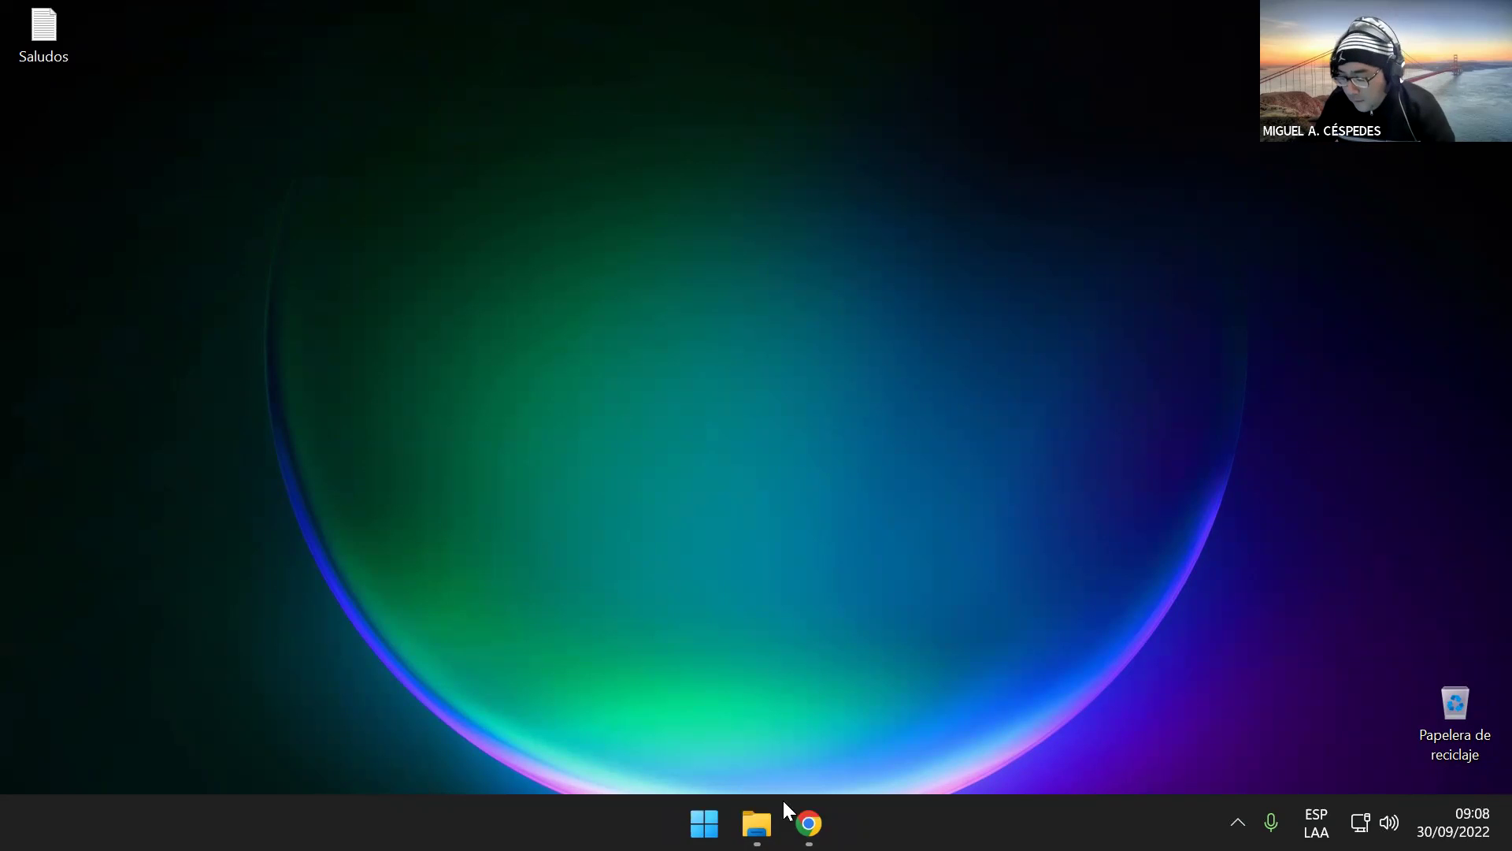
- Open the text file 02 - EJECUTABLES in a maximized window with the text zoomed to 230%
mouse_move(756, 823)
click(796, 698)
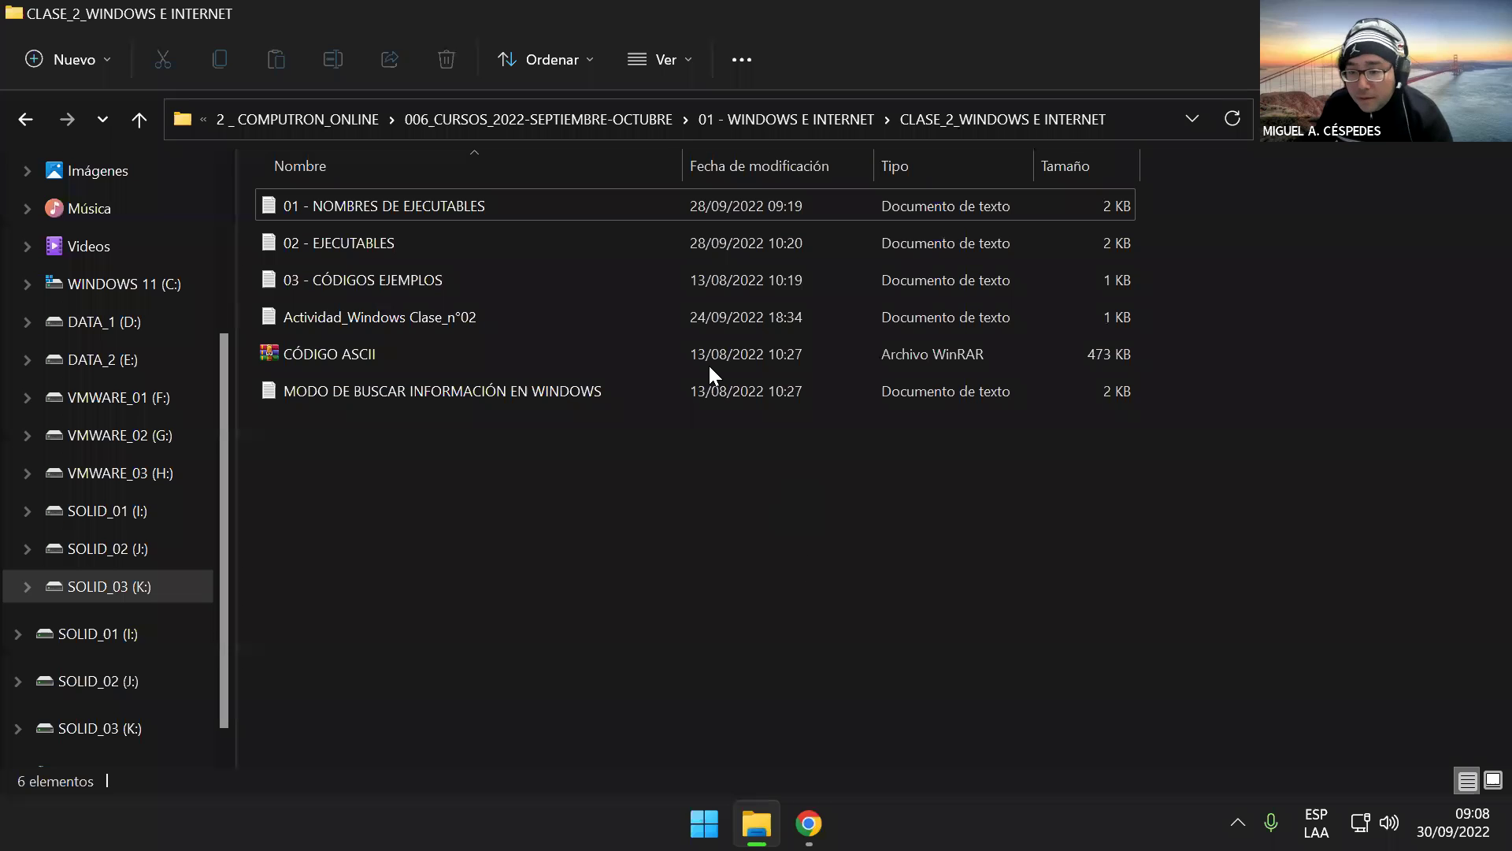
double_click(449, 248)
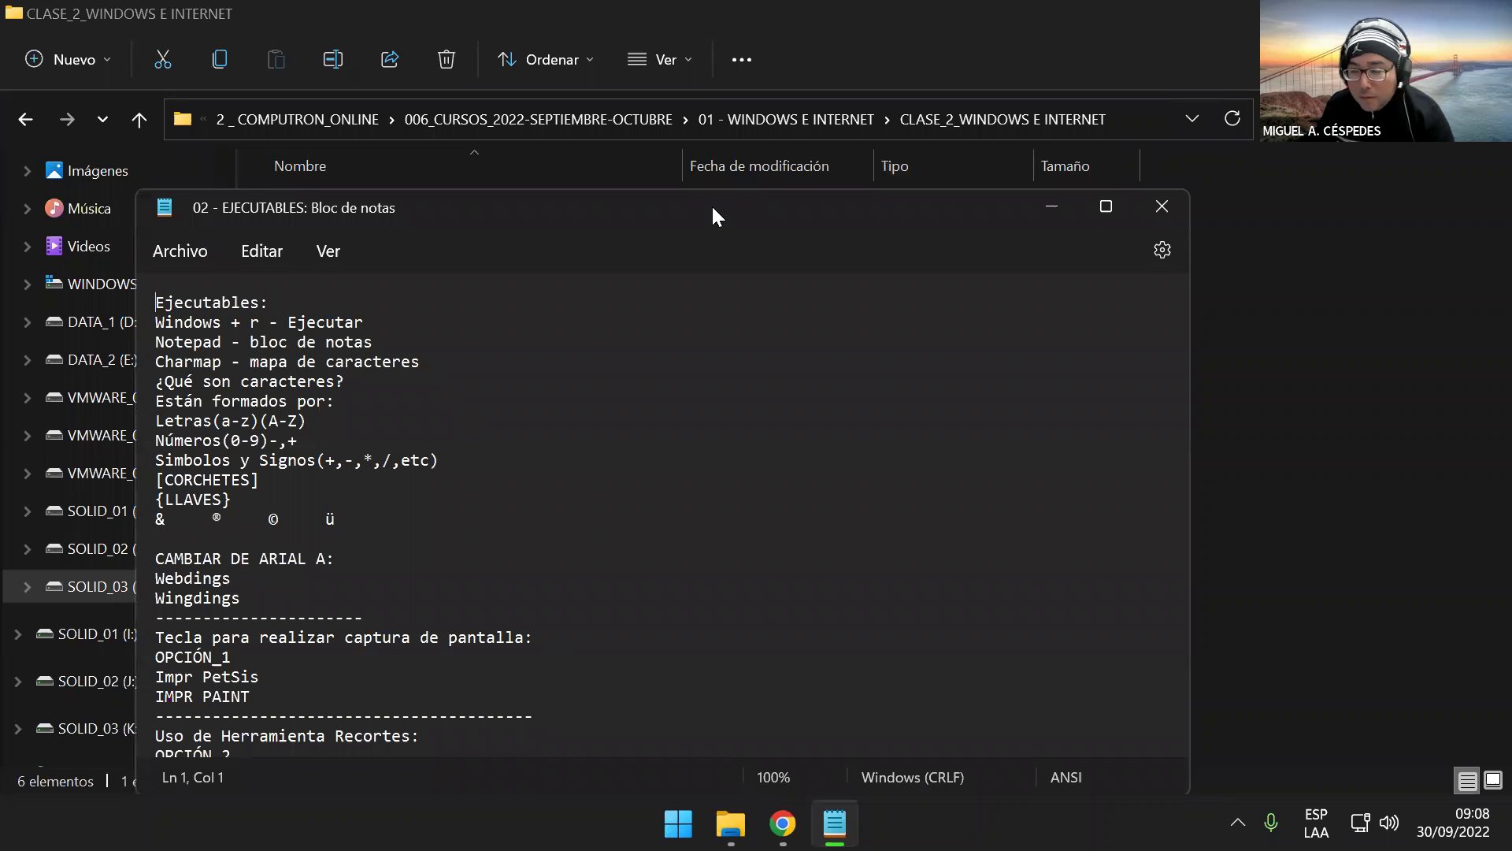
double_click(711, 205)
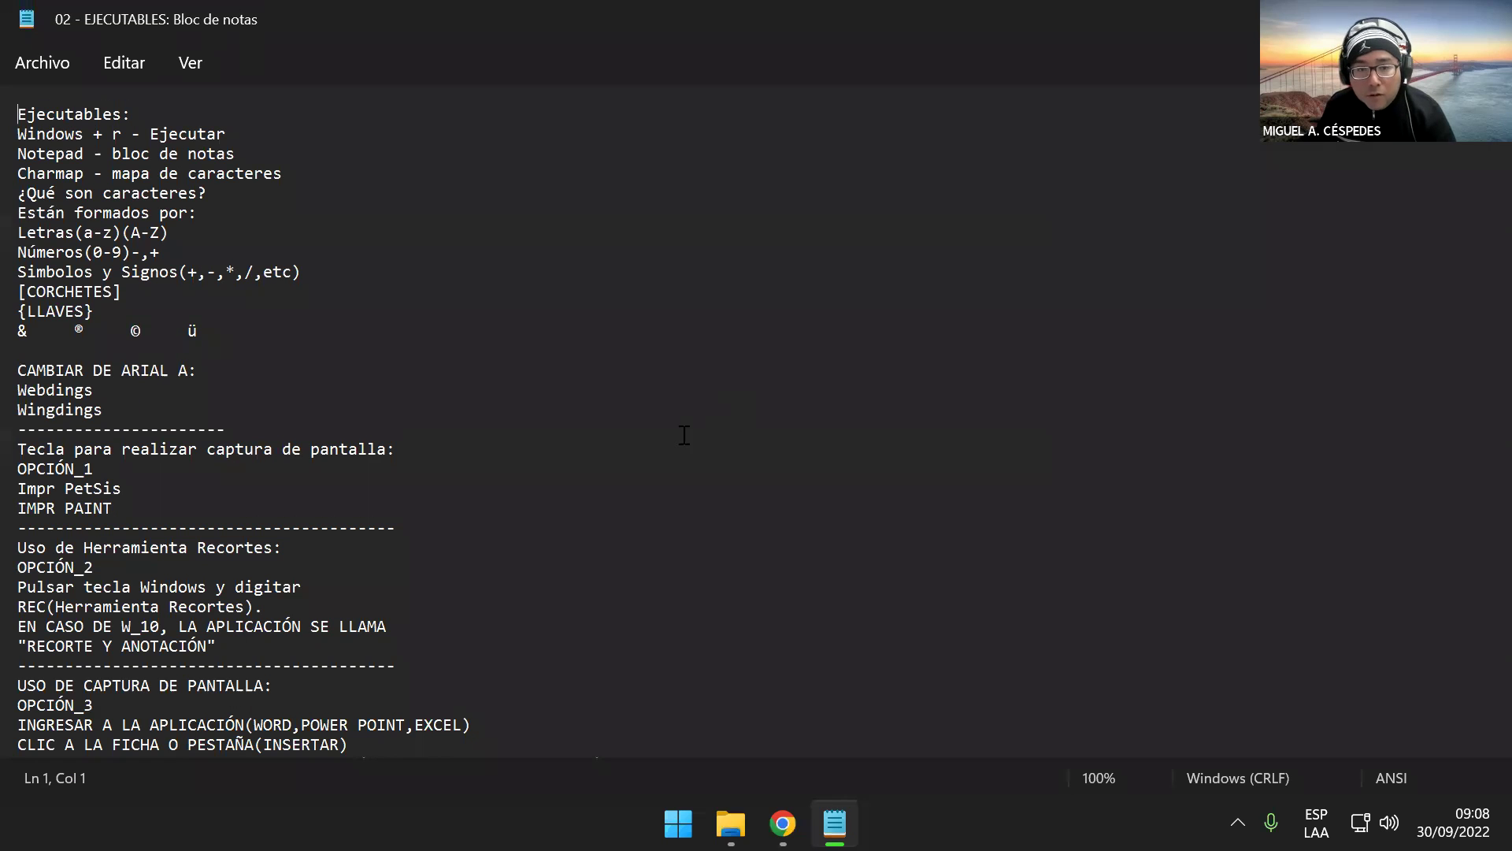
scroll(662, 429, up, 7)
scroll(755, 428, up, 3)
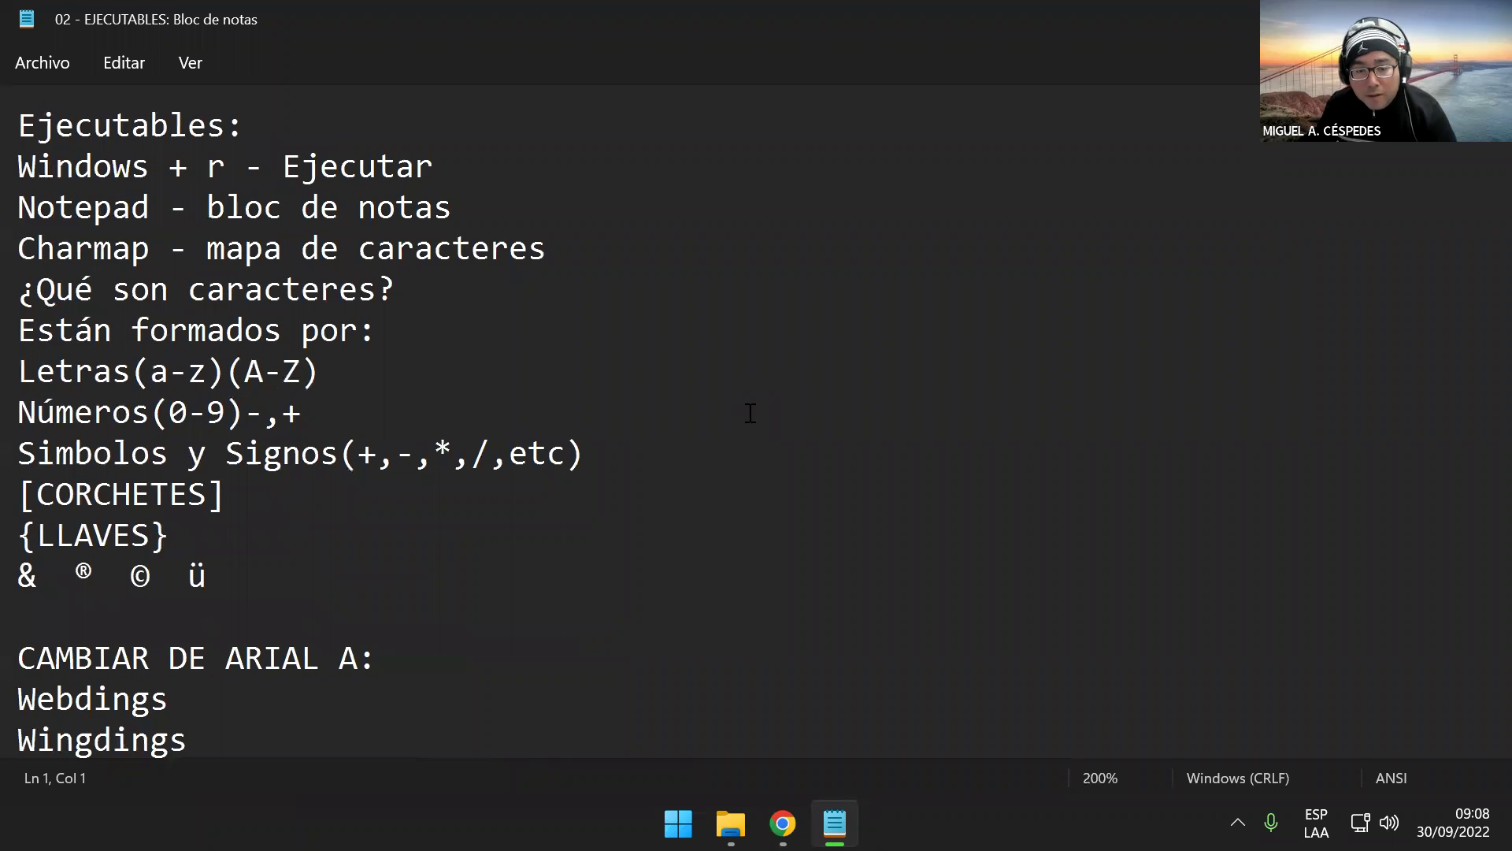
scroll(737, 397, up, 3)
- Review the Notepad and Charmap lines in the notes, highlighting the command names and their descriptions
drag(666, 269, 247, 278)
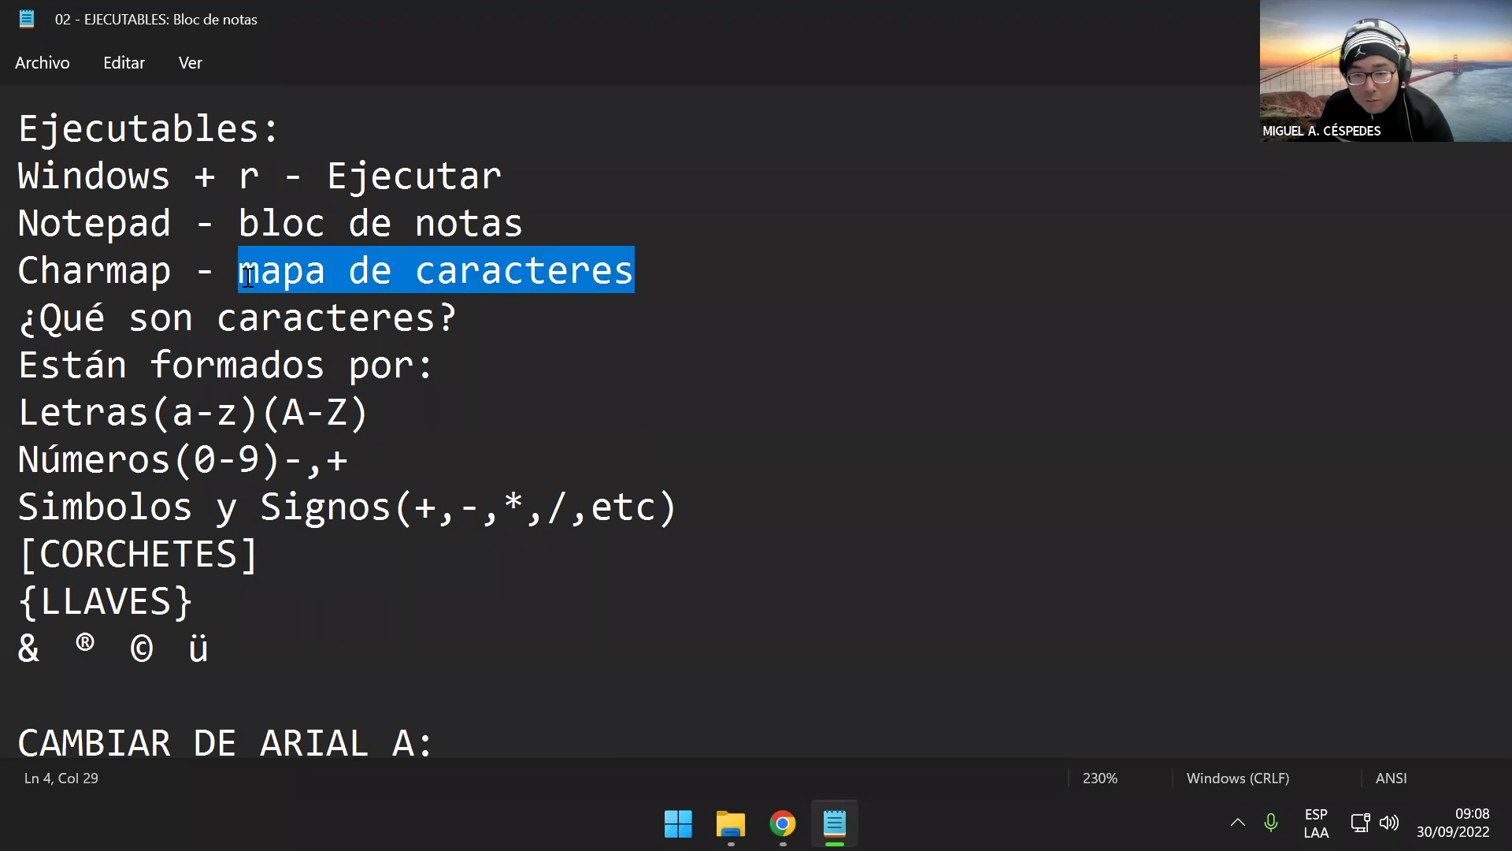
click(645, 275)
drag(644, 275, 17, 274)
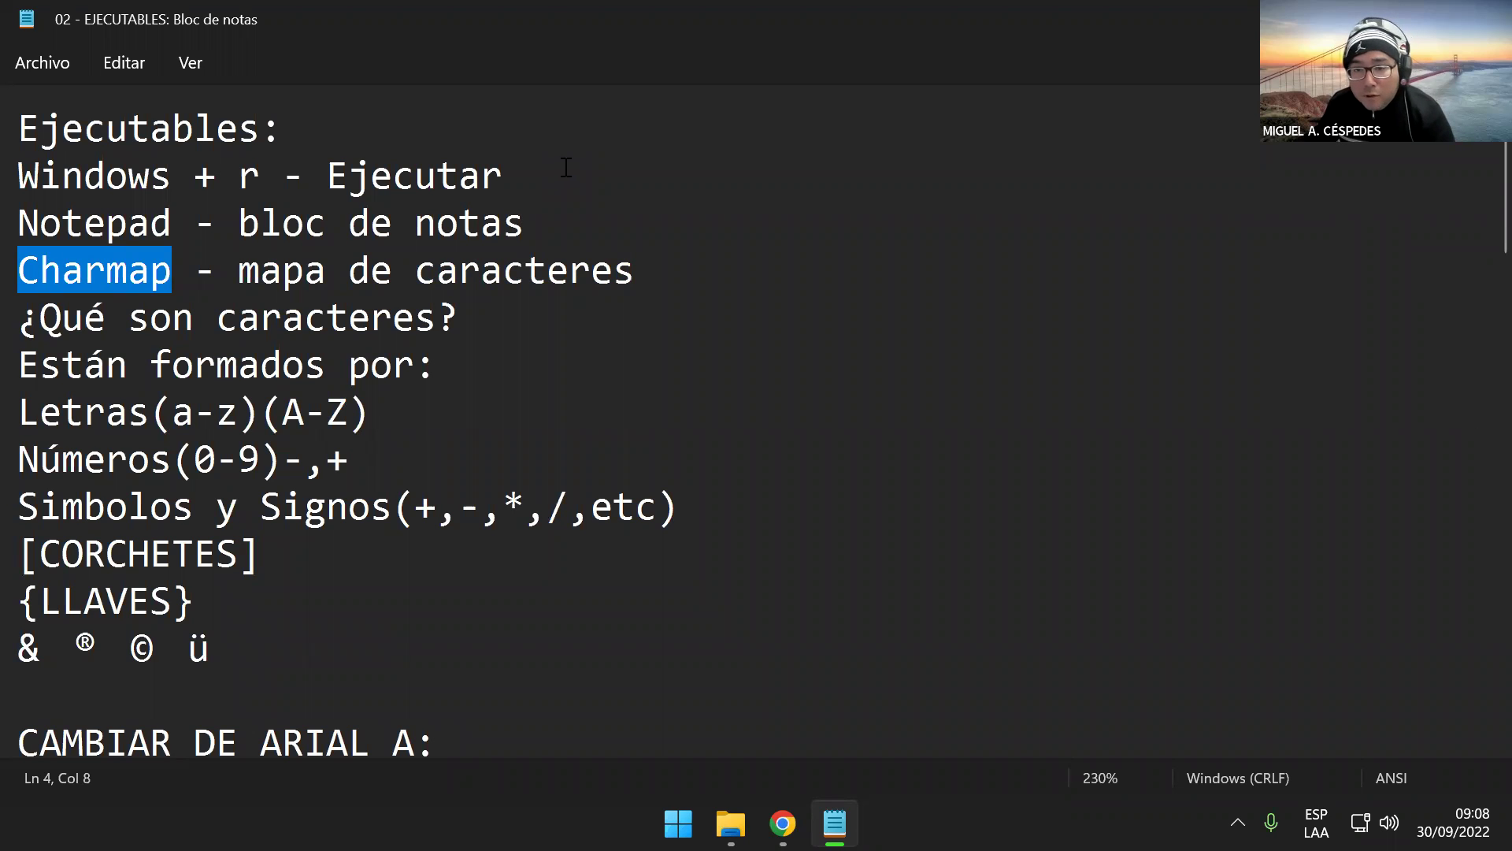
click(519, 191)
click(533, 228)
triple_click(101, 226)
click(620, 222)
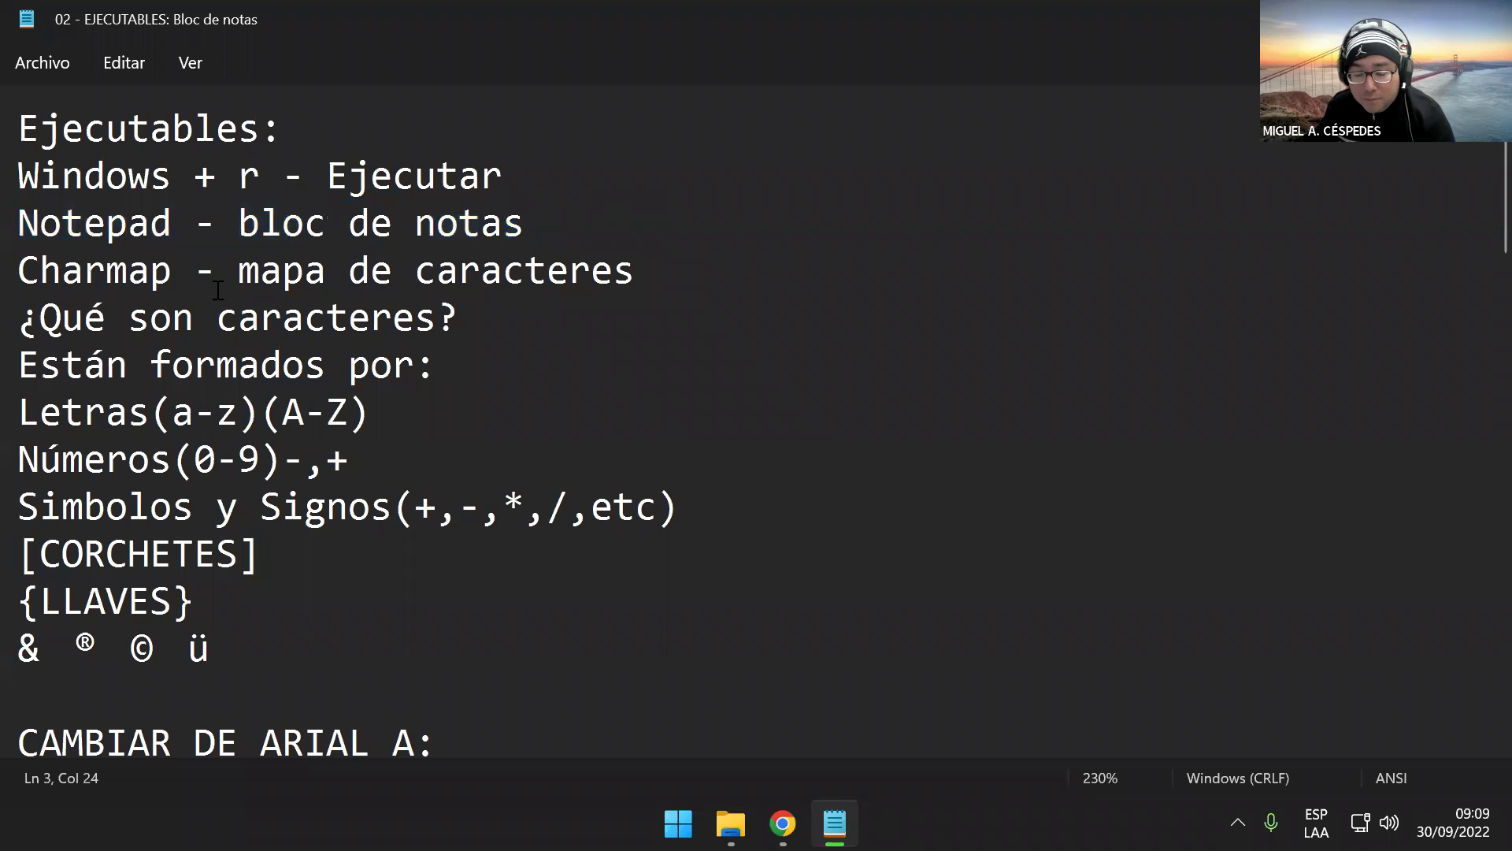
double_click(149, 275)
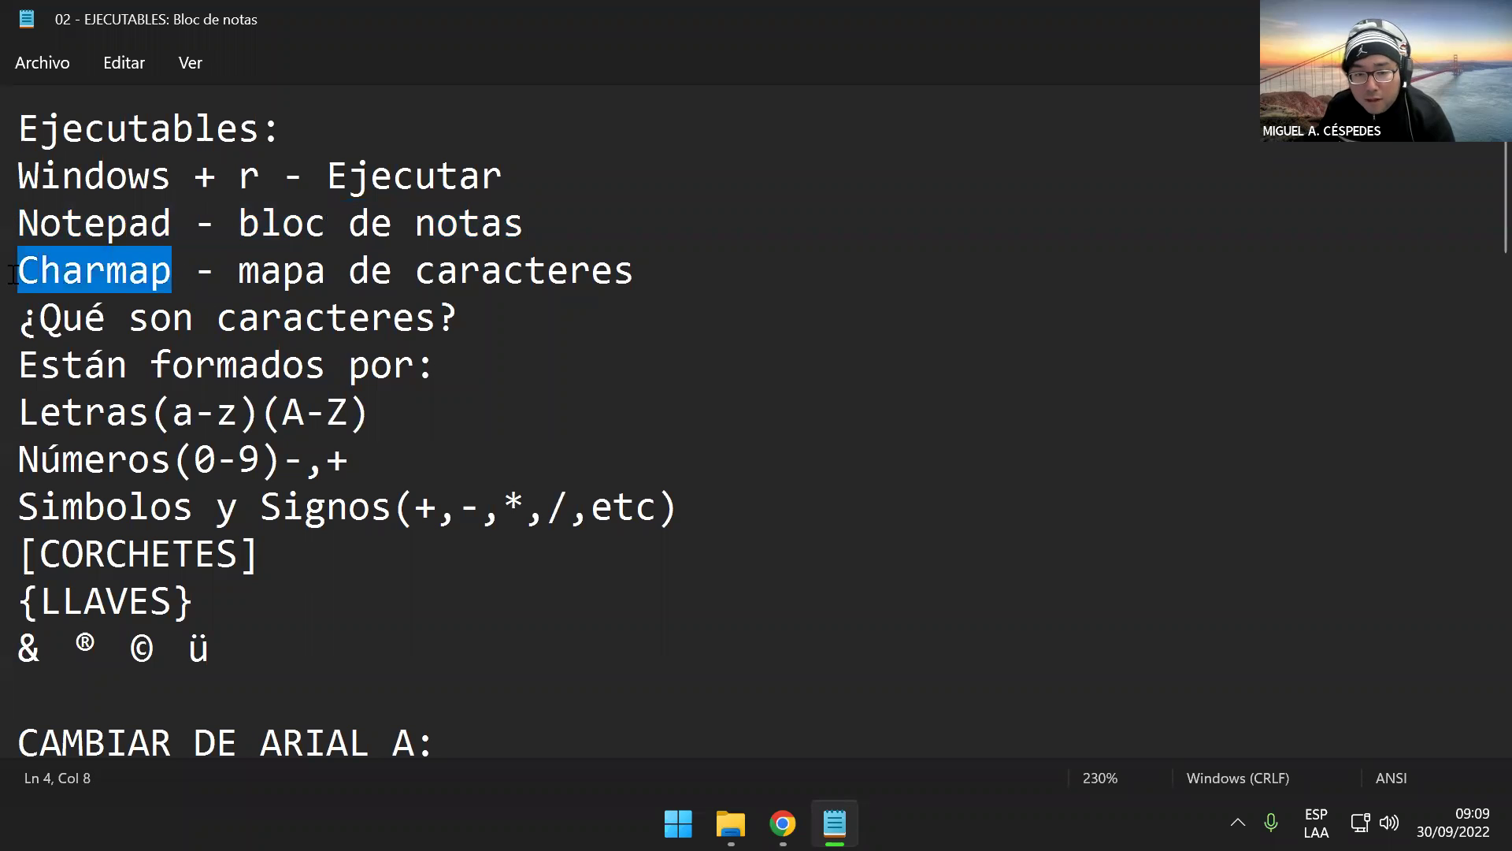
click(175, 282)
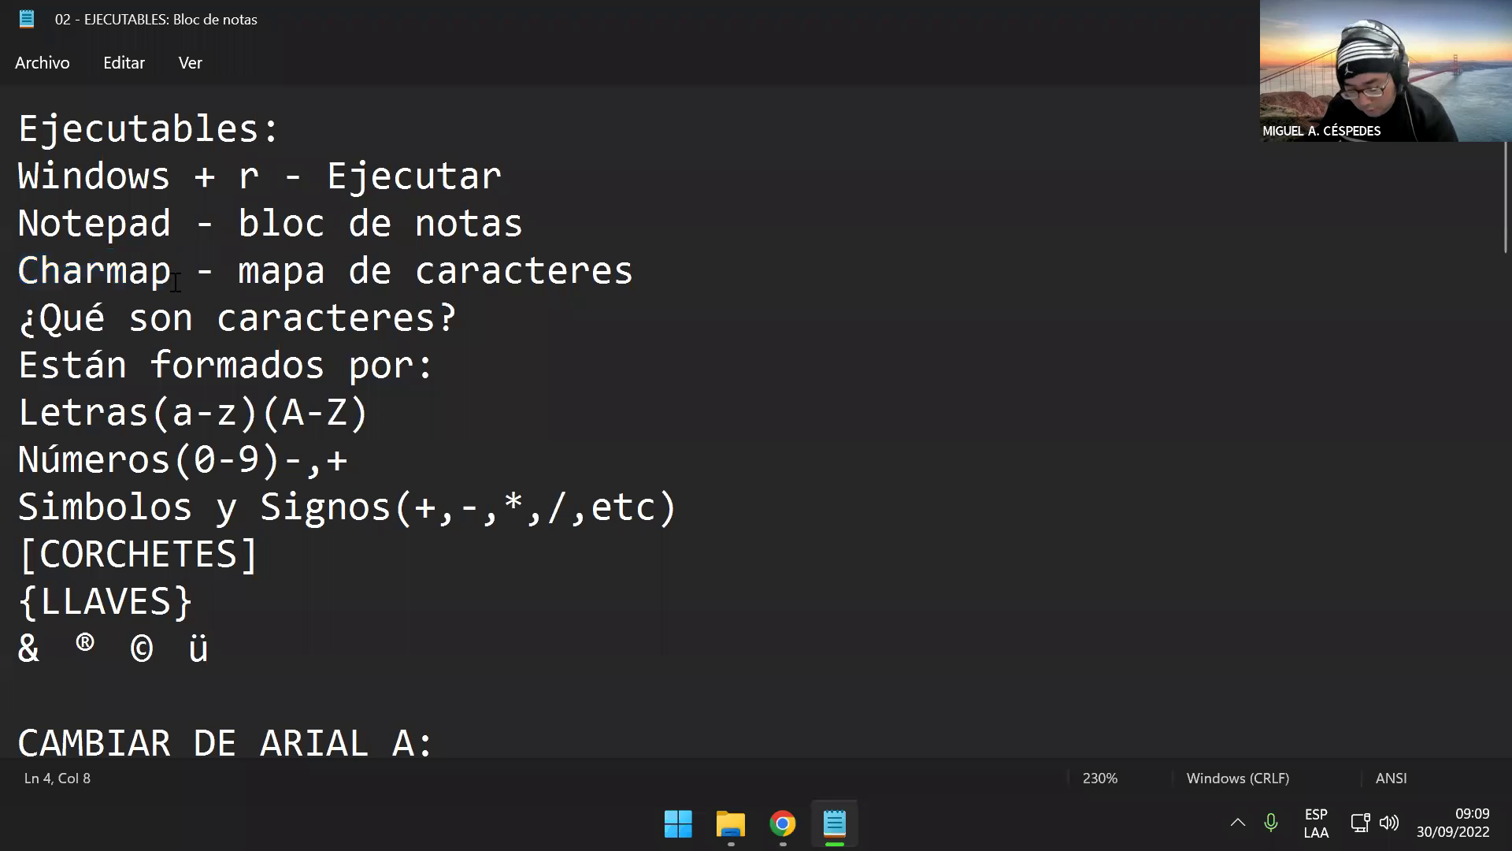
- Launch Character Map with the Run command charmap and place its window beside the notes
key(super+r)
text(charm)
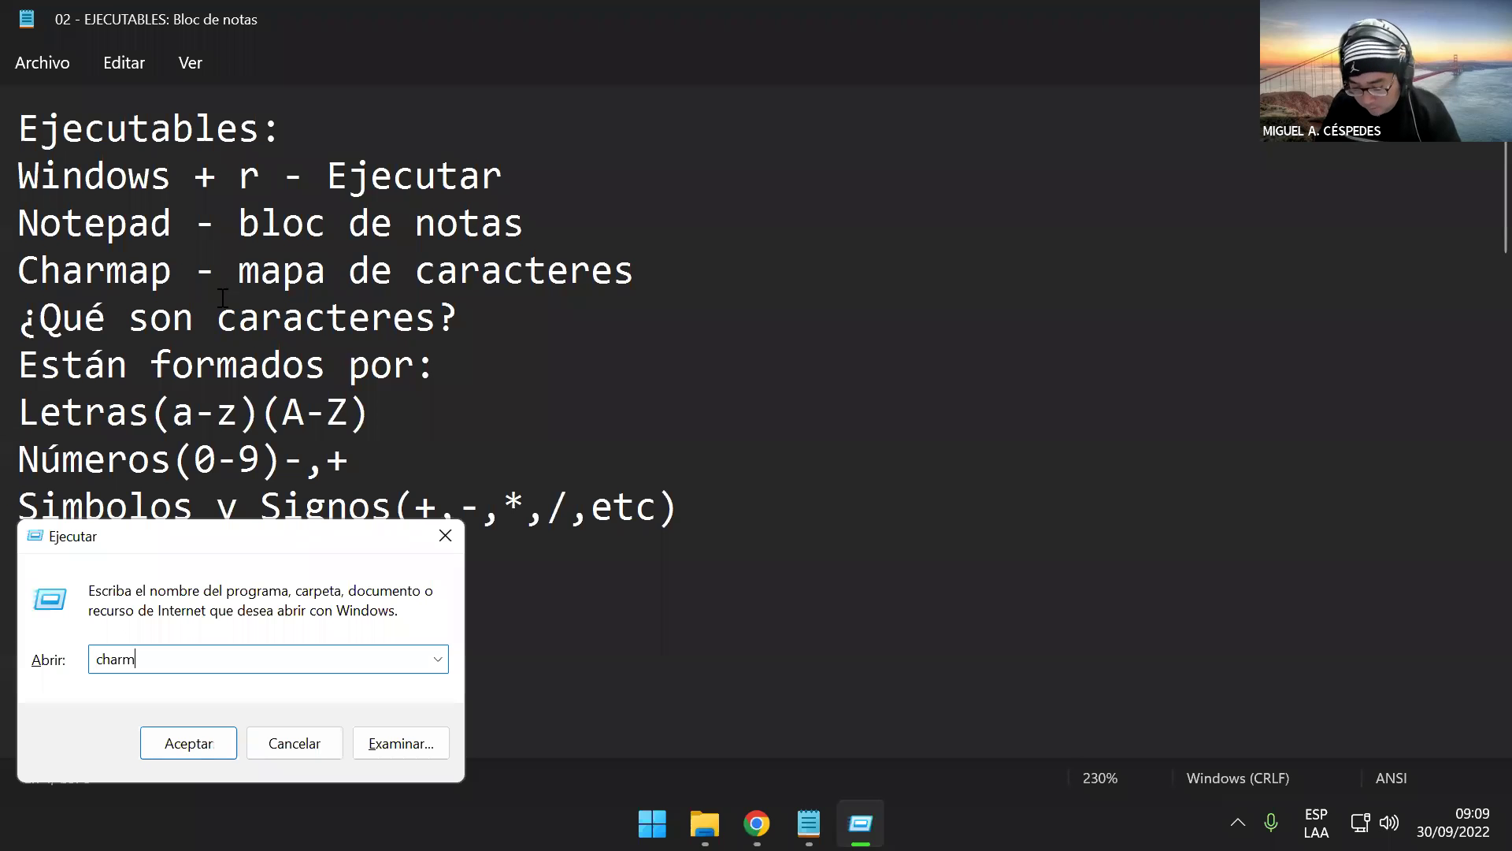
text(ap)
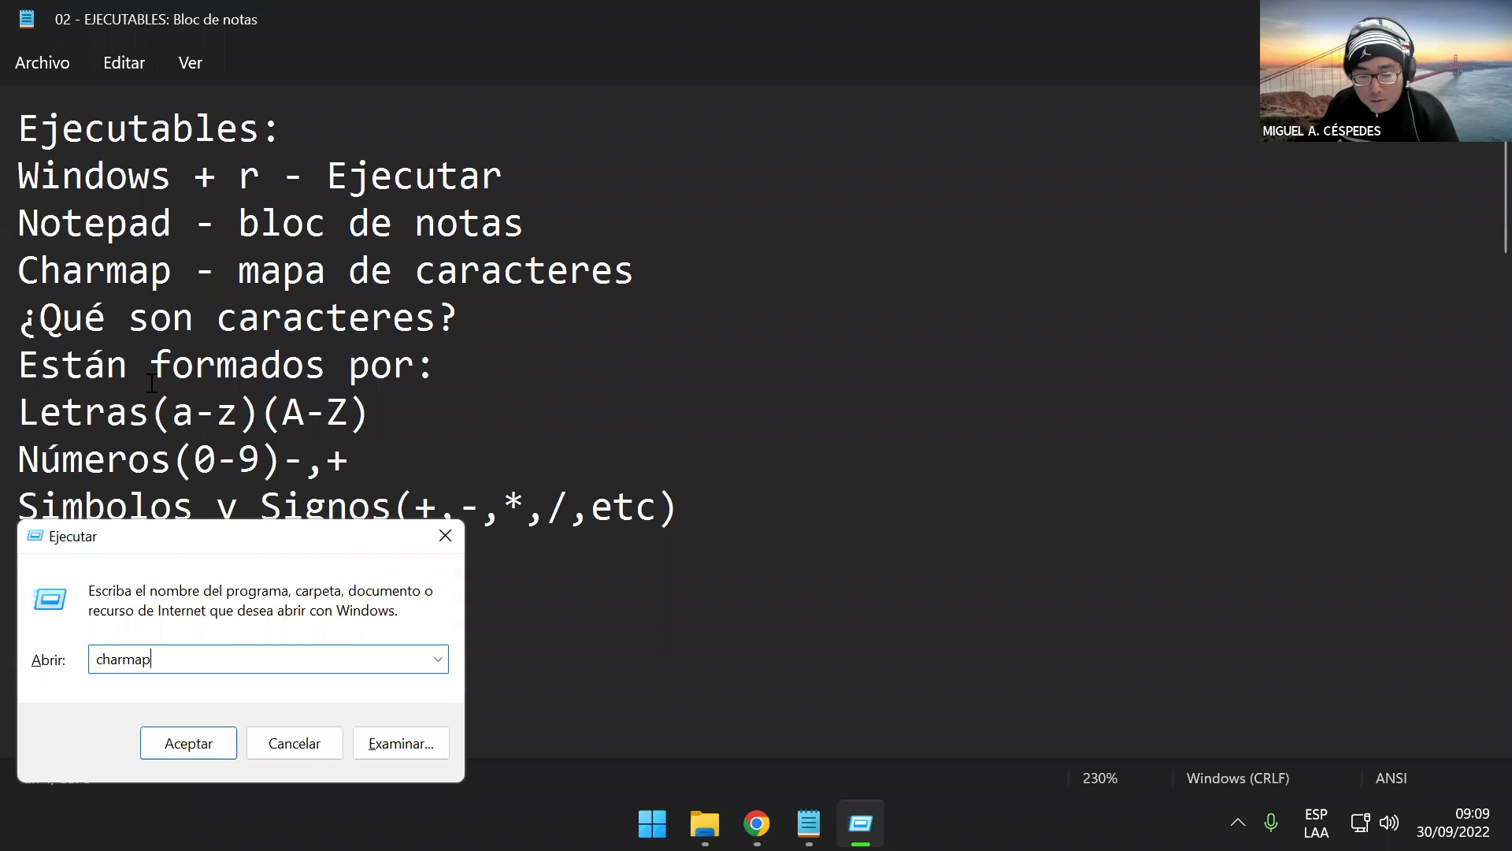
click(226, 737)
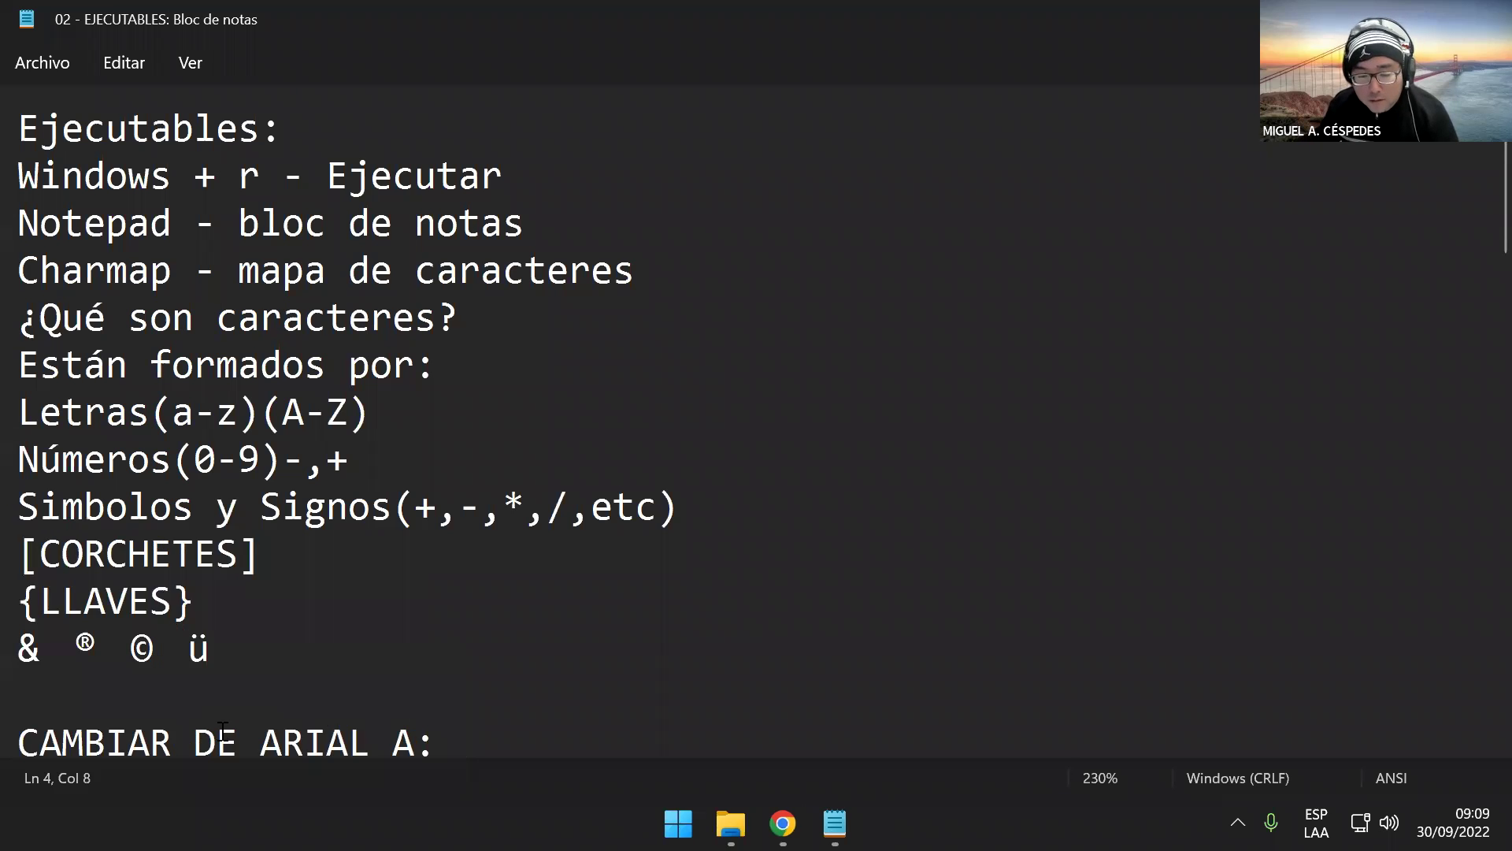
drag(314, 108, 878, 256)
- Set the Character Map font to Arial
click(945, 277)
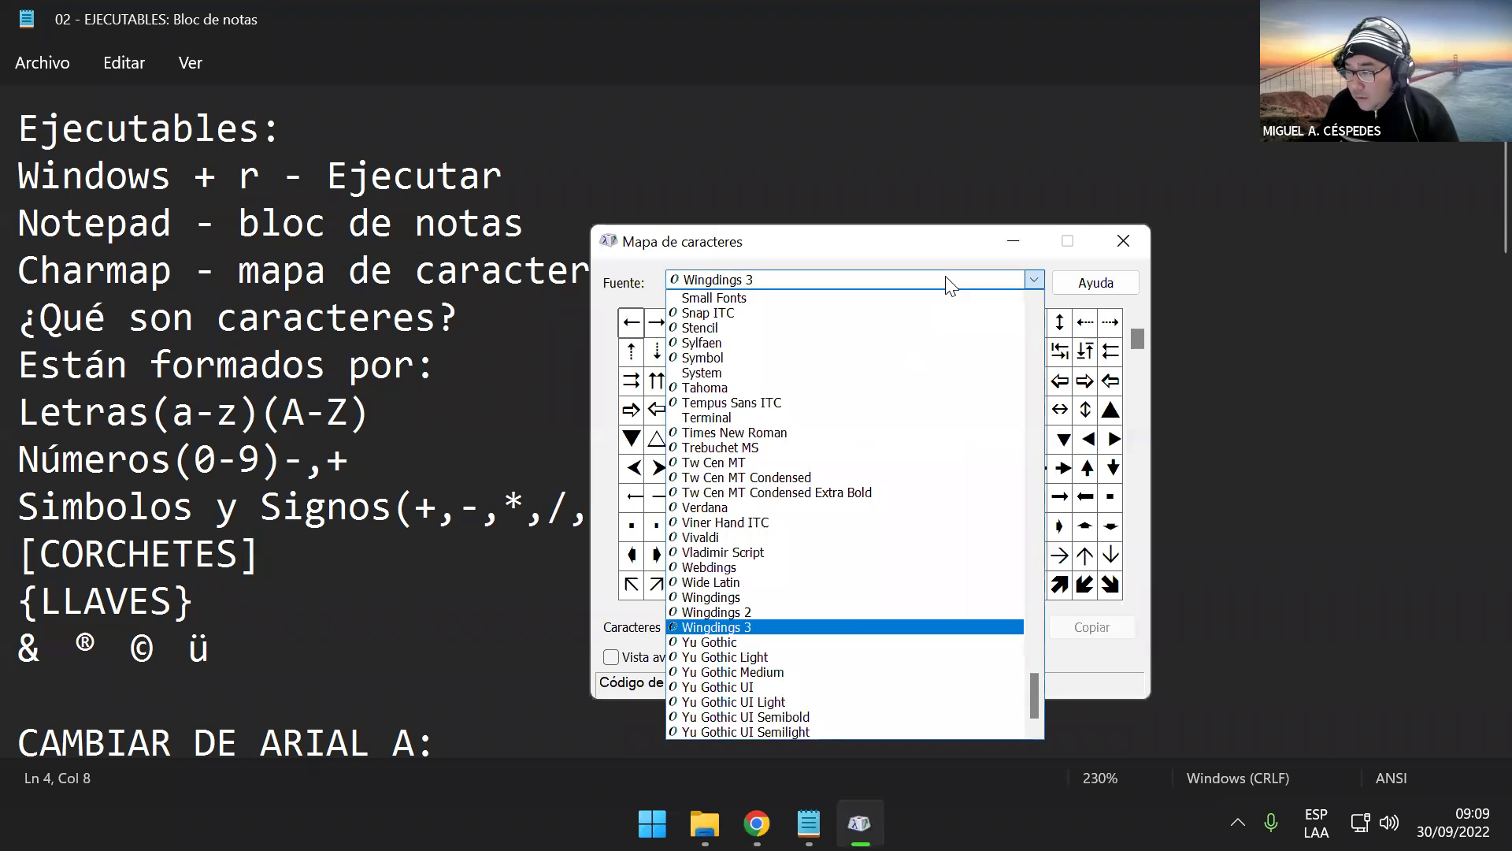
key(a)
key(Return)
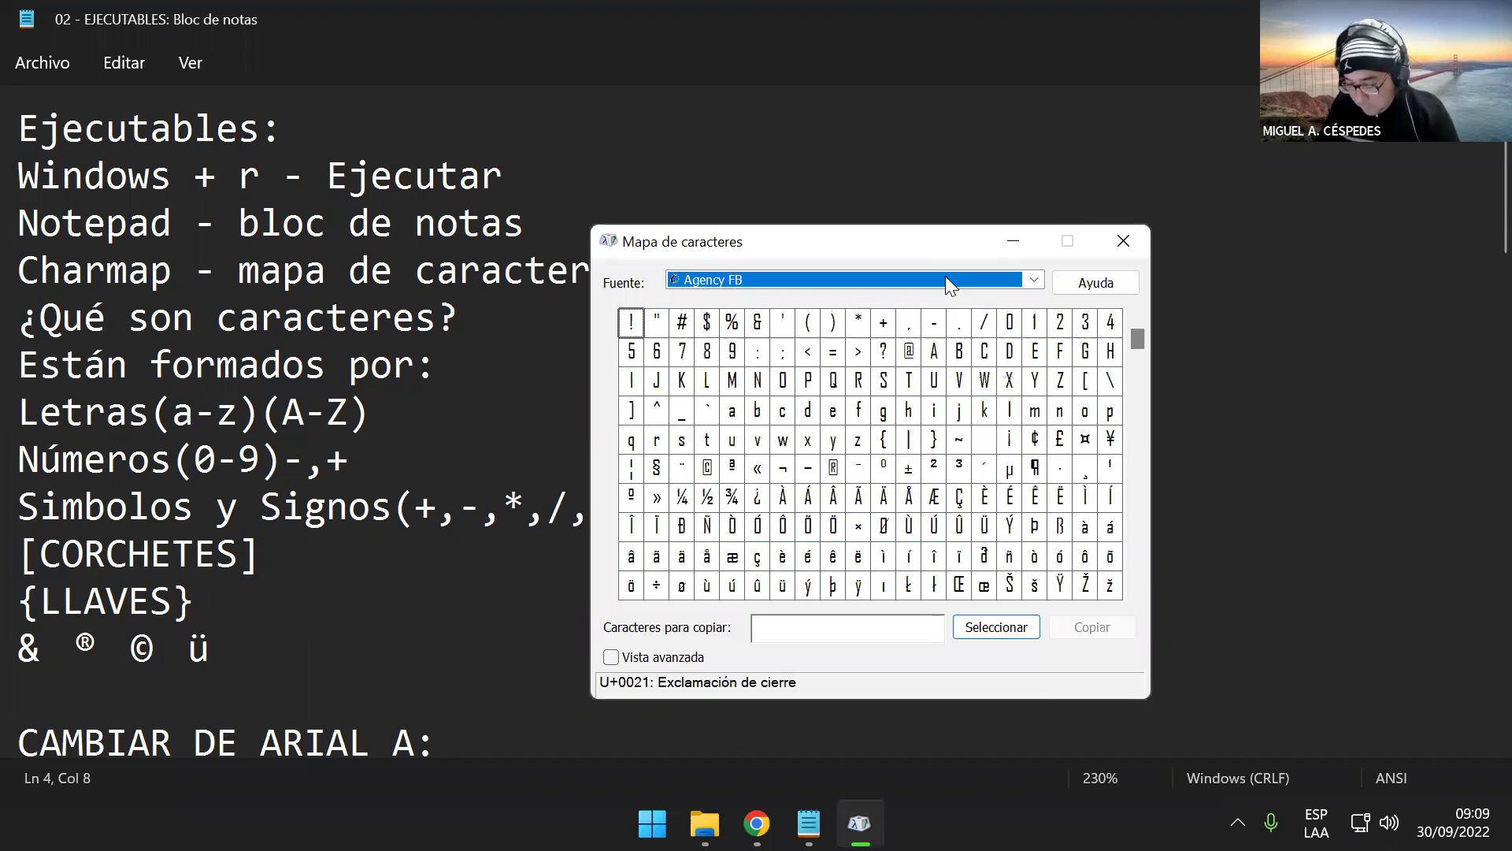
text(arial)
key(Return)
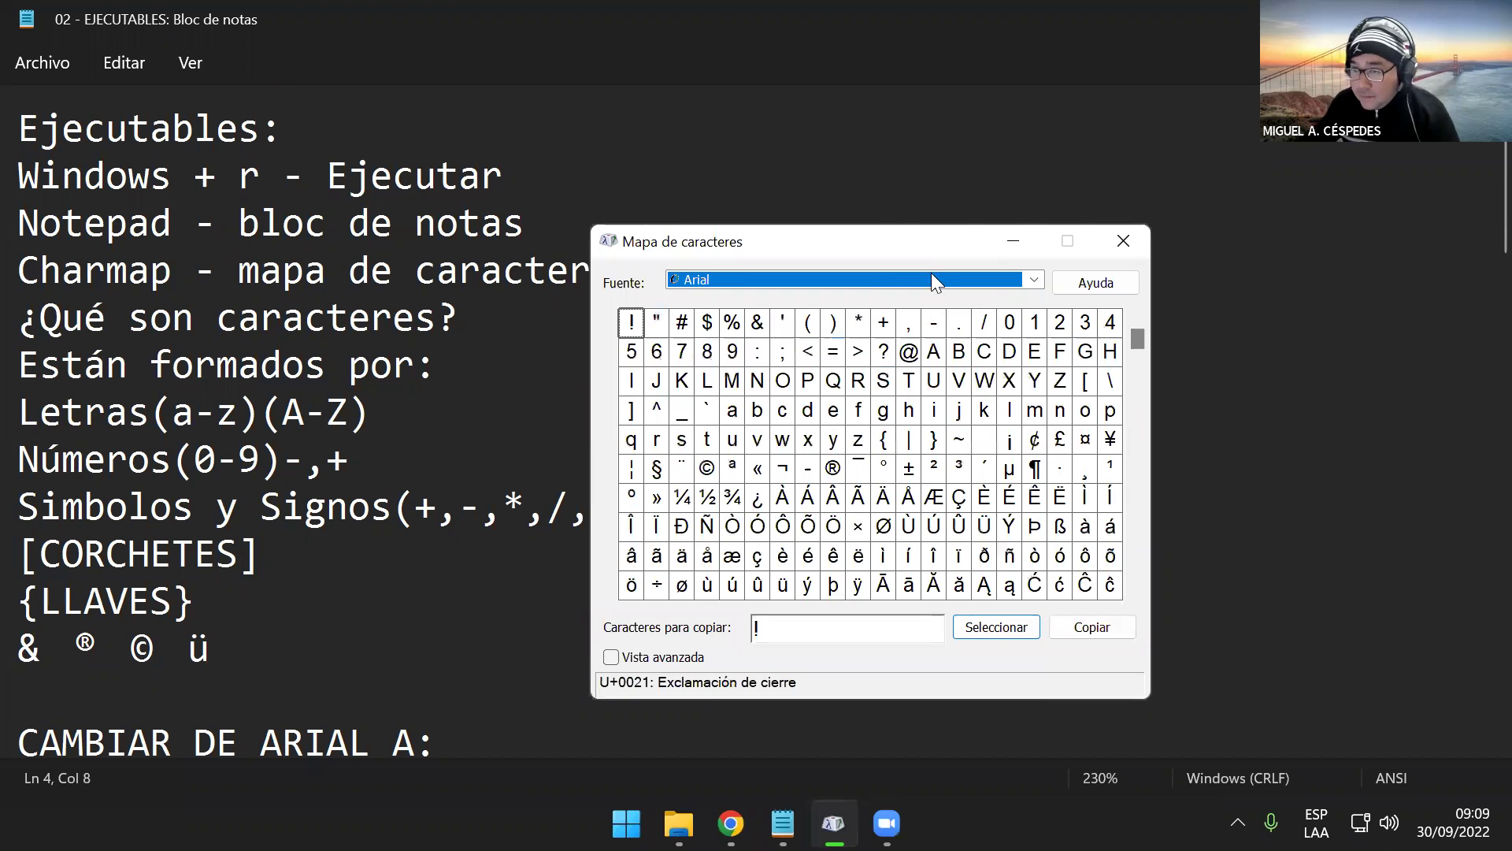
- Close Character Map, reopen it by searching Windows for "ma", and move its window clear of the notes
click(1124, 241)
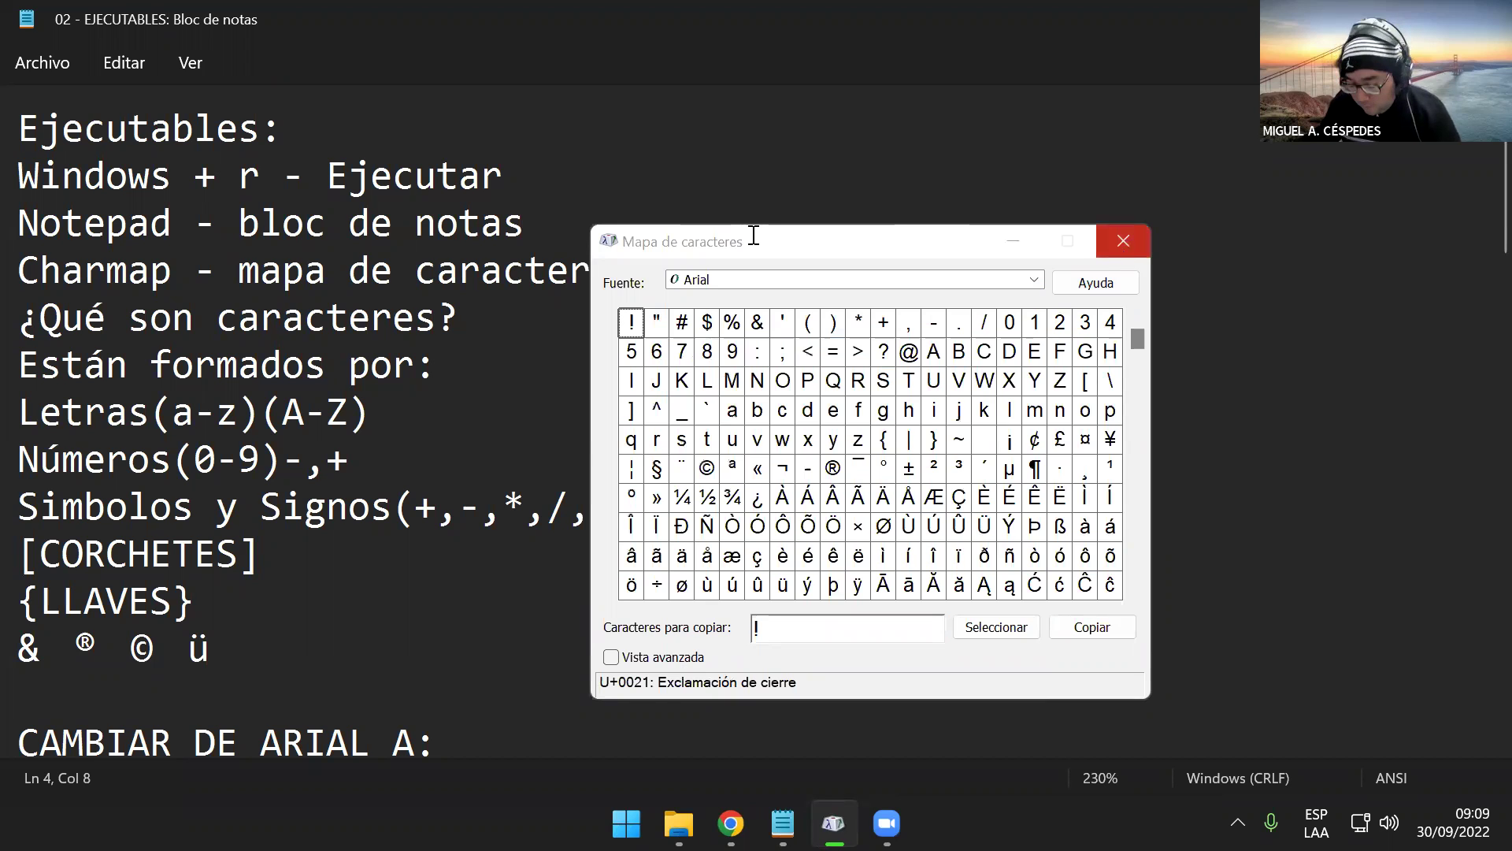
key(super)
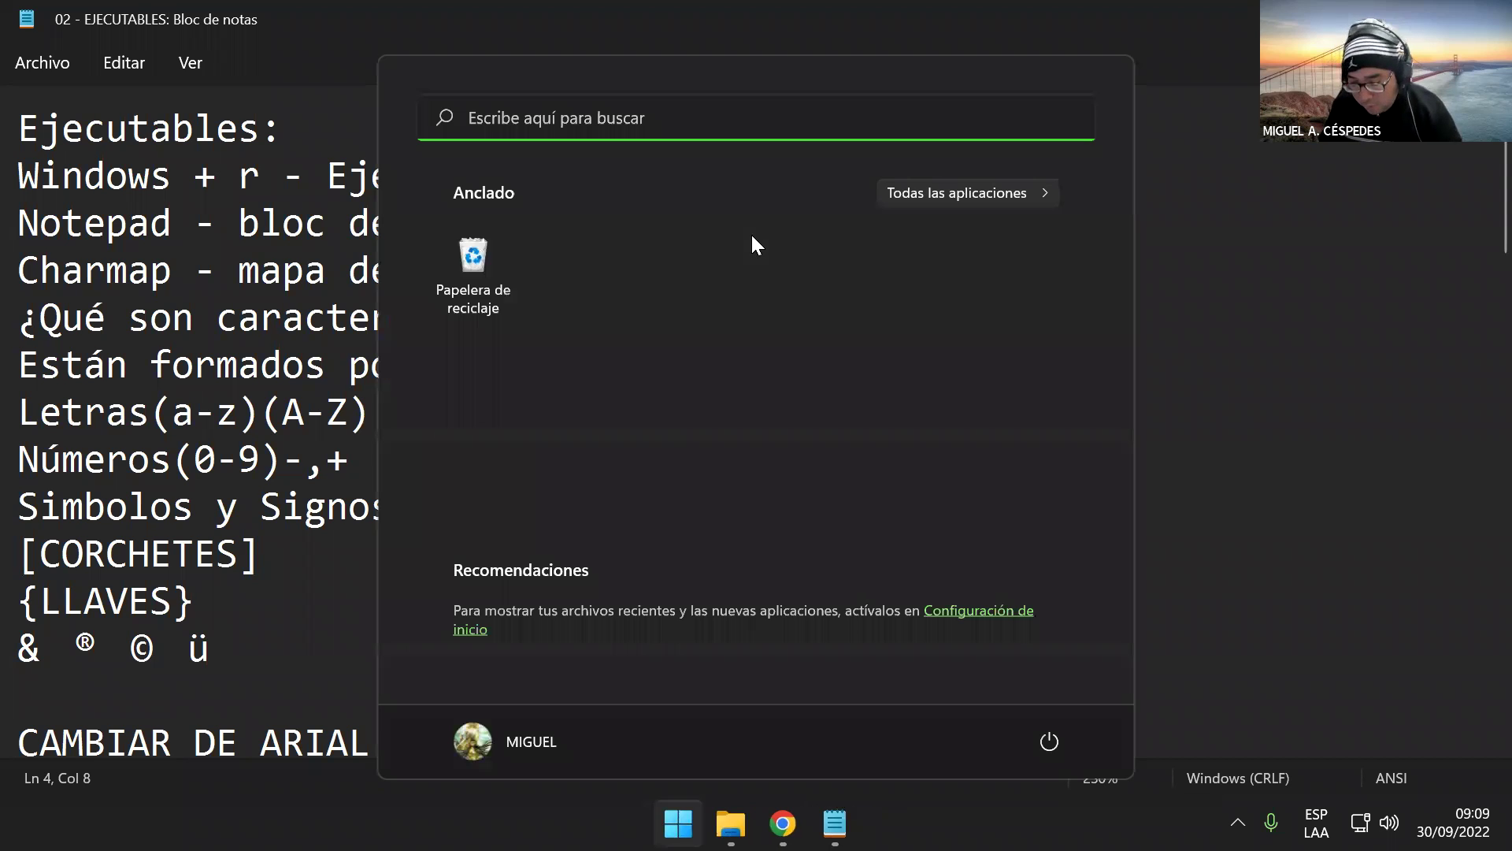
text(ma)
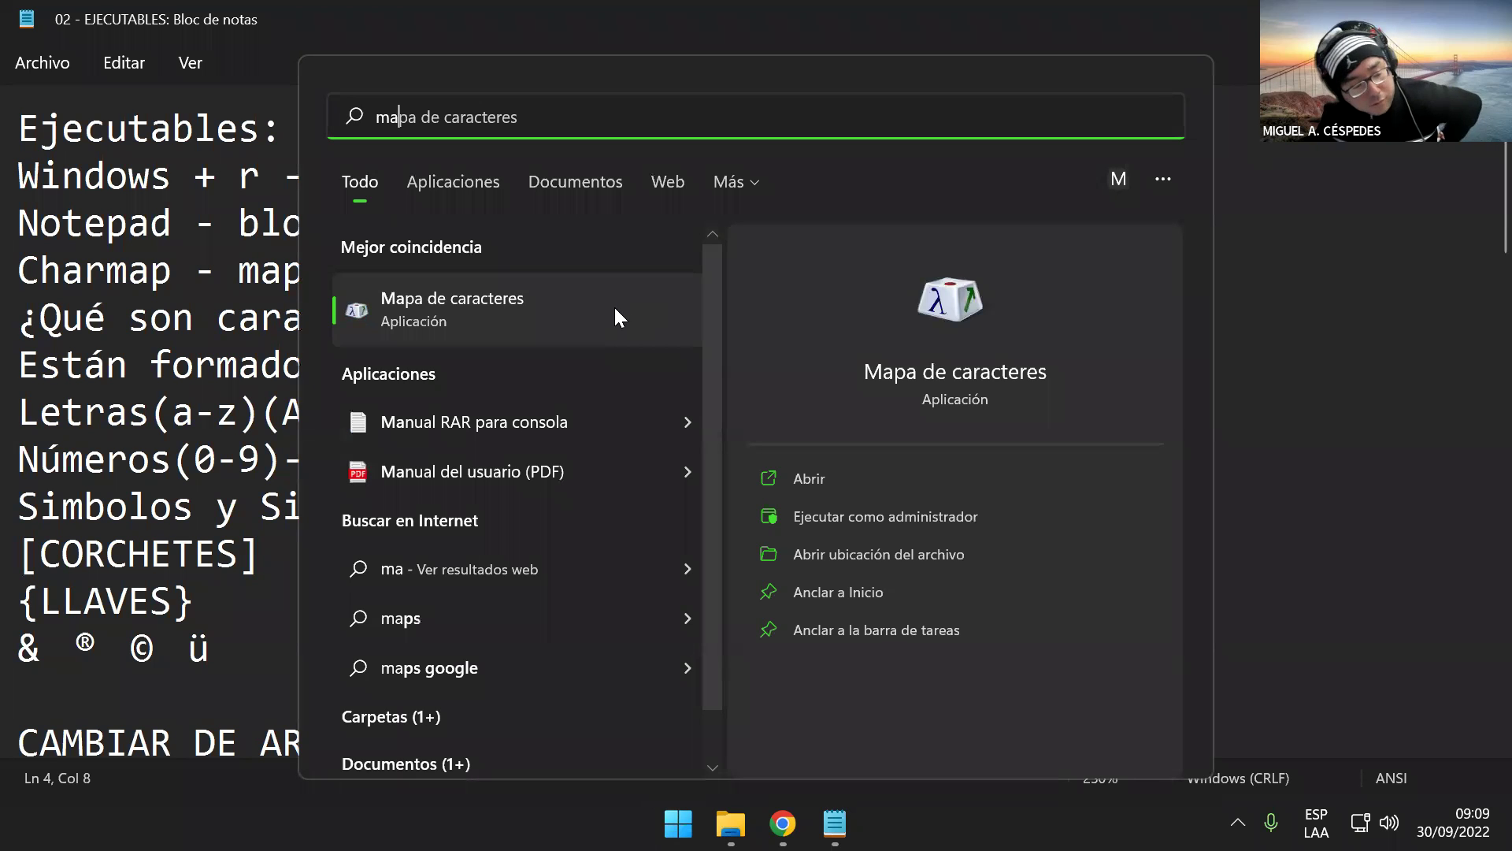
click(527, 304)
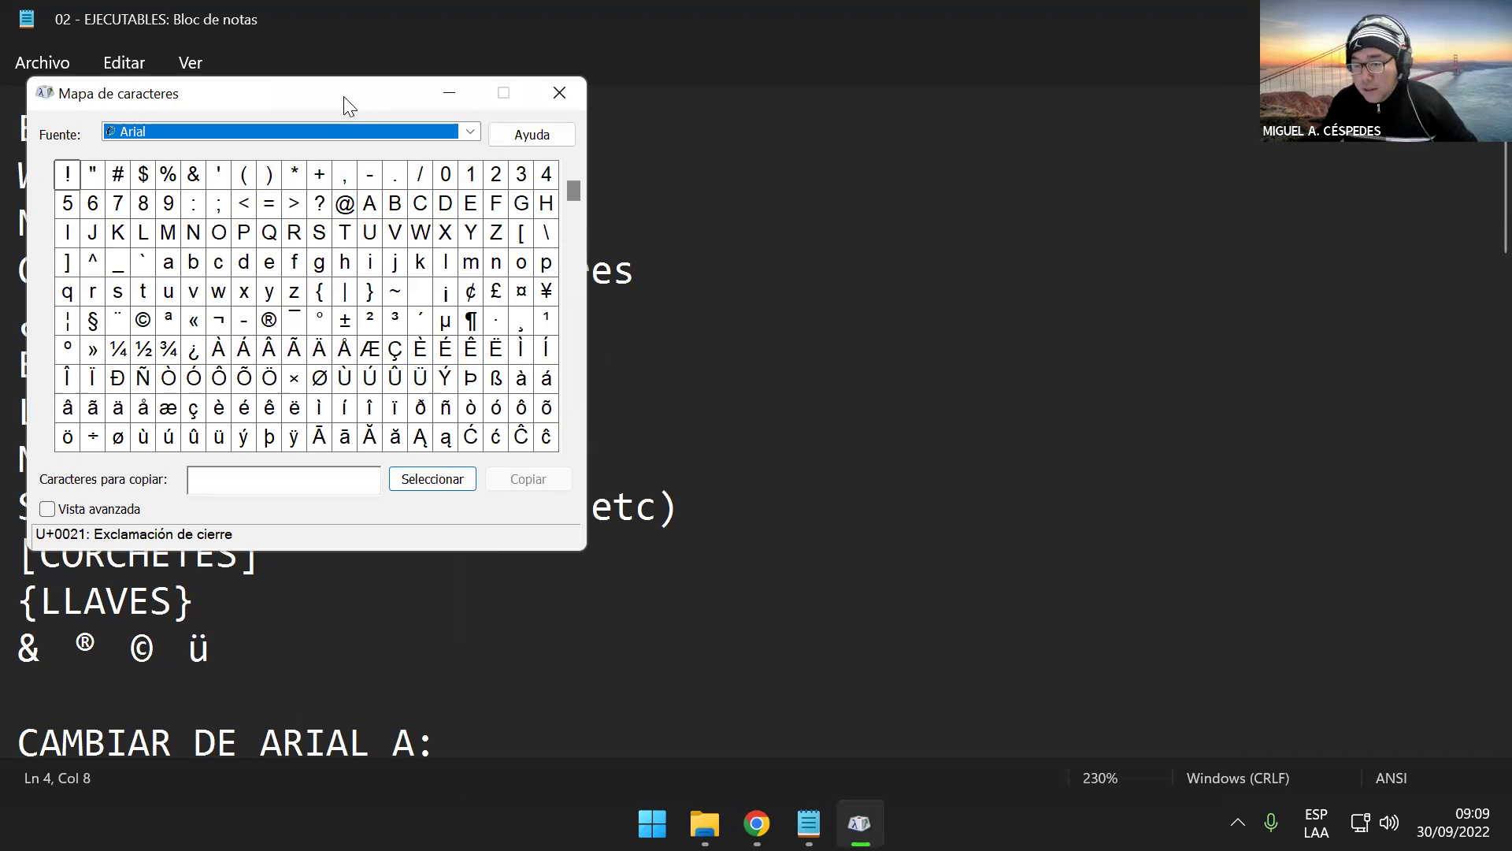
drag(347, 102, 1041, 111)
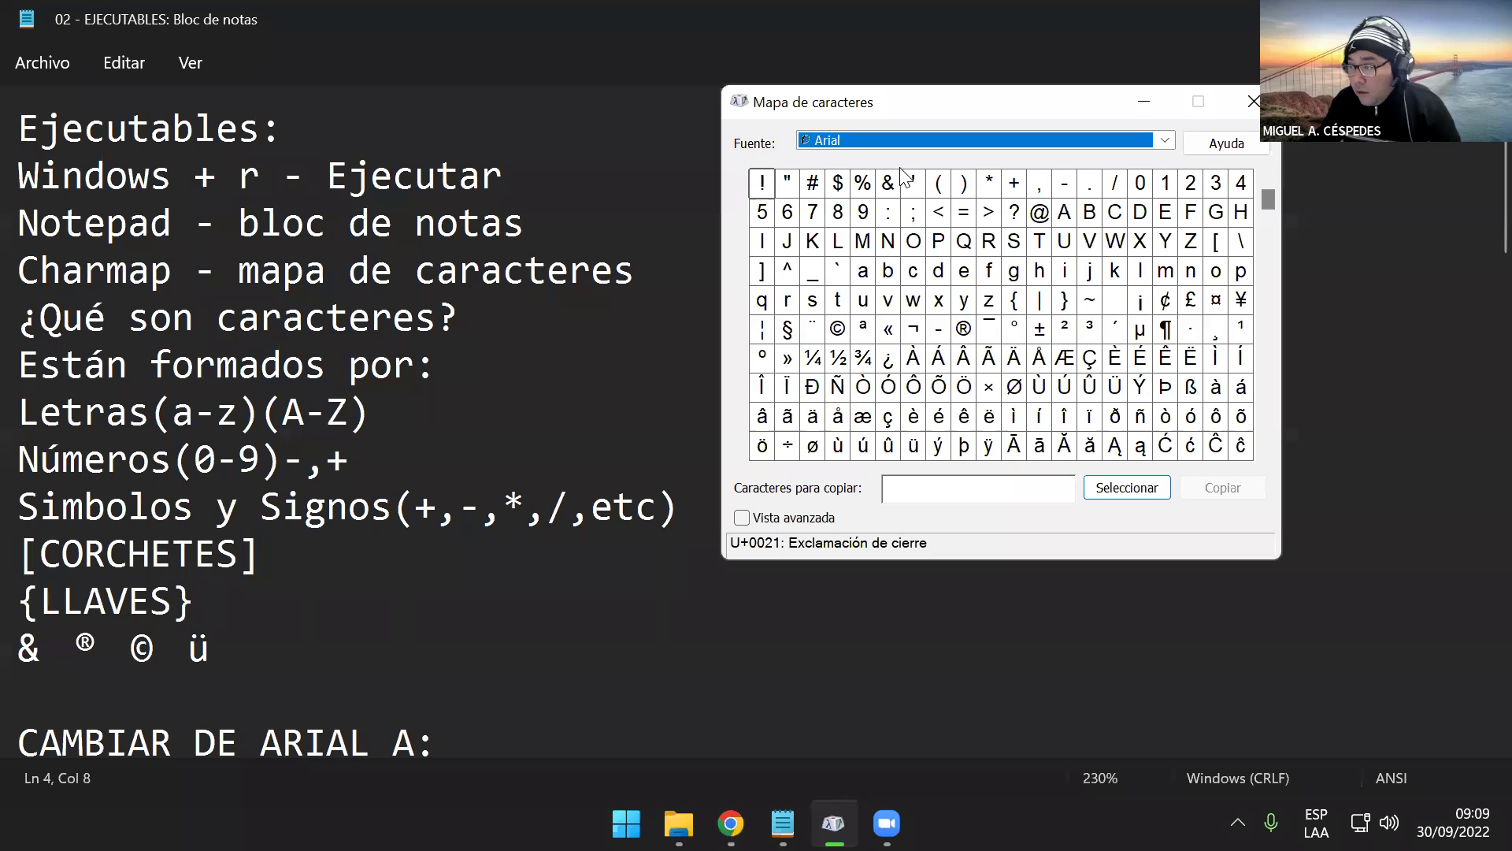
click(922, 103)
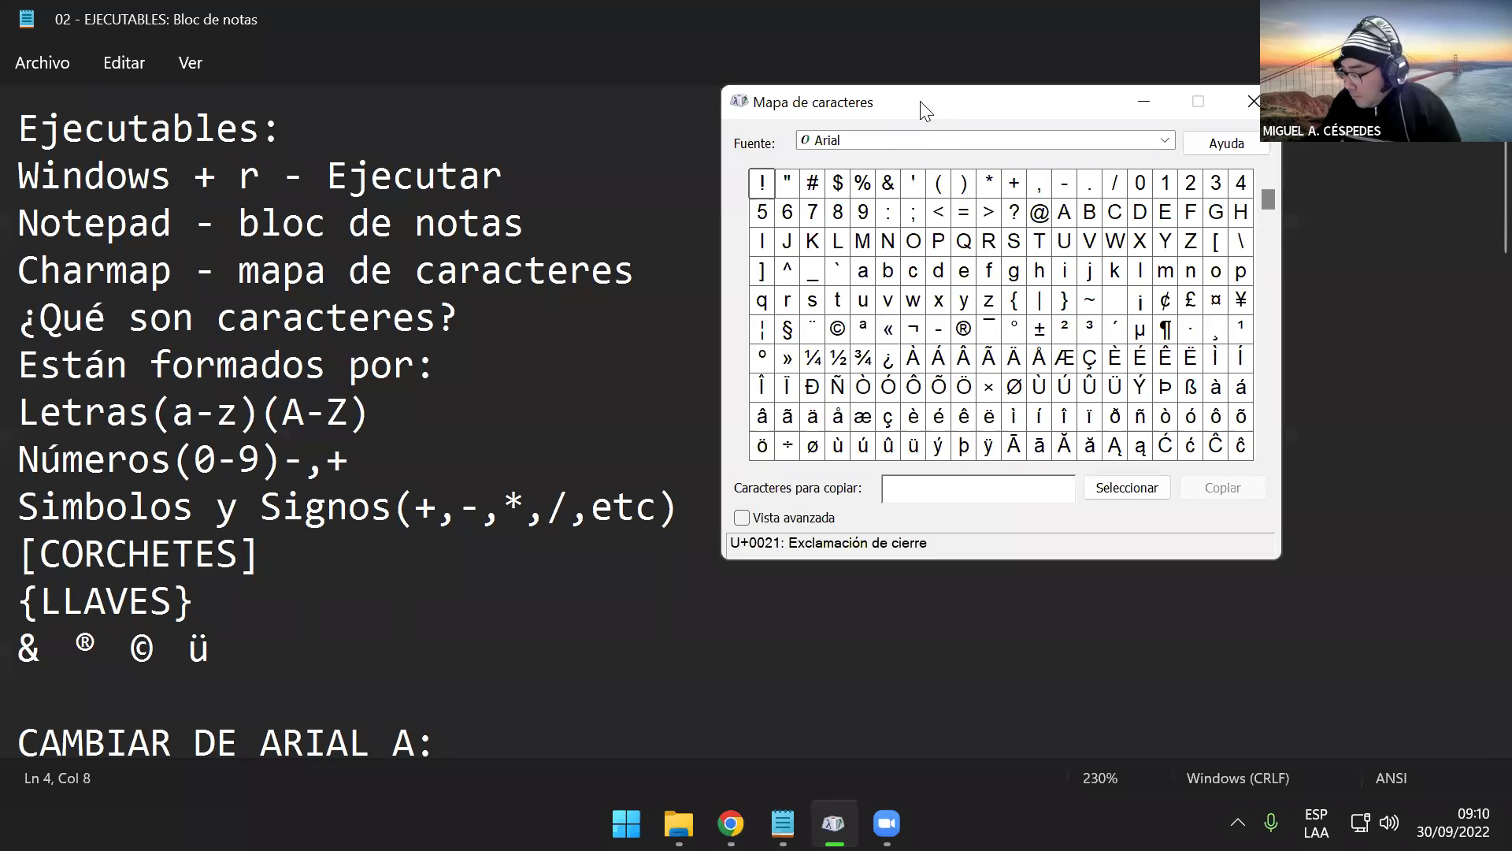
drag(920, 102, 858, 146)
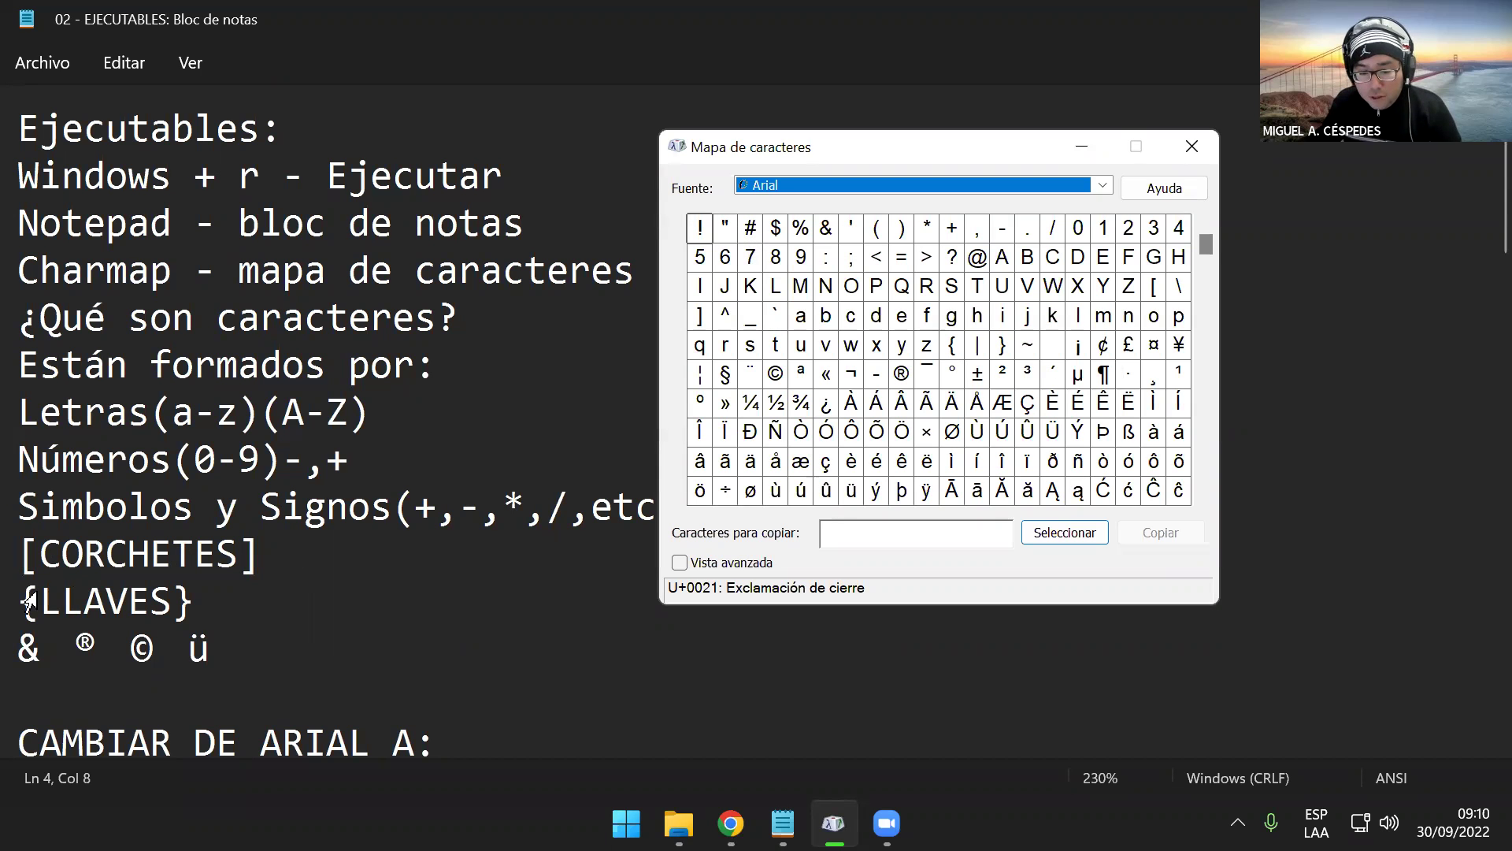
- Review the sample symbols & ® © ü and the font names below them in the notes, then return to Character Map
drag(30, 647, 215, 651)
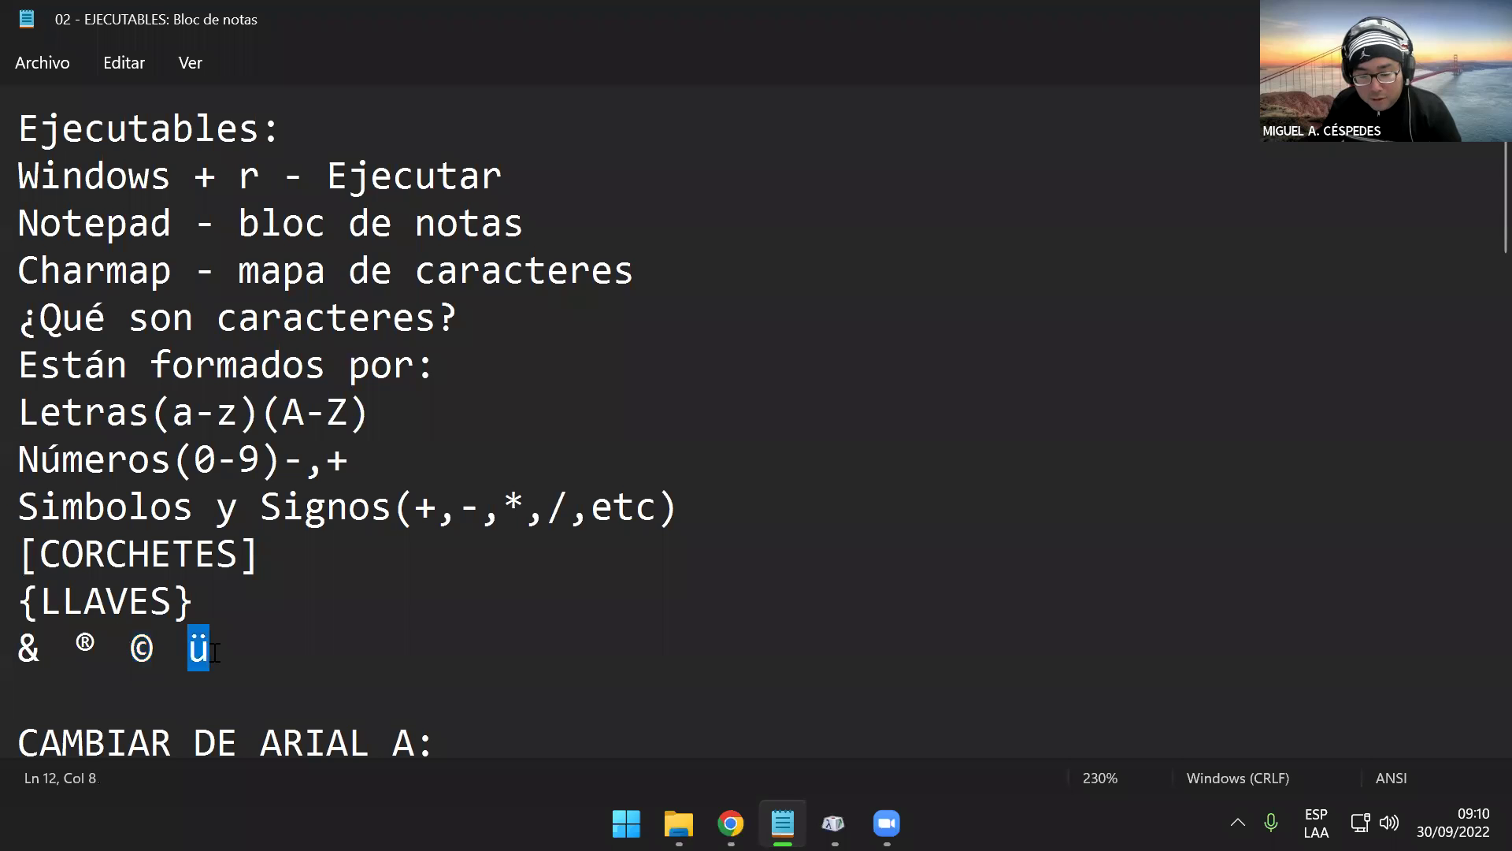
click(280, 651)
scroll(319, 627, down, 1)
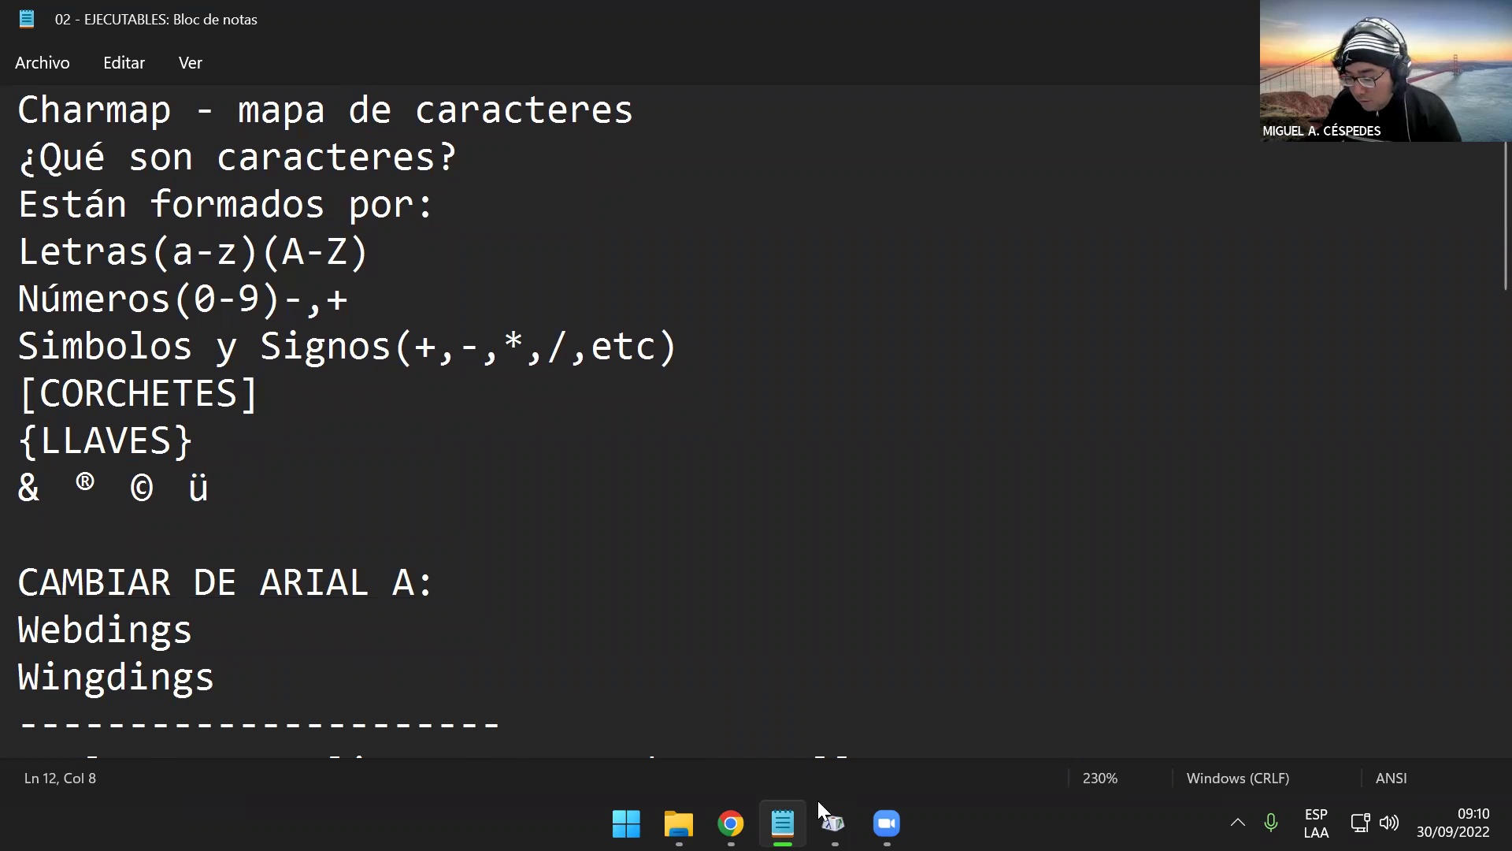
key(alt+Tab)
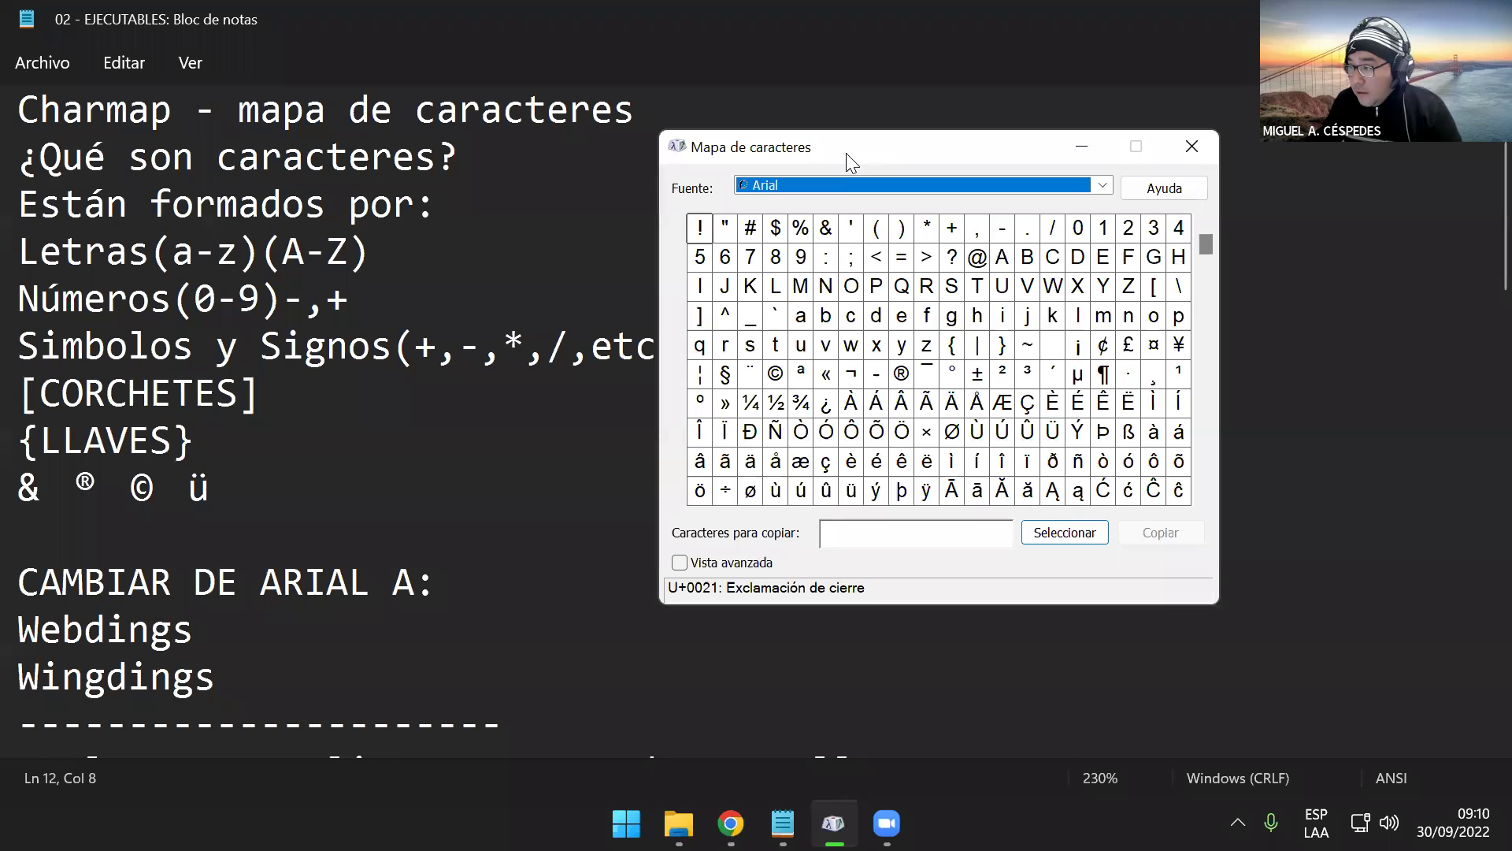
drag(846, 153, 862, 237)
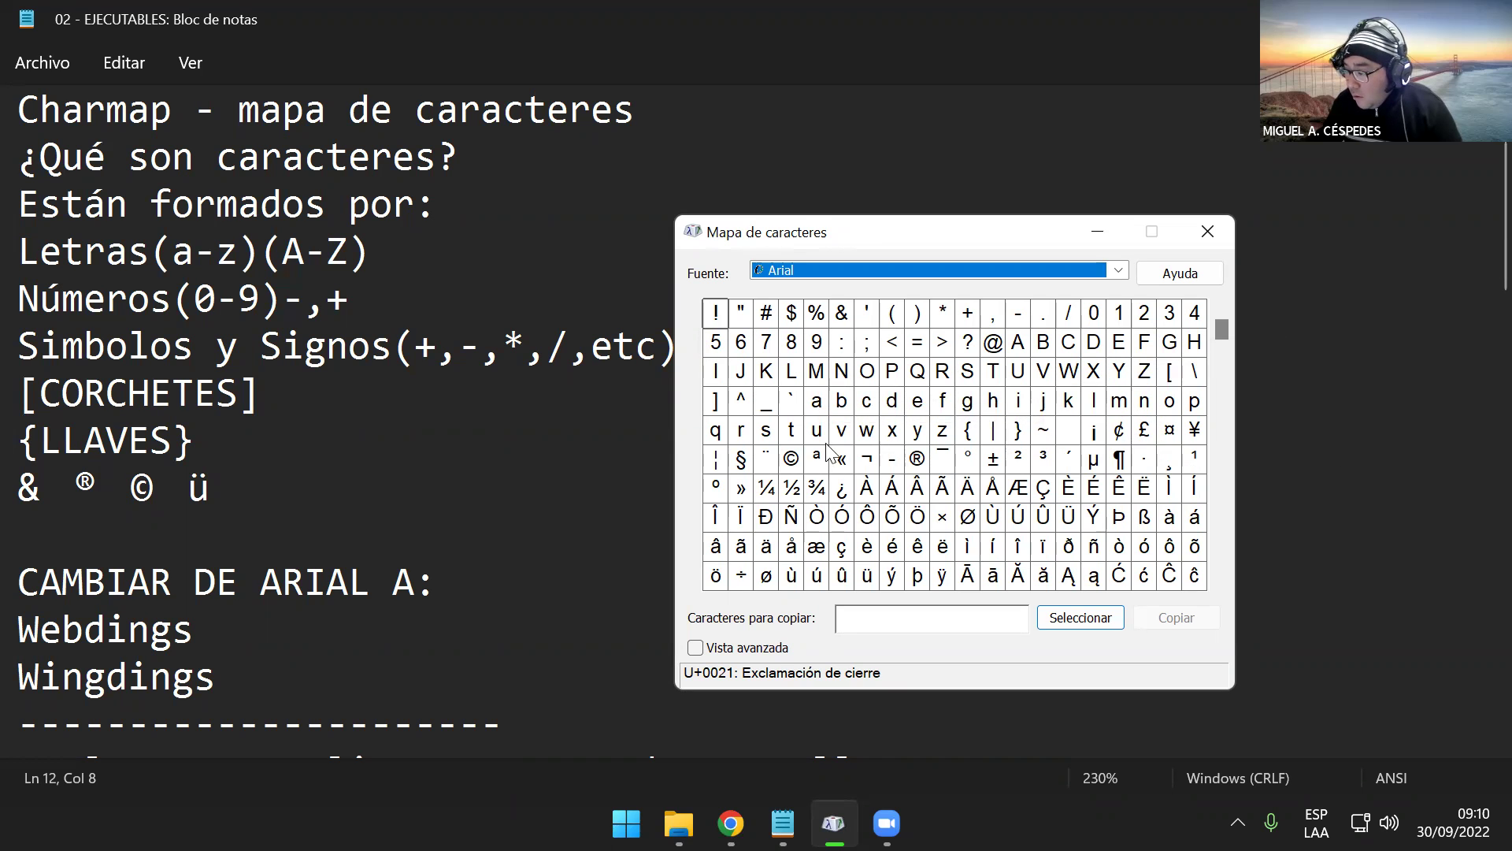
- Browse the Arial character grid from the basic Latin symbols through the accented, phonetic, Greek, Cyrillic, Armenian, Hebrew and Arabic characters
click(1221, 581)
click(1220, 581)
click(1221, 580)
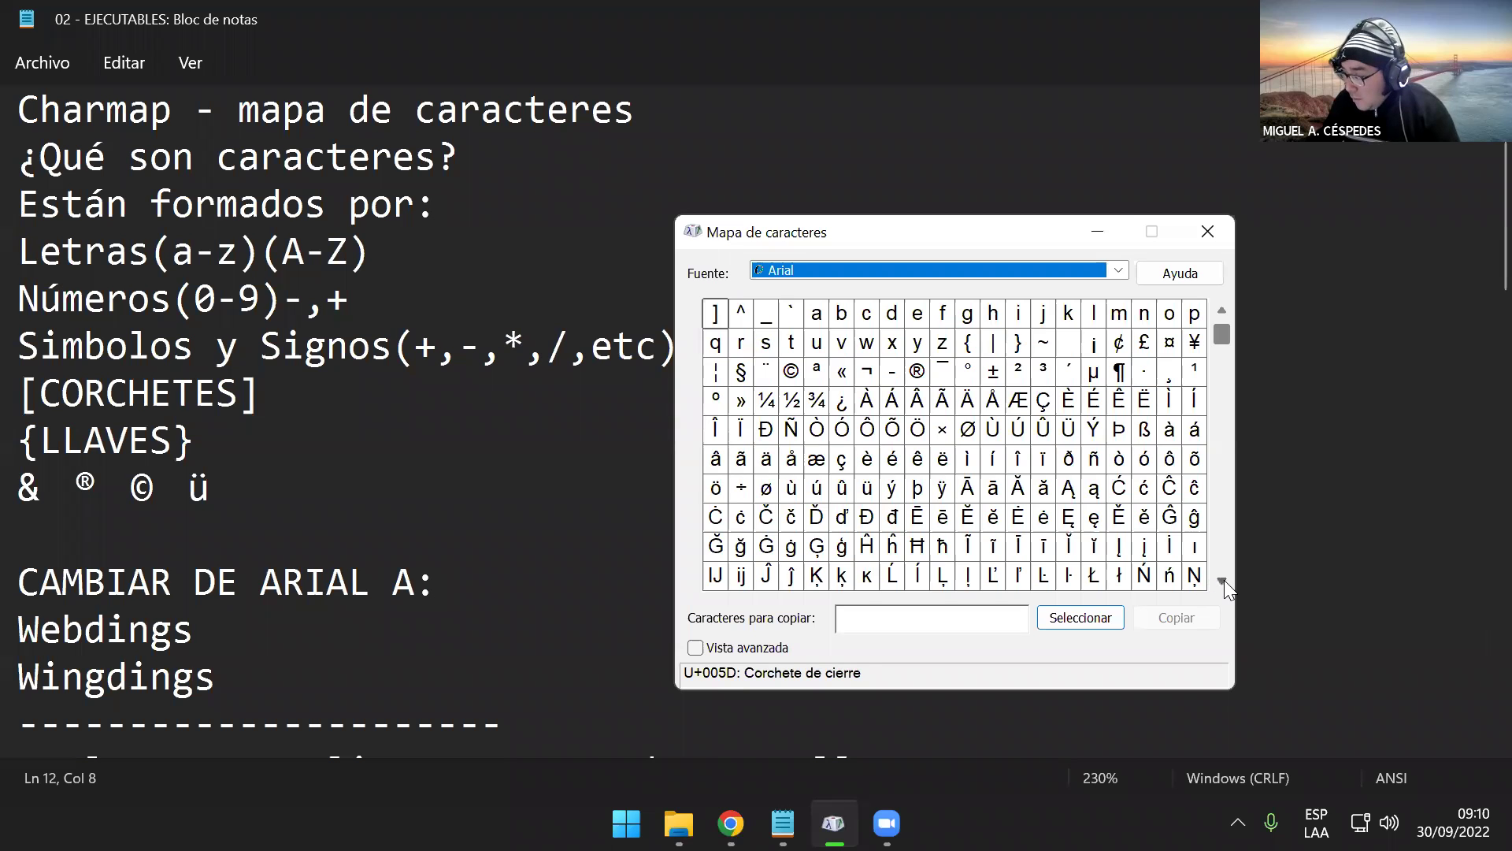
click(1223, 580)
click(1223, 581)
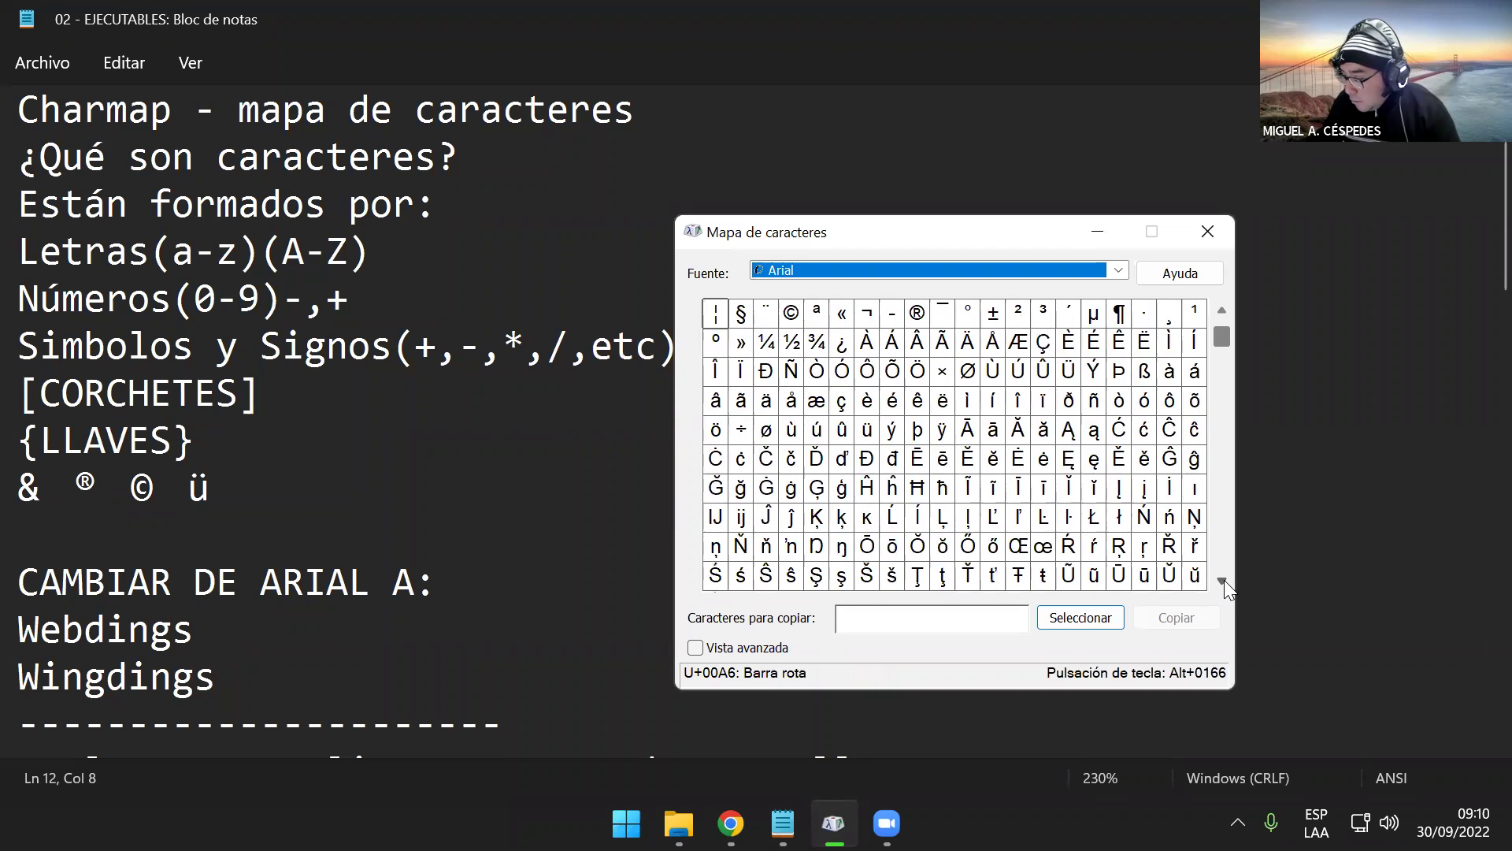
click(1224, 580)
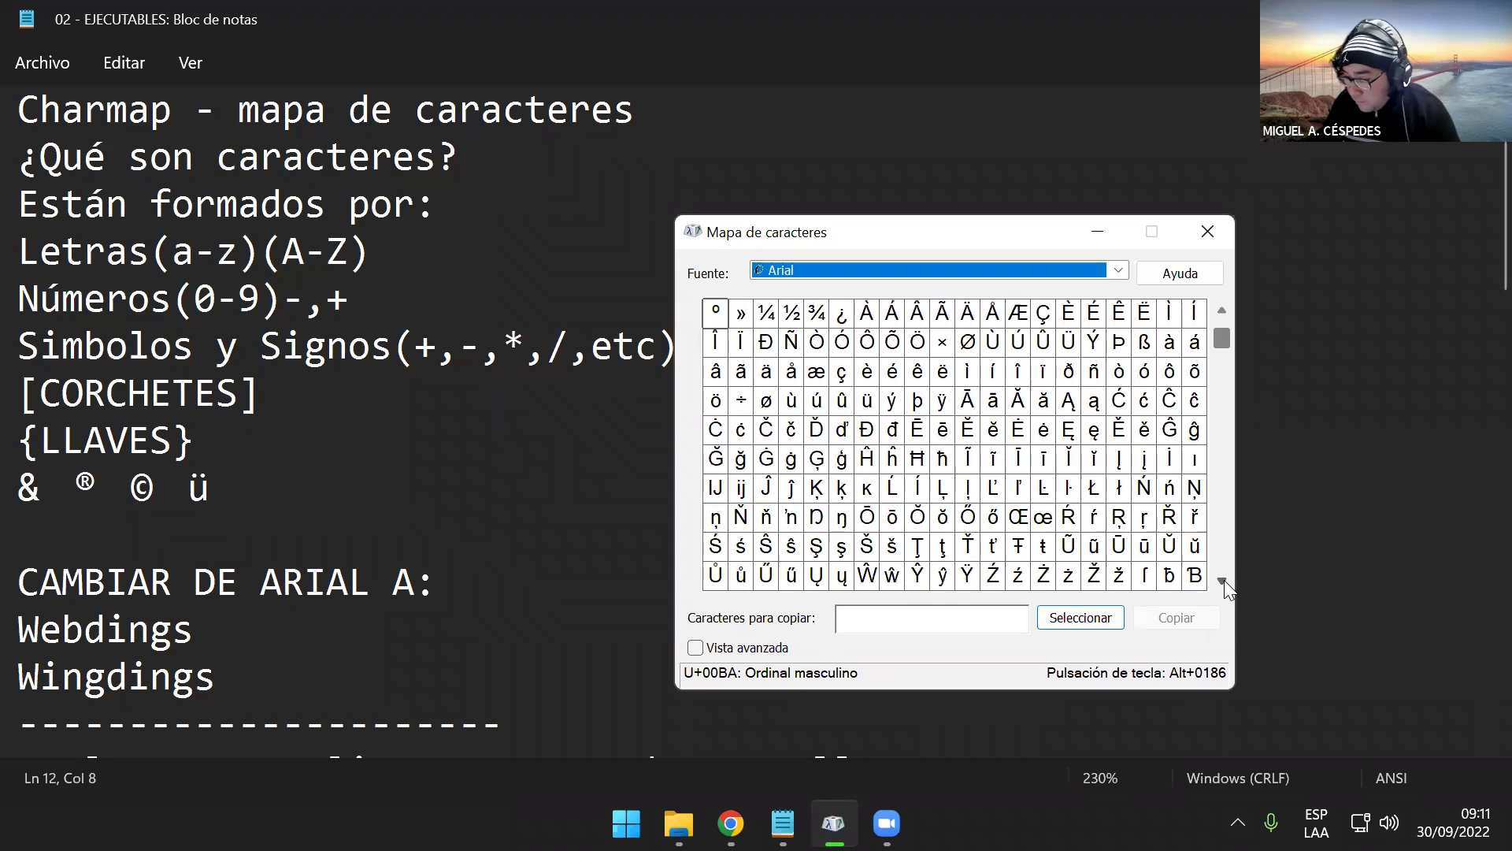
click(1224, 580)
click(1225, 580)
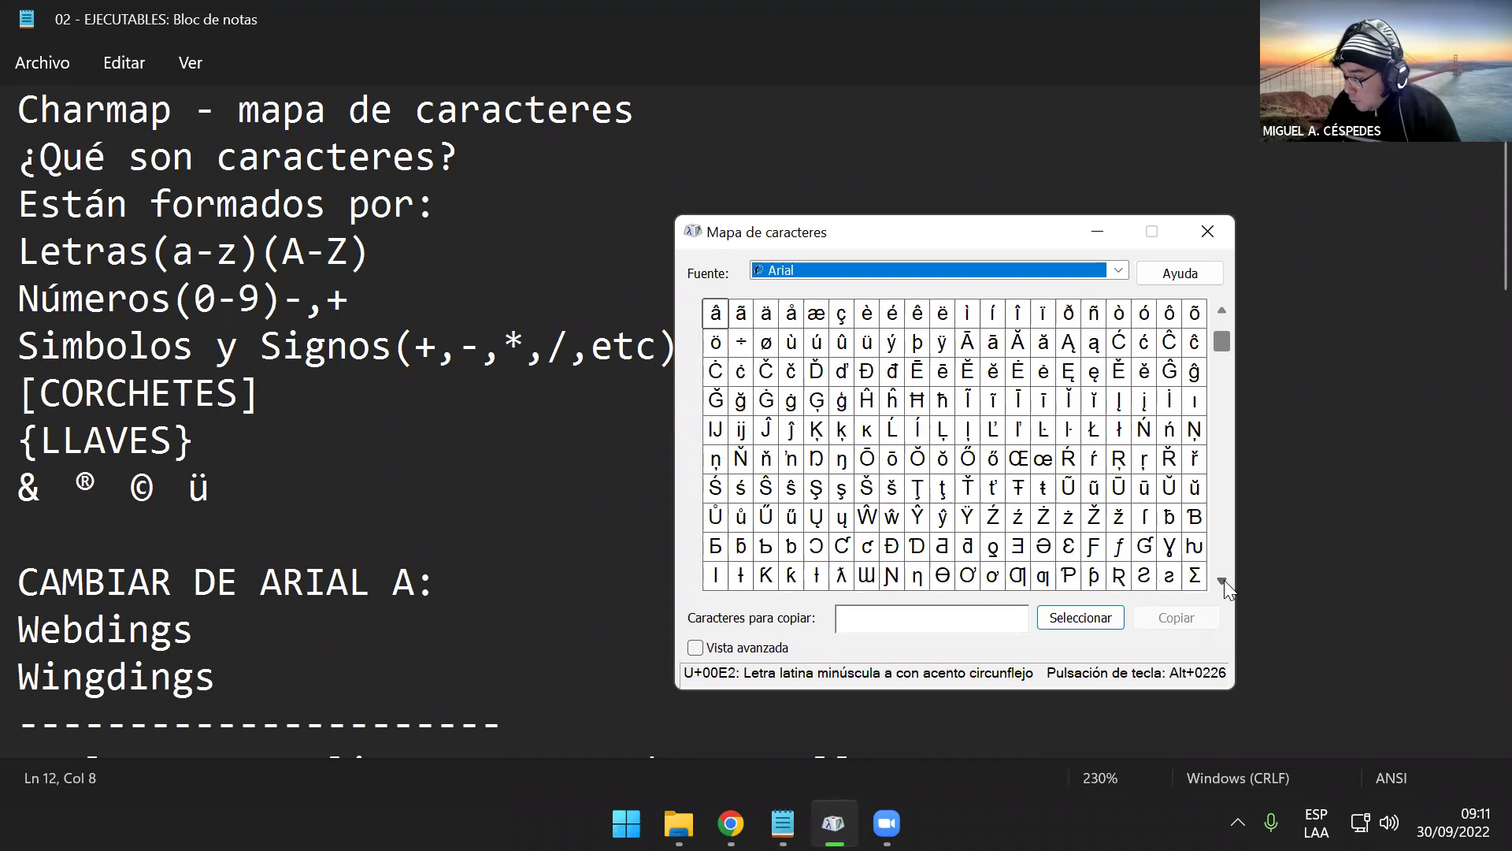
click(1224, 581)
click(1224, 581)
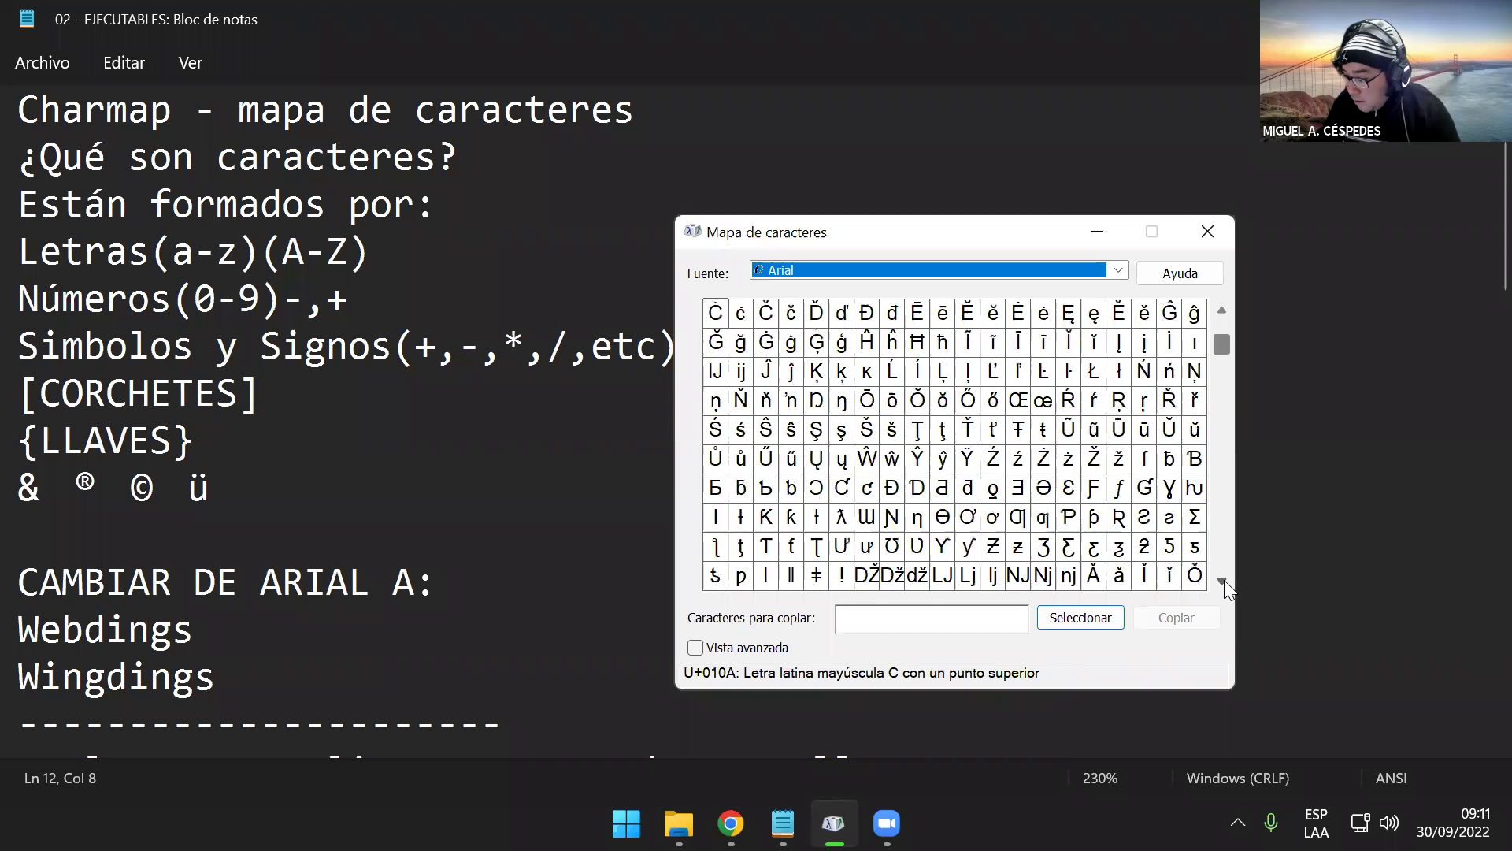
click(1224, 581)
click(1225, 580)
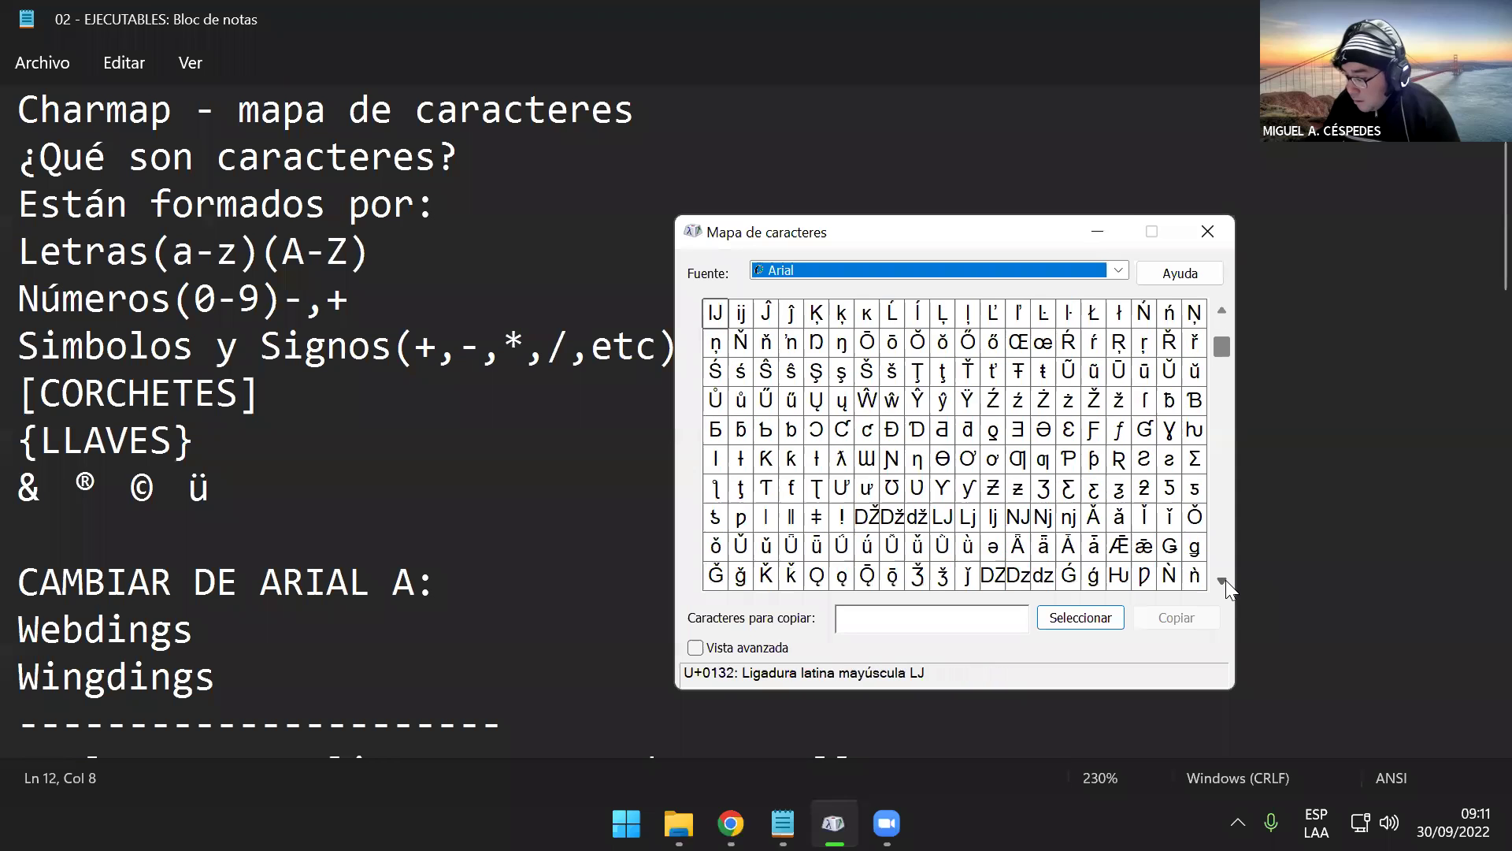
click(1225, 581)
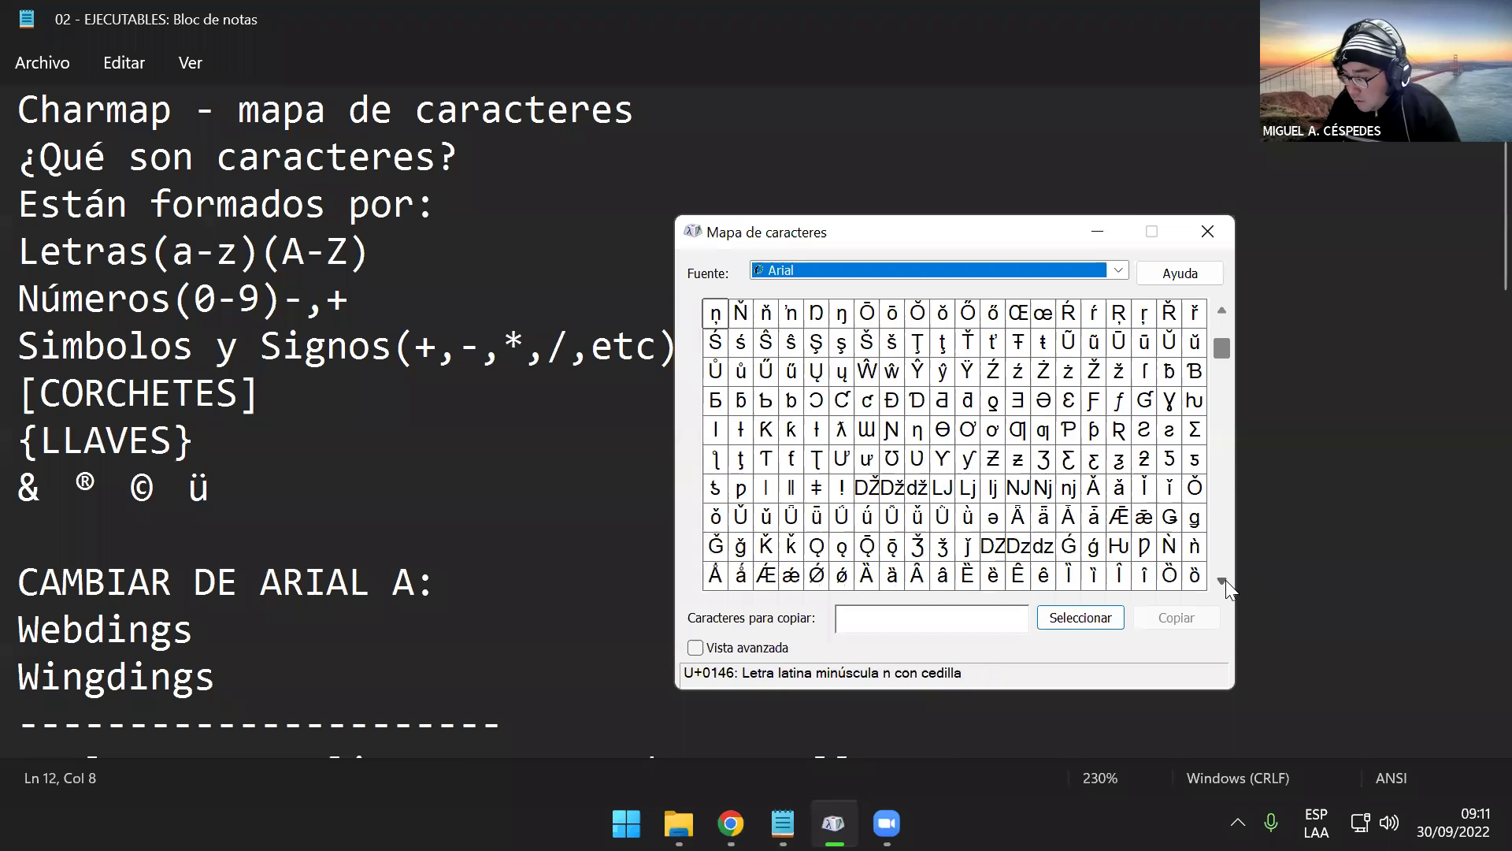
click(1225, 580)
click(1225, 580)
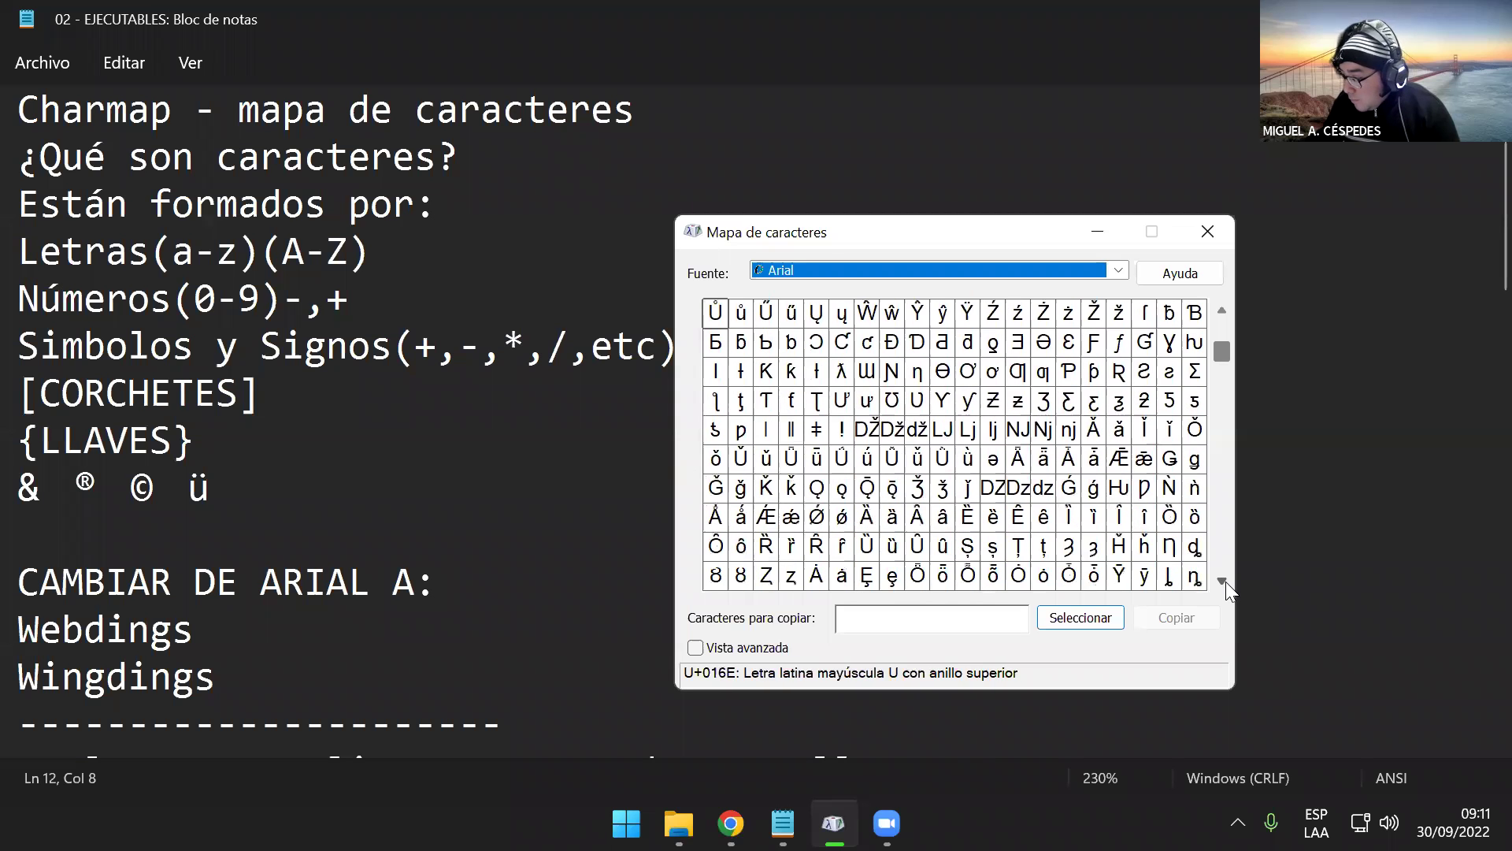
click(1225, 581)
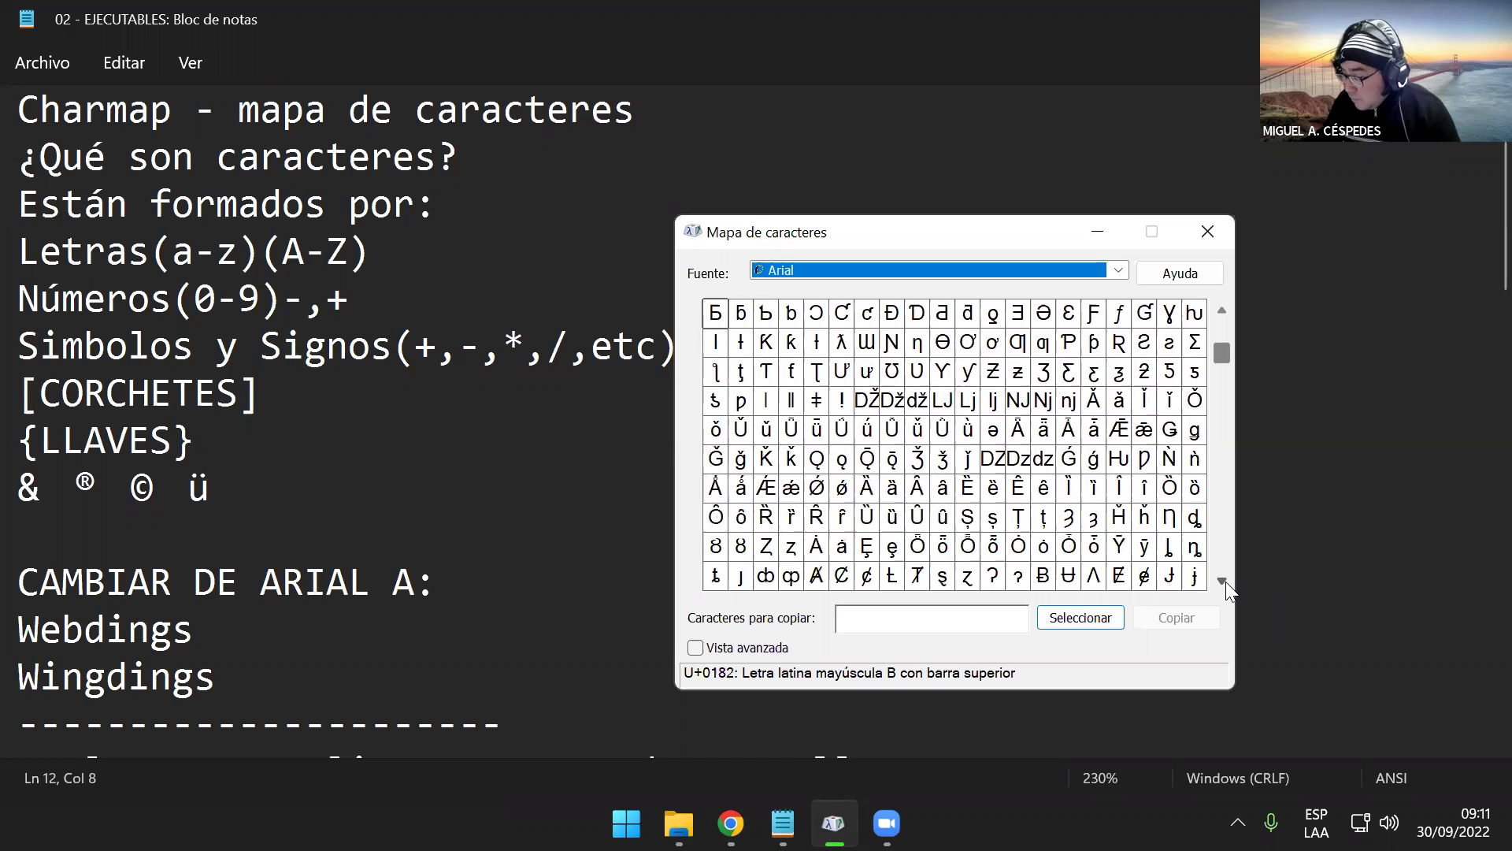
click(1225, 580)
click(1223, 580)
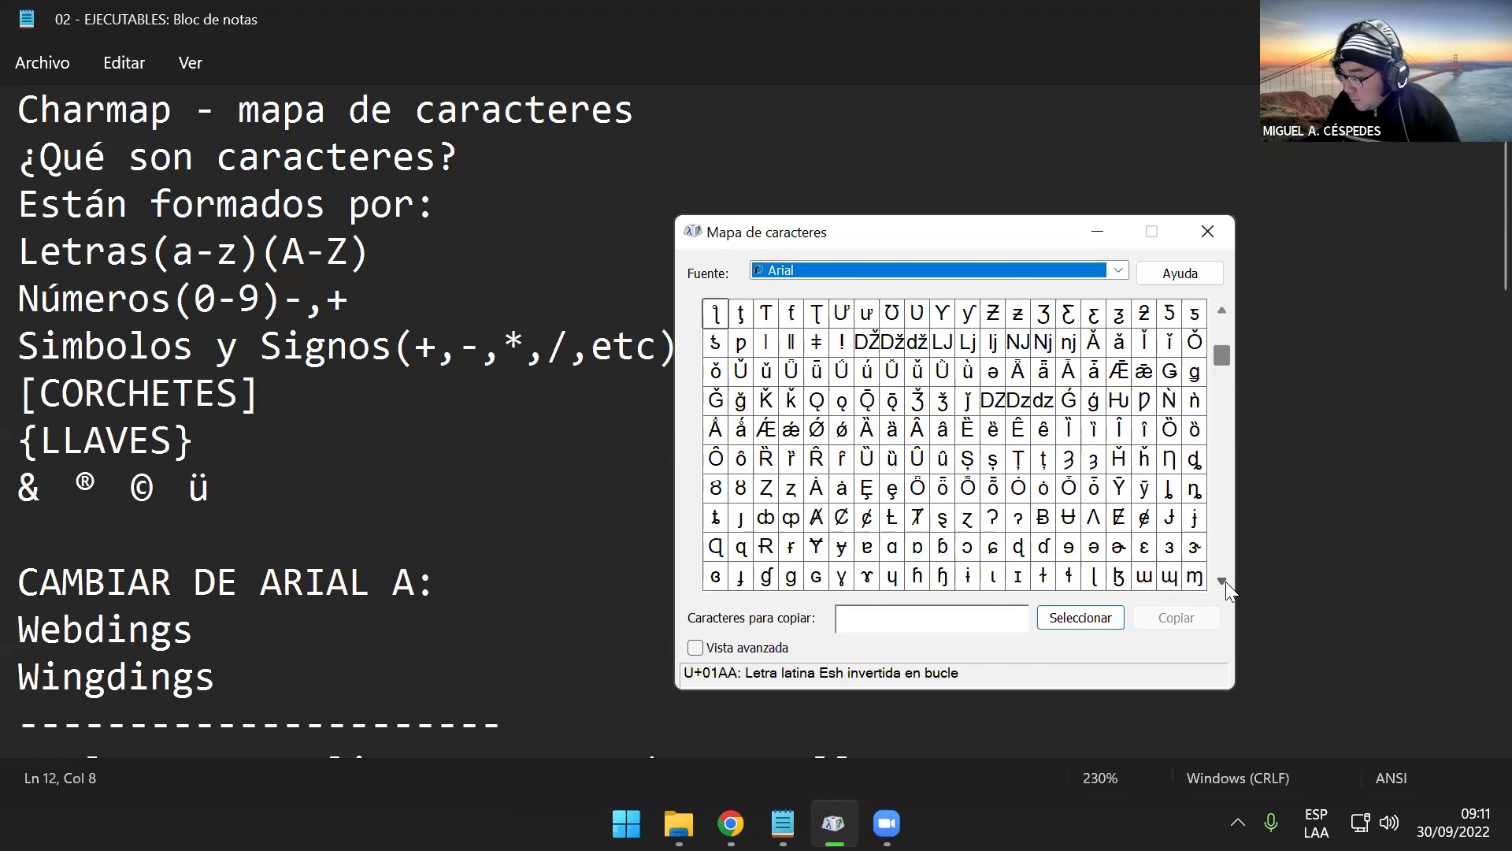
click(1223, 581)
click(1222, 580)
click(1222, 581)
click(1222, 580)
click(1223, 581)
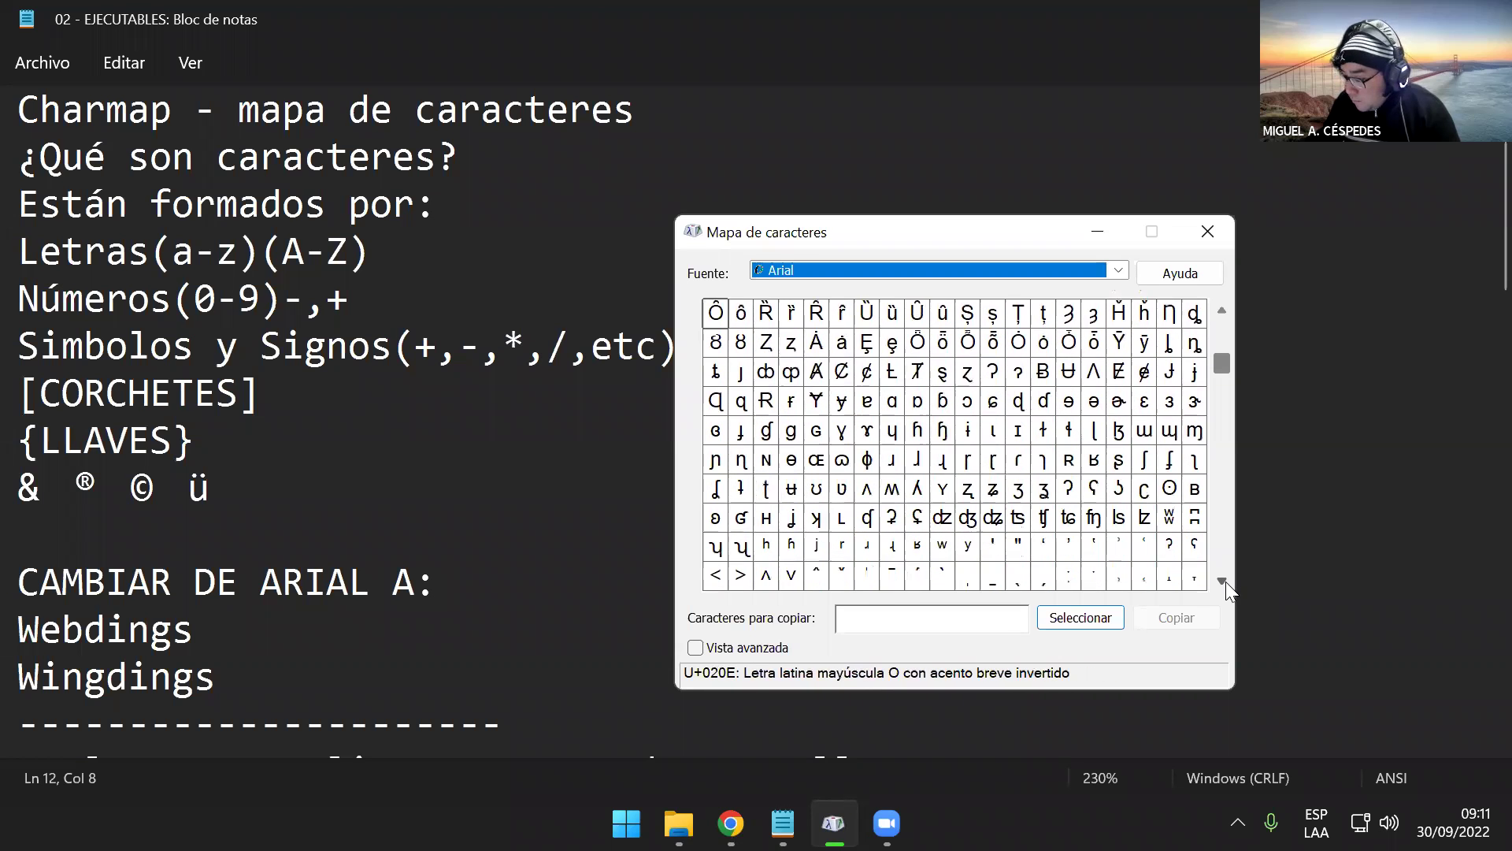
click(1222, 581)
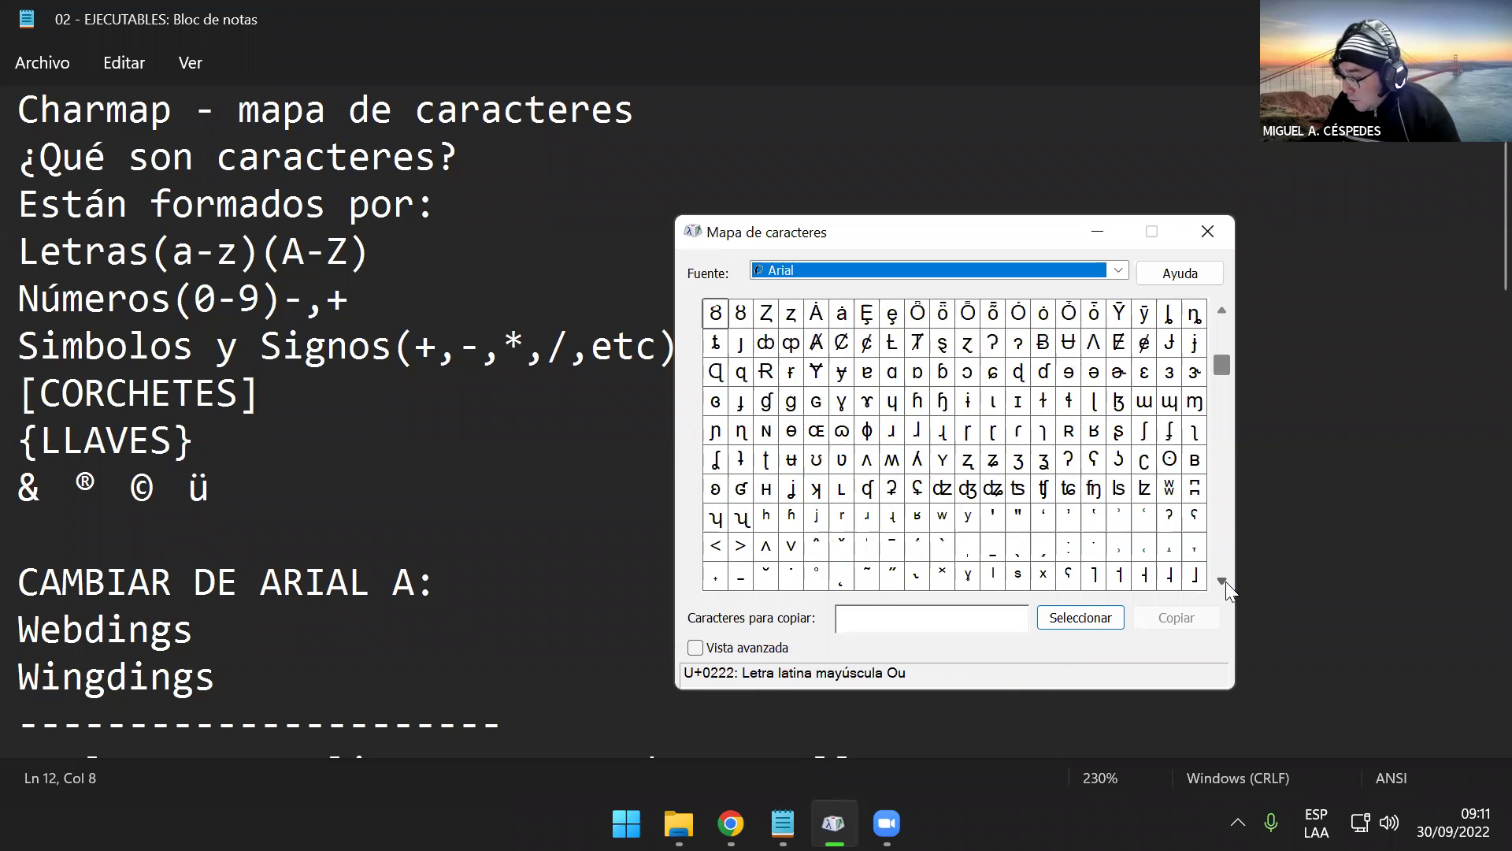
click(1222, 580)
click(1223, 580)
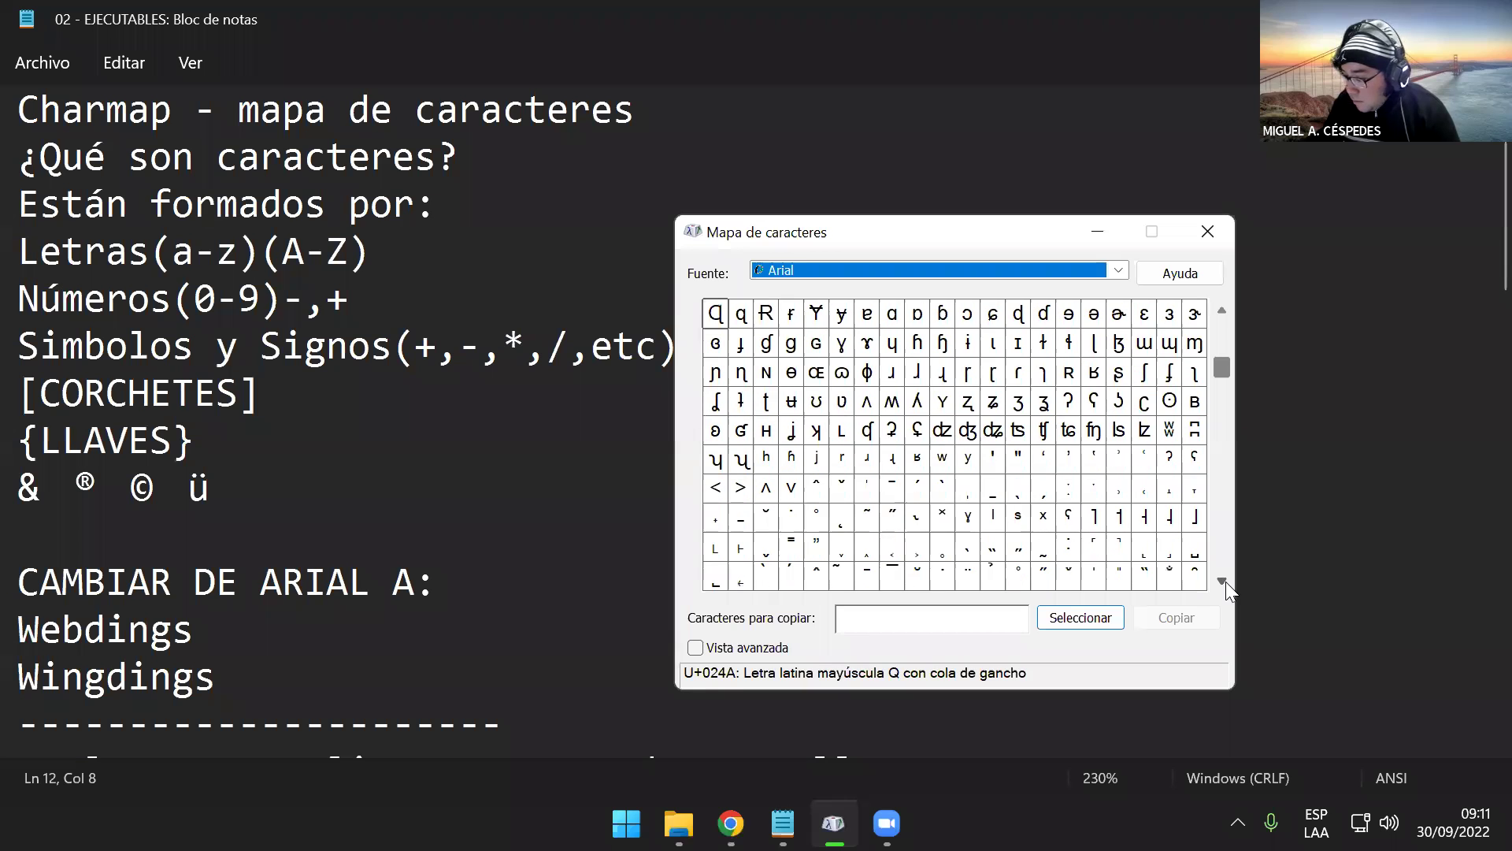
click(1223, 581)
click(1222, 581)
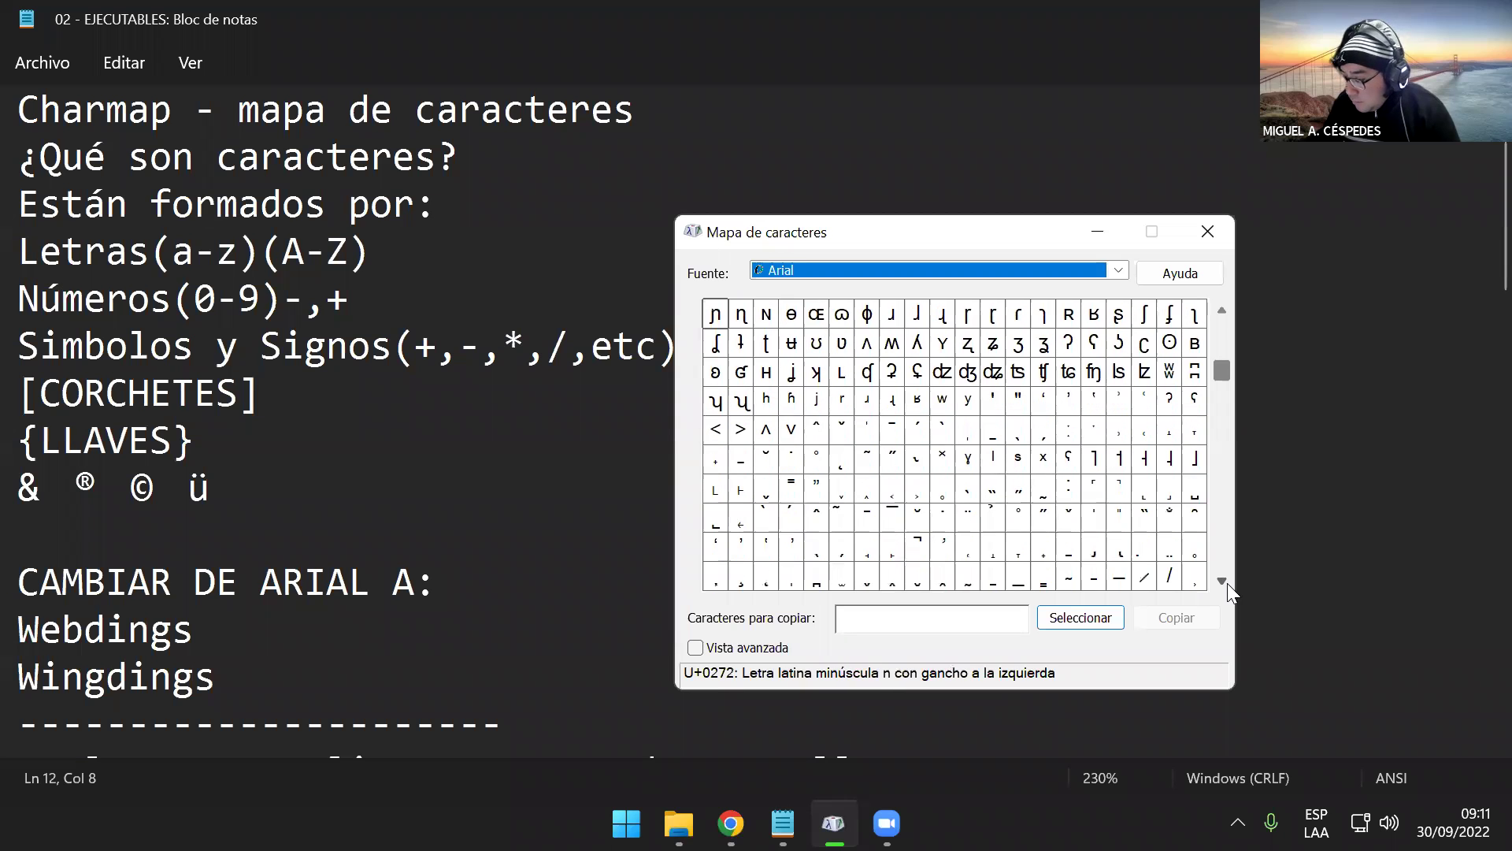
click(1222, 581)
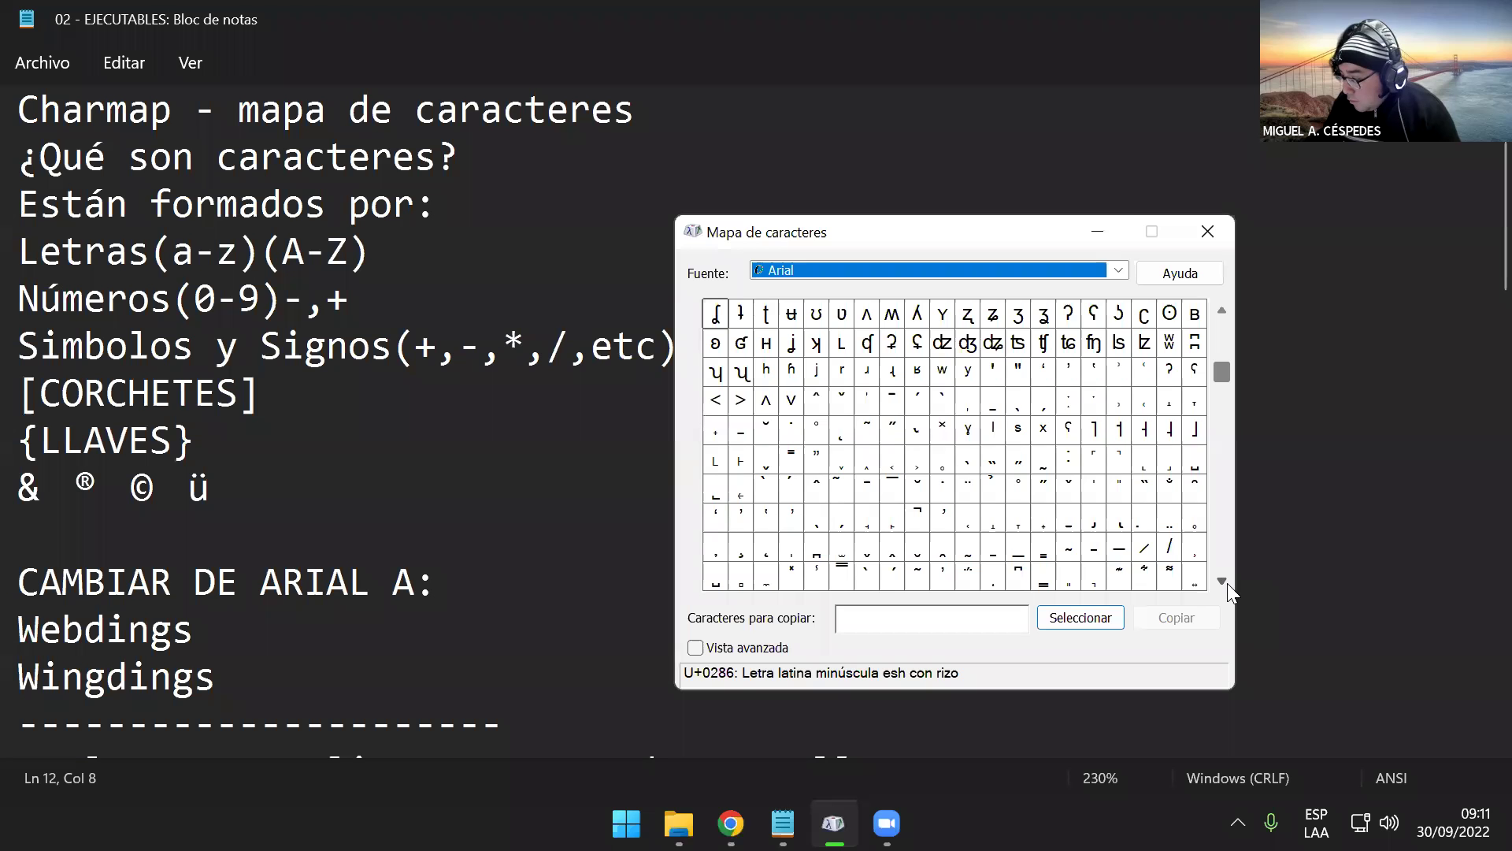
click(1227, 583)
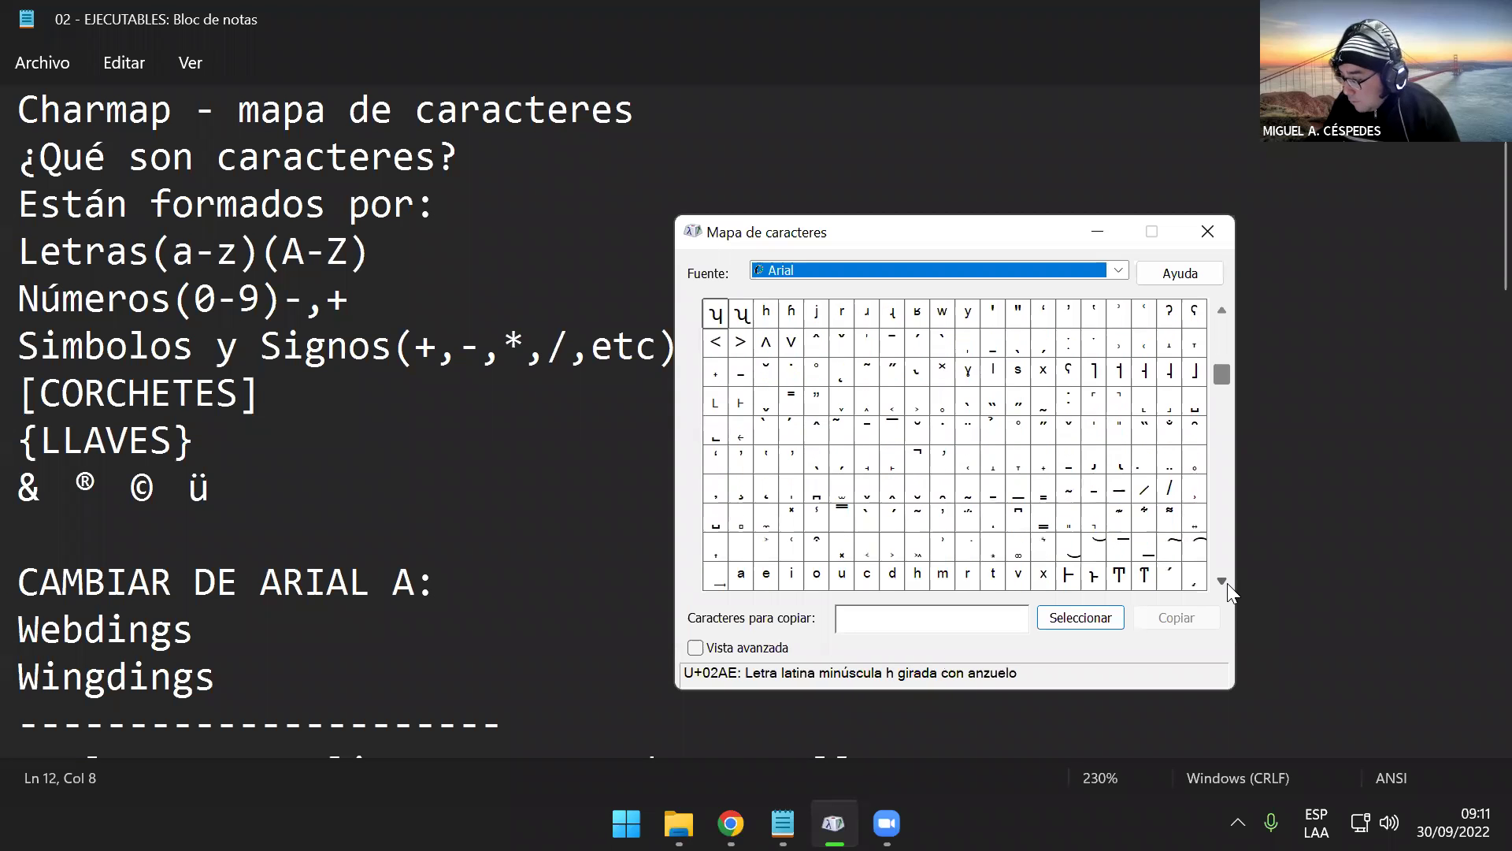
click(1222, 581)
click(1222, 580)
click(1227, 583)
click(1227, 583)
click(1228, 583)
click(1227, 583)
click(1227, 583)
click(1227, 583)
click(1228, 583)
click(1227, 583)
click(1227, 583)
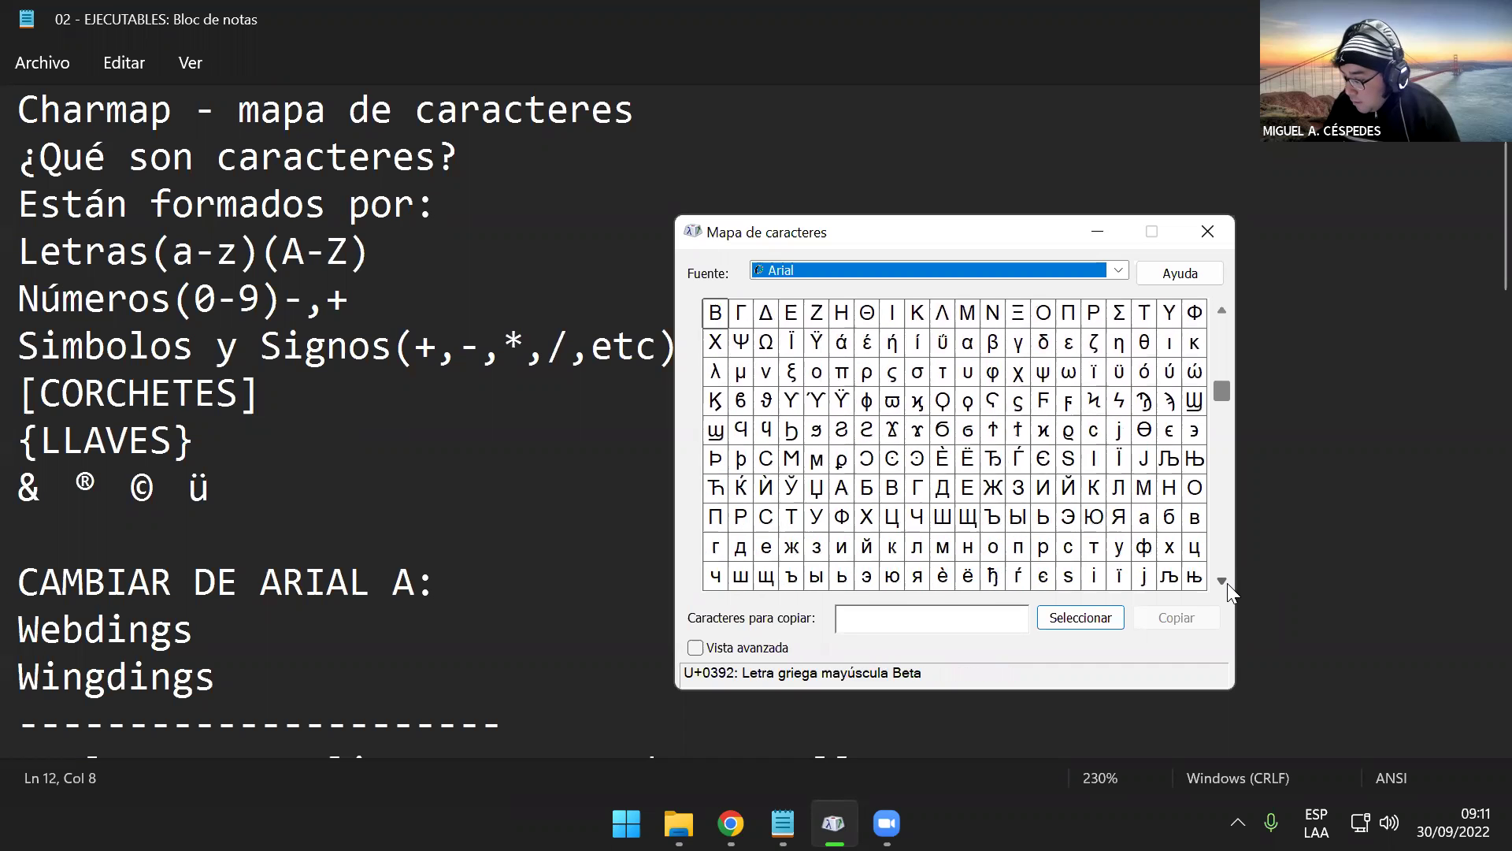
click(1227, 583)
click(1227, 583)
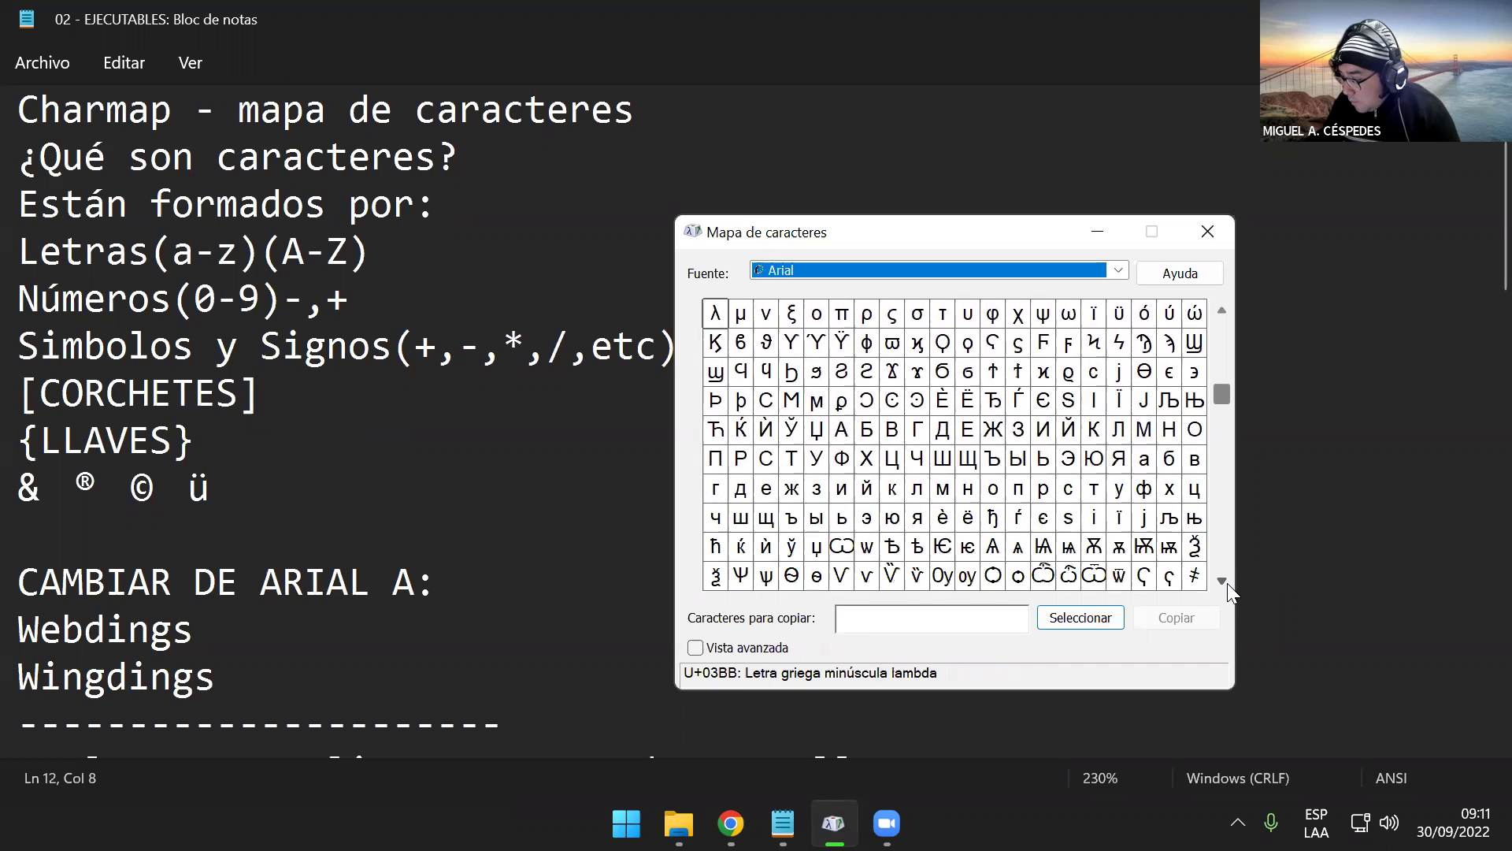
click(1227, 583)
click(1228, 582)
click(1228, 582)
click(1228, 583)
click(1227, 584)
click(1227, 584)
click(1227, 584)
click(1228, 583)
click(1227, 583)
click(1227, 583)
click(1227, 583)
click(1228, 583)
click(1227, 583)
click(1227, 583)
click(1228, 583)
click(1227, 583)
click(1227, 583)
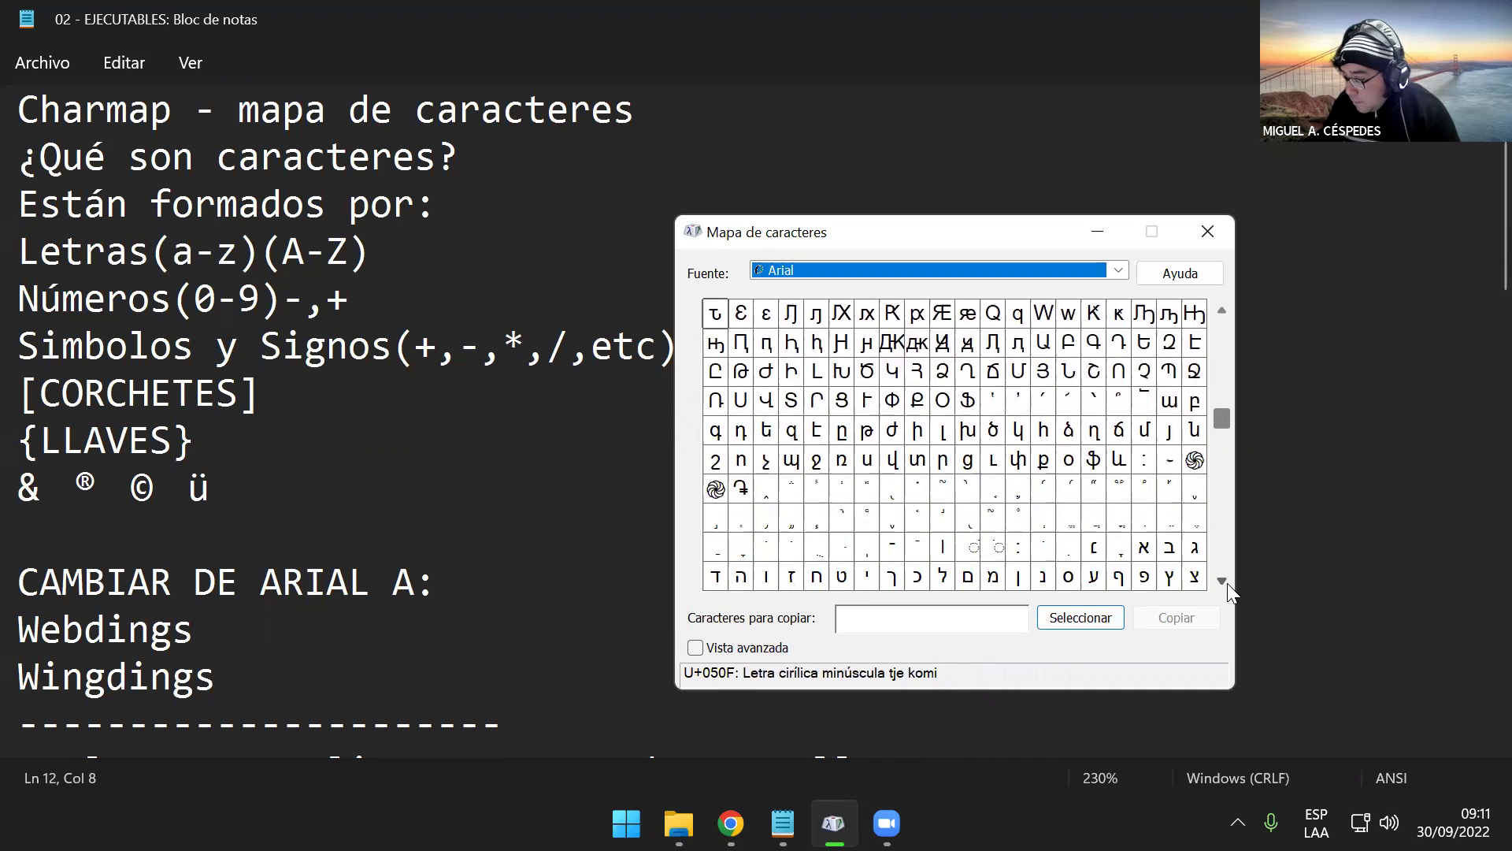
click(1227, 583)
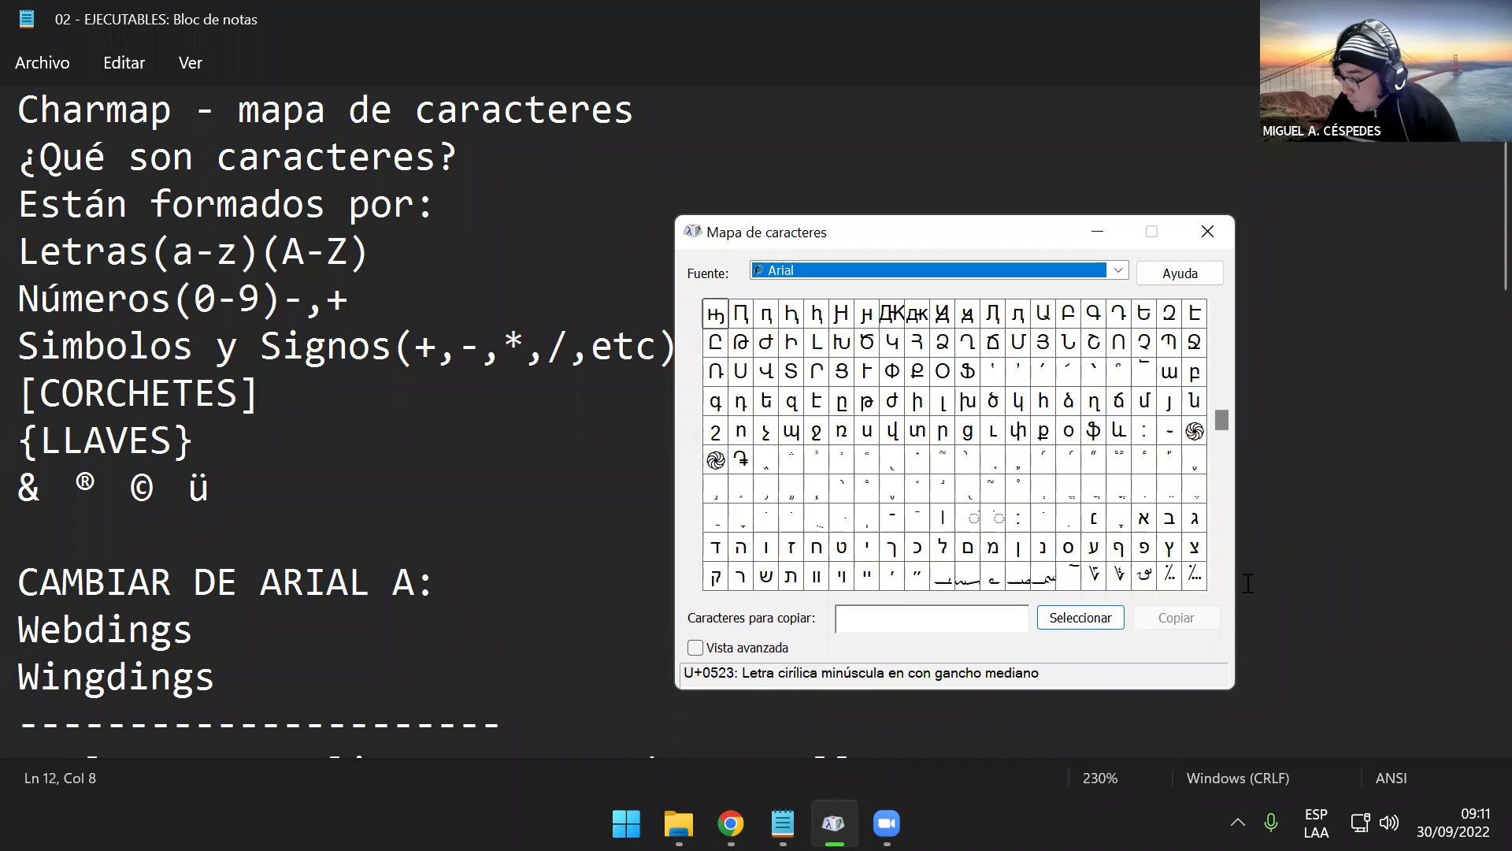
click(1222, 583)
click(1222, 583)
click(1222, 583)
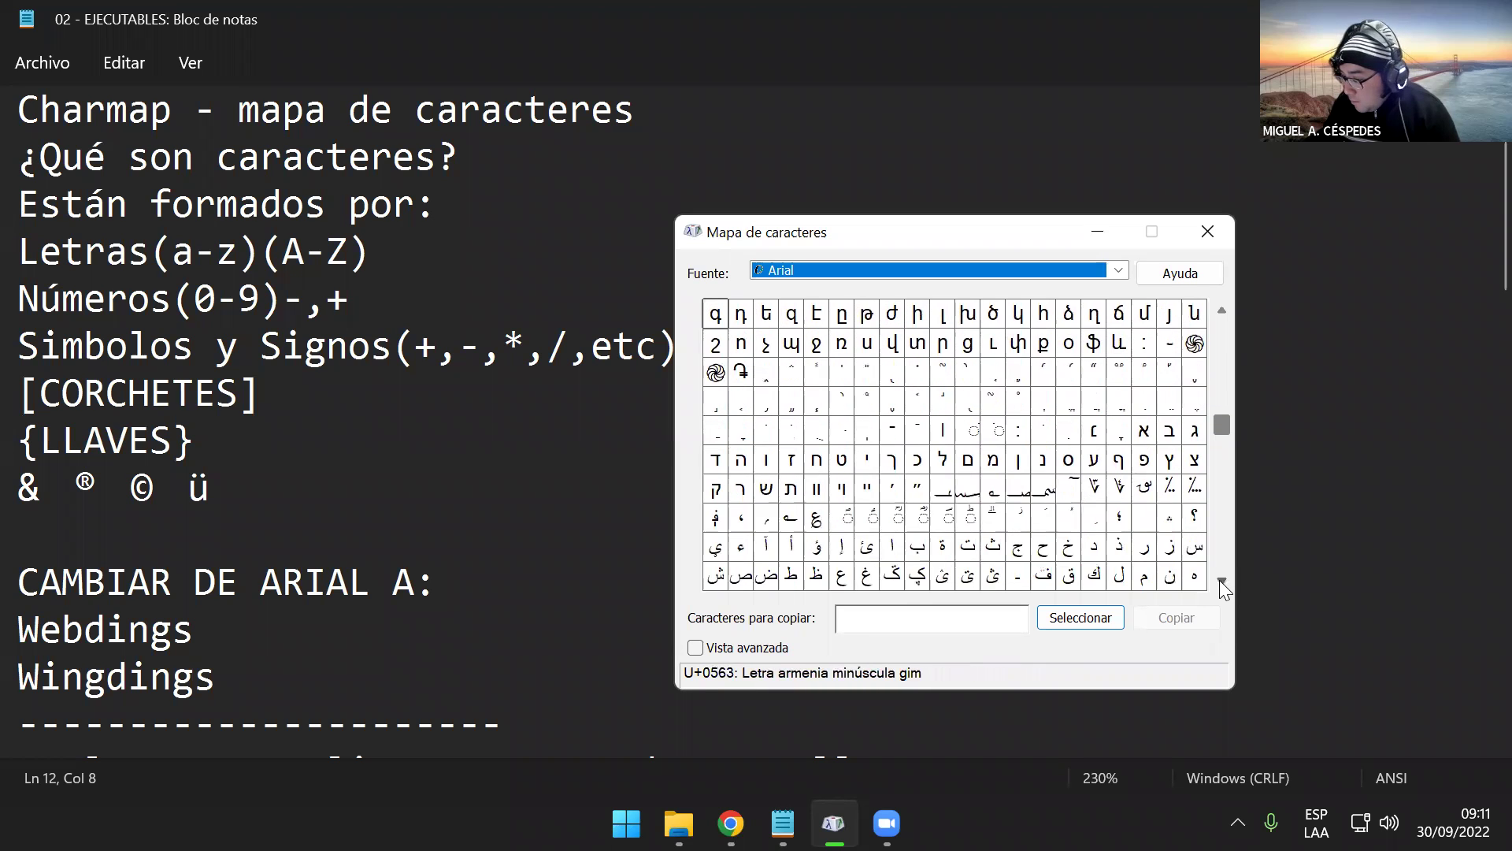
click(1222, 583)
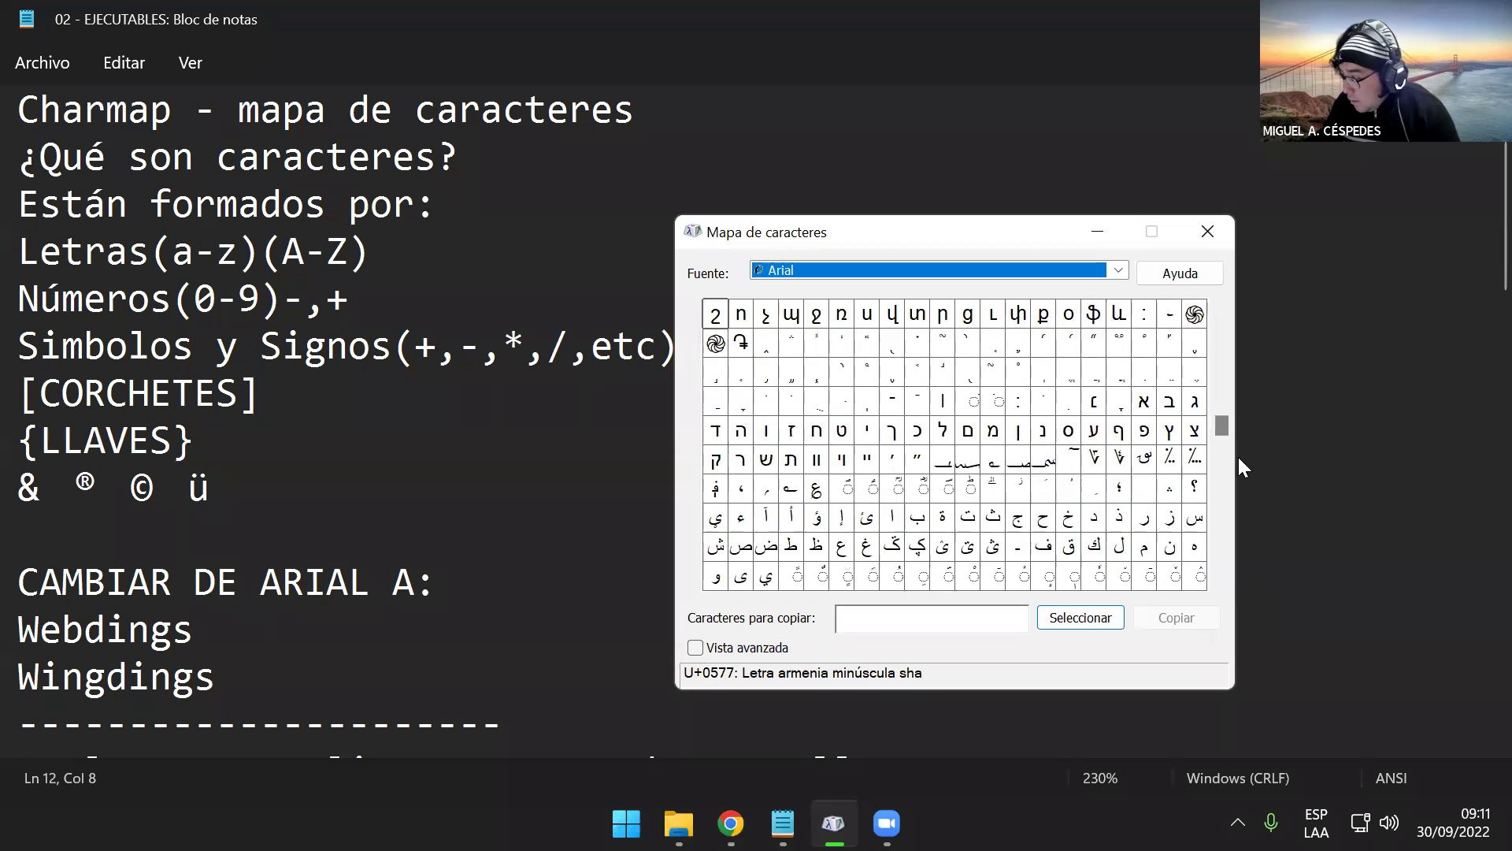
- Return to the start of the Arial grid and add the opening and closing braces { and } to the characters to copy
drag(1223, 419, 1220, 306)
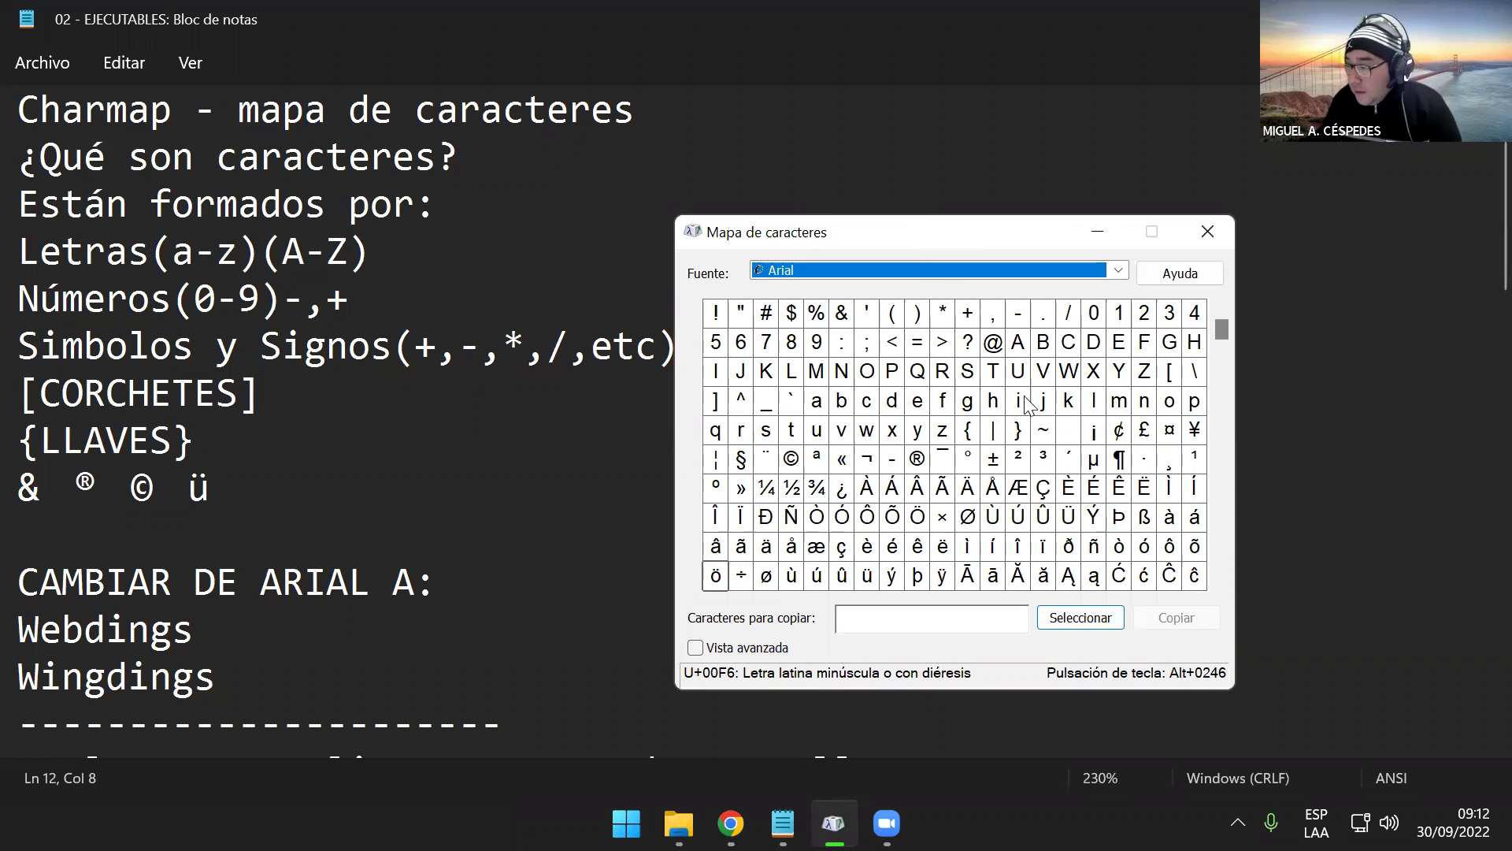
click(968, 432)
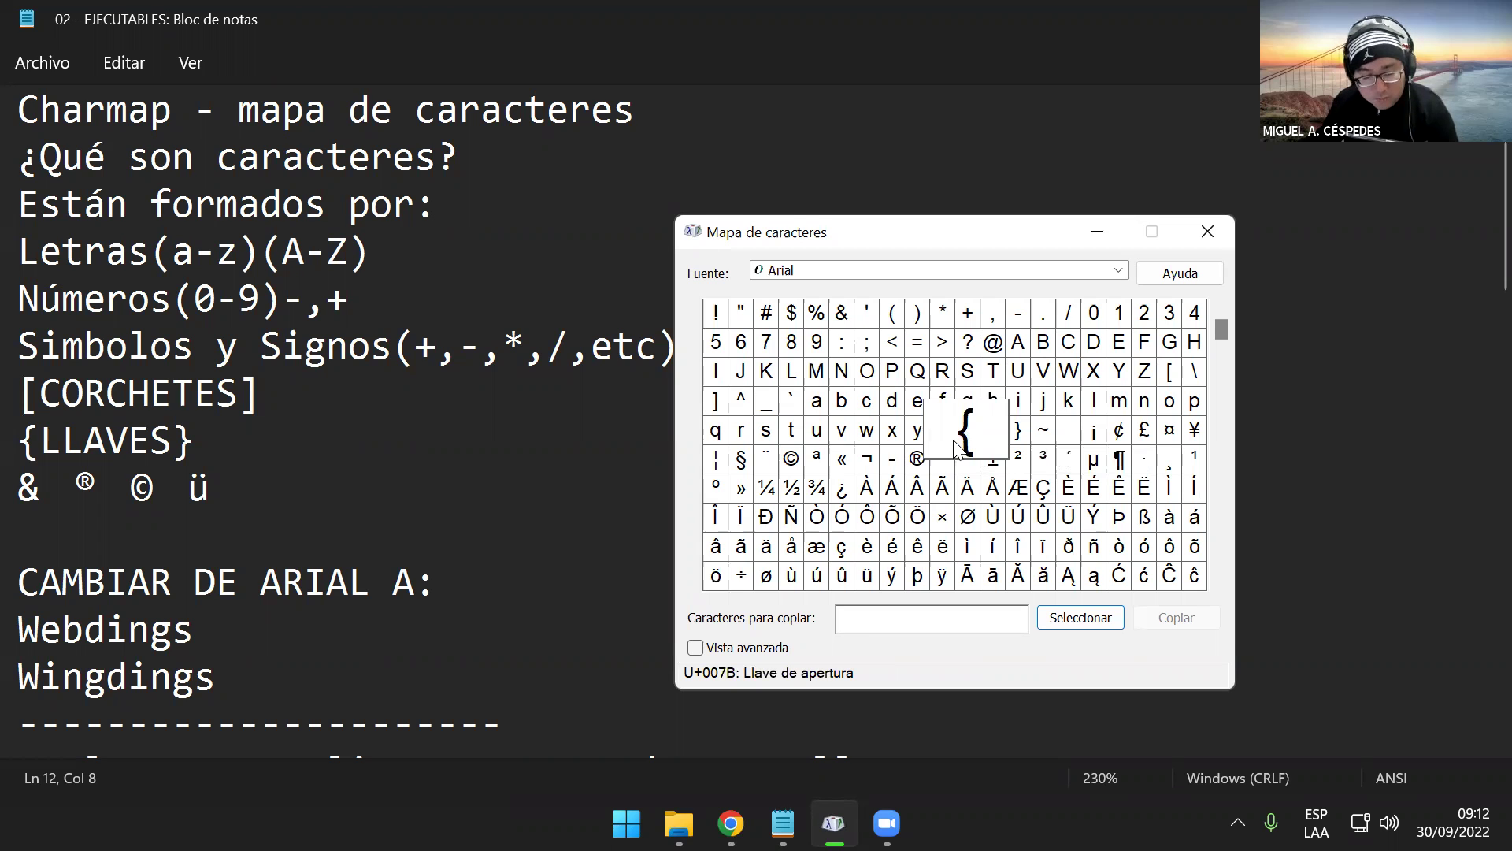
click(1092, 617)
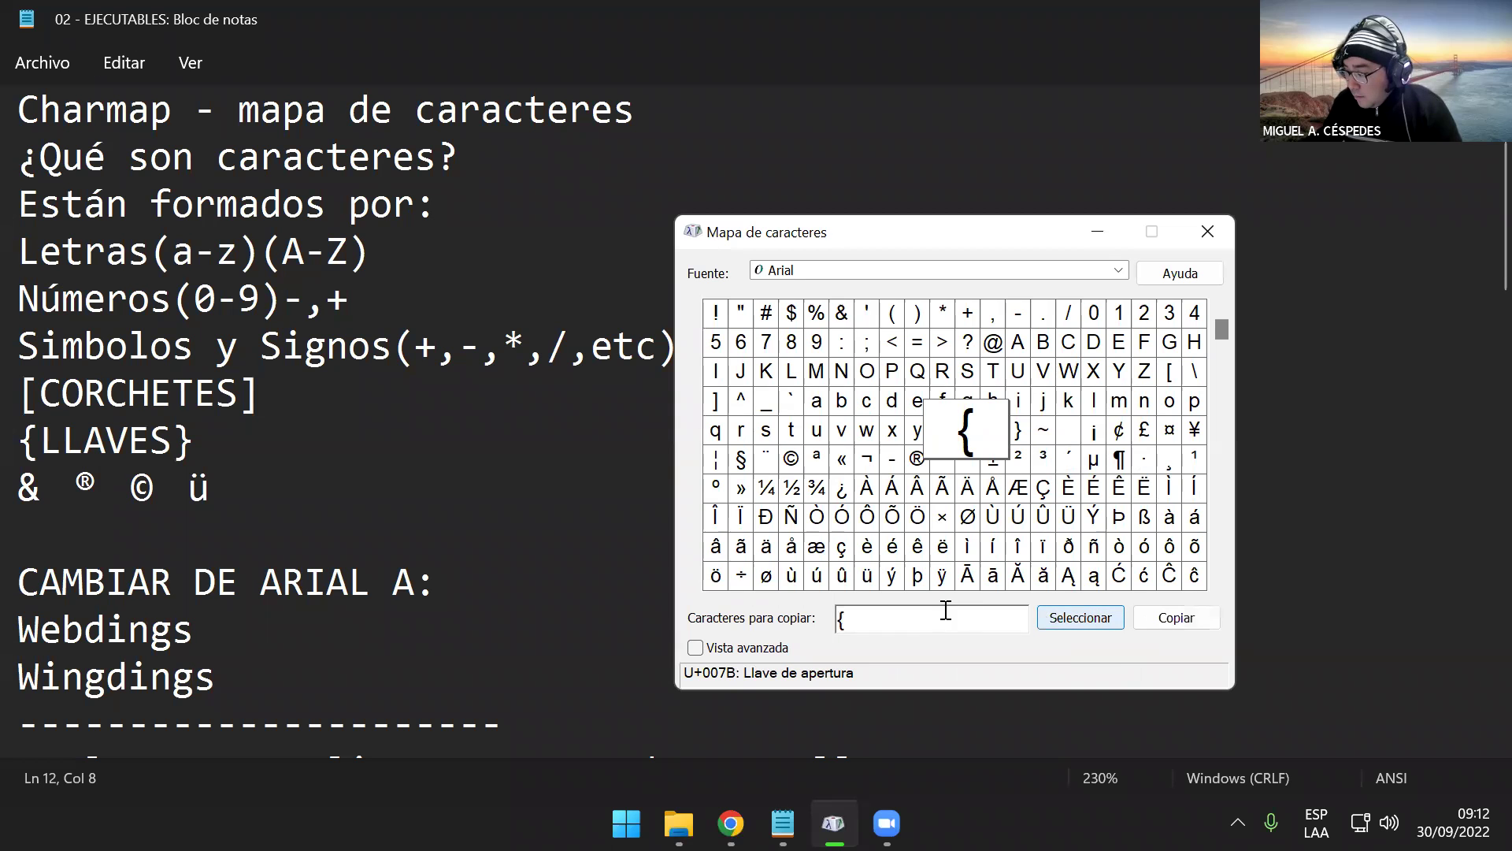
click(1020, 436)
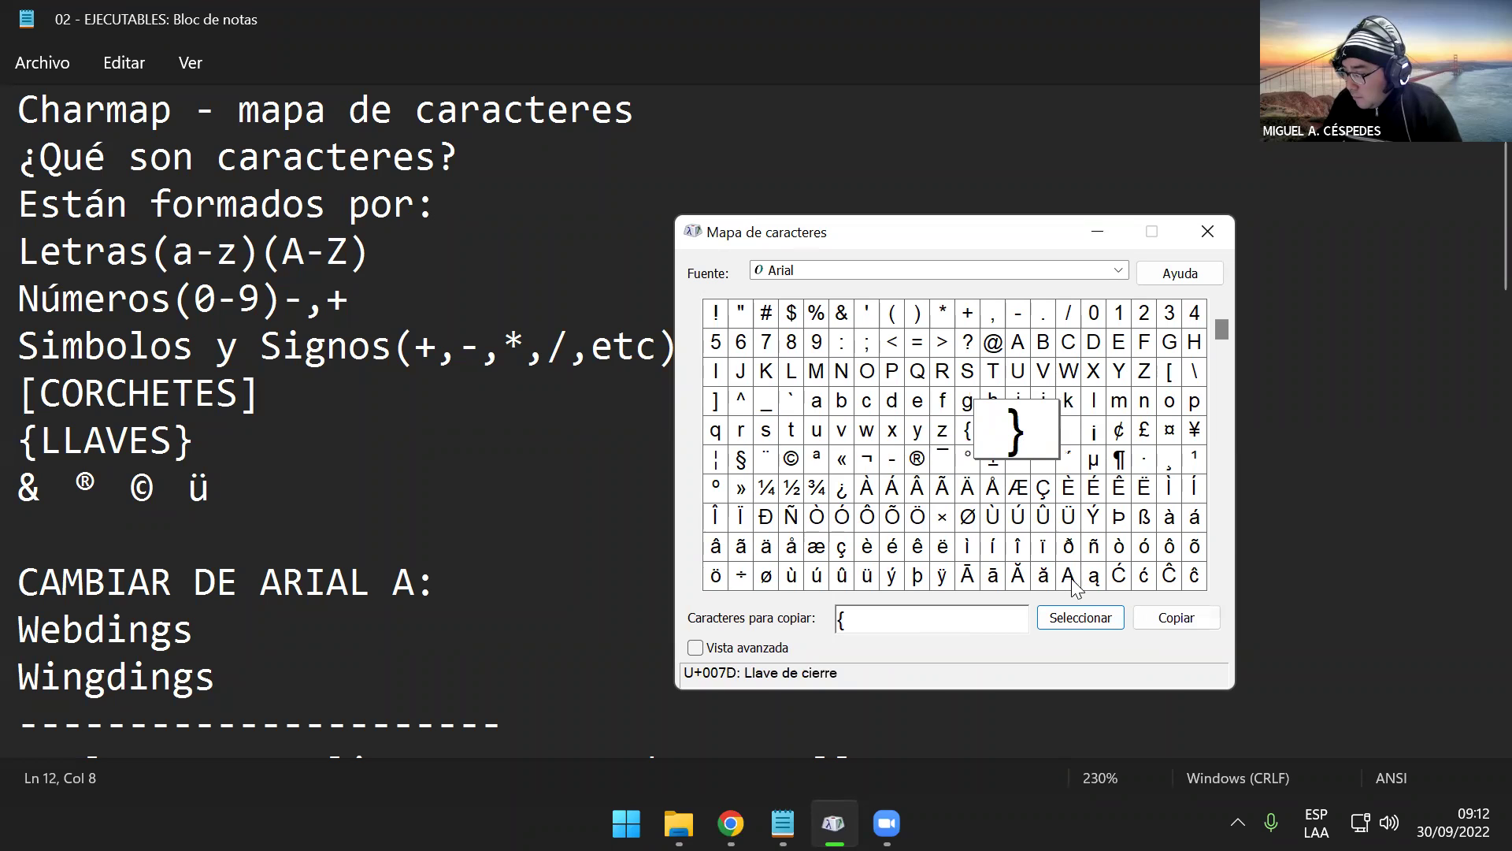
click(1089, 618)
- Enlarge the minus sign and the exclamation mark to inspect them, and briefly show and hide the advanced view options
click(1018, 313)
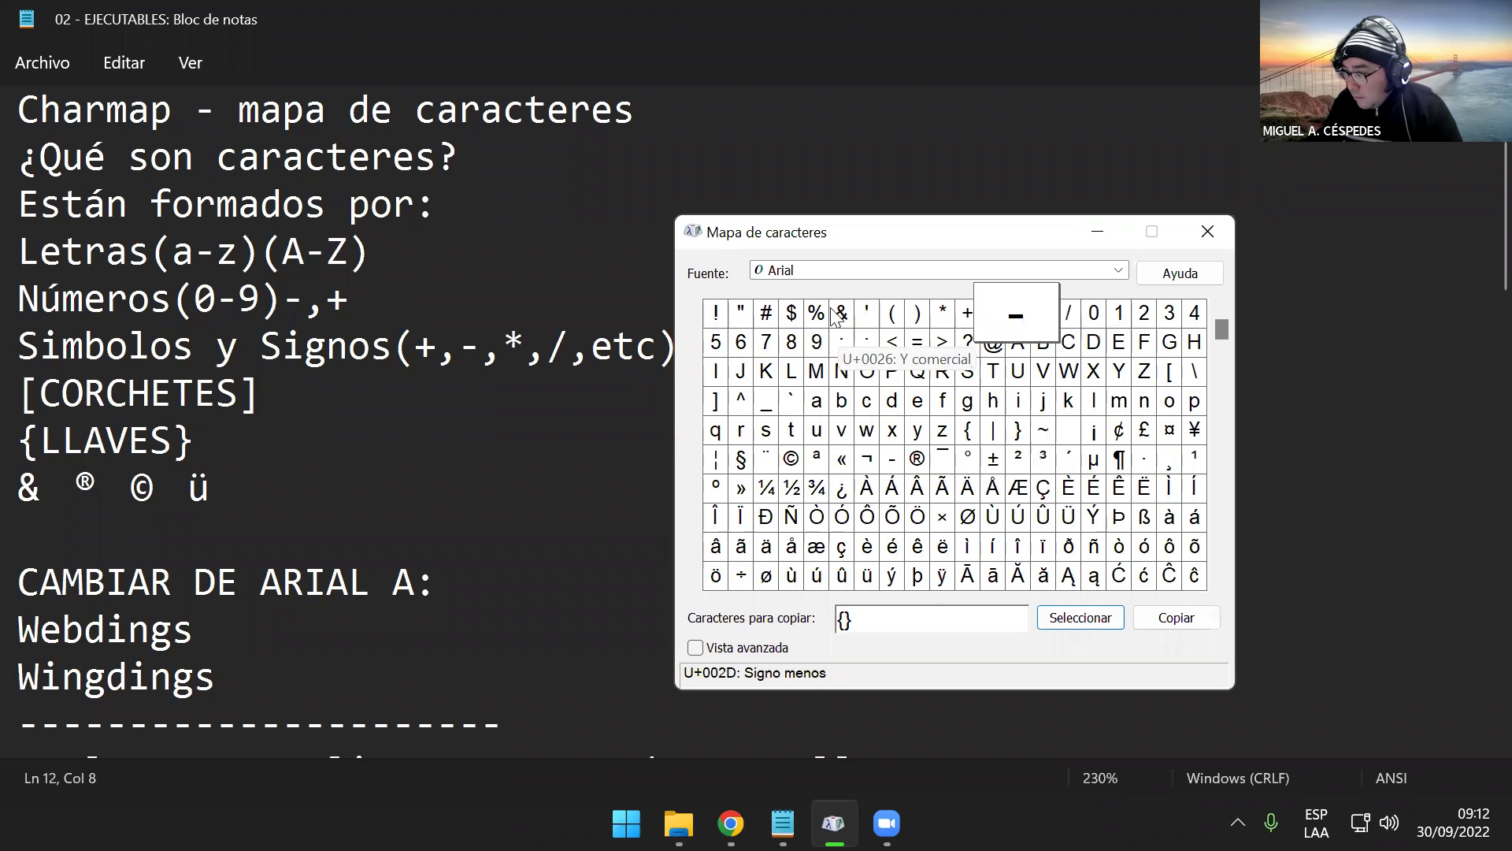
click(716, 313)
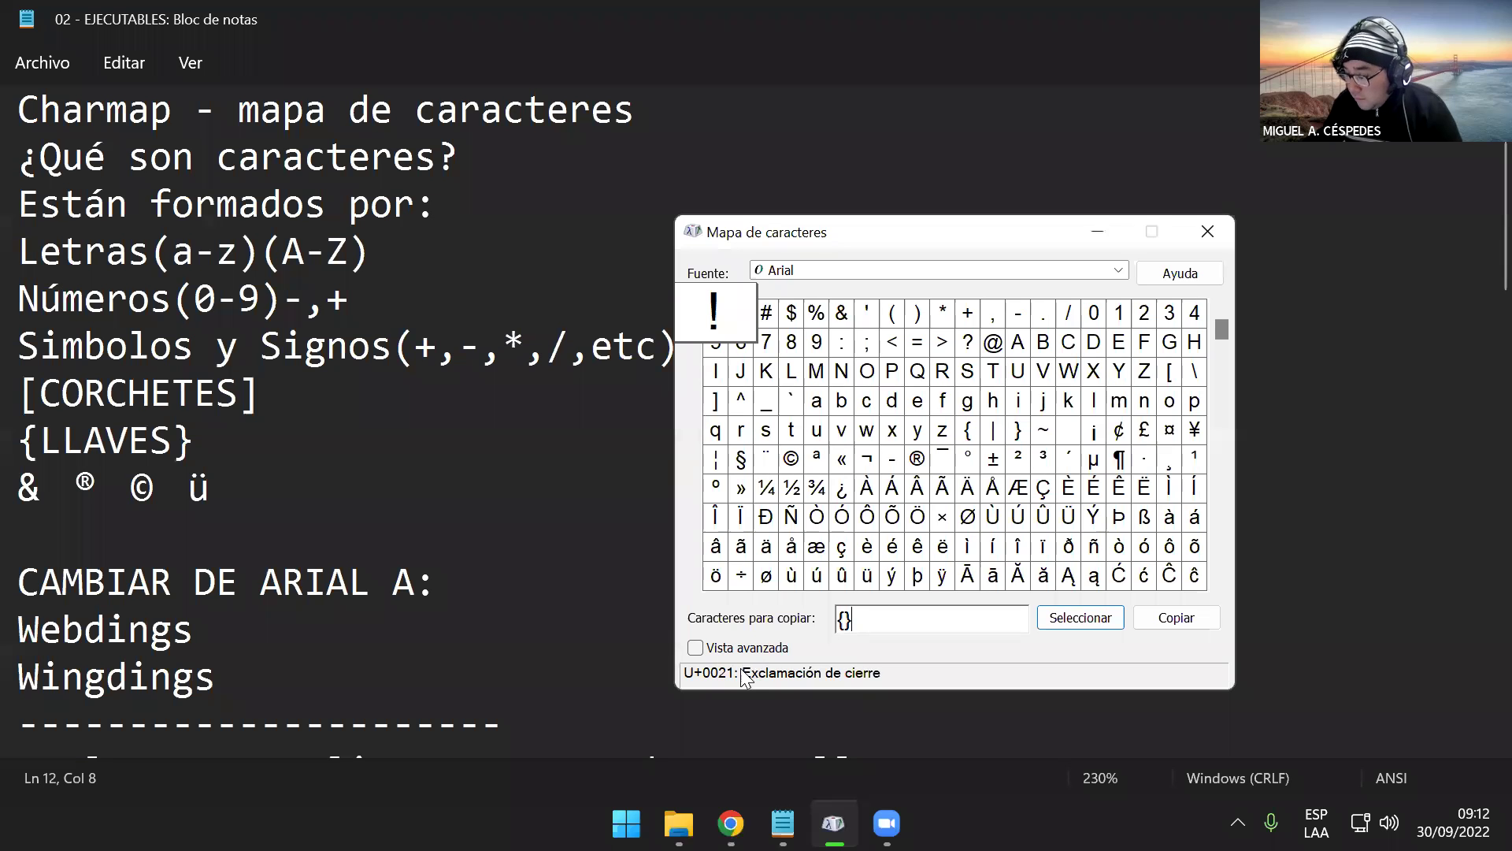
click(723, 654)
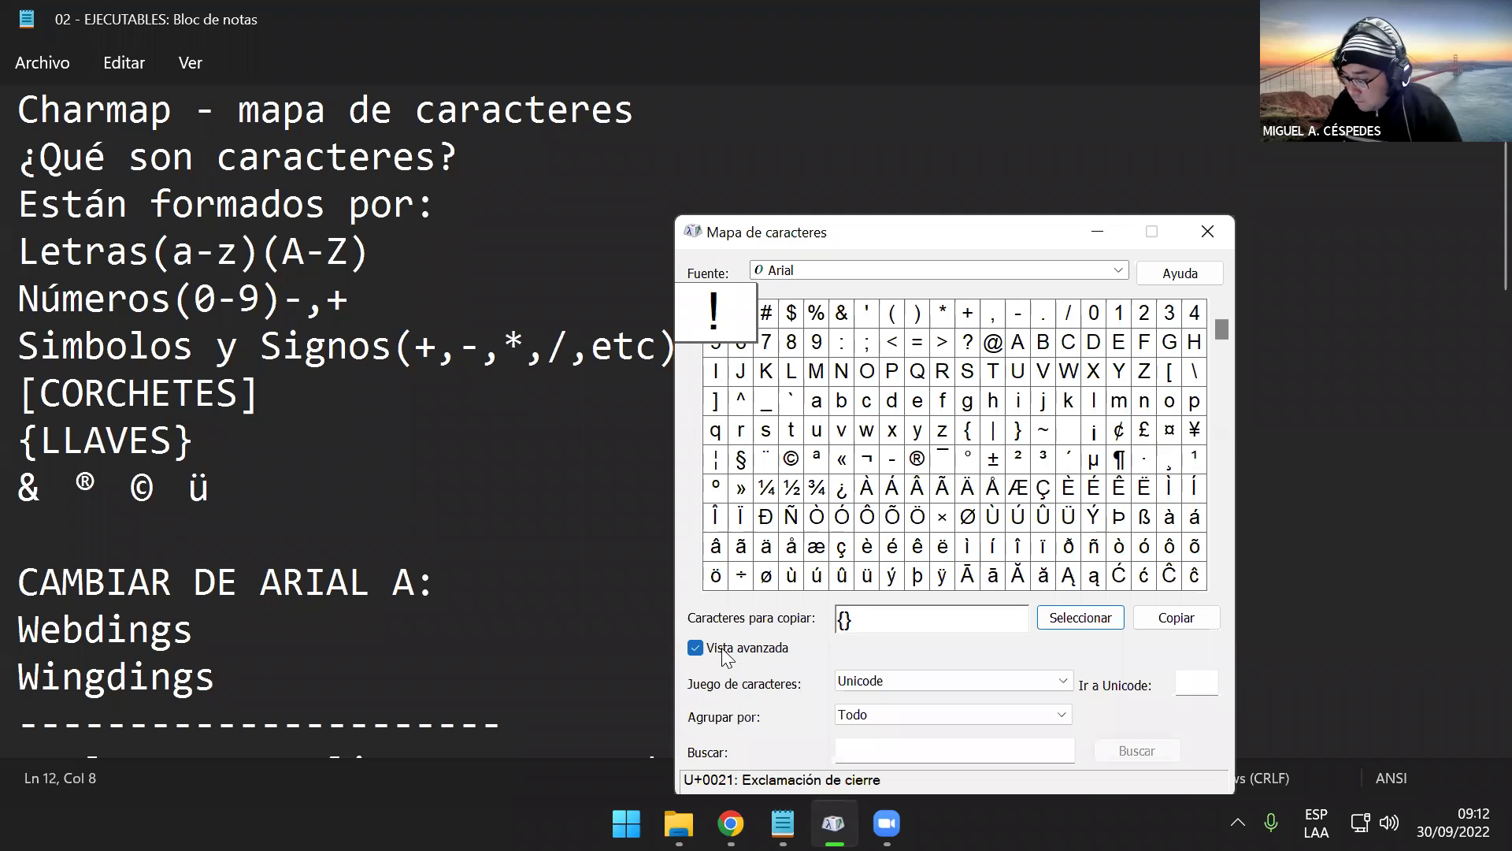
click(725, 657)
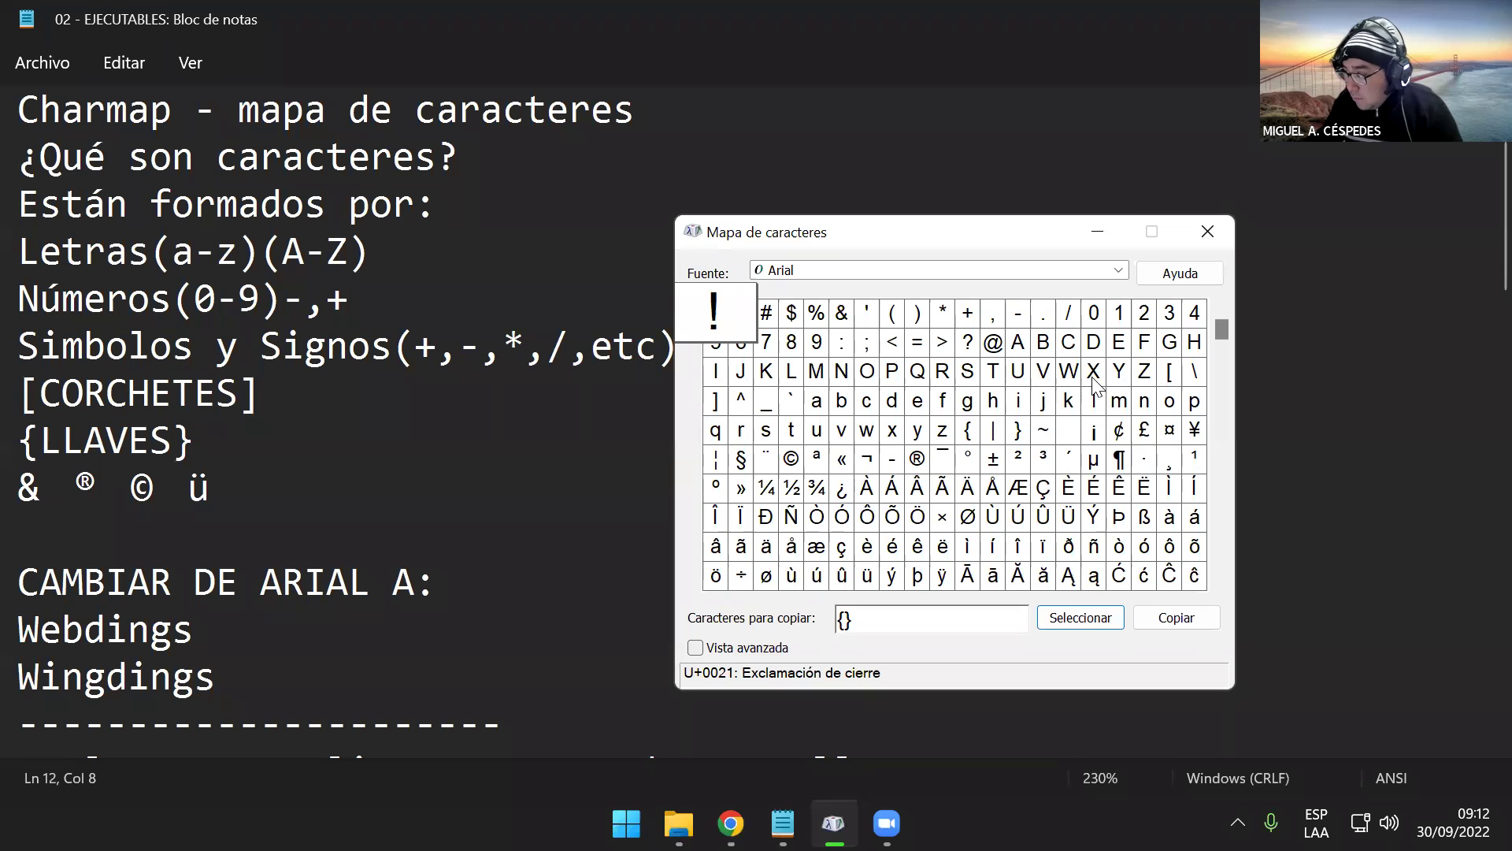
- Check the font list without changing Arial, and move the Character Map window slightly up over the notes
click(1220, 362)
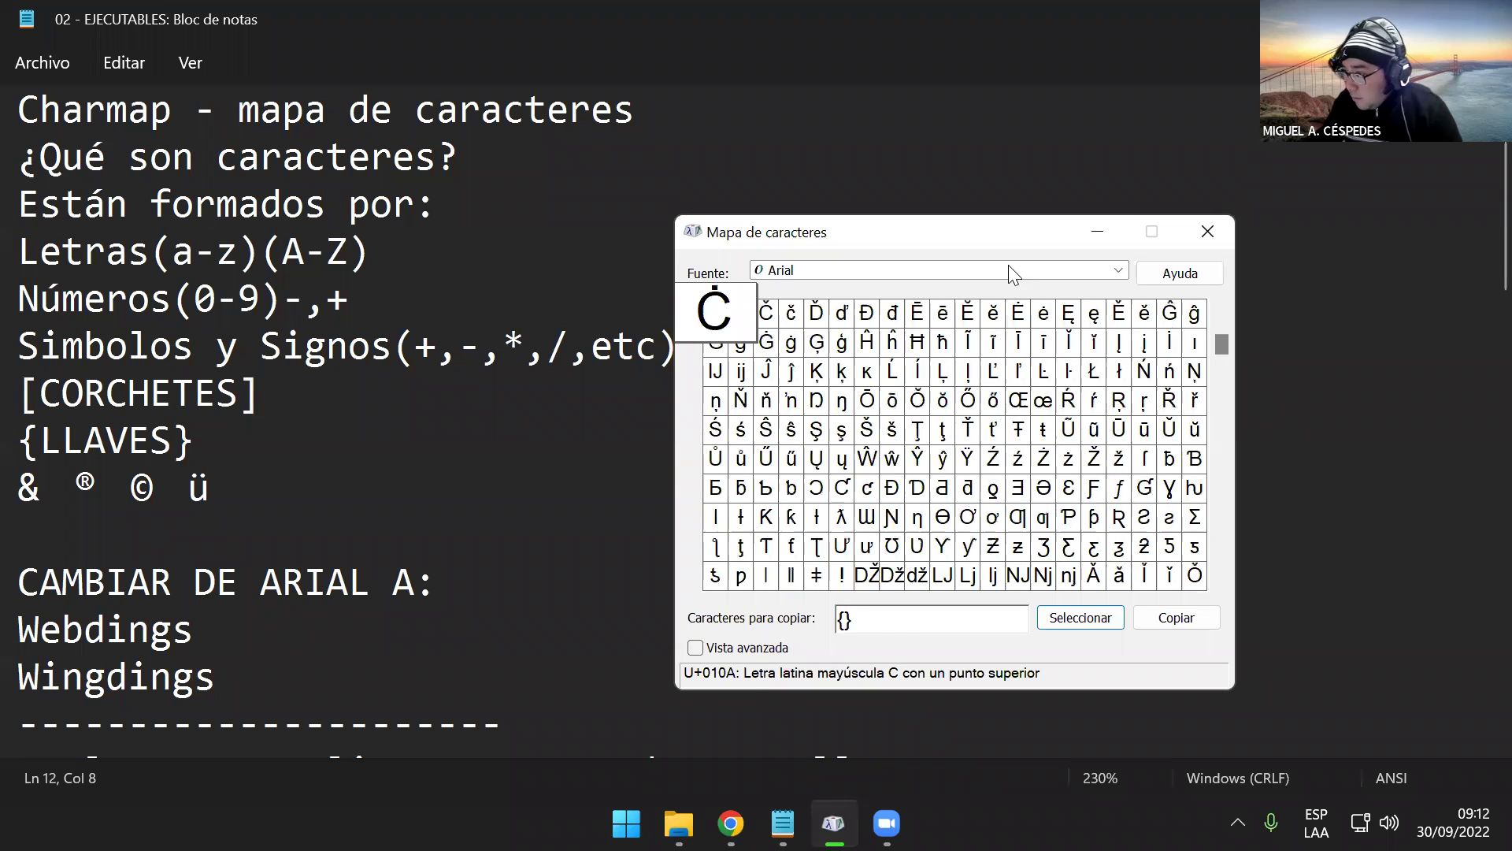
key(alt+Down)
key(Escape)
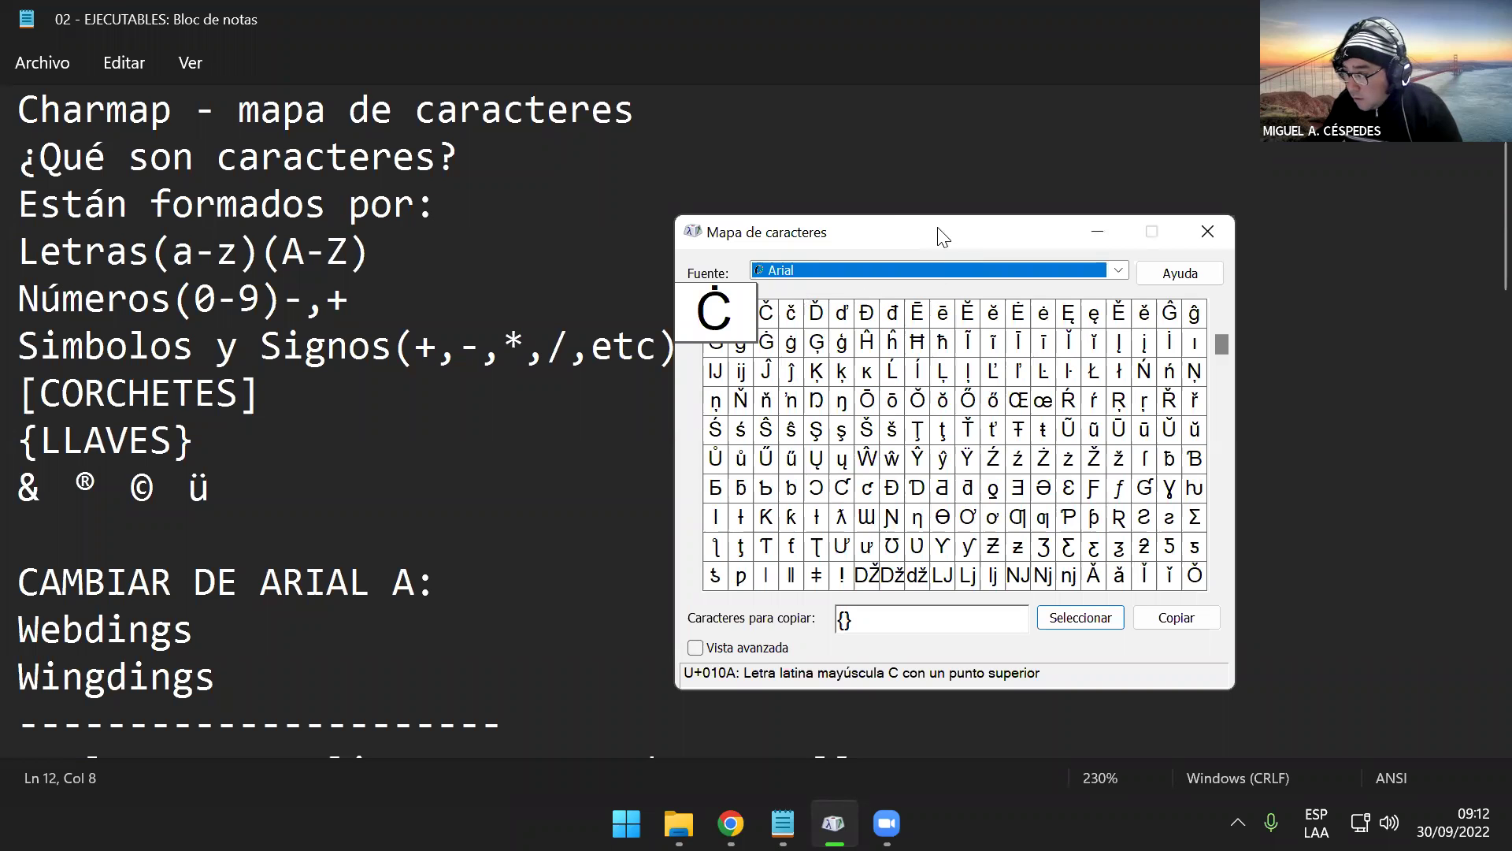
drag(943, 230, 893, 201)
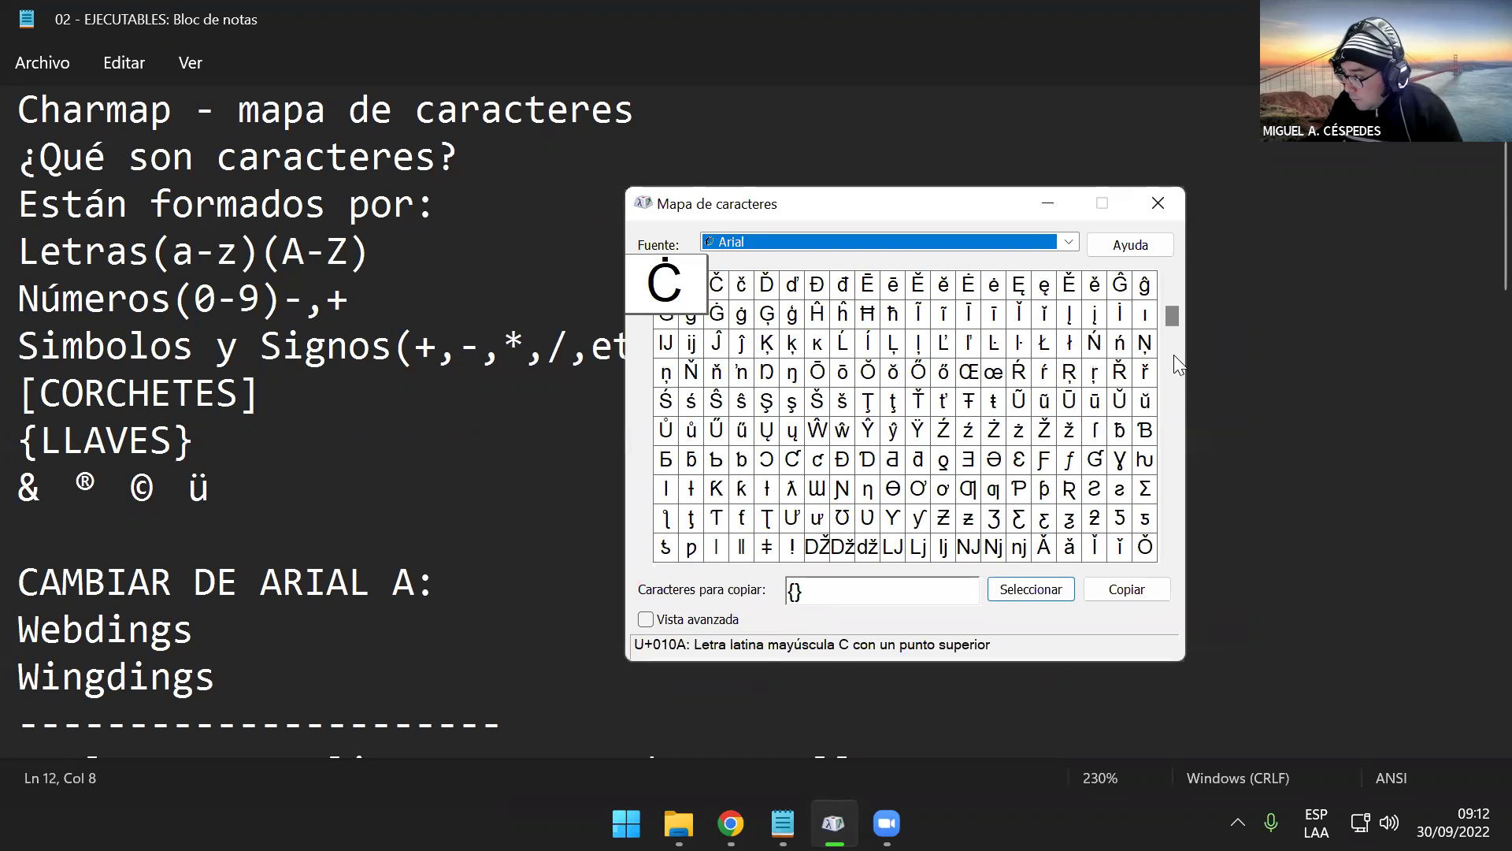
- Browse further into the Arial grid and enlarge extended Latin characters such as ʆ and Ǫ to inspect them
click(1171, 351)
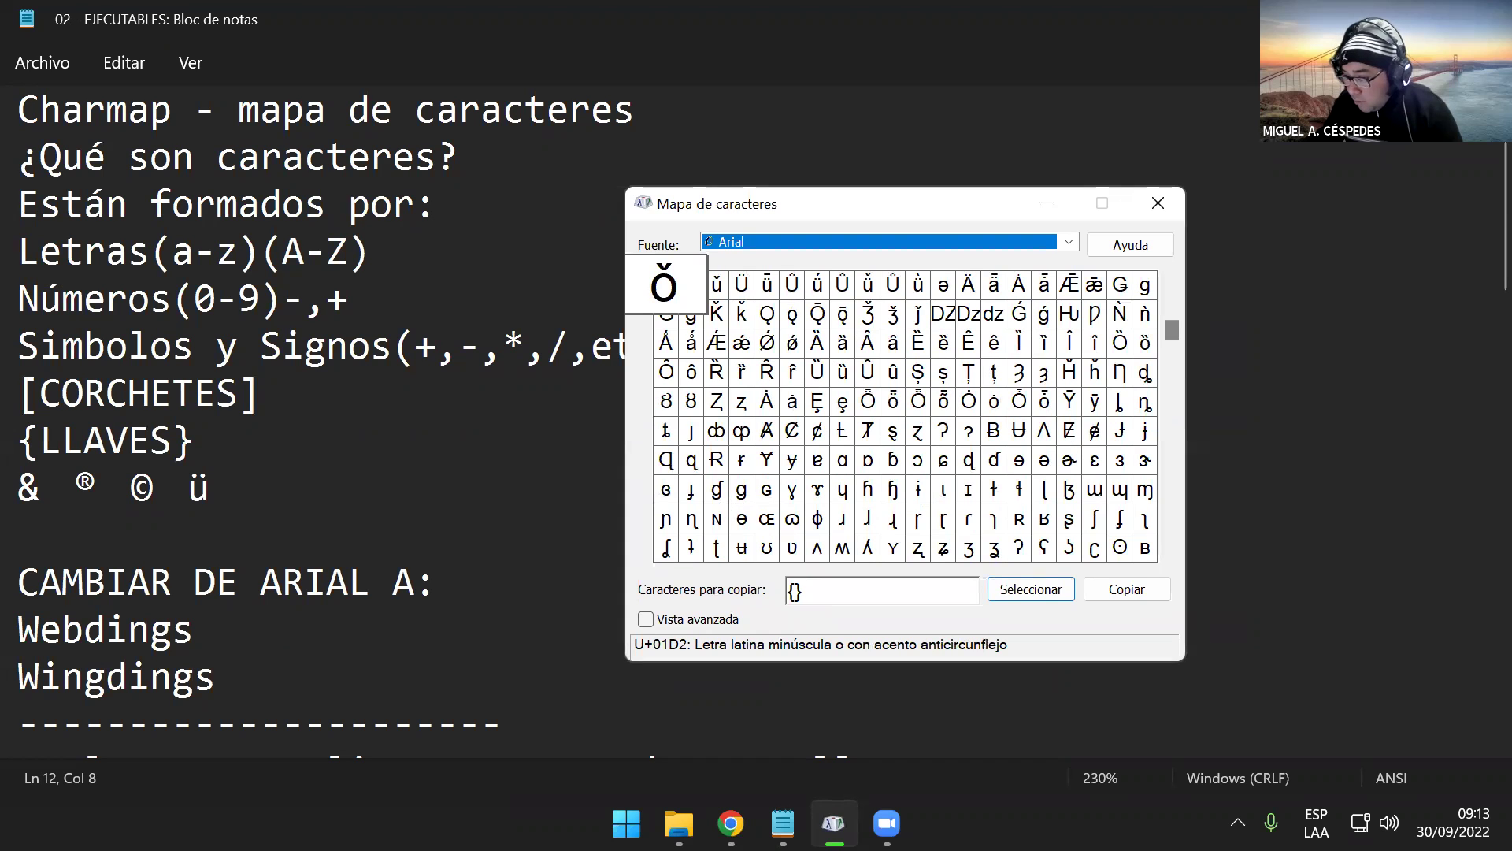
click(717, 496)
click(665, 547)
click(848, 591)
click(1046, 596)
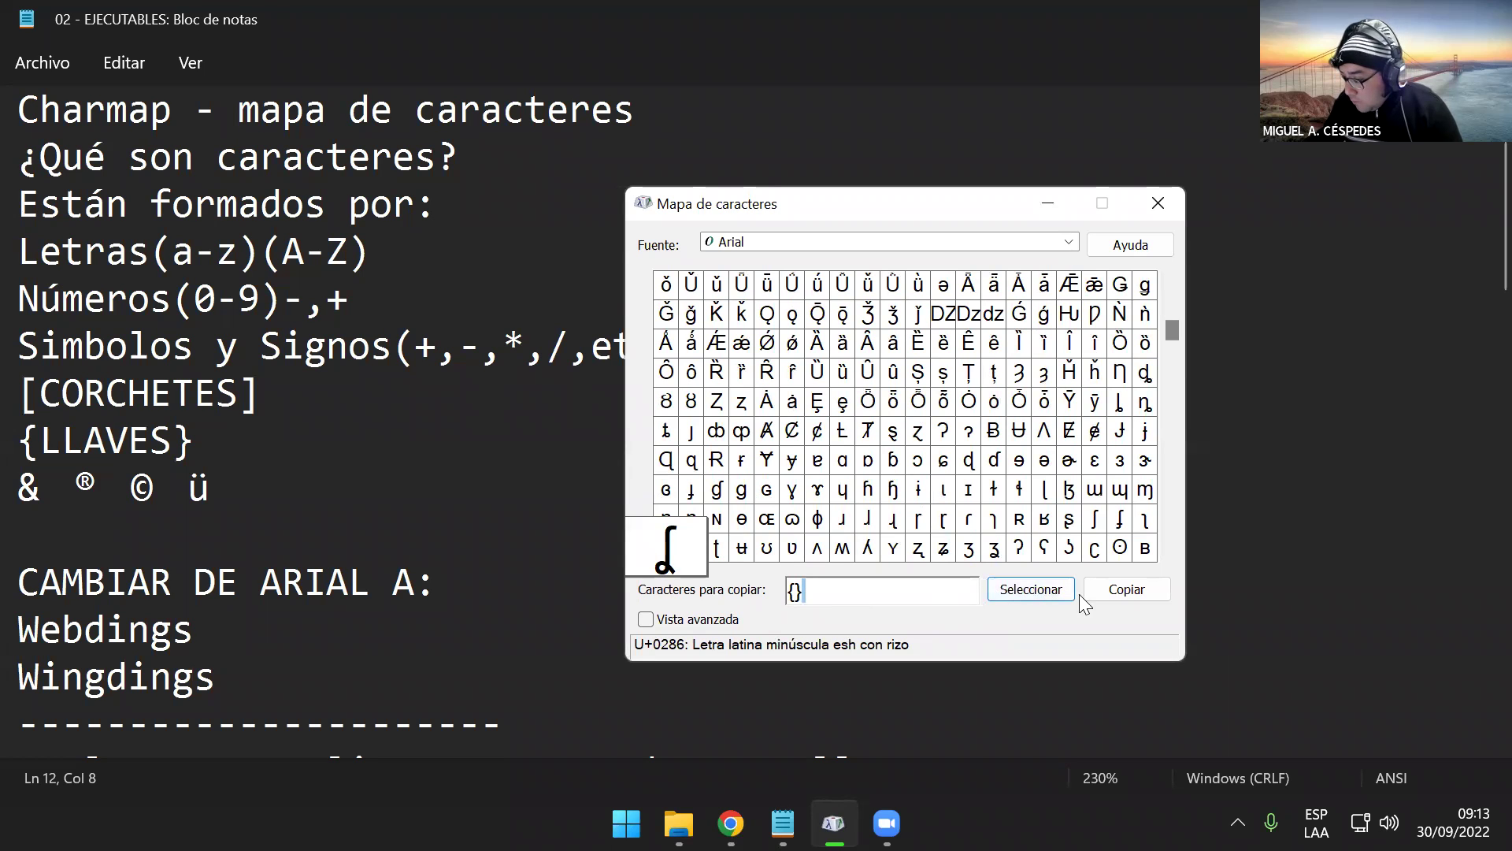
click(1130, 600)
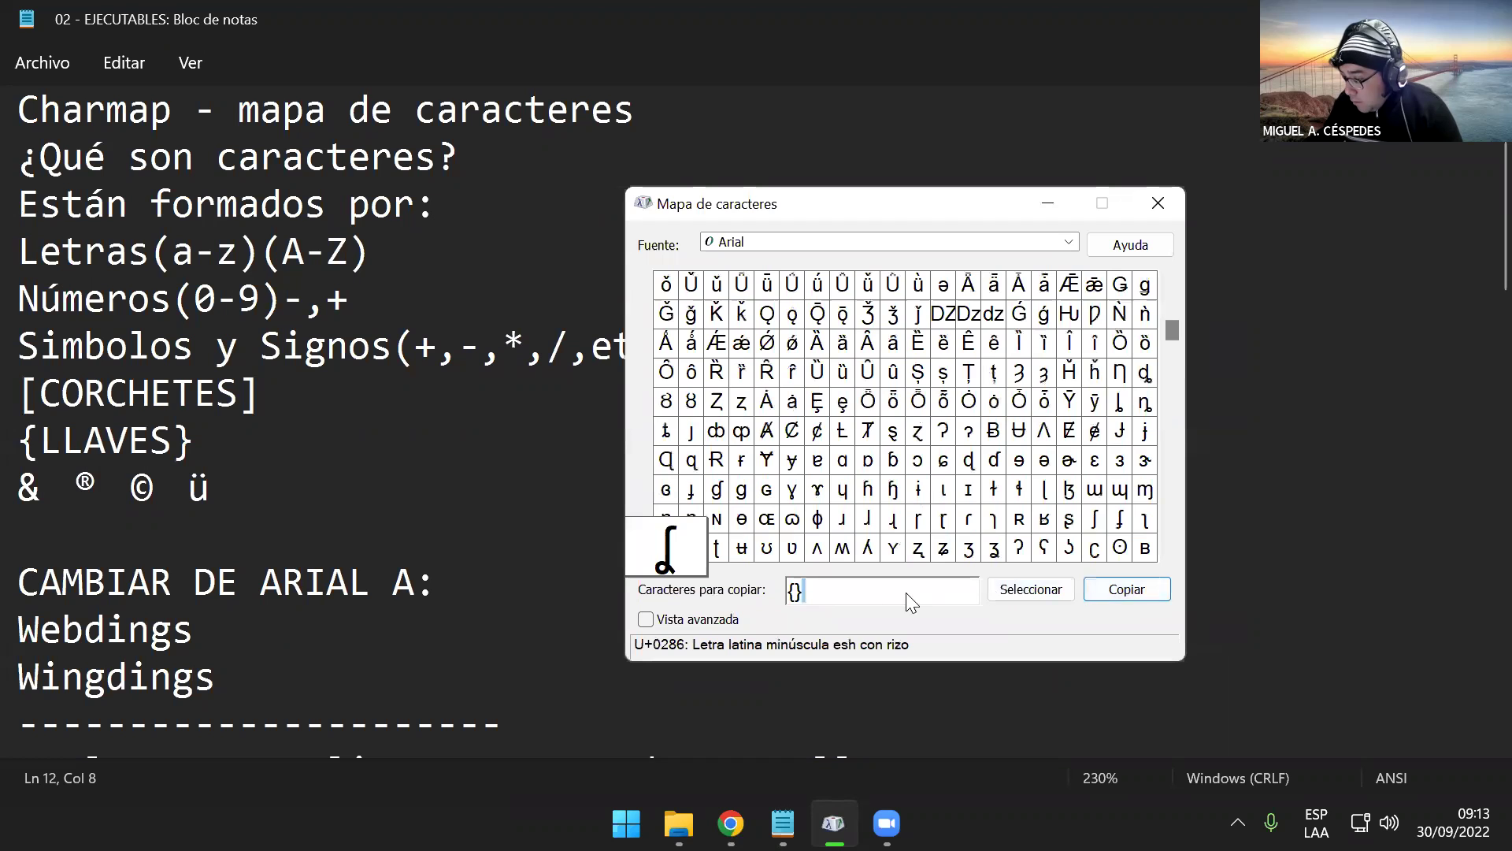
click(850, 592)
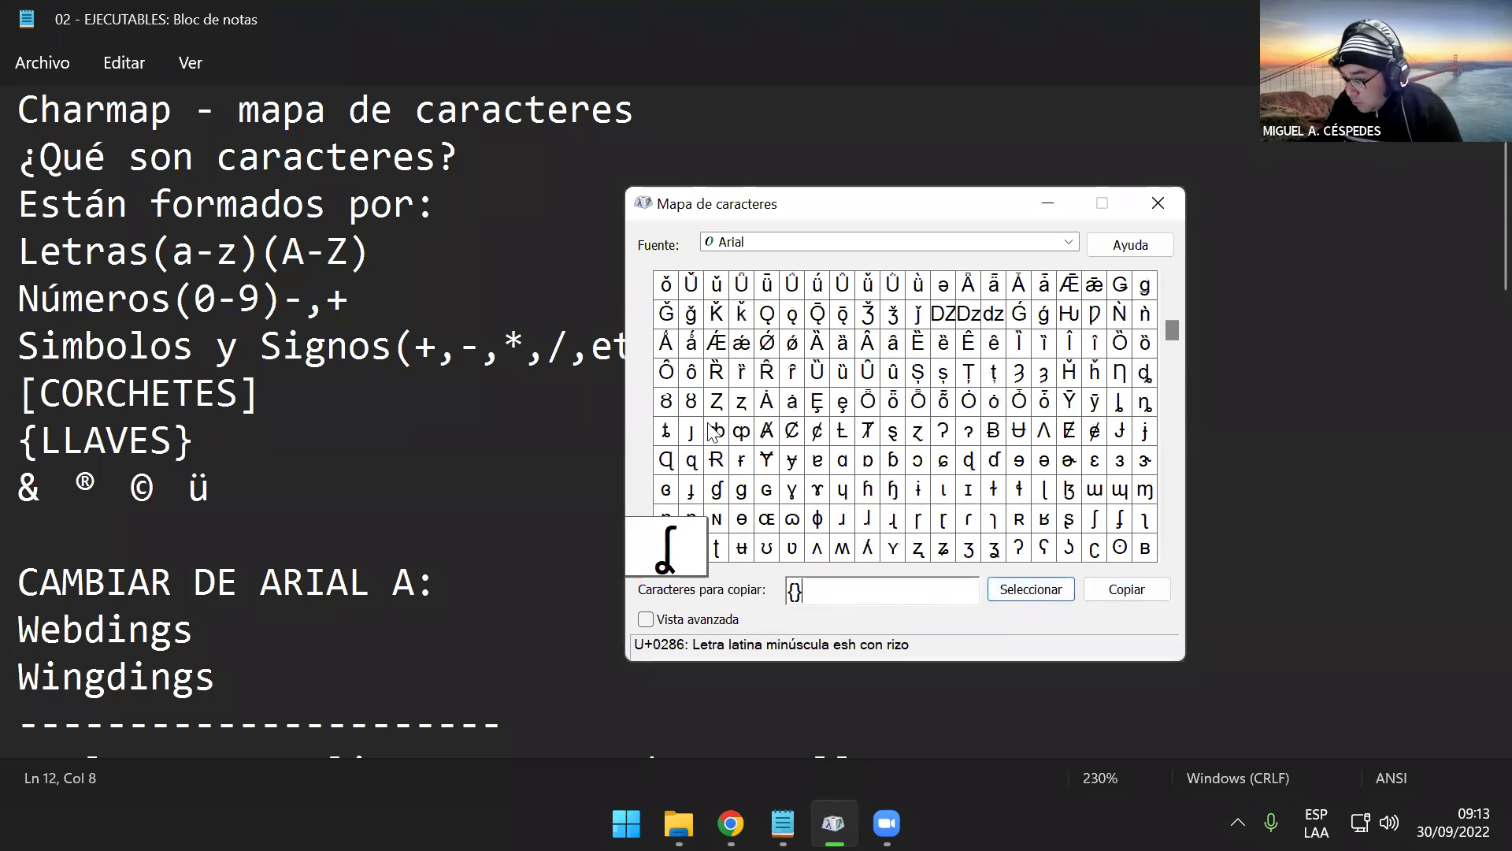
click(771, 312)
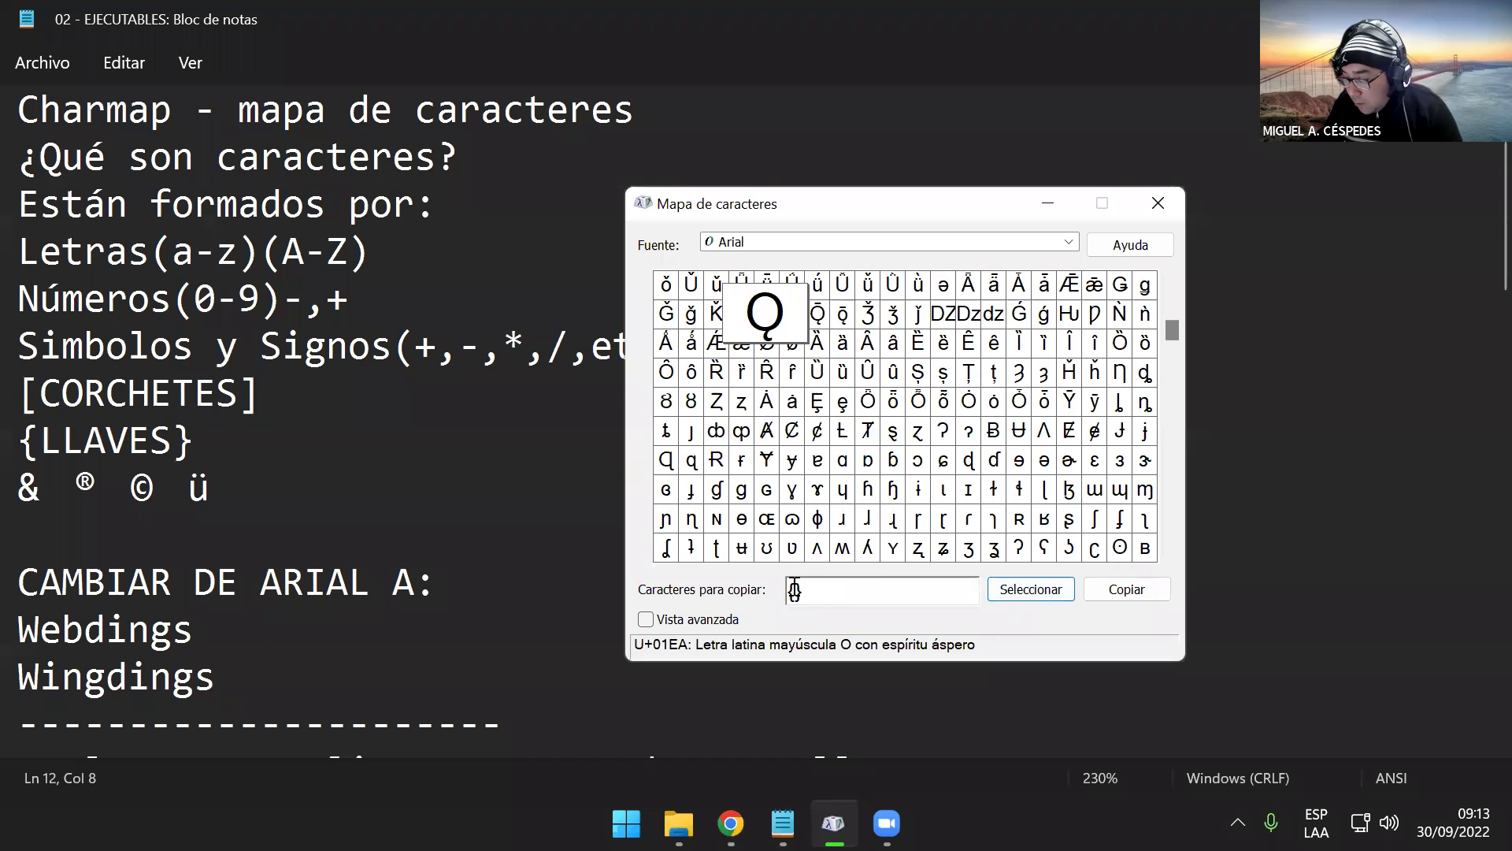
- Copy the braces {} from the characters to copy, minimize Character Map, and paste them after ü in the Notepad notes
drag(817, 591, 761, 595)
key(ctrl+c)
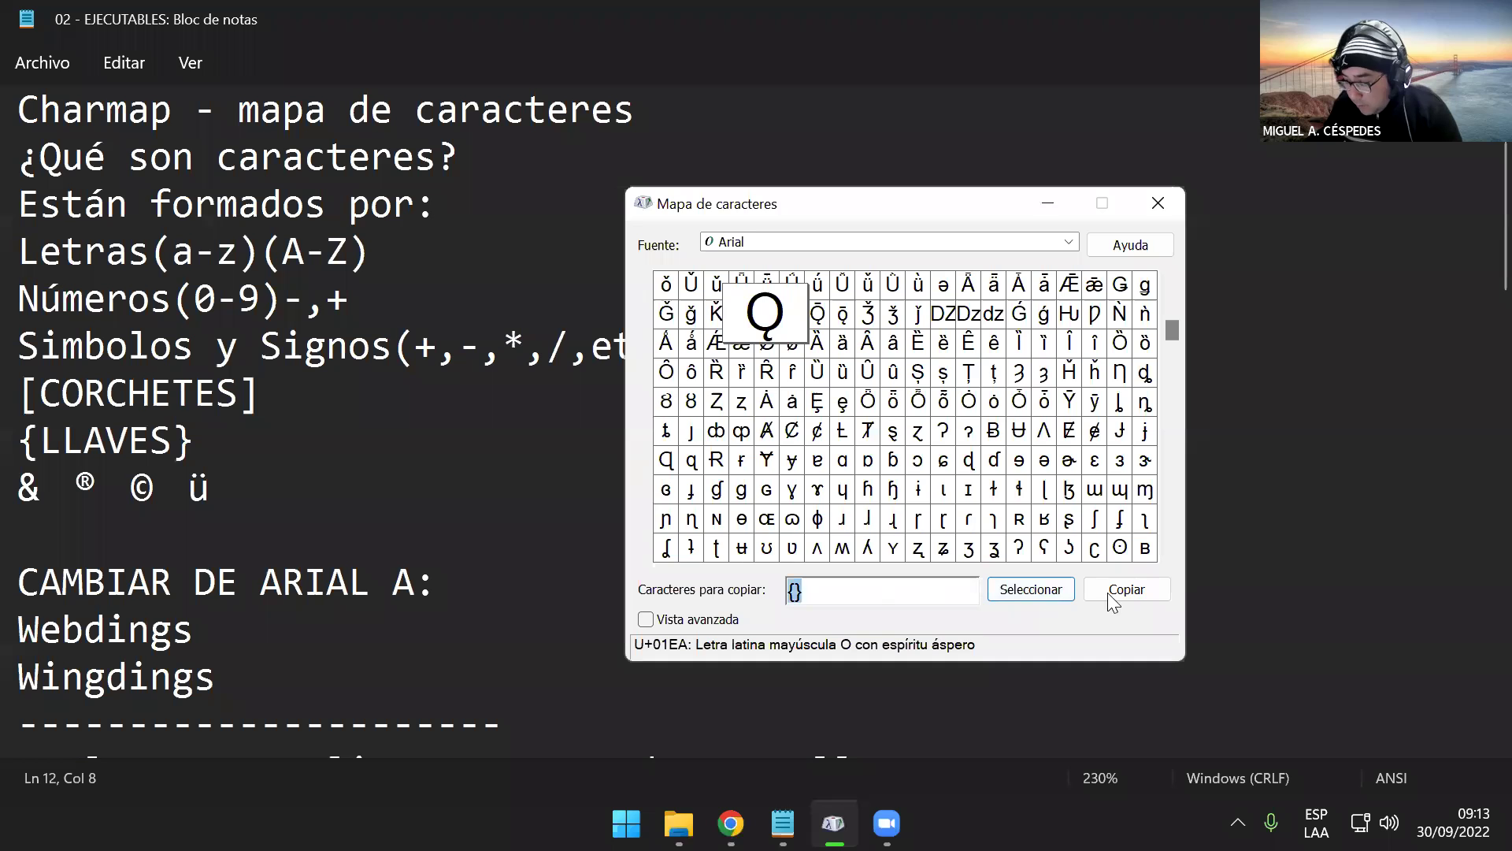
click(1139, 599)
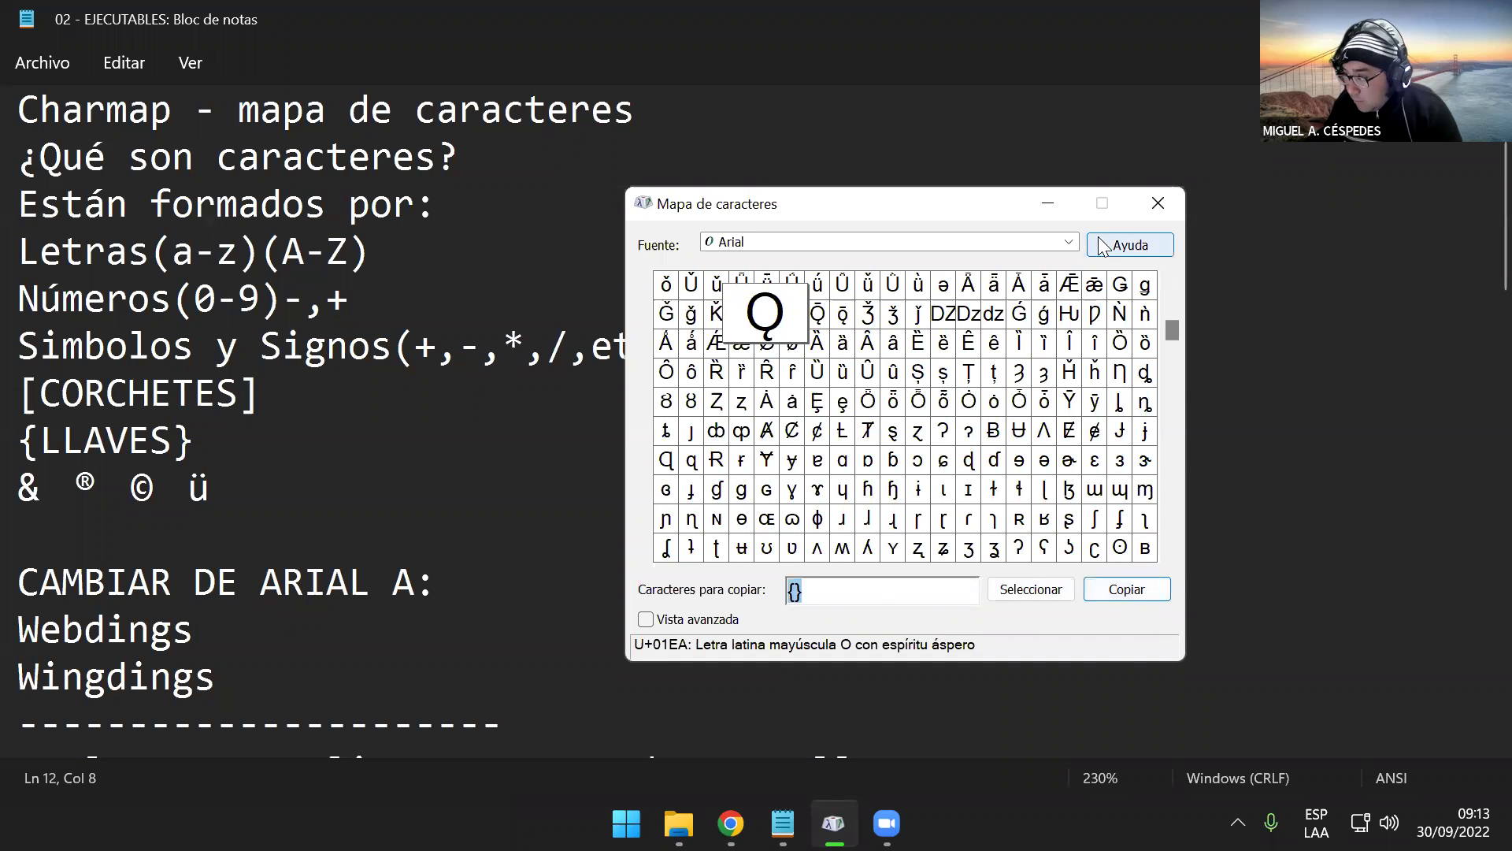
click(1052, 204)
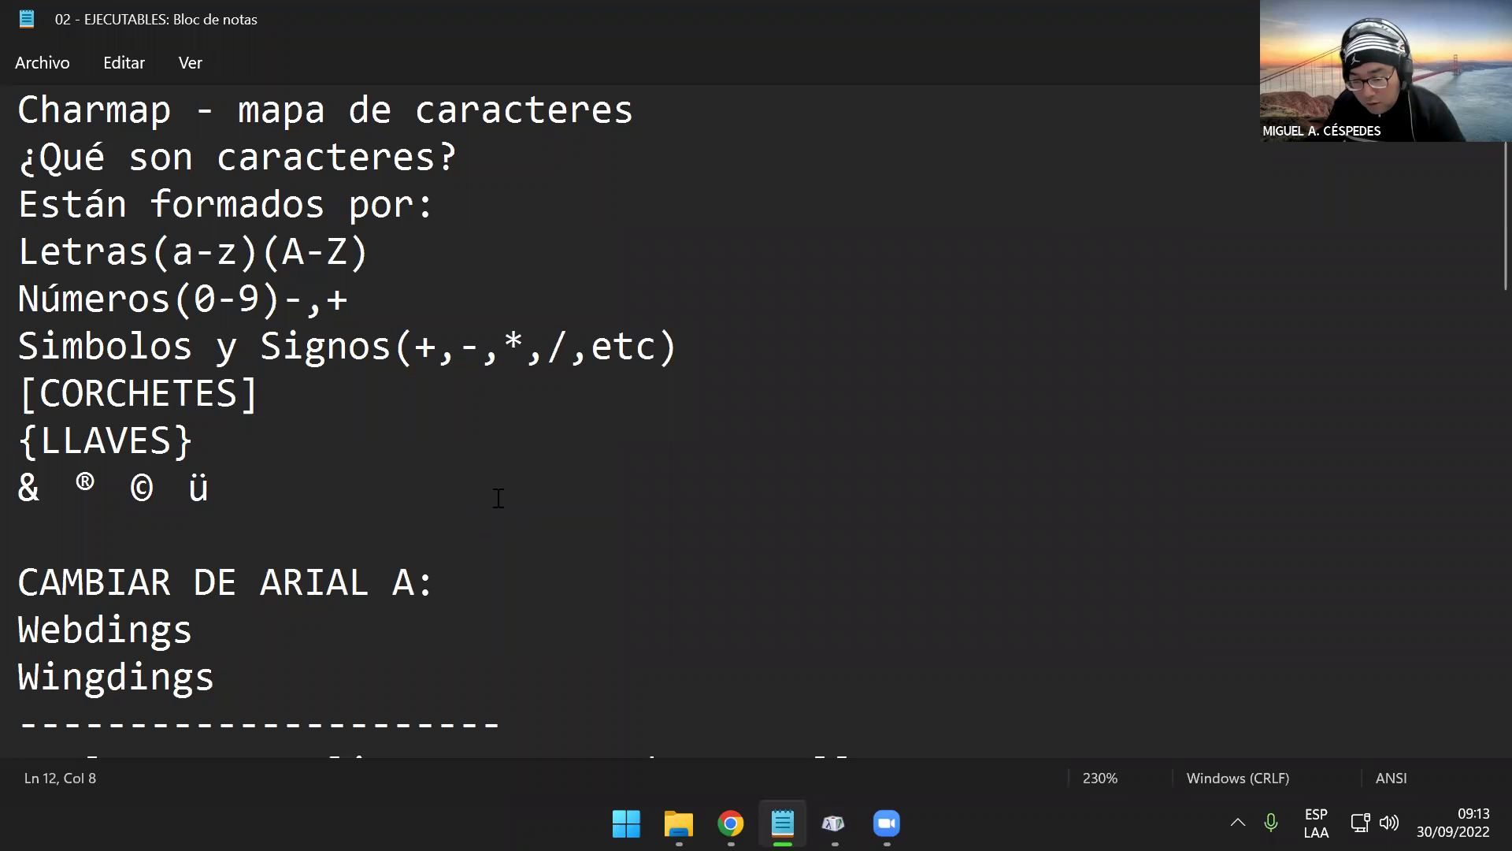
key(ctrl+v)
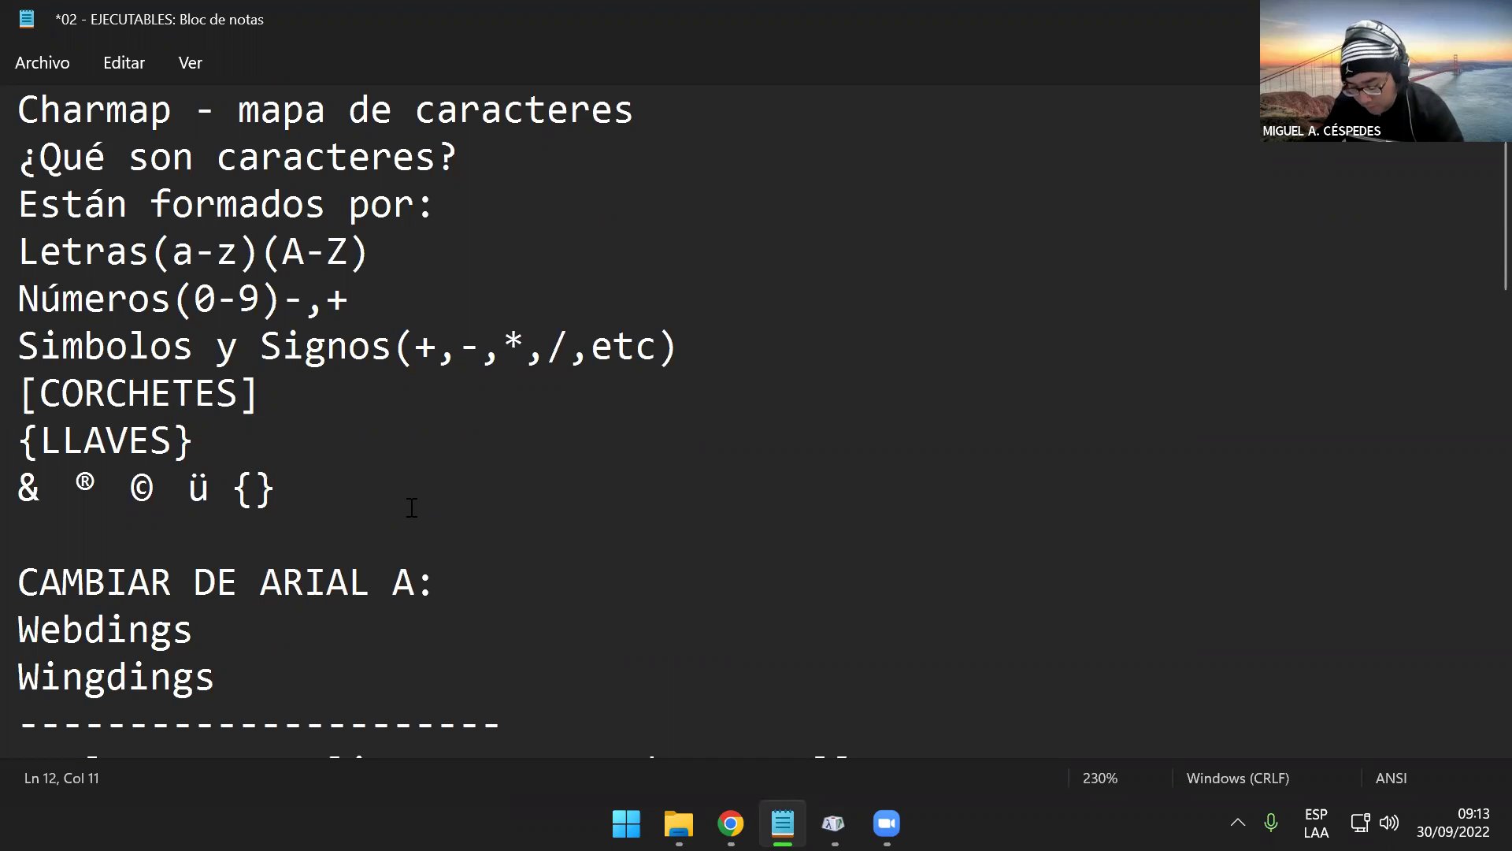
- Find and open Word, create a blank document, and paste the copied braces {} into it
key(super)
text(´word)
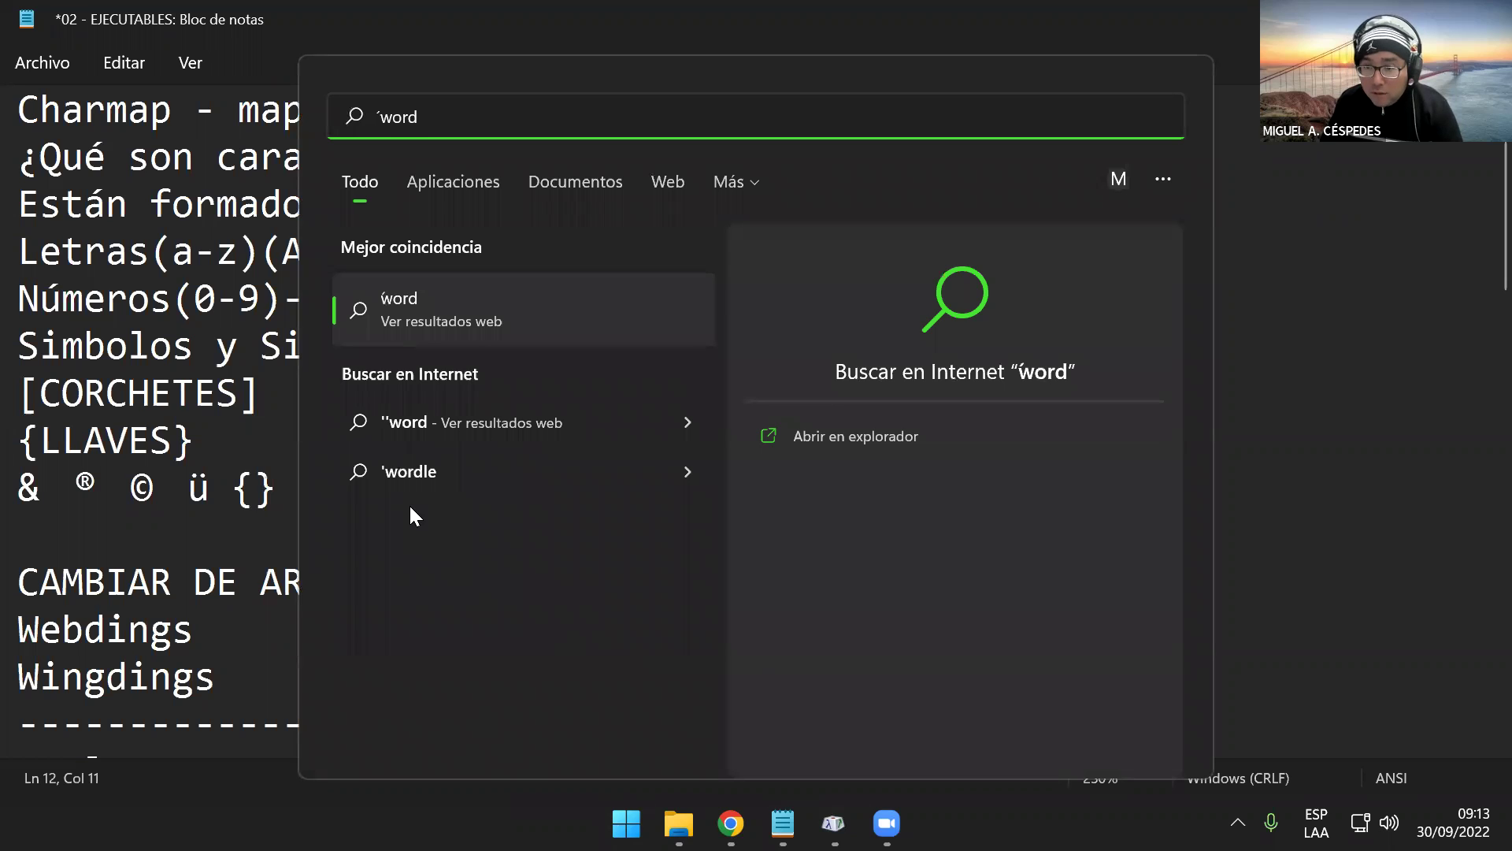
key(Home)
key(Delete)
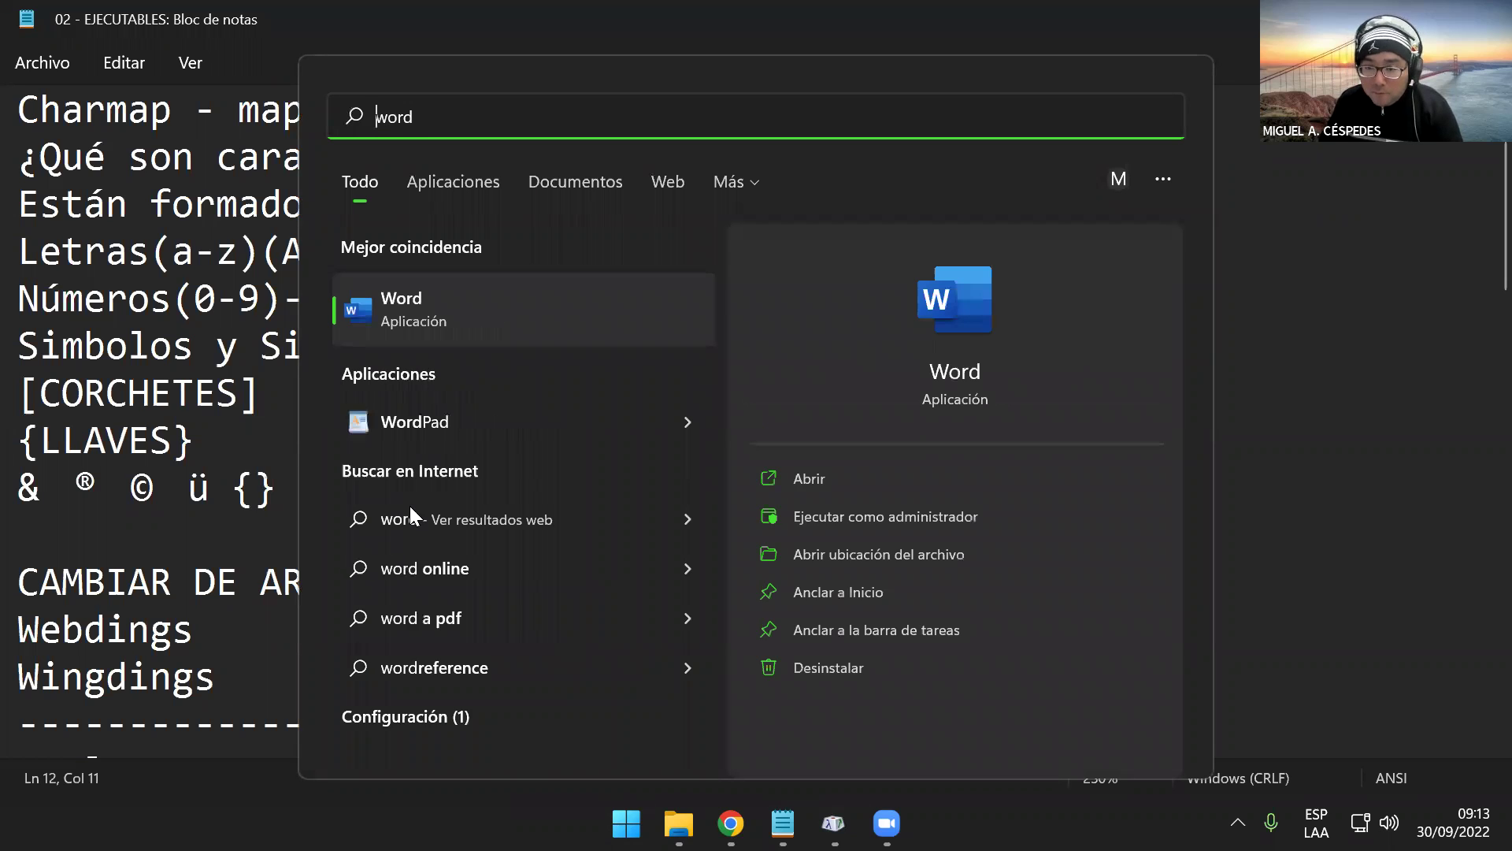
key(Return)
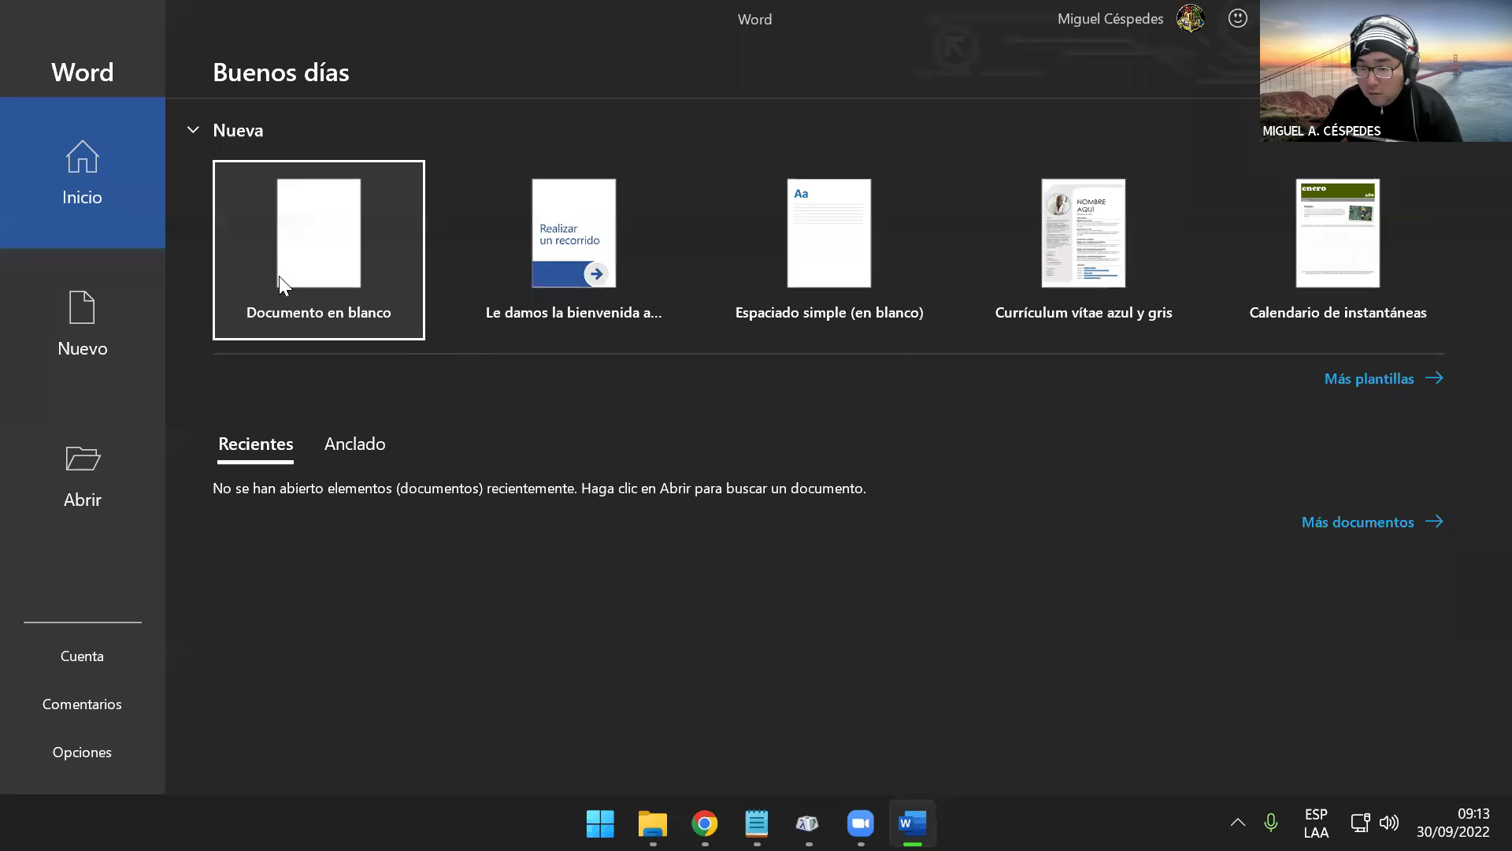
click(318, 250)
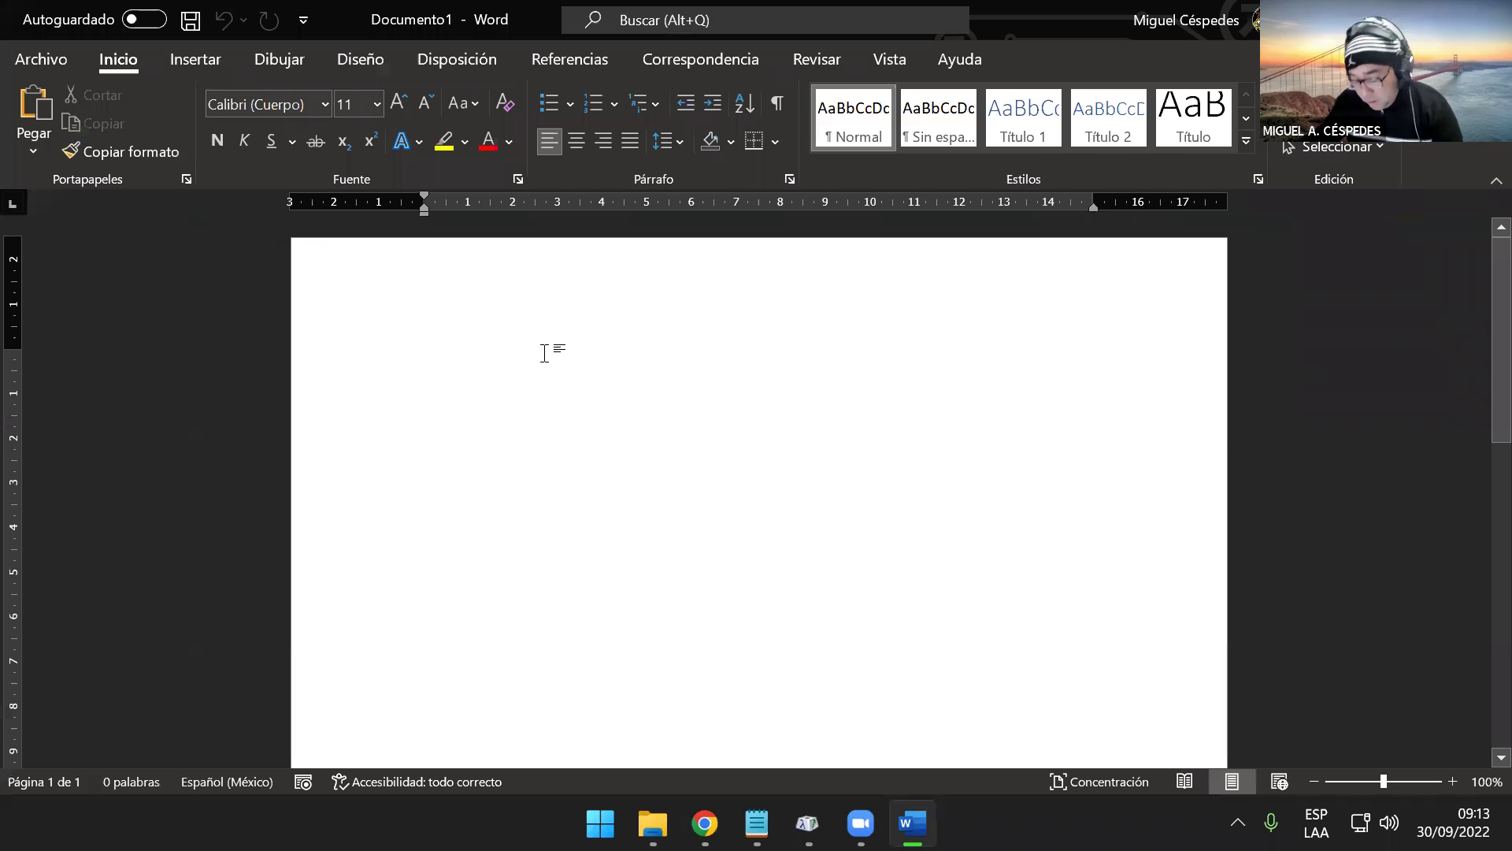
key(ctrl+v)
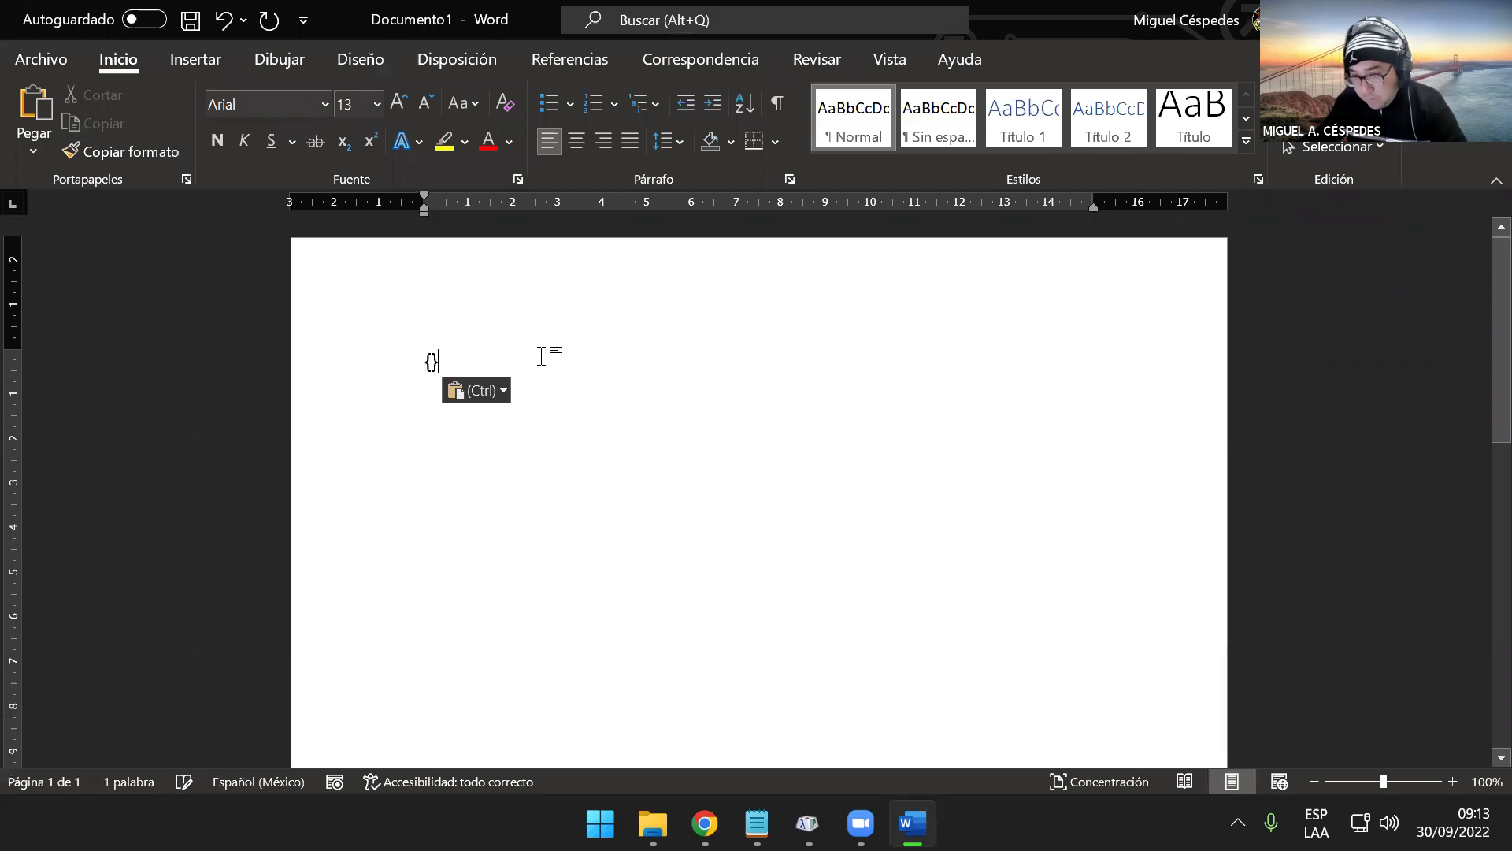
- Enlarge the pasted braces to 90 pt in the Word document, and close it without saving
drag(466, 361, 338, 361)
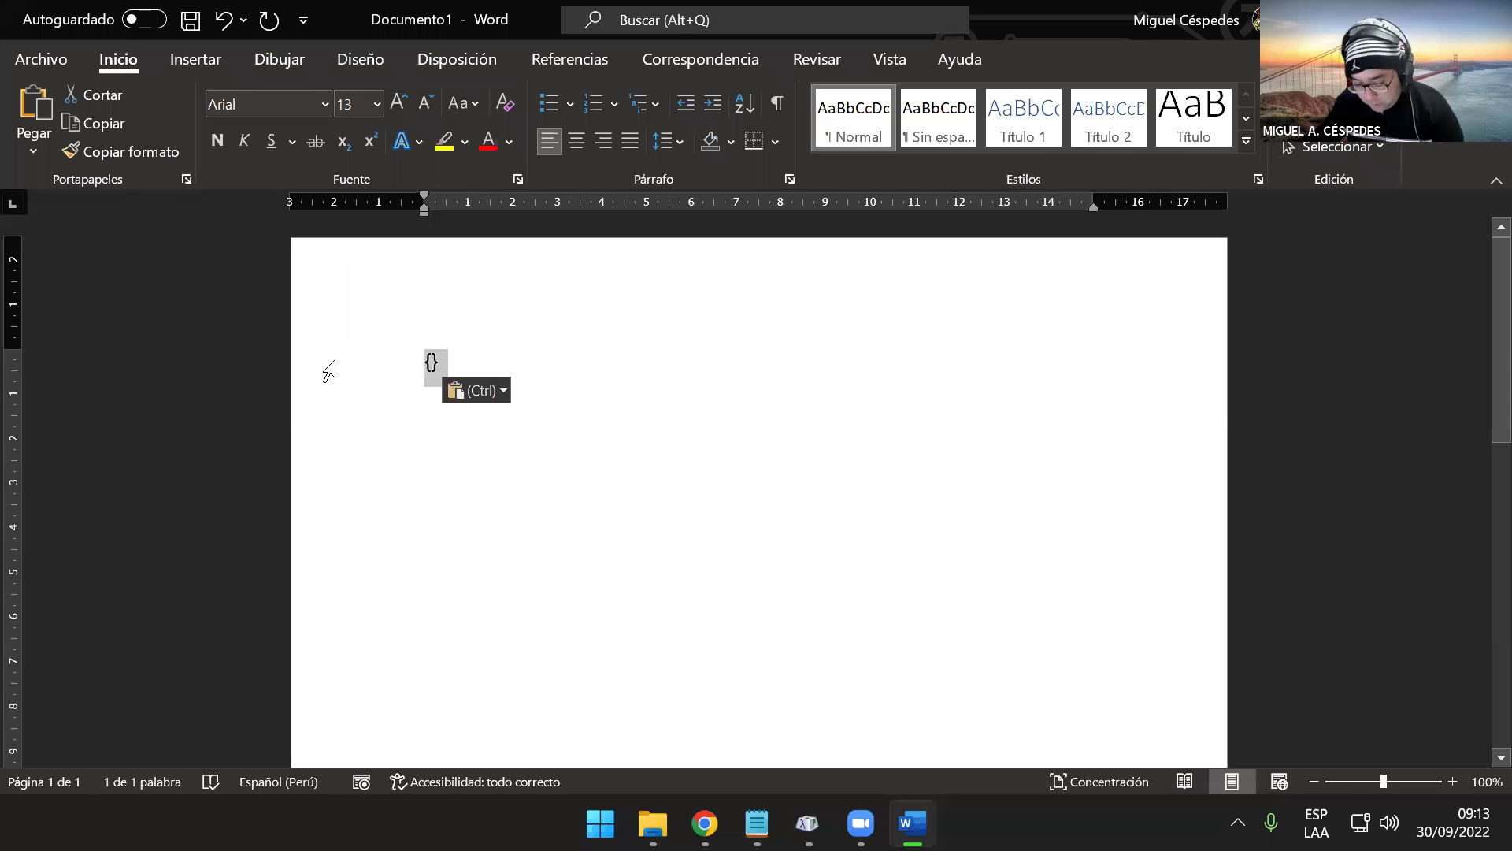
key(ctrl+less)
key(ctrl+less)
key(ctrl+less)
key(ctrl+less)
key(ctrl+greater)
key(ctrl+greater)
key(ctrl+greater)
key(ctrl+greater)
key(ctrl+greater)
key(ctrl+greater)
key(ctrl+greater)
key(ctrl+greater)
key(ctrl+greater)
key(ctrl+greater)
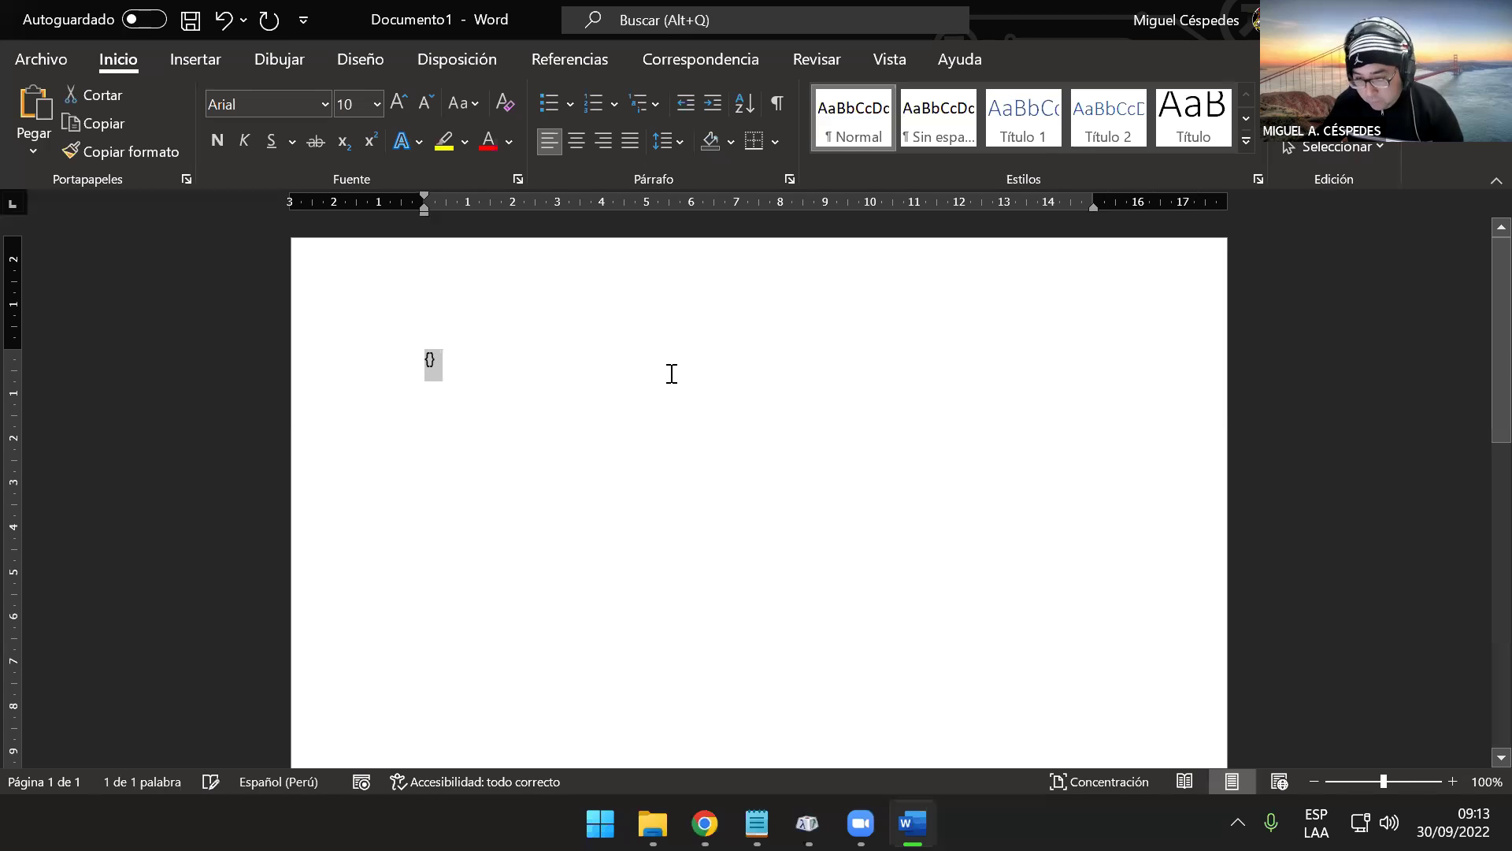
key(ctrl+greater)
key(ctrl+greater)
key(ctrl+greater)
key(ctrl+greater)
key(ctrl+greater)
key(ctrl+greater)
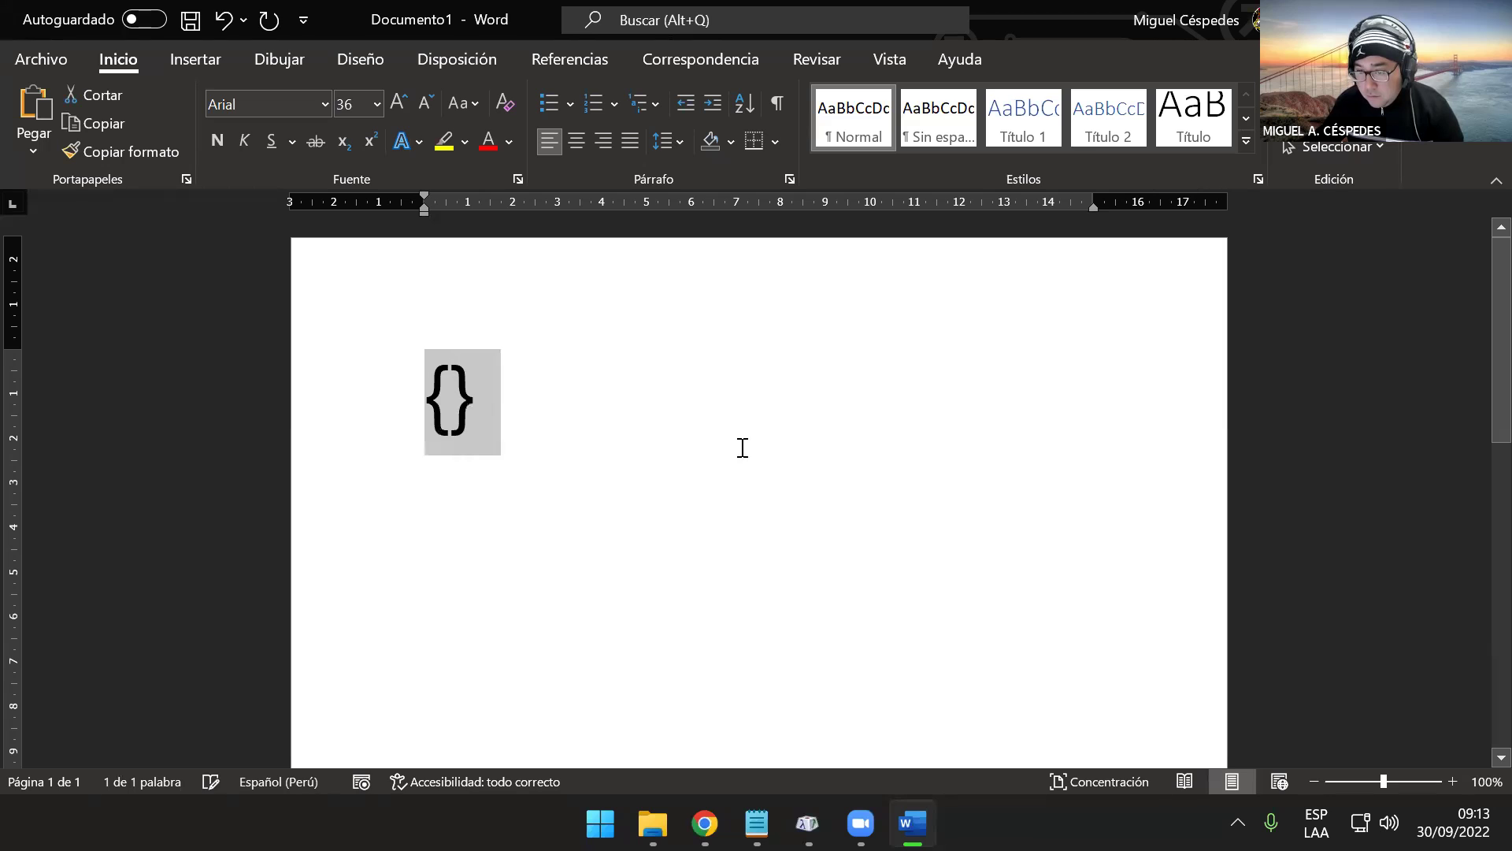
click(480, 463)
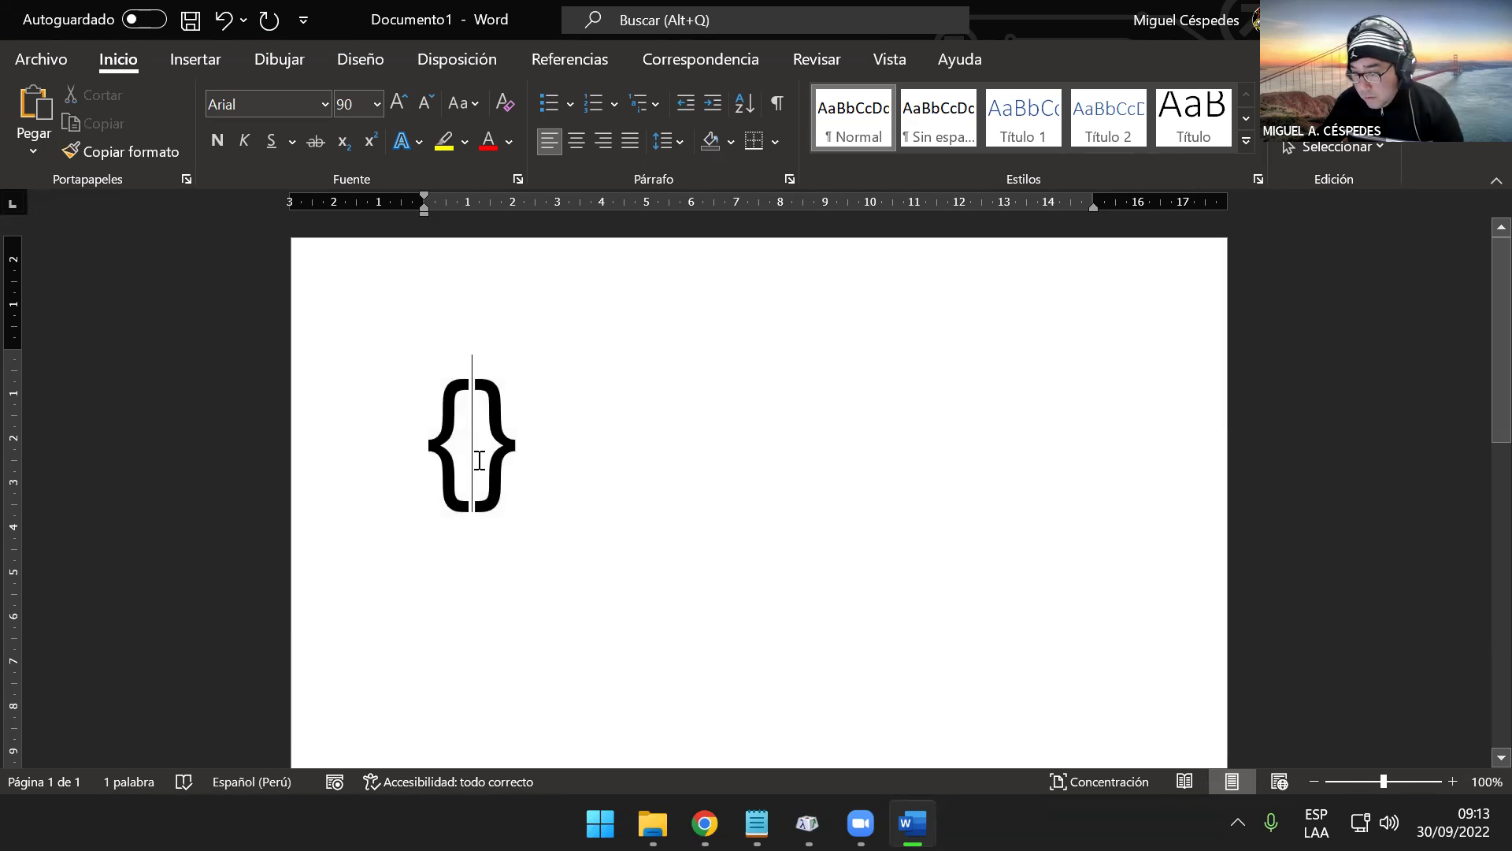
click(1491, 19)
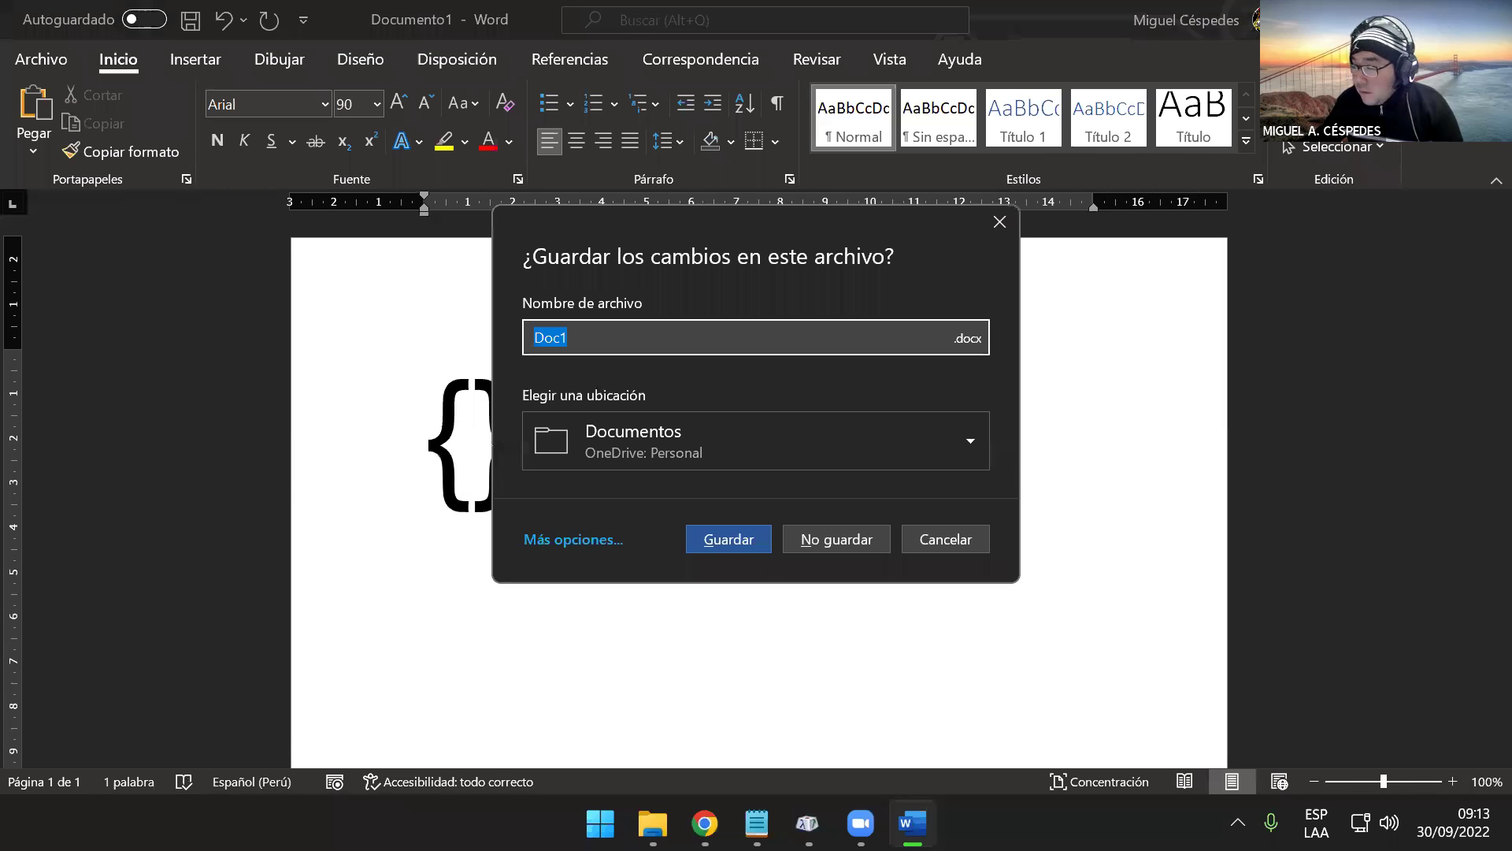
click(842, 539)
- Find and open Excel with a blank workbook, zoom the sheet to 205%, and paste the braces {} into cell A1
key(super)
text(excel)
click(611, 307)
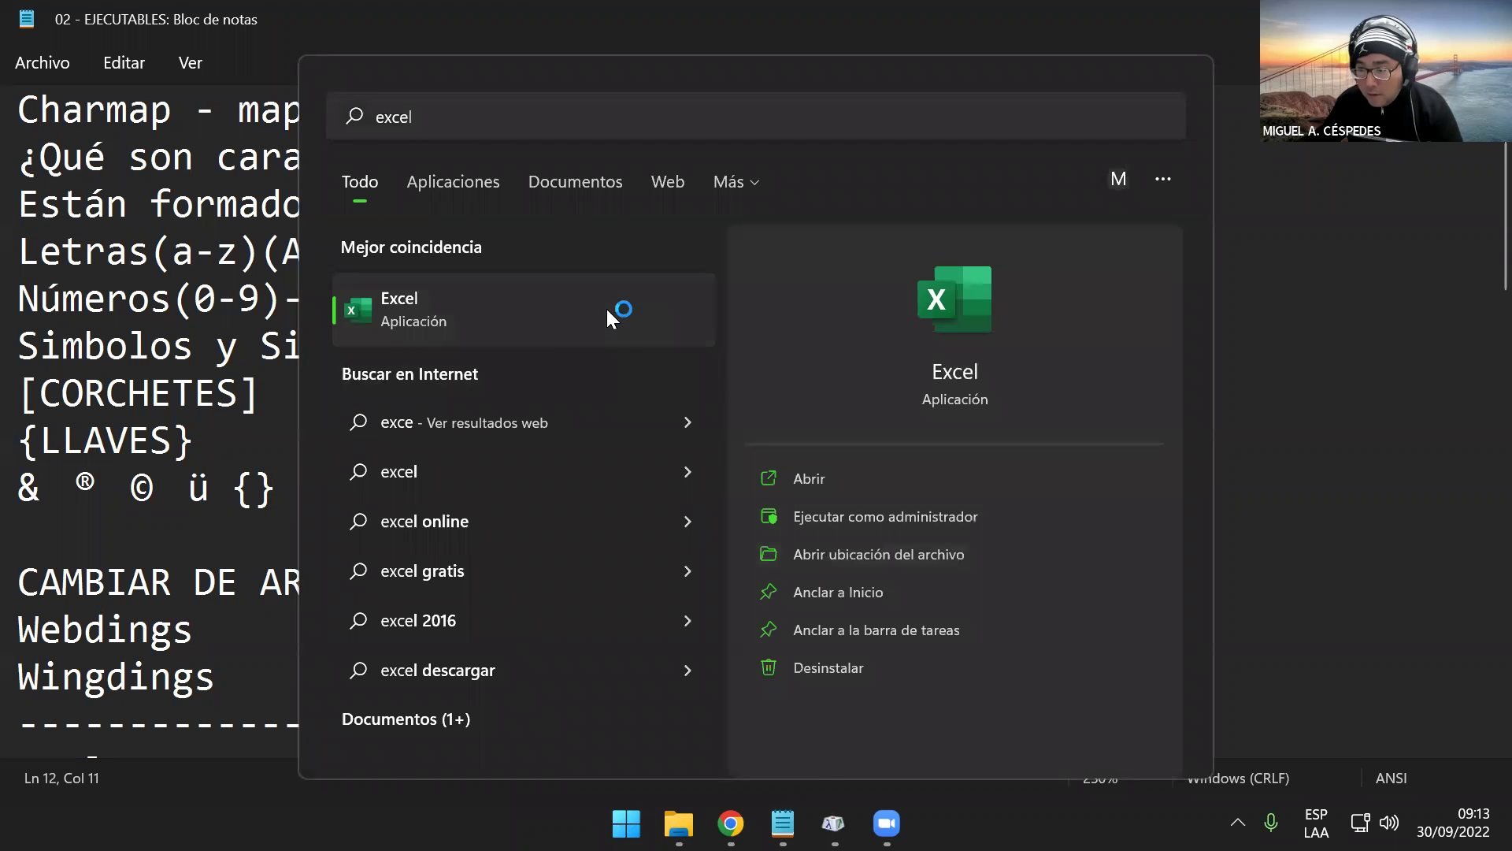
click(387, 306)
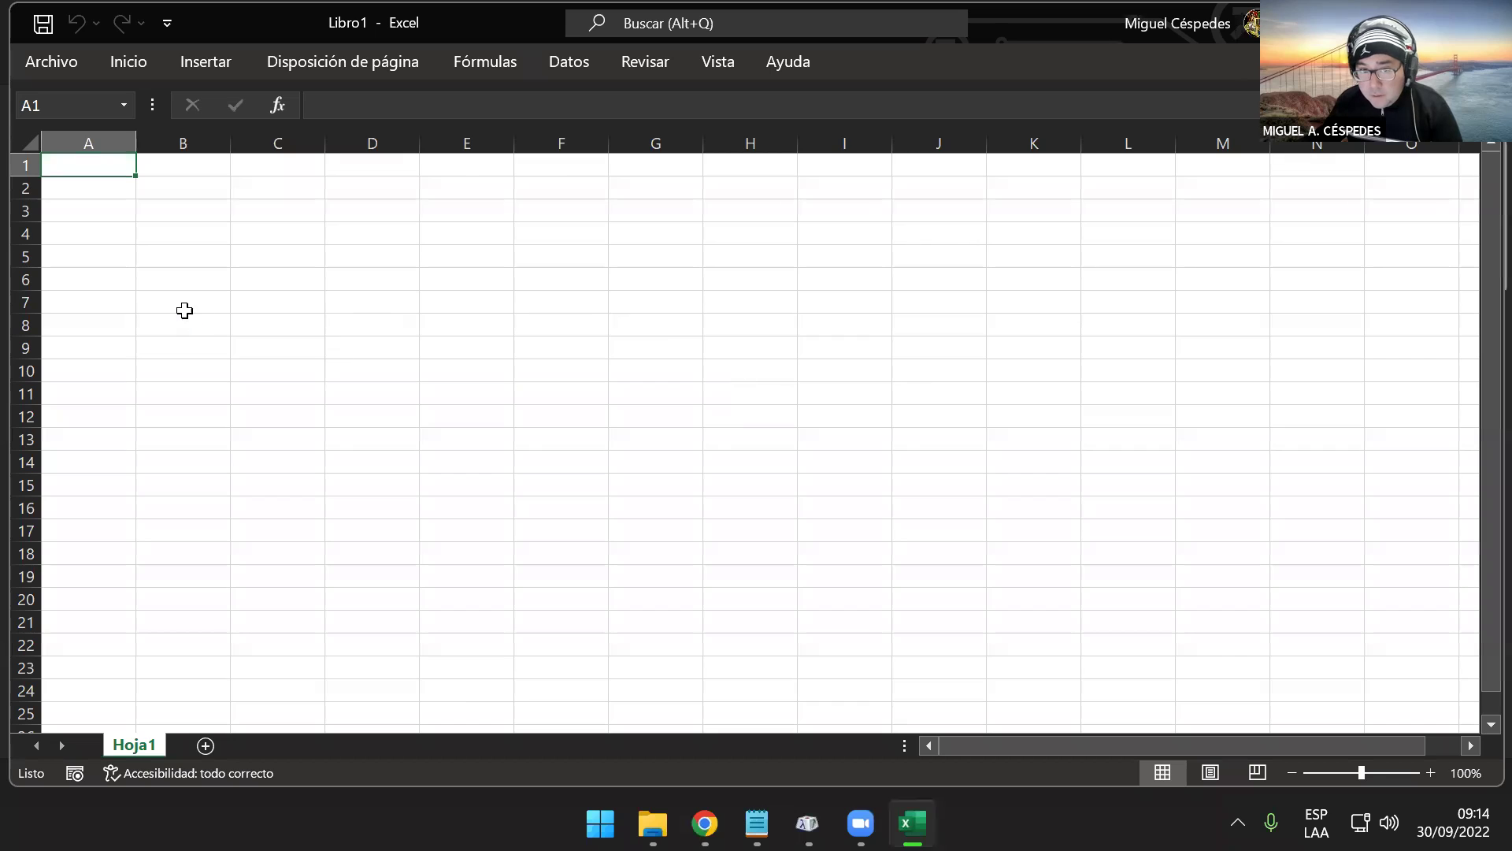
scroll(229, 323, up, 7)
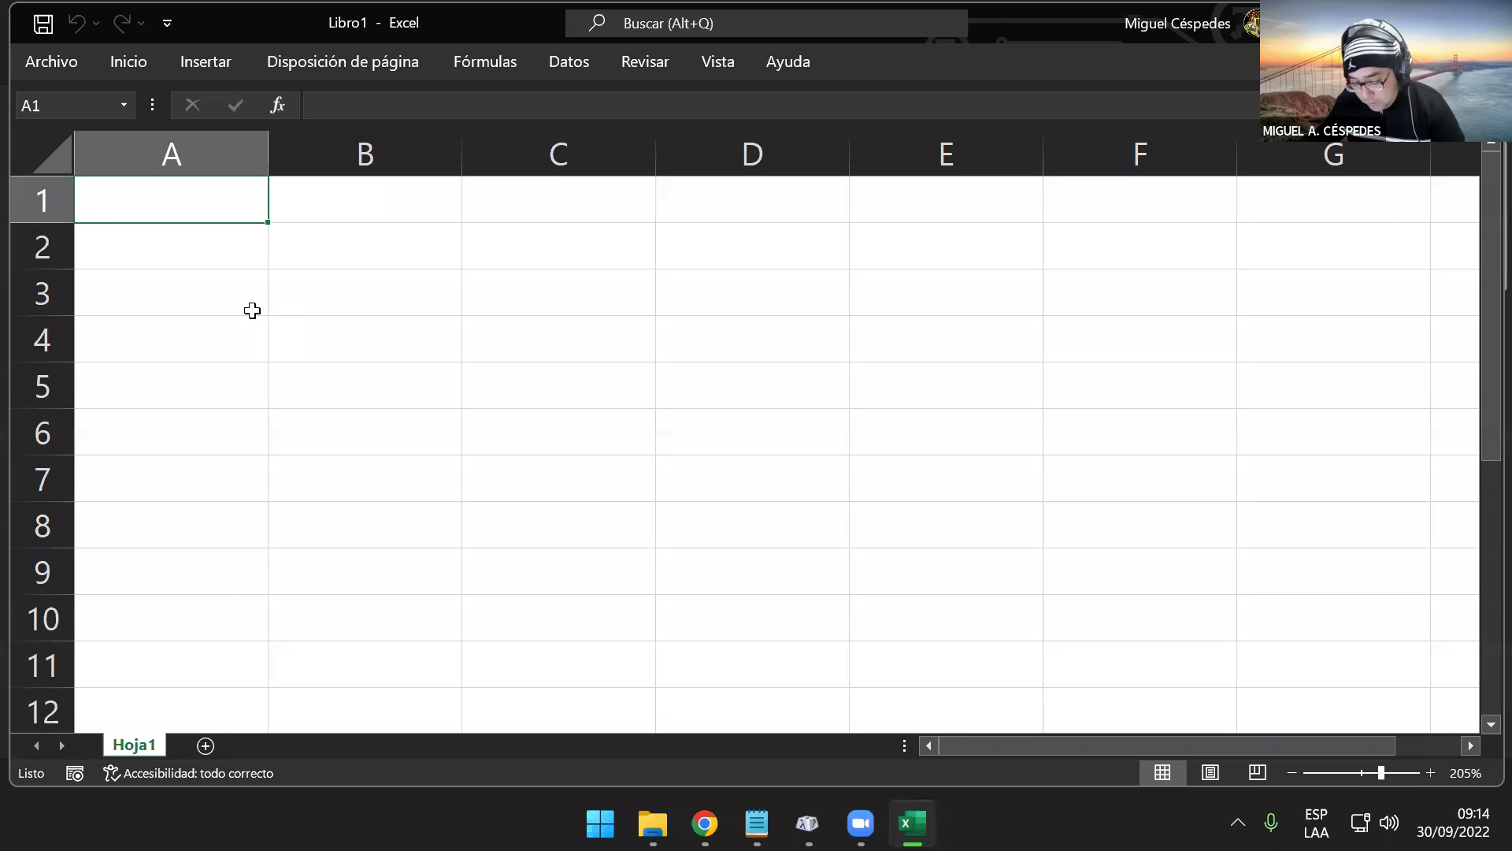
text({})
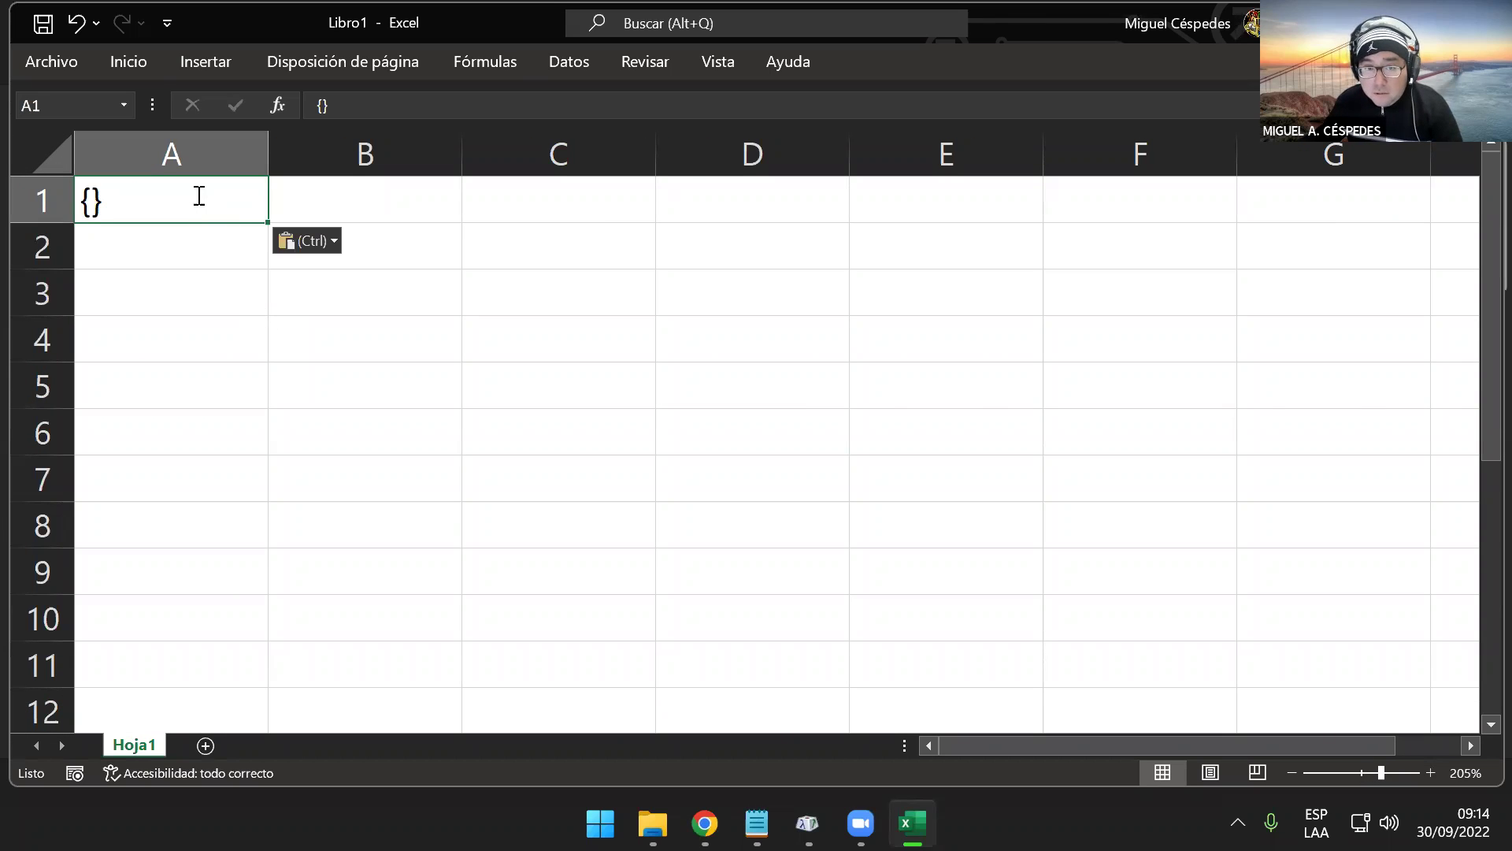
- Enlarge the braces in cell A1, and close the Excel workbook without saving
double_click(108, 196)
double_click(108, 195)
key(ctrl+c)
click(117, 159)
click(116, 158)
click(117, 158)
drag(315, 347, 244, 302)
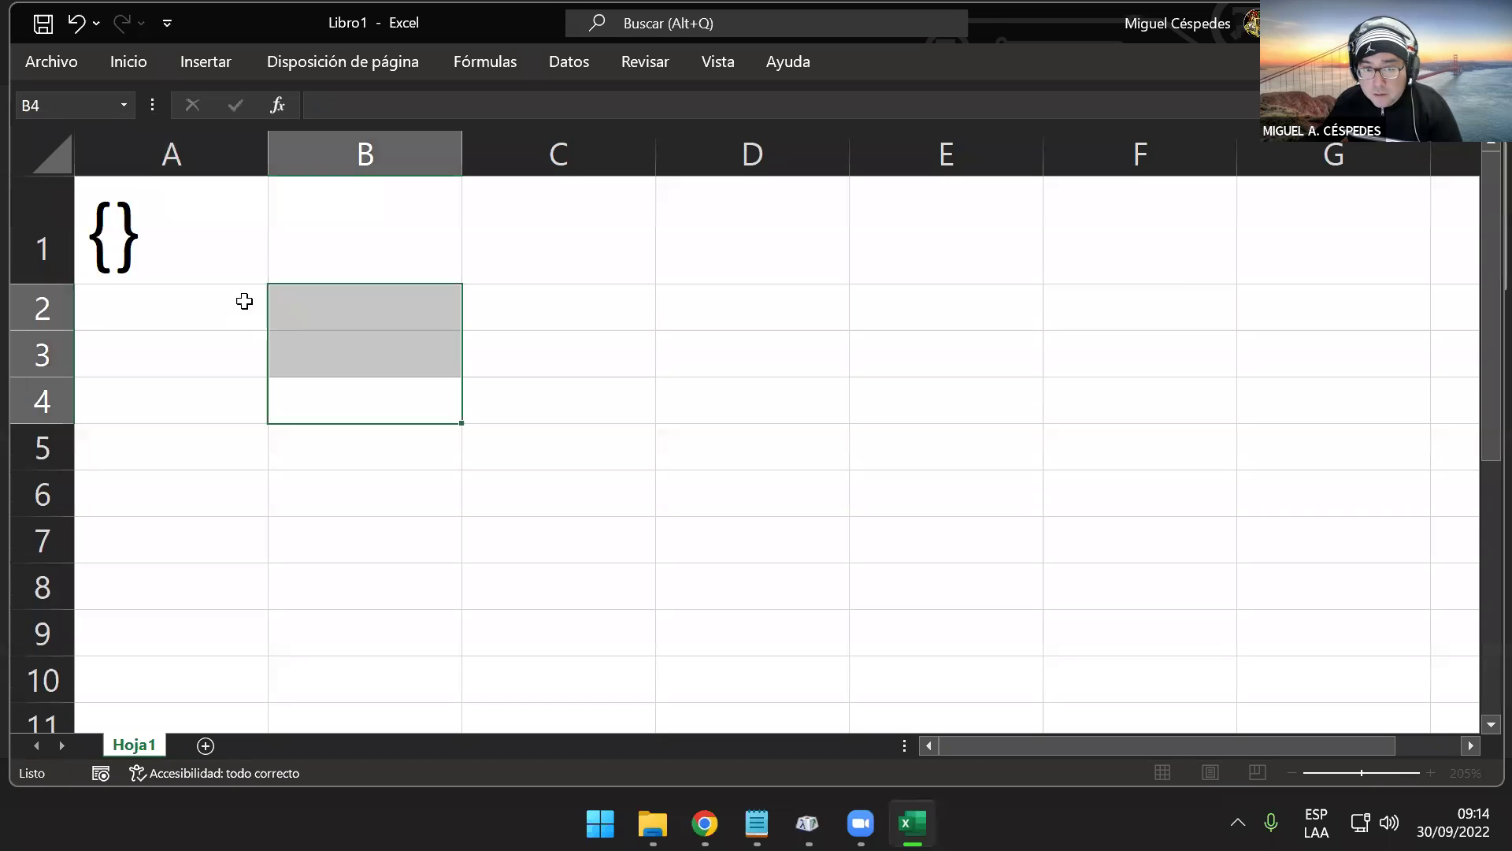
click(364, 247)
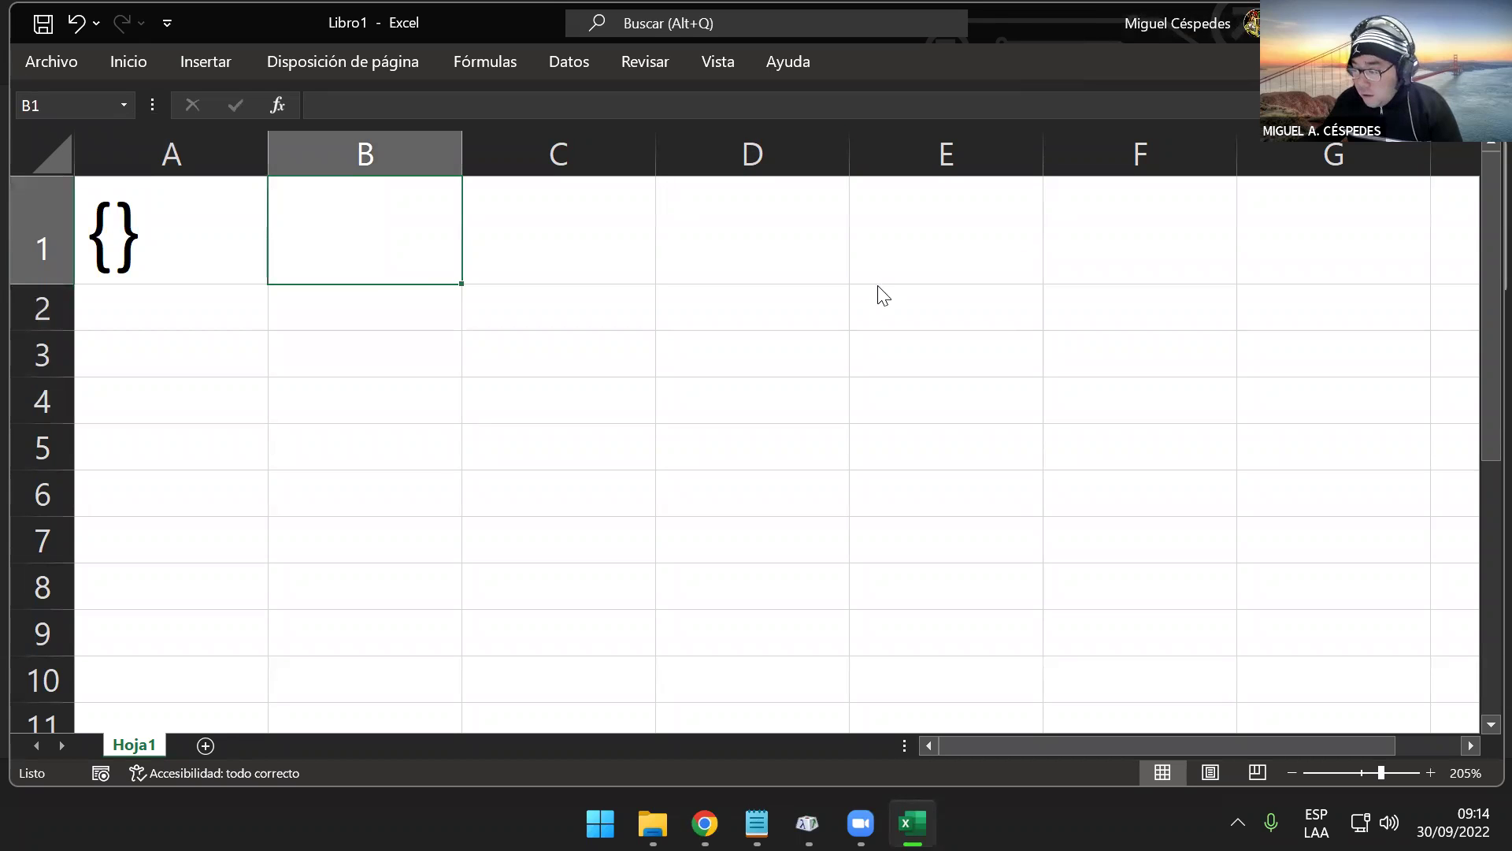
key(alt+F4)
click(861, 528)
- Find and open PowerPoint, and clear all unpinned presentations from its recent files list
key(super)
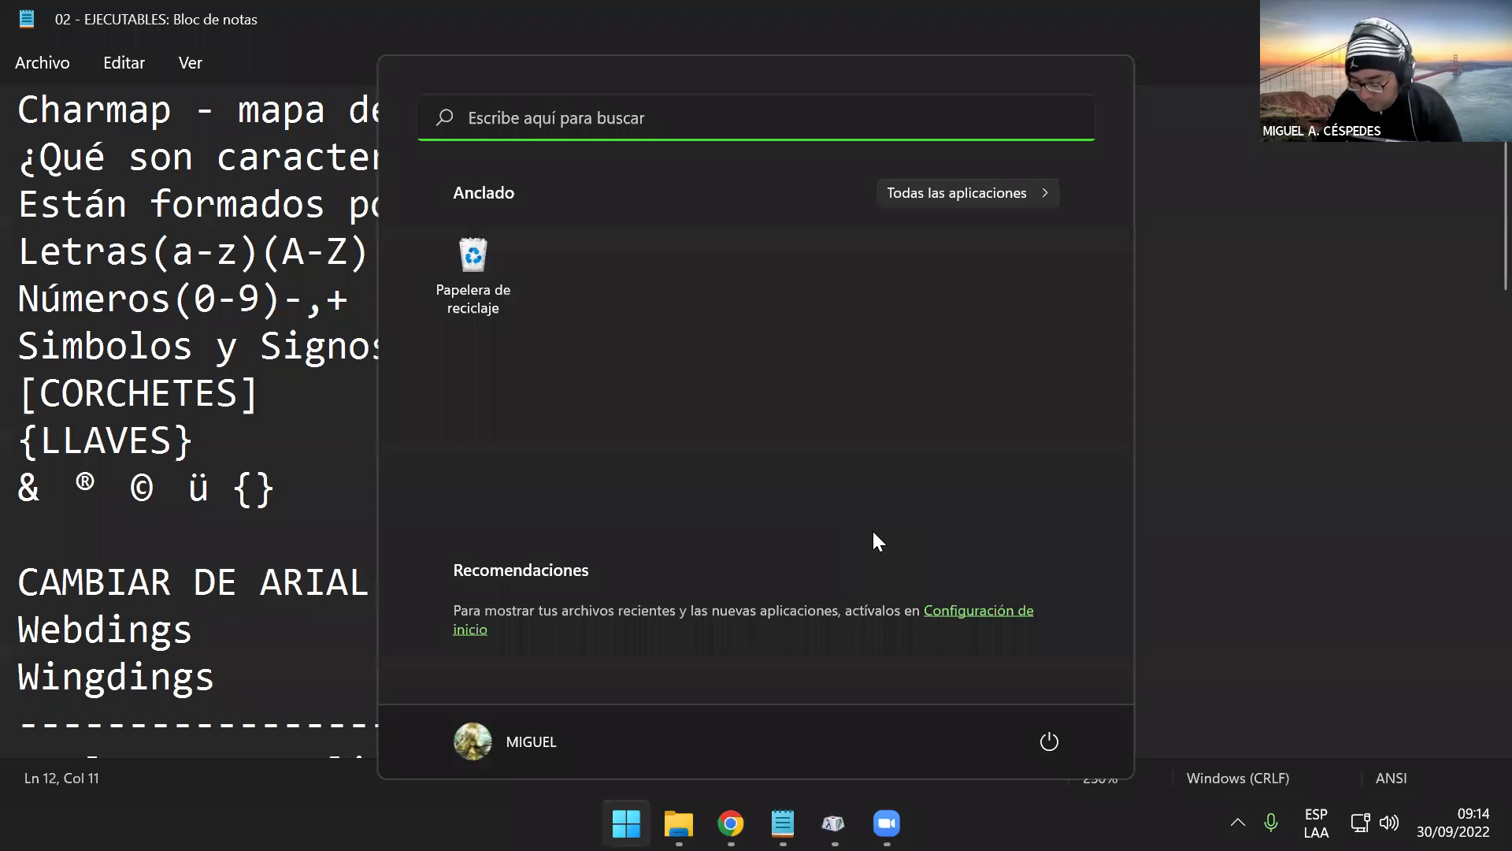
text(powe)
key(Return)
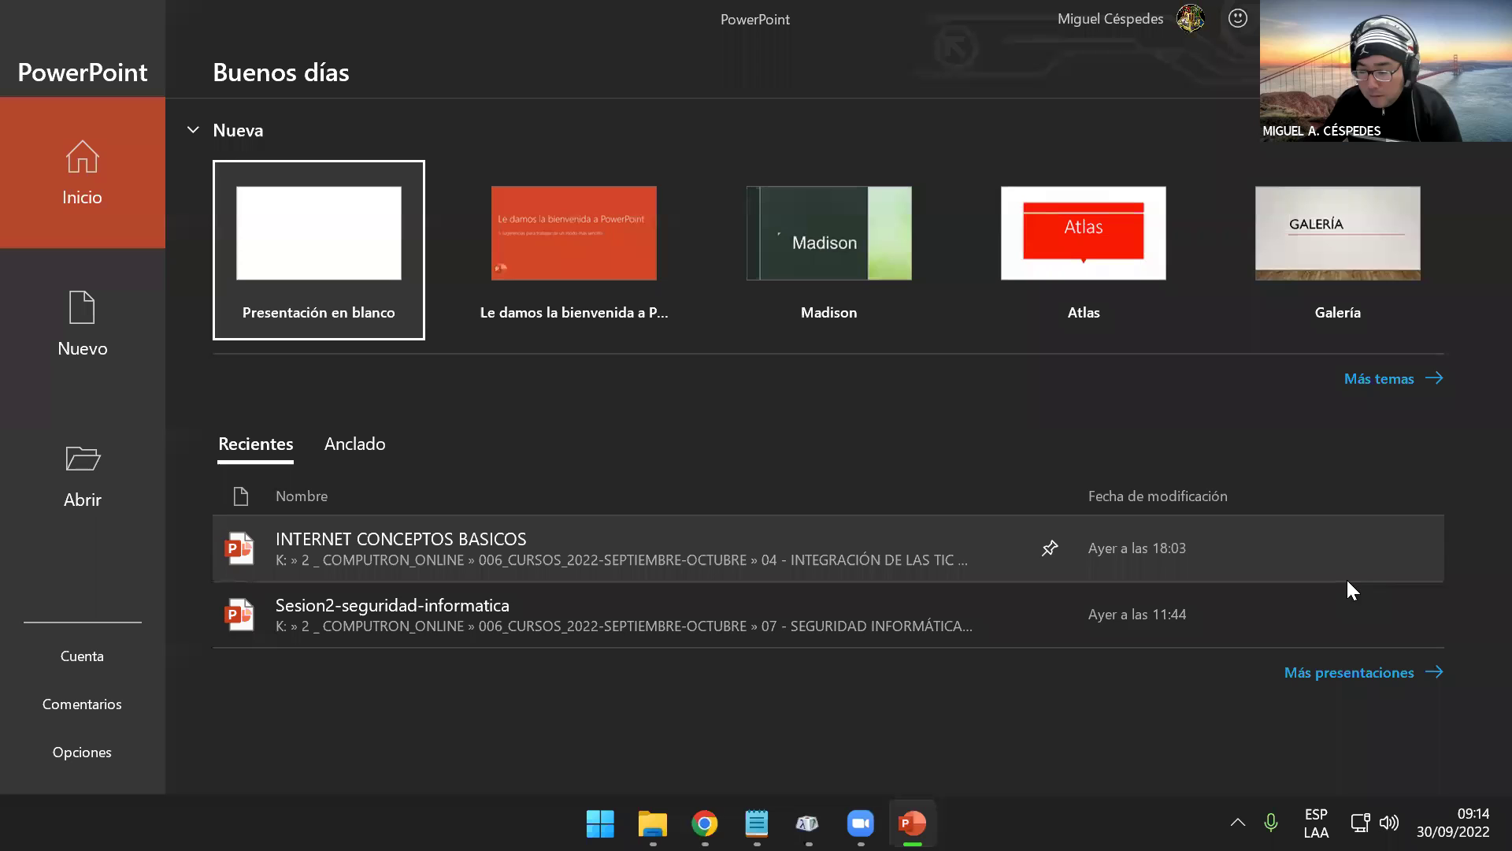
click(1369, 674)
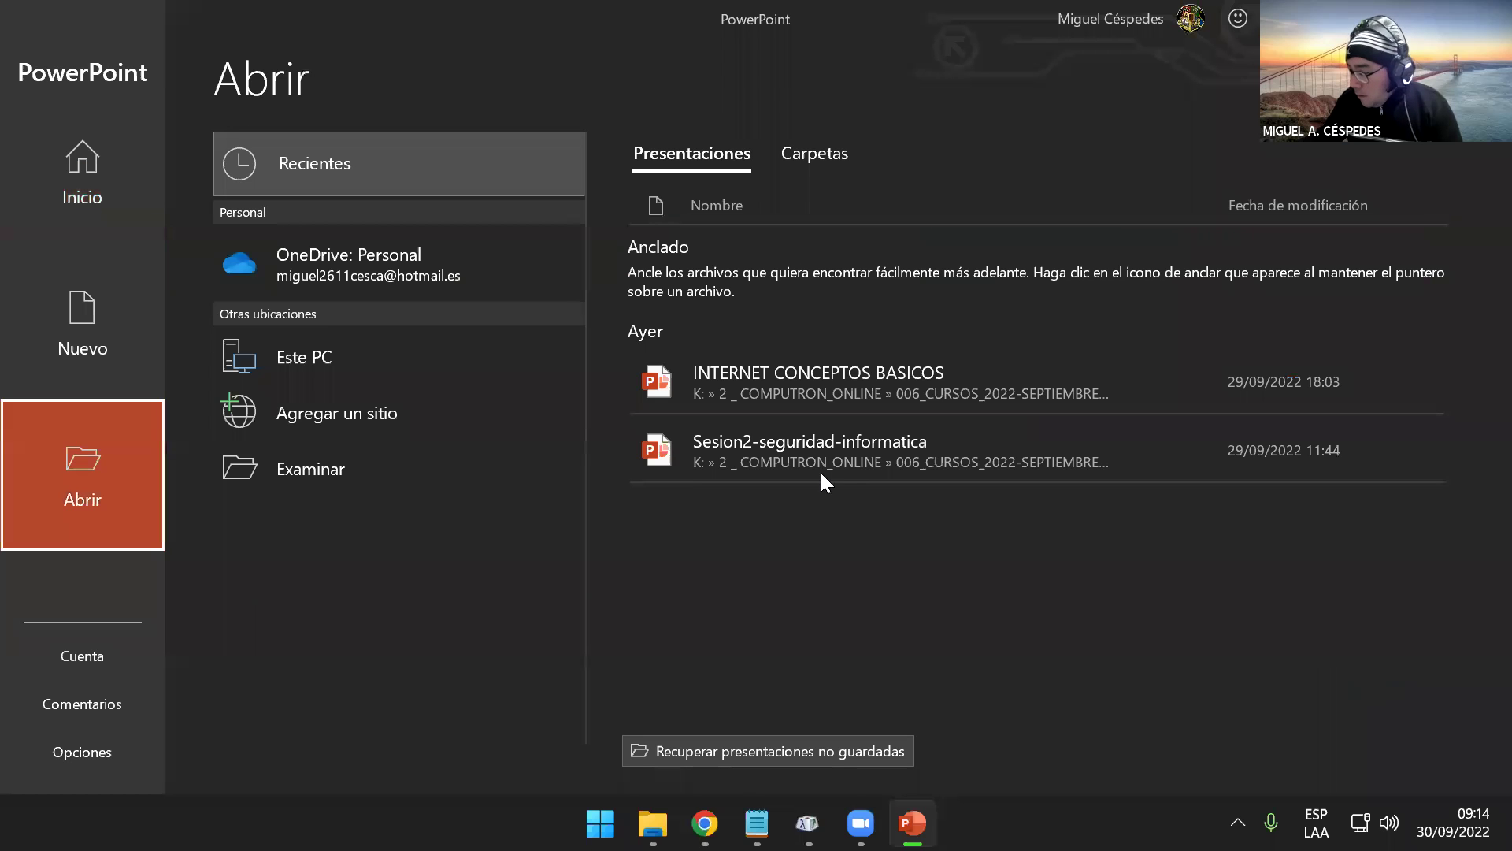
right_click(828, 398)
click(938, 626)
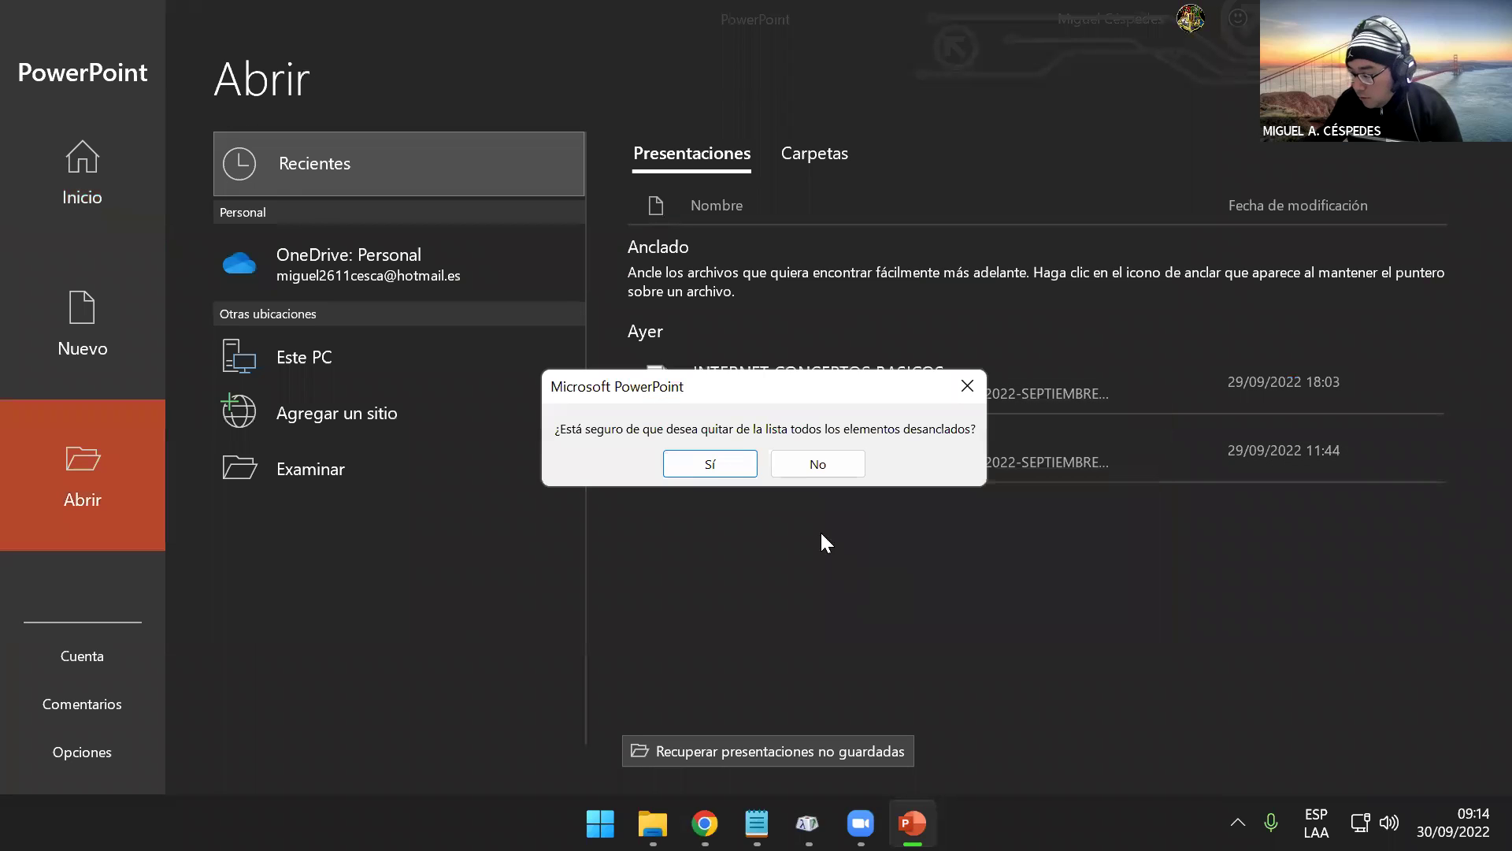
click(709, 468)
- Create a blank presentation and paste the braces {} into the title placeholder of the first slide
click(98, 170)
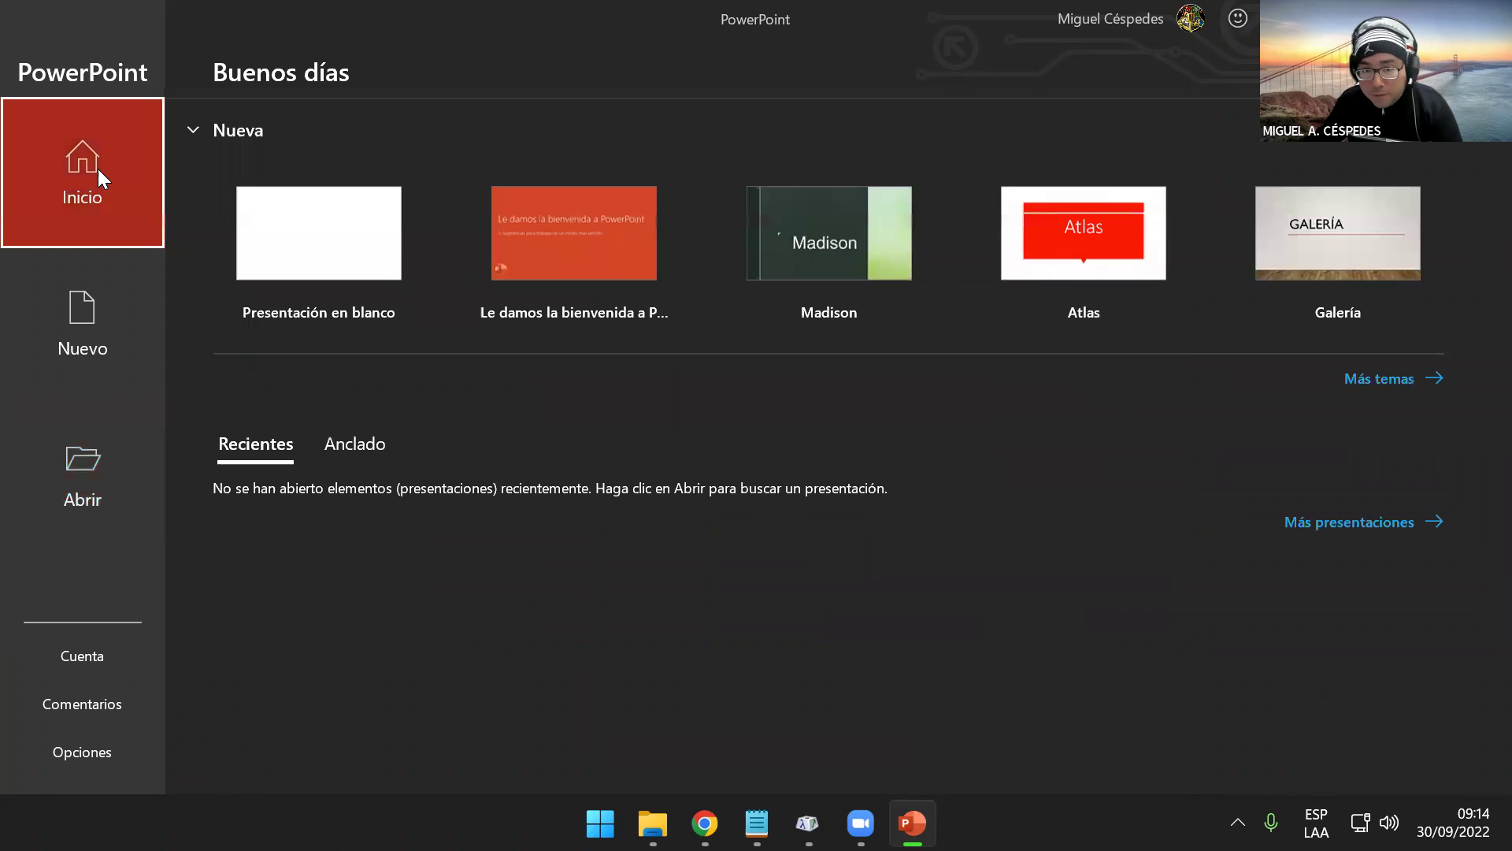
click(276, 228)
click(709, 315)
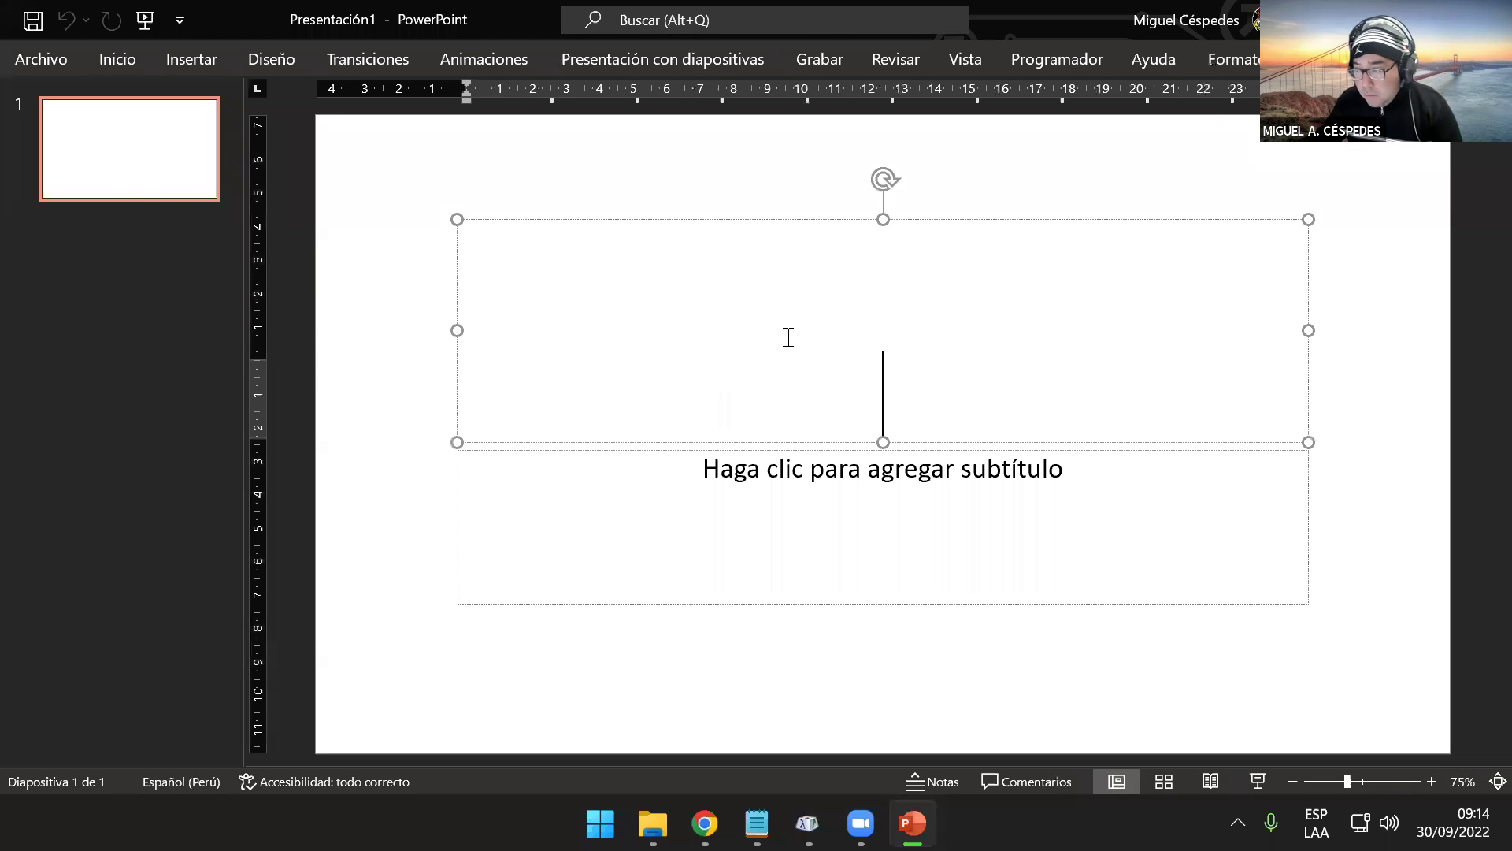
key(ctrl+v)
- Enlarge the braces in the slide title to 138 pt, and close the presentation
drag(890, 426, 845, 428)
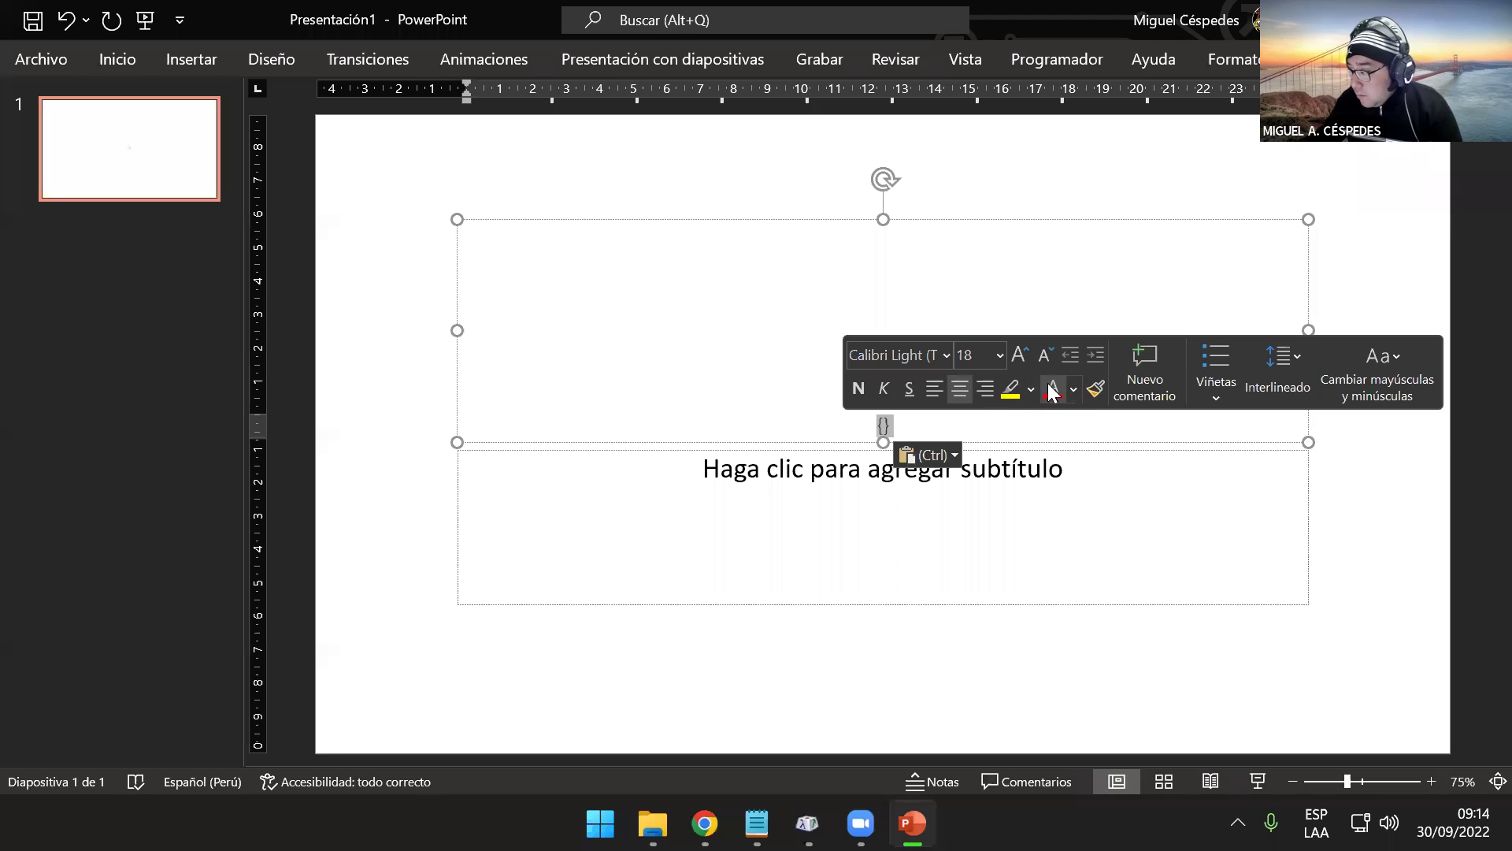
click(1017, 356)
click(1018, 356)
click(1018, 356)
click(1018, 356)
click(1018, 356)
click(1018, 356)
click(1017, 356)
click(1018, 356)
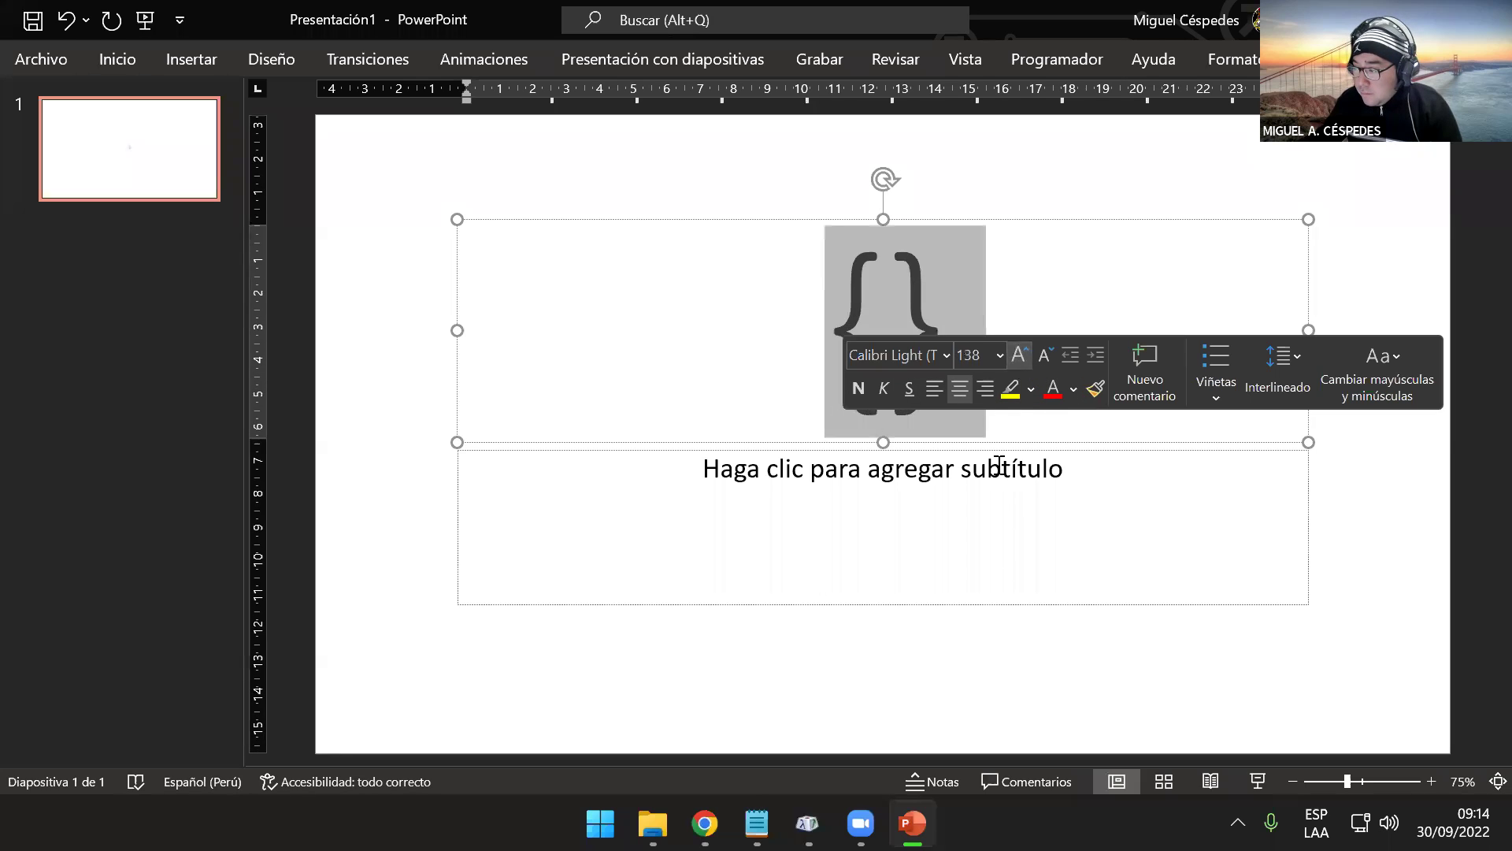
click(1013, 561)
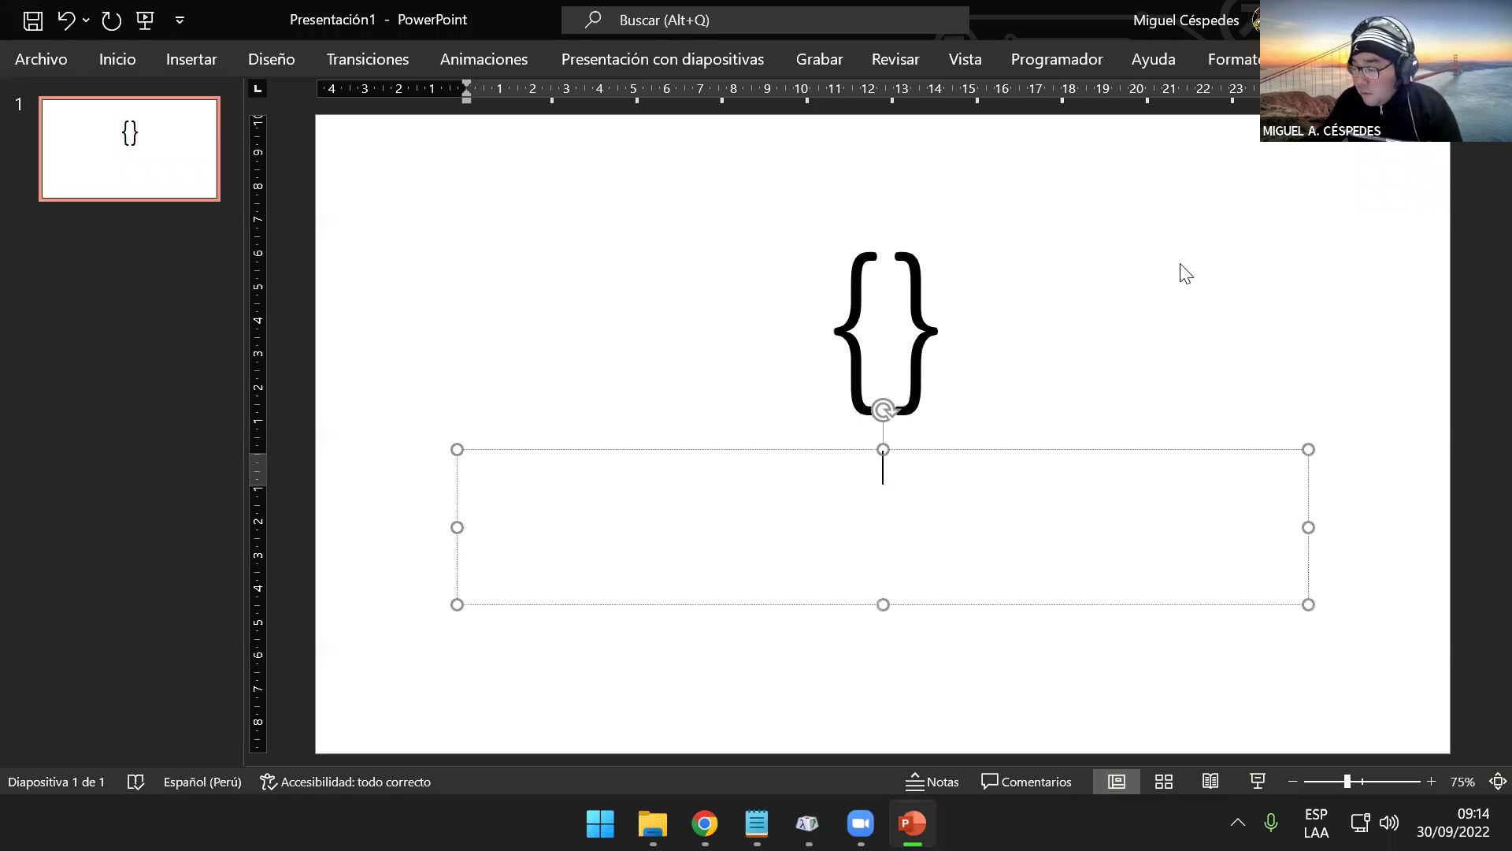
key(alt+F4)
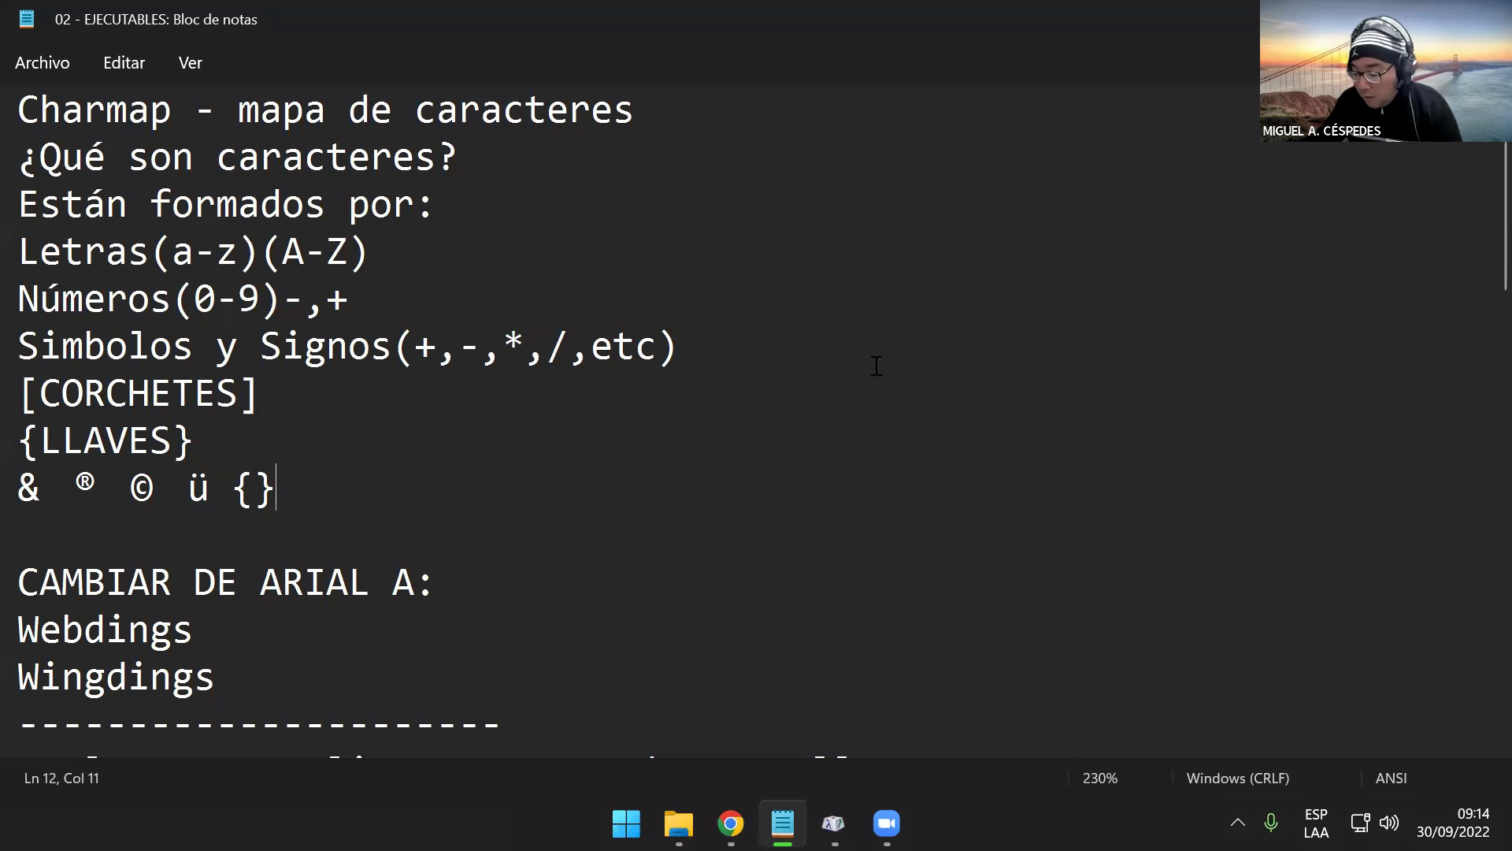
- Find and launch Adobe InDesign 2022, and clear the other open windows from view
key(super)
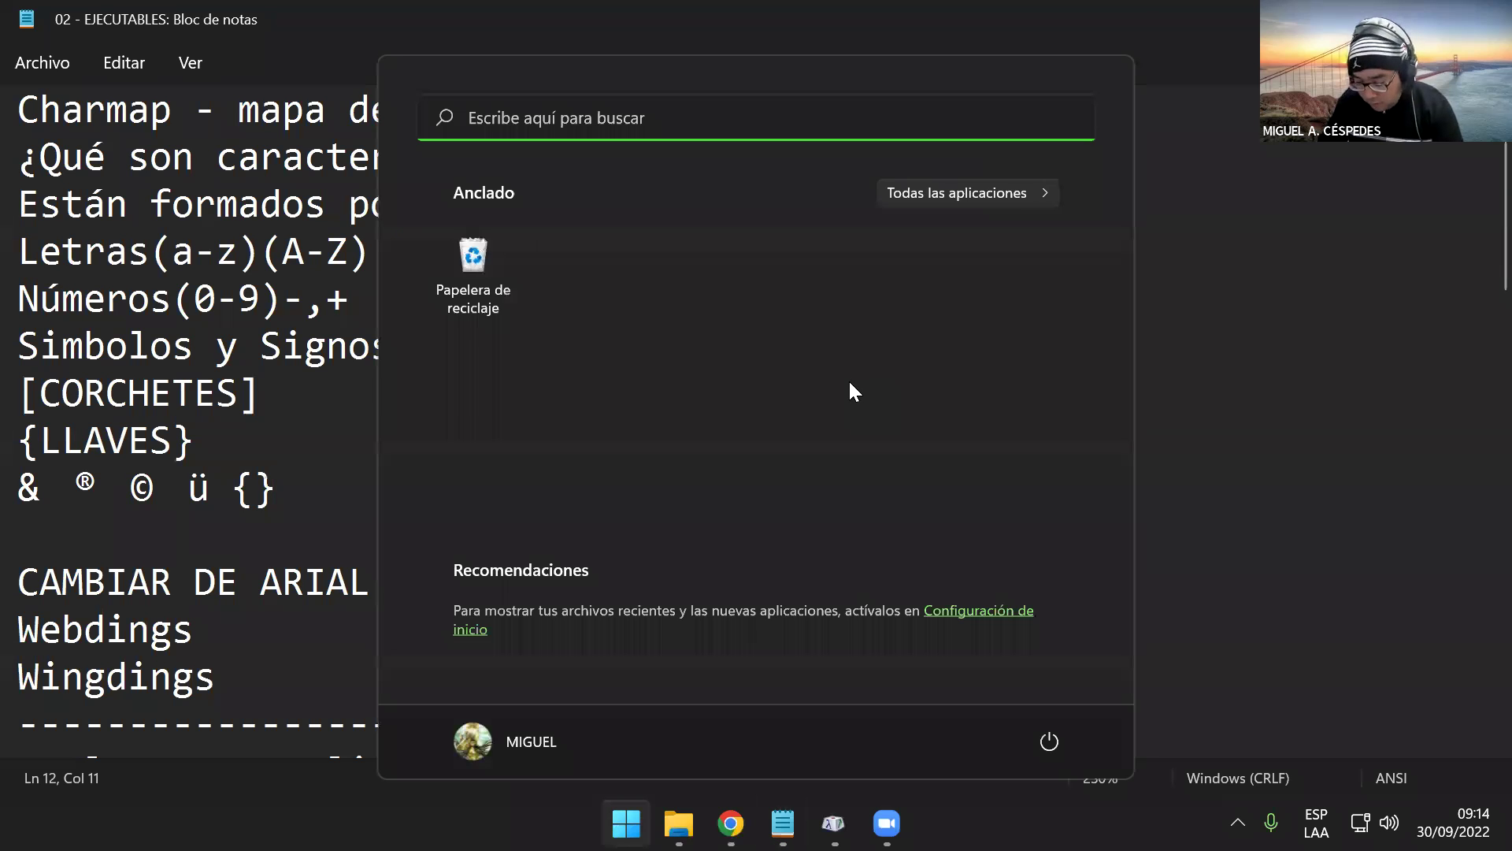
text(inde)
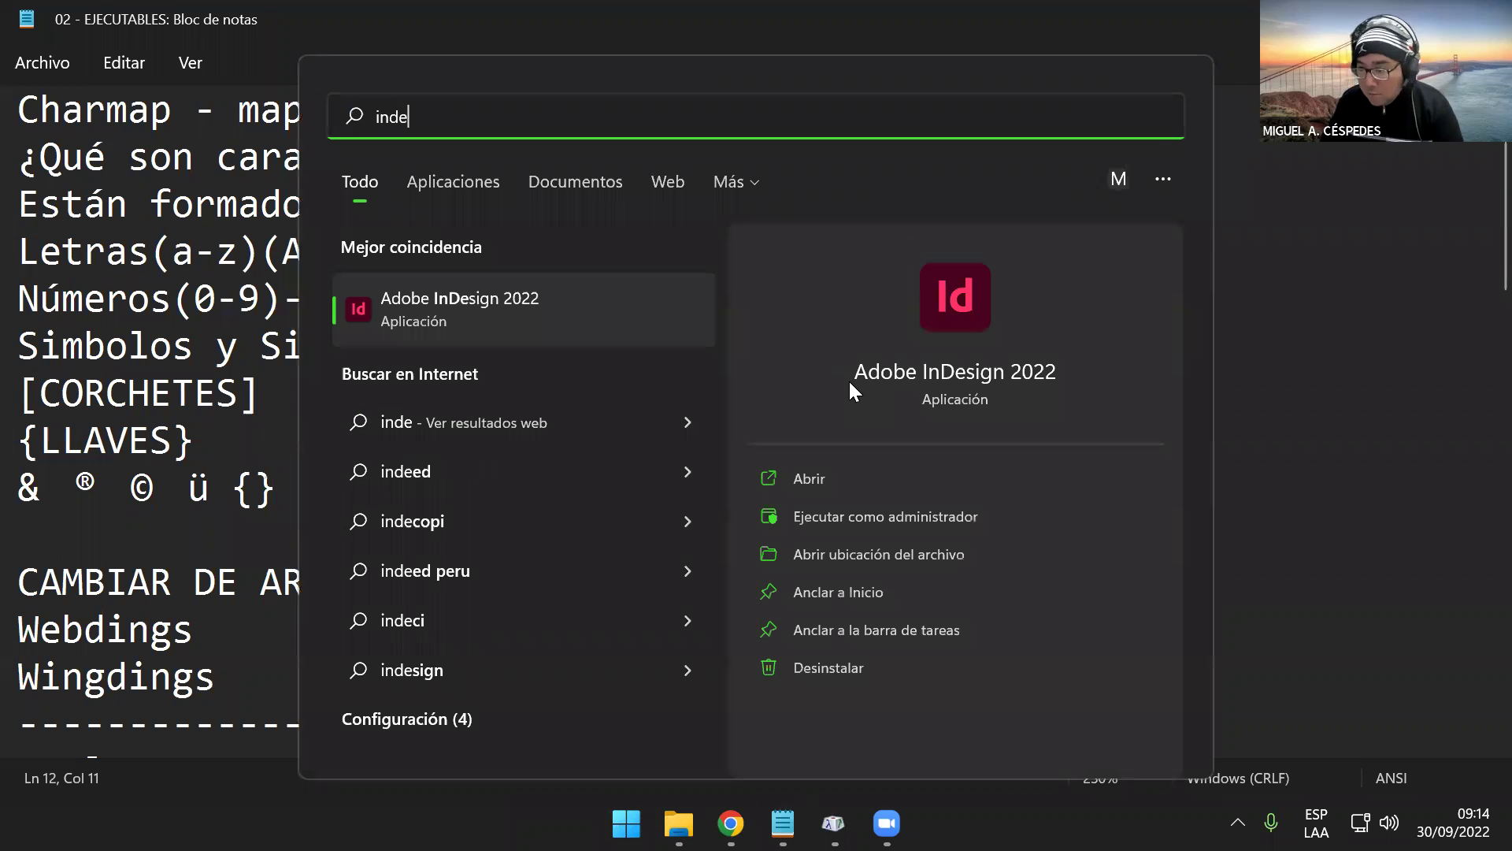
key(Return)
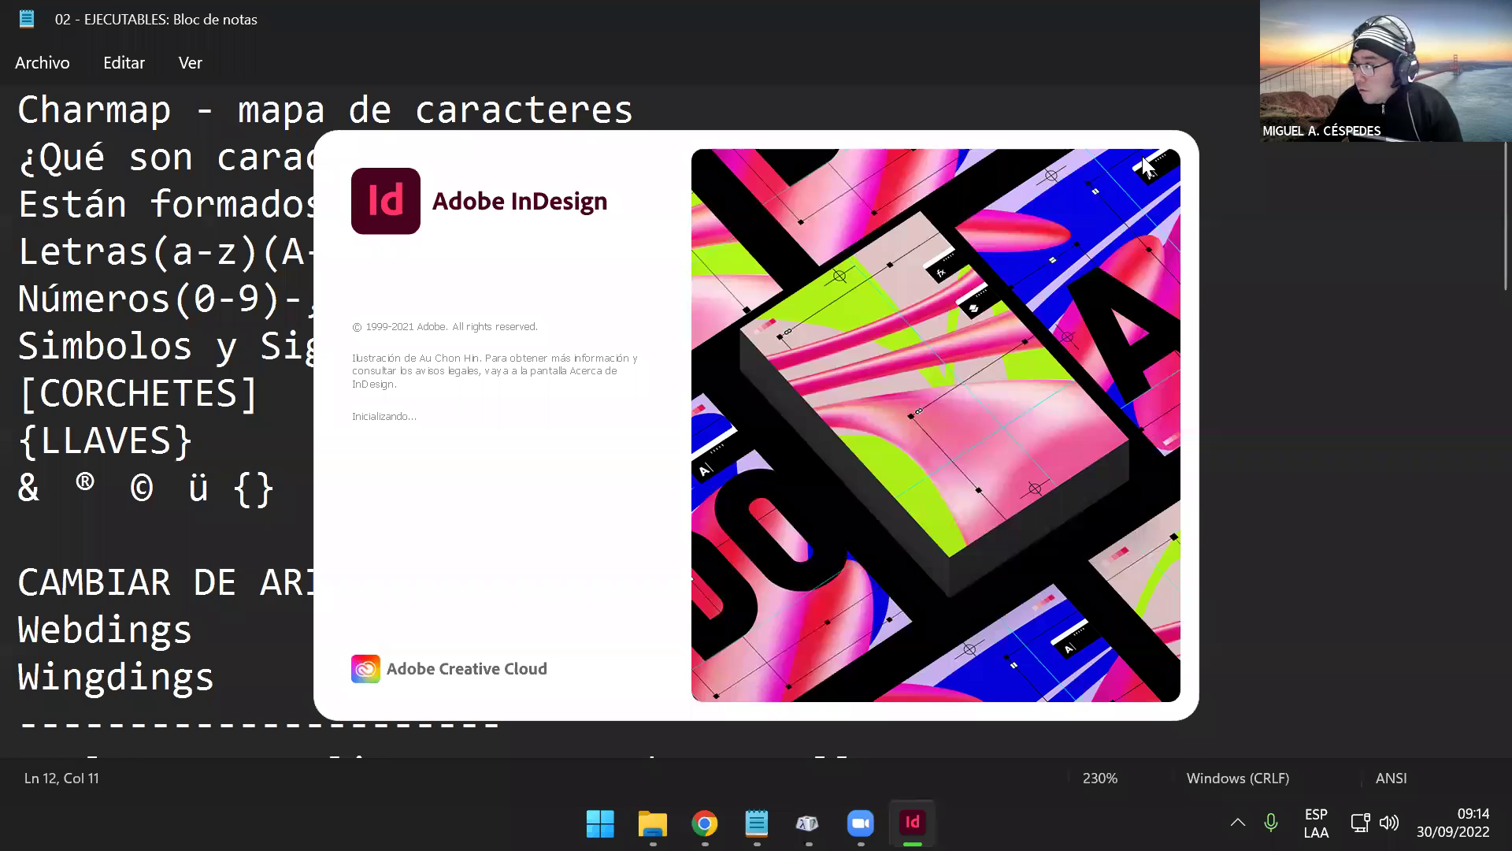
key(alt+Tab)
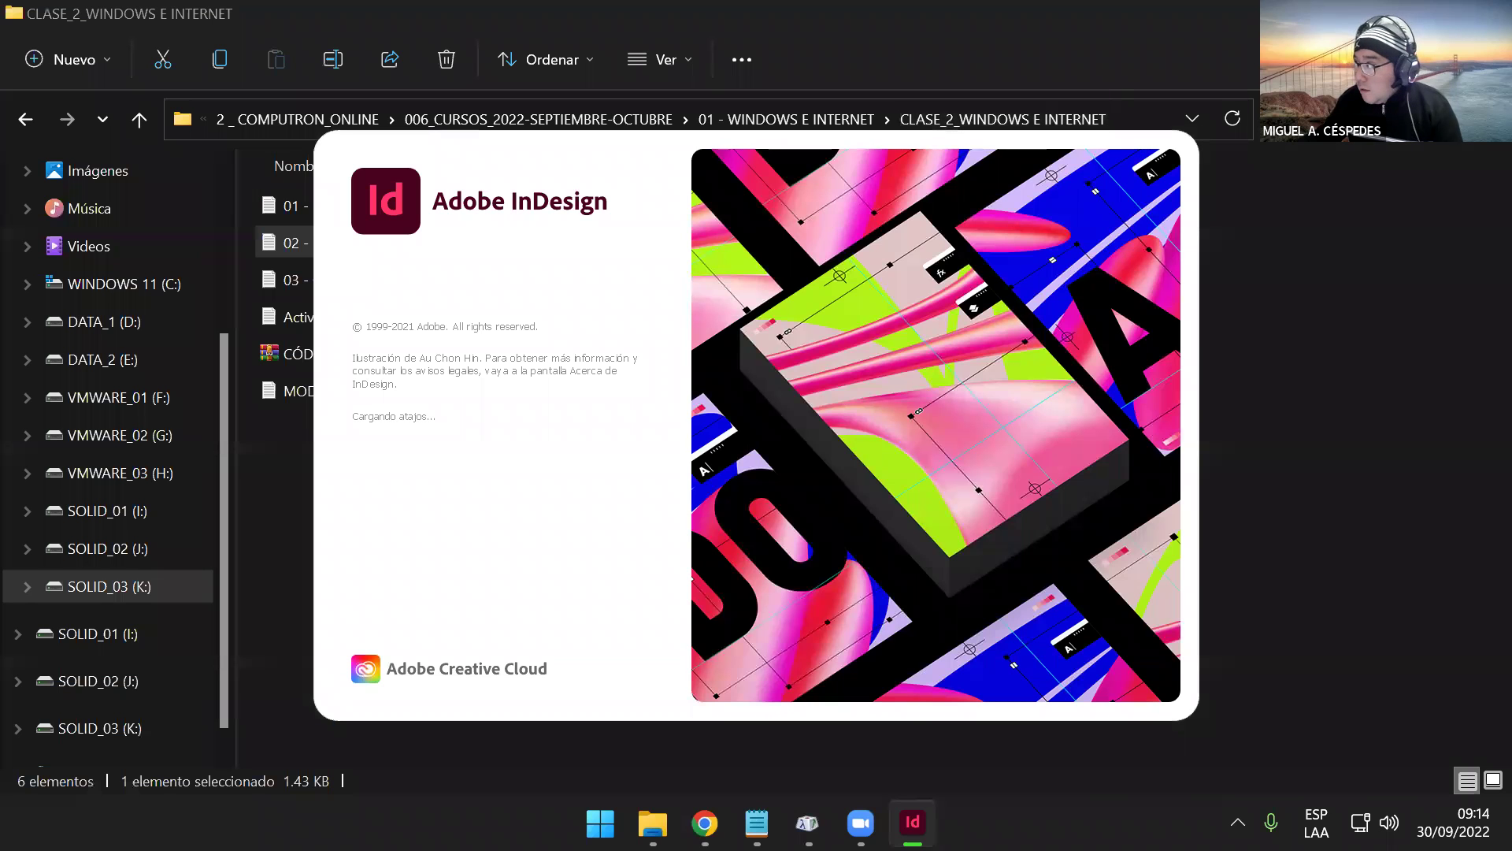
key(super+d)
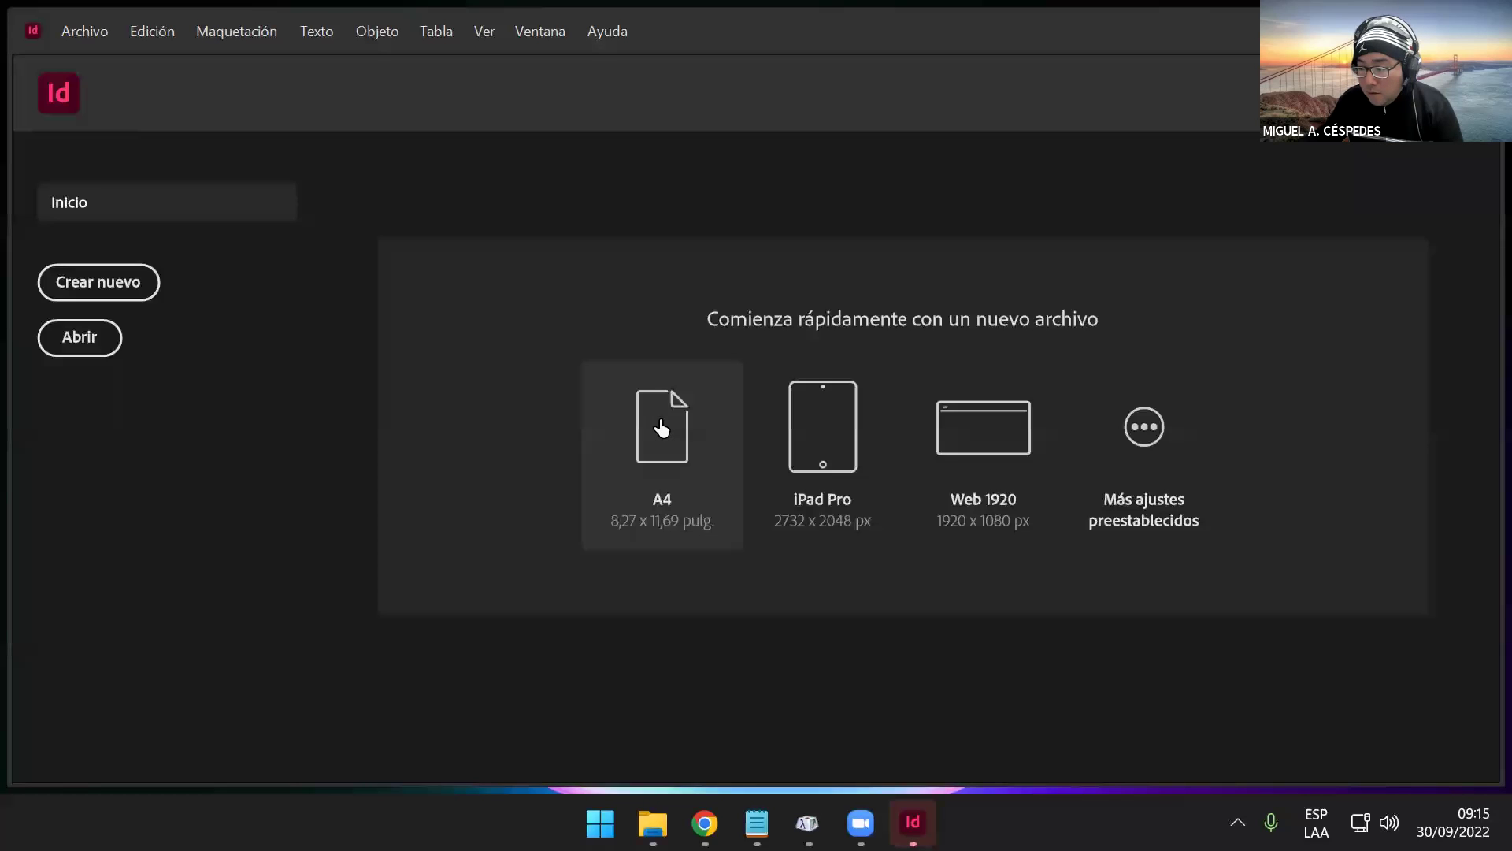
- Create an A4 document and paste the braces {} into a new text frame about 5.3 by 2.7 inches near the page's upper edge
click(661, 424)
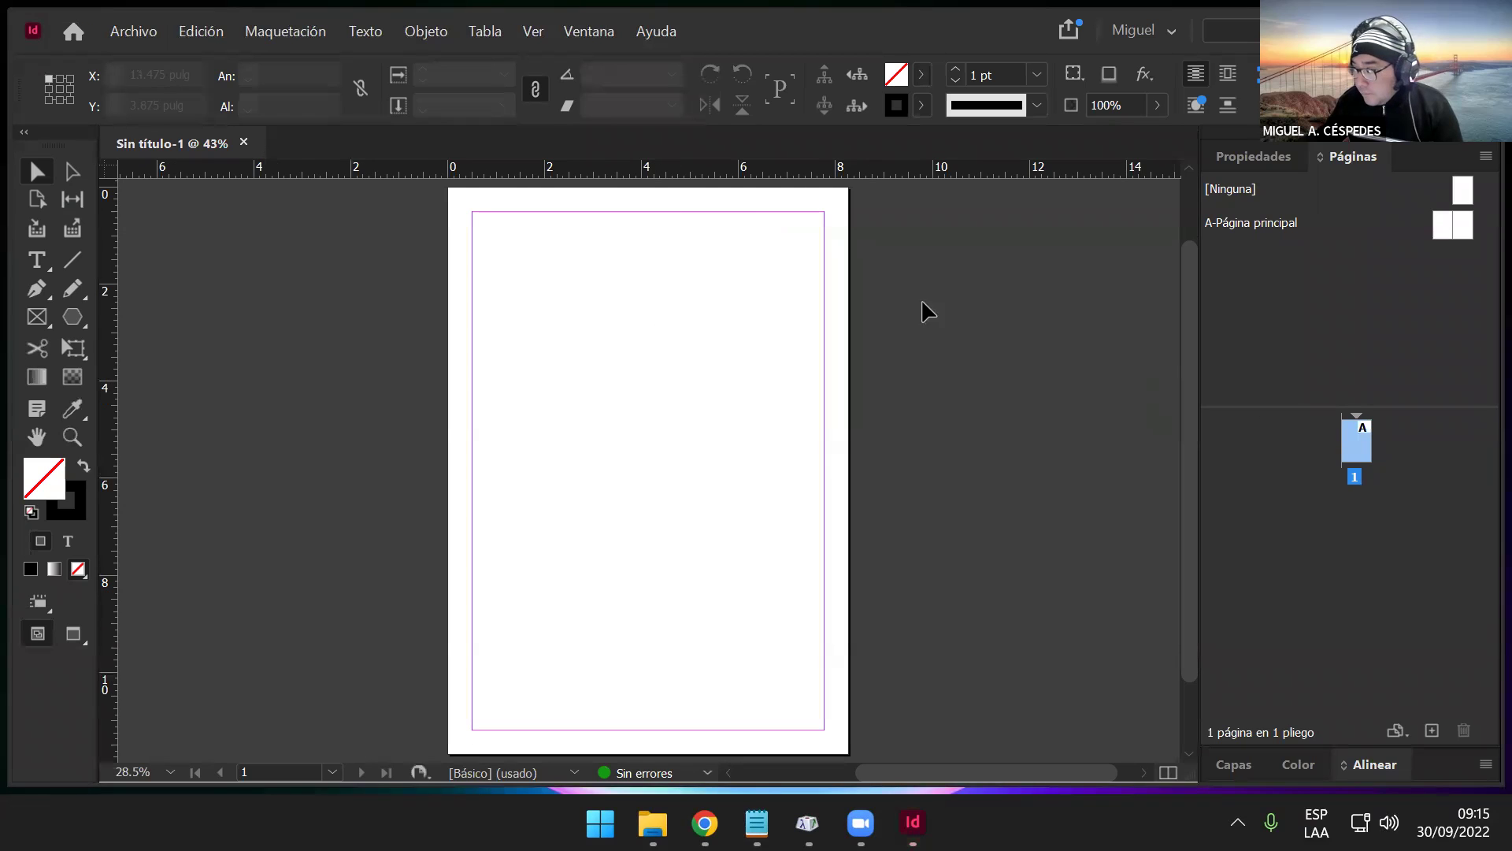
click(36, 263)
drag(506, 247, 763, 380)
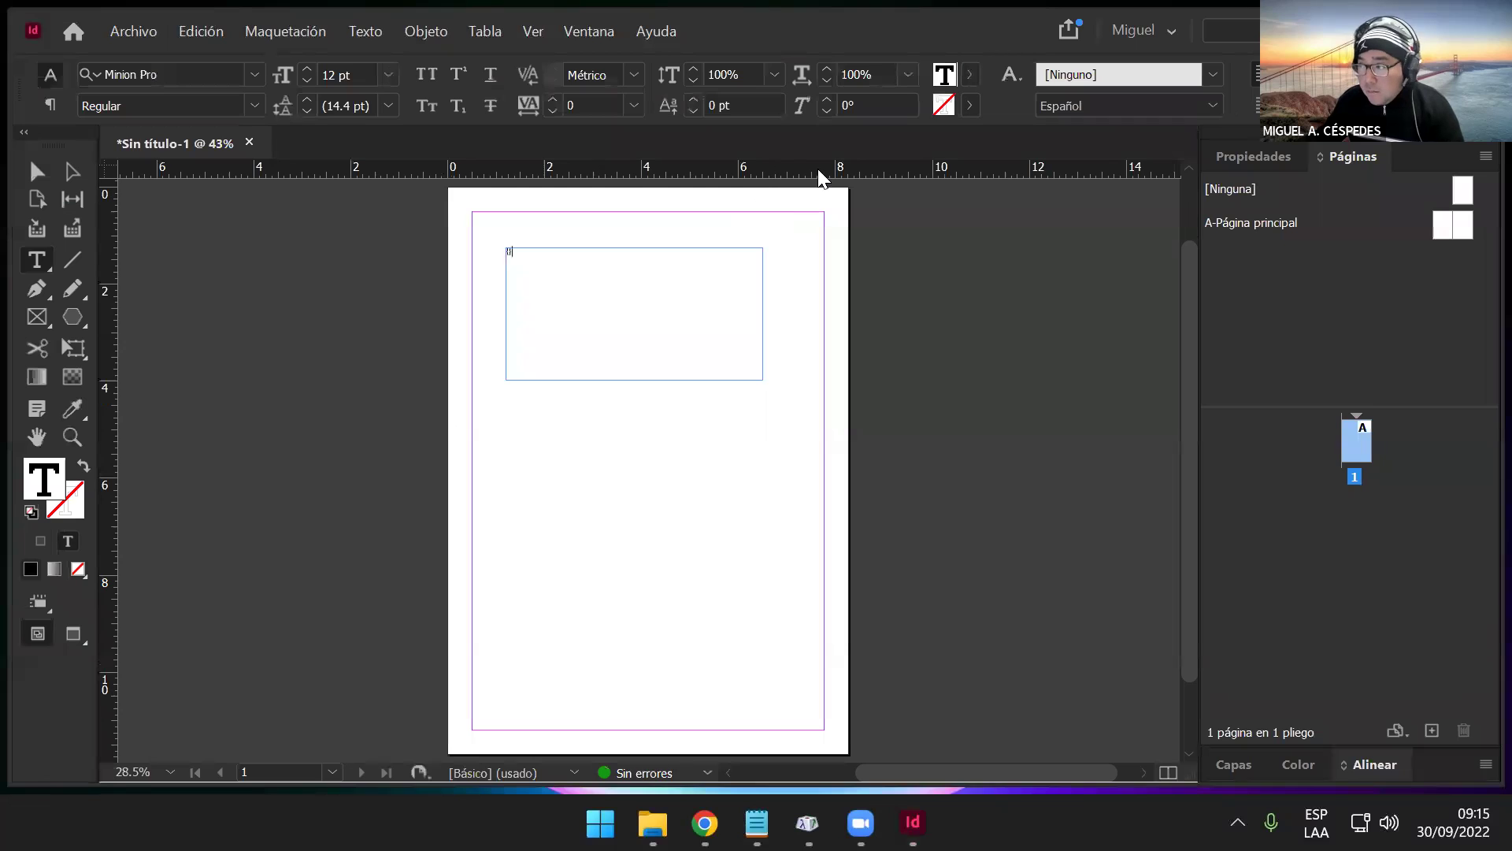
- Set the pasted braces to 36 pt and place the text cursor between them
click(520, 248)
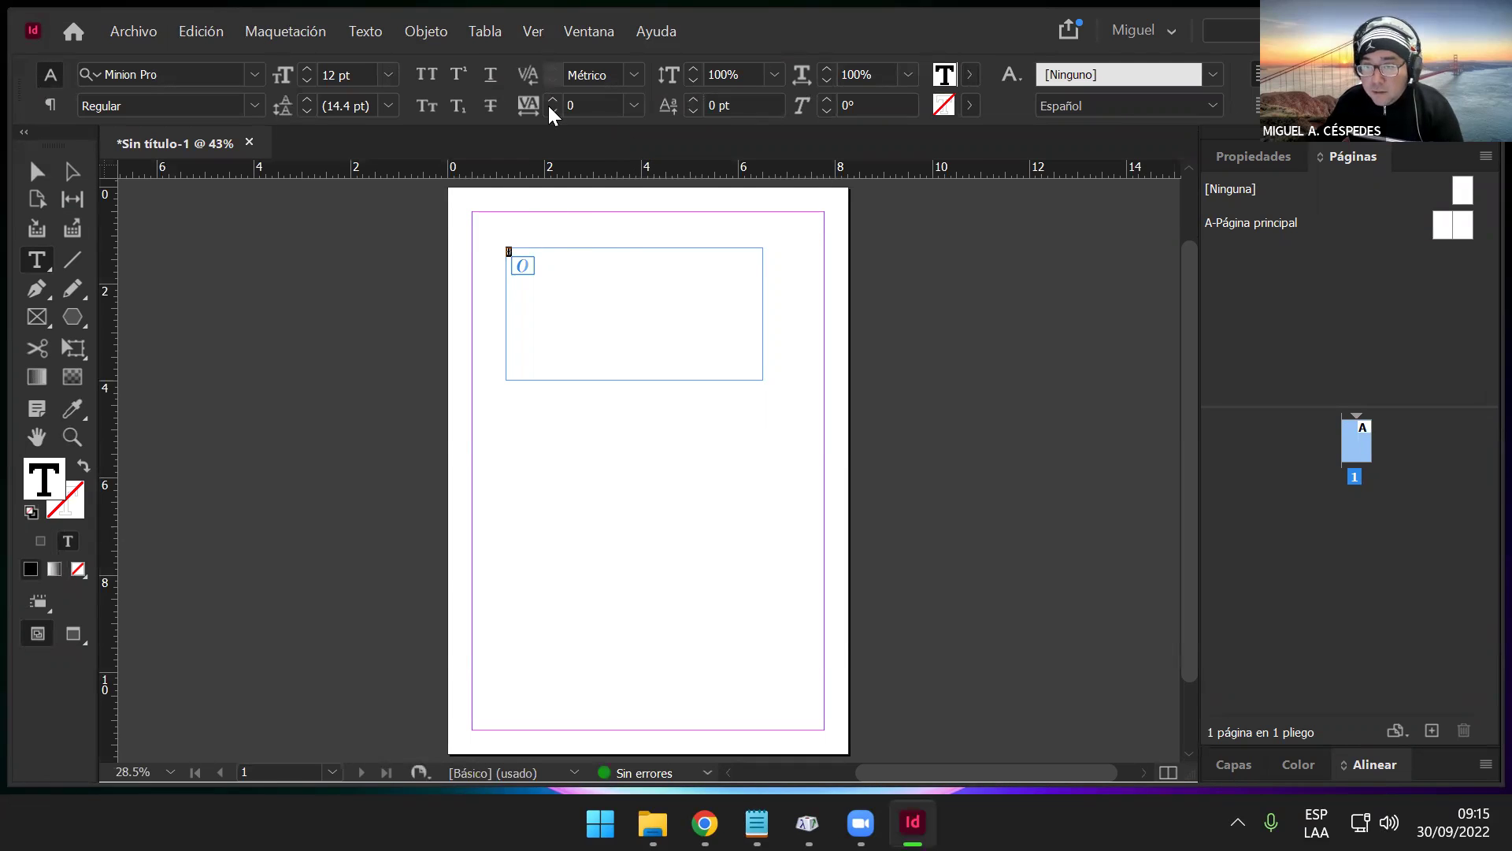
click(390, 75)
click(366, 378)
click(588, 300)
key(alt)
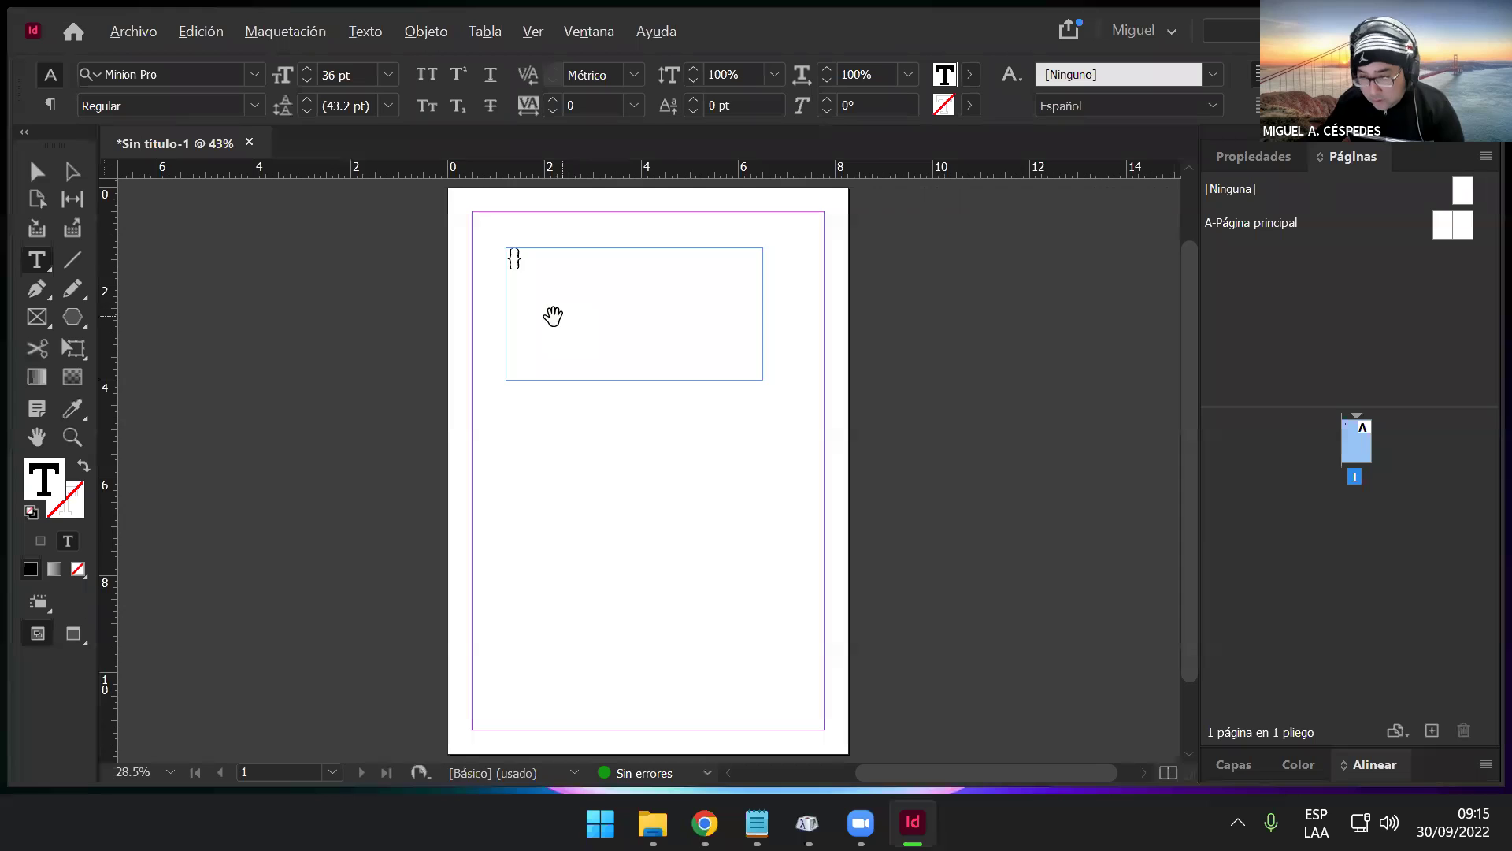
scroll(553, 315, up, 4)
drag(484, 354, 389, 338)
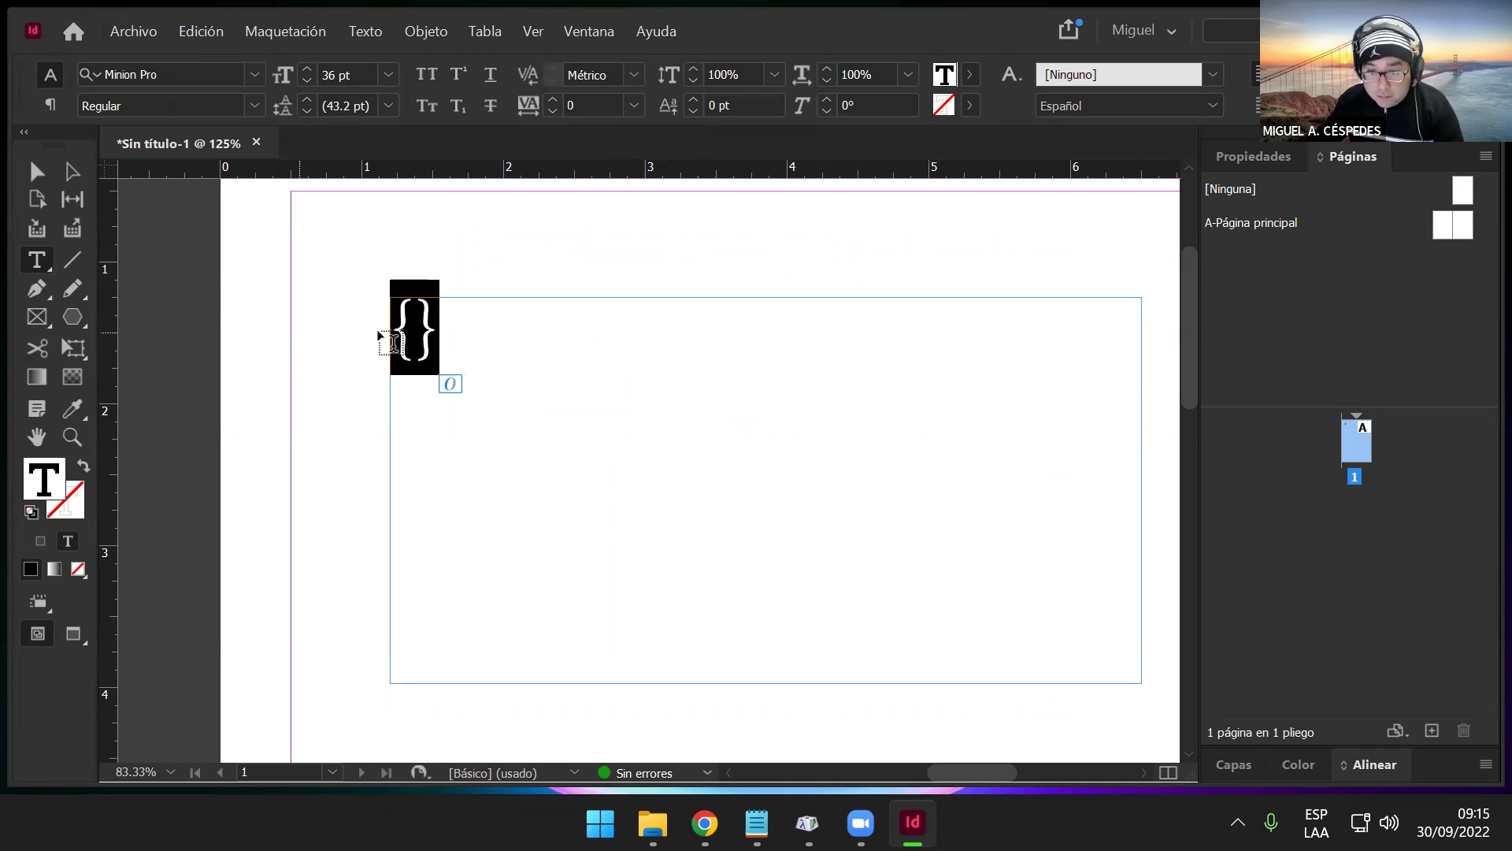
click(459, 329)
key(Left)
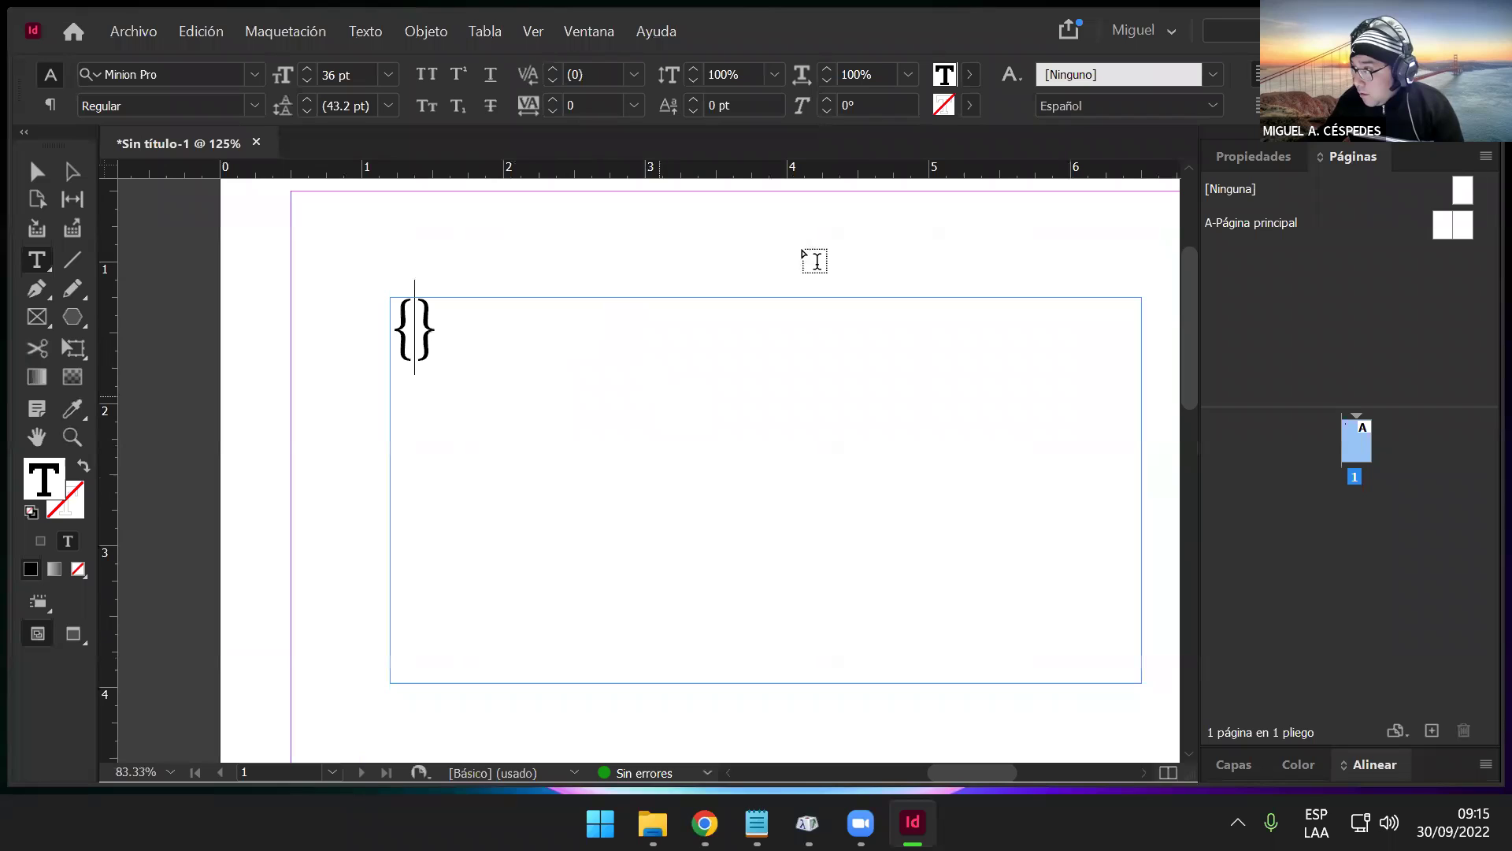
- Close the InDesign document without saving it and quit InDesign
key(ctrl+w)
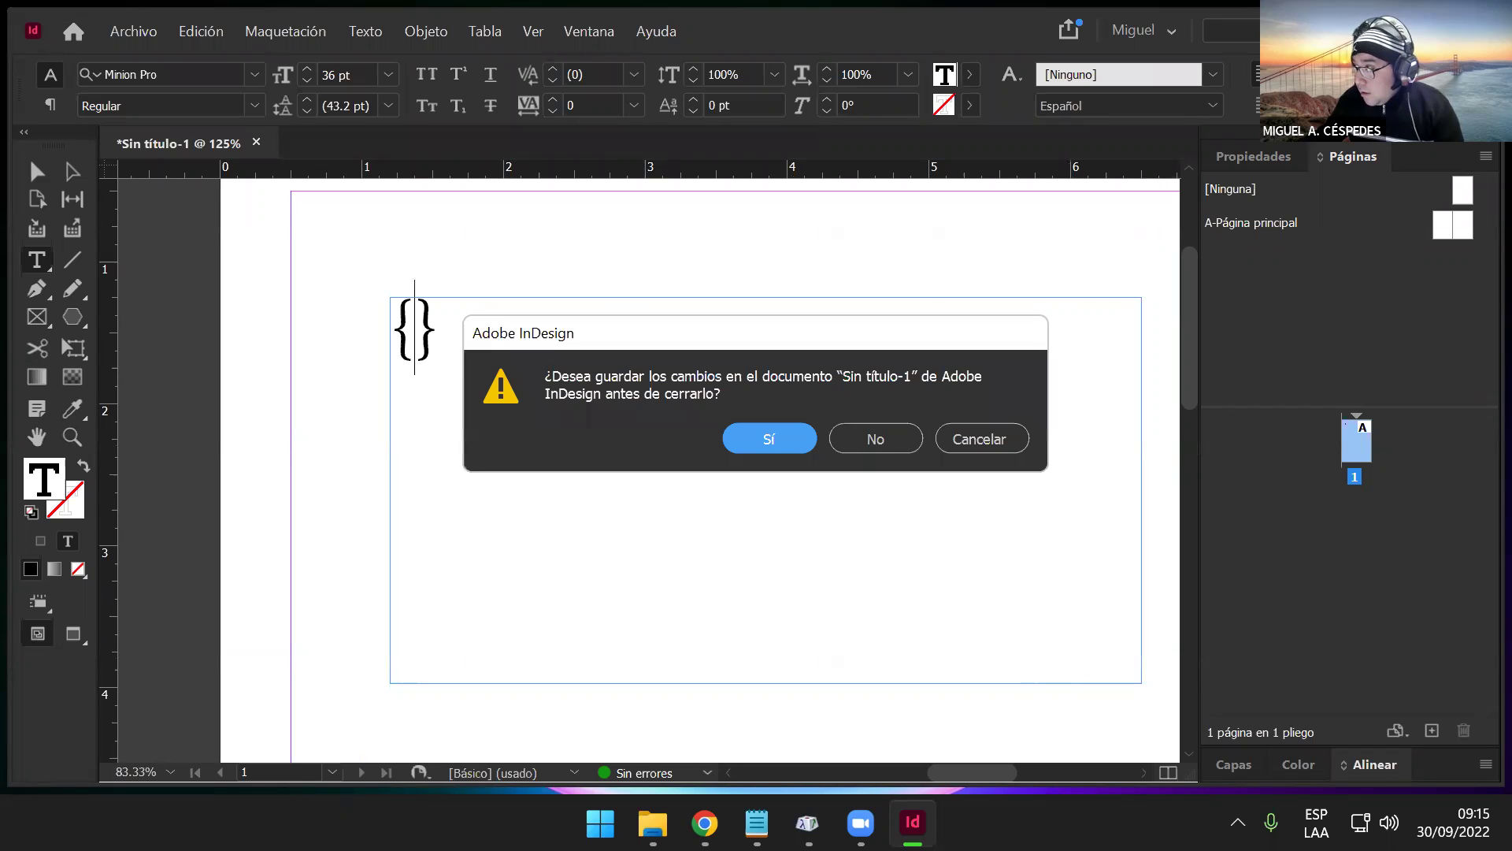
click(861, 429)
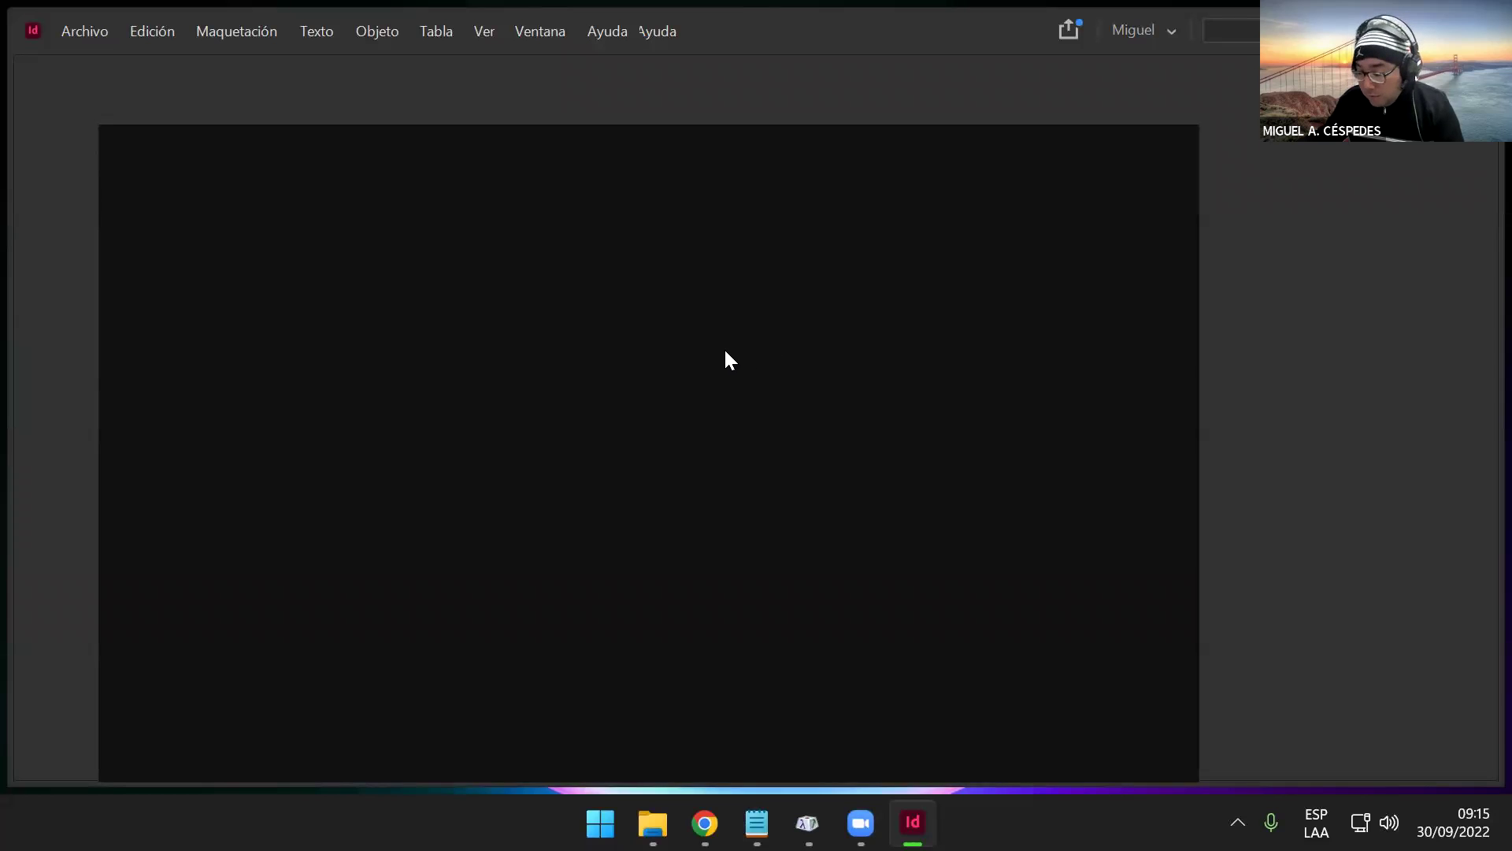
key(ctrl+q)
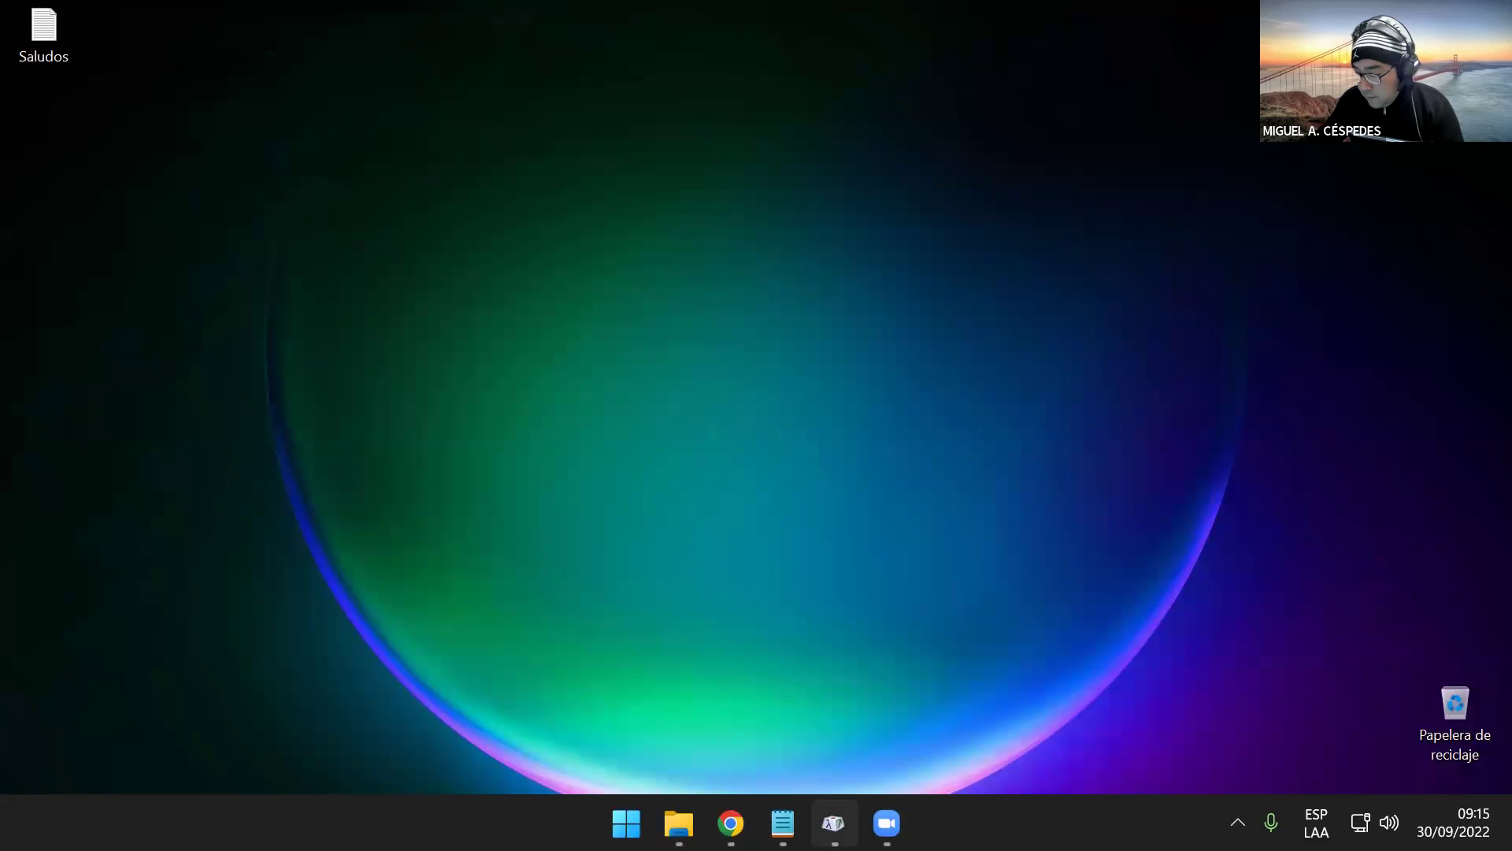
- Switch to Character Map, clear the braces from the characters to copy, and reposition the window
key(alt+Tab)
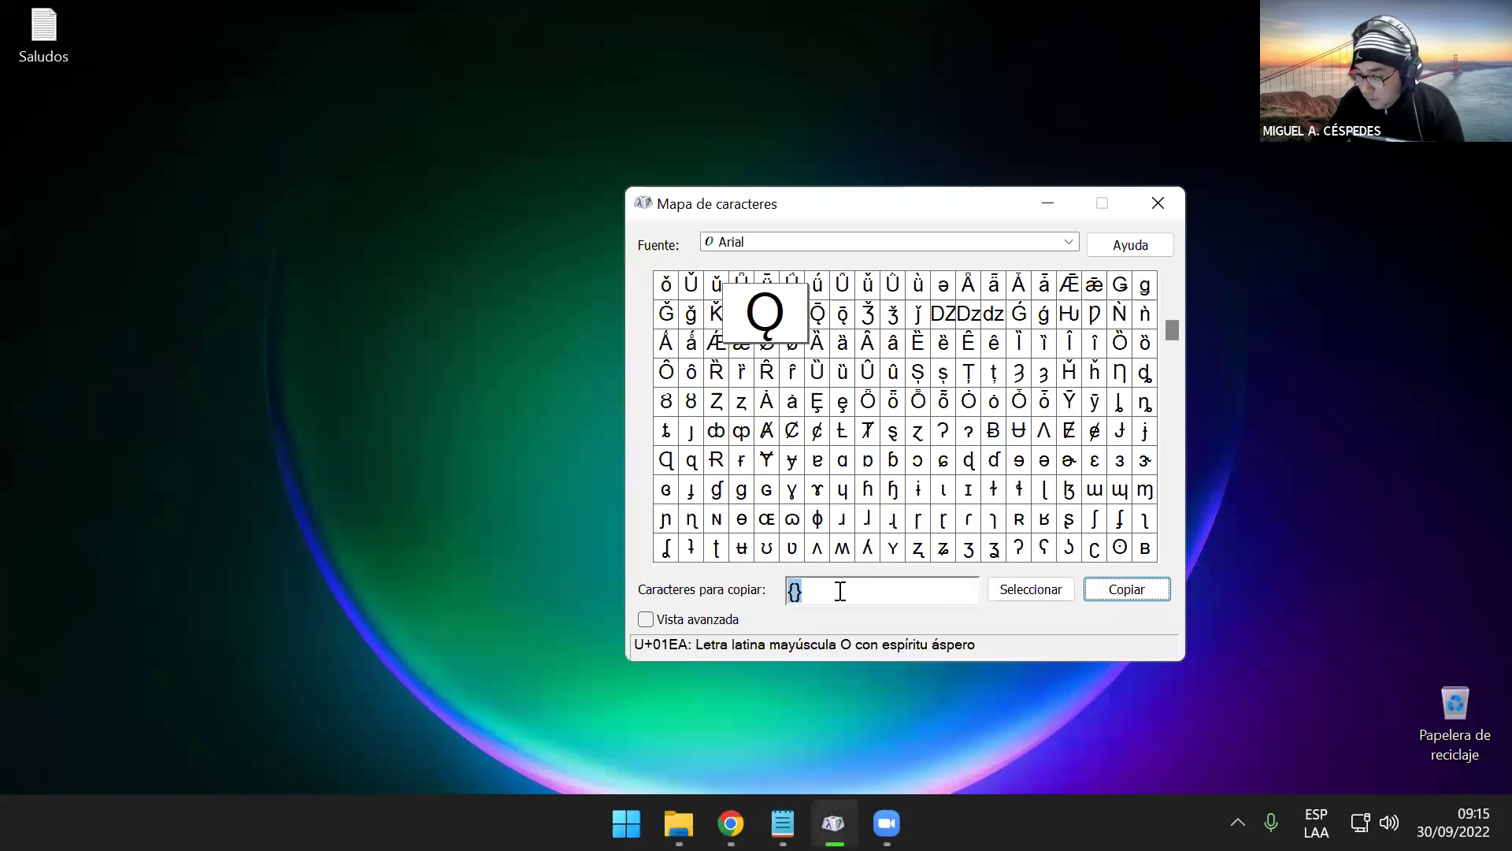
key(Tab)
key(BackSpace)
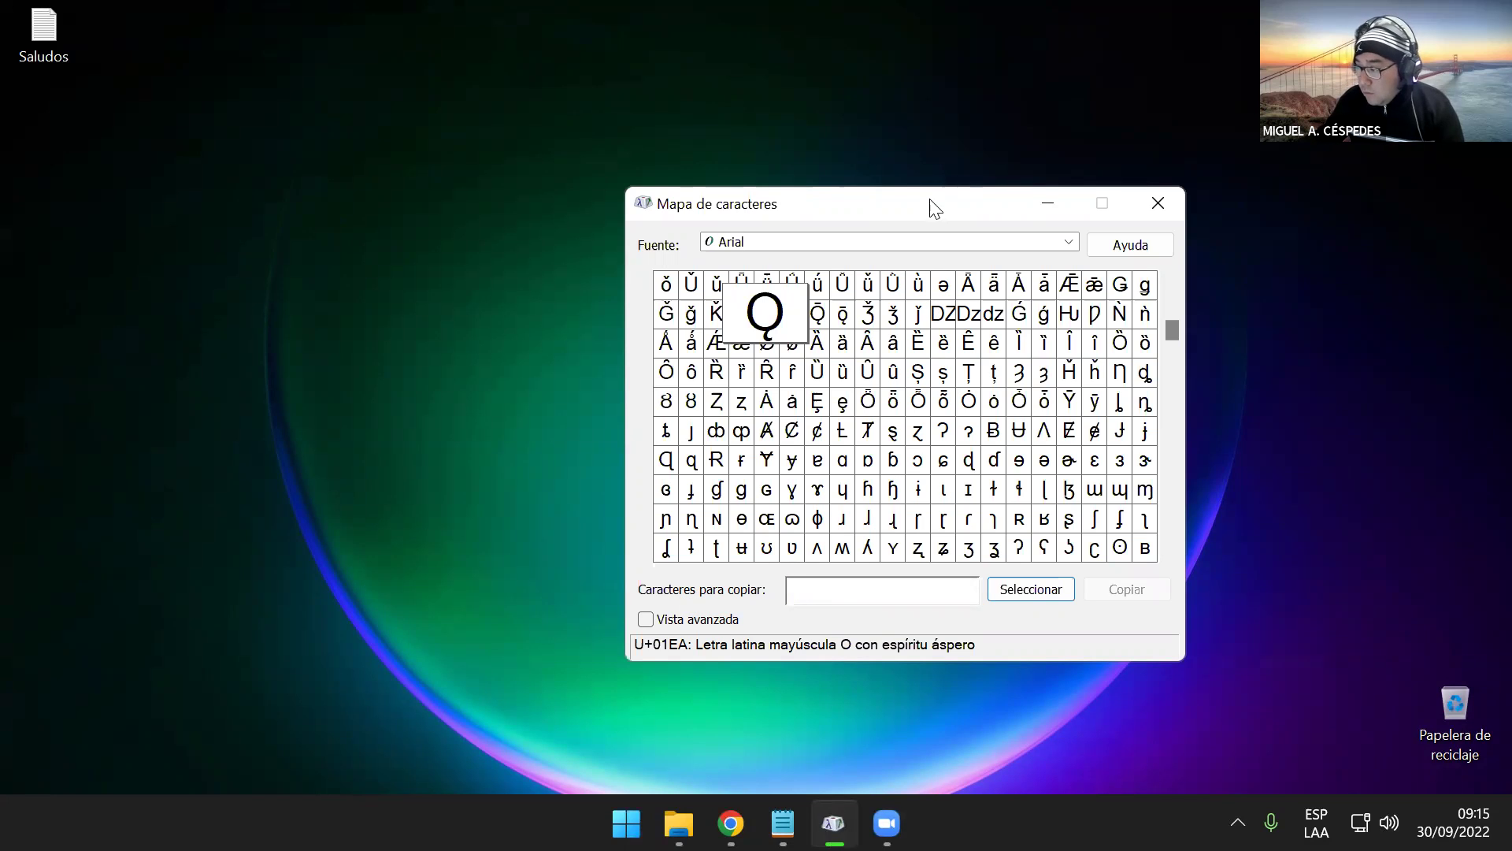
drag(920, 206, 699, 172)
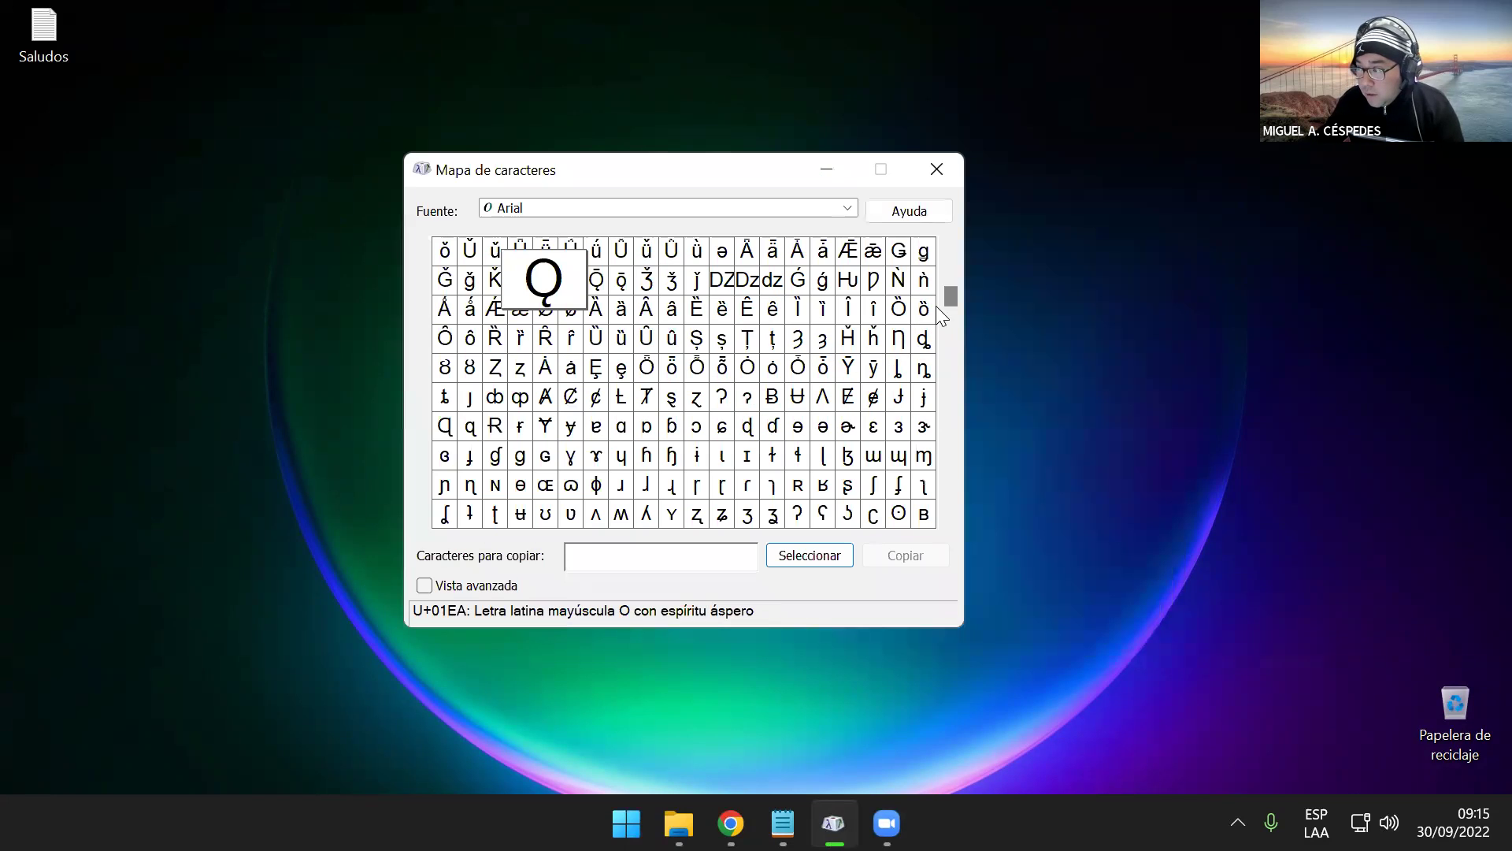
- Select the Arial opening and closing square brackets [ ] and copy them
drag(950, 299, 953, 268)
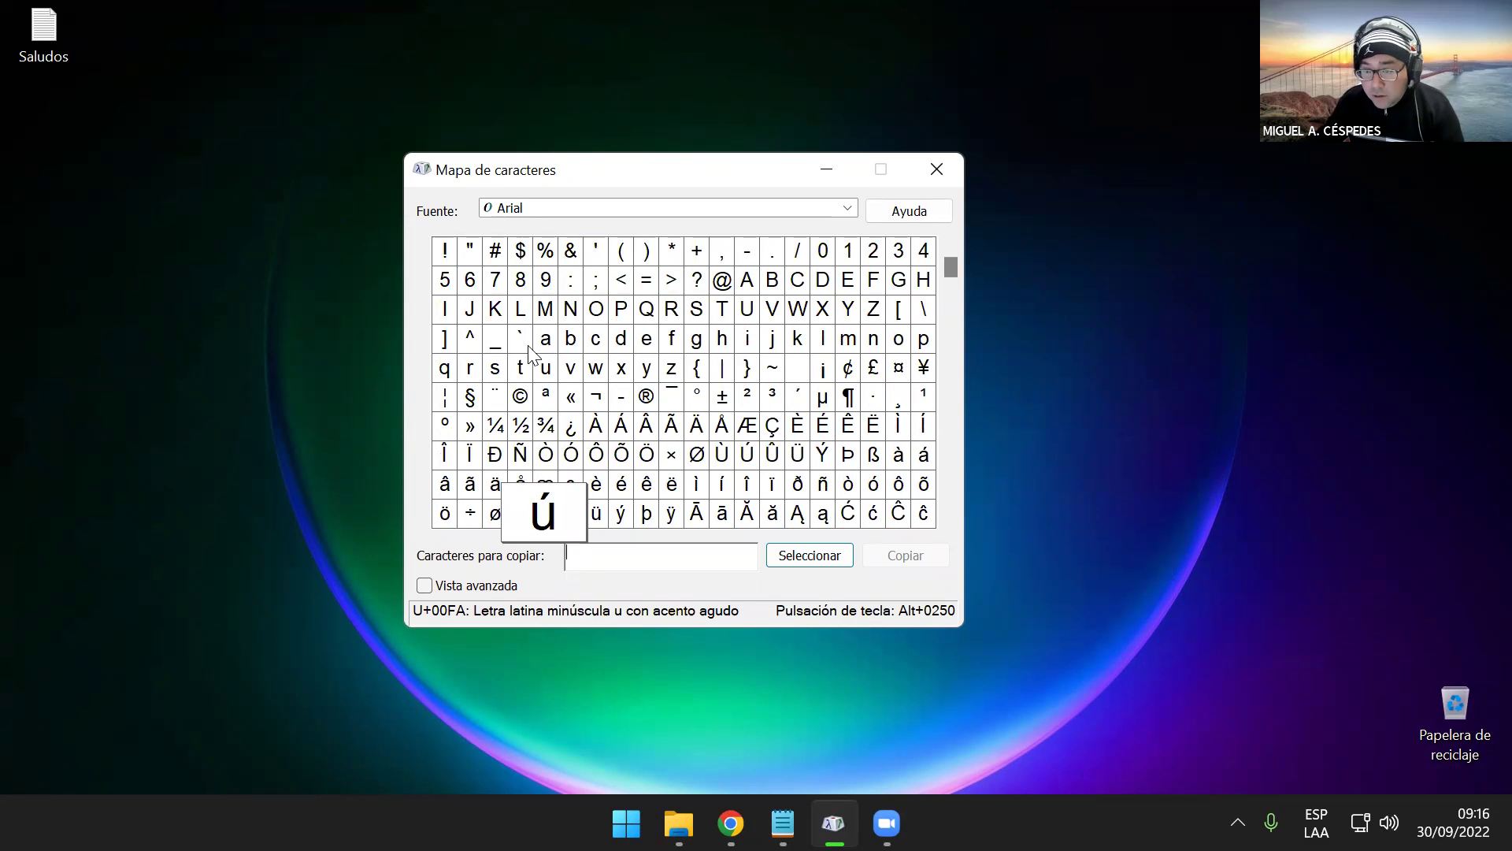
click(900, 317)
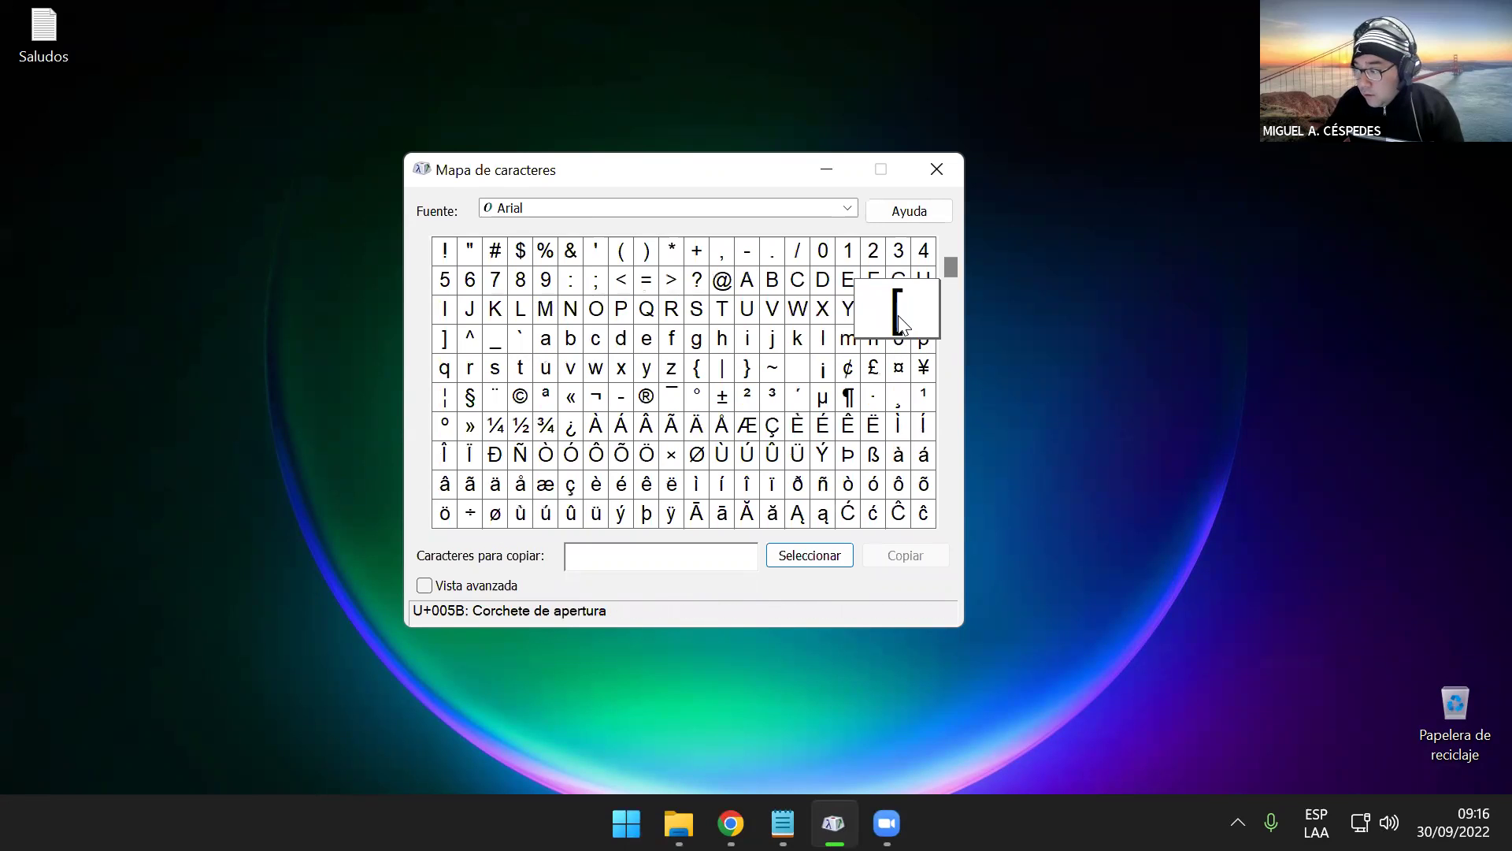
click(820, 556)
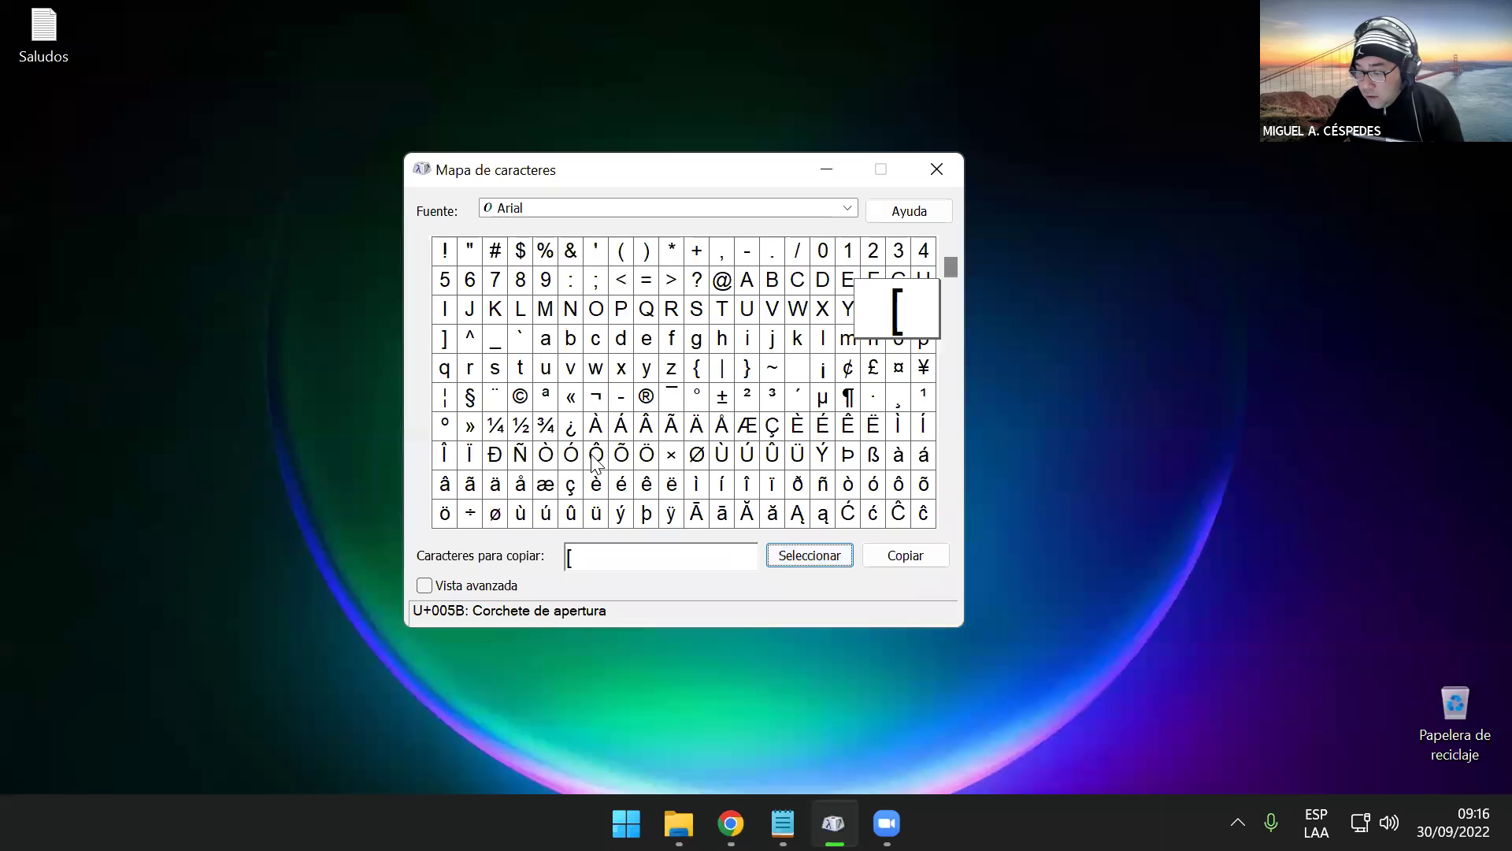
click(448, 349)
click(811, 557)
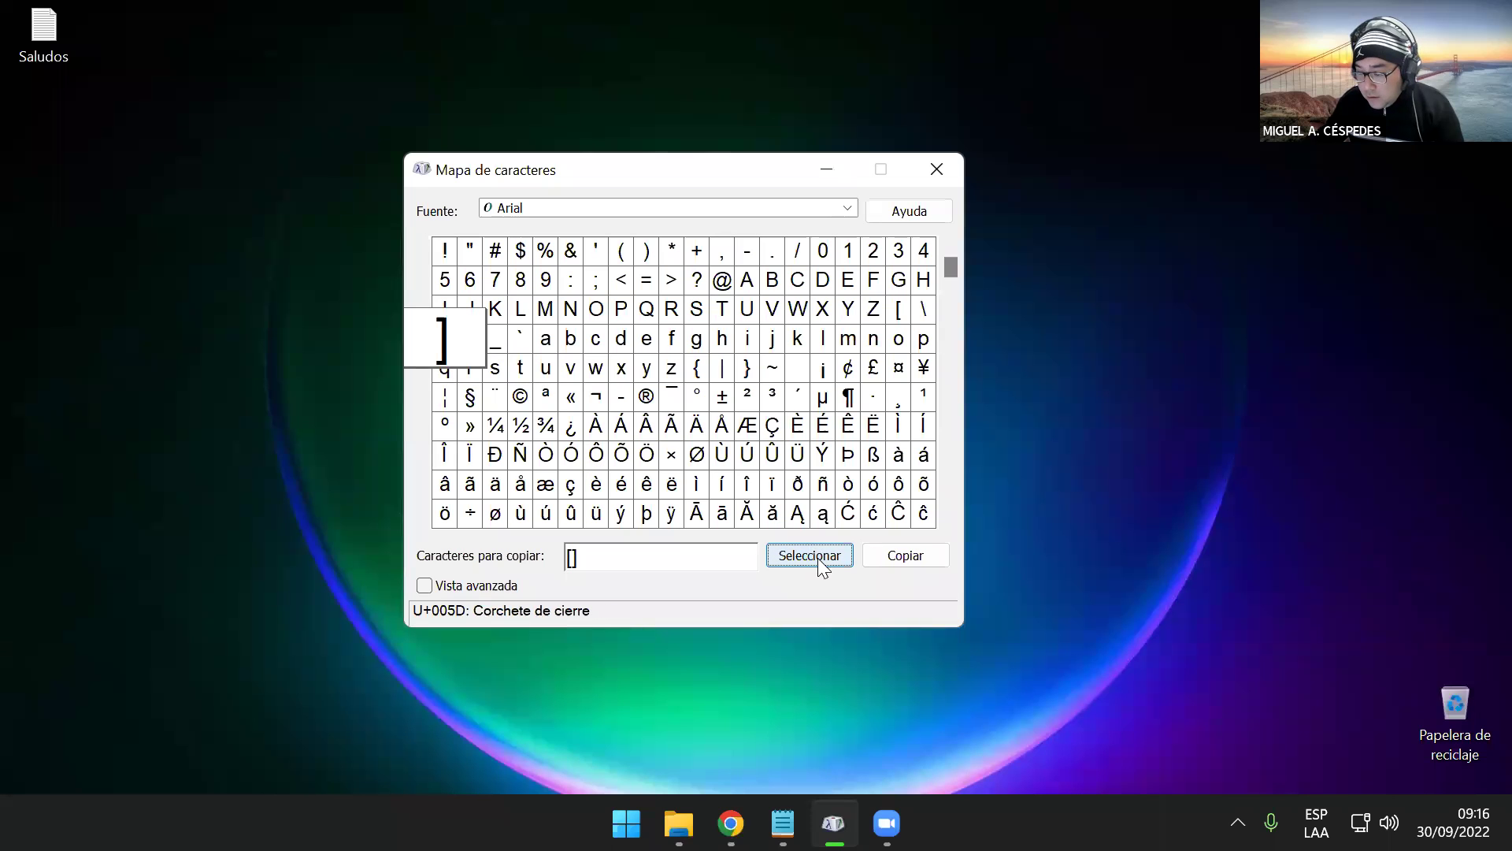
click(925, 567)
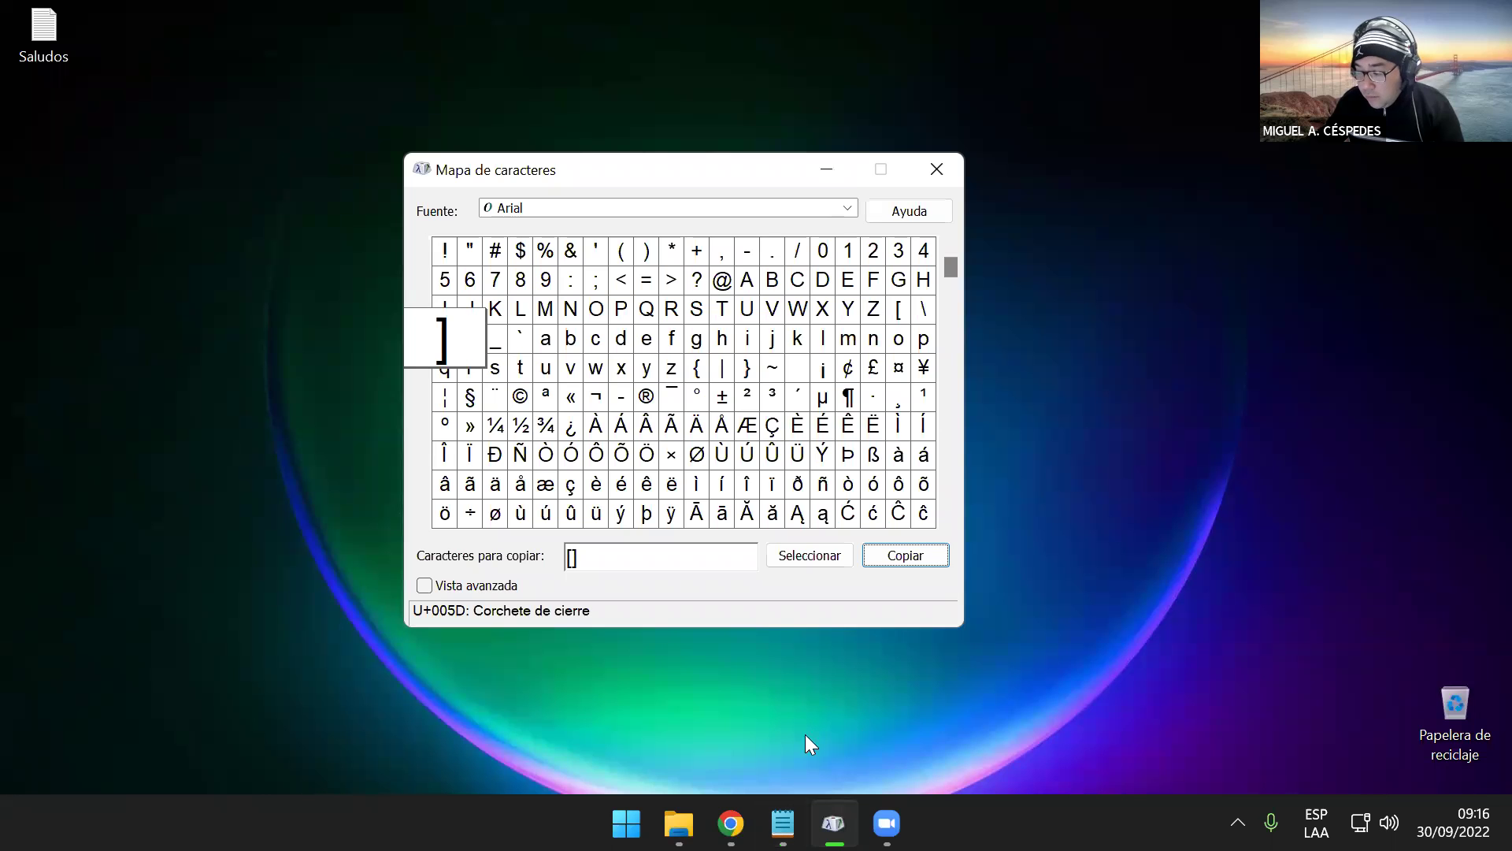
- Switch to the Notepad notes and paste the brackets [] after the braces {}, separated by a single space
key(alt+Tab)
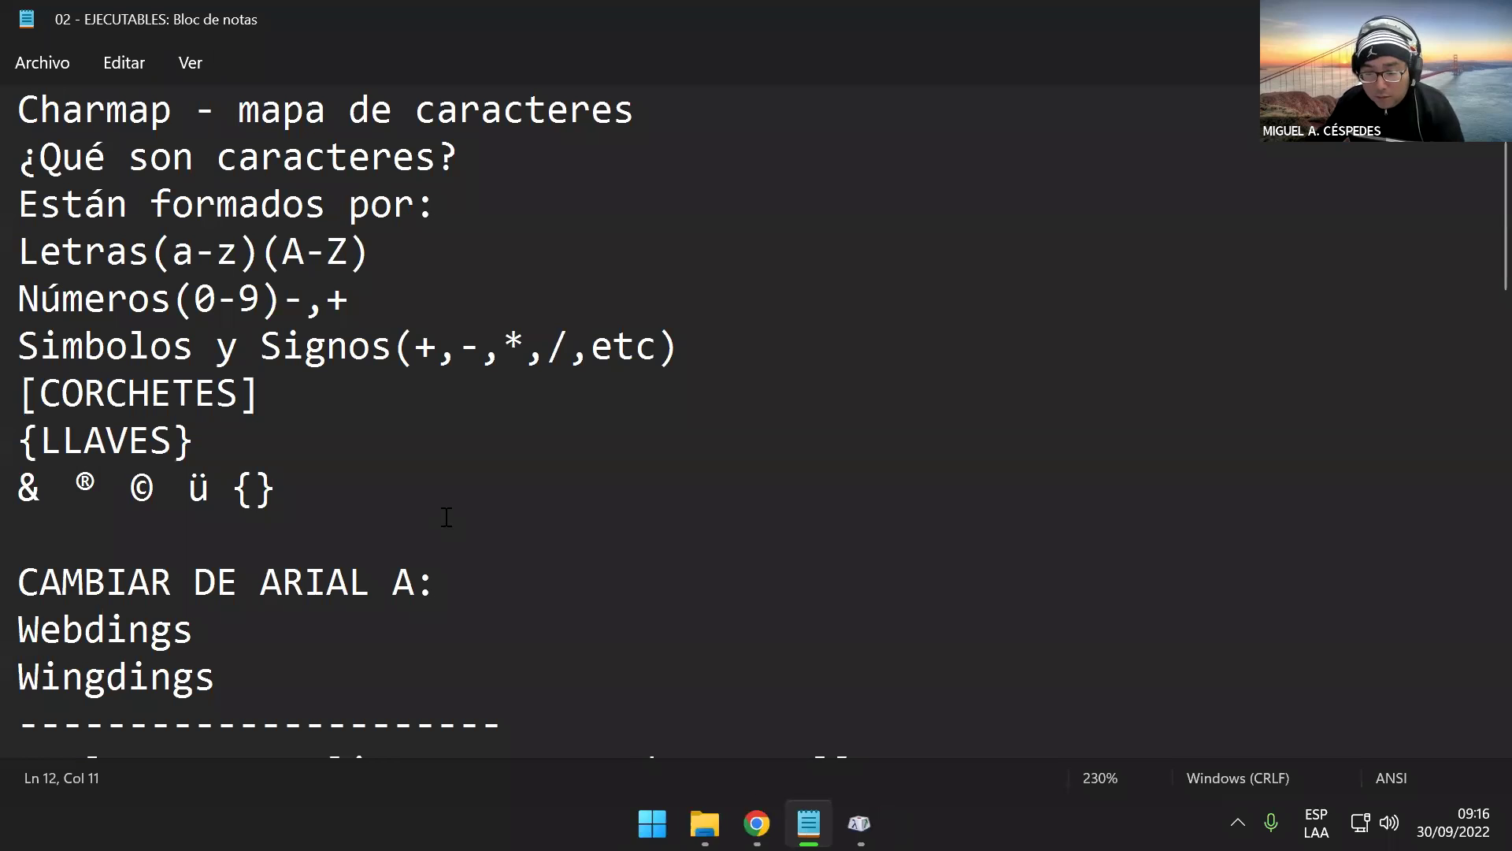
text({} )
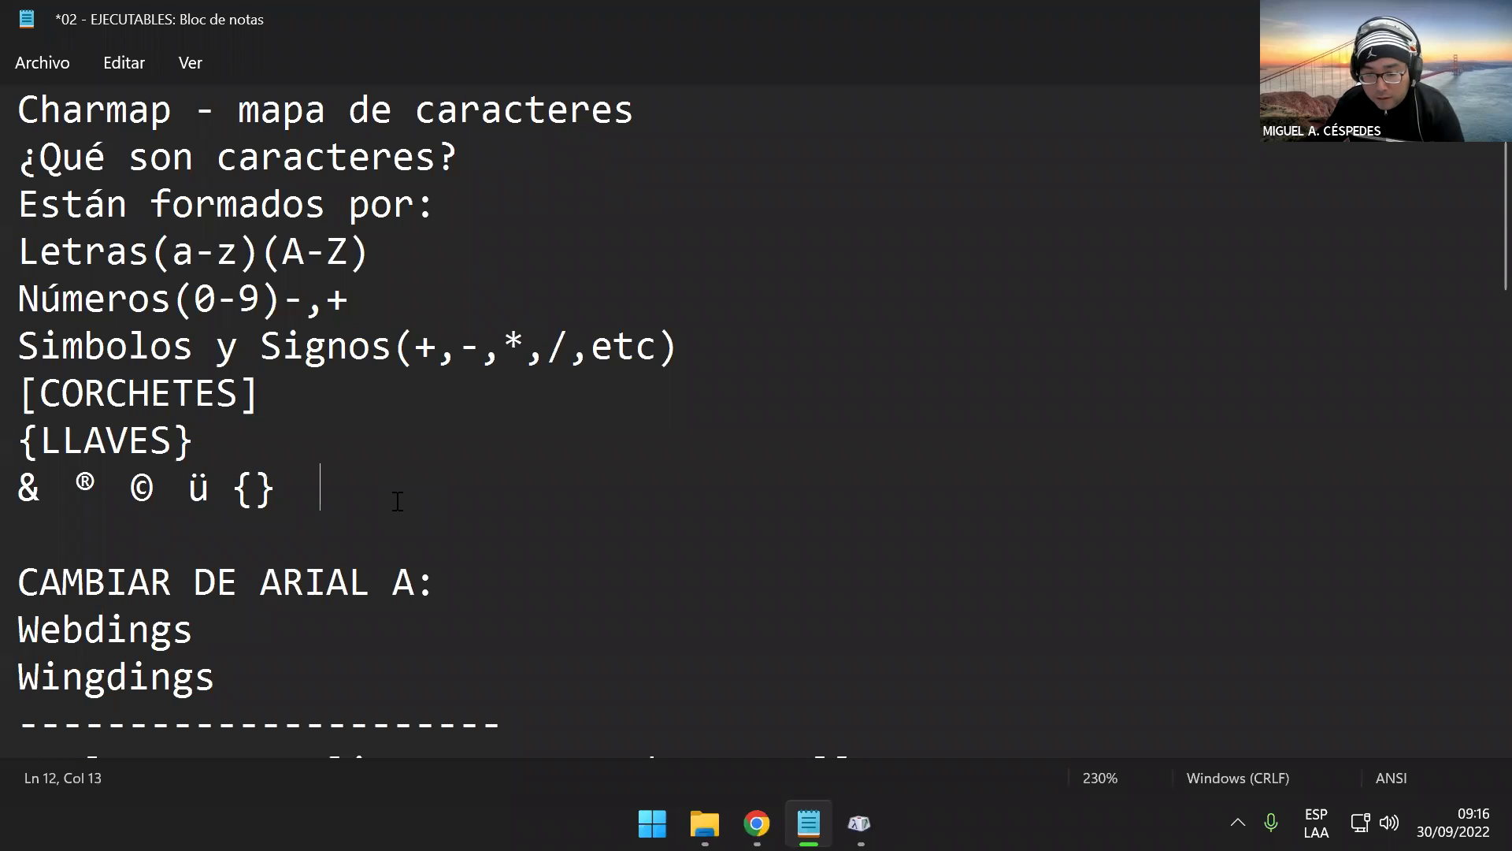
text([])
key(Left)
key(Left)
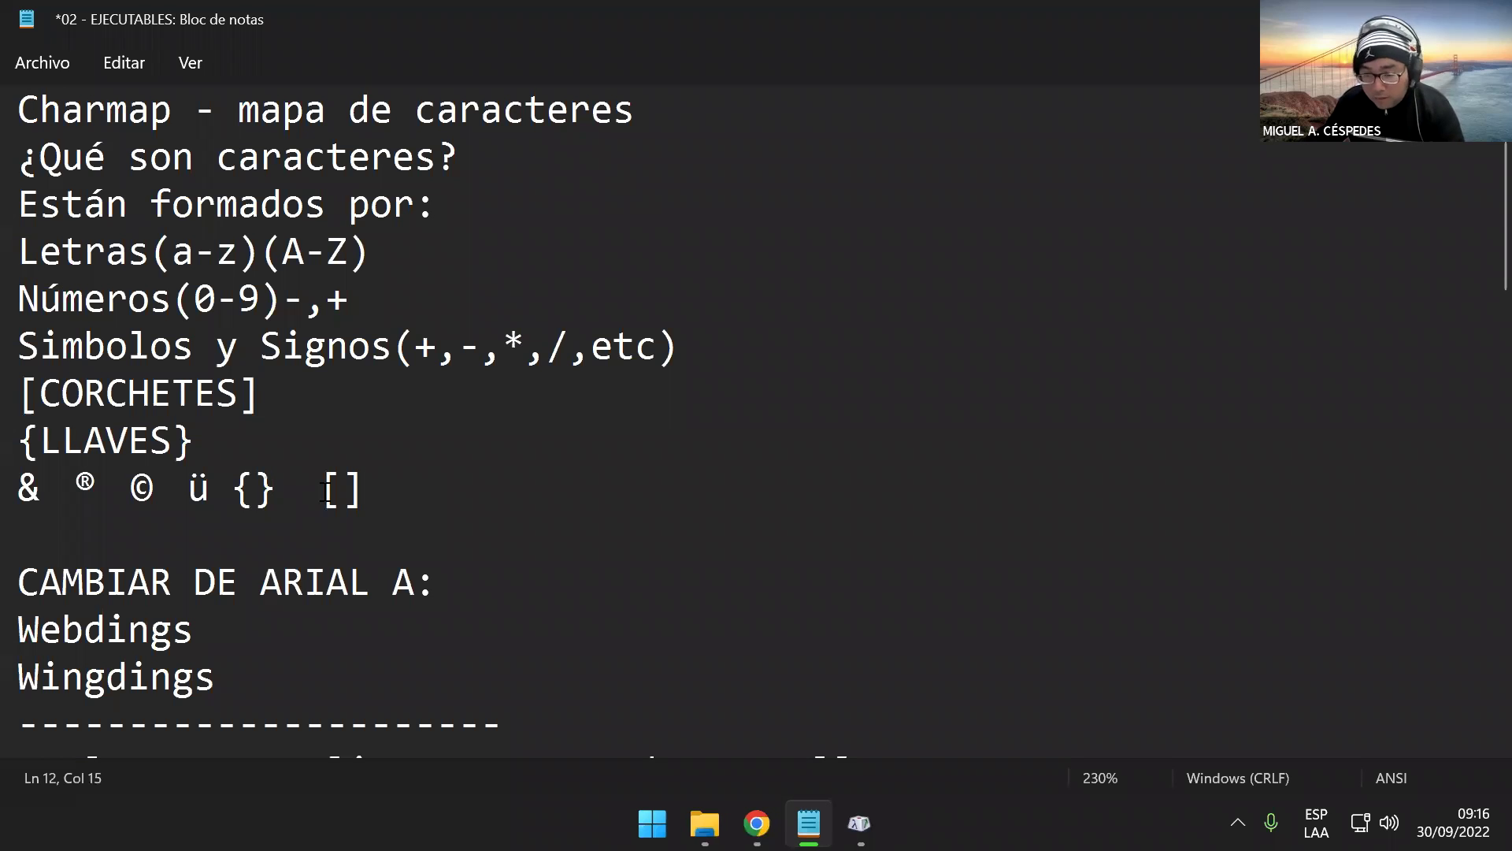
key(BackSpace)
click(345, 502)
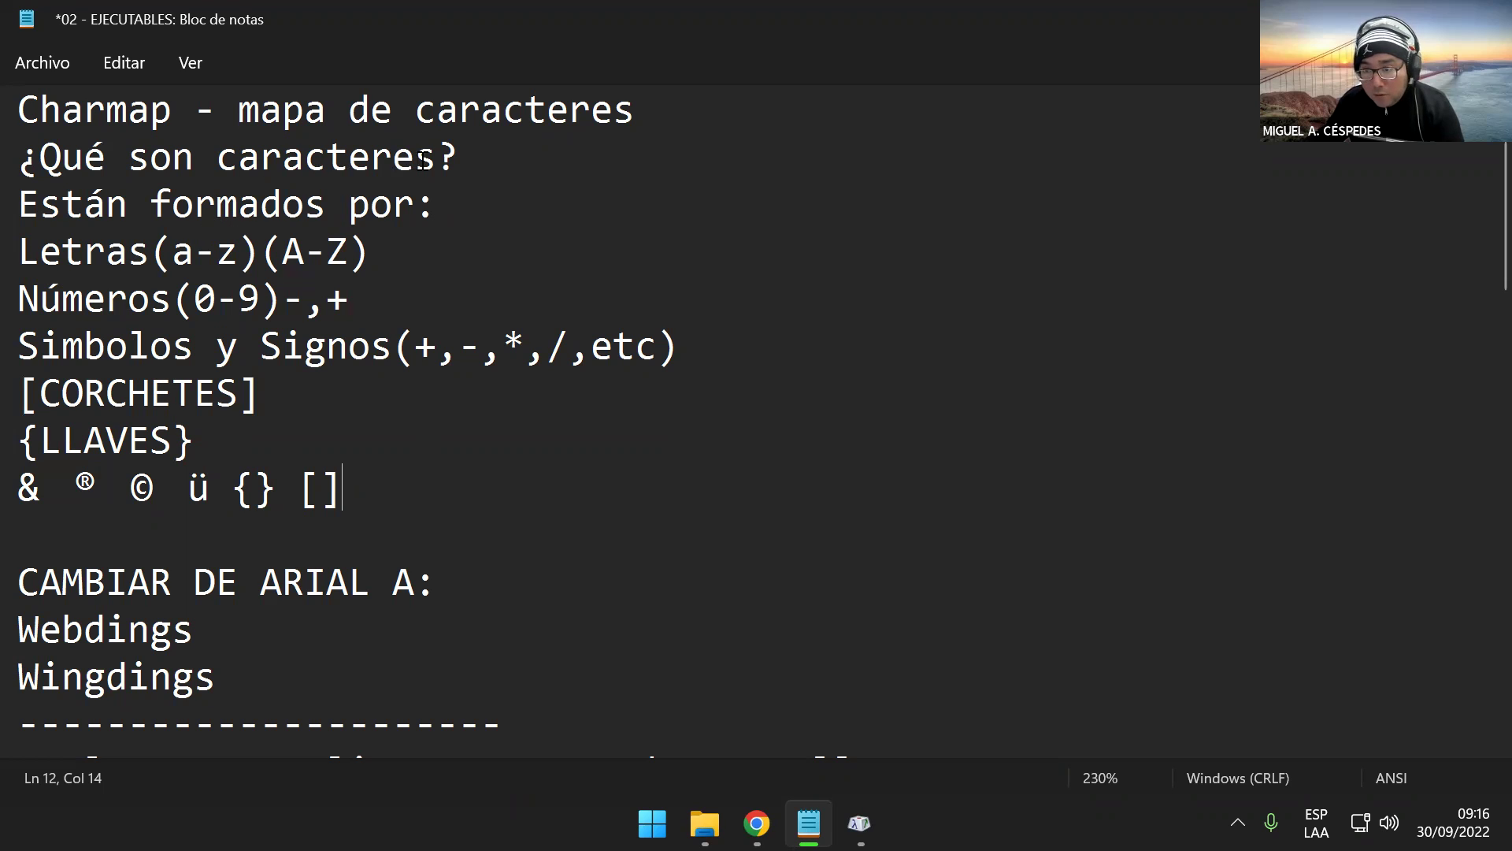
- Highlight the text "Qué son caracteres" in the notes, and save the file
drag(438, 161, 41, 161)
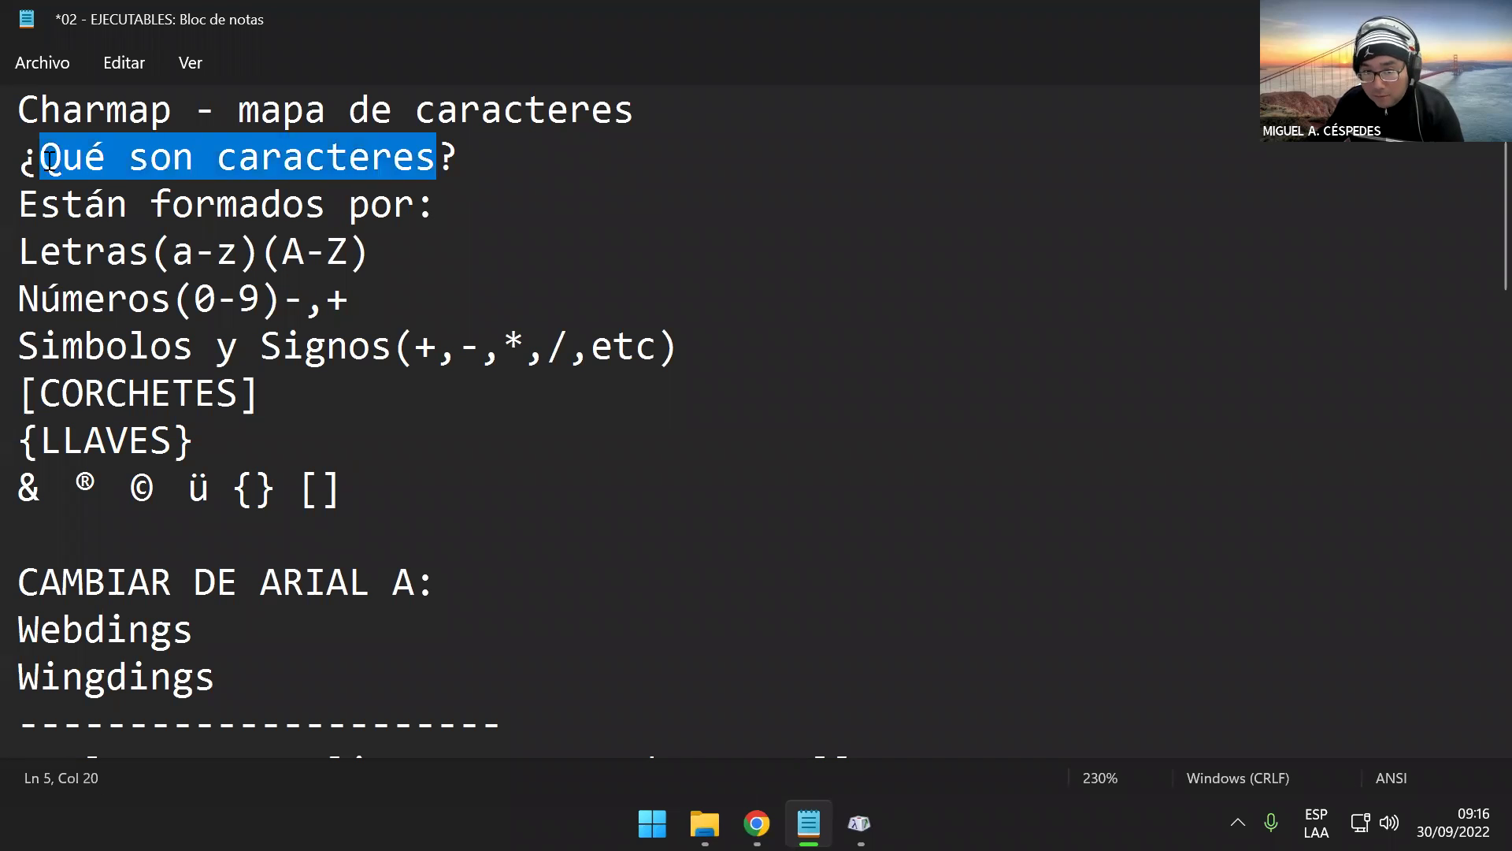
click(453, 498)
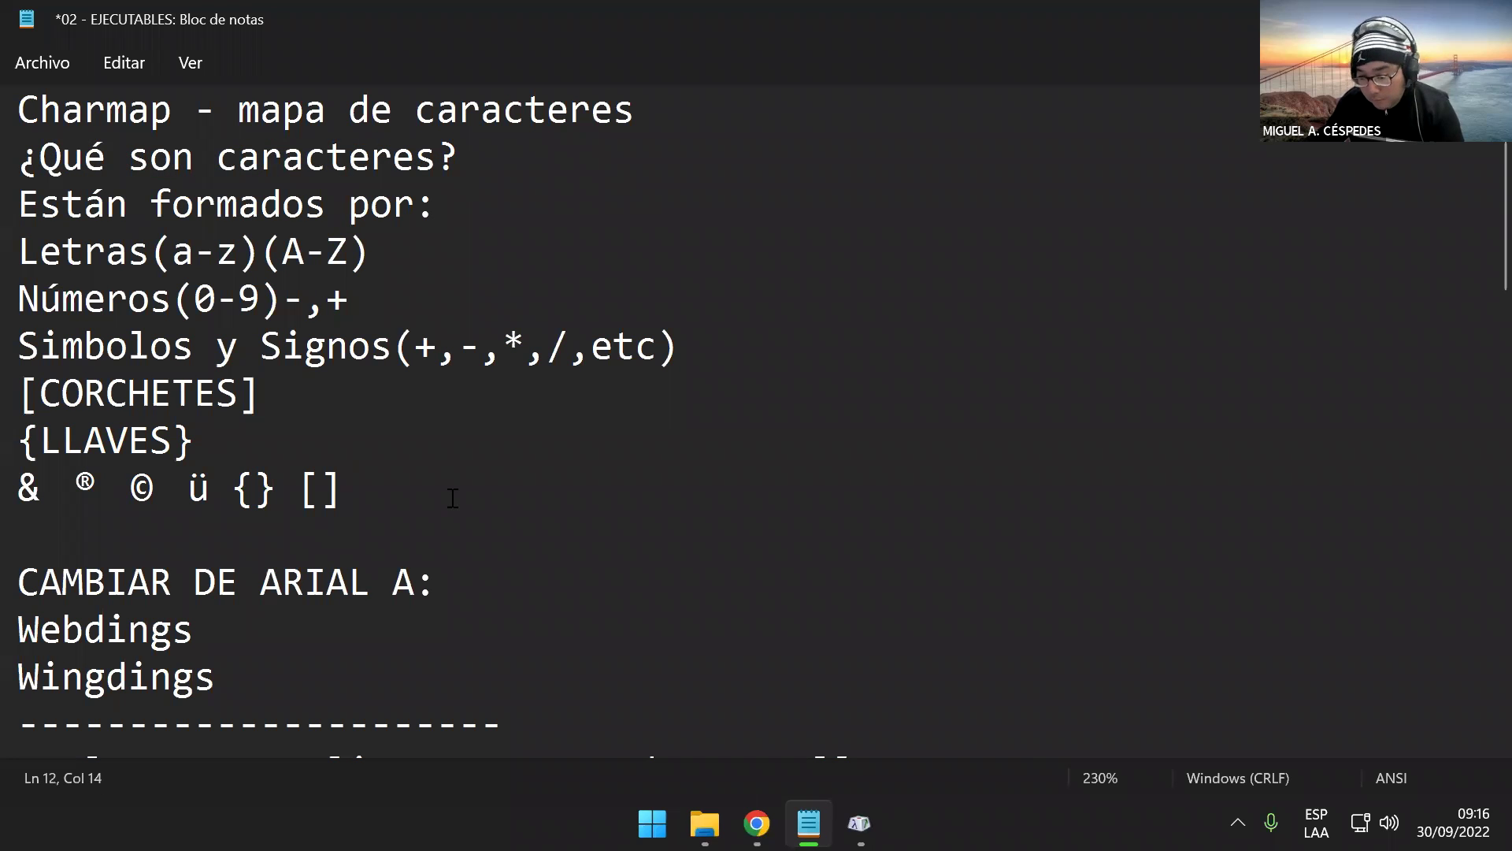
key(ctrl+s)
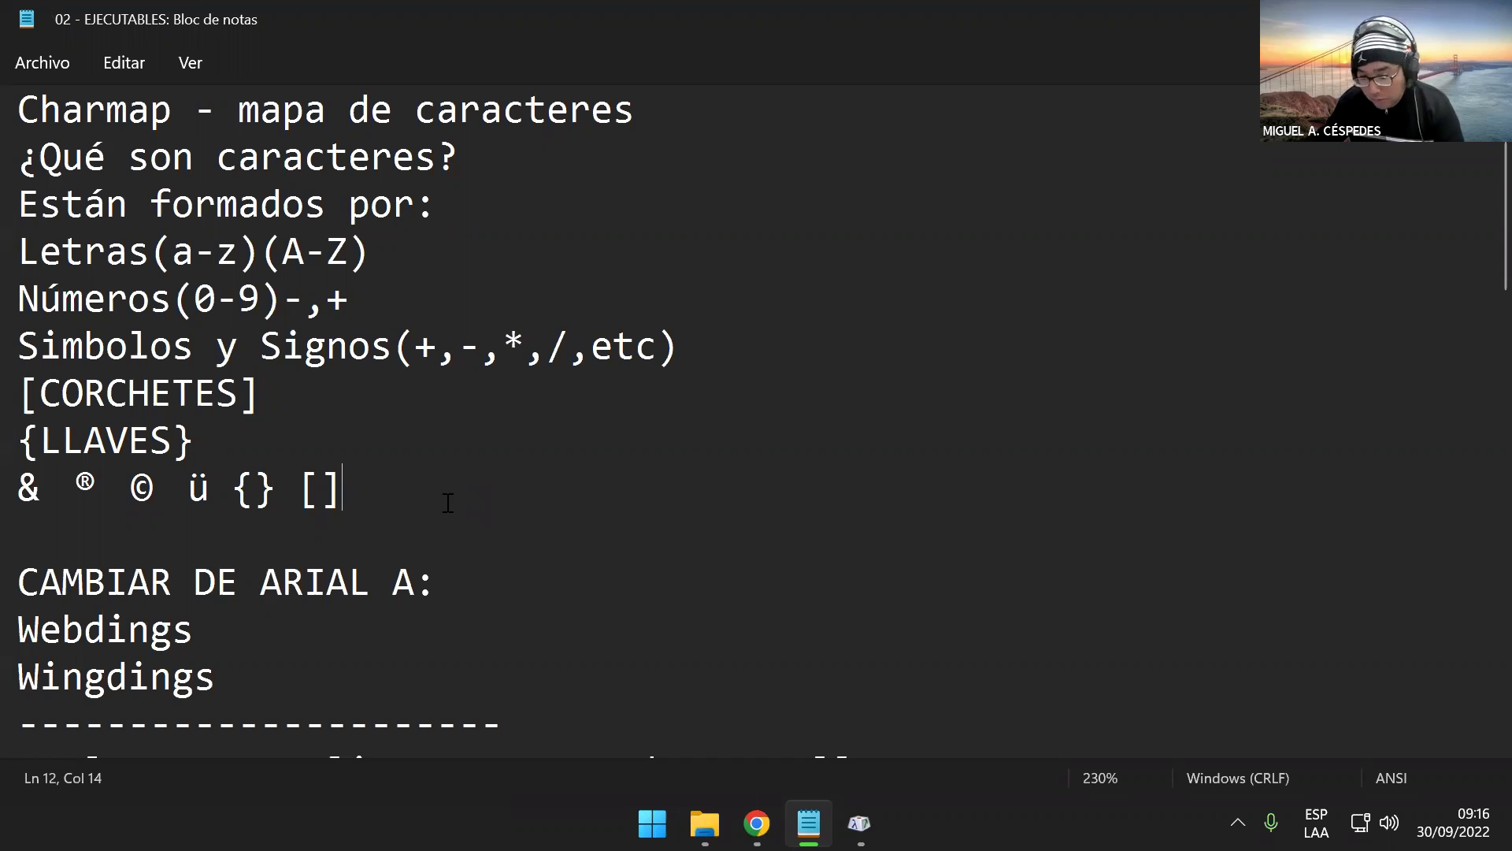
- Highlight the symbols line, and try adding extra characters after the brackets, replacing an X with U and a special character
drag(394, 496, 16, 496)
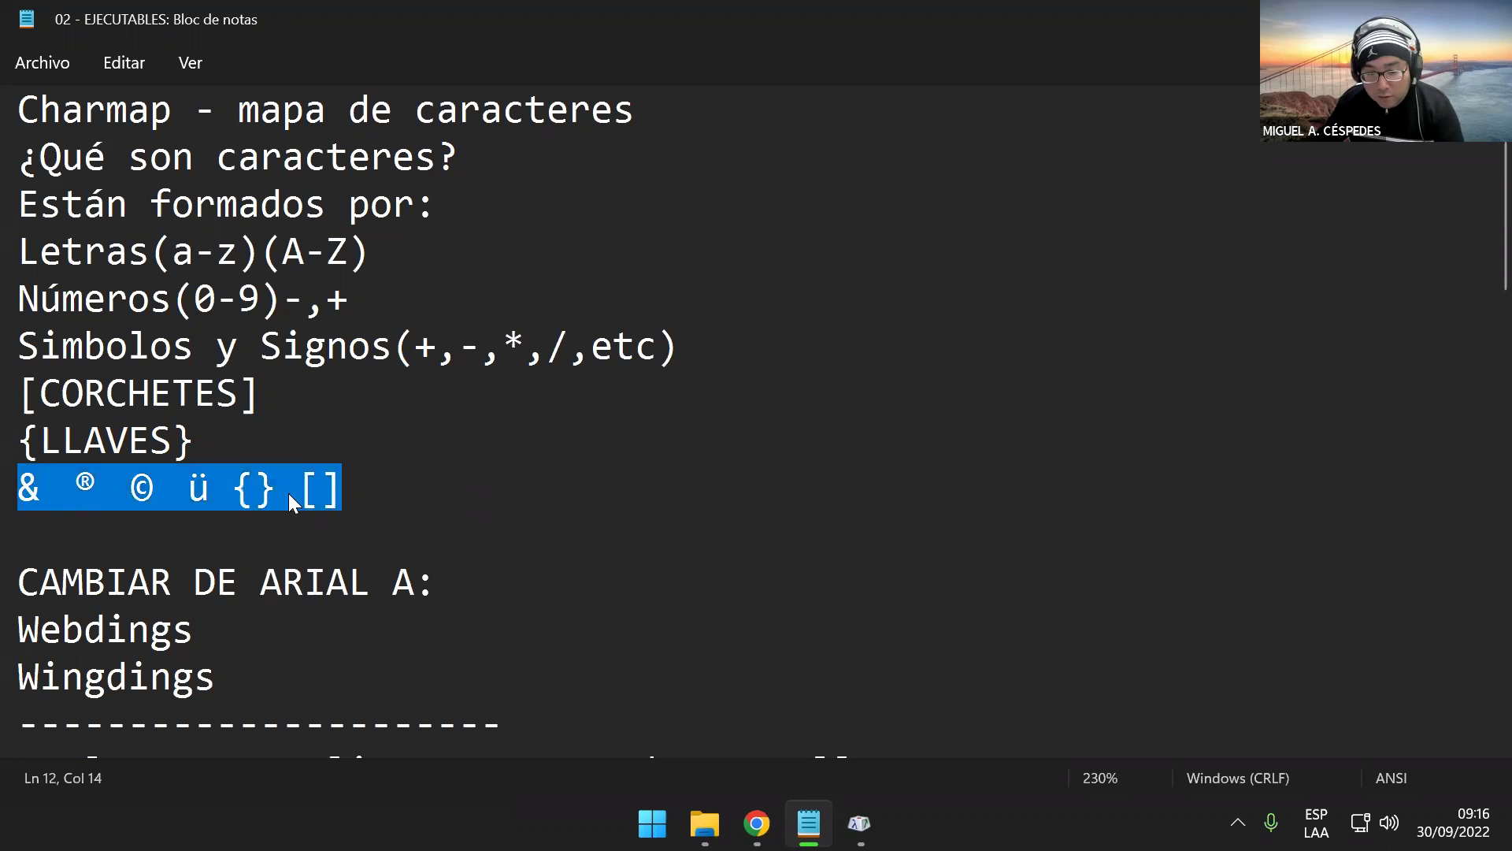
click(461, 495)
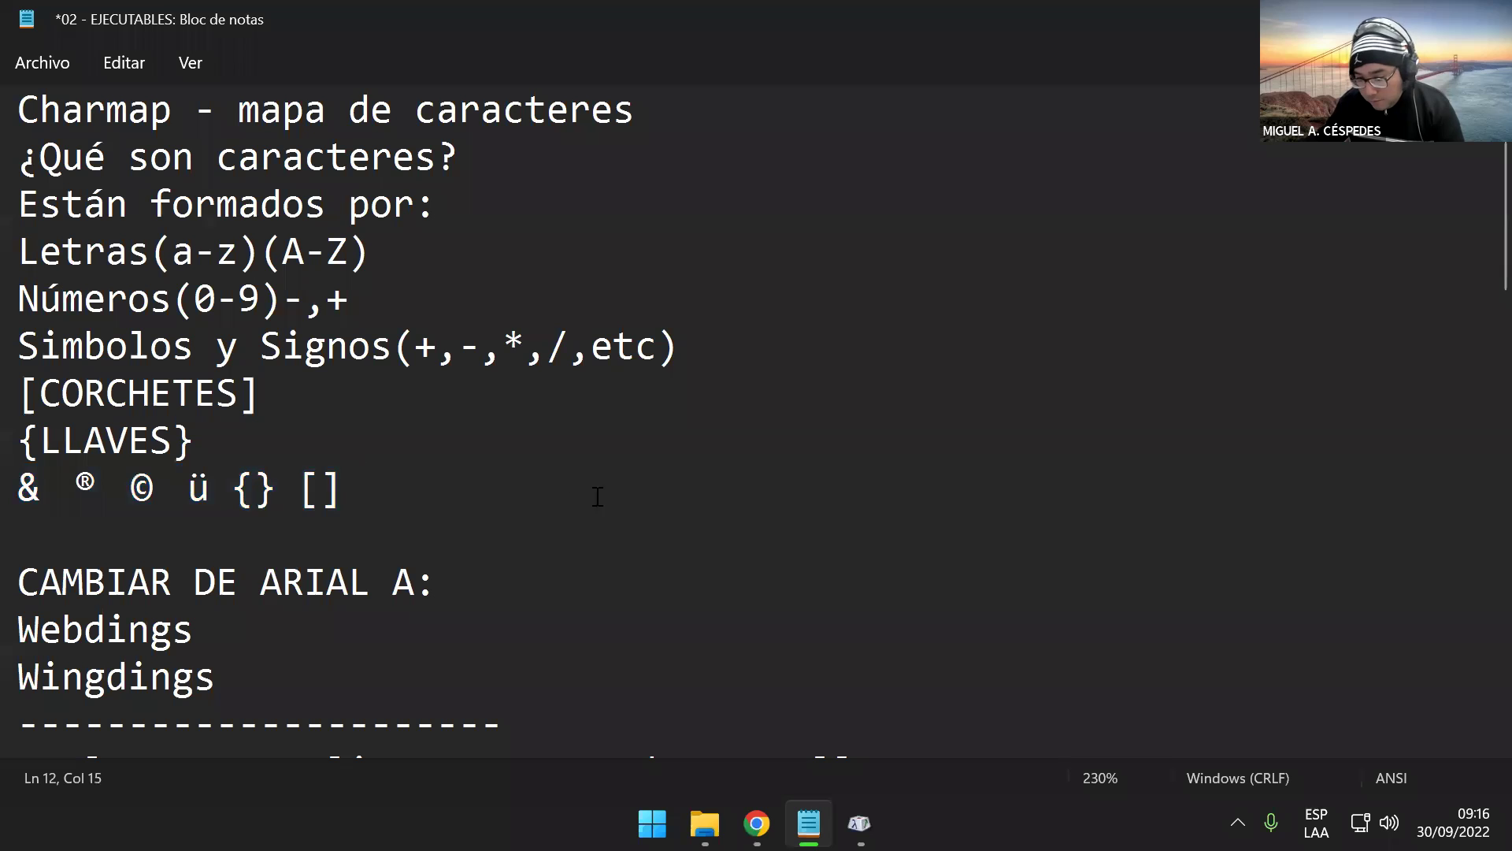
text(X)
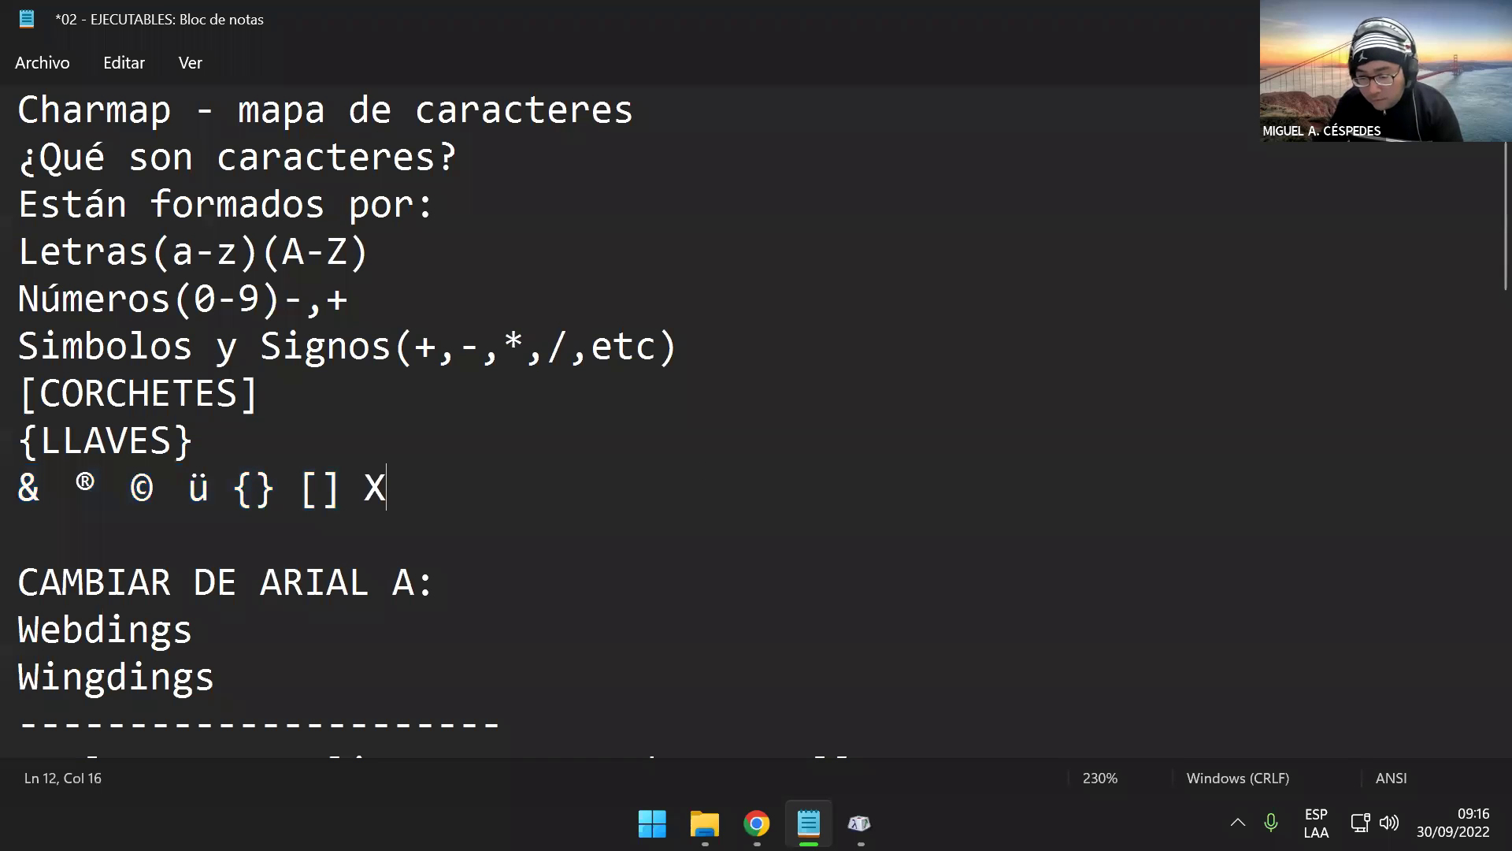
key(BackSpace)
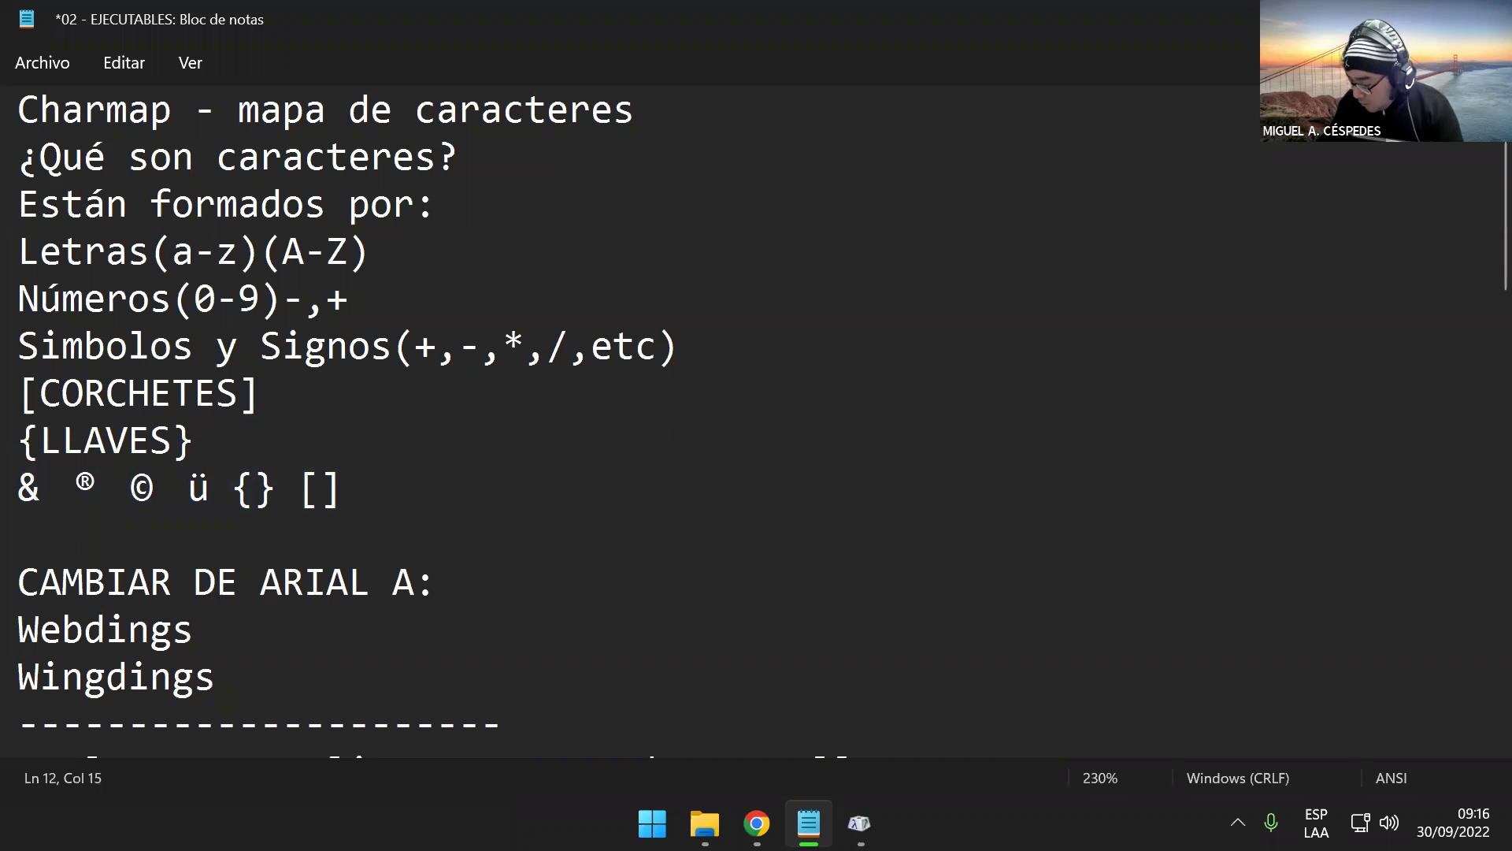
text(U)
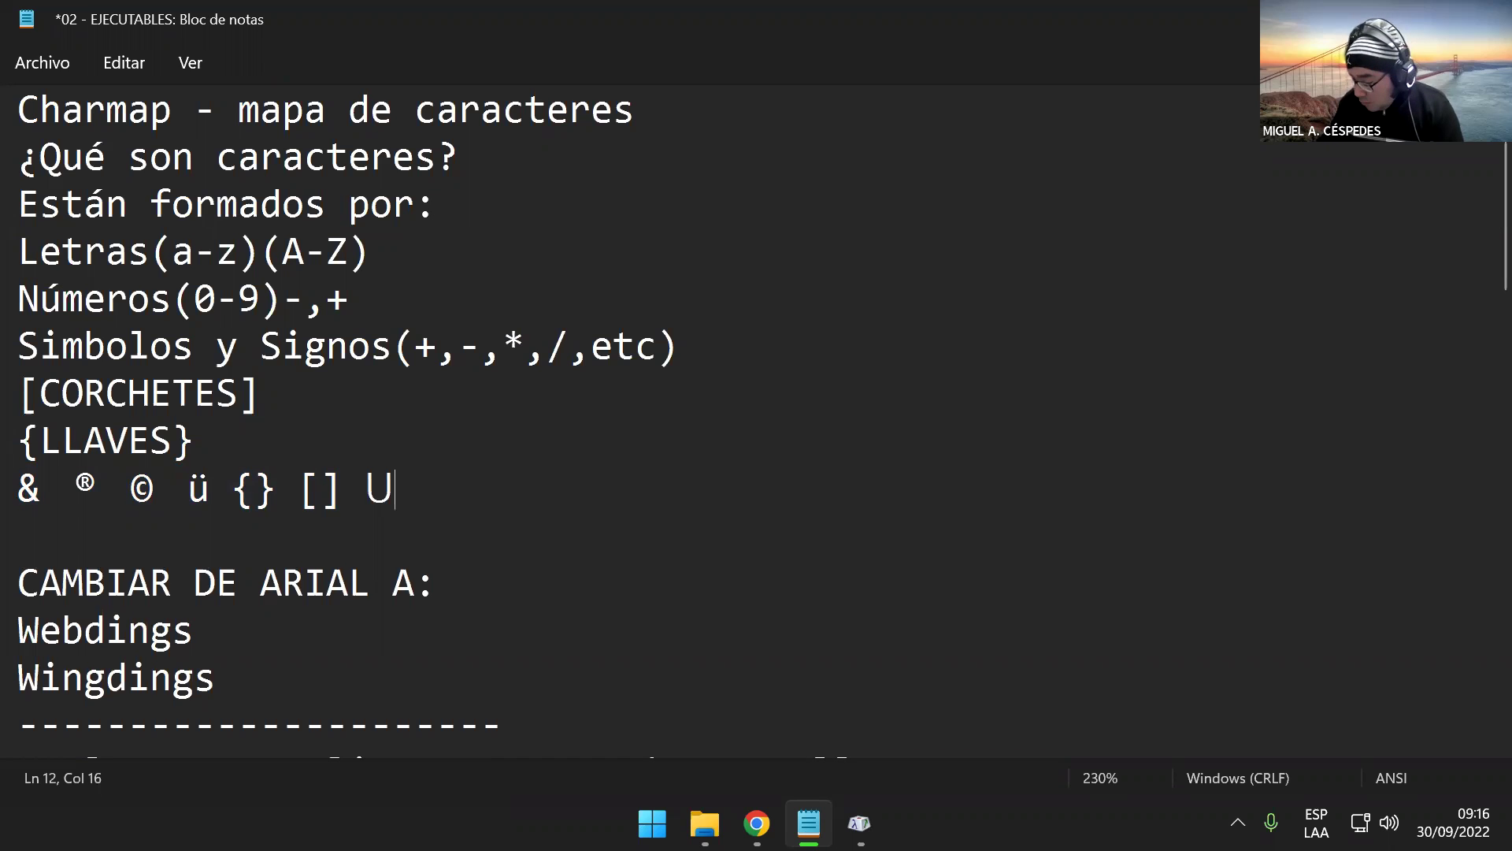
text(□)
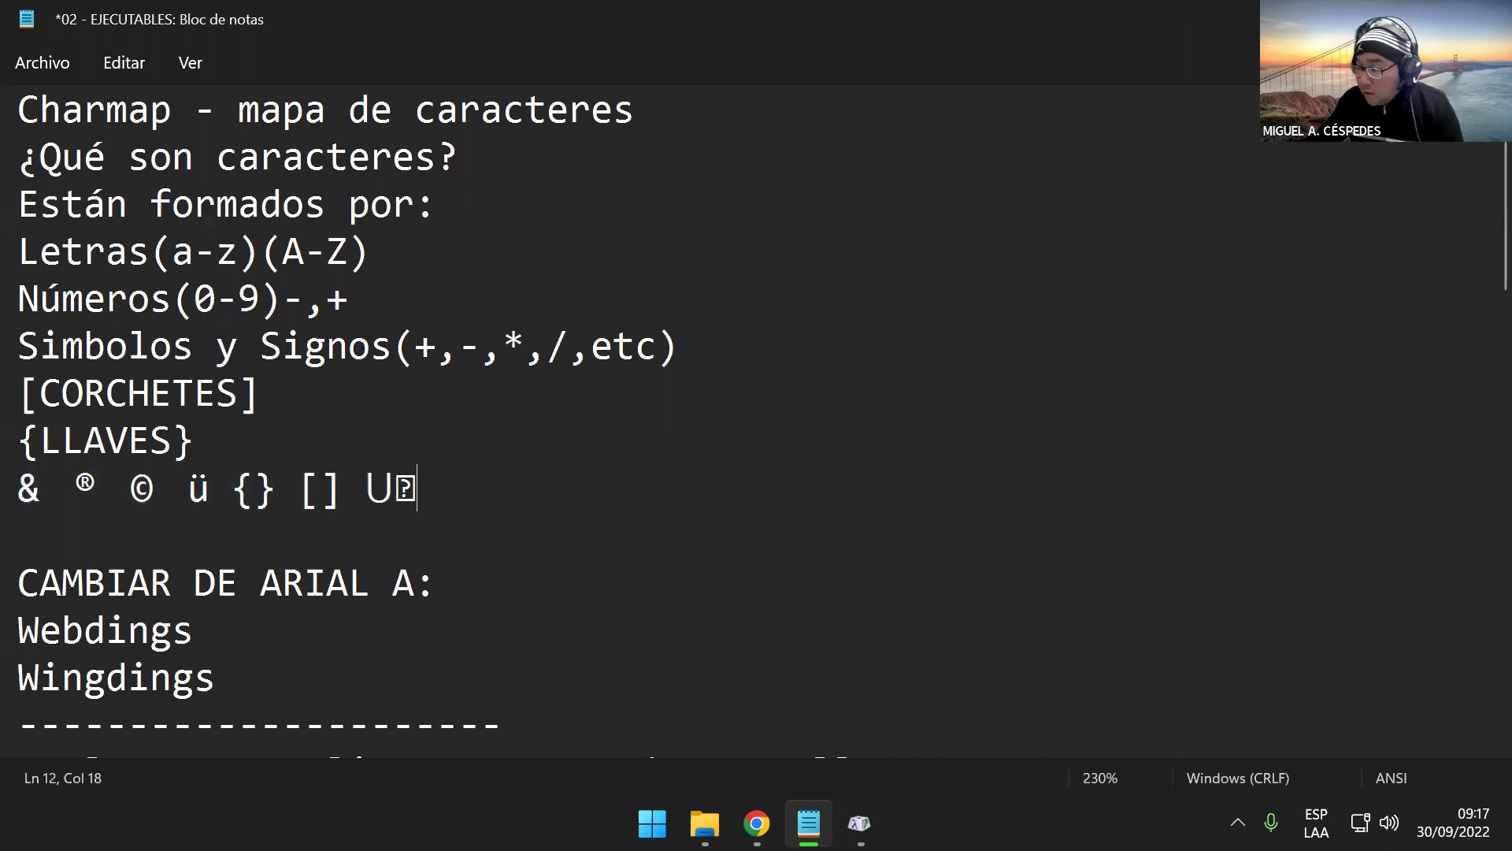
- Leave the notes for the desktop, launch Word and create a new blank document
click(1404, 18)
click(944, 167)
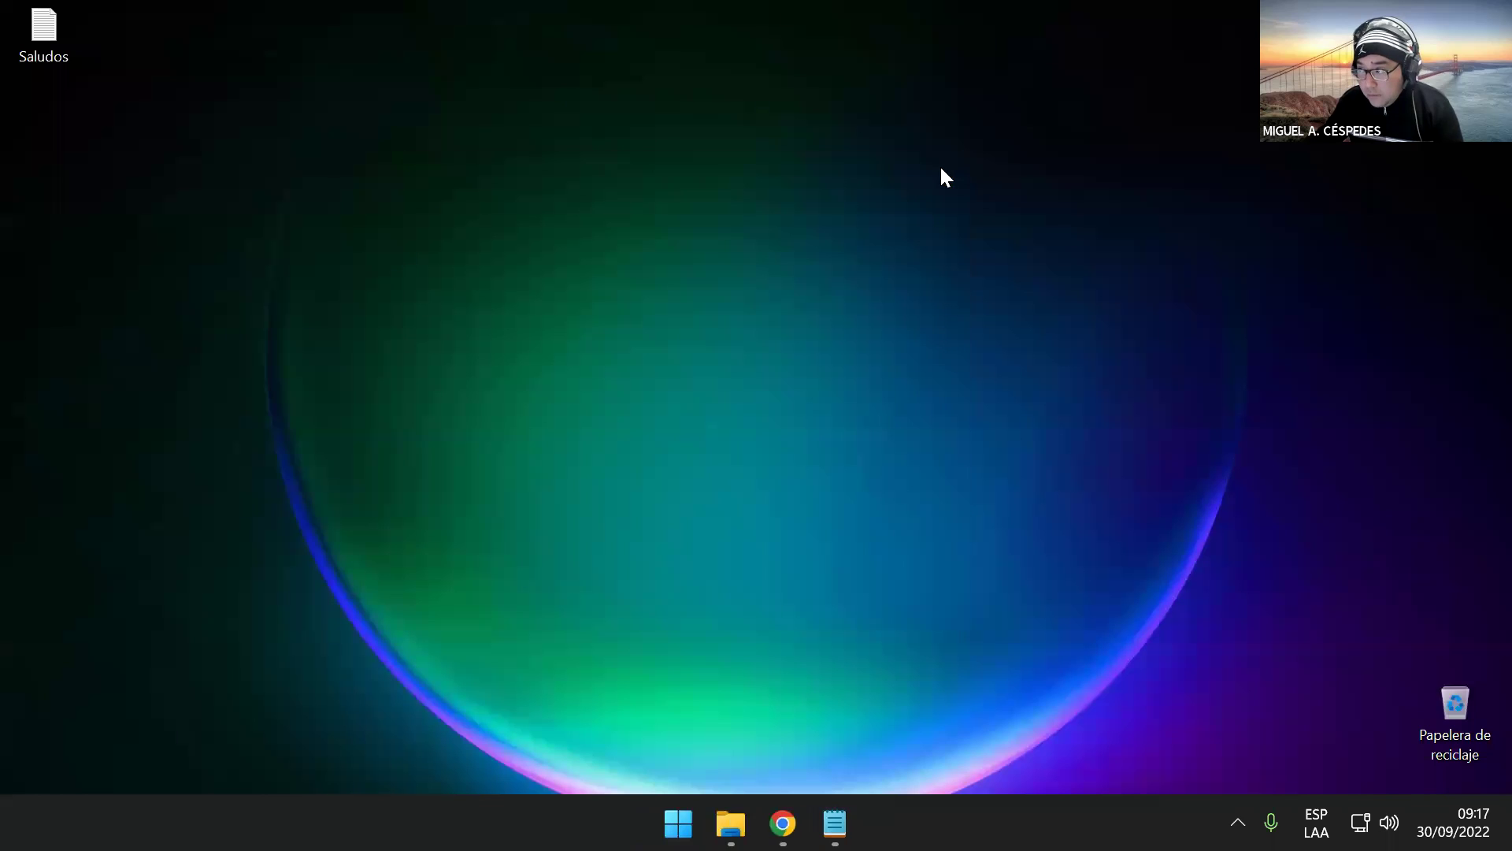
key(super)
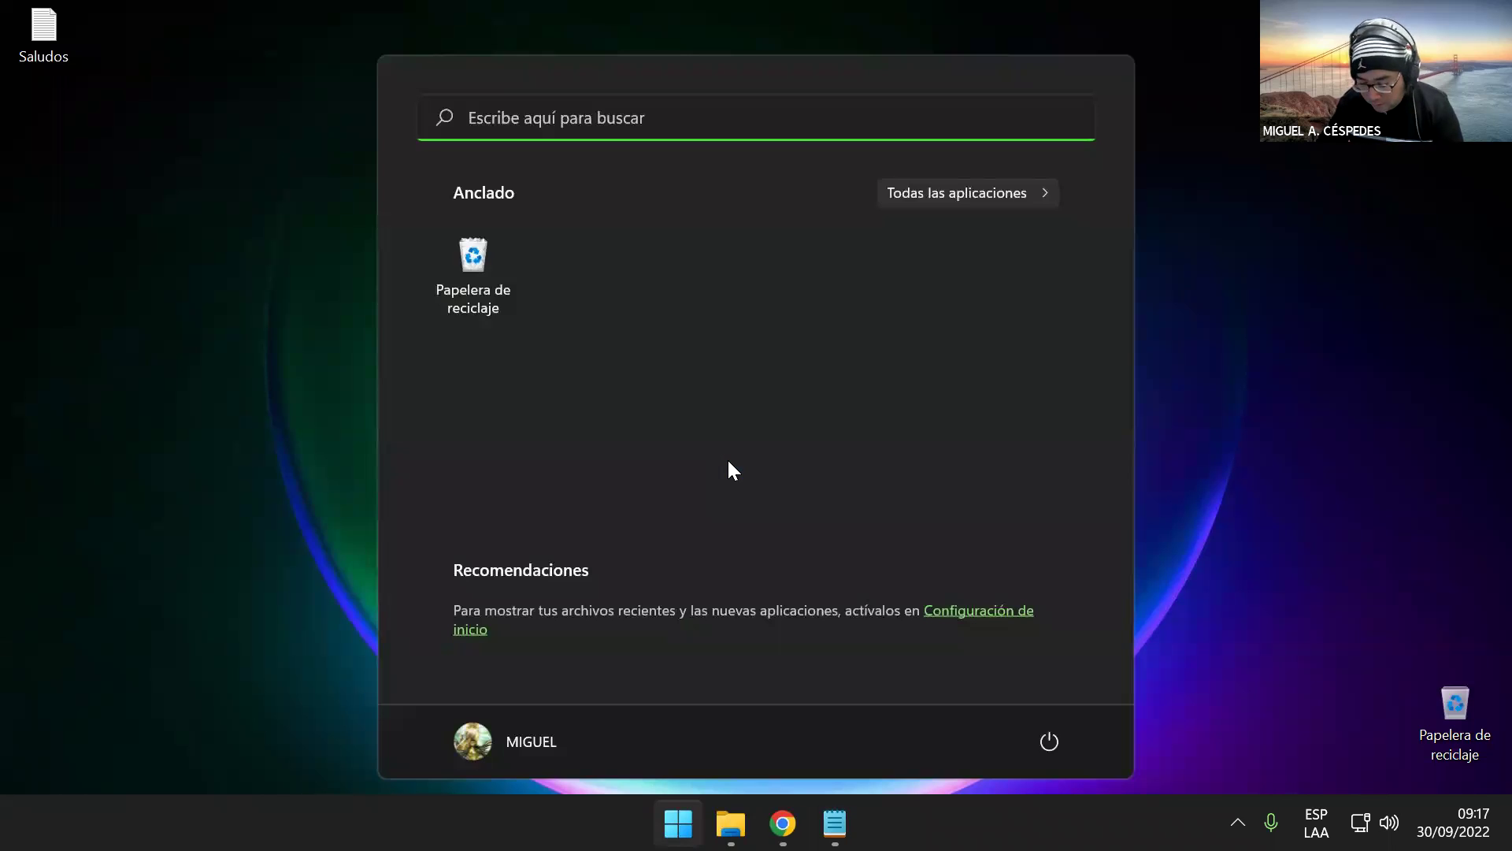
text(word)
key(Return)
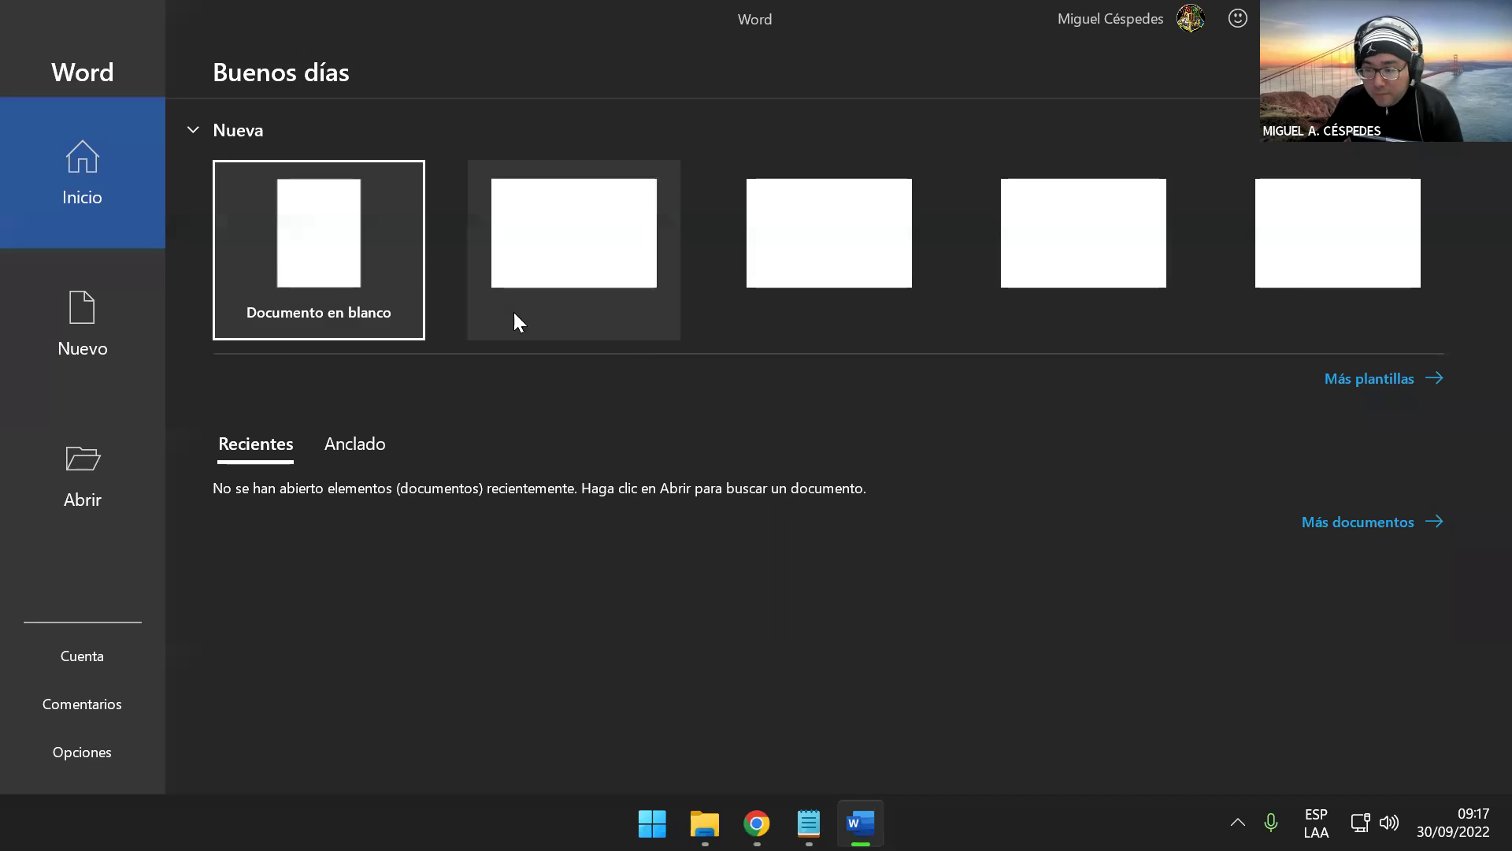
click(364, 235)
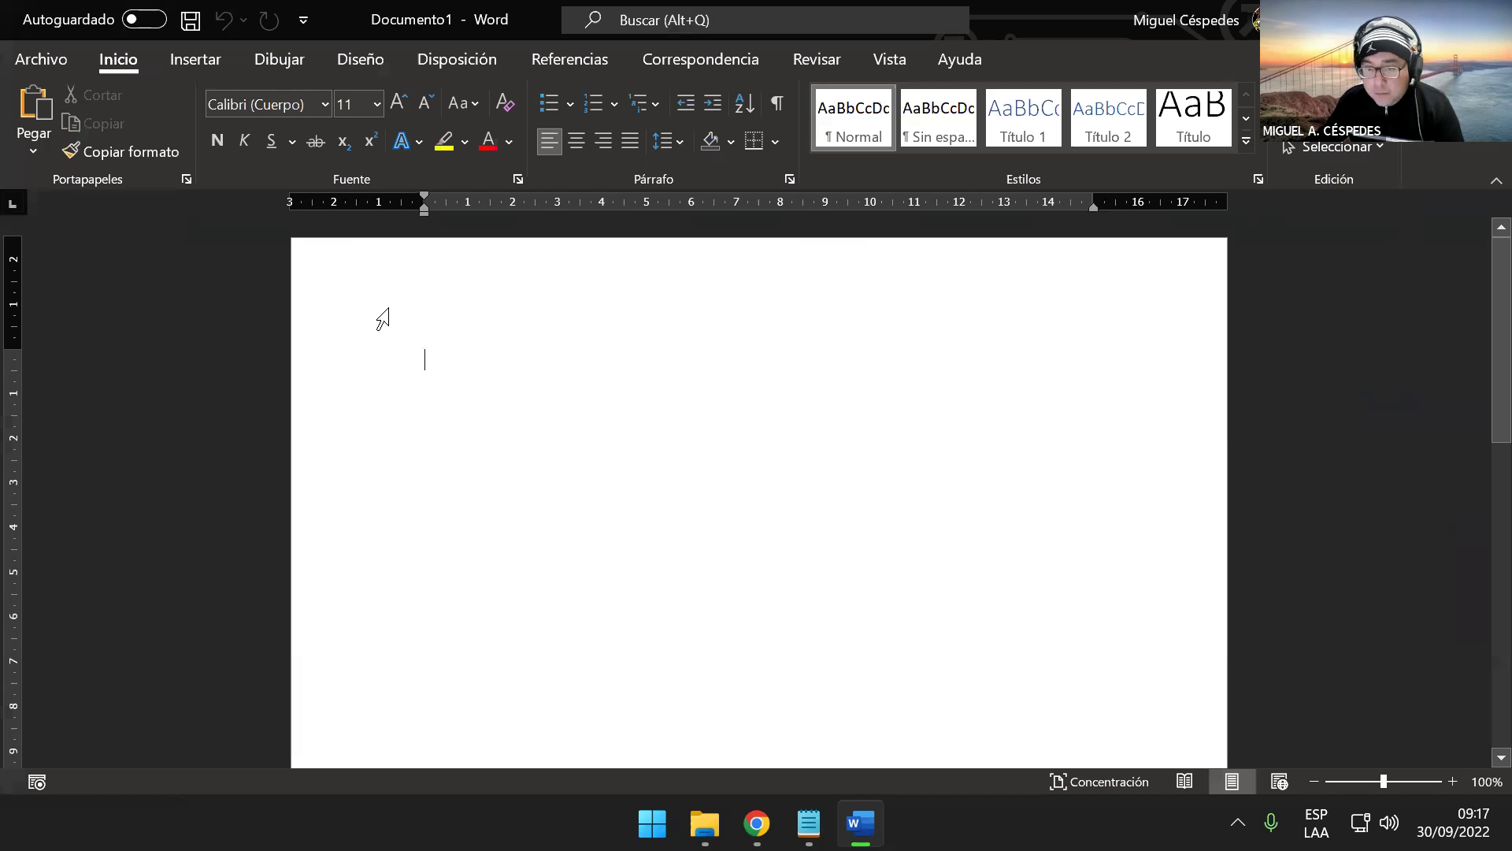
- Increase the blank document's font size to 48
click(397, 105)
click(397, 105)
click(397, 106)
click(397, 106)
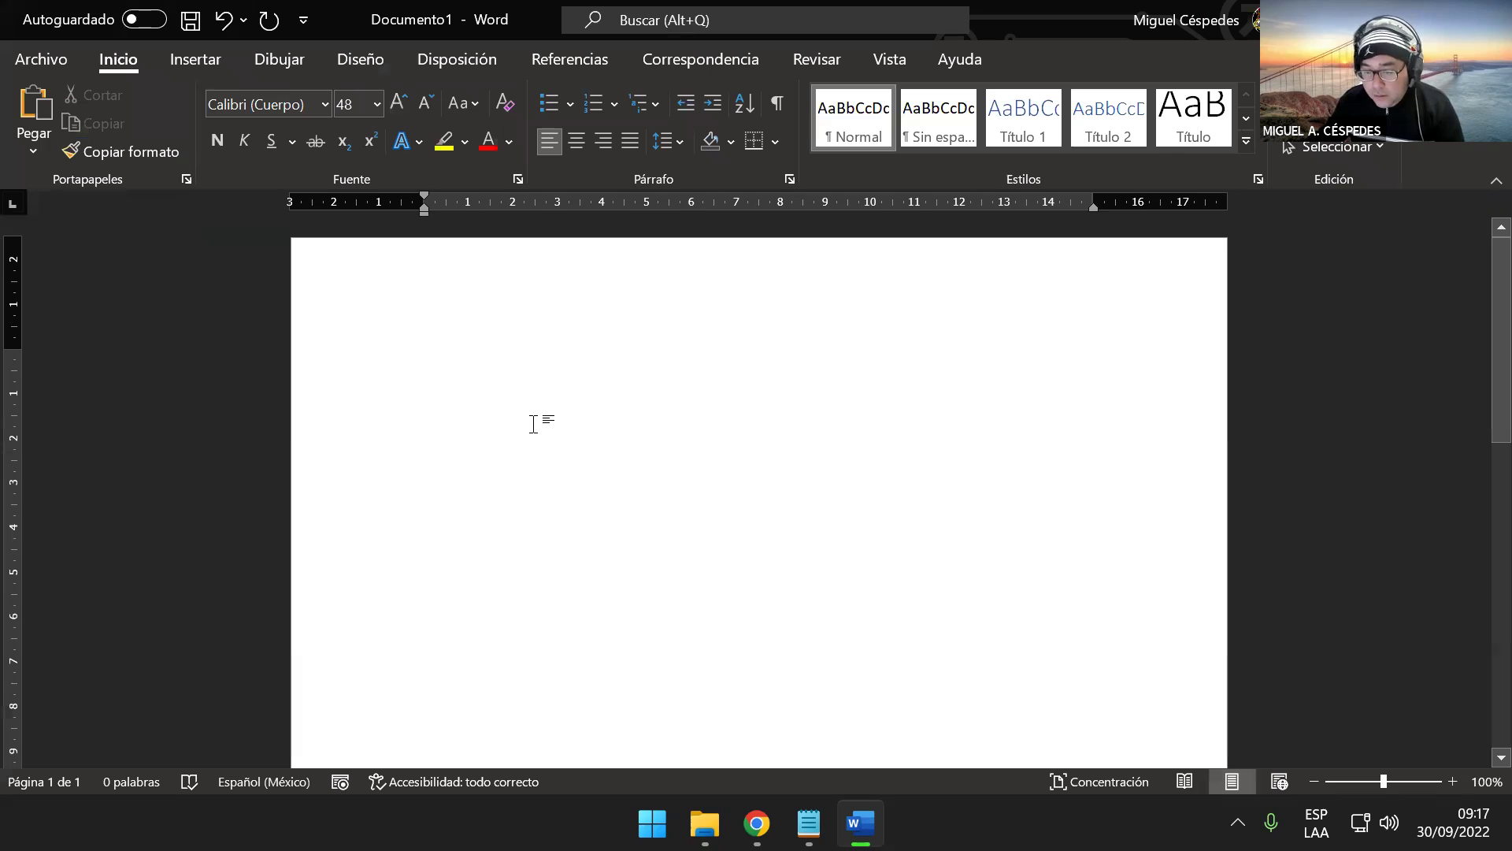
- Launch PointerFocus and change its cursor highlight color to light purple in the options
key(alt+space)
text(po)
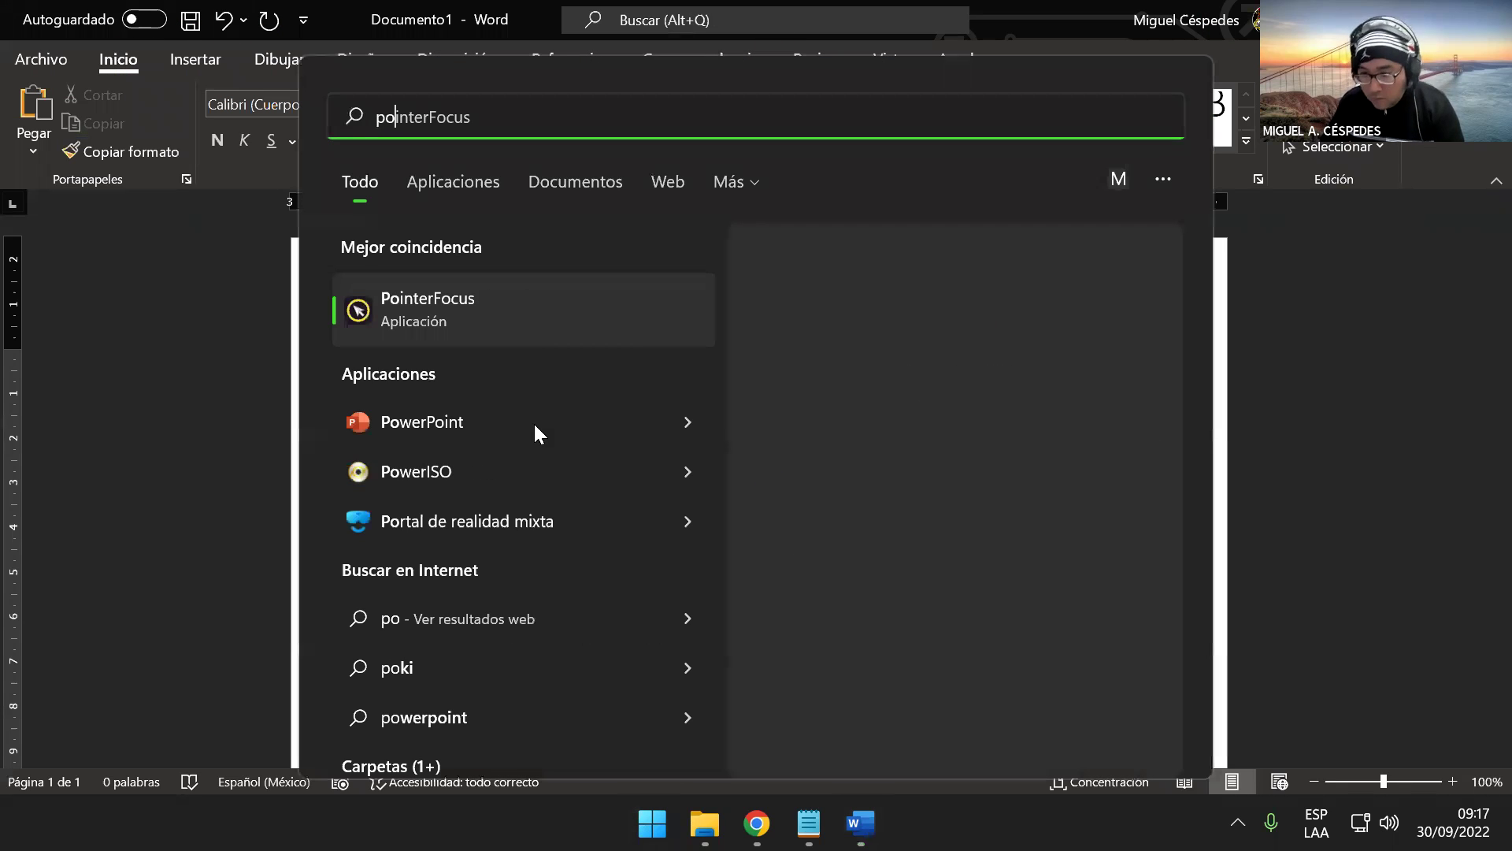
key(Return)
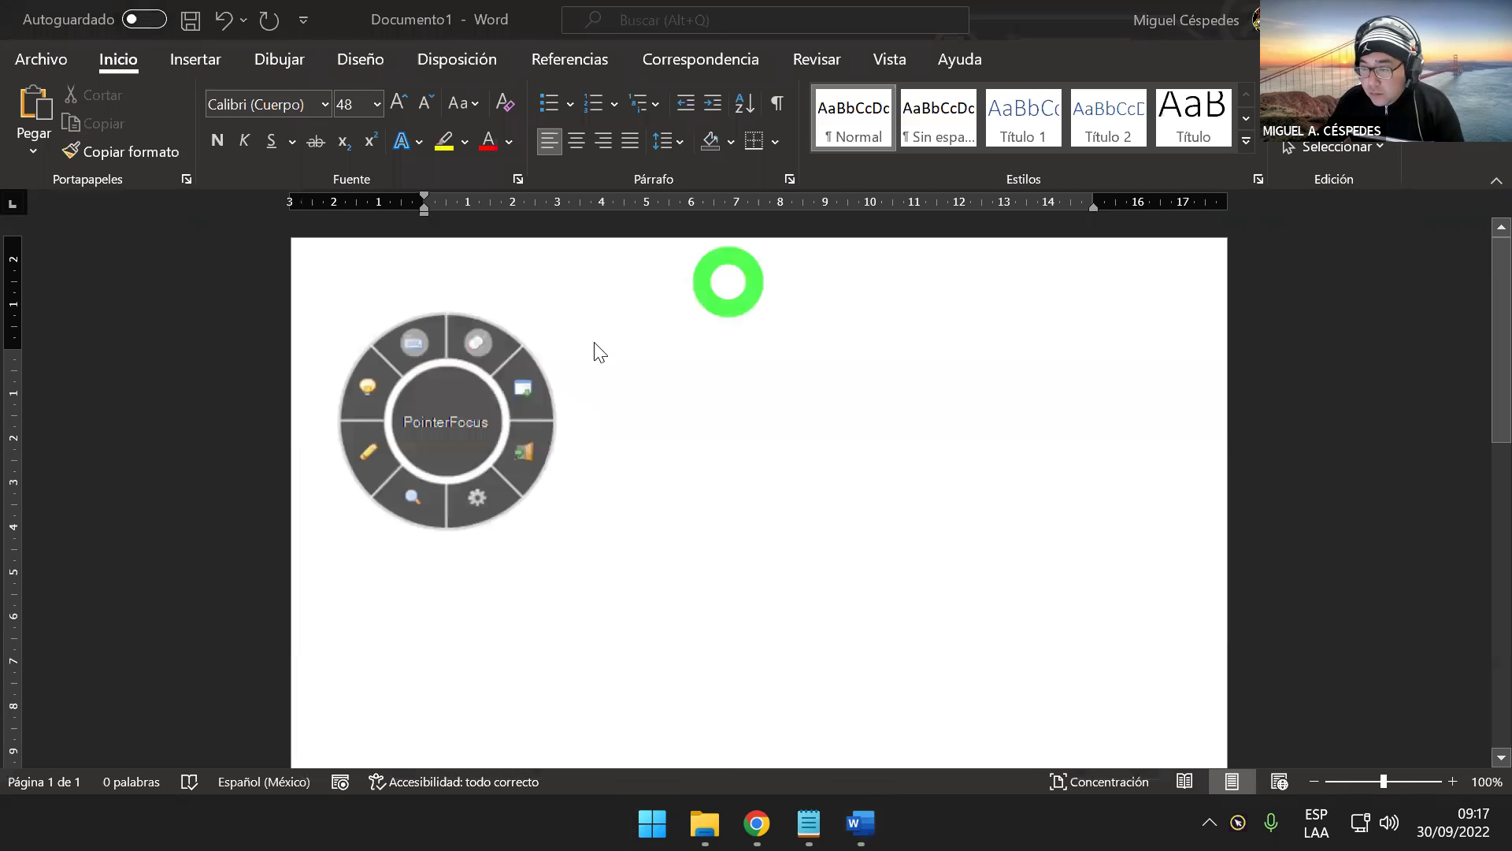
click(476, 496)
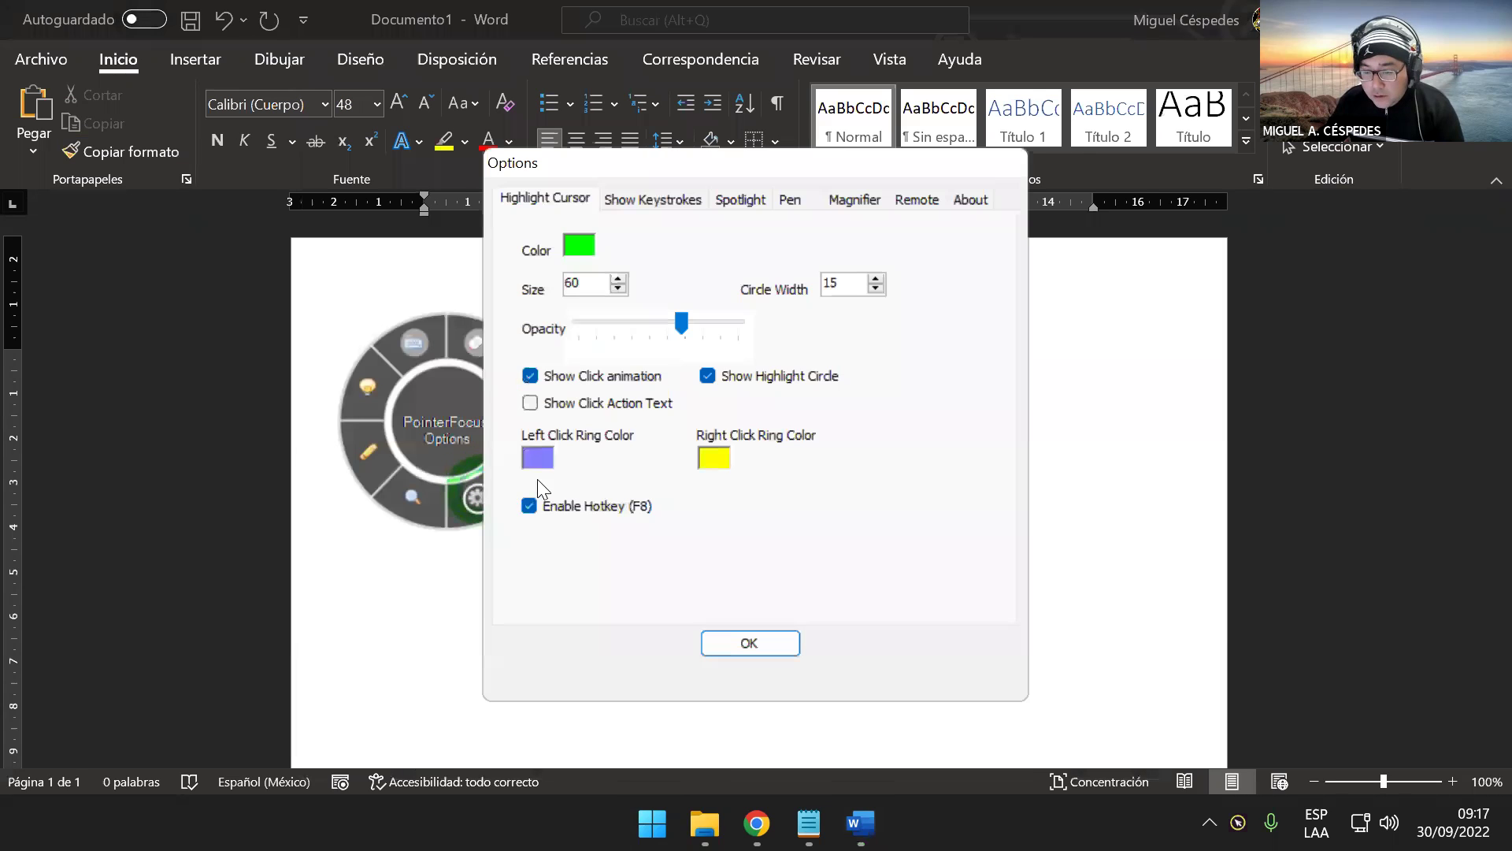
click(578, 247)
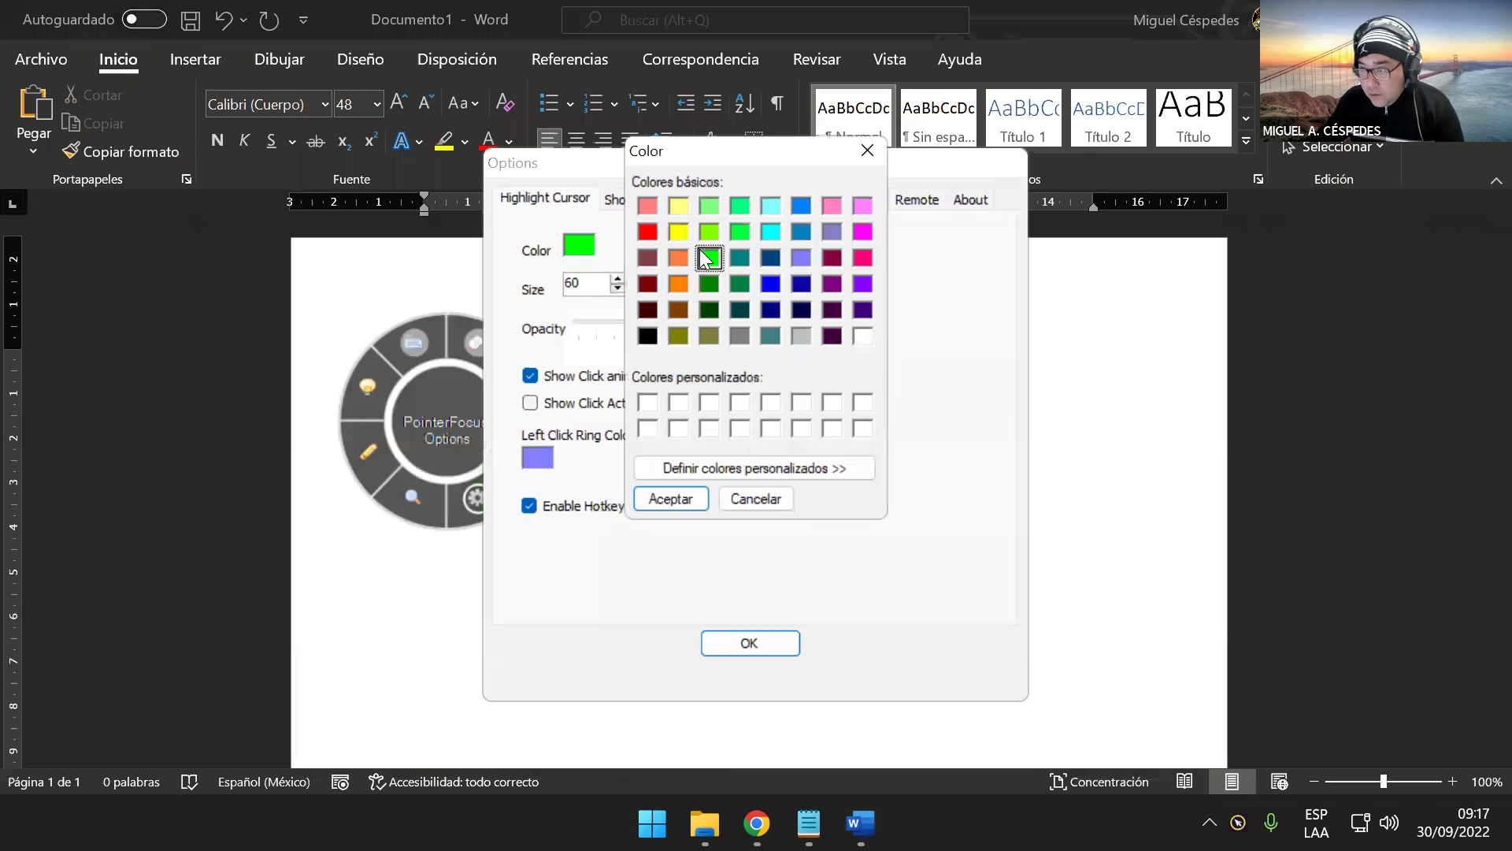
click(802, 254)
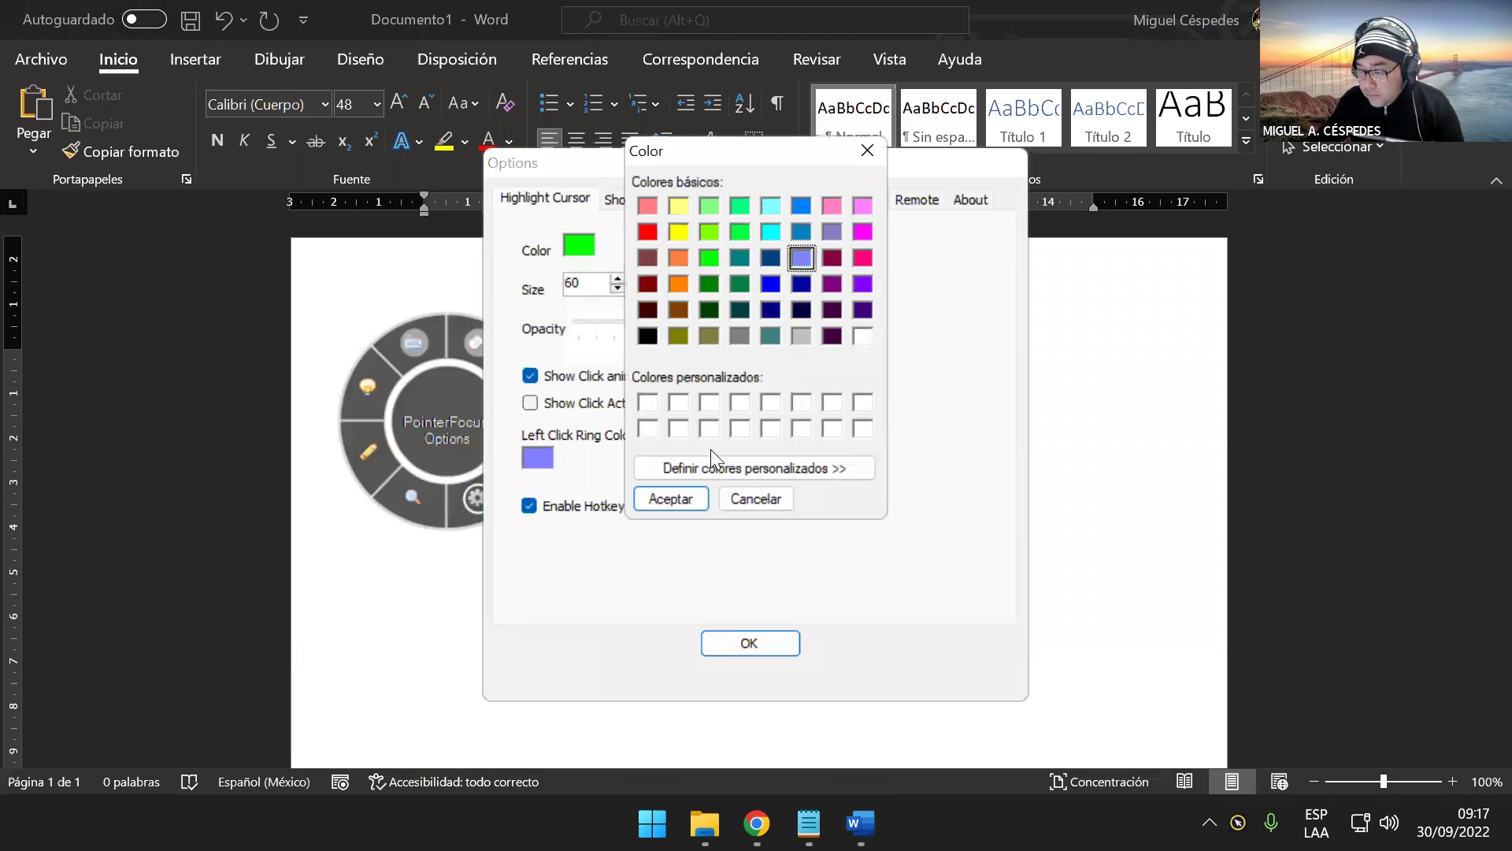
click(670, 498)
click(749, 642)
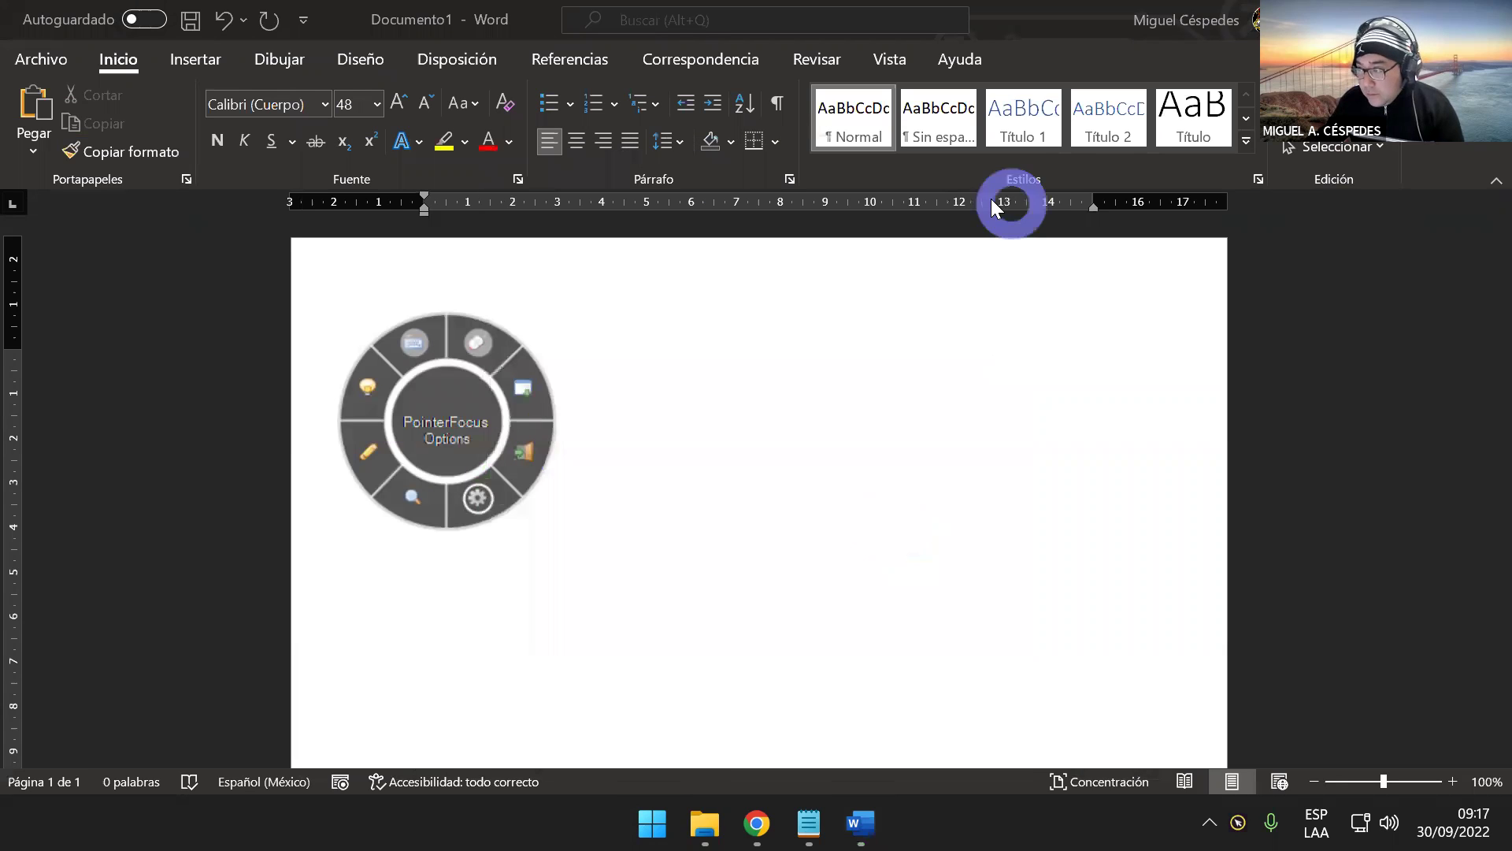
- In the blank Word document, enter the characters @, a and X using the numeric character codes 64, 97 and 88
click(469, 383)
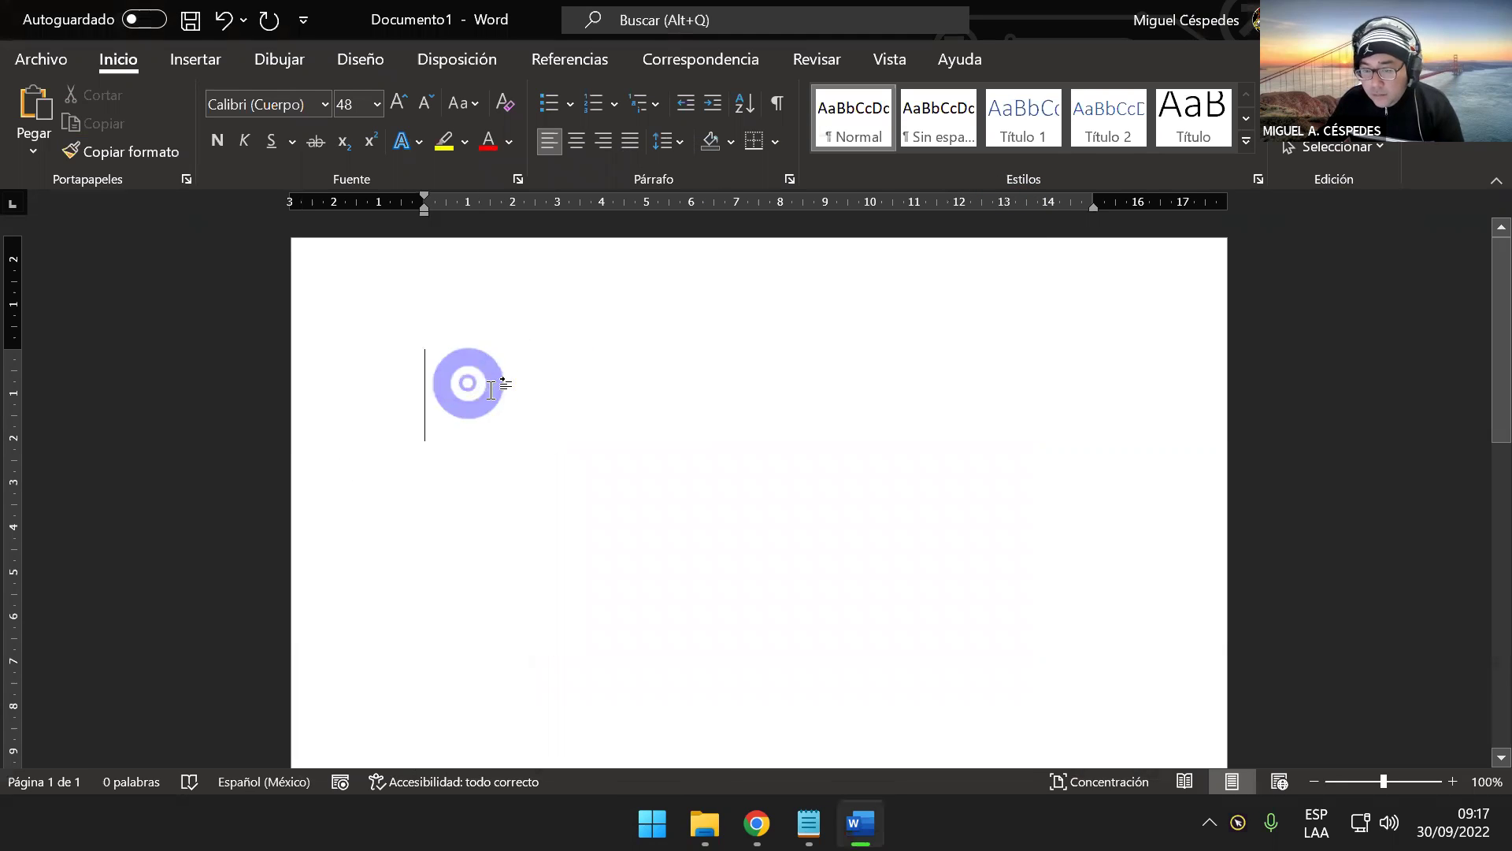
key(alt)
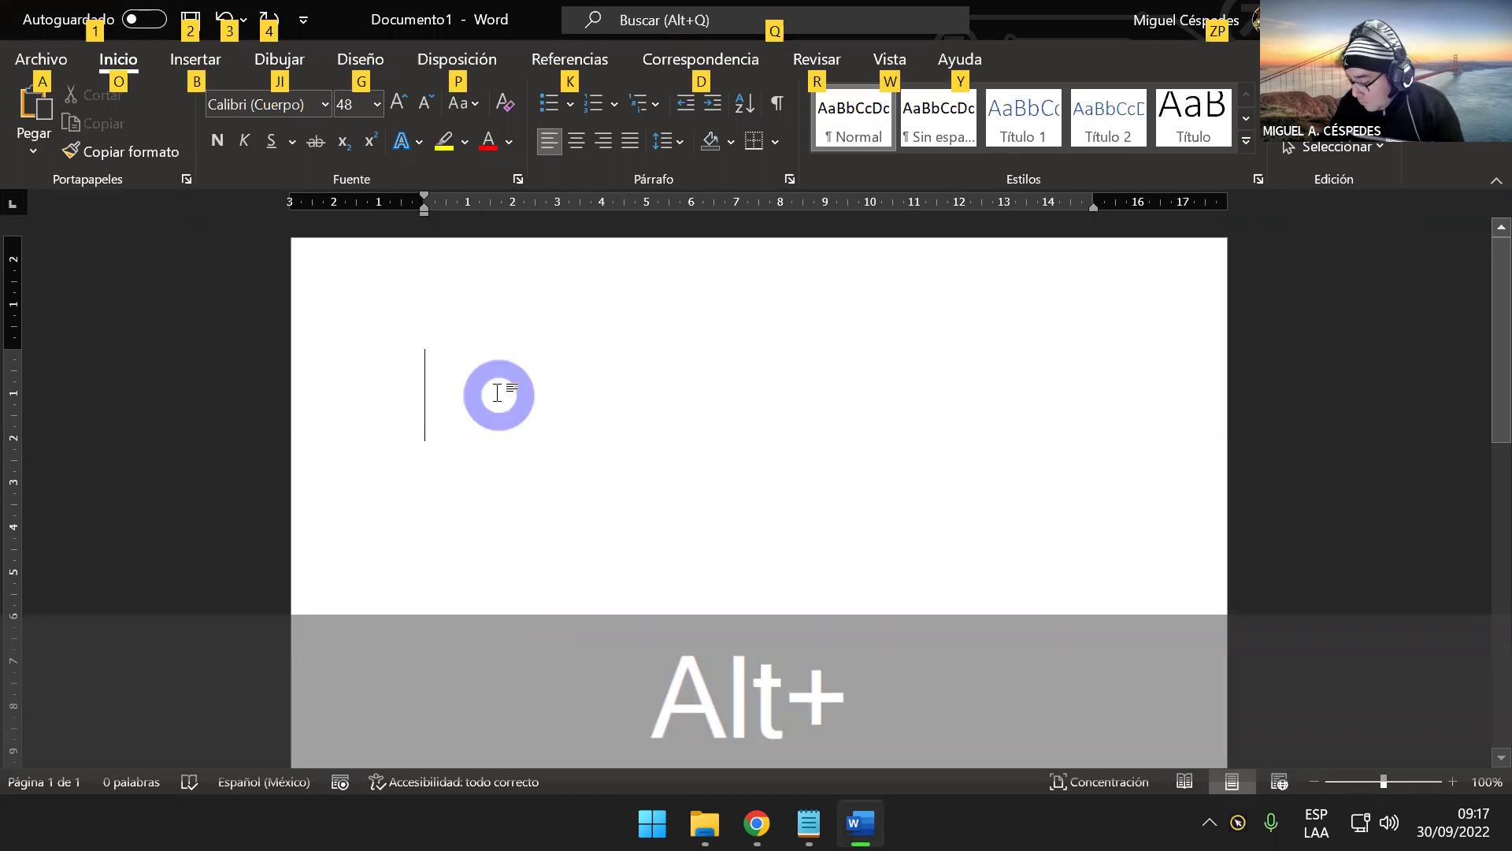
key(alt+KP_6)
key(alt+KP_4)
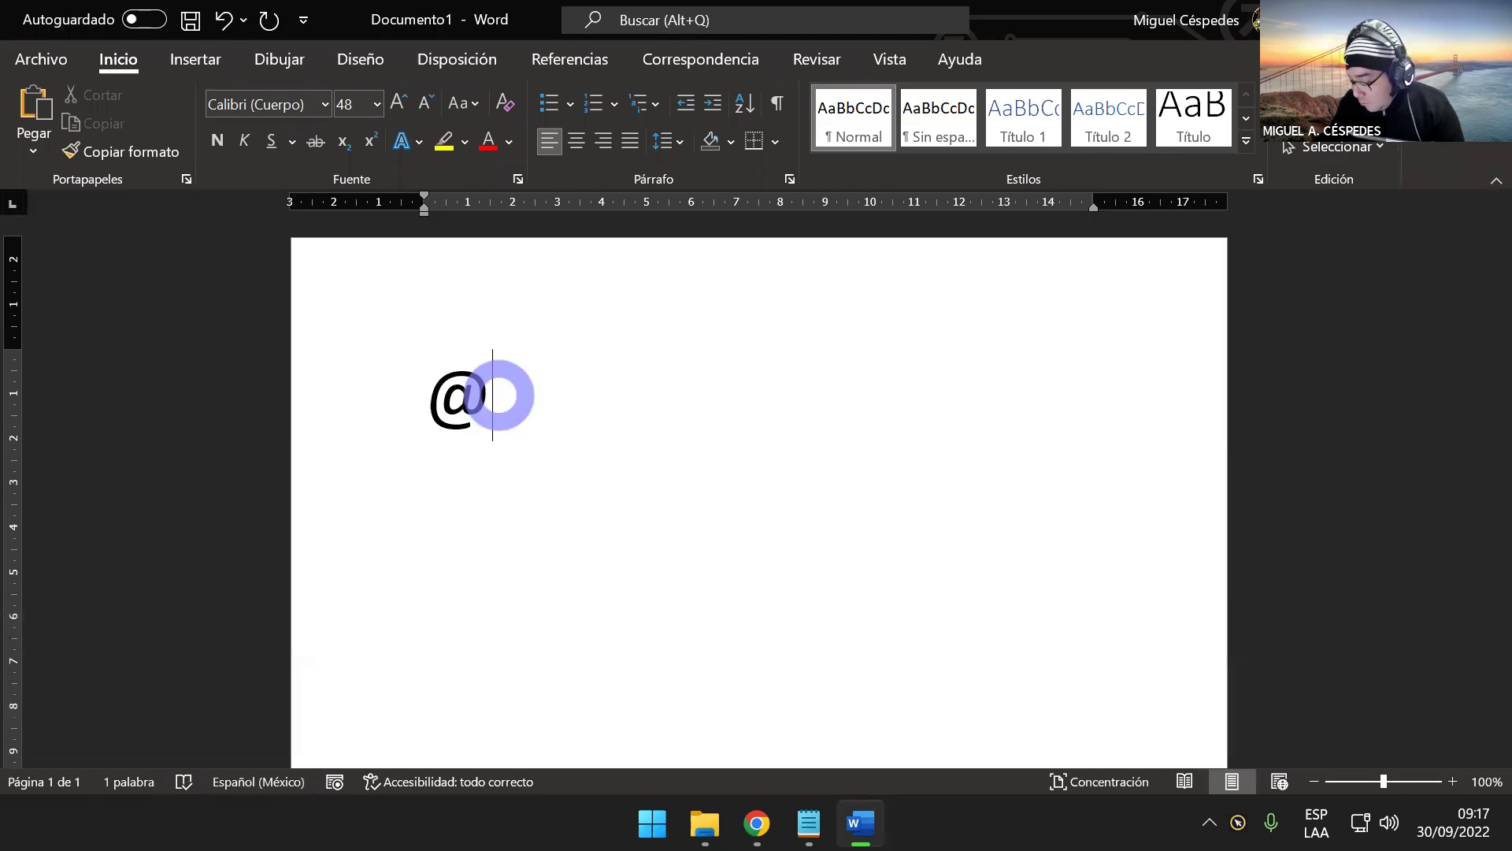
key(alt+KP_9)
key(alt+KP_7)
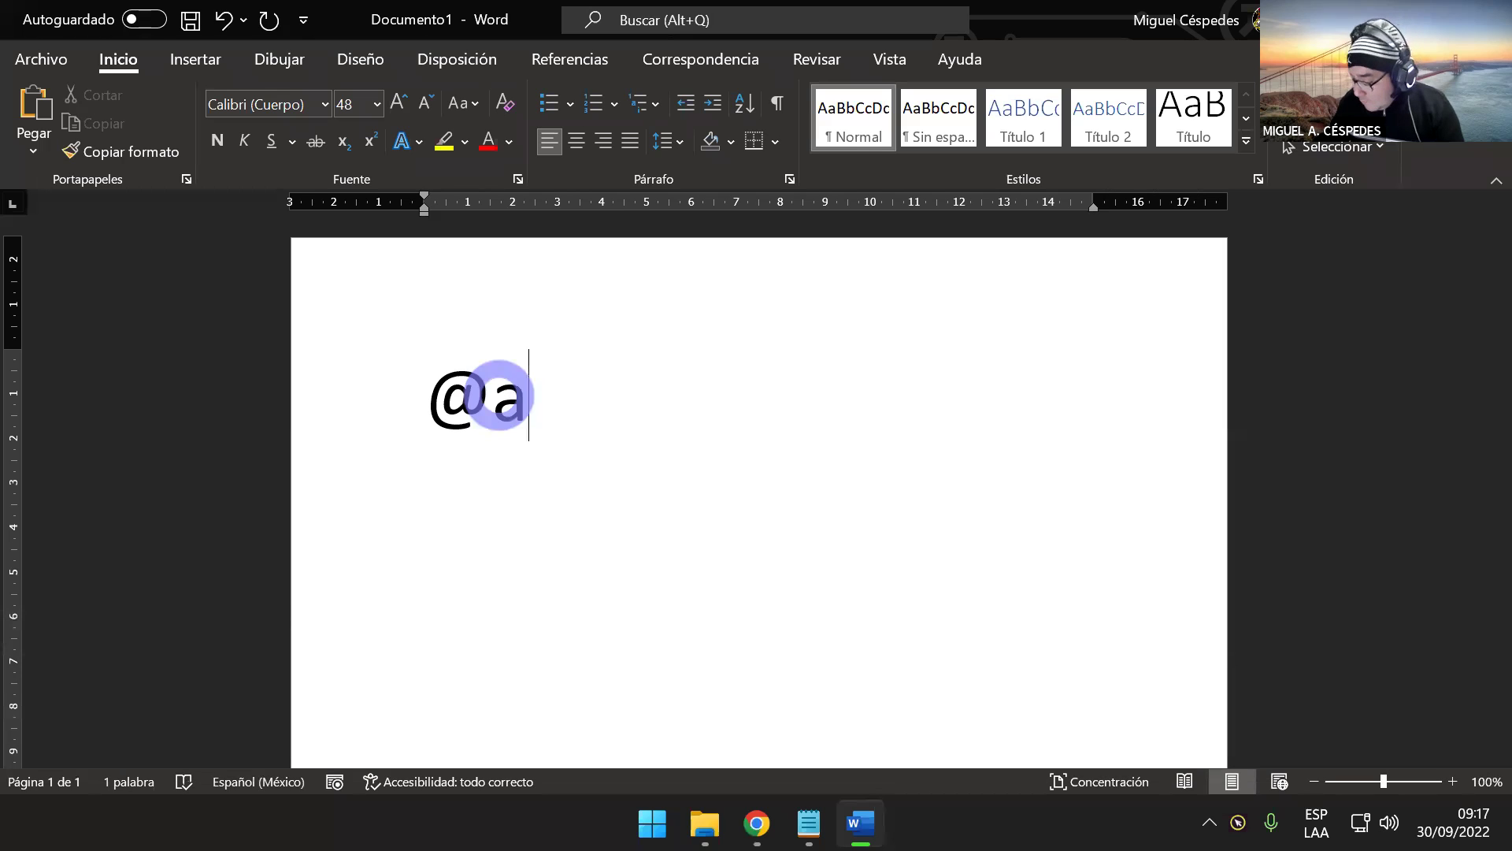
key(alt)
key(alt+KP_8)
key(alt+KP_8)
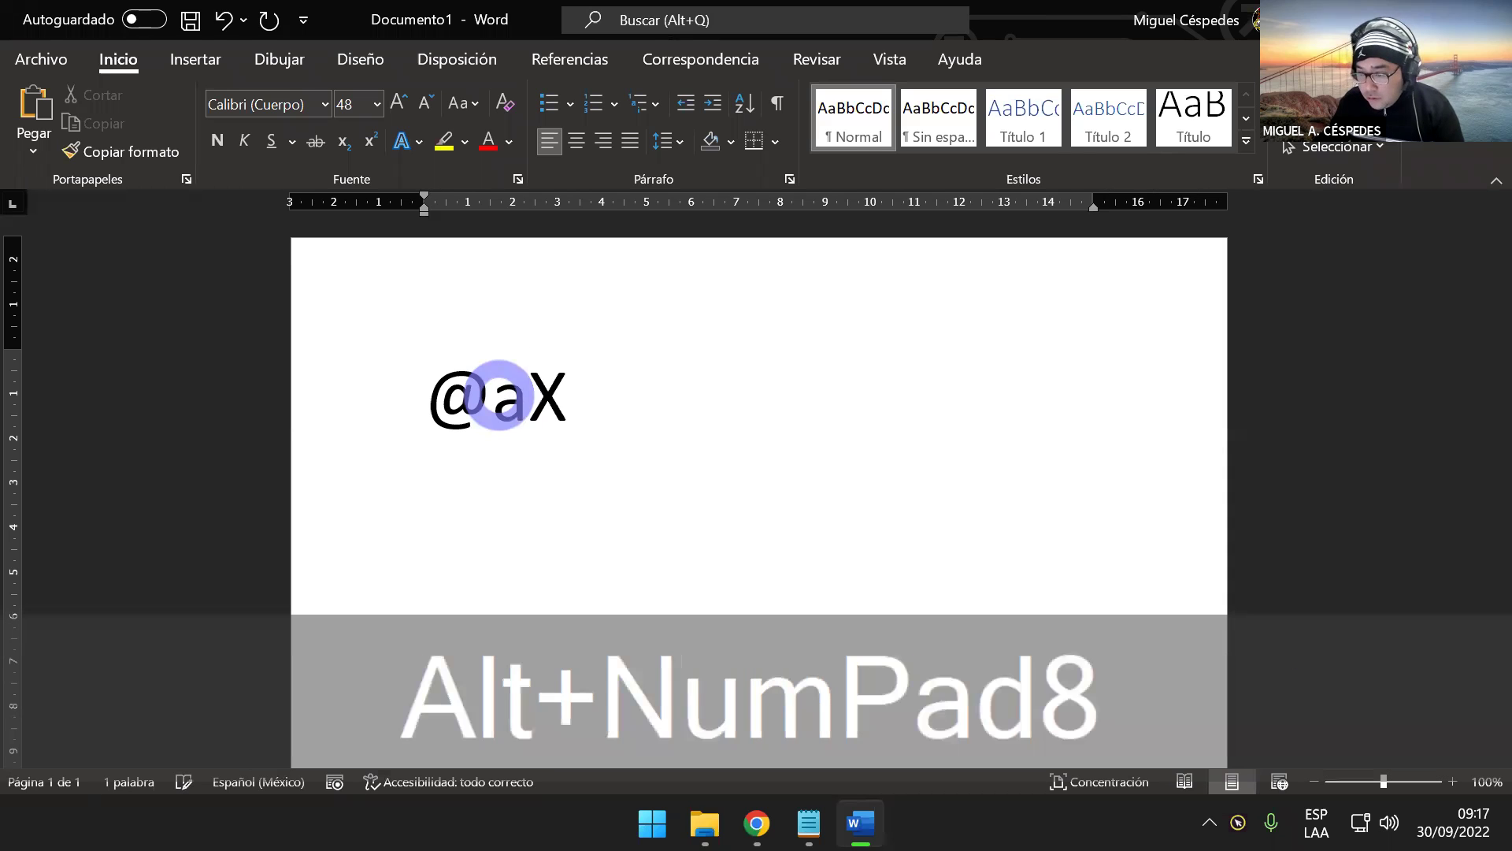
- Append the characters ), ( and @ using the numeric character codes 41, 40 and 64
key(alt+KP_4)
key(alt+KP_1)
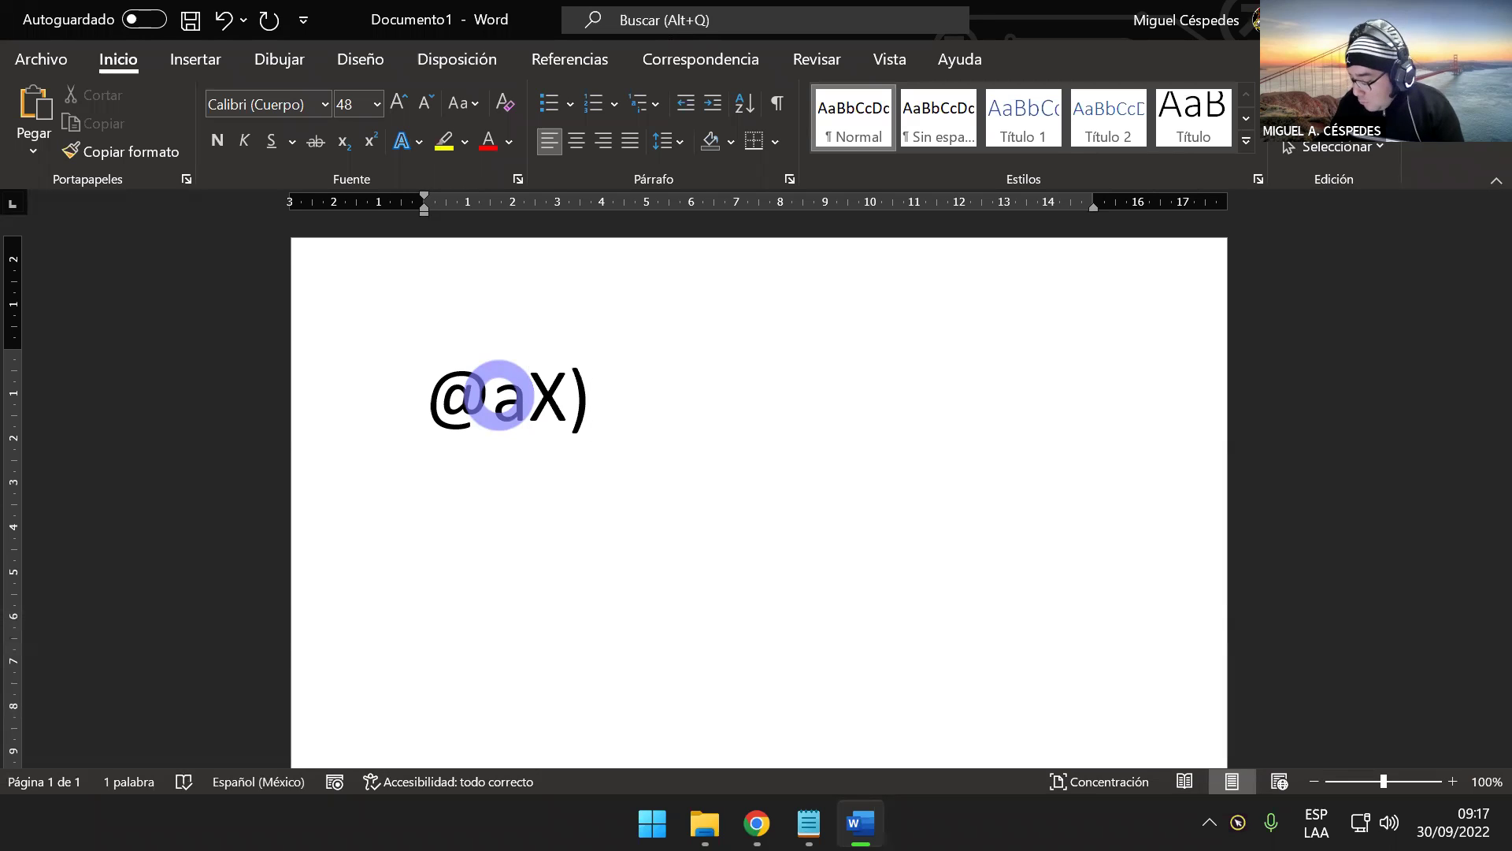
key(alt+KP_4)
key(alt+KP_0)
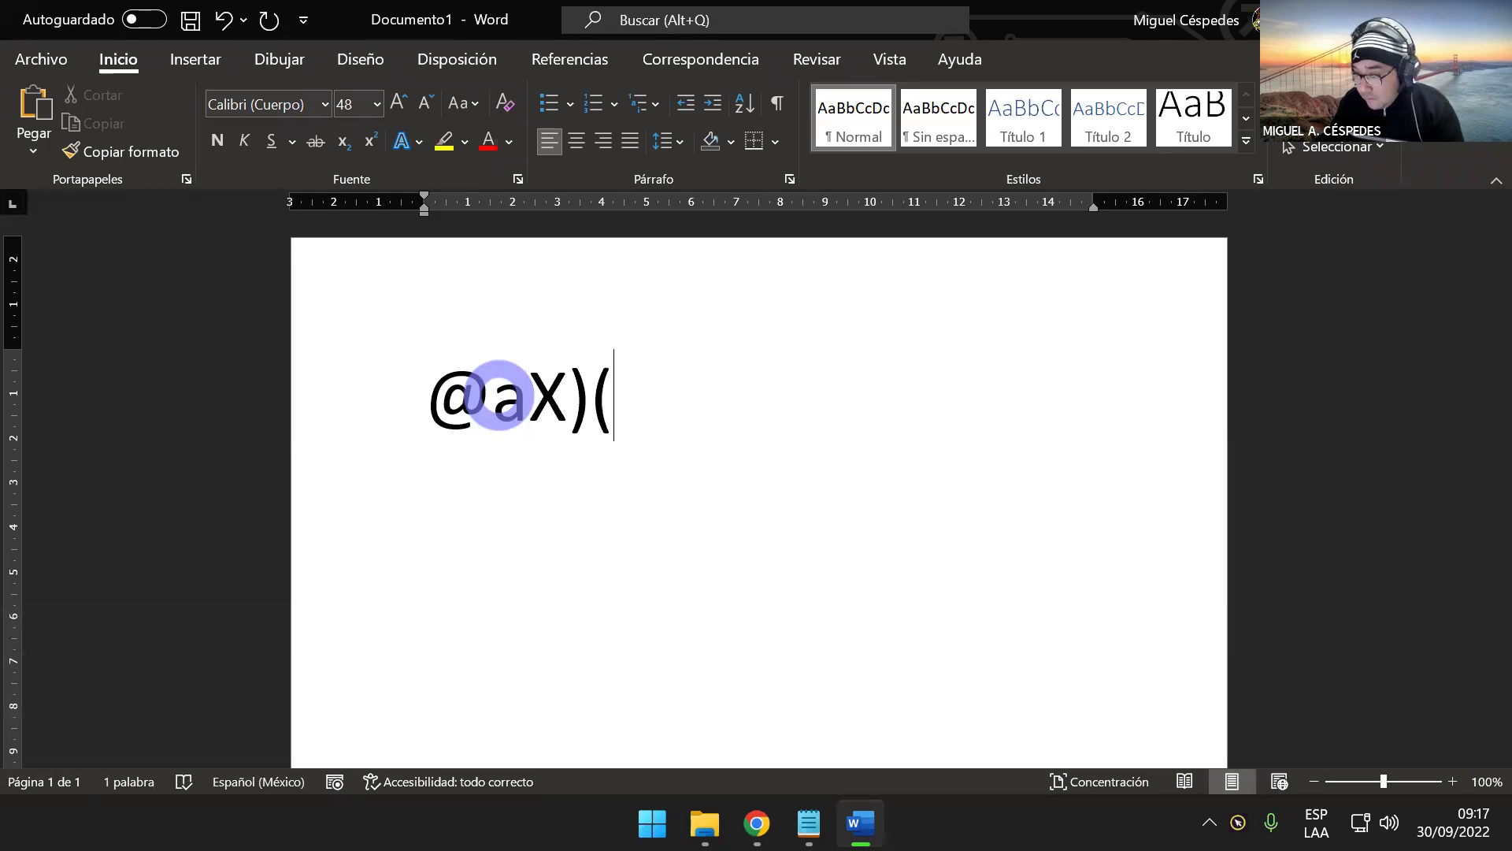
key(alt+KP_6)
key(alt+KP_4)
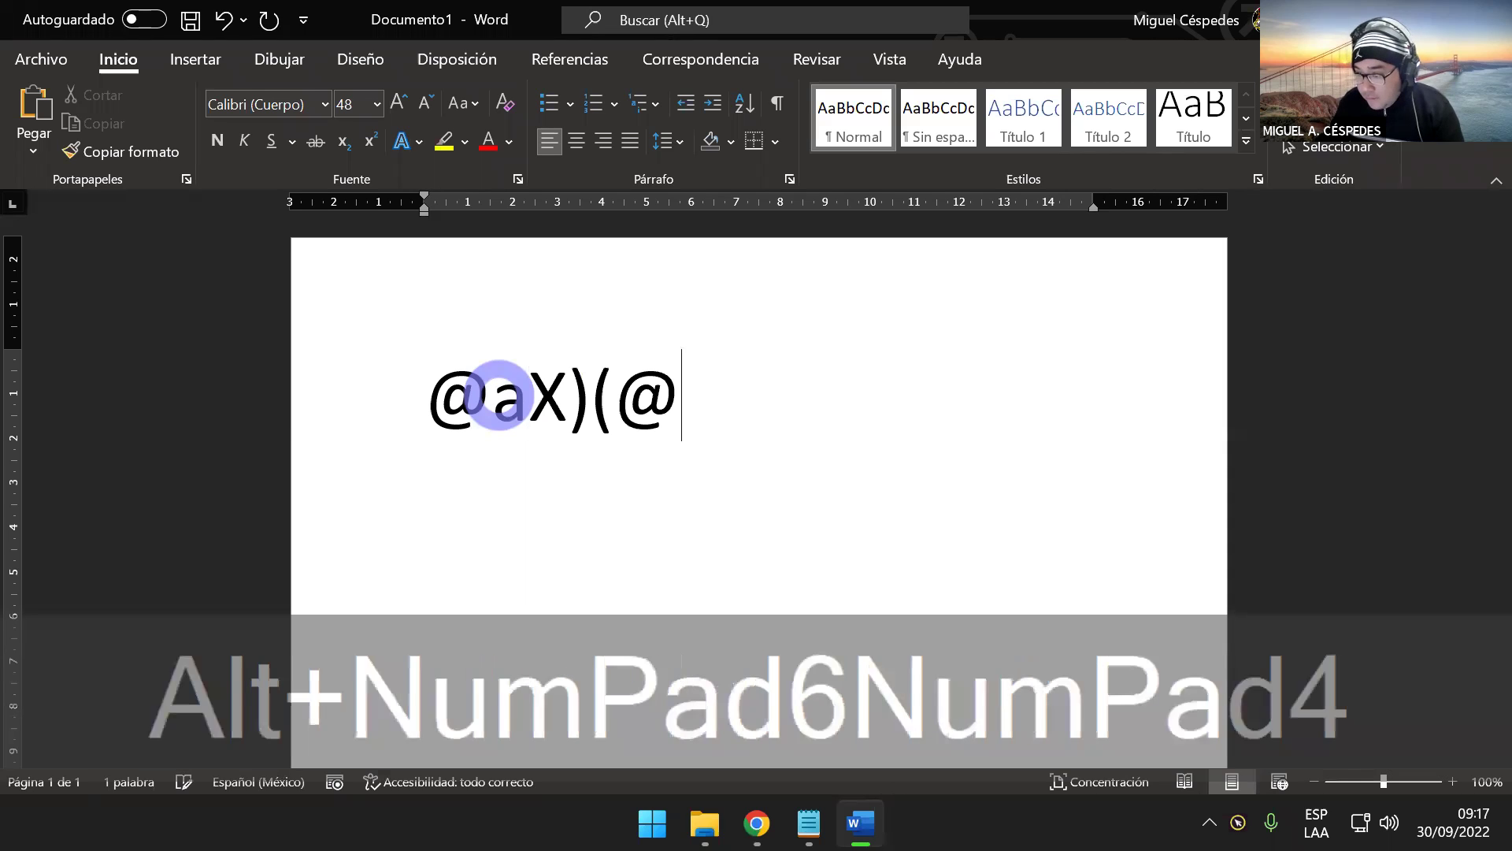
- Append the special characters ϒ and ŭ using the numeric character codes 978 and 365
key(alt+KP_9)
key(alt+KP_7)
key(alt+KP_8)
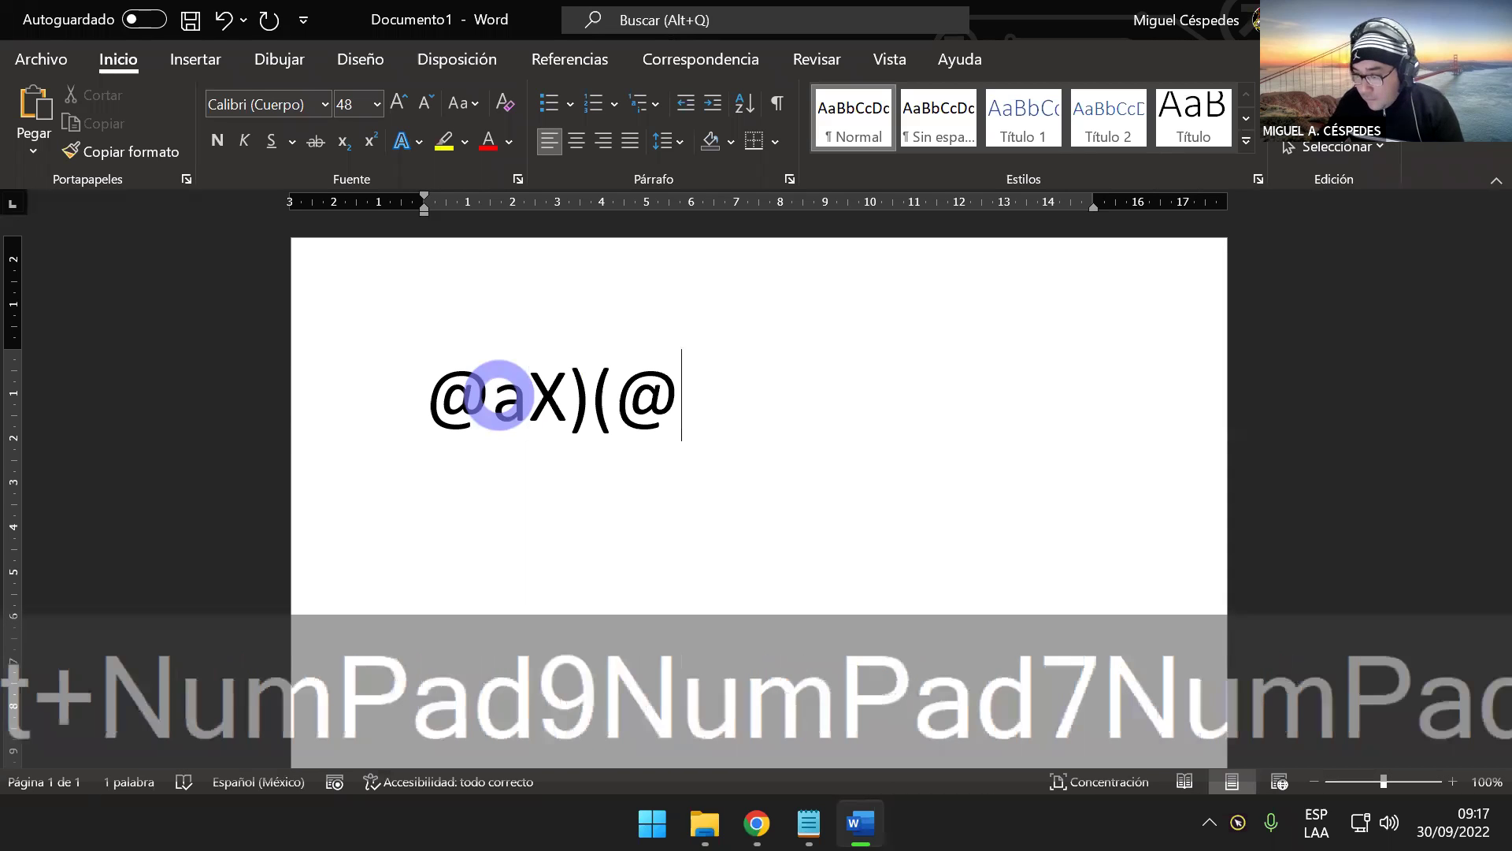
key(alt+KP_3)
key(alt+KP_6)
key(alt+KP_5)
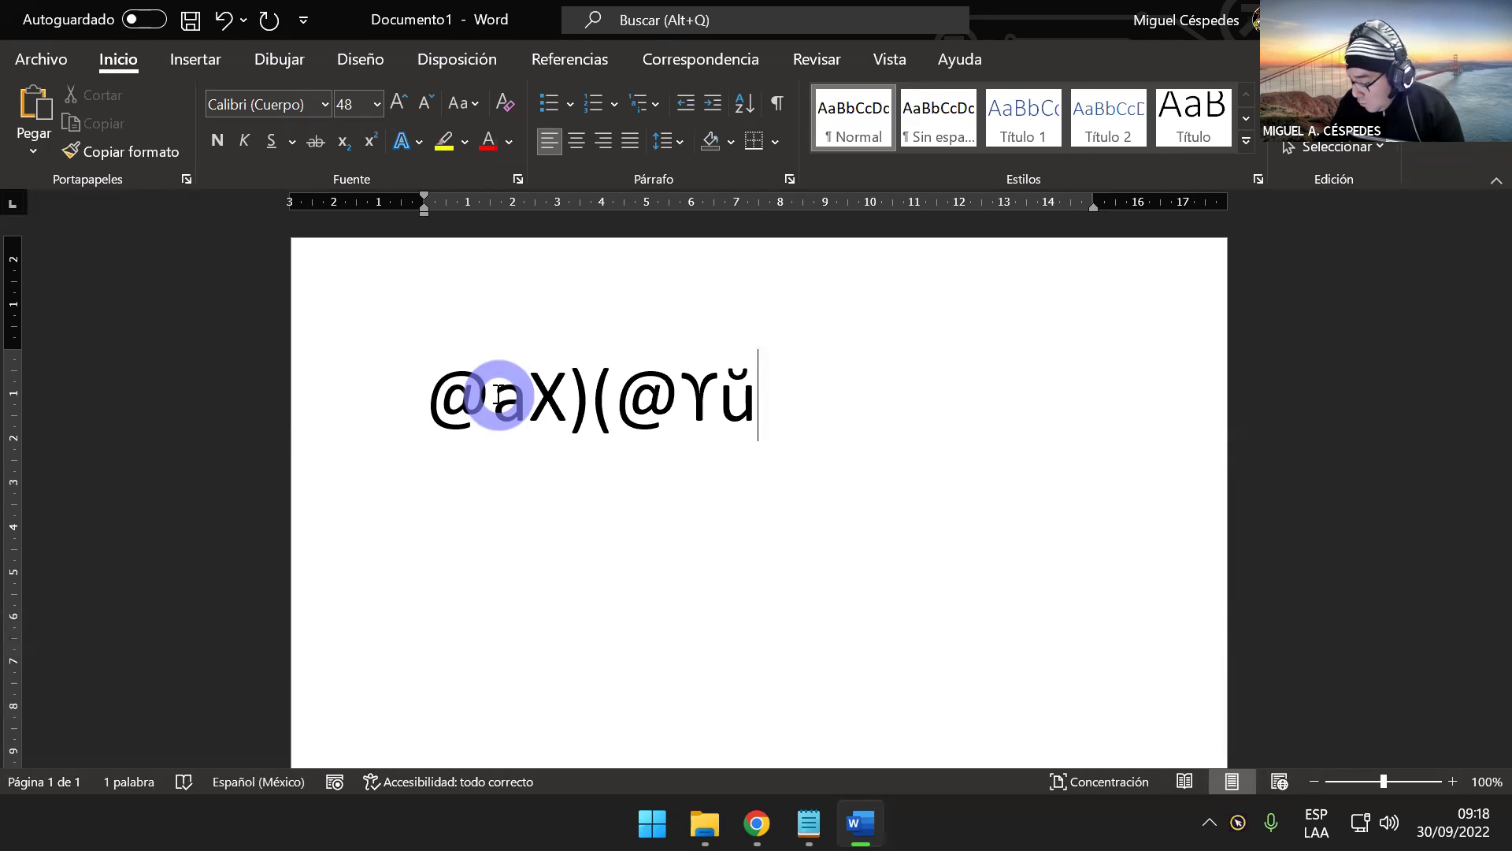
- Append Ɵ with a mark above it using codes 415 and 787, κ using code 954, and the characters ʁ and $
key(alt+KP_4)
key(alt+KP_1)
key(alt+KP_5)
key(alt+KP_7)
key(alt+KP_8)
key(alt+KP_7)
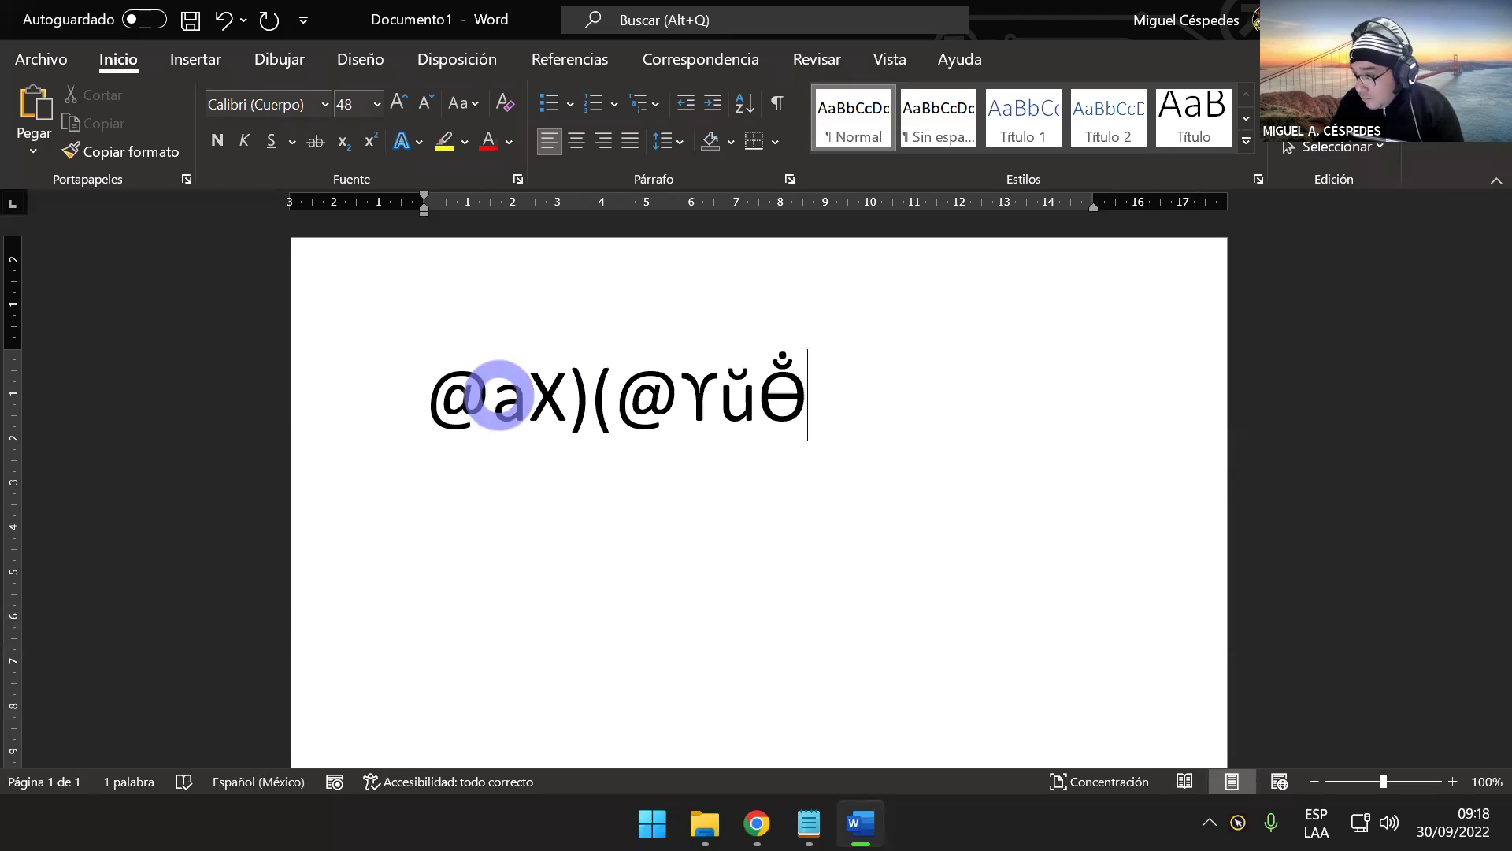
key(alt+KP_9)
key(alt+KP_5)
key(alt+KP_4)
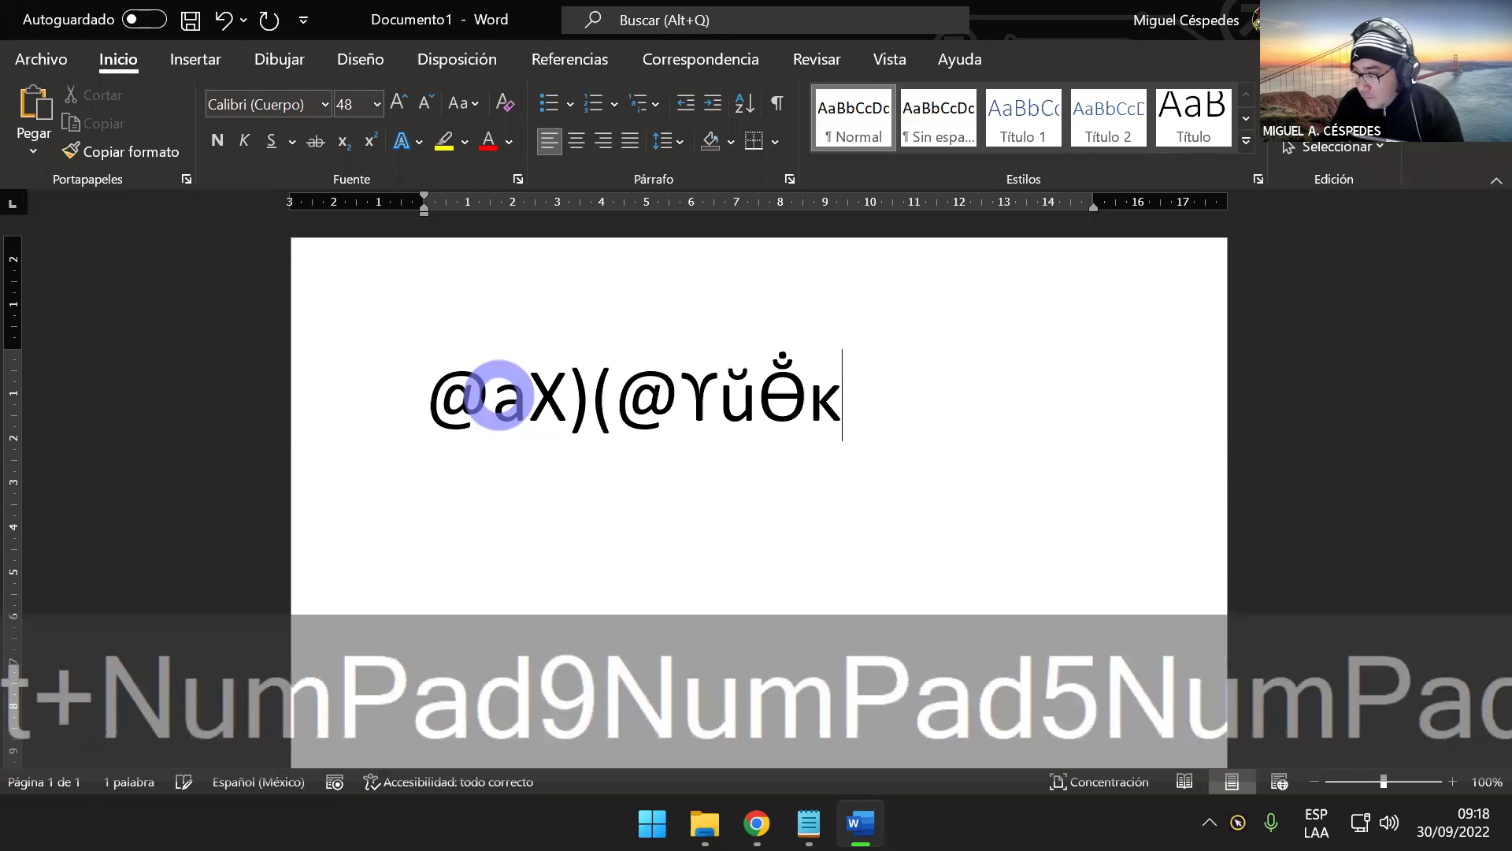
key(alt+KP_6)
key(alt+KP_4)
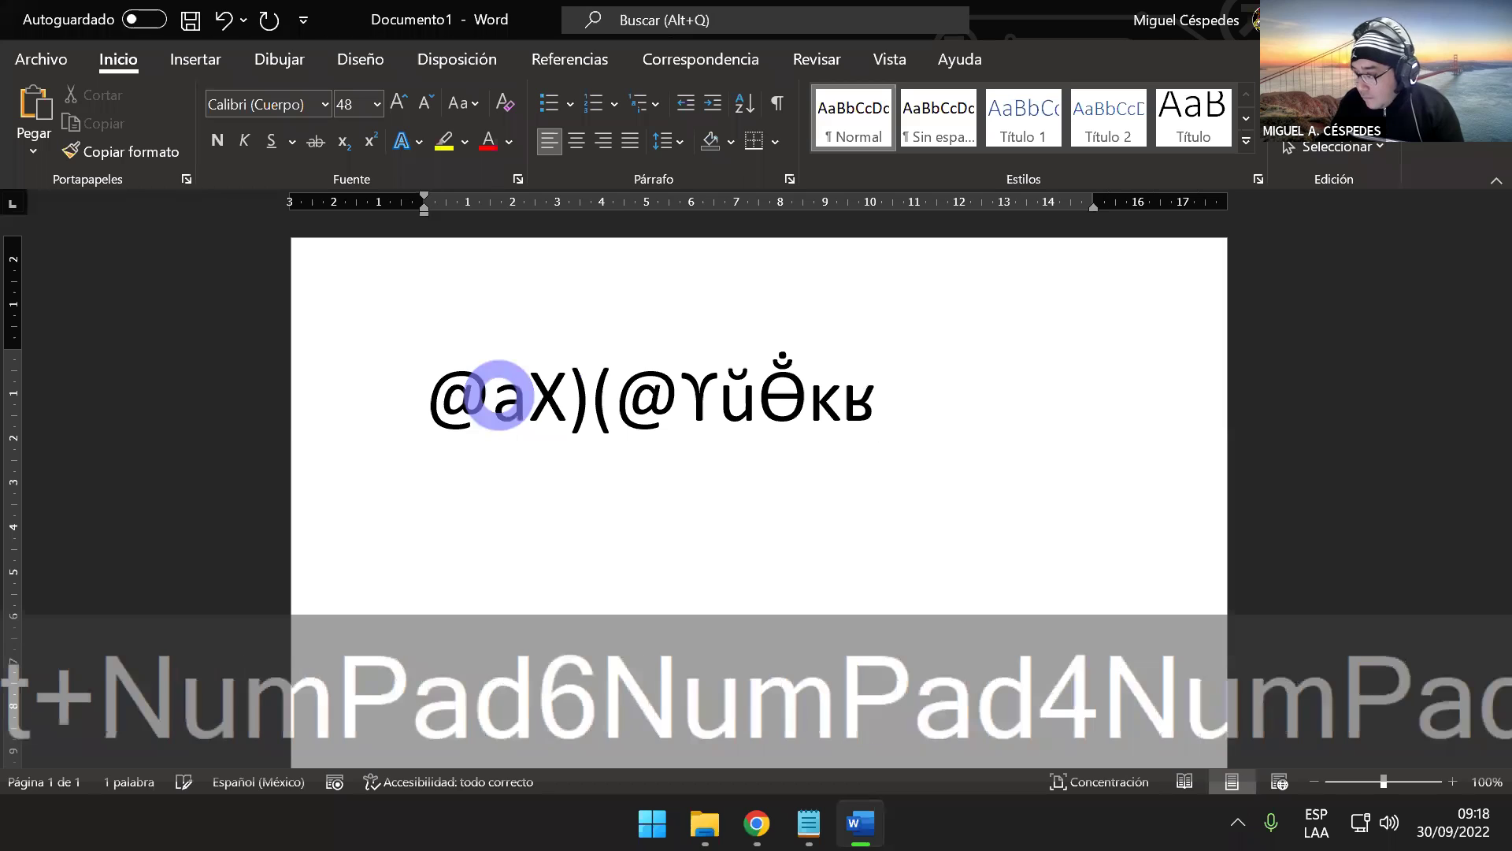
text($)
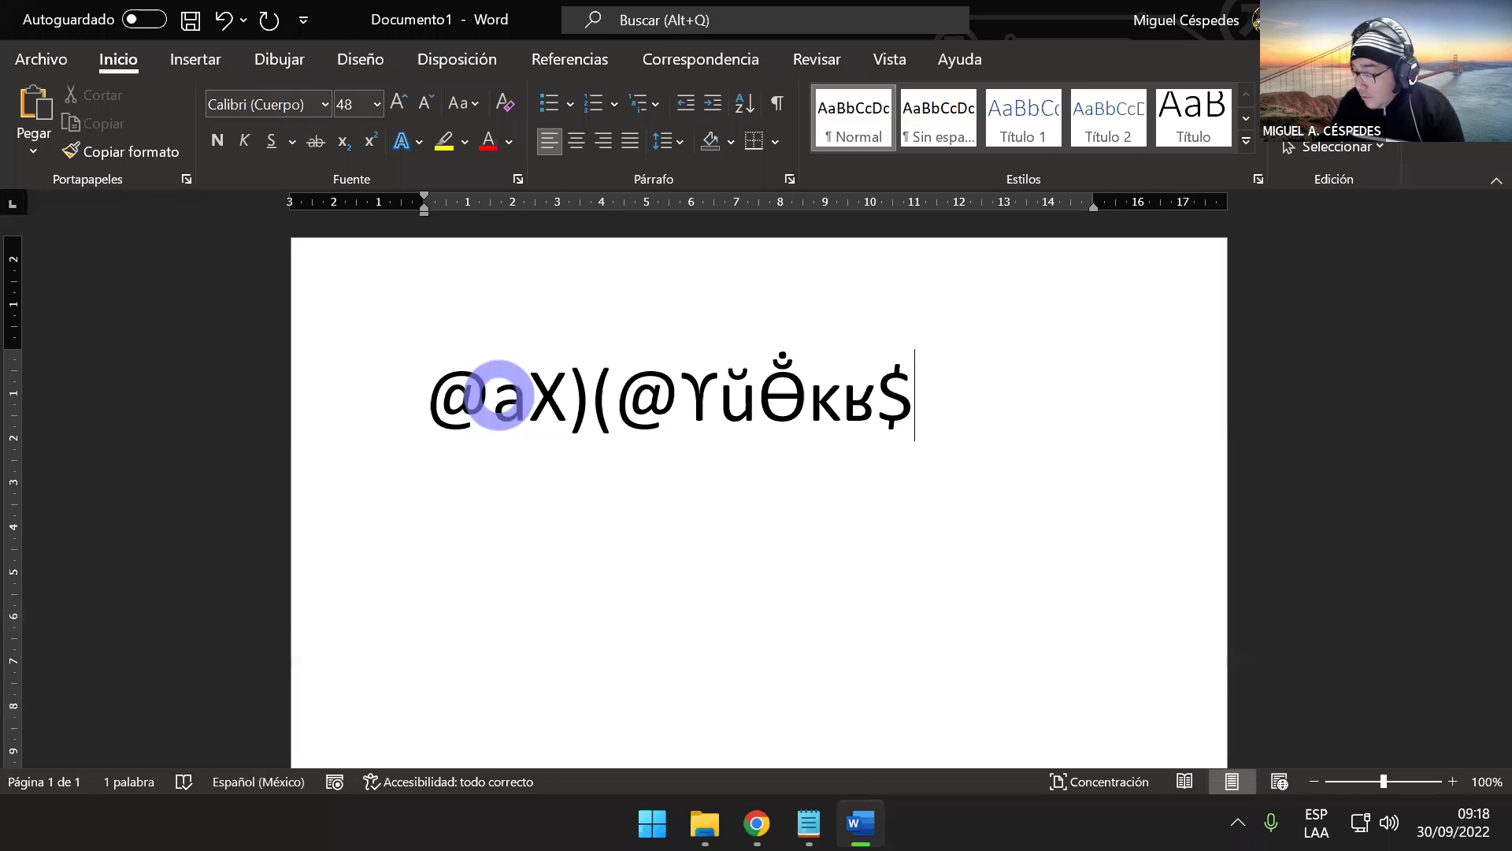
- Delete all the characters entered in the Word document, leaving the page empty
key(BackSpace)
key(BackSpace)
key(BackSpace)
key(BackSpace)
key(BackSpace)
key(BackSpace)
key(BackSpace)
key(BackSpace)
key(BackSpace)
key(BackSpace)
key(BackSpace)
key(BackSpace)
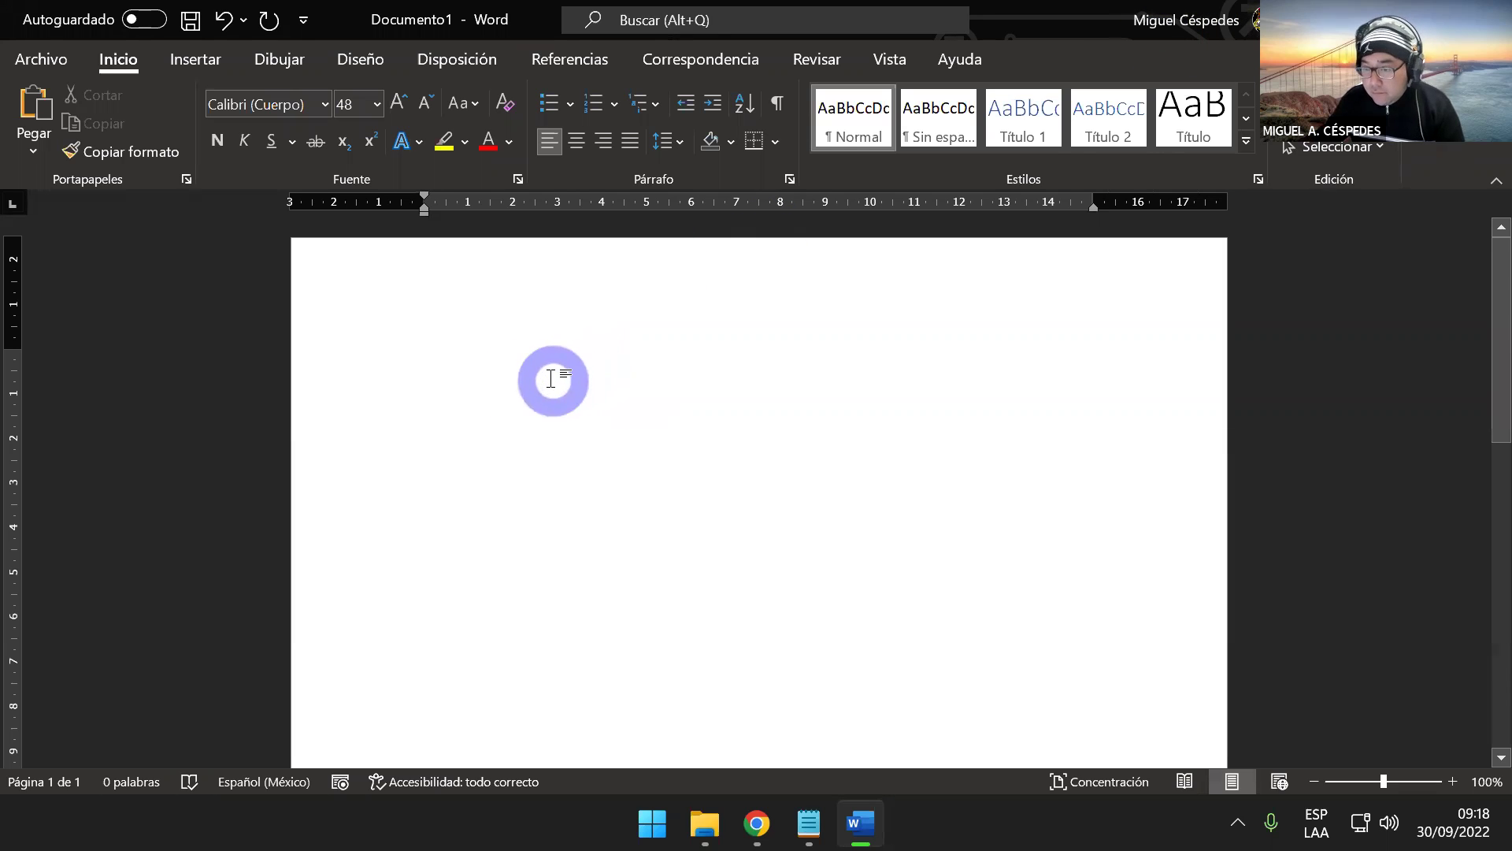
key(alt)
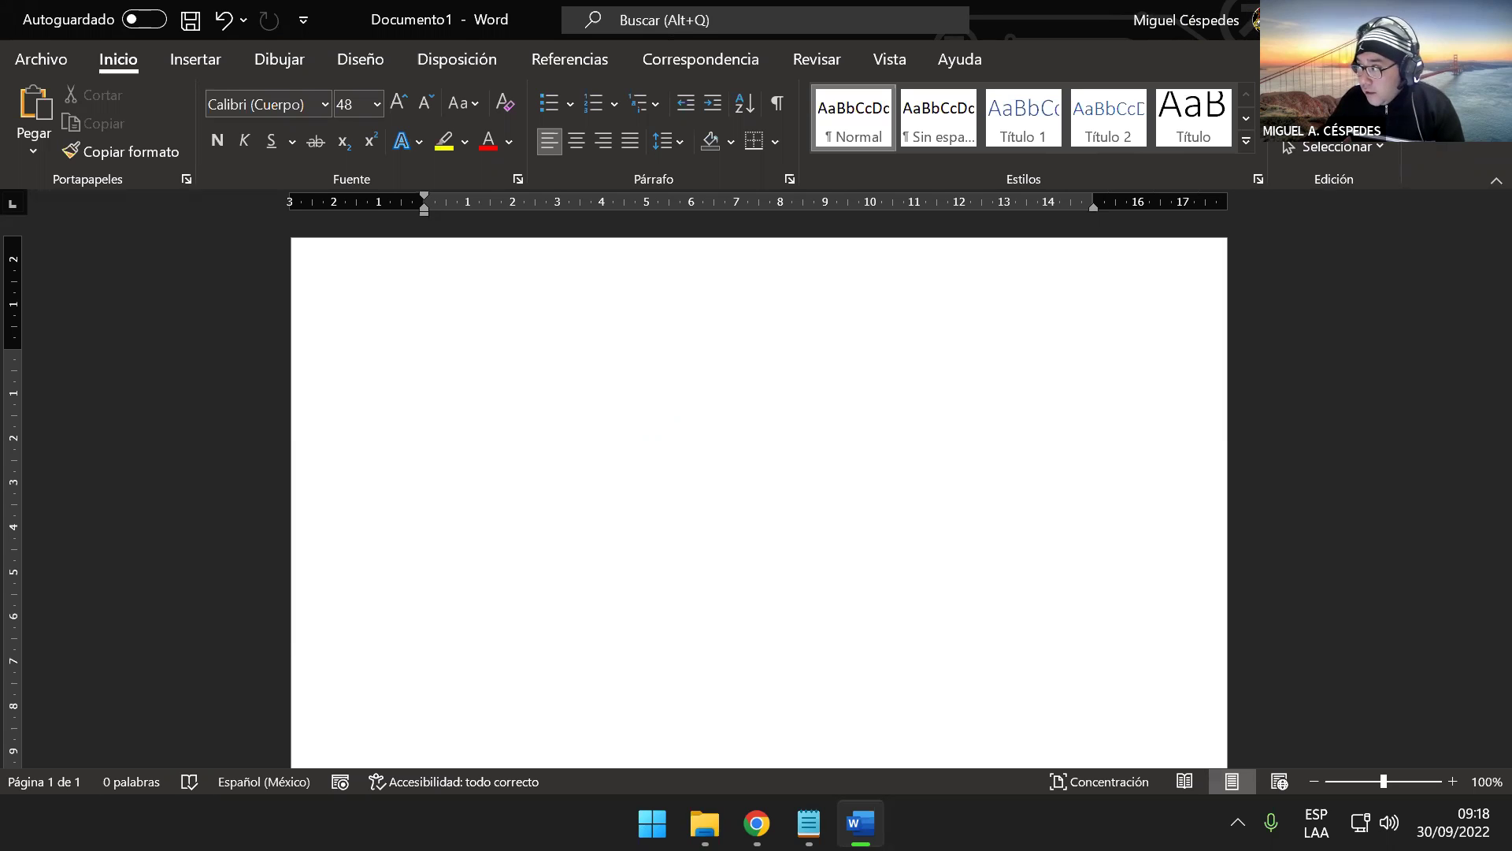
- Return to the desktop, then open a new Chrome window and maximize it
key(super+d)
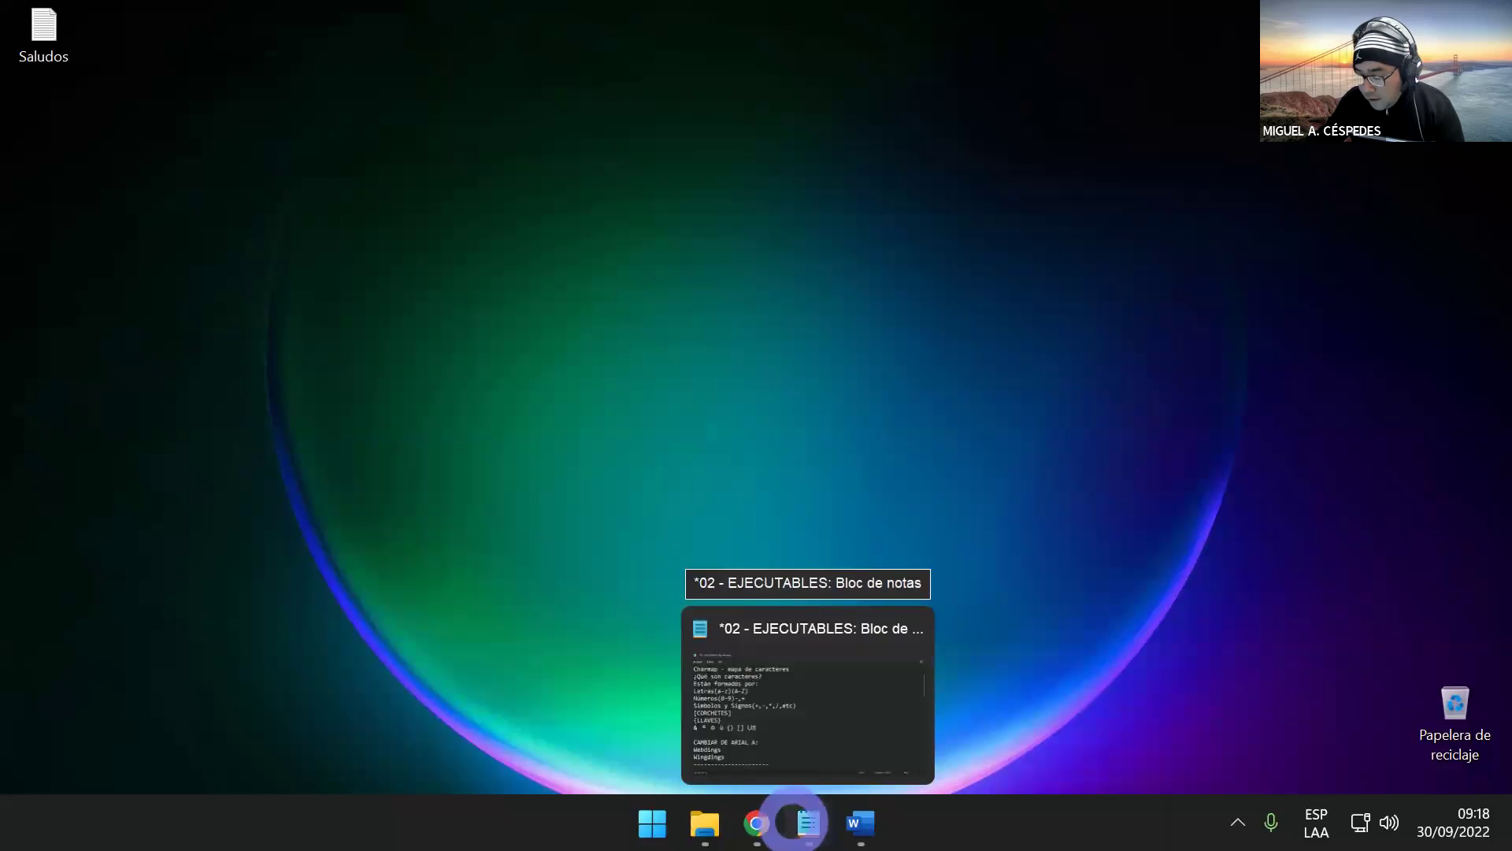
click(758, 823)
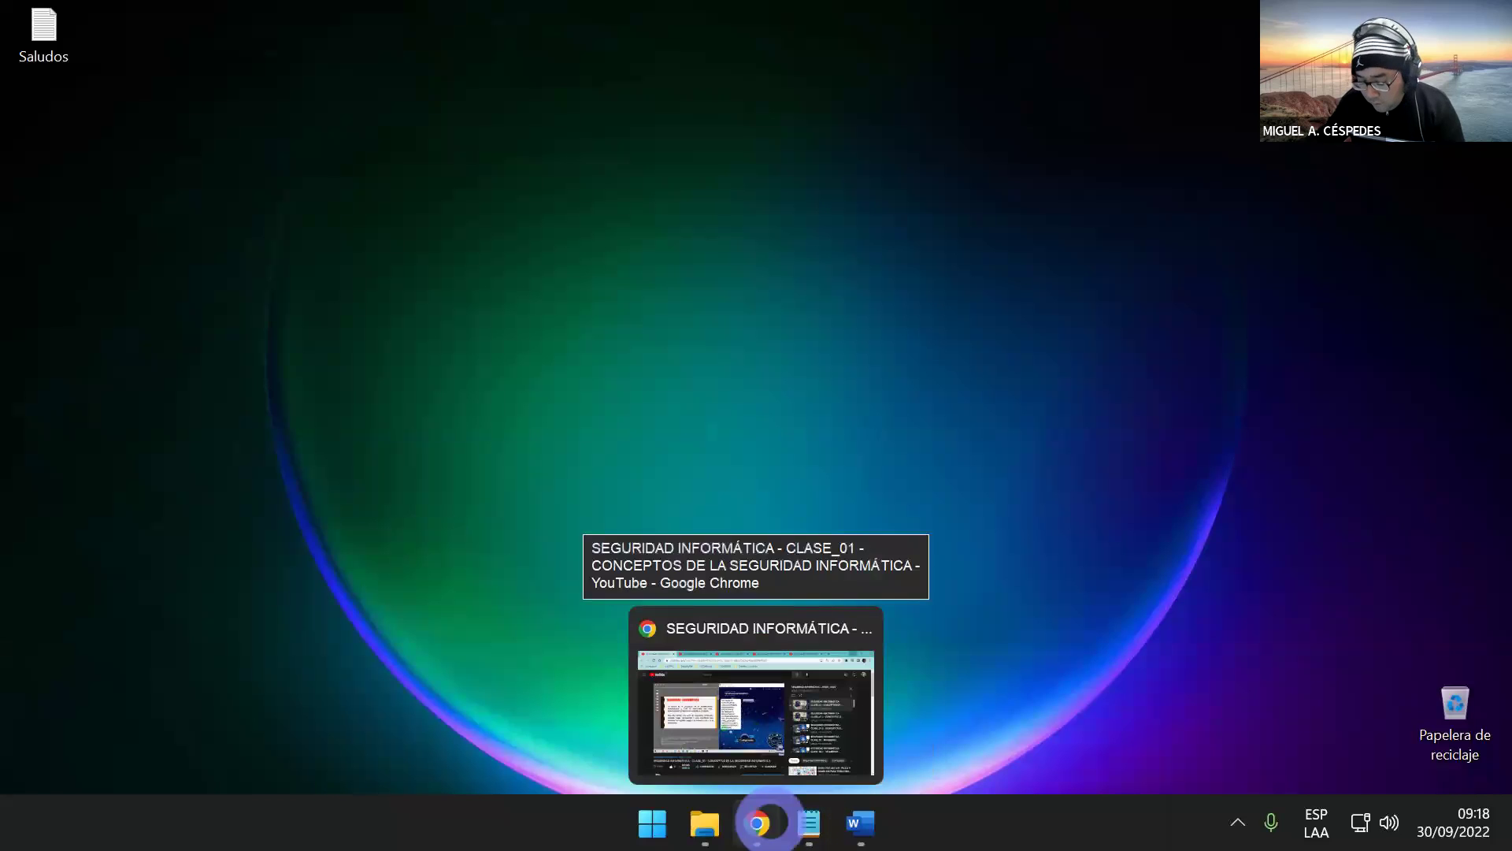
key(super)
text(chr)
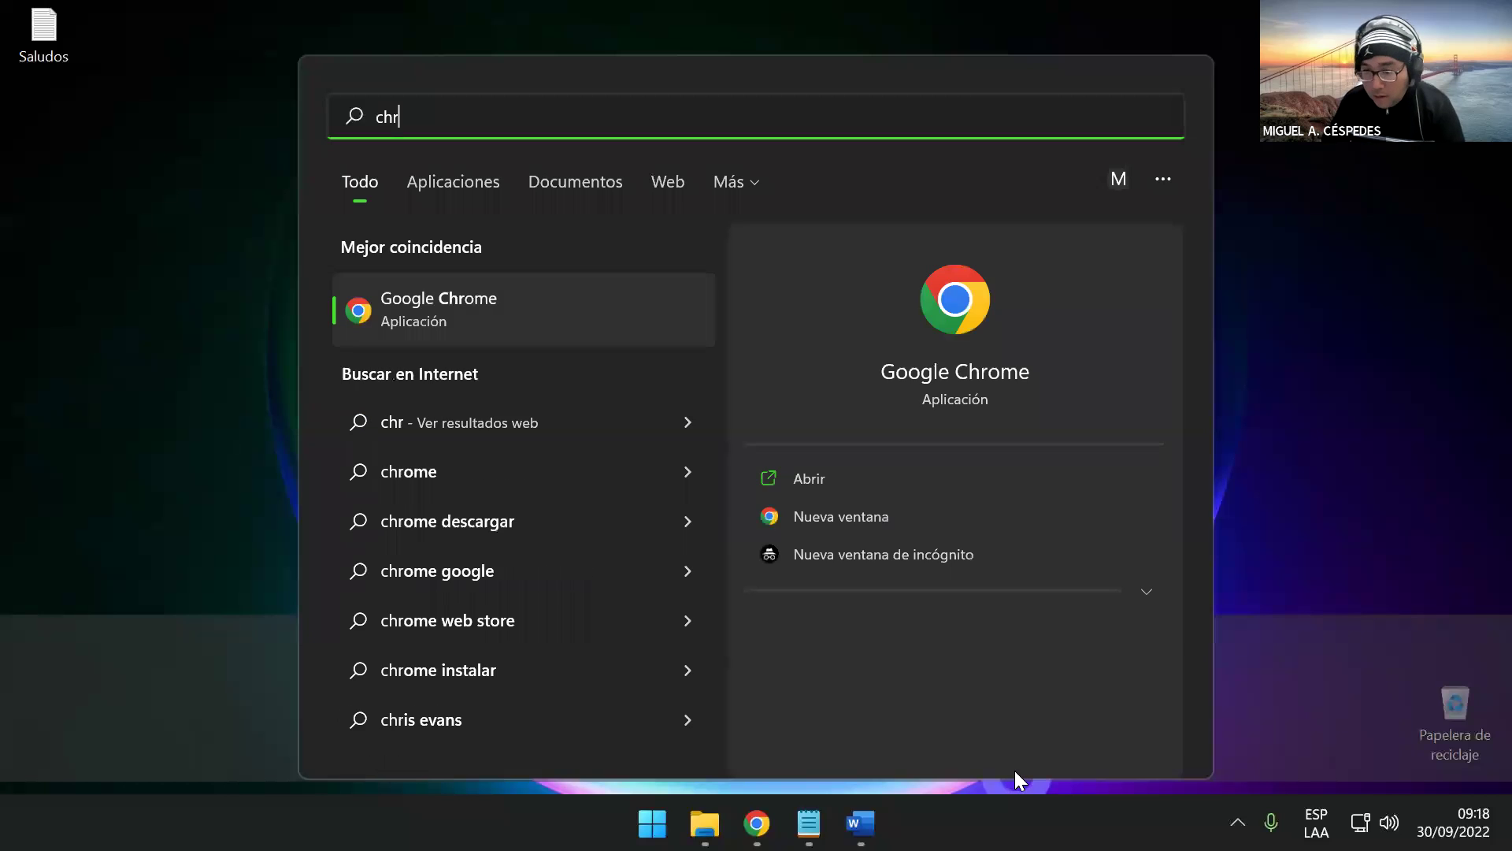
key(Return)
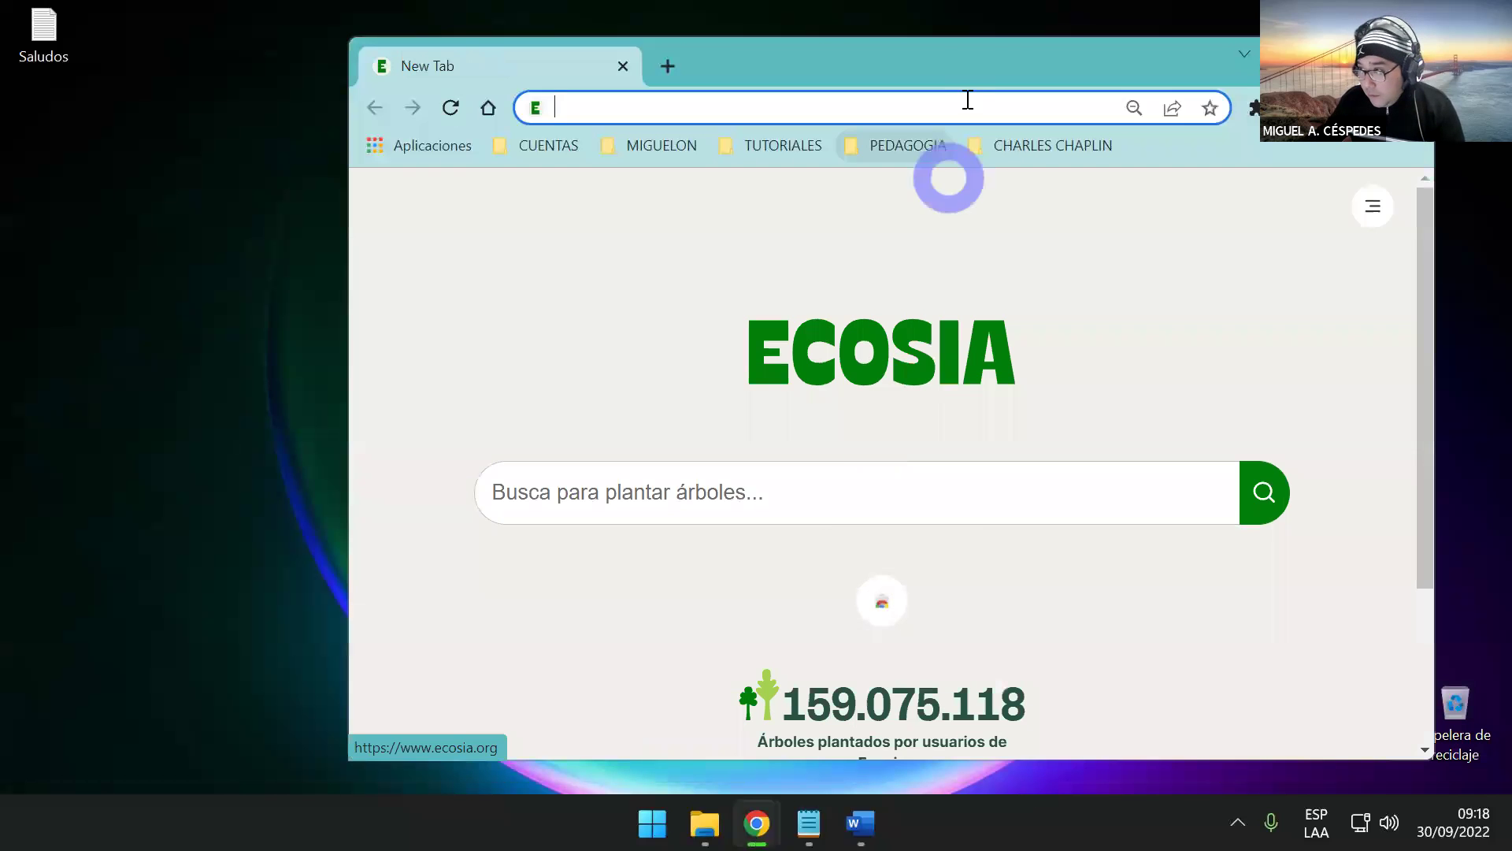
double_click(970, 48)
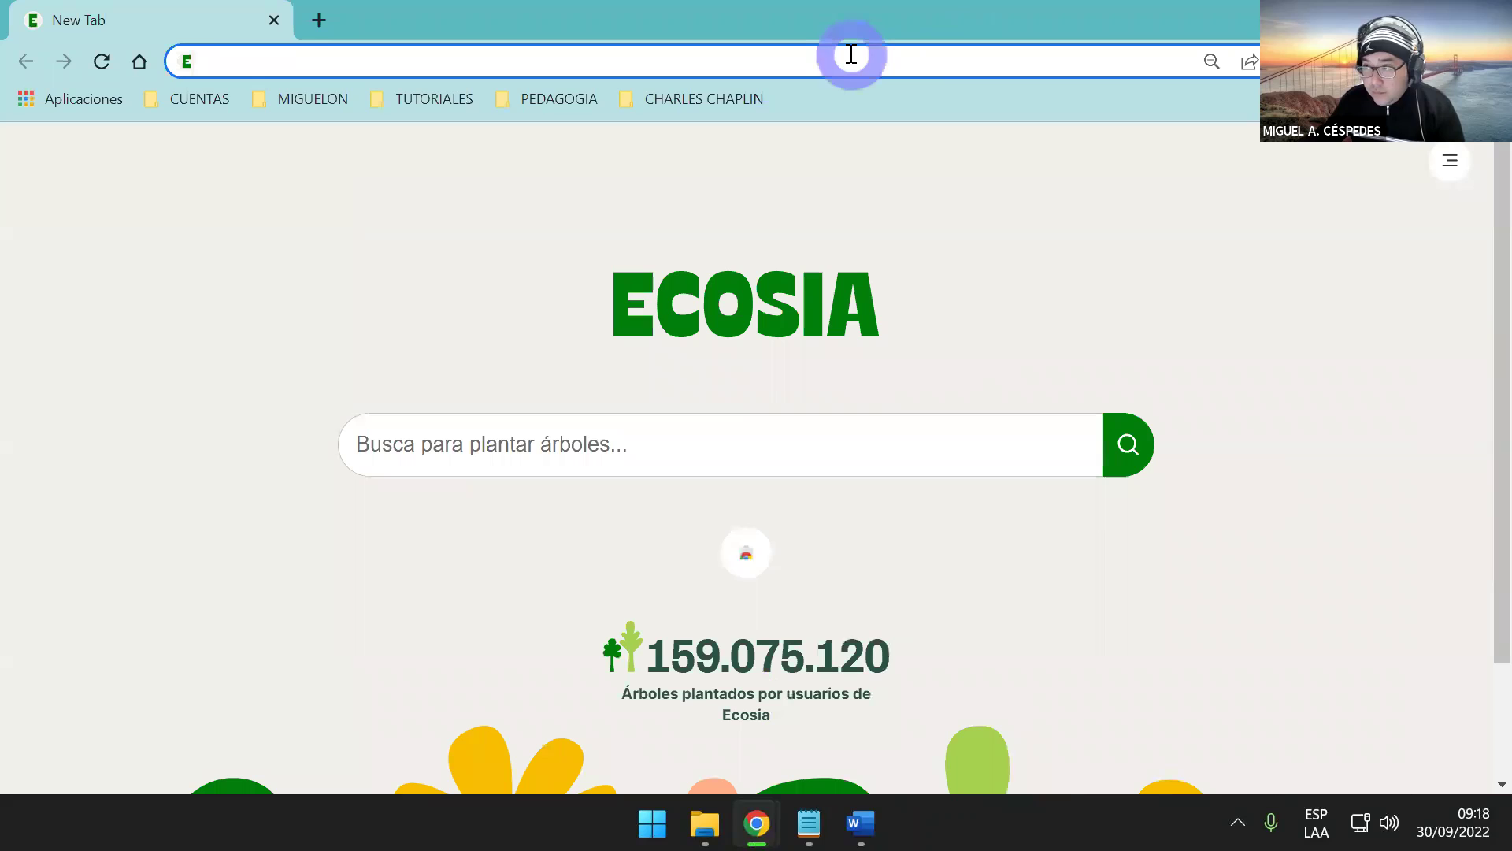
- Search the web for "codigo ascii" and open the complete ASCII code table at elcodigoascii.com.ar
text(cod)
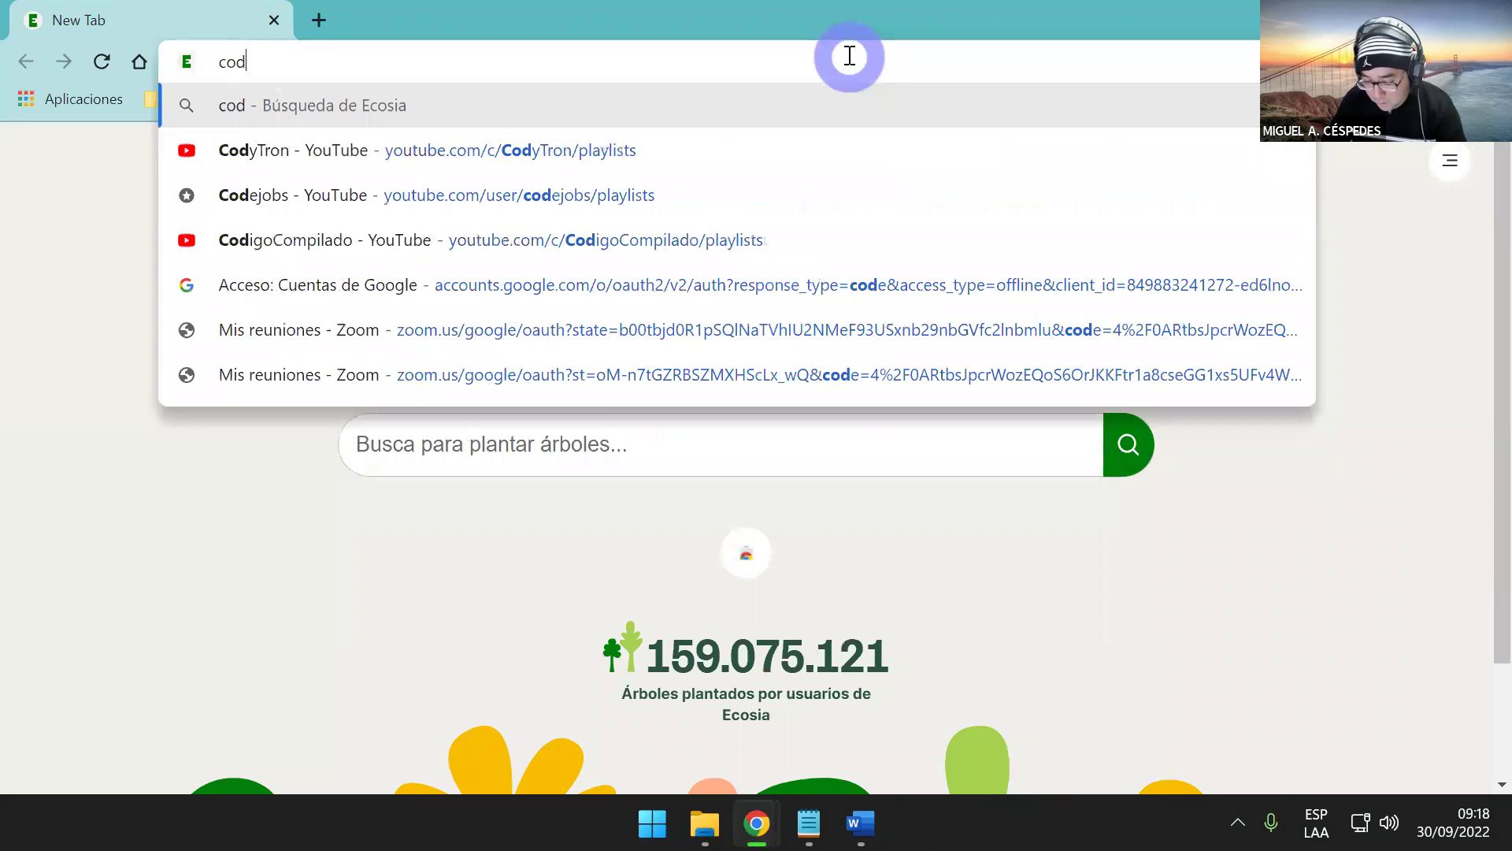
text(igo ascii)
key(Return)
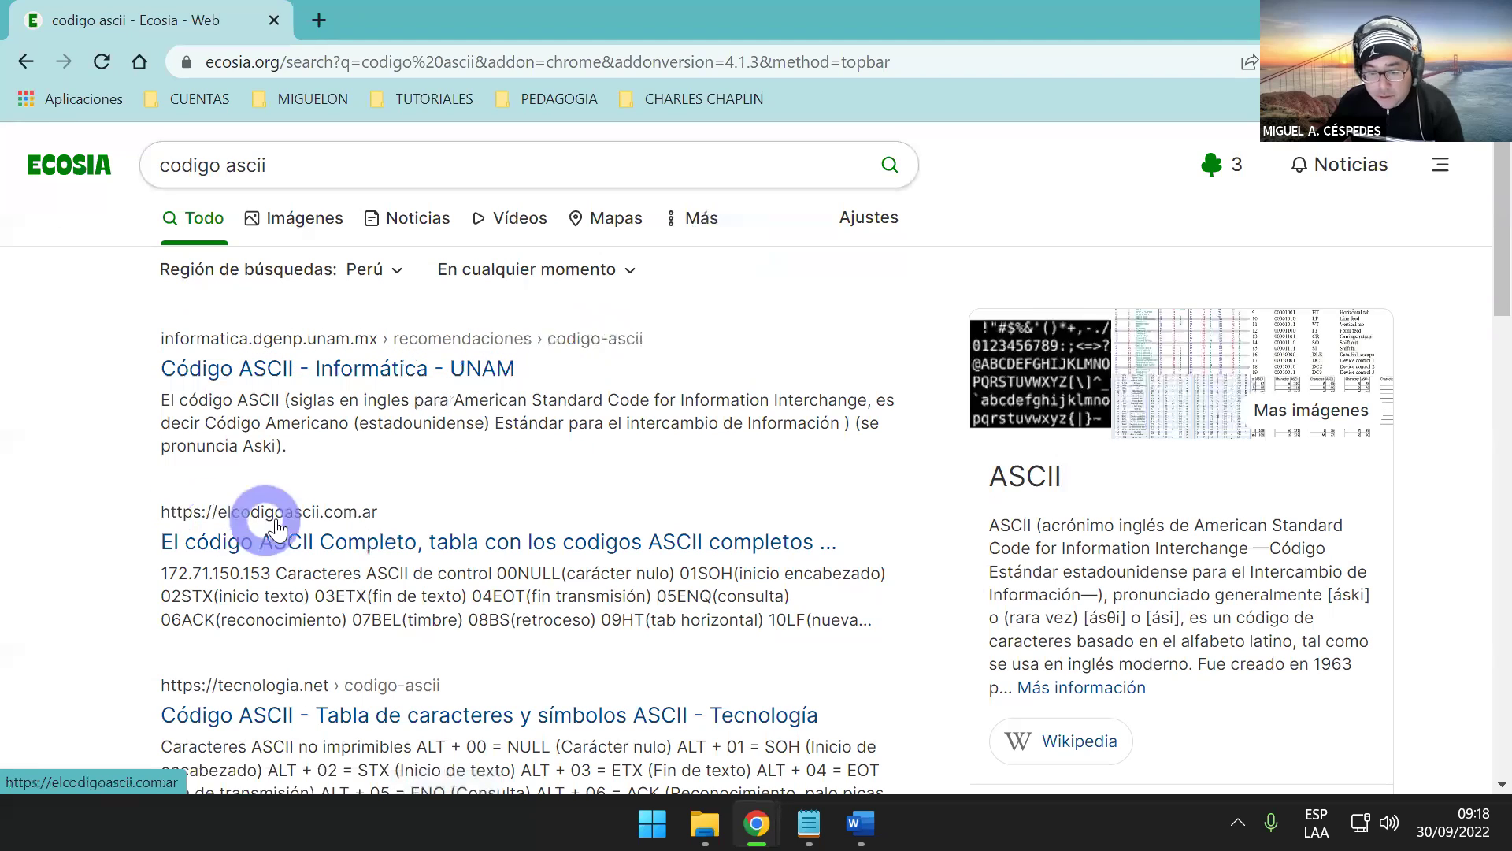
click(489, 544)
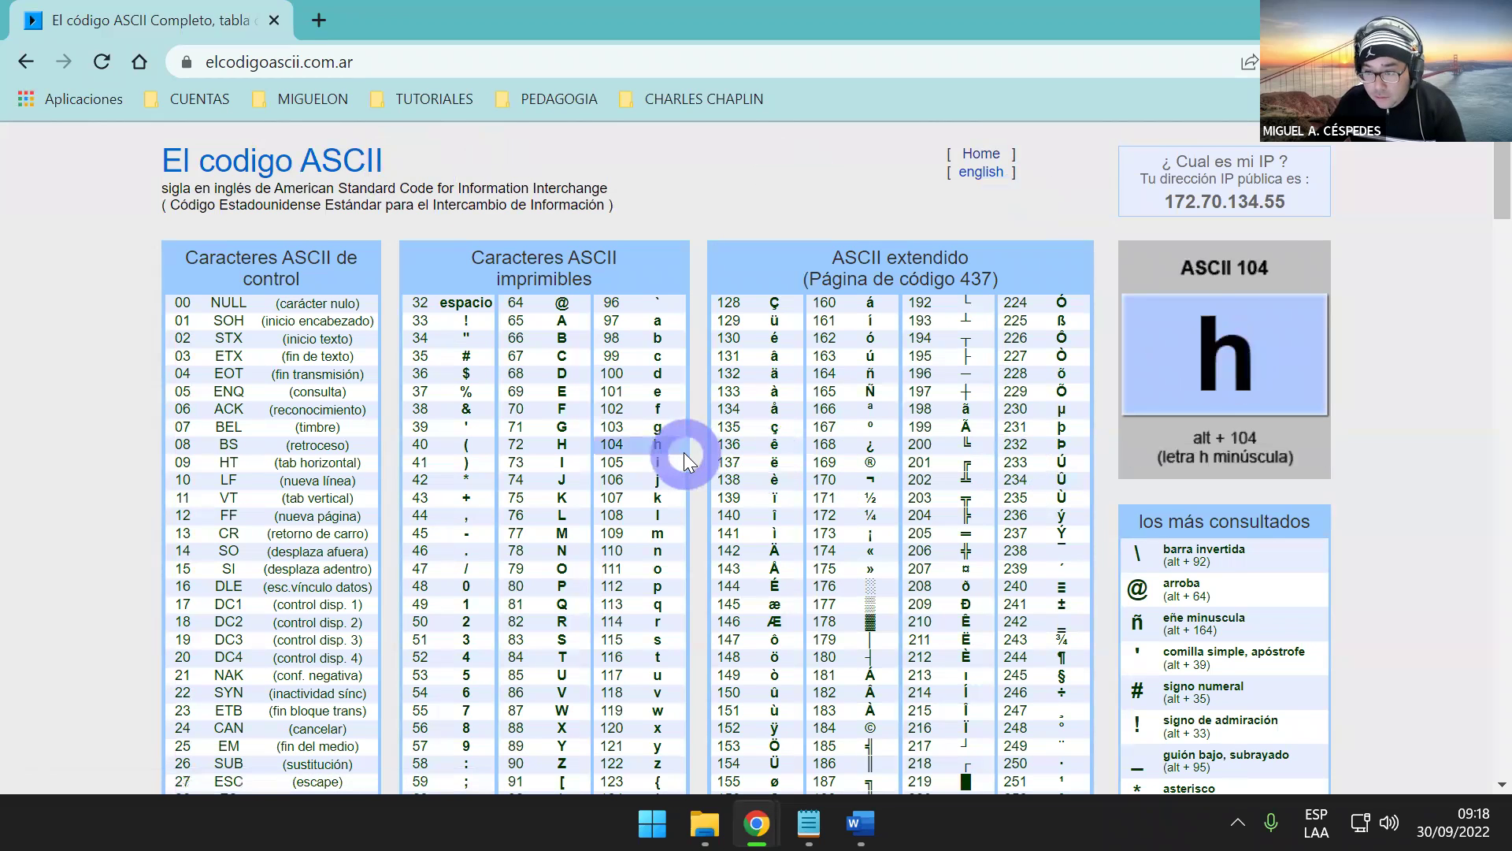
- Look through the extended ASCII table and open the page for ü, code 129
scroll(677, 457, down, 1)
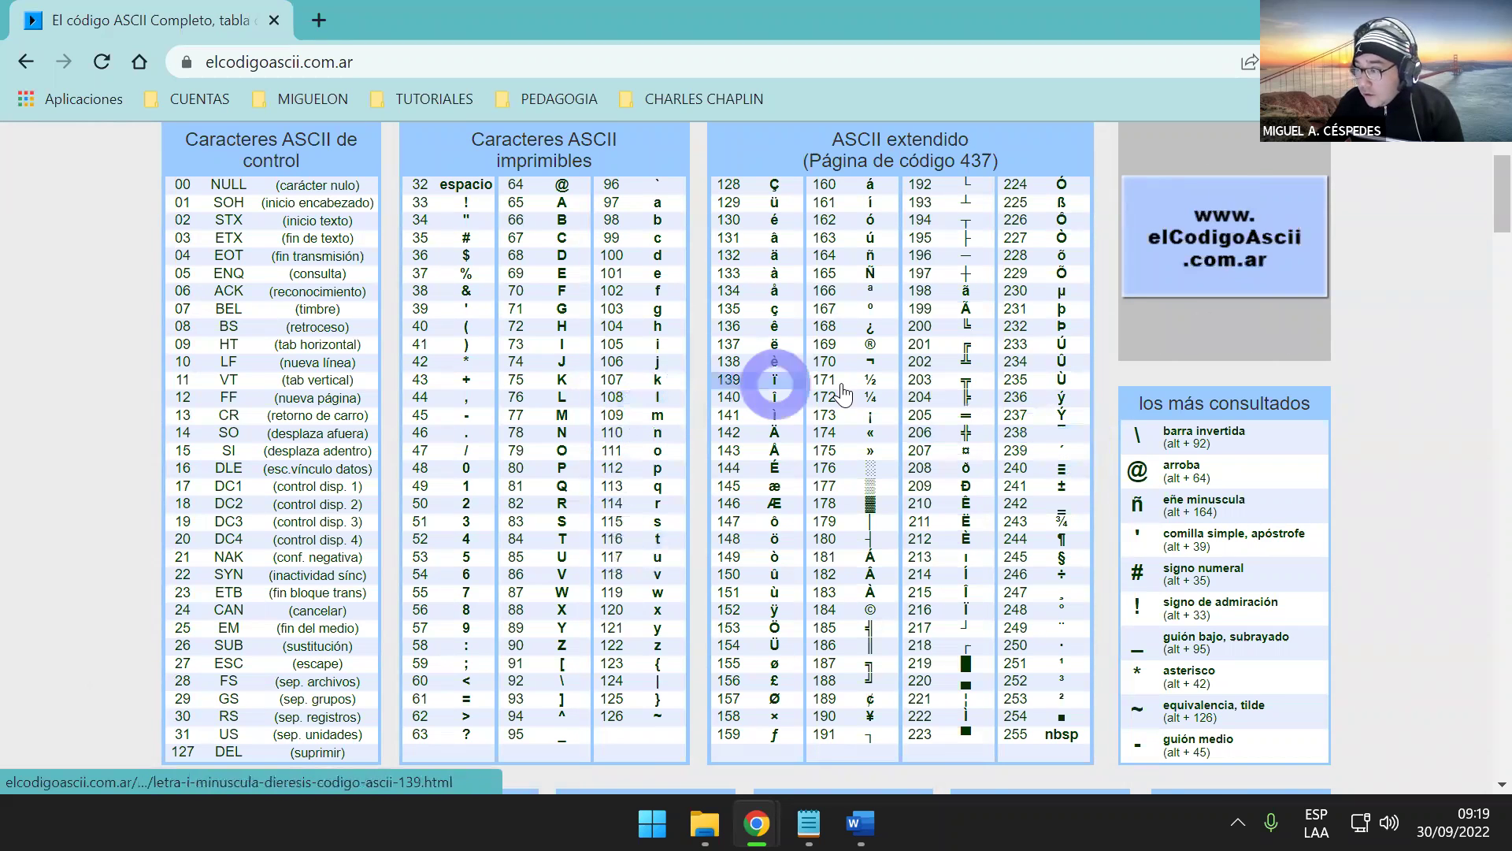
mouse_move(1022, 403)
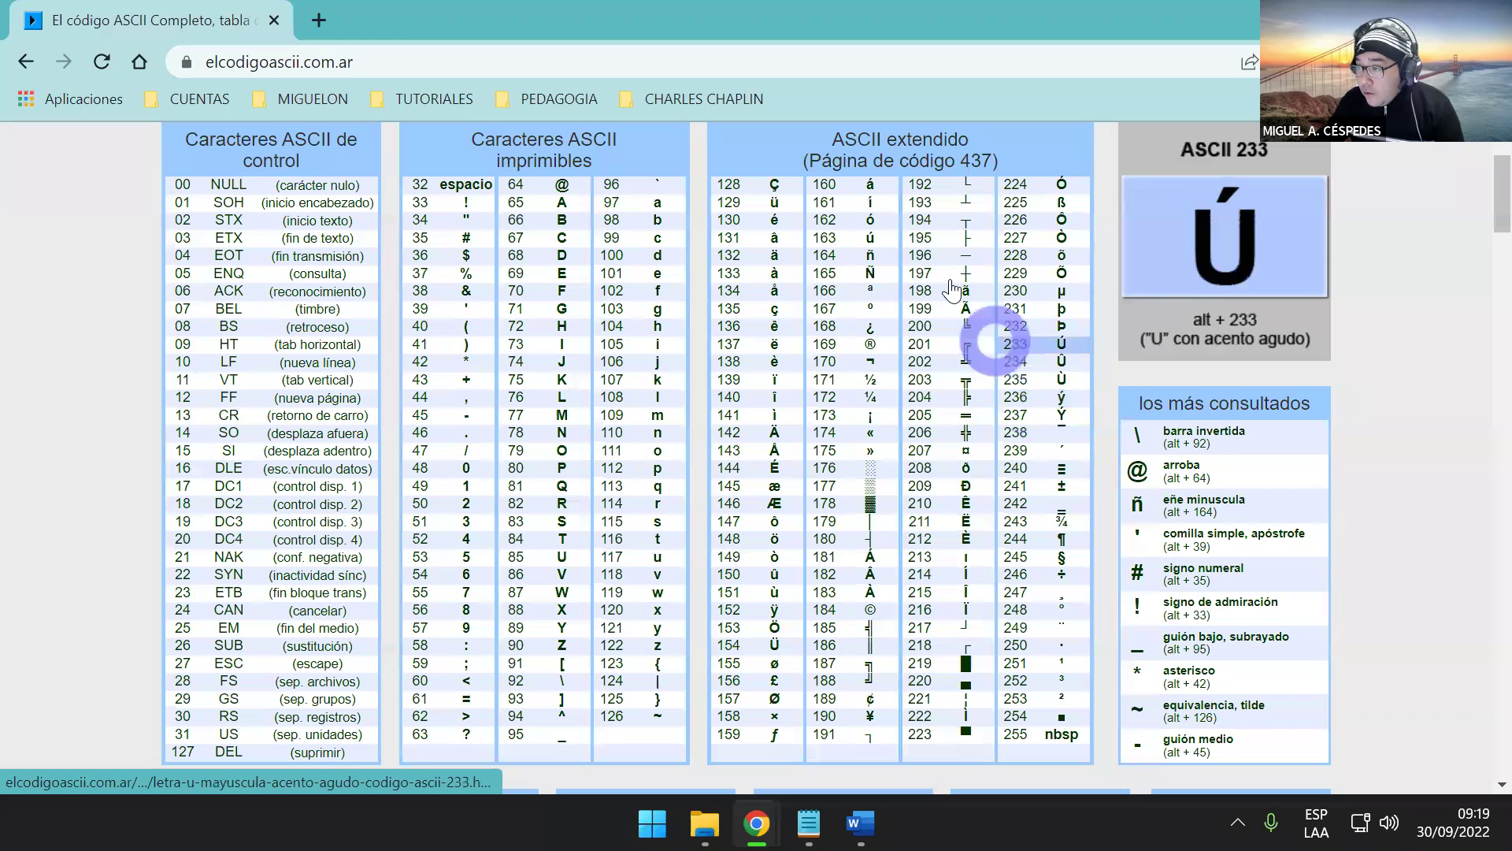
mouse_move(723, 211)
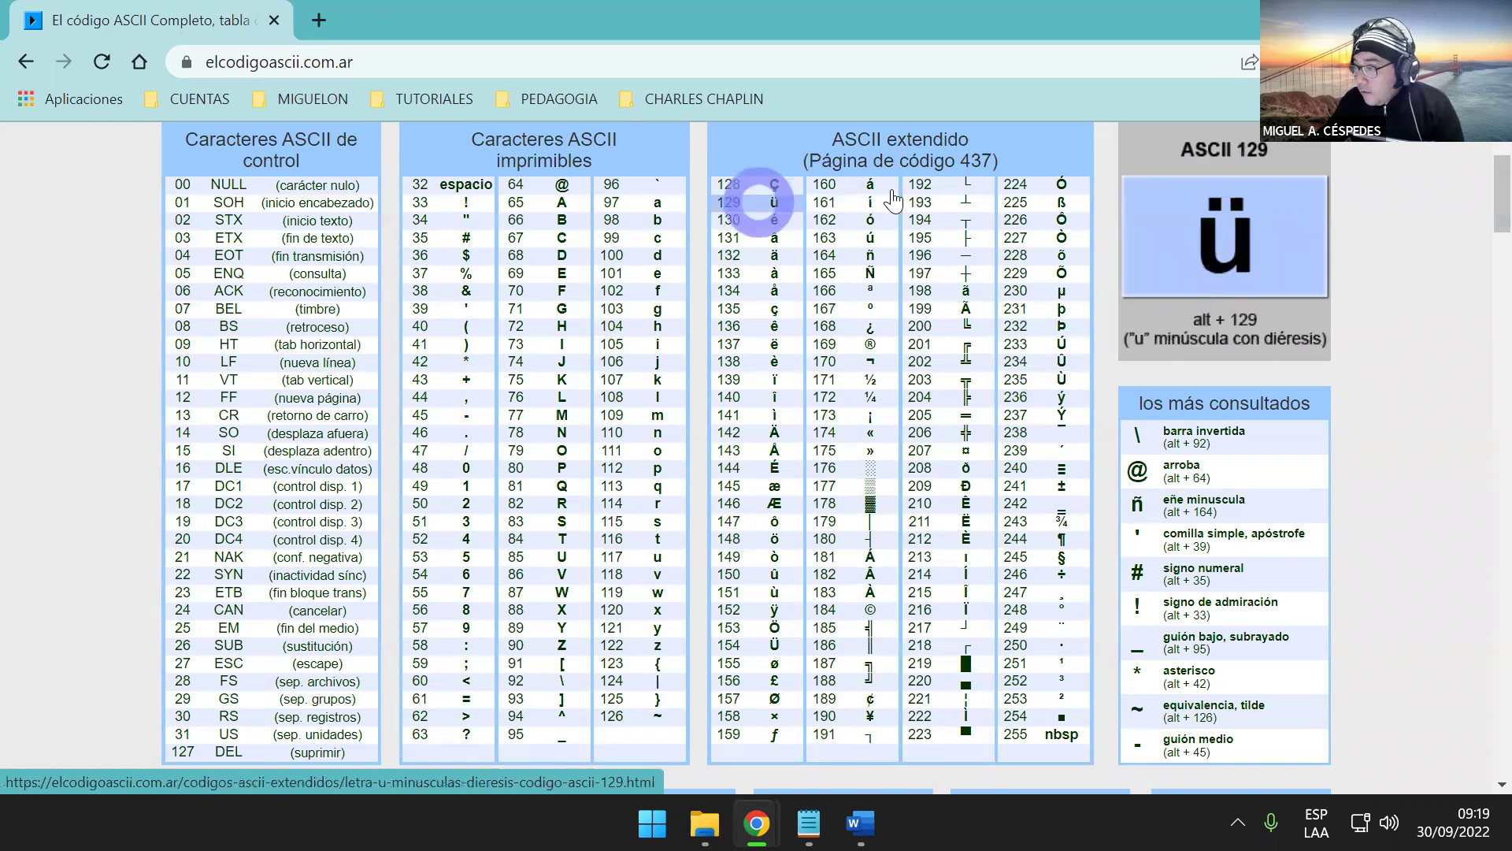
click(733, 202)
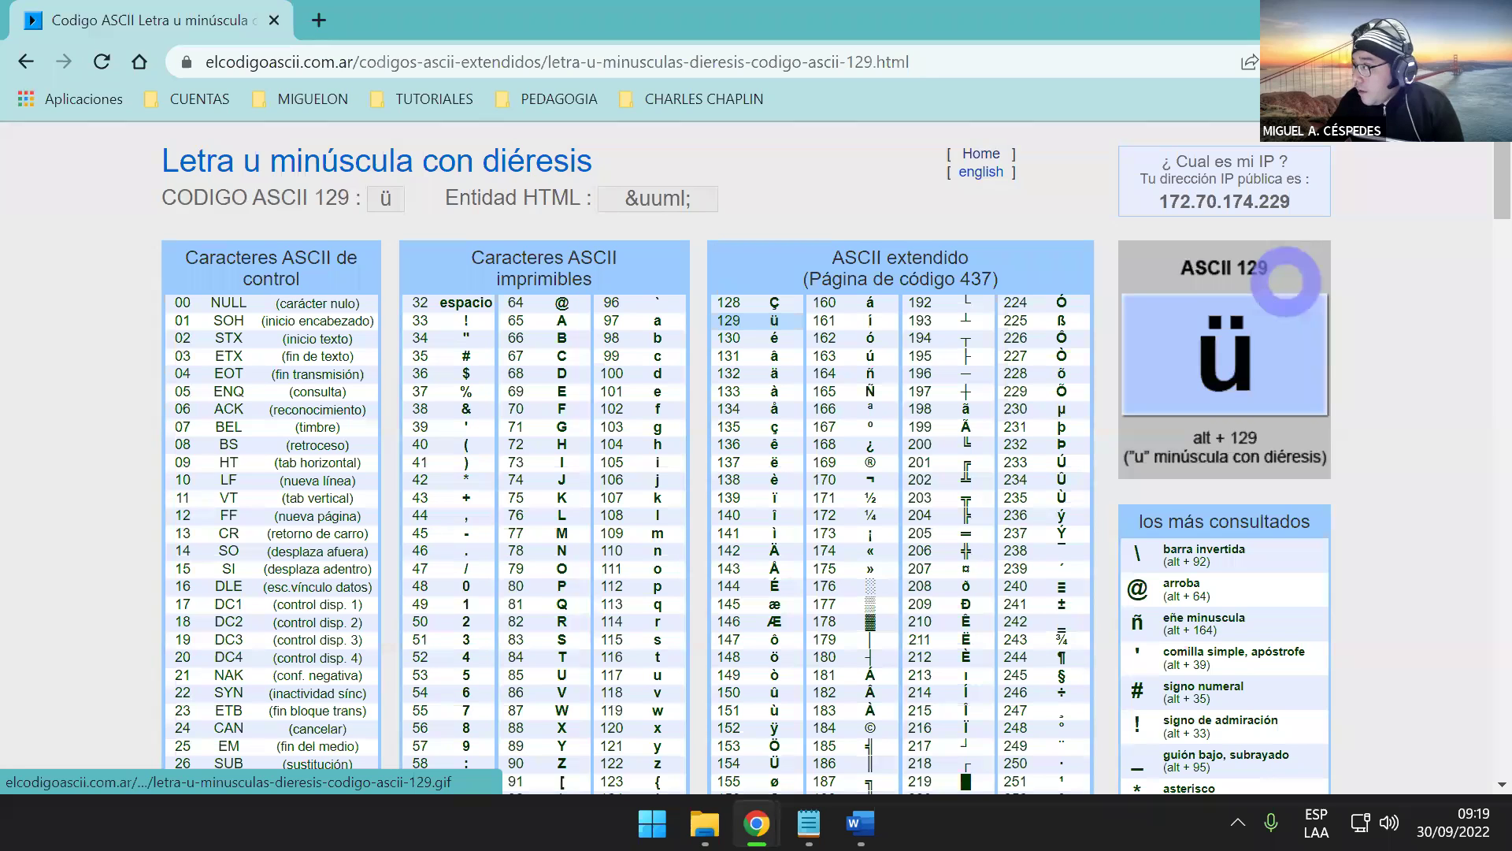
- Switch to the empty Word document and insert ü using code 129
key(super+d)
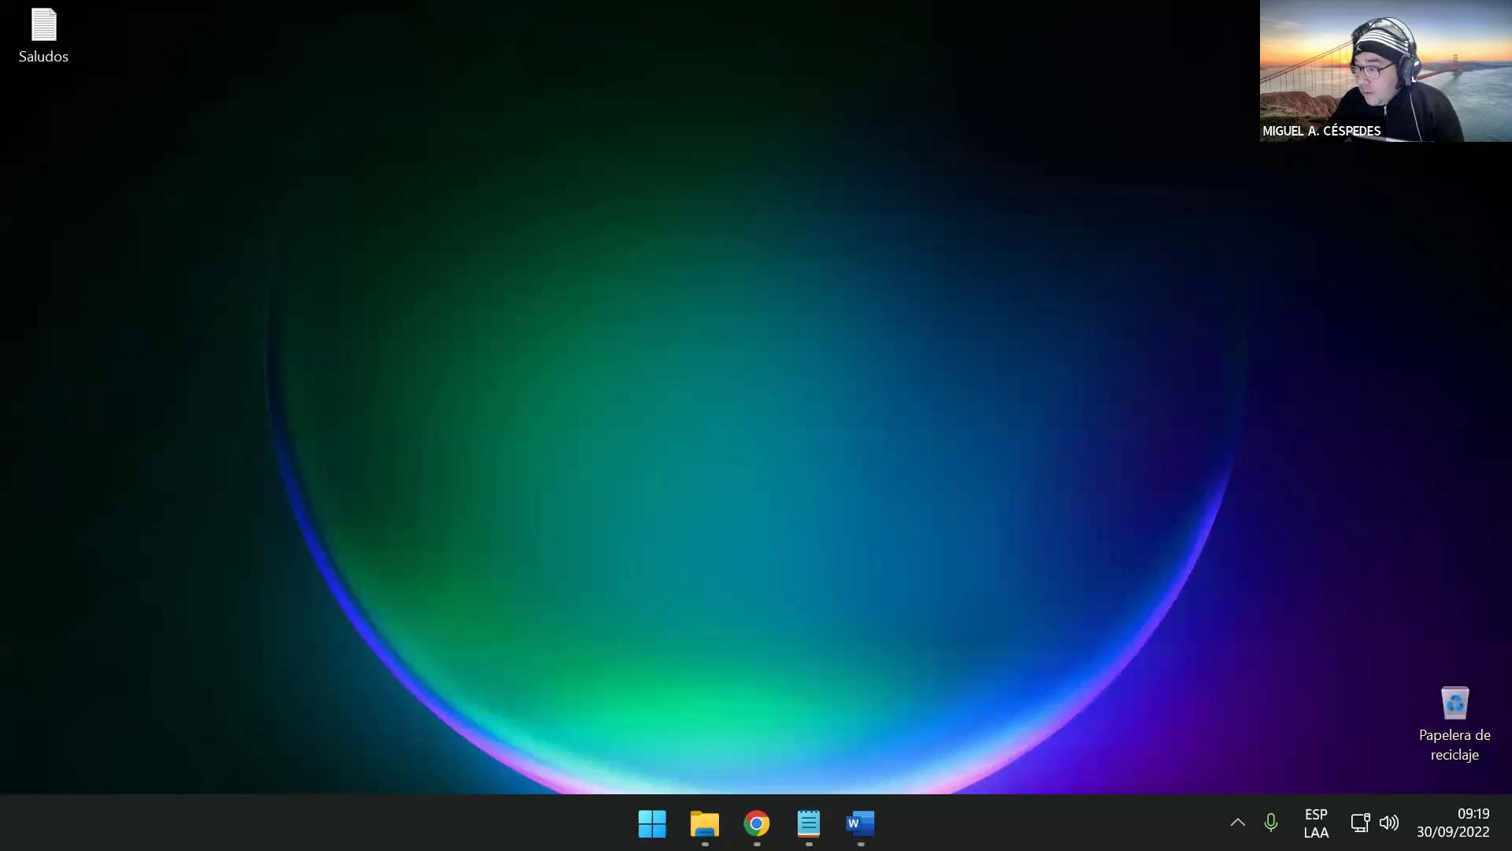
click(863, 821)
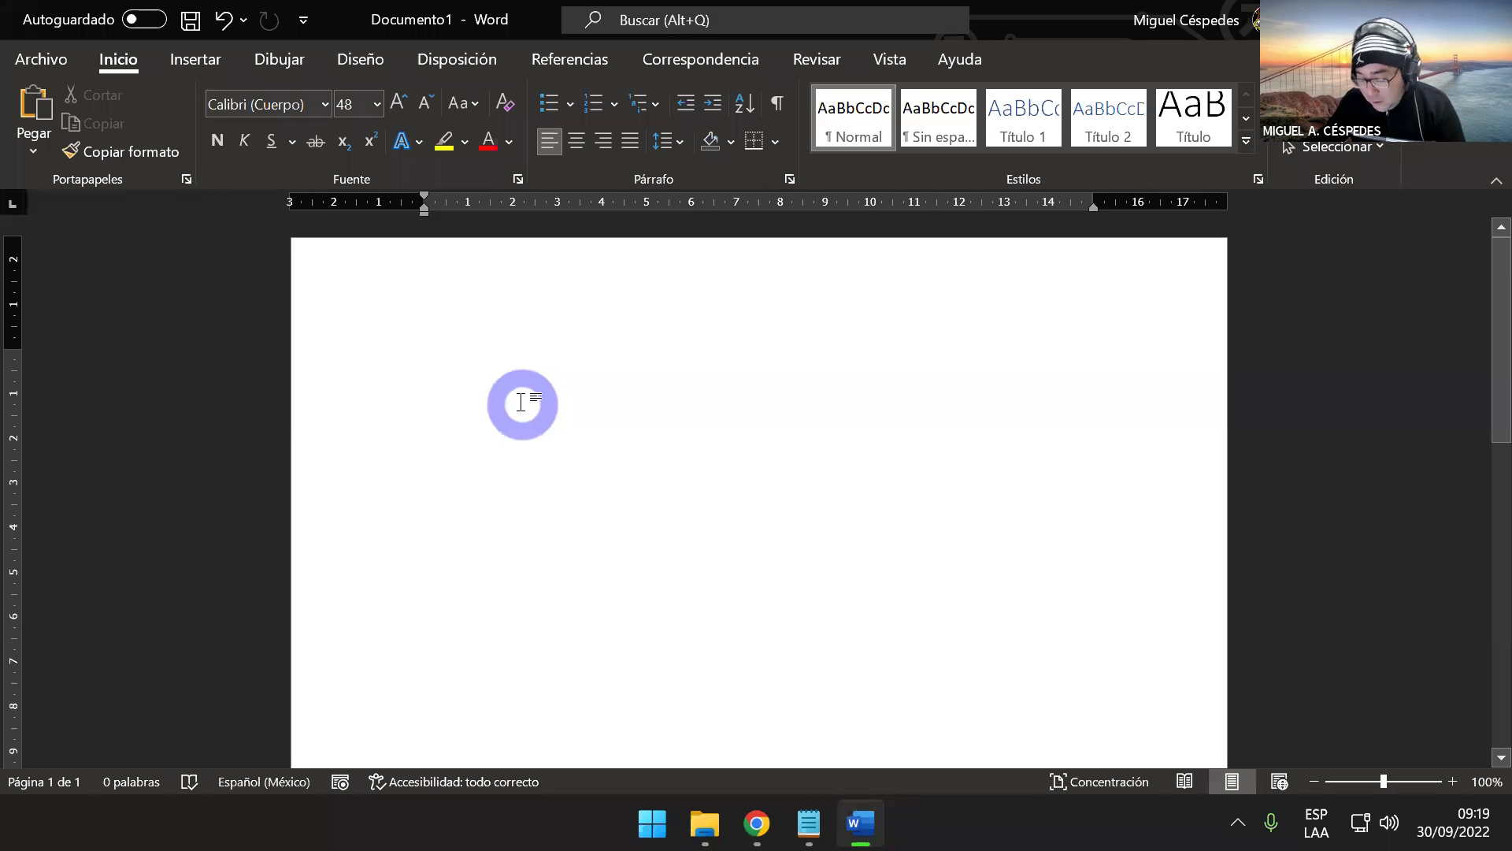
key(alt)
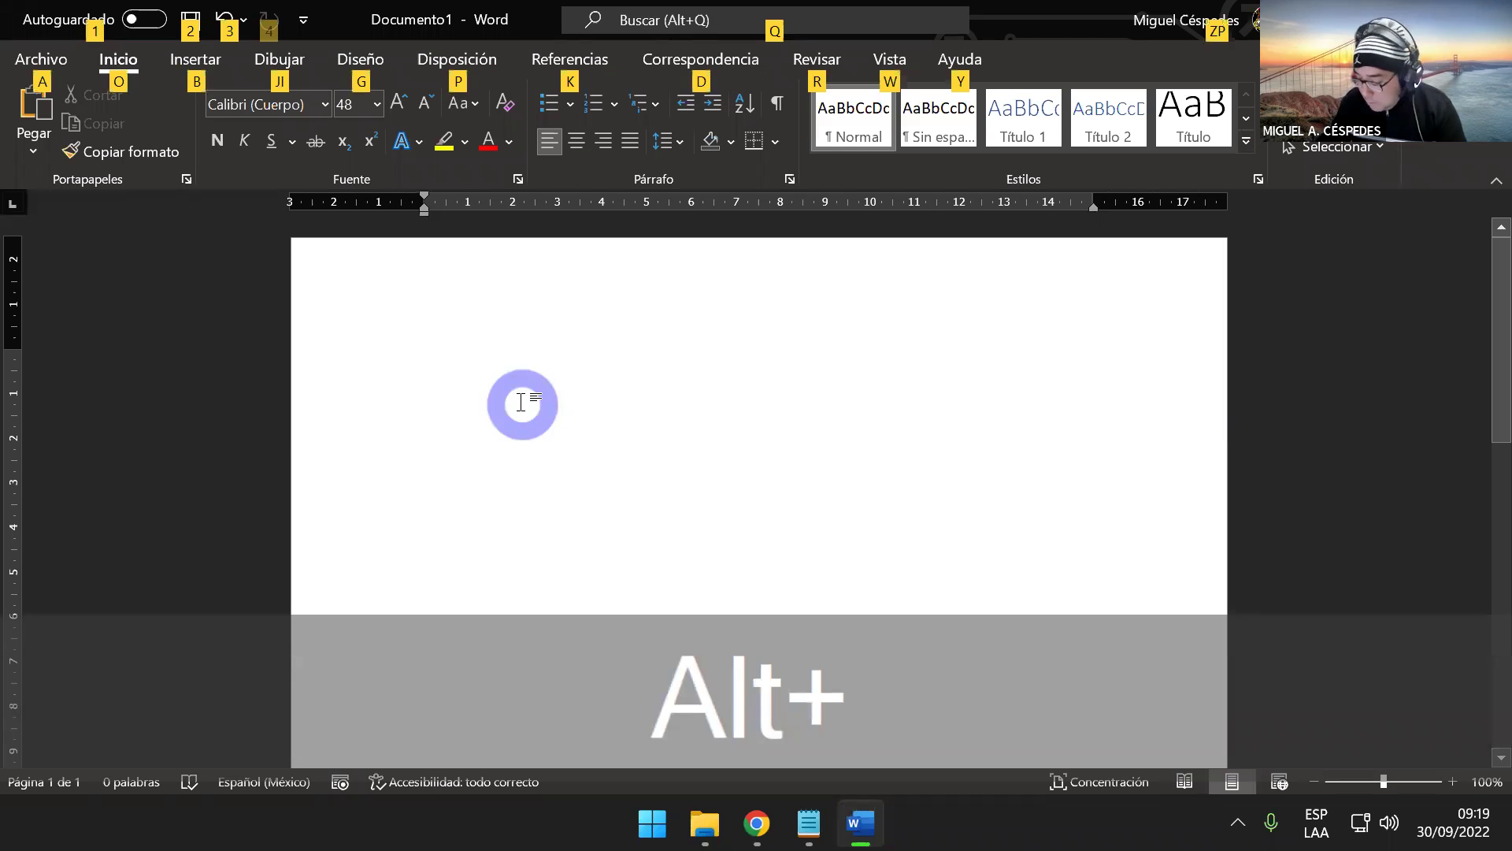
key(alt+KP_1)
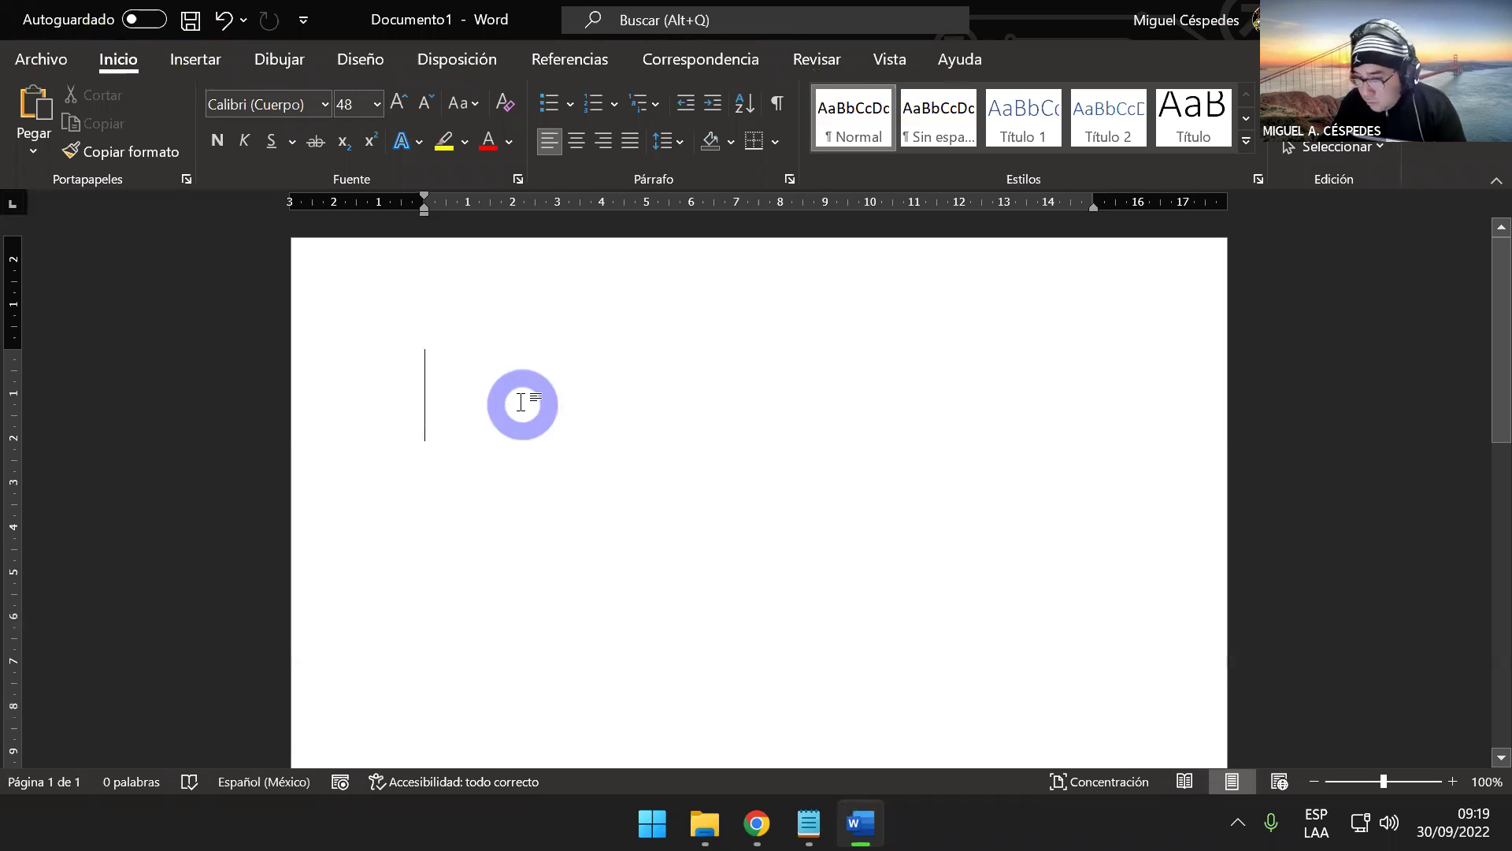
text(ü)
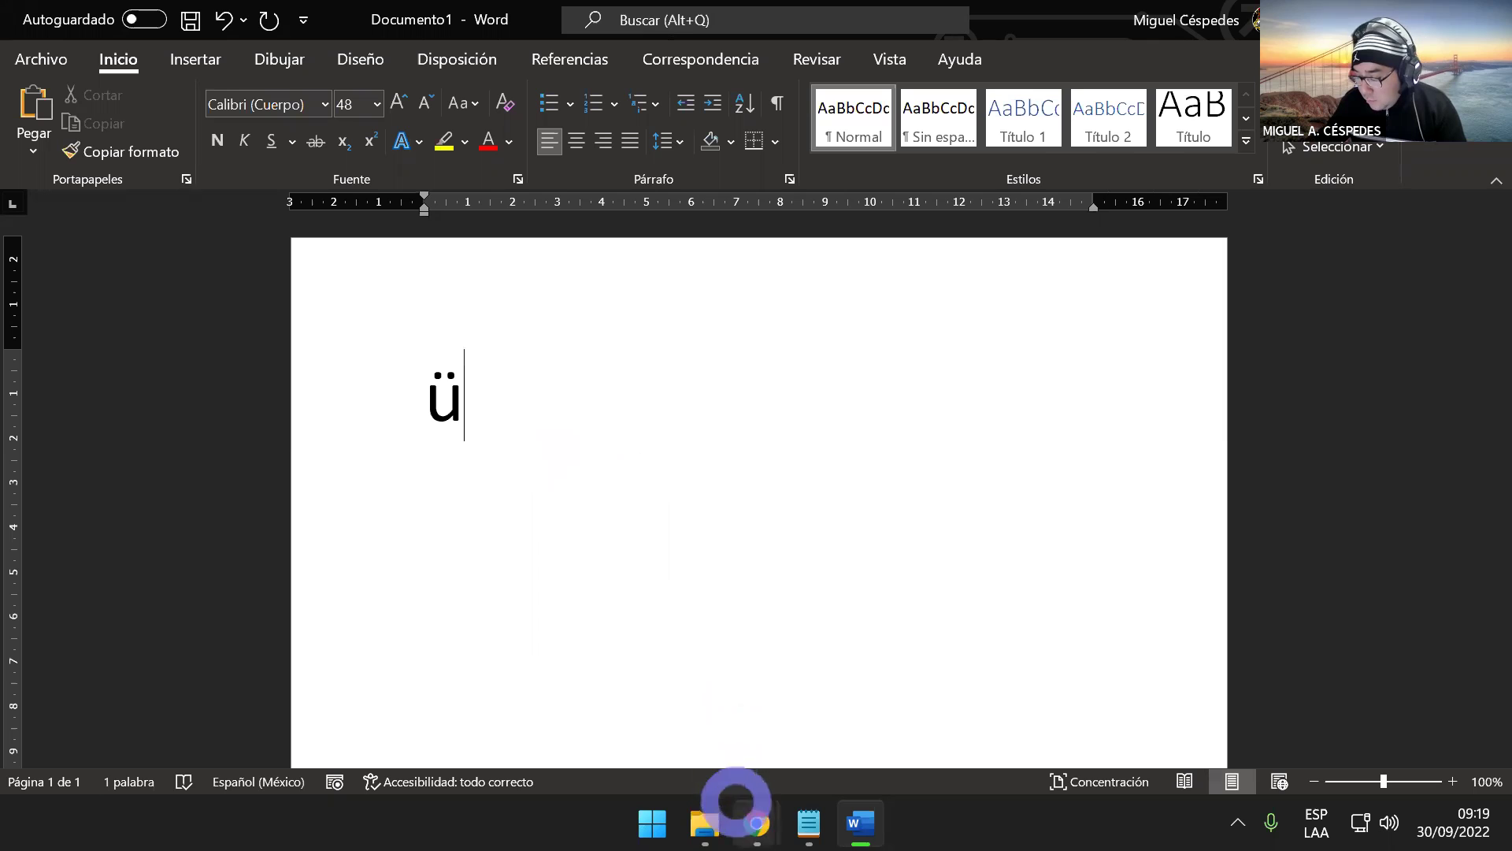
- Return to the ASCII table in Chrome and open the page for the closing question mark, code 63
mouse_move(756, 811)
click(807, 713)
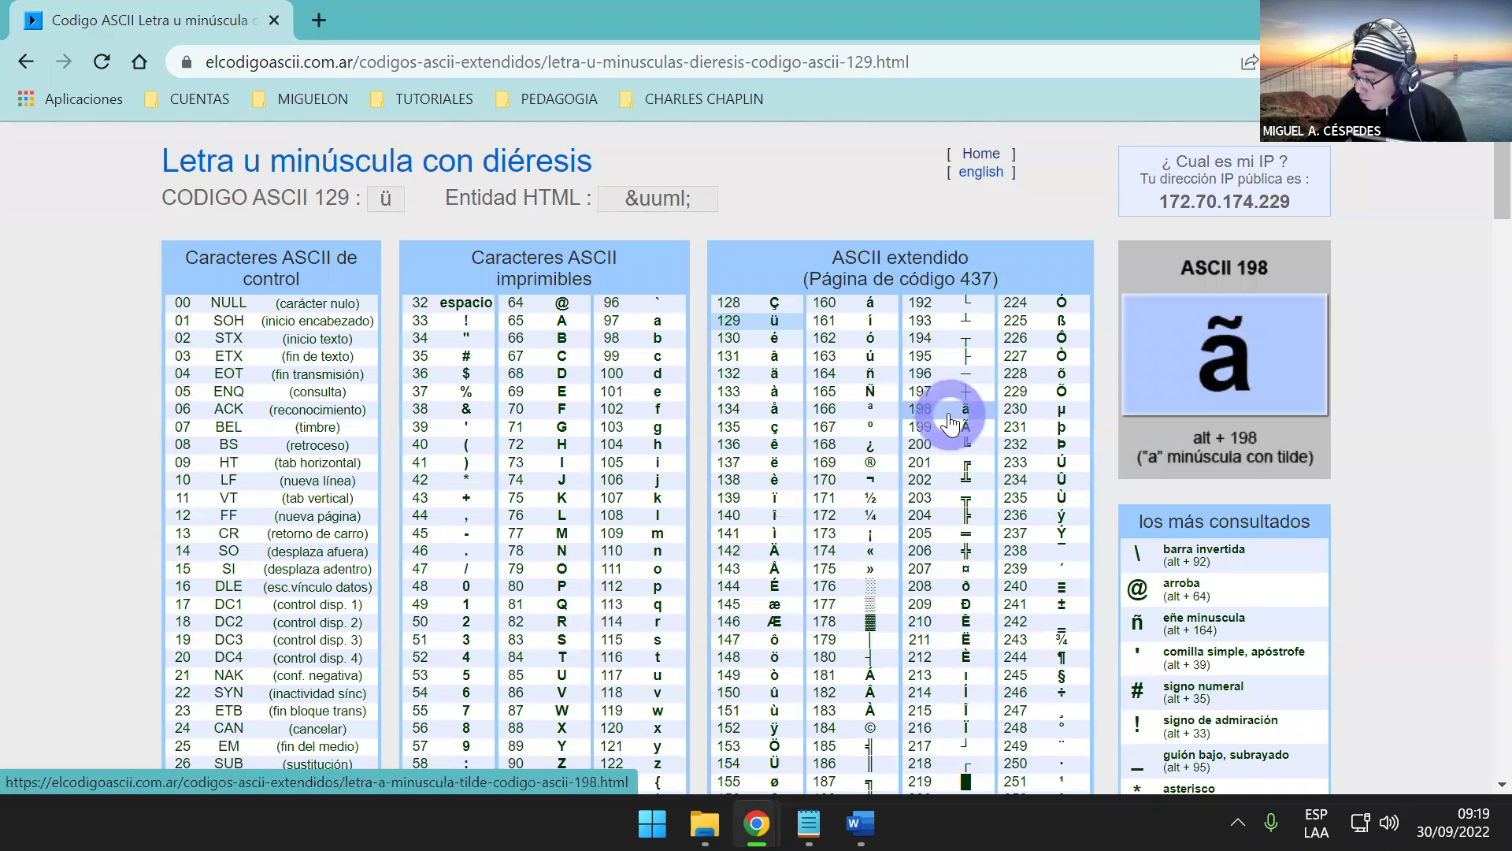
click(934, 423)
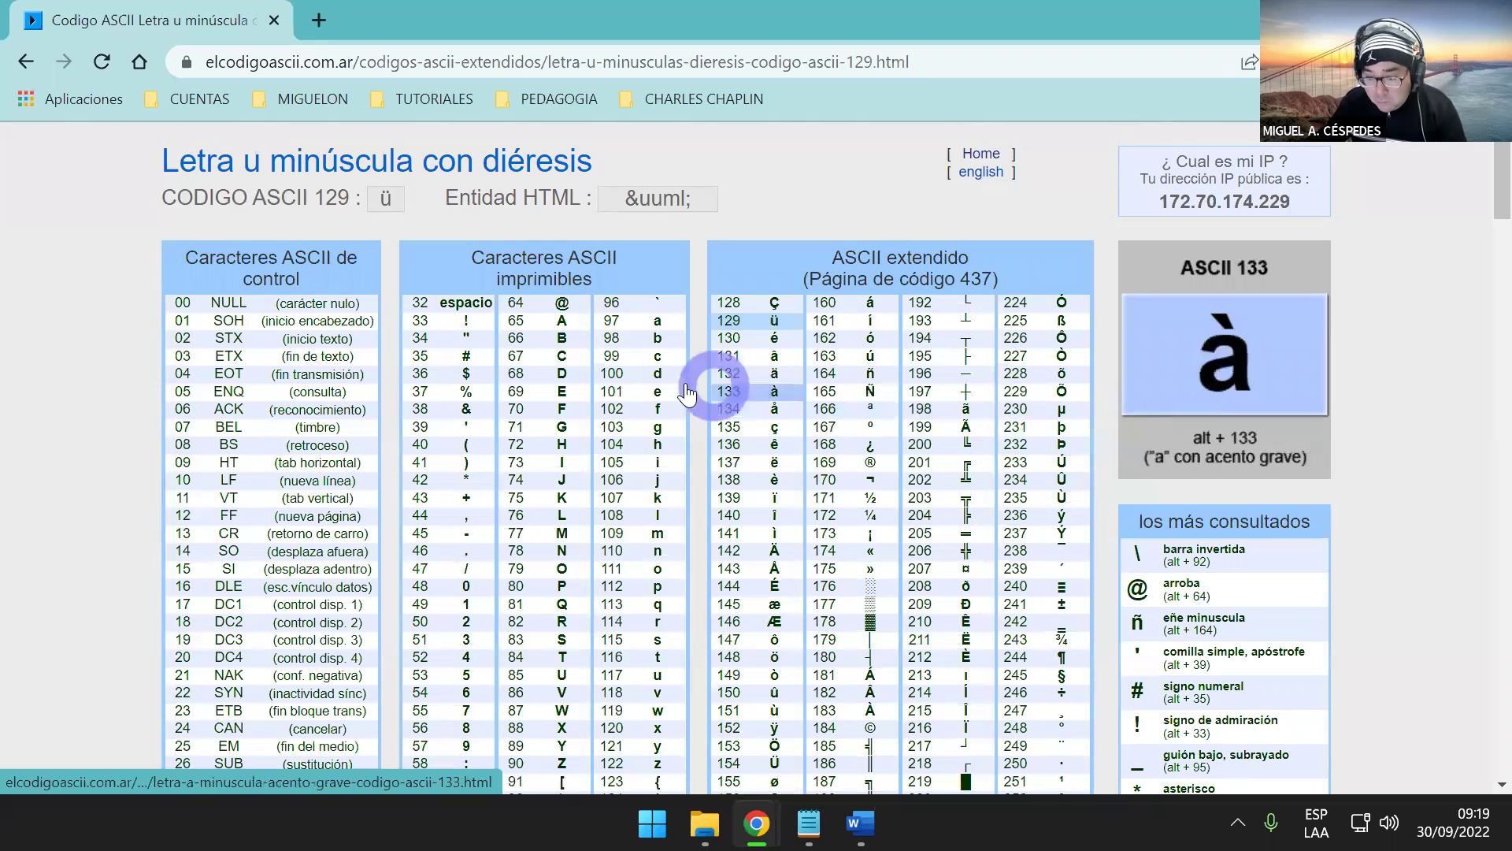
scroll(642, 390, down, 1)
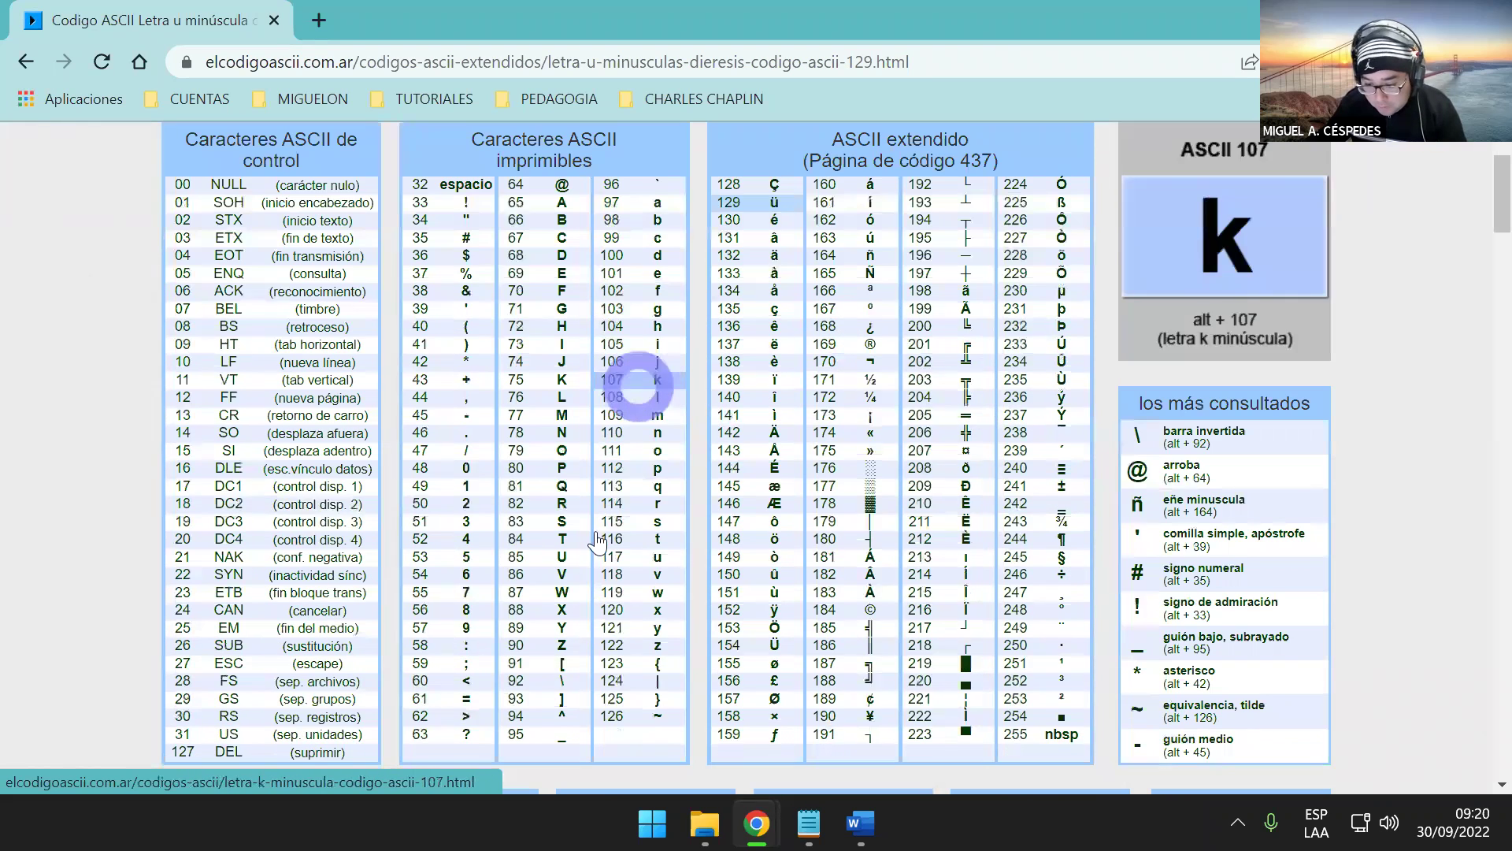
click(435, 747)
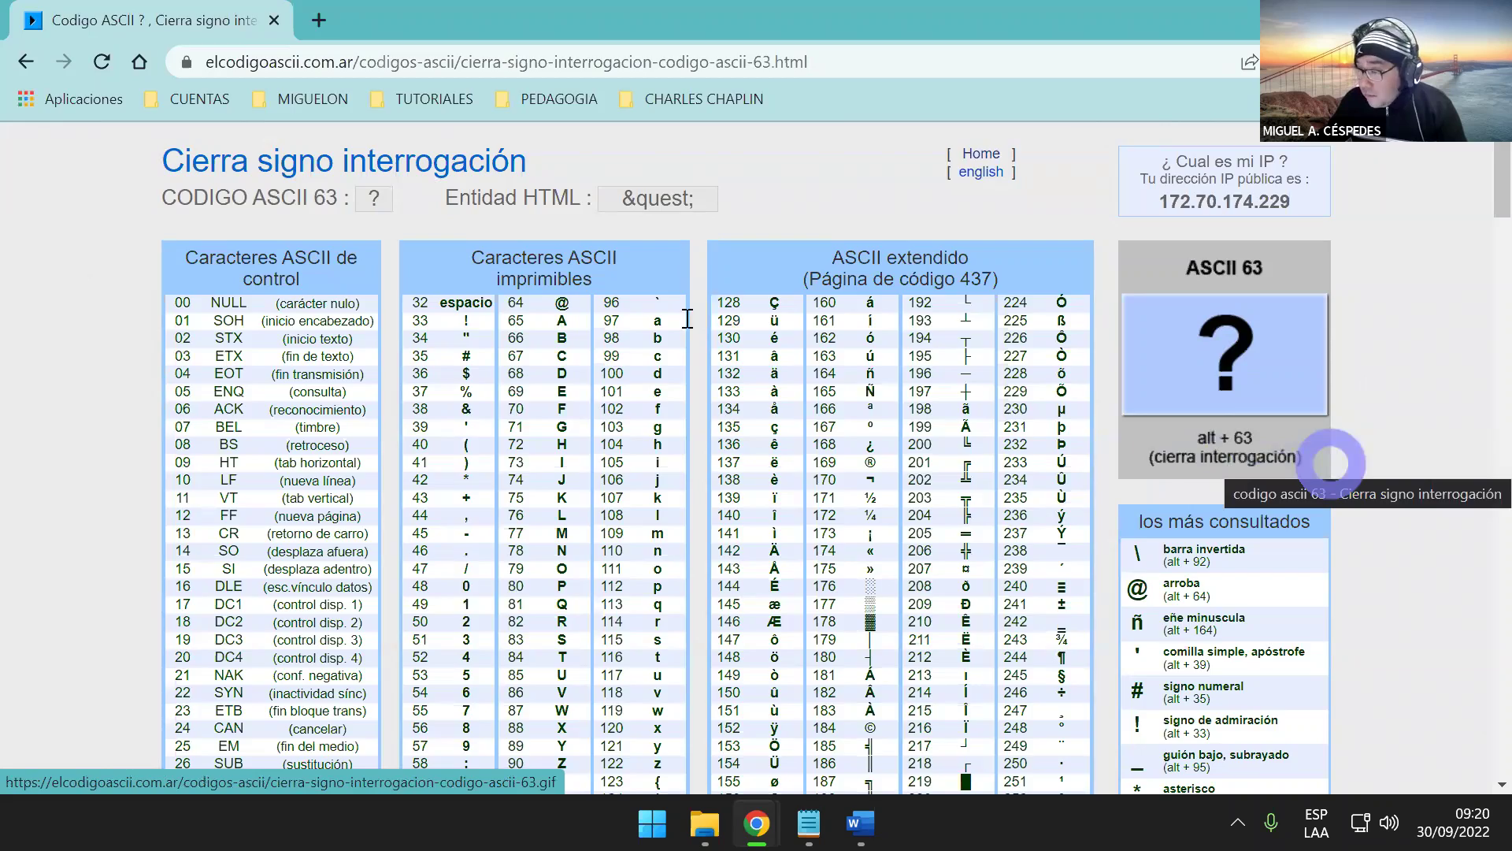
- Switch to Word and append a question mark after the ü using code 63
key(alt+Tab)
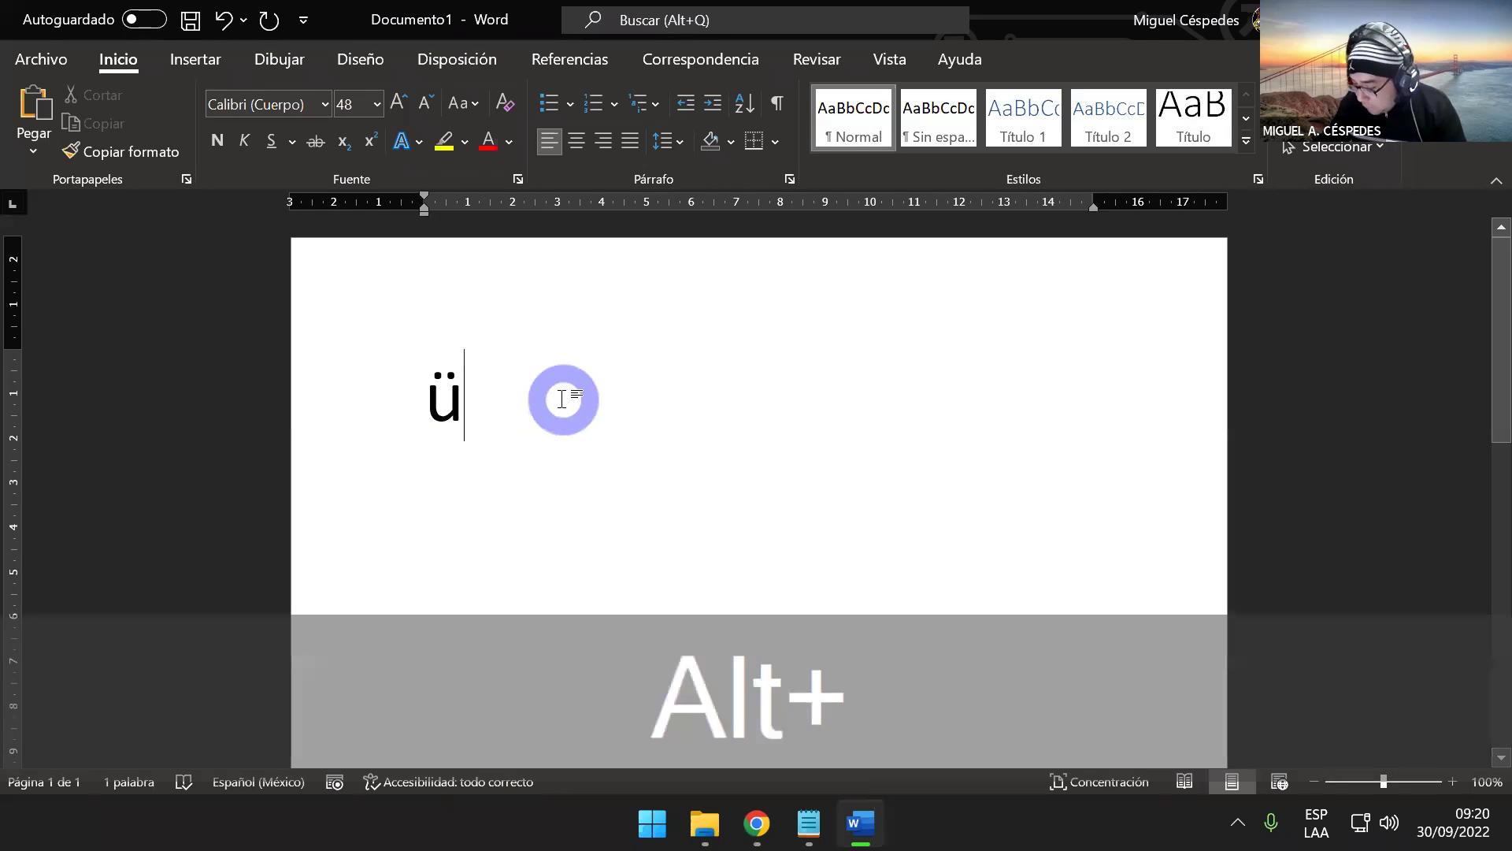
key(alt+KP_6)
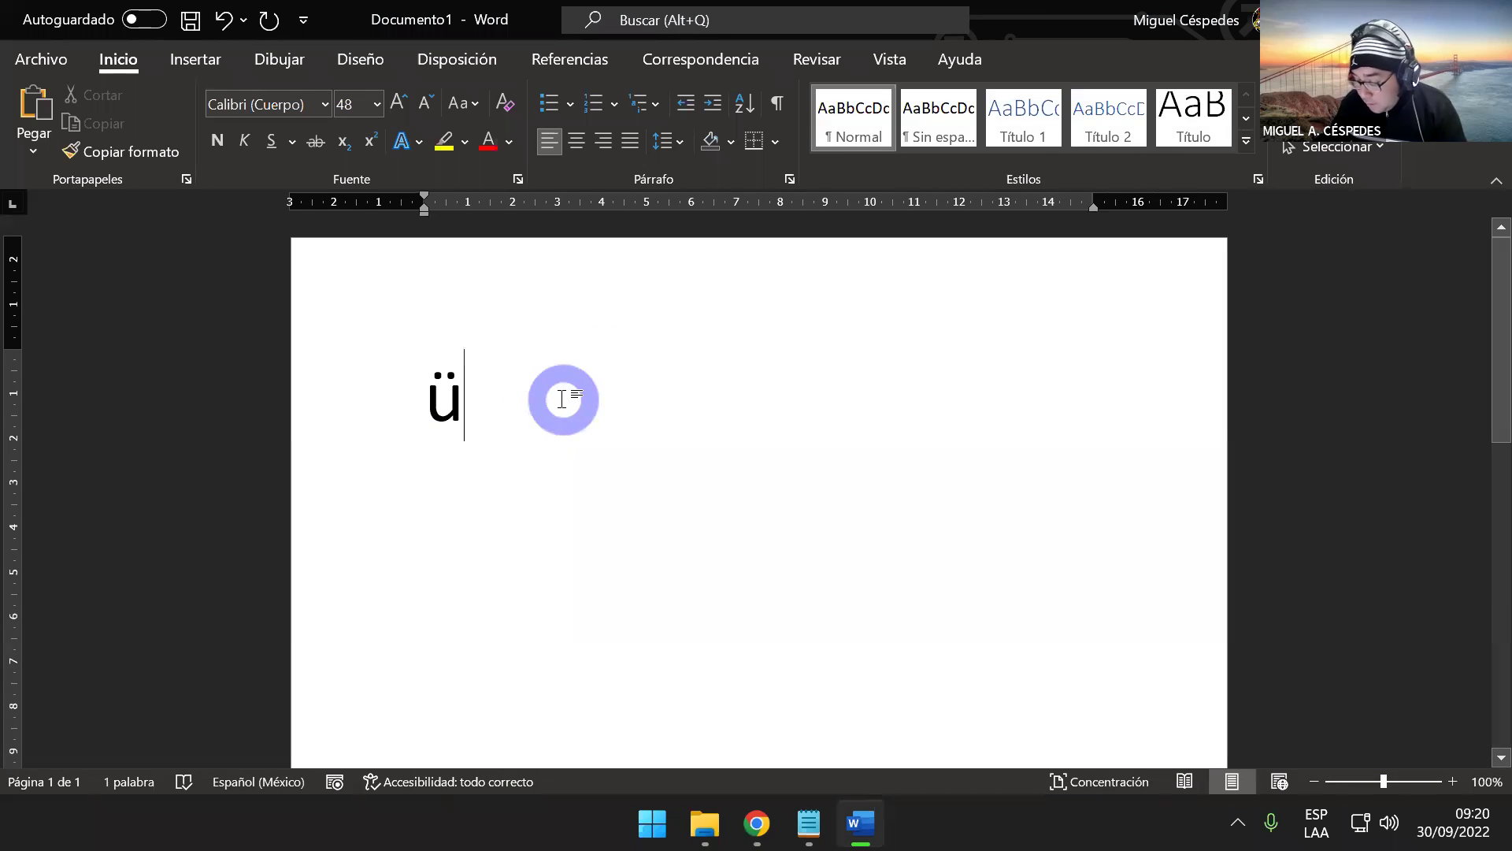
key(alt+KP_3)
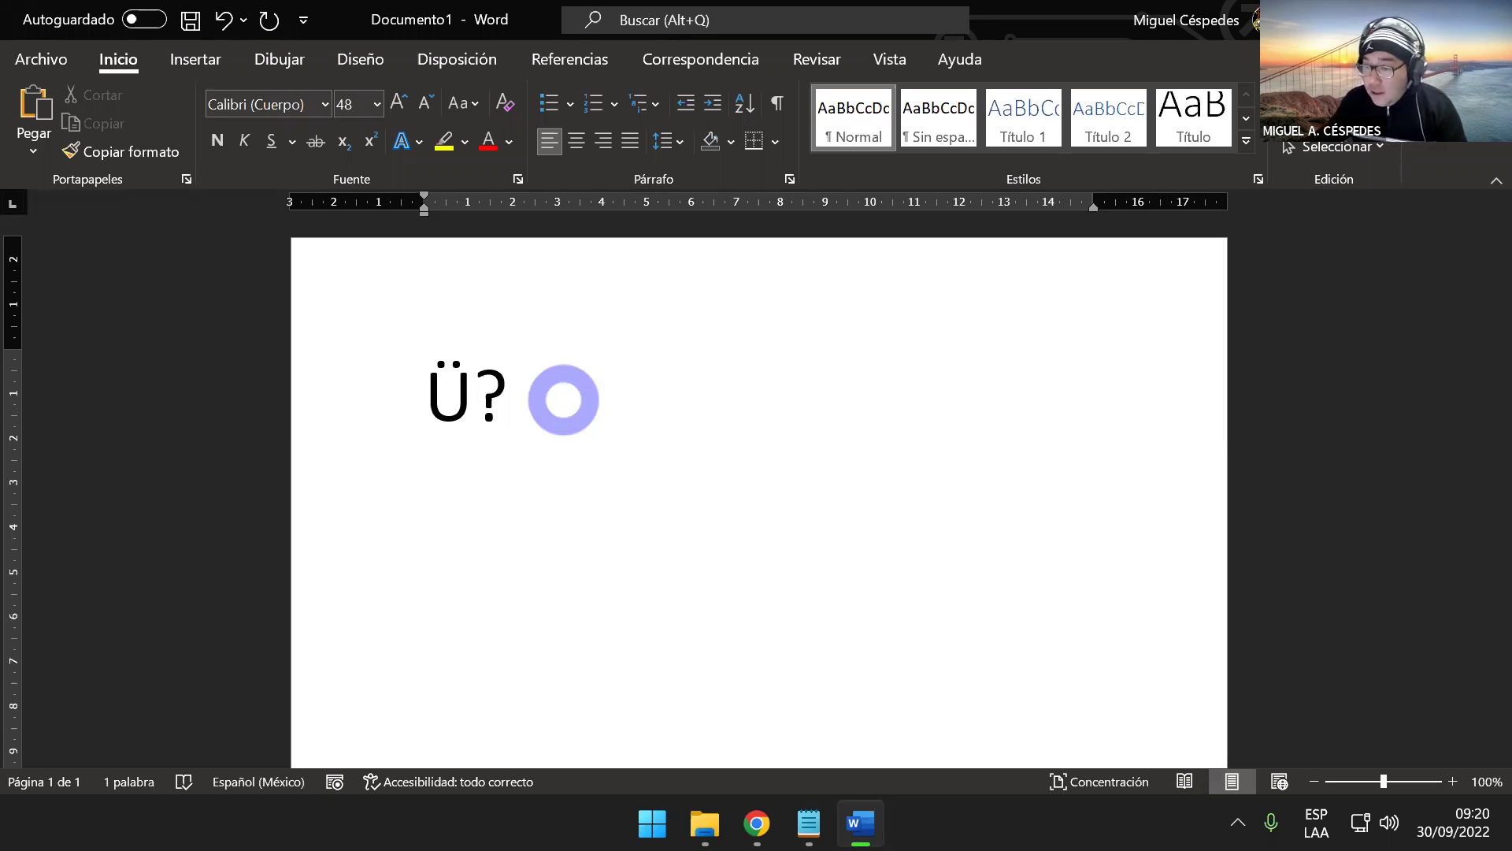
- Go back to the ASCII site in Chrome and open the ¡ page, code 173, from the frequently used Spanish characters
key(super+d)
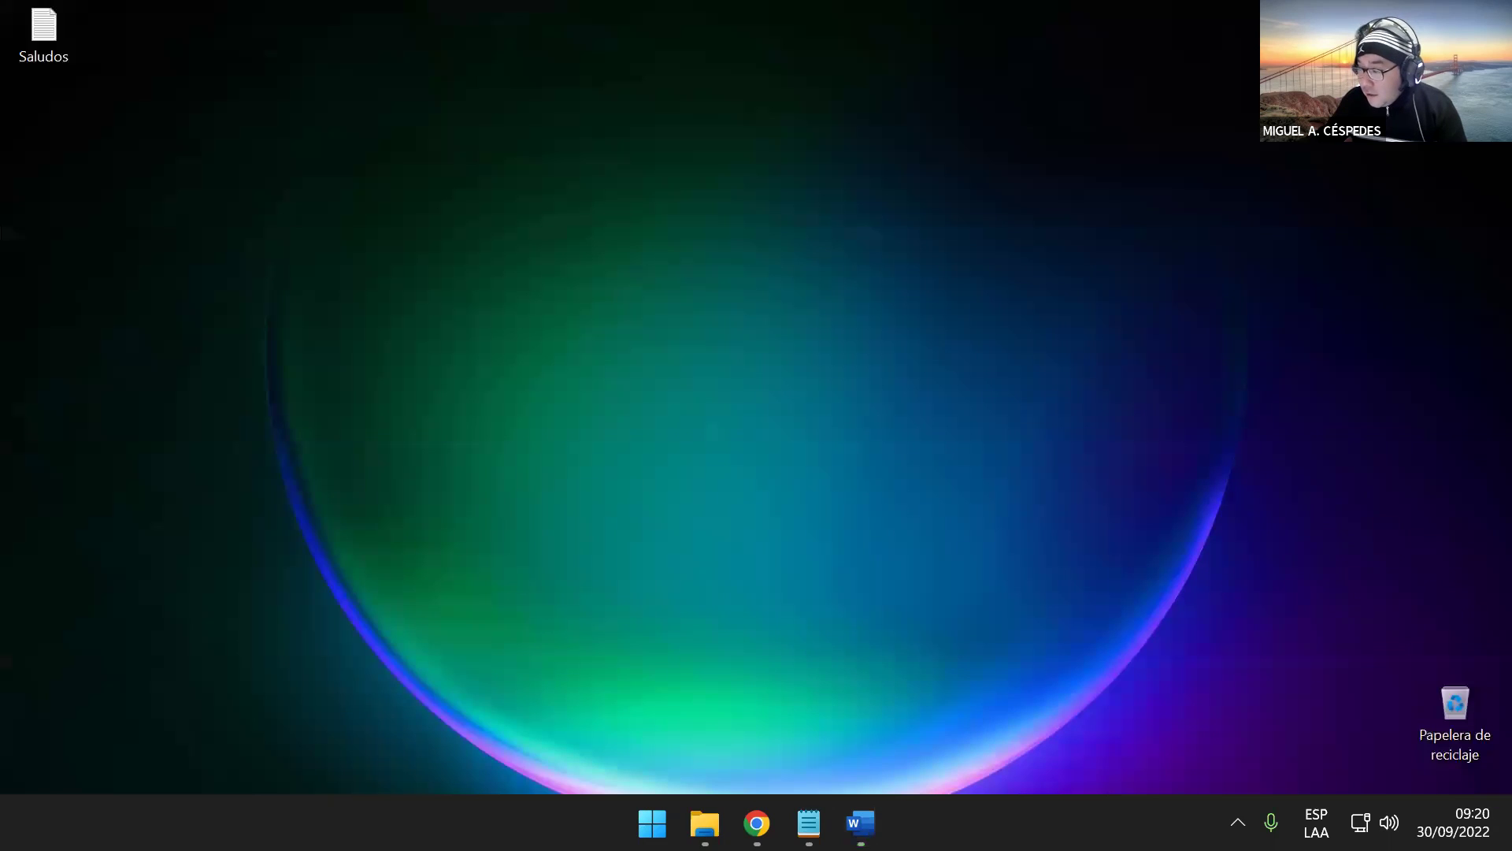
click(756, 823)
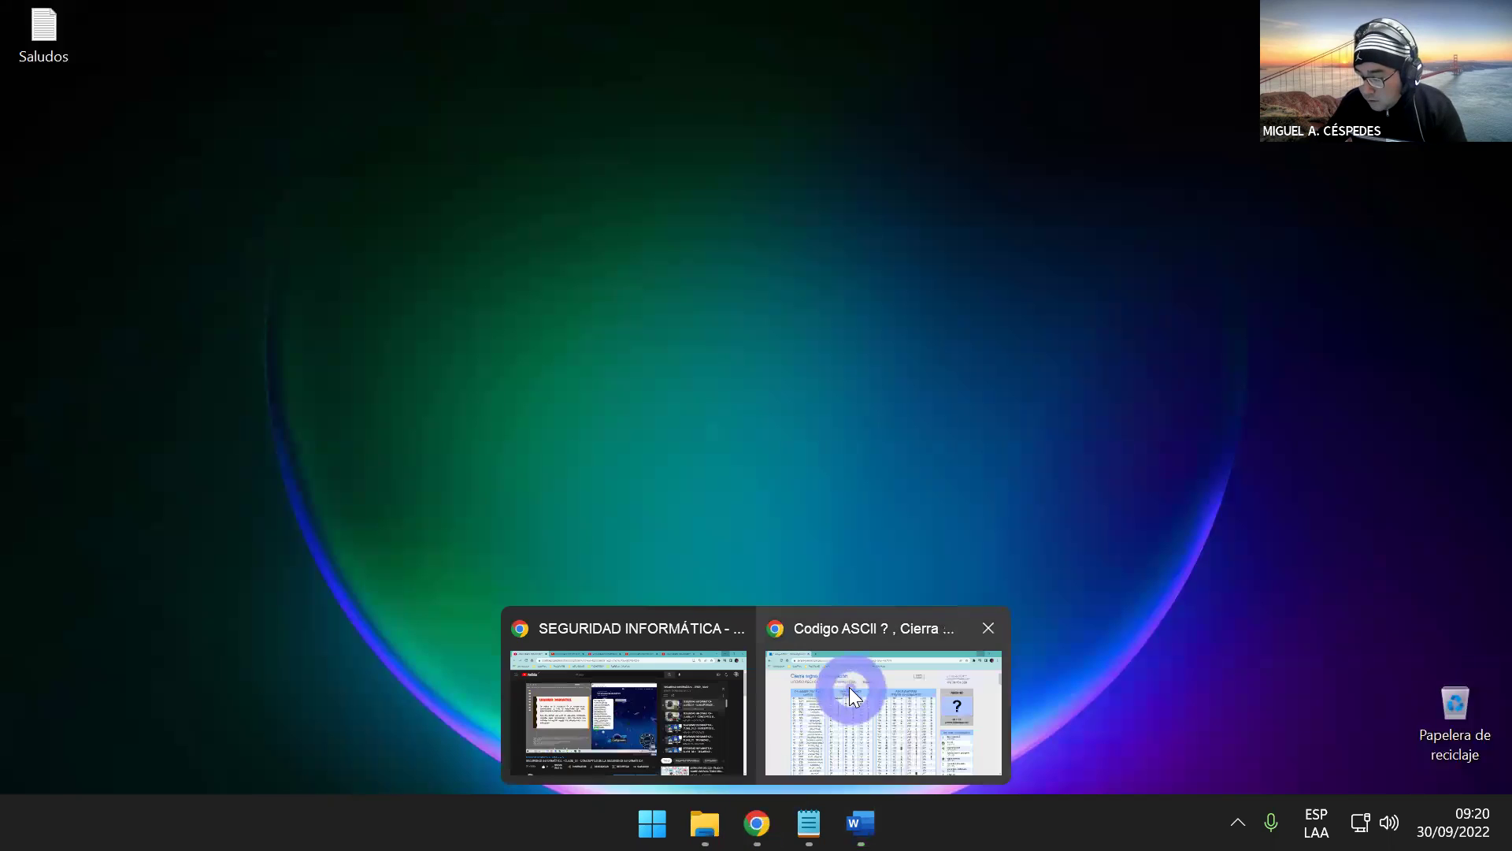
click(849, 687)
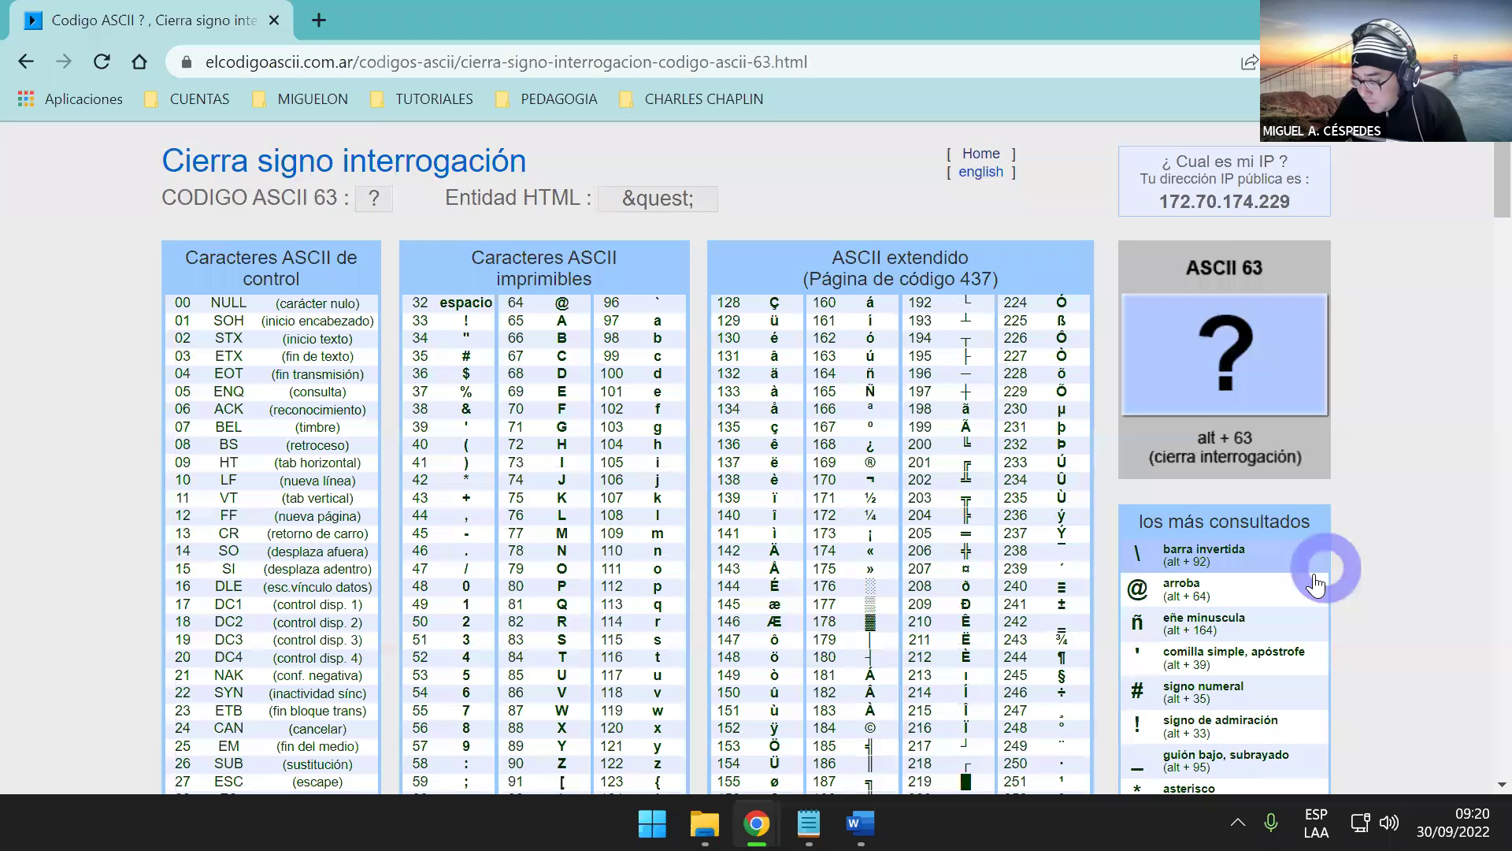
scroll(1332, 561, down, 1)
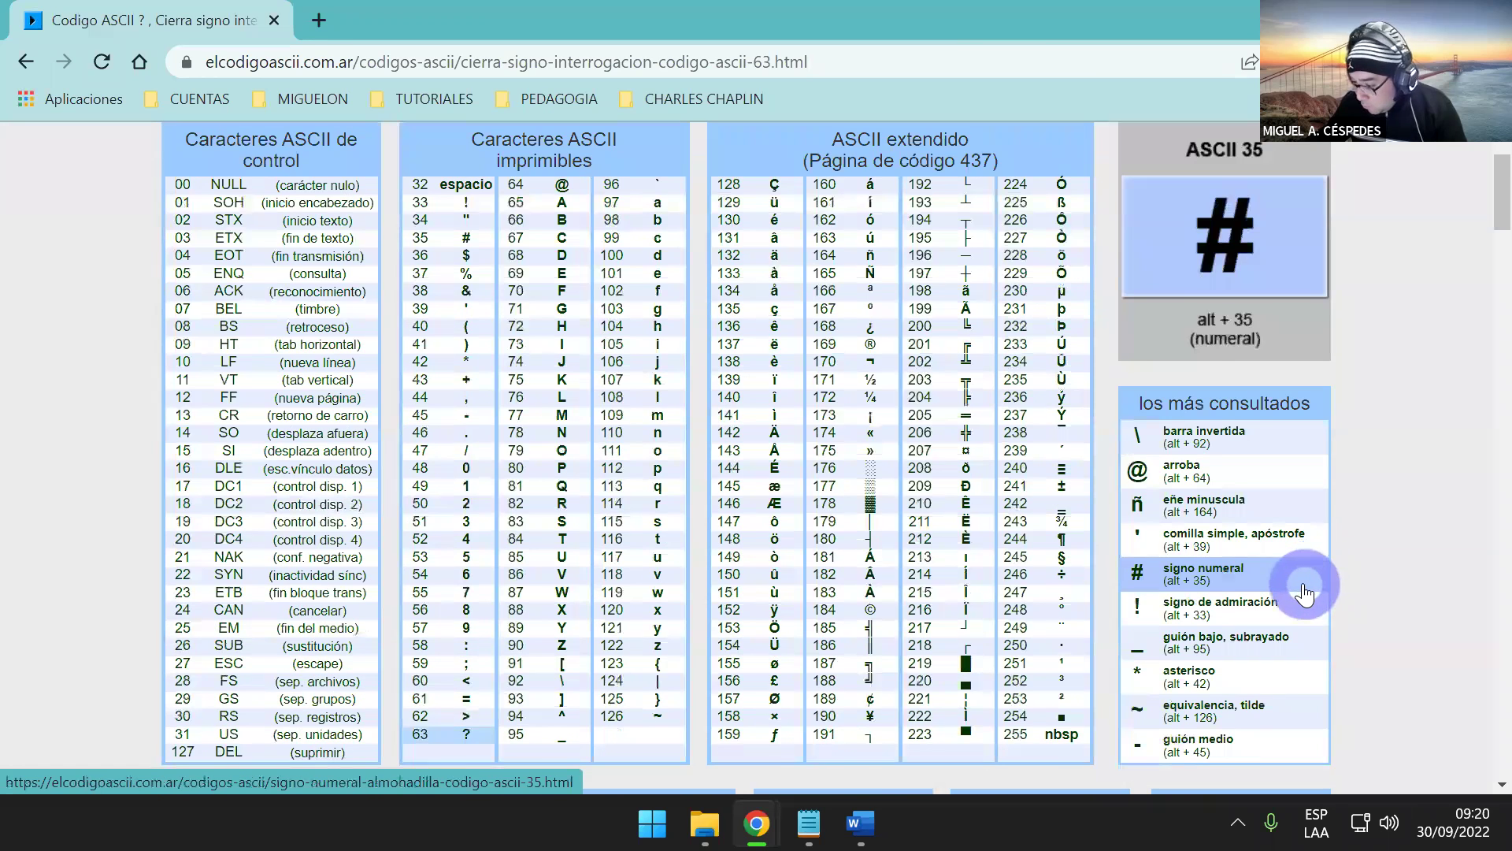
scroll(1142, 557, down, 2)
scroll(1141, 556, down, 1)
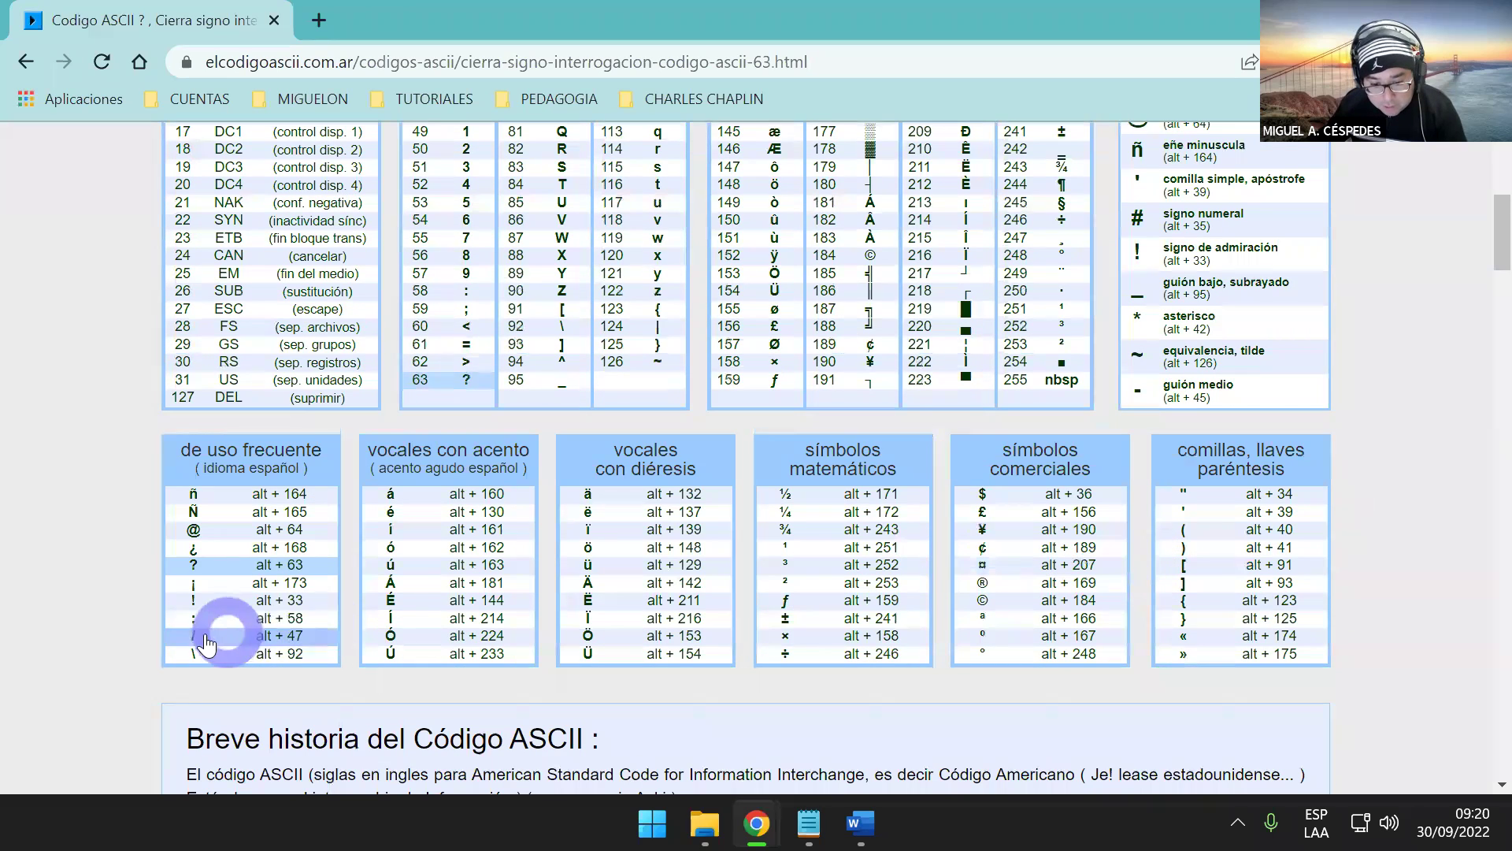
click(201, 587)
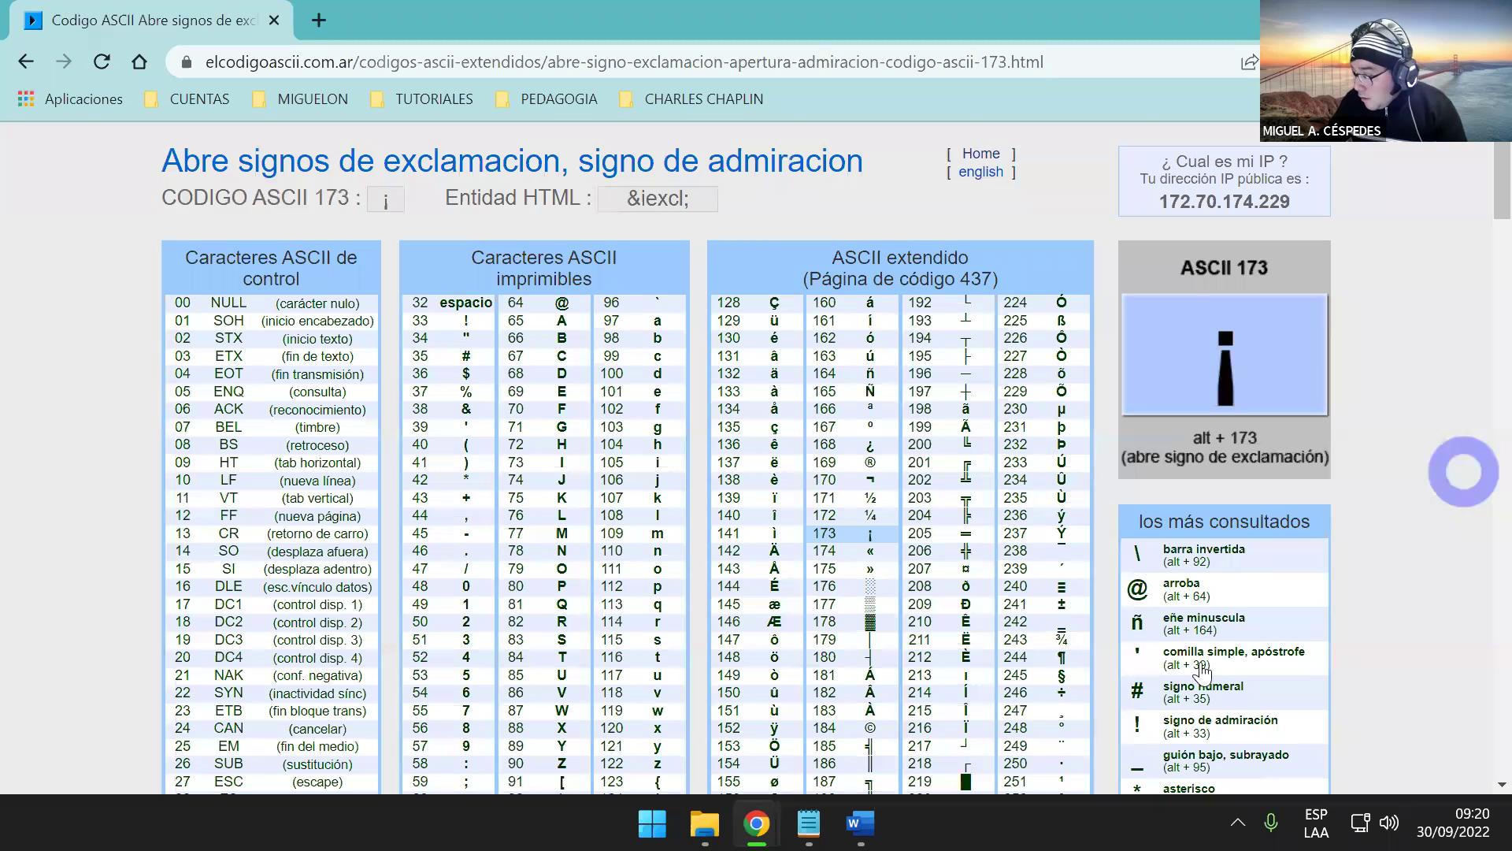
- Switch to Word and append ¡ after the question mark using code 173
mouse_move(867, 825)
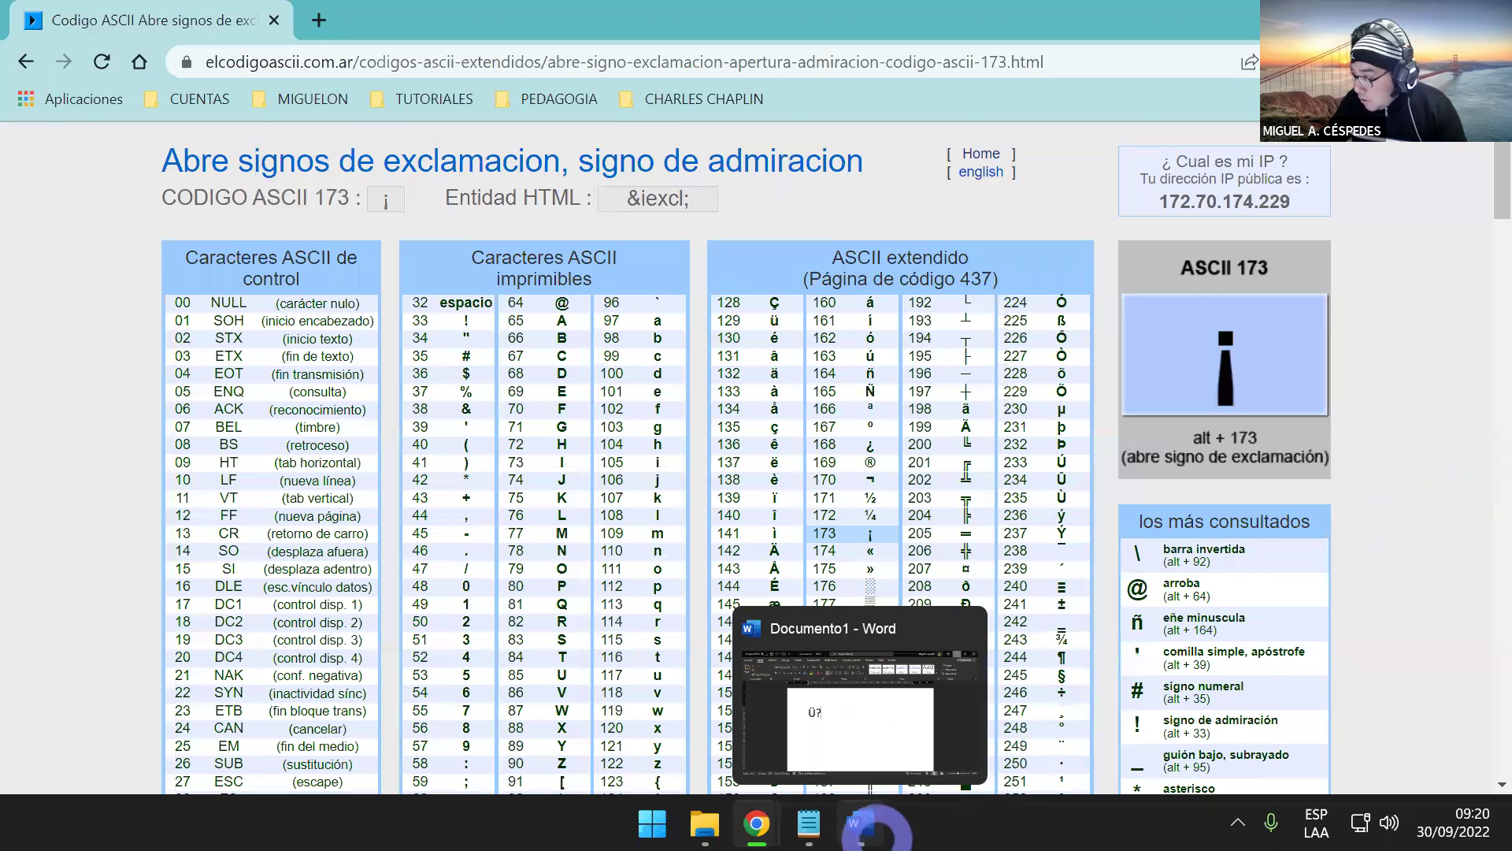
click(871, 824)
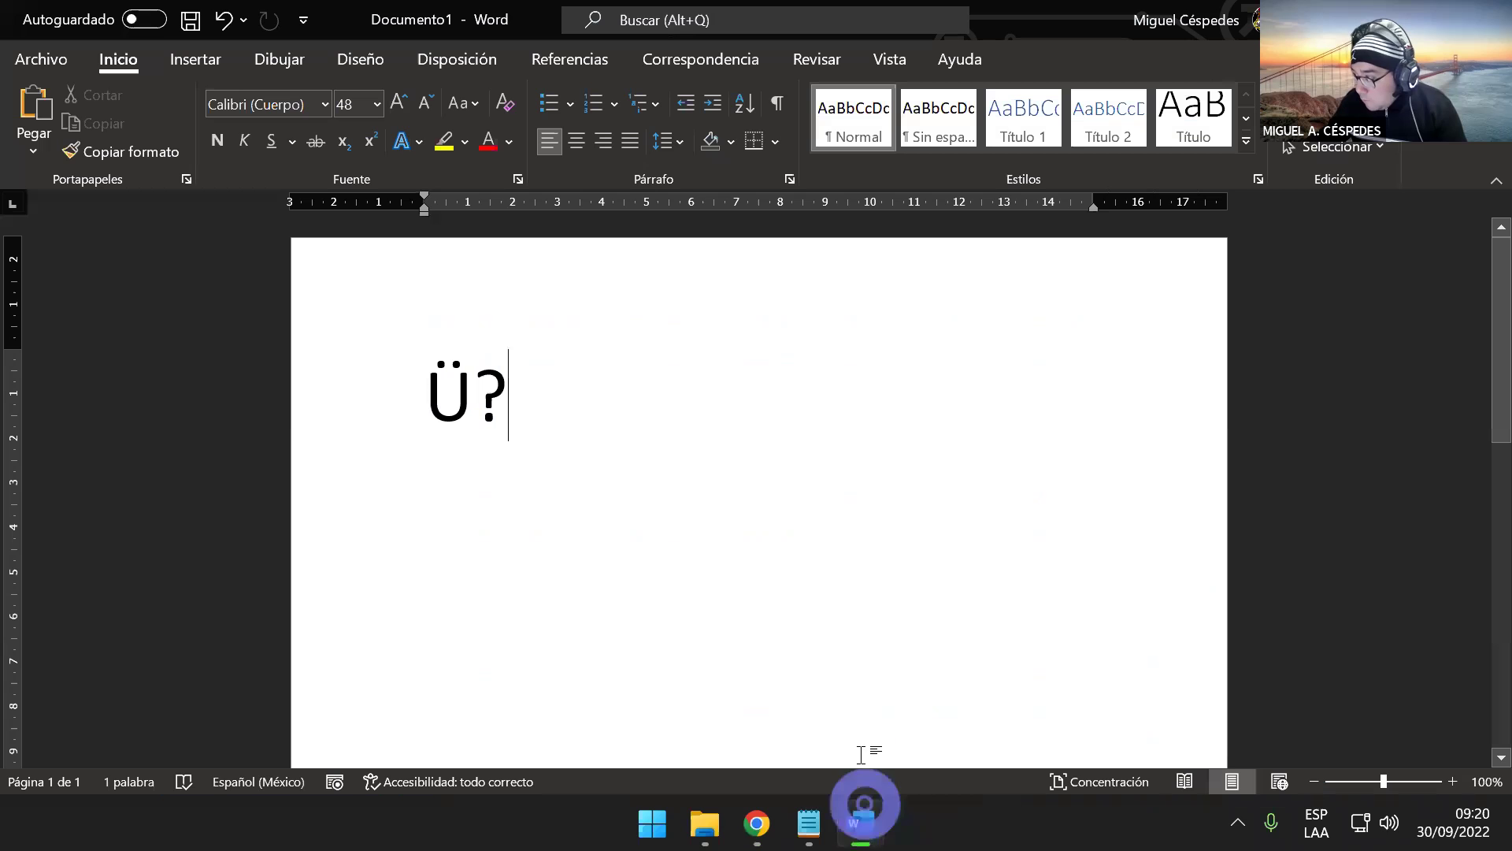
text(¡)
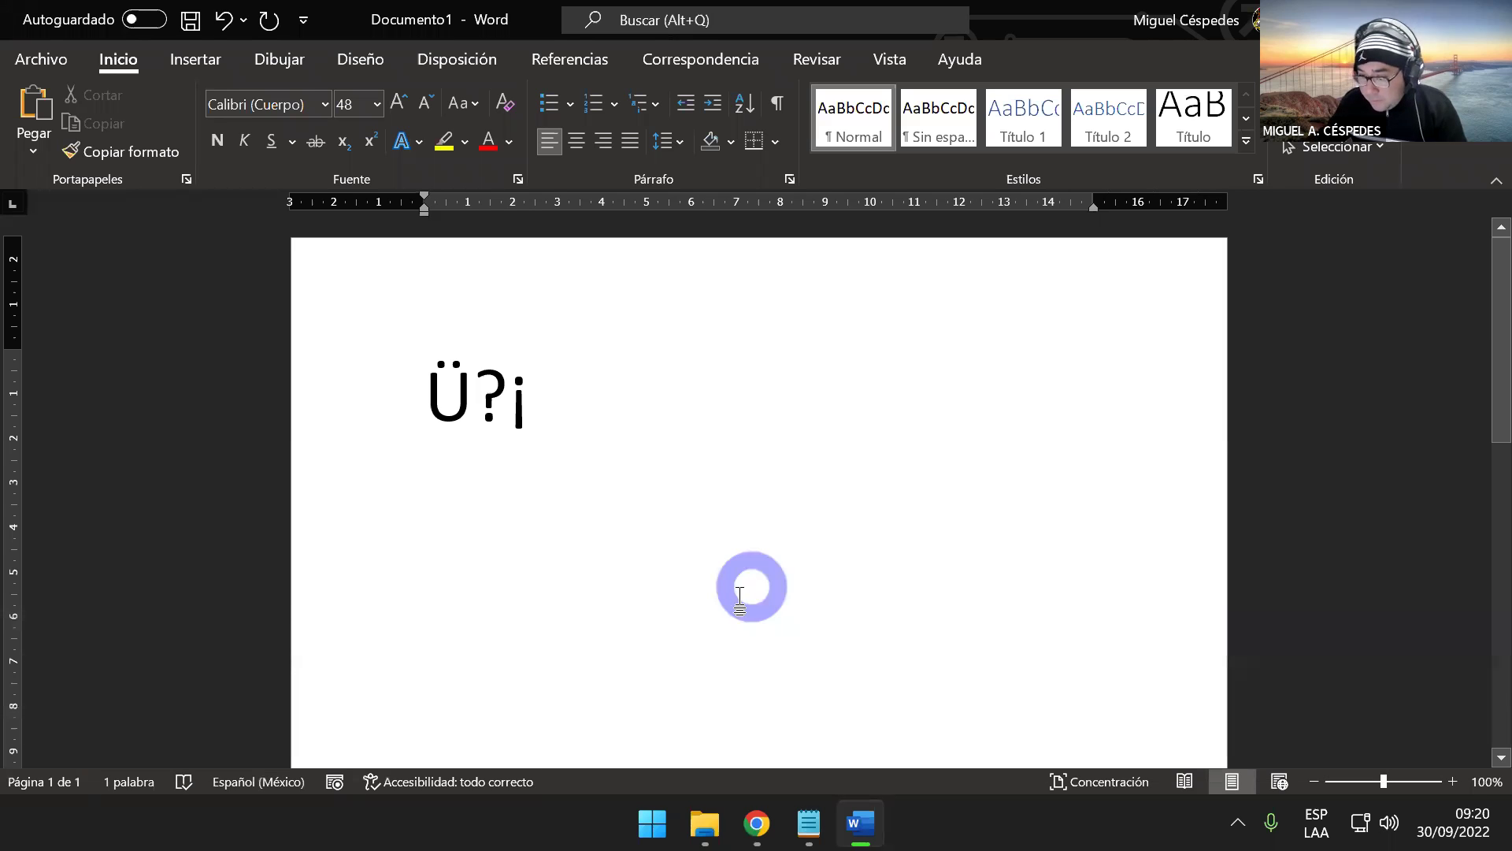
- Return to the ASCII site in Chrome and look up the code for ! among the frequently used Spanish characters
click(756, 822)
click(833, 689)
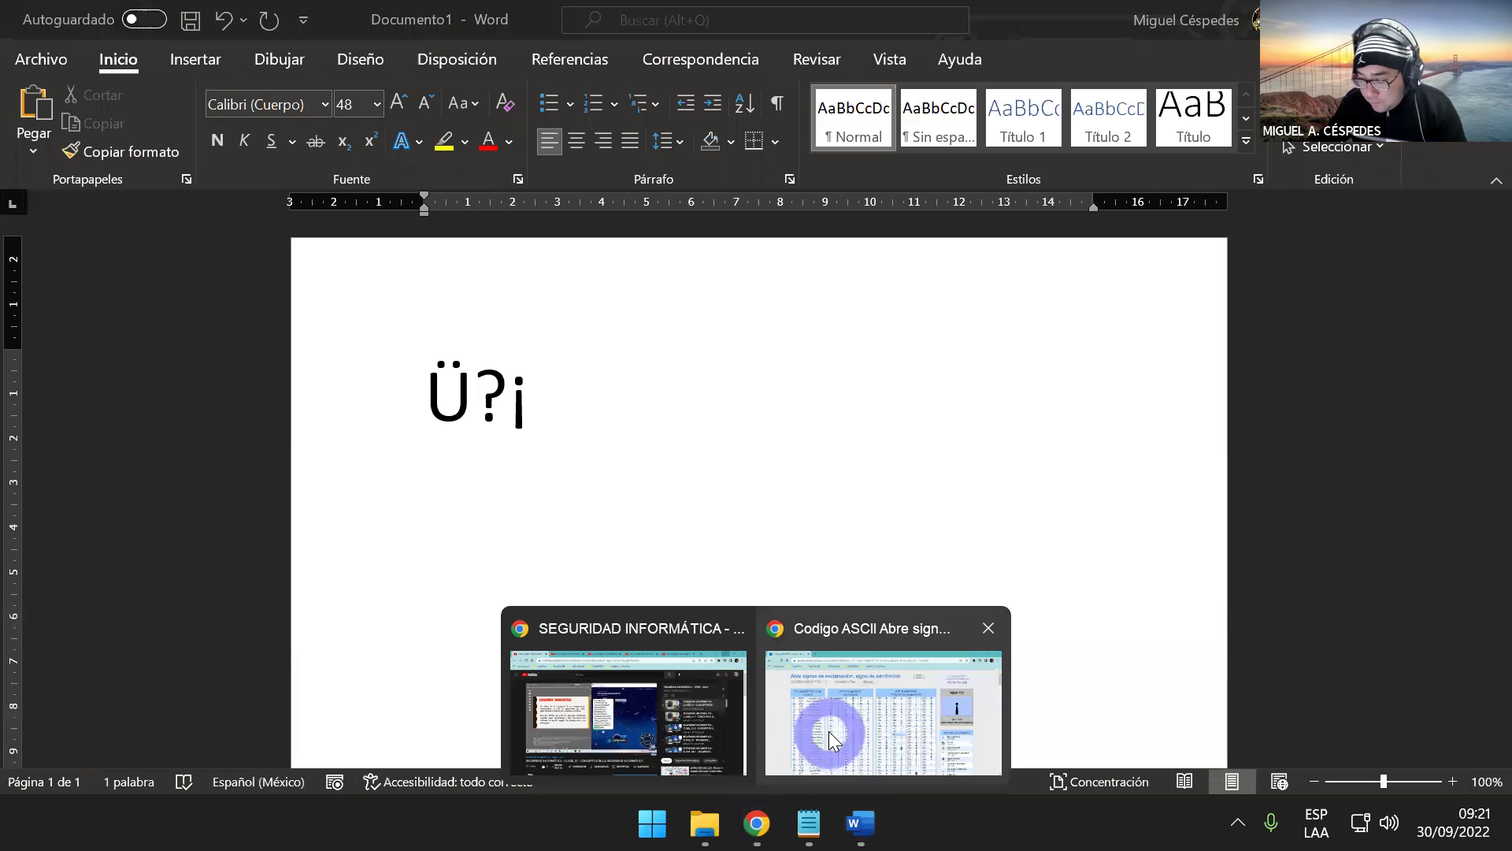
click(555, 613)
scroll(555, 618, down, 5)
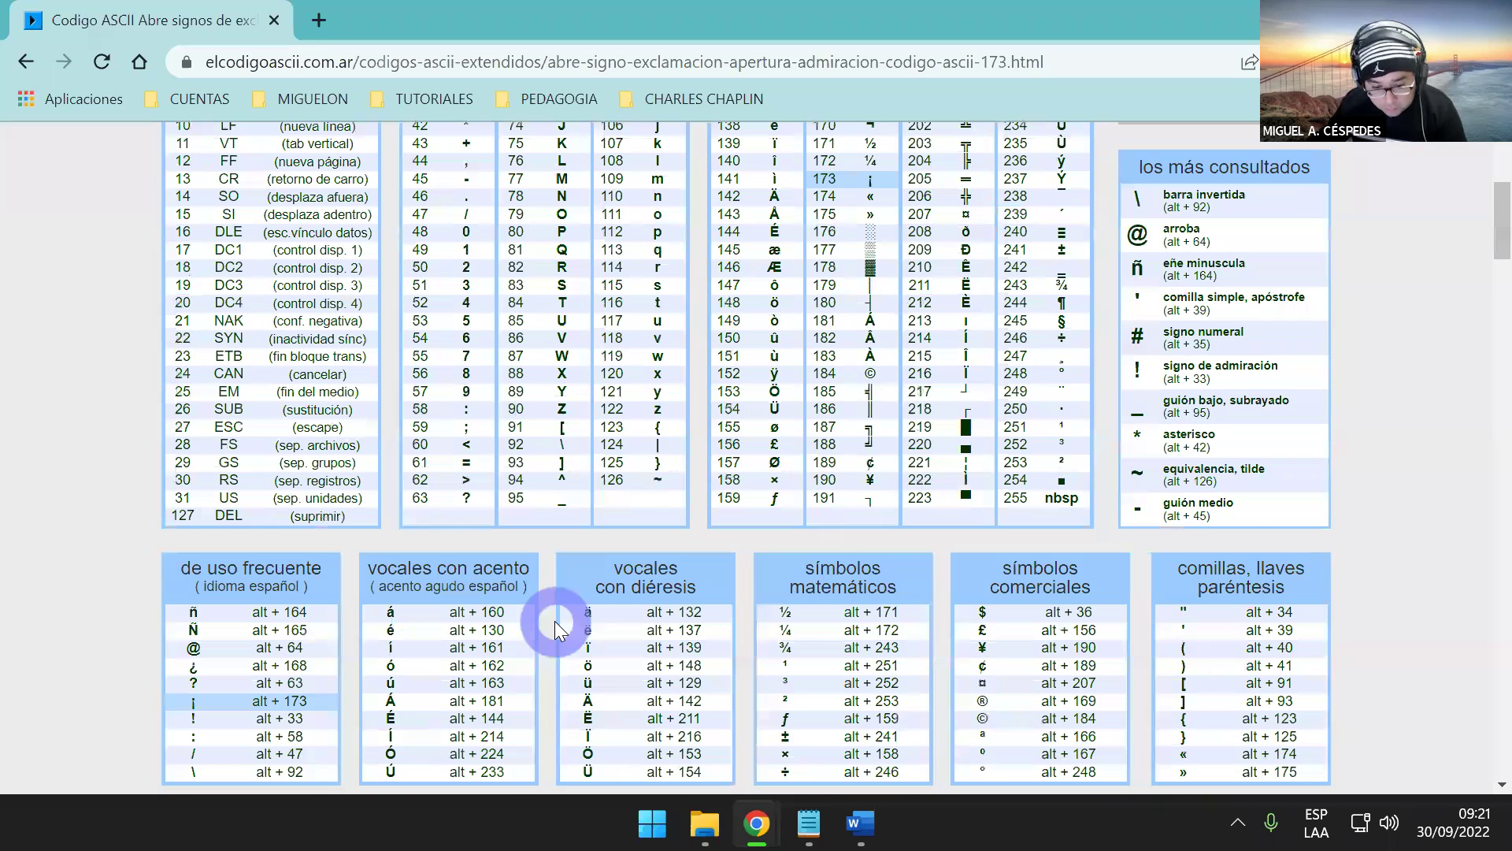
scroll(555, 621, down, 2)
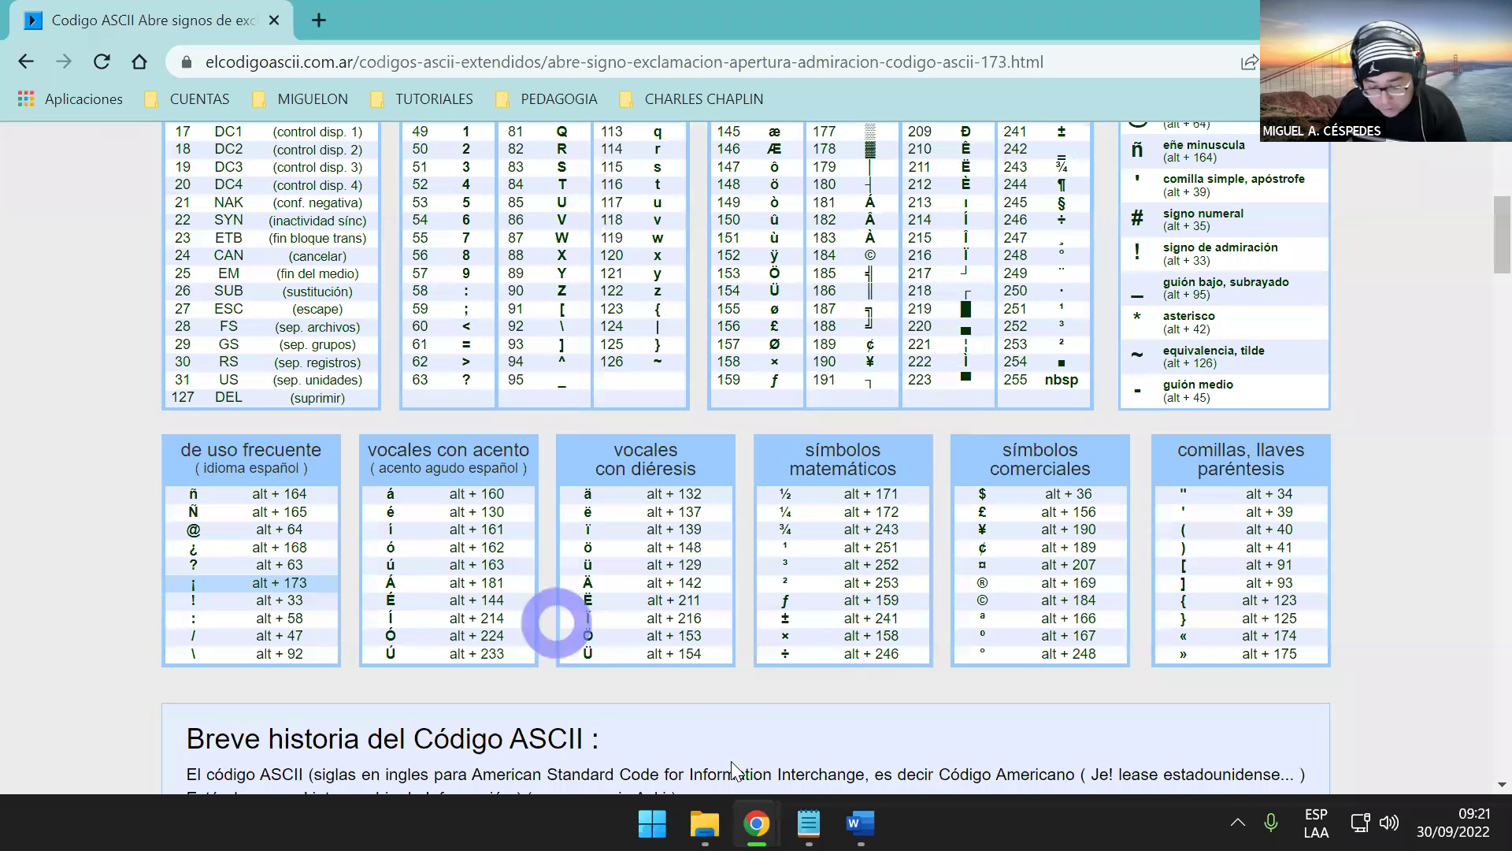
- Switch to Word and append ! at the end of the characters, keeping the insertion point after it
click(788, 819)
click(804, 822)
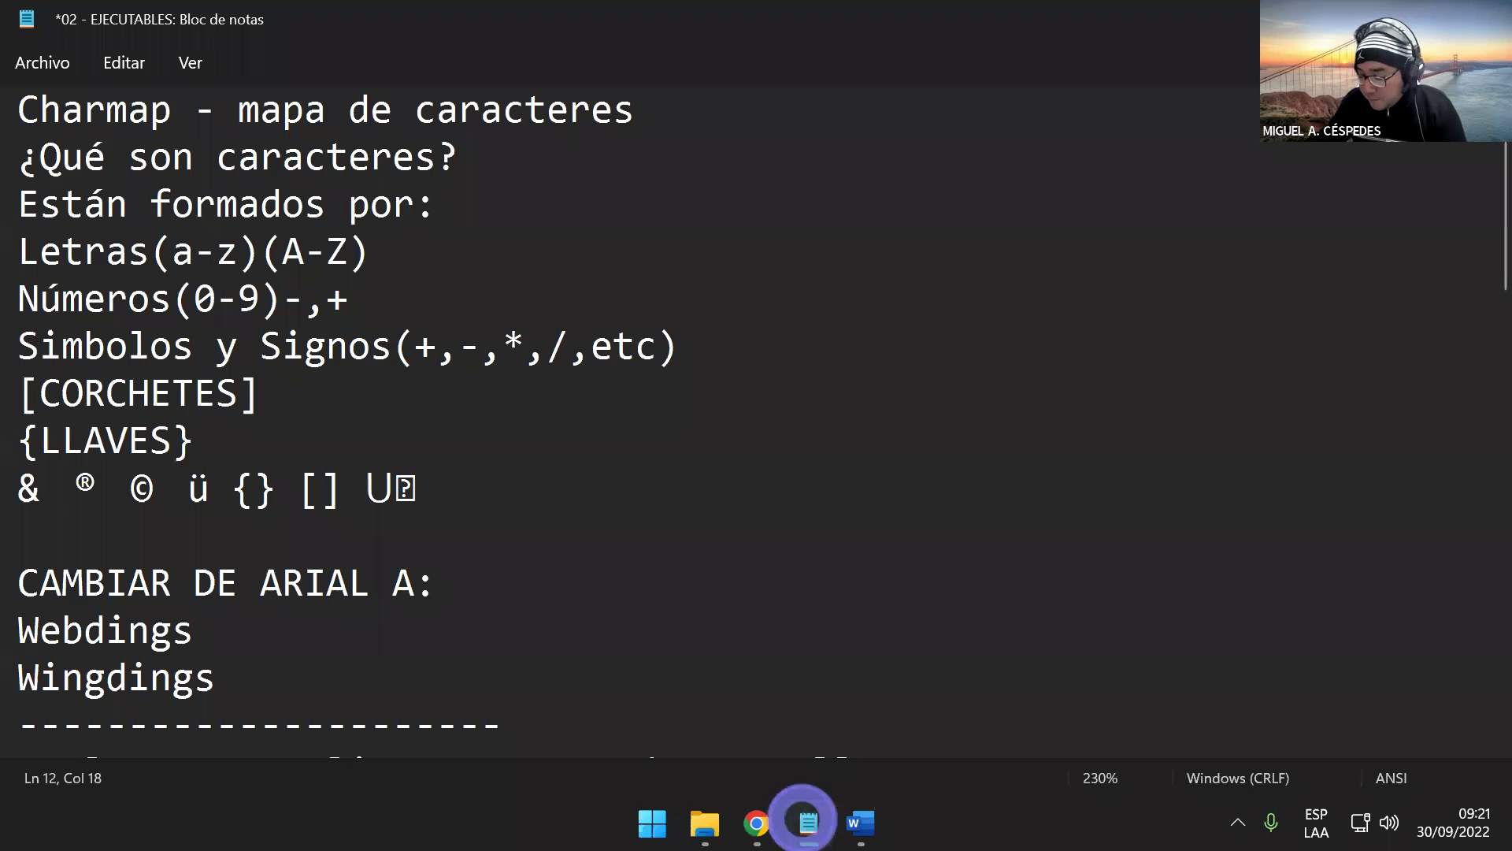
click(853, 822)
text(!)
key(Left)
key(Left)
key(Right)
key(Right)
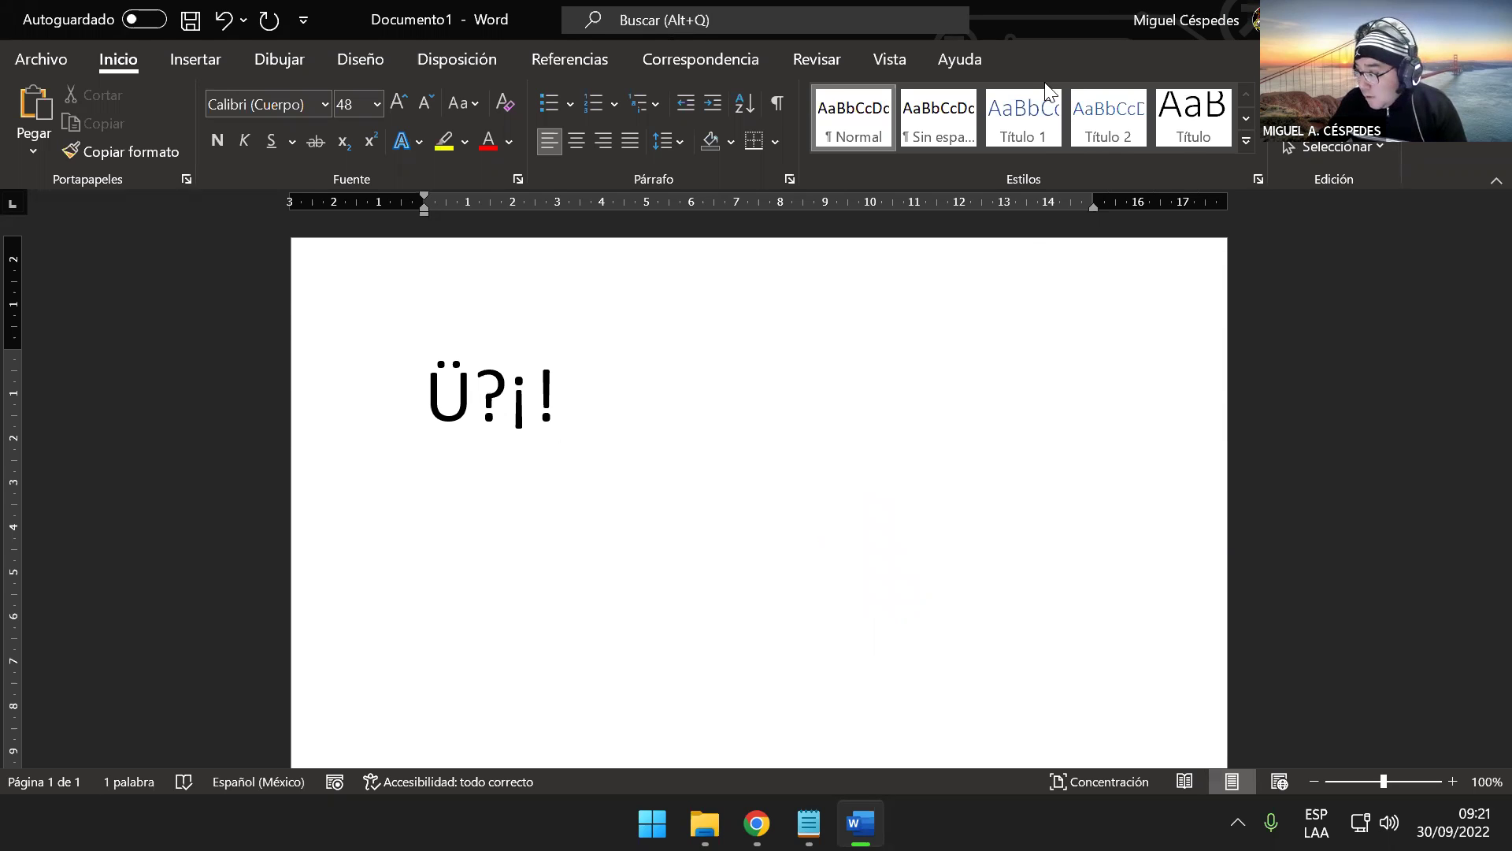
- Return to the ASCII site in Chrome and review its grouped symbol lists, the ASCII history section and the main tables
key(alt+Tab)
click(1345, 435)
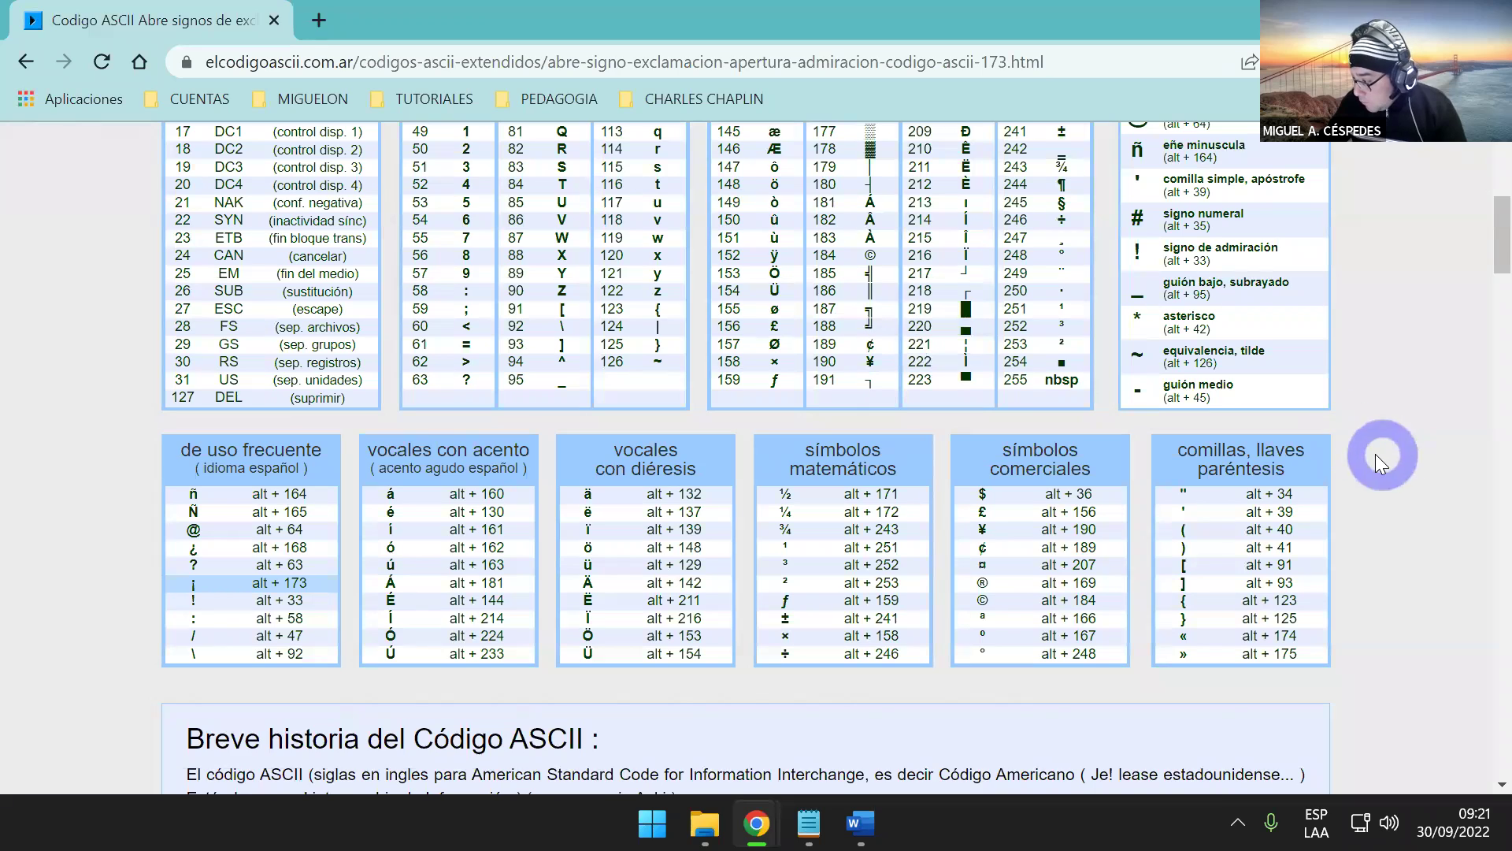
scroll(1390, 554, down, 1)
scroll(1383, 559, down, 2)
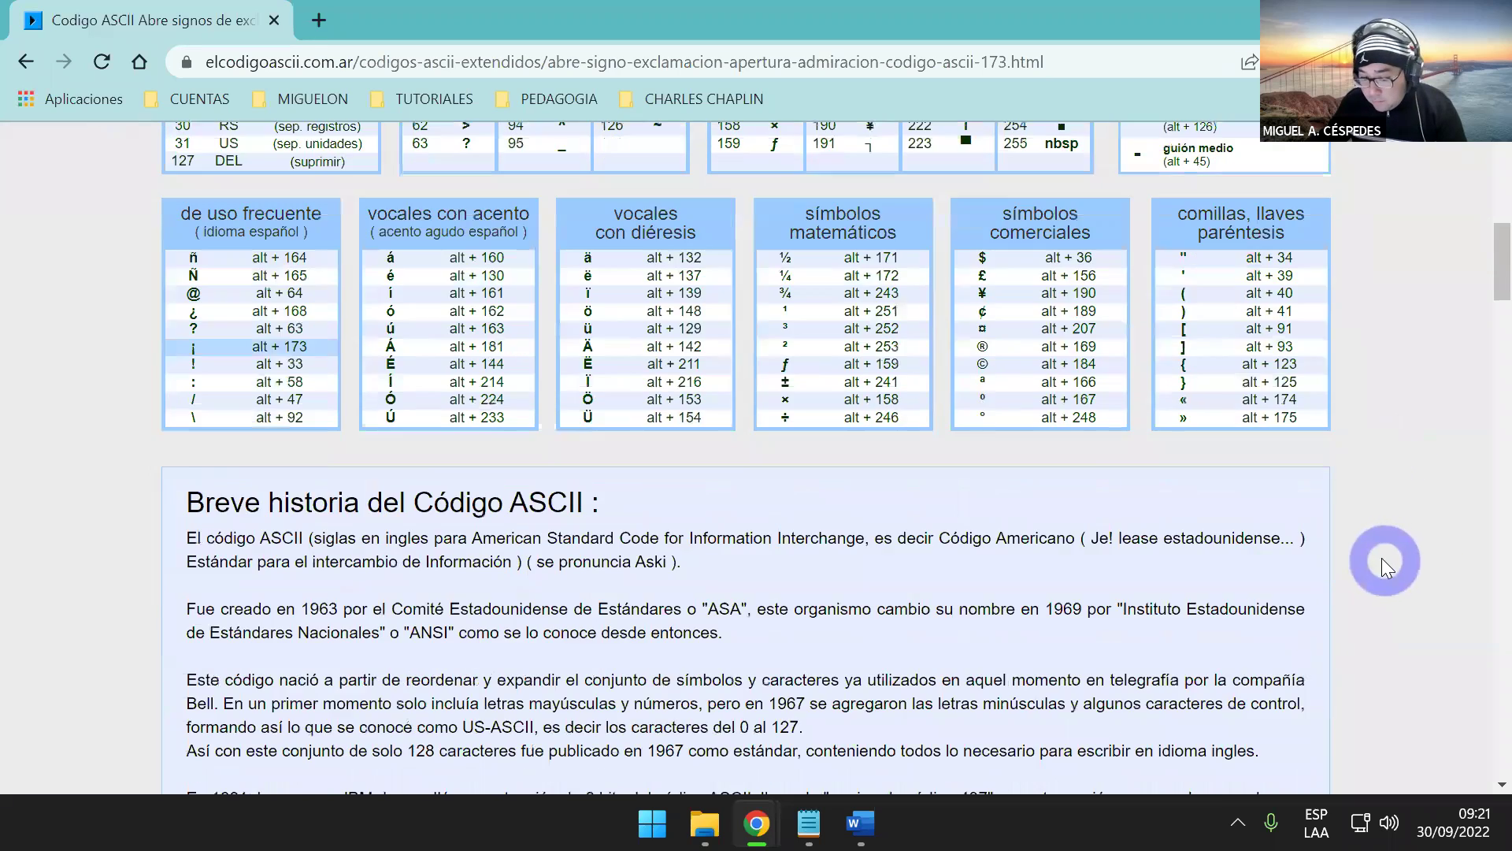
scroll(866, 614, up, 3)
scroll(730, 565, up, 5)
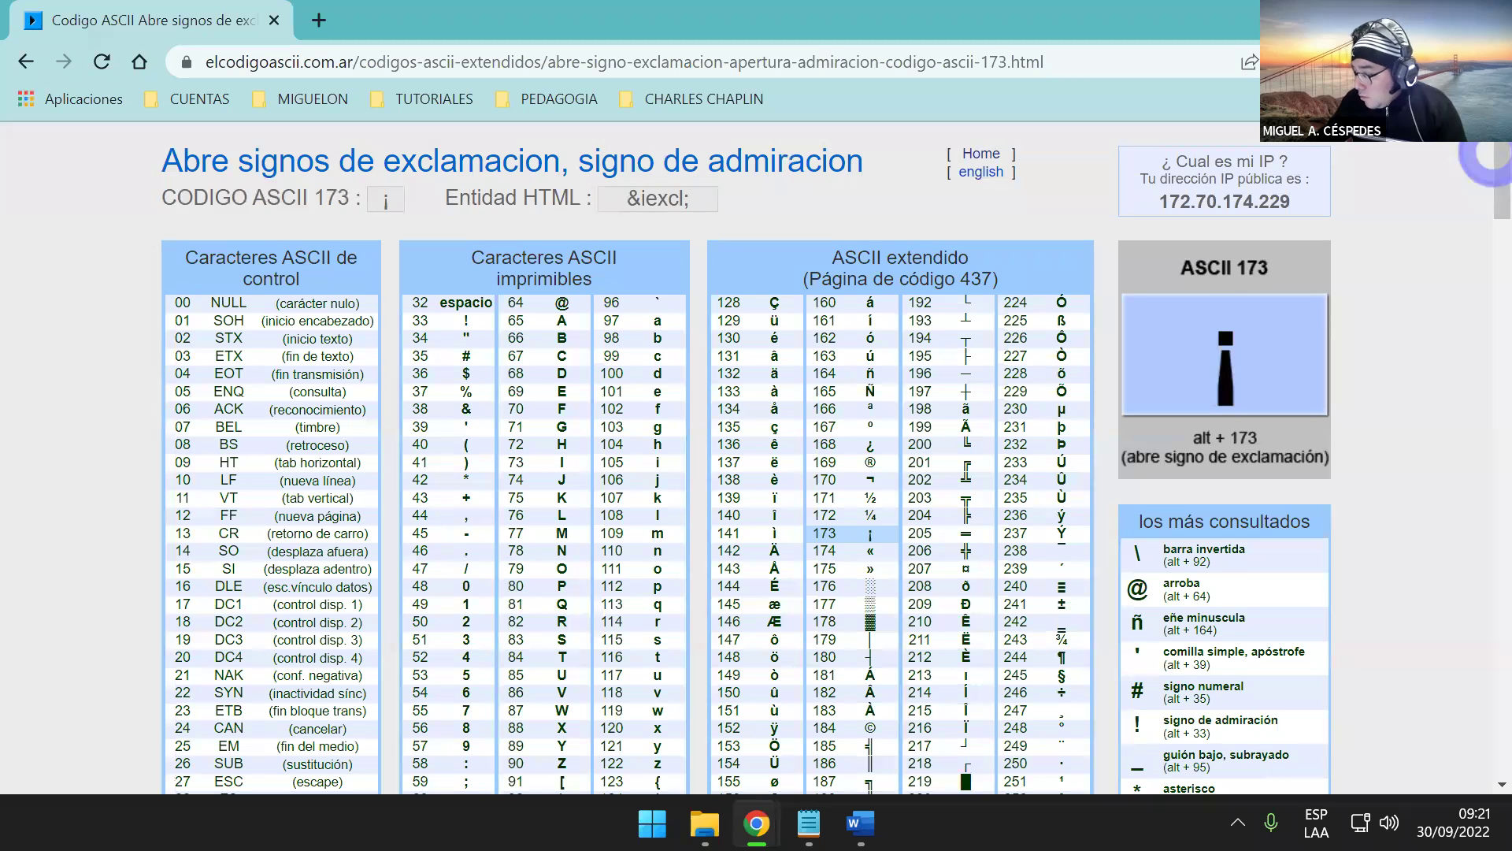
- Look up the code for ñ on the ASCII site, and in Word append ñ and @ to the existing characters using codes 164 and 64
scroll(1339, 496, down, 1)
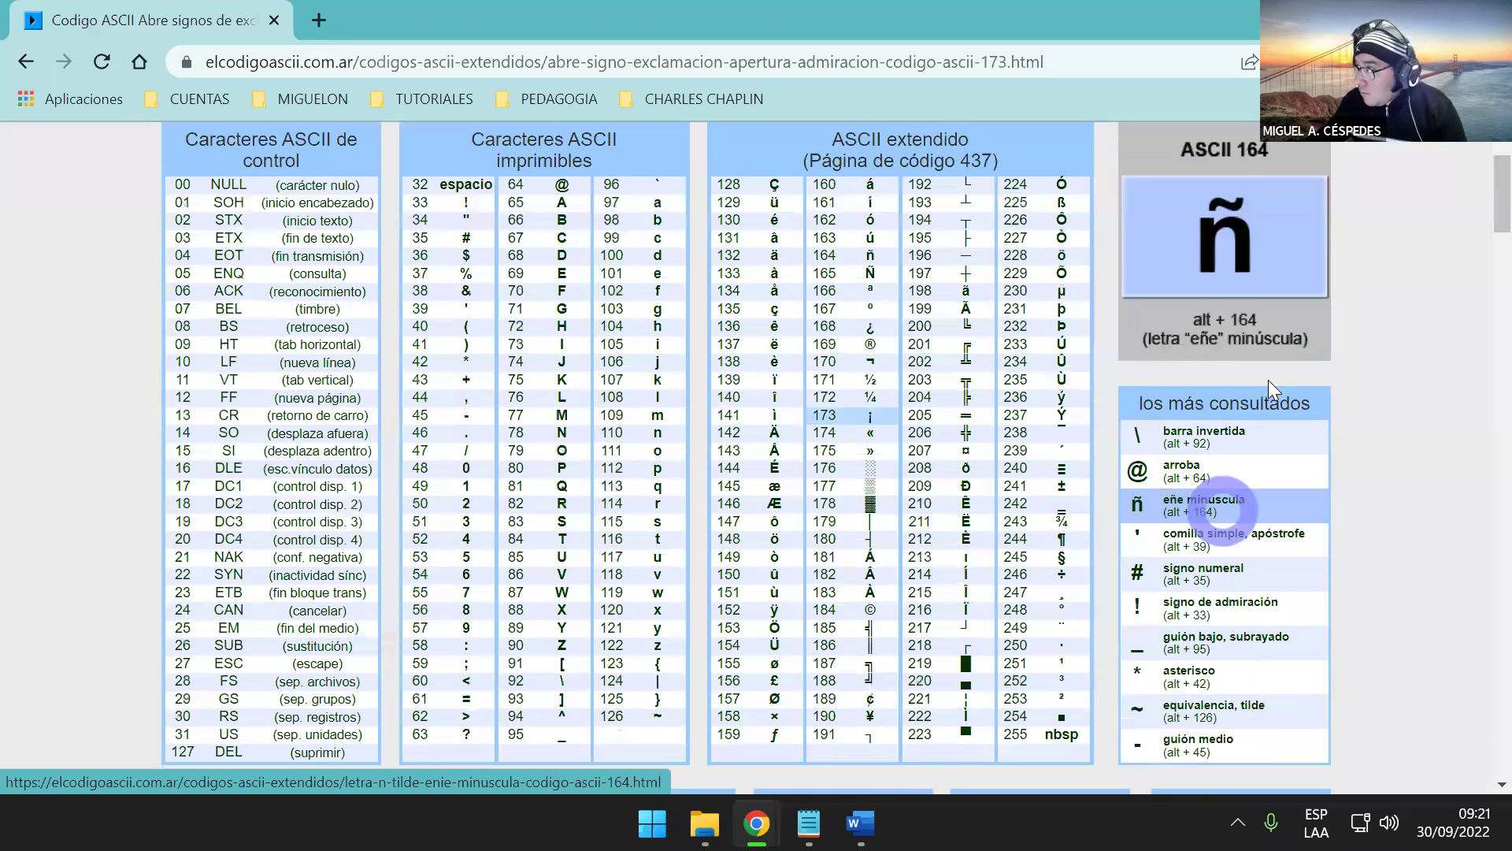
click(757, 823)
click(860, 824)
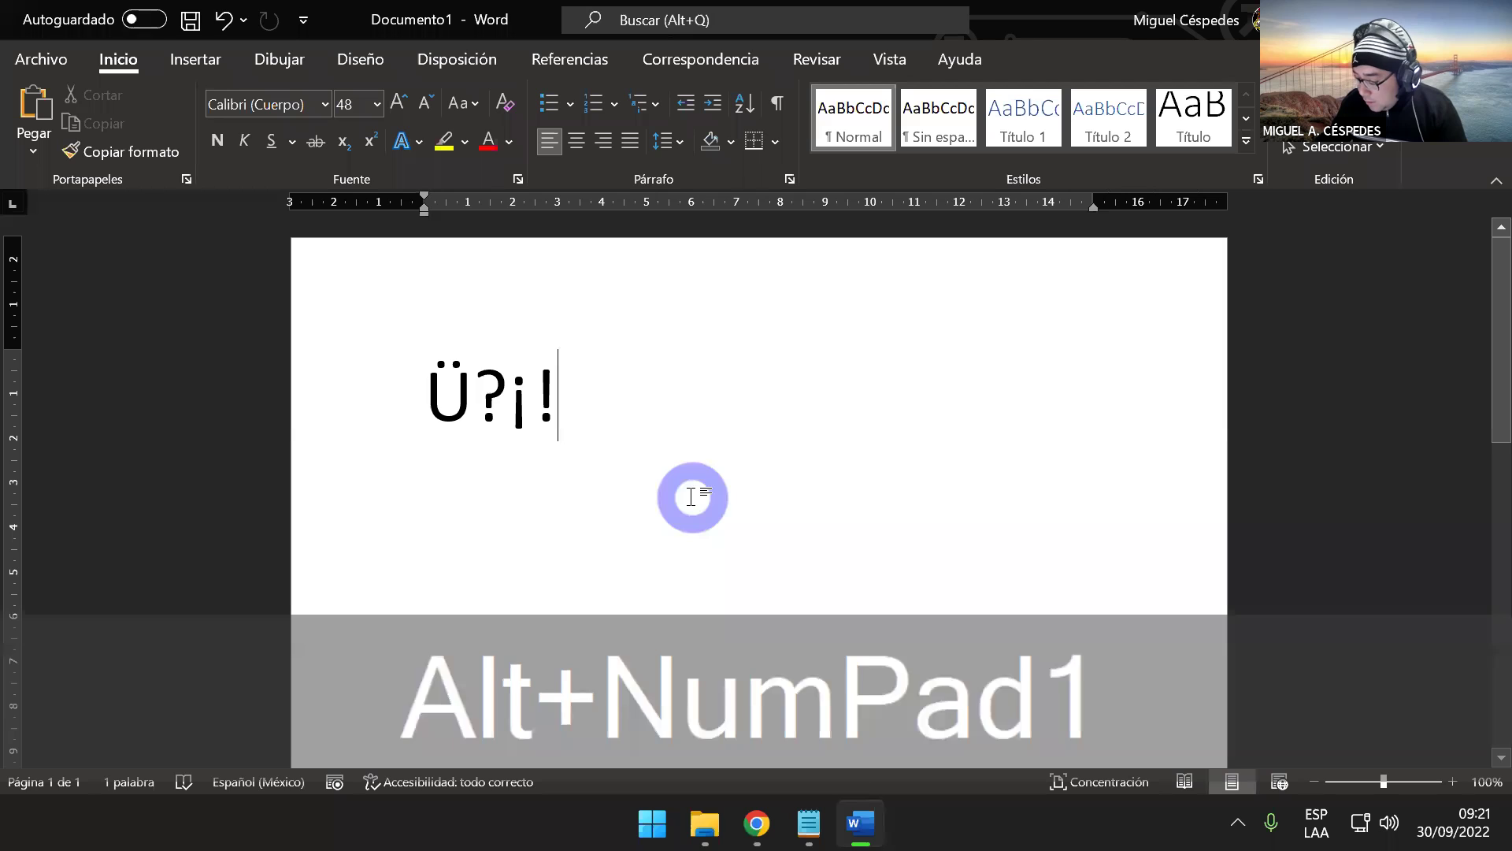
text(ñ)
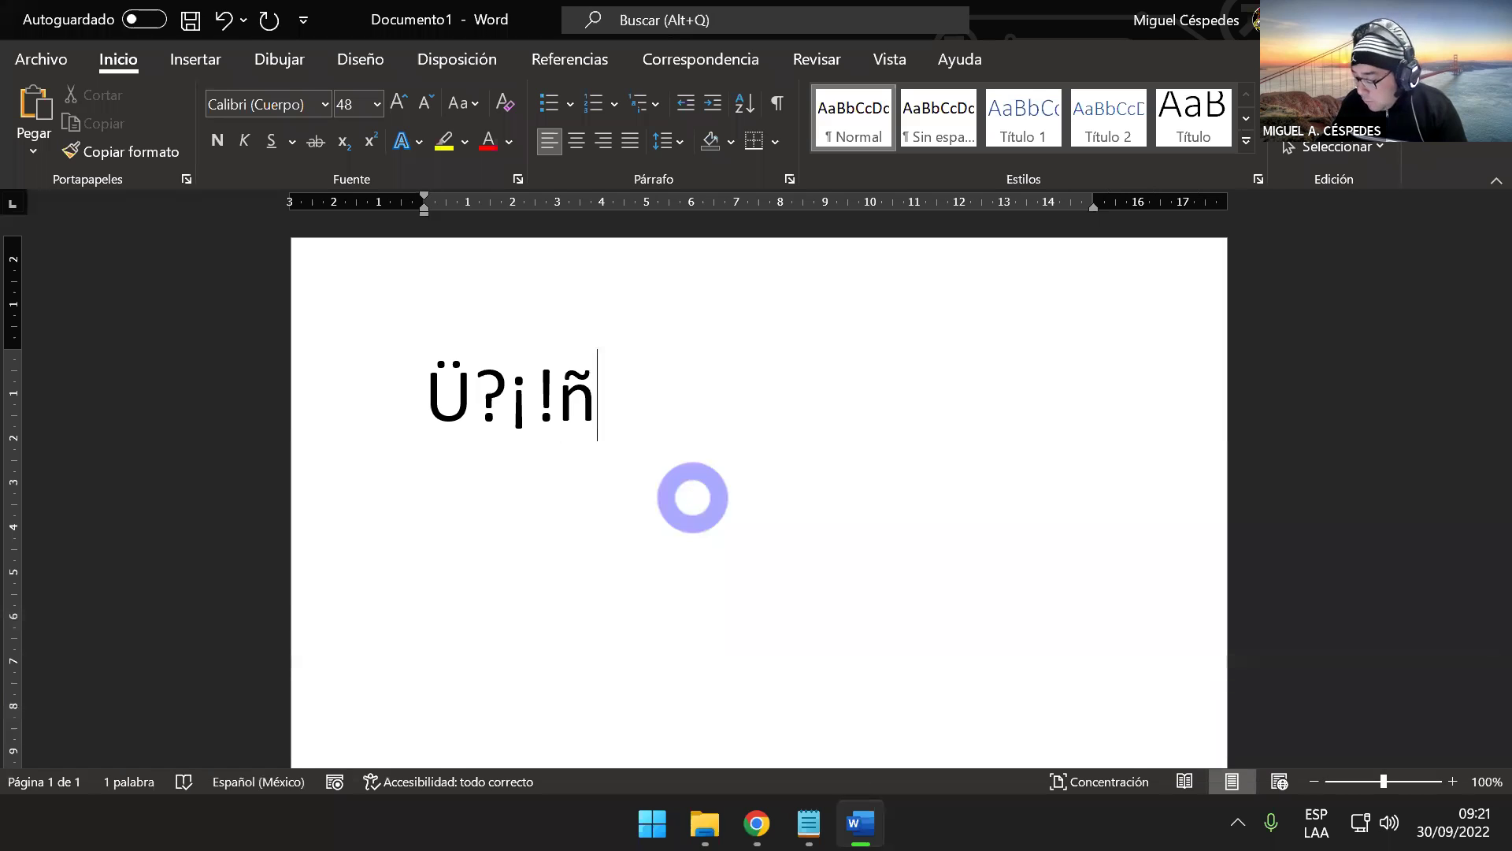
text(@)
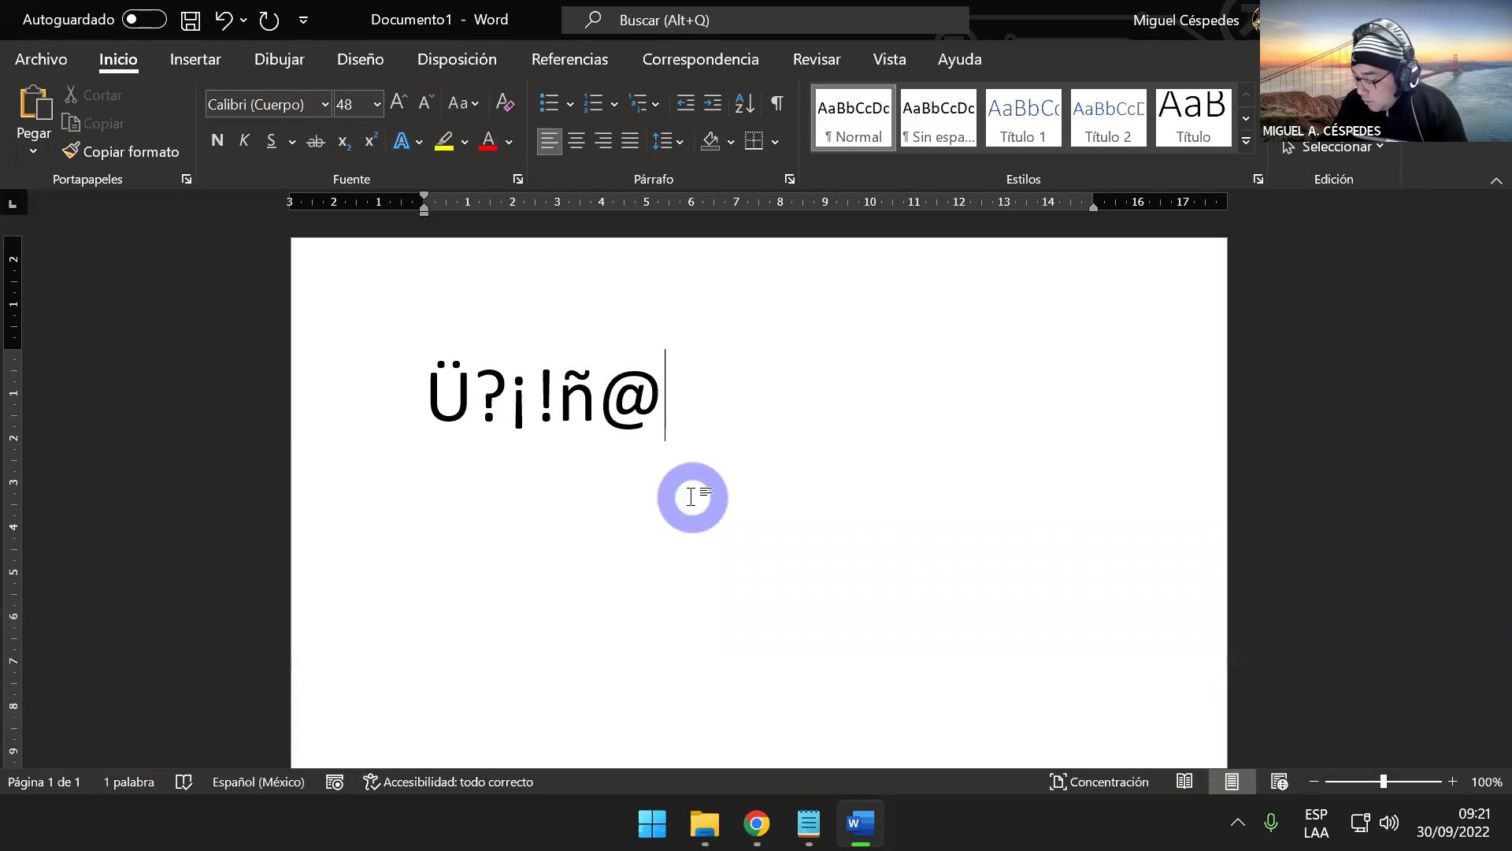
- Continue the line in Word with the characters A?BCDEFGHIKLNMO, using their numeric ASCII codes
text(A?B)
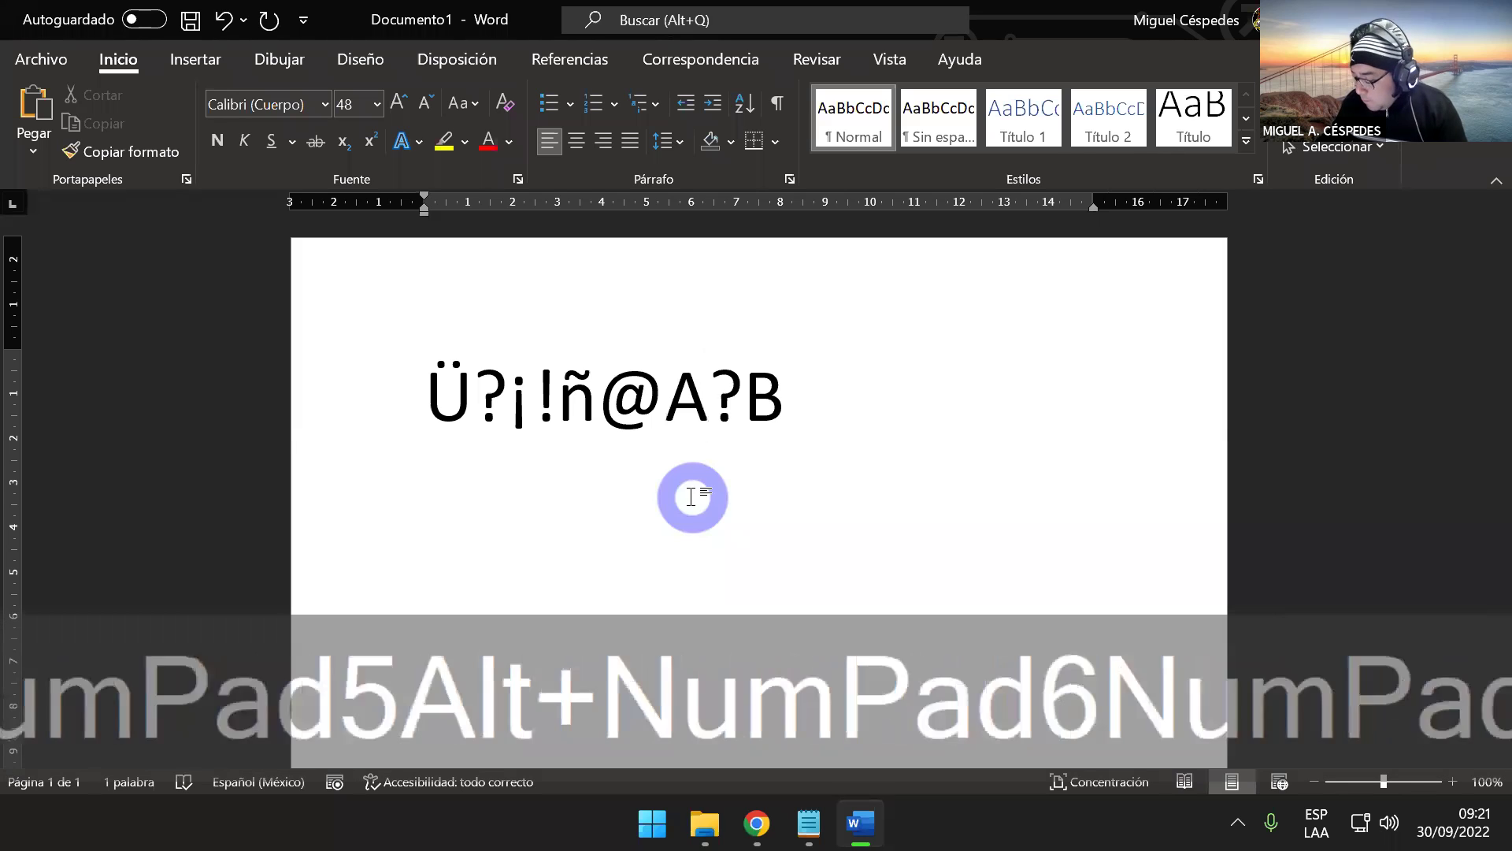
text(CDE)
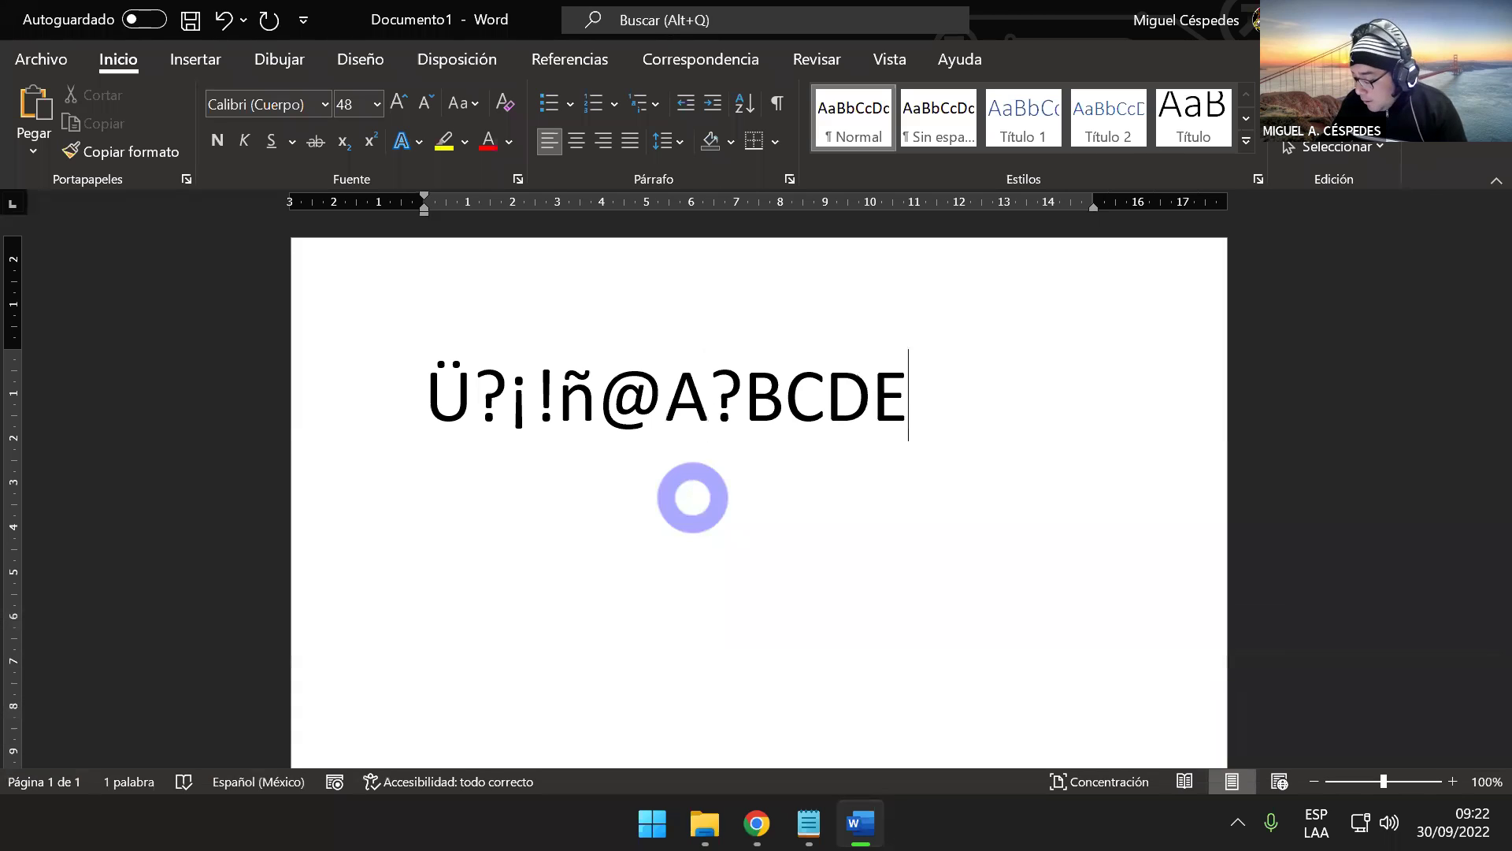
text(F)
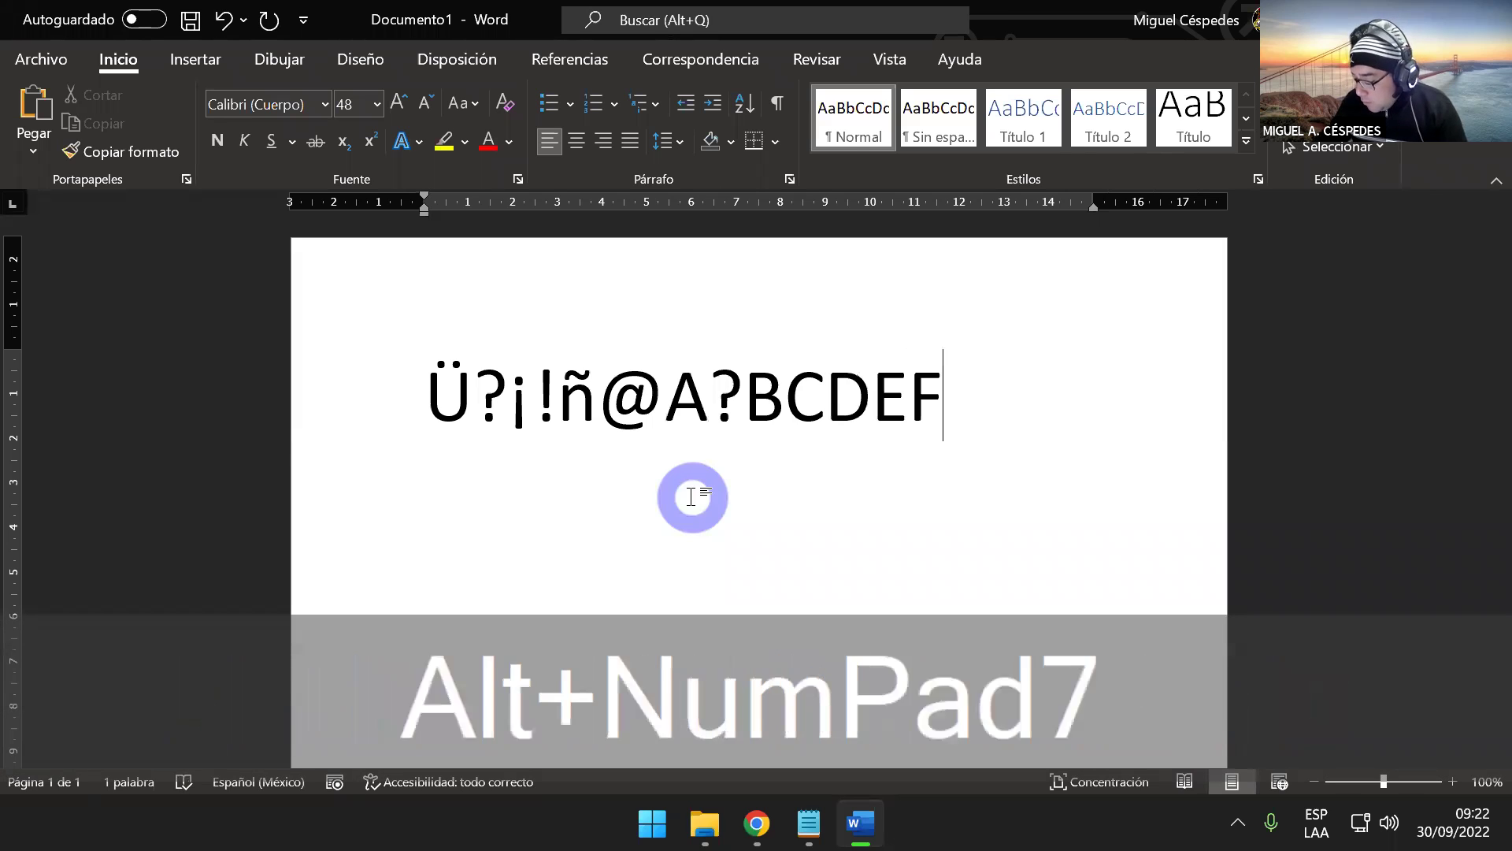
text(GHI)
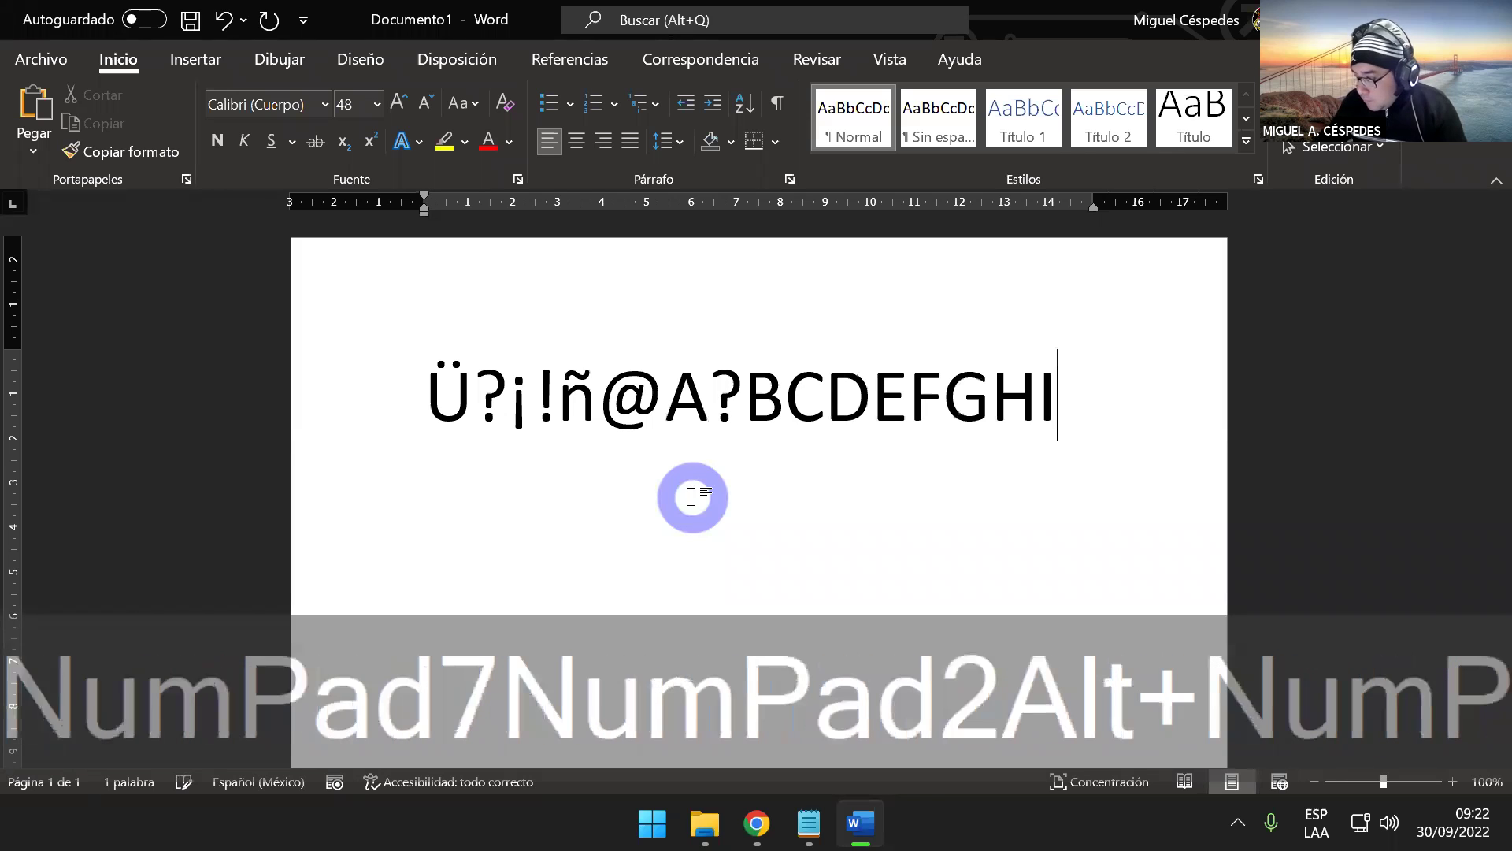
text(KLN)
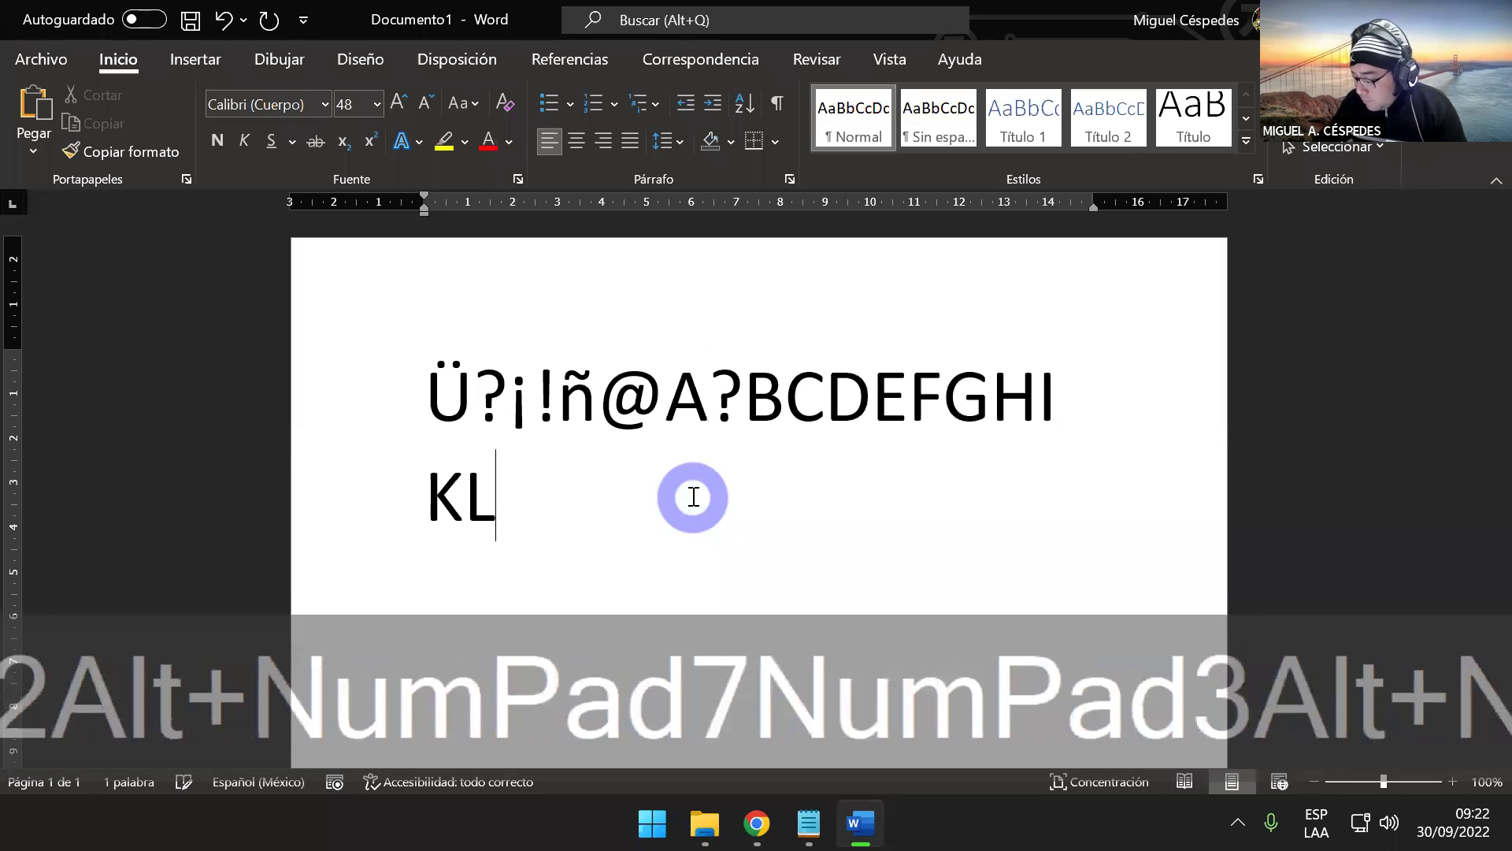
text(MO)
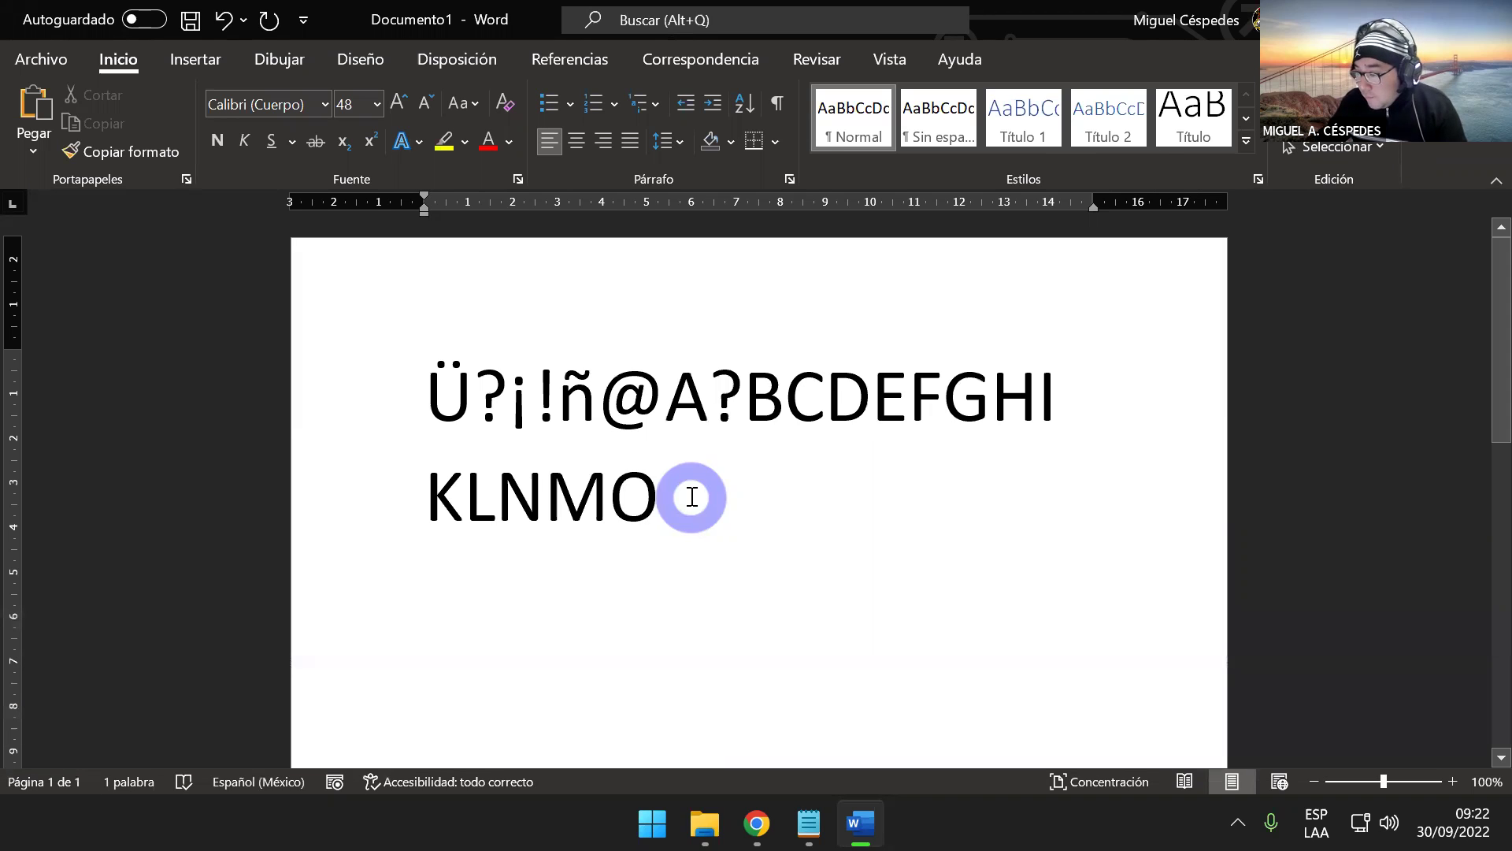
- Delete all the text in the Word document and enter the symbols ® and ¡ using numeric codes
drag(693, 497, 423, 386)
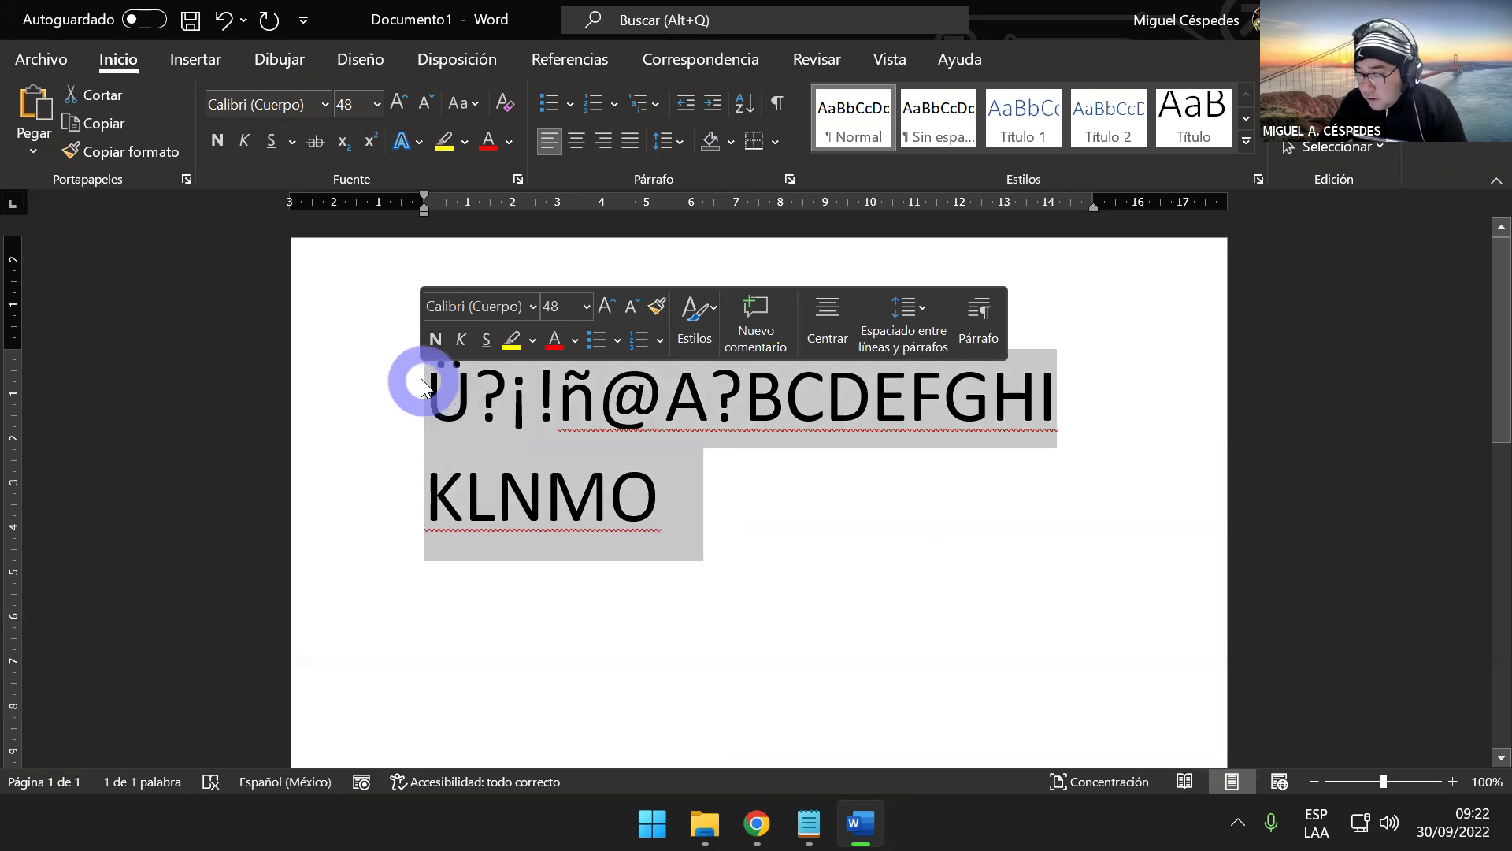
key(BackSpace)
text(ñ)
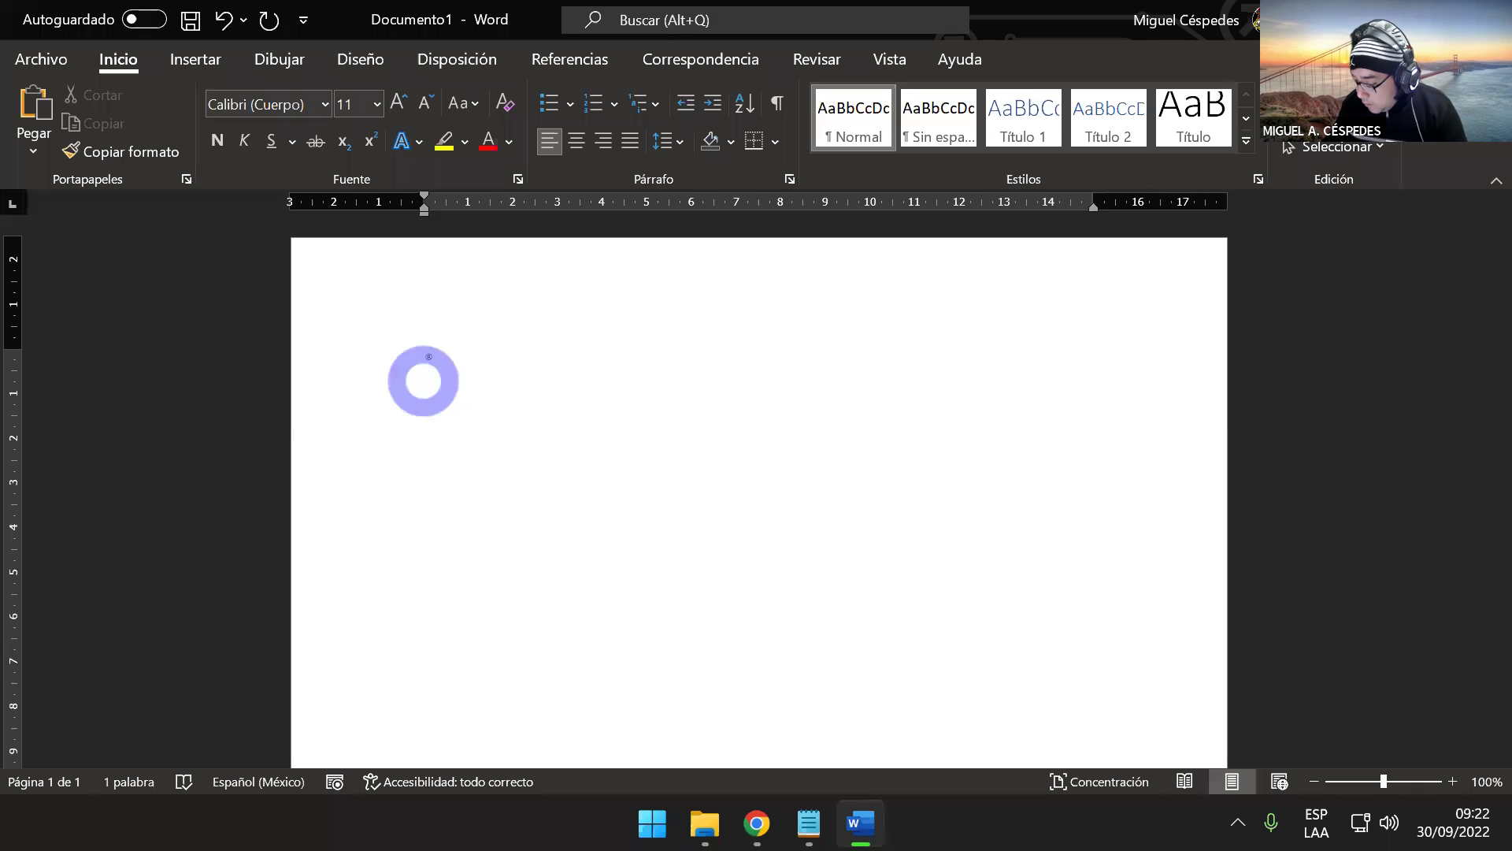
key(alt+KP_1)
key(KP_7)
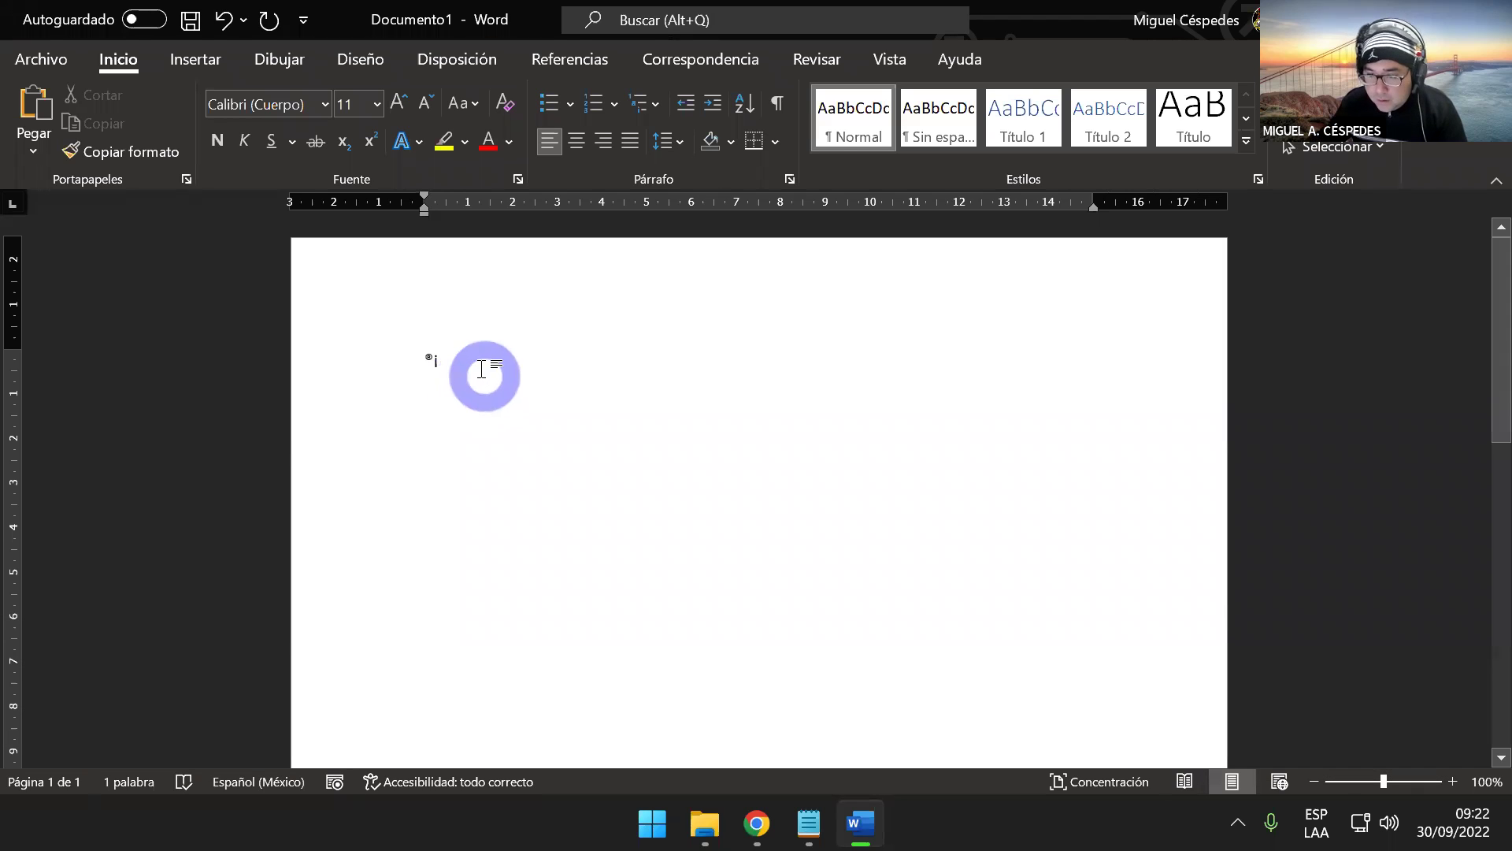
- Close Word without saving the document and refresh the desktop
key(alt+F4)
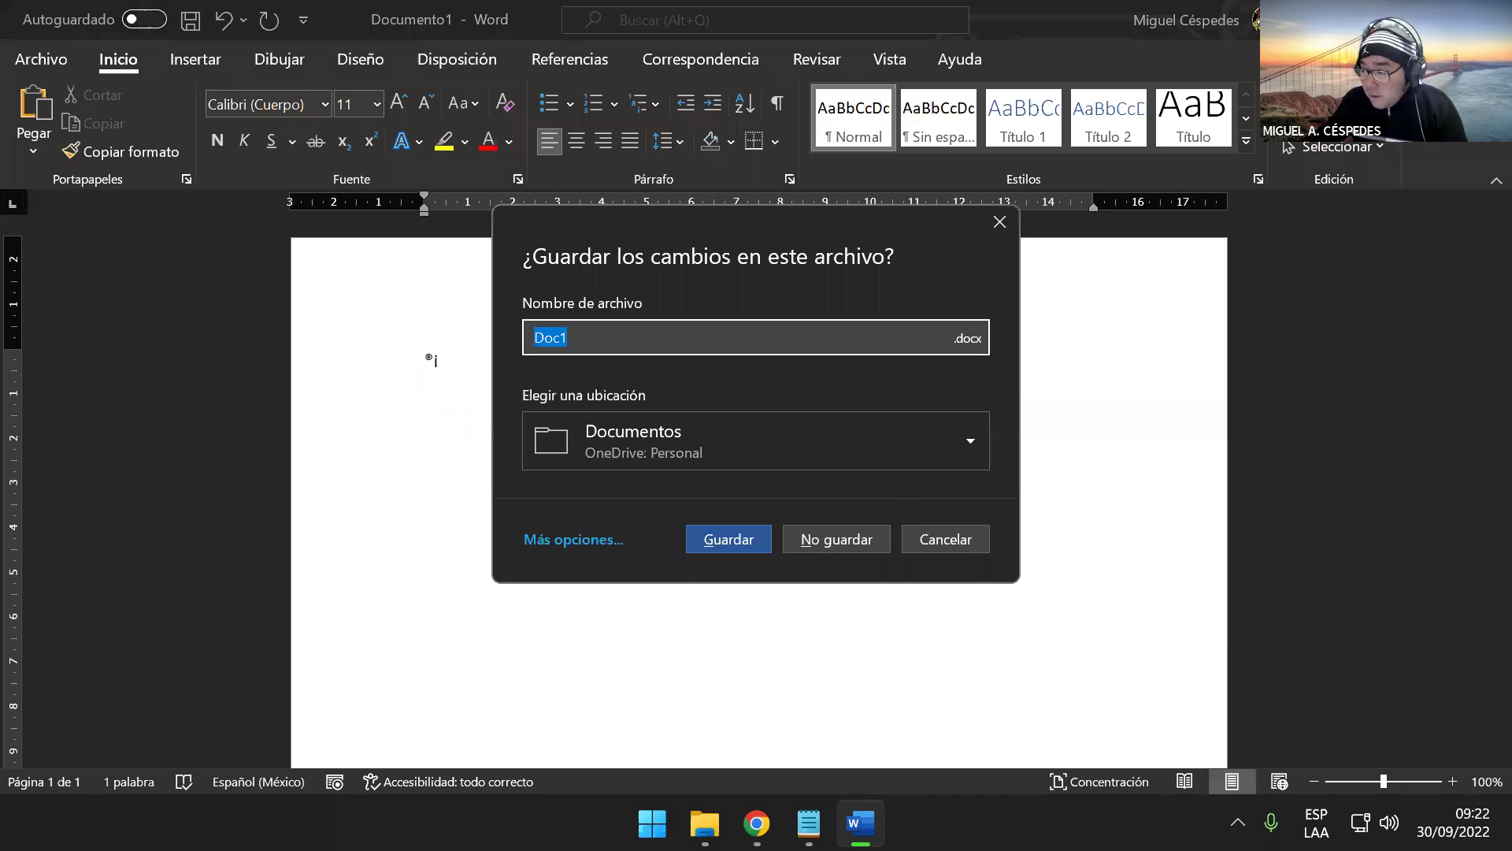
key(n)
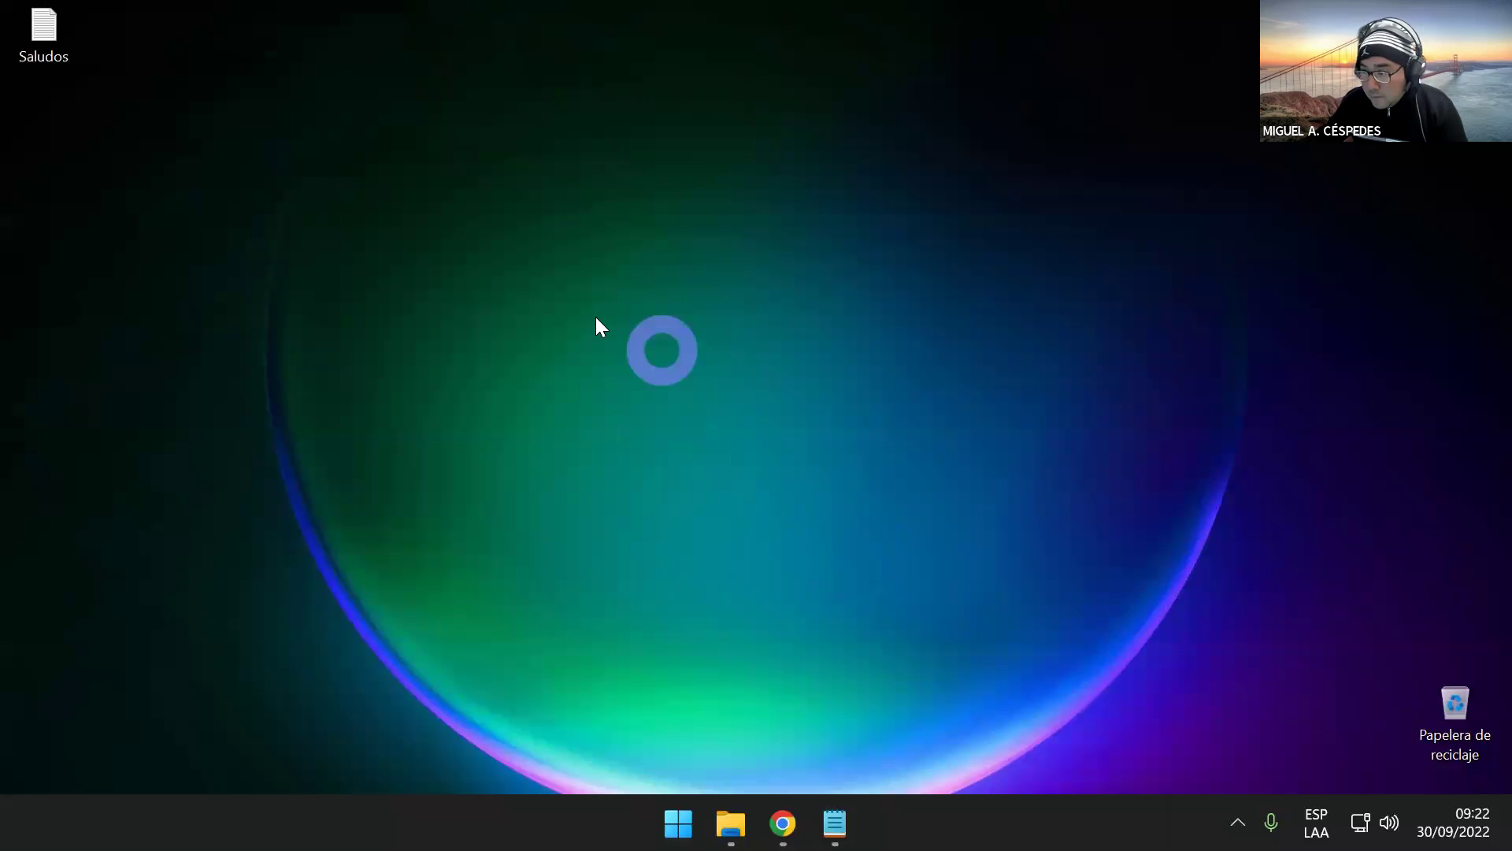
right_click(588, 282)
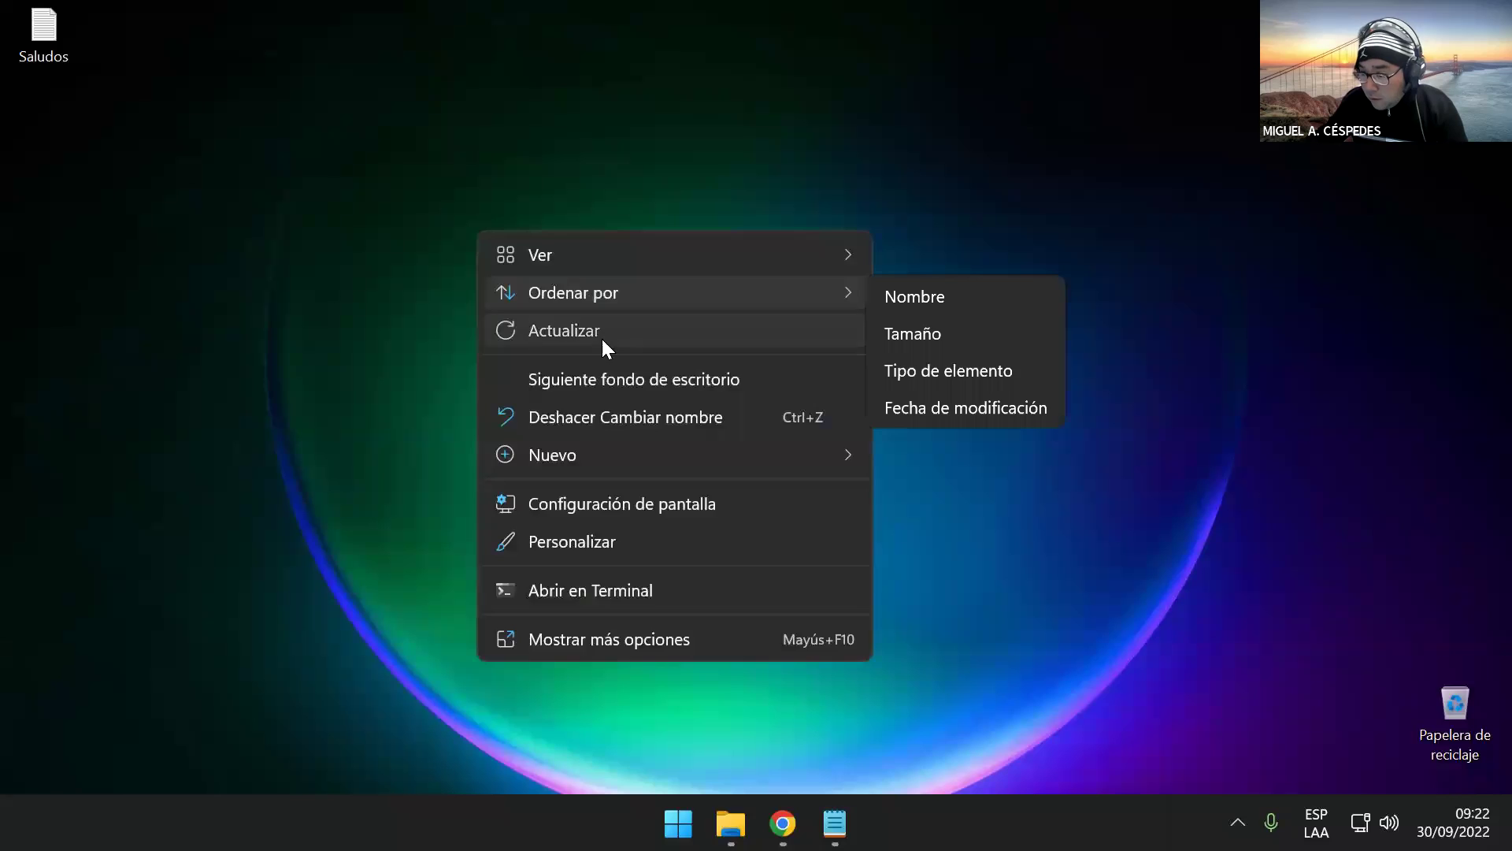
- Switch to the ASCII site in Chrome and open the details of the / character, code 47
click(721, 819)
mouse_move(780, 823)
click(866, 693)
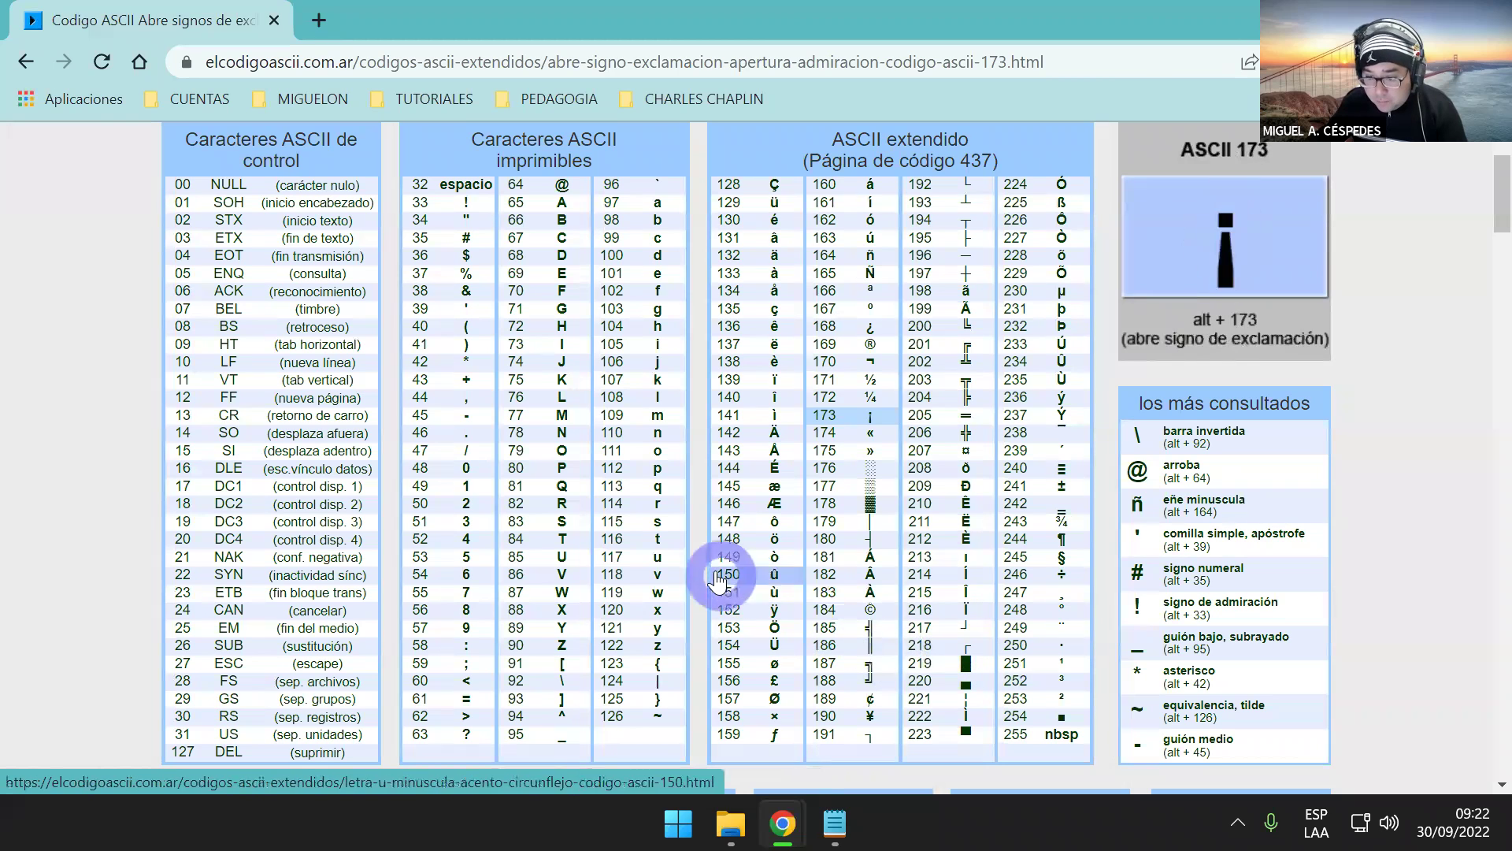
click(471, 455)
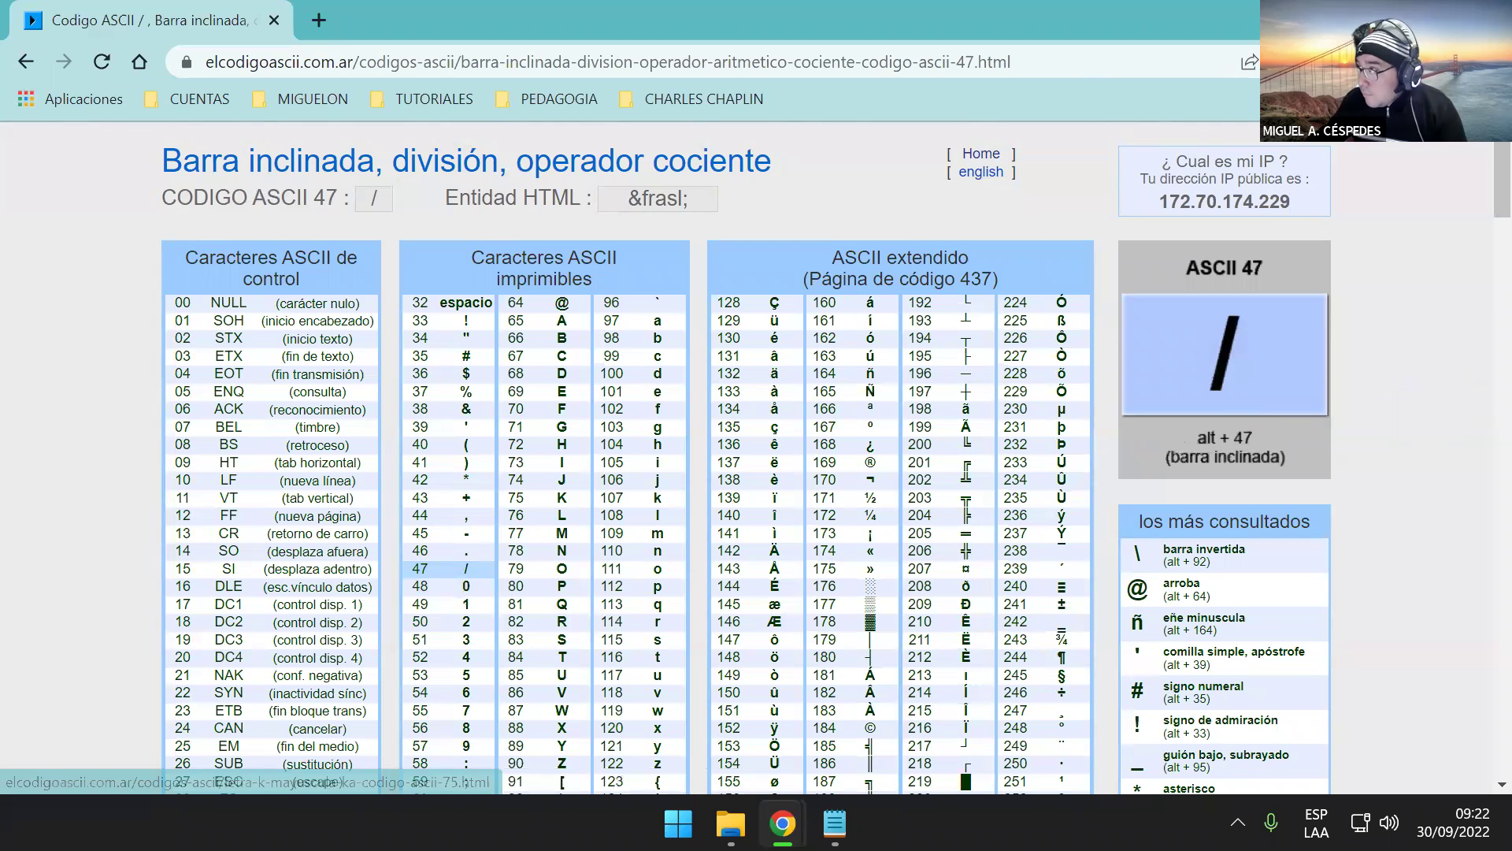
- Return to the desktop, search for excel, and open Excel with a new blank workbook enlarged to 400%
key(super+d)
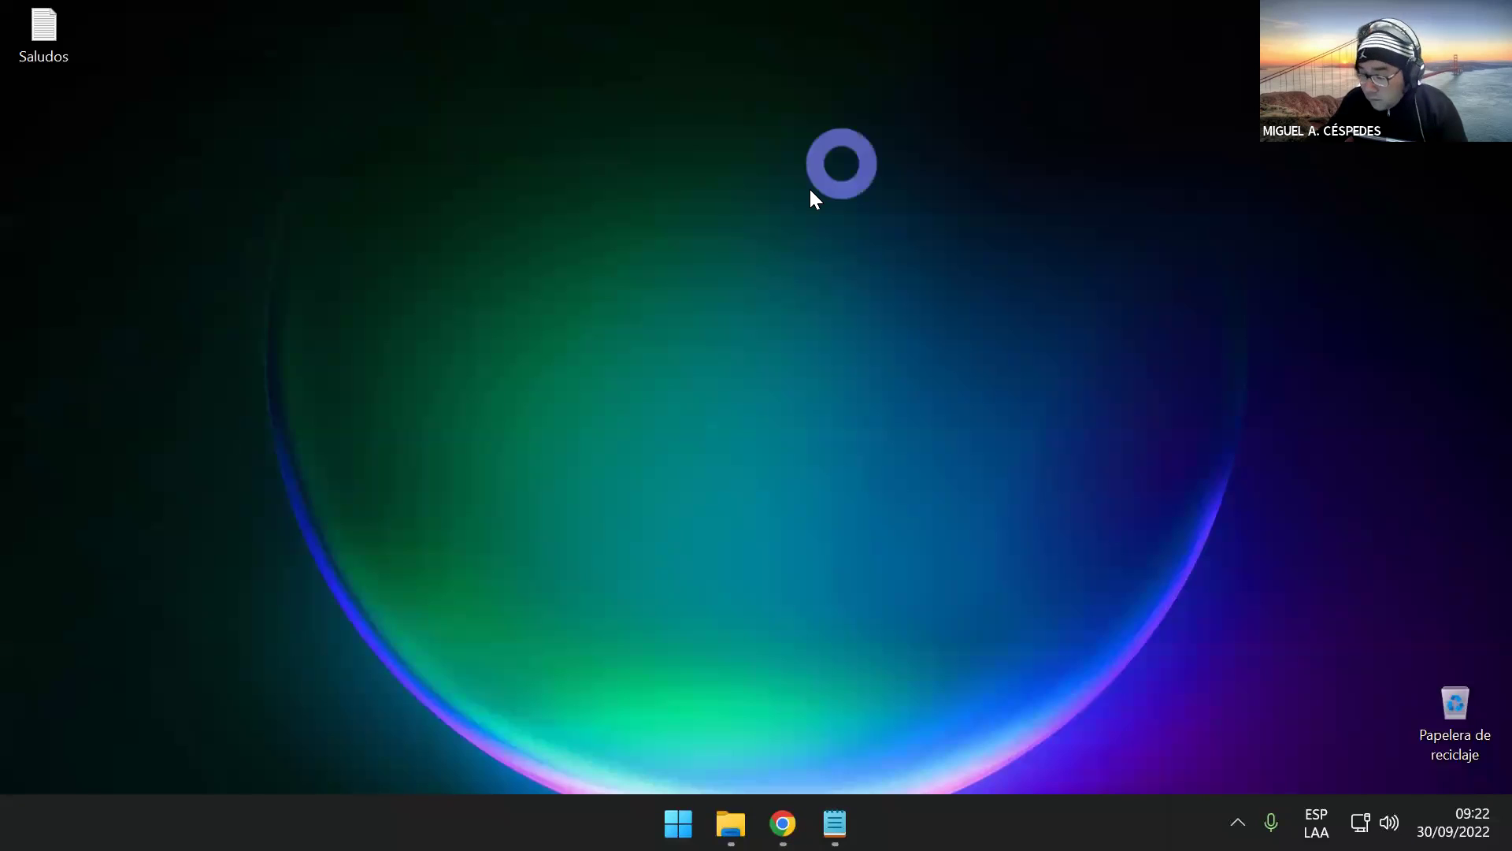
key(super+s)
text(excel)
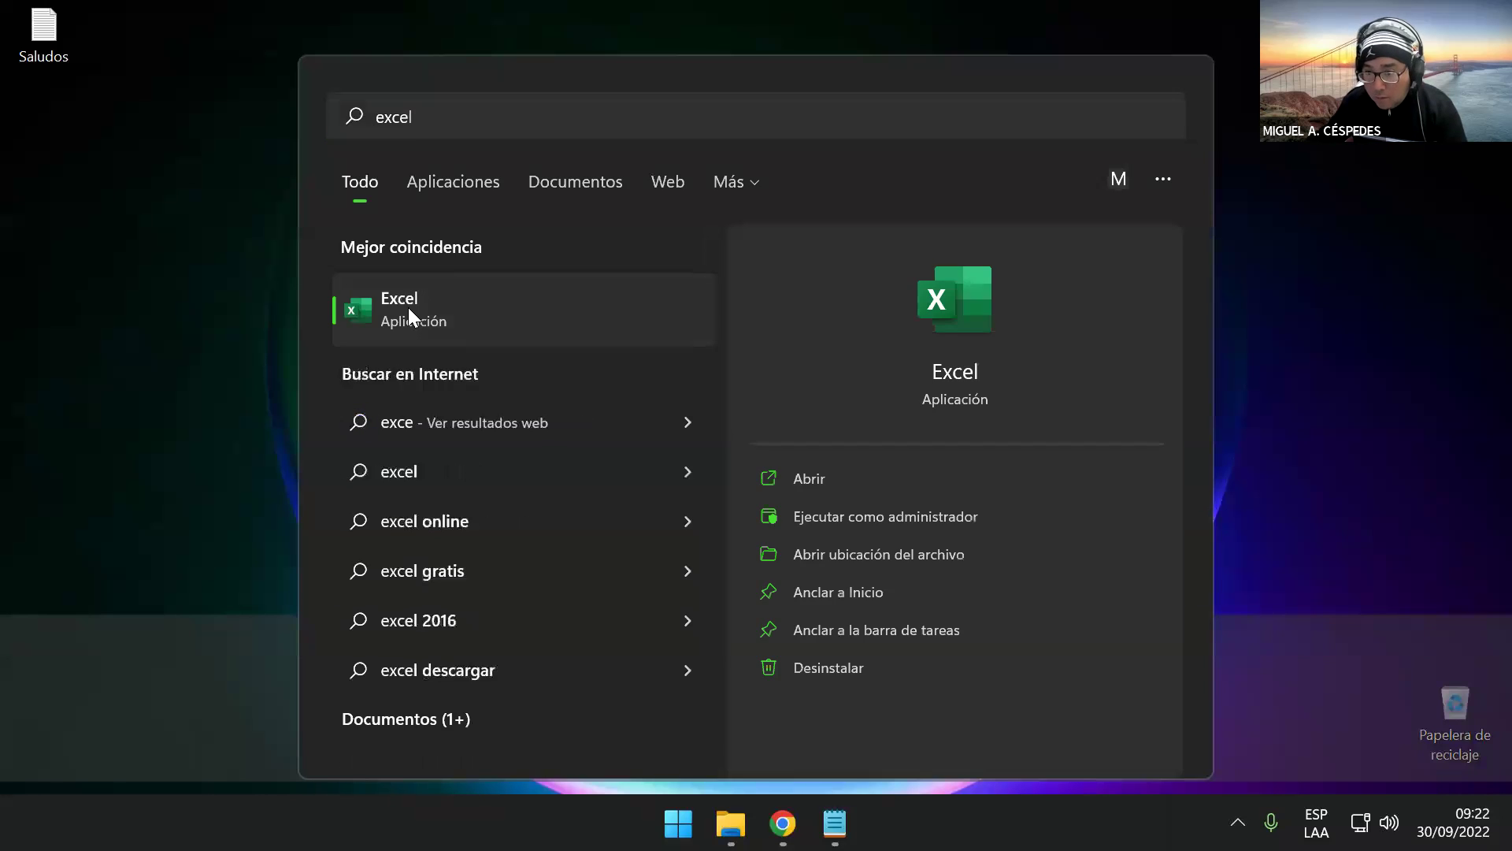
click(408, 308)
click(382, 246)
ctrl+scroll(556, 394, up, 3)
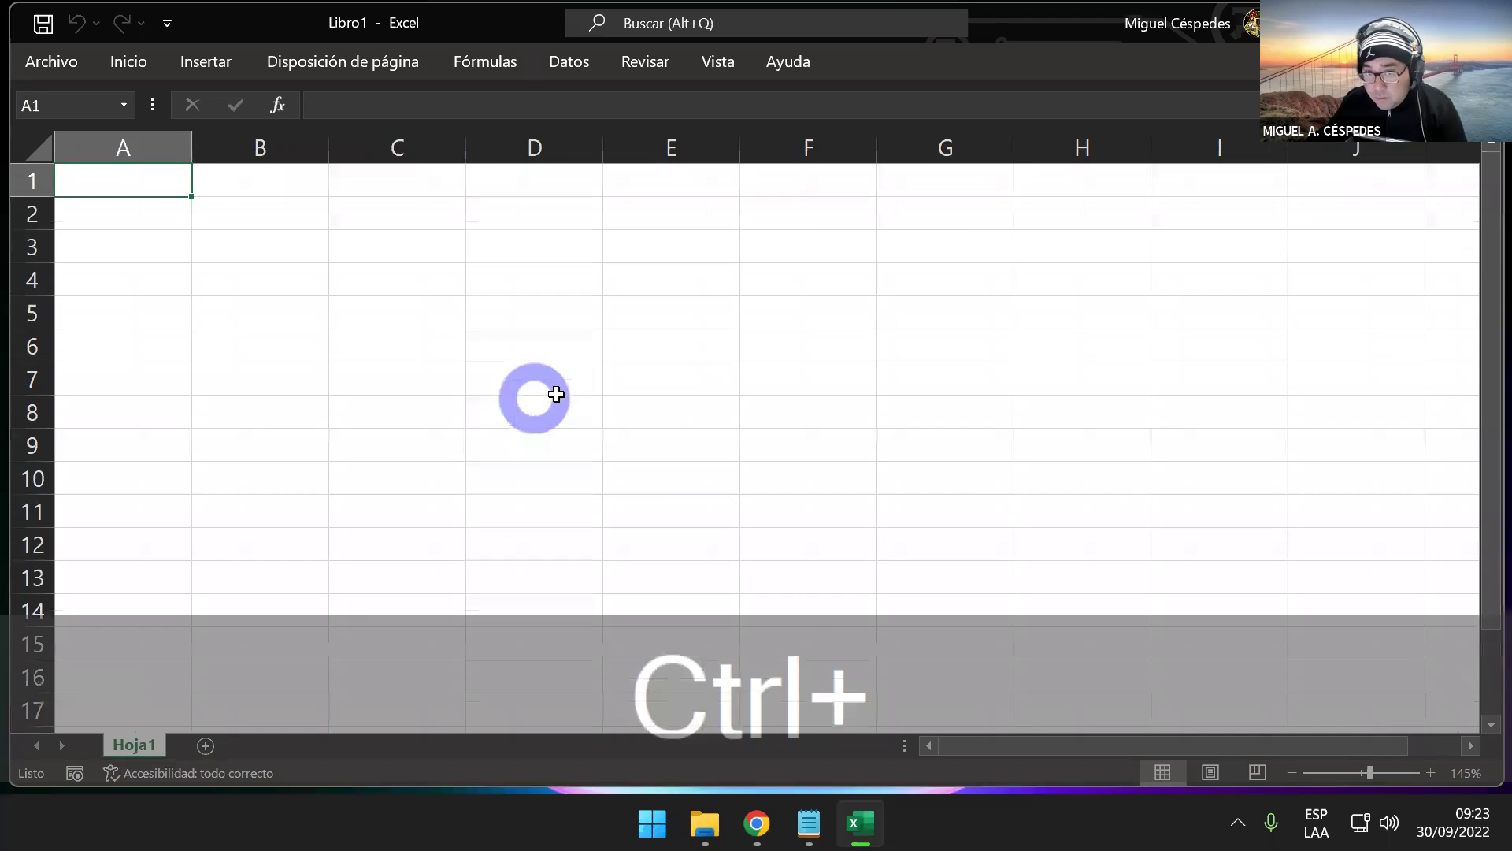
ctrl+scroll(556, 394, up, 17)
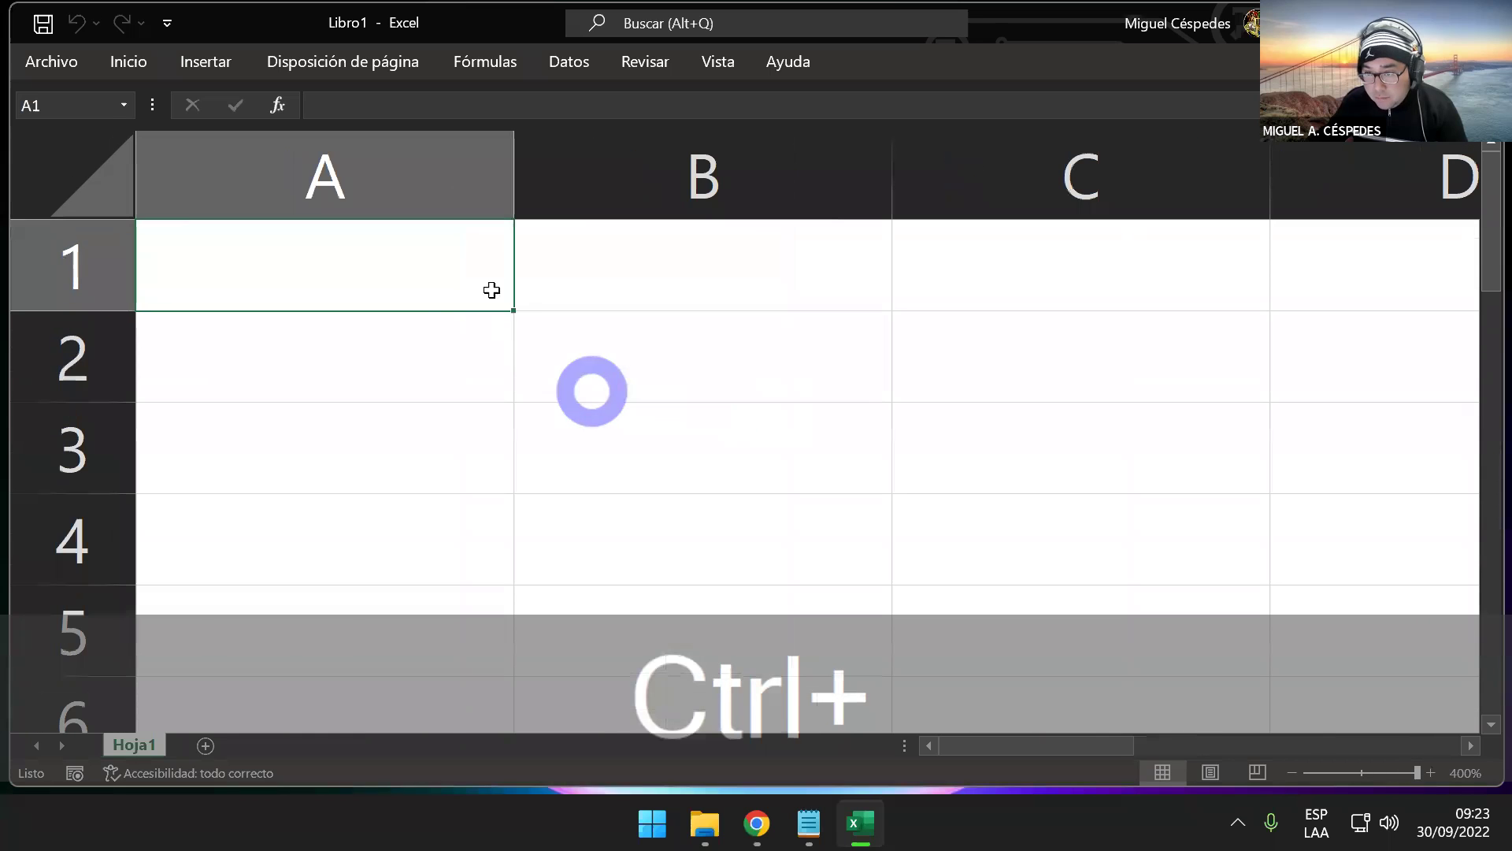
- Enter @ in cell A1 using code 64 and * in cell A2
text(@)
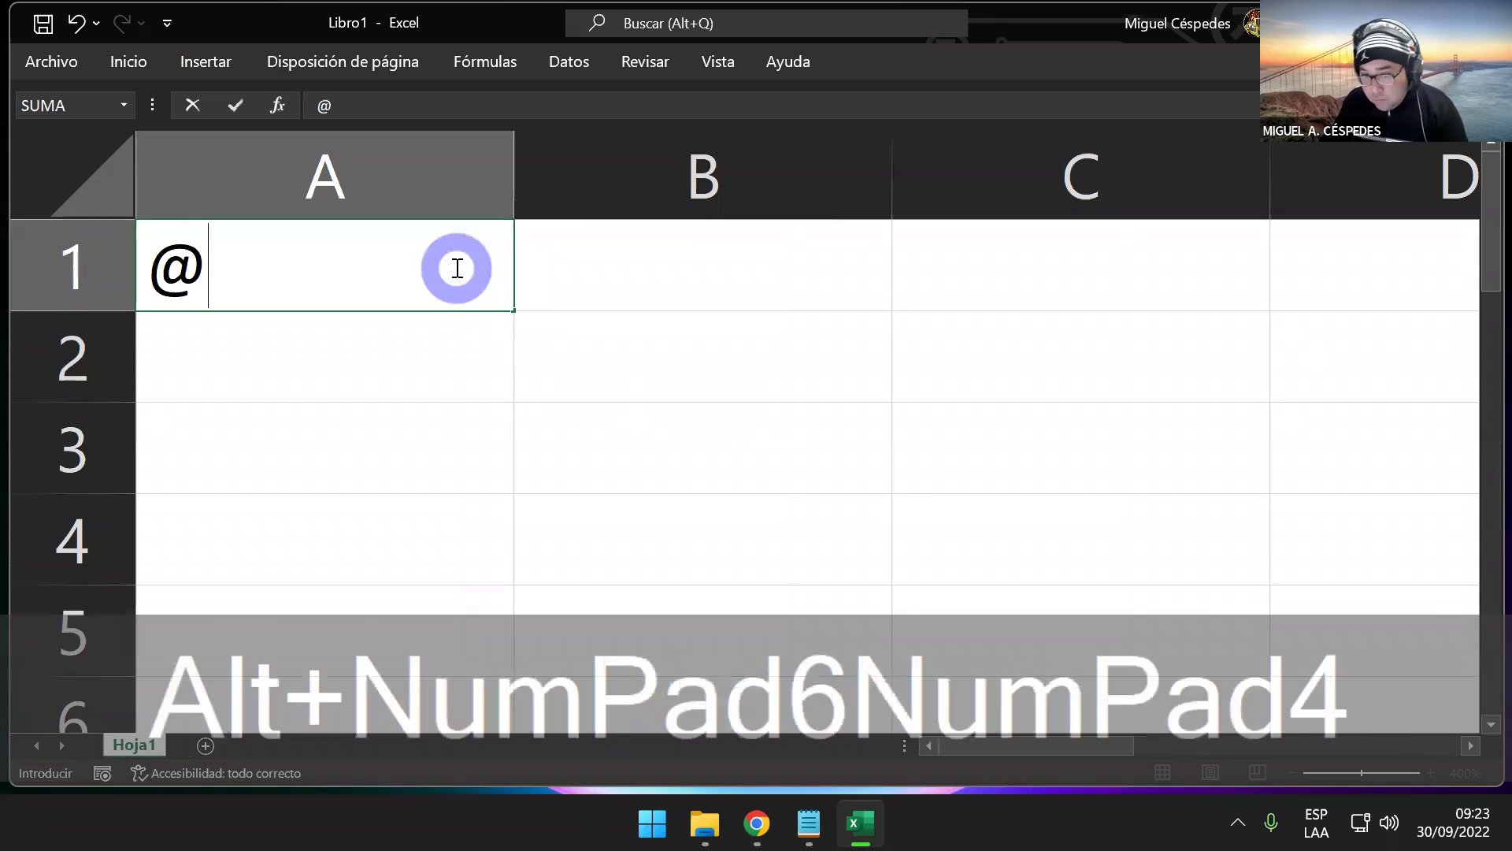
key(Return)
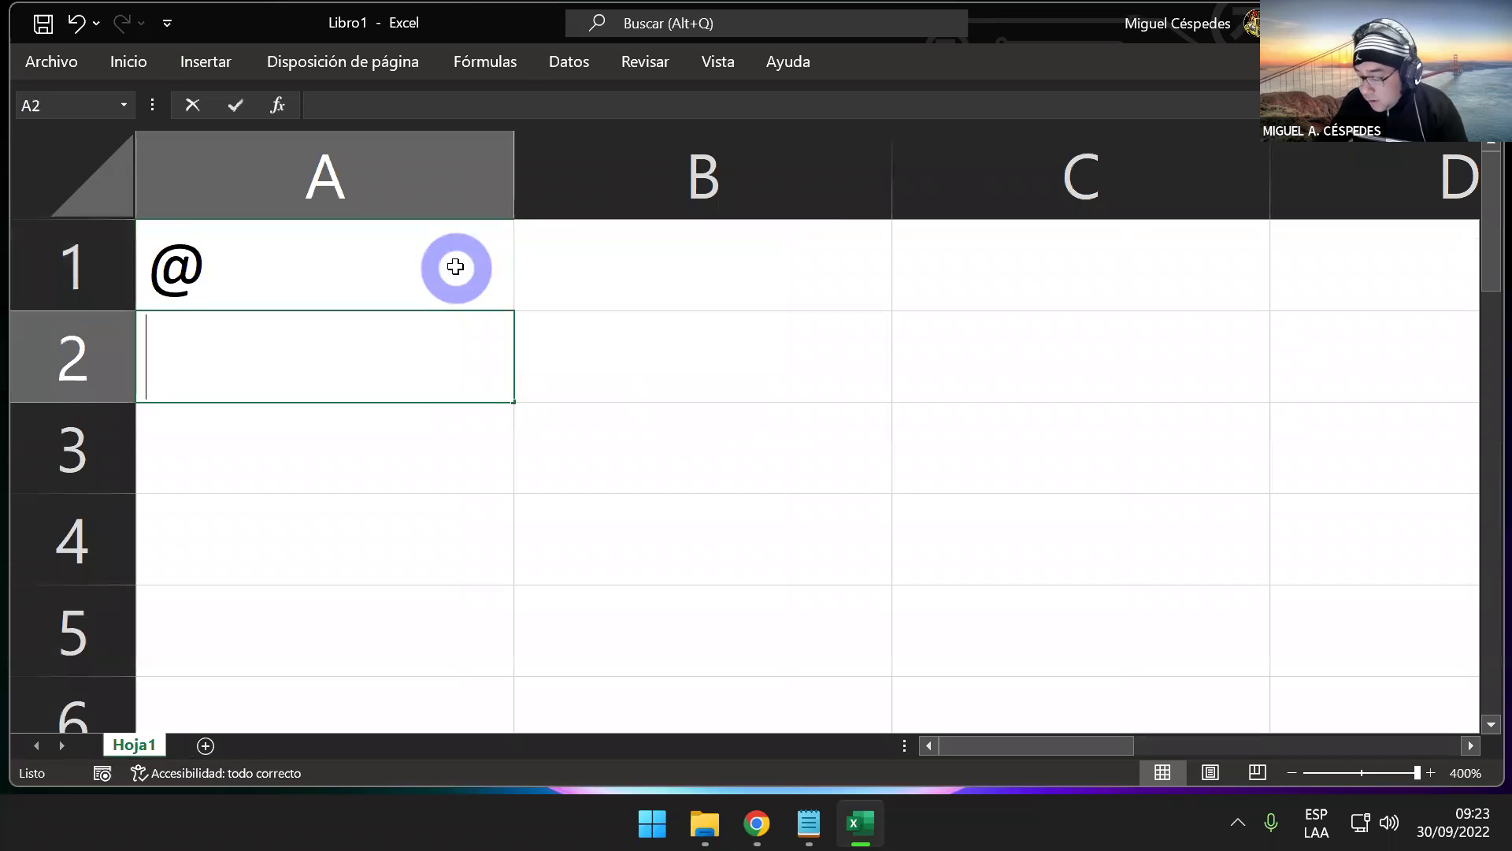
text(*)
key(Return)
- Enter / in cell A3, + in cell A4 and - in cell A5
key(ctrl+F1)
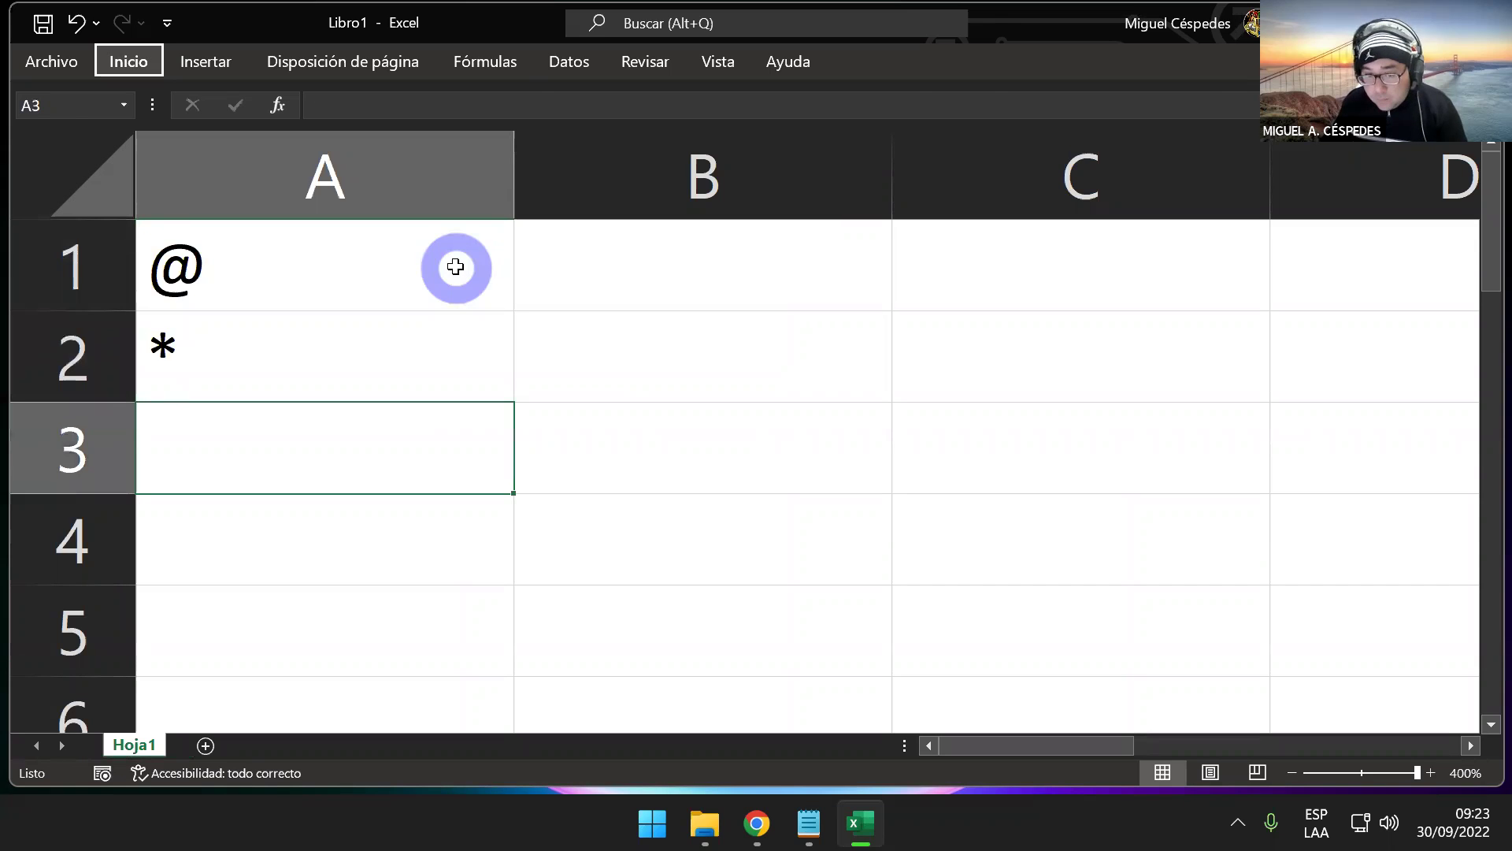
click(400, 418)
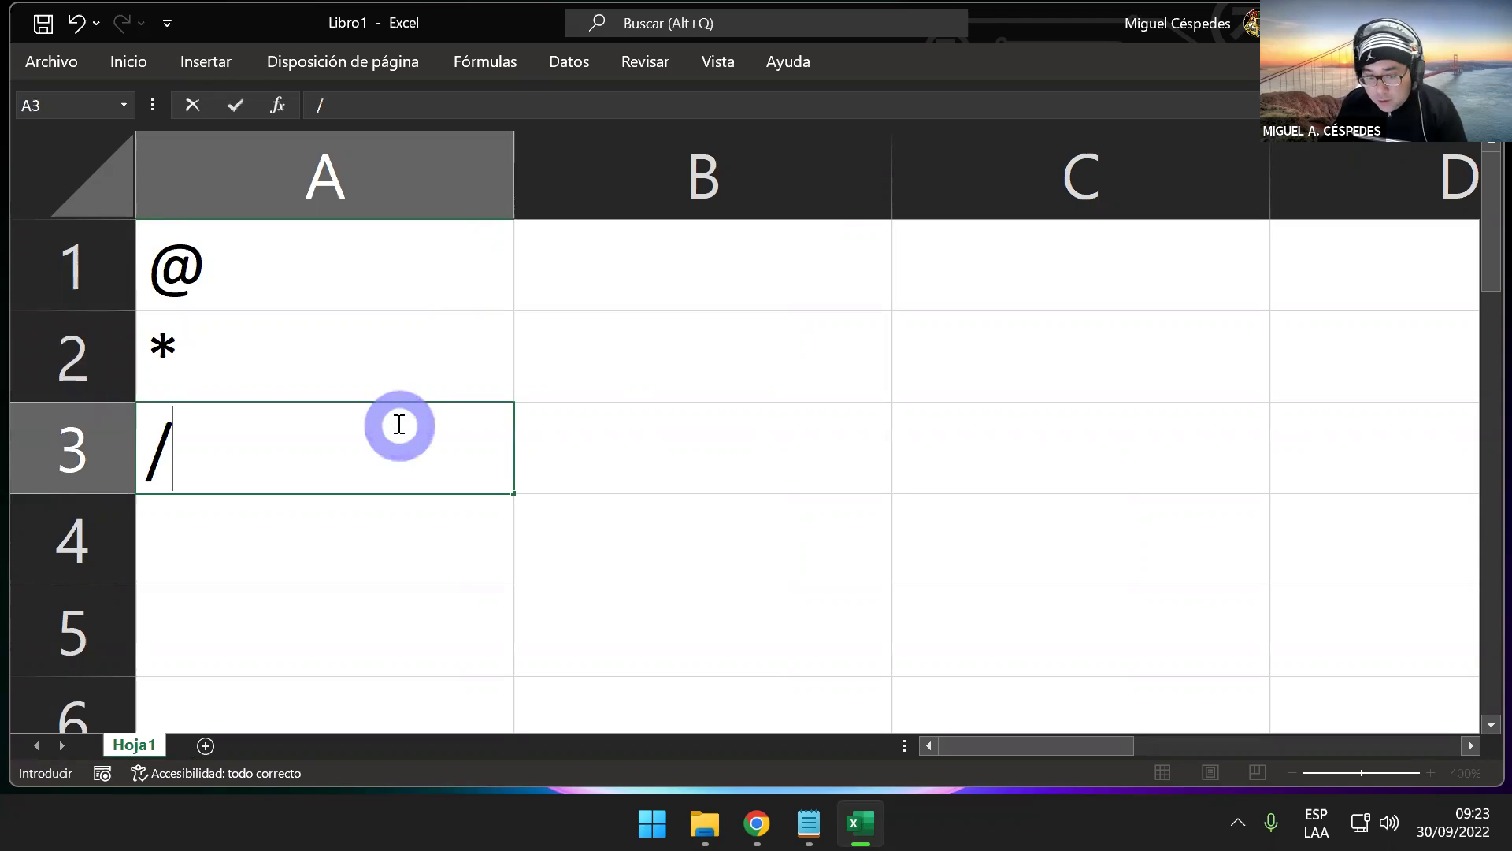
key(Return)
text(+)
key(Return)
text(-)
key(Return)
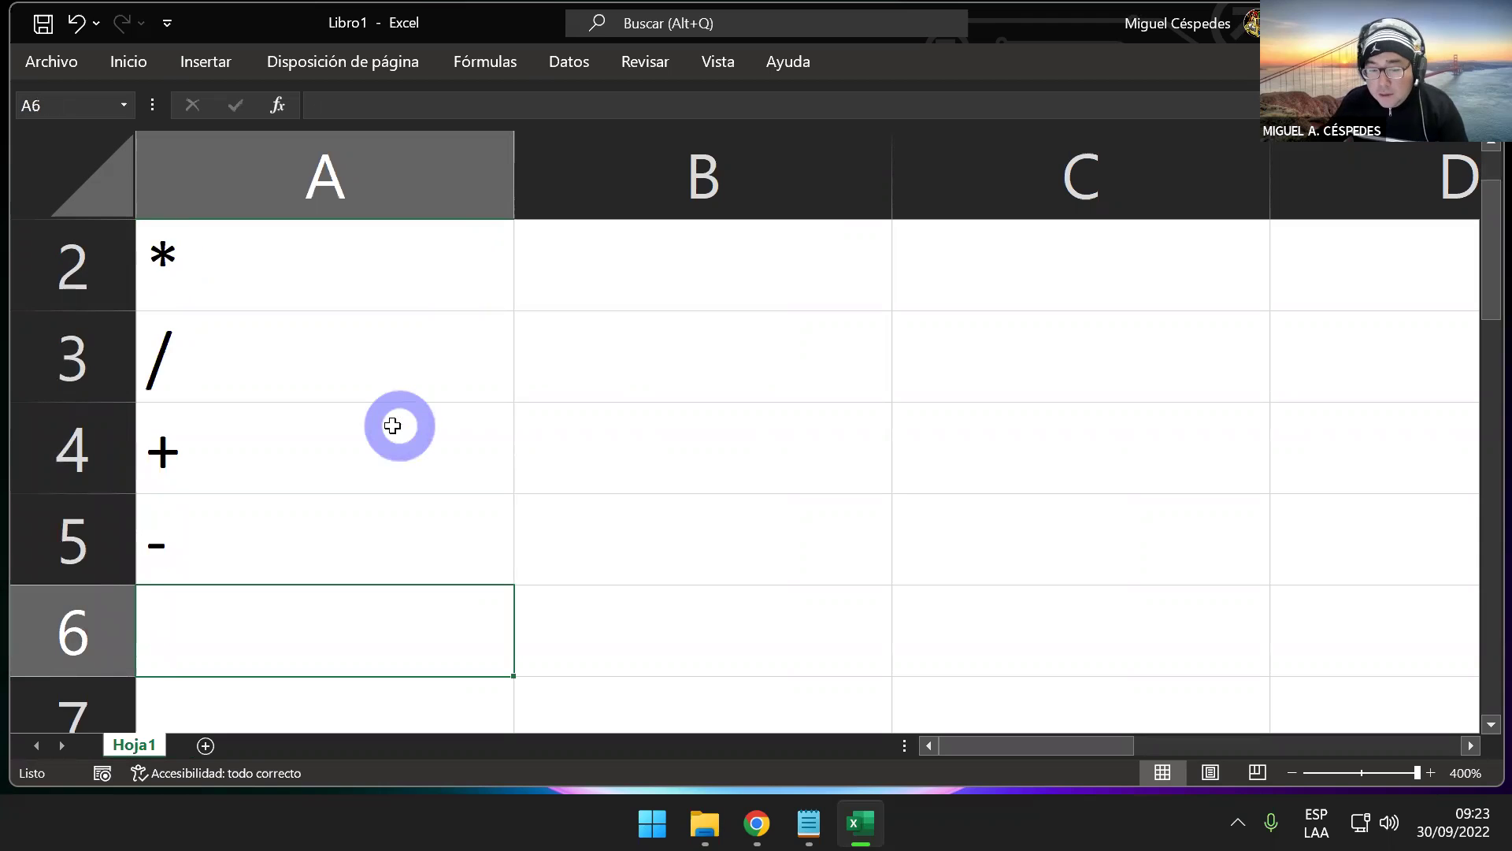
- Enter a lone + in cell A6, removing the accidental reference to B5 before committing it
text(+)
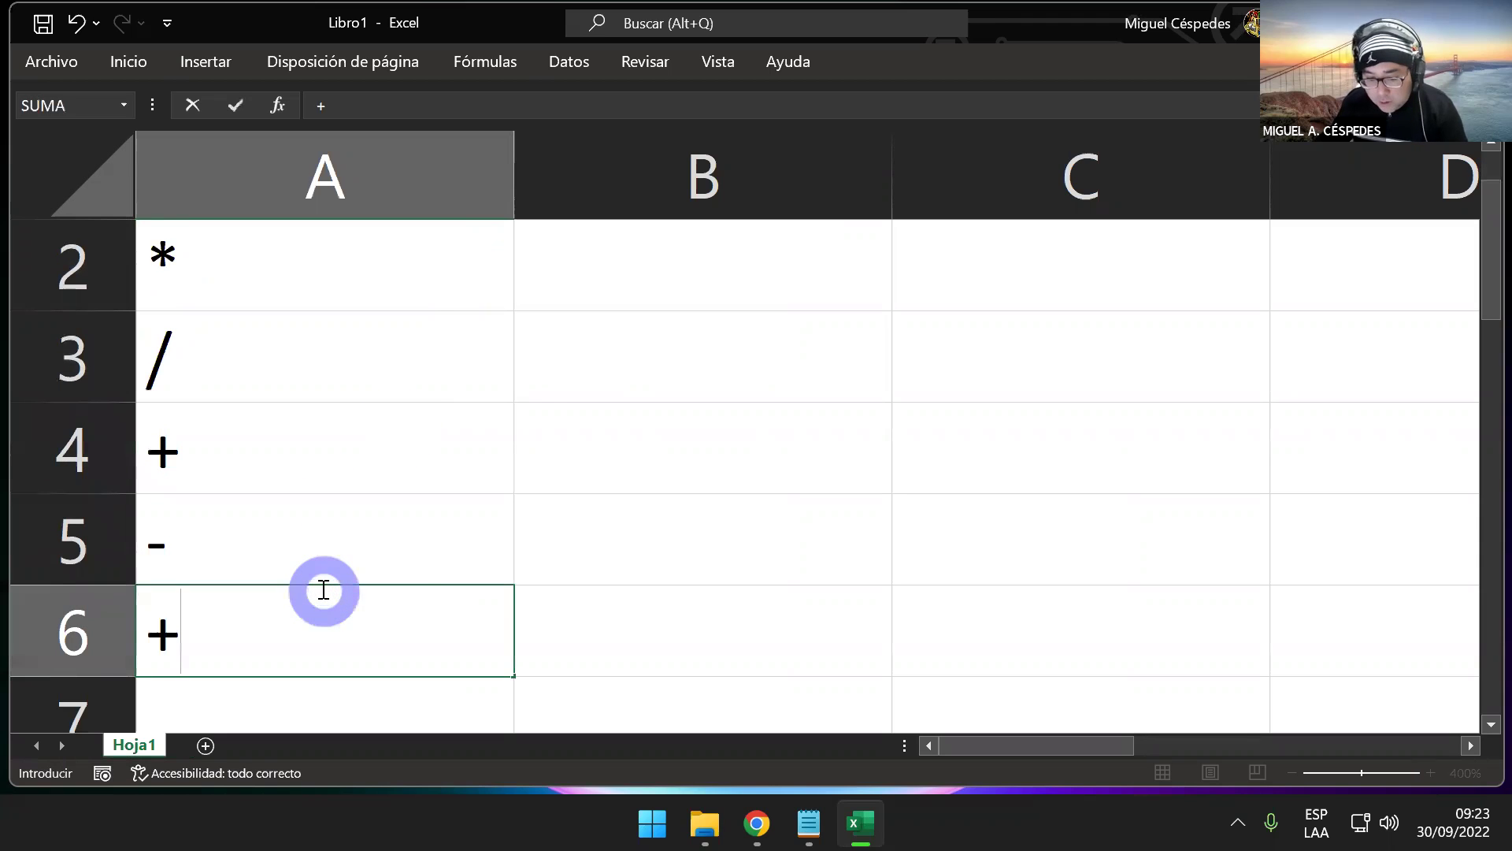
click(679, 552)
key(BackSpace)
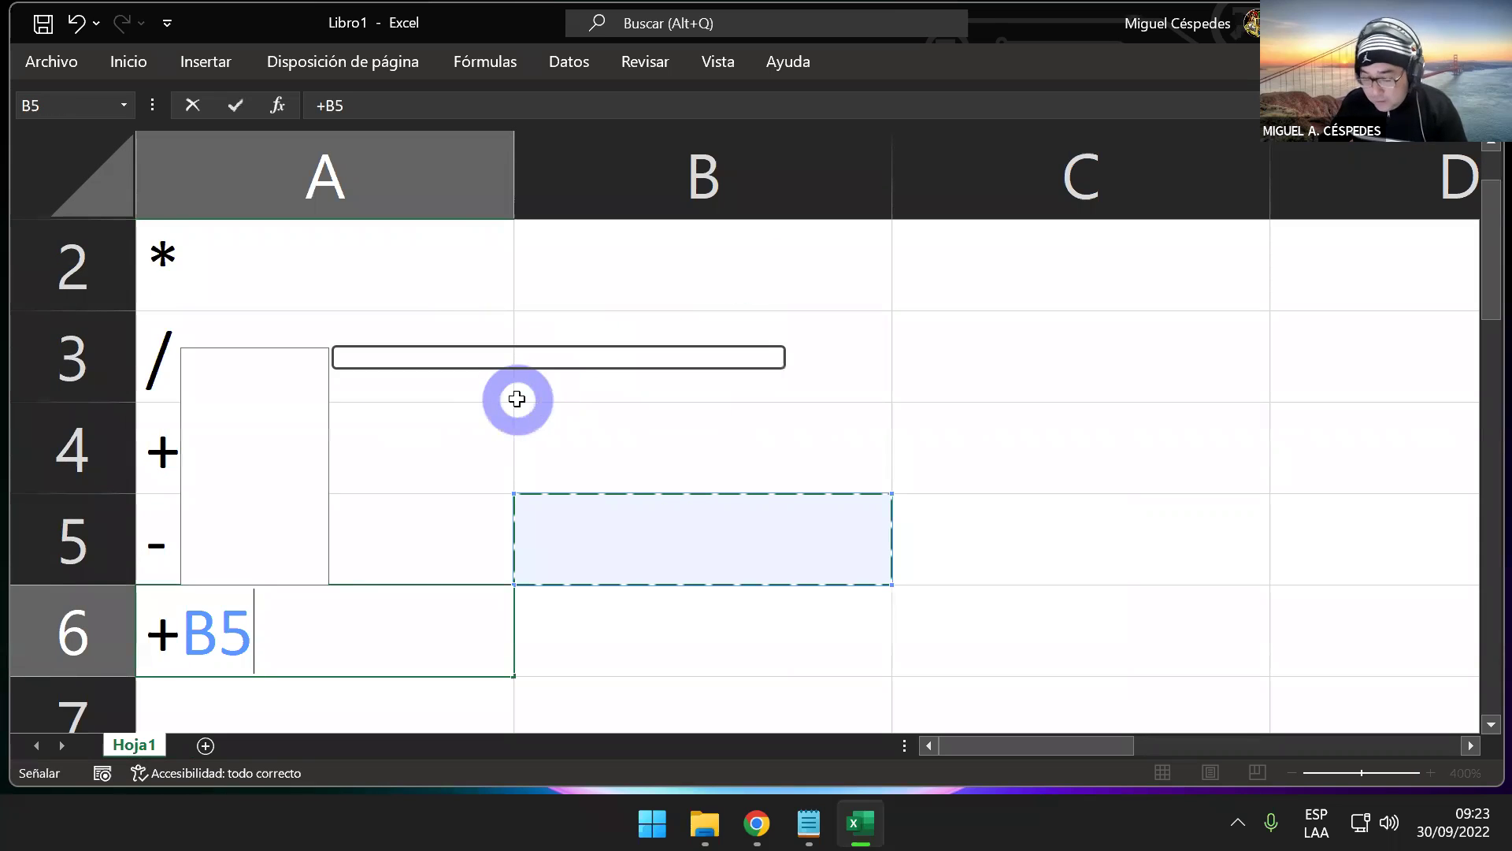
key(Return)
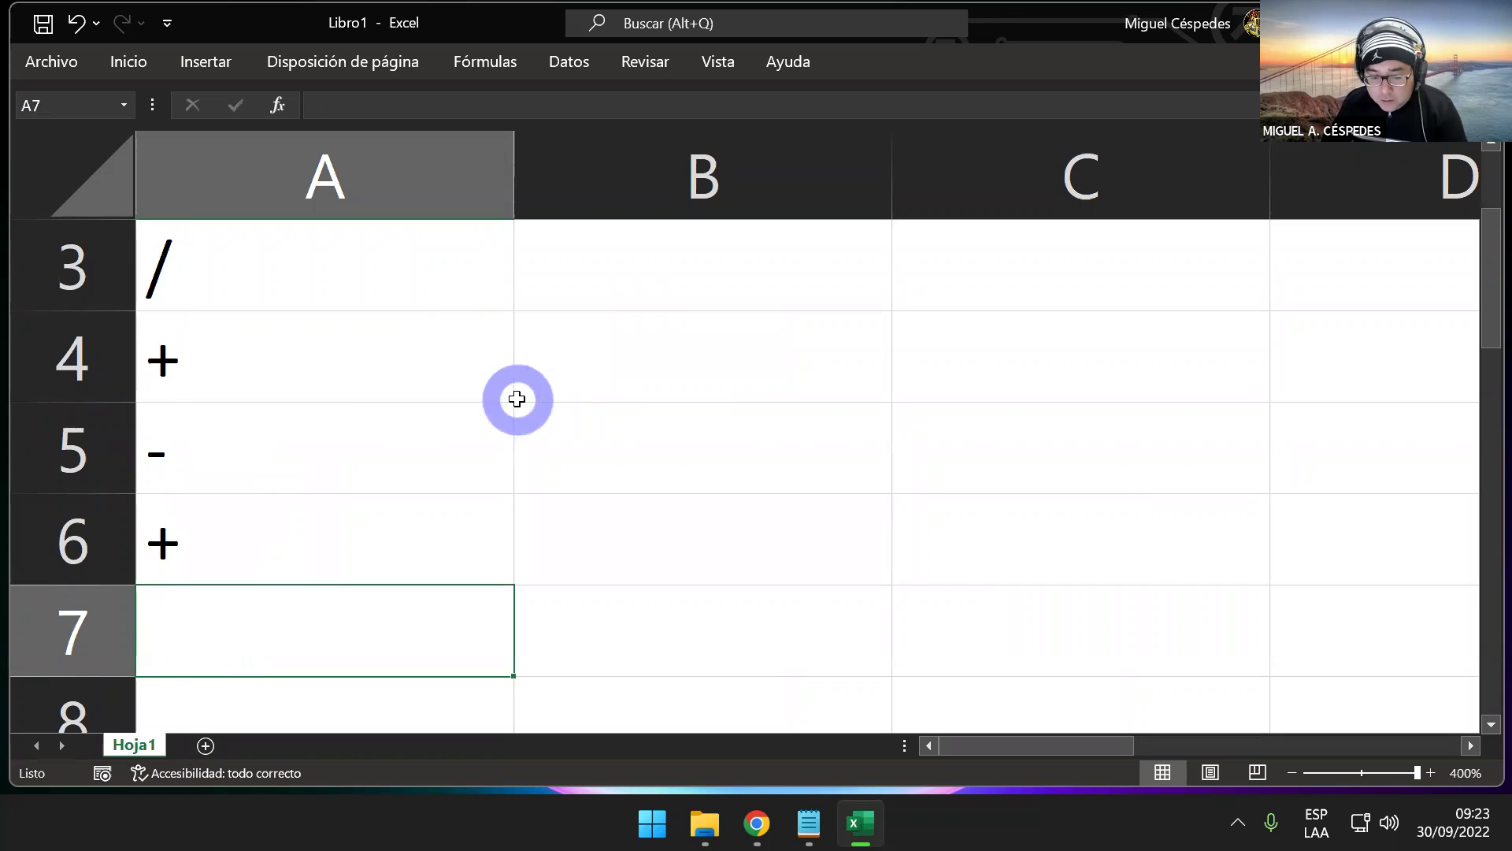
- Reduce the worksheet zoom to 310% and select the symbol cells A1:A6
scroll(508, 404, up, 1)
ctrl+scroll(662, 456, down, 3)
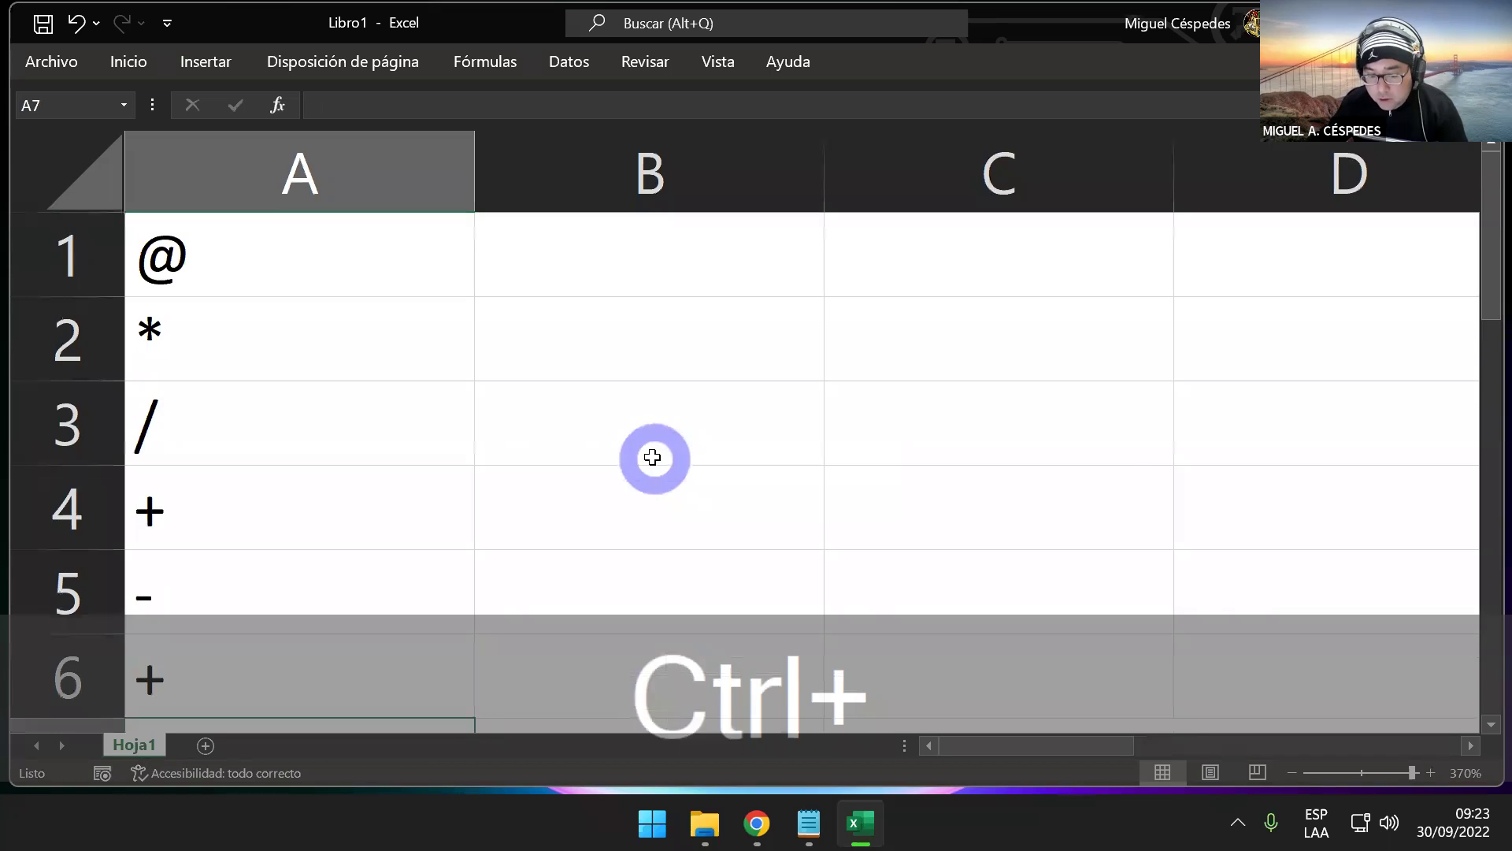
ctrl+scroll(654, 458, down, 1)
ctrl+scroll(649, 461, down, 2)
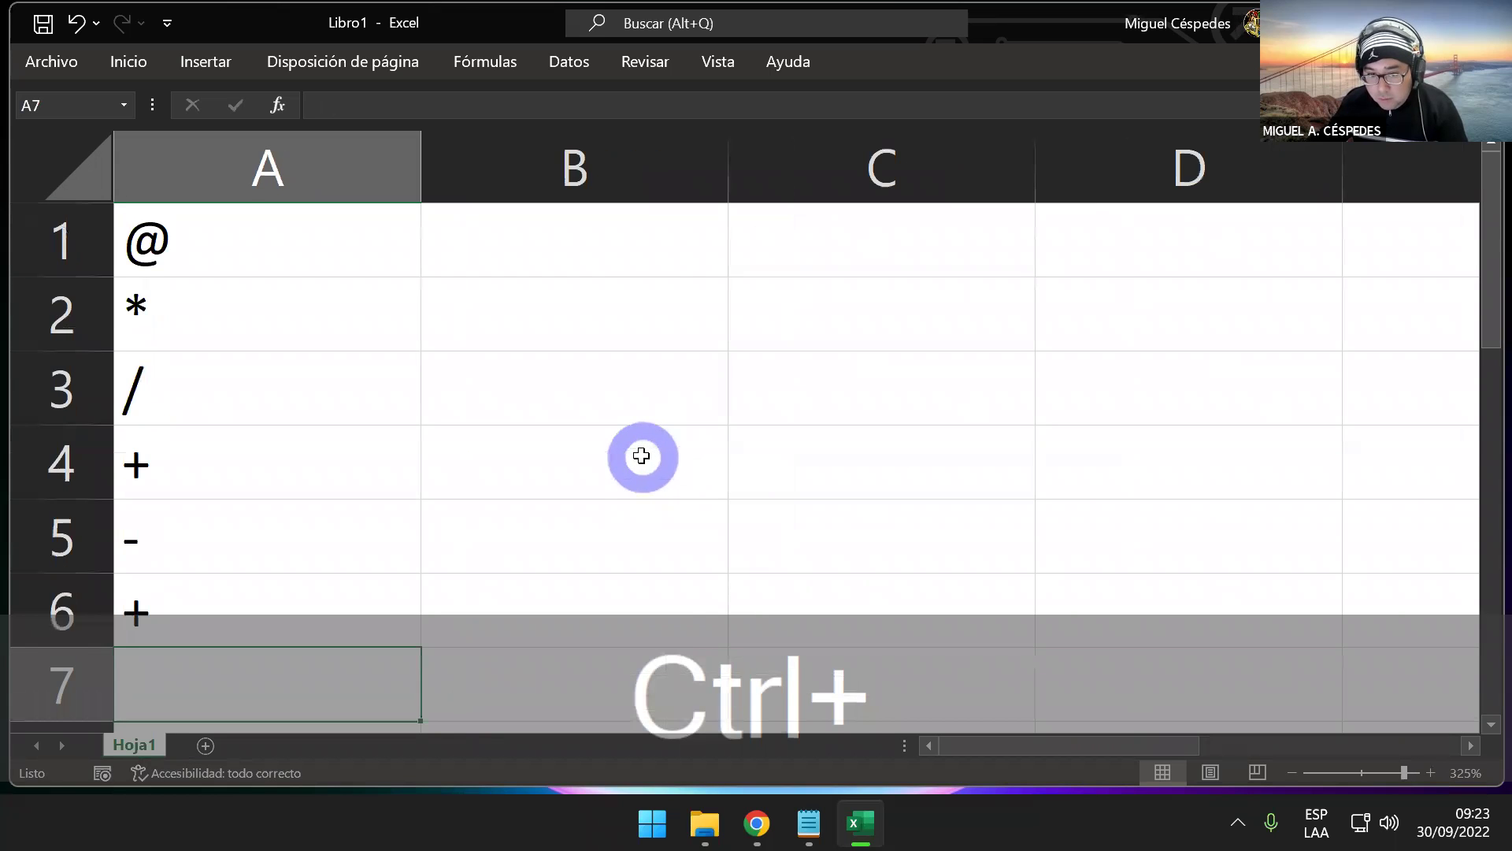
scroll(640, 457, down, 1)
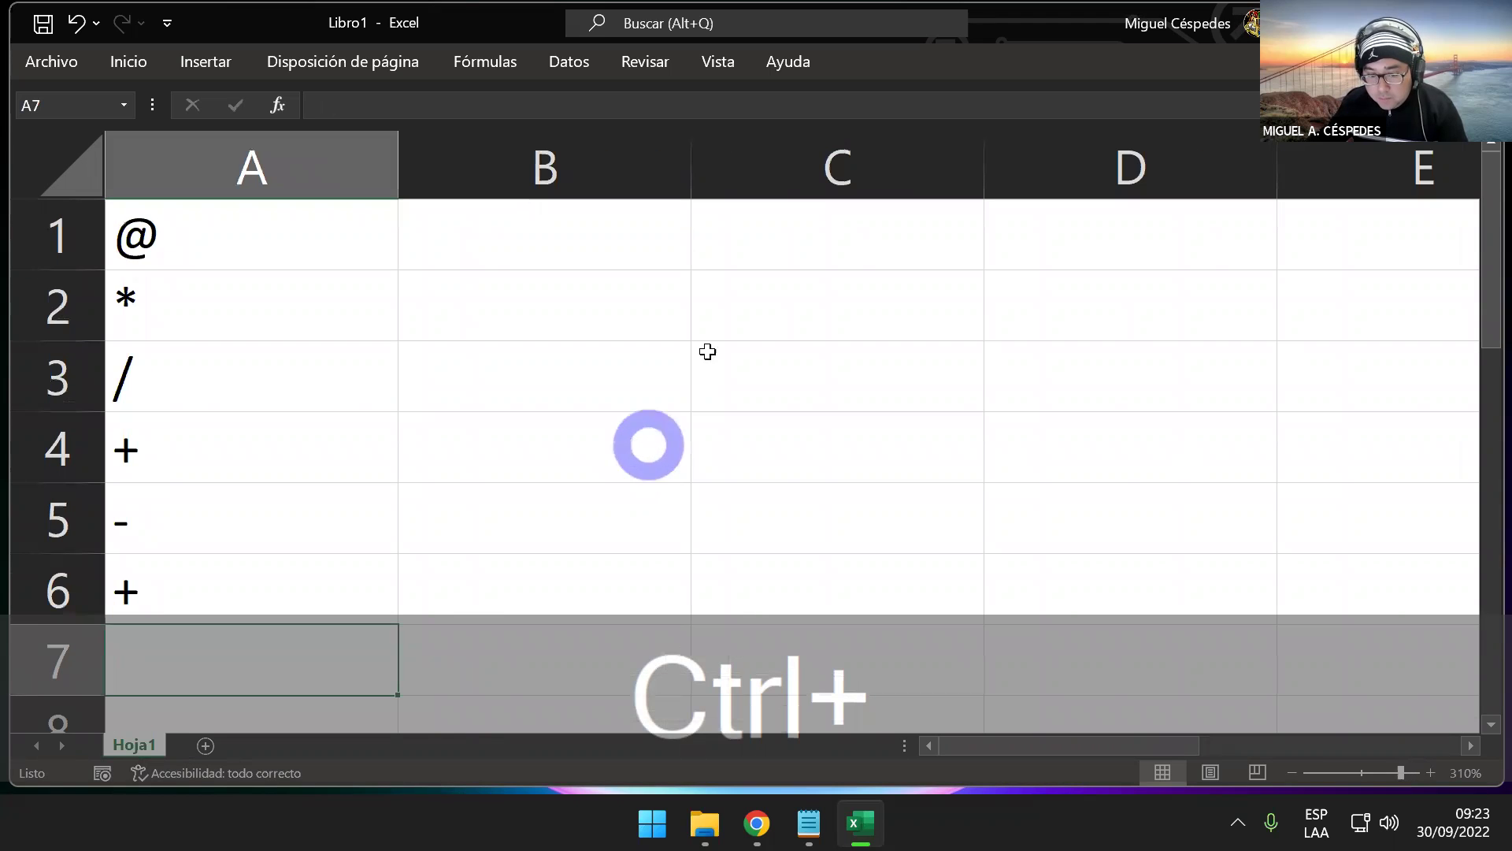
click(616, 285)
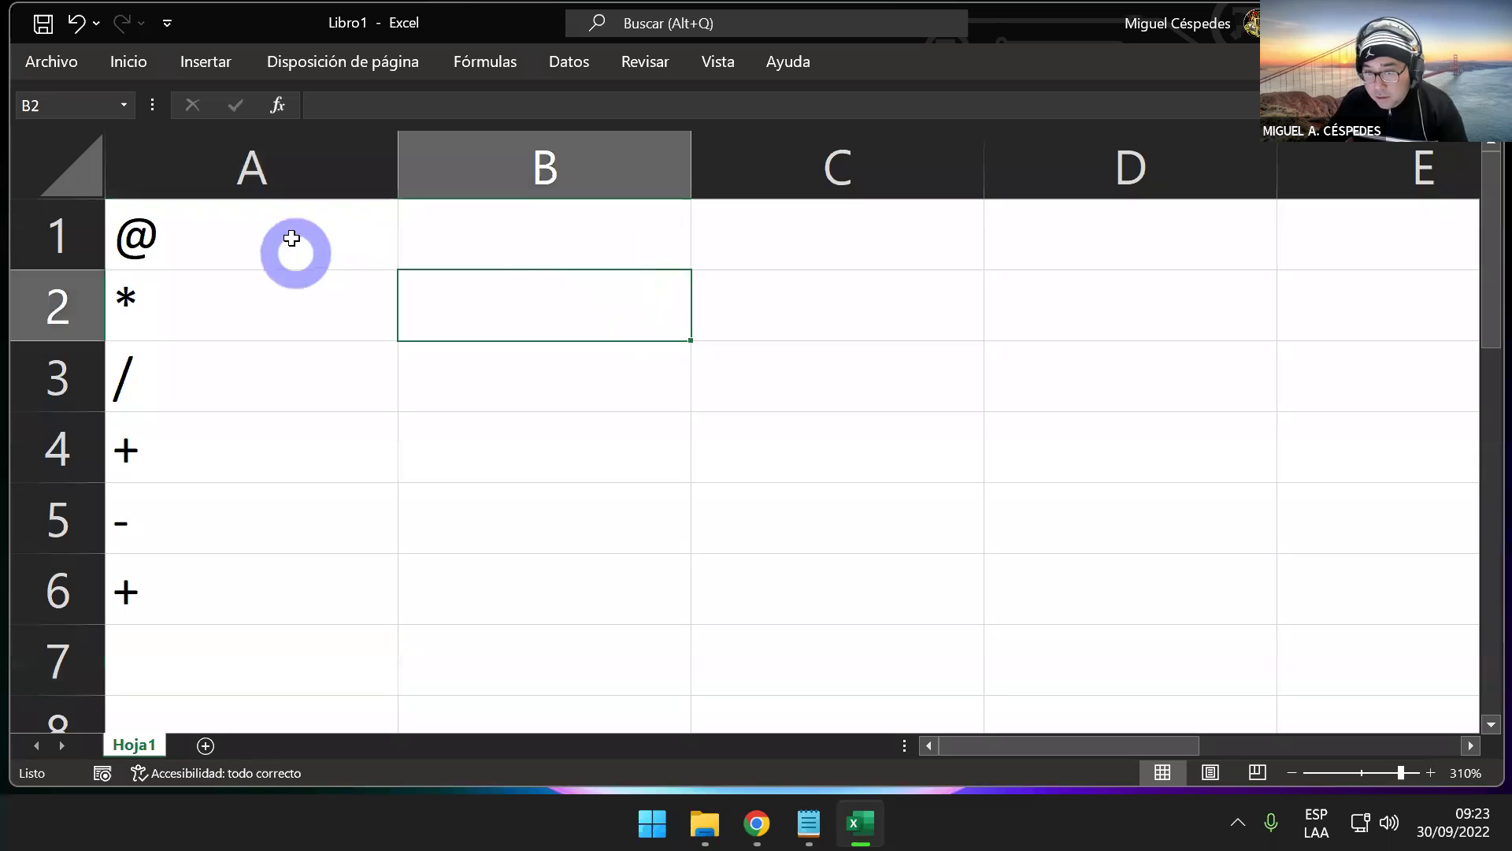
click(580, 223)
drag(317, 219, 280, 578)
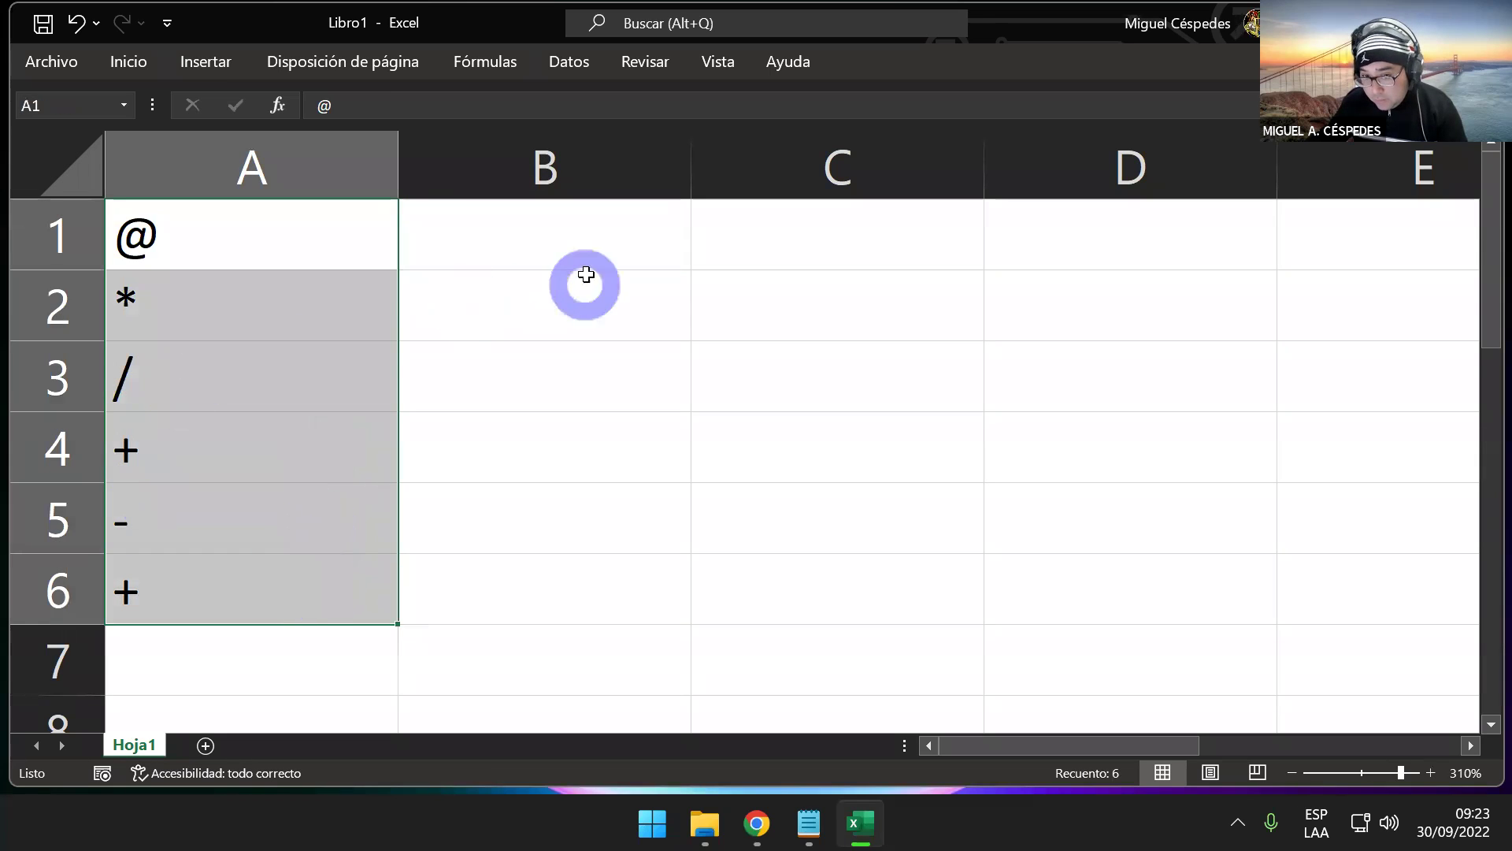
- Enter the formula =CODIGO(A1) in cell B1 to get the character code of the symbol in A1
click(591, 244)
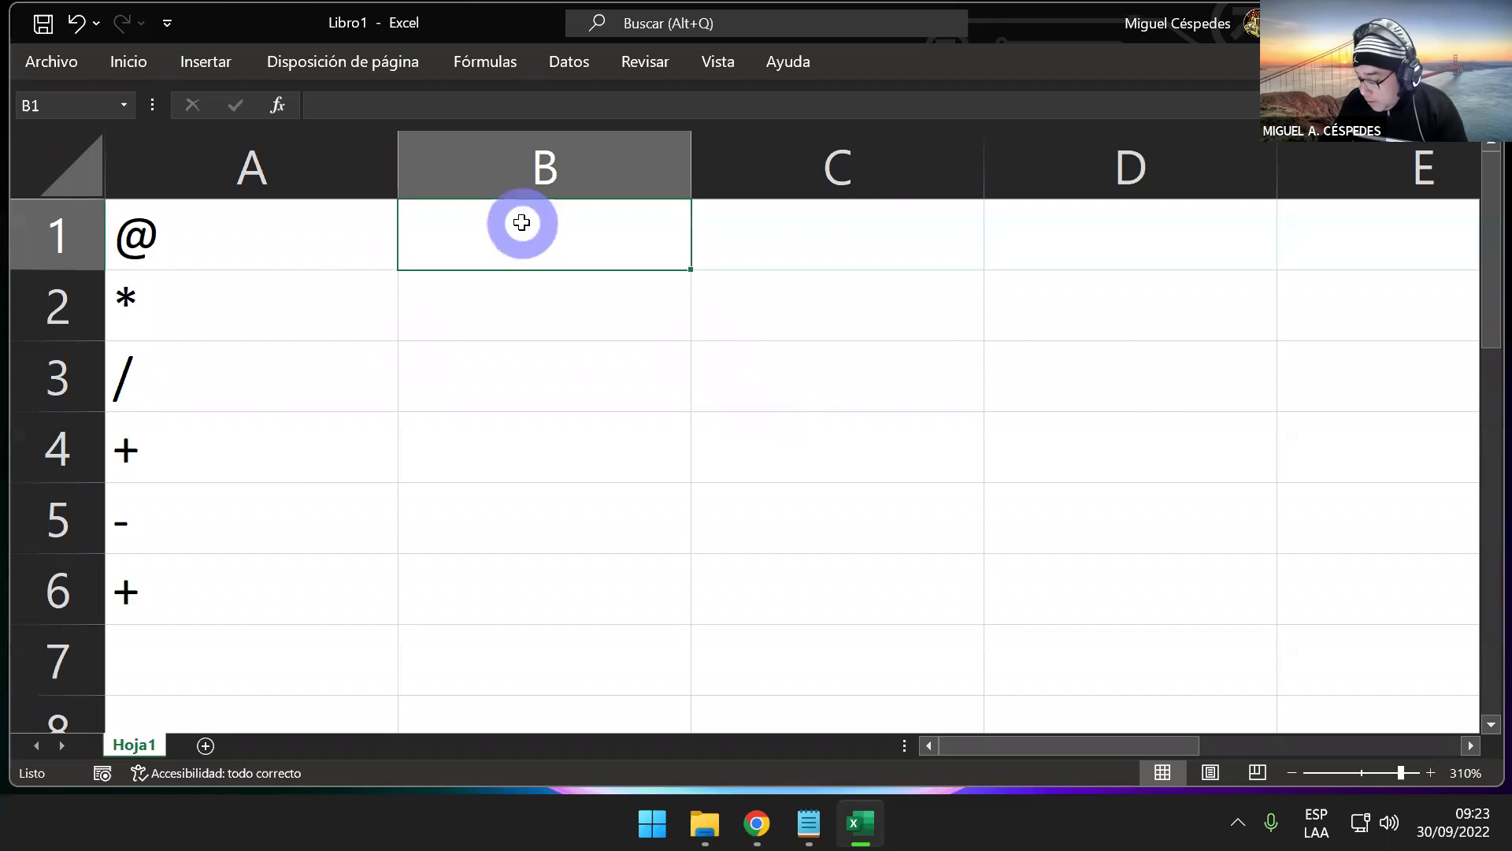
text(=c)
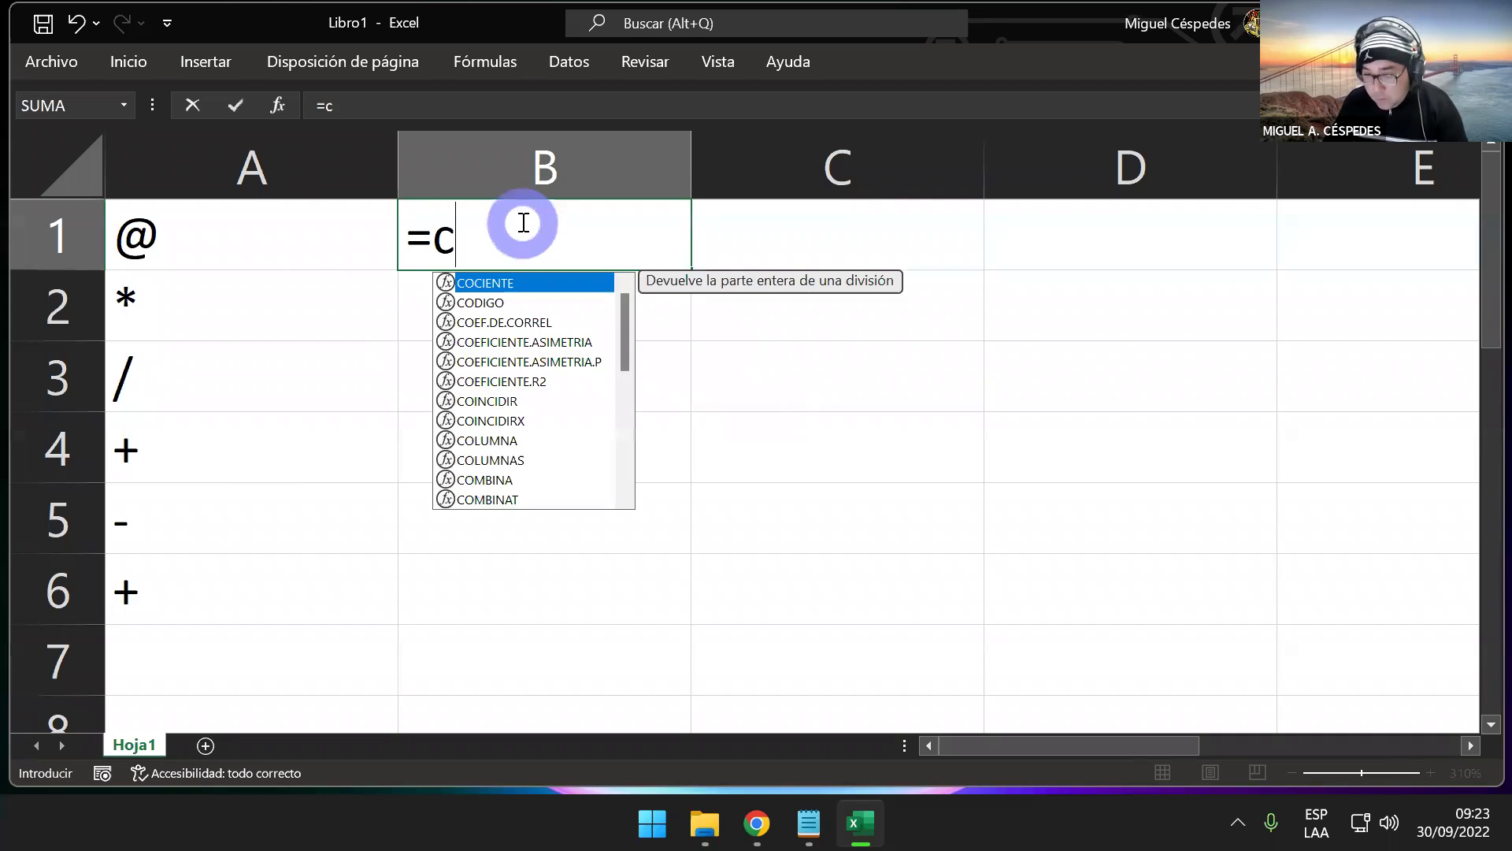
key(Down)
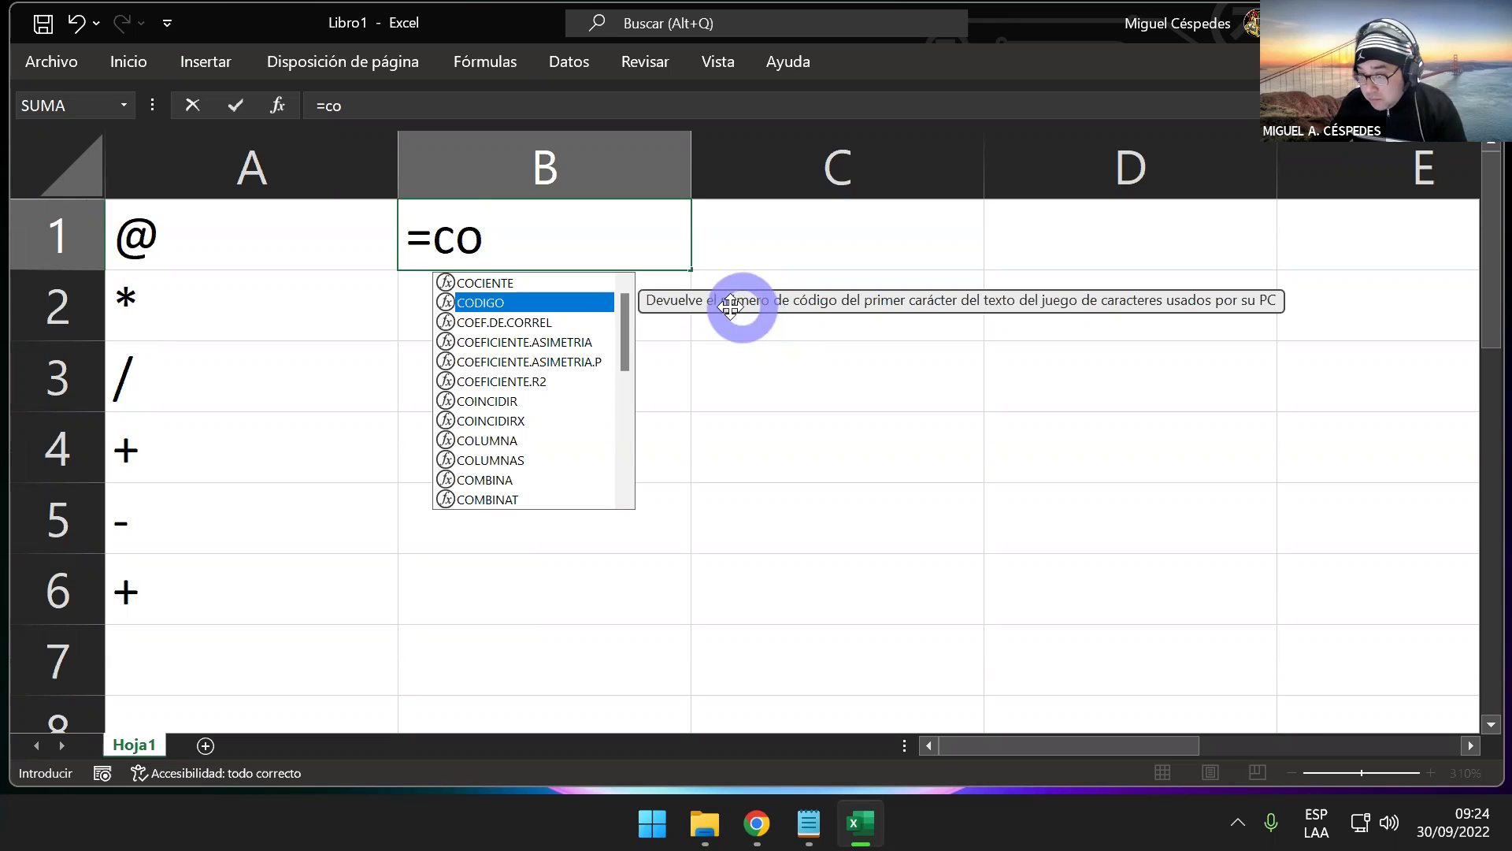
double_click(583, 304)
click(271, 229)
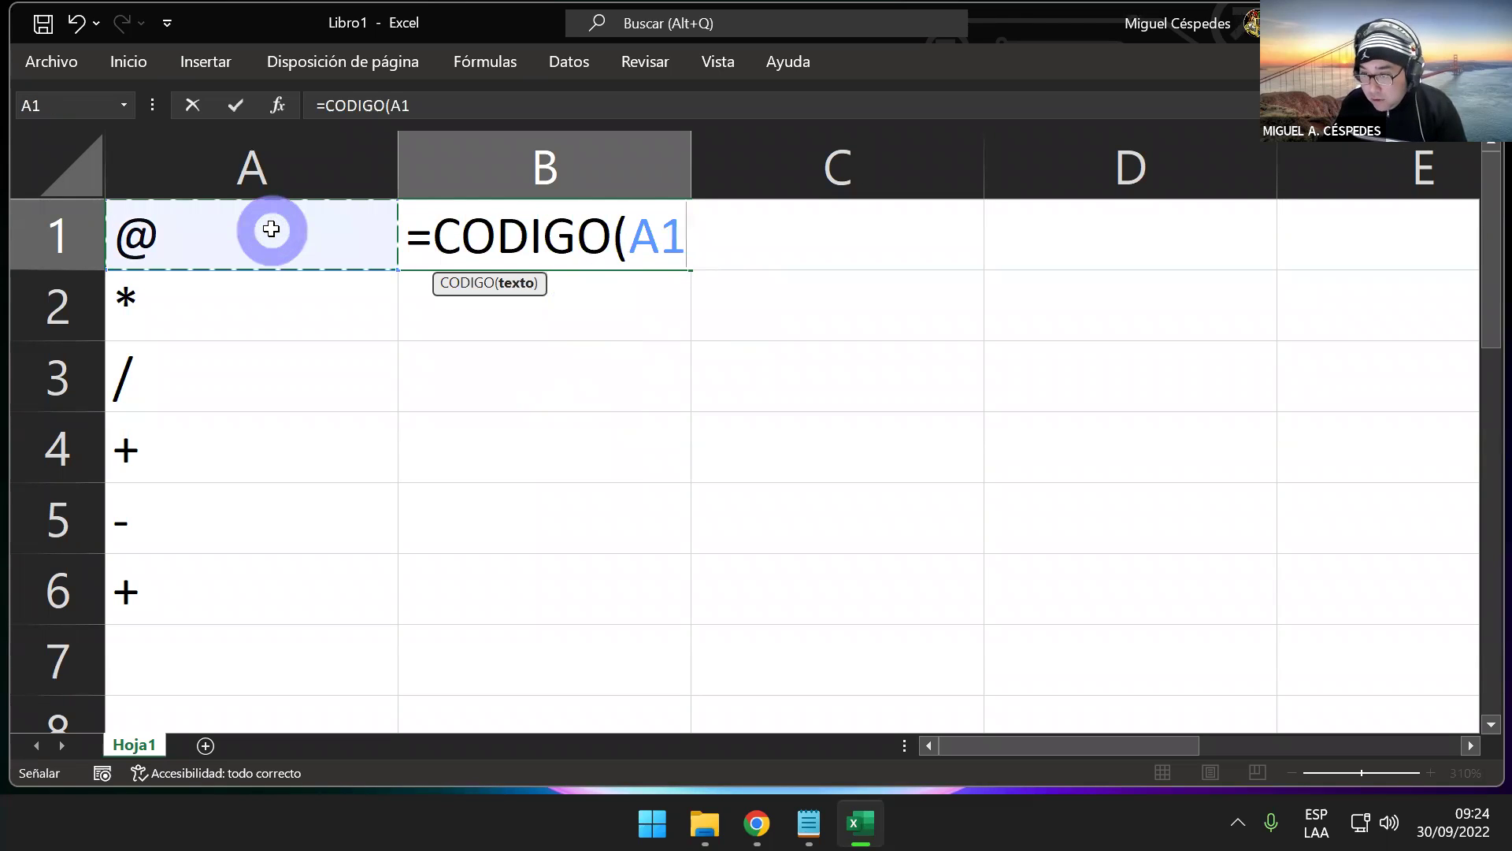
key(Return)
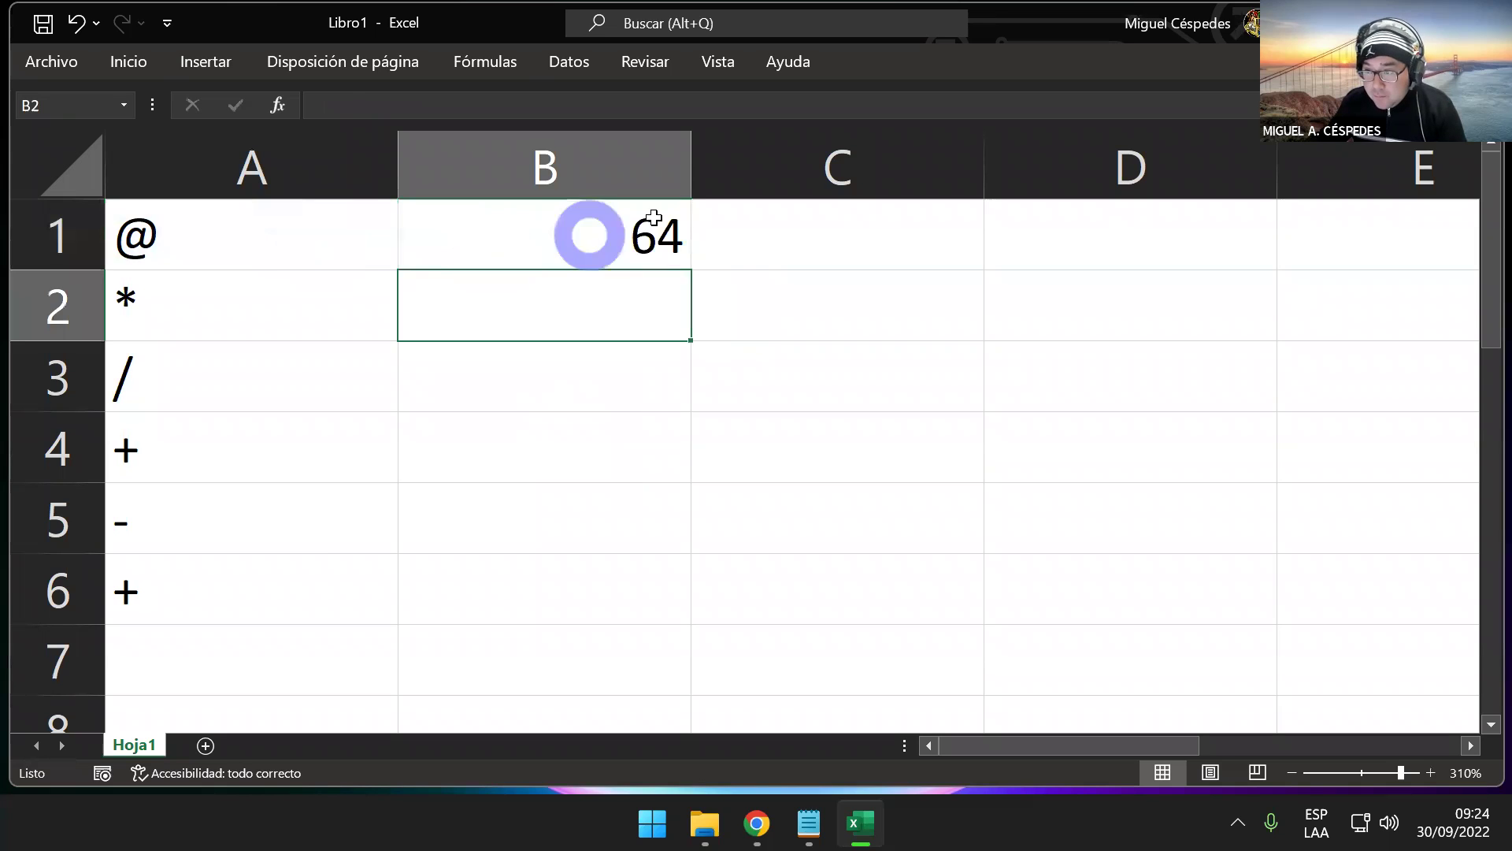
- Fill the CODIGO formula from B1 down to B6 and replace the symbol in A6 with Ñ
click(622, 233)
drag(691, 267, 552, 589)
click(253, 575)
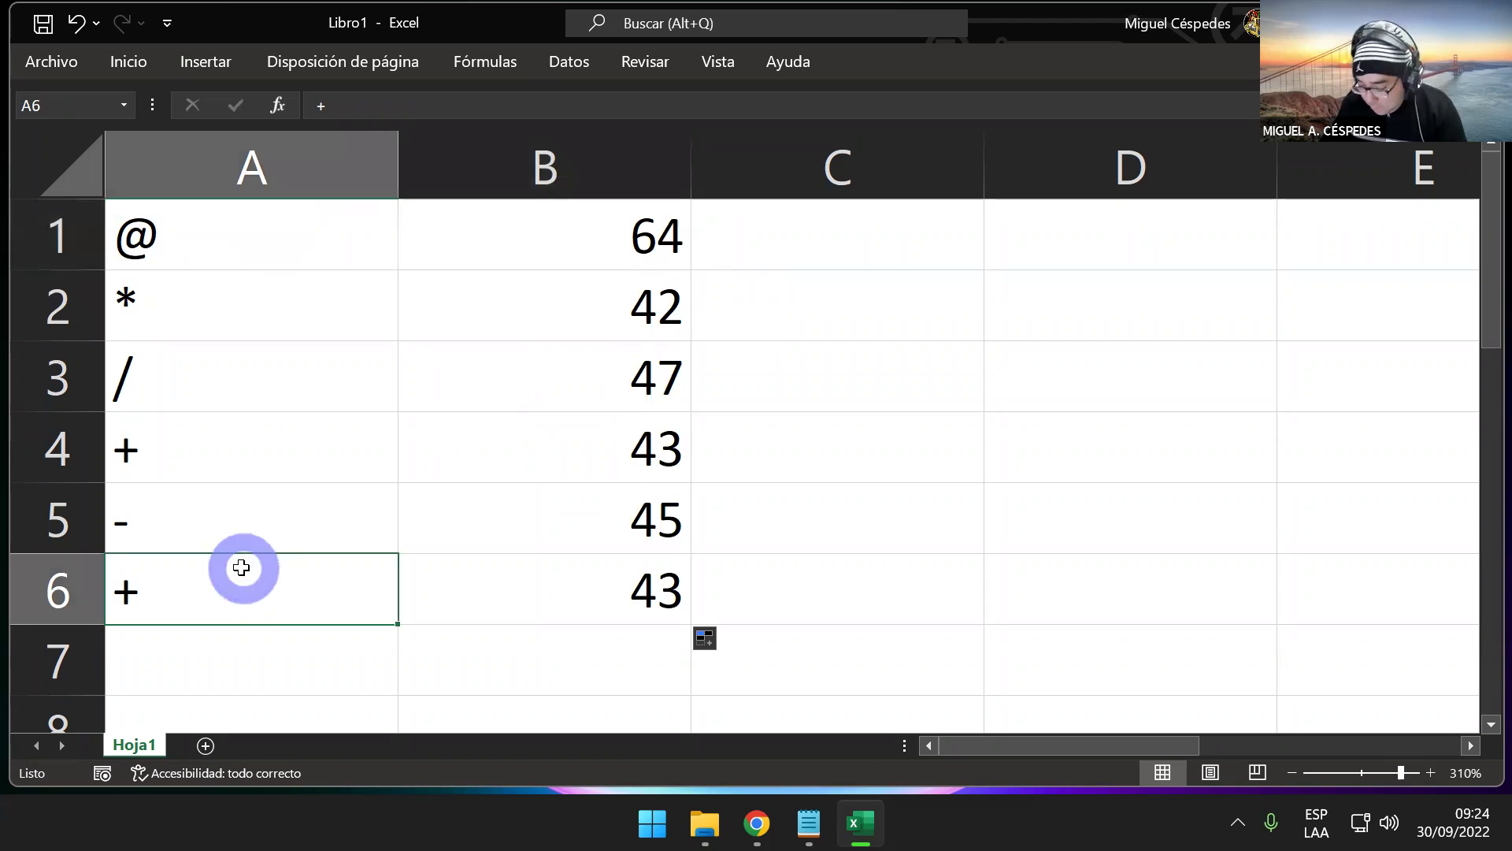
text(Ñ)
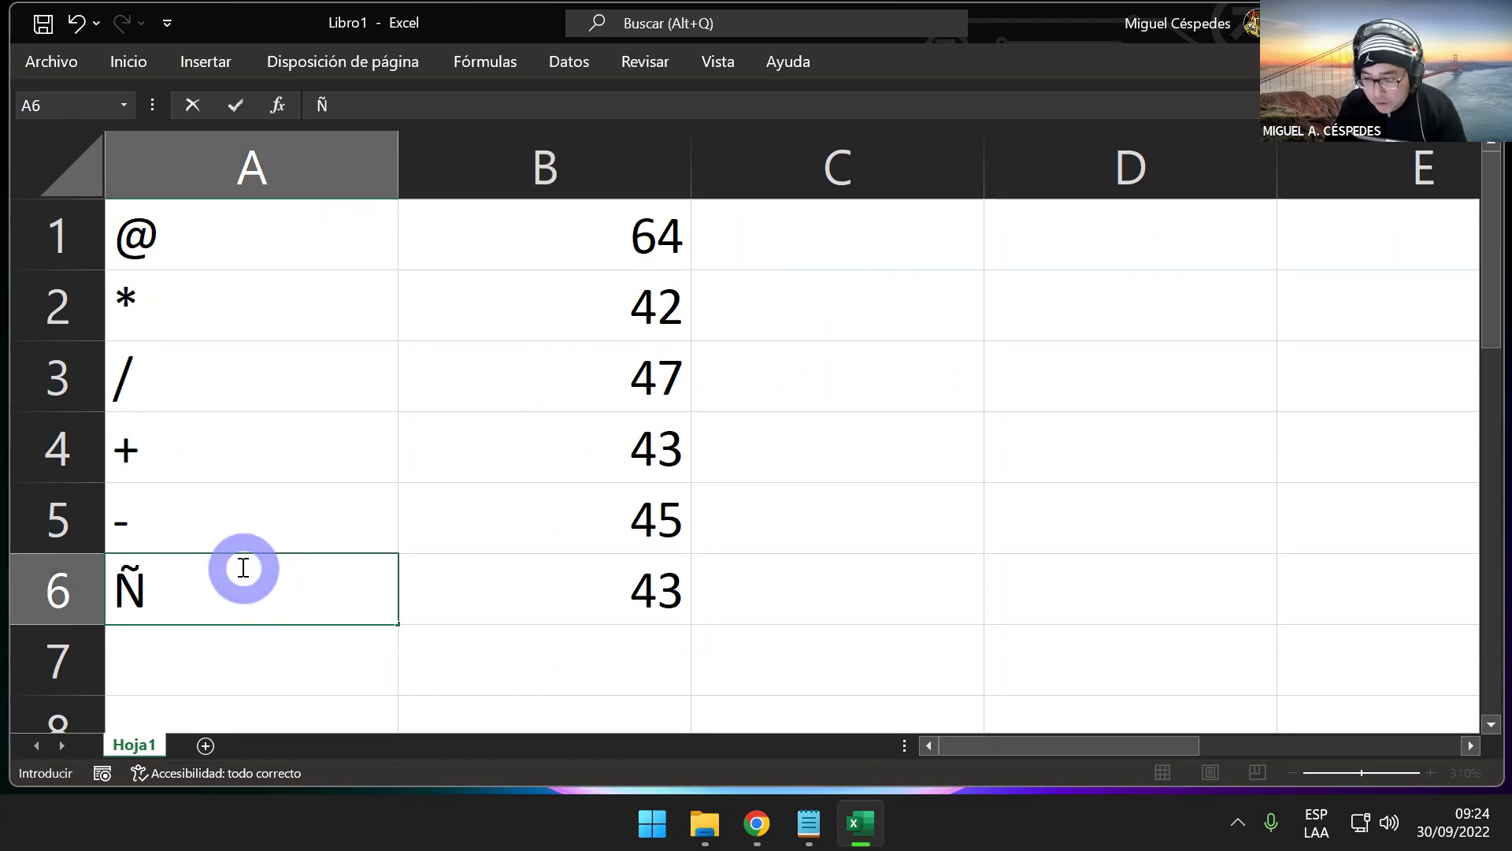
key(Return)
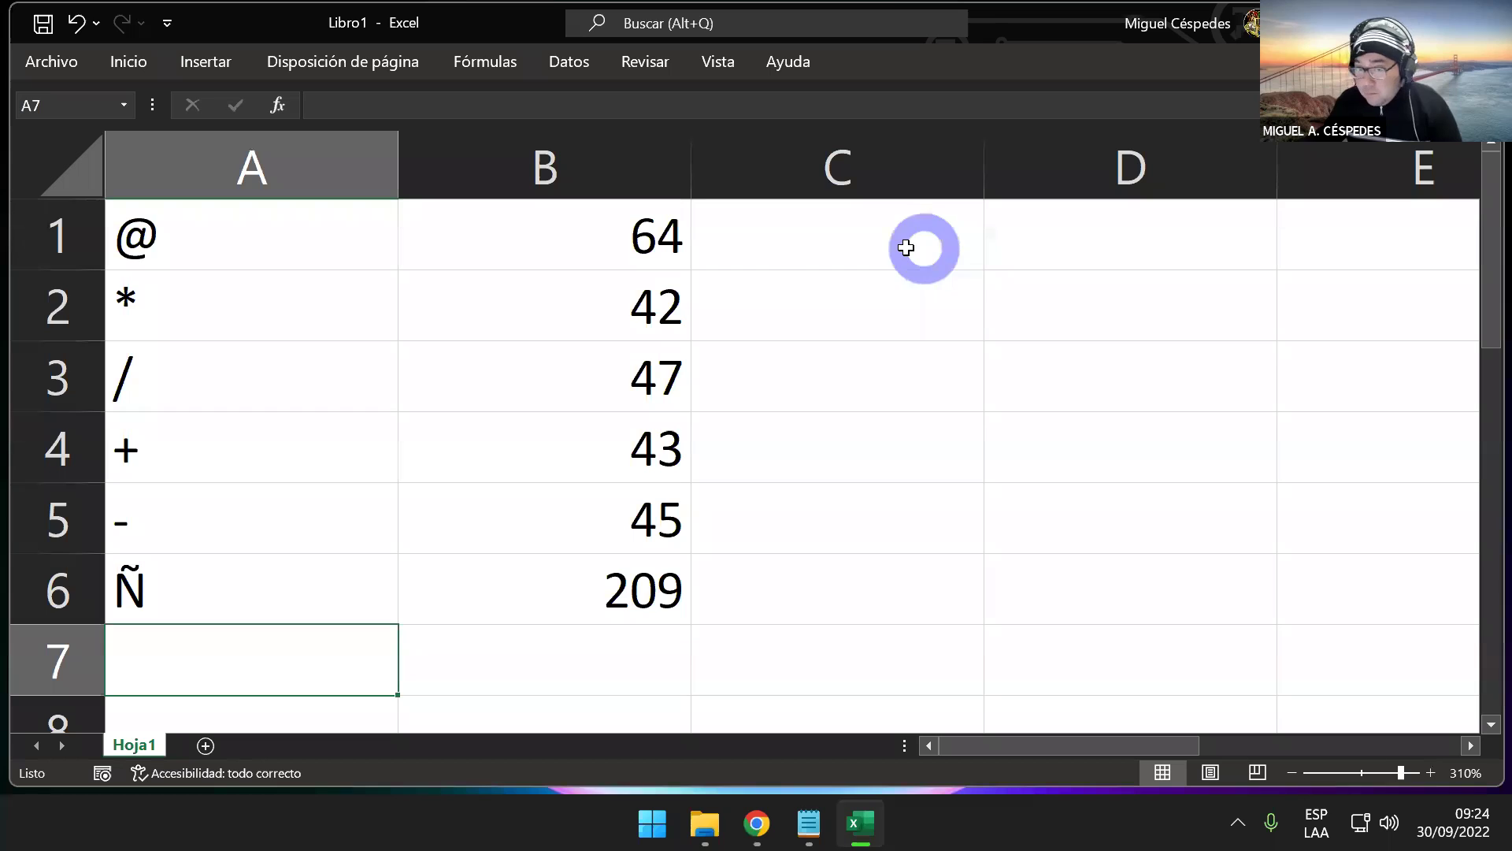
- Enter @ in cell C1 and * in cell C2 using their character codes 64 and 42
click(874, 242)
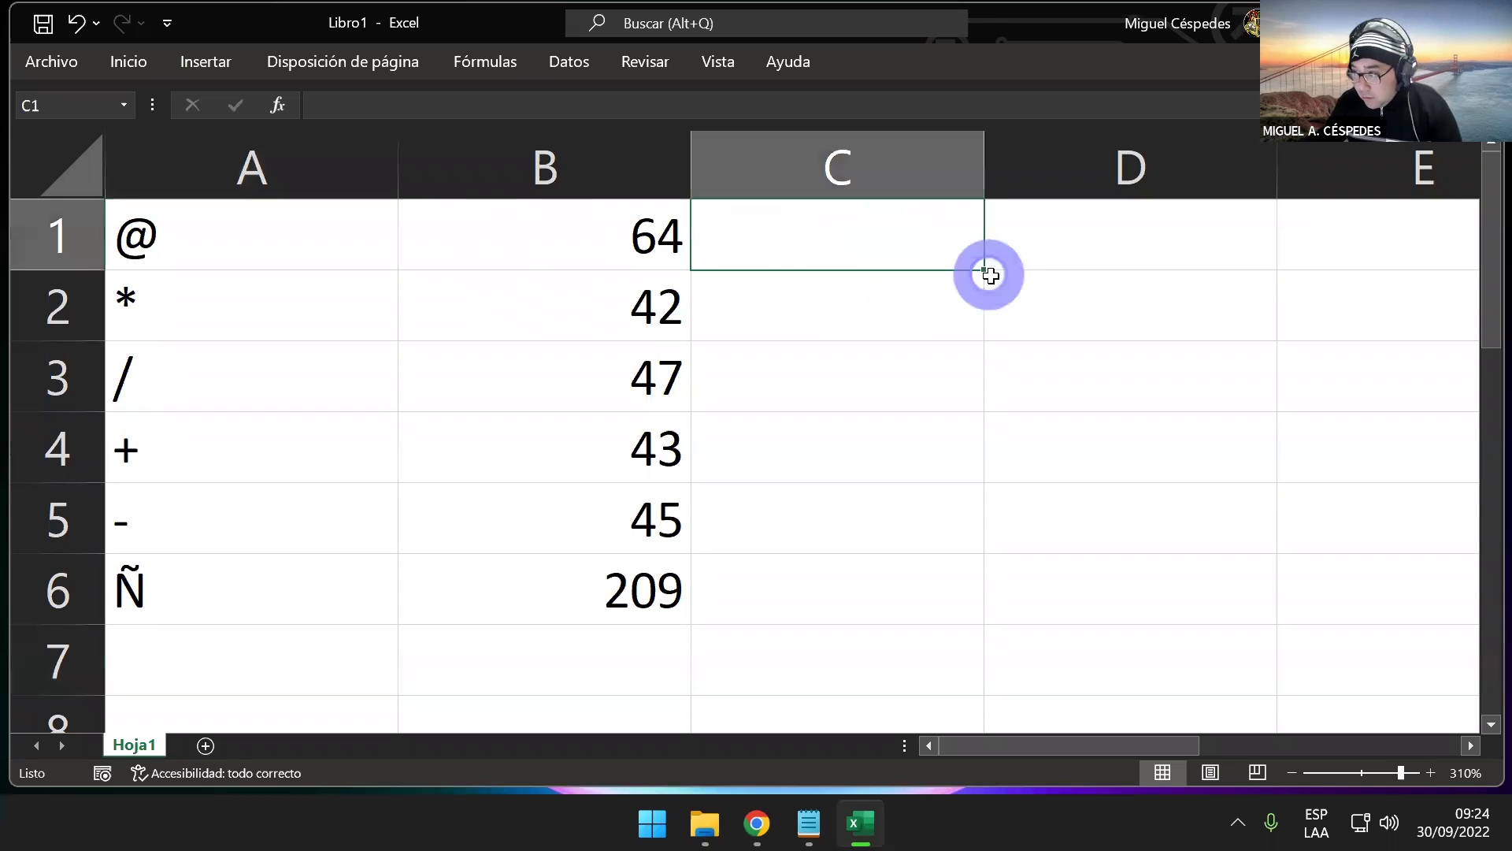
text(@)
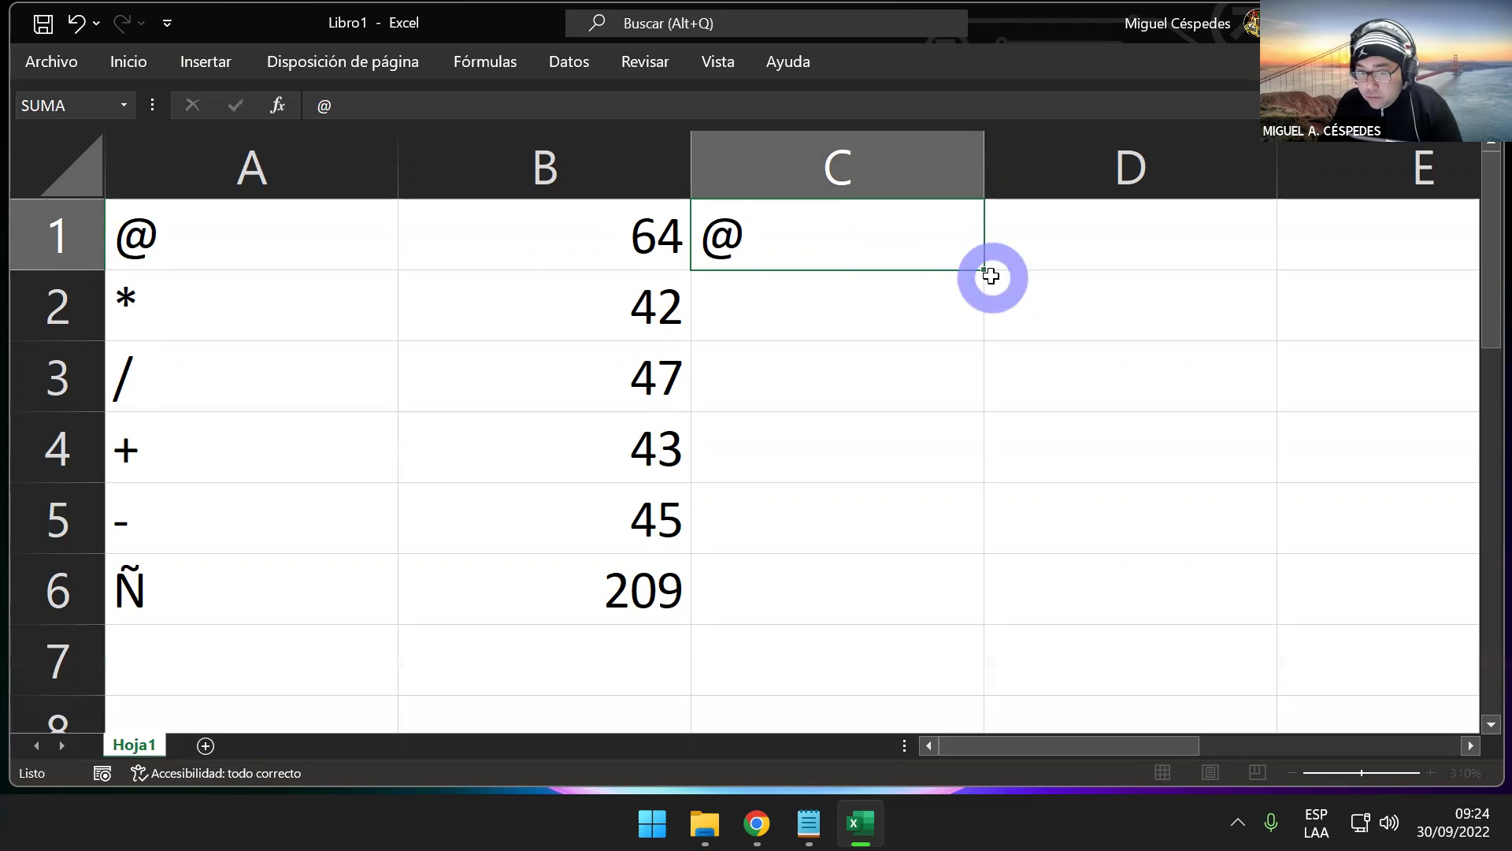
key(Return)
text(*)
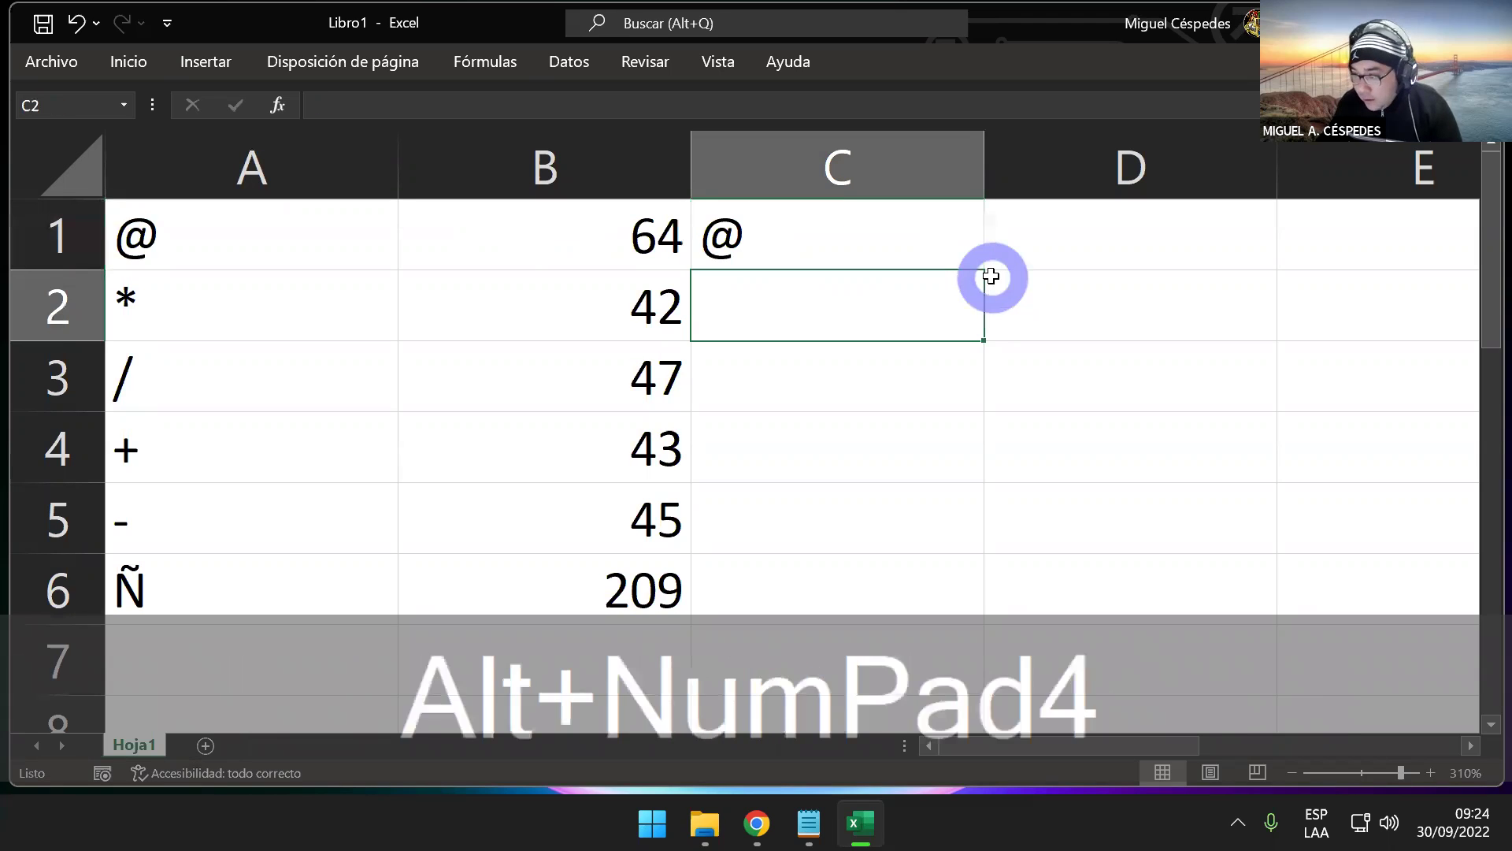
key(Return)
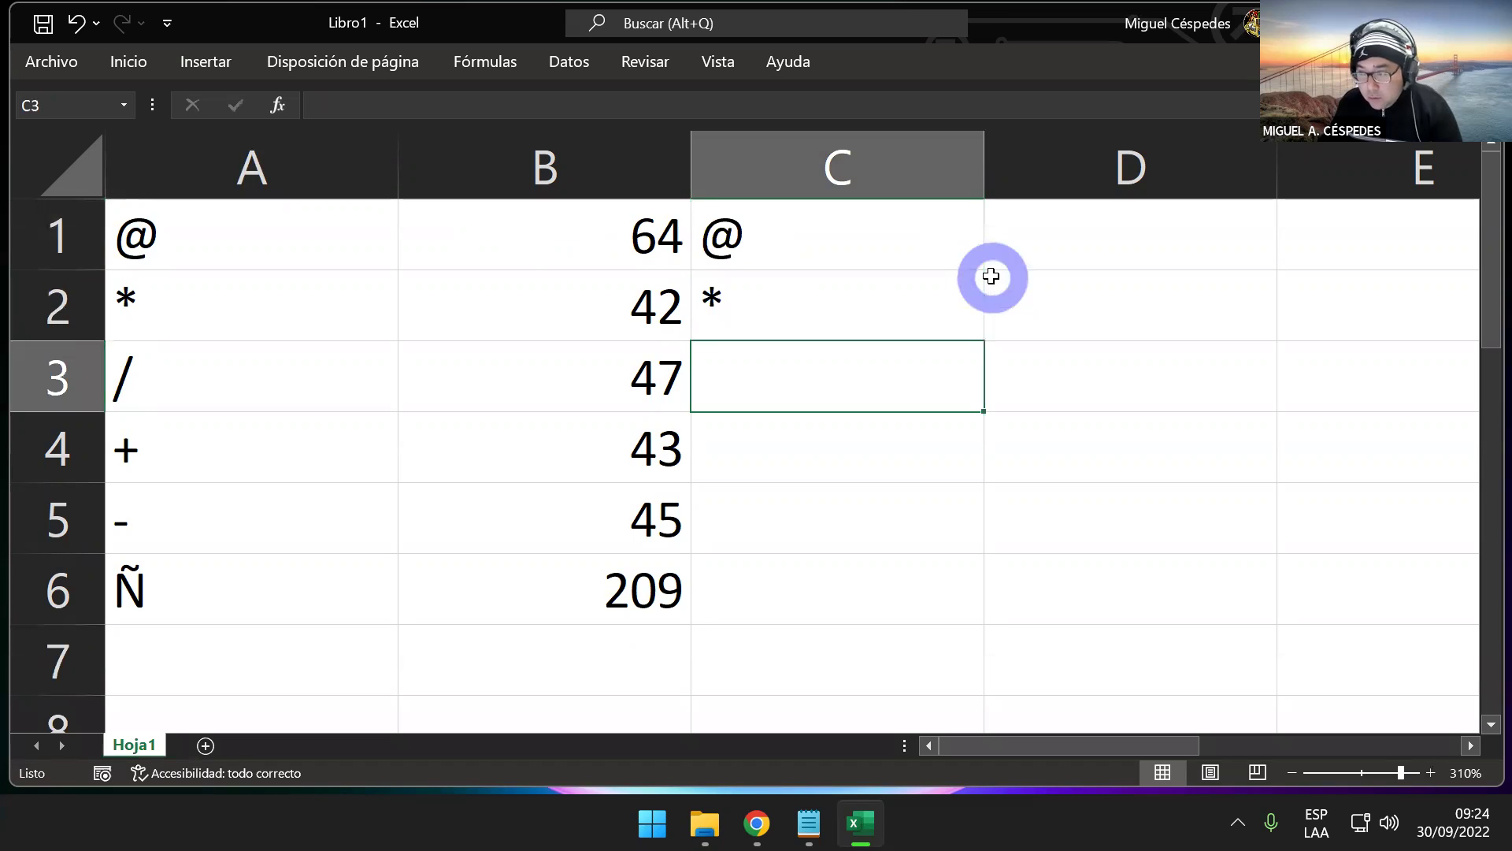
- Enter / in C3, + in C4 and - in C5 using their character codes 47, 43 and 45
key(alt)
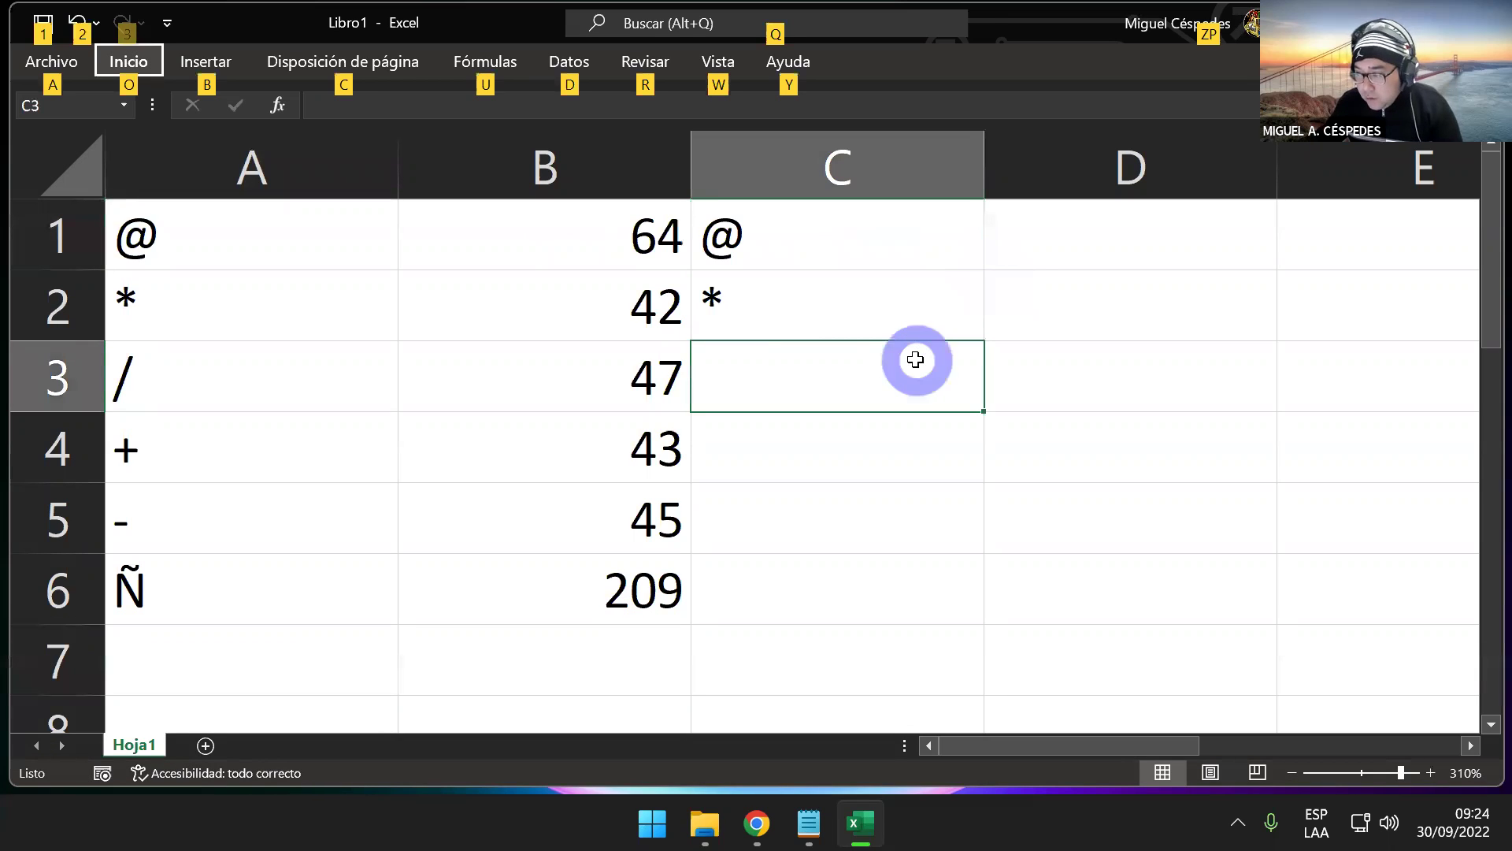
key(Escape)
text('/)
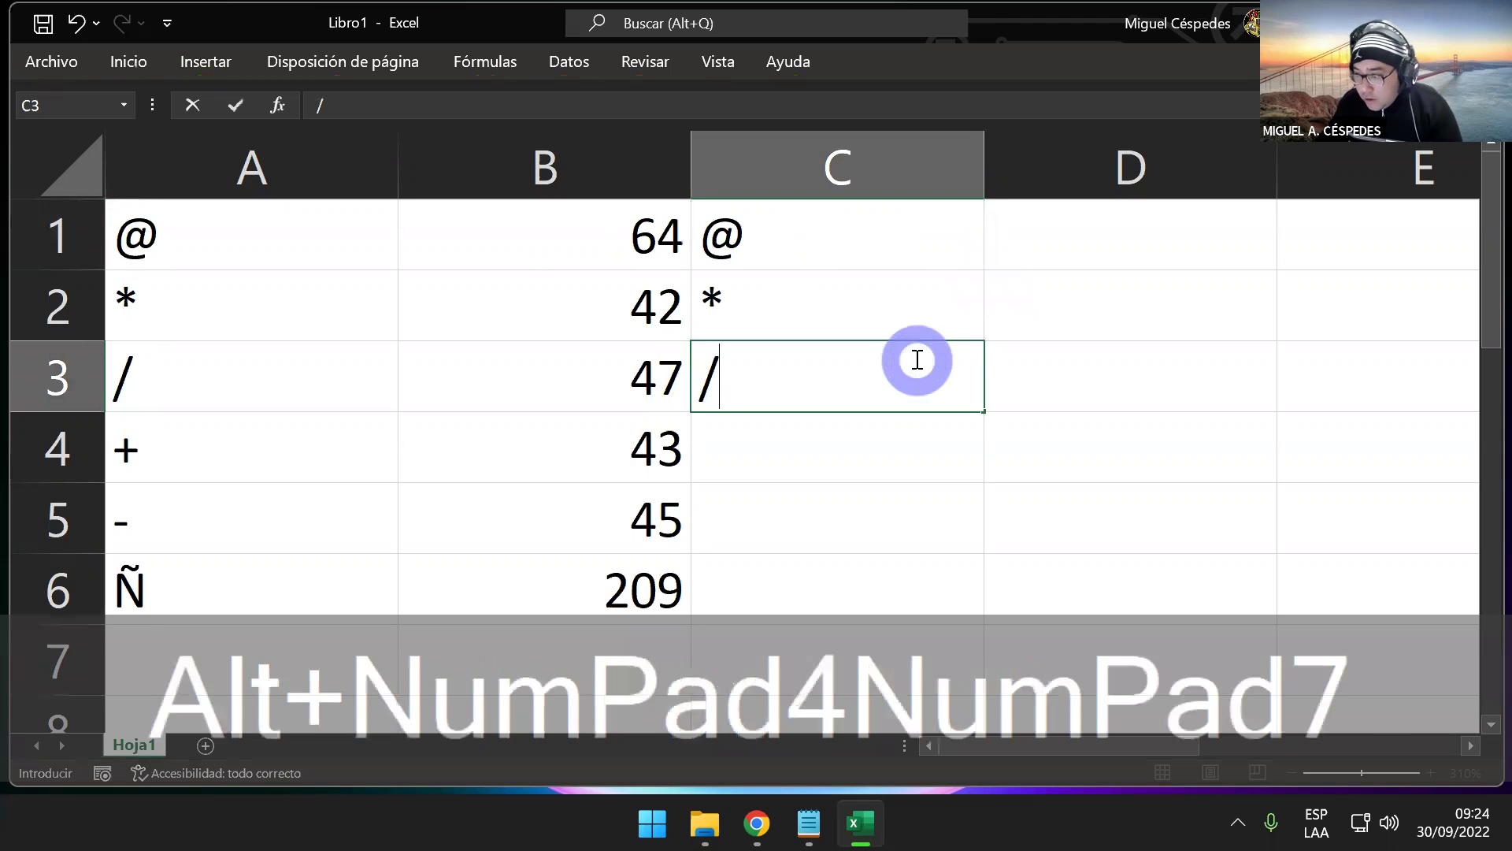
key(Return)
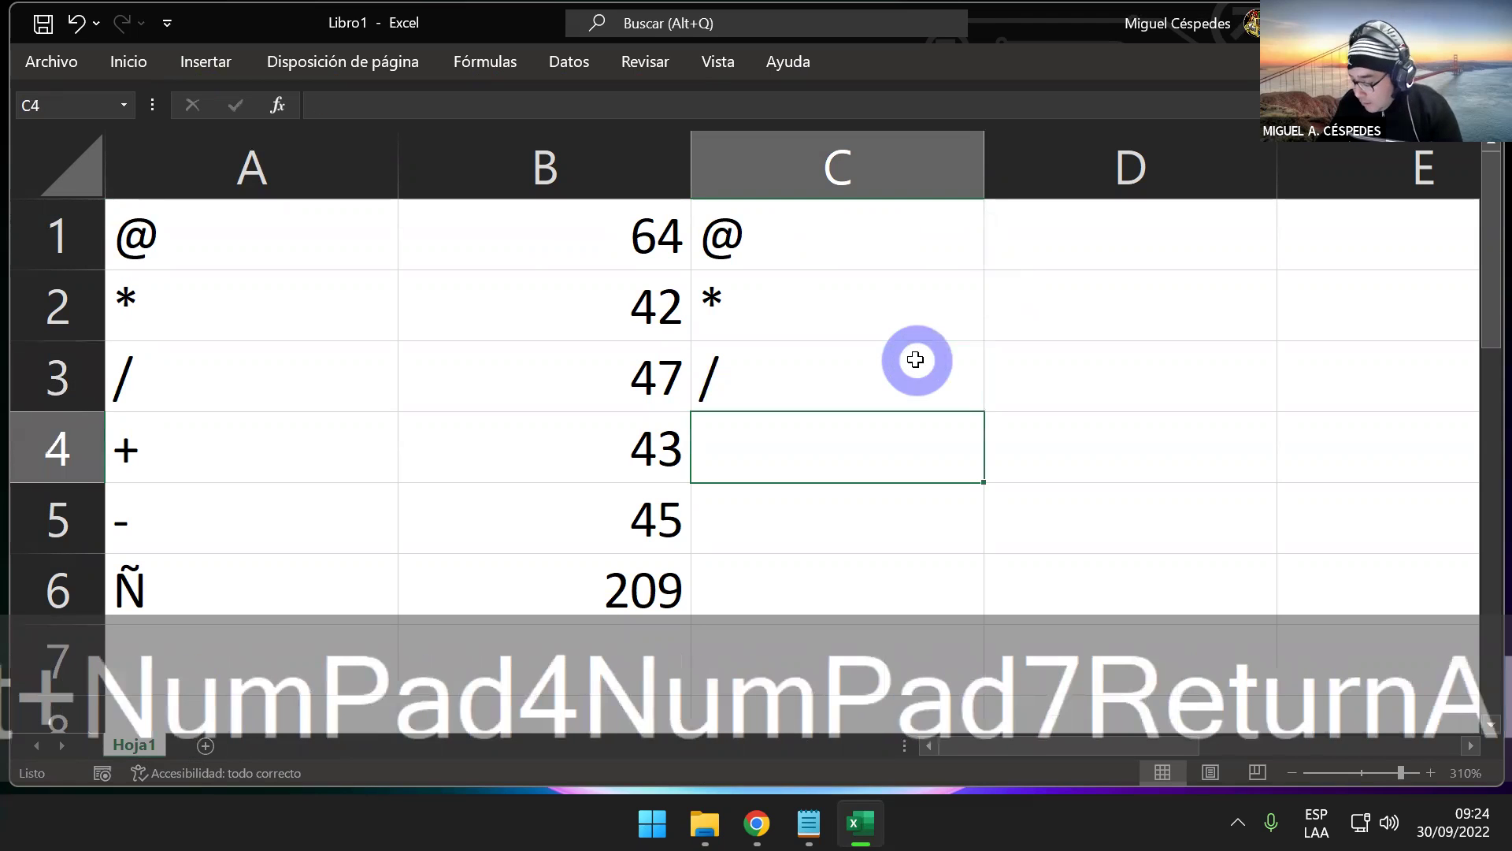
text(+)
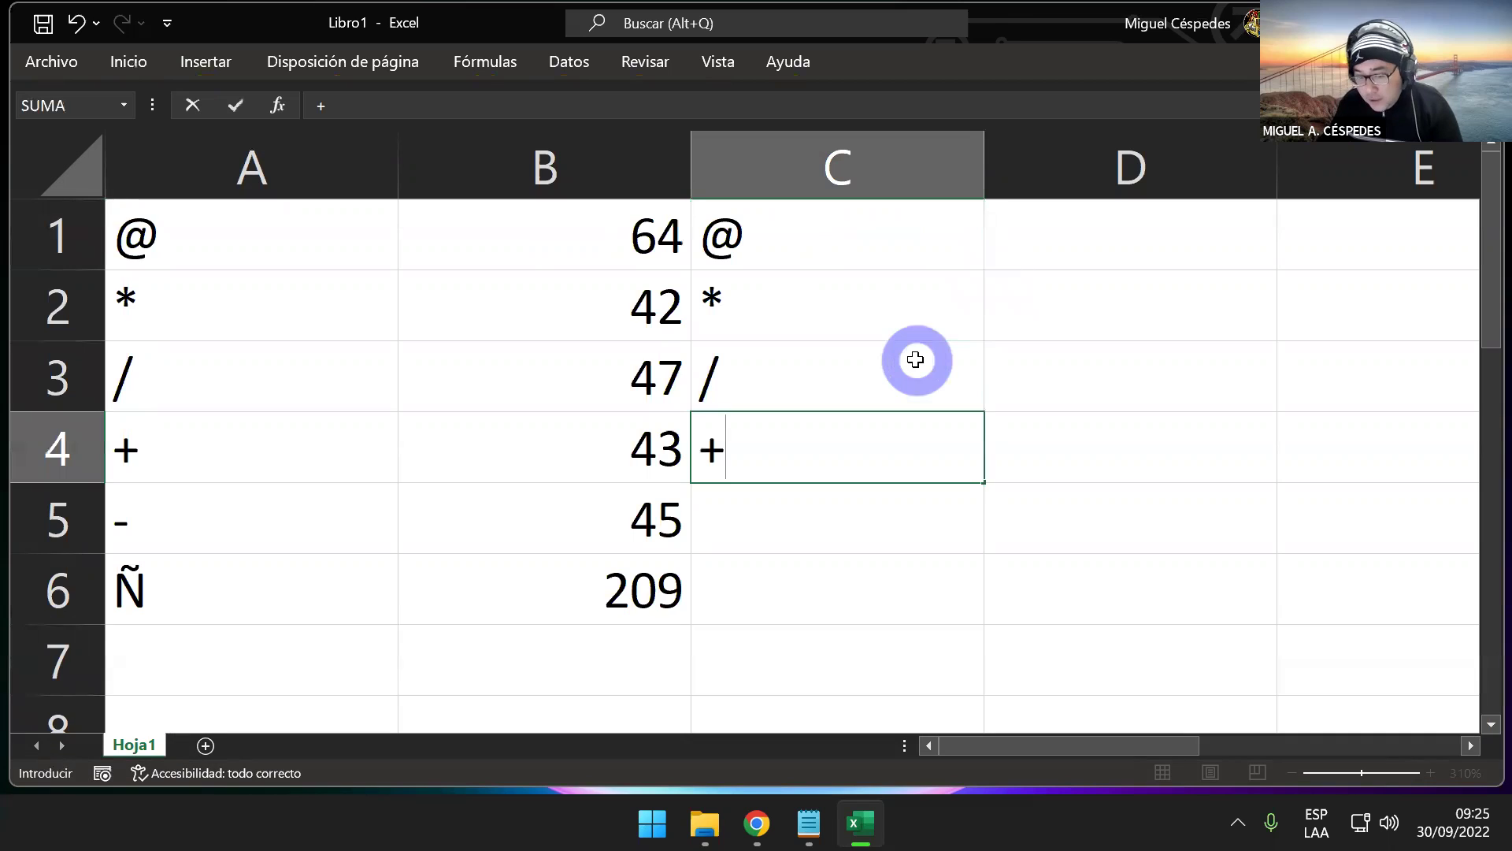
key(Return)
text(-)
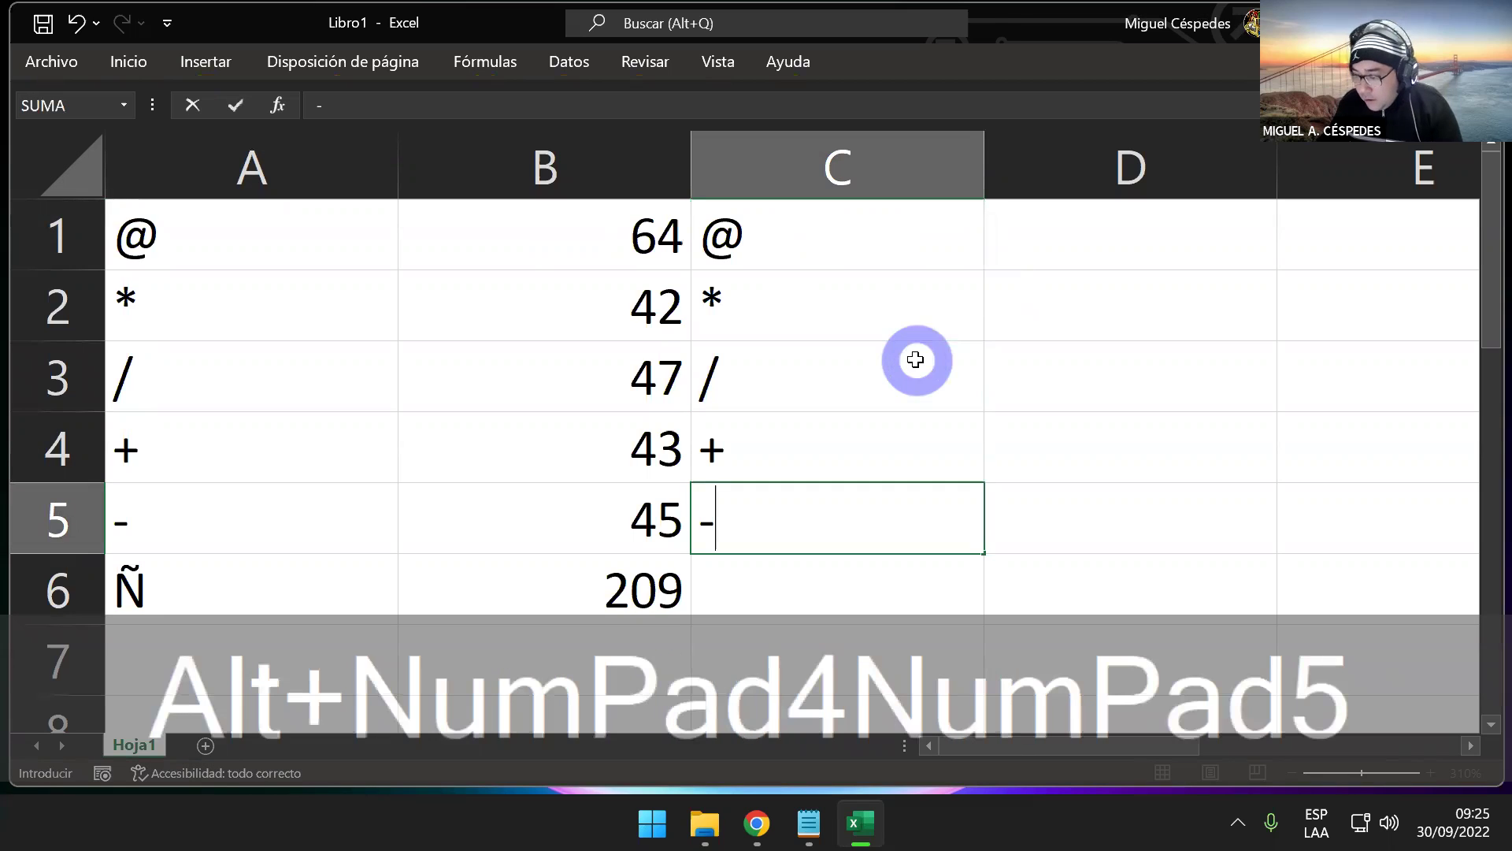
key(Return)
- Try to enter Ñ in cell C6 with character code 209, retry it, and erase the resulting Ð
text(Ð)
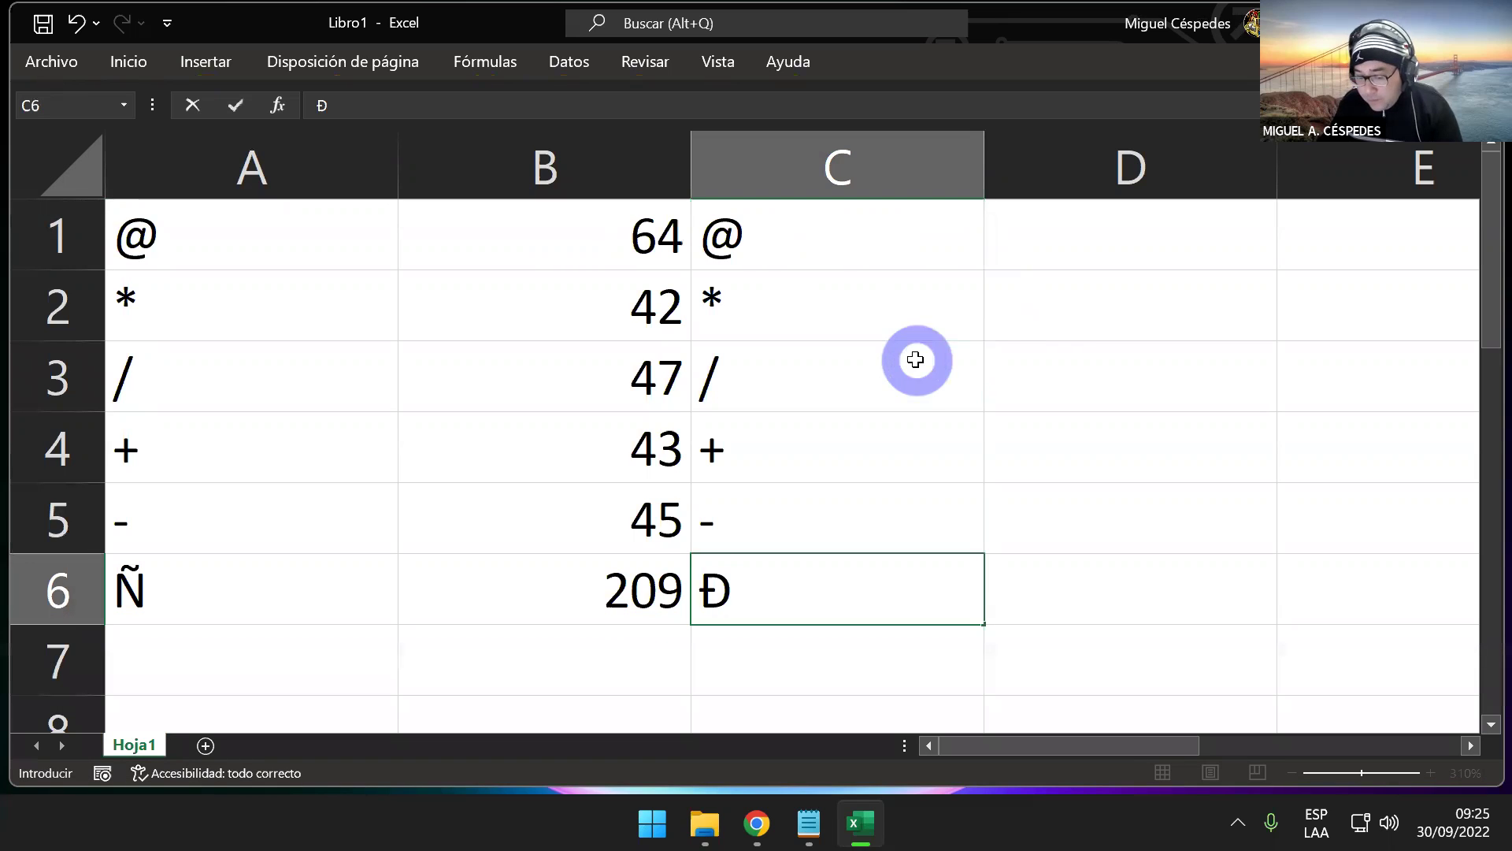
key(Return)
key(Up)
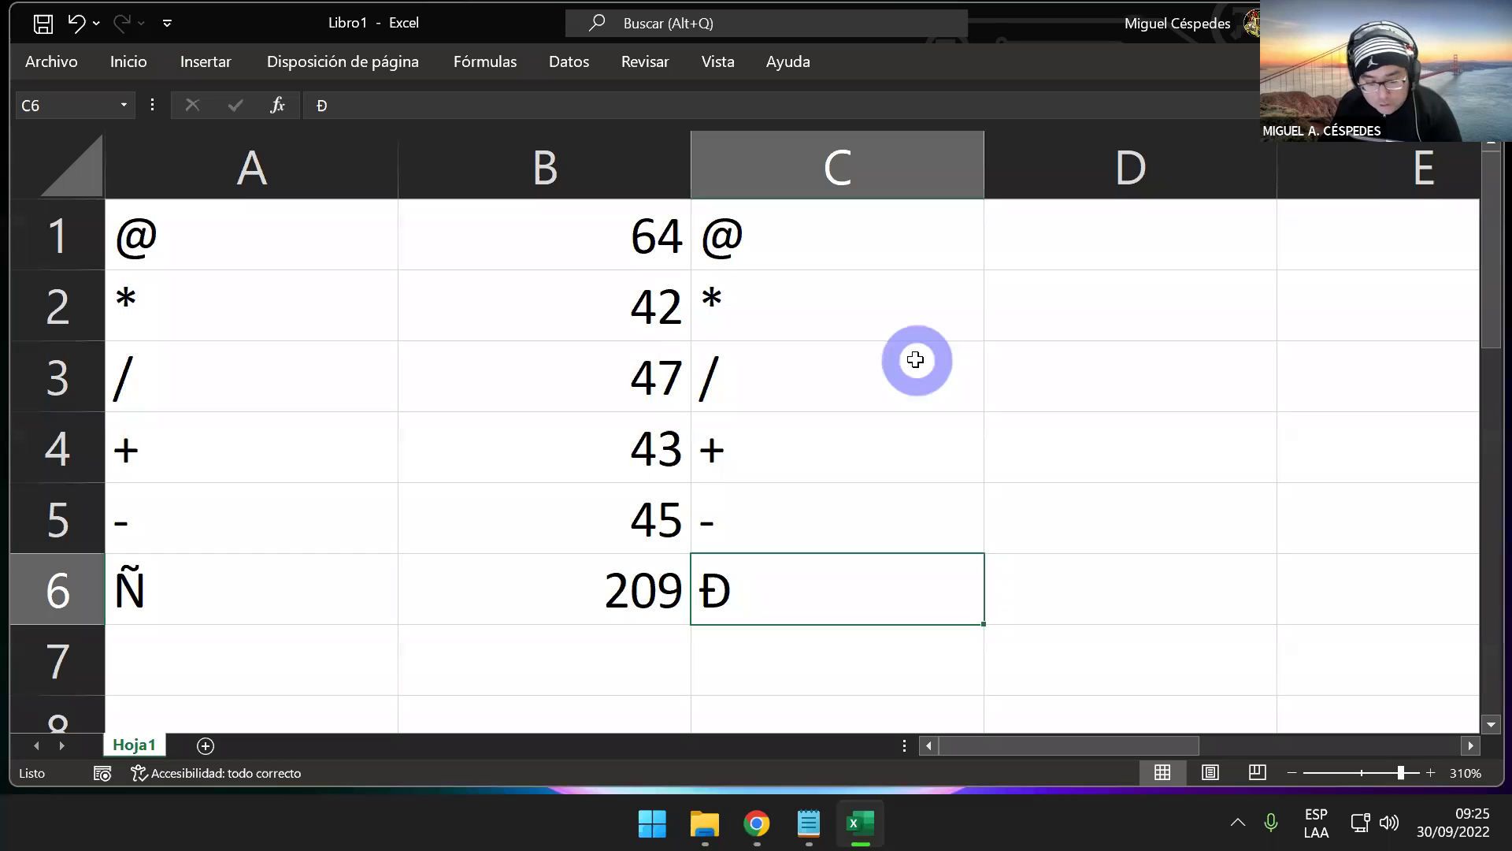
key(alt)
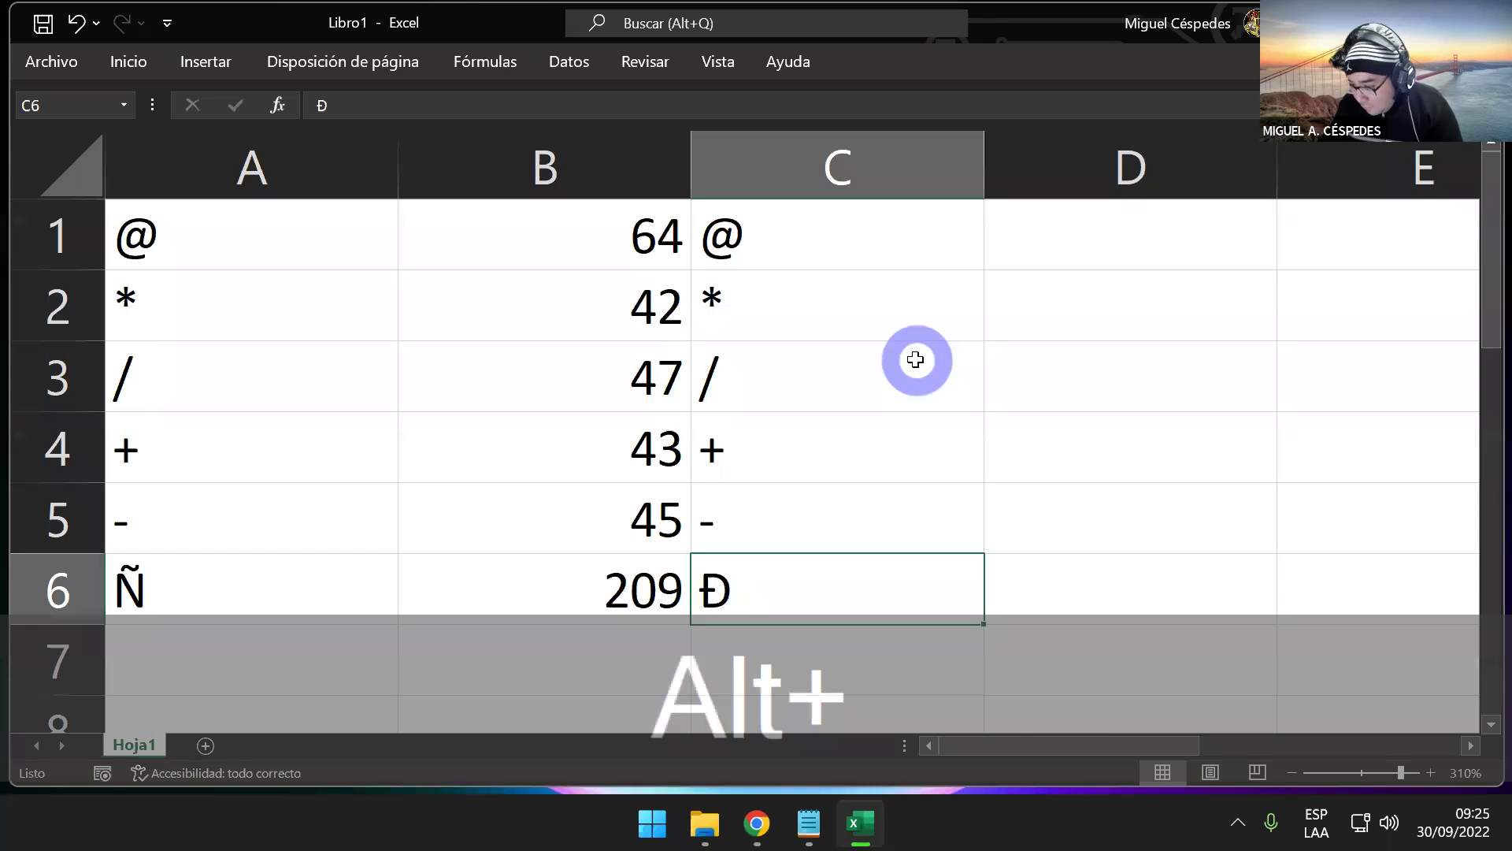
key(alt+KP_2)
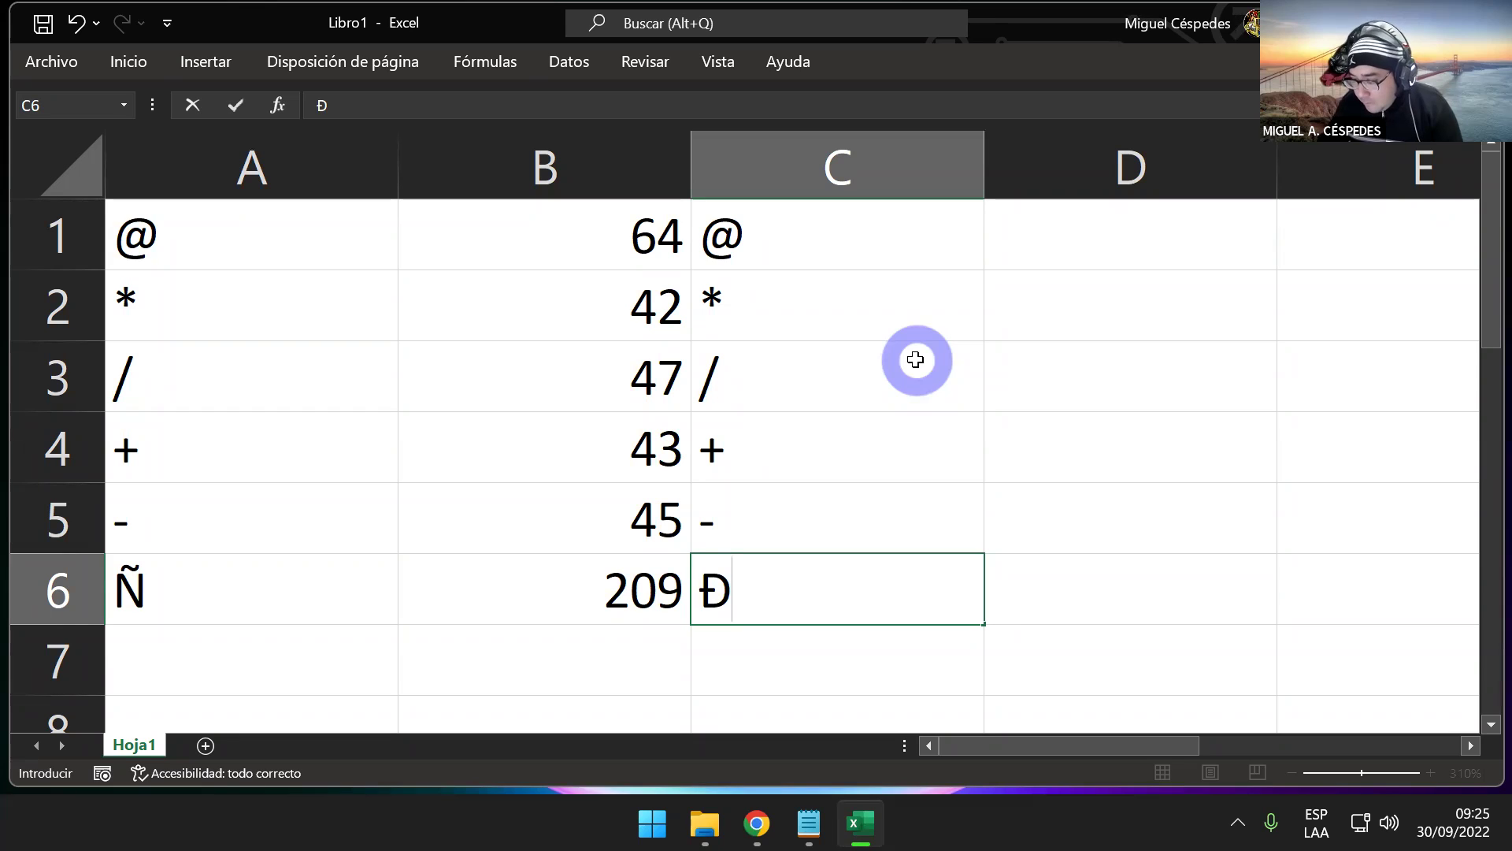
key(BackSpace)
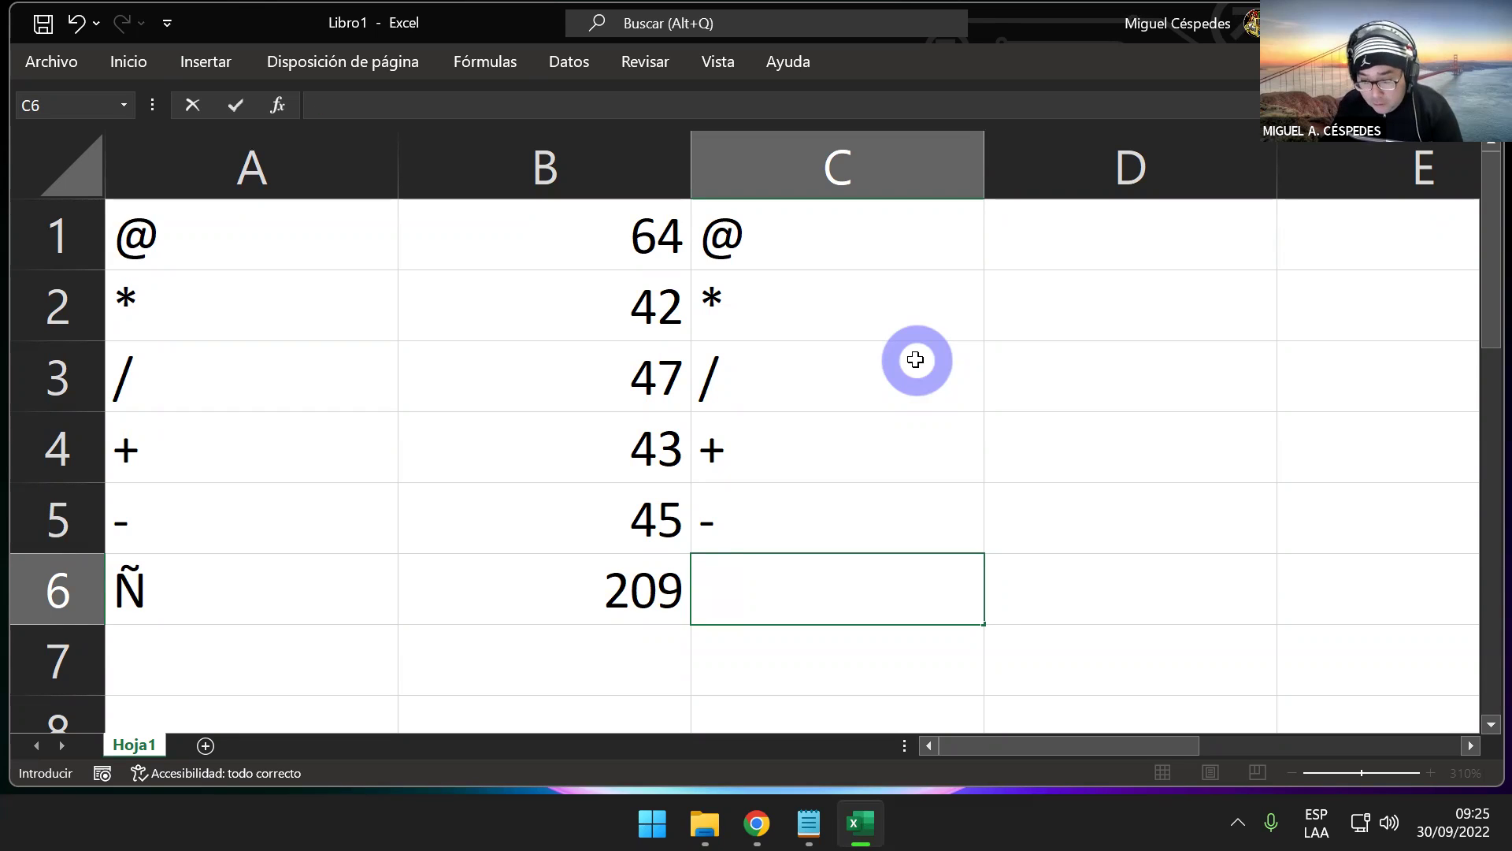
text(Ð)
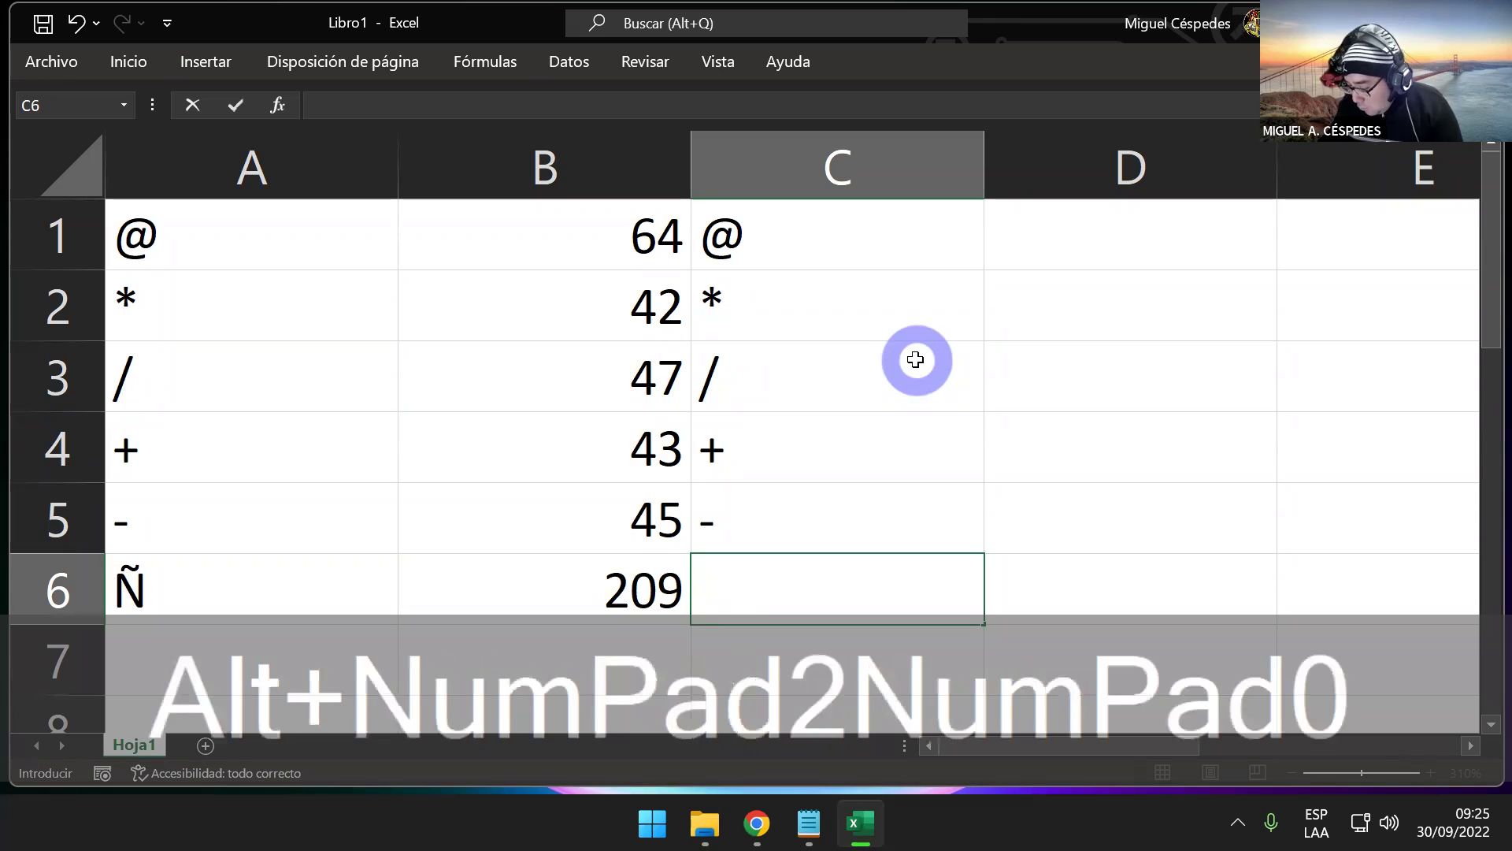
key(BackSpace)
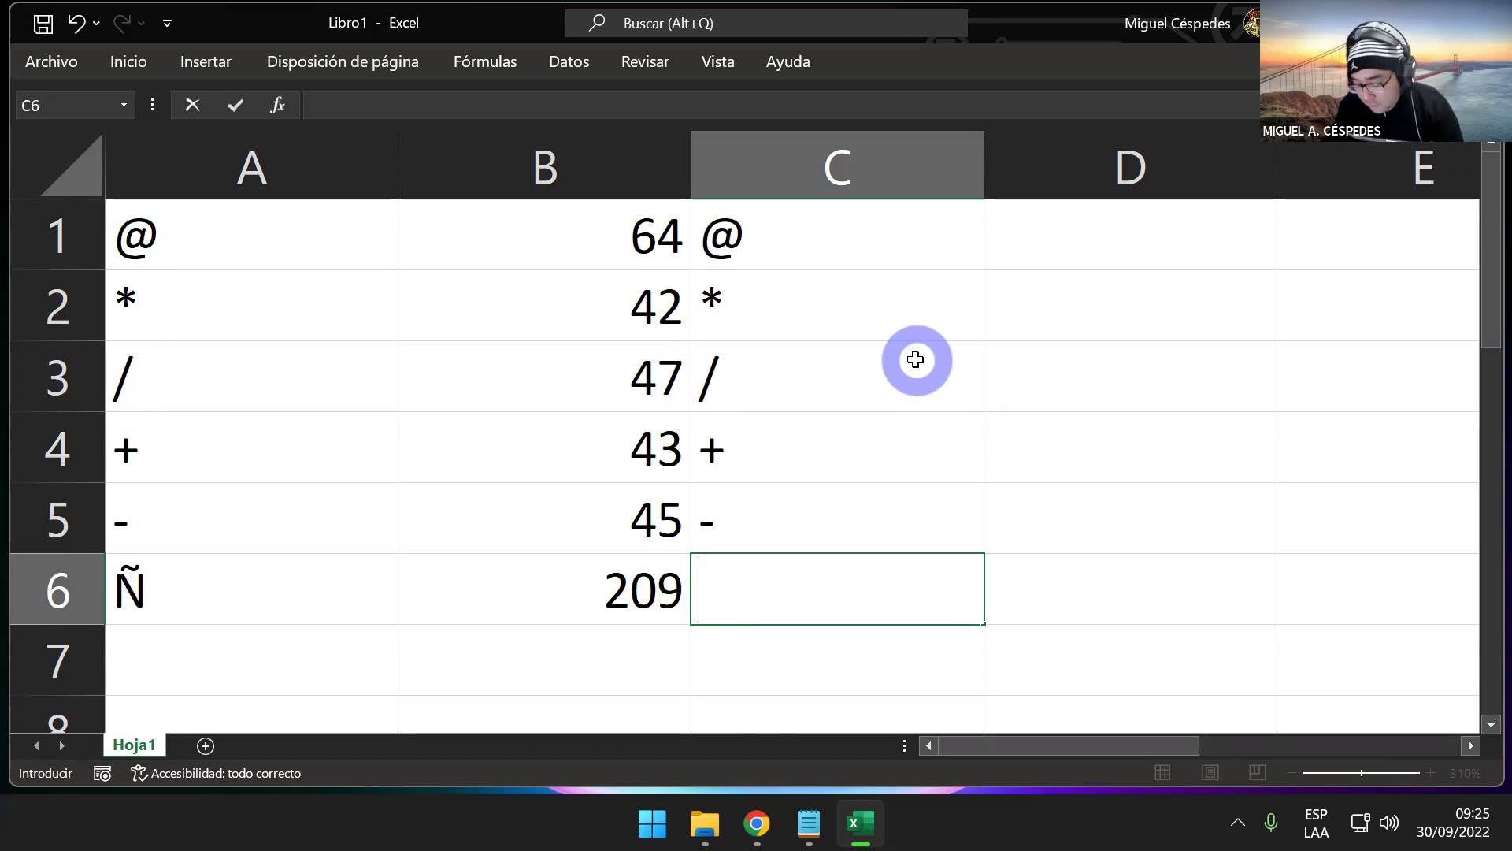
- Enter Ñ in cell C6 using the code with a leading zero, 0209
key(alt)
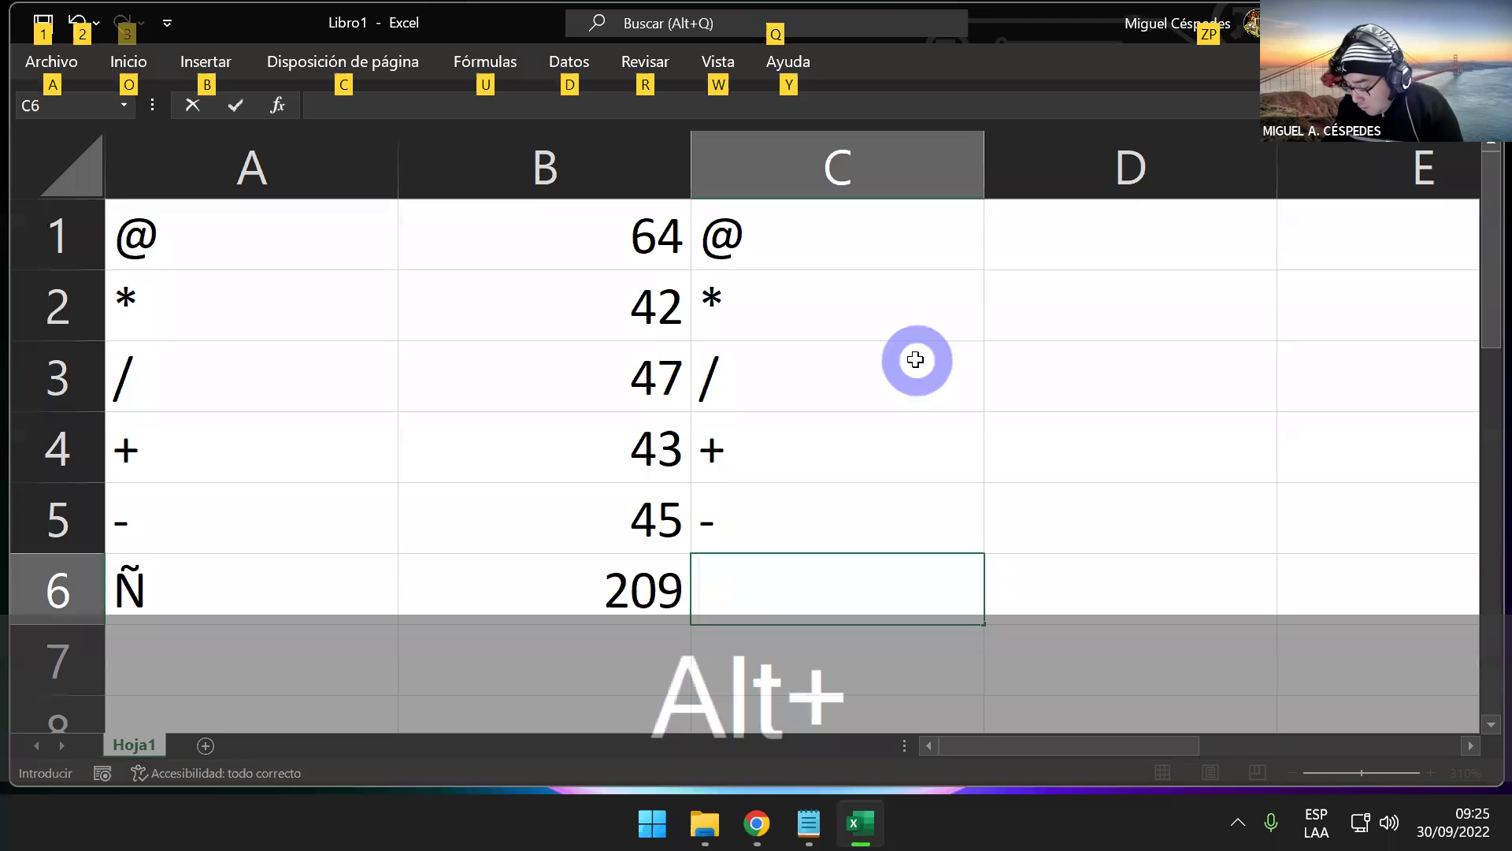
key(KP_0)
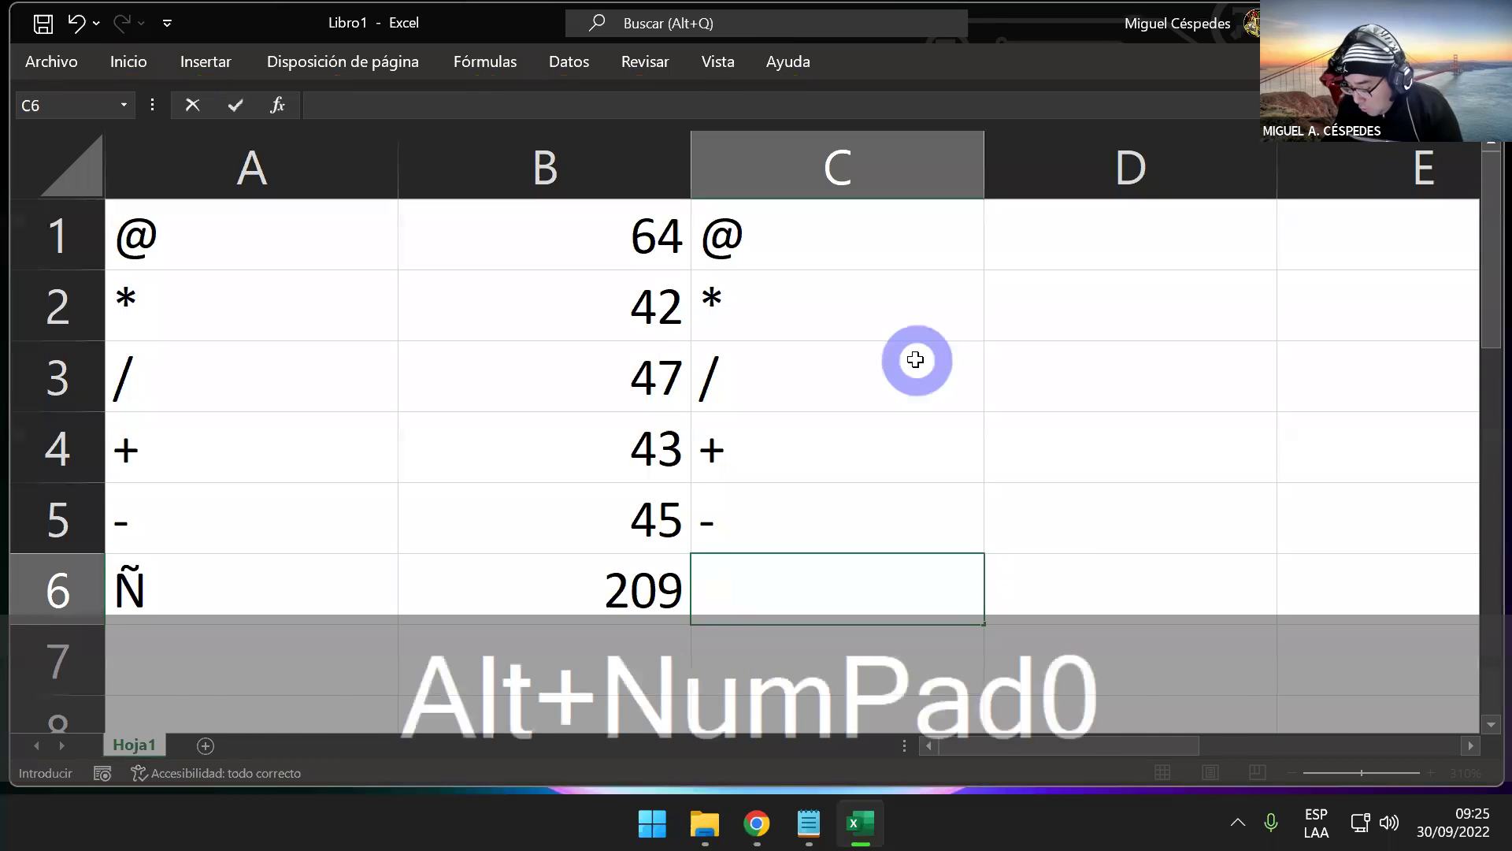
key(KP_2)
key(KP_0)
key(KP_9)
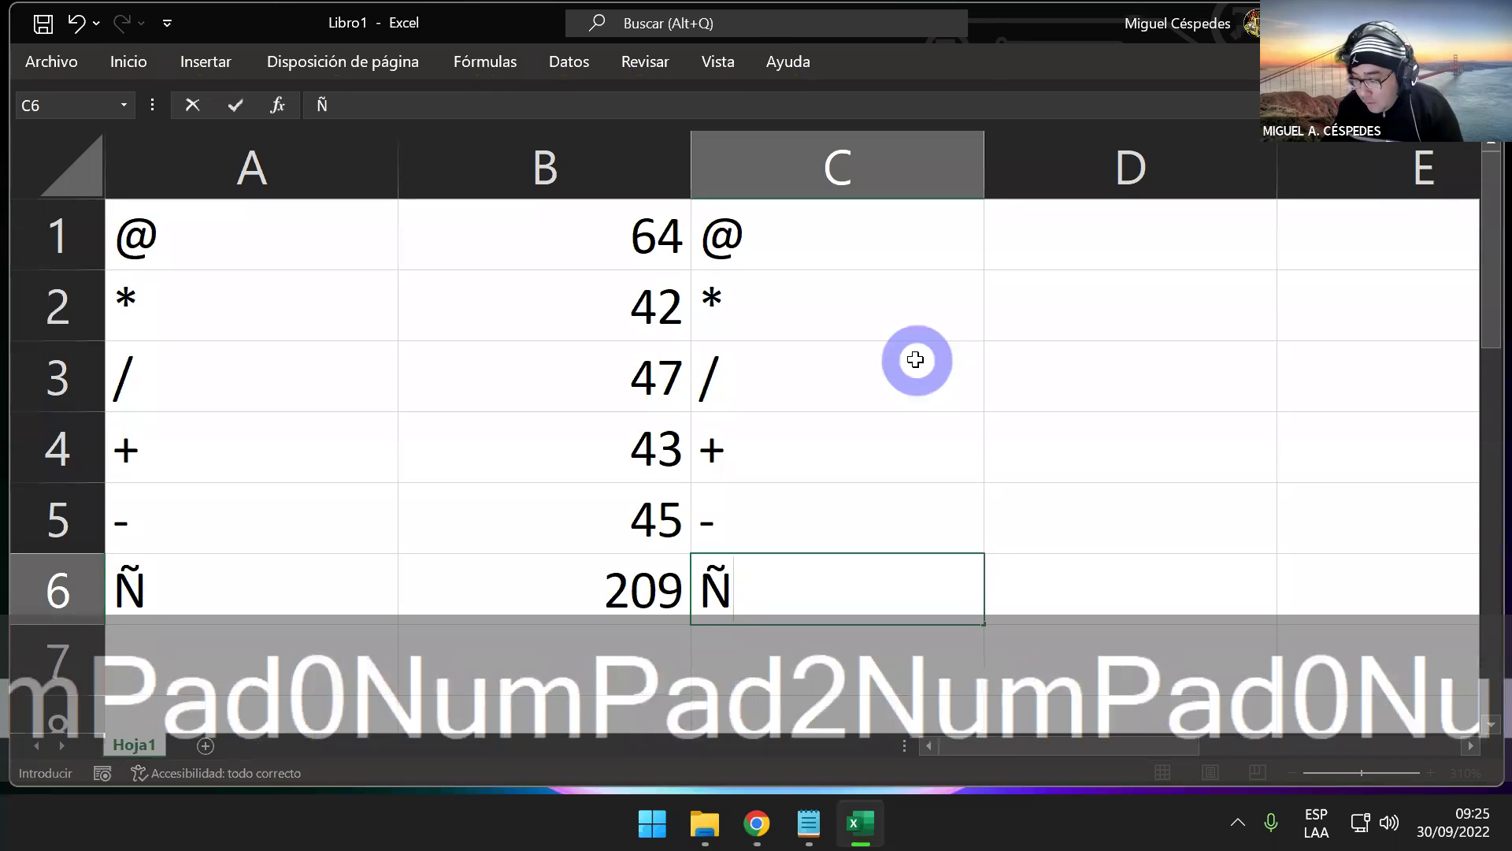
key(Return)
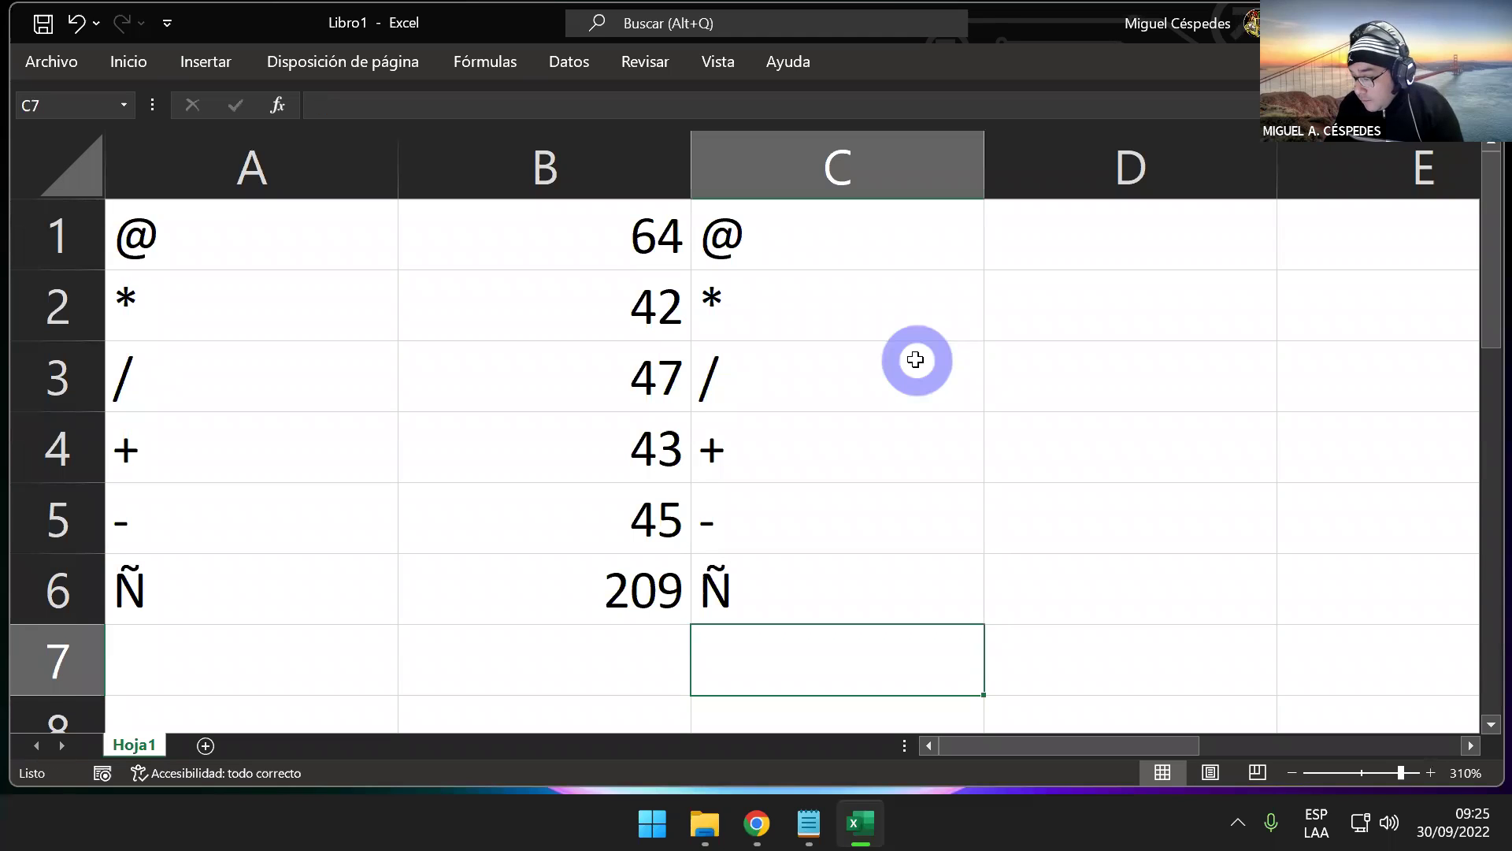
- Clear cell C6 and enter Ñ in it again using its zero-prefixed character code
key(Up)
key(Delete)
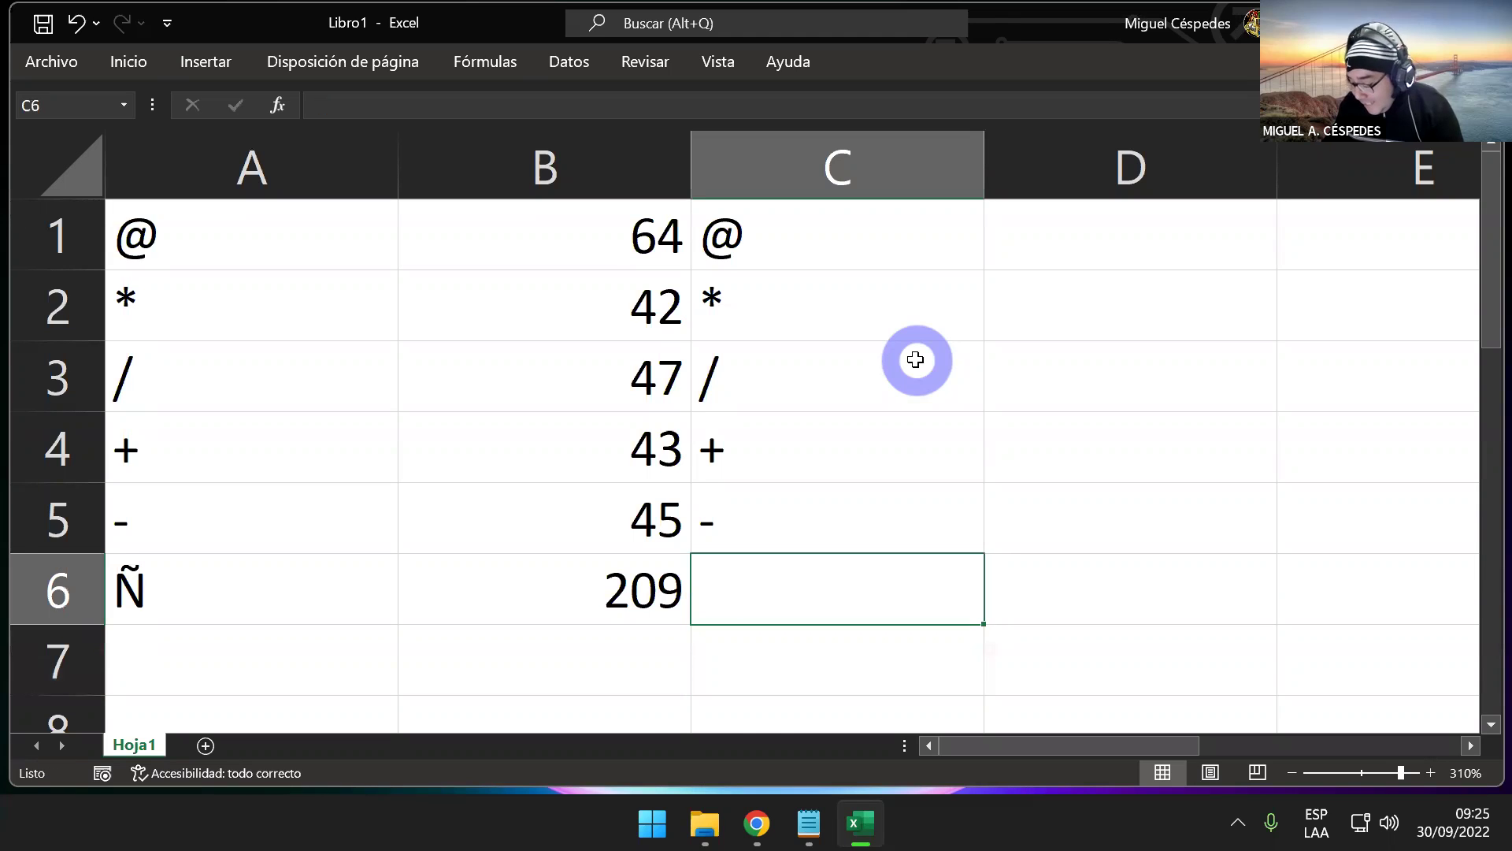
key(alt)
key(alt+KP_0)
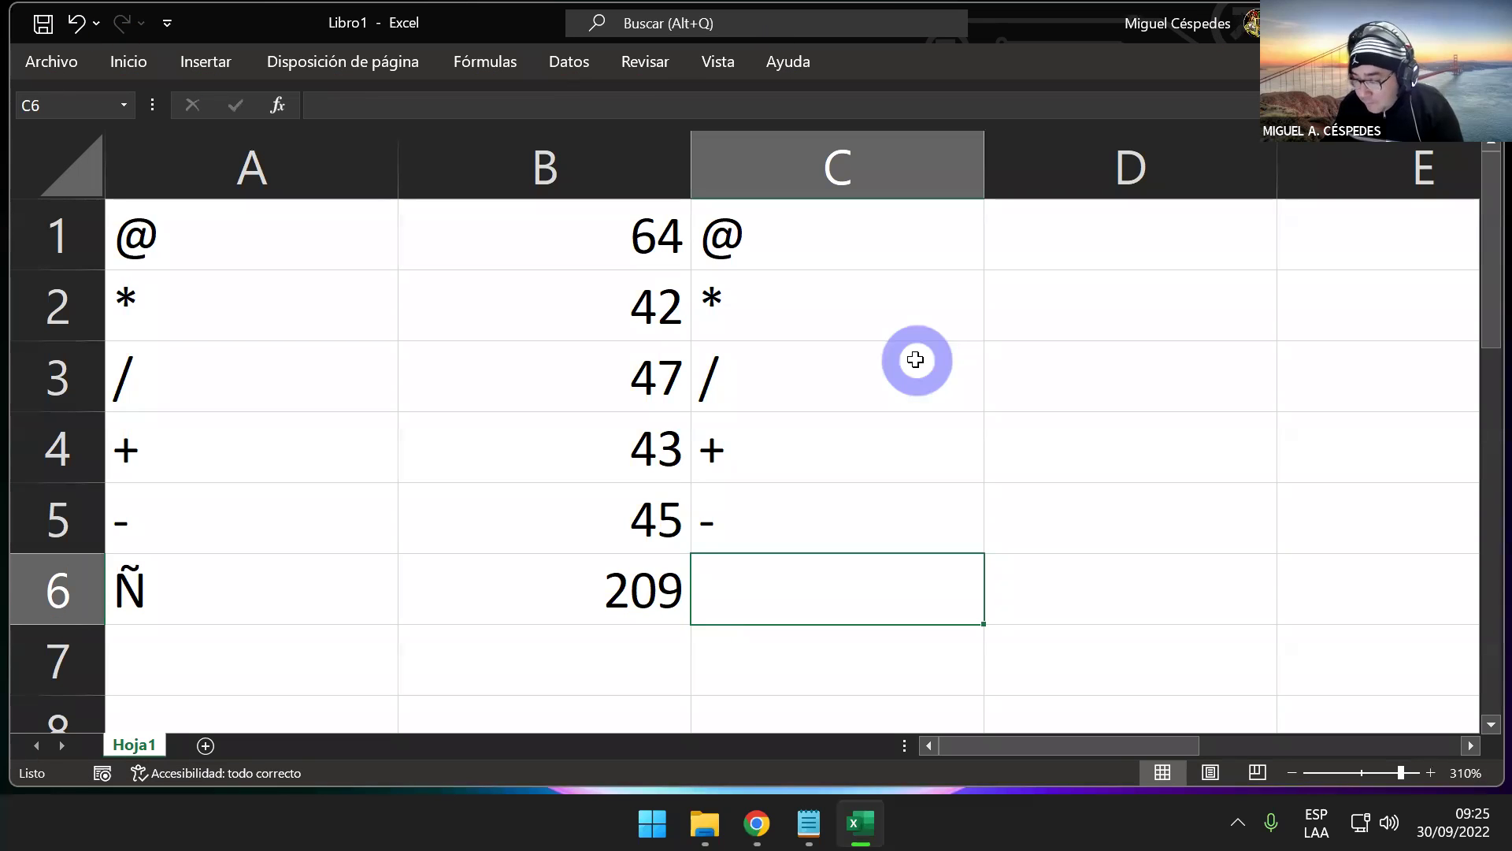
text(Ñ)
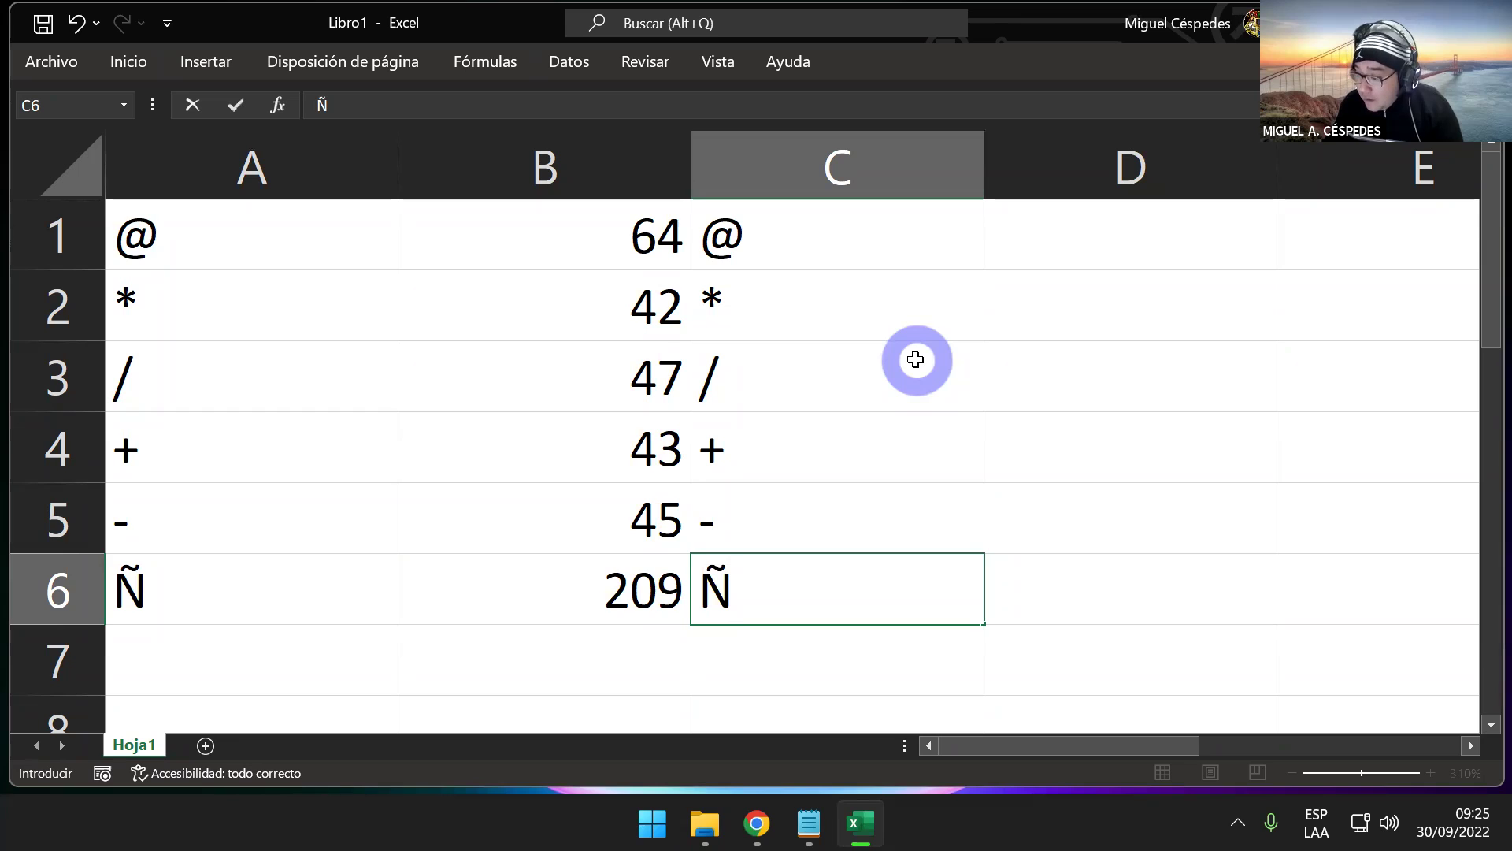
key(Return)
key(Return)
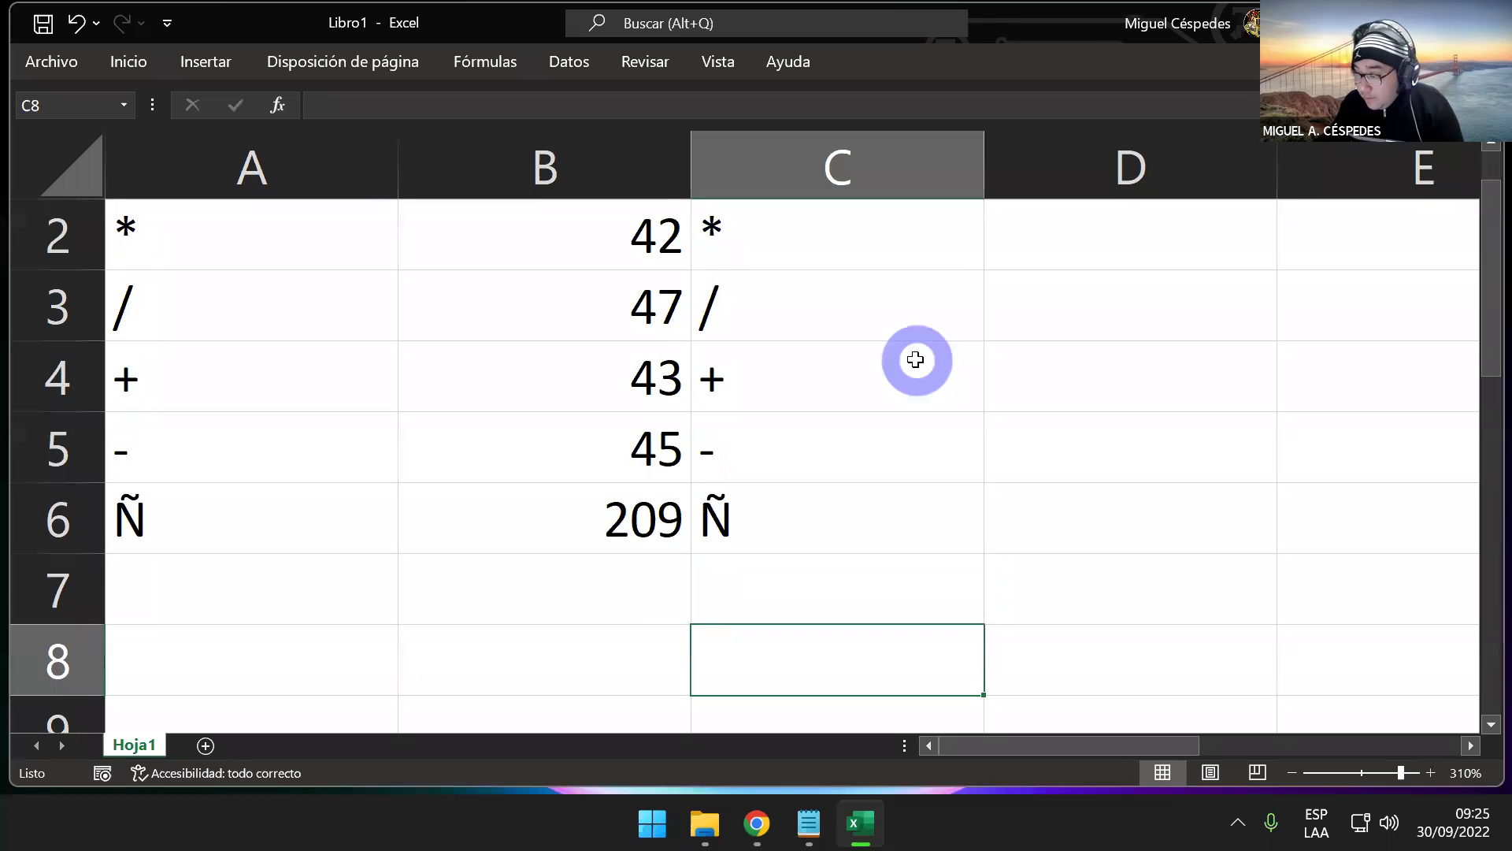
- Examine the CODIGO formula in cell B1 and close it unchanged
scroll(906, 364, up, 1)
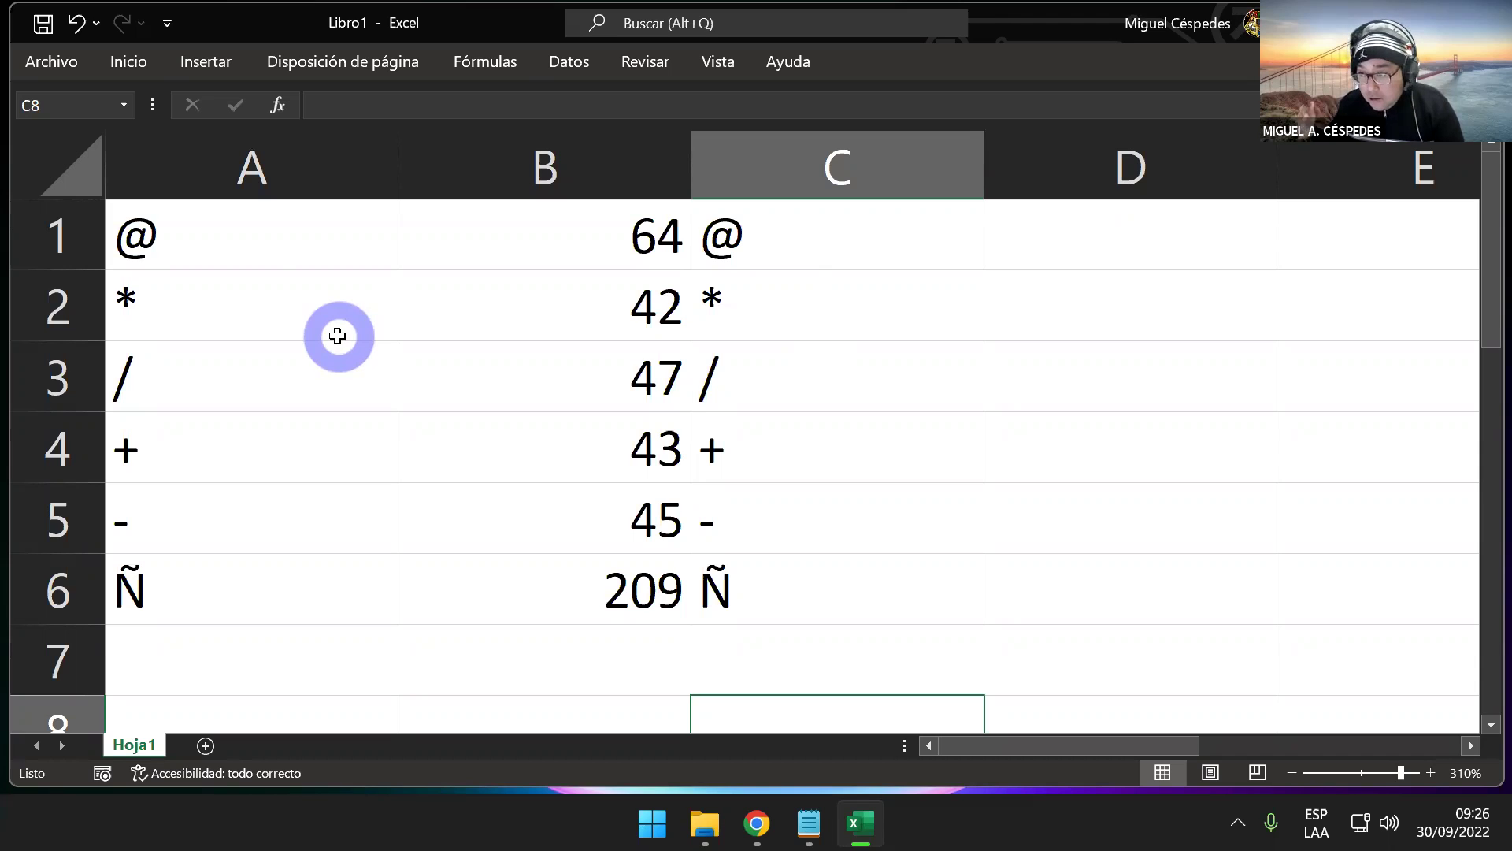
click(479, 237)
double_click(497, 236)
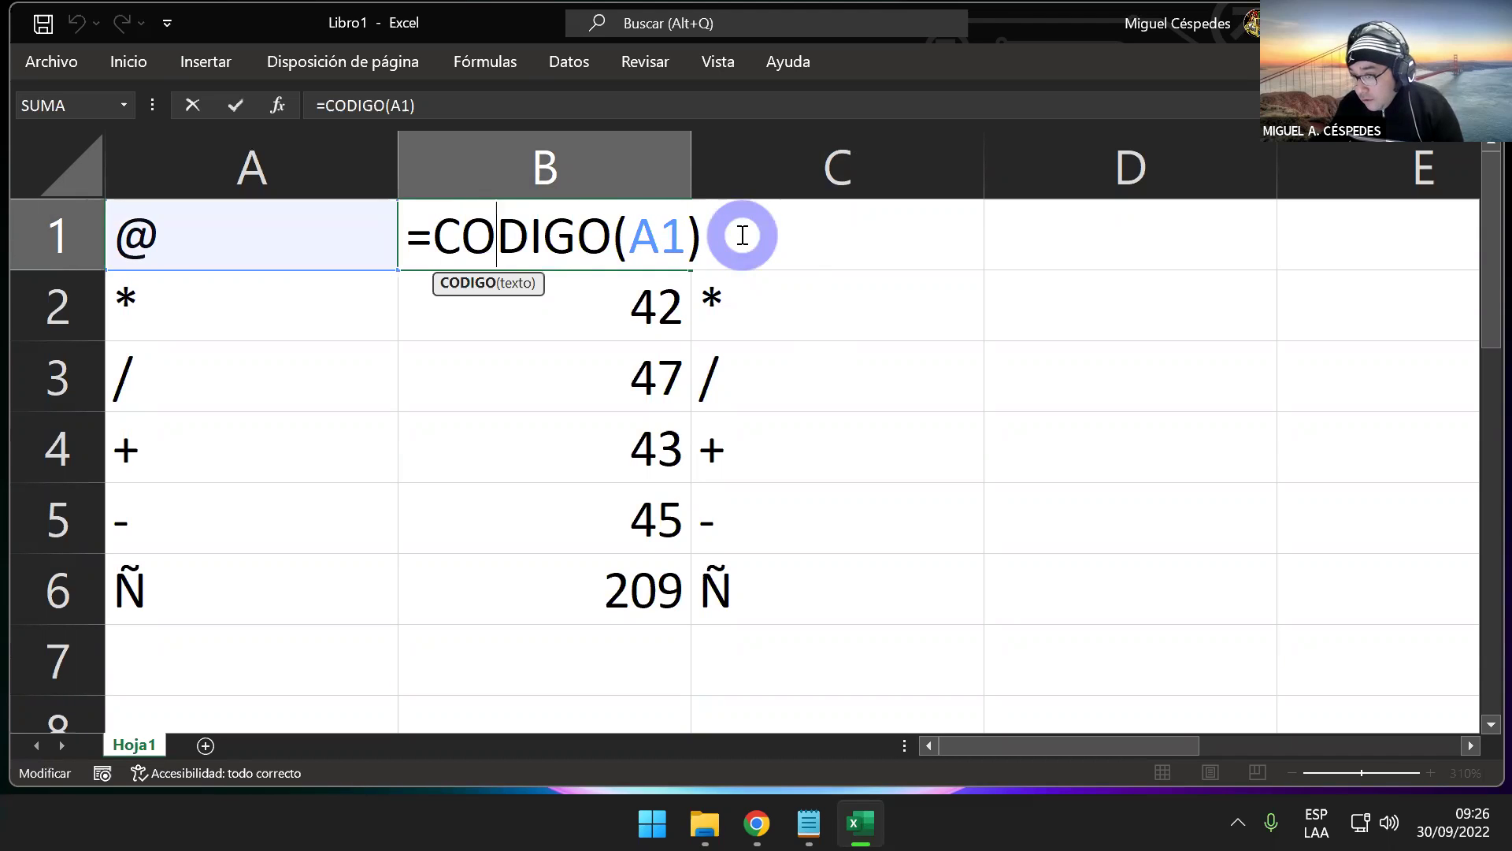
key(Return)
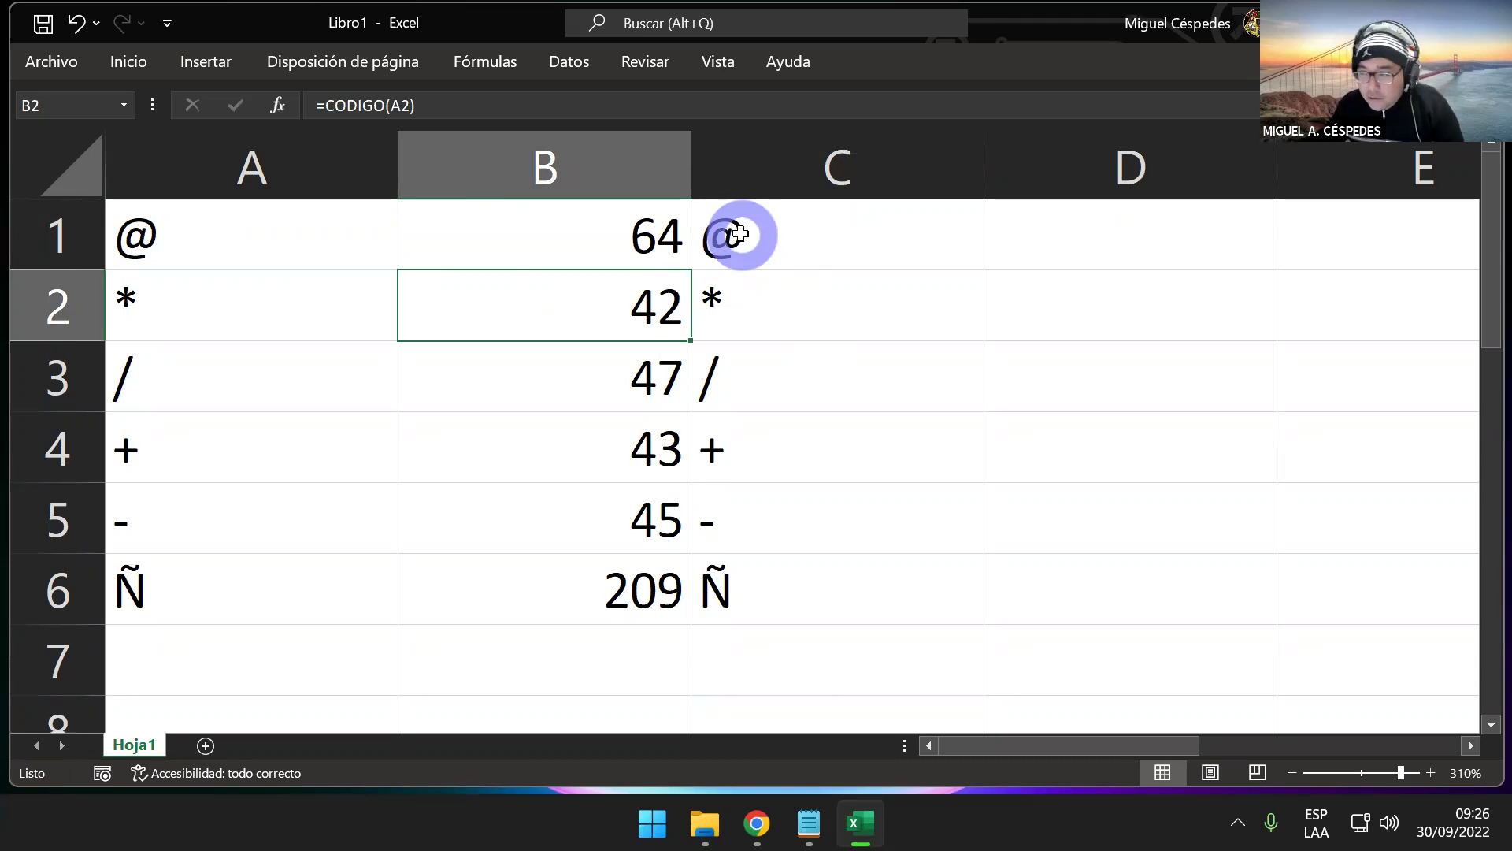
- Narrow columns A to C equally and reduce the sheet's zoom to 250%
scroll(661, 304, down, 3)
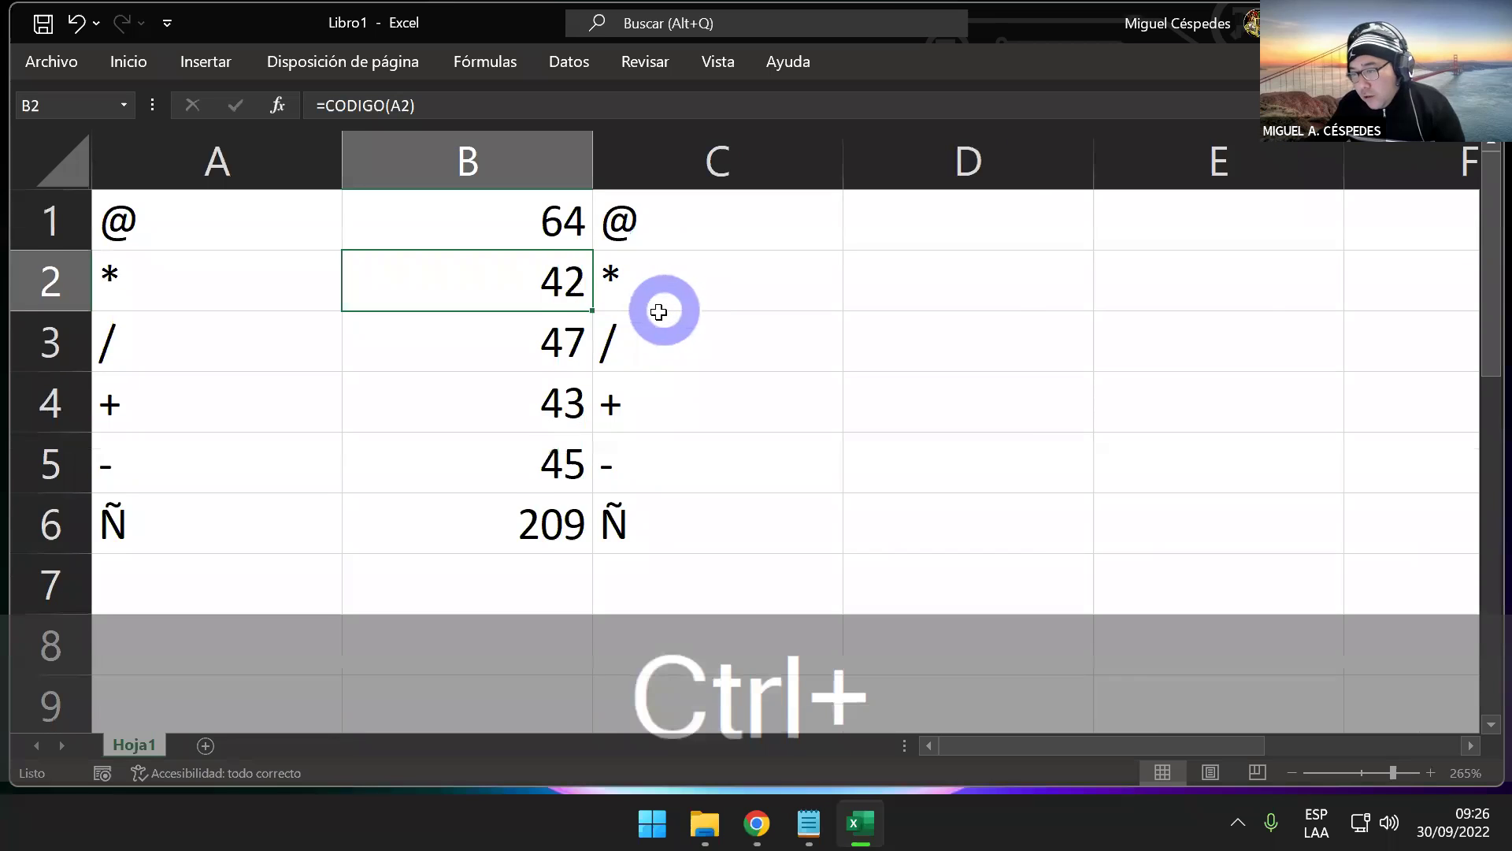
scroll(659, 312, down, 1)
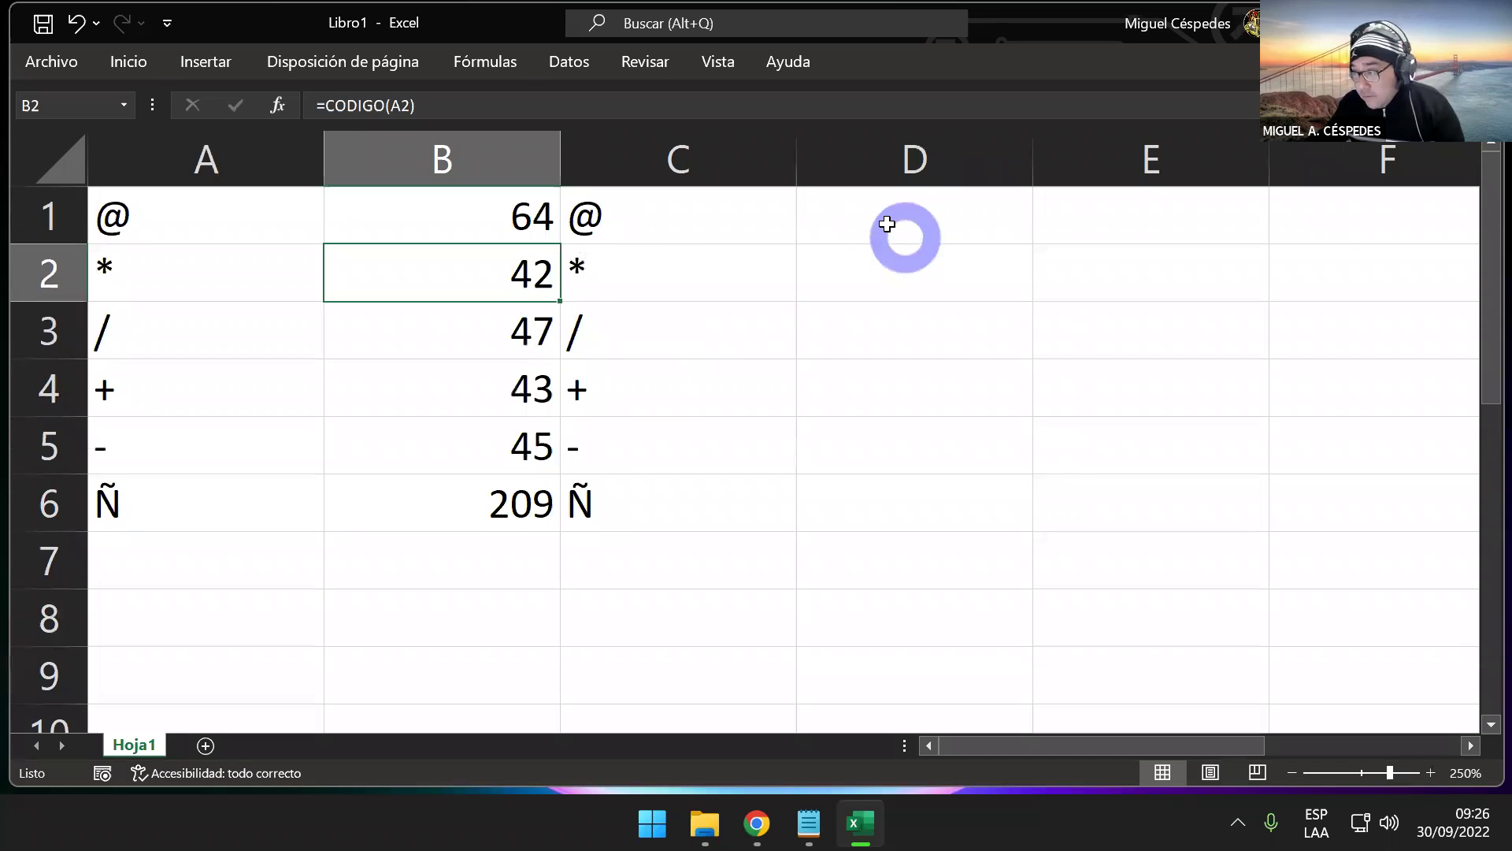
drag(304, 150, 452, 155)
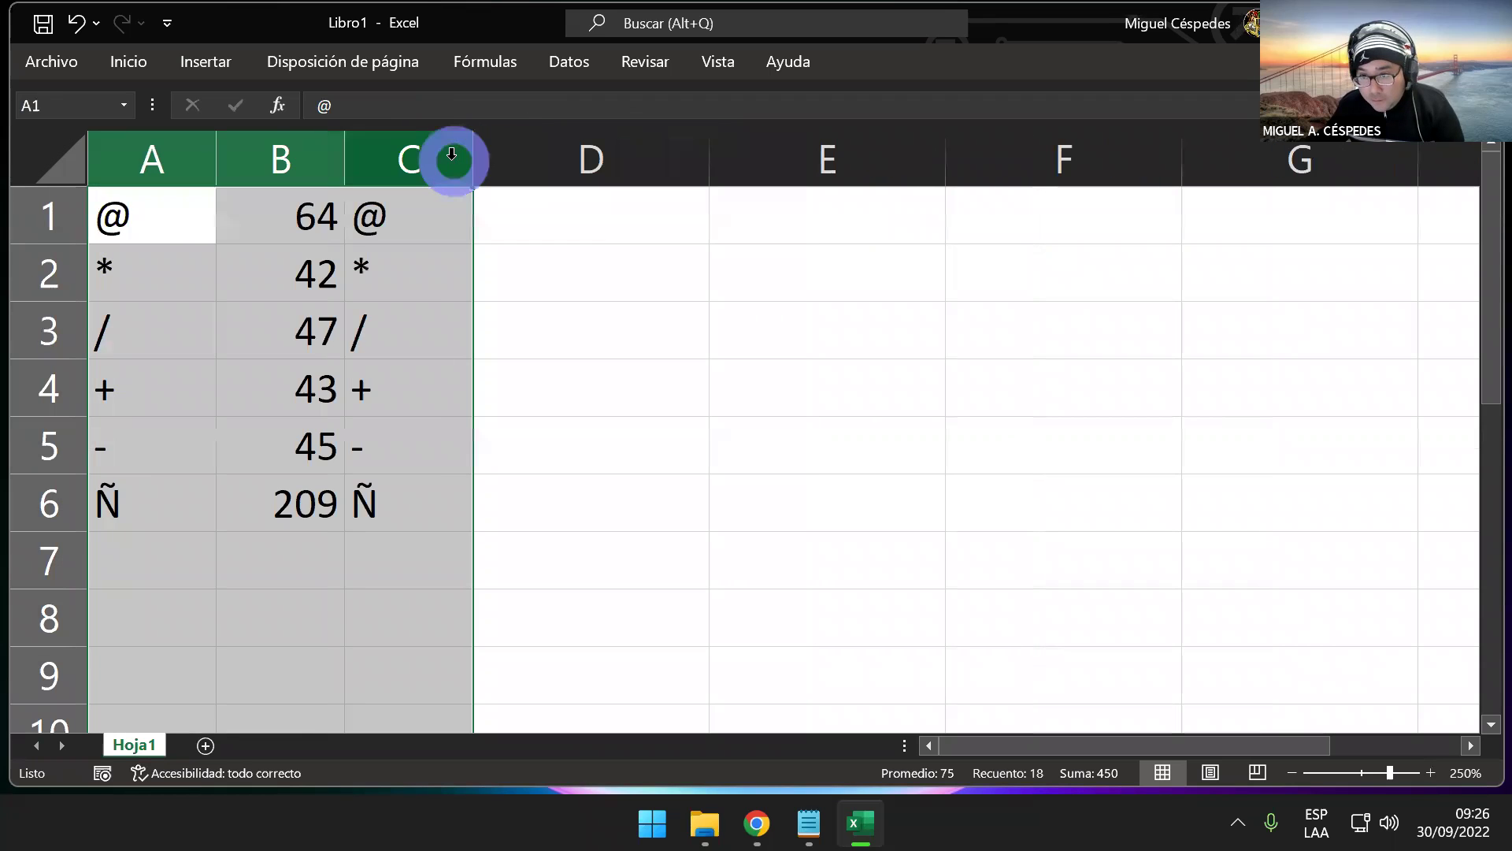
click(679, 213)
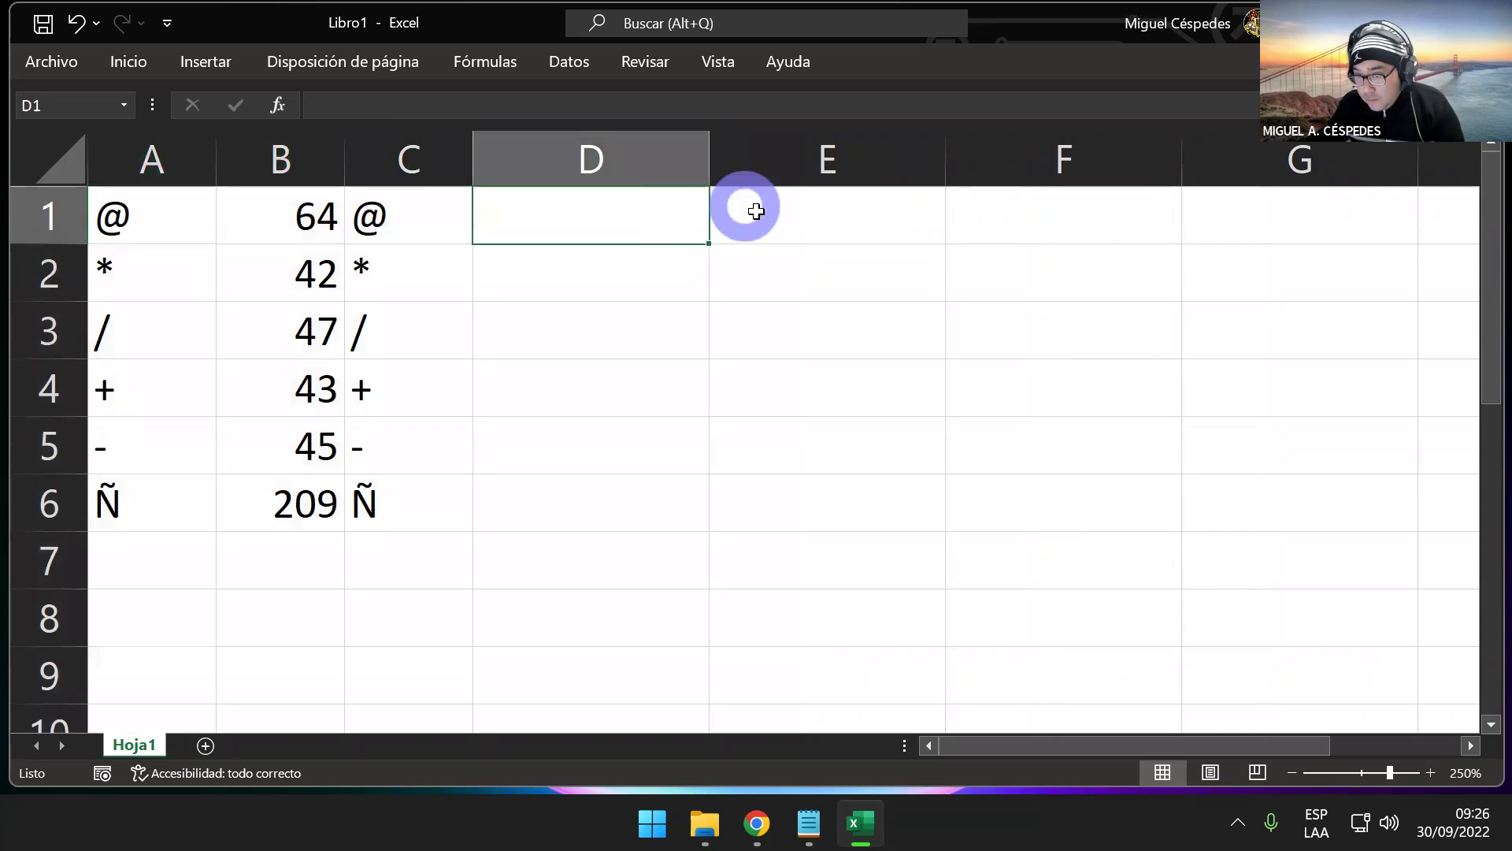
- Enter the formula =CARACTER(B1) in cell E1 to convert the code in B1 into its character
click(765, 211)
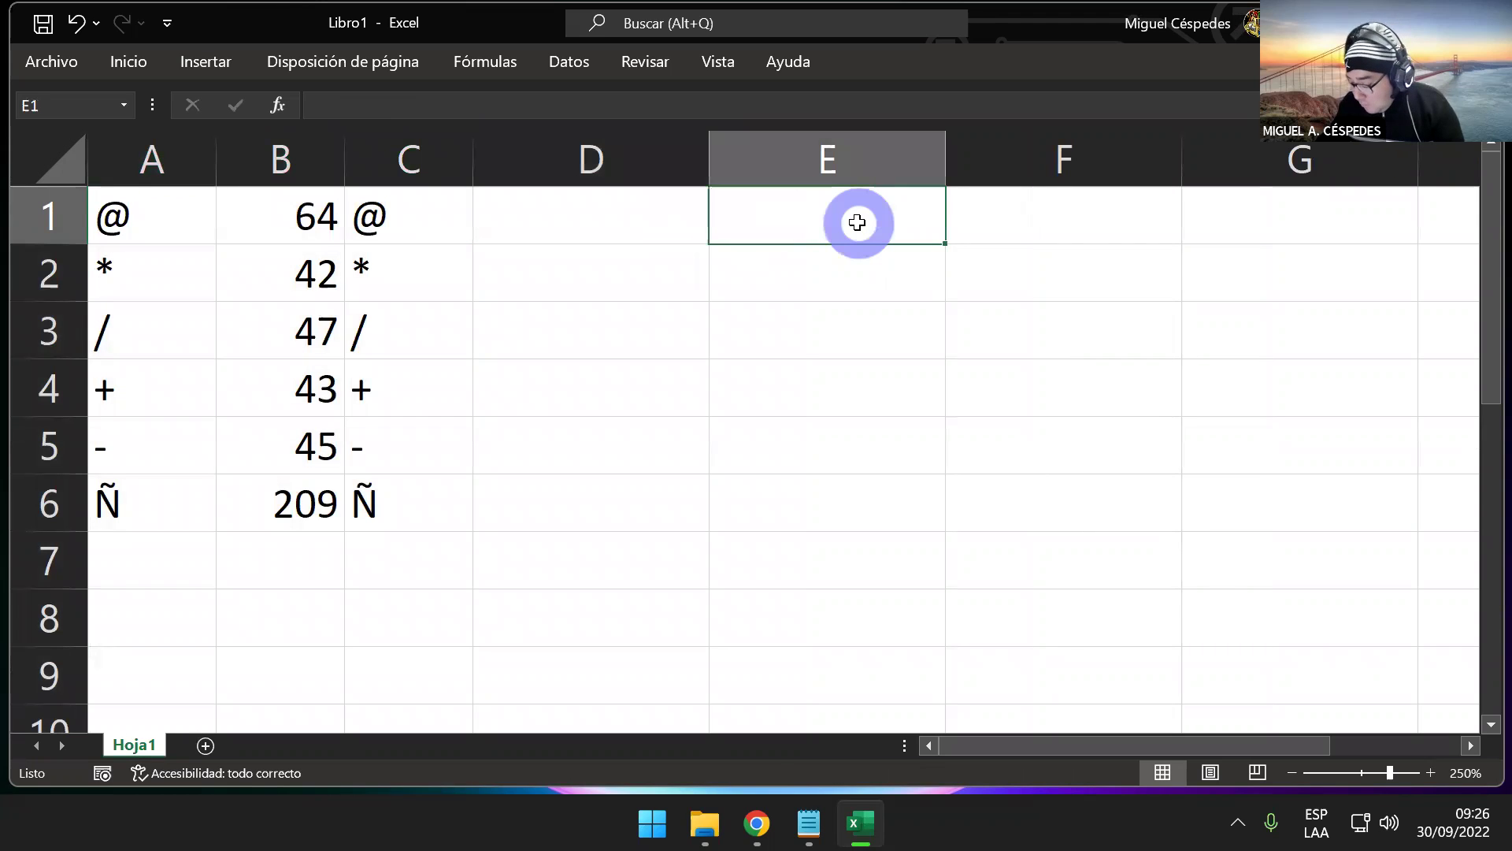
text(=CA)
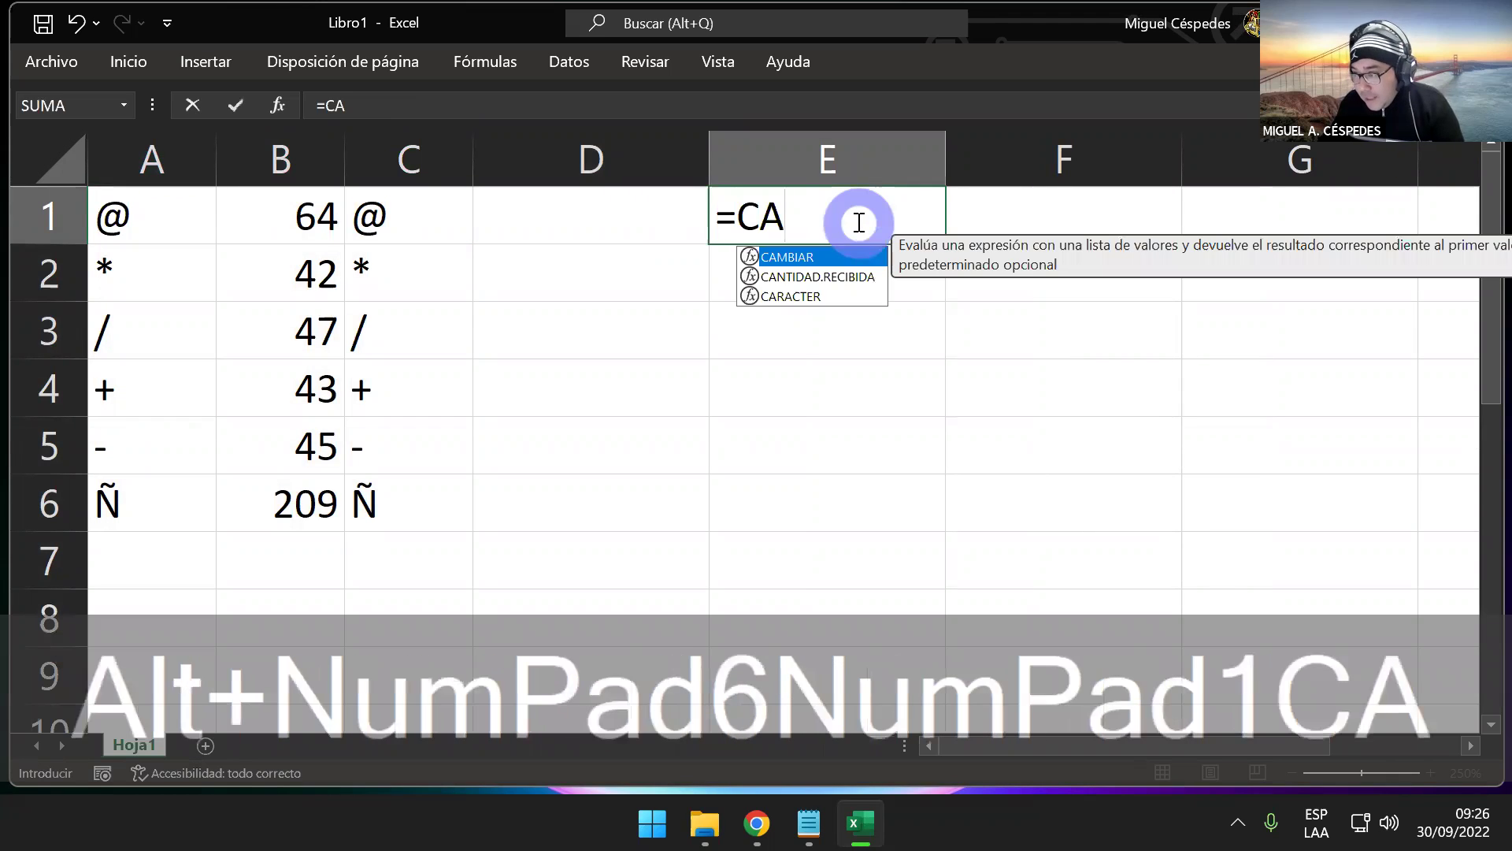
key(Down)
key(Down)
key(Tab)
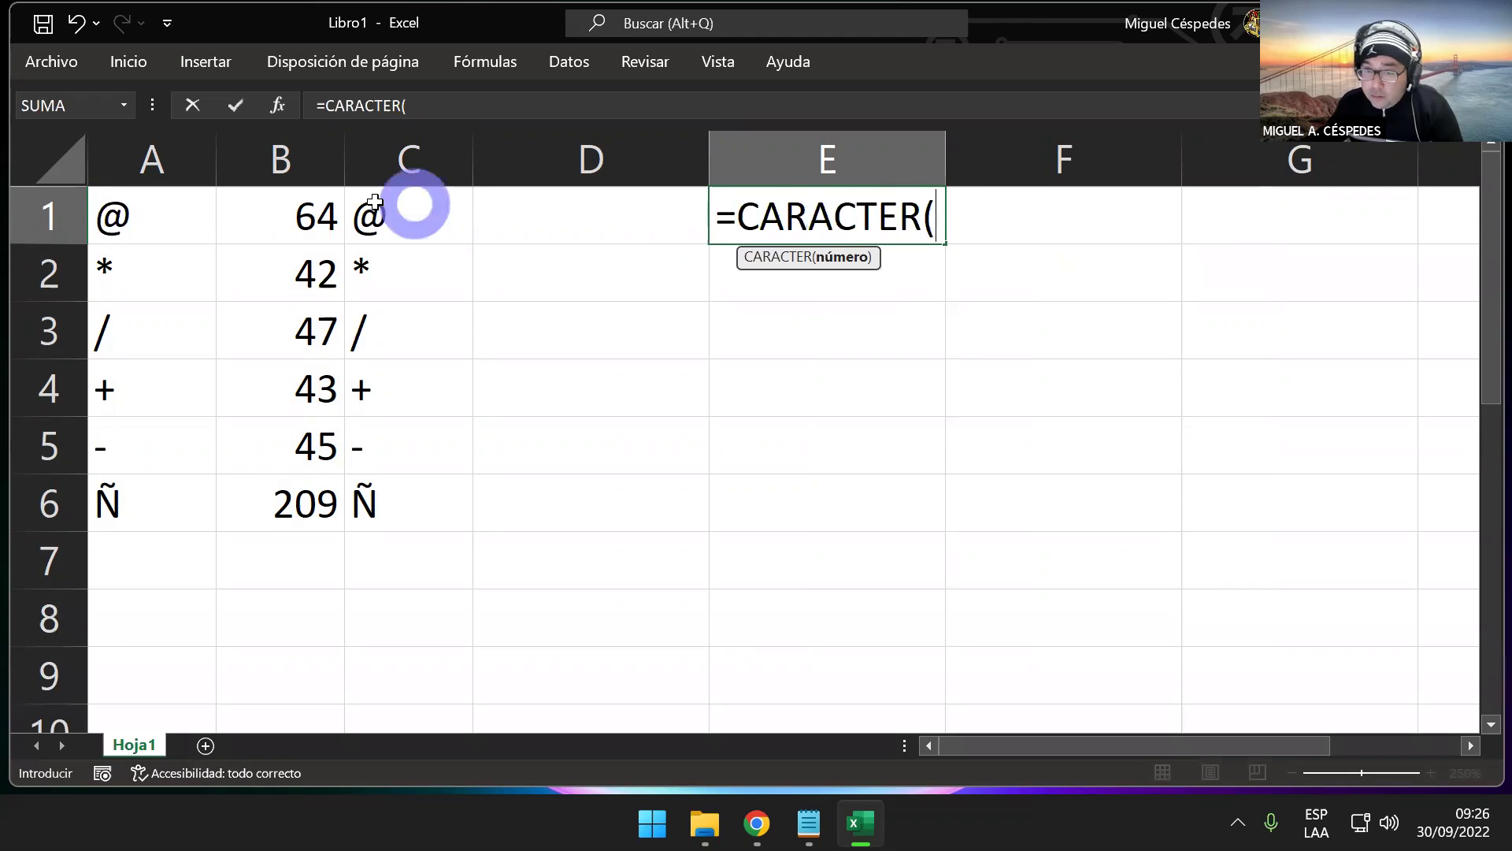
click(295, 202)
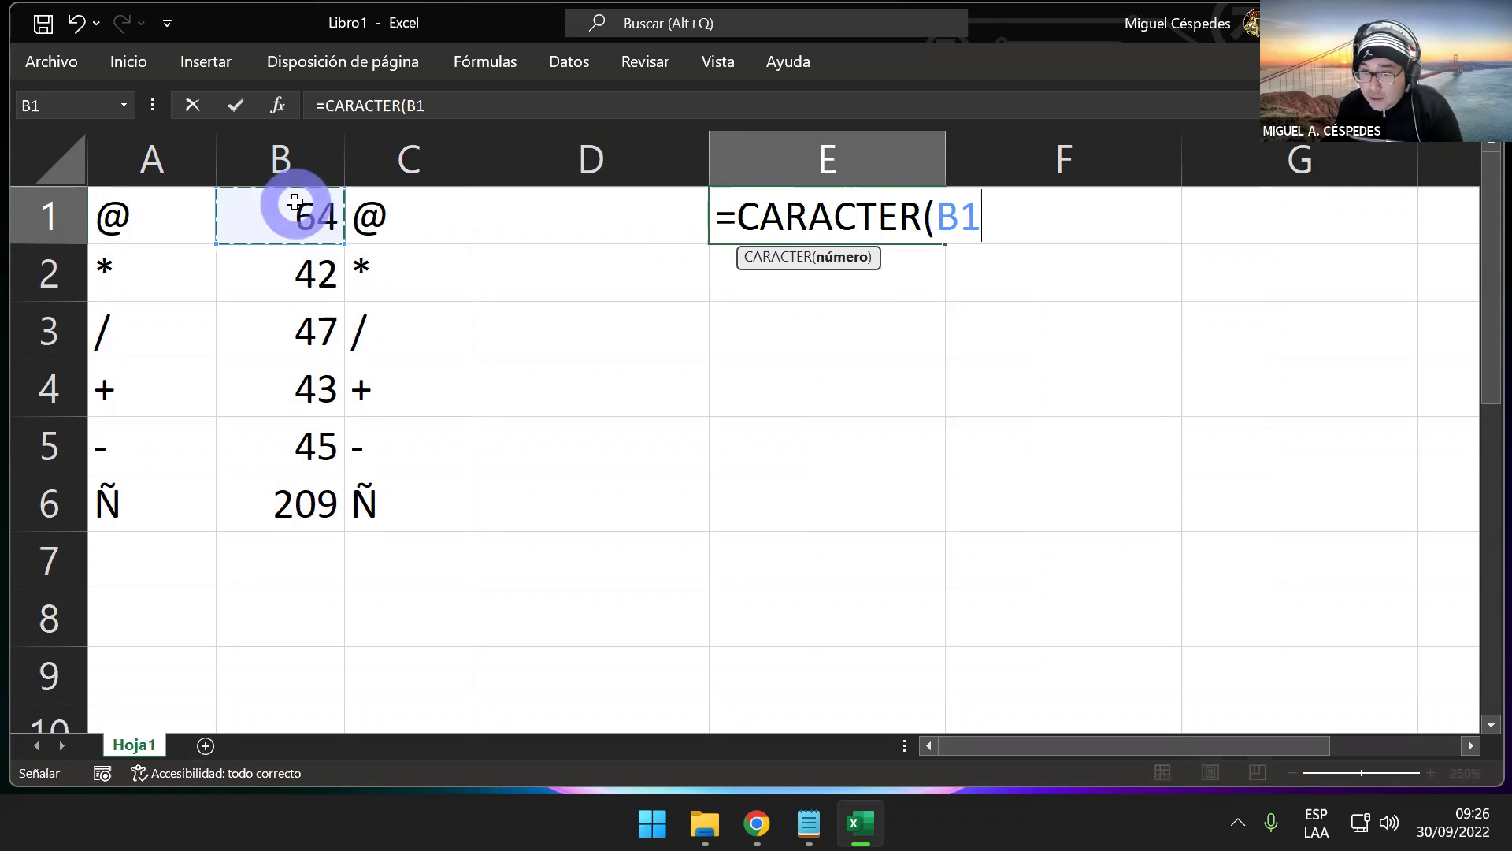
key(Return)
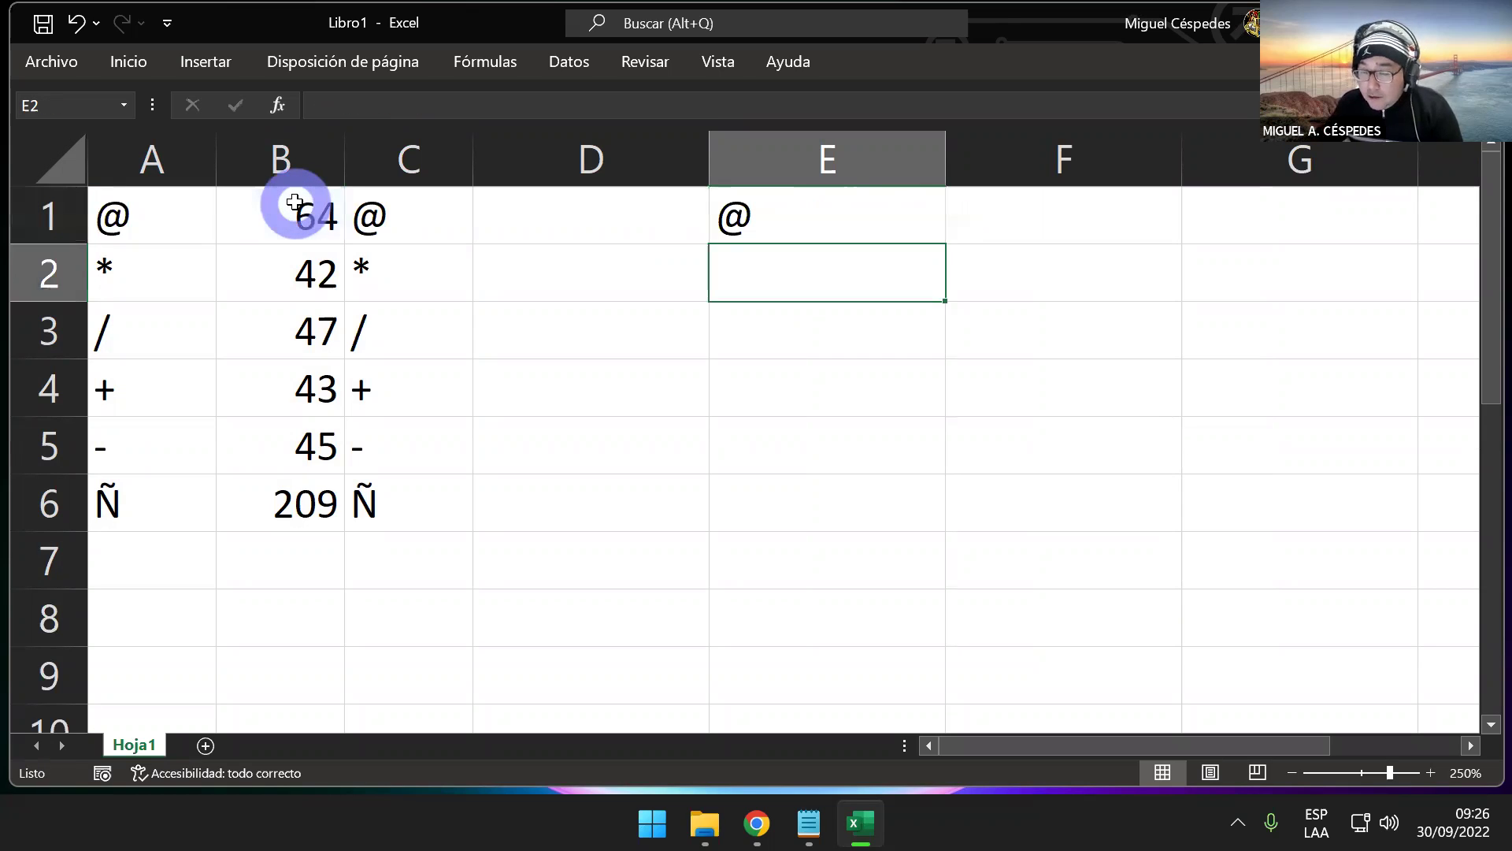
- Fill the CARACTER formula from E1 down to E6
click(831, 203)
drag(946, 238, 932, 520)
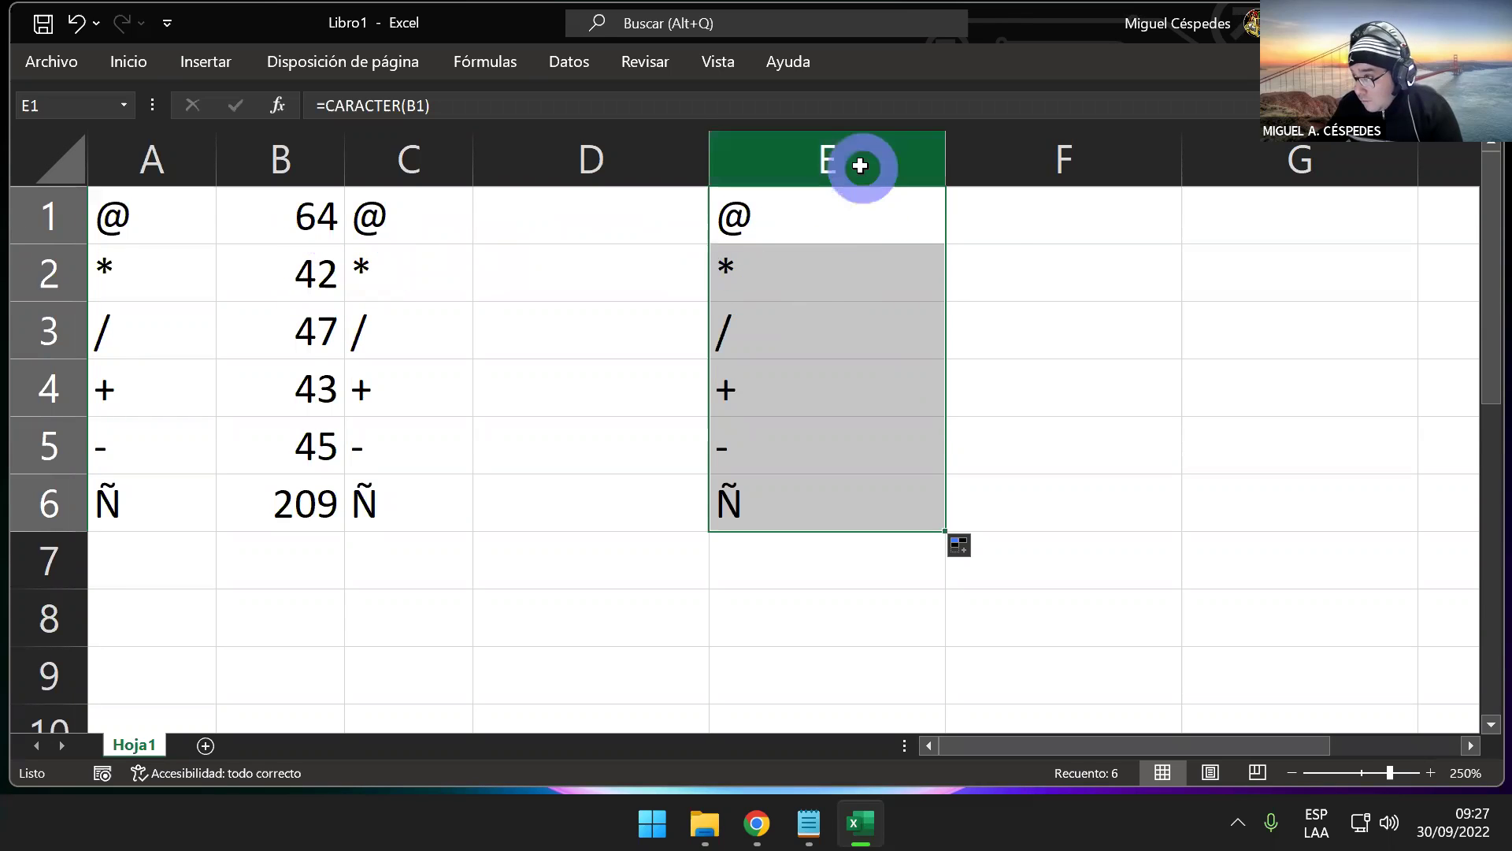
click(854, 201)
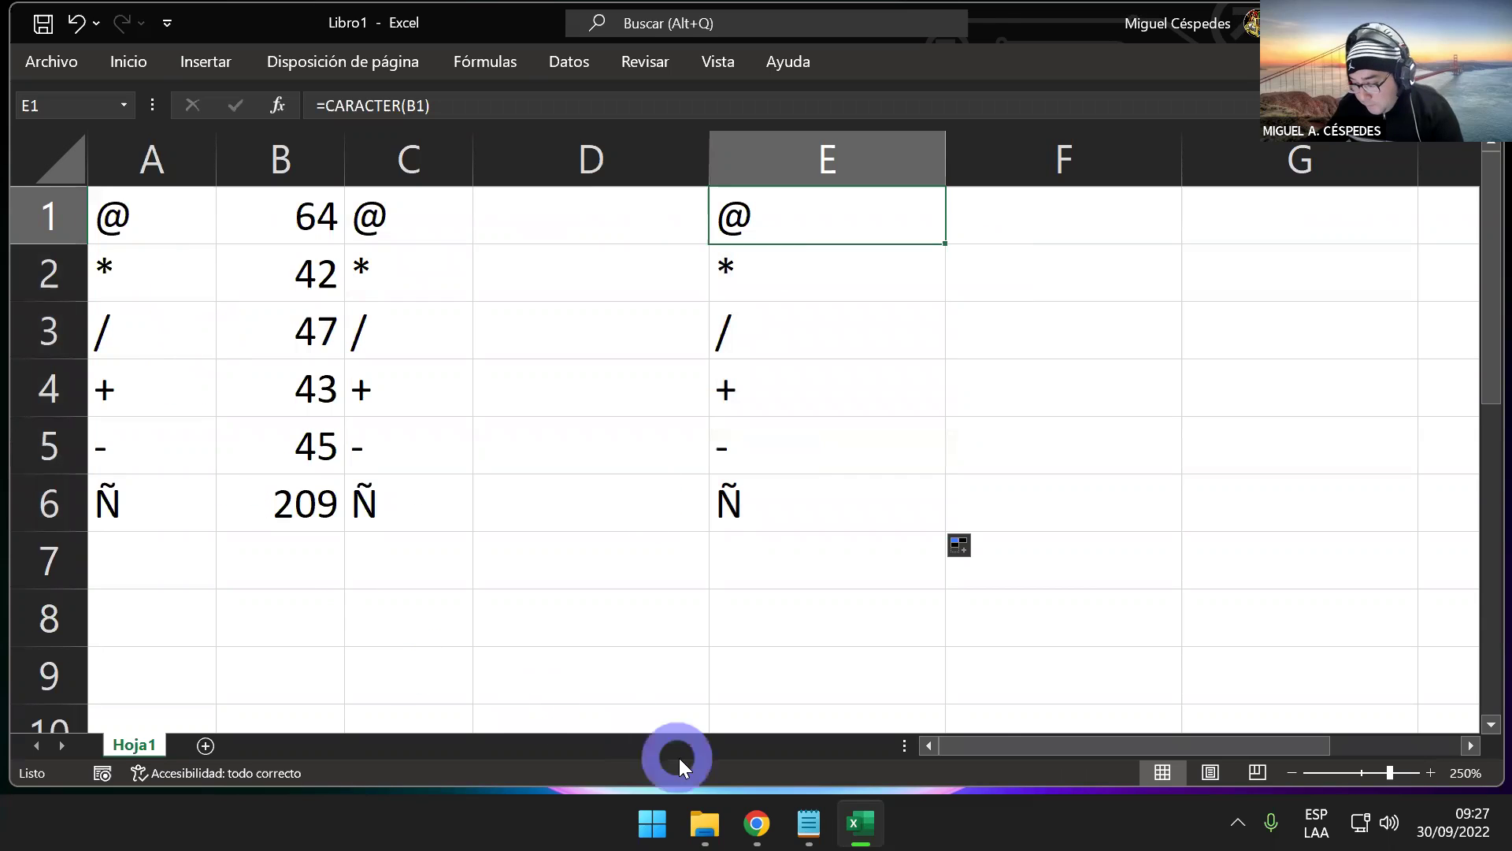
- Switch to the ASCII code page in Chrome and examine its code tables, usage instructions and complete character list
mouse_move(808, 819)
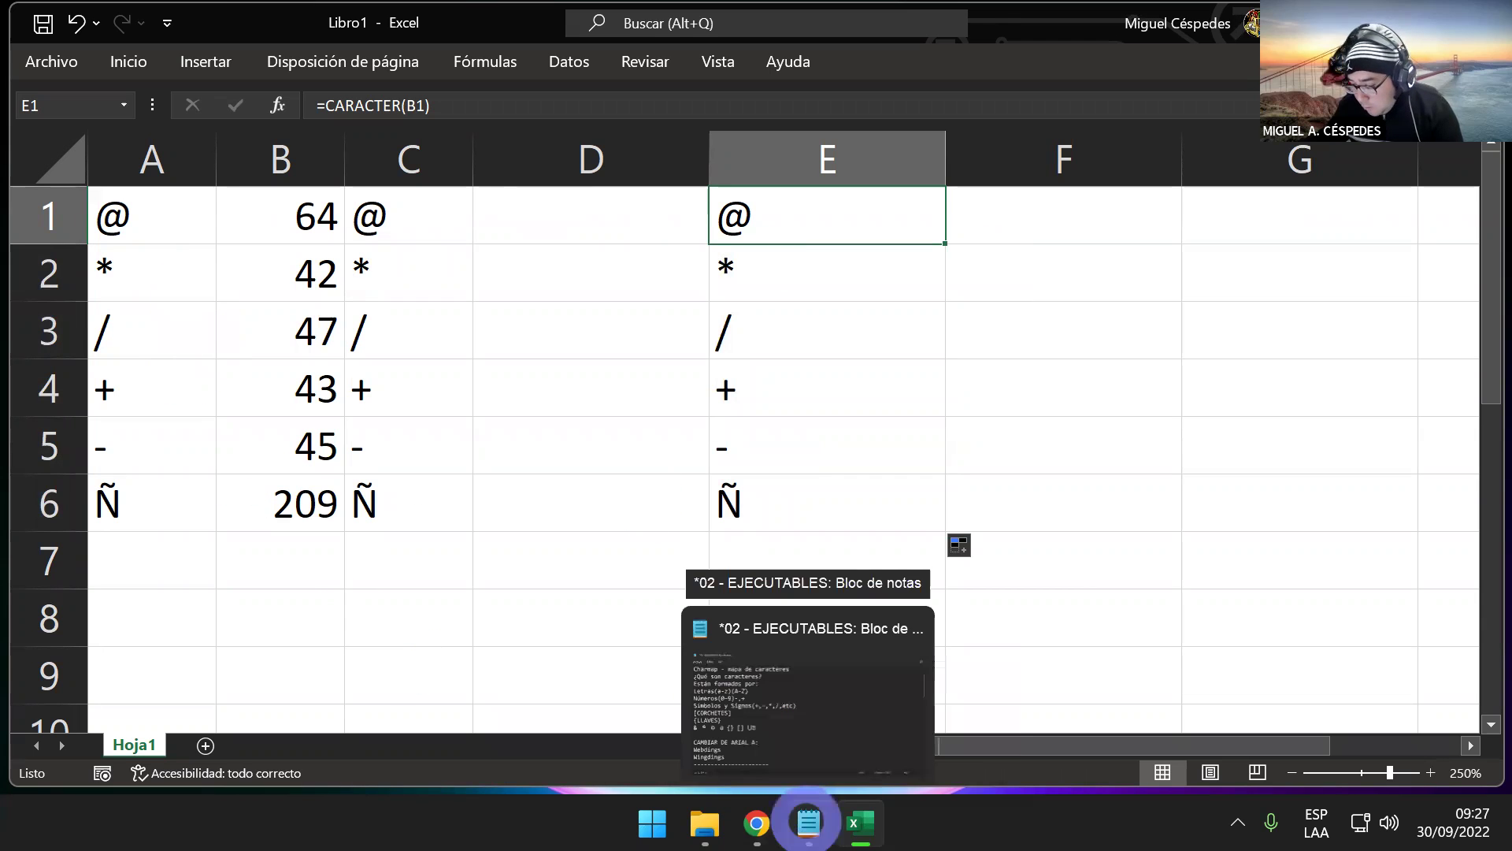
mouse_move(756, 823)
click(883, 709)
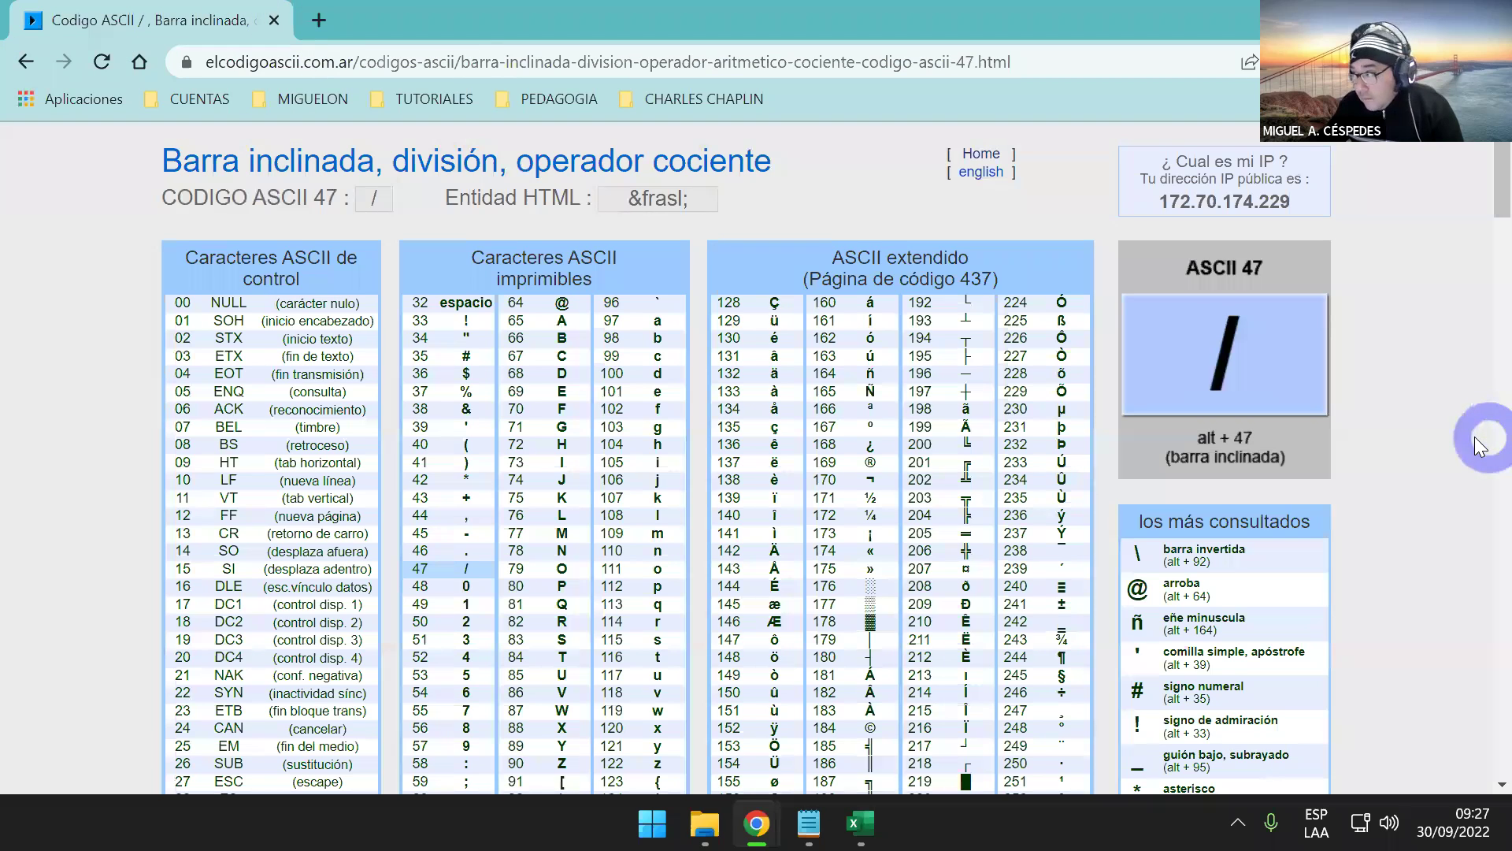
scroll(1474, 440, down, 5)
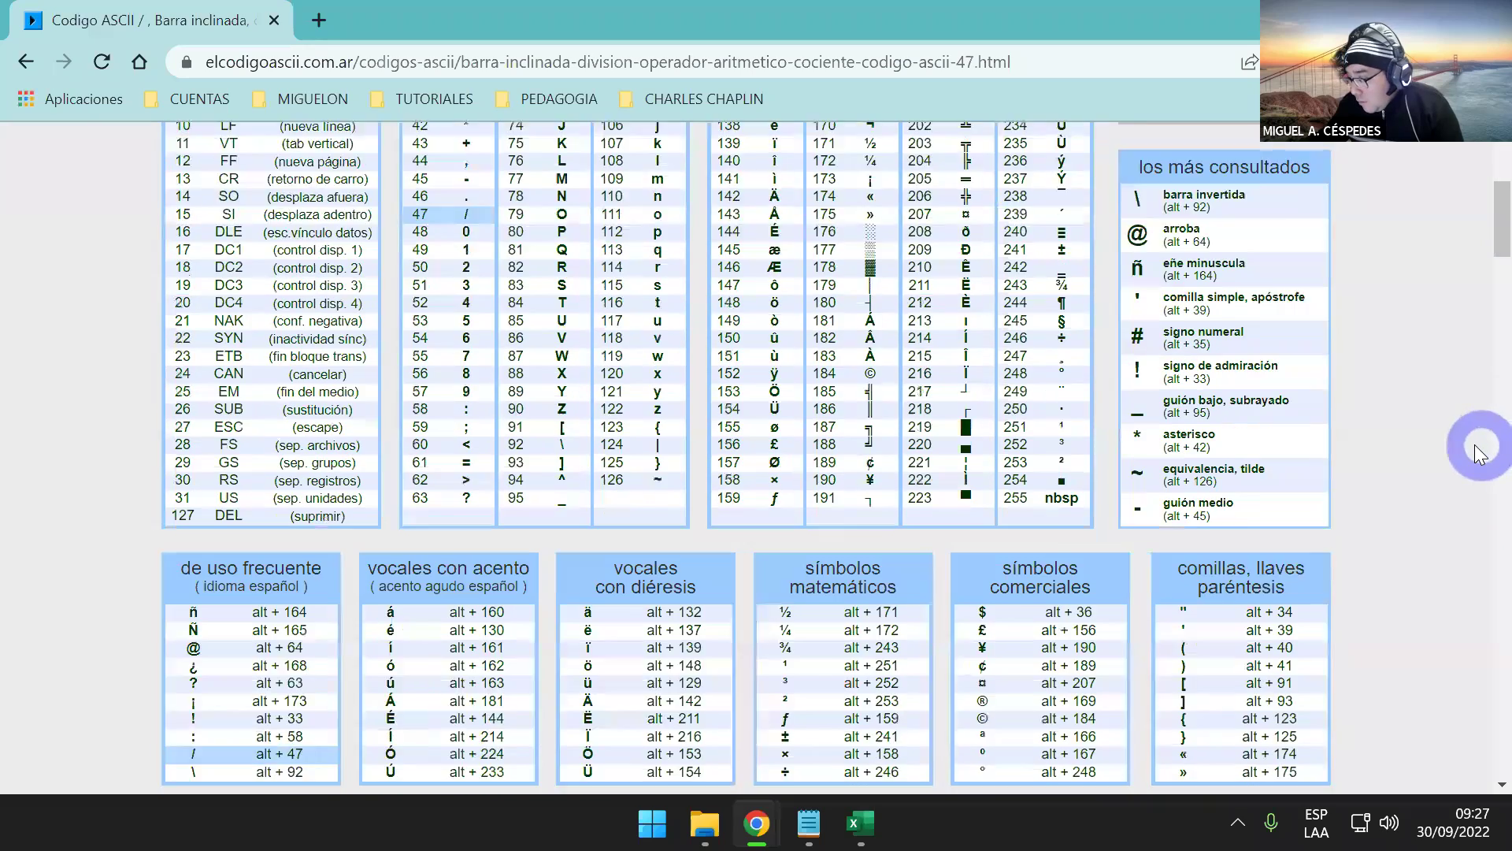
scroll(1474, 448, down, 3)
scroll(1478, 456, down, 6)
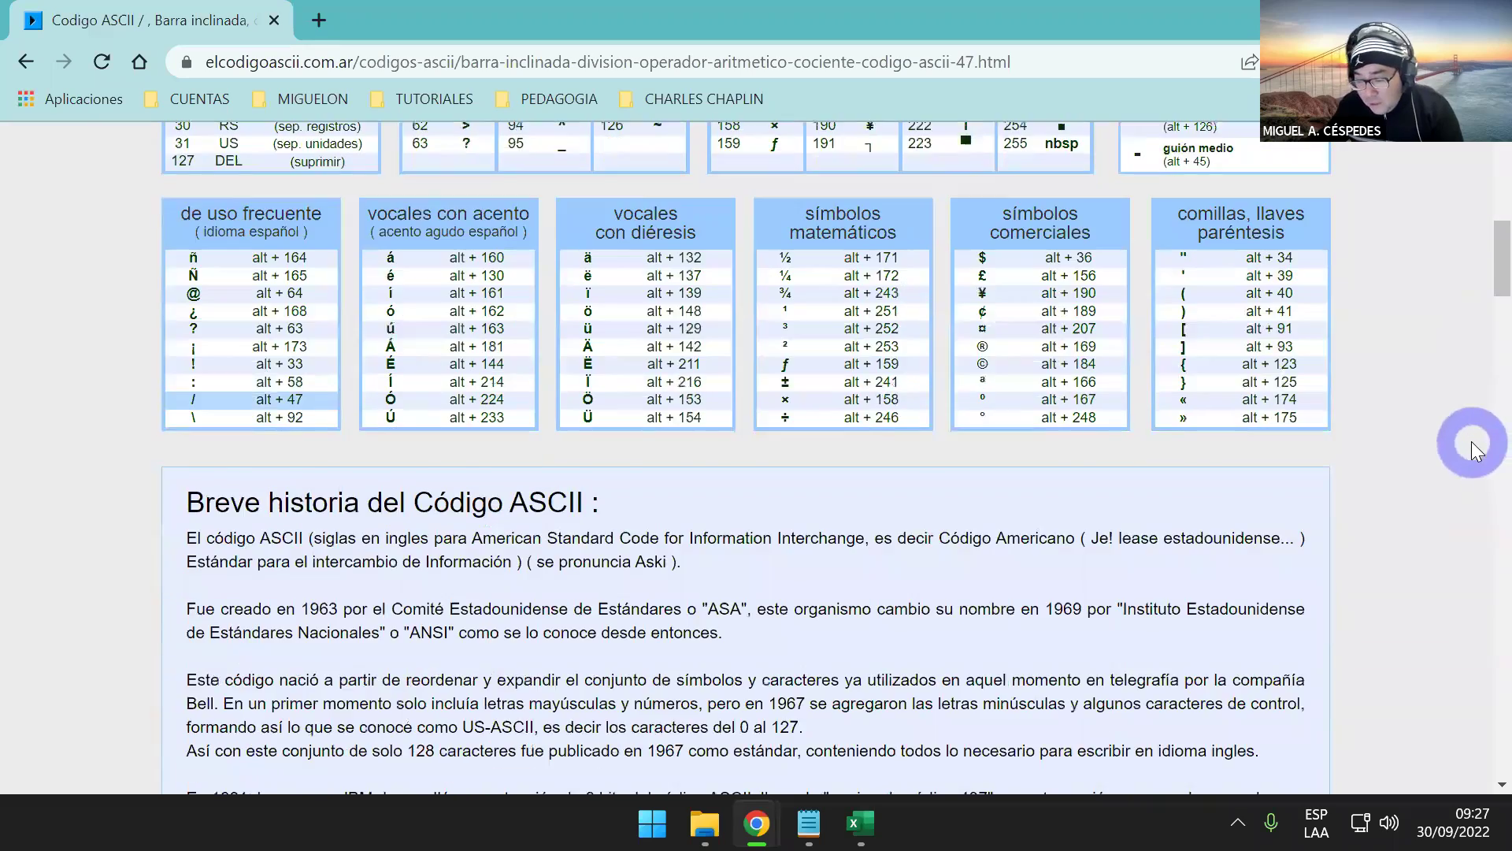
scroll(1470, 444, down, 11)
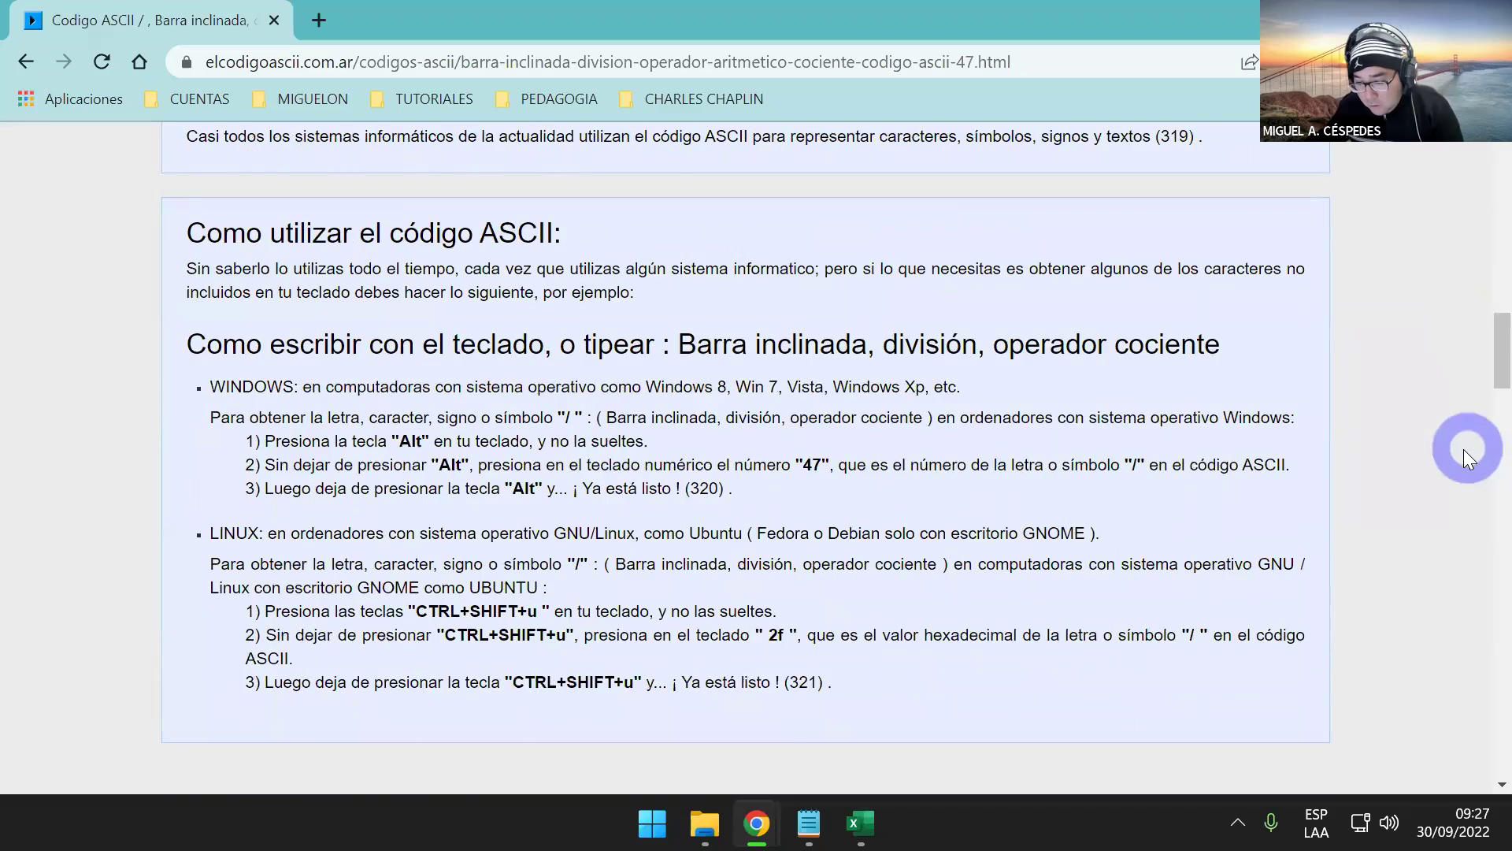
scroll(1460, 455, down, 6)
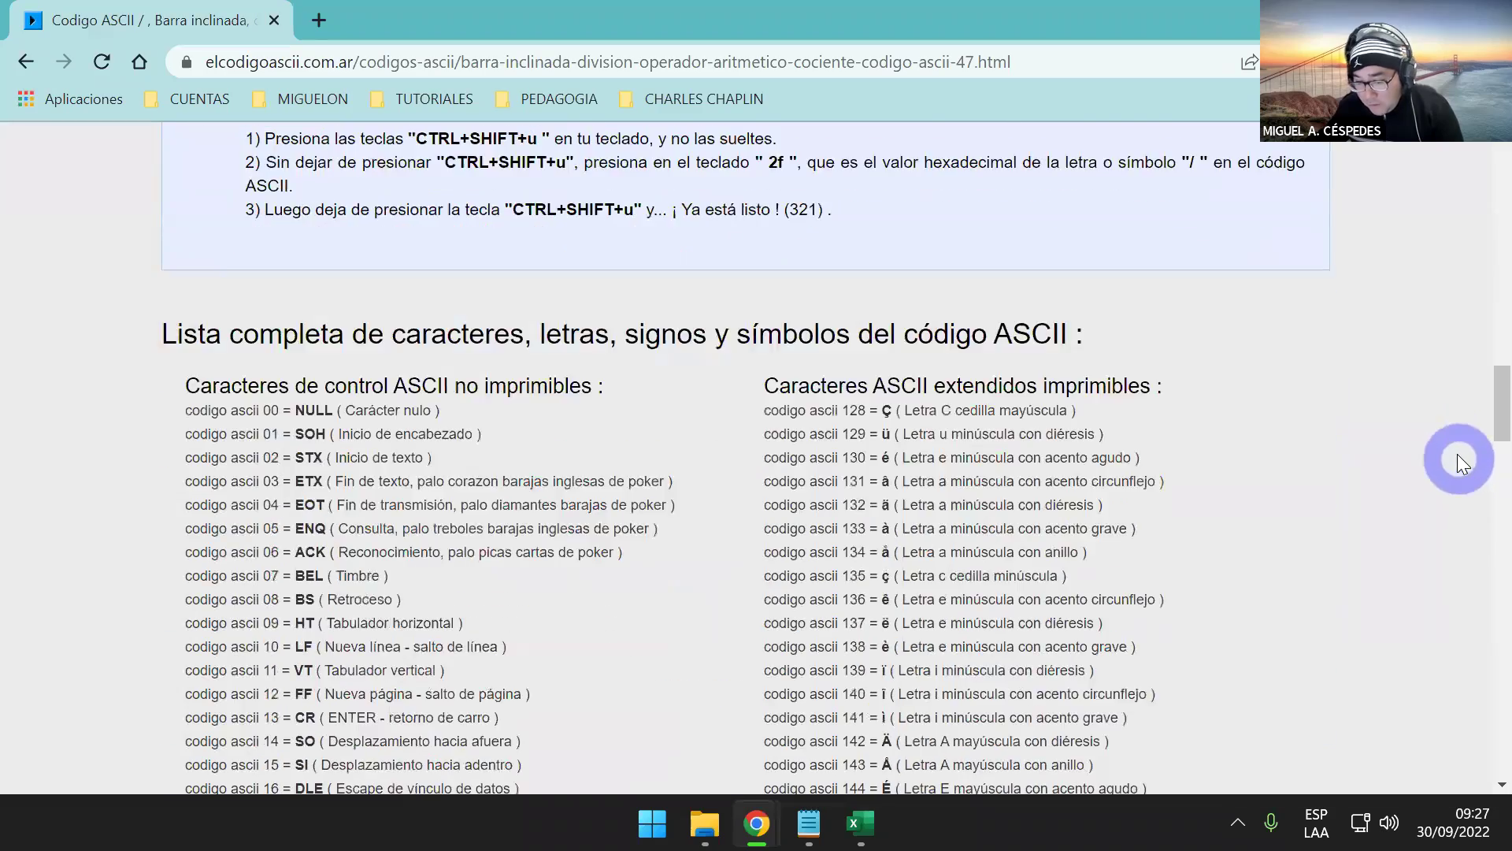
scroll(1457, 454, down, 15)
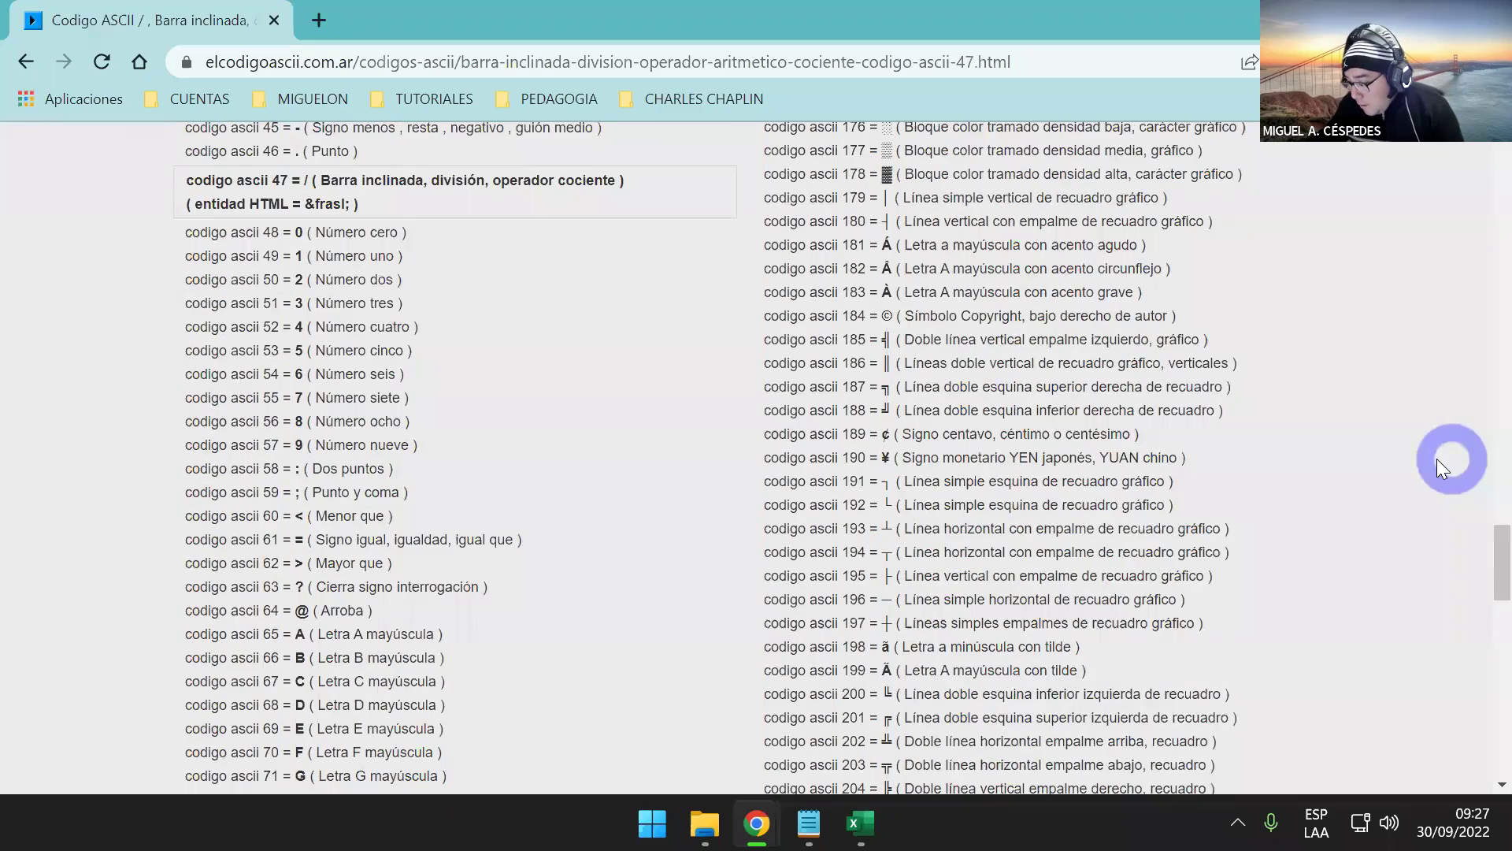
scroll(1437, 458, down, 12)
scroll(1432, 464, down, 8)
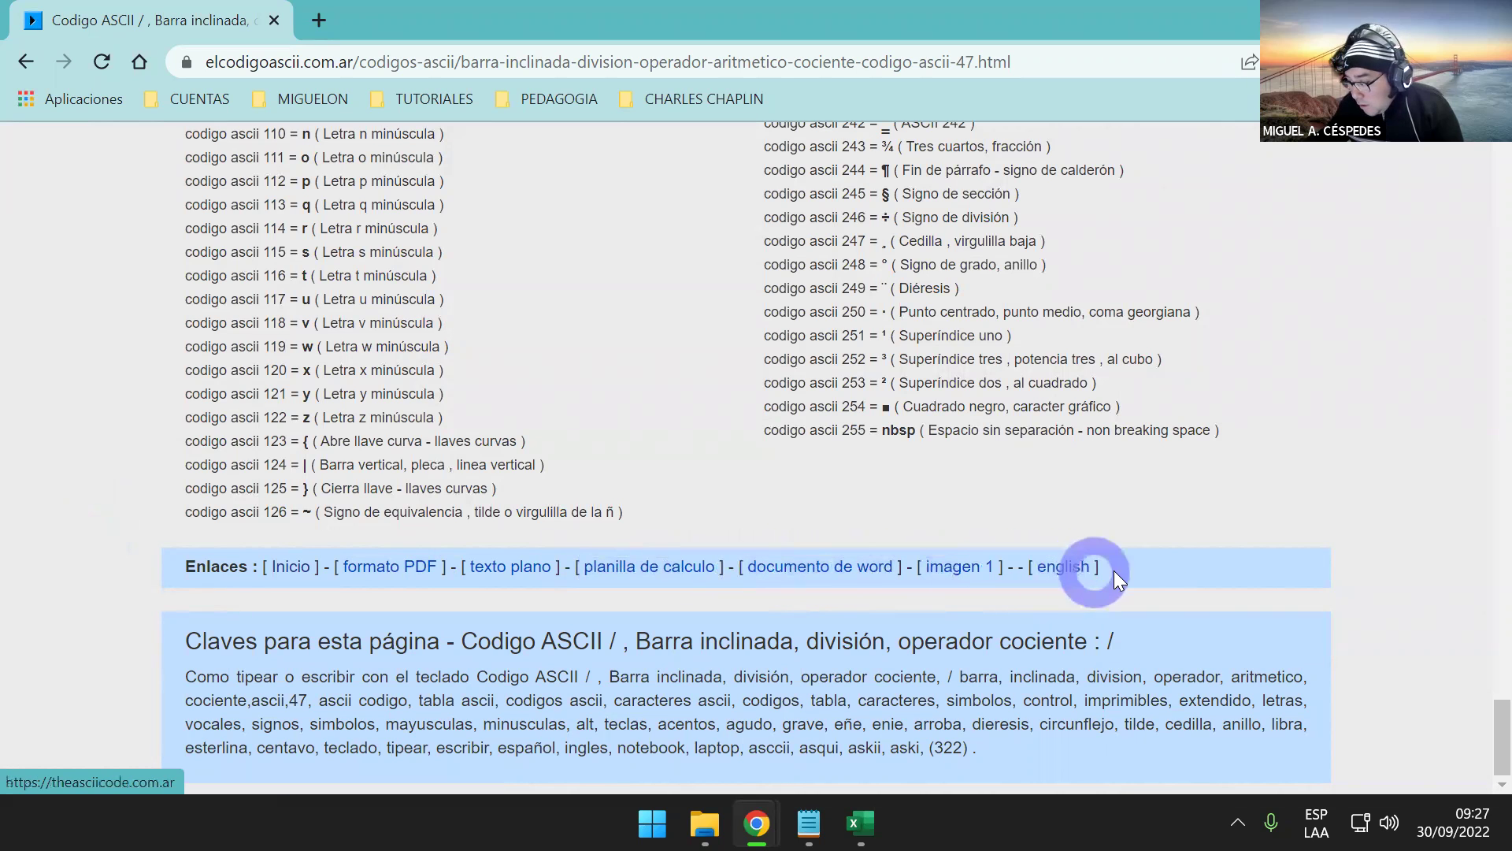
scroll(1154, 579, up, 1)
scroll(602, 540, up, 20)
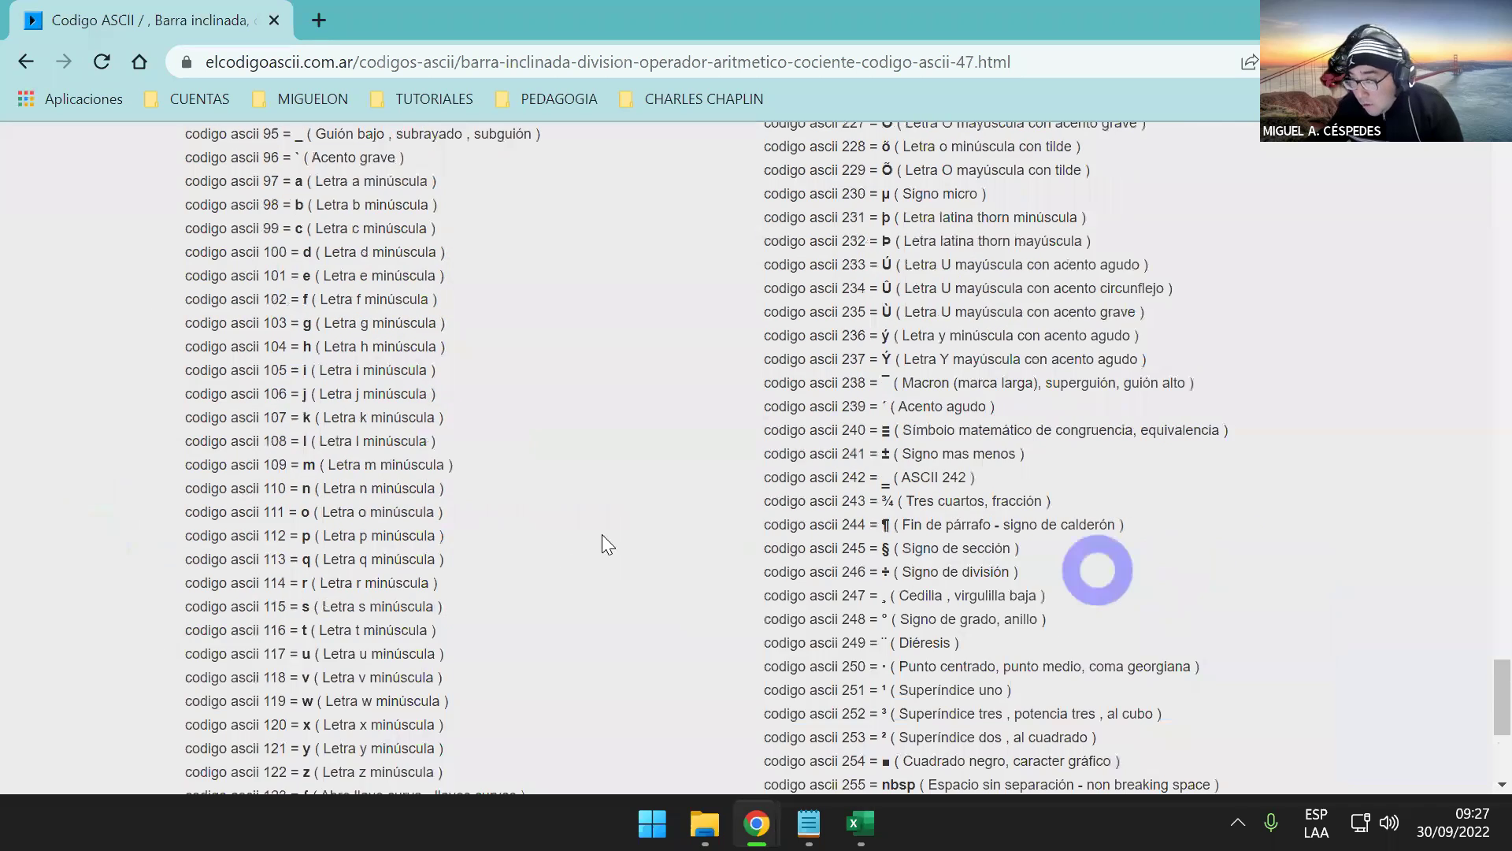
scroll(537, 573, up, 20)
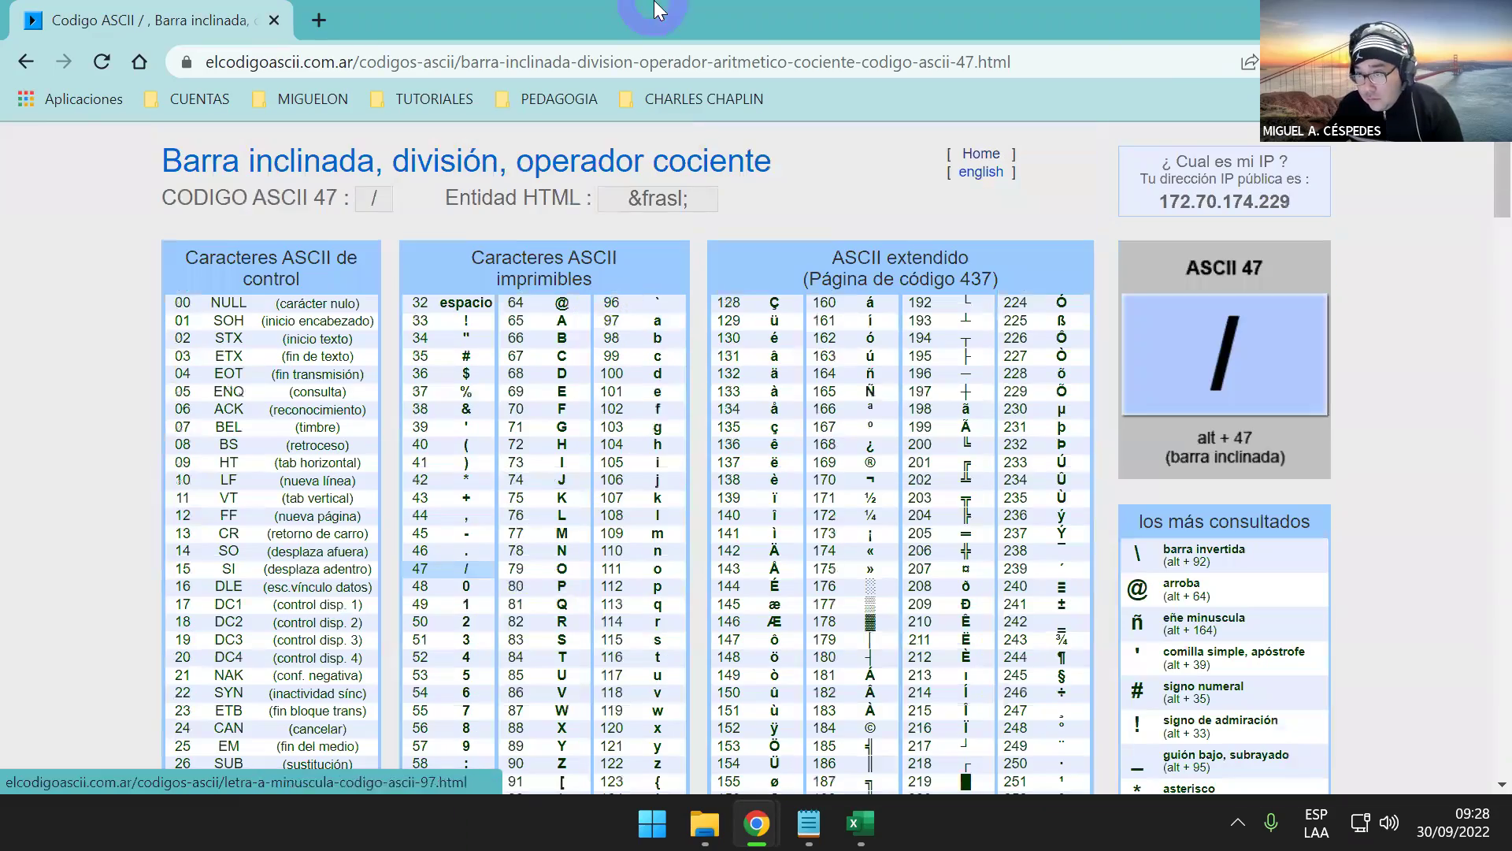
- Copy the full web address of the ASCII code page
click(730, 61)
key(shift+F10)
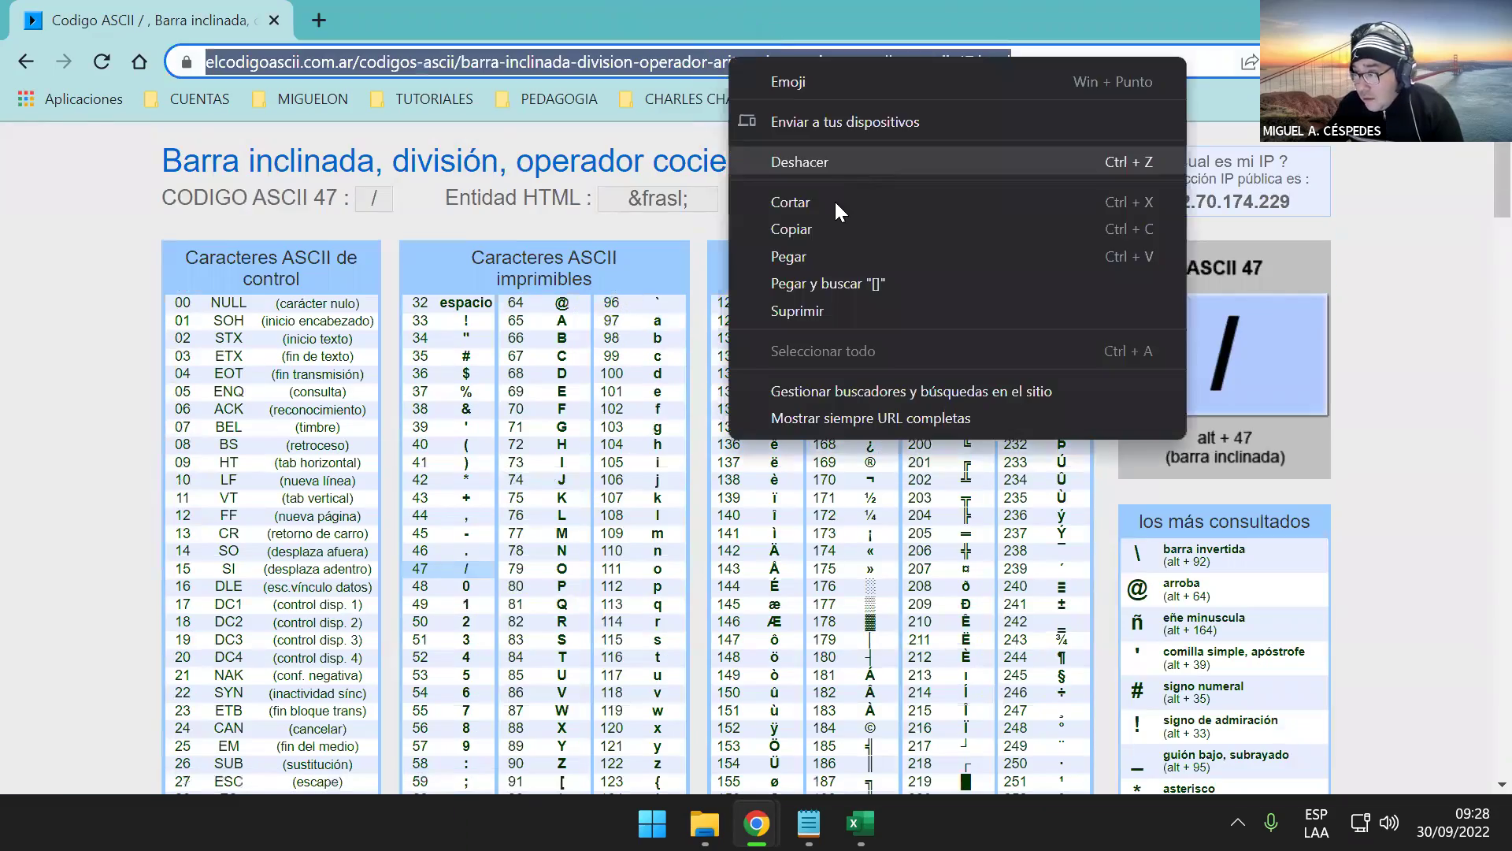
click(811, 224)
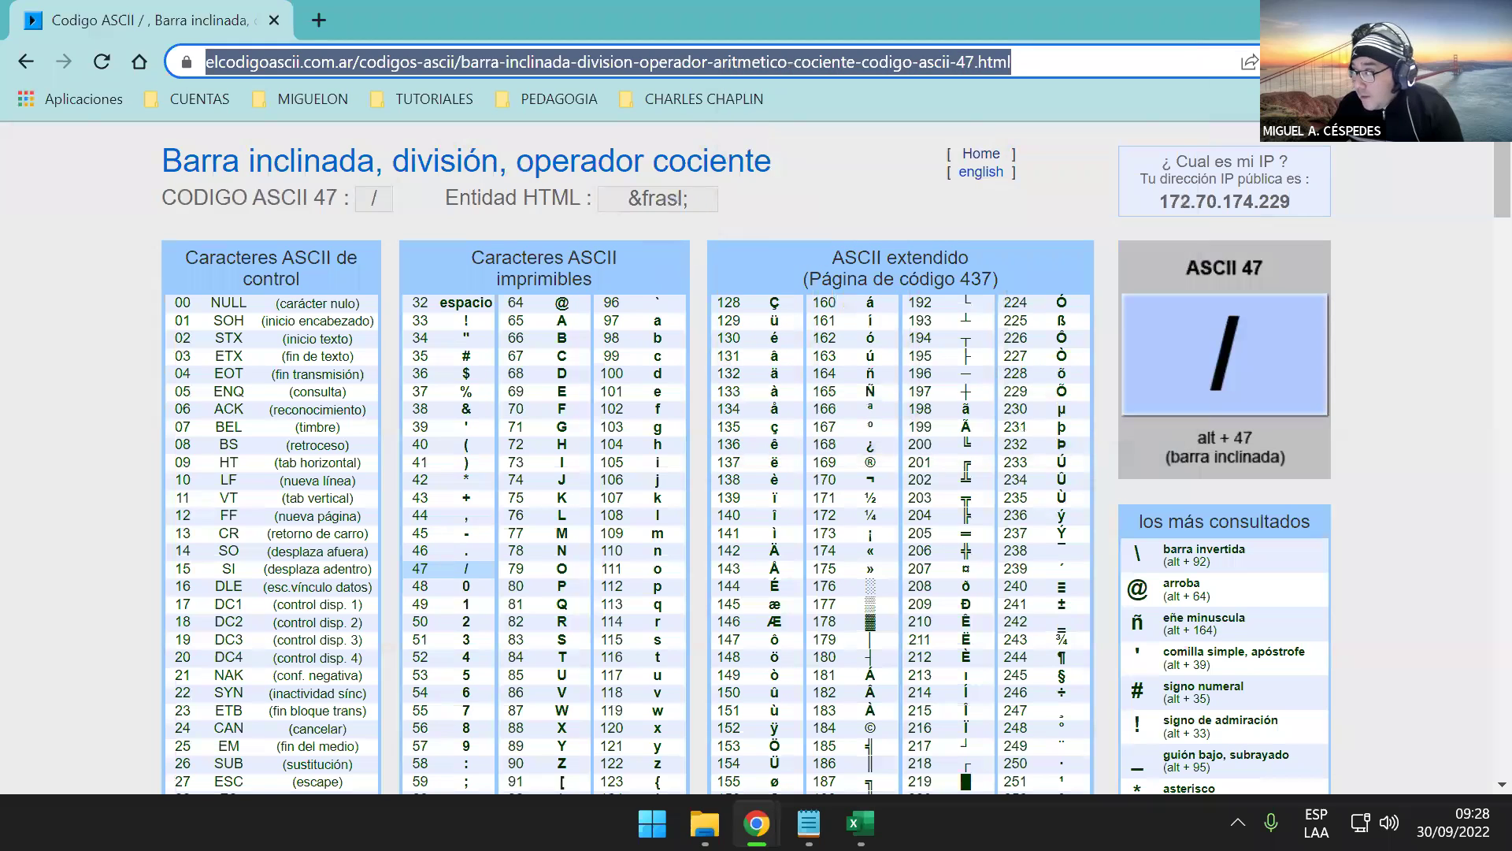
- Leave the browser, return to the Excel workbook and close it
key(alt+Tab)
mouse_move(771, 820)
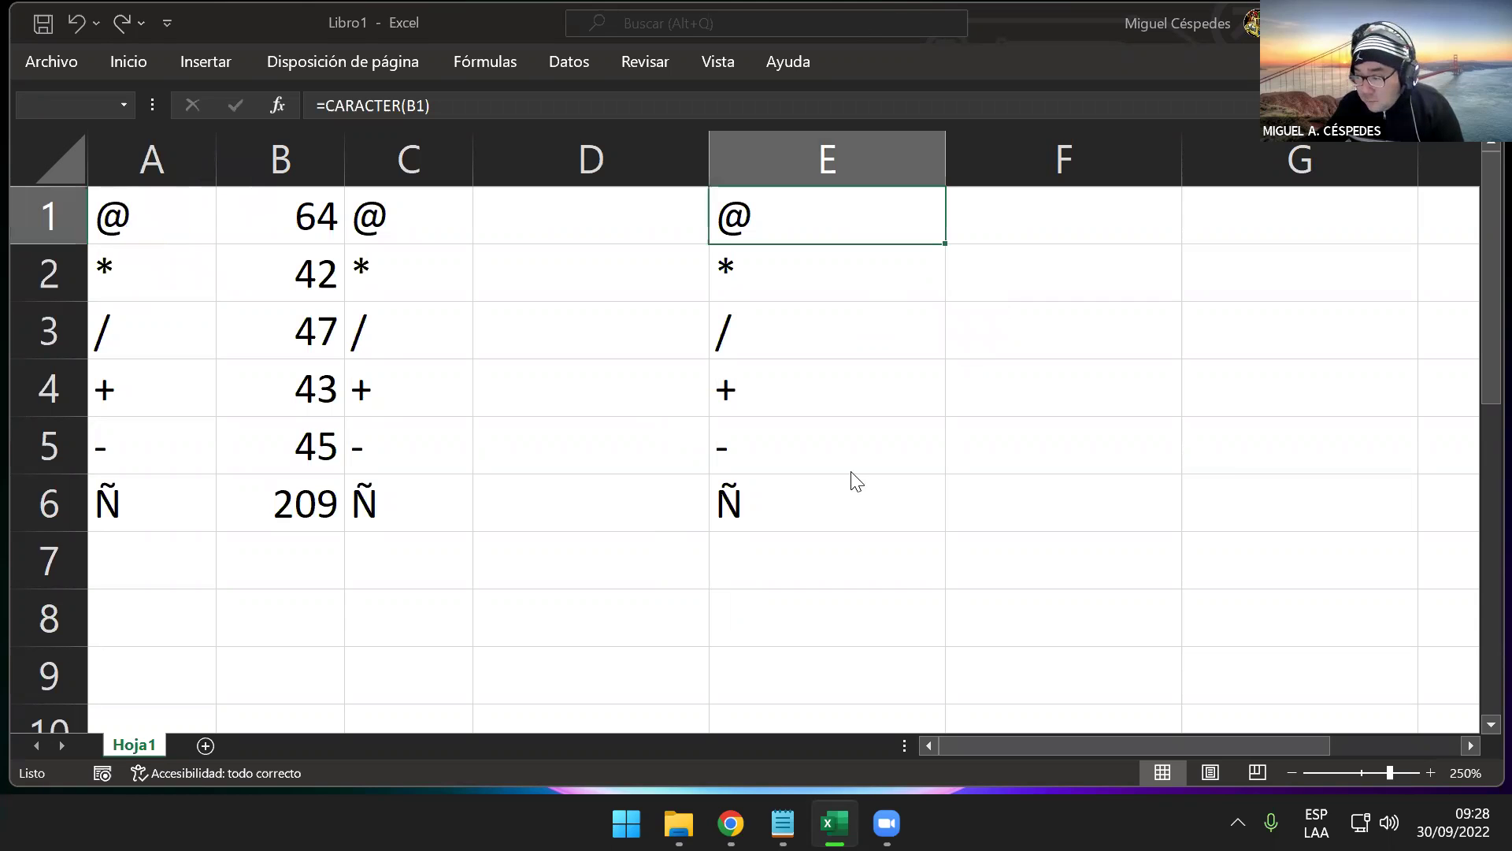
key(alt+F4)
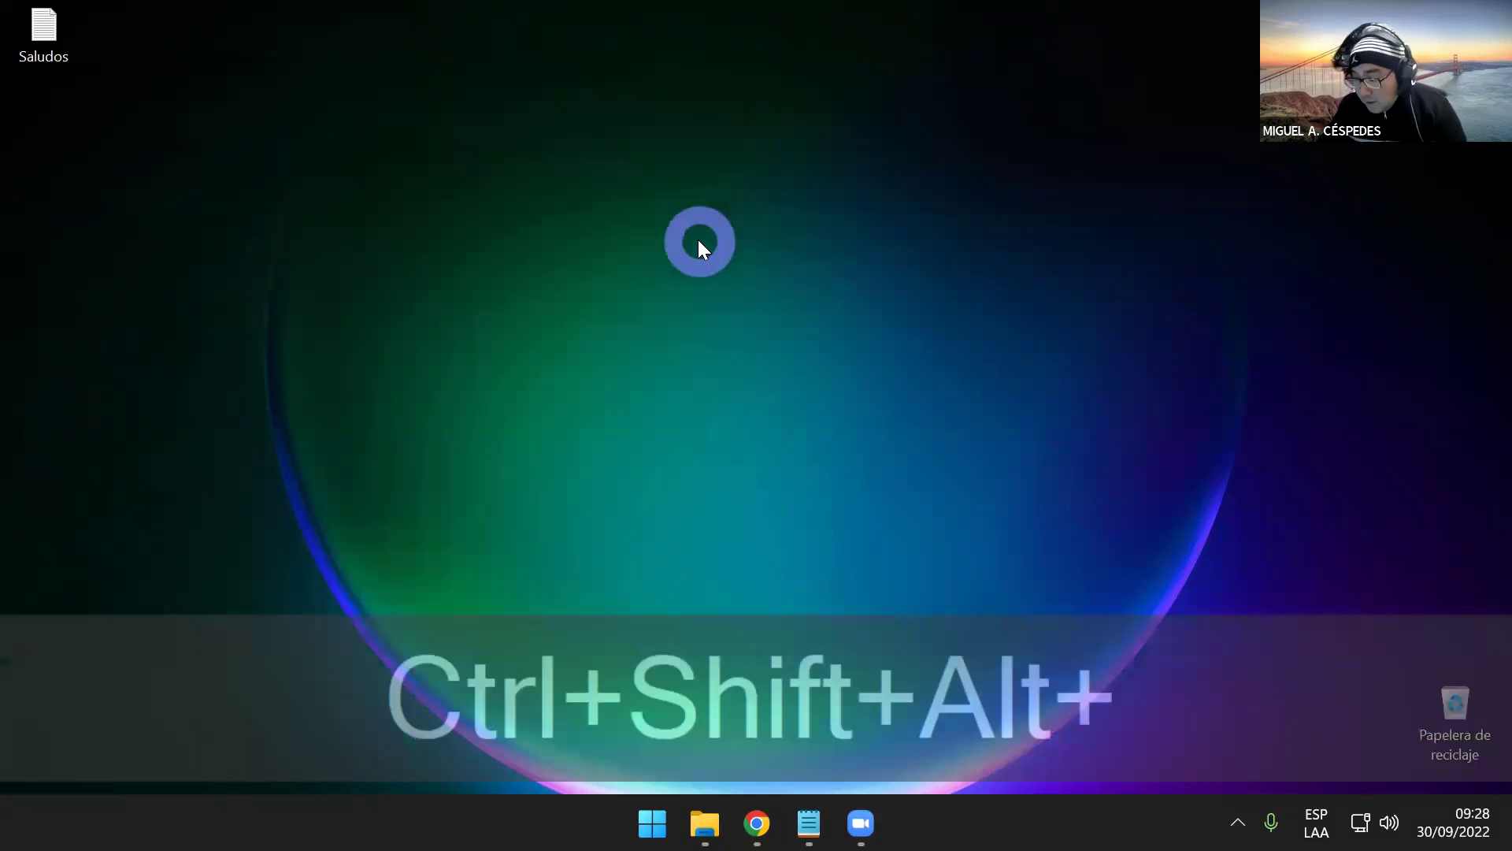
key(ctrl+shift+alt+h)
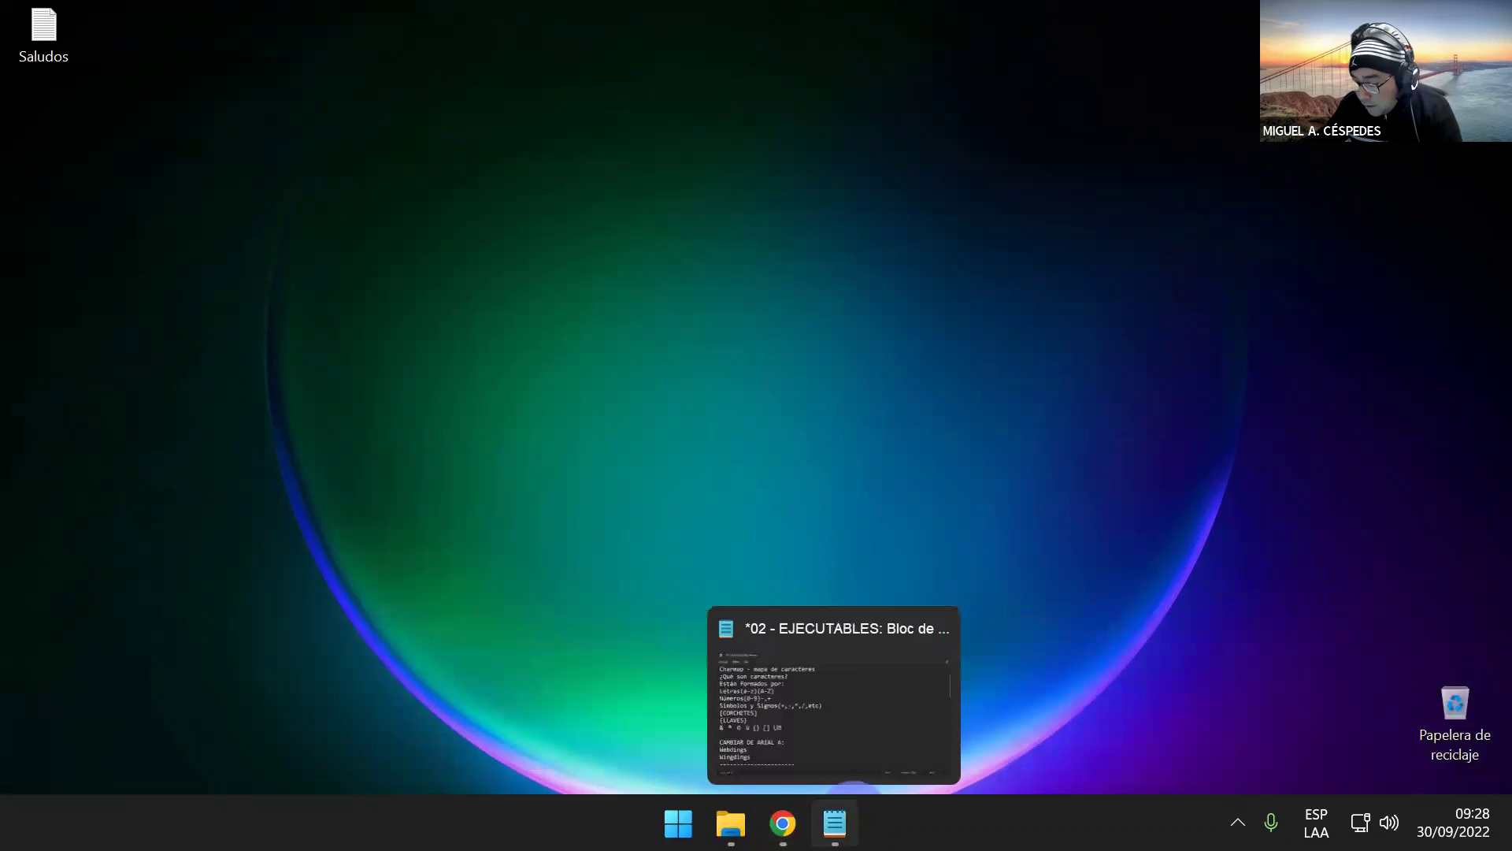
- Switch to the 02 - EJECUTABLES notes in Notepad and review the Charmap lines down to CAMBIAR DE ARIAL A
click(863, 800)
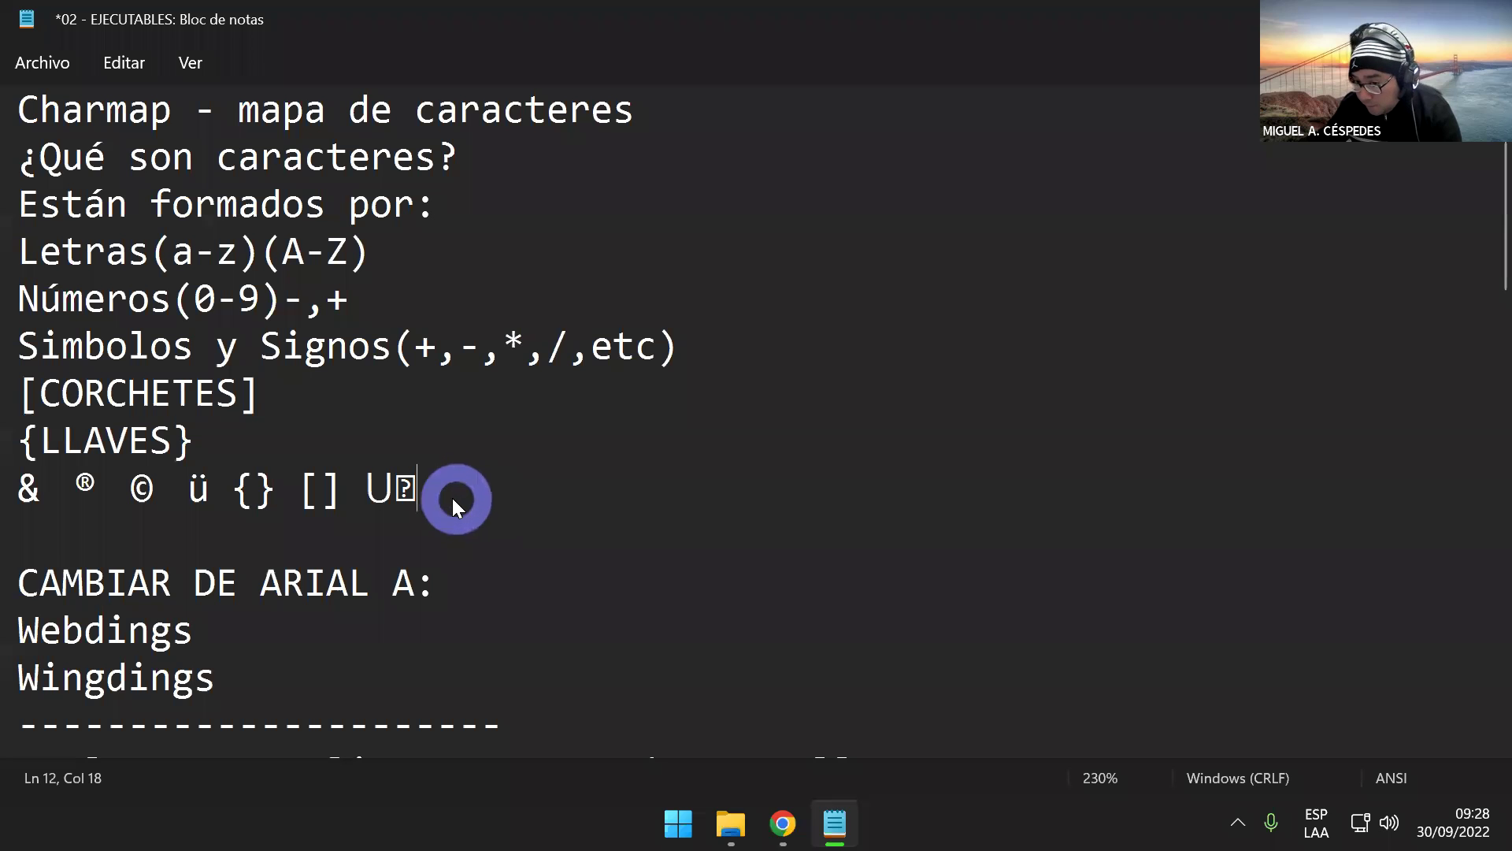
drag(20, 102, 536, 476)
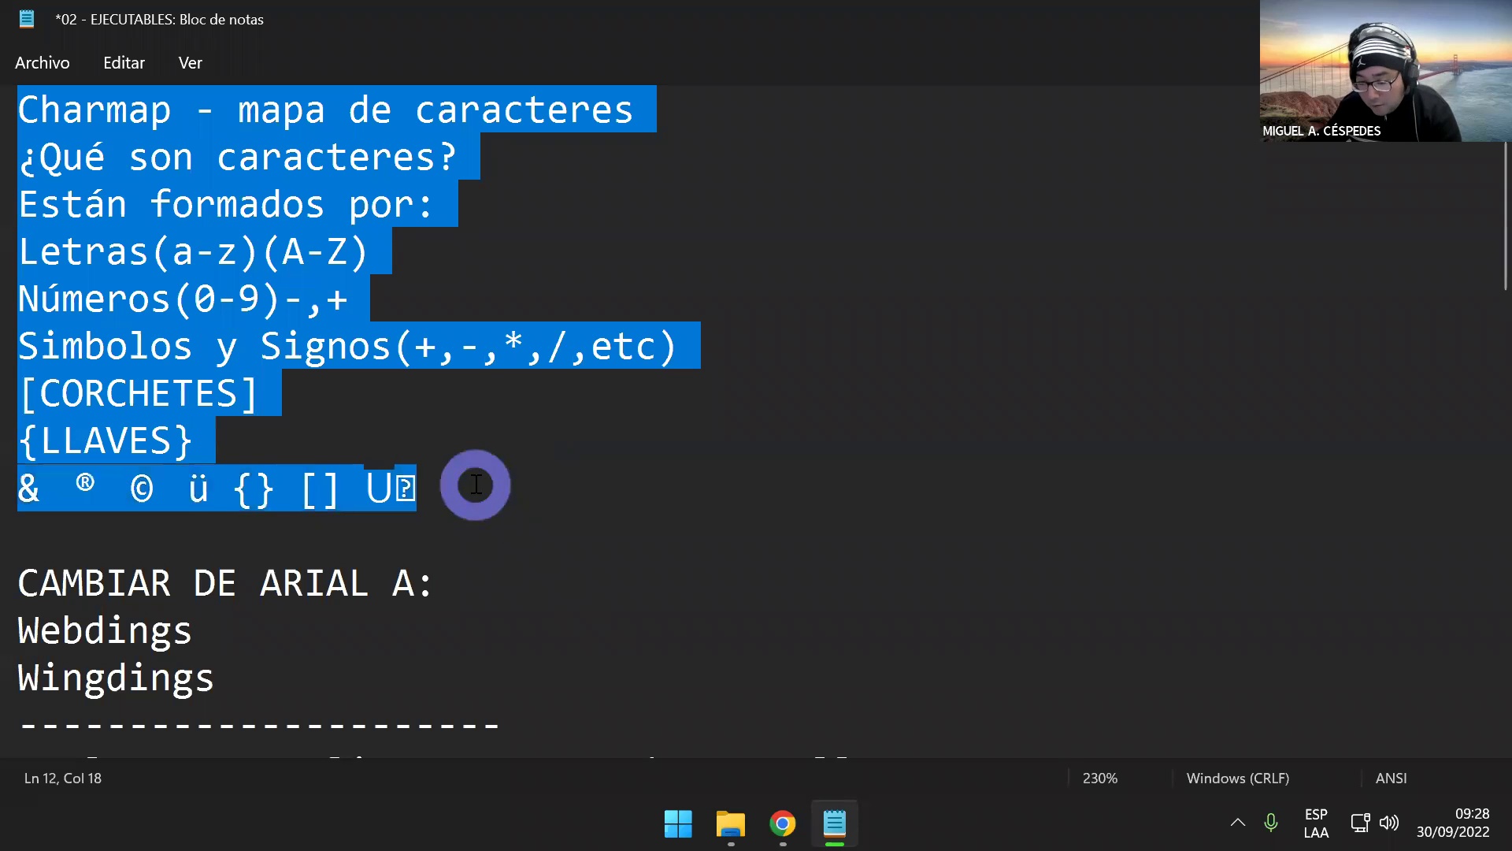
click(581, 516)
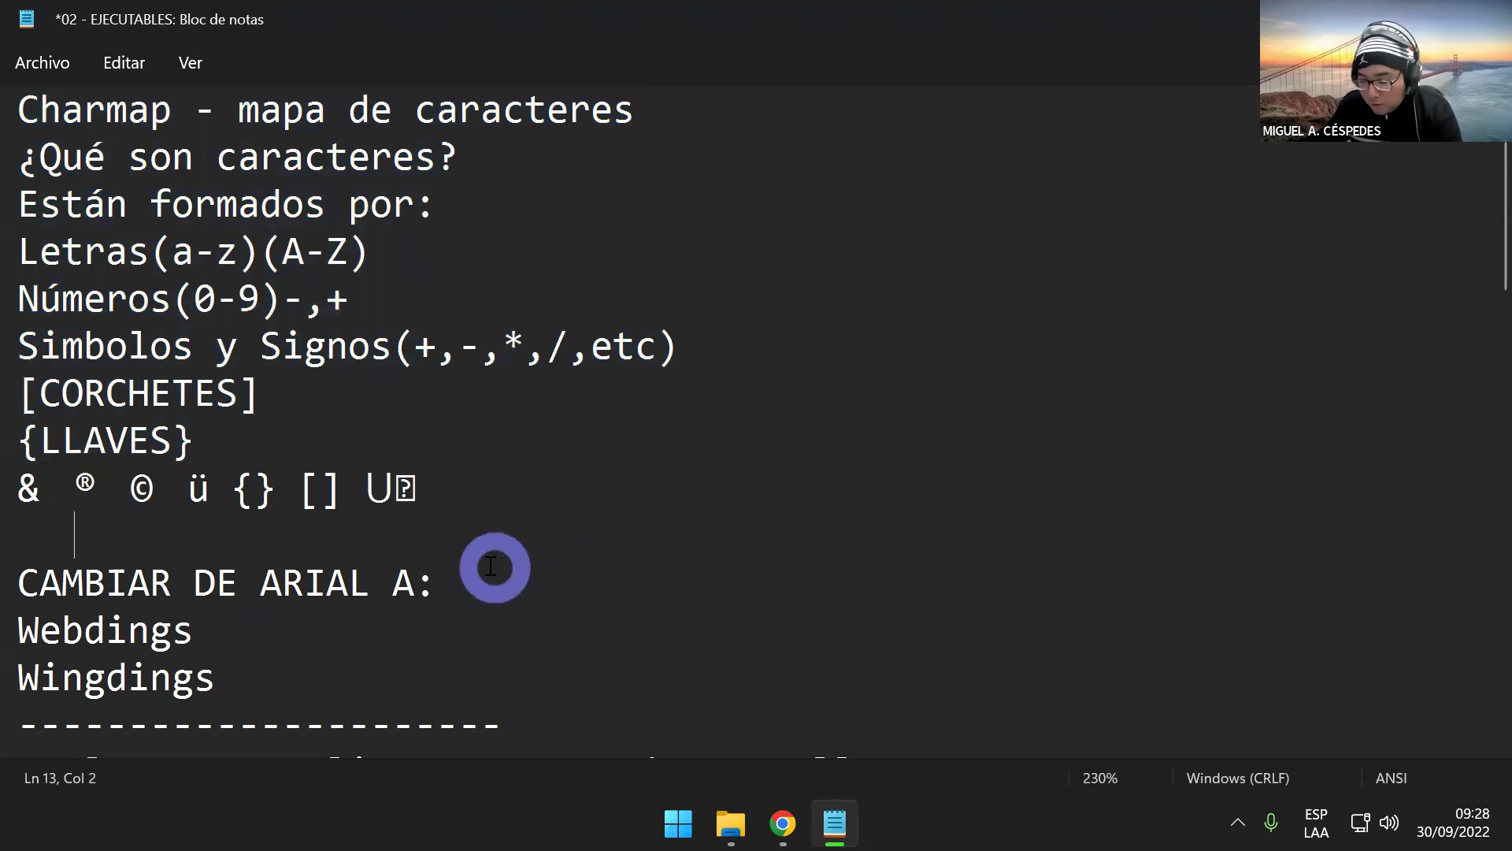
click(463, 580)
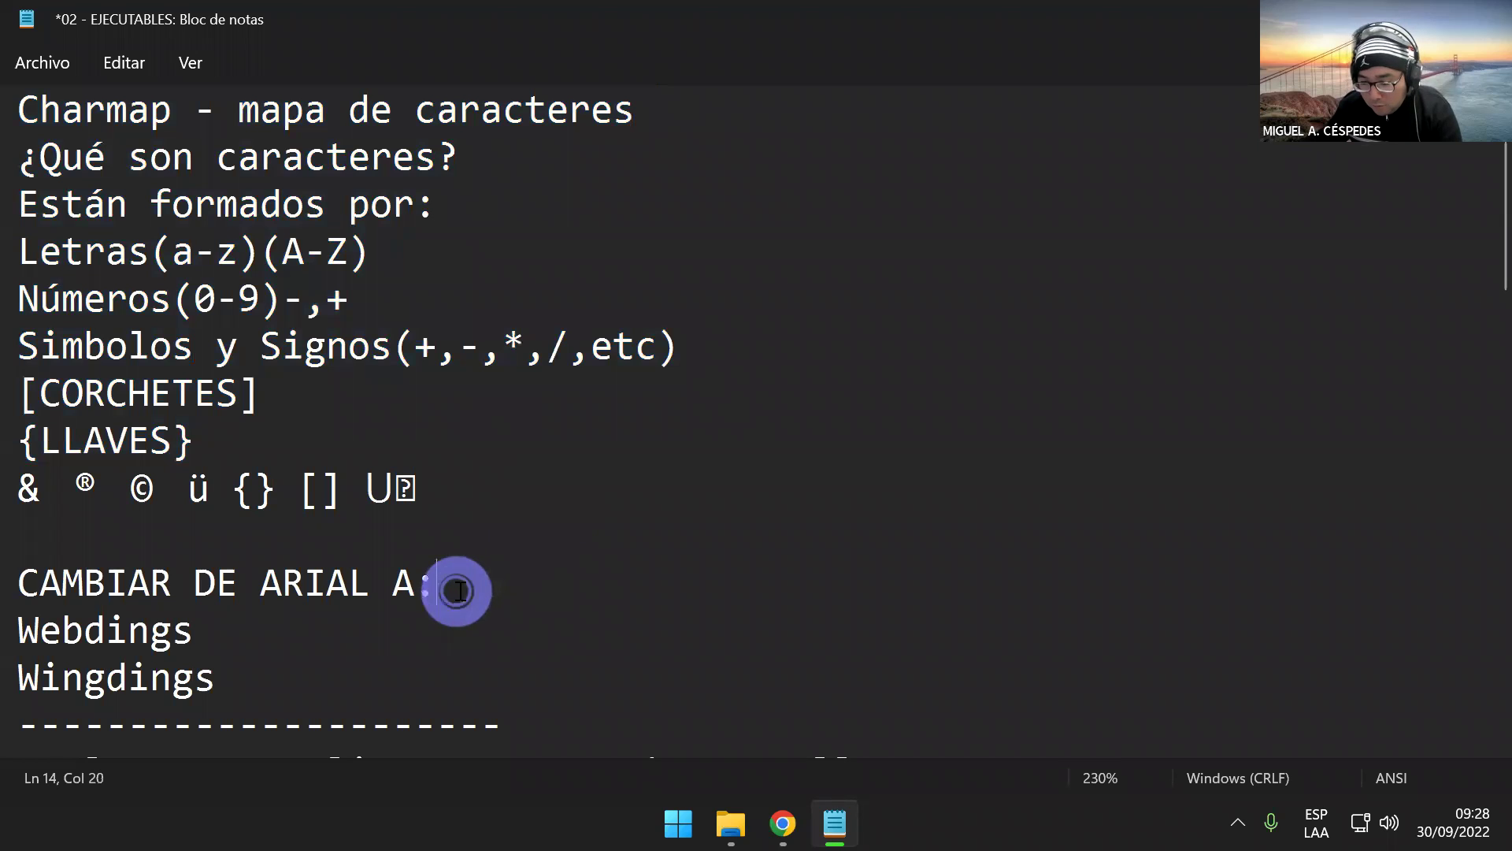
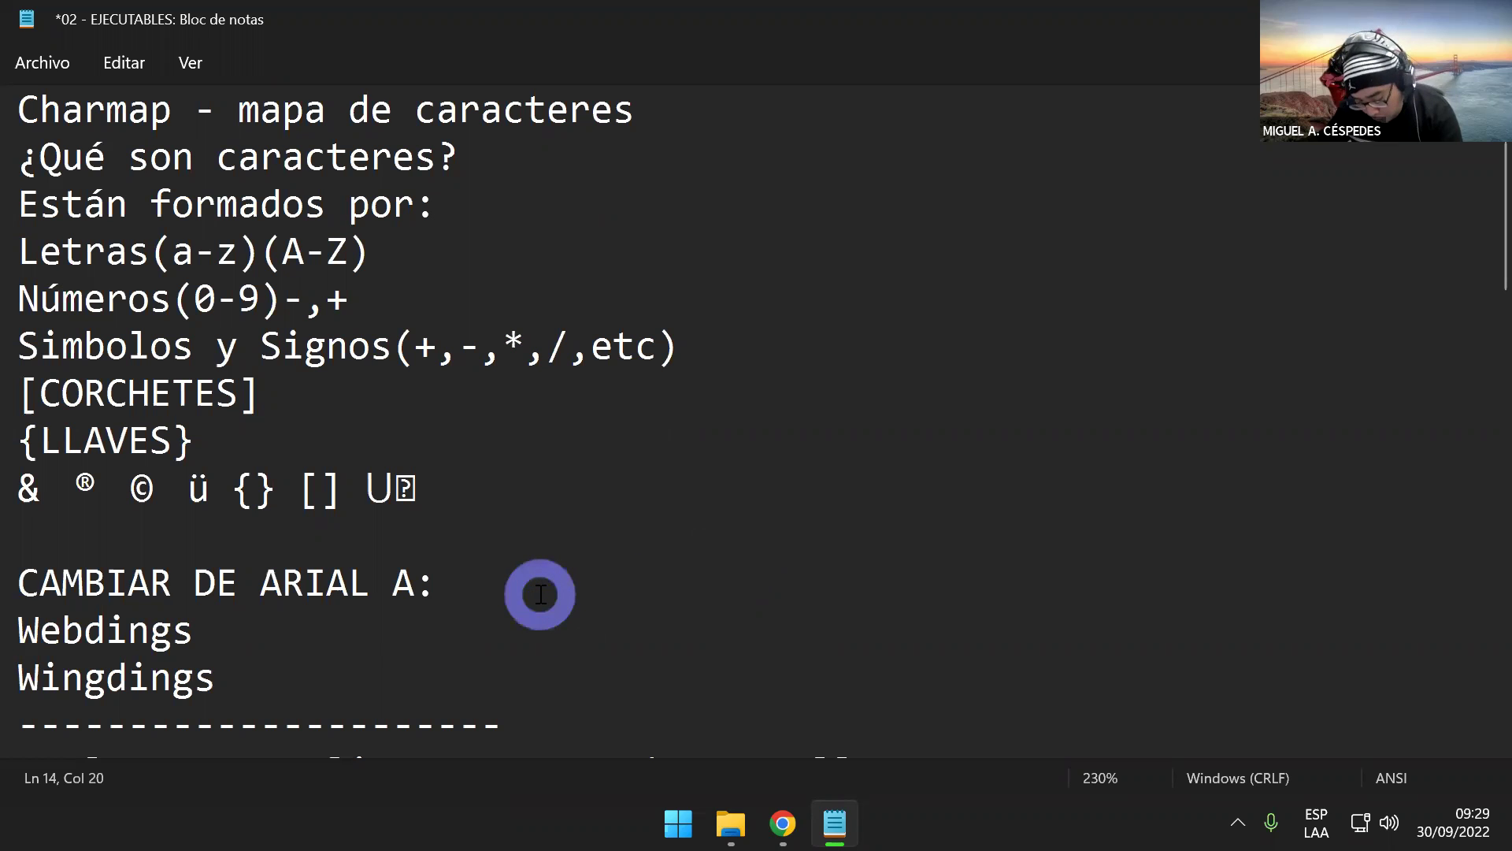
- Search Windows for the Character Map application using CARA, clear the search, and search again using MAP
key(super)
text(c)
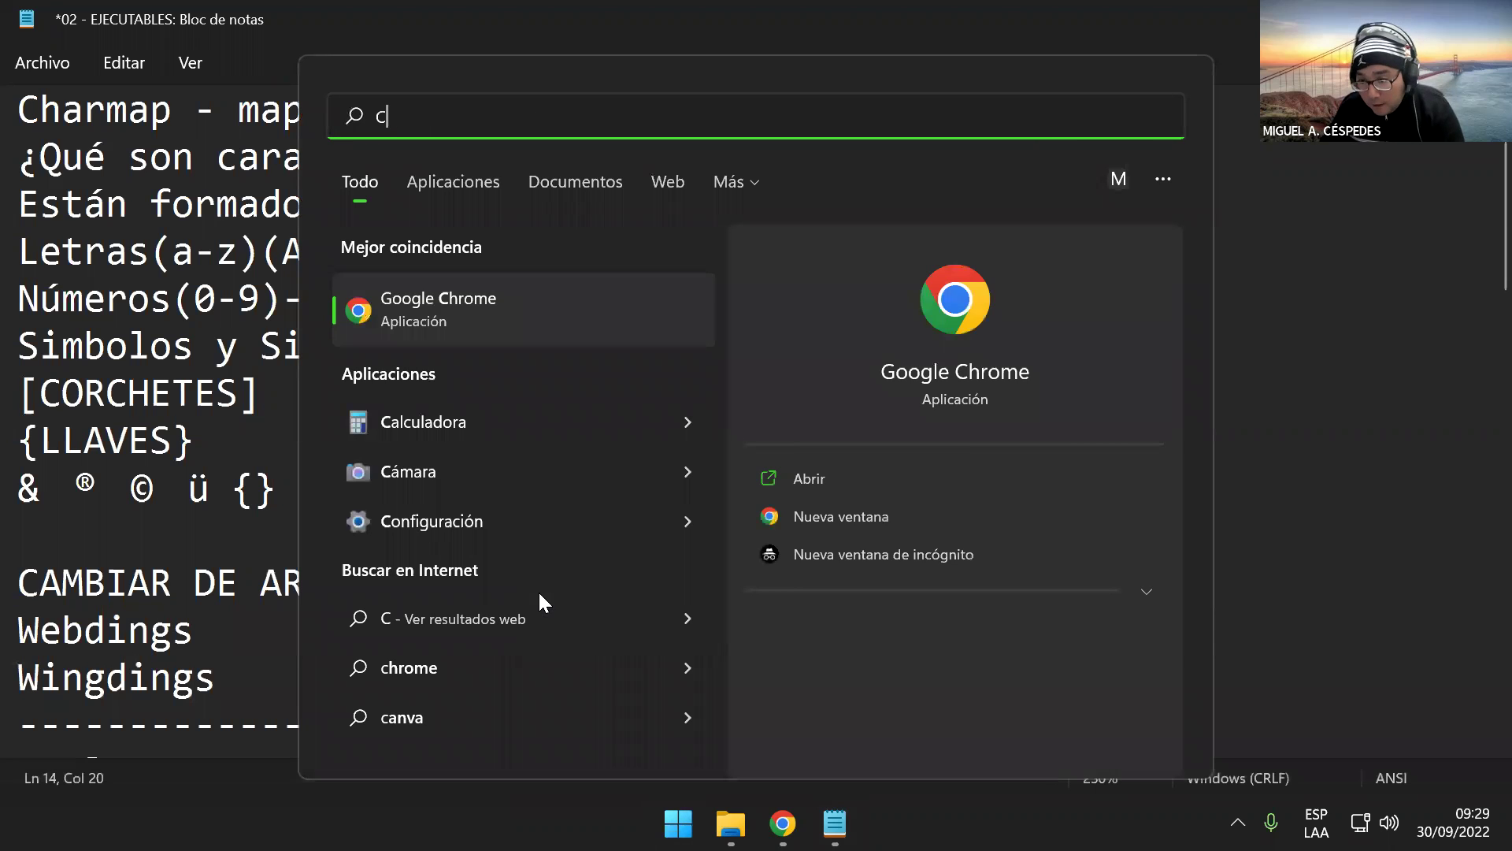
text(ARA)
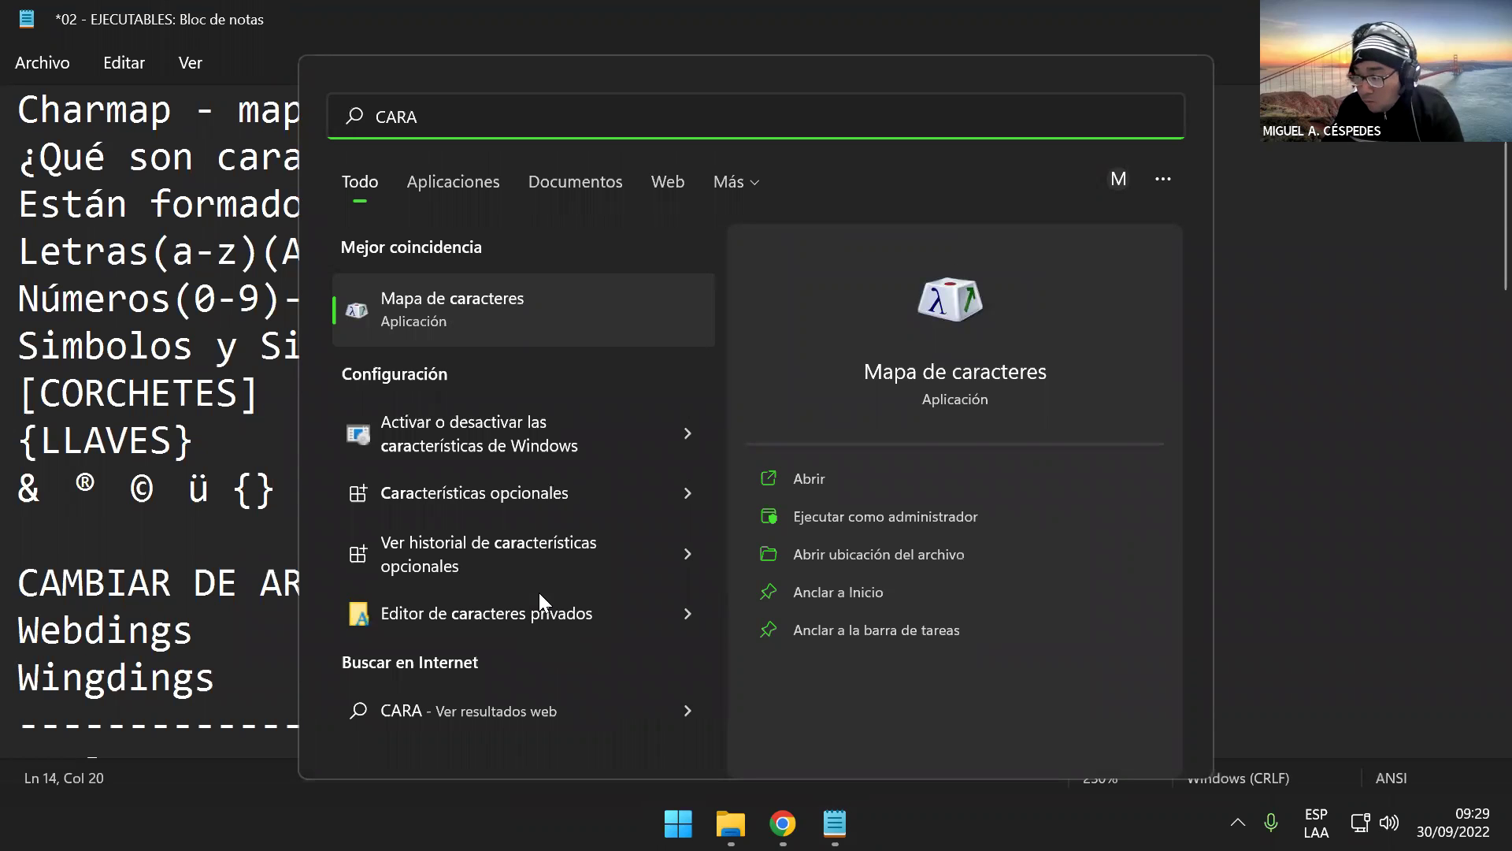
key(BackSpace)
key(BackSpace)
key(BackSpace)
key(BackSpace)
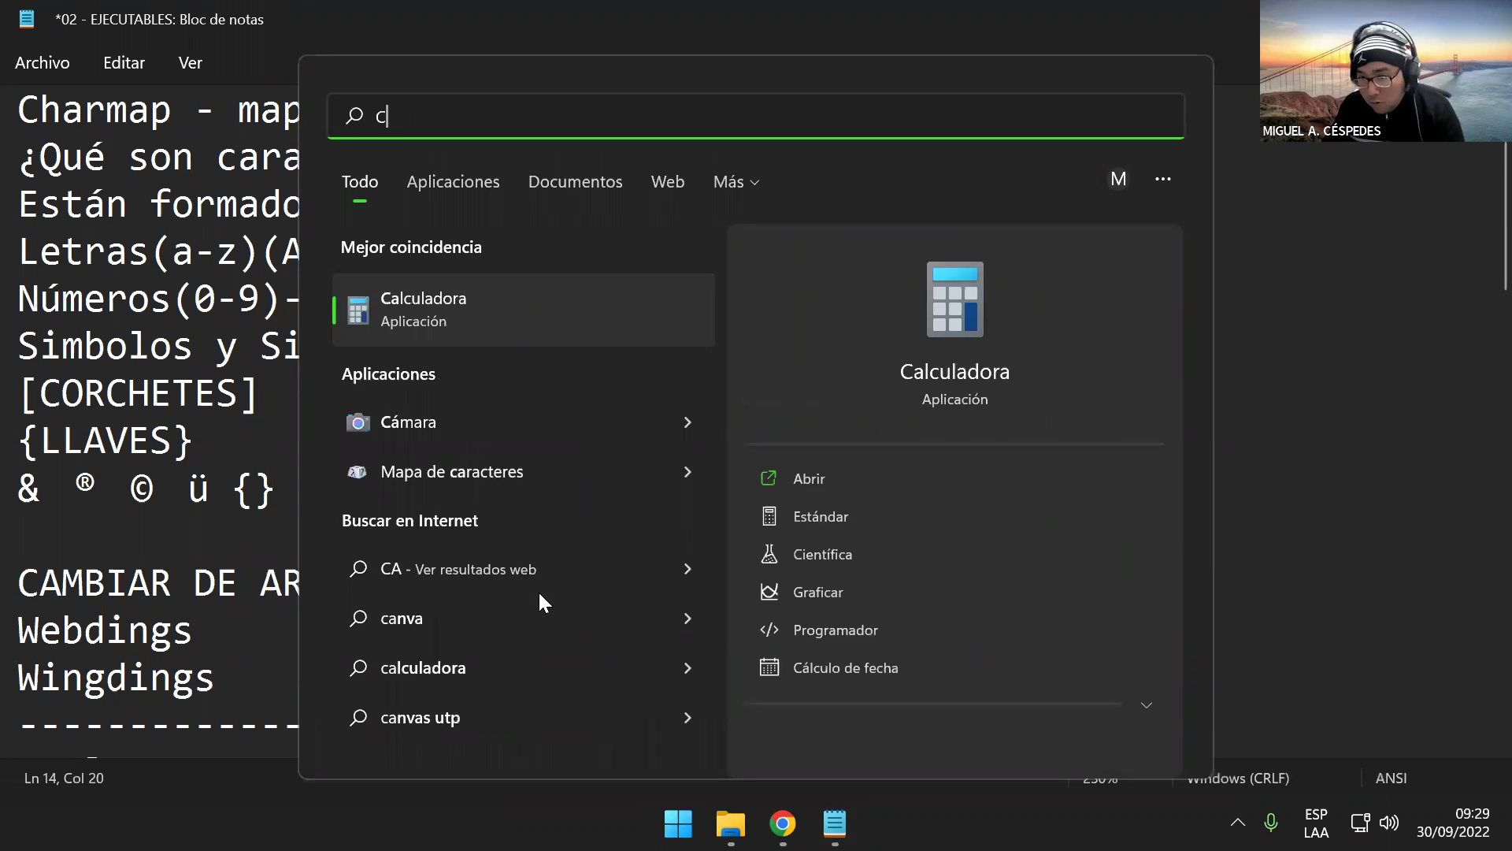
text(MAP)
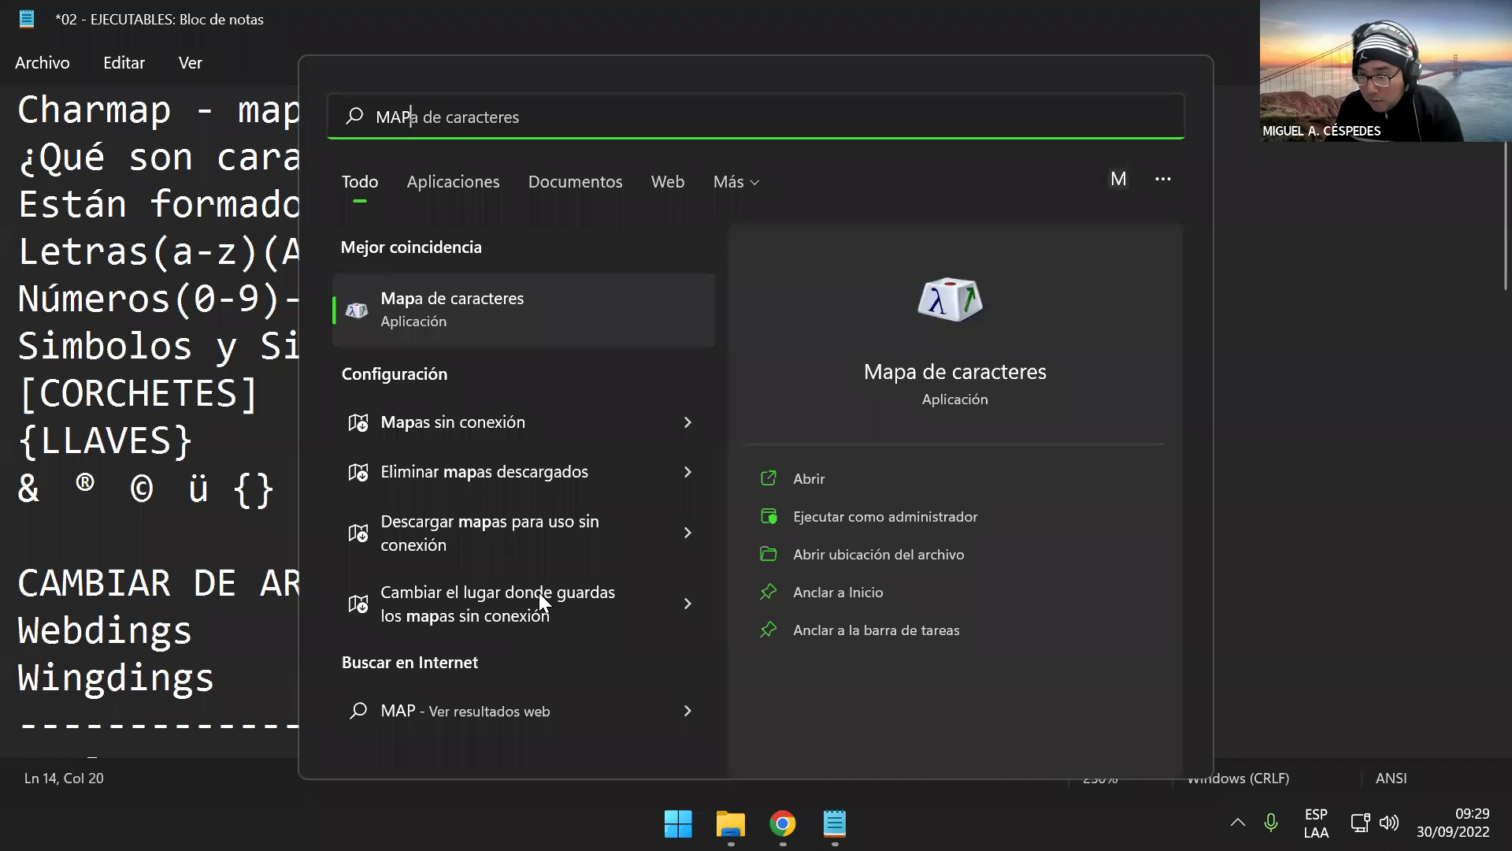
- Open the Character Map application, place its window beside the notes and set its font to Webdings
key(Return)
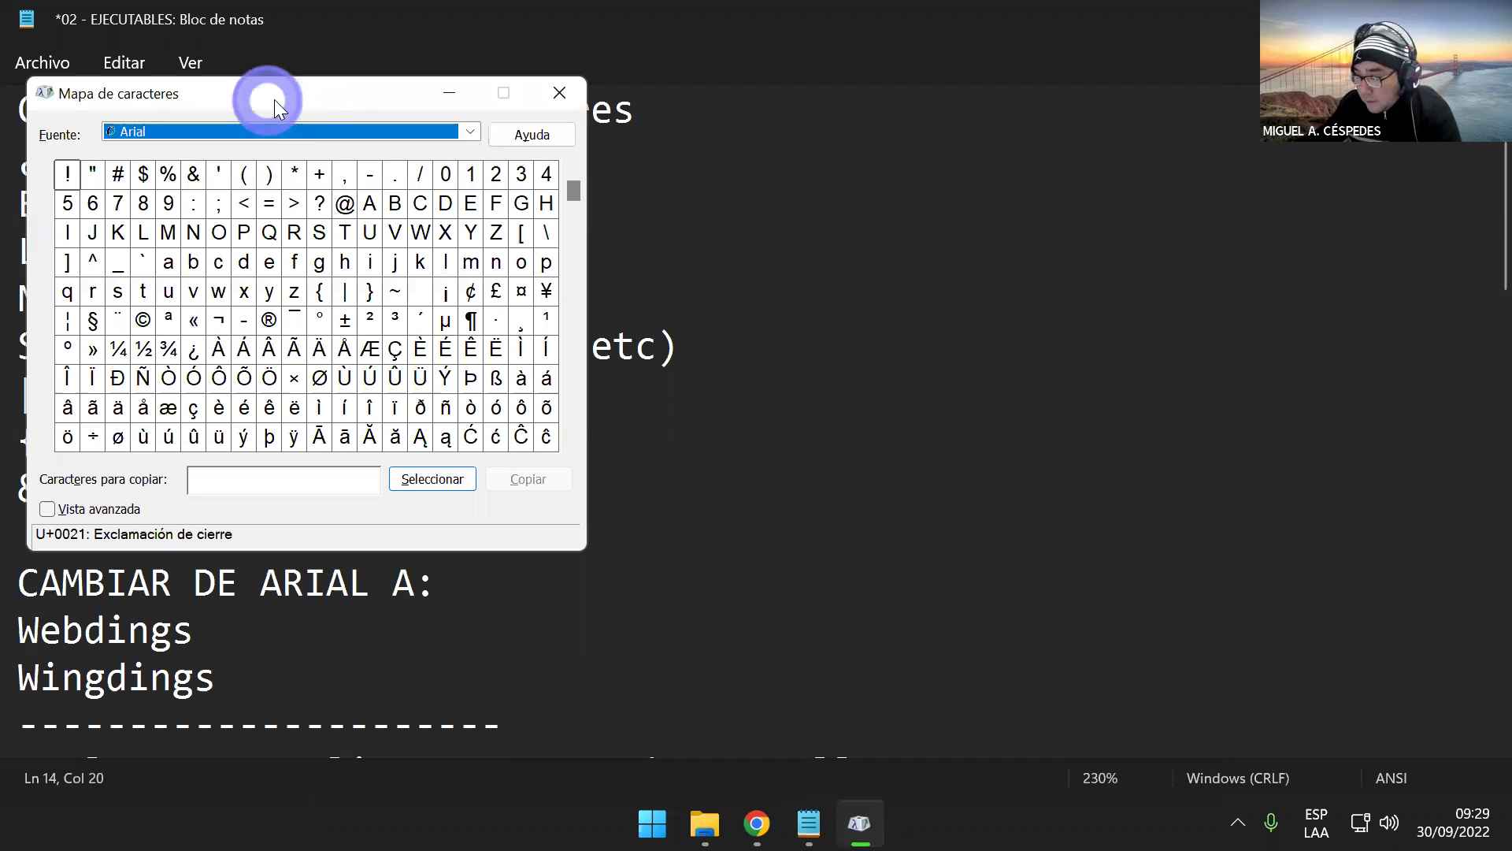
drag(274, 99, 955, 228)
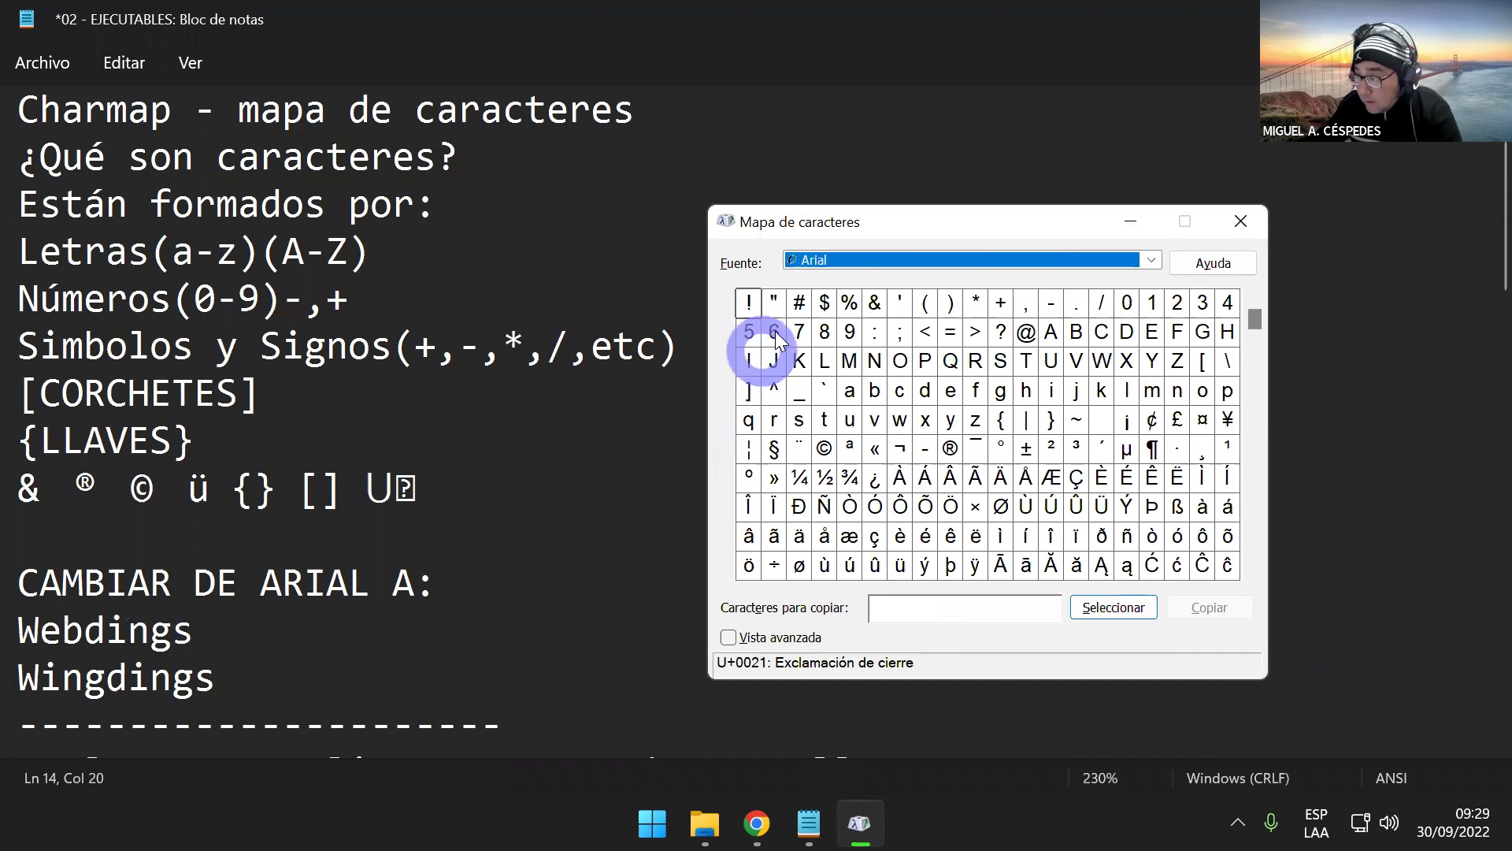
click(843, 260)
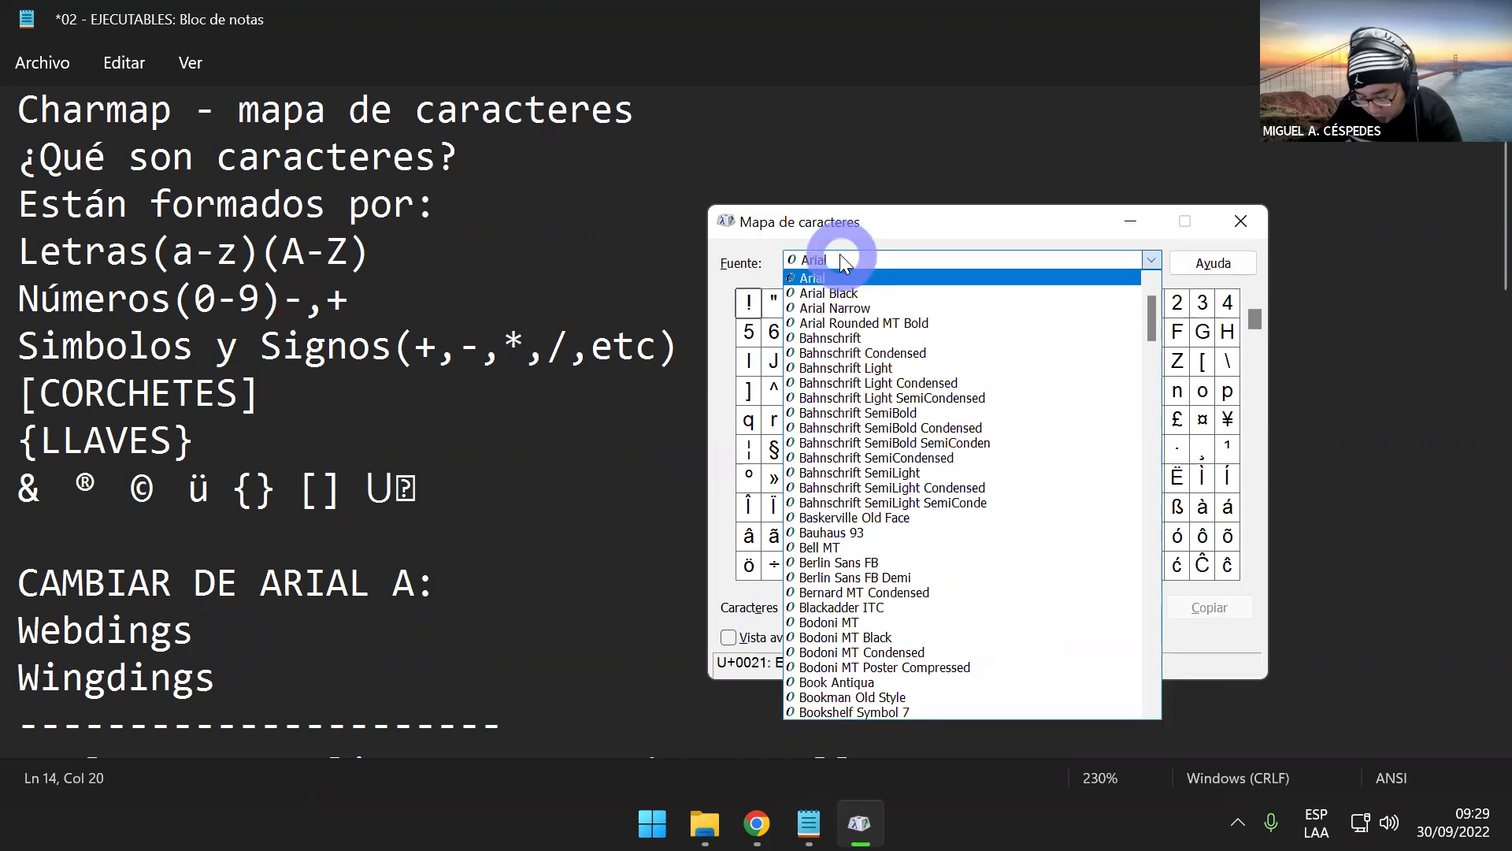
key(w)
key(Return)
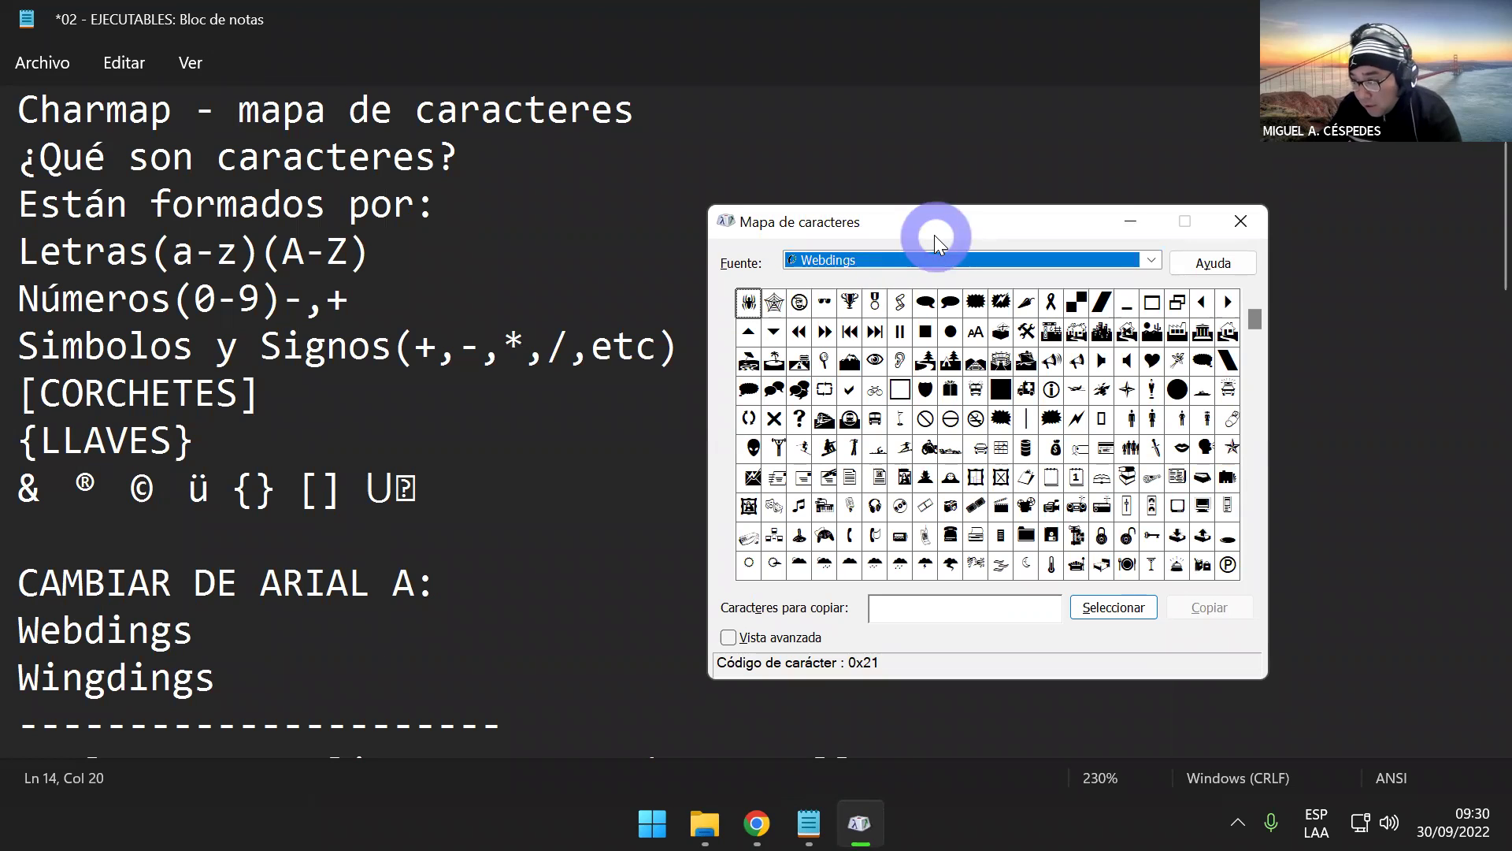
- Return to the Notepad notes and enlarge the text to 340% around the Webdings and Wingdings lines
click(222, 635)
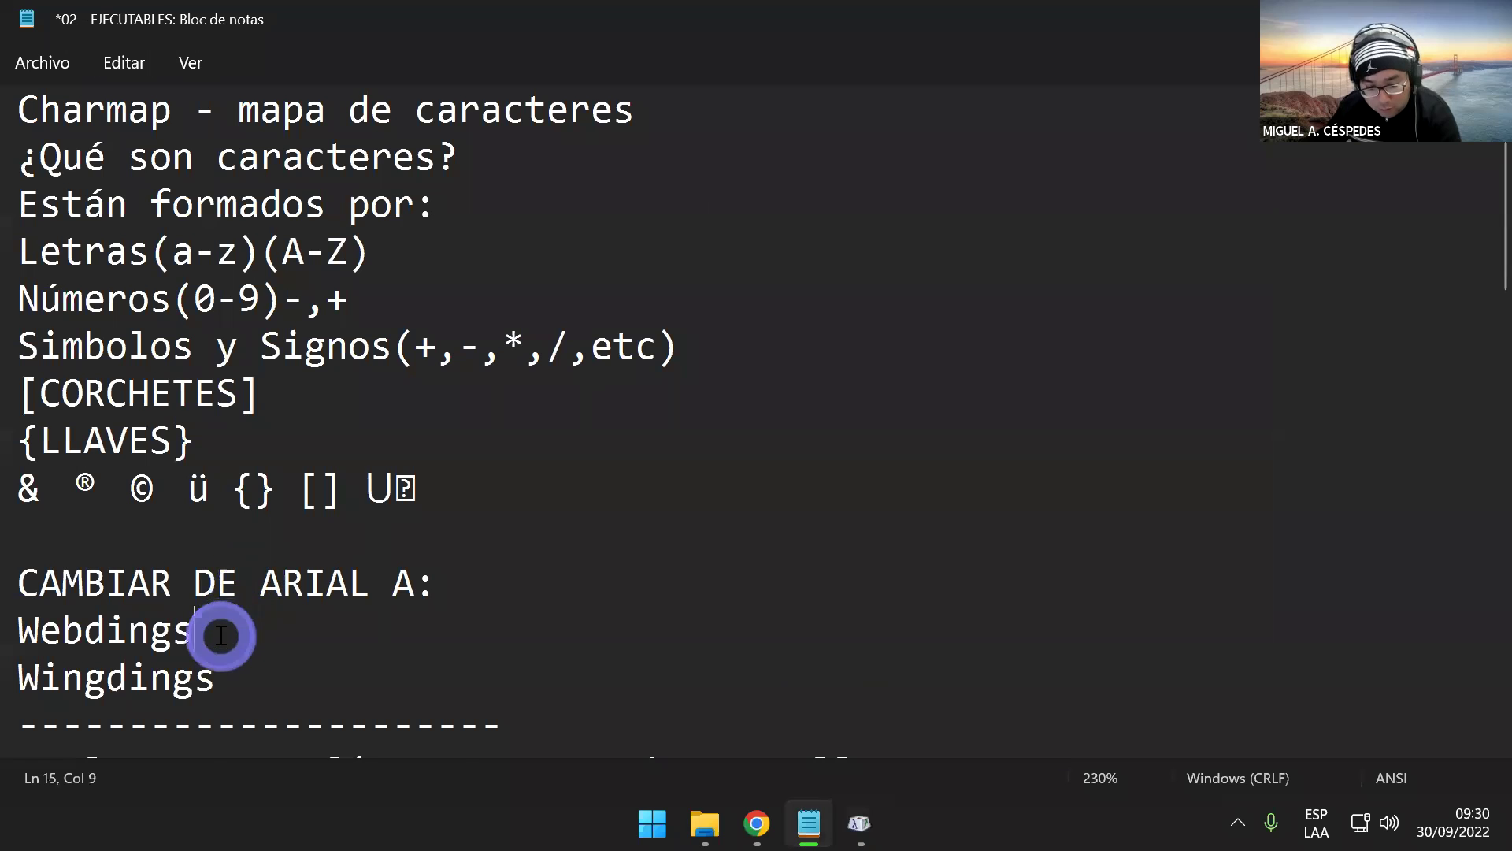
scroll(334, 608, down, 1)
scroll(328, 587, up, 1)
scroll(360, 595, up, 10)
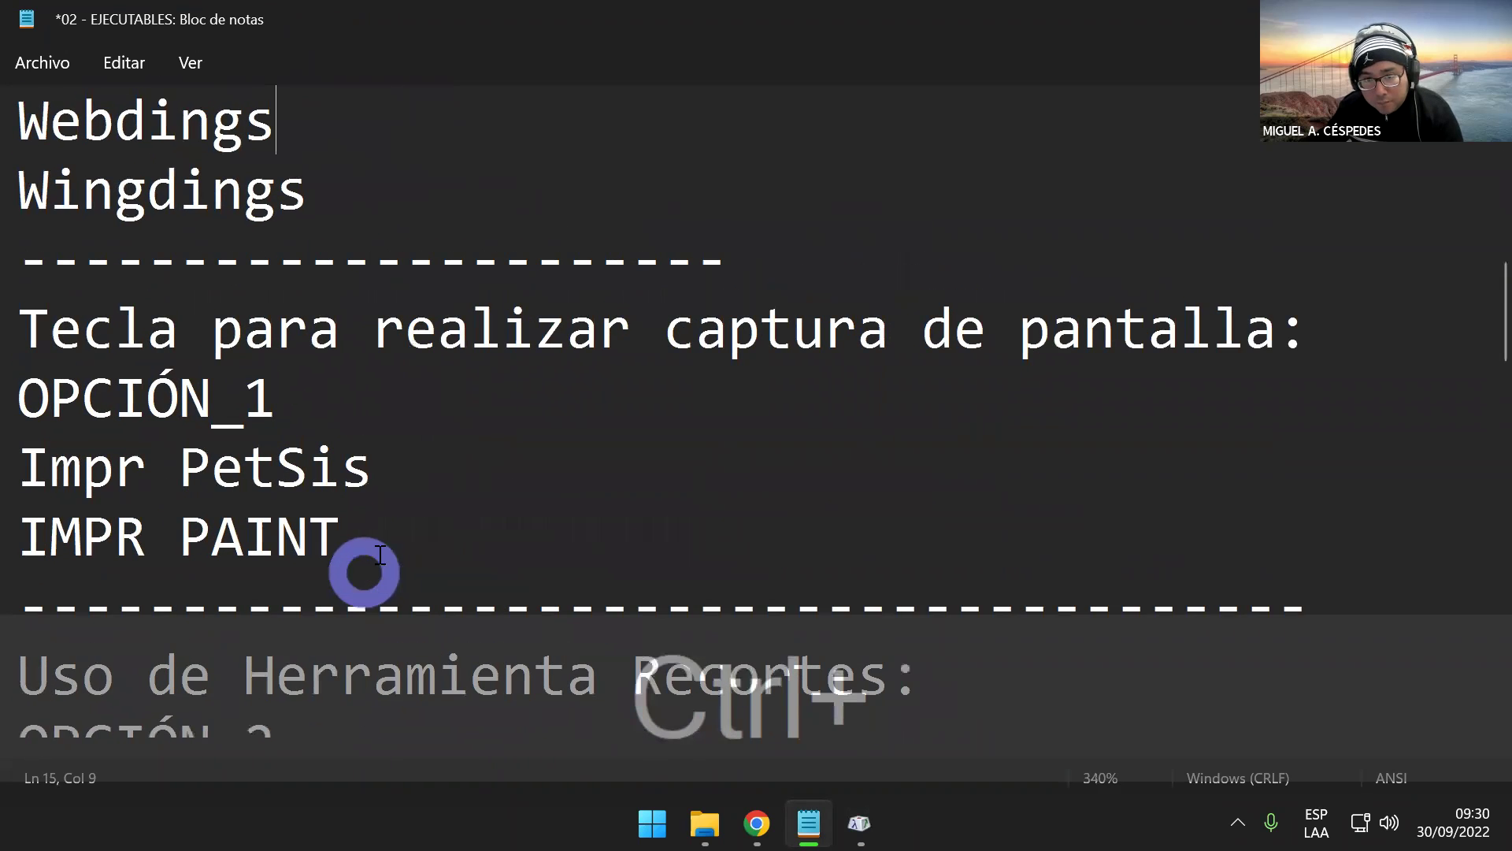
scroll(386, 520, up, 3)
scroll(393, 531, down, 1)
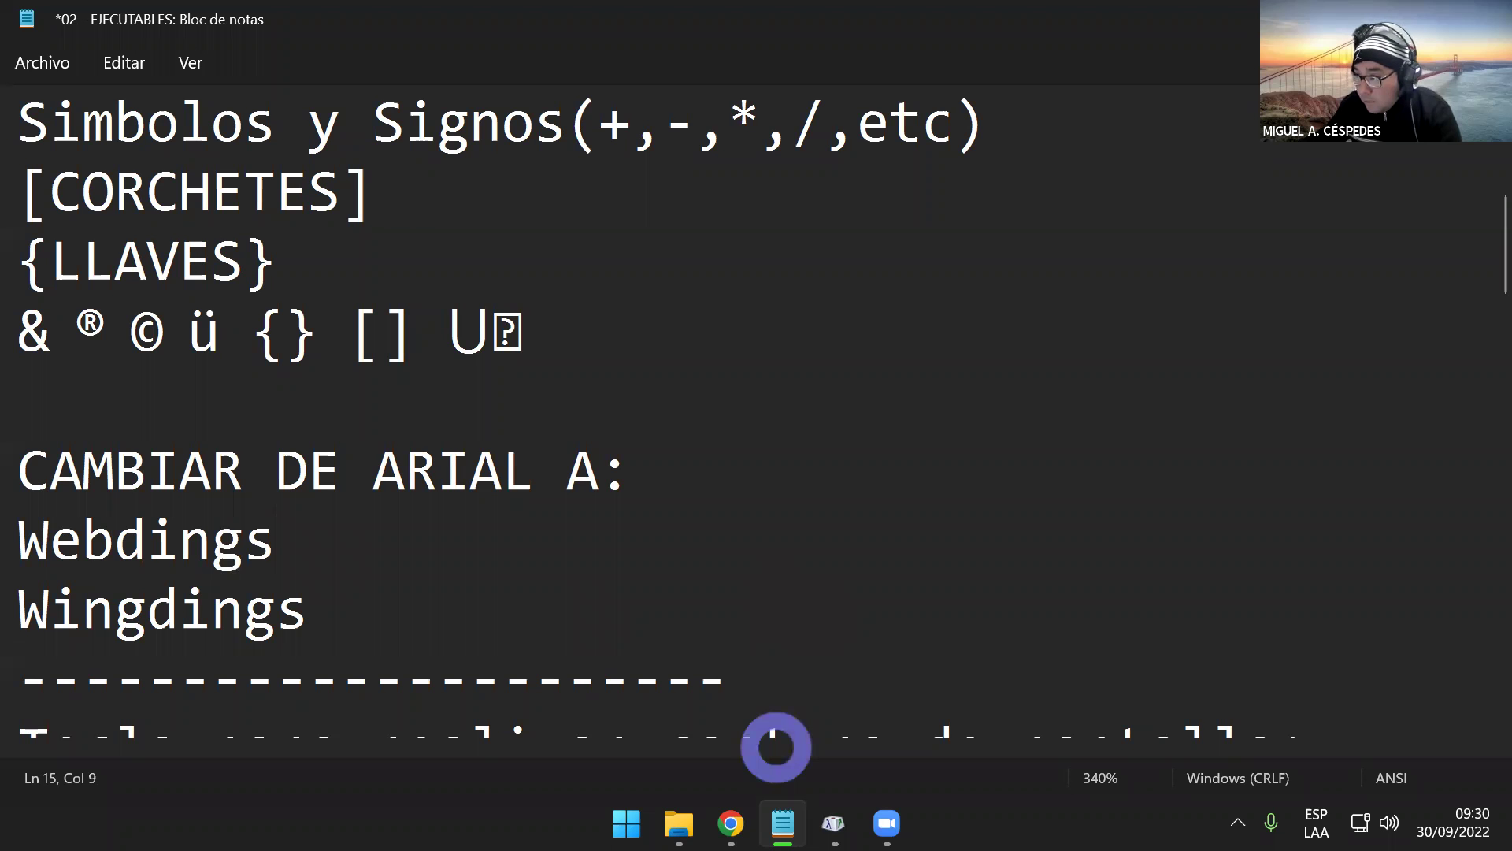
- Select the framed Mona Lisa portrait among the Webdings symbols in Character Map and copy it
click(730, 304)
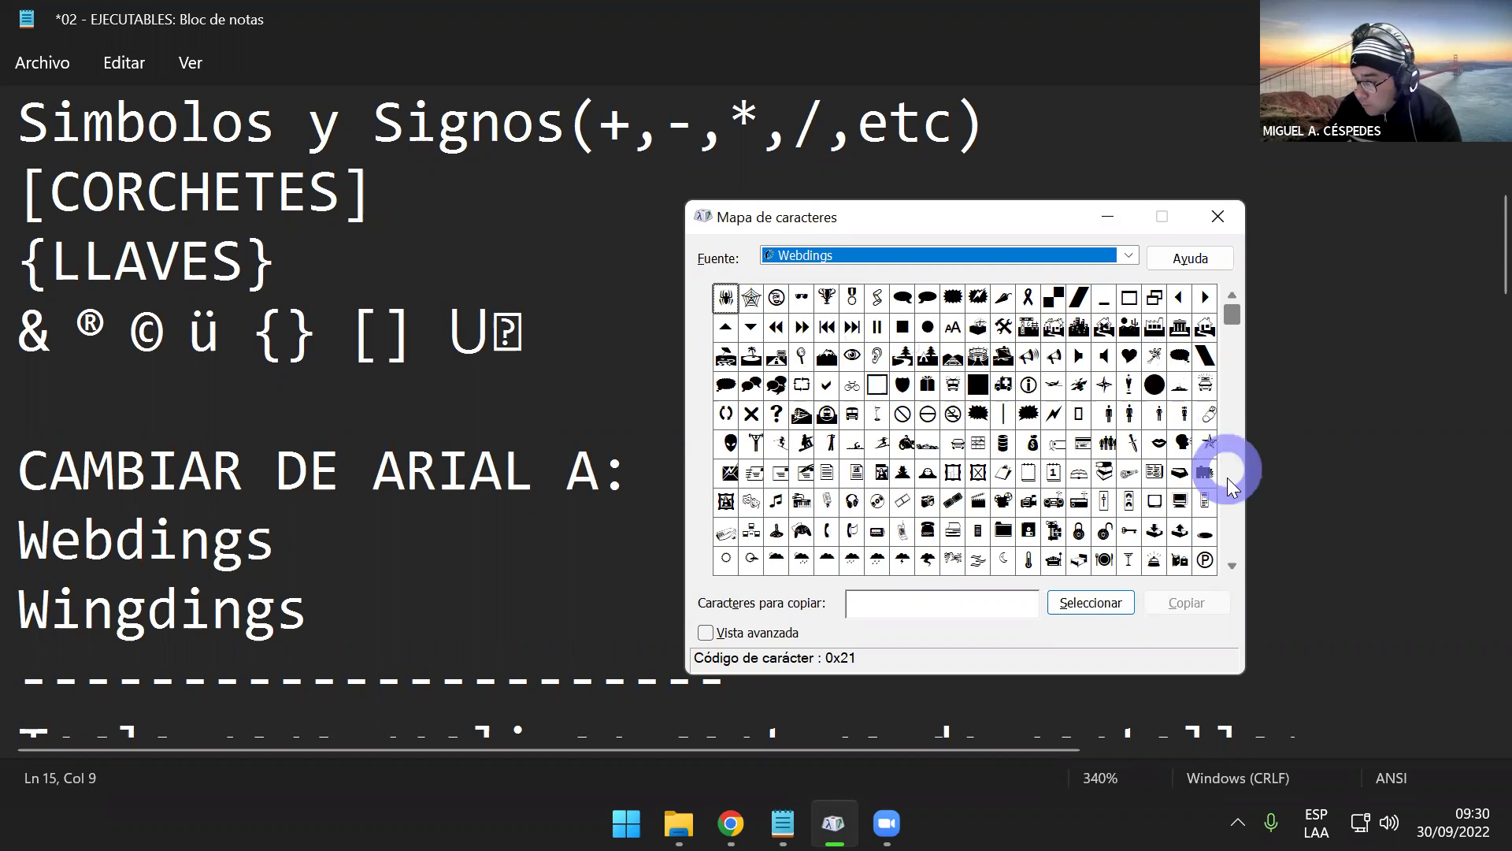
click(1233, 569)
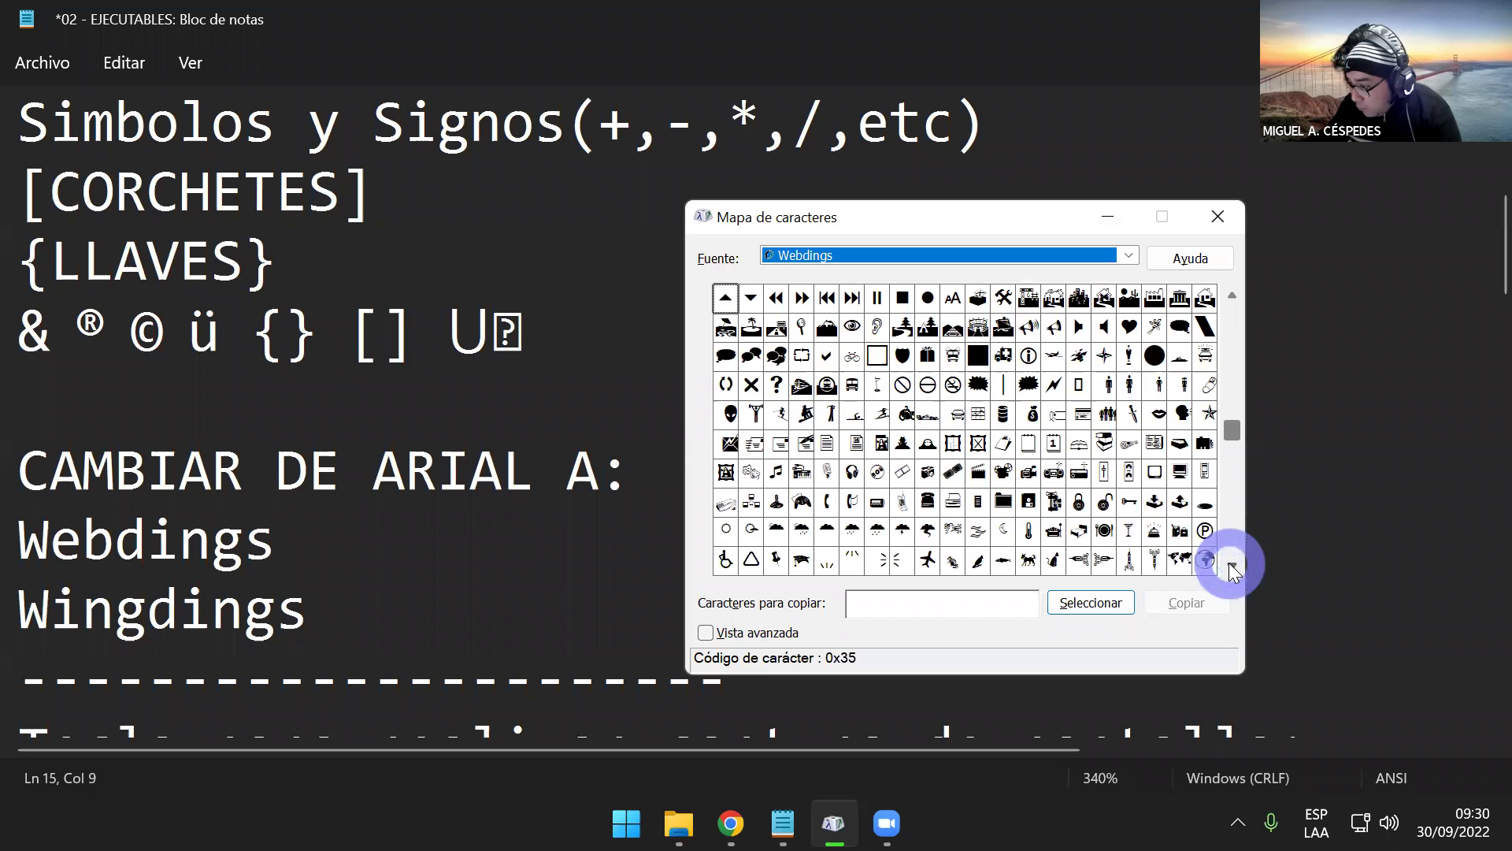
click(1233, 568)
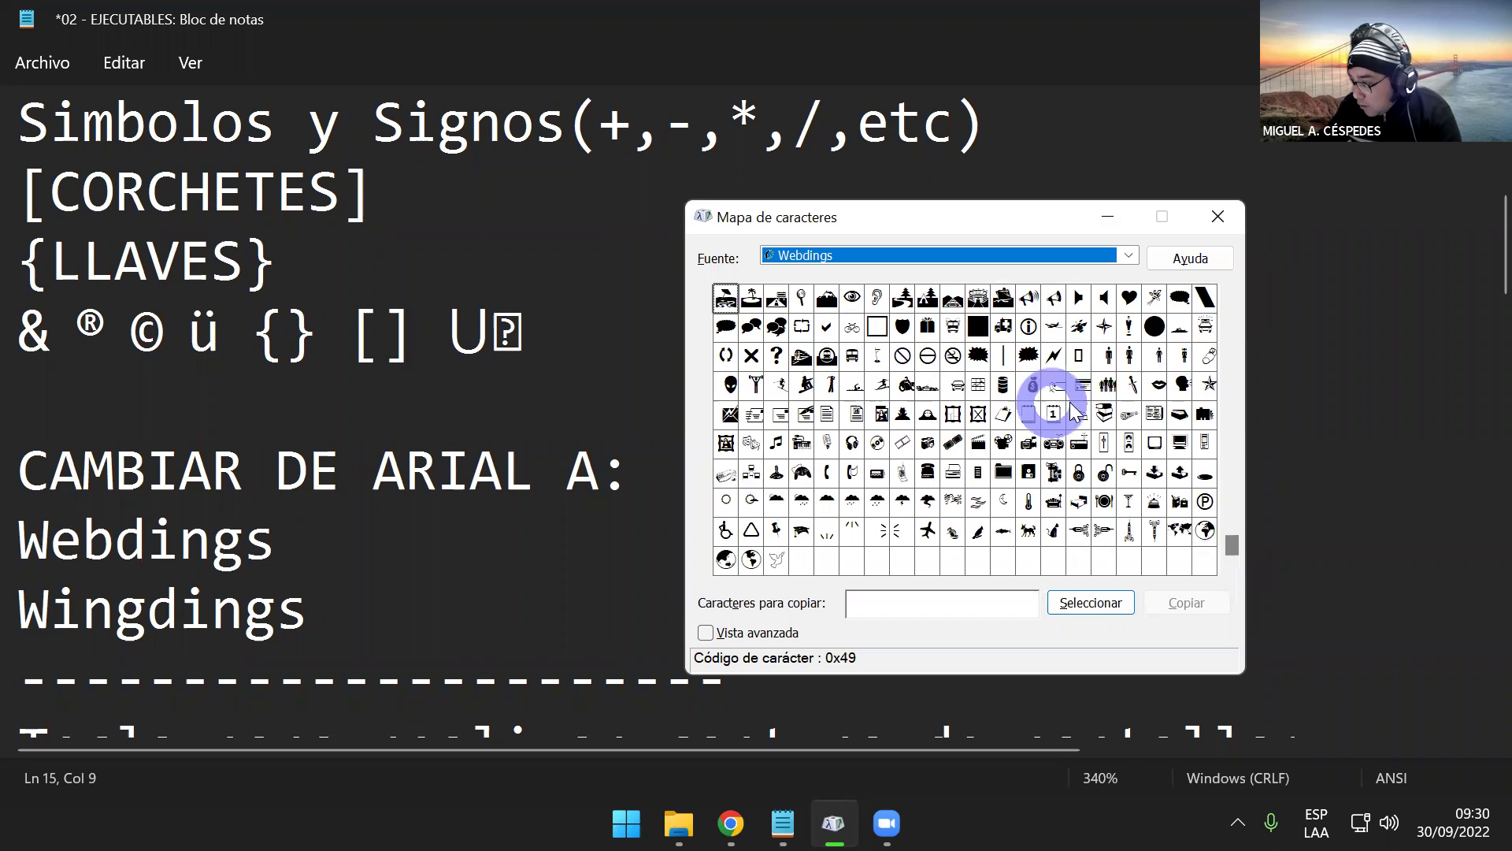
click(1233, 297)
click(1233, 298)
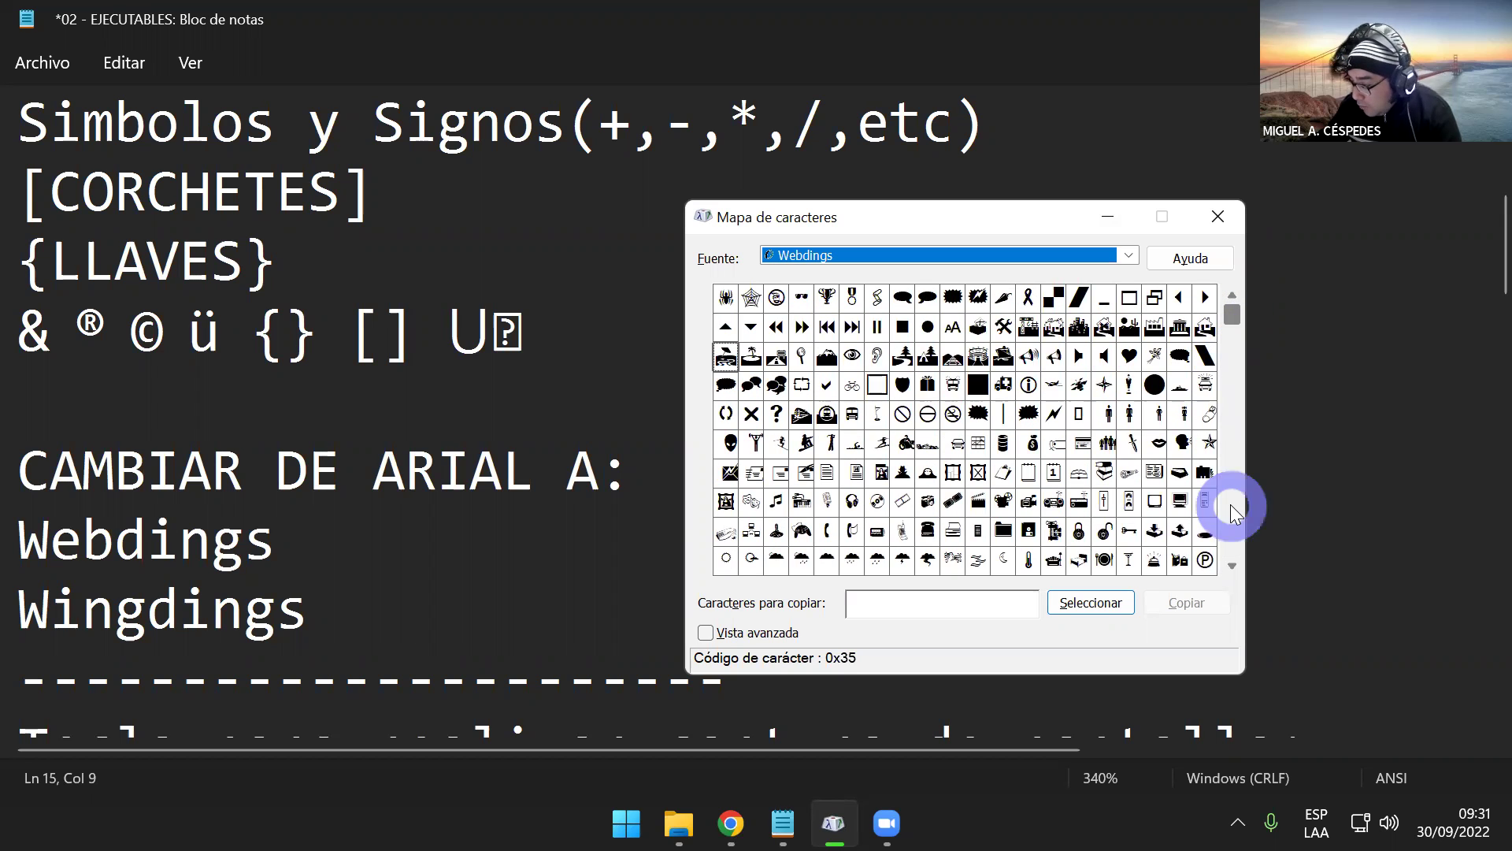
click(1232, 564)
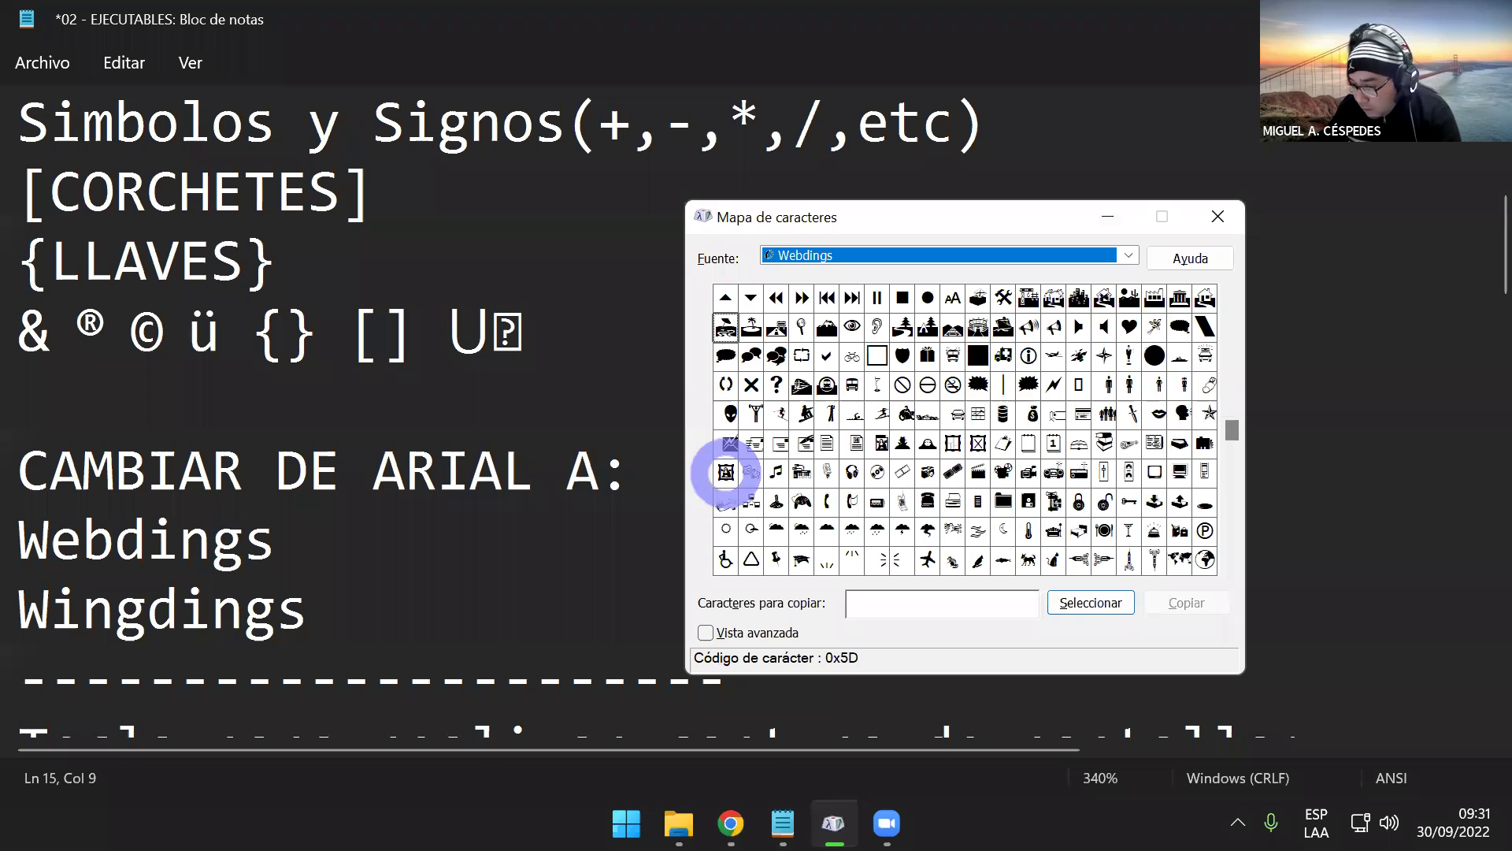
click(728, 475)
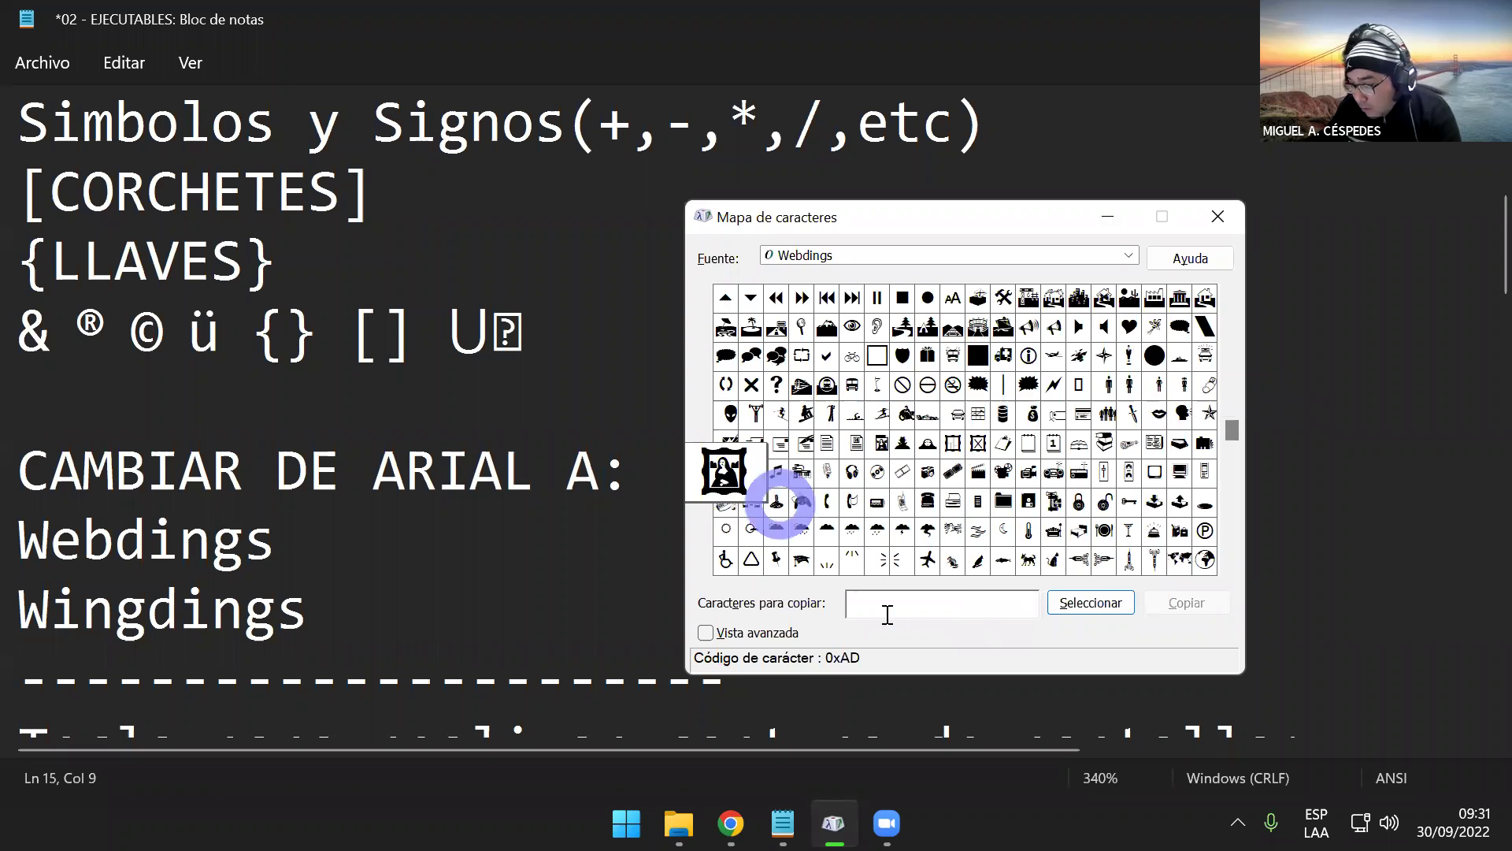
click(1094, 612)
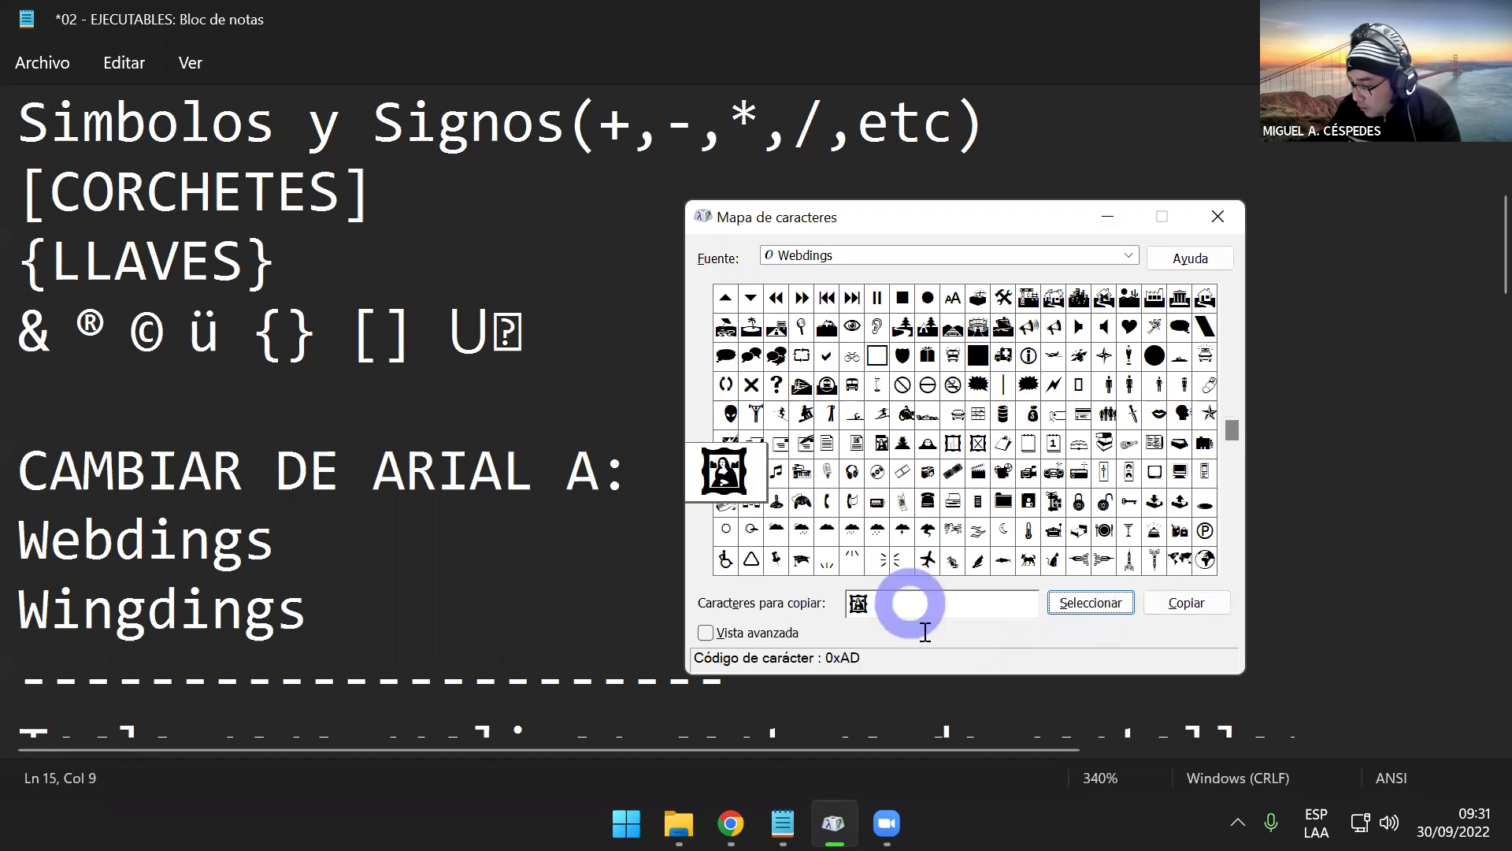
click(1205, 604)
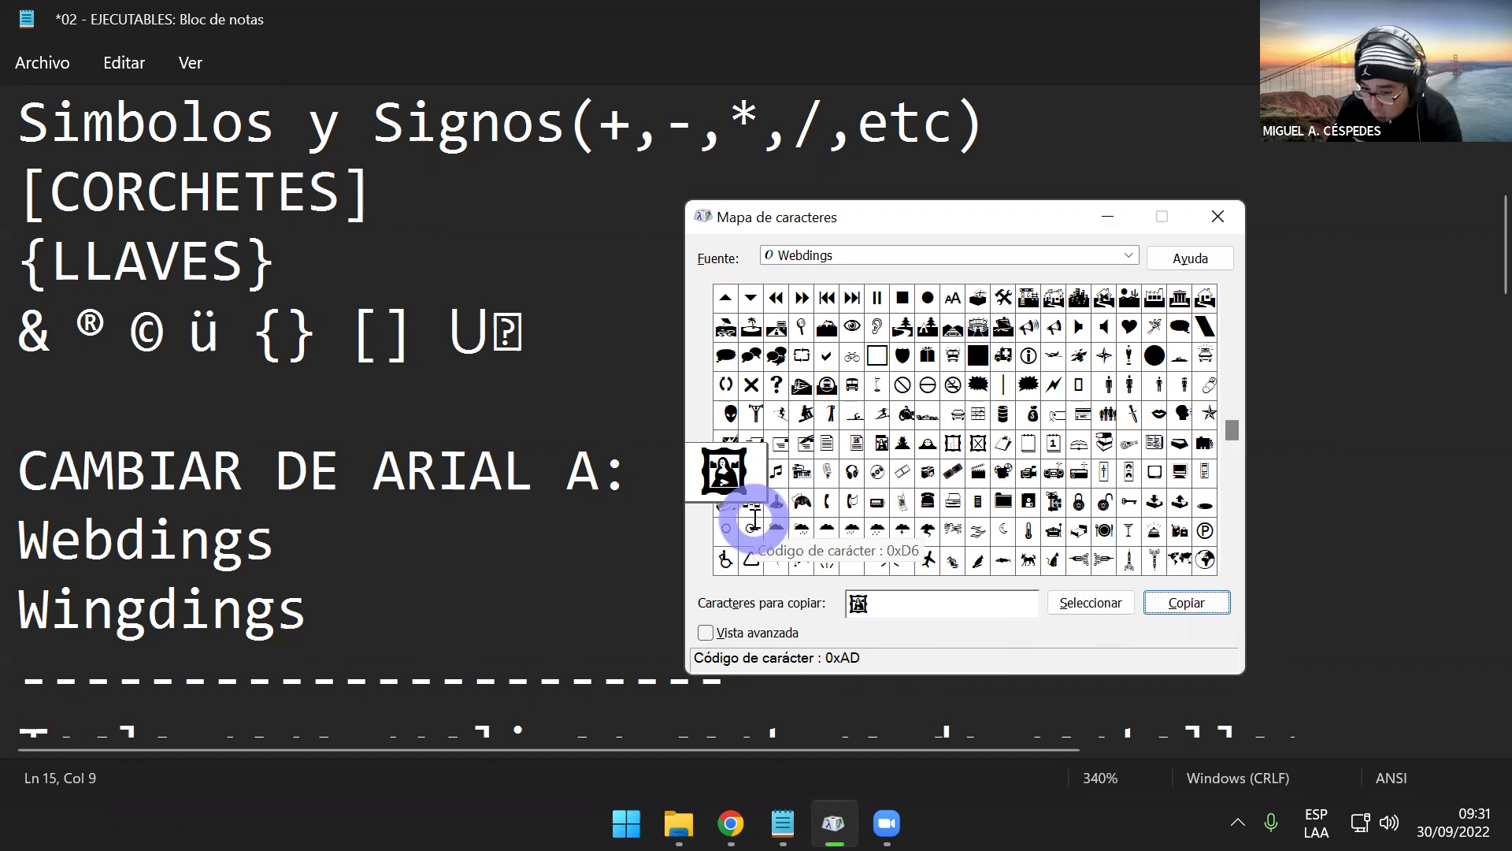
- Search Windows for WORD, open Word and create a blank document
key(super)
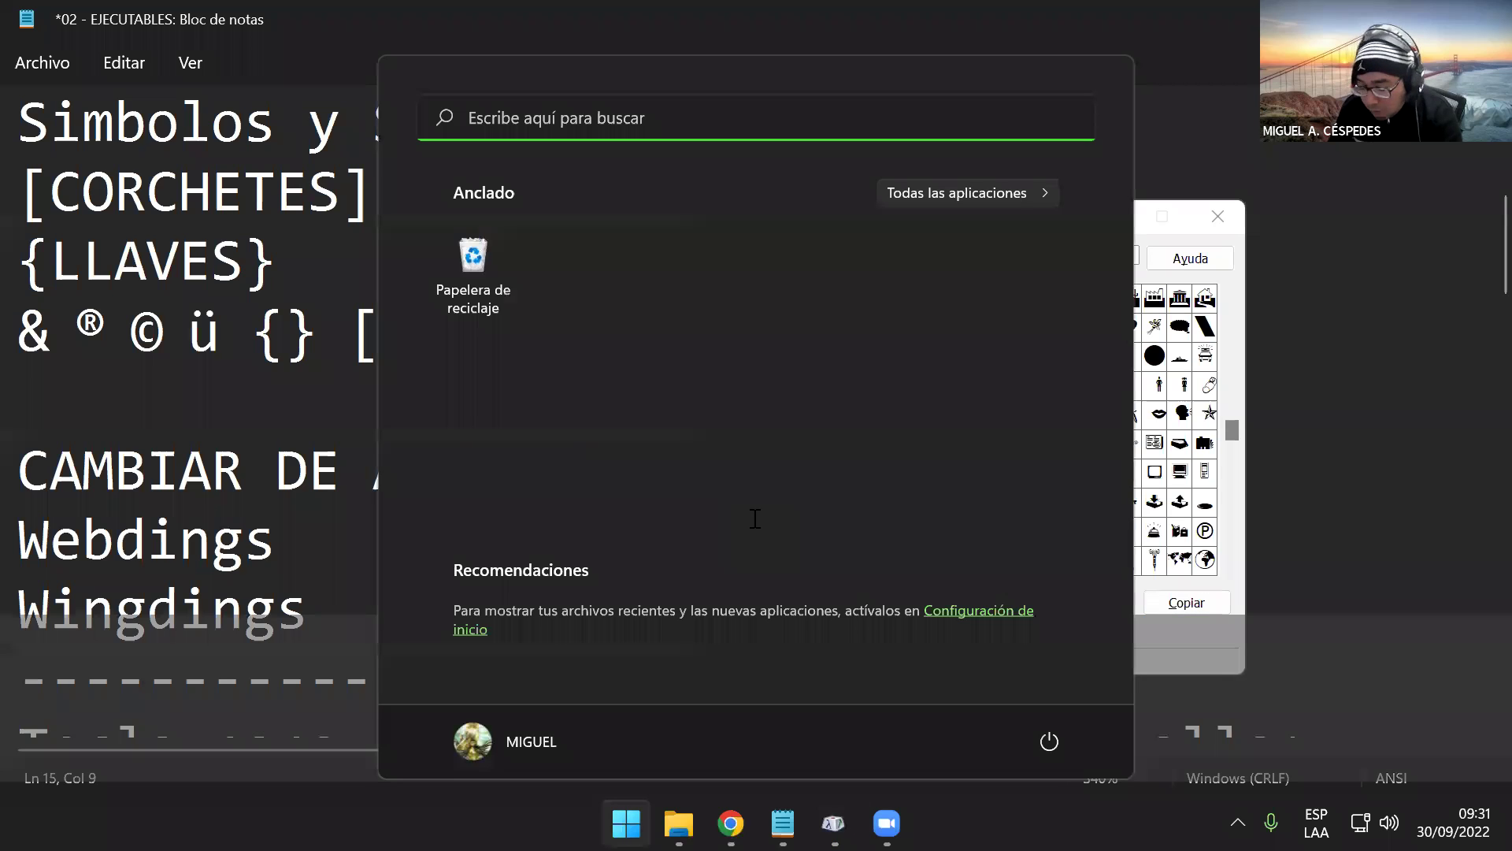
text(WORD)
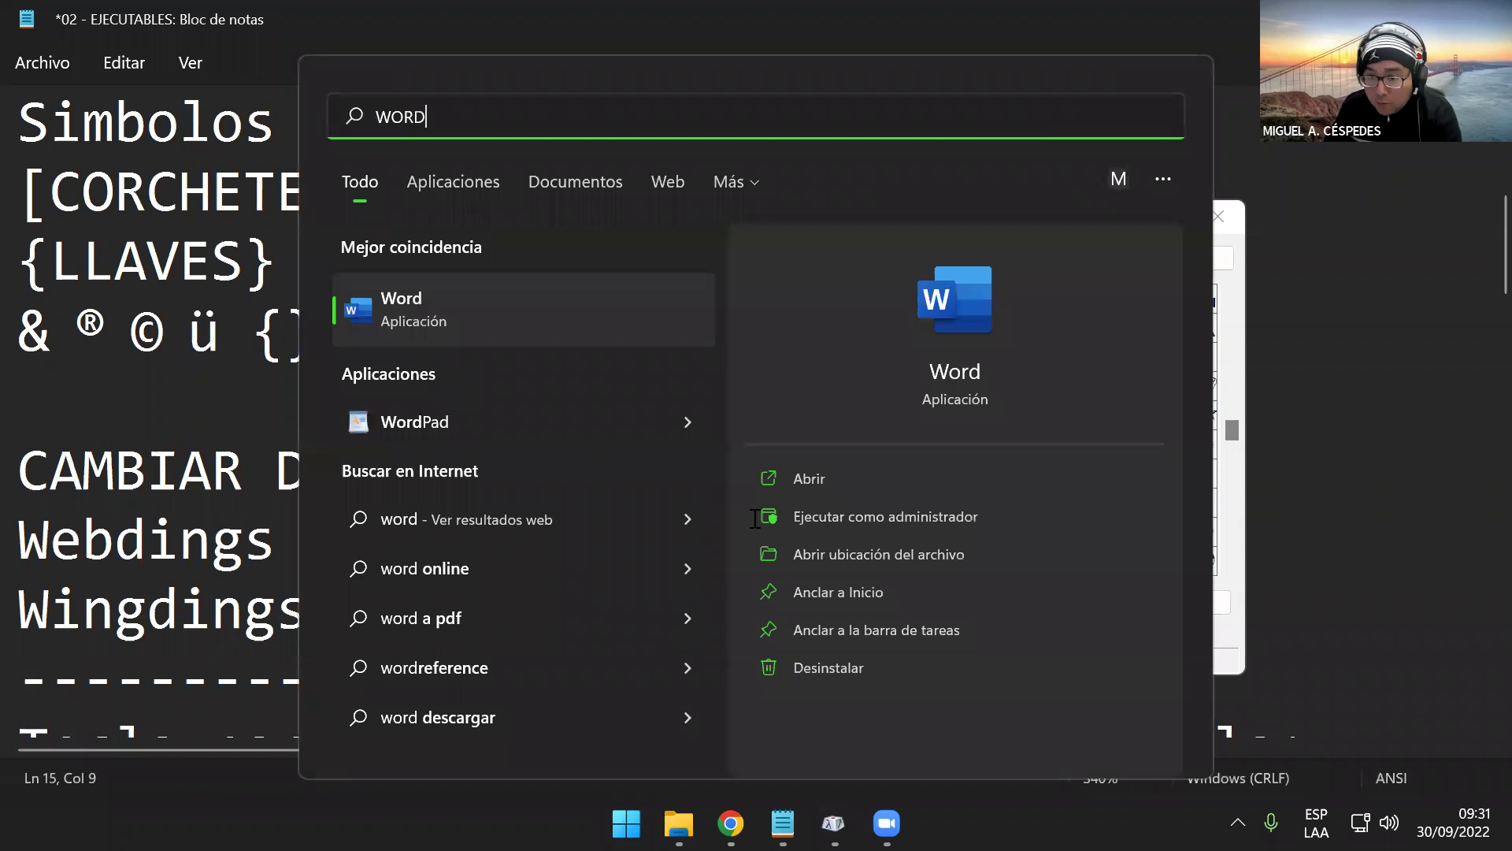
click(753, 515)
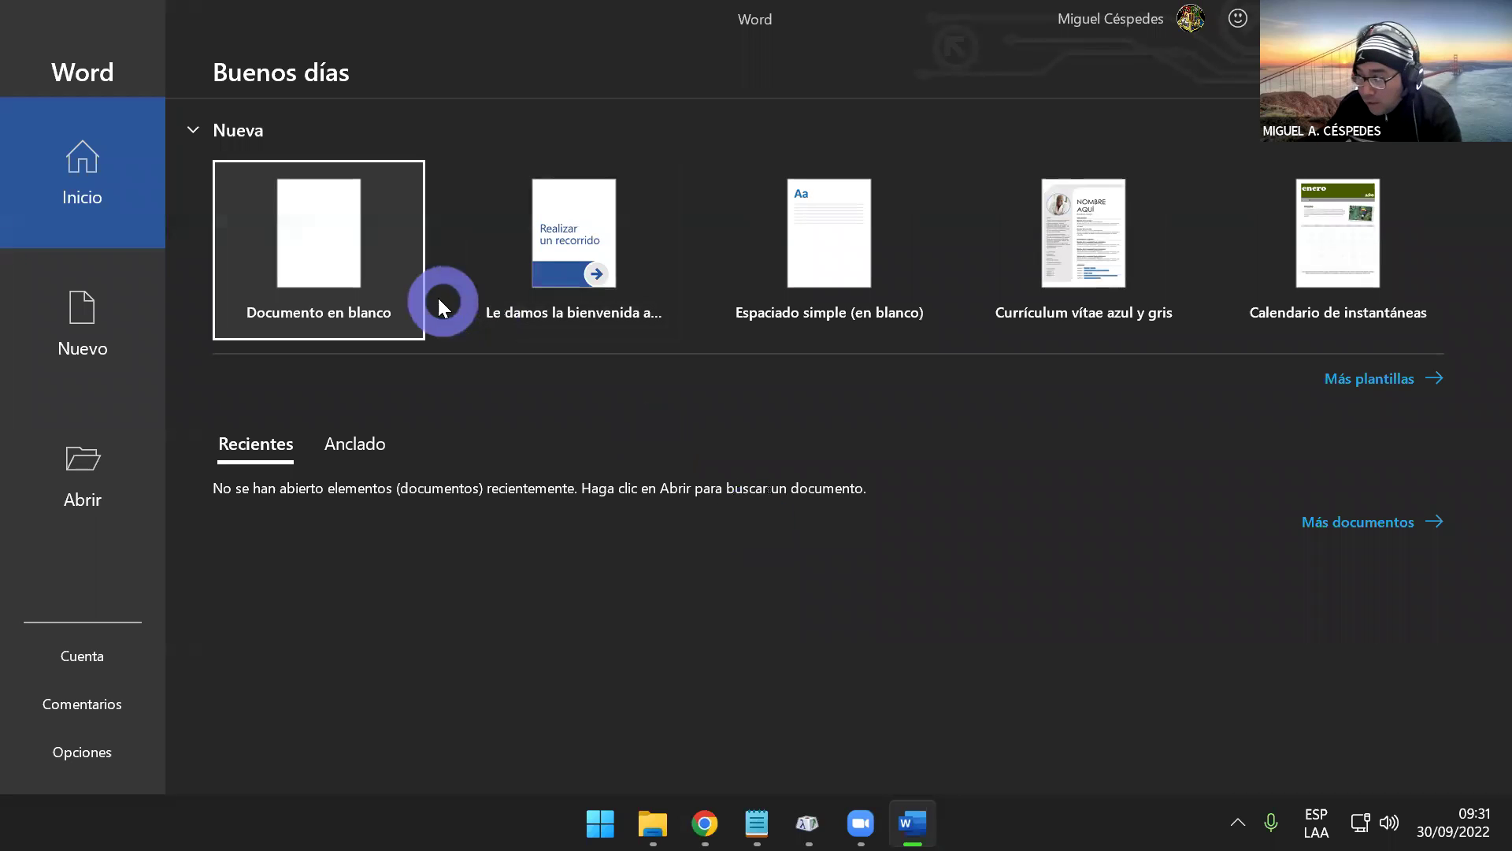
click(341, 245)
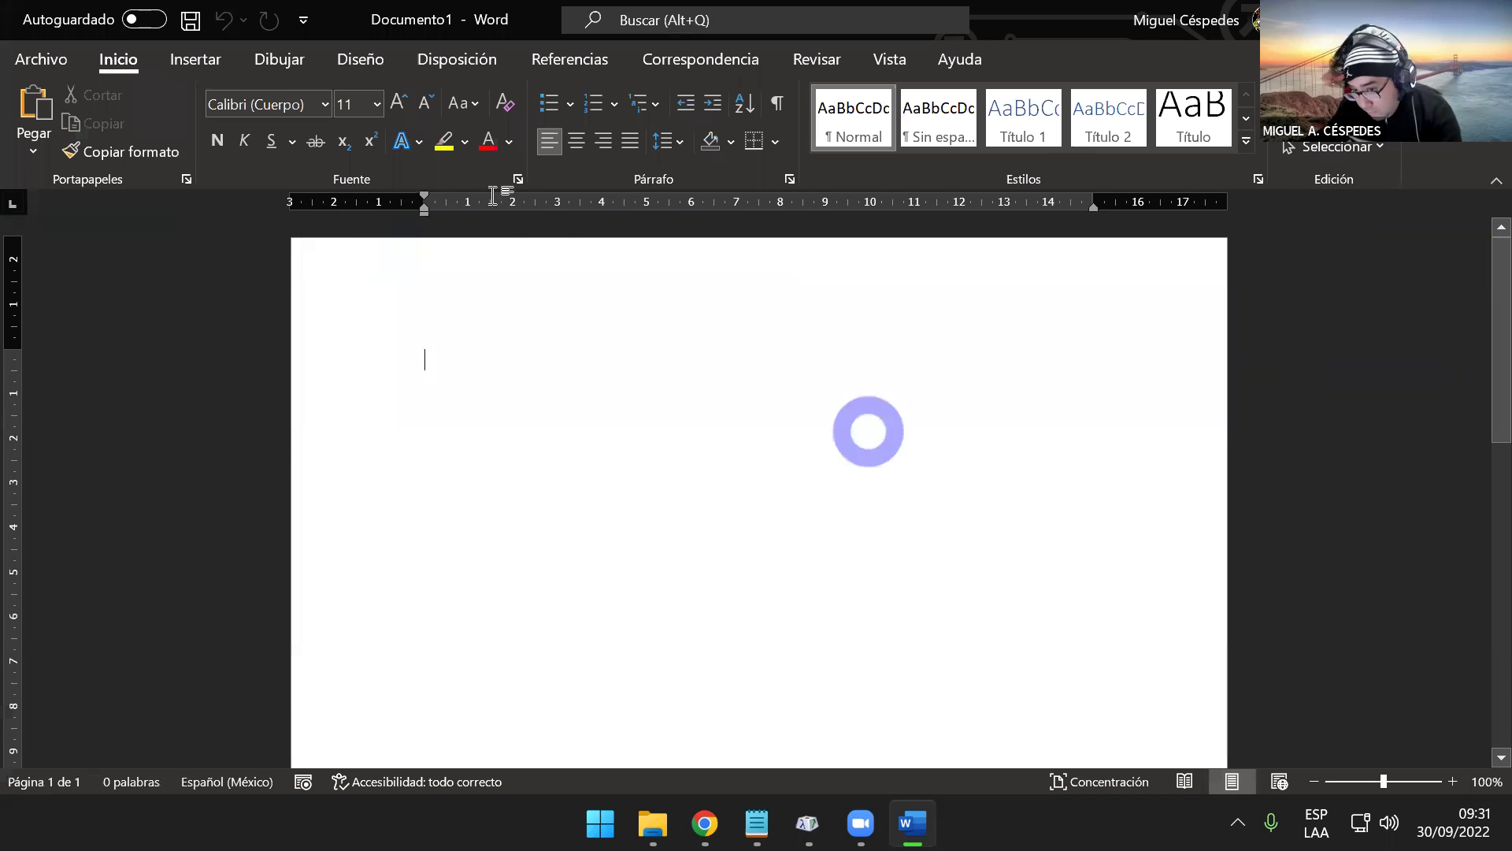
- Raise the font size to 48 and paste the copied portrait symbol into the blank document
click(399, 101)
click(399, 101)
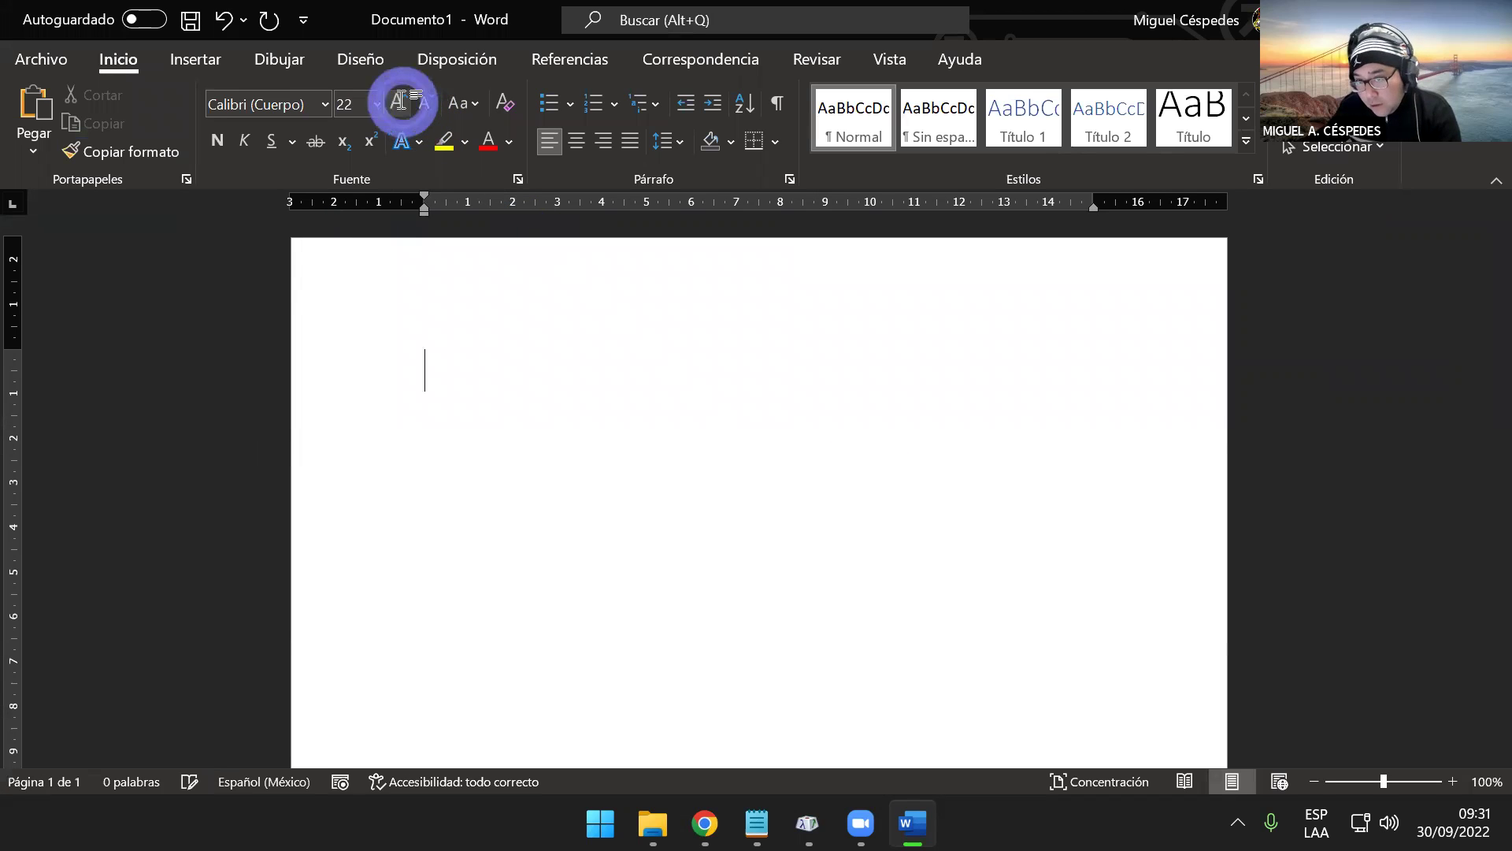
click(400, 101)
click(399, 101)
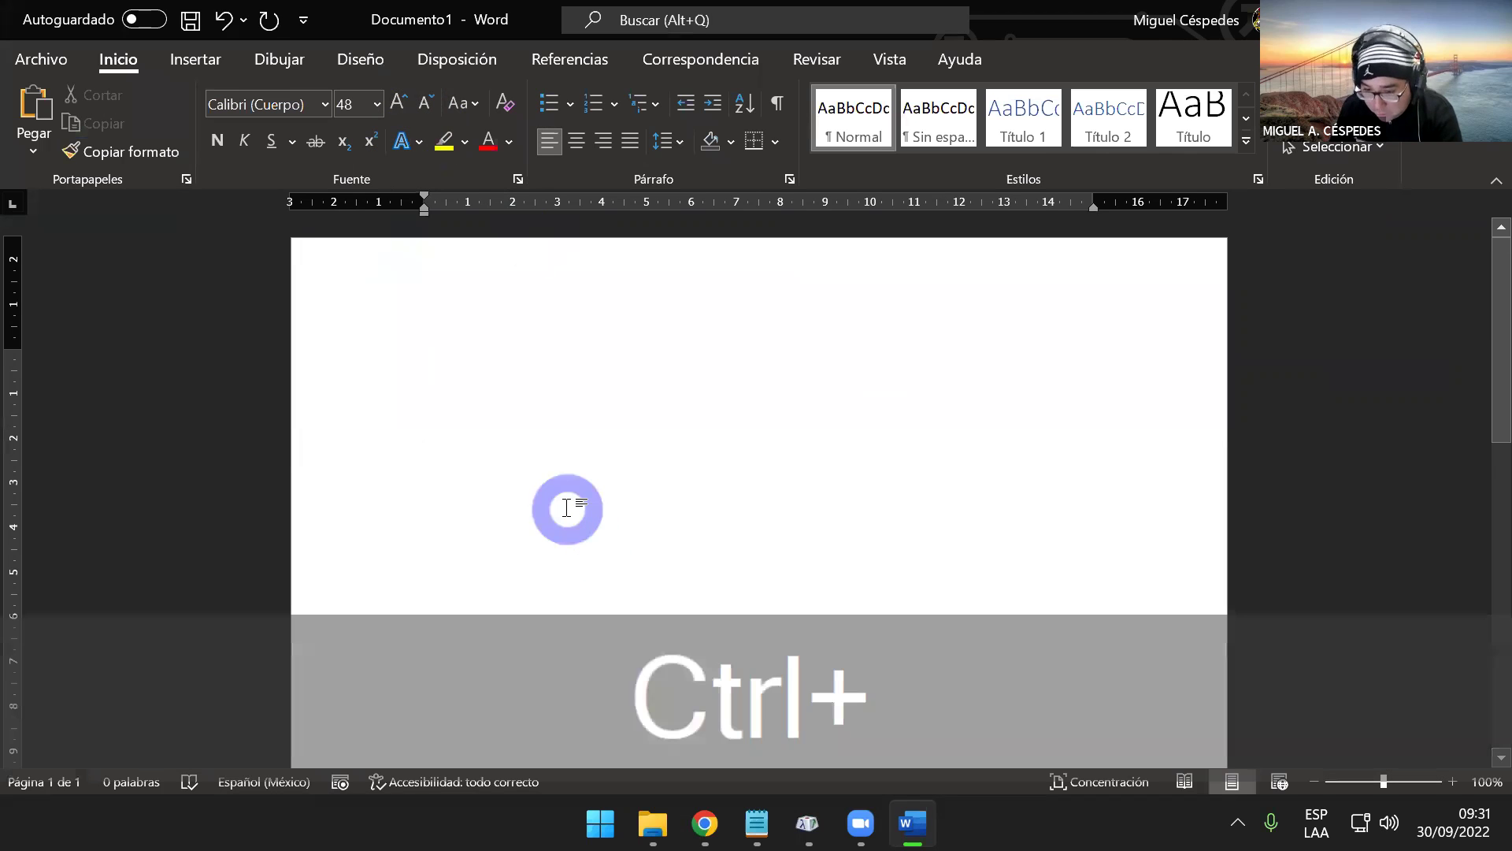
key(ctrl+v)
- Select the pasted portrait symbol and enlarge its font size to 210
key(shift+Left)
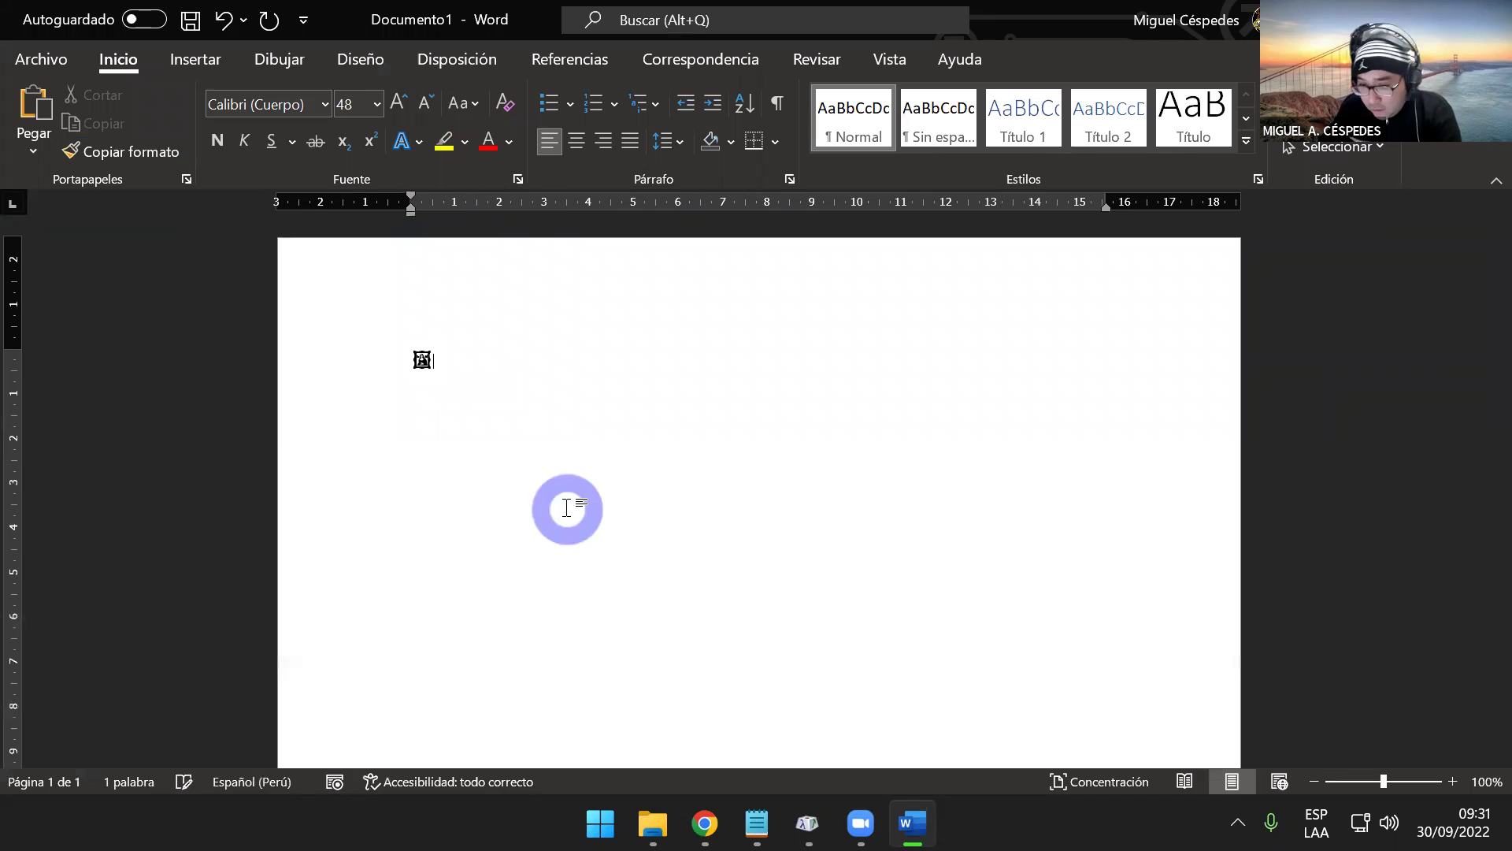
key(shift+Left)
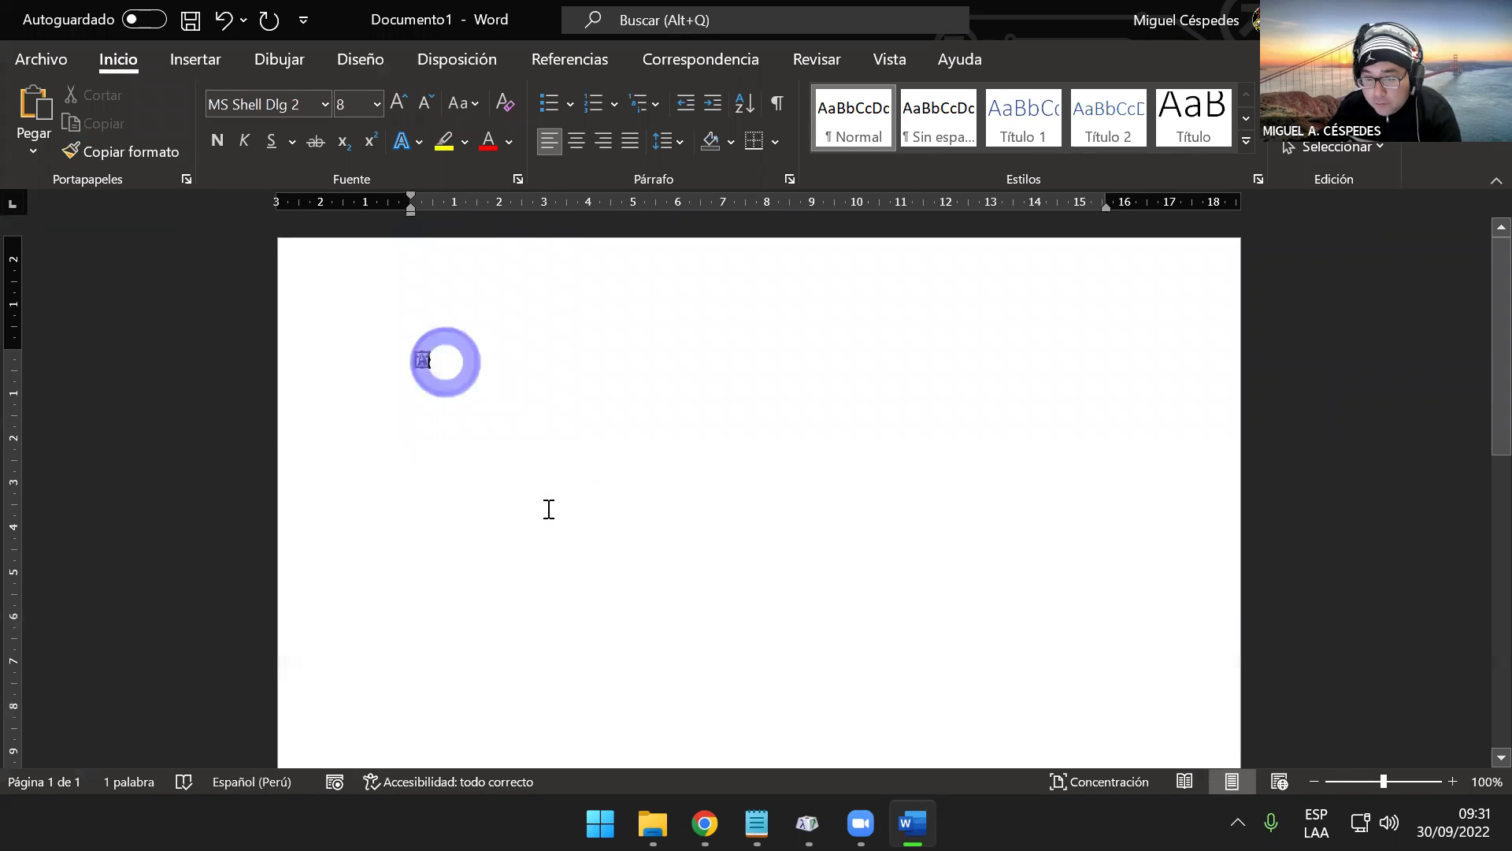
key(ctrl+shift+greater)
key(ctrl+shift+greater)
key(ctrl+shift+greater)
key(ctrl+shift+greater)
key(ctrl+shift+greater)
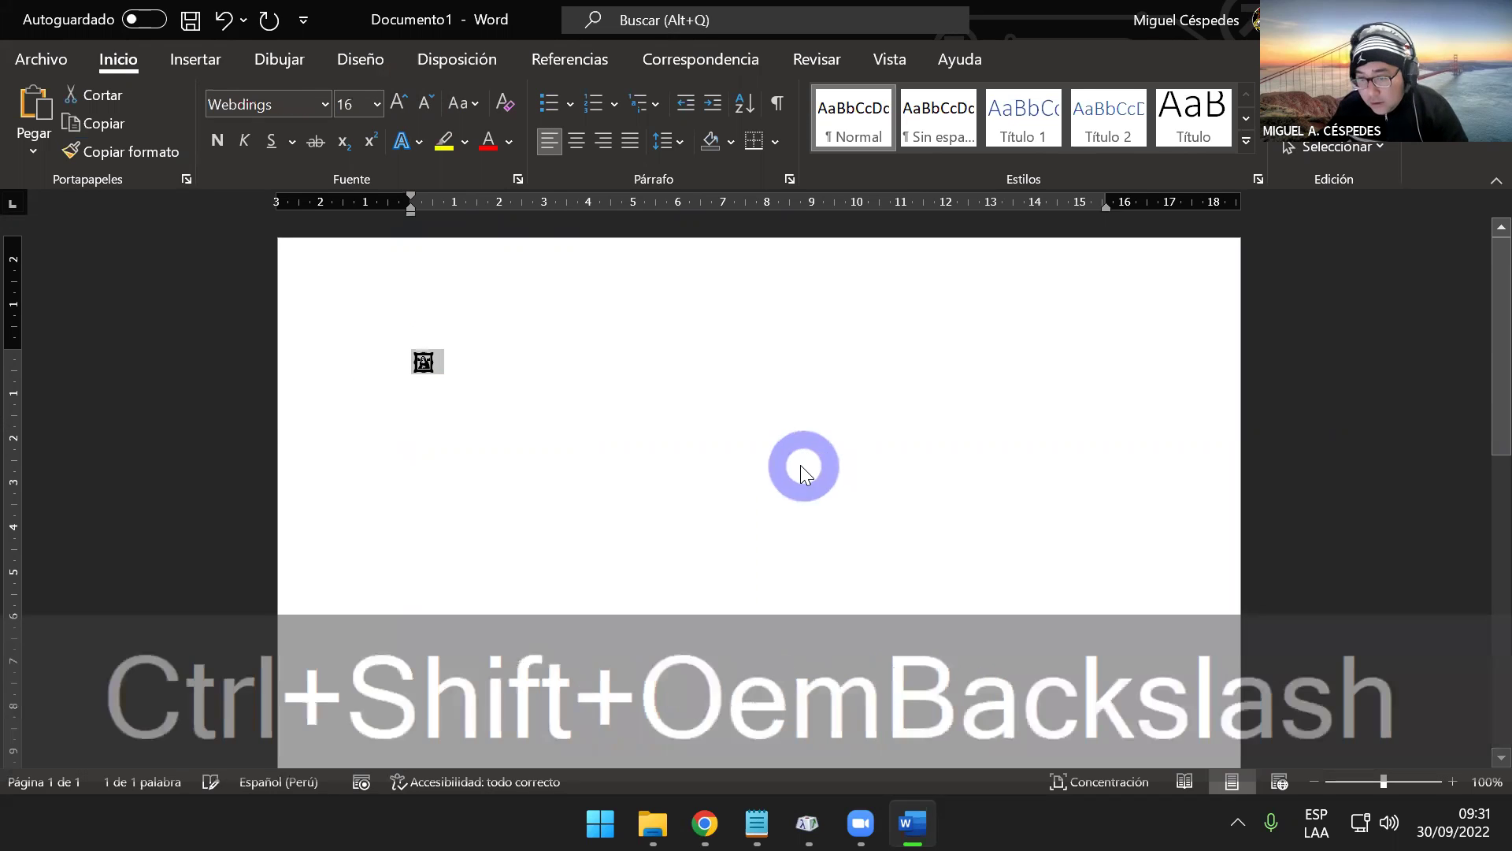
key(ctrl+shift+greater)
key(ctrl+shift+greater)
key(ctrl+shift+greater)
key(ctrl+shift+greater)
key(ctrl+shift+greater)
key(ctrl+shift+greater)
key(ctrl+shift+greater)
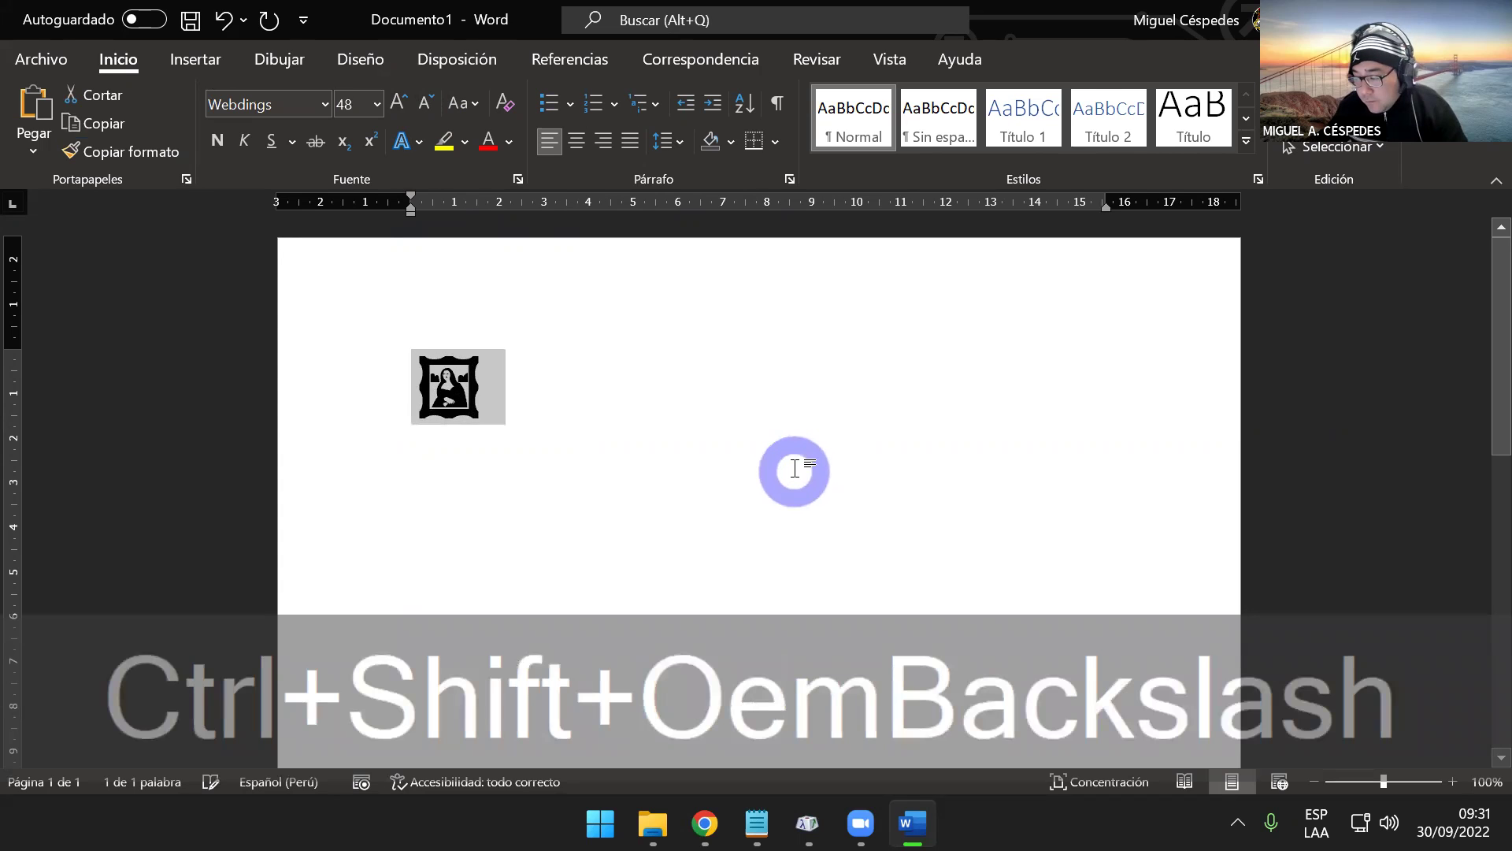
key(ctrl+shift+greater)
key(ctrl+shift+greater)
key(ctrl+shift+greater)
key(ctrl+shift+greater)
key(ctrl+shift+greater)
key(ctrl+shift+greater)
key(ctrl+shift+greater)
key(ctrl+shift+greater)
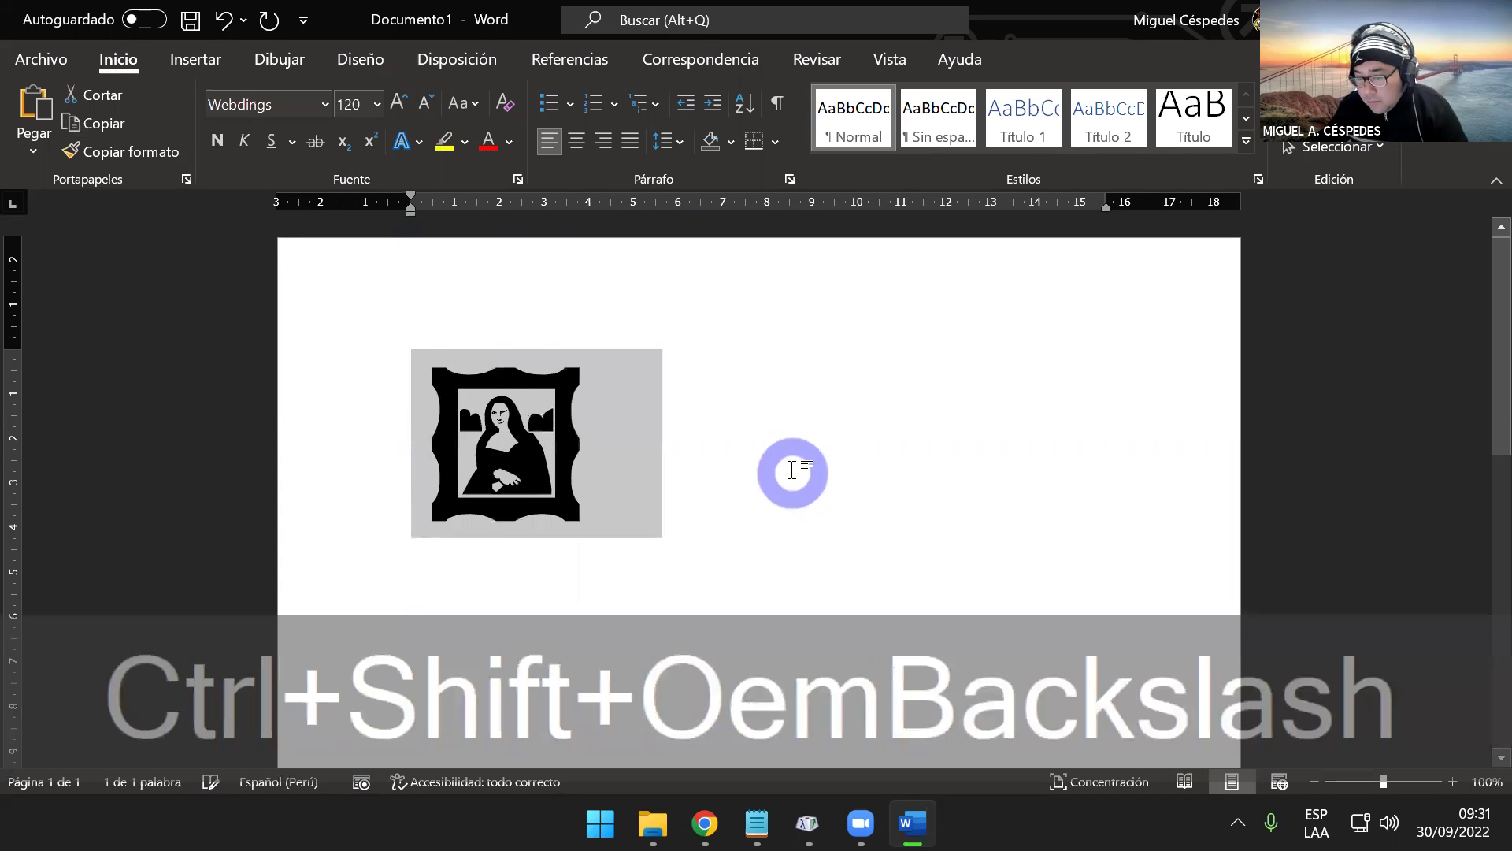
key(ctrl+shift+greater)
key(ctrl+shift+greater)
key(ctrl+shift+greater)
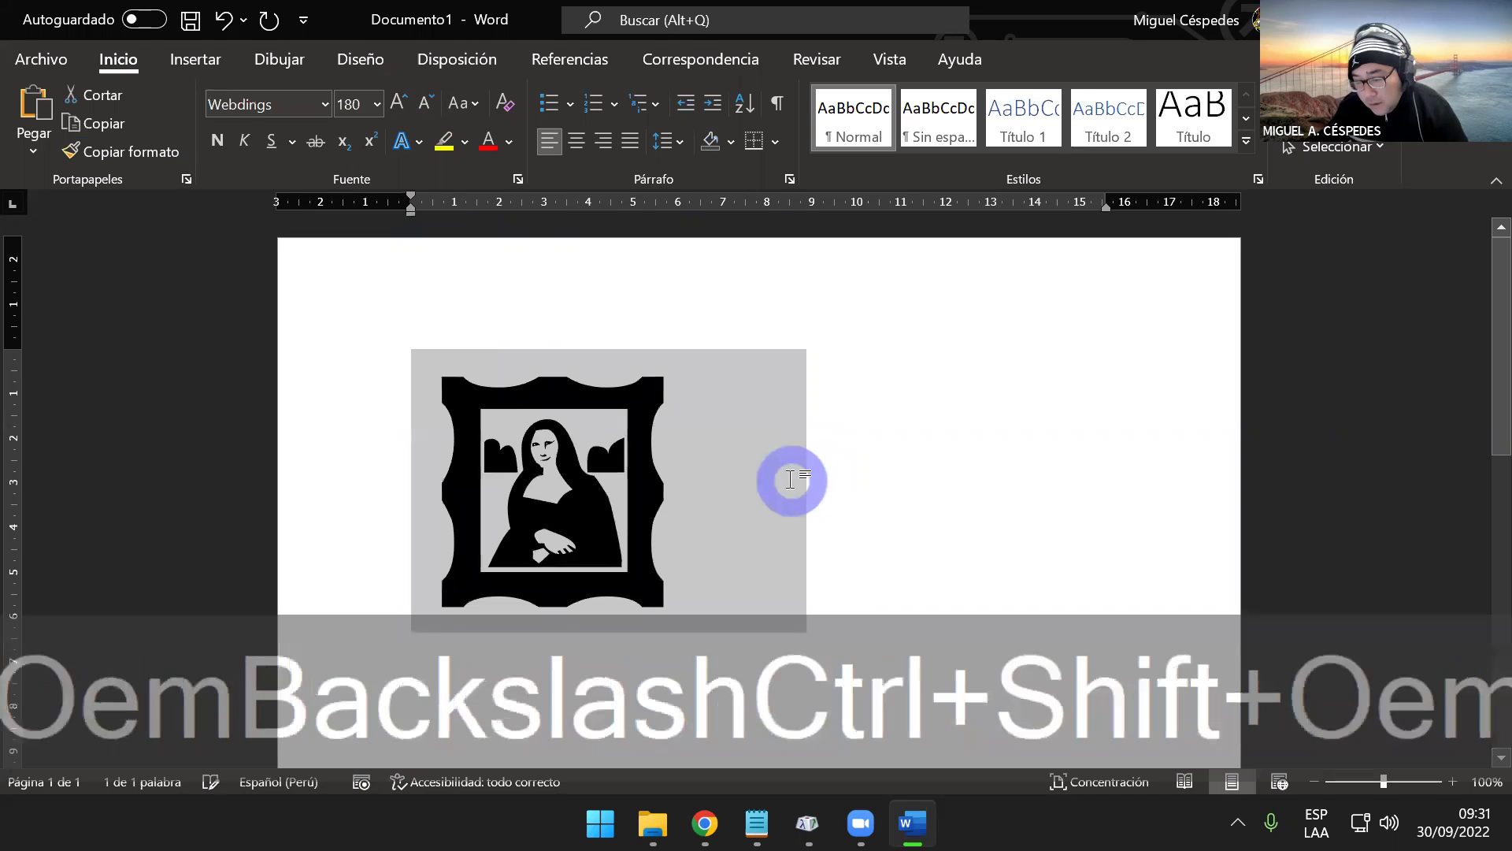
key(ctrl+shift+greater)
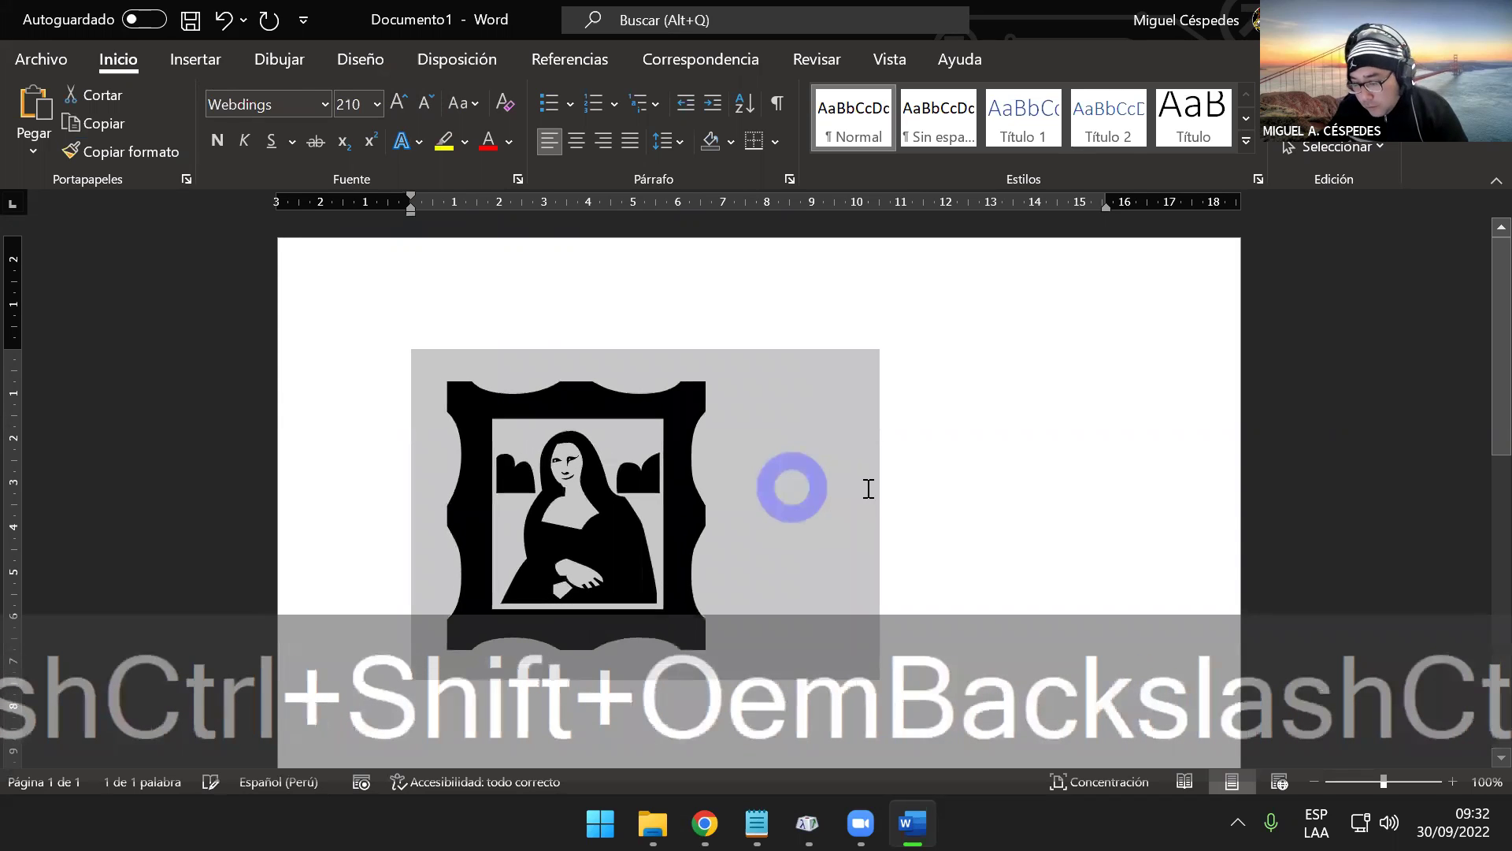
click(1040, 508)
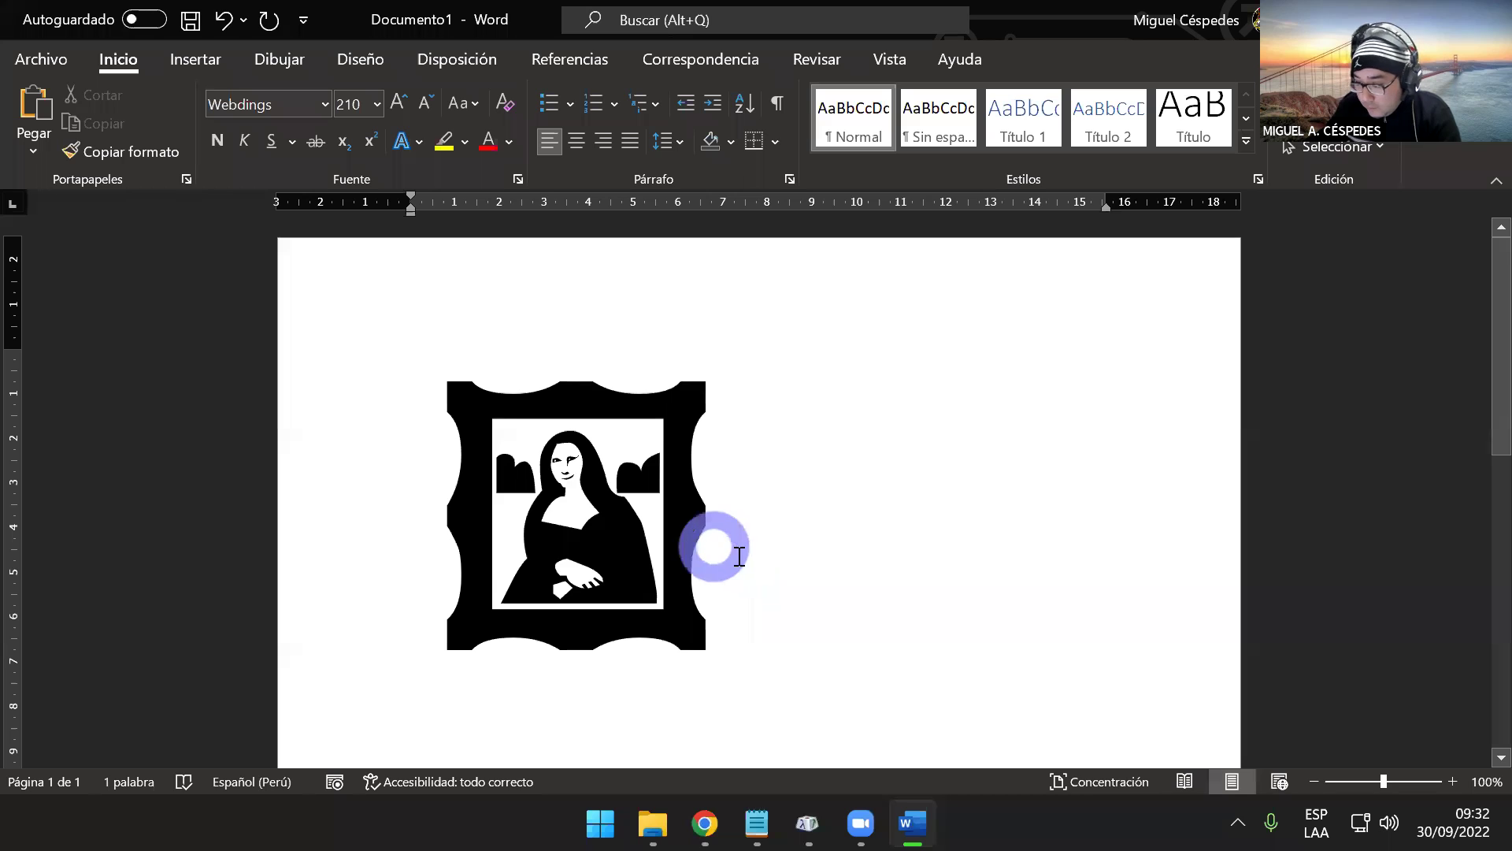
- Change the portrait symbol's font color to a dark shade of the theme orange
drag(708, 545, 236, 580)
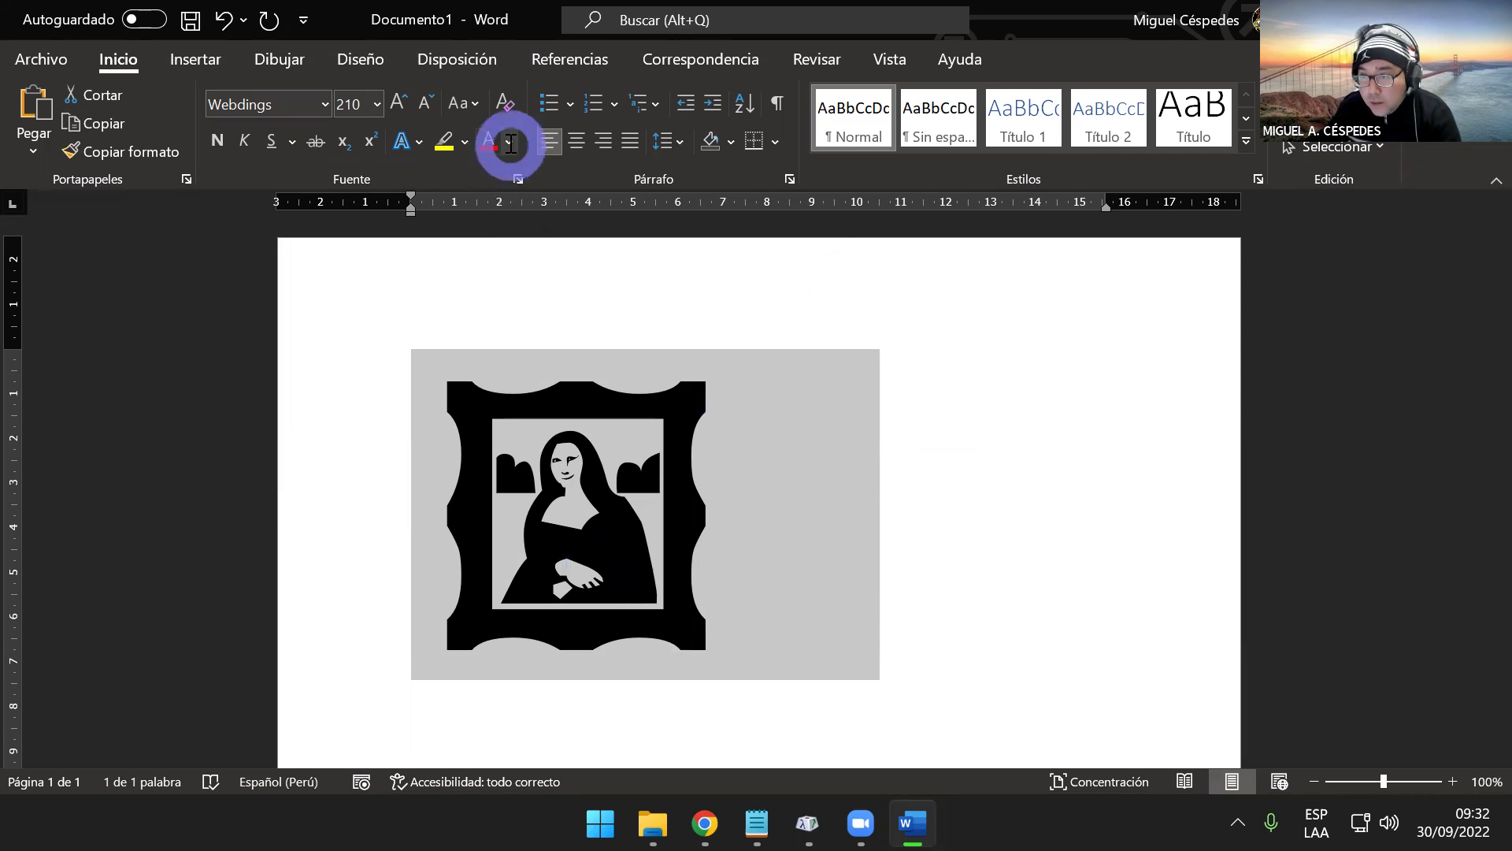
click(509, 142)
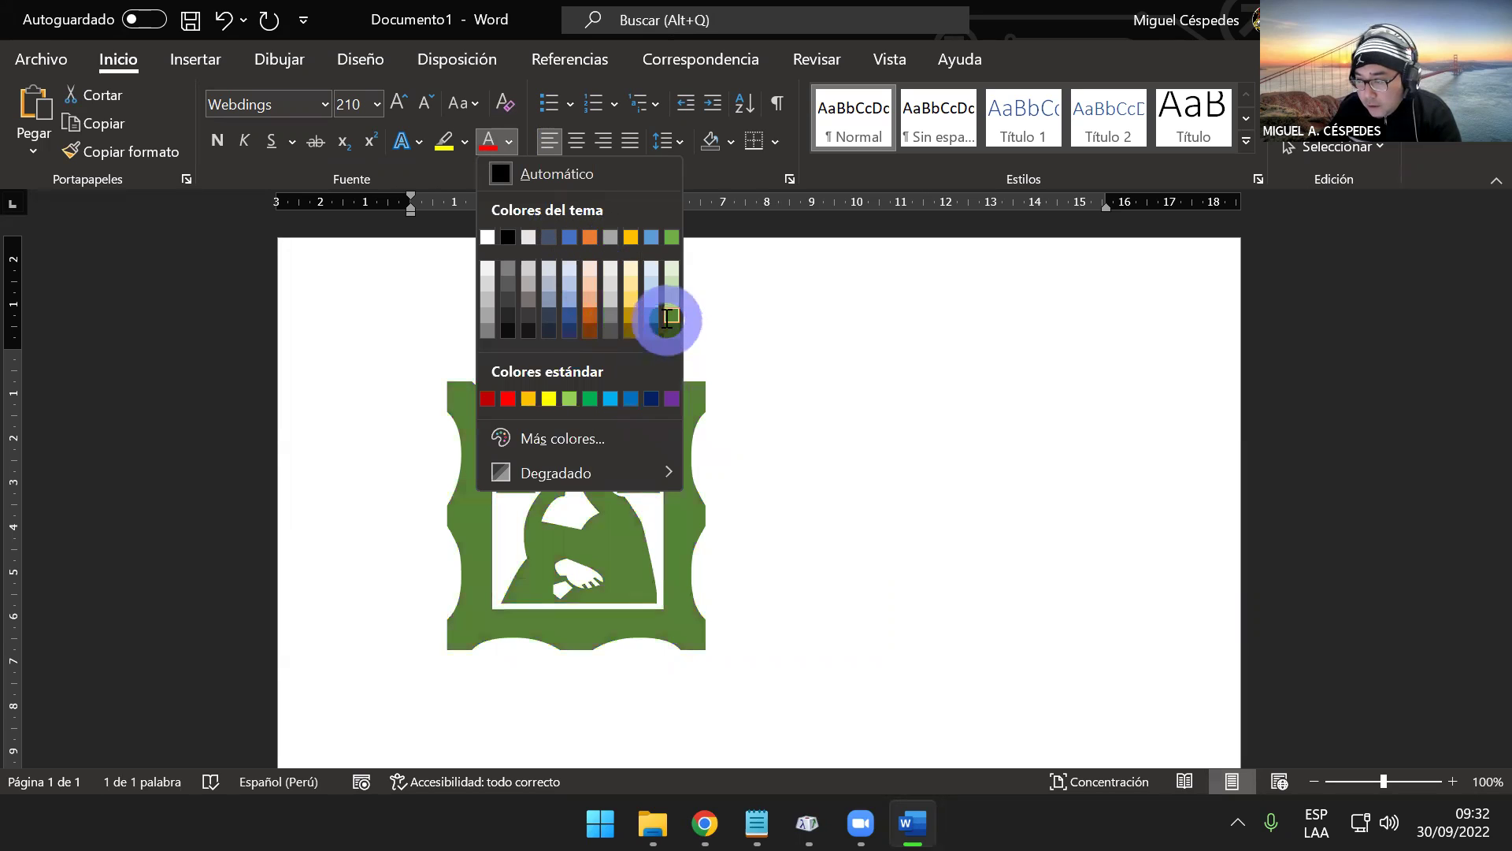
click(590, 308)
click(1004, 472)
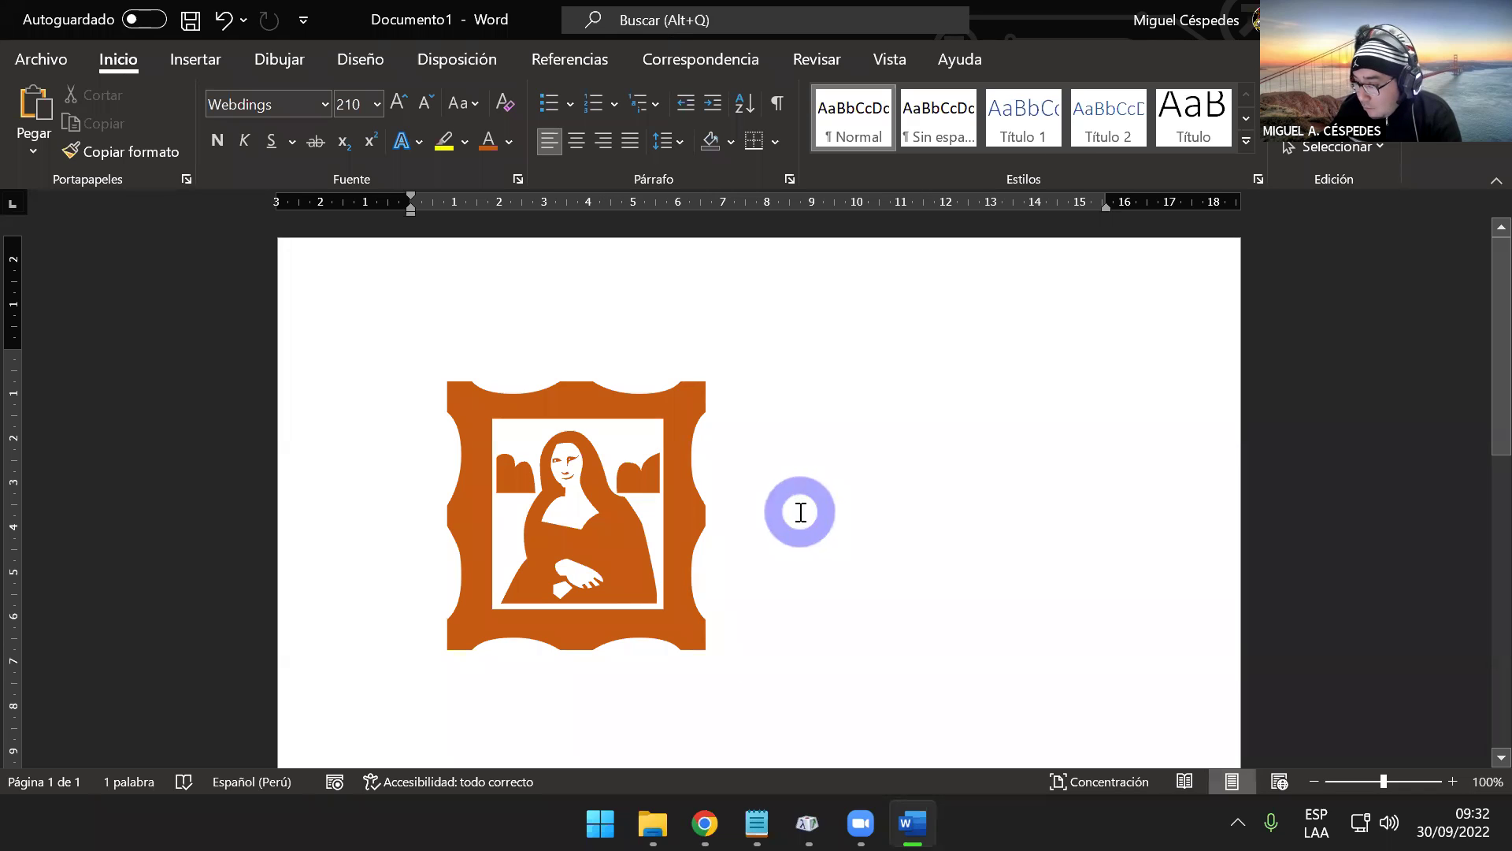
- Select the whole symbol line and reduce its font size to 14
click(364, 523)
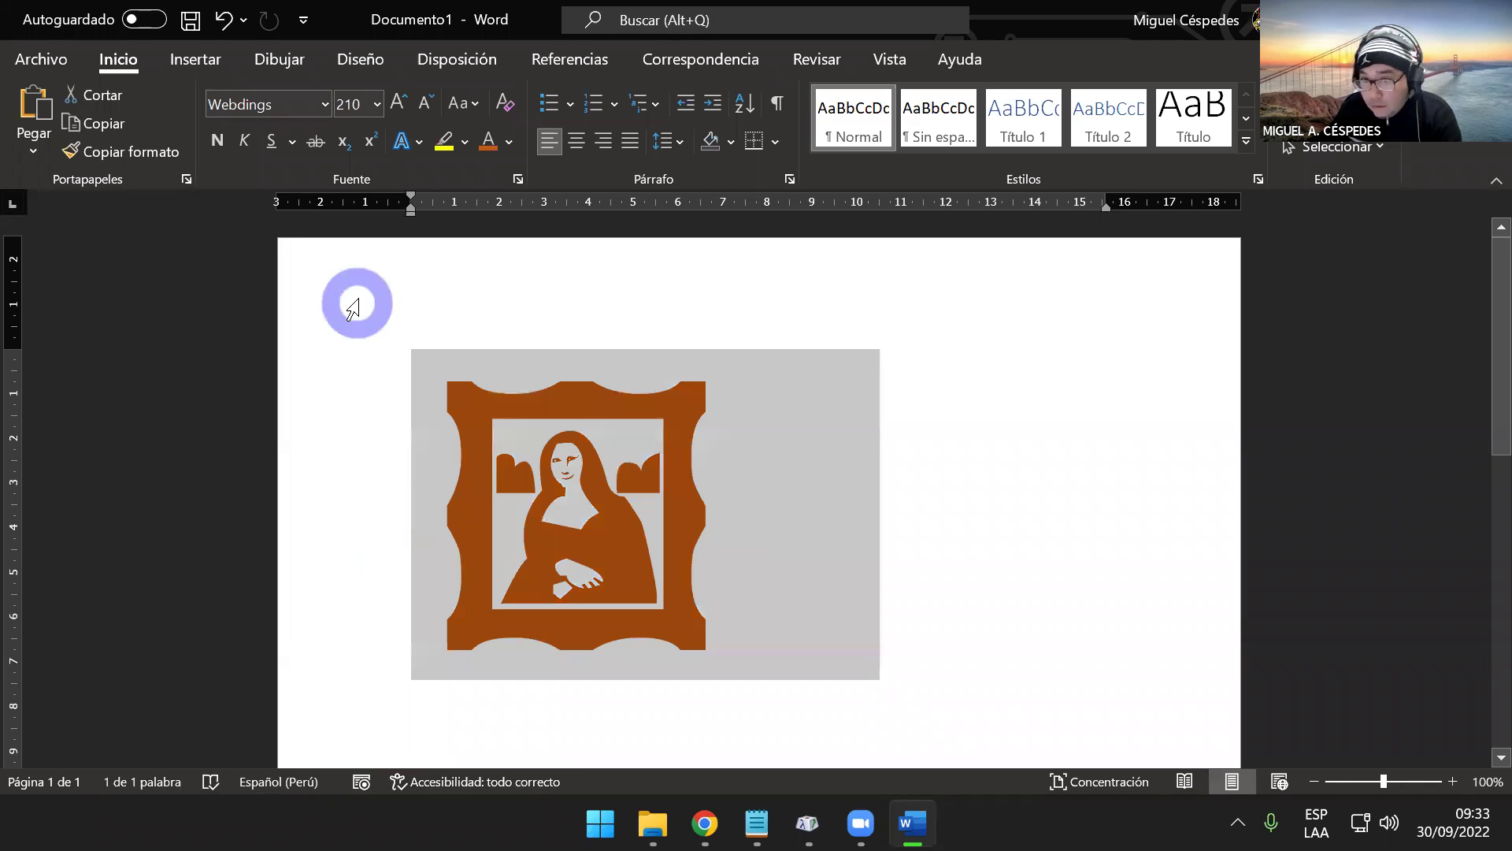
click(423, 100)
click(423, 100)
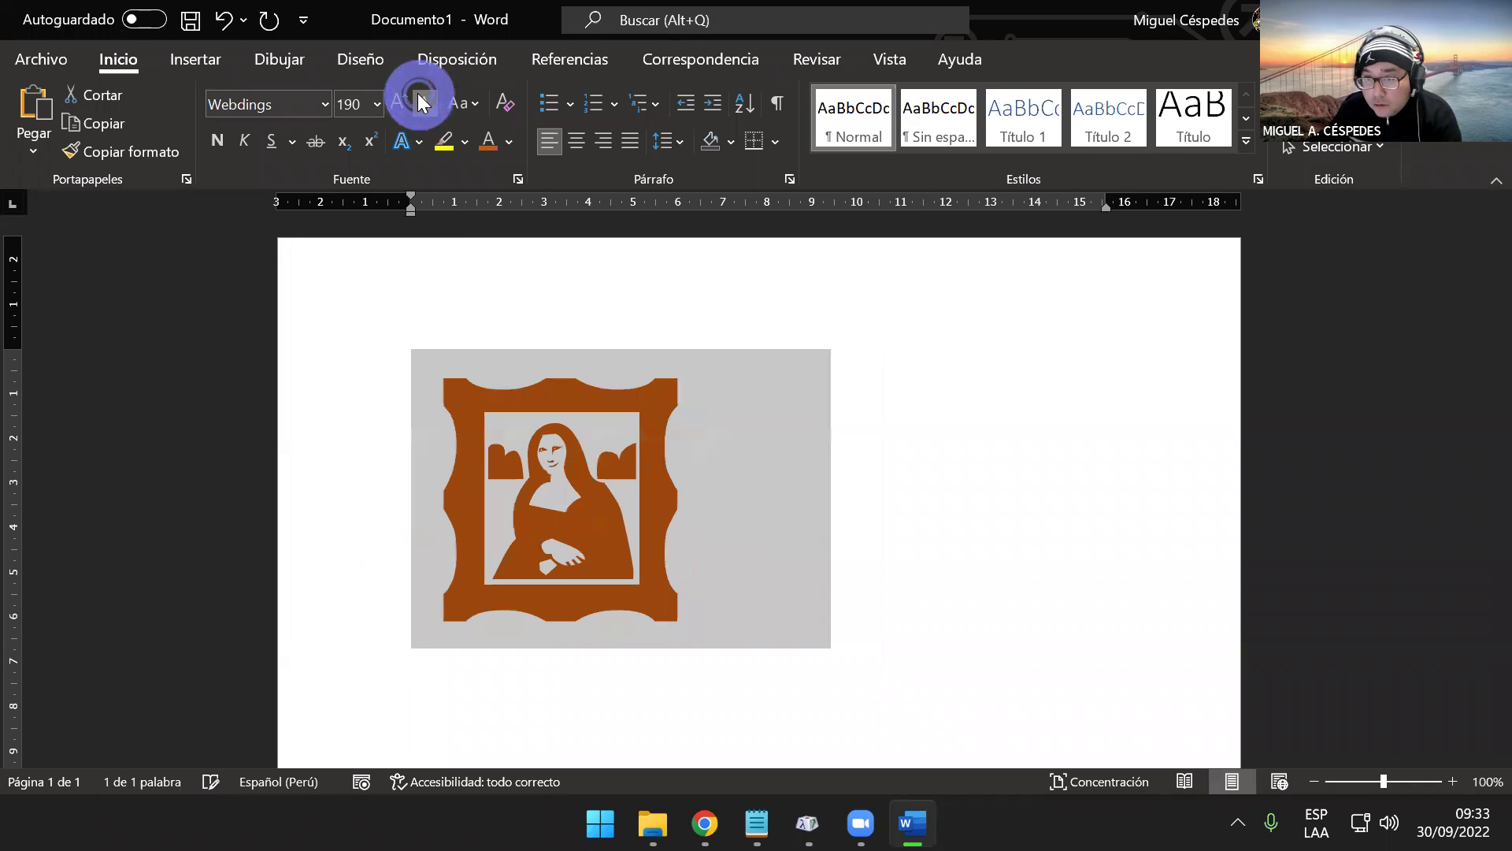
click(421, 100)
click(421, 101)
click(421, 101)
click(422, 101)
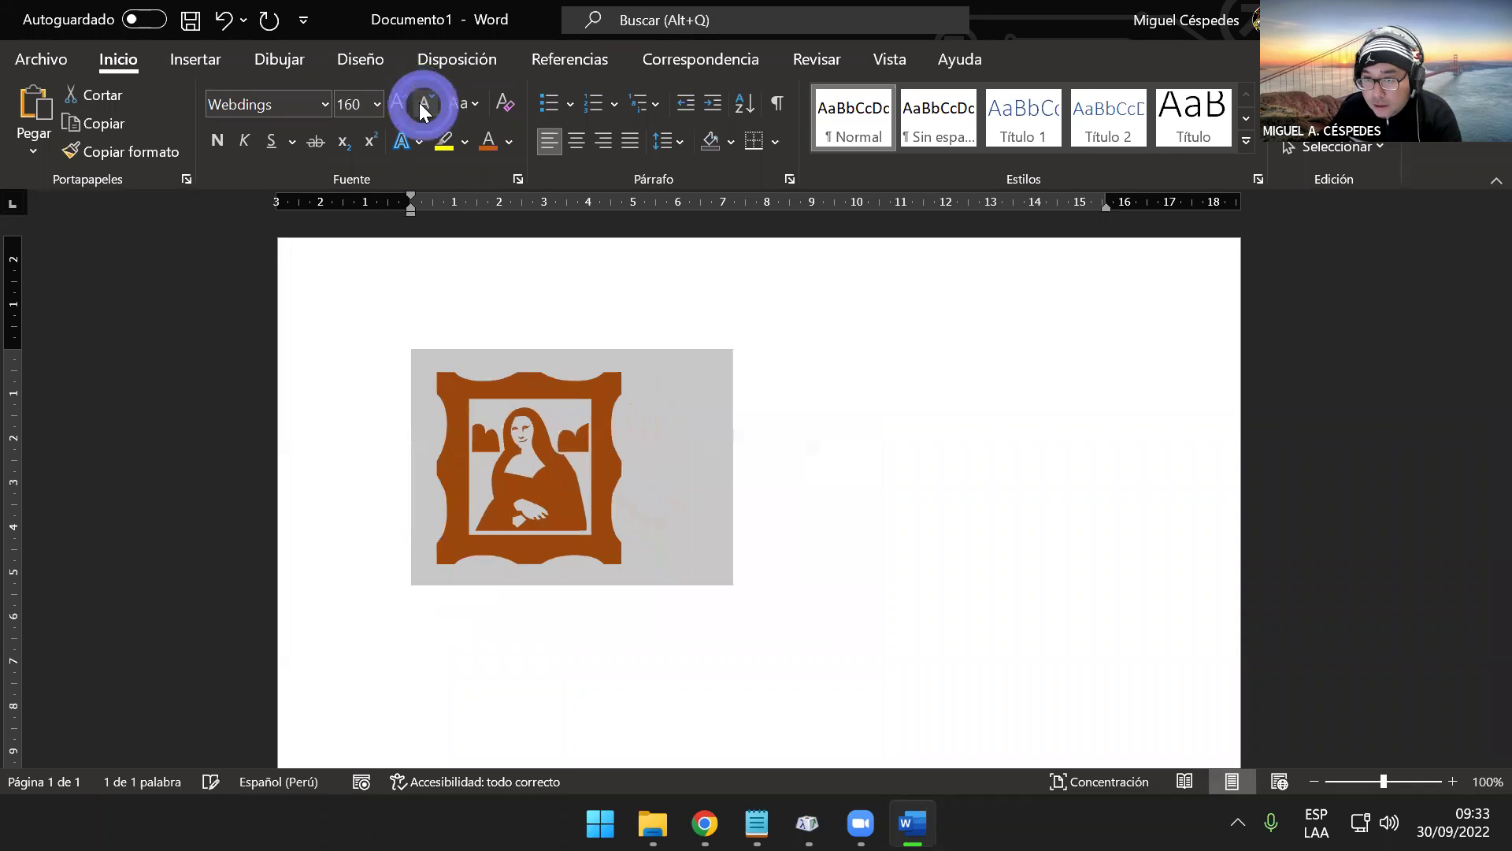
click(422, 101)
click(421, 101)
click(421, 101)
click(422, 101)
click(420, 102)
click(420, 102)
click(420, 103)
click(419, 103)
click(420, 103)
click(420, 104)
click(421, 104)
click(421, 104)
click(421, 104)
click(421, 104)
click(421, 104)
click(421, 104)
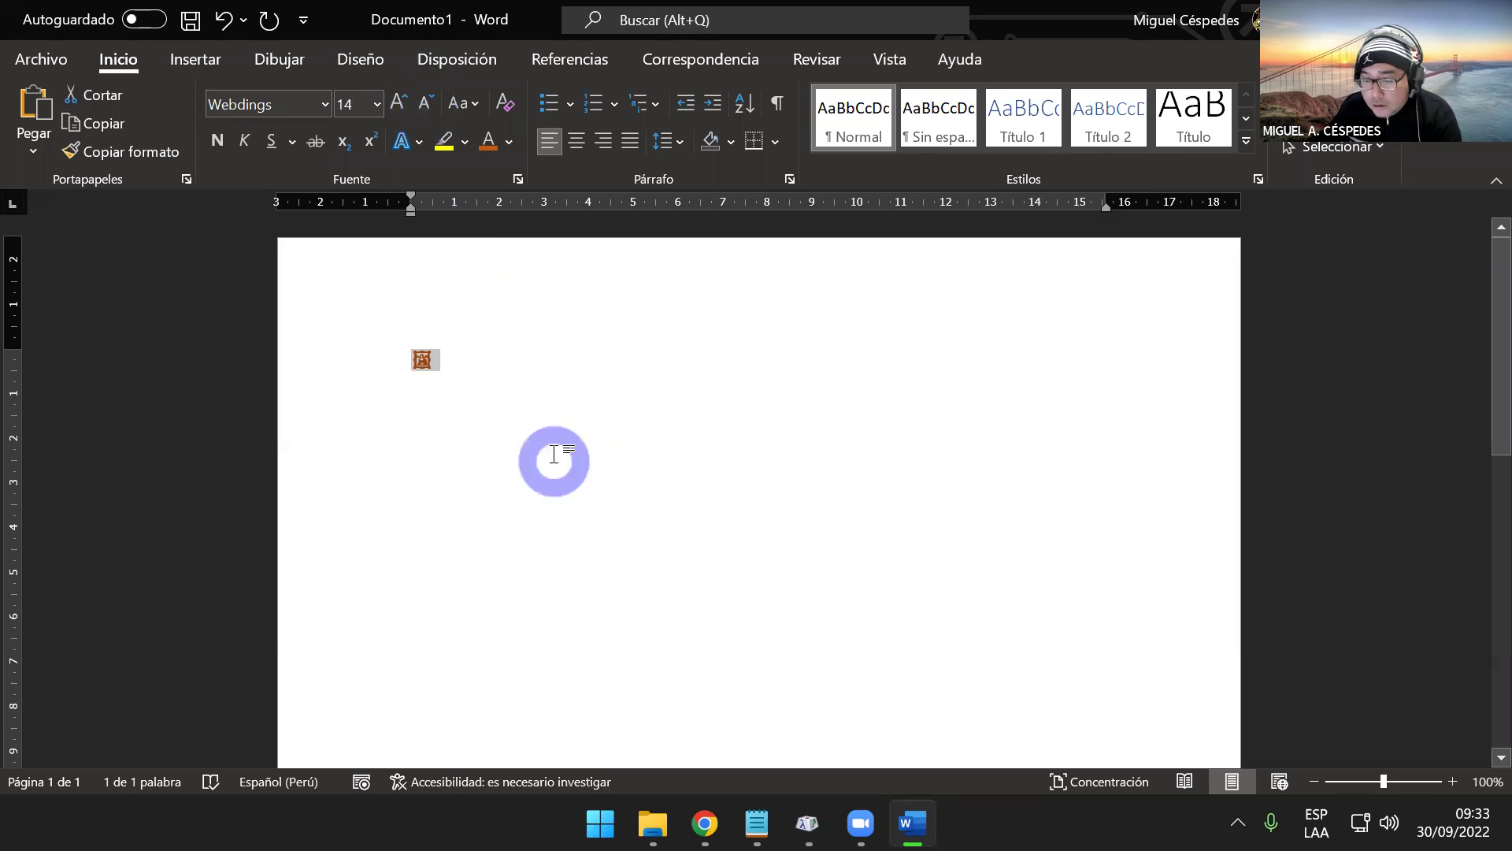
- Enter the heading text "LISTA DE CUADORS" after the picture-frame symbol, keeping the Webdings font
click(547, 387)
scroll(552, 410, up, 4)
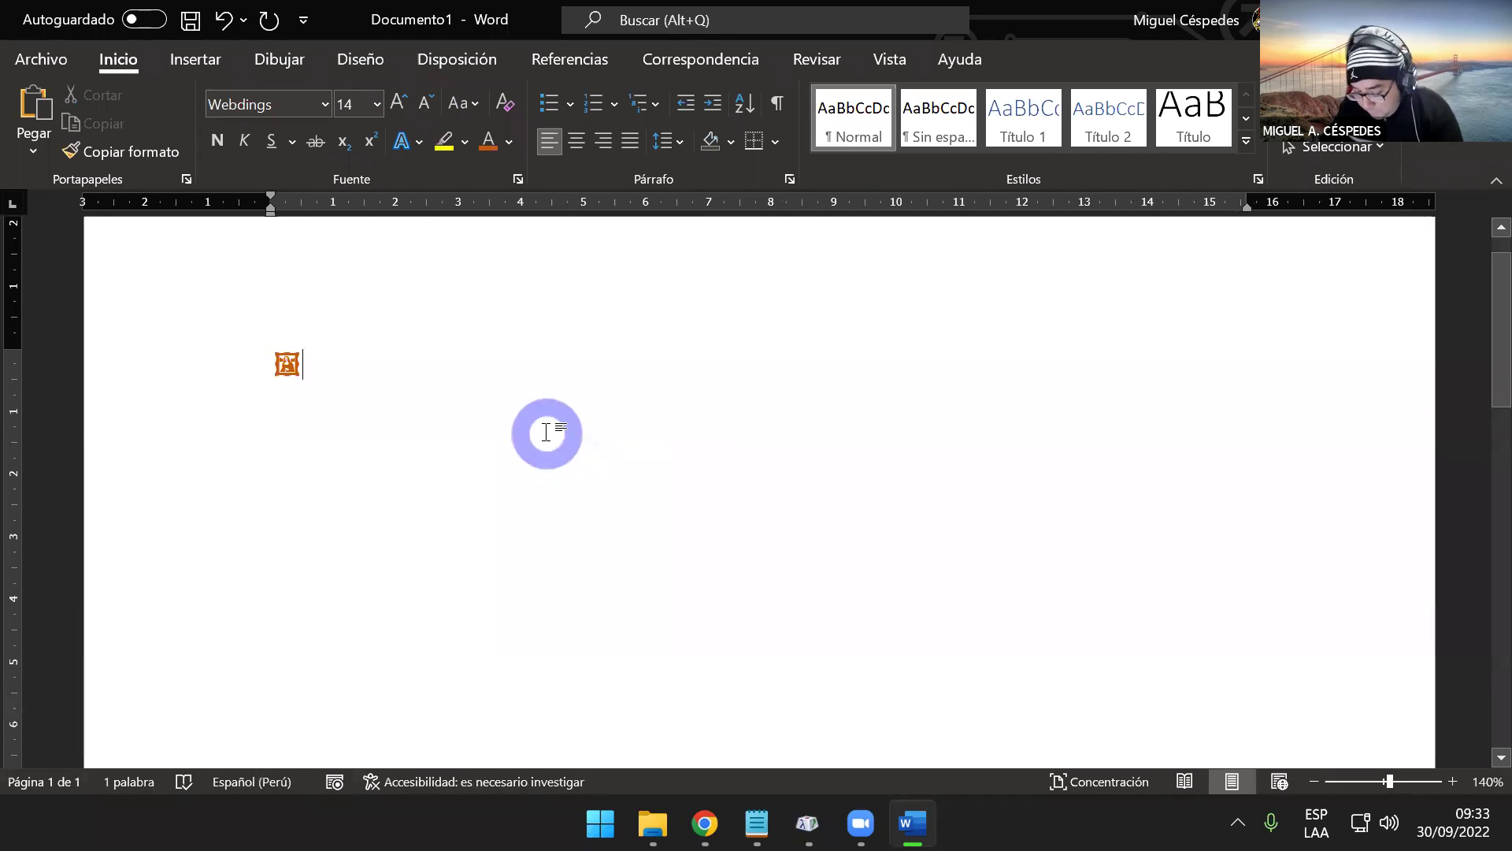
text(asdfg)
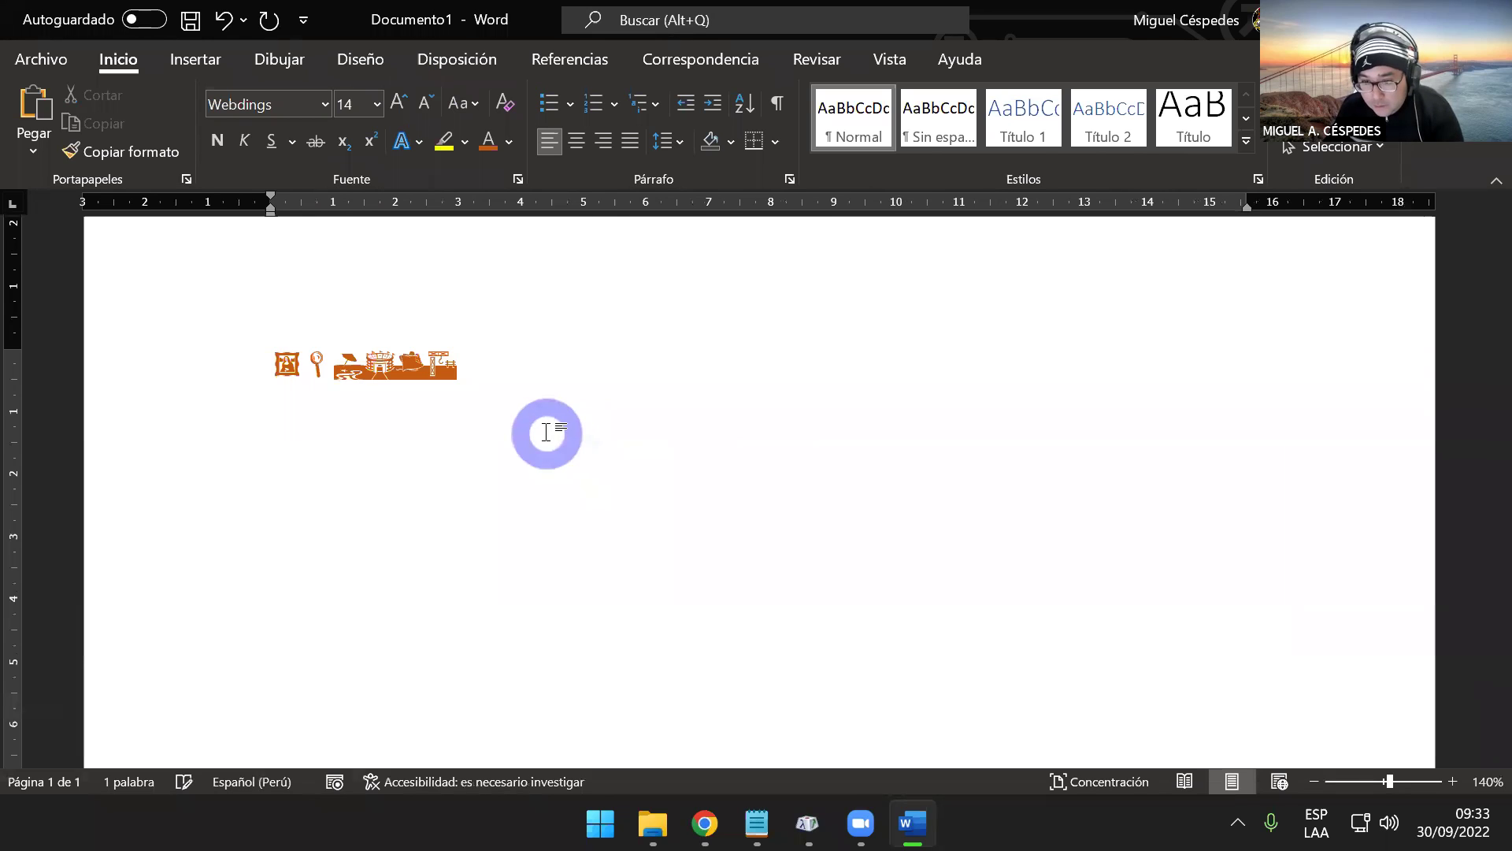
text( hj)
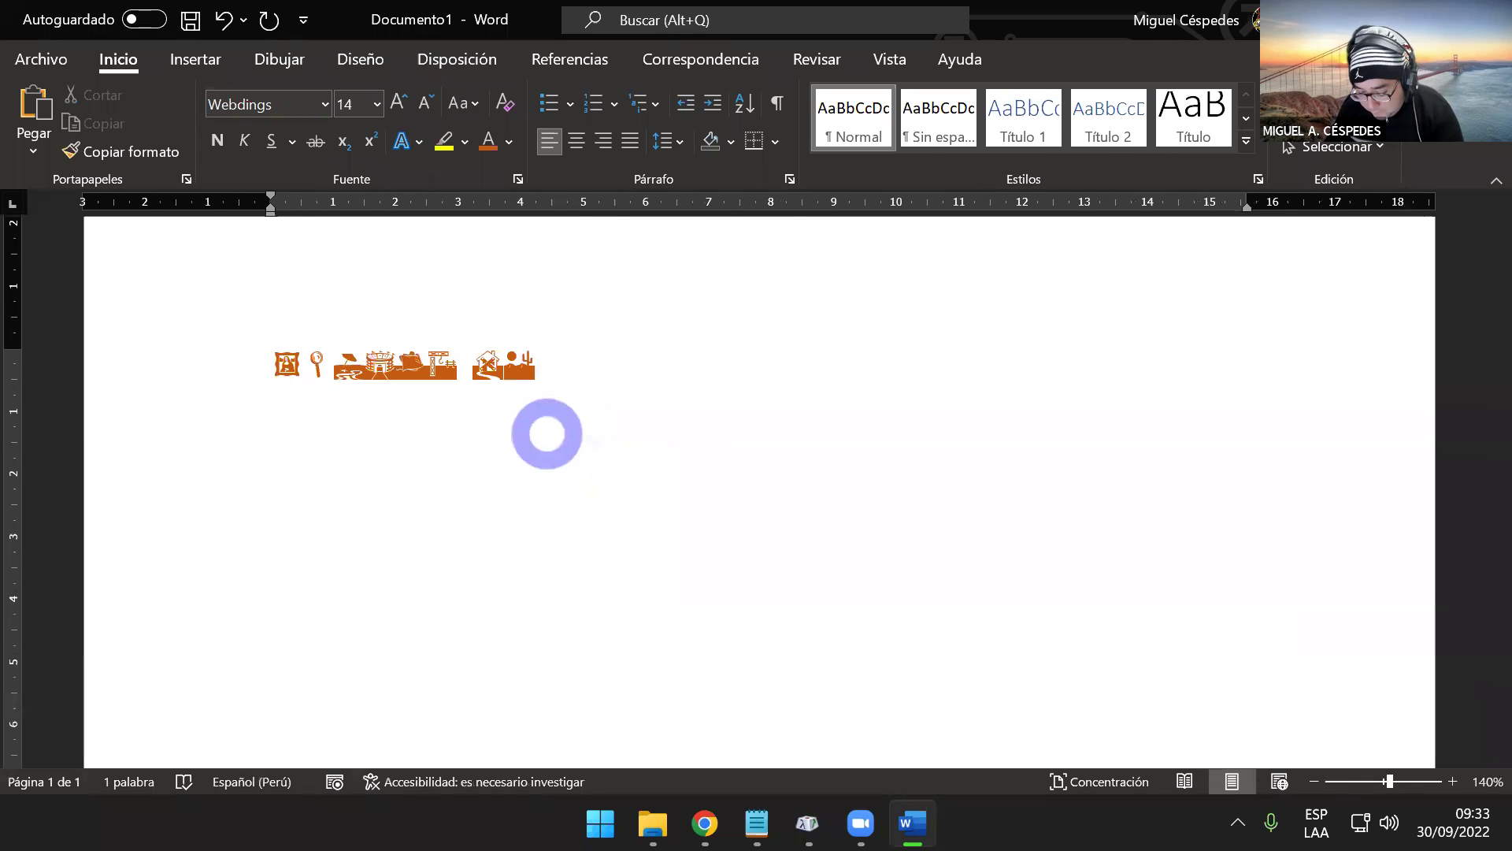
text( CUADROS)
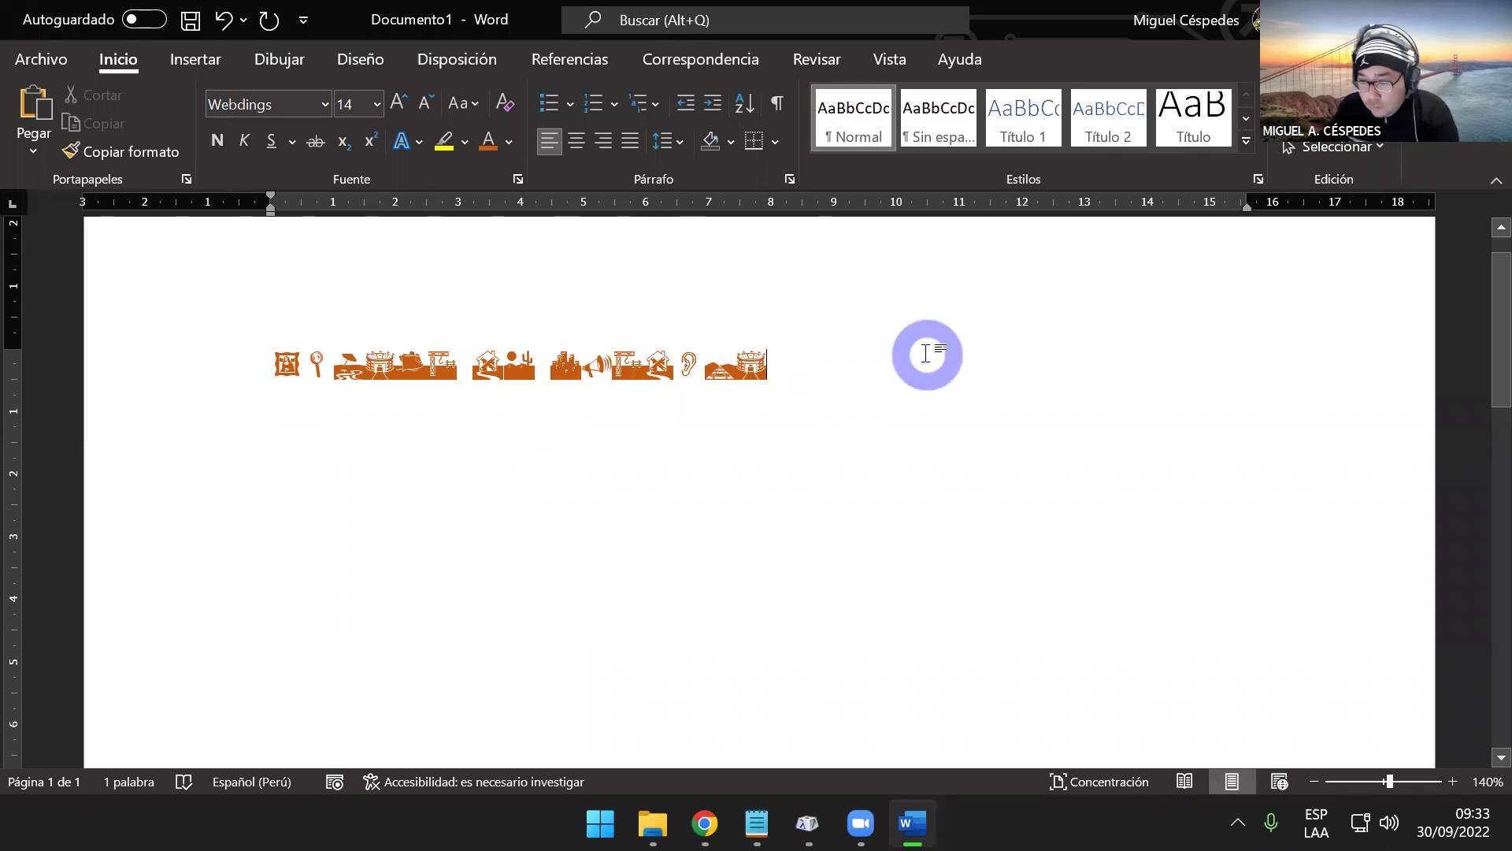
- Change the font of the heading text after the picture-frame symbol to Arial, leaving out the symbol itself
drag(916, 363, 314, 366)
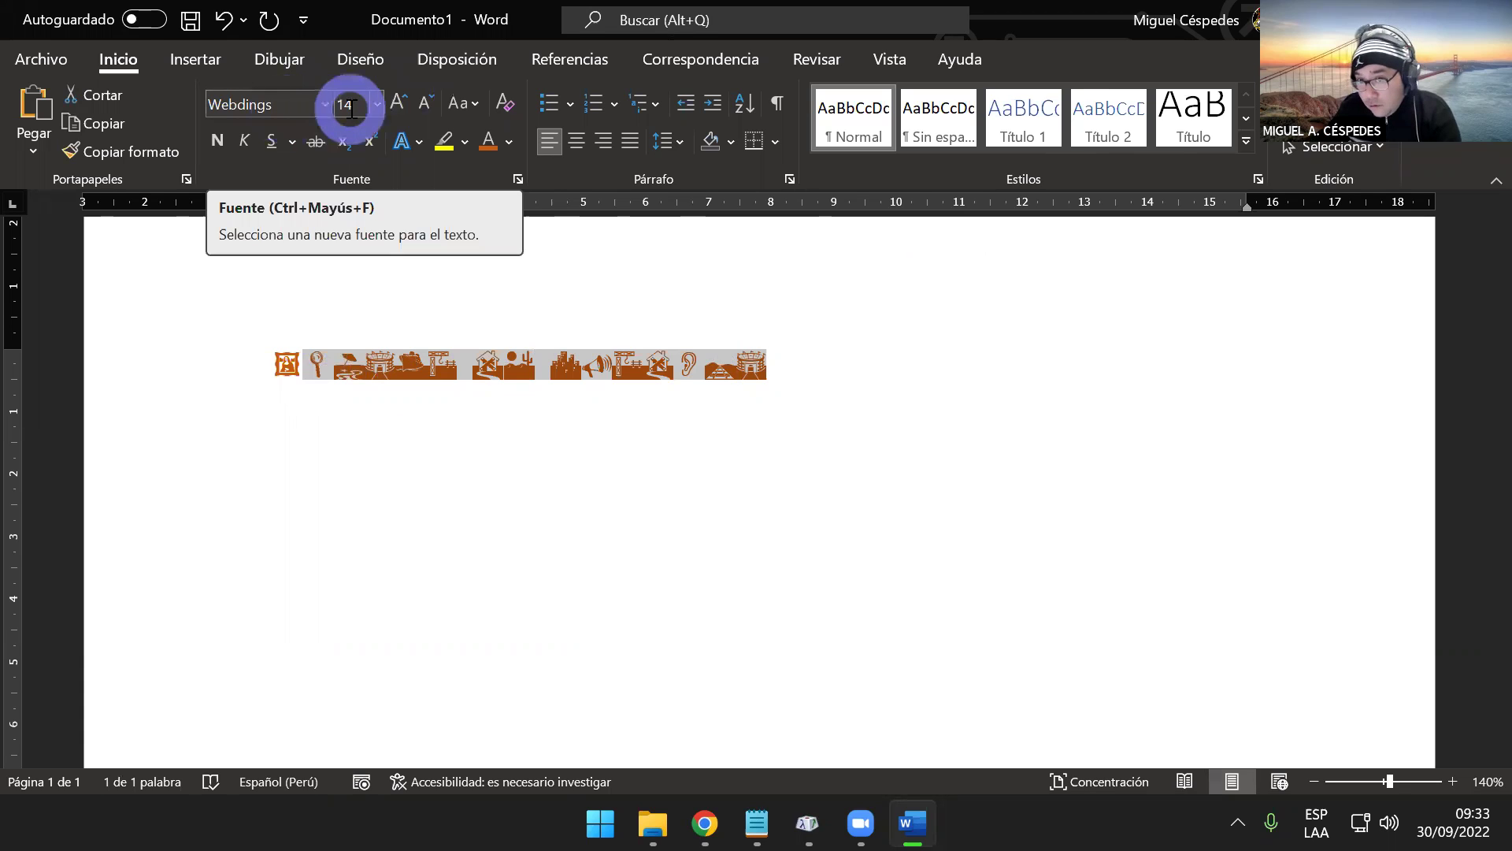
click(329, 107)
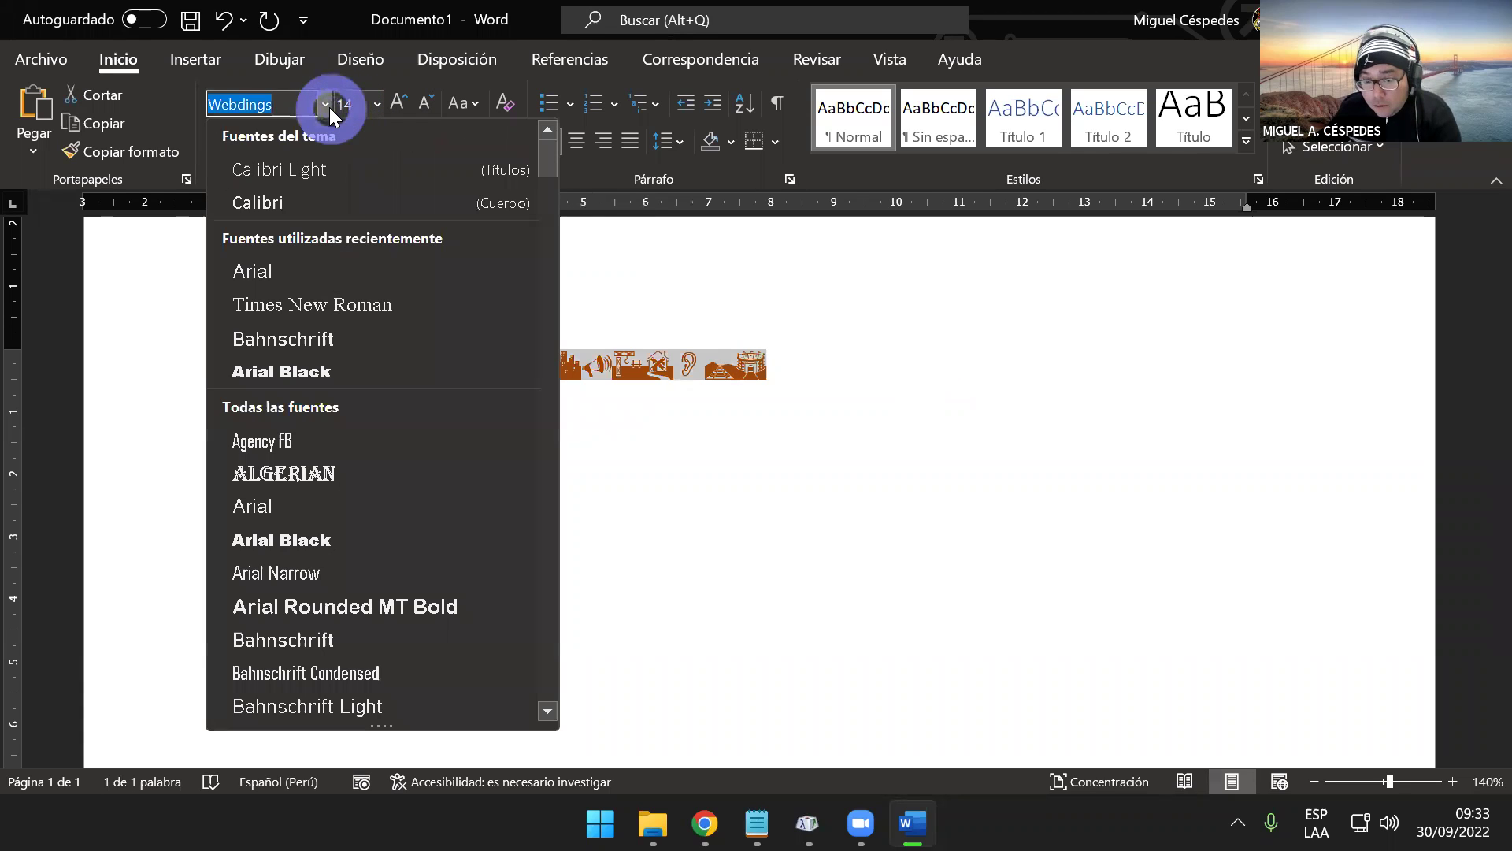
click(870, 372)
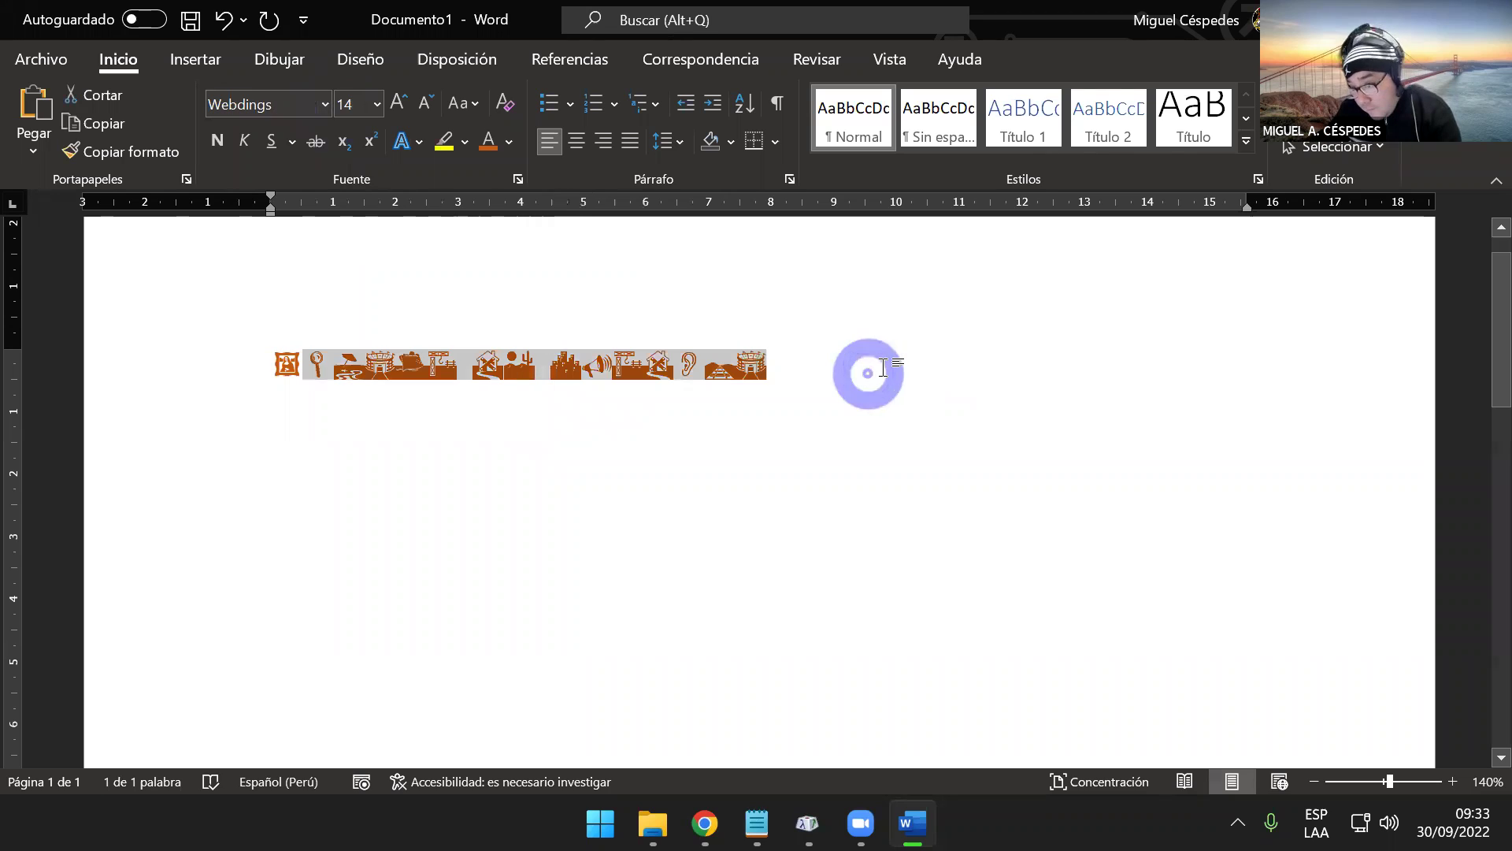
click(291, 106)
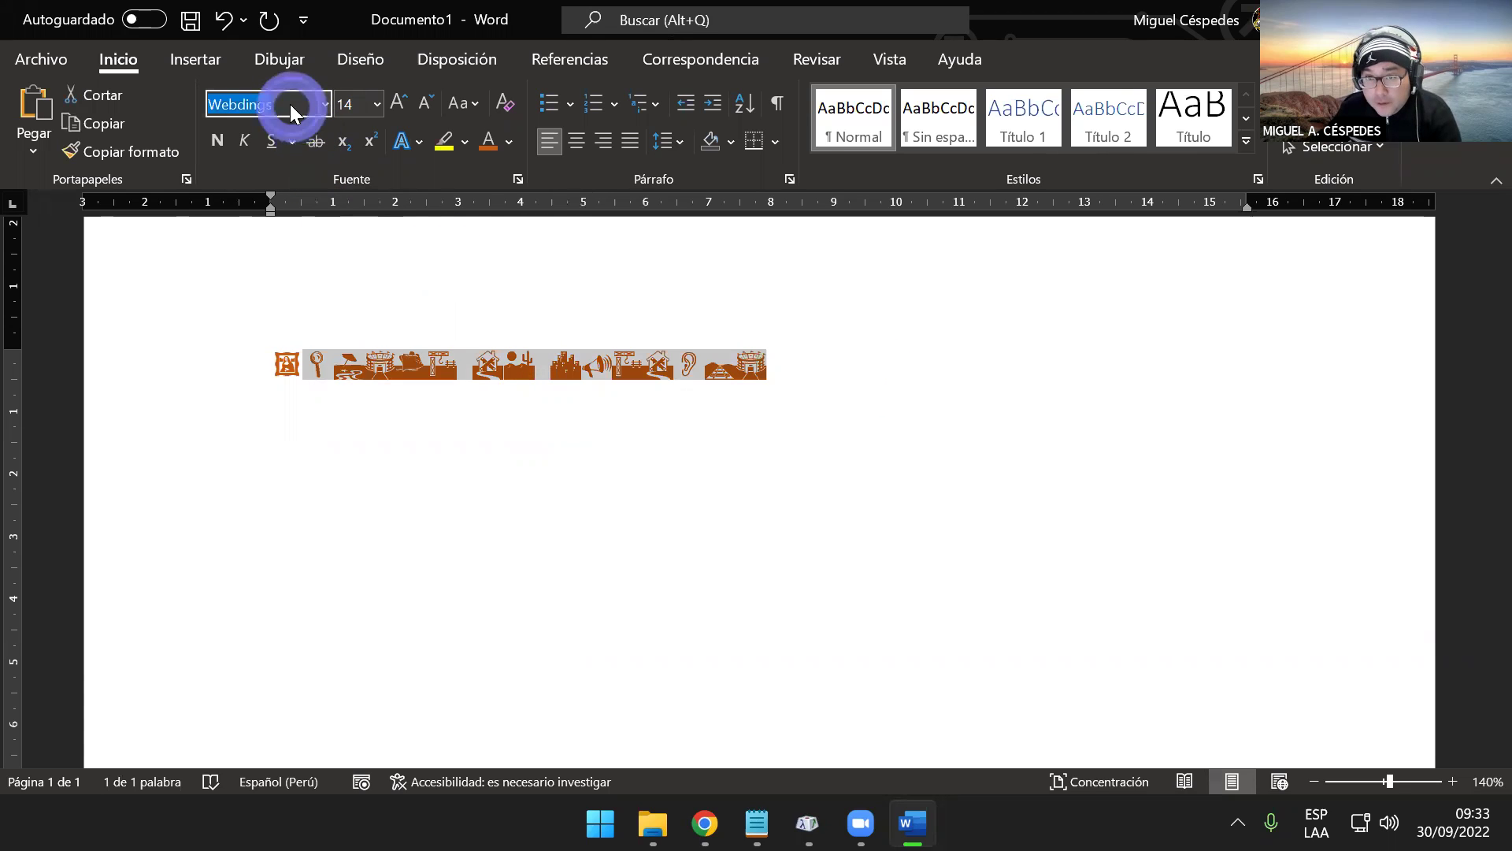
text(A)
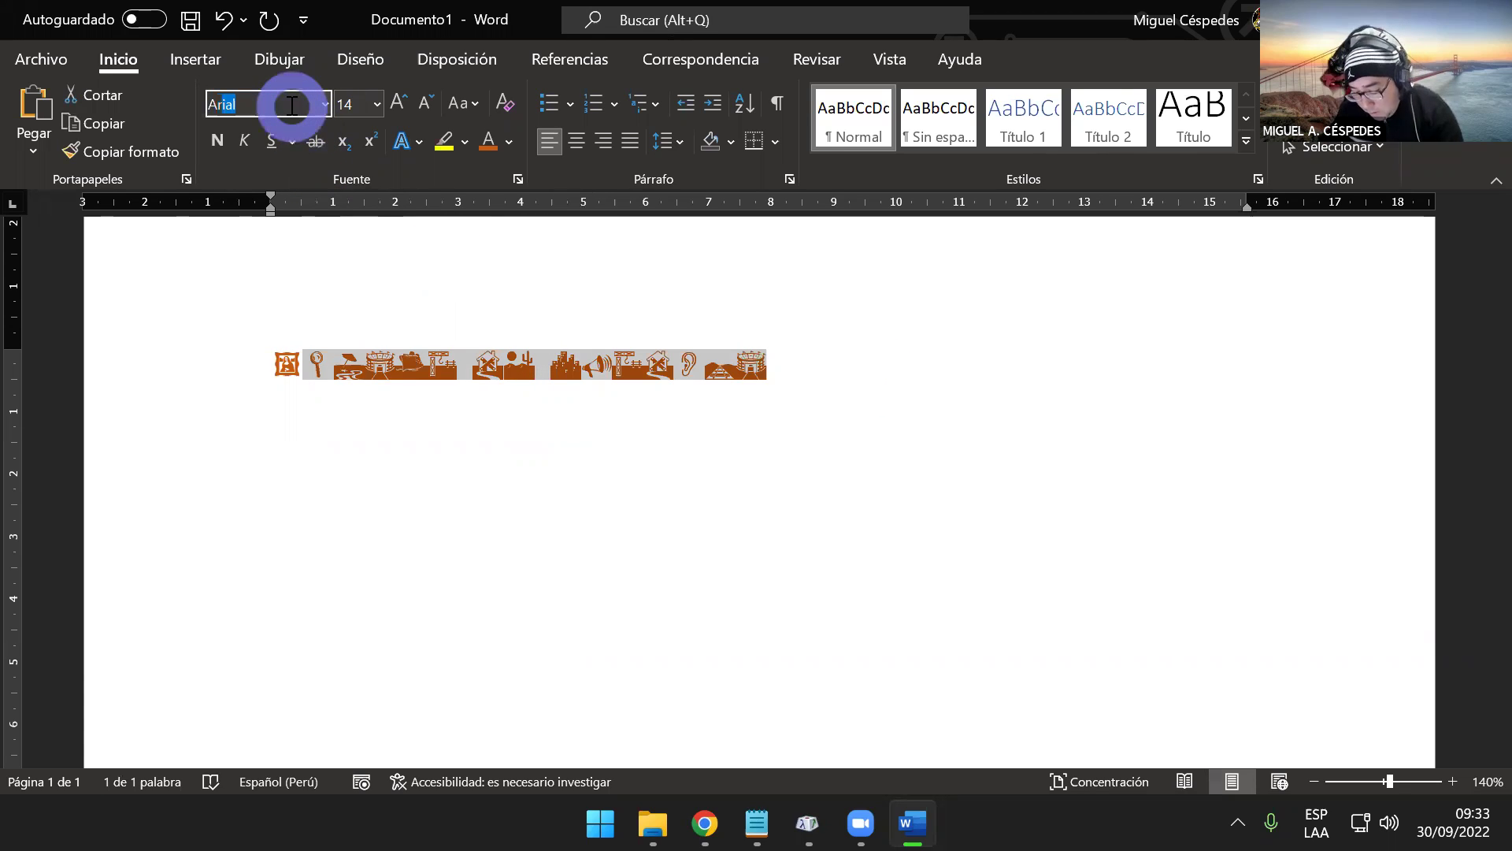
text(rial)
key(Return)
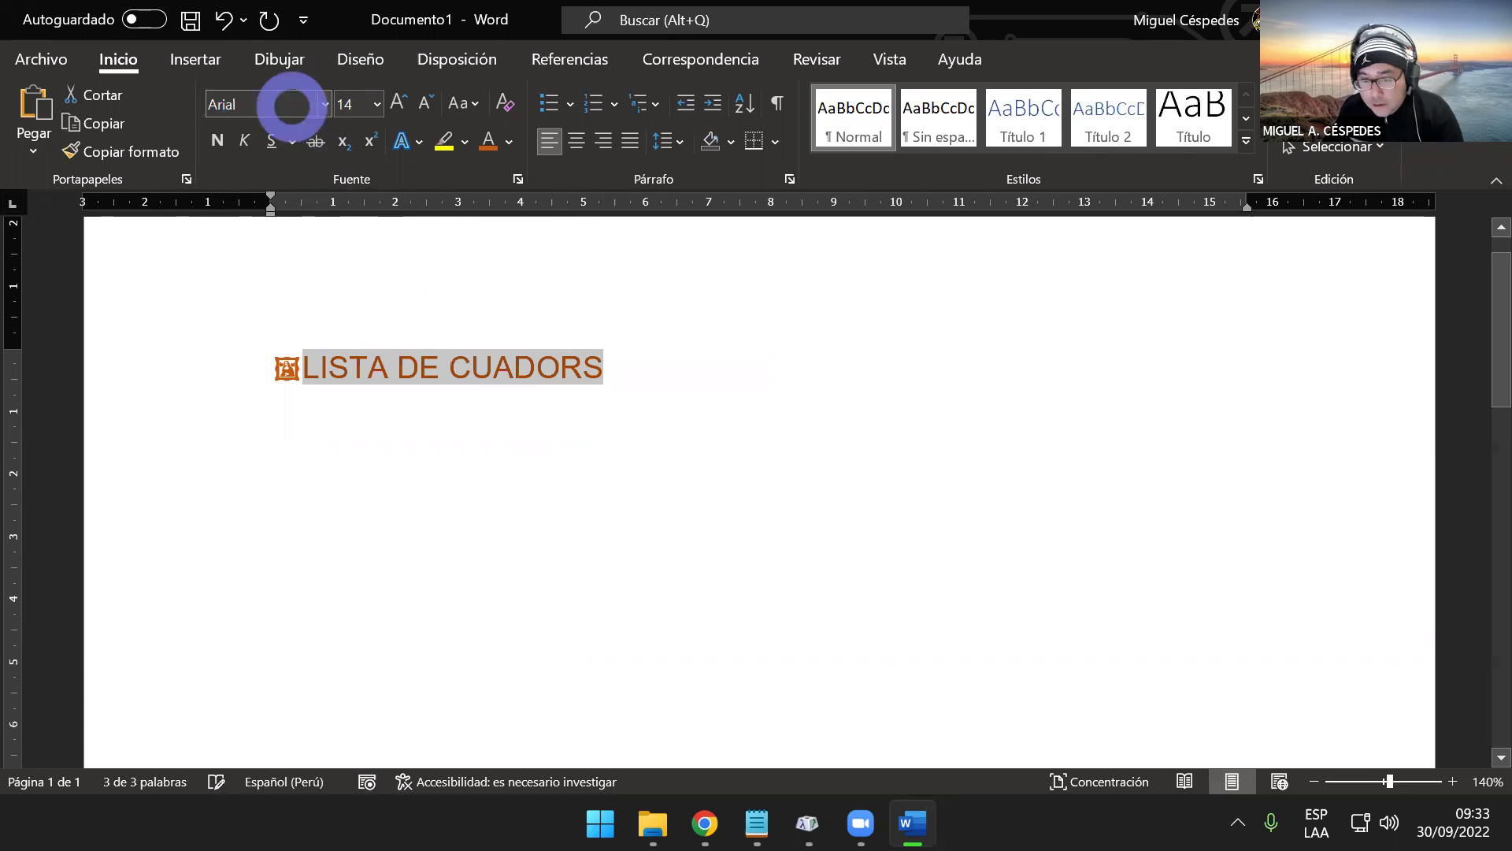
- Correct the misspelled last word of the heading to read CUADROS
click(578, 362)
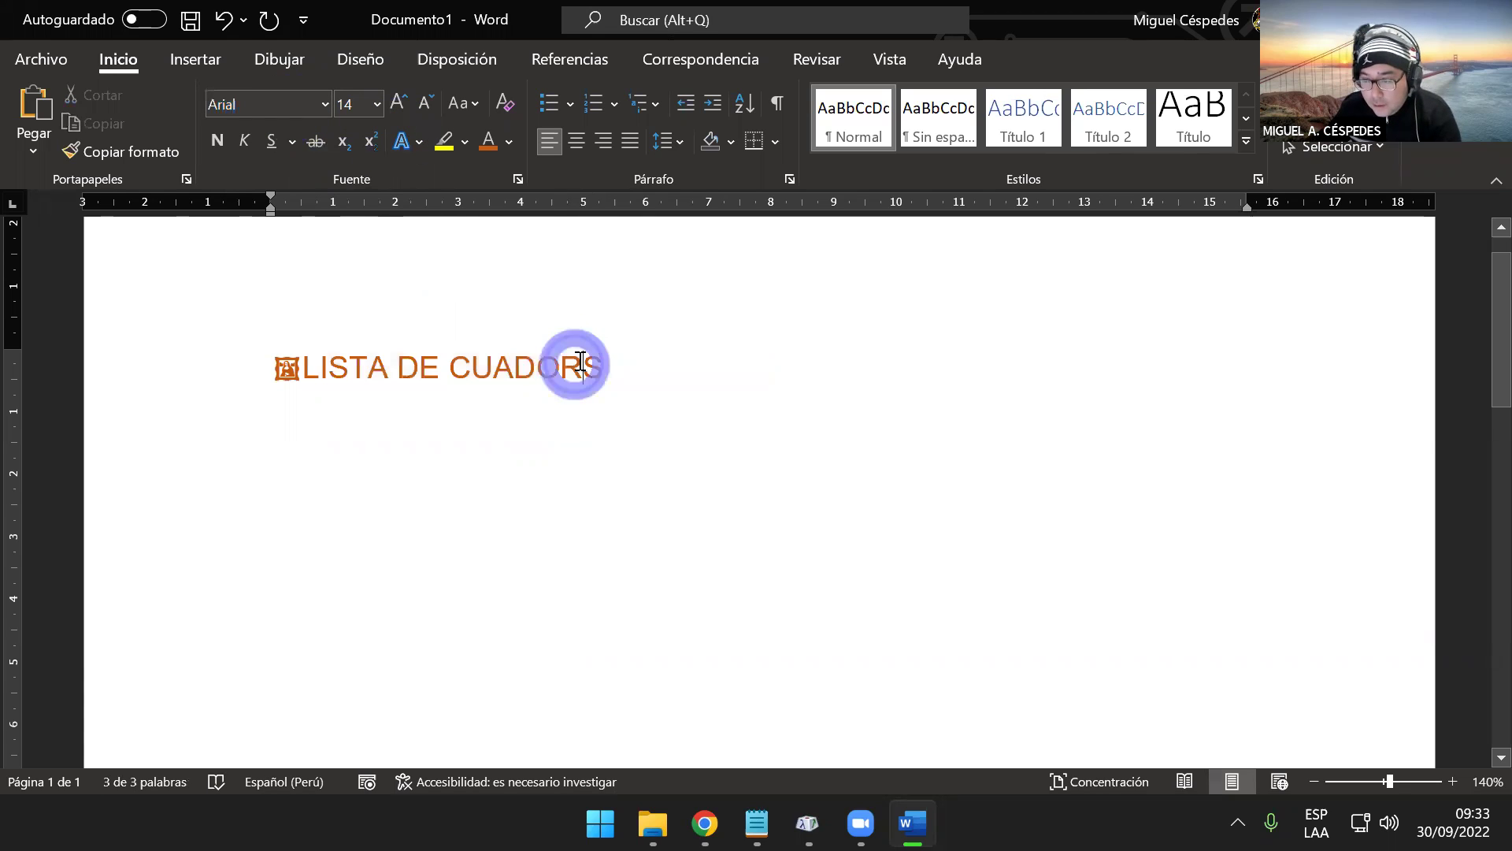
click(560, 367)
key(BackSpace)
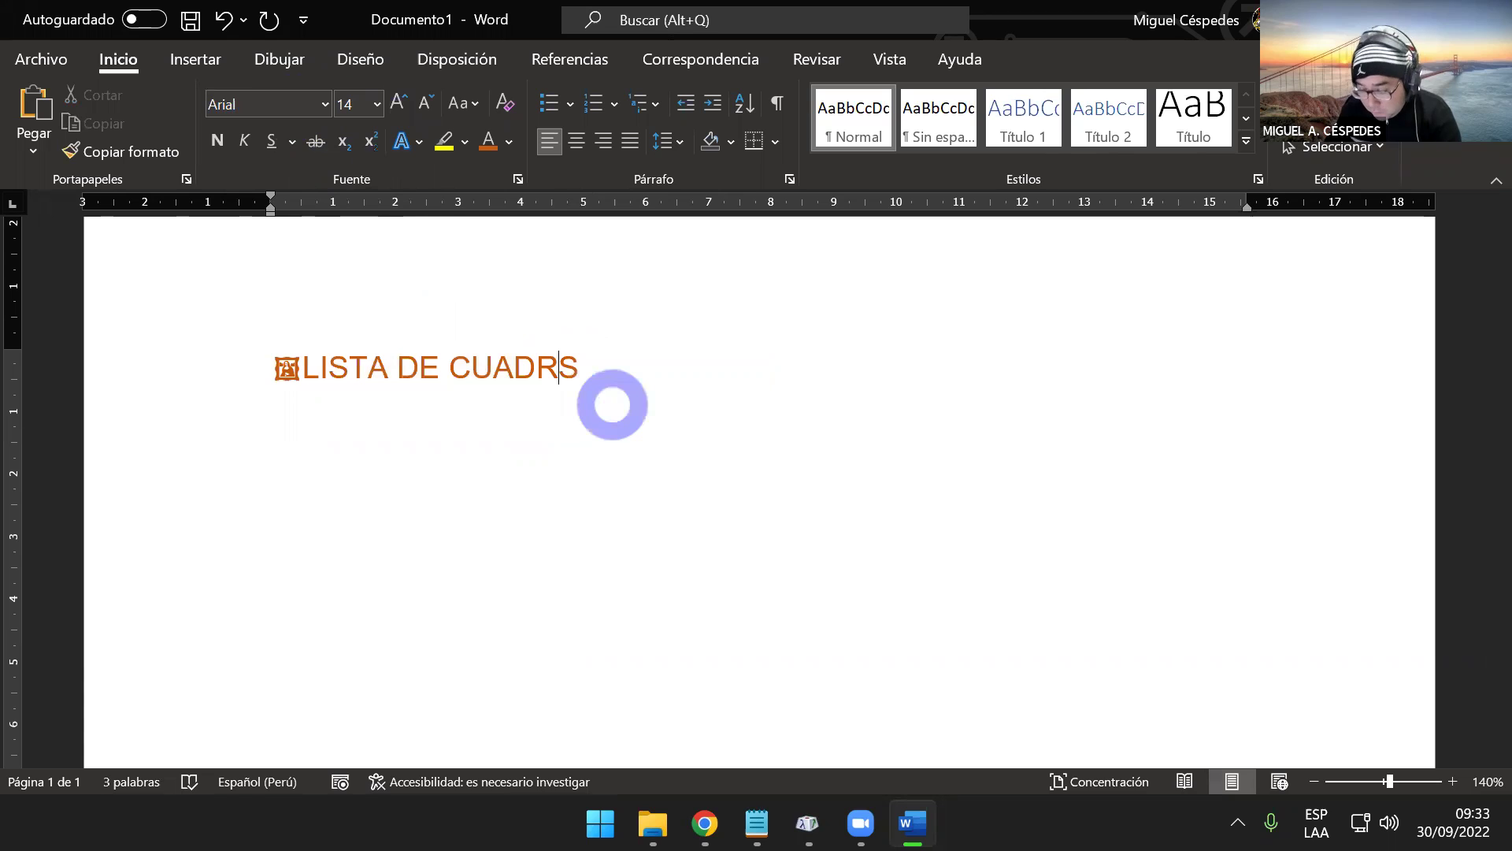
text(O)
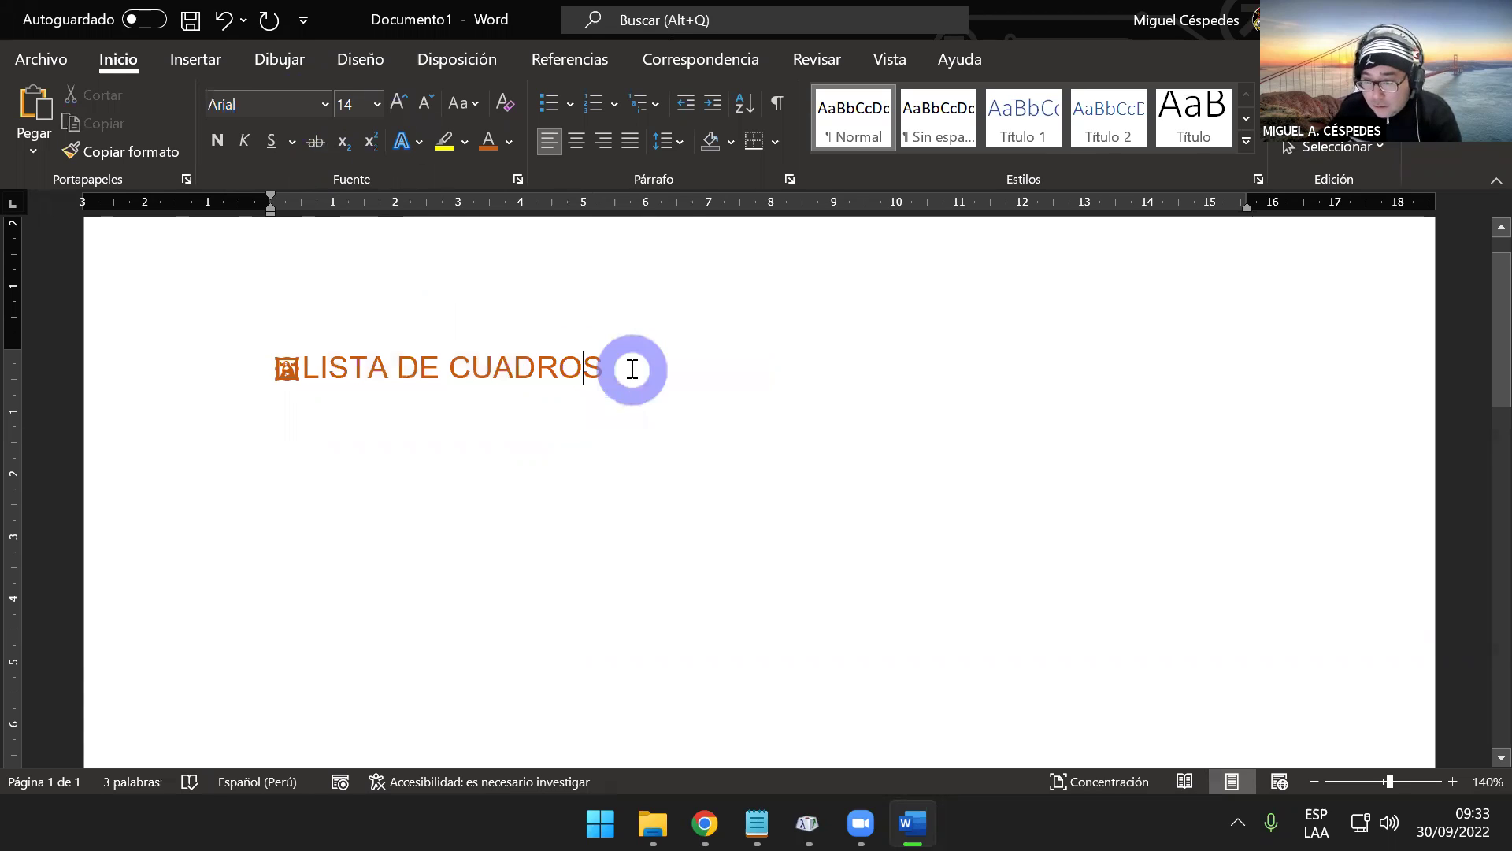
click(827, 367)
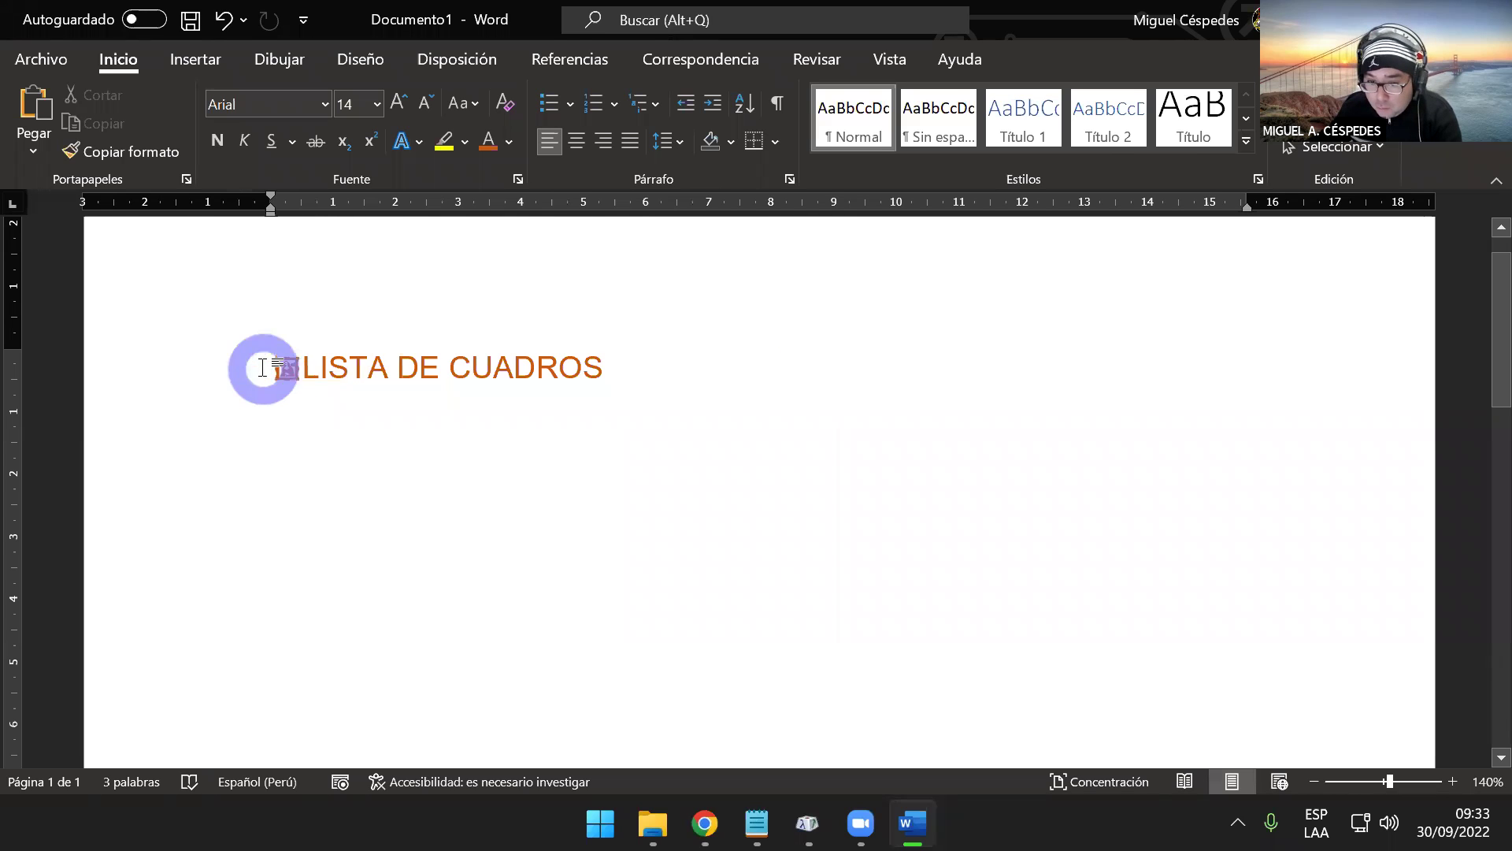
drag(297, 368, 272, 368)
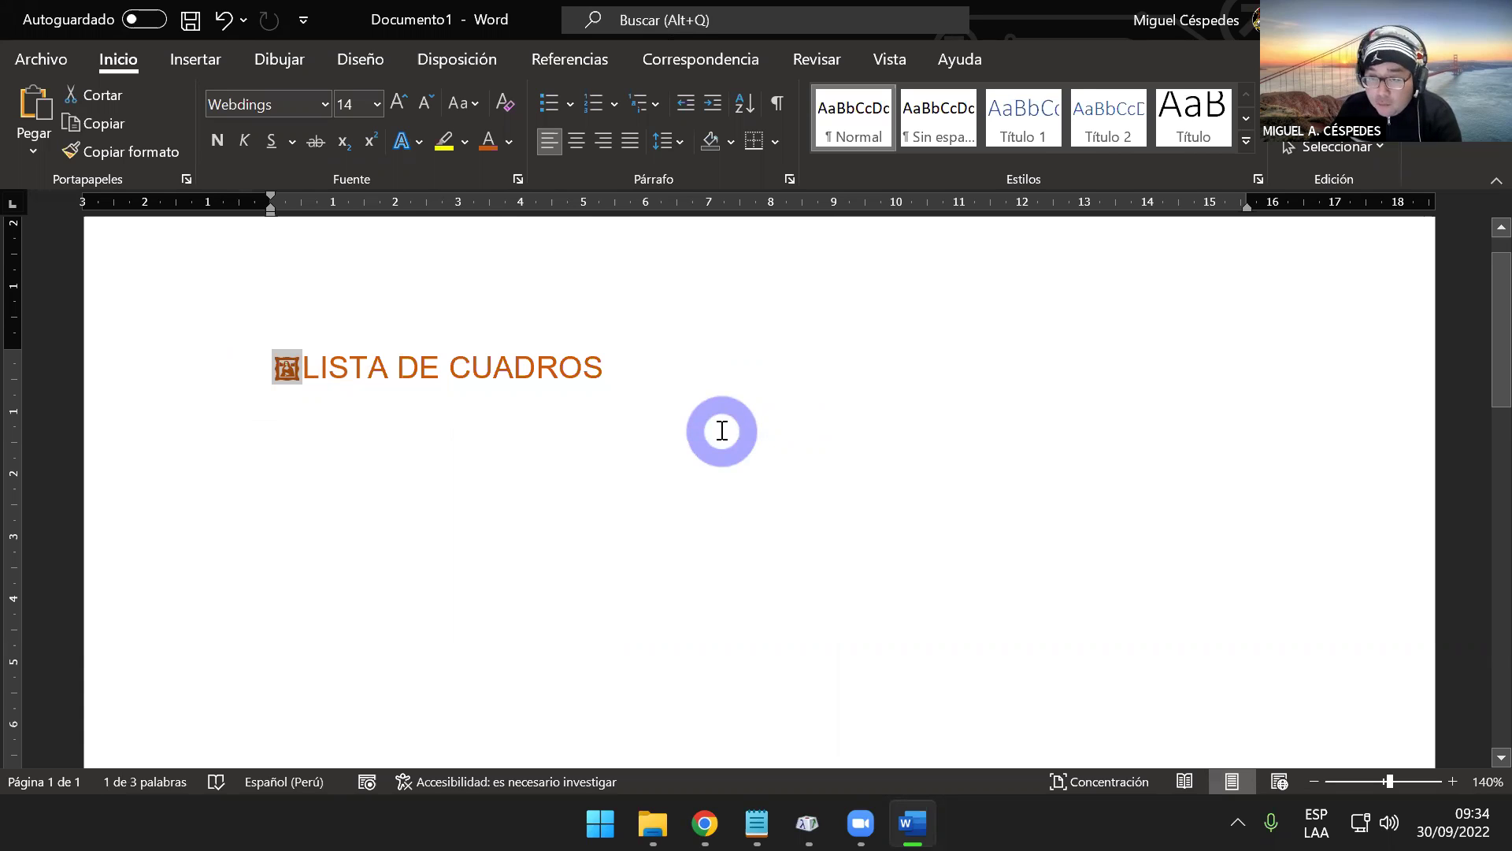
click(685, 375)
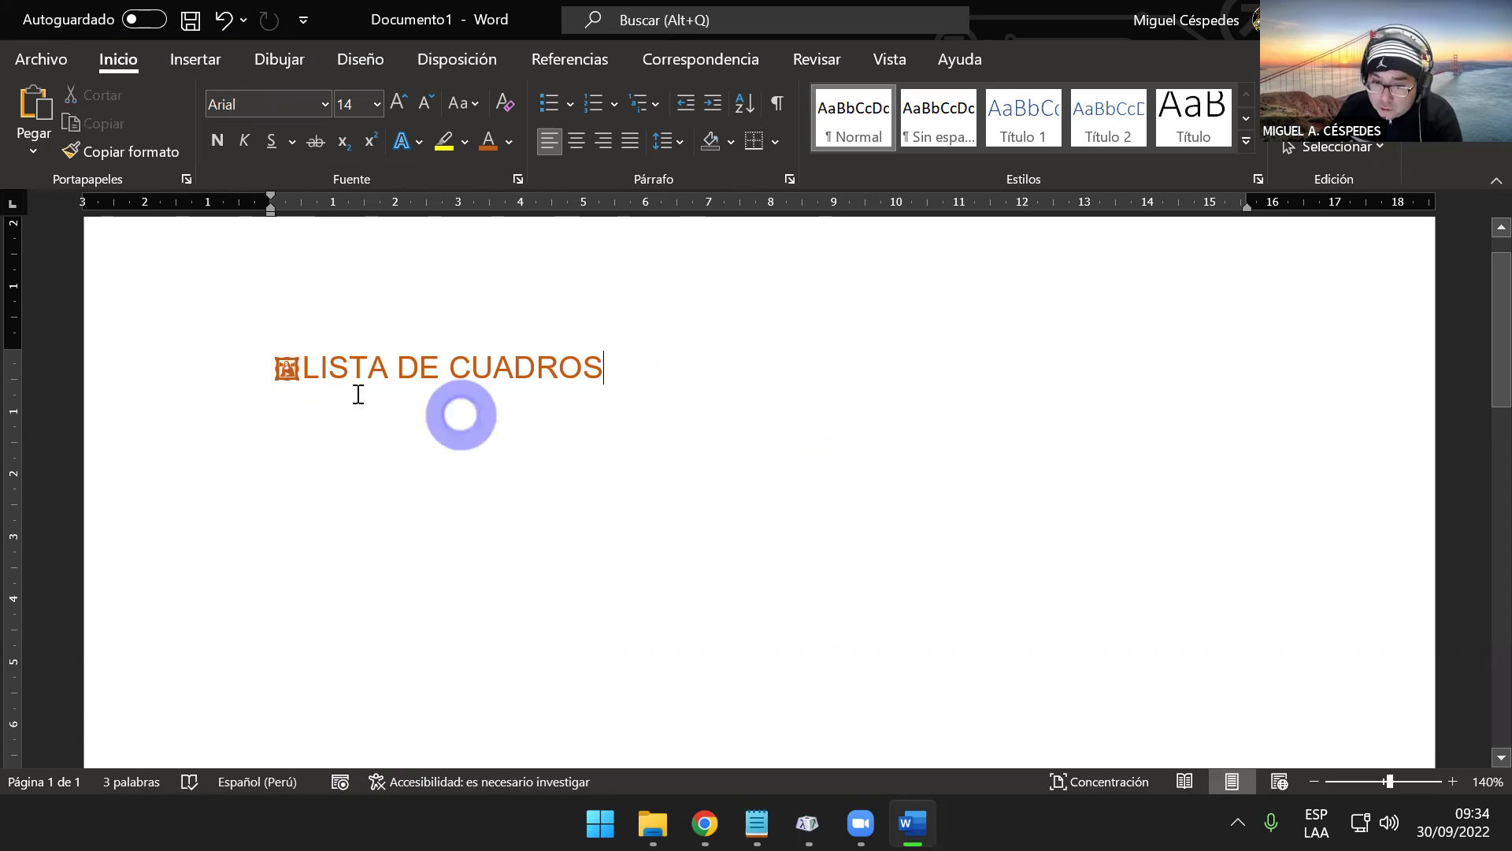
double_click(293, 375)
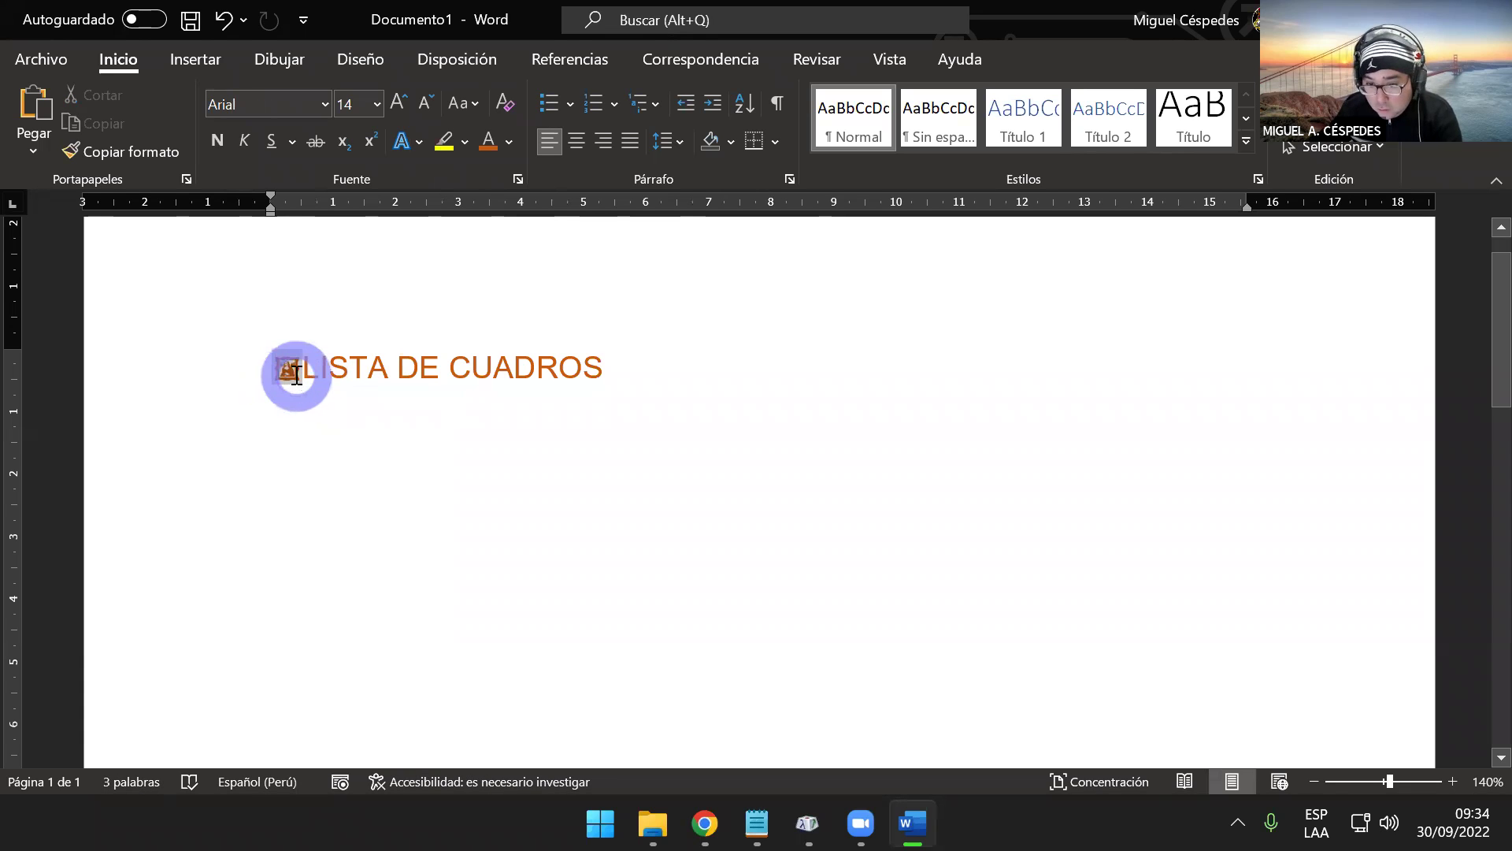
- Copy the Webdings speaking-head symbol from the Character Map and paste it on the line below the heading in Word
click(730, 402)
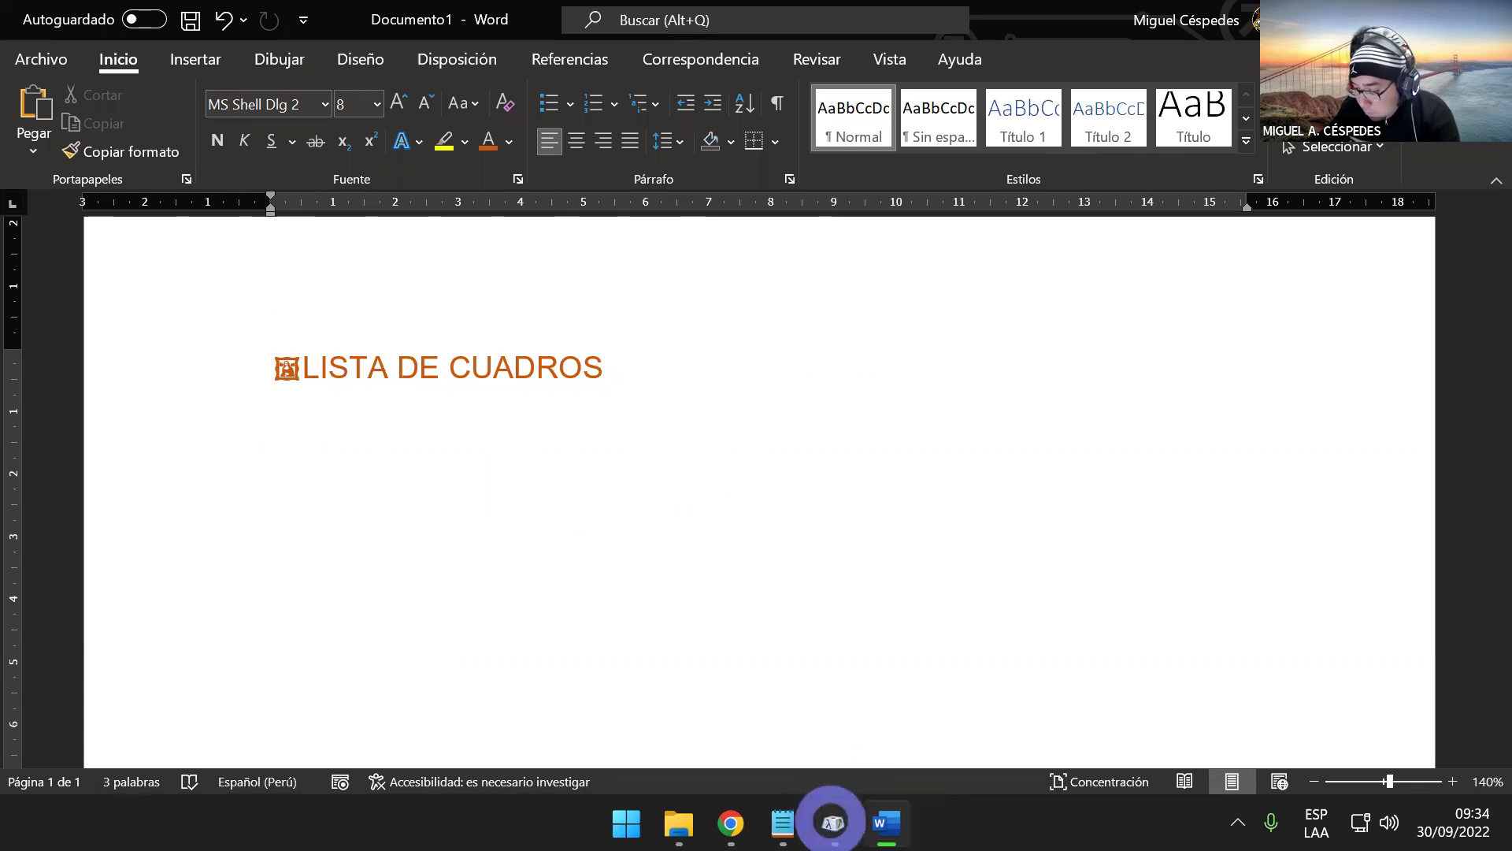
click(824, 822)
drag(969, 217, 569, 214)
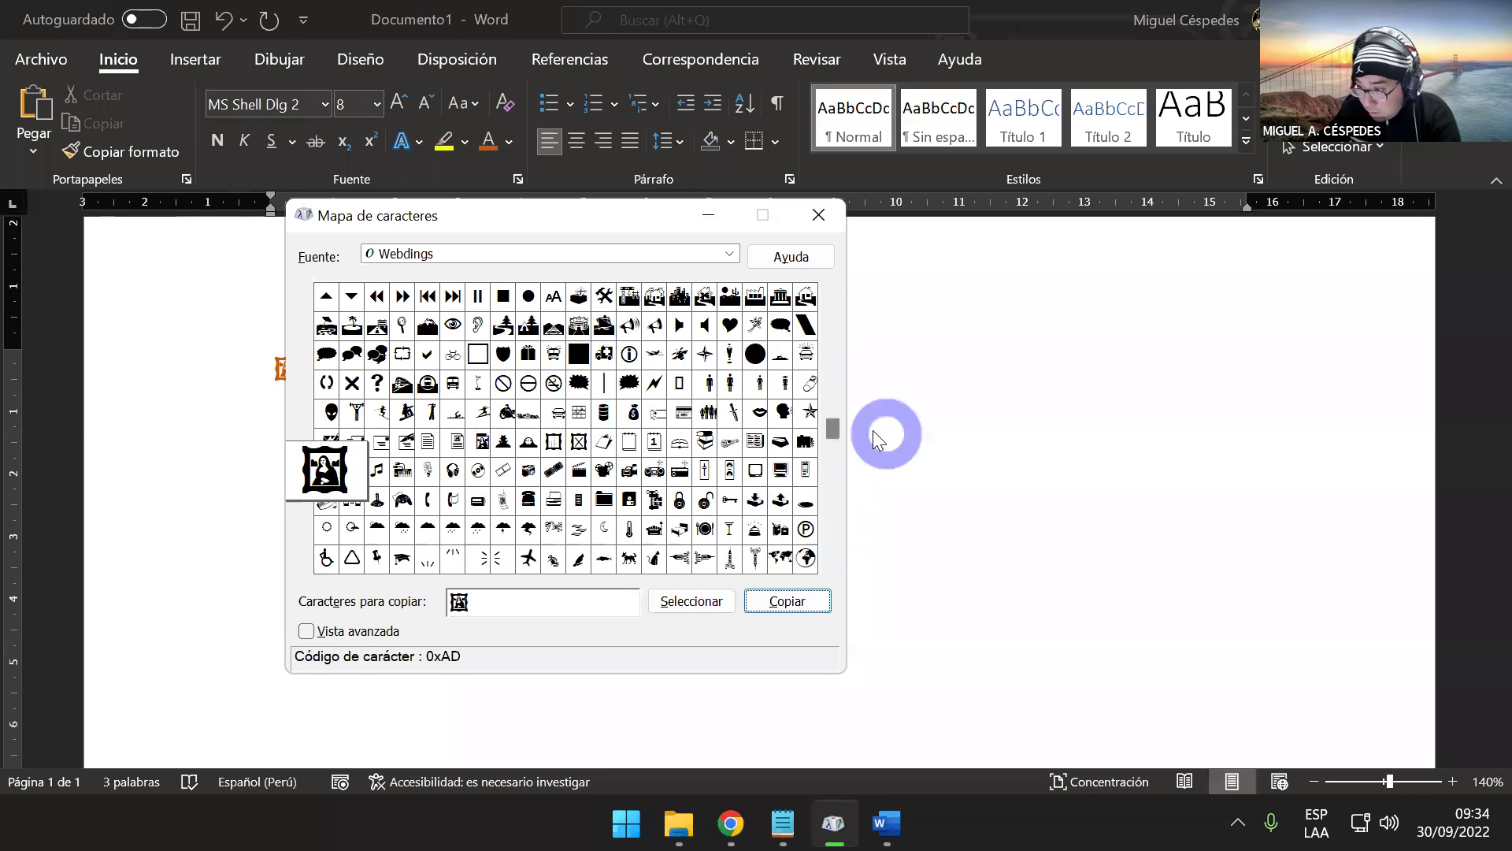
click(786, 412)
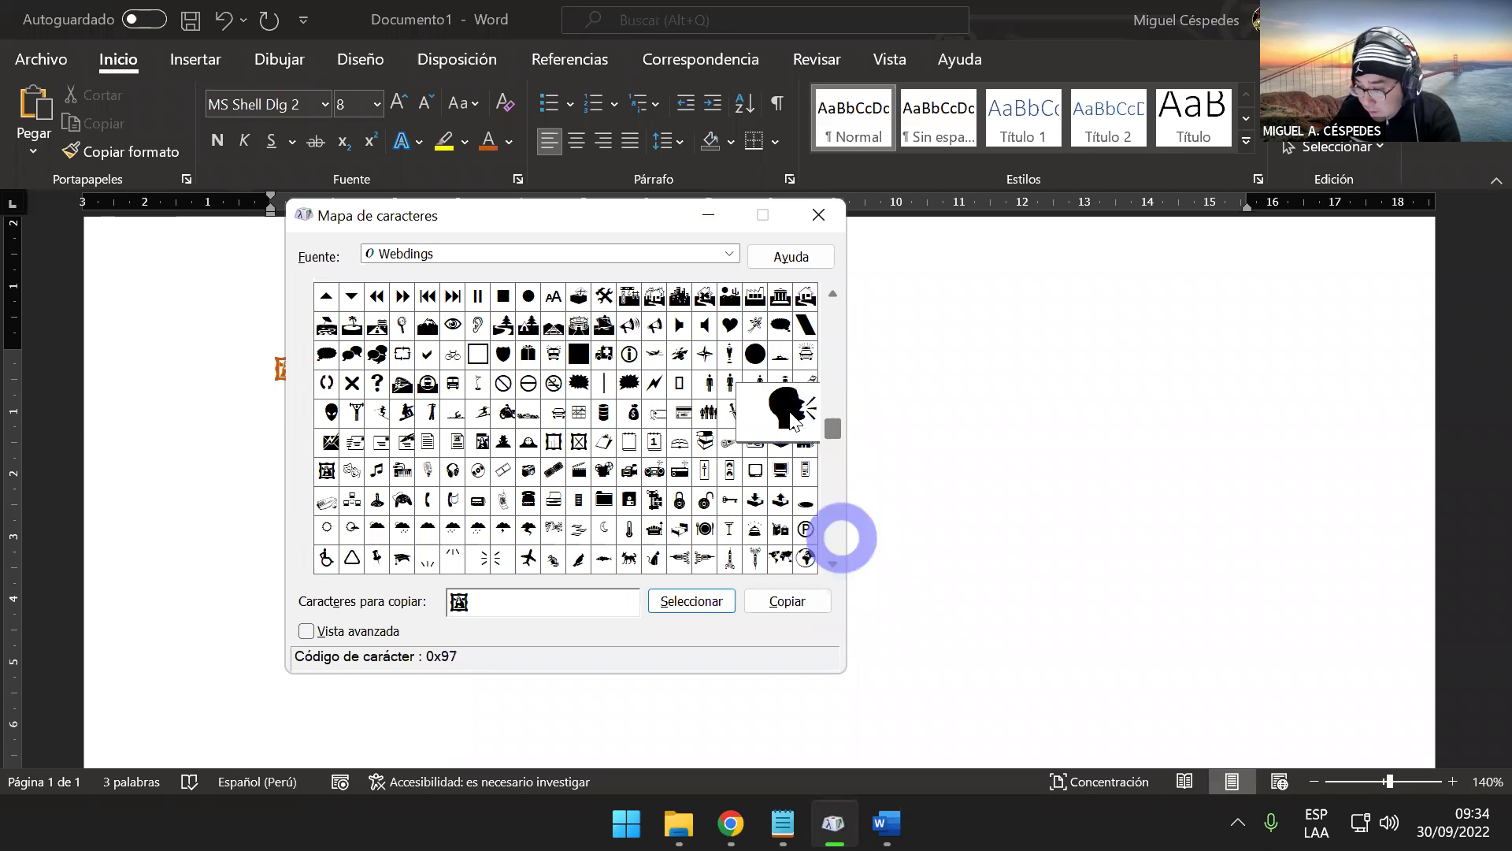
key(BackSpace)
click(694, 601)
click(786, 601)
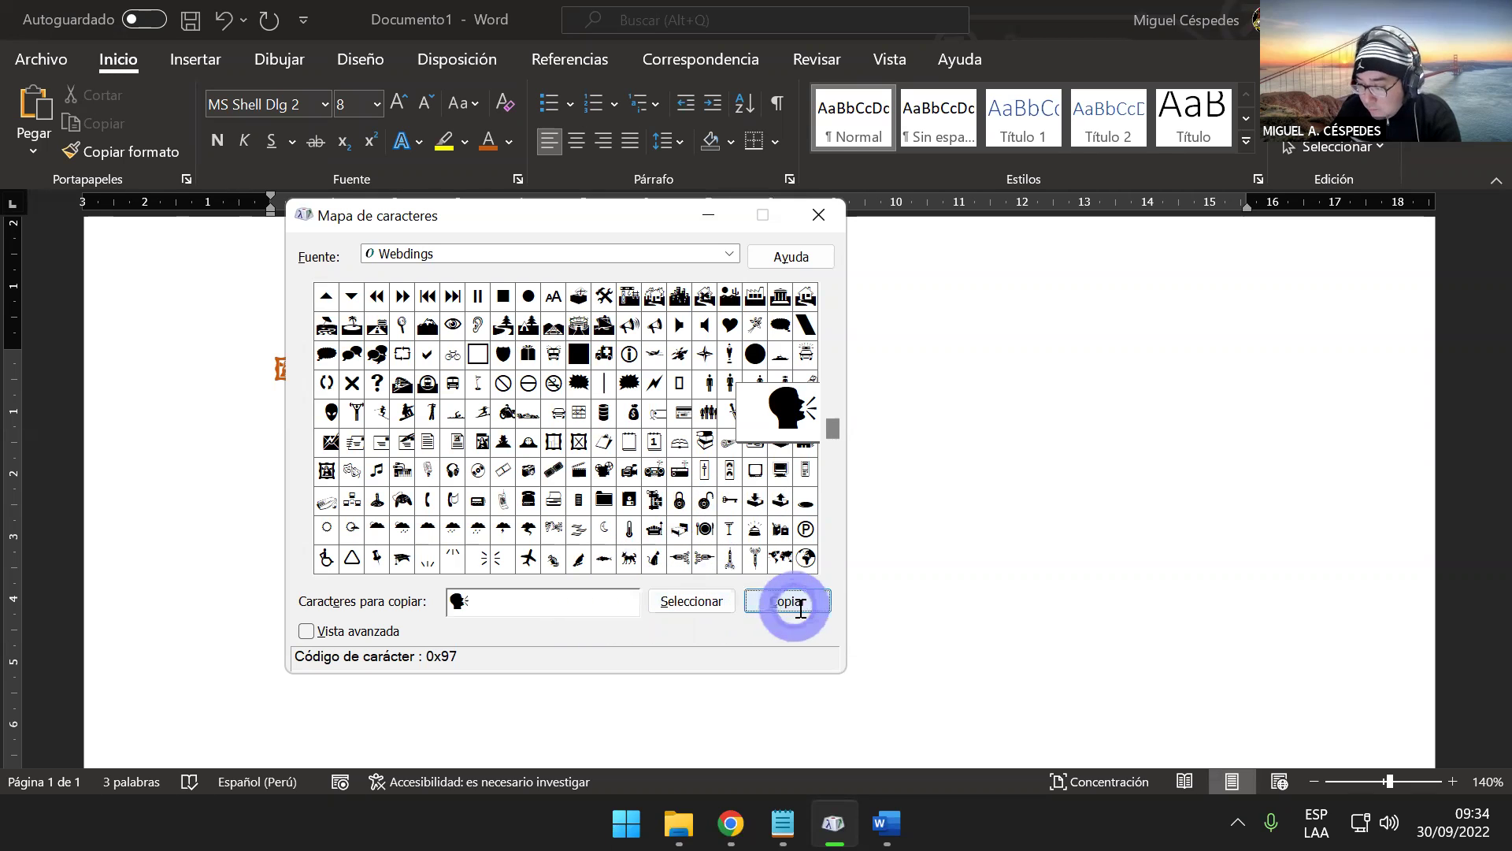
click(963, 555)
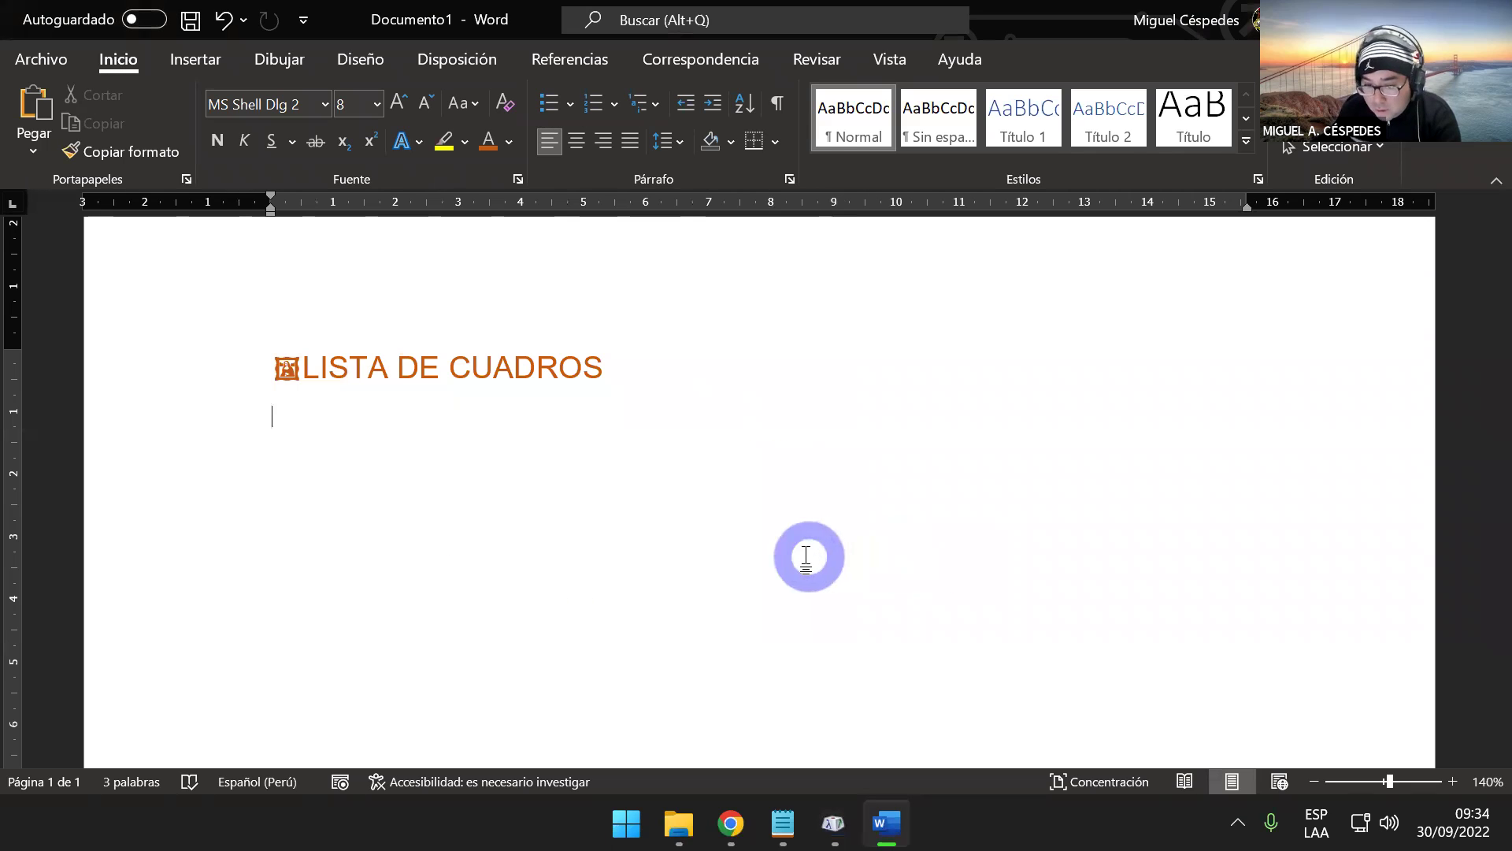
text(🗣)
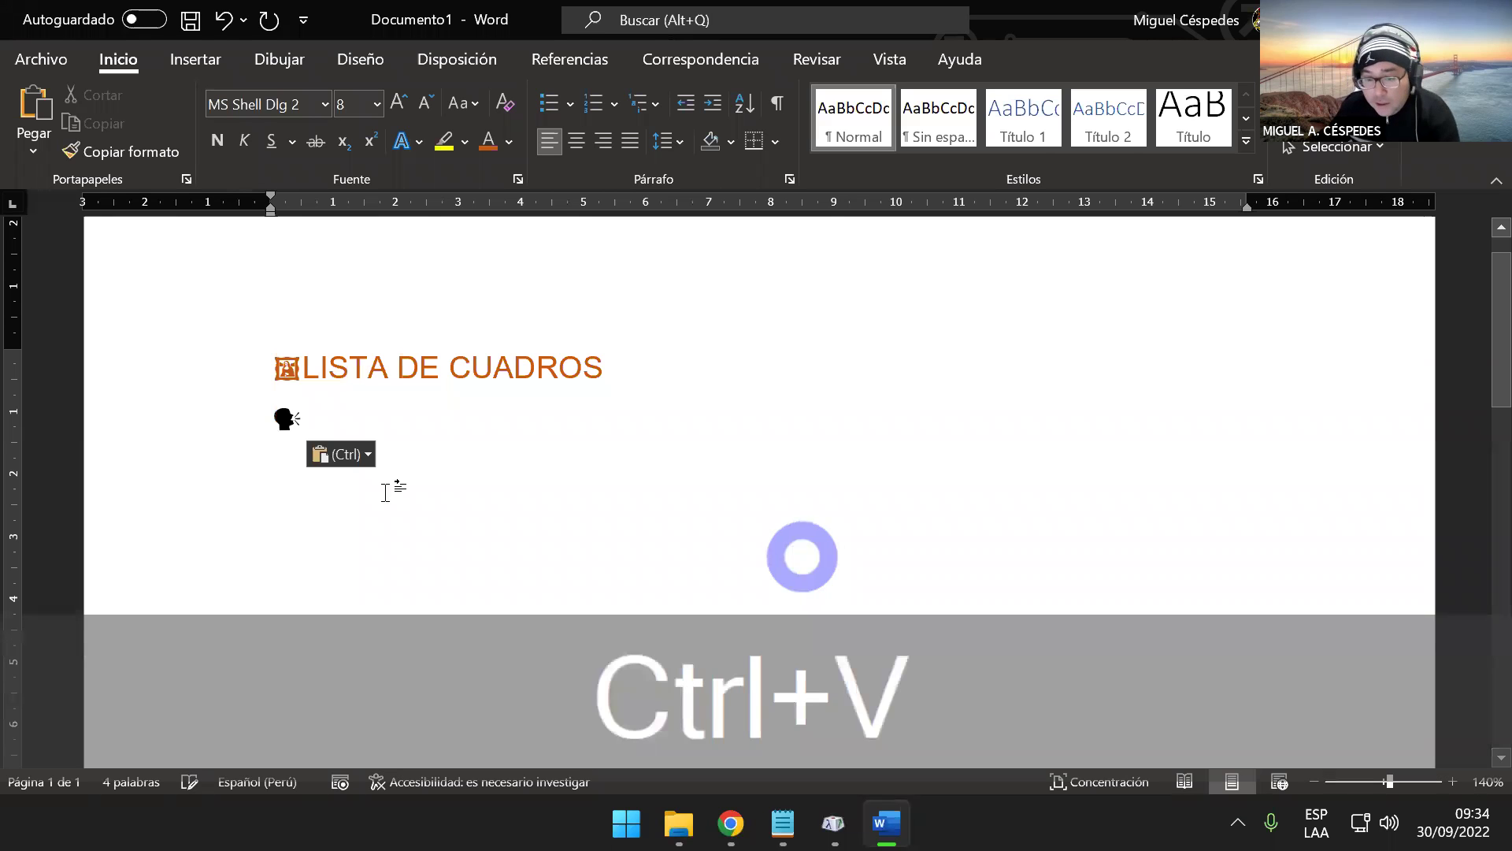
- Enlarge the pasted speaking-head symbol to 36 pt
drag(308, 440, 242, 422)
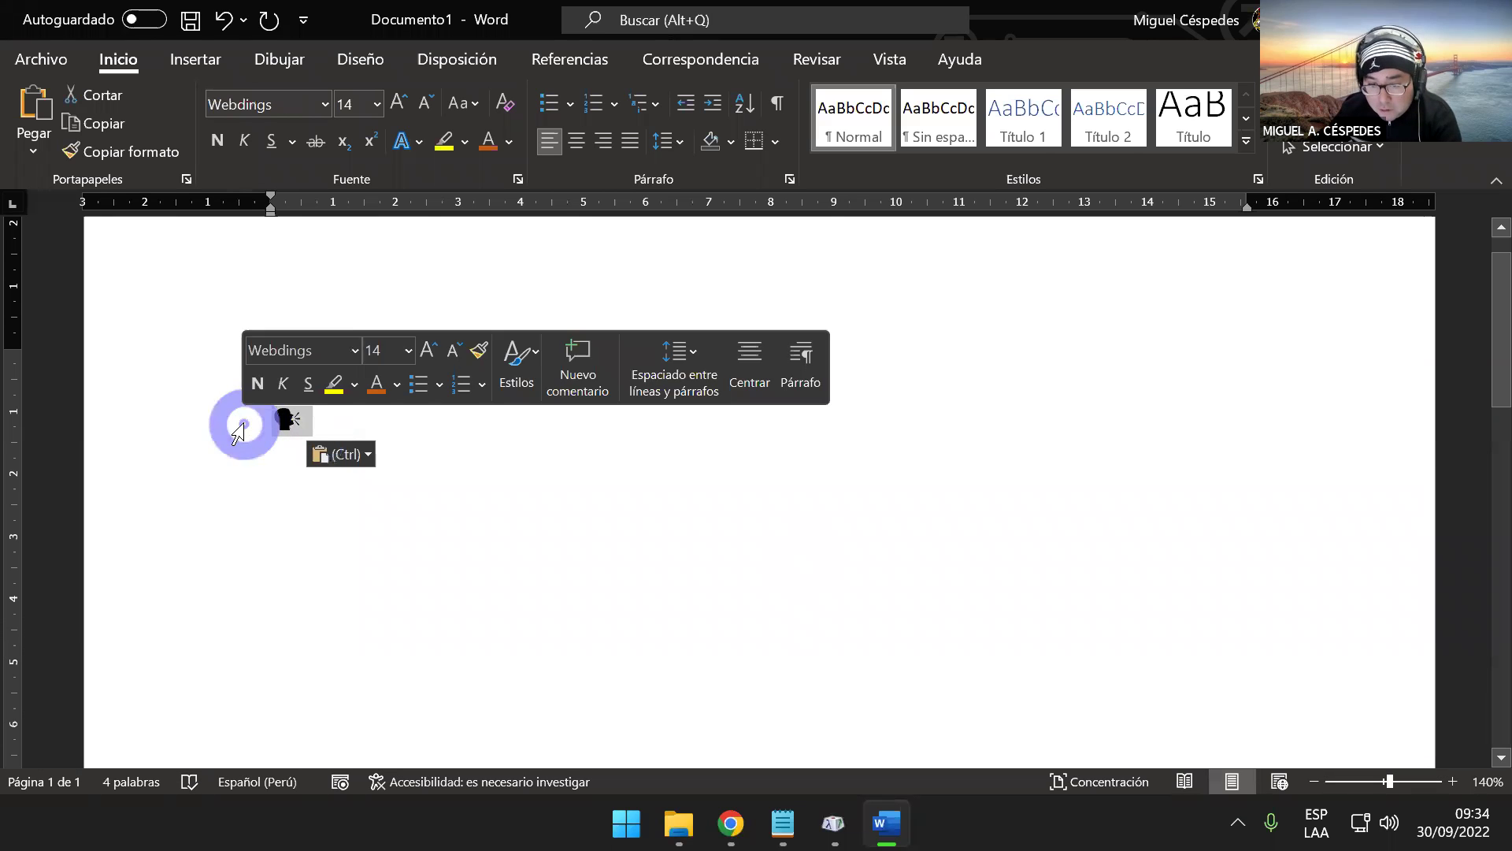
click(394, 104)
click(394, 104)
click(394, 104)
click(394, 104)
click(394, 104)
click(394, 104)
click(394, 104)
click(394, 104)
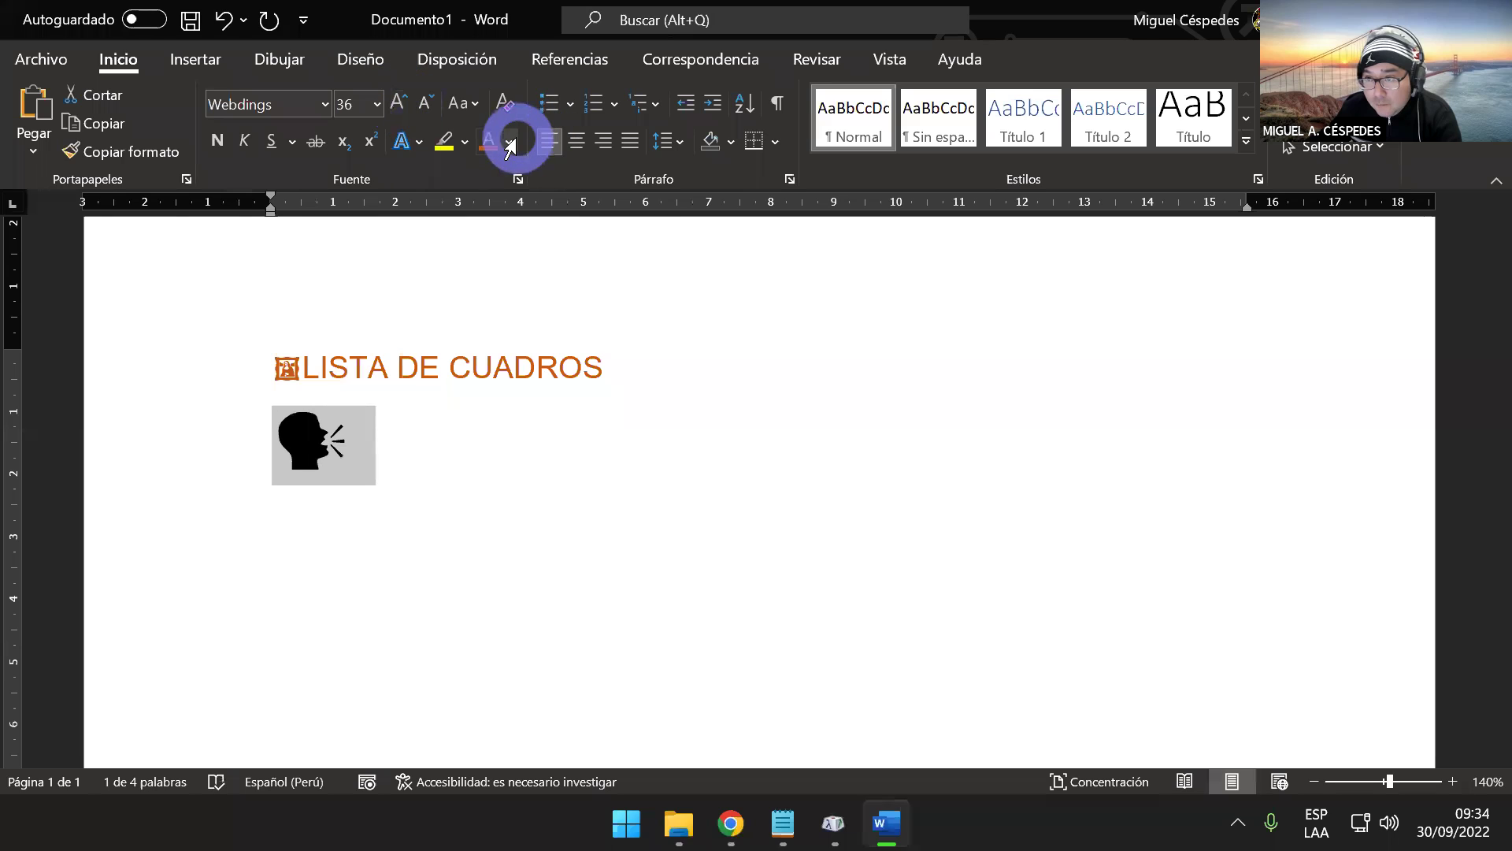
- Color the speaking-head symbol with a light orange theme color
click(509, 141)
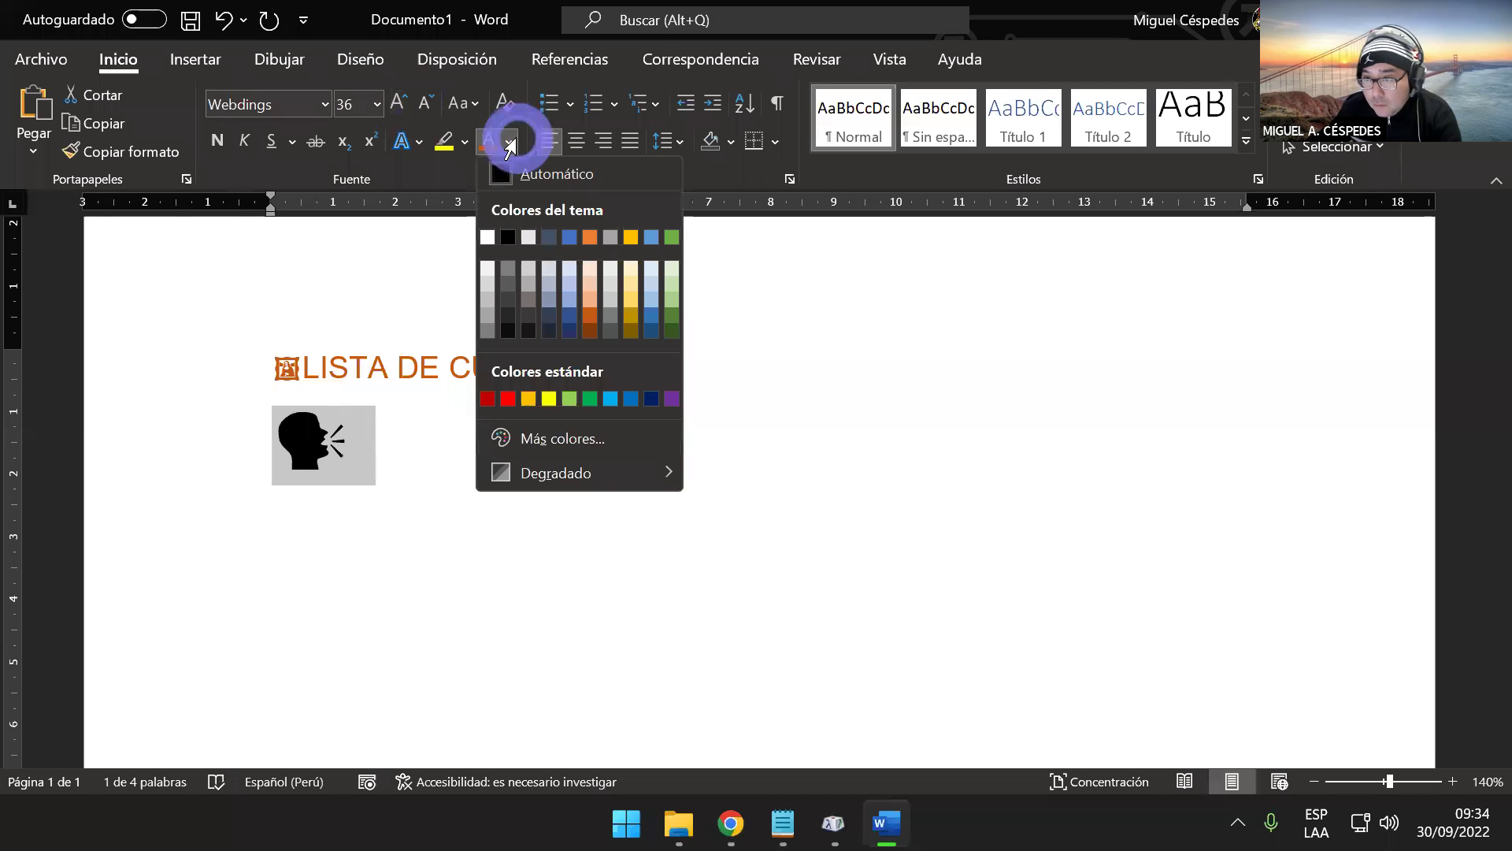
click(586, 277)
click(447, 472)
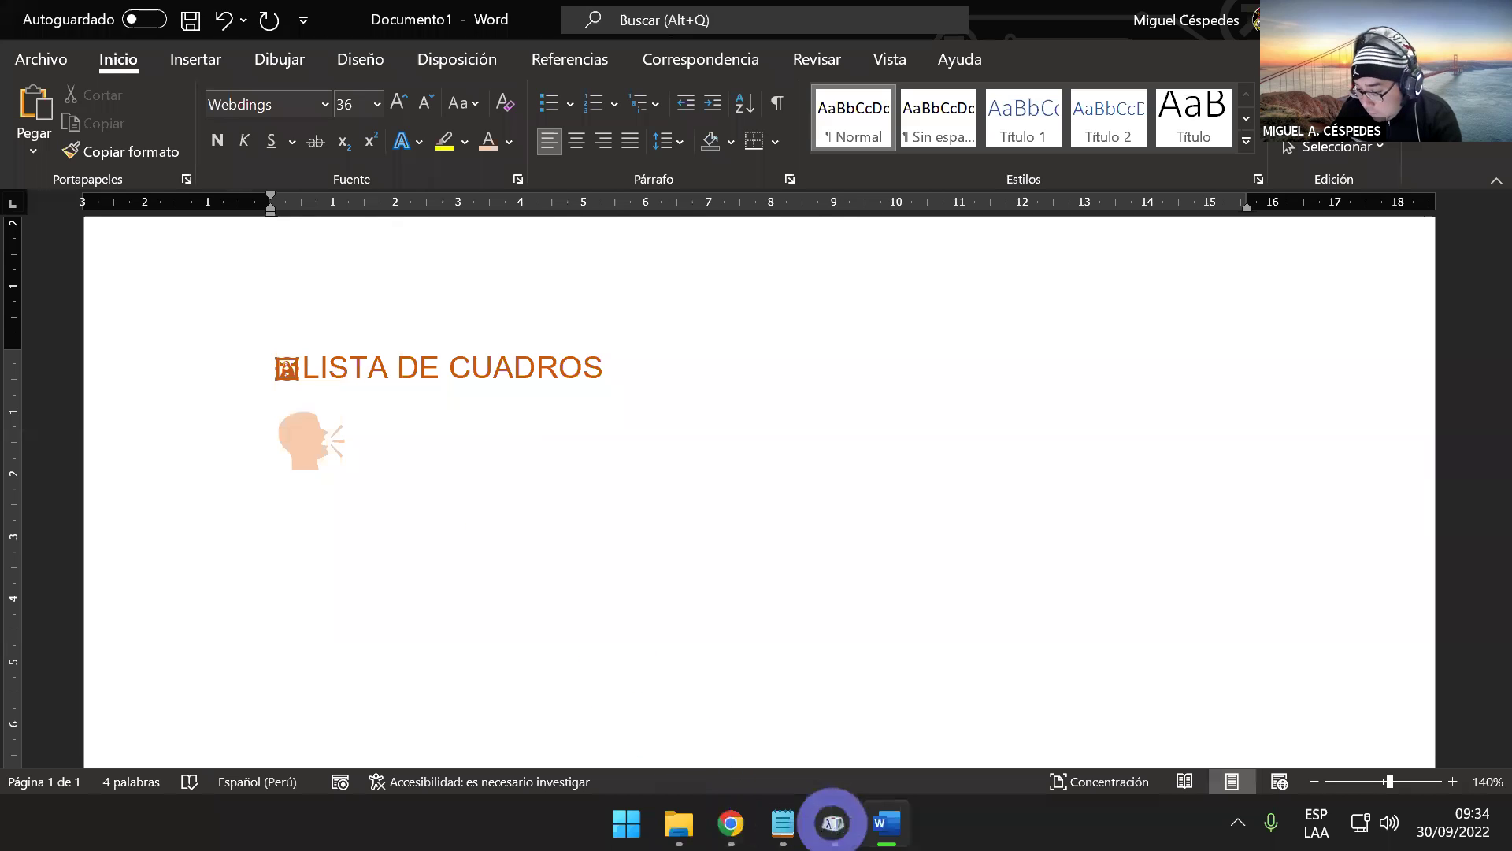
- Copy the Webdings headphones symbol from the Character Map and paste it below the speaking head in Word
click(833, 823)
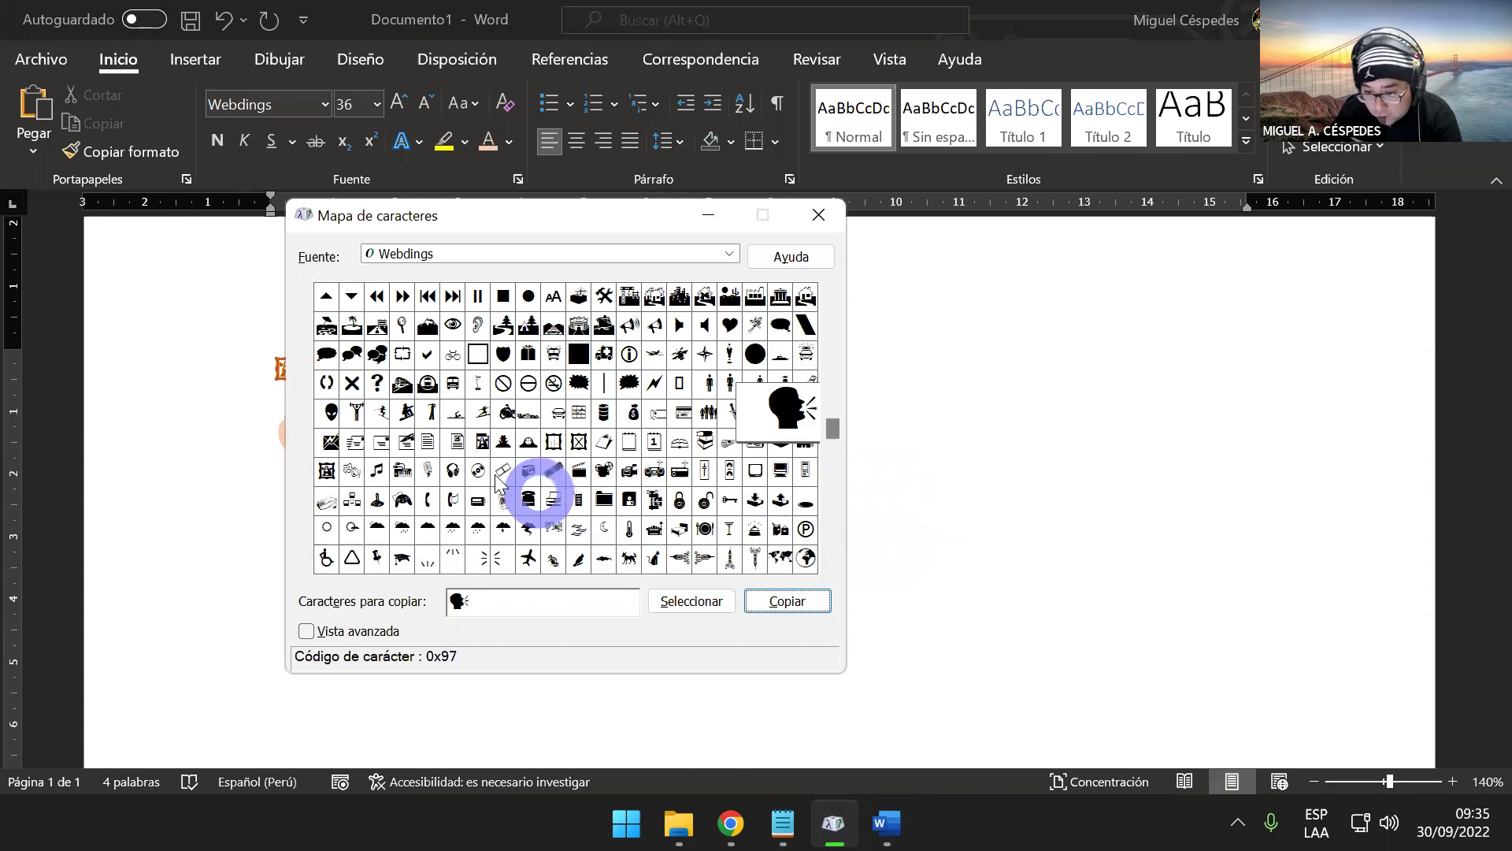
click(462, 471)
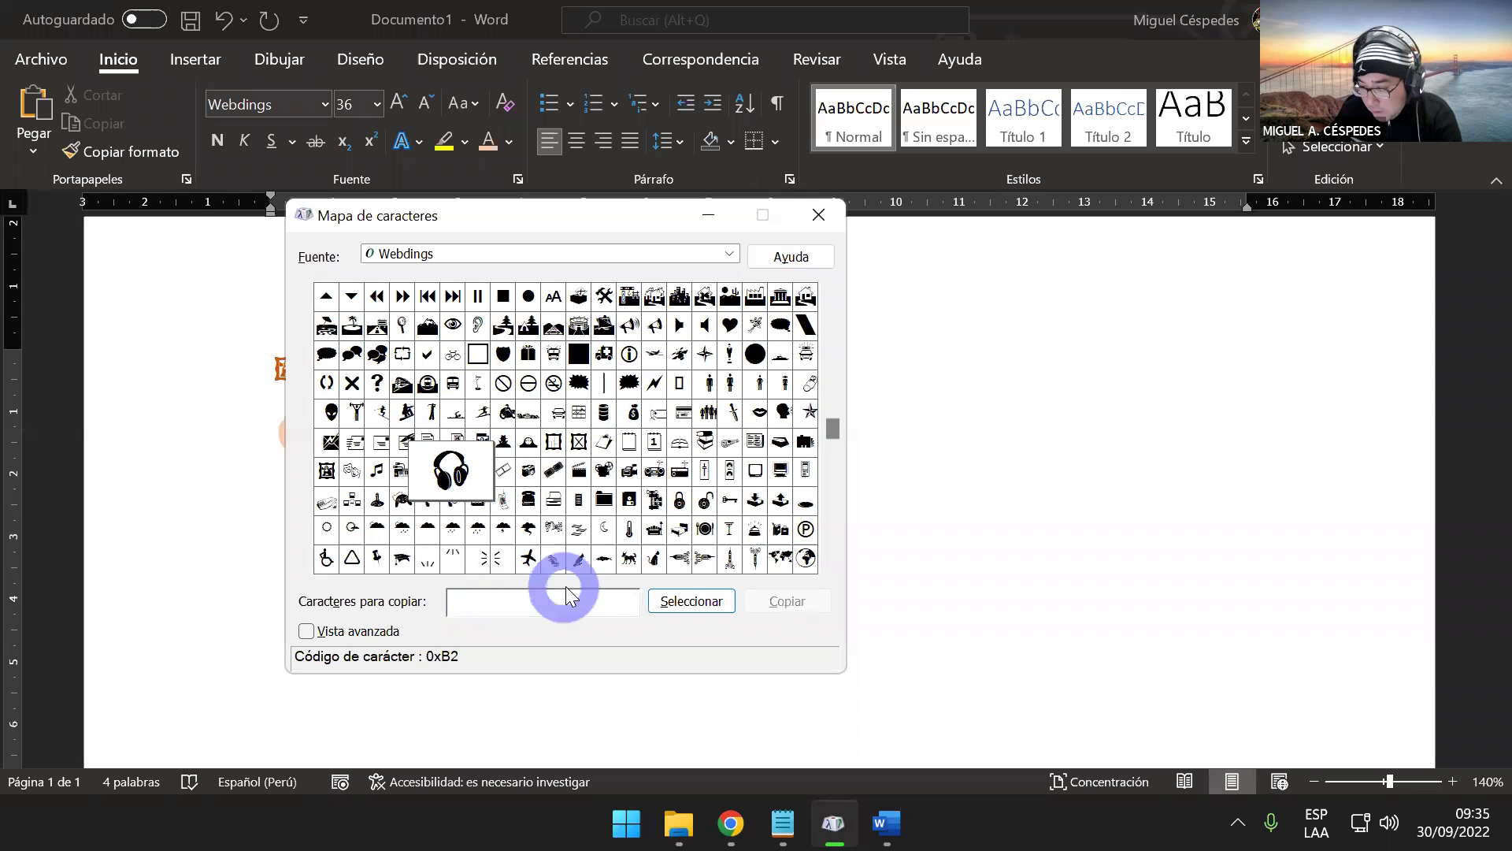
click(685, 628)
click(782, 600)
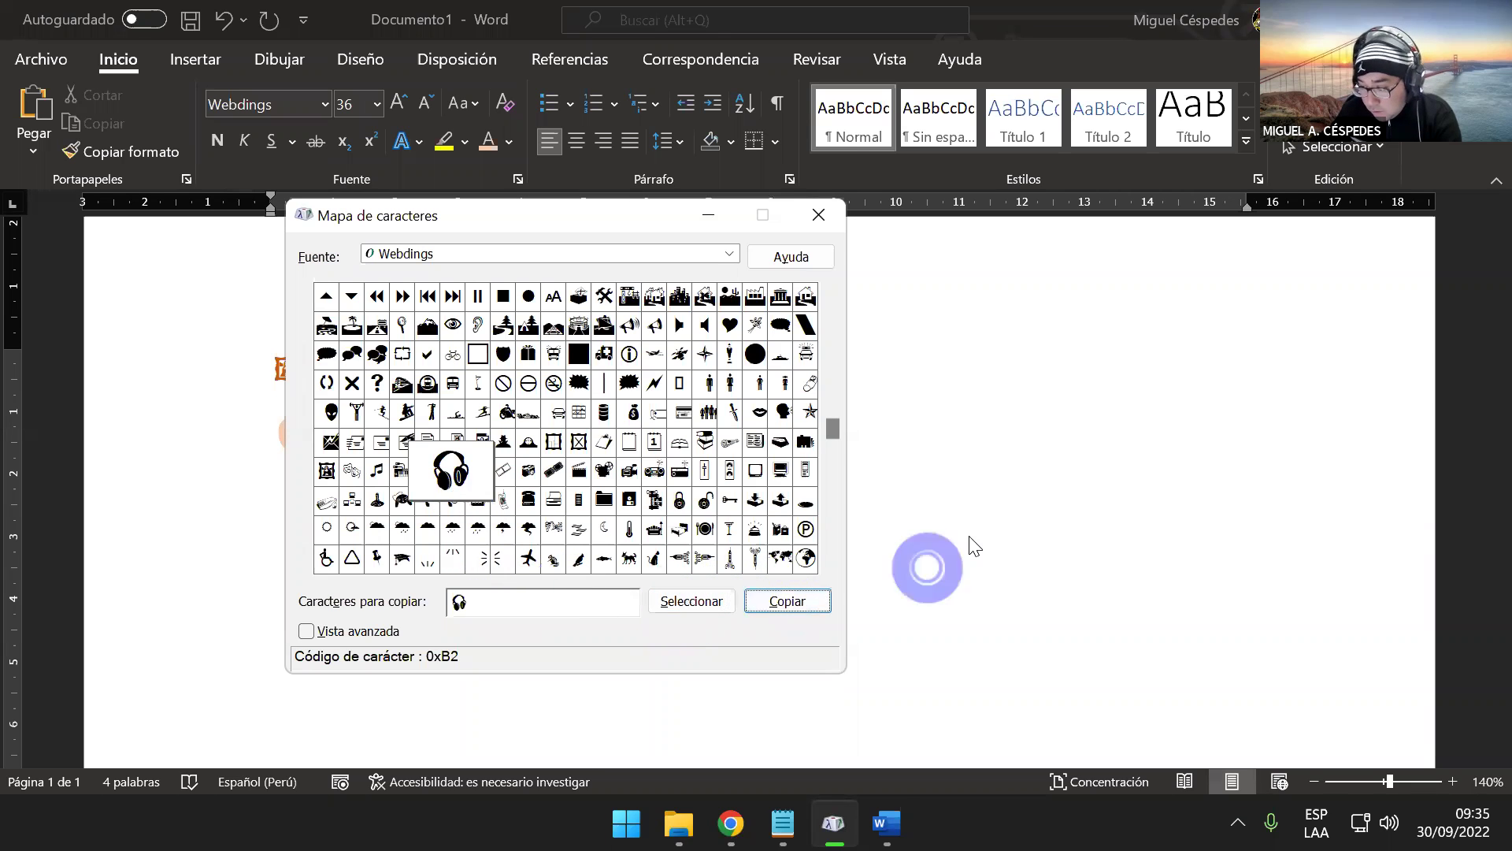
click(969, 544)
key(ctrl+v)
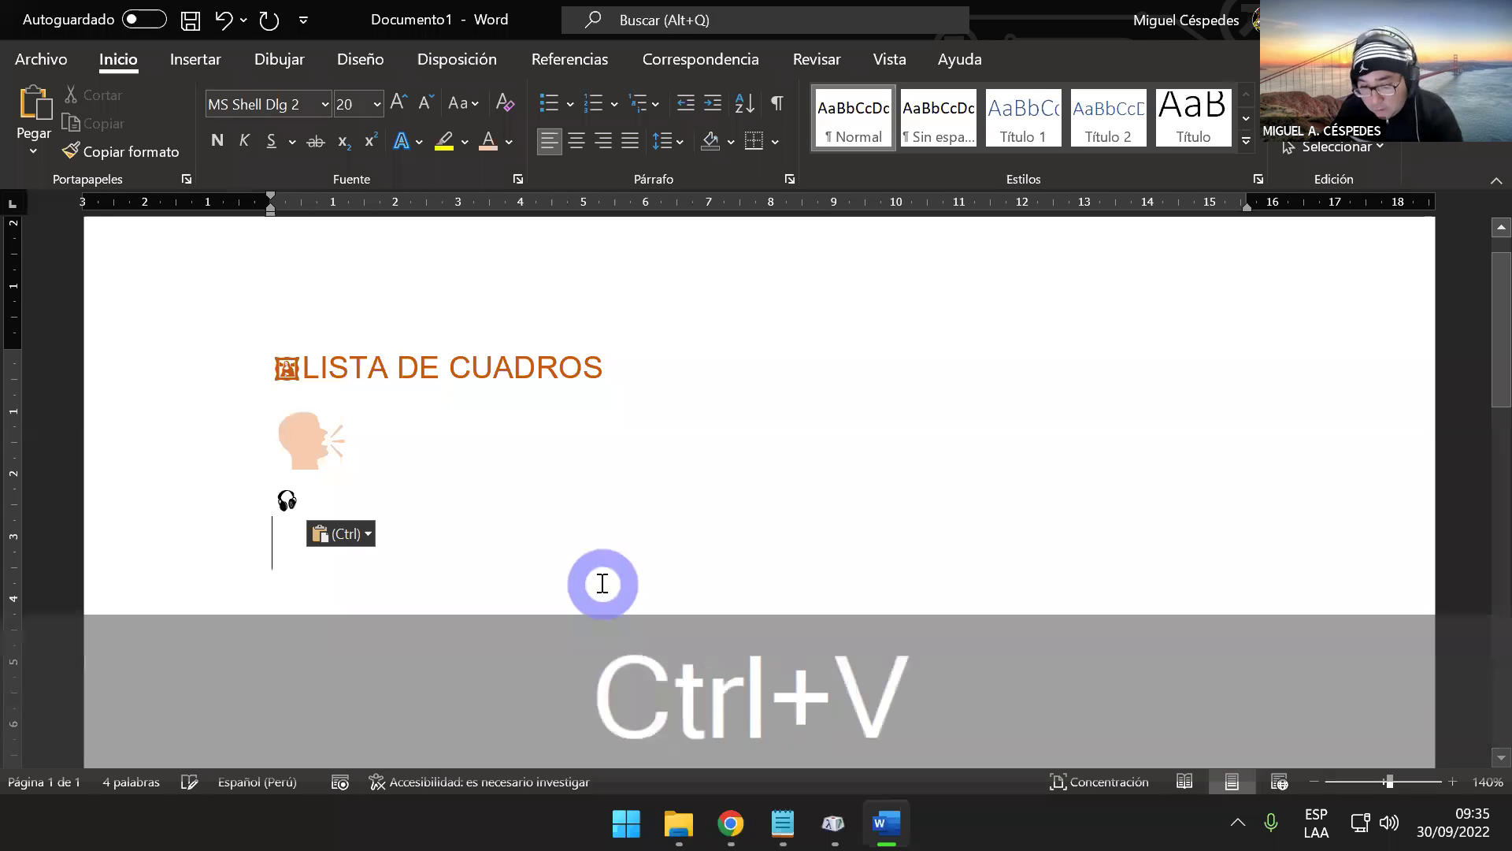
- Enlarge the headphones symbol to 28 pt and color it with a dark blue theme color
click(246, 505)
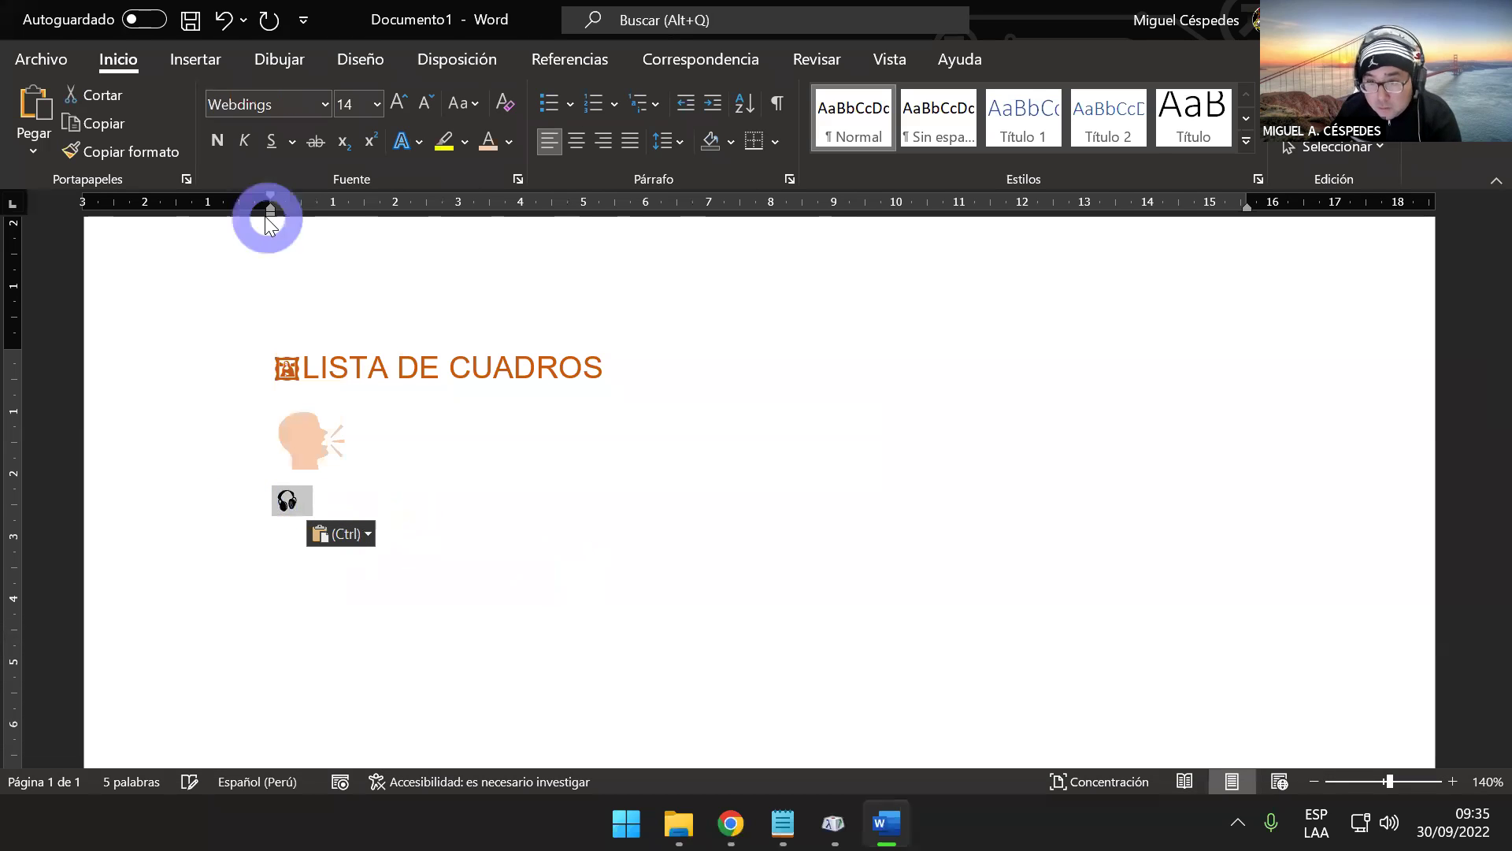
click(397, 100)
click(399, 99)
click(399, 99)
click(398, 100)
click(399, 99)
click(399, 100)
click(399, 99)
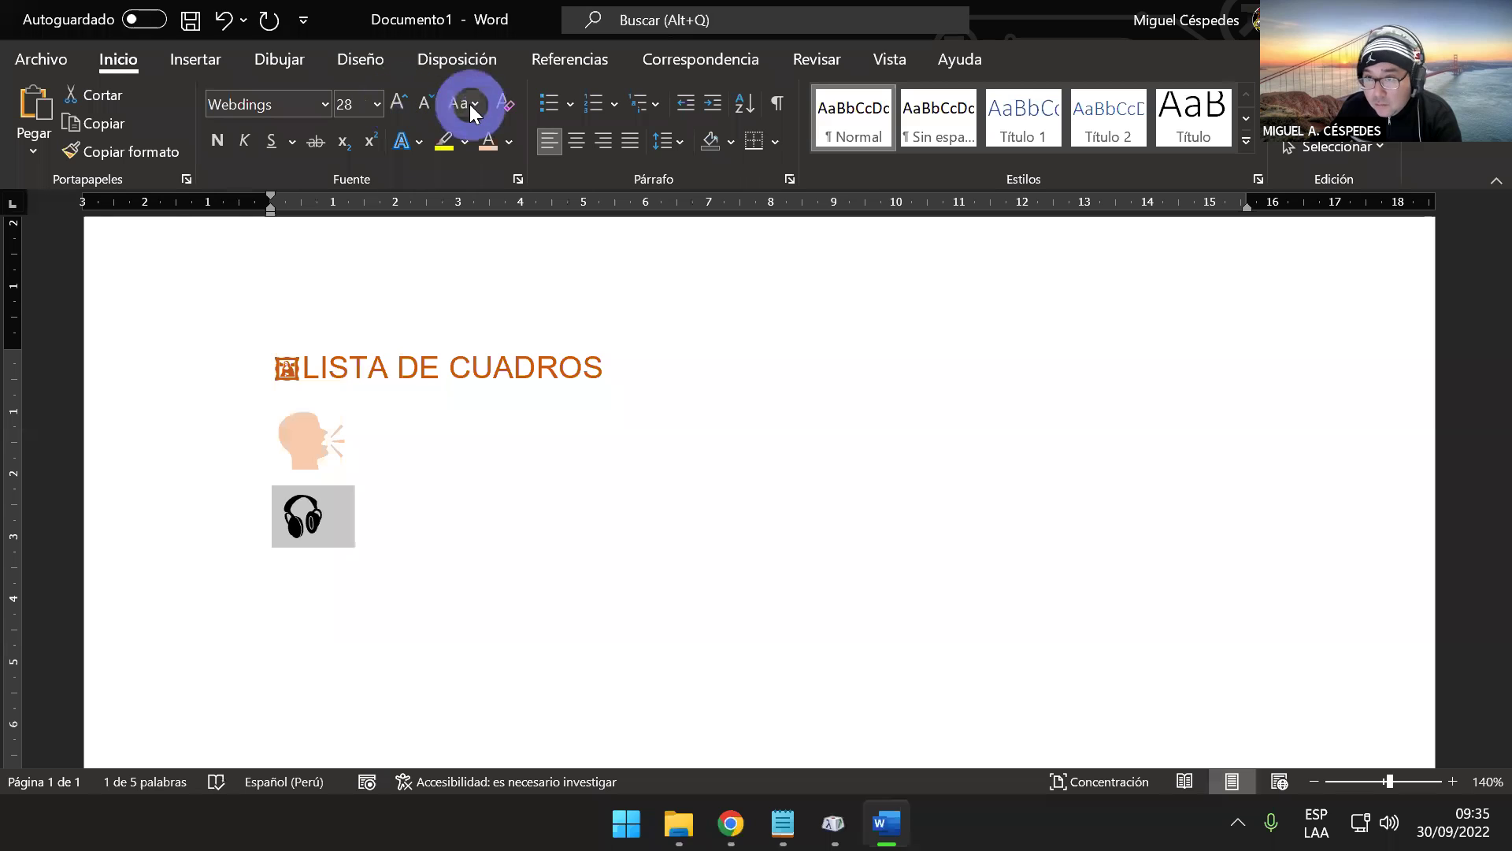
click(508, 141)
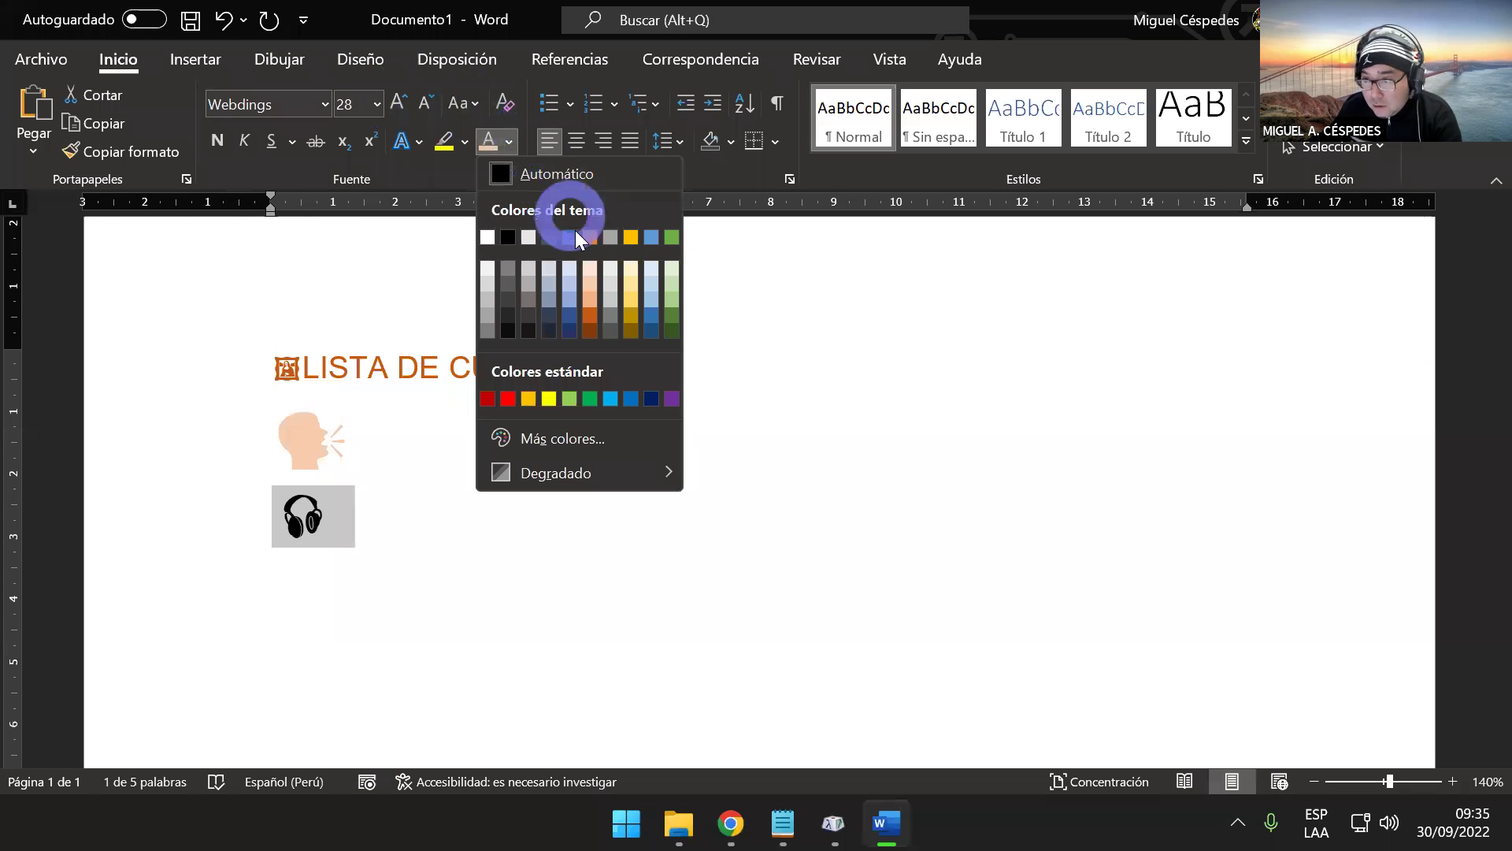
click(569, 316)
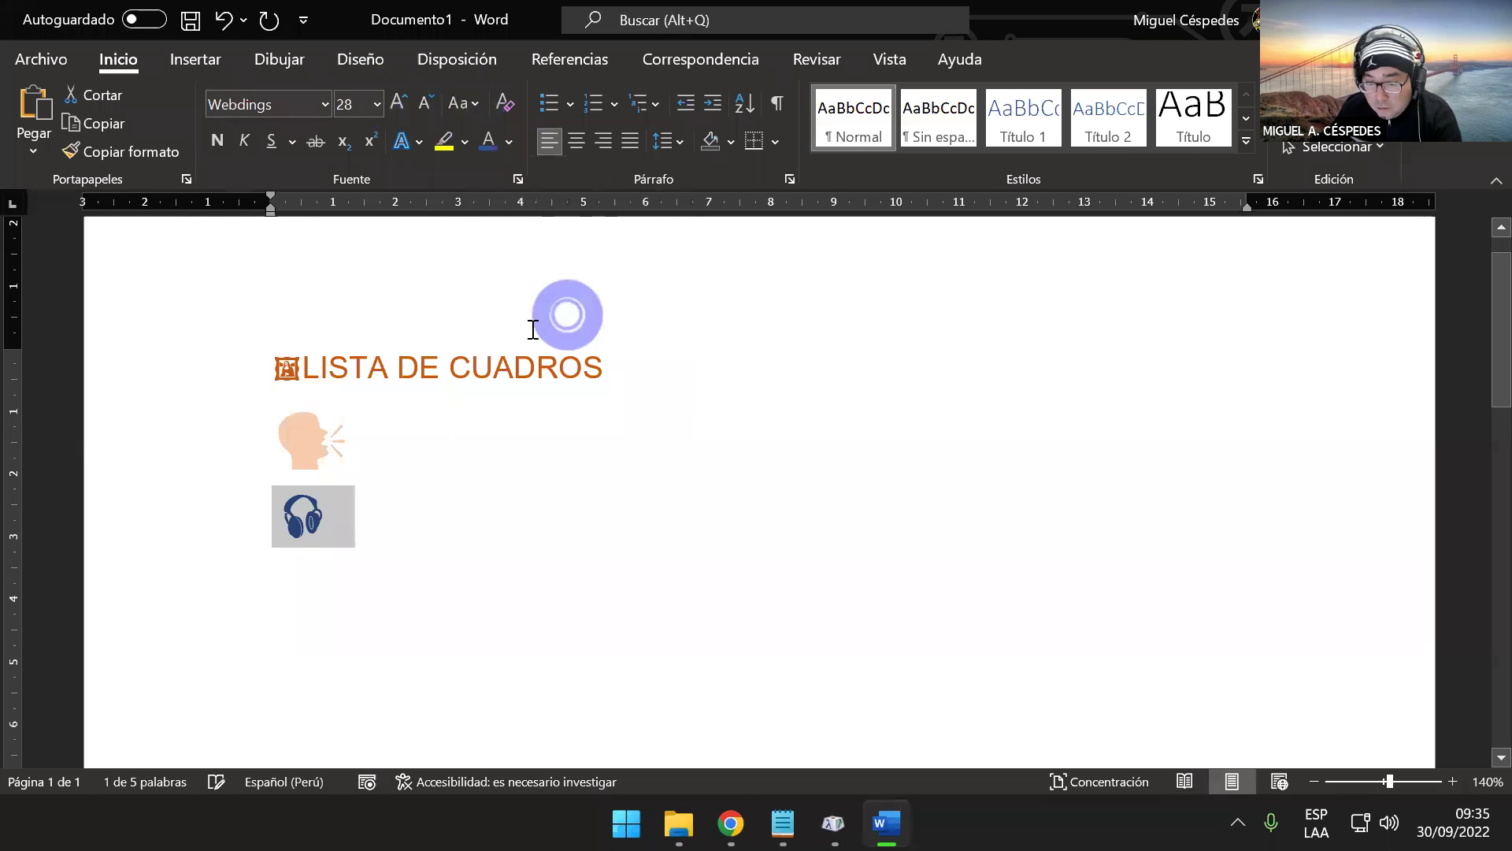
- Enlarge the headphones symbol to 48 pt and deselect it
click(398, 103)
click(620, 442)
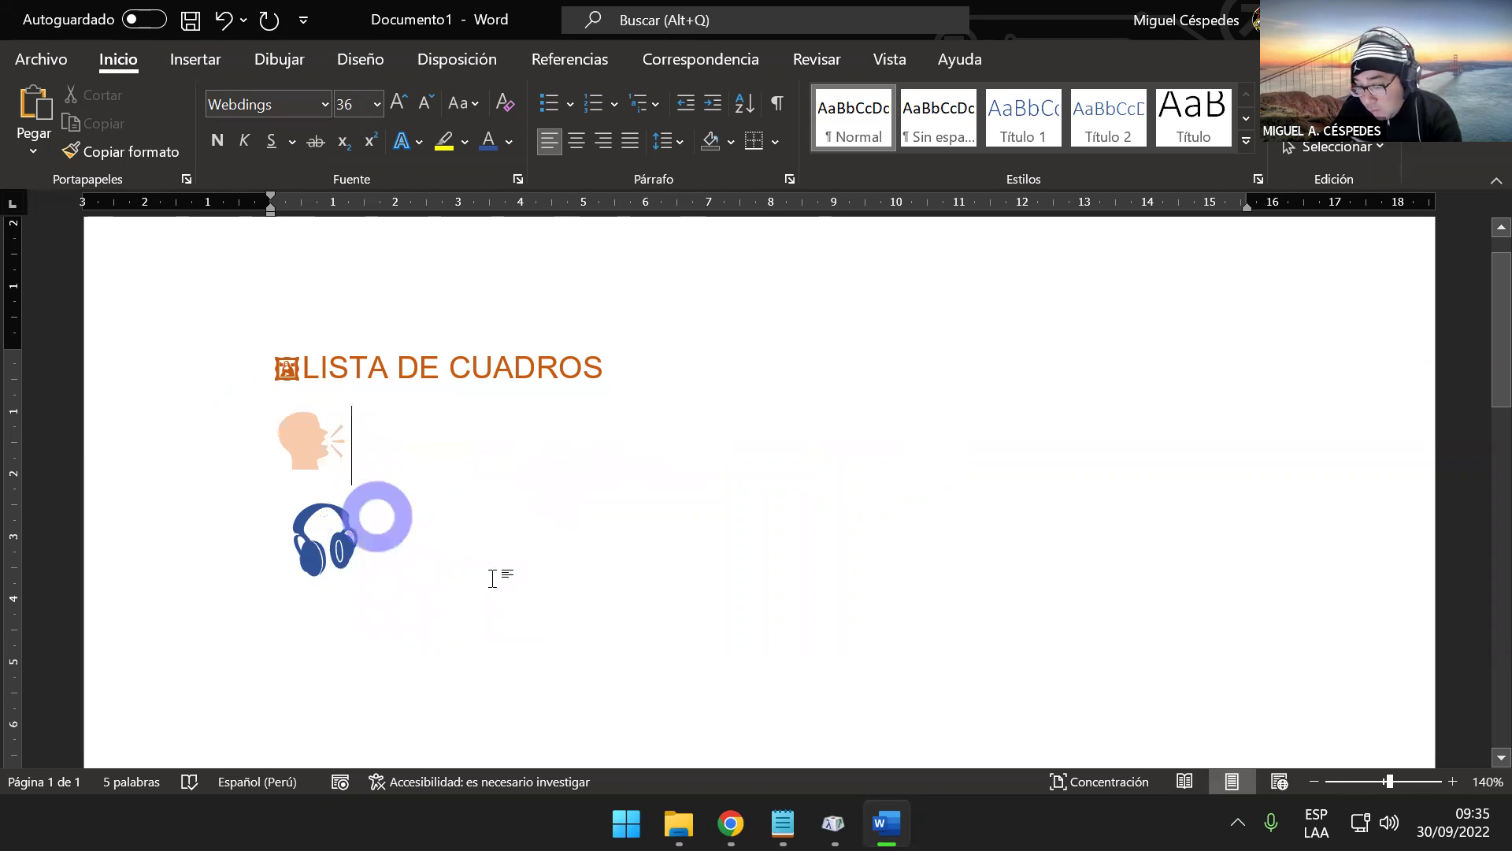
click(498, 581)
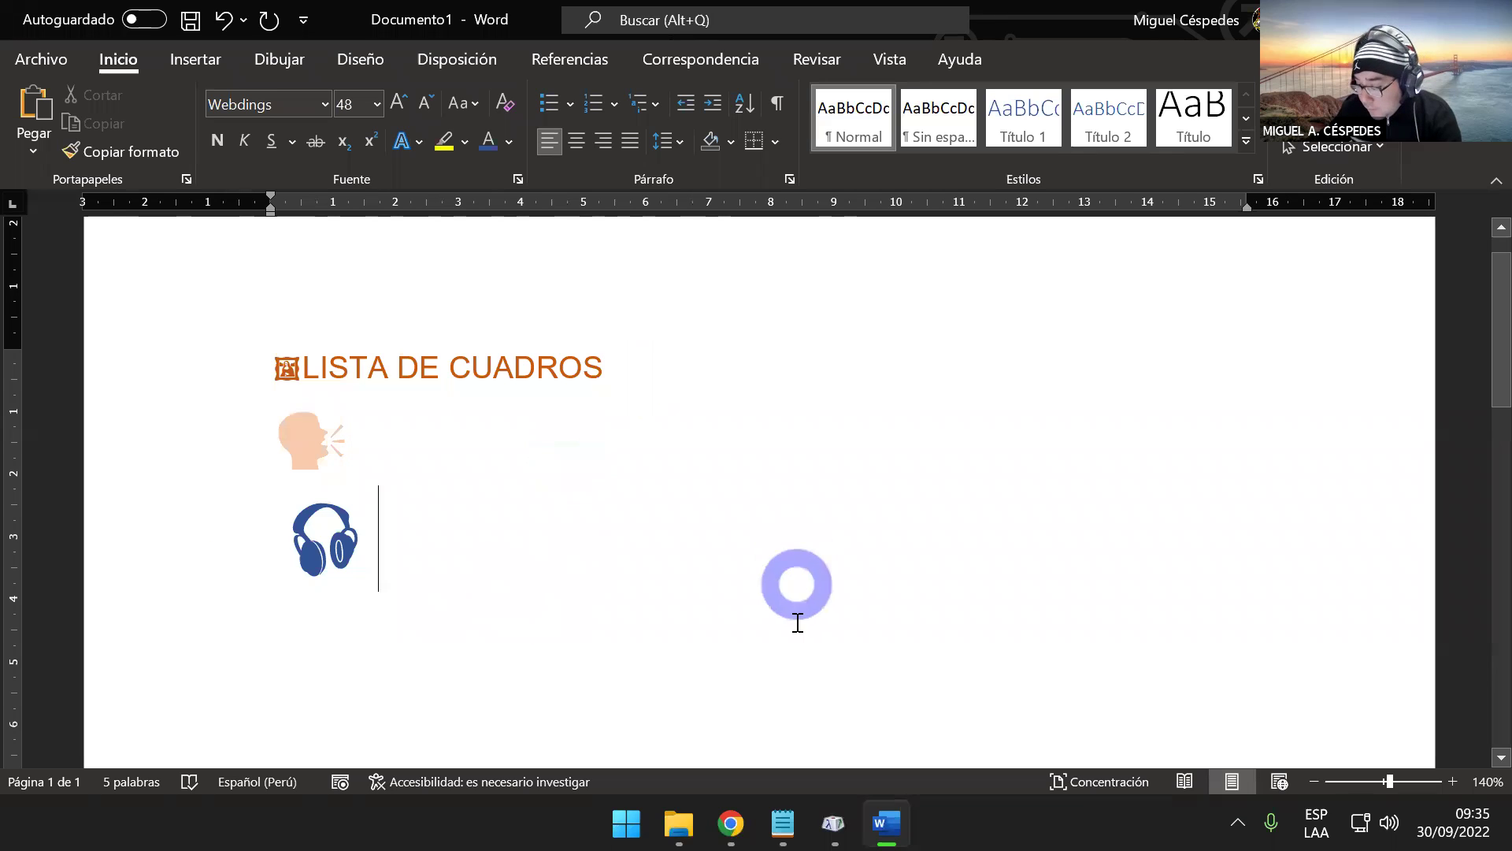
- Switch to the Character Map, move its window clear of the symbols in the Word document and open its font list
click(833, 819)
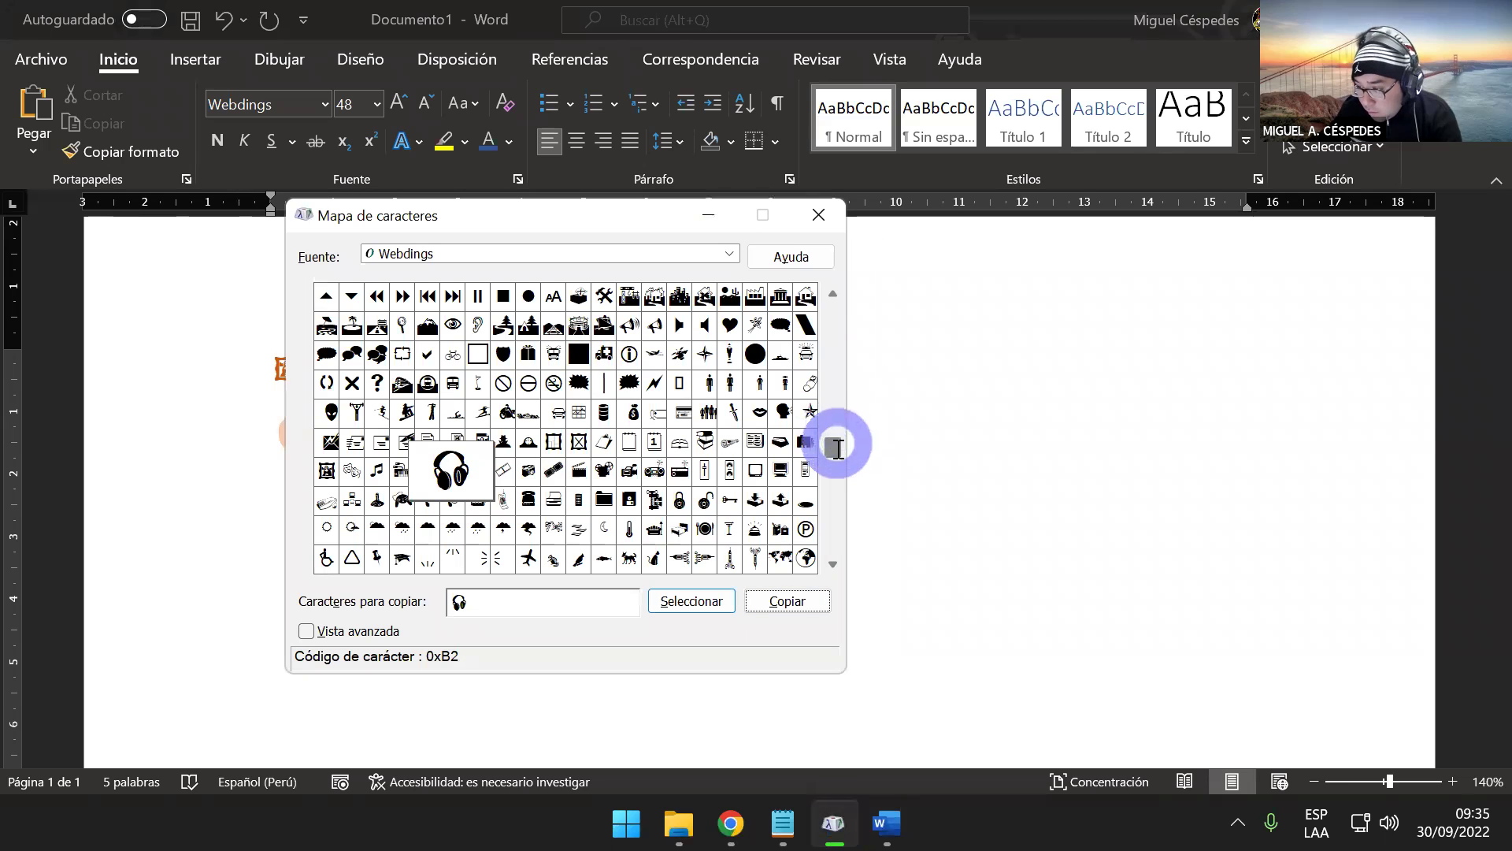
scroll(842, 481, down, 1)
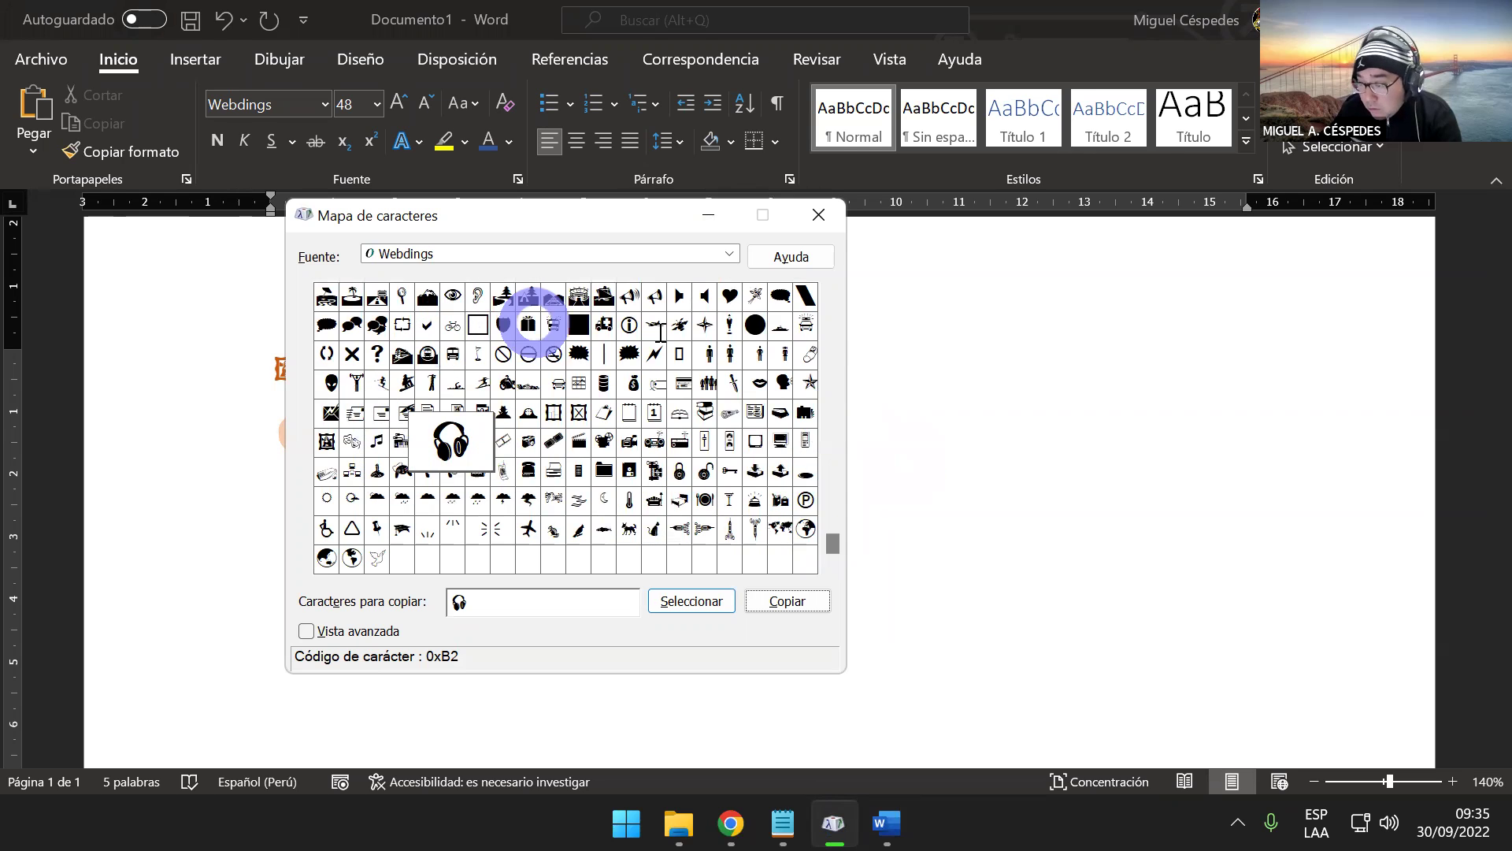
drag(834, 516, 831, 305)
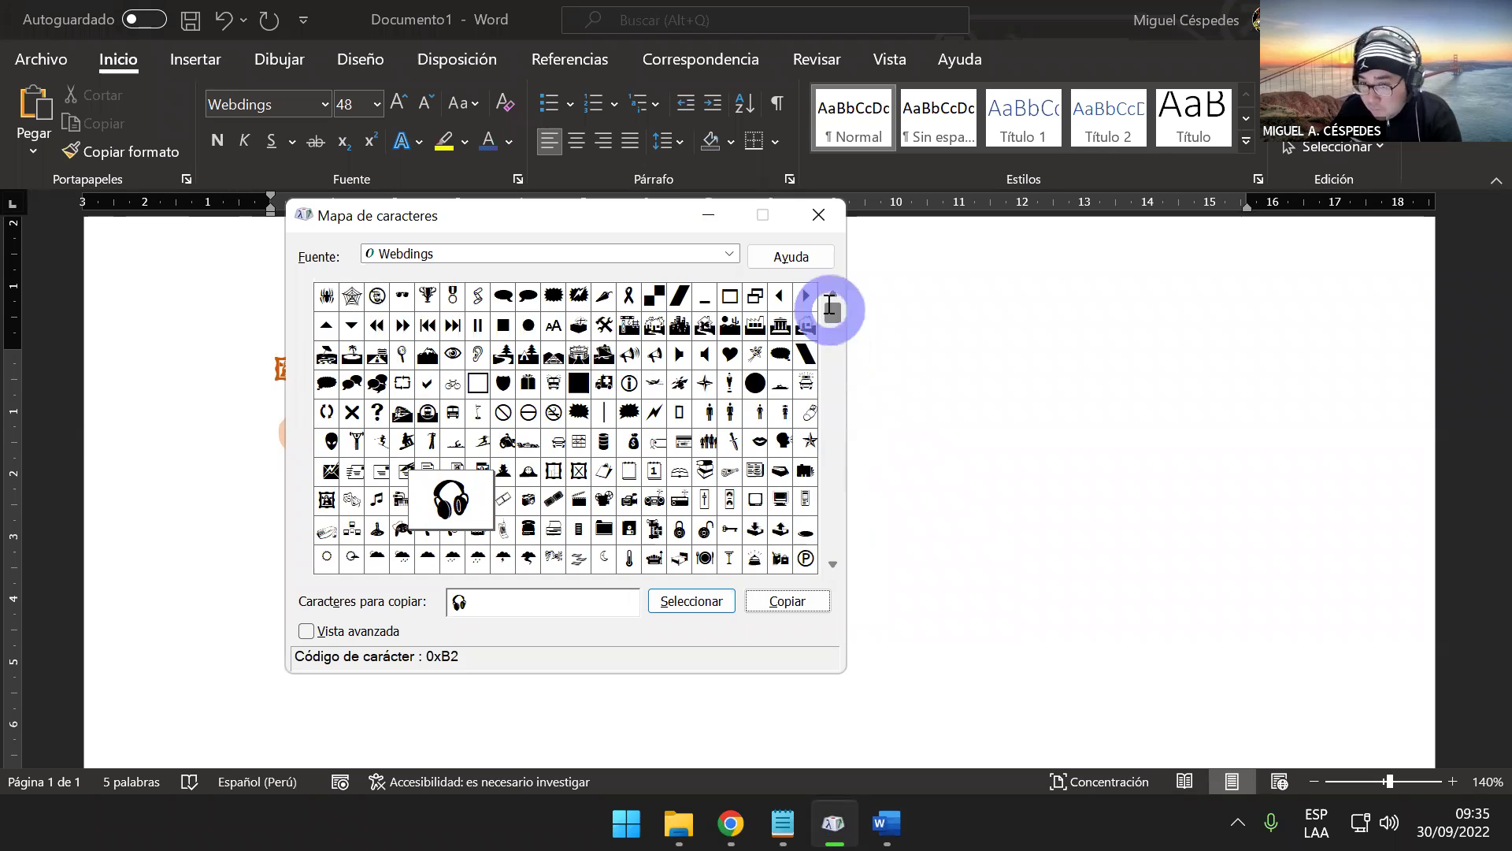
drag(644, 223, 922, 260)
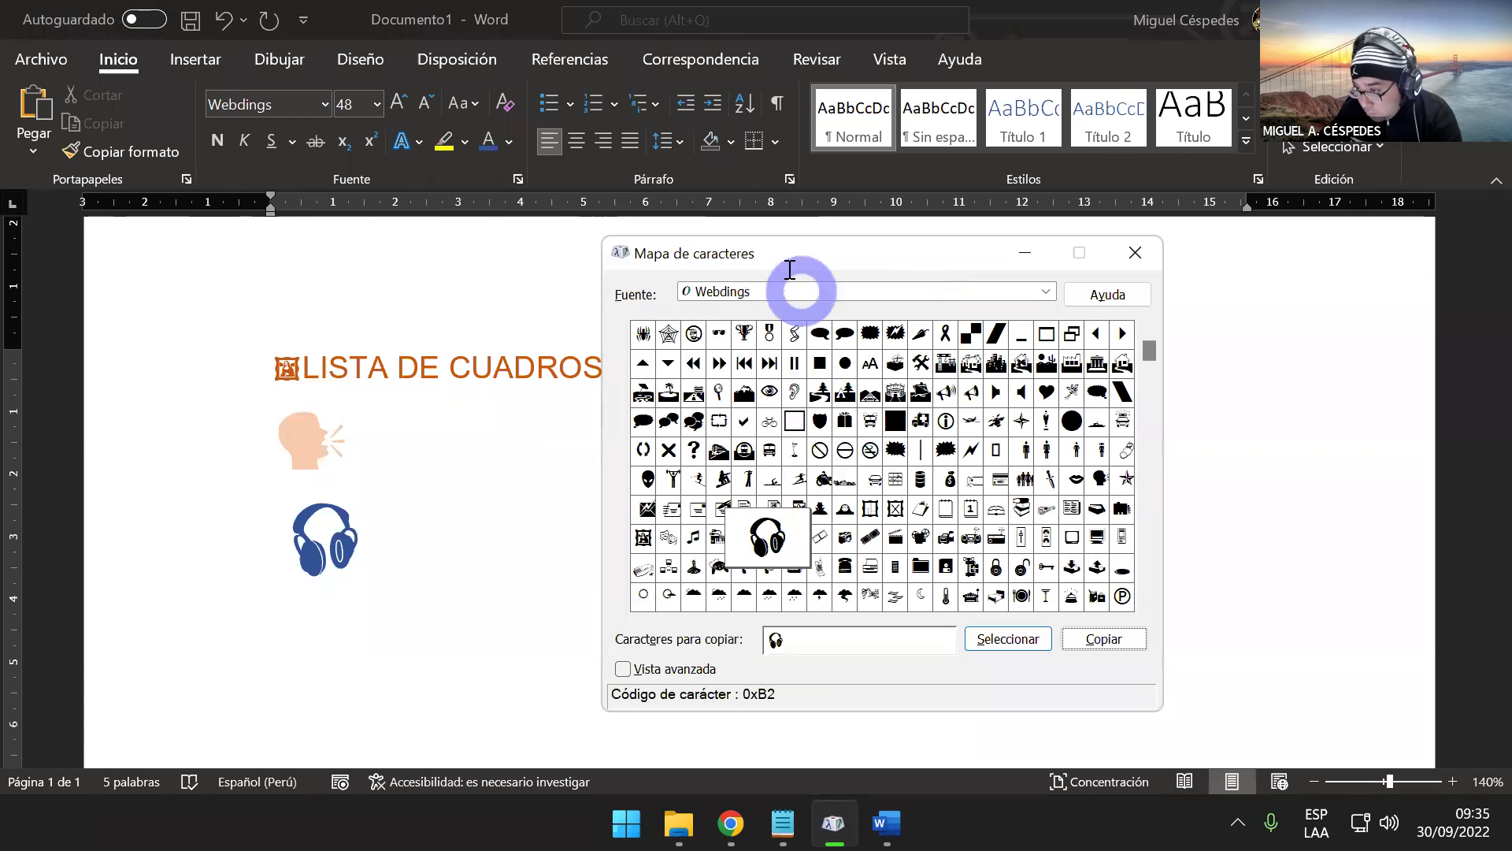
click(1046, 292)
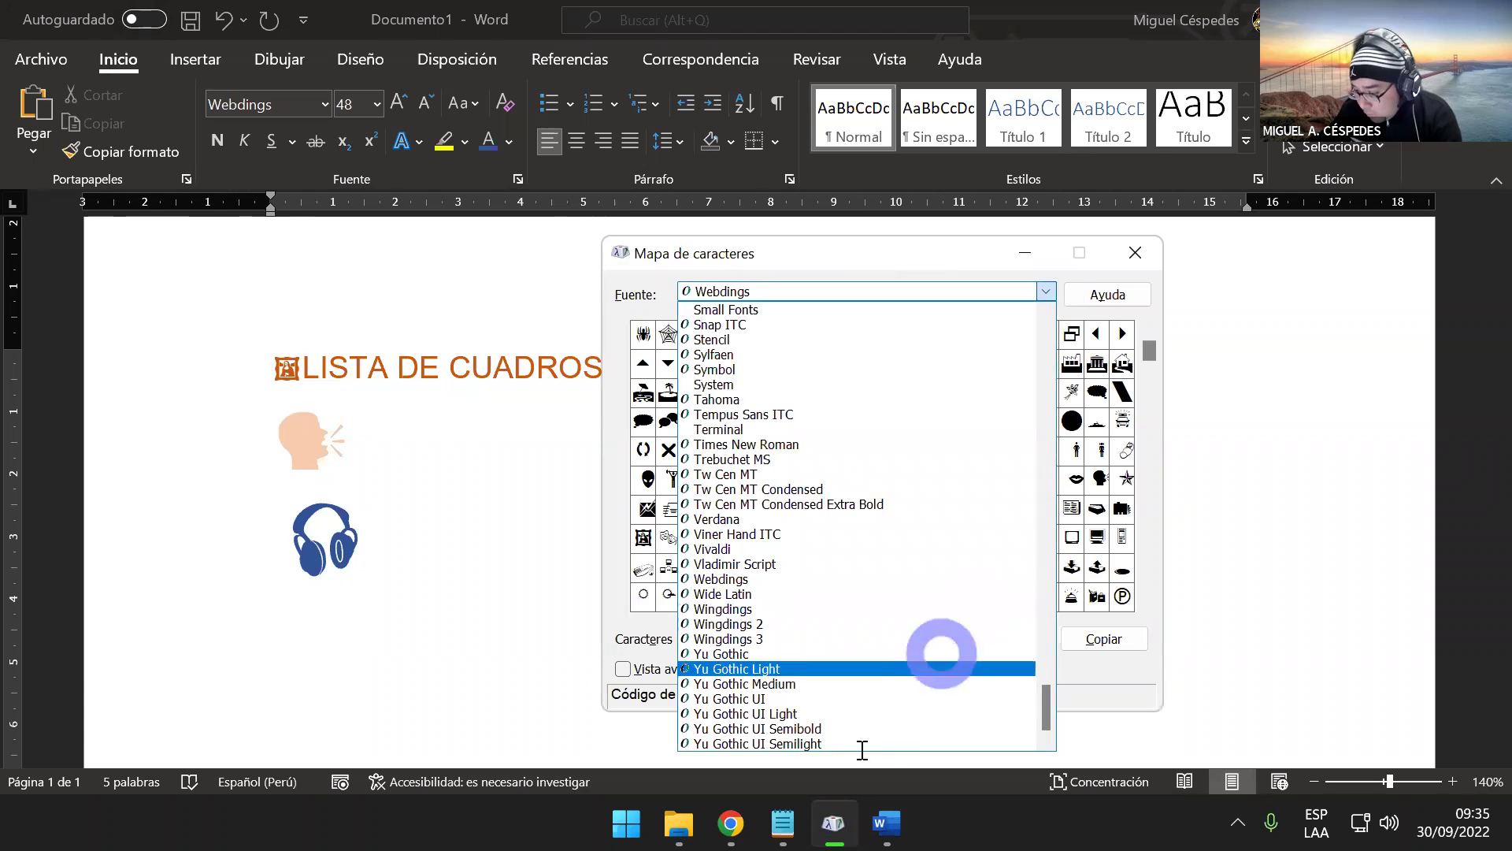
- Switch to Notepad, add "1,2,3" after "Wingdings" in the notes and save the file, accepting the ANSI encoding
click(779, 819)
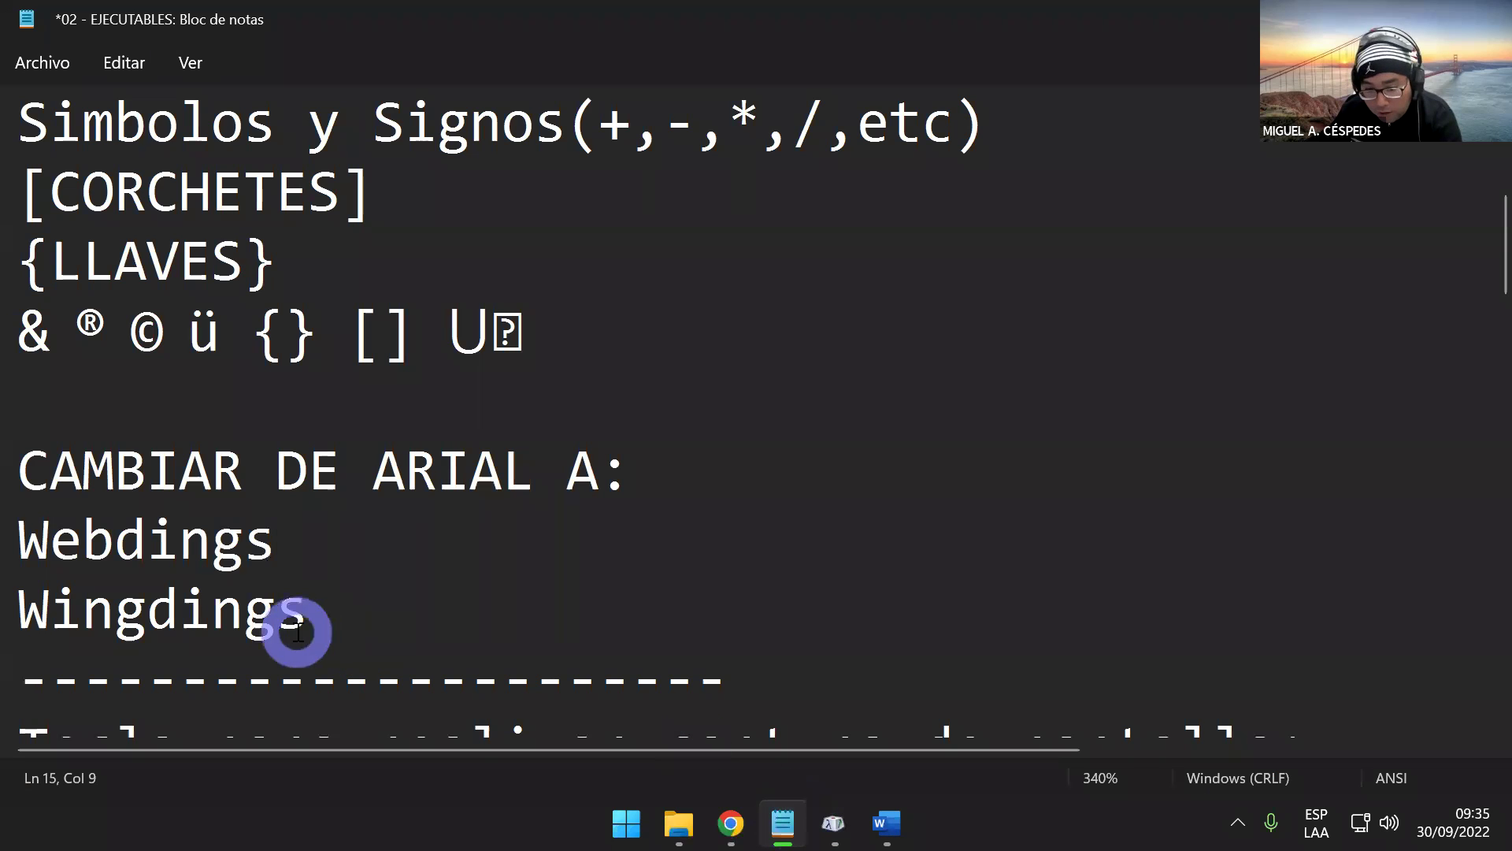
click(326, 621)
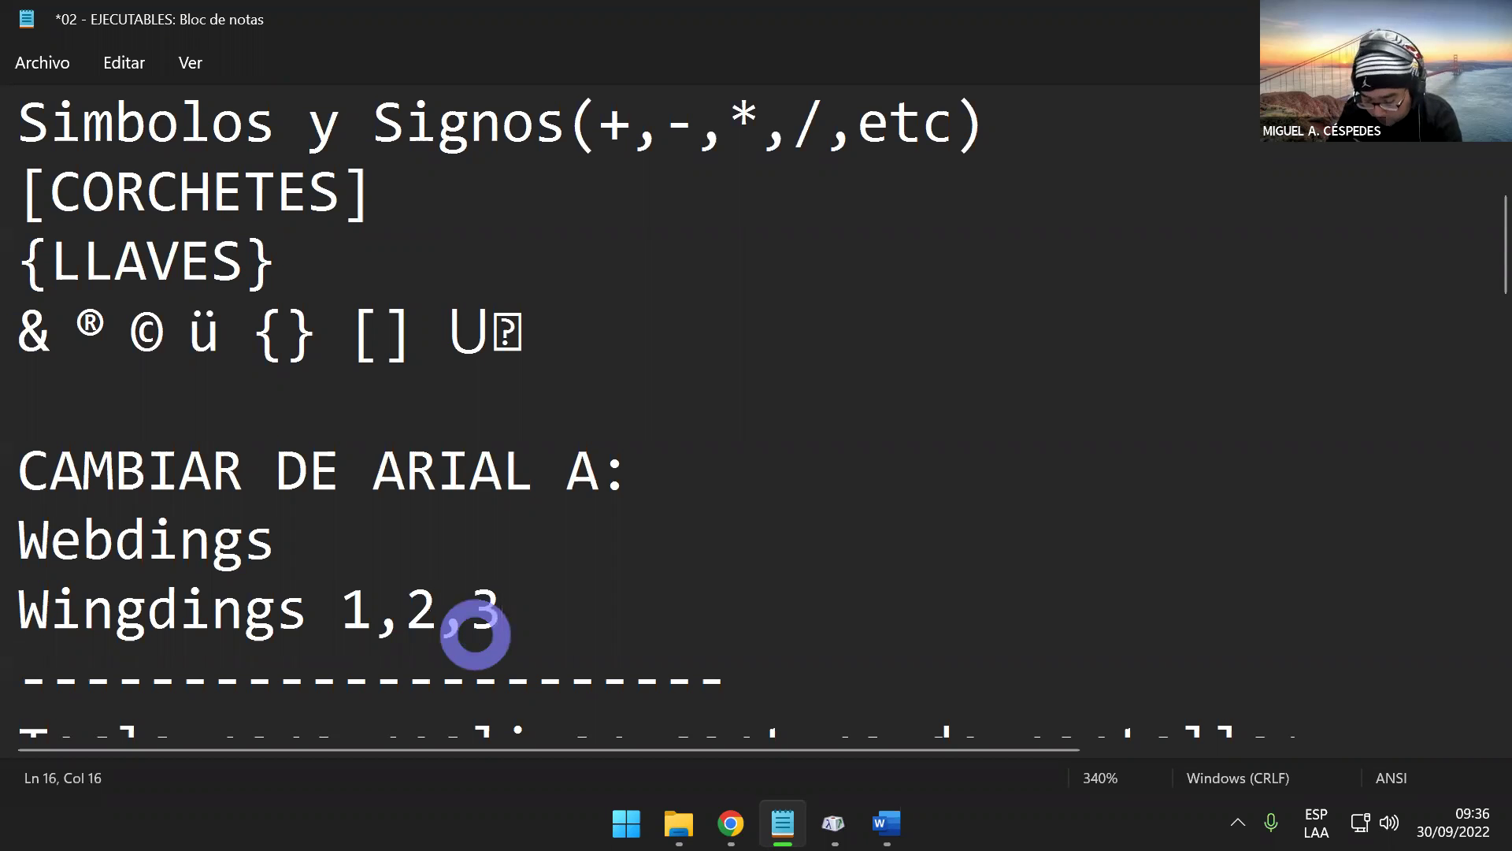
key(ctrl+g)
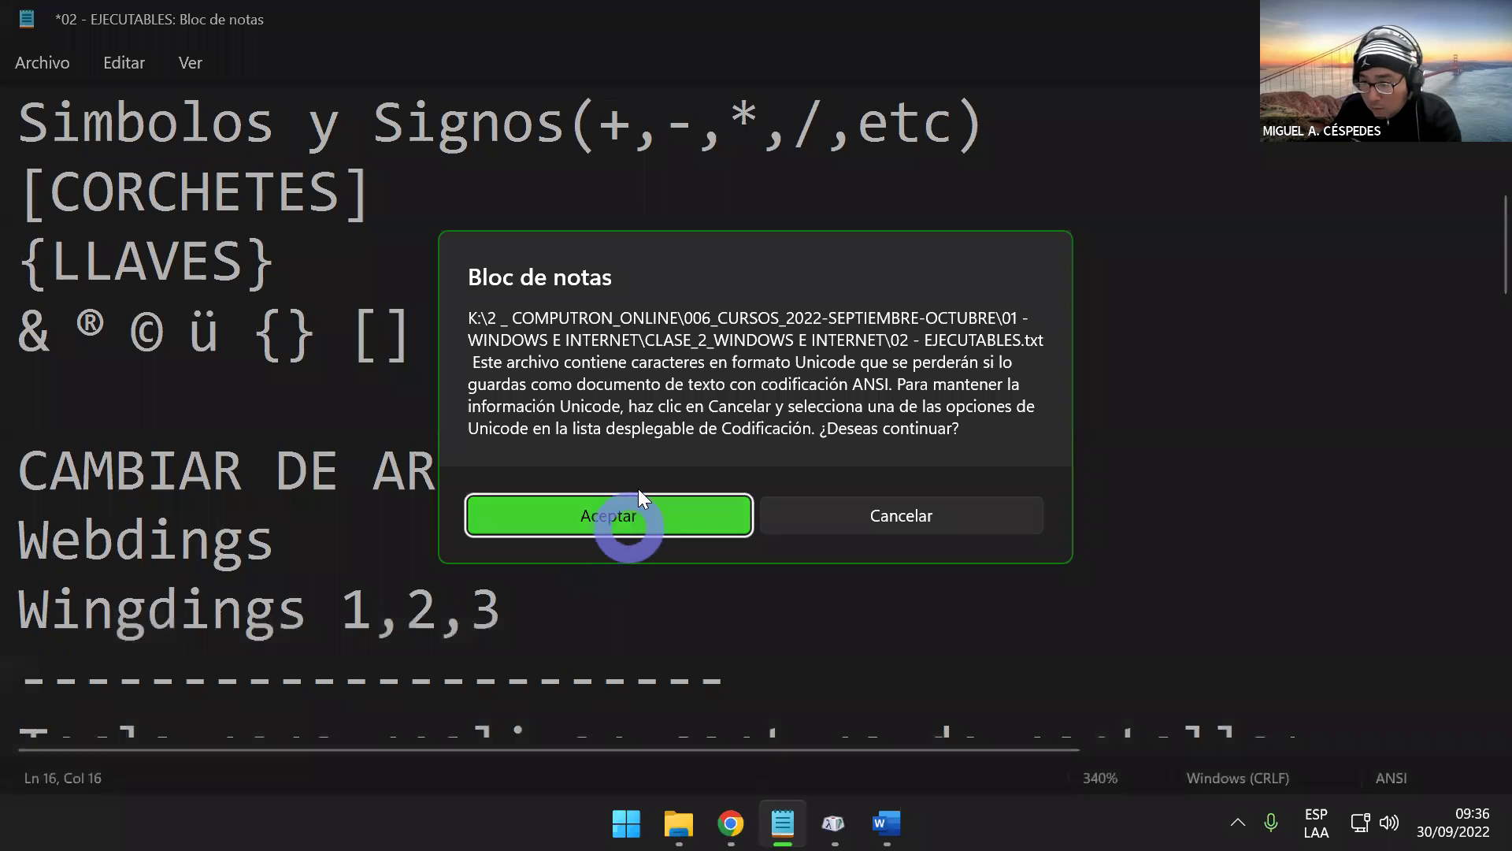
click(608, 514)
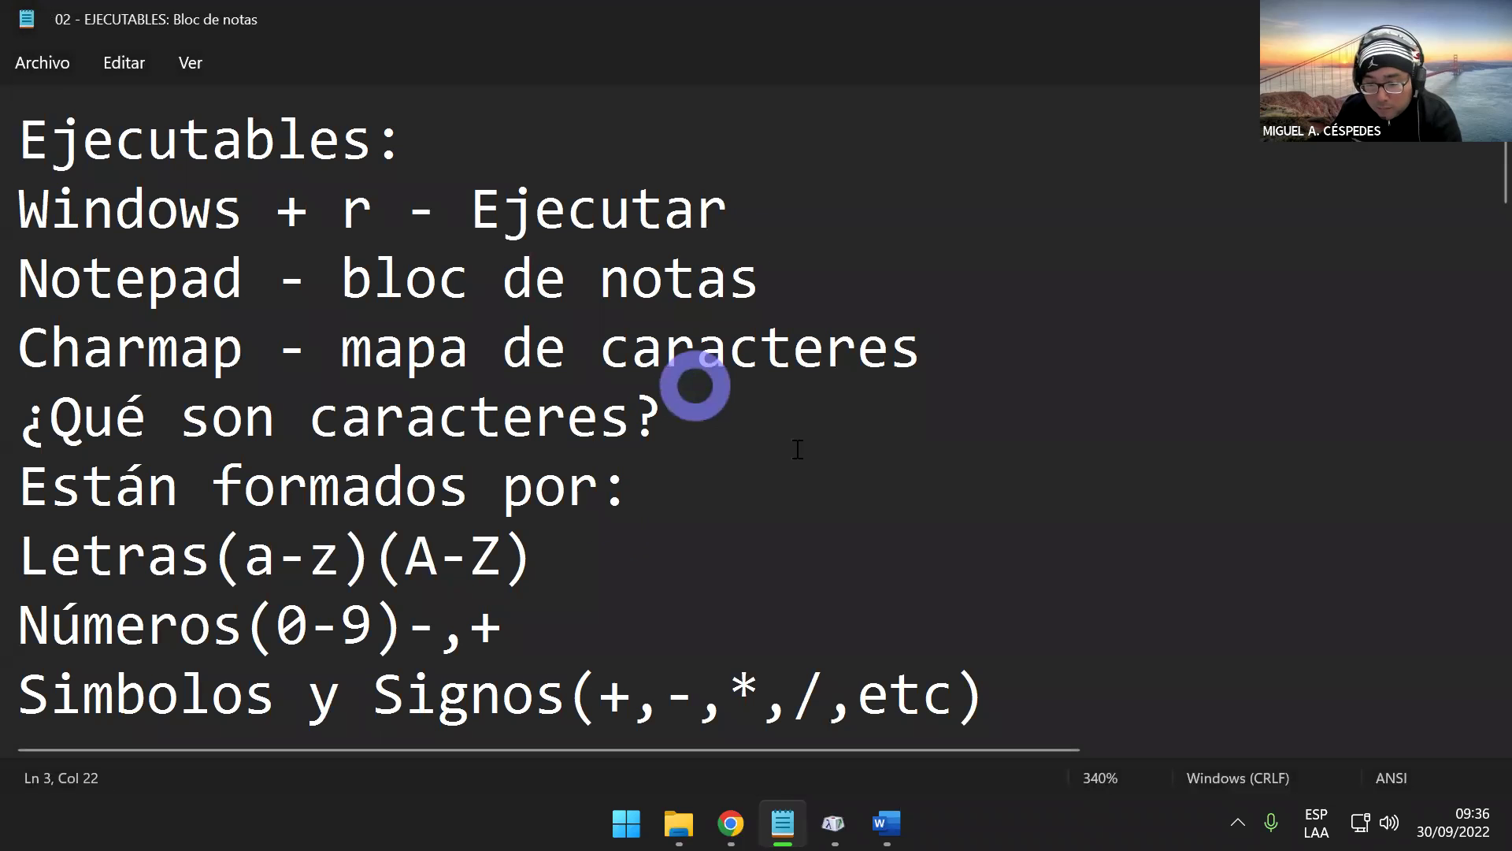
- Reduce the Notepad zoom to 220% and examine the notes from the Webdings and Wingdings section onward
key(ctrl+minus)
key(ctrl+minus)
key(ctrl+minus)
key(ctrl+minus)
key(ctrl+minus)
key(ctrl+minus)
key(ctrl+minus)
key(ctrl+minus)
key(ctrl+minus)
key(ctrl+minus)
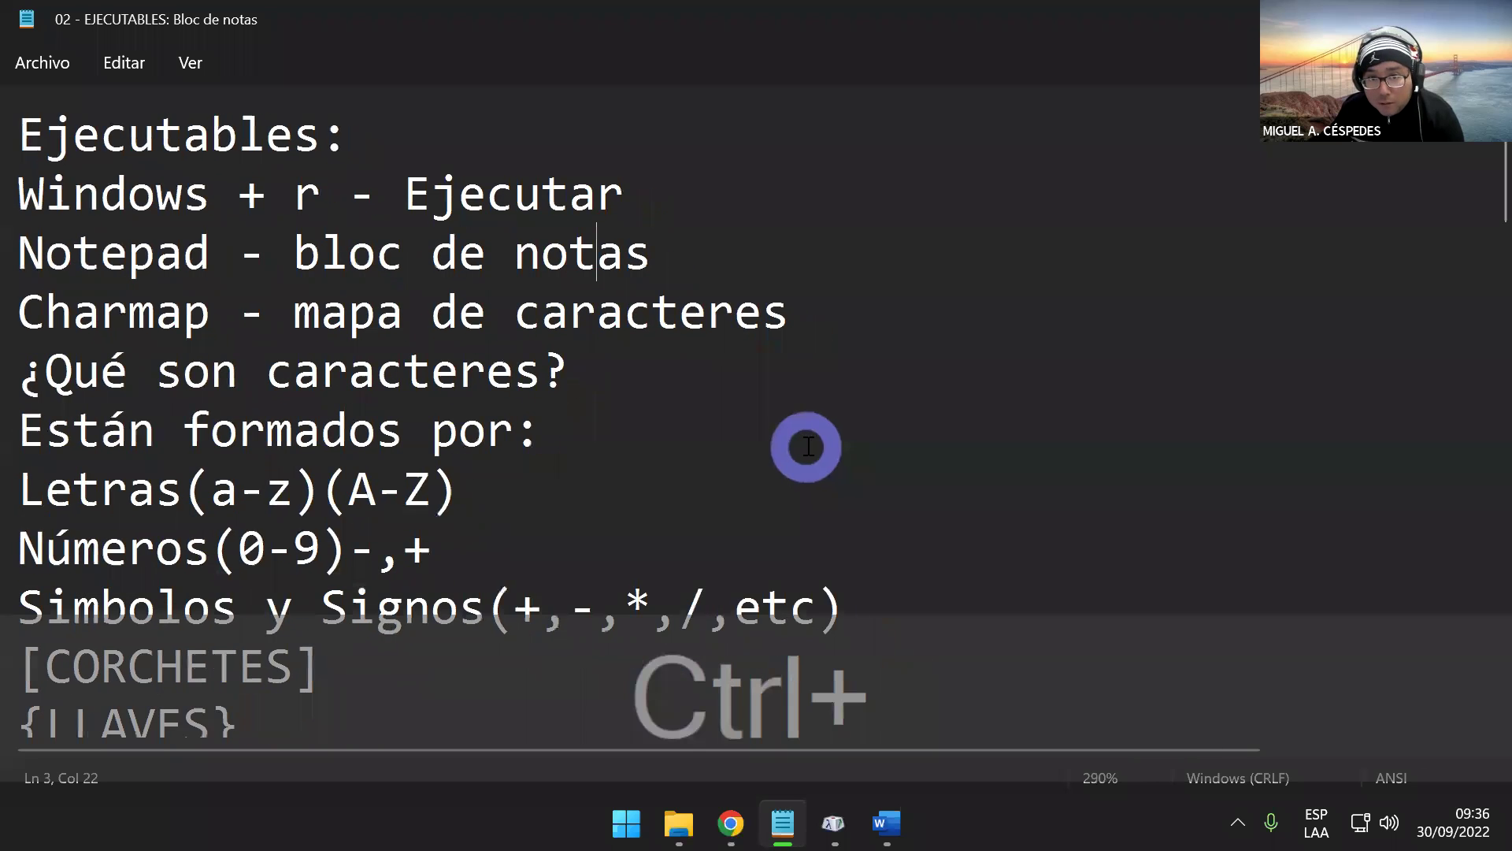
key(ctrl+minus)
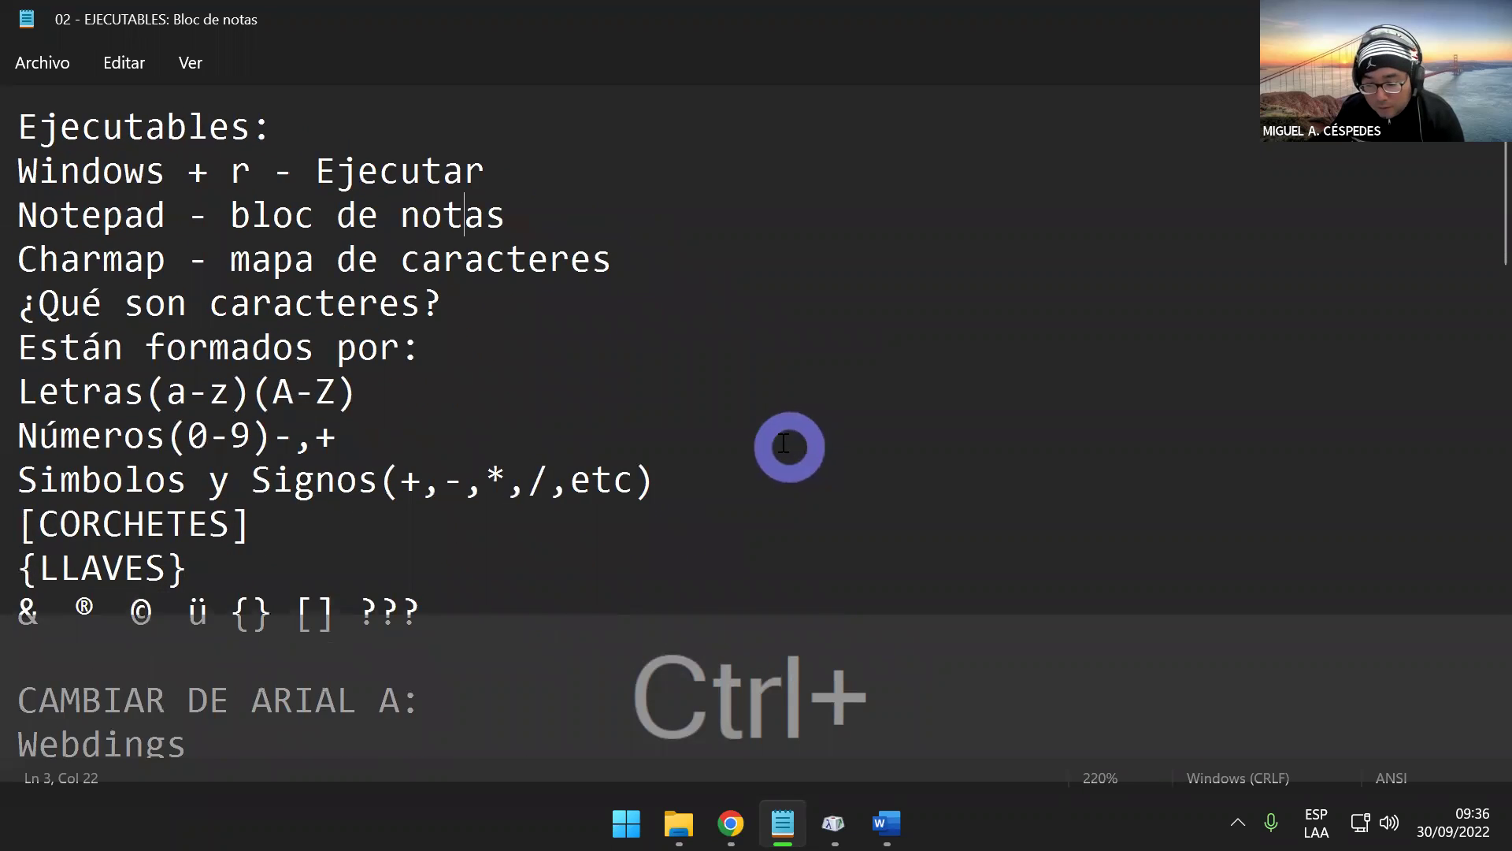
scroll(788, 445, down, 3)
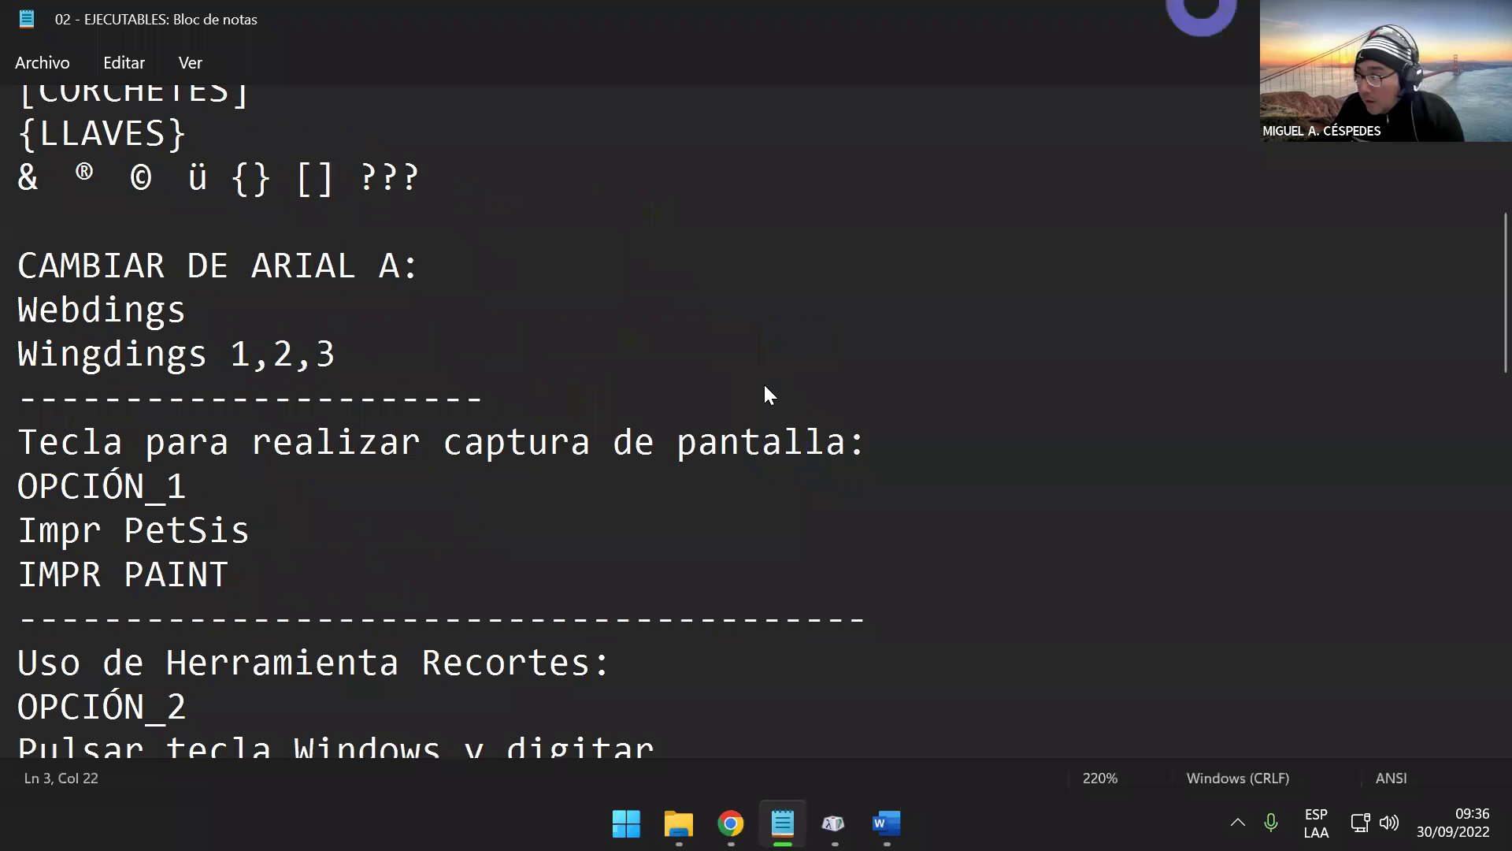
- Switch back to the Character Map and set its font to Wingdings
key(alt+Tab)
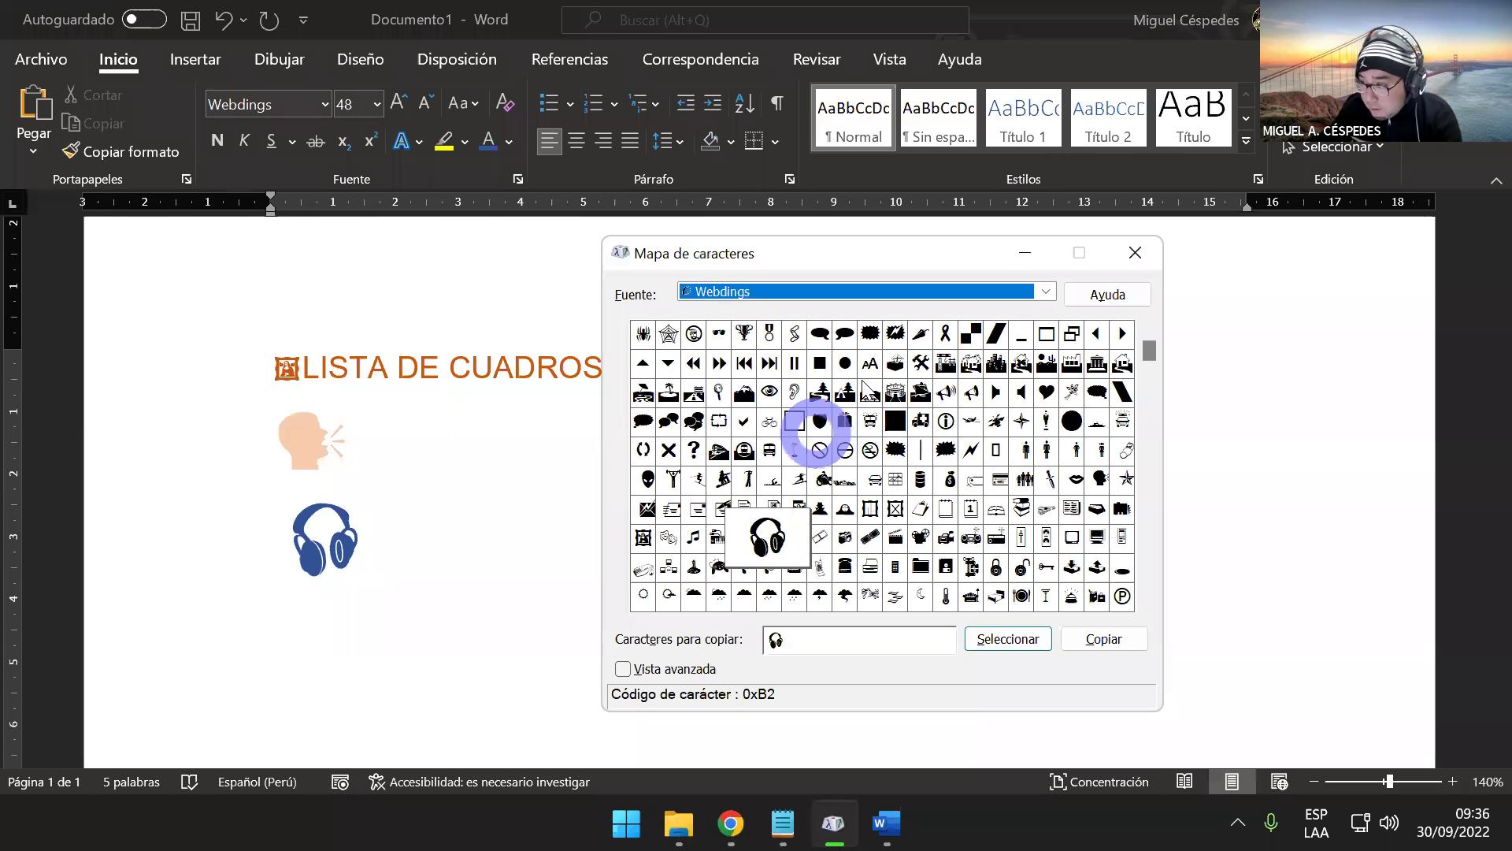
click(989, 307)
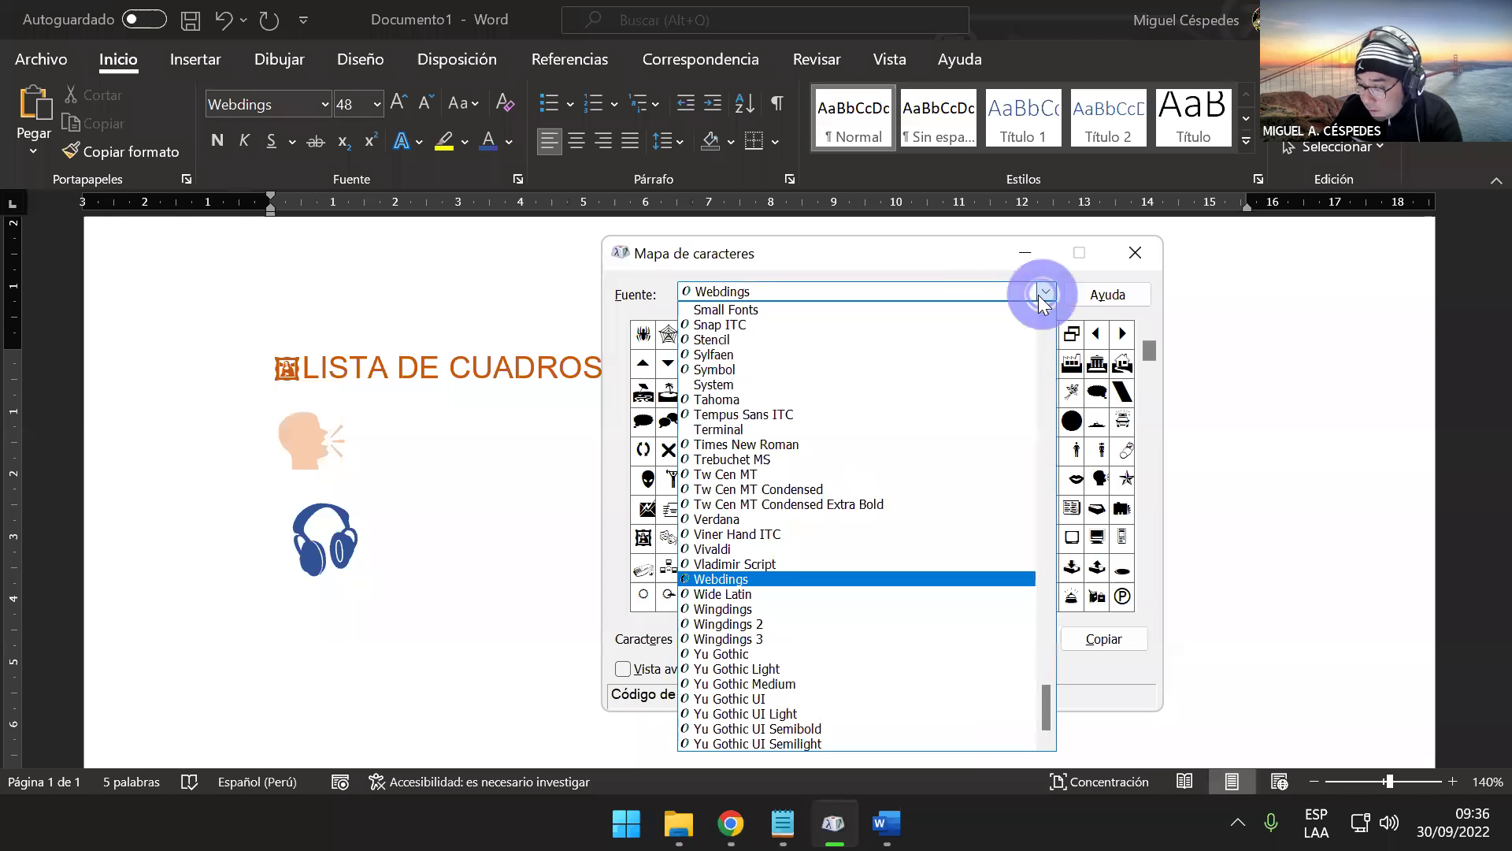
click(875, 608)
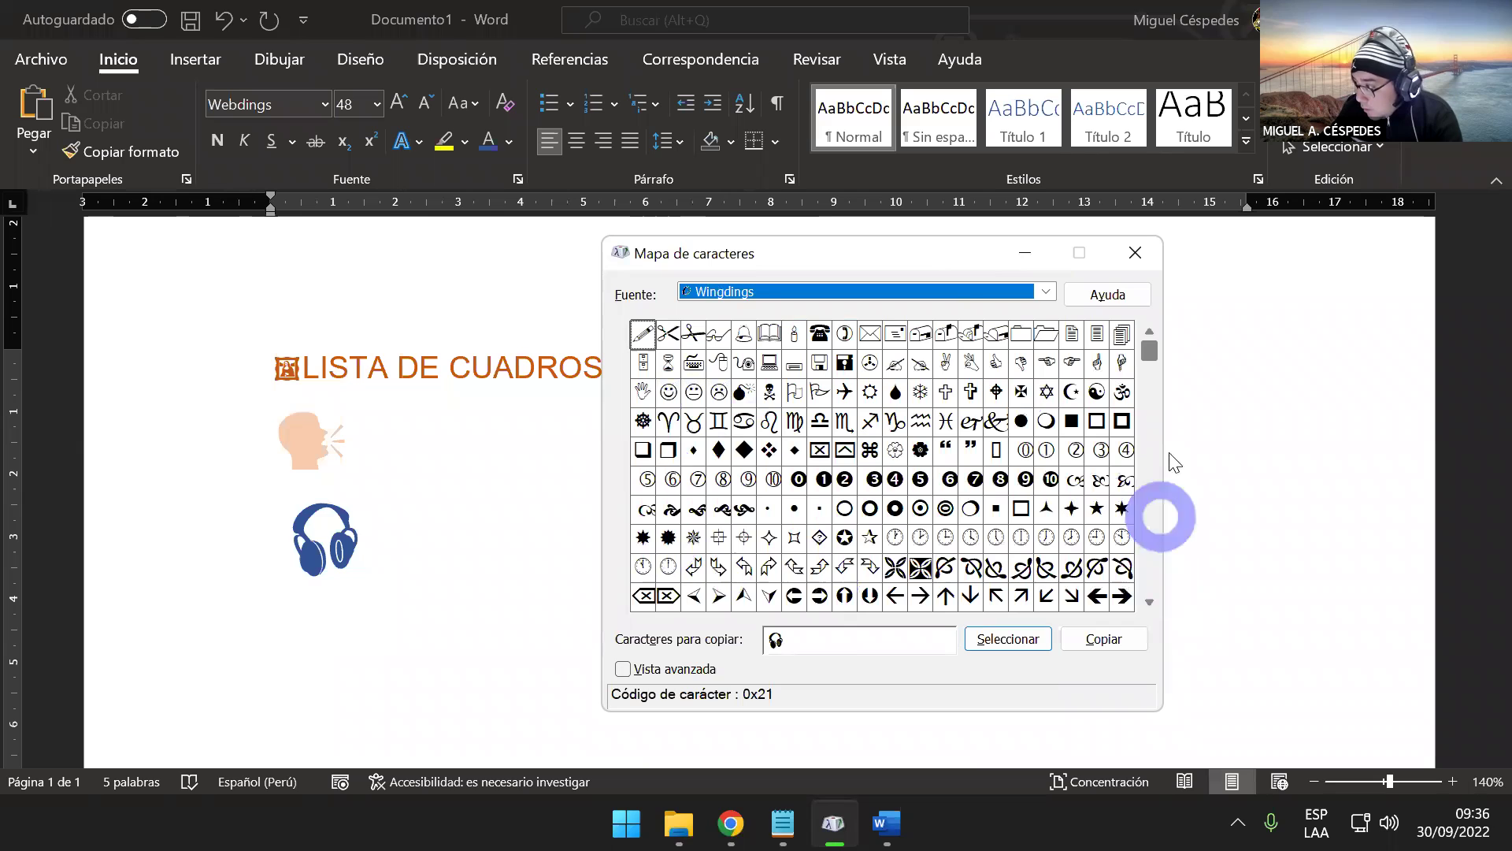
- Copy the Wingdings Windows logo symbol at the end of the set and paste it after the headphones in Word
click(1149, 605)
click(1149, 605)
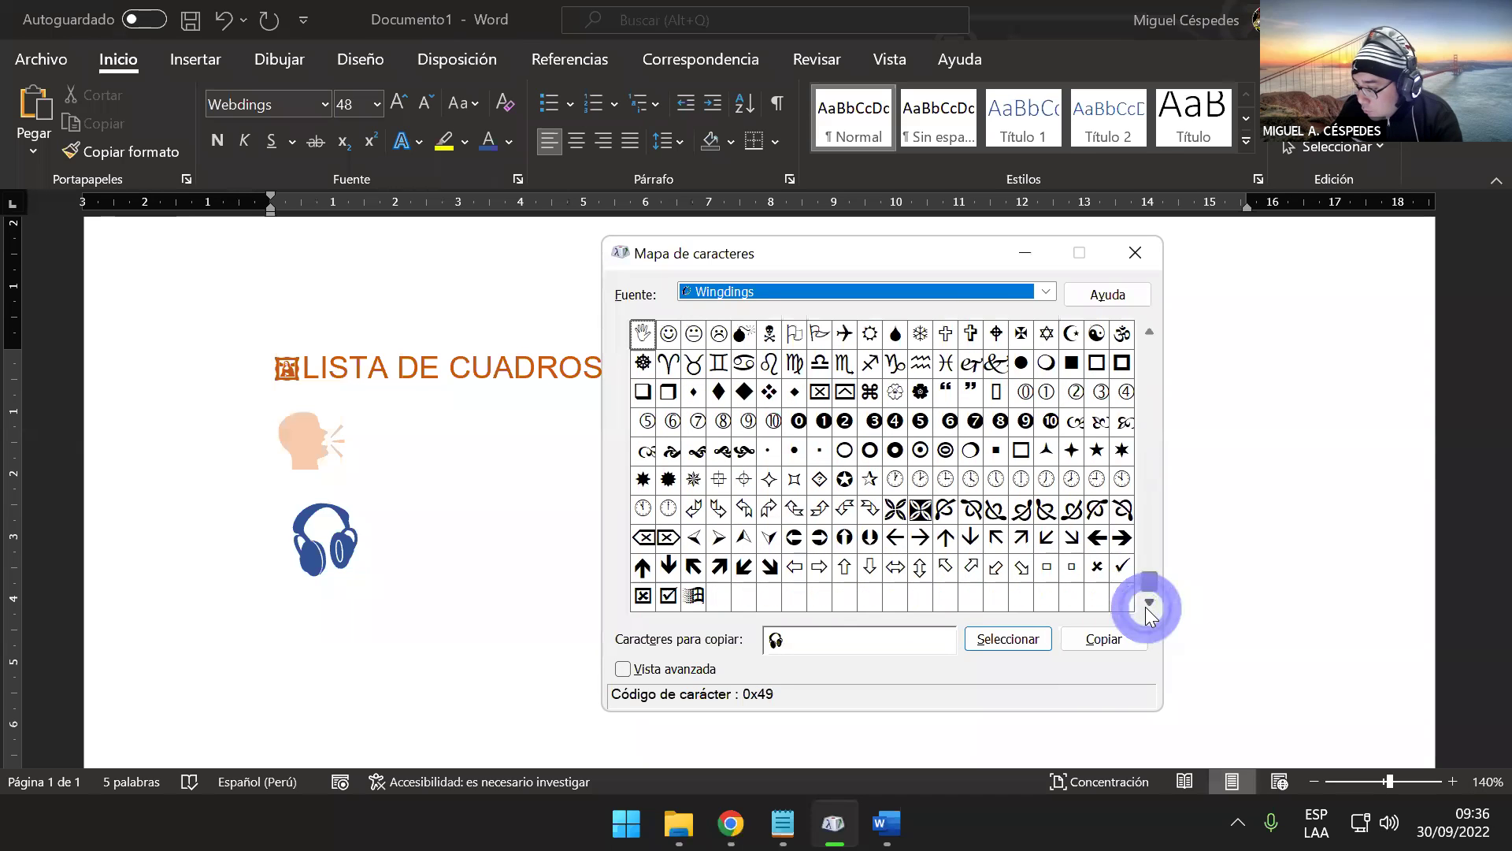
click(693, 595)
click(1038, 647)
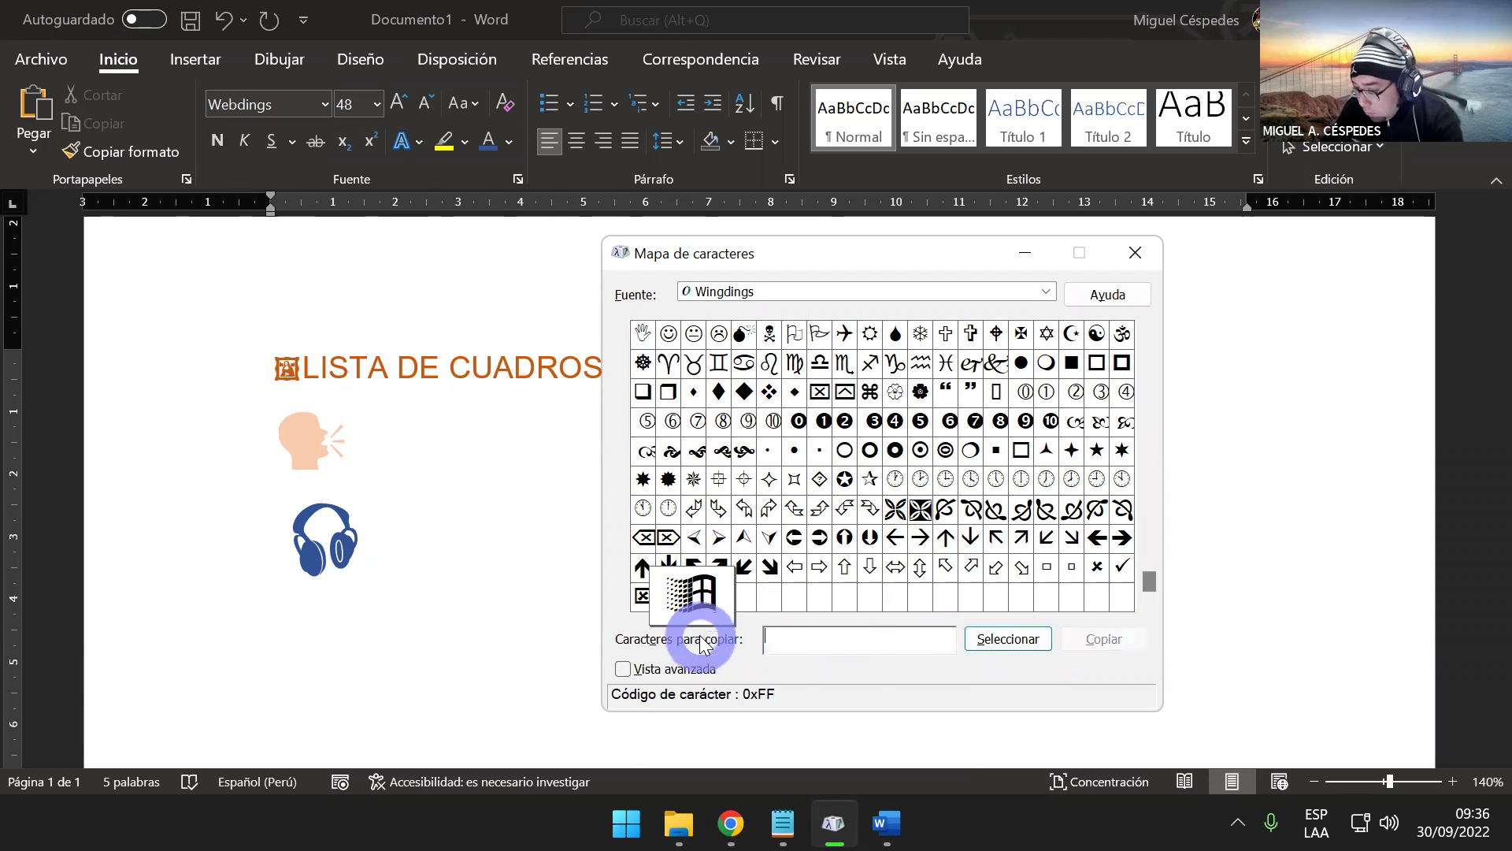
click(1024, 640)
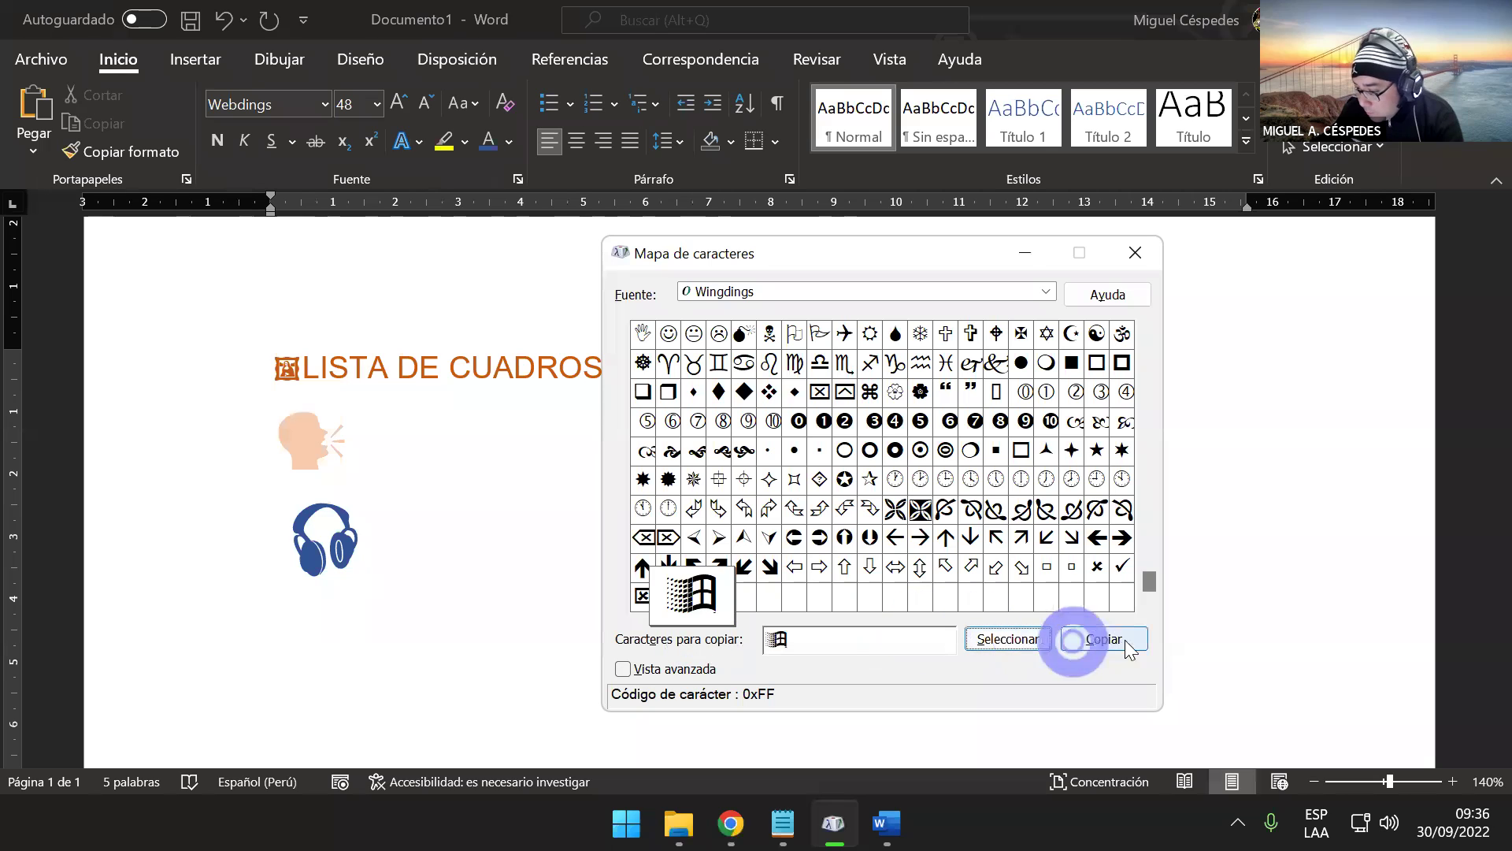
click(567, 498)
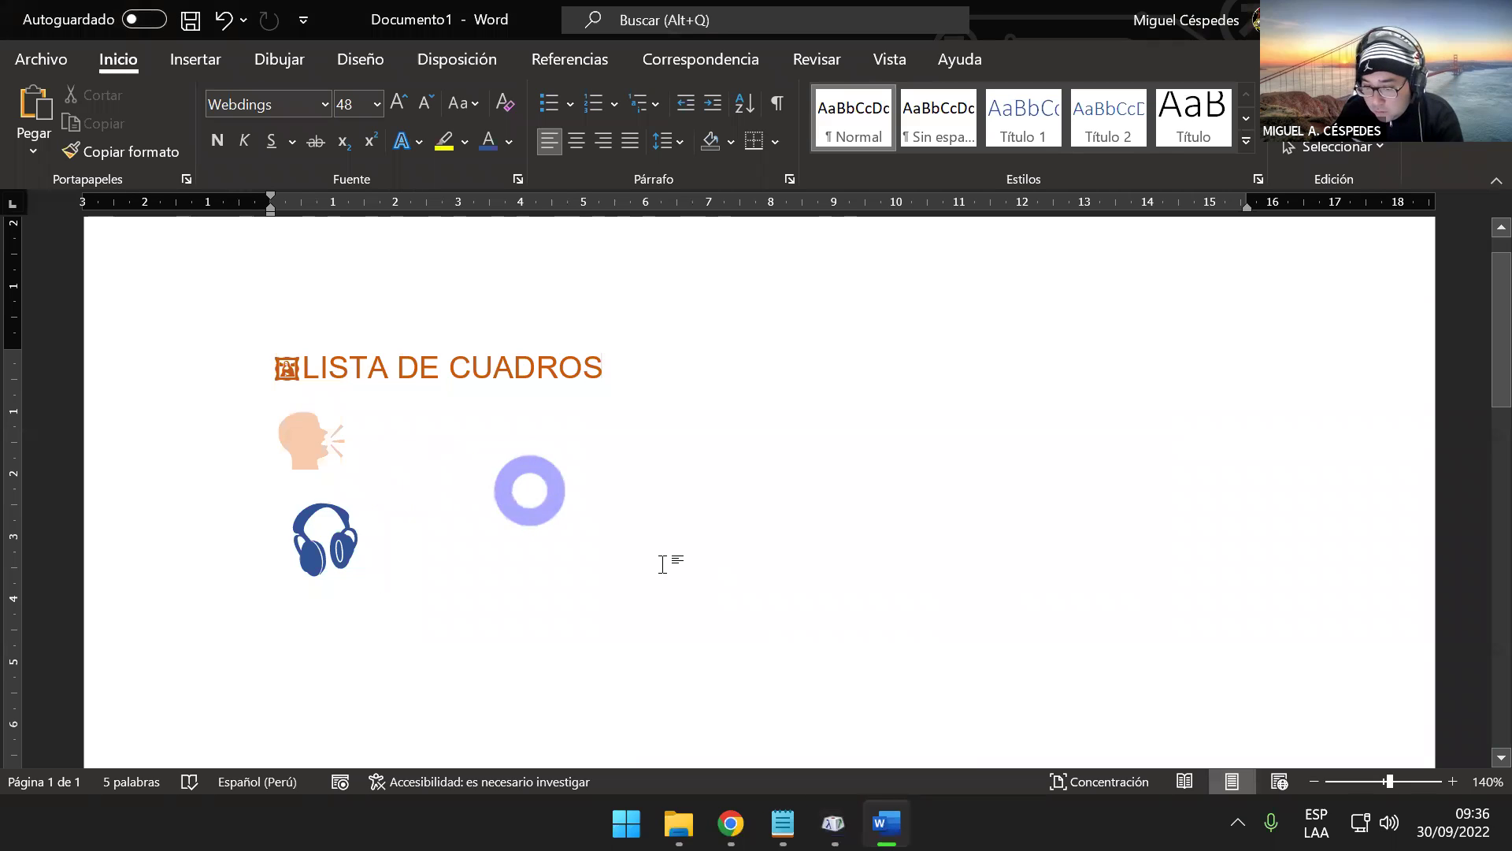
key(ctrl+v)
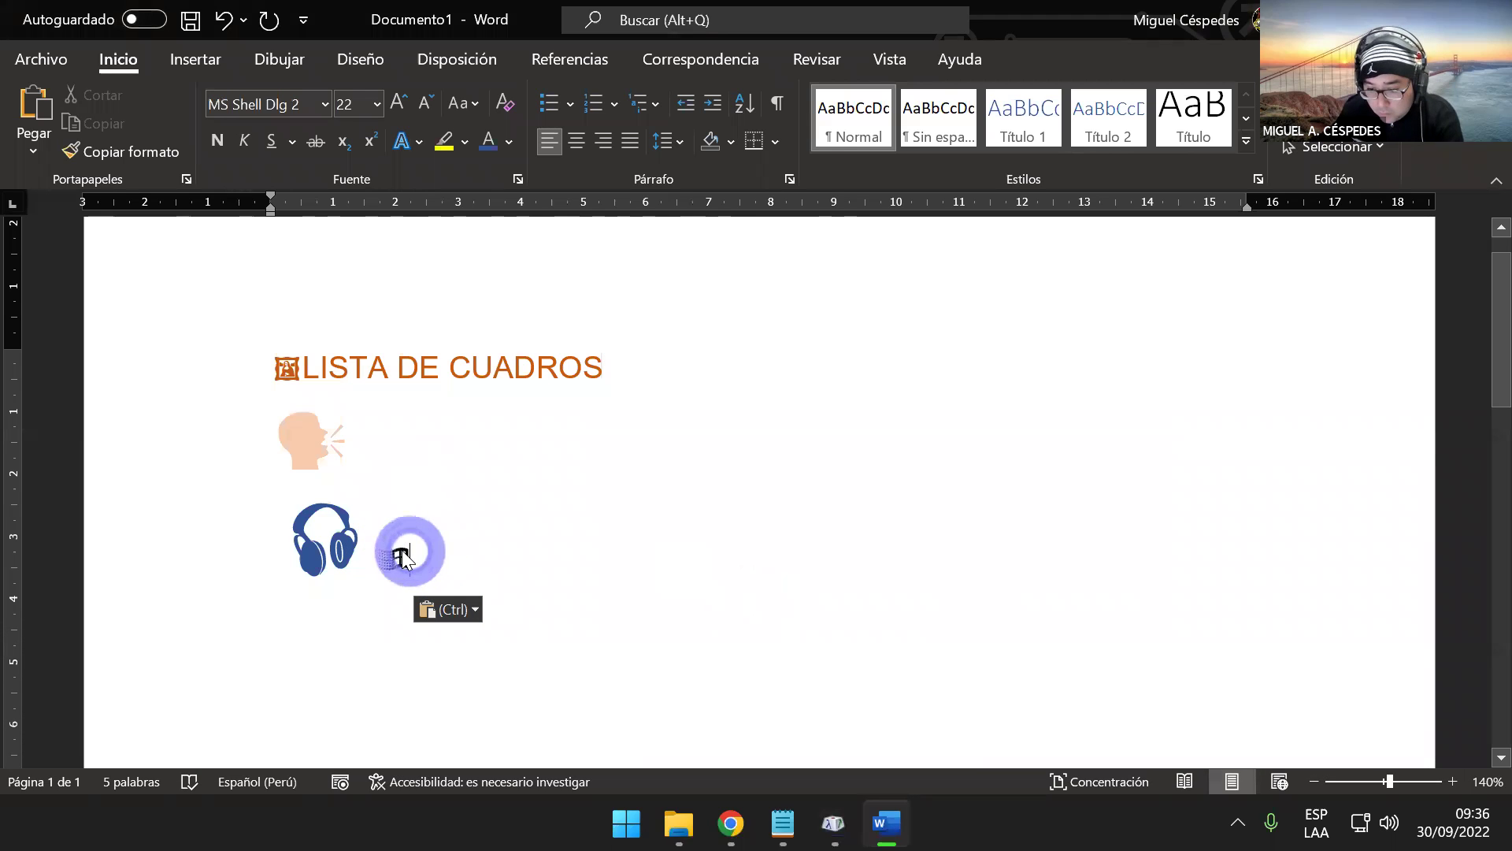
- Enlarge the pasted Windows logo symbol to 36 pt
drag(403, 552, 366, 555)
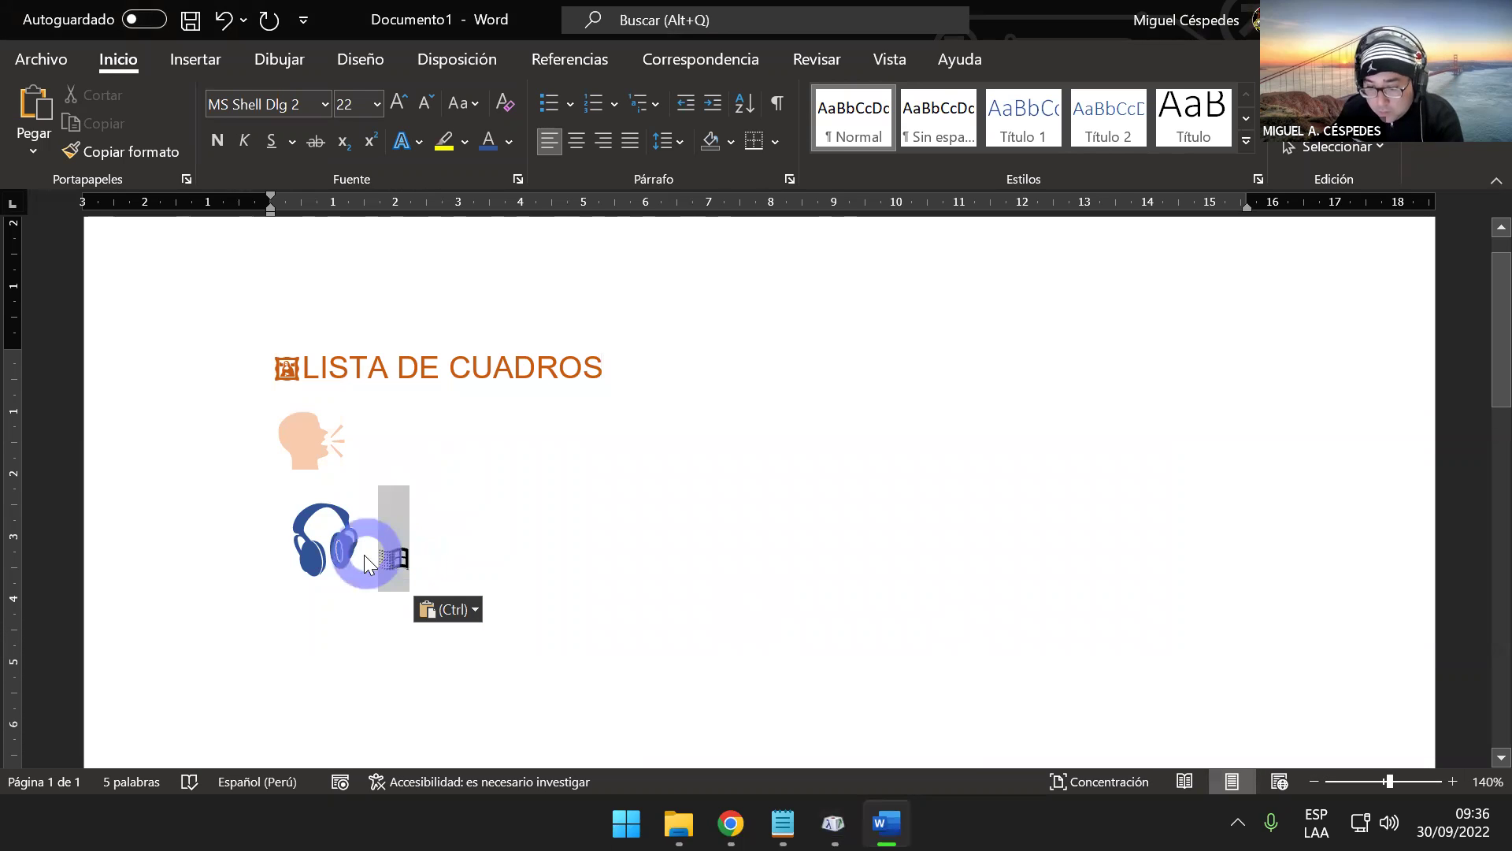
click(399, 103)
click(399, 102)
click(398, 102)
click(399, 102)
click(399, 103)
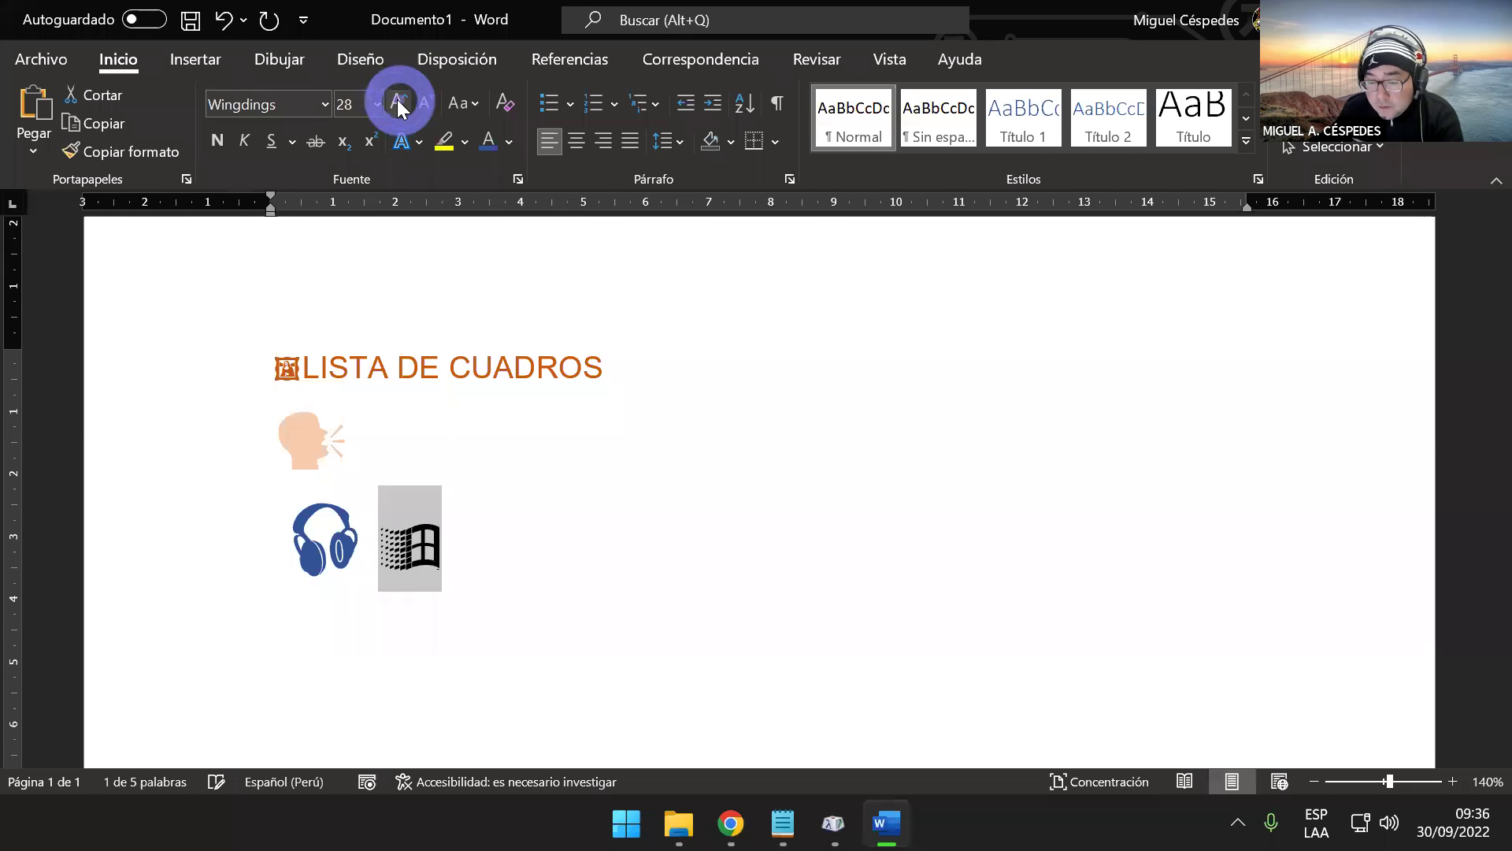
click(398, 101)
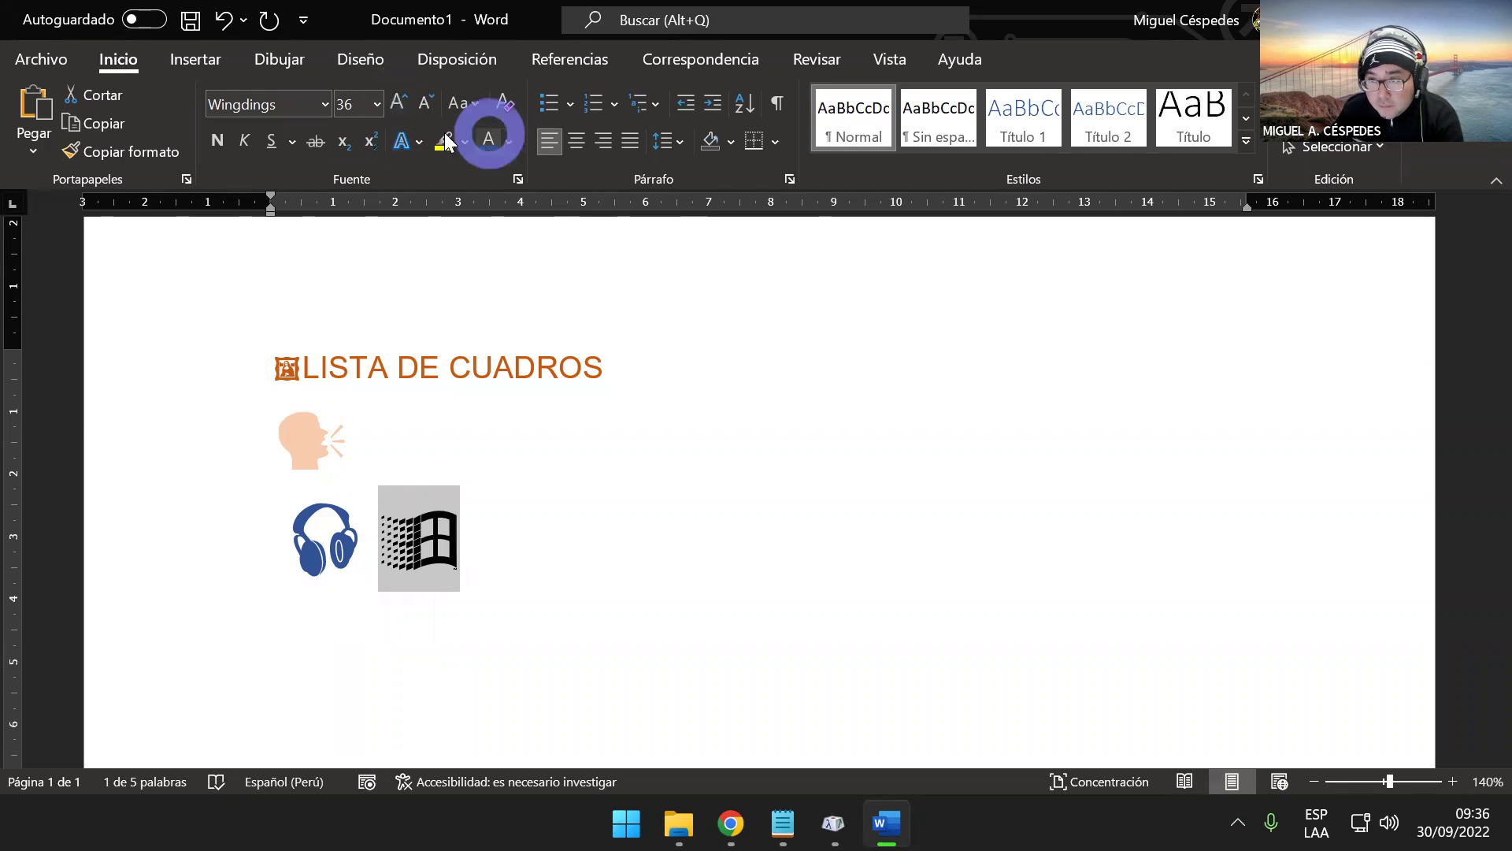
- Color the Windows logo symbol with the standard purple and deselect it
click(512, 142)
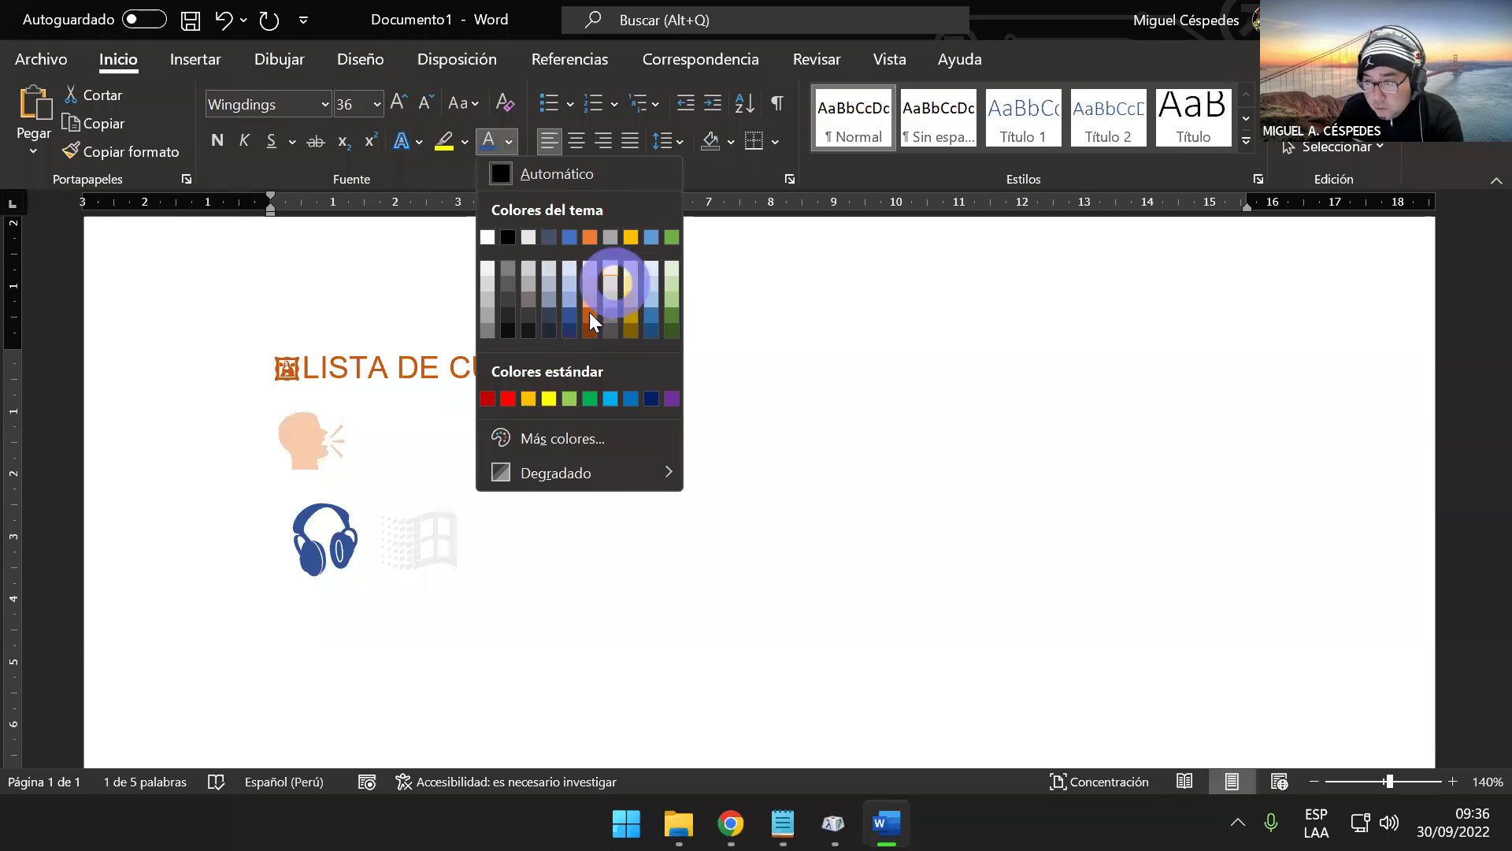
click(654, 311)
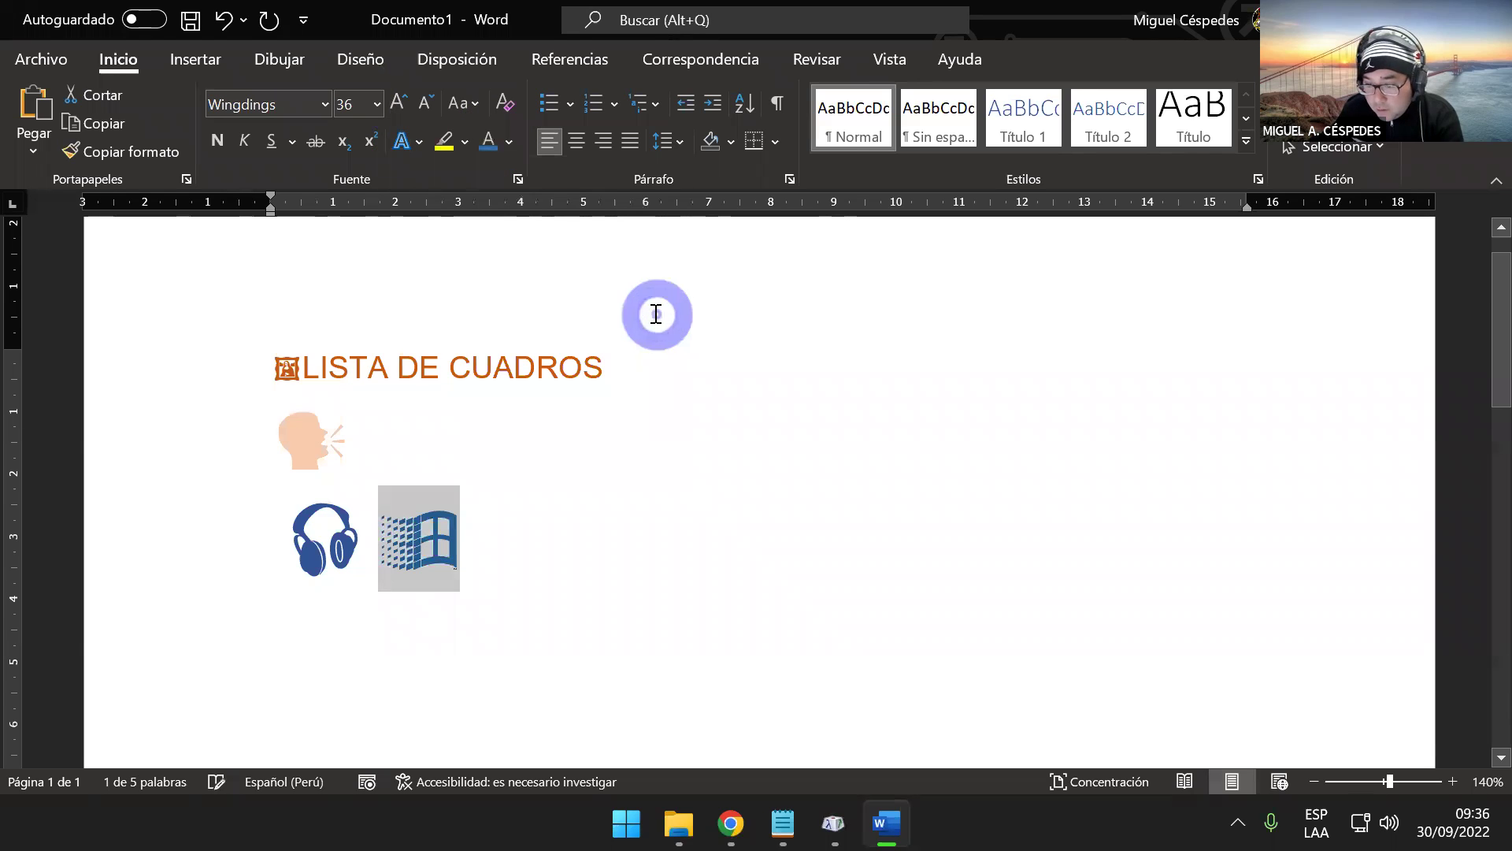
click(510, 143)
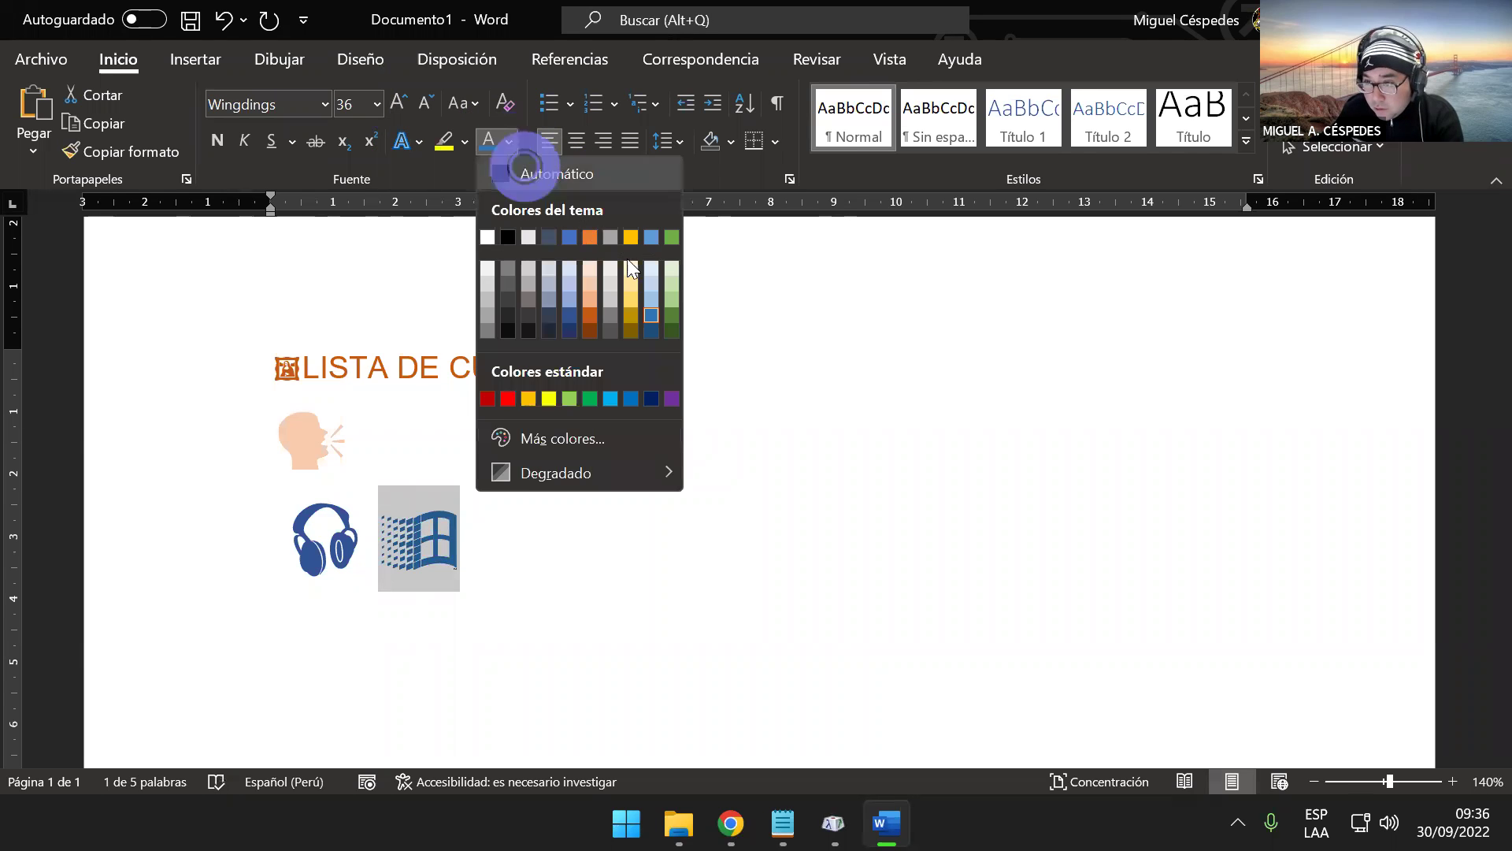
click(673, 398)
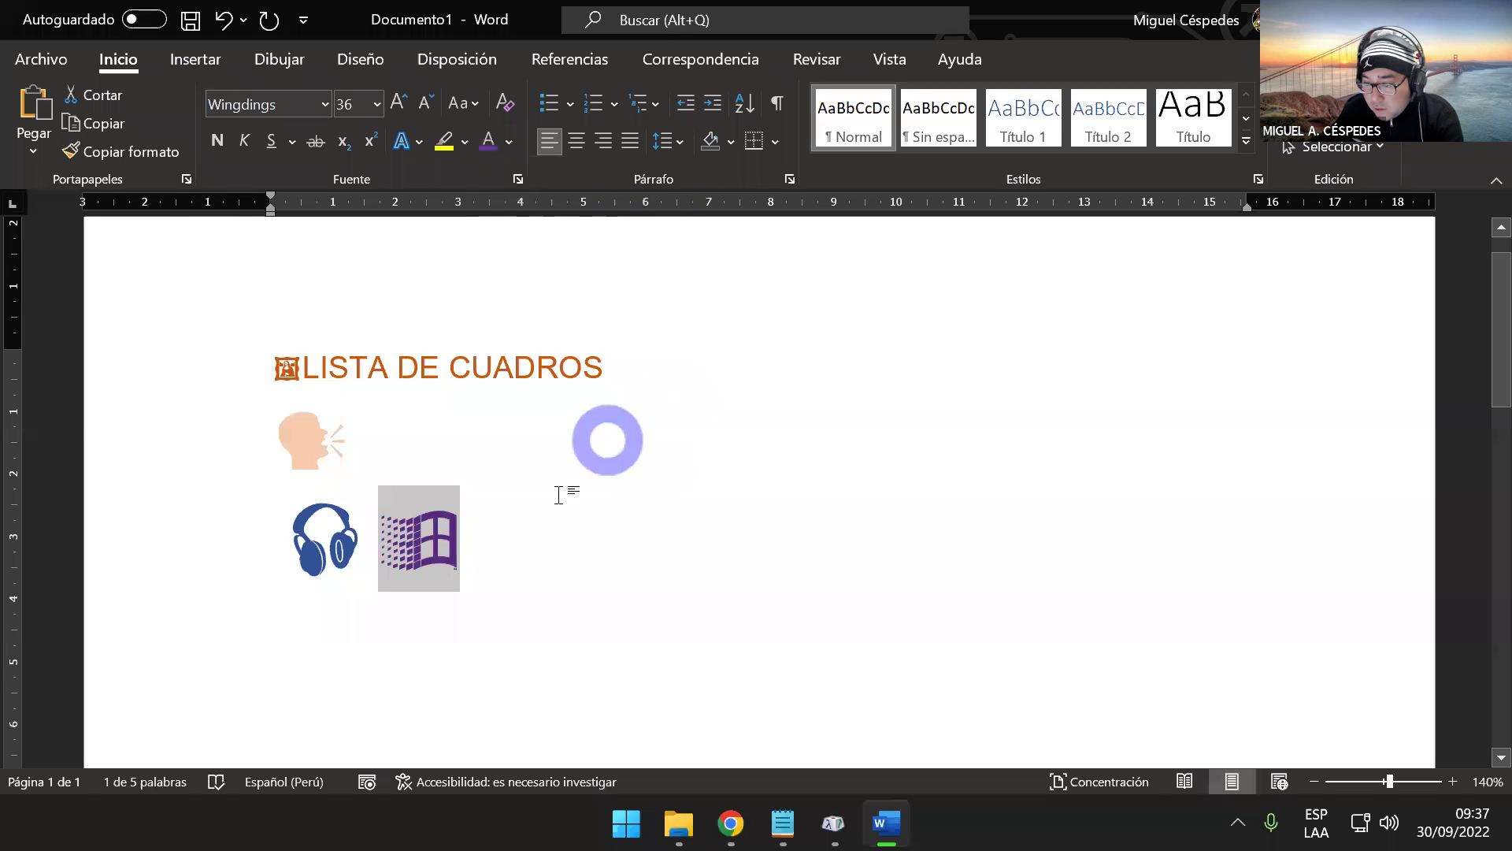
click(459, 545)
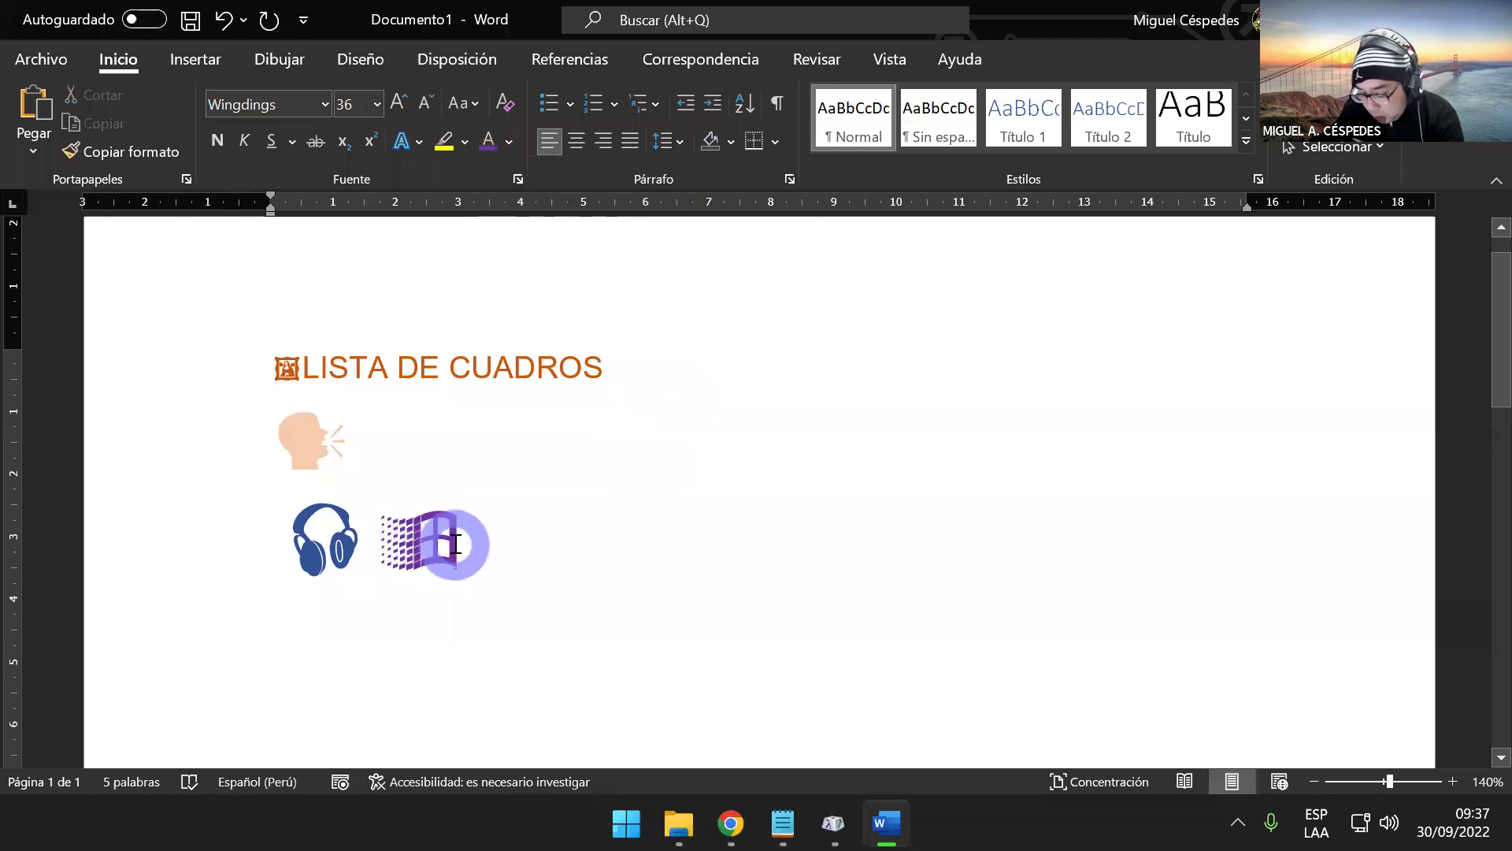
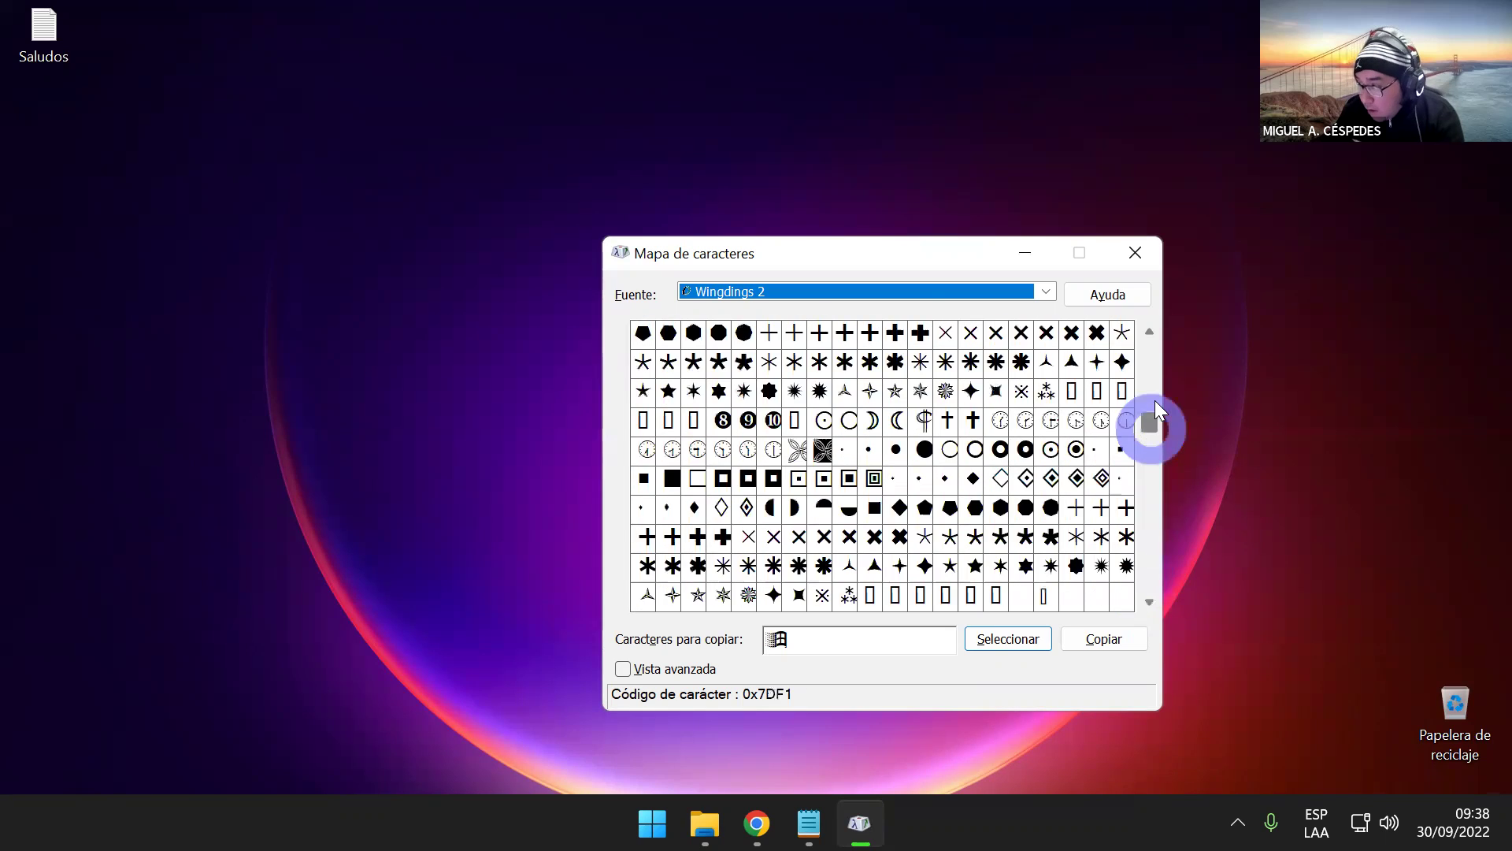
- Set the Character Map font to Wingdings 3 and examine its arrow symbols
click(1048, 301)
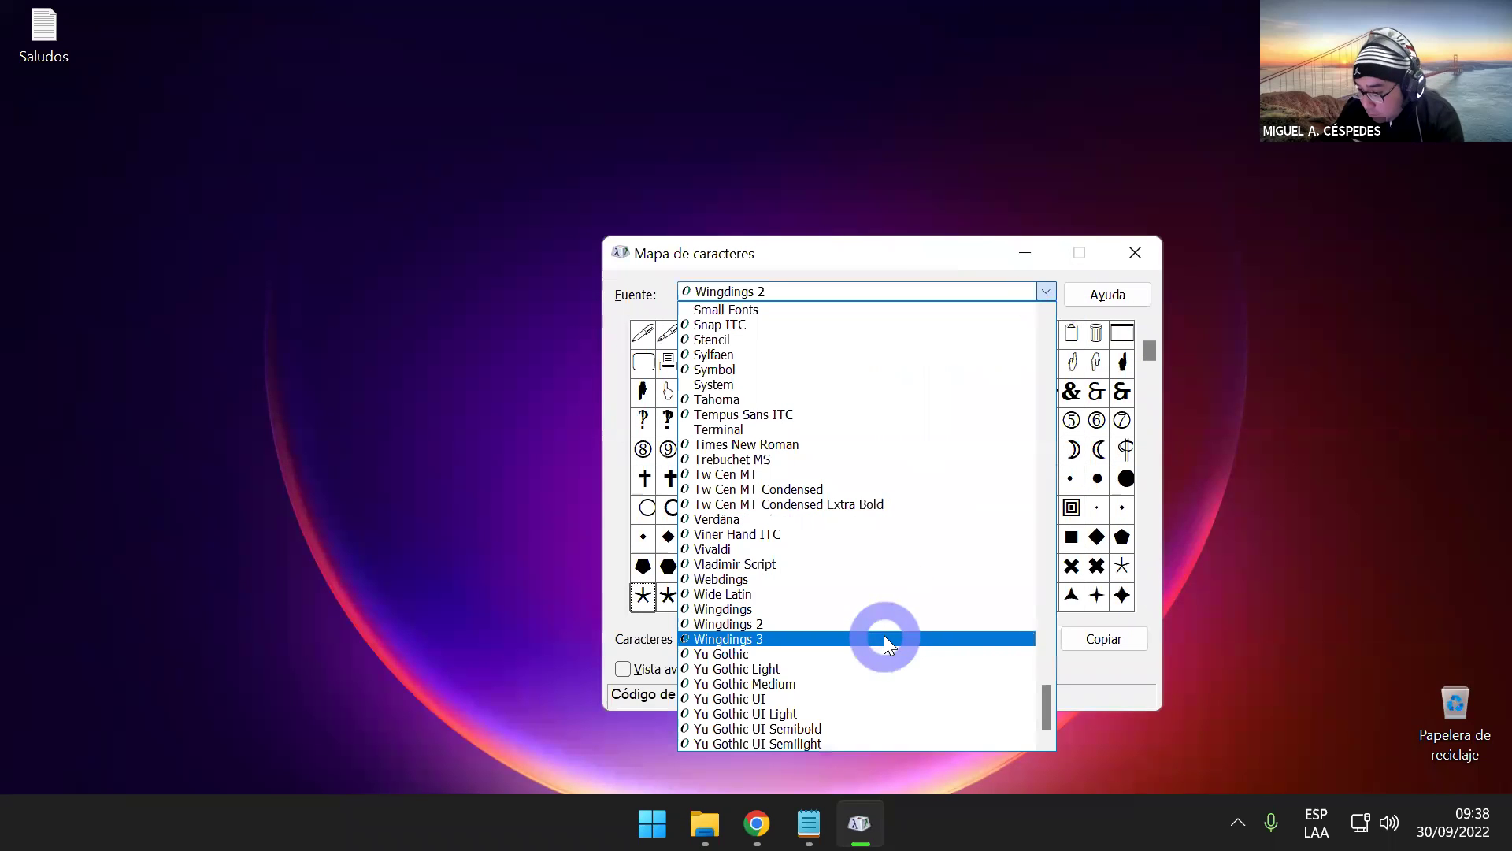
click(883, 635)
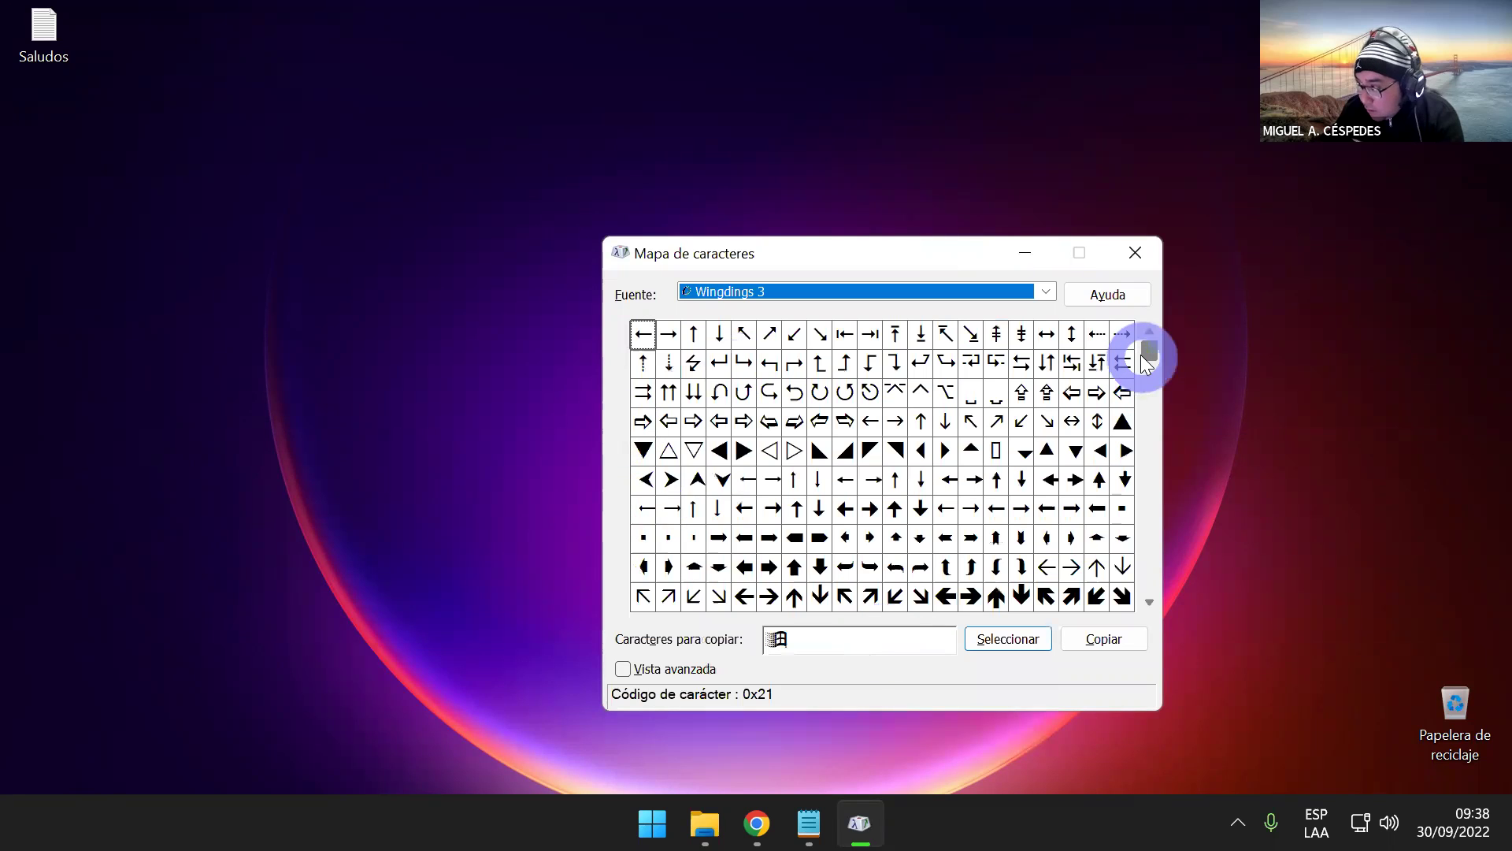
drag(1148, 350, 1465, 784)
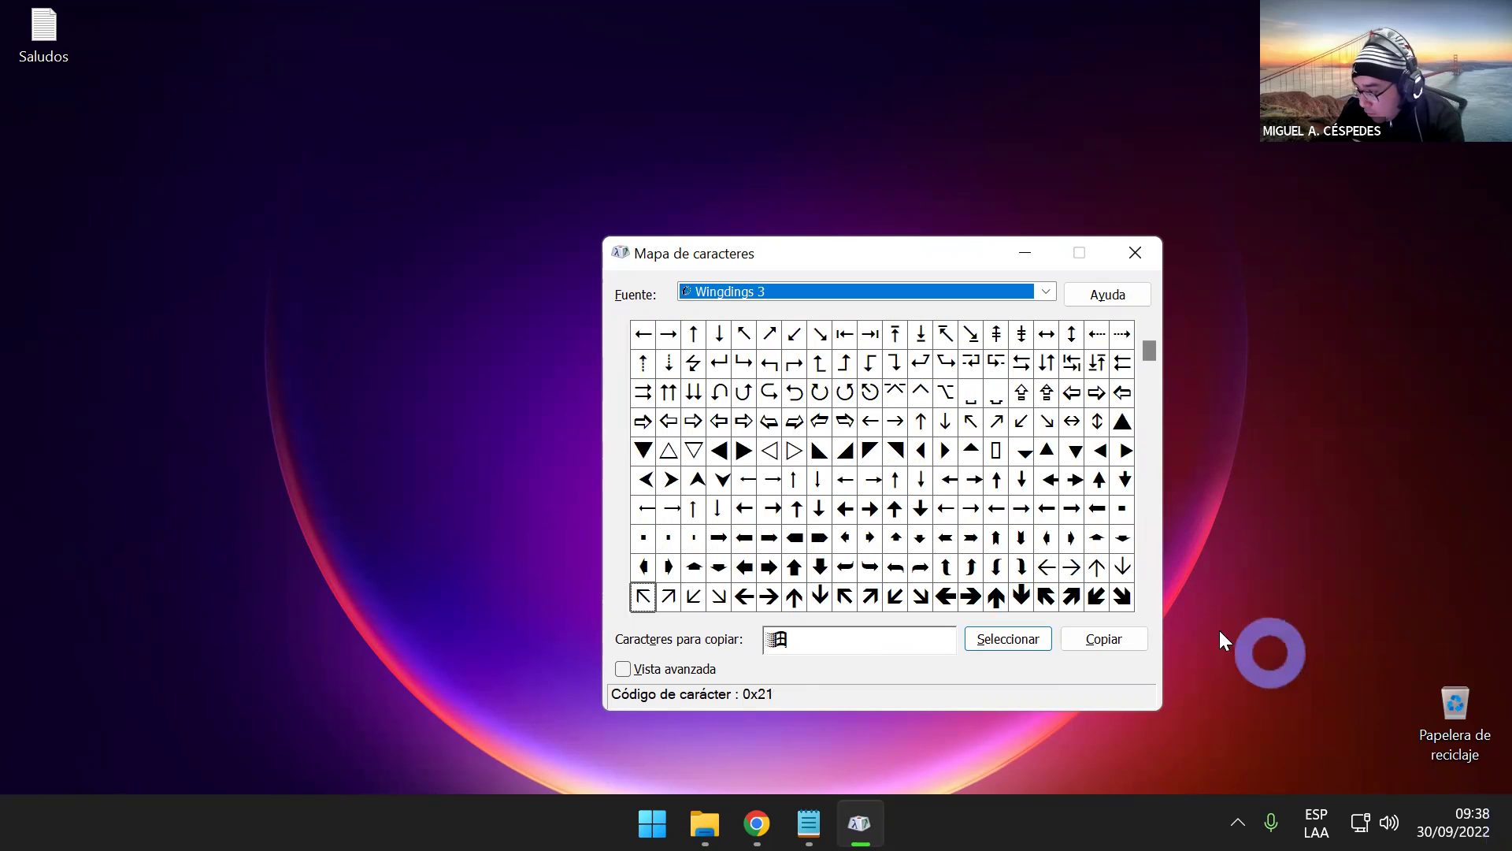
click(1153, 599)
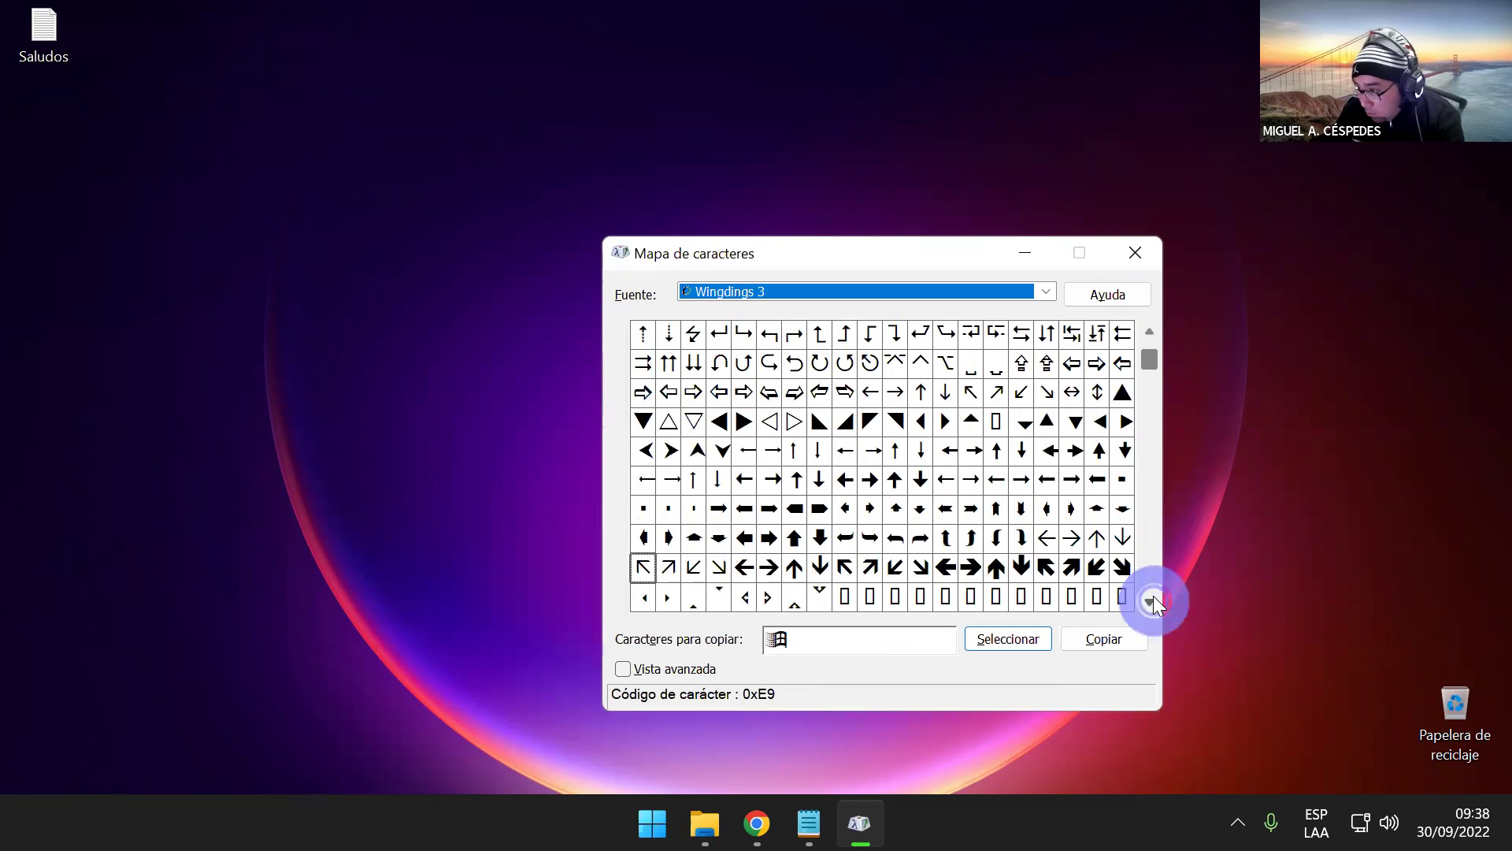
- Set the Character Map font back to Arial and close the Character Map
click(1153, 596)
drag(1148, 372, 1108, 320)
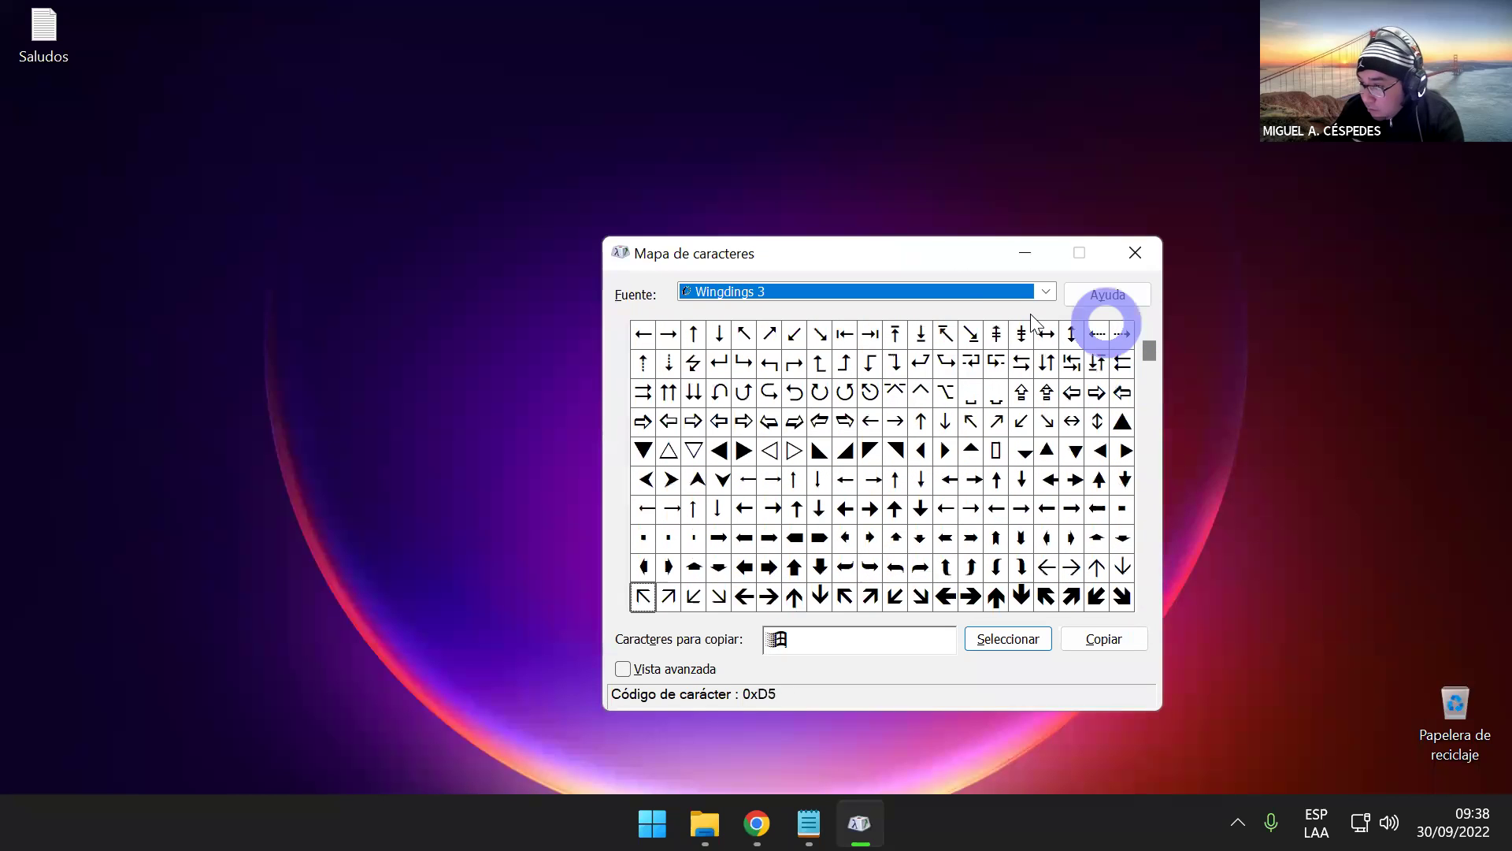
click(989, 302)
click(985, 299)
text(ar)
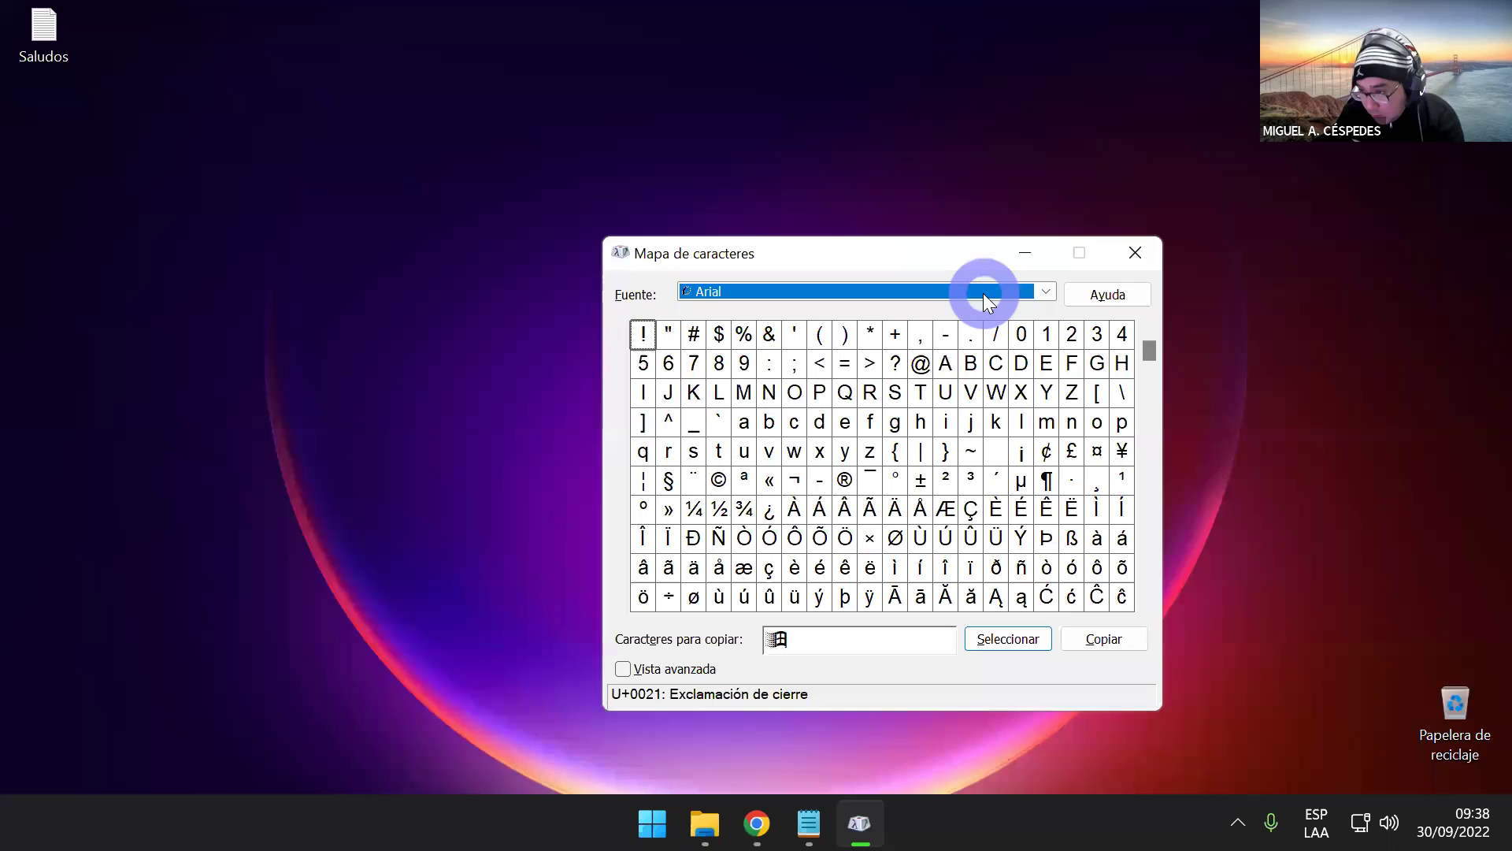
click(1141, 248)
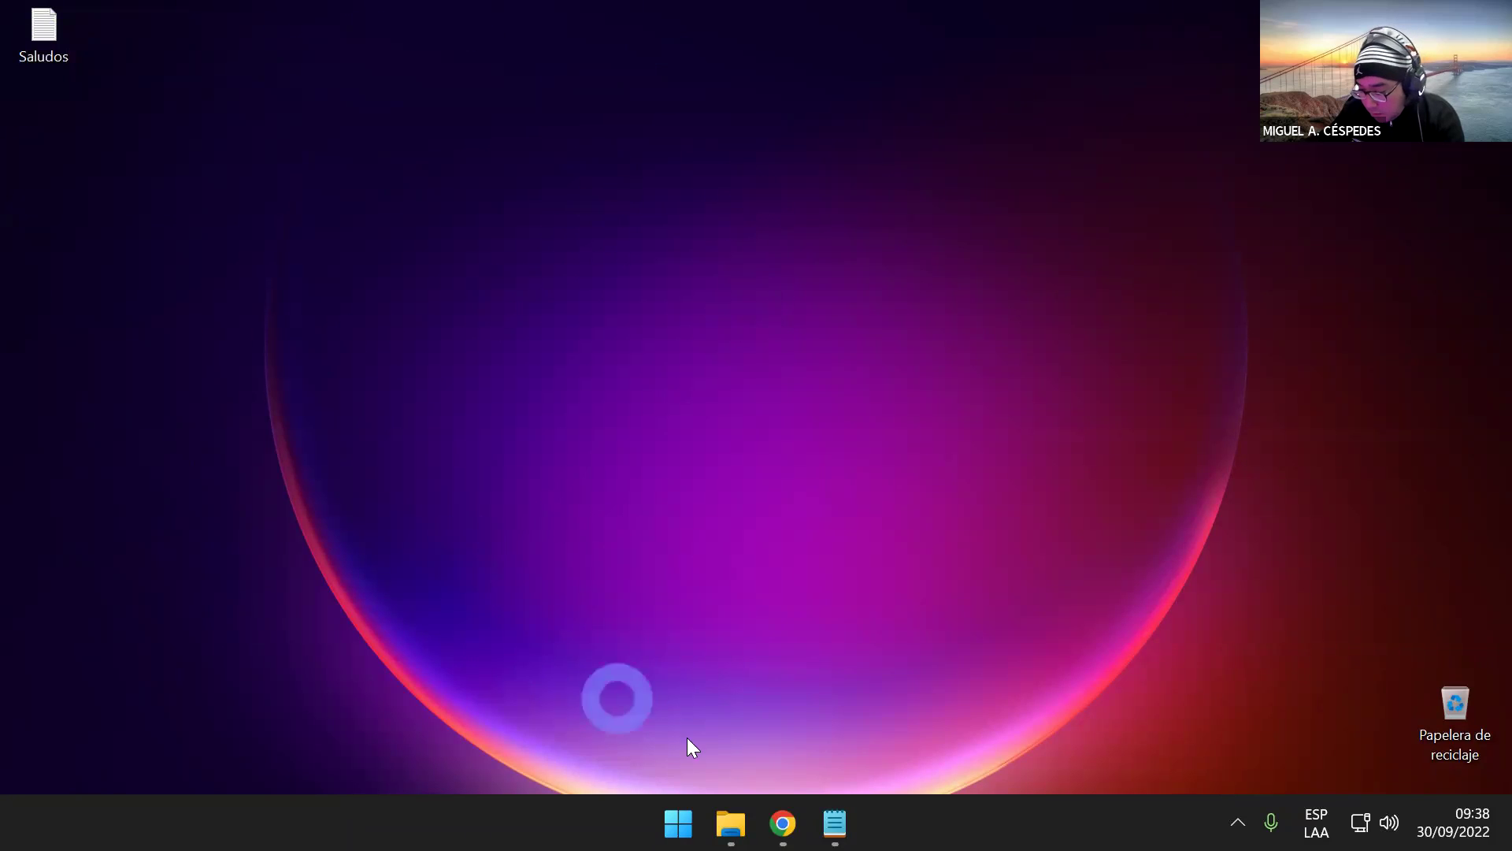
- Switch to the Notepad notes and review the Webdings and Wingdings 1,2,3 entries under CAMBIAR DE ARIAL A:
click(835, 823)
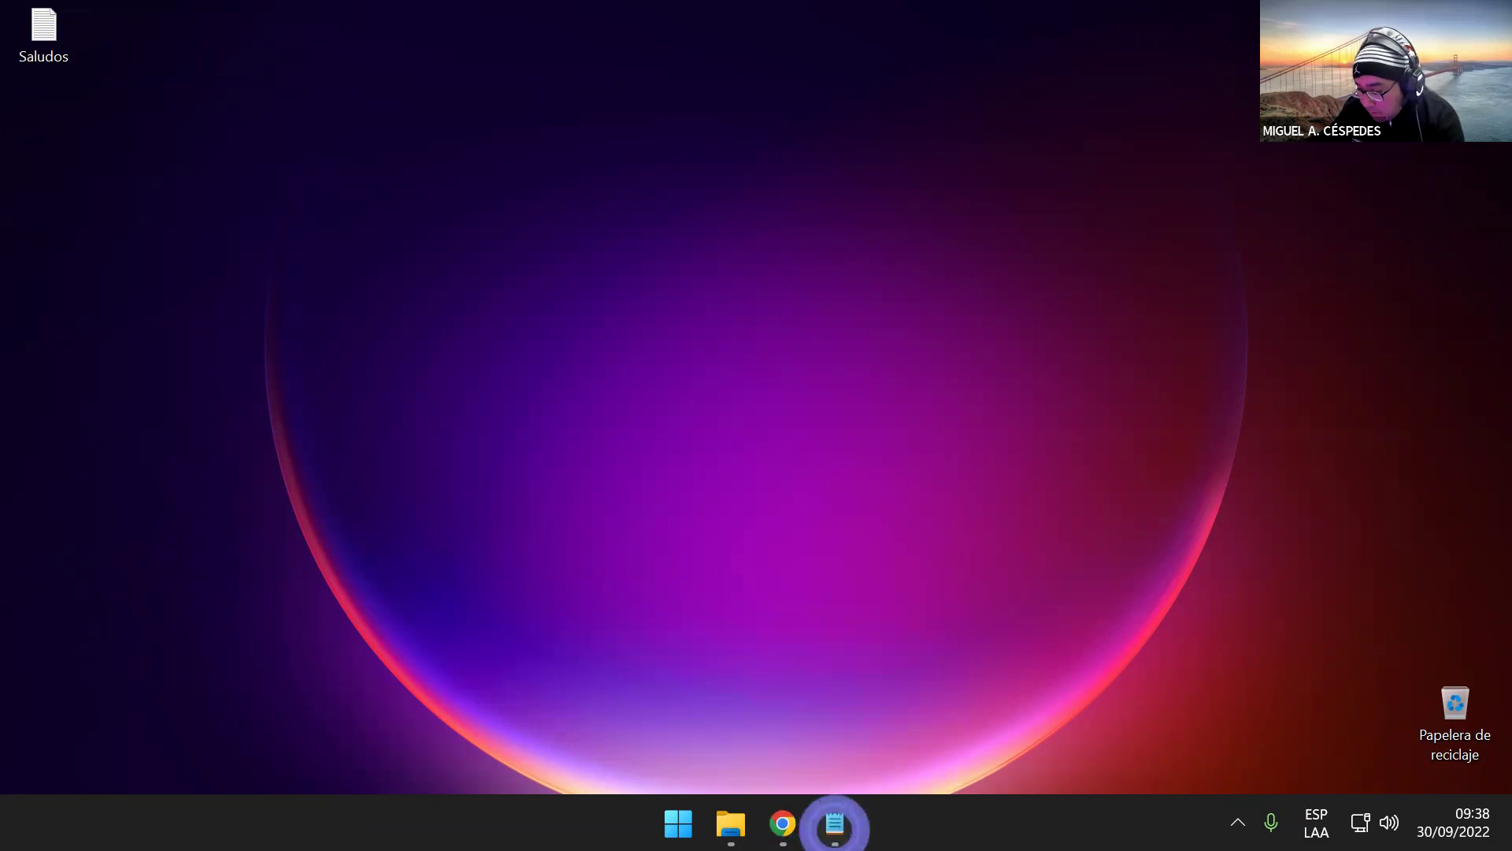
click(387, 350)
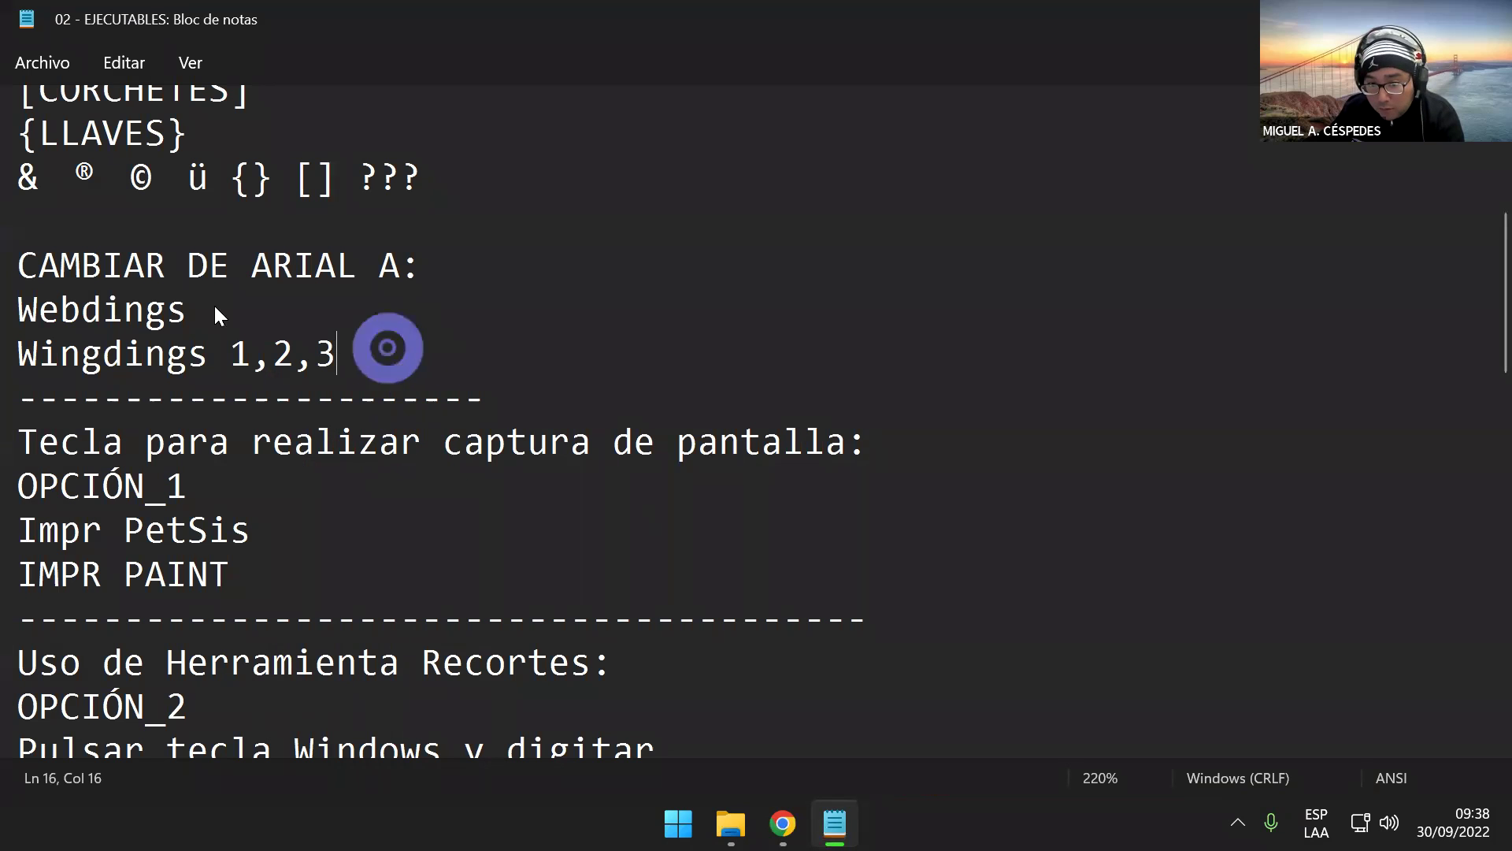
click(216, 301)
click(432, 356)
scroll(416, 377, up, 1)
scroll(416, 381, up, 3)
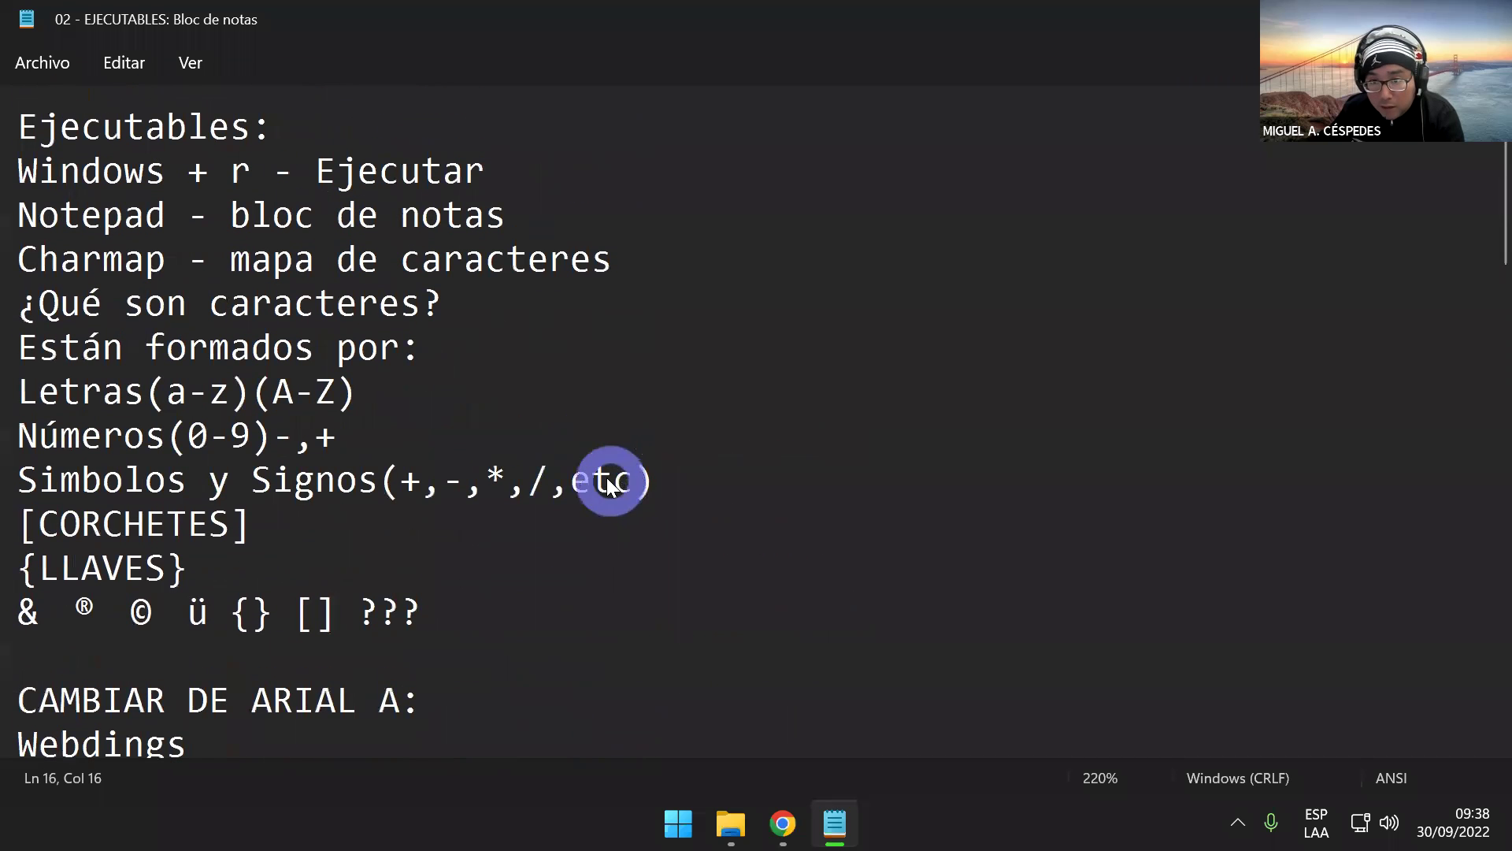
scroll(498, 506, down, 2)
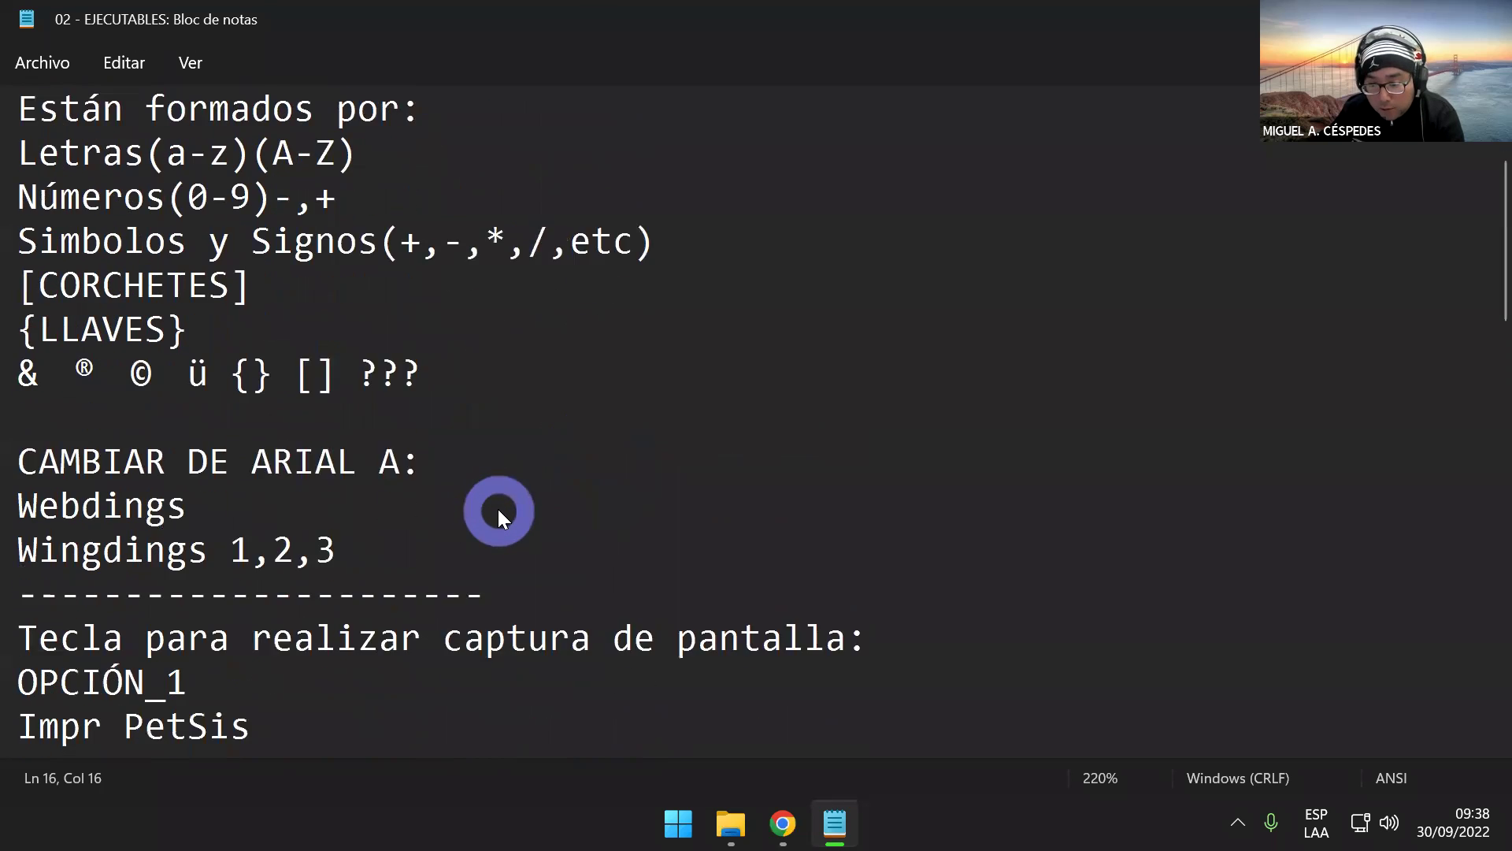
scroll(498, 509, down, 1)
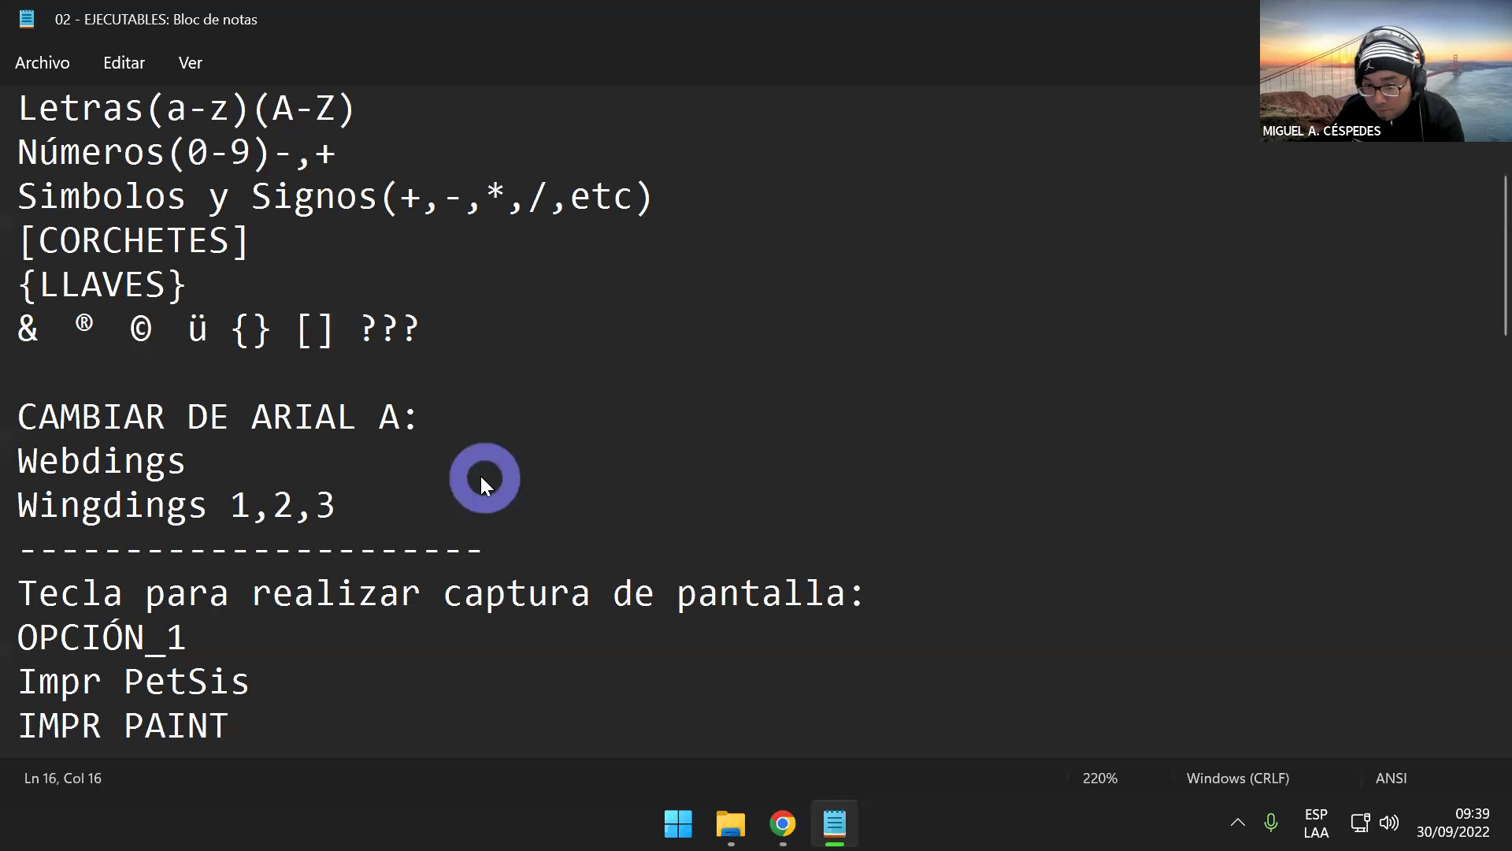
- Review the Ejecutables section of the notes, covering the Windows + r, Notepad and Charmap lines
scroll(386, 486, up, 2)
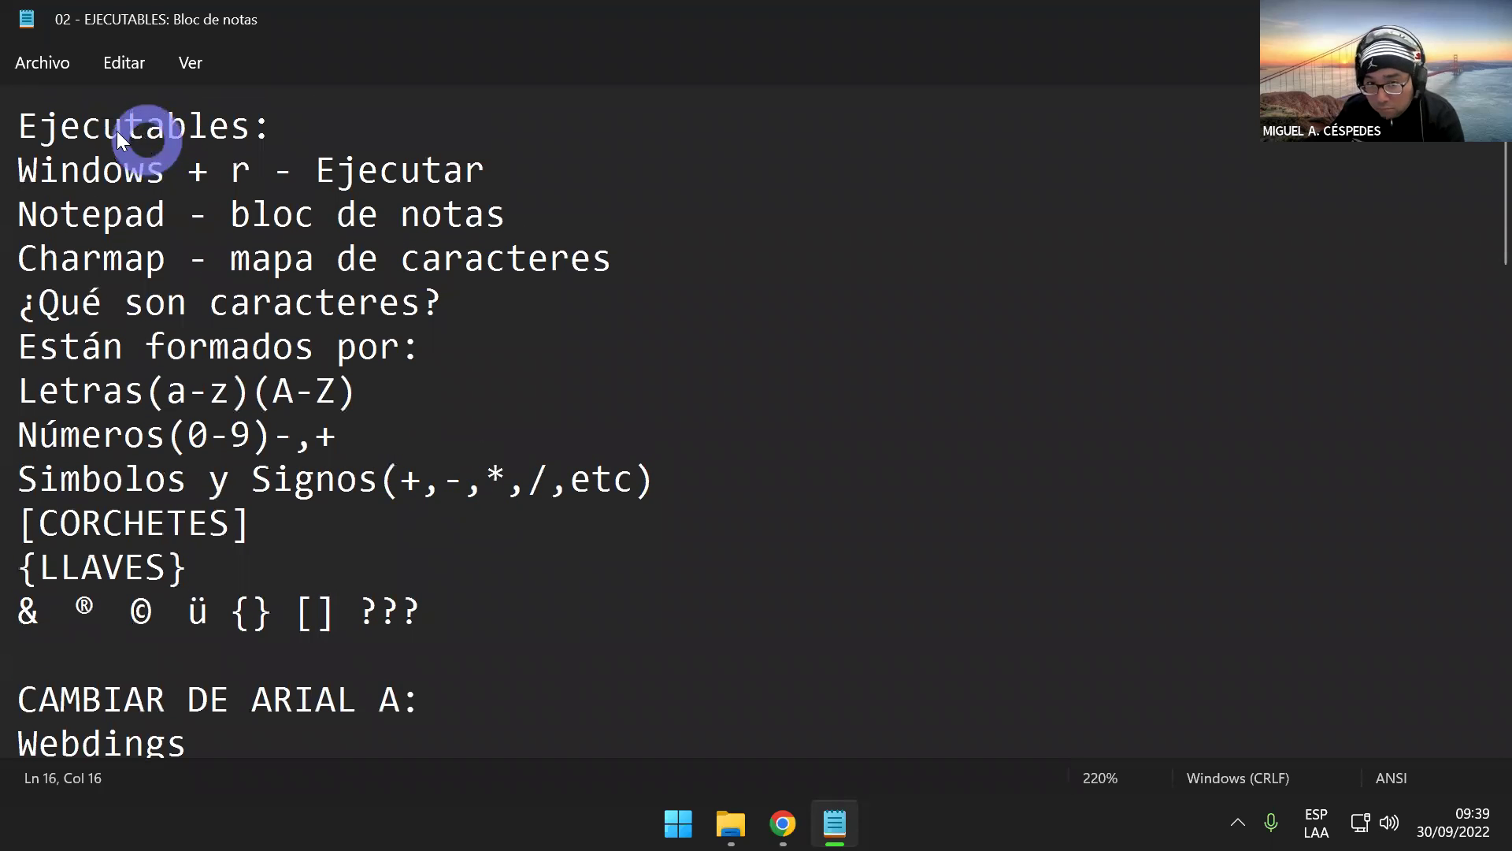
scroll(644, 446, down, 1)
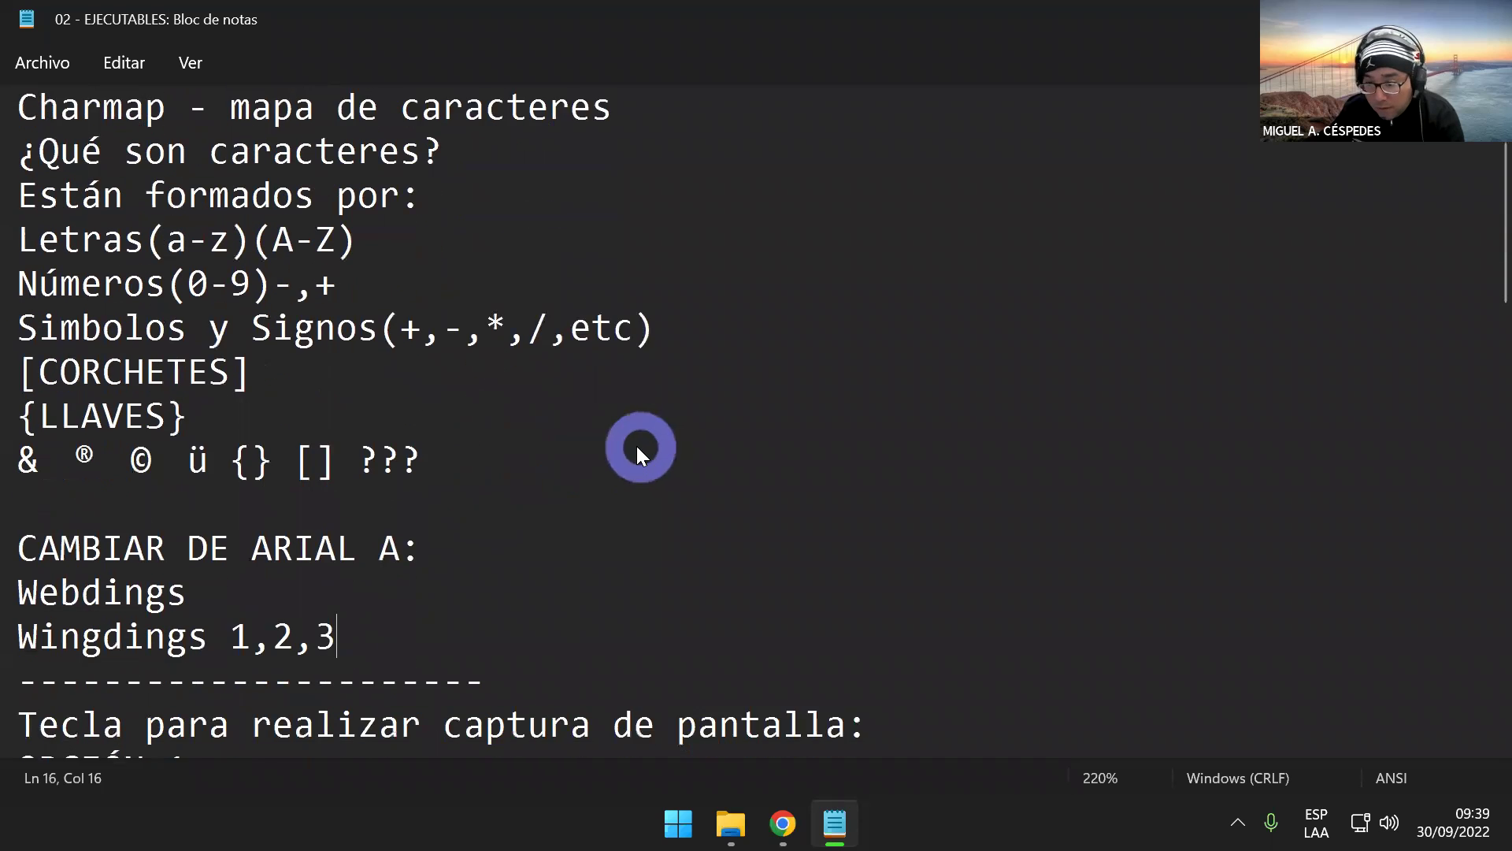
scroll(622, 443, down, 1)
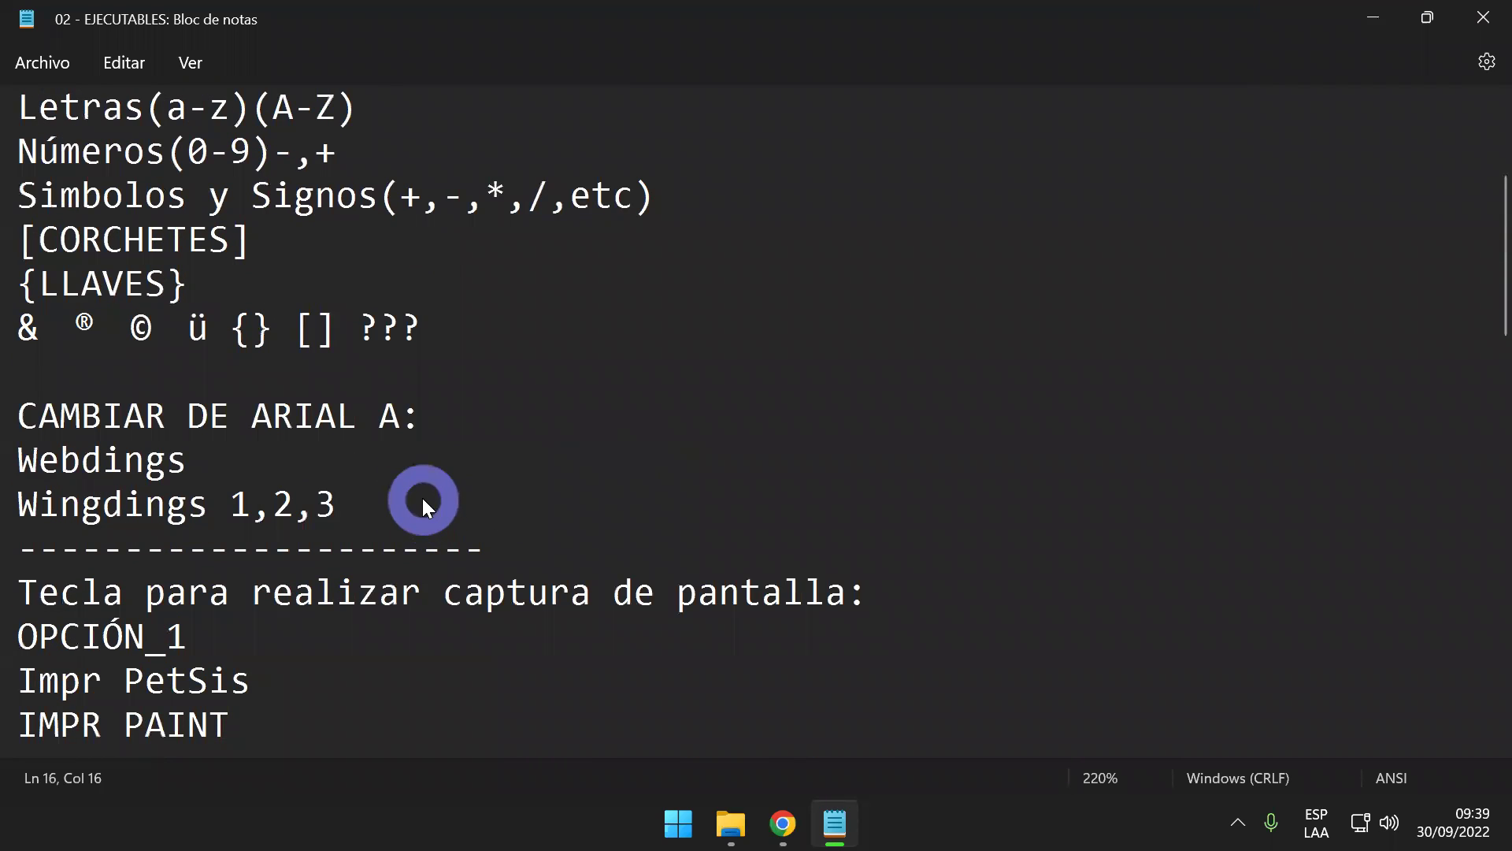
scroll(422, 496, up, 2)
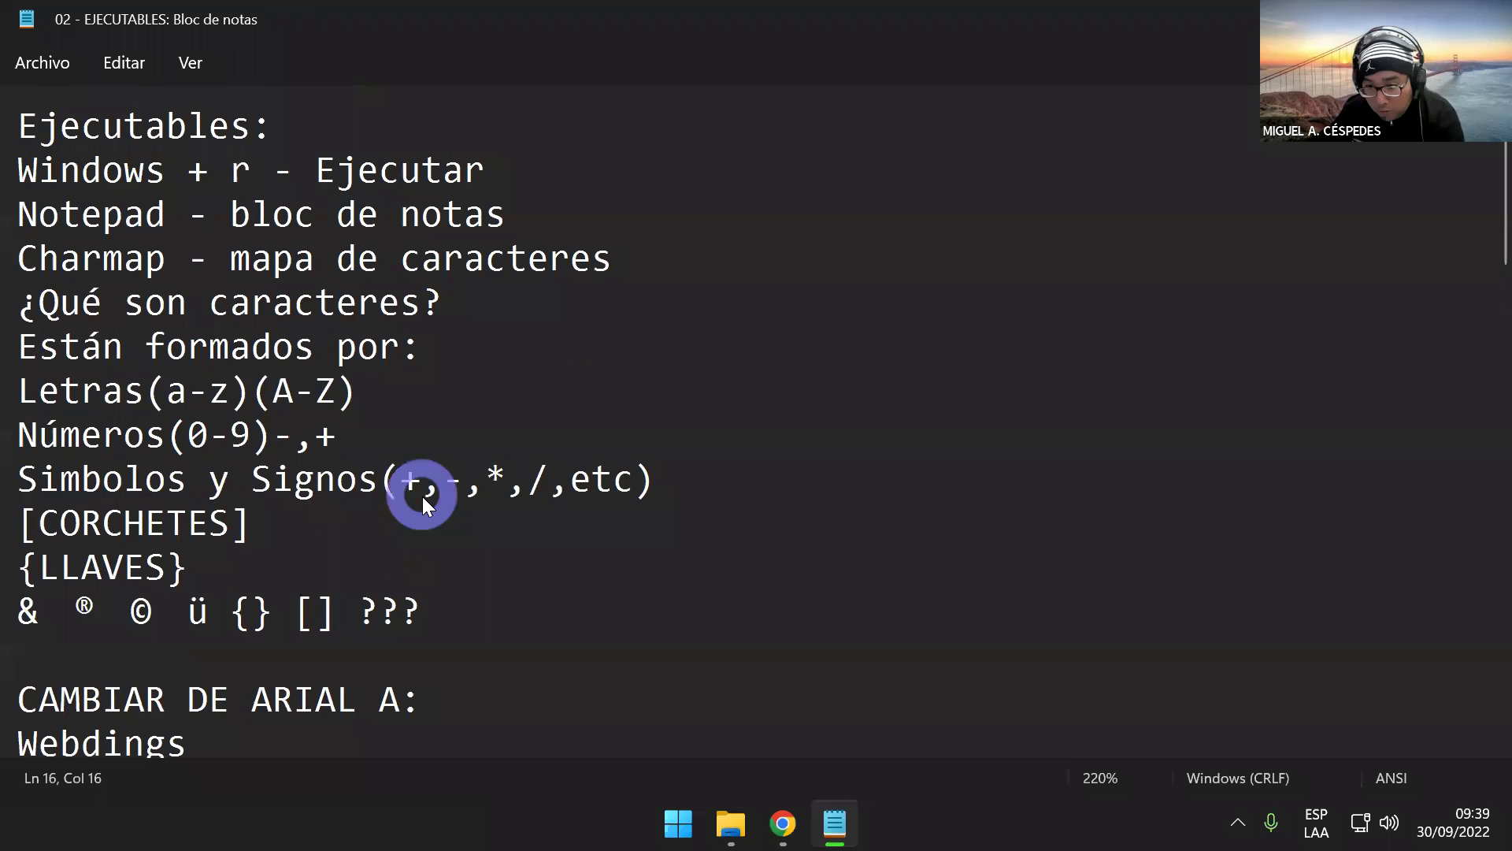
click(620, 248)
click(578, 216)
click(515, 164)
click(462, 106)
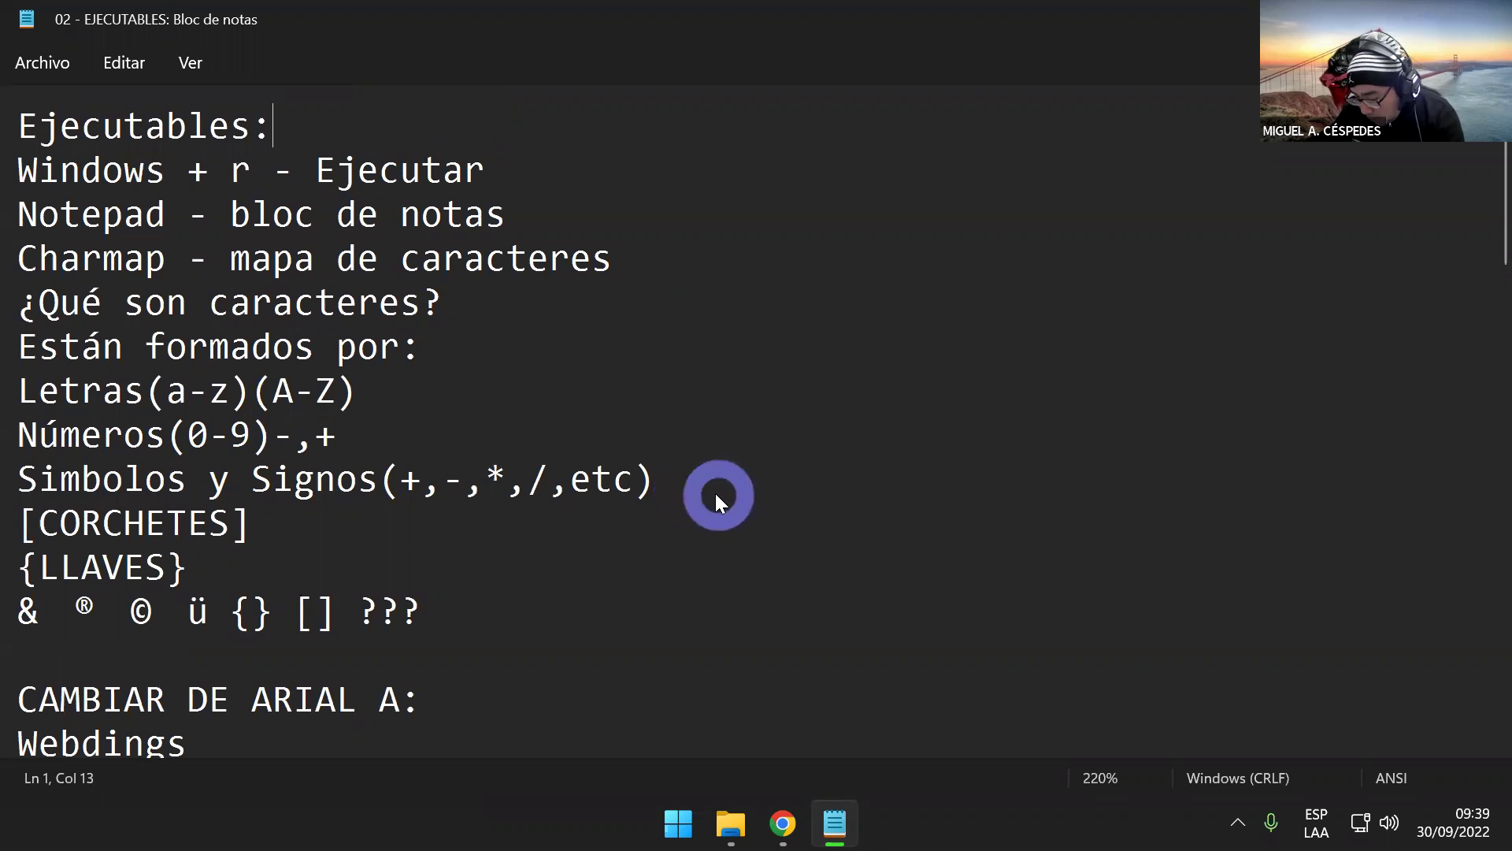
- Clear the empty line between the special symbols row and the CAMBIAR DE ARIAL A: heading
scroll(599, 575, down, 1)
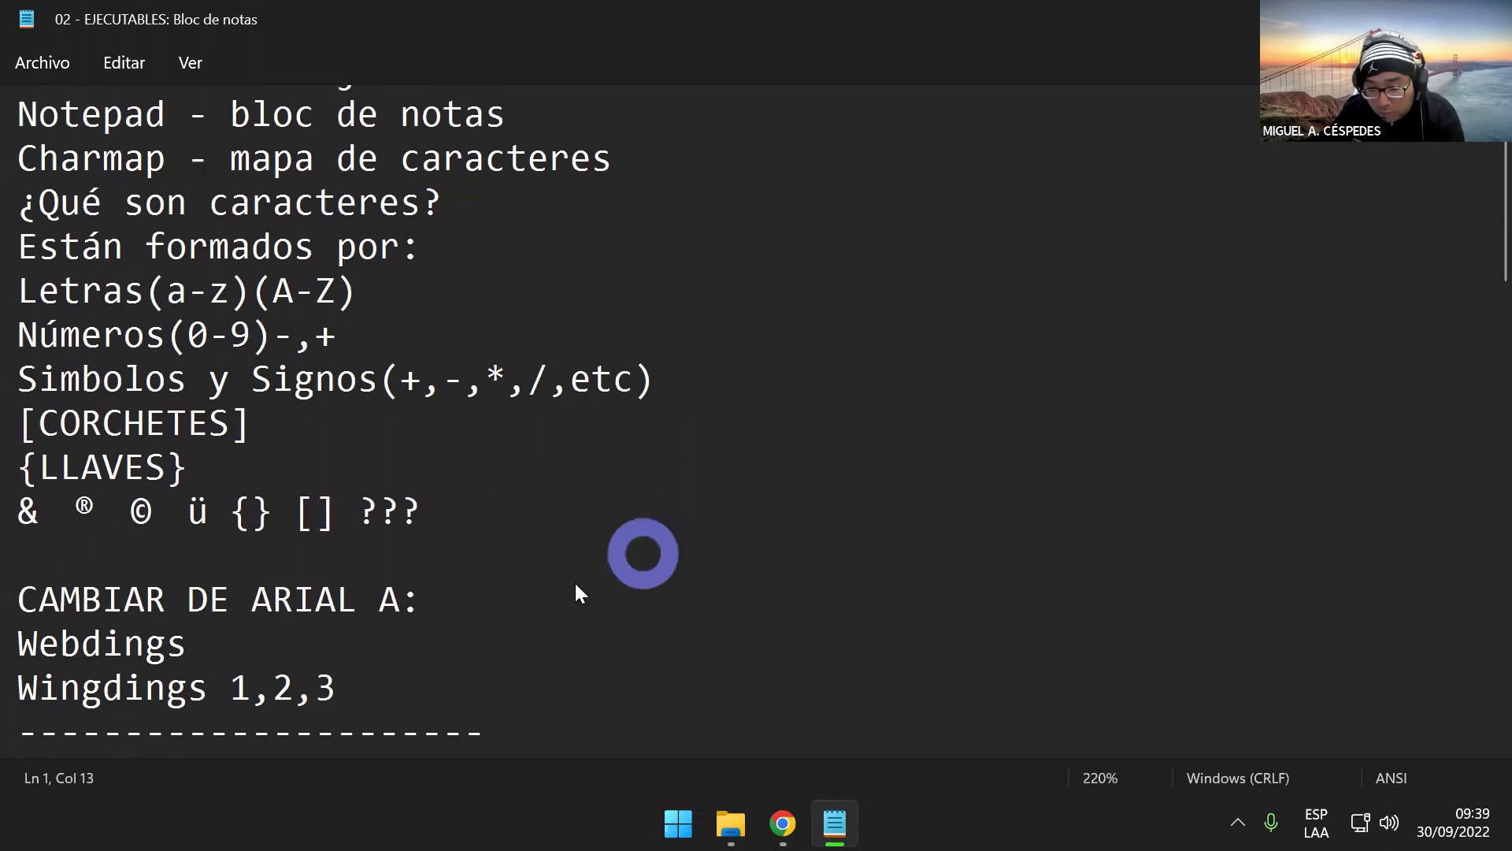
click(546, 506)
key(BackSpace)
- Open a maximized File Explorer window and go to the 7 _ PERIFERICOS folder on the SOLID_03 (K:) drive
key(super+e)
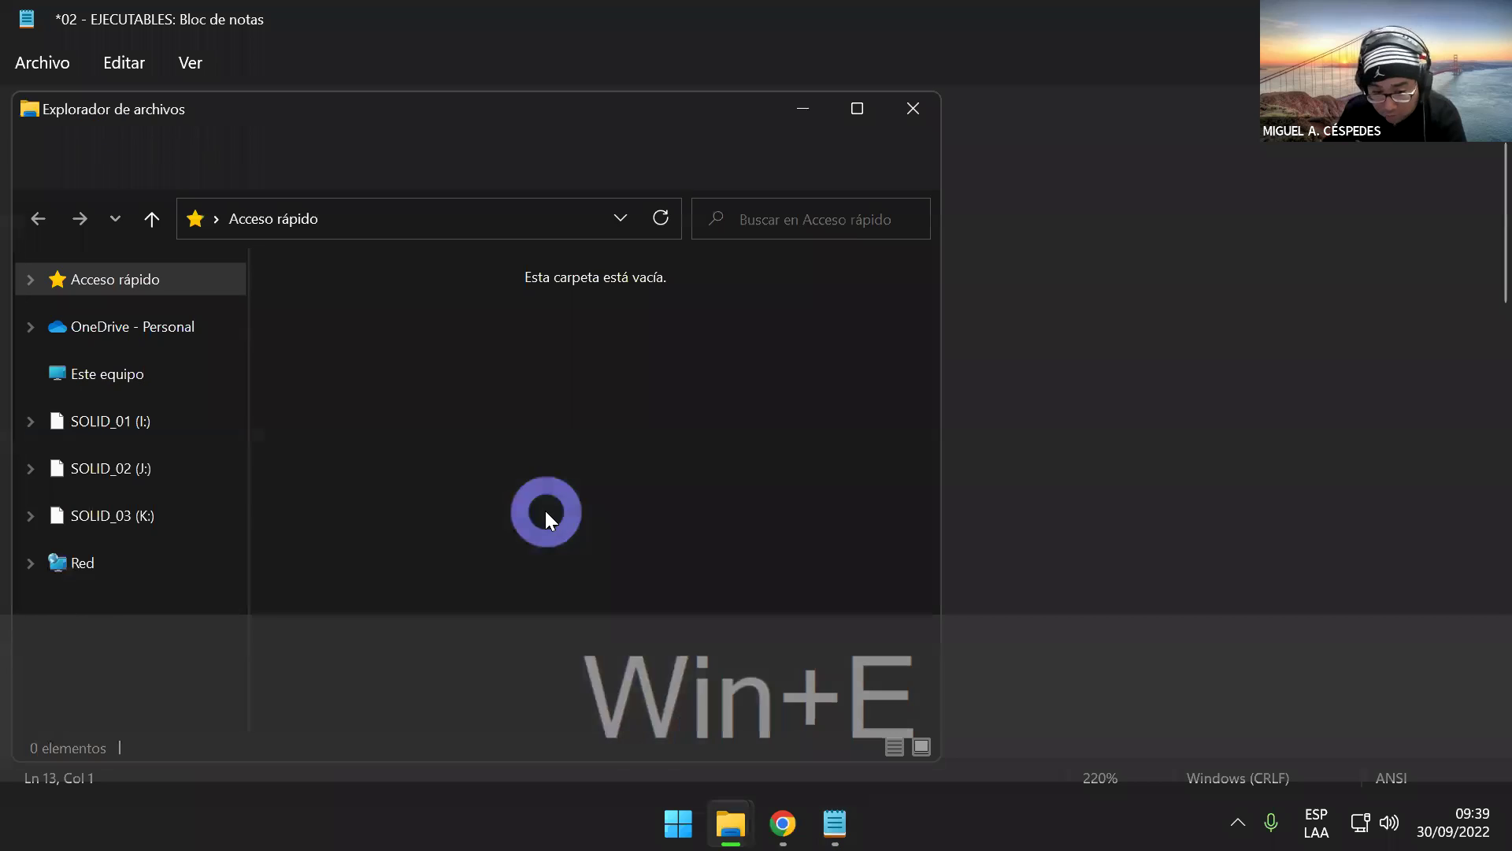
click(858, 108)
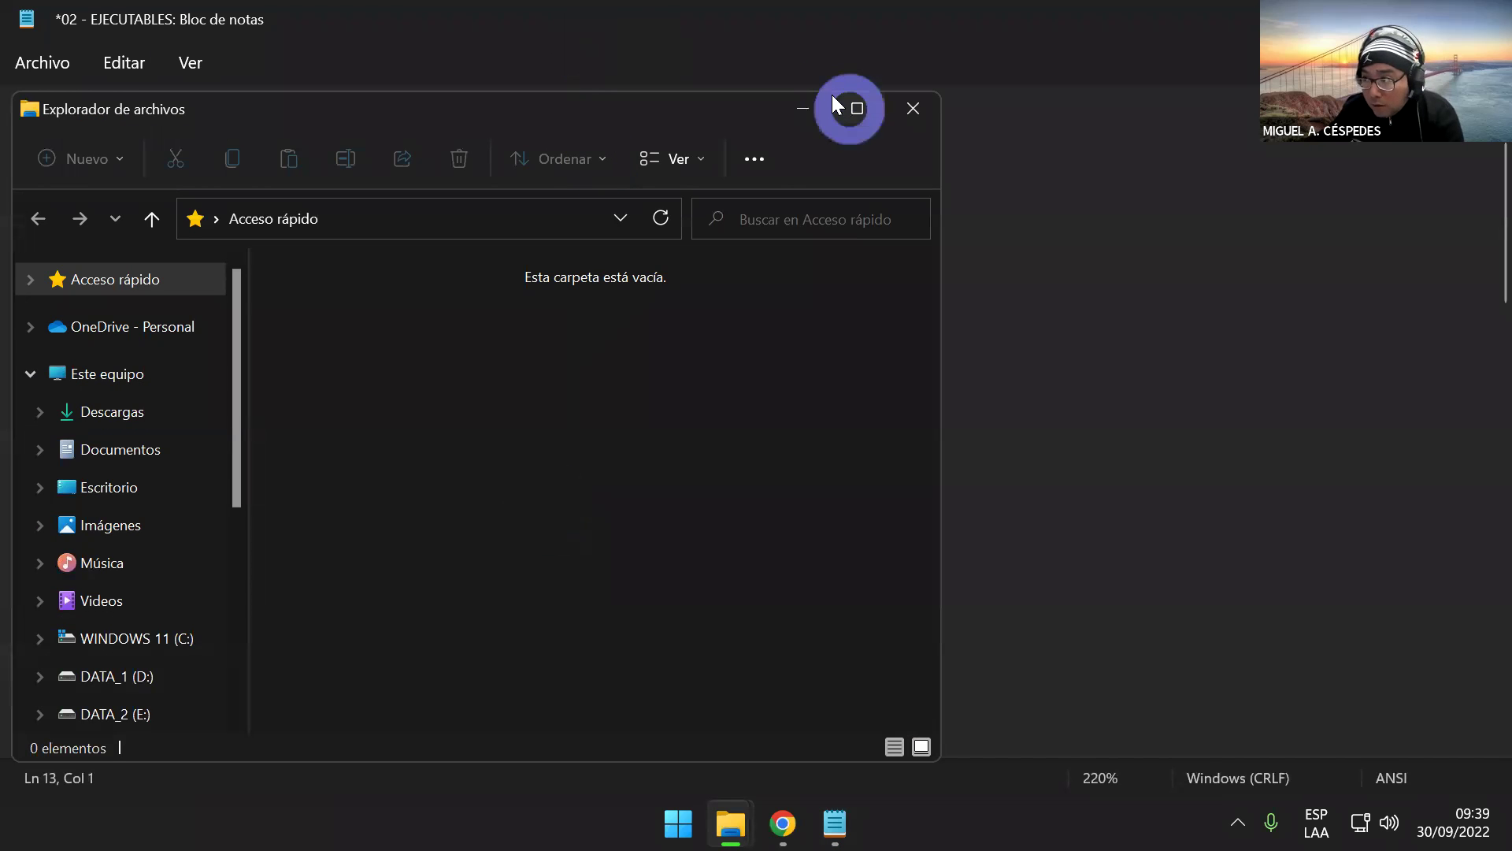
click(286, 307)
click(110, 279)
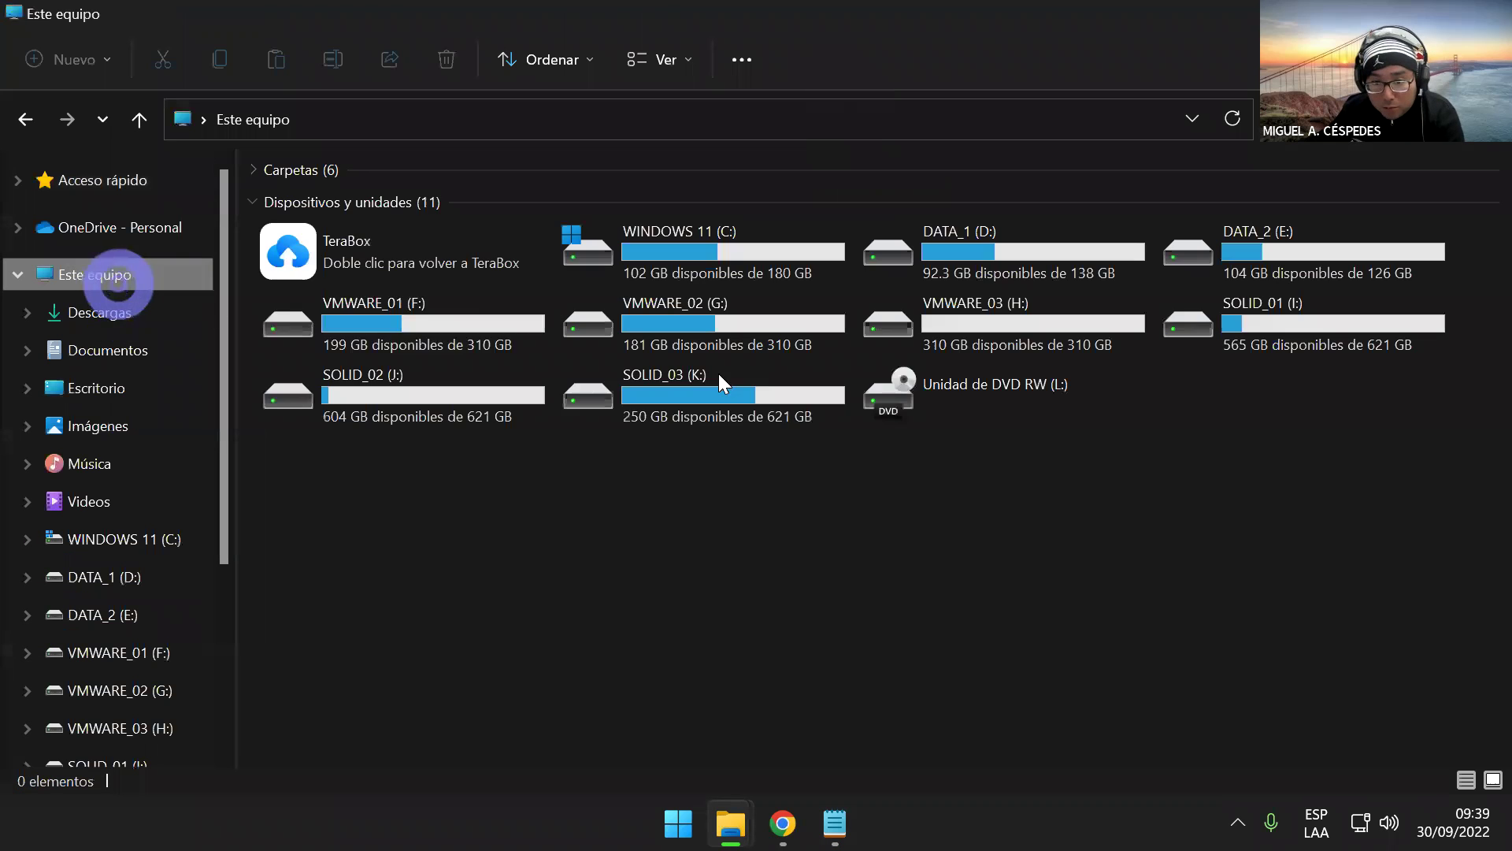
click(820, 390)
click(740, 381)
double_click(739, 380)
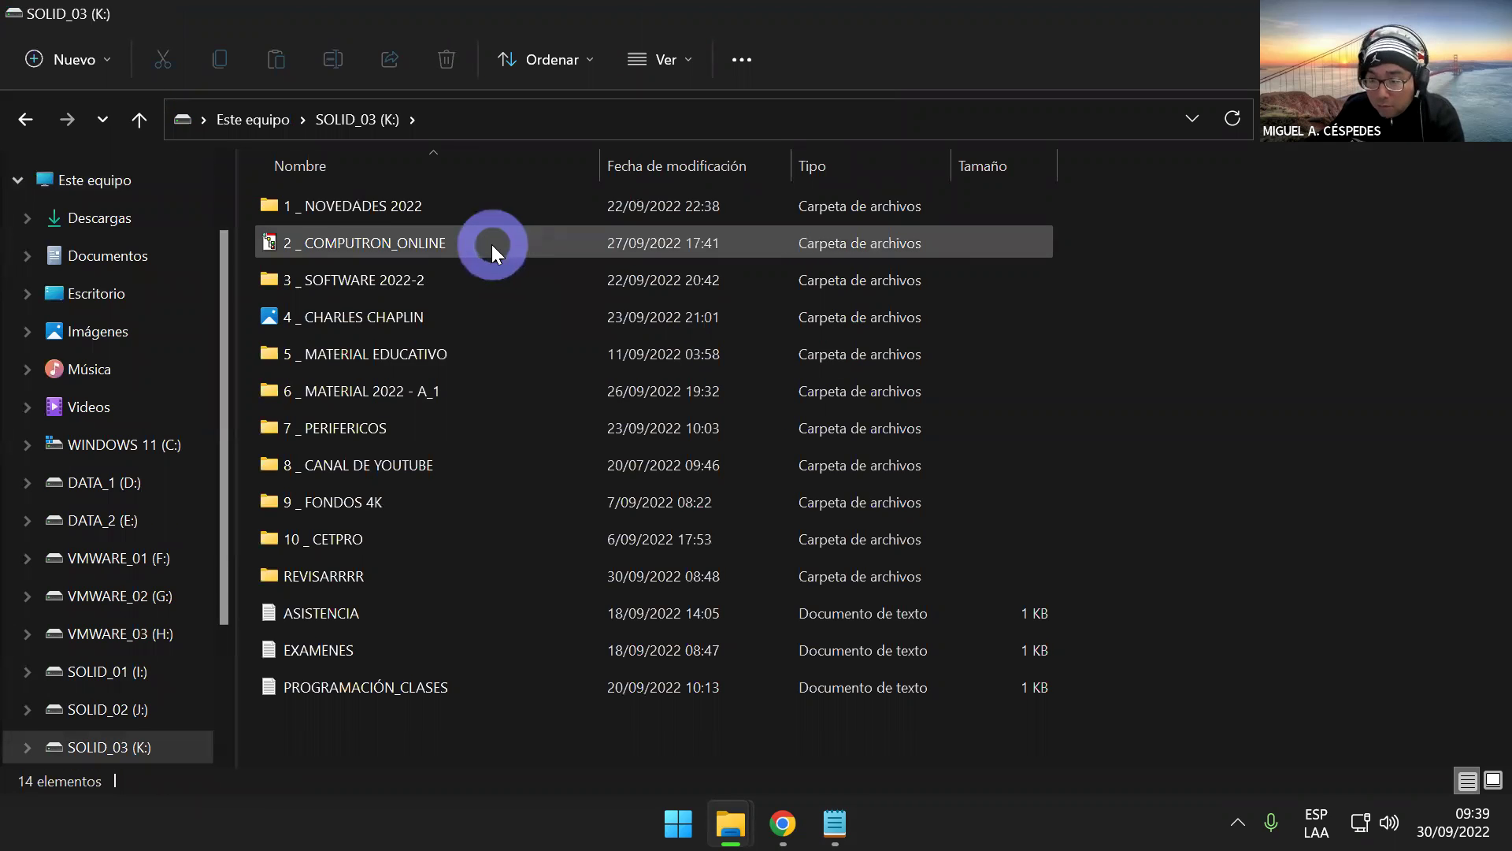
double_click(414, 432)
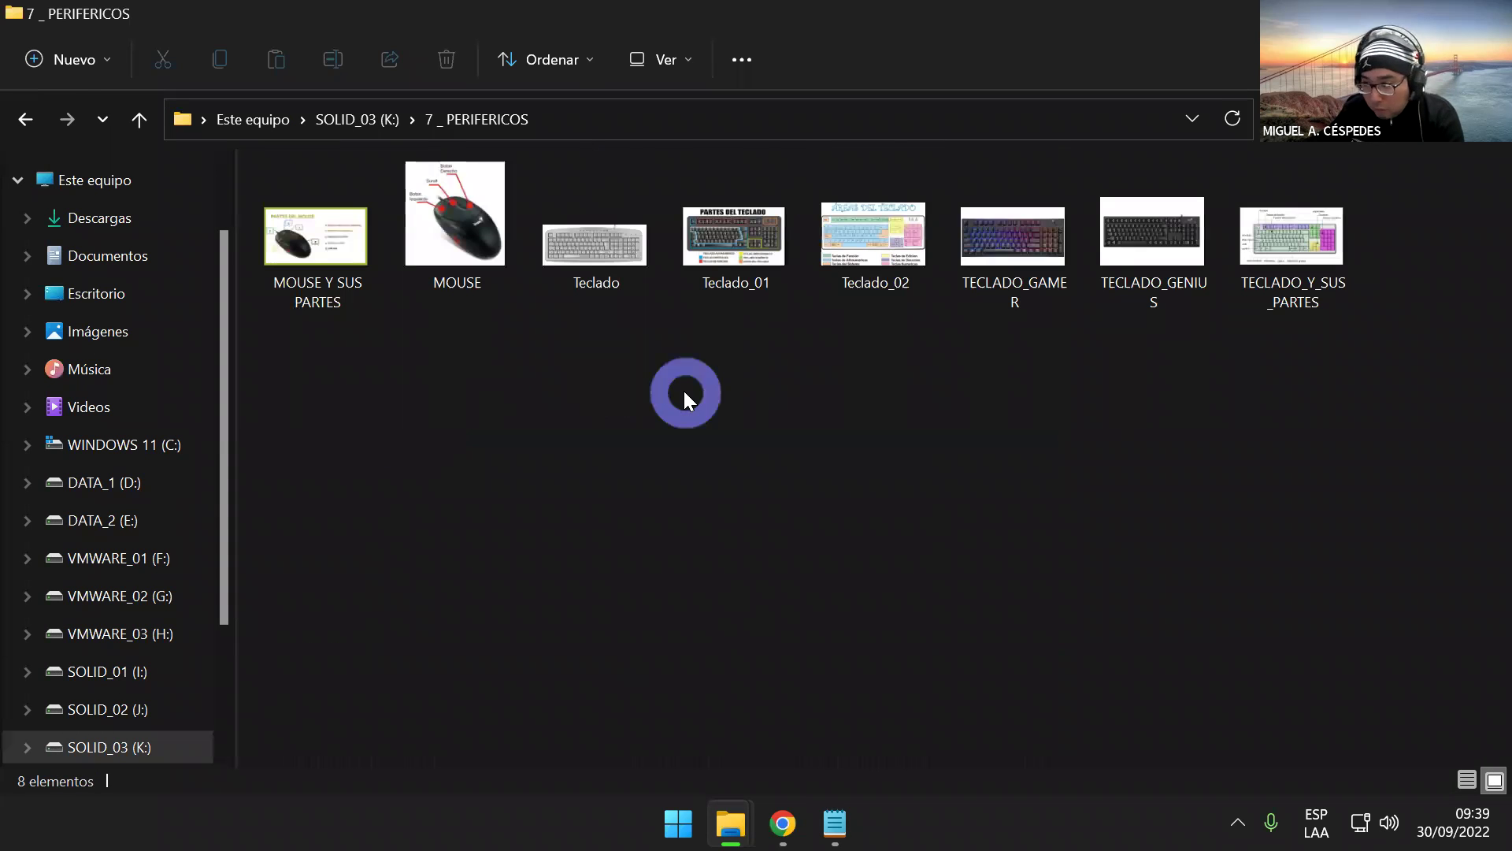
- Open the TECLADO_GENIUS image in a maximized window and examine the main keys of the keyboard up close
click(1150, 280)
double_click(1150, 280)
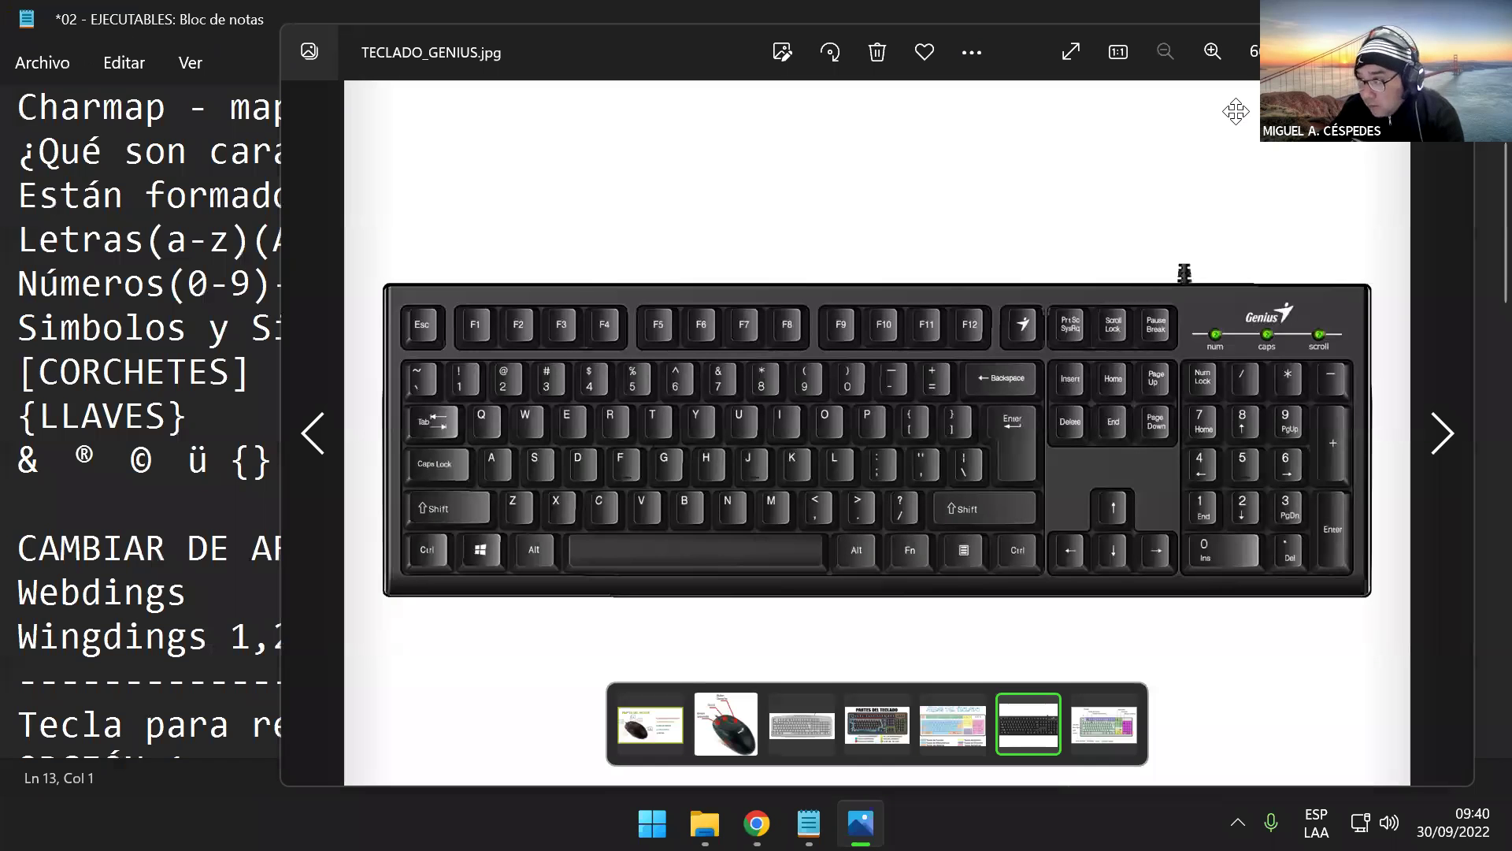
double_click(625, 39)
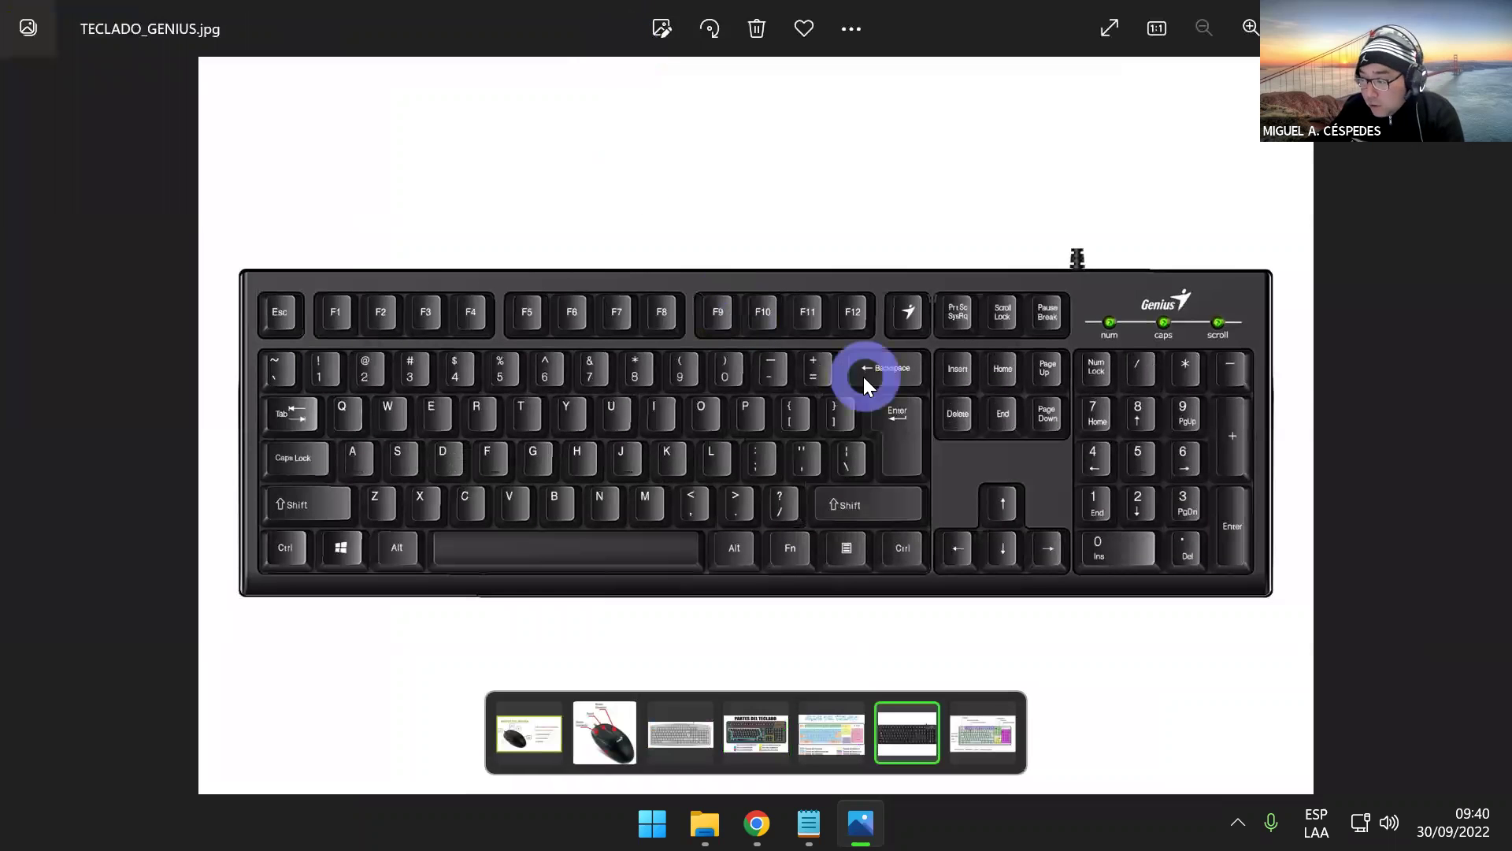
scroll(805, 487, up, 2)
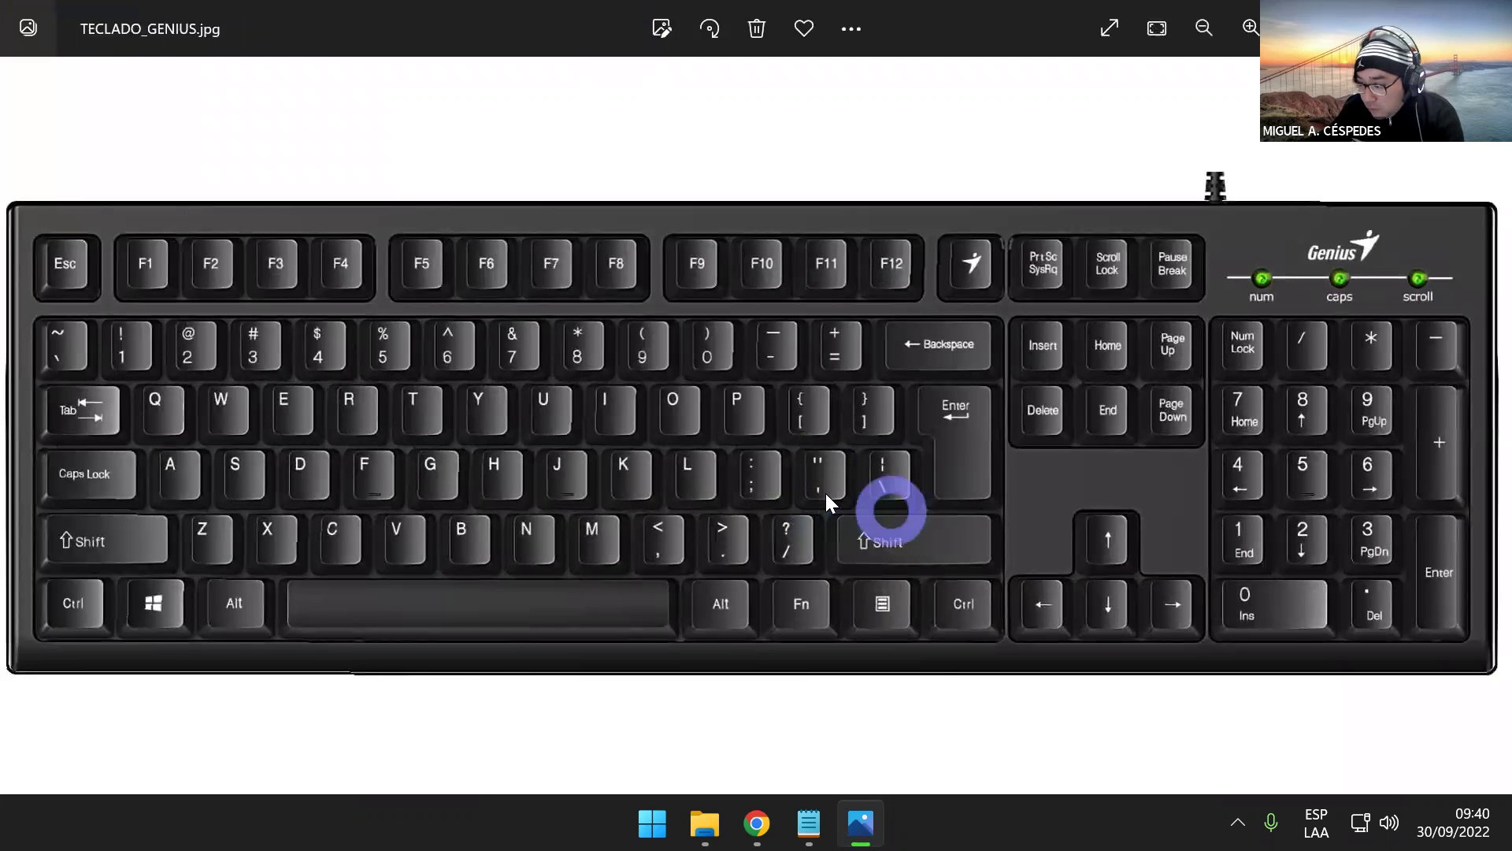
scroll(825, 493, up, 1)
scroll(693, 470, up, 1)
drag(701, 470, 734, 476)
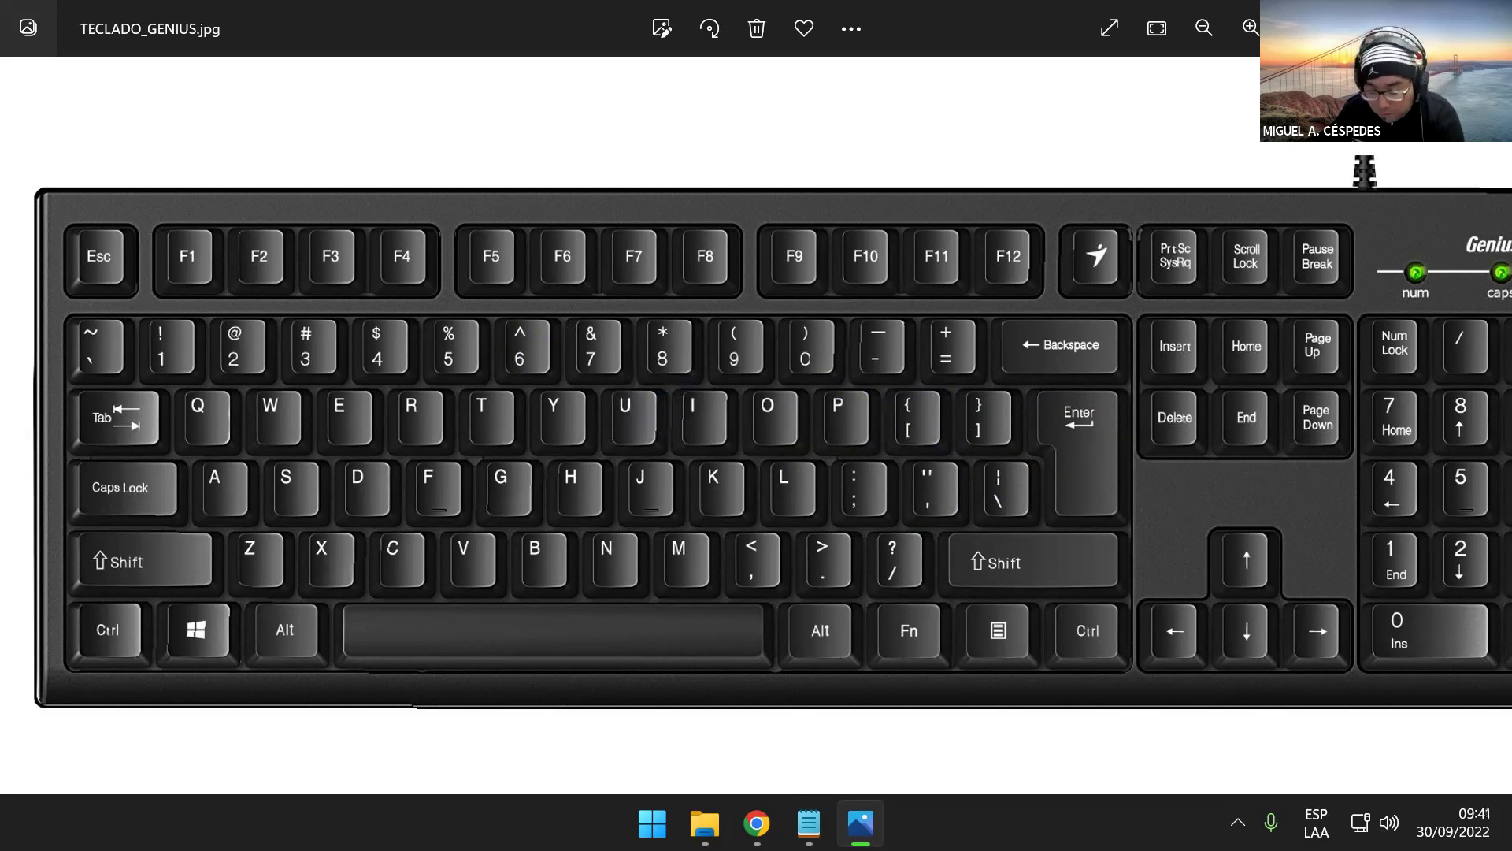
- Switch to Notepad and enter the accented capitals ÓÍÚÁÉ on the empty line below the symbols row
key(alt+Tab)
text(Ó)
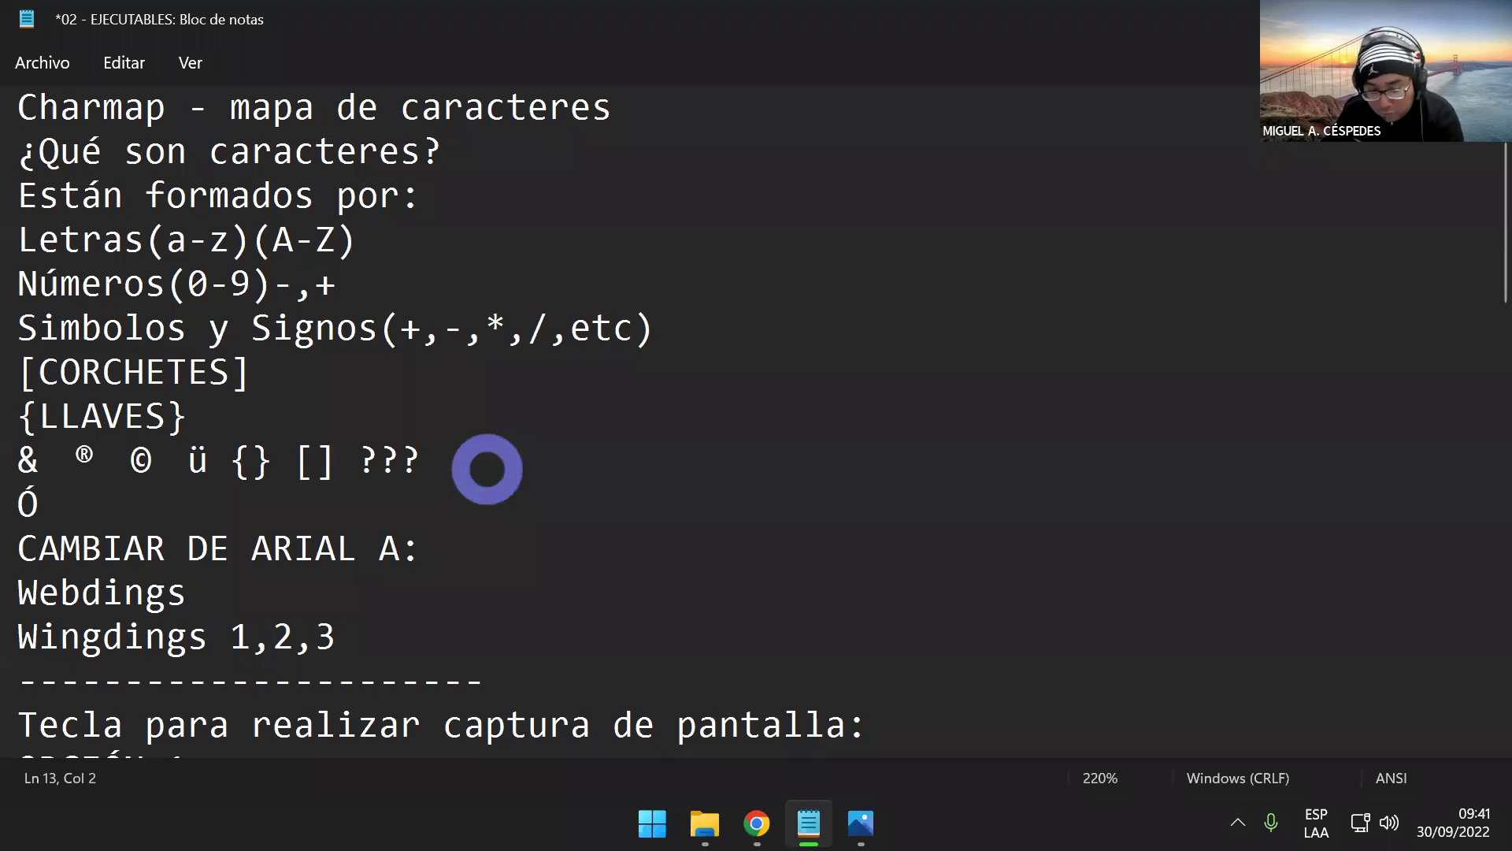
text(ÍÚÁÉ)
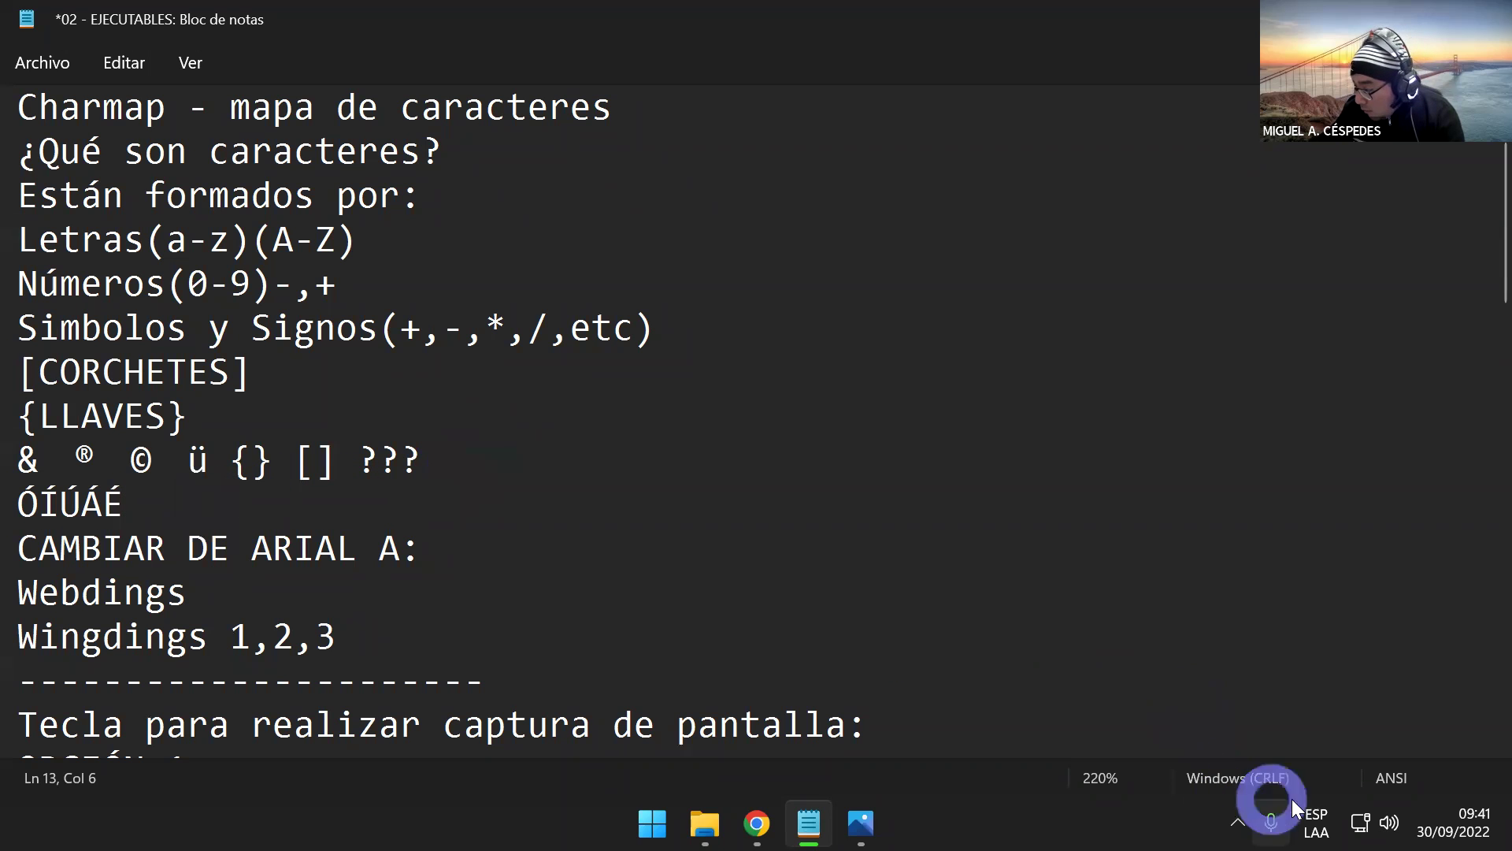
- Change the keyboard layout to Español (Perú) and return to the end of the accented vowels line
click(1313, 815)
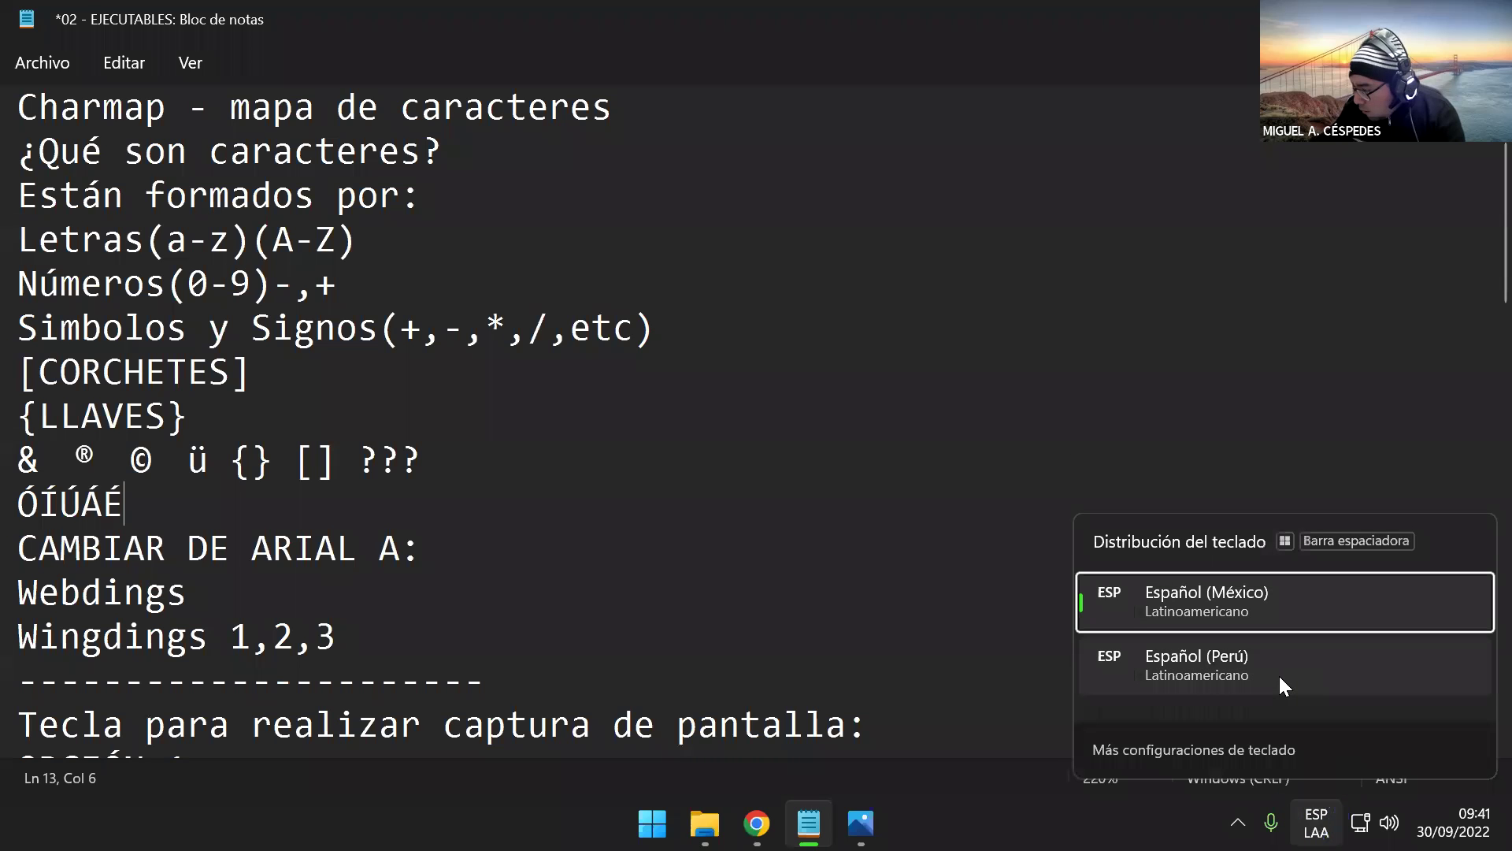
click(1280, 679)
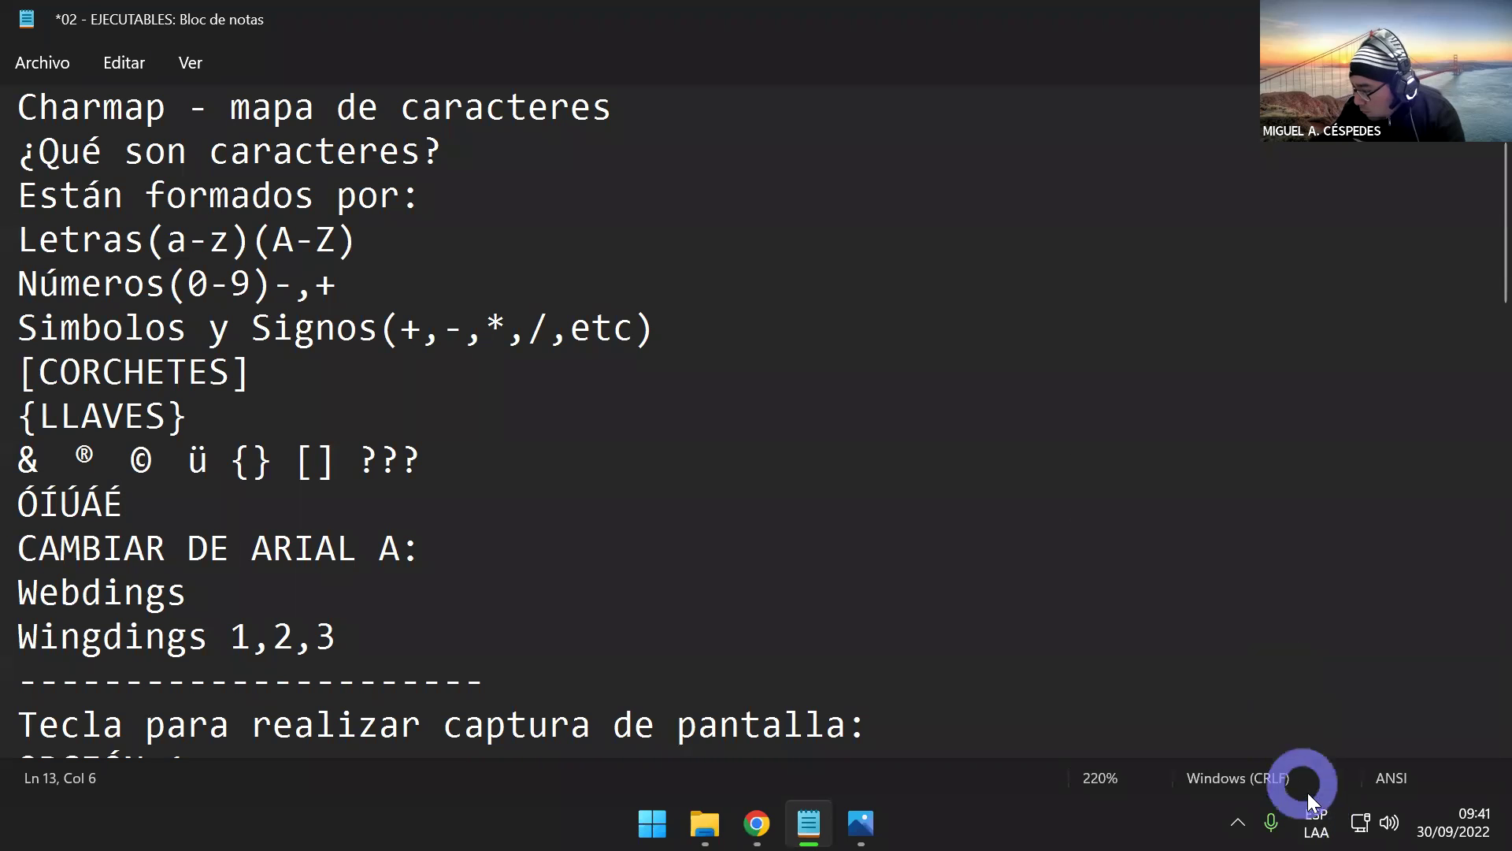
click(1316, 823)
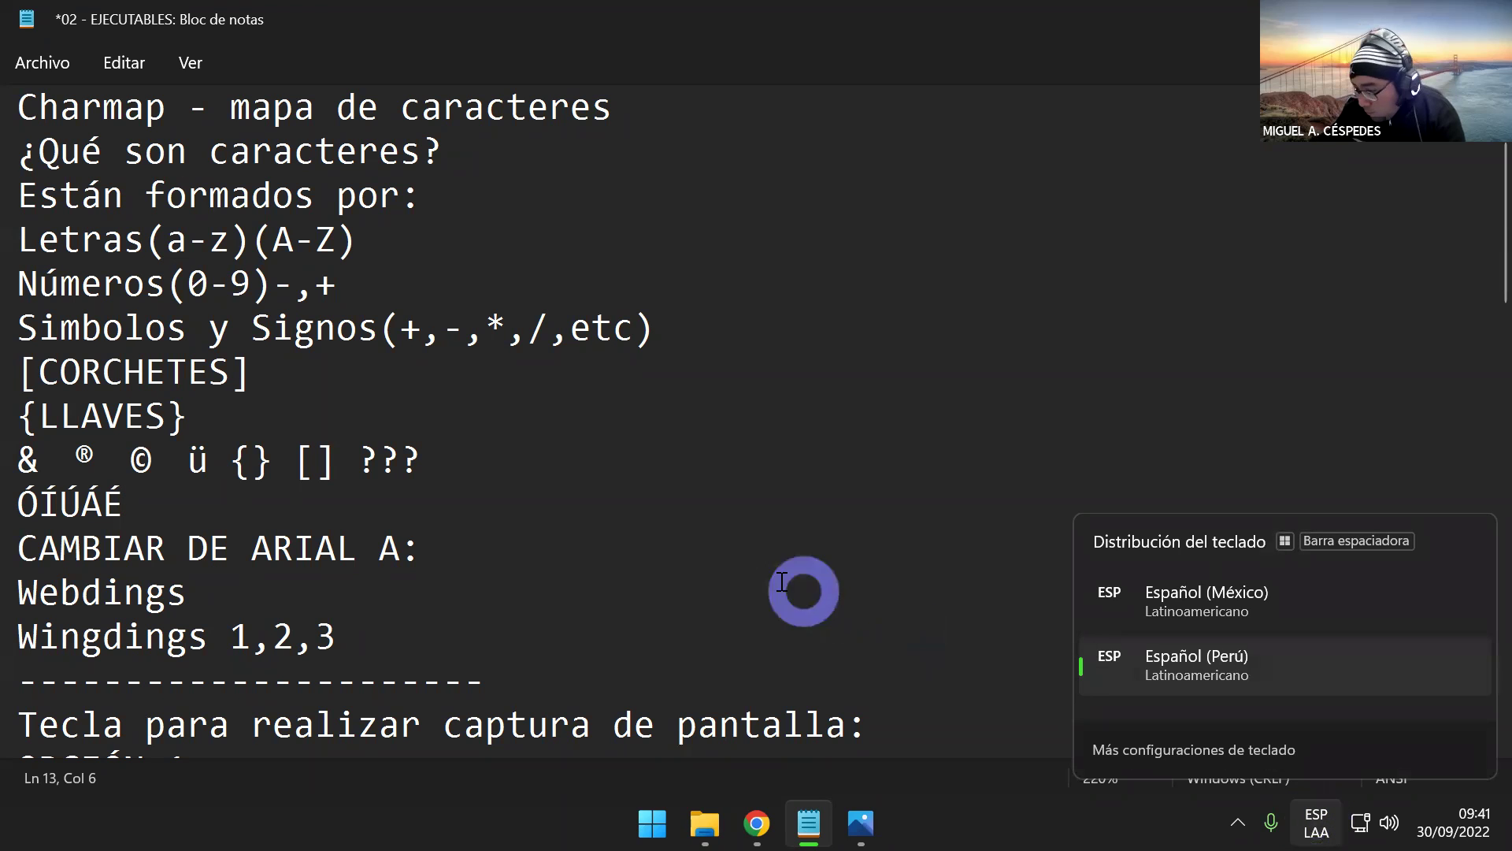
click(533, 499)
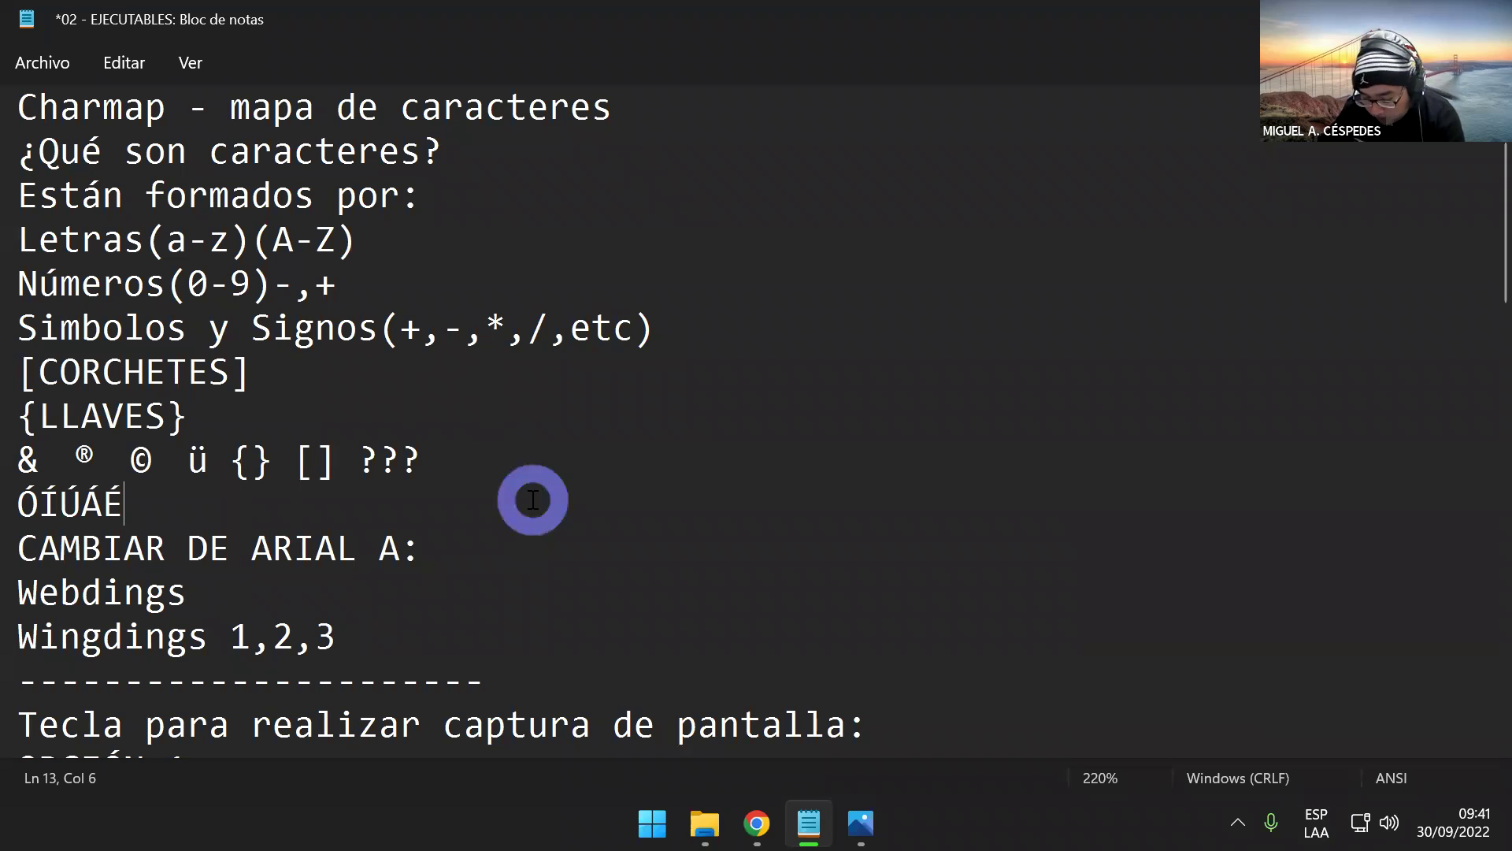
- Try the accented capitals ÁÉÍÓÚ at the end of the vowels line and delete all the vowels on it
text(ÁÉ)
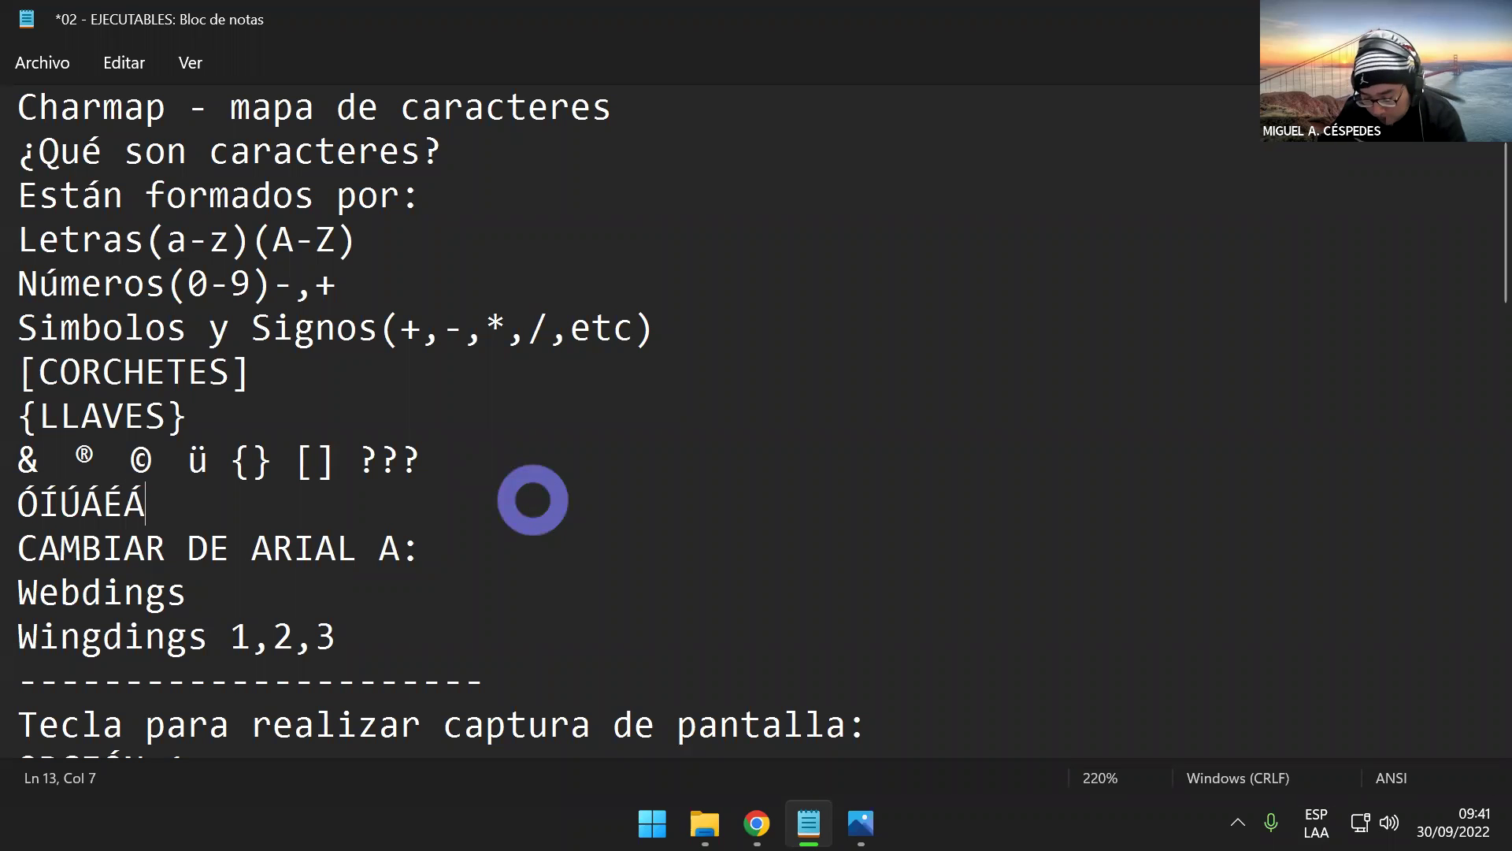
text(ÍÓÚ)
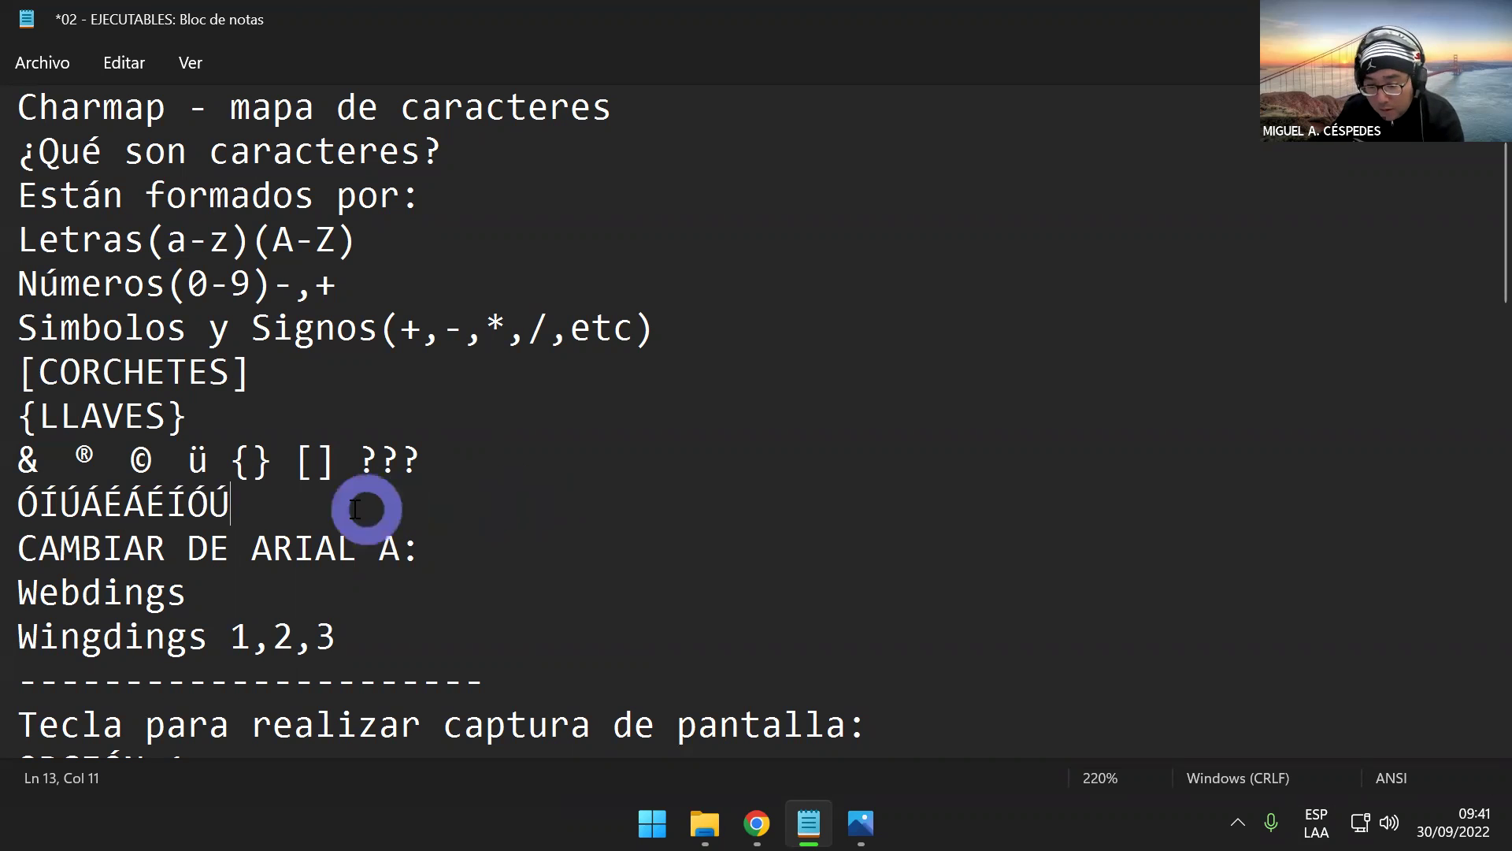
drag(240, 505, 14, 503)
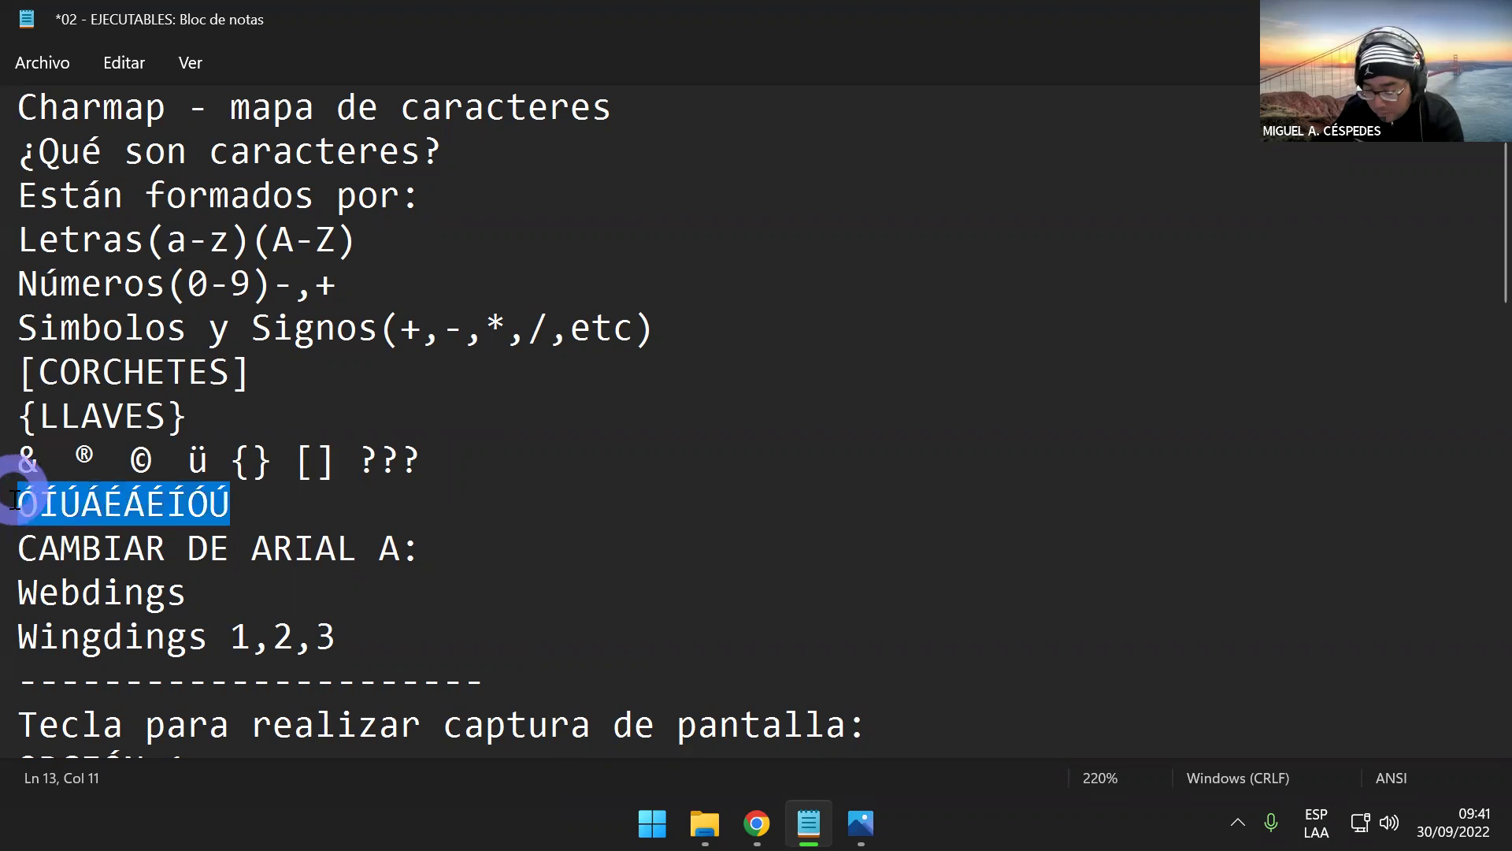
key(BackSpace)
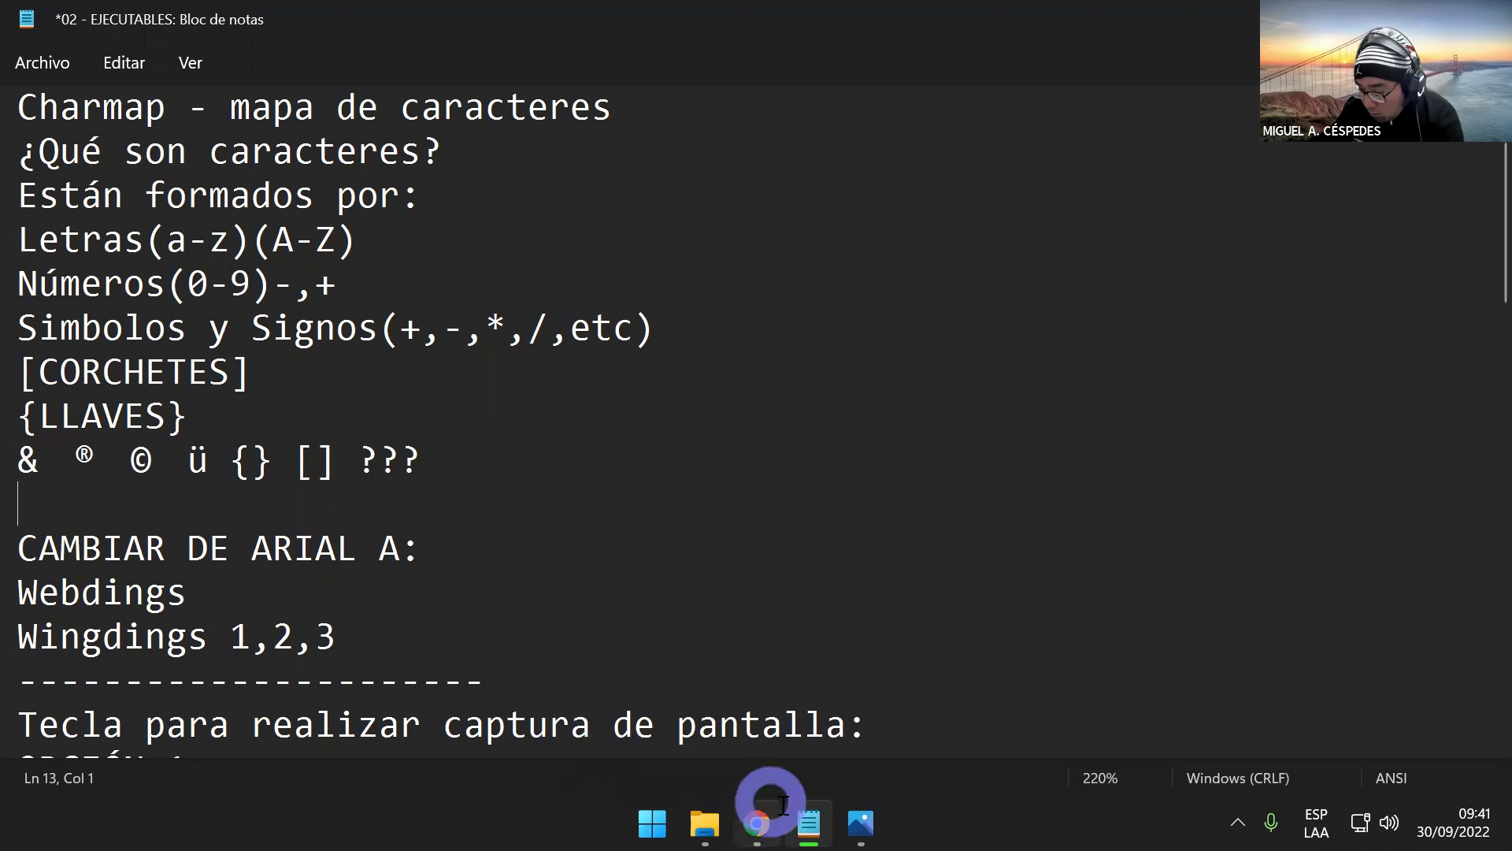
- Switch to the Photos viewer and show the previous image, Teclado_02.jpg, with the keyboard areas
click(861, 823)
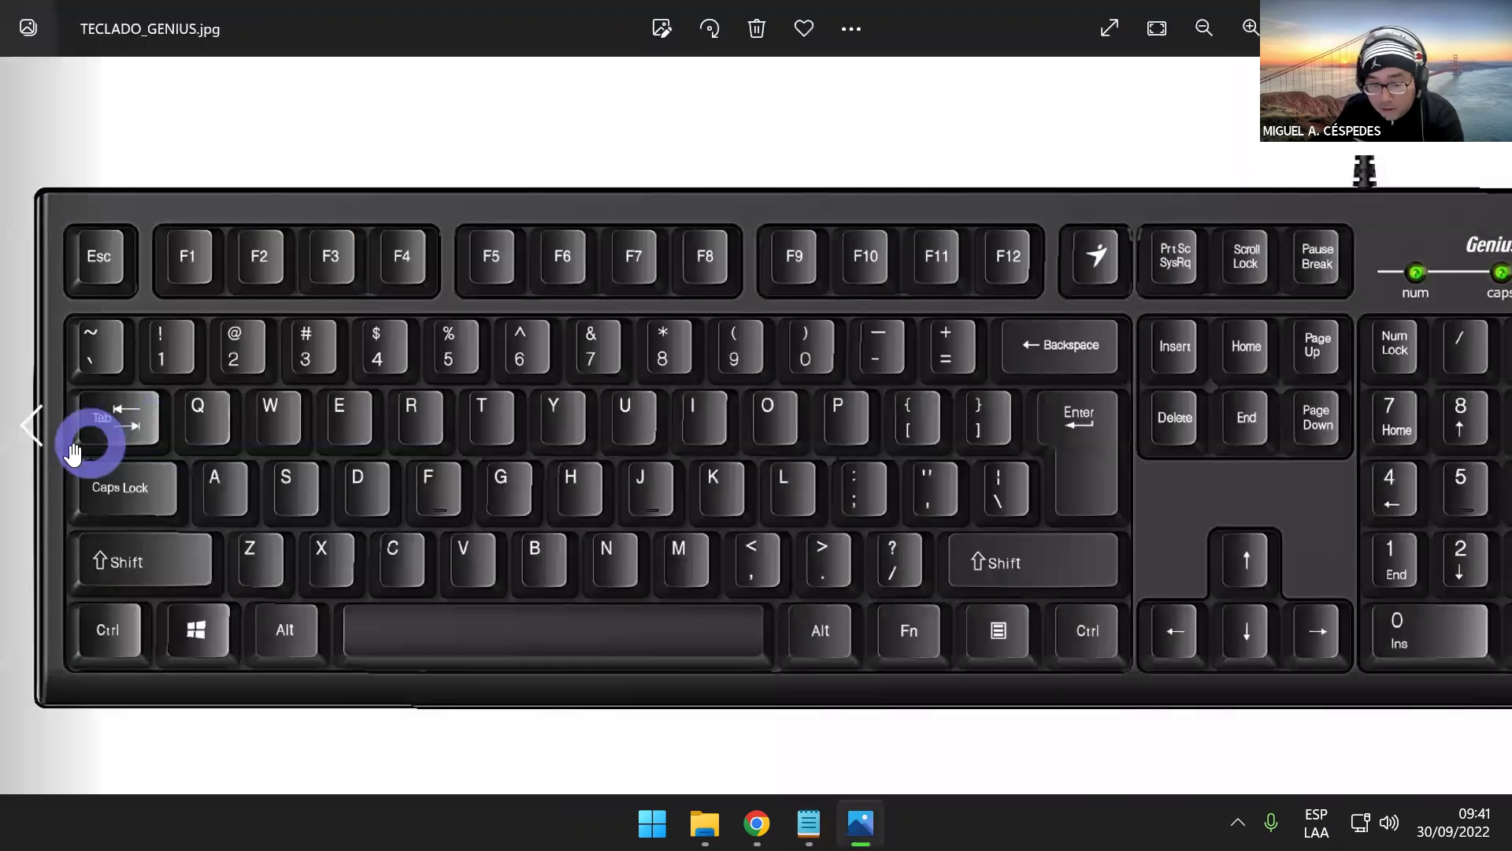
click(48, 434)
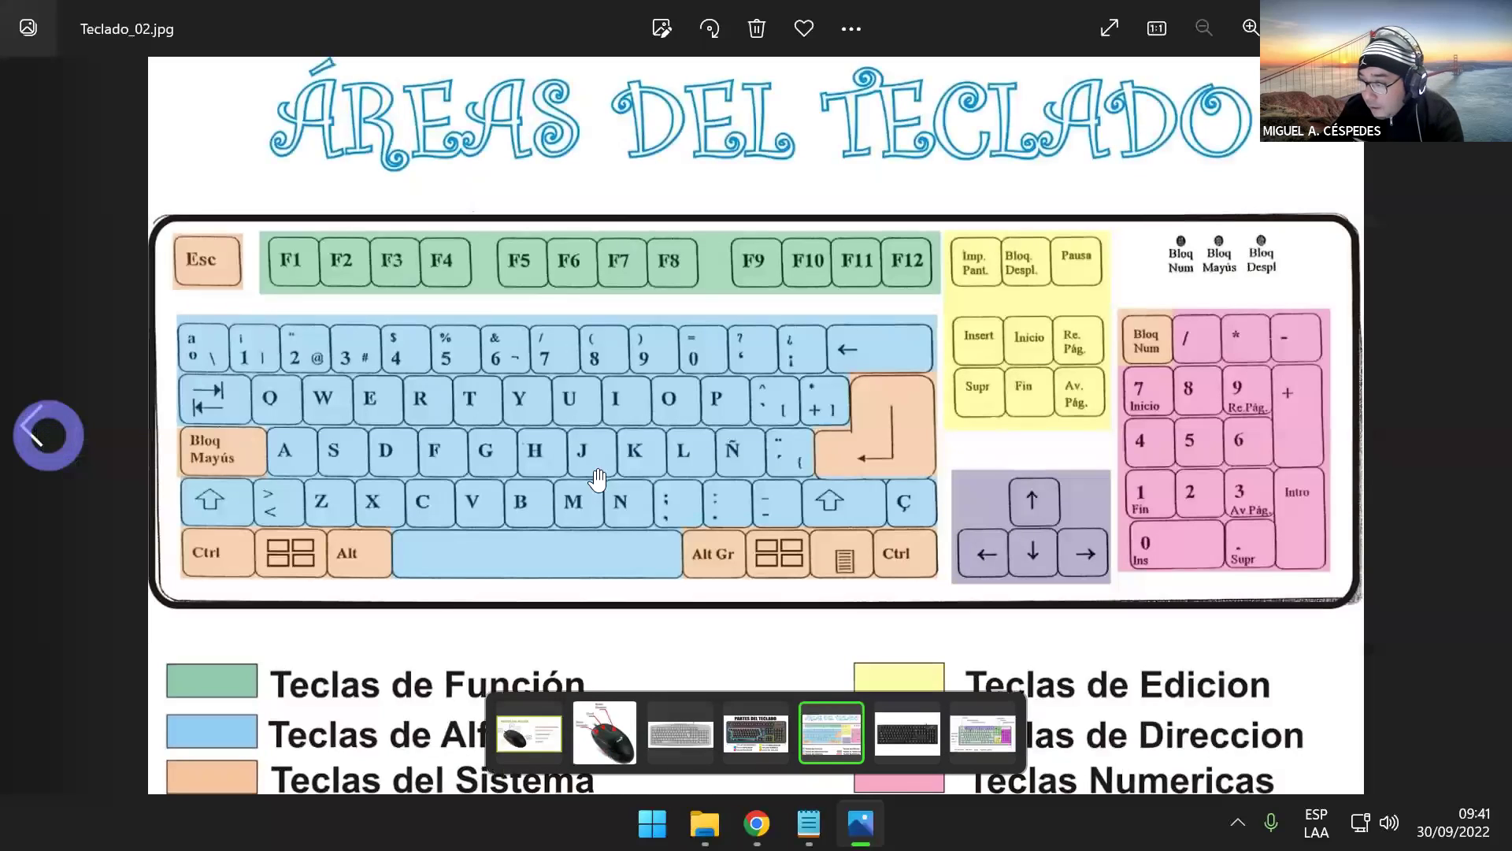
- Examine the accent and bracket key beside P in the Teclado_02.jpg keyboard areas image
click(662, 471)
double_click(819, 437)
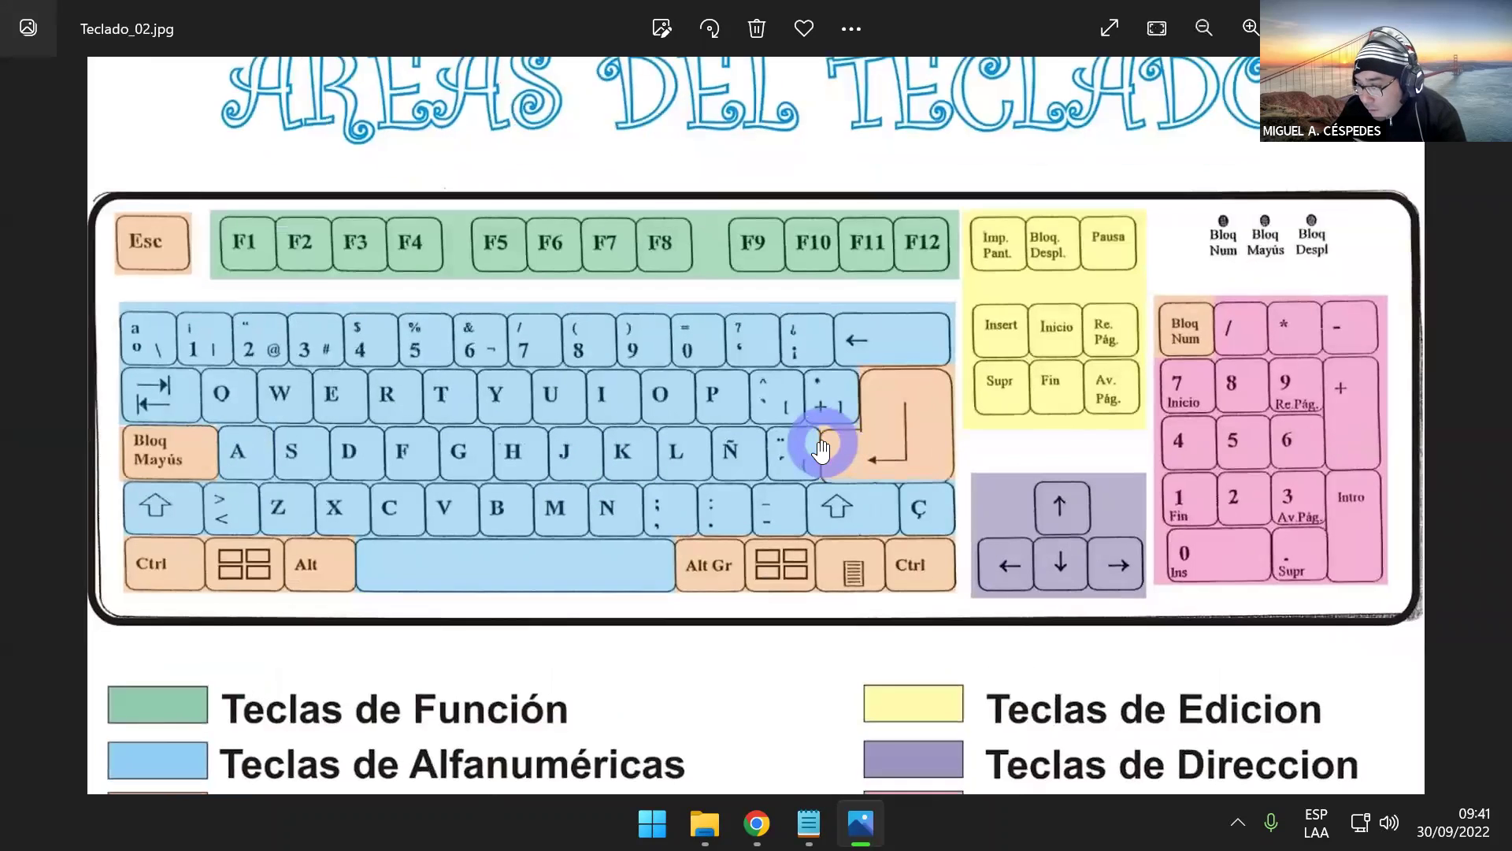
scroll(698, 426, up, 3)
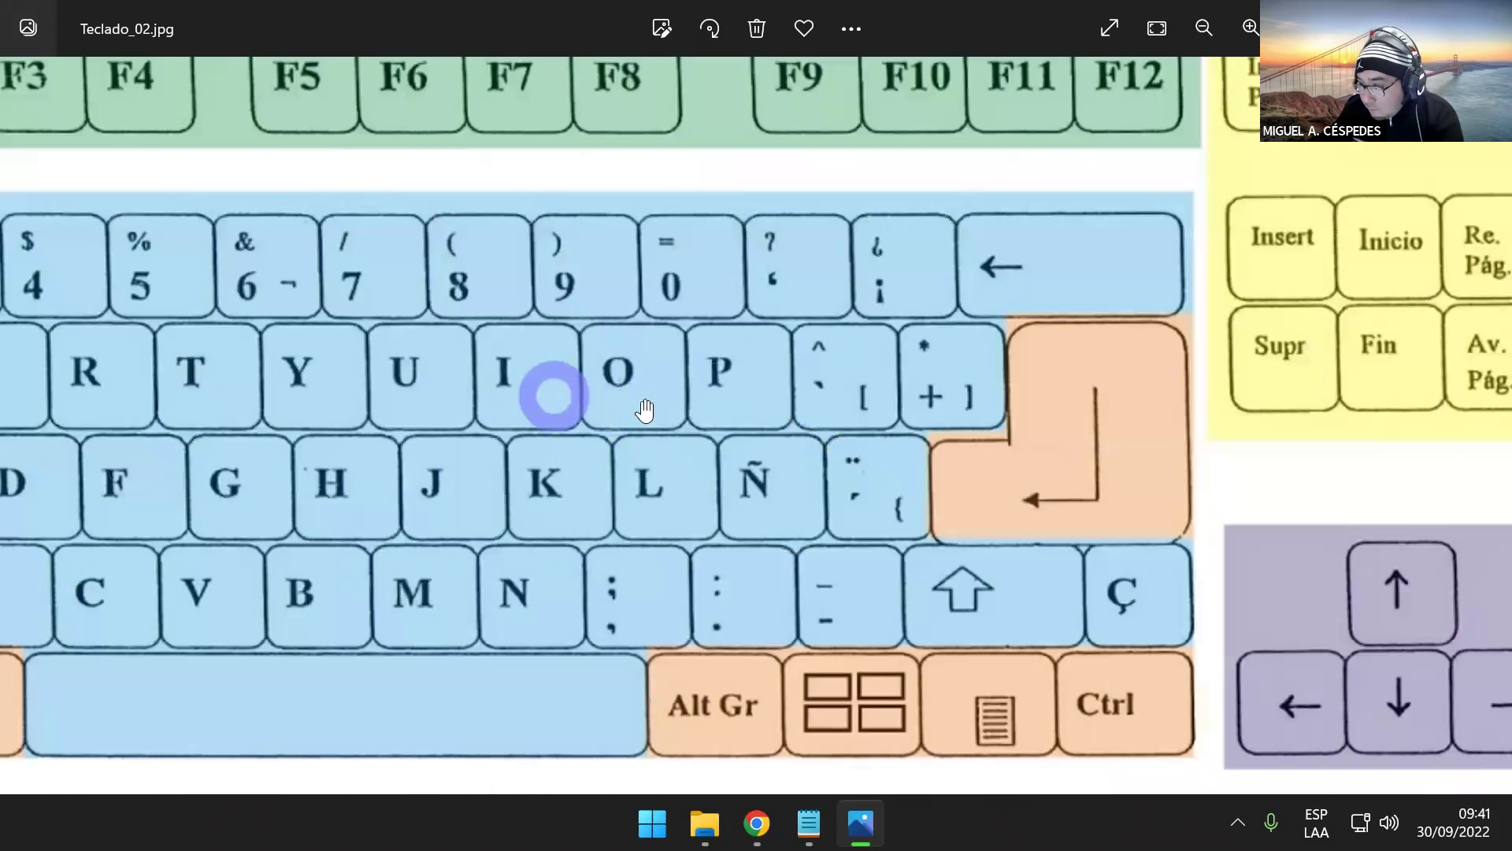
click(735, 386)
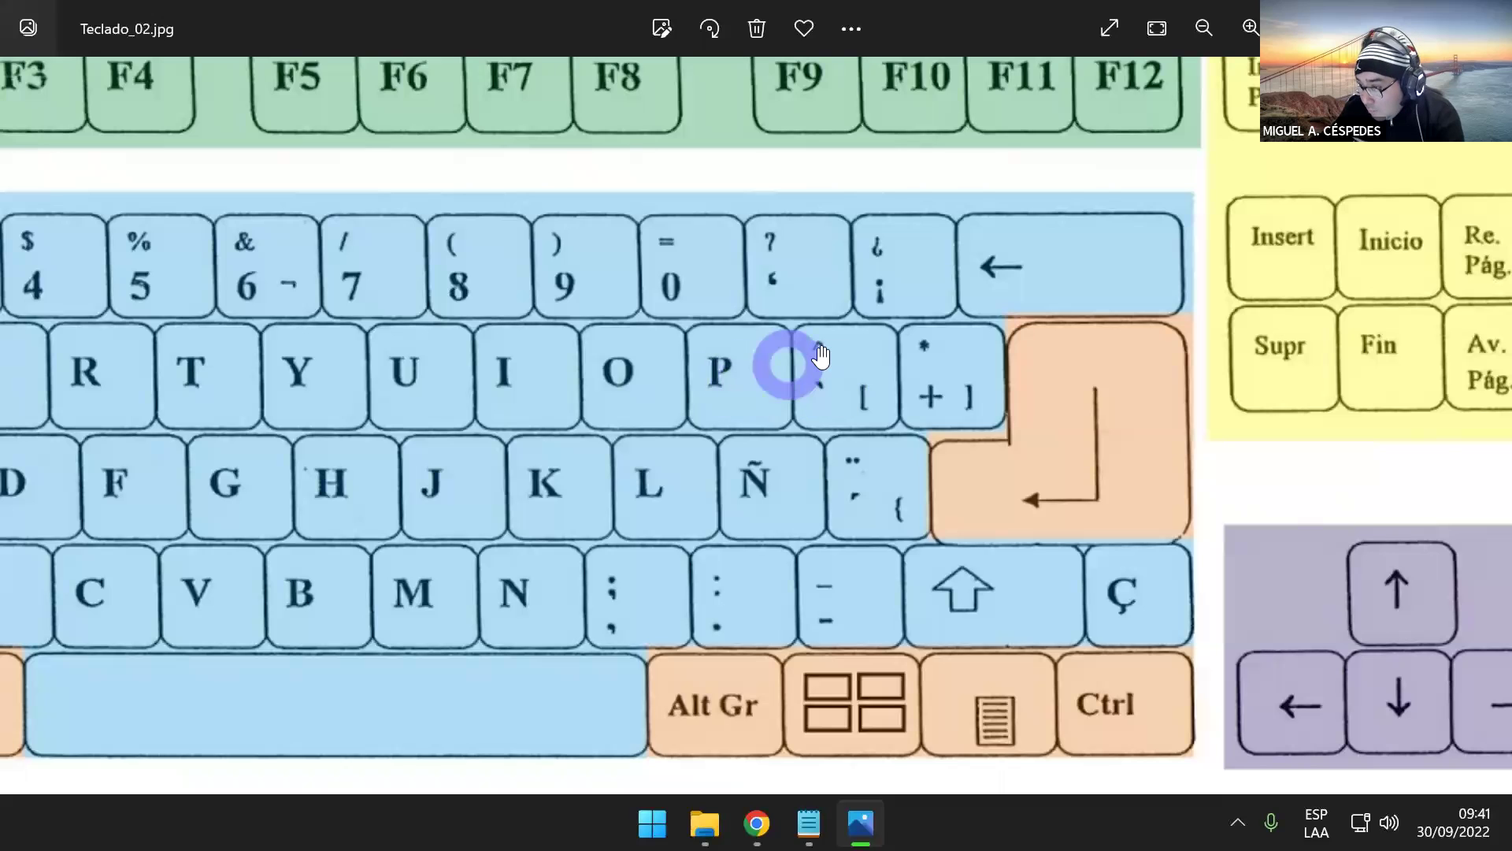
click(835, 369)
click(838, 379)
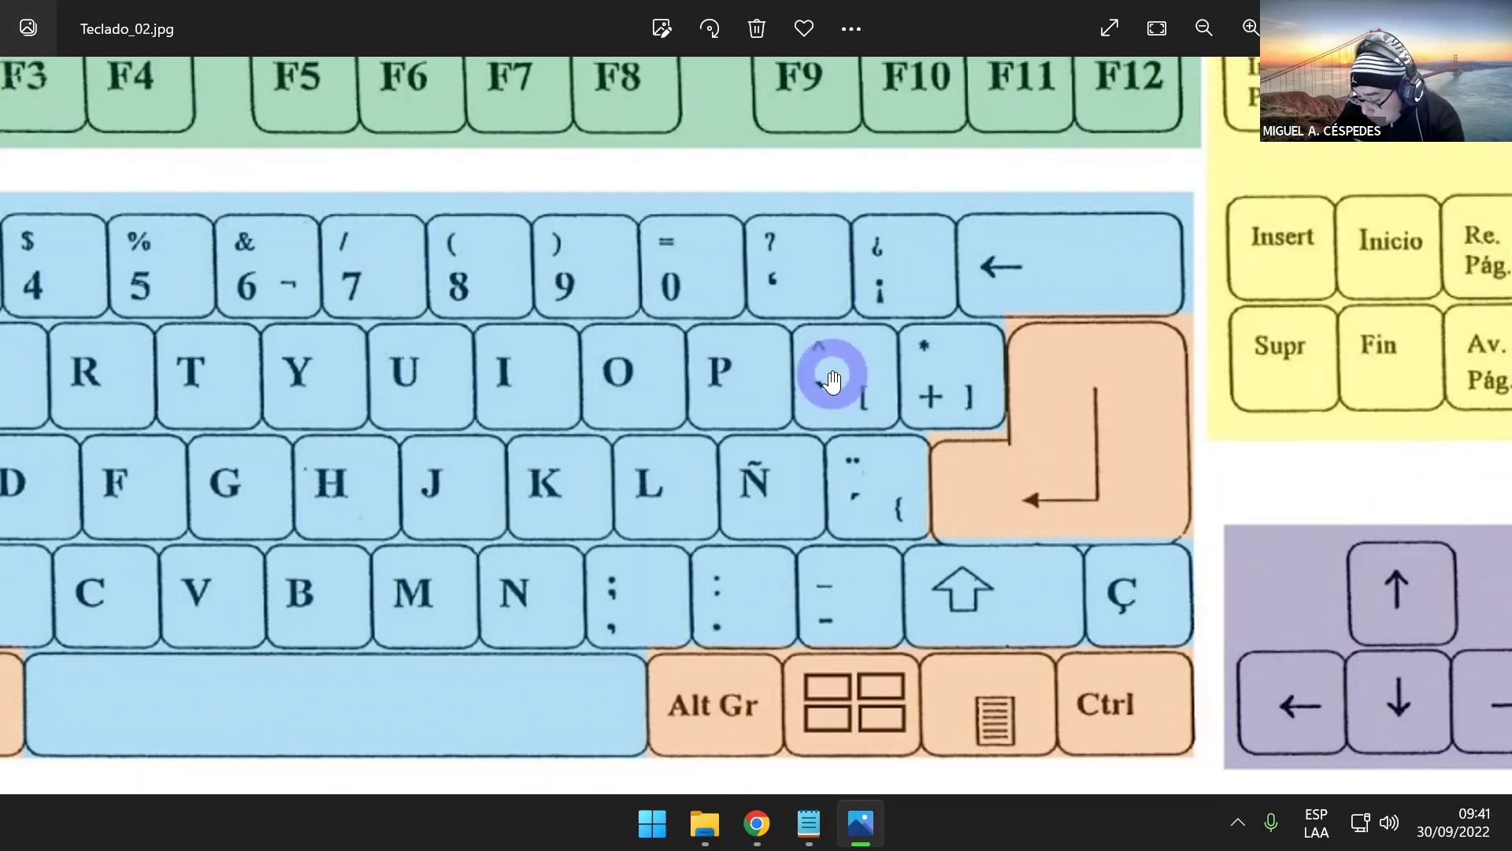
click(870, 387)
click(857, 386)
click(848, 383)
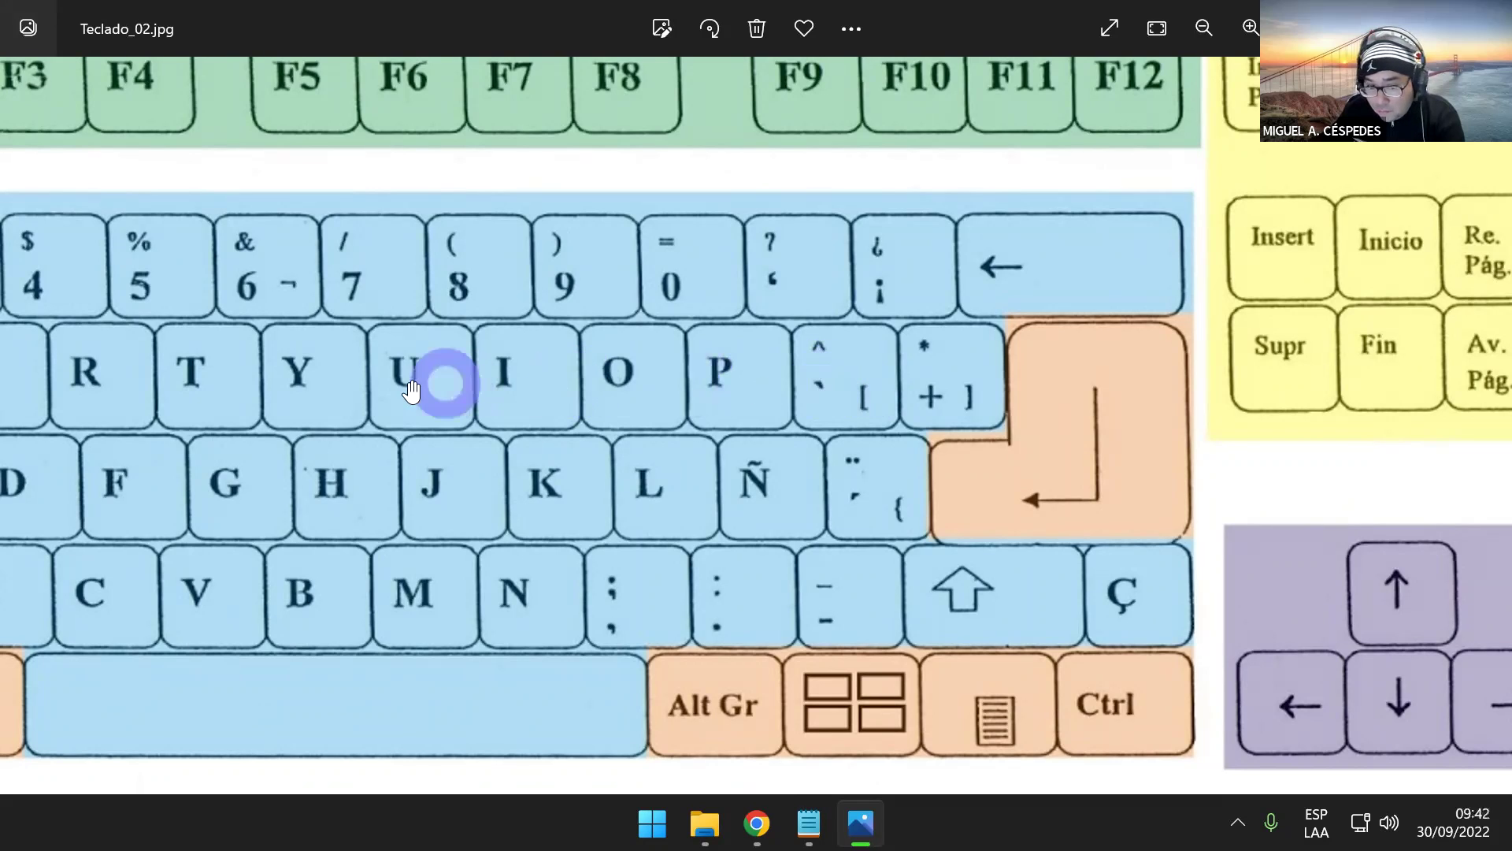
scroll(873, 386, down, 2)
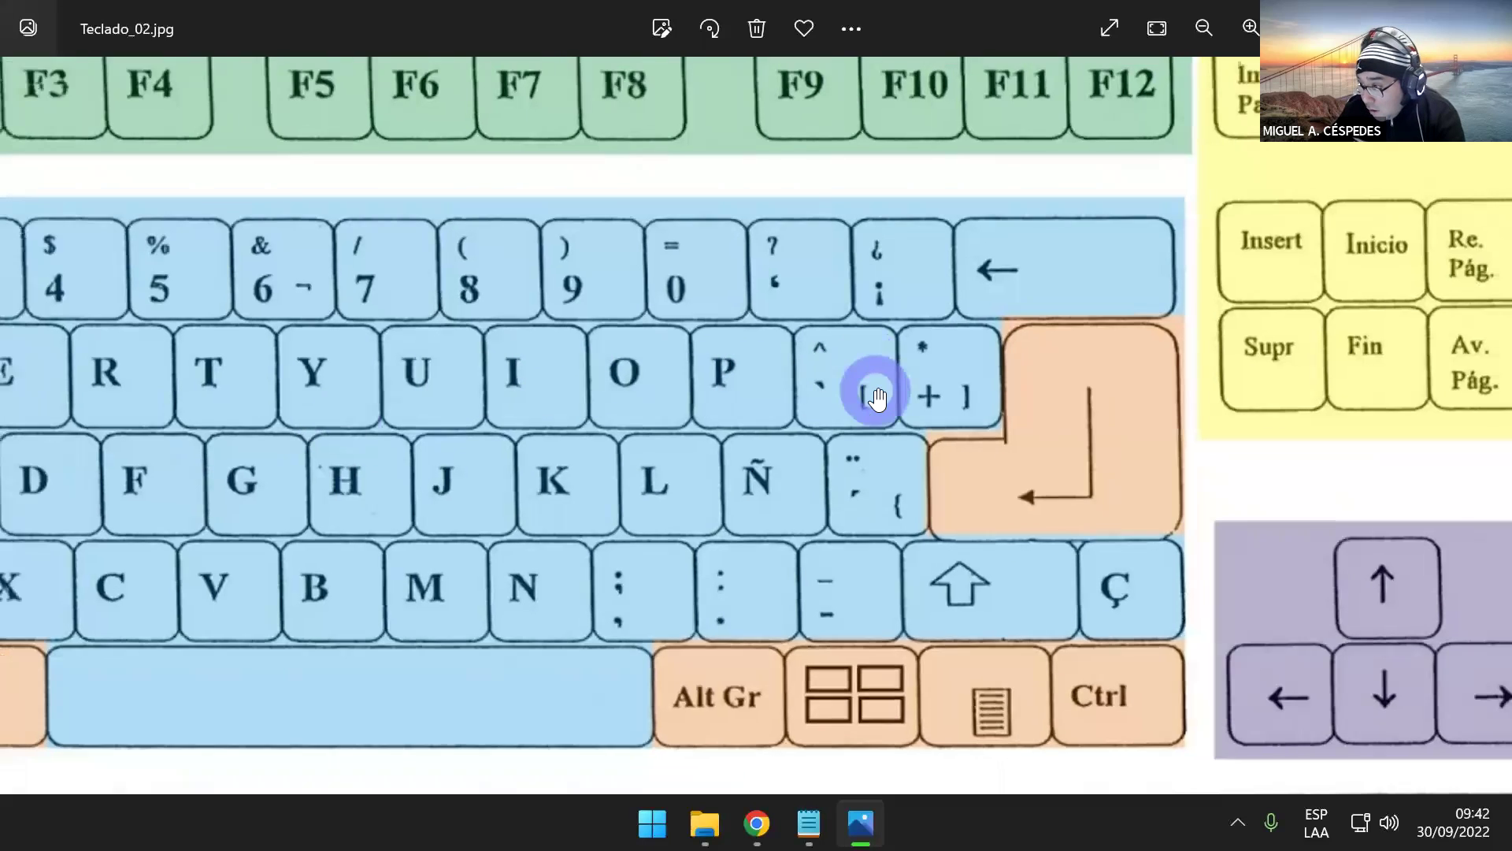
scroll(876, 396, down, 3)
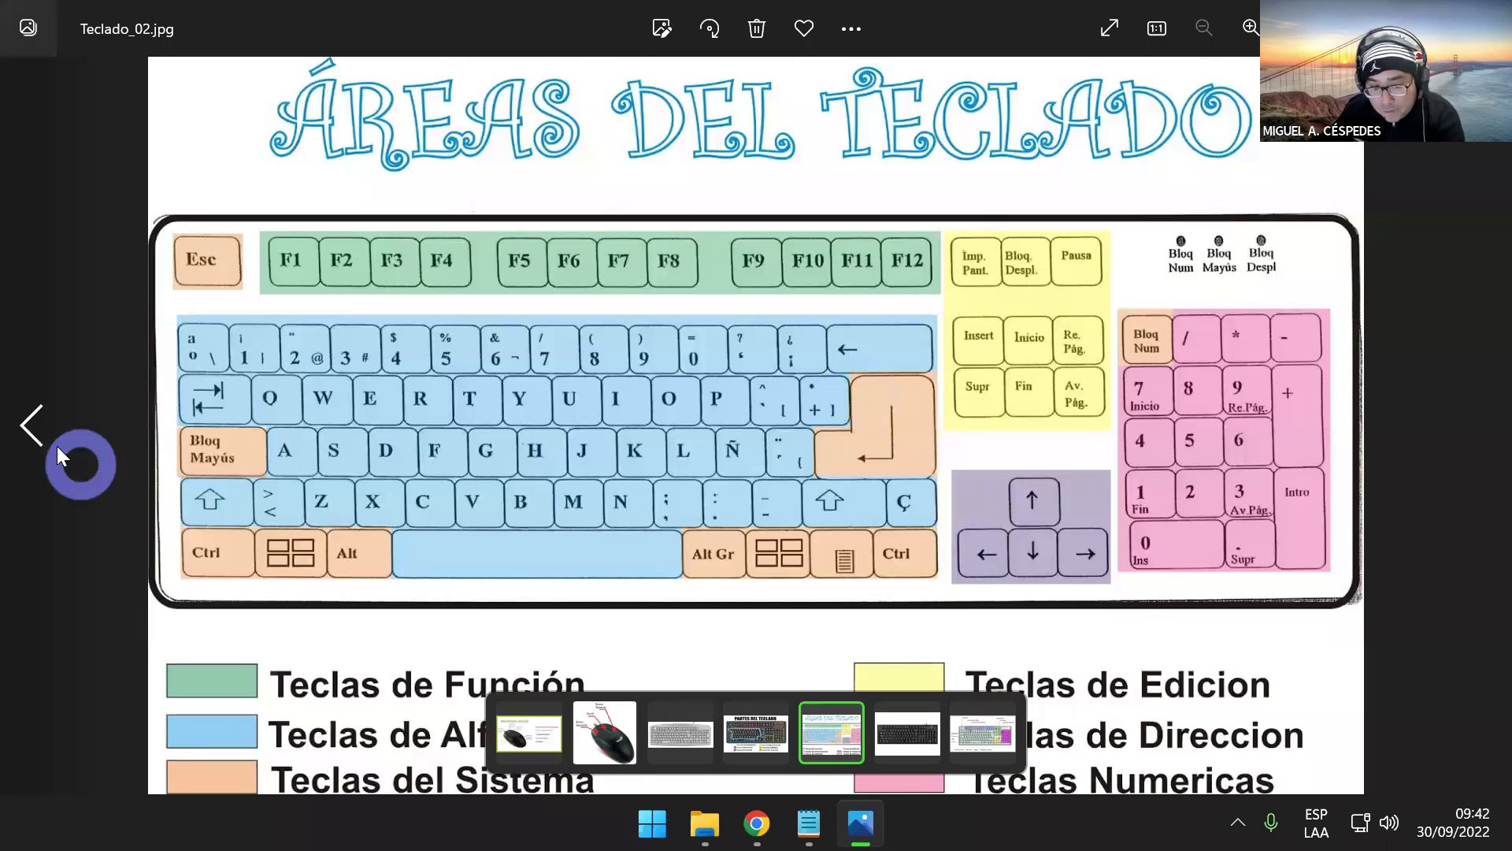
- Show the previous image, Teclado_01.jpg, and examine the symbol keys beside P and Ñ
click(57, 446)
scroll(630, 428, up, 2)
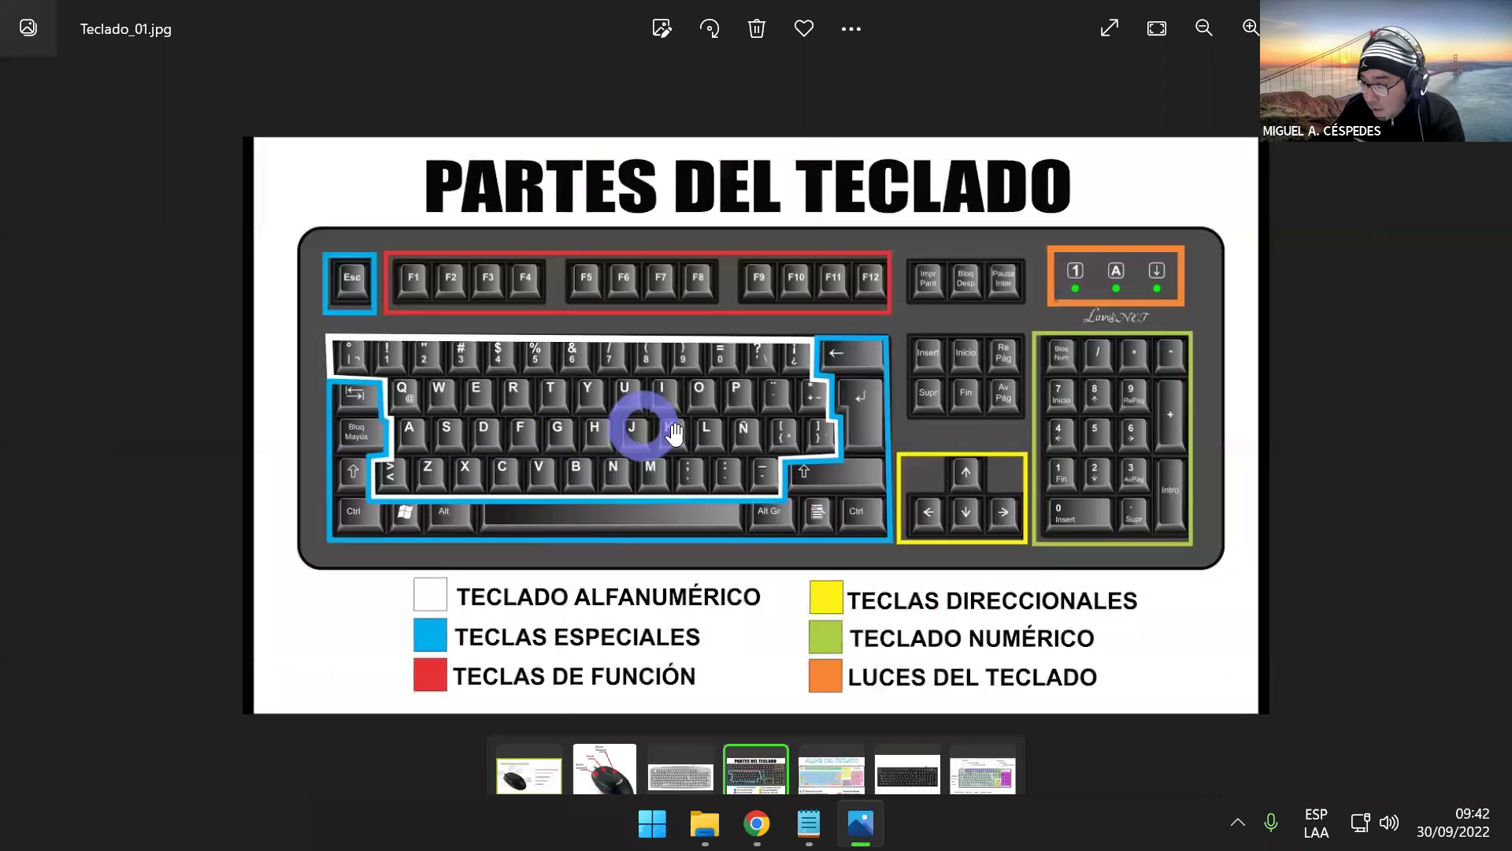
scroll(697, 429, up, 4)
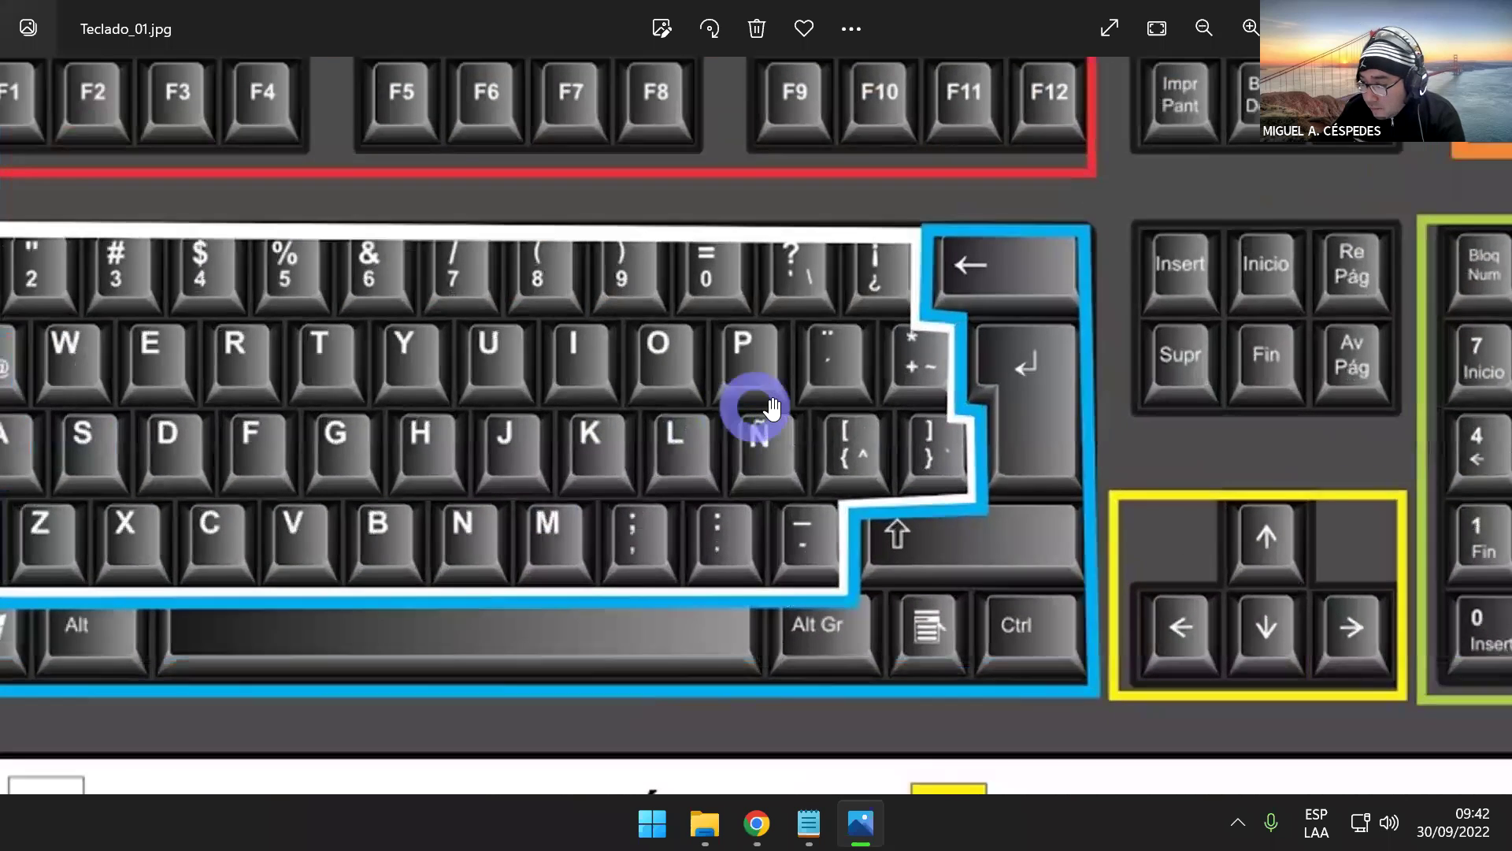
scroll(824, 369, down, 5)
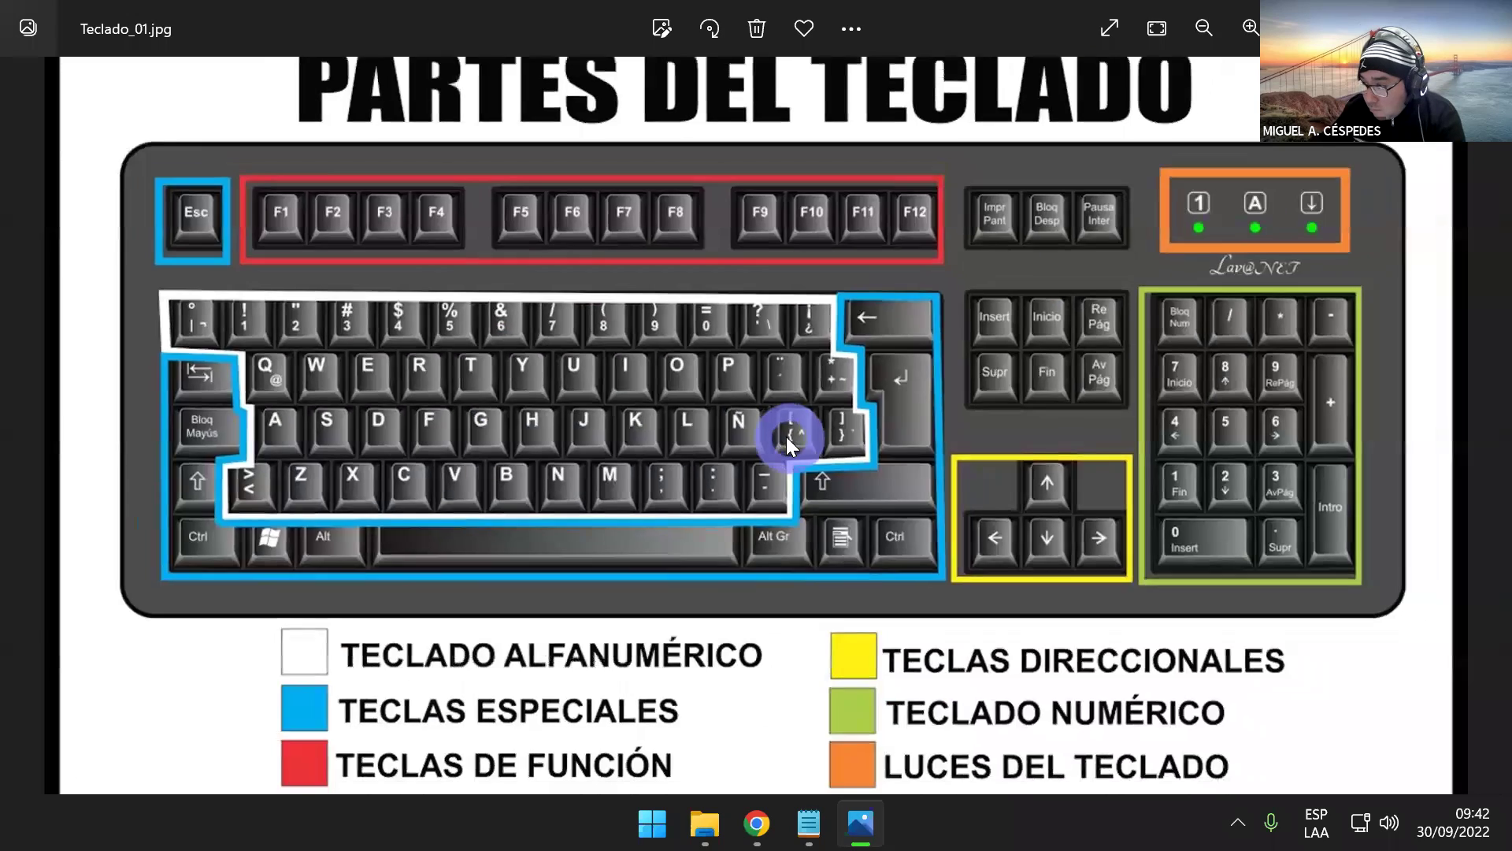
- Show the previous image, Teclado.JPG, and examine the accent keys beside P and Ñ
click(49, 429)
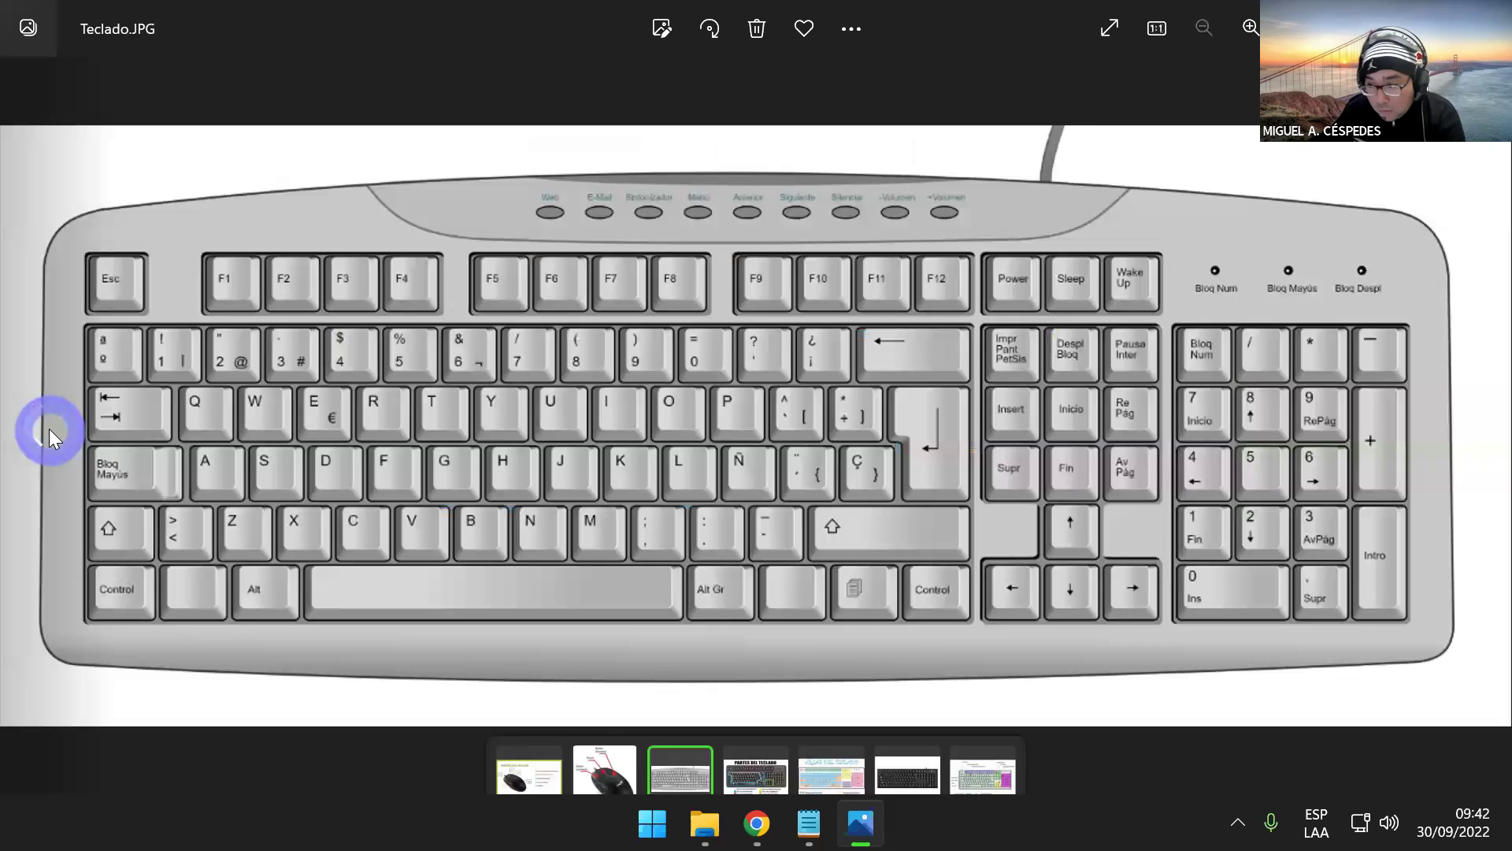
scroll(665, 463, up, 3)
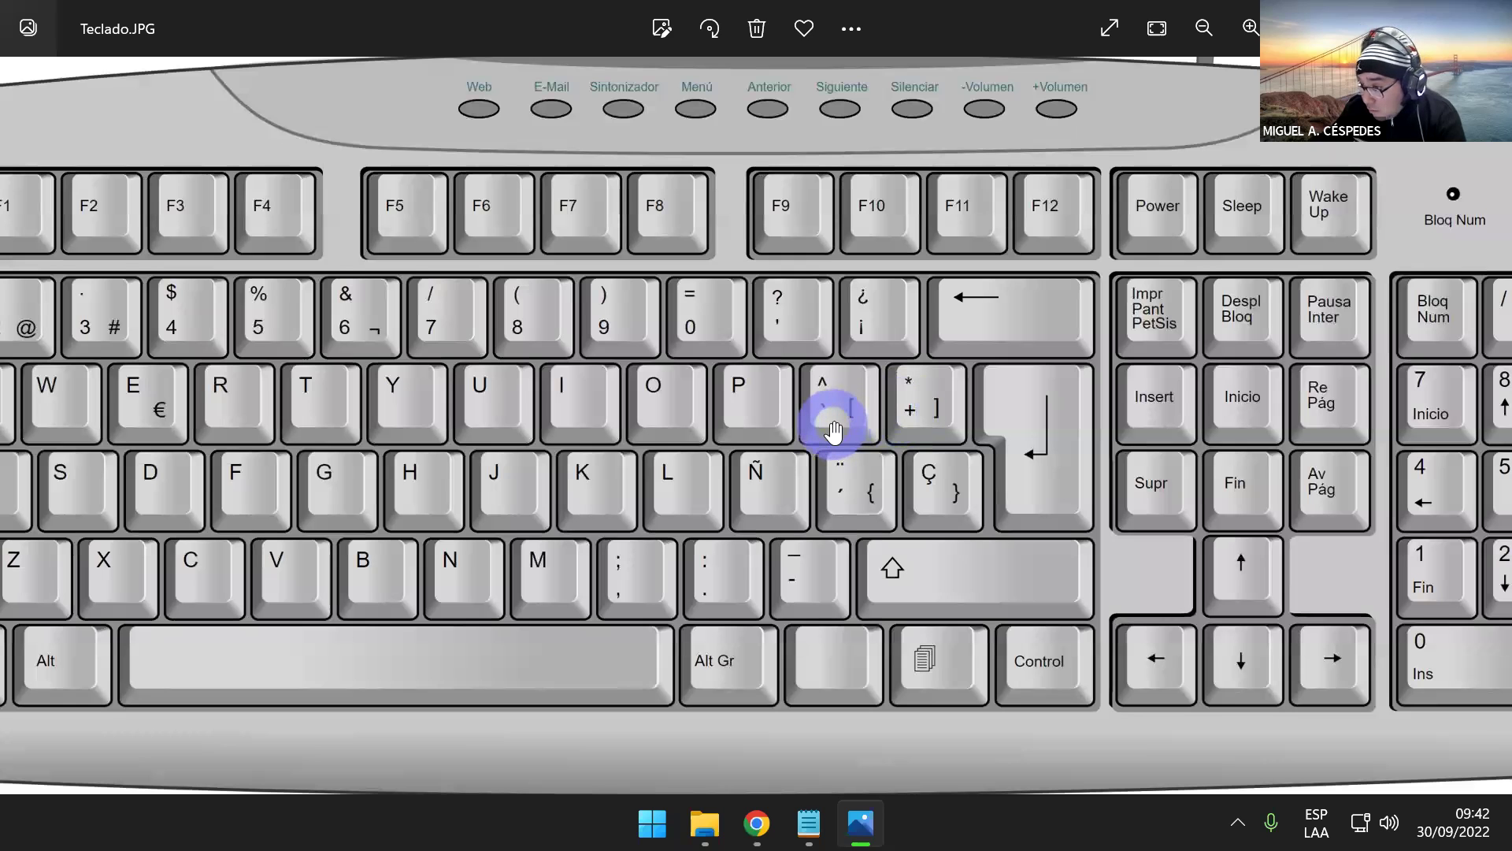
scroll(834, 430, down, 3)
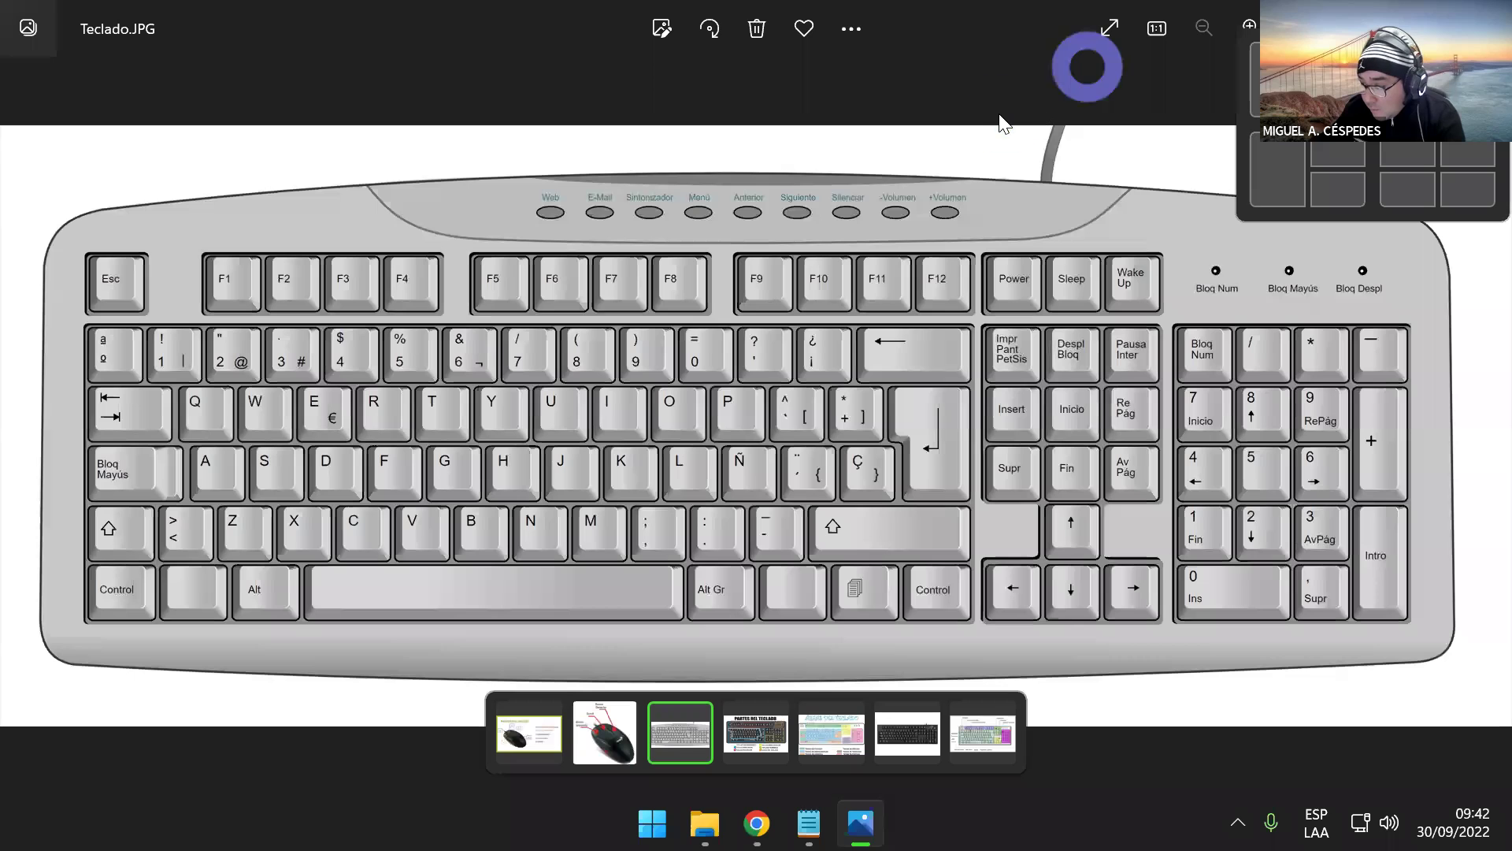
- Close the Photos viewer and show the Windows desktop
key(alt+F4)
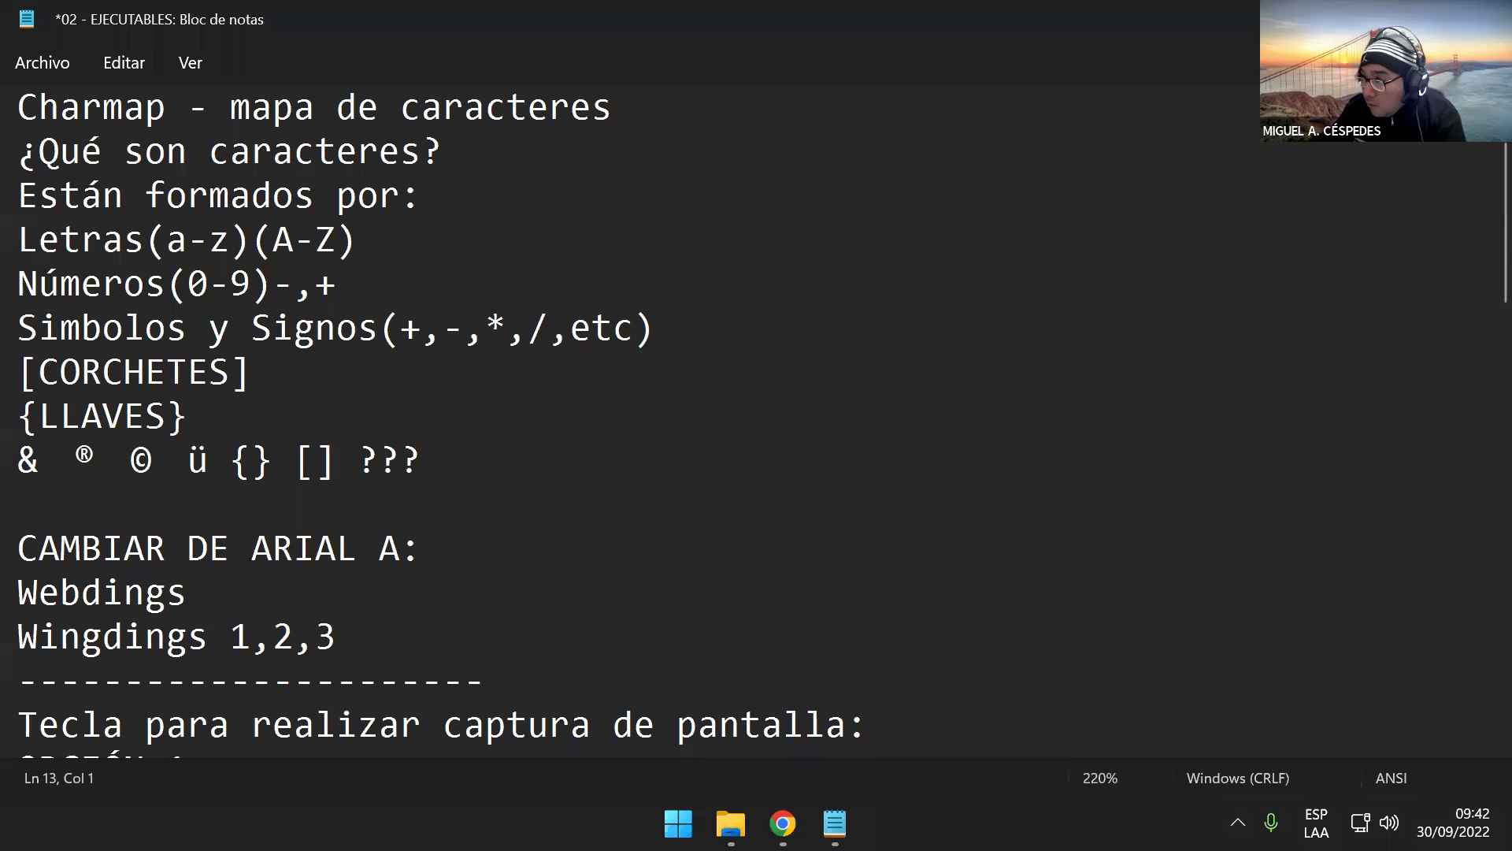
key(super+d)
click(527, 213)
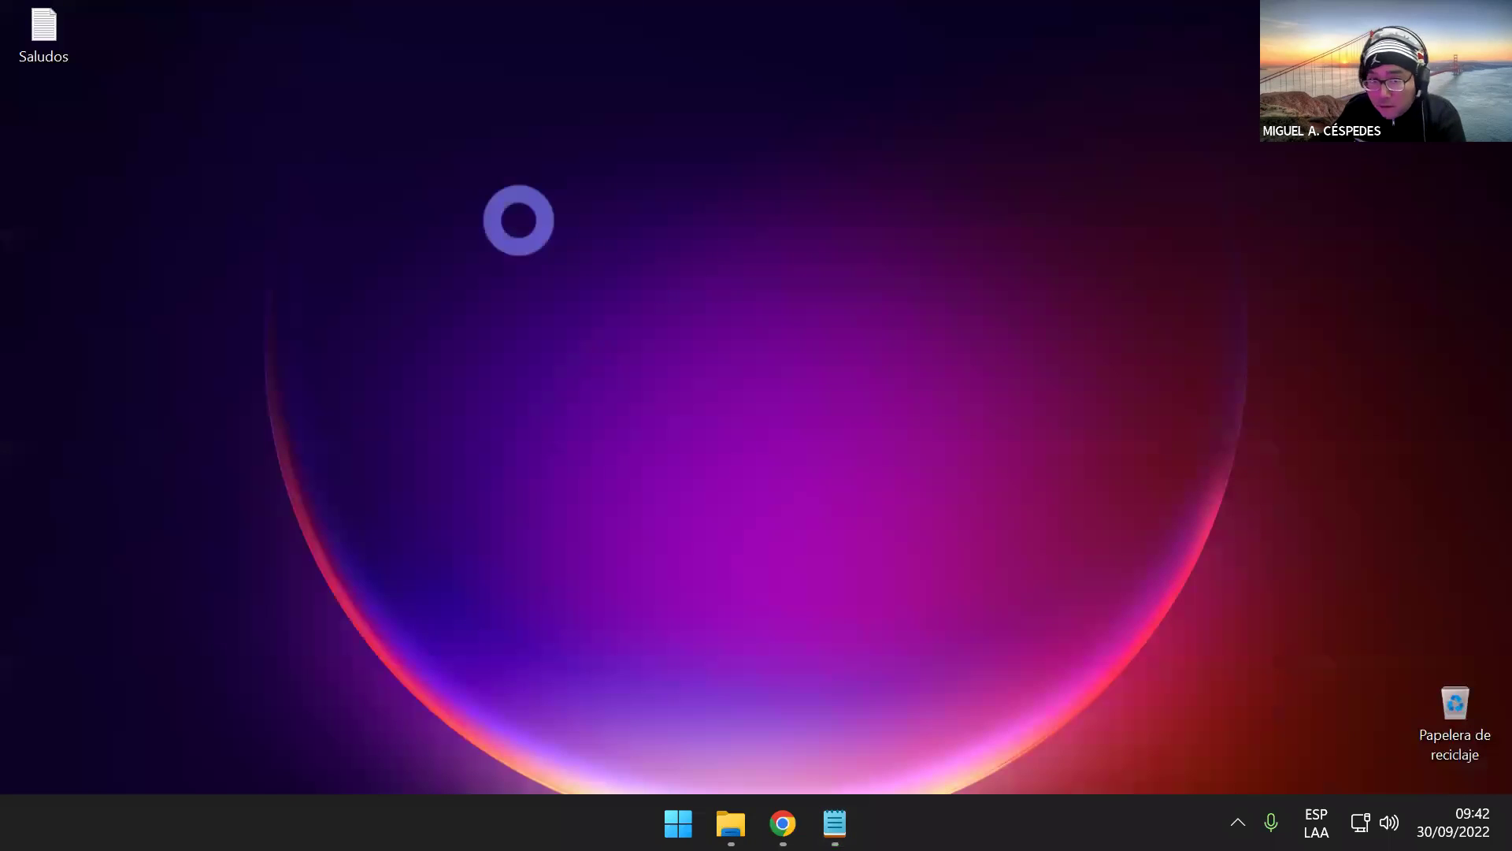
right_click(493, 265)
click(493, 266)
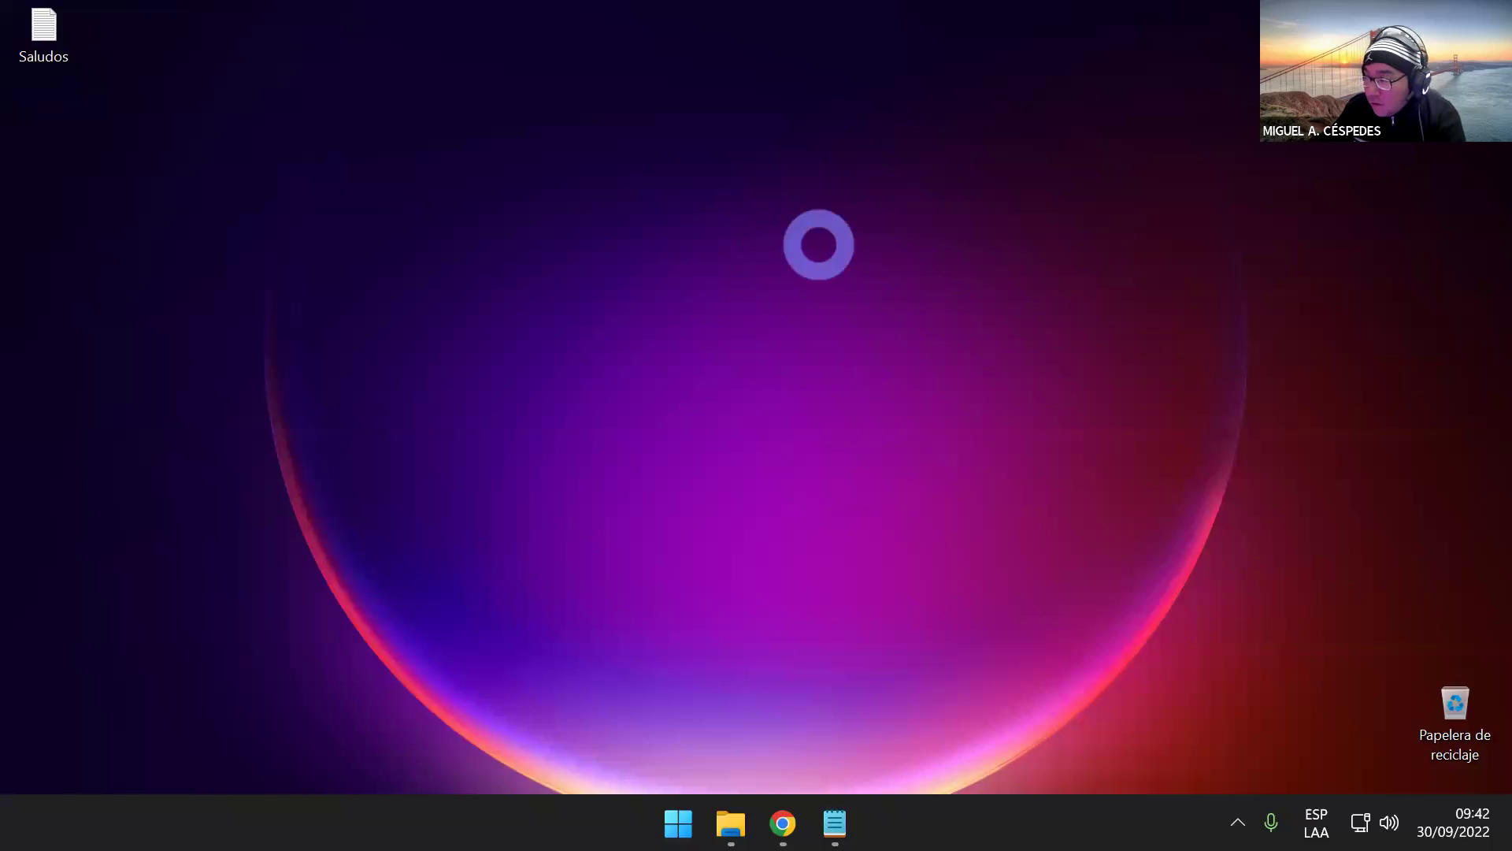
click(421, 180)
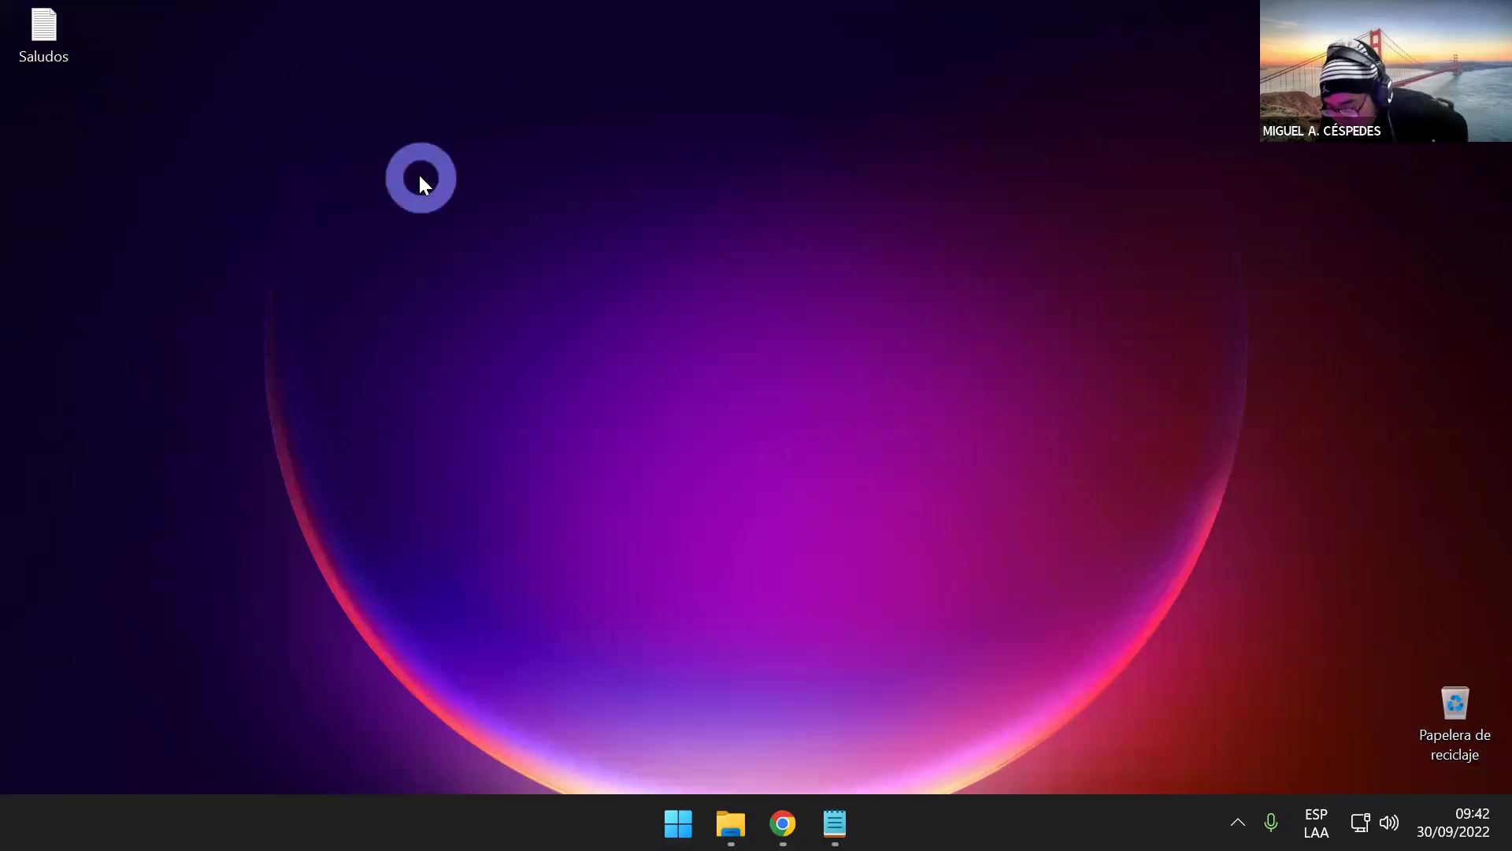
click(934, 834)
click(716, 375)
click(583, 470)
key(super)
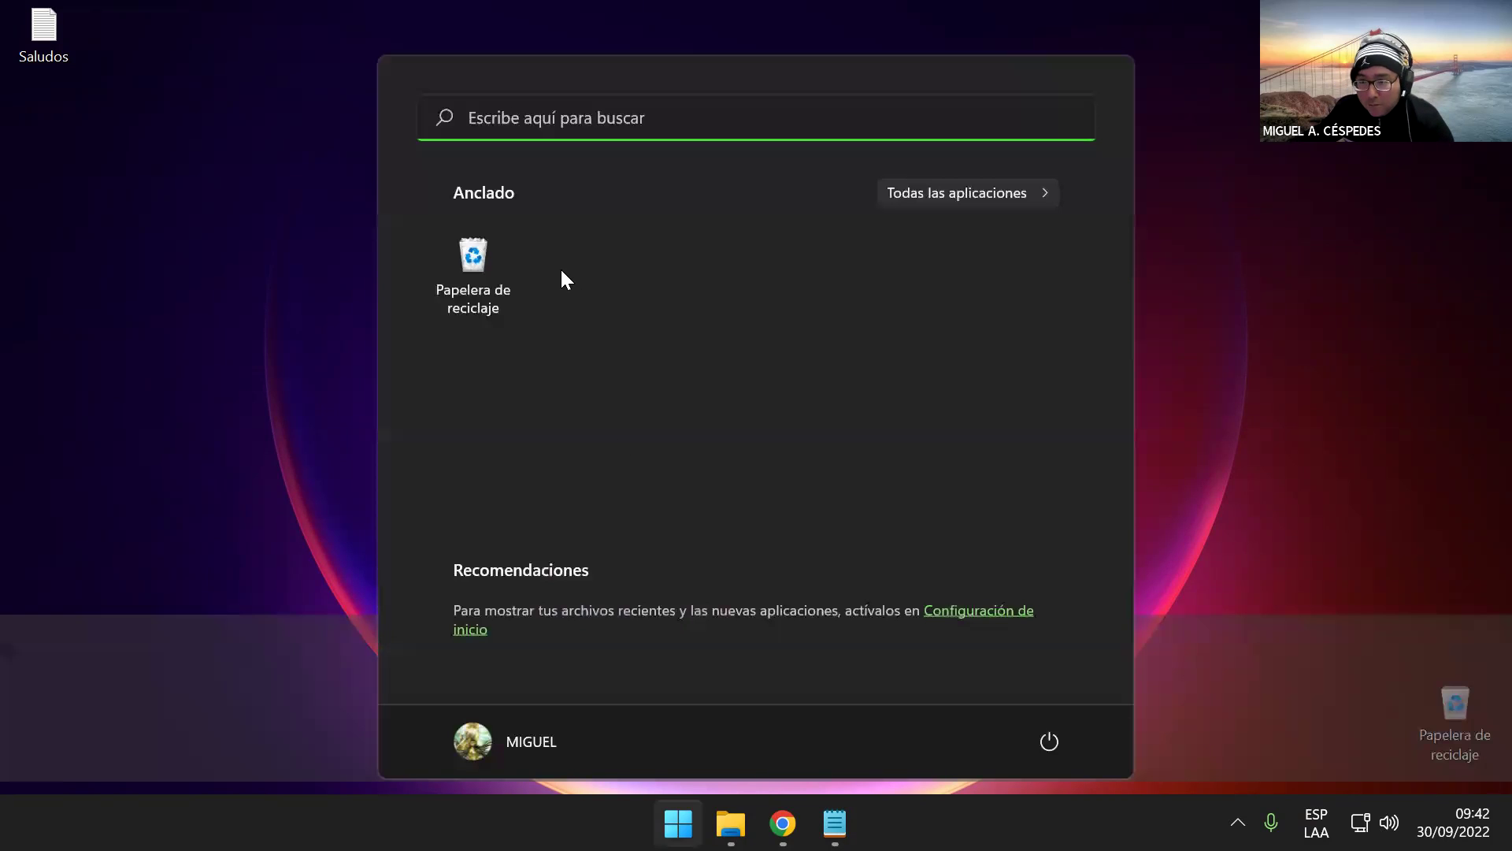
click(383, 191)
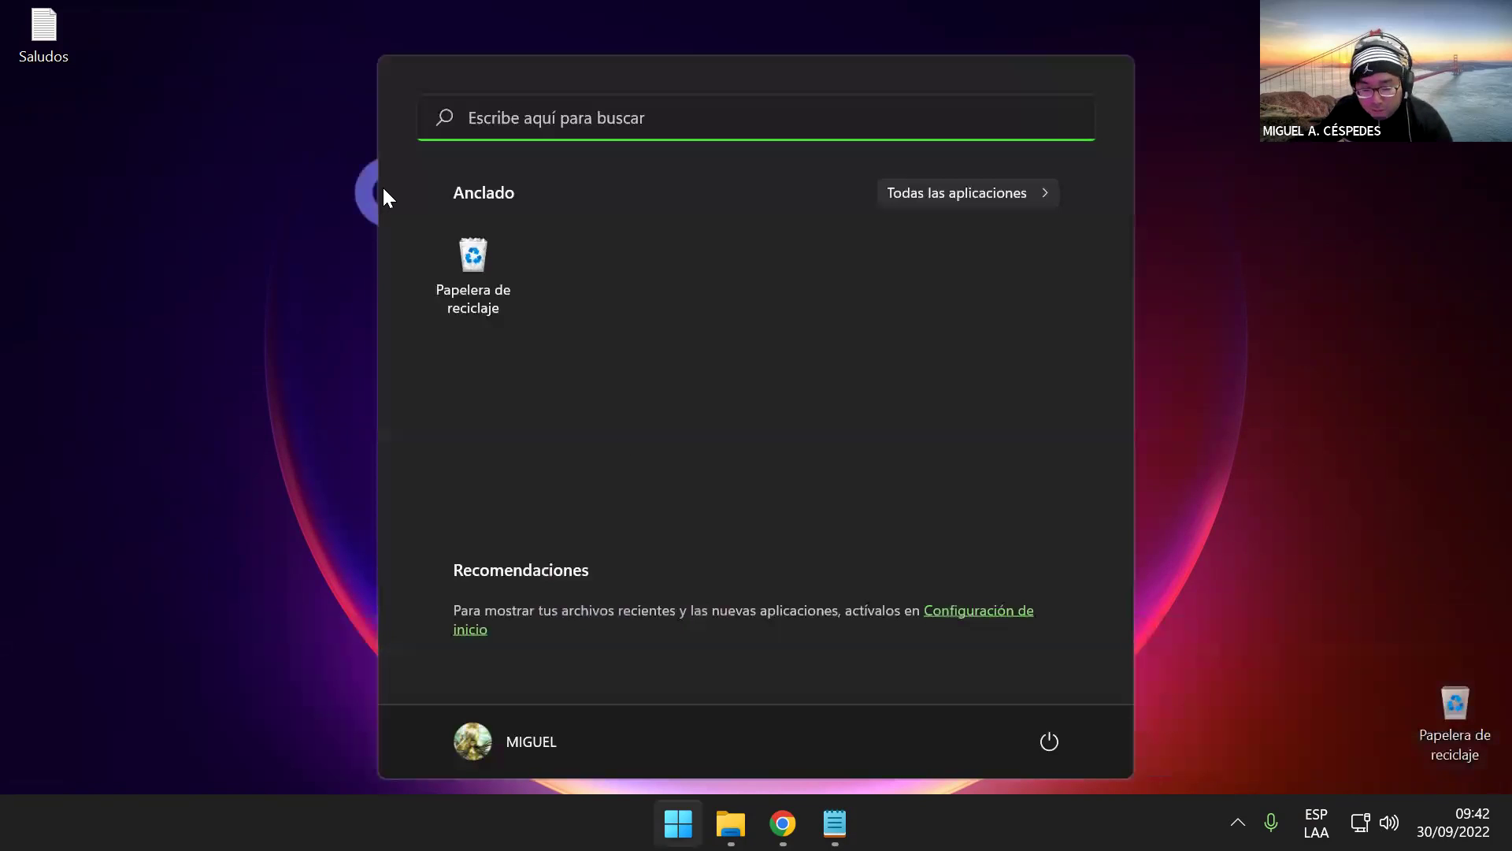
click(529, 252)
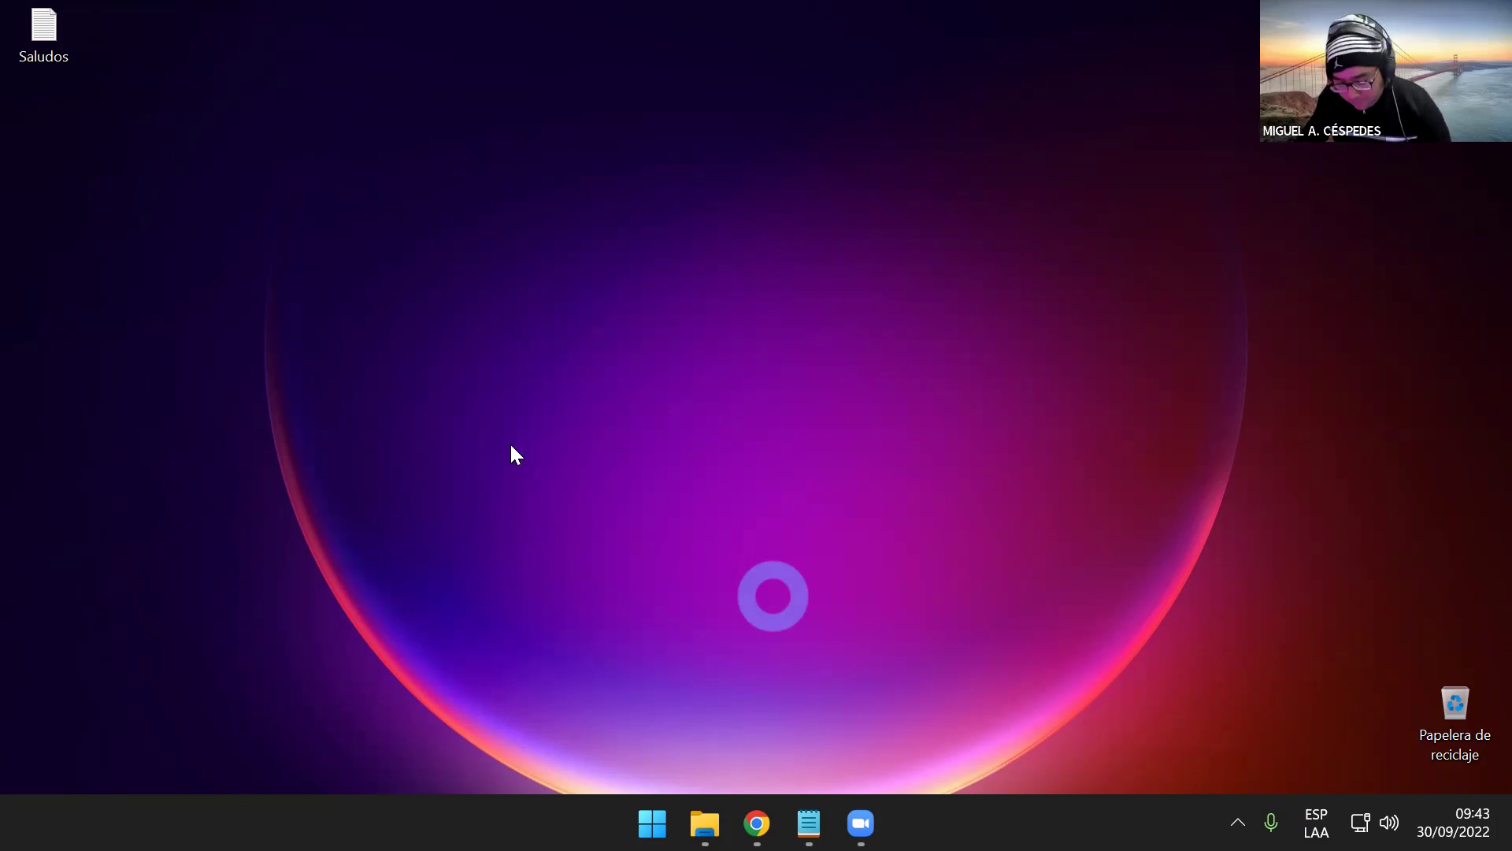
- Search Windows for CONTROL to find the Panel de control application
key(super)
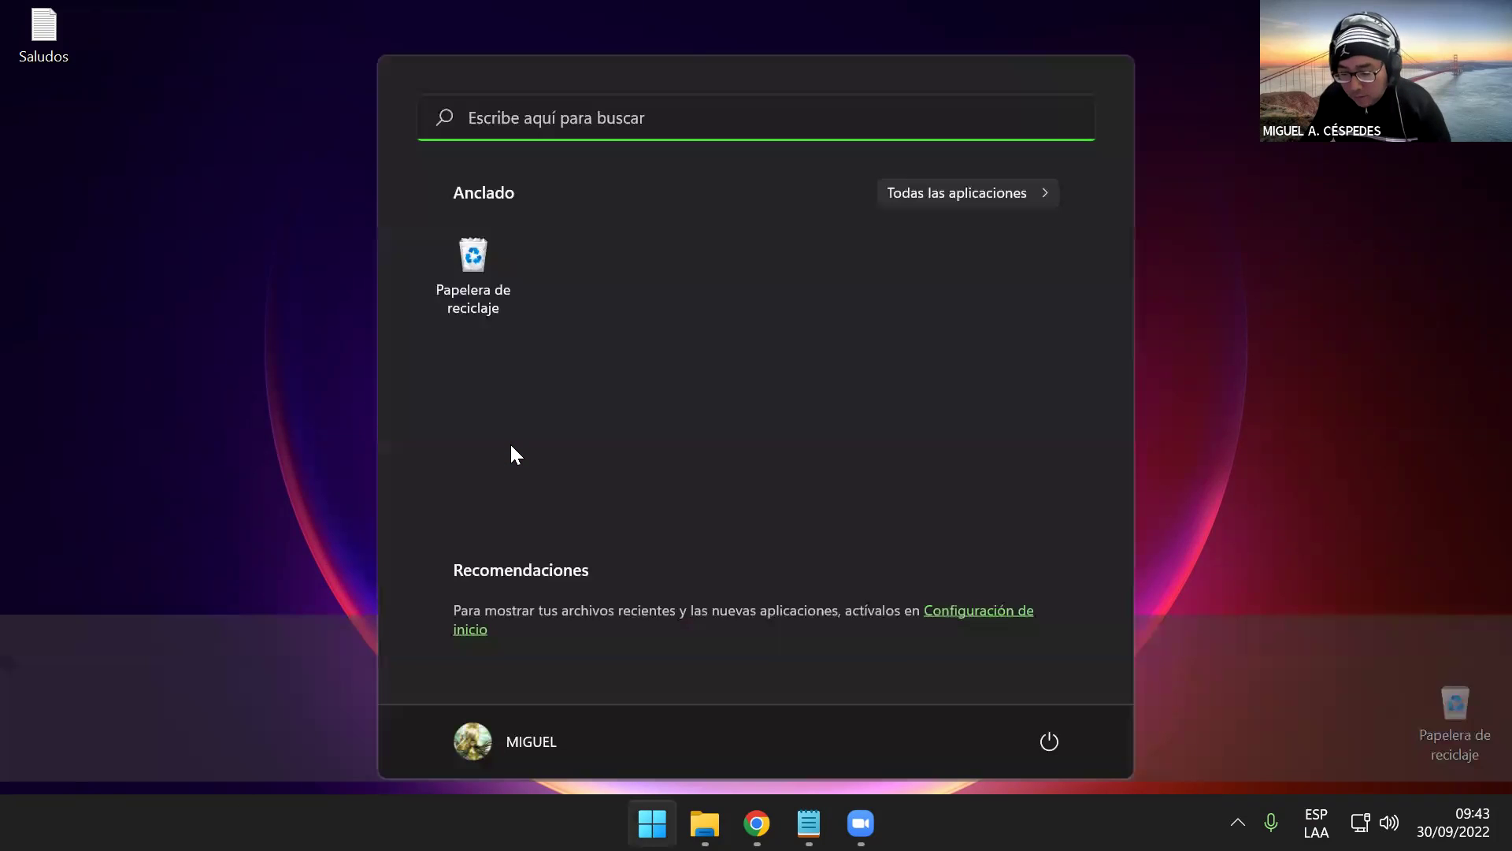
text(coNT)
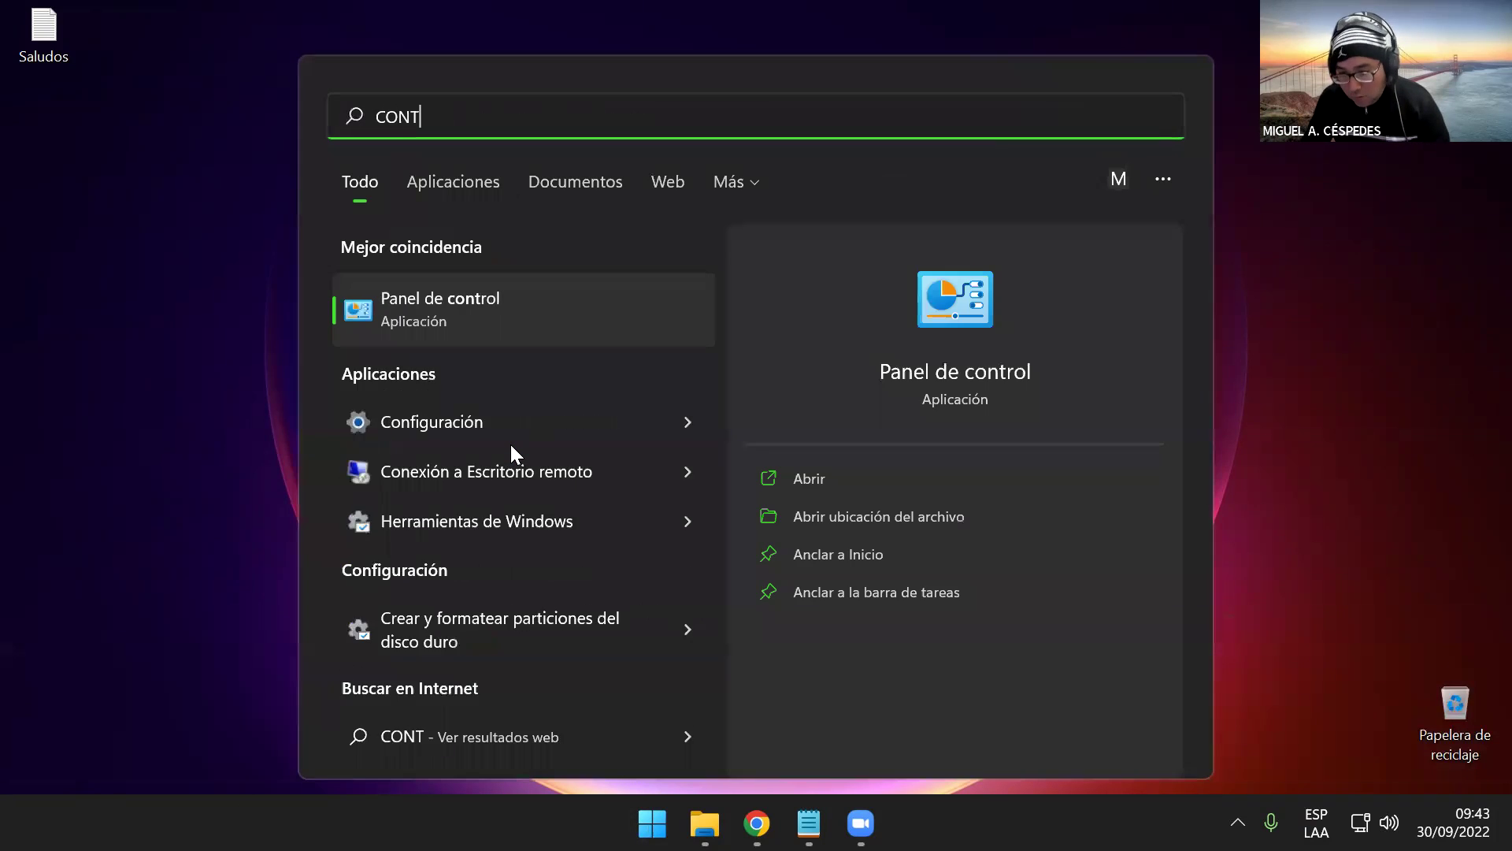
text(RO)
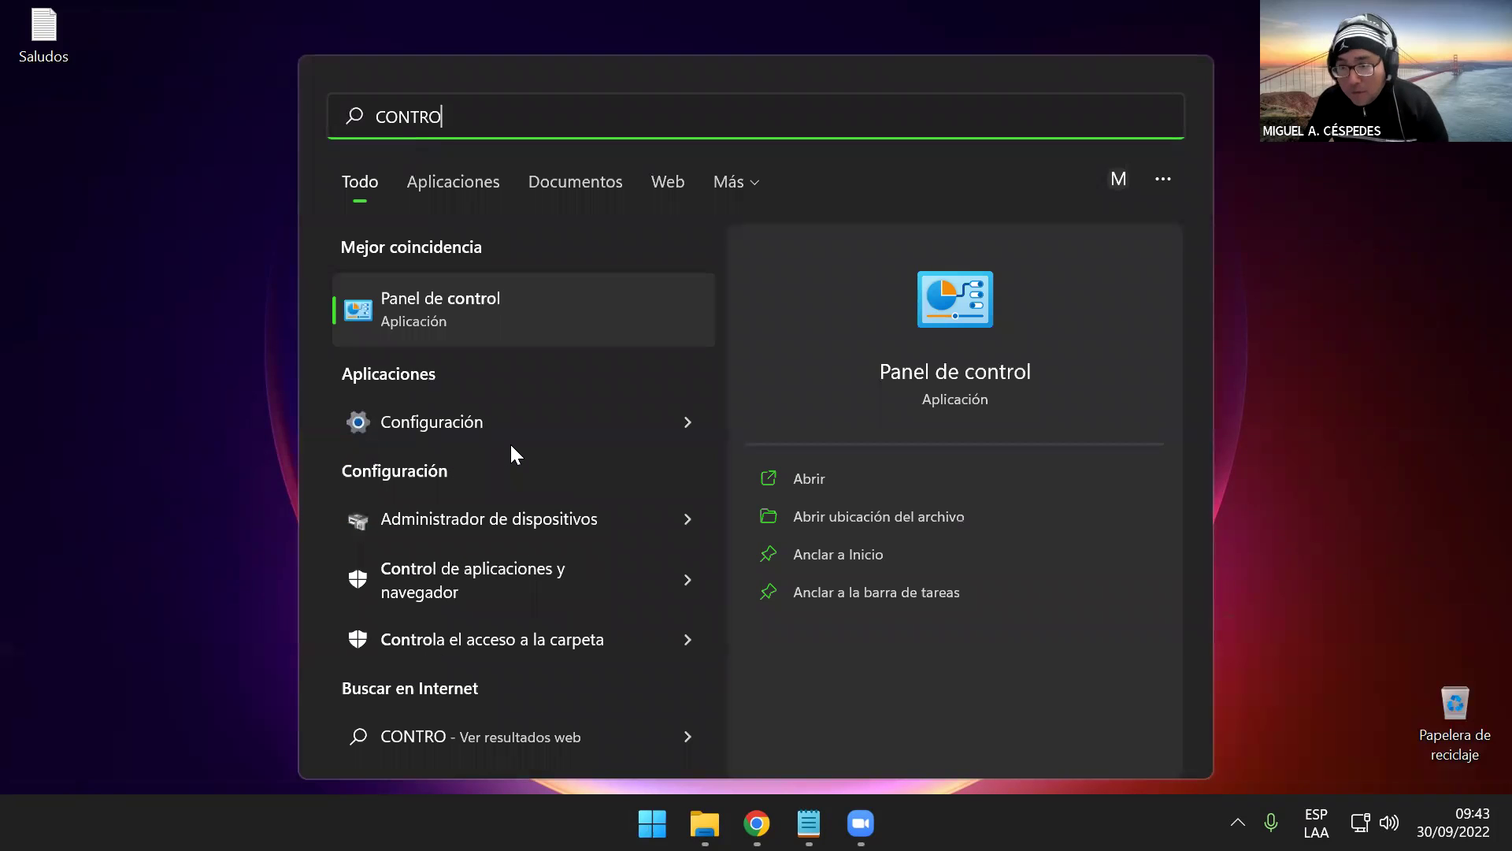
text(L)
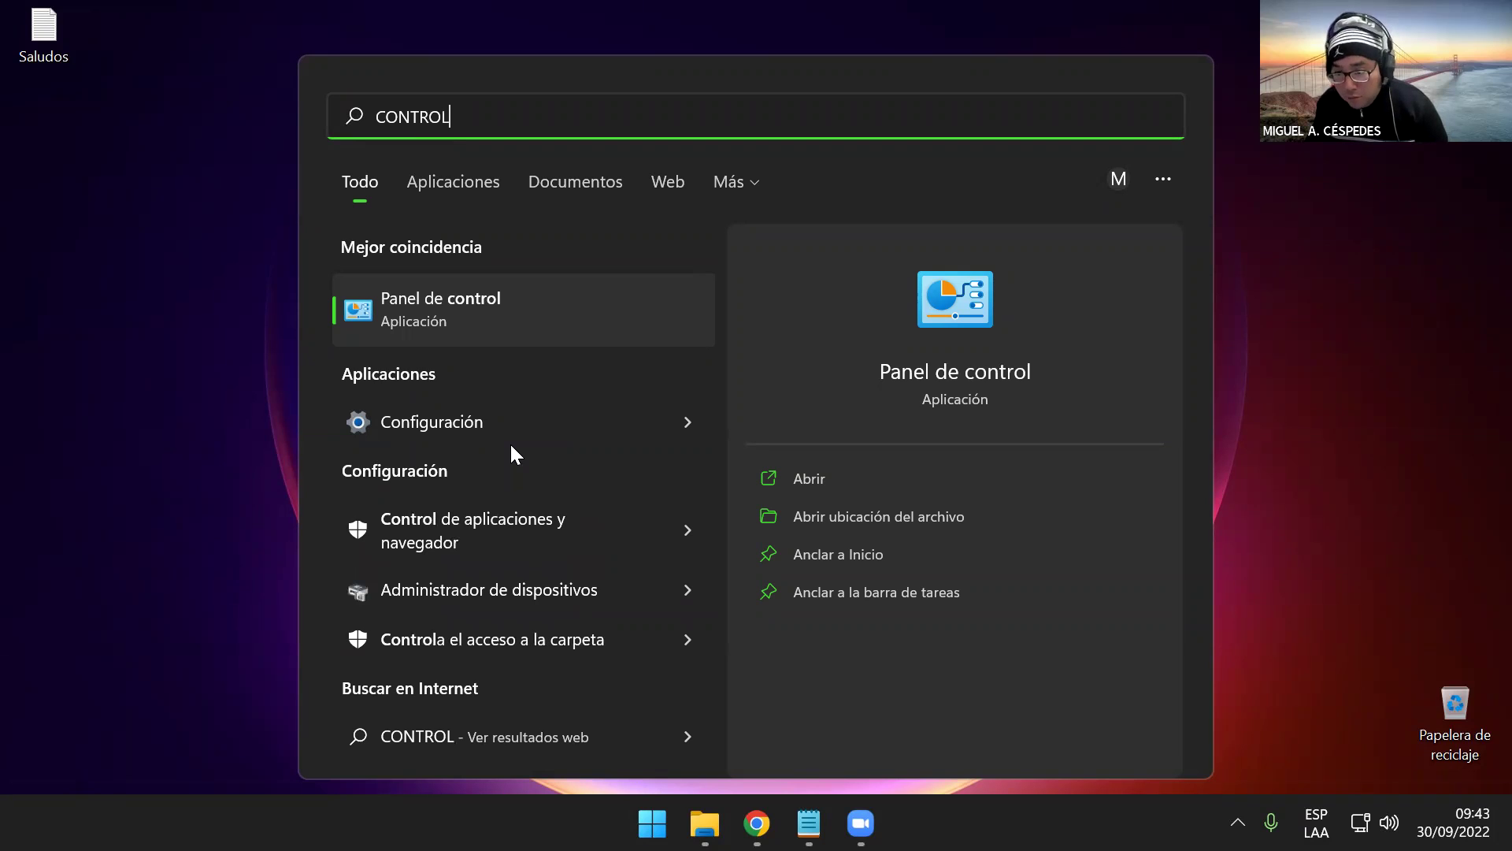
key(Return)
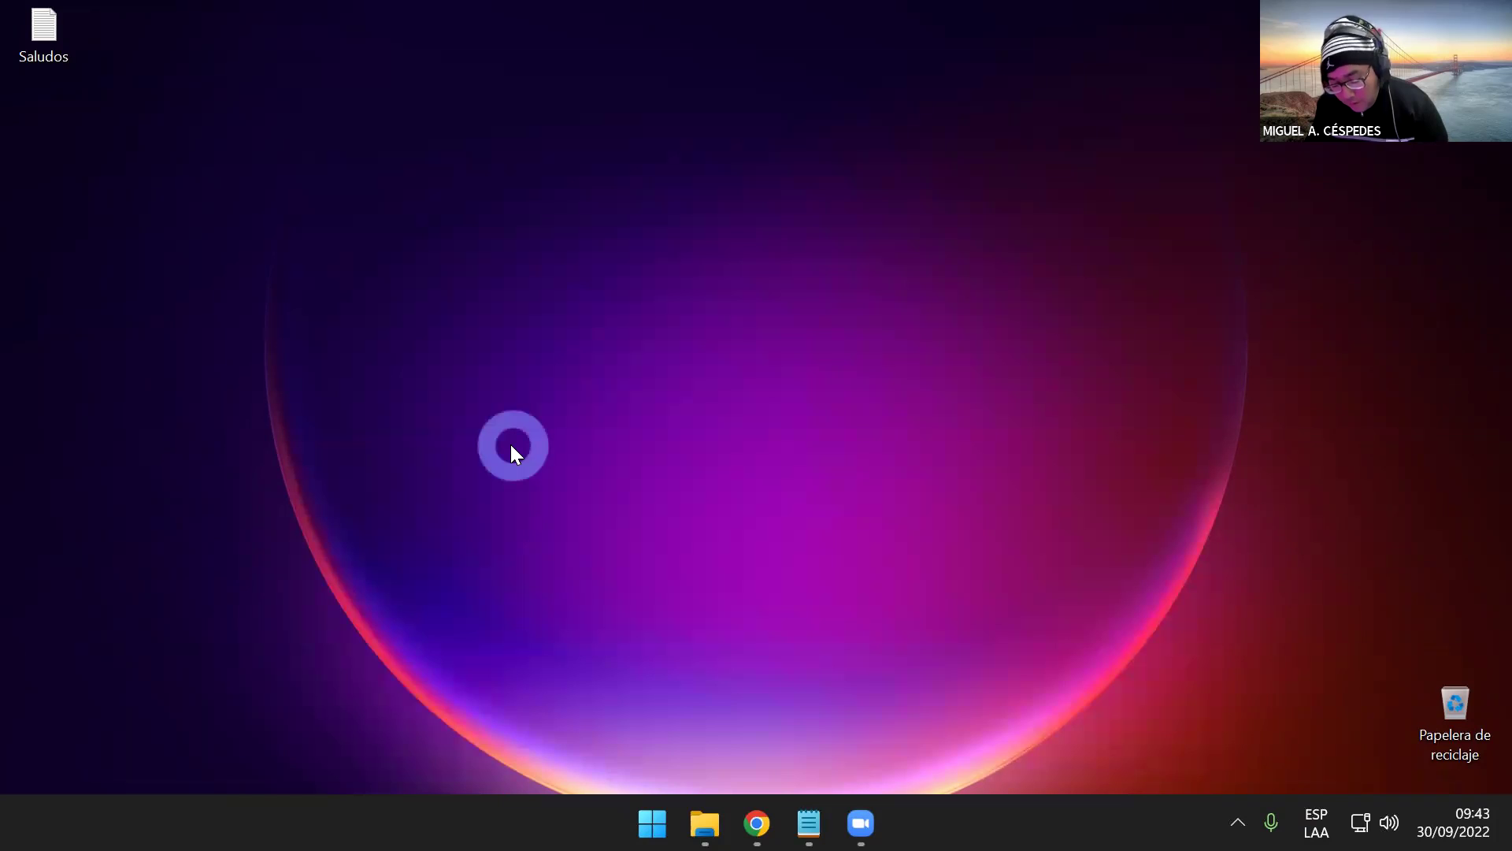
- Open the Panel de control by running the CONTROL command, and close its window after viewing it
key(super+r)
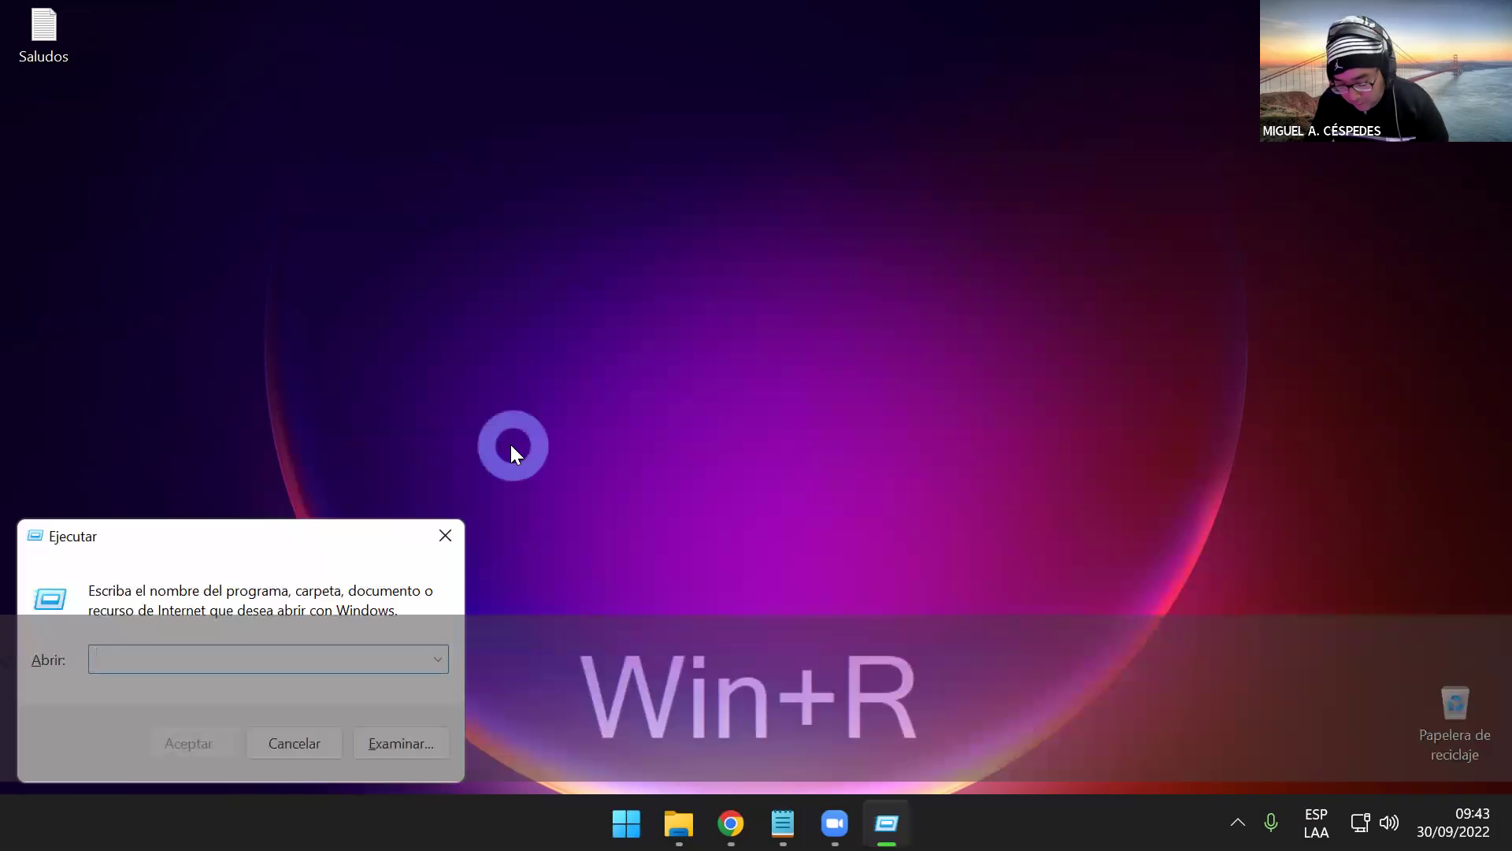
text(CONTRO)
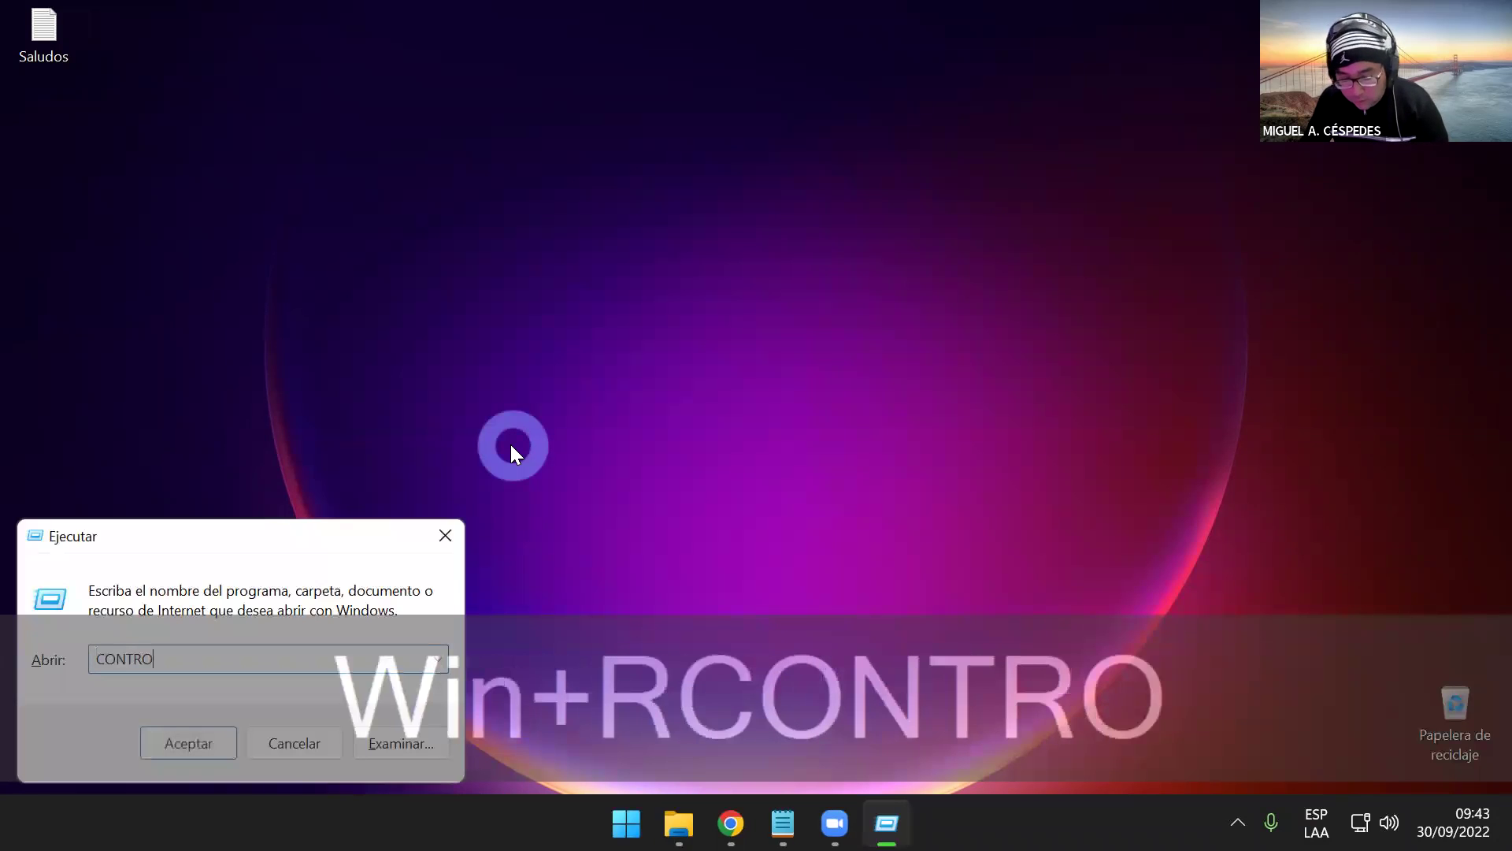
text(L)
key(Return)
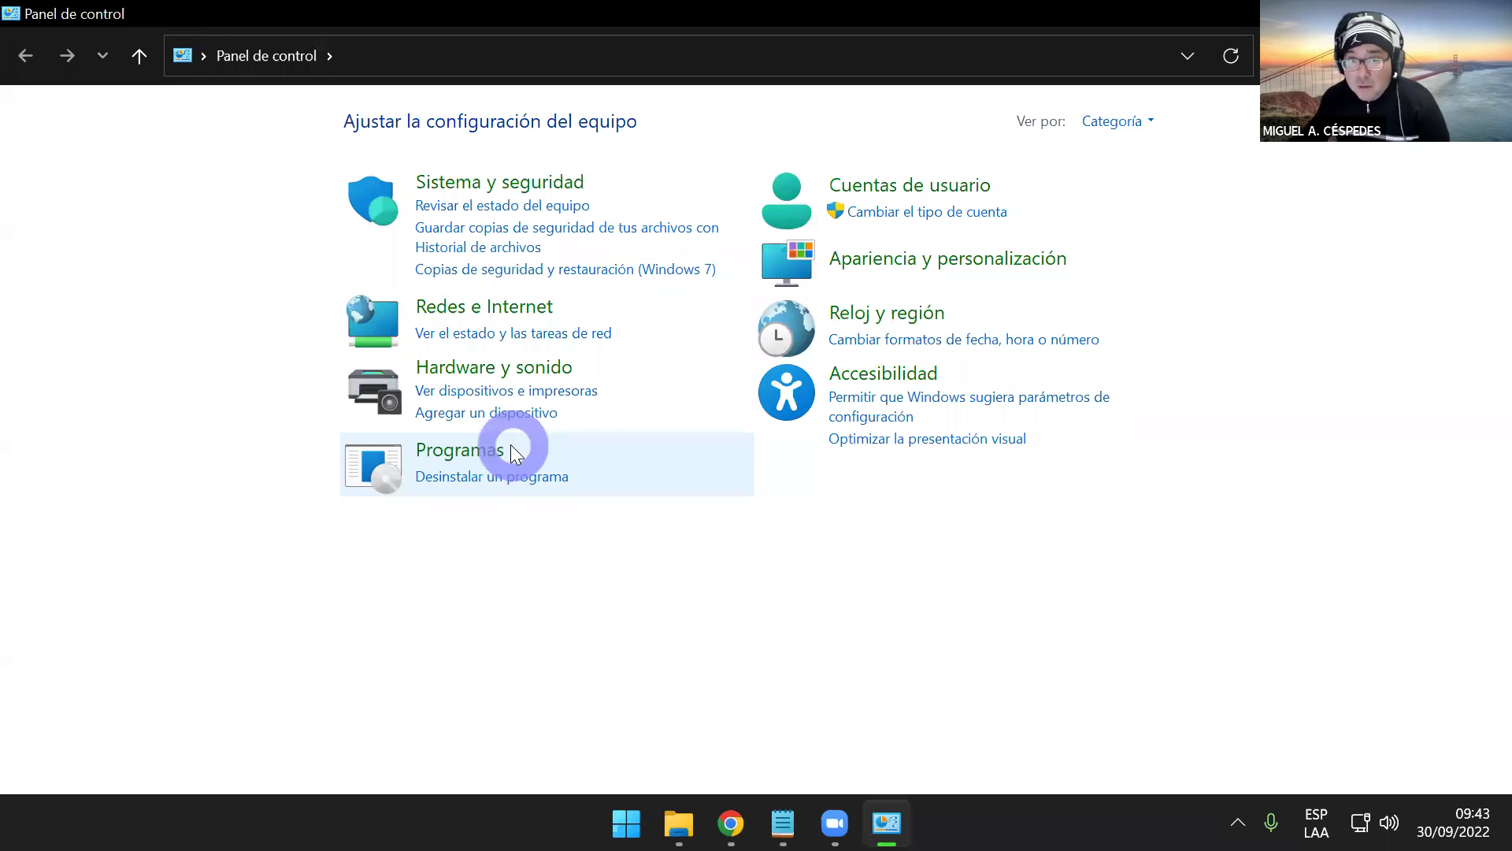
click(516, 455)
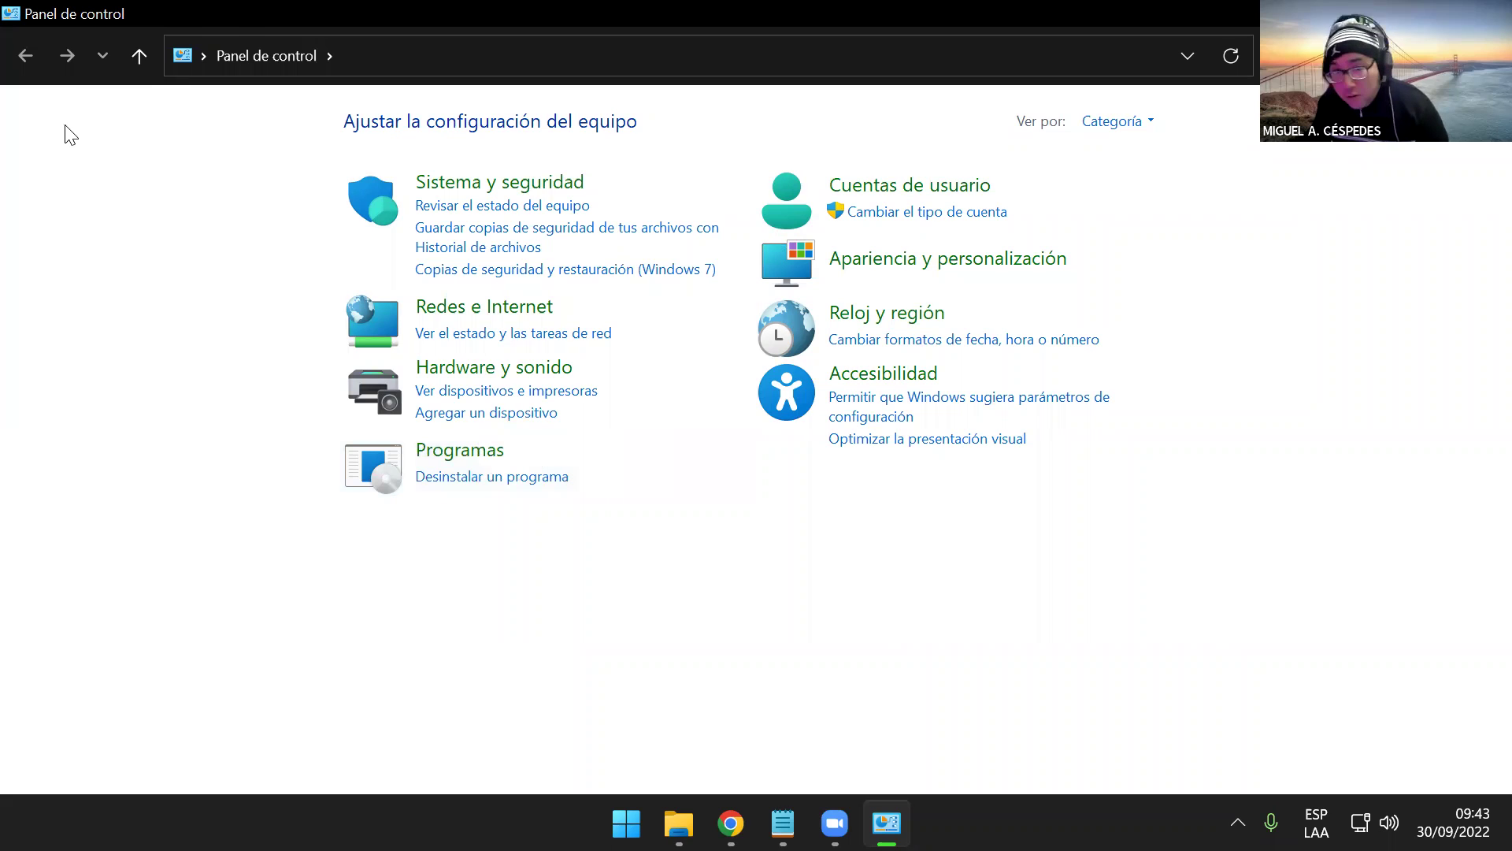
key(alt+F4)
- Cut the Saludos text file from the desktop
double_click(40, 40)
right_click(41, 39)
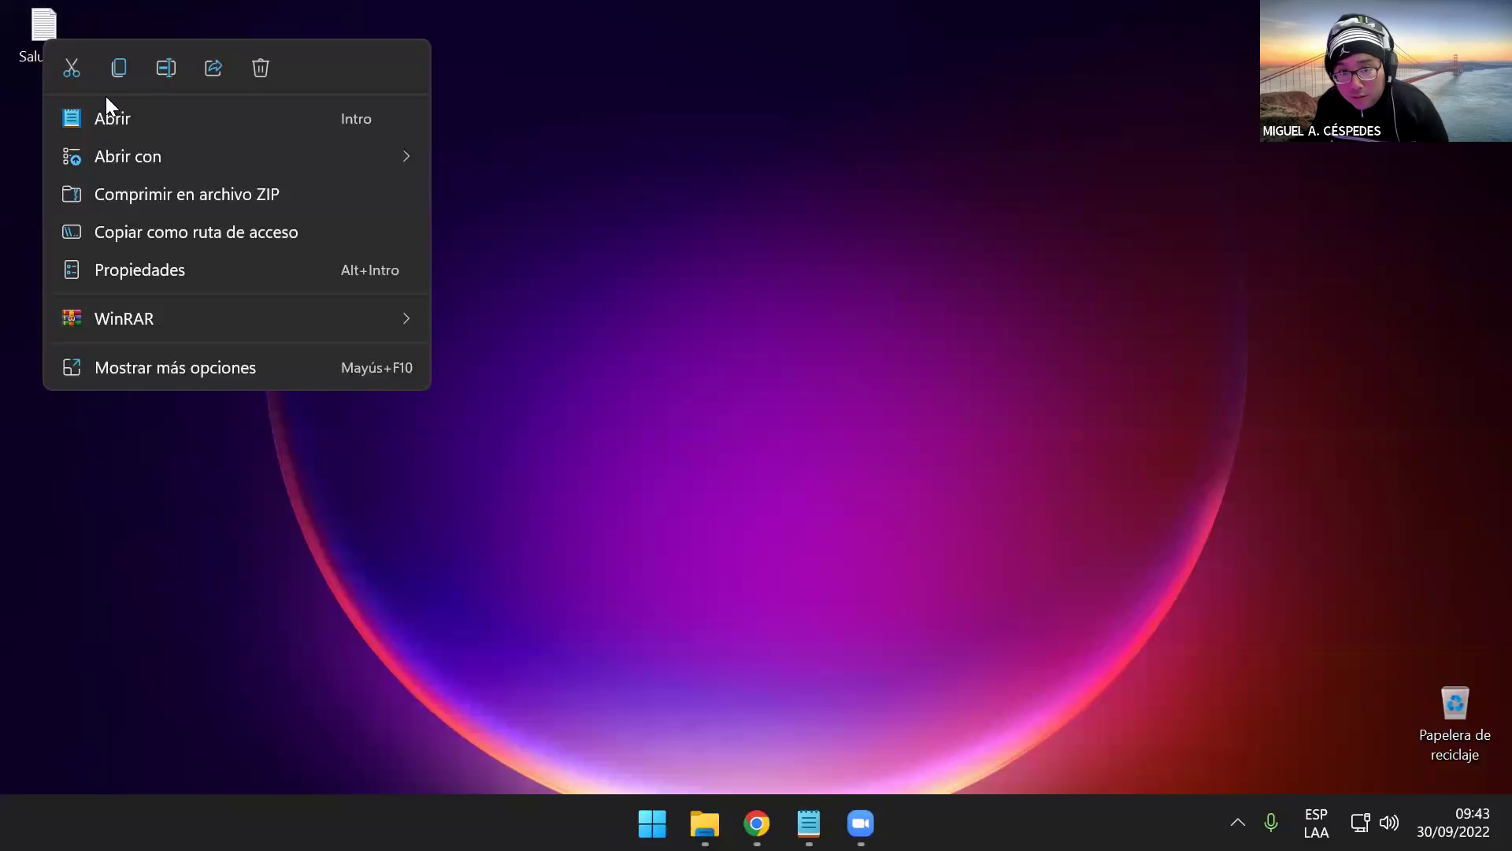
click(71, 72)
- Paste the cut Saludos text file into the root of the SOLID_03 (K:) drive and return to the desktop
key(super+e)
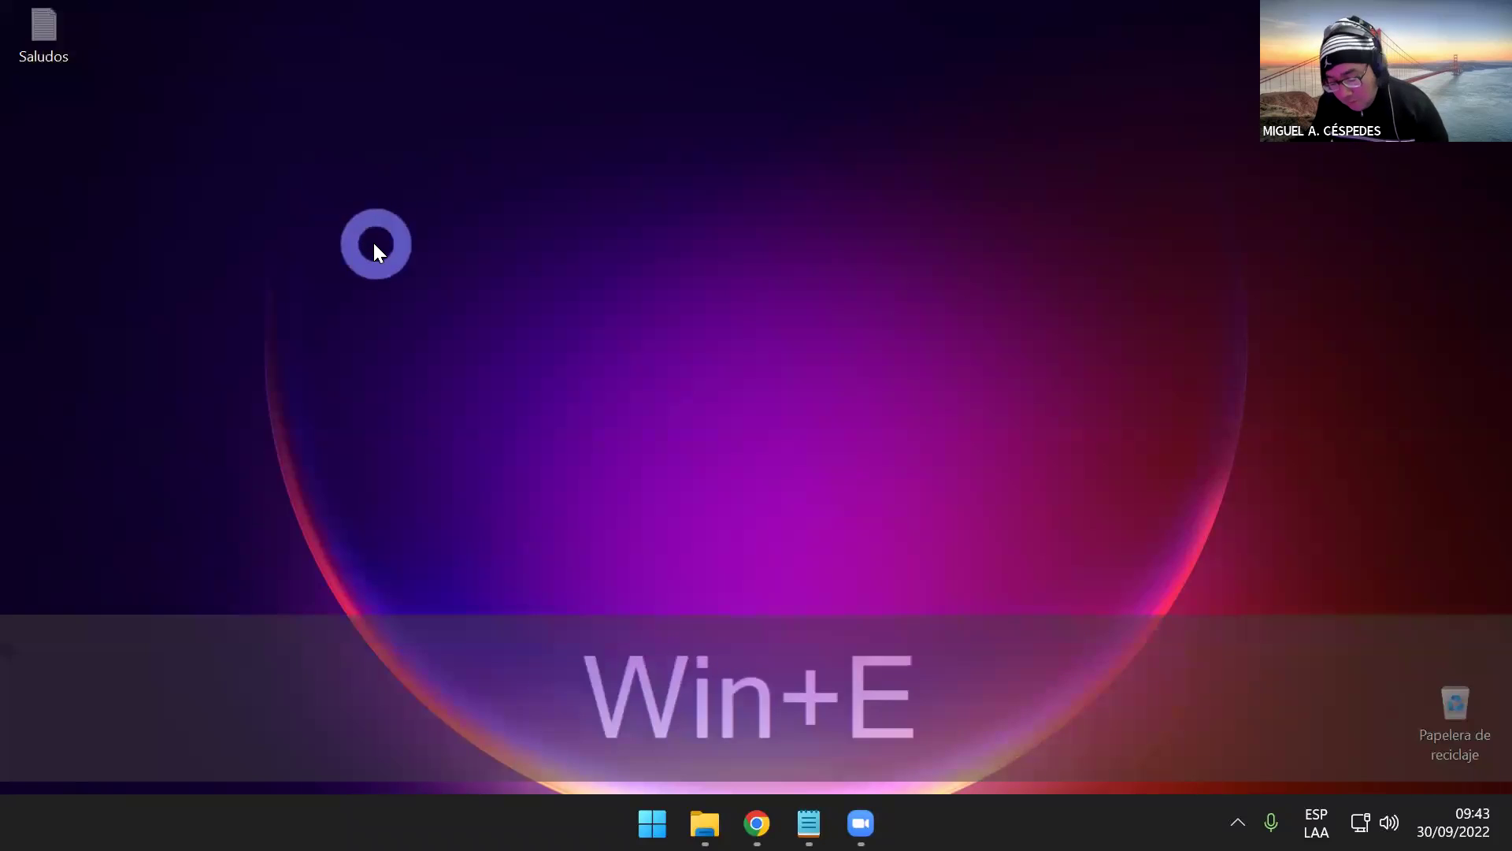
click(142, 284)
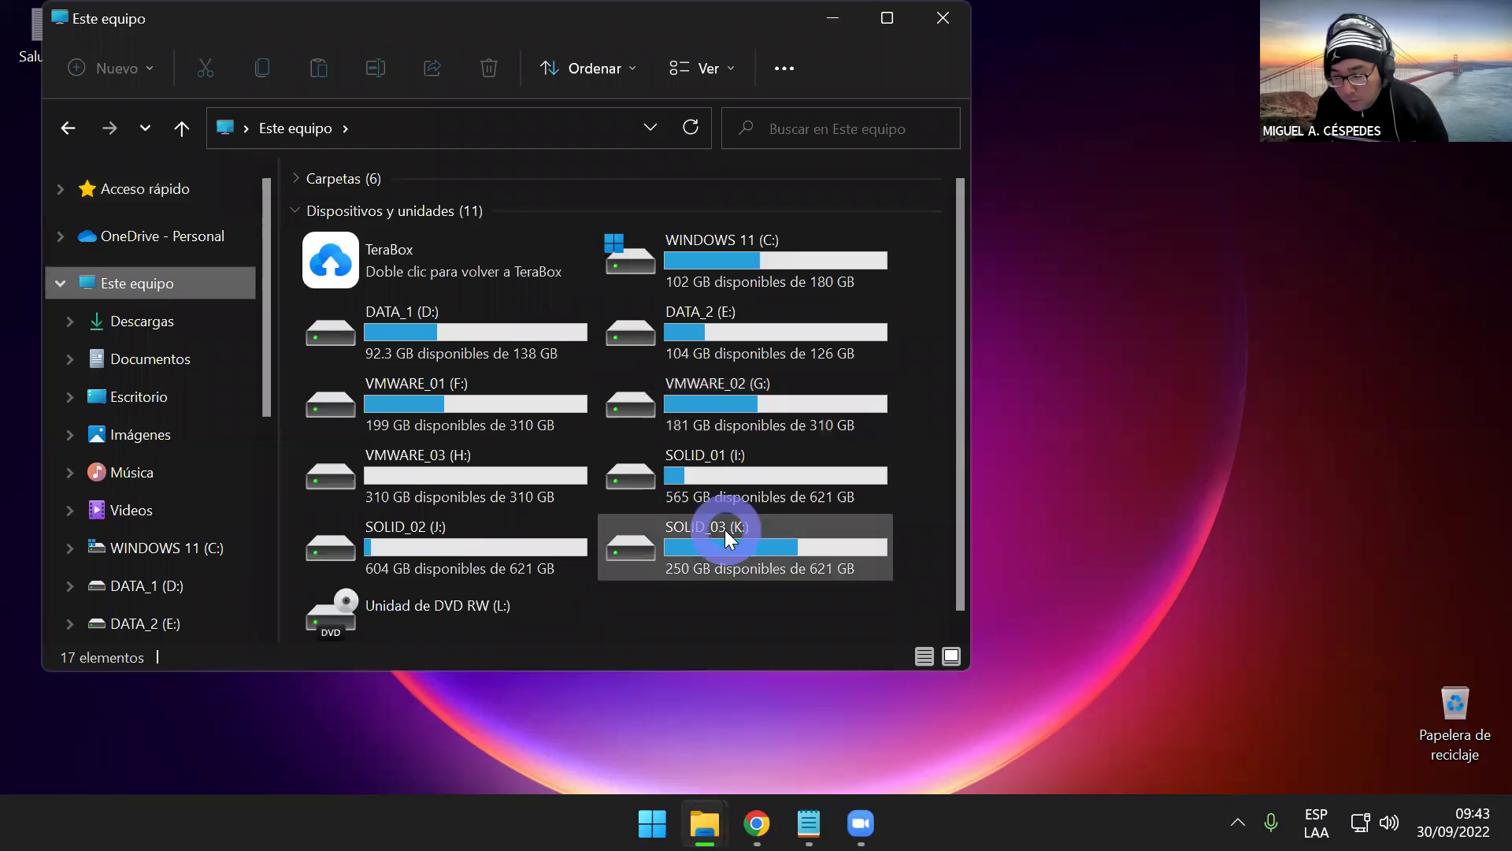
double_click(725, 529)
scroll(720, 544, down, 1)
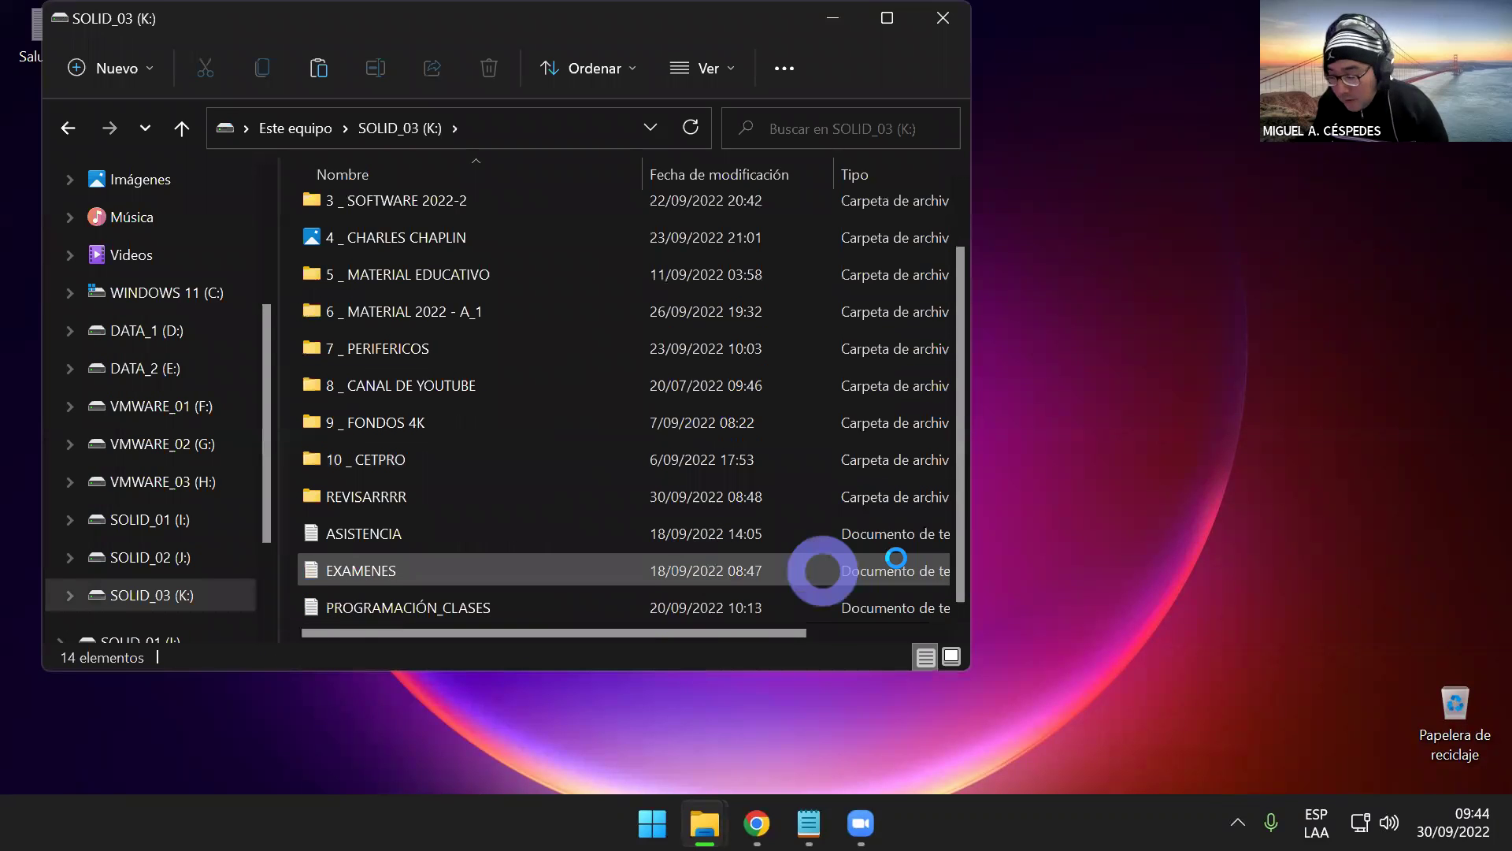
click(890, 19)
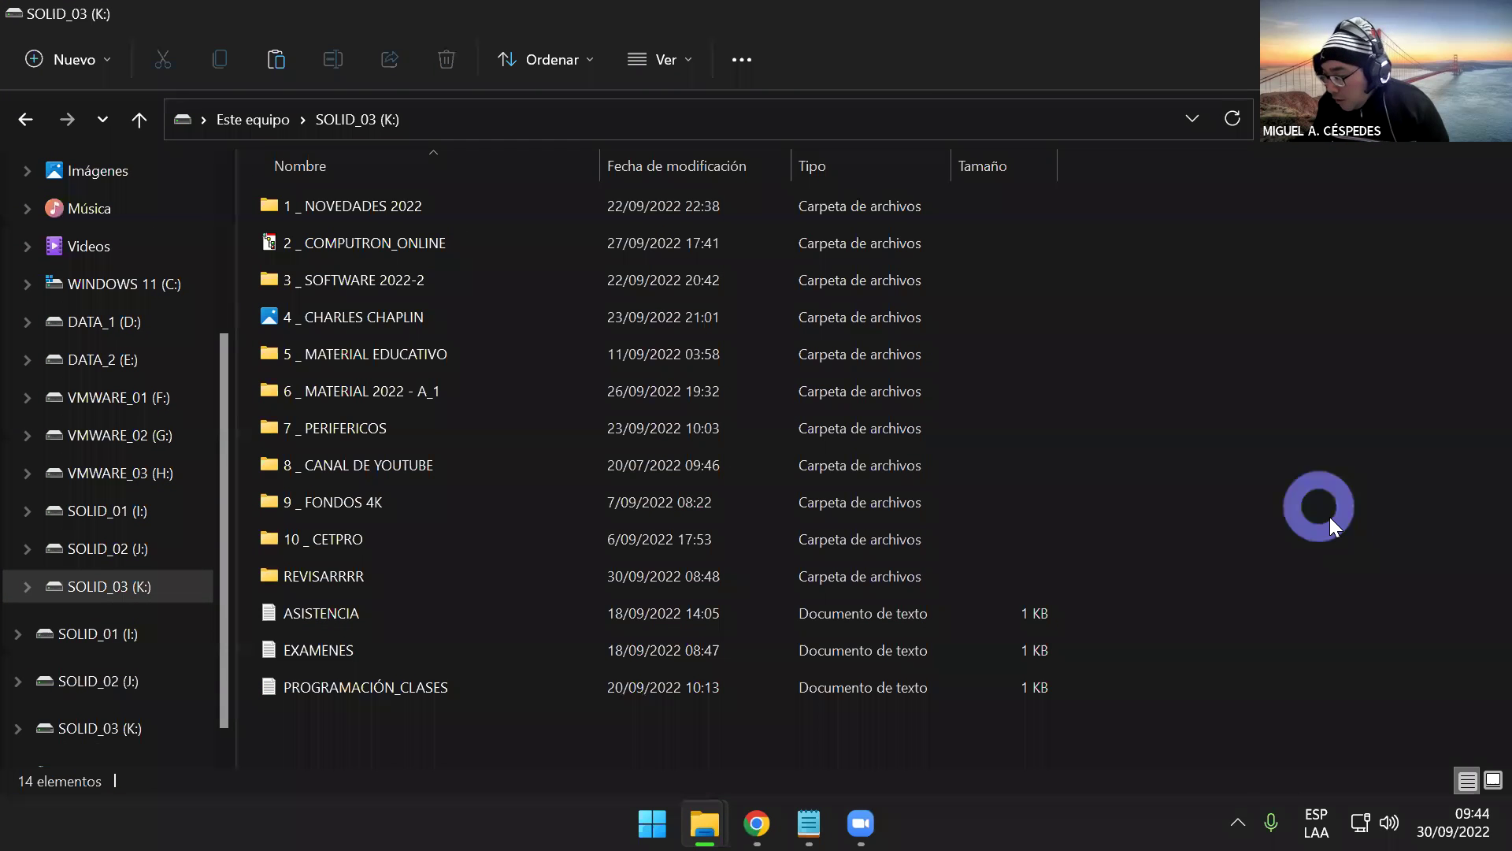
right_click(1329, 518)
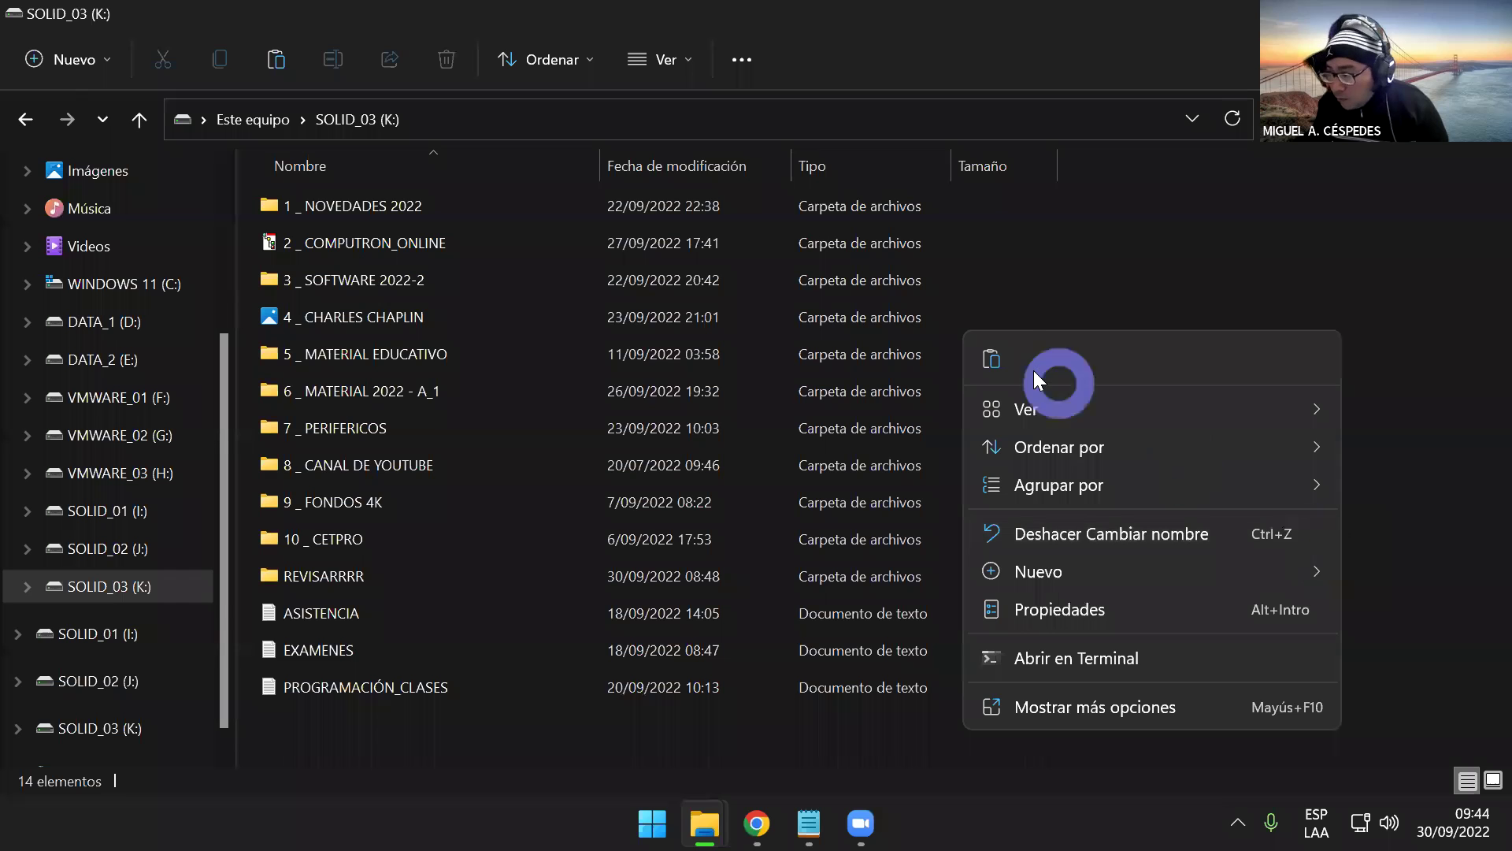
click(994, 356)
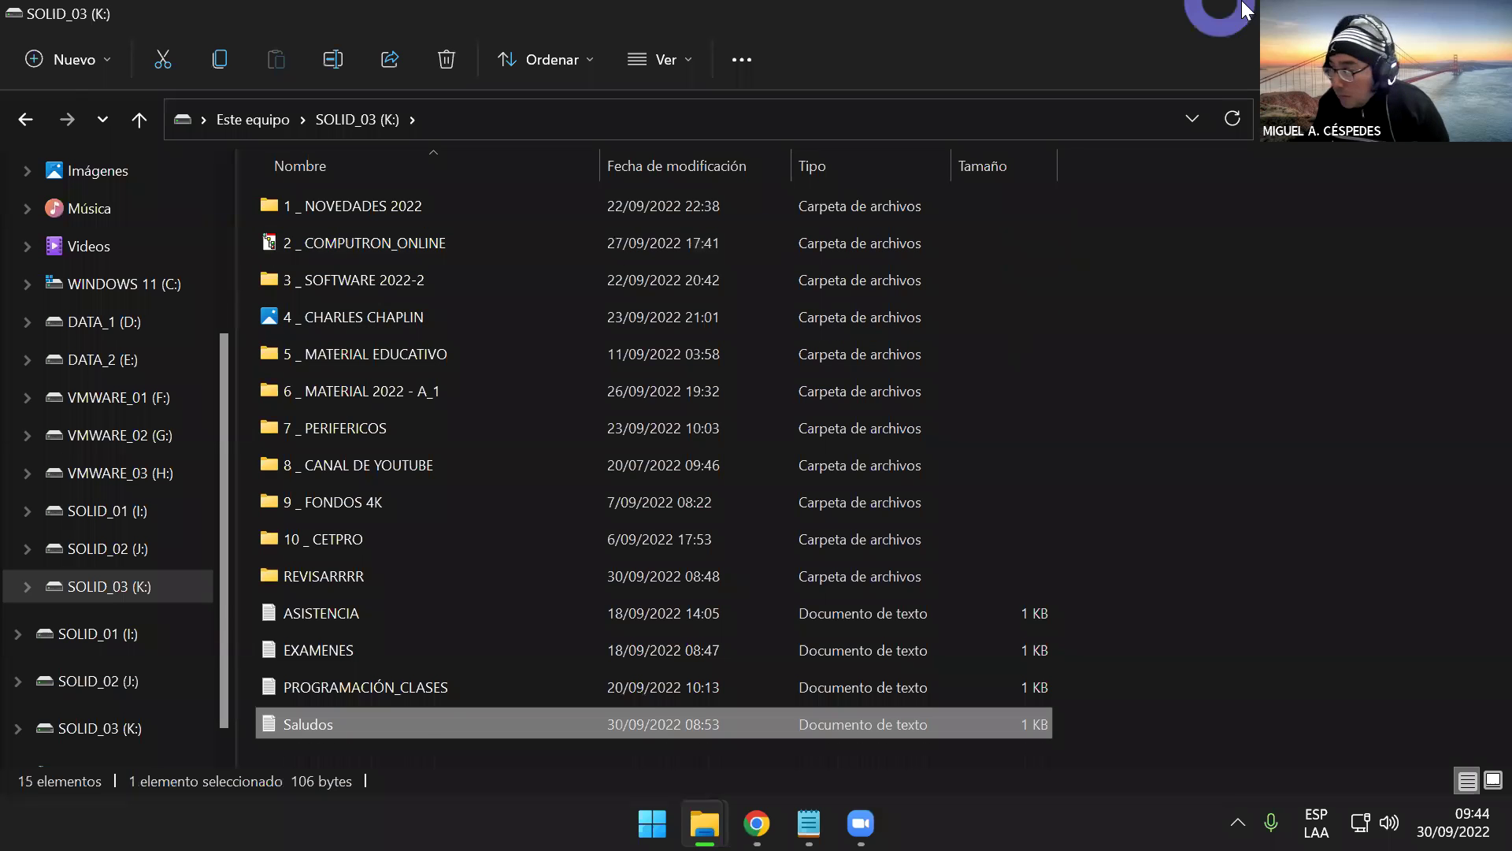
key(super+d)
drag(7, 2, 1330, 761)
click(426, 35)
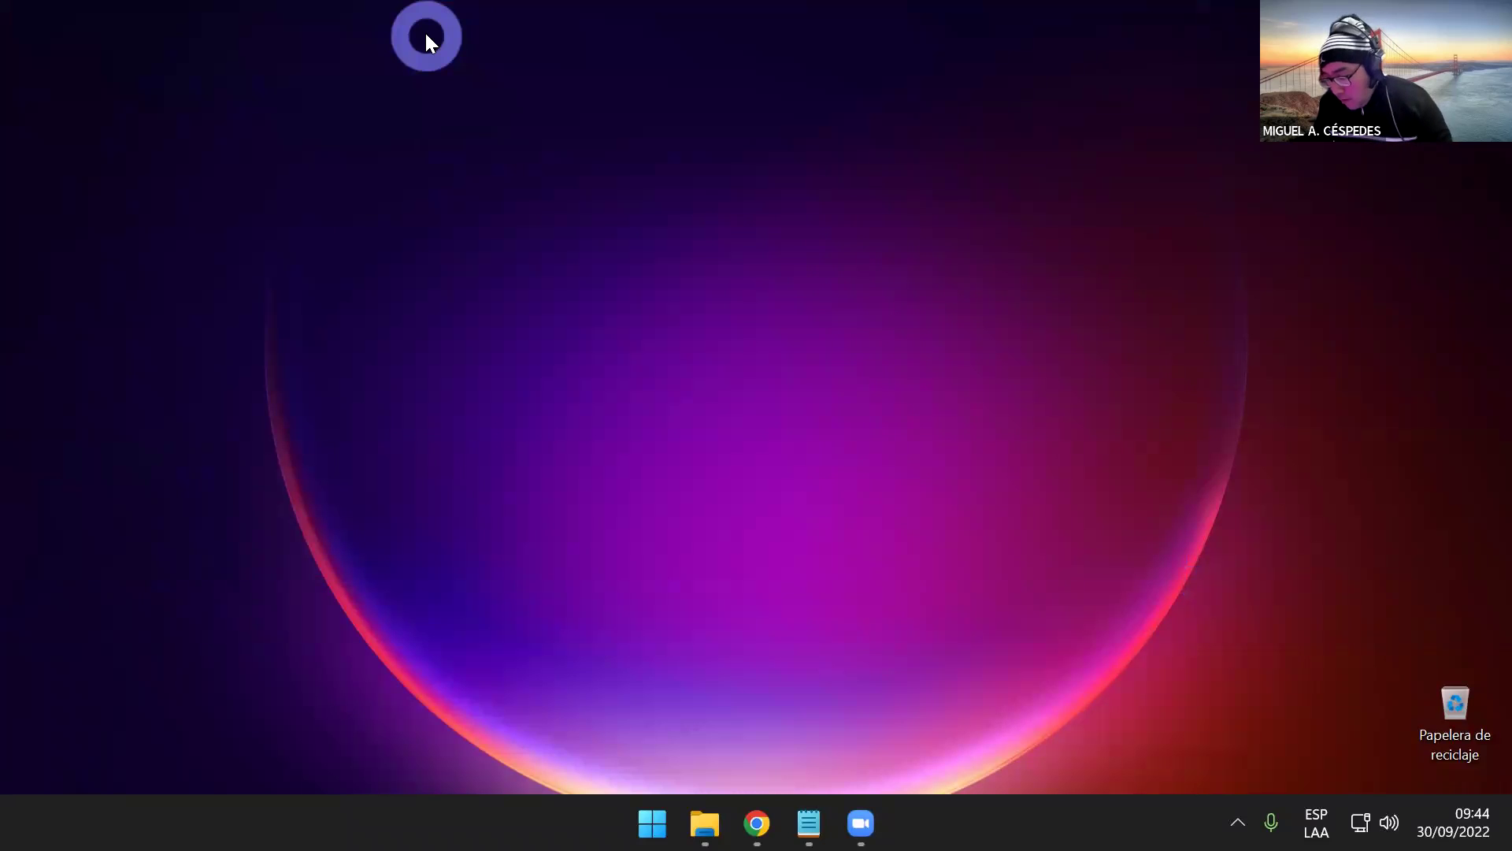
click(415, 111)
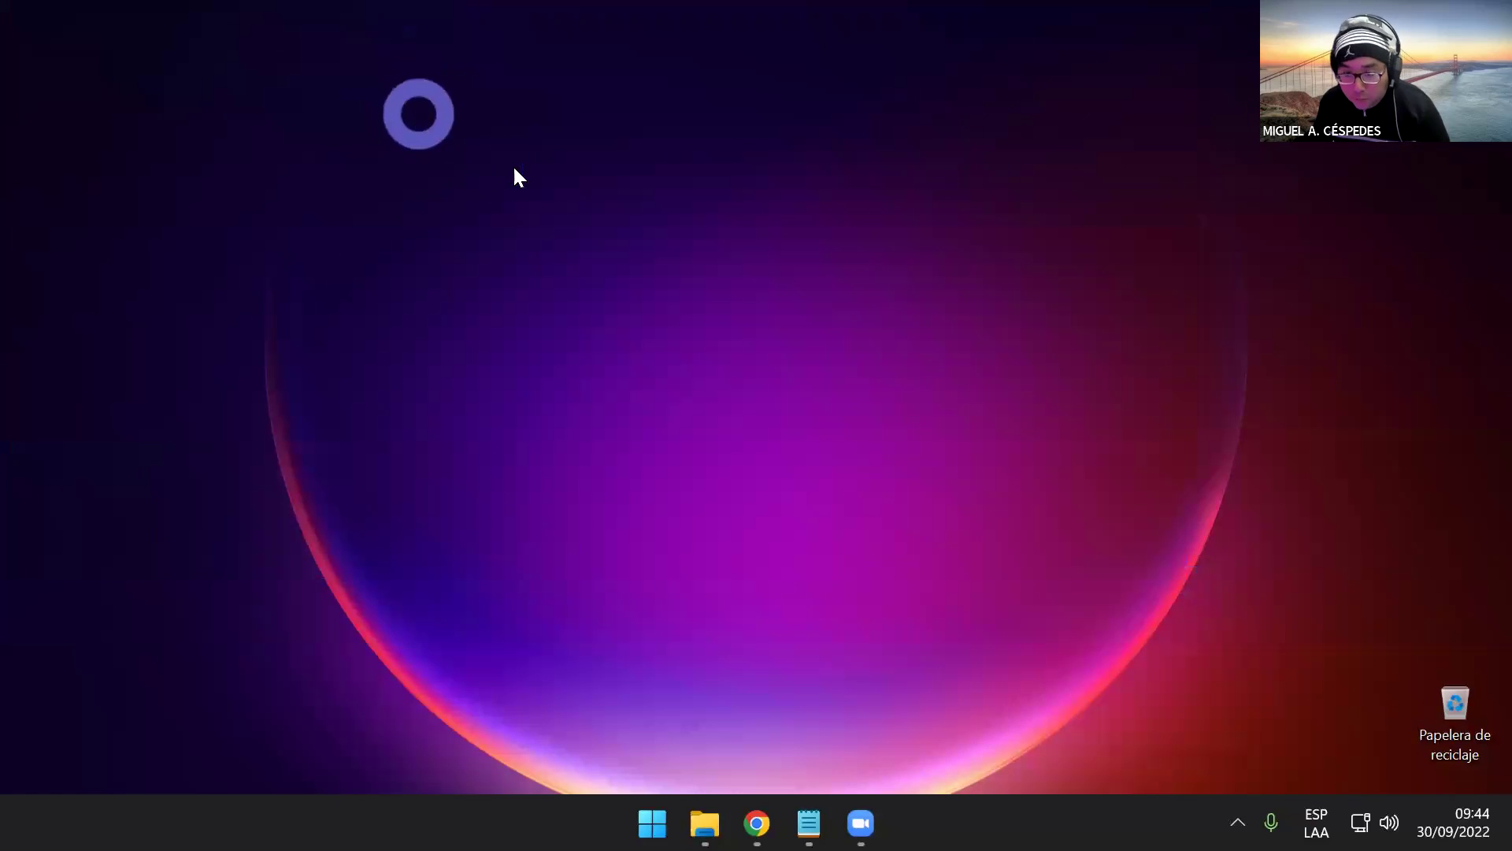
click(494, 189)
click(1102, 347)
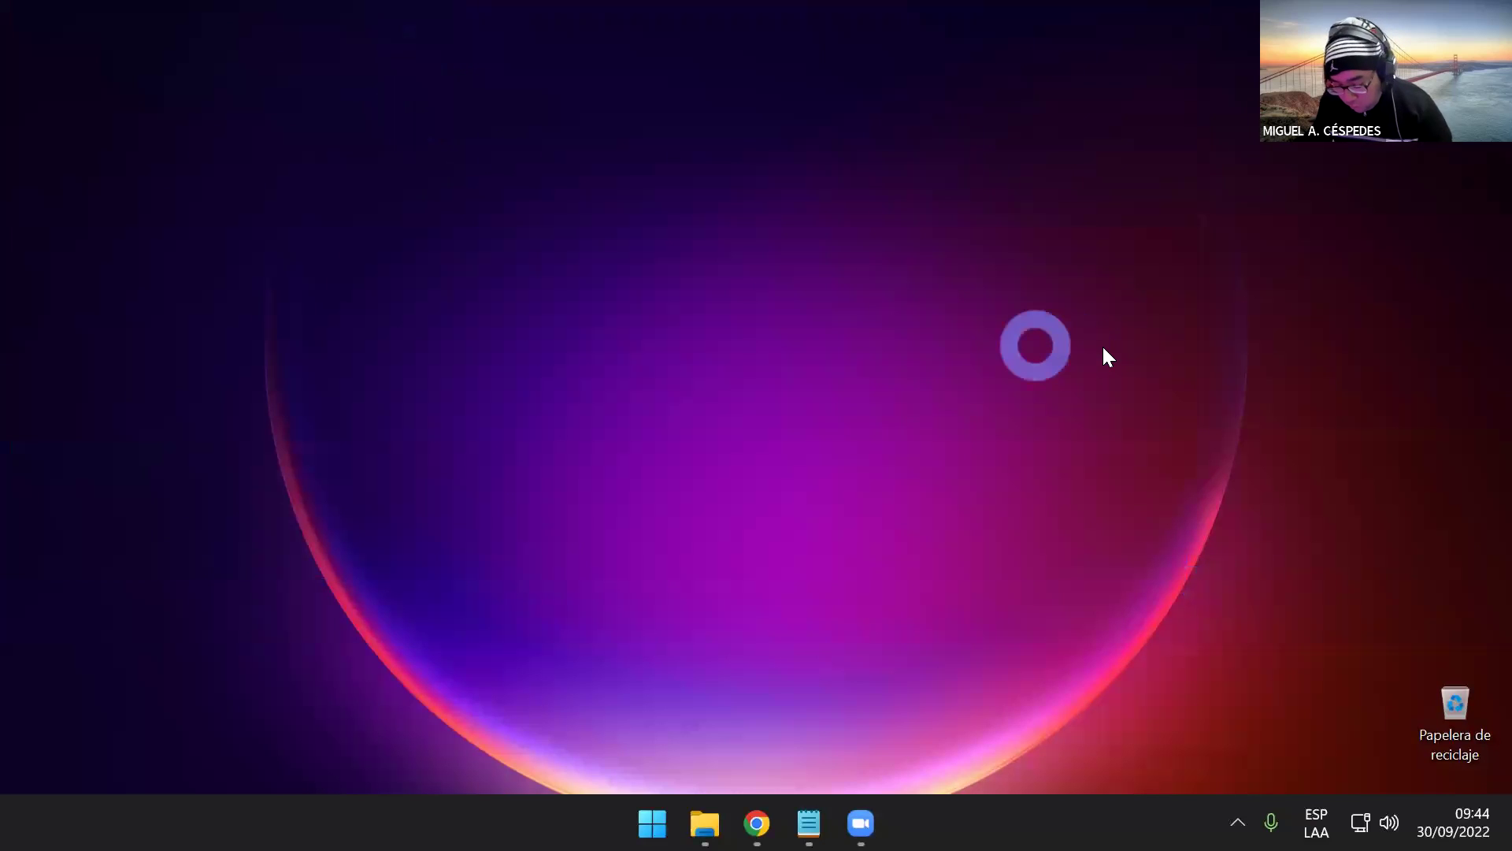
key(ctrl+shift+alt)
key(ctrl+shift+alt+h)
click(496, 246)
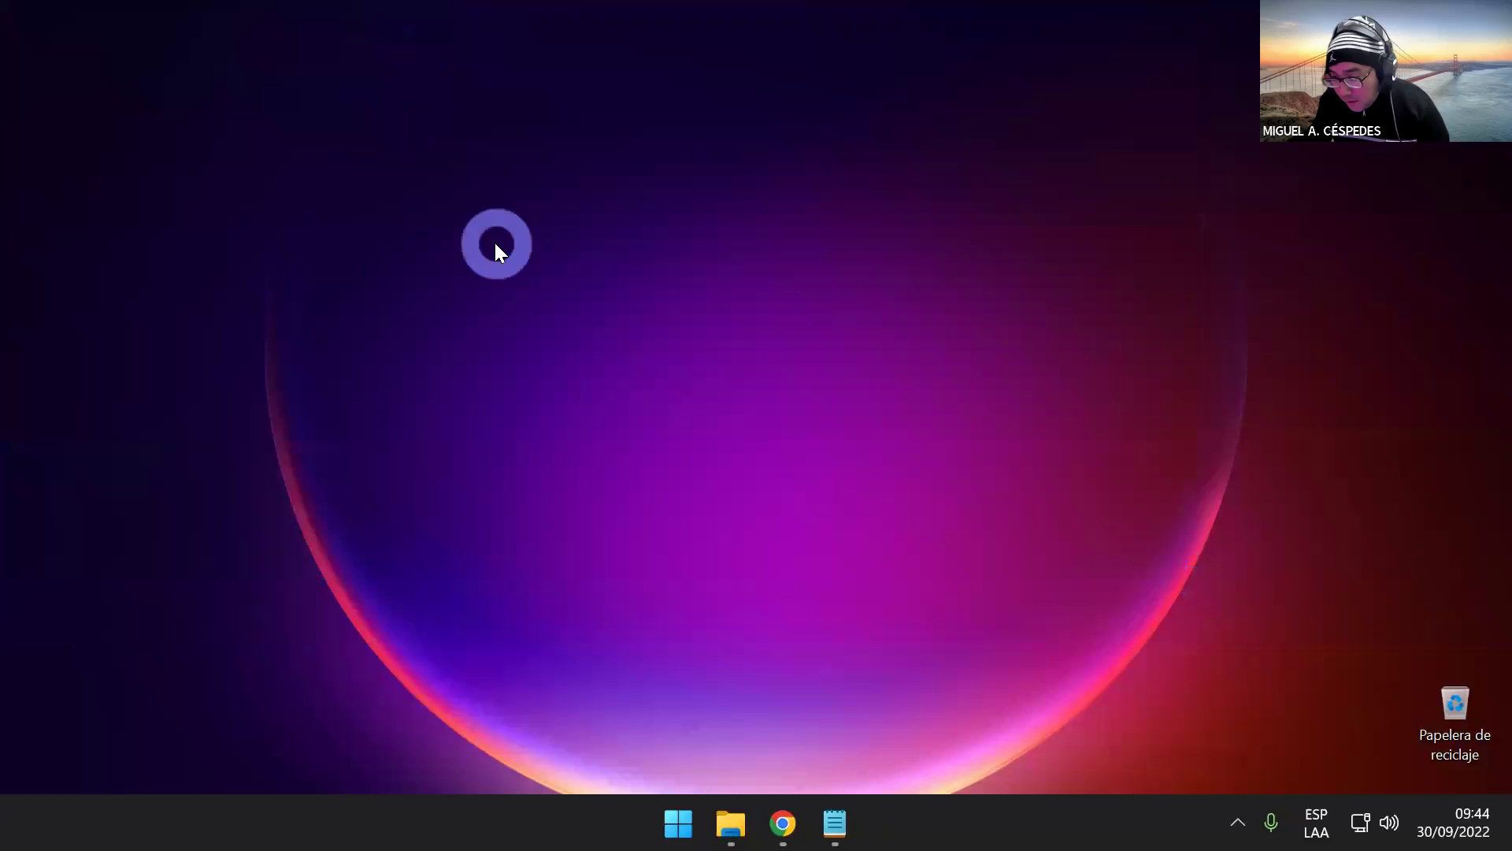
- Search Windows for CONTR and open the Panel de control application
key(super)
text(C)
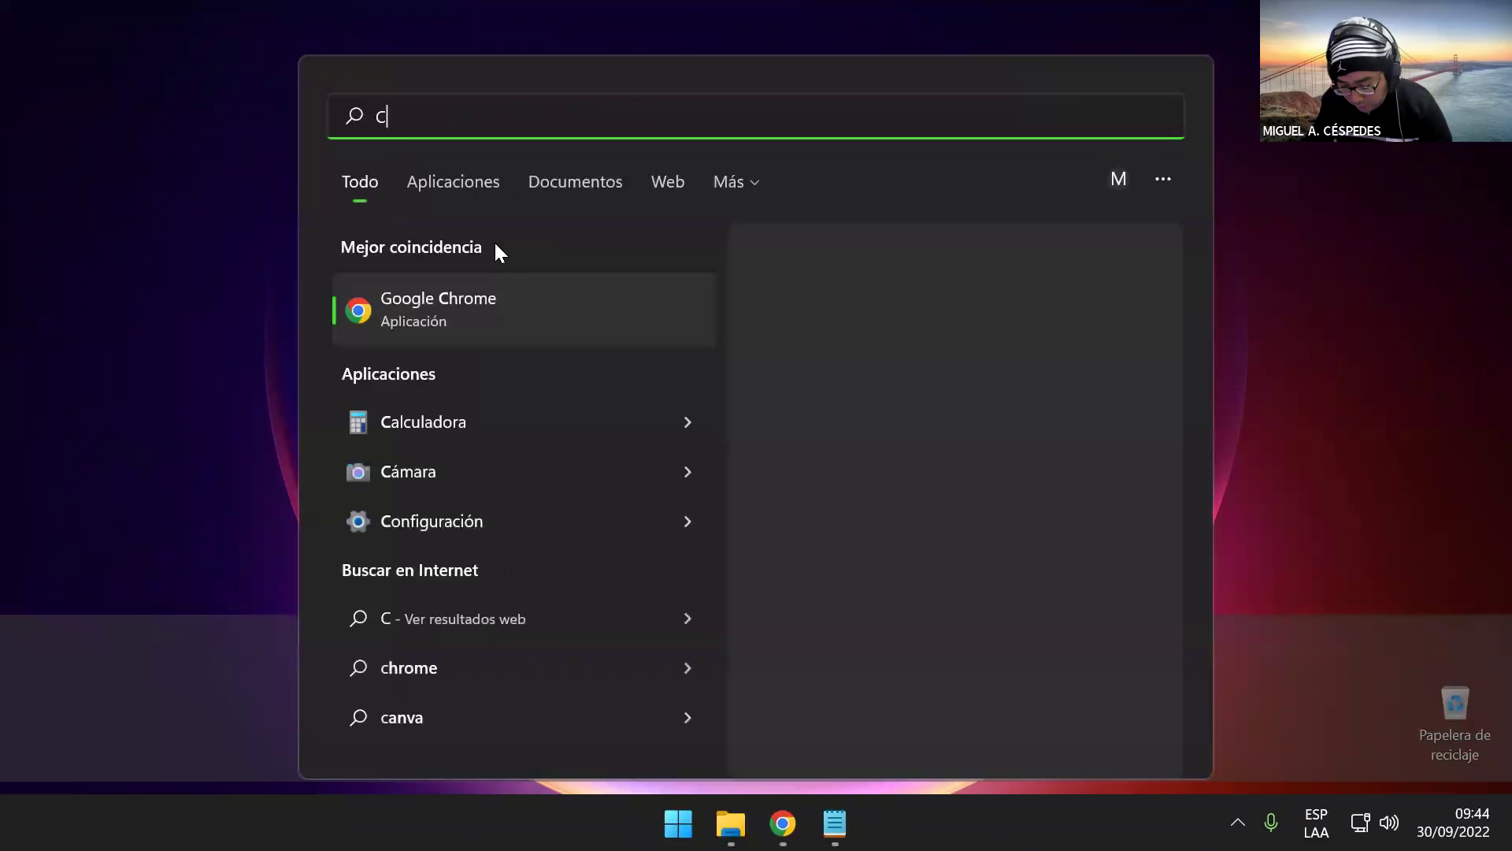
text(ONTR)
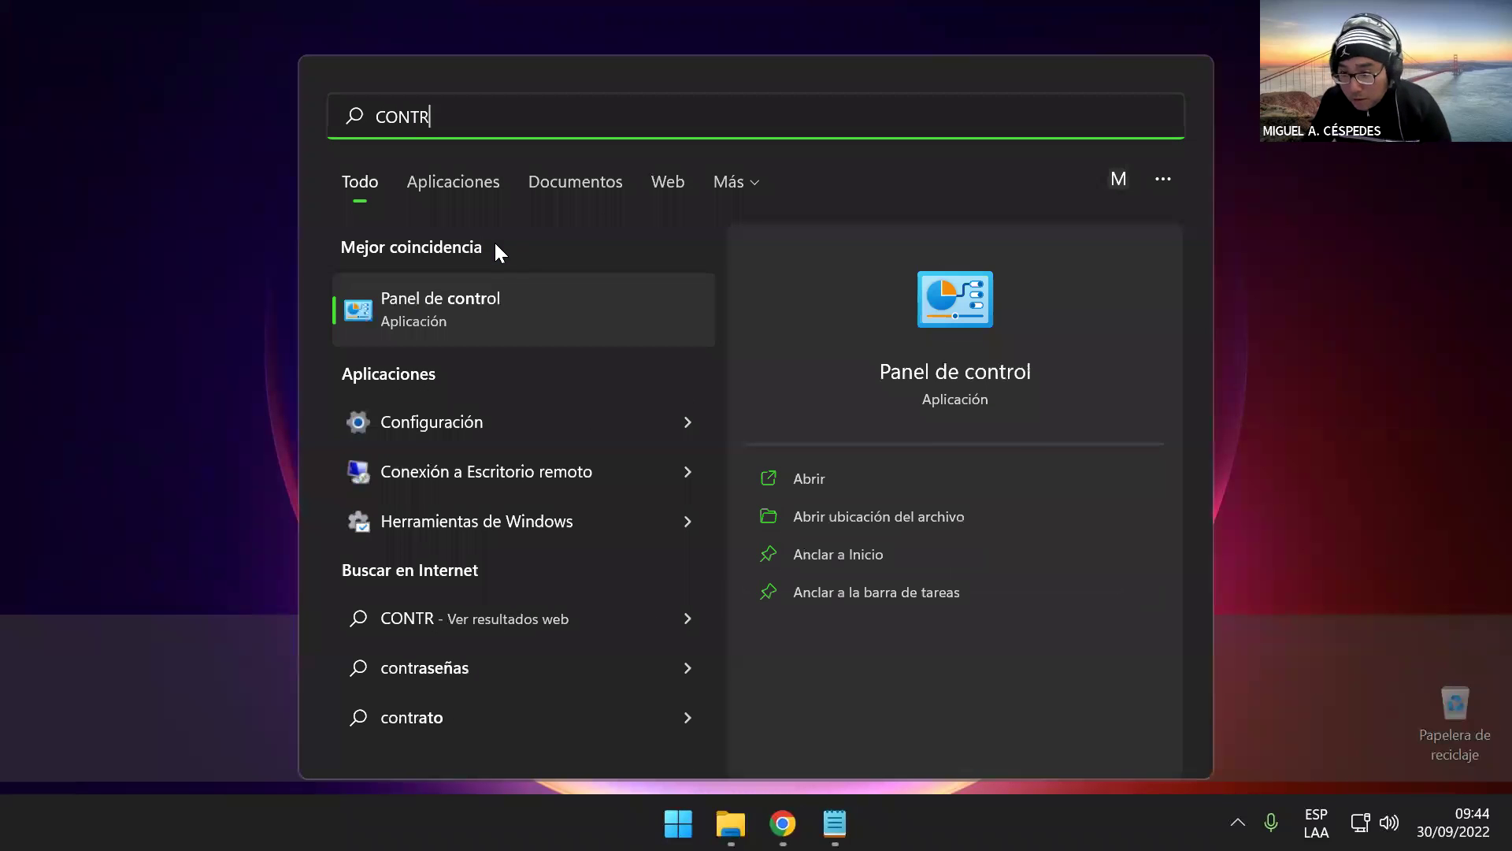
key(Return)
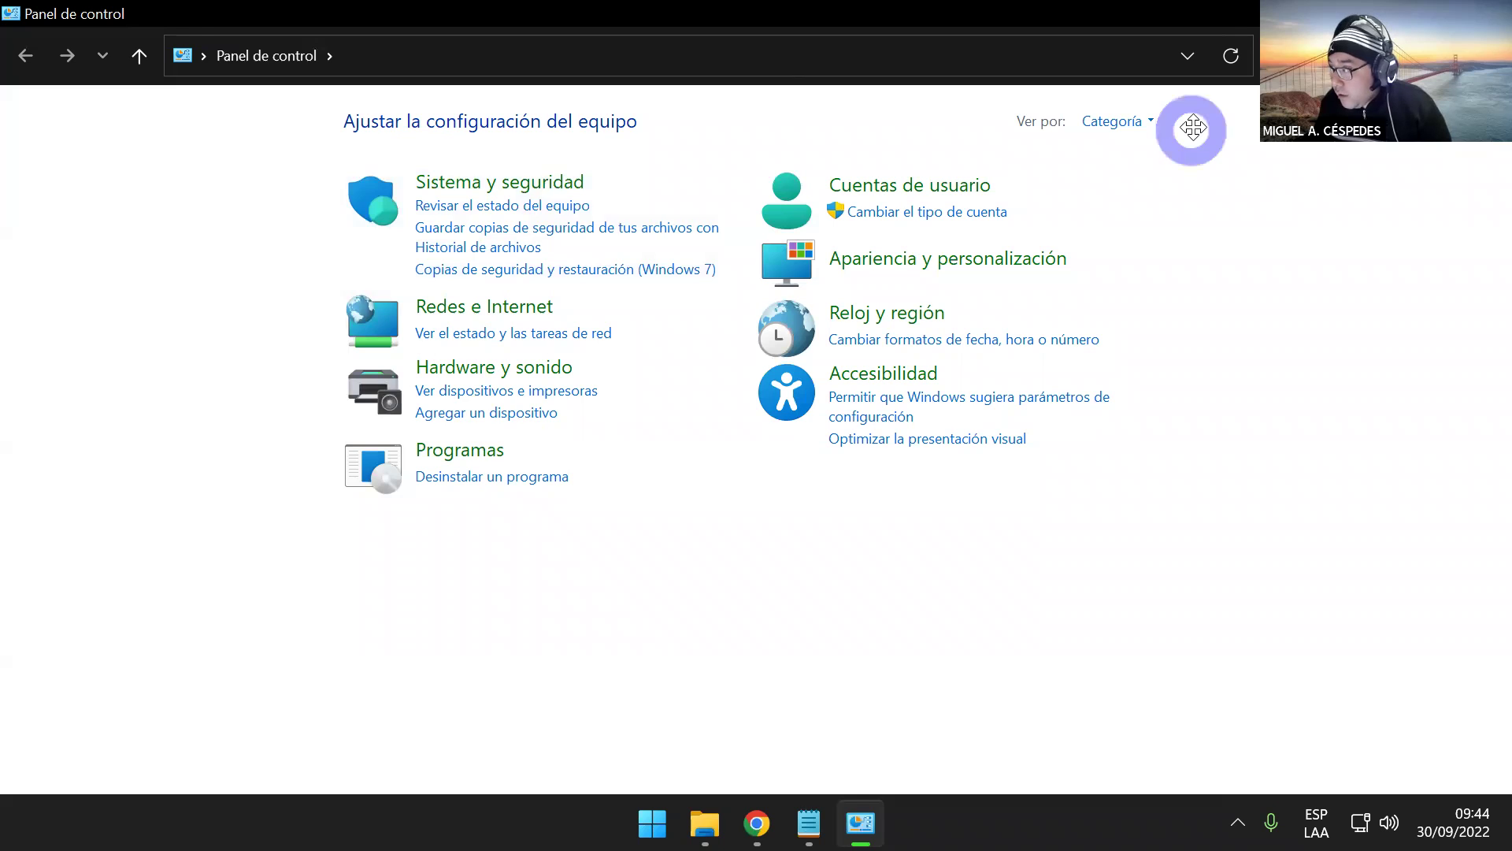
- Show the Panel de control items as Iconos grandes and Iconos pequeños, and restore the Categoría view
click(1152, 122)
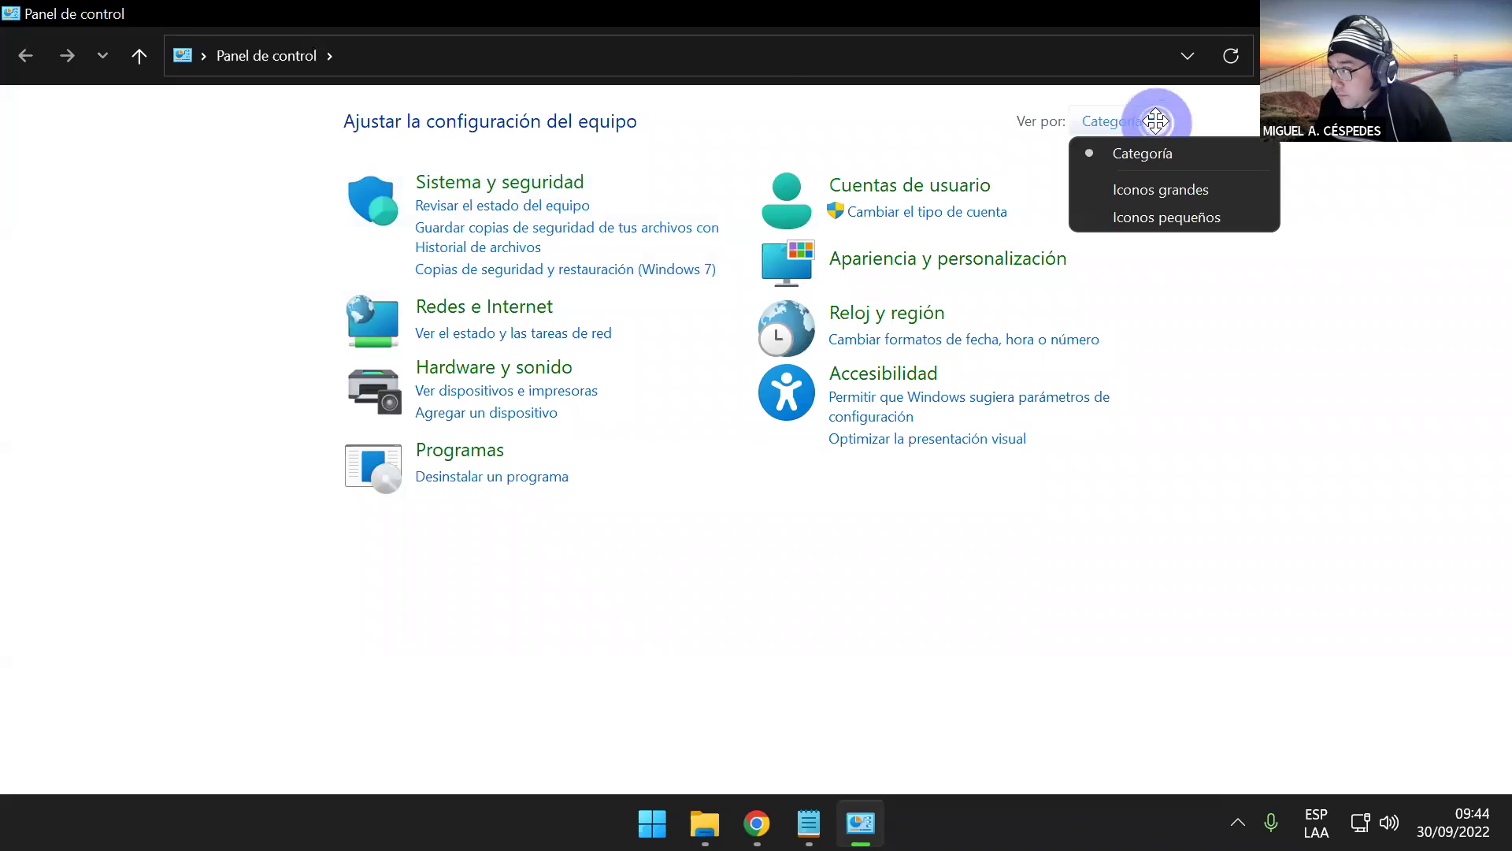
click(1217, 188)
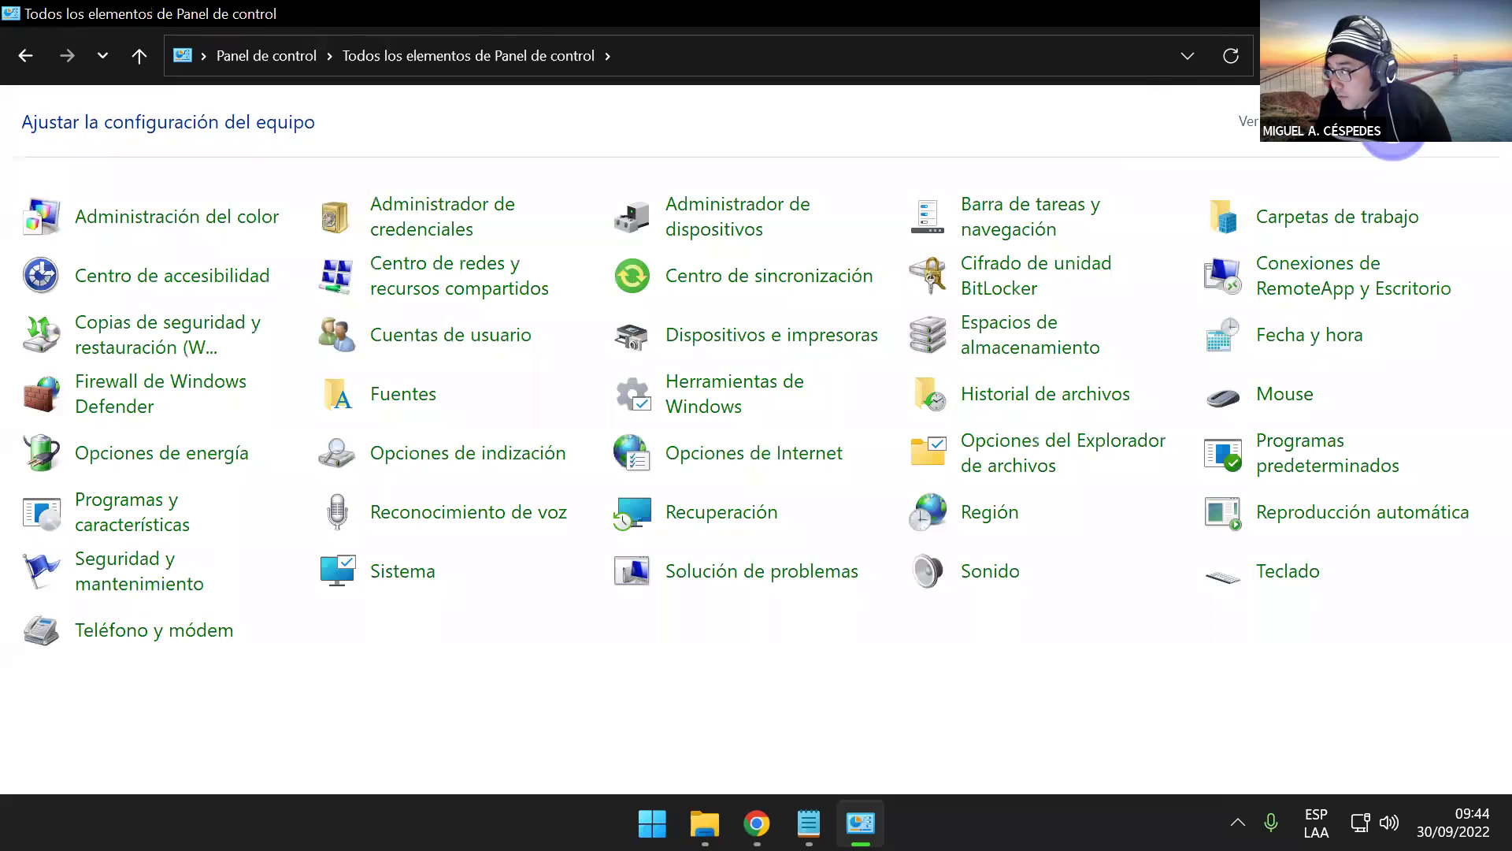
click(1393, 148)
click(1355, 215)
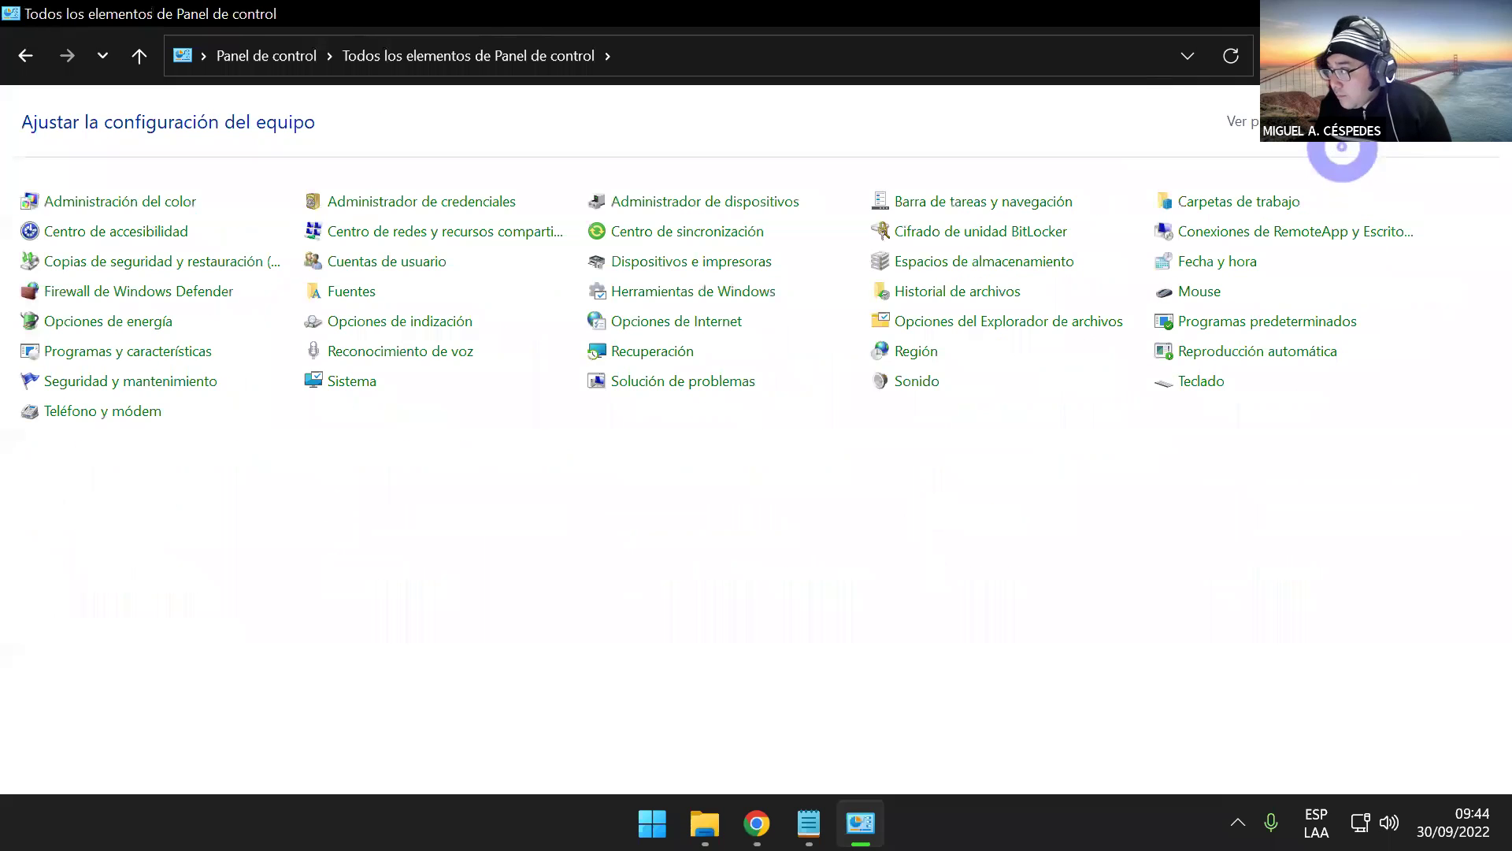
click(1343, 130)
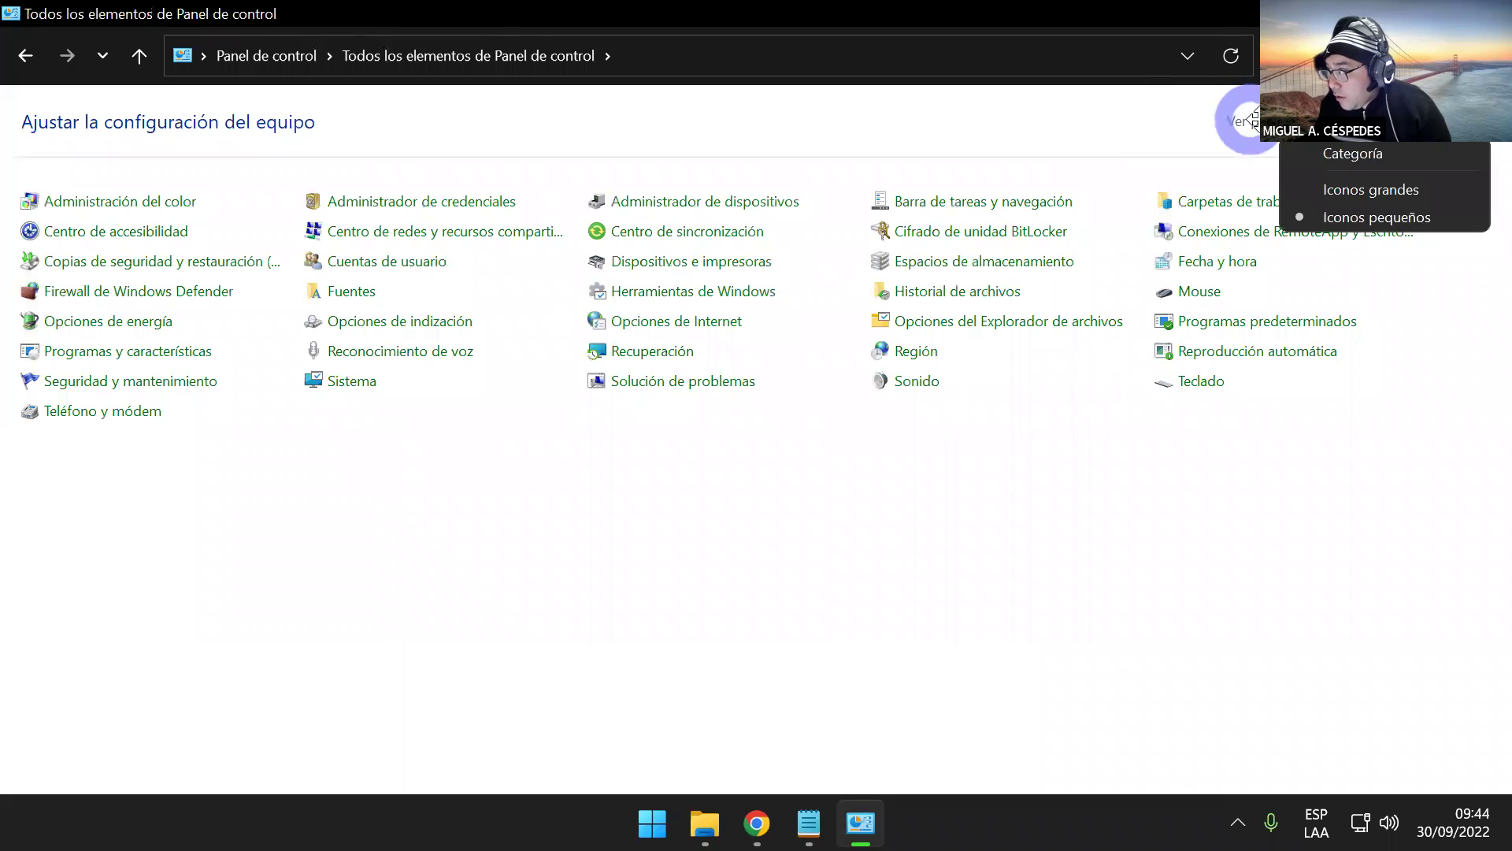
click(1377, 159)
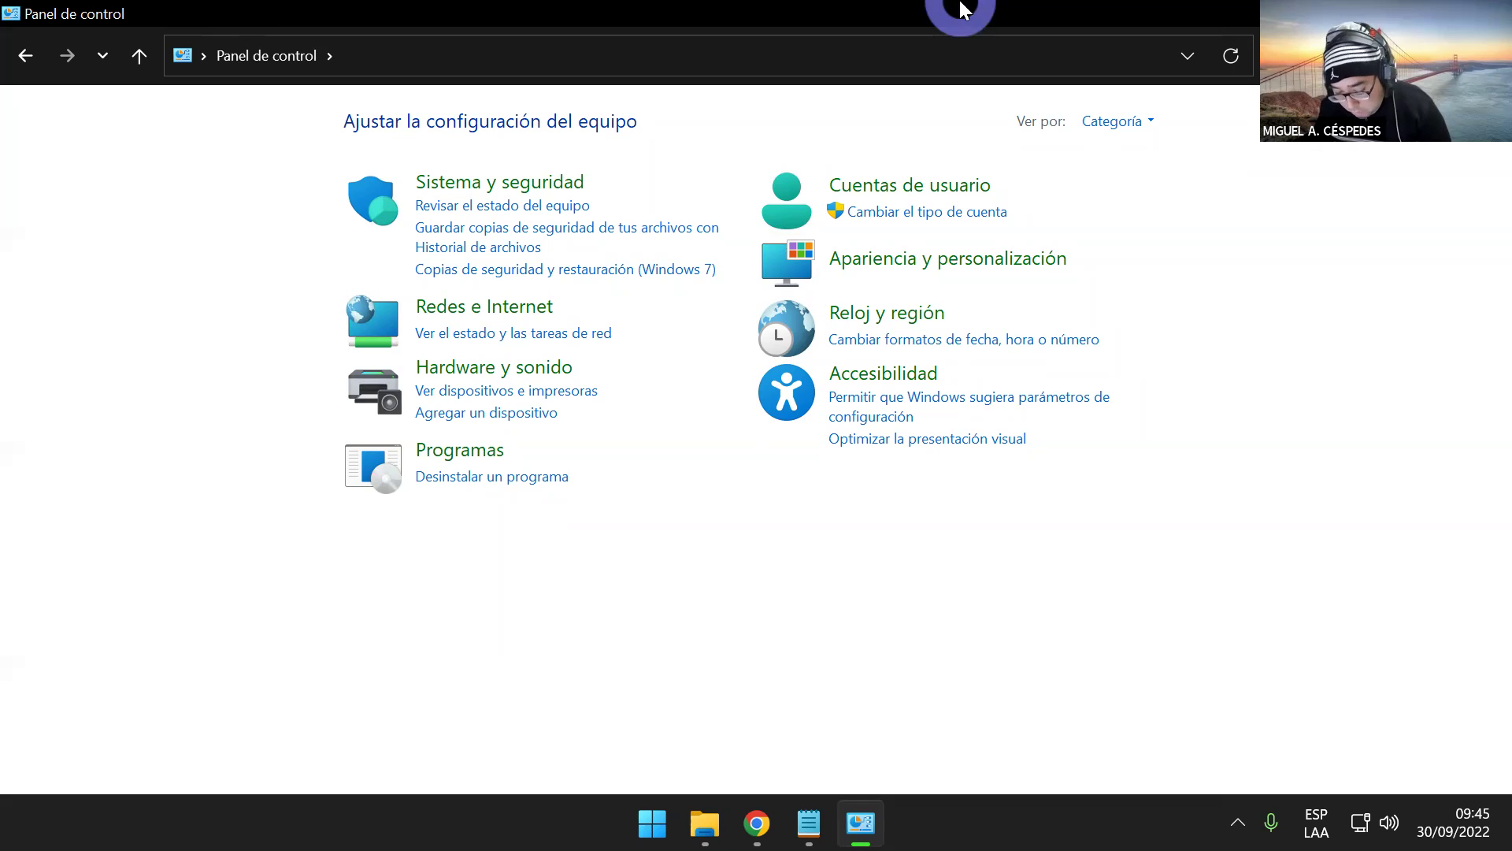
- Open the system's Información page, examine the Windows edition and version specifications under magnification, and close Configuración
key(super+Pause)
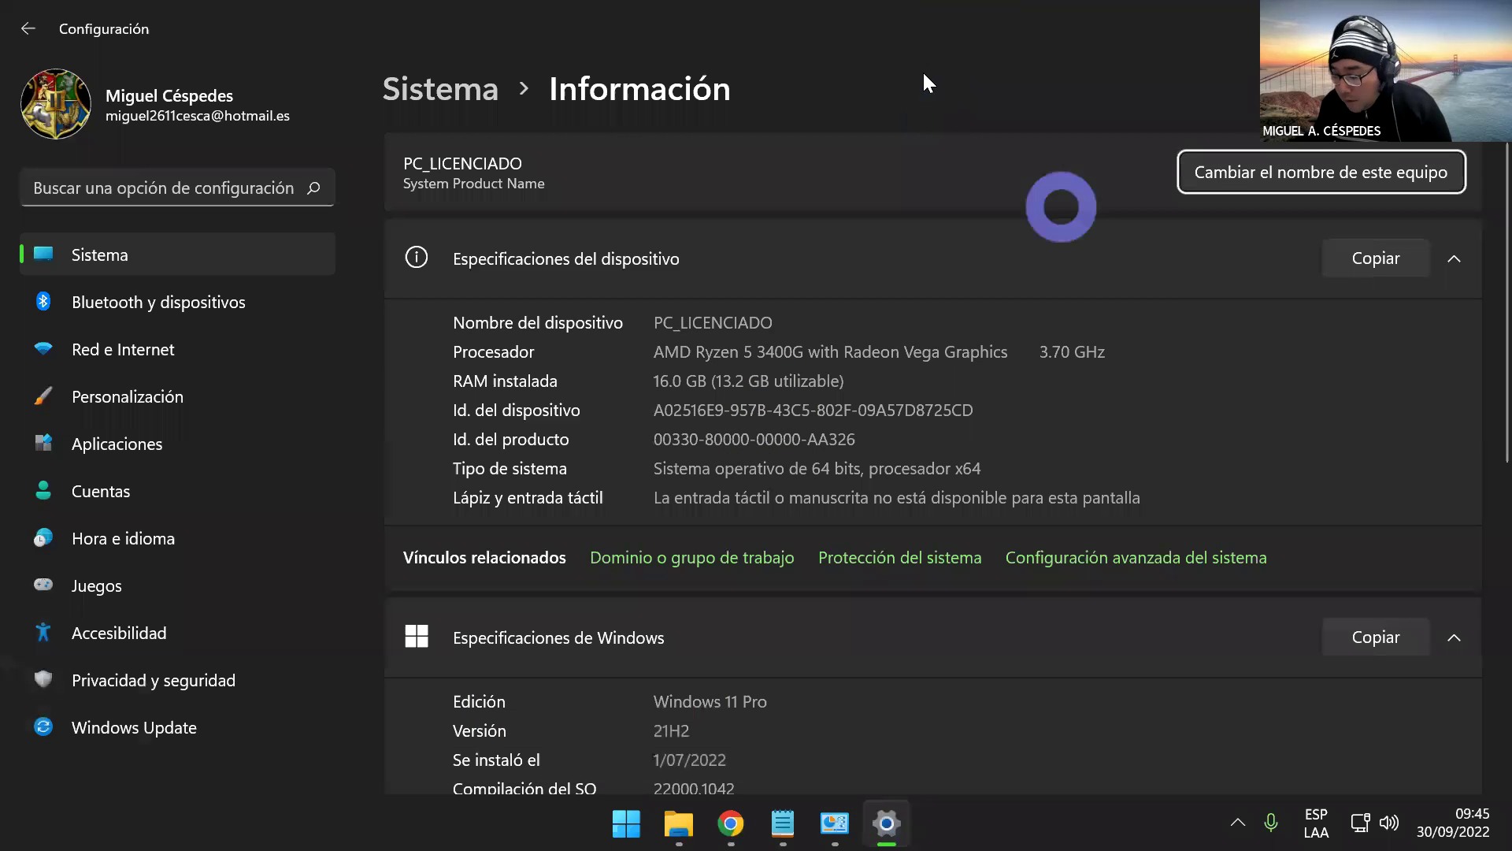
scroll(1100, 225, down, 2)
scroll(1100, 226, down, 5)
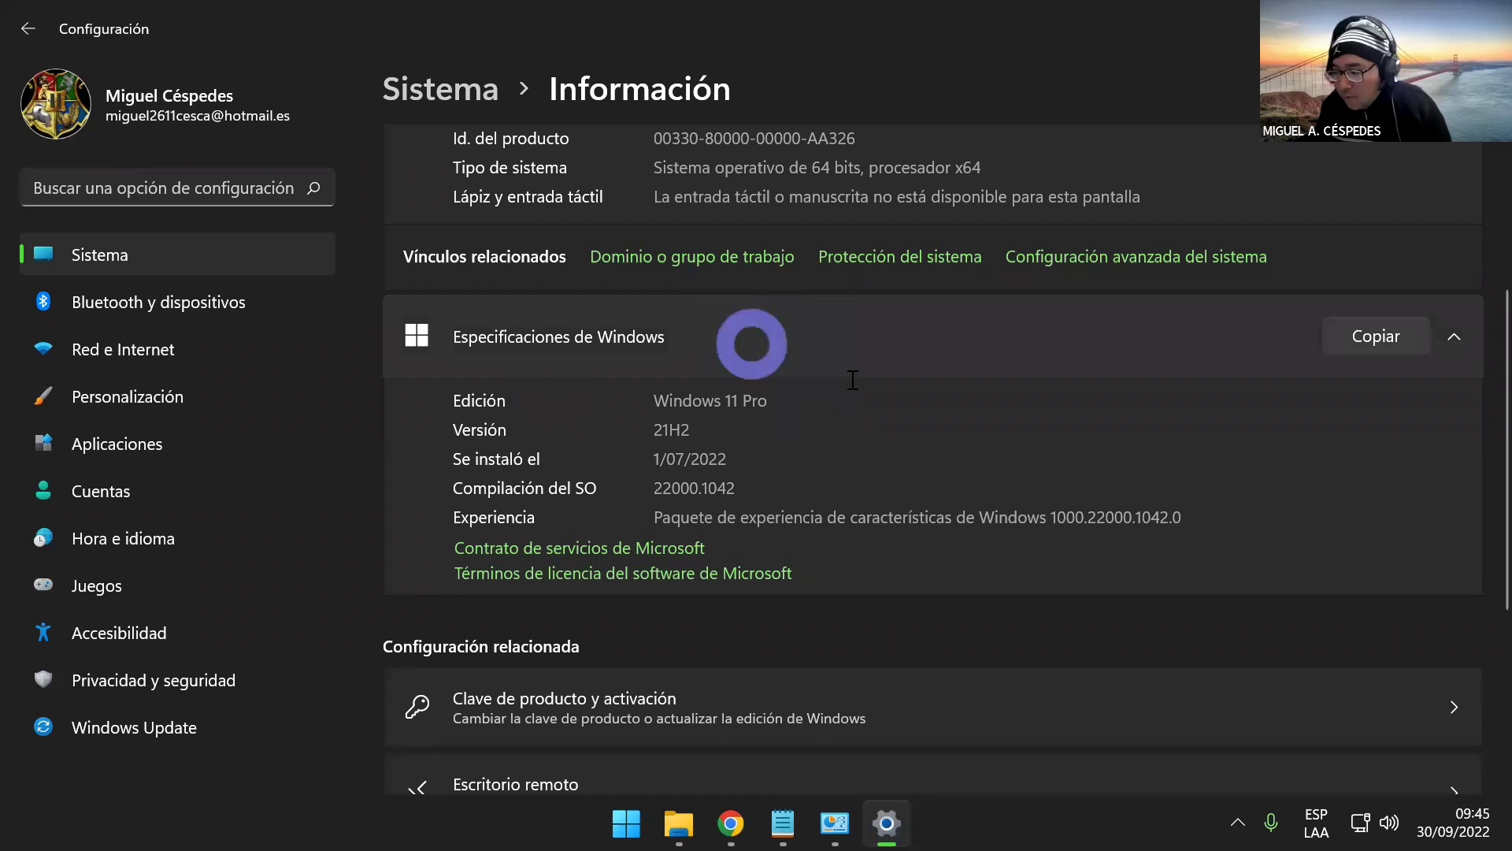
key(super+KP_Add)
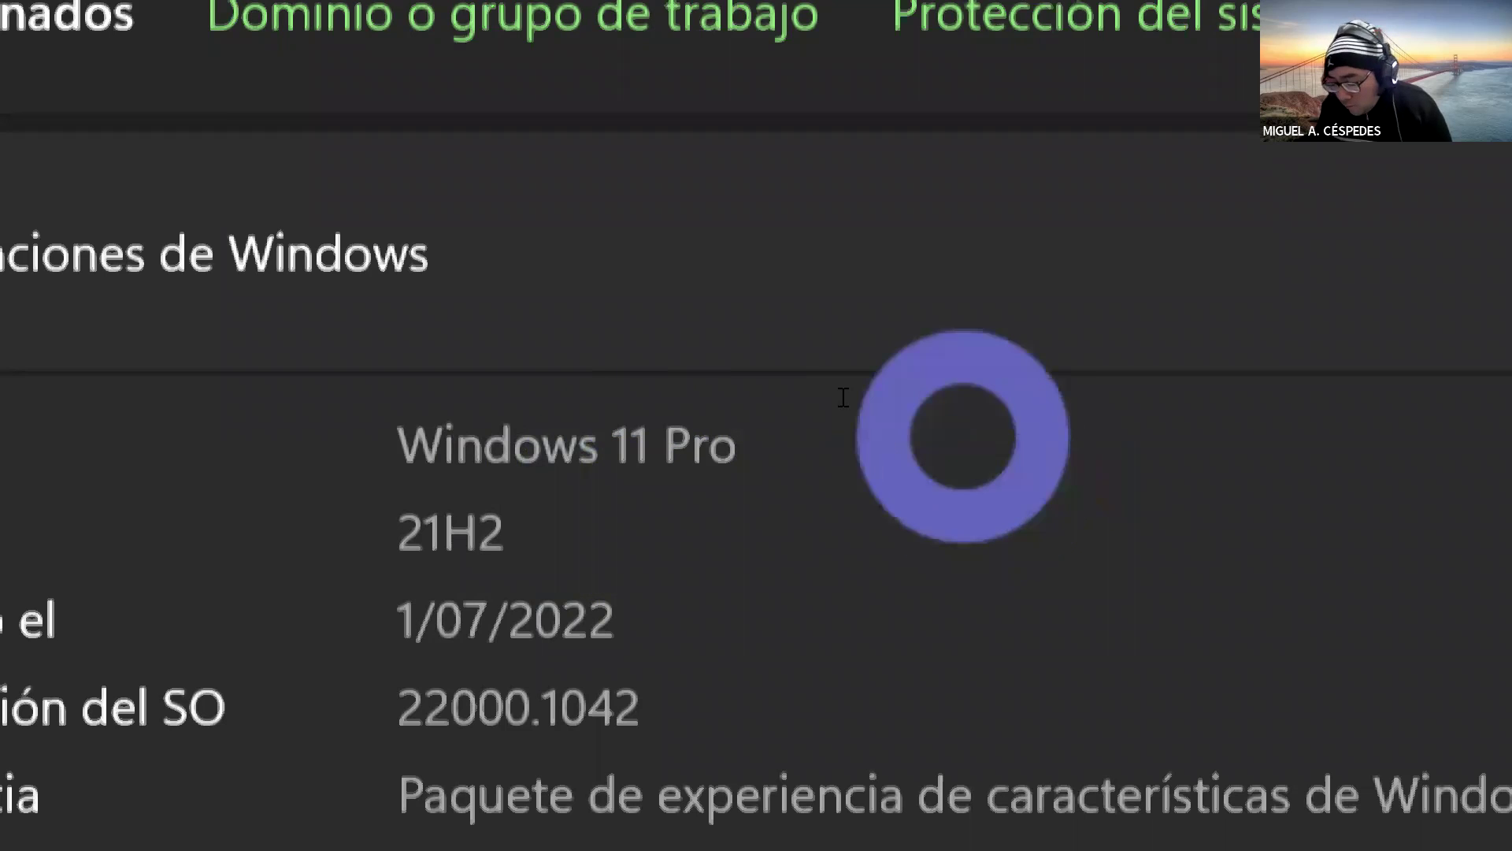
key(super+minus)
key(super+minus)
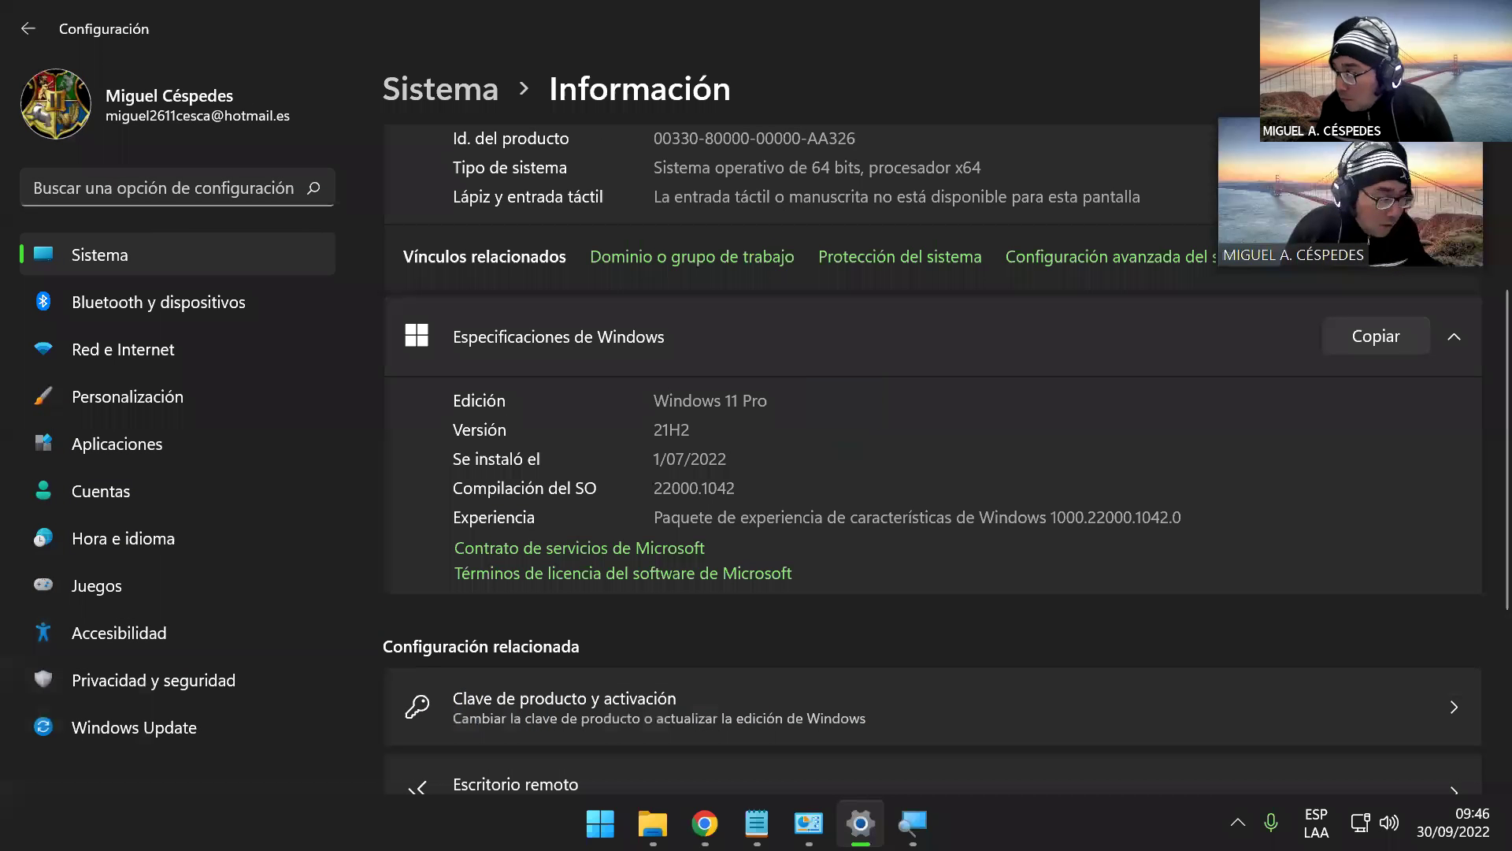
key(alt+F4)
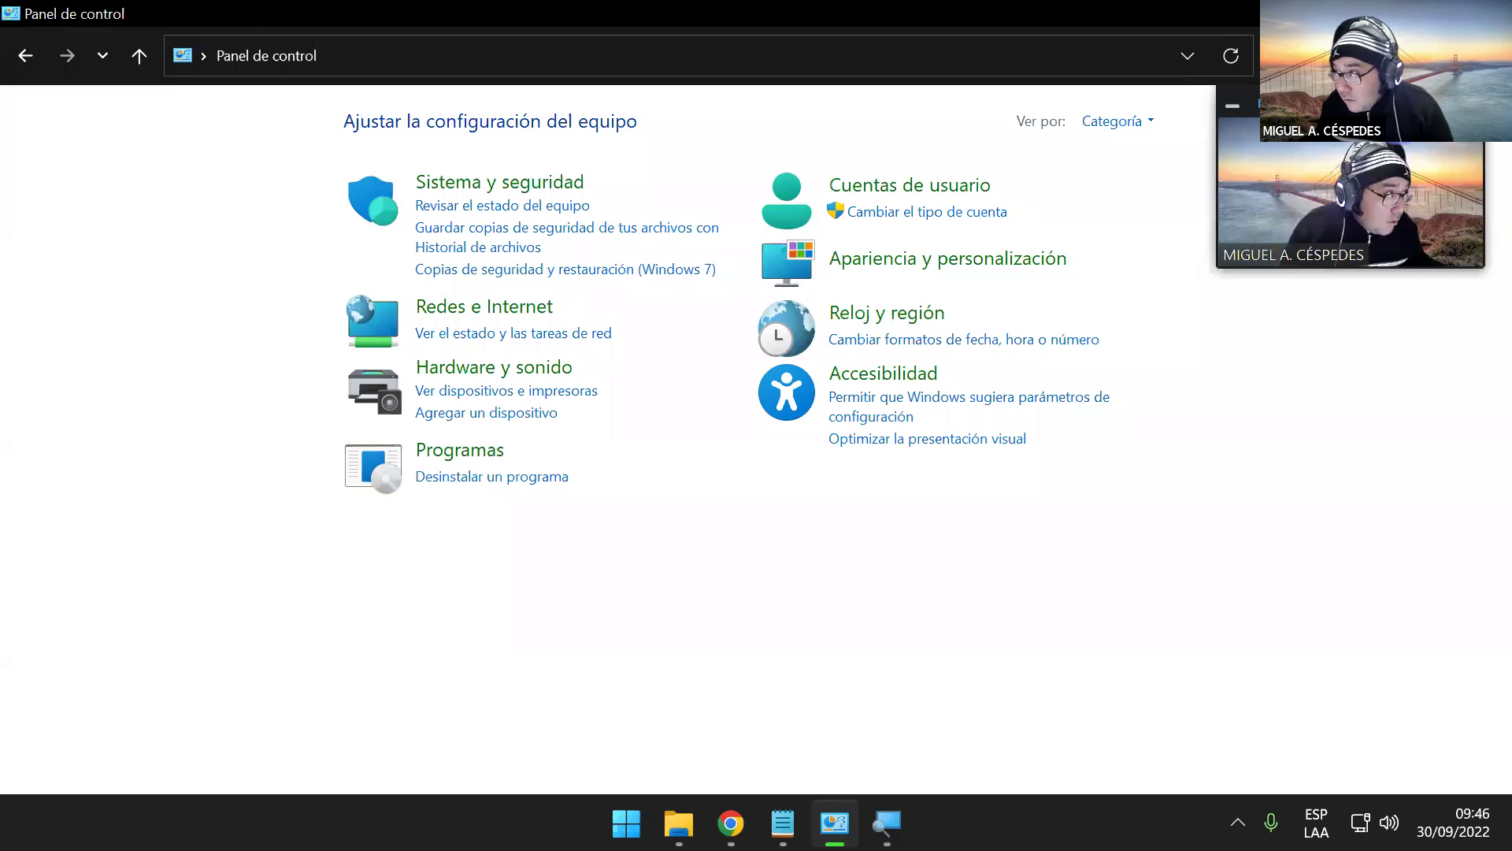
- Open the Región settings under Reloj y región and examine the Español variants offered as Formato, keeping the selected one
click(1160, 248)
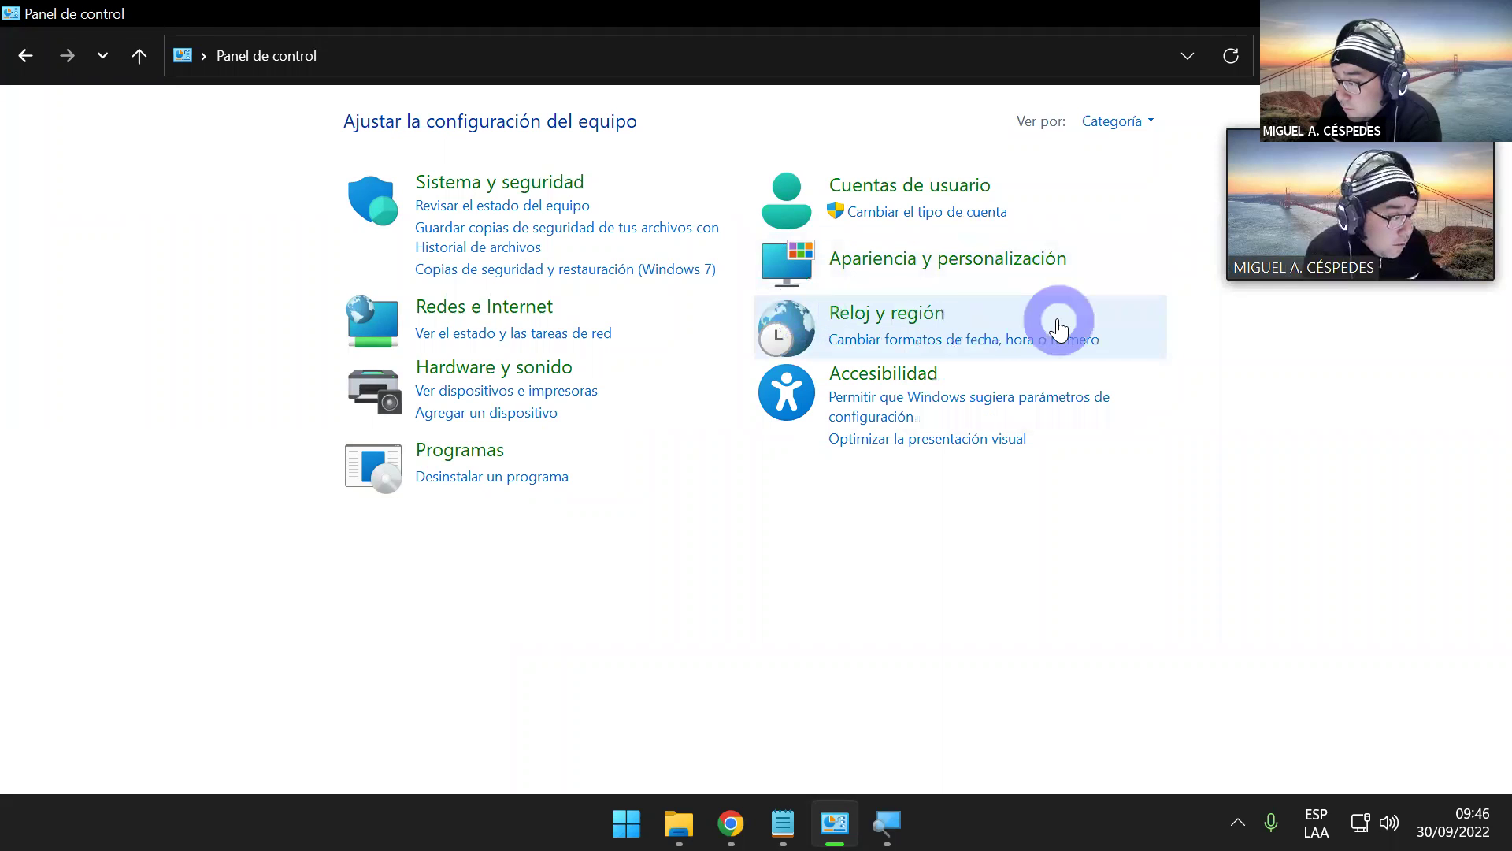
click(921, 315)
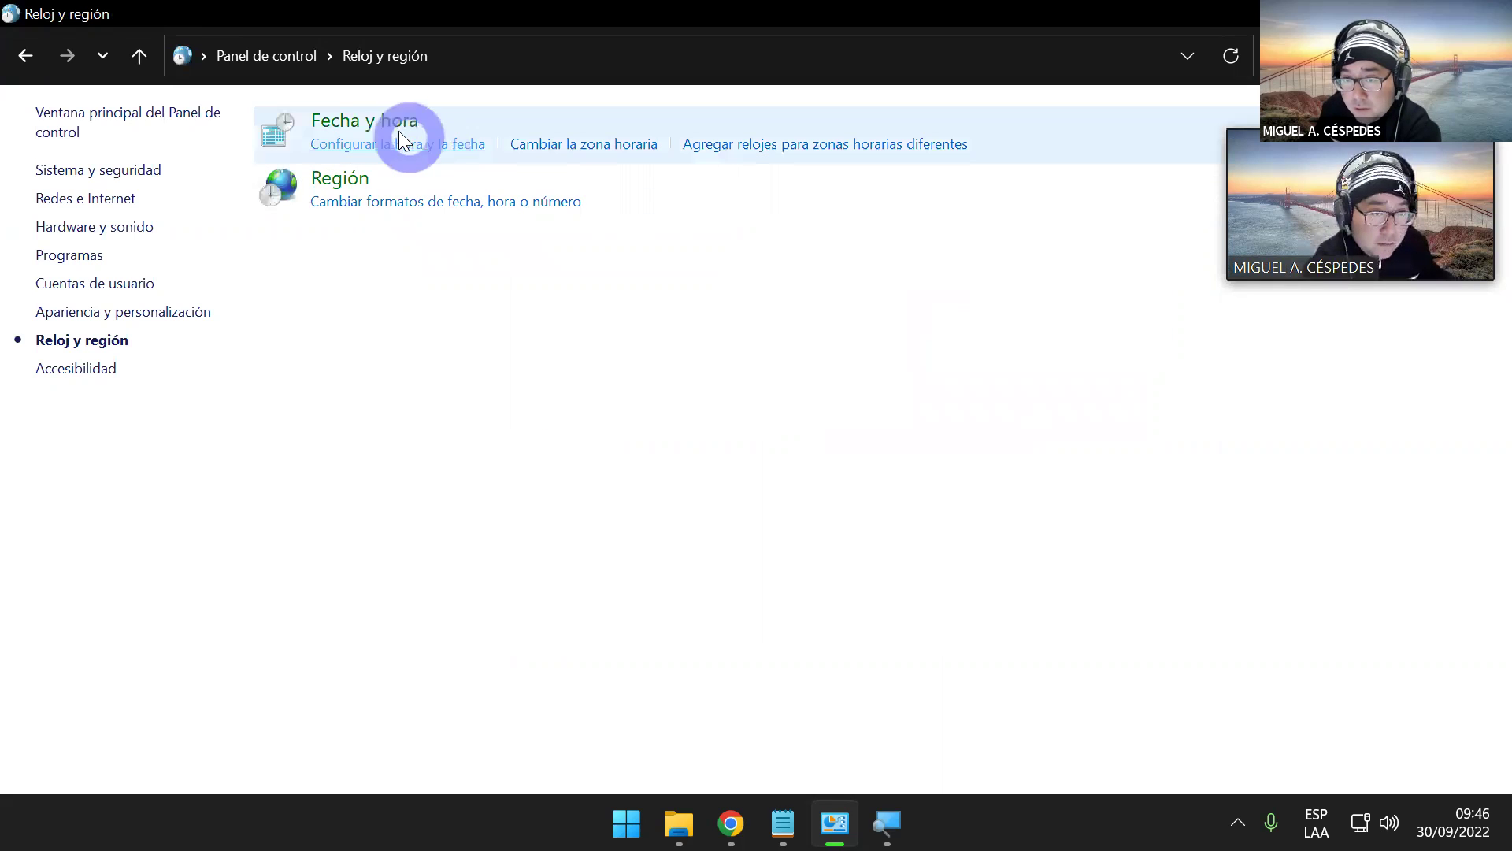
click(355, 188)
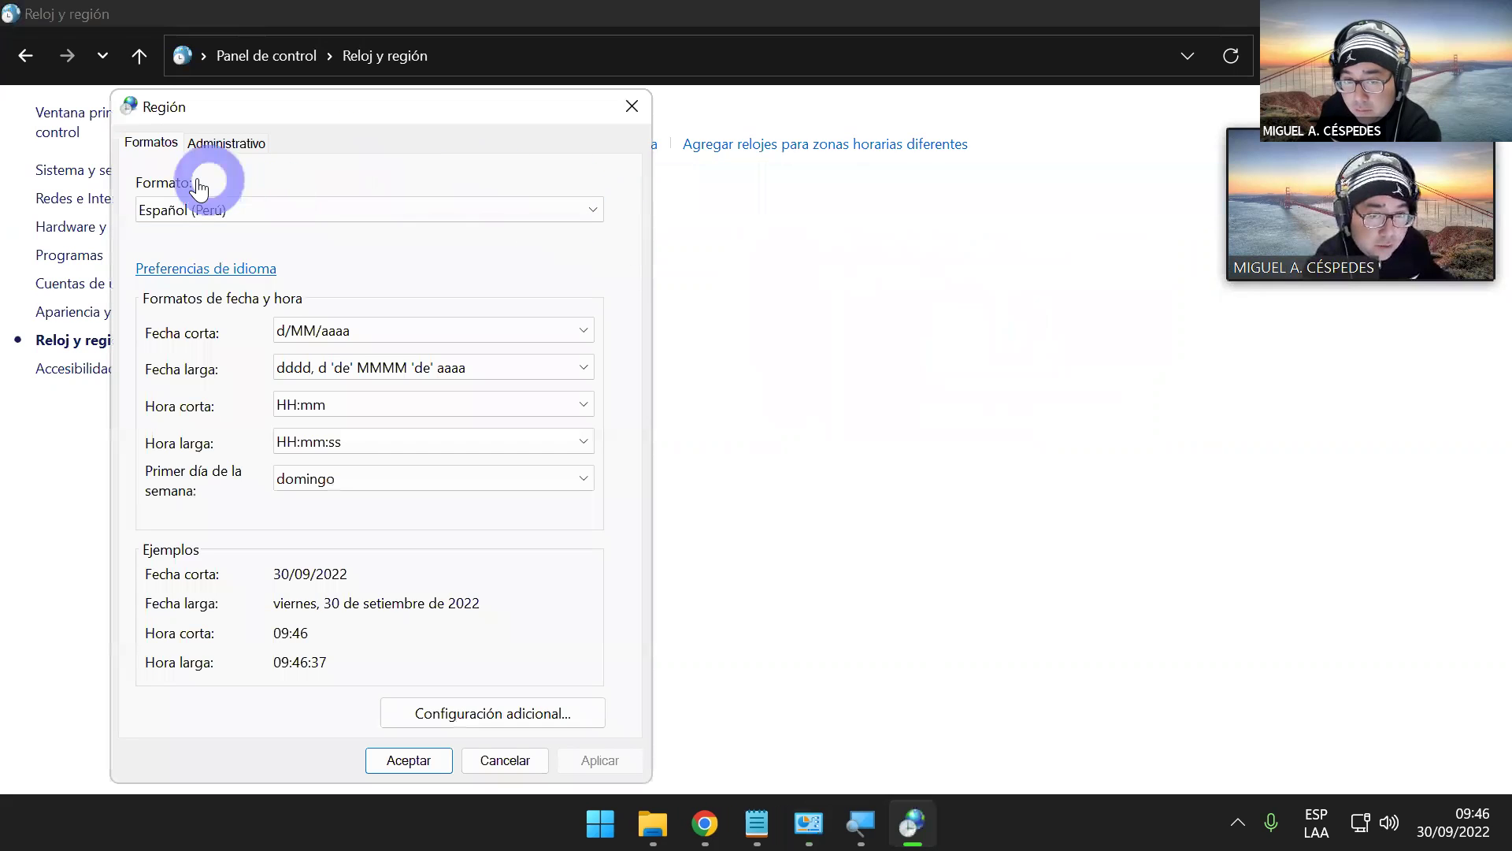
click(594, 211)
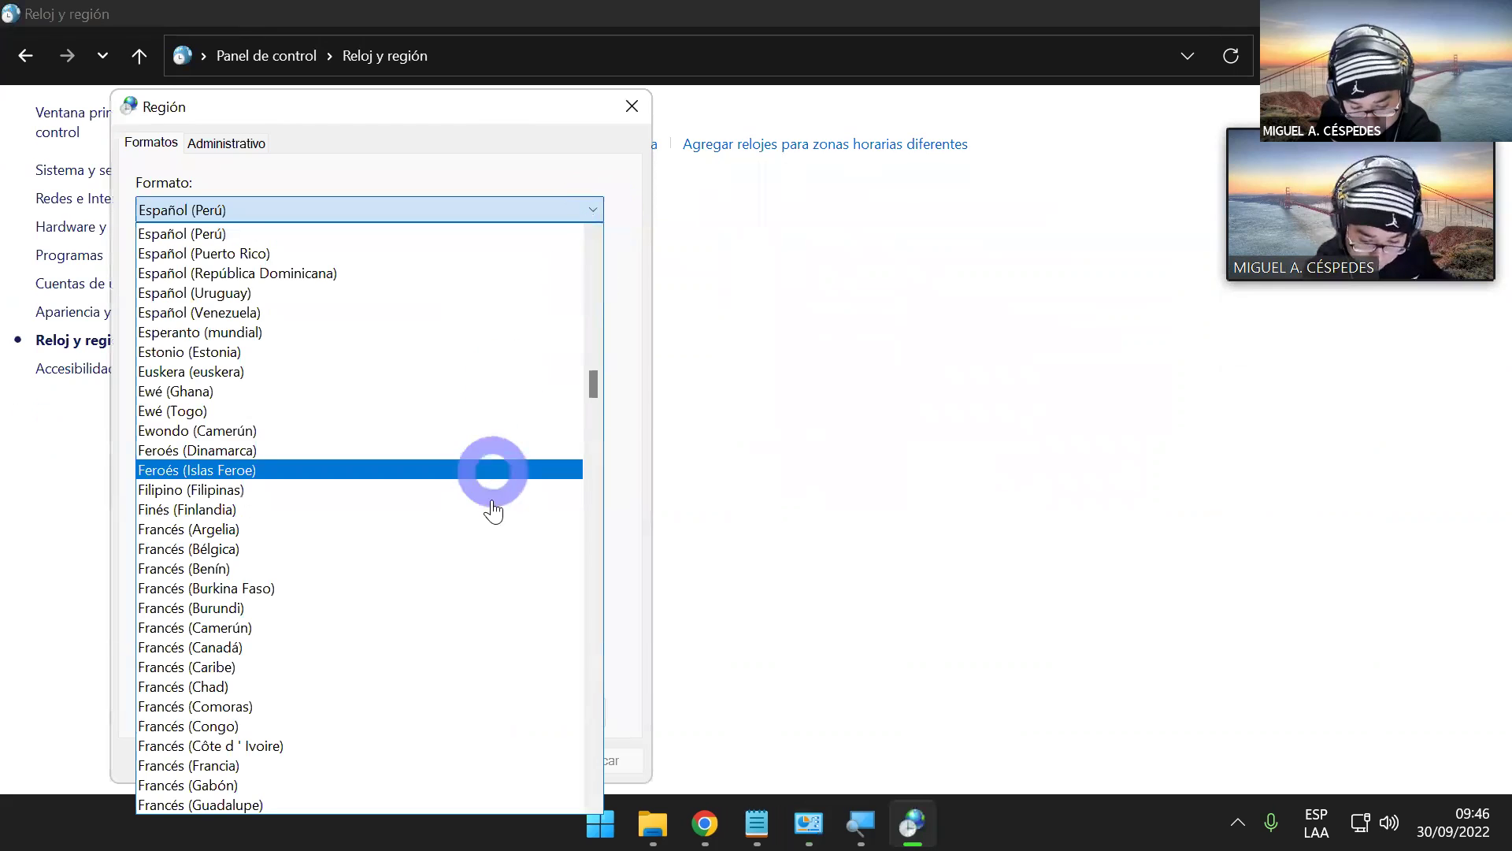
scroll(492, 504, down, 2)
scroll(490, 624, up, 6)
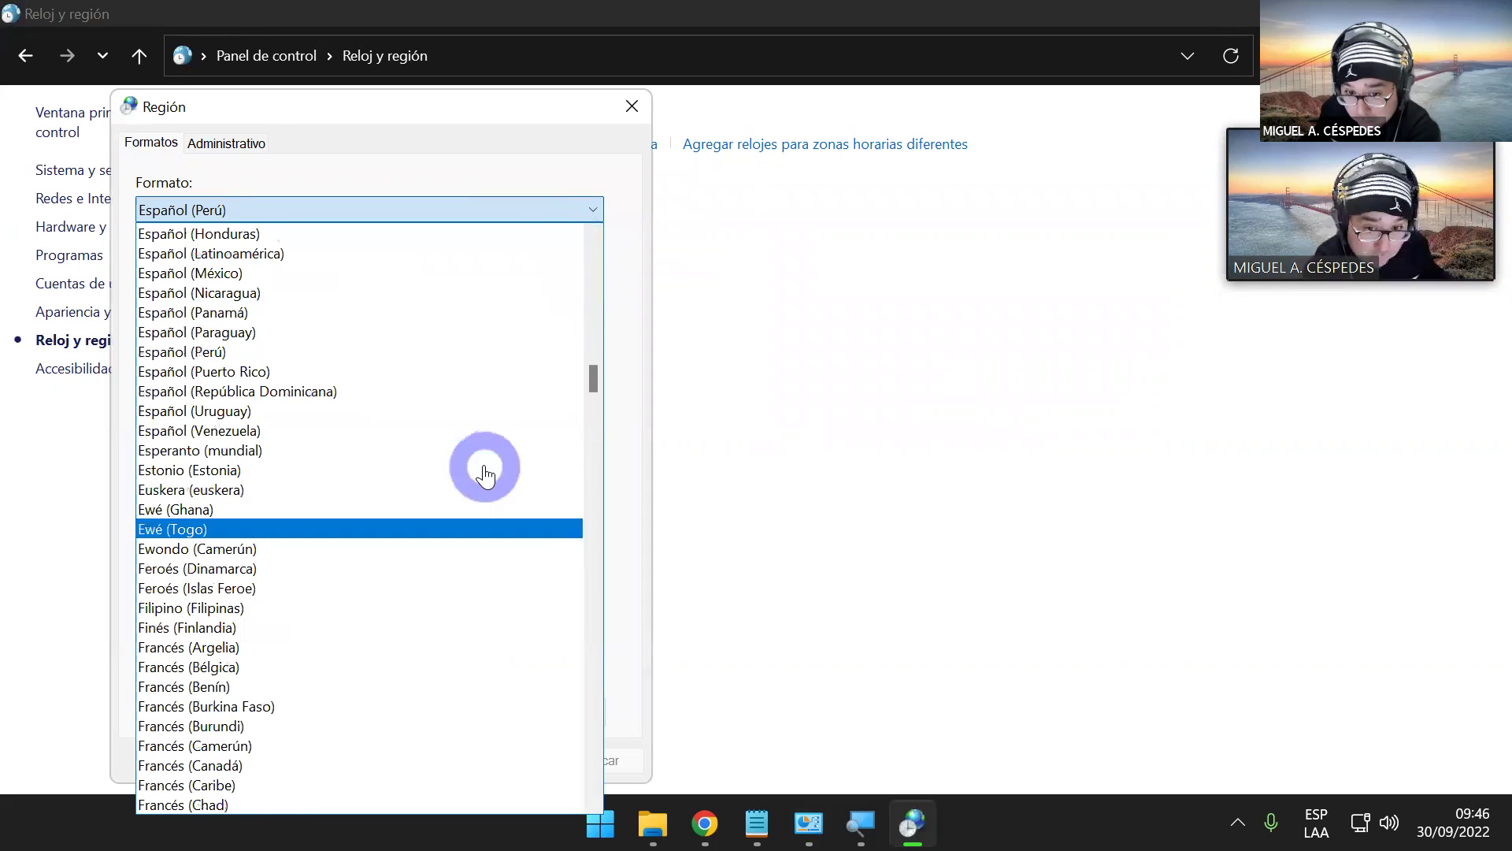
scroll(503, 385, up, 2)
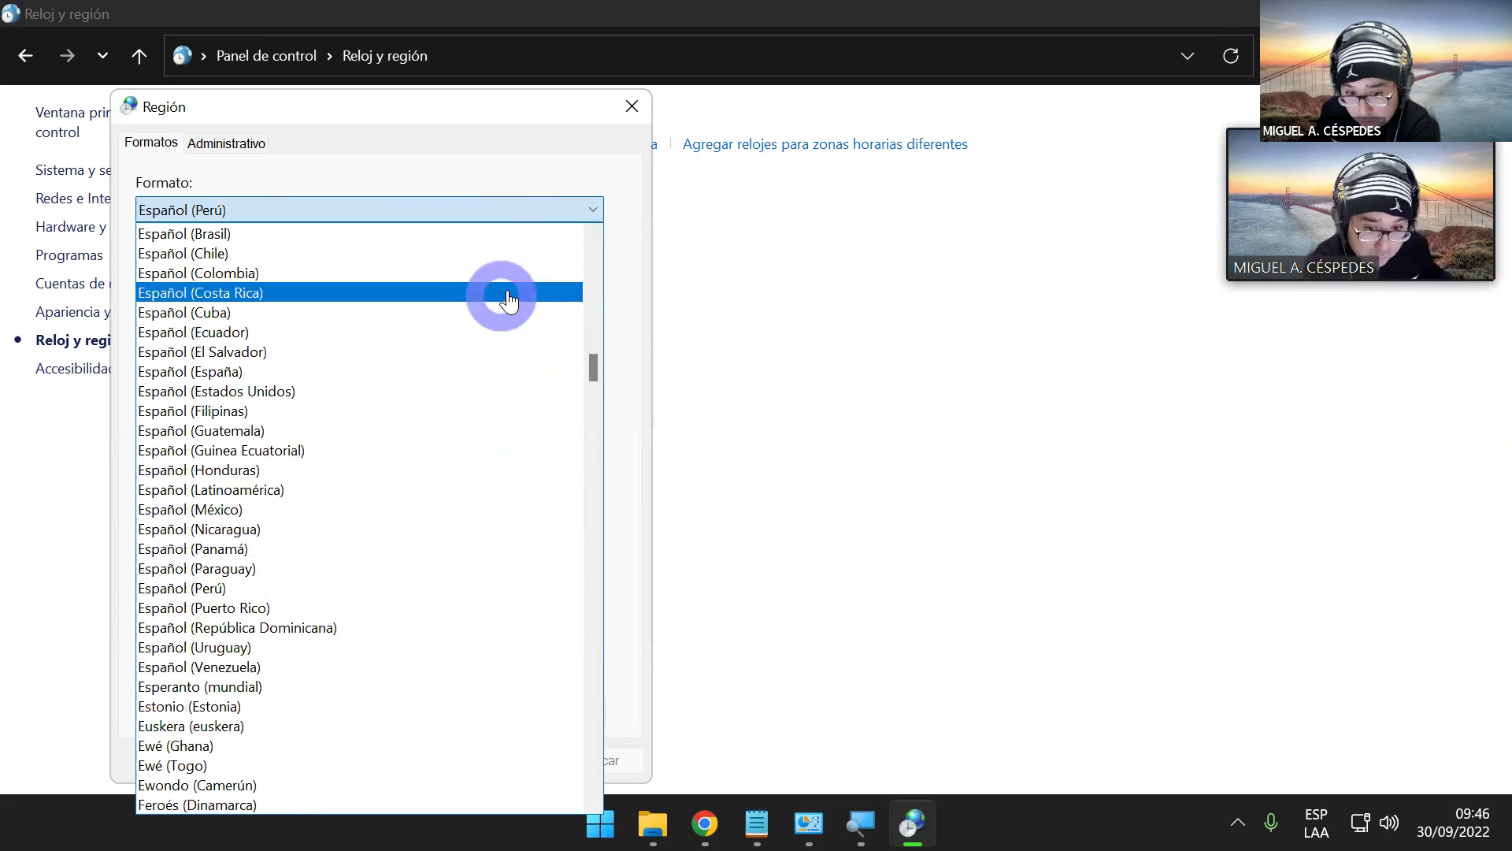
click(430, 158)
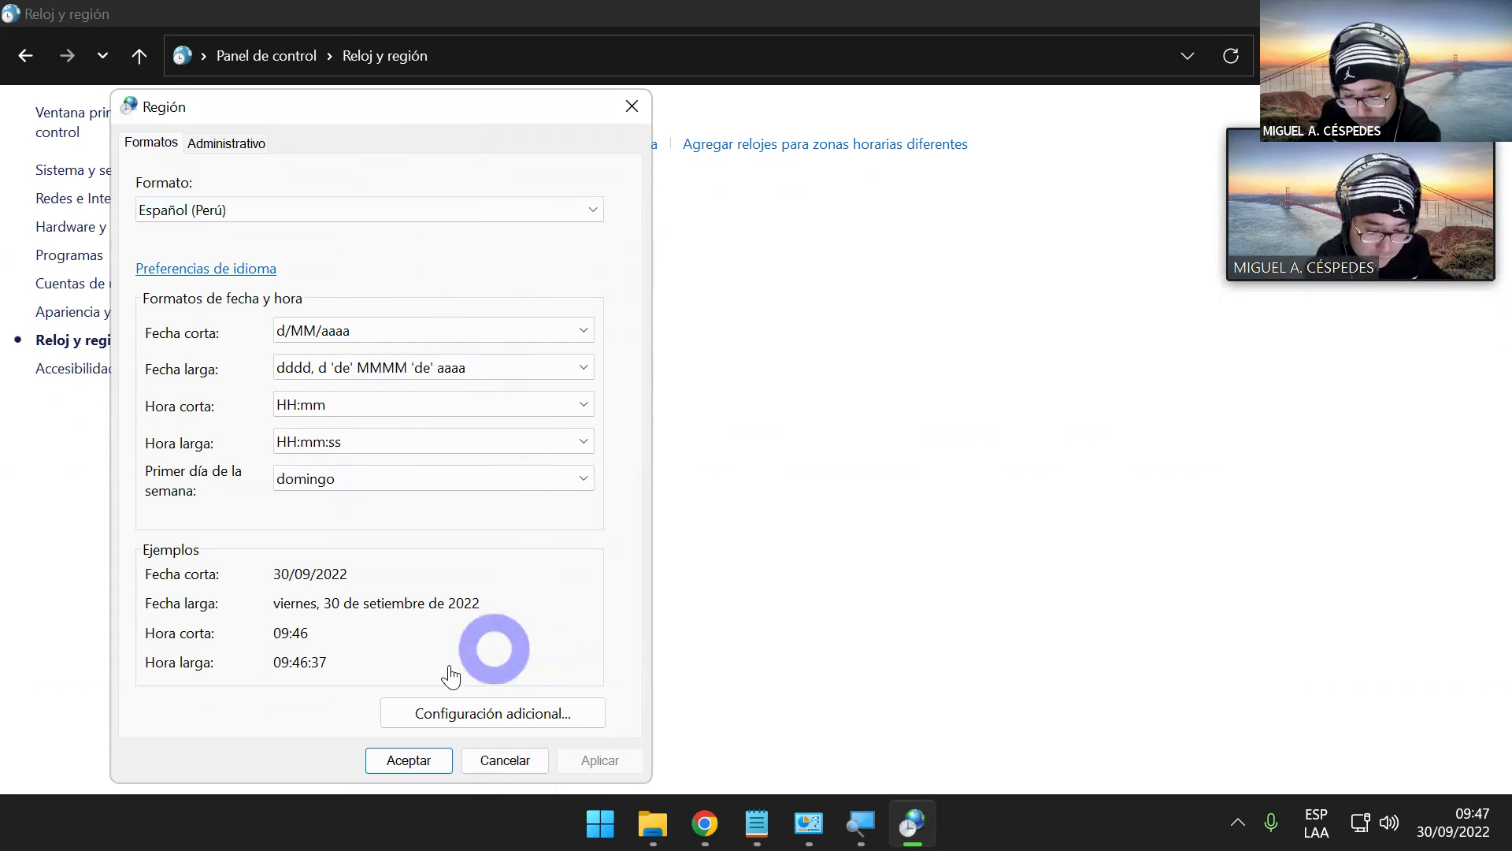
- Open the additional format configuration and examine the number options available for Símbolo decimal and Separador de listas
click(561, 719)
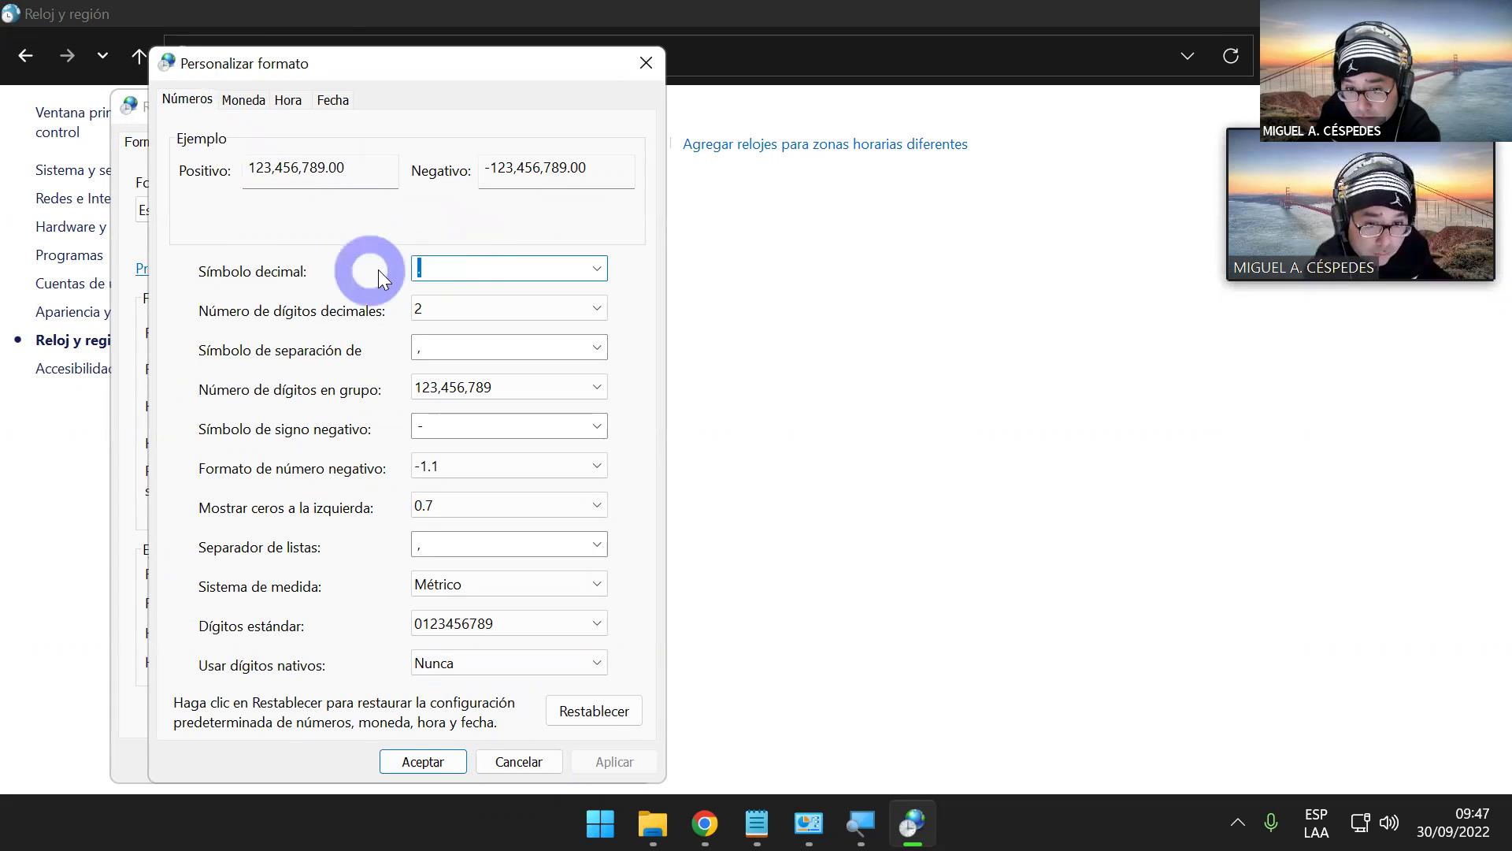
click(598, 269)
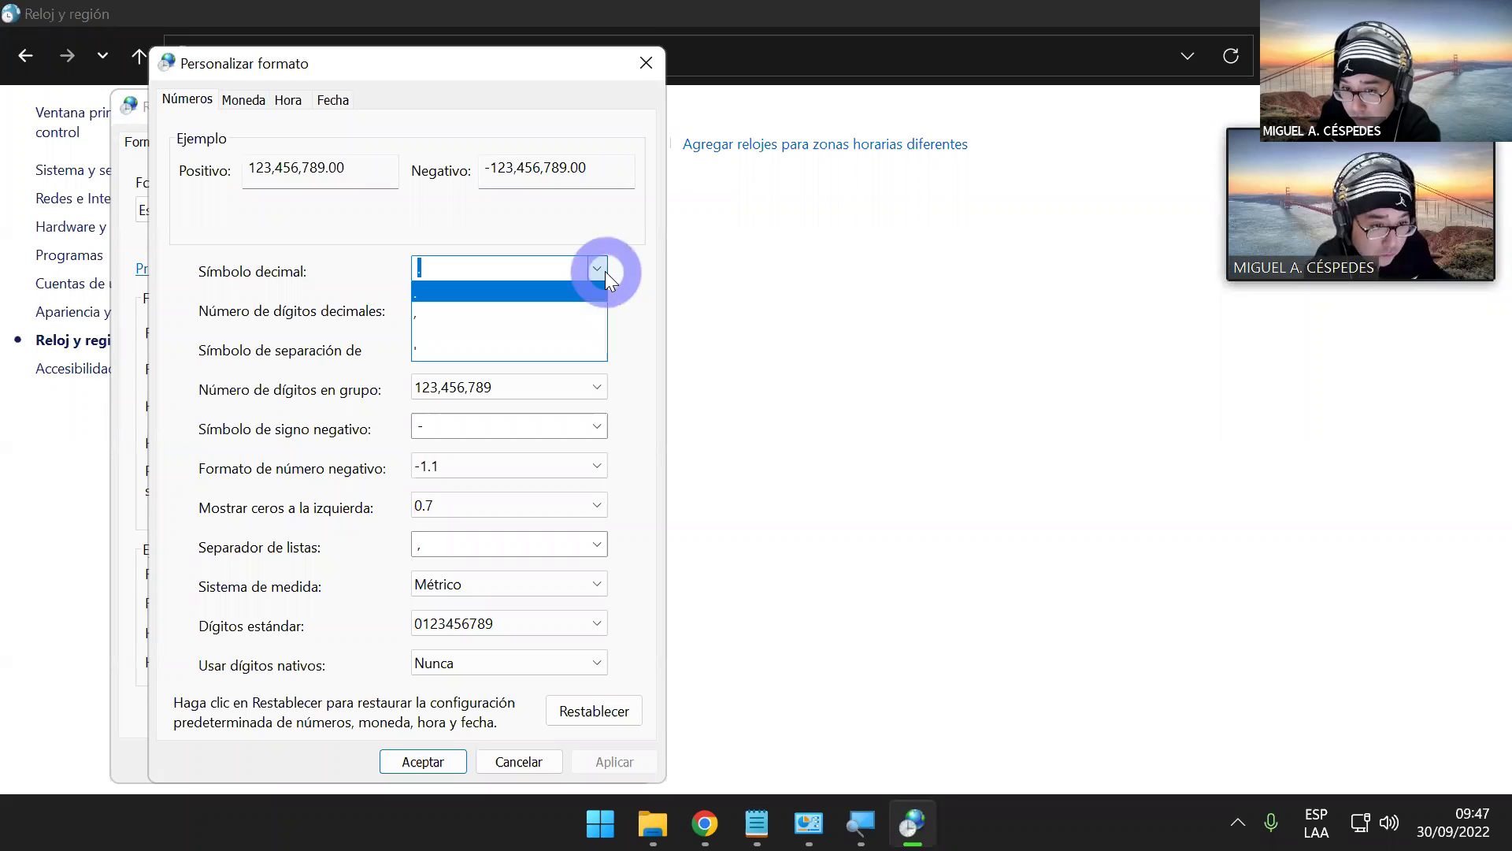
click(603, 270)
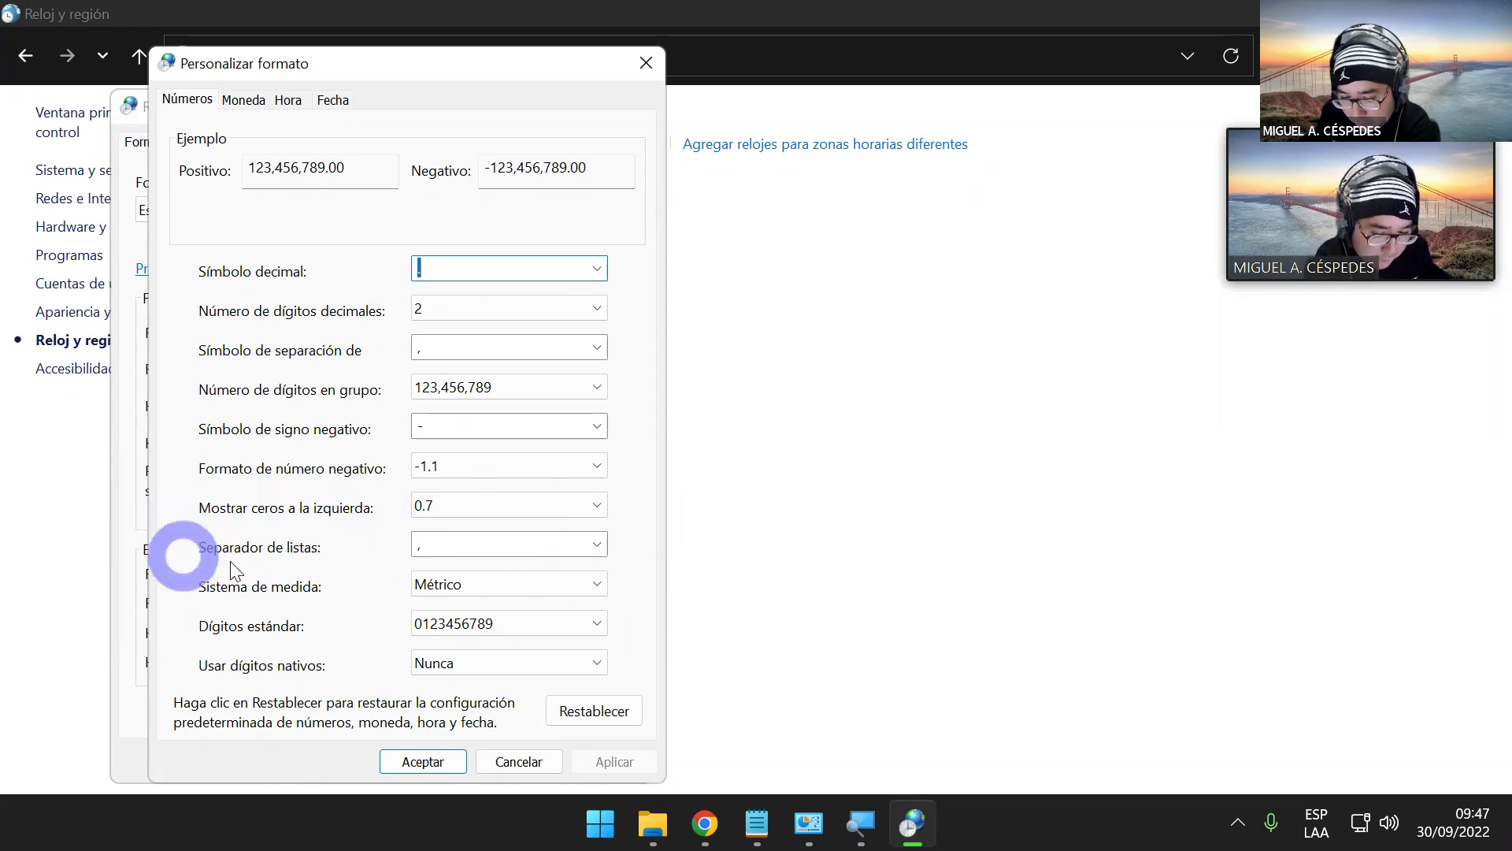
click(596, 545)
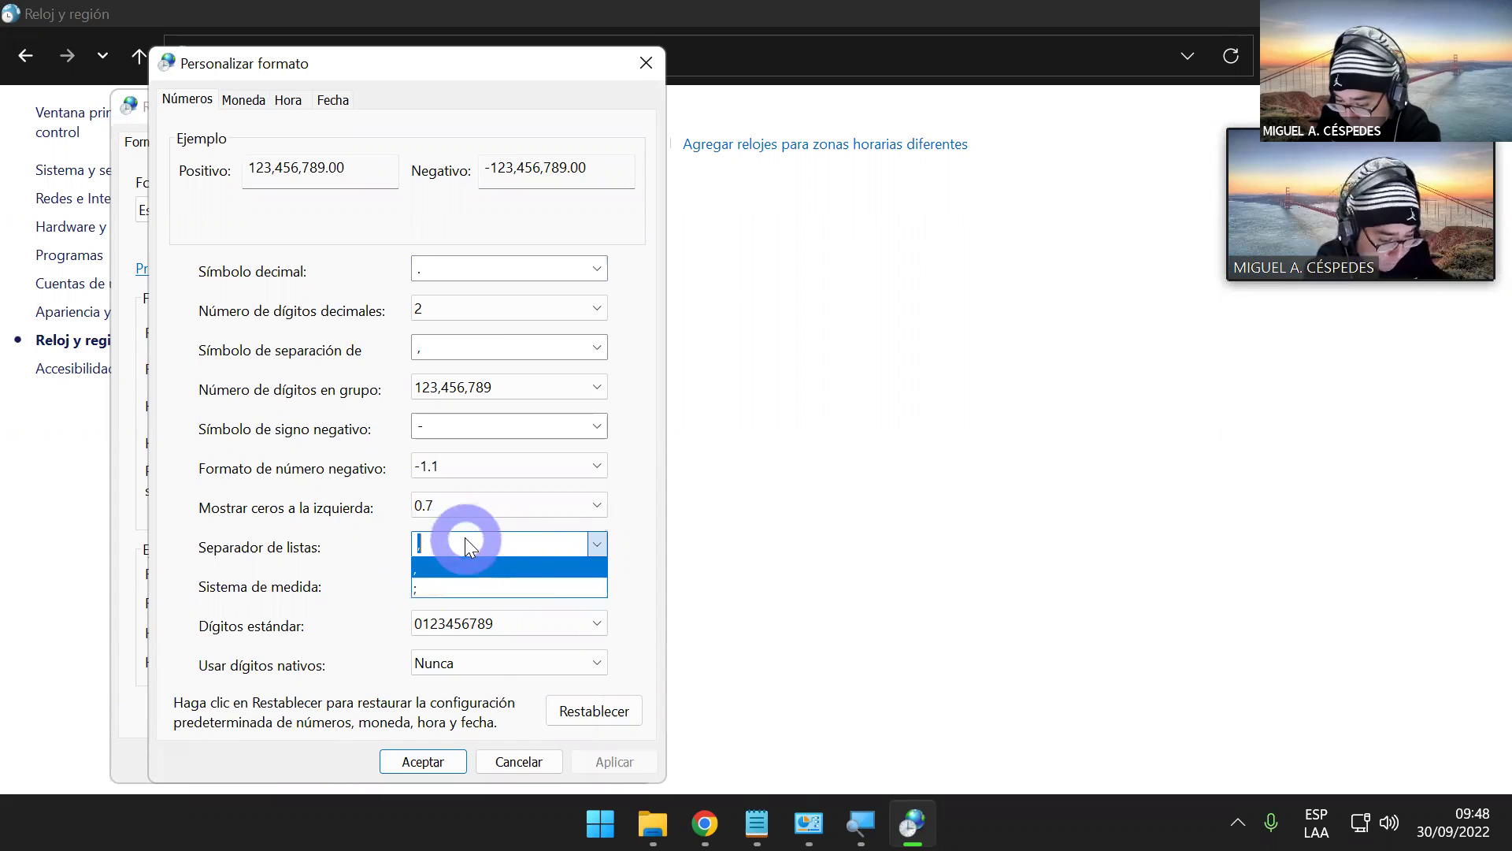
click(639, 525)
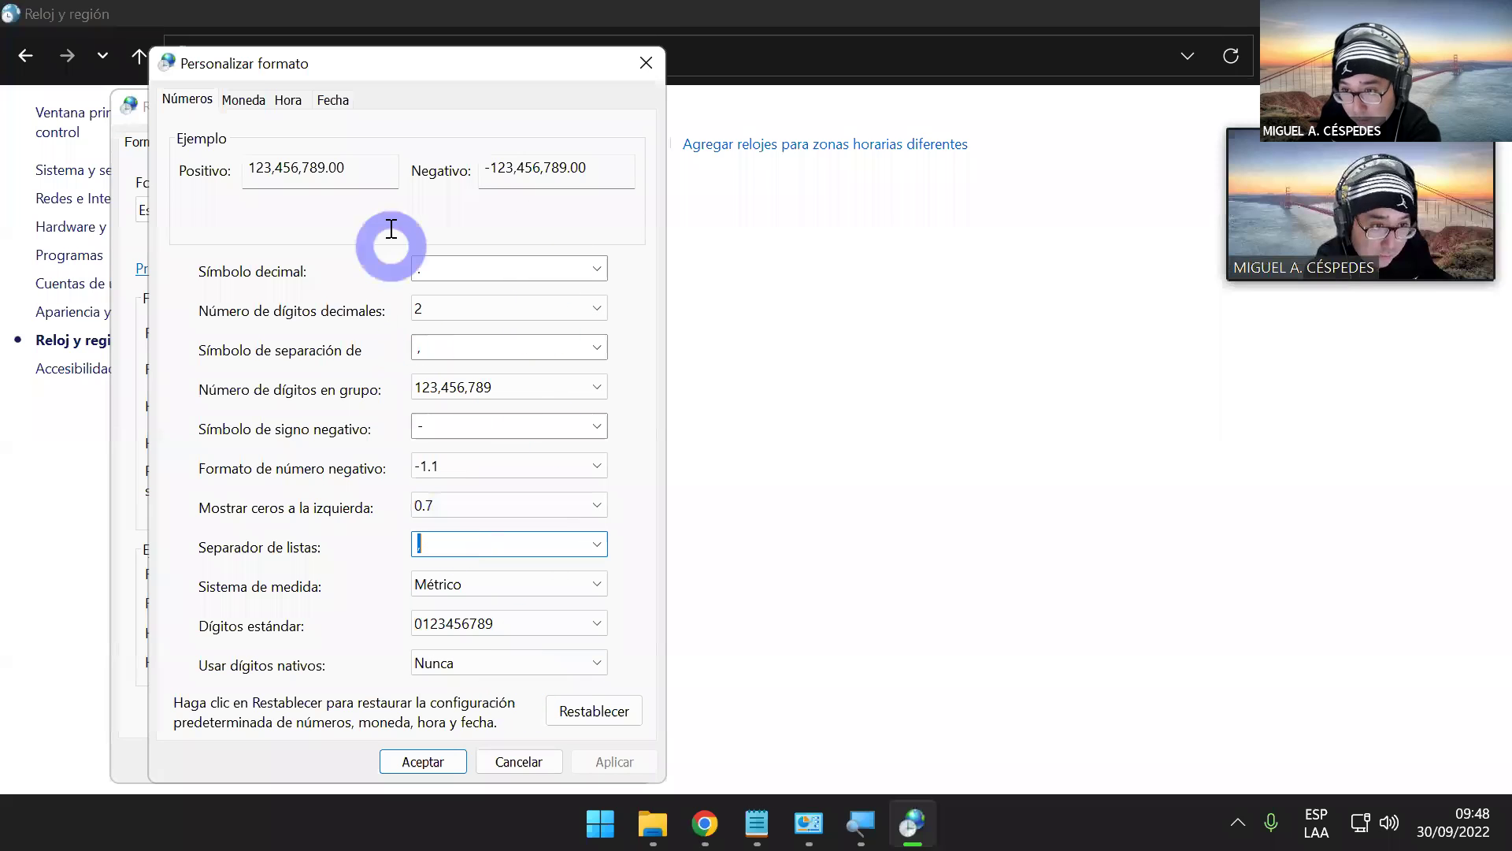
- Examine the currency, time and date format settings of Personalizar formato, including the options offered for Símbolo de moneda
click(243, 101)
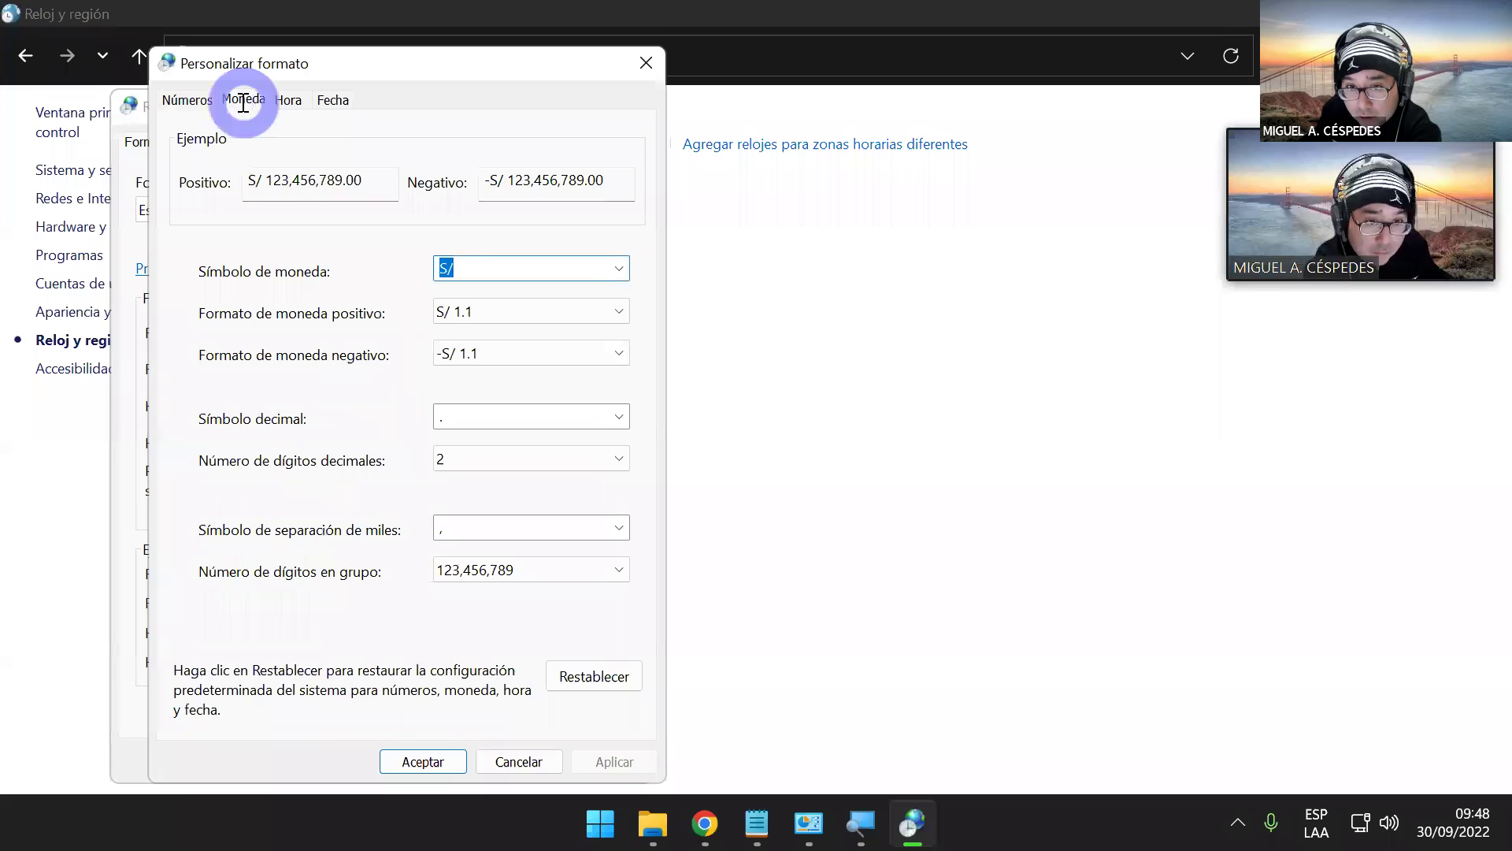
click(619, 268)
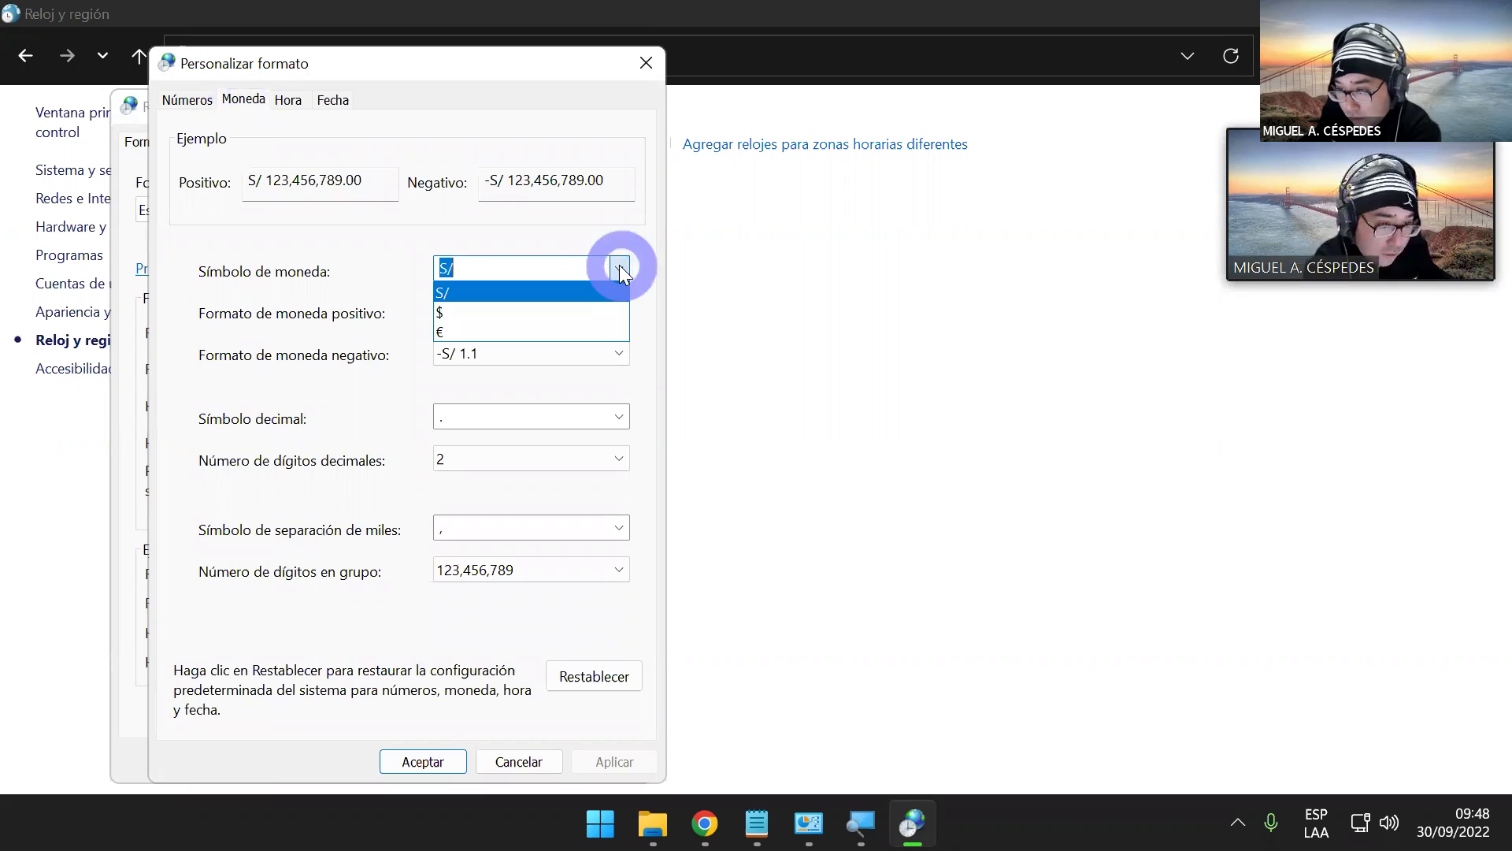
click(620, 268)
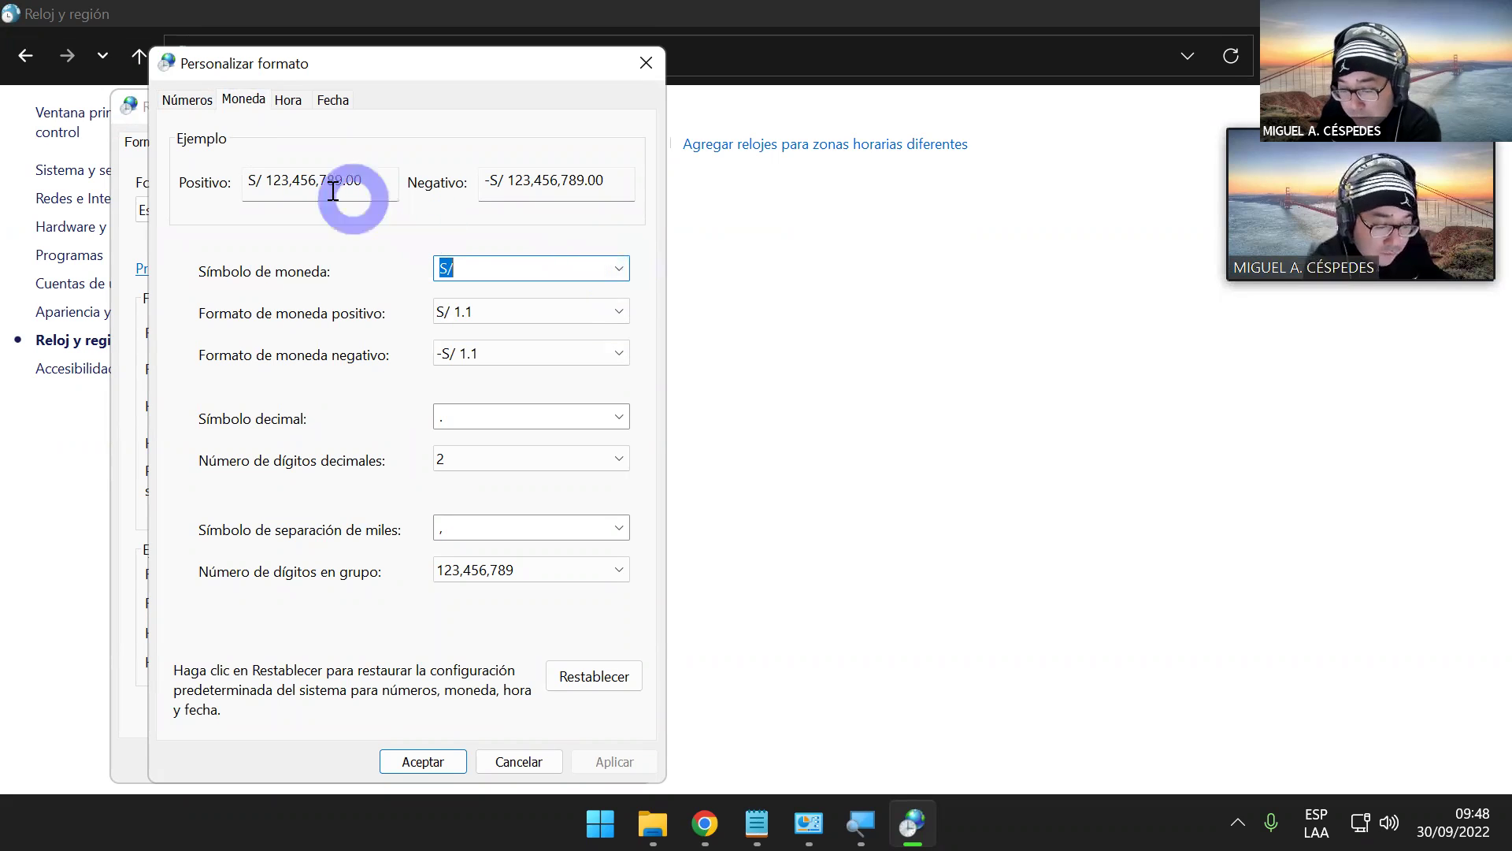
click(288, 99)
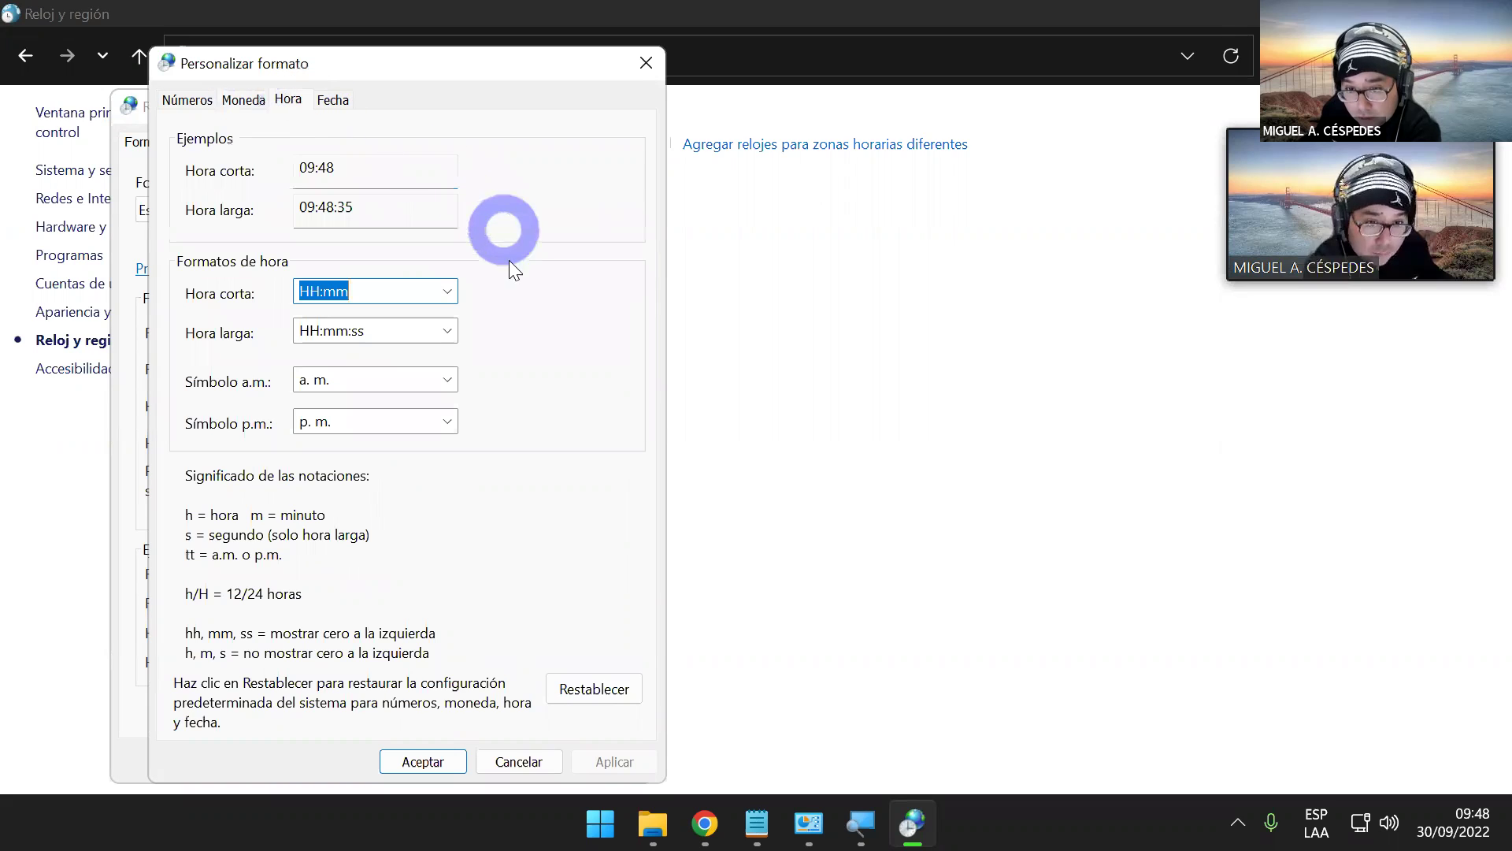
click(337, 98)
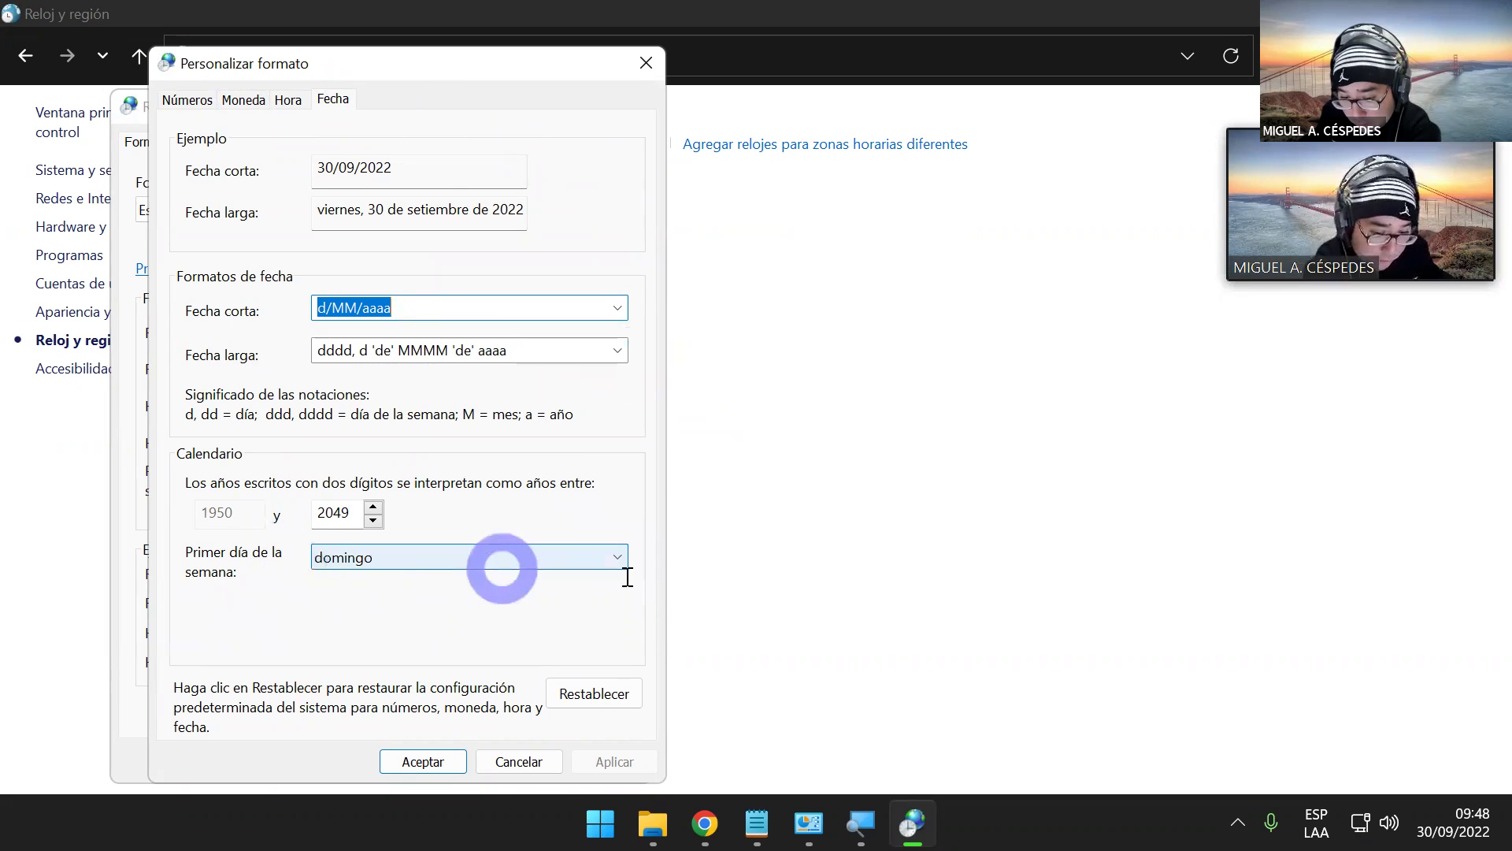
- Check the system calendar, review the Hora, Moneda and Números format settings again, and cancel the format customization
click(1446, 815)
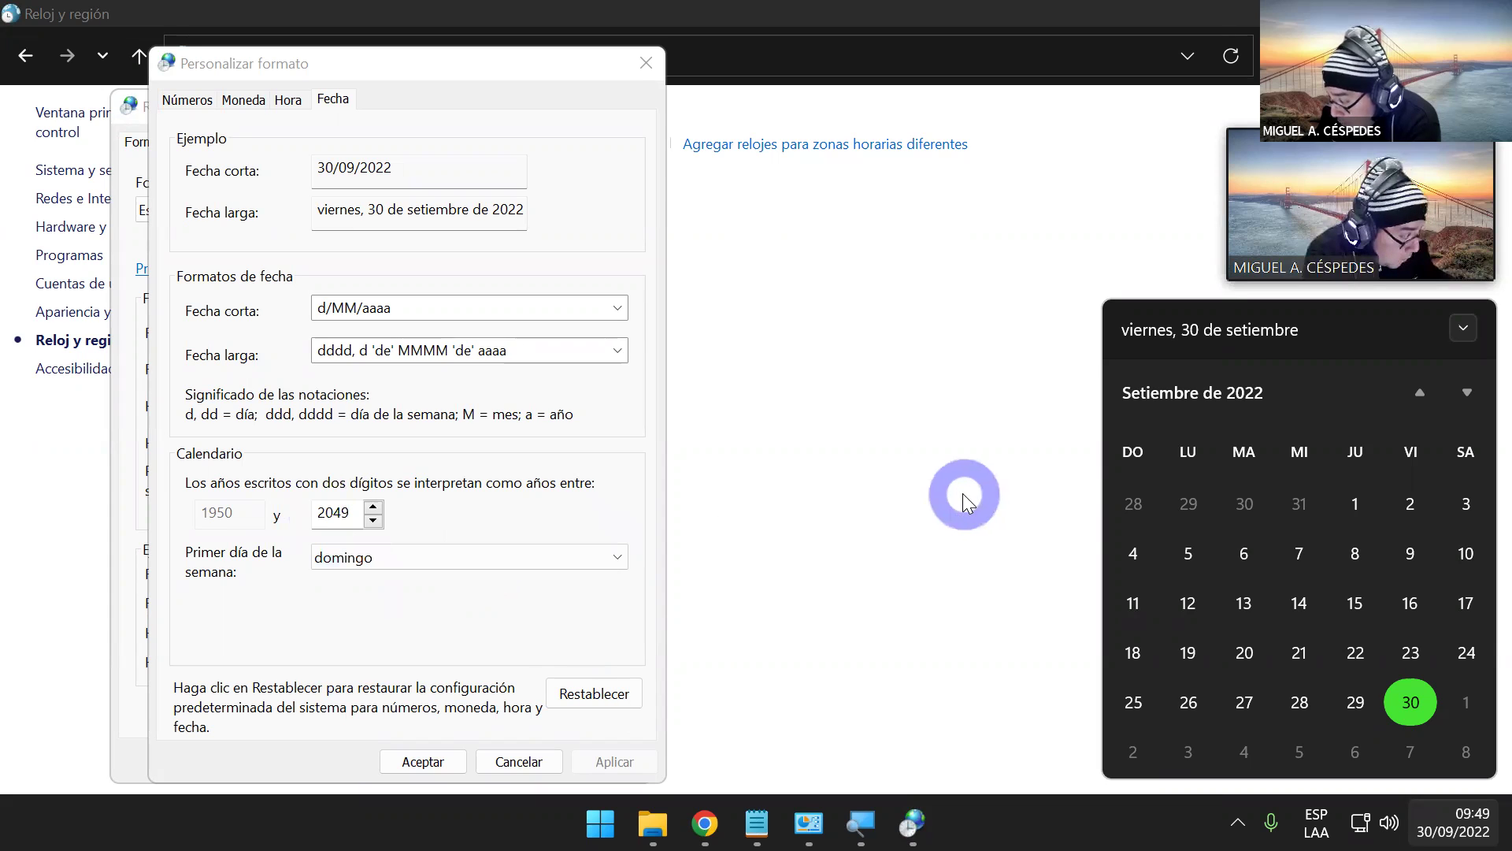
click(963, 494)
click(905, 811)
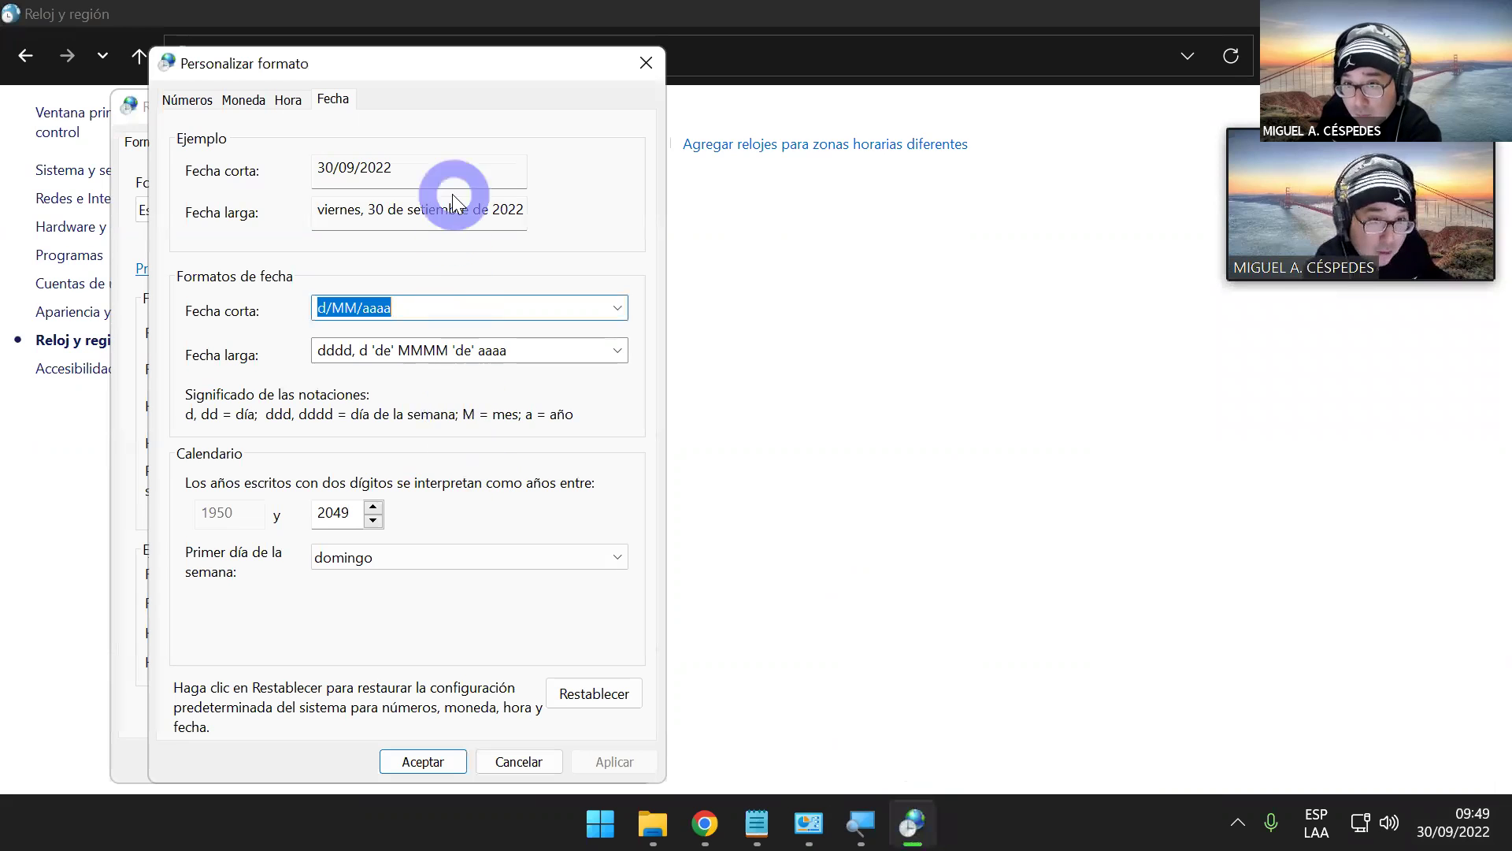
click(290, 100)
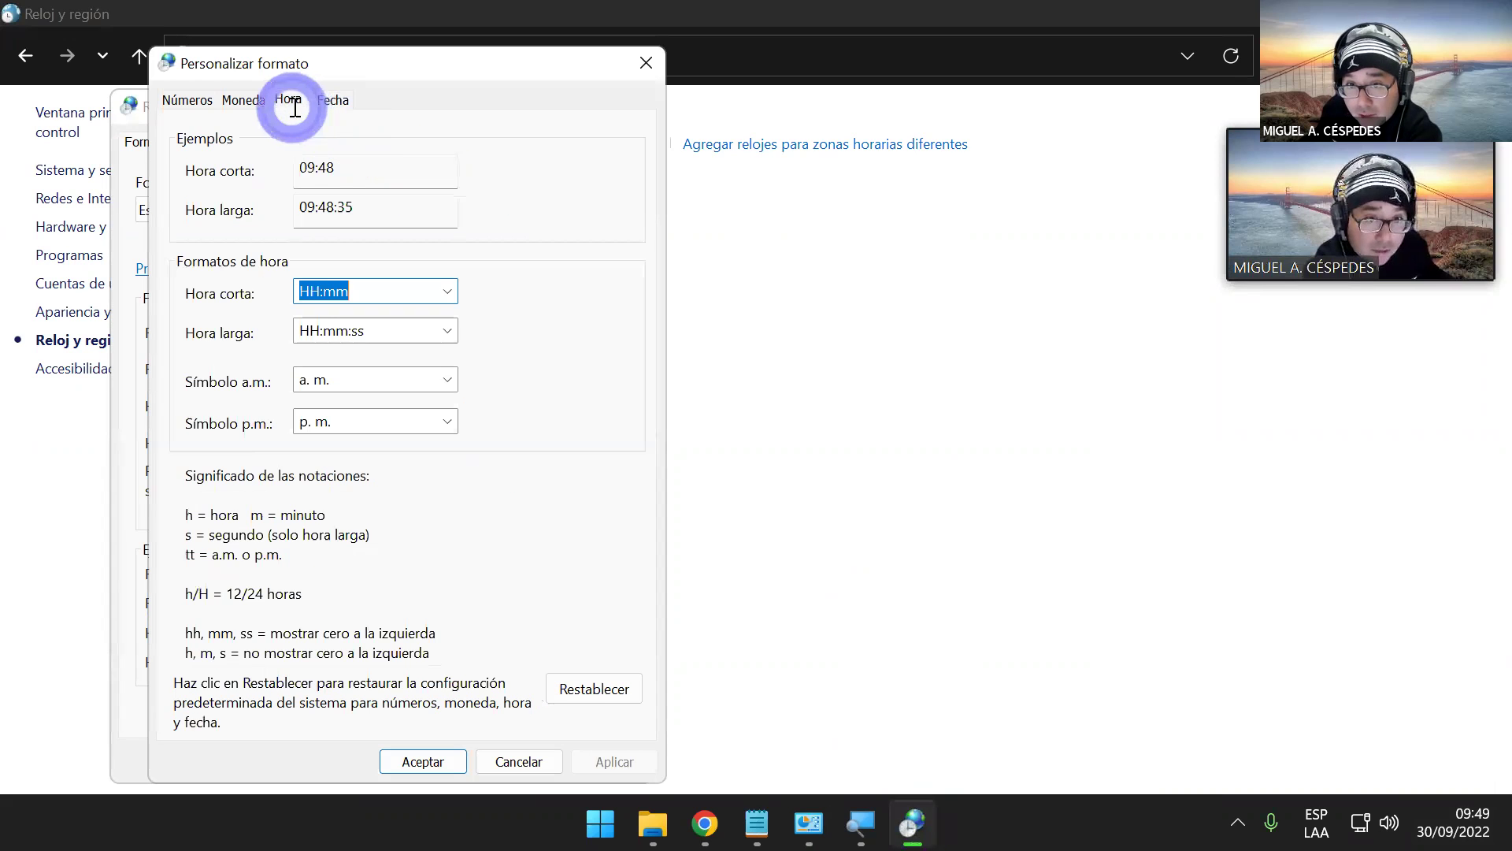
click(248, 101)
click(199, 100)
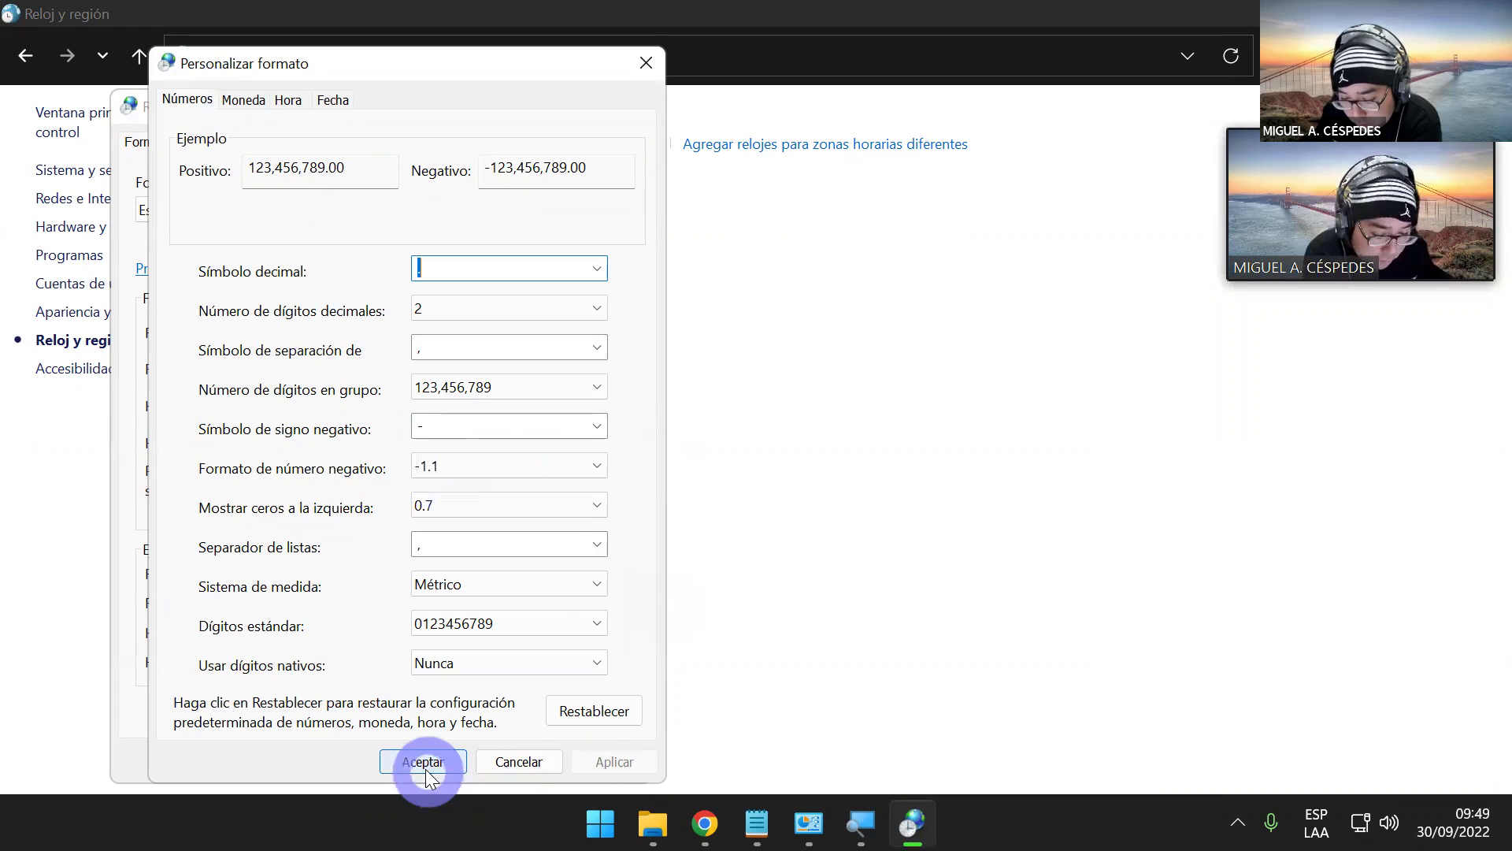
click(519, 762)
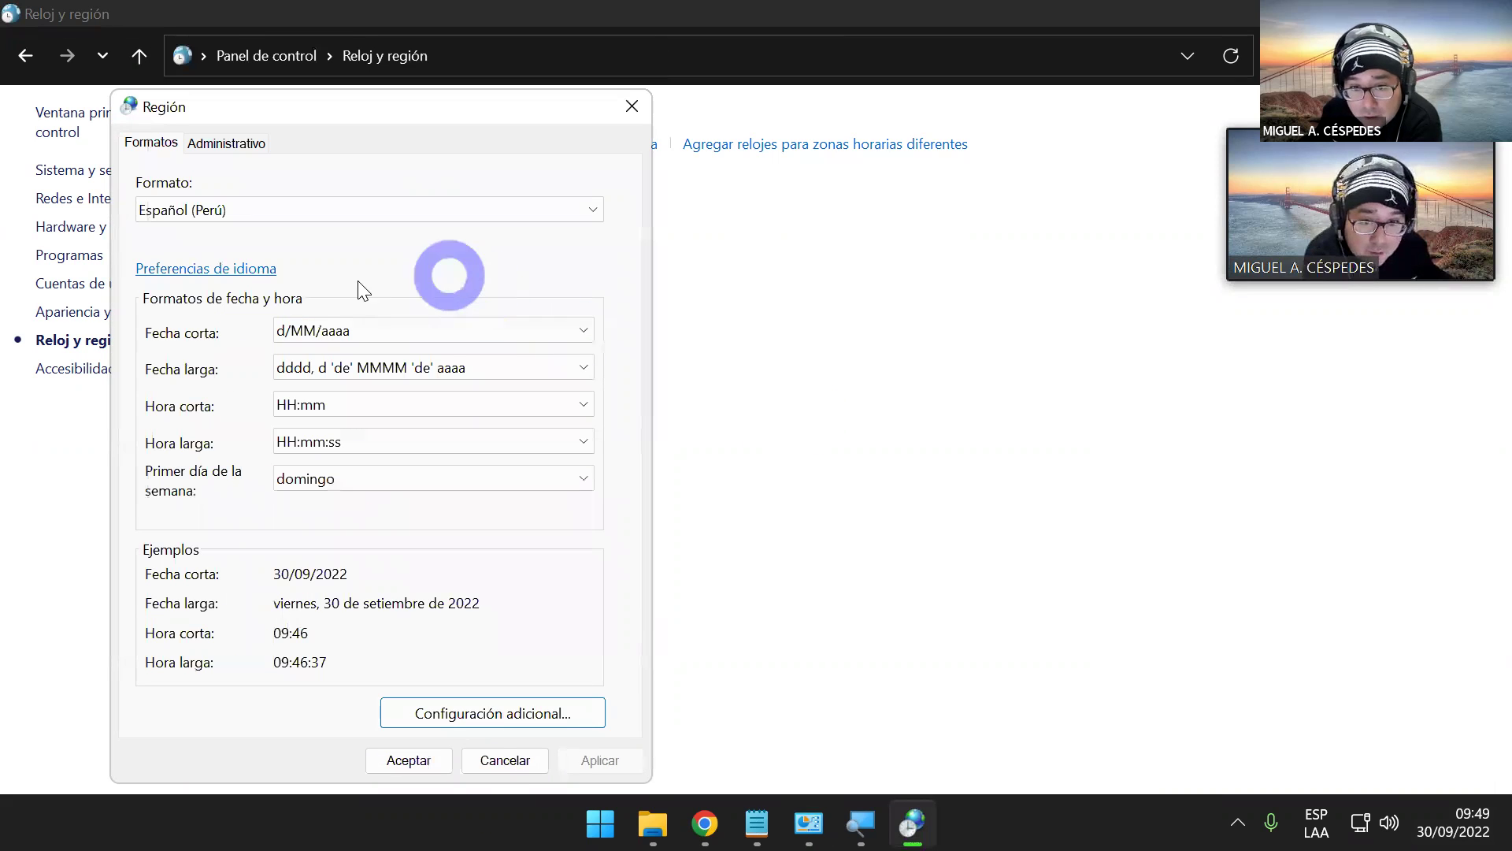
- Open the language preferences from Región and set Formato regional to Español (Puerto Rico)
click(230, 272)
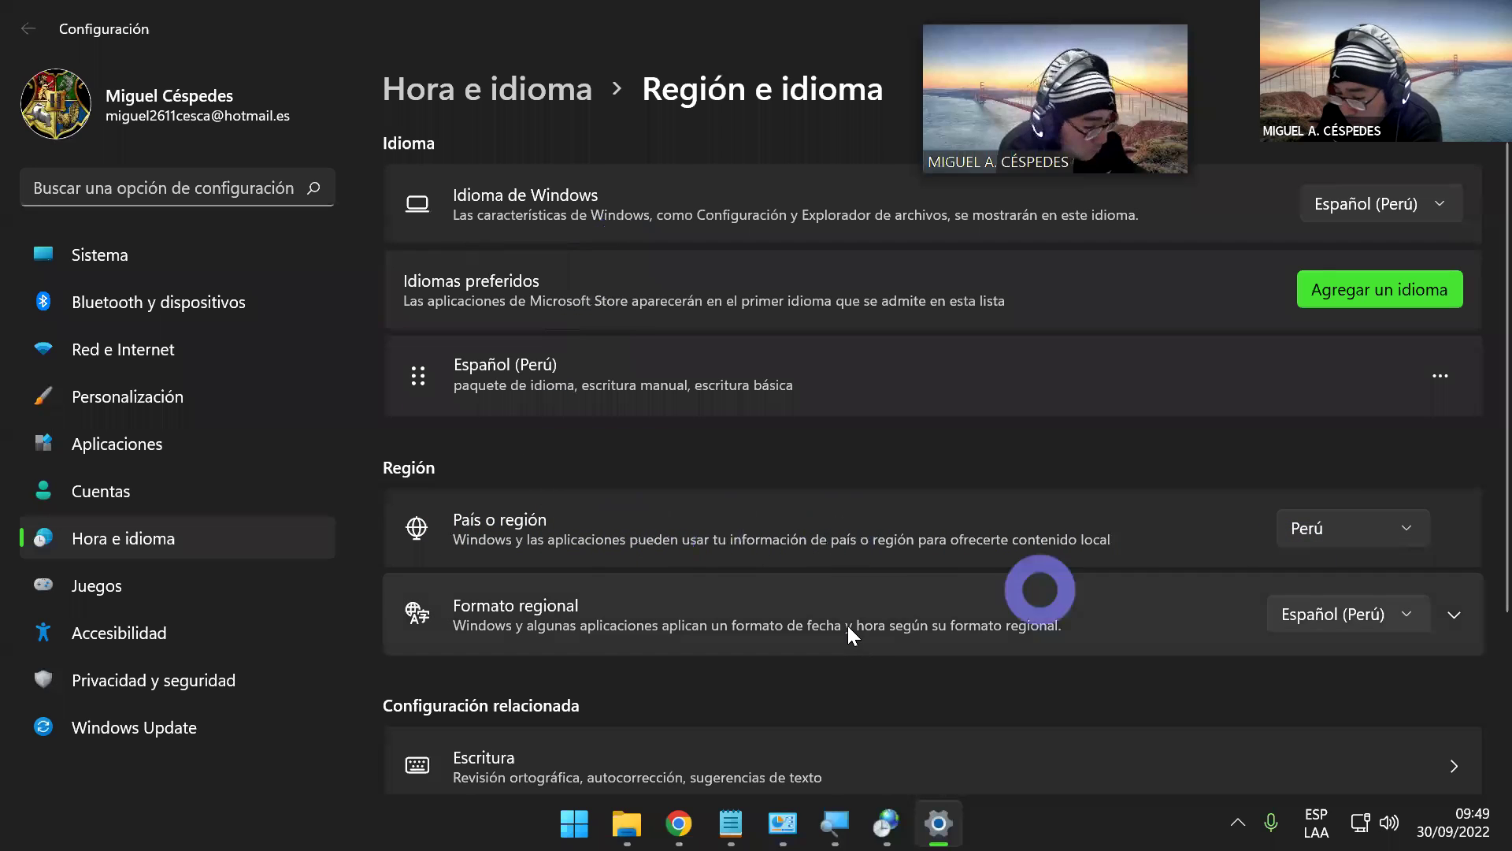
click(1423, 611)
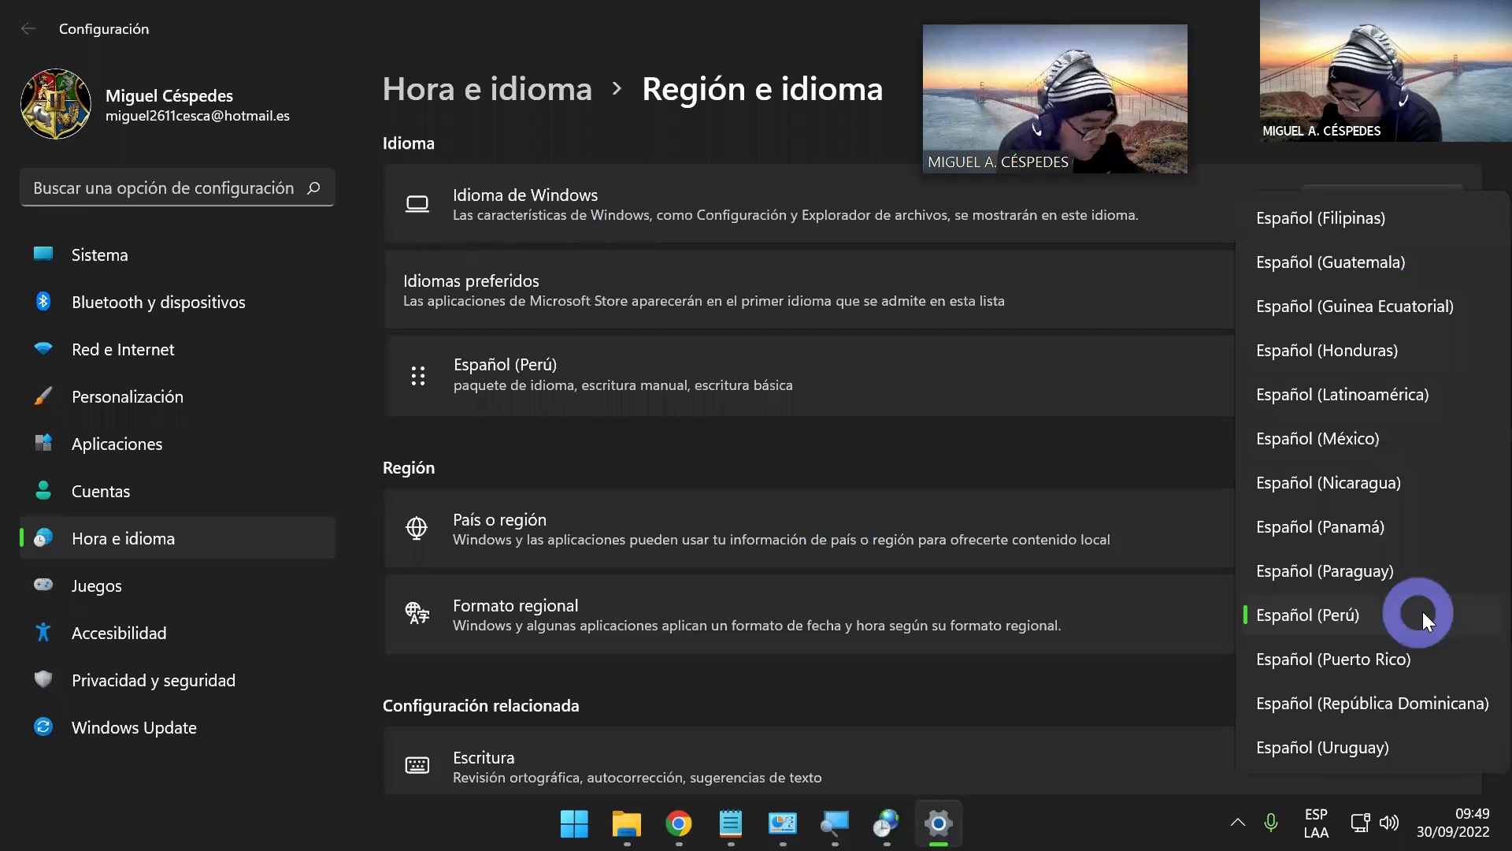
click(1423, 611)
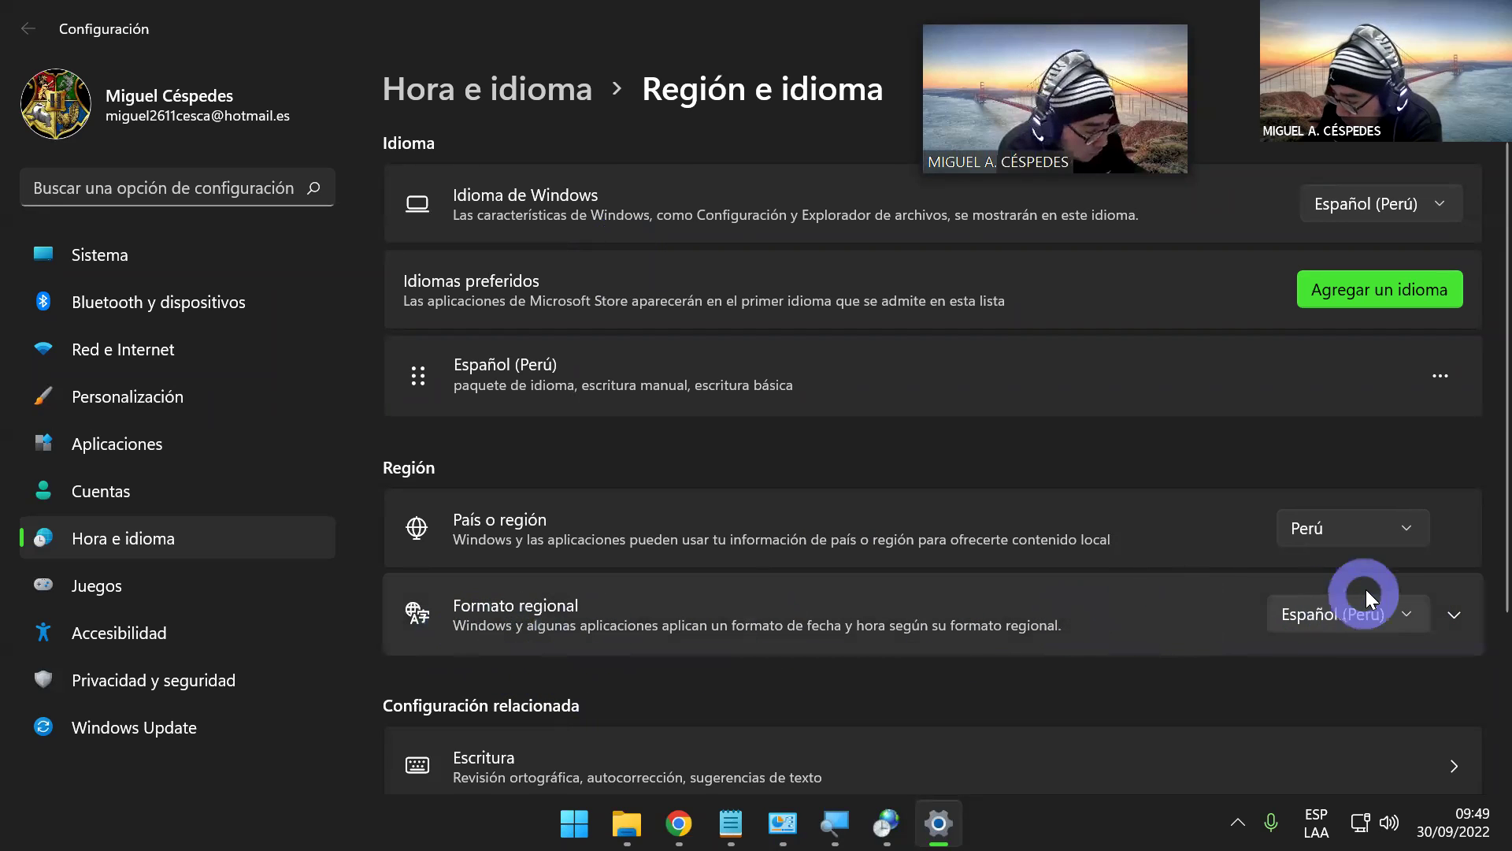
scroll(1374, 589, down, 1)
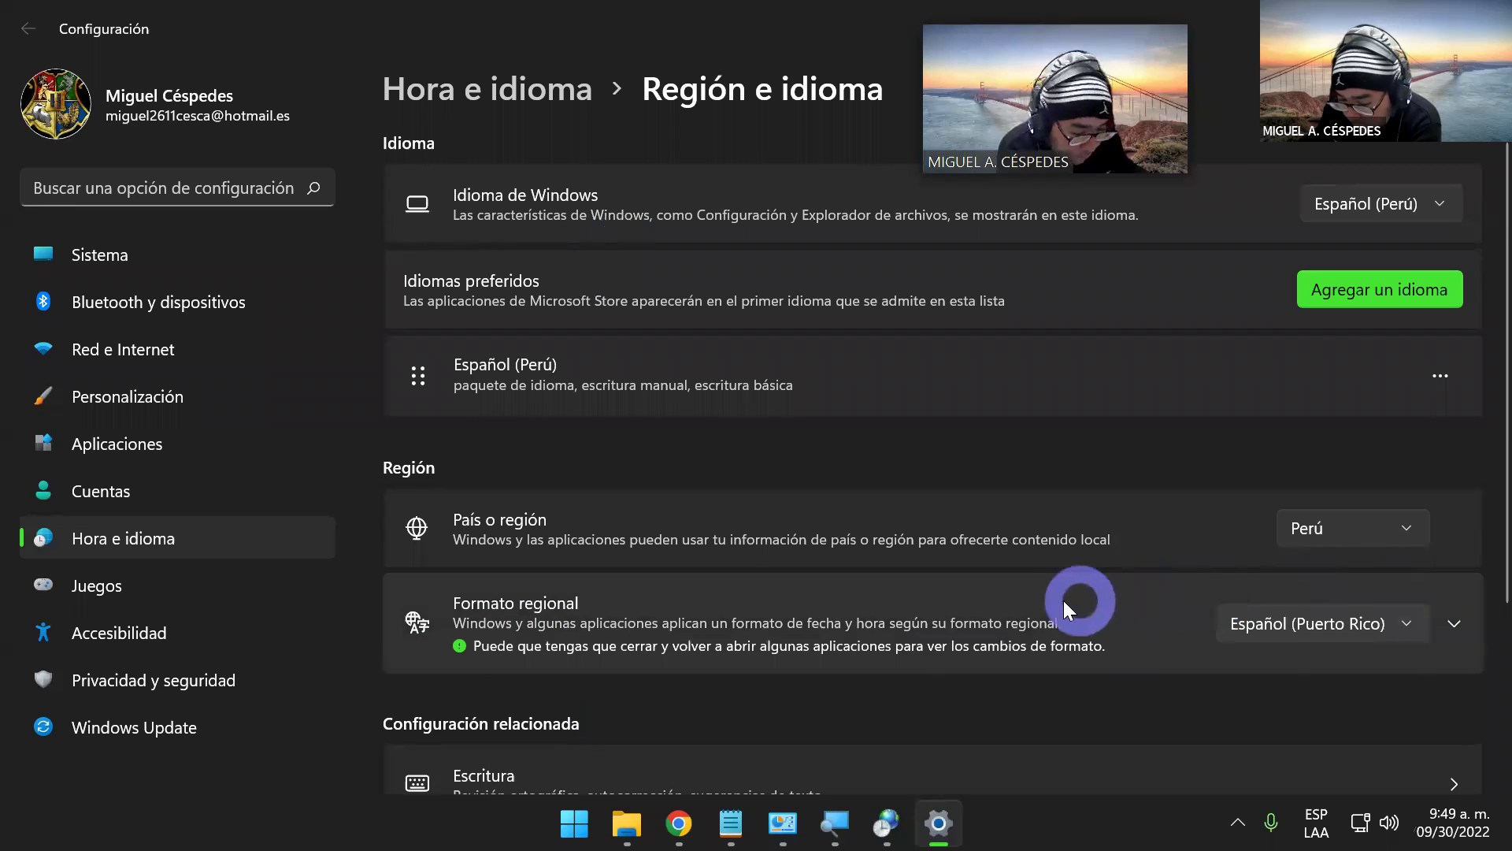
- Open the advanced keyboard configuration under Escritura and set the default input method to Español (Perú) - Latinoamericano
scroll(1052, 607, down, 3)
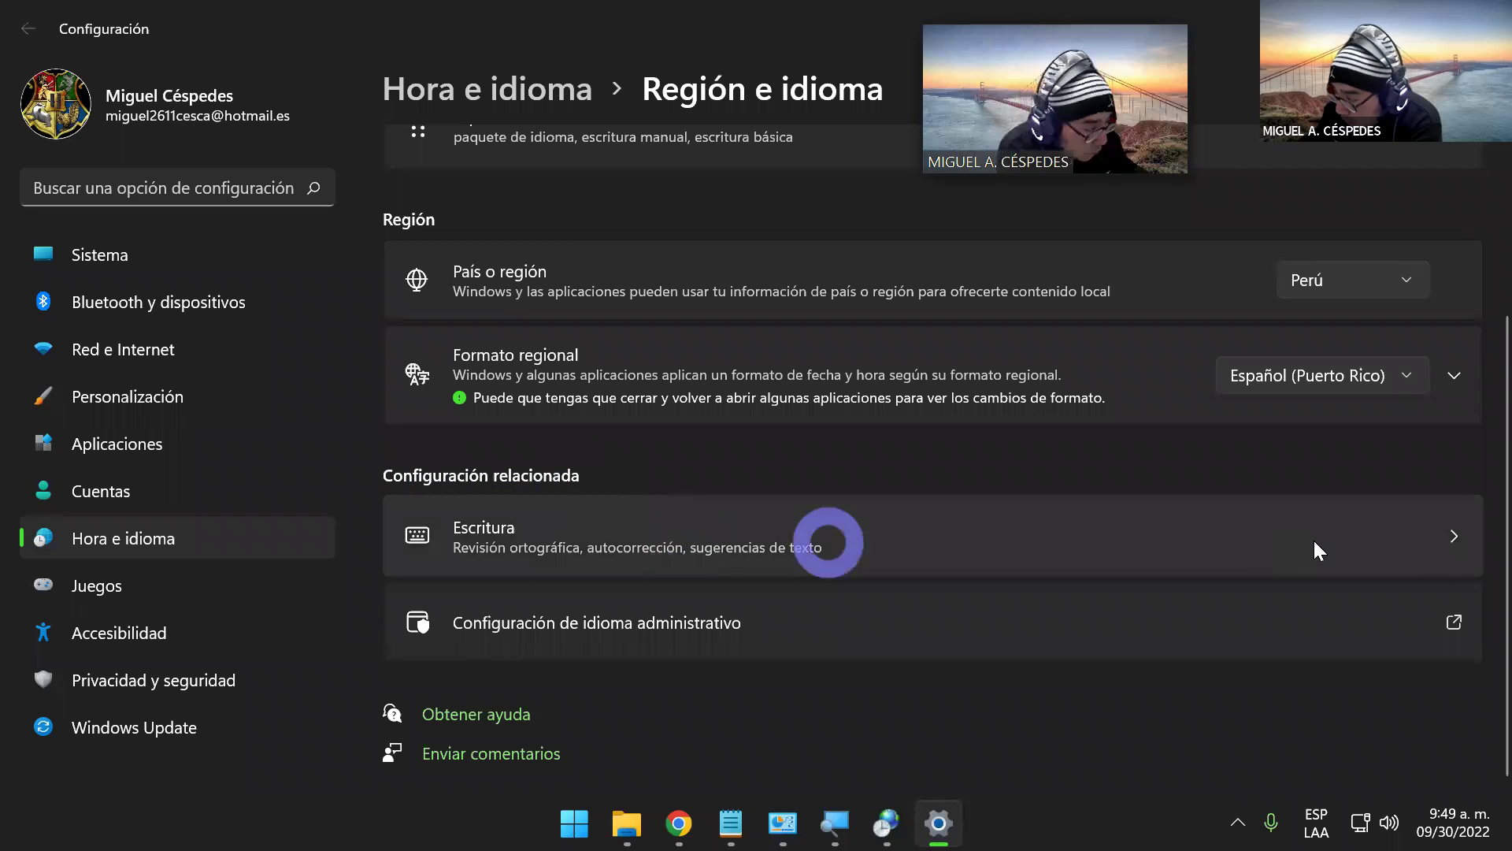
click(1454, 535)
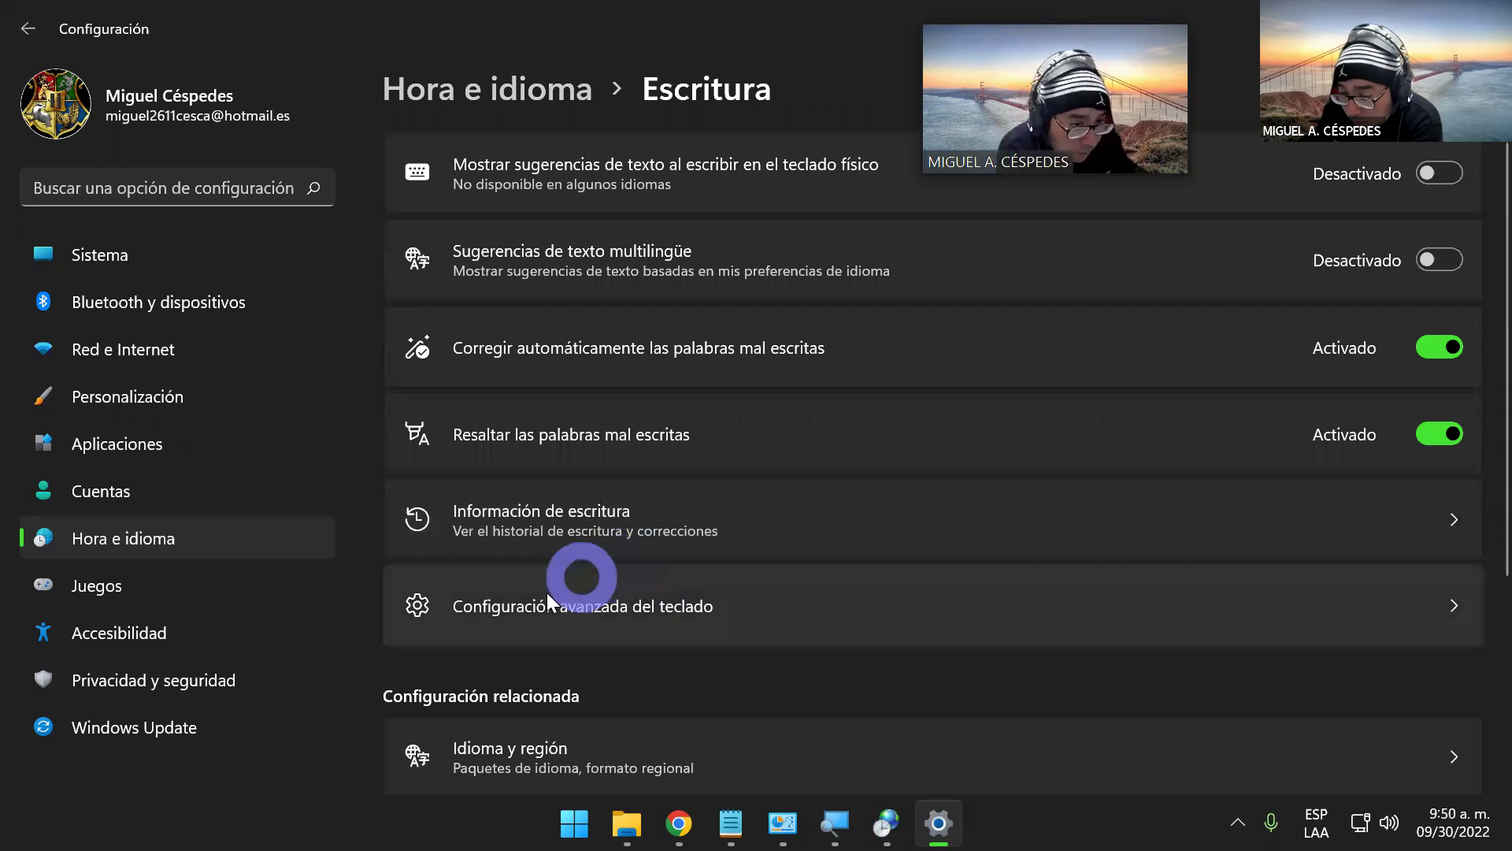
click(649, 618)
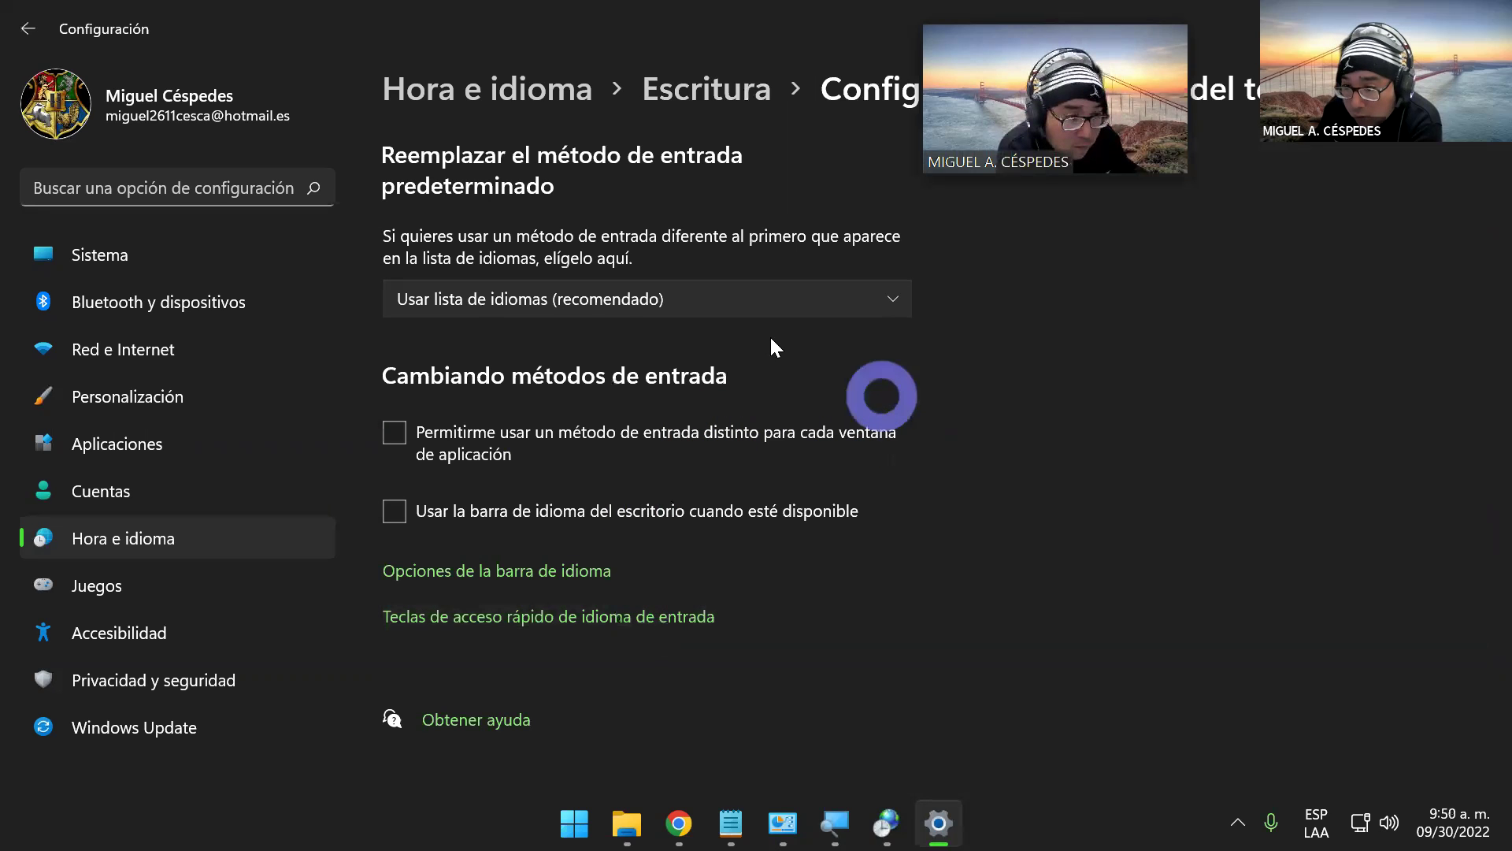
click(886, 300)
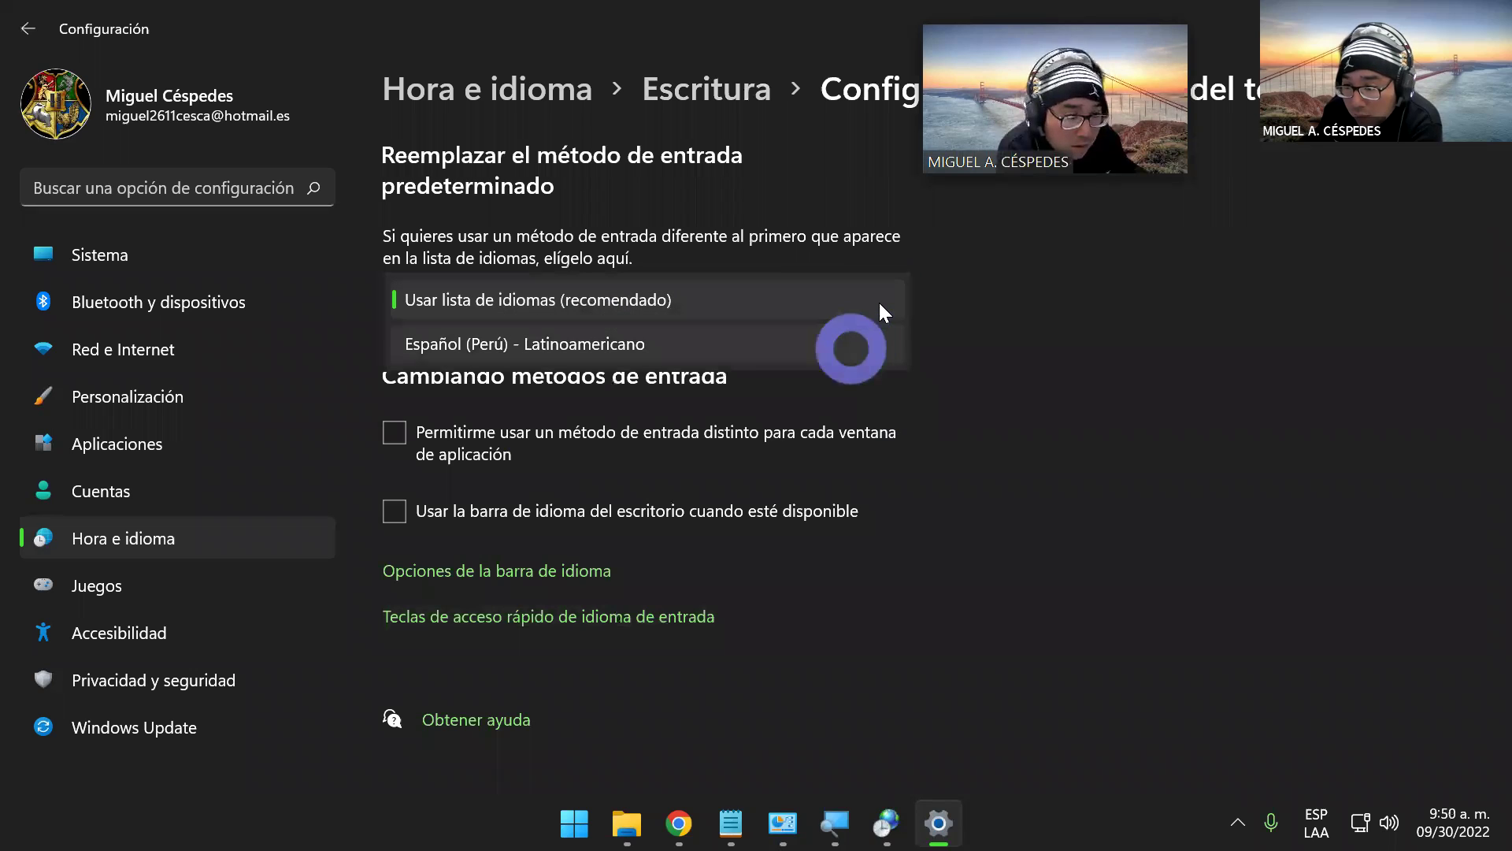
click(853, 345)
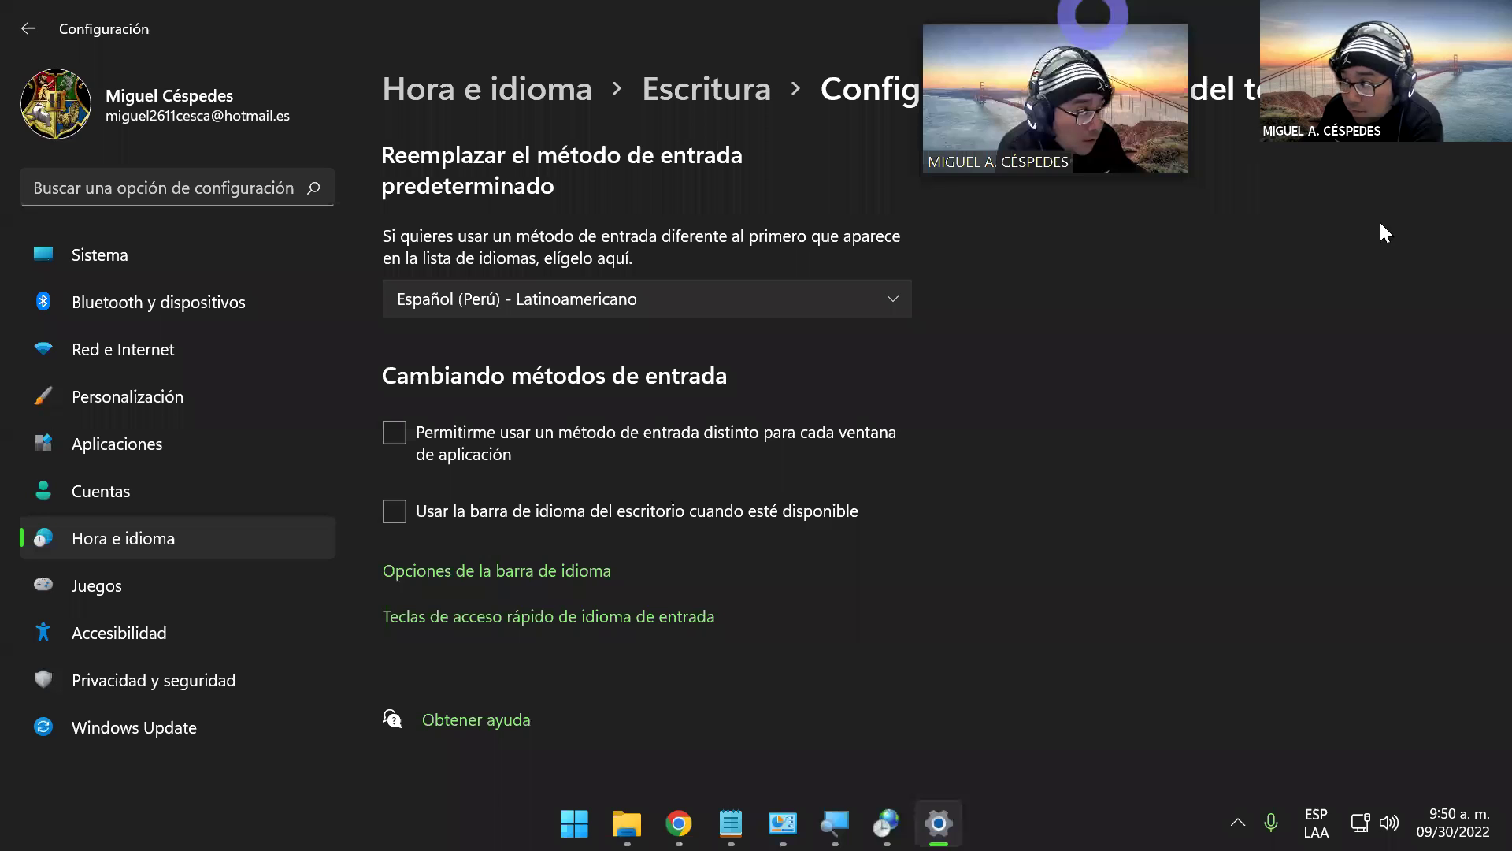
- Return to the Escritura page and examine its writing options and related settings, closing Configuración and accepting the Región dialog
click(718, 79)
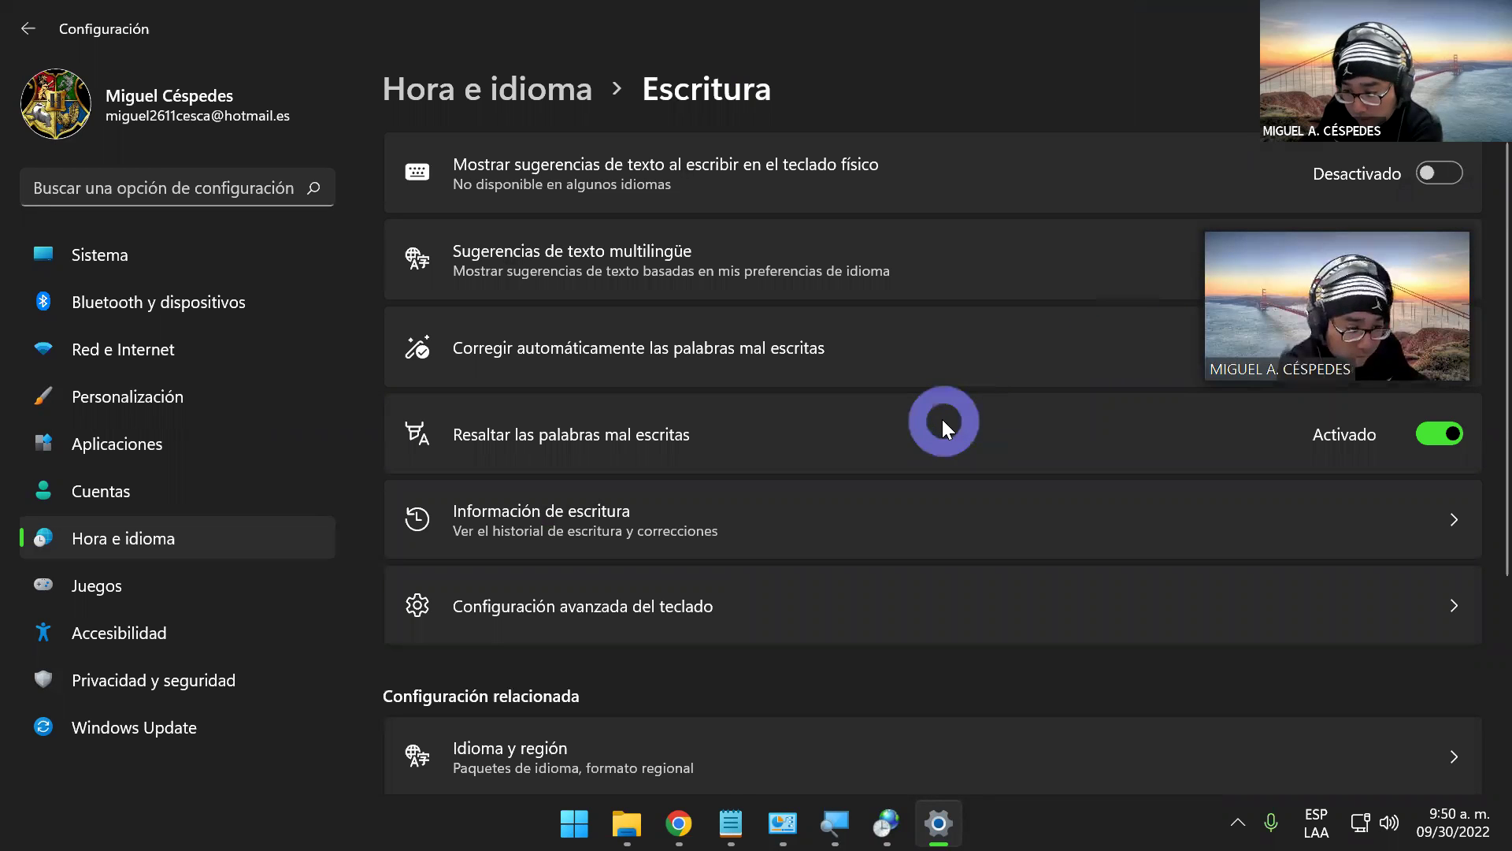
scroll(941, 420, down, 1)
scroll(939, 421, down, 2)
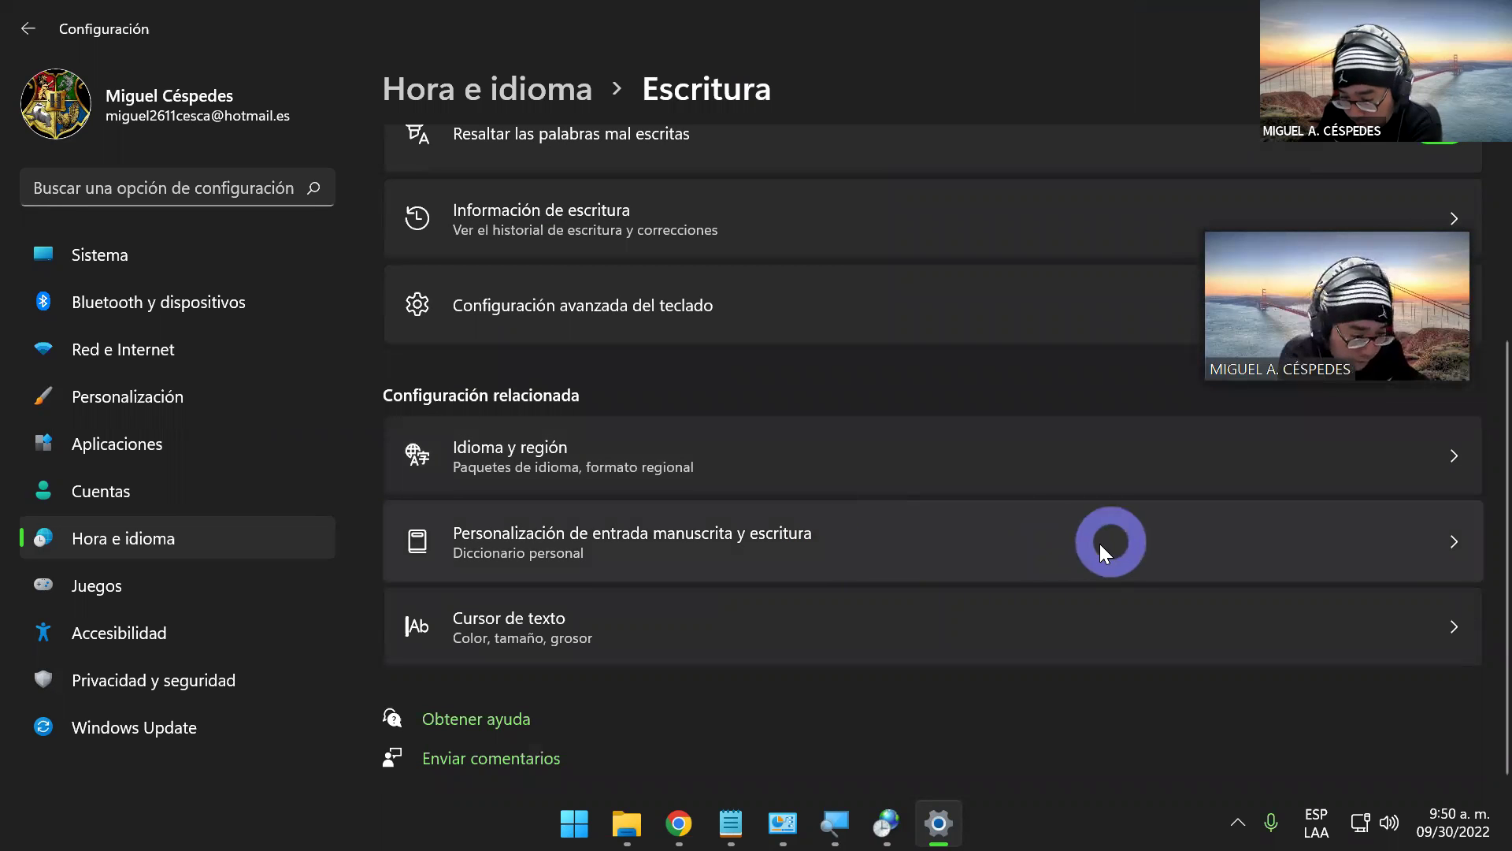
scroll(886, 511, up, 2)
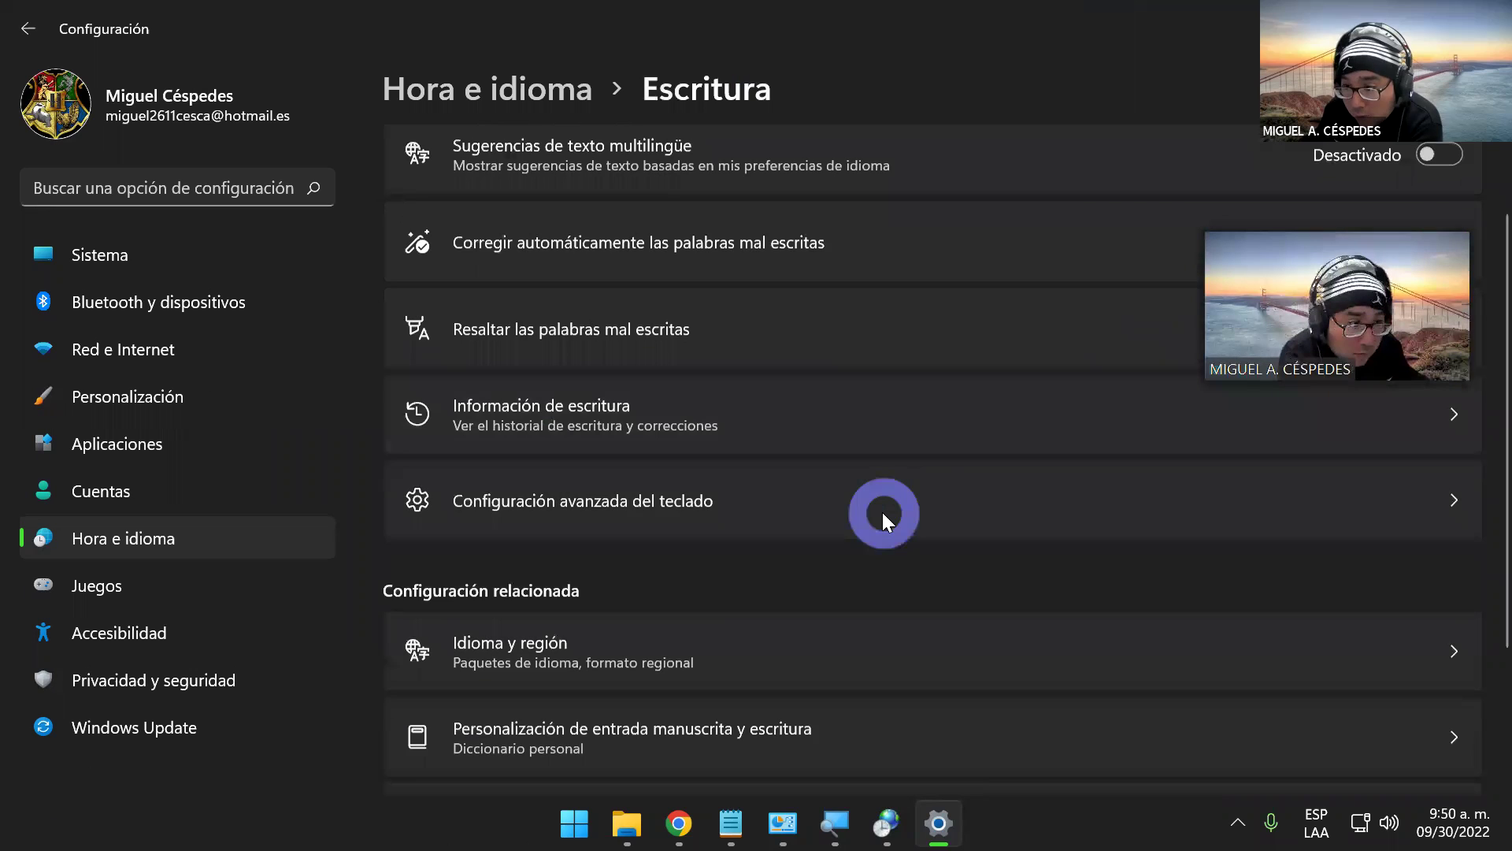
scroll(856, 498, up, 1)
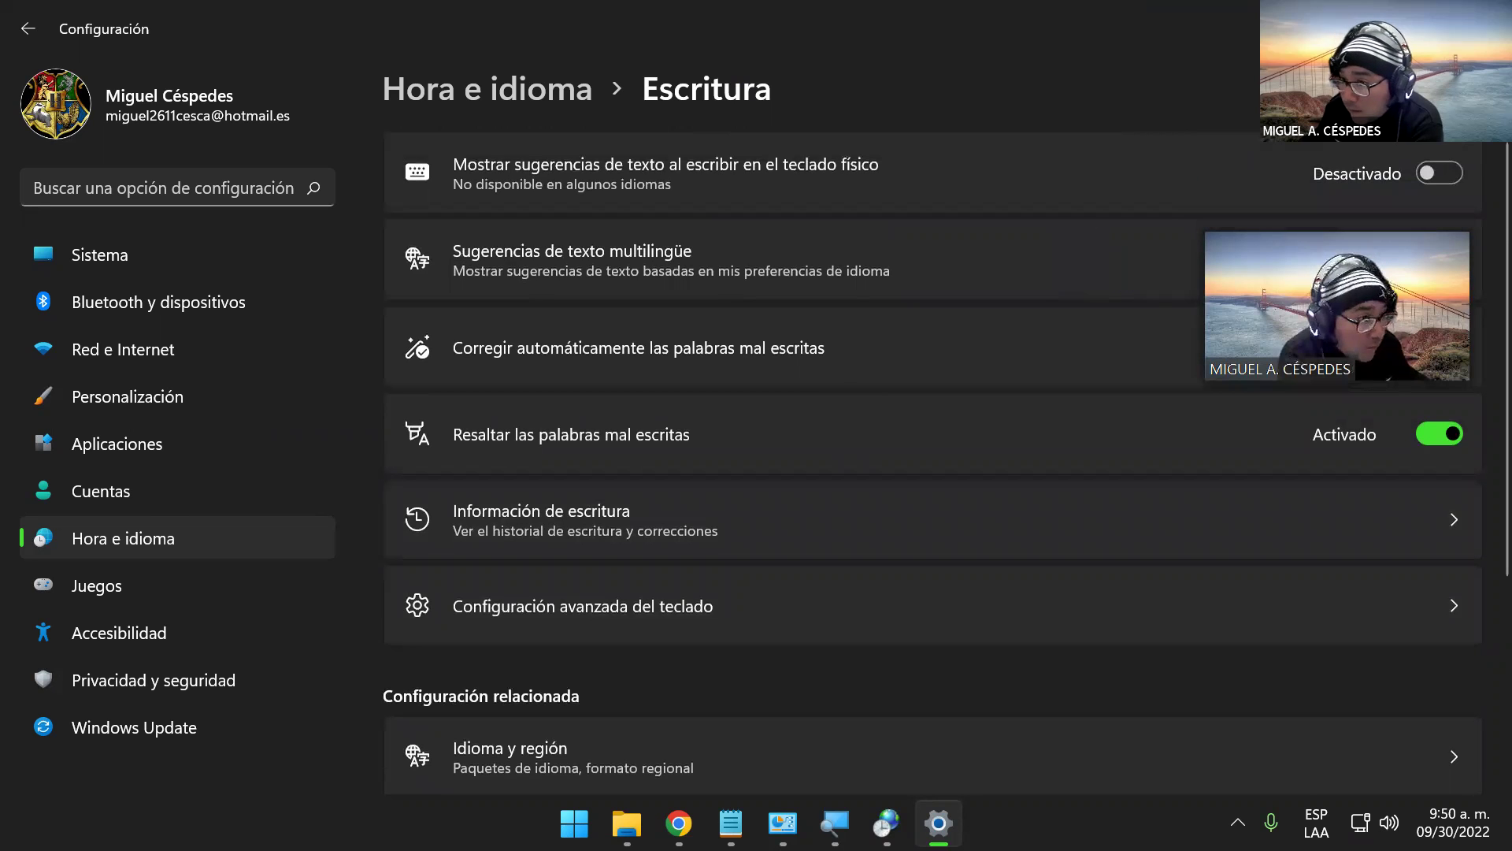
key(alt+F4)
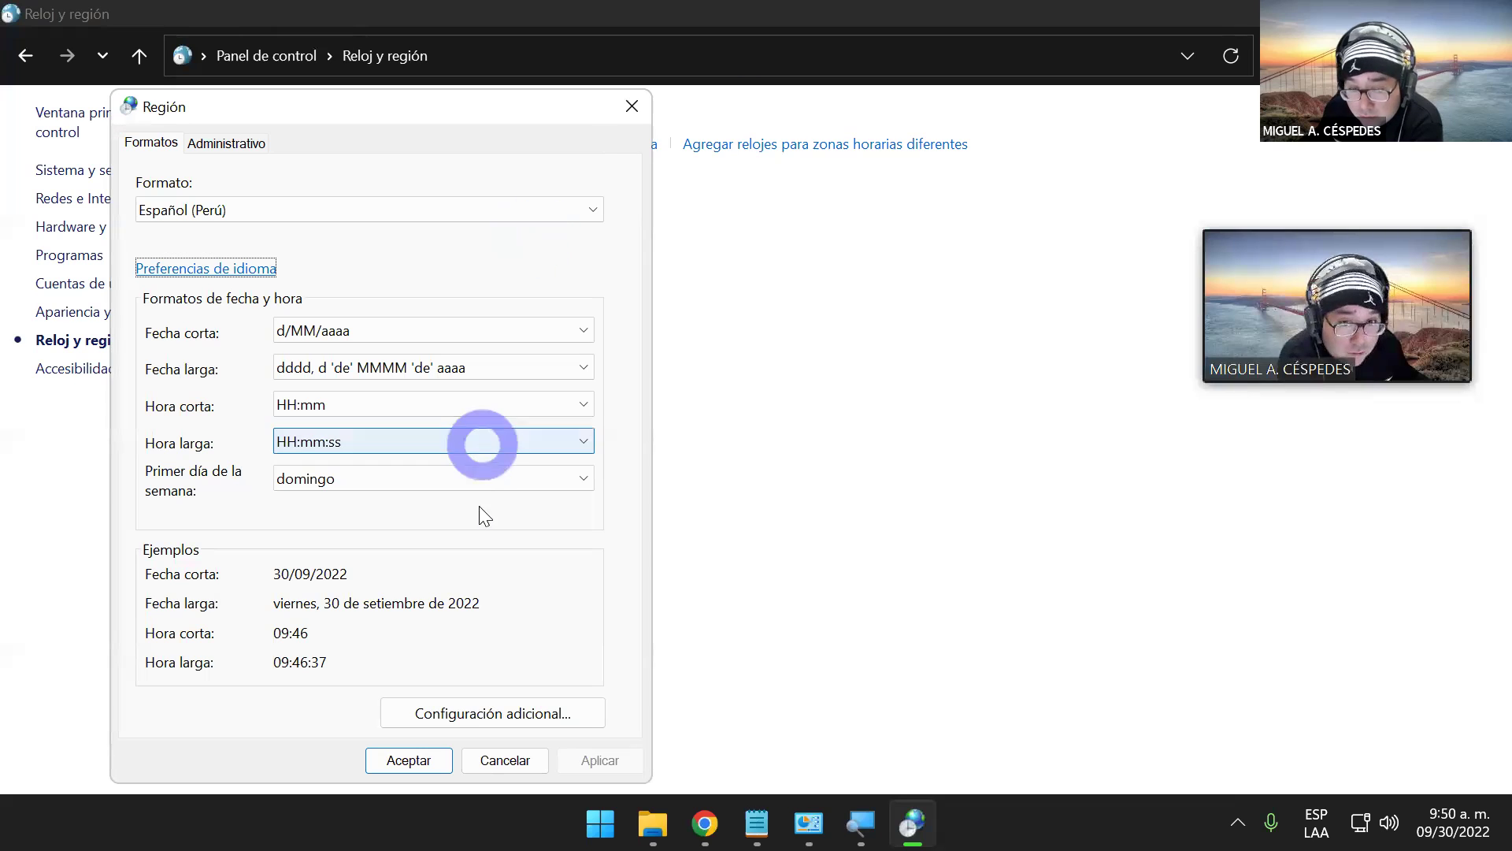
click(423, 772)
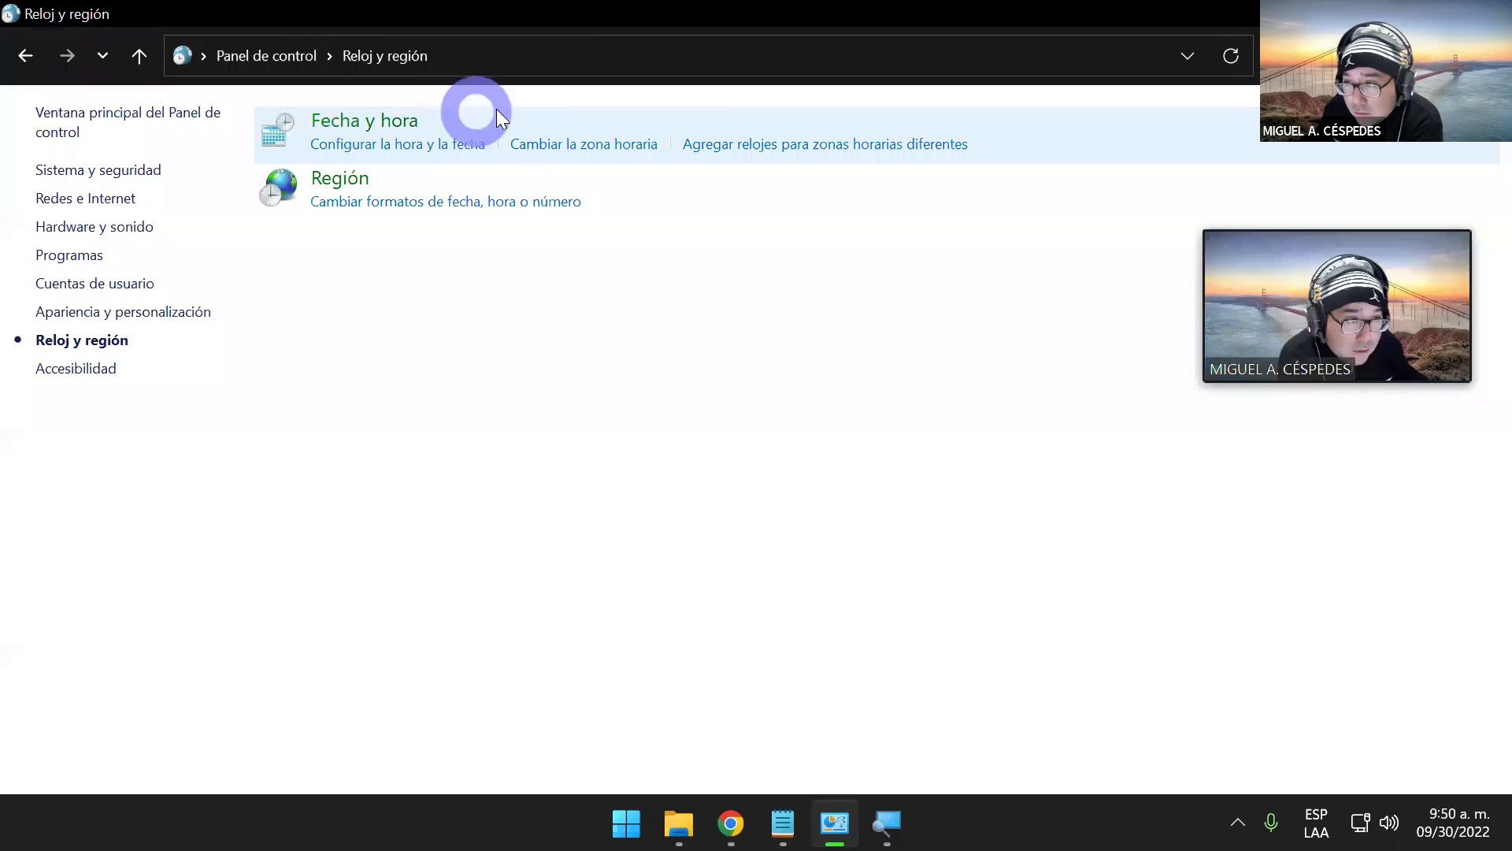
- Examine the date, time and time zone under Fecha y hora, accept the dialog, and close Panel de control
click(386, 124)
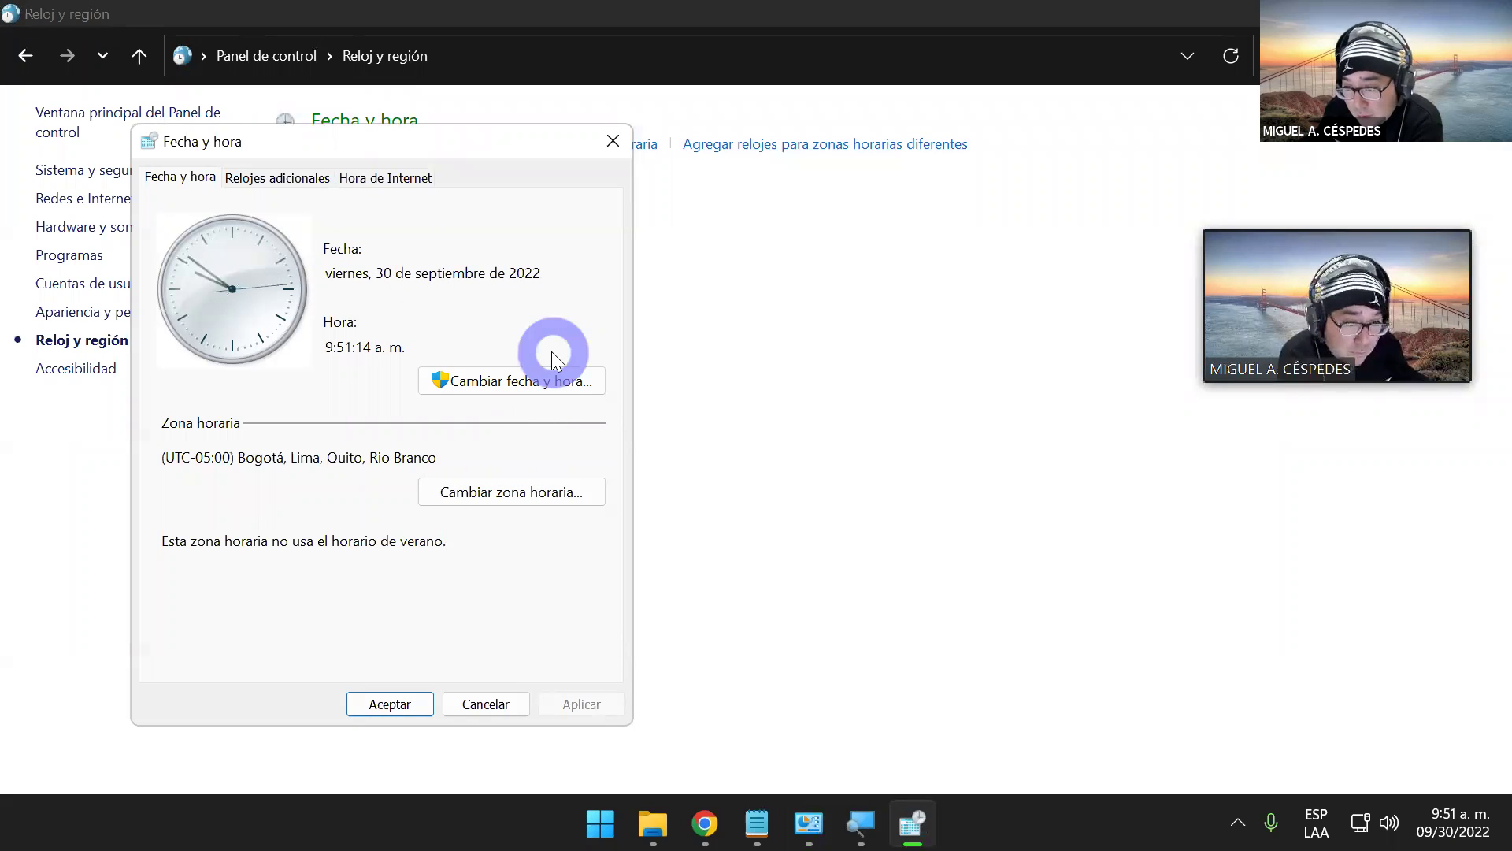
click(871, 135)
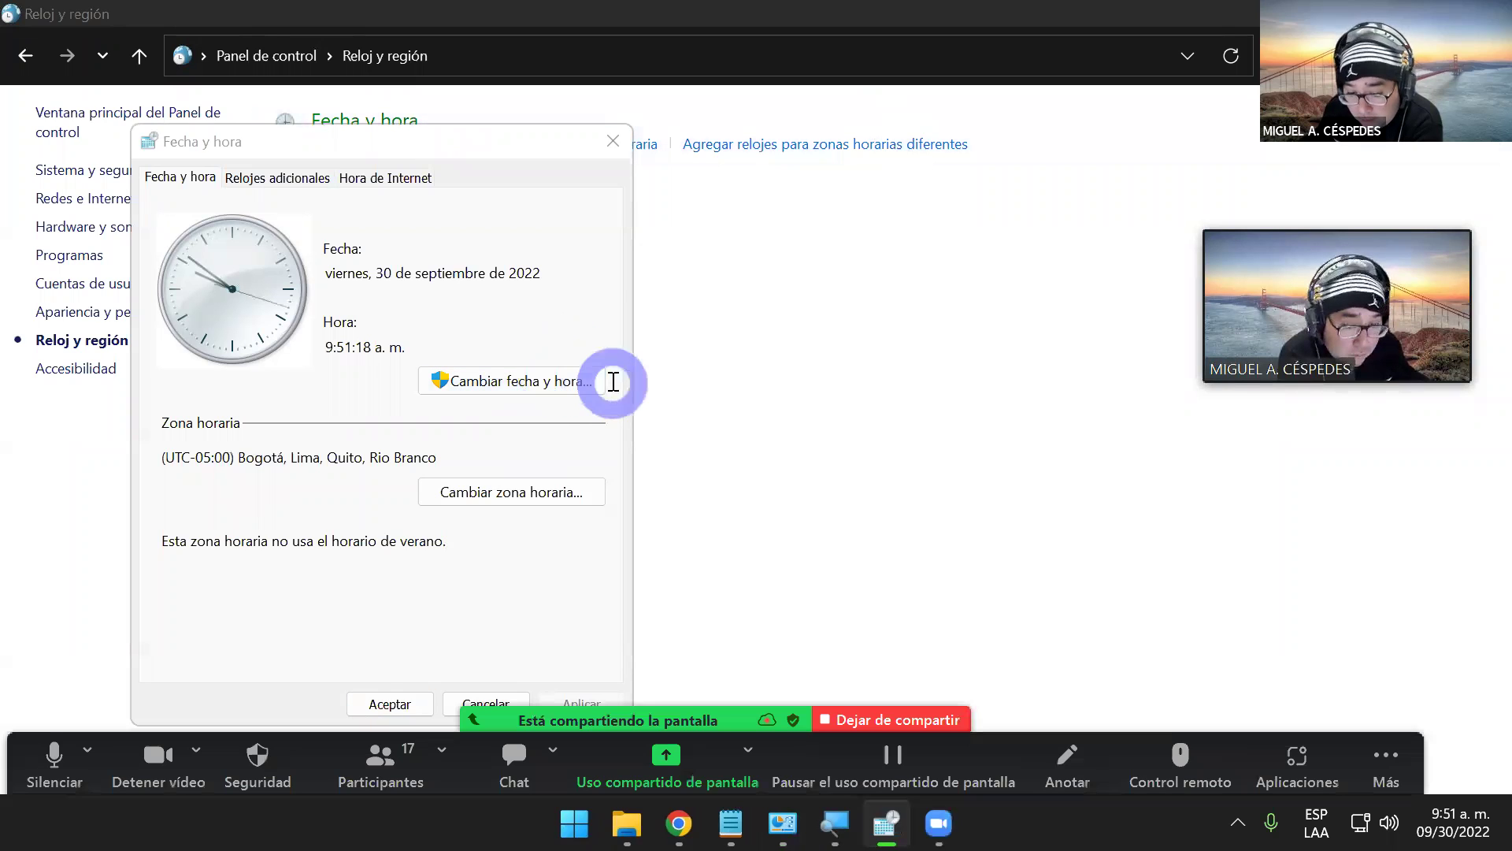
click(396, 710)
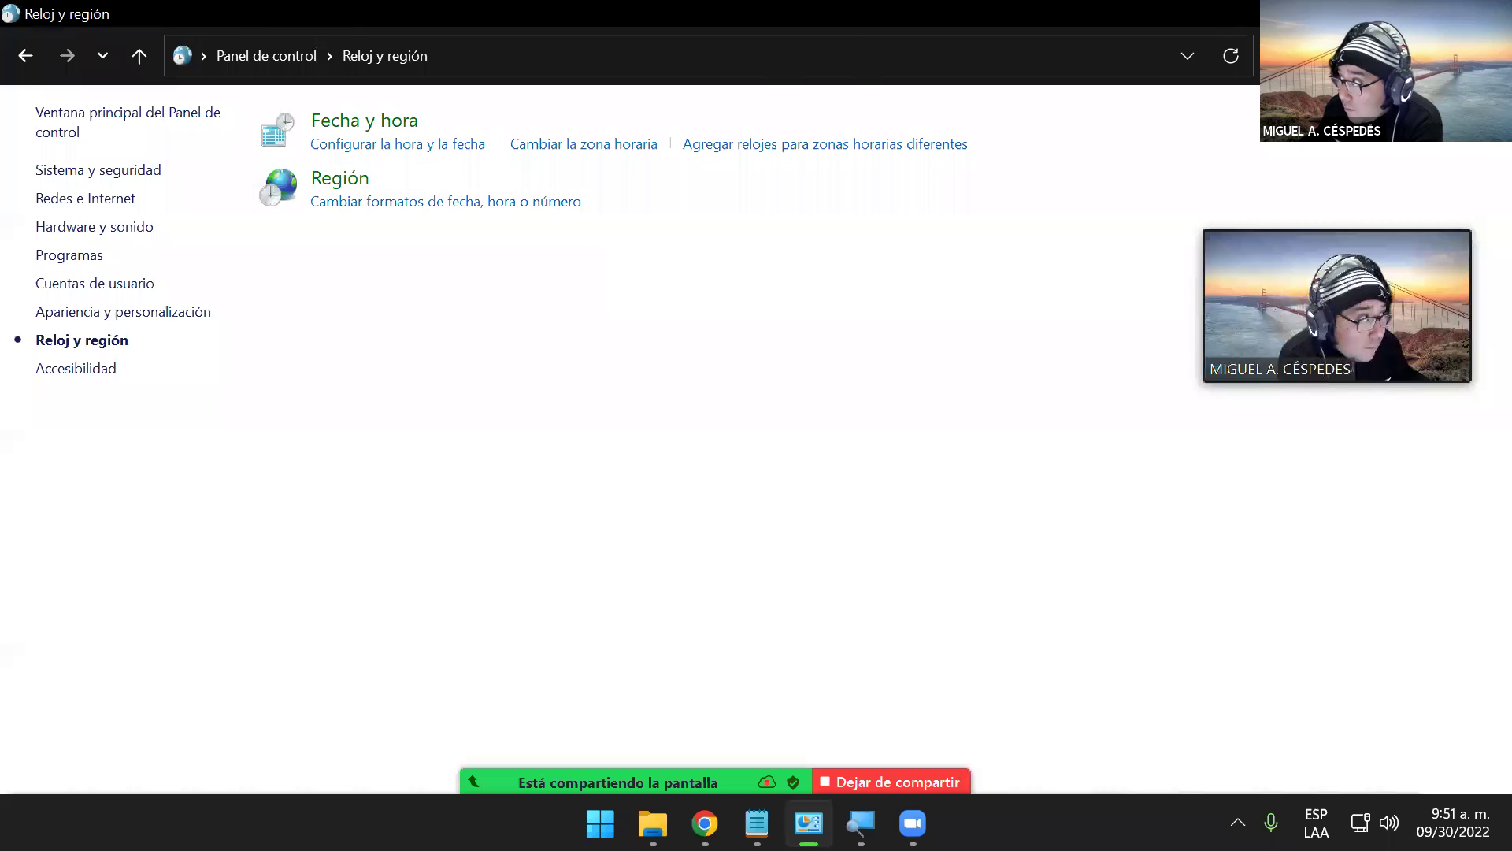
key(alt+F4)
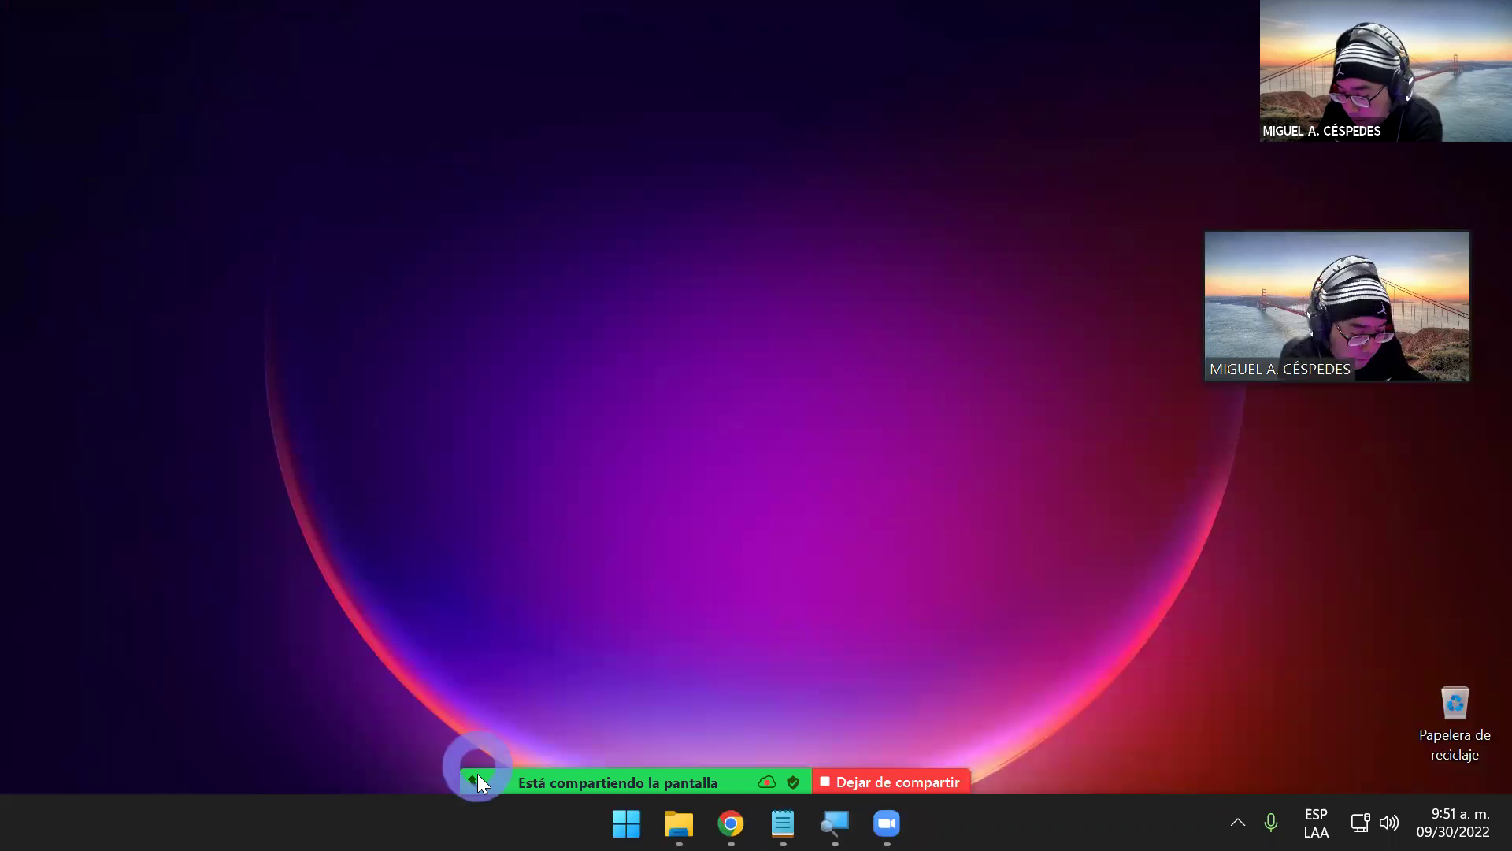
- Open a maximized Chrome window and search the web for "CONFIGURACIÓN D TILDACION EN TECLADO"
right_click(731, 823)
click(738, 686)
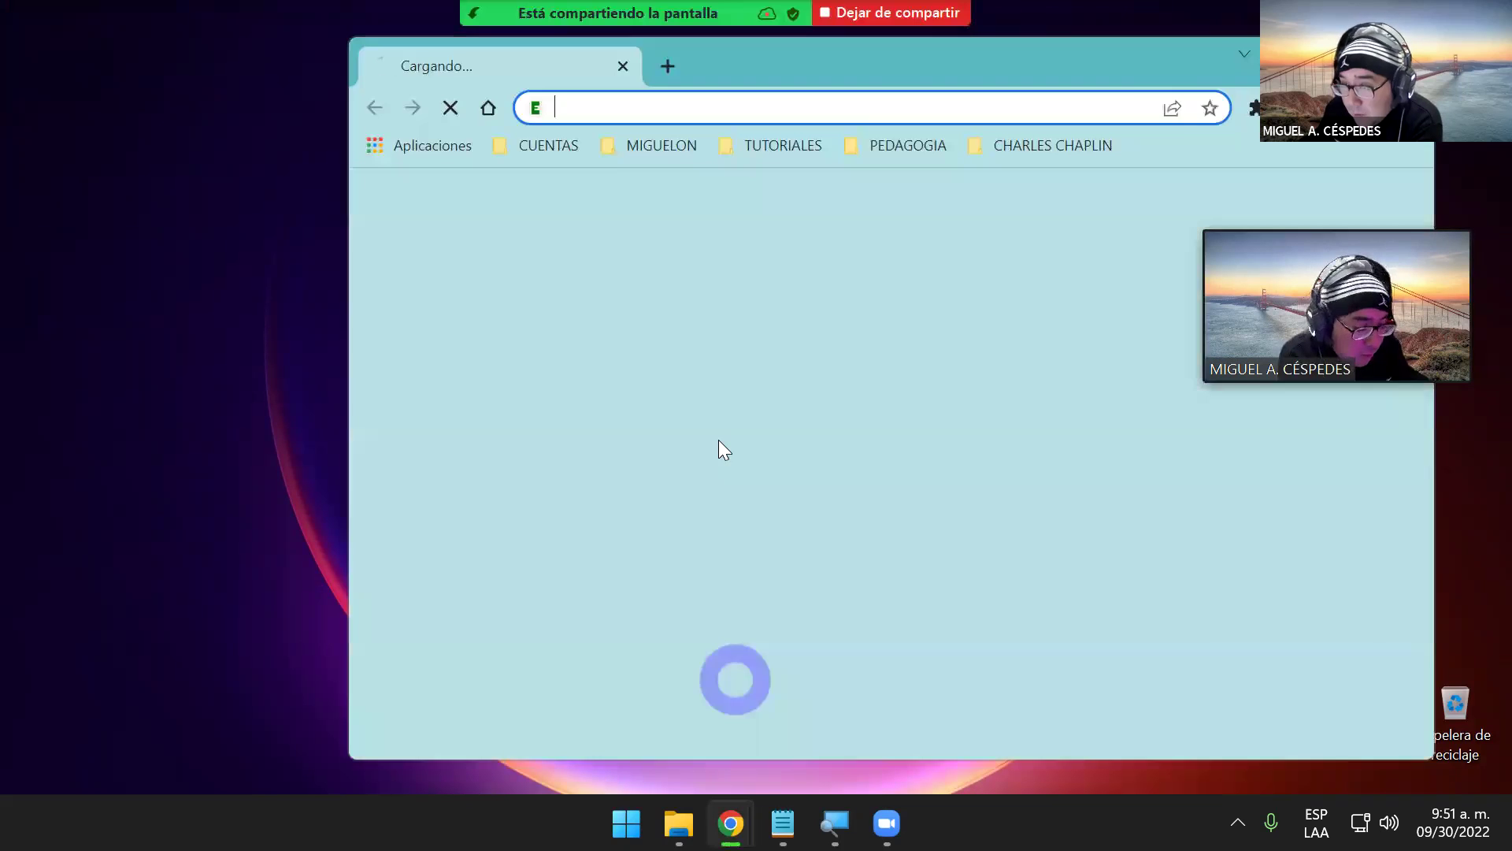
double_click(864, 71)
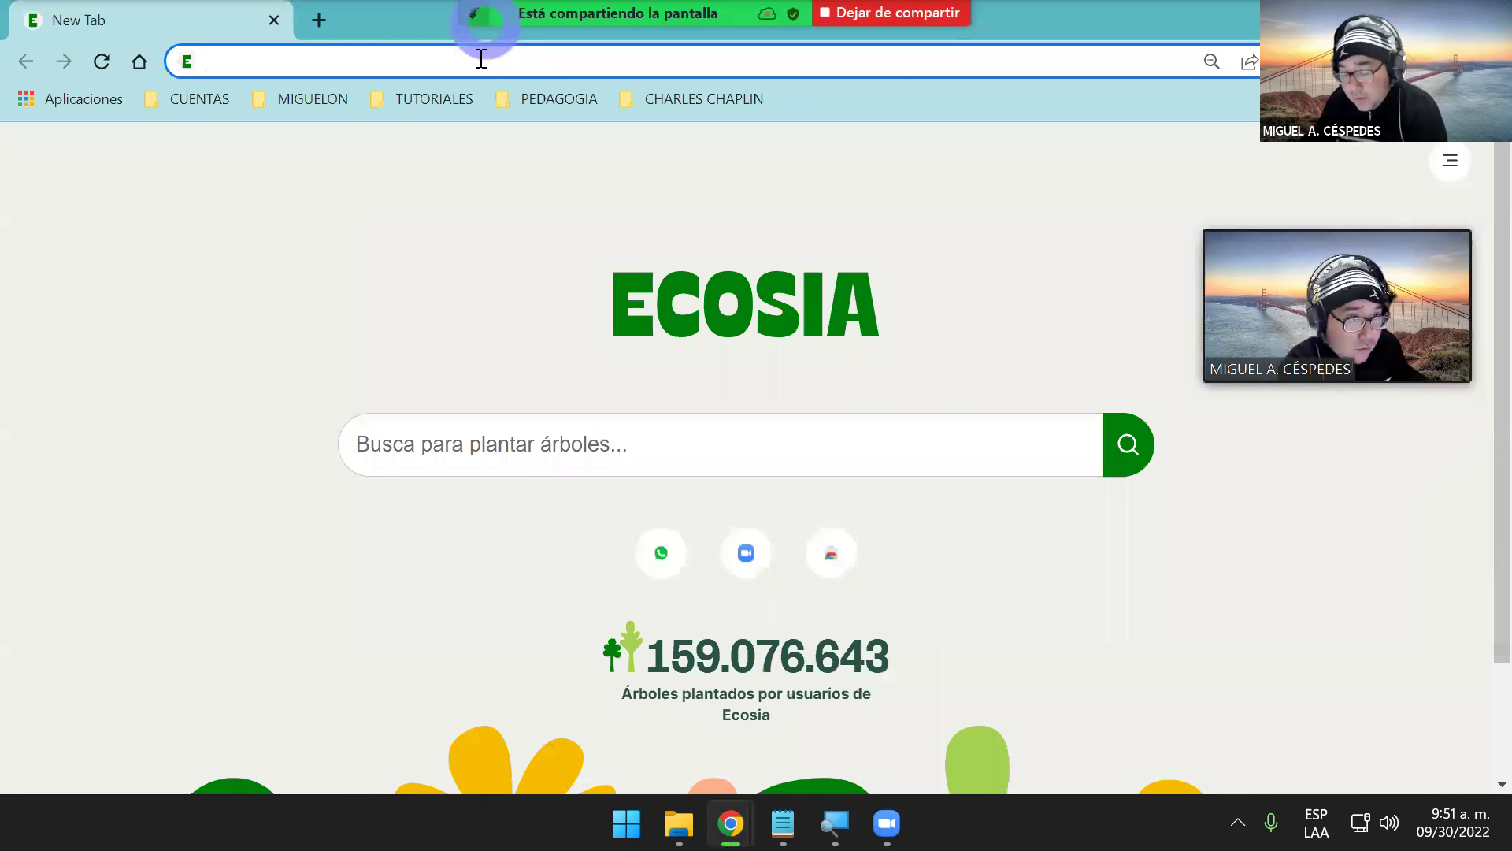
text(CON)
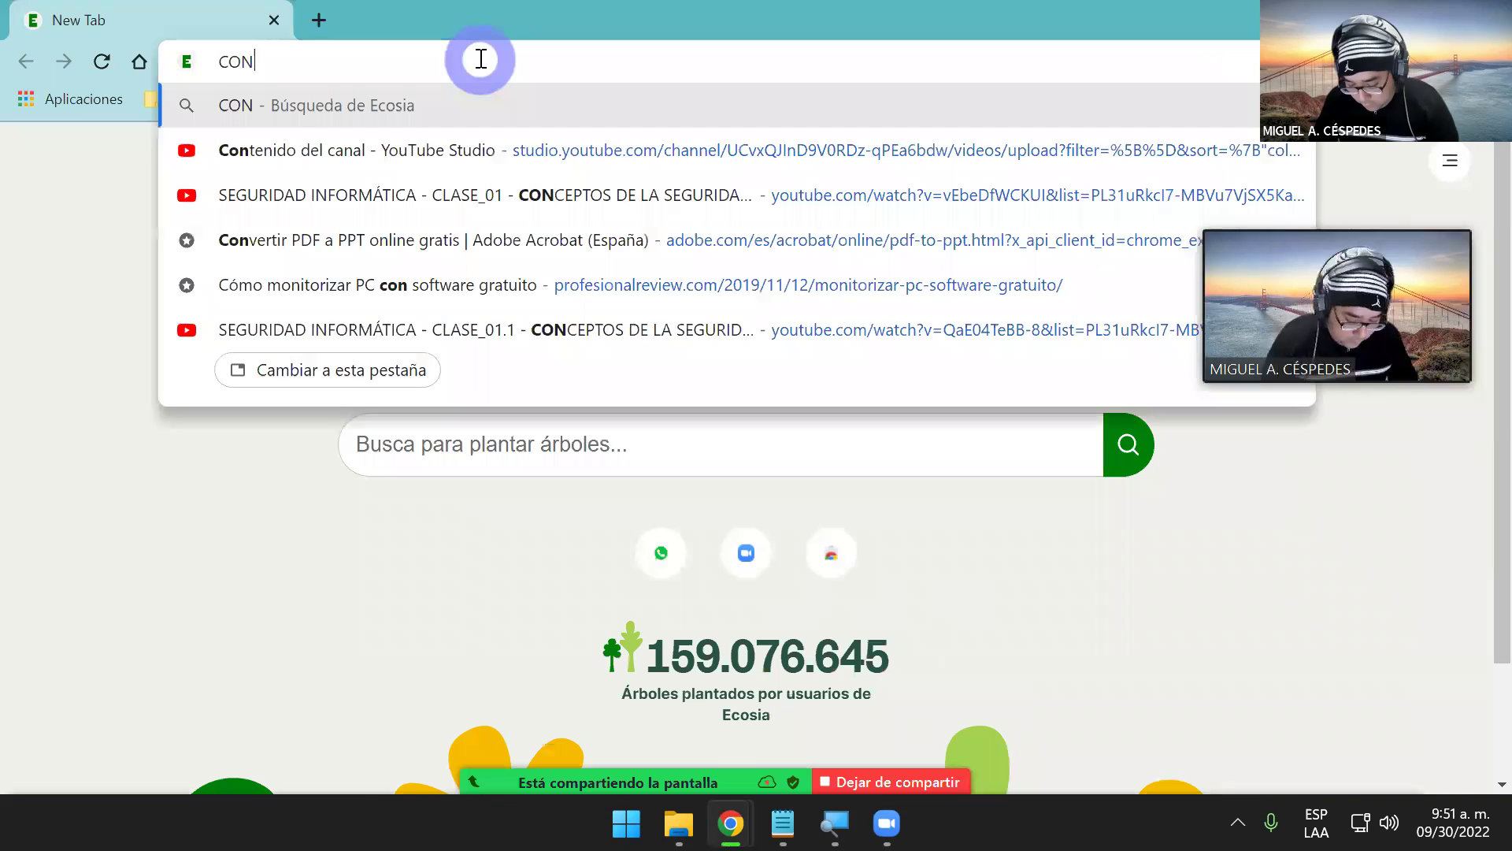
text(FIGURAI)
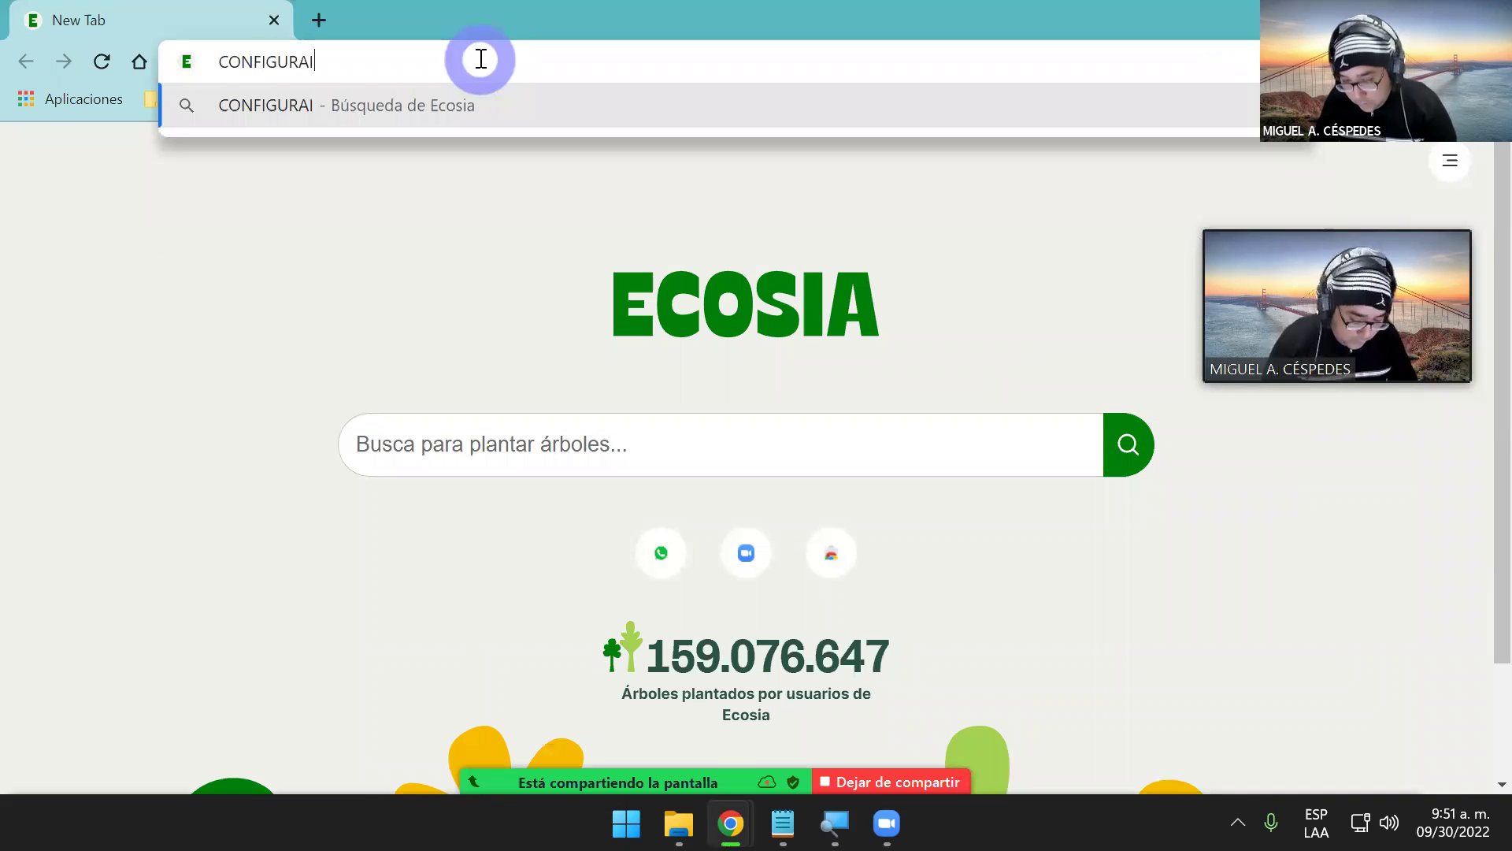
key(BackSpace)
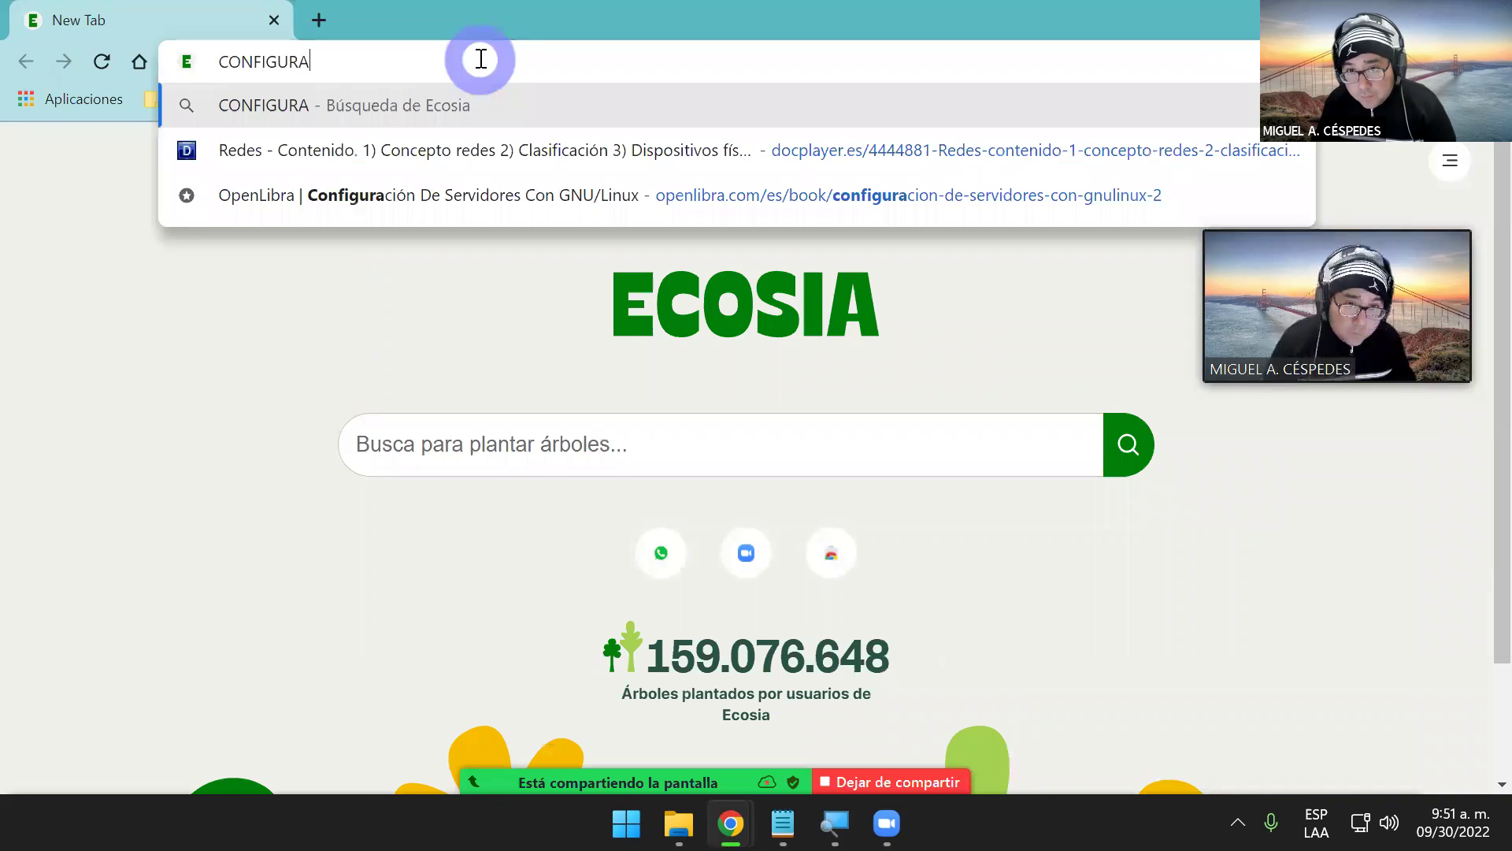
text(CI)
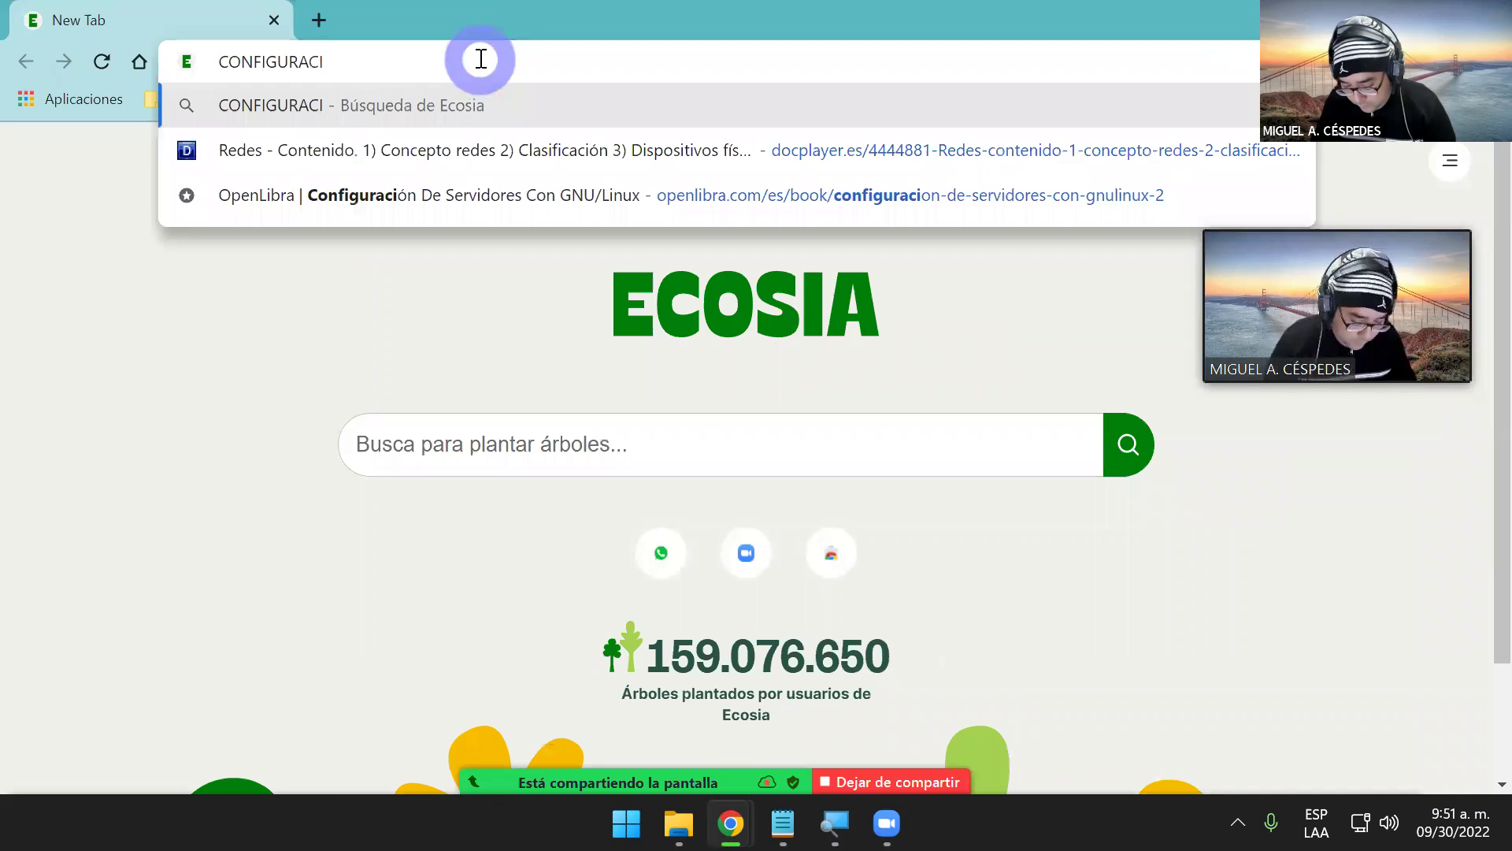
text(ÓN D TILDACION EN TECLADO)
key(Return)
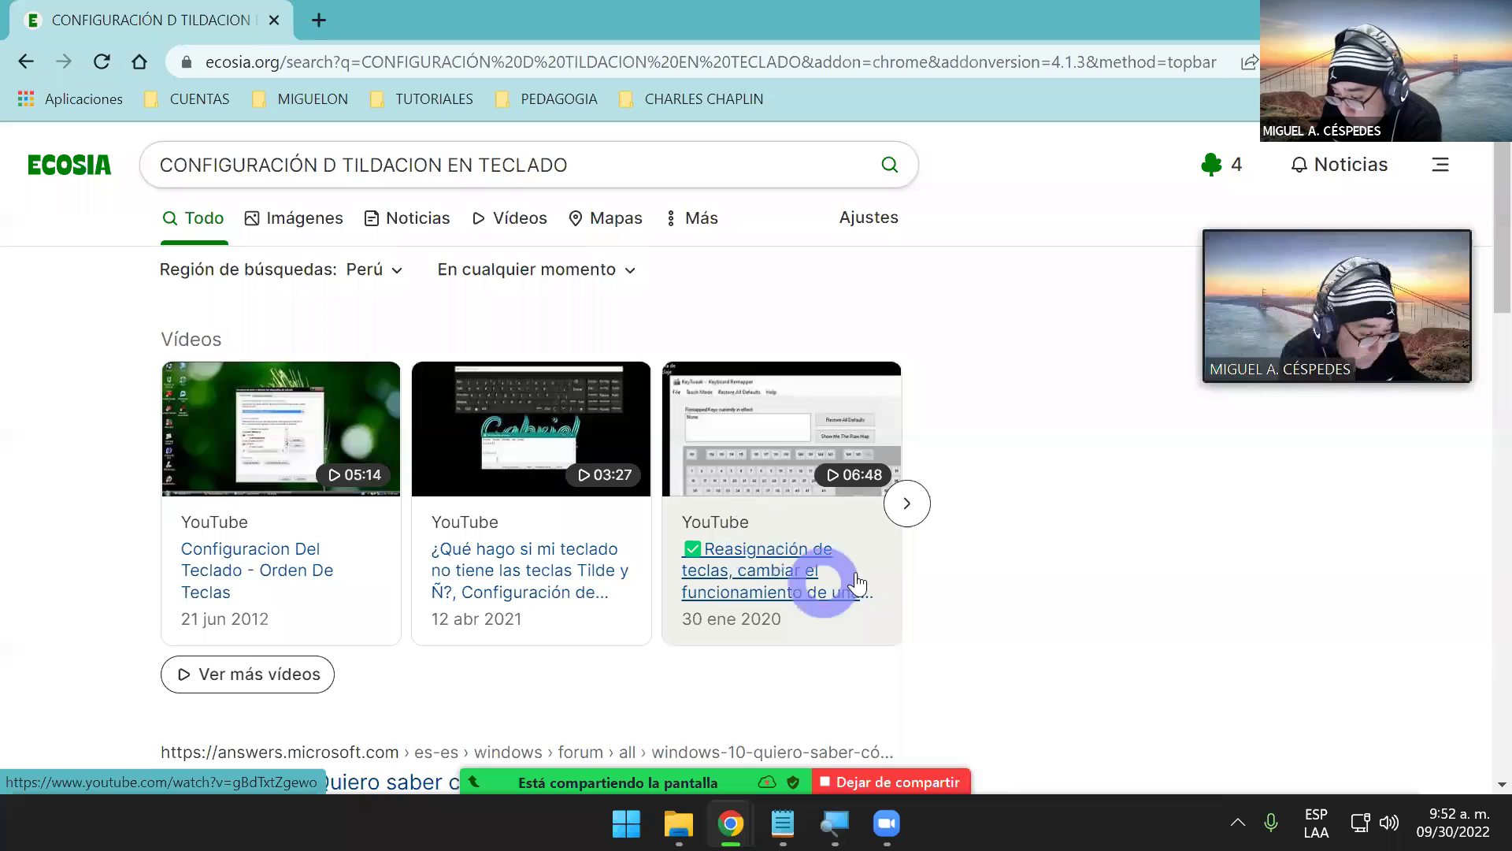
- Open the YouTube result about Reasignación de teclas, pause and unmute the video in theatre mode, and check its quality setting
click(786, 566)
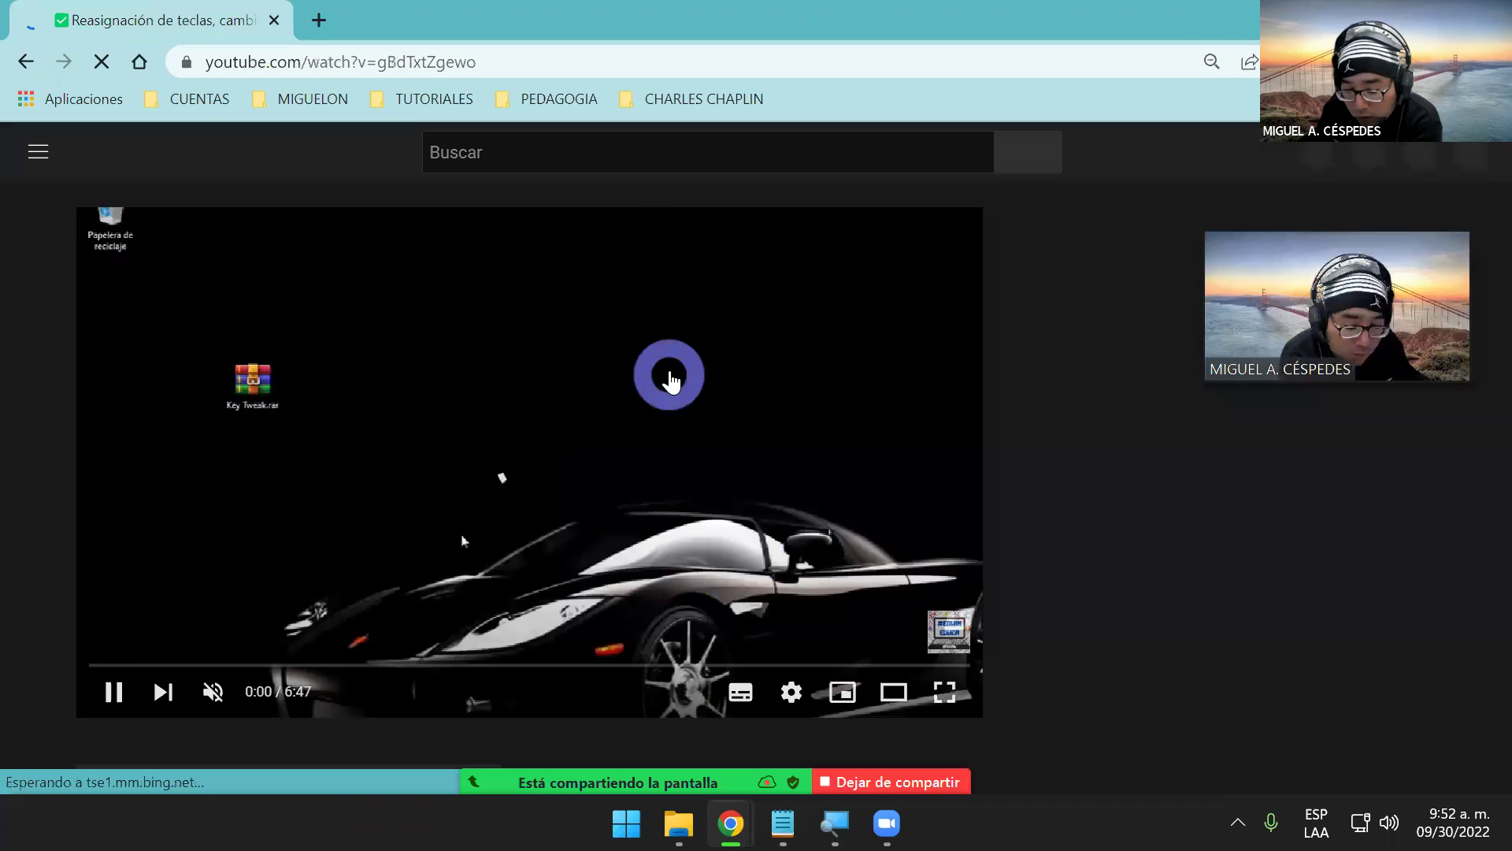
click(672, 383)
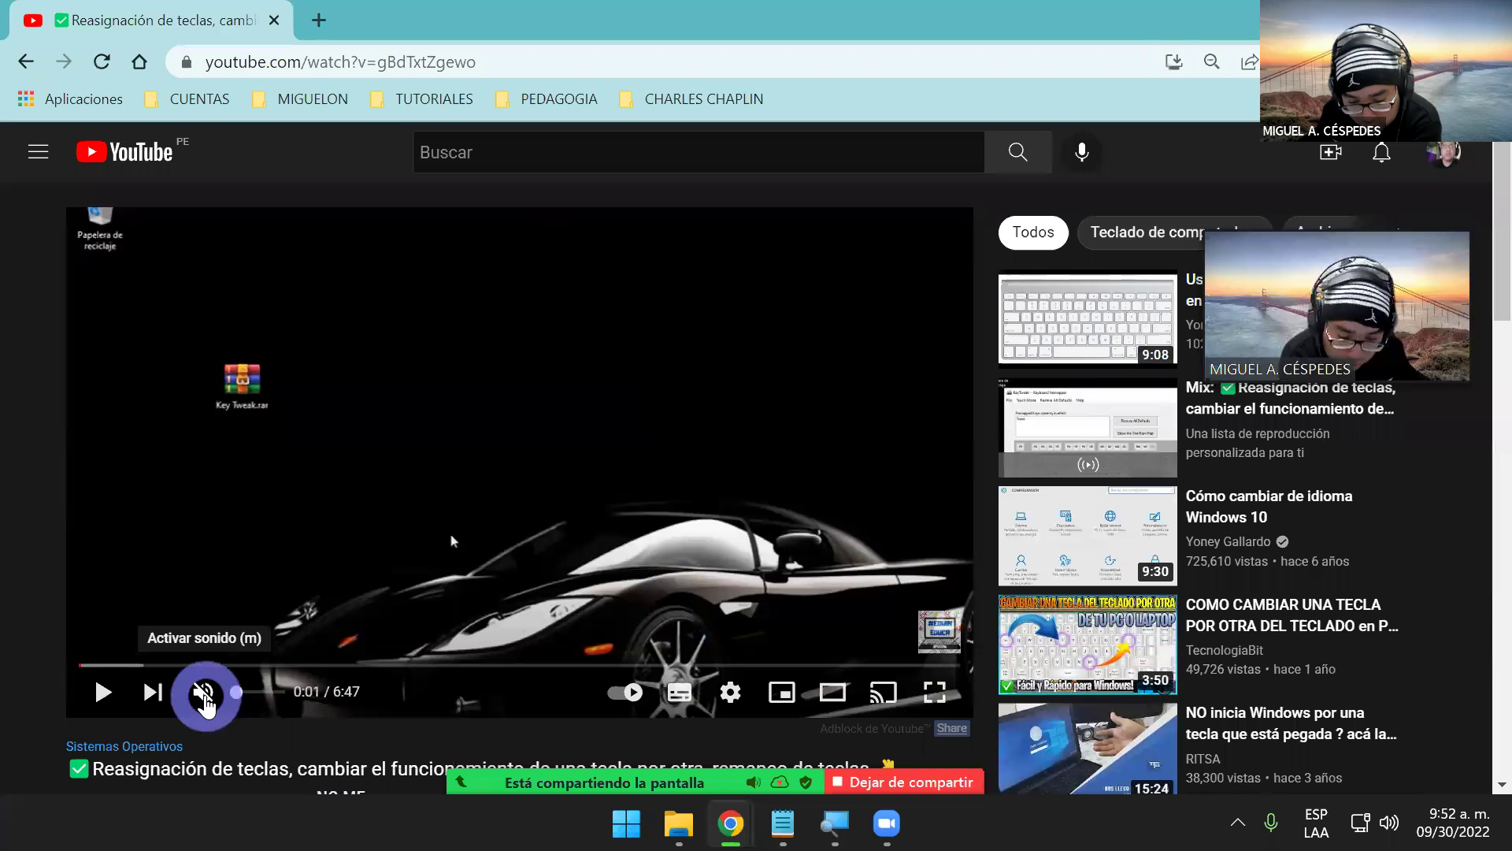
click(211, 699)
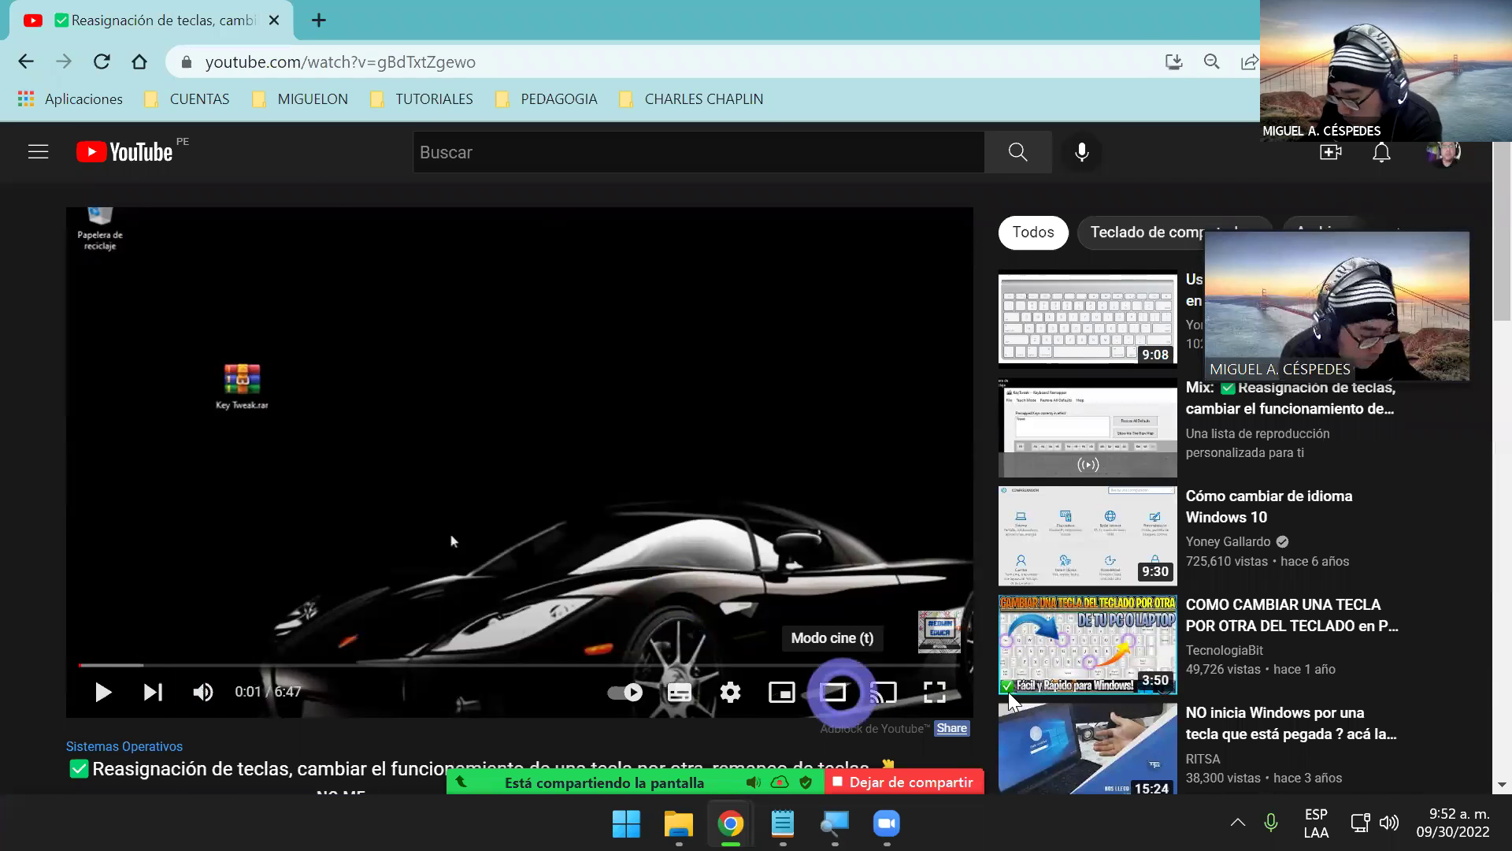
click(833, 692)
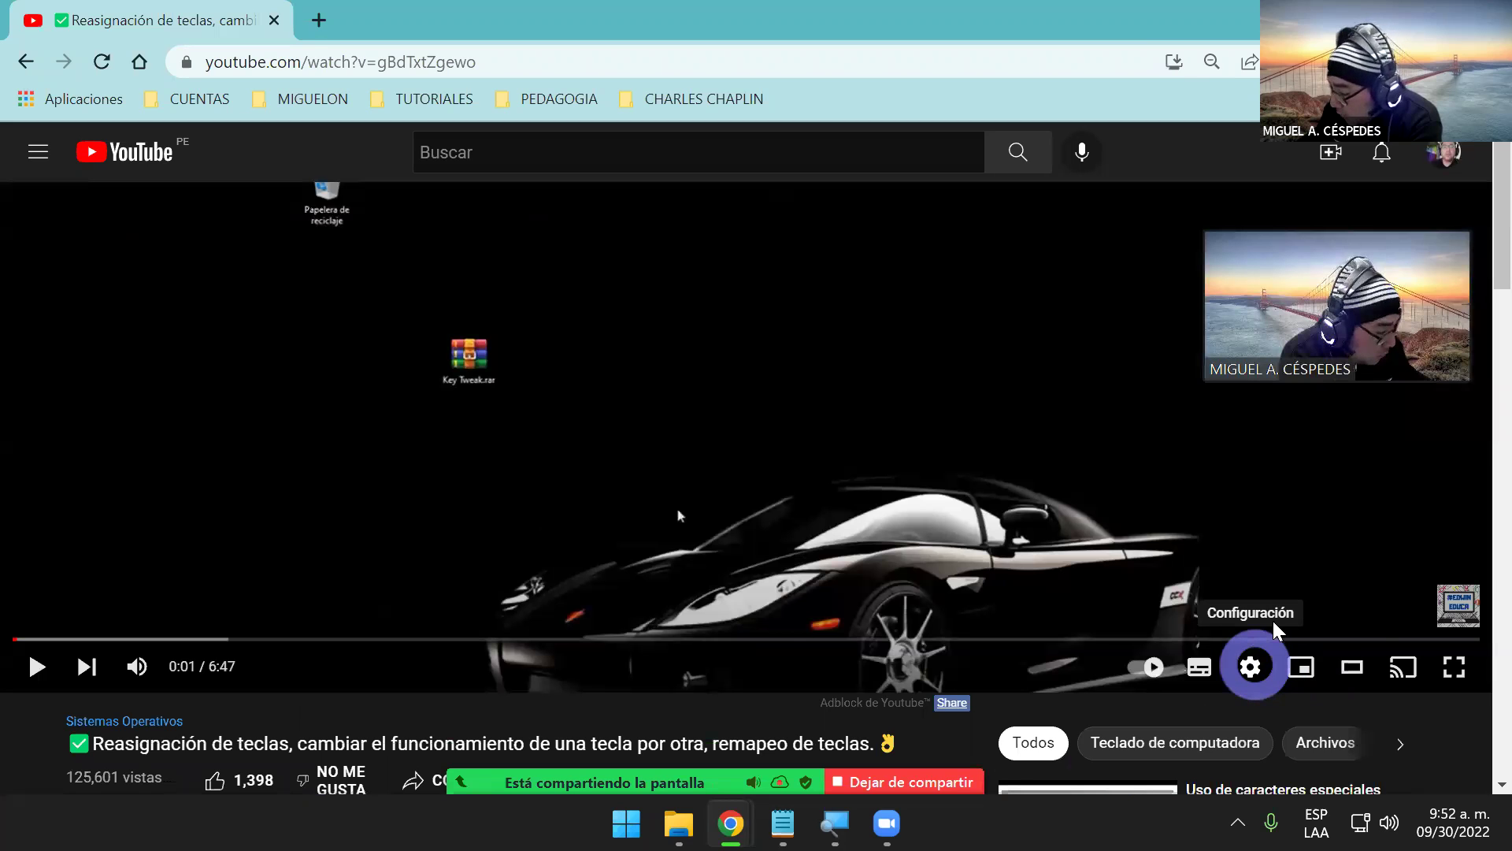
click(1249, 678)
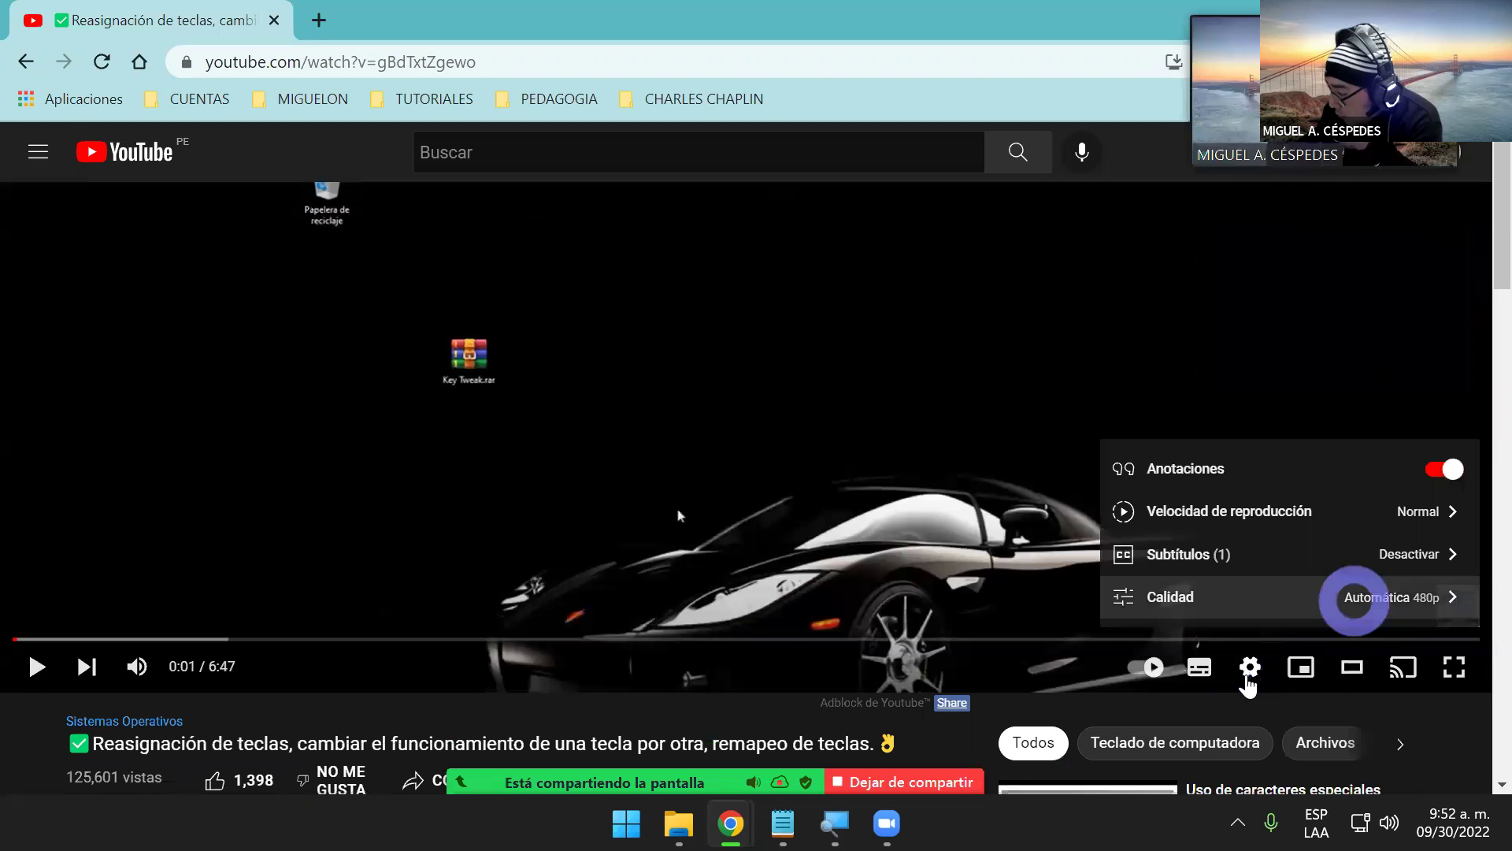
click(1355, 600)
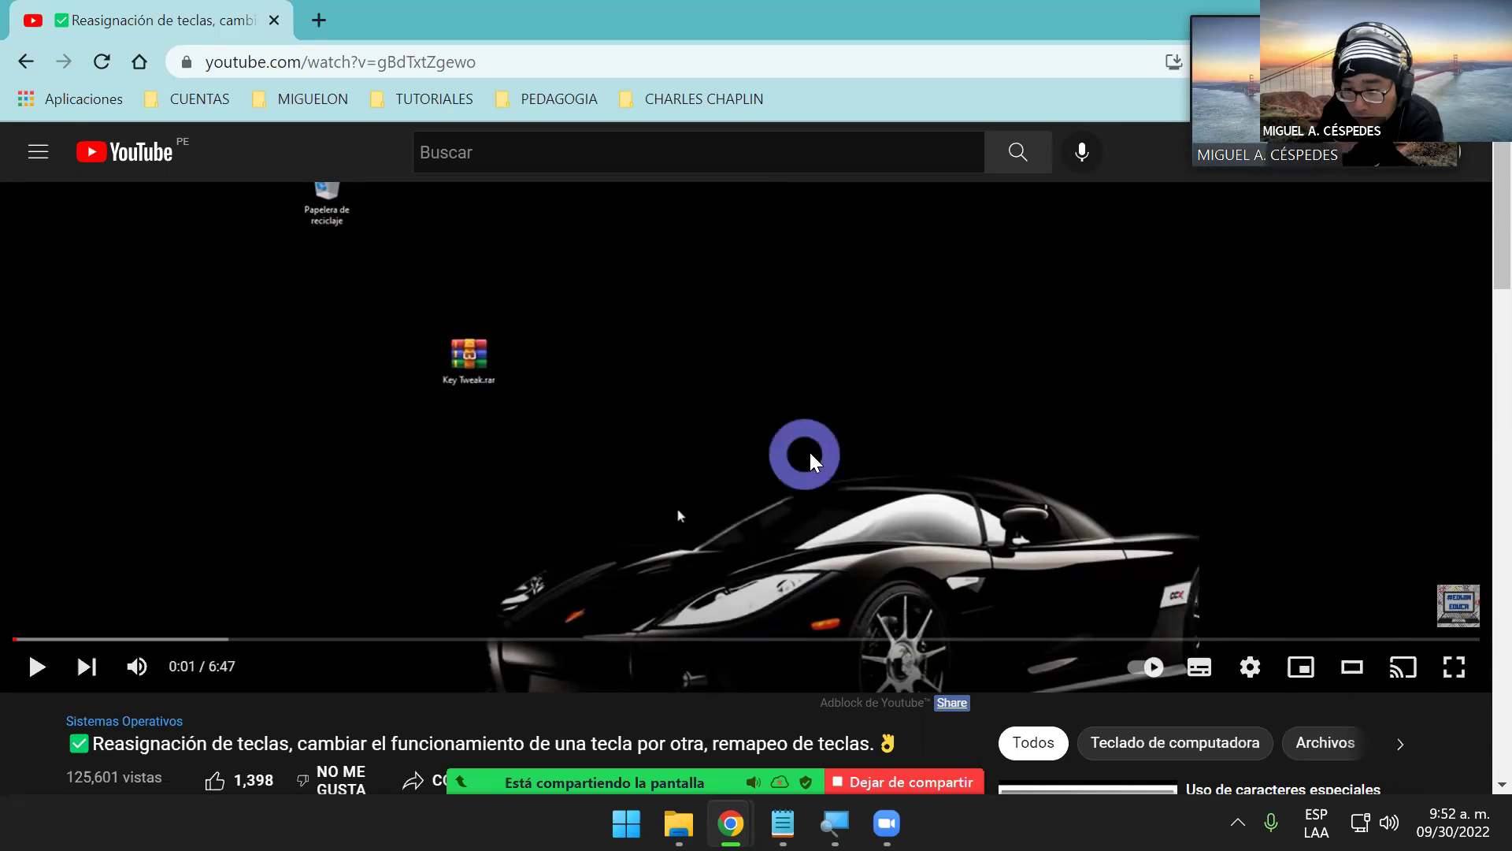
- Expand the video's description and follow its OneDrive link to download Key Tweak.rar
scroll(800, 457, down, 5)
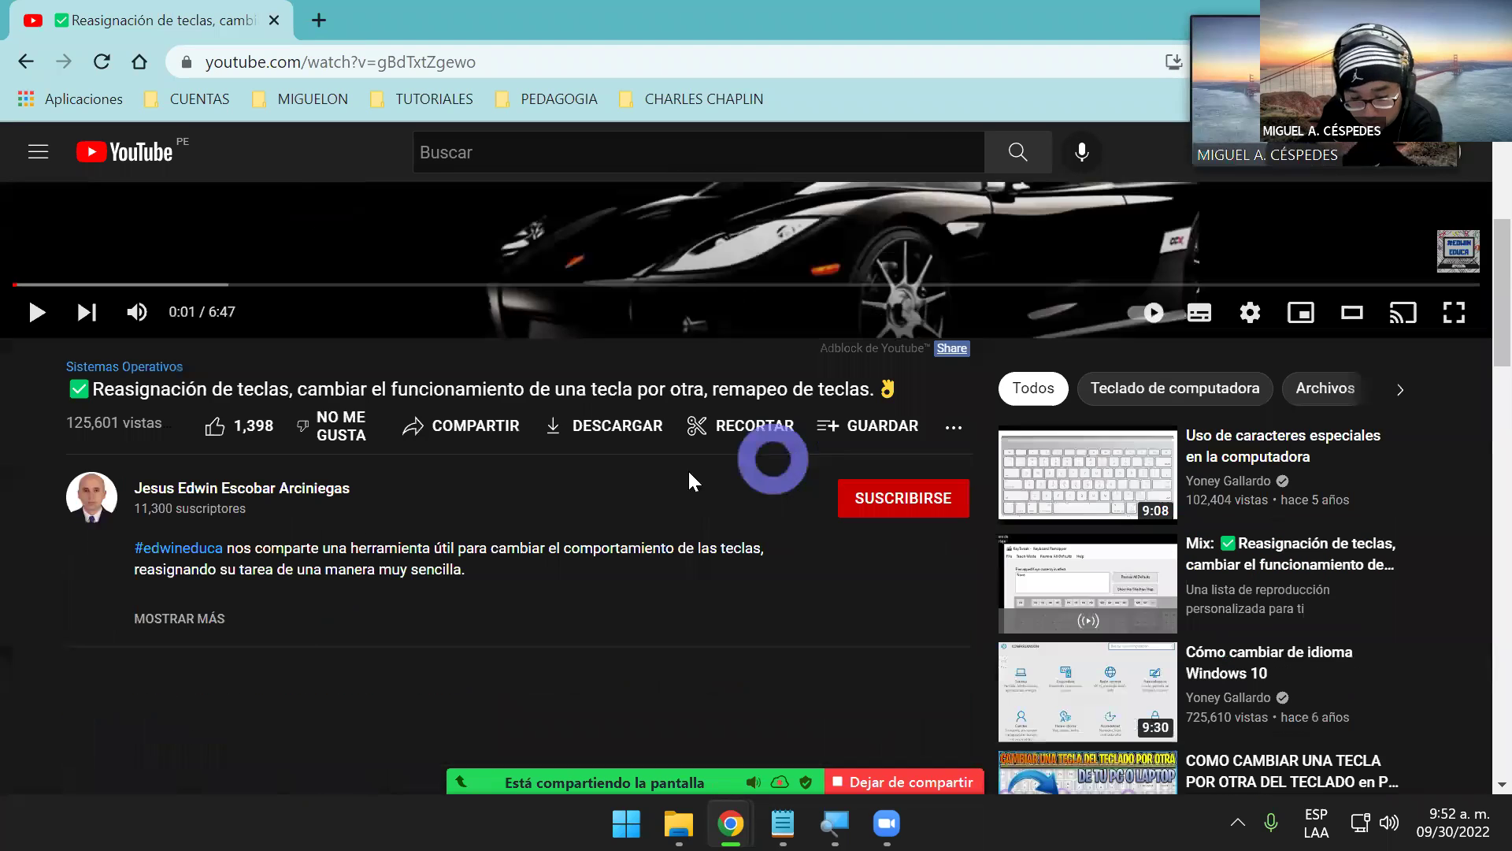
click(205, 620)
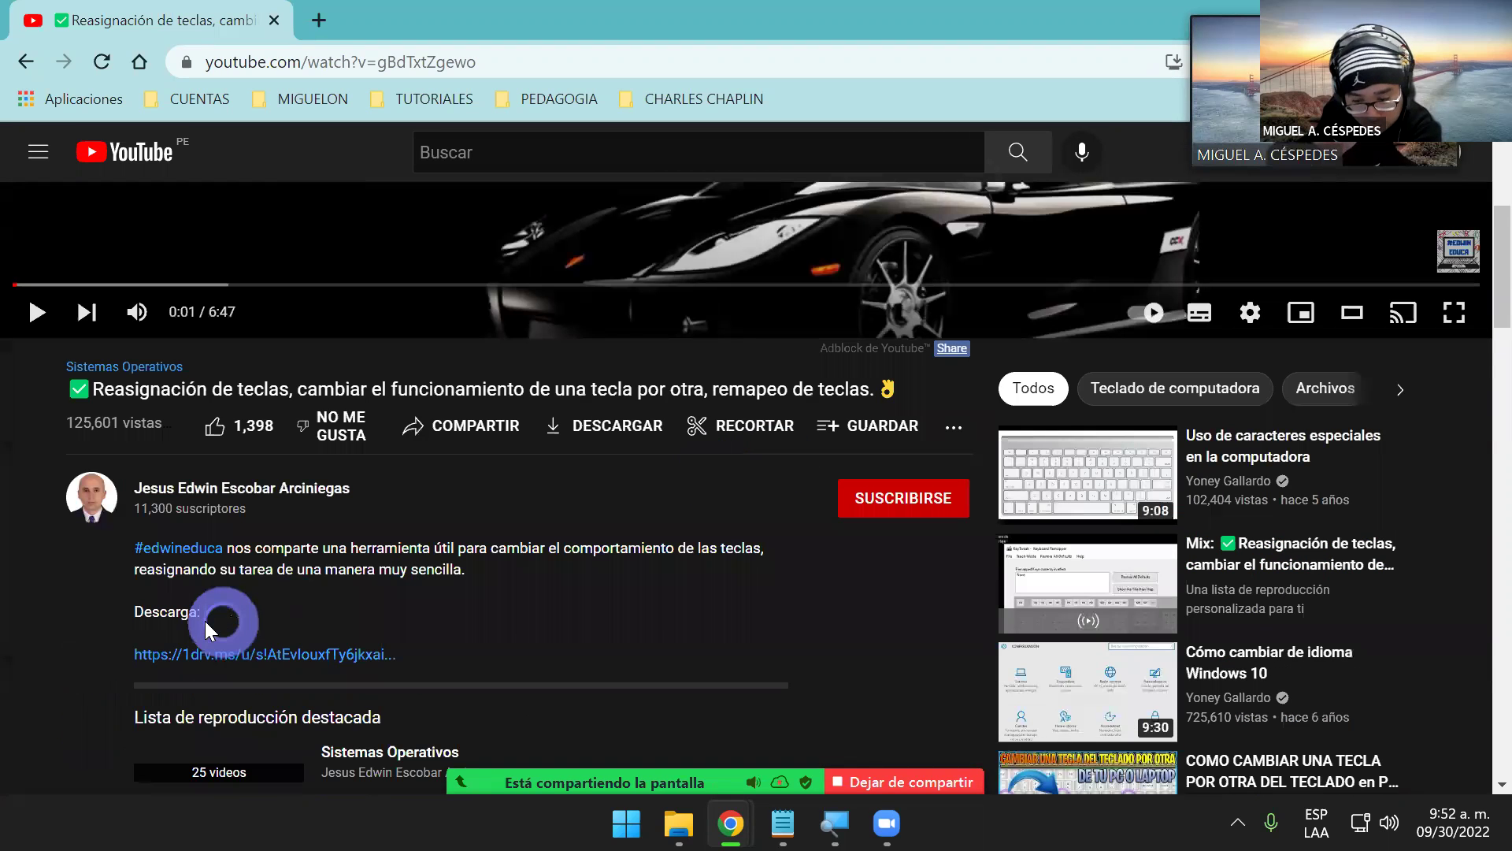
click(361, 657)
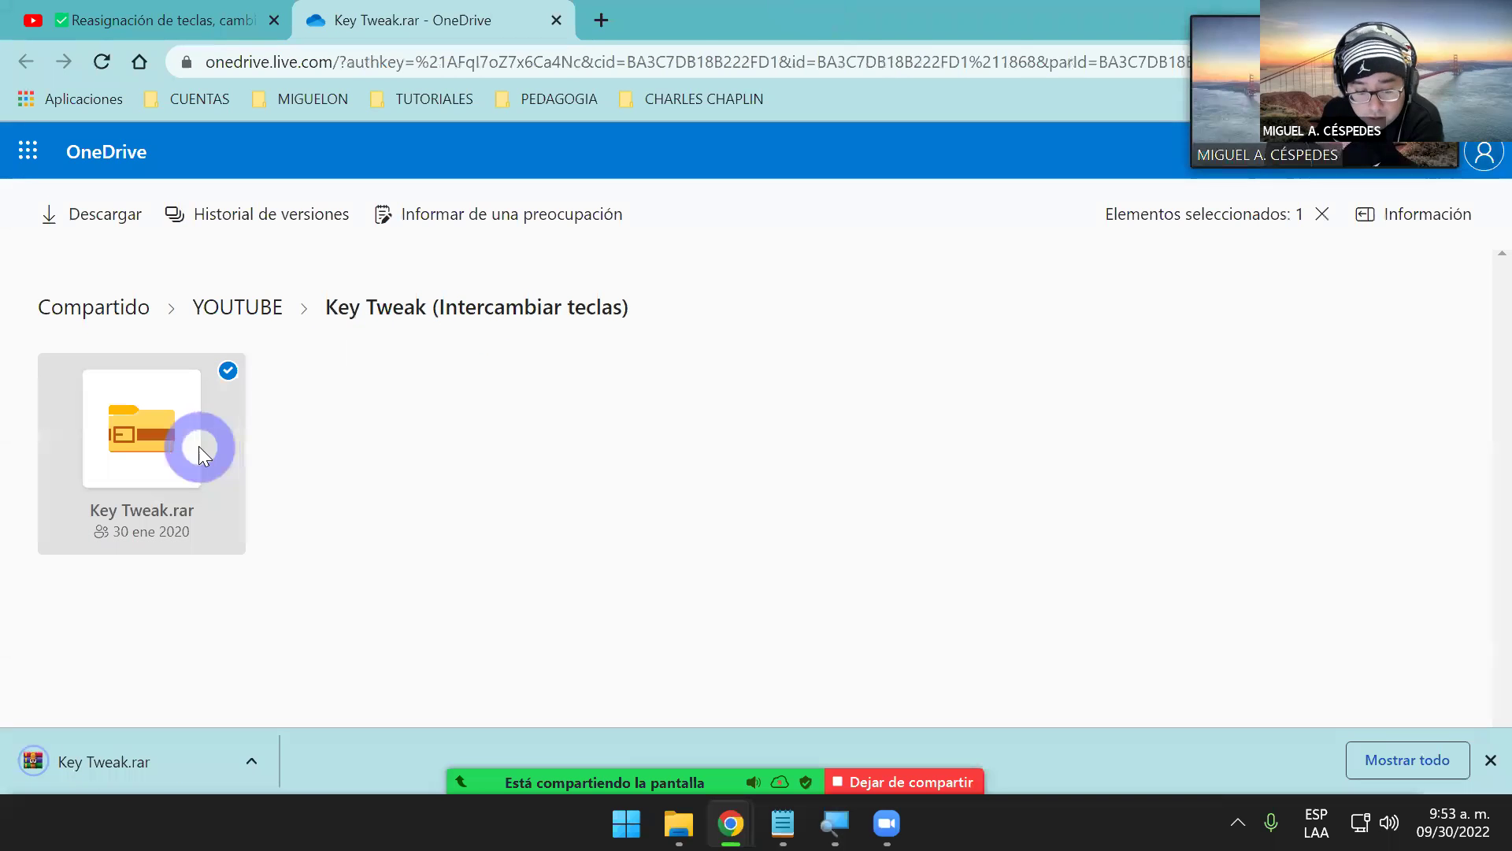
- Open Chrome's download list, close the OneDrive tab, and show Key Tweak.rar in its folder
click(1367, 758)
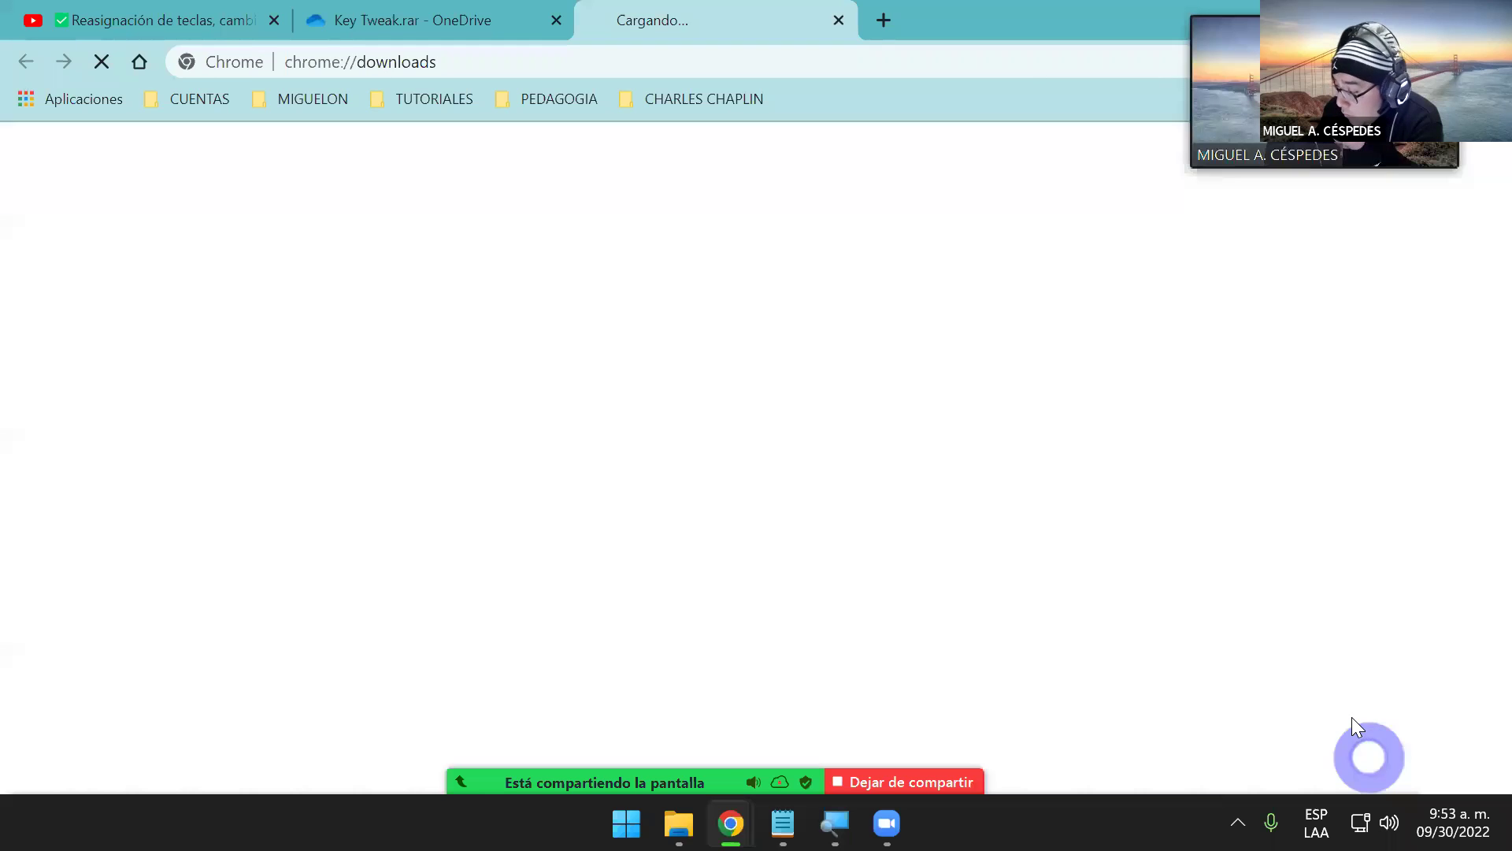
click(556, 21)
click(843, 9)
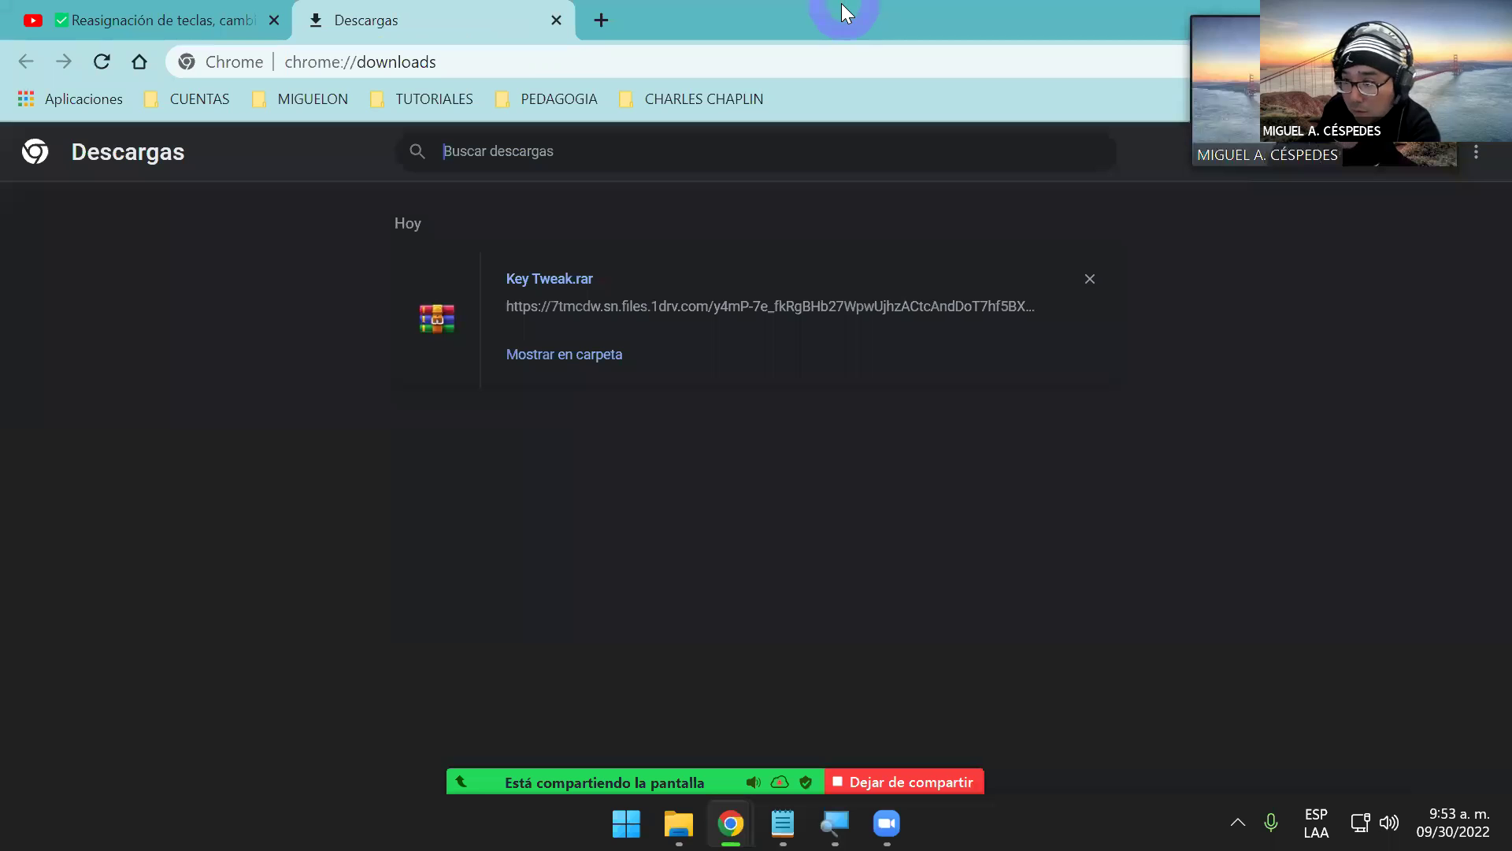
click(713, 384)
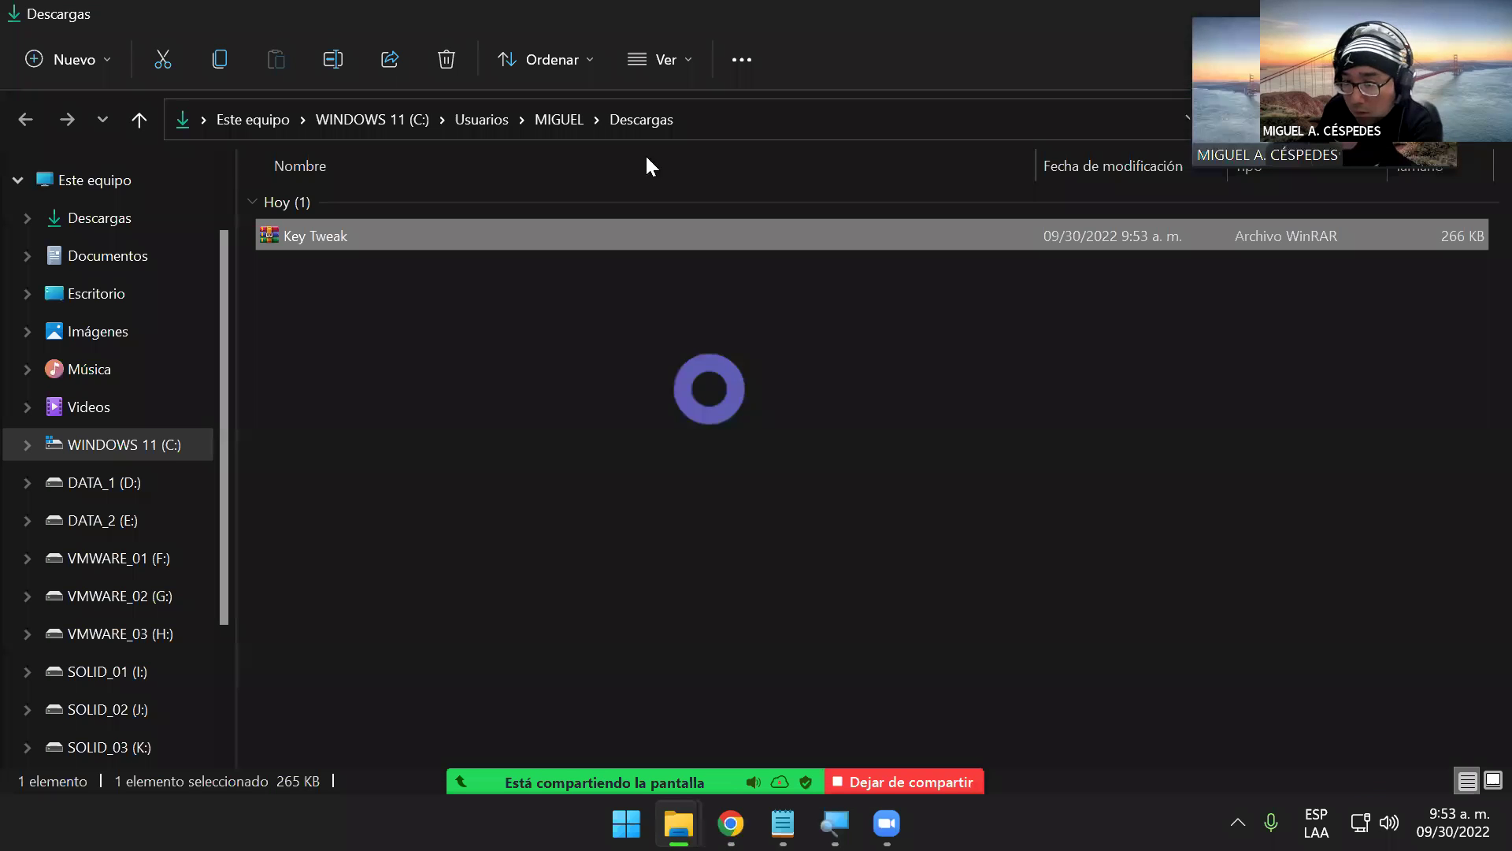
- Restore the folder and Chrome windows to a smaller size, remove Key Tweak.rar from the download list, and close the Descargas tab
click(748, 49)
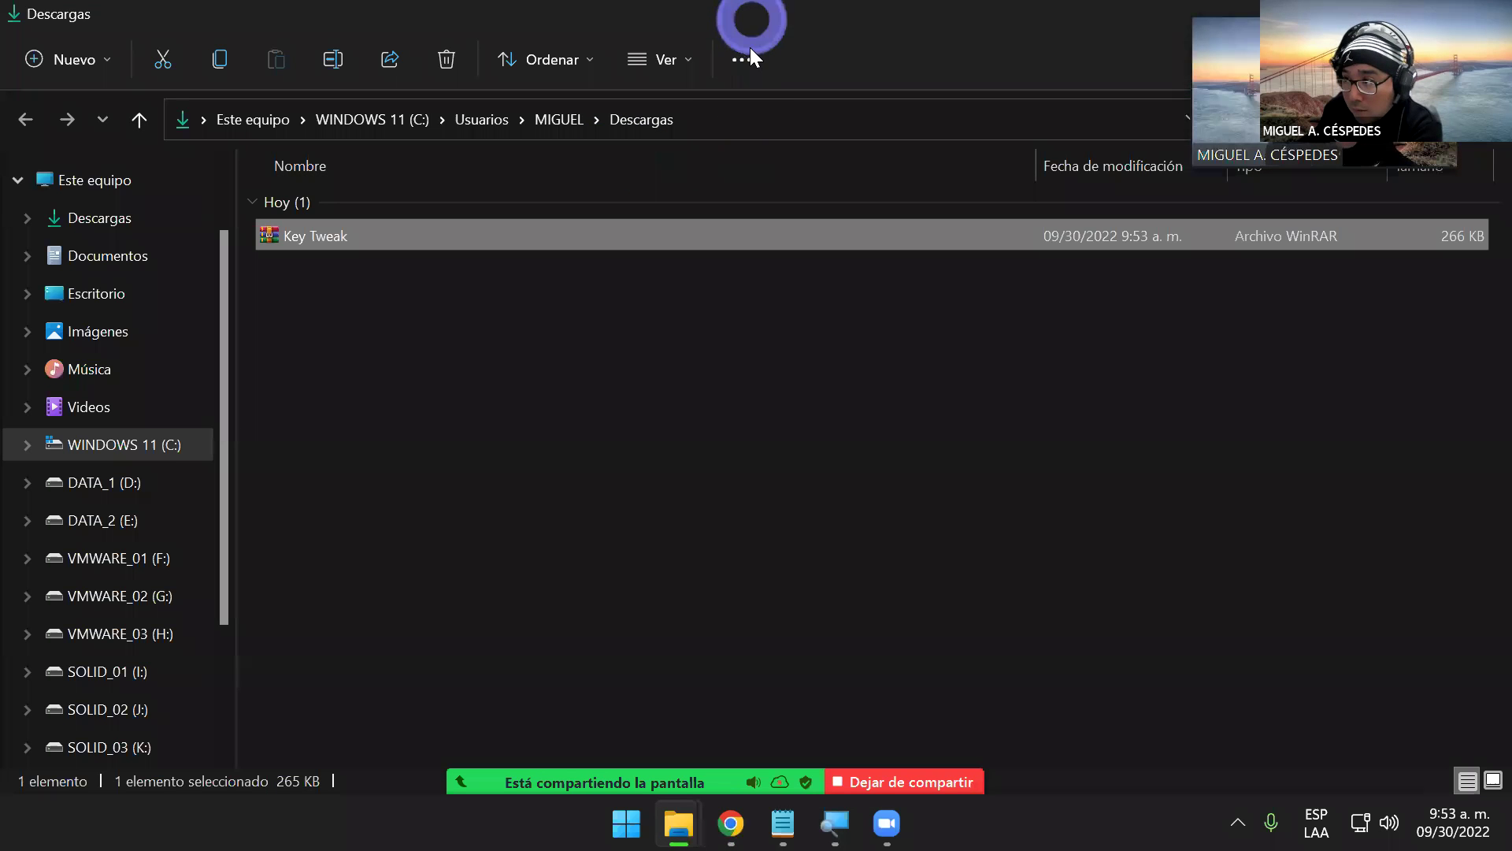
drag(750, 48, 706, 243)
click(1235, 295)
click(994, 113)
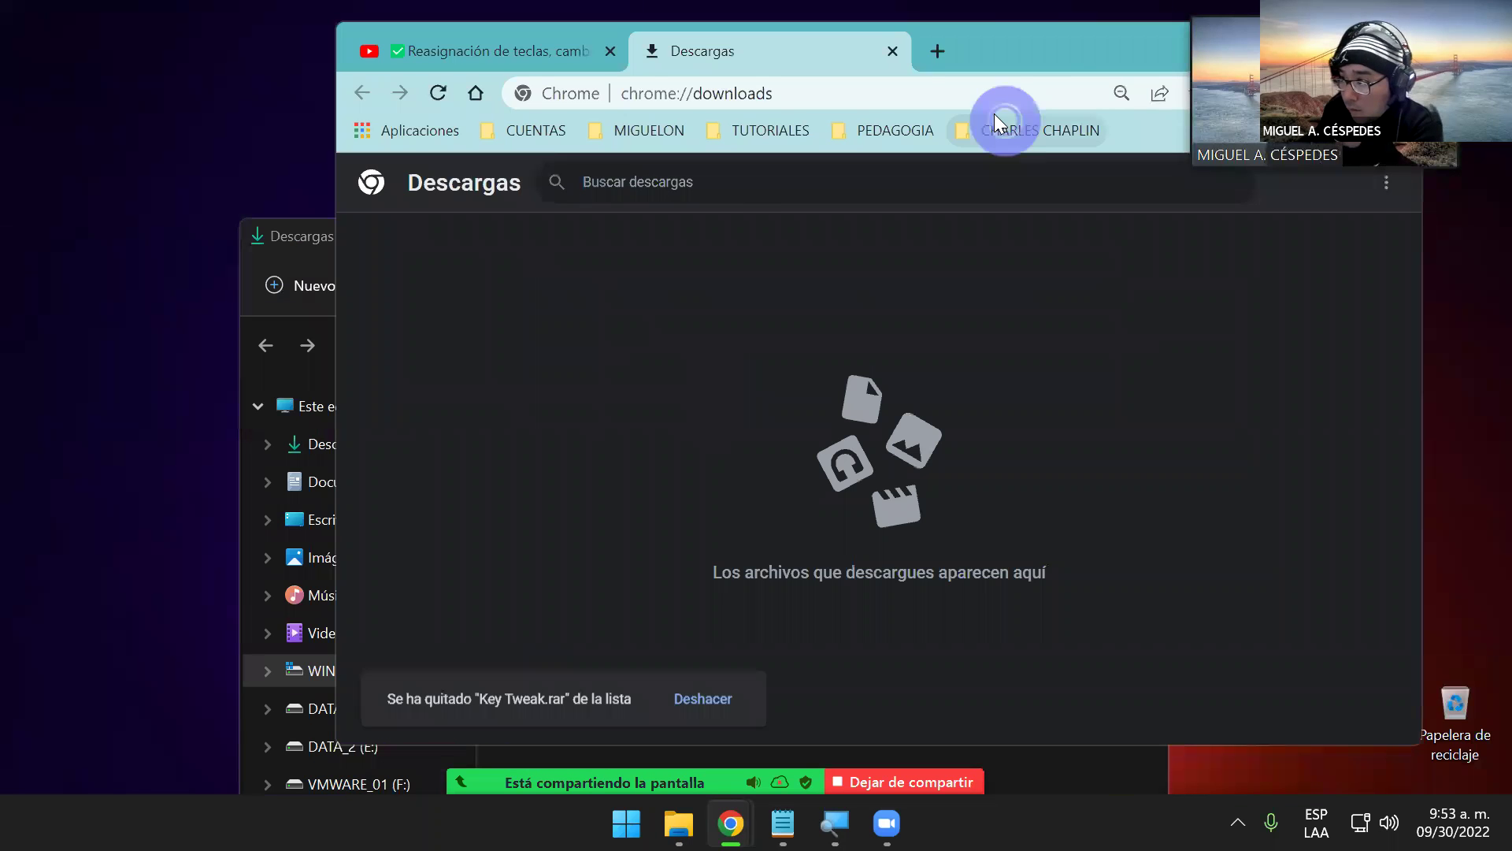
click(892, 50)
- Move the Key Tweak archive from the Descargas folder to the desktop and close the folder window
click(320, 256)
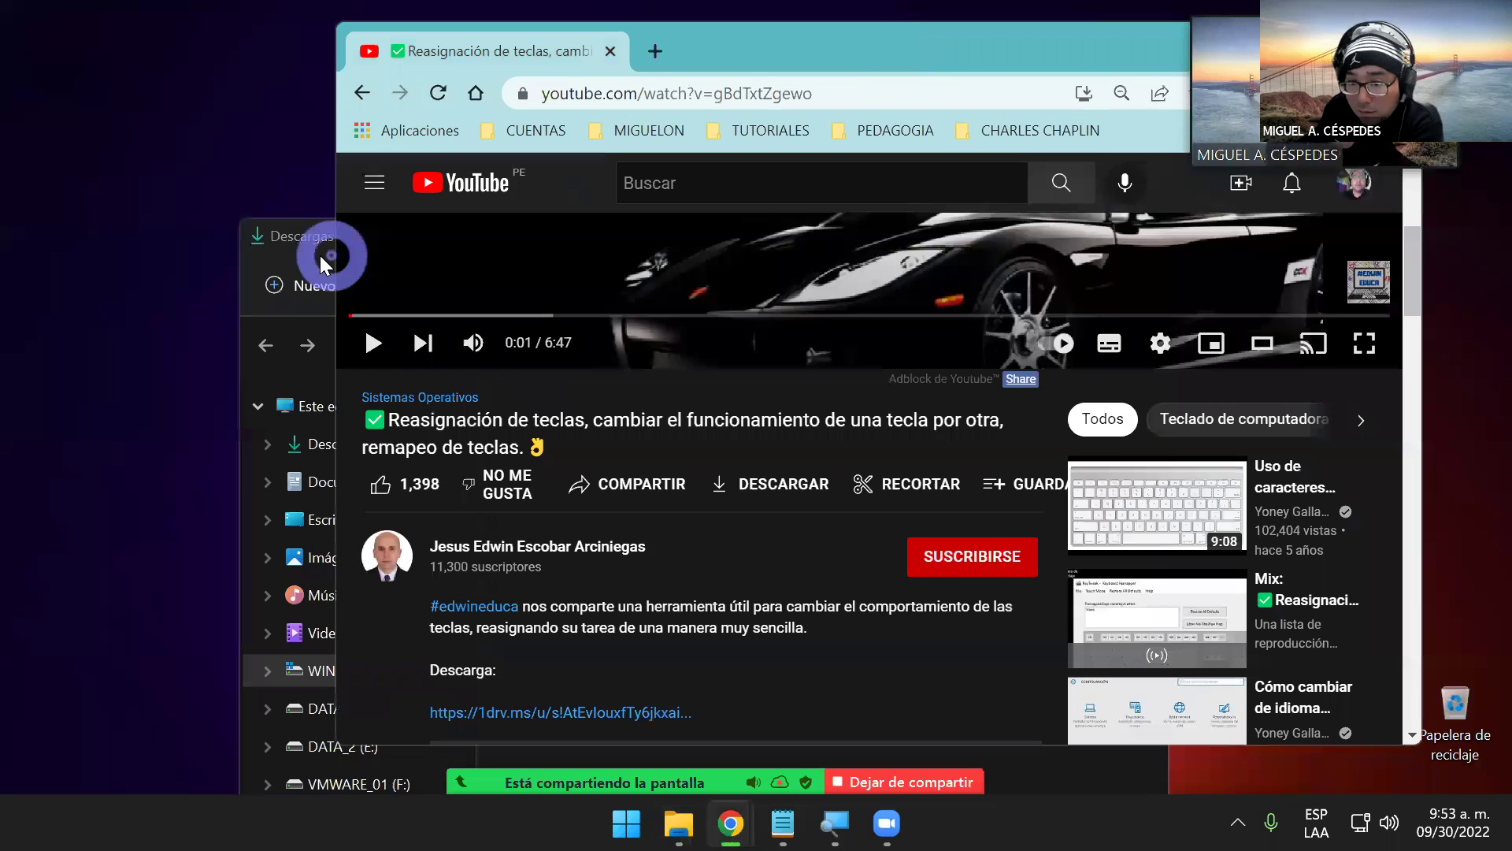
drag(544, 462, 25, 291)
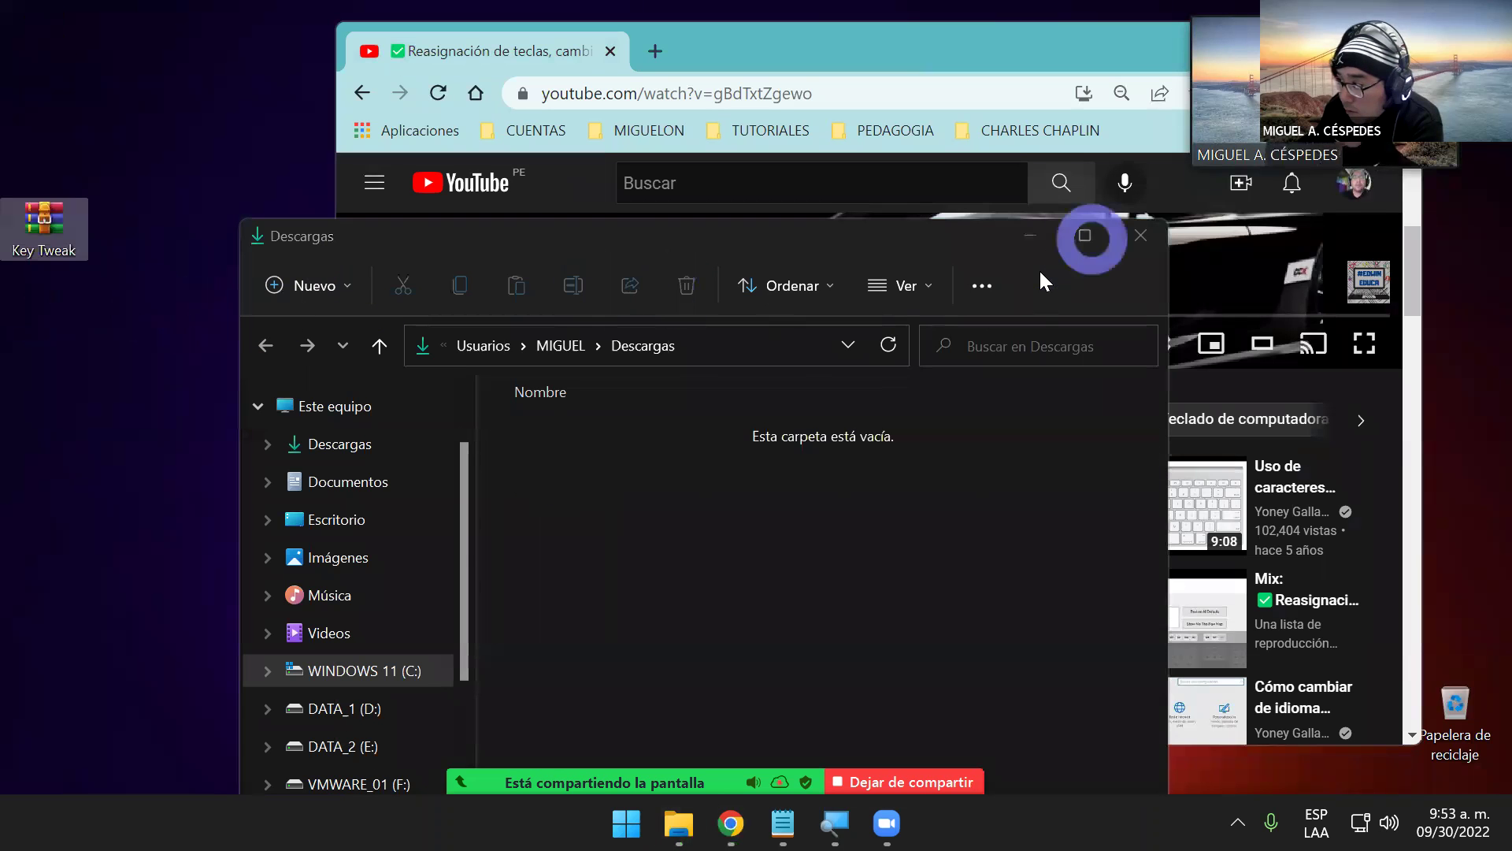
click(1141, 234)
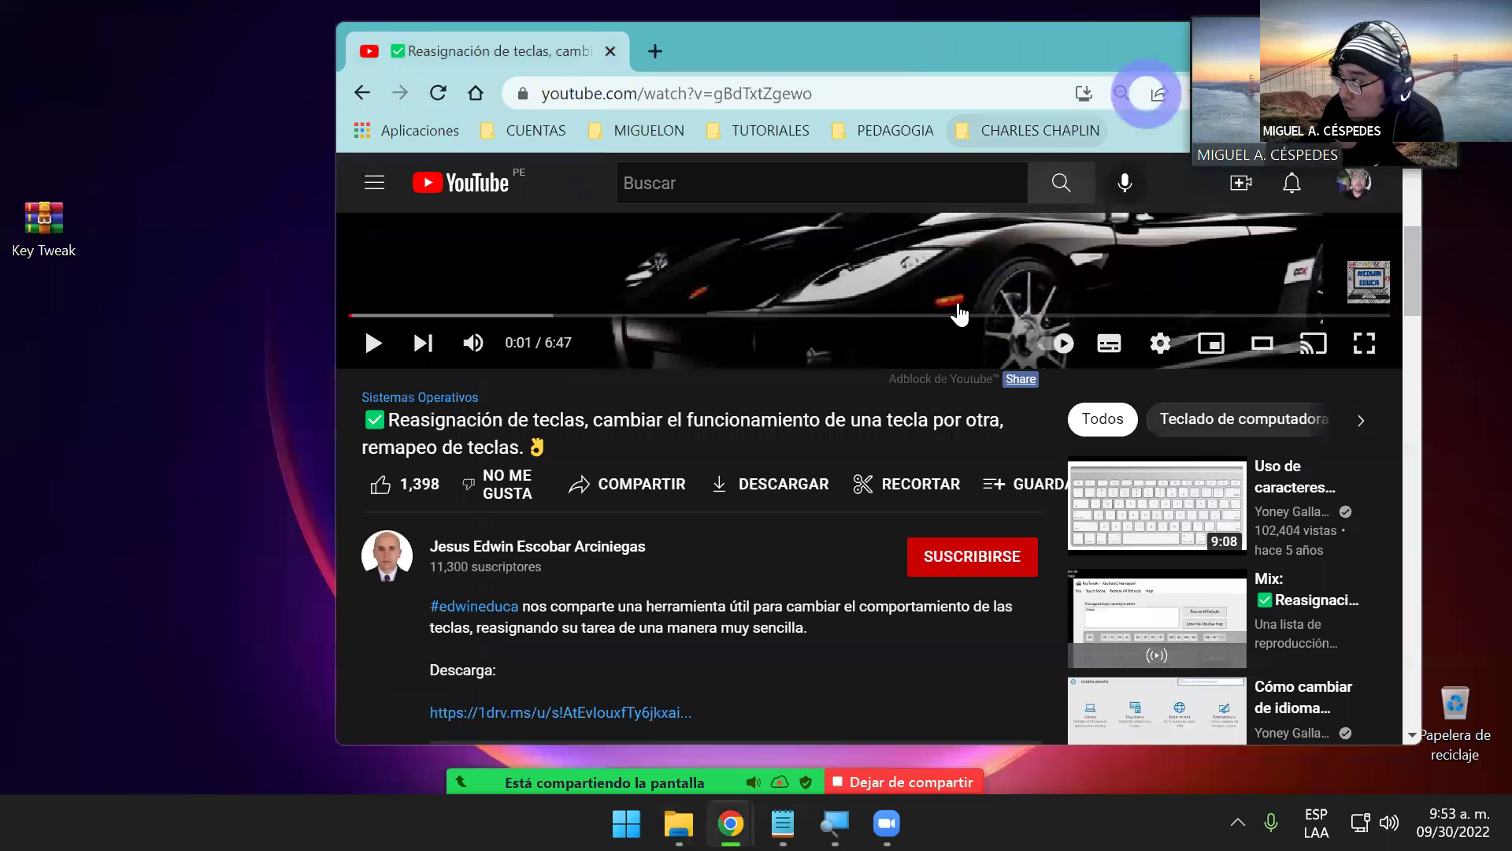
- Show the desktop and open the Key Tweak archive in WinRAR, allowing it through the security warning
key(super+d)
double_click(43, 217)
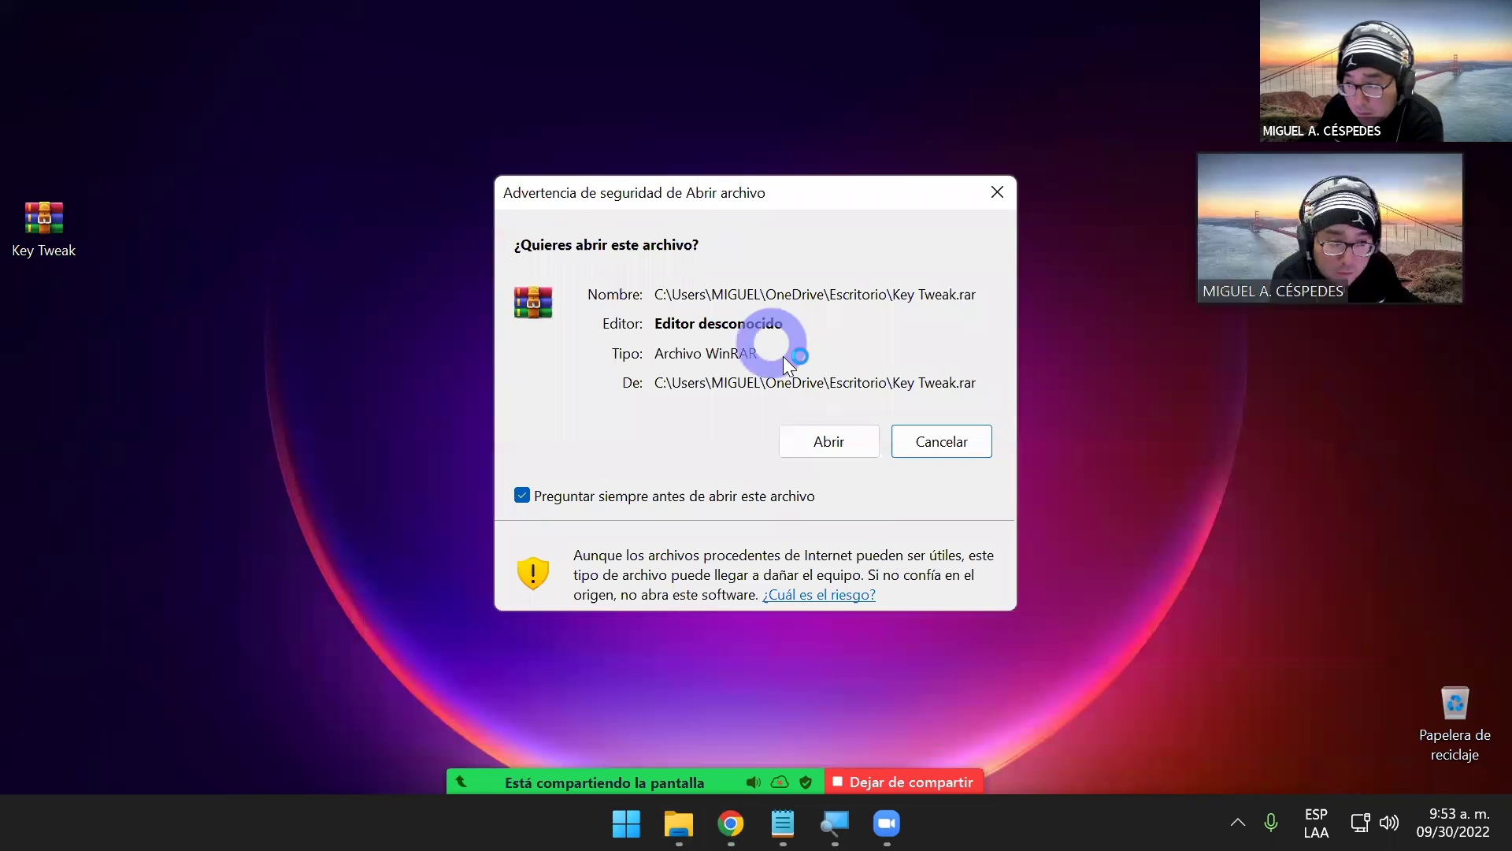
click(852, 439)
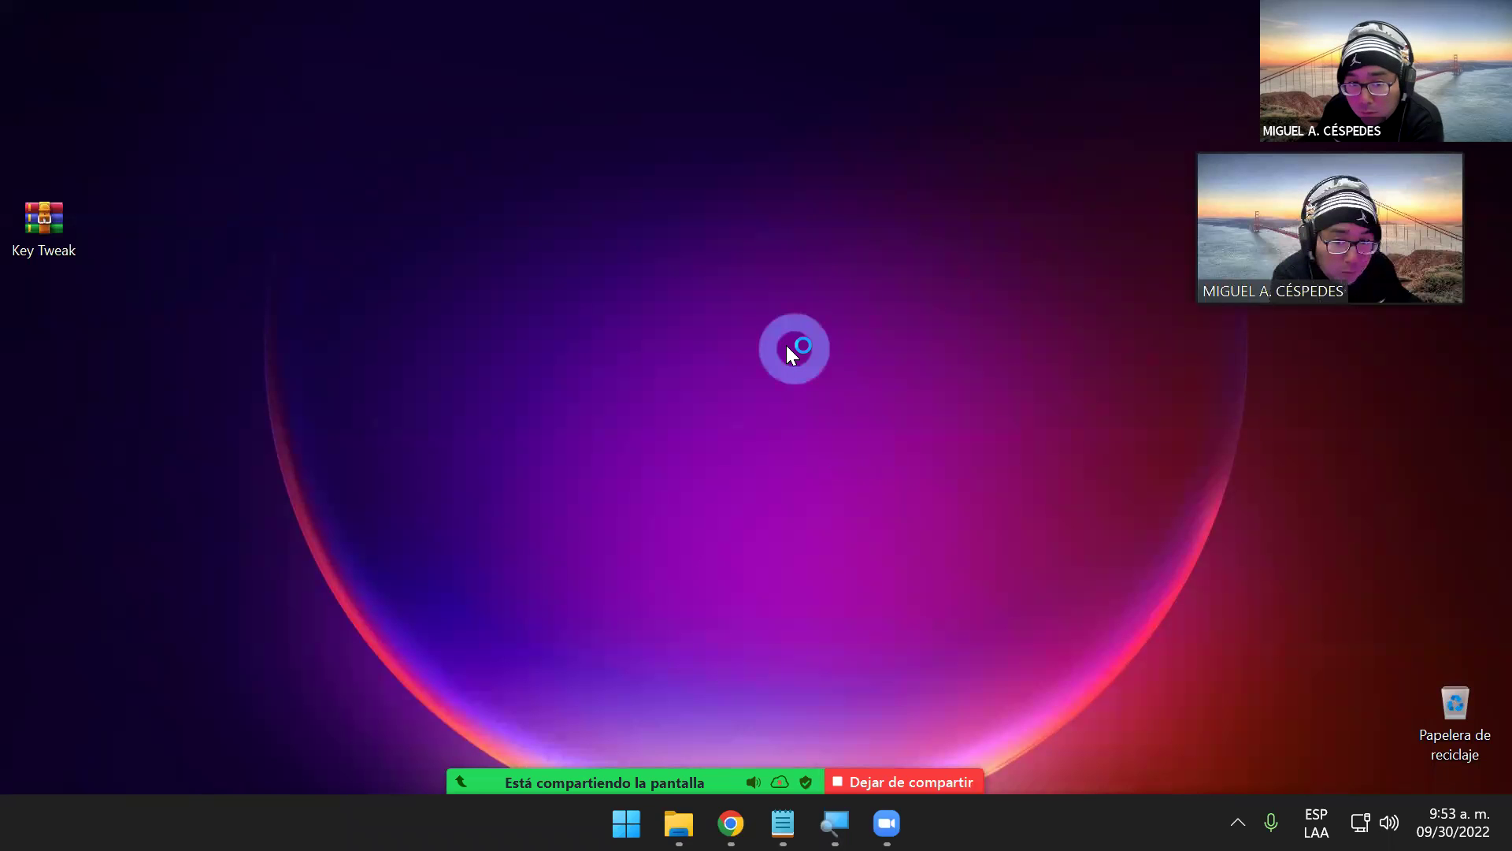
right_click(746, 282)
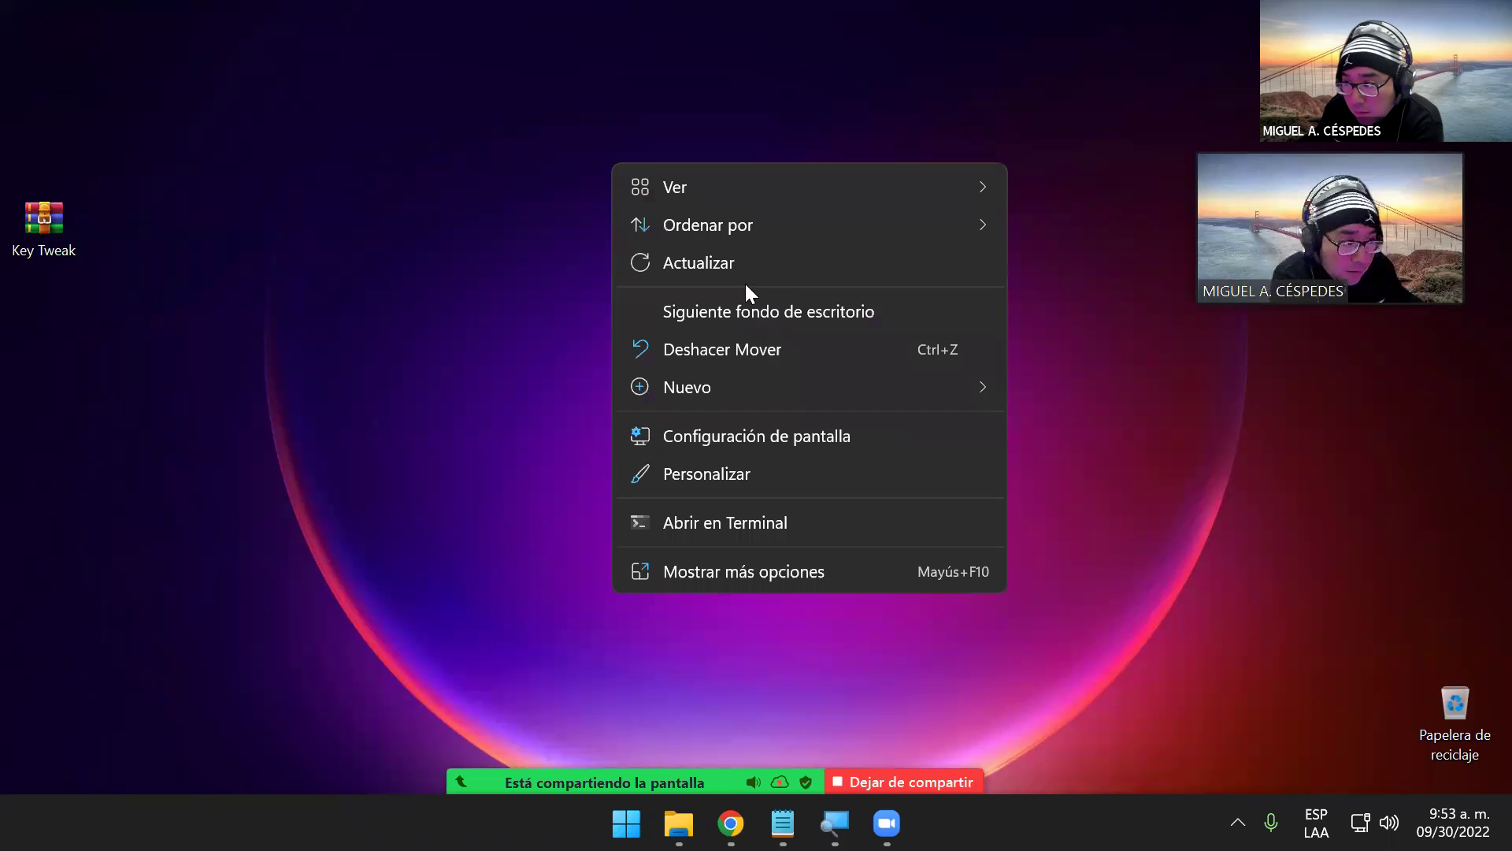
click(739, 271)
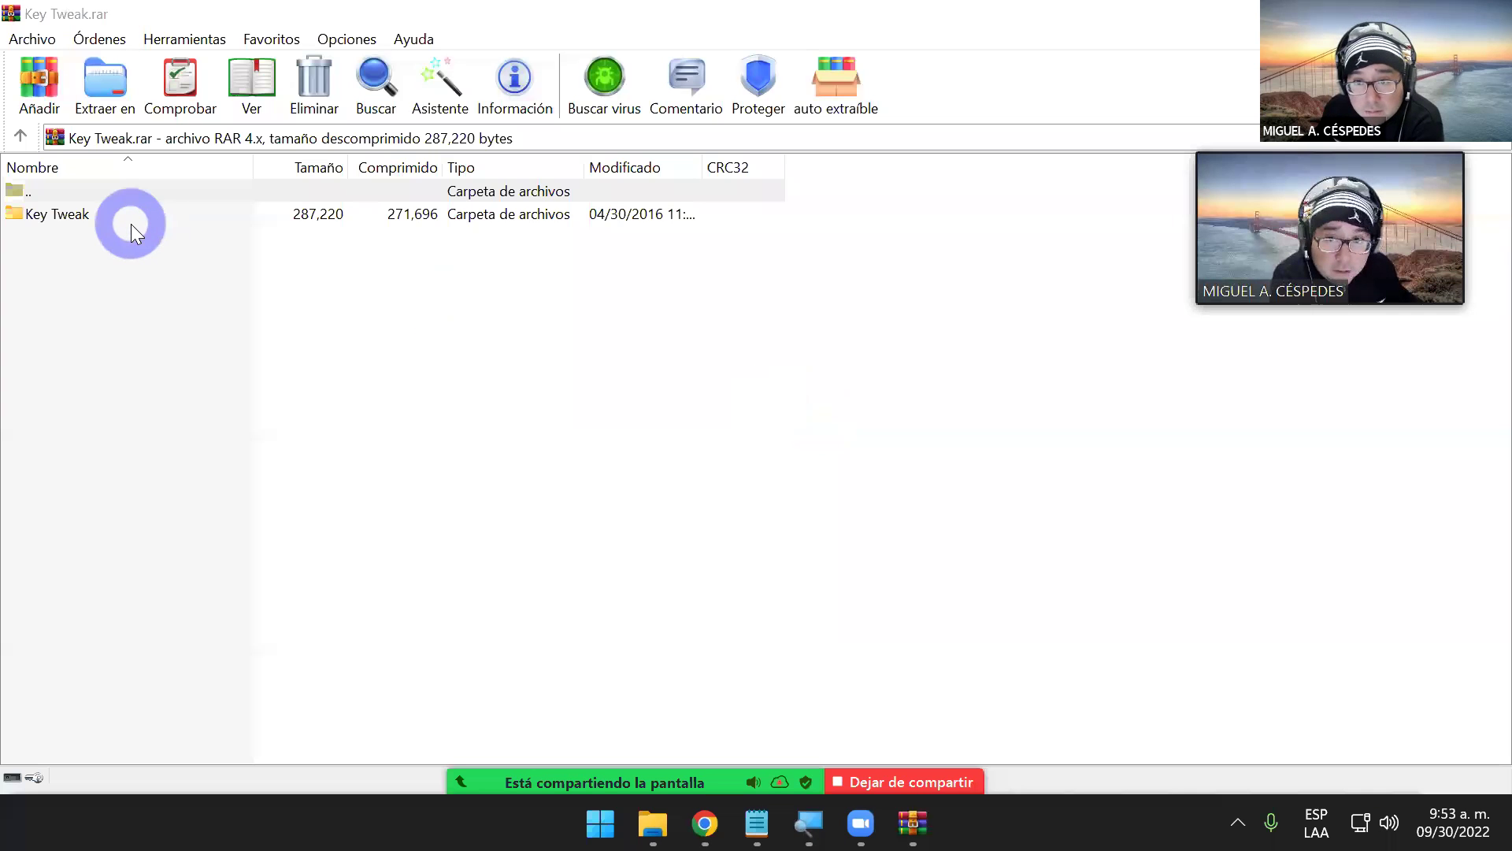
- Extract the archive to a Key Tweak folder on the desktop with the default options, close WinRAR, and refresh the desktop
click(103, 79)
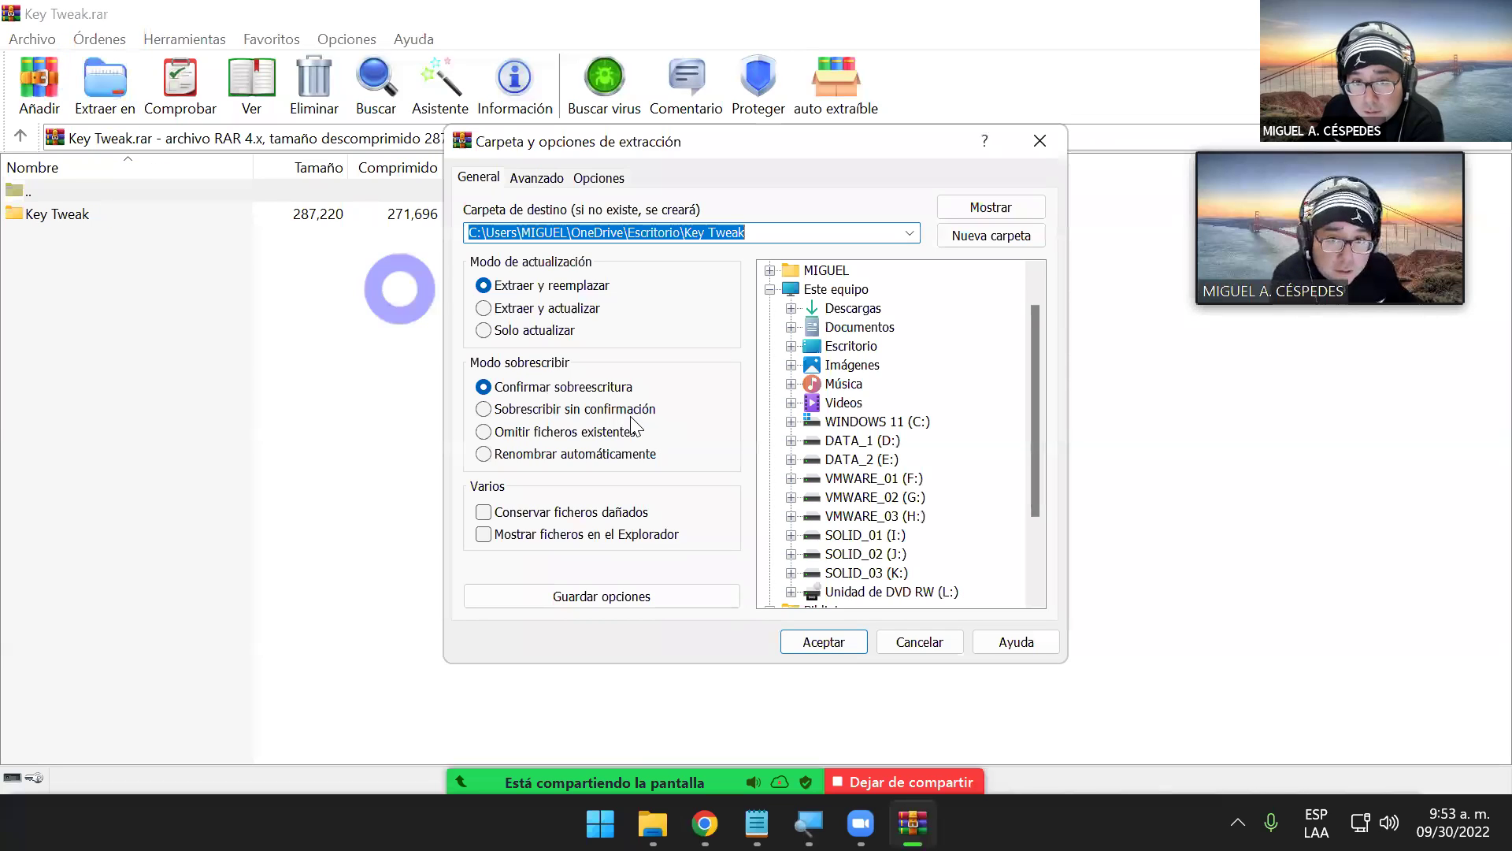
click(835, 641)
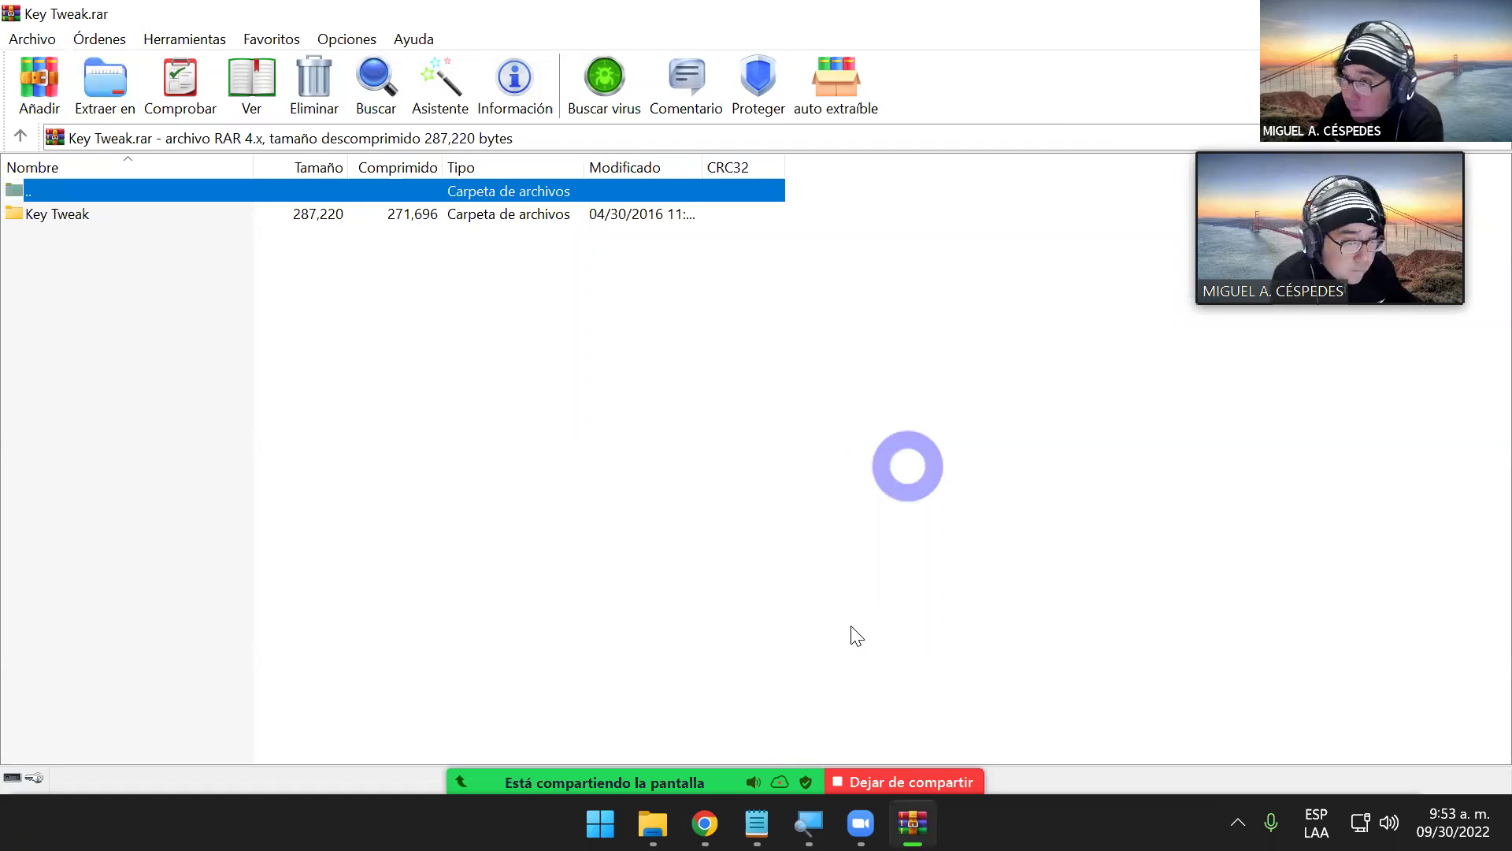
key(alt+F4)
right_click(234, 246)
click(234, 249)
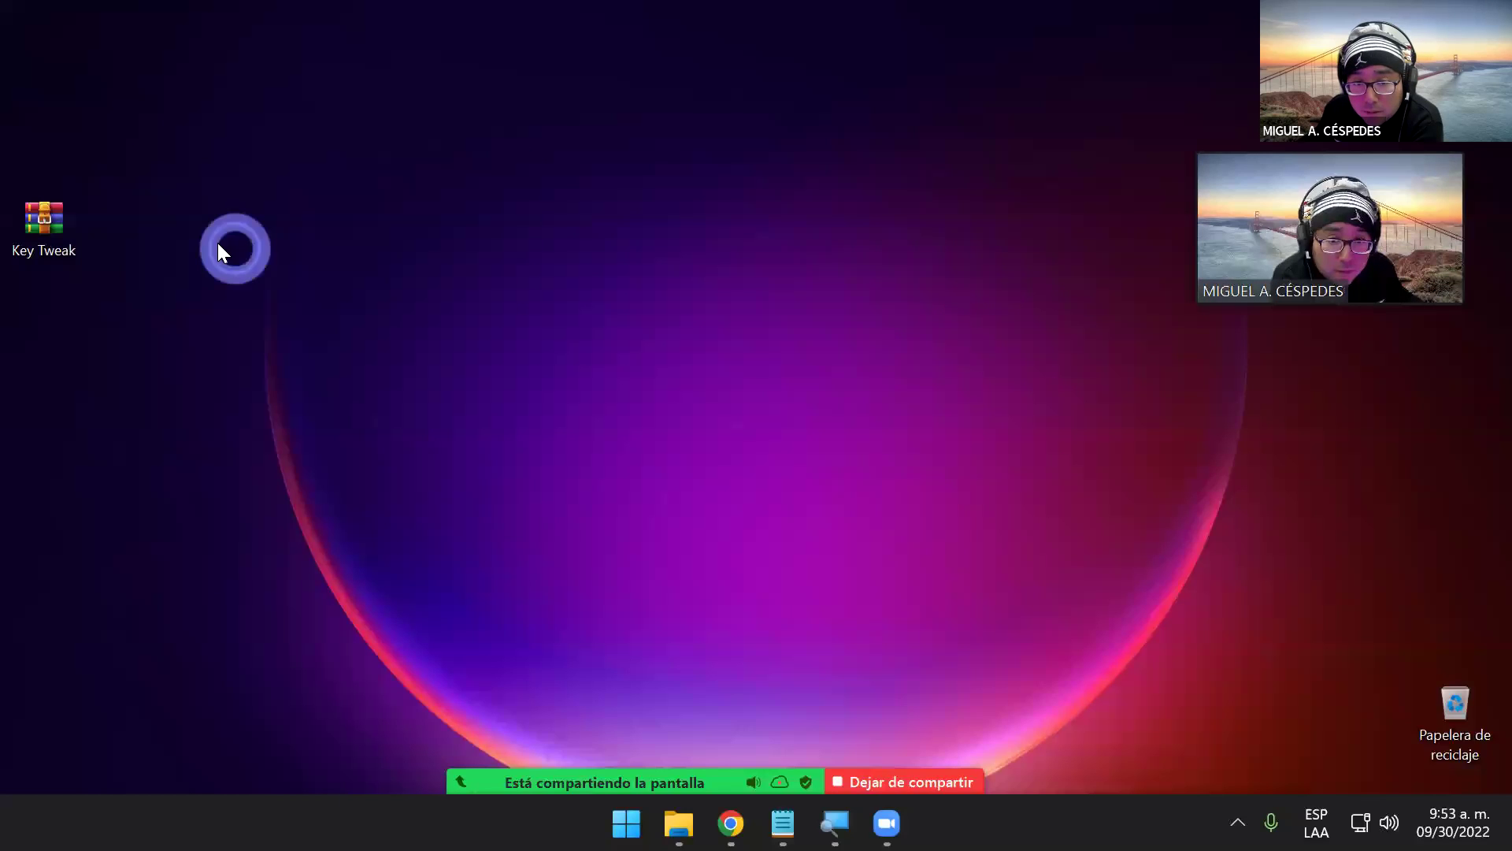
- Rearrange the Key Tweak archive and extracted folder on the desktop, checking the folder's contents and closing its window
drag(57, 223, 348, 163)
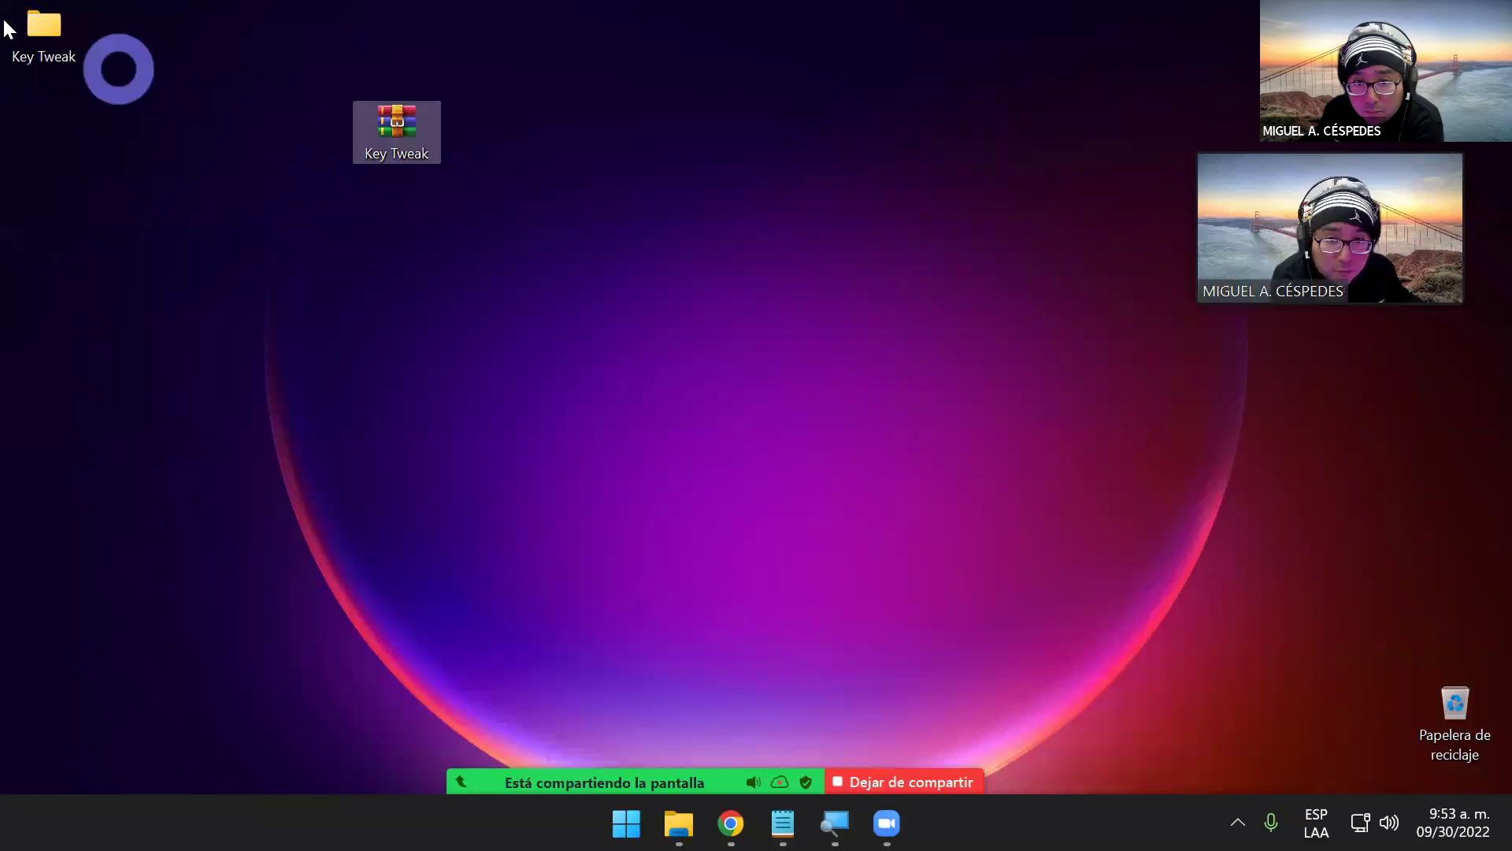
drag(12, 25, 230, 330)
double_click(230, 331)
drag(583, 330, 116, 245)
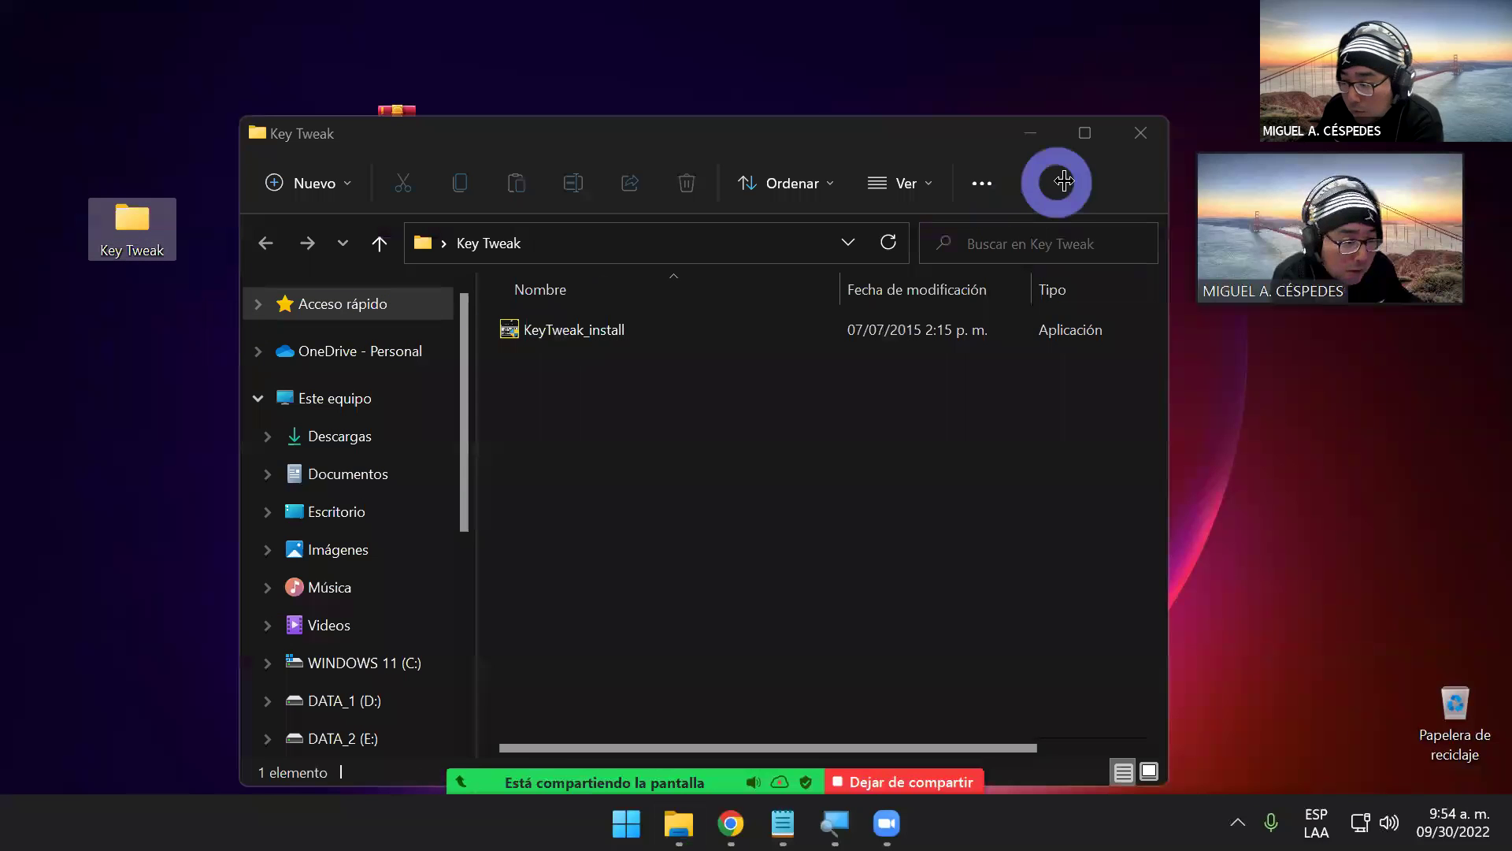
click(1145, 131)
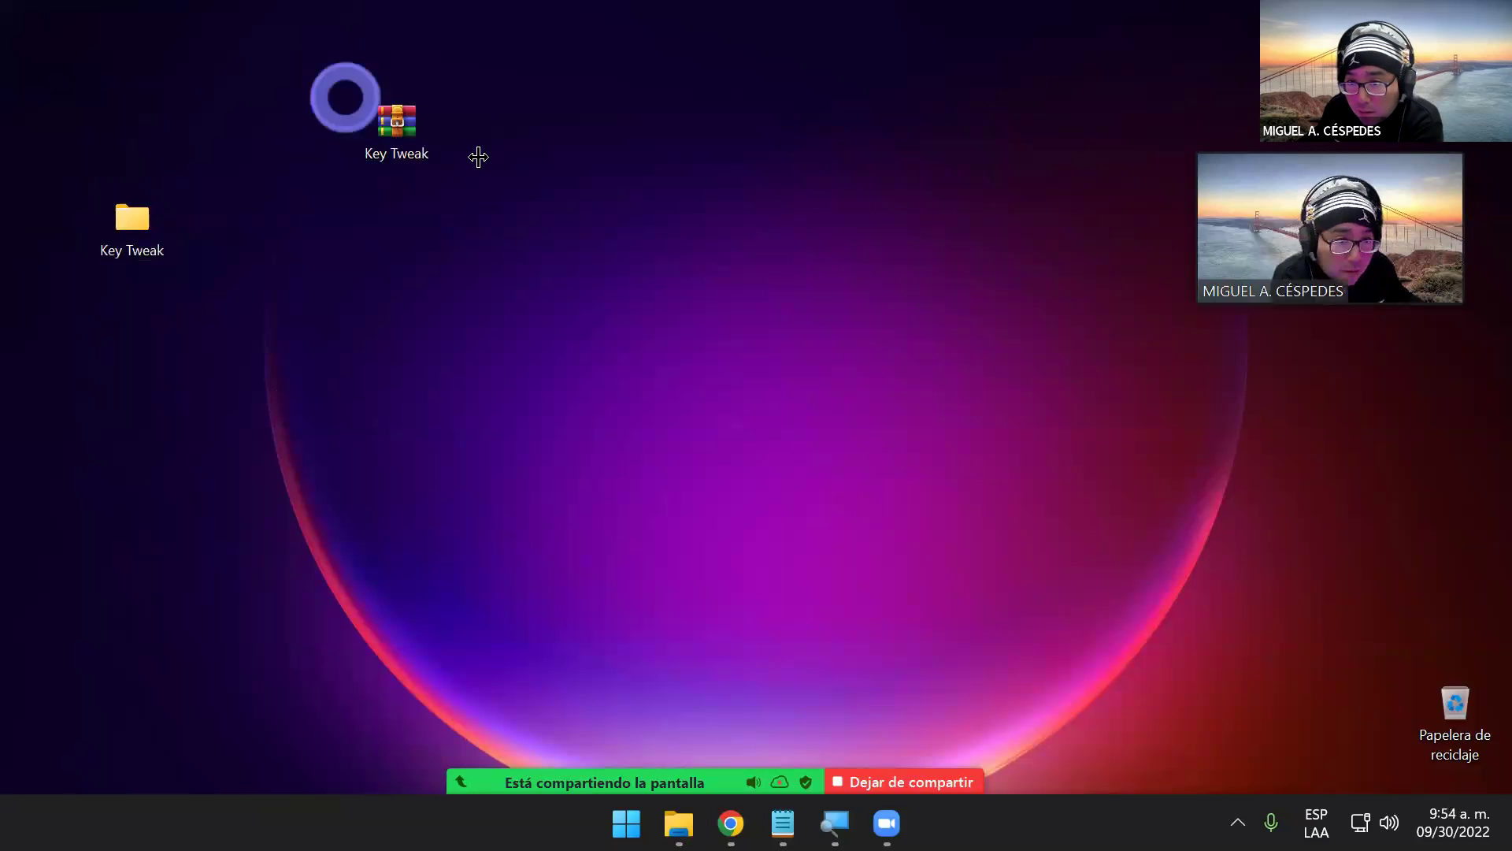
- Permanently delete the Key Tweak archive from the desktop, keeping the extracted folder
key(shift+Delete)
key(Return)
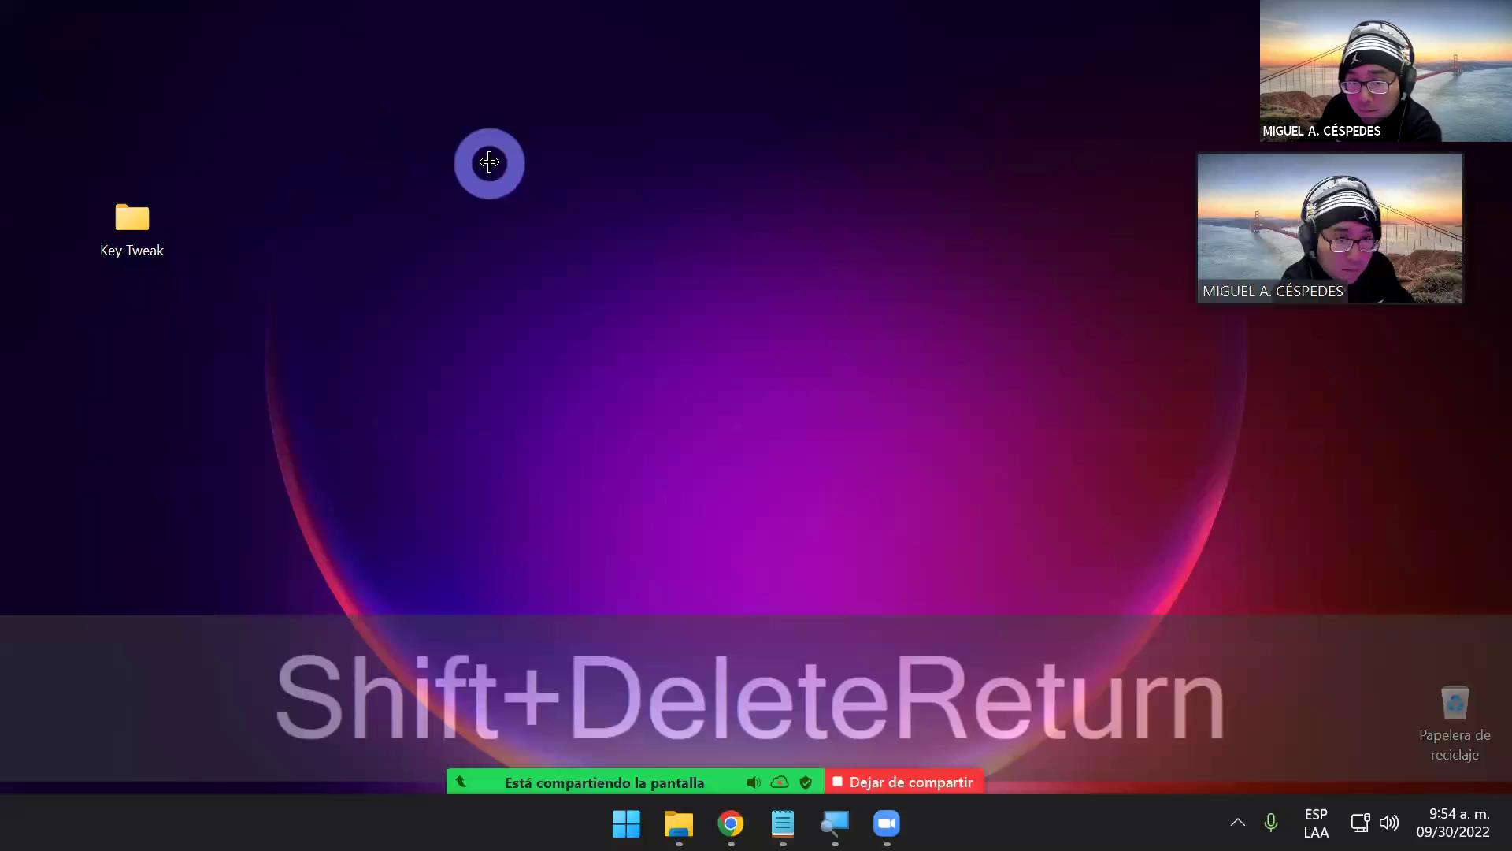
- Inspect the KeyTweak_install properties in the maximized Key Tweak folder, narrow the name column, and return to the desktop
double_click(150, 220)
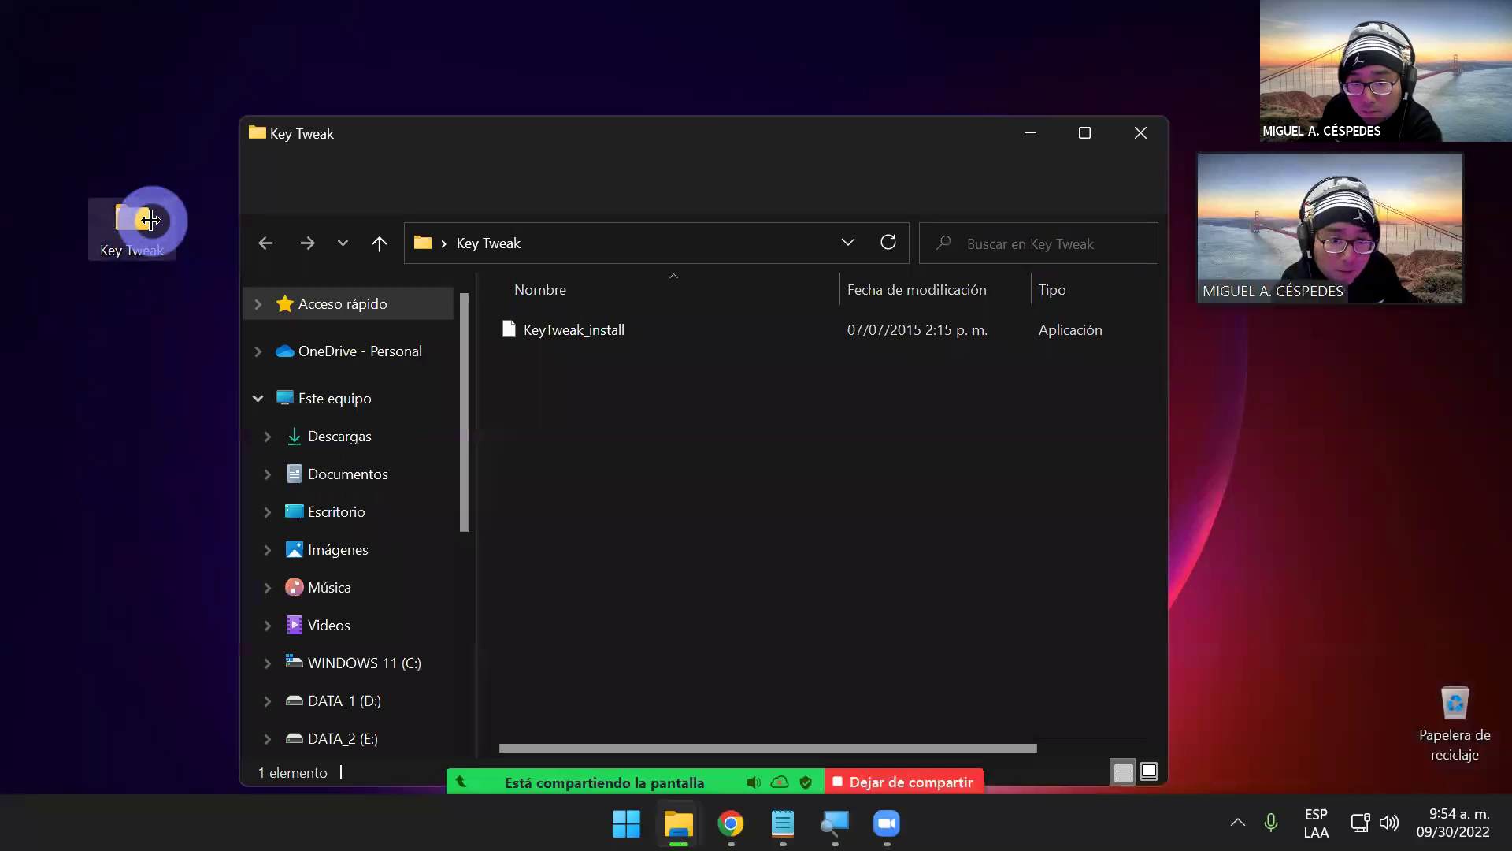
click(682, 132)
double_click(682, 133)
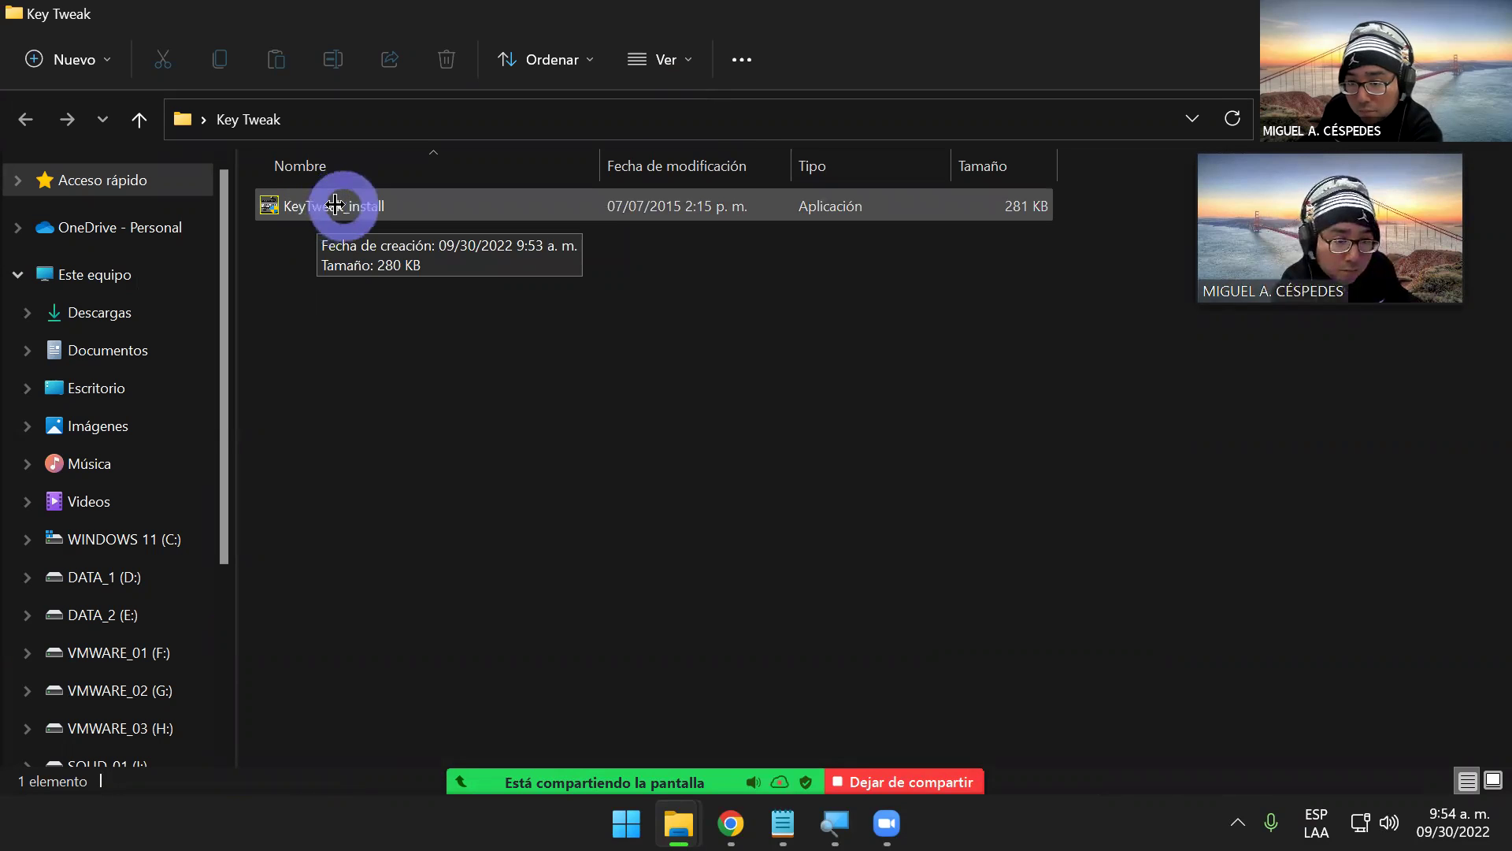
right_click(349, 207)
click(499, 473)
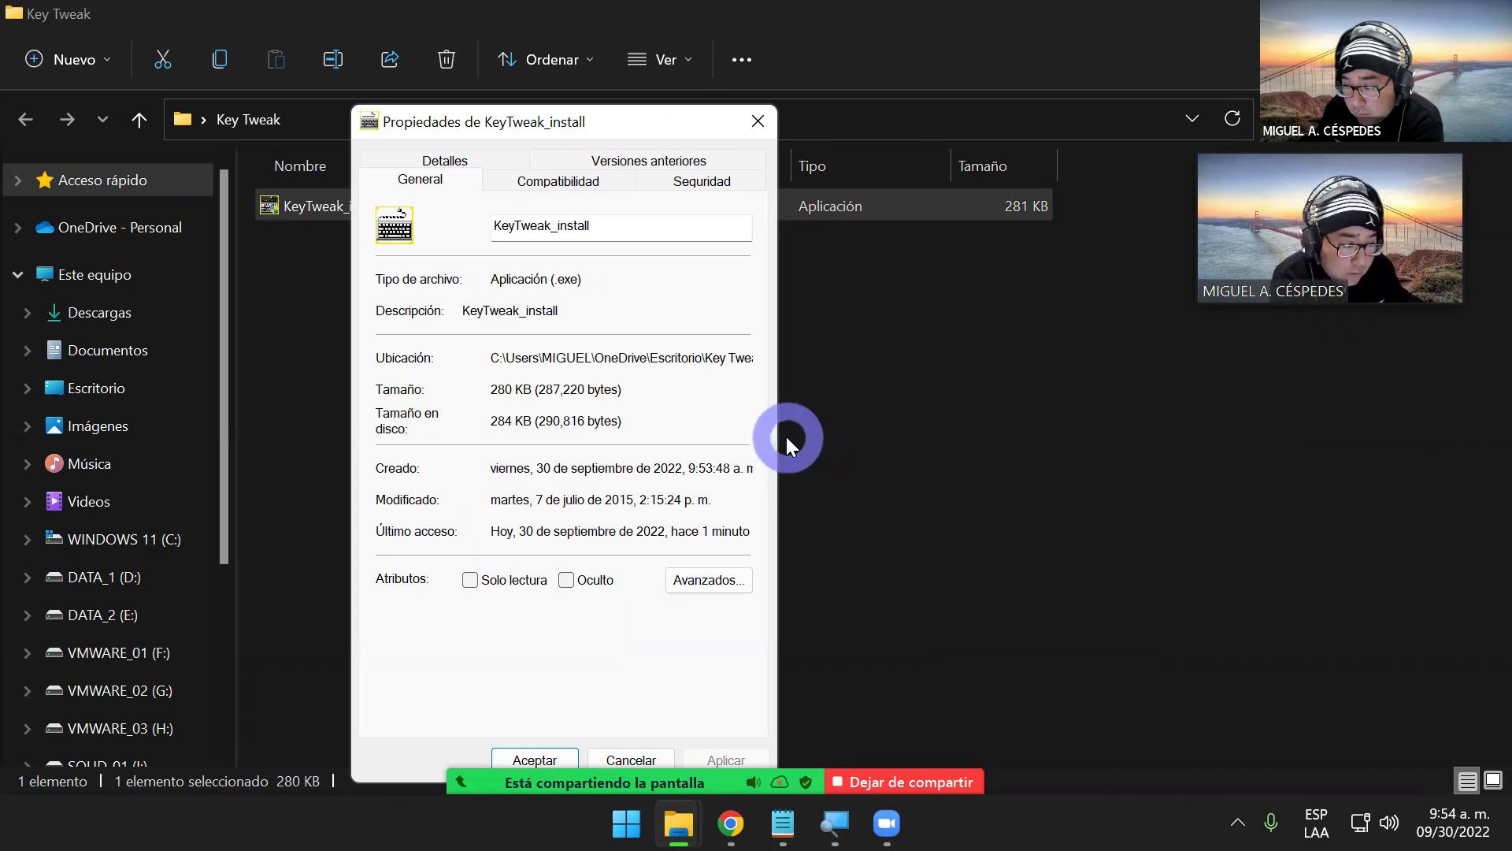
click(760, 120)
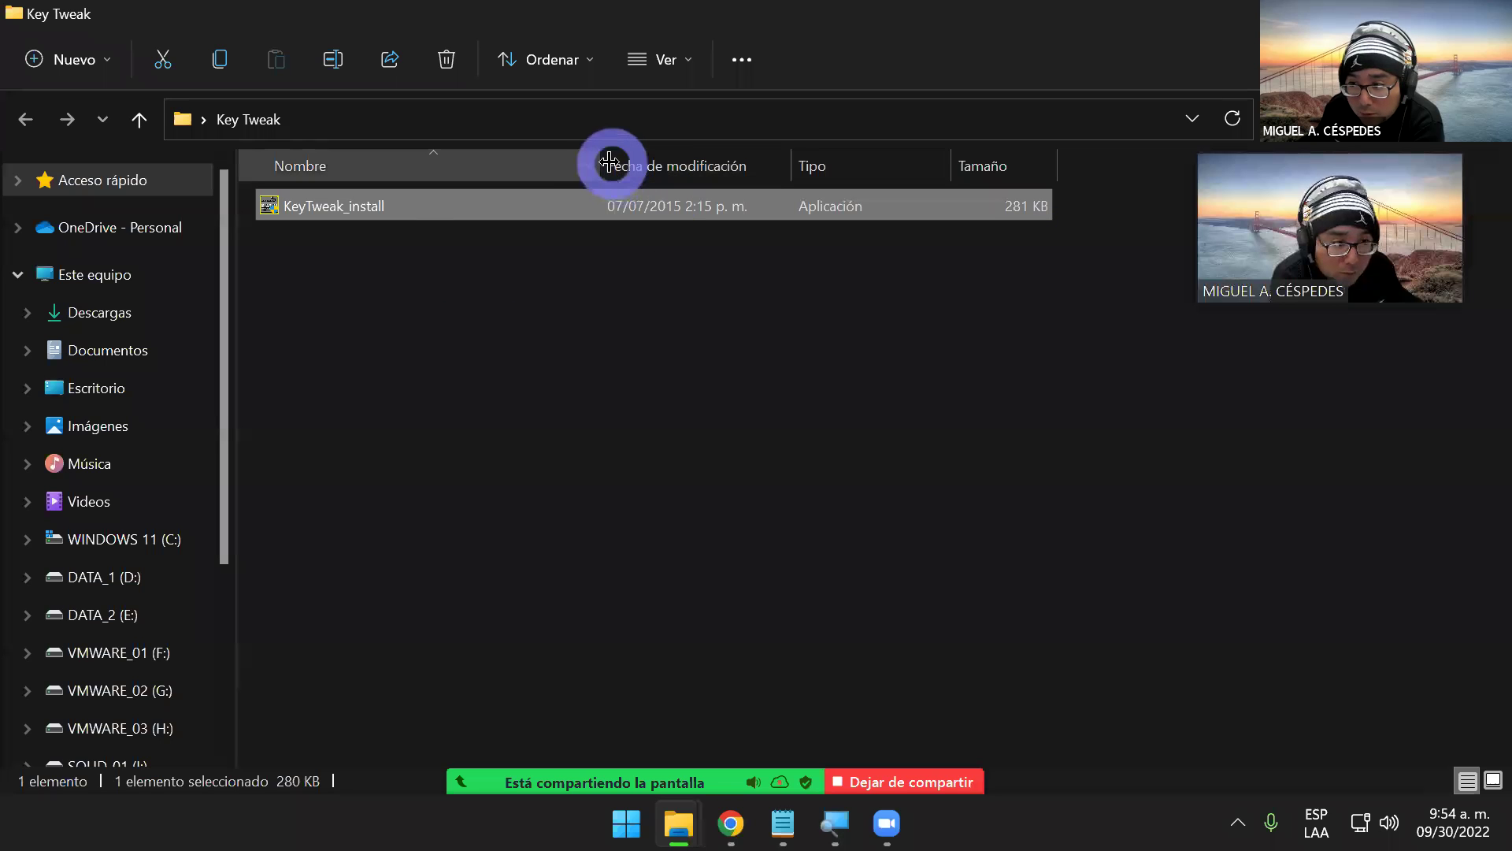
drag(609, 162, 482, 163)
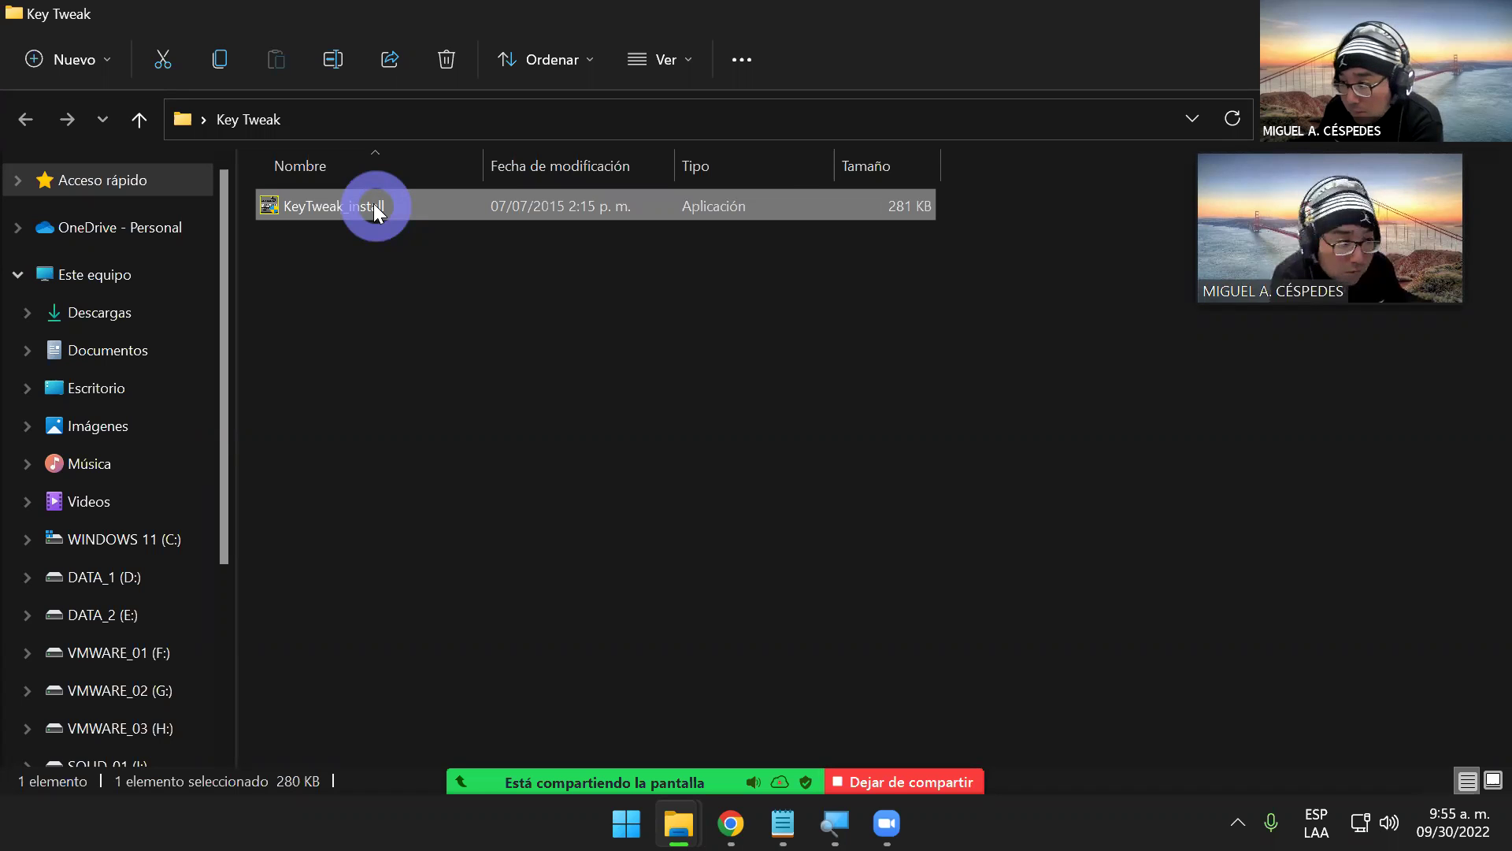
key(super+d)
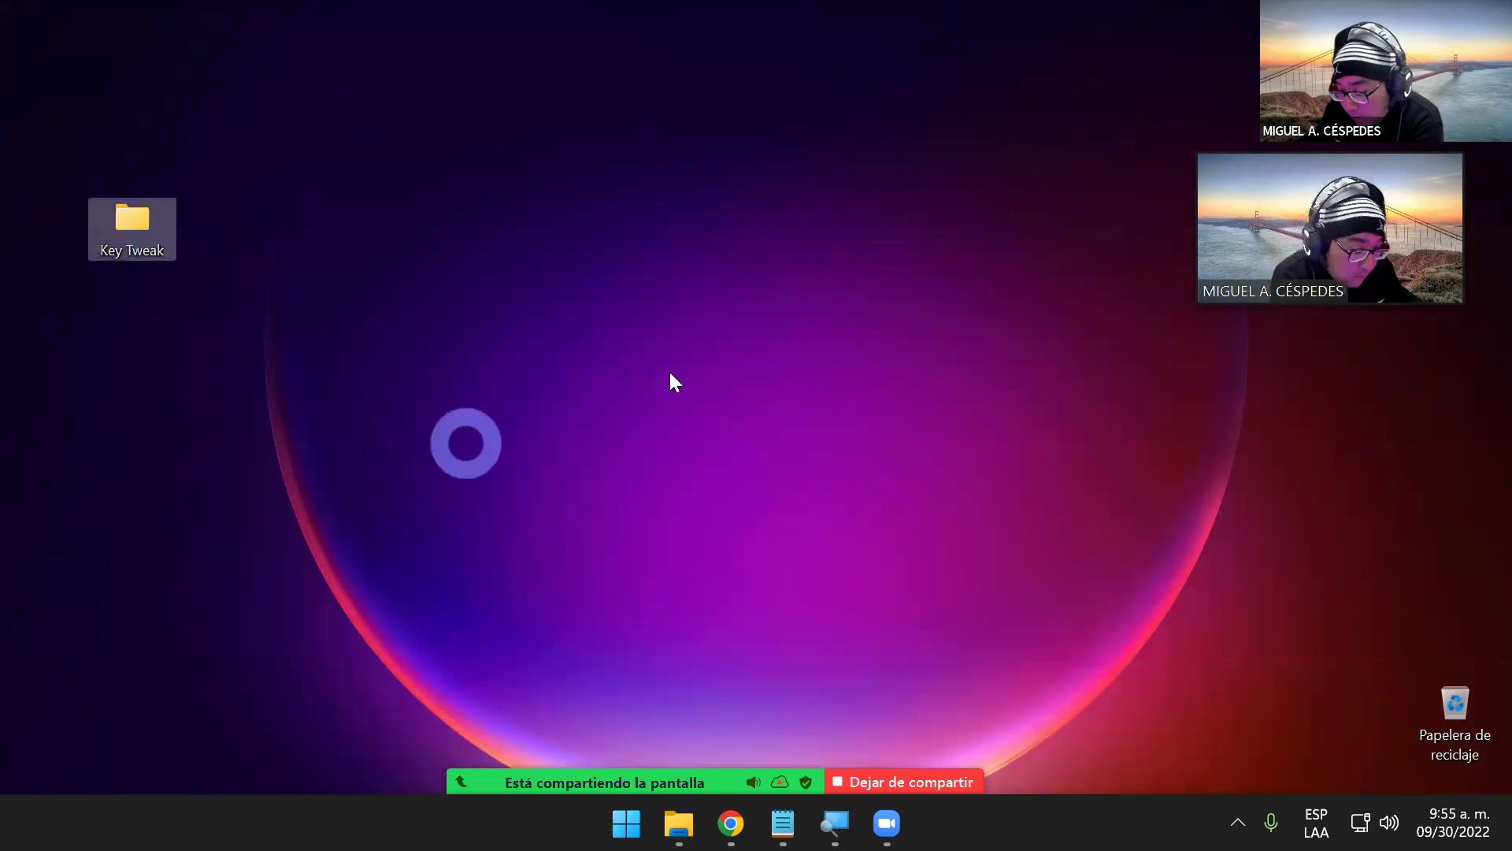
- Create a Key Tweak.iso image of the desktop's Key Tweak folder with PowerISO and close PowerISO
right_click(129, 206)
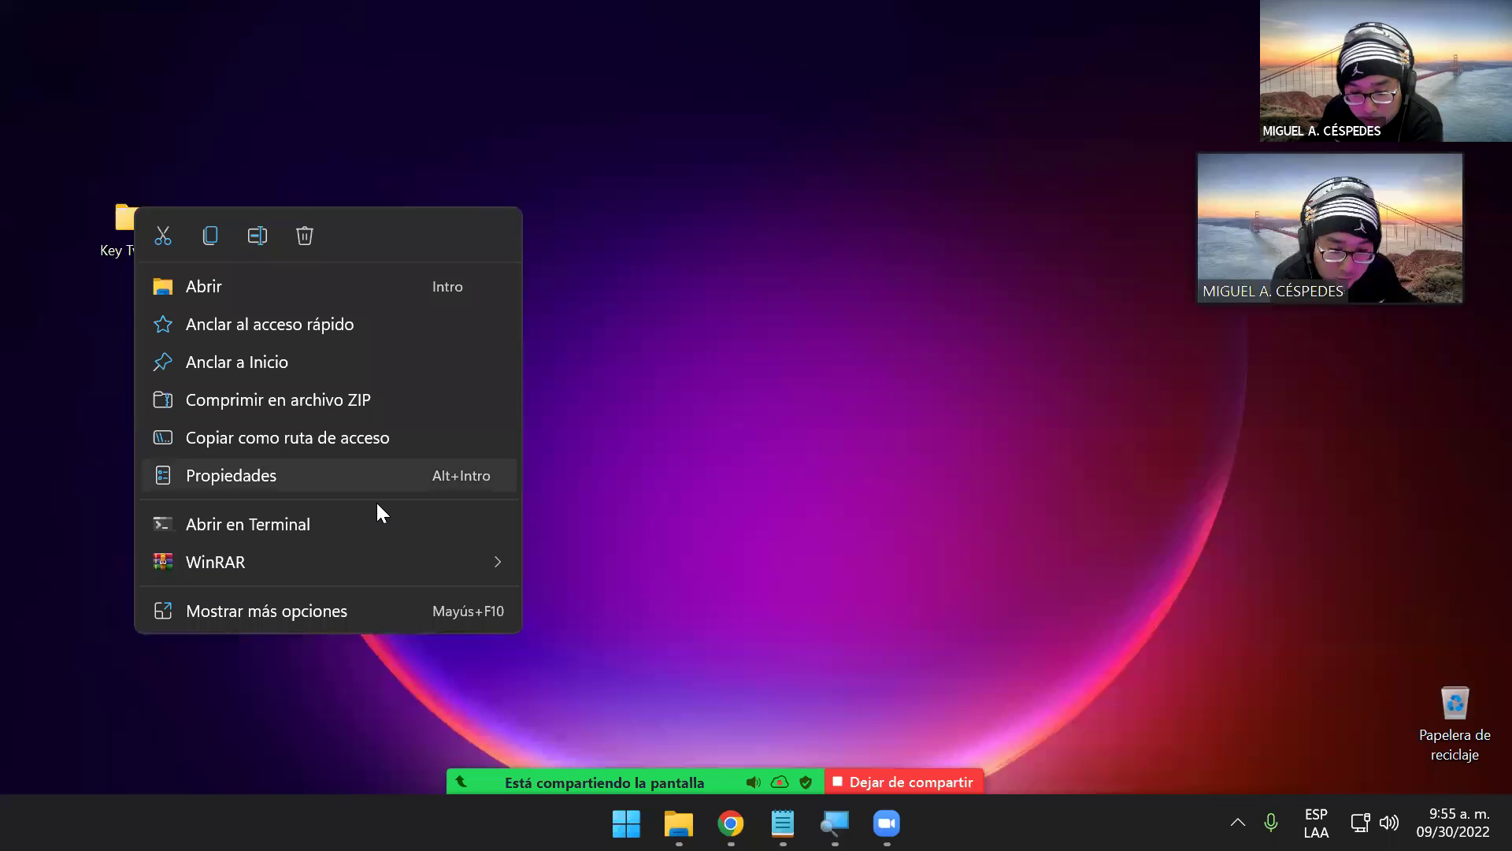
click(363, 611)
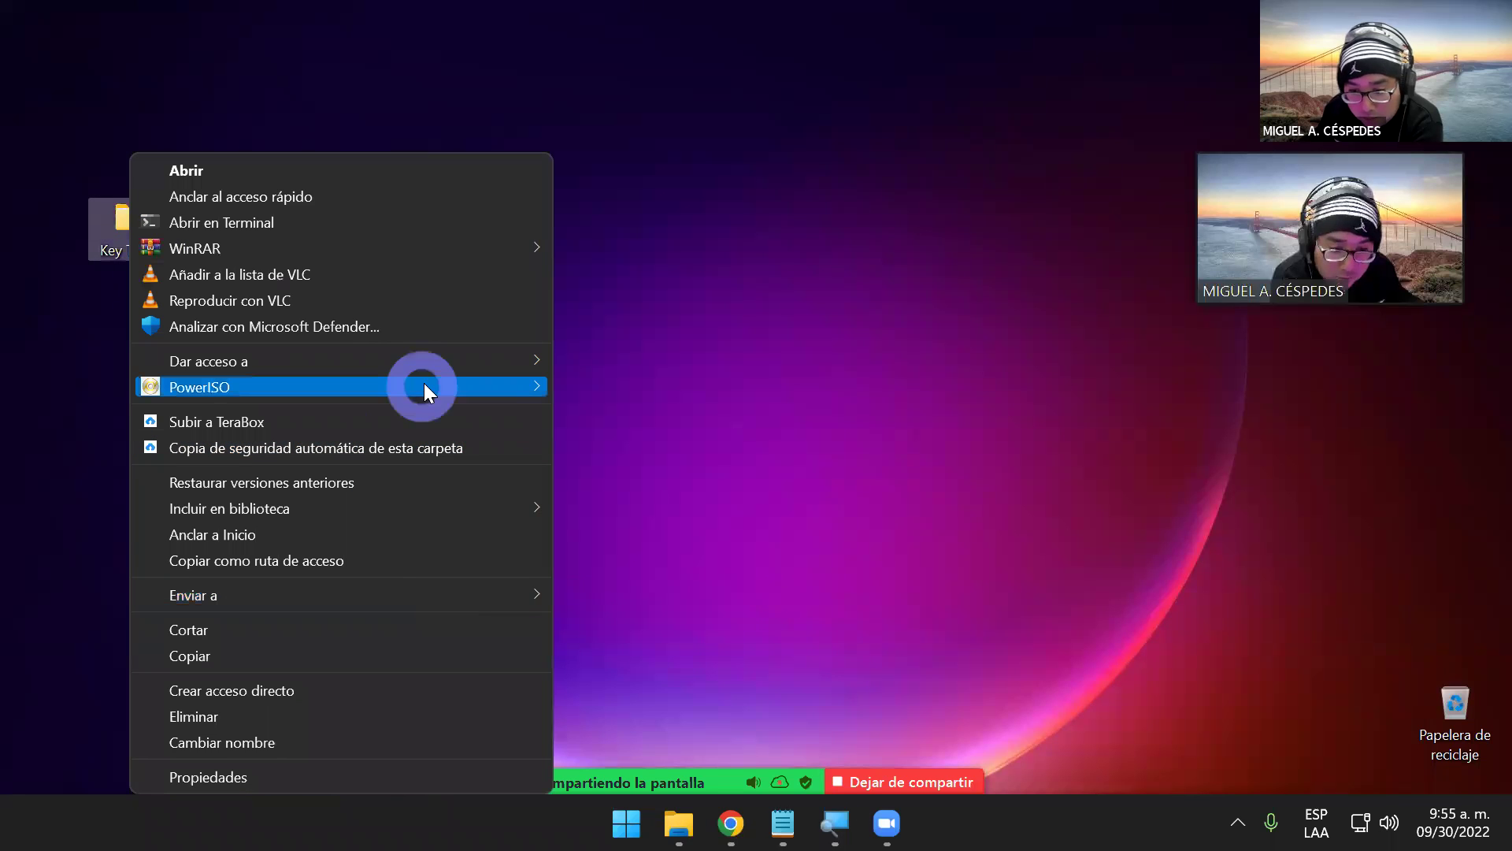
mouse_move(510, 384)
click(642, 389)
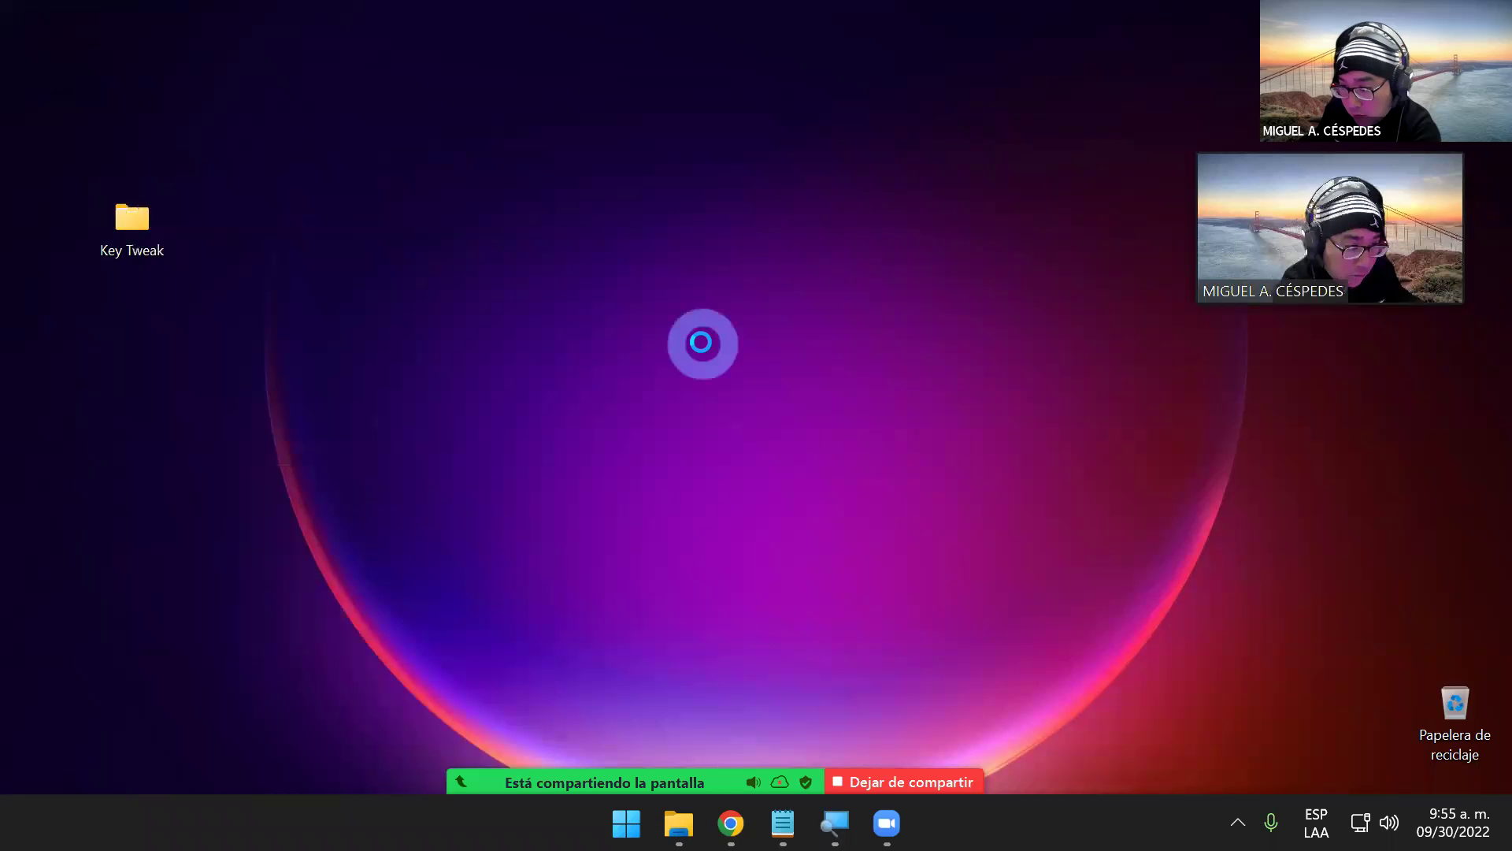
click(912, 297)
click(911, 321)
click(871, 548)
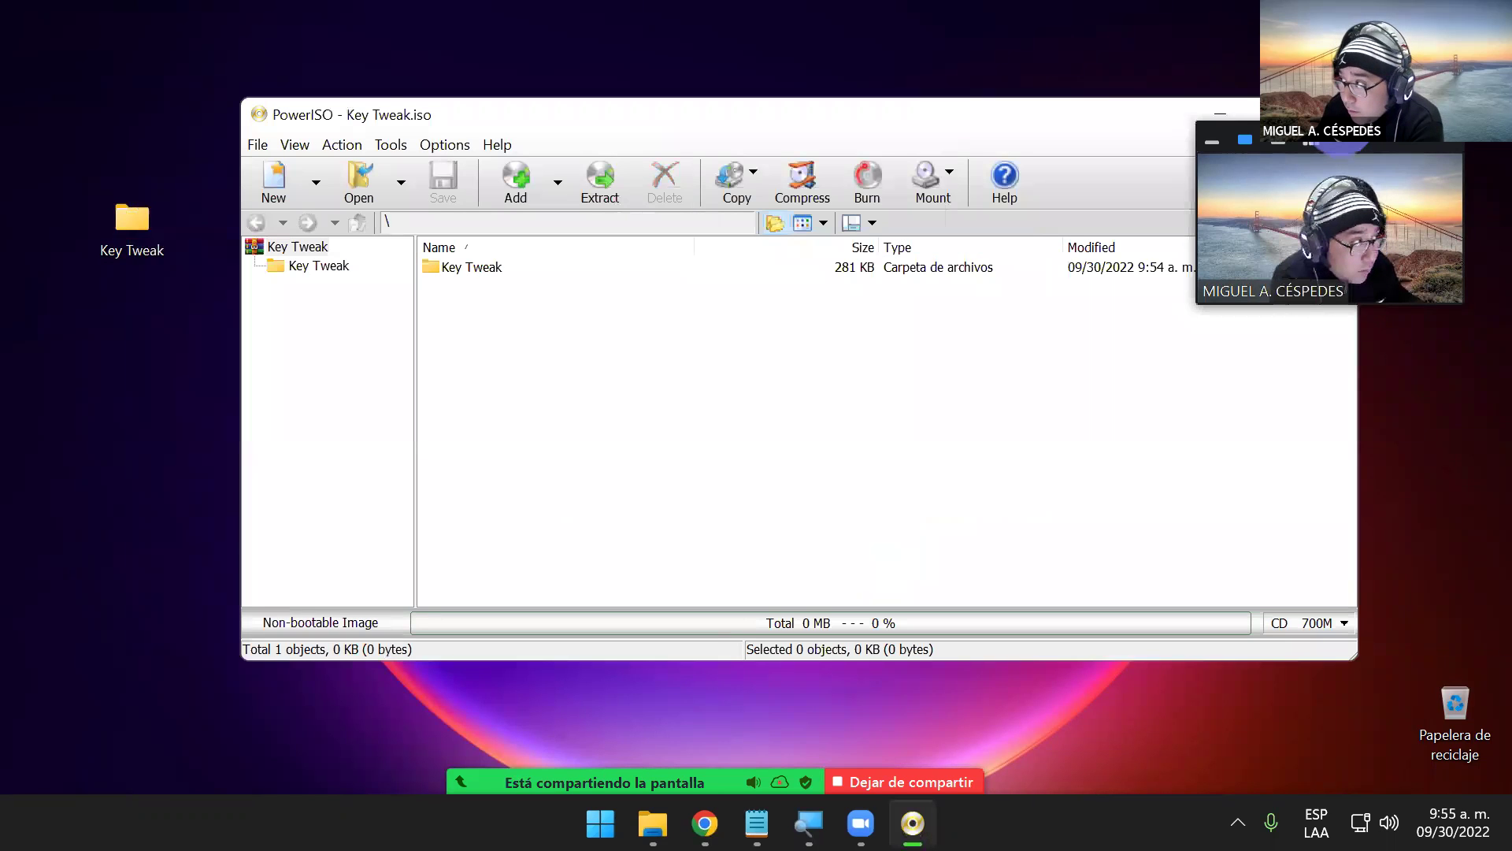
key(alt+F4)
click(535, 120)
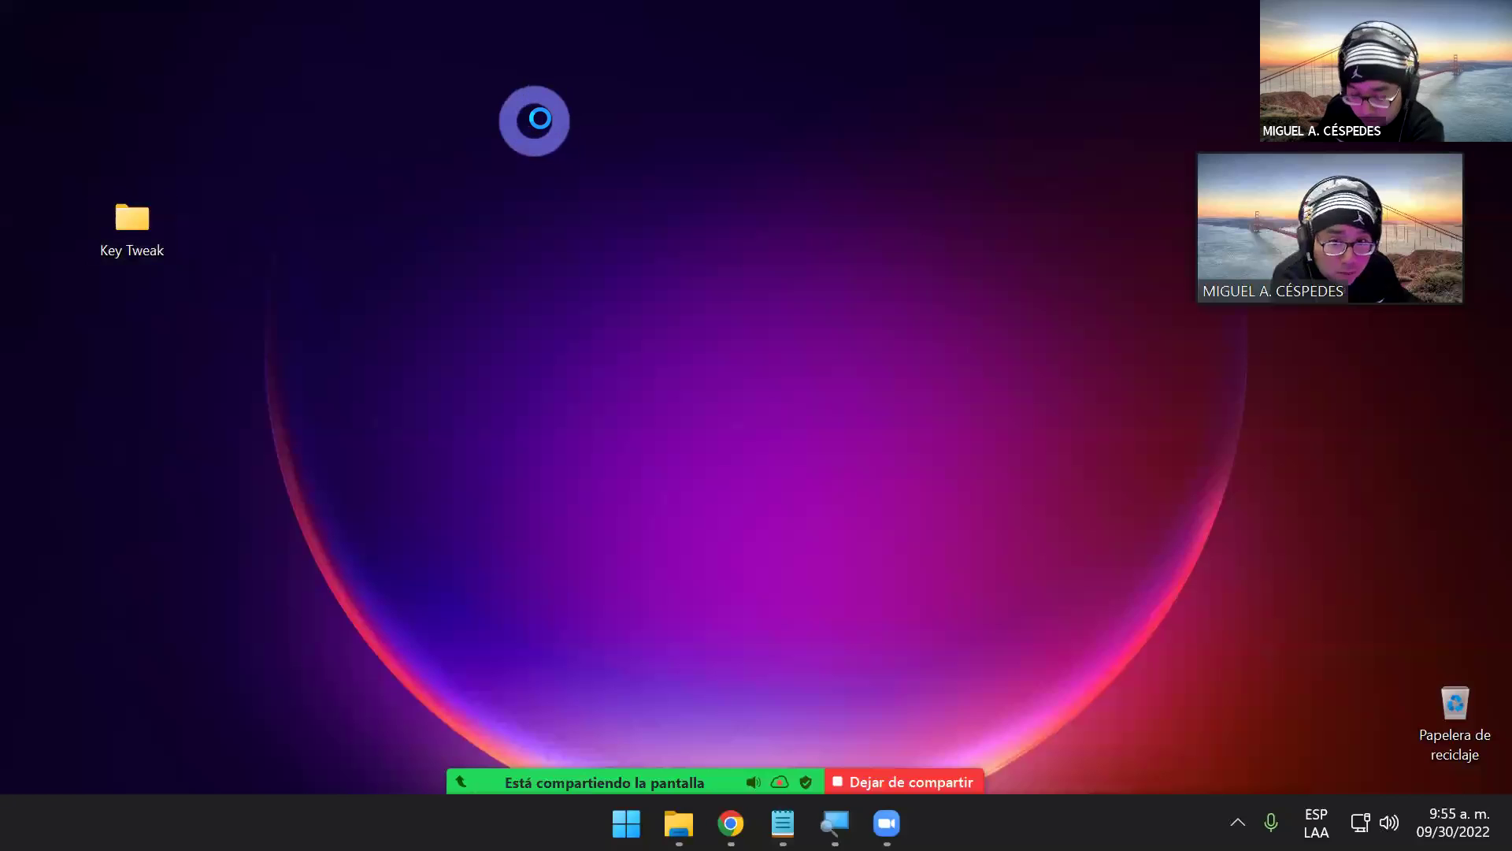
- Permanently delete the Key Tweak folder from the desktop and refresh the desktop
drag(32, 144, 499, 364)
key(shift+Delete)
key(Return)
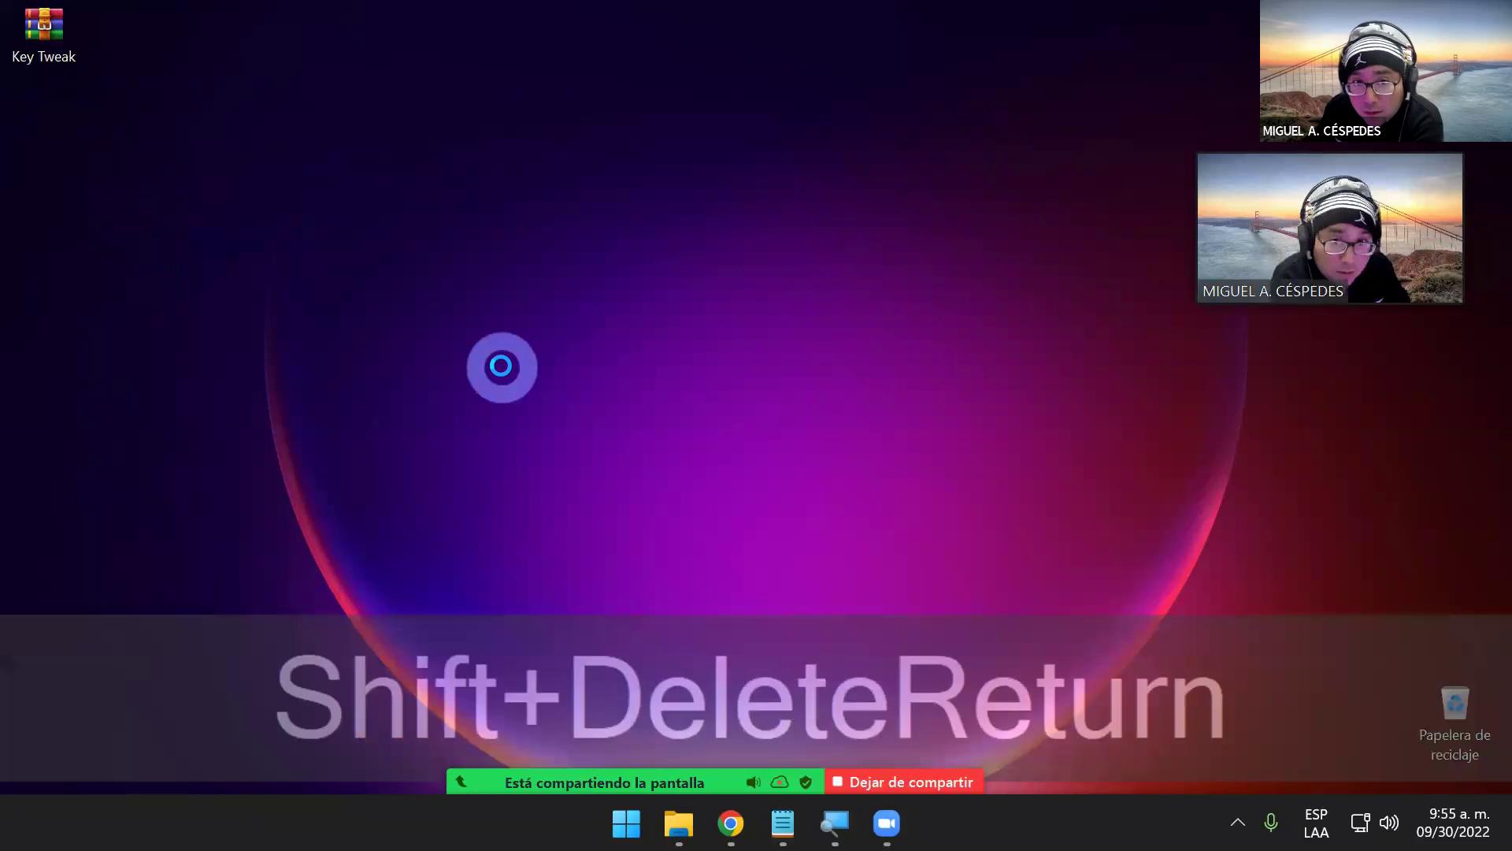
right_click(489, 213)
click(583, 314)
click(462, 744)
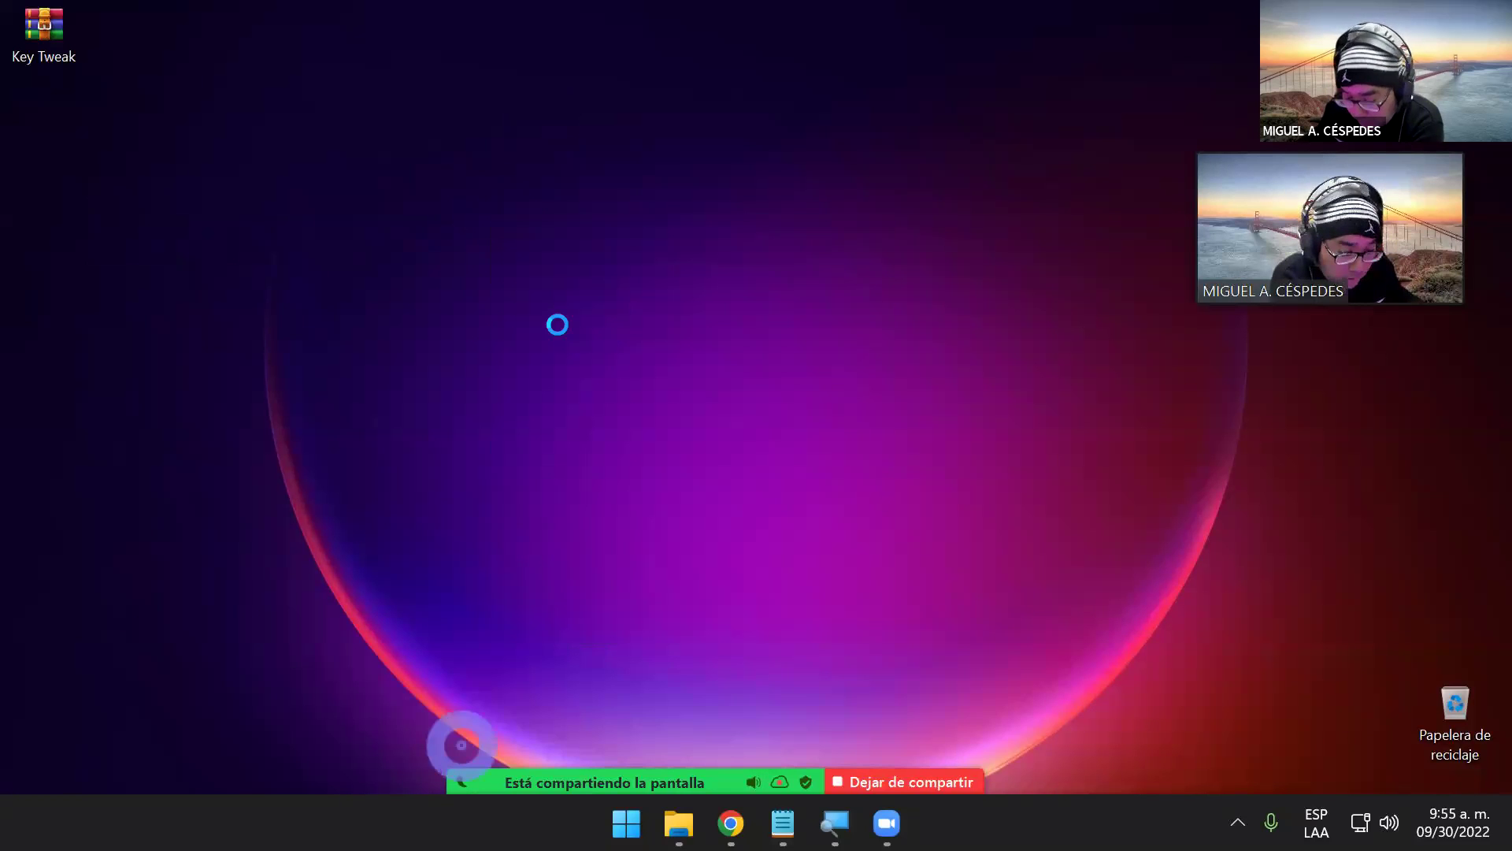
- Search for "vm" and launch VMware Workstation
key(super)
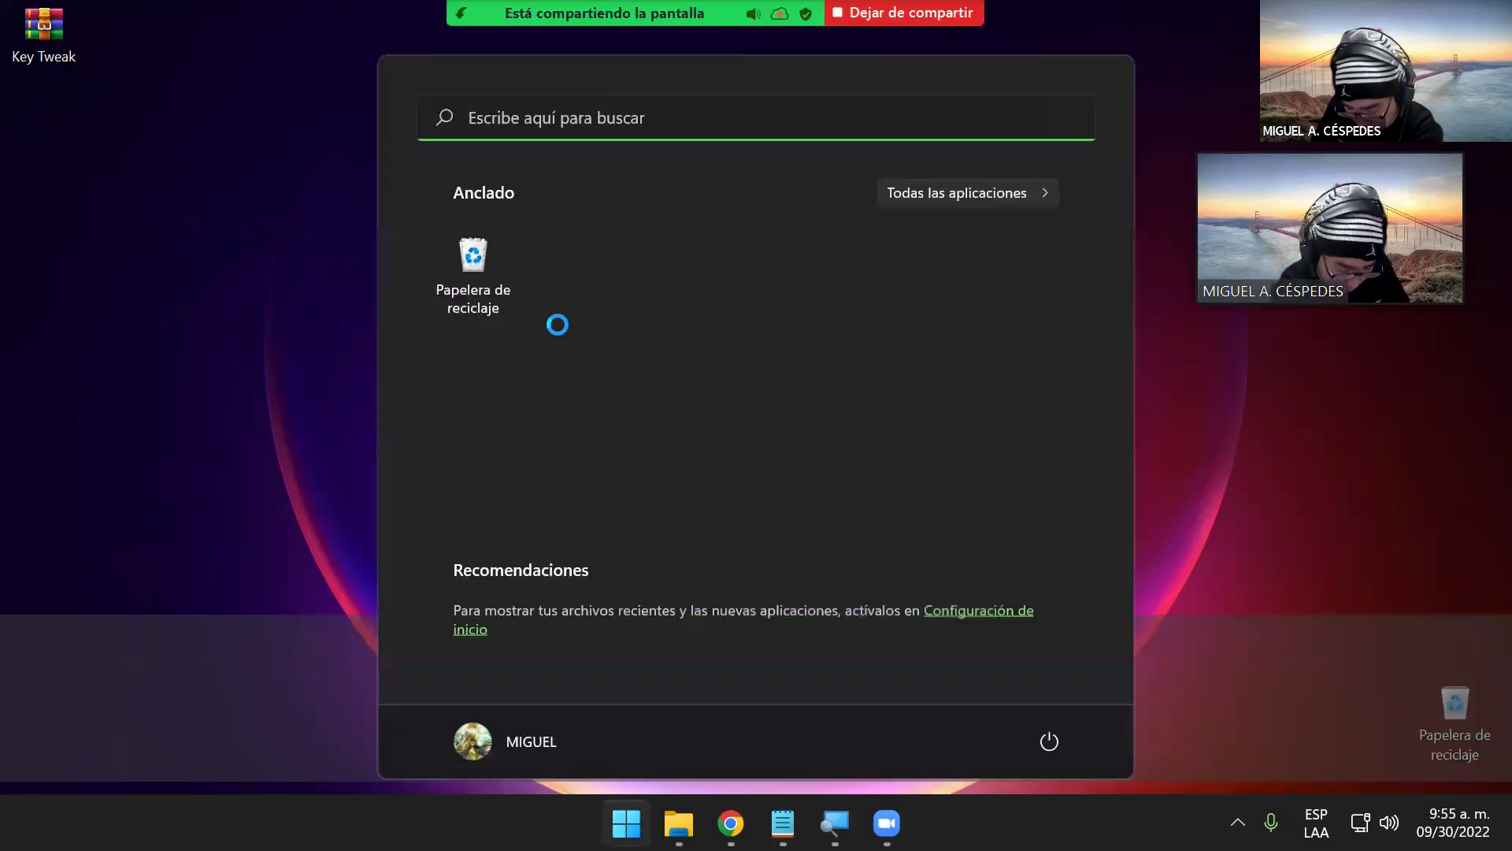
text(vm)
key(Return)
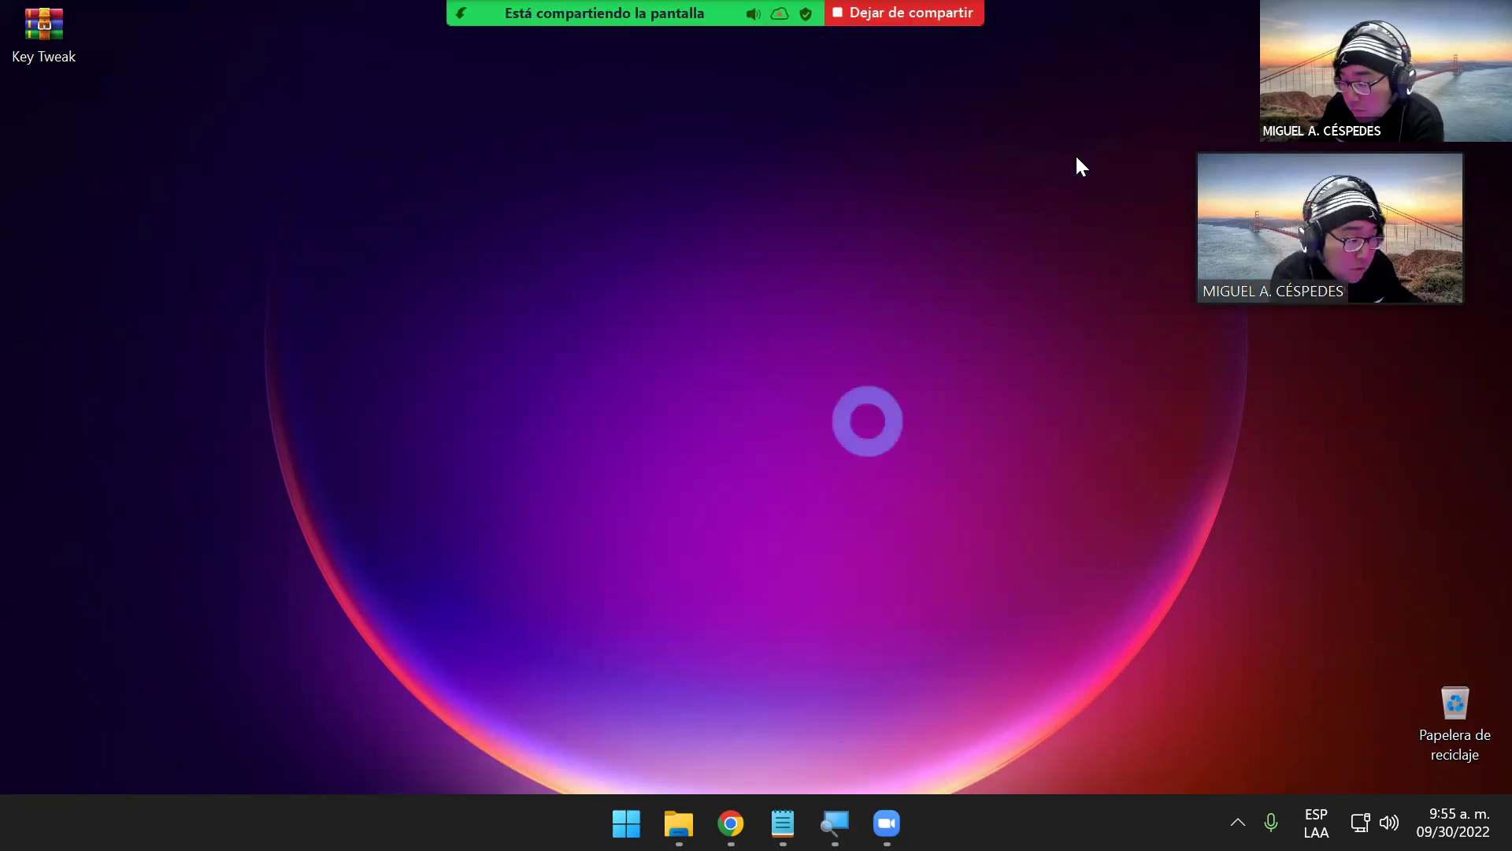
mouse_move(783, 819)
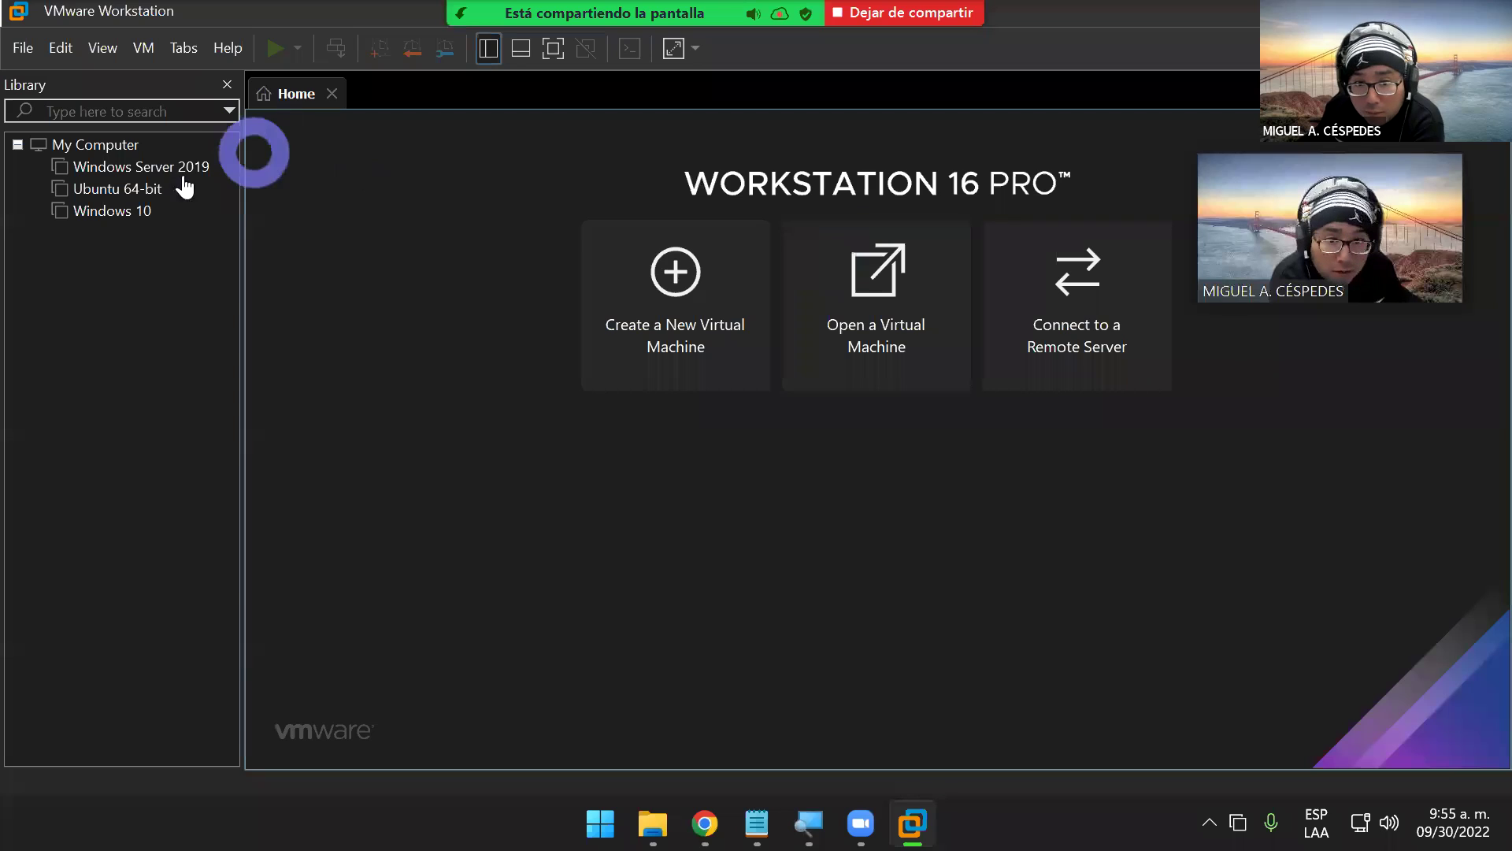
- Open the Windows 10 virtual machine, hide the library, and power the machine on
click(126, 213)
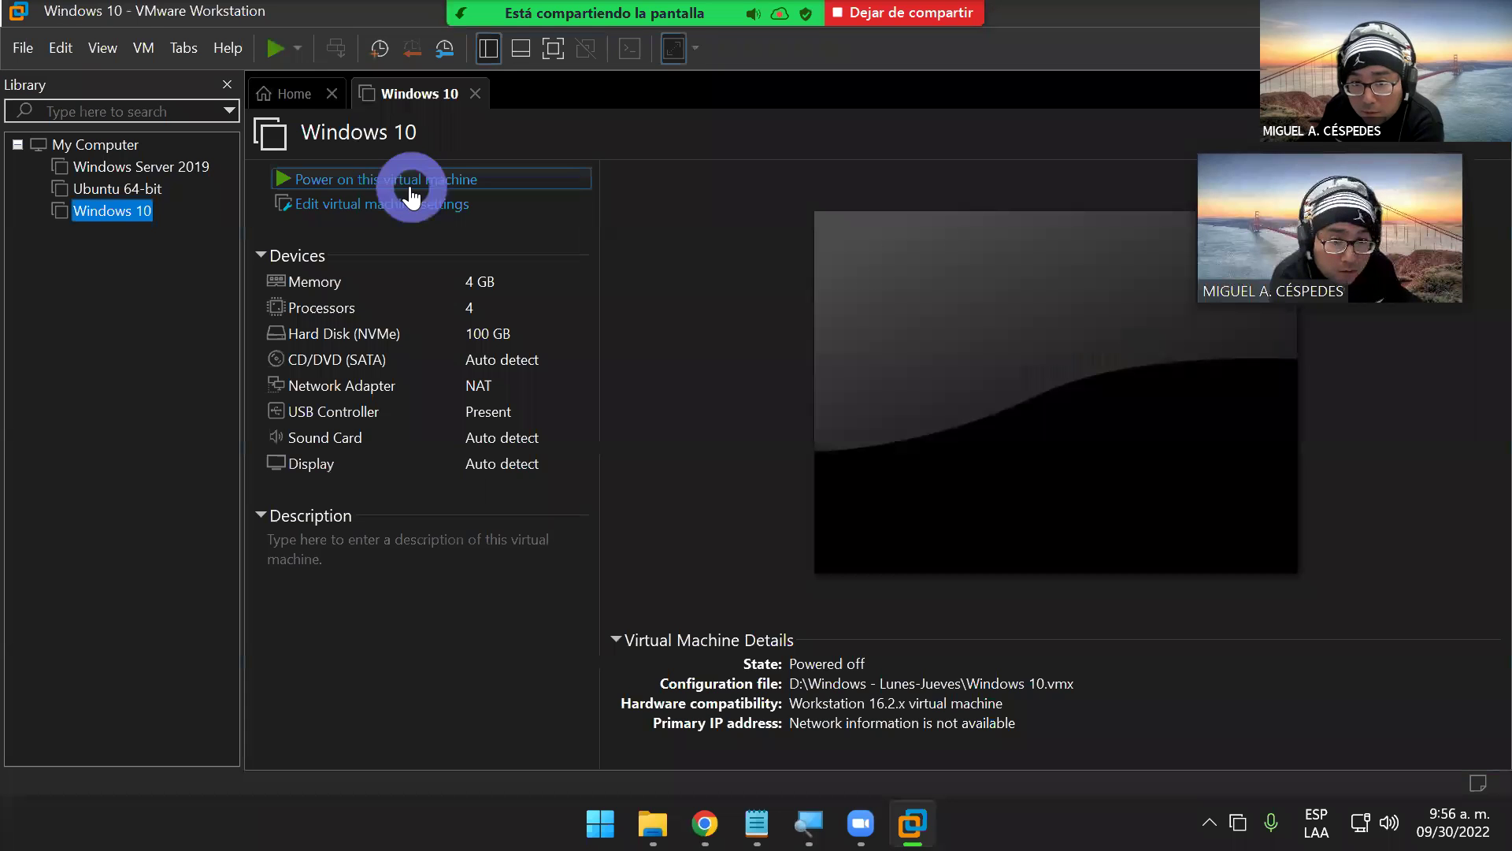
click(229, 85)
click(232, 180)
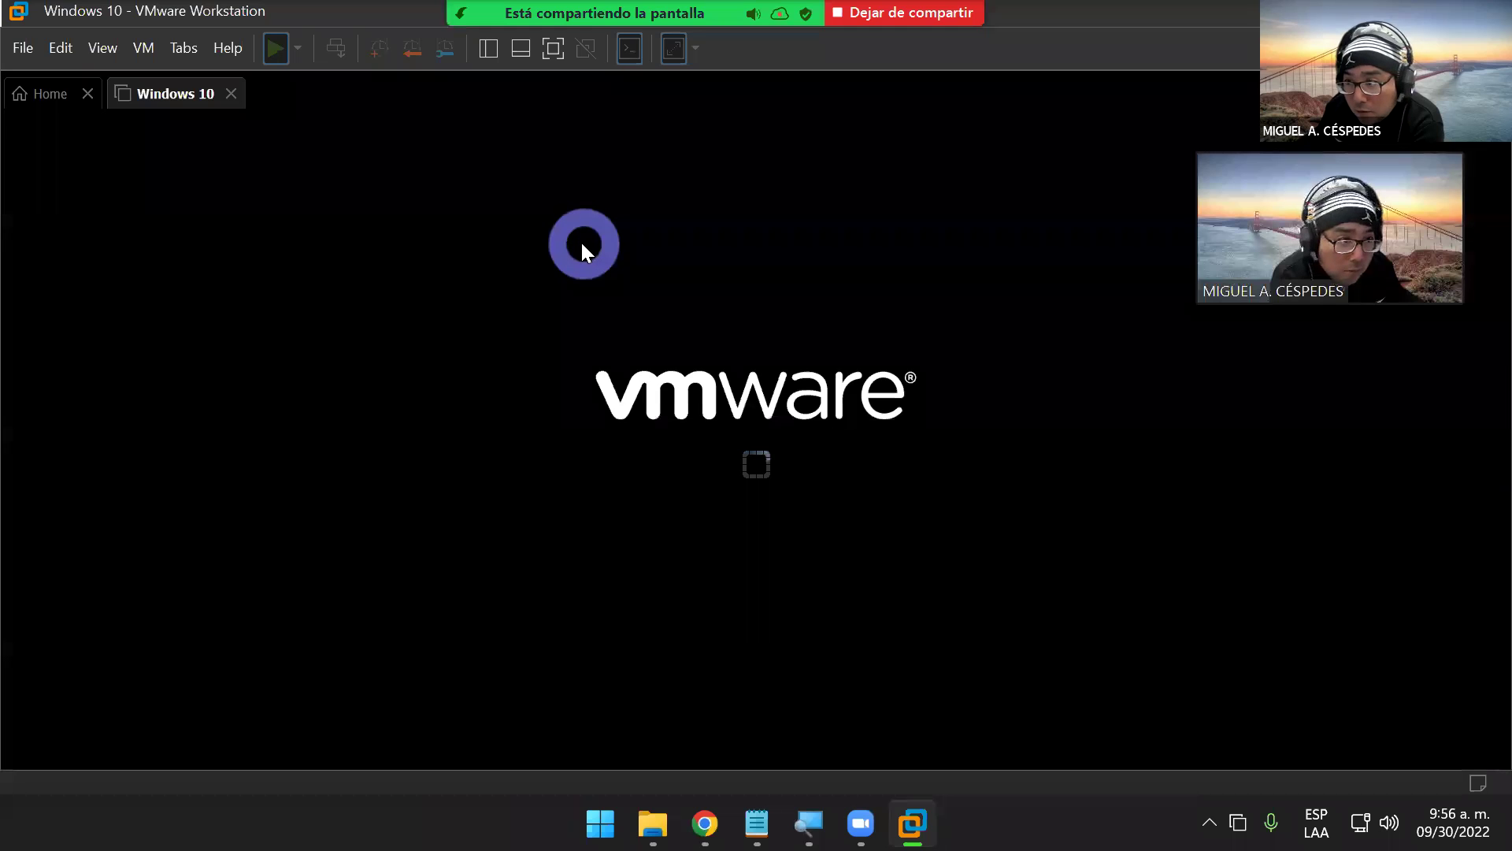
- Shut down the Windows 10 guest and close its virtual machine tab
mouse_move(1401, 157)
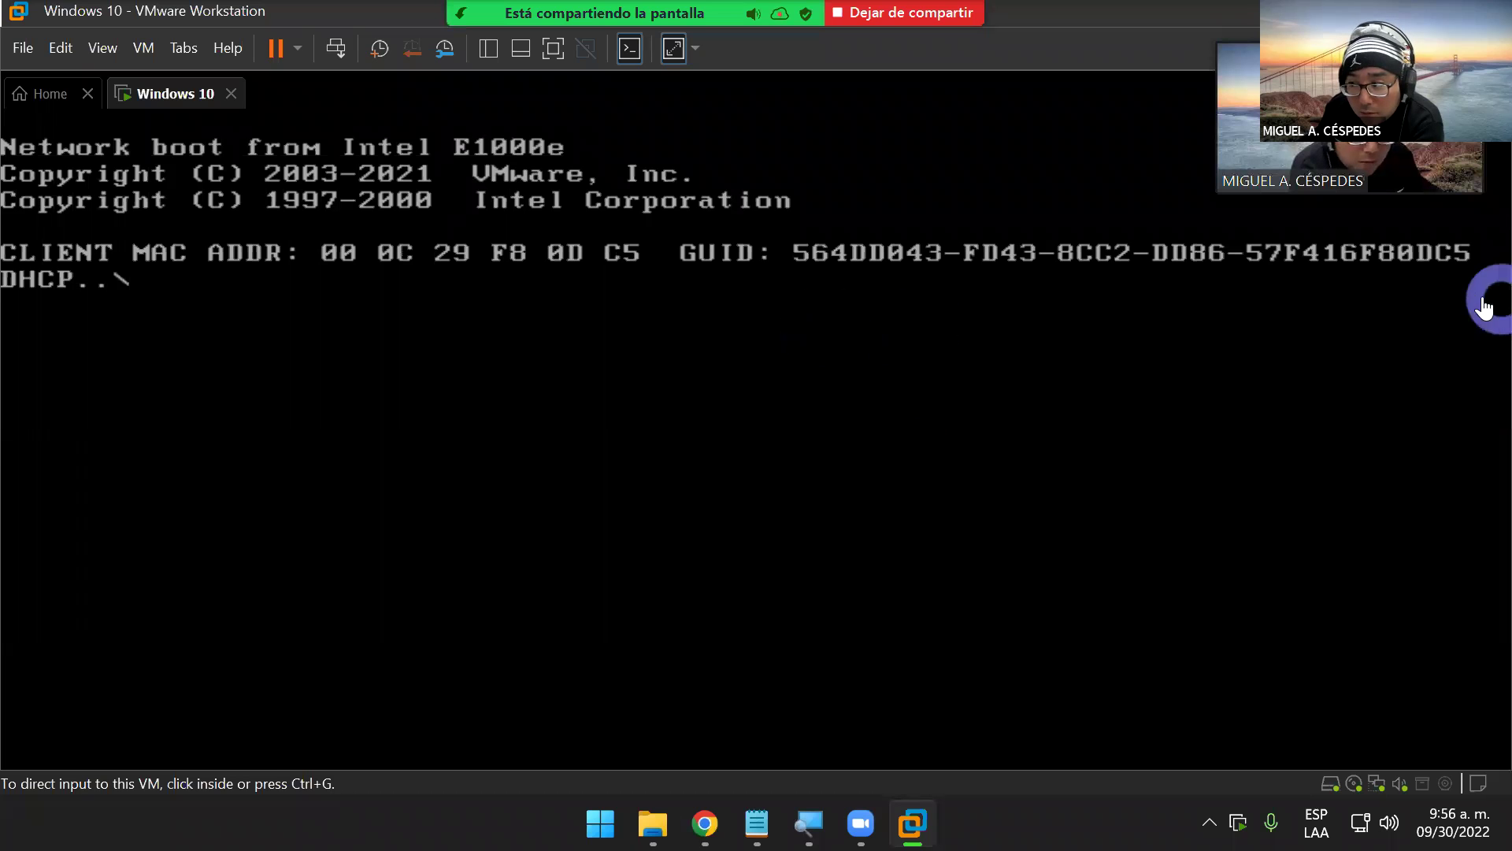
right_click(176, 98)
mouse_move(319, 150)
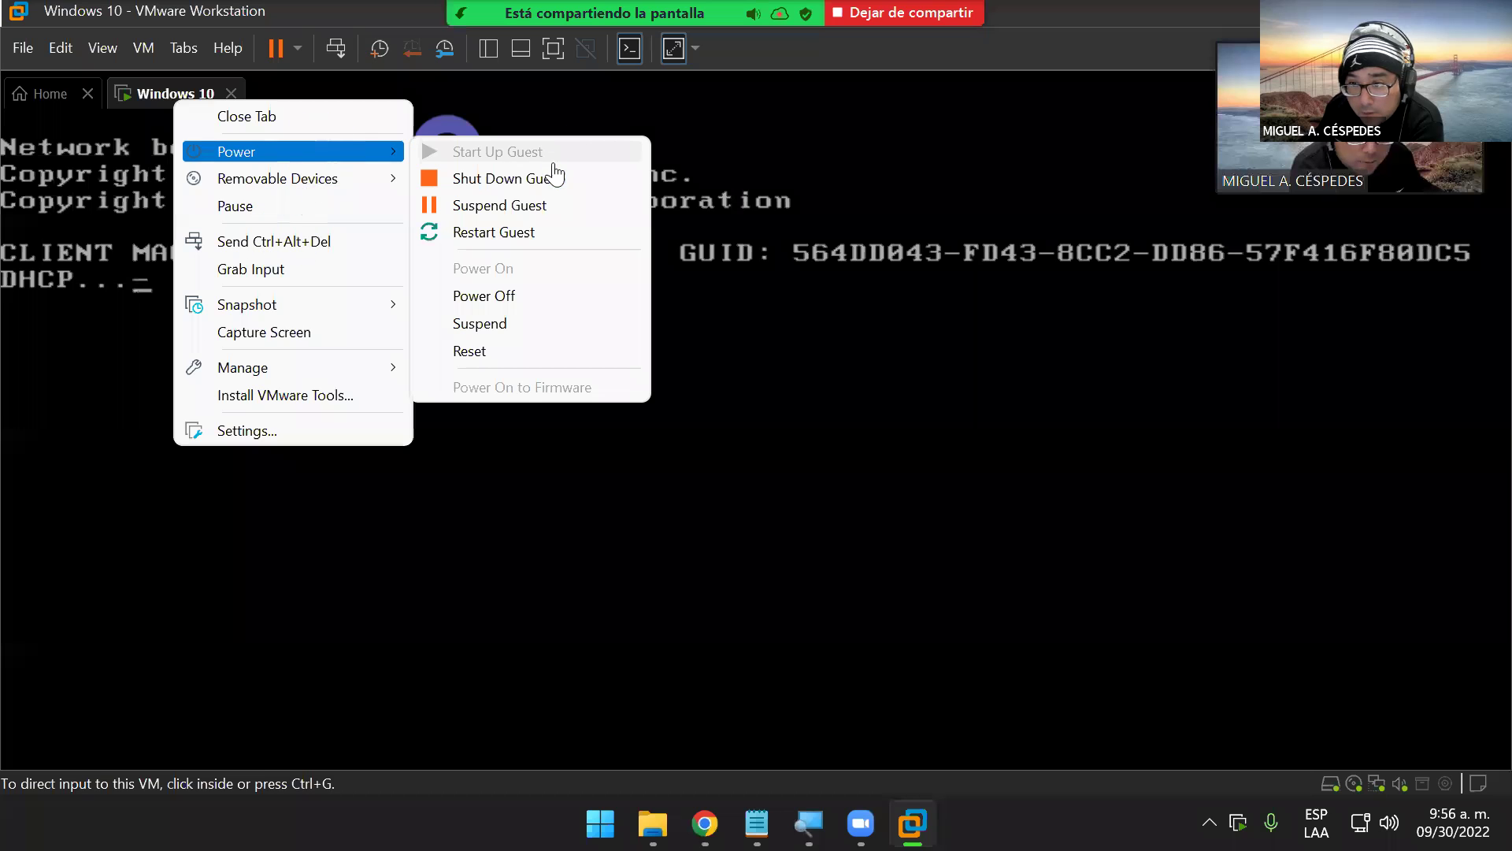
click(555, 181)
click(794, 451)
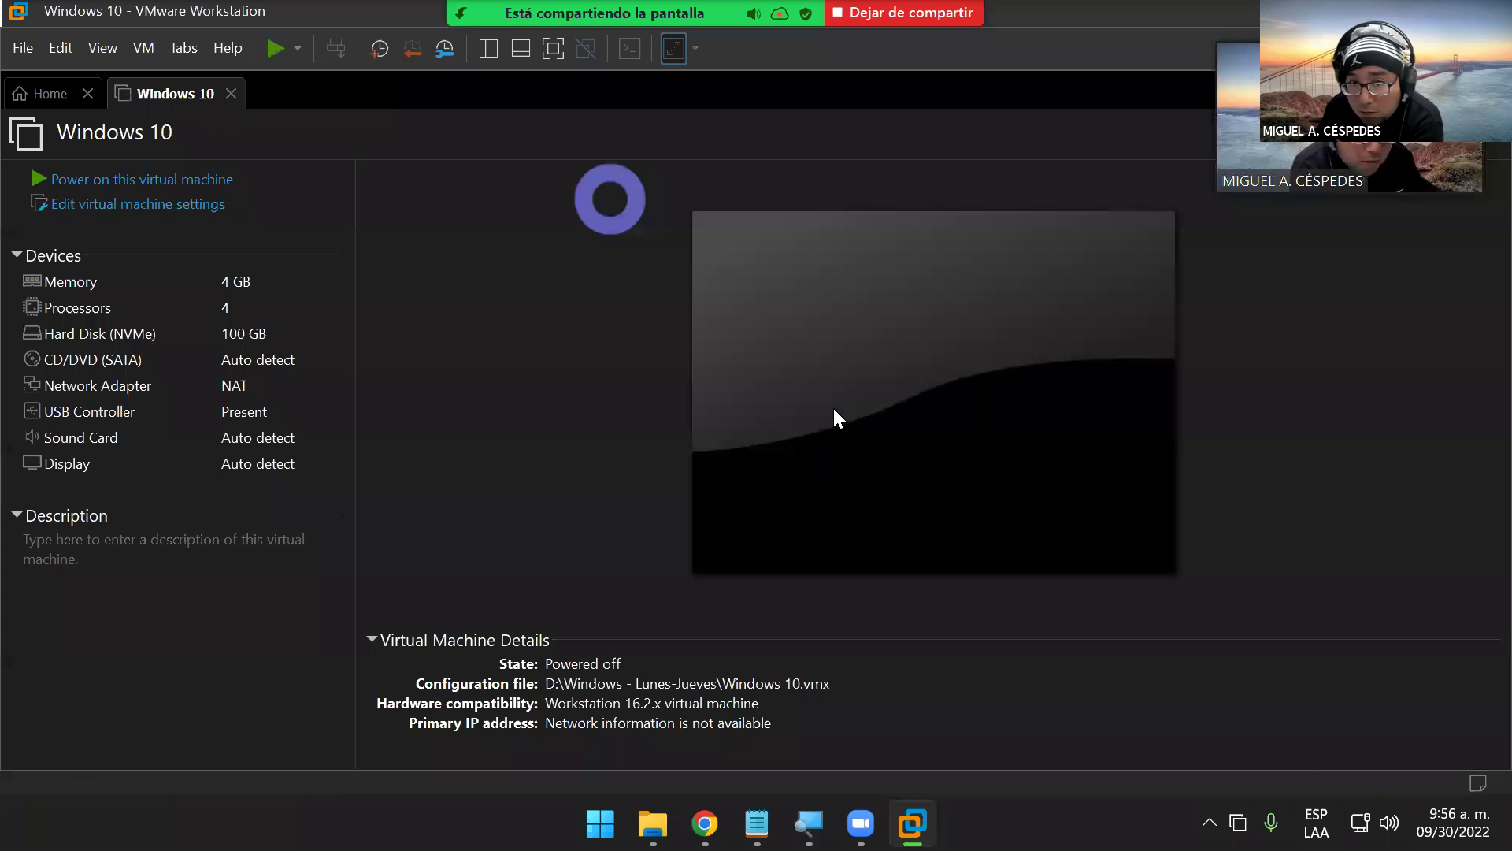
click(235, 93)
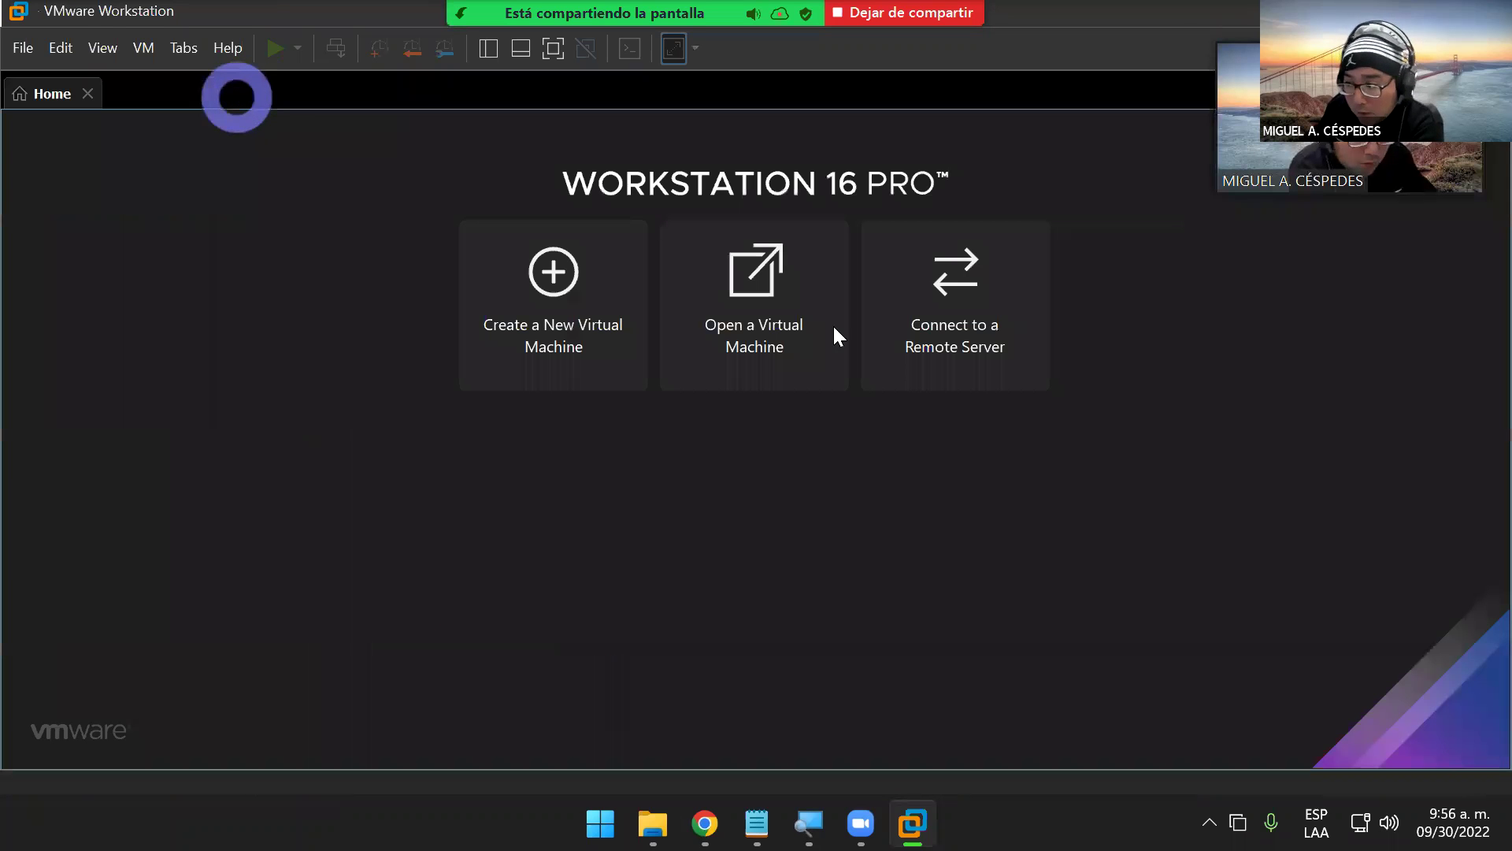
- Open the virtual machine in the WINDOWS 10 HOME SINGLE L folder on DATA_1 (D:), power it on, and close the Magnifier (Lupa)
click(794, 382)
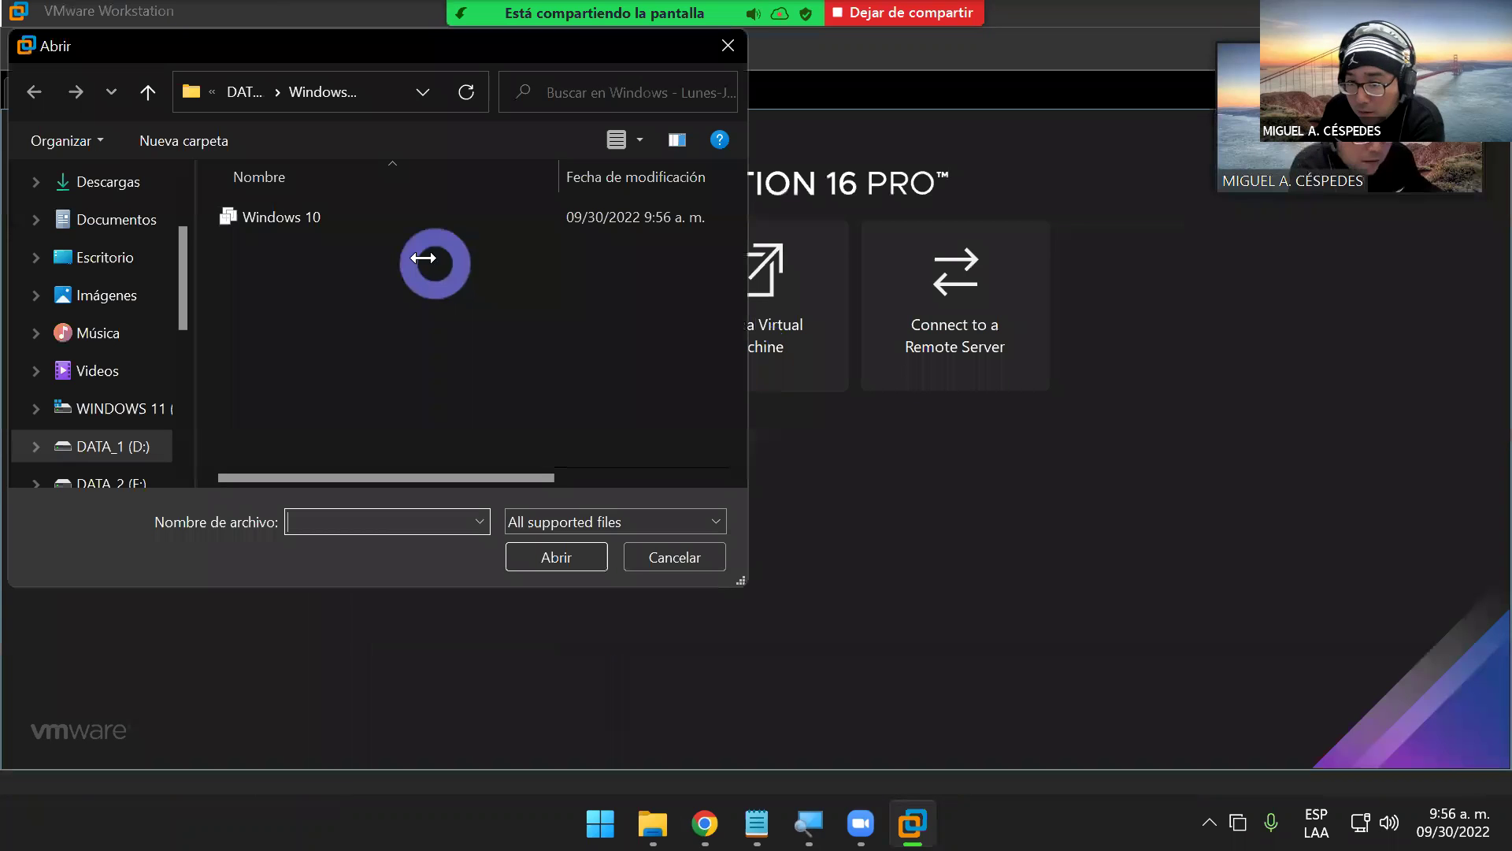
click(149, 94)
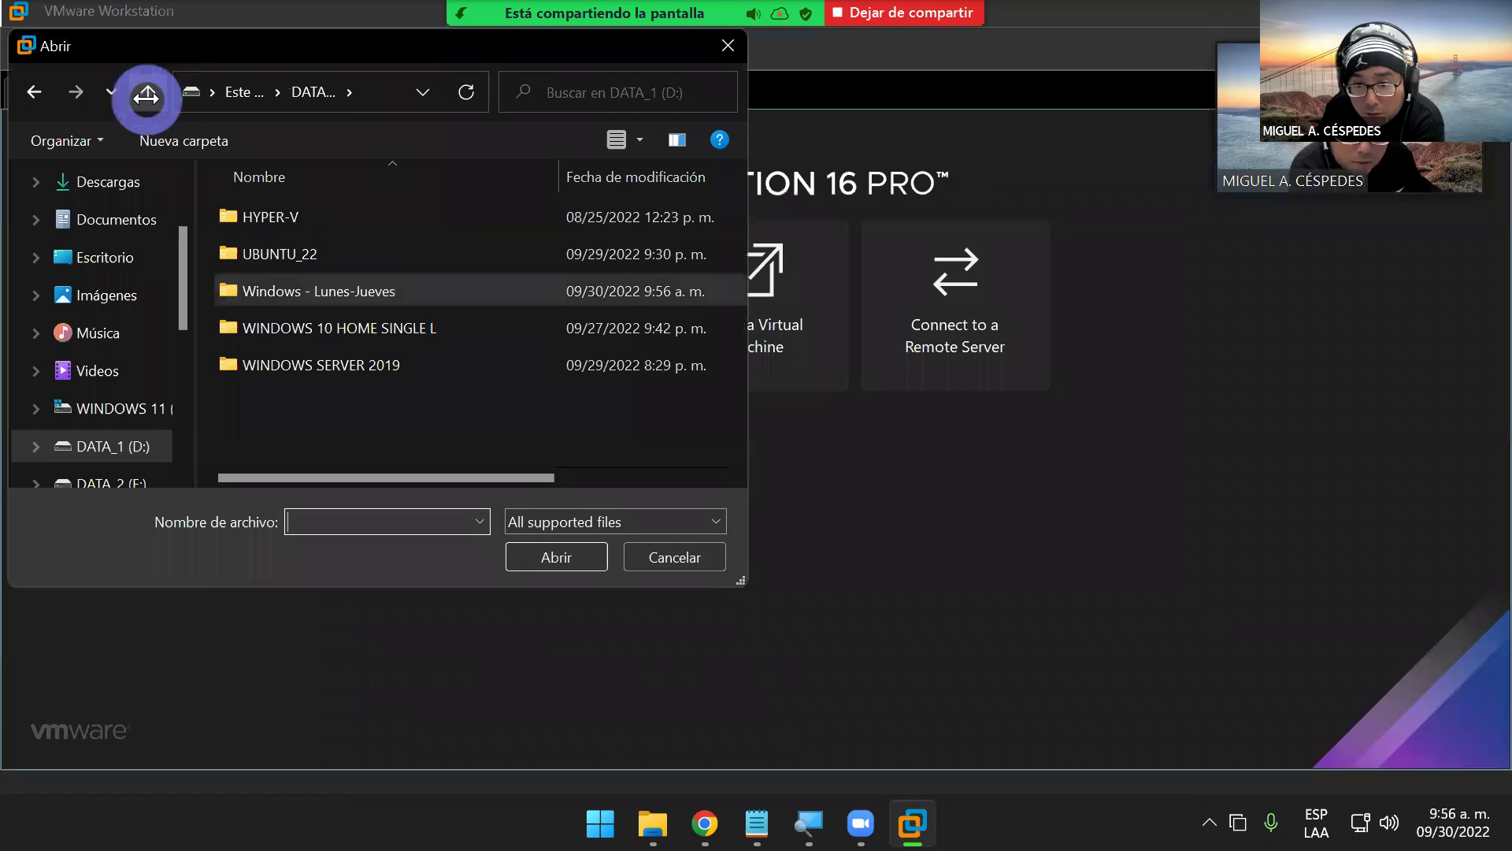
double_click(439, 326)
double_click(406, 264)
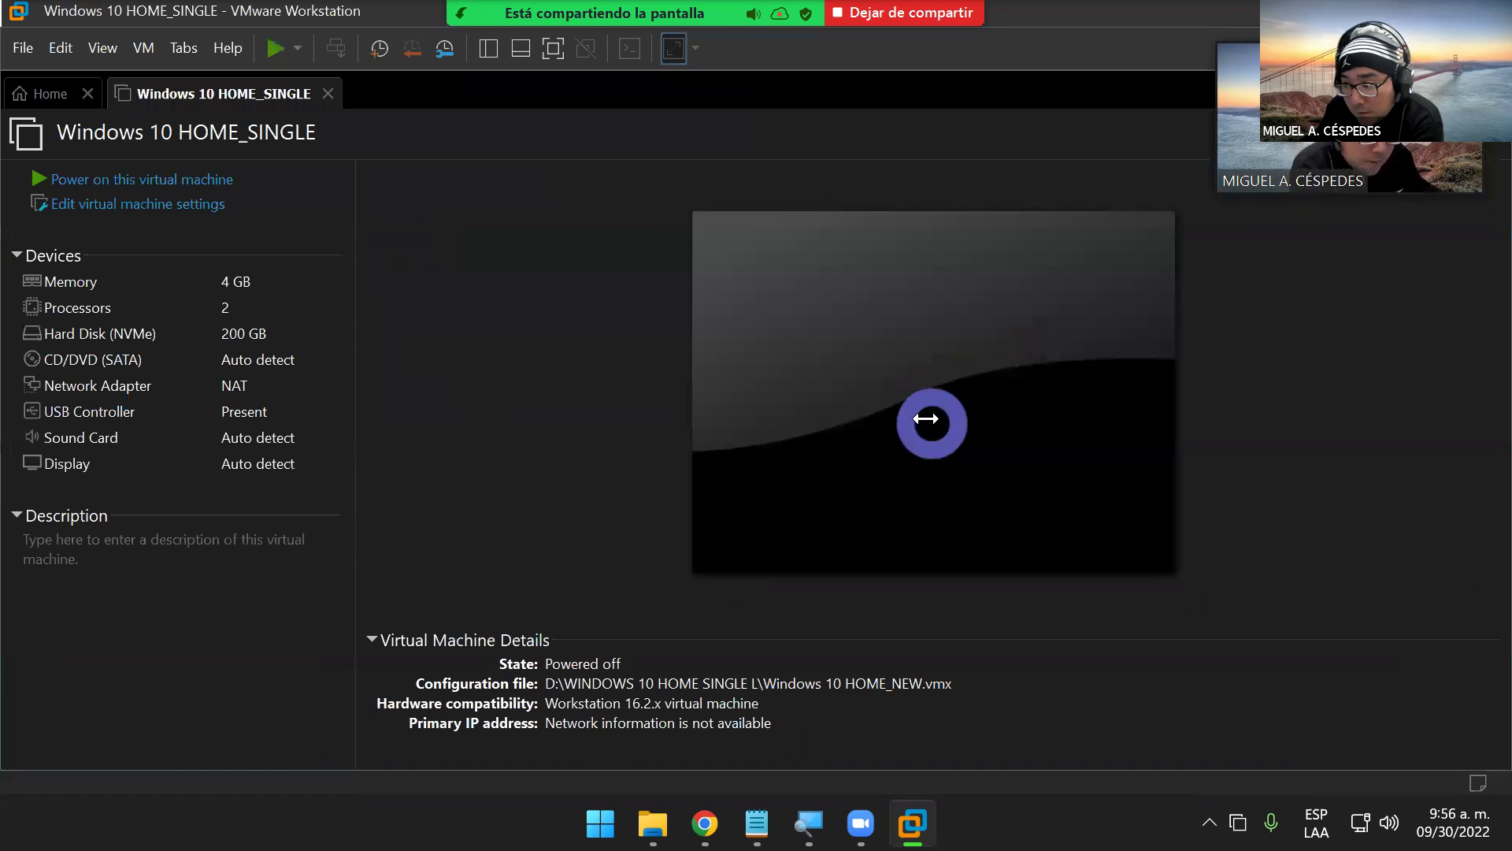
click(206, 179)
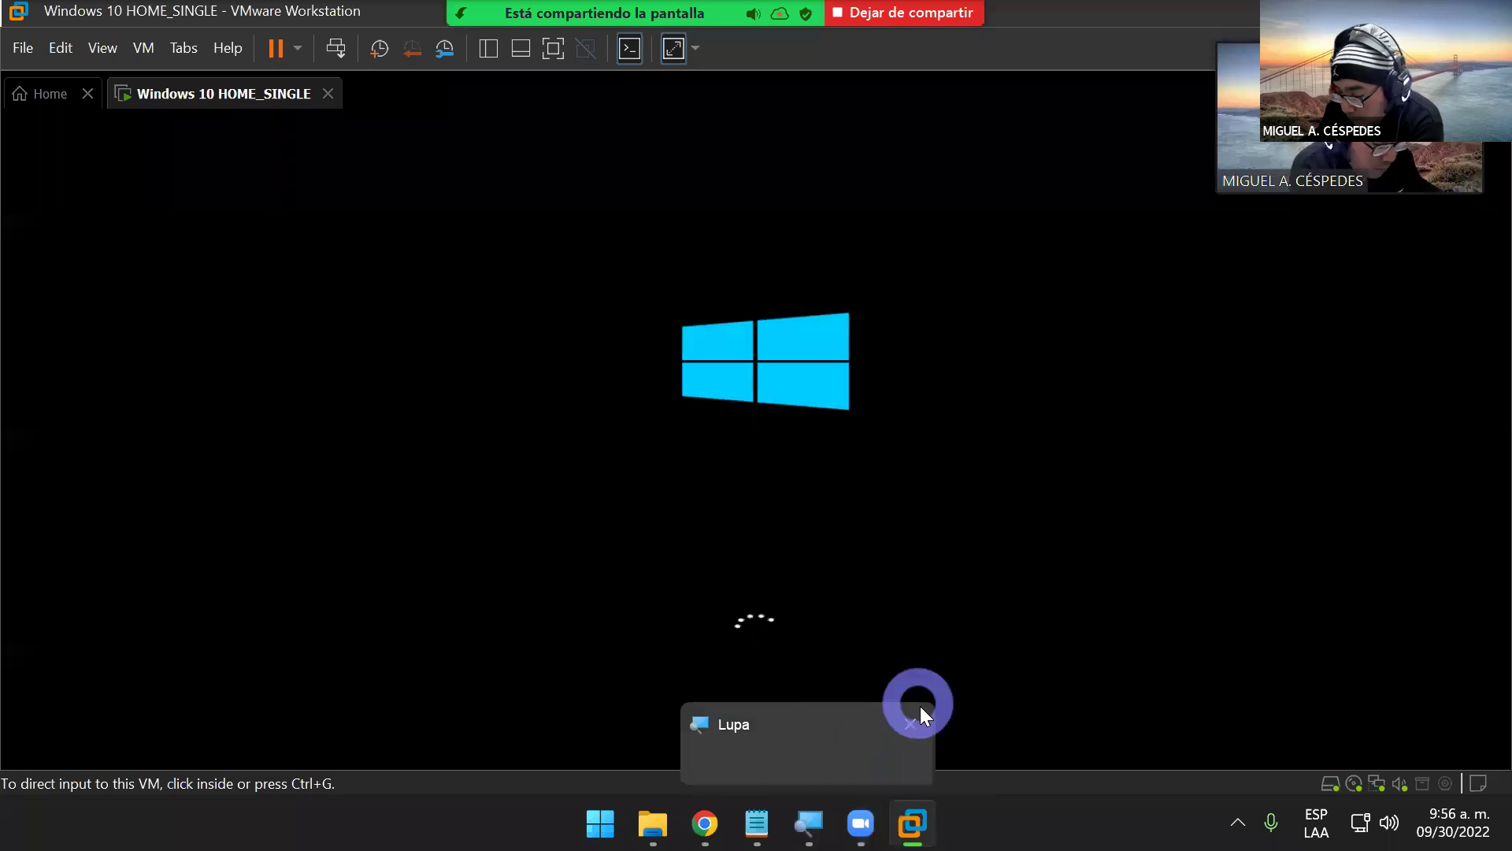
click(910, 724)
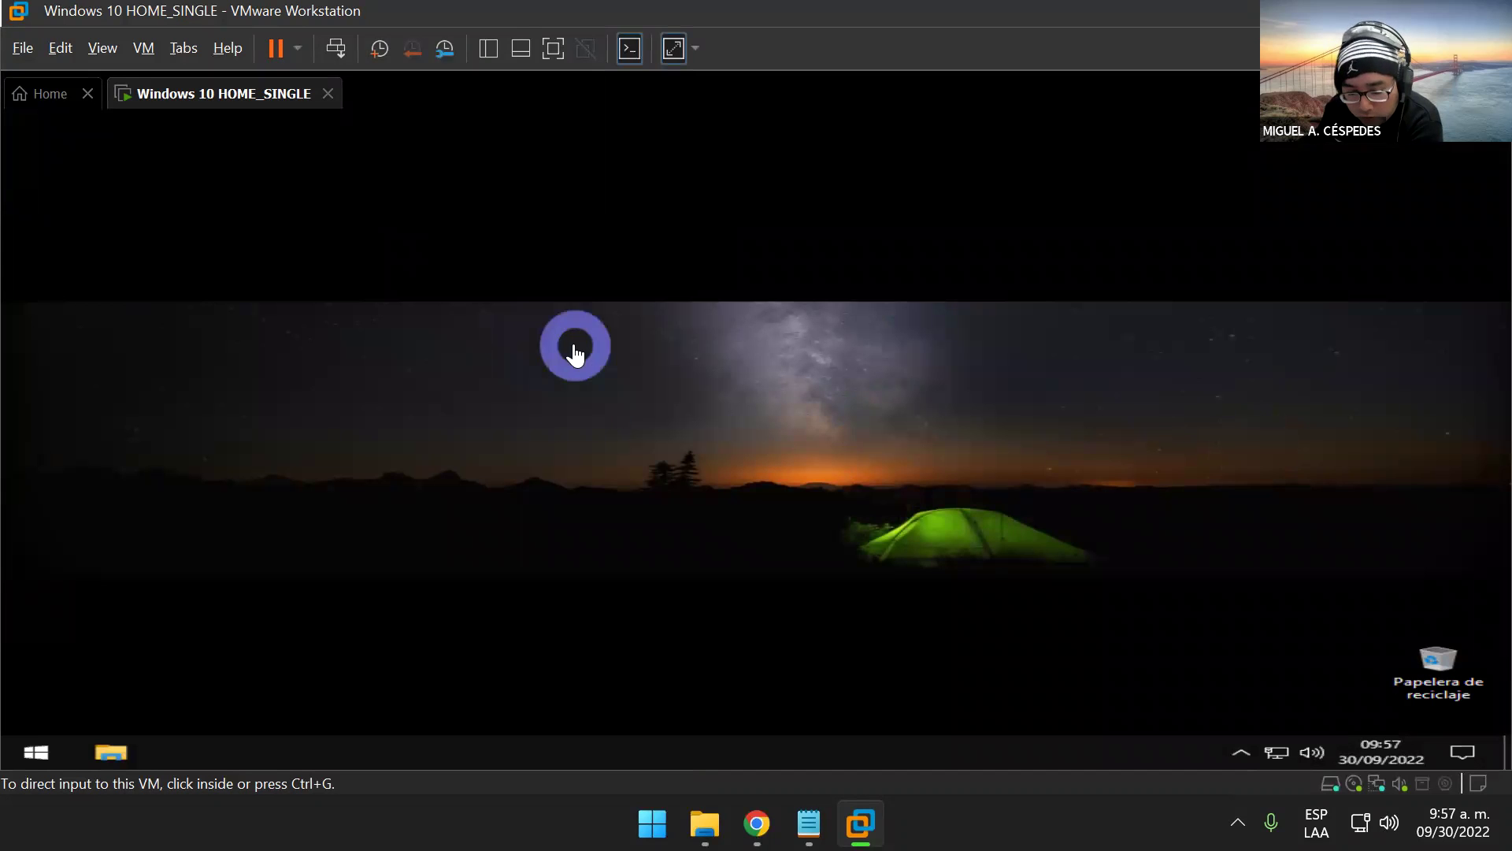
- Set the virtual machine's CD/DVD (SATA) drive to use the Key Tweak ISO image from the desktop (Escritorio)
click(153, 52)
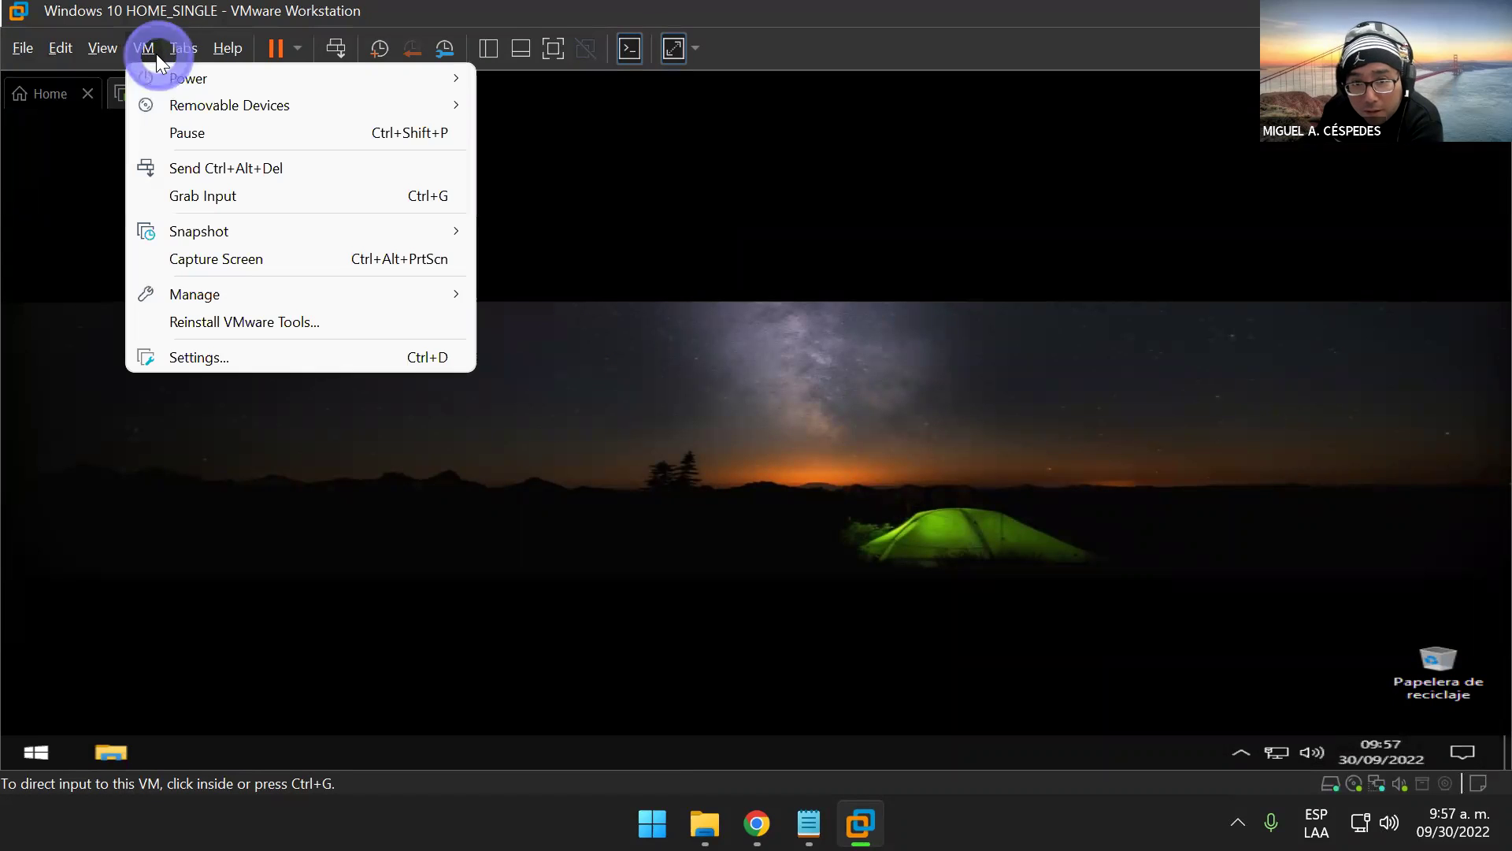
click(399, 362)
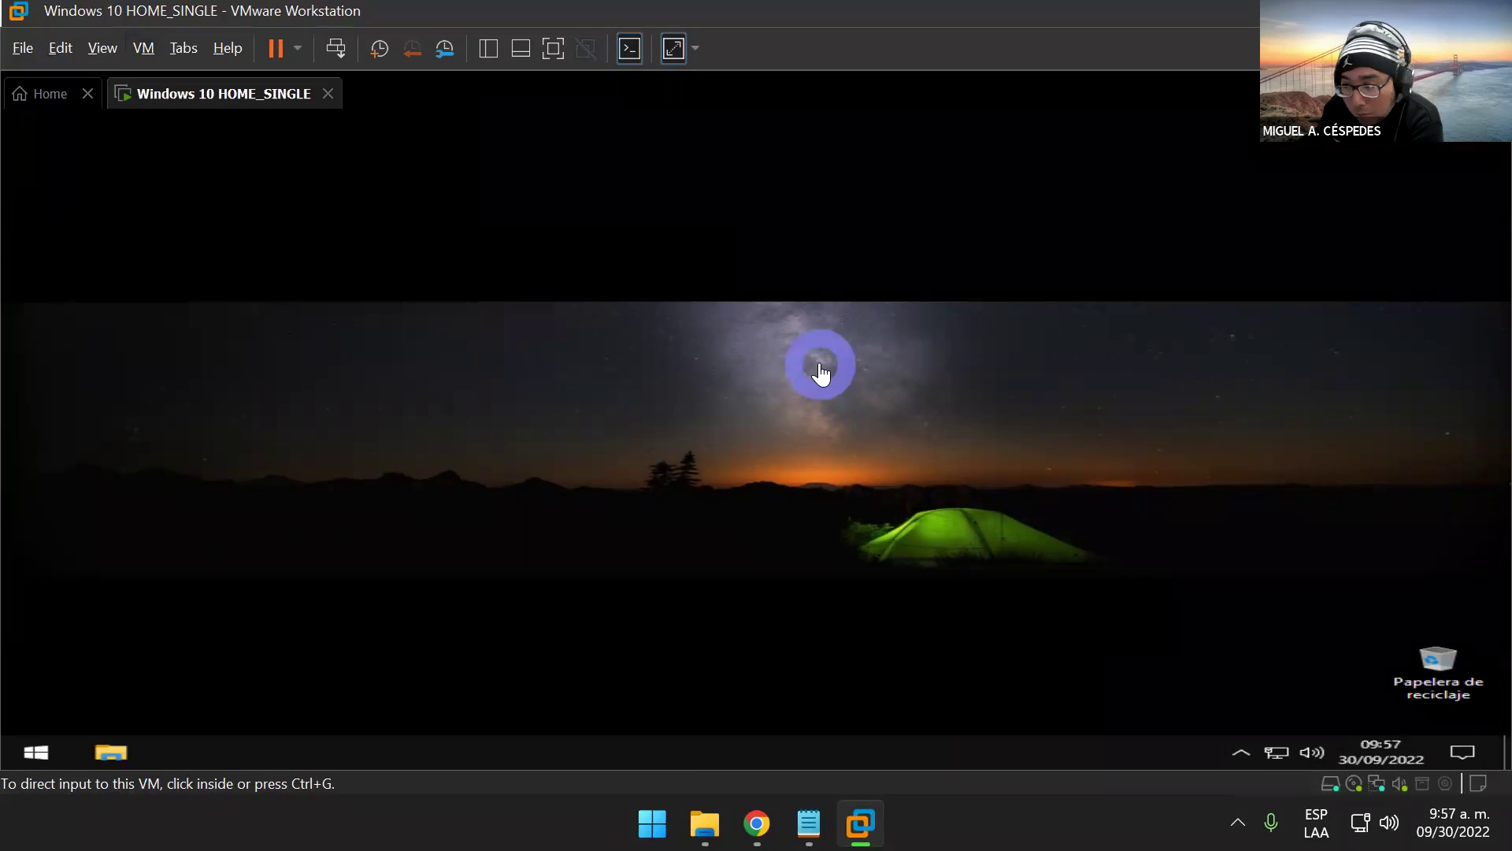
key(ctrl+d)
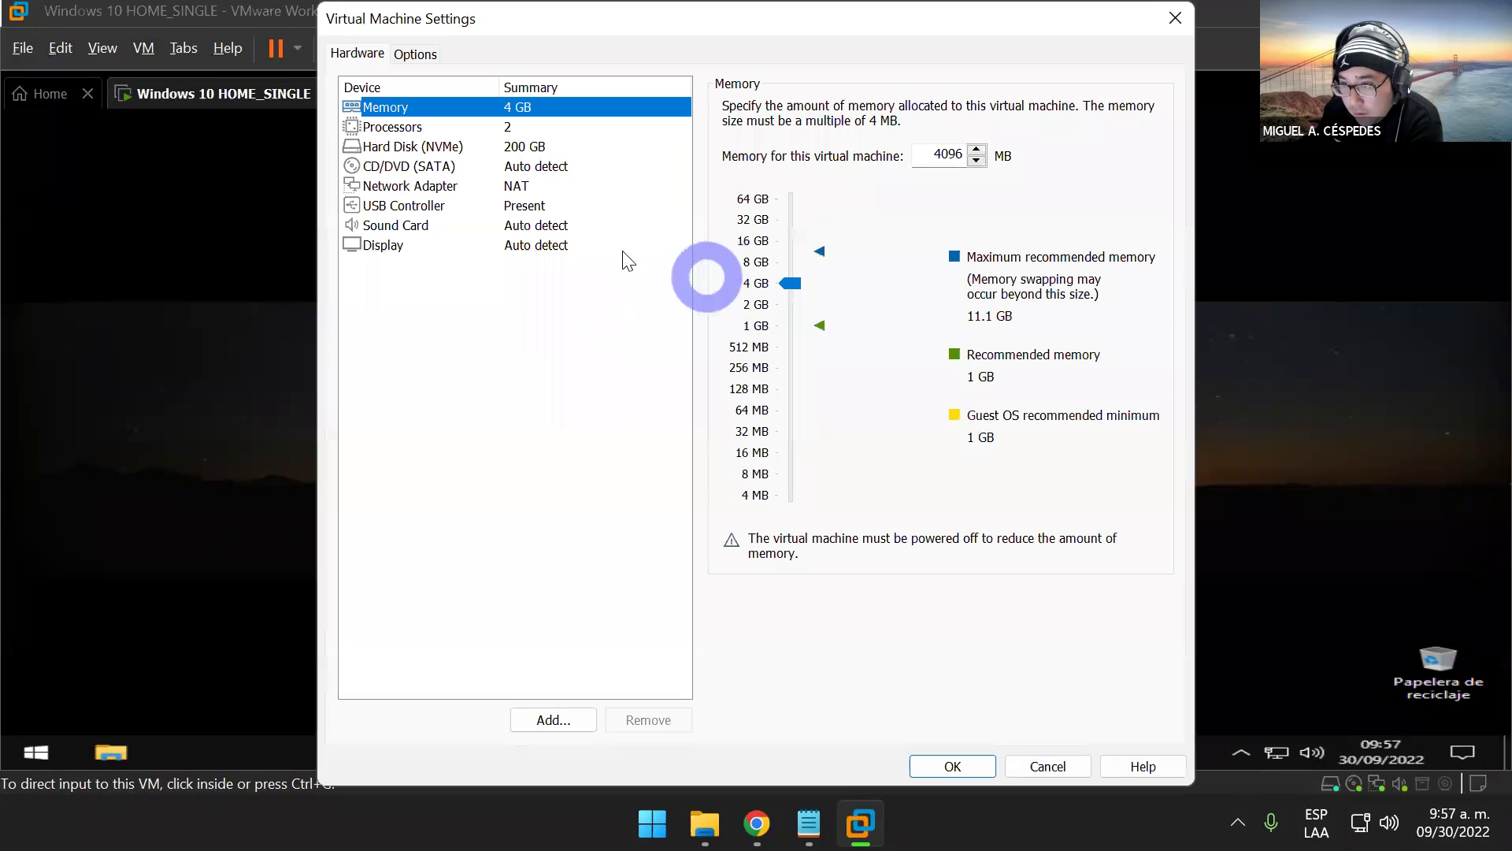
click(542, 167)
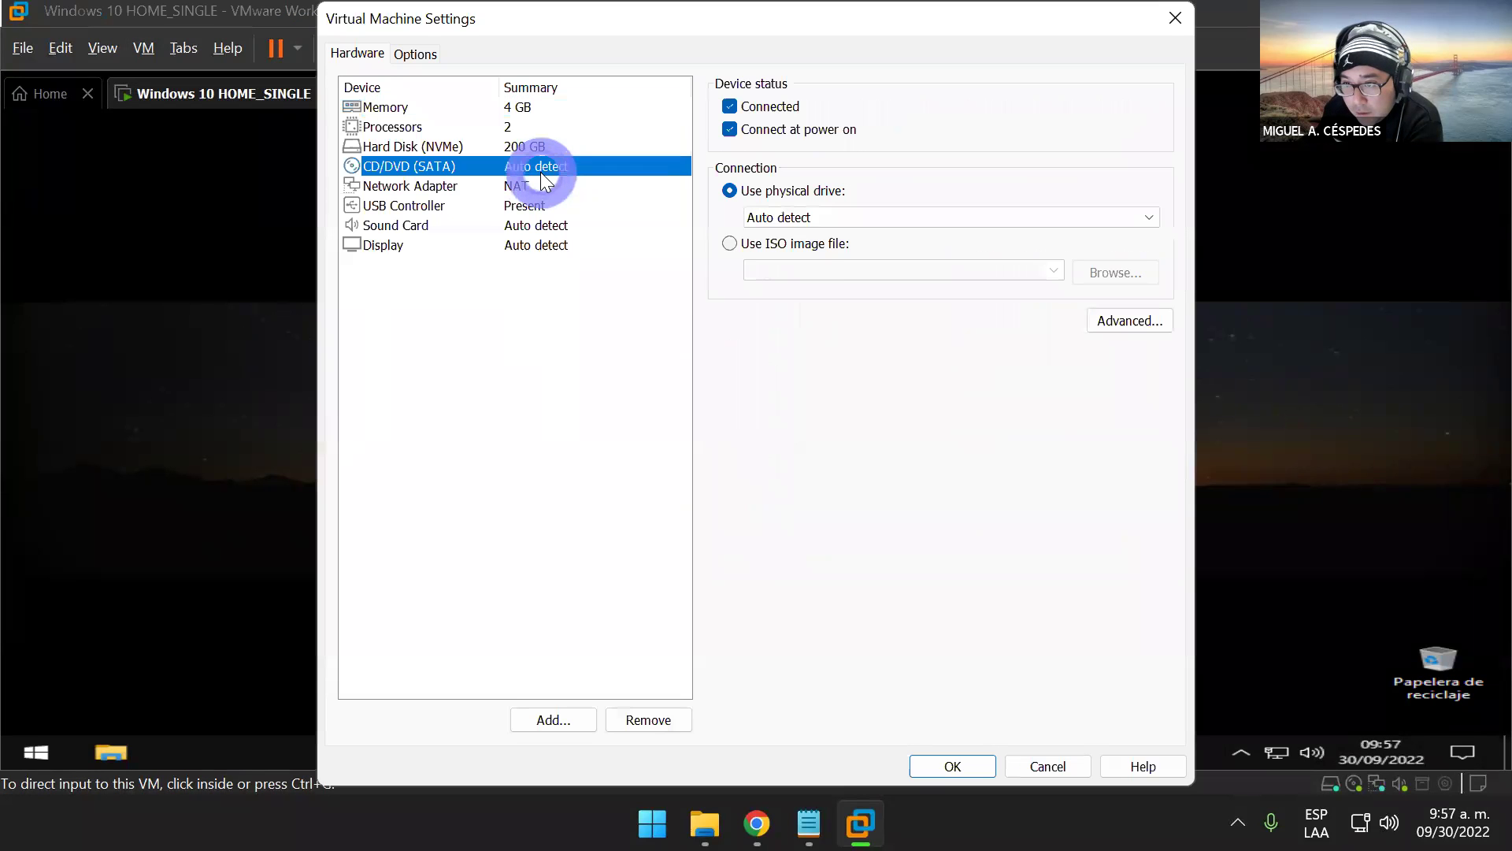
click(822, 250)
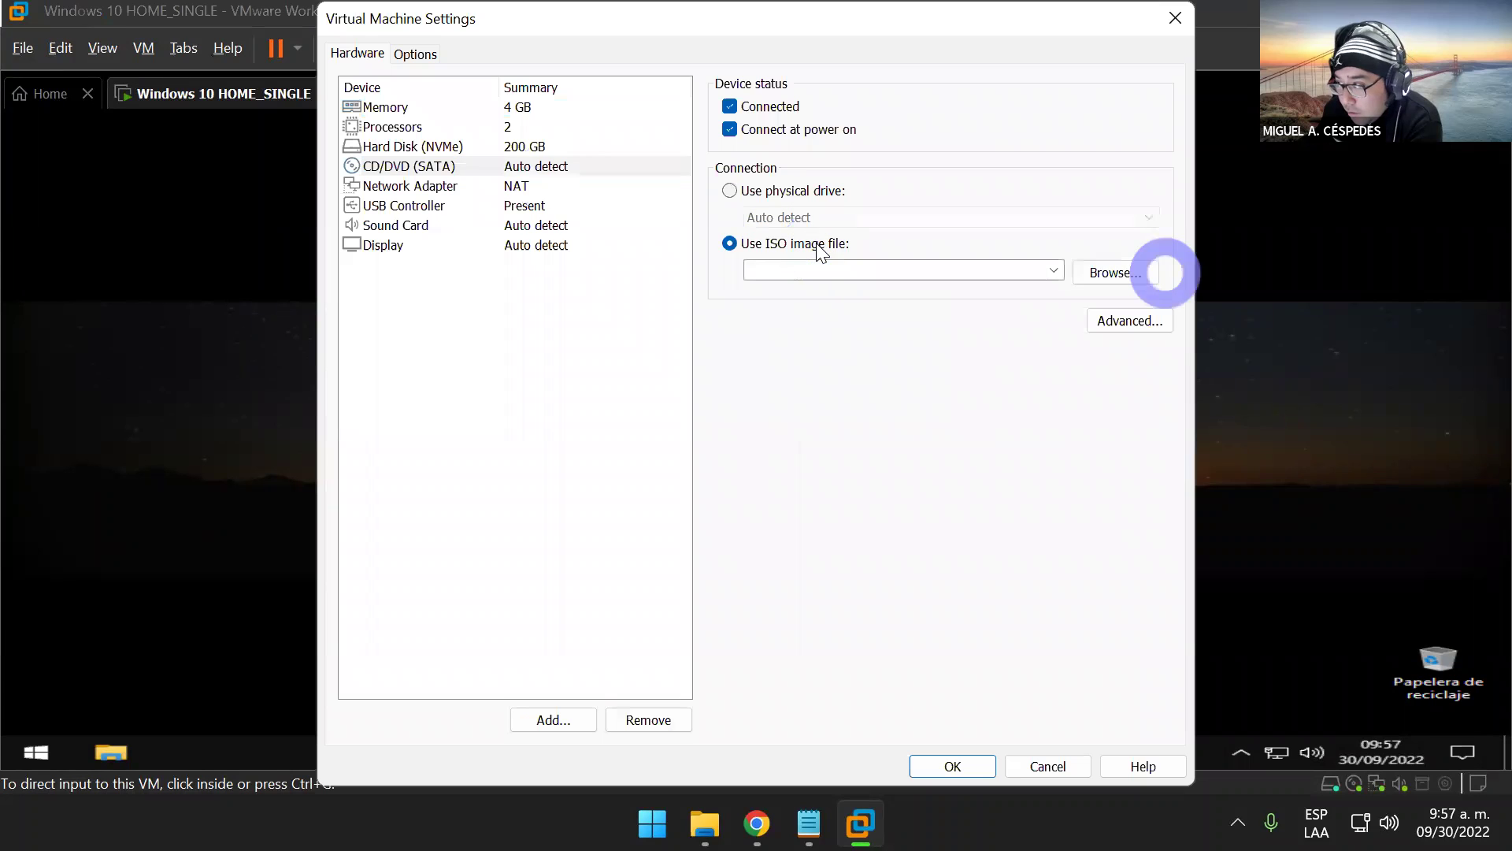
click(1144, 272)
click(482, 268)
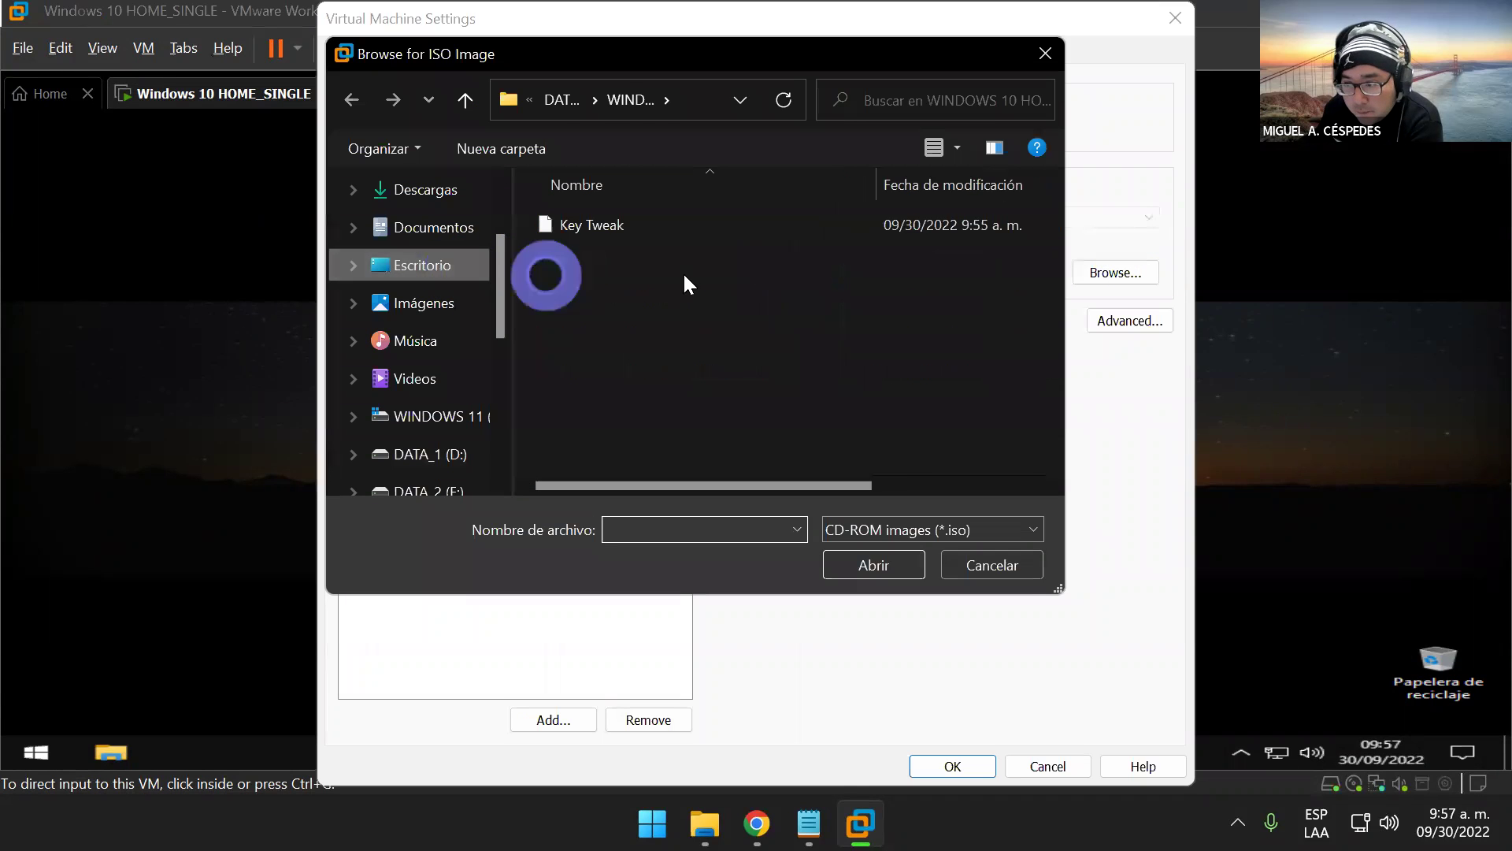
double_click(599, 241)
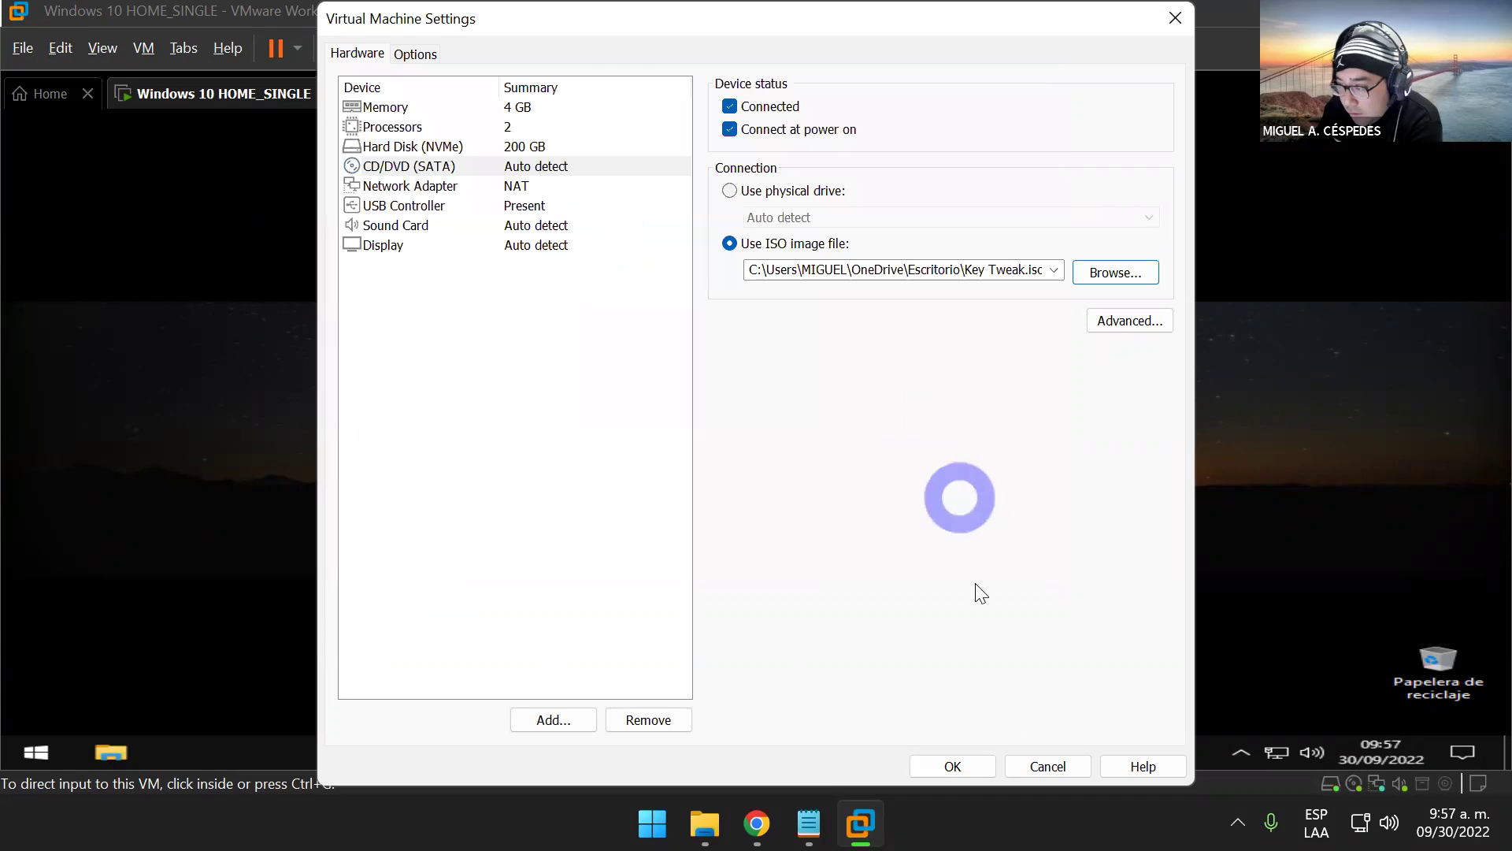
click(967, 763)
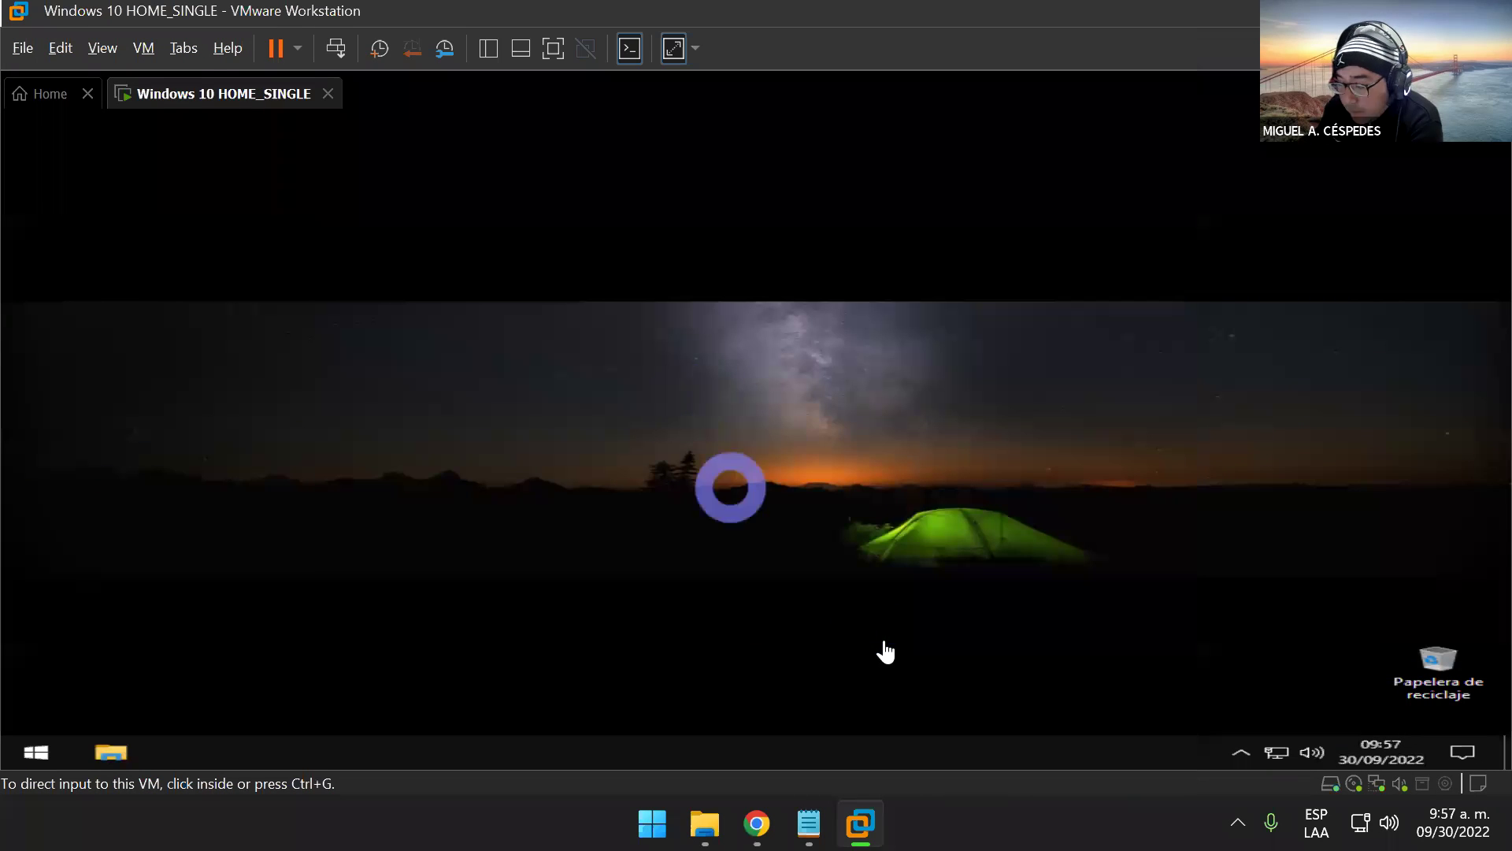
- In the guest, copy the Key Tweak folder from the DVD drive (E:) to the desktop and close the file explorer
click(533, 244)
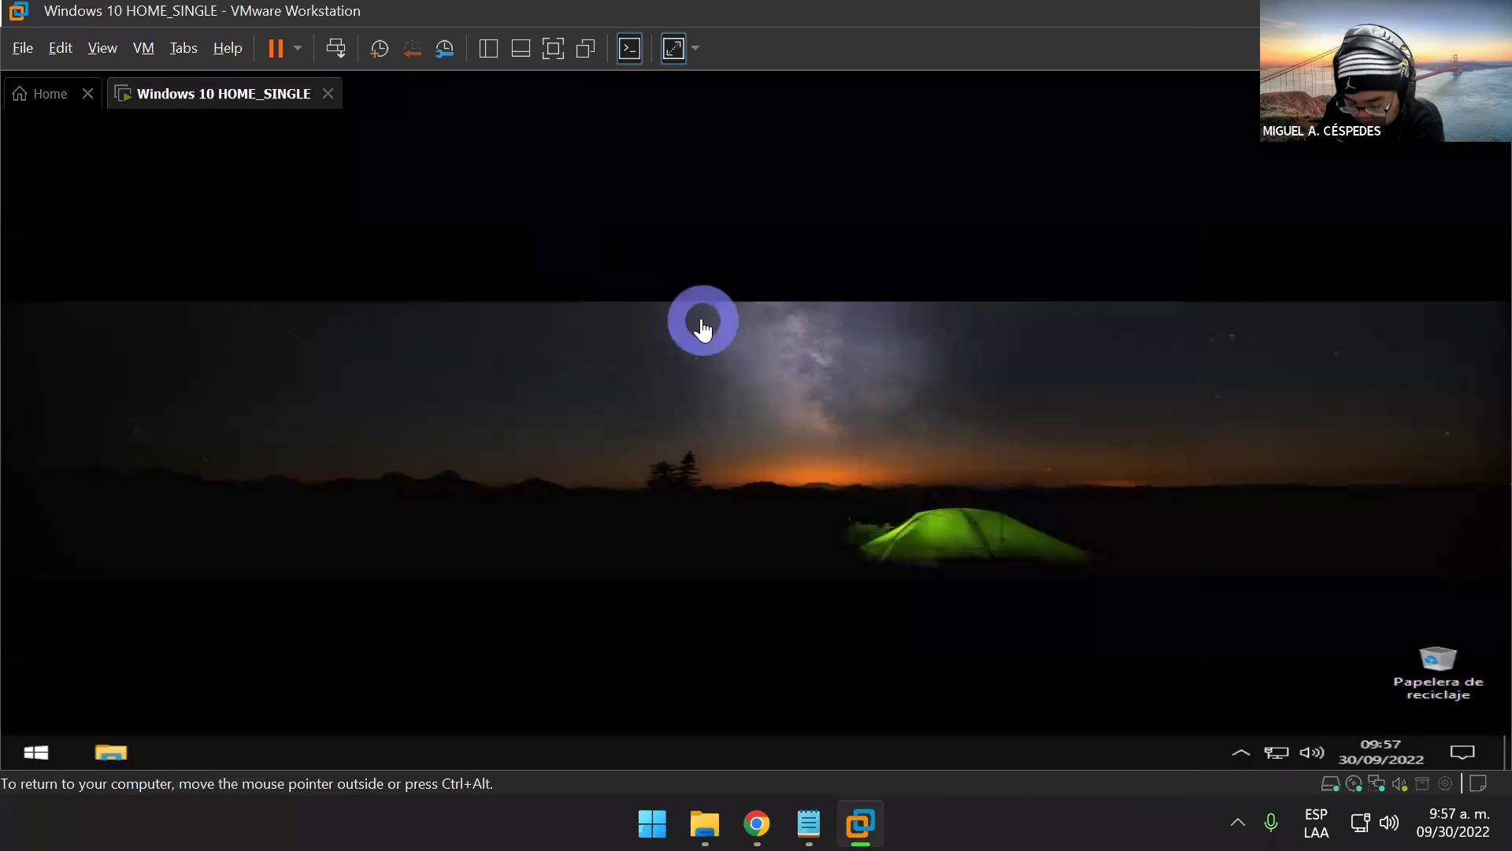
key(super+e)
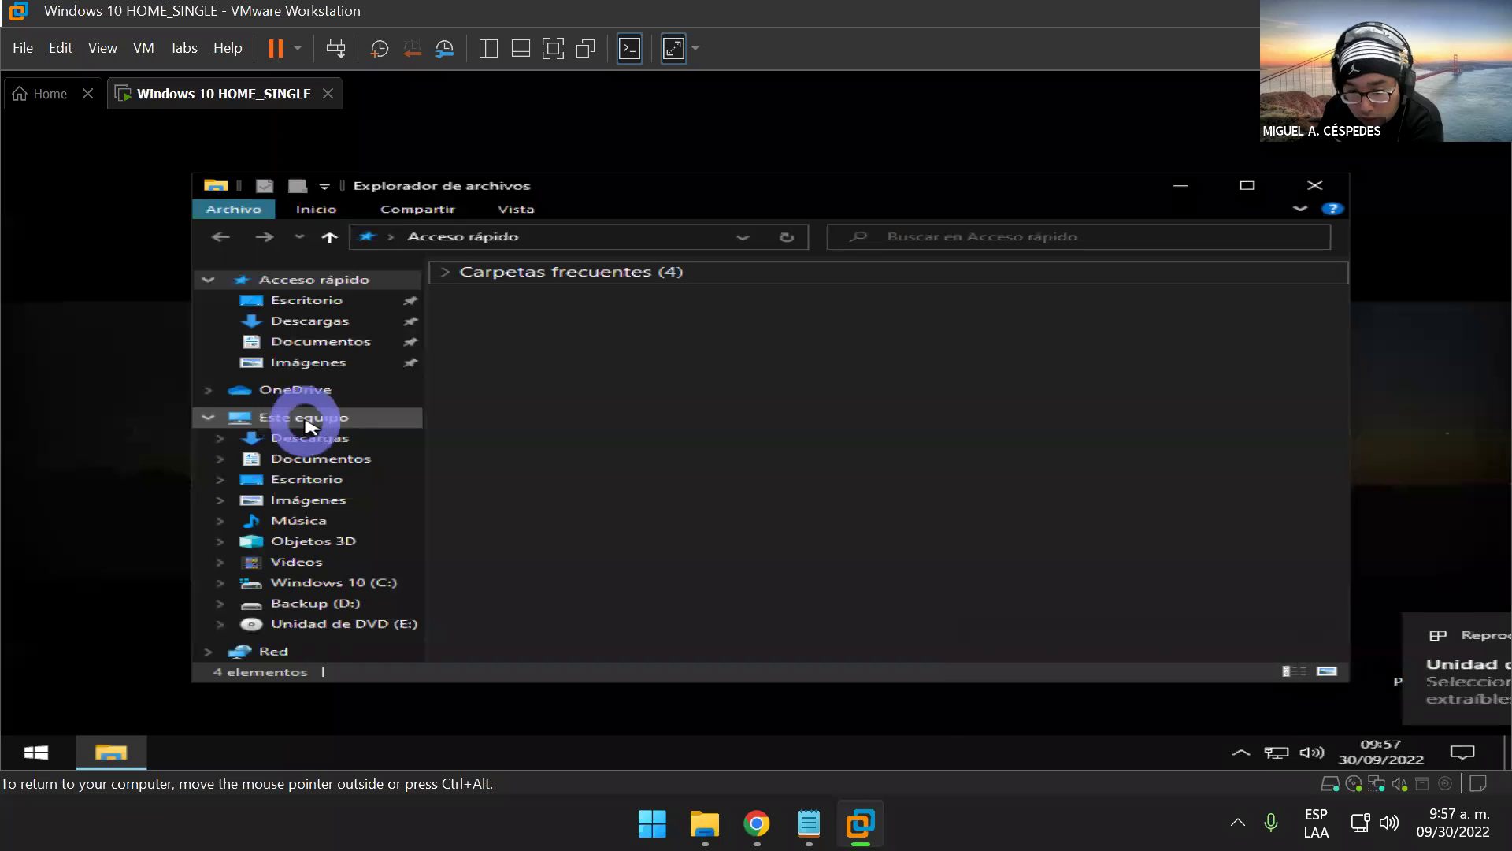
click(304, 416)
click(662, 390)
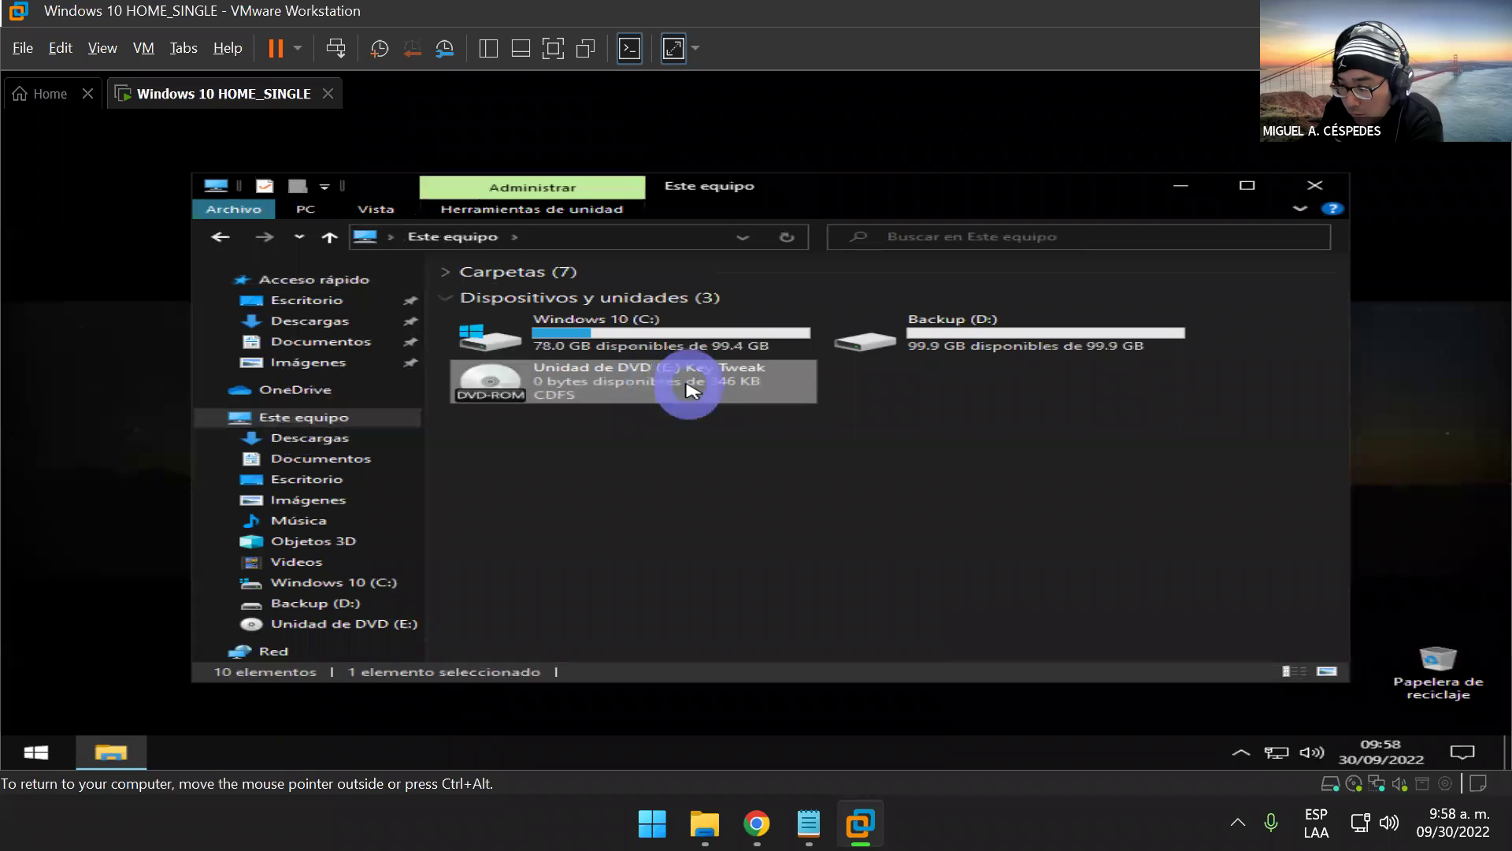
double_click(687, 390)
drag(552, 318, 56, 296)
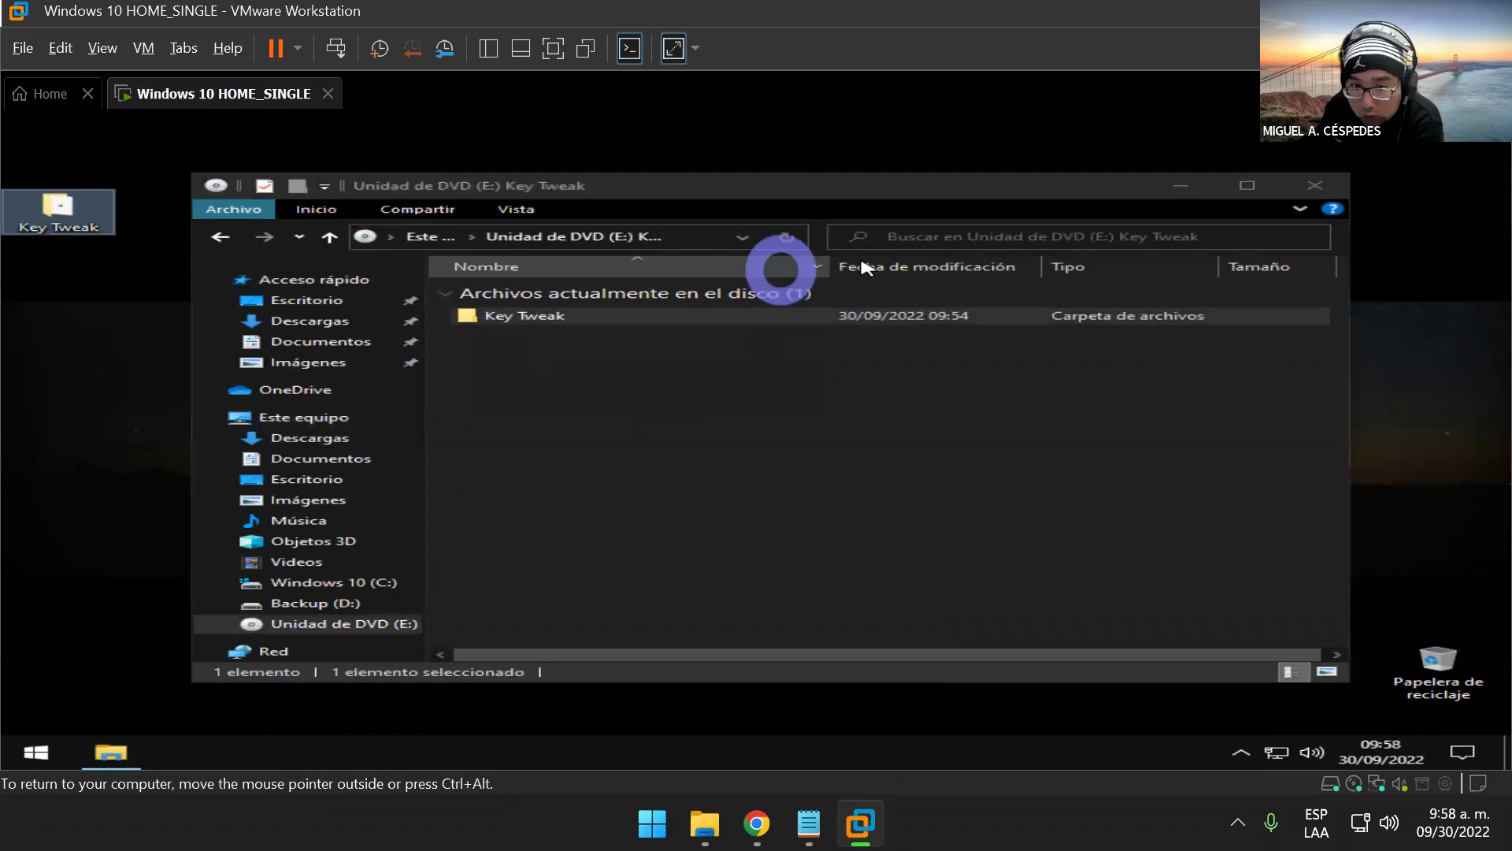
click(1247, 258)
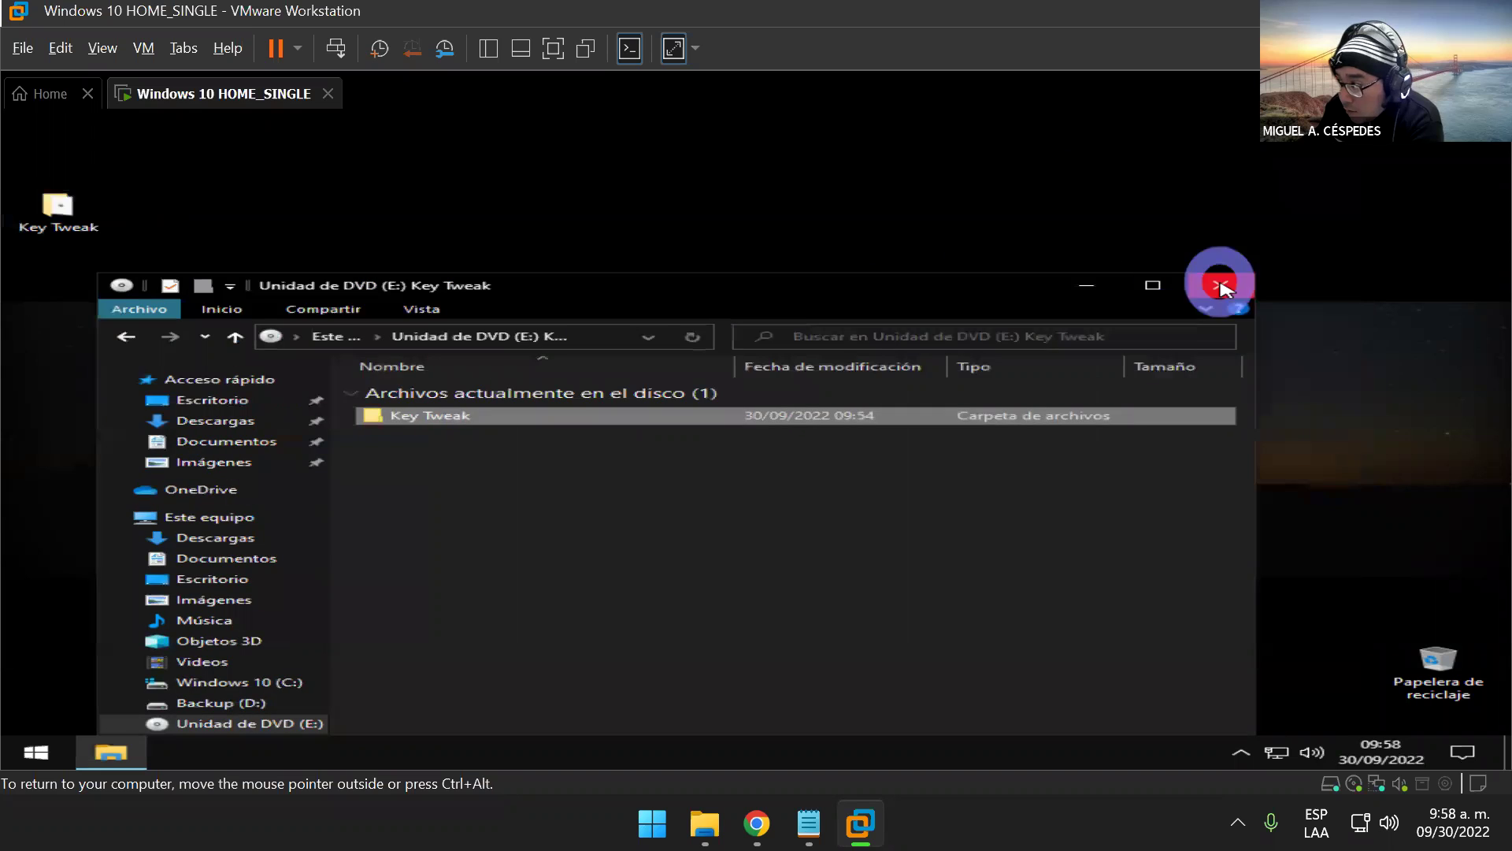
- Set the virtual machine's CD/DVD (SATA) drive to use the physical drive with Auto detect
click(145, 48)
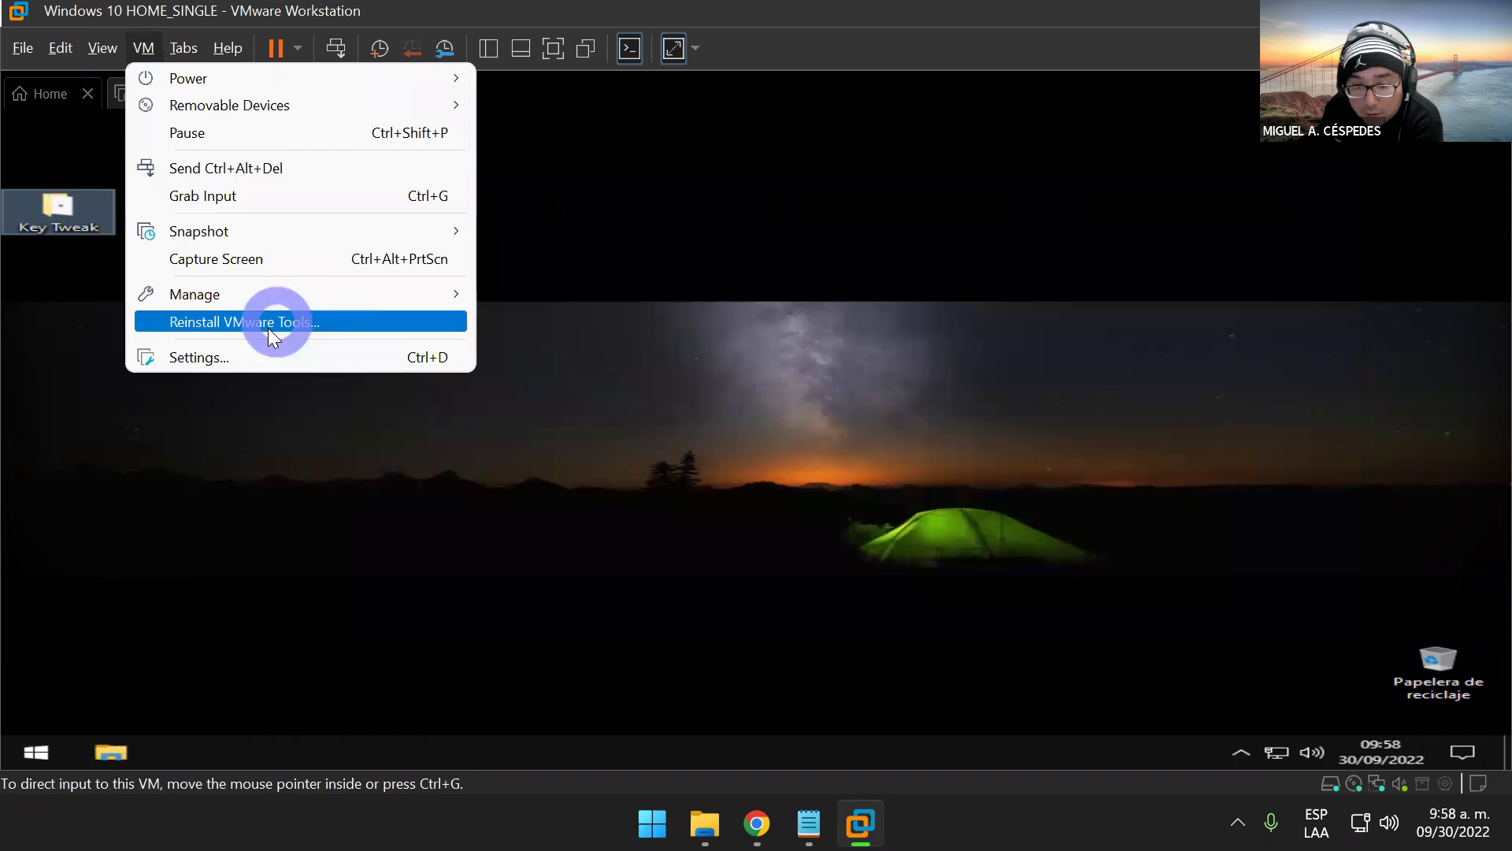
click(263, 351)
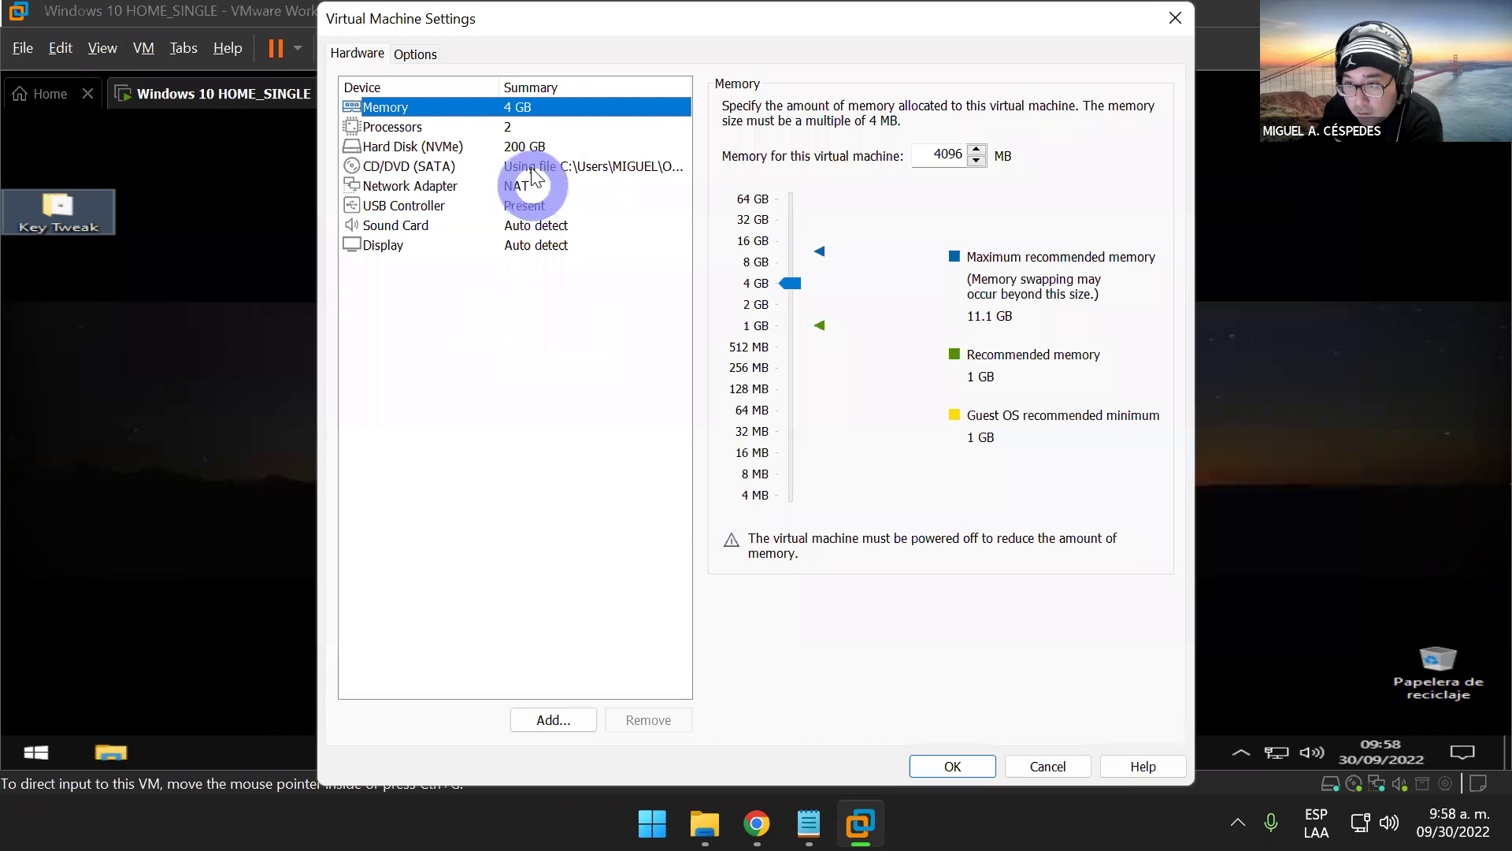
click(534, 169)
click(737, 191)
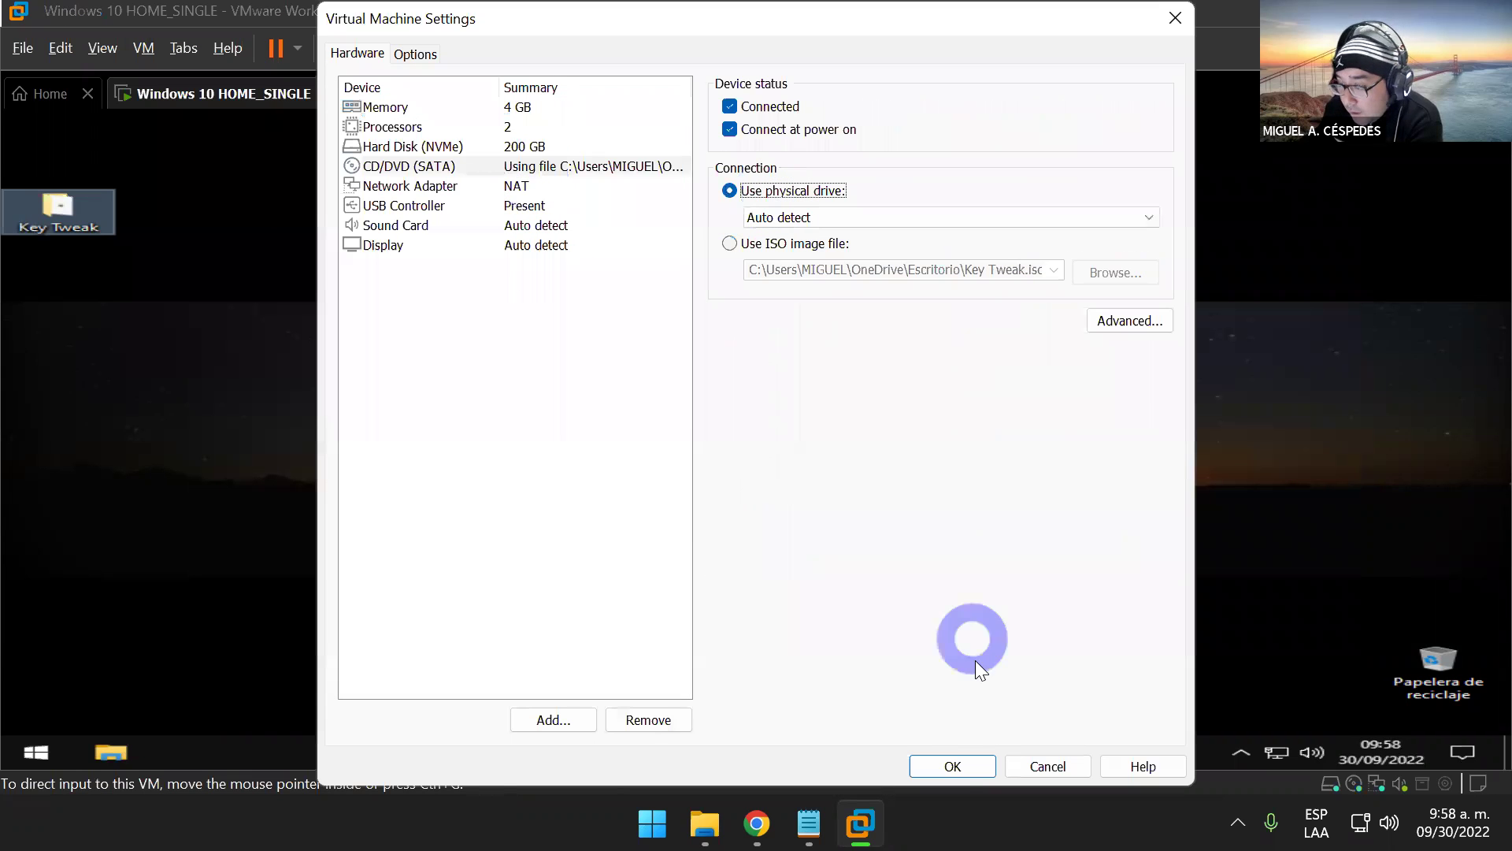
click(967, 762)
- Dismiss the AutoPlay notification and run KeyTweak_install from the desktop's Key Tweak folder, allowing it to make changes
drag(66, 197, 508, 221)
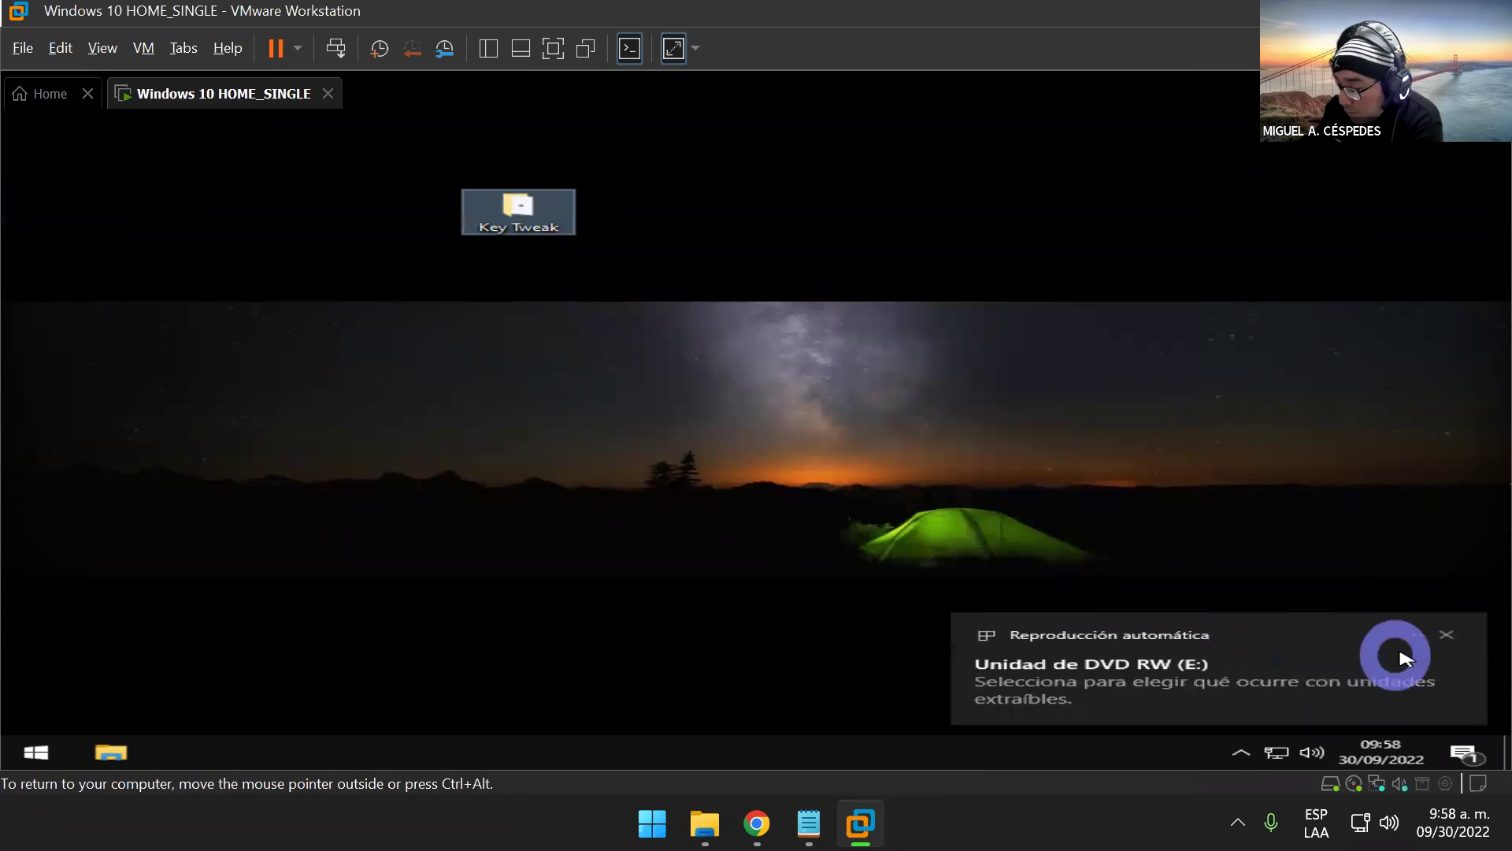
click(1454, 635)
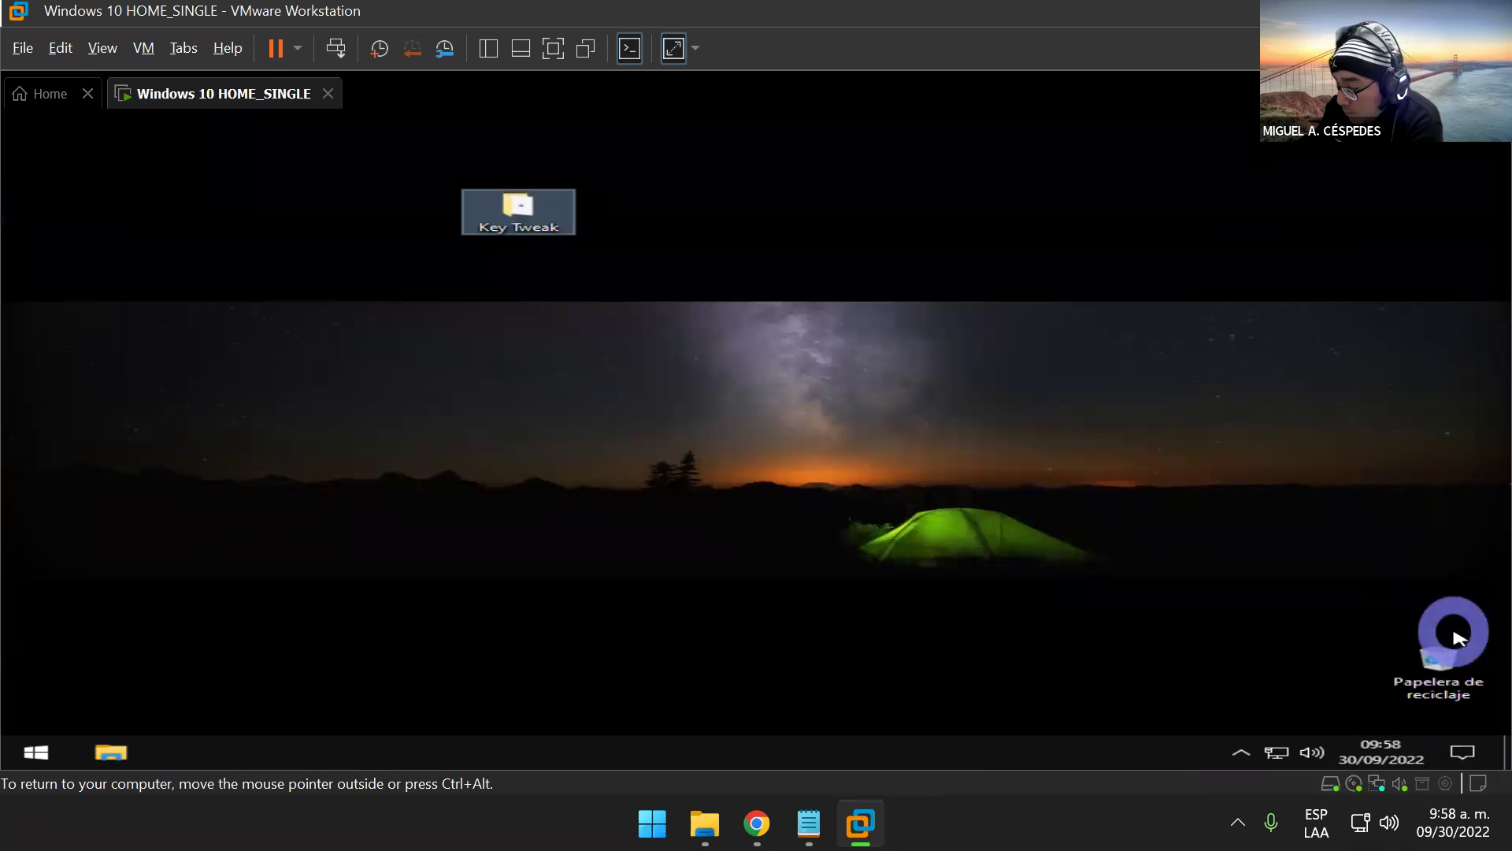
double_click(519, 211)
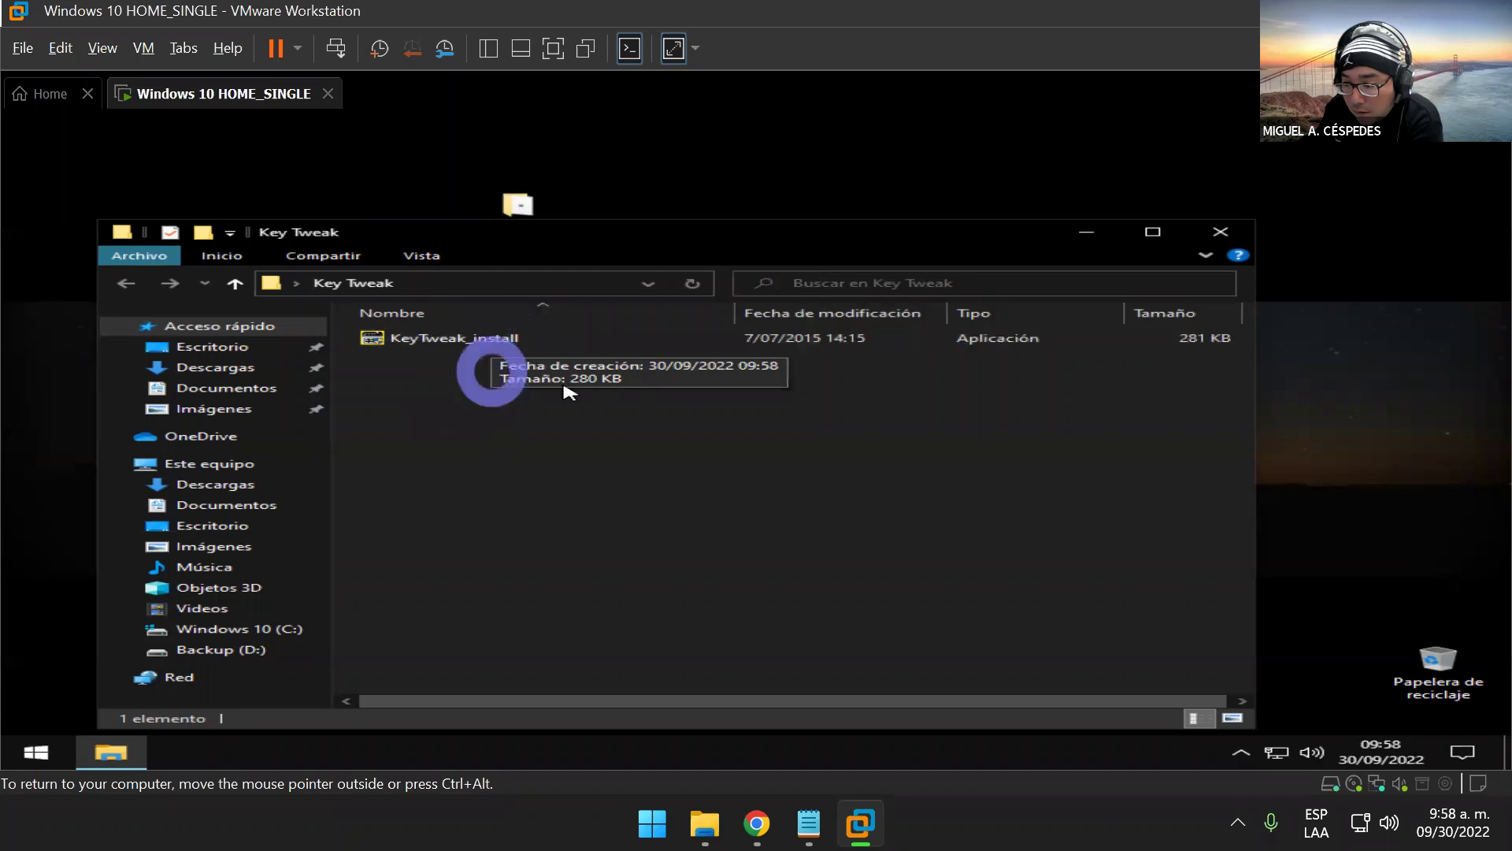
click(460, 341)
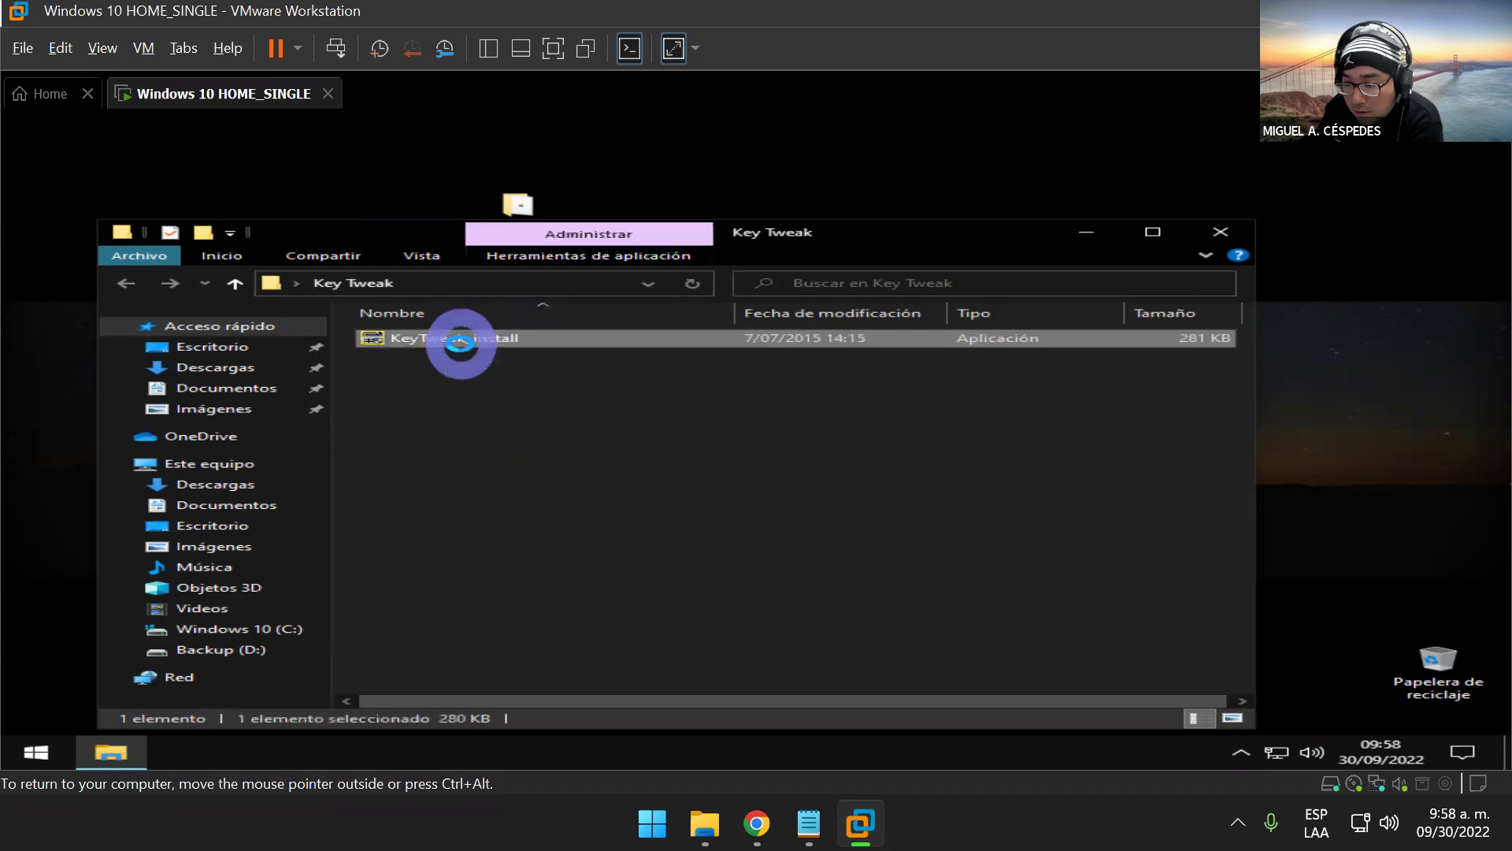
right_click(461, 344)
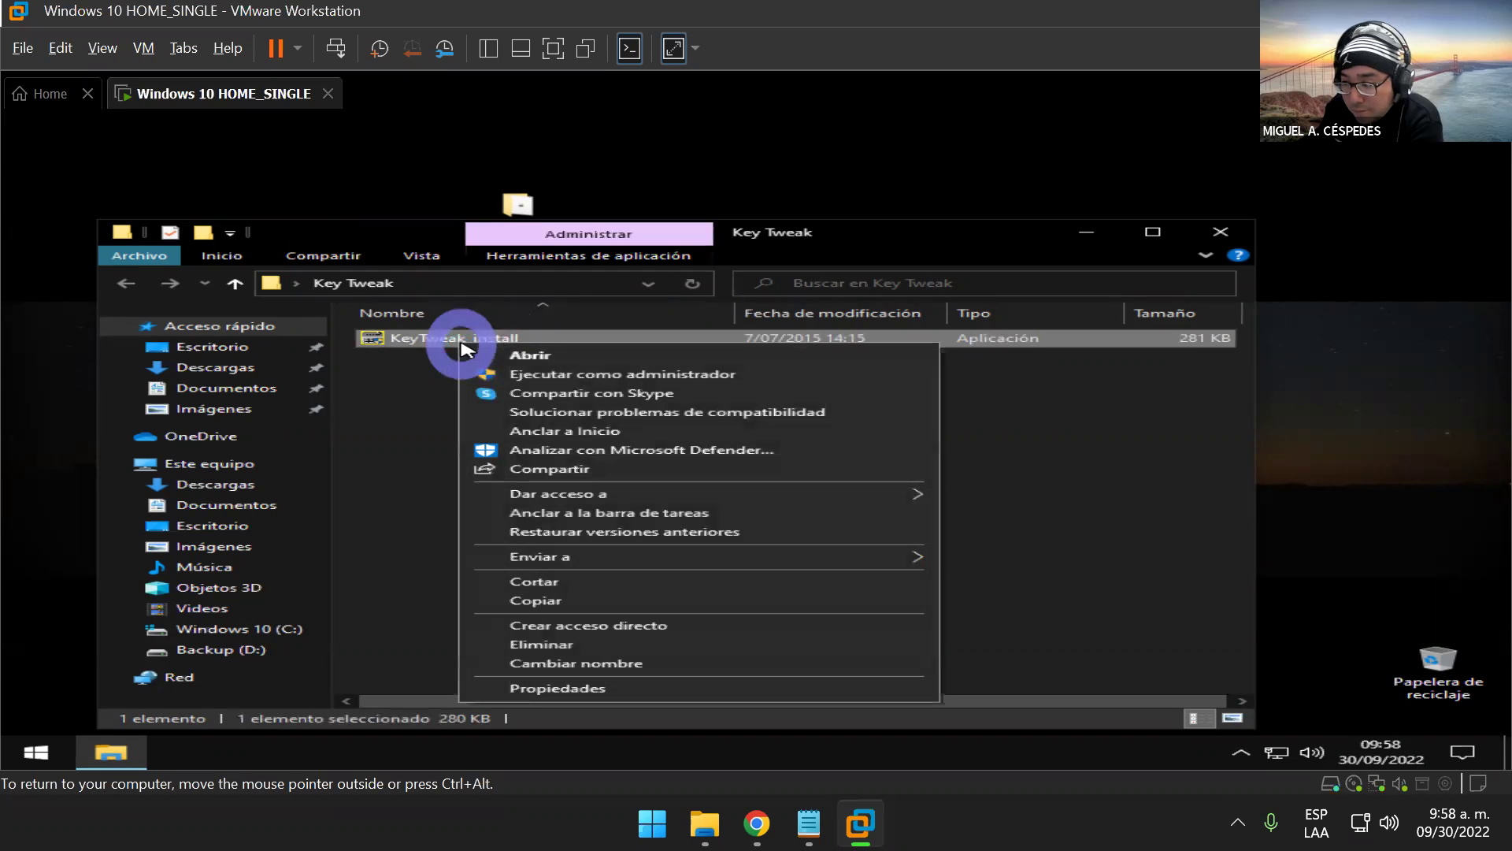
click(571, 360)
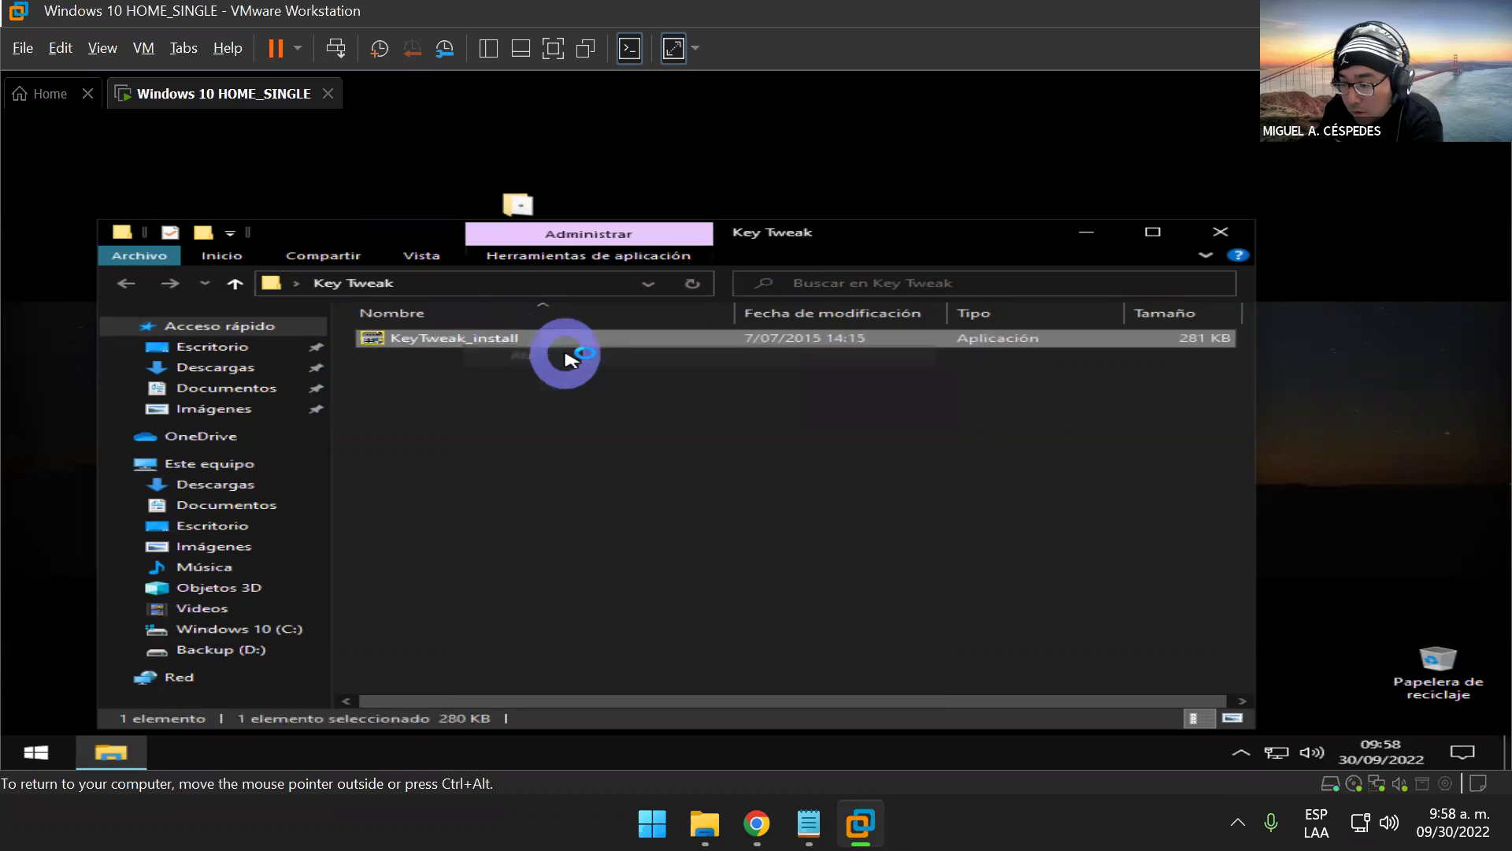
click(686, 549)
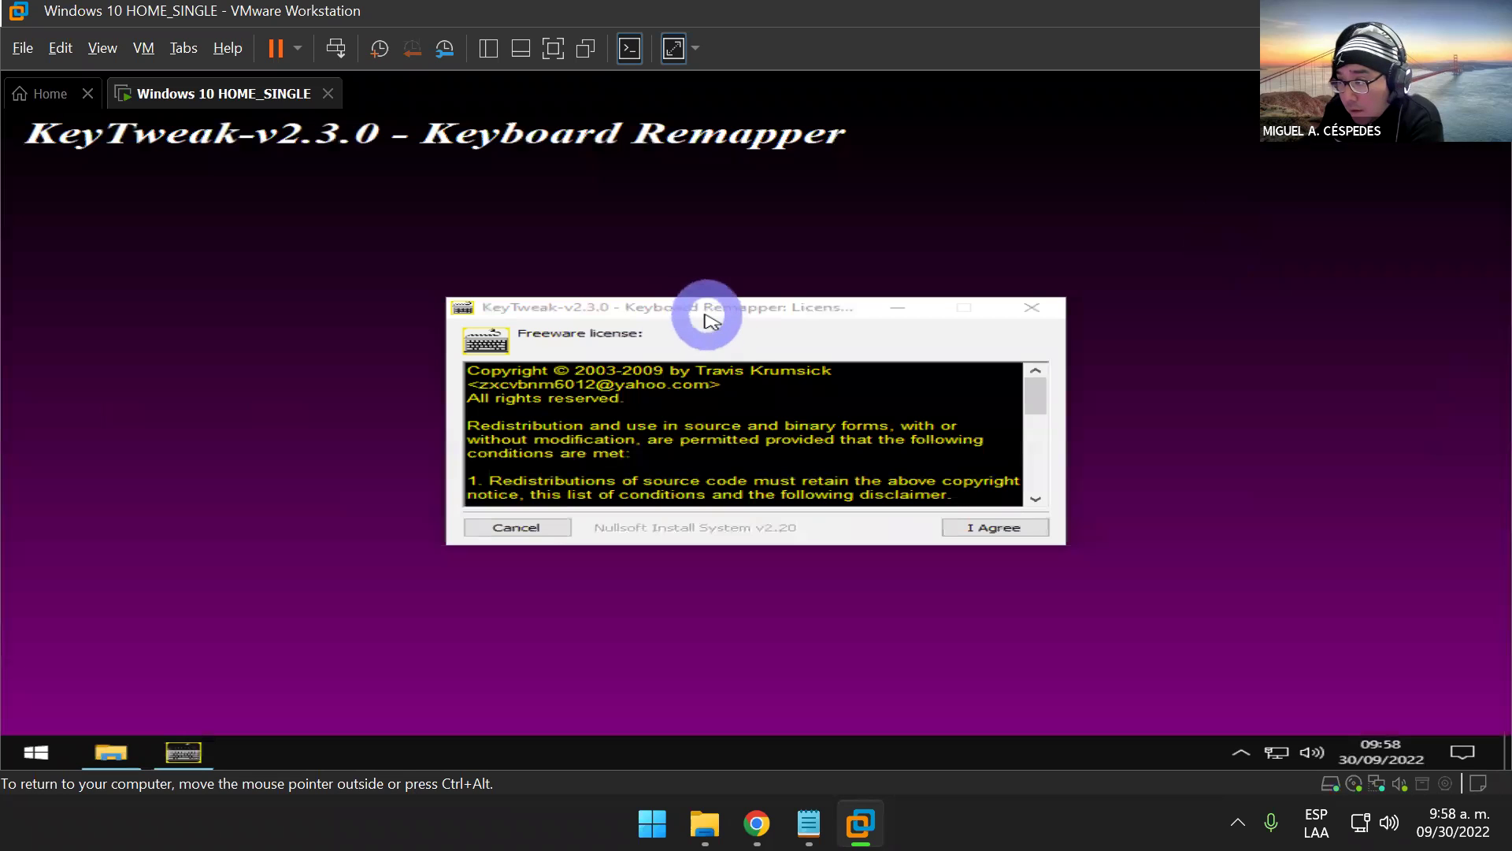
- Accept the license, install KeyTweak v2.3.0 in the default location, and close the installer and the Key Tweak folder
drag(704, 317, 692, 261)
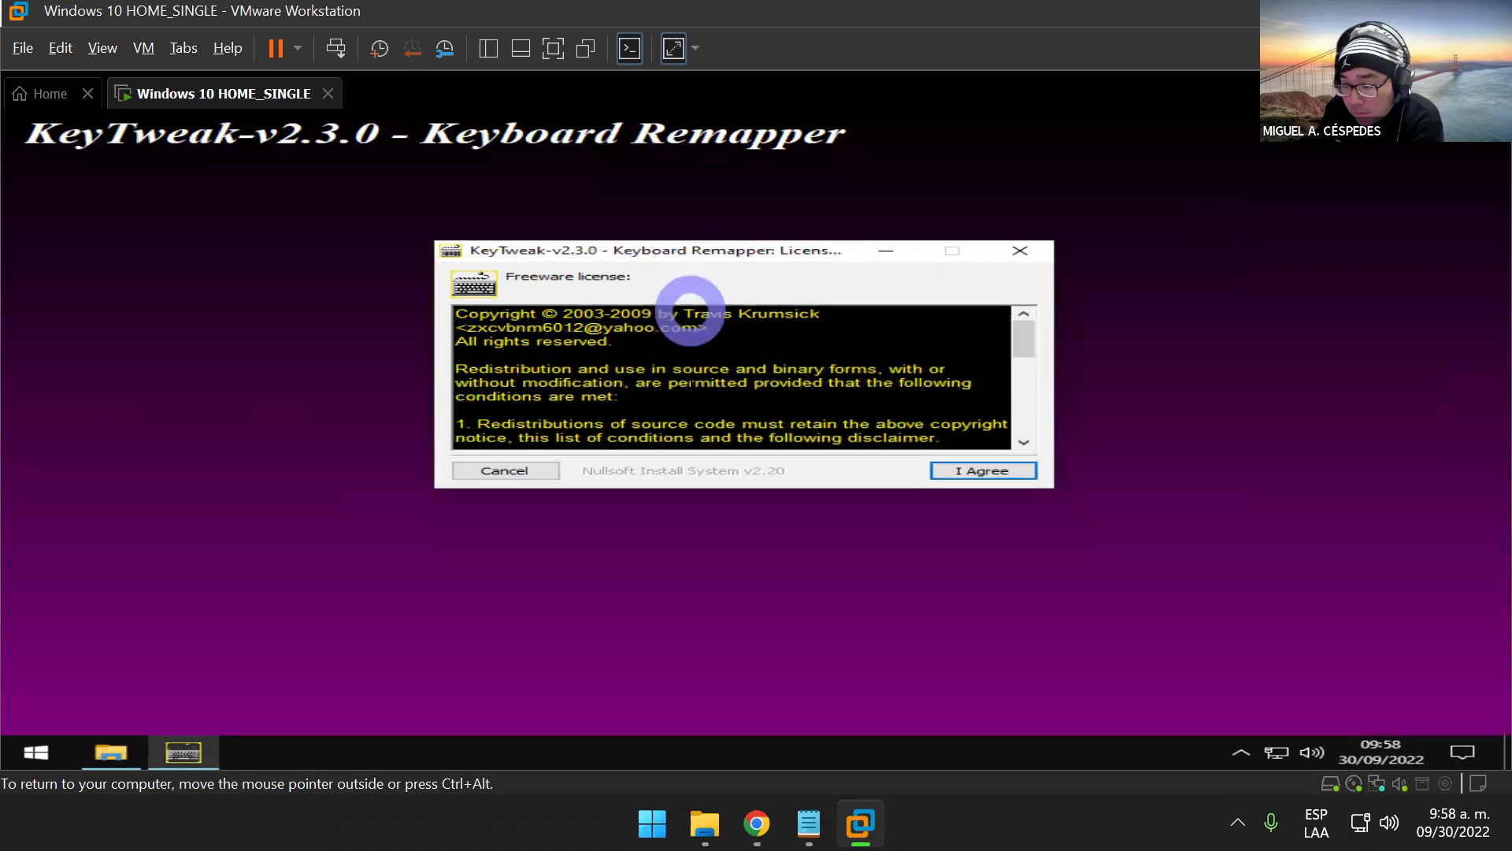
click(1026, 475)
click(1016, 473)
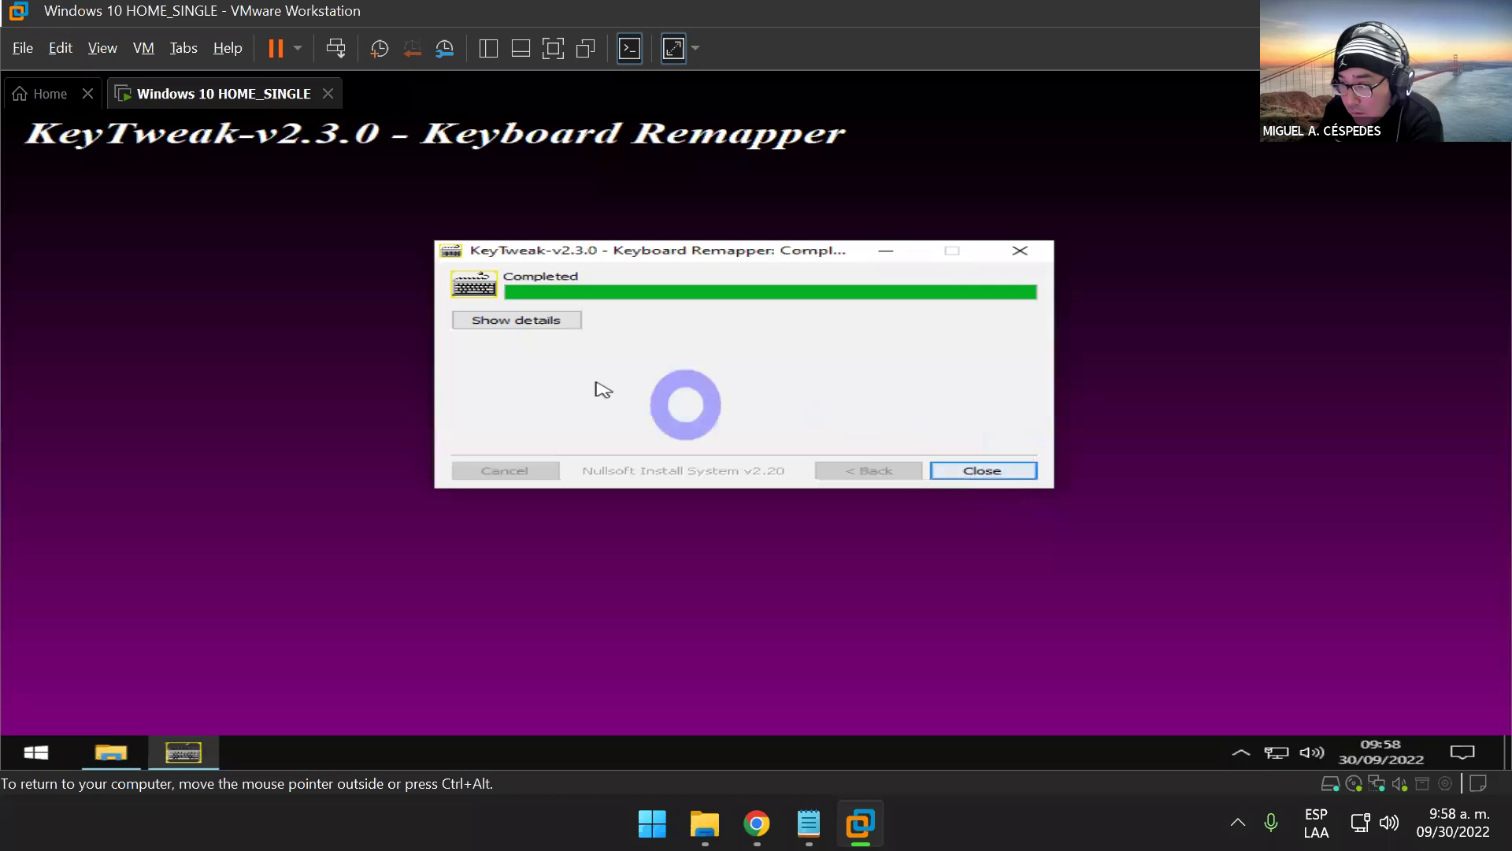
click(1007, 474)
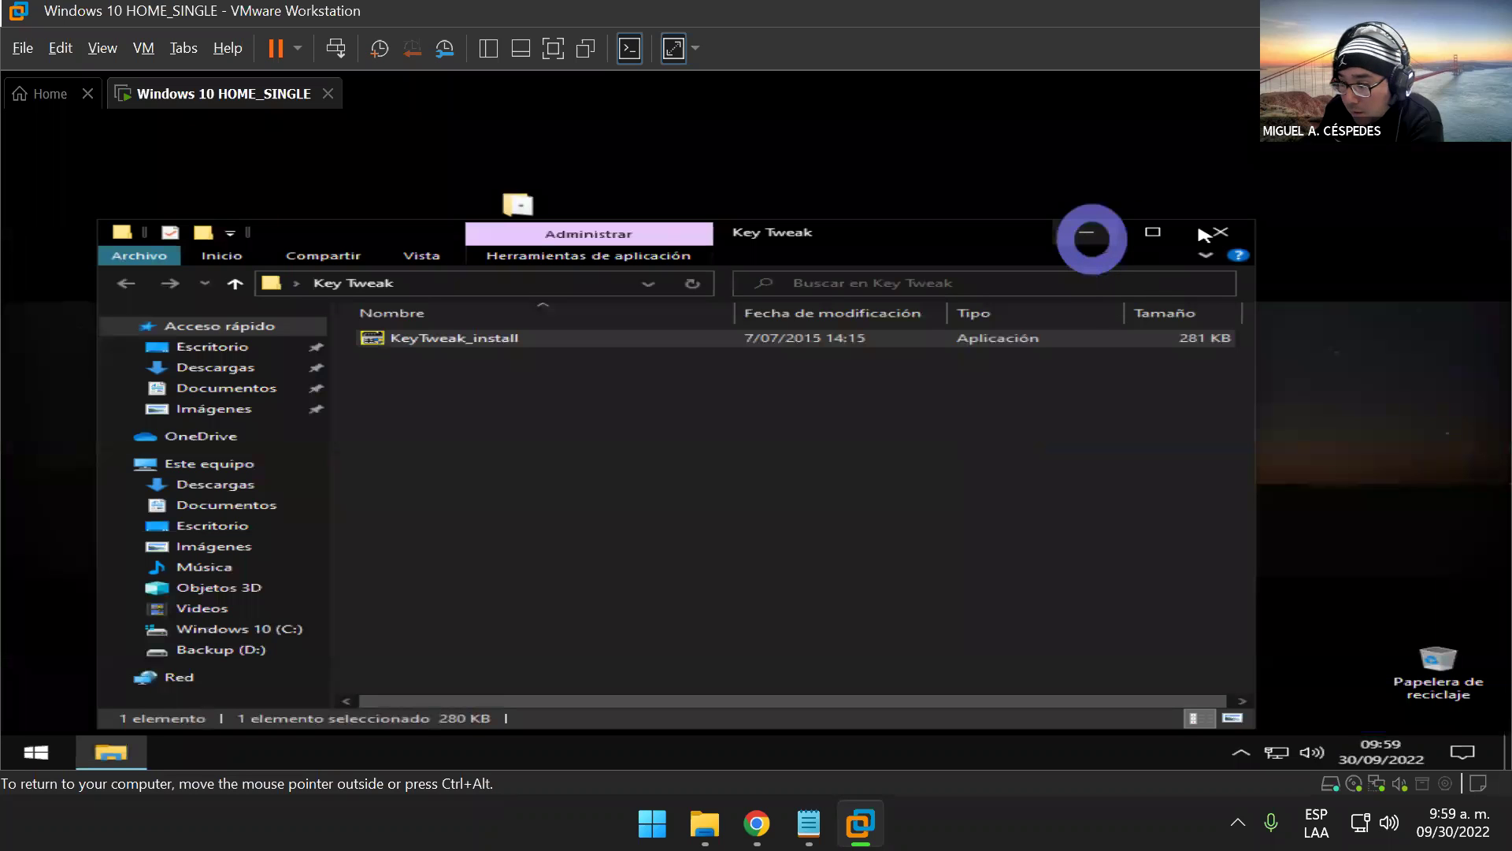
click(1224, 235)
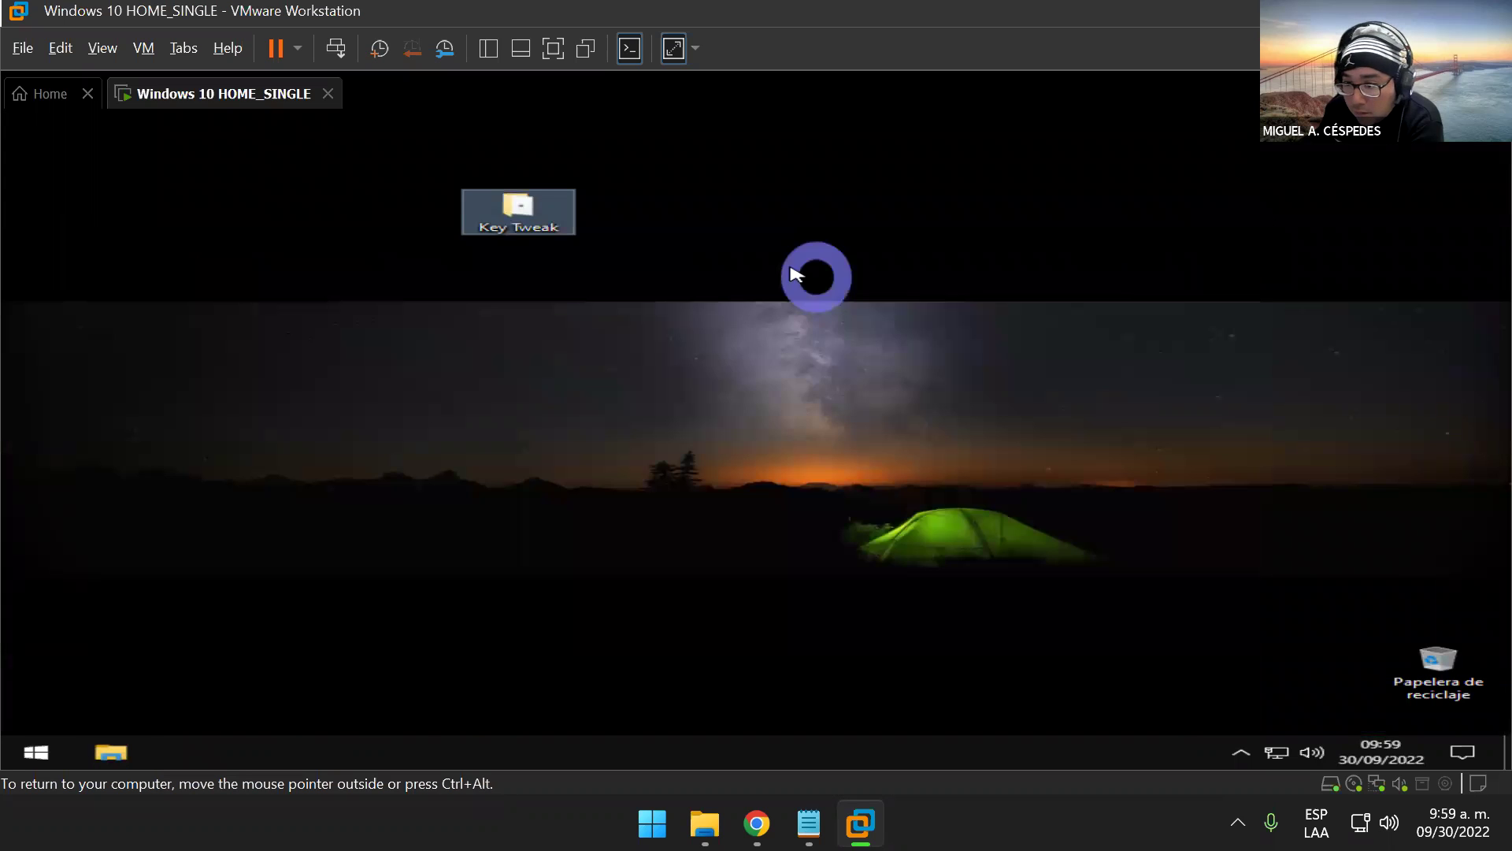
- Refresh the guest desktop twice
right_click(735, 243)
click(840, 293)
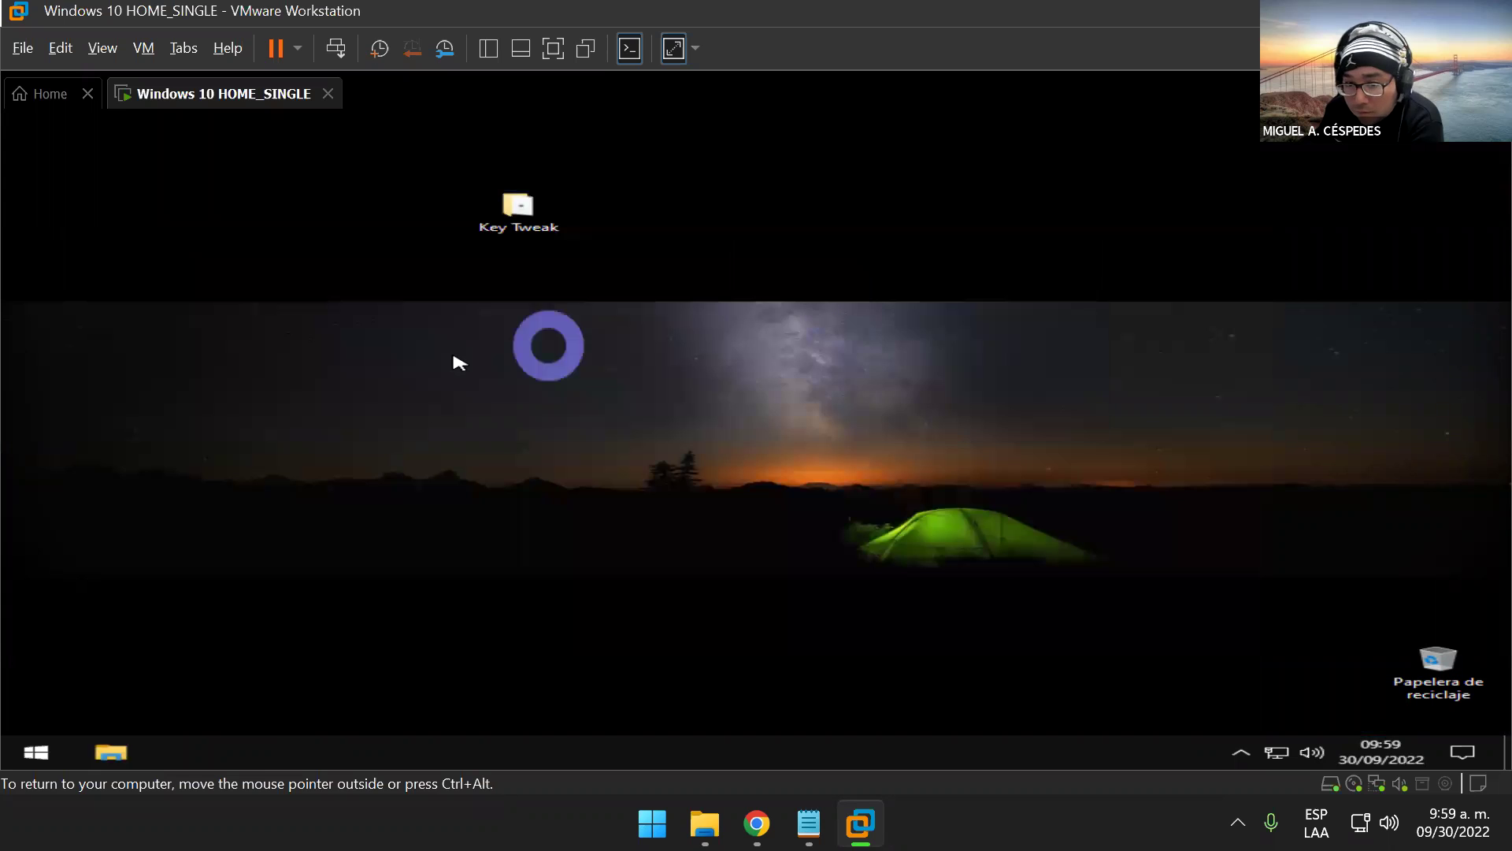
right_click(810, 196)
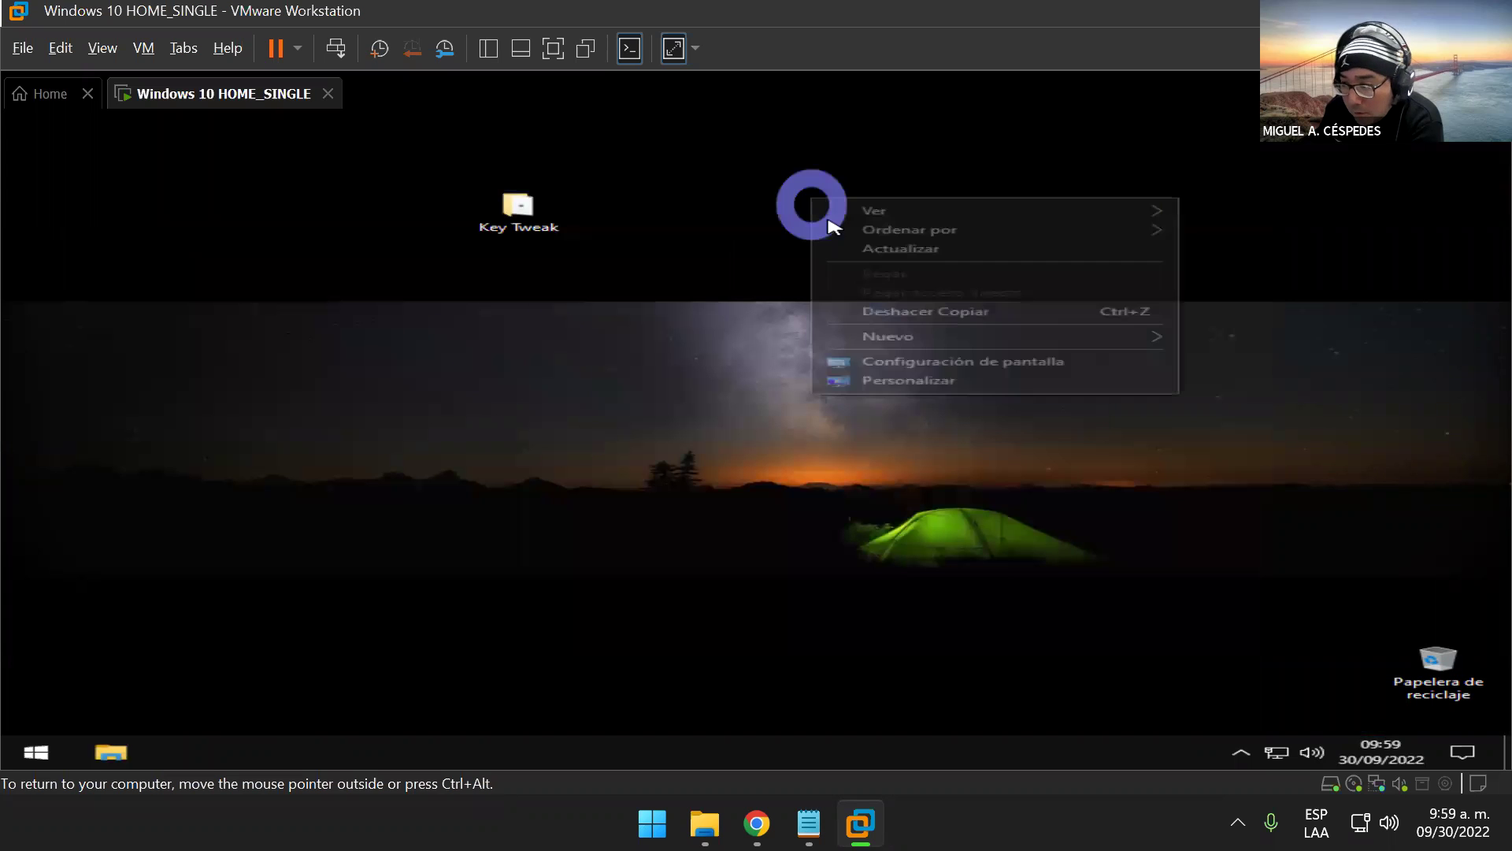
click(913, 248)
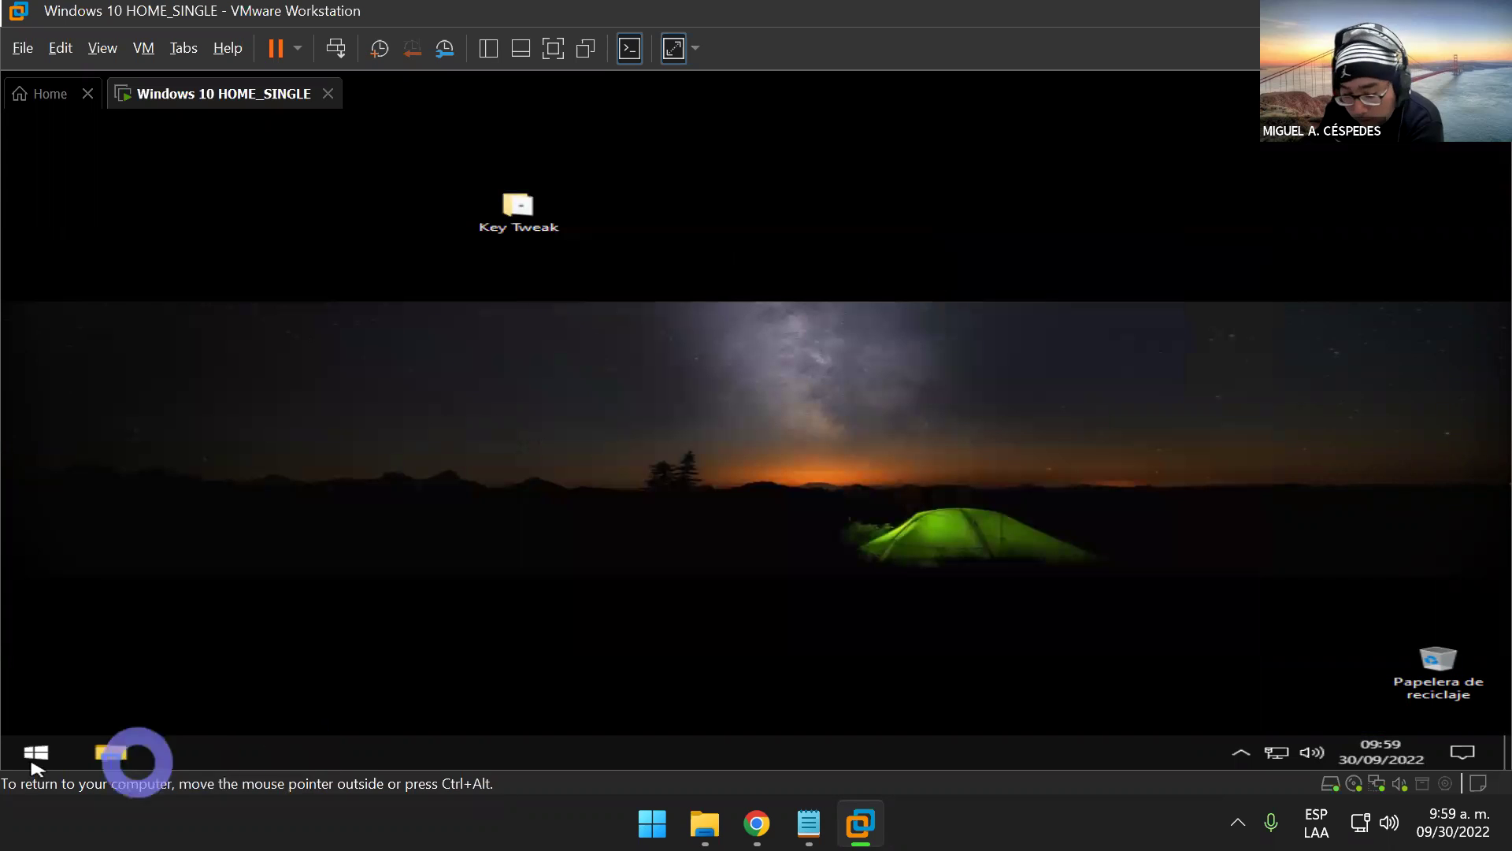
- Launch KeyTweak with permission to make changes, and reposition its window and the Key Tweak folder so both are fully visible
key(super)
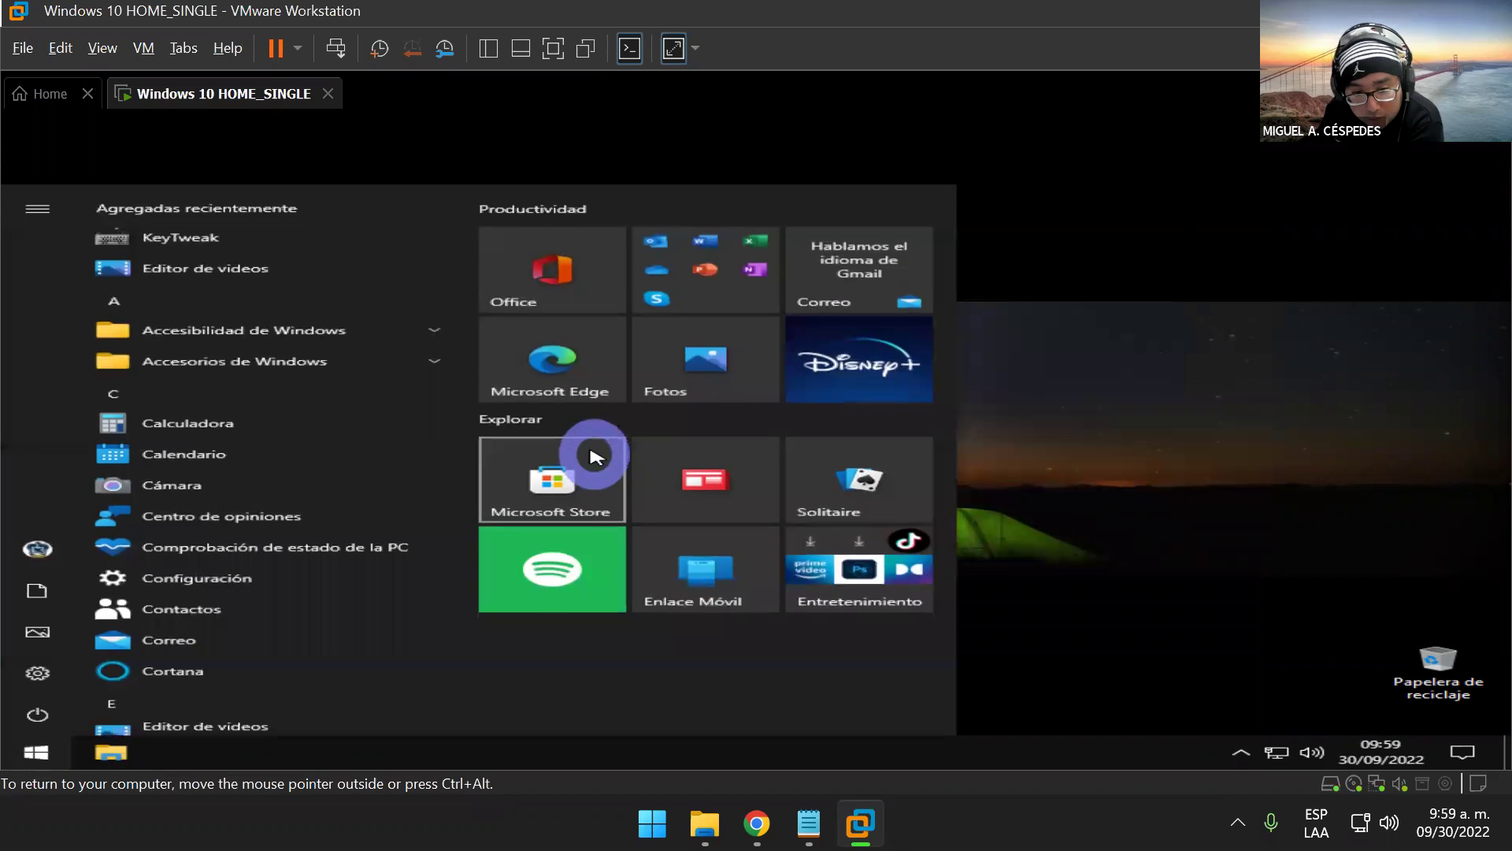
click(272, 237)
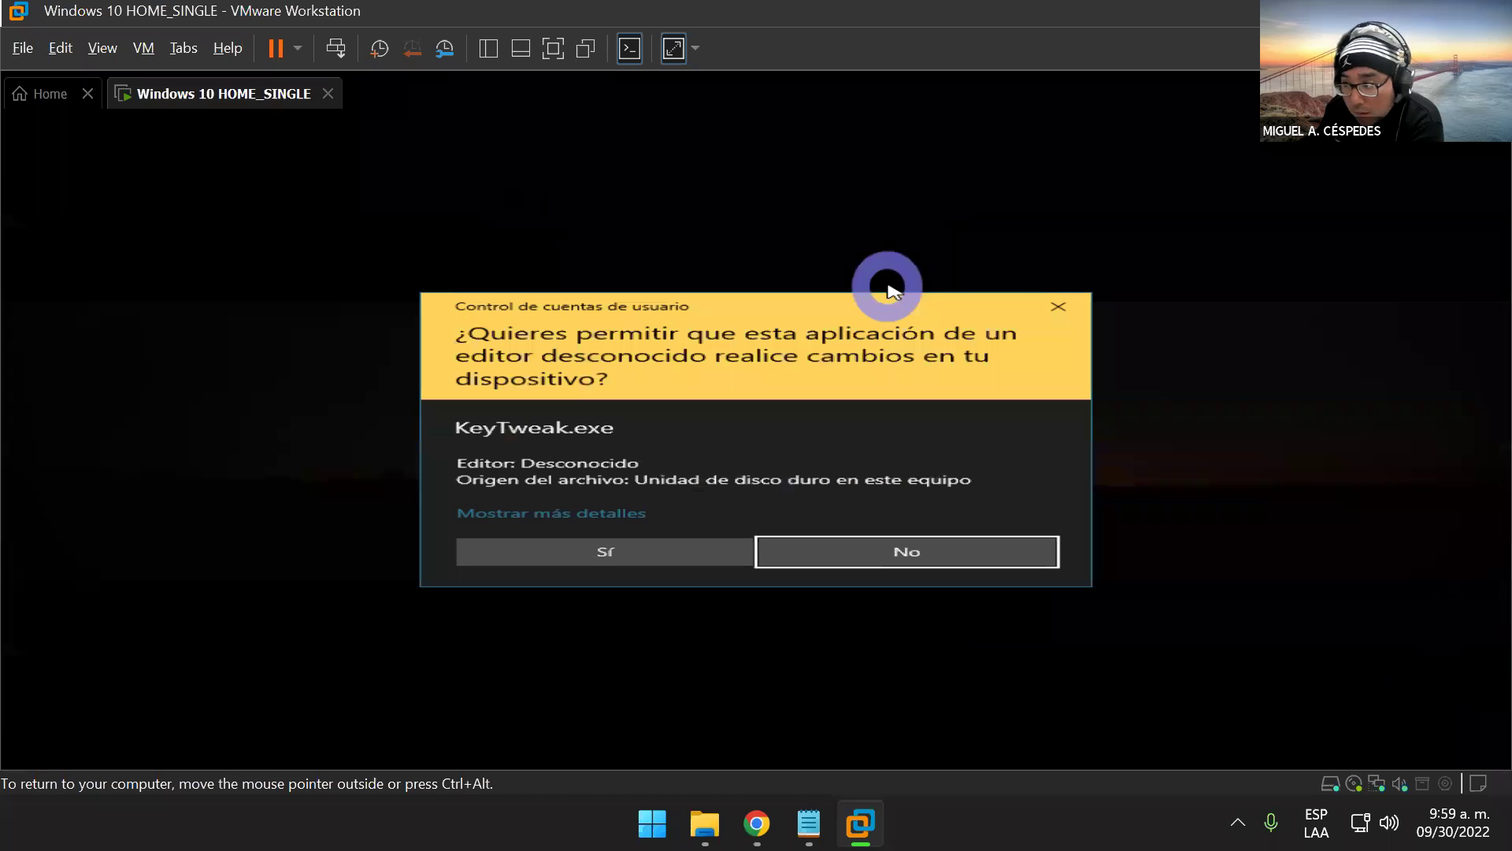
click(678, 555)
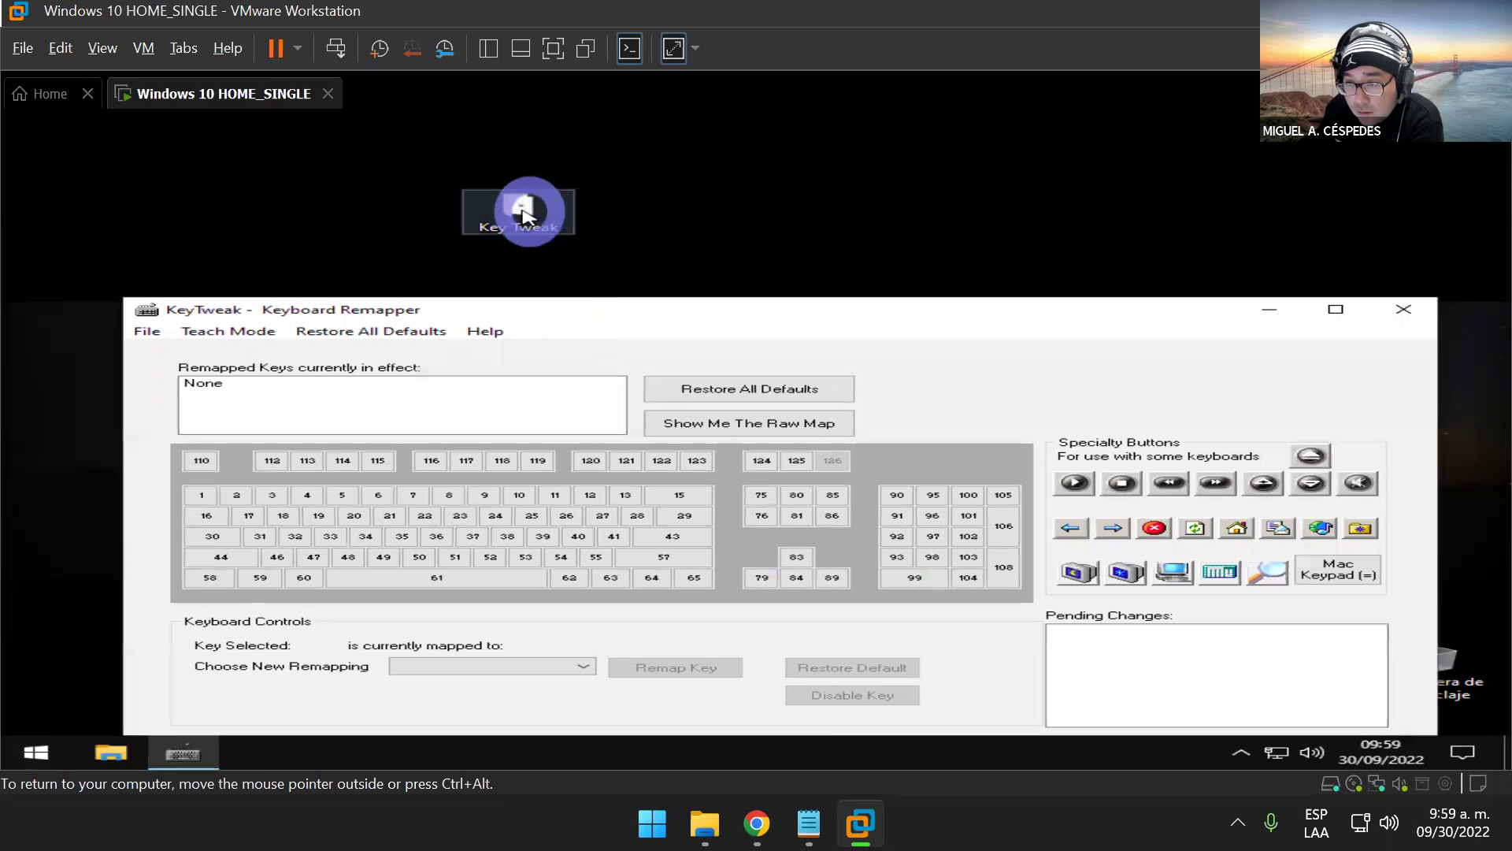
drag(520, 213, 71, 140)
drag(690, 317, 700, 183)
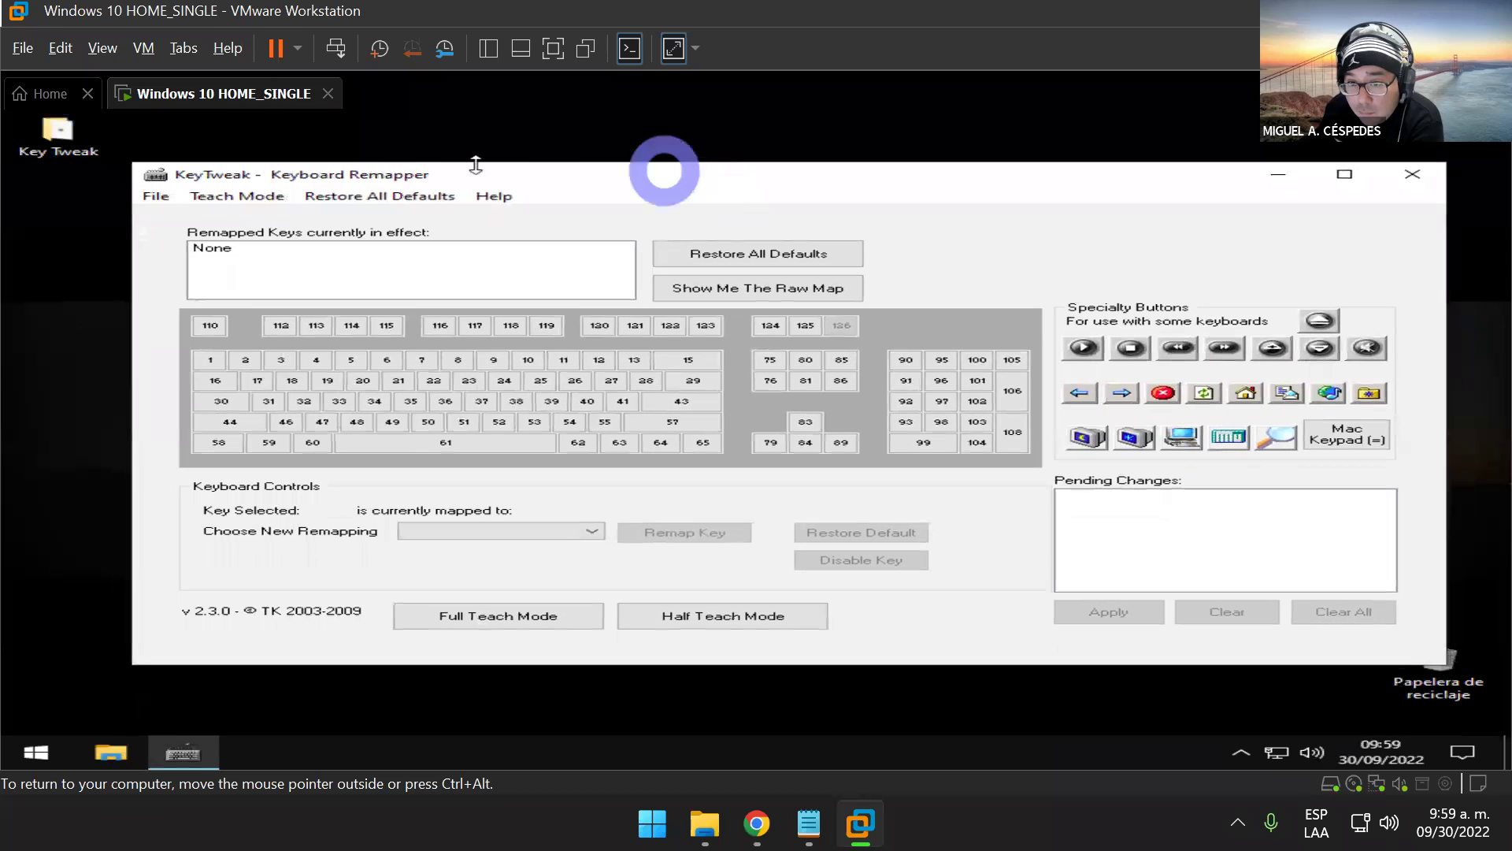
- Look through KeyTweak's File, Teach Mode and Help options, its About information, and the raw key map
click(160, 198)
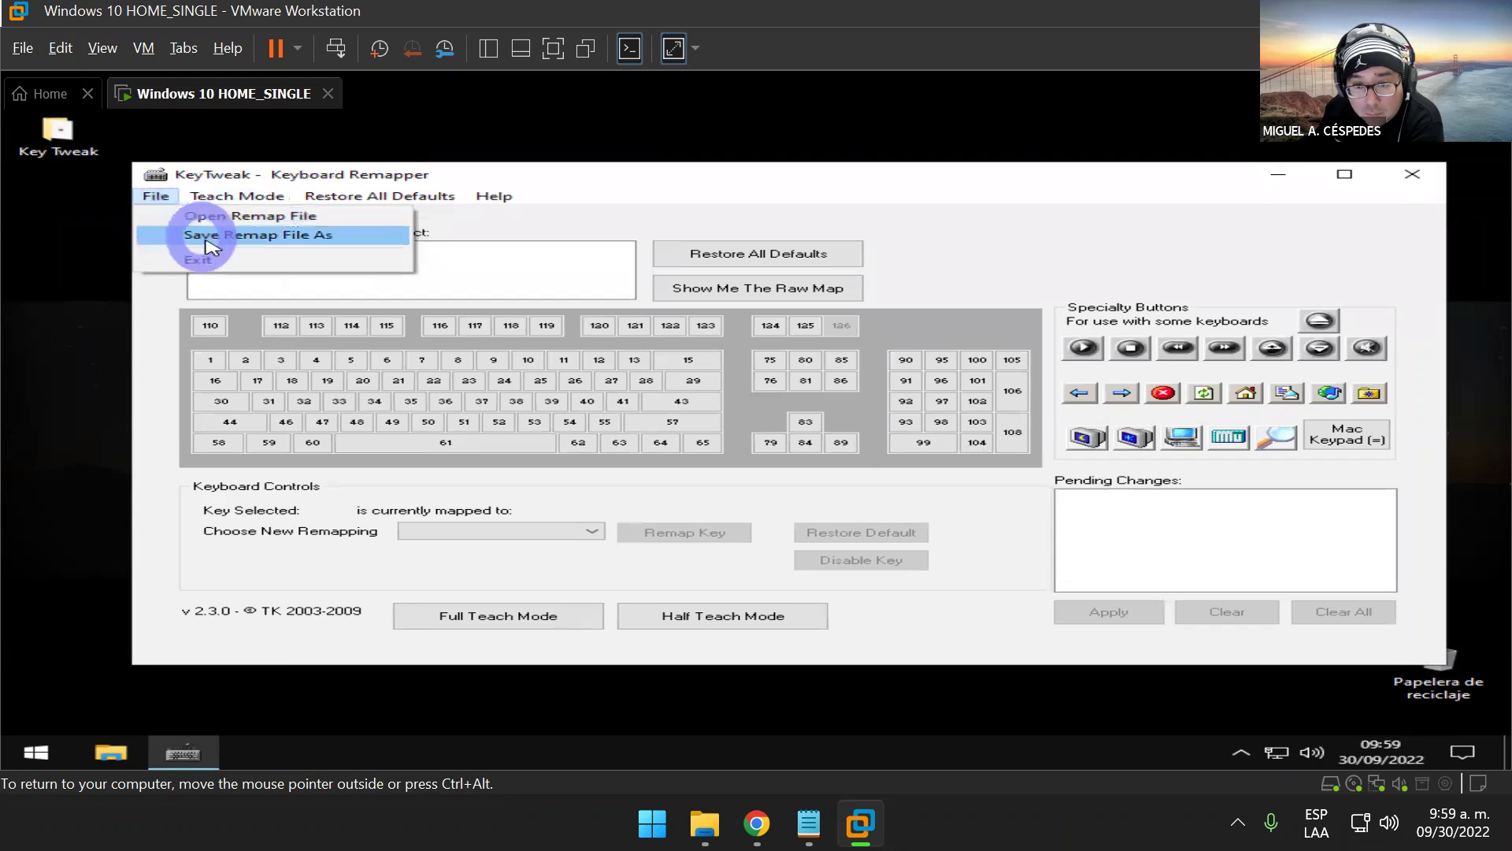
mouse_move(240, 199)
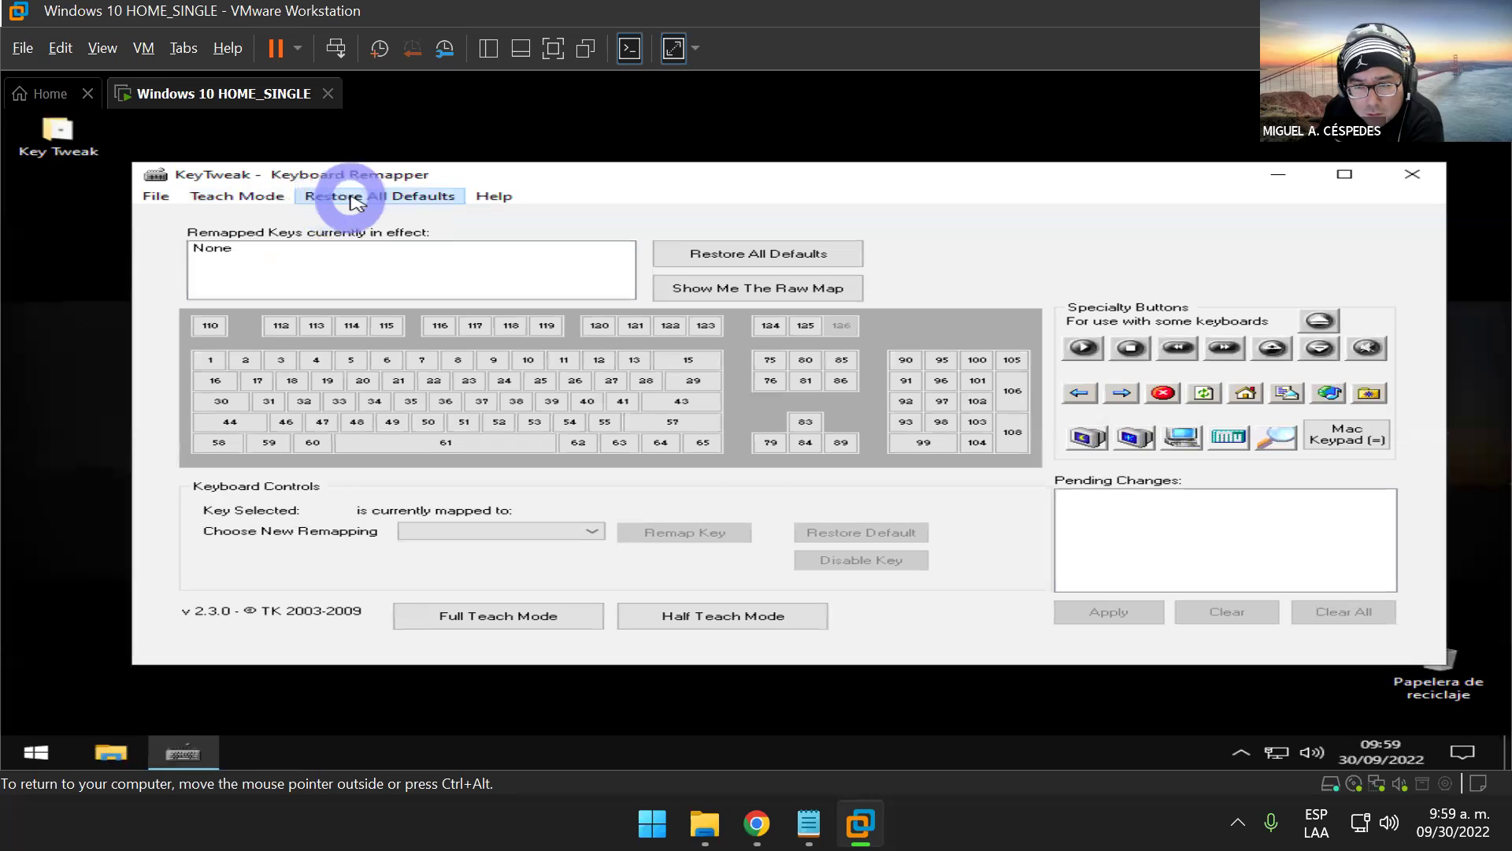
mouse_move(498, 197)
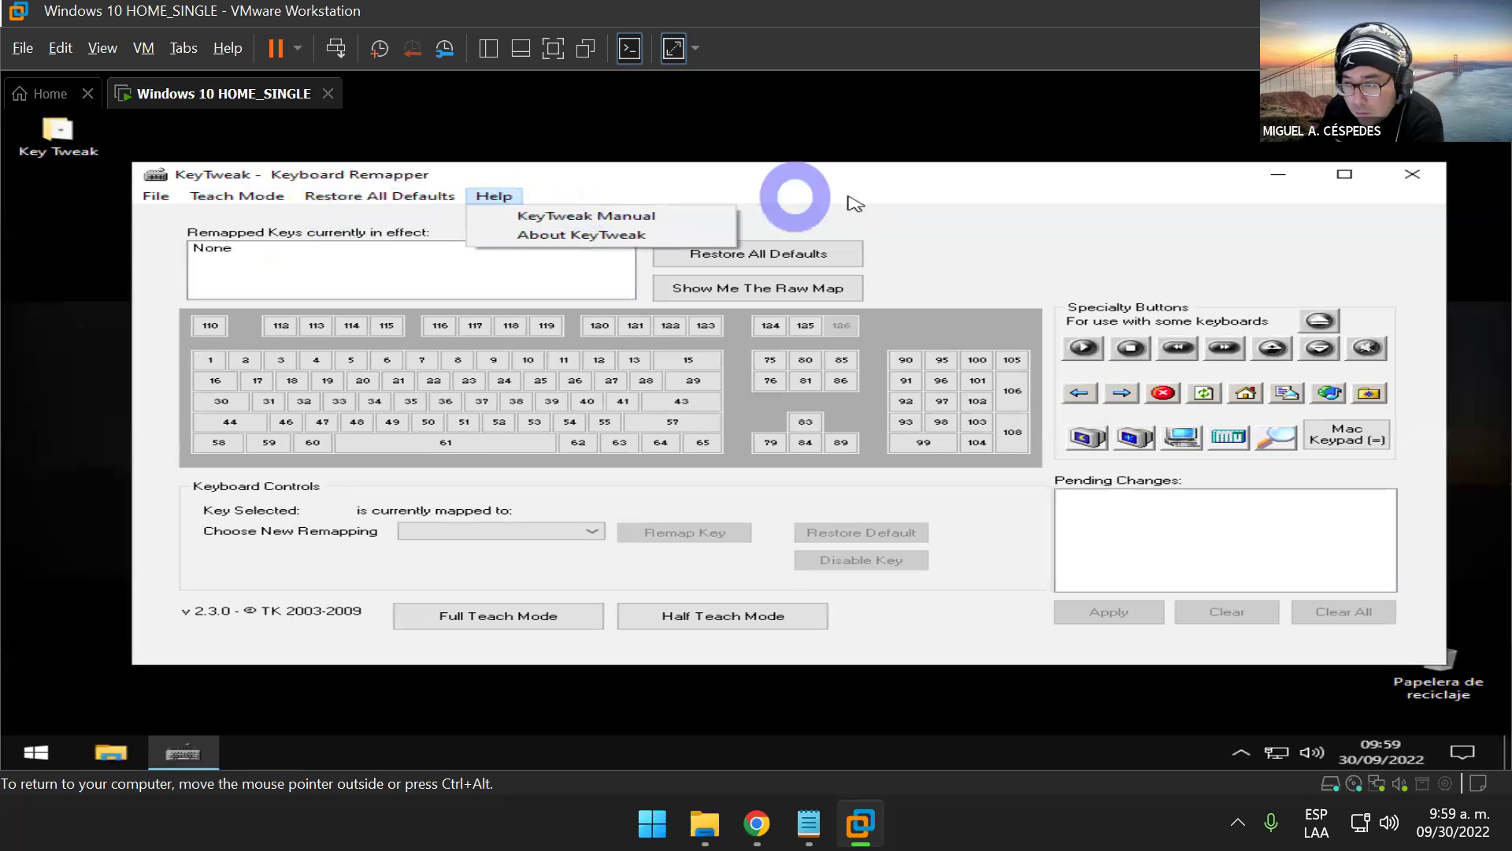
click(598, 234)
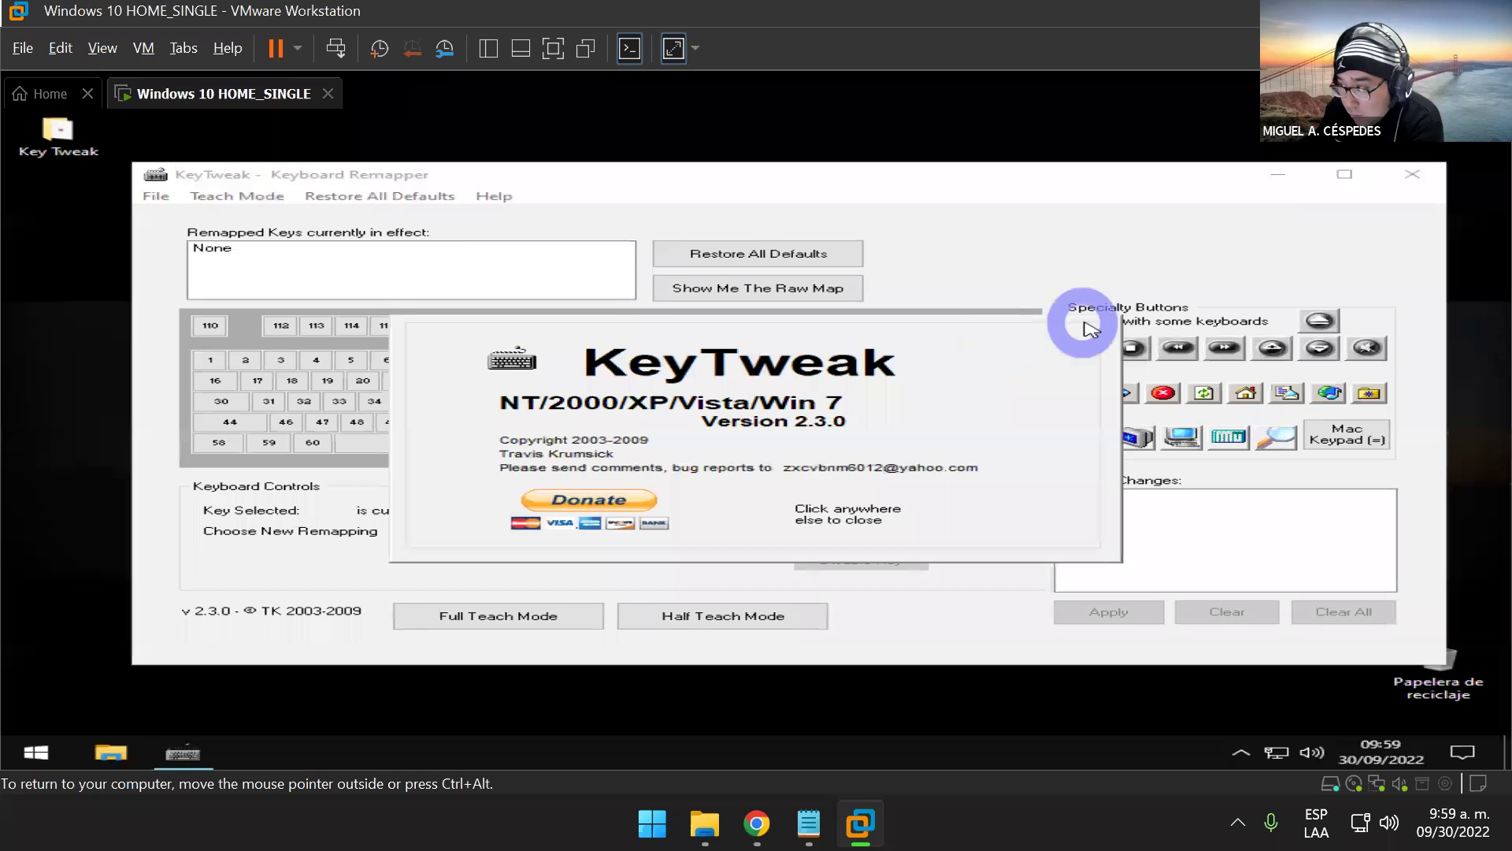
click(1020, 492)
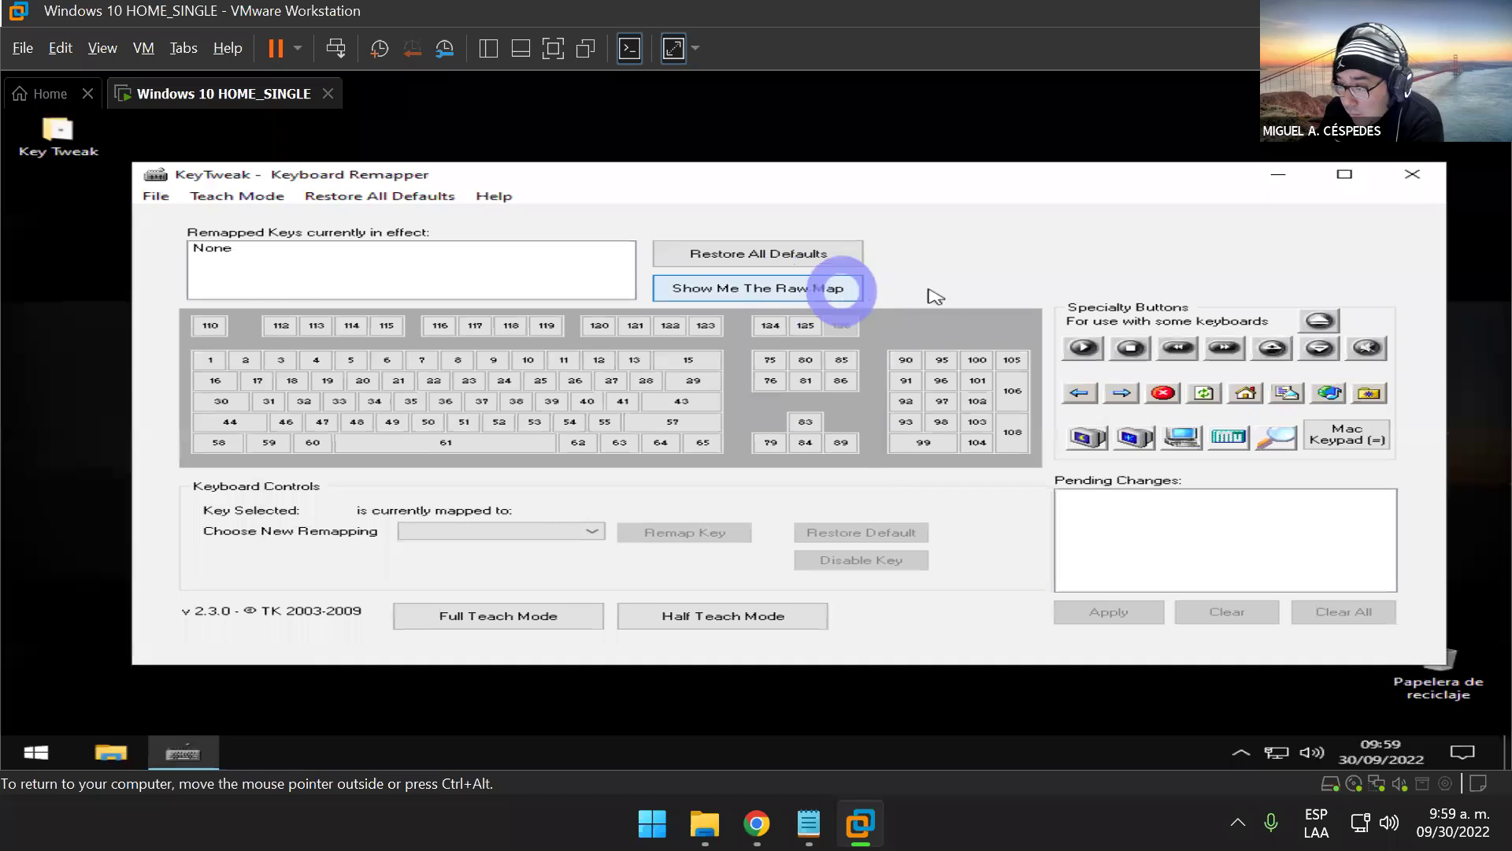
click(839, 290)
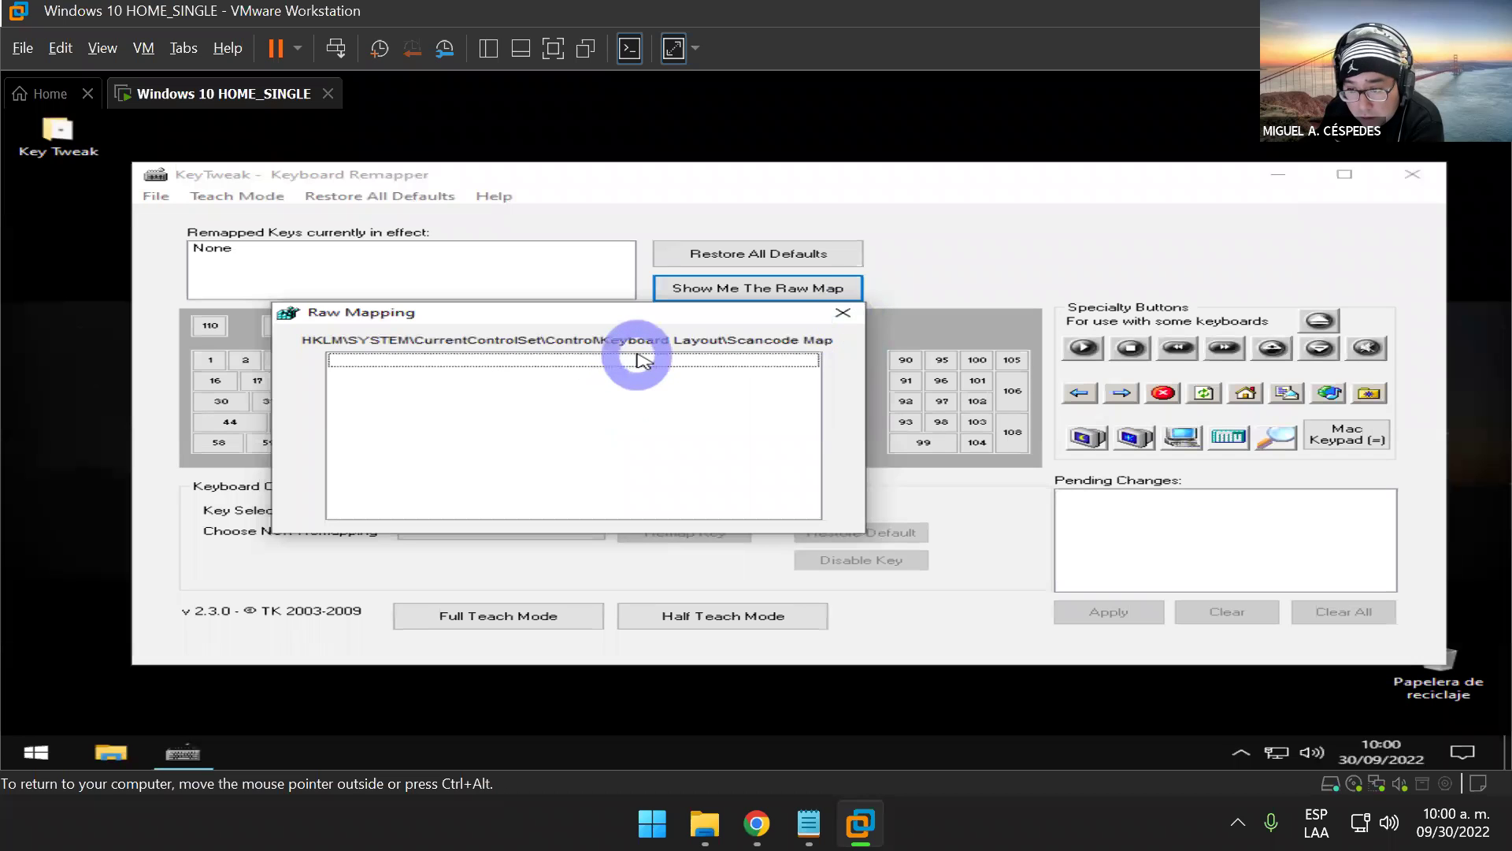
click(844, 314)
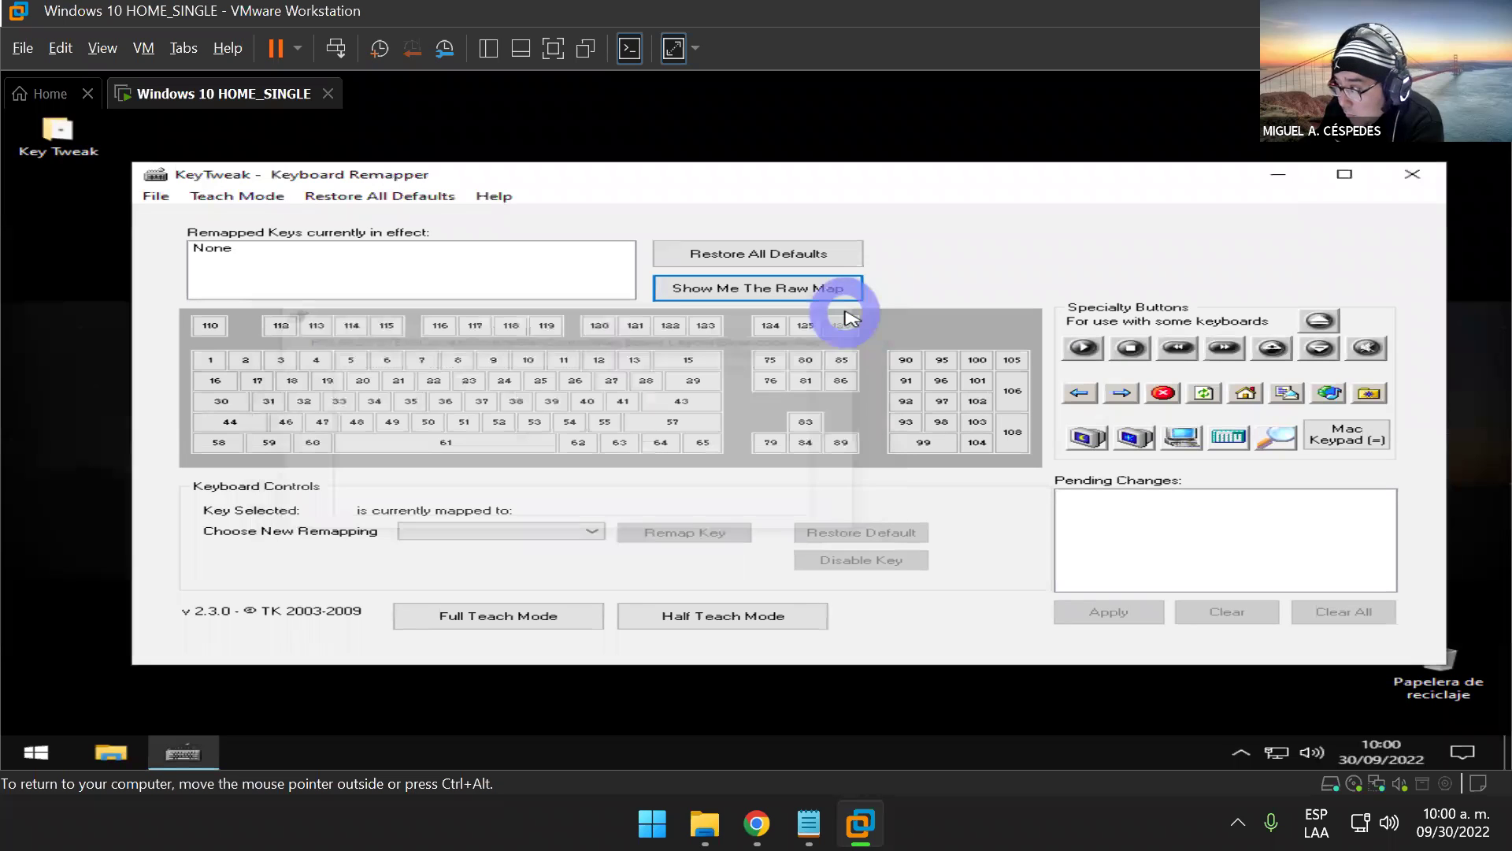
- Select the Play/Pause specialty key, look through its available remappings, and view the Full Teach Mode dialog without remapping anything
click(1075, 347)
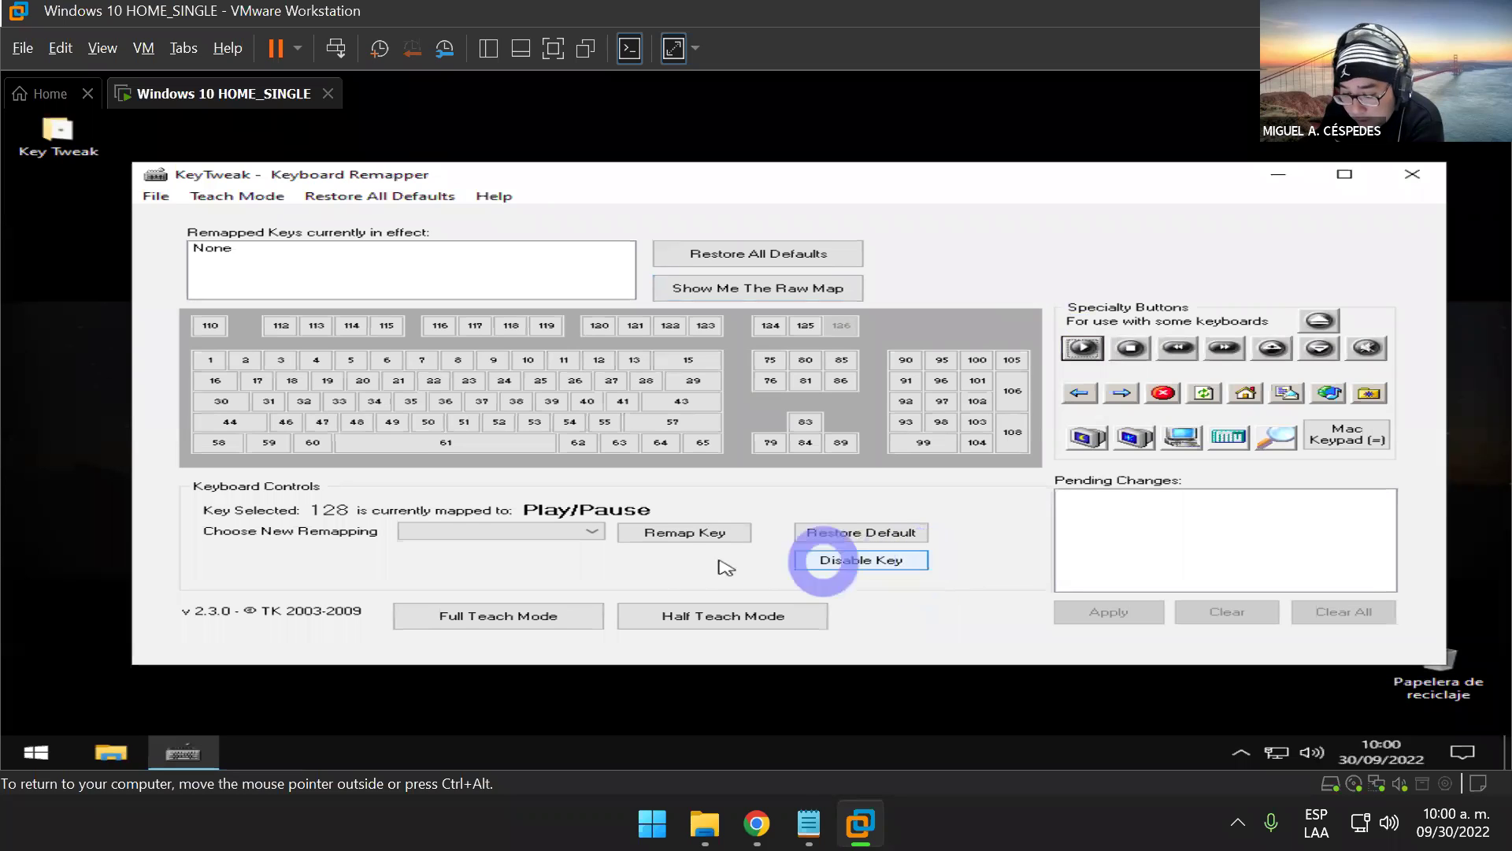
click(577, 536)
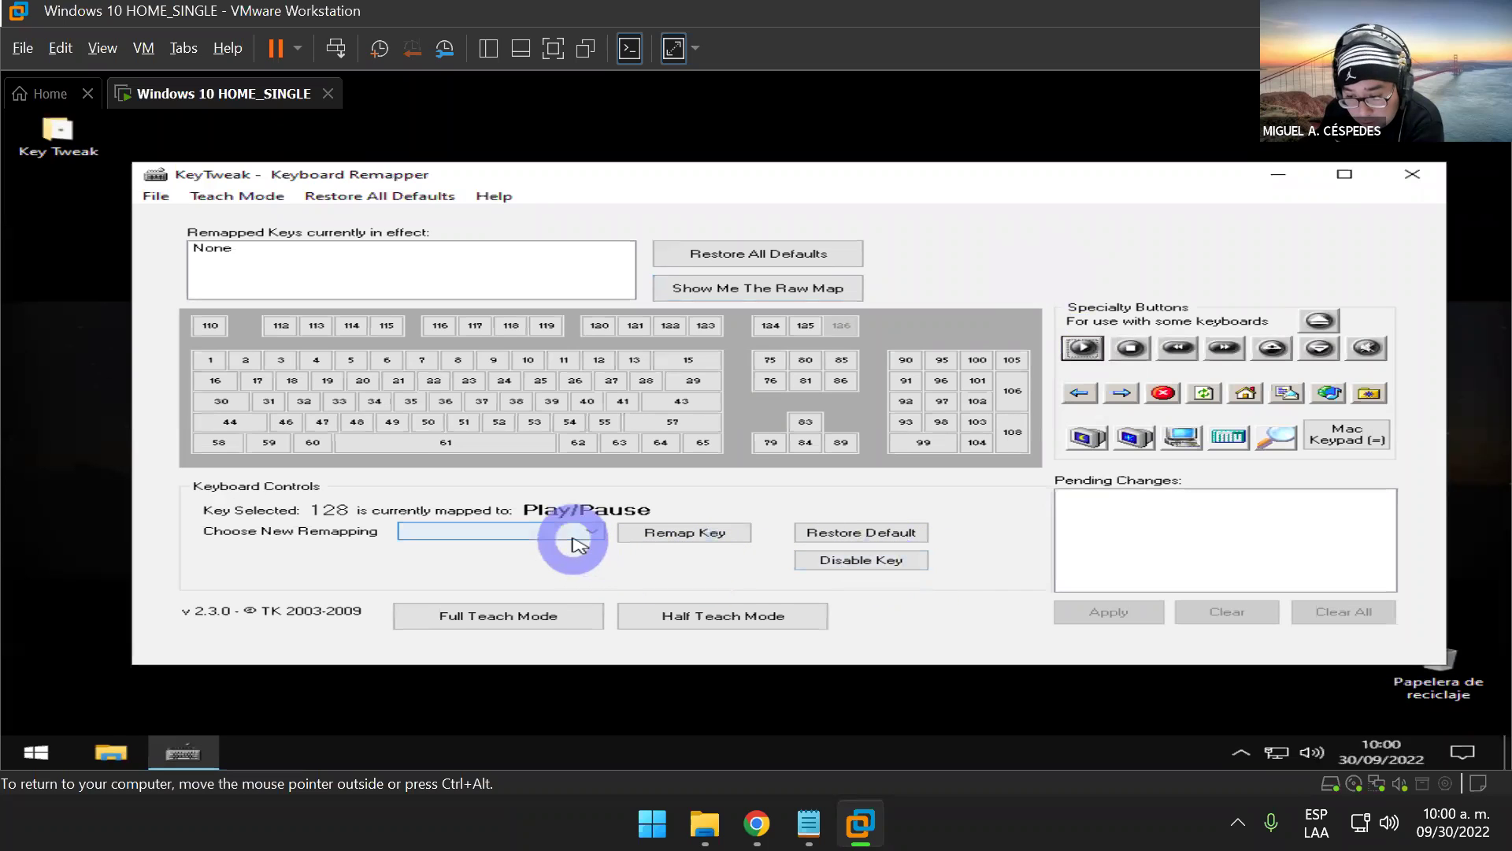
click(586, 535)
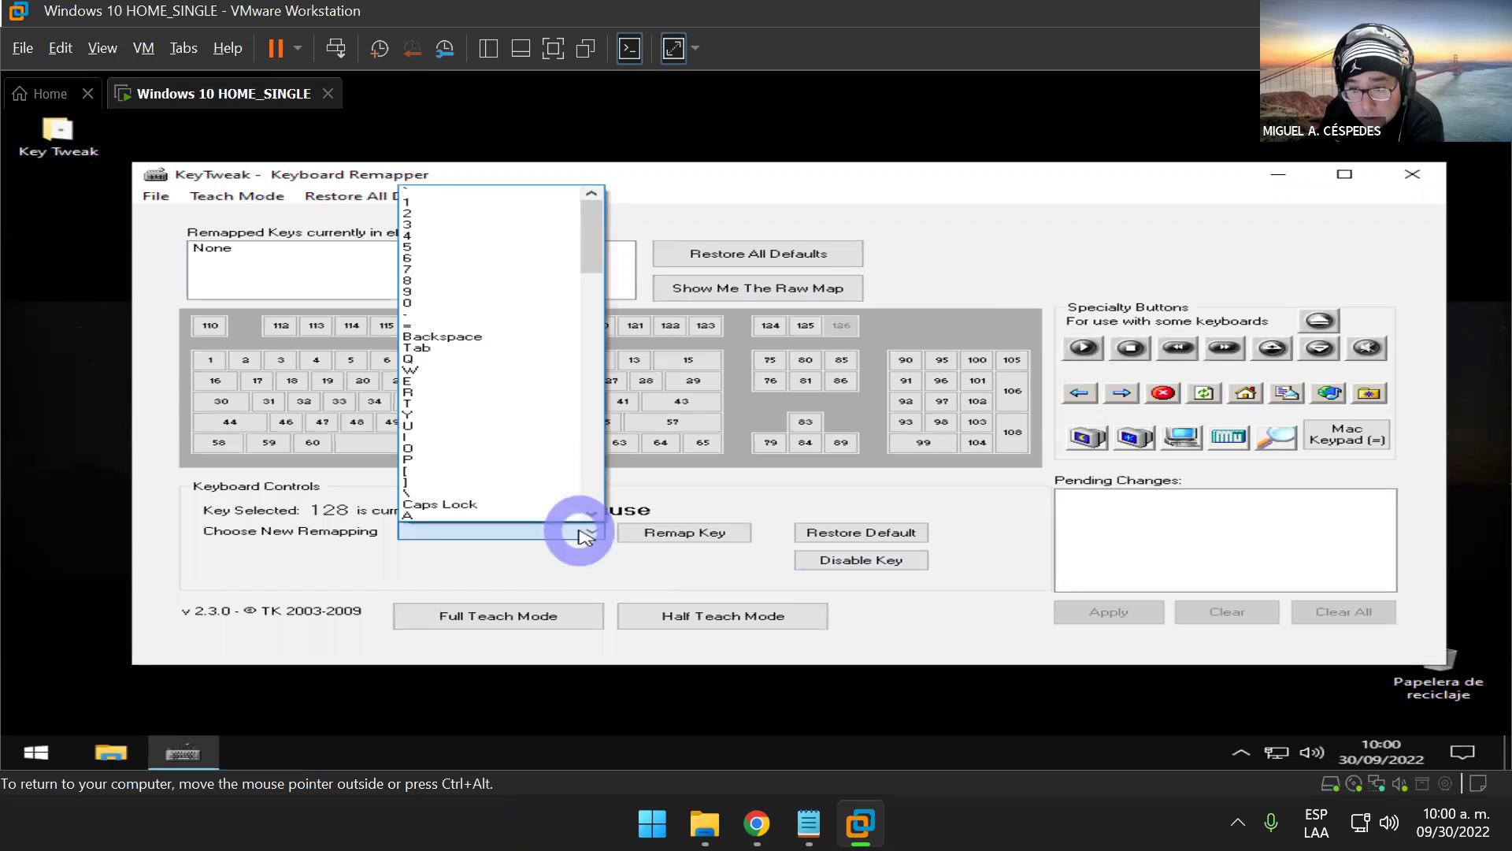
click(586, 535)
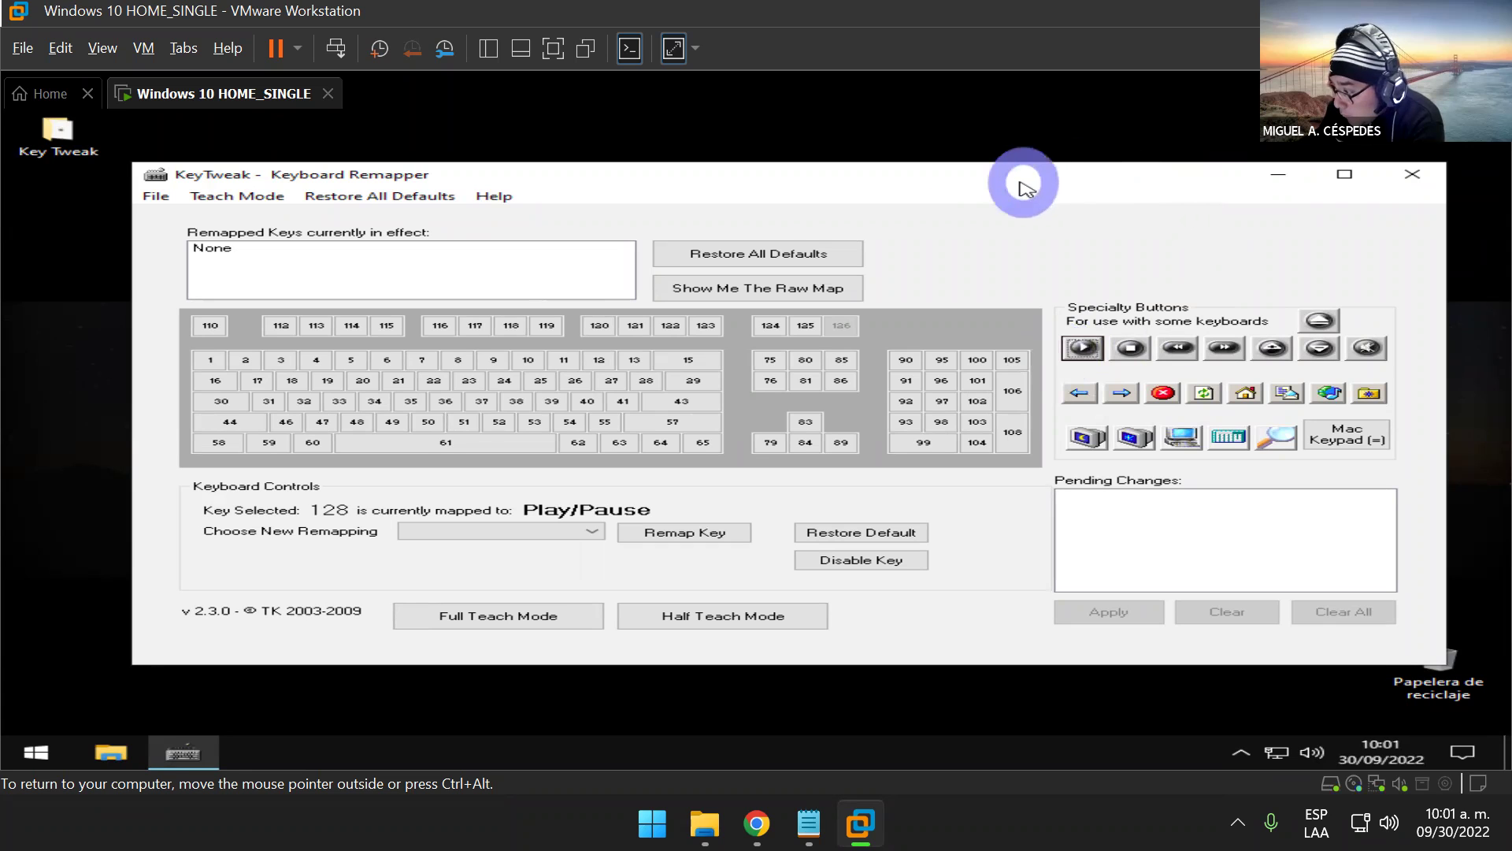
click(1243, 540)
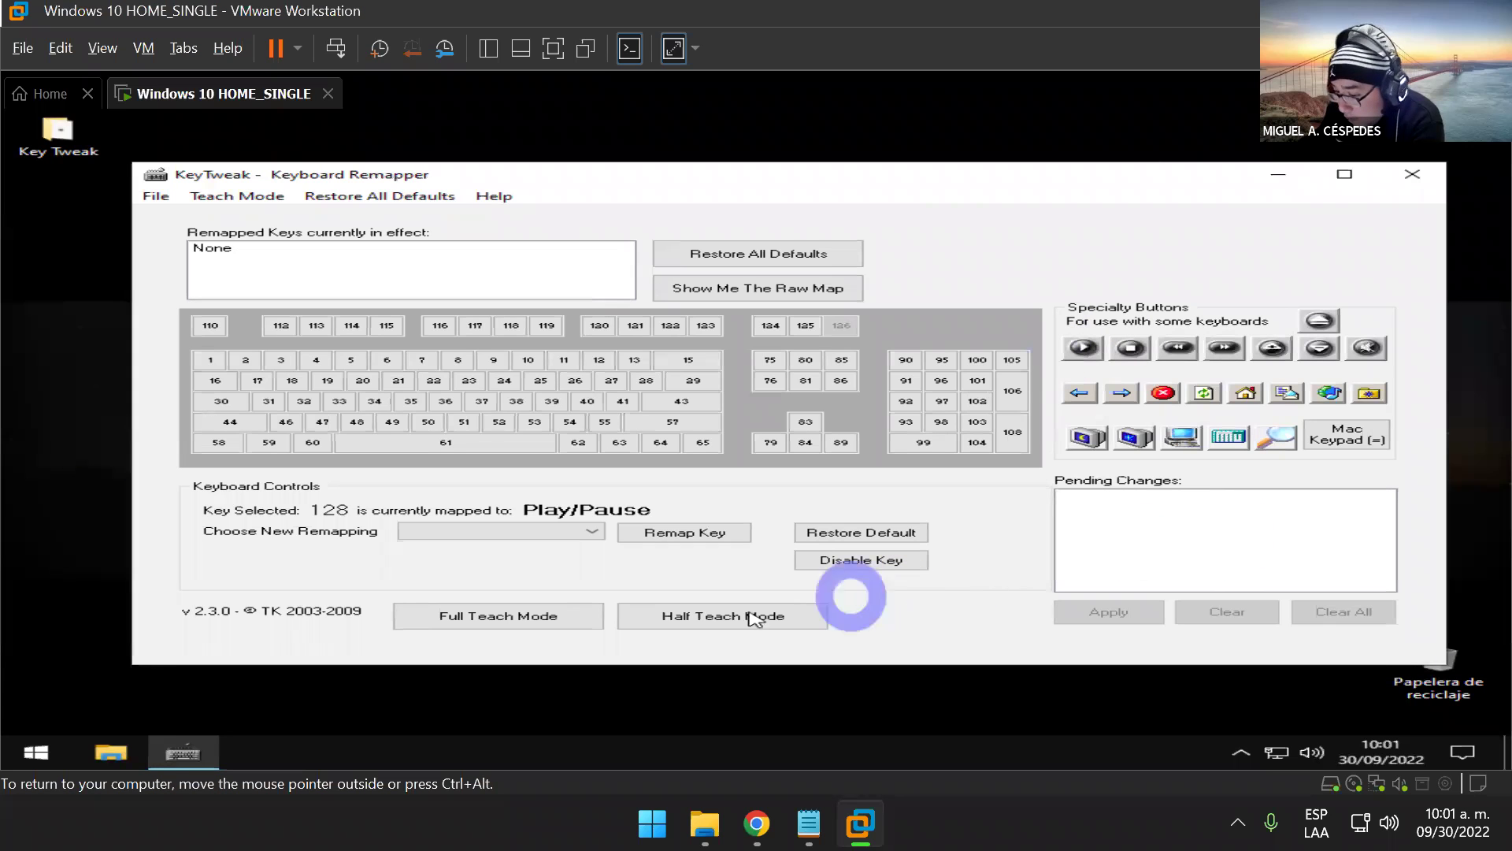
click(551, 618)
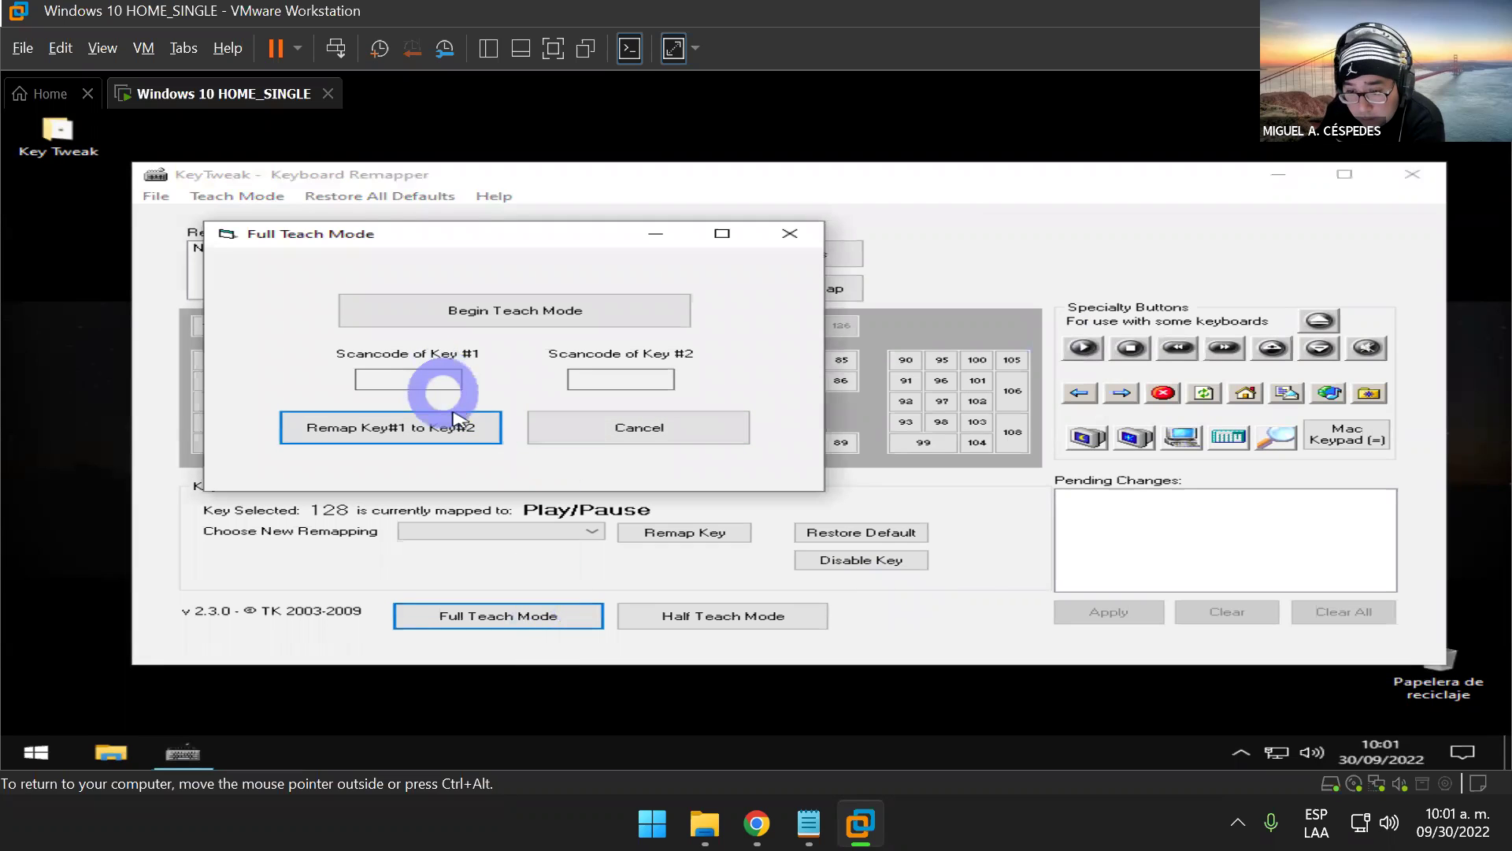
click(790, 234)
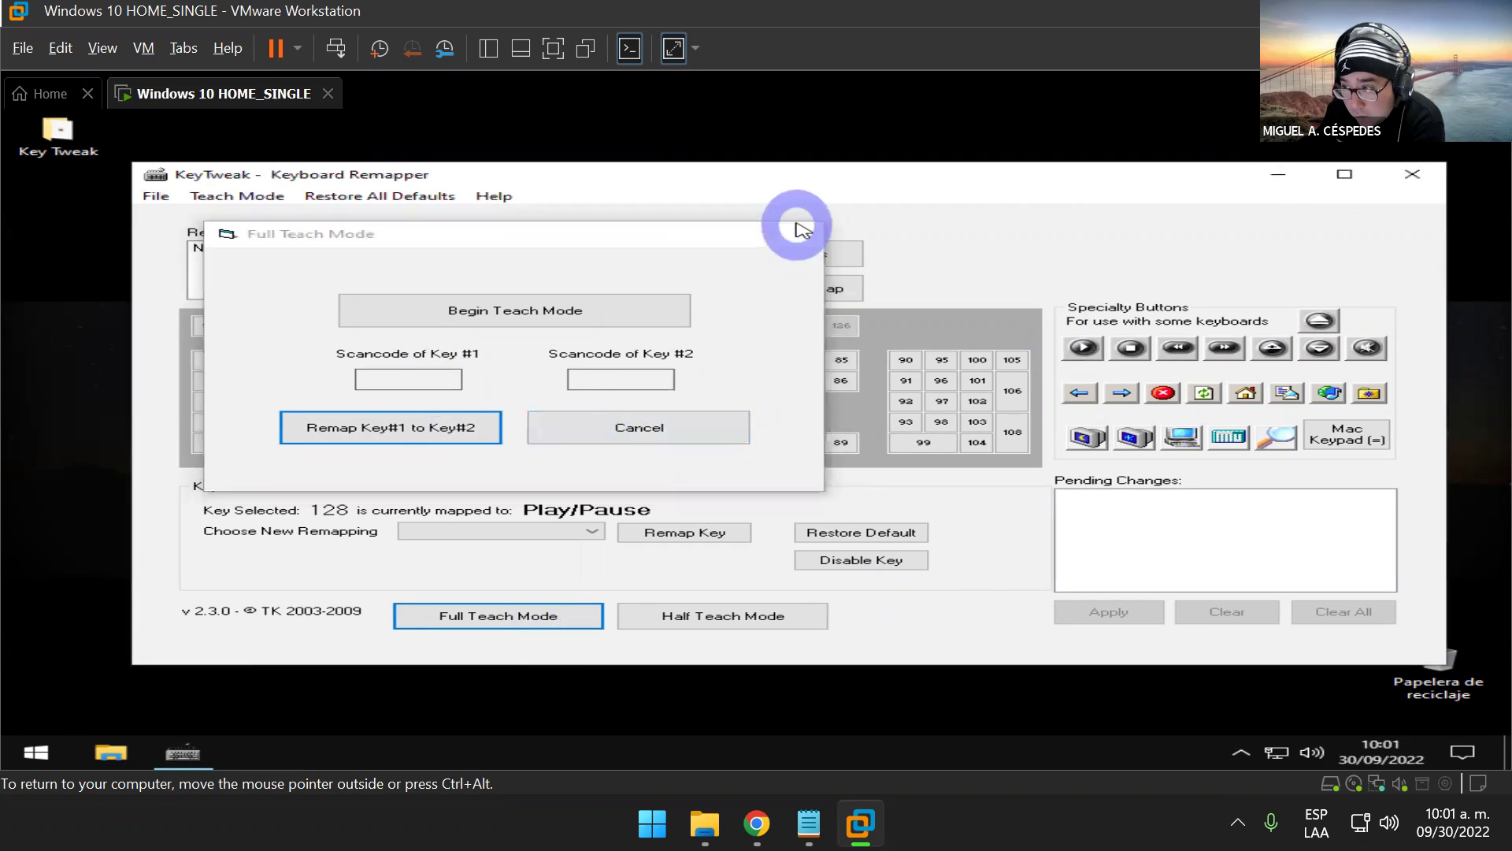
- Switch to the Chrome window with the YouTube key-remapping video, maximize it, and play the video
mouse_move(756, 823)
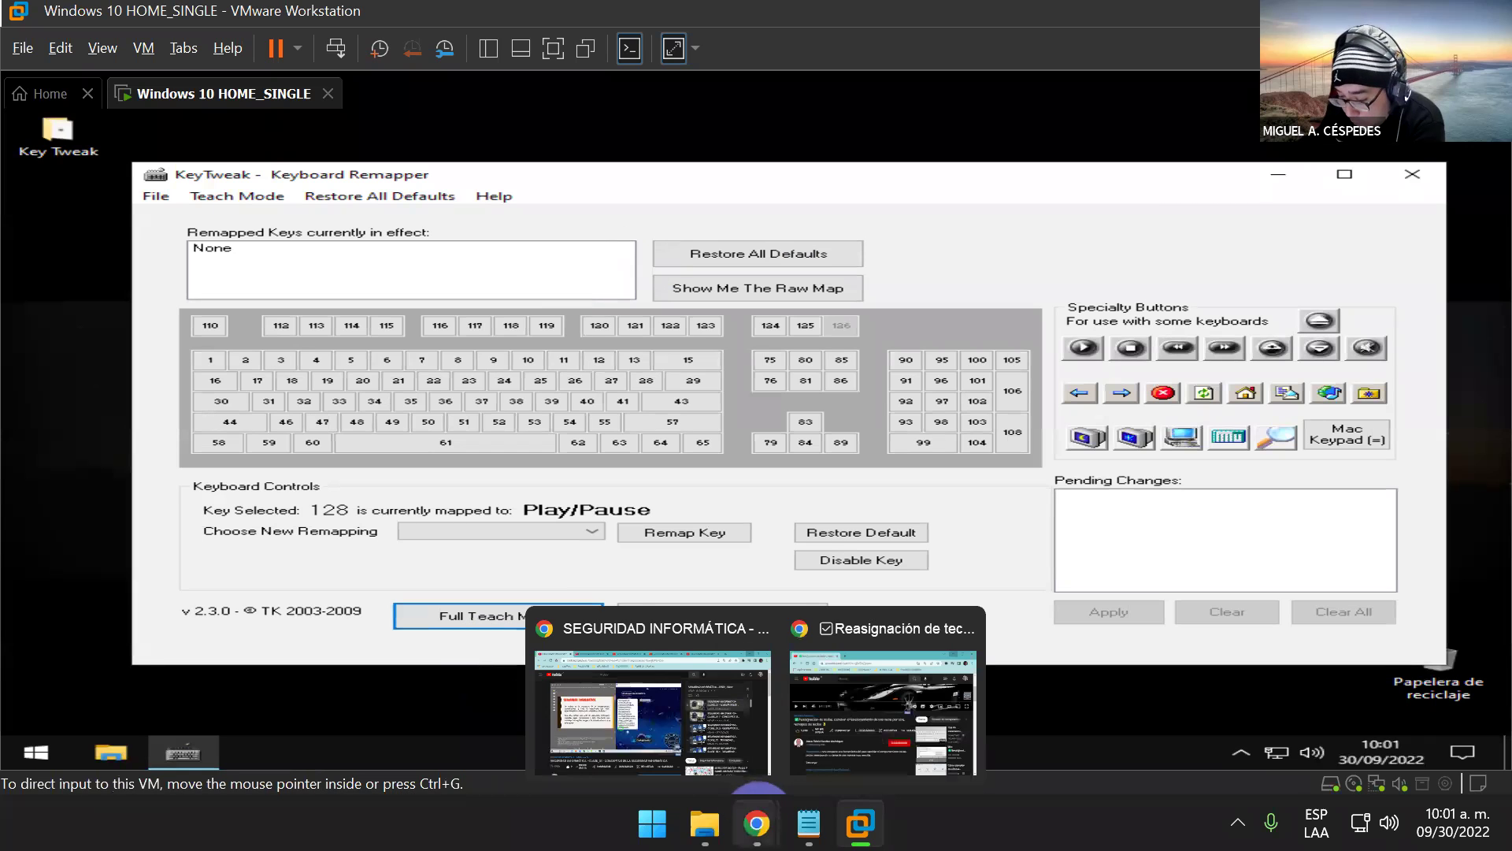
click(893, 717)
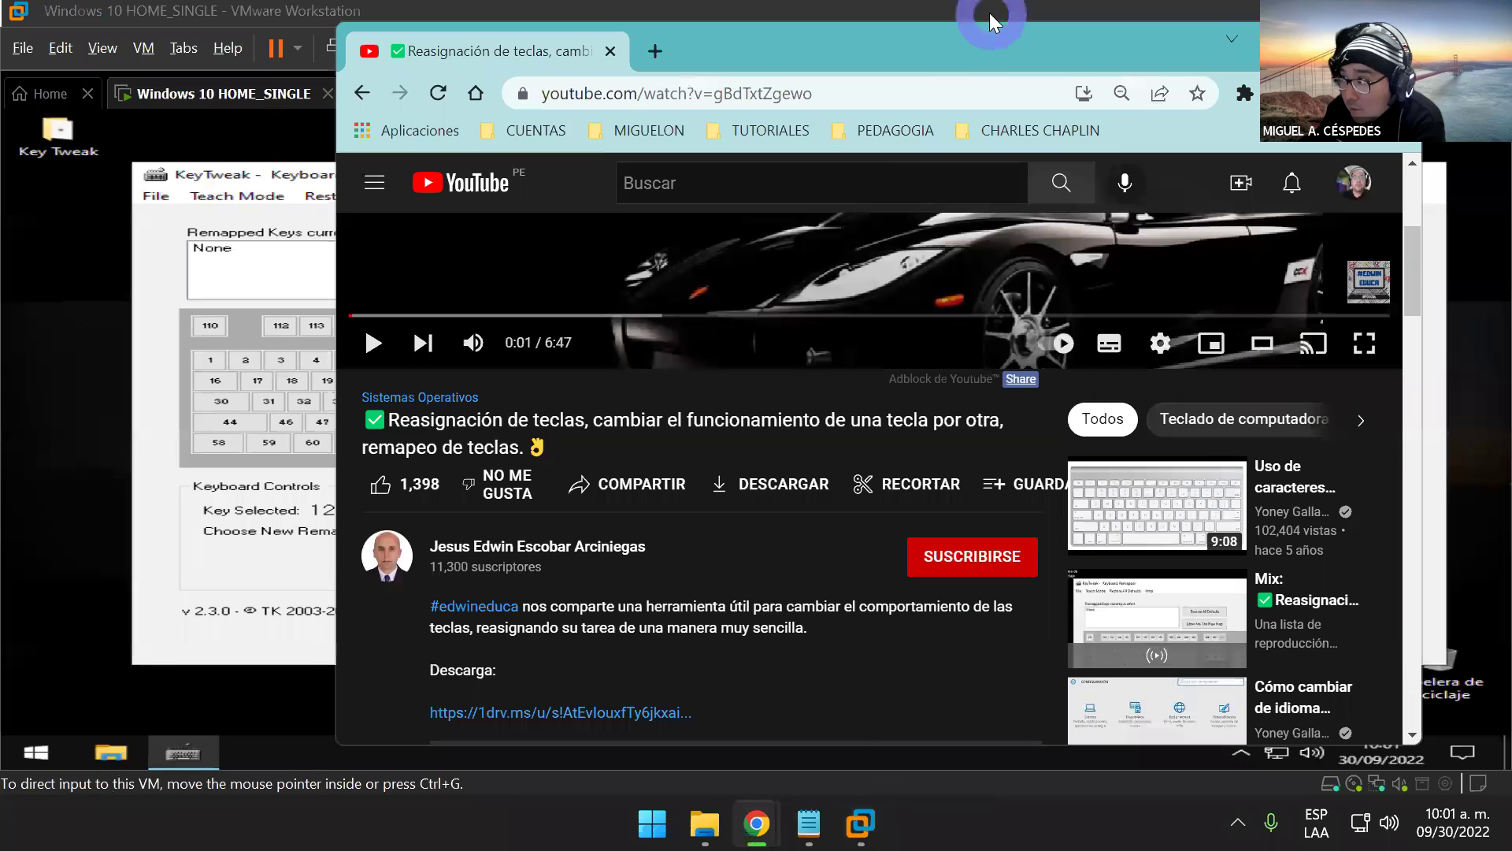
drag(951, 41, 615, 10)
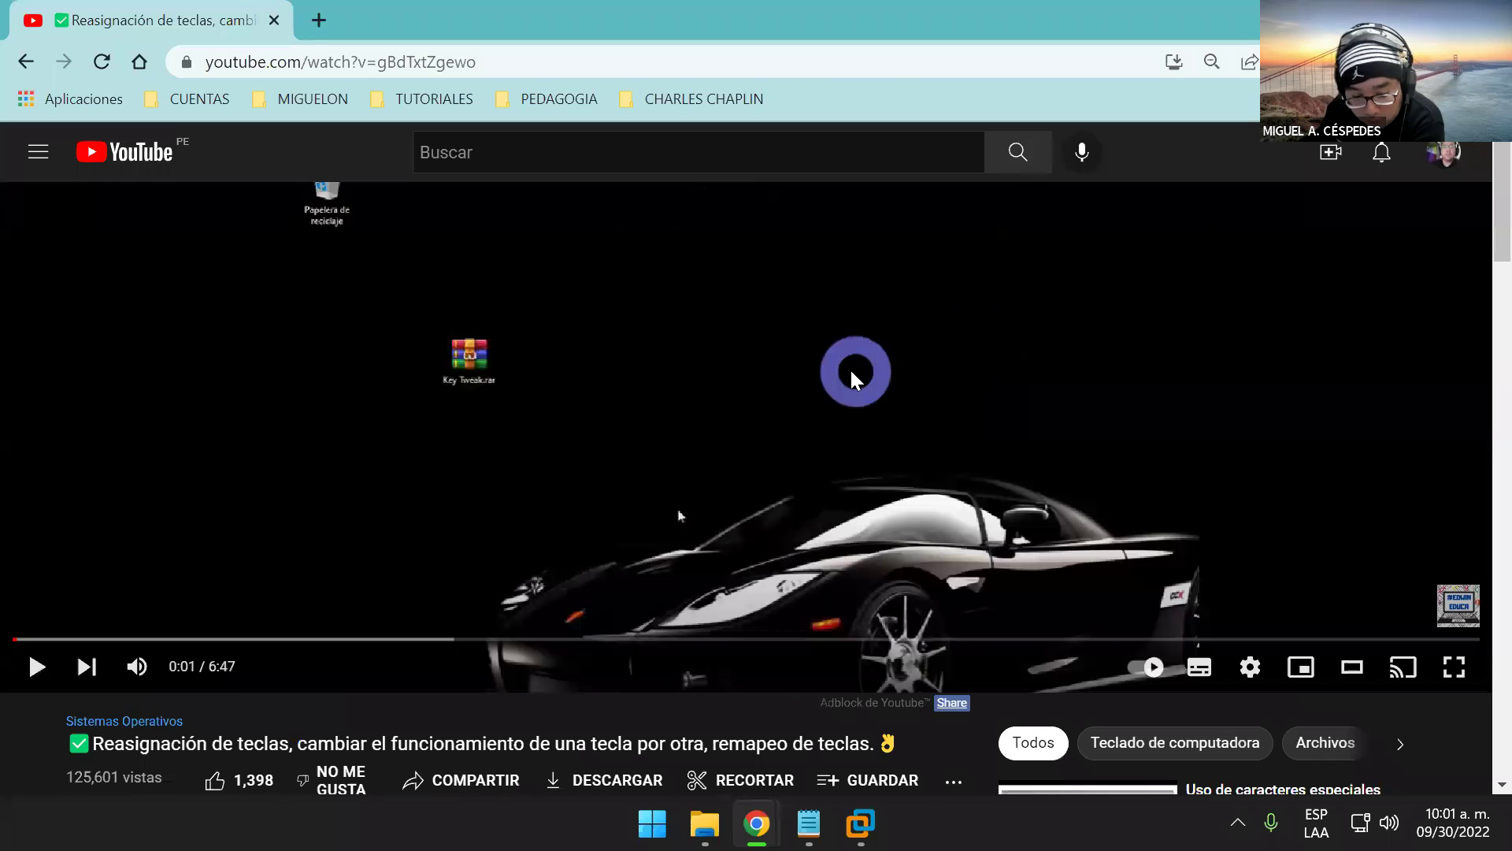
click(853, 378)
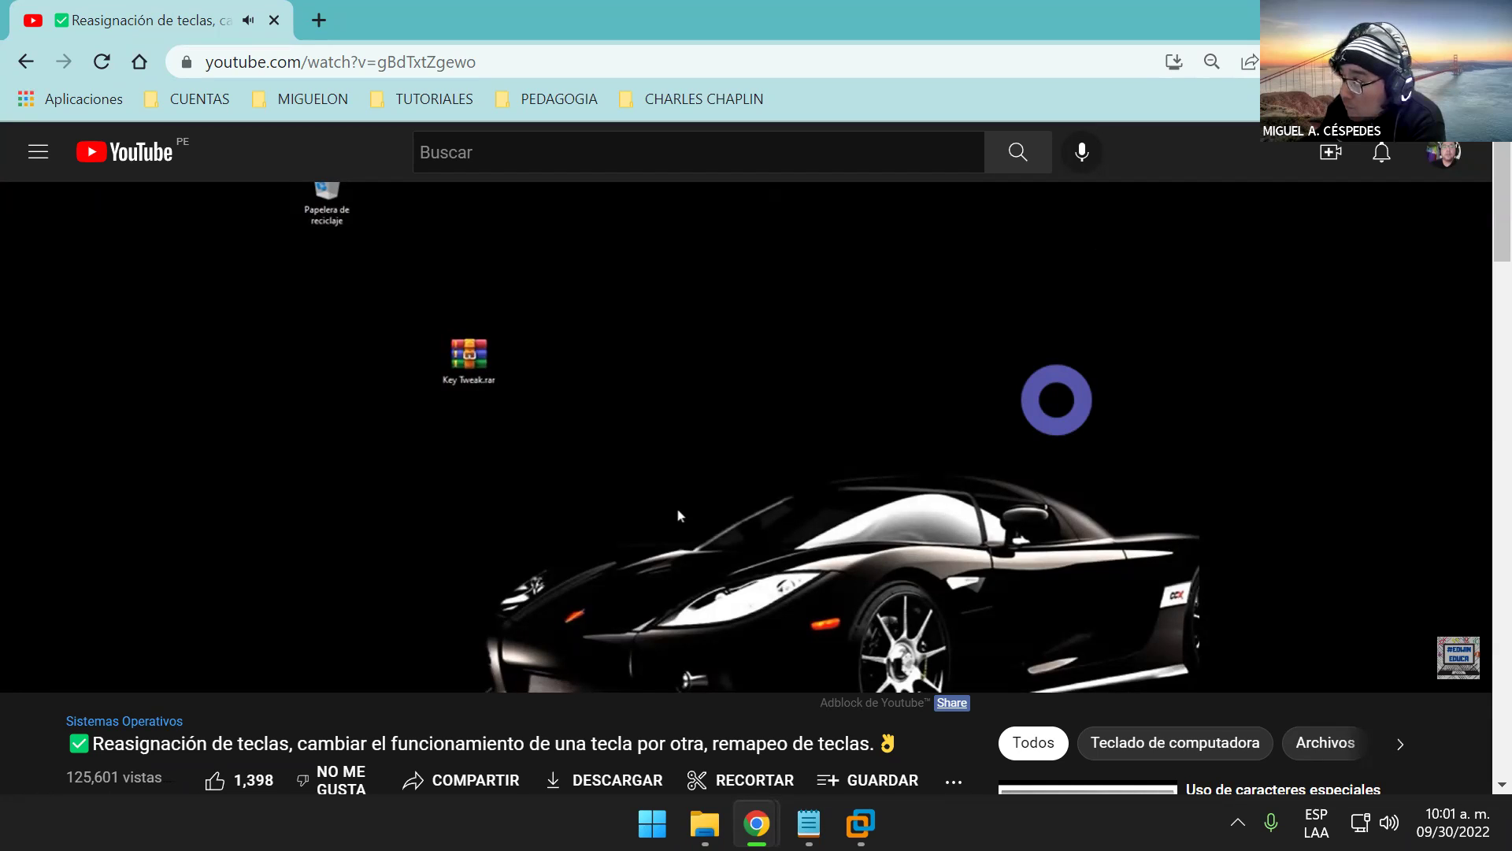
- Bookmark the key-remapping video and open the full folder selection for the bookmark
key(ctrl+d)
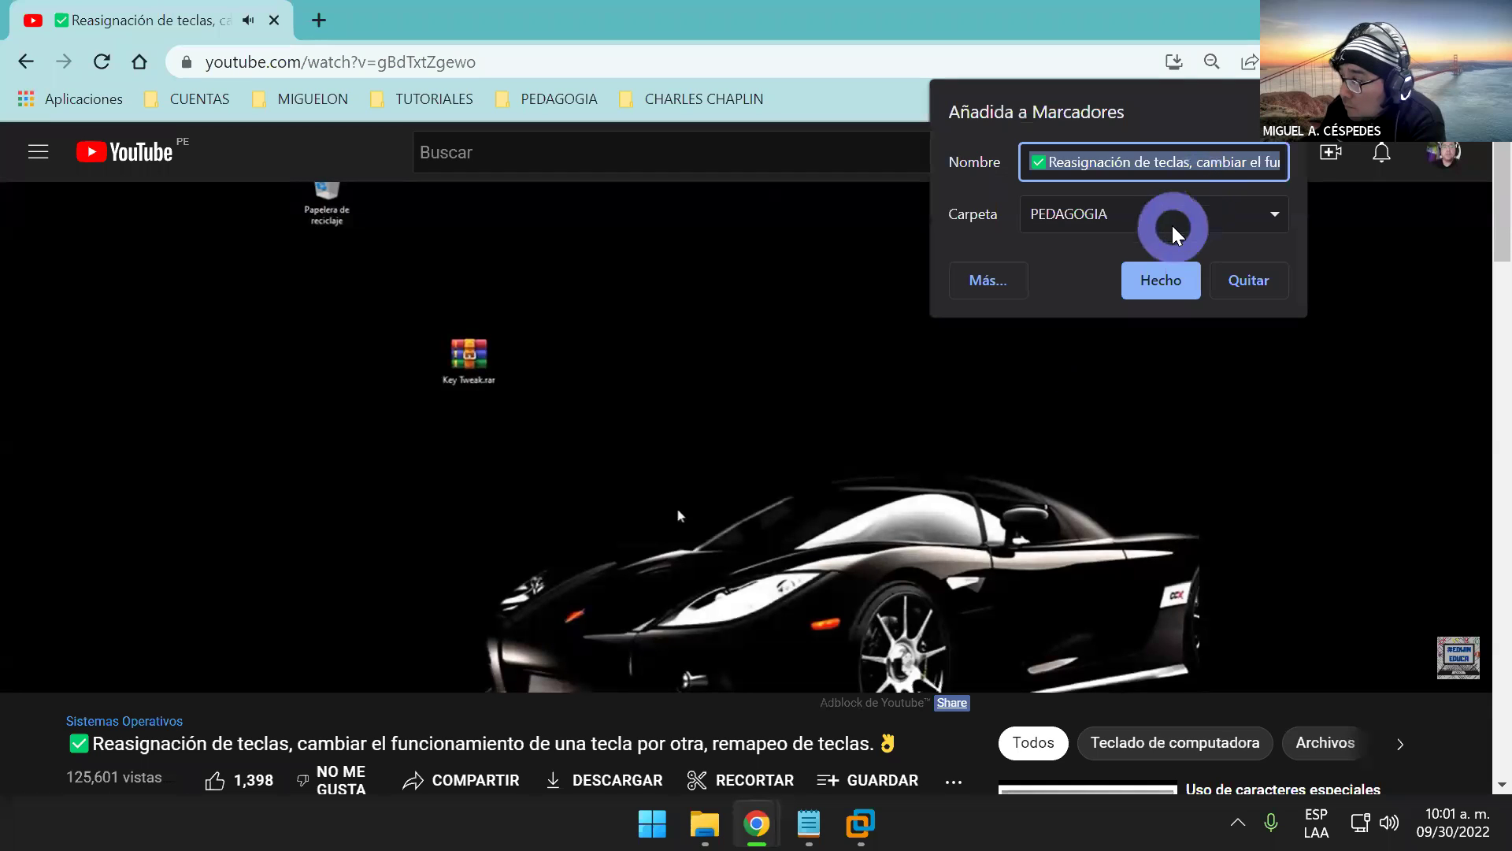
click(1176, 220)
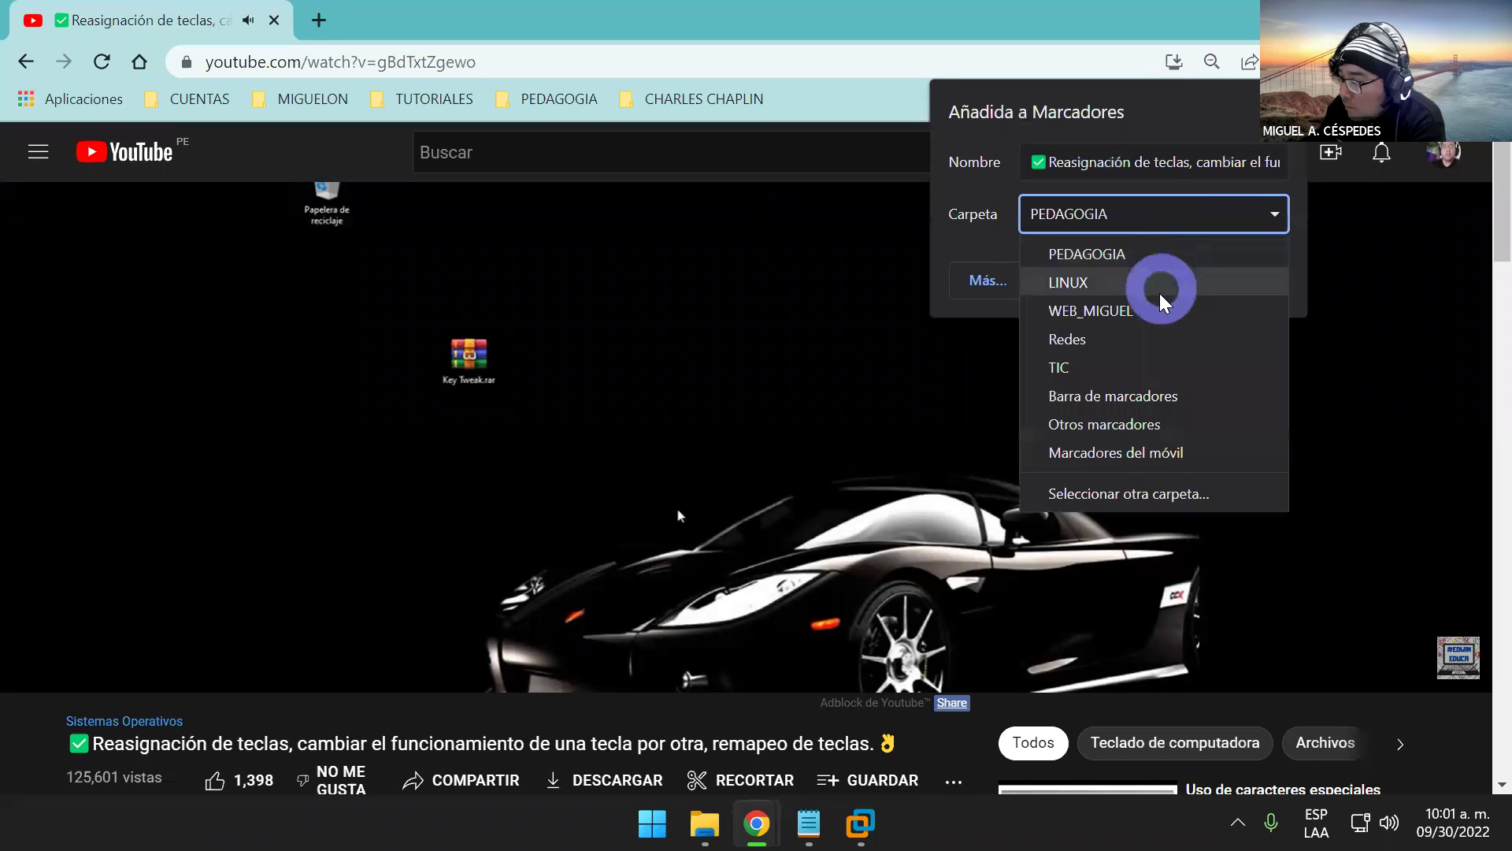
click(1162, 492)
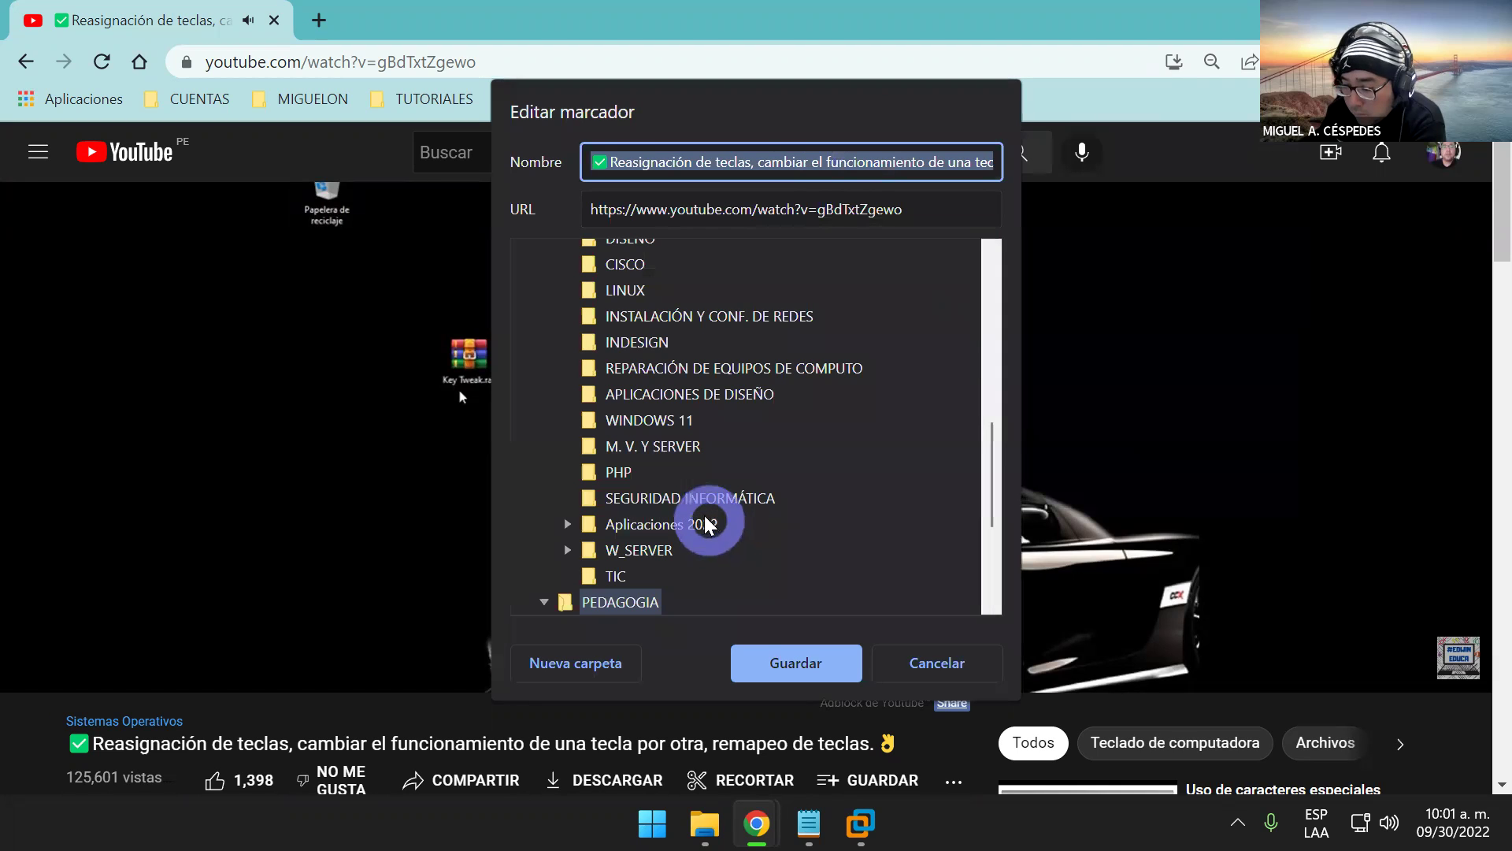
- Save the video's bookmark in the REPARACIÓN DE EQUIPOS DE COMPUTO folder under TUTORIALES
scroll(701, 504, up, 4)
scroll(815, 412, up, 2)
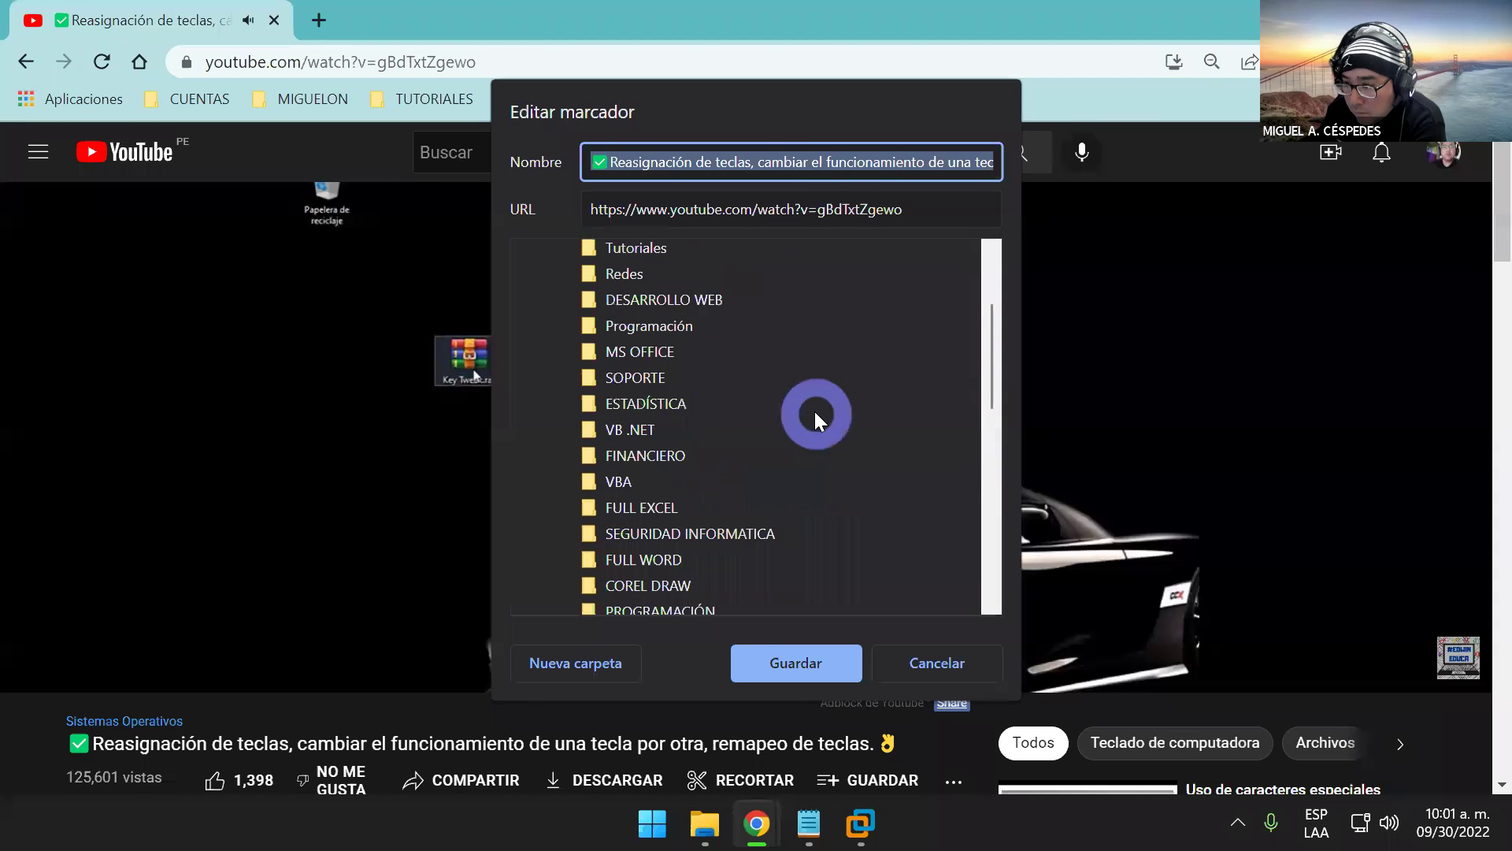
scroll(814, 411, up, 2)
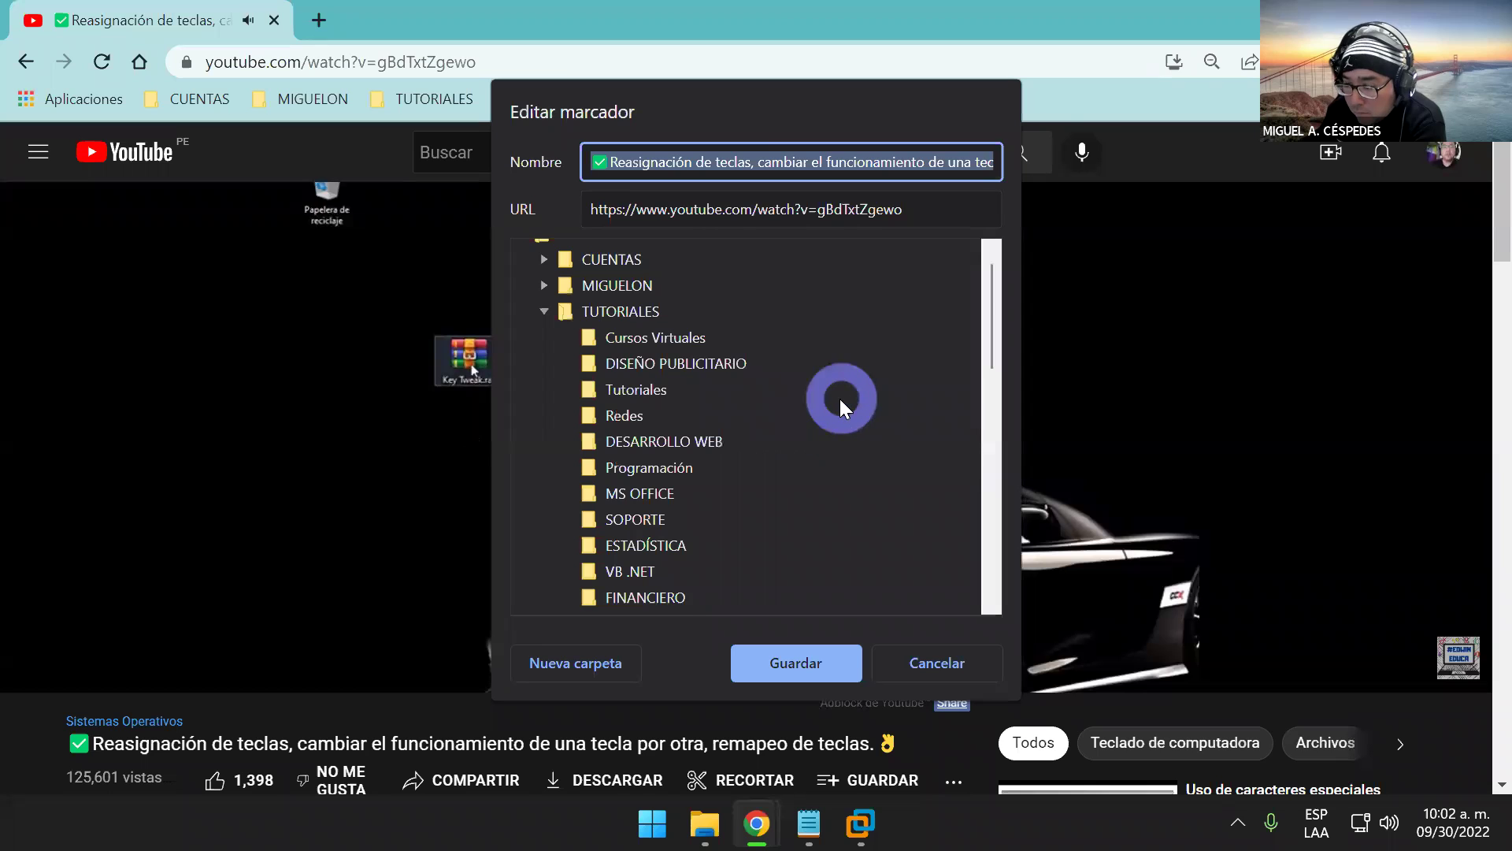
scroll(839, 403, down, 2)
scroll(839, 406, down, 2)
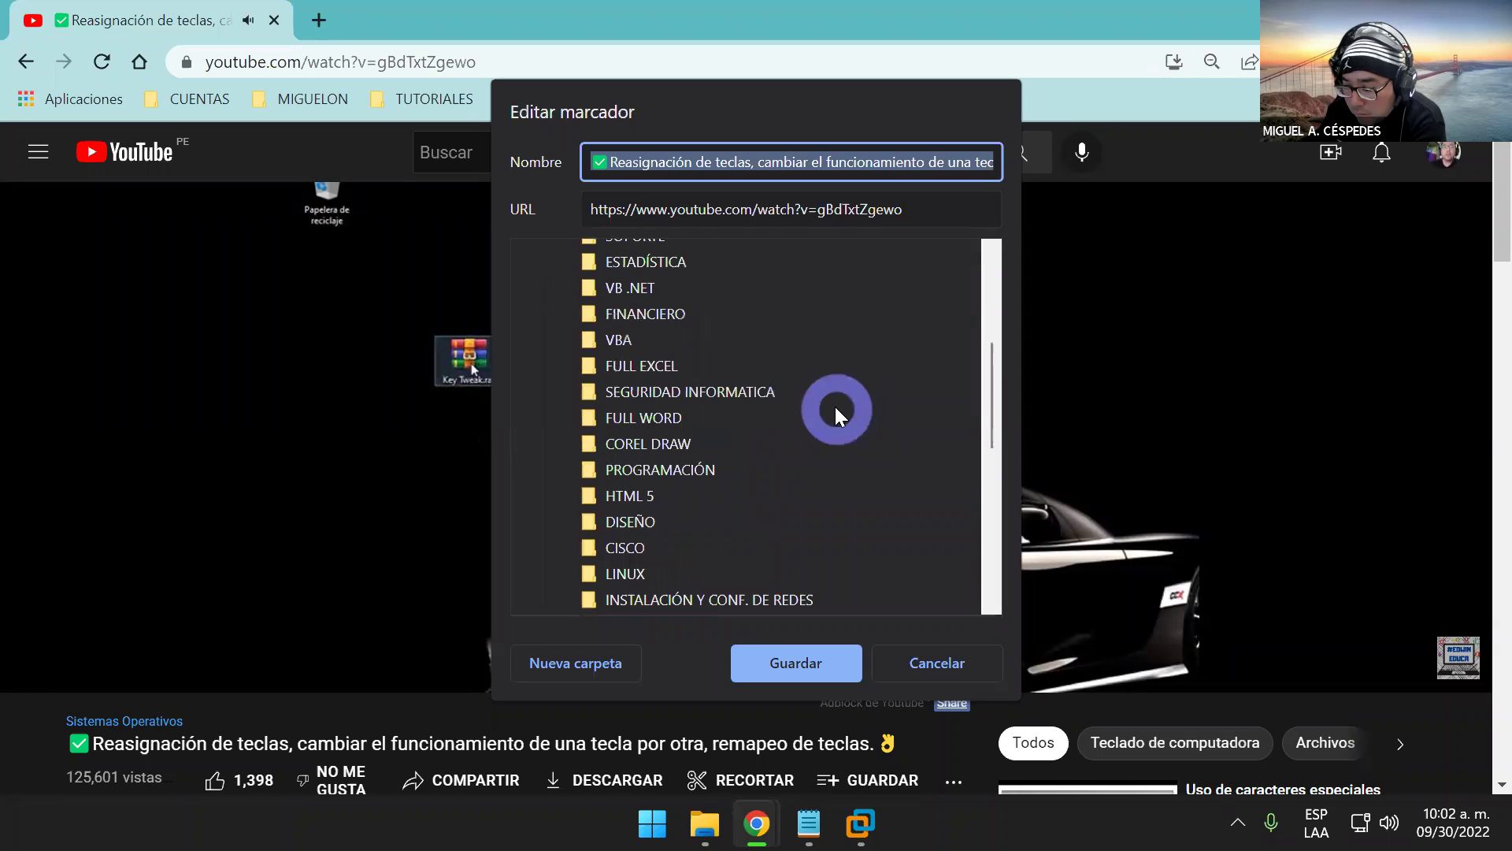
scroll(834, 405, down, 2)
scroll(832, 415, down, 2)
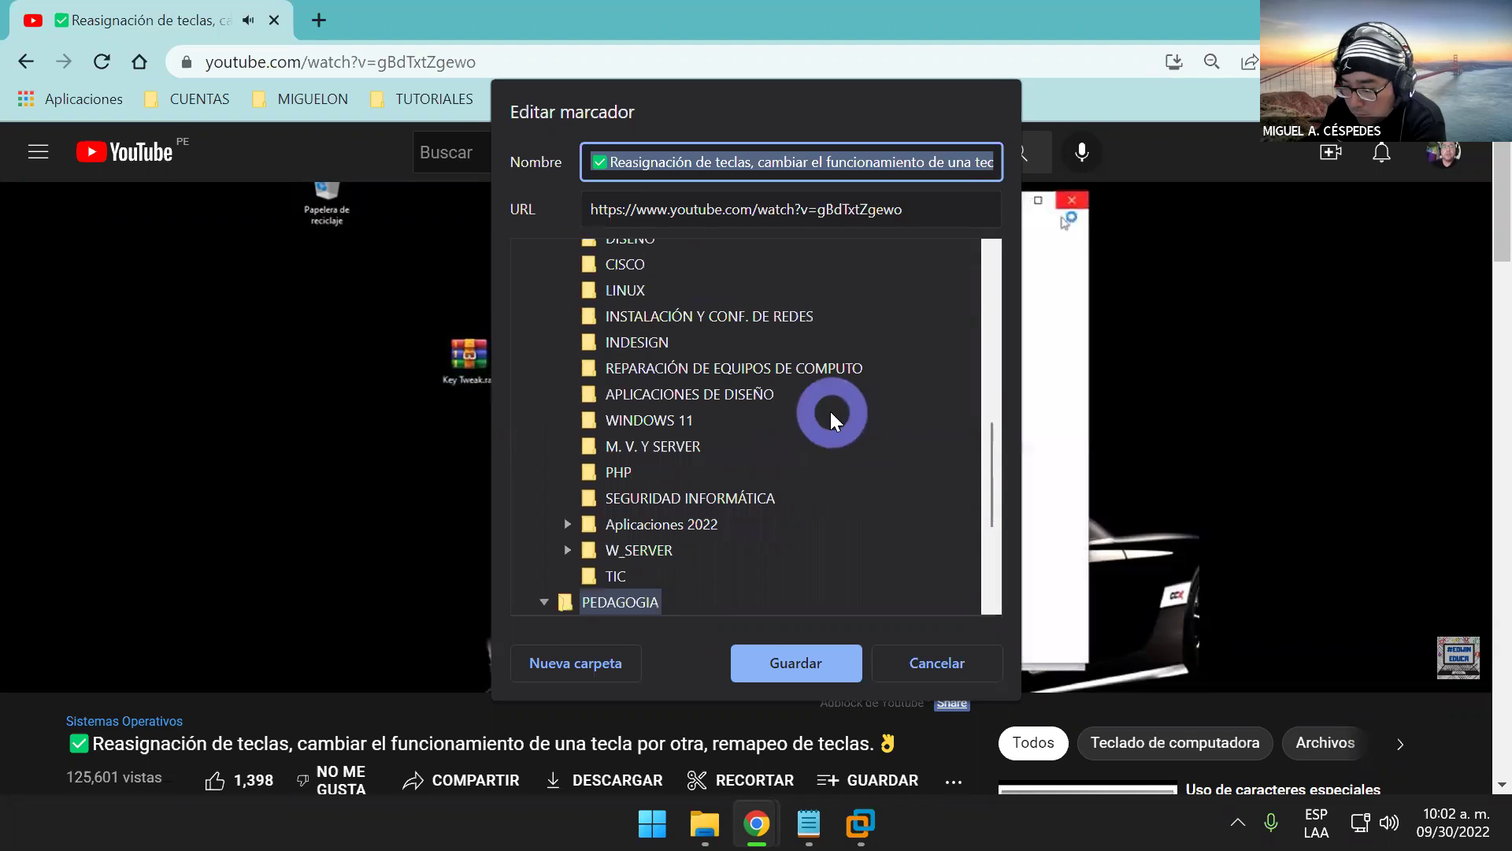
click(839, 371)
click(804, 666)
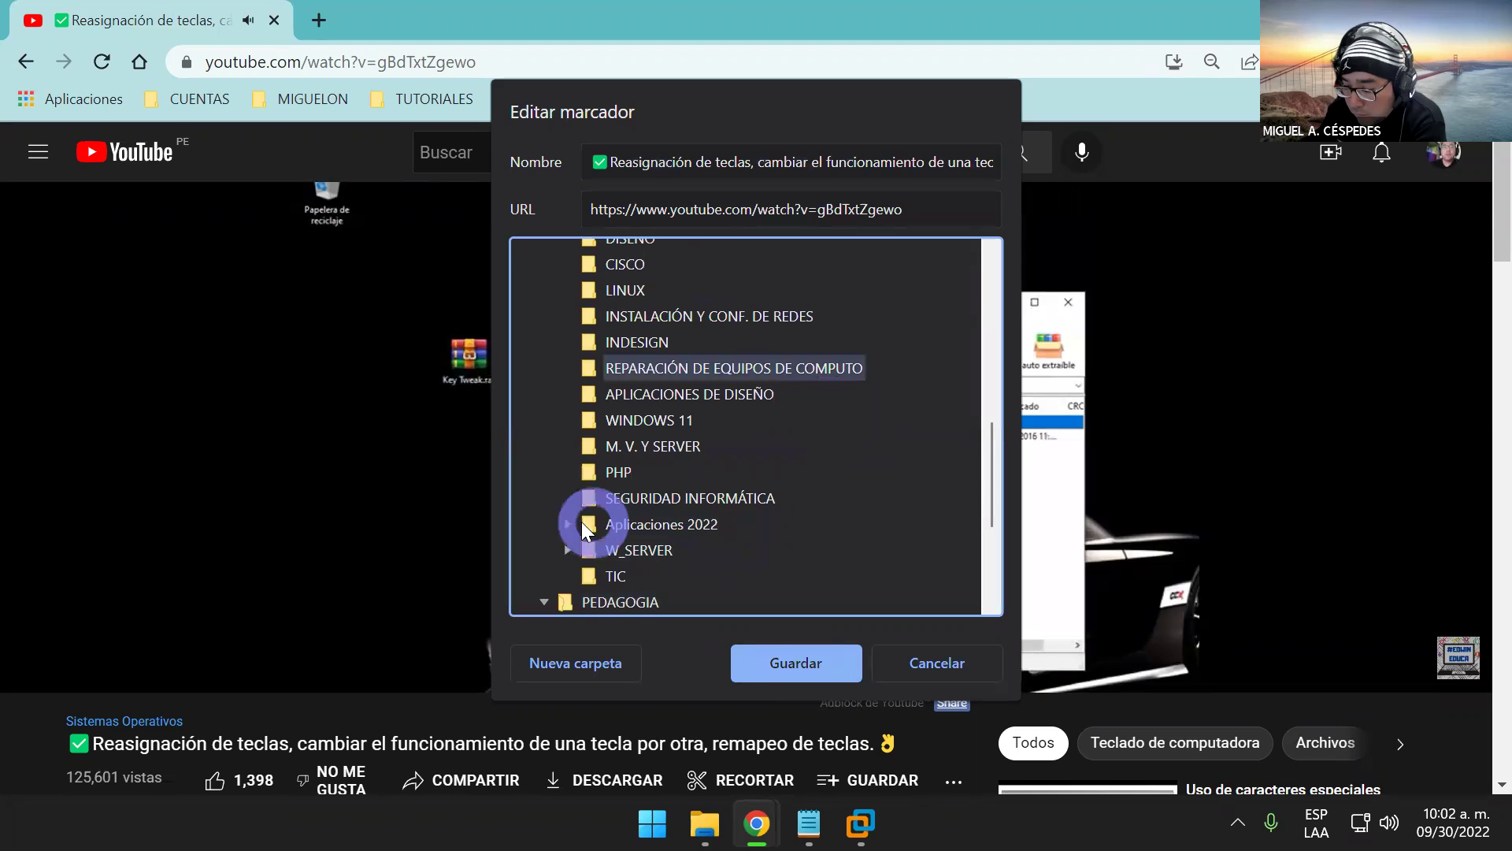
click(568, 524)
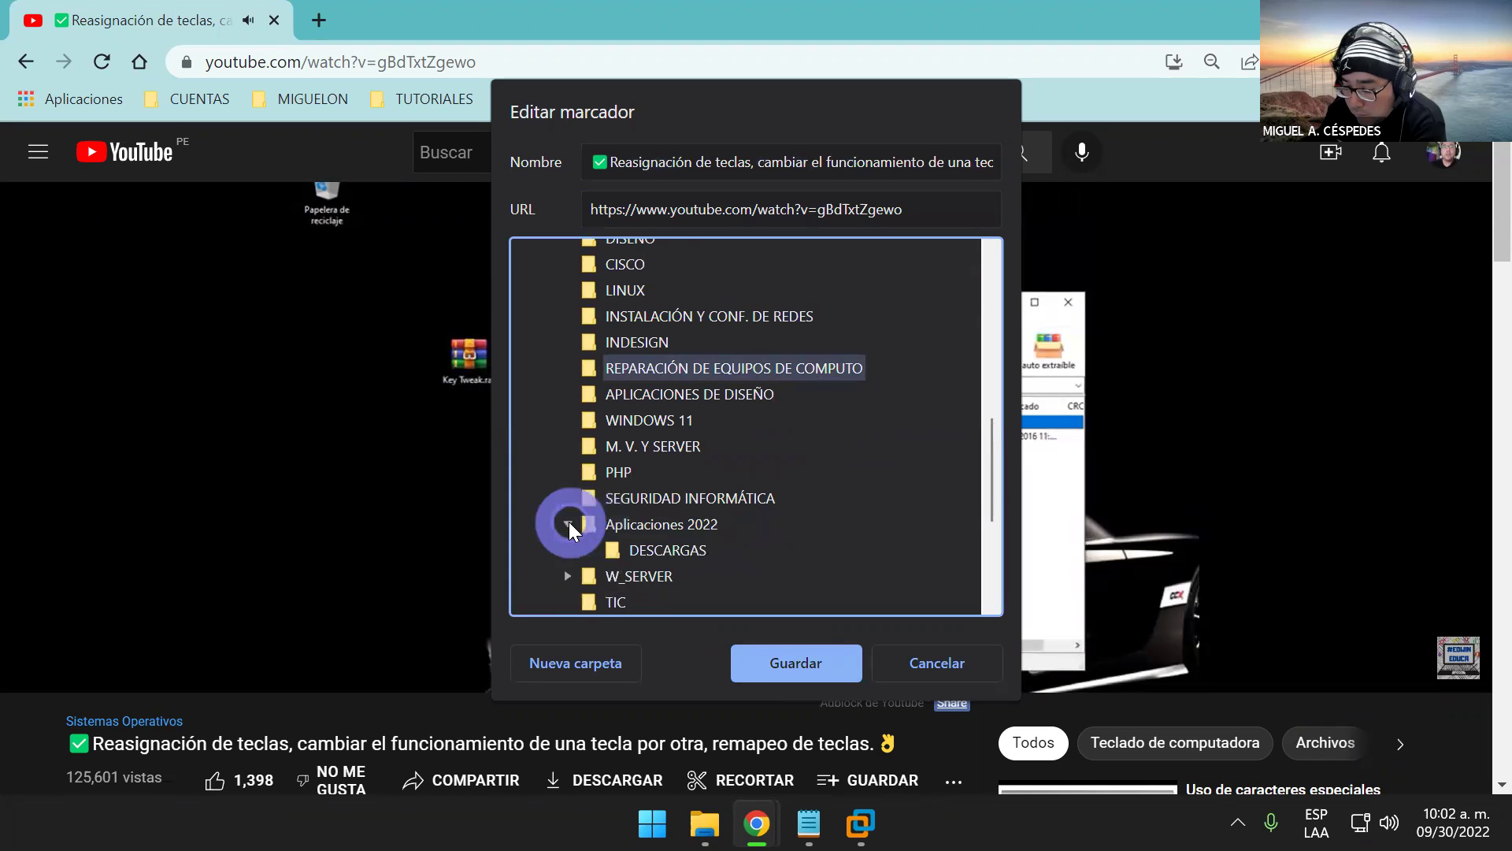
click(658, 550)
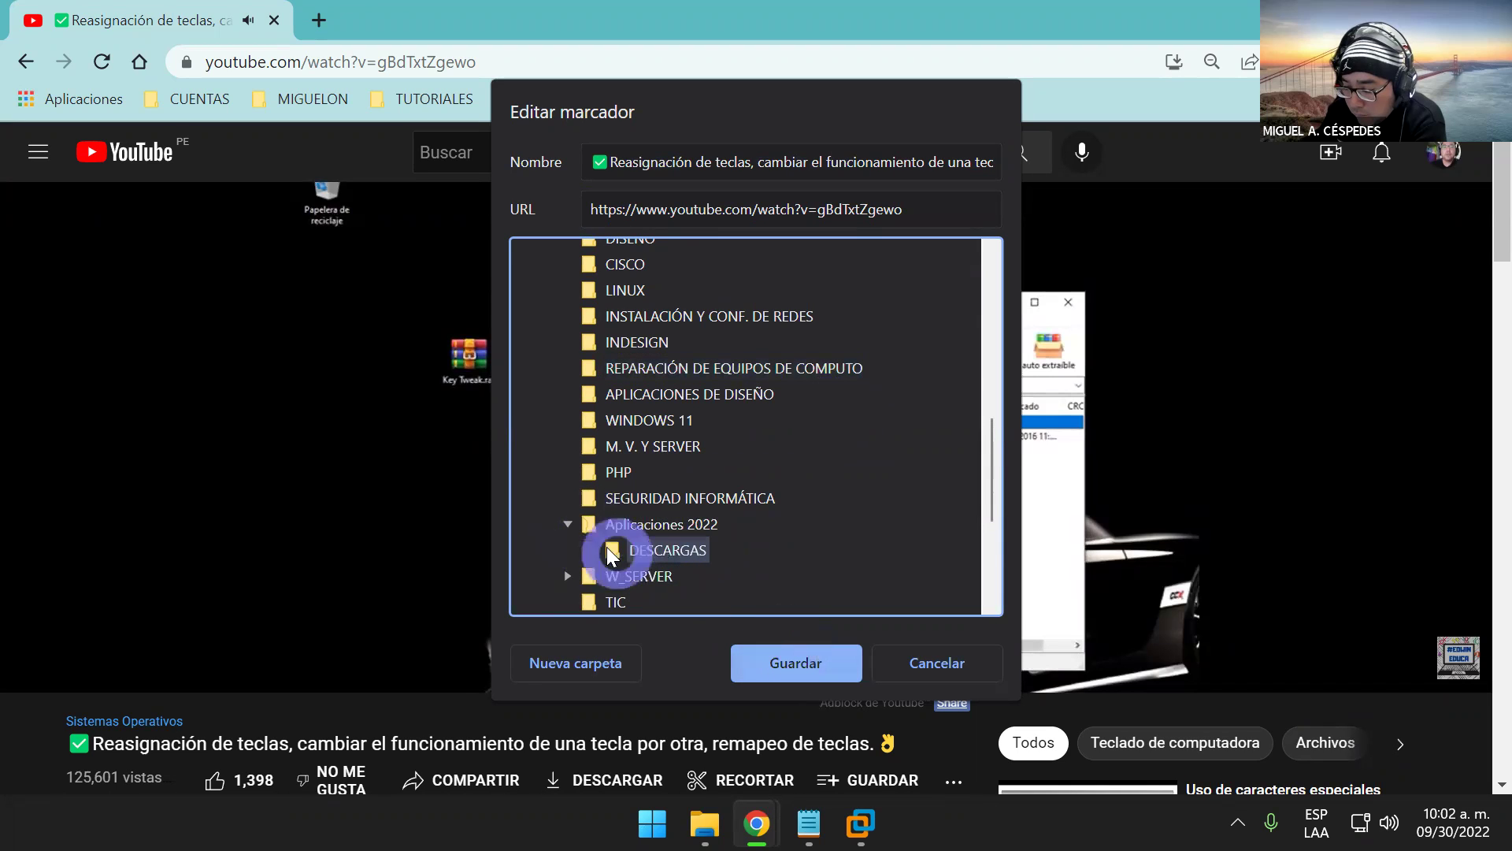
click(568, 523)
click(700, 368)
click(792, 661)
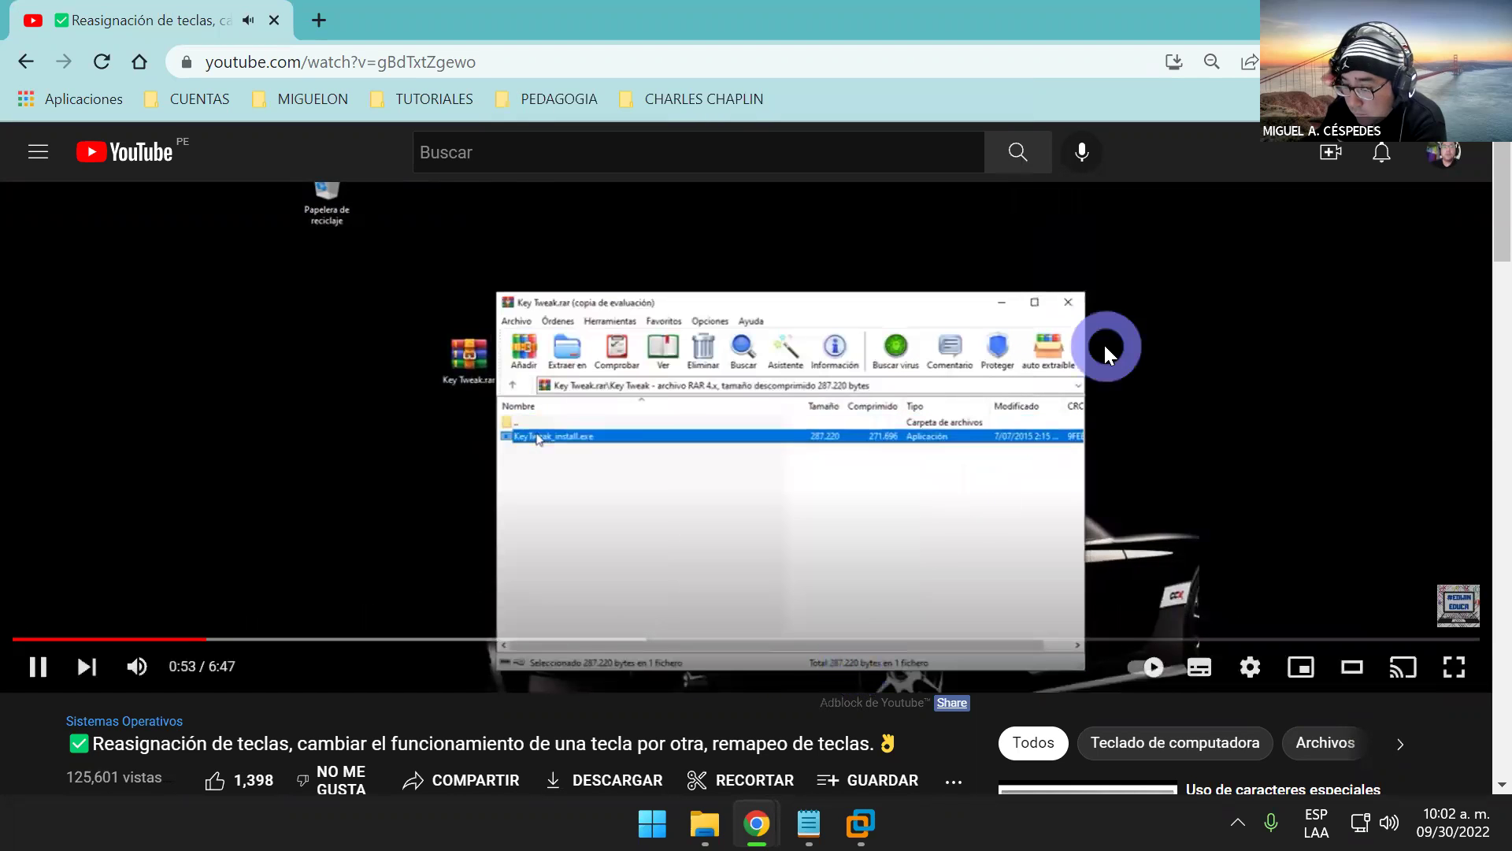
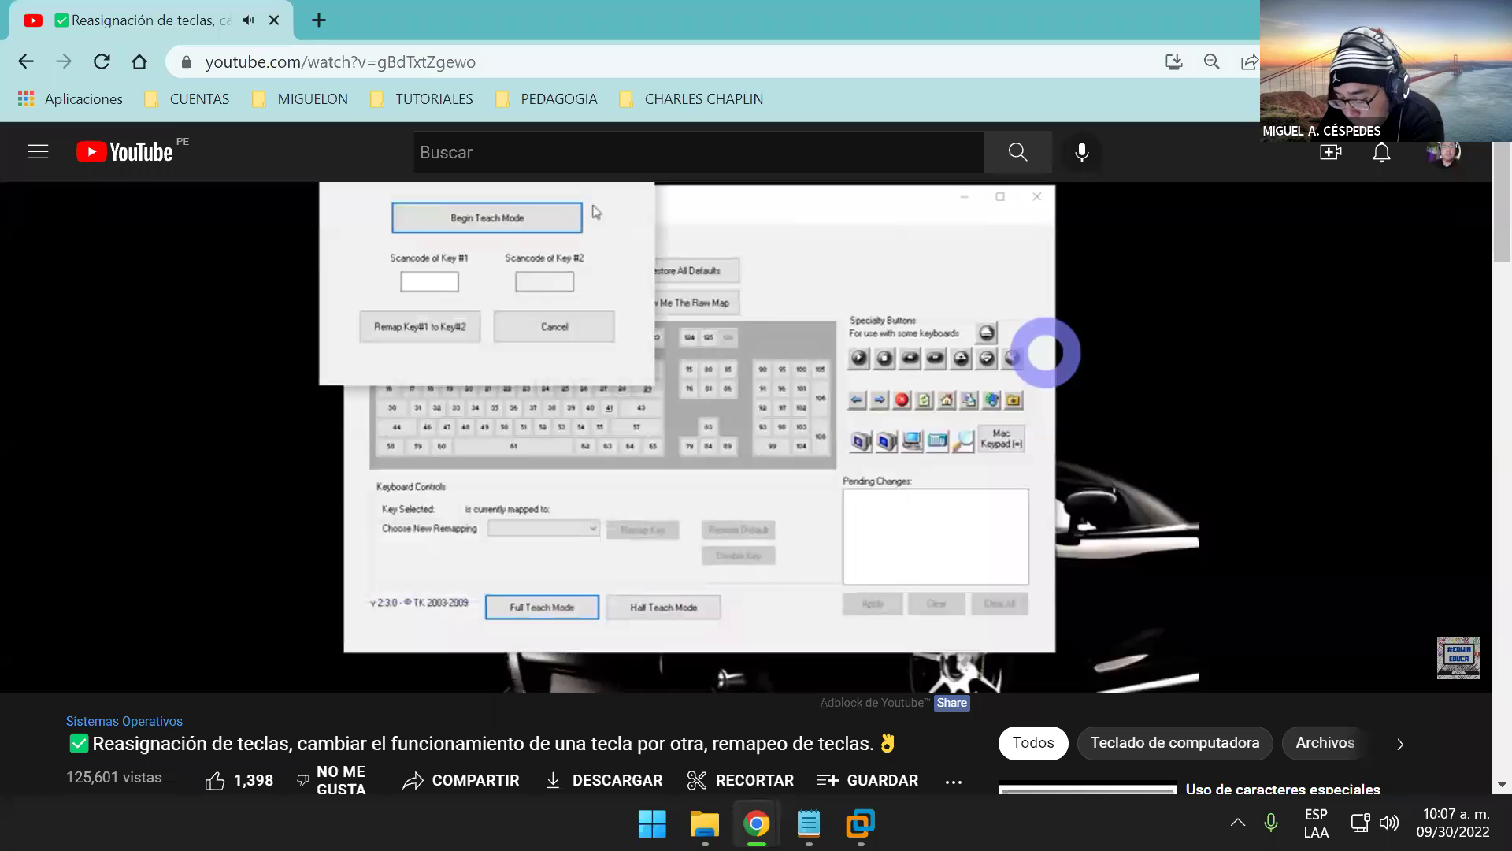
- Pause the video, switch back to the VMware virtual machine, and move the KeyTweak window slightly up and left
click(1046, 356)
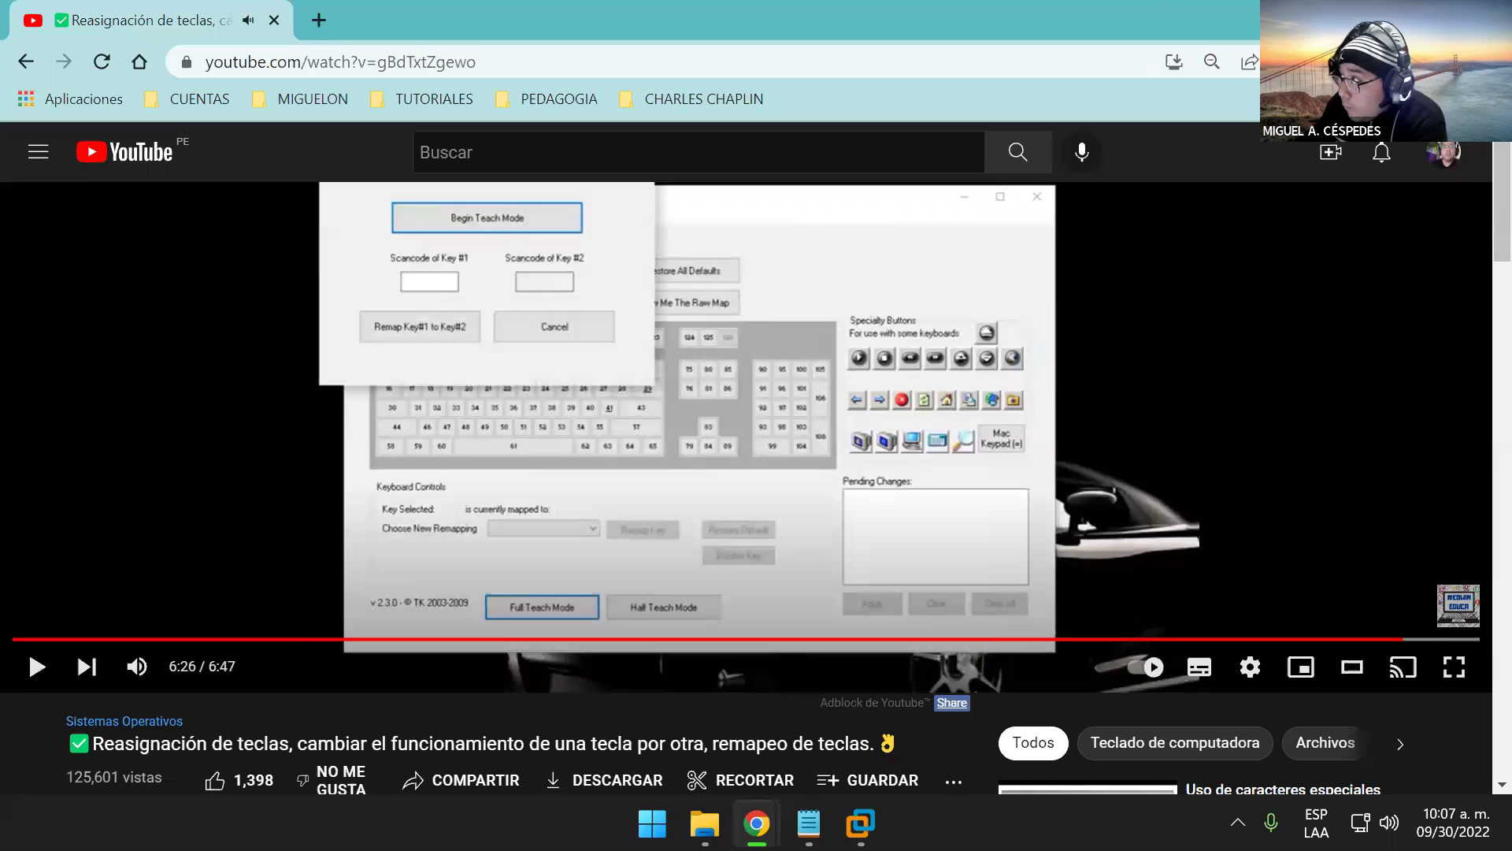
key(alt+Tab)
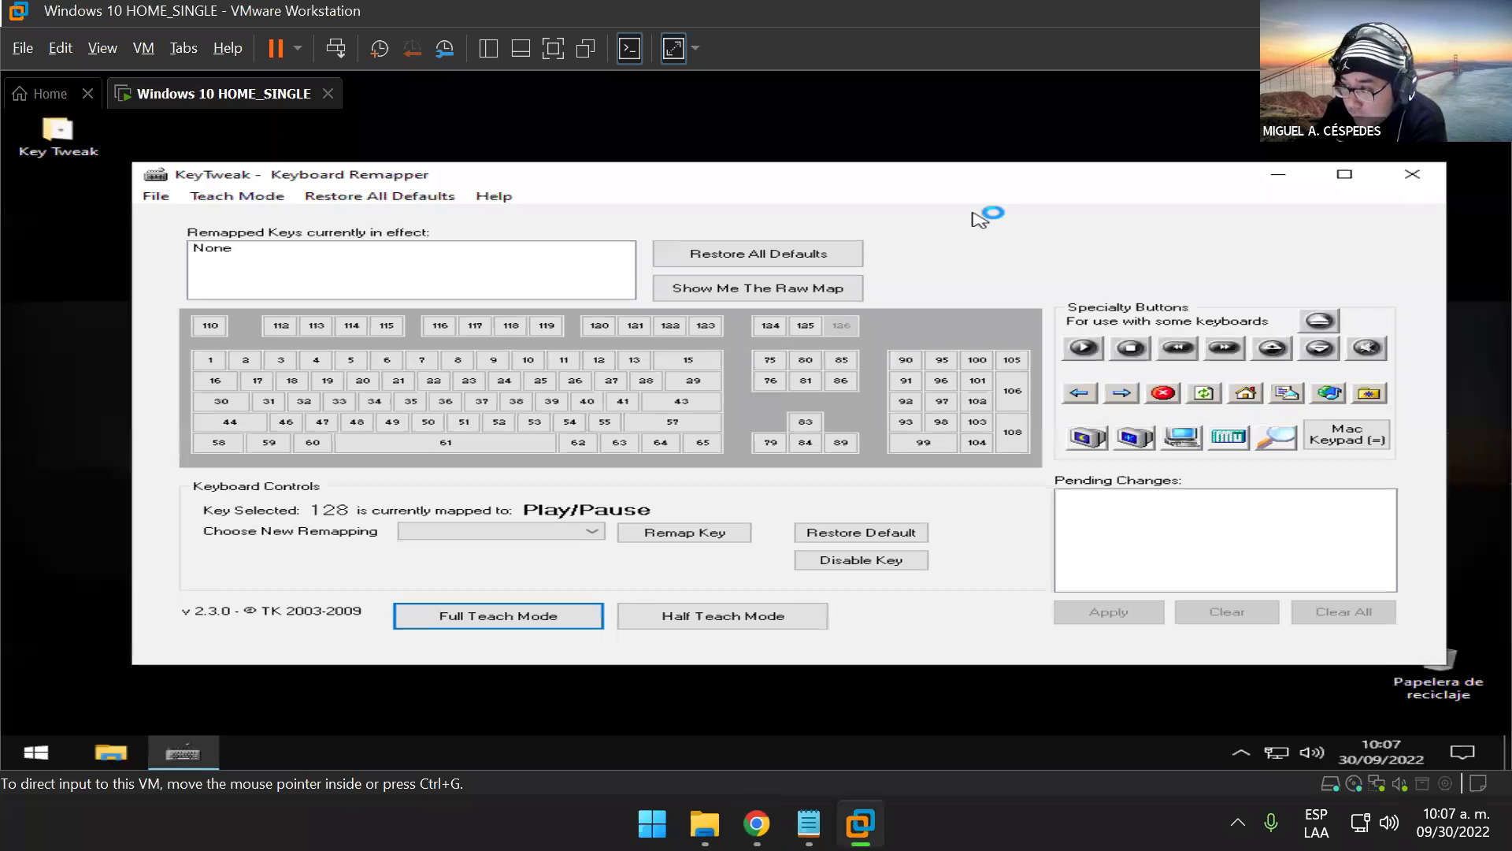
click(953, 177)
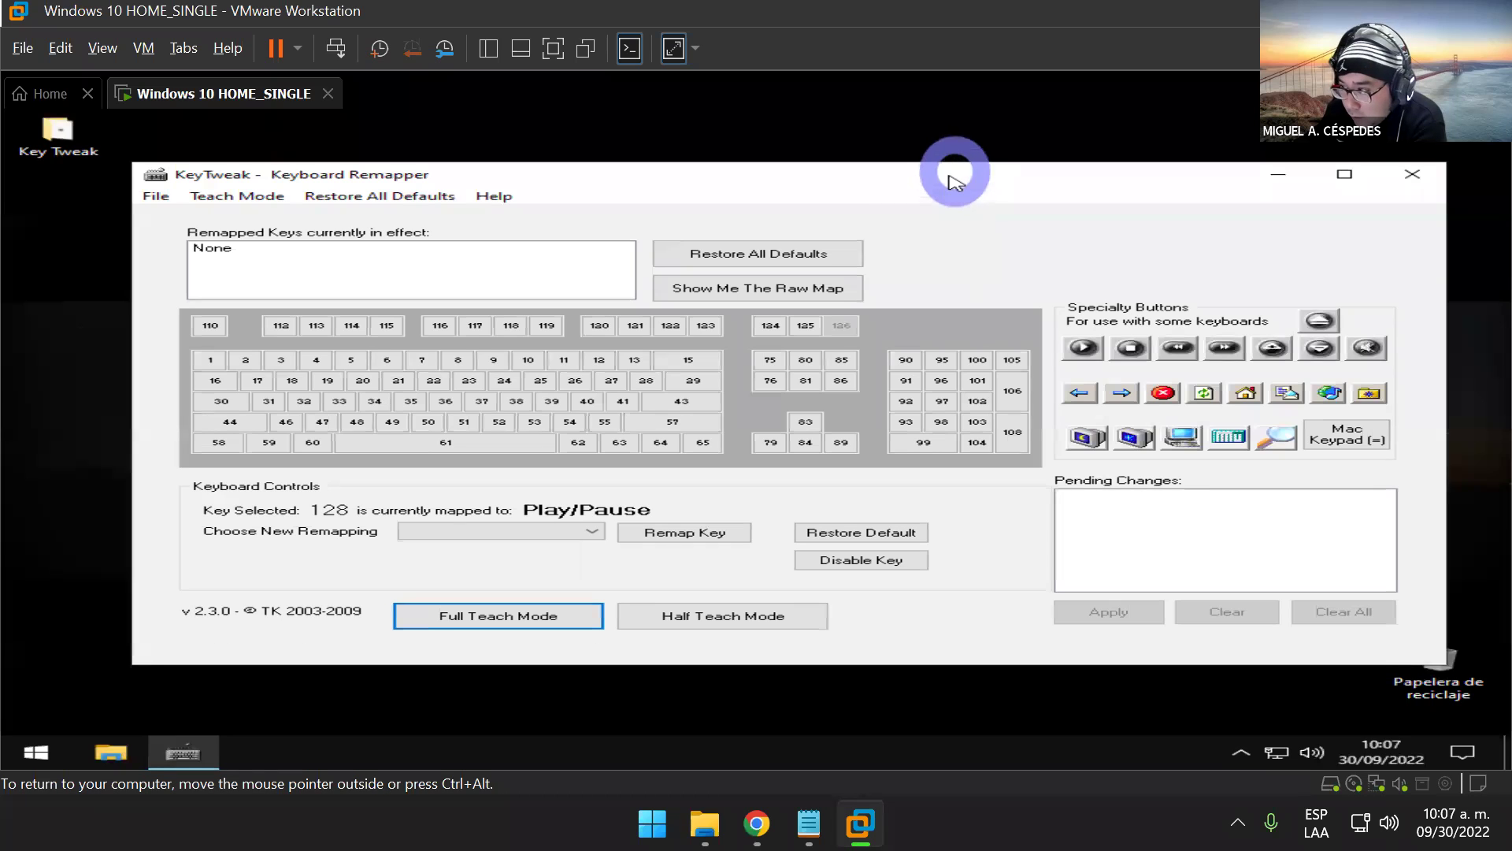
drag(945, 182, 918, 145)
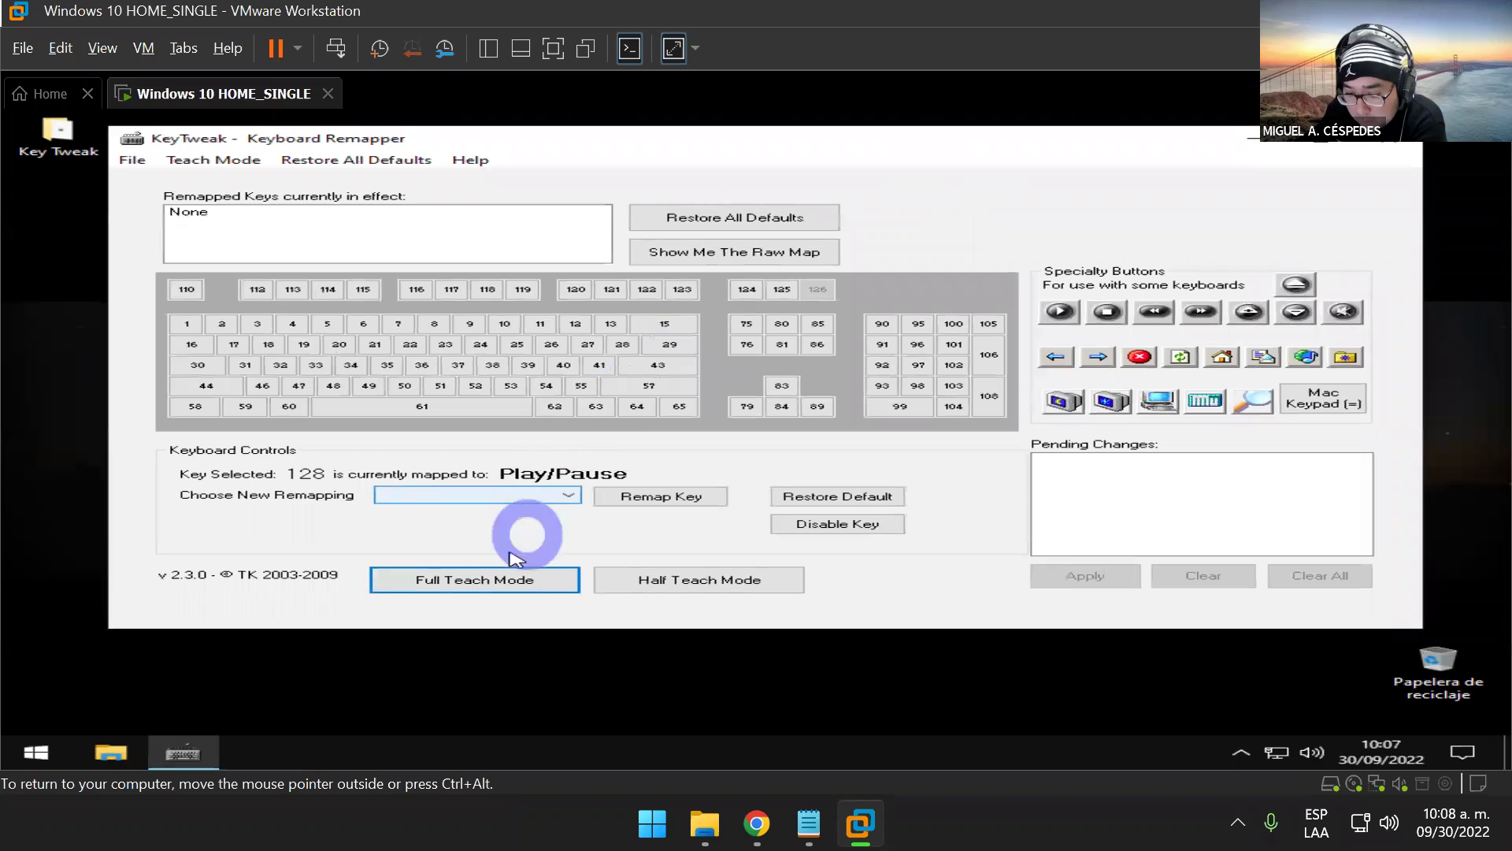
- Start Half Teach Mode, scan the L key as the source key, and move the dialog over the keyboard layout
click(669, 581)
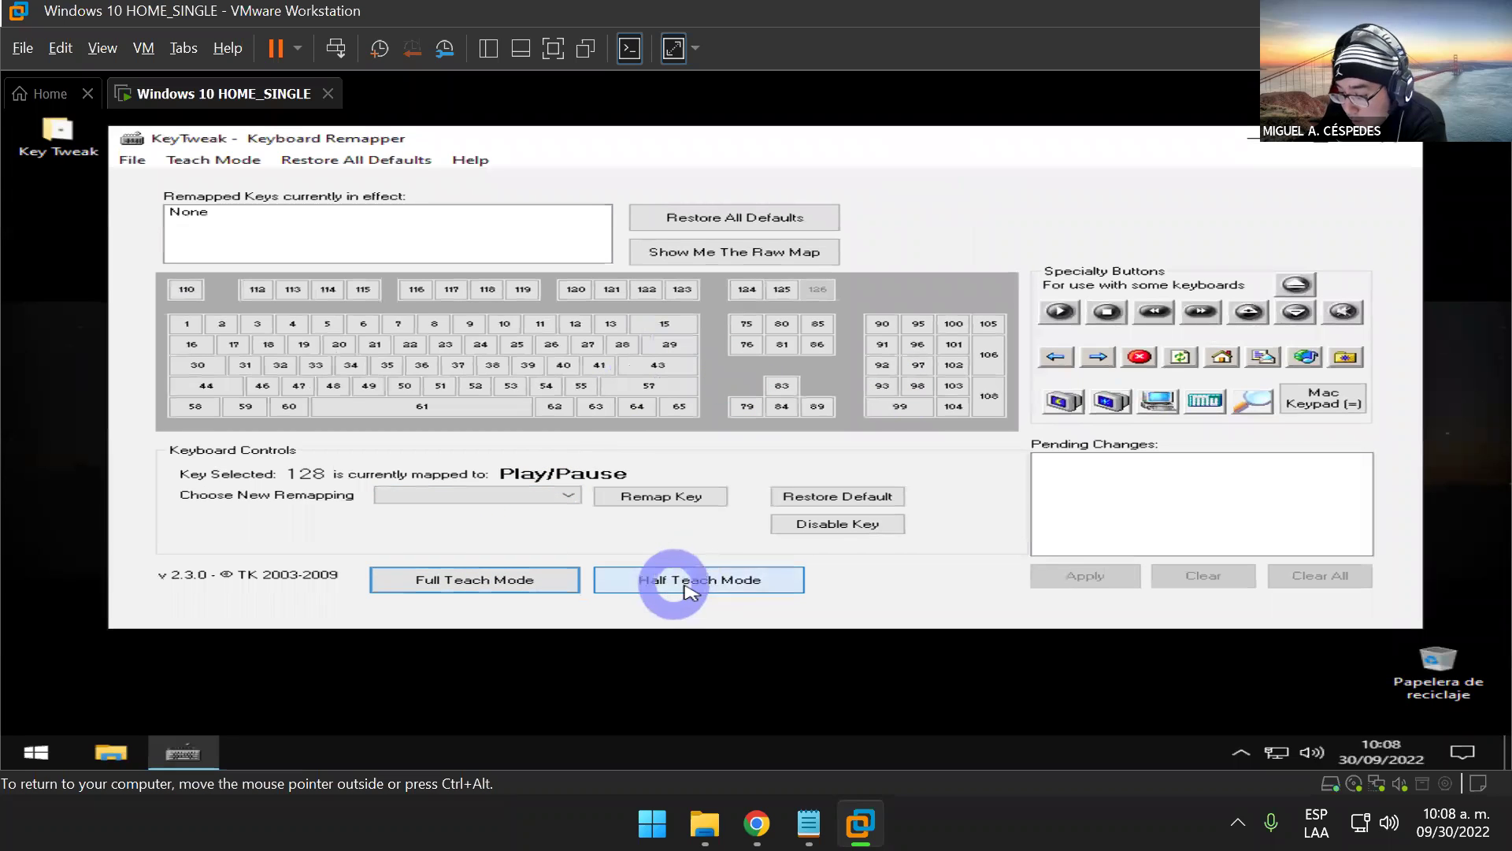
click(279, 282)
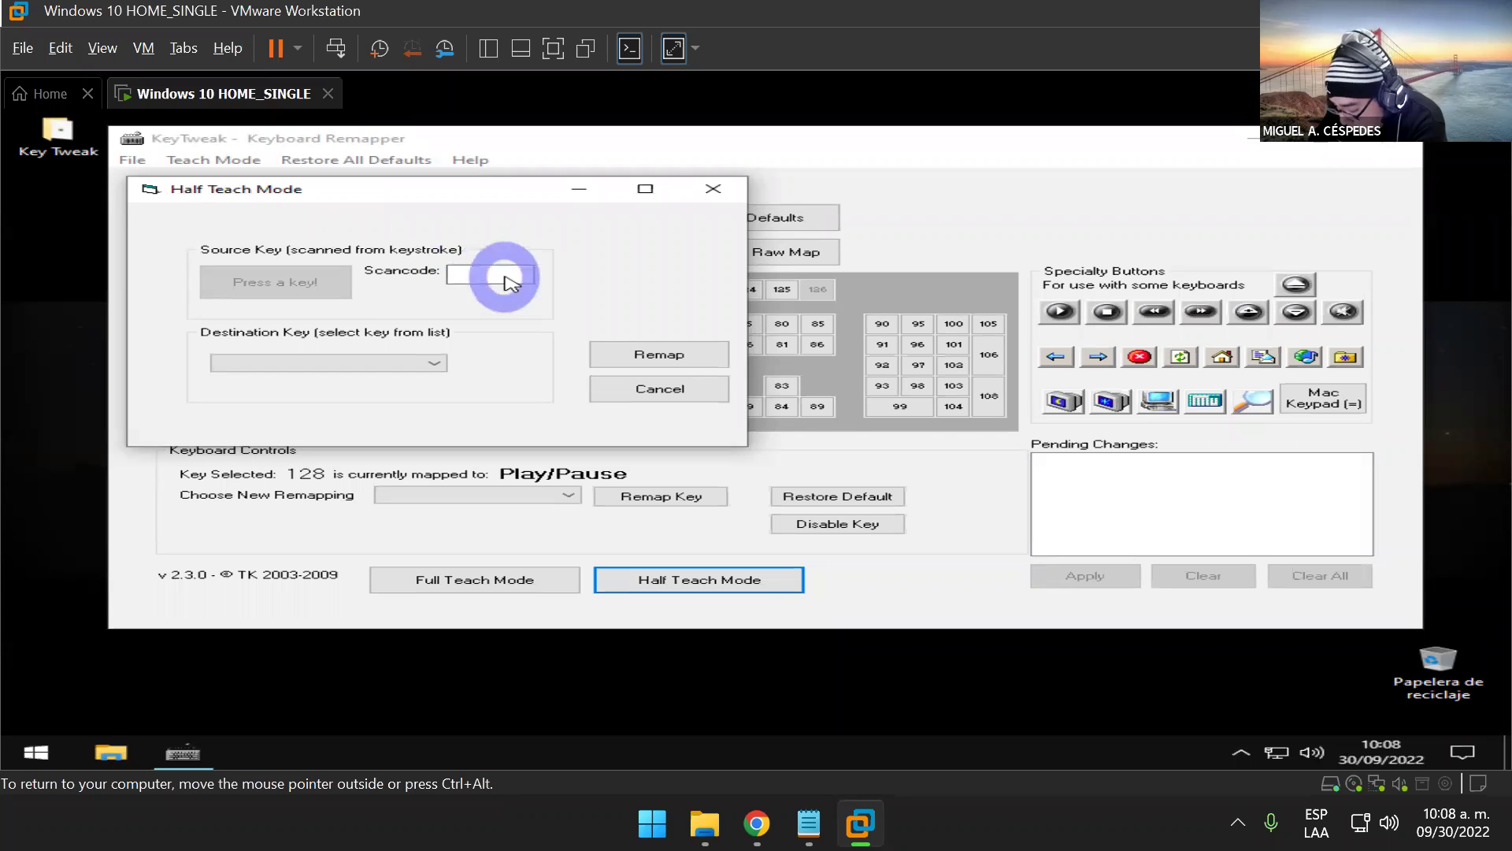
key(l)
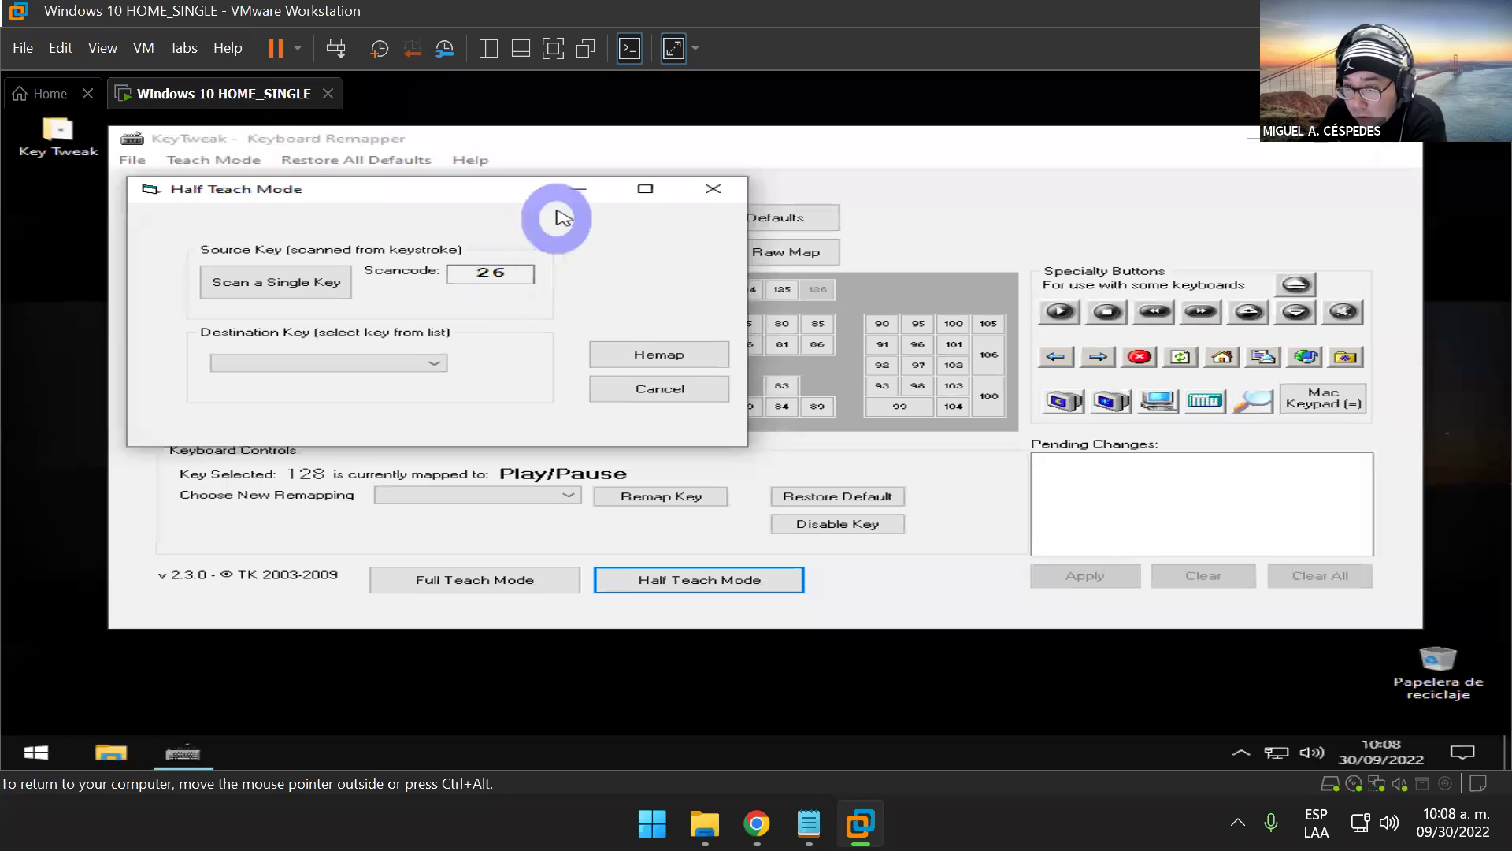
drag(535, 198, 706, 472)
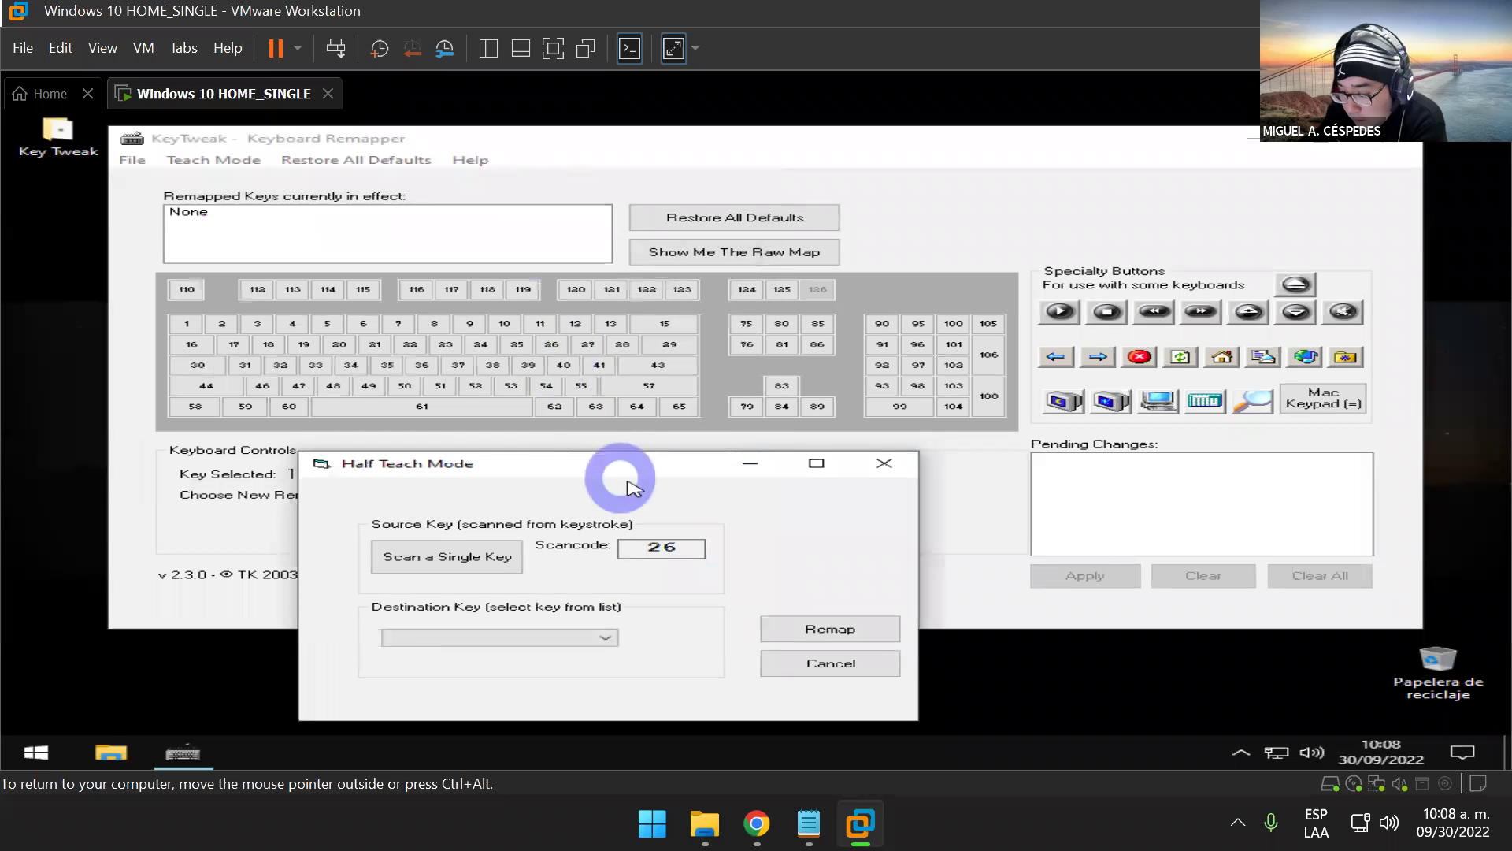
drag(630, 482, 584, 236)
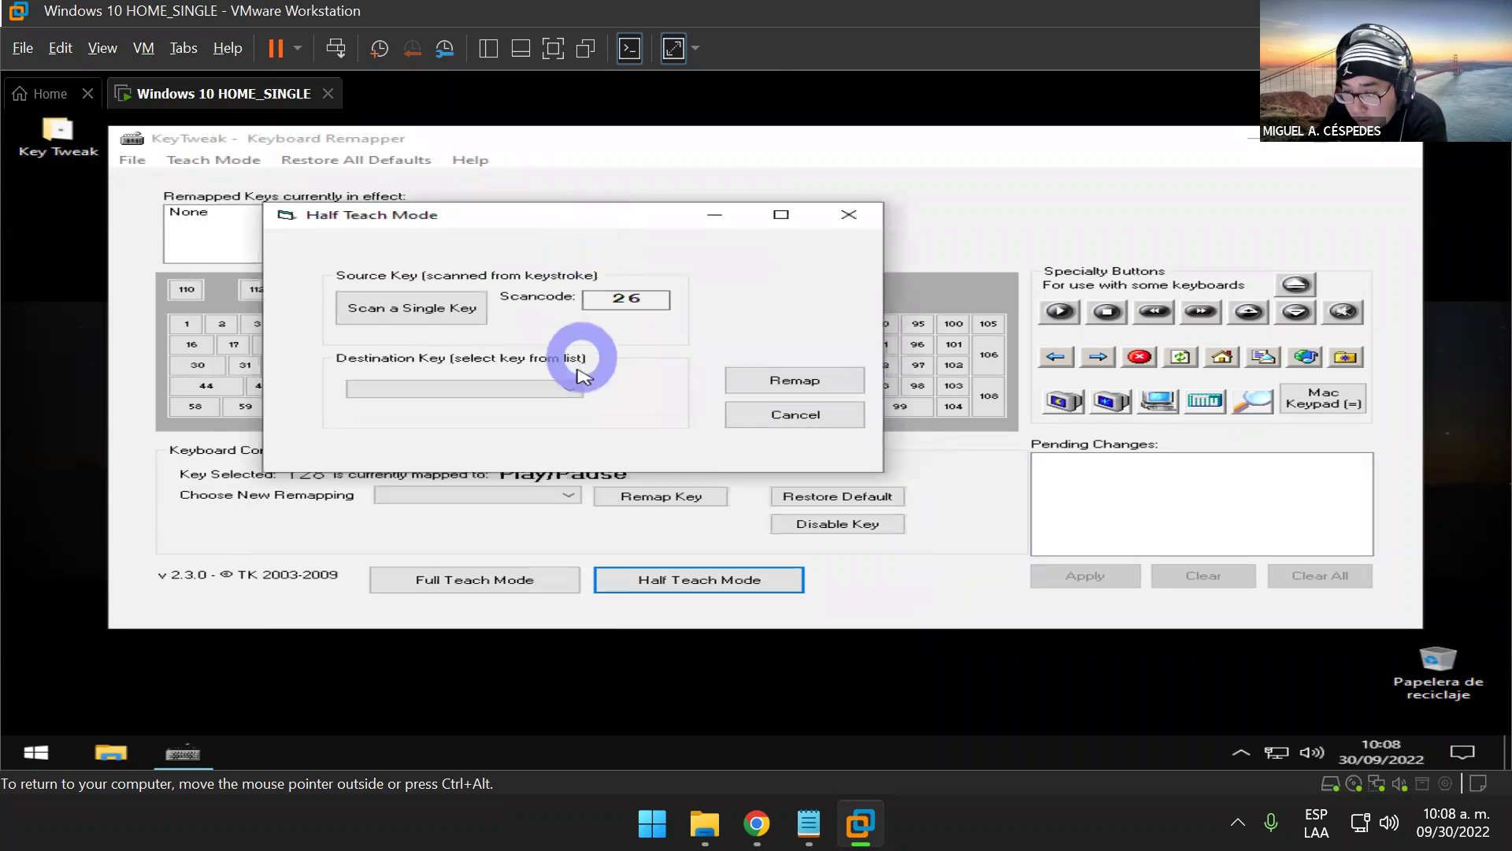
- Look through the available destination keys for the scanned source key, down to the multimedia and web keys
click(570, 388)
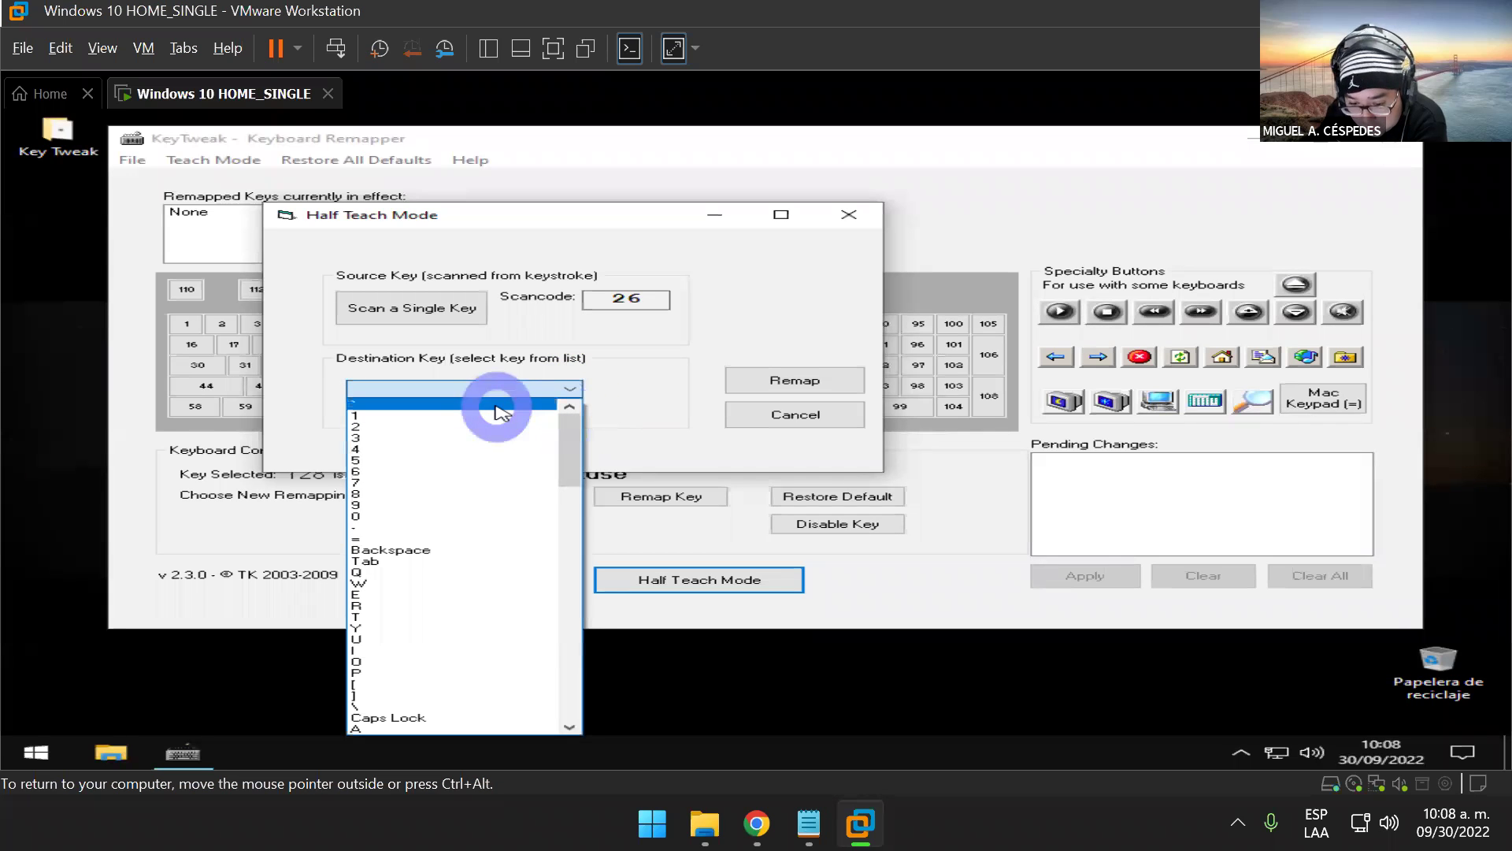
drag(568, 433, 567, 499)
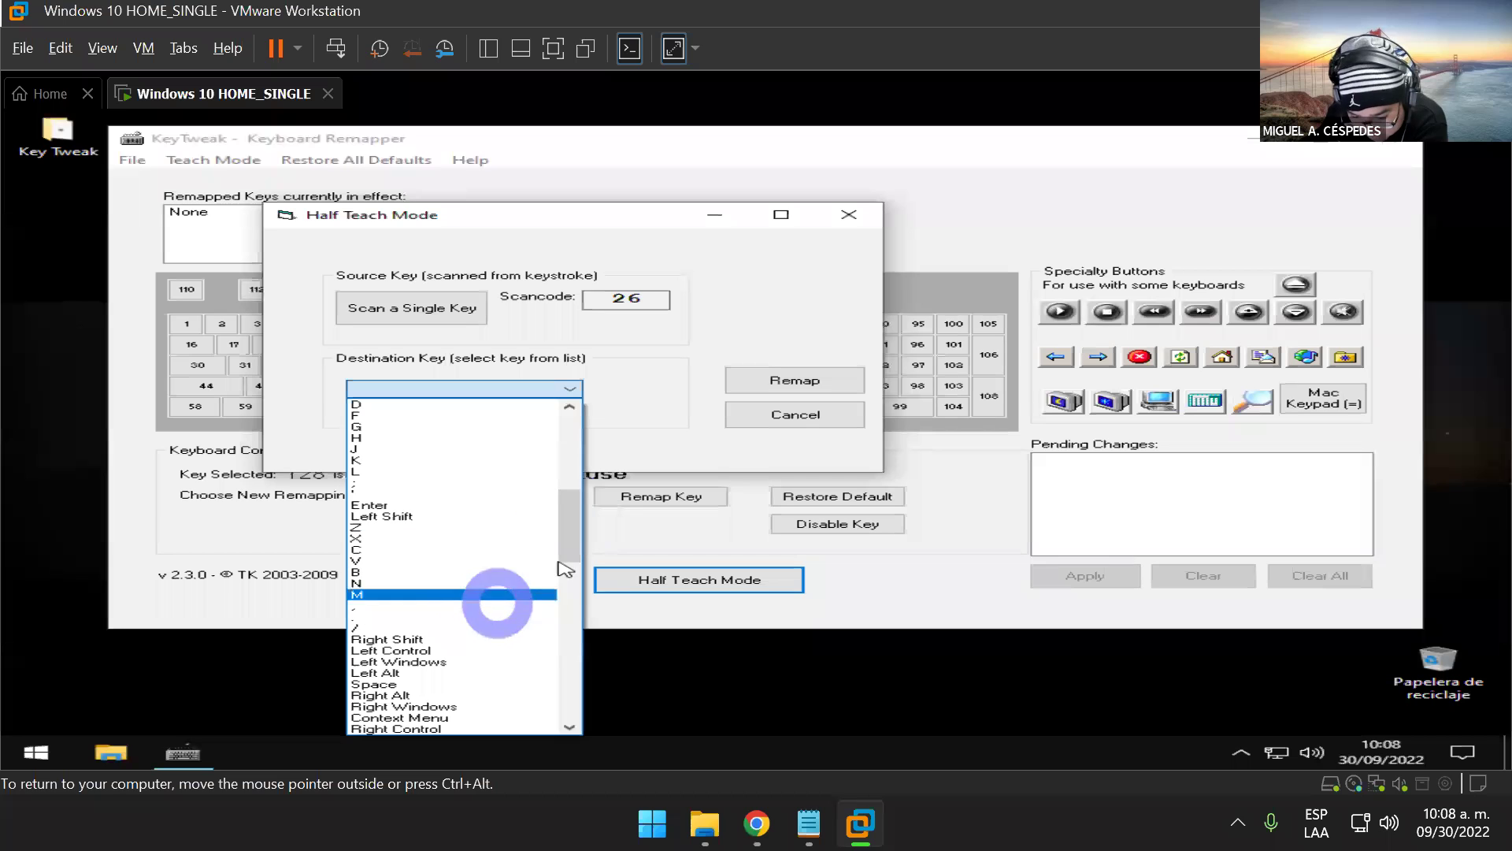
drag(574, 530, 616, 542)
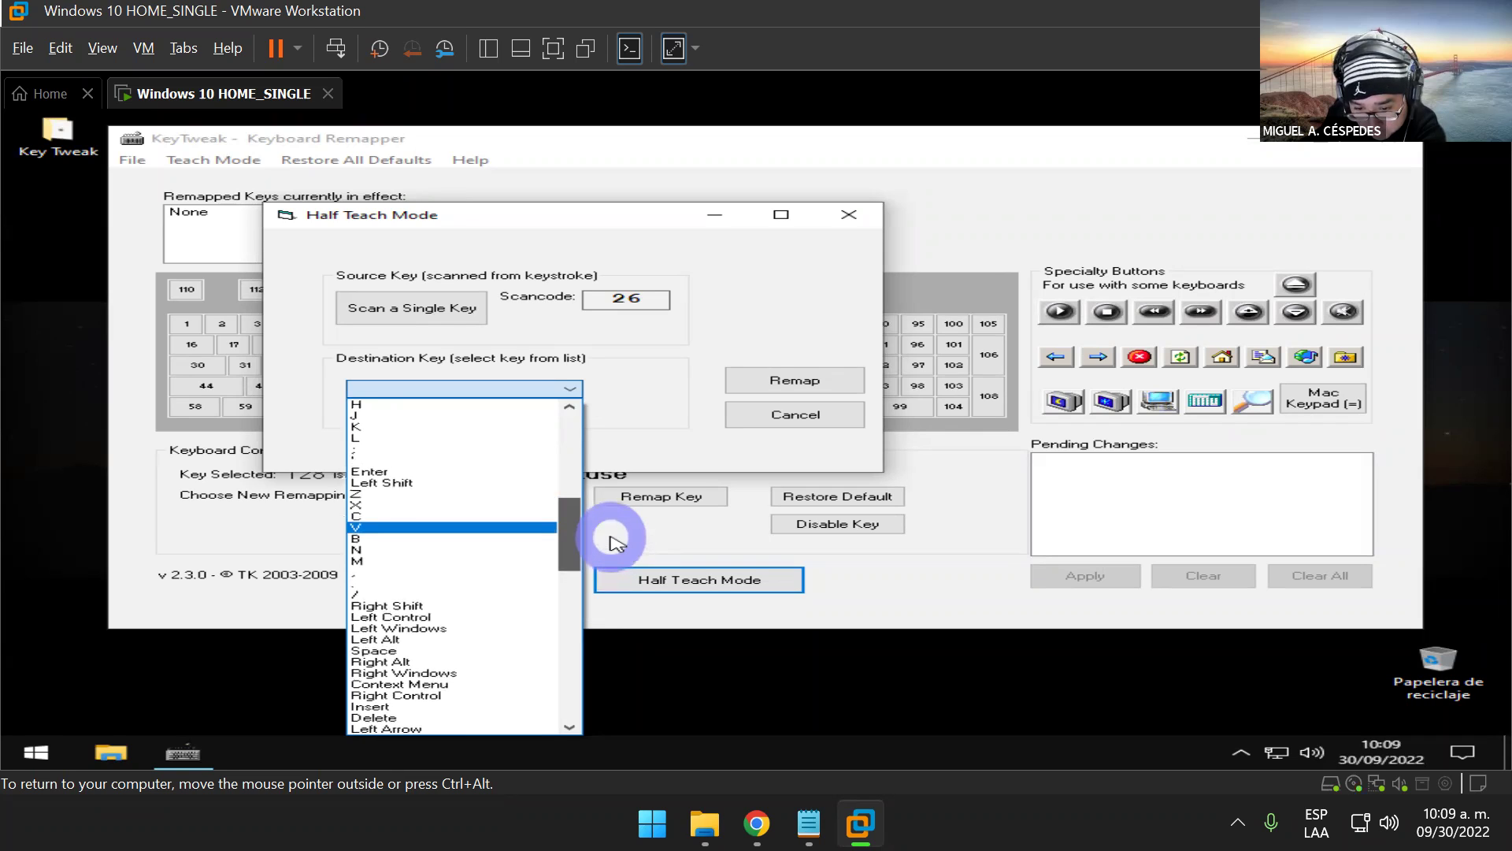
drag(617, 542, 591, 704)
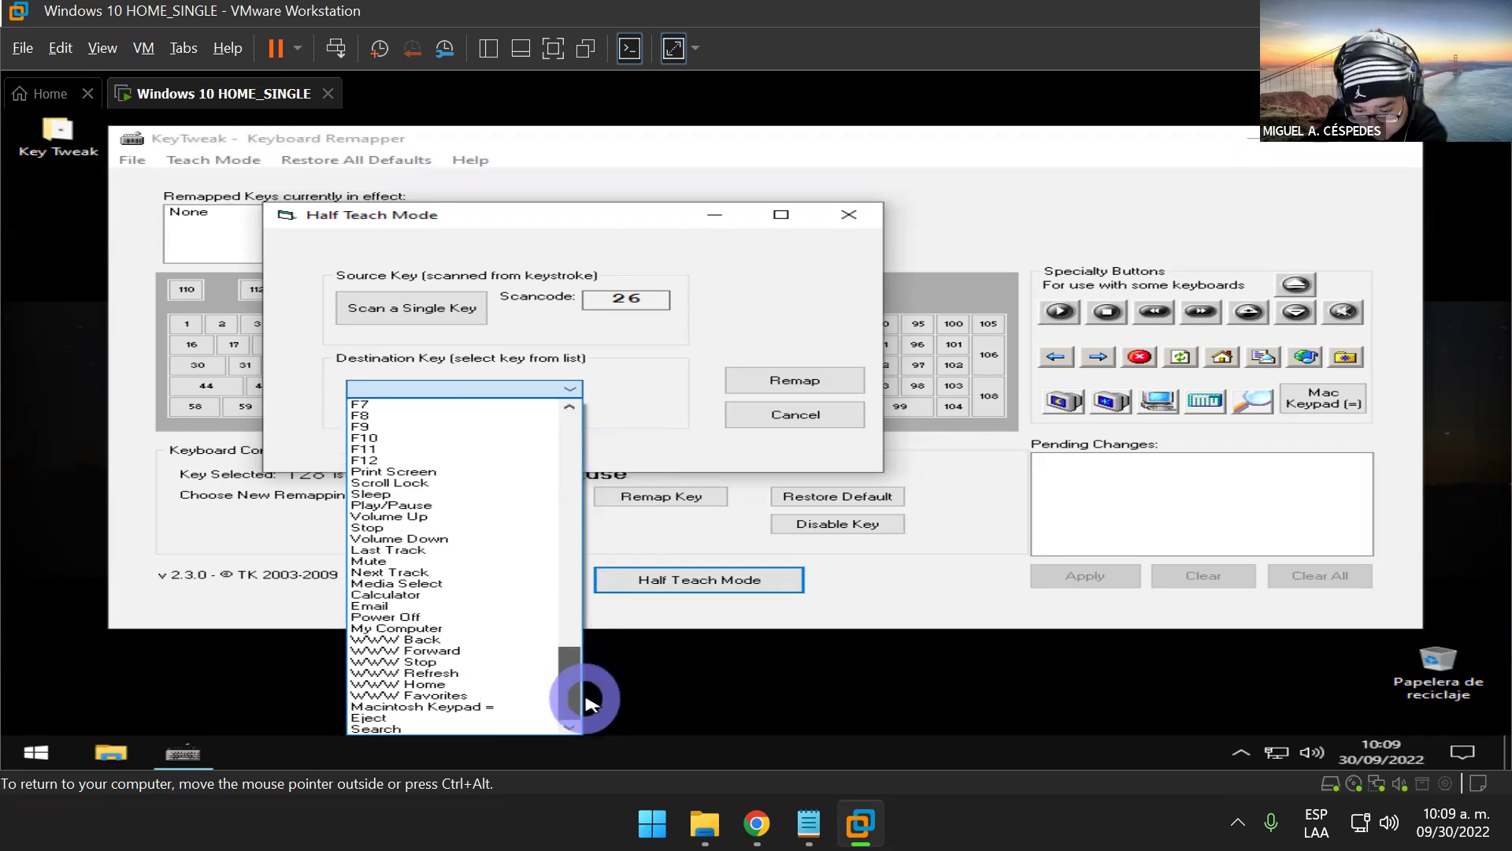
- Leave Half Teach Mode without remapping any key and close KeyTweak
drag(587, 703, 838, 324)
scroll(834, 287, down, 4)
click(843, 304)
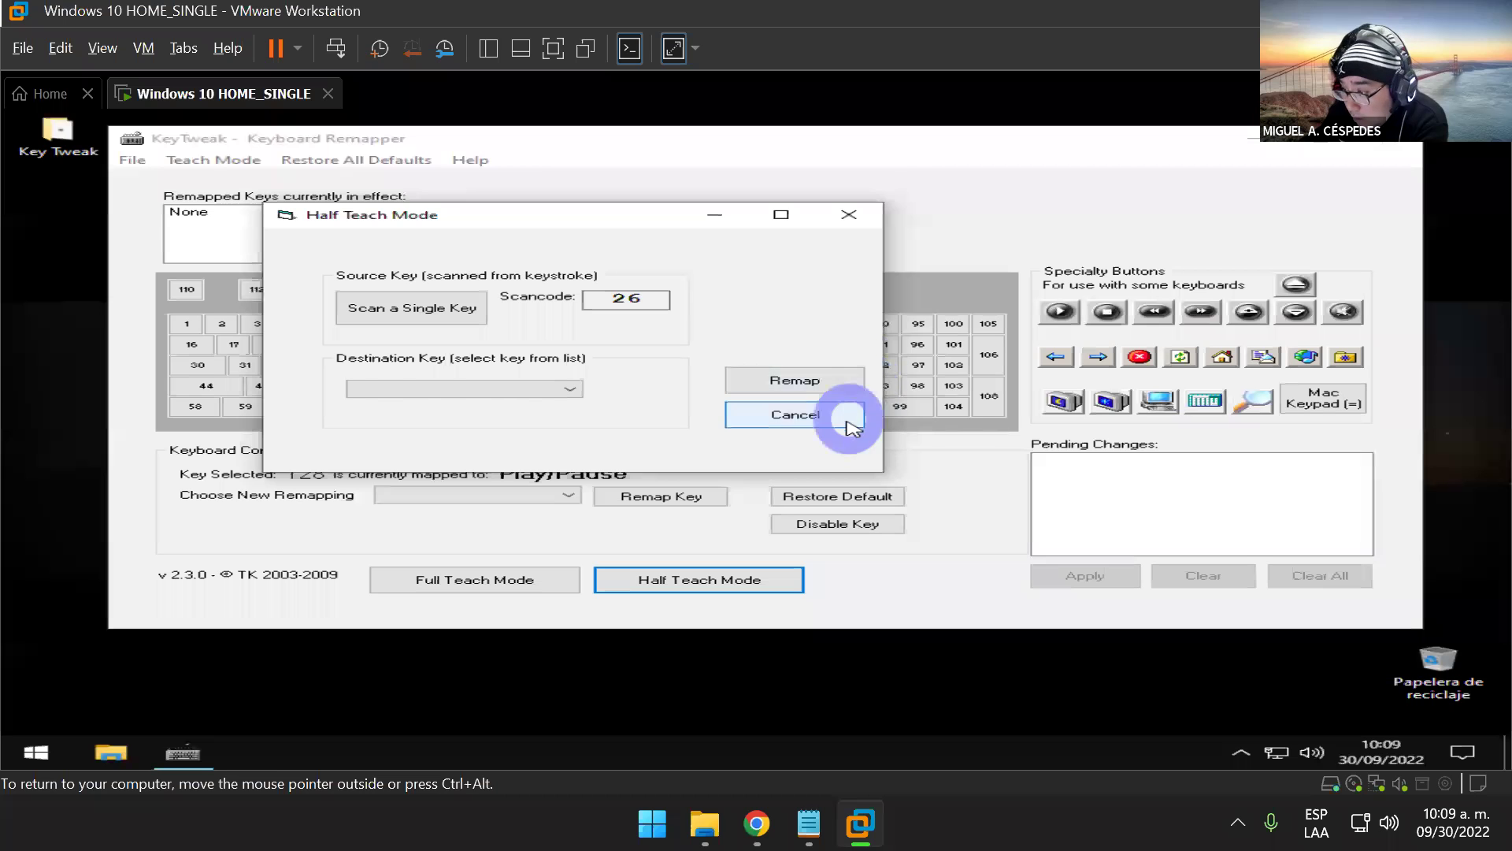
click(796, 415)
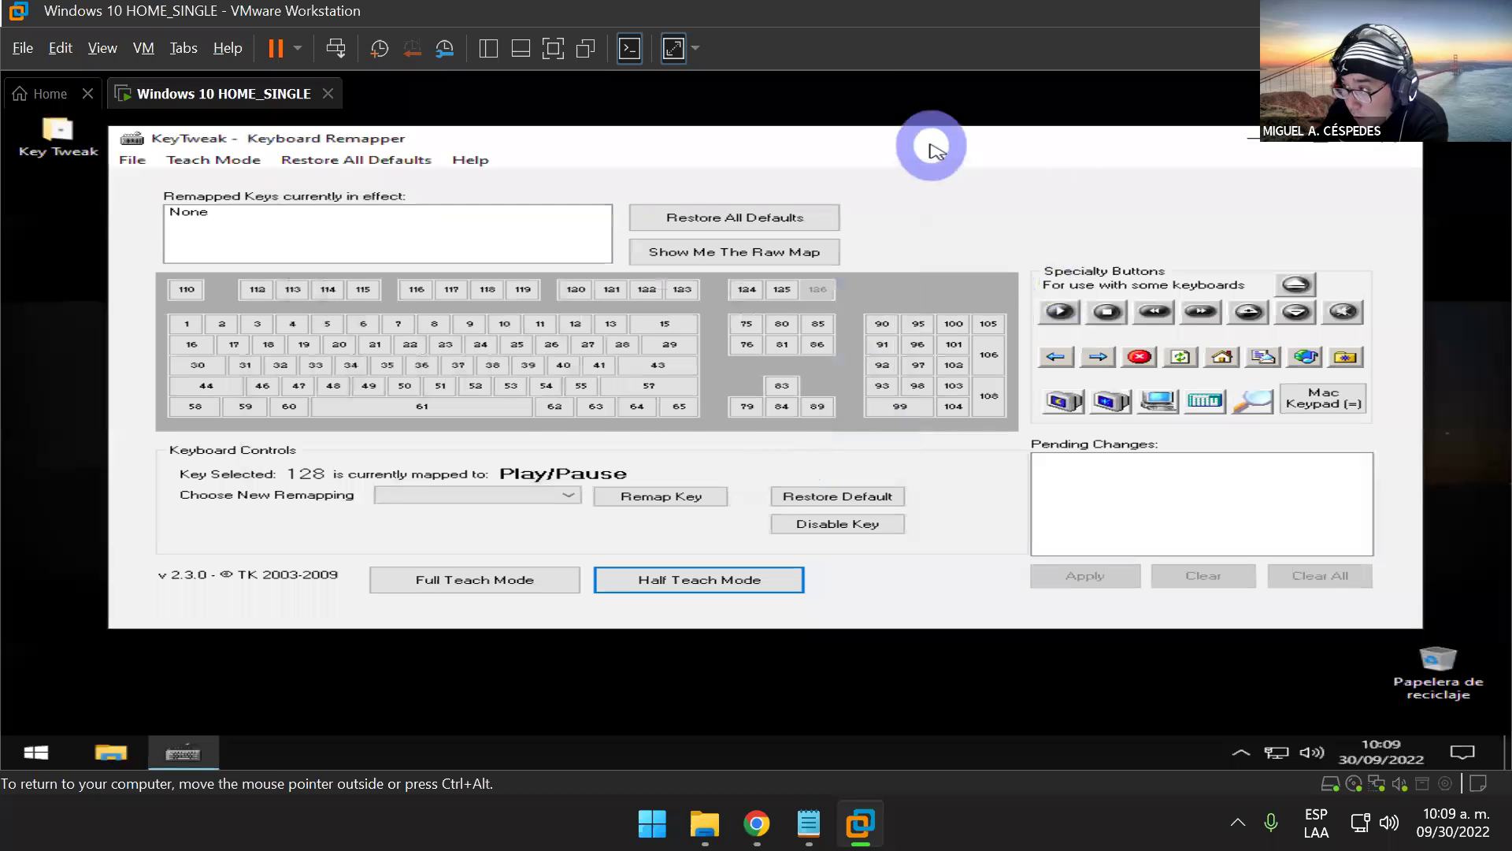
drag(935, 150, 846, 345)
click(1300, 333)
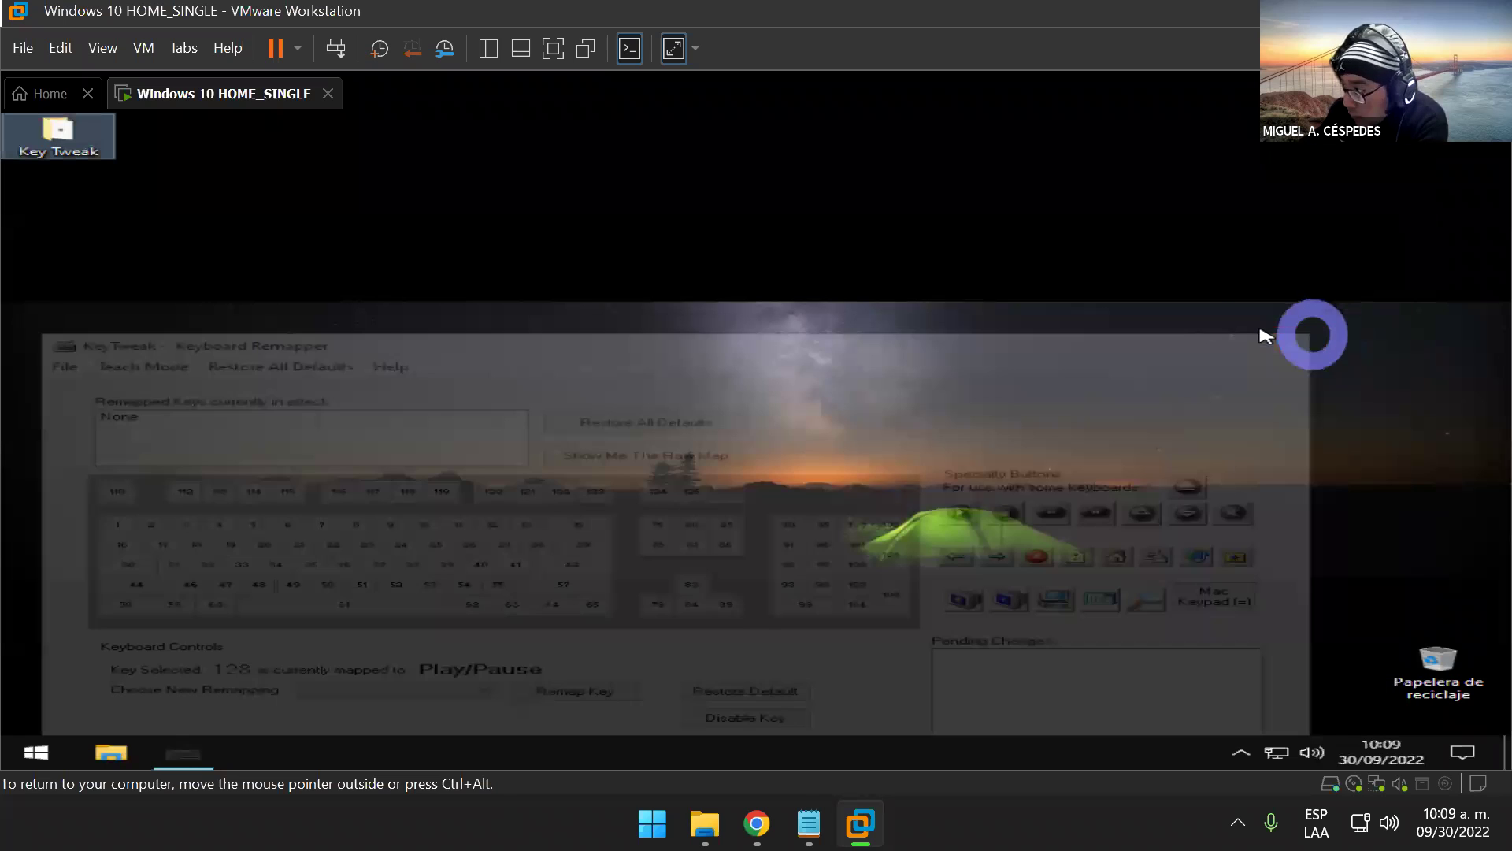
- Permanently delete the Key Tweak folder from the virtual machine's desktop
drag(289, 287, 31, 134)
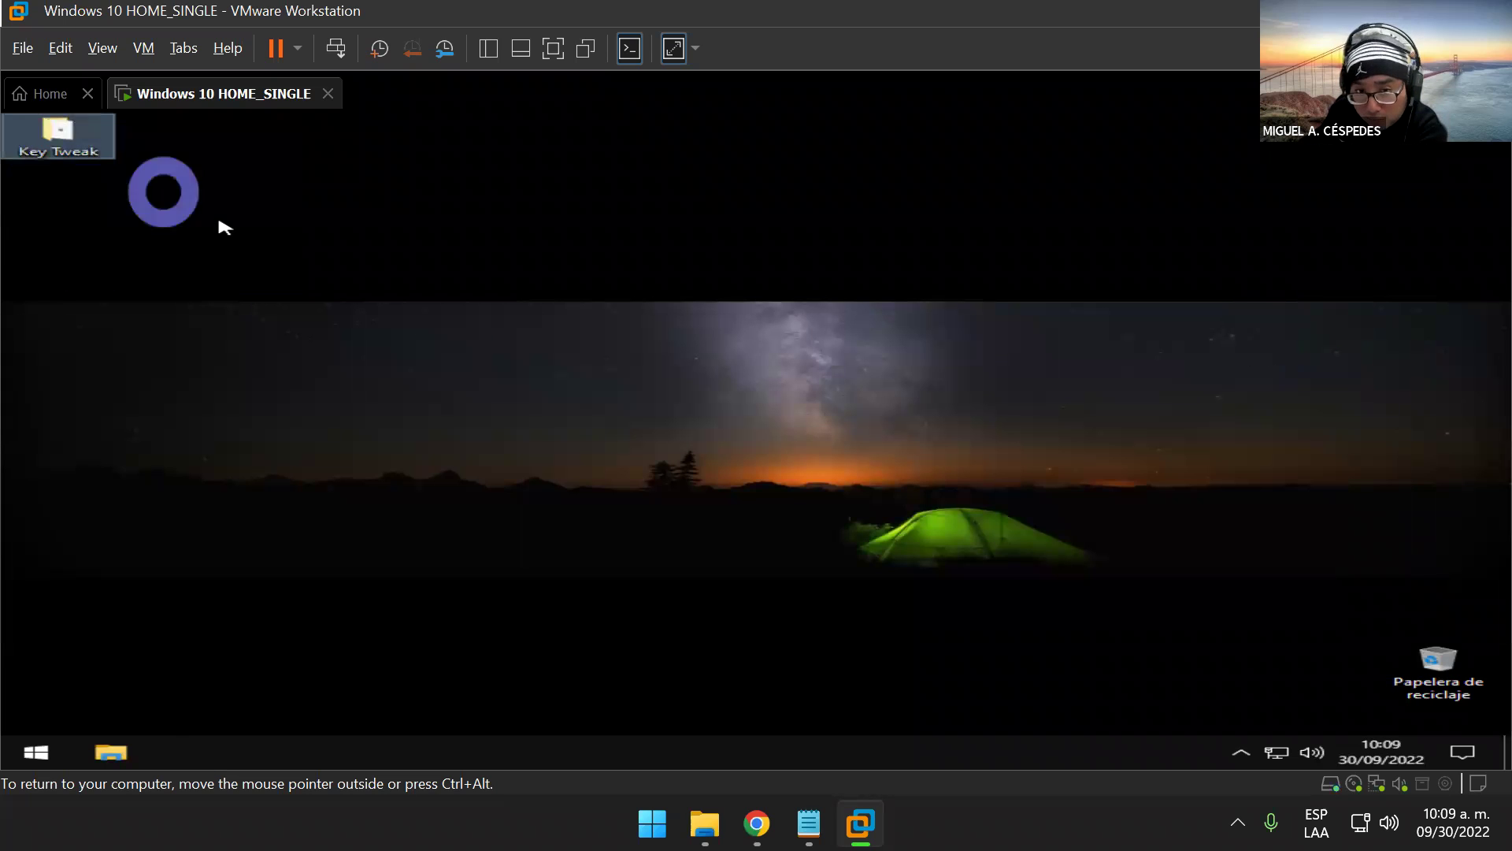
key(shift+Delete)
key(Return)
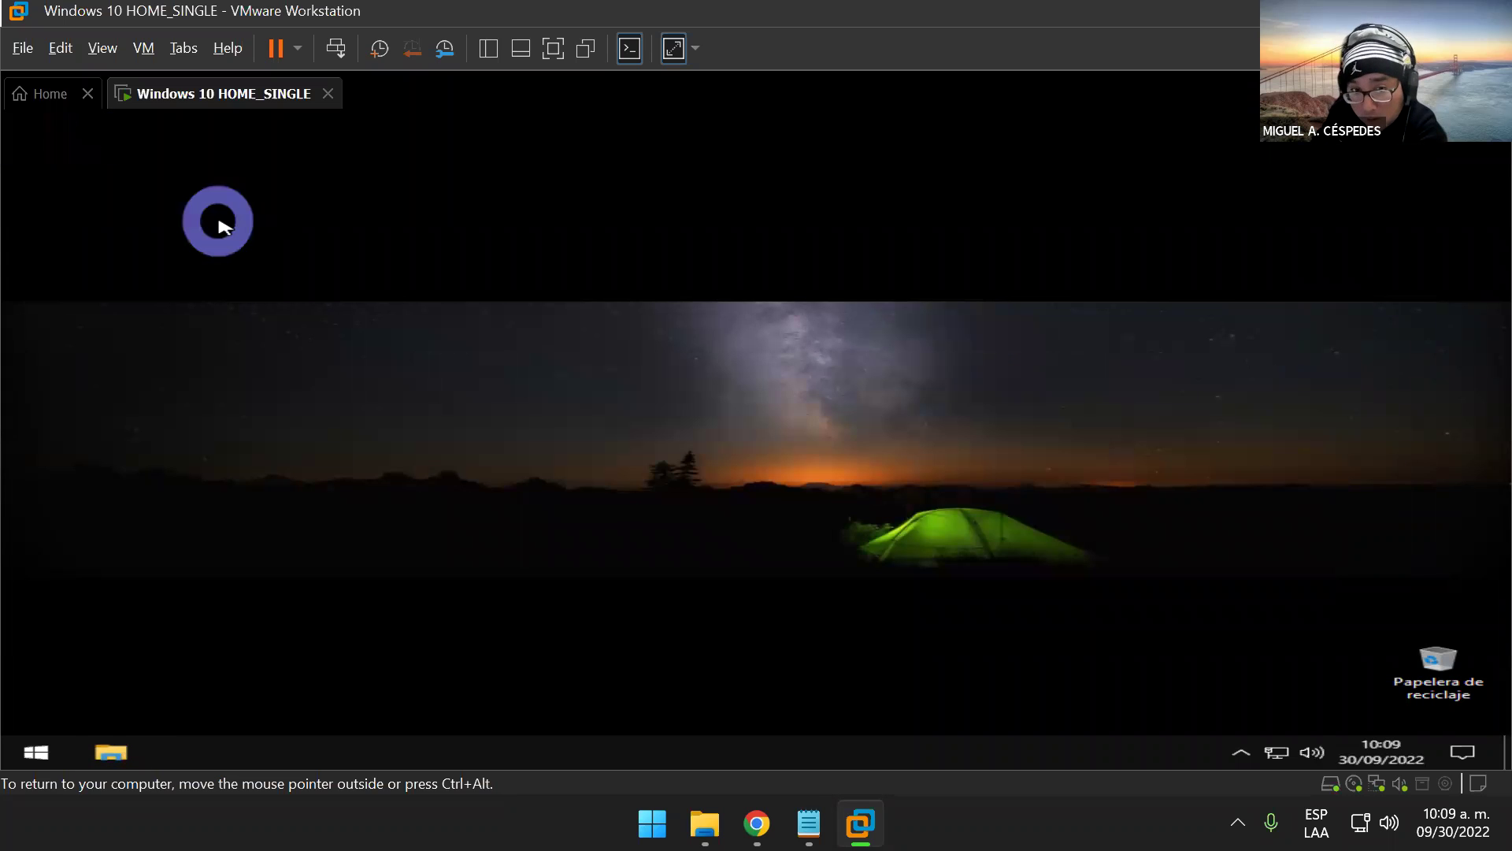
- Shut down the Windows 10 guest system
click(37, 752)
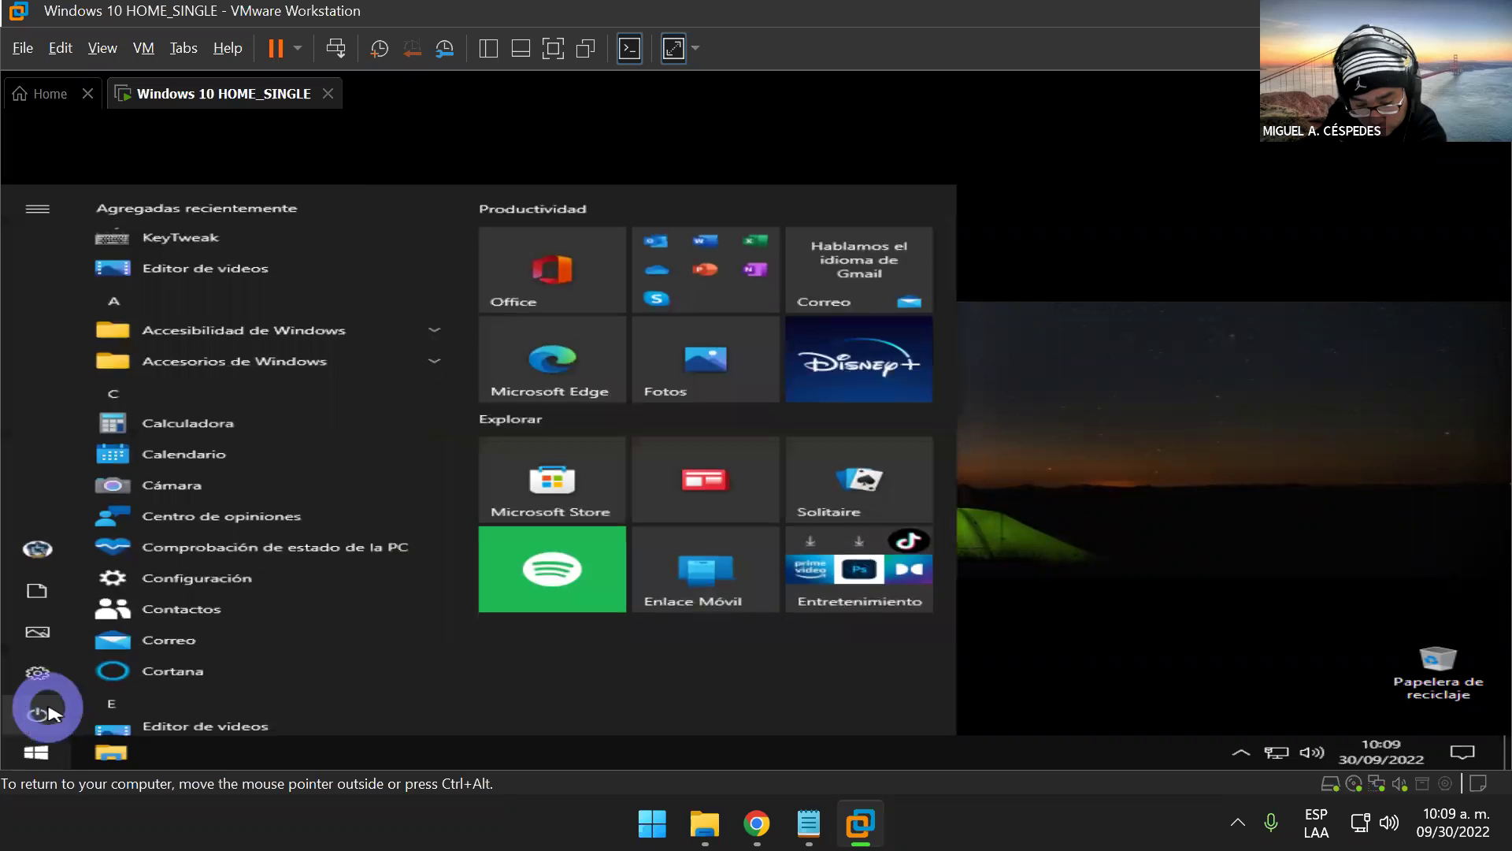
click(37, 717)
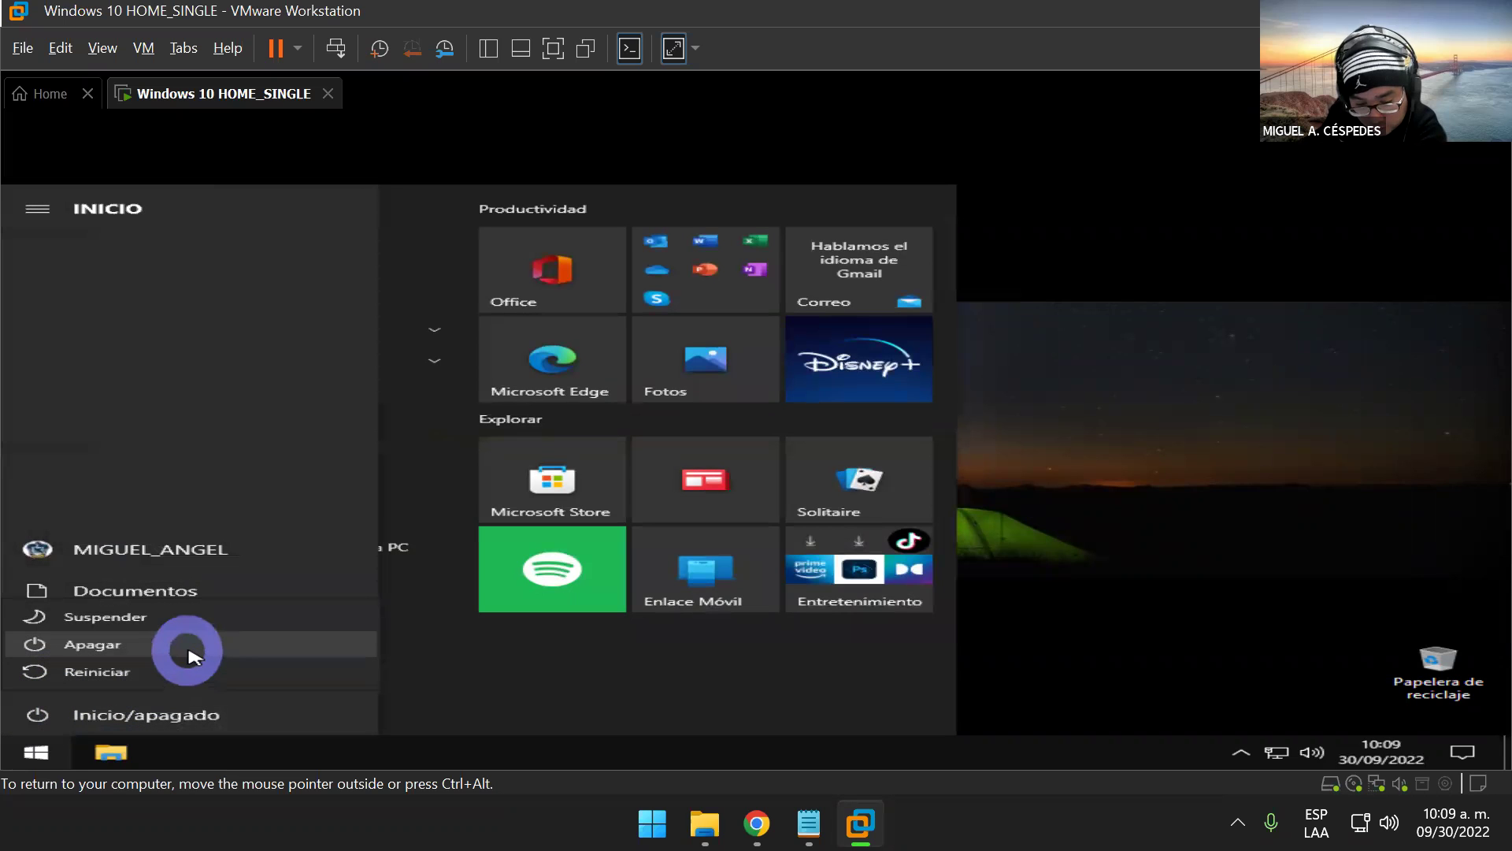
click(201, 647)
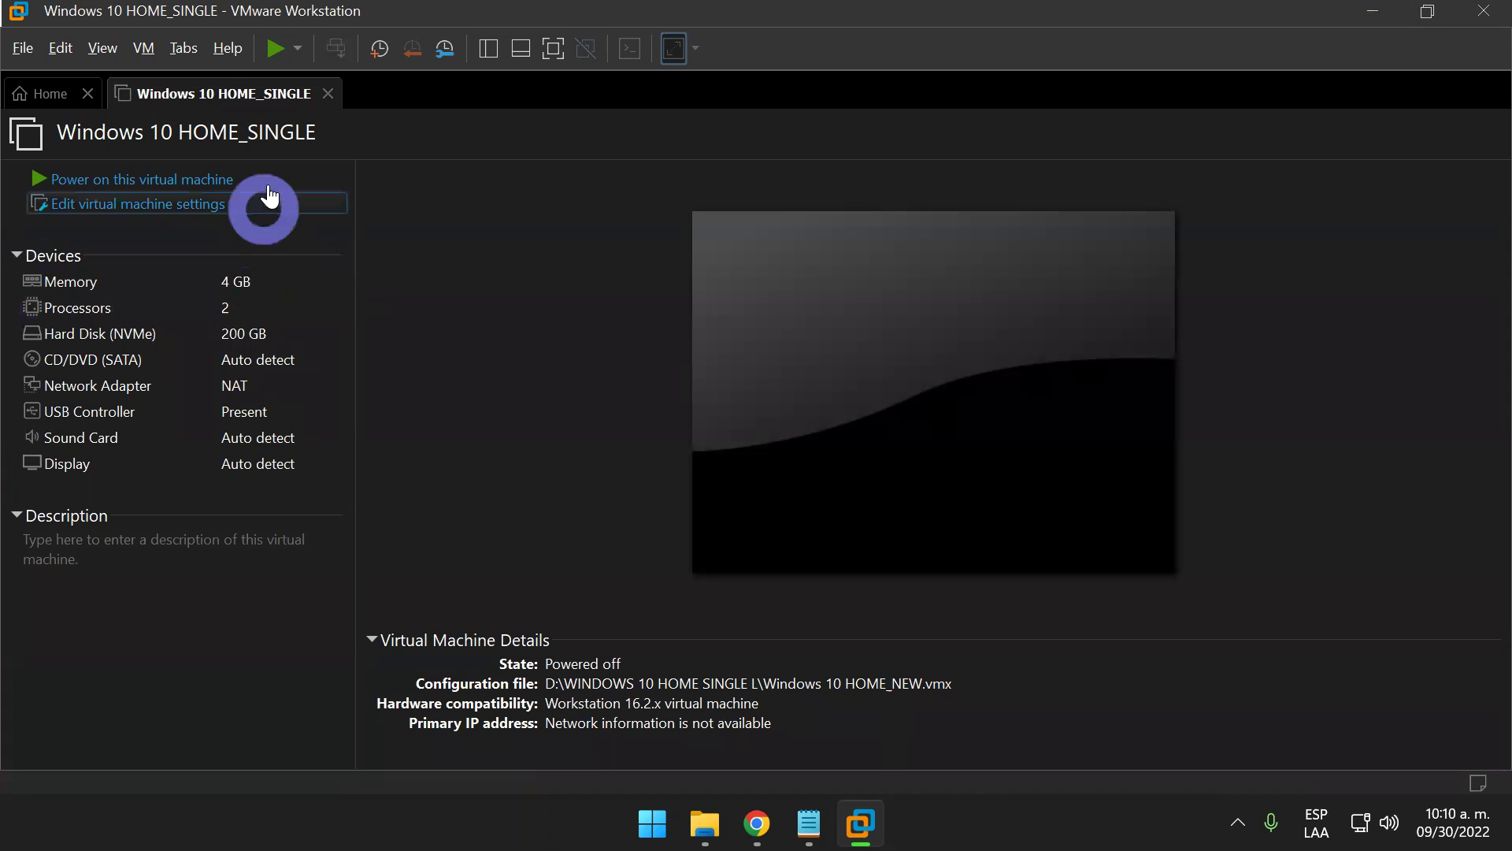
- Start defragmenting the NVMe hard disk in the Windows 10 HOME_SINGLE virtual machine's settings and move the progress window clear of the disk utilities
click(213, 205)
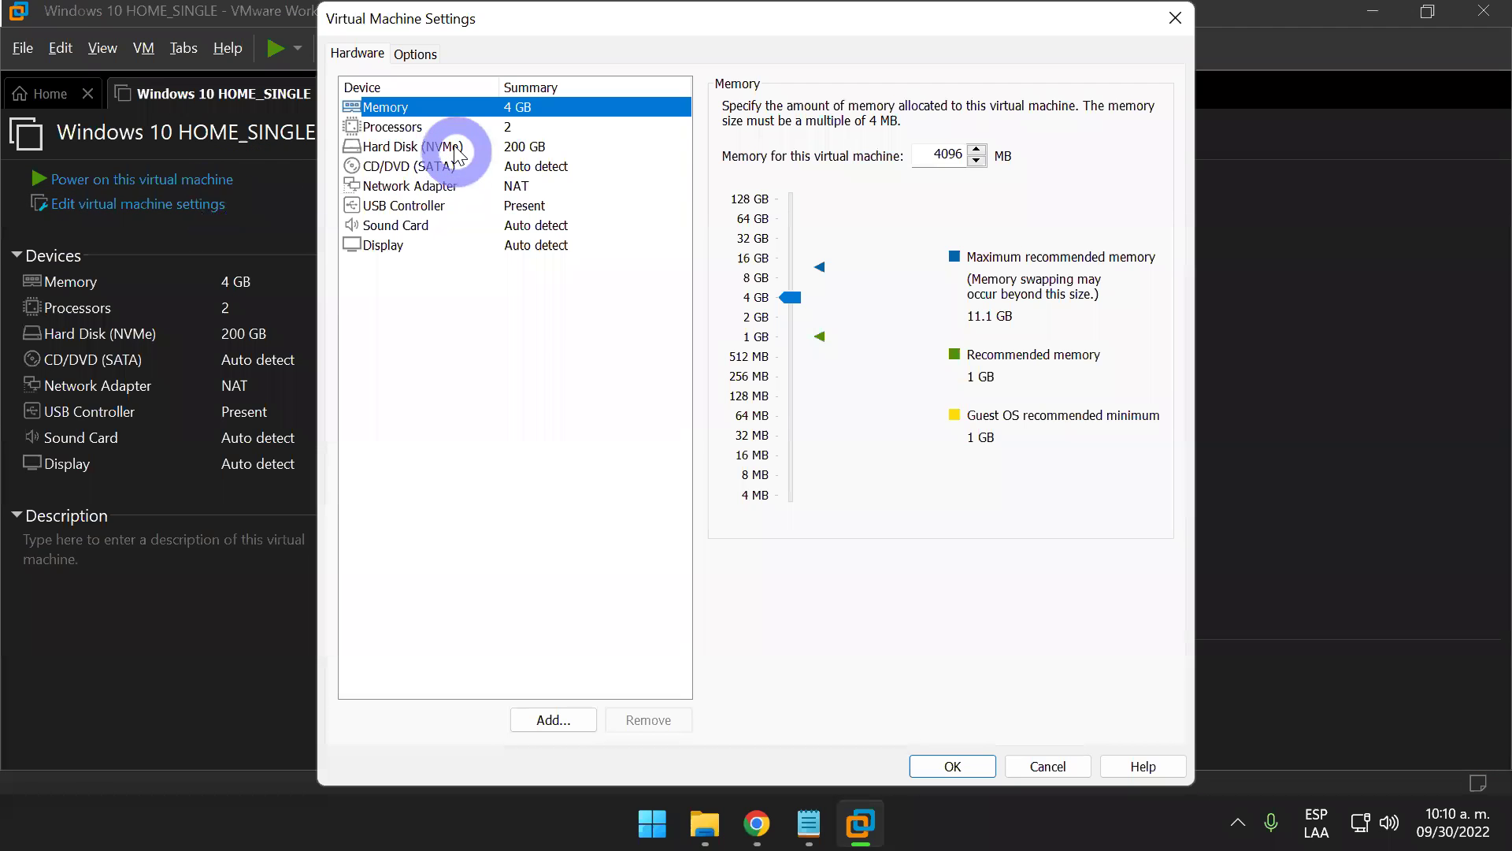
click(453, 148)
click(1111, 406)
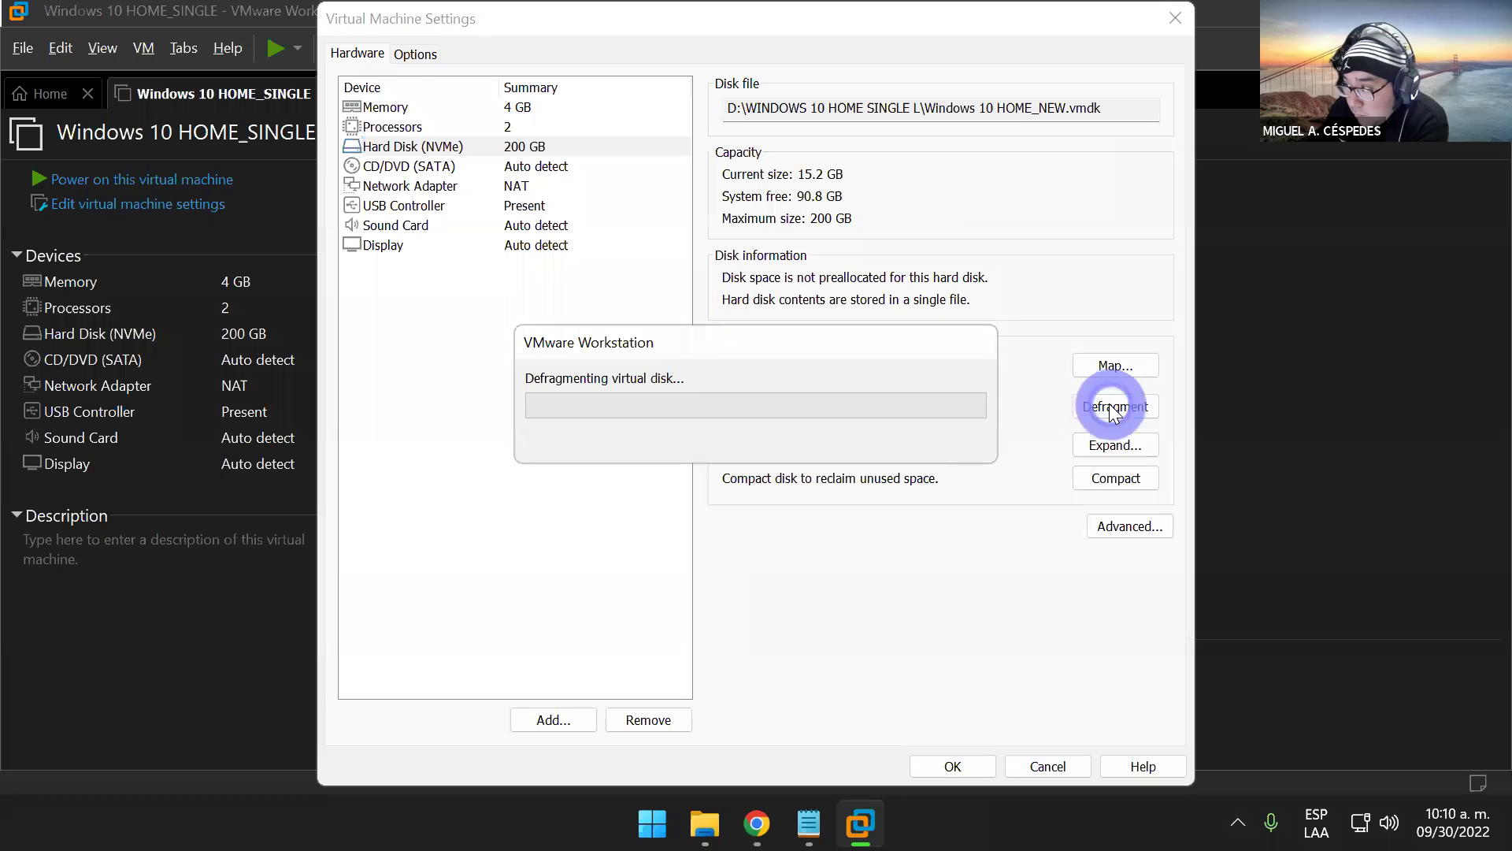
drag(807, 352, 700, 539)
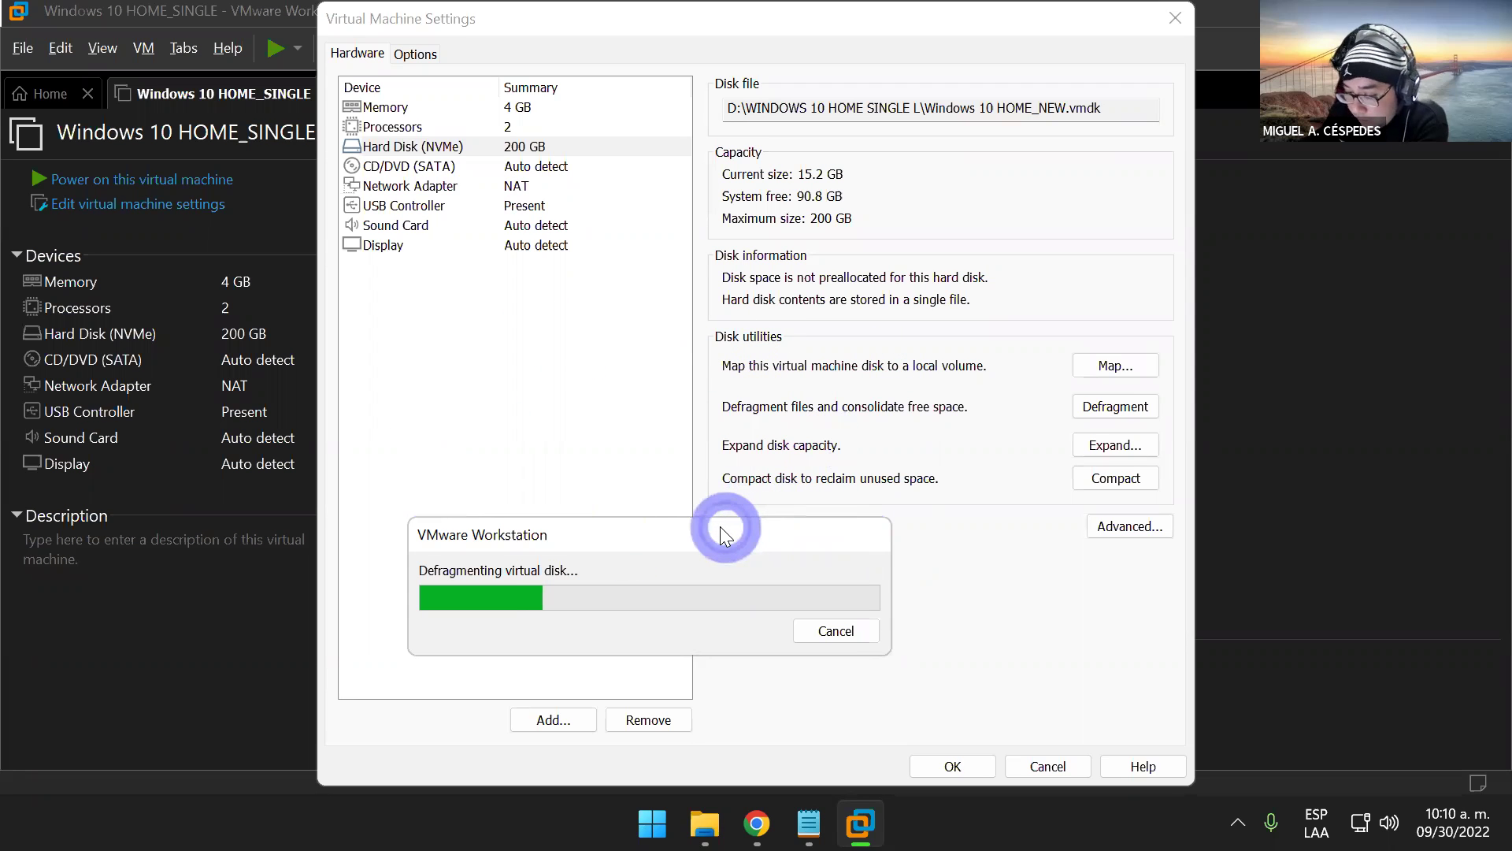
drag(720, 526, 666, 532)
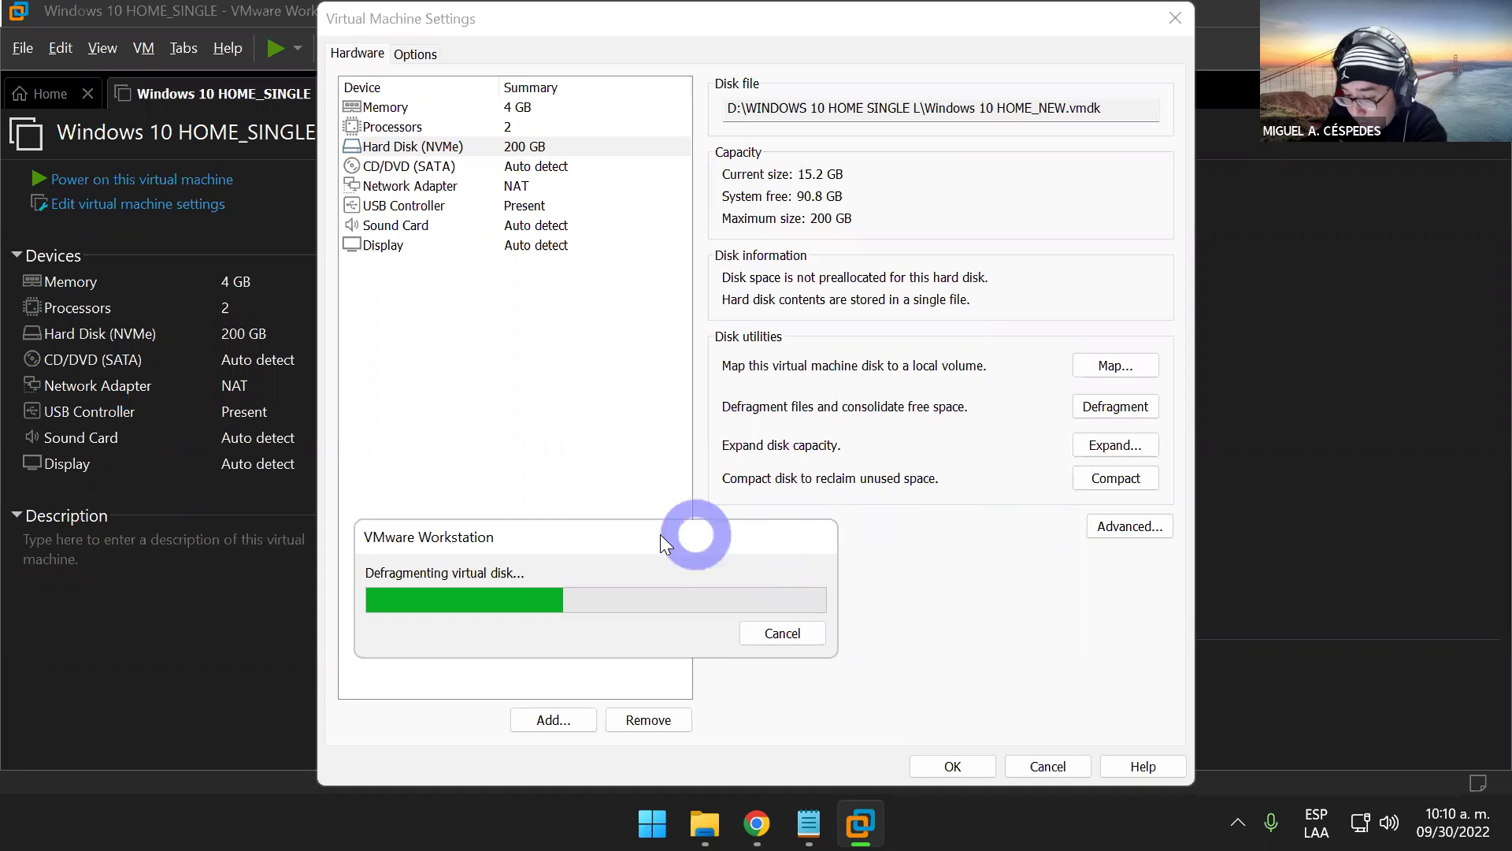
drag(642, 536, 683, 537)
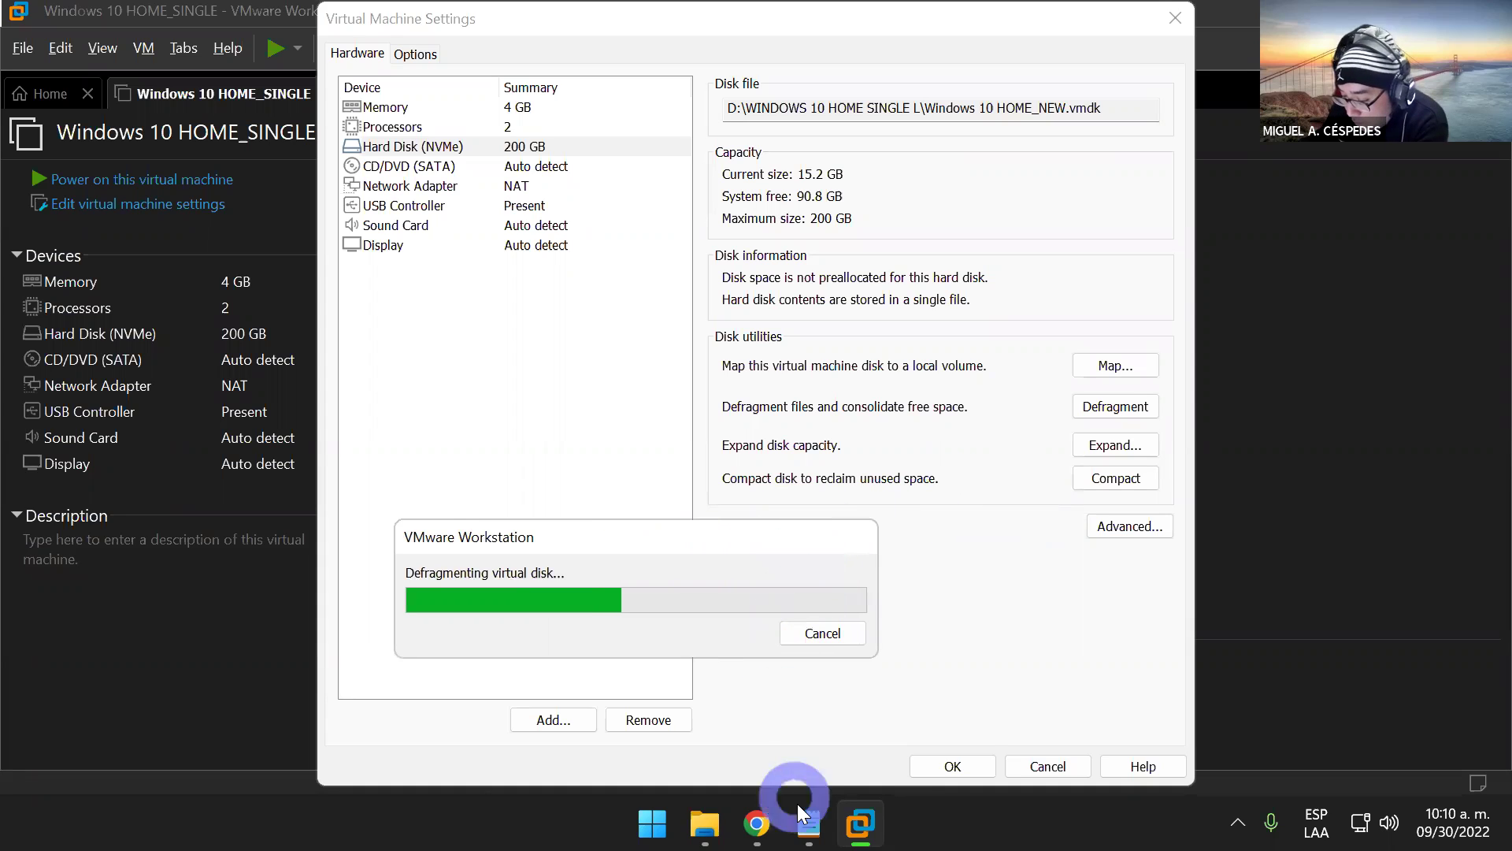
mouse_move(809, 819)
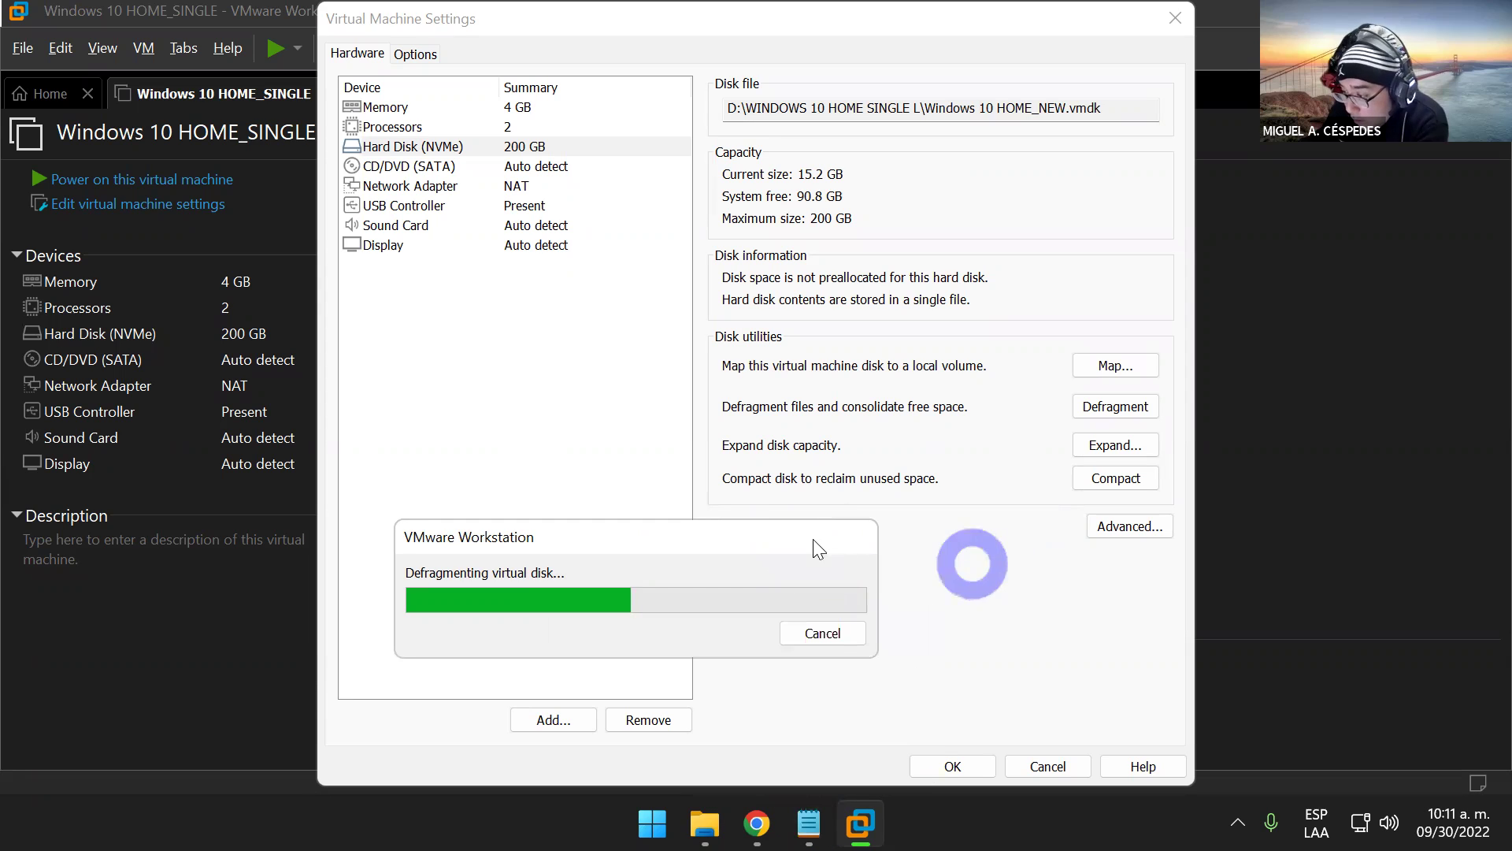
drag(796, 534, 756, 567)
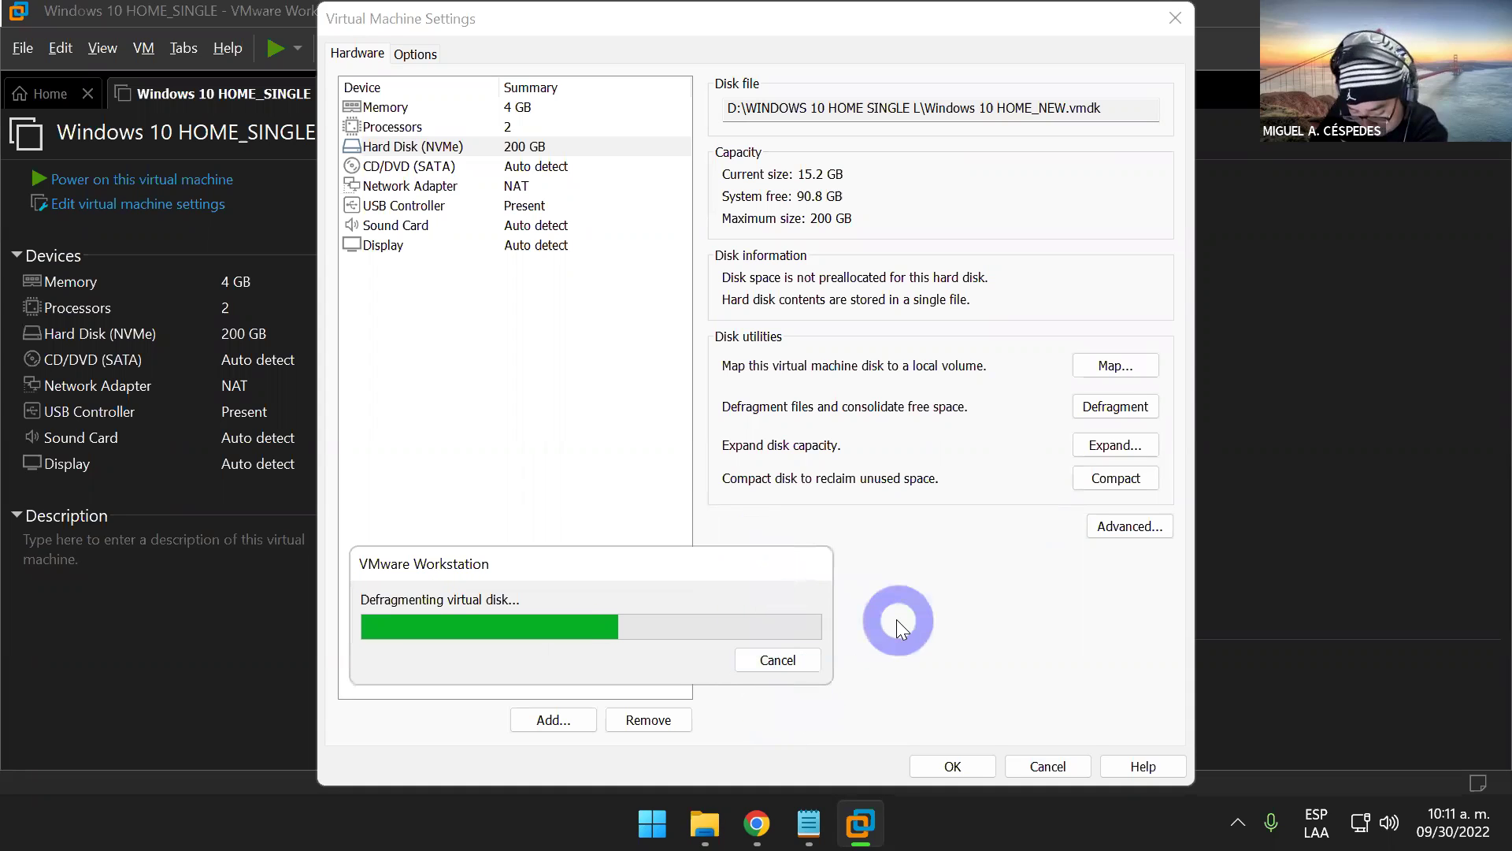
- Open the host's on-screen keyboard (Teclado en pantalla) and turn Caps Lock off
key(super)
text(T)
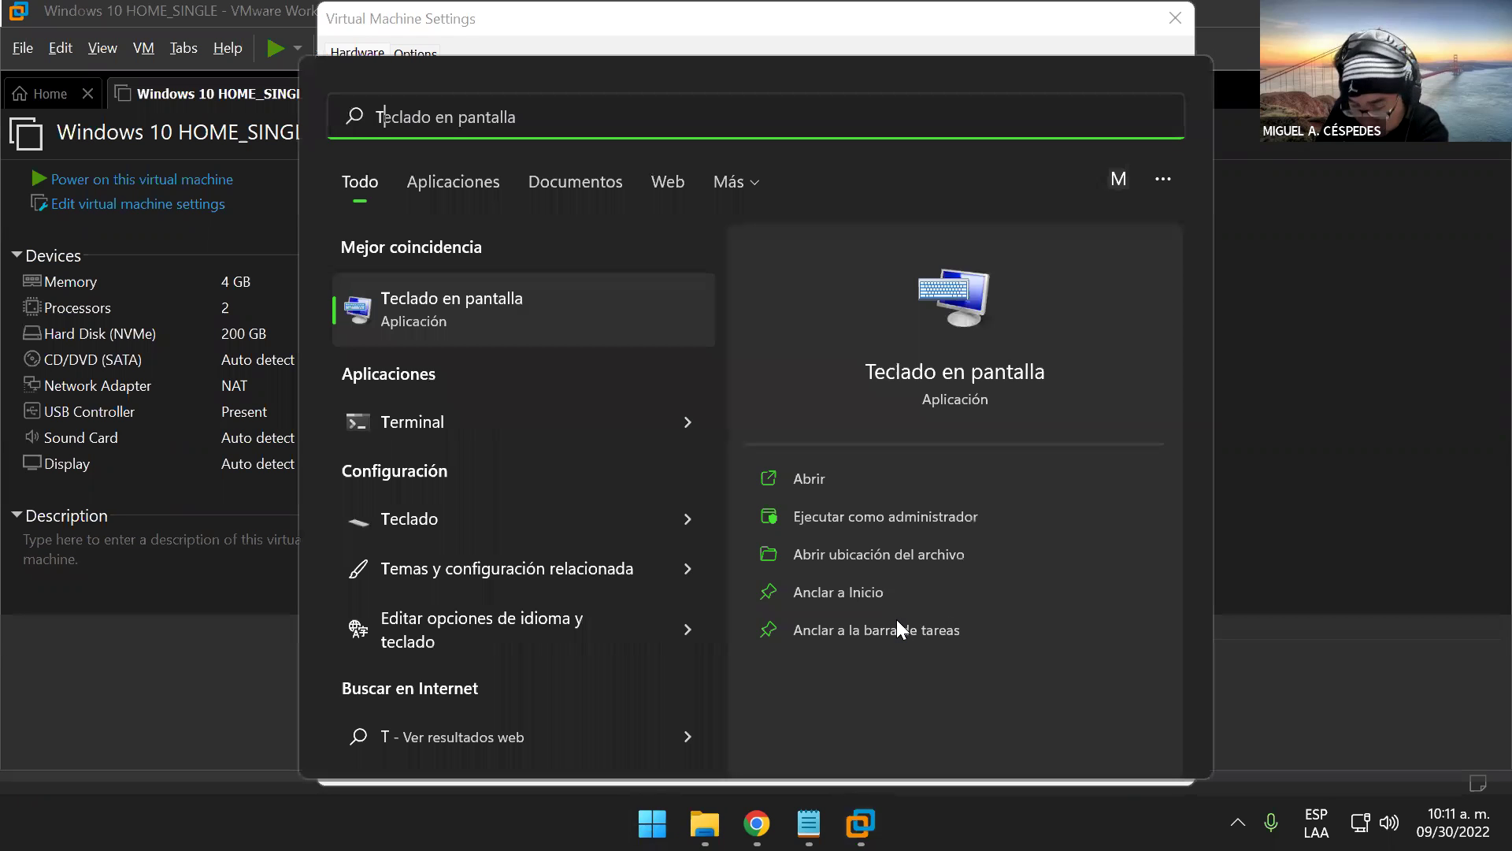
key(Escape)
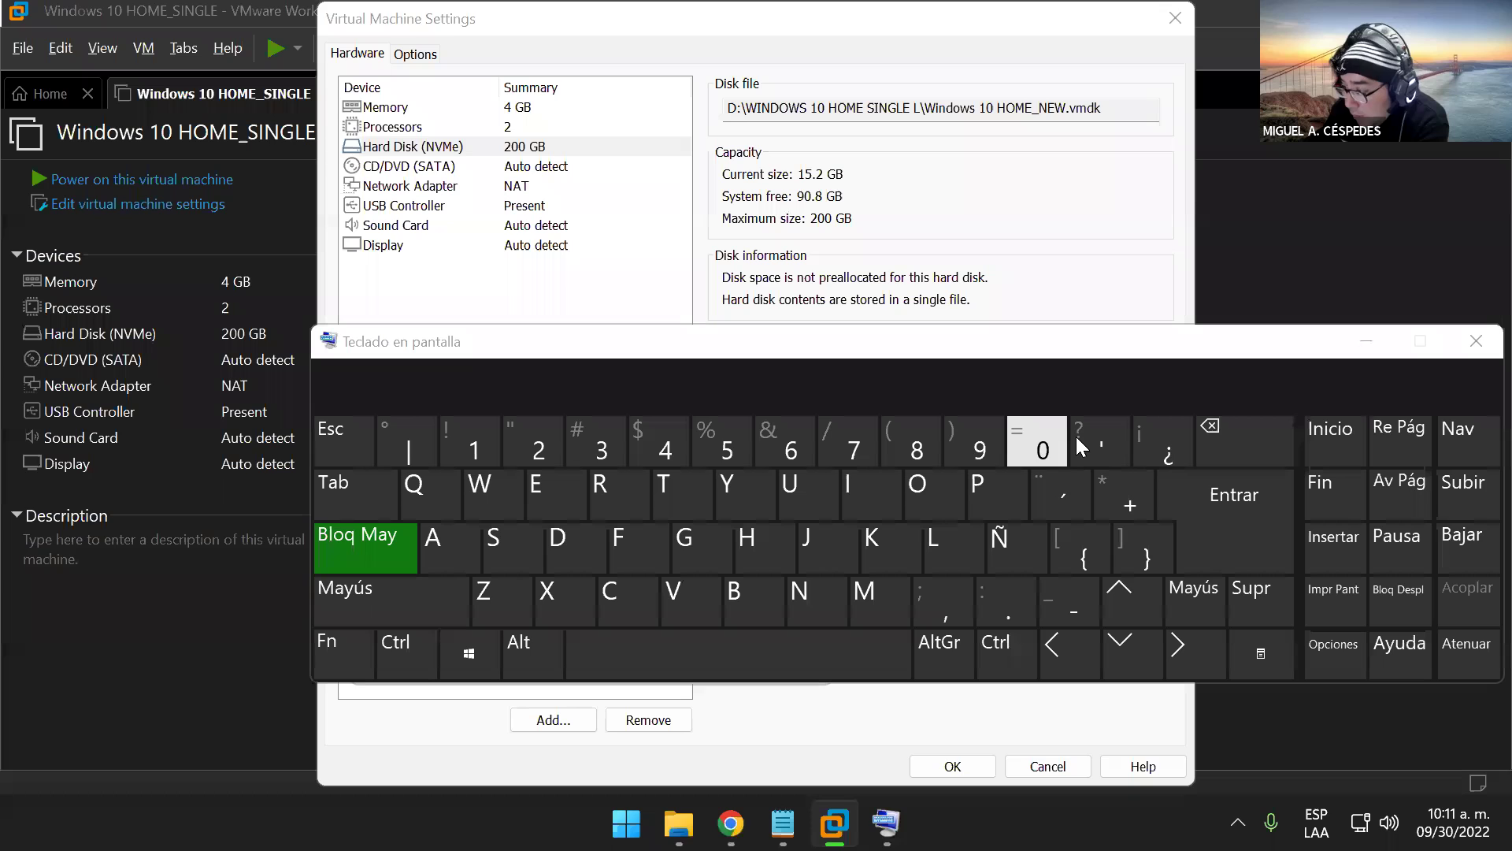
click(410, 551)
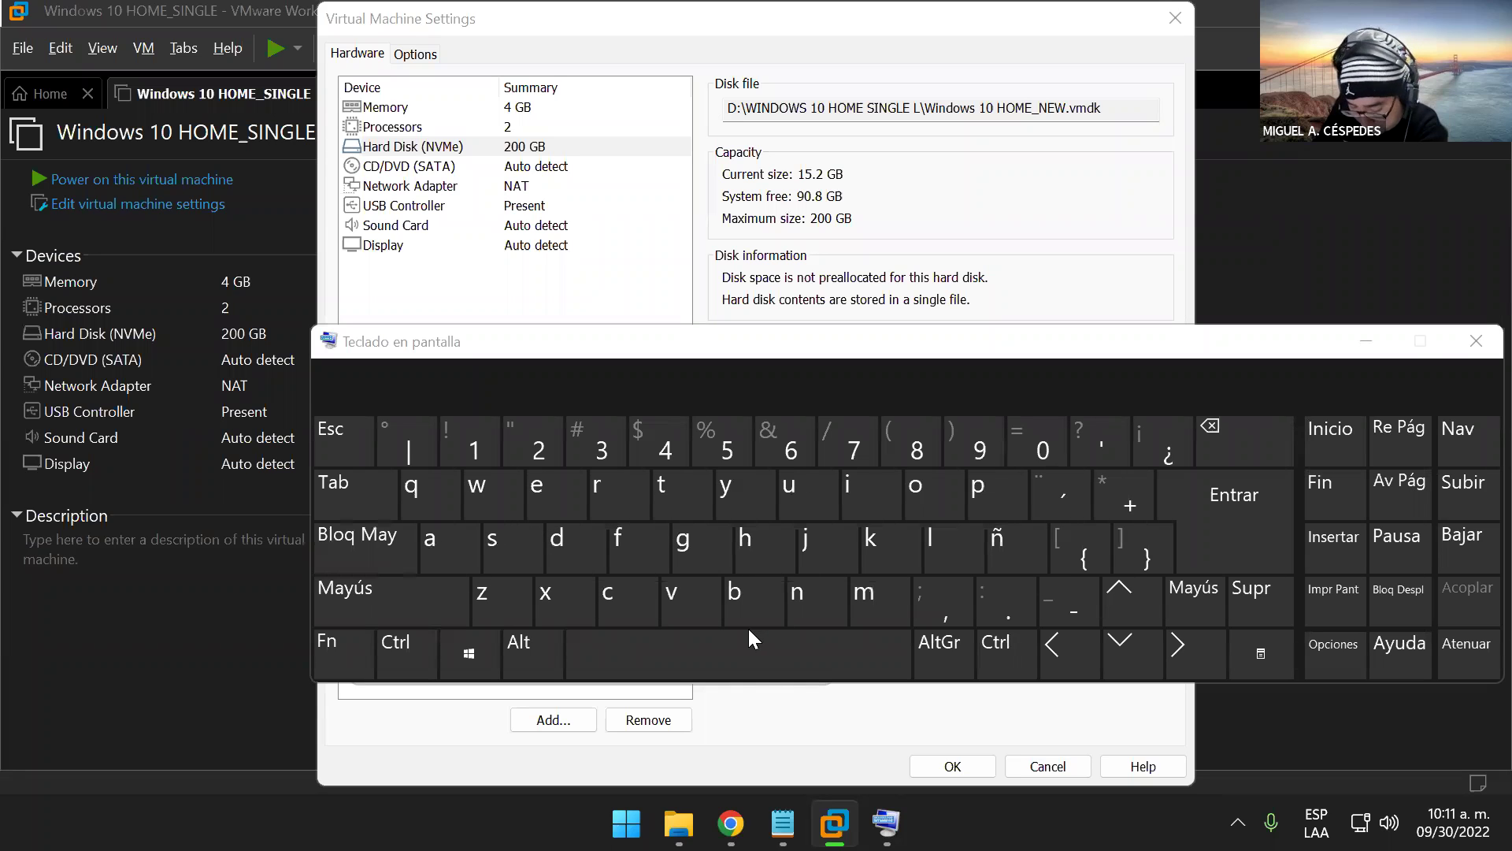
- Switch to the 02 - EJECUTABLES notes in Notepad and enter óíééó with the on-screen keyboard on the empty line above CAMBIAR DE ARIAL A:
click(782, 822)
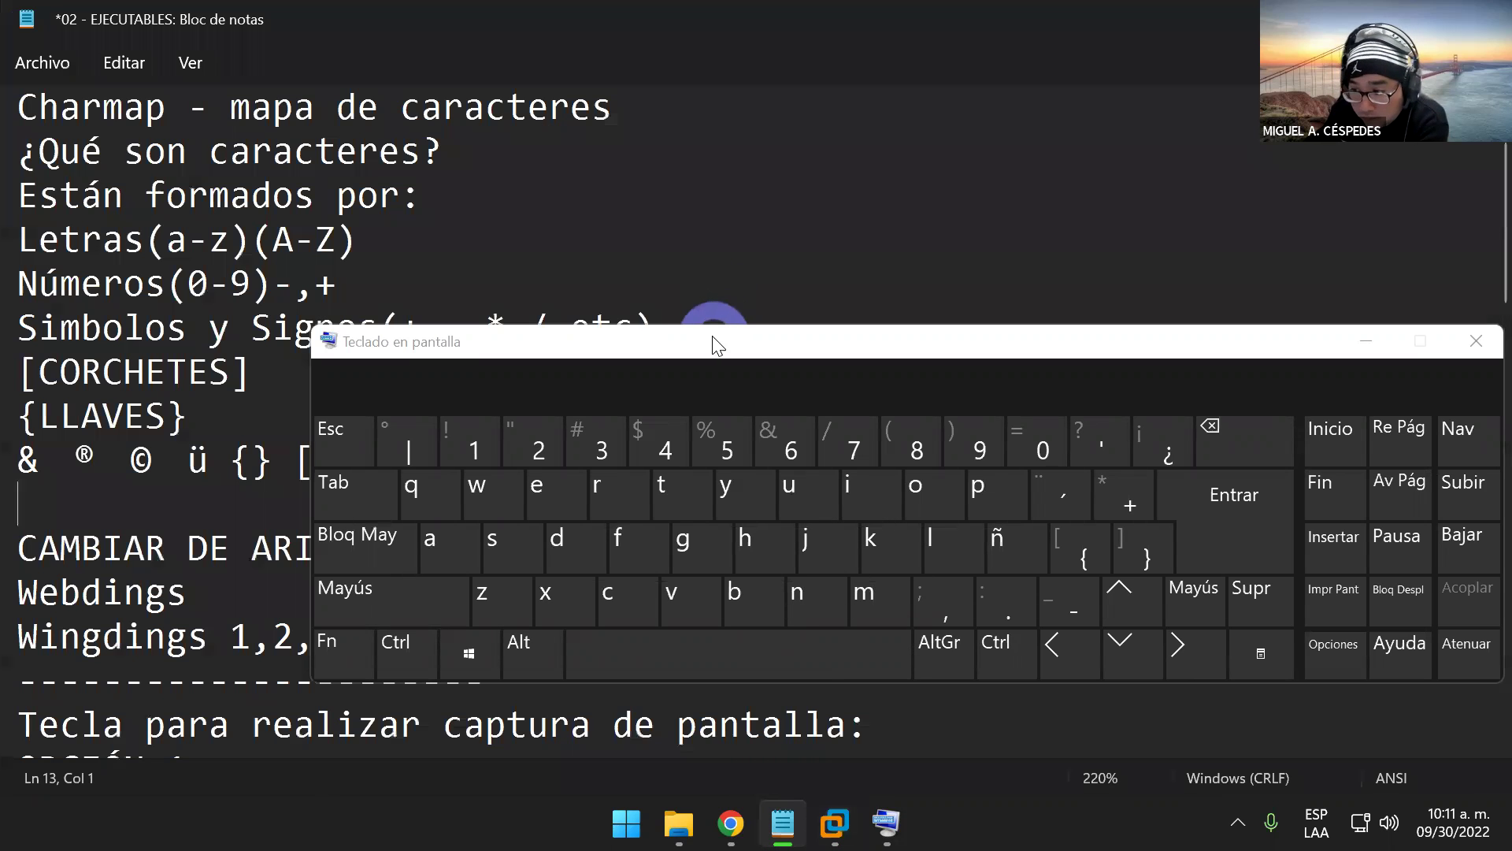
click(718, 356)
drag(719, 356, 855, 415)
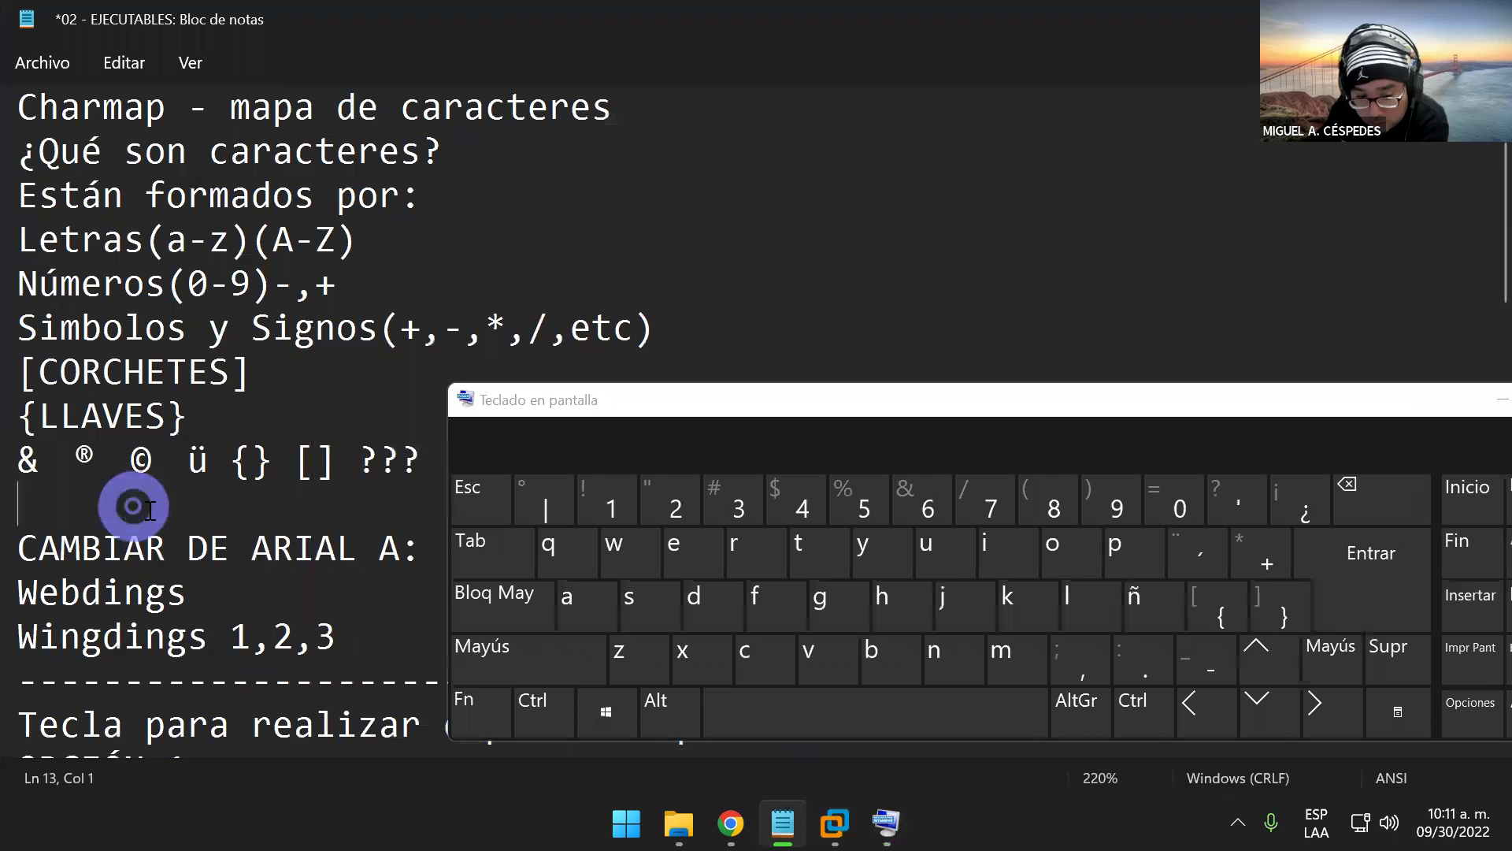
click(1199, 555)
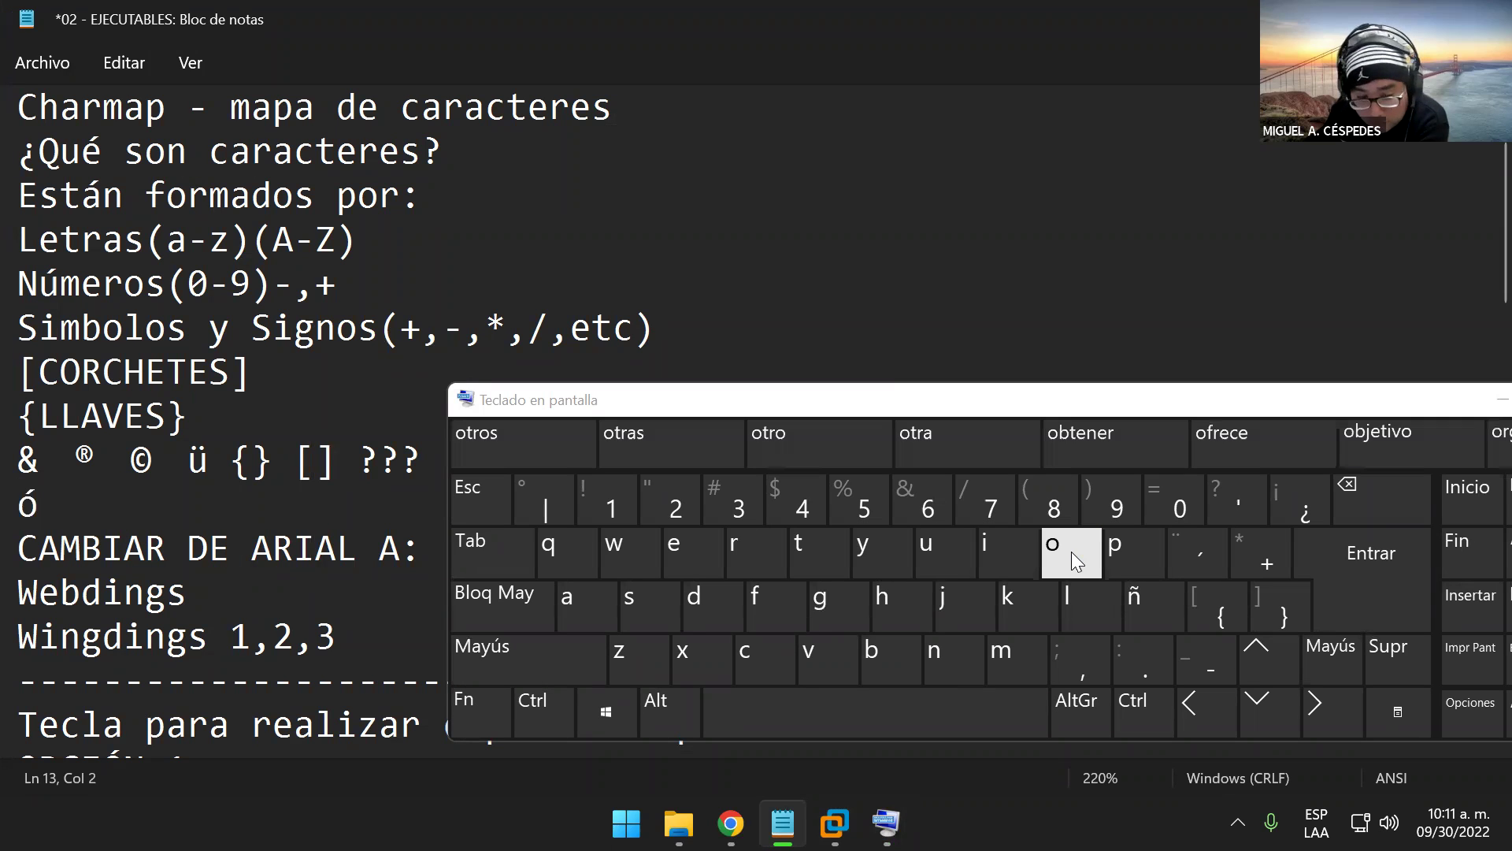
click(1196, 555)
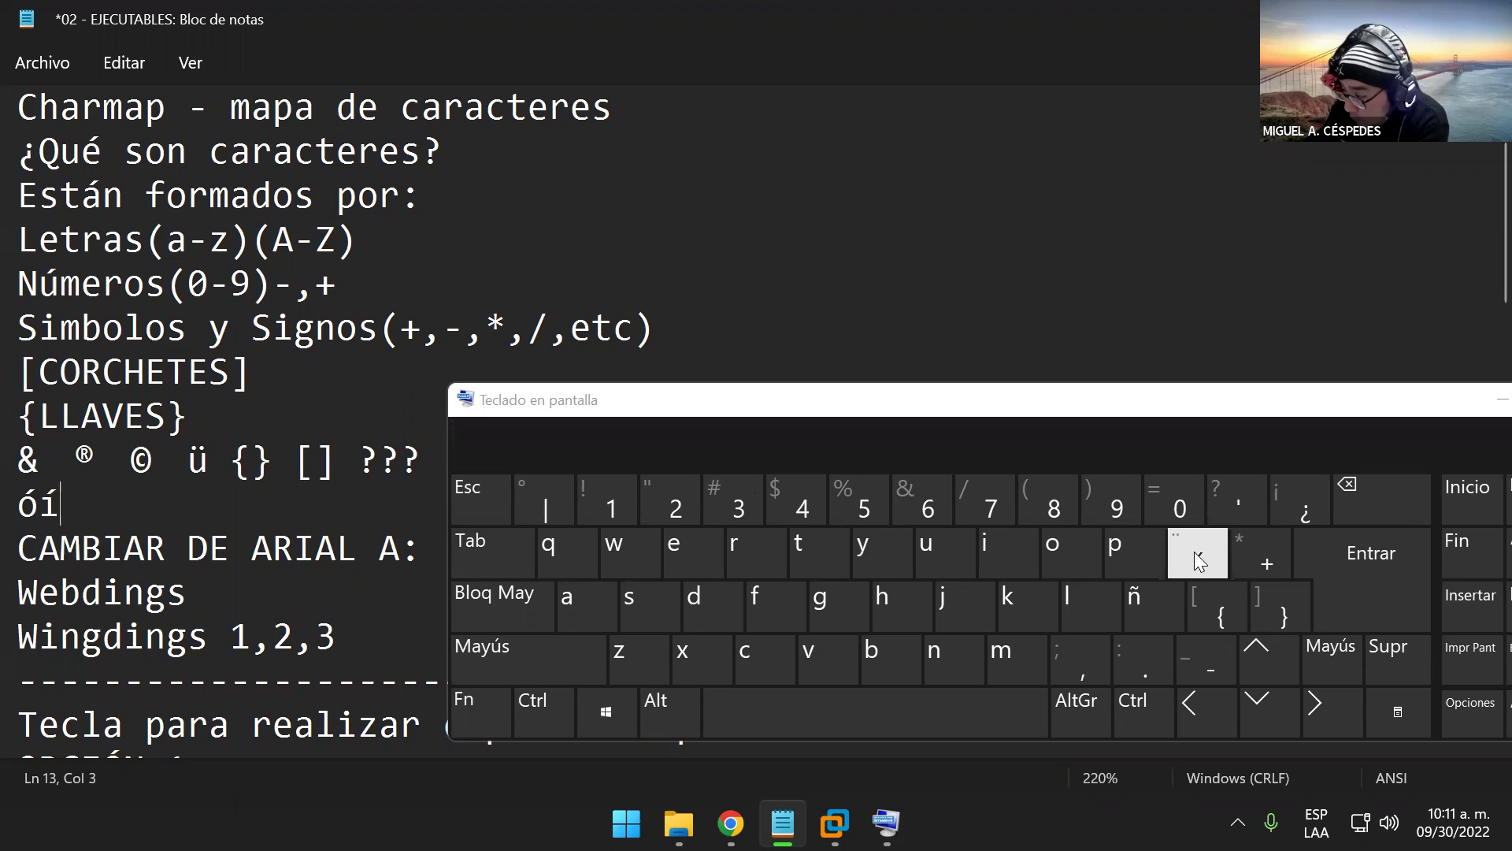
click(709, 559)
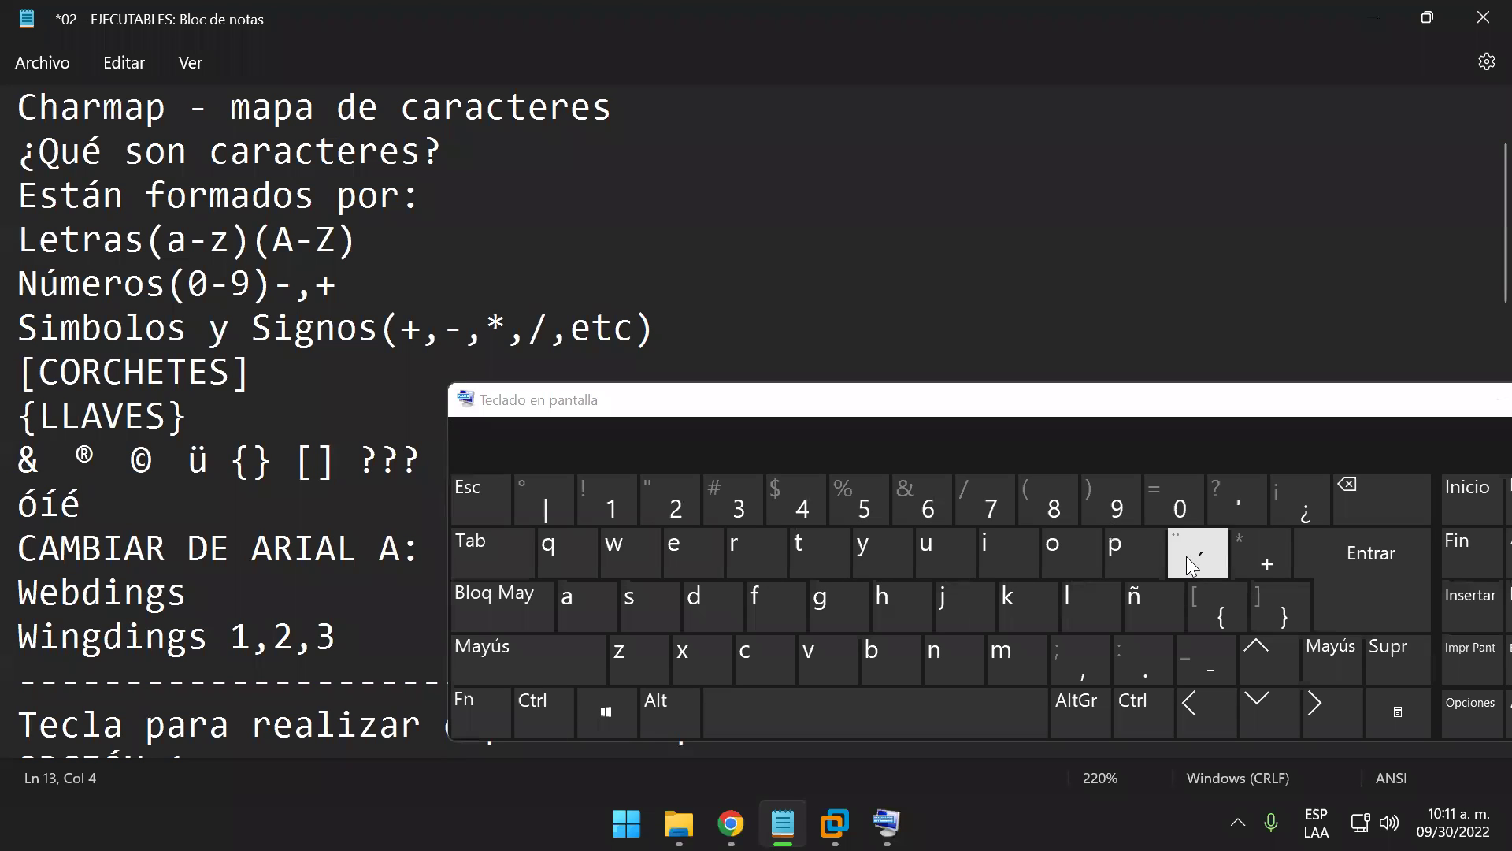
click(695, 551)
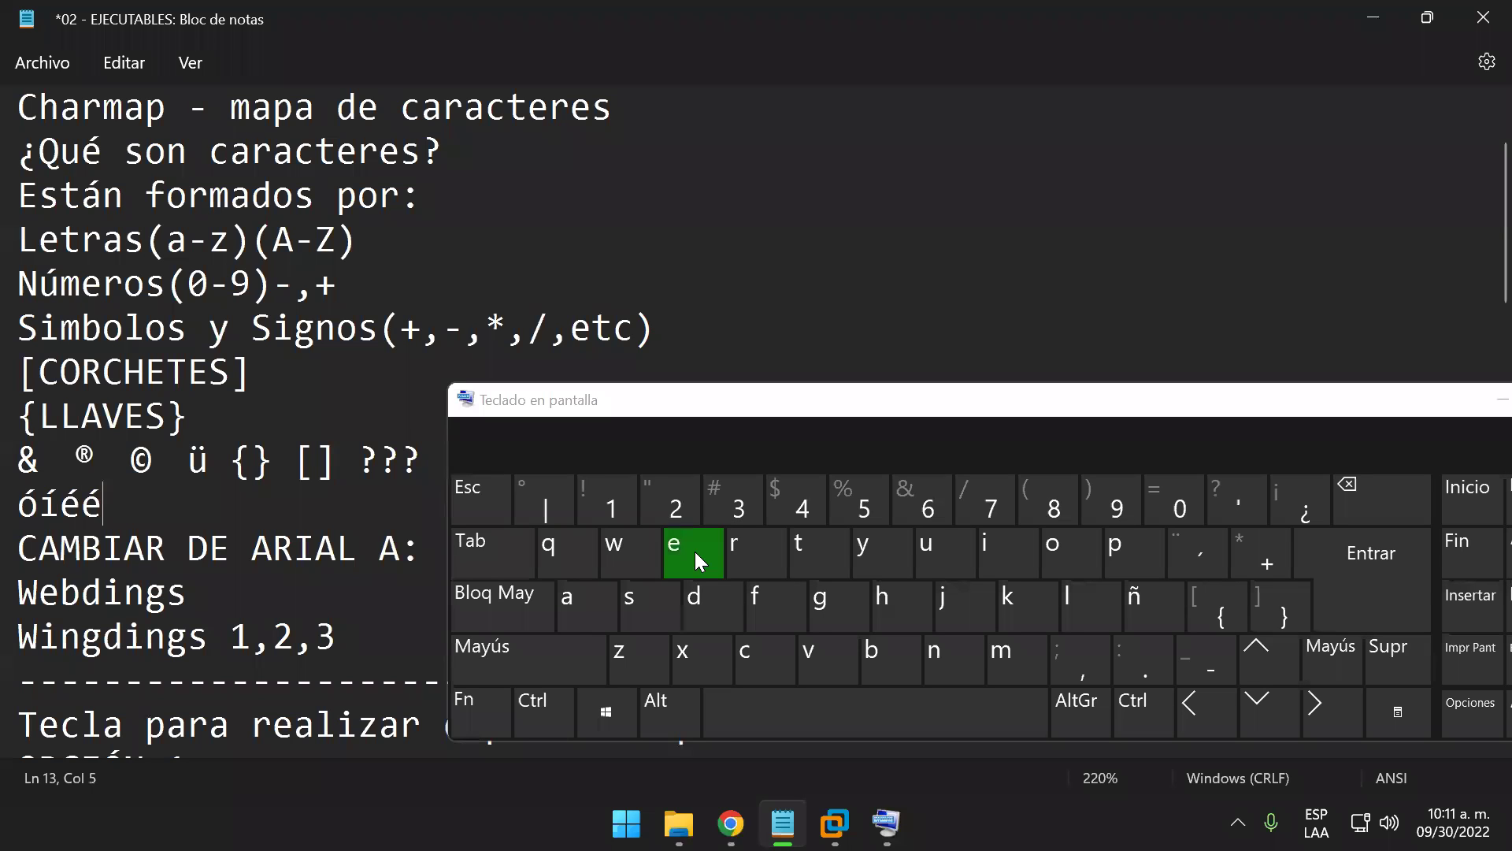
click(1184, 550)
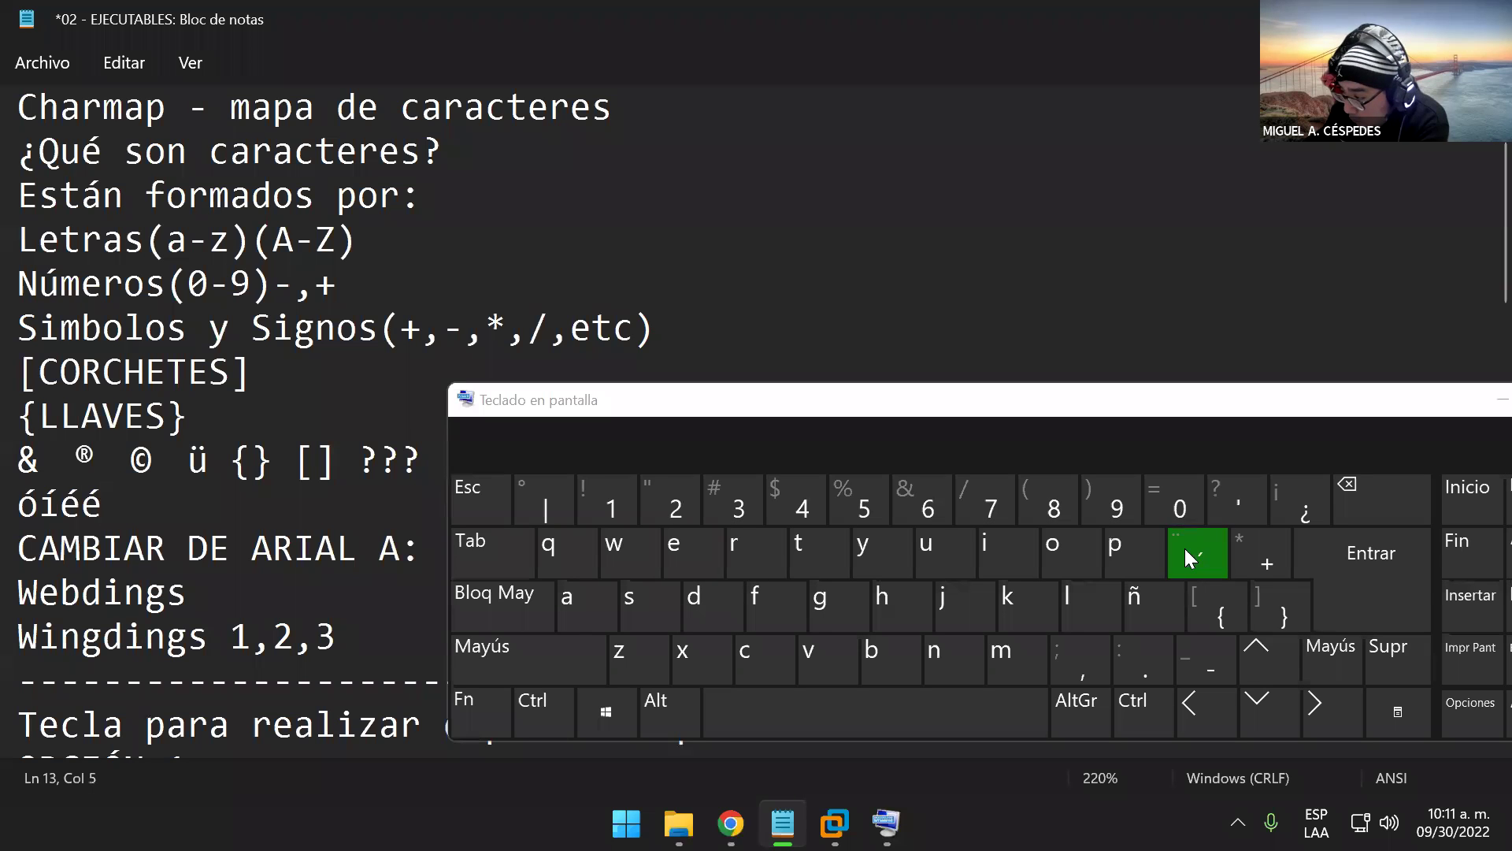
click(1068, 548)
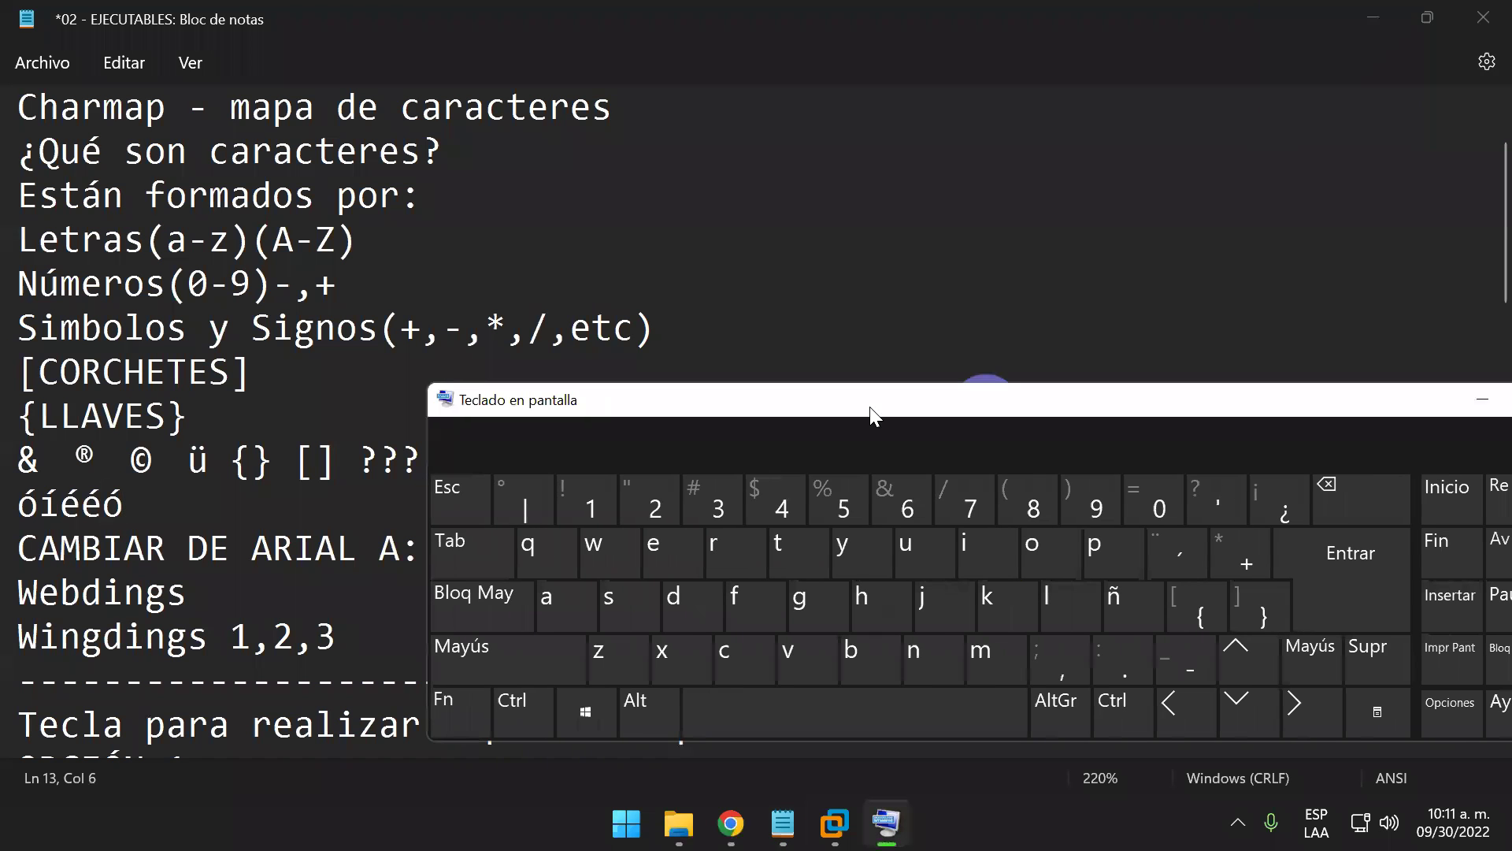
- Close the on-screen keyboard and delete the óíééó test text from the notes
drag(1043, 403, 698, 403)
click(1260, 398)
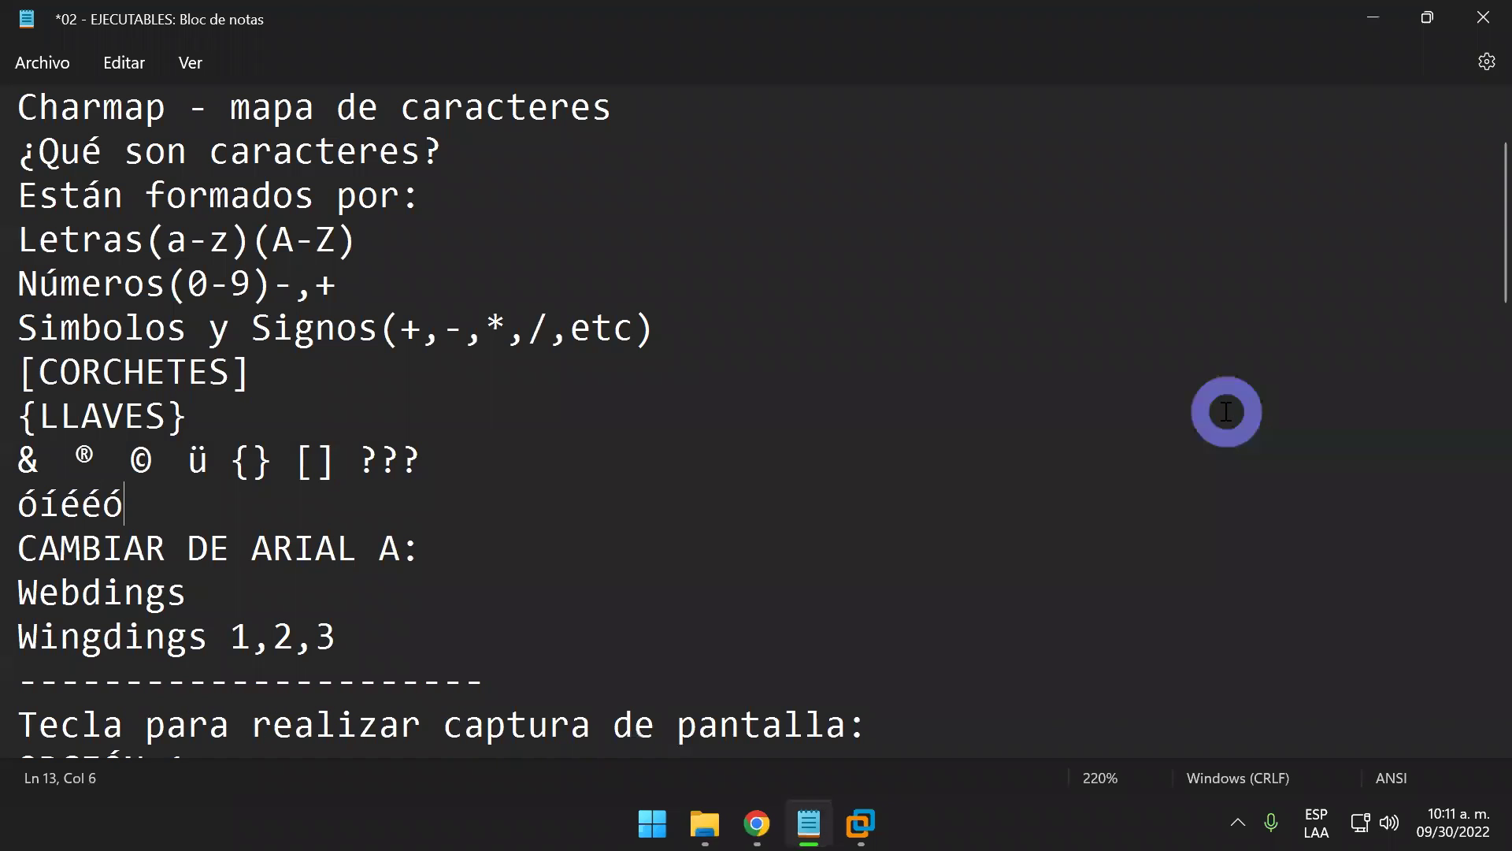
drag(138, 512, 14, 516)
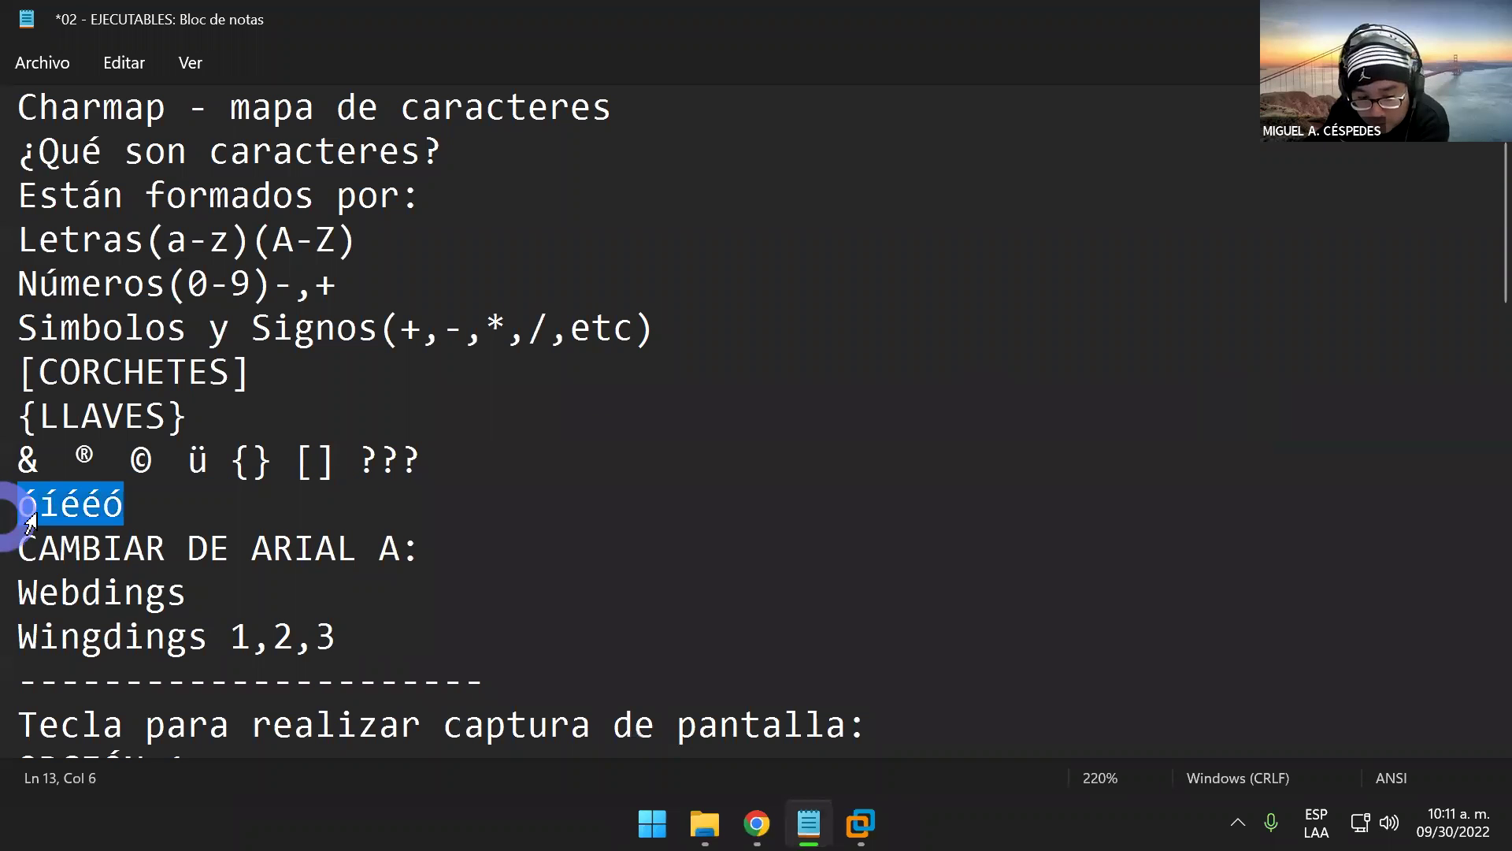
key(BackSpace)
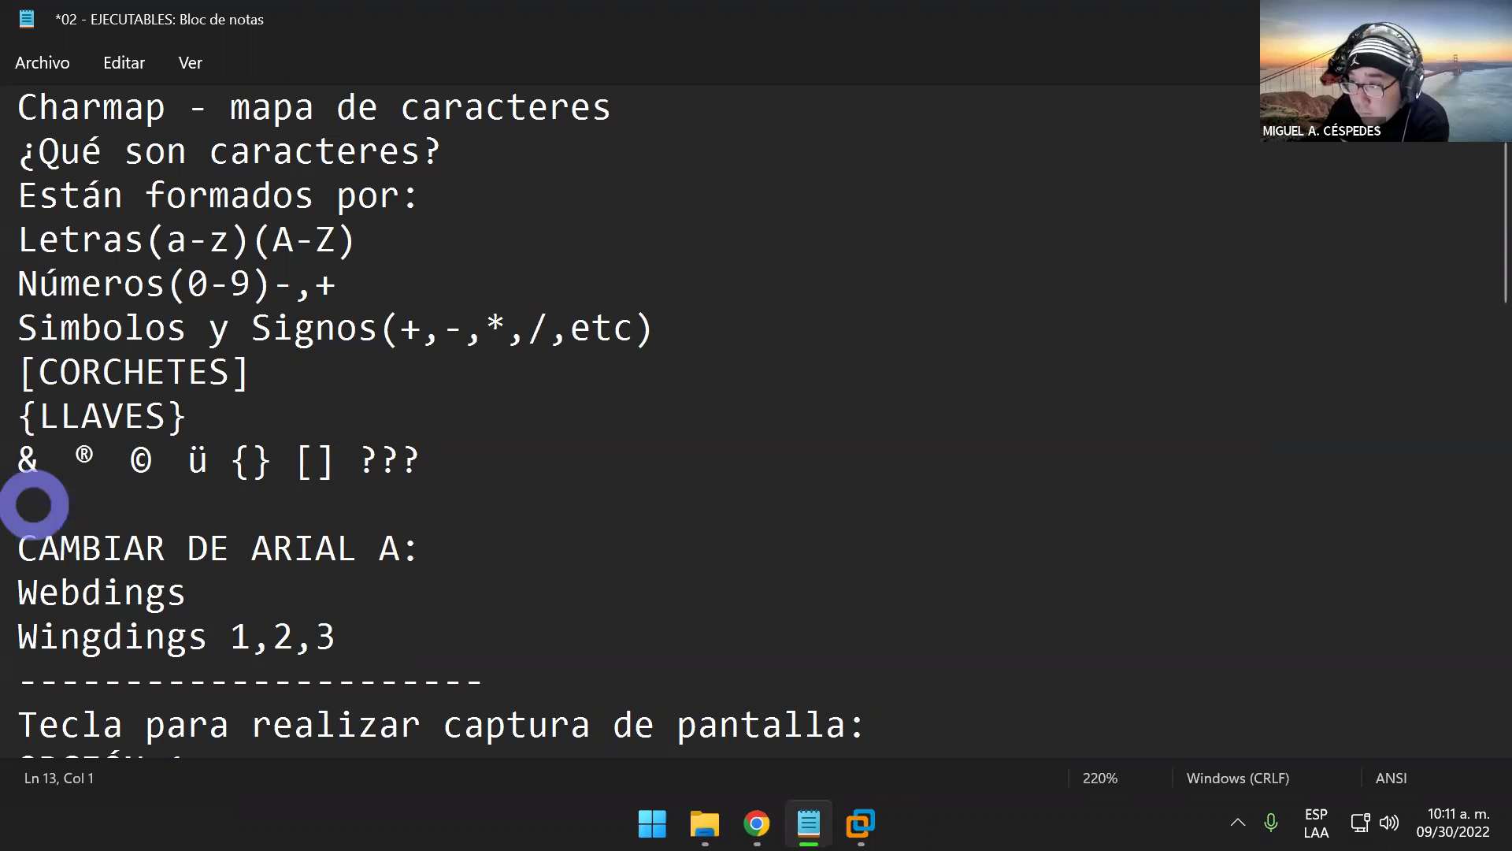
- Return to VMware Workstation, dismiss the finished defragmentation notice, and accept the virtual machine settings
key(alt+Tab)
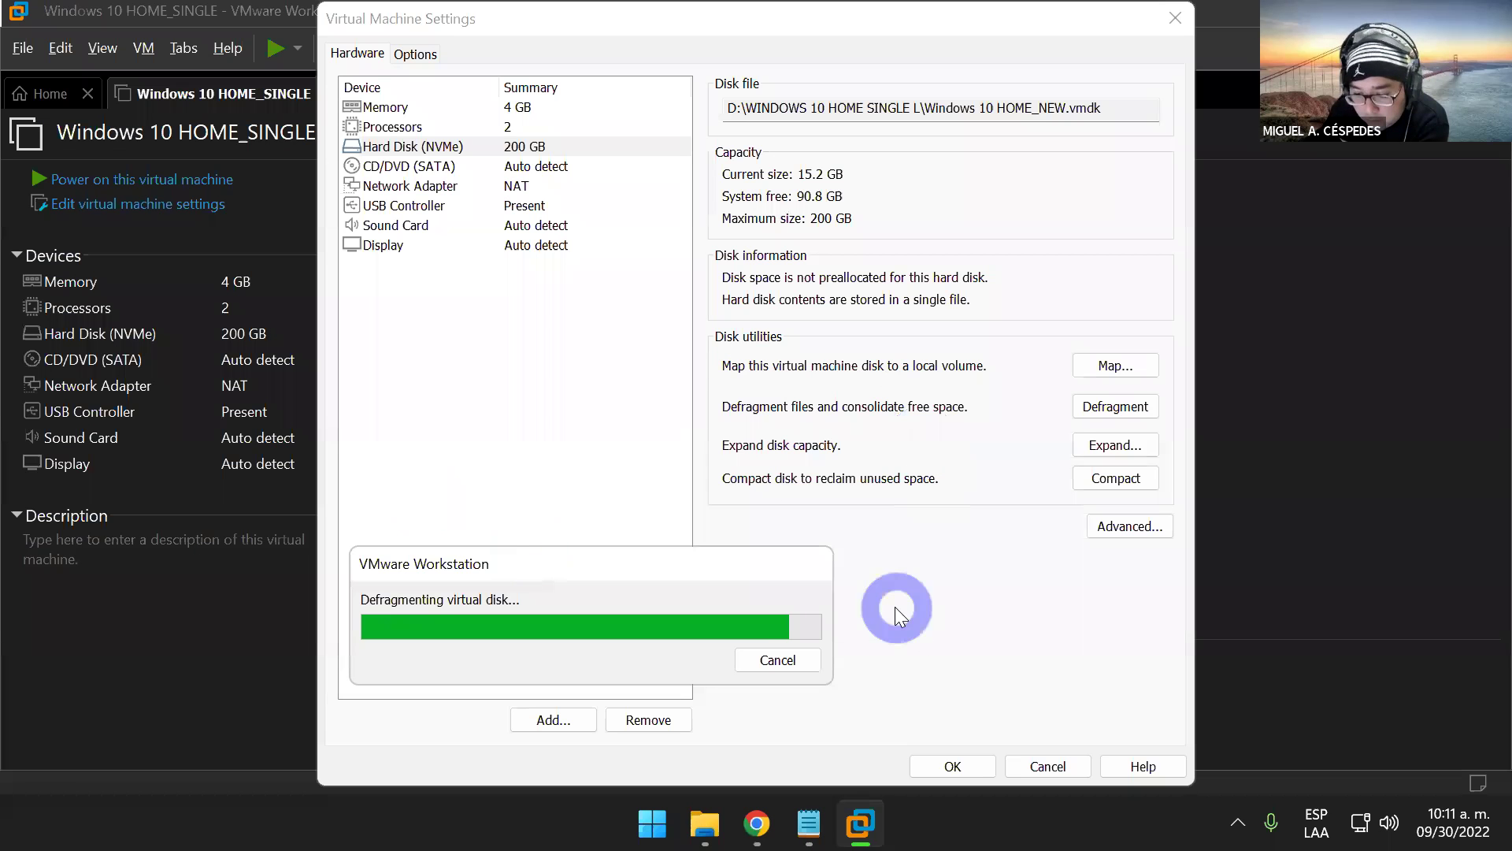
mouse_move(871, 802)
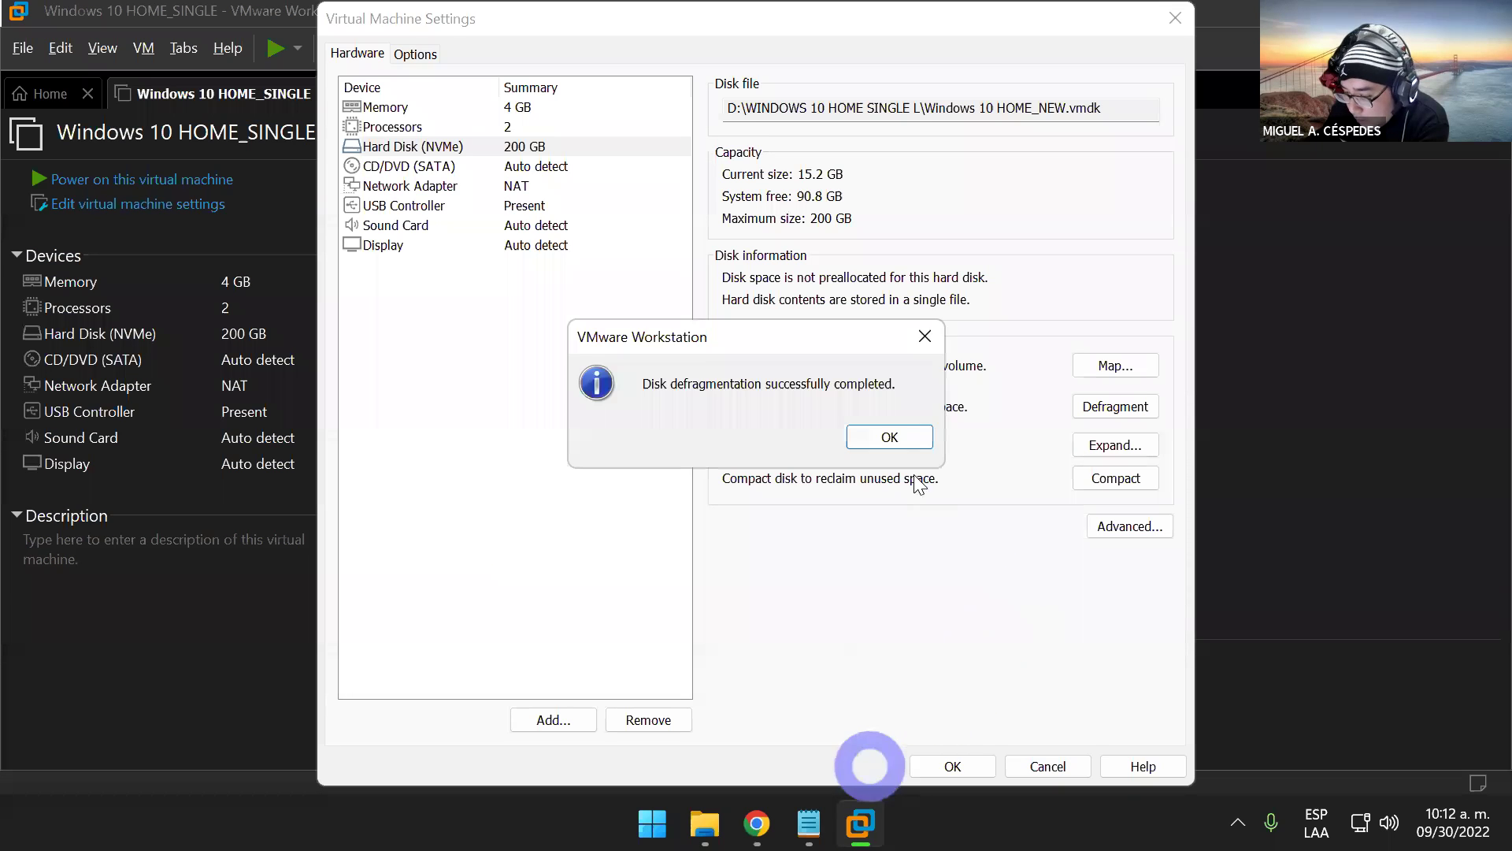
click(890, 438)
click(953, 765)
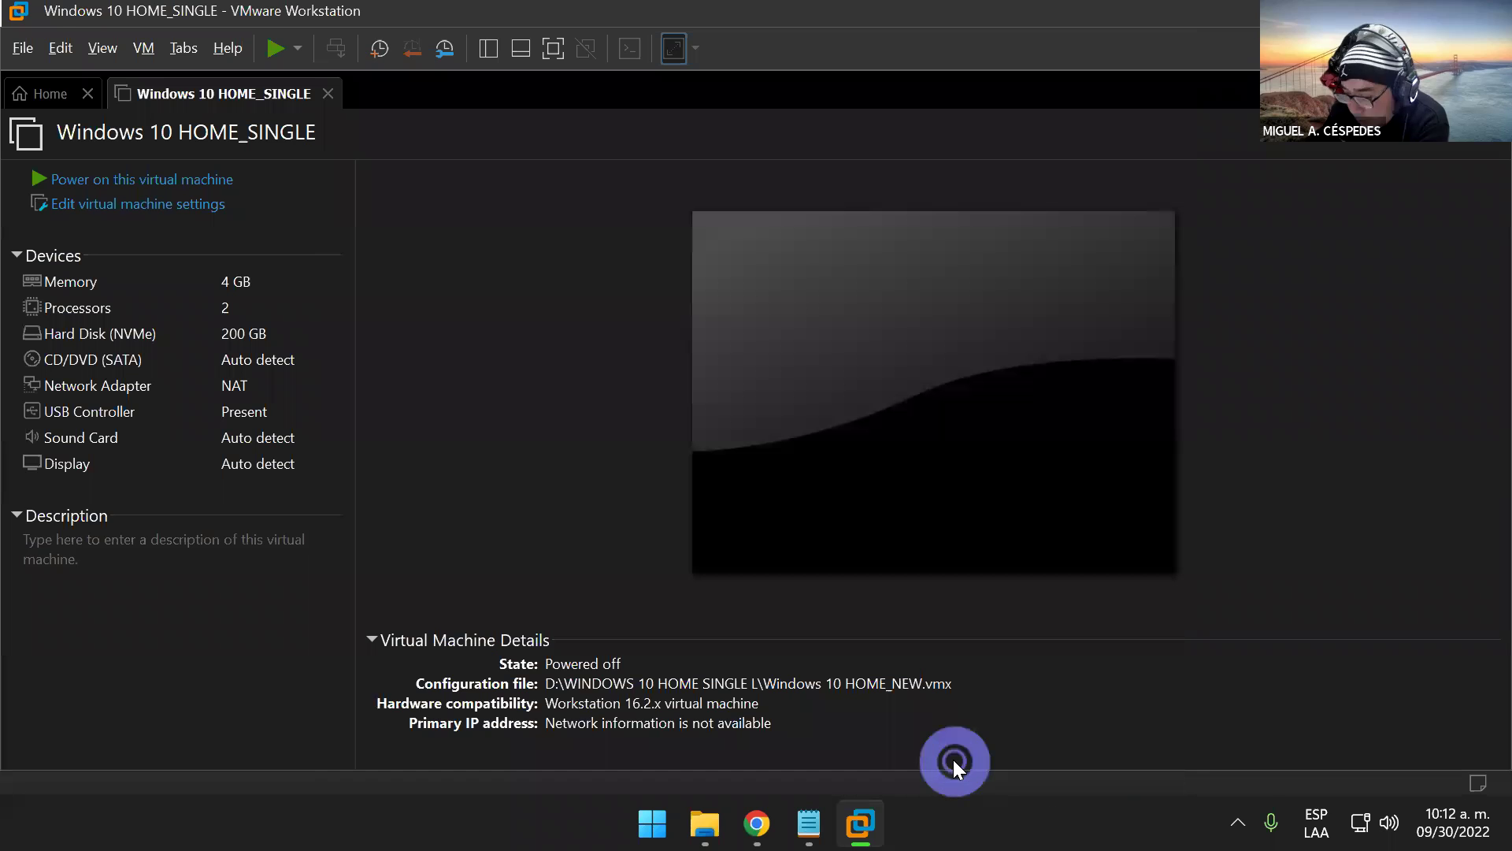
- Open the host's Control Panel and switch its view from categories to large icons
key(super)
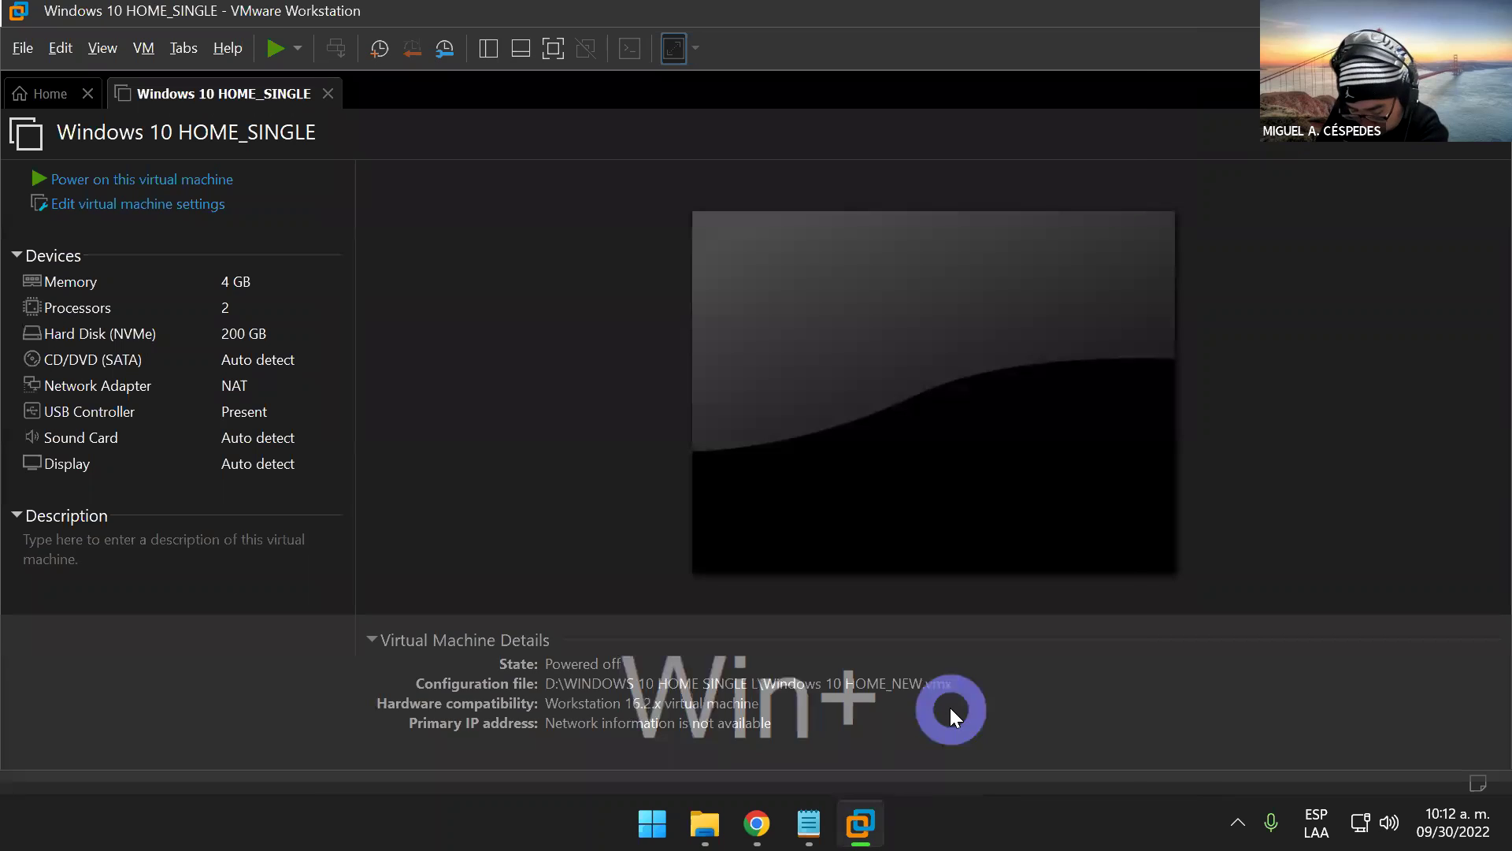
key(super+s)
text(contr)
key(Return)
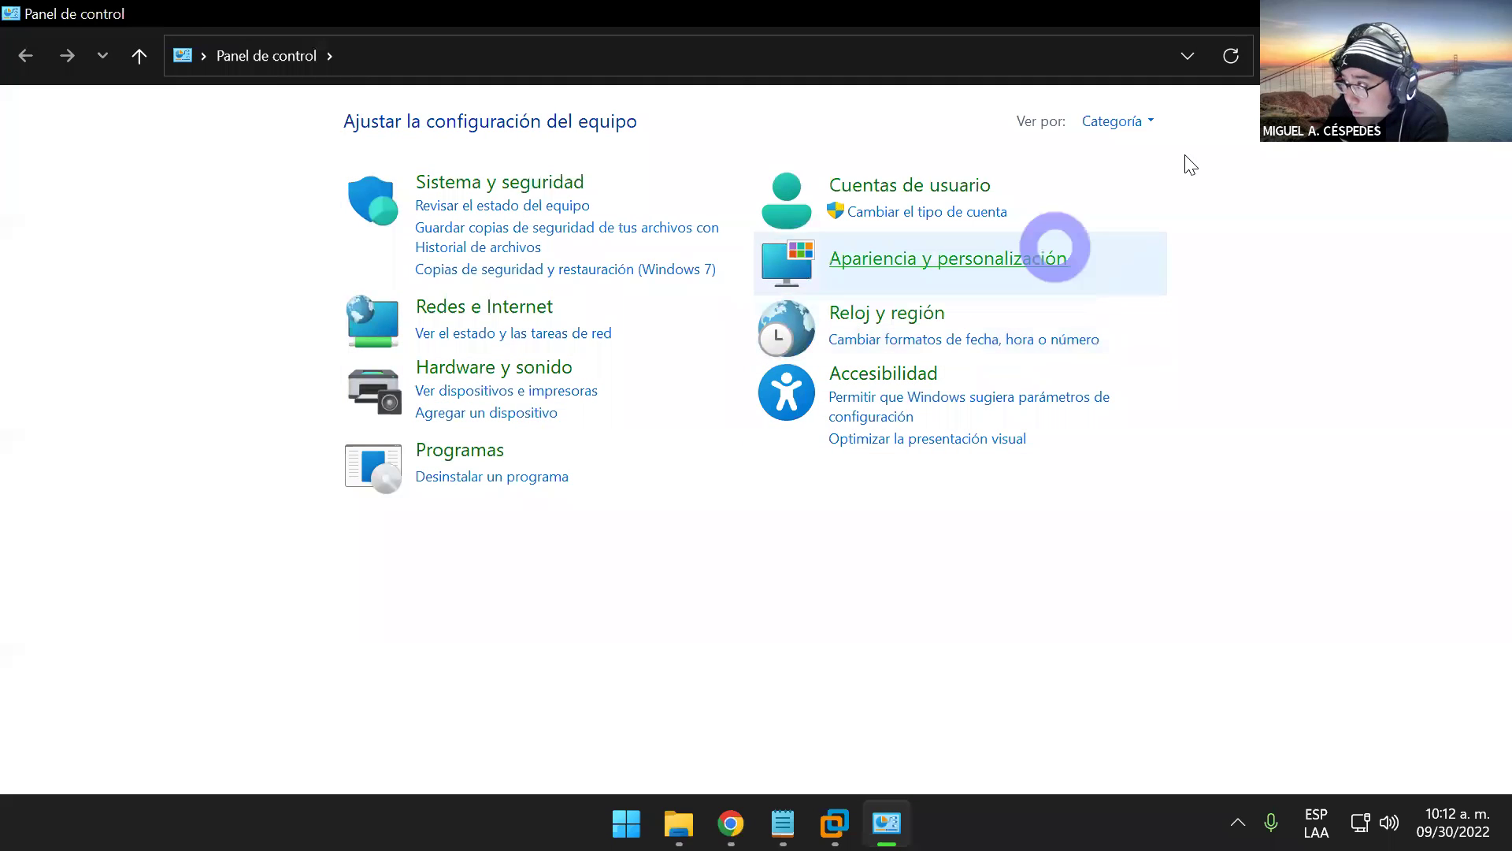
click(1149, 120)
click(1158, 189)
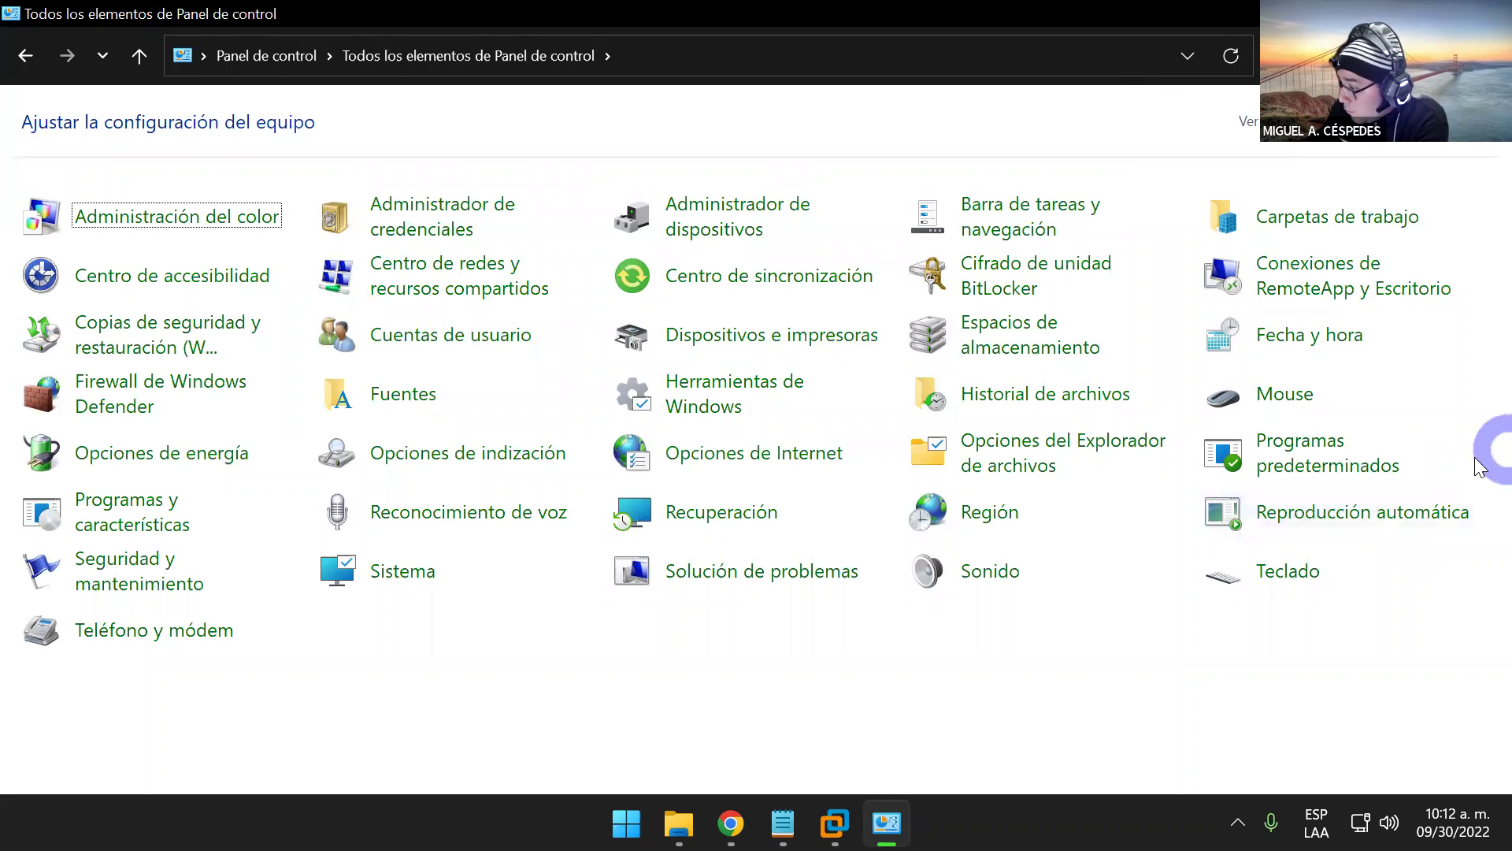
- Examine the host's keyboard properties, including the HID keyboard device's driver, details and events, and close both property windows
click(1310, 579)
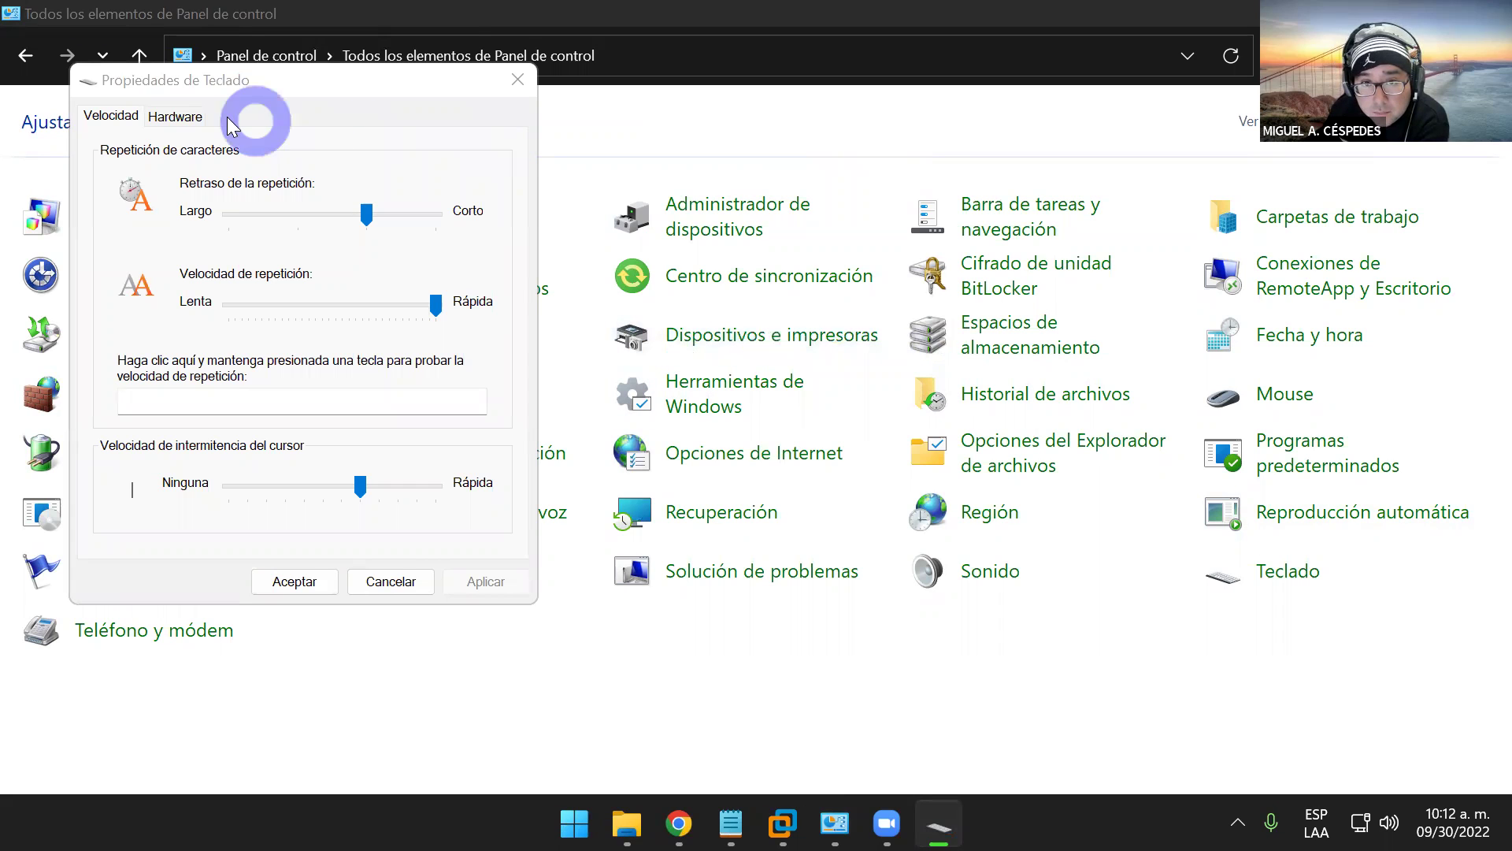
click(175, 116)
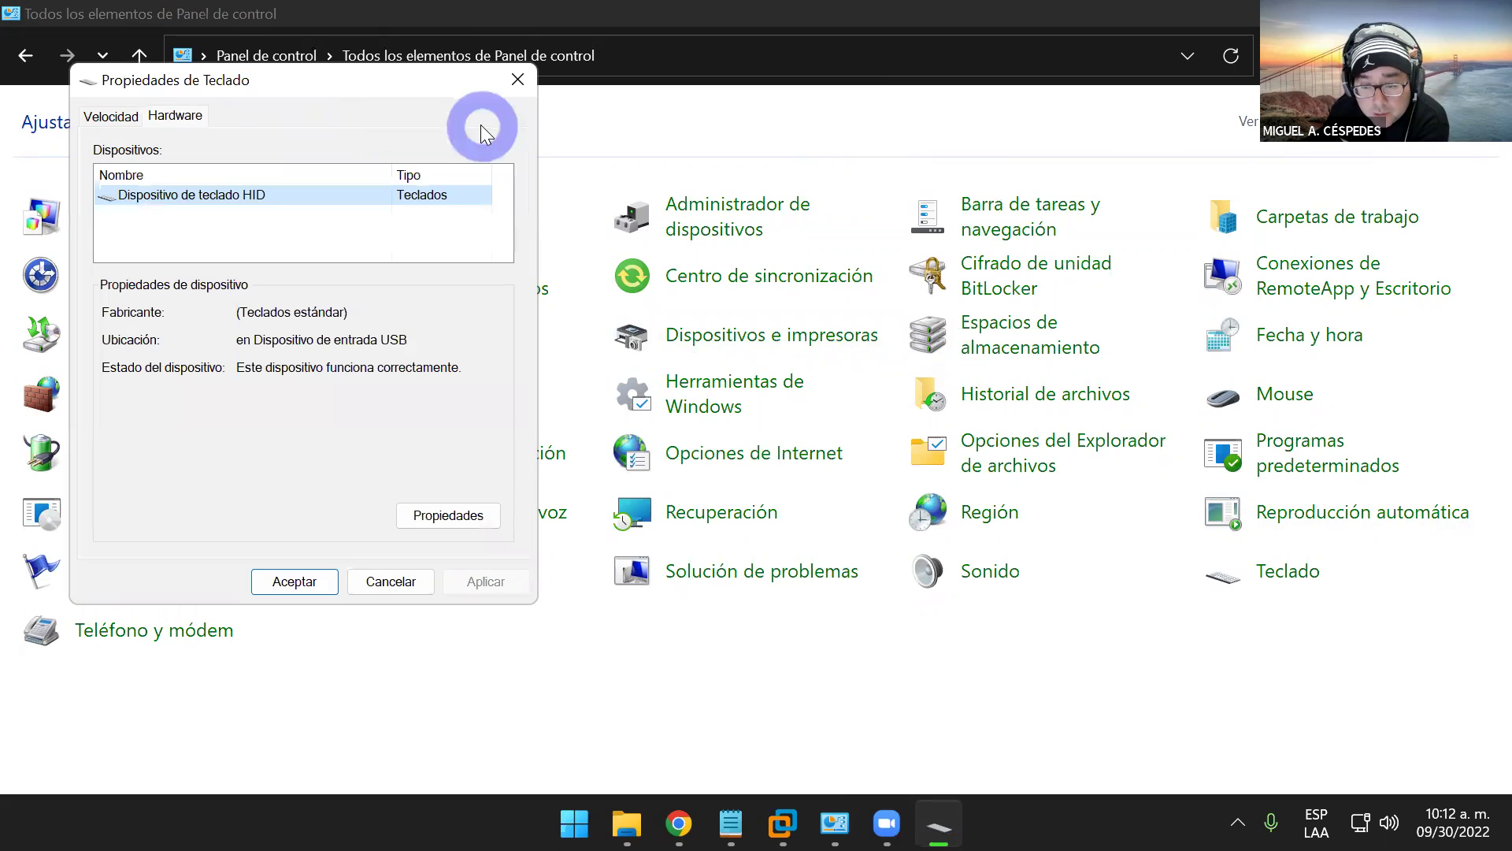
click(450, 514)
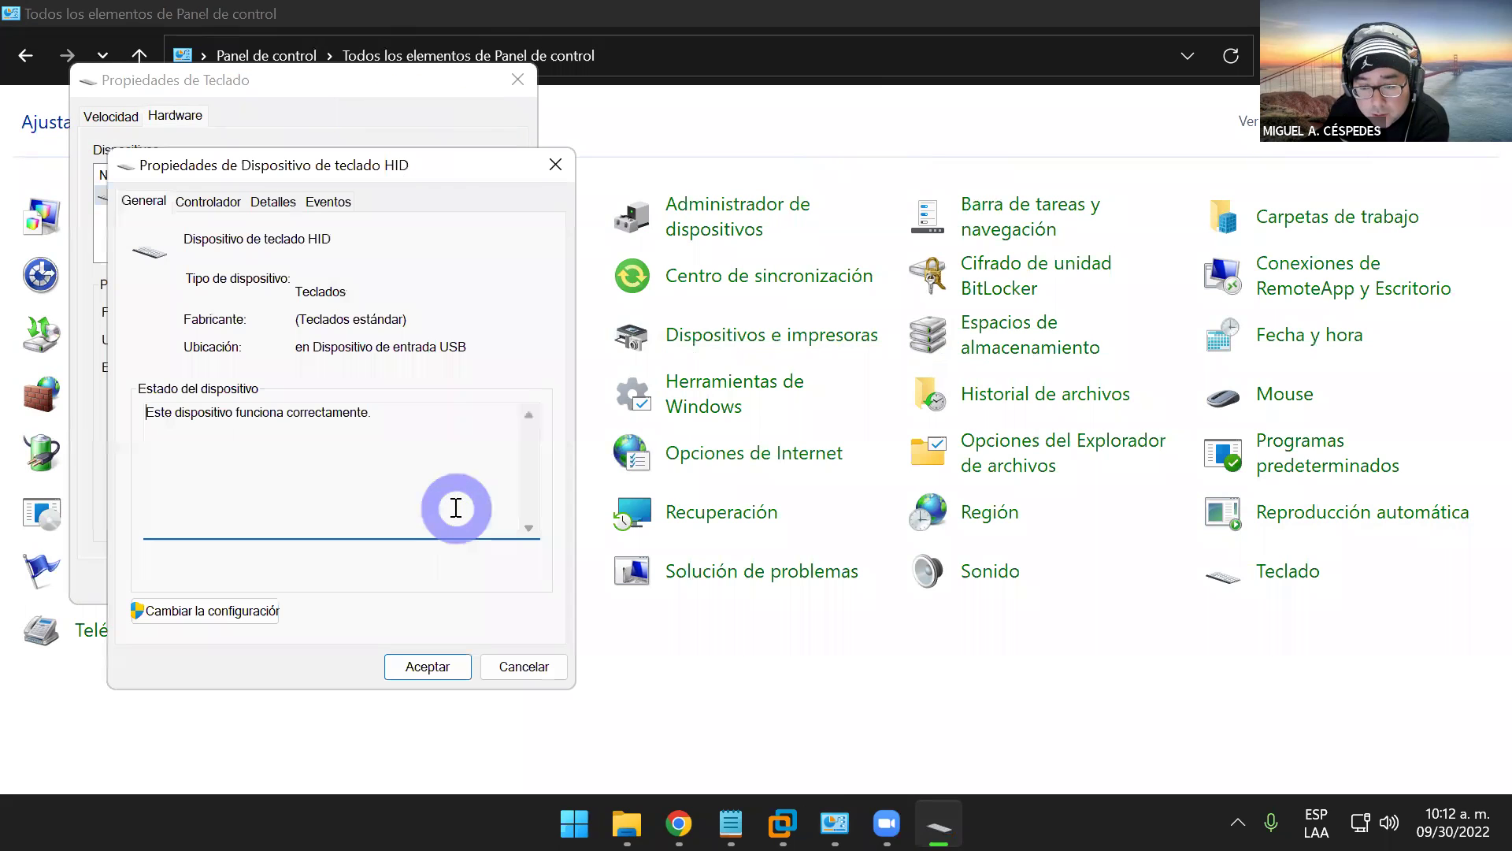
click(235, 202)
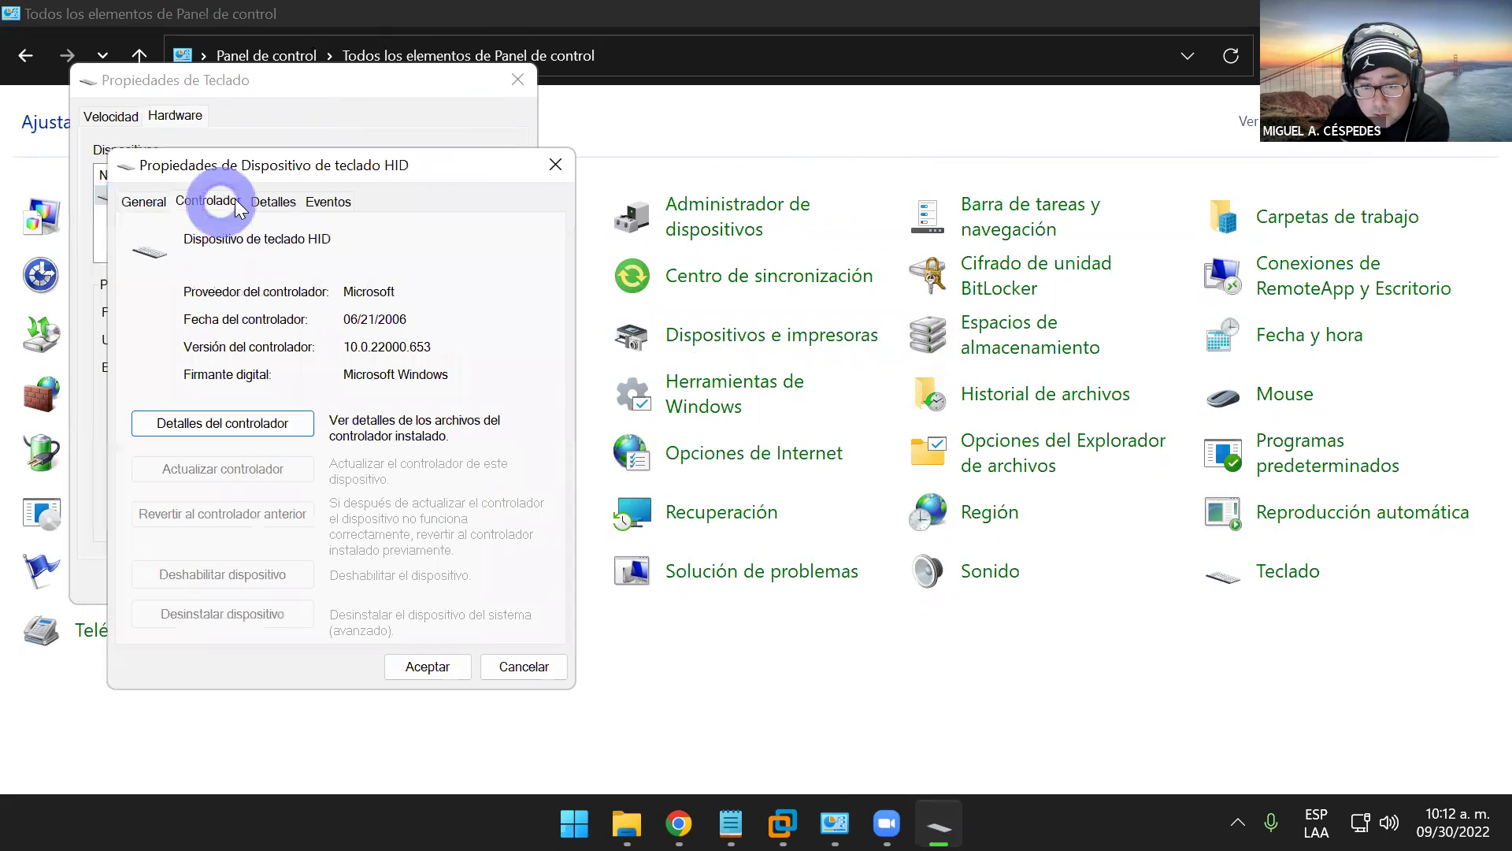
click(276, 202)
click(343, 202)
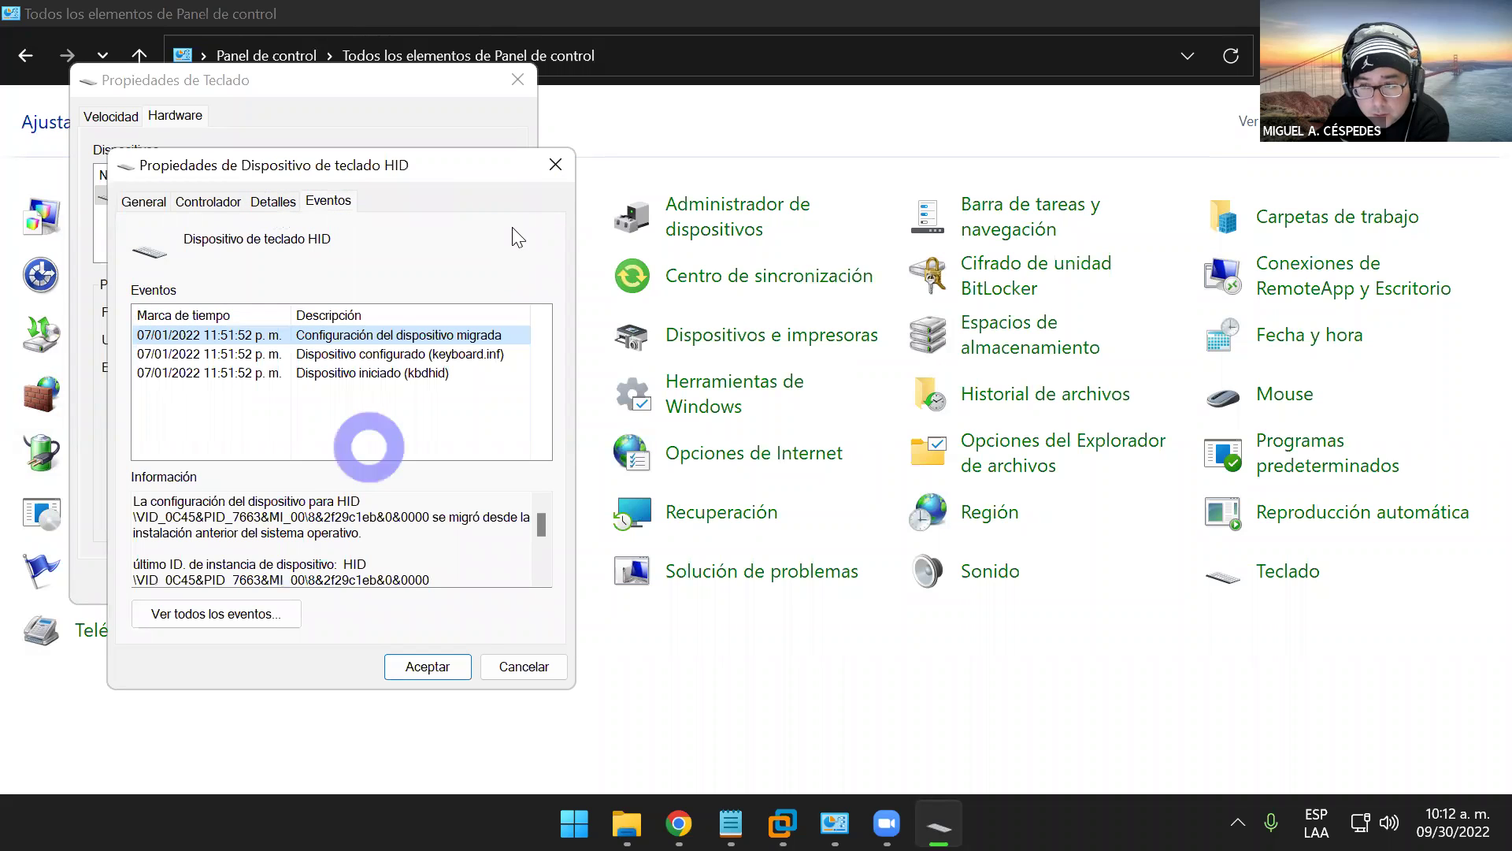
click(555, 165)
click(518, 79)
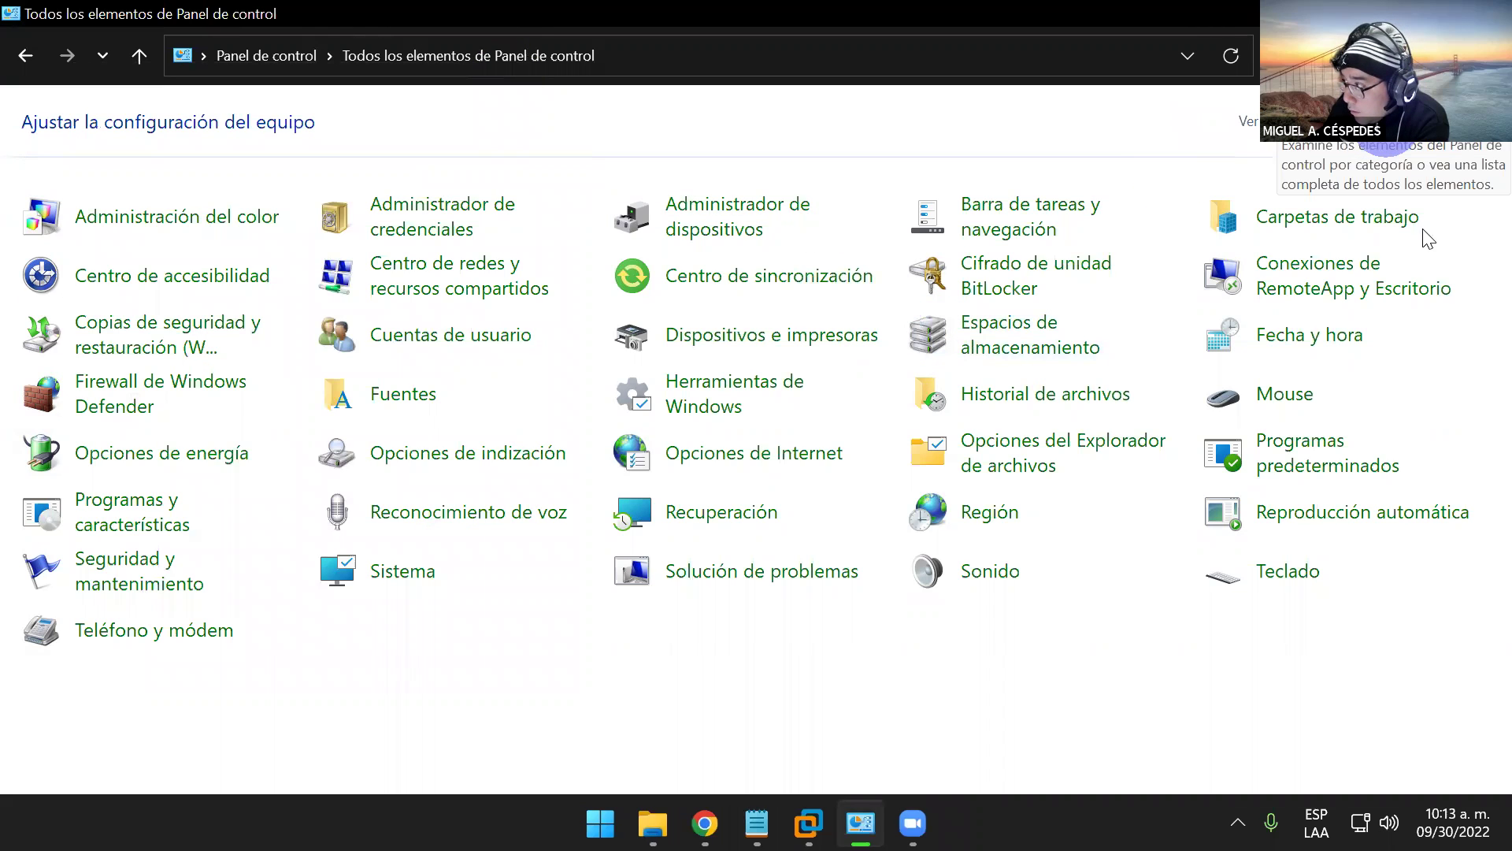
- Return the Control Panel to category view and open the administrative options of the Región settings under Reloj y región
click(1393, 151)
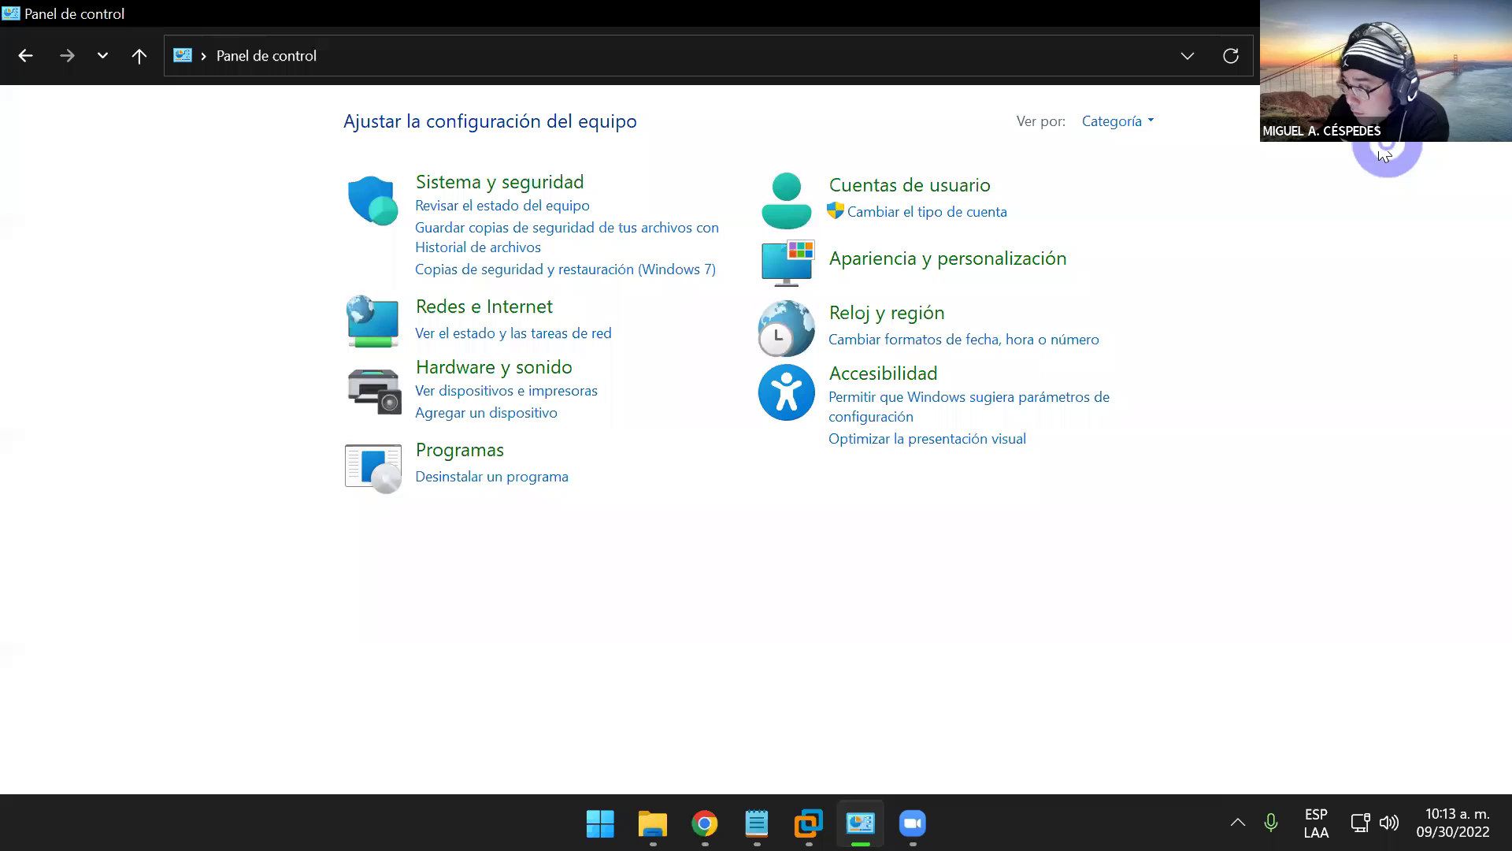
click(897, 319)
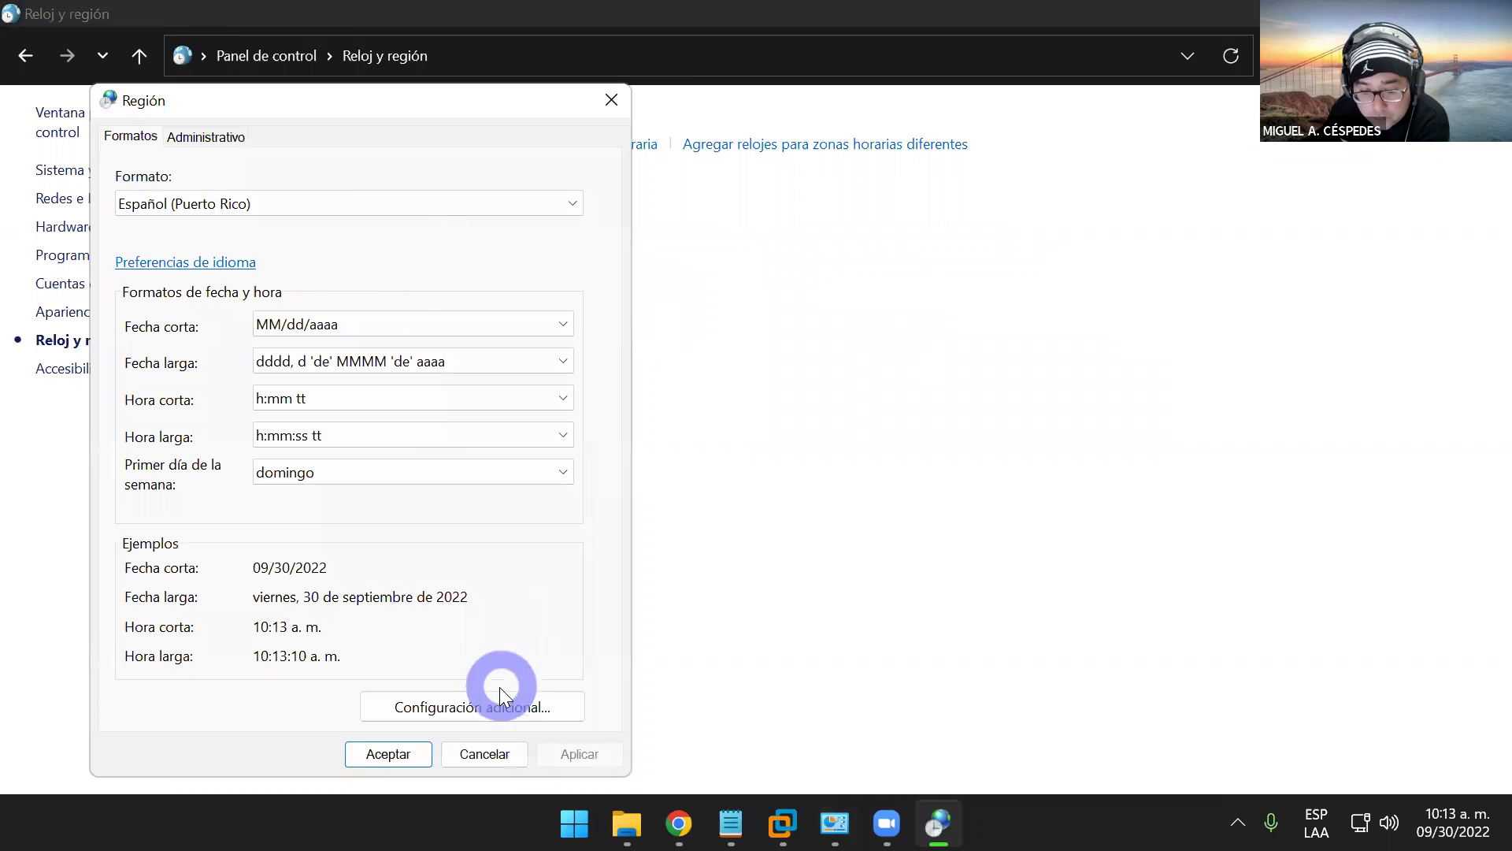
click(207, 138)
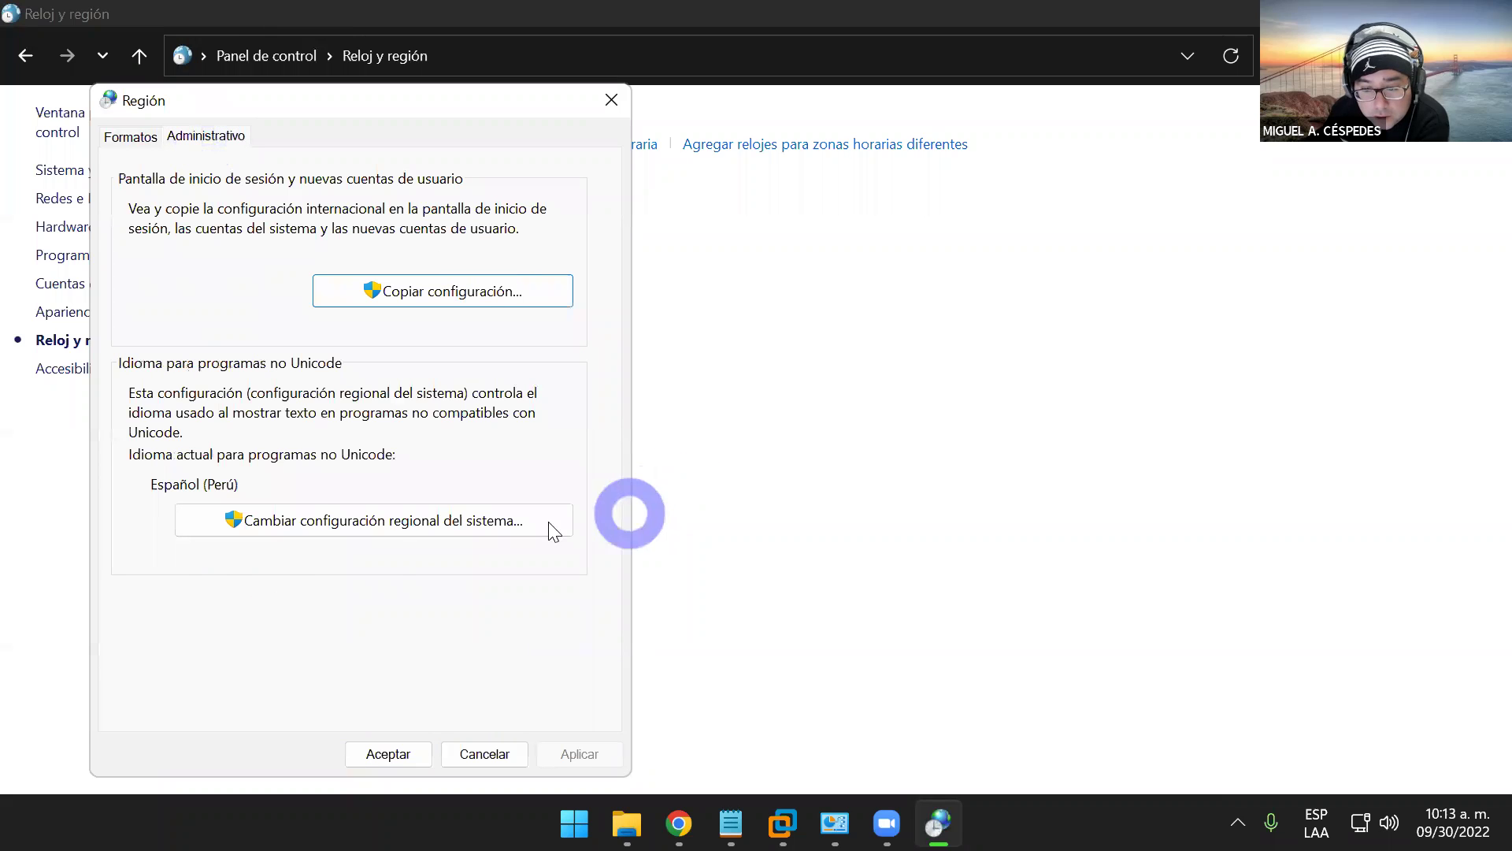
click(120, 138)
click(210, 134)
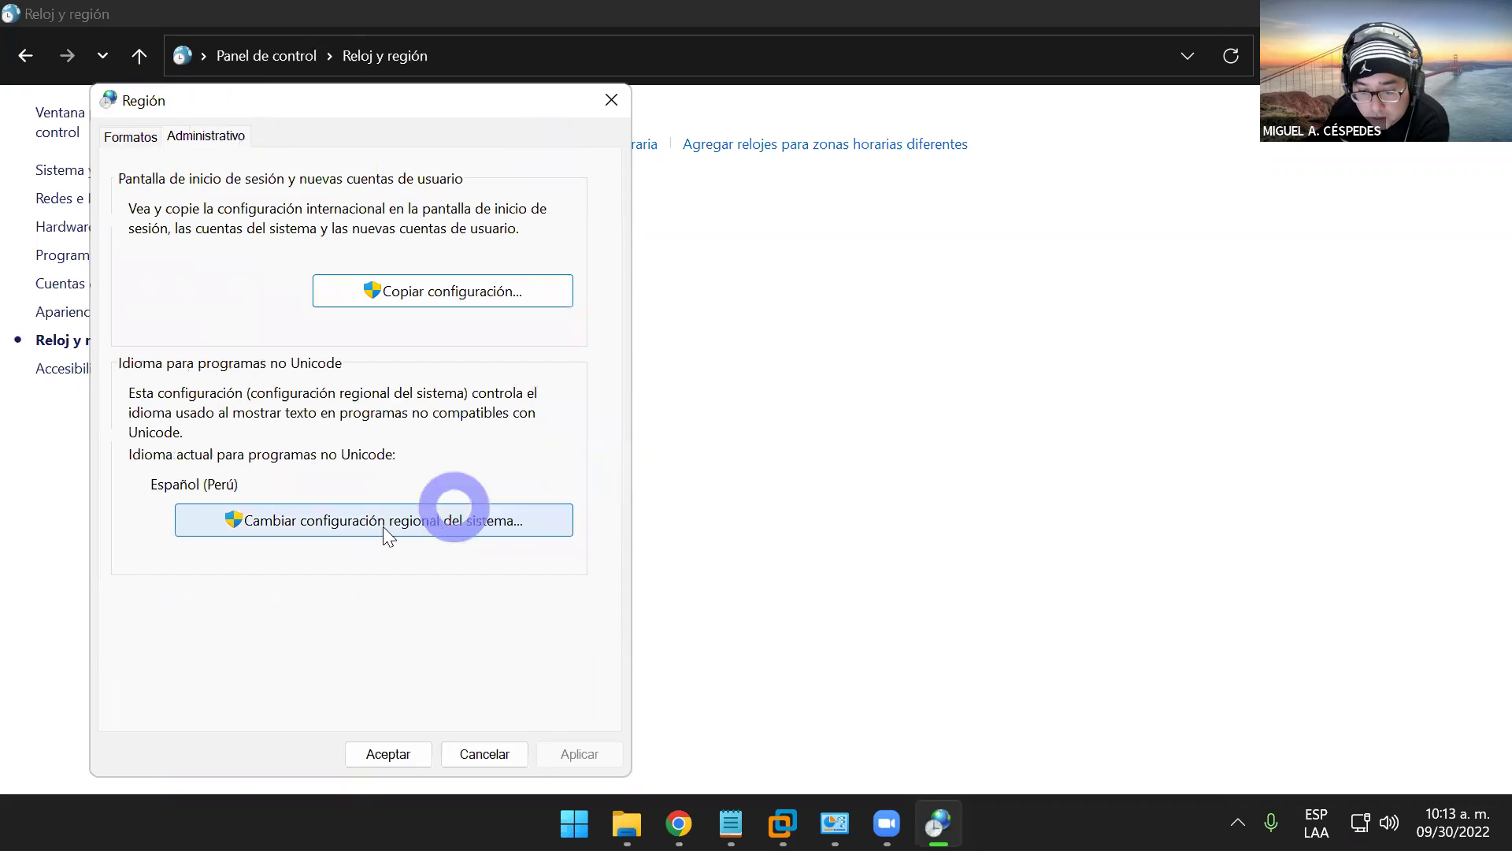
- Keep the system locale at Español (Perú), enable the beta Unicode UTF-8 worldwide language support, and postpone the restart
click(465, 518)
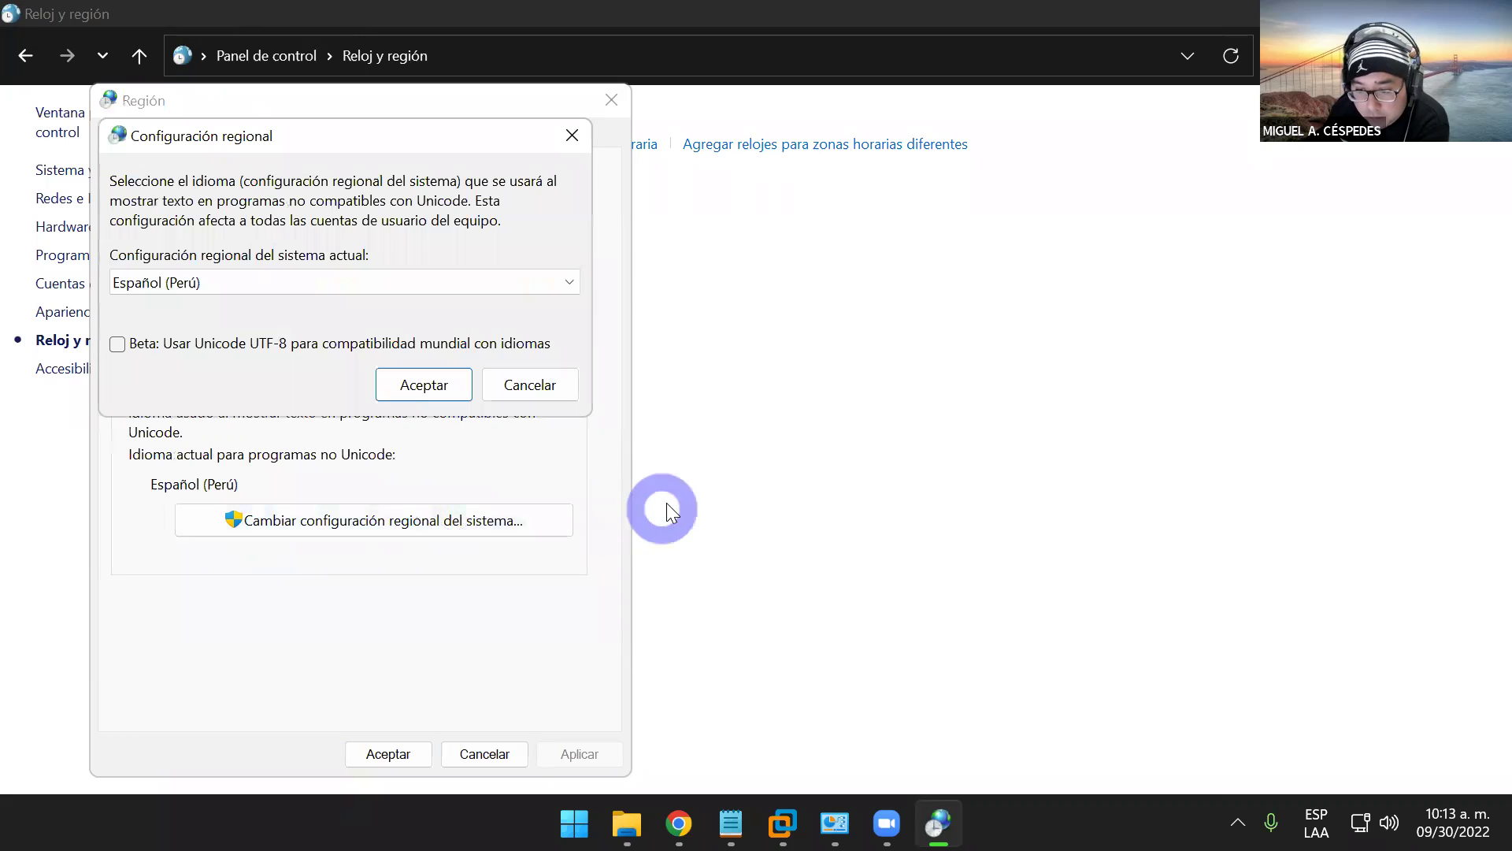
click(476, 279)
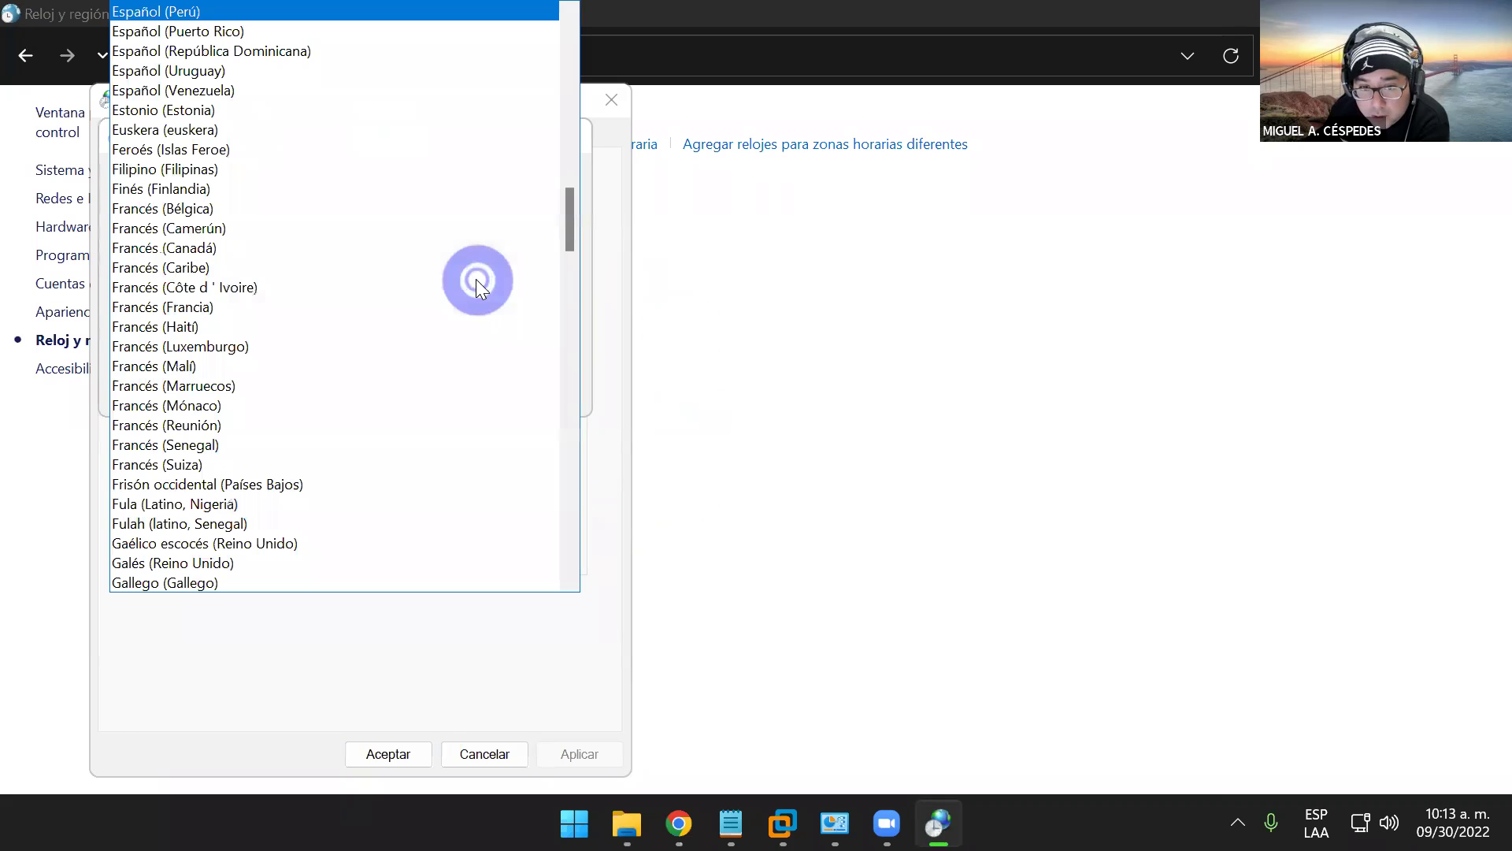
click(623, 278)
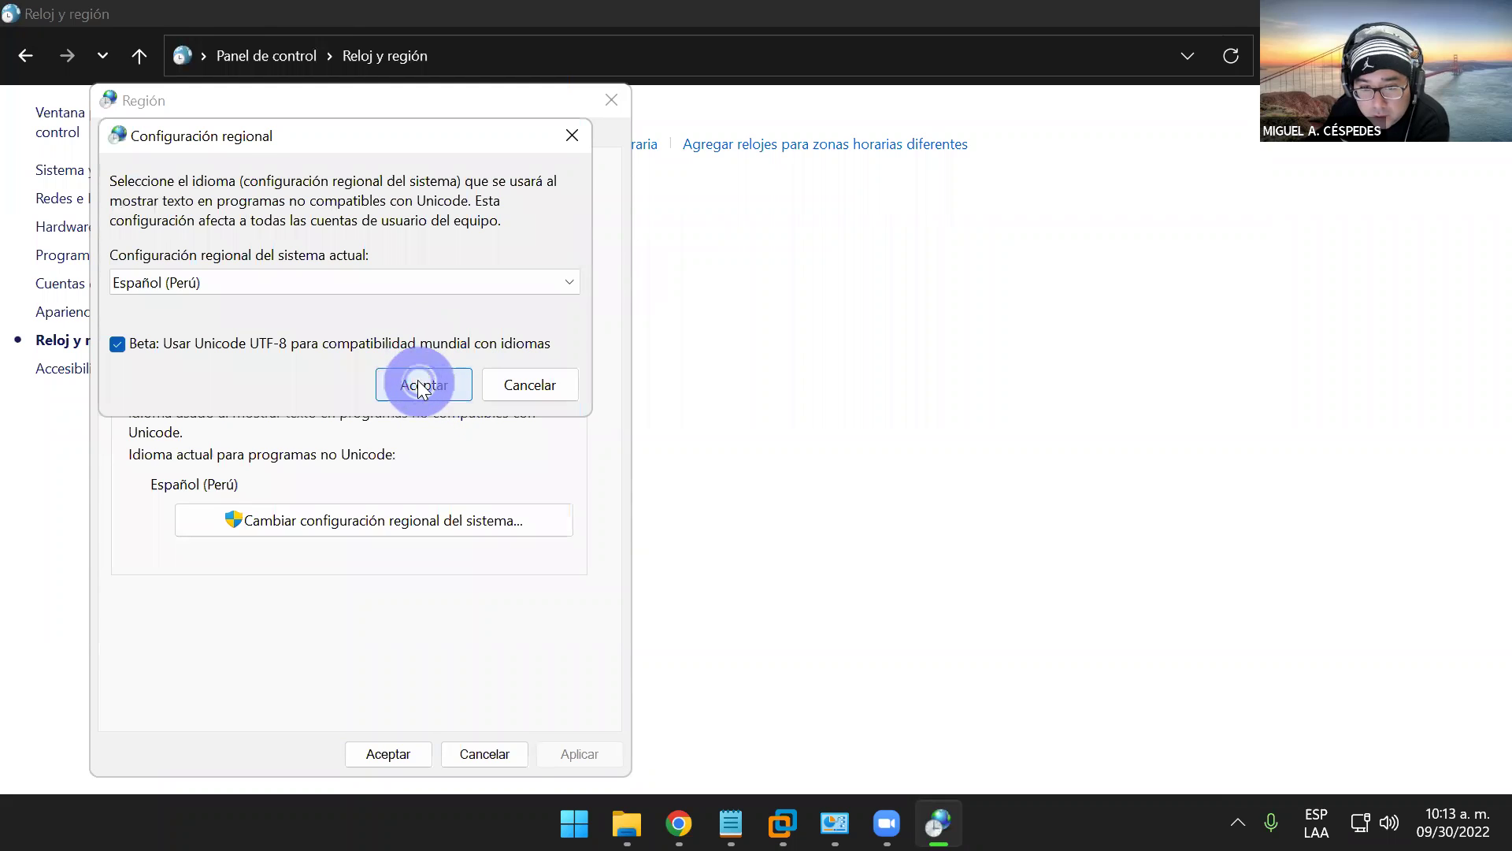
click(418, 383)
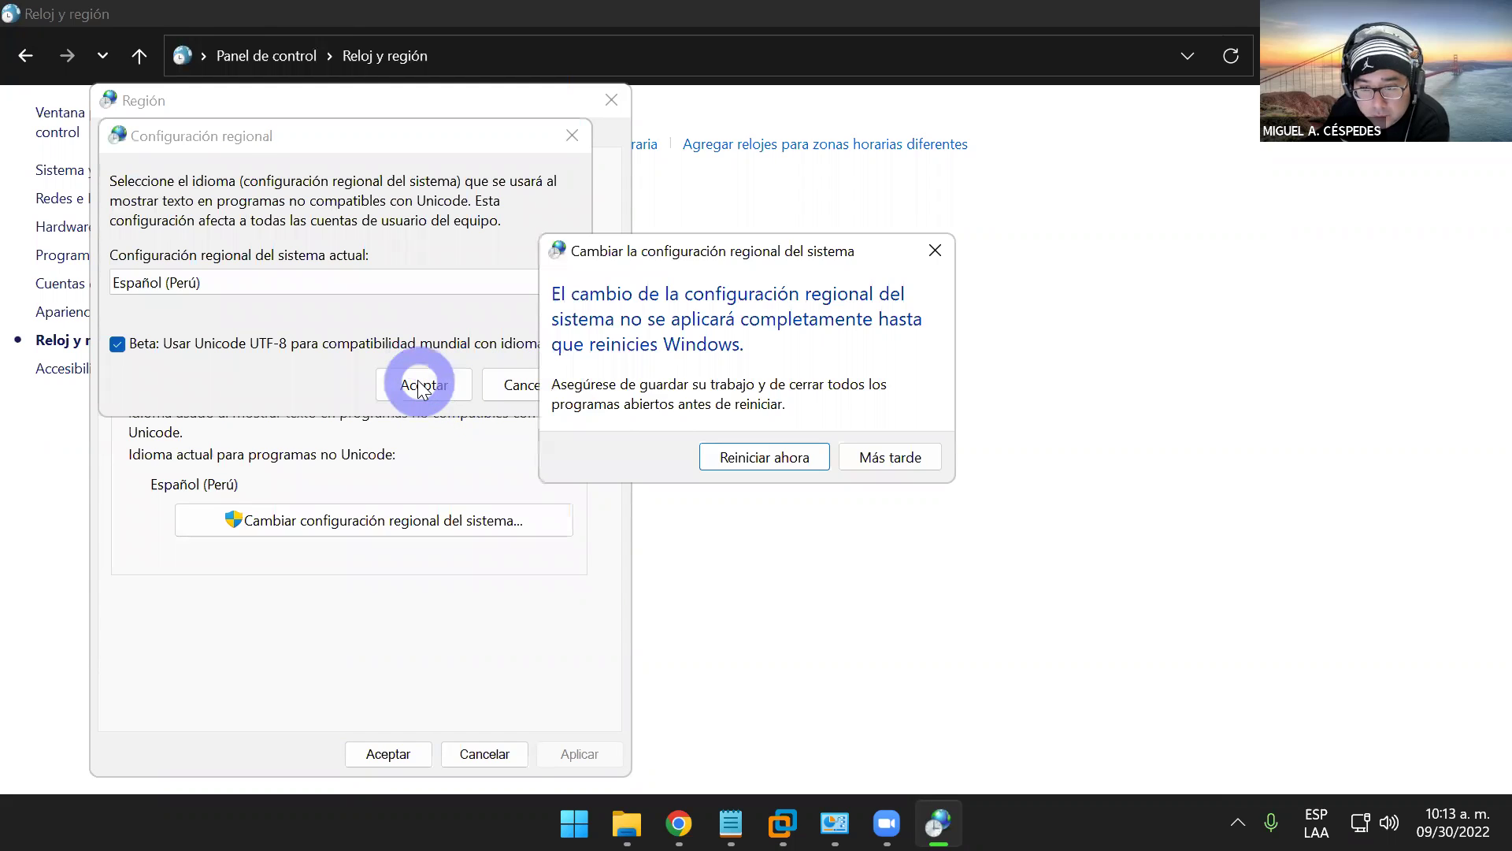
click(895, 455)
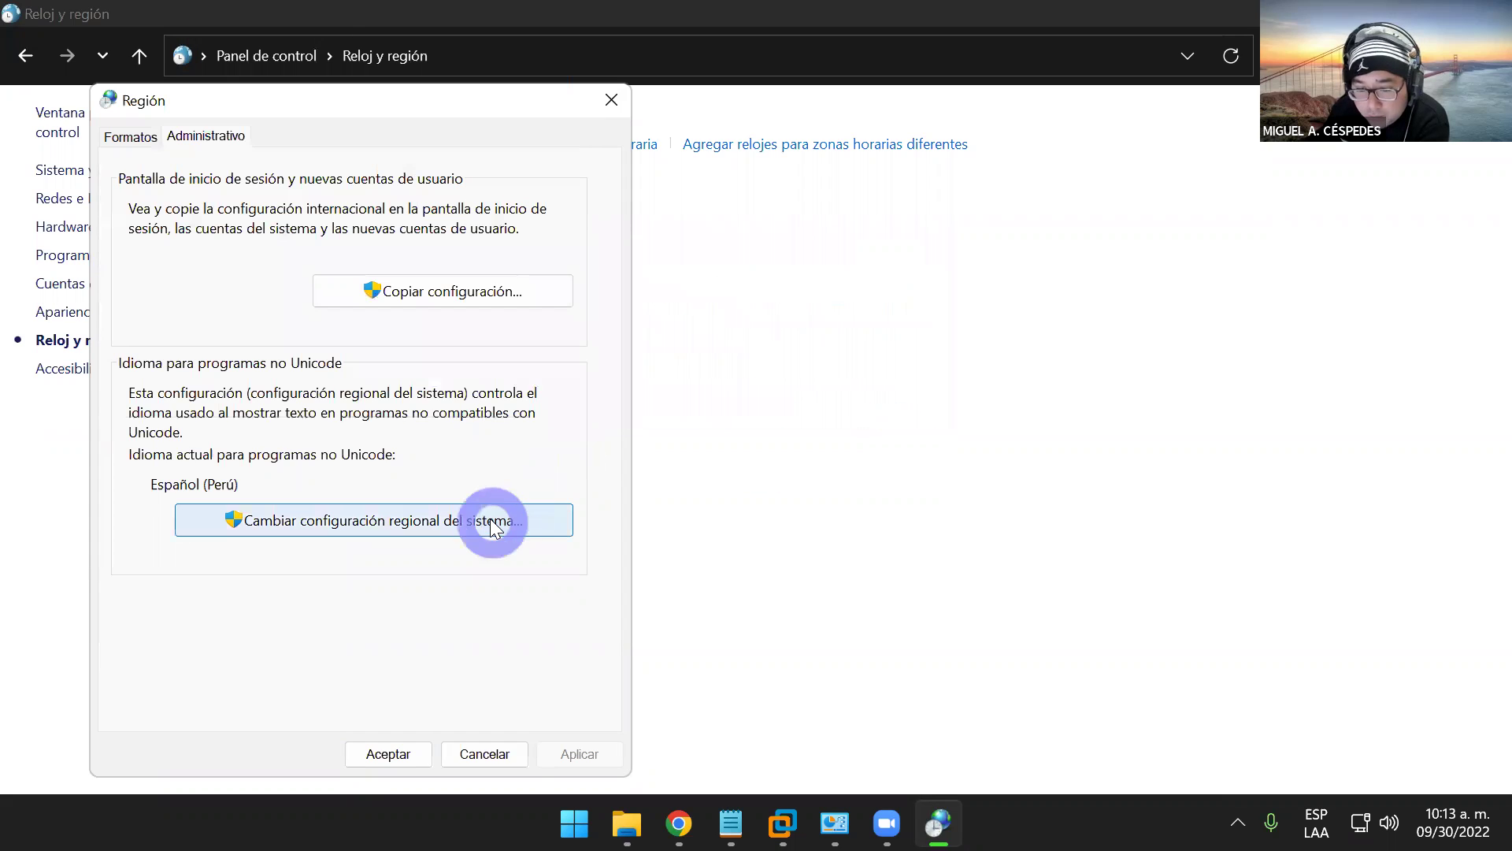
- Review the language settings of the current user, sign-in screen and new user accounts, and close the window without copying them
click(502, 293)
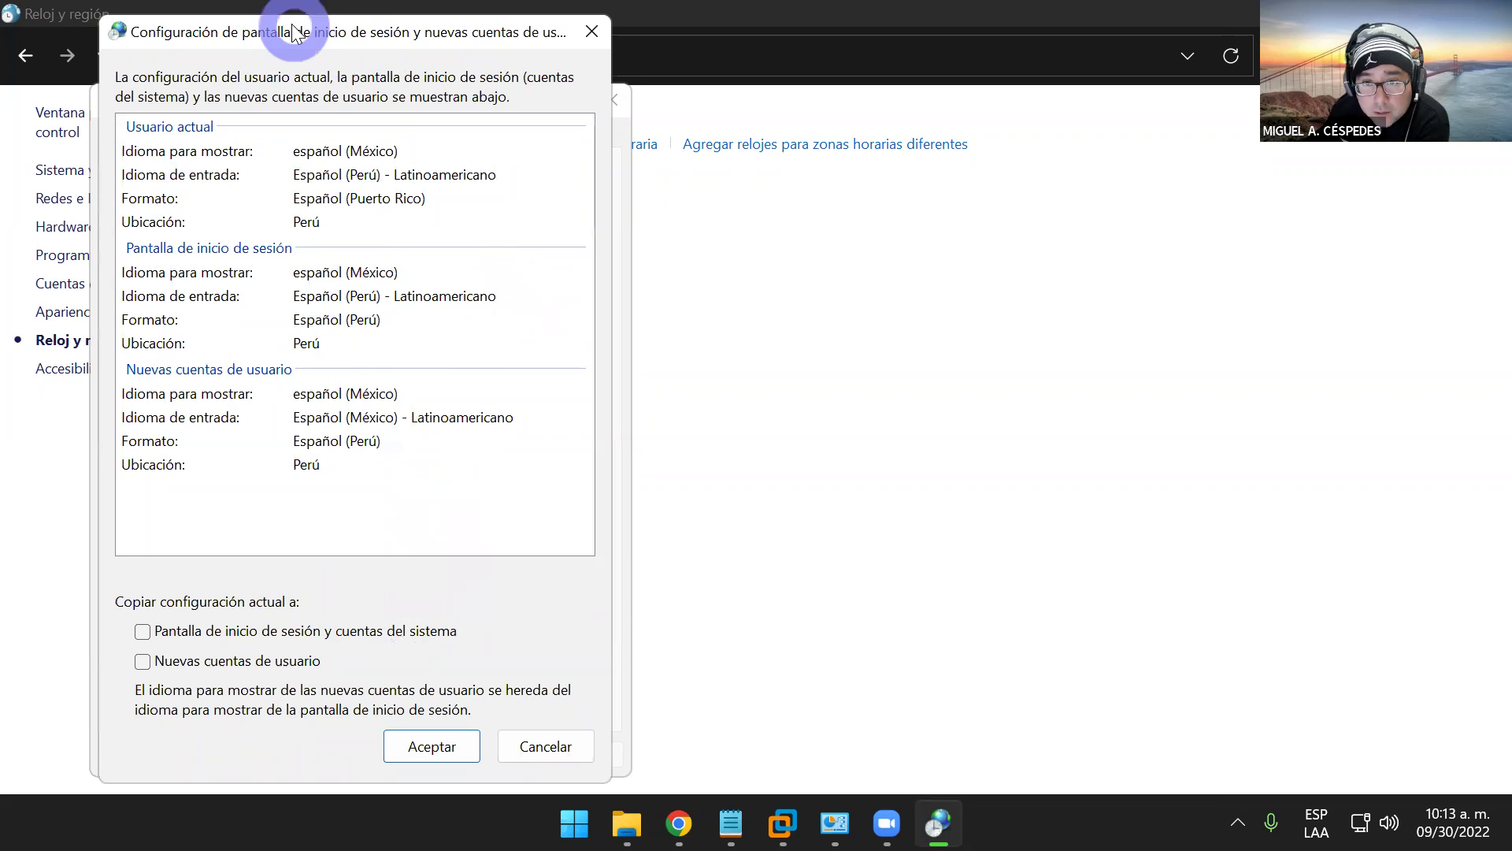
drag(293, 35, 325, 74)
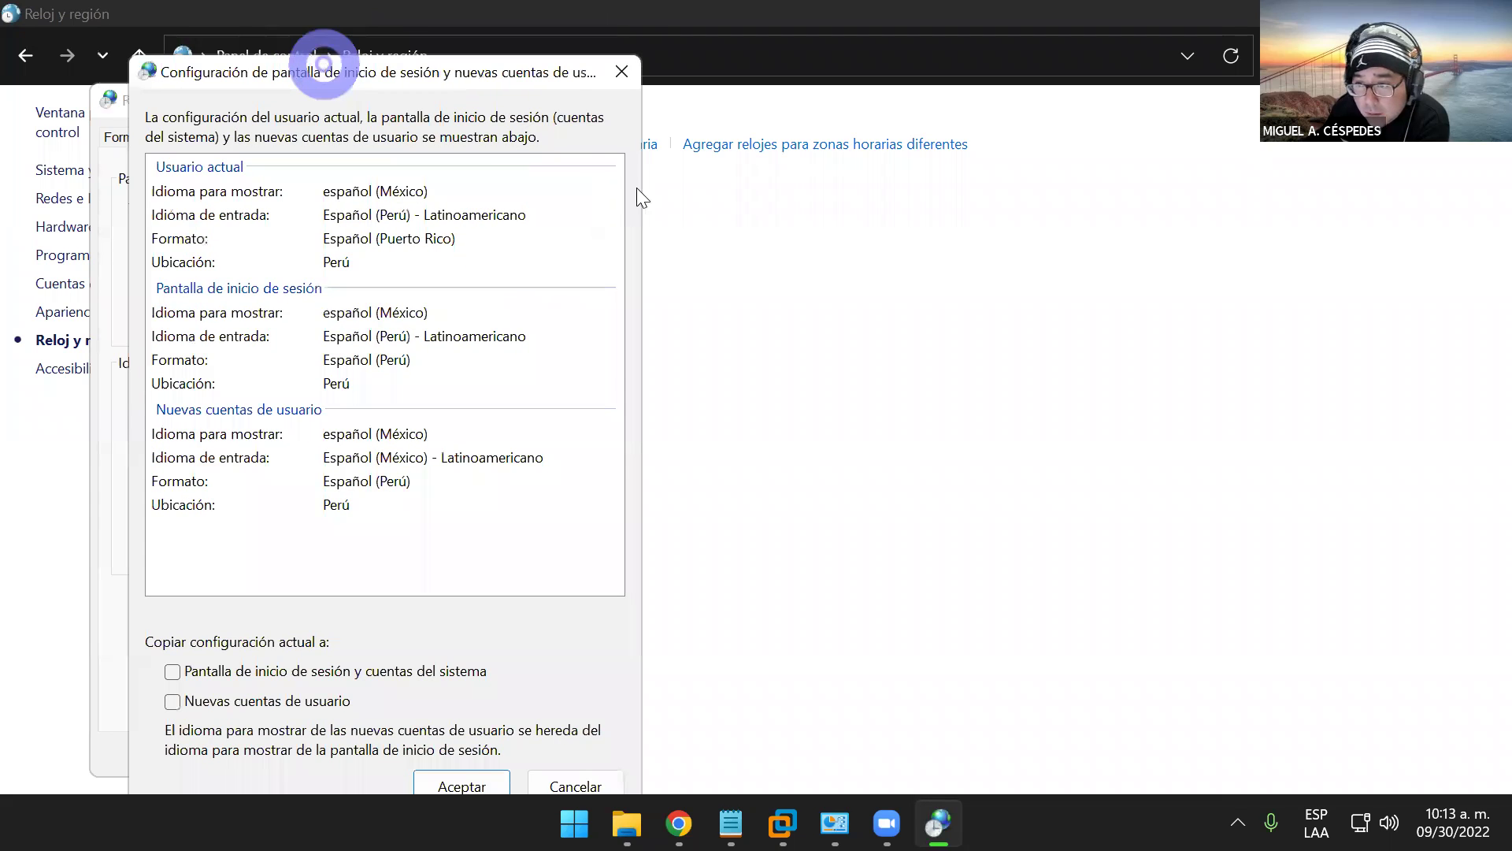
drag(637, 189, 750, 220)
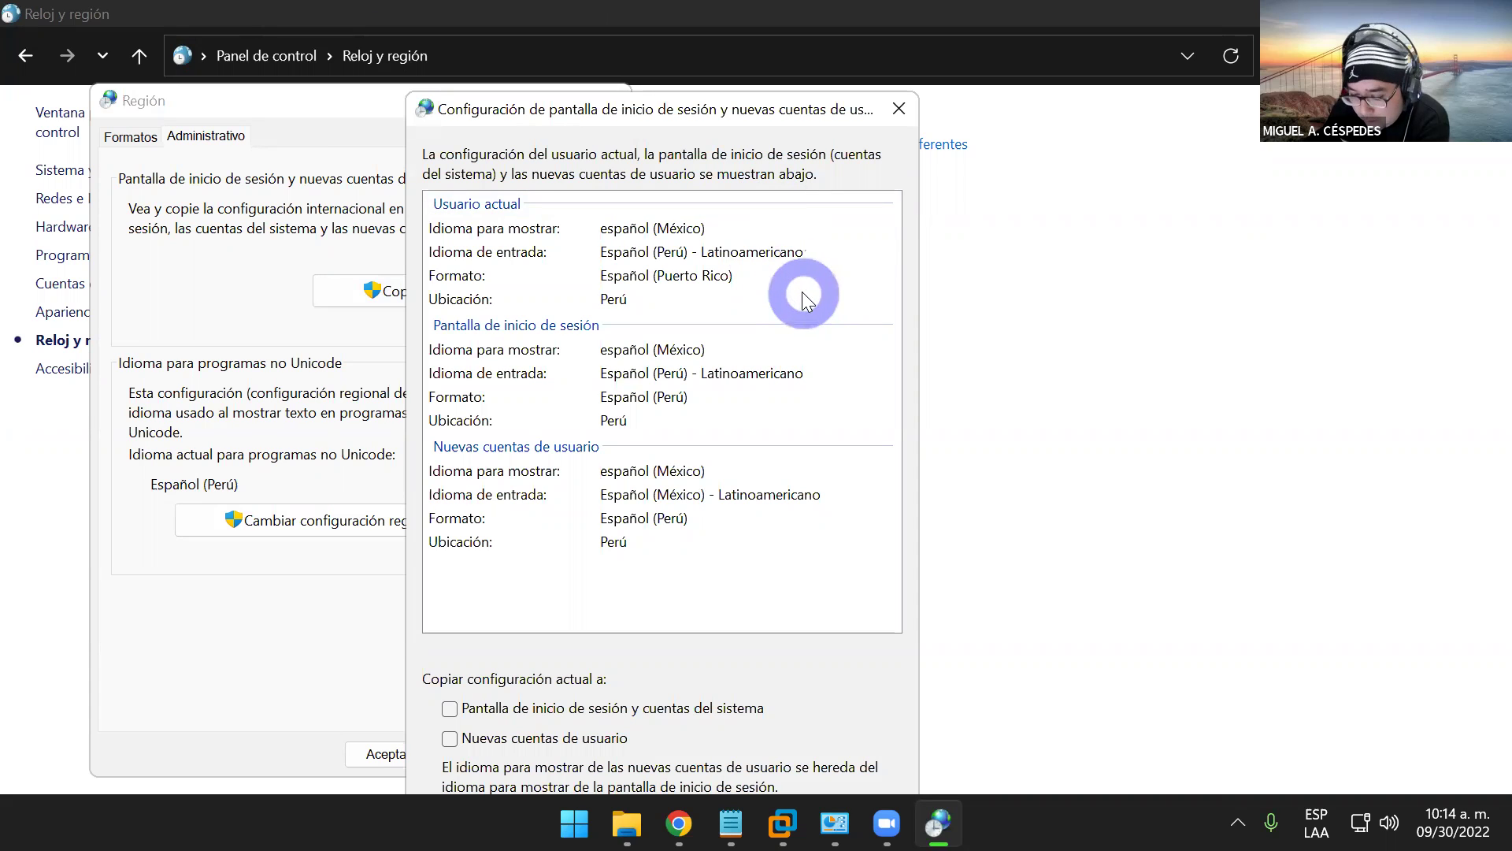
click(897, 110)
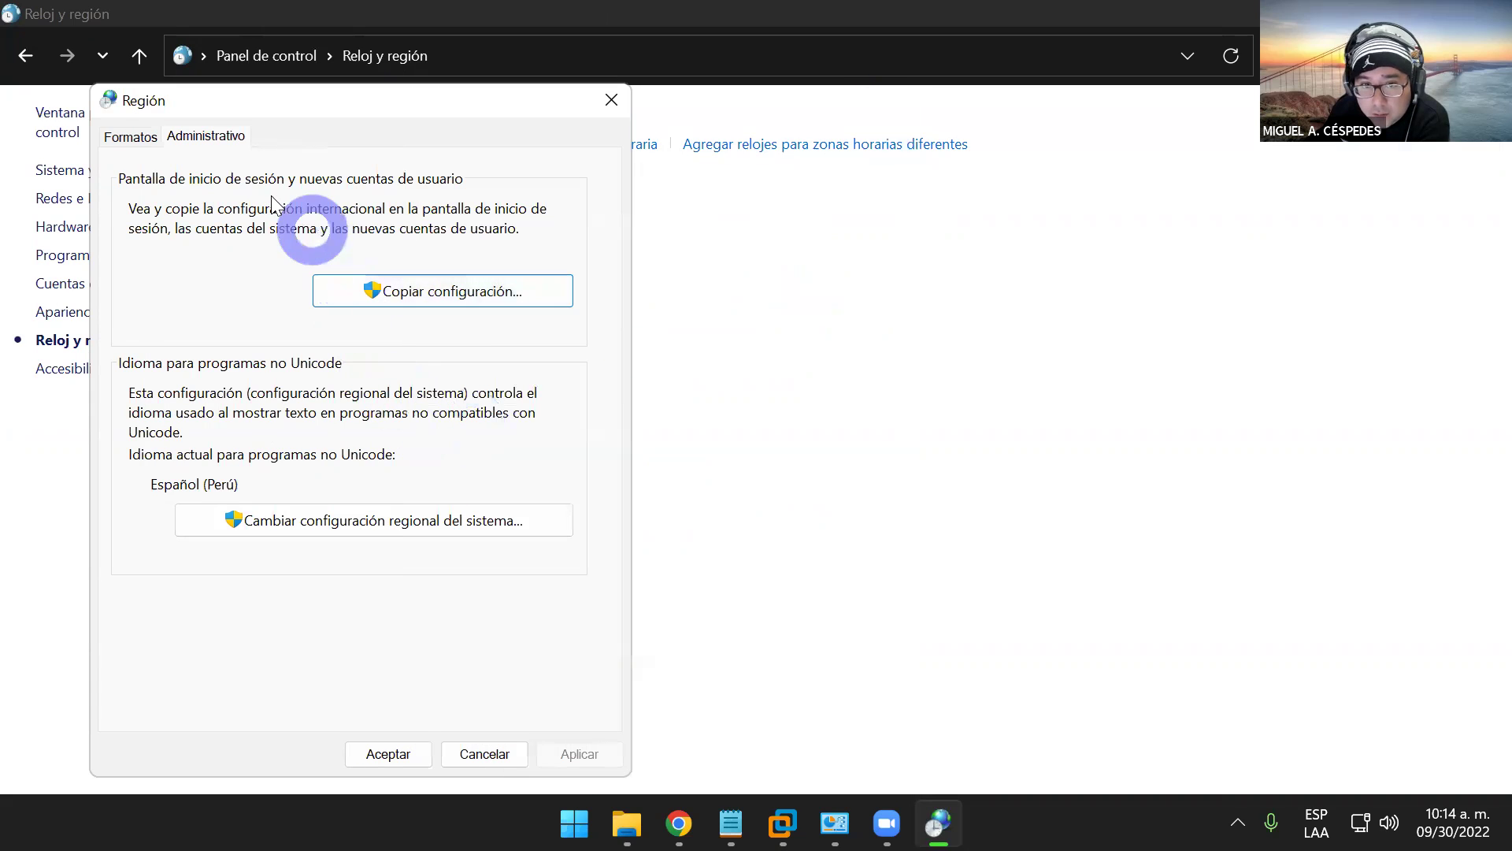
- Set the regional format to Español (Perú)
click(131, 137)
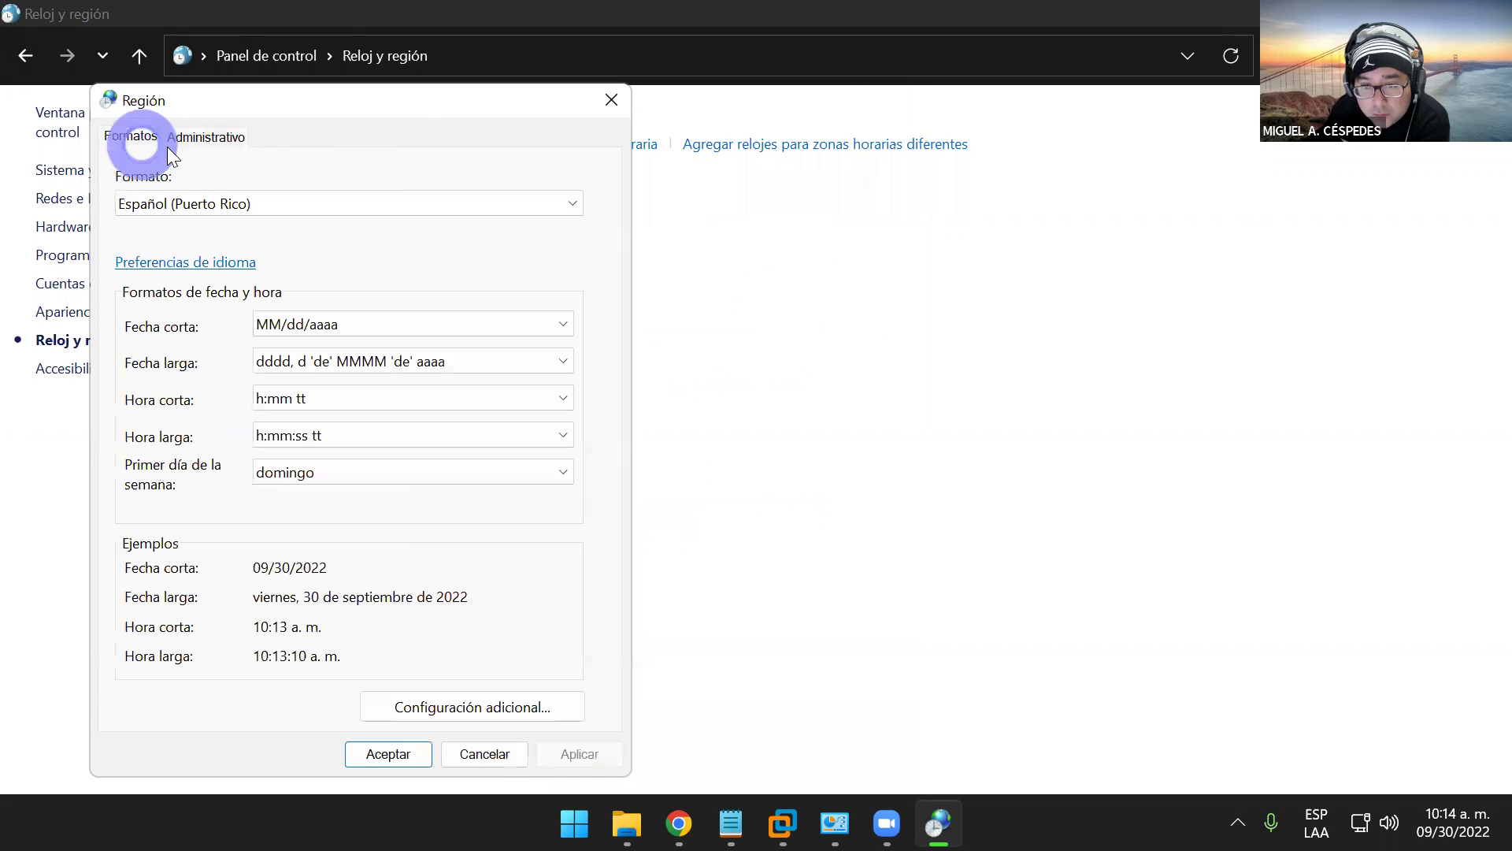
click(477, 202)
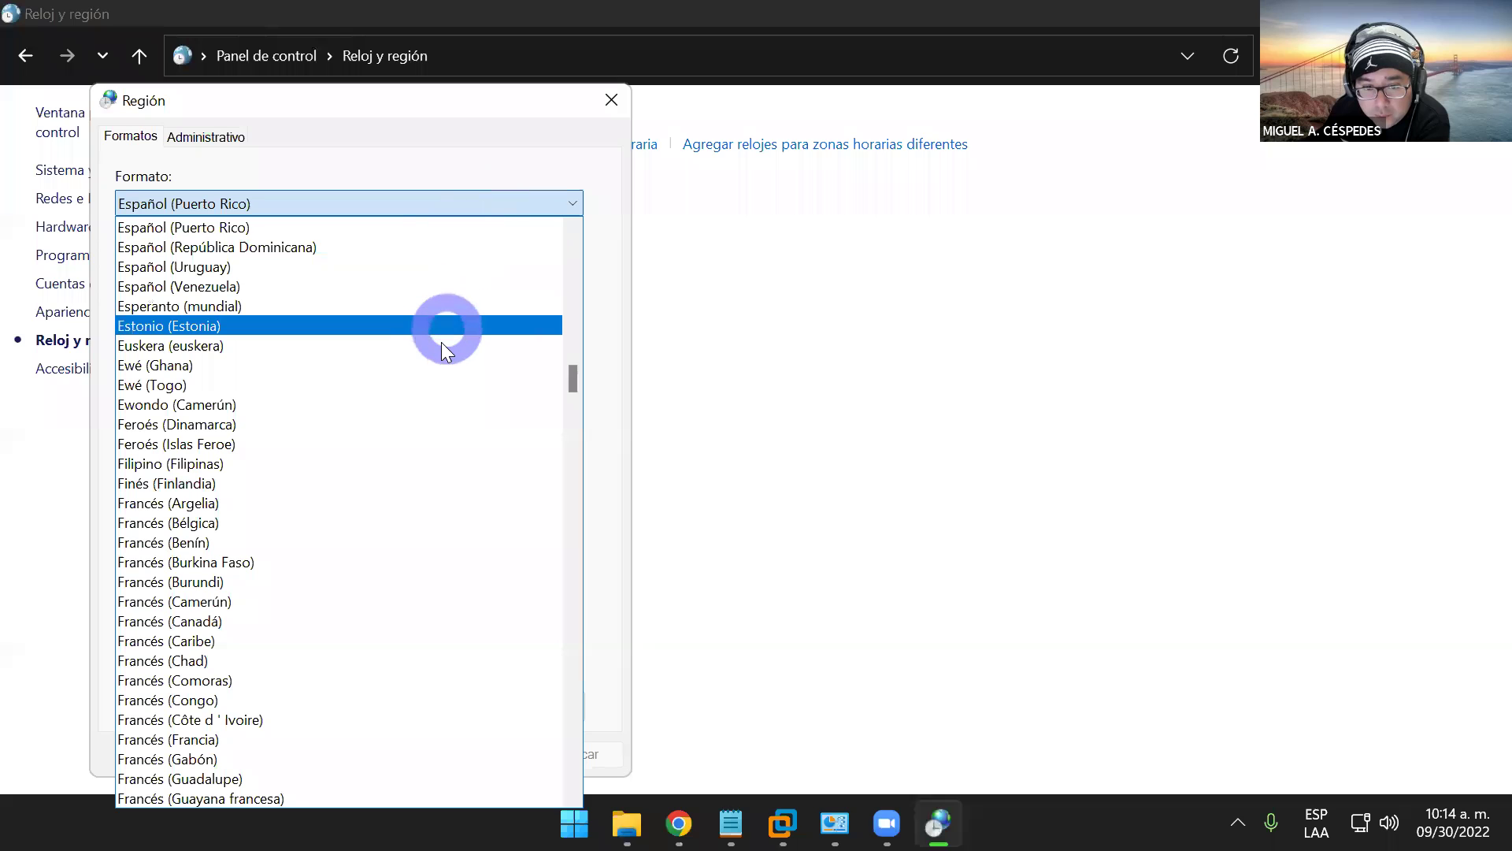
scroll(472, 348, up, 2)
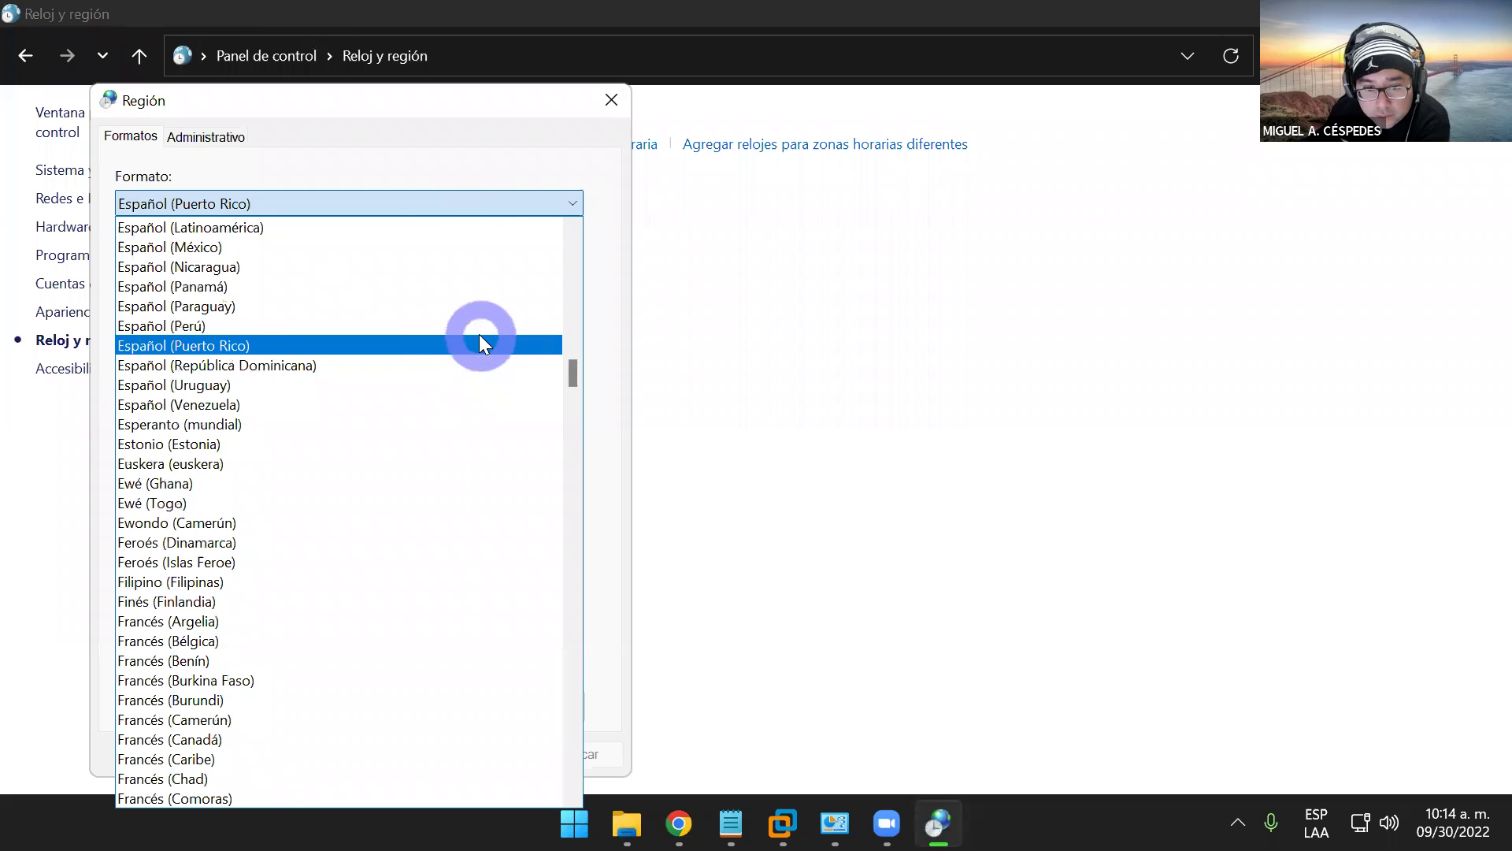
click(481, 324)
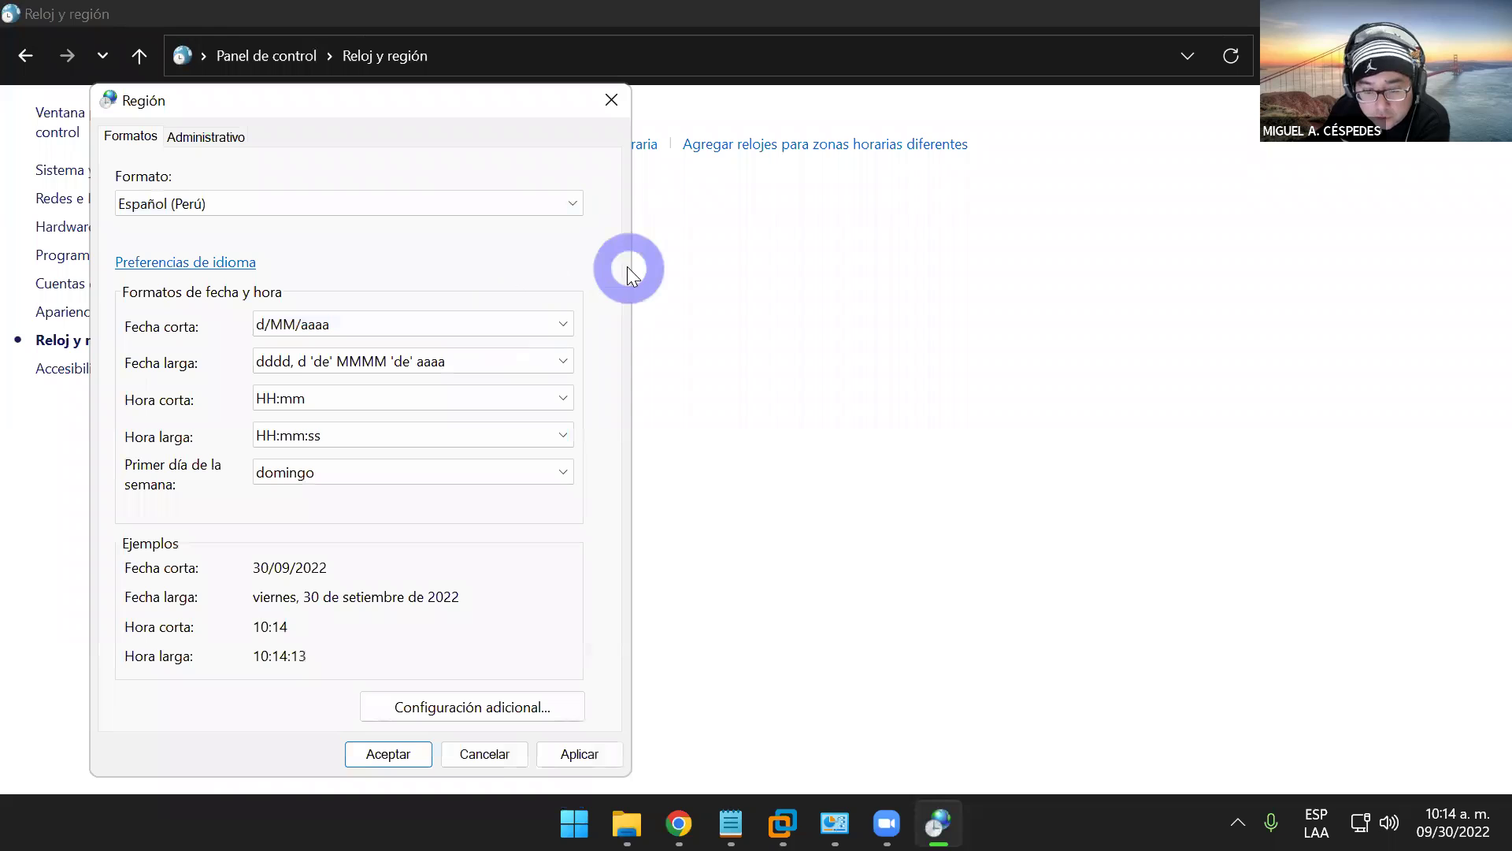
- Review the additional number, currency, time and date formats for Español (Perú) and accept them
click(466, 701)
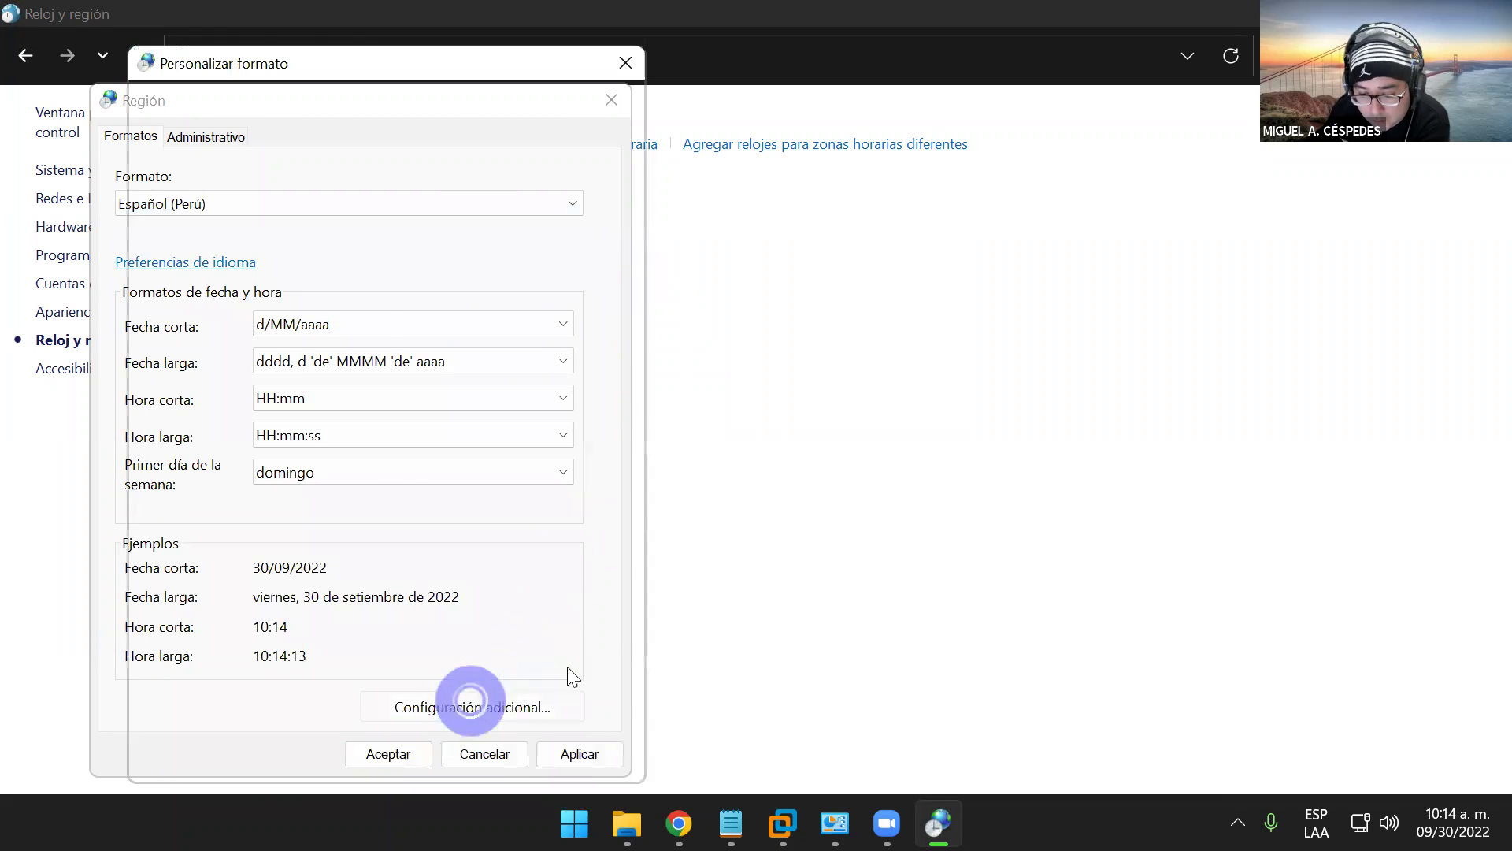
click(596, 666)
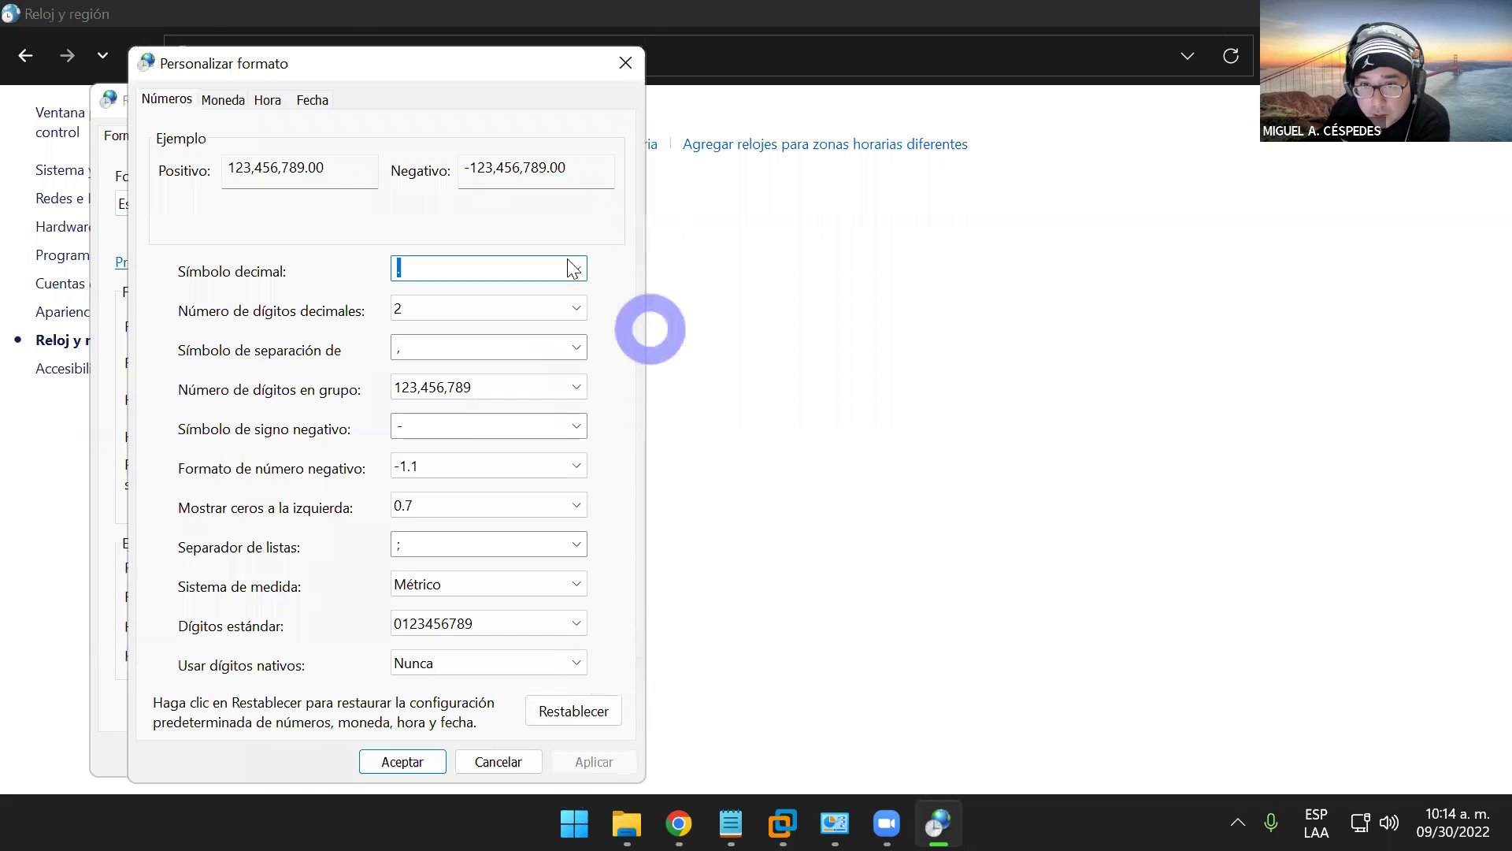
click(226, 100)
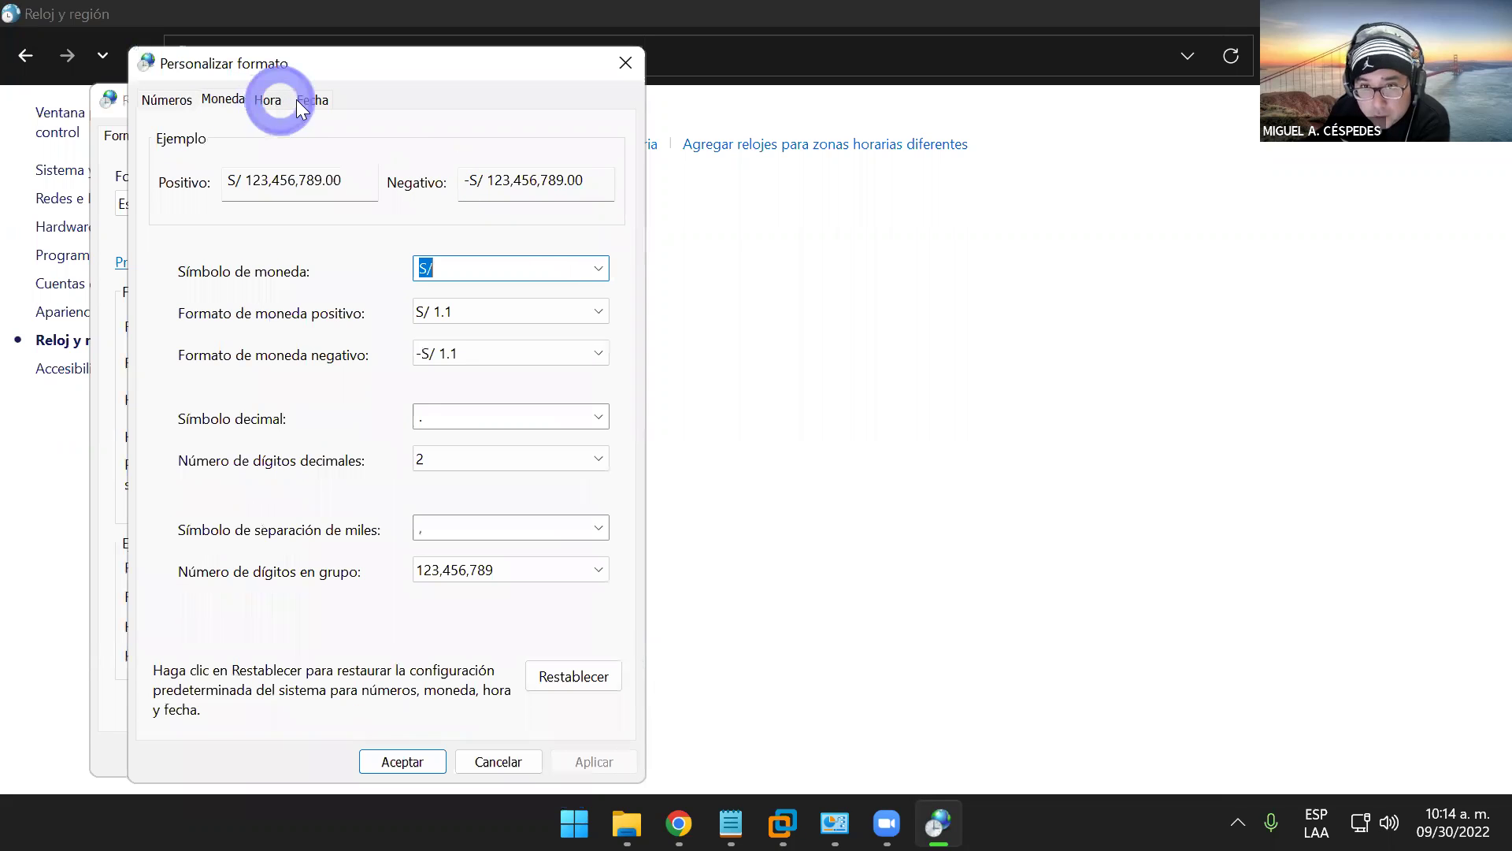
click(277, 106)
click(322, 104)
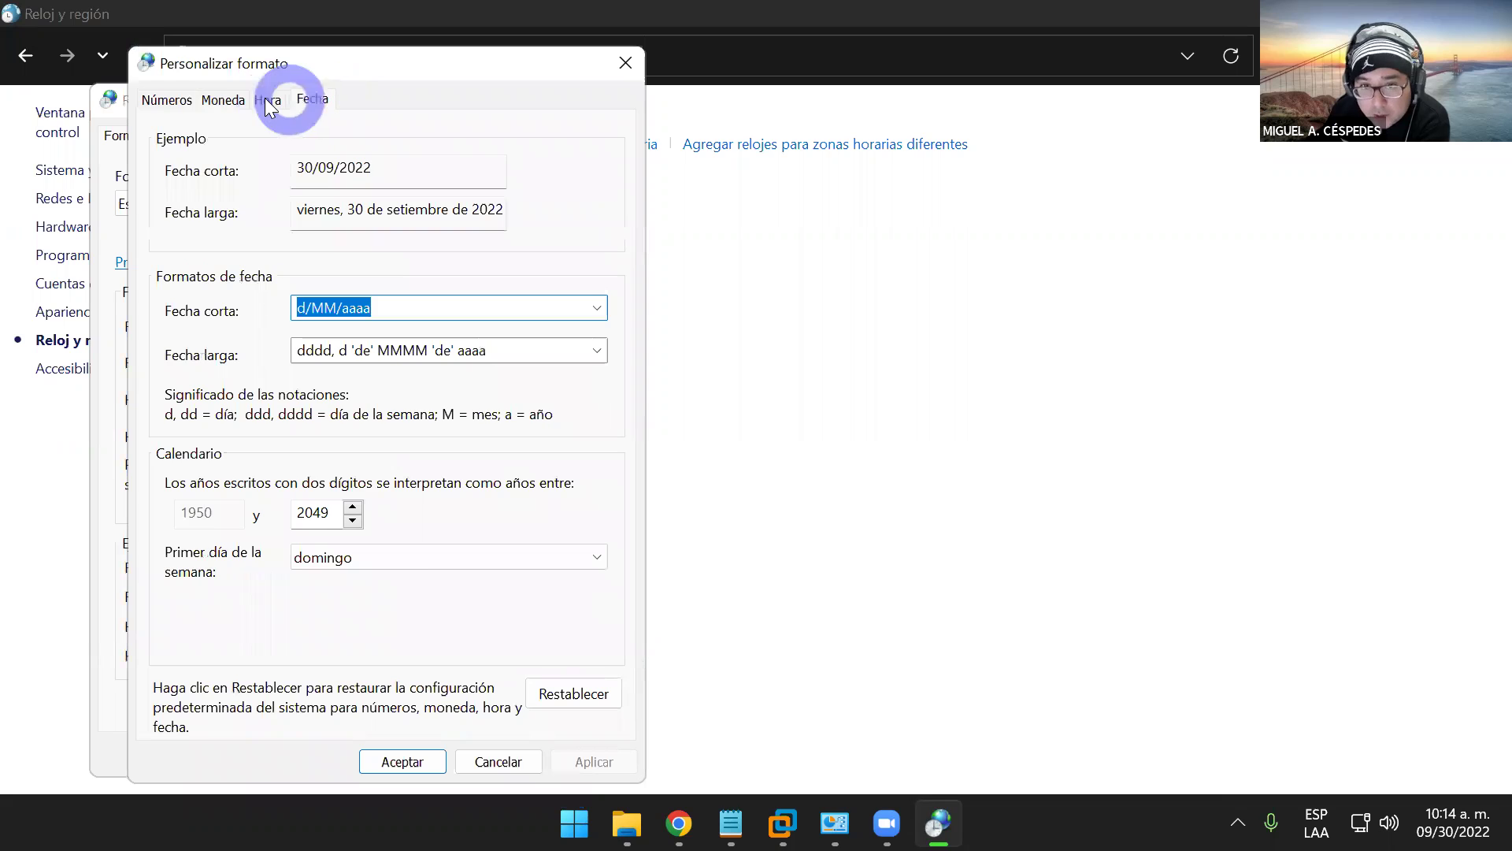
click(222, 100)
click(406, 759)
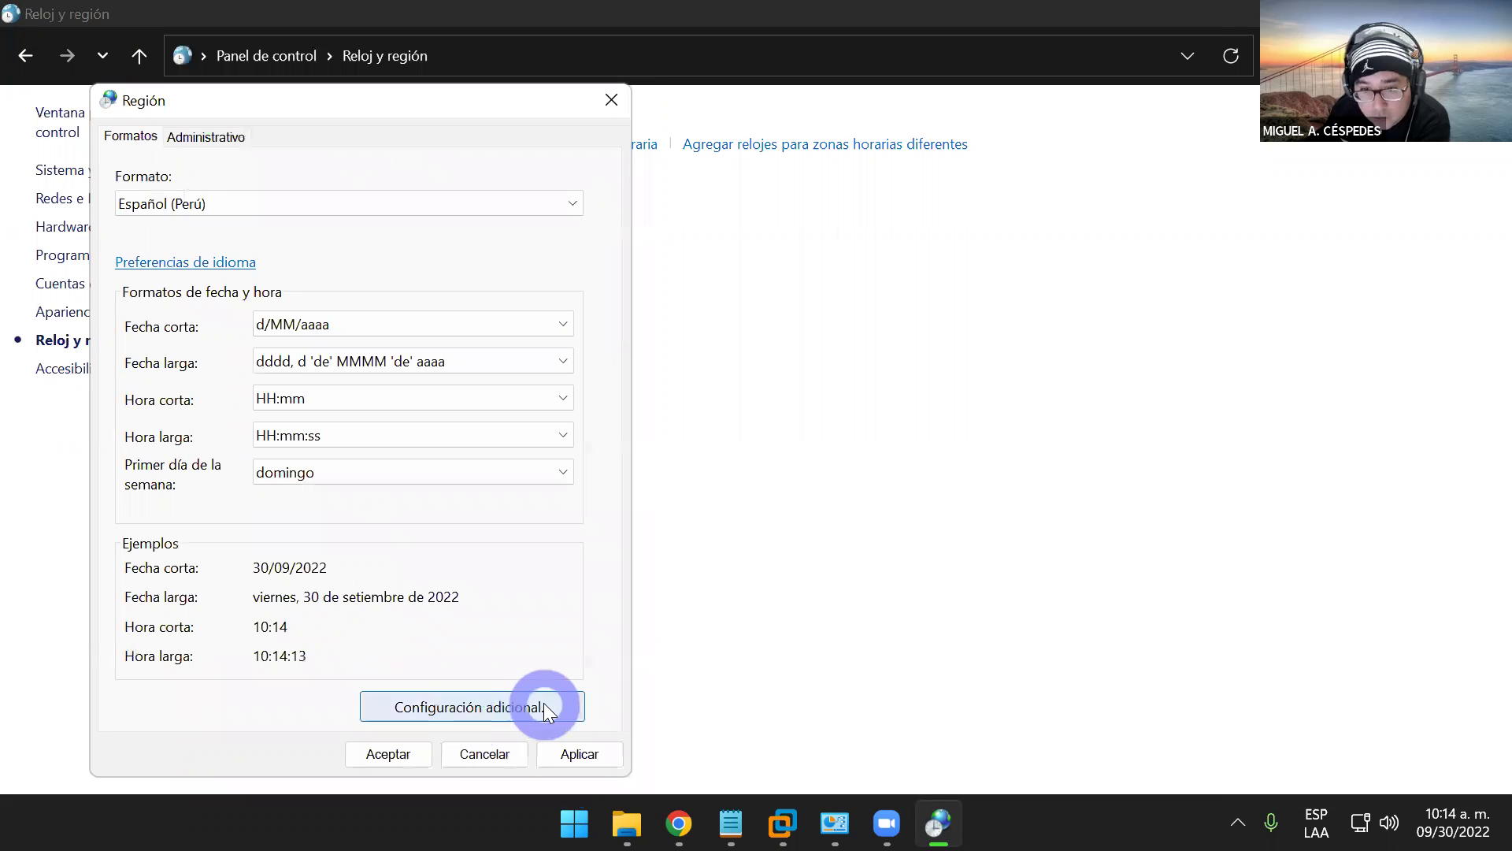
- View the Windows language preferences under Región e idioma and close the Settings window
click(250, 263)
click(726, 270)
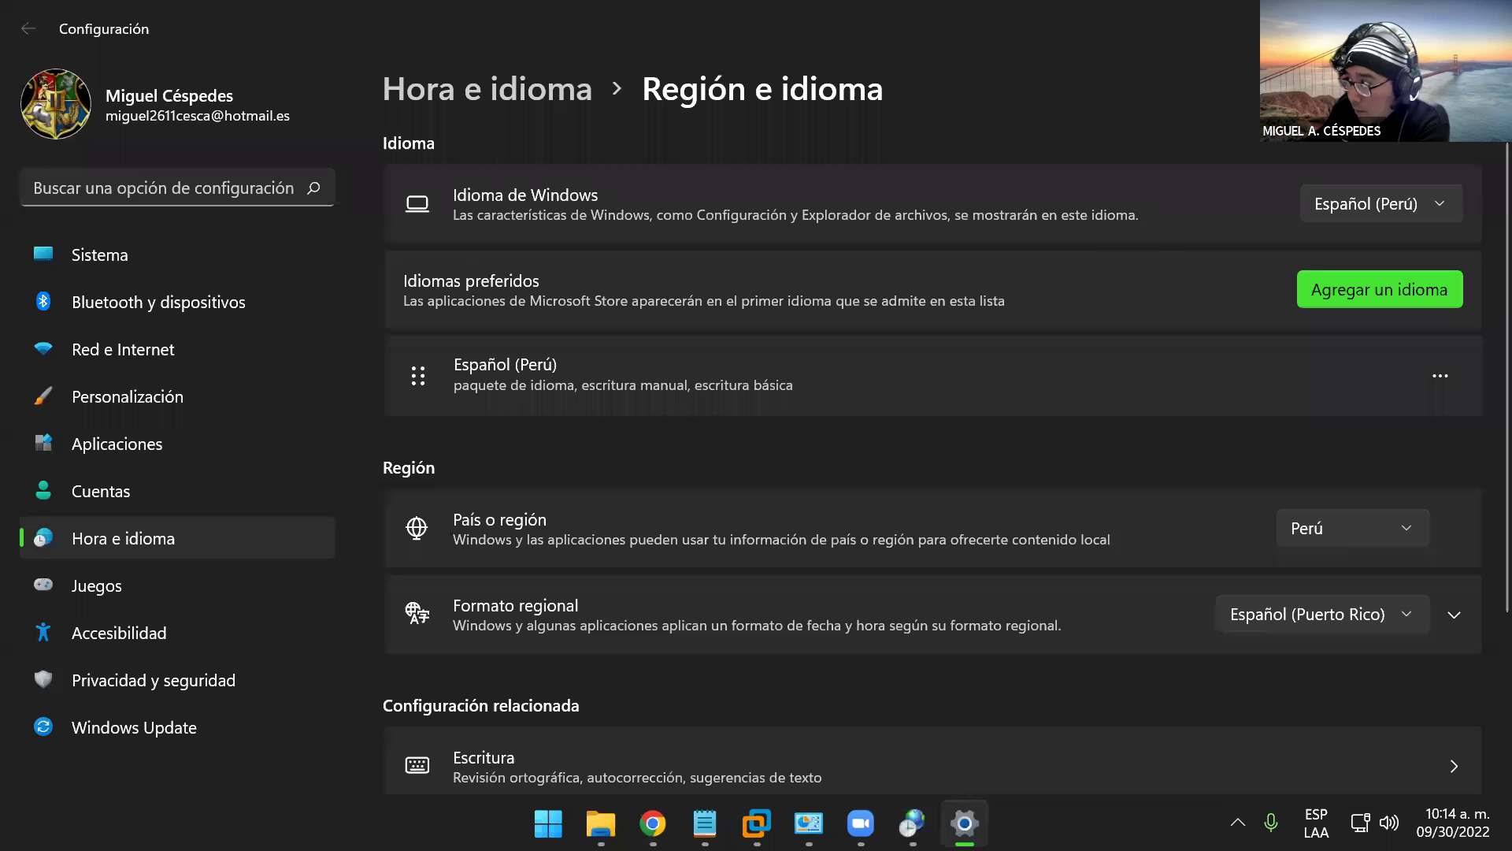
key(alt+F4)
- Accept the Español (Perú) regional format and close the Reloj y región window
click(670, 366)
click(420, 758)
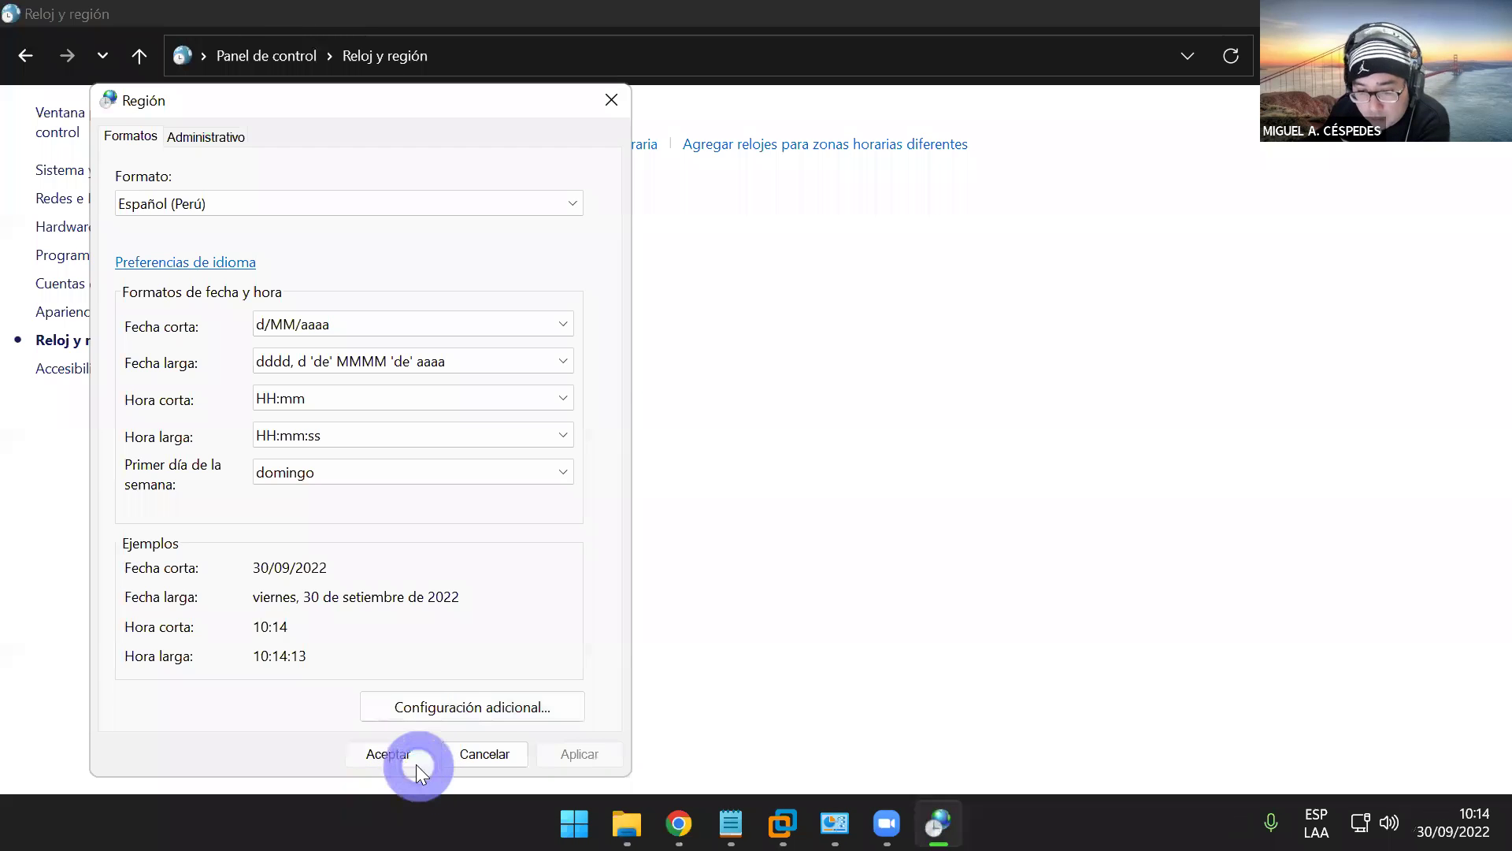
key(alt+F4)
click(1009, 182)
- Power on the Windows 10 HOME_SINGLE virtual machine in VMware Workstation
click(211, 179)
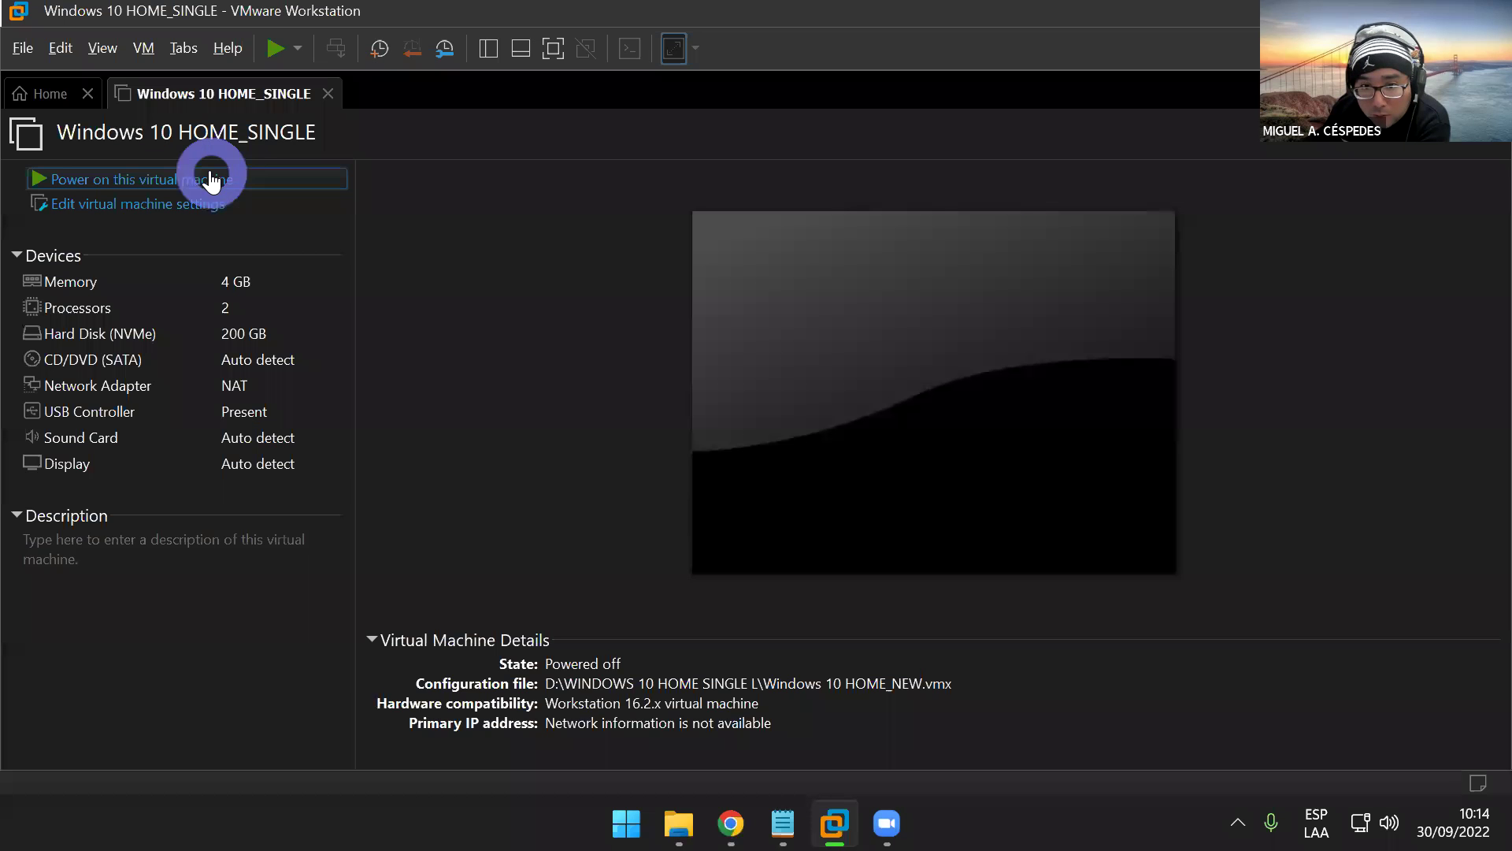
click(517, 228)
click(767, 261)
click(707, 436)
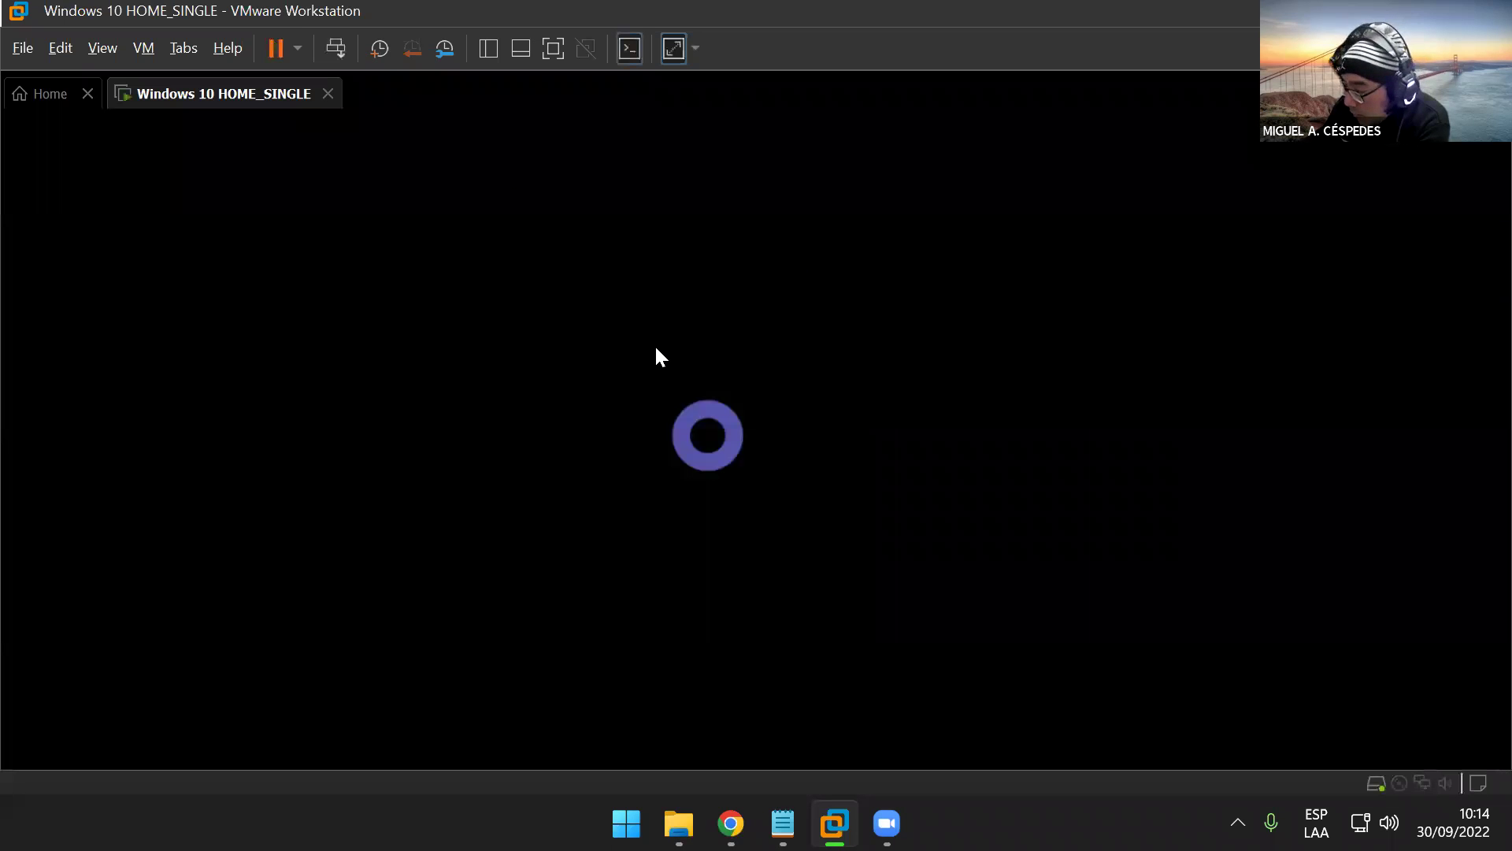
click(1471, 294)
click(1441, 225)
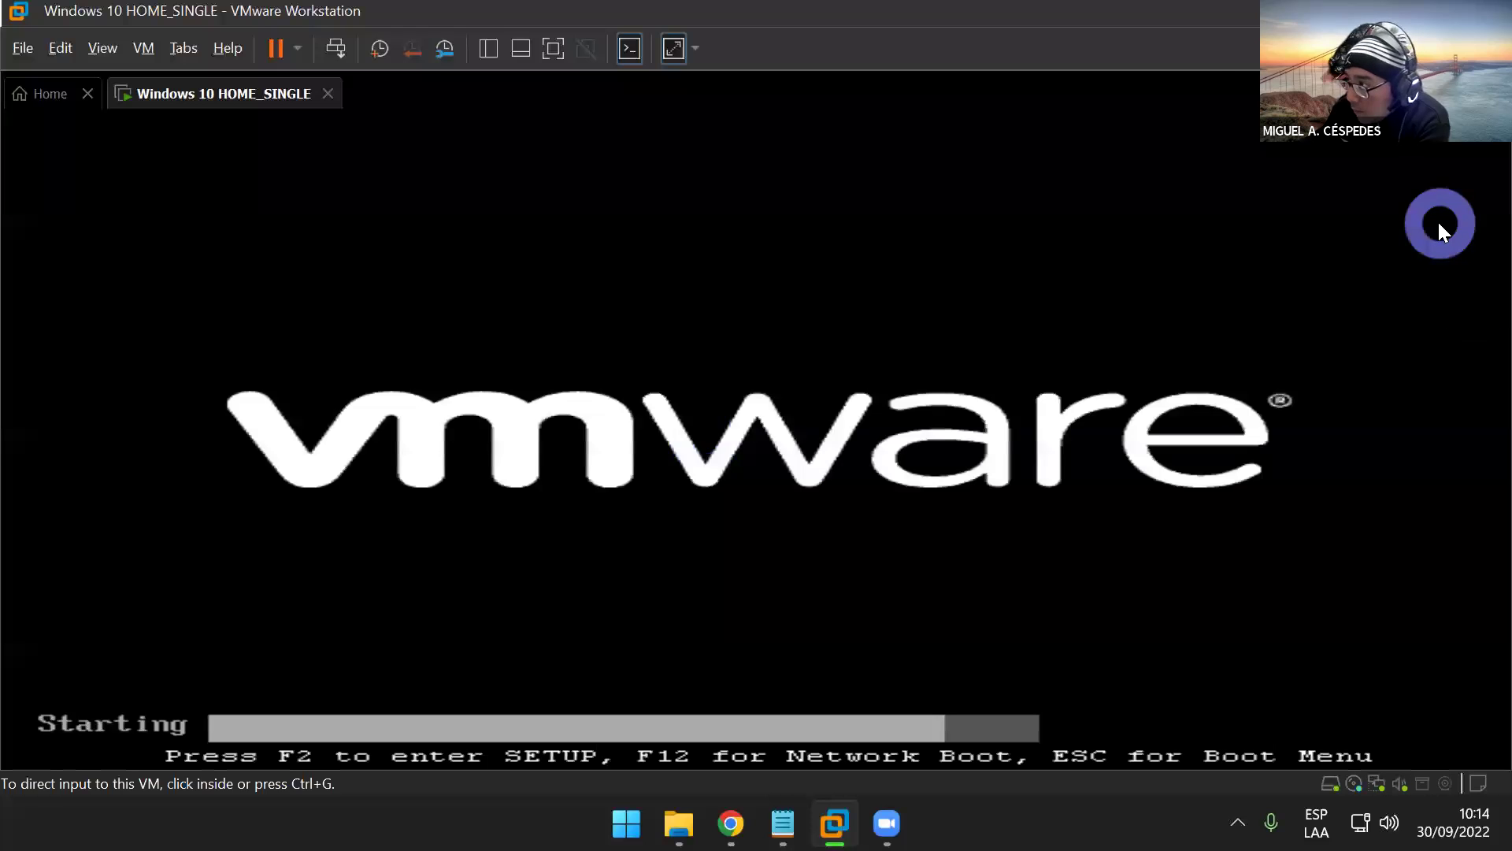
click(867, 320)
click(601, 381)
click(890, 360)
click(1005, 344)
click(554, 319)
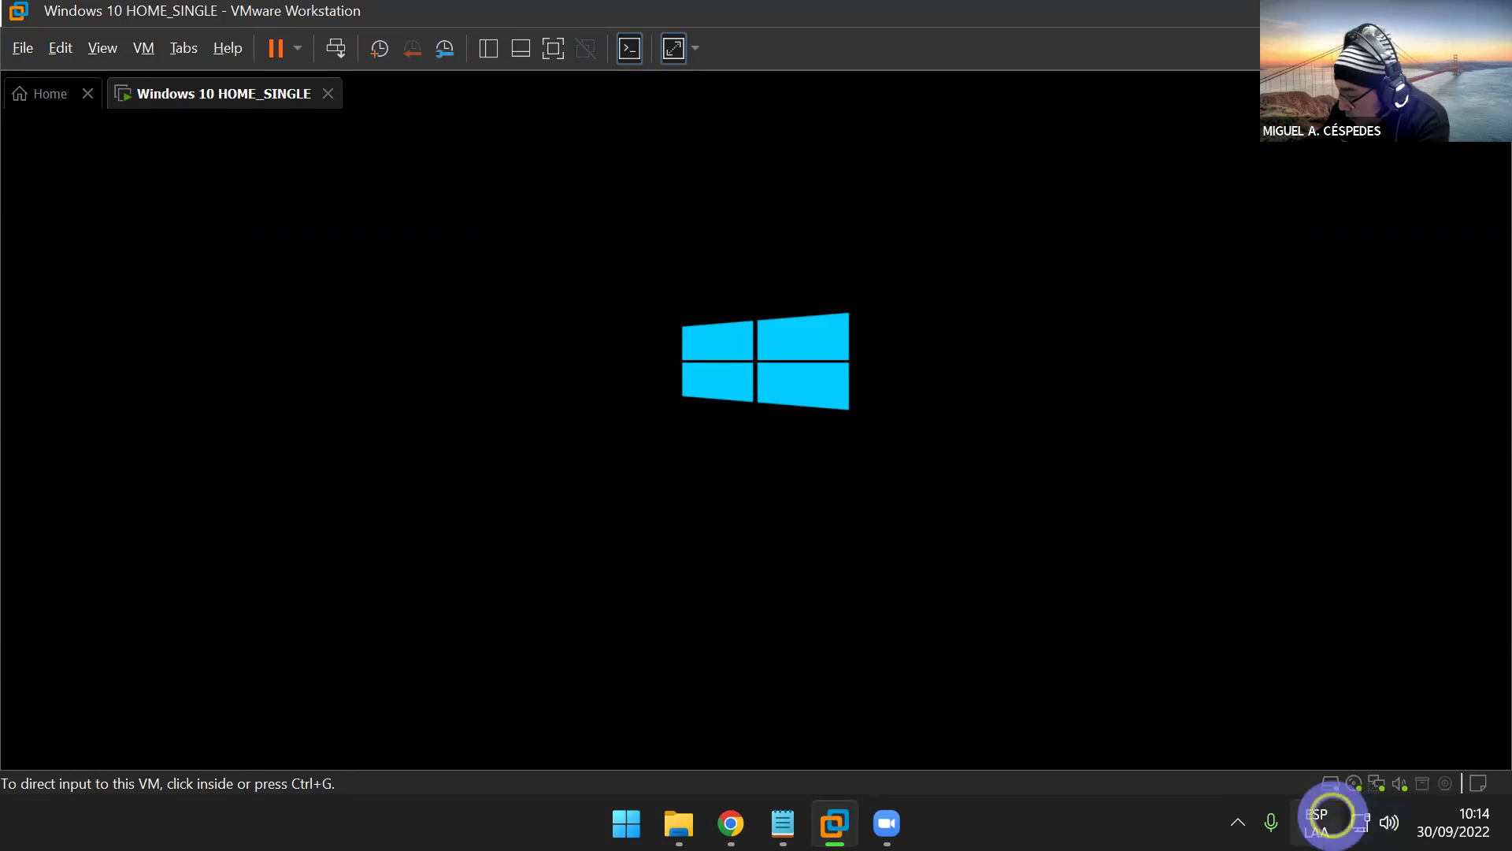
- View the host's available keyboard layouts and close the layout list
click(1317, 822)
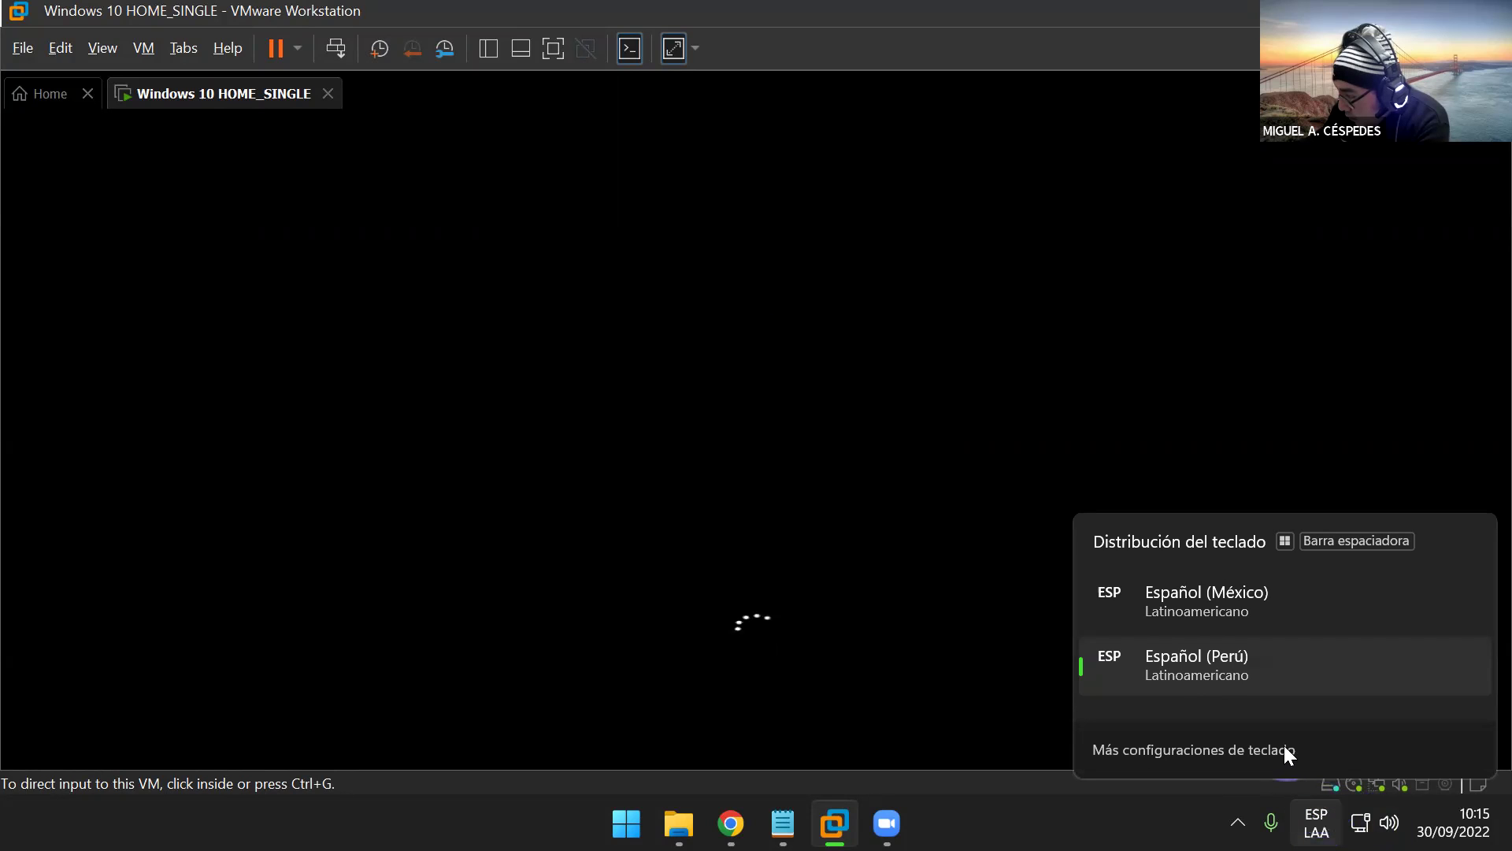
click(1147, 823)
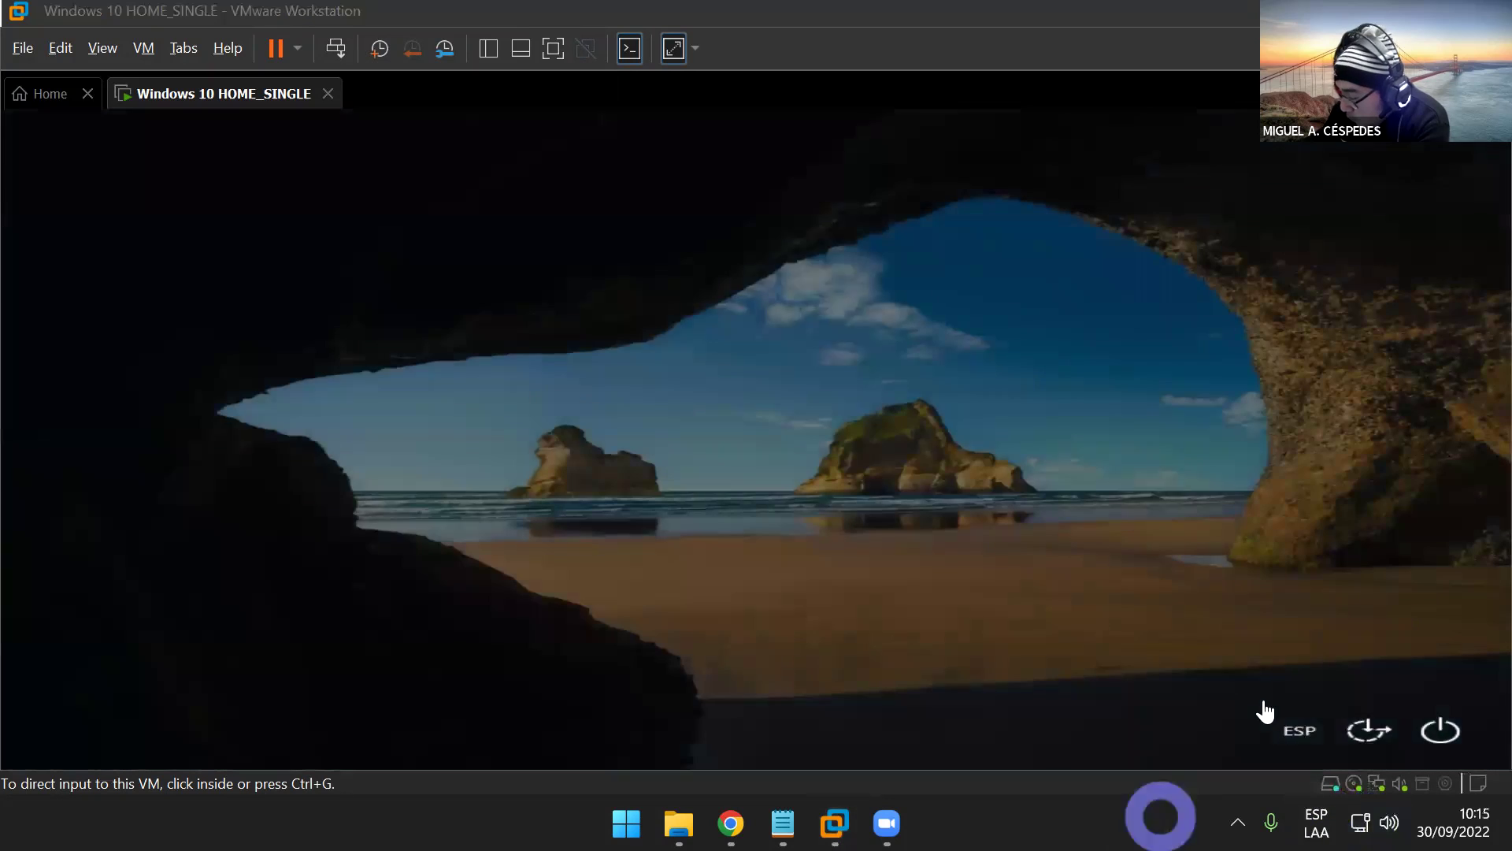
- Enter the virtual machine's desktop and open the maximized Control Panel at the Reloj y región category
click(892, 406)
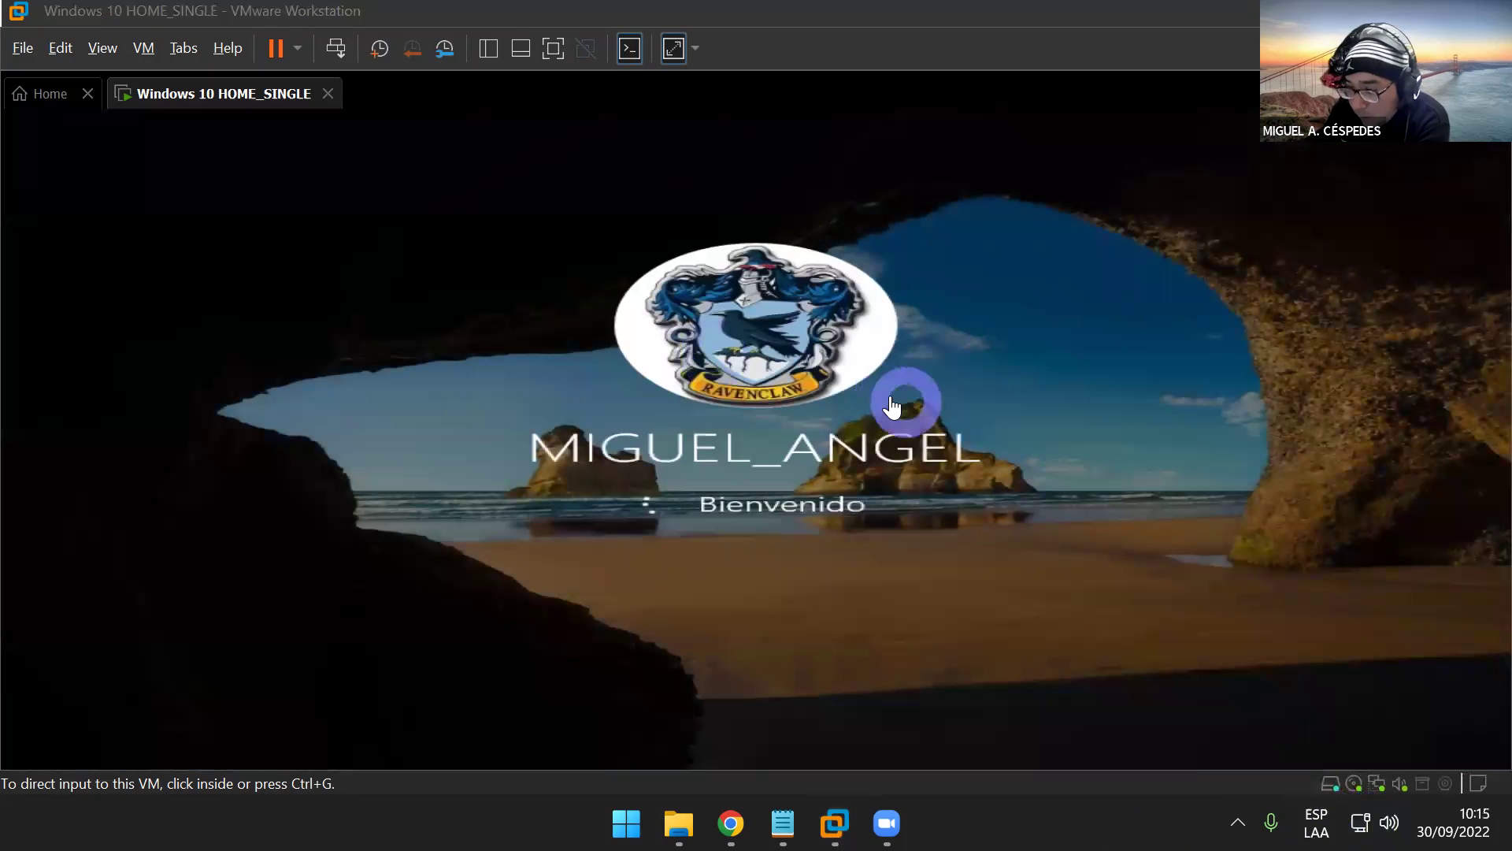
click(1141, 311)
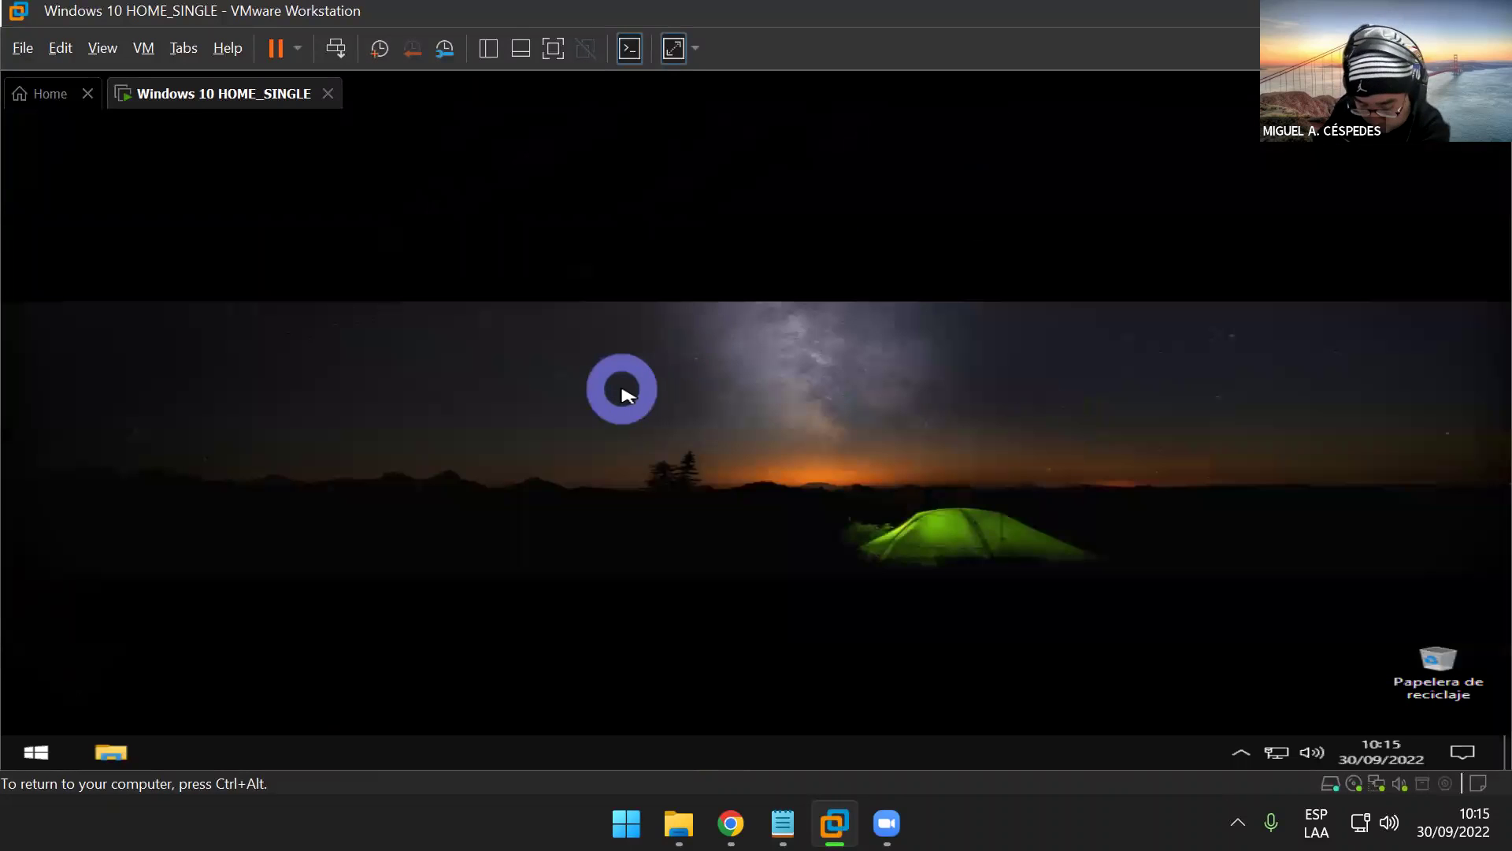
key(super)
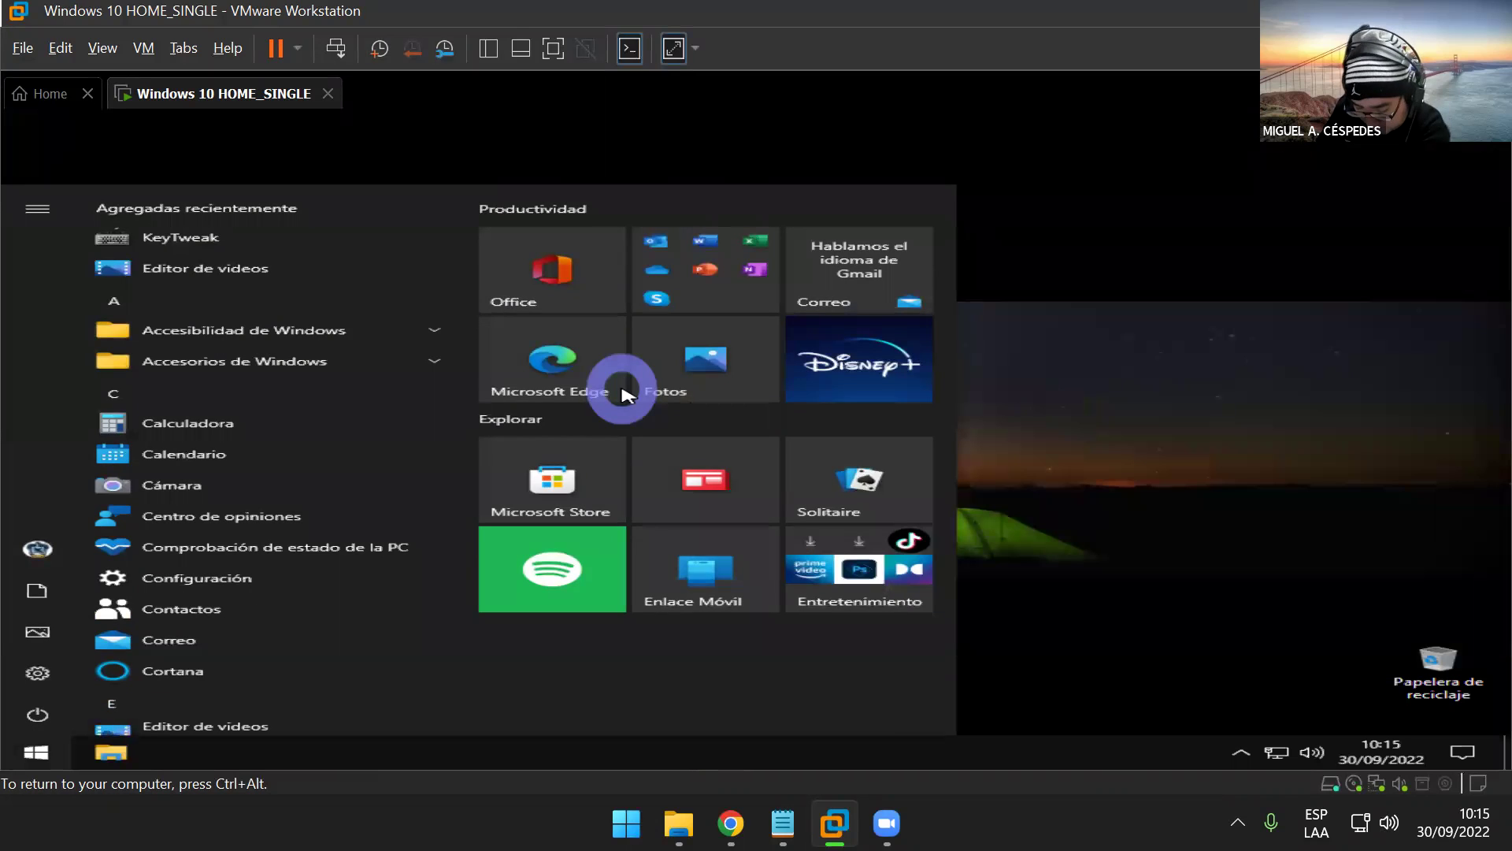
text(contro)
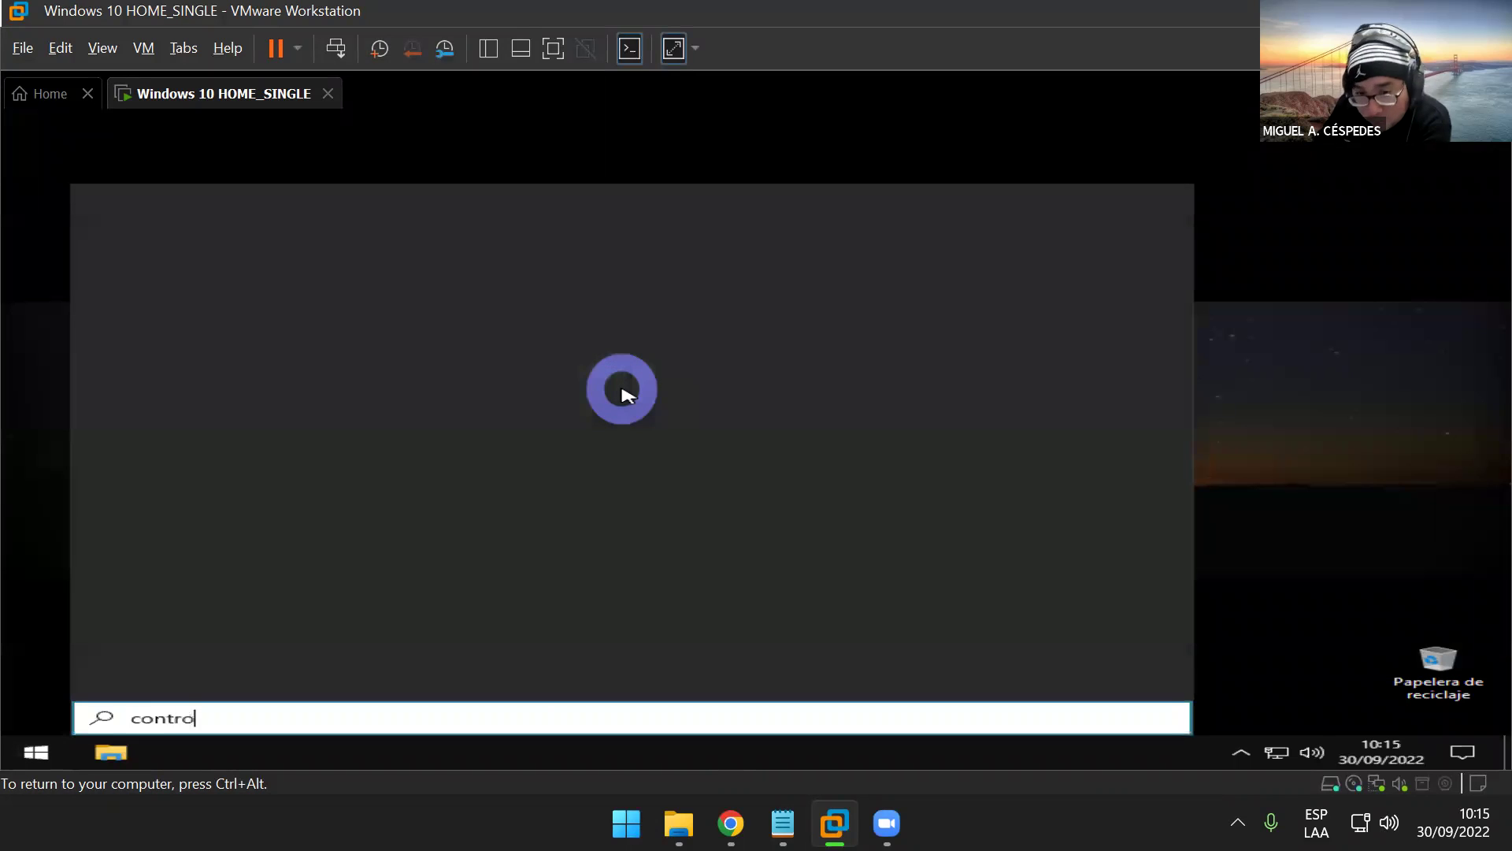
text(l)
key(Return)
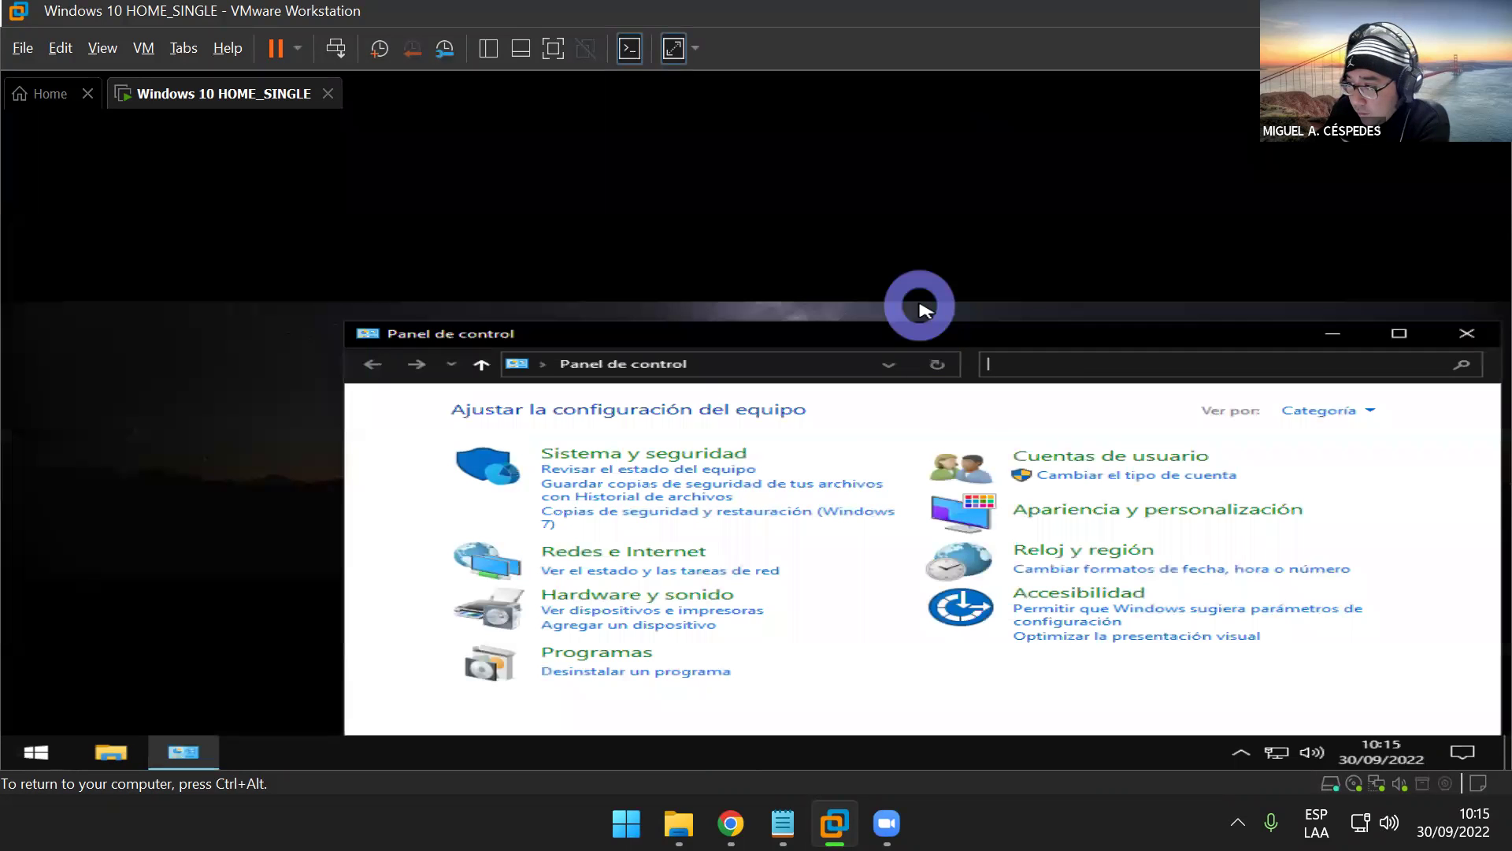
double_click(895, 331)
click(898, 333)
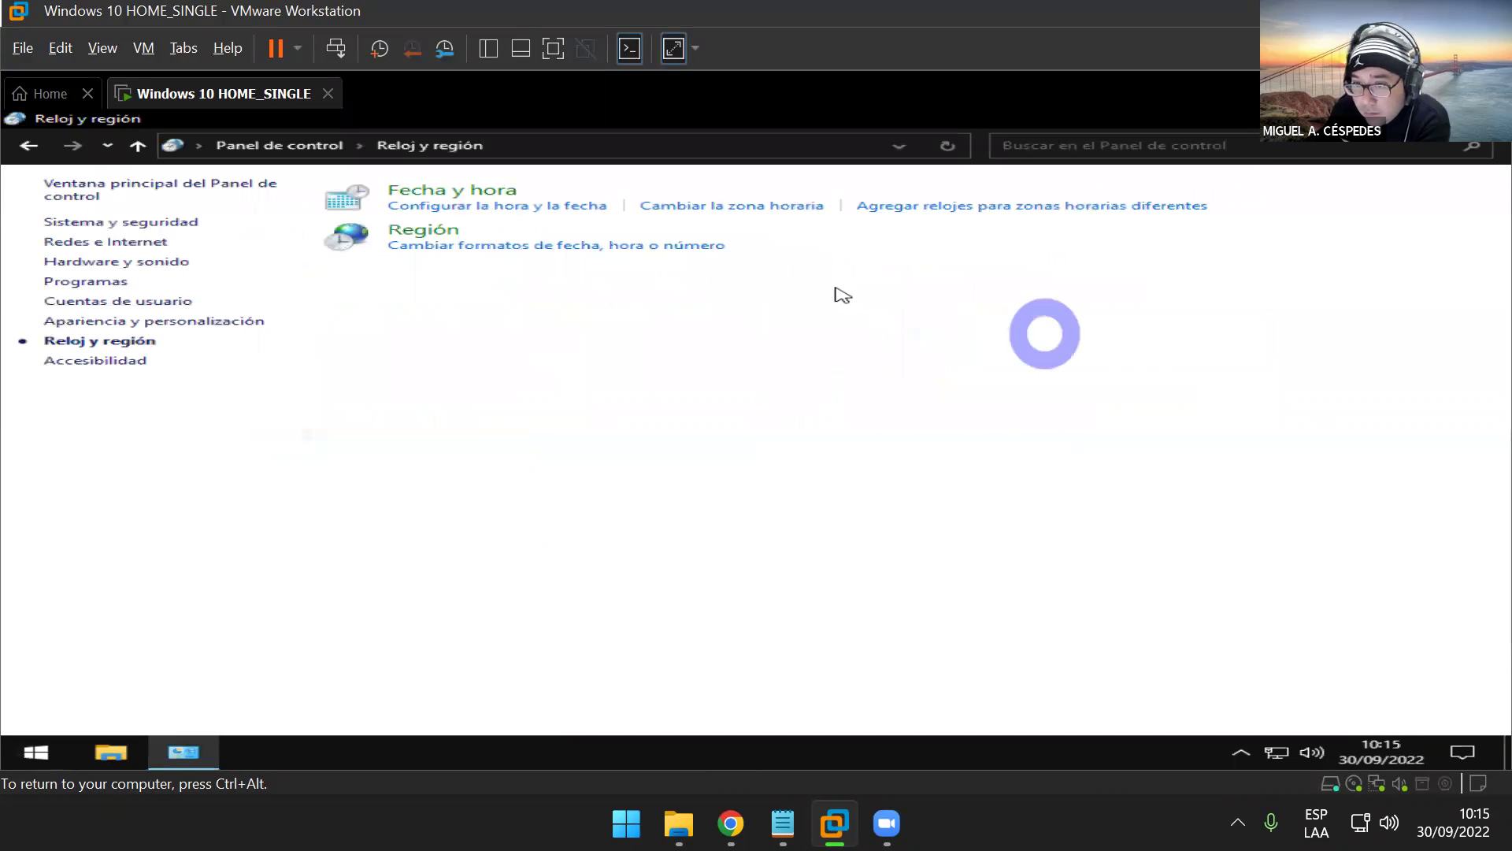
- Choose Español (Perú) as the virtual machine's regional format in the Región settings
click(429, 229)
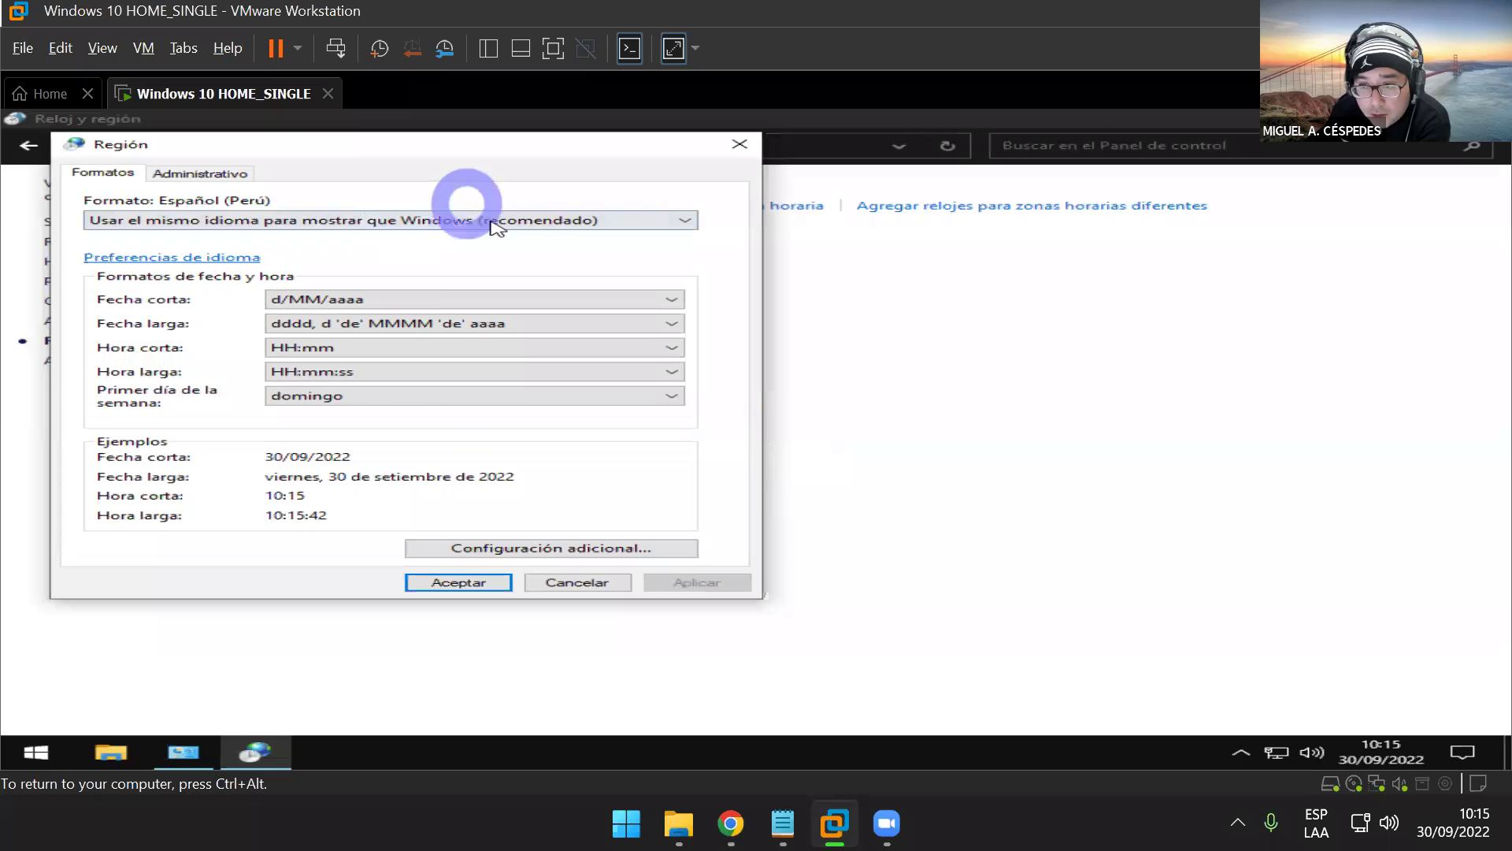
click(552, 226)
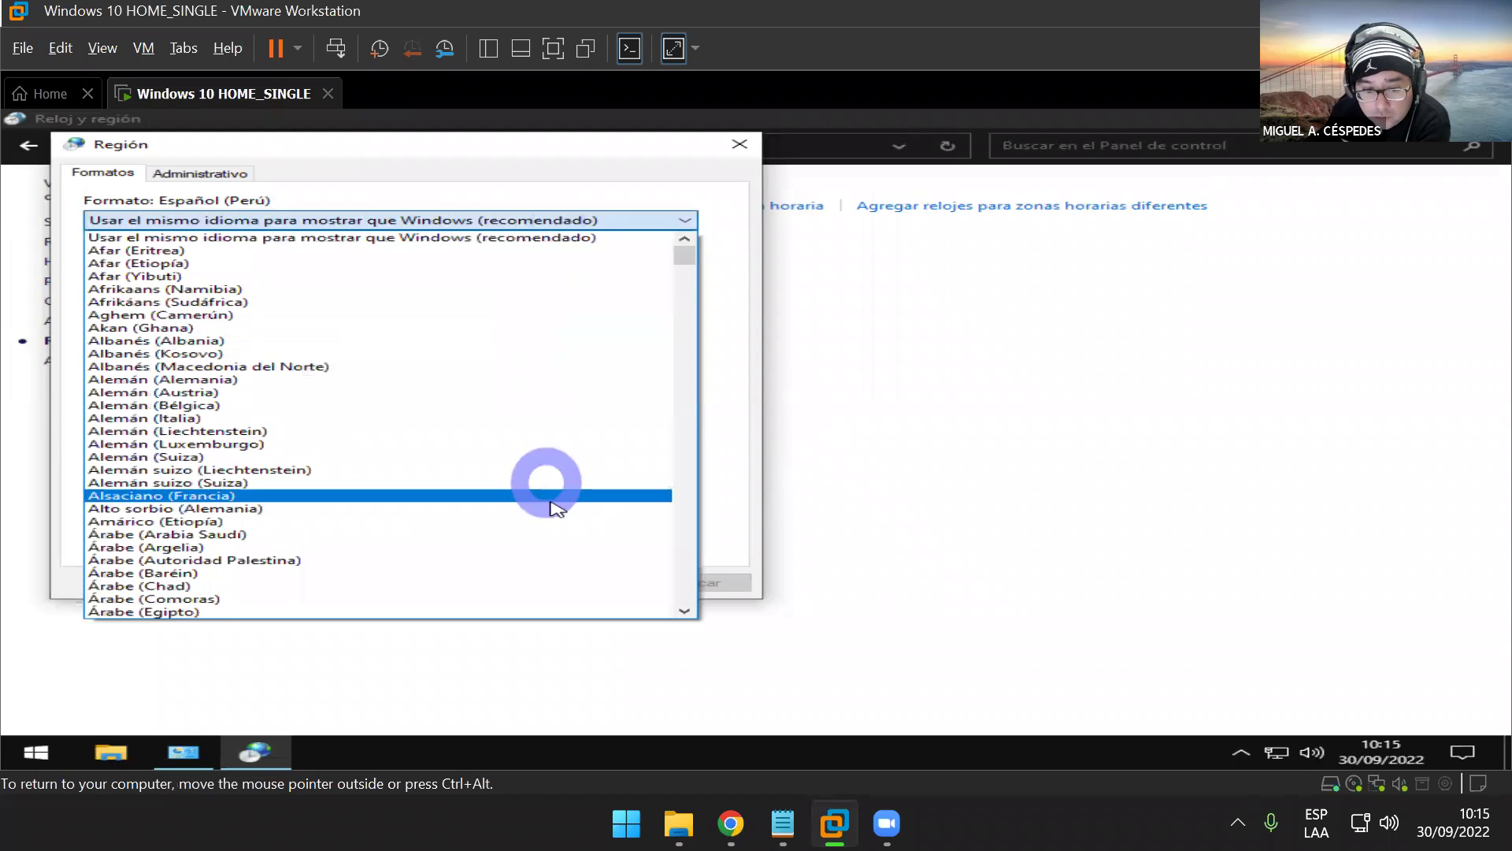
scroll(579, 504, down, 3)
scroll(579, 504, down, 20)
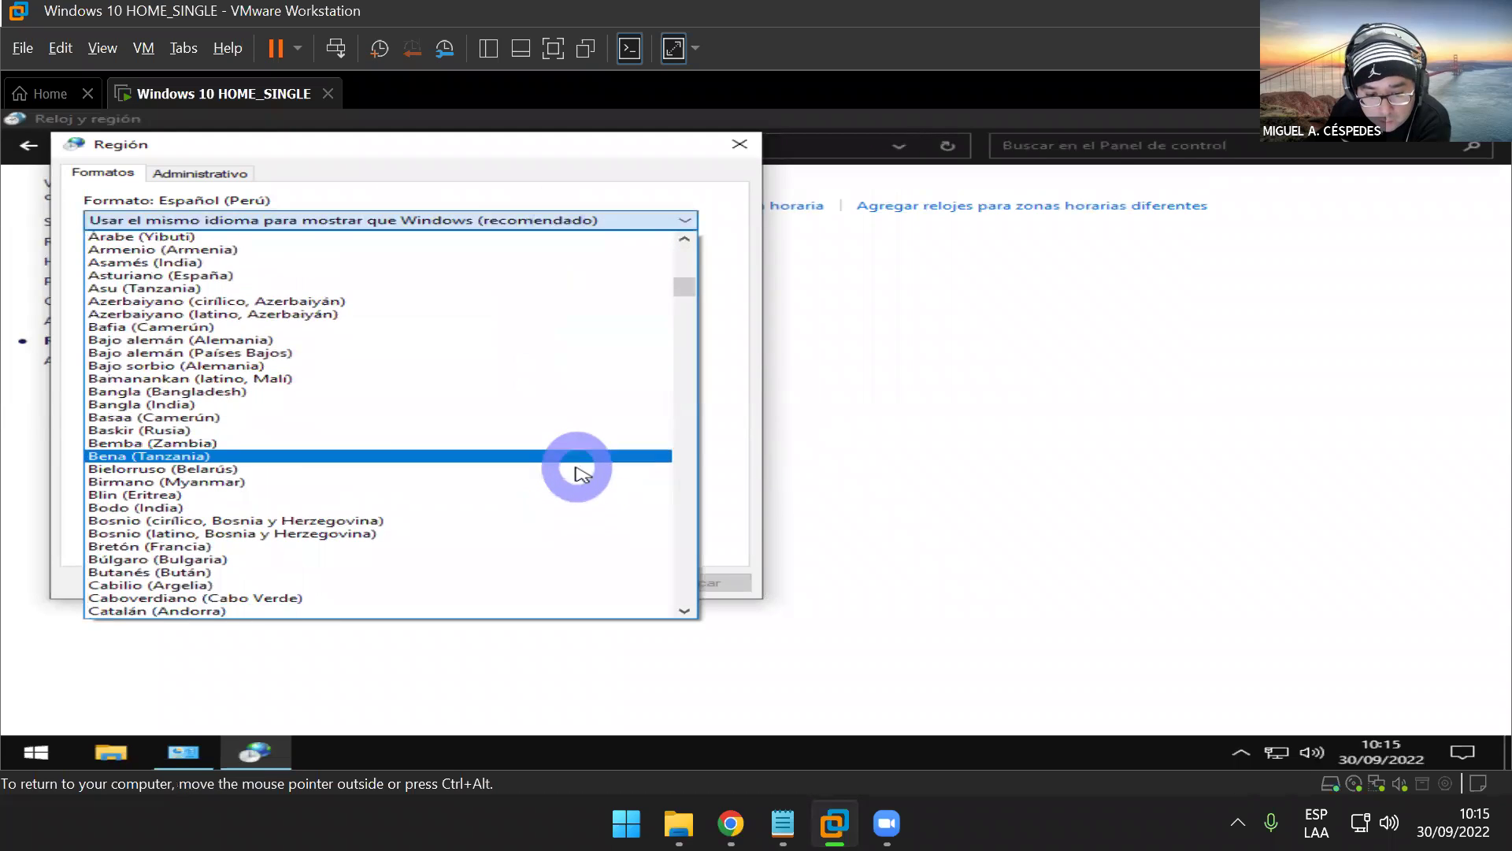
scroll(579, 471, down, 15)
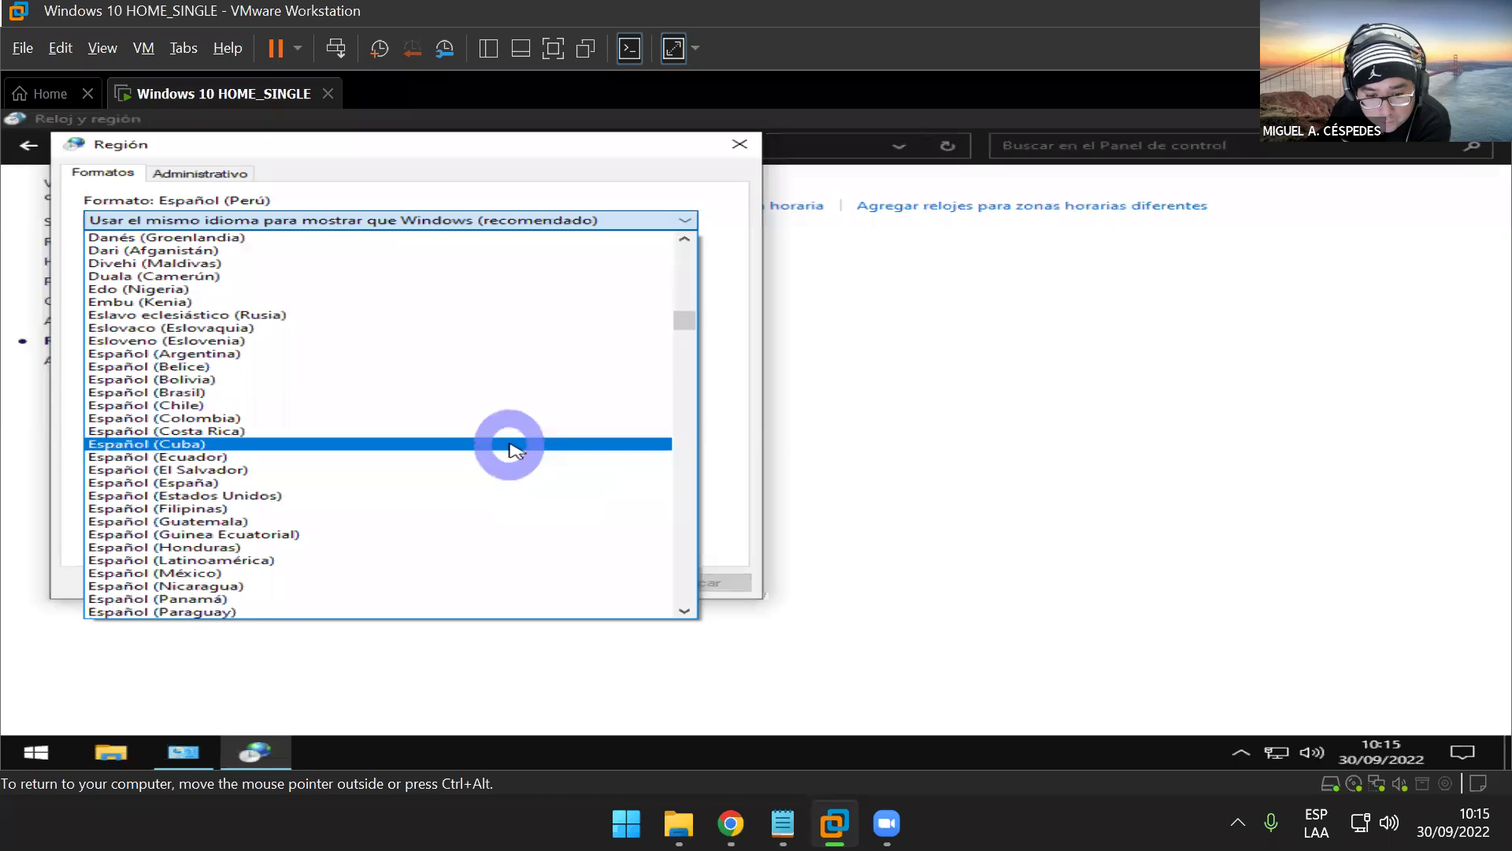
scroll(473, 567, down, 2)
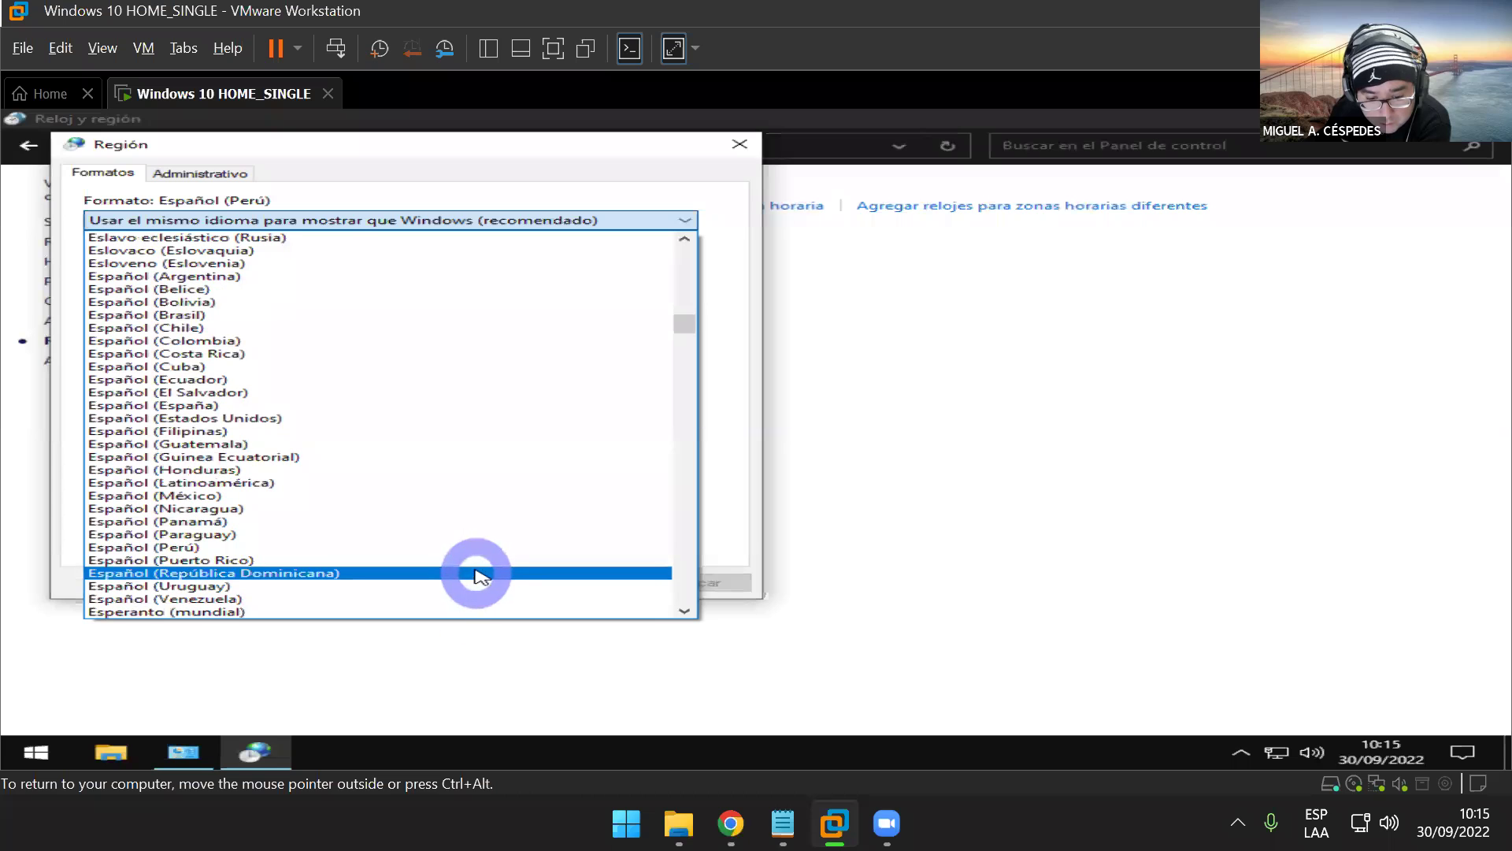
click(505, 551)
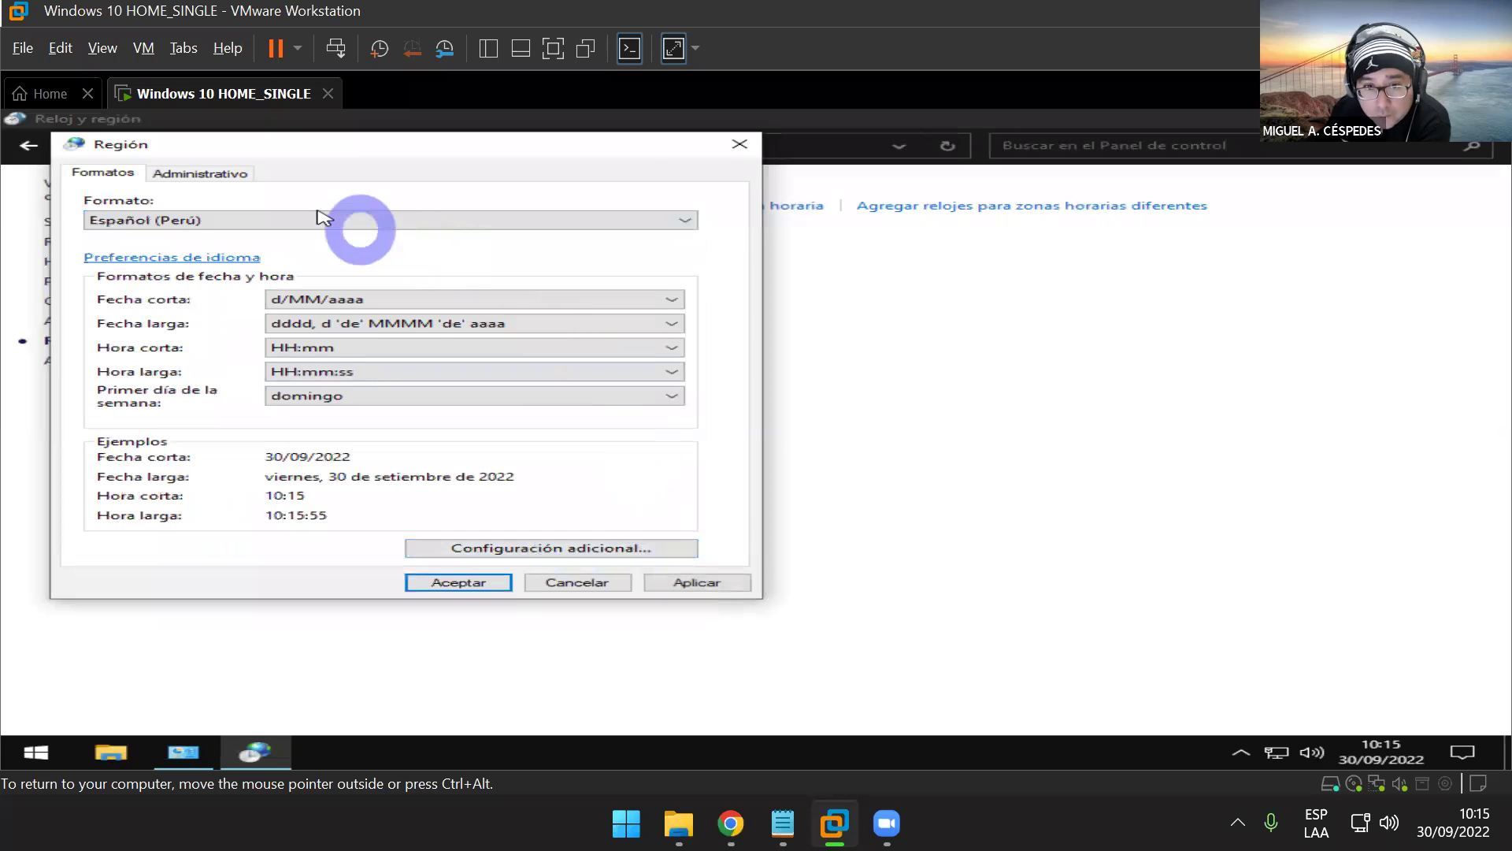
- Apply the pending format change and set the system locale for non-Unicode programs to Español (Perú)
click(220, 179)
click(463, 428)
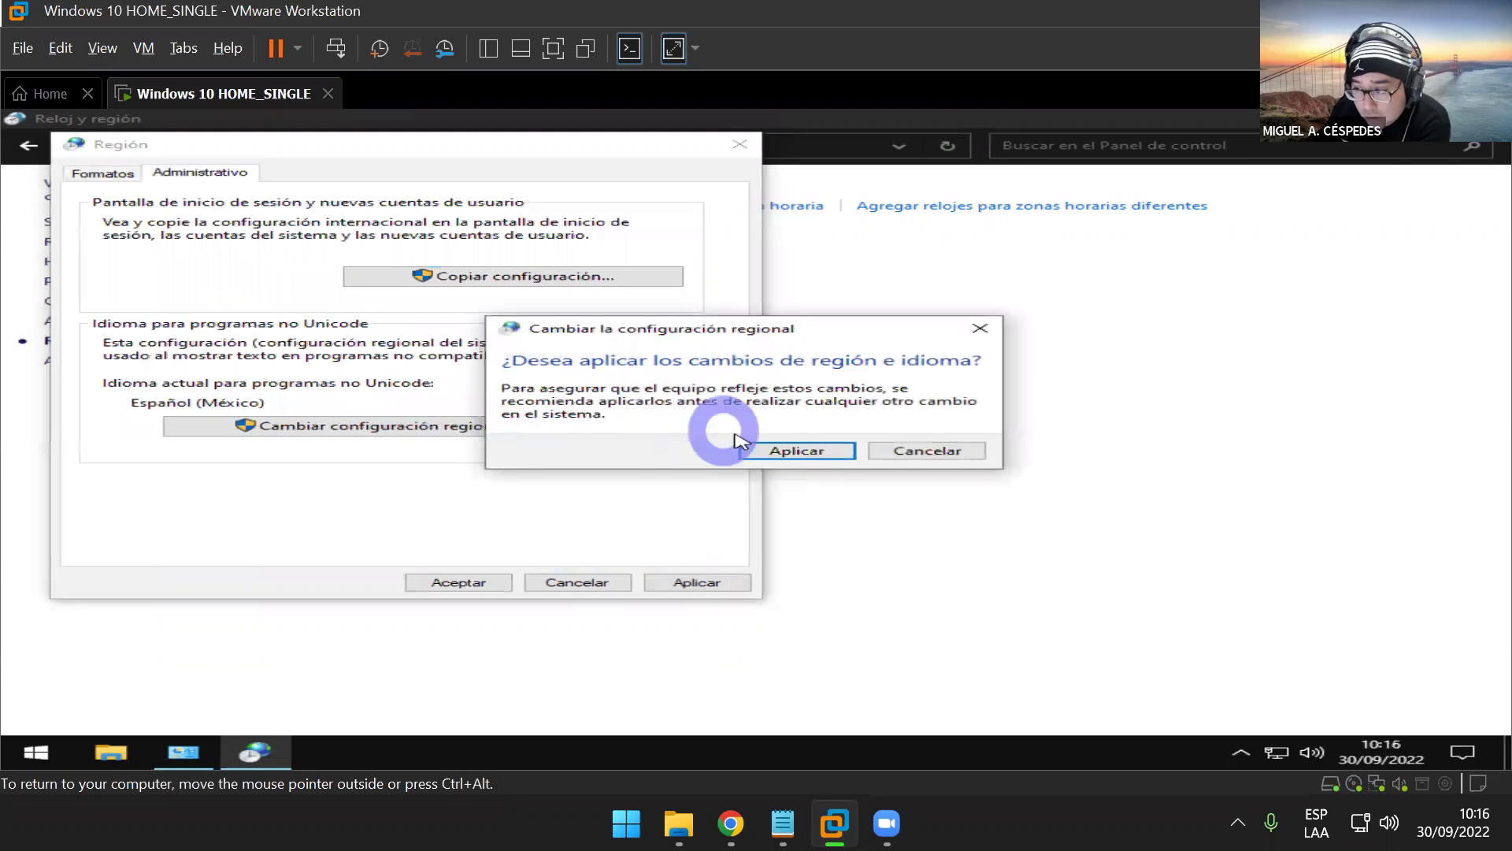
click(783, 449)
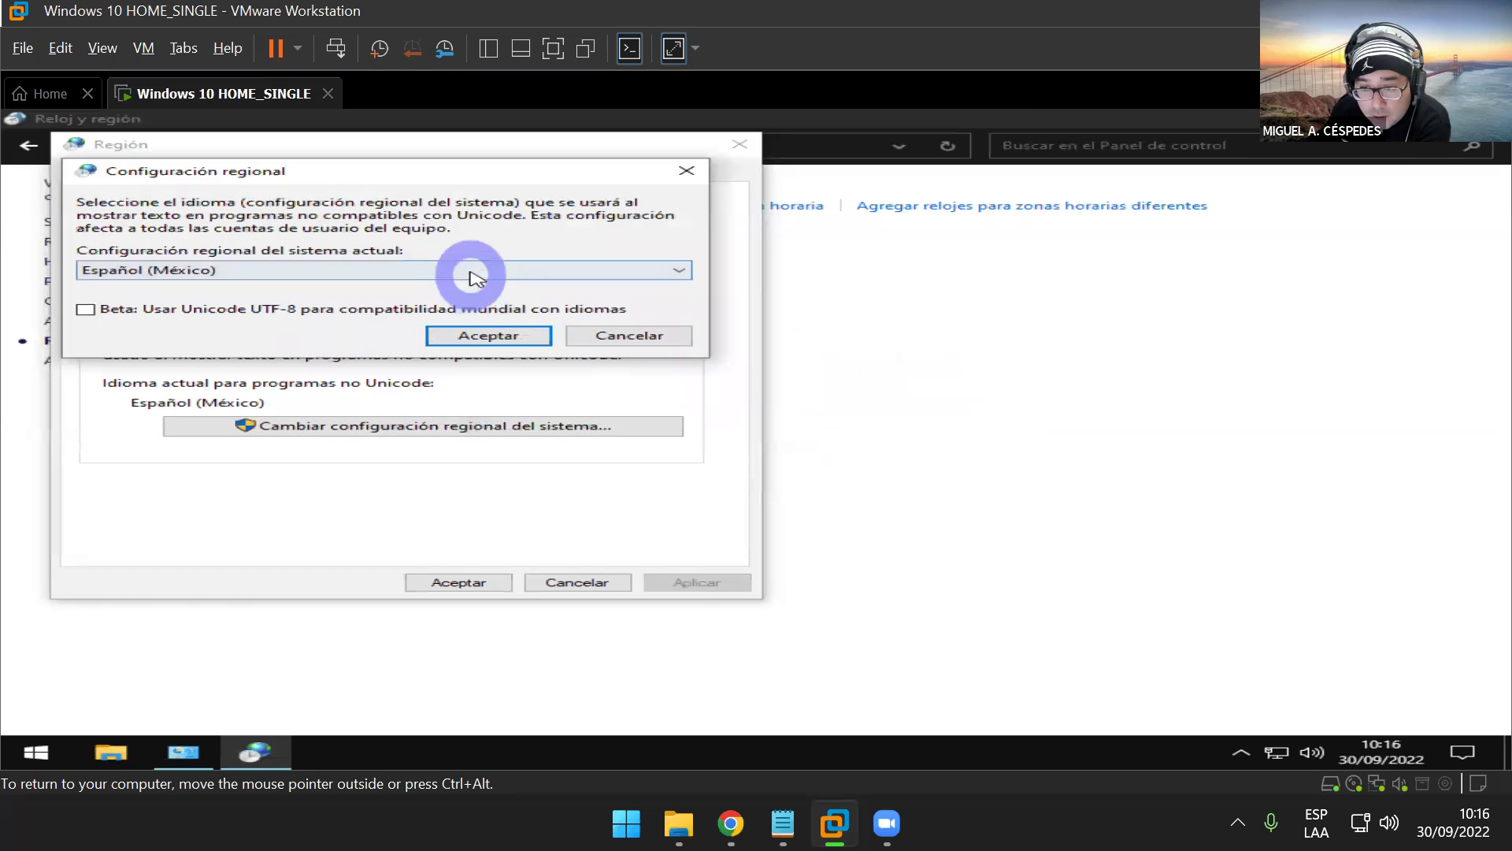
click(473, 272)
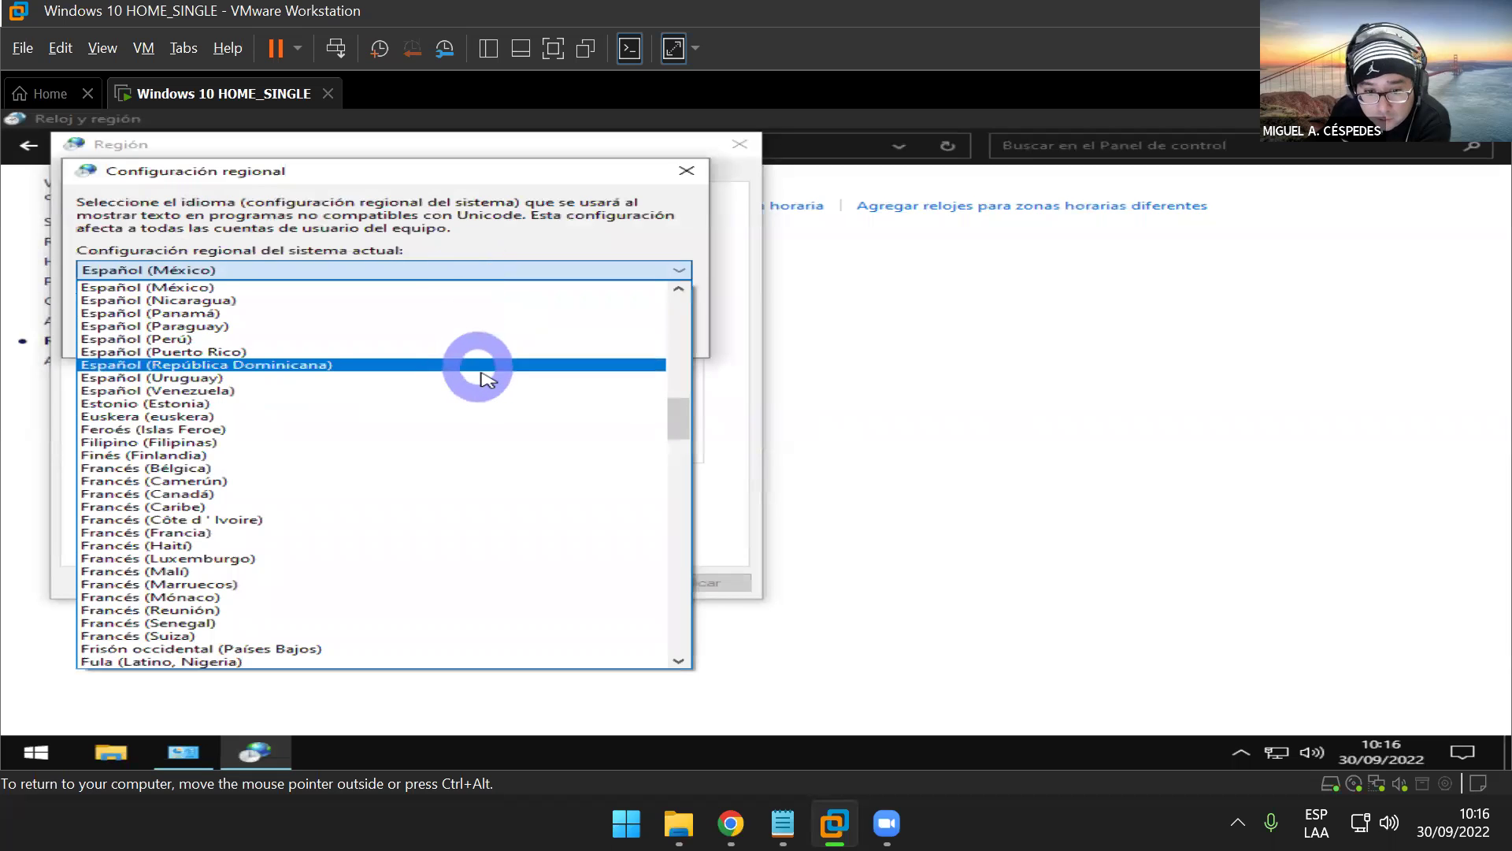
scroll(476, 375, up, 1)
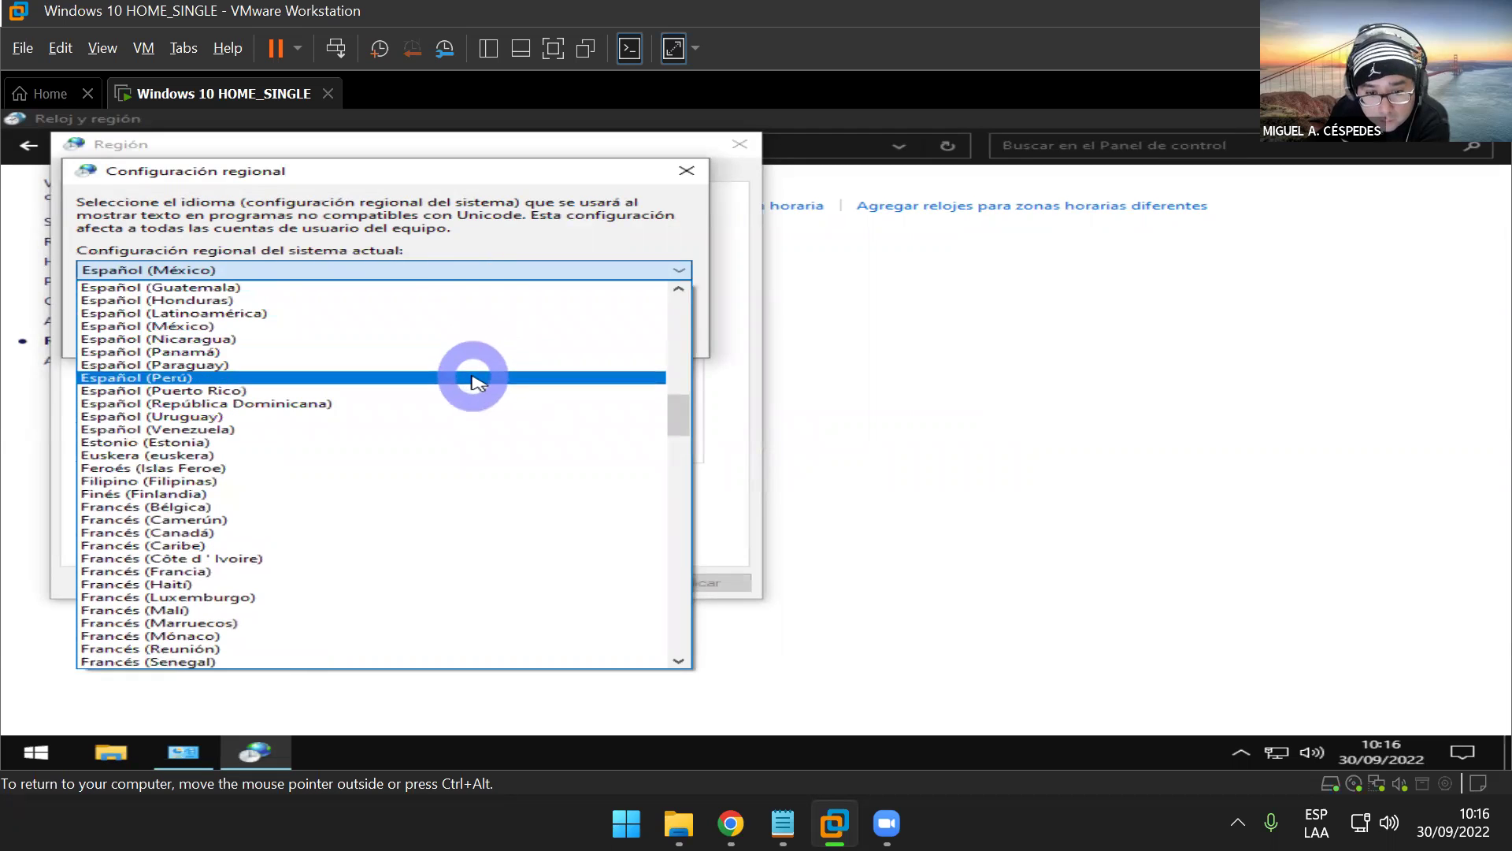
click(473, 377)
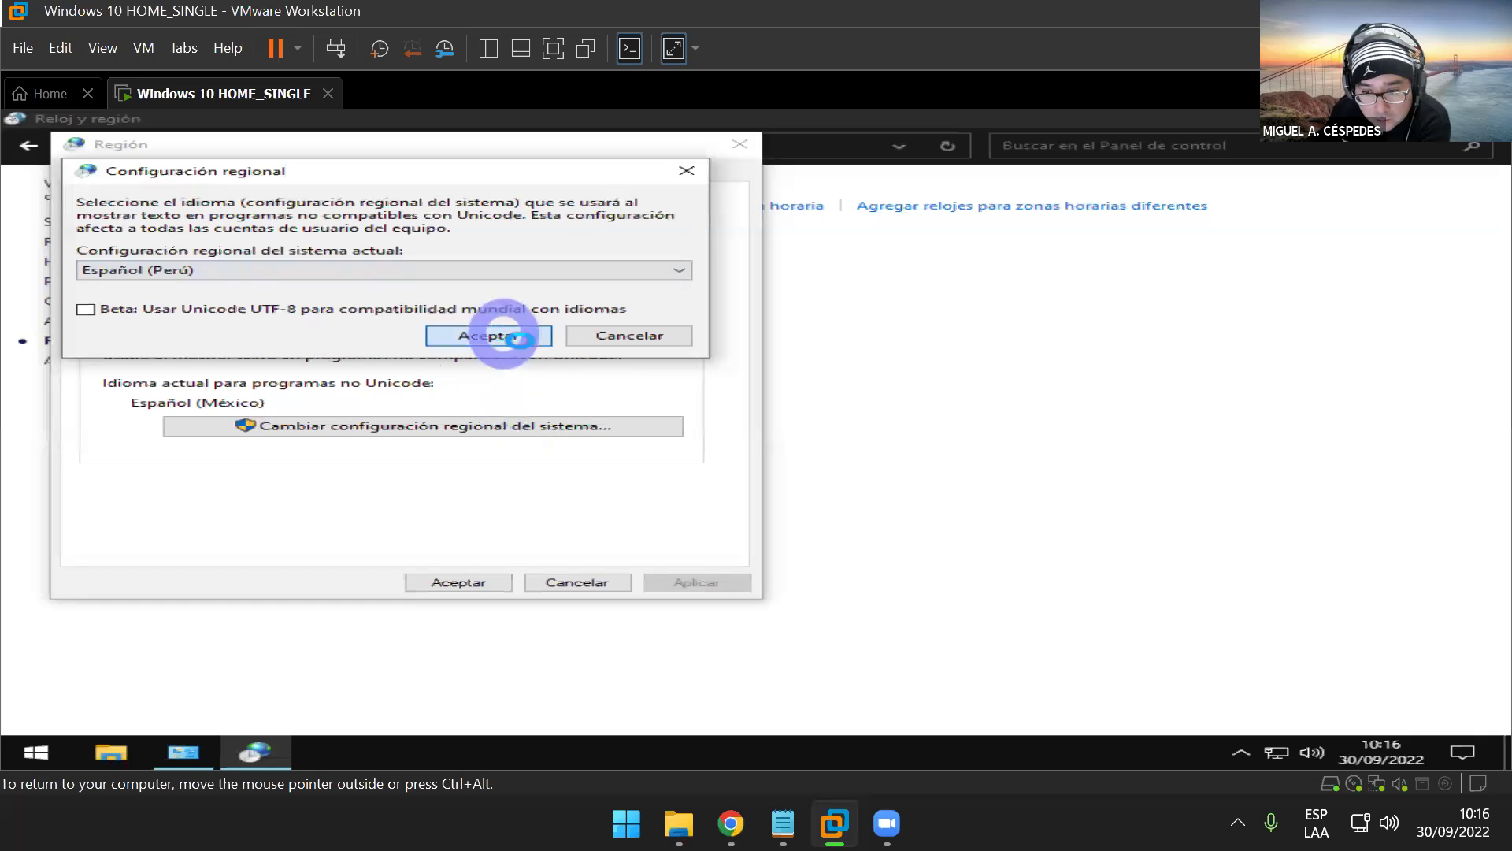
click(517, 339)
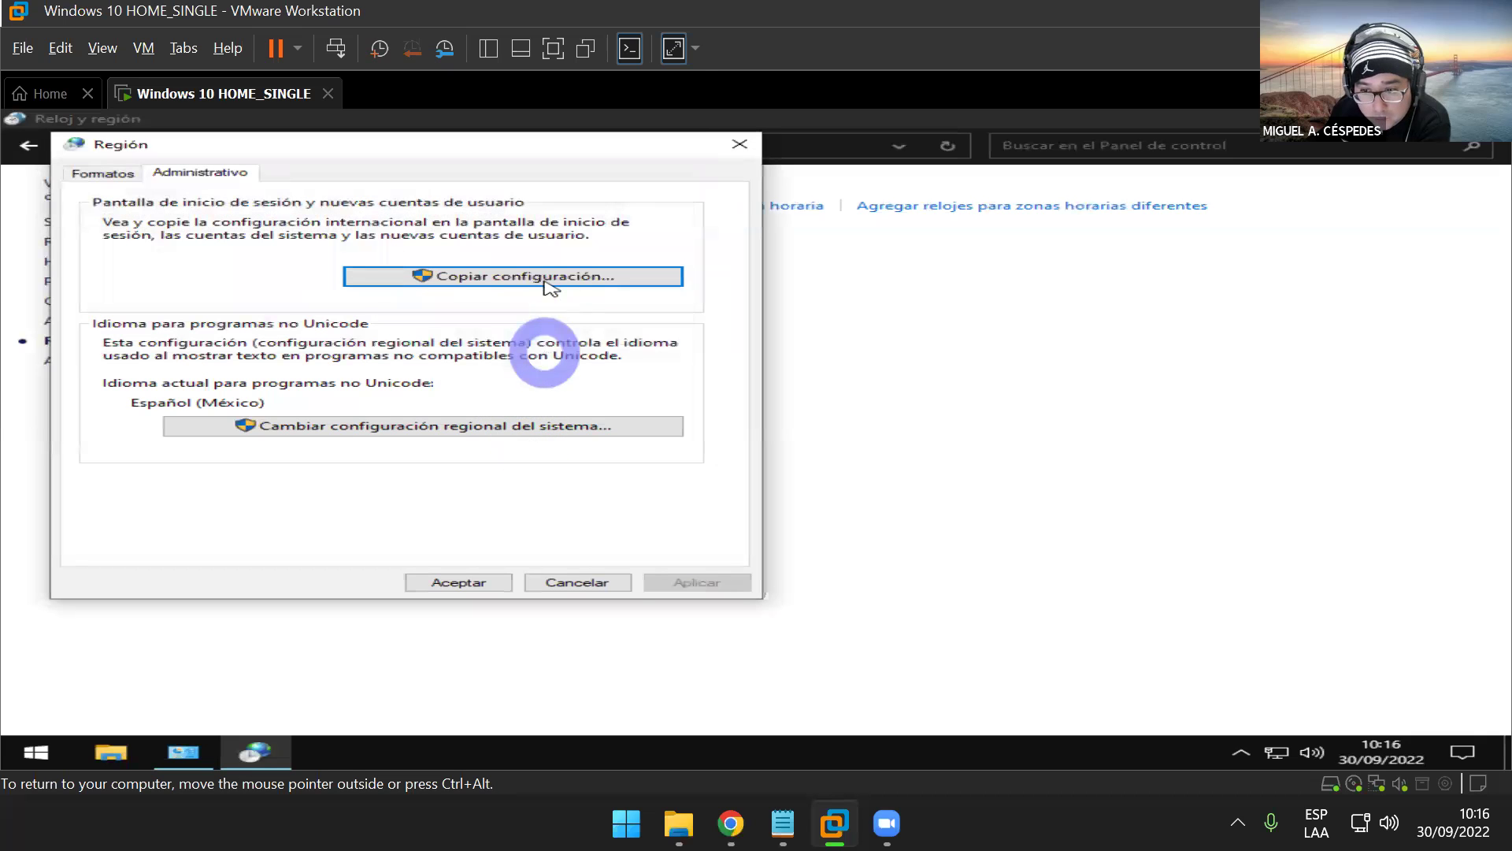
- Review the additional number, currency, time and date formats for Español (Perú) in the virtual machine
click(106, 173)
click(654, 546)
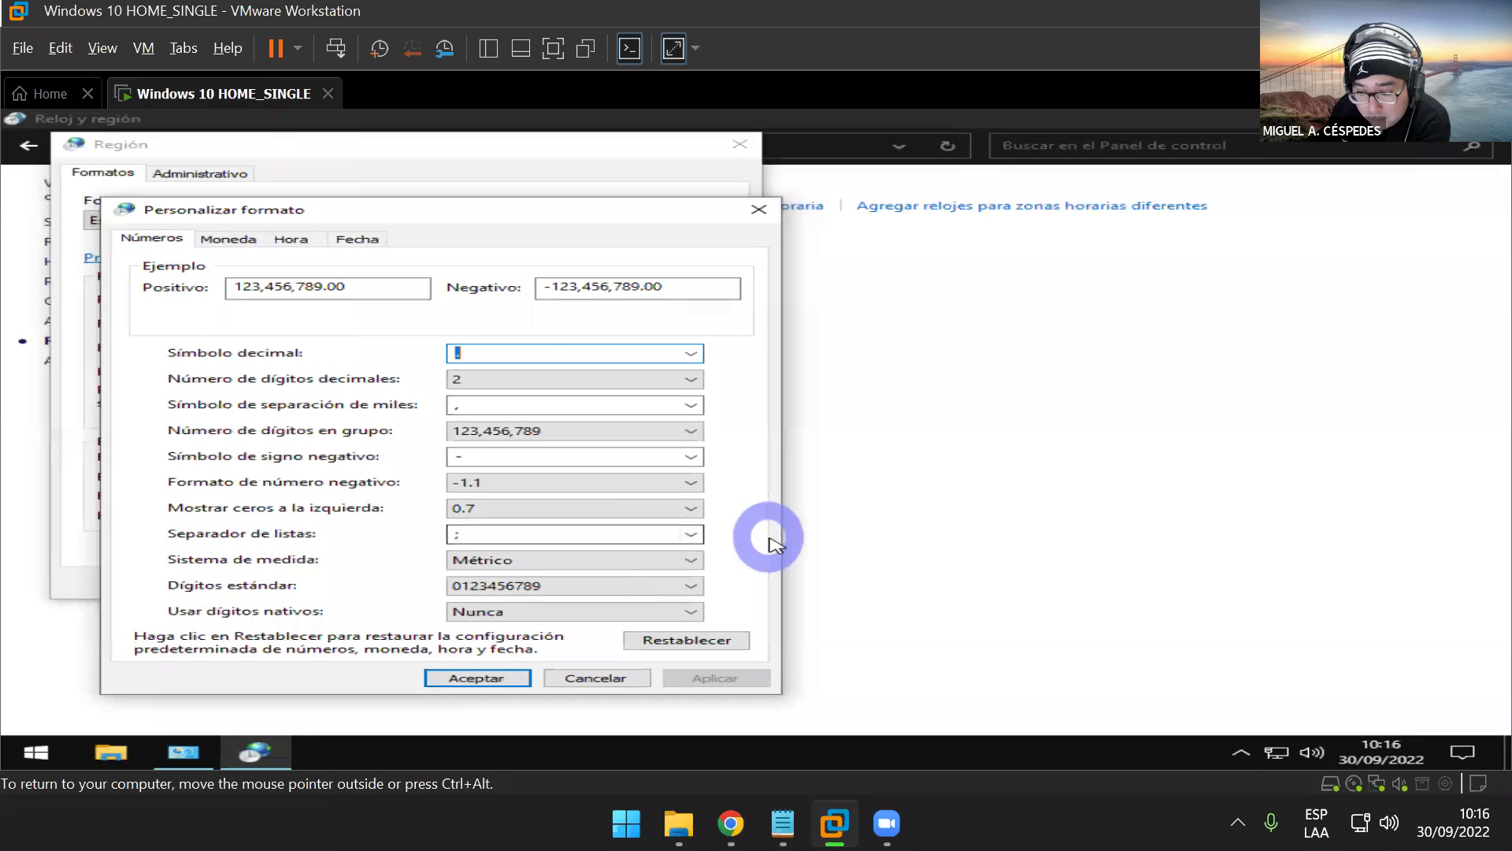
click(242, 243)
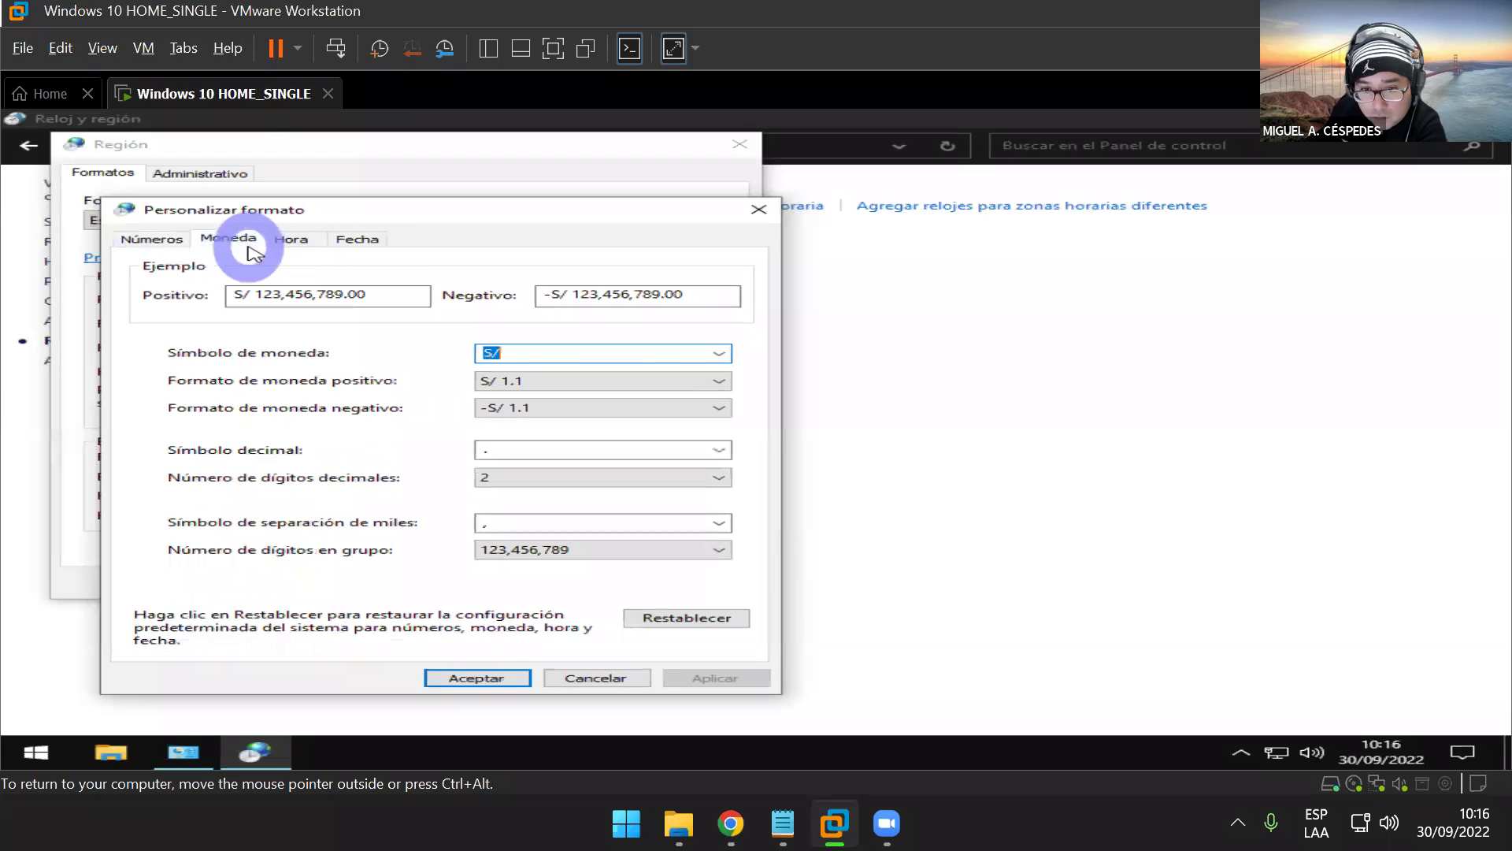
click(288, 243)
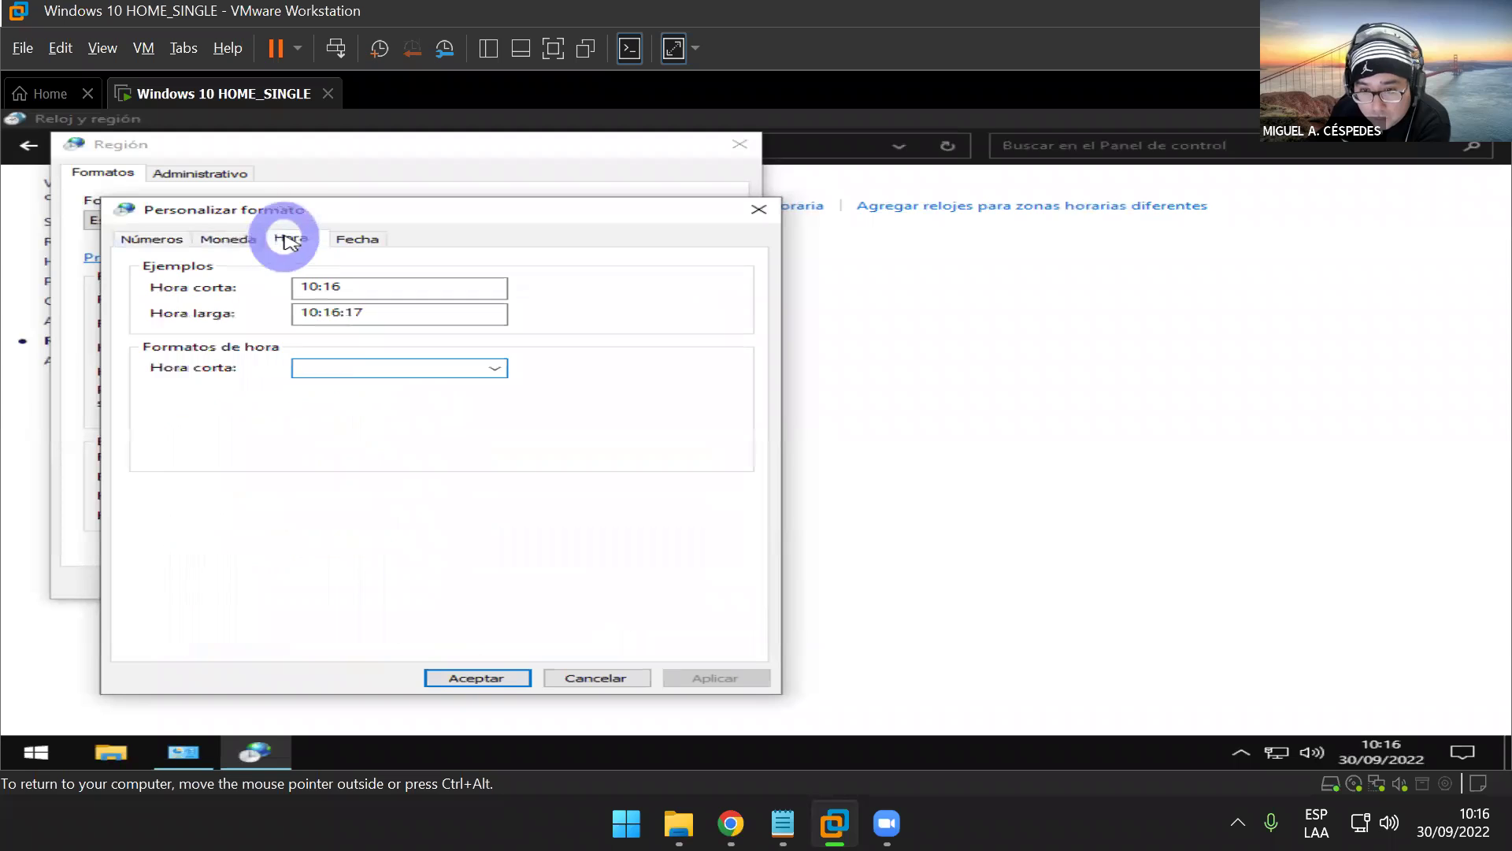
click(362, 239)
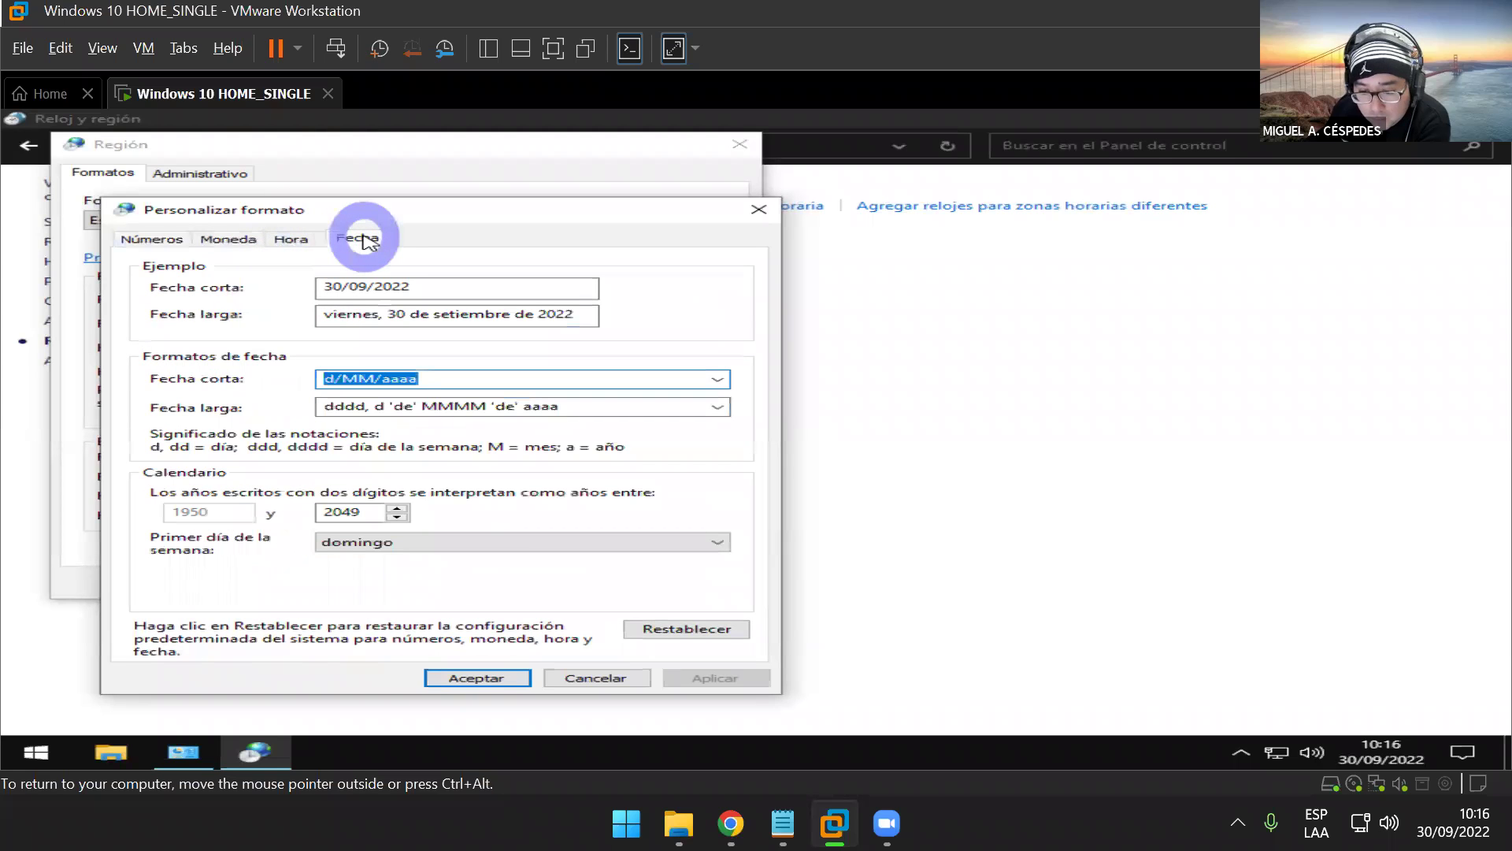
- Set the list separator to a comma in the number format and apply the regional settings
click(146, 236)
click(445, 510)
click(499, 655)
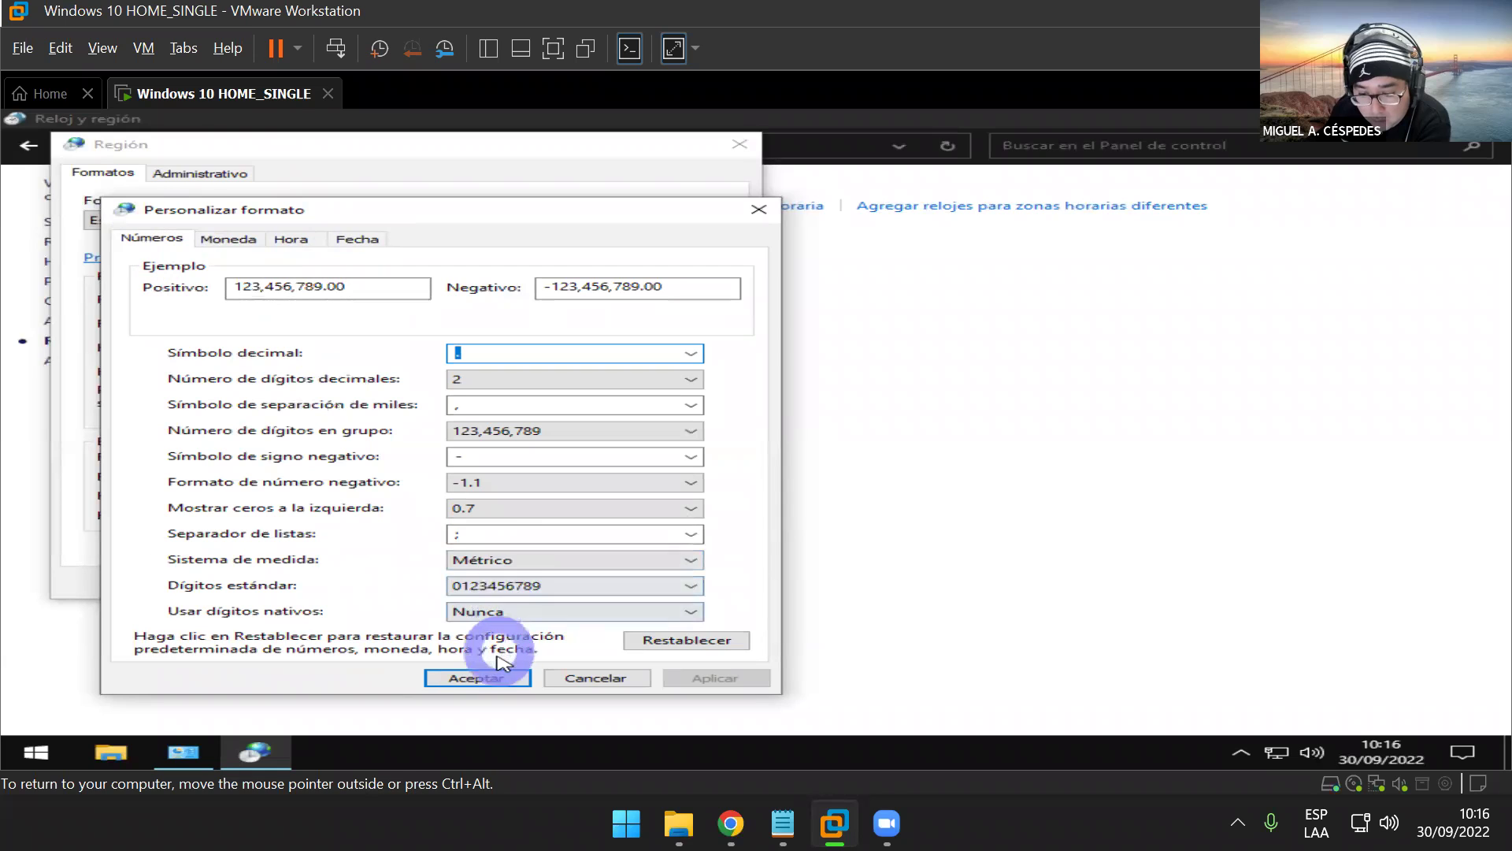
click(536, 523)
click(523, 536)
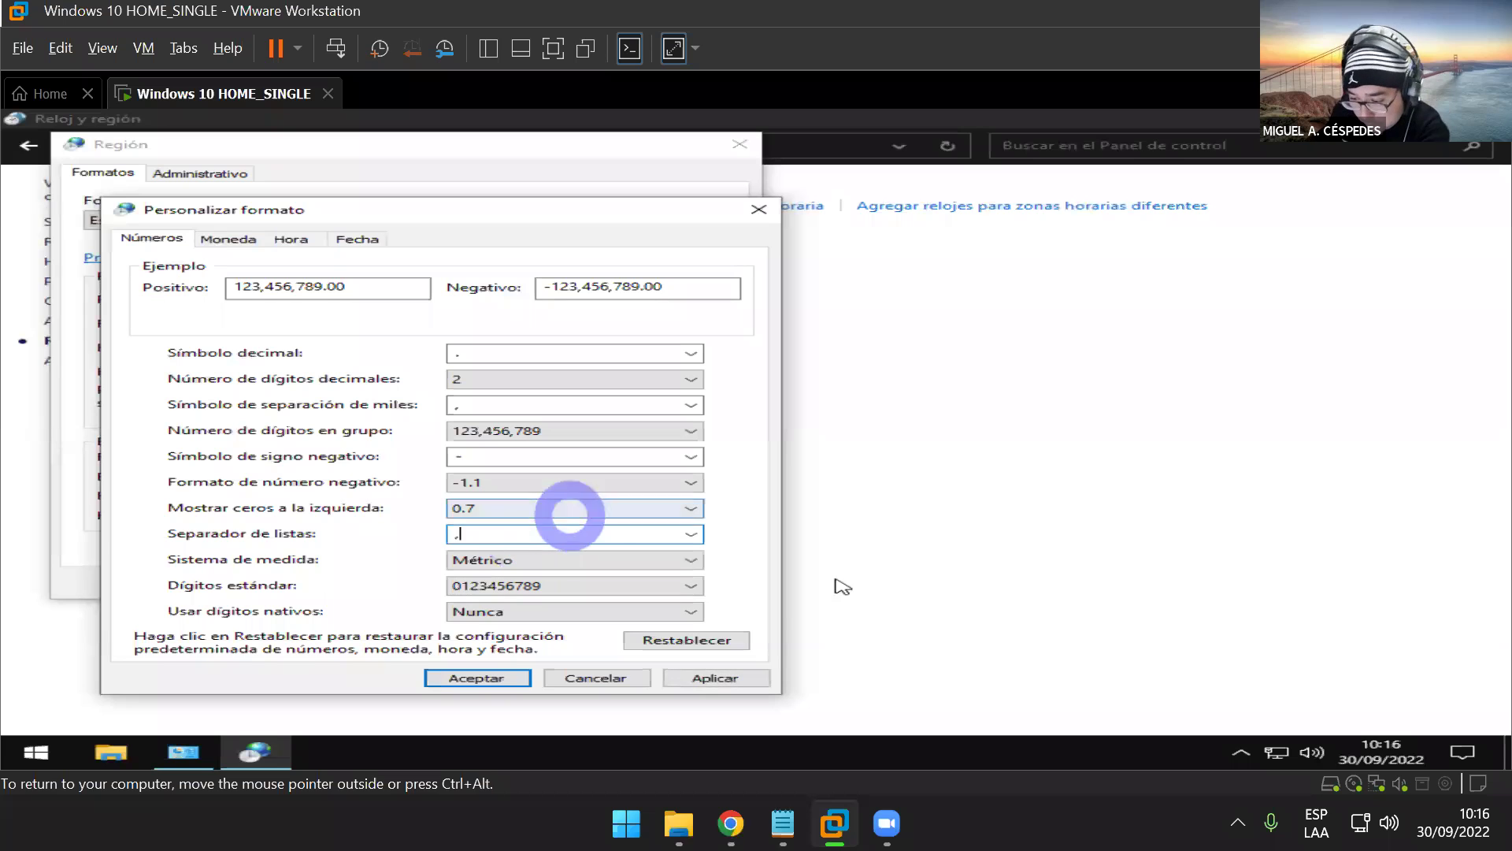
click(705, 677)
click(523, 682)
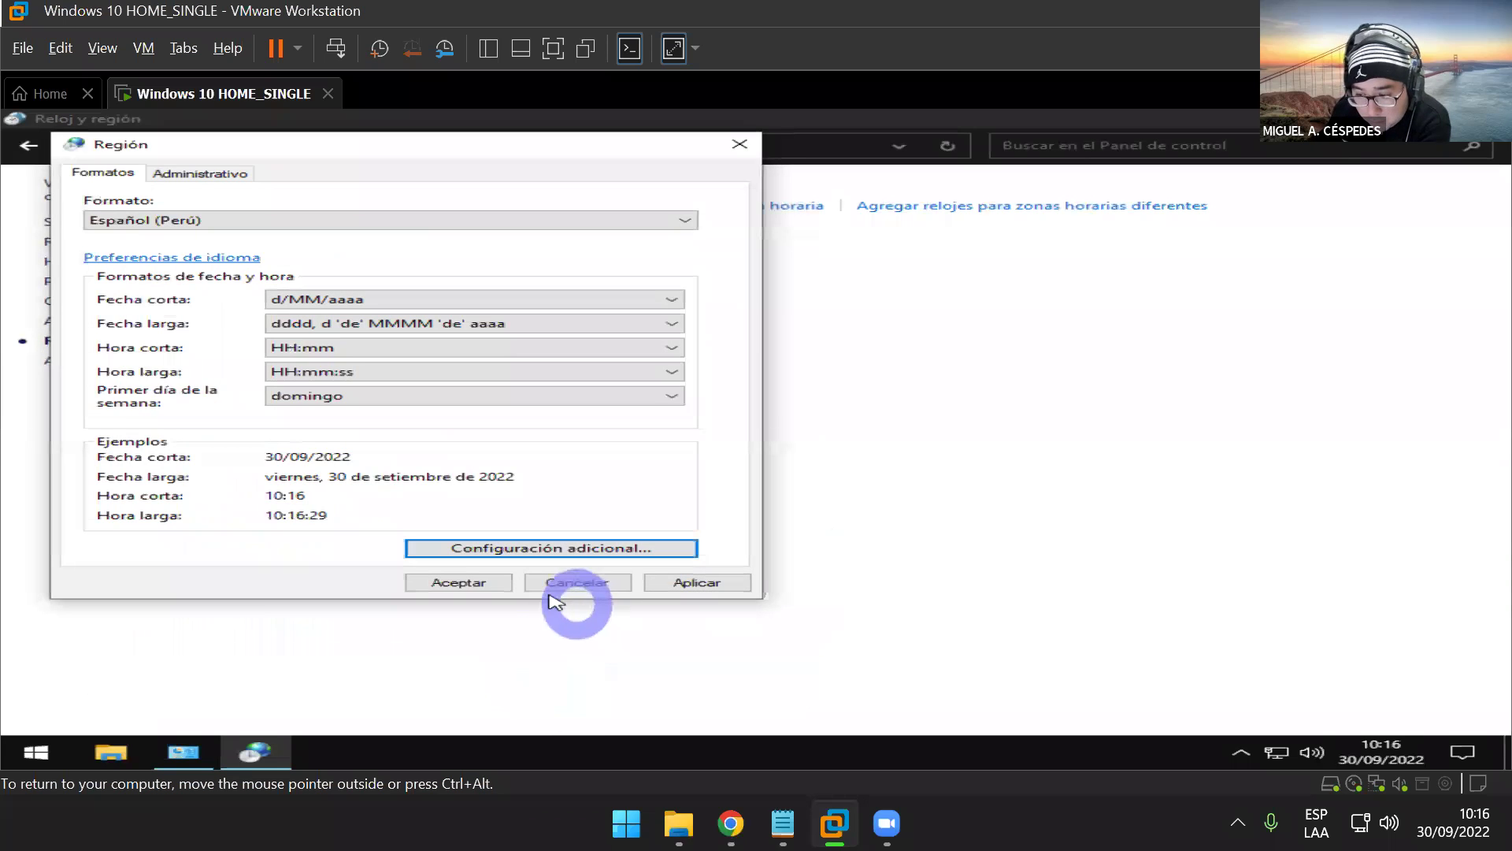
click(704, 584)
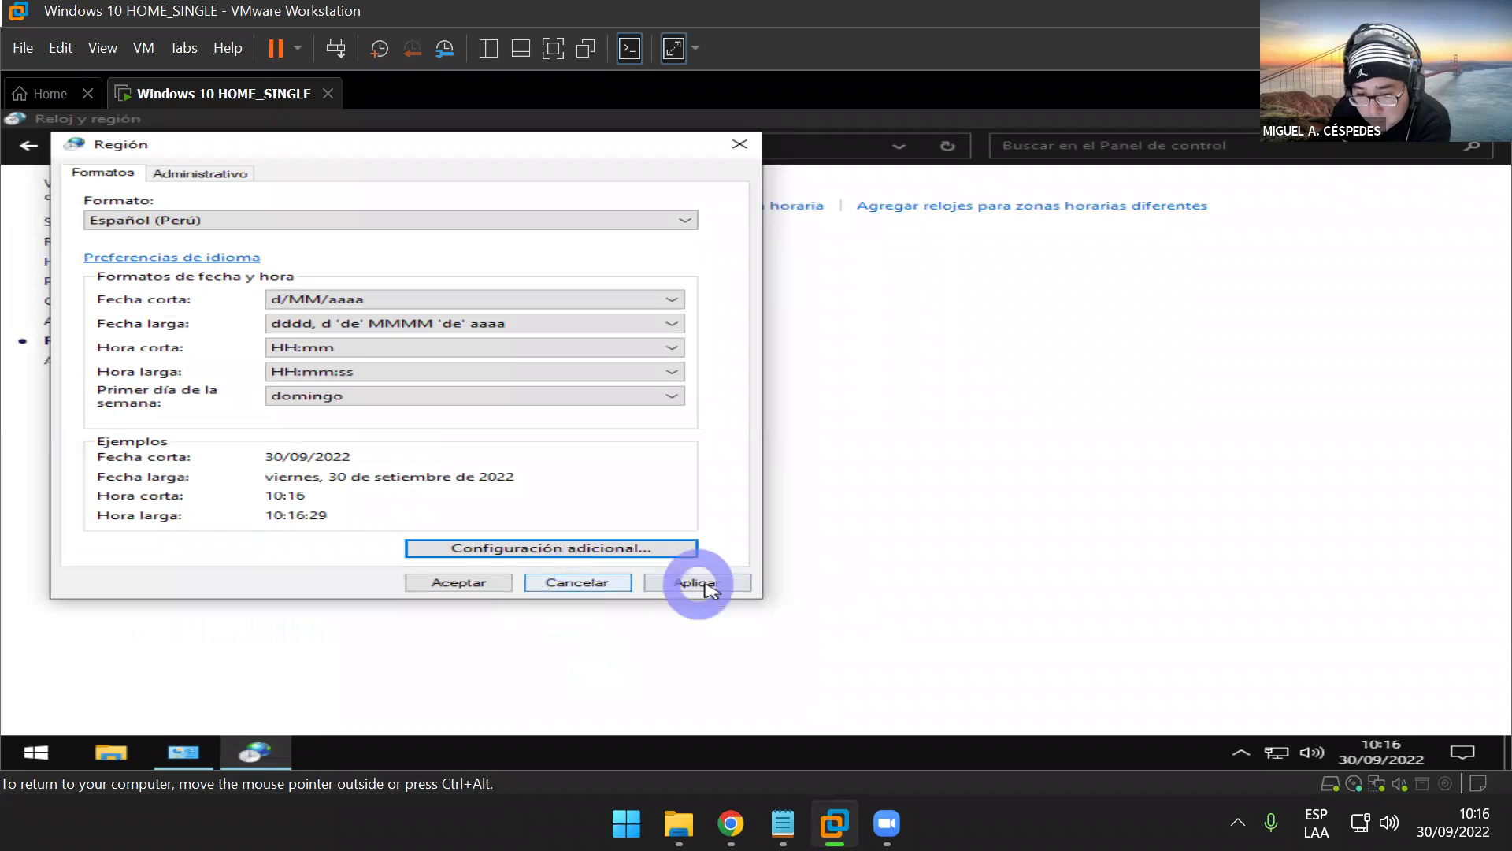
- Review the virtual machine's language preferences and the linked administrative language settings, and close the Región dialog
click(247, 263)
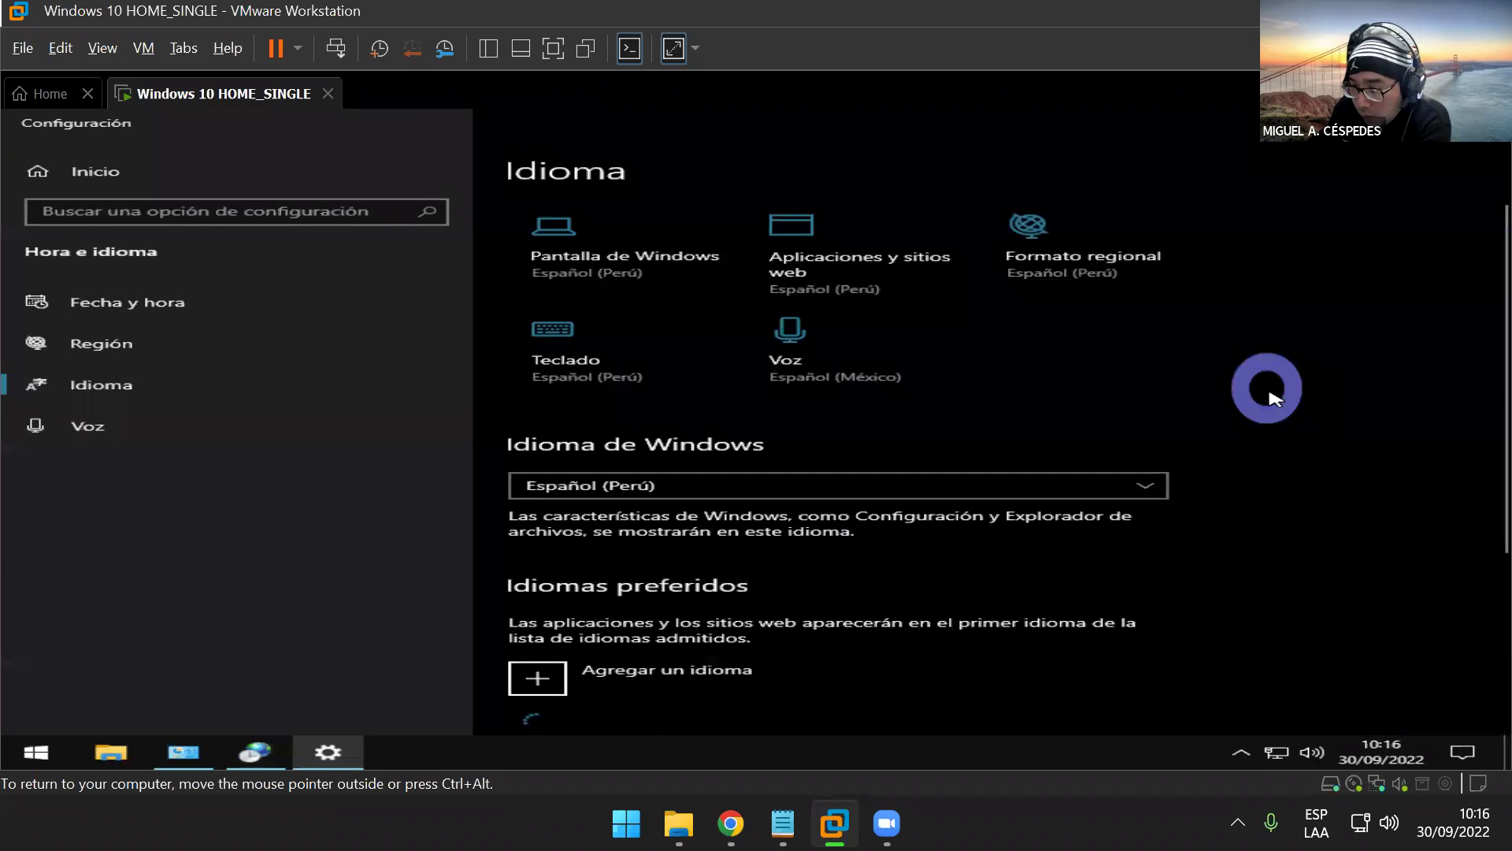
scroll(1259, 471, down, 1)
scroll(1259, 471, down, 3)
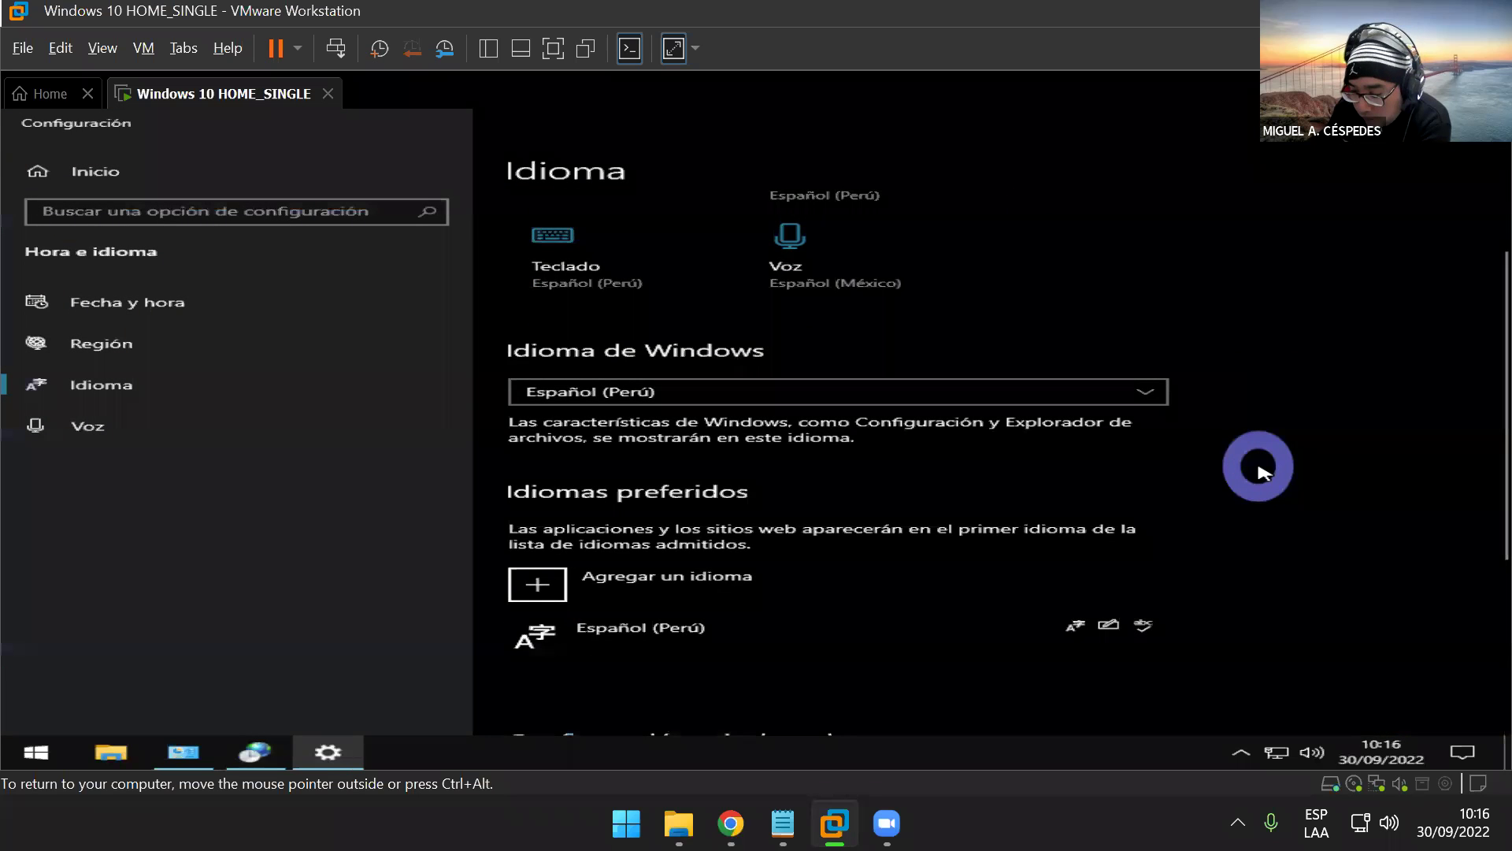
scroll(1259, 471, down, 3)
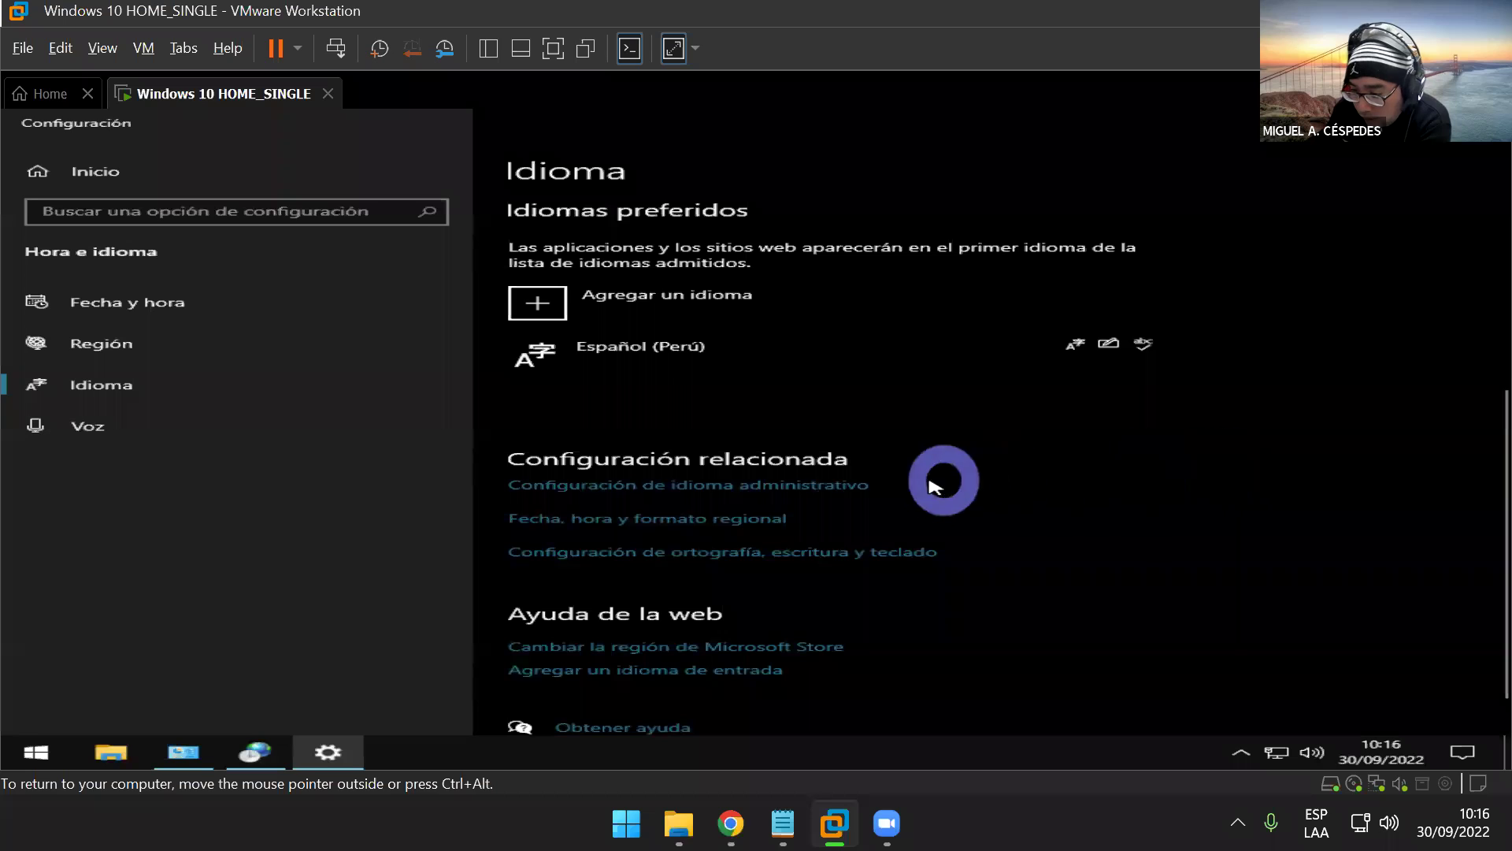
click(853, 493)
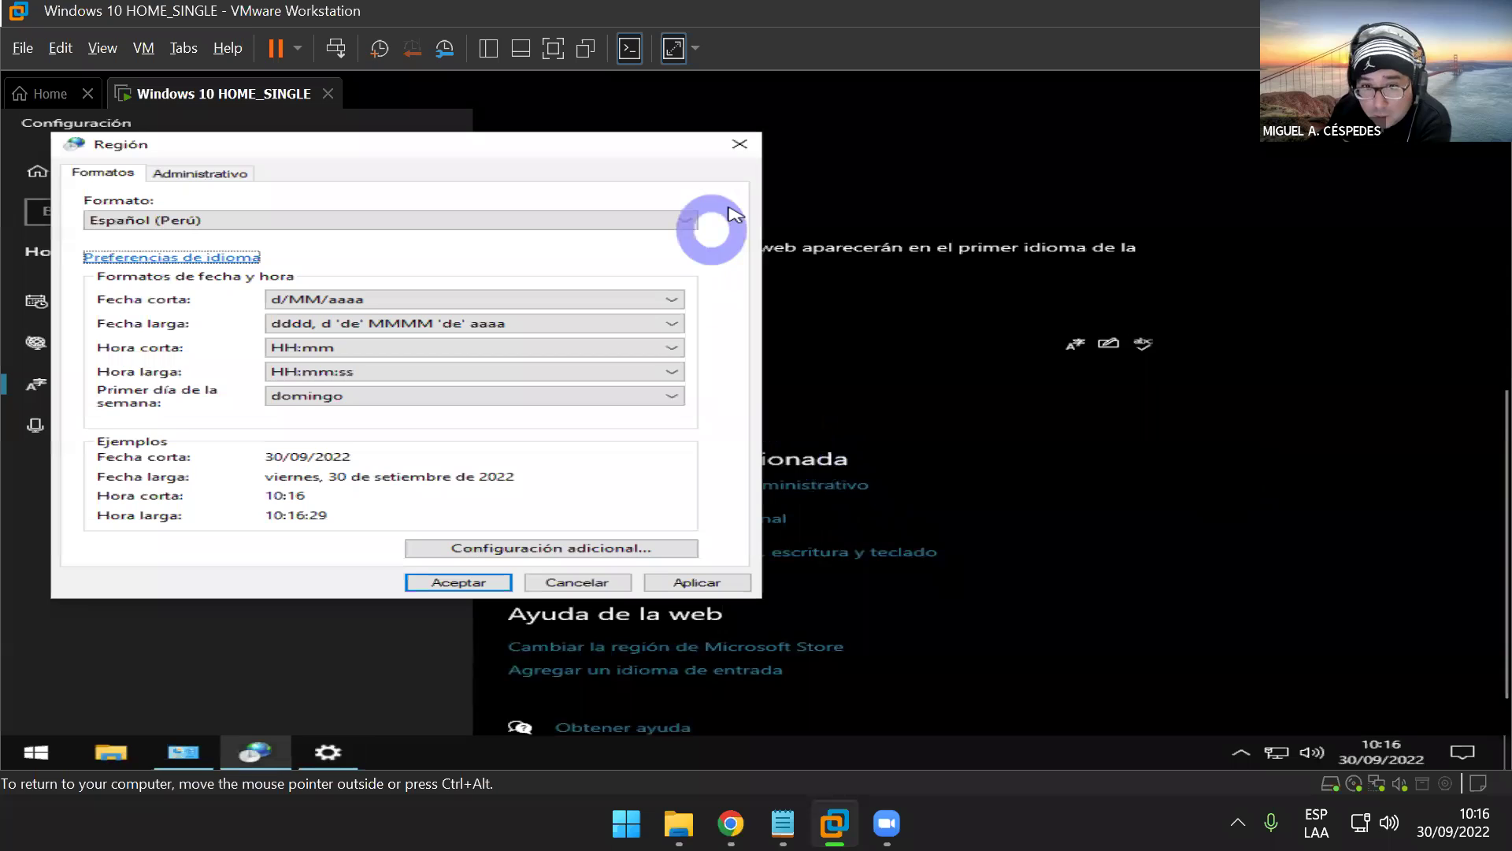
click(751, 156)
- Open the virtual machine's advanced keyboard settings and override the default input method with Español (Perú) - Latinoamericano
scroll(949, 538, down, 1)
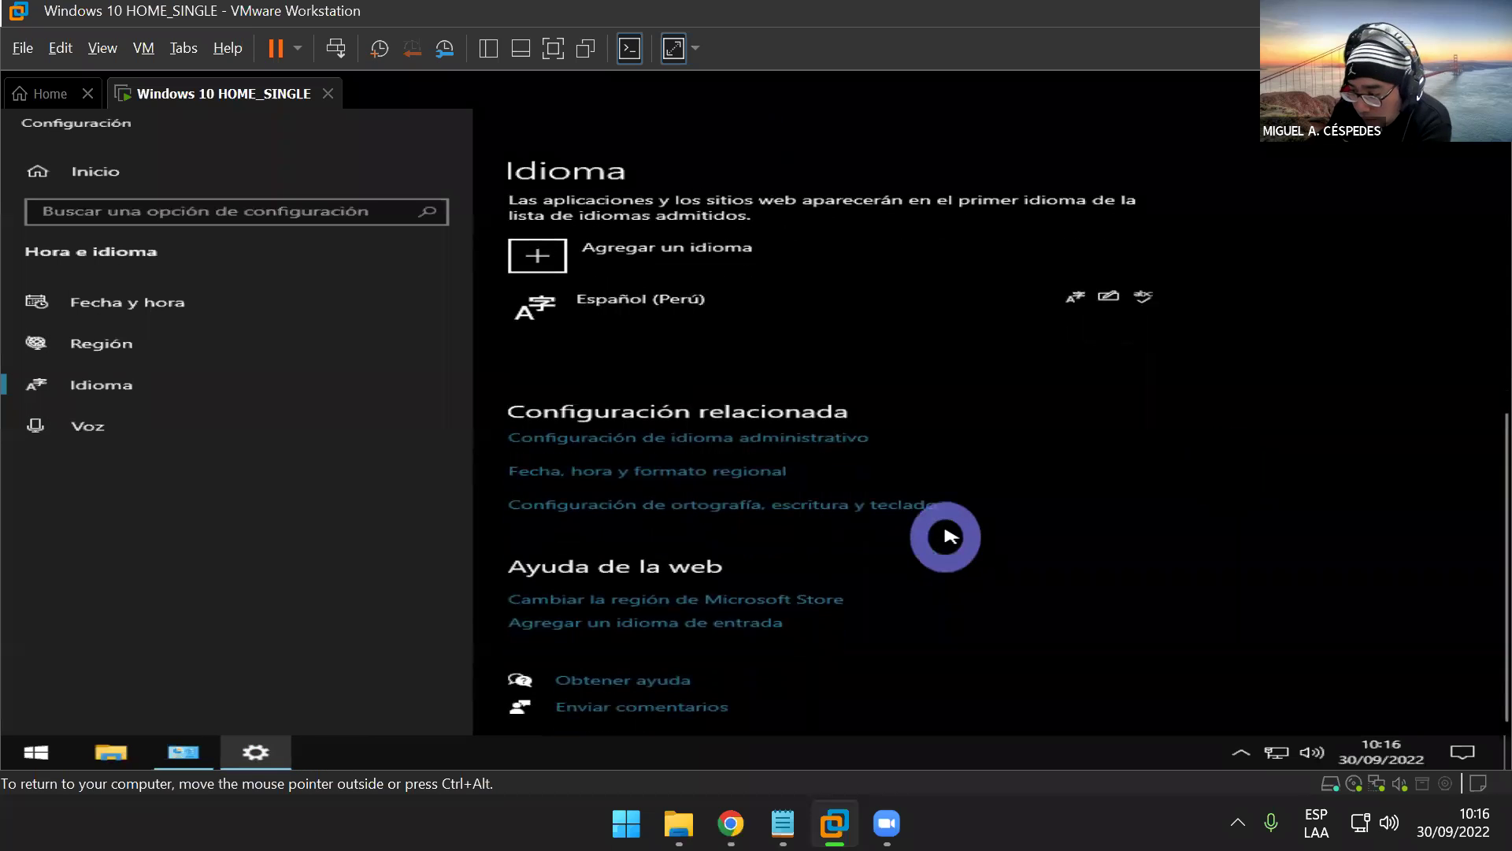
click(844, 506)
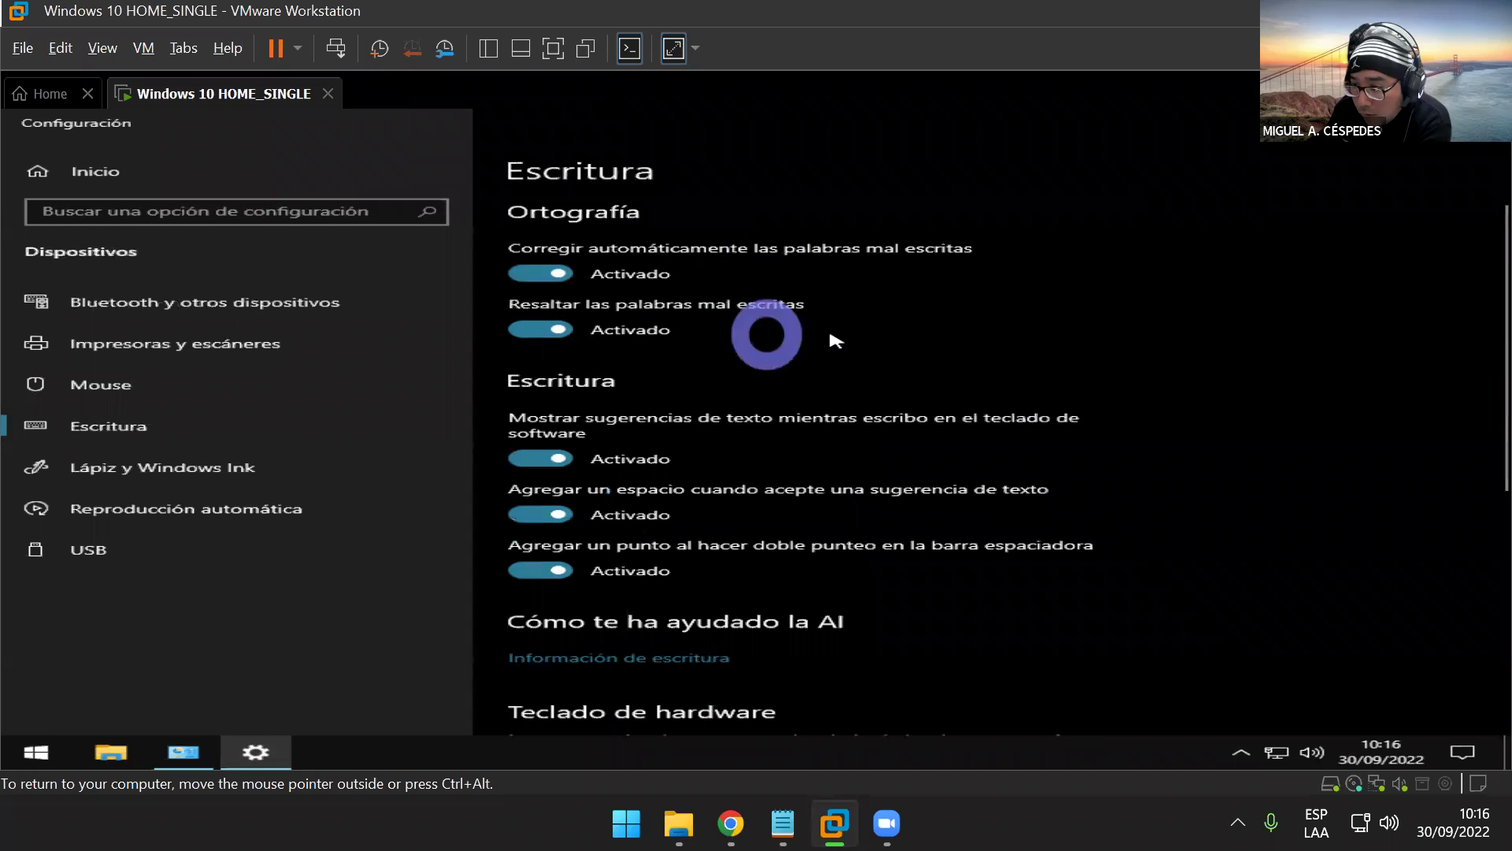
scroll(1006, 410, down, 2)
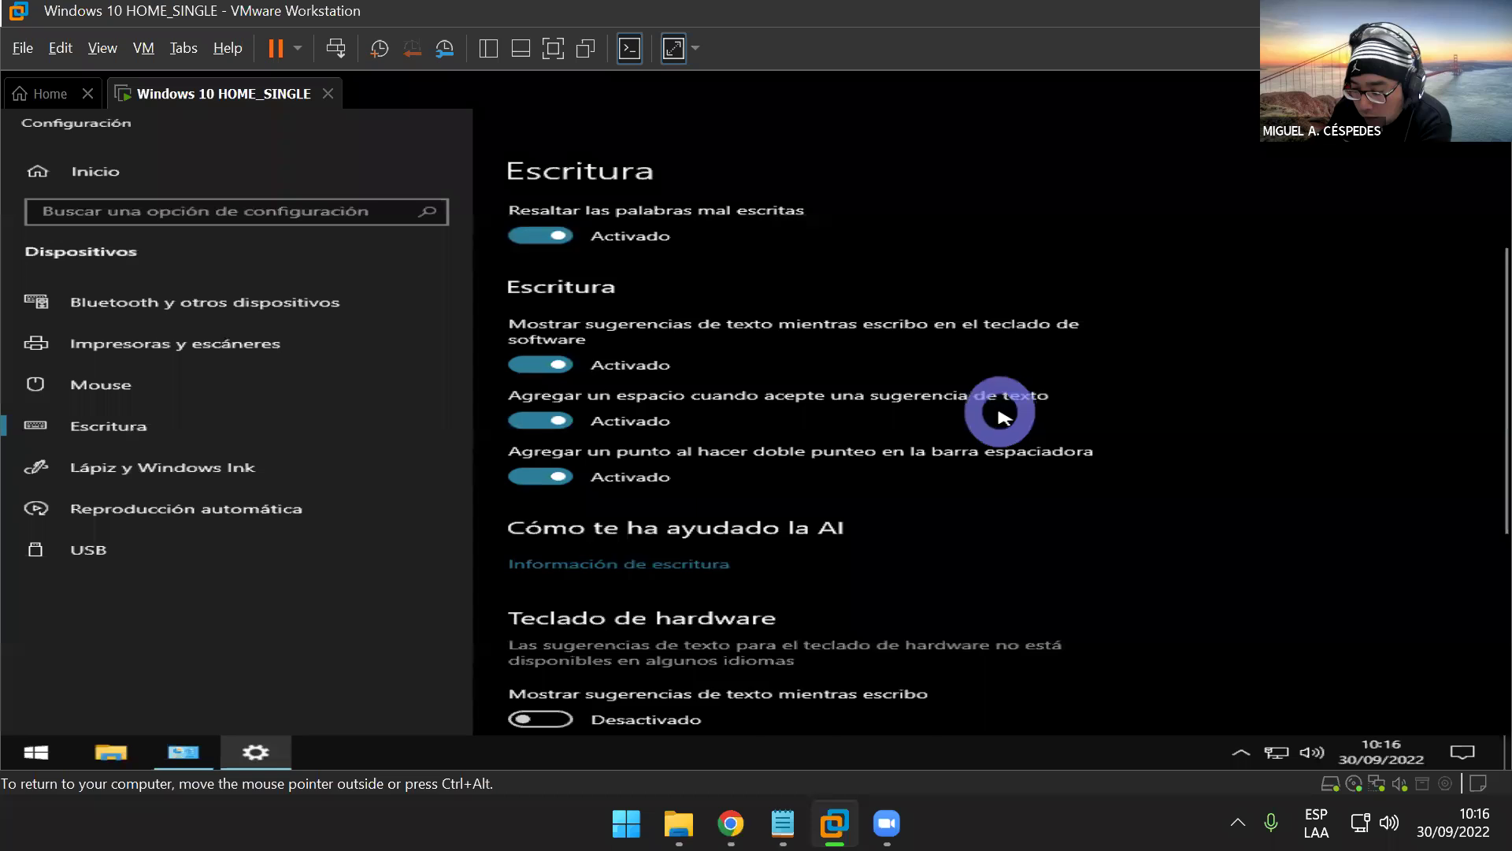
scroll(1002, 416, down, 2)
scroll(988, 402, down, 2)
scroll(987, 402, down, 2)
scroll(986, 406, down, 3)
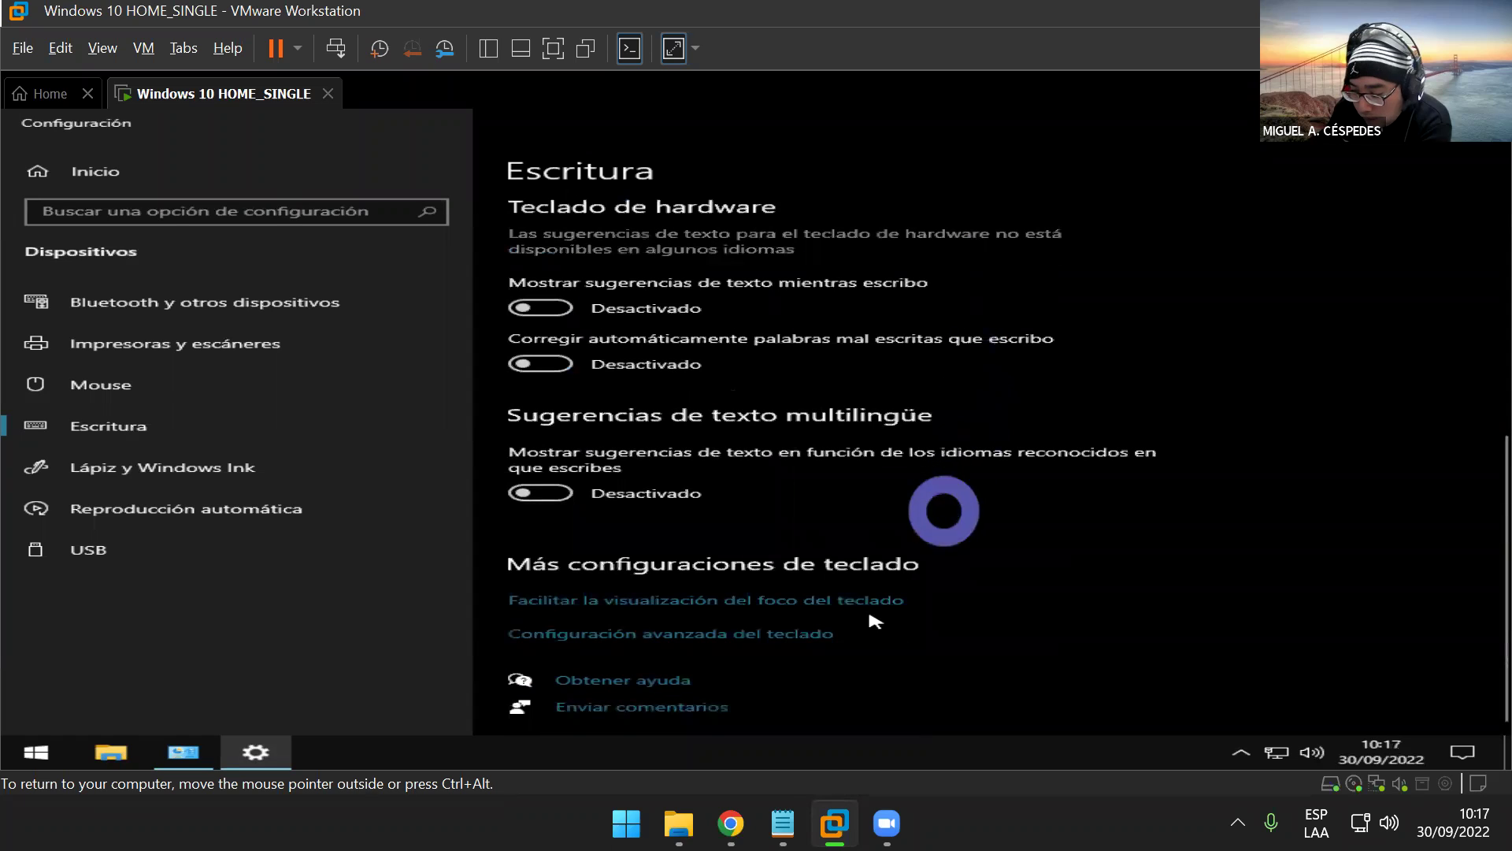
click(780, 638)
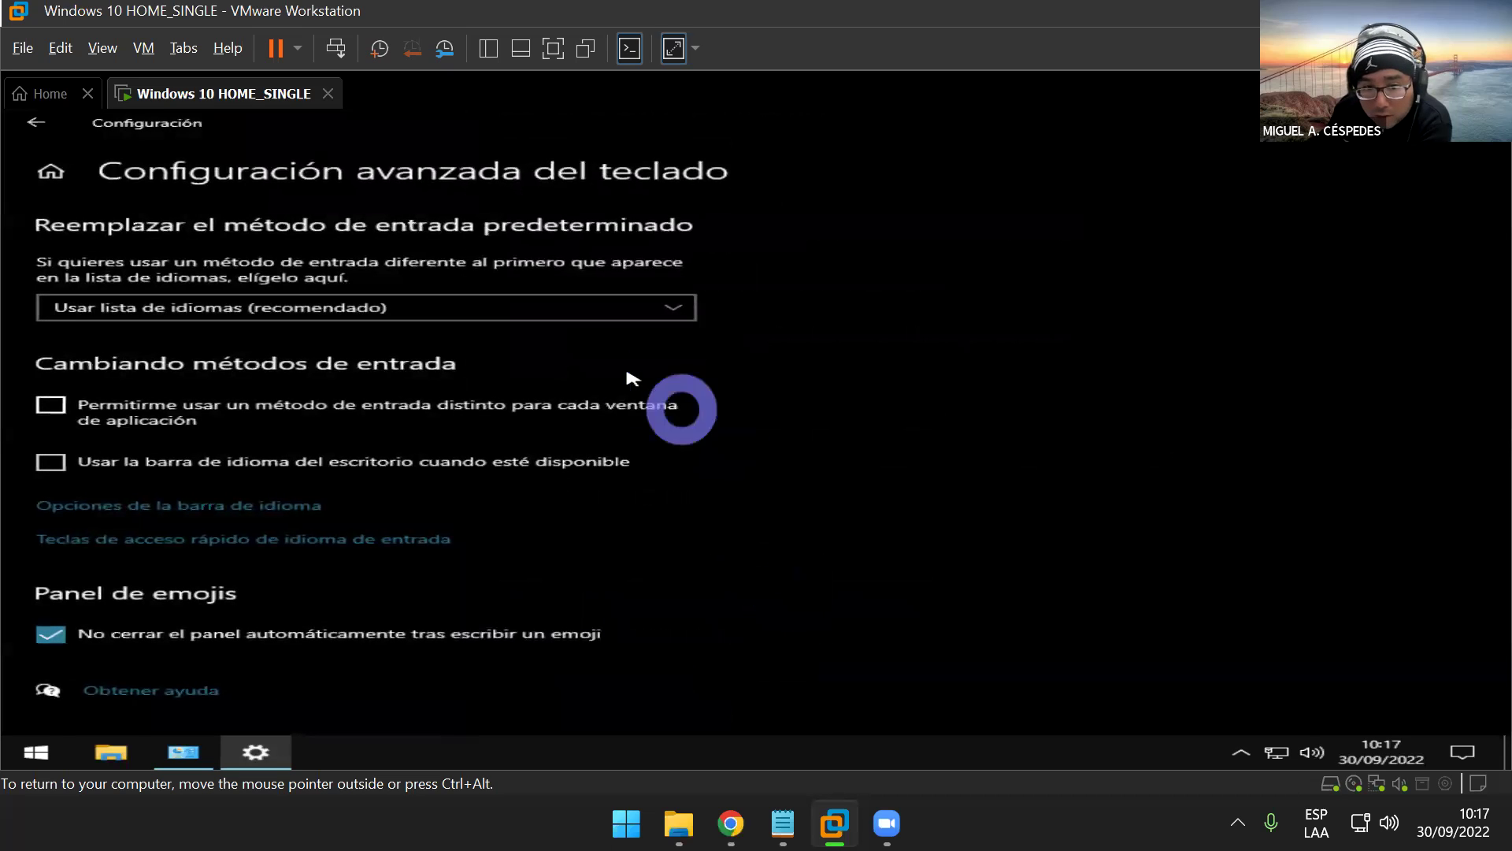
click(640, 312)
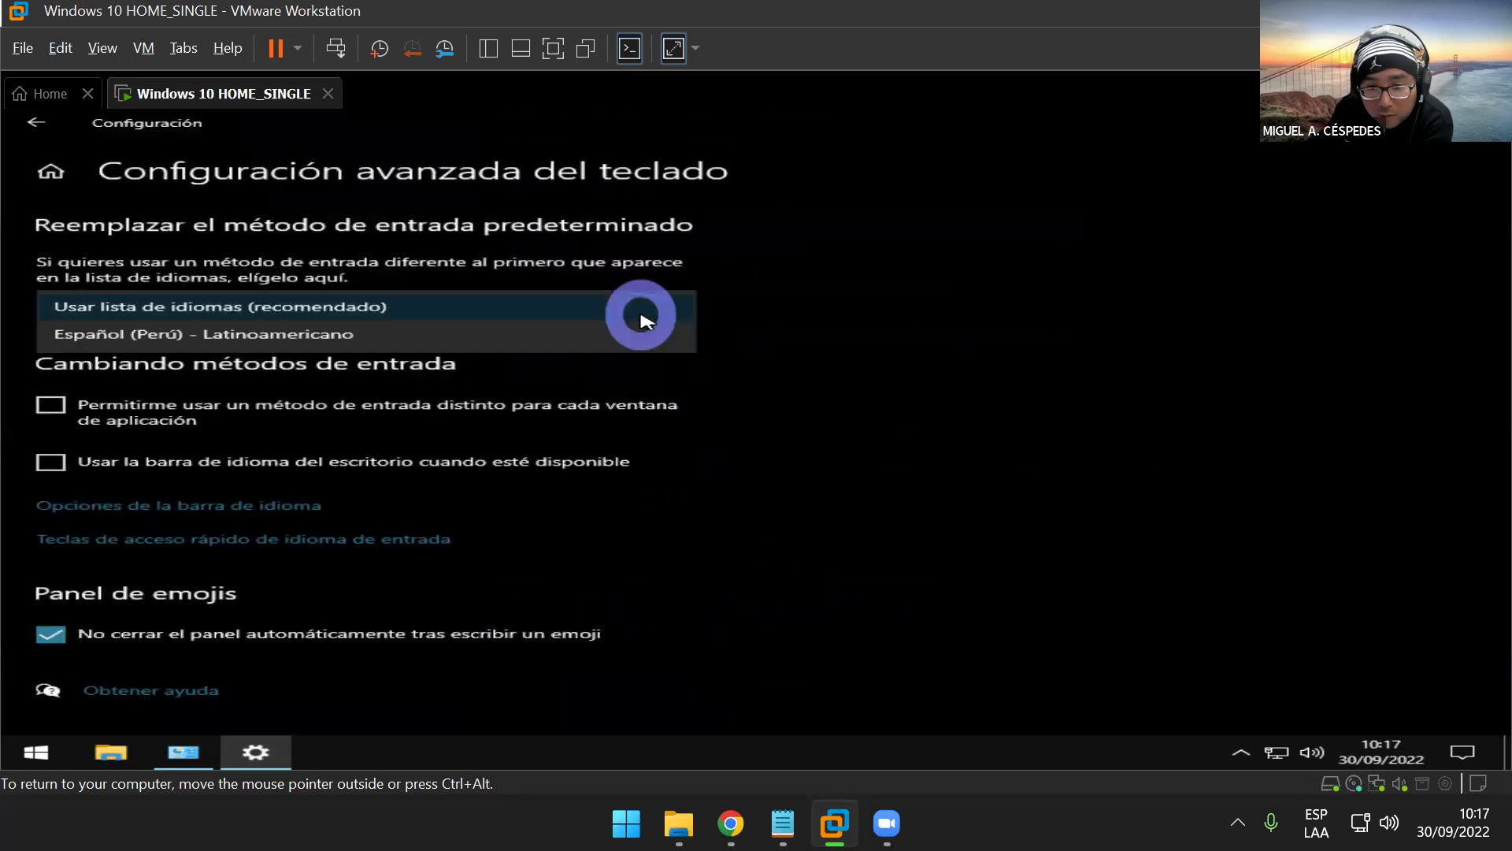
click(624, 338)
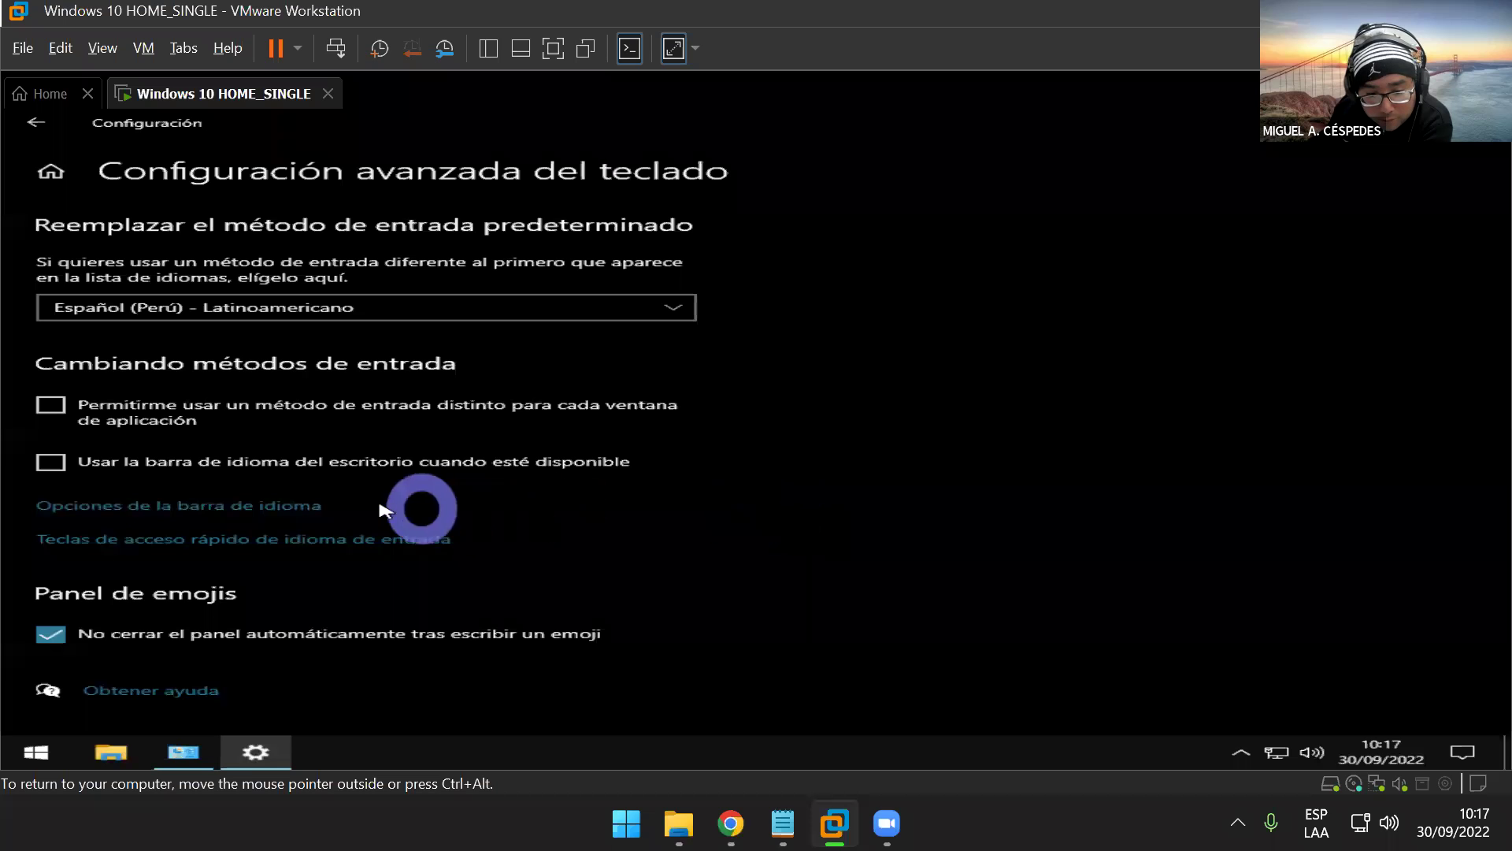
- Try to enable the key sequence for switching to Español (Perú) - Latinoamericano and apply the text services settings
click(284, 509)
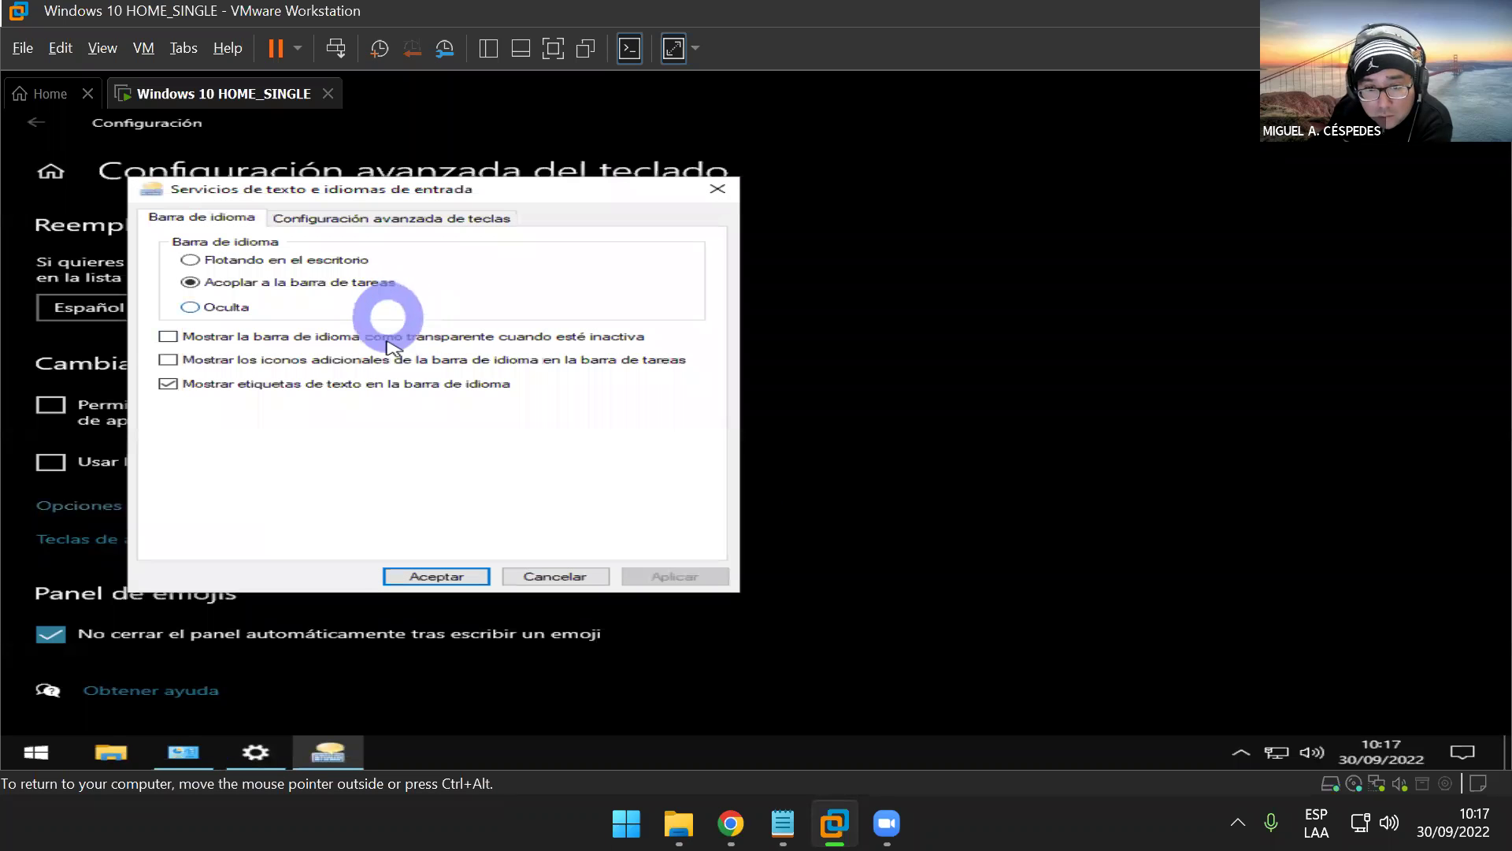
click(393, 219)
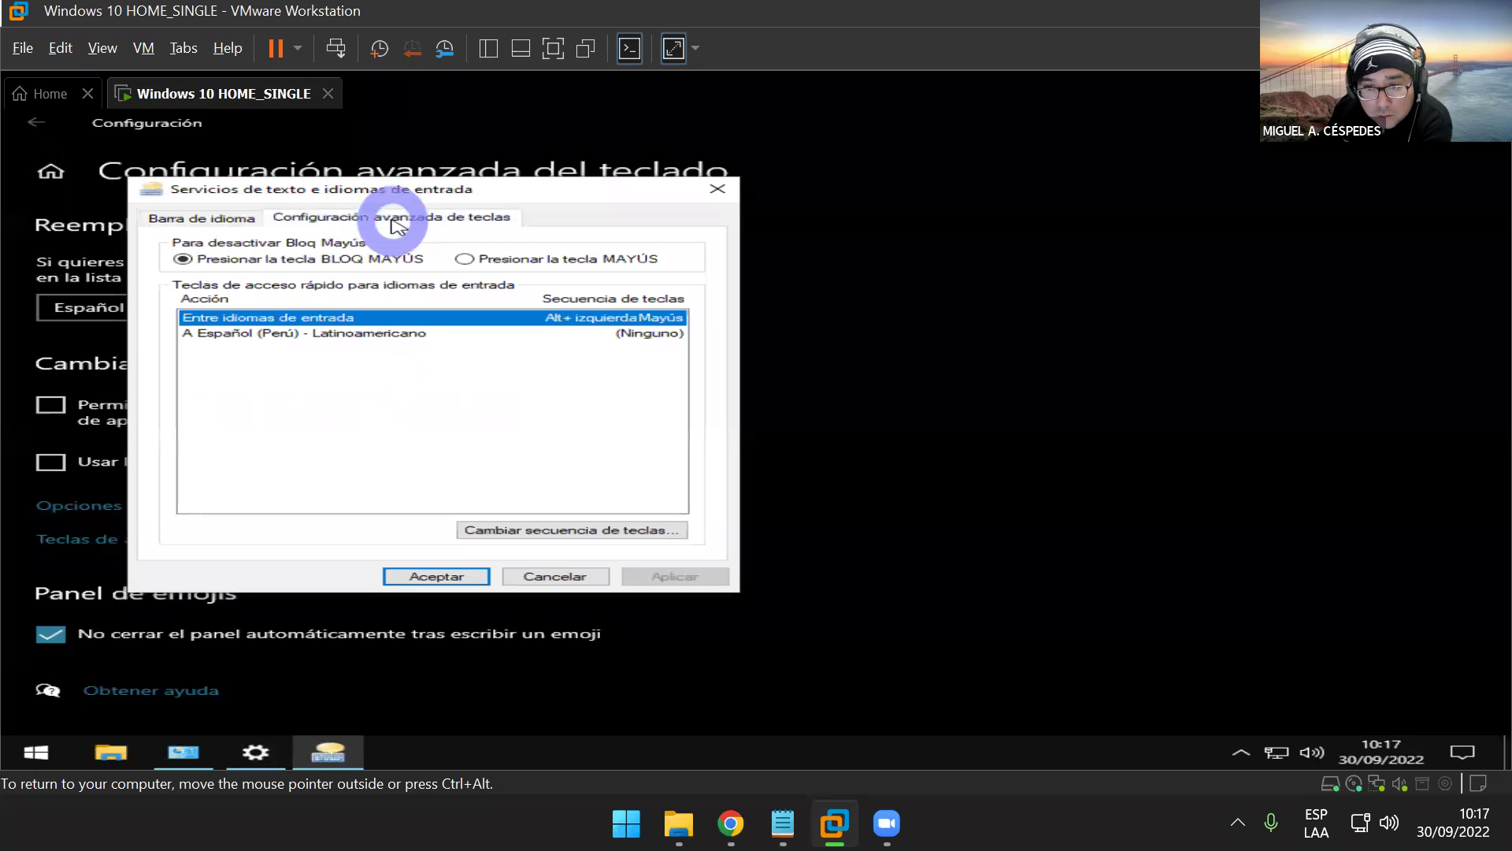
click(403, 335)
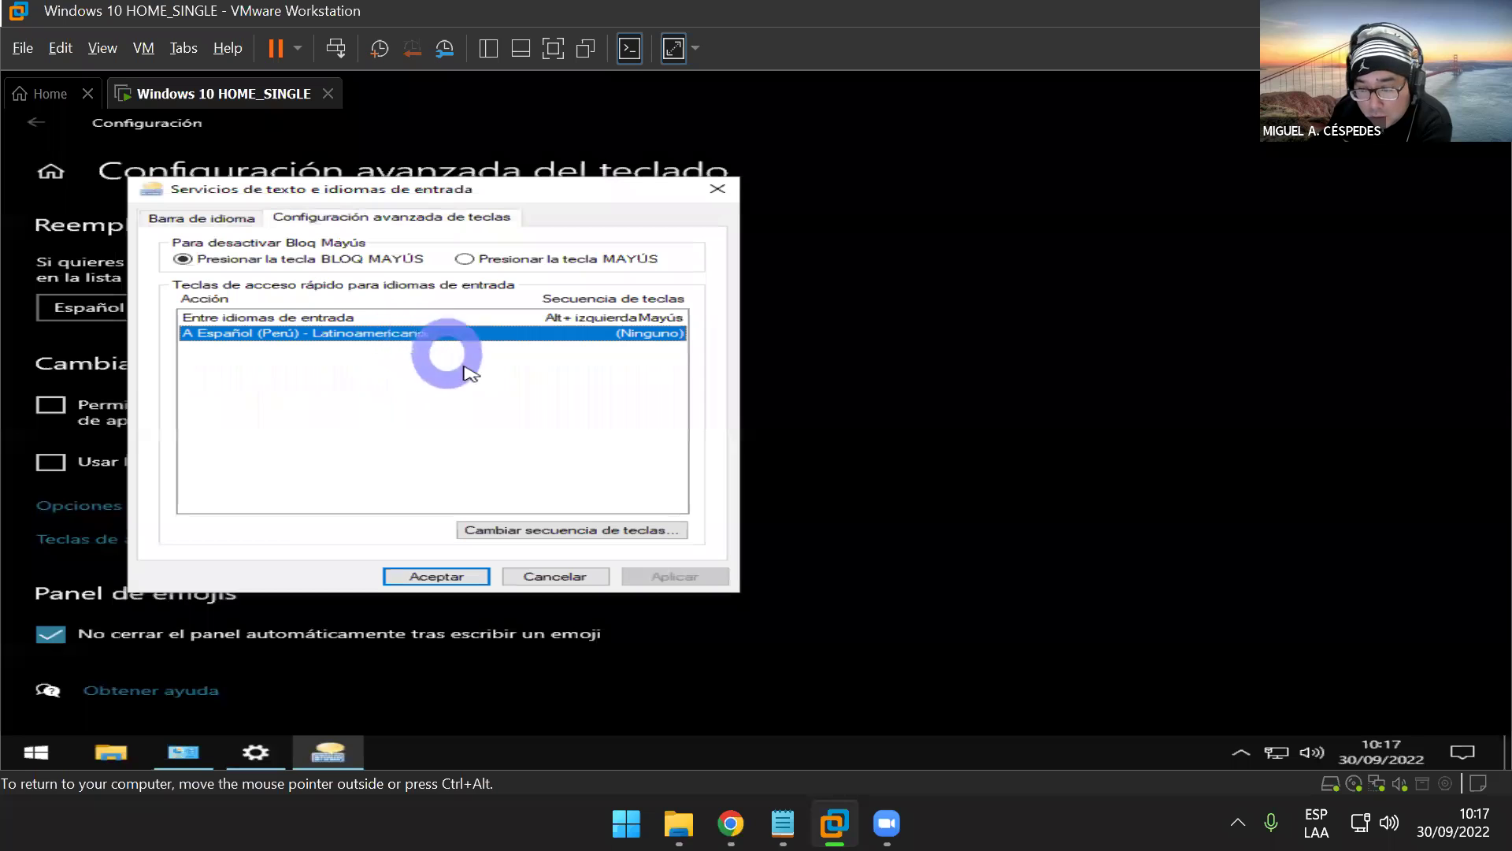
click(513, 531)
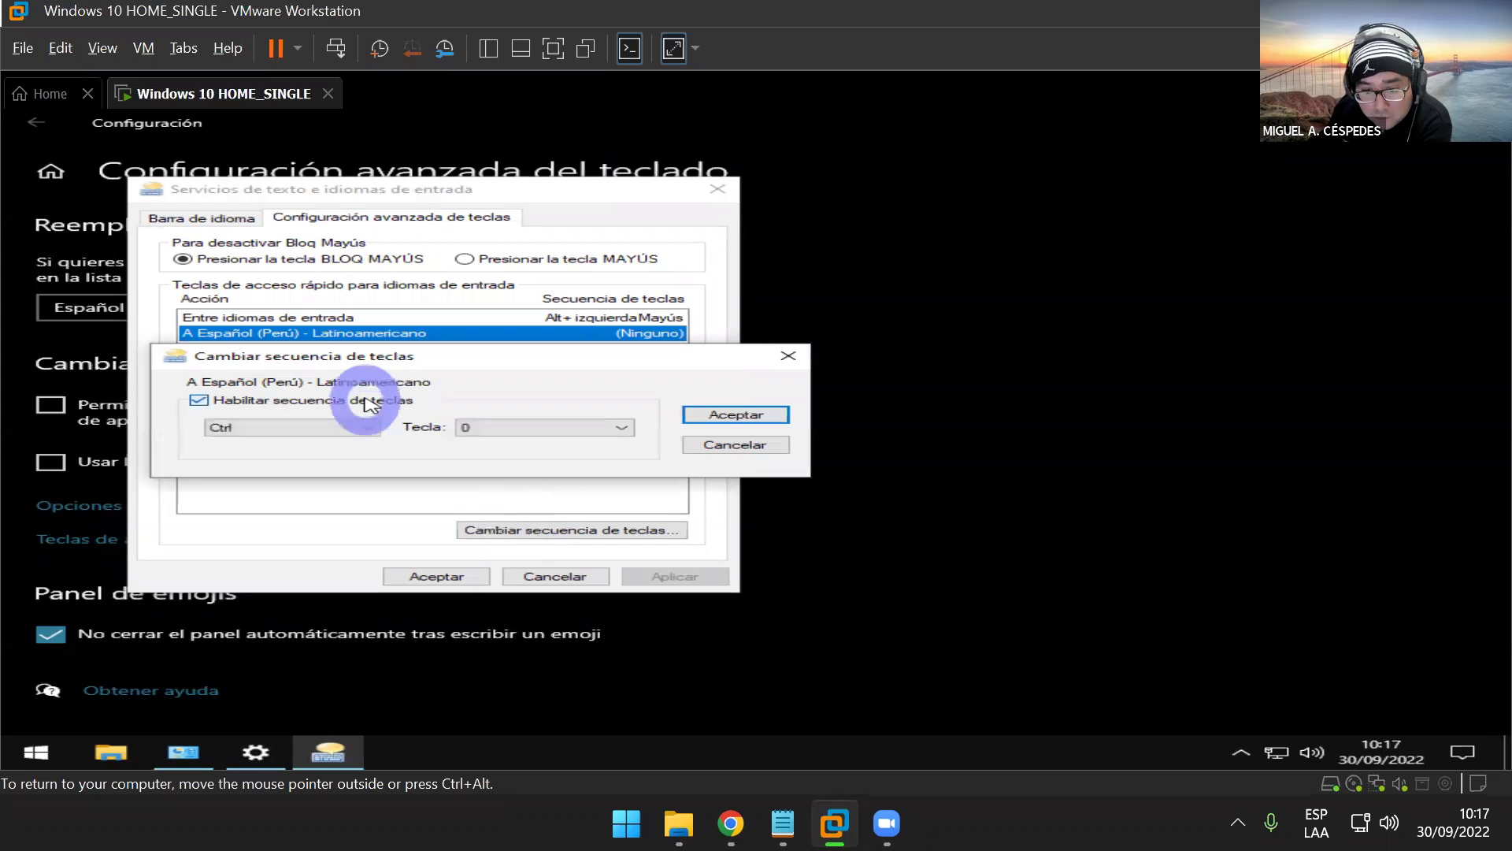
click(366, 402)
click(735, 414)
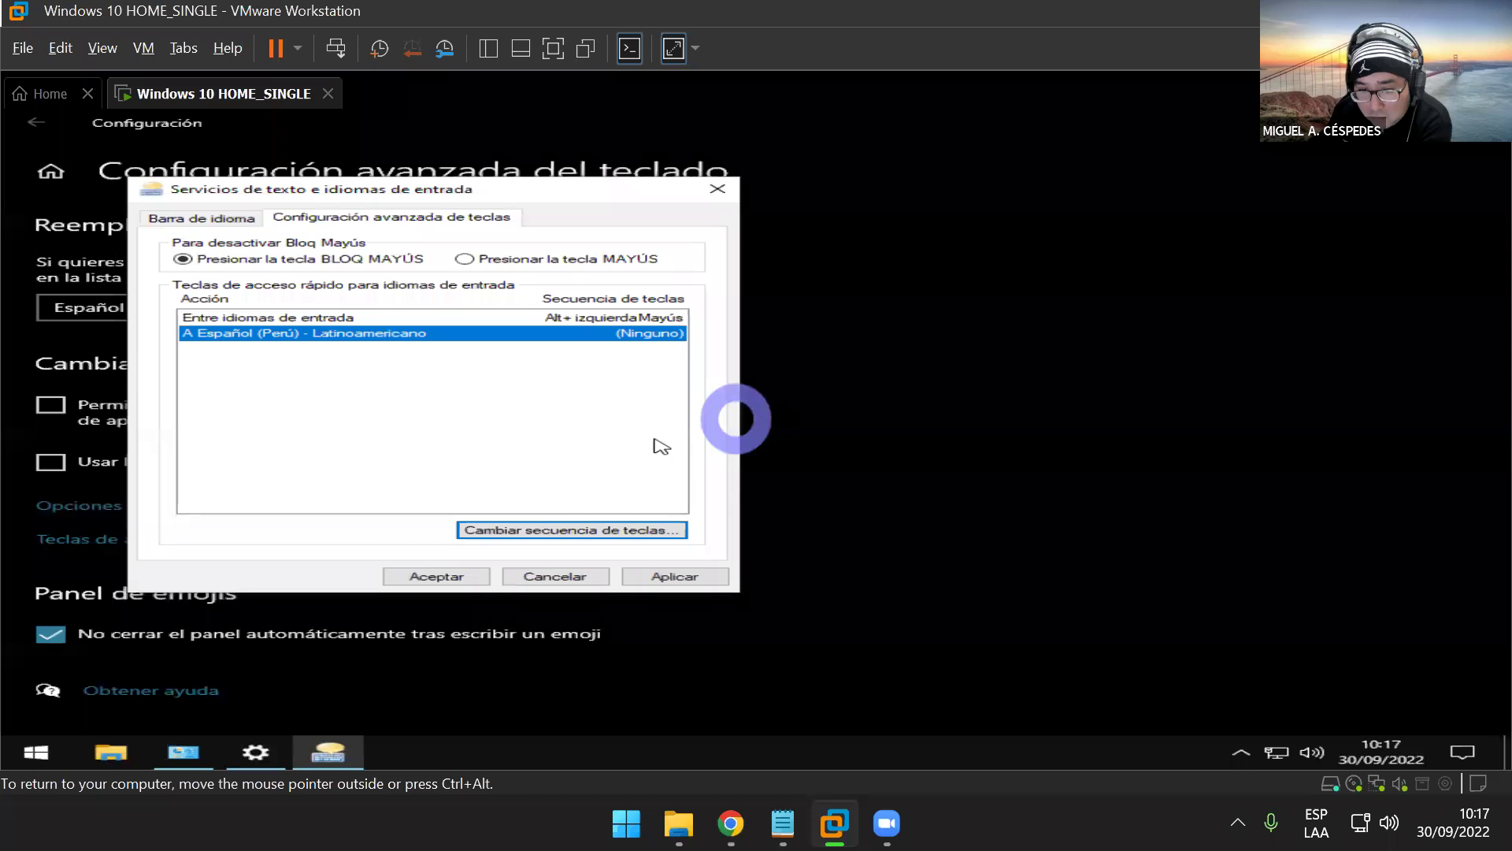
click(688, 576)
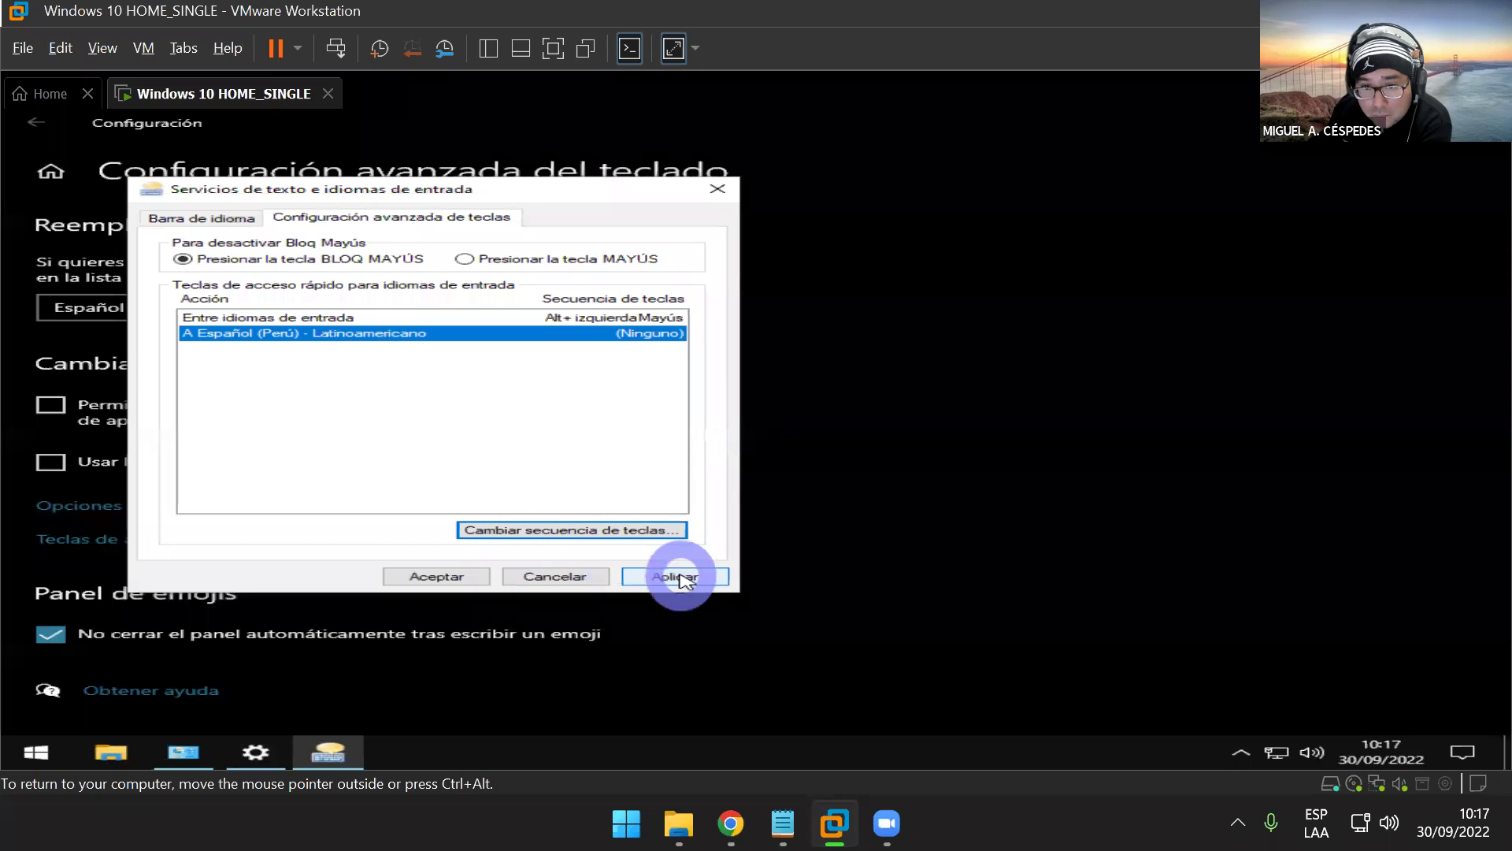
click(465, 579)
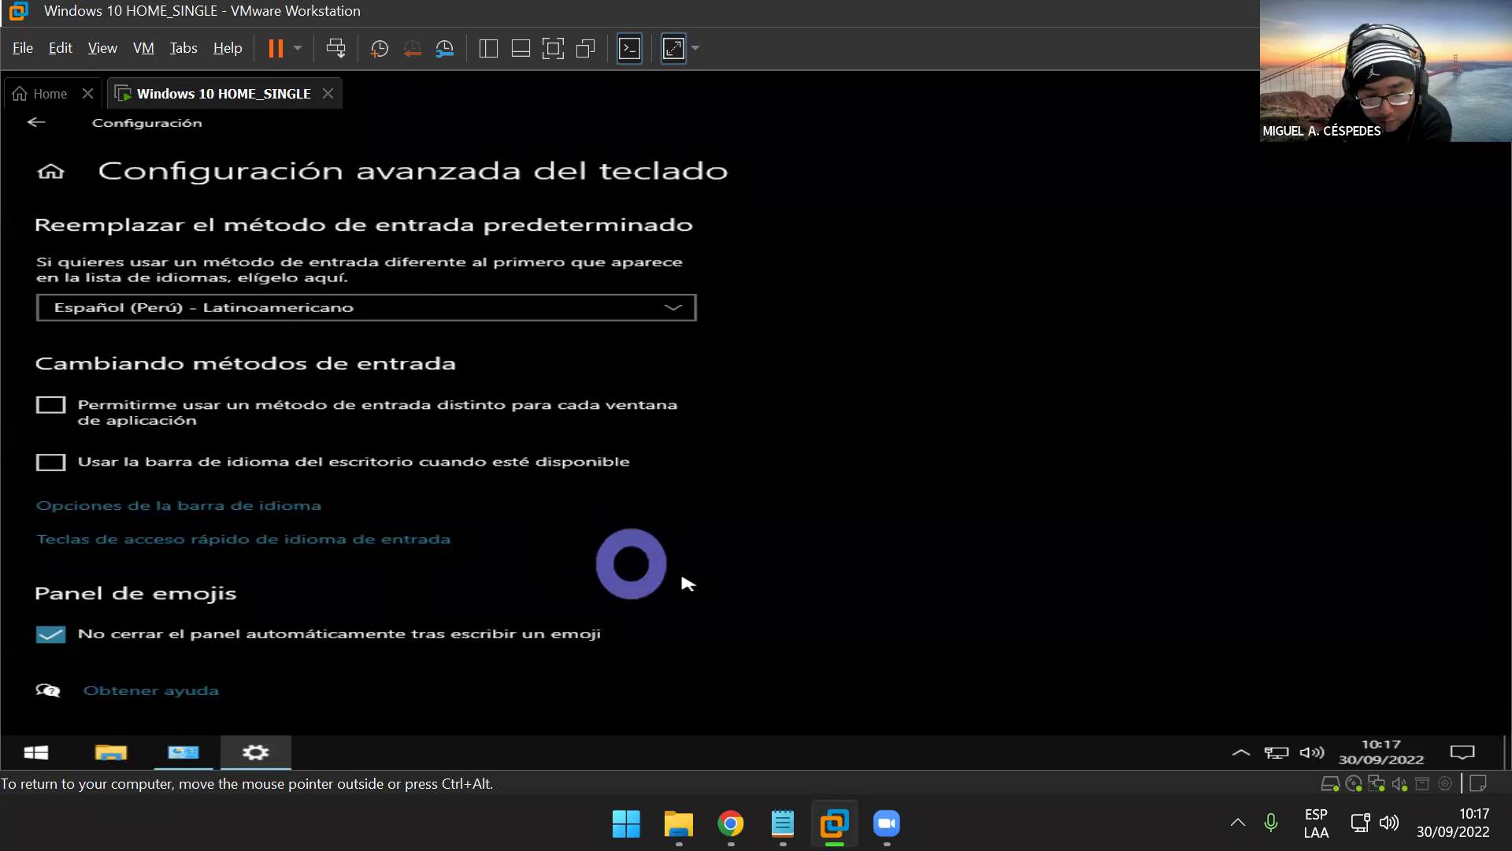
- Examine the input language hotkeys, language bar options and key sequences for switching input languages, leaving them as they are
click(417, 542)
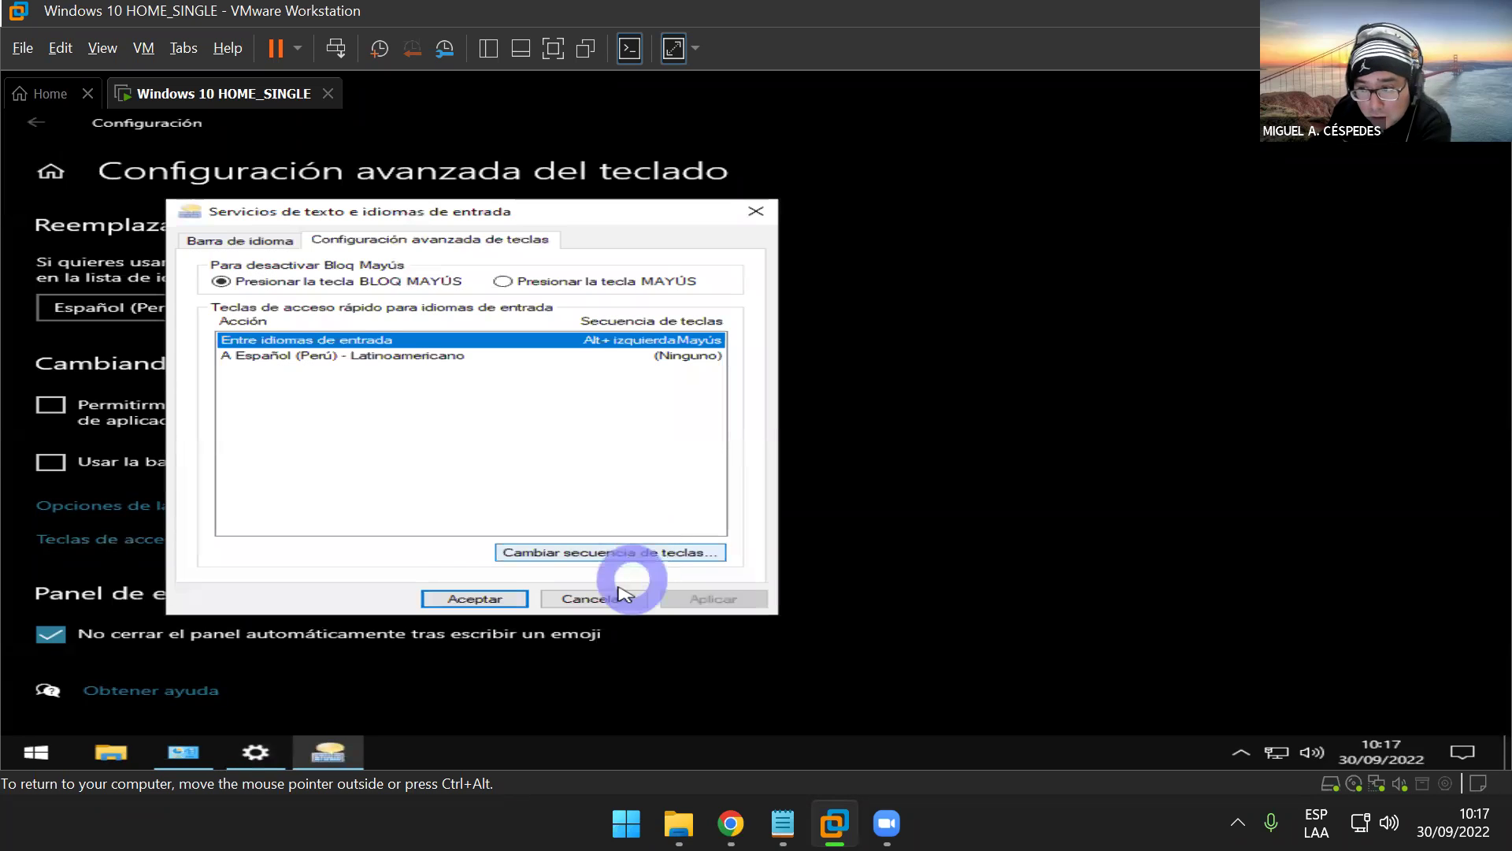
click(490, 599)
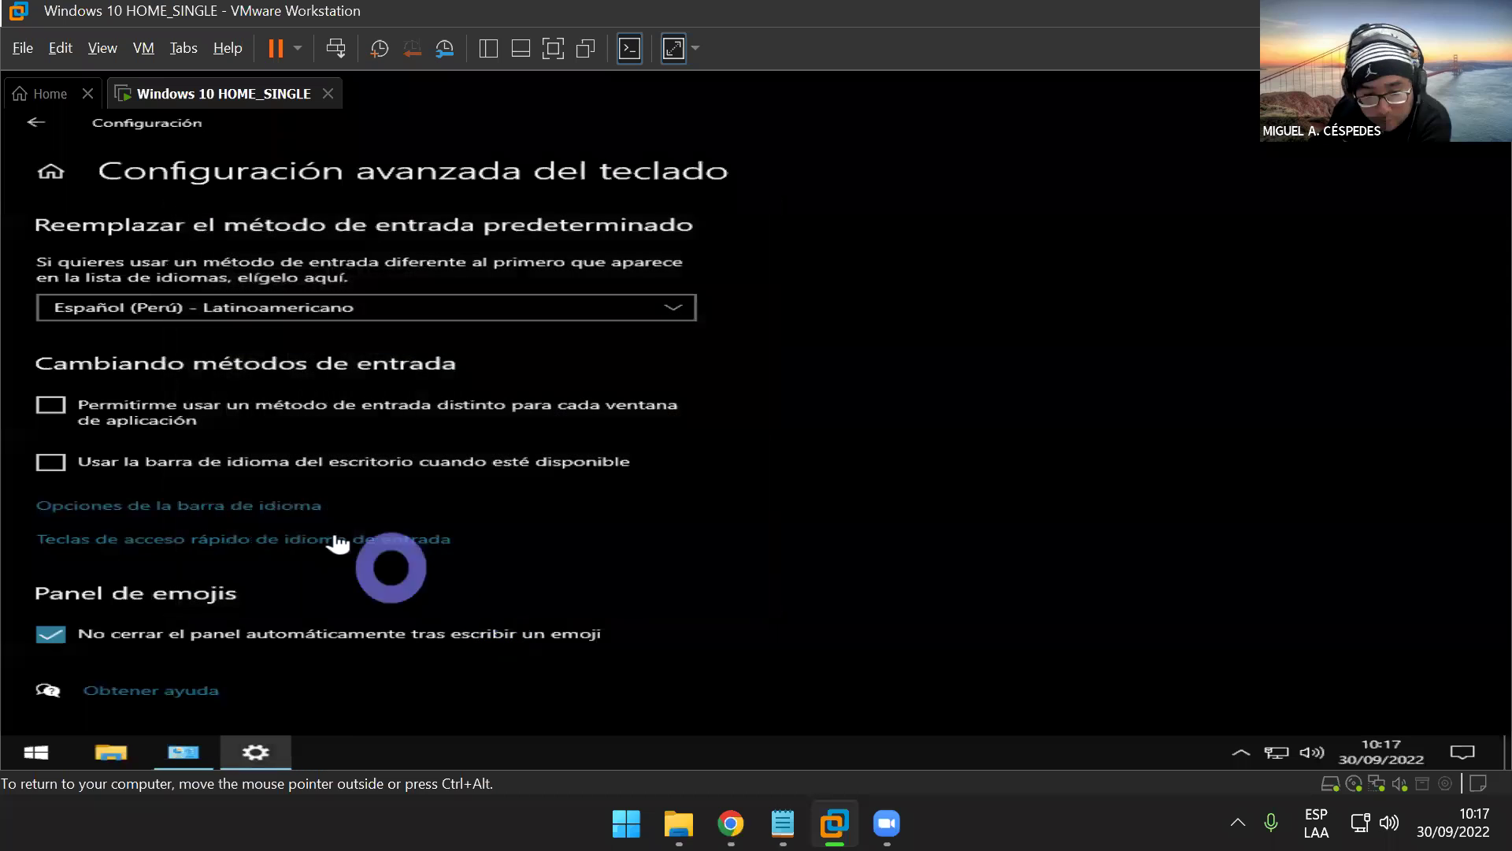
click(288, 512)
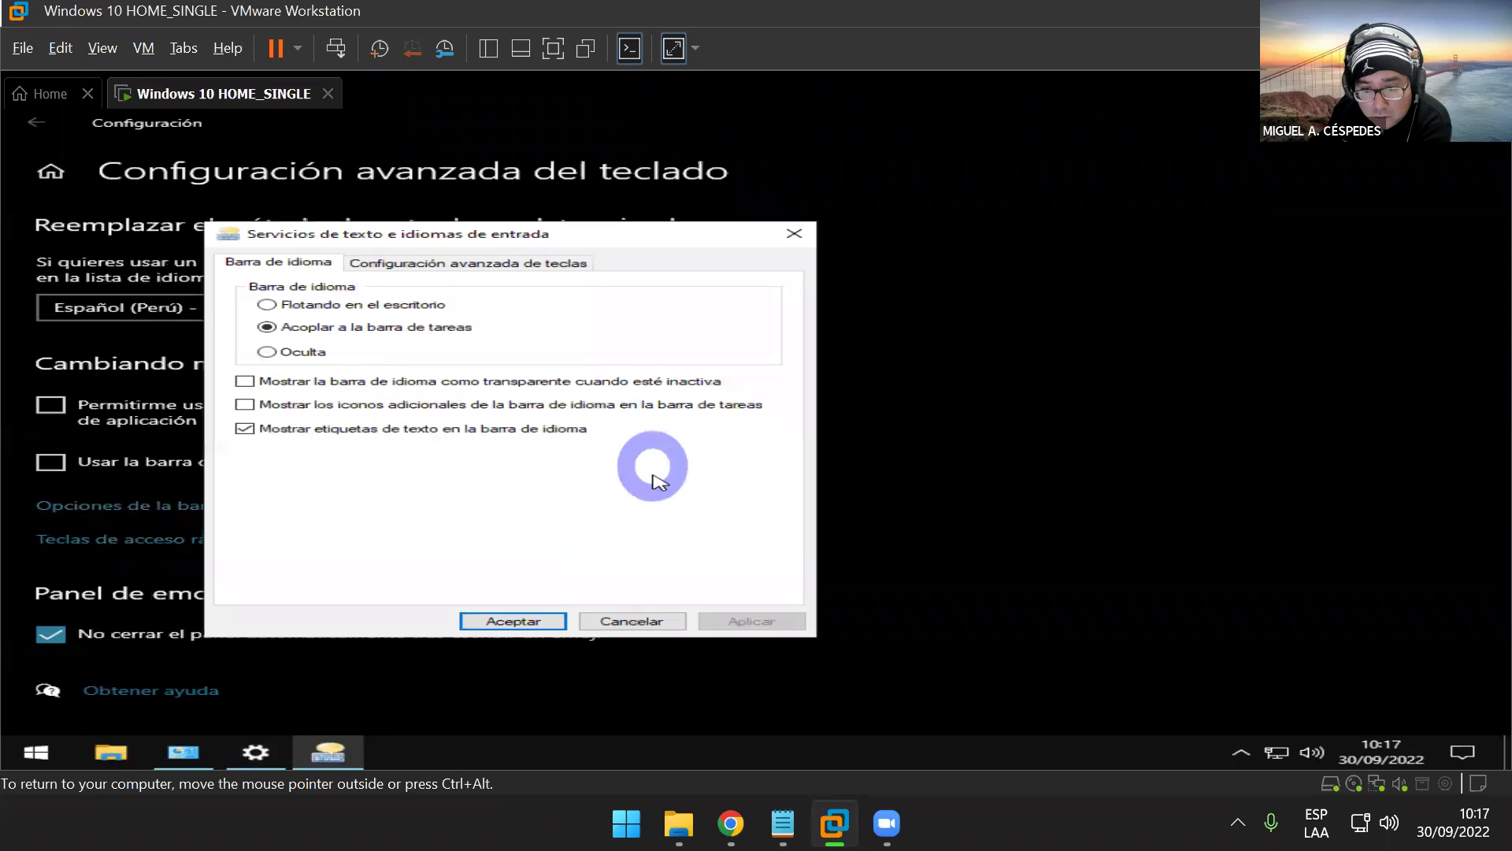
click(460, 263)
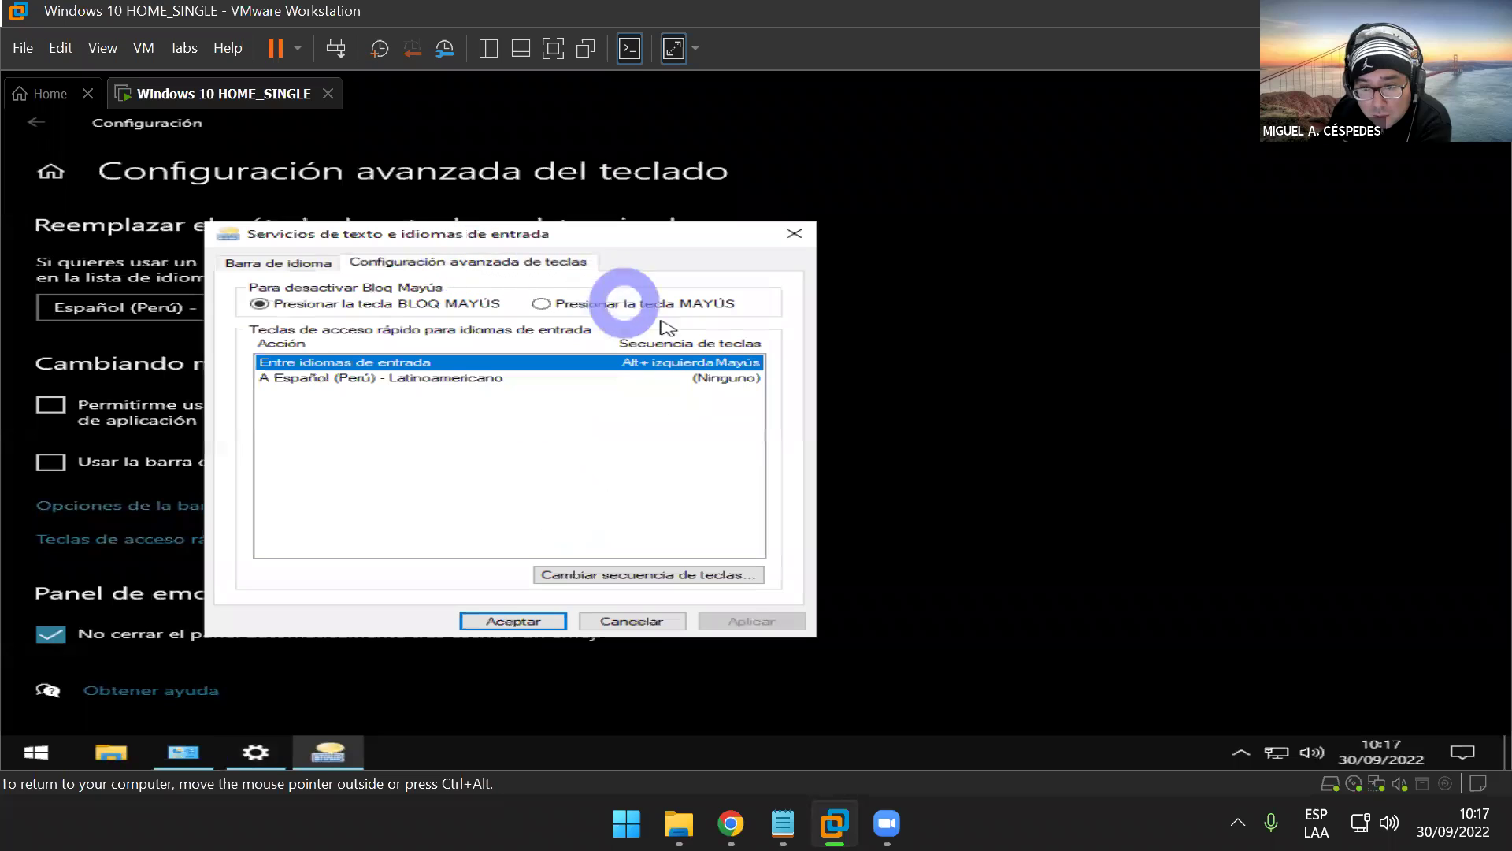
click(513, 621)
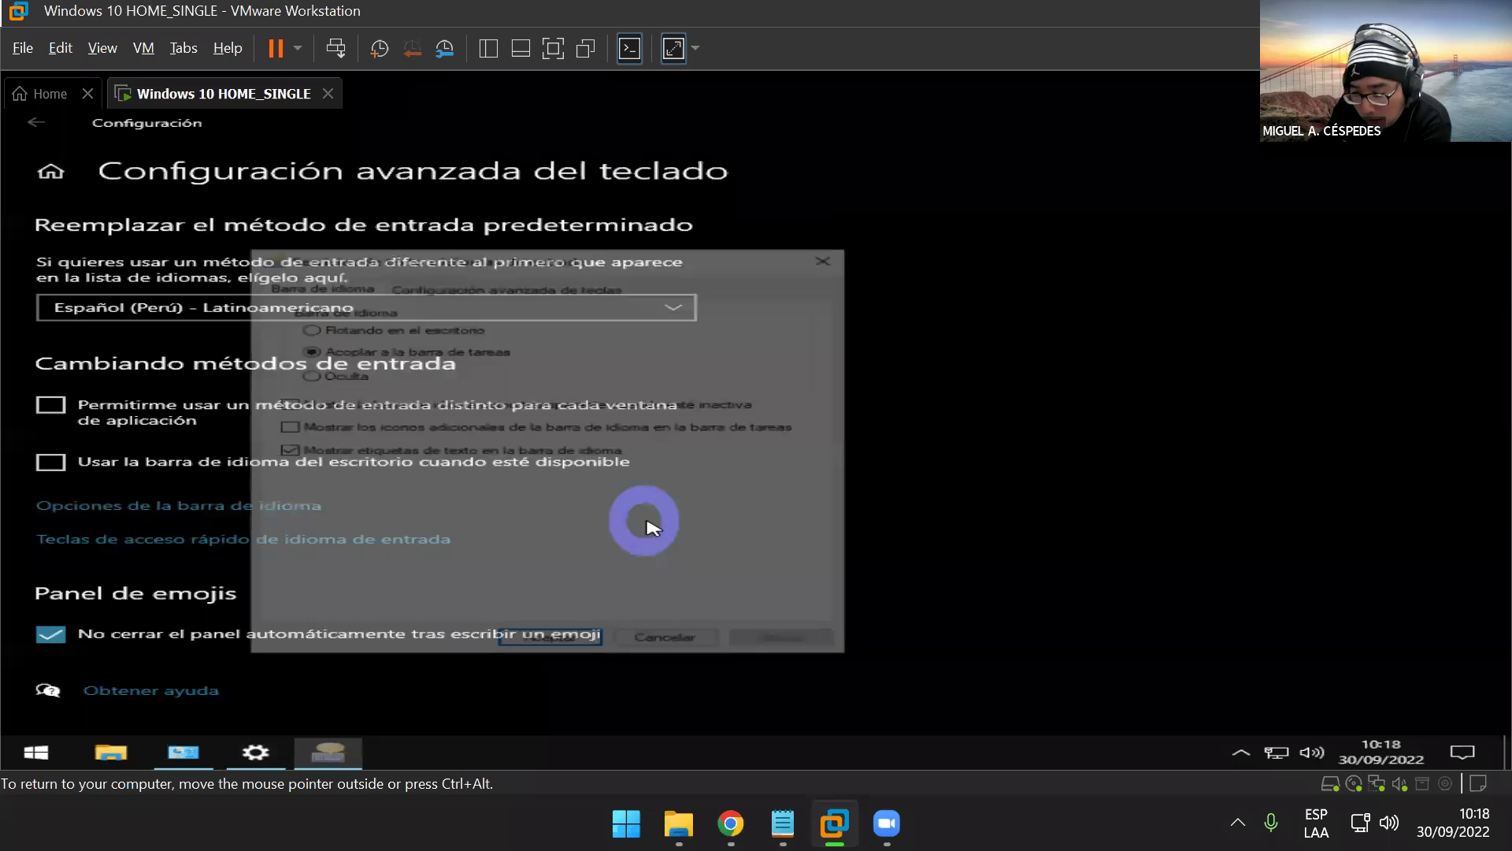
click(540, 285)
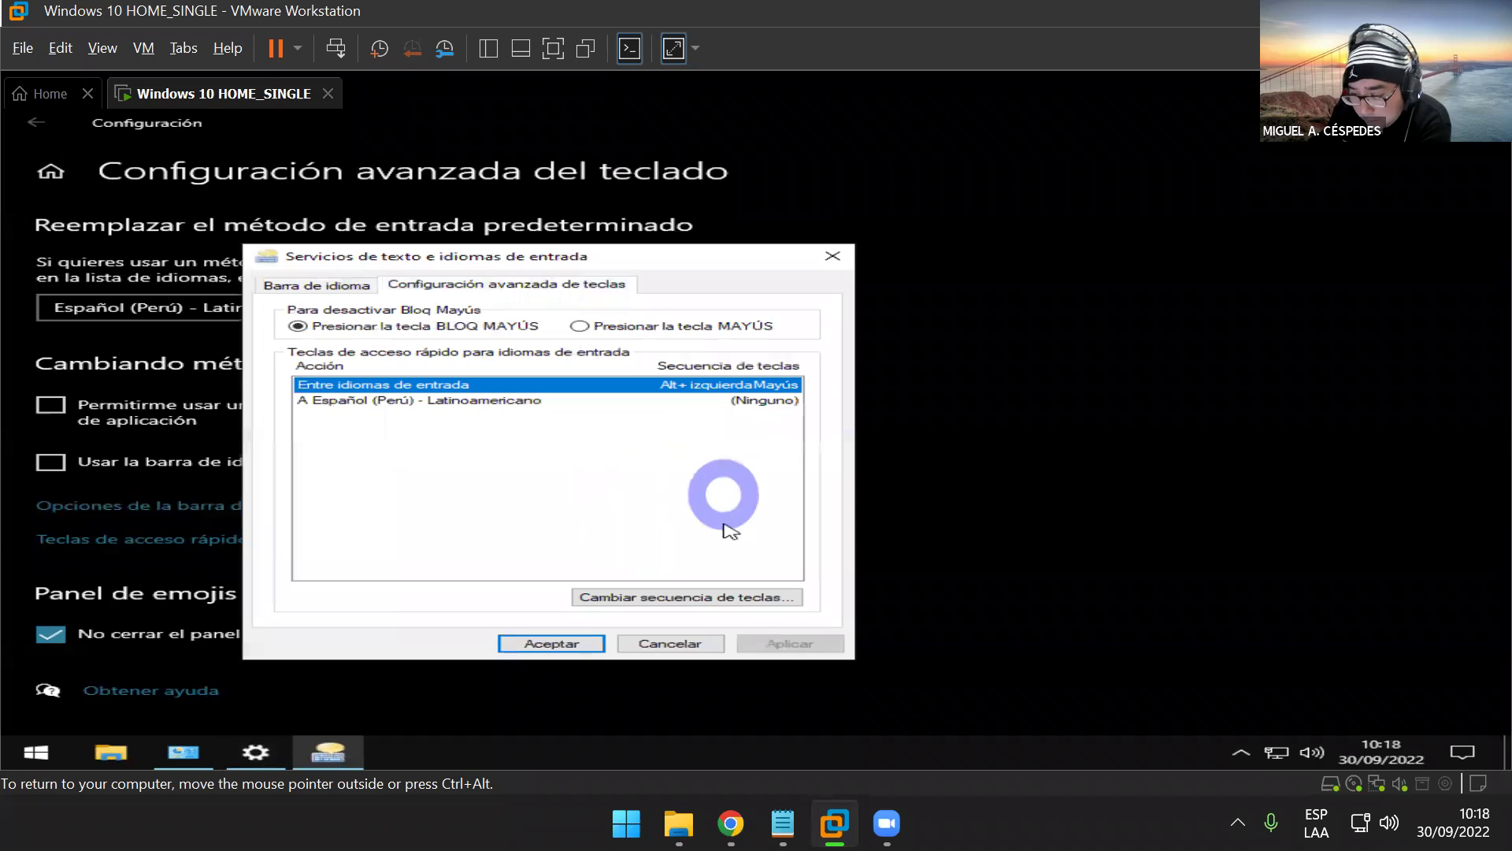
click(711, 597)
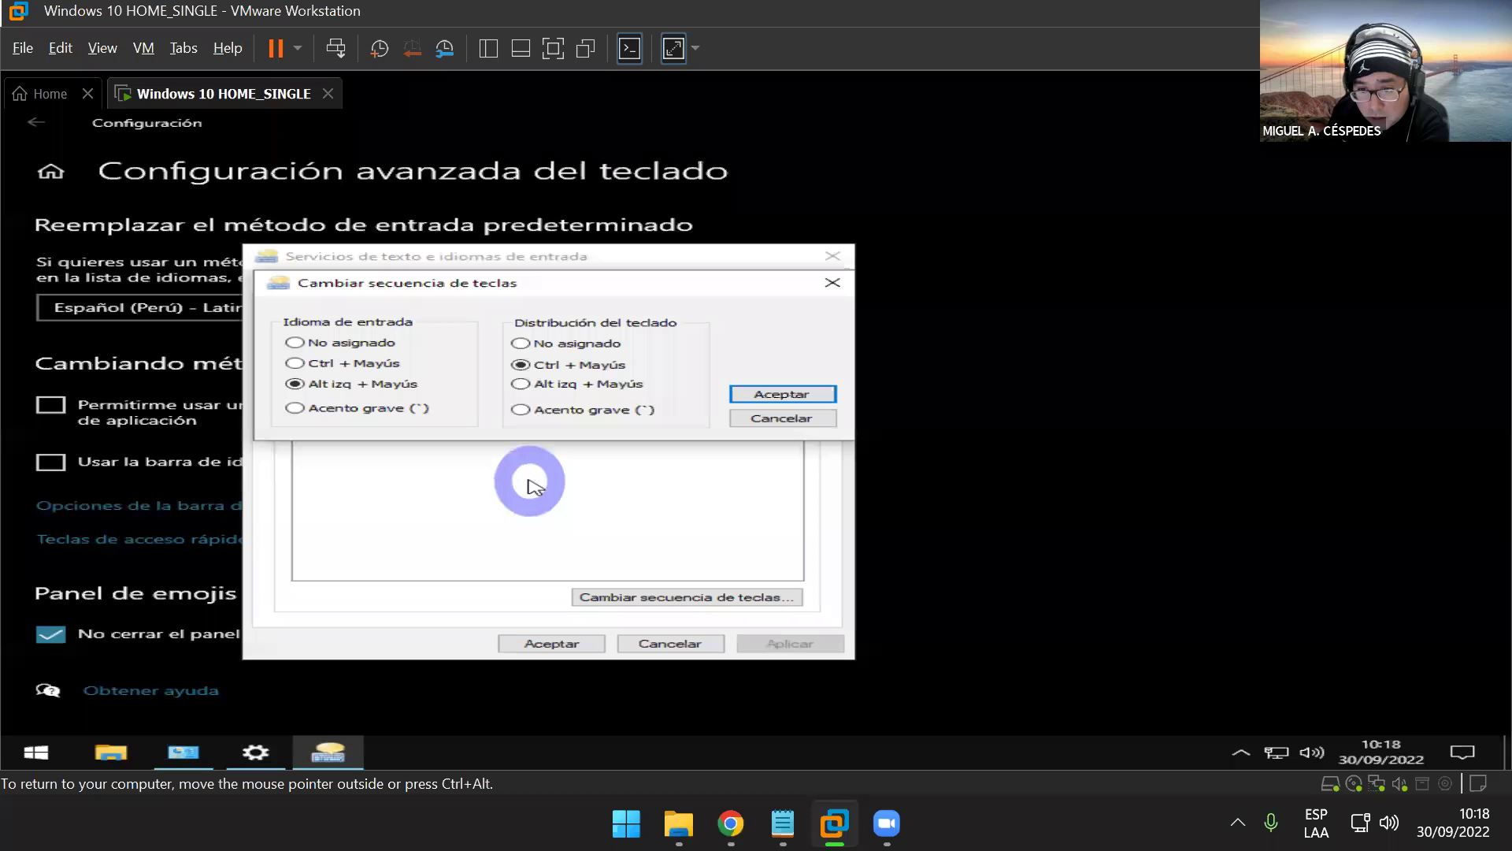
click(803, 421)
click(833, 258)
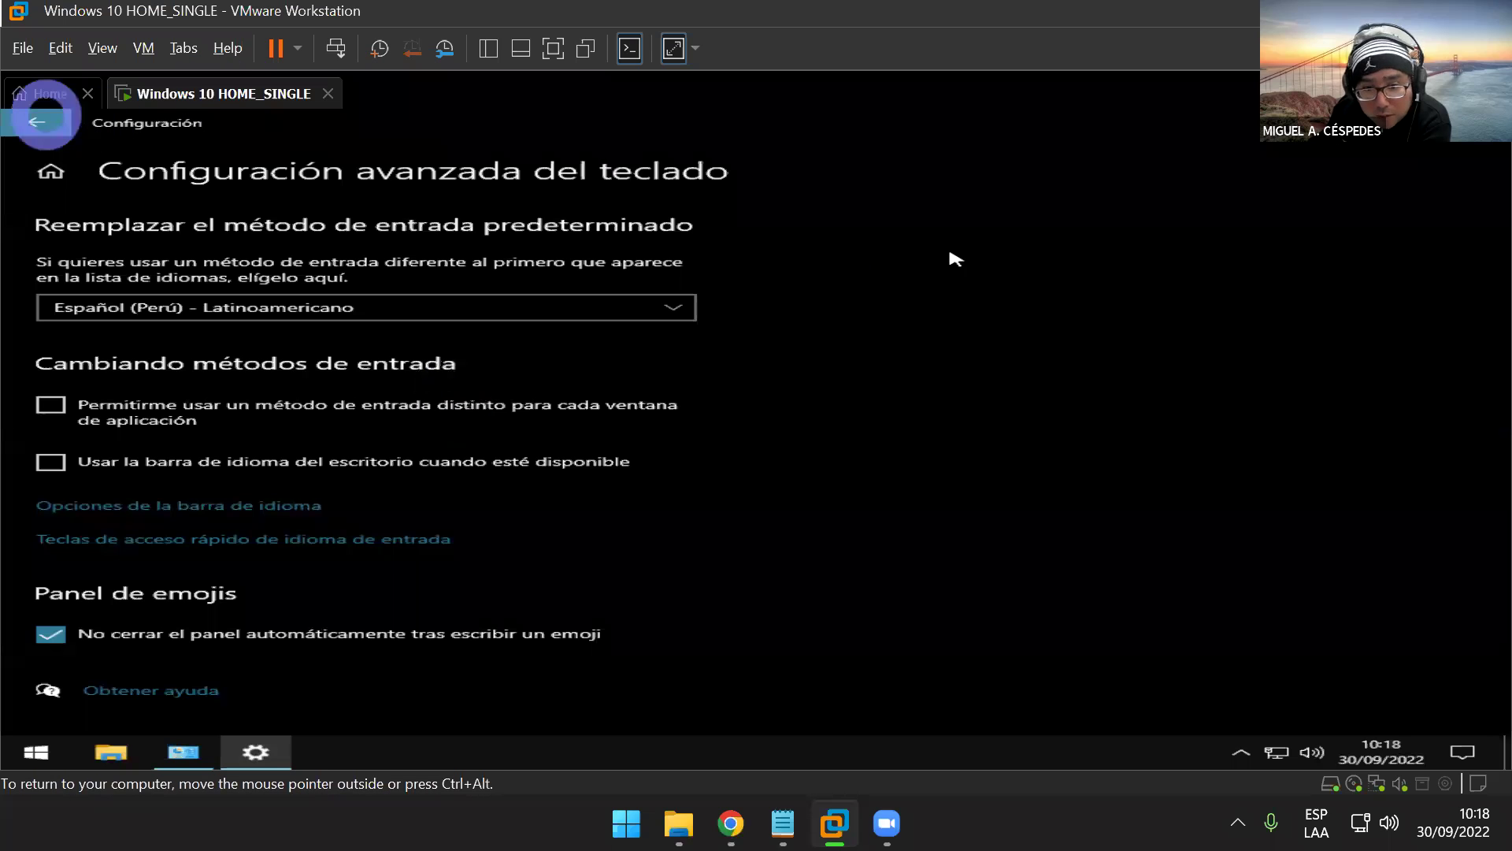
- Return to the Escritura settings and review the spelling, typing, hardware keyboard and multilingual text suggestion options
click(41, 128)
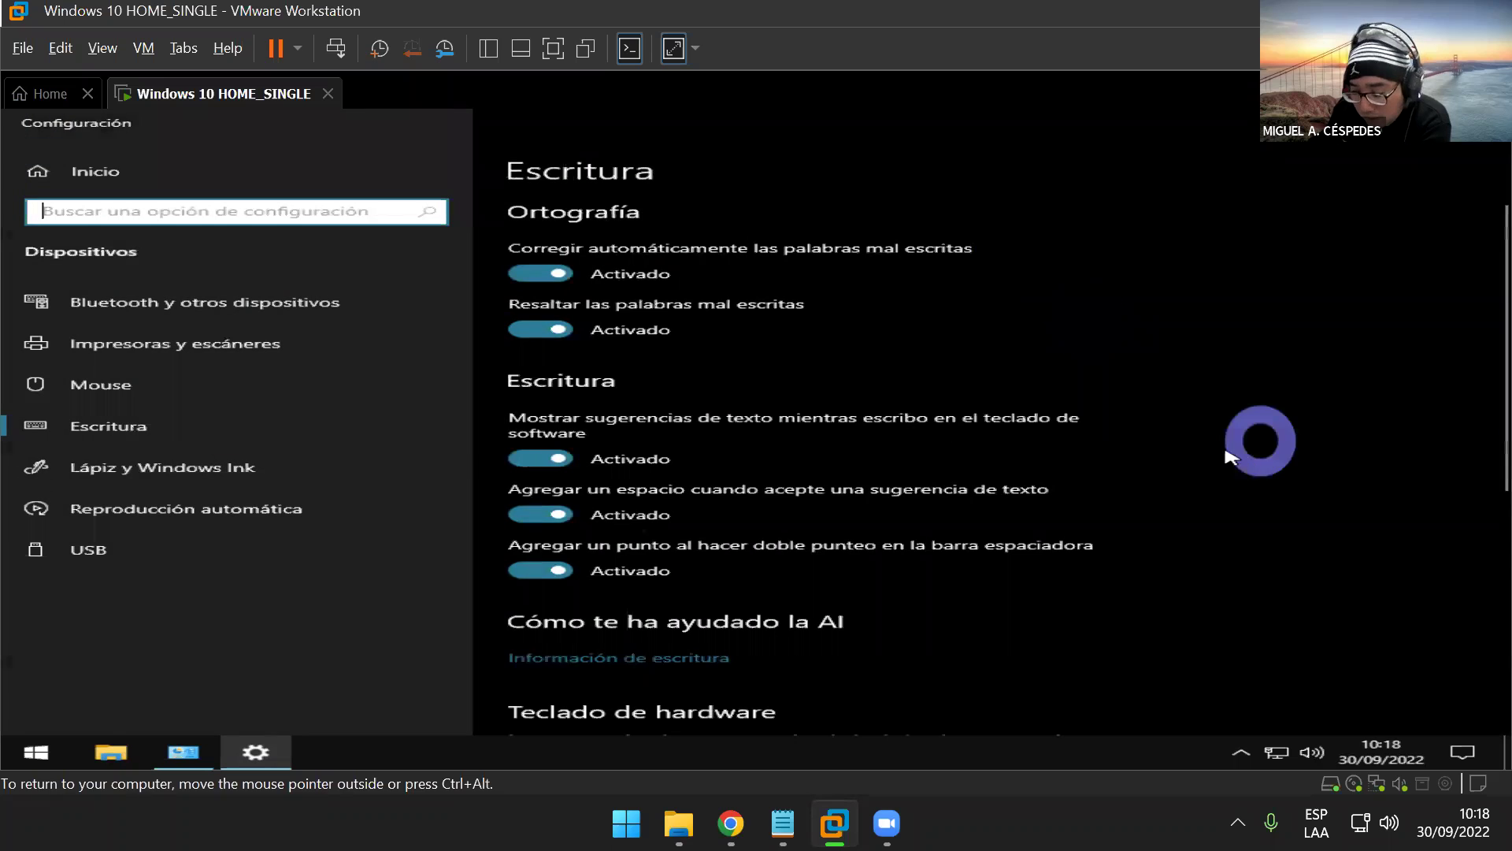
scroll(1217, 446, down, 3)
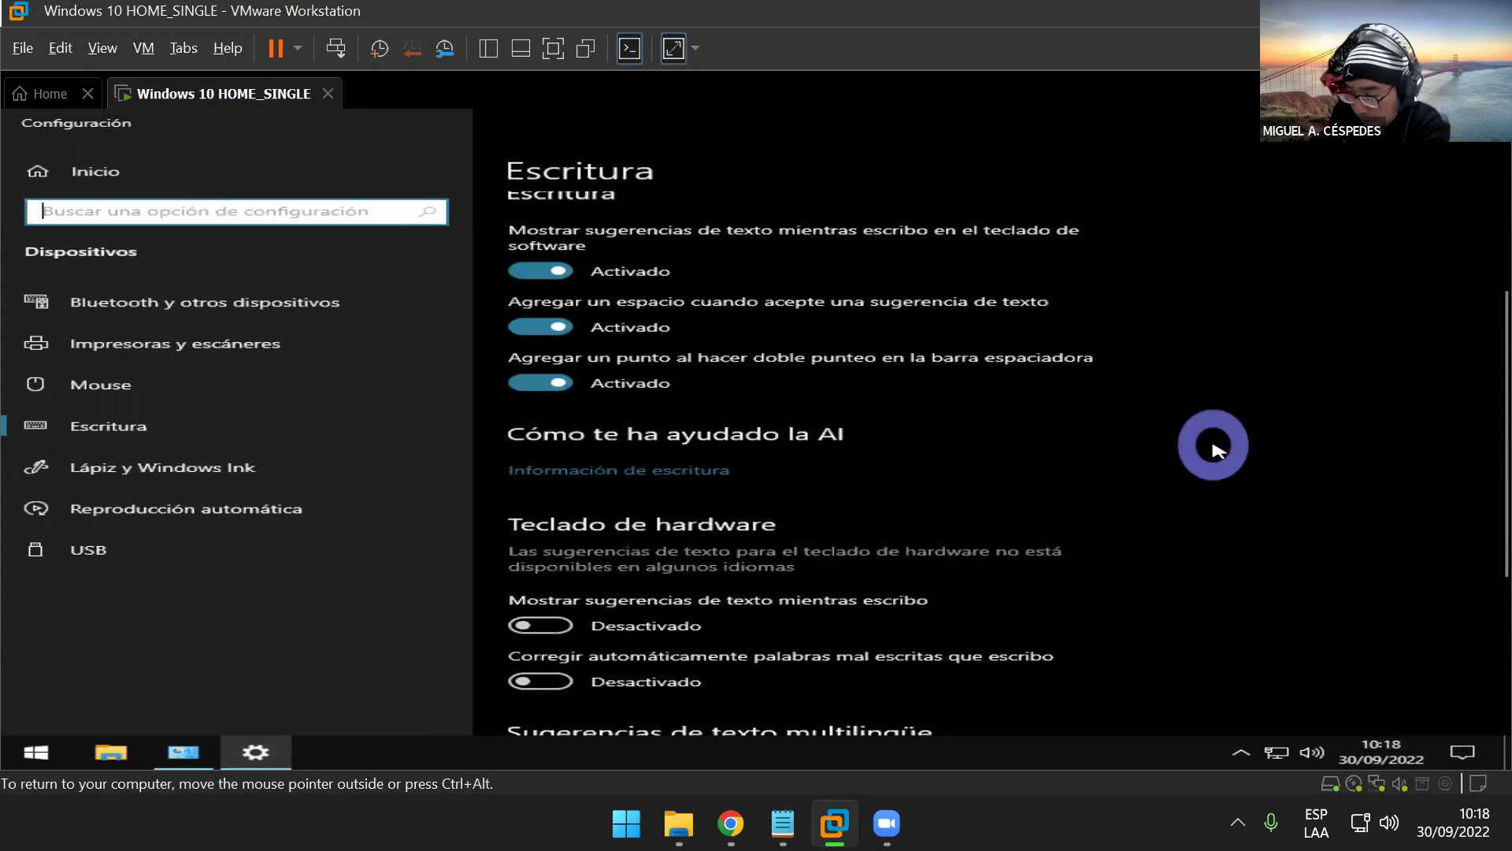
scroll(1217, 449, down, 4)
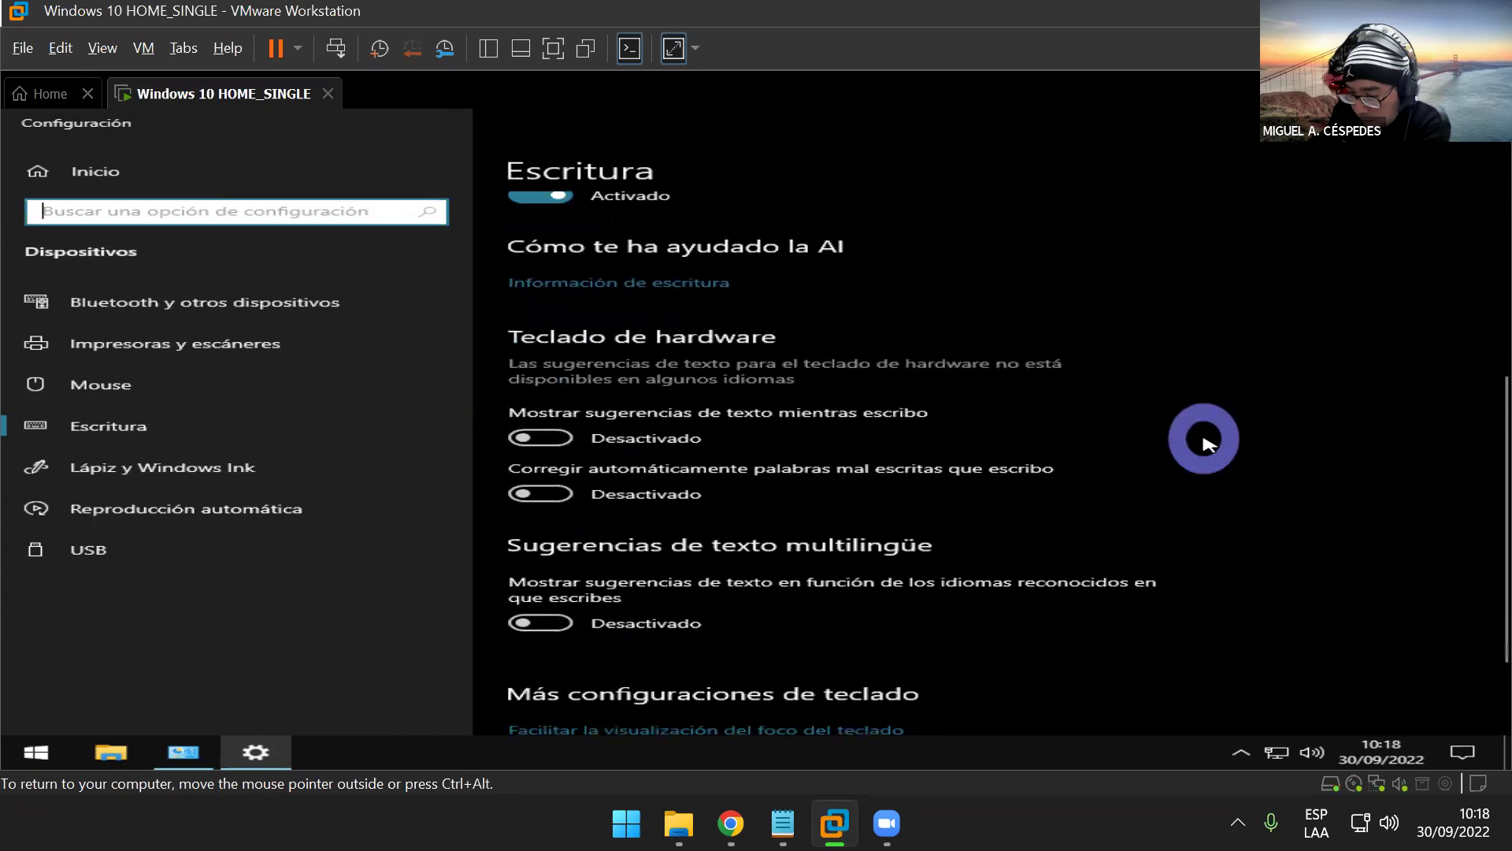
scroll(1207, 443, down, 3)
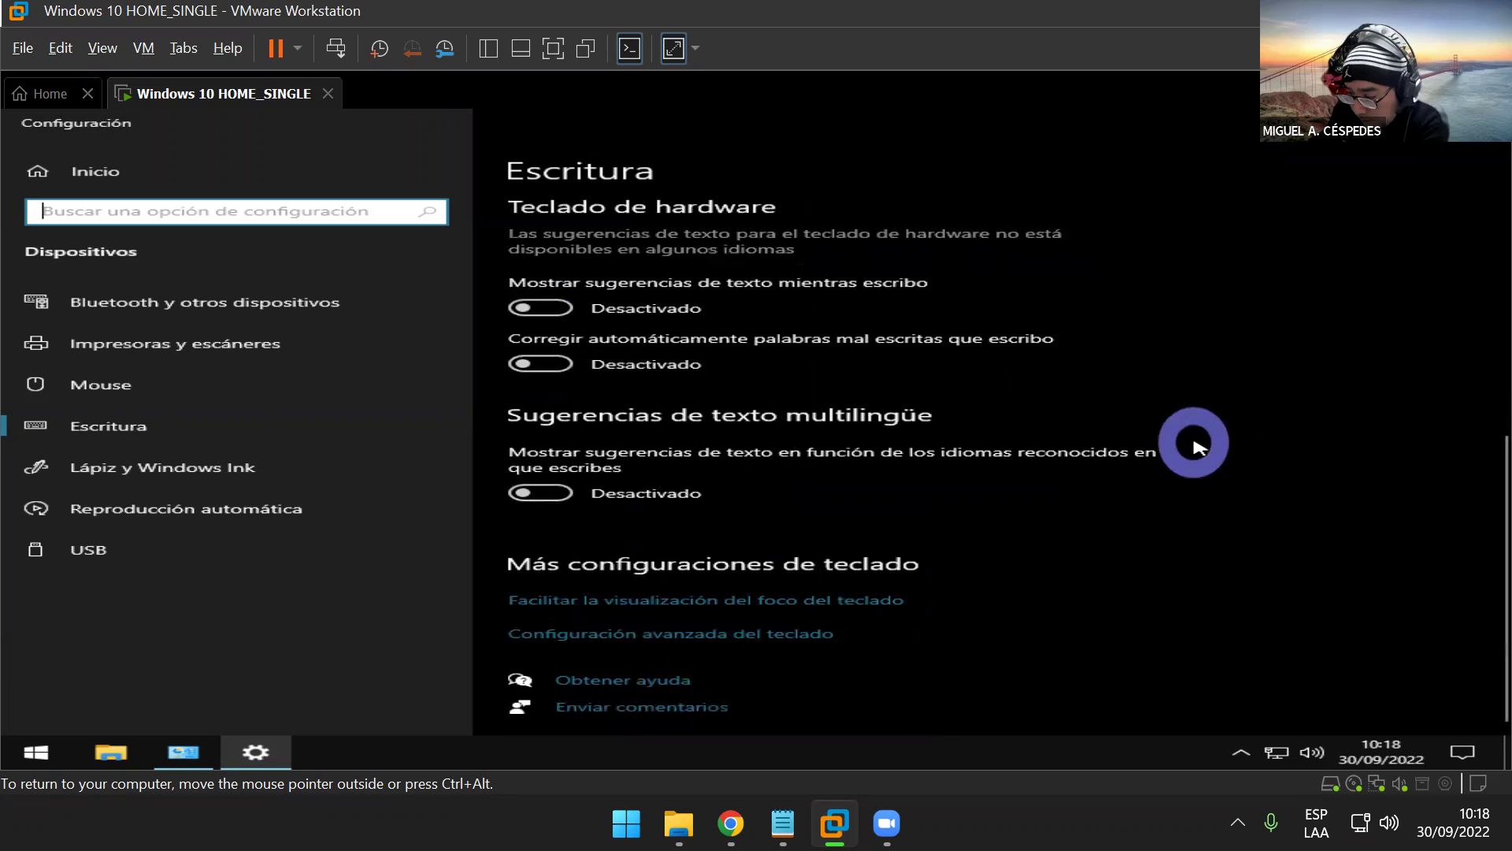
scroll(1150, 480, up, 10)
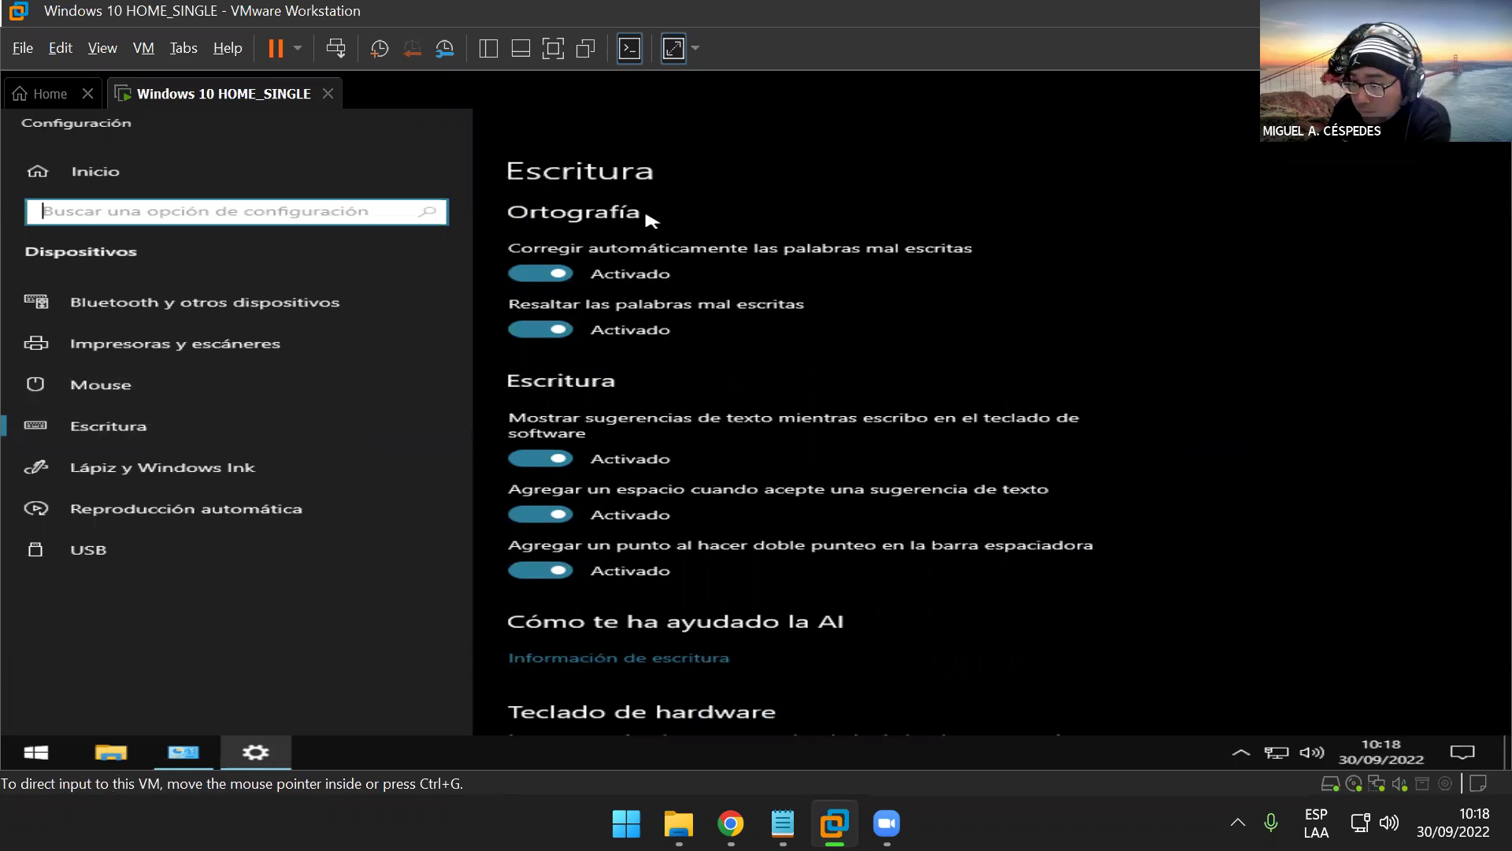
click(319, 311)
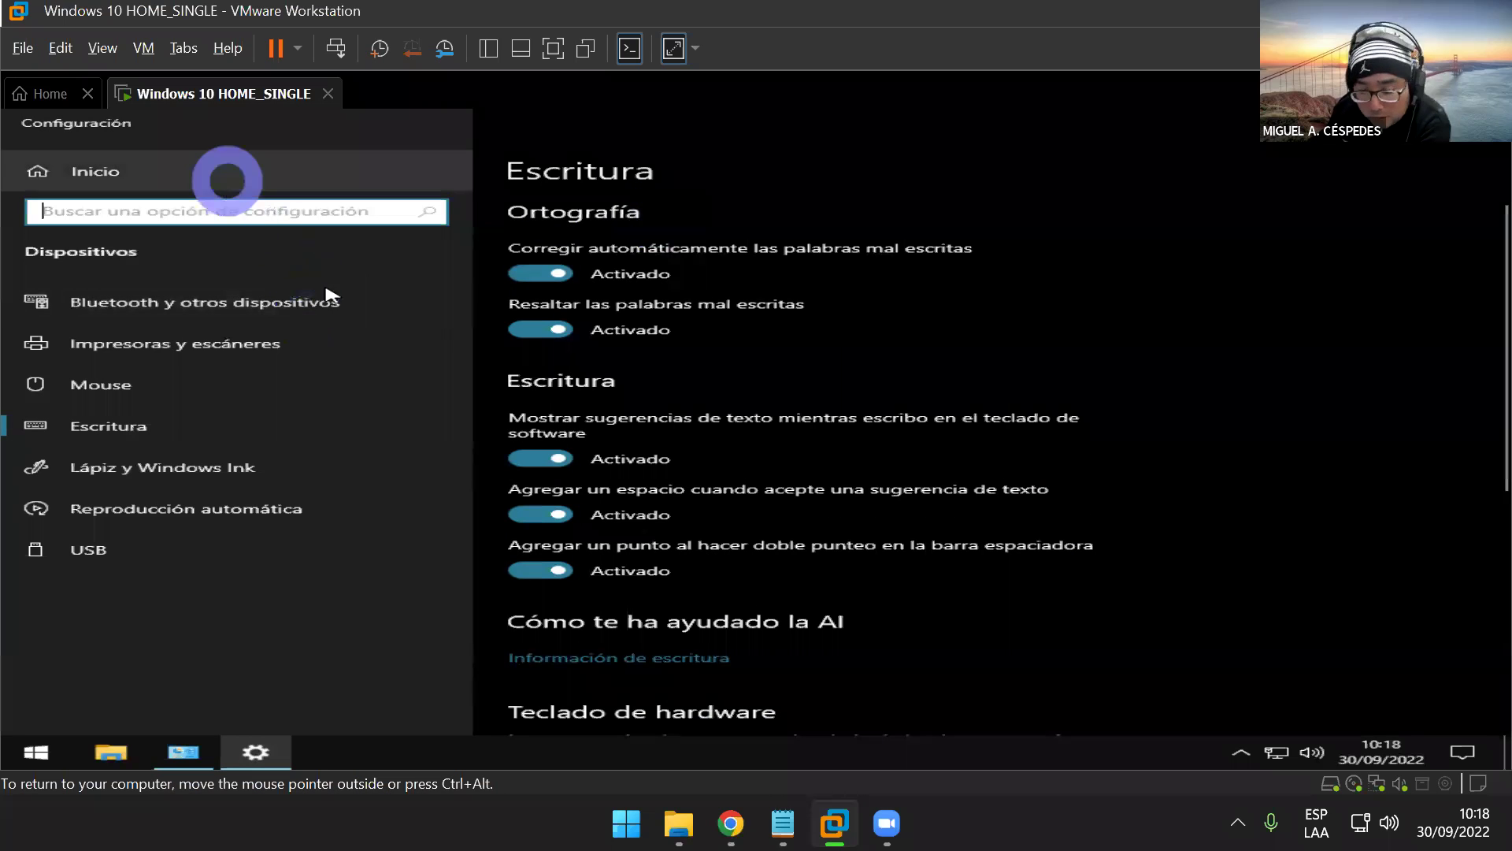
- Browse the main settings categories and the Sistema sections, and open the Dispositivos settings
click(134, 172)
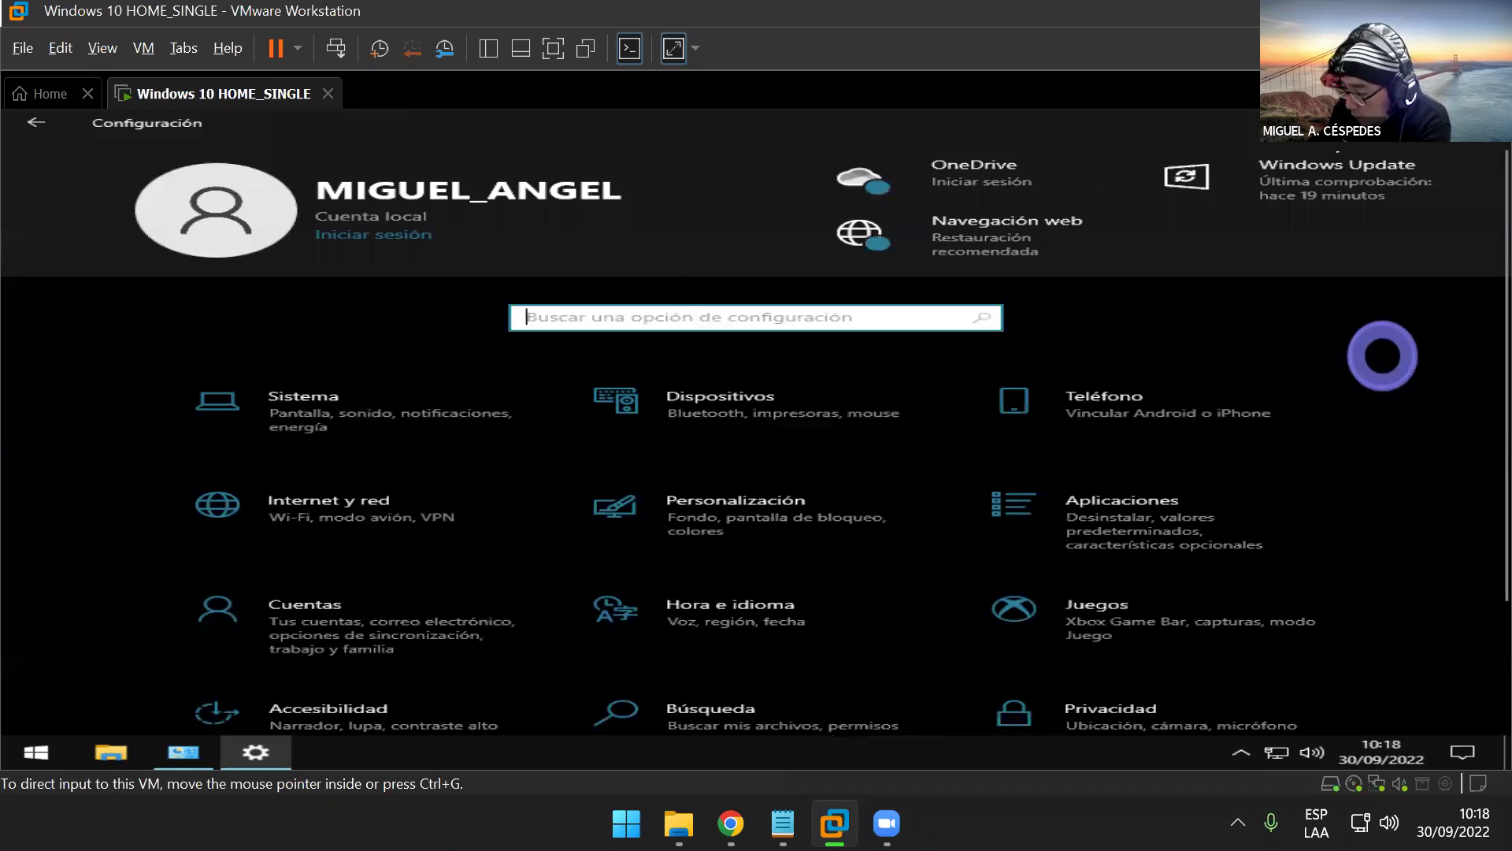
scroll(1458, 472, down, 2)
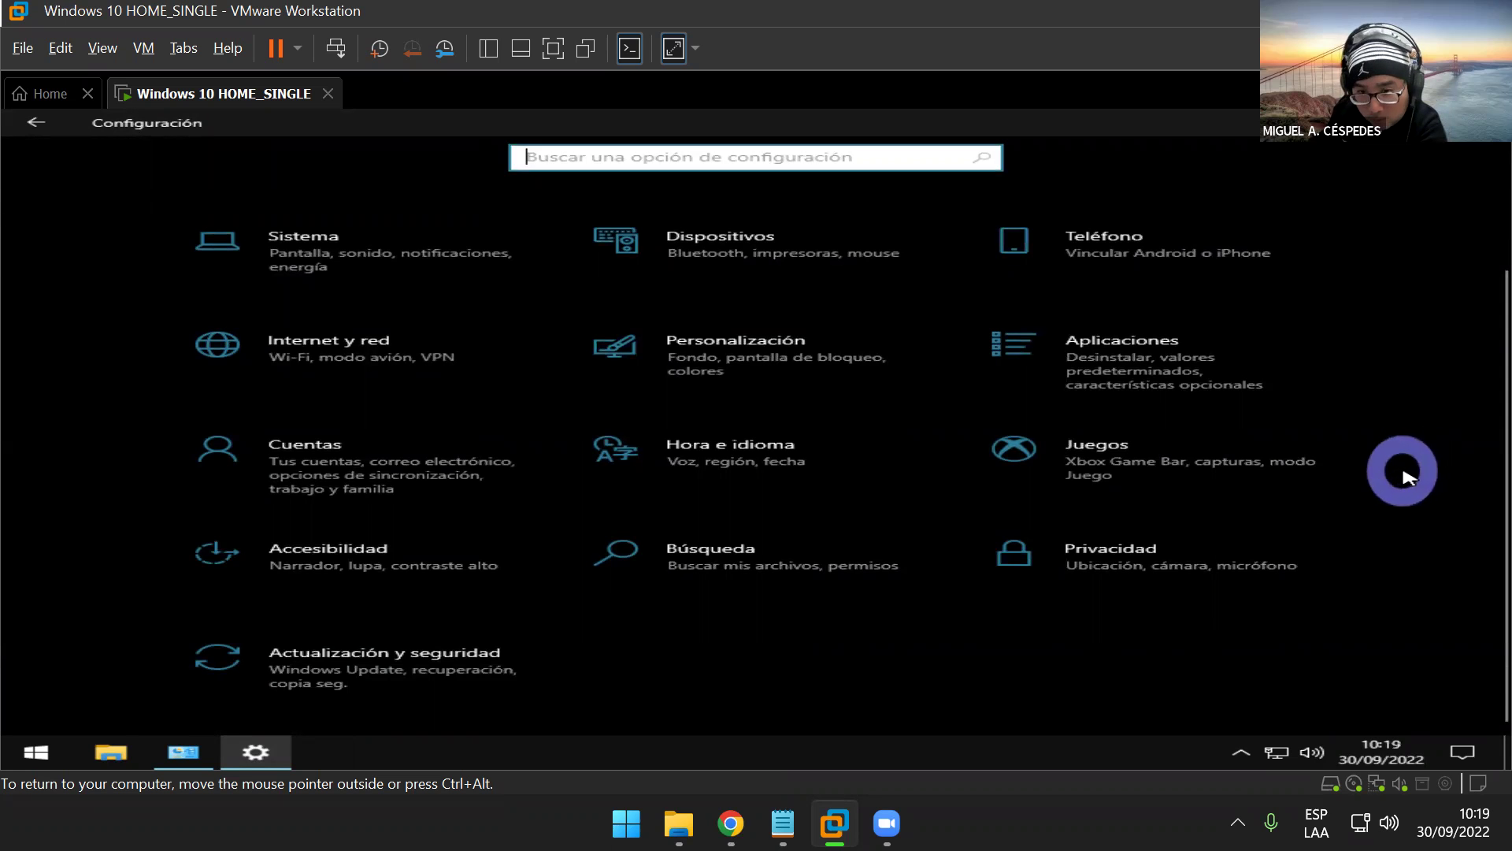
scroll(1405, 475, up, 1)
click(425, 358)
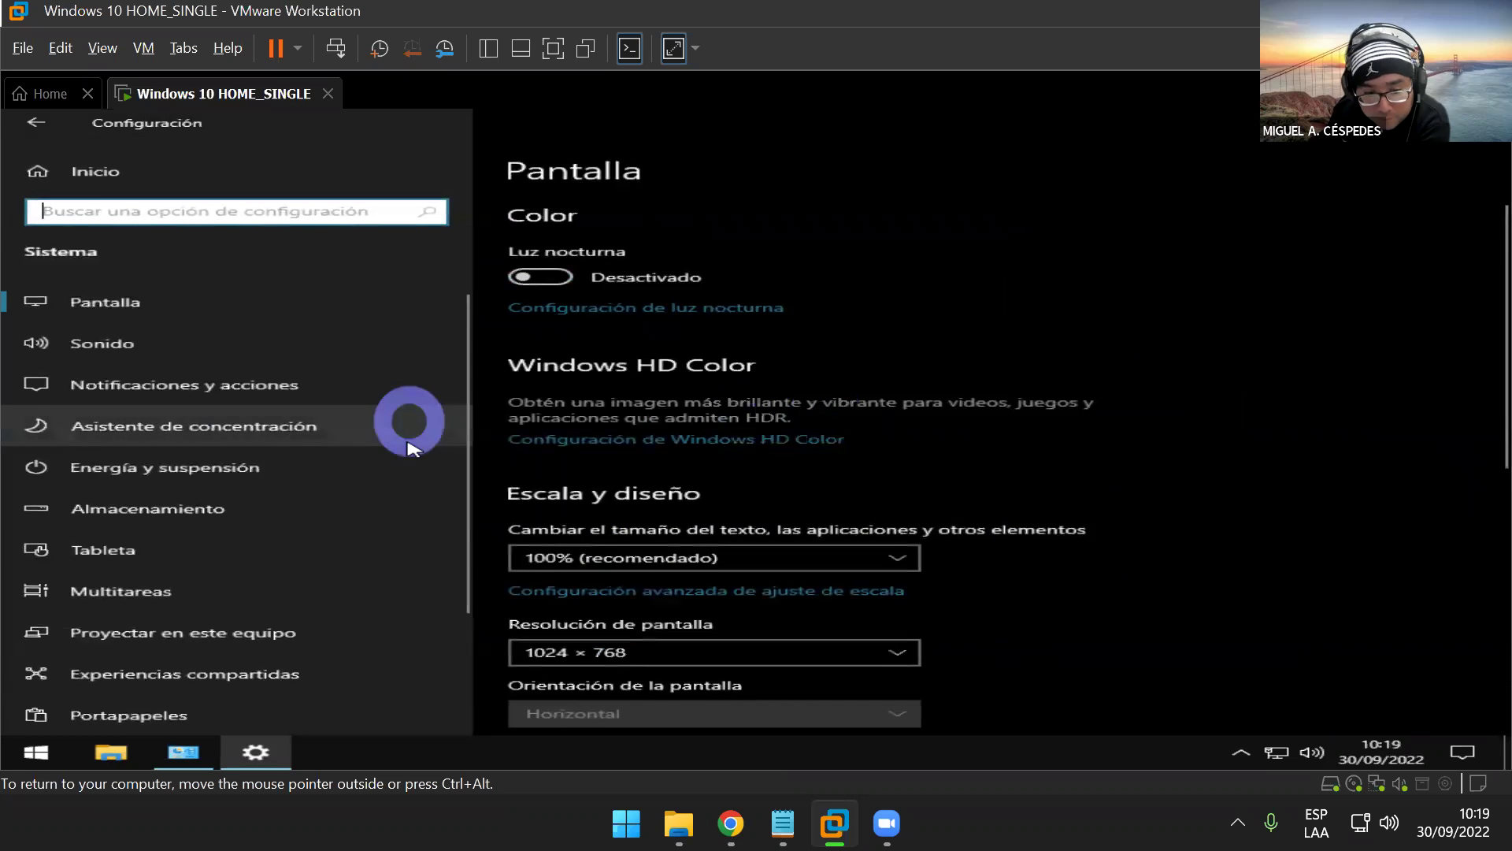
scroll(372, 550, down, 3)
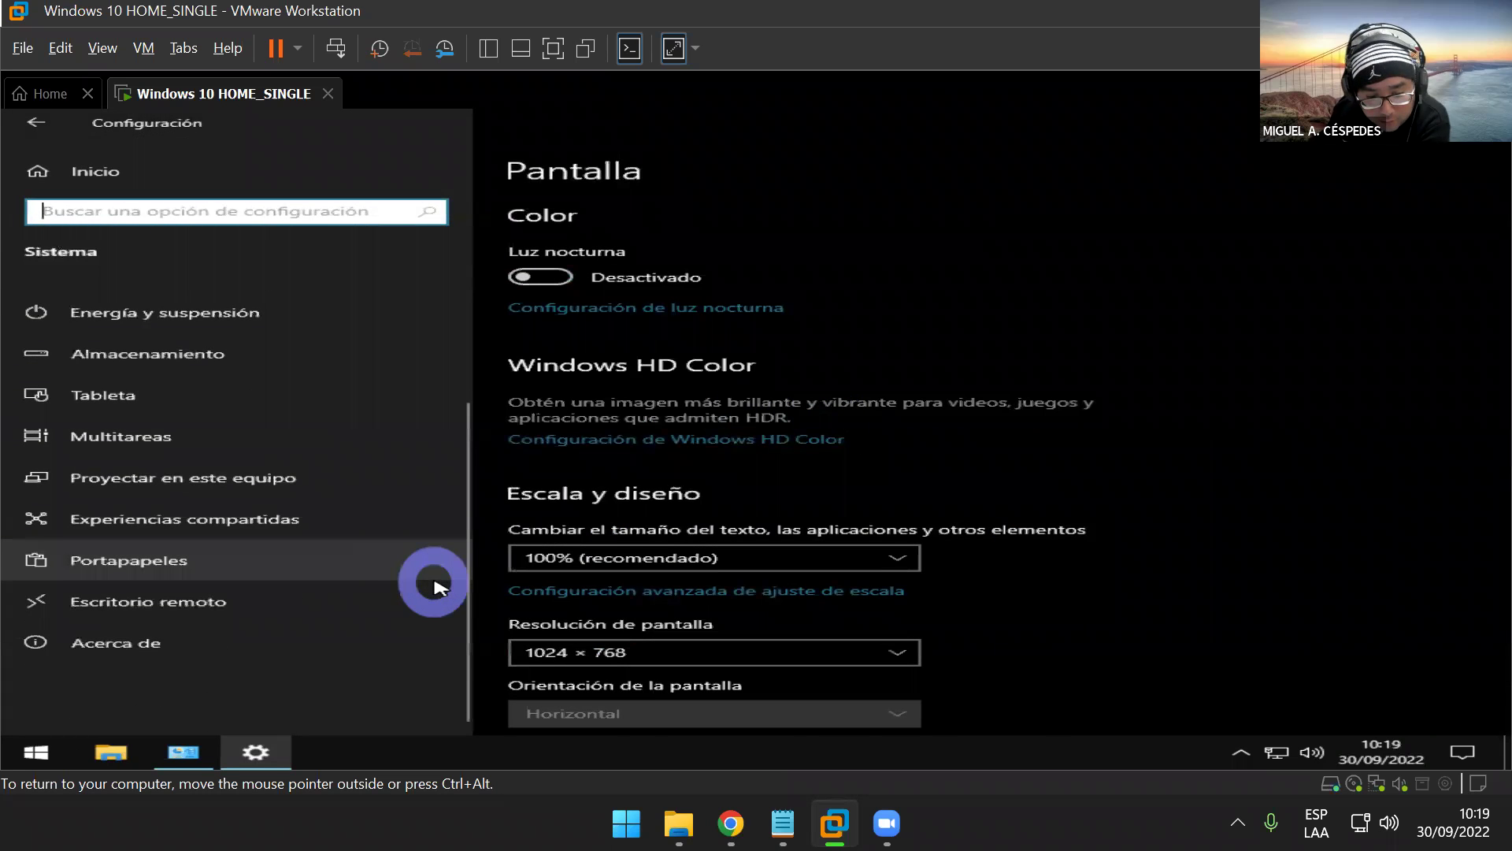
scroll(433, 582, up, 3)
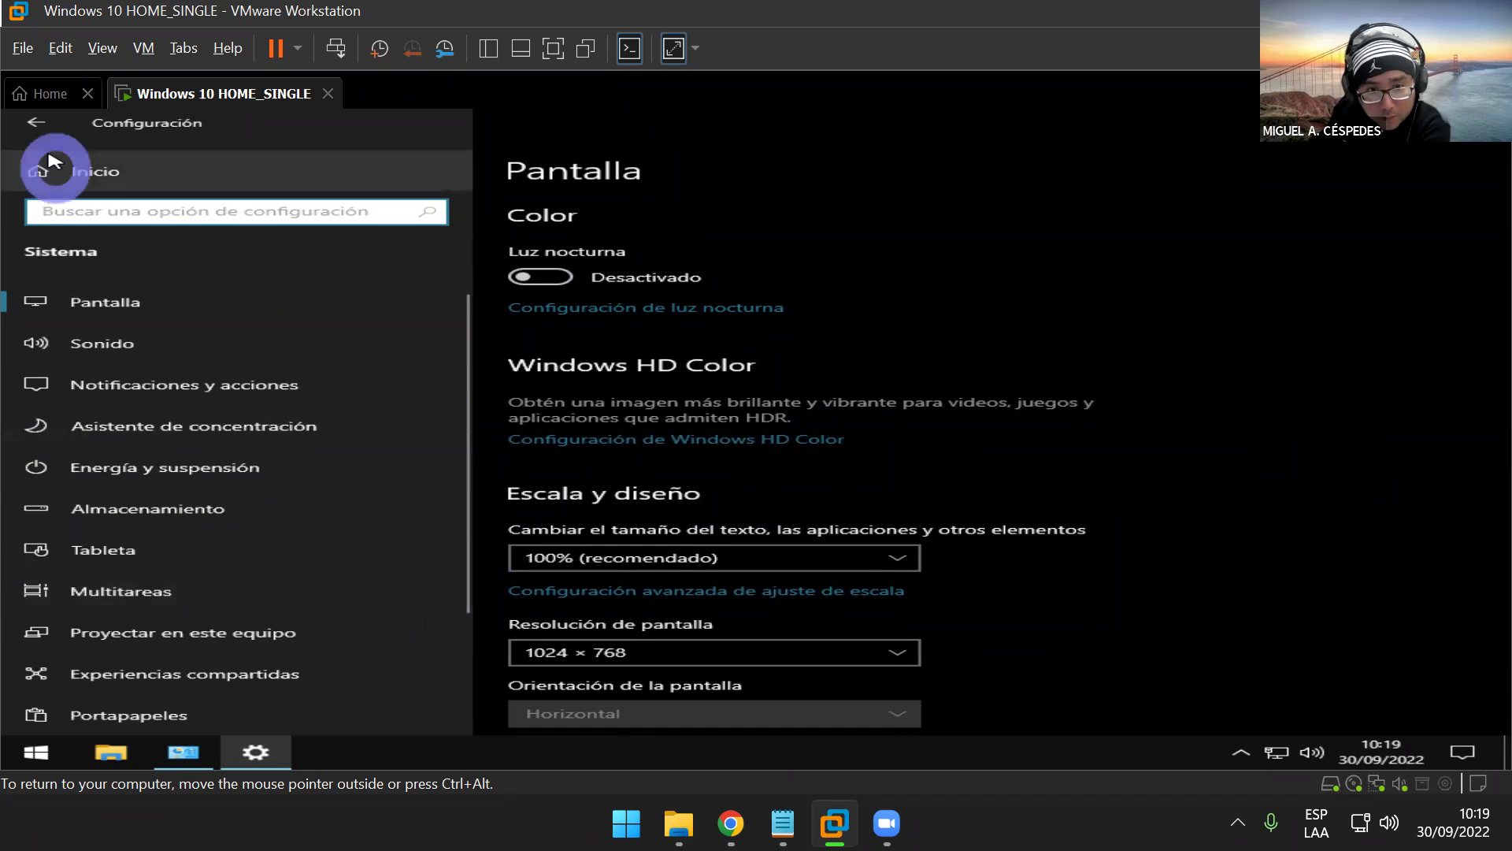
click(36, 123)
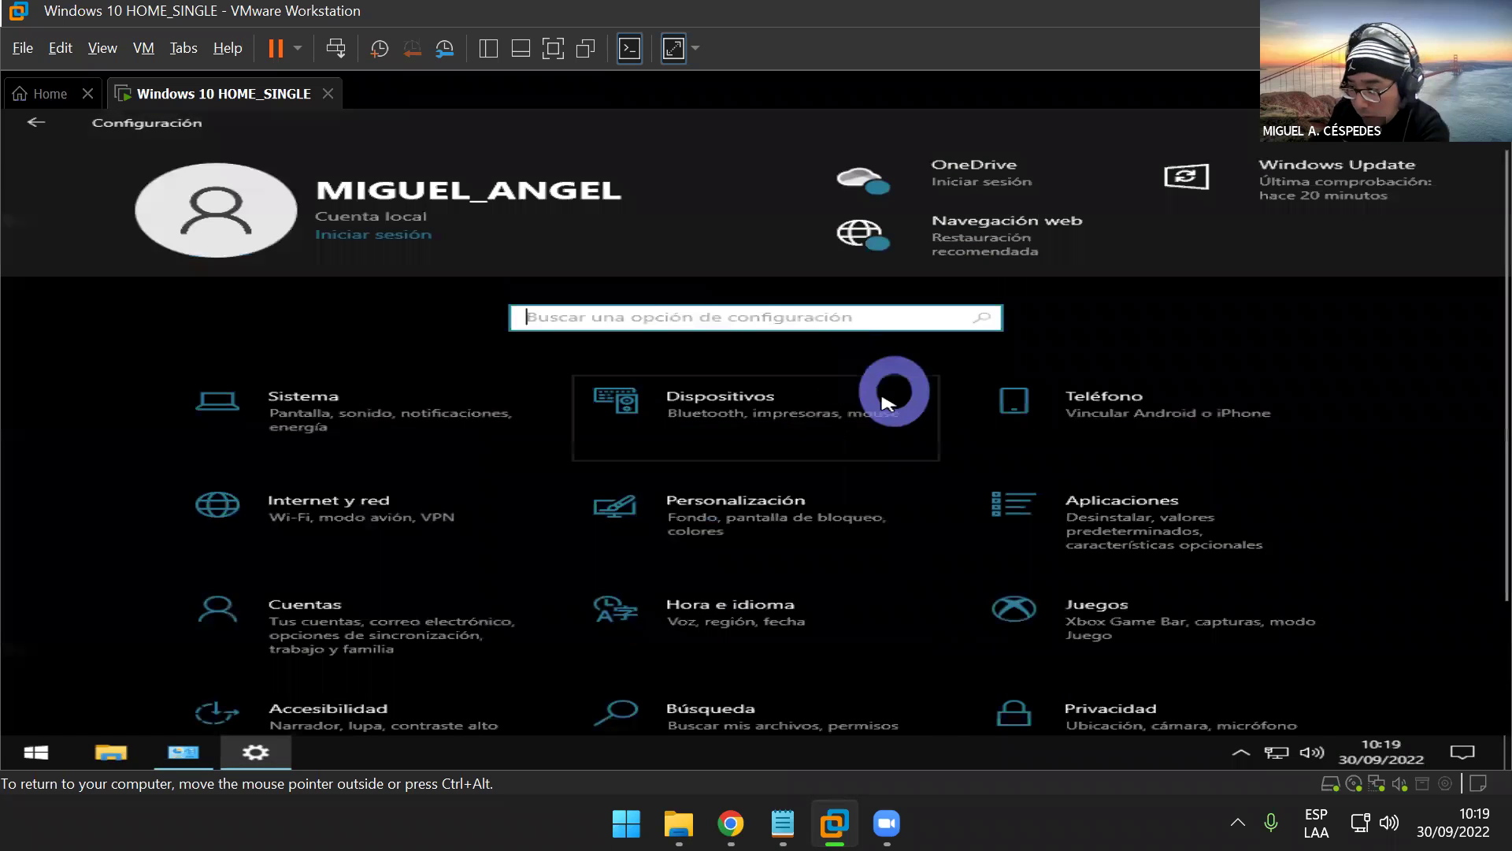
click(890, 402)
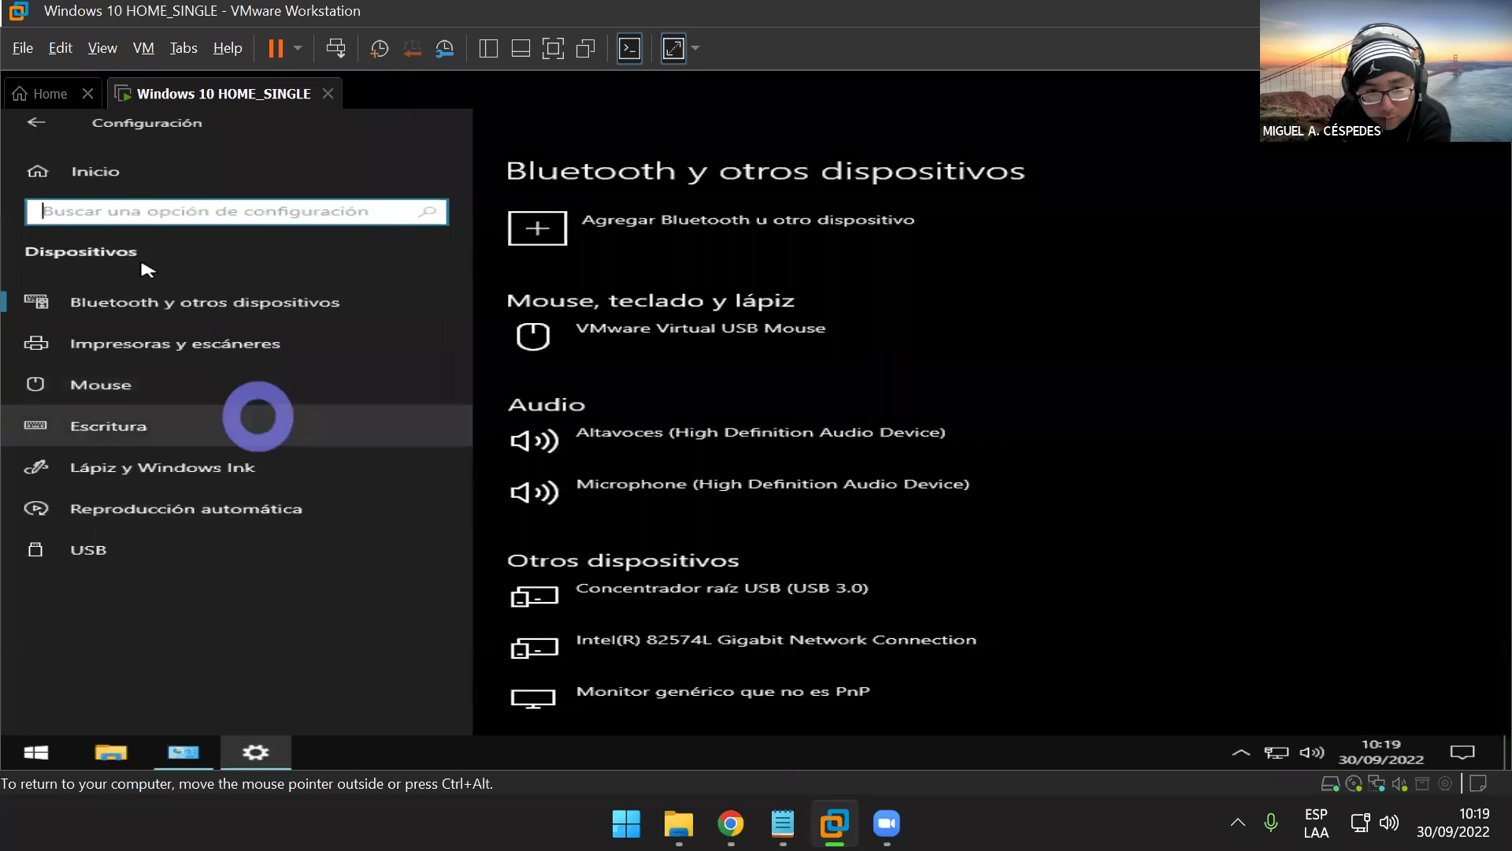
- Browse the Personalización settings, and review the Fecha y hora options under Hora e idioma
click(41, 150)
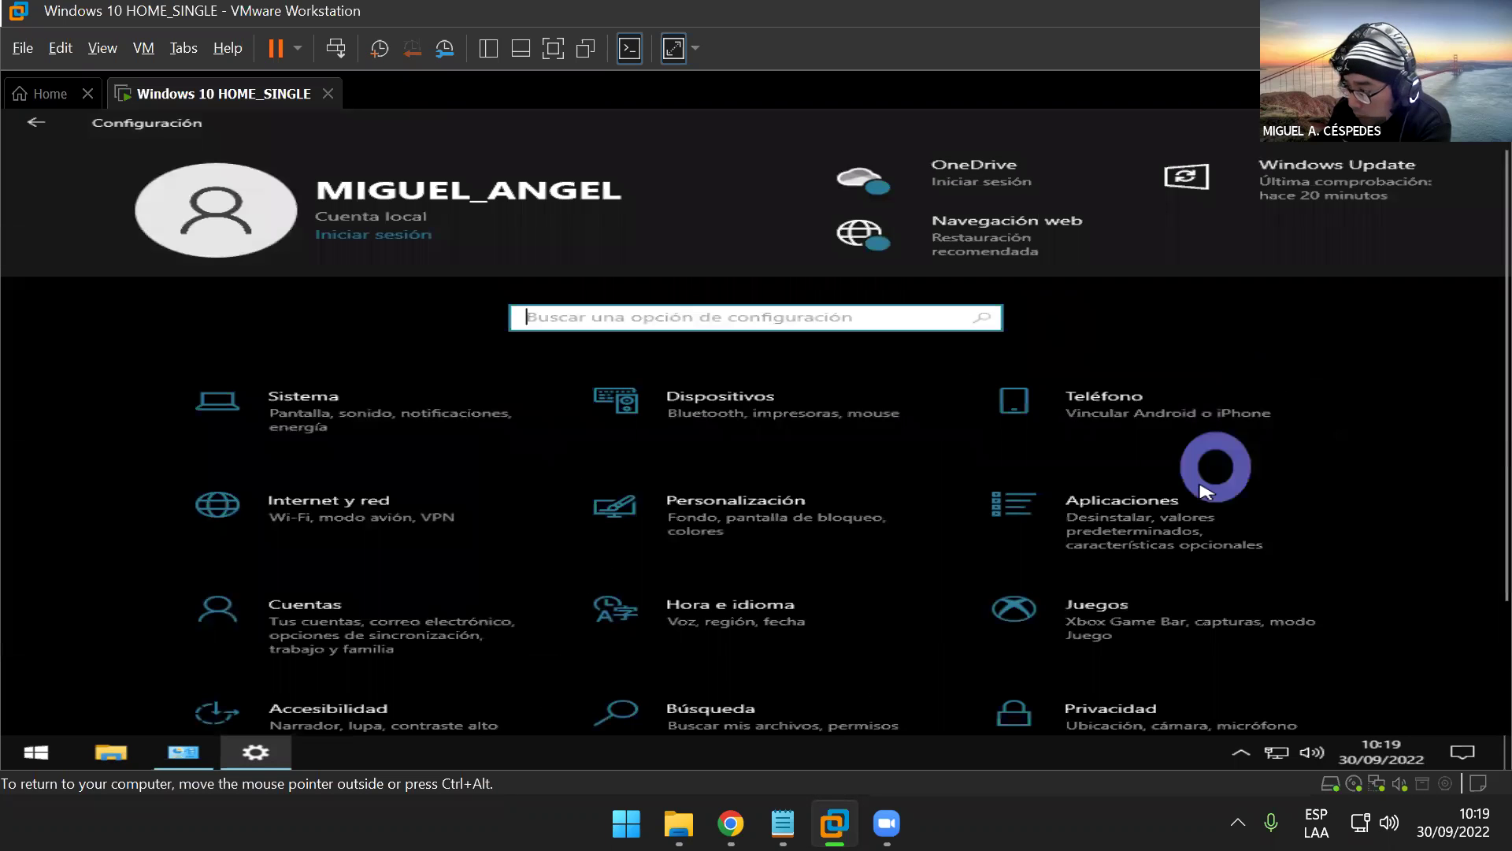
click(806, 536)
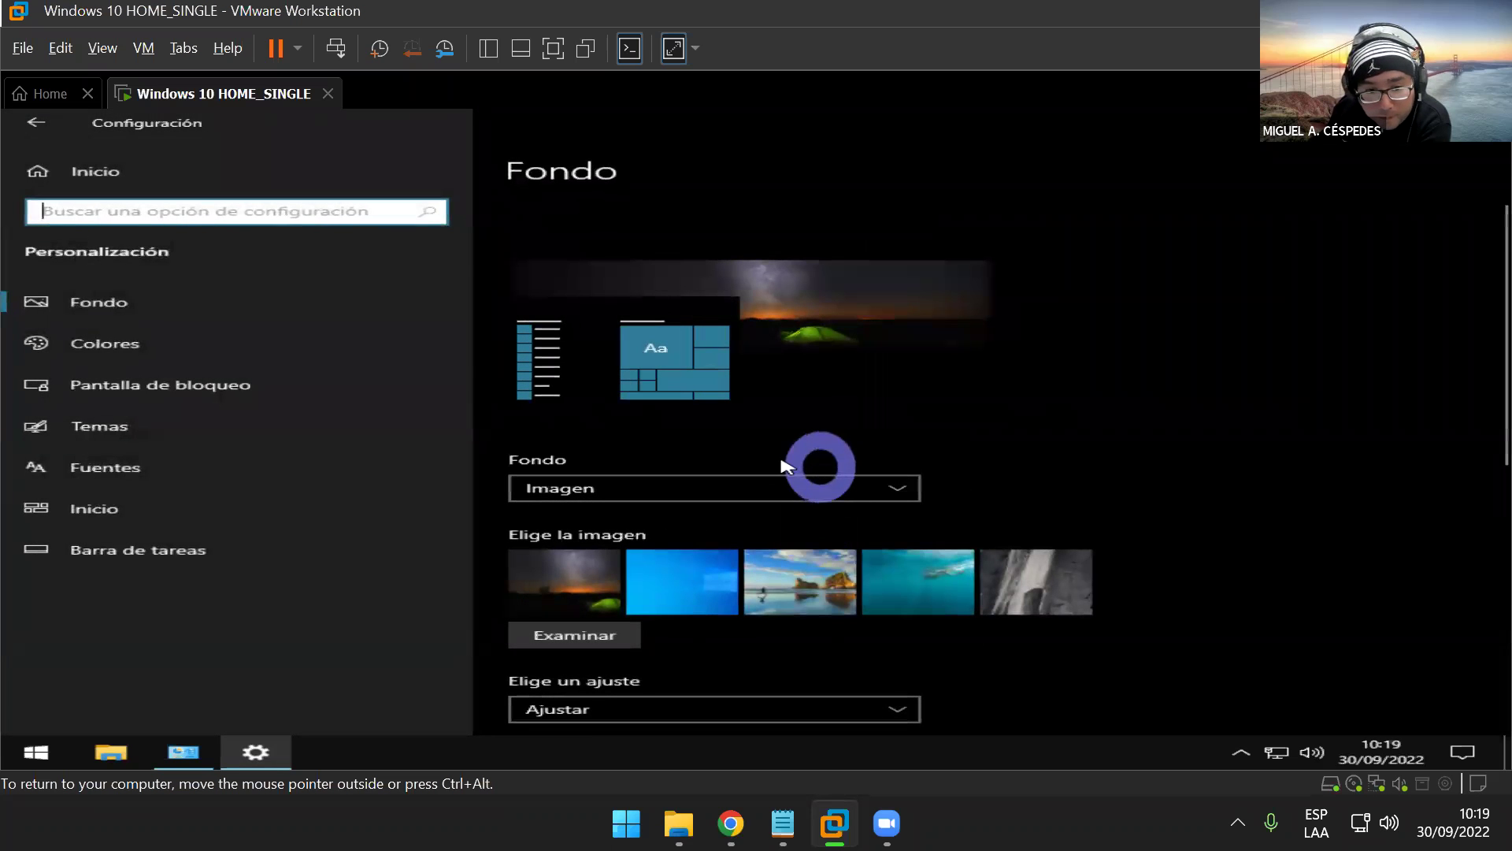
click(43, 126)
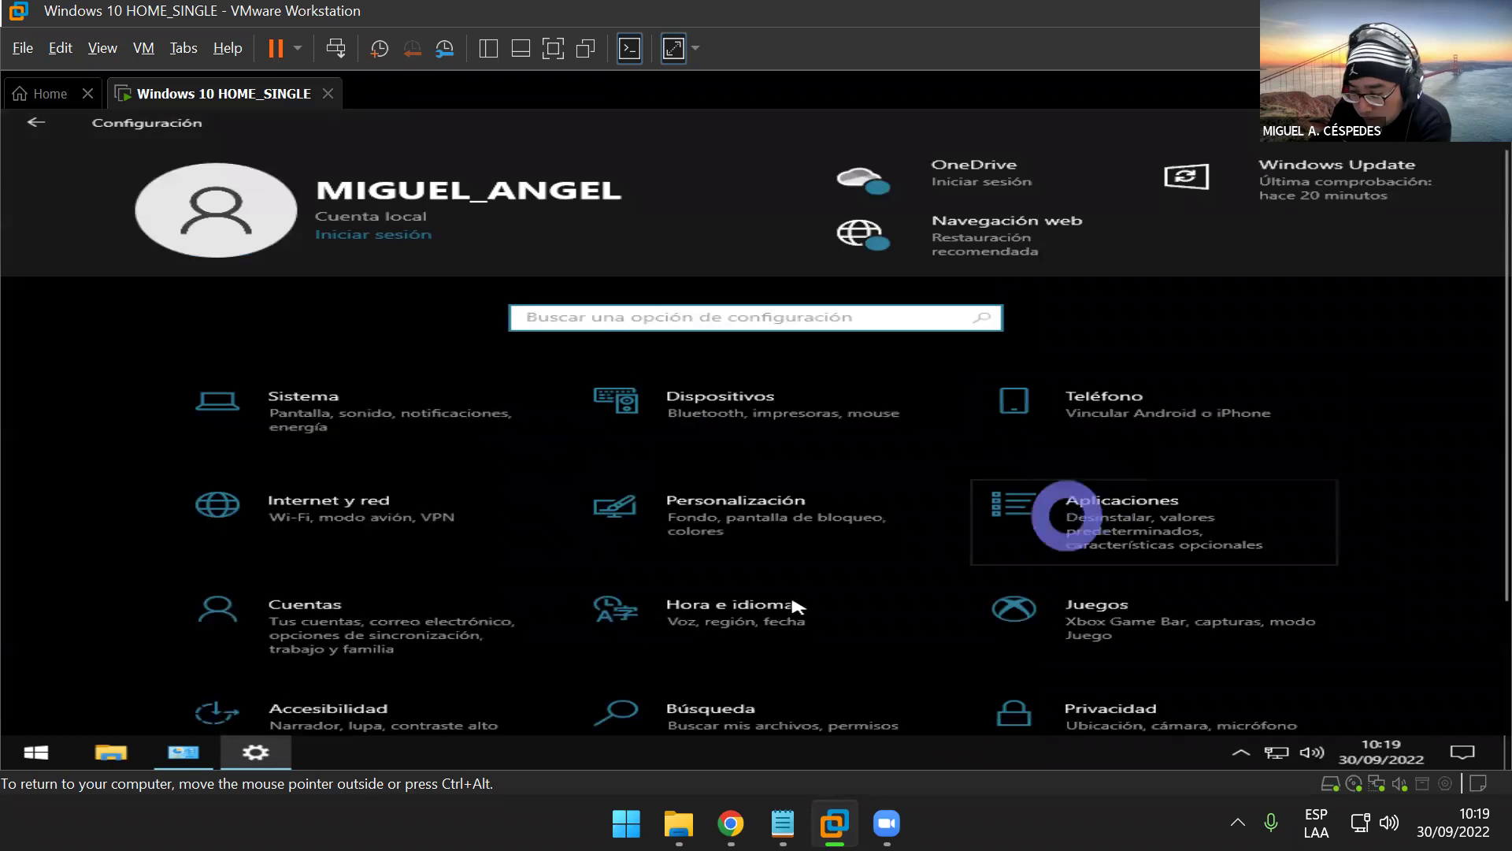
click(691, 634)
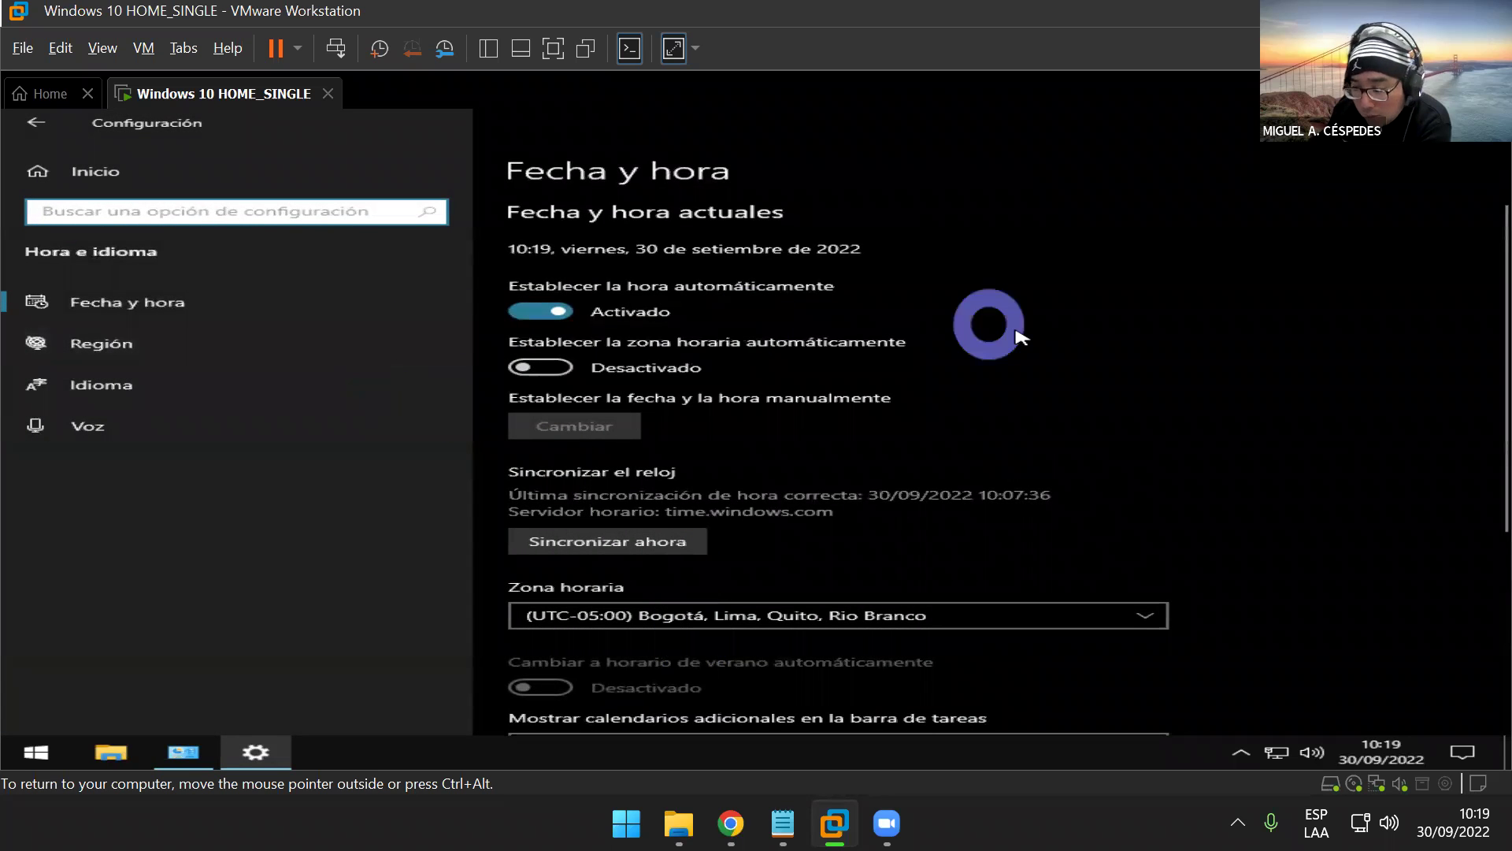
scroll(1024, 377, down, 1)
scroll(1024, 377, down, 2)
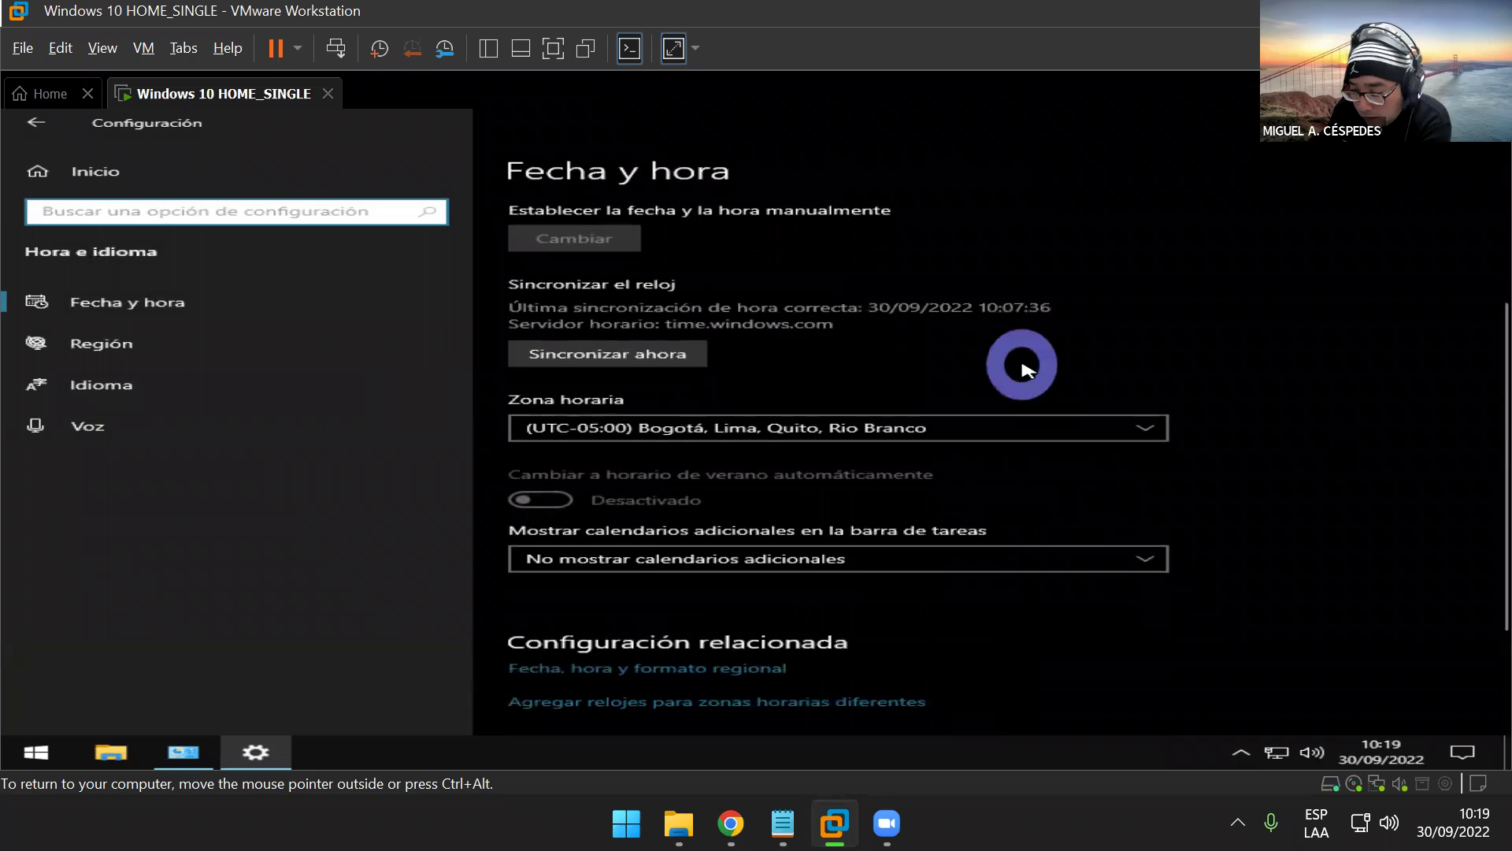
scroll(1024, 372, down, 2)
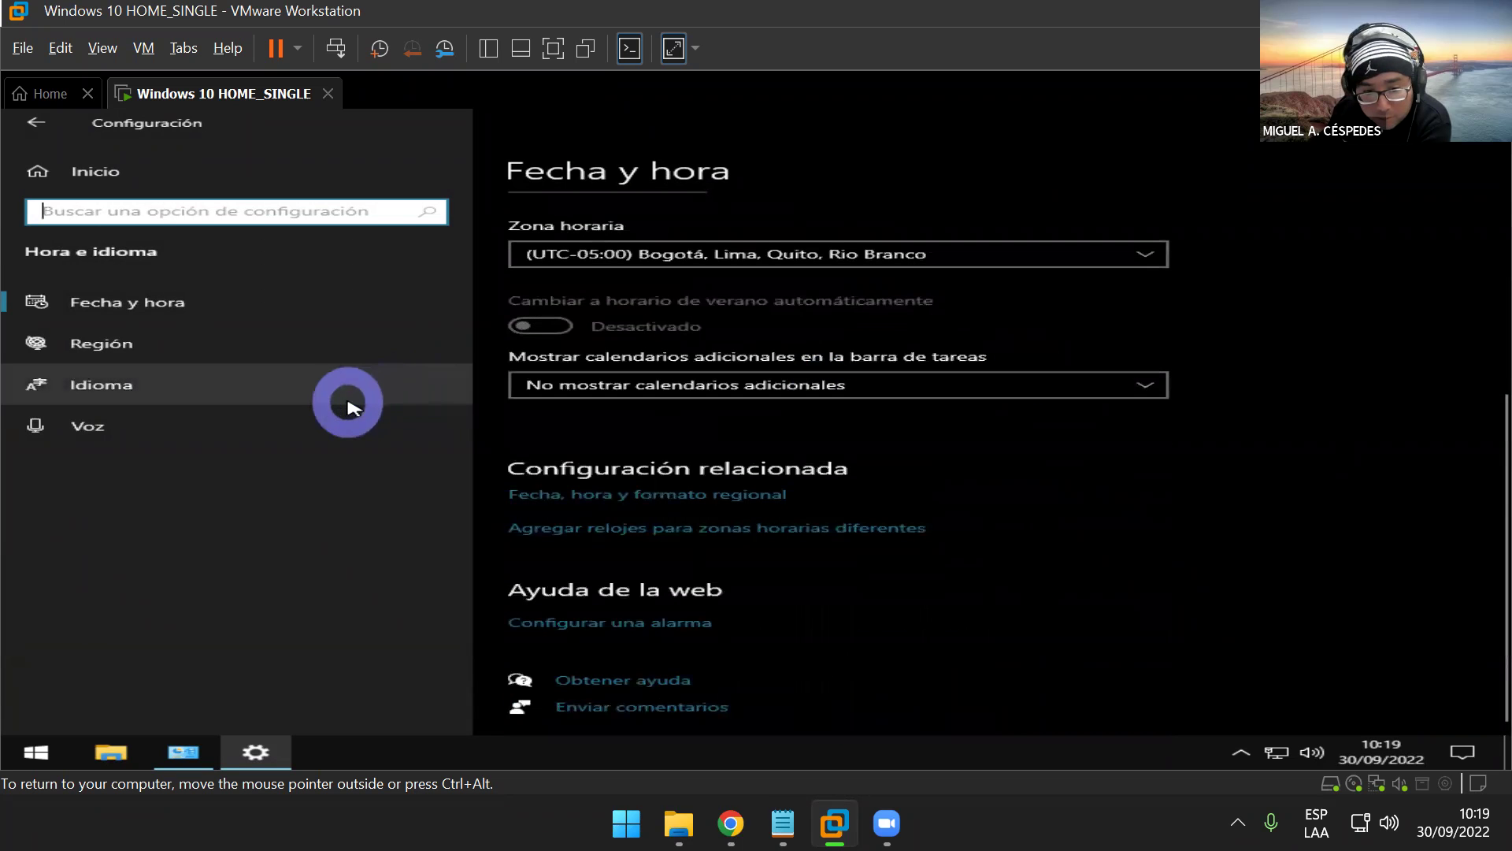
- Review the Idioma settings, including the default input method in Teclado and the list of preferred languages
click(348, 406)
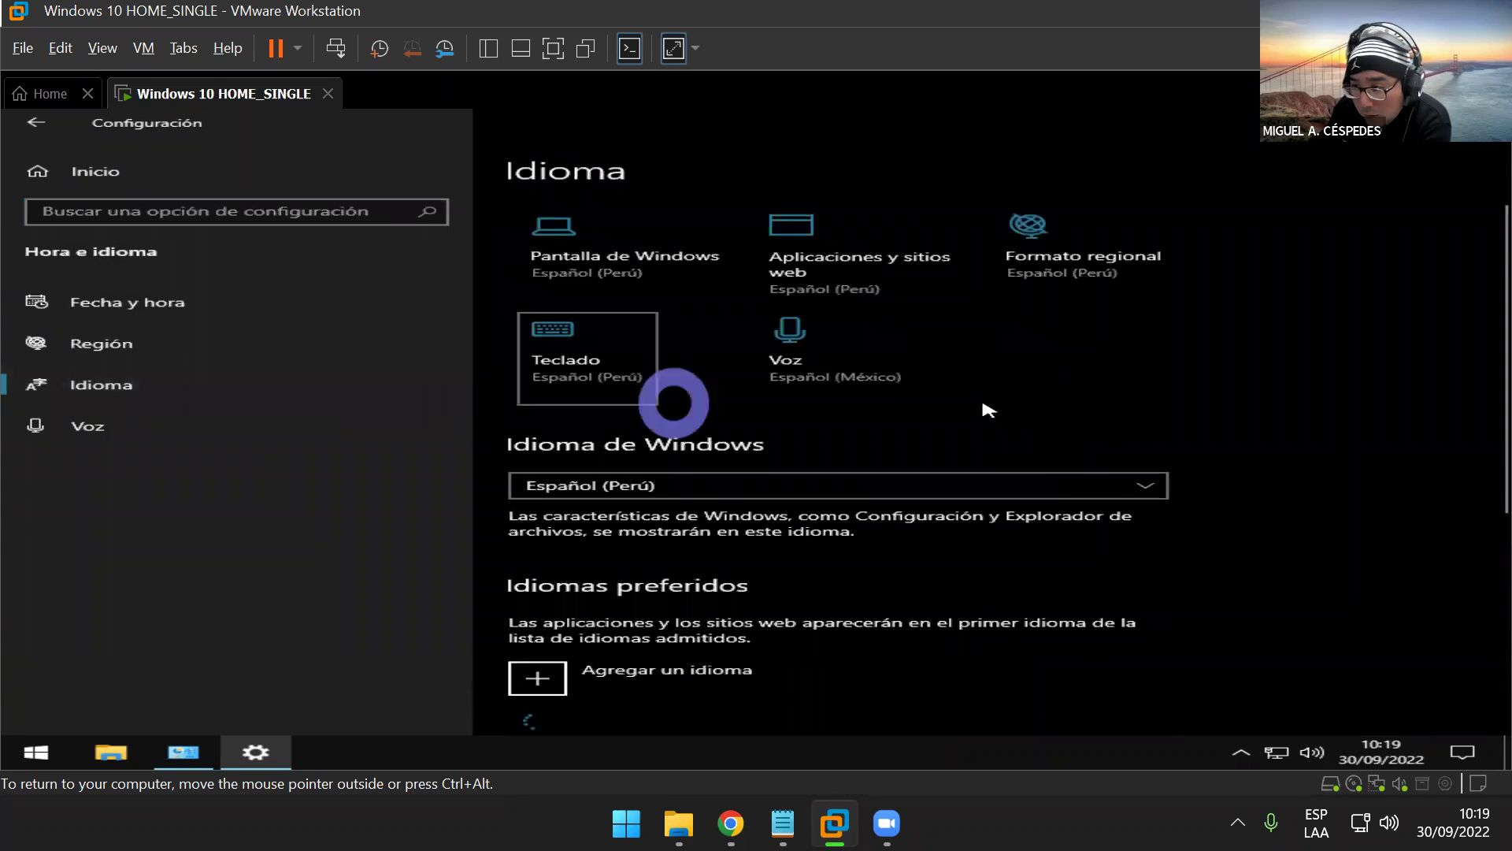
click(594, 355)
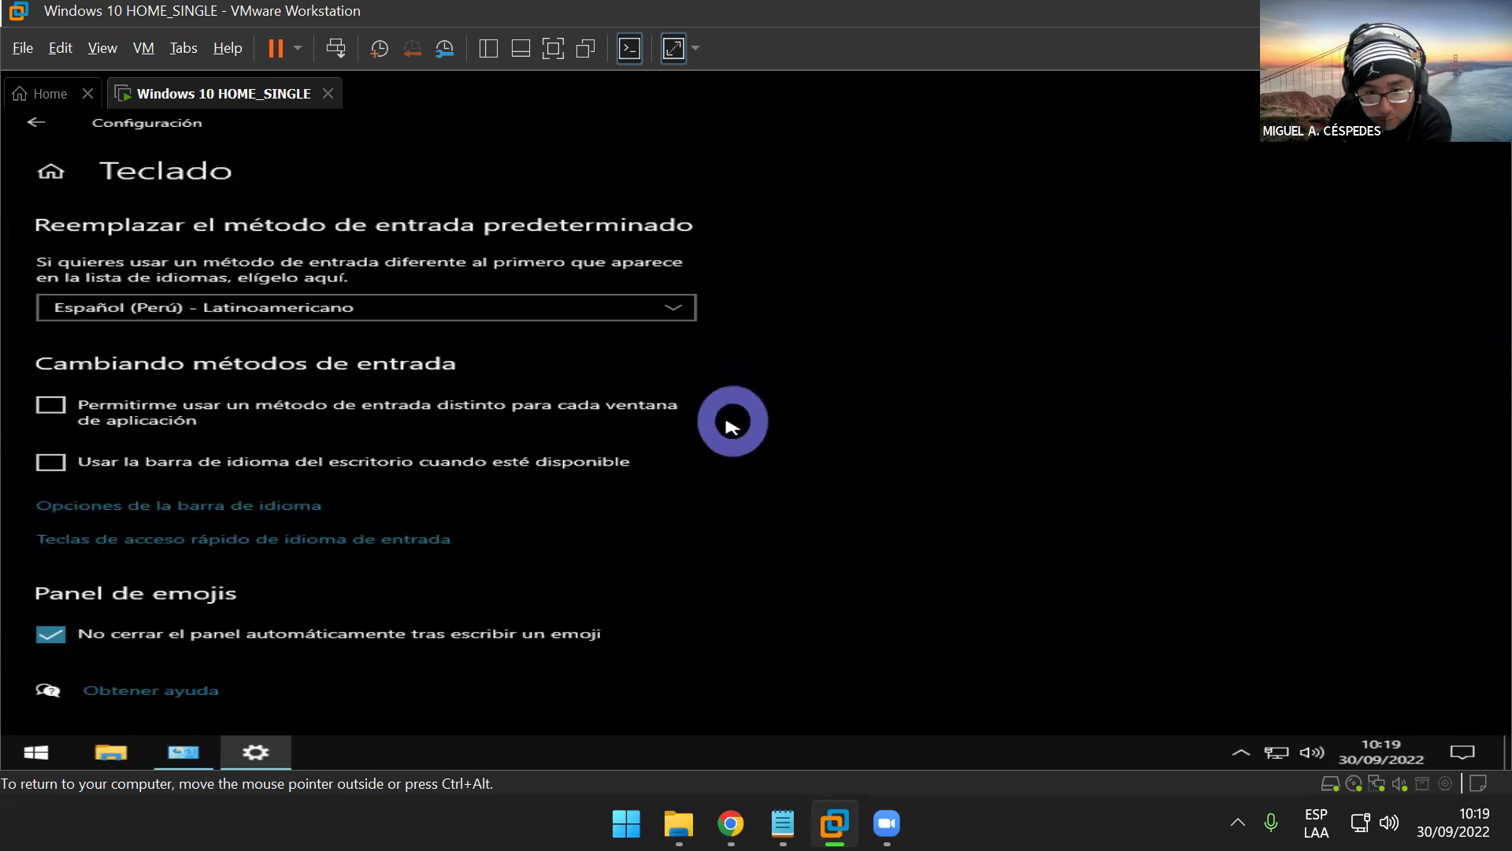
click(58, 133)
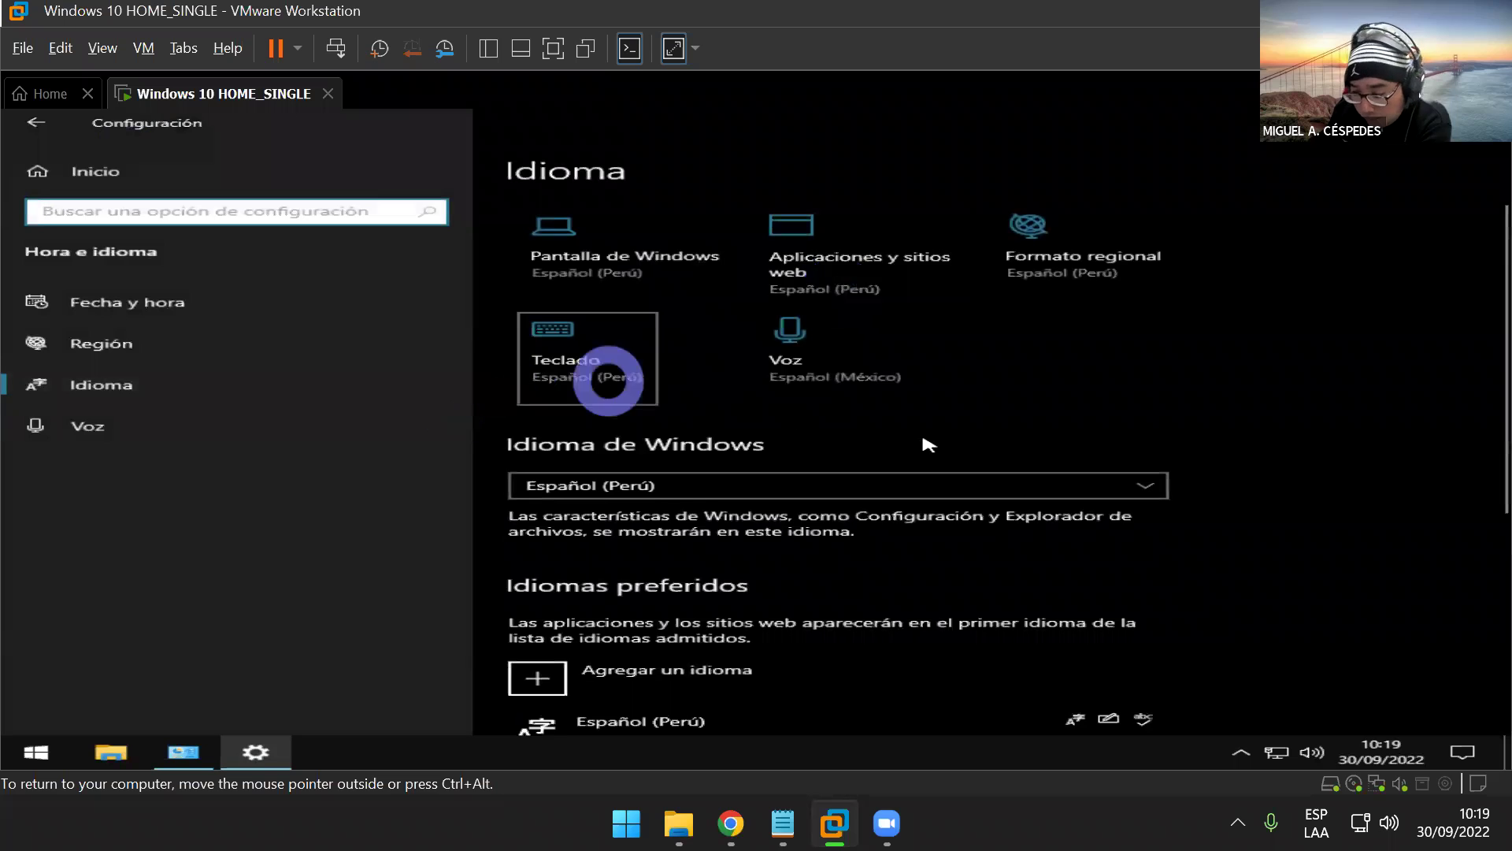
scroll(926, 442, down, 3)
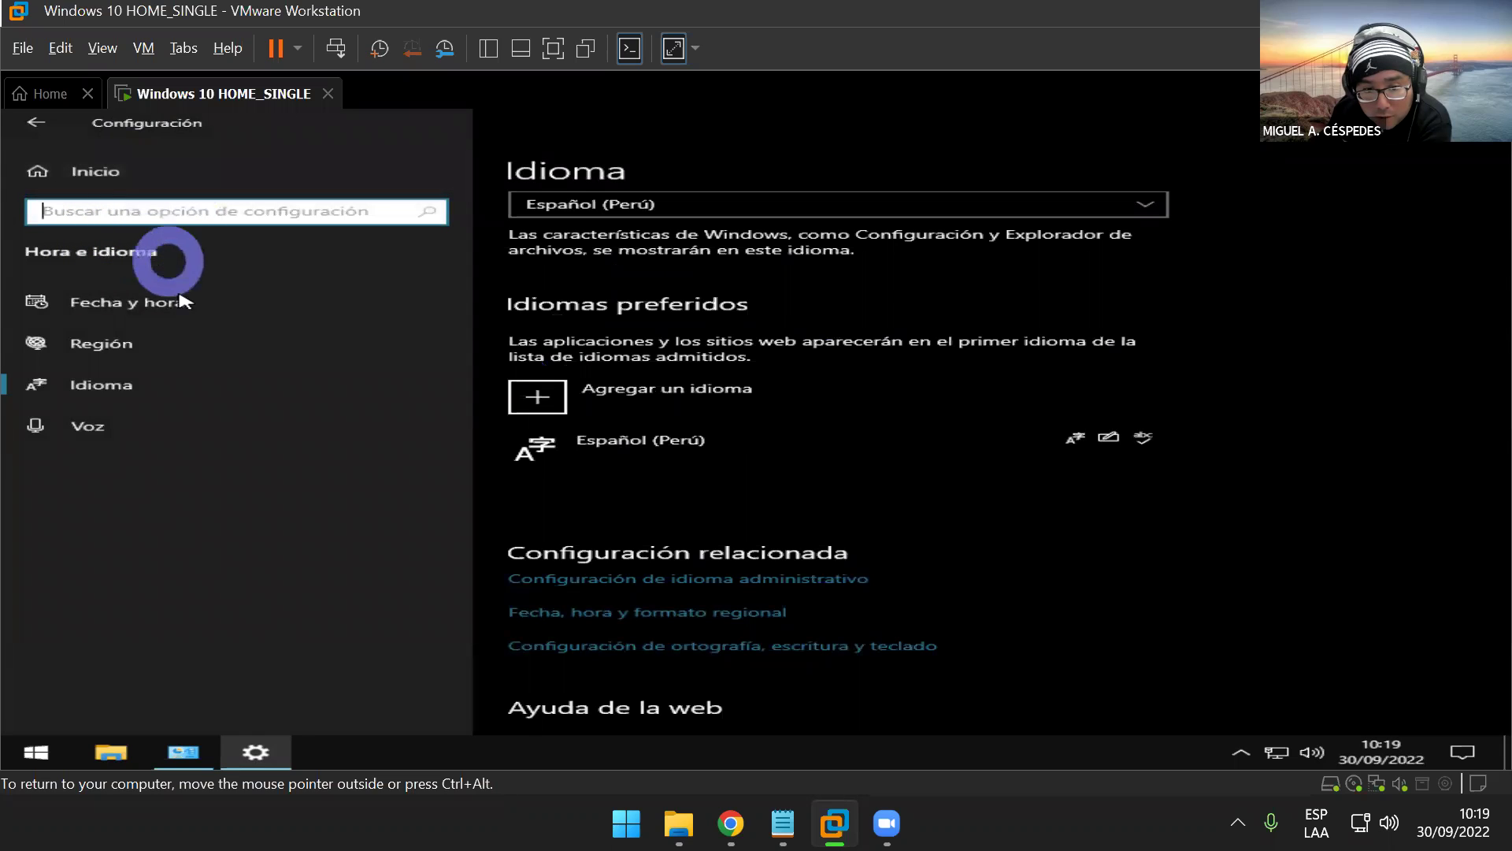
click(163, 382)
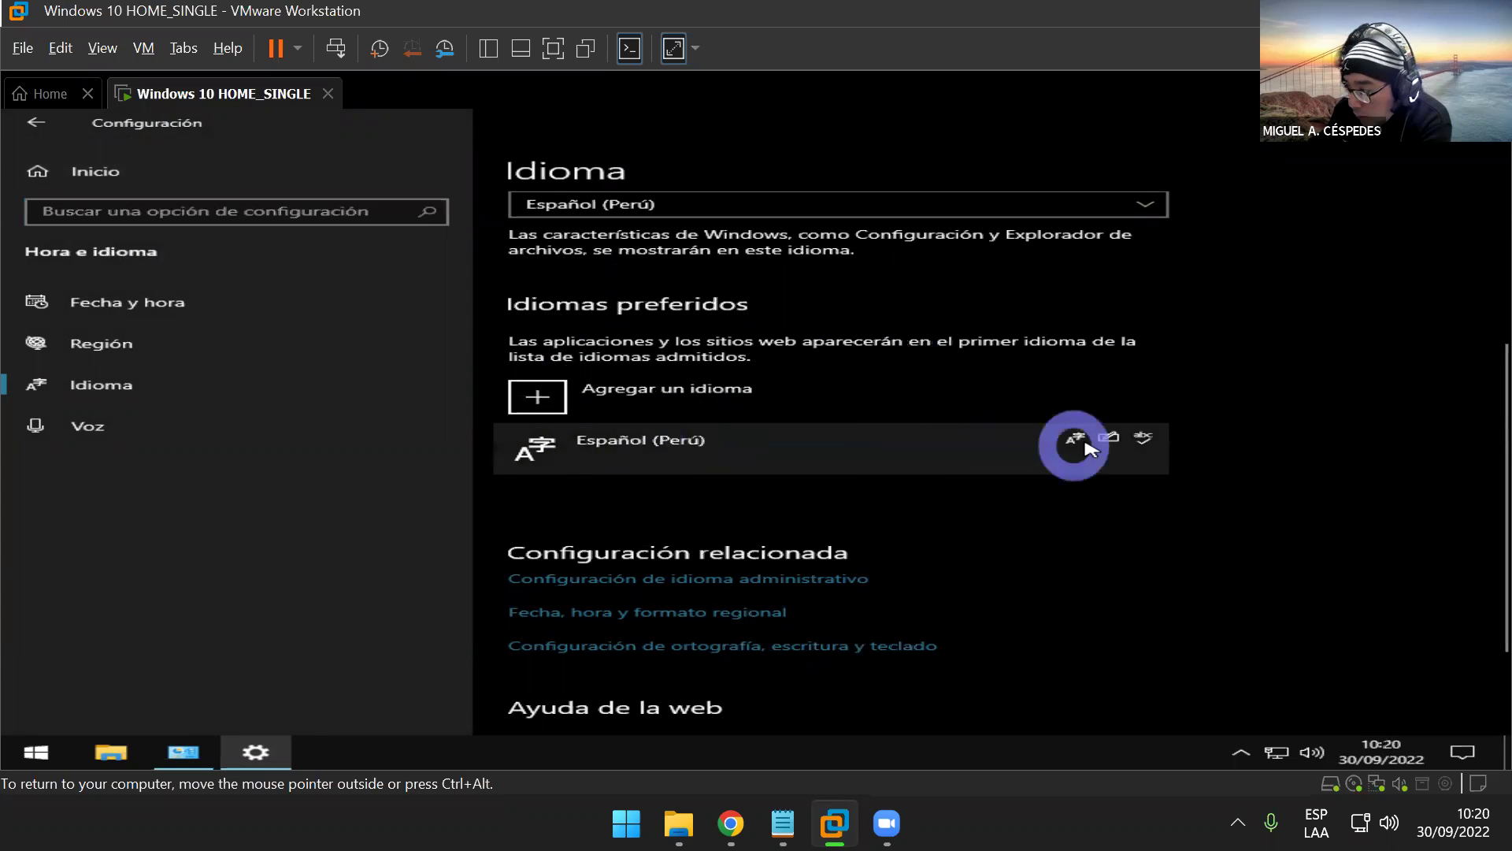
- Examine the Español (Perú) language options, including spell checking, regional format and installed keyboards, and return to the Idioma settings
click(1148, 437)
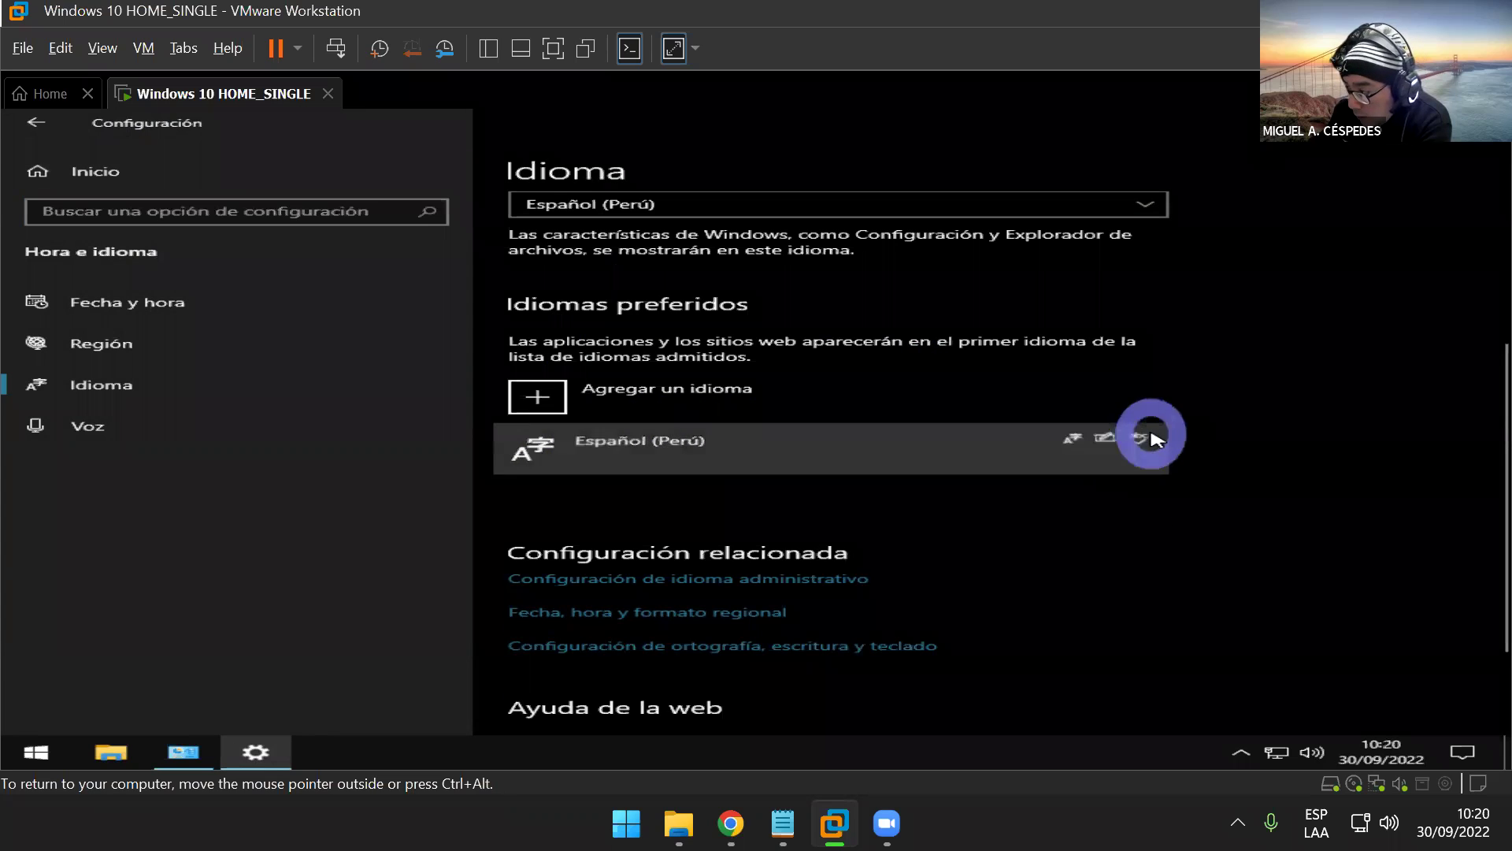
click(943, 503)
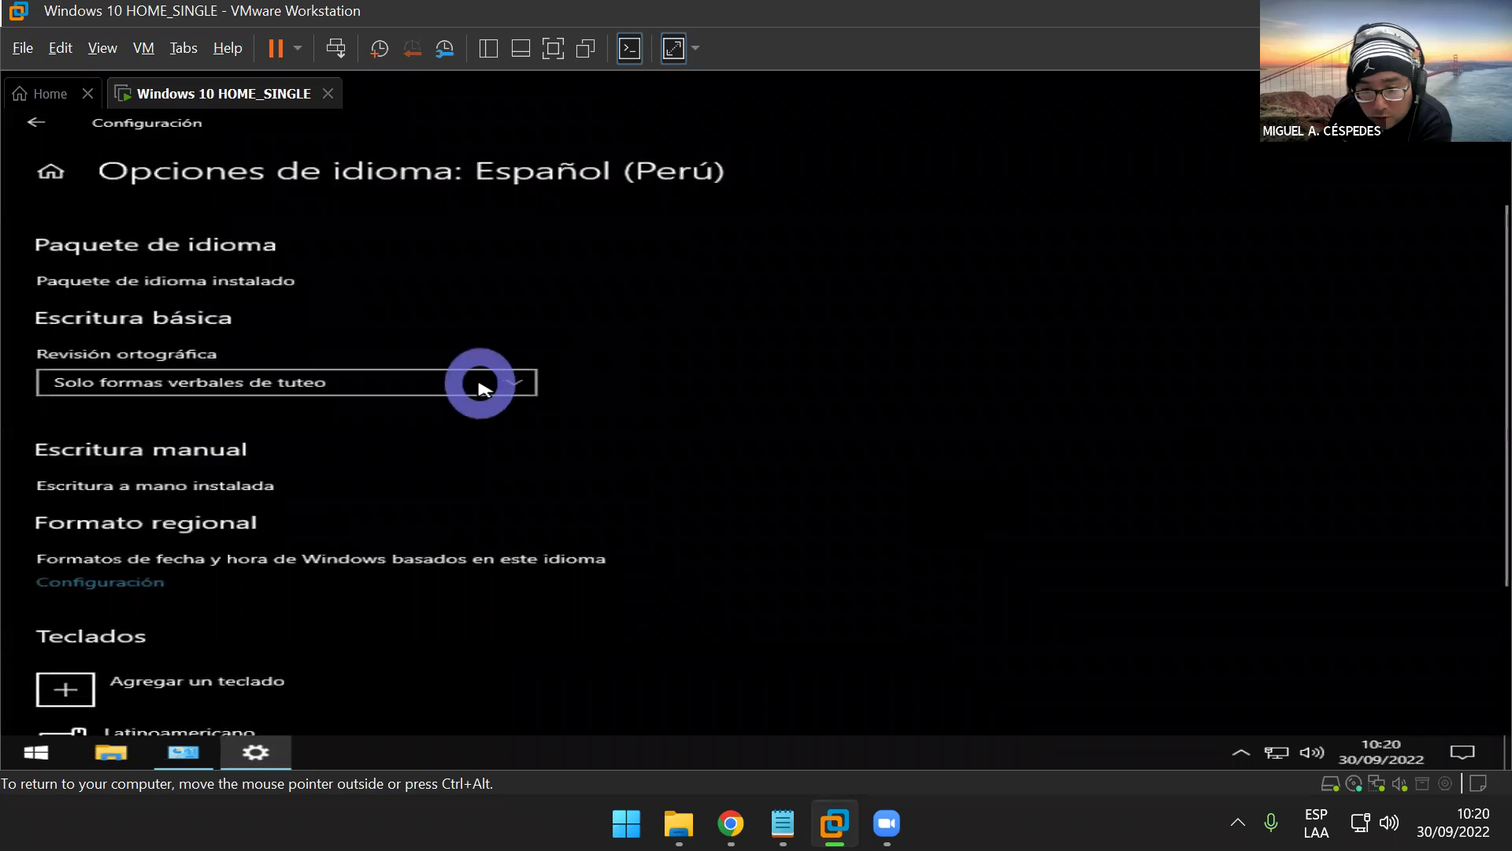
scroll(592, 450, down, 2)
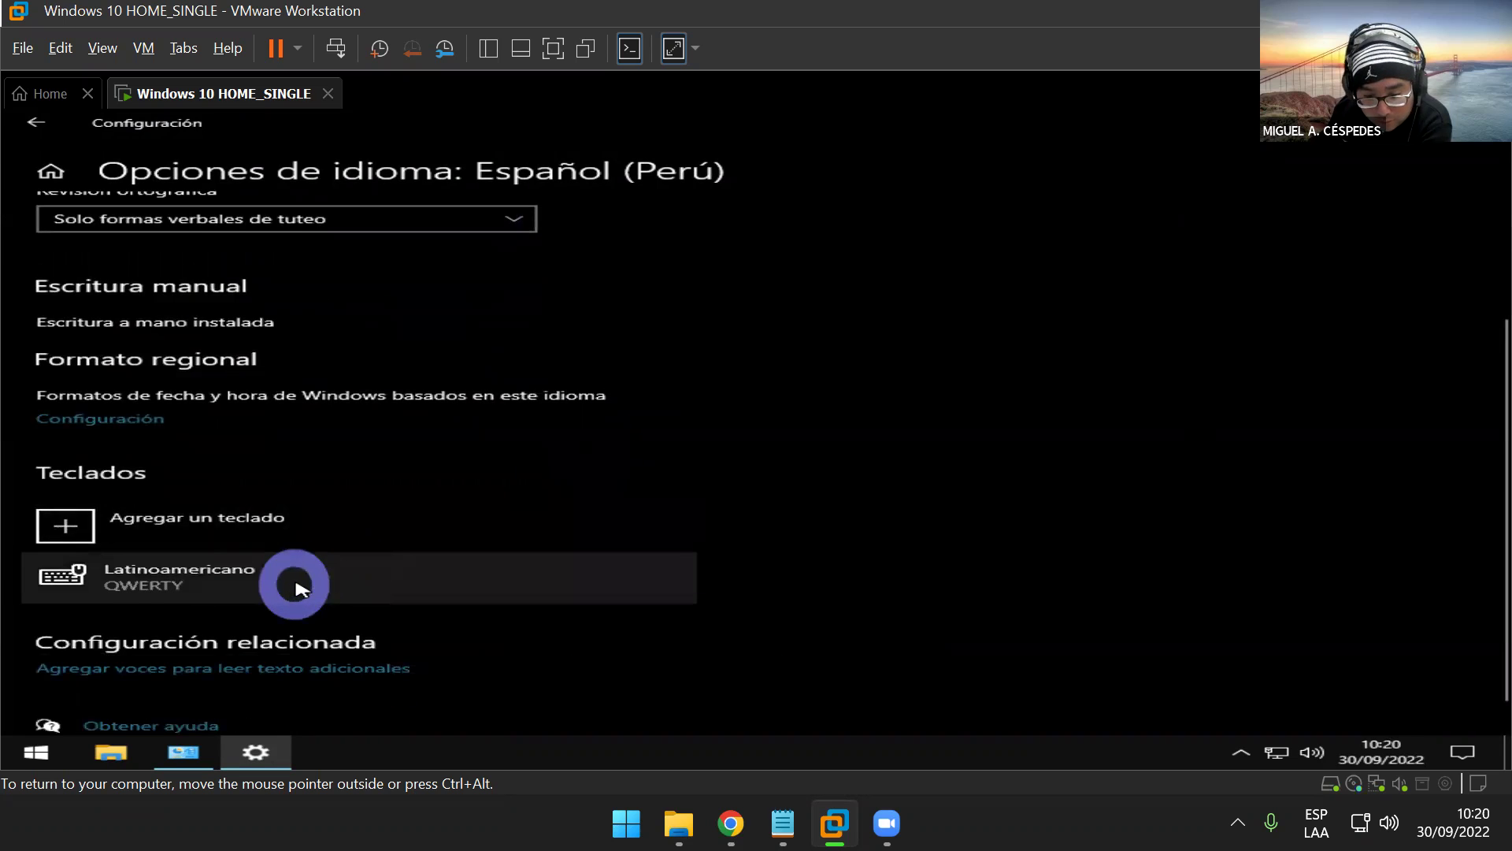
scroll(307, 563, down, 1)
scroll(334, 538, up, 3)
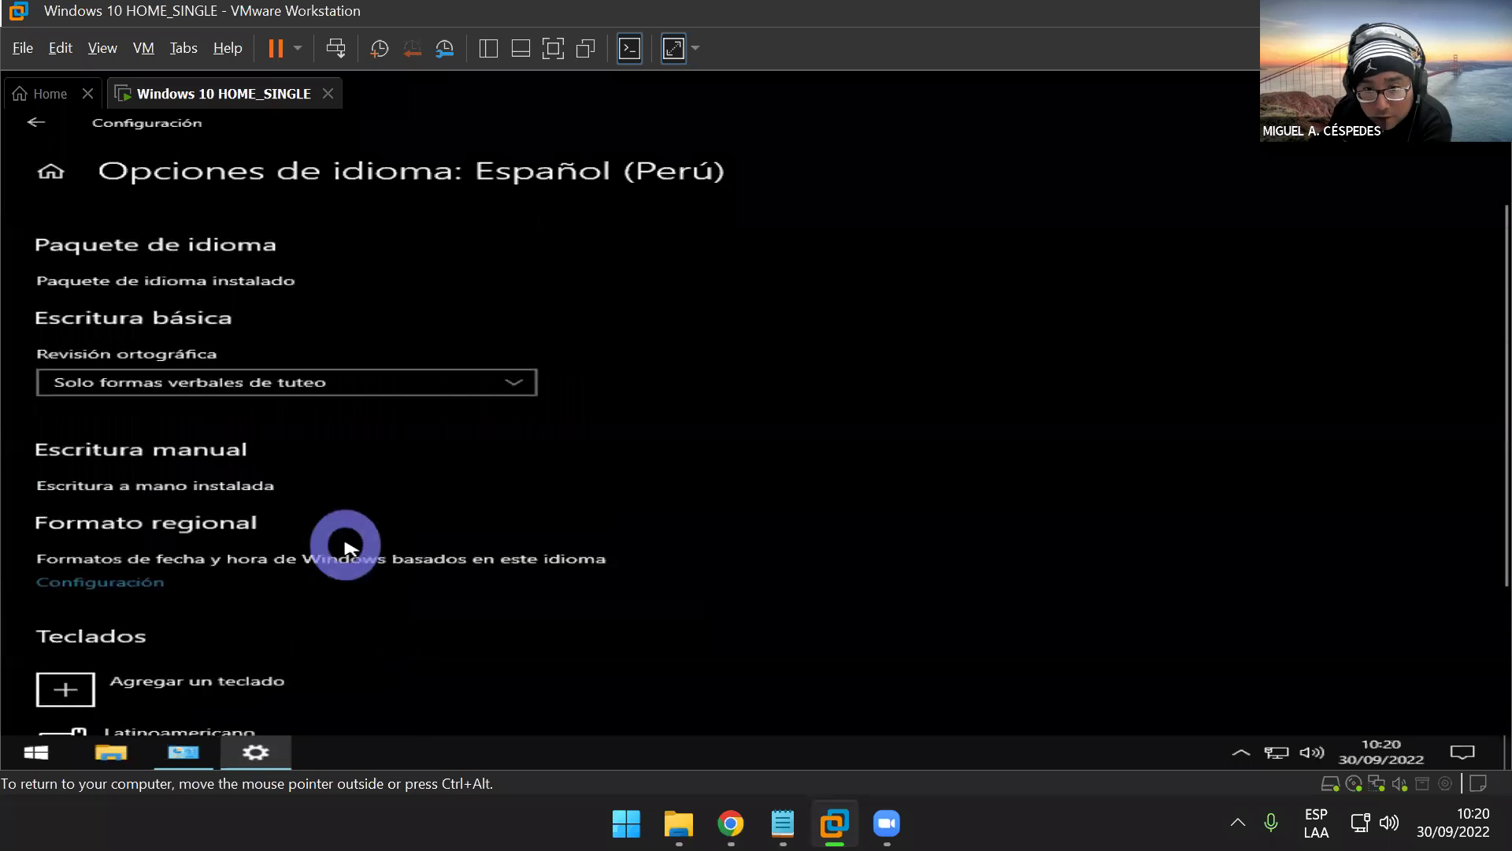
click(36, 123)
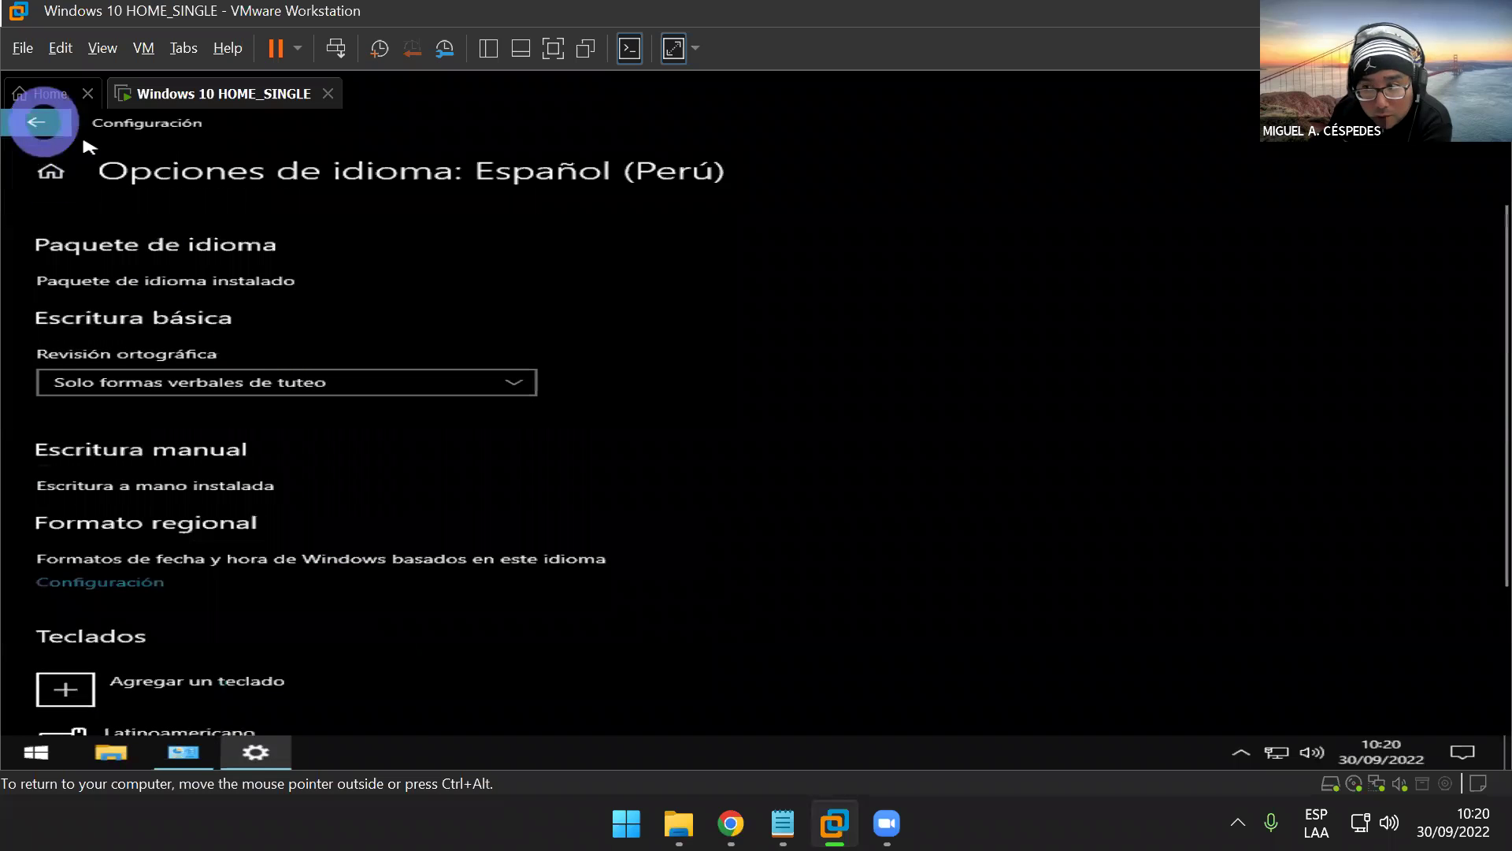
- Leave the virtual machine for the host desktop, search for "contr" and open the Panel de control
key(ctrl+alt)
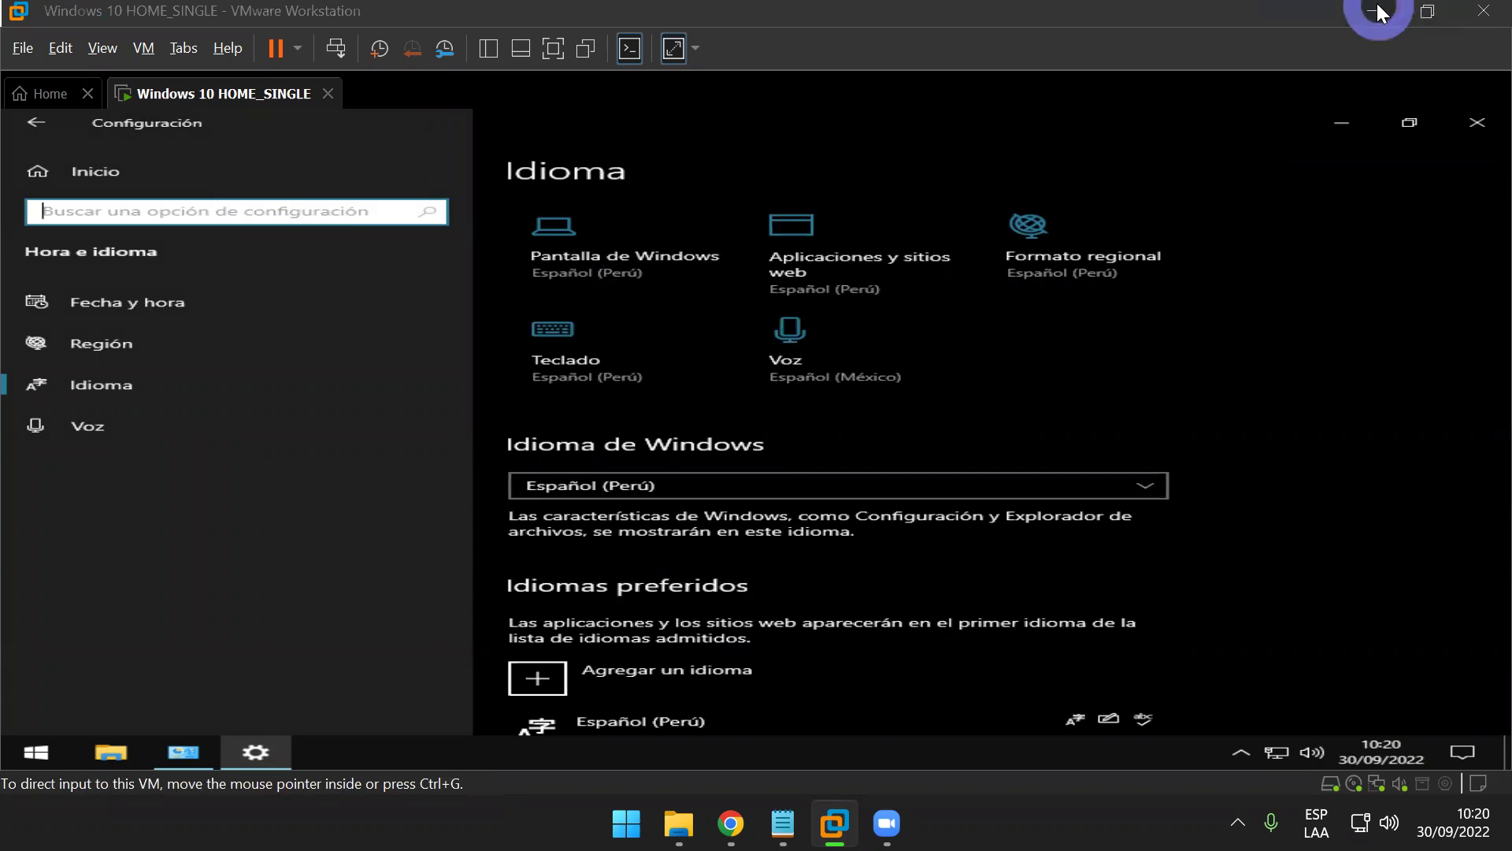
click(1373, 12)
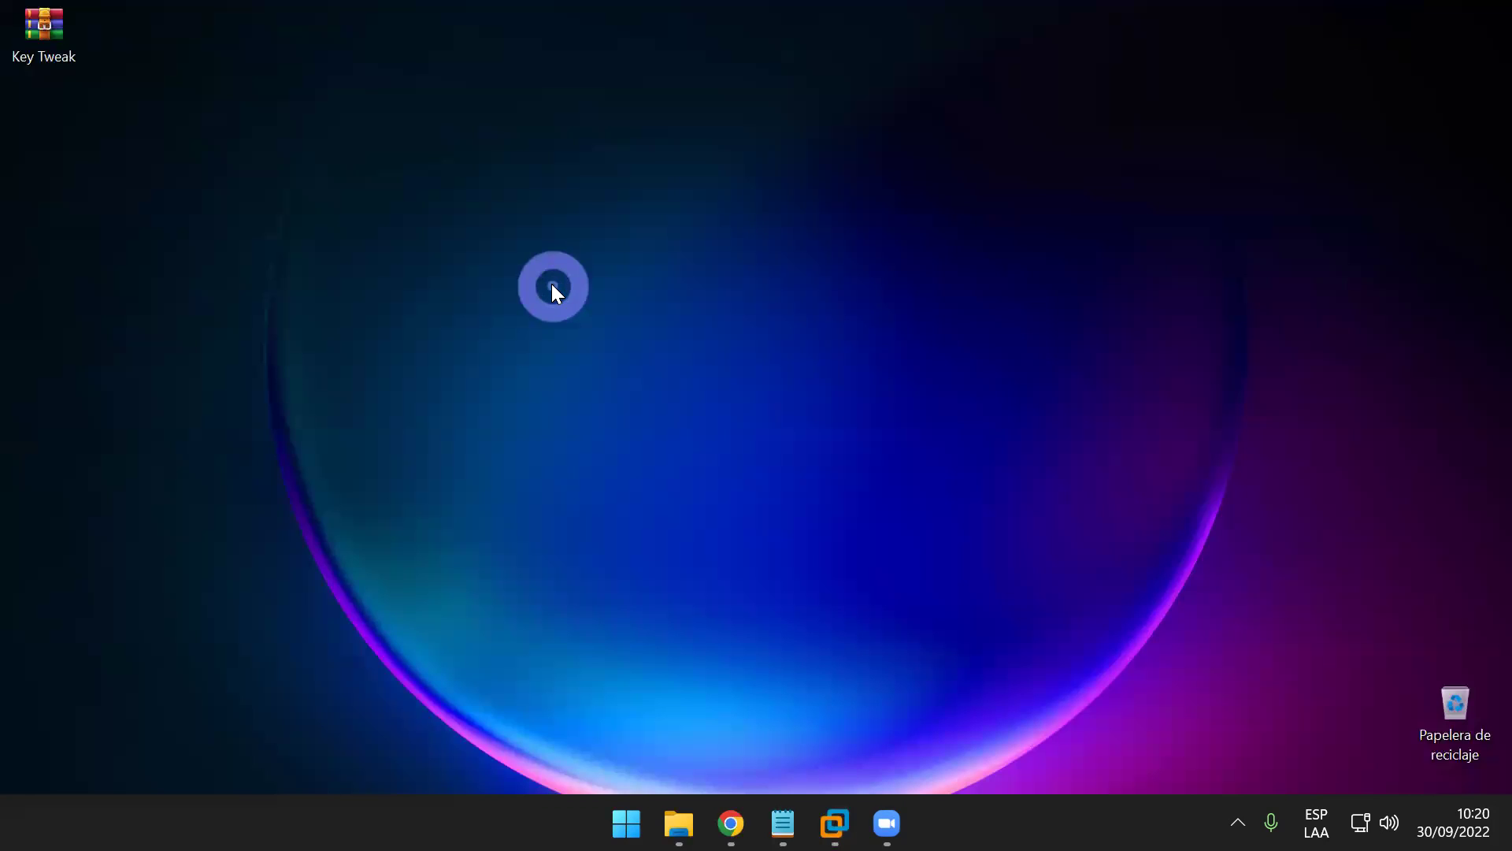
key(super)
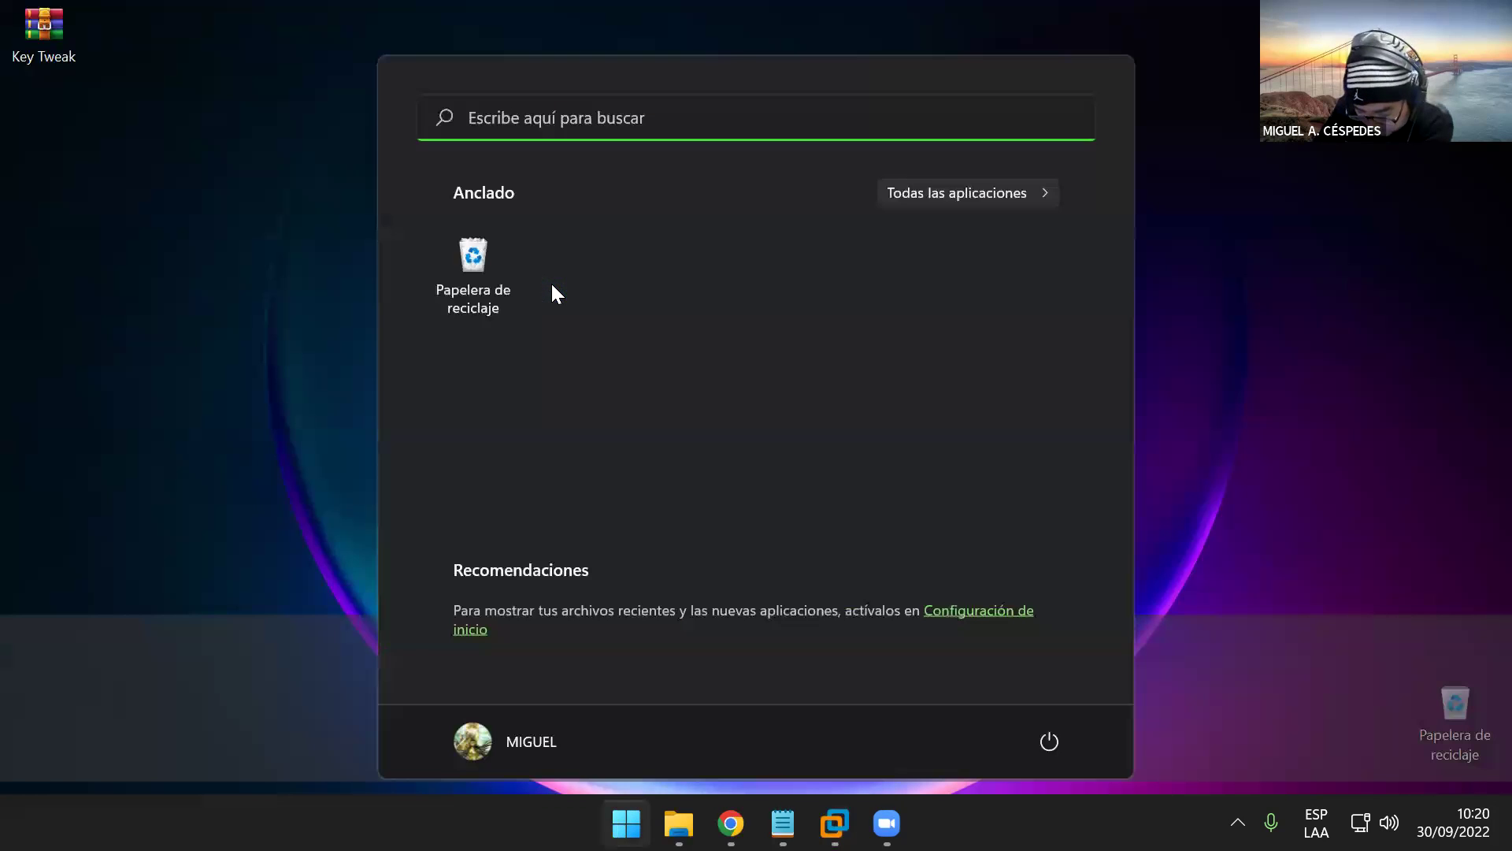
text(c)
text(ntr)
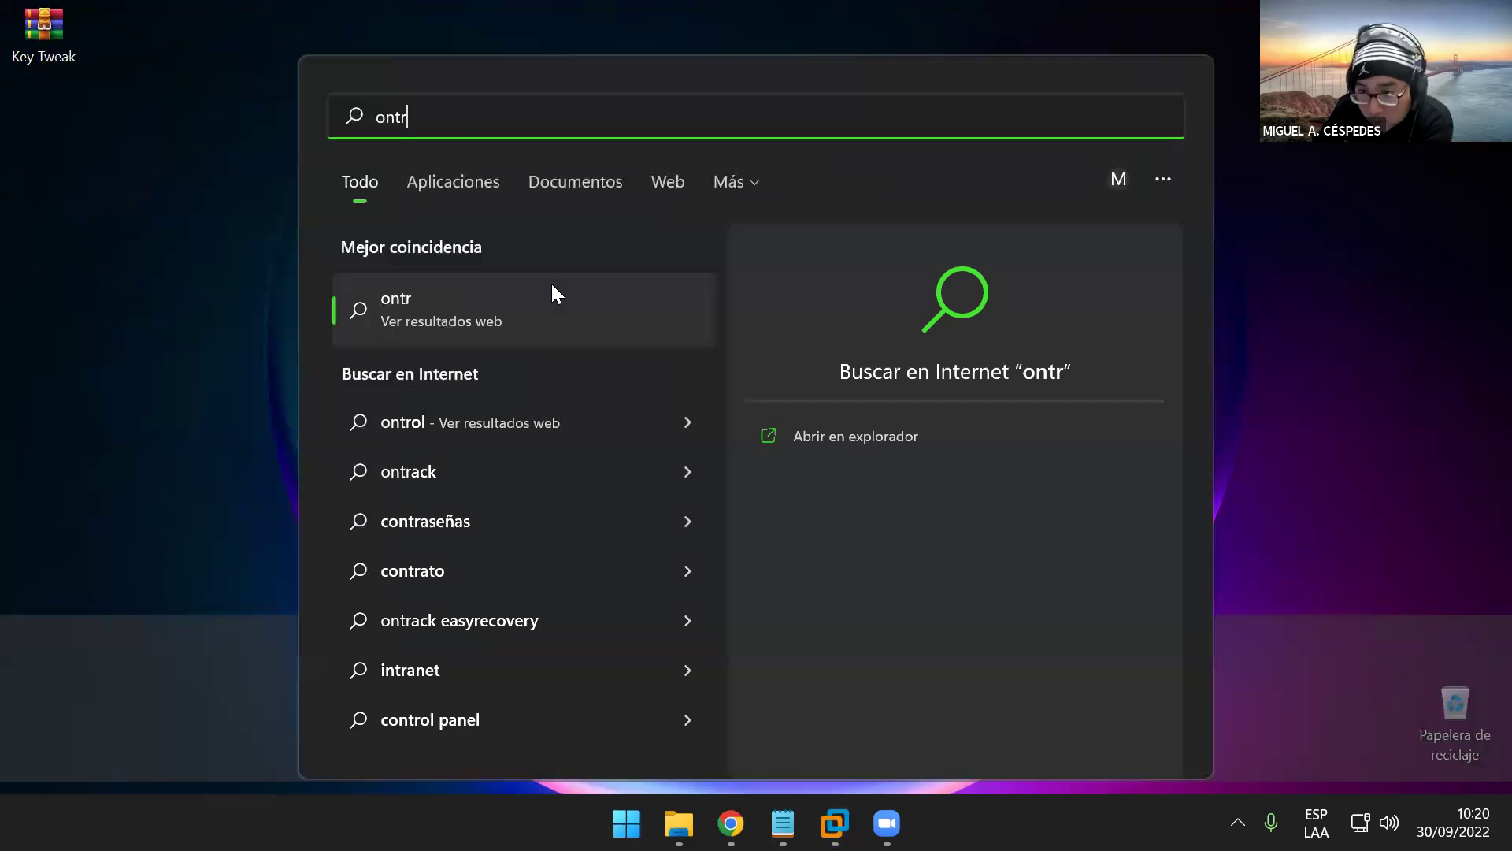
key(BackSpace)
key(BackSpace)
key(BackSpace)
key(BackSpace)
text(contr)
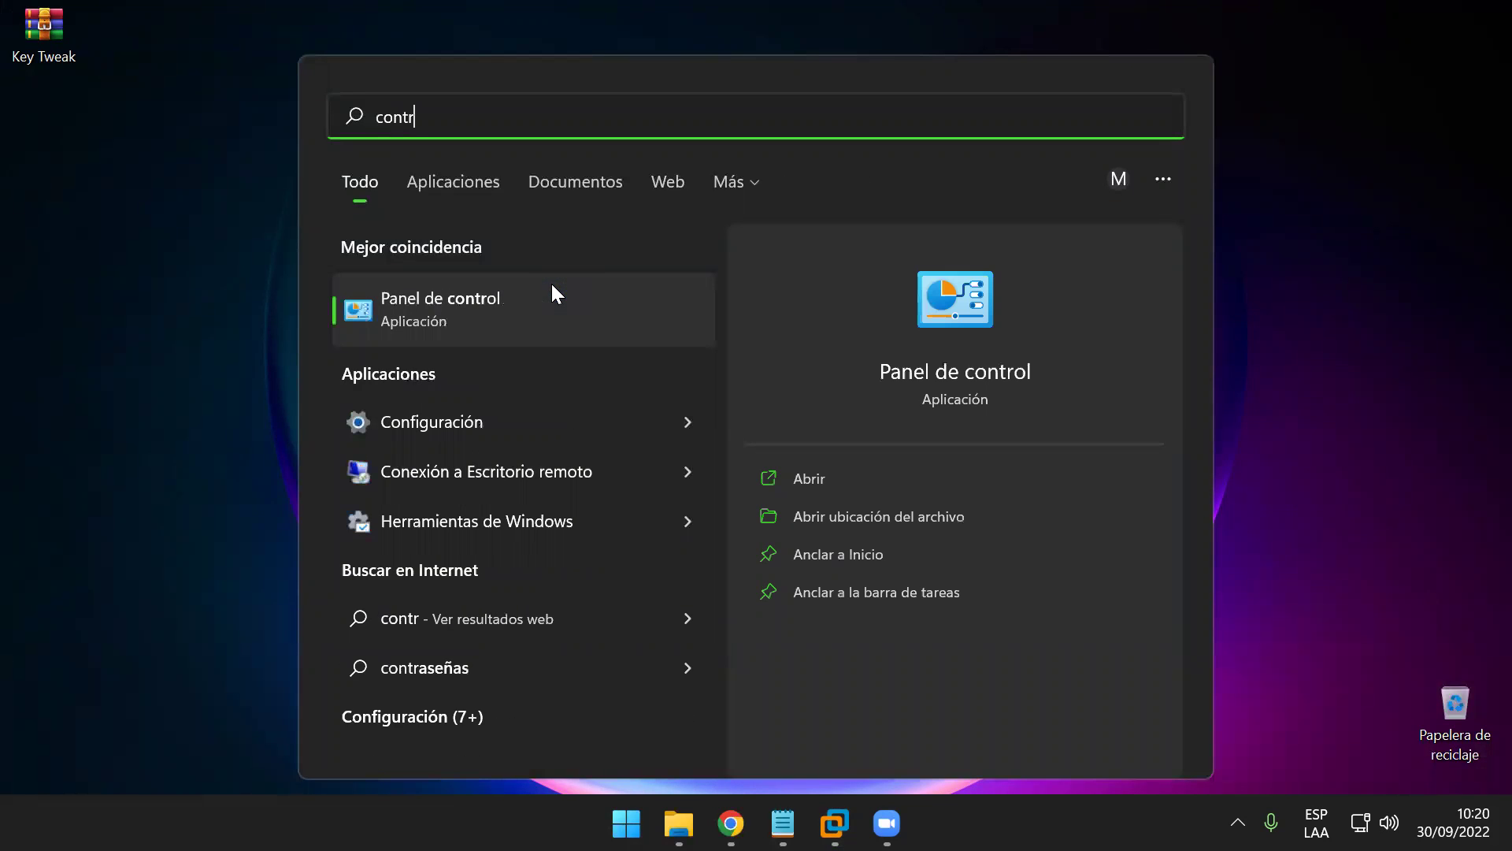
click(550, 307)
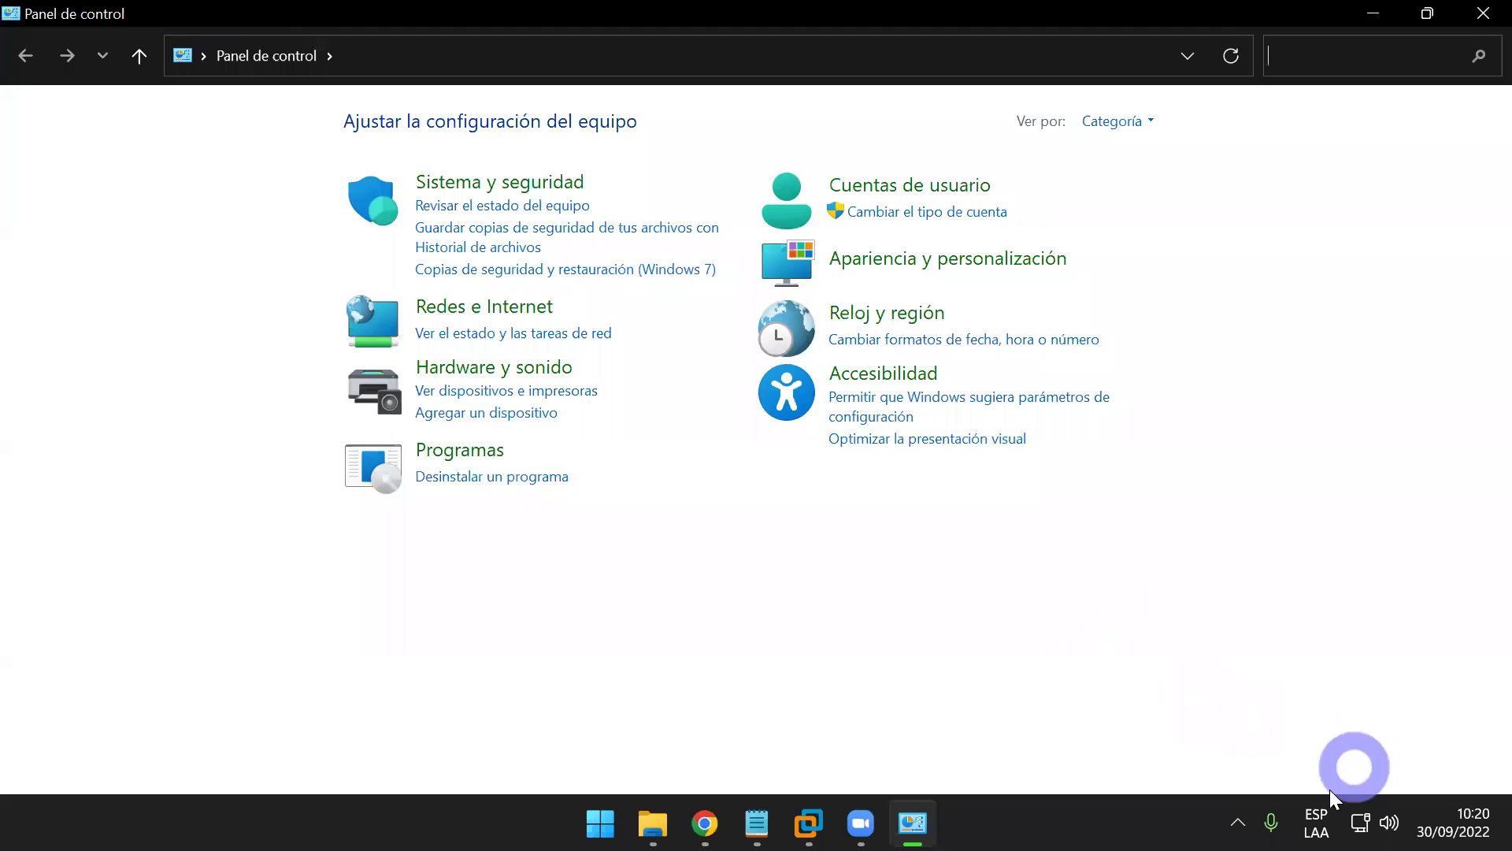
- Try different key combinations to switch the host keyboard layout away from Español (Perú), checking the active layout after each attempt
click(1319, 819)
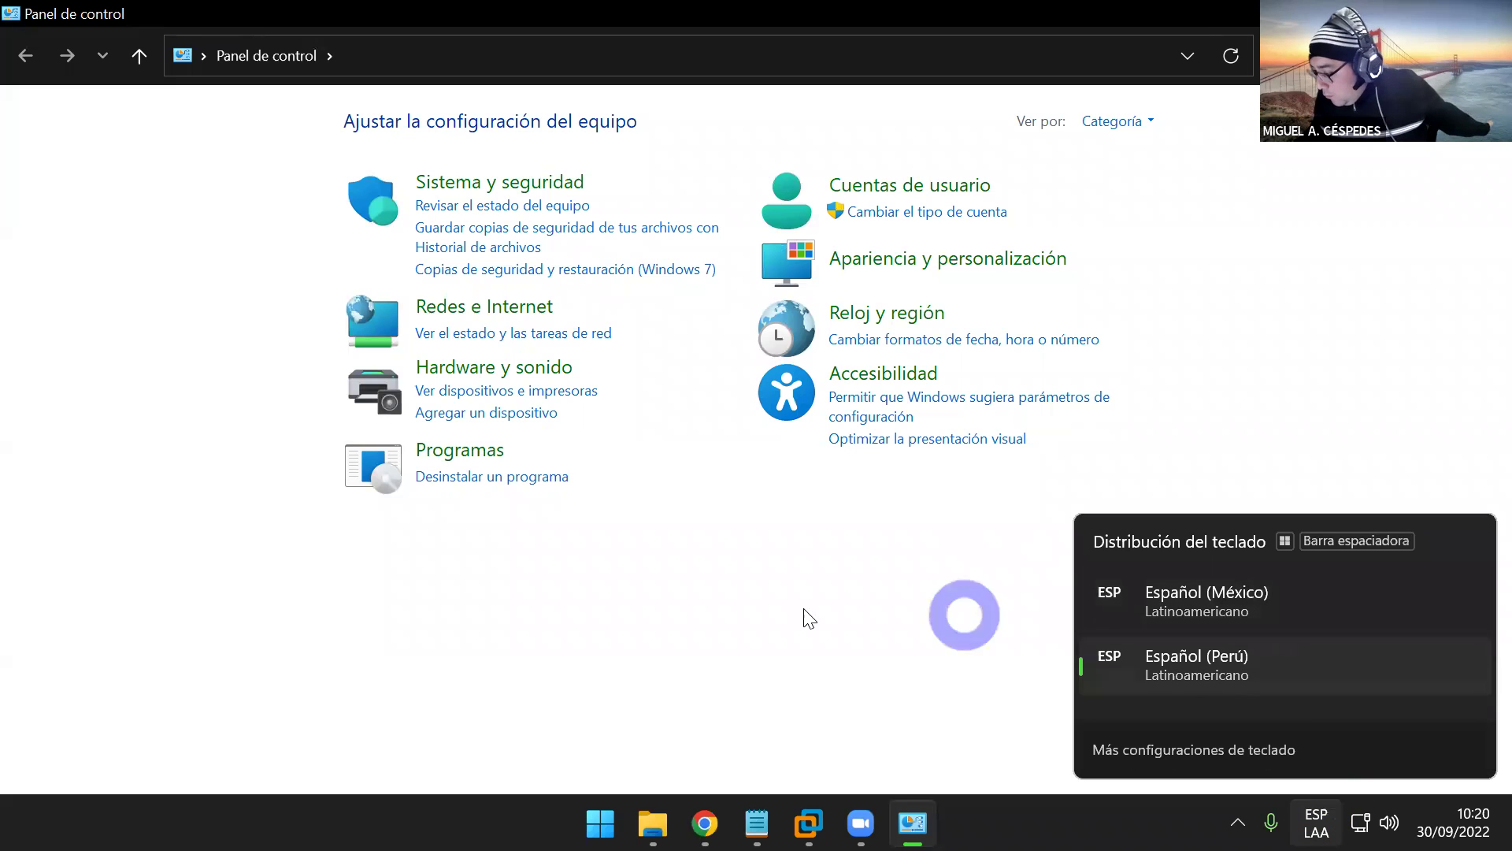
click(754, 590)
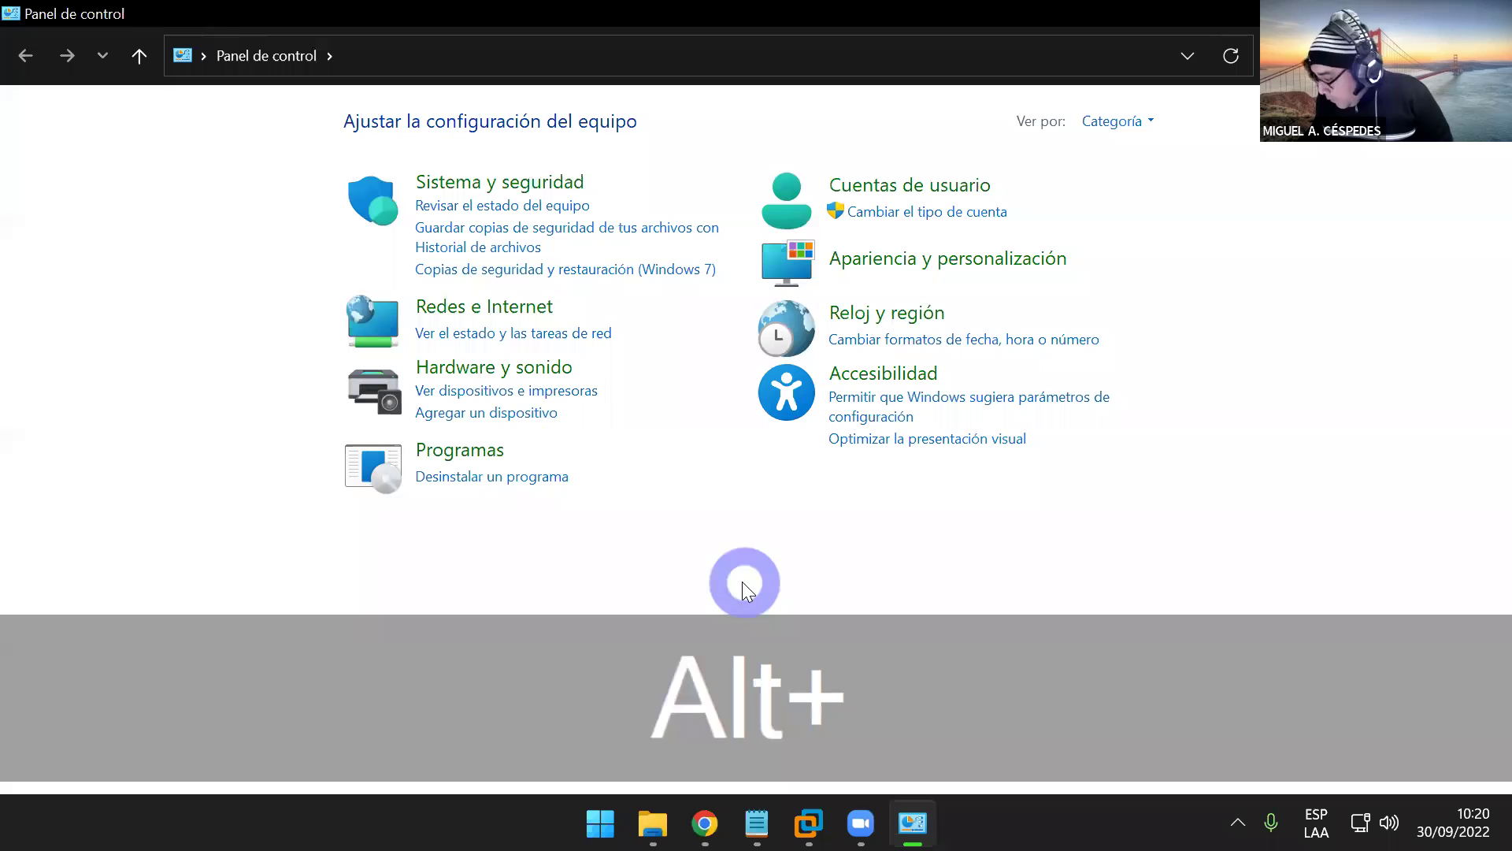
key(alt+space)
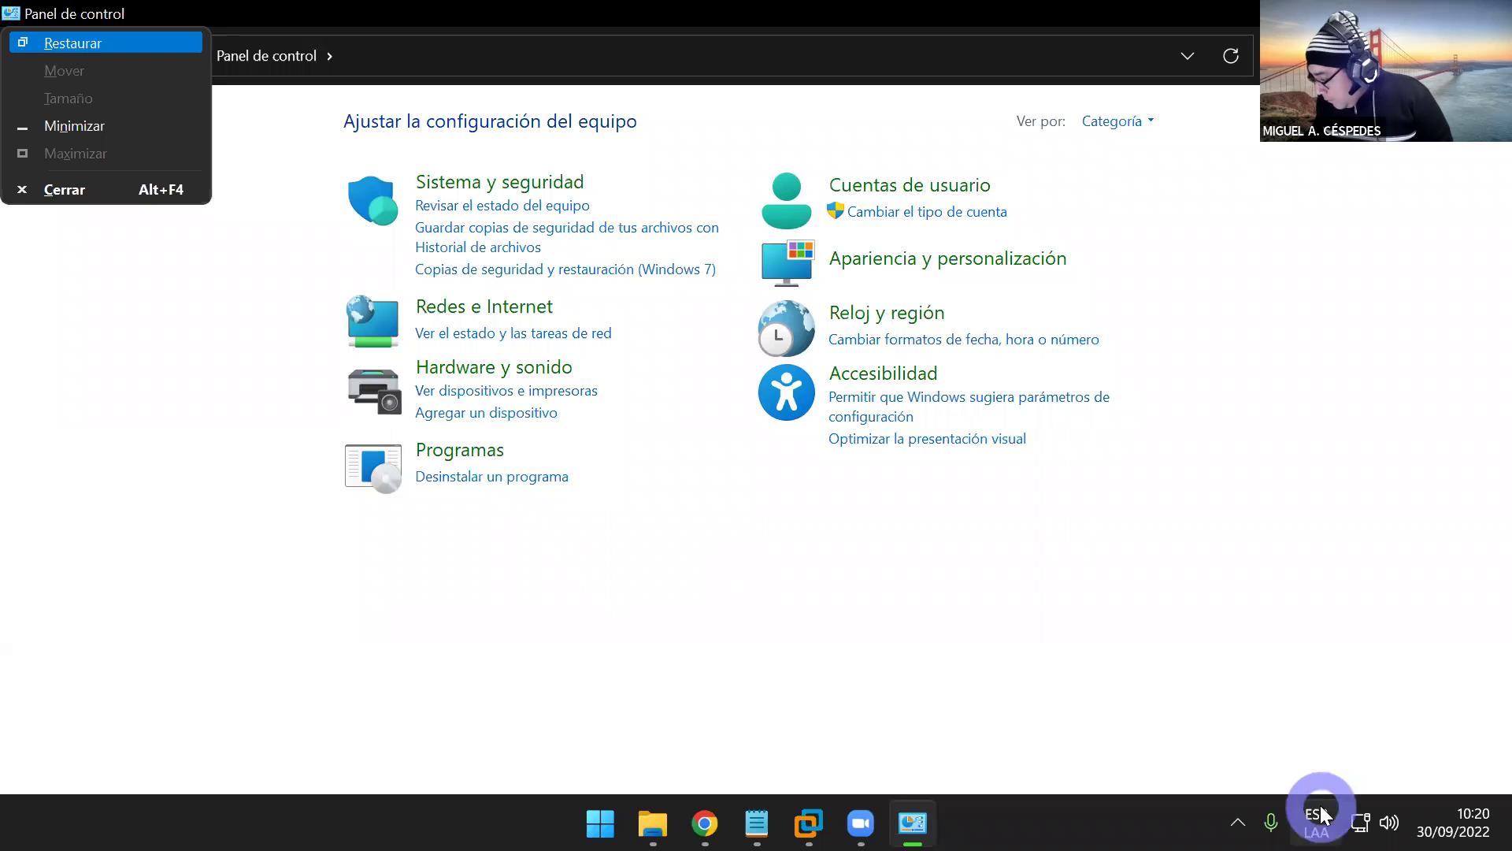
click(1317, 819)
click(932, 675)
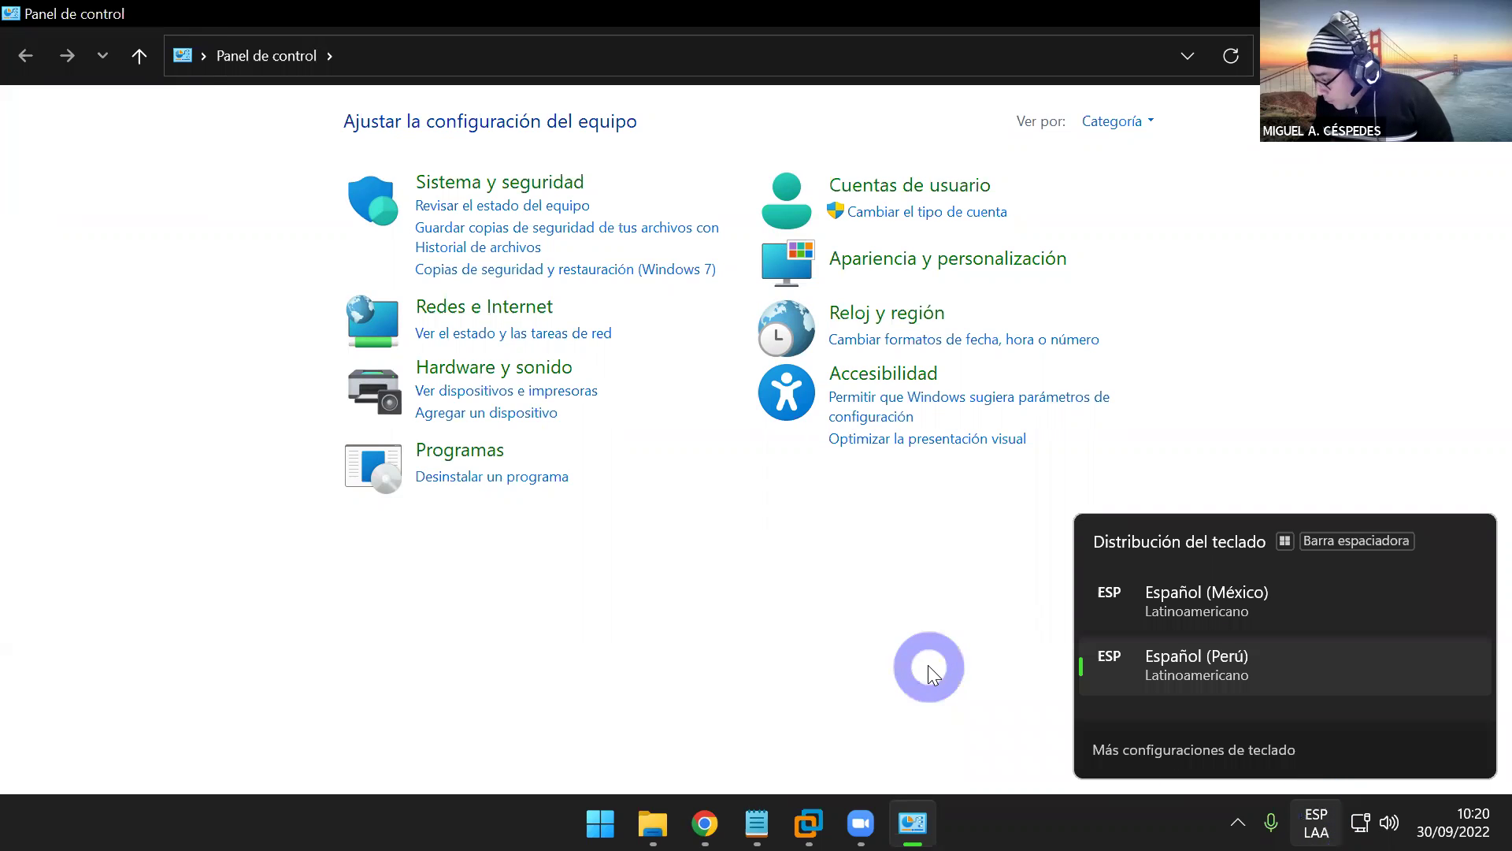
click(916, 664)
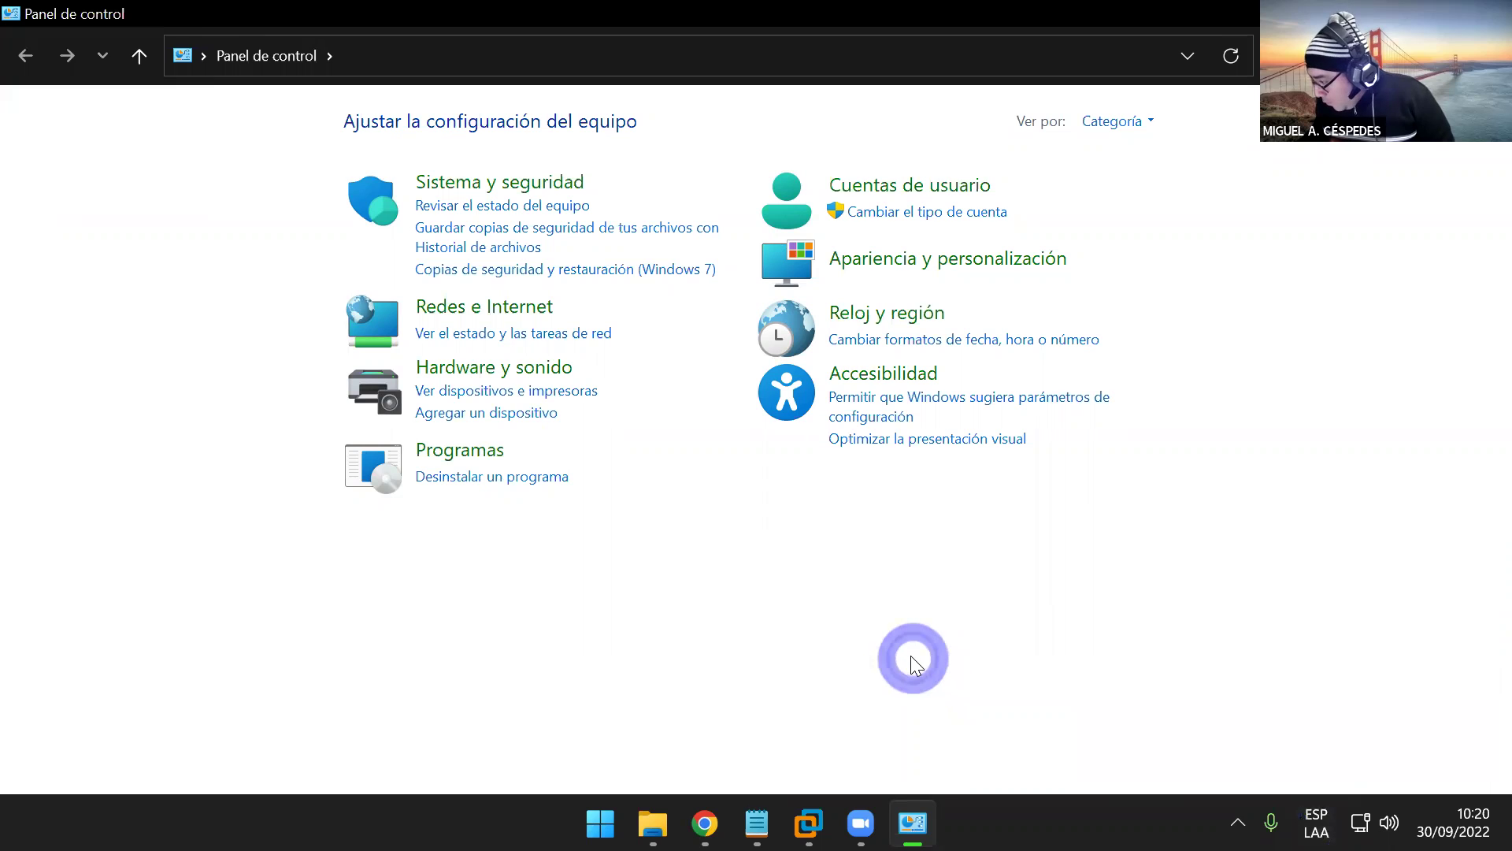
key(ctrl+space)
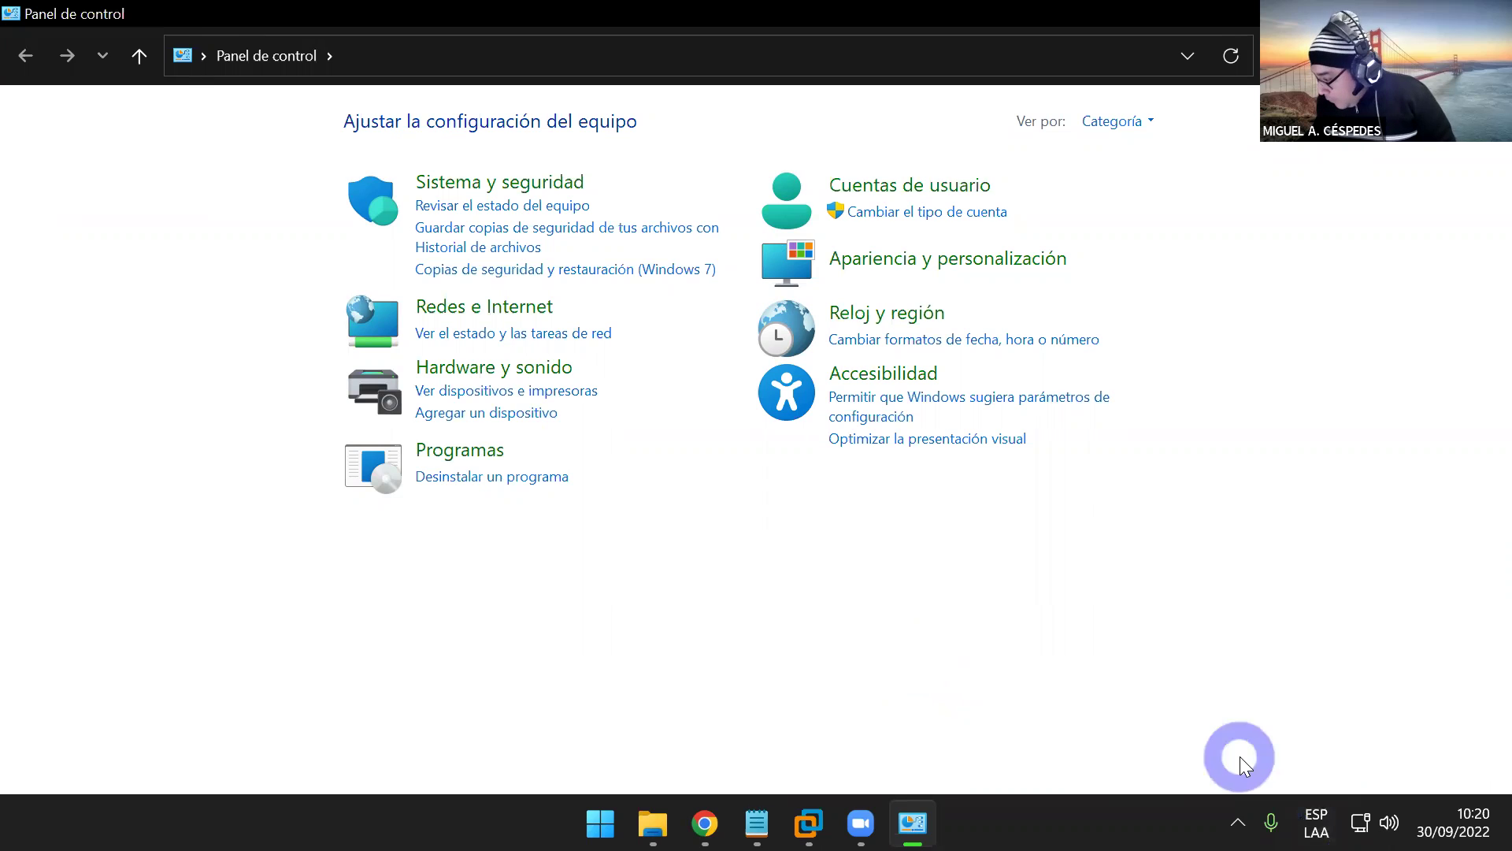
click(1313, 821)
click(846, 591)
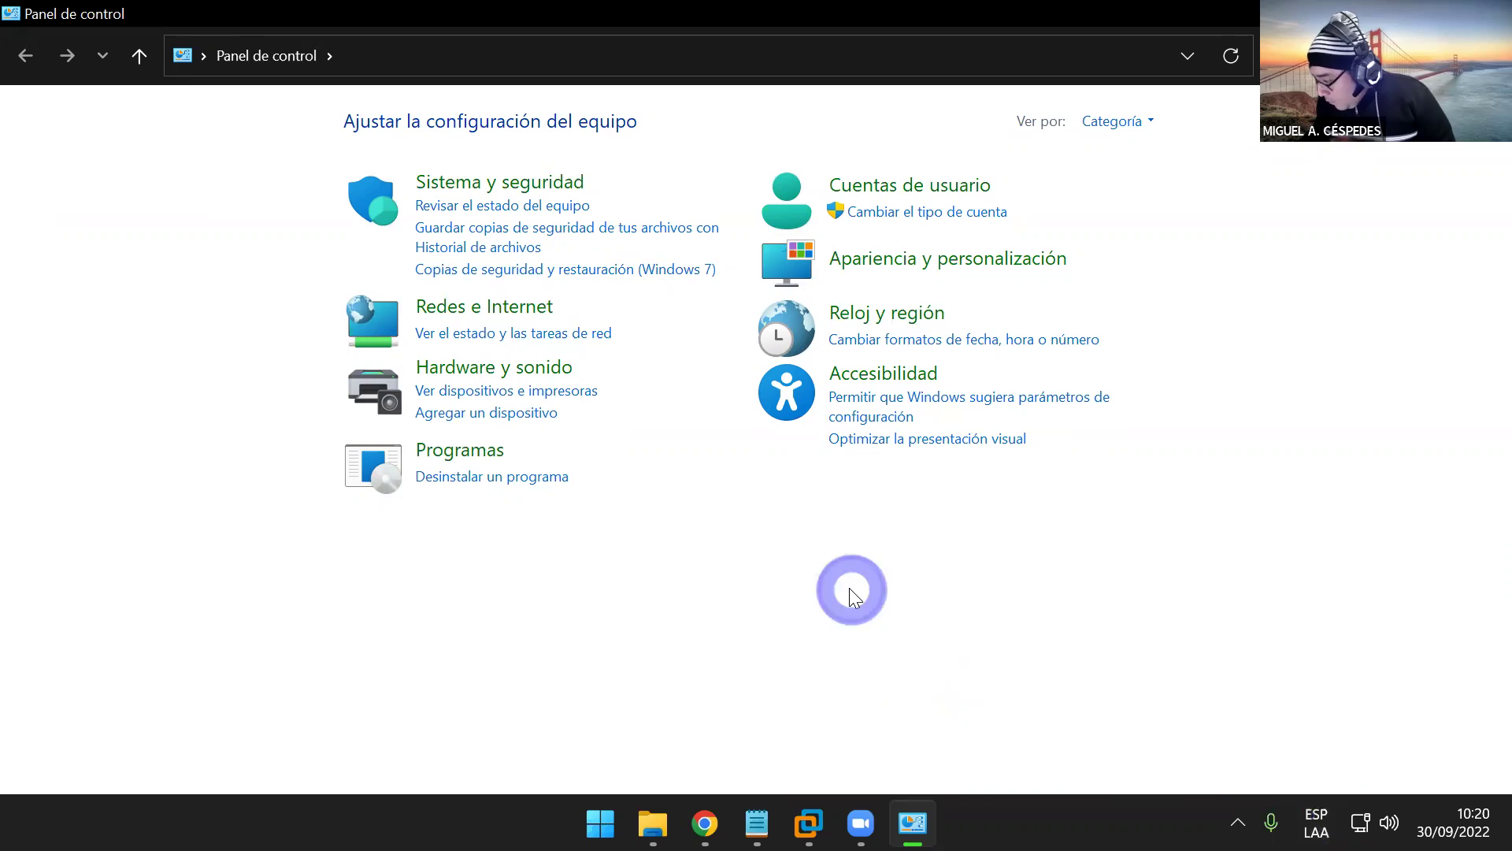
key(alt)
key(alt+space)
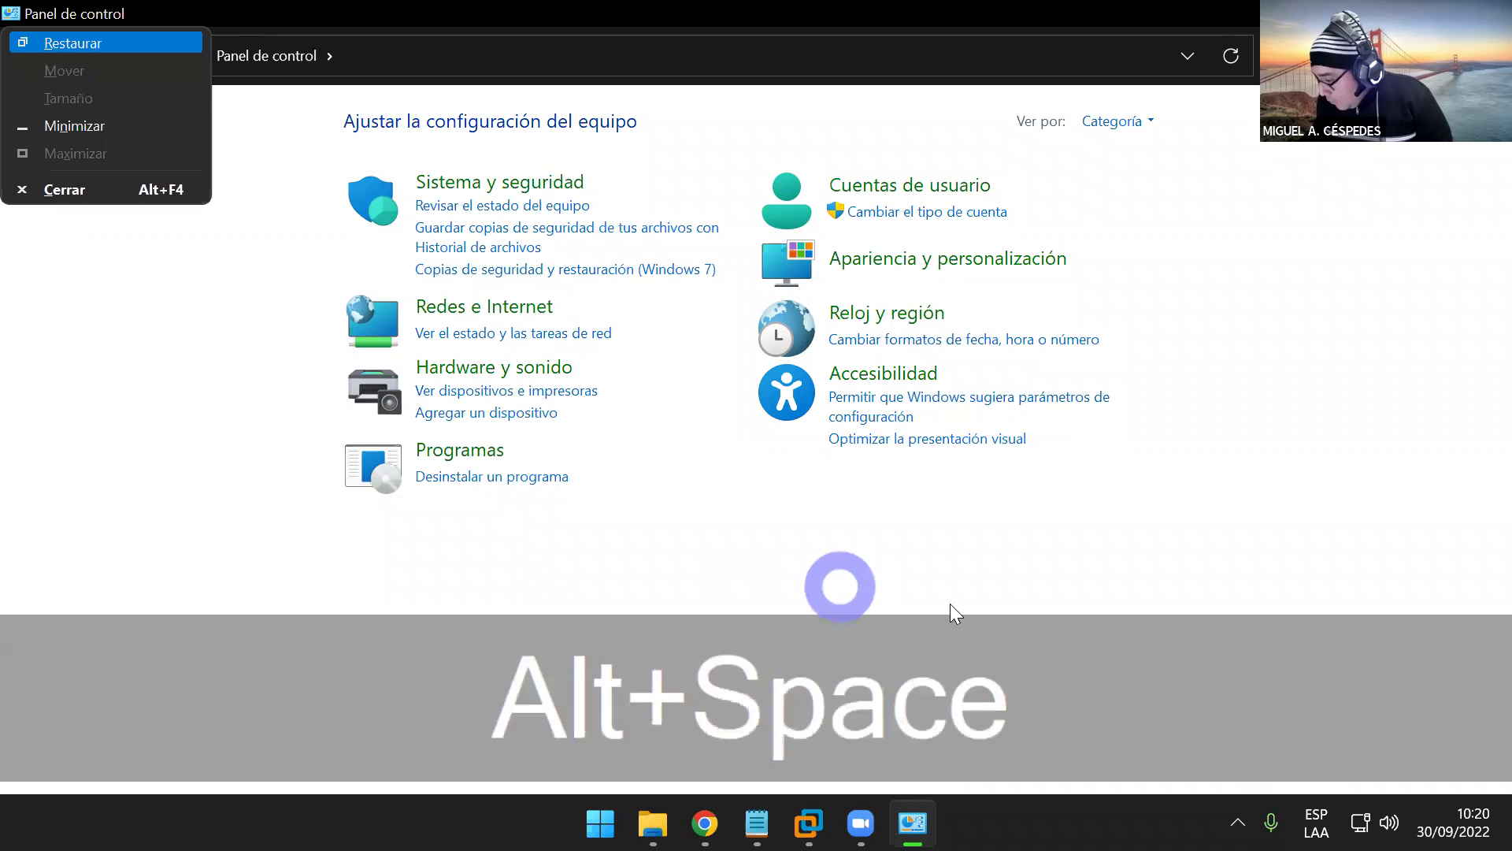
click(1312, 819)
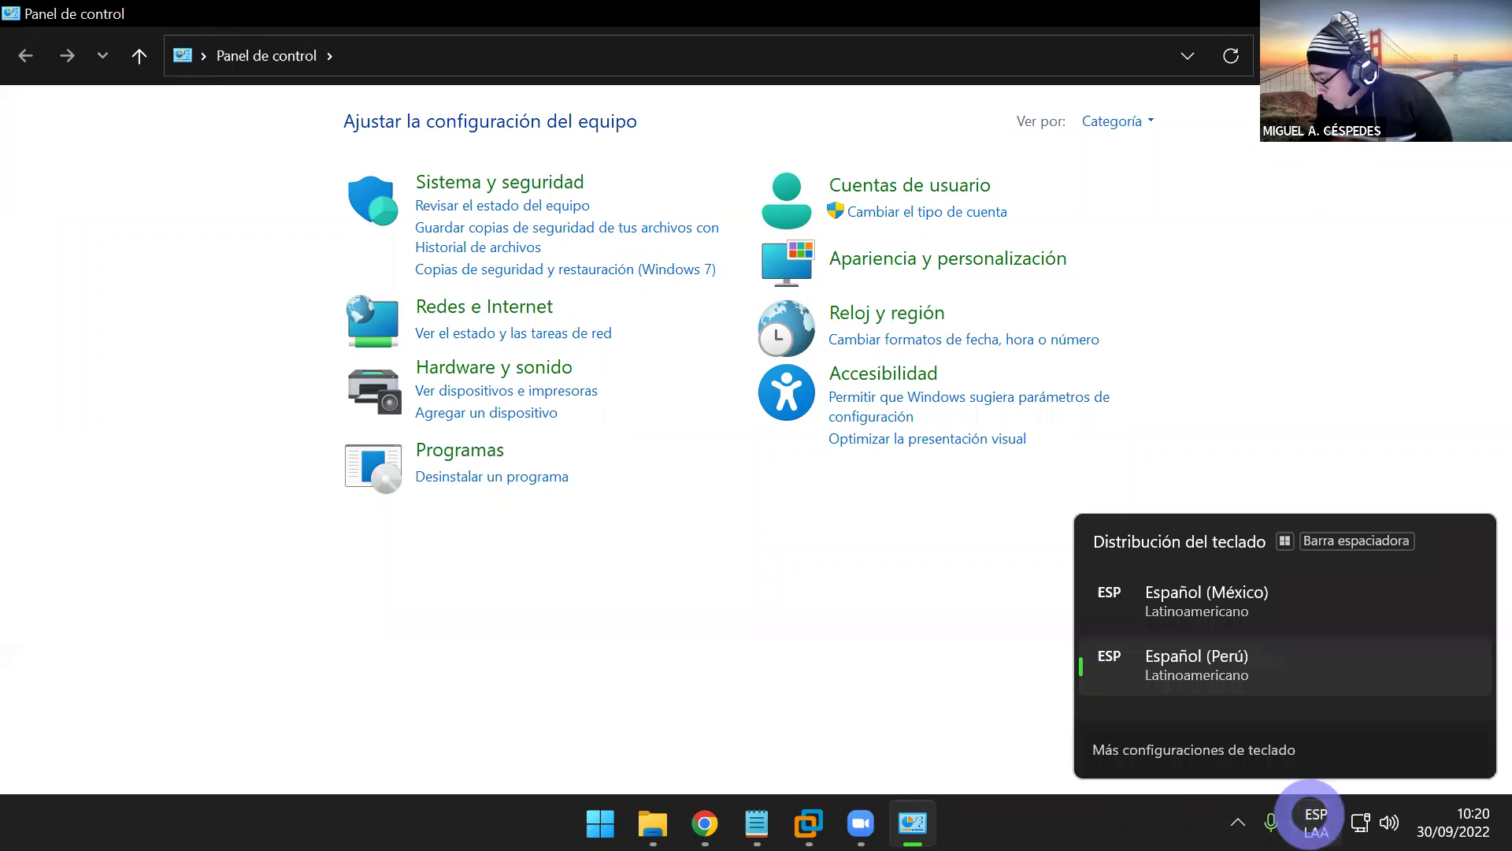
key(alt+space)
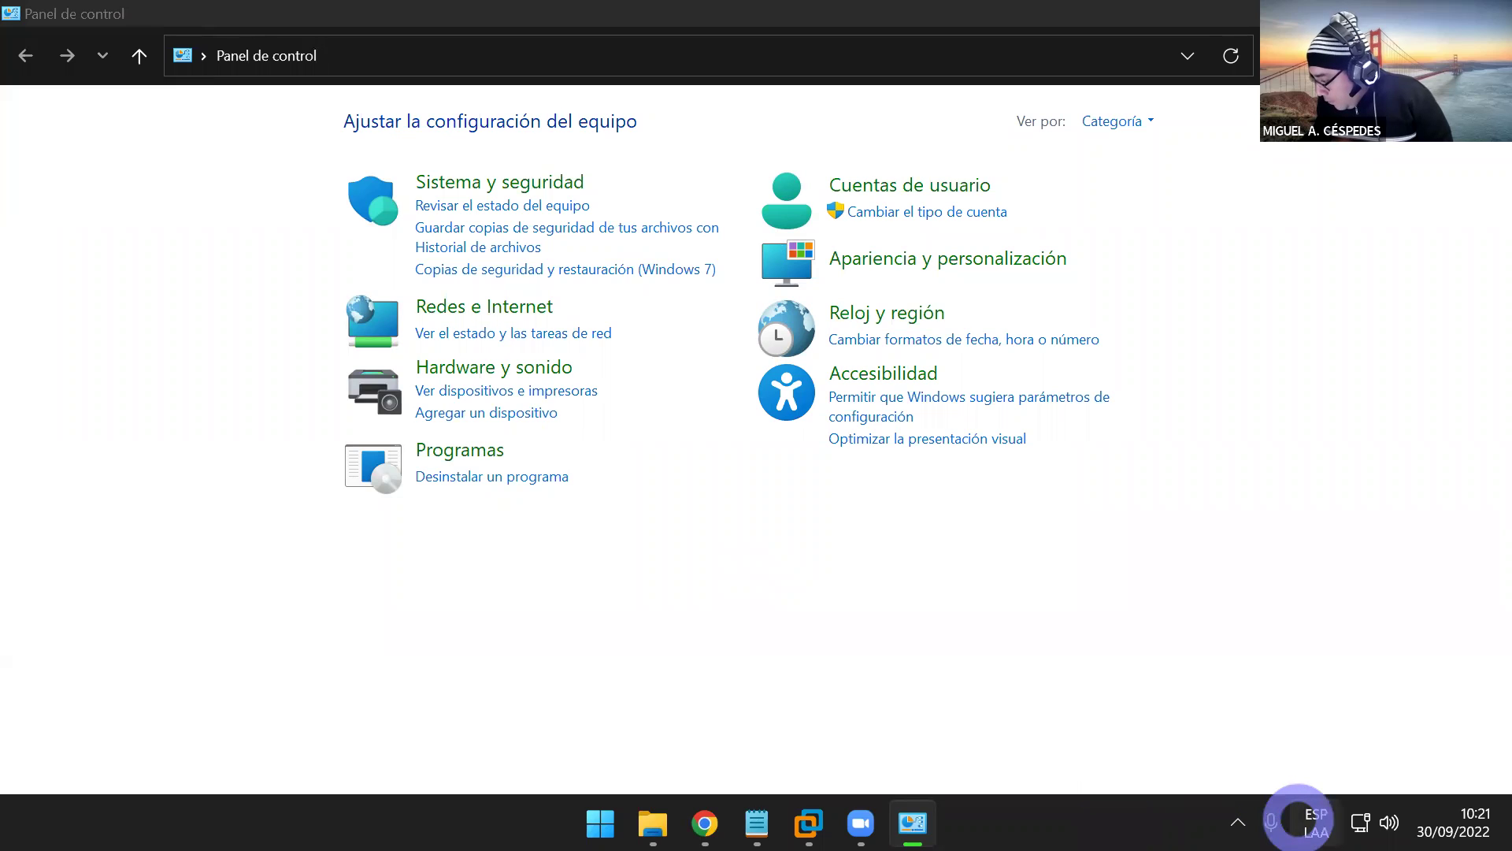
- Switch the host keyboard layout to Español (México) - Latinoamericano, check the active layout, and cycle to the other layout
click(1308, 821)
key(super+space)
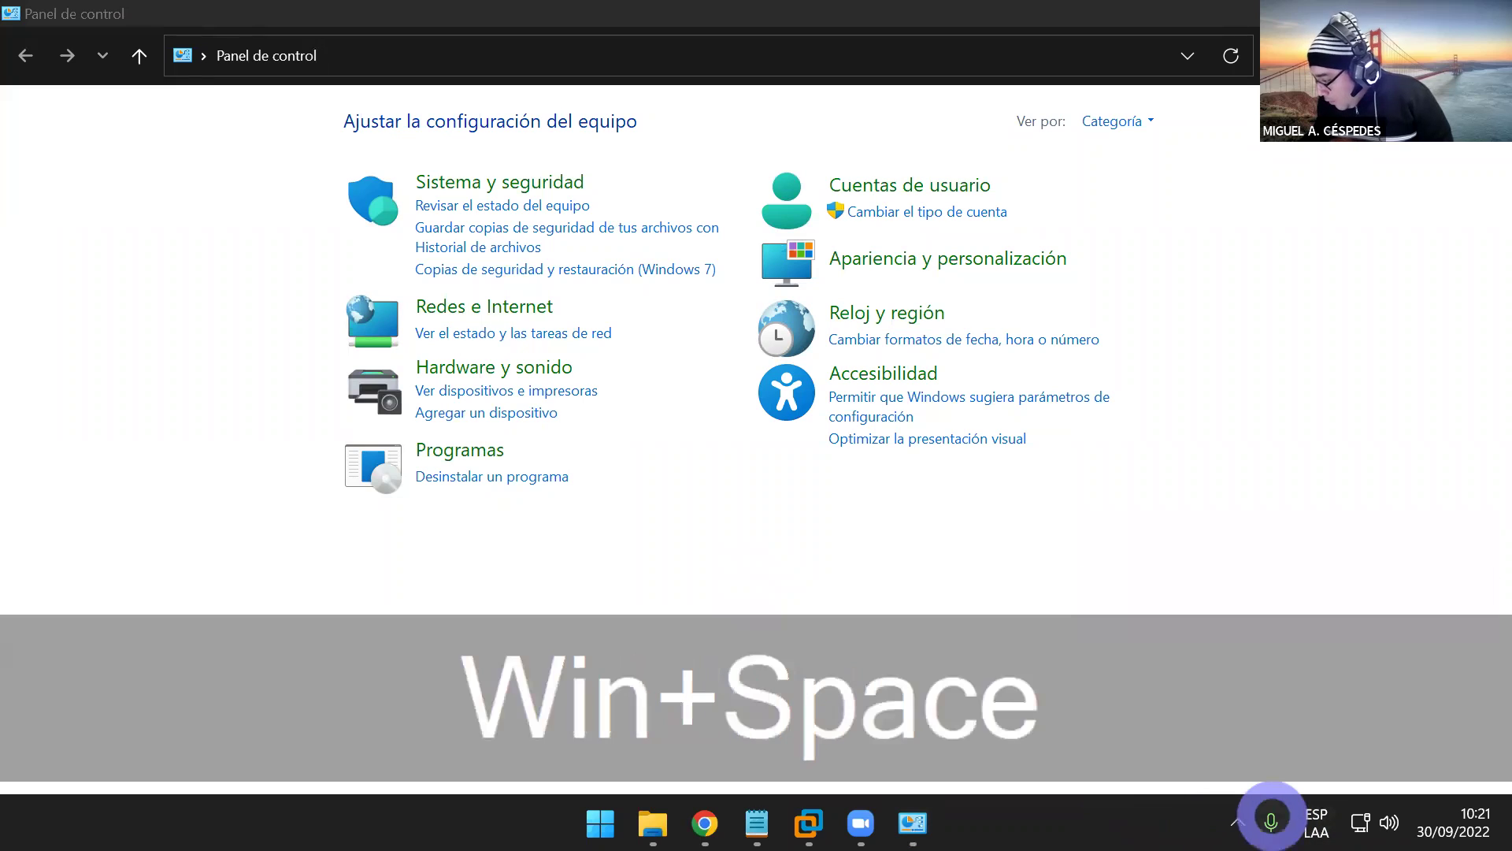
click(1307, 819)
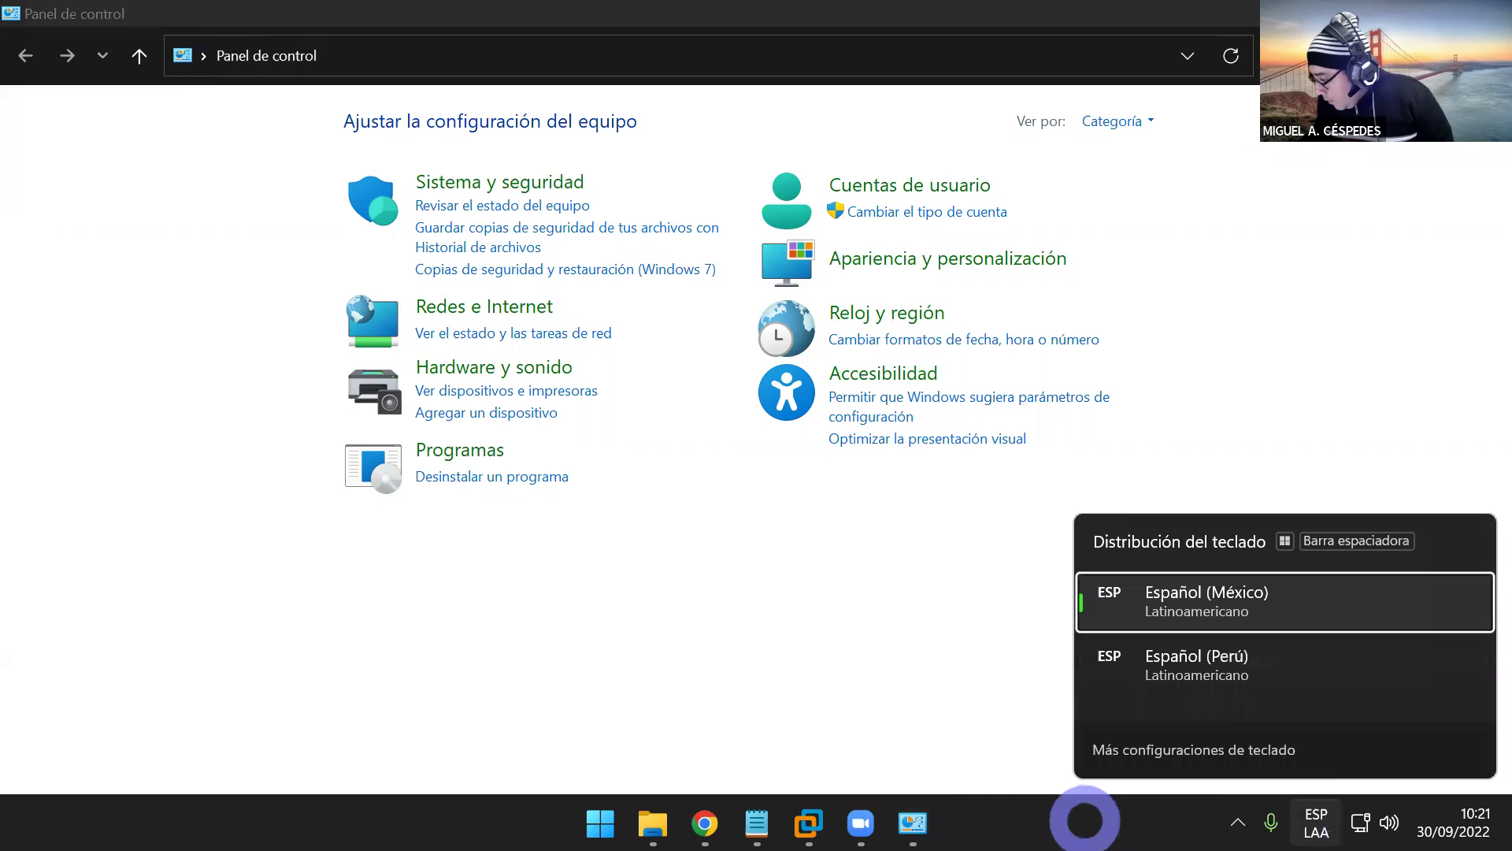
key(super+space)
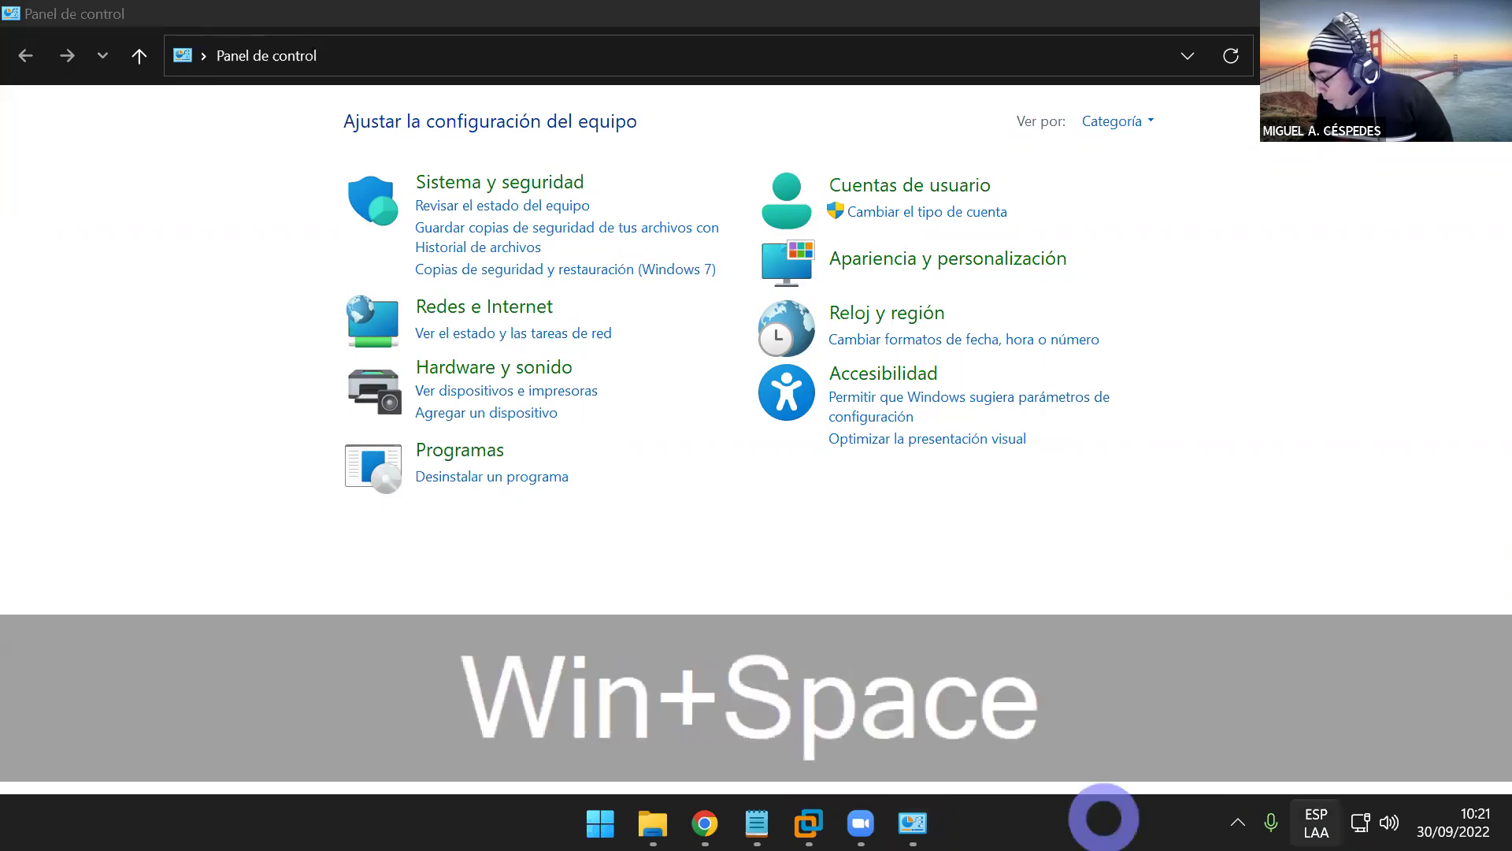
- Switch the host keyboard layout to Español (Perú) - Latinoamericano, checking the active layout before and after the change
click(1323, 819)
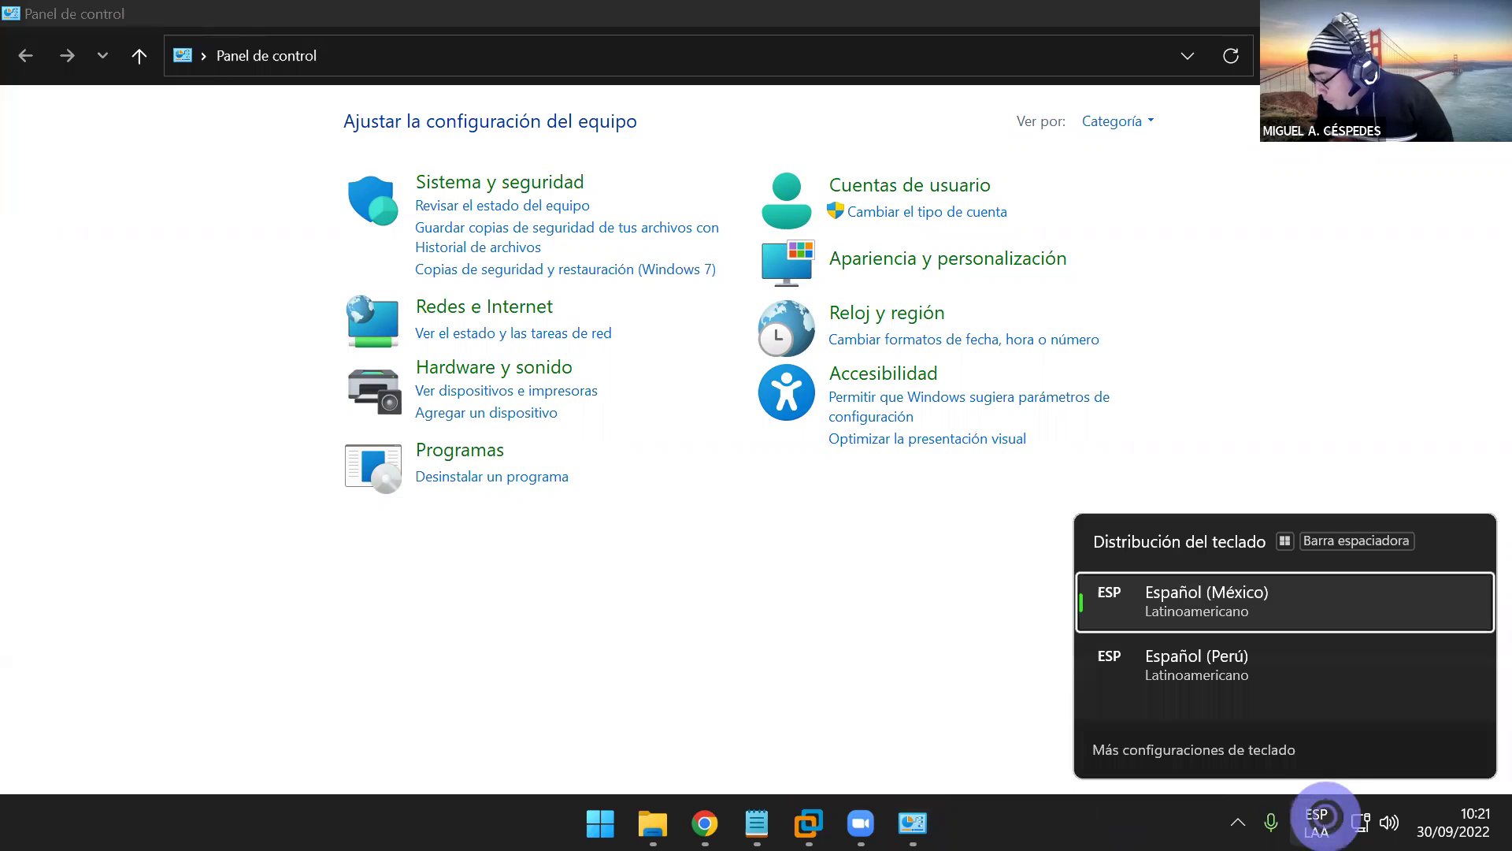
click(941, 741)
key(super+space)
click(1315, 821)
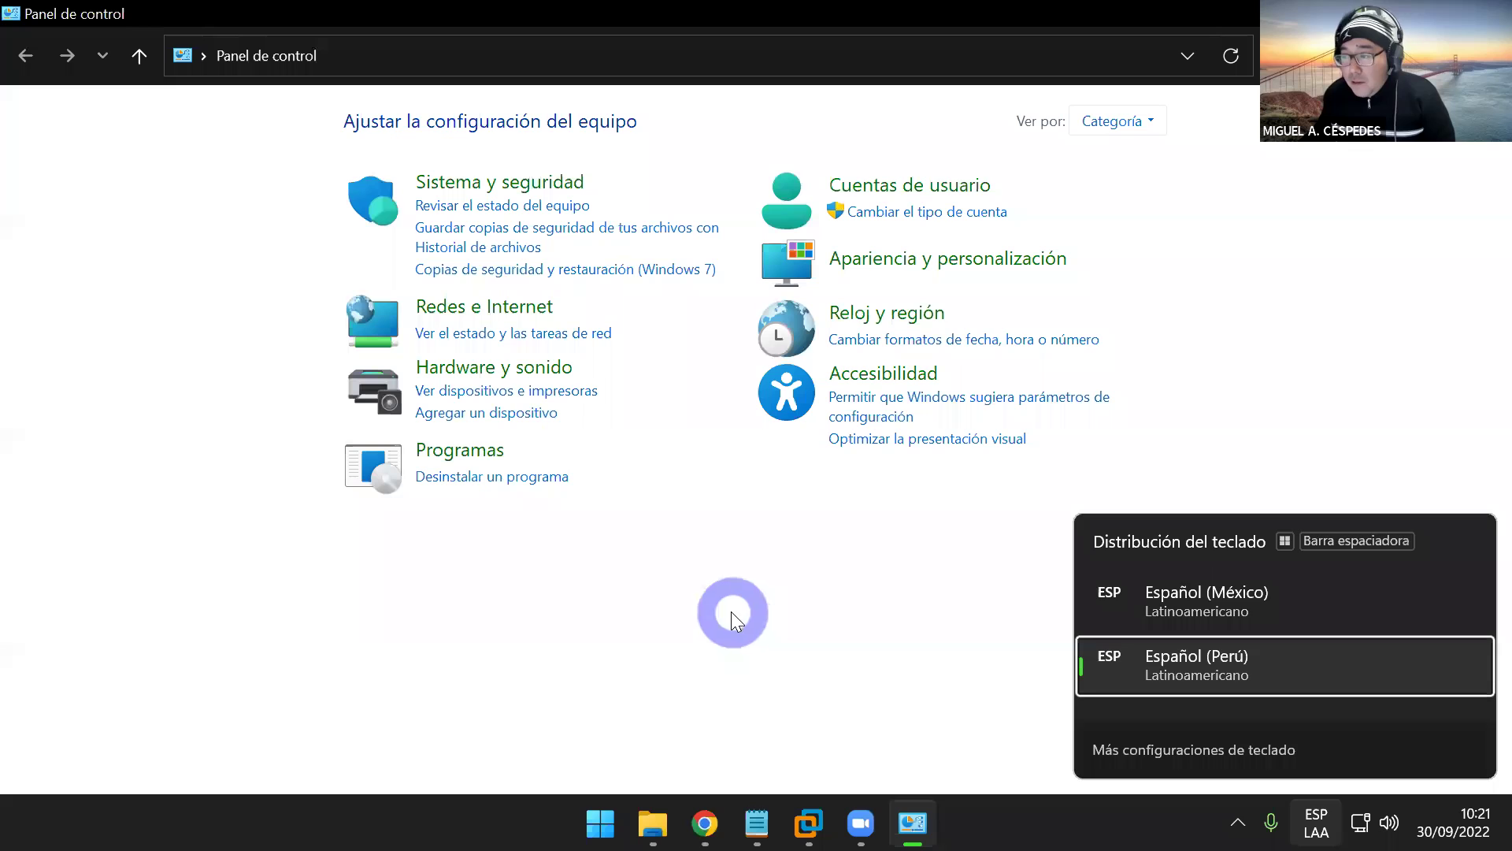
click(785, 543)
- Look through Reloj y región in the Panel de control, including Fecha y hora, and close the Panel de control
click(921, 319)
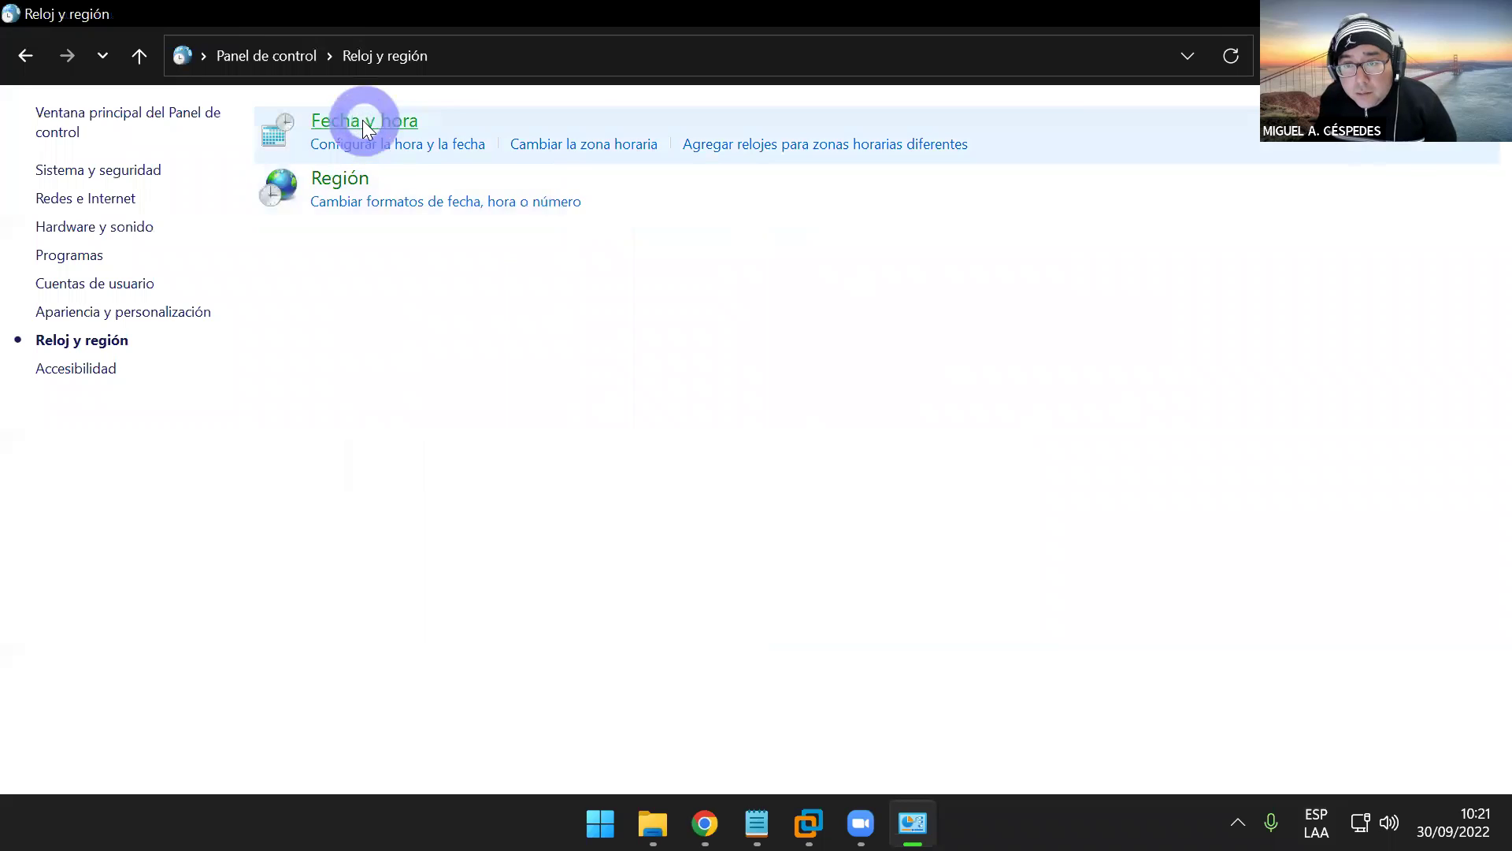
click(364, 120)
click(594, 118)
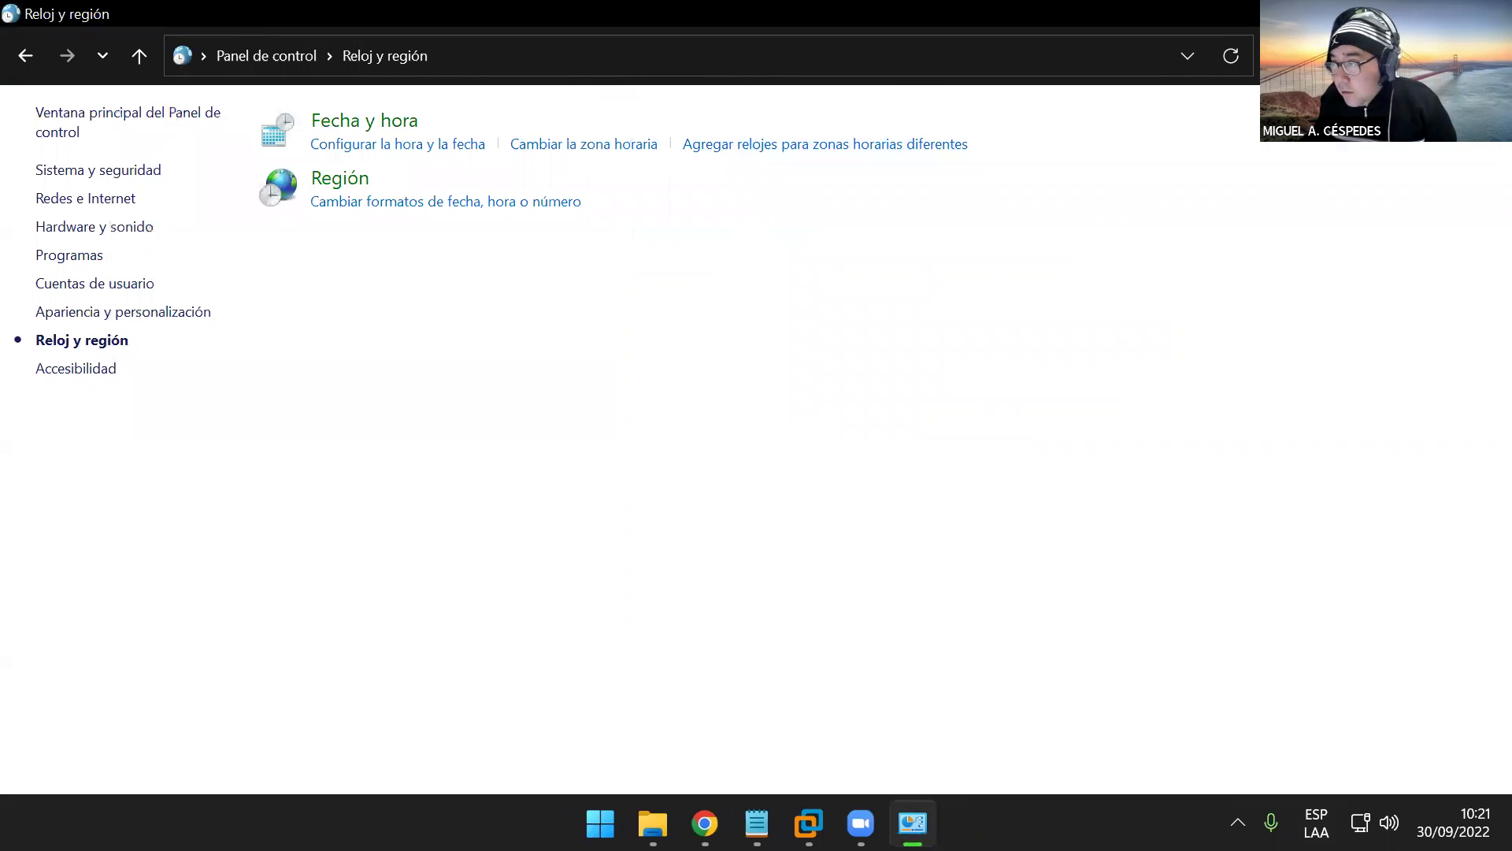
key(alt+F4)
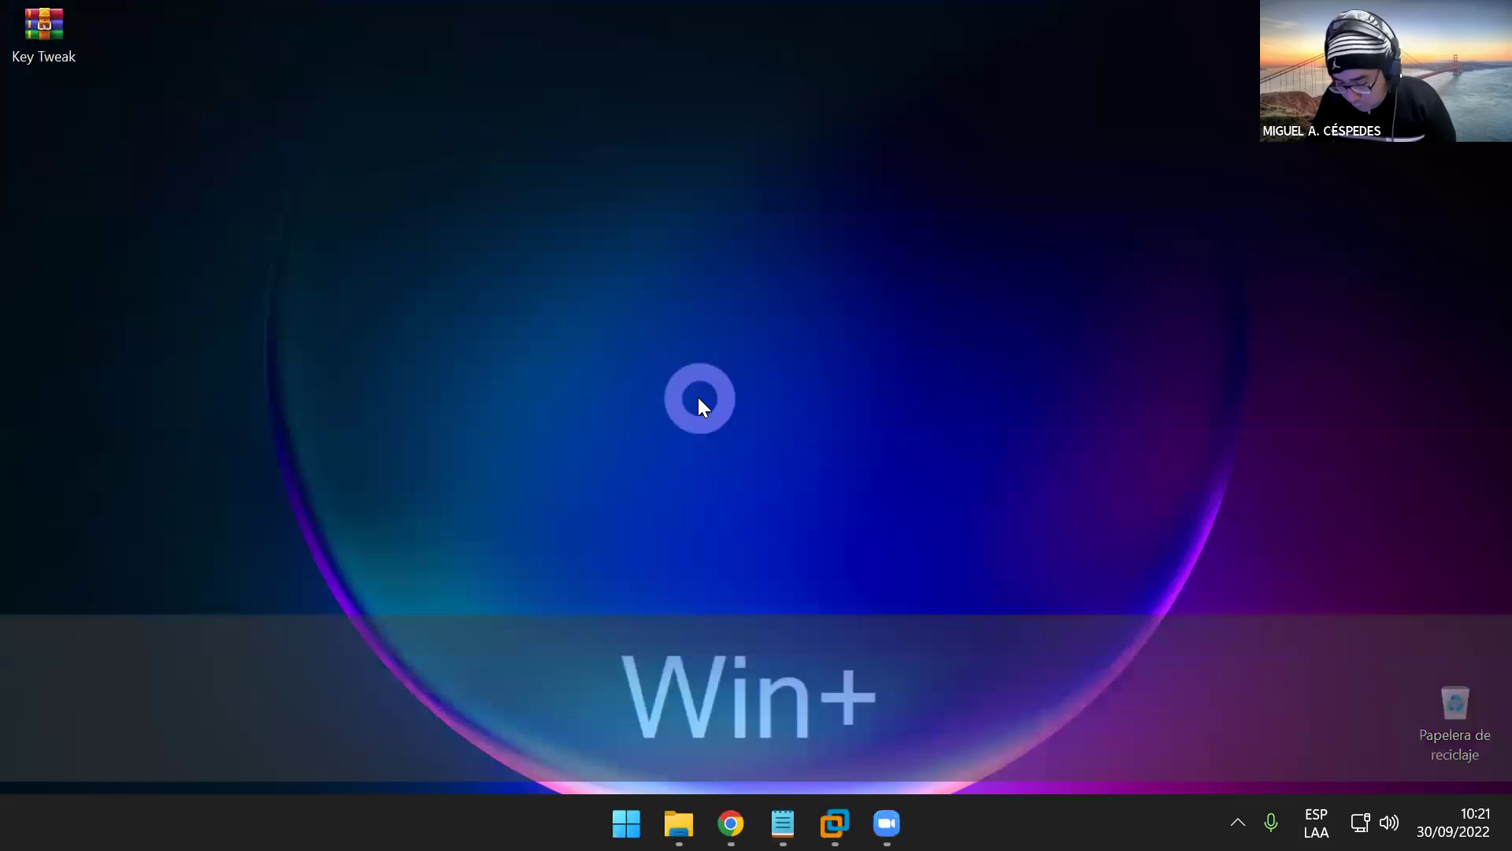
- Open the host's Configuración and view the Región e idioma page under Hora e idioma
key(super+i)
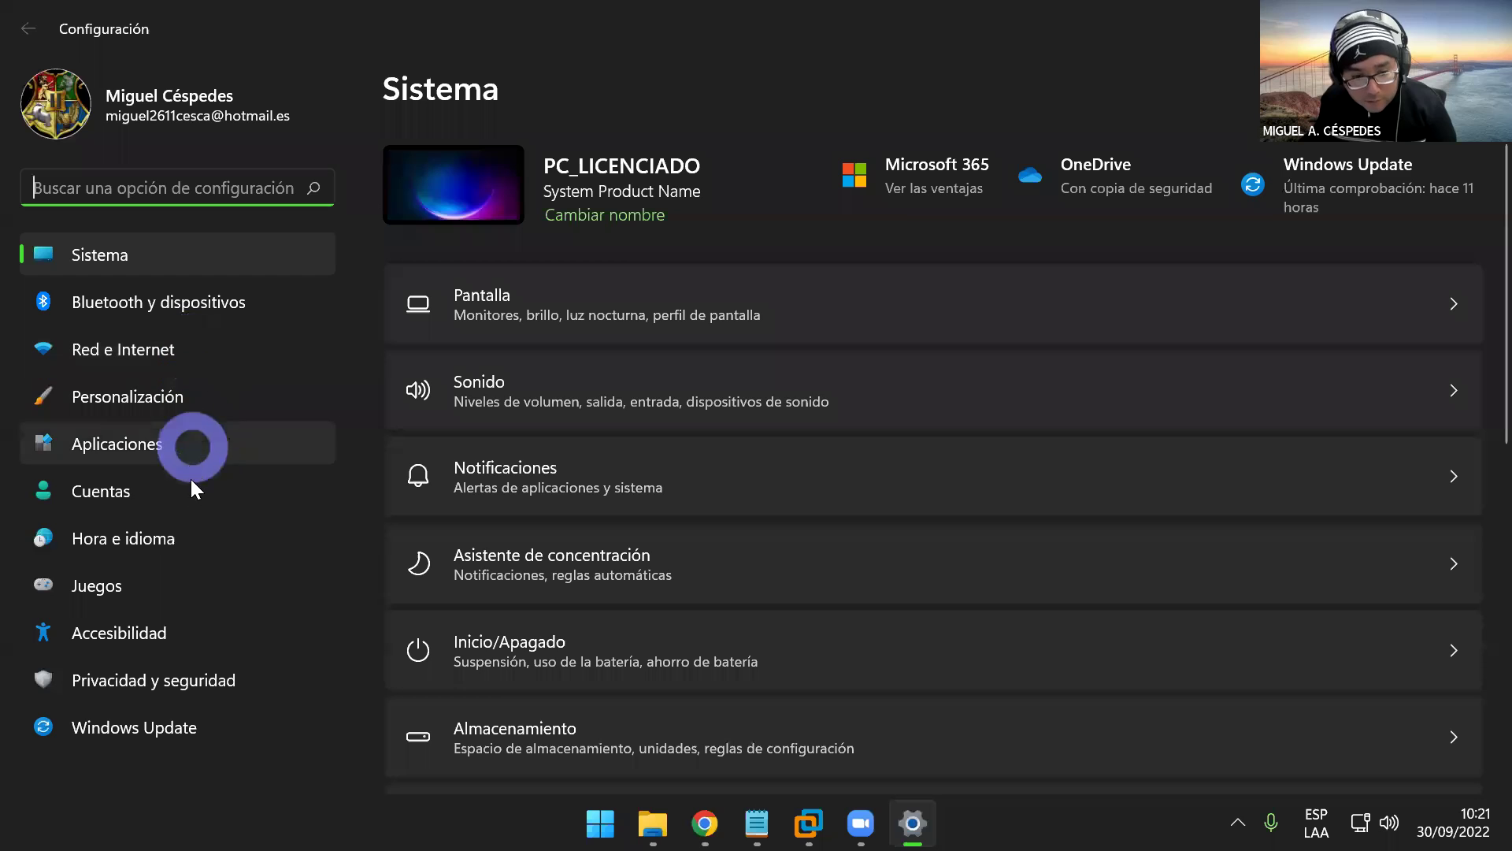
click(192, 532)
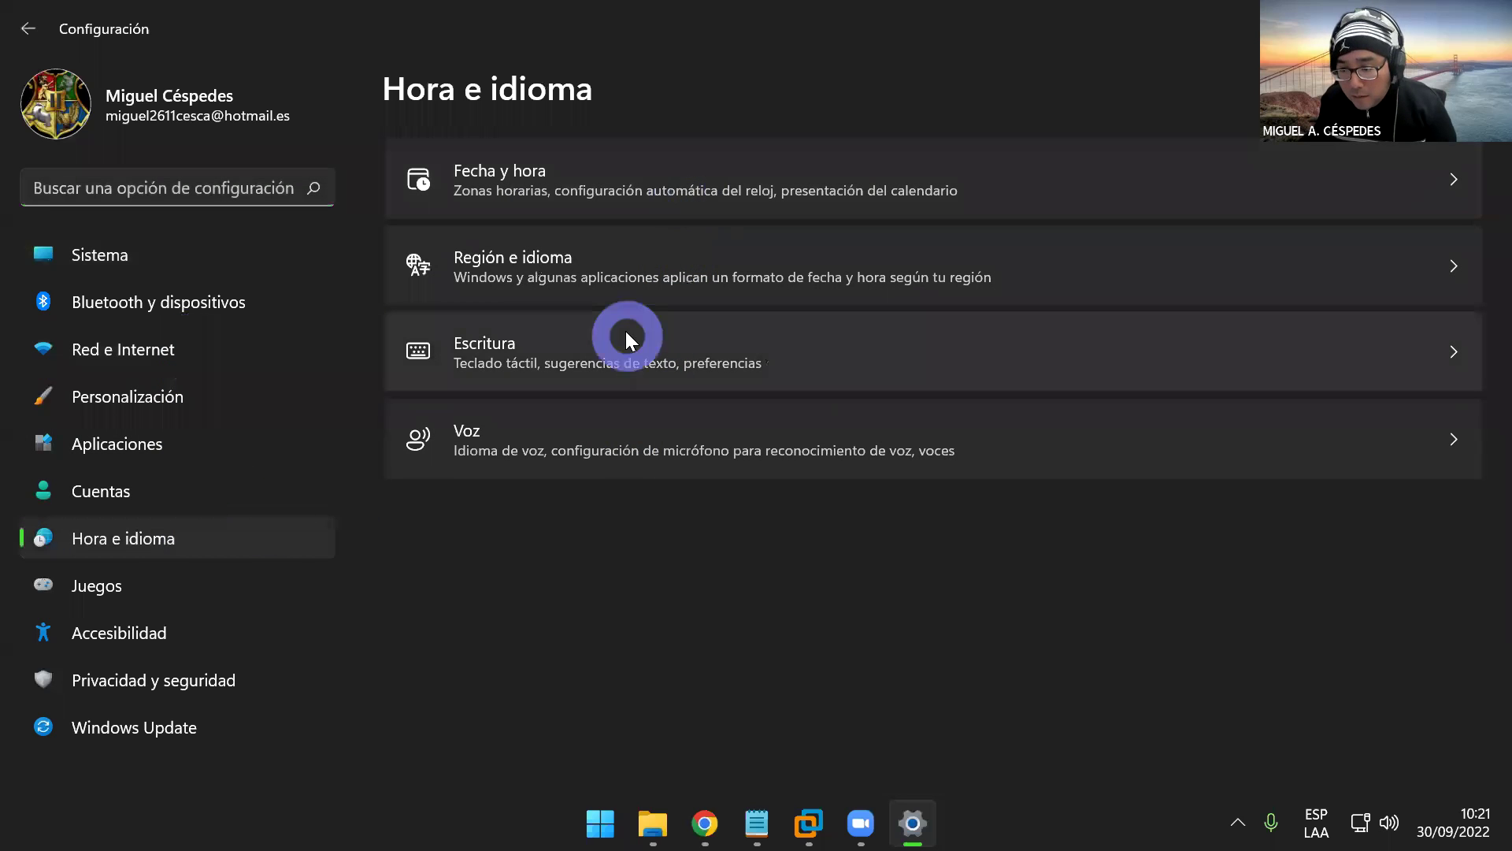
click(655, 277)
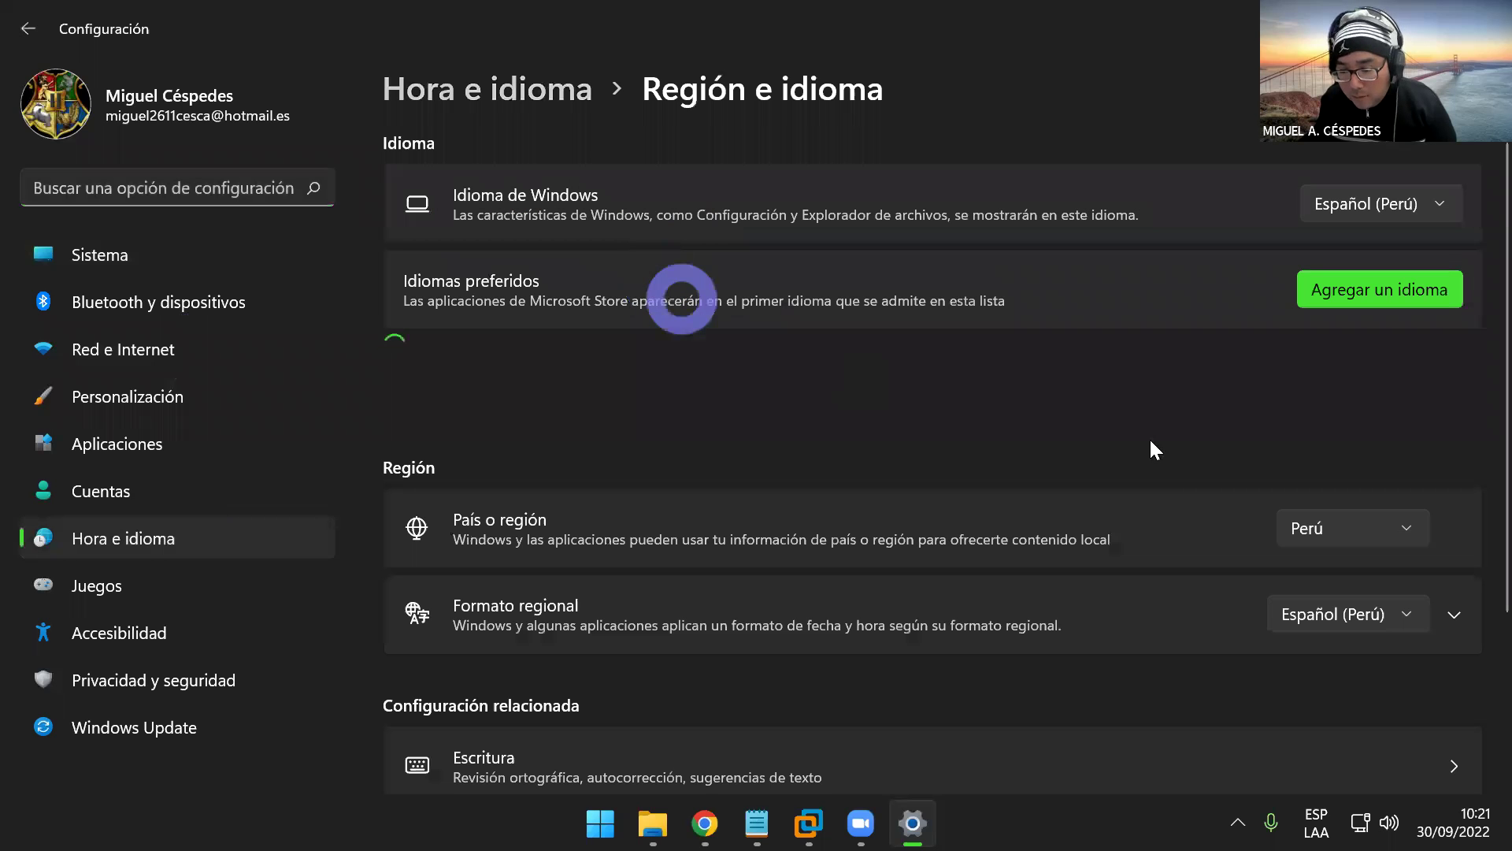
click(1168, 455)
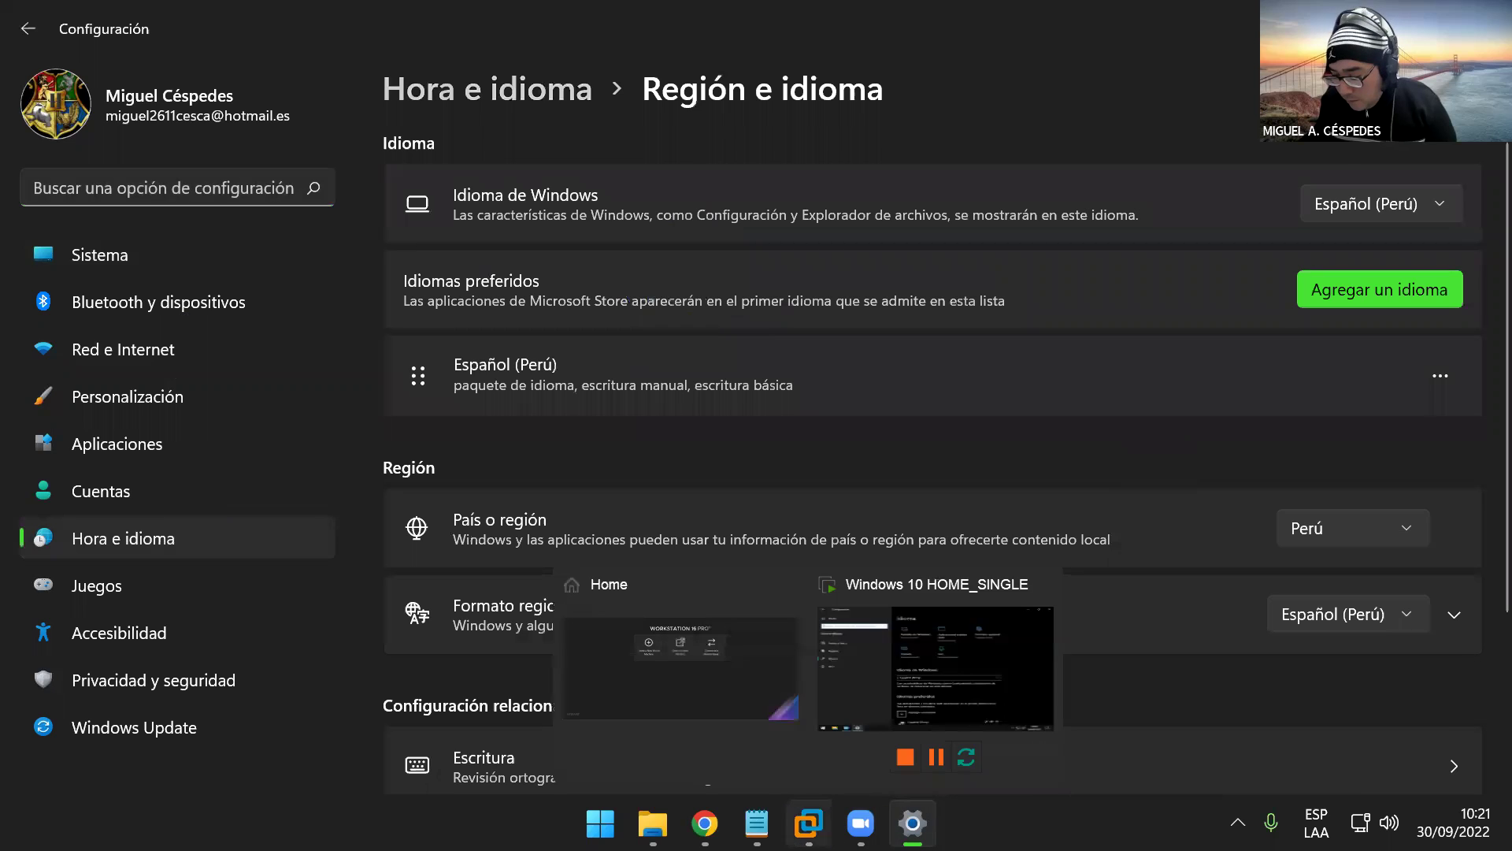
- Switch to the Windows 10 HOME_SINGLE virtual machine in VMware Workstation to compare its Idioma settings, and return to the host's Configuración
click(945, 647)
click(438, 401)
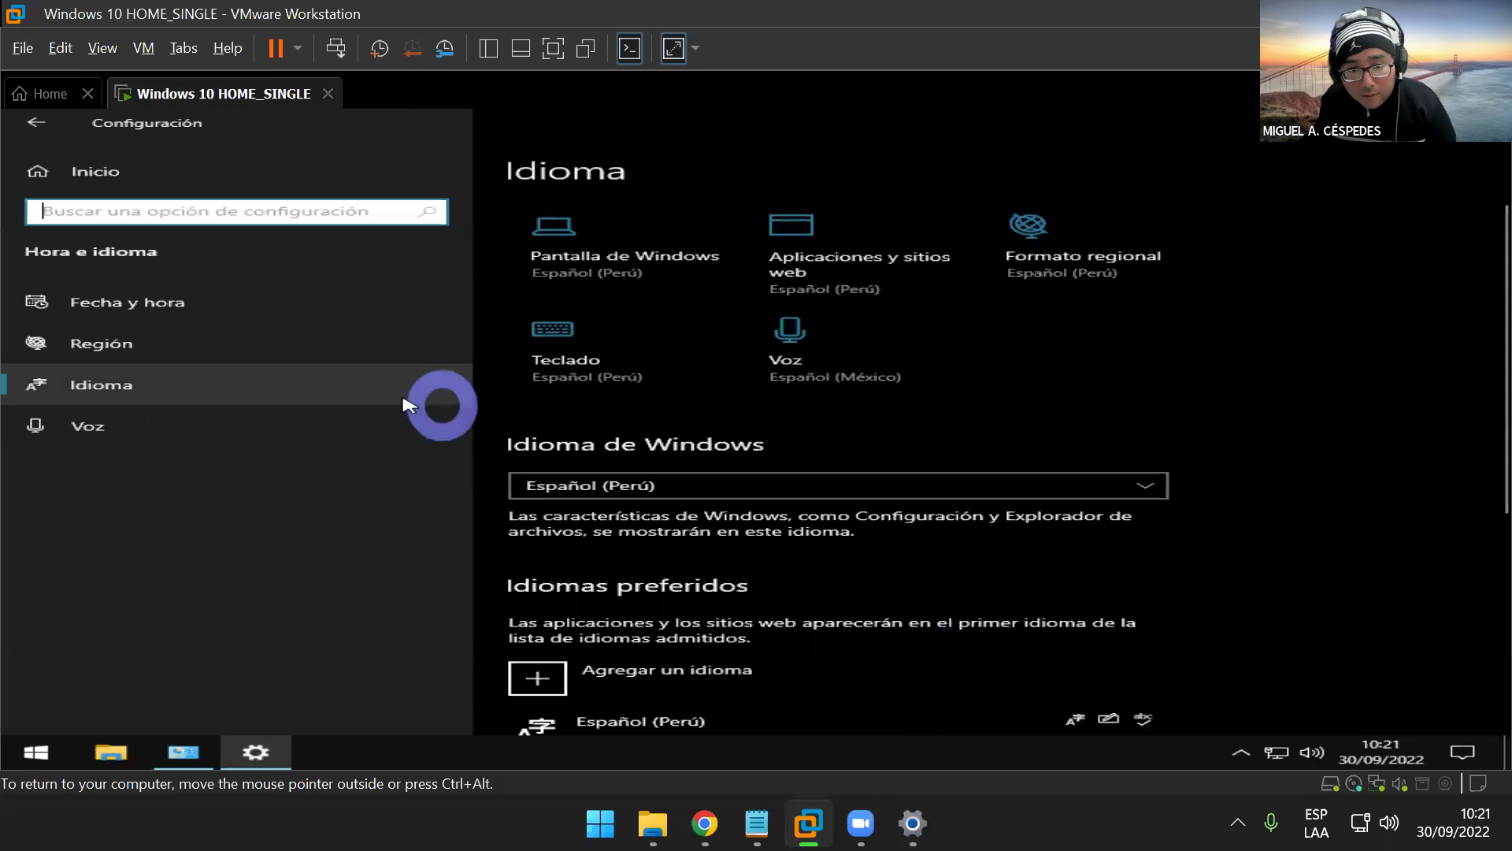
key(alt+Tab)
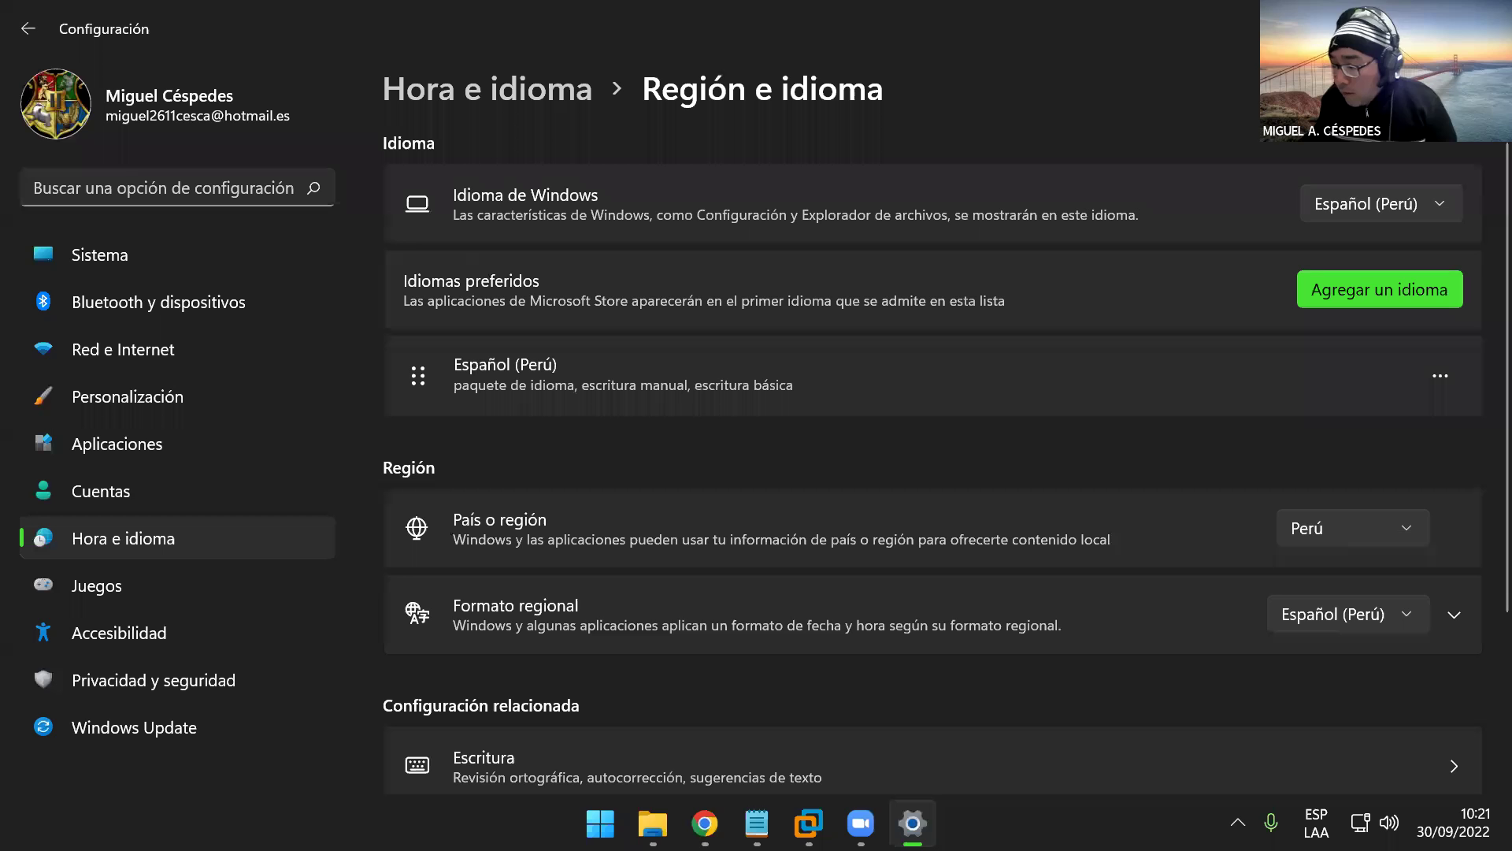
- Open Configuración avanzada del teclado in the host's Escritura settings and check the available default input methods
click(215, 534)
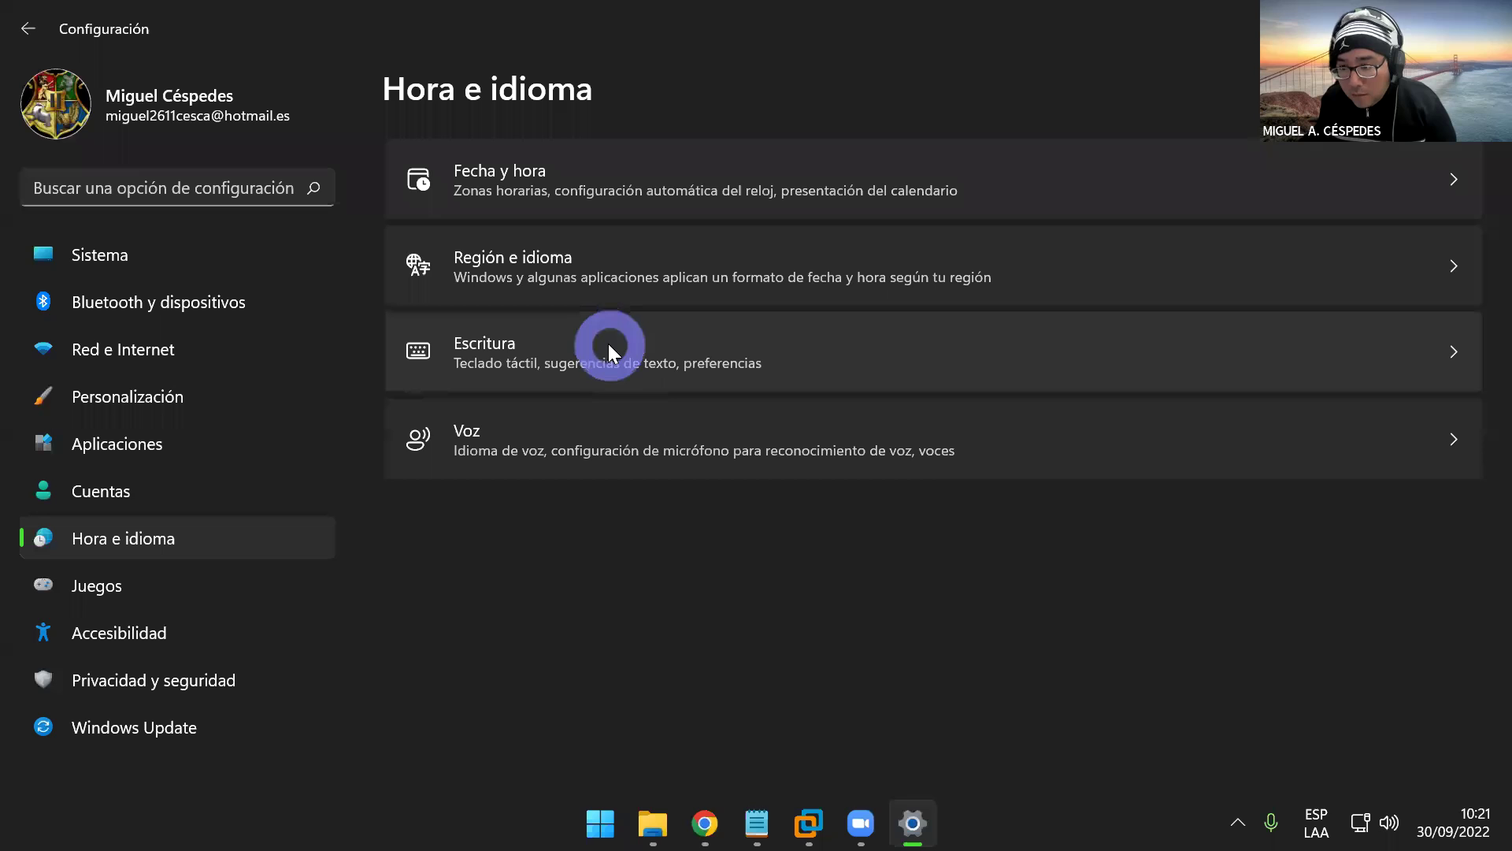
click(609, 345)
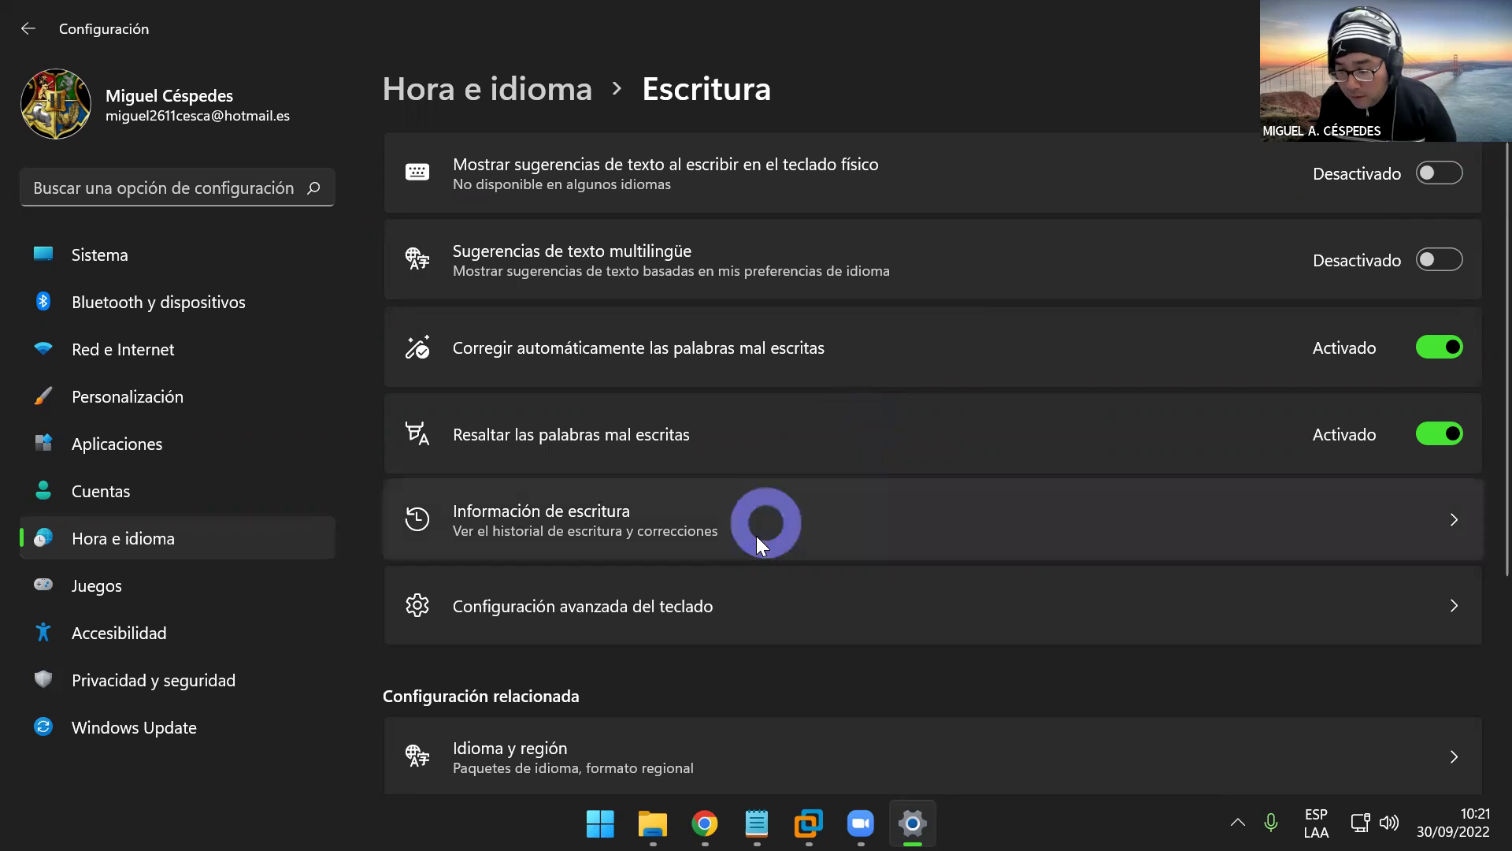
scroll(953, 548, down, 1)
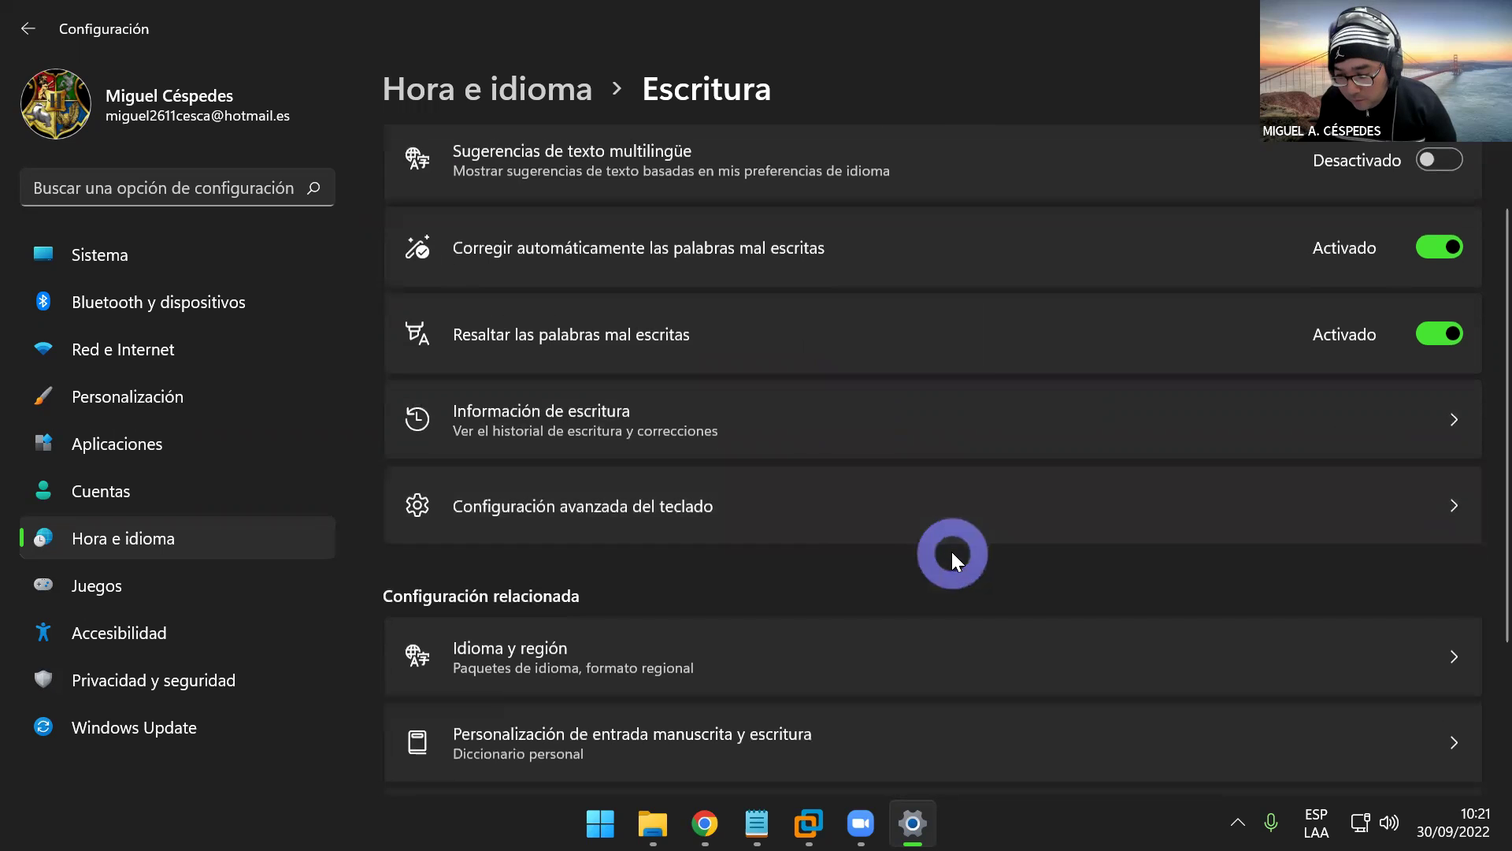
click(690, 509)
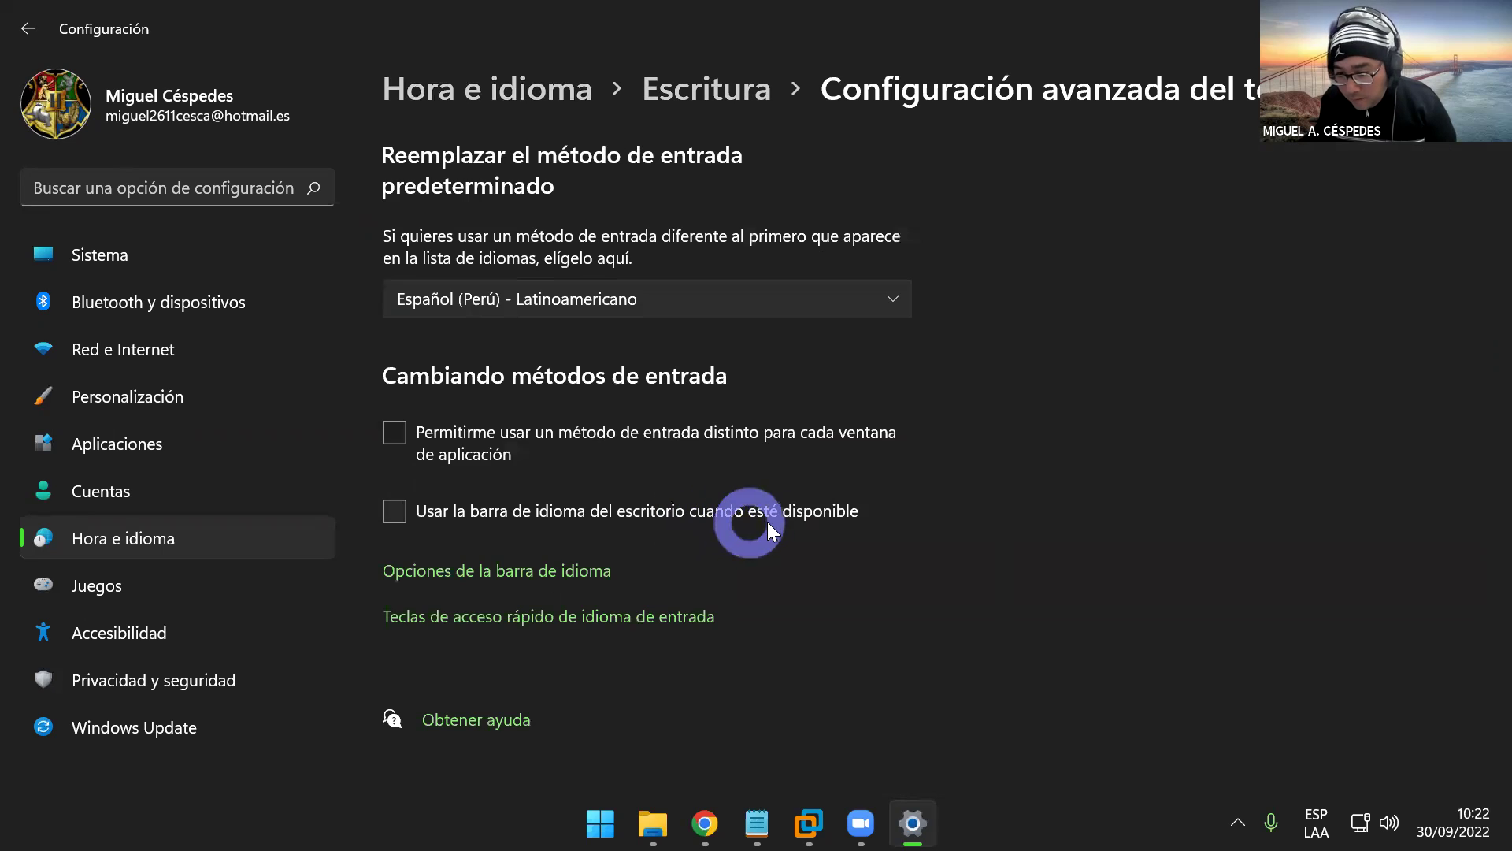
click(865, 298)
click(867, 304)
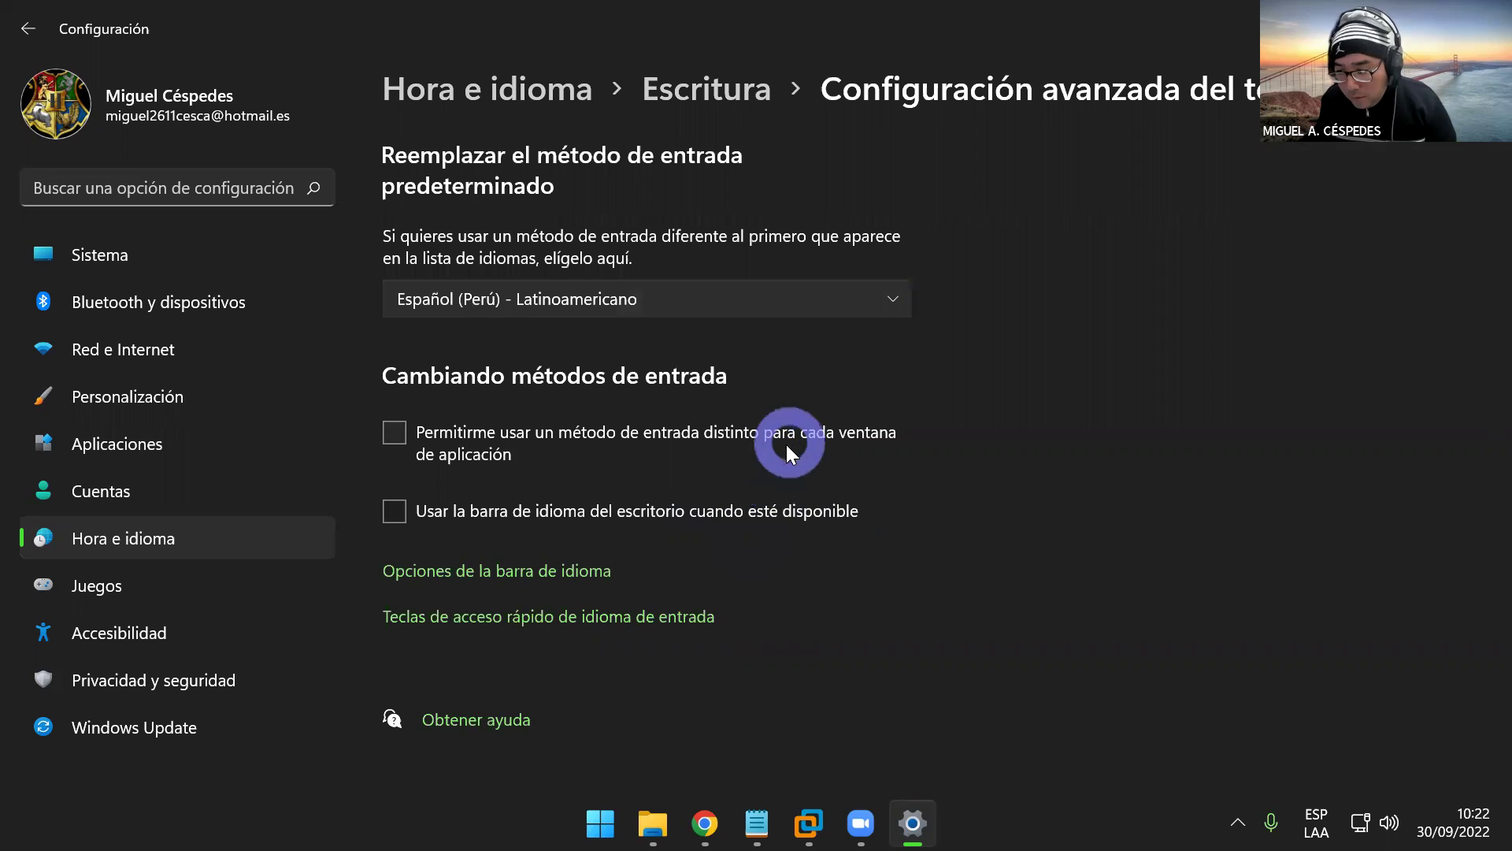
- Open the language bar options and inspect the key sequence settings for Español (México) - Latinoamericano without changing them
click(593, 589)
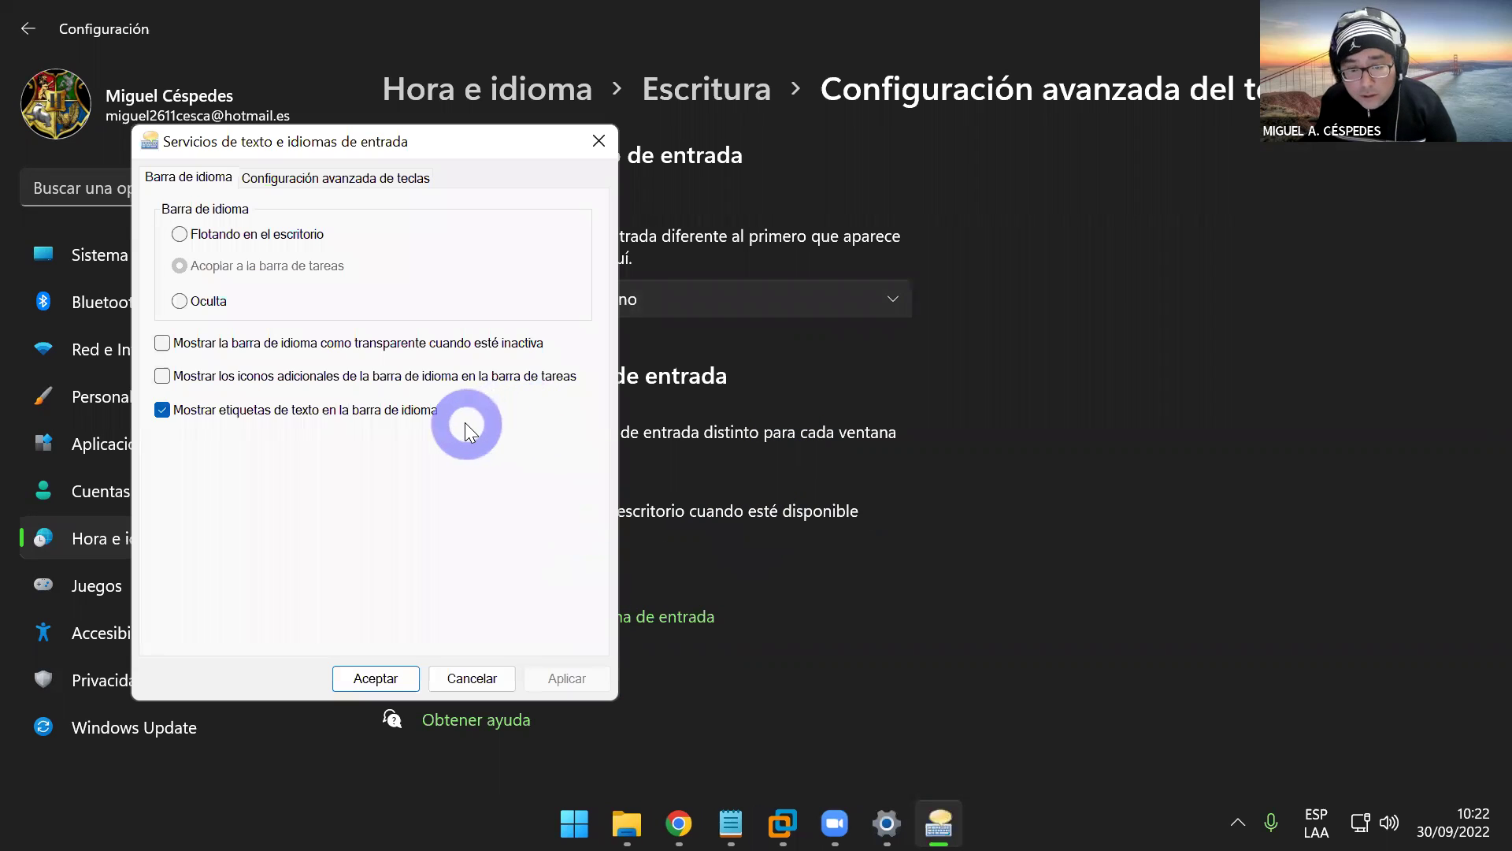
click(299, 179)
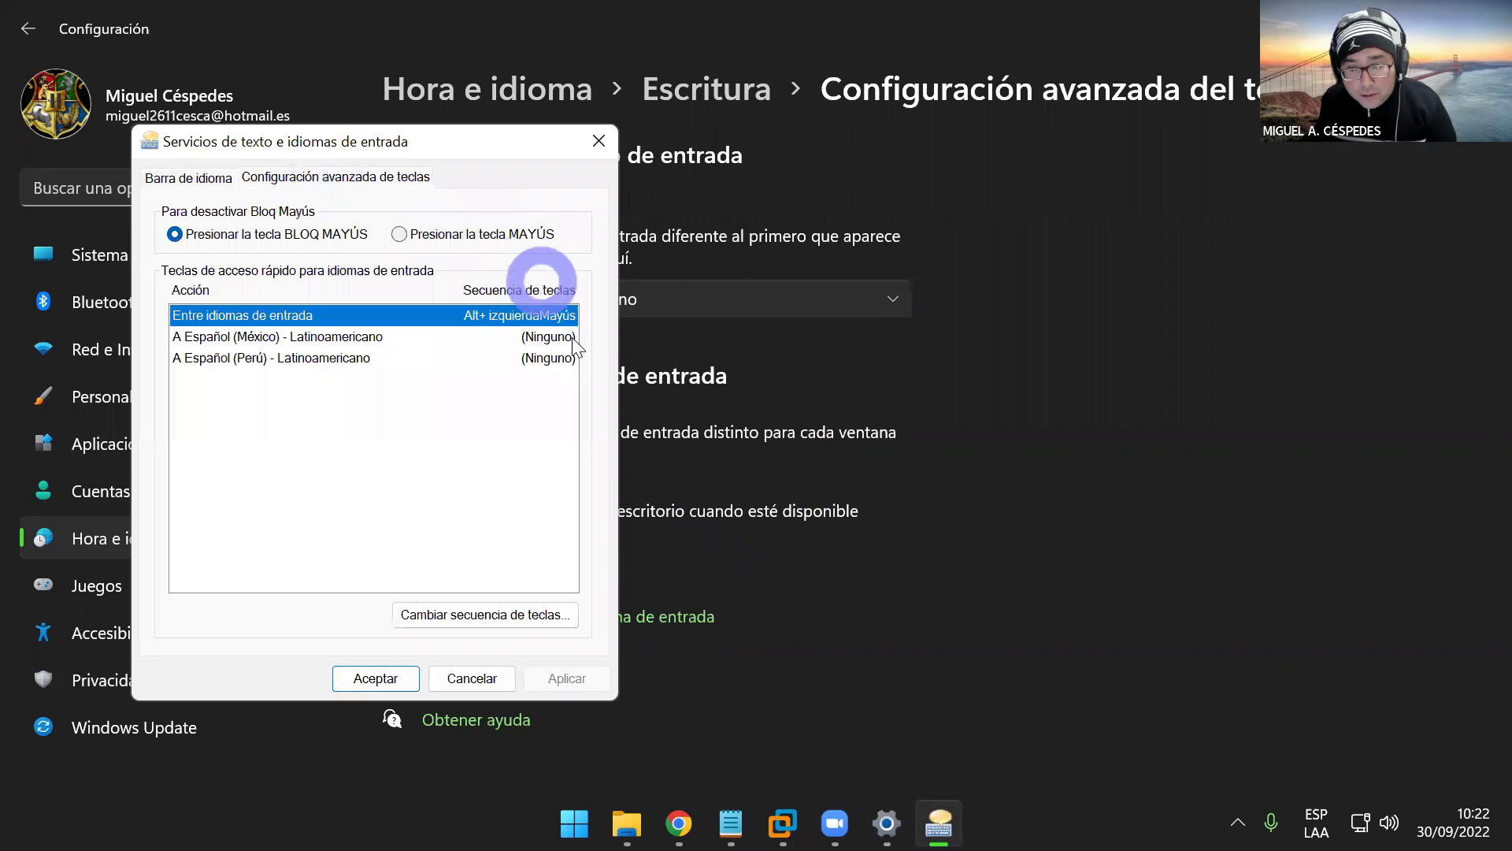
click(487, 337)
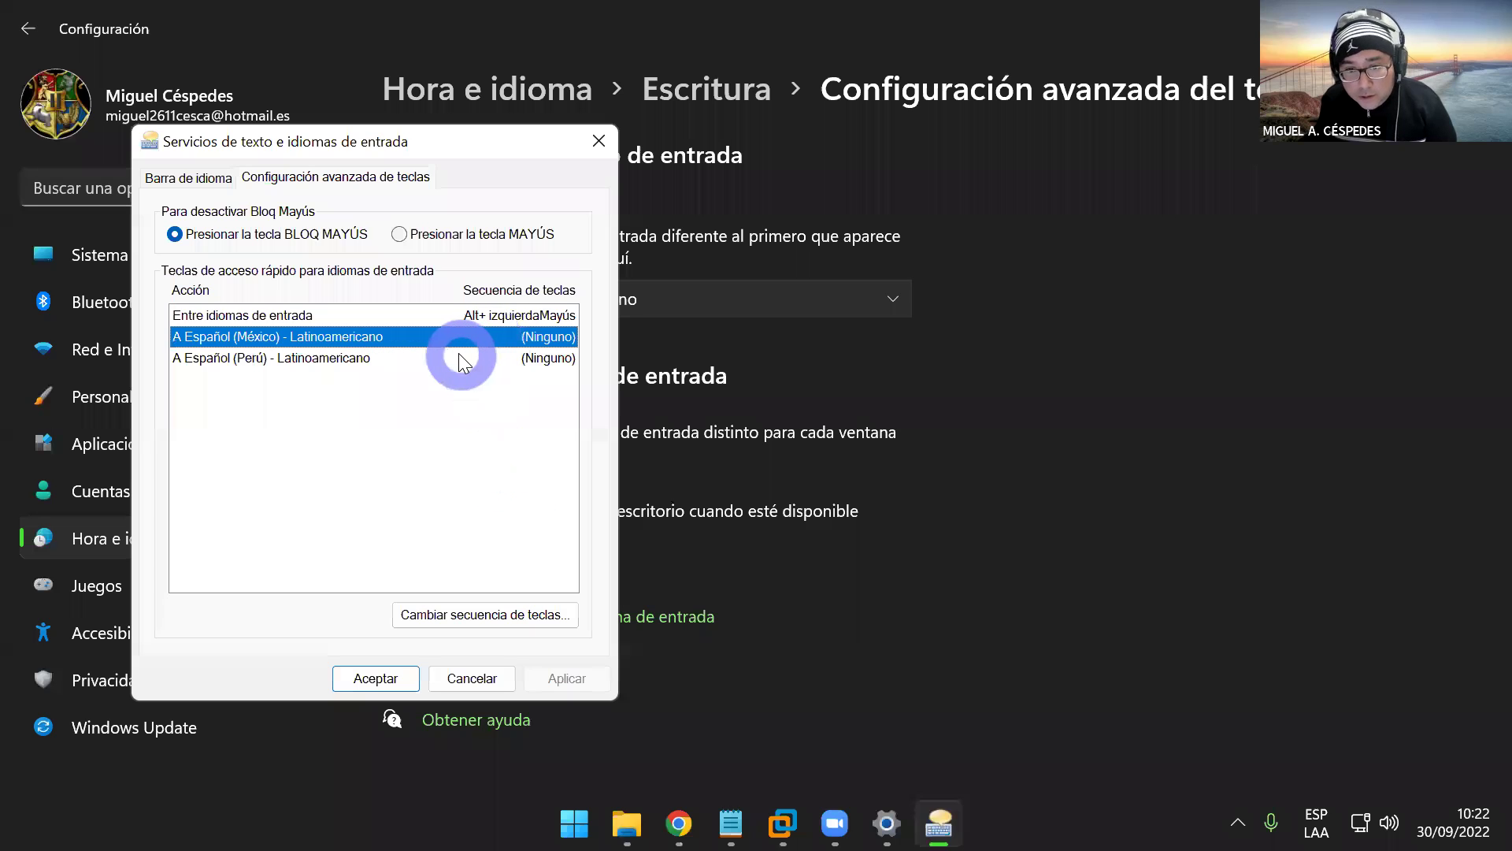
click(488, 614)
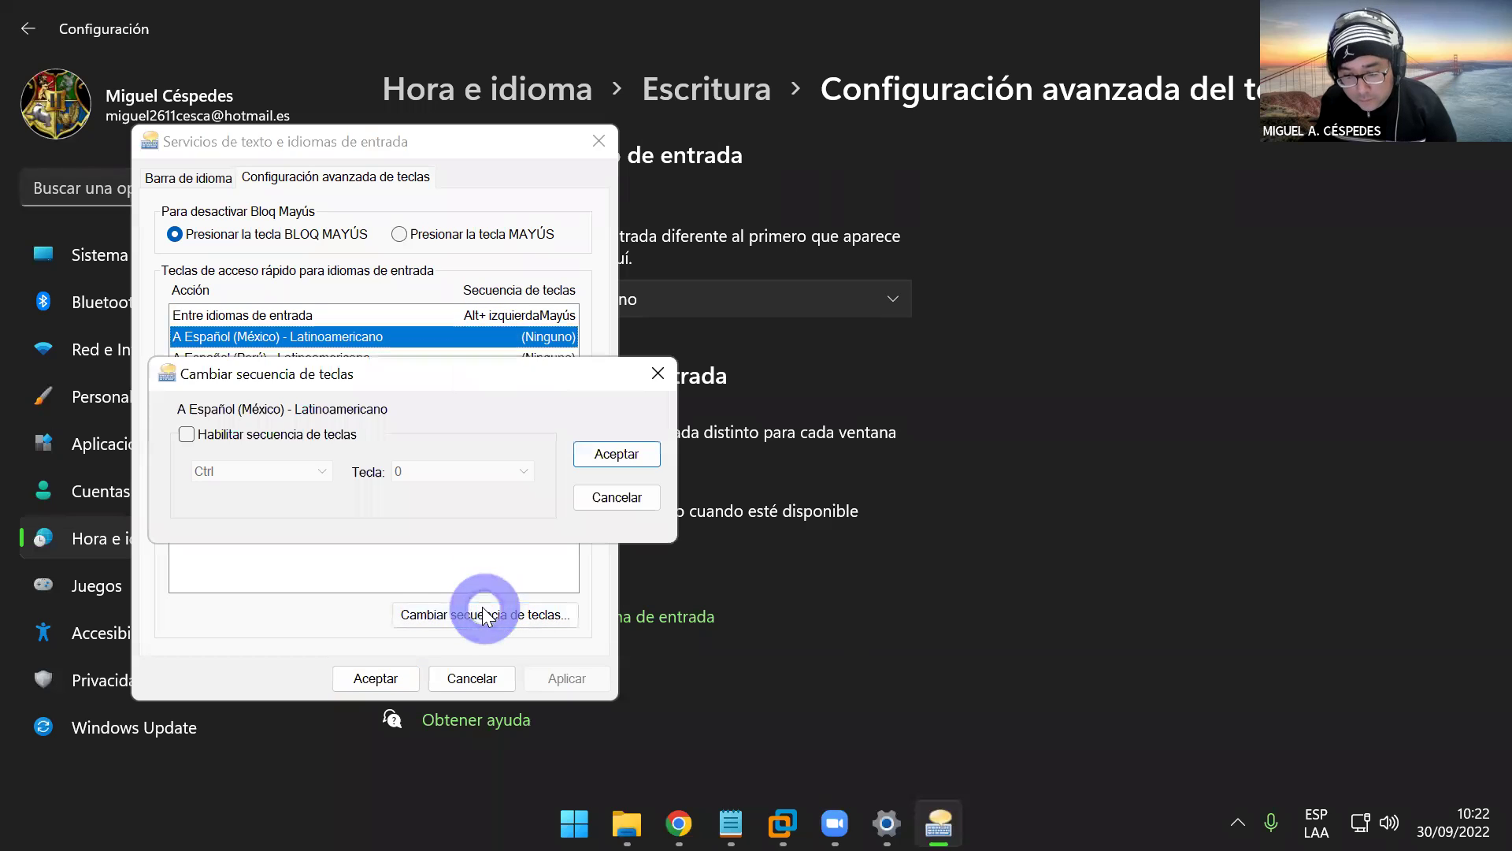
click(617, 497)
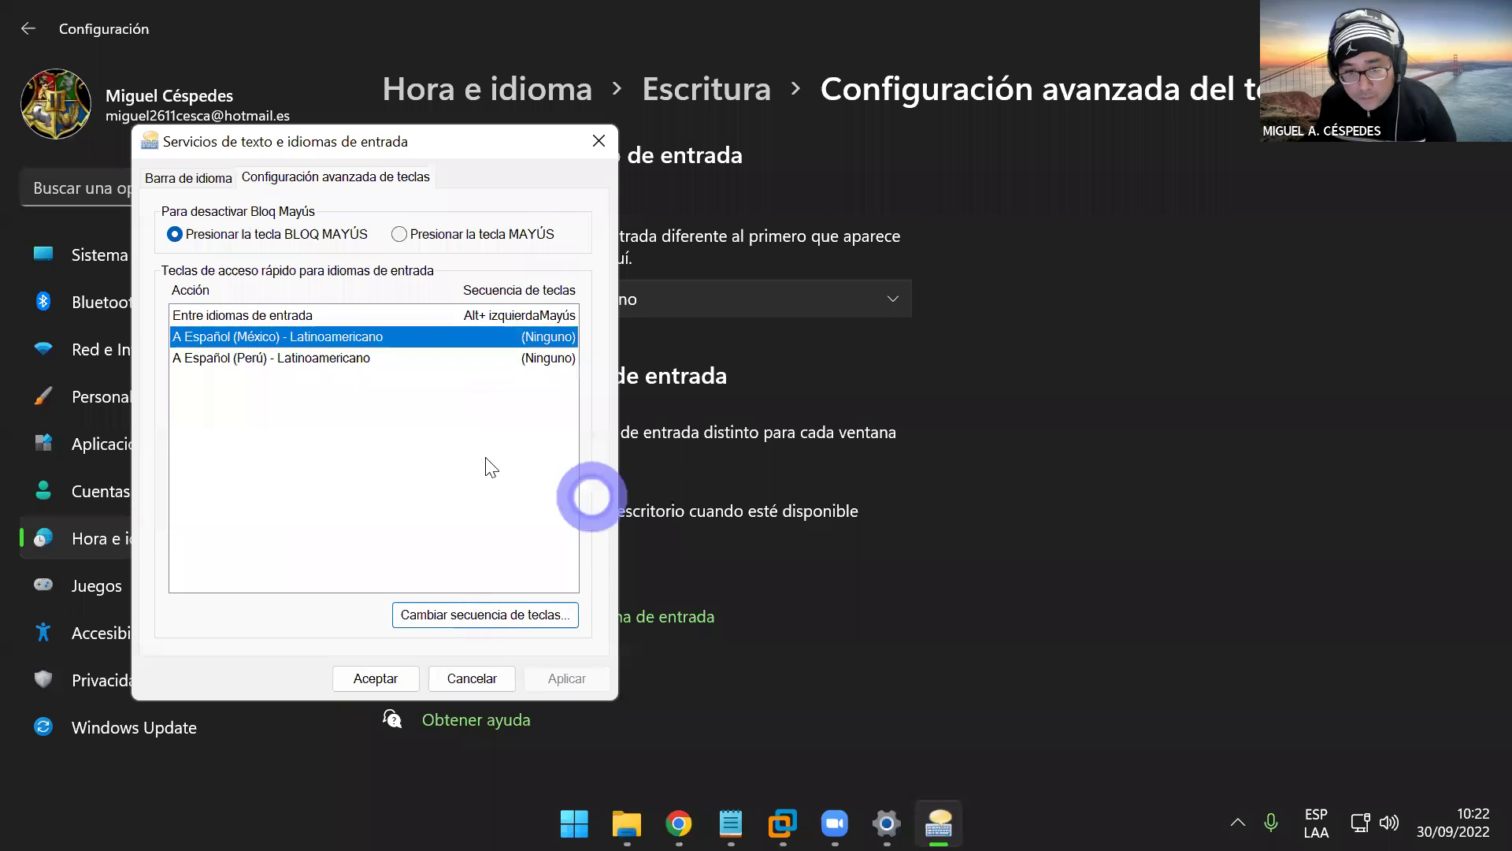
- Inspect the key sequence settings for Español (Perú) - Latinoamericano without changing them, and close Servicios de texto e idiomas de entrada
click(380, 359)
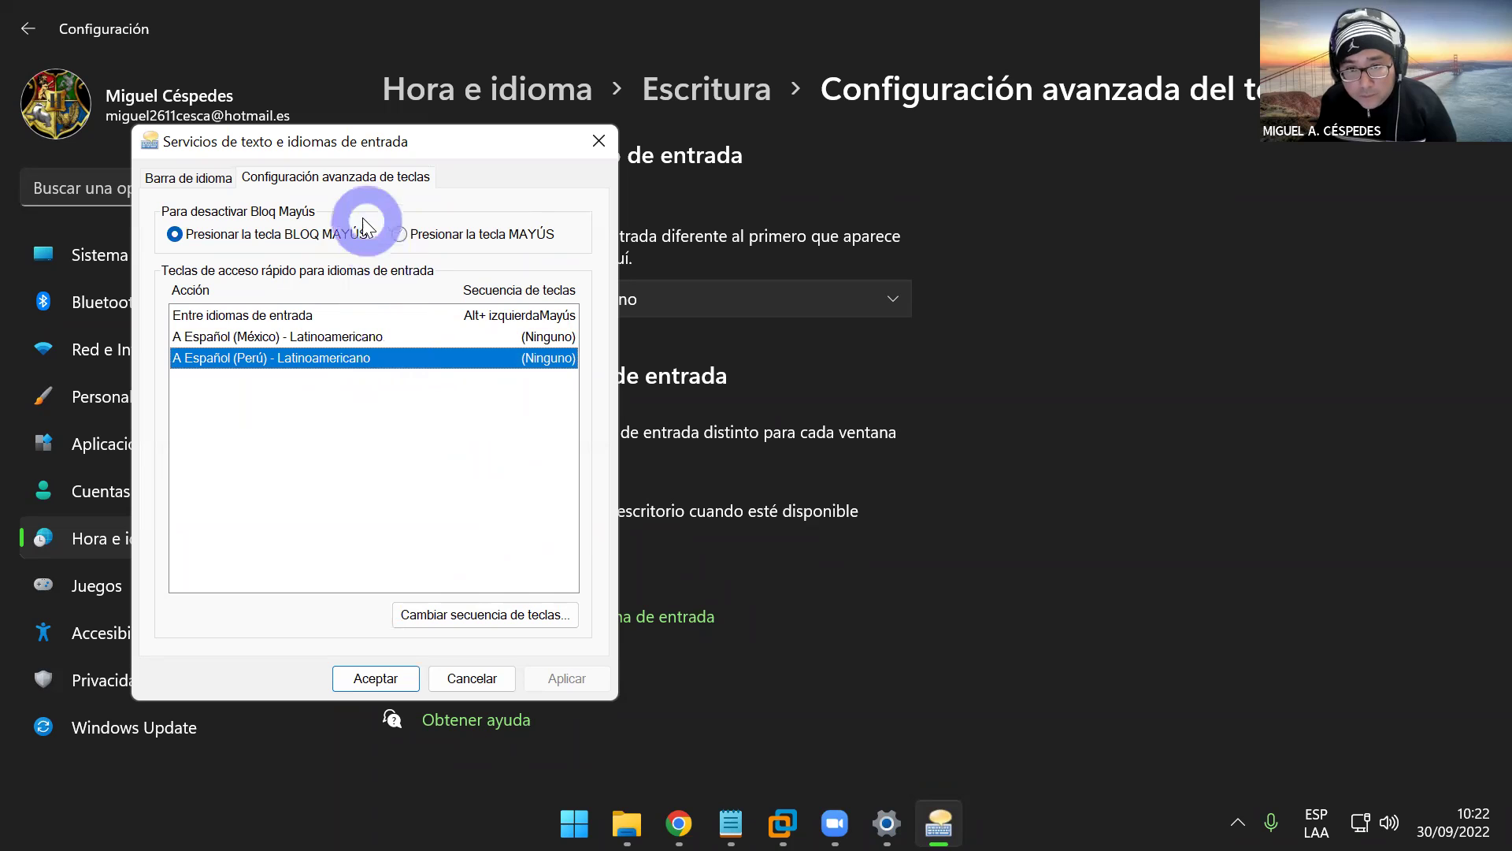
click(447, 614)
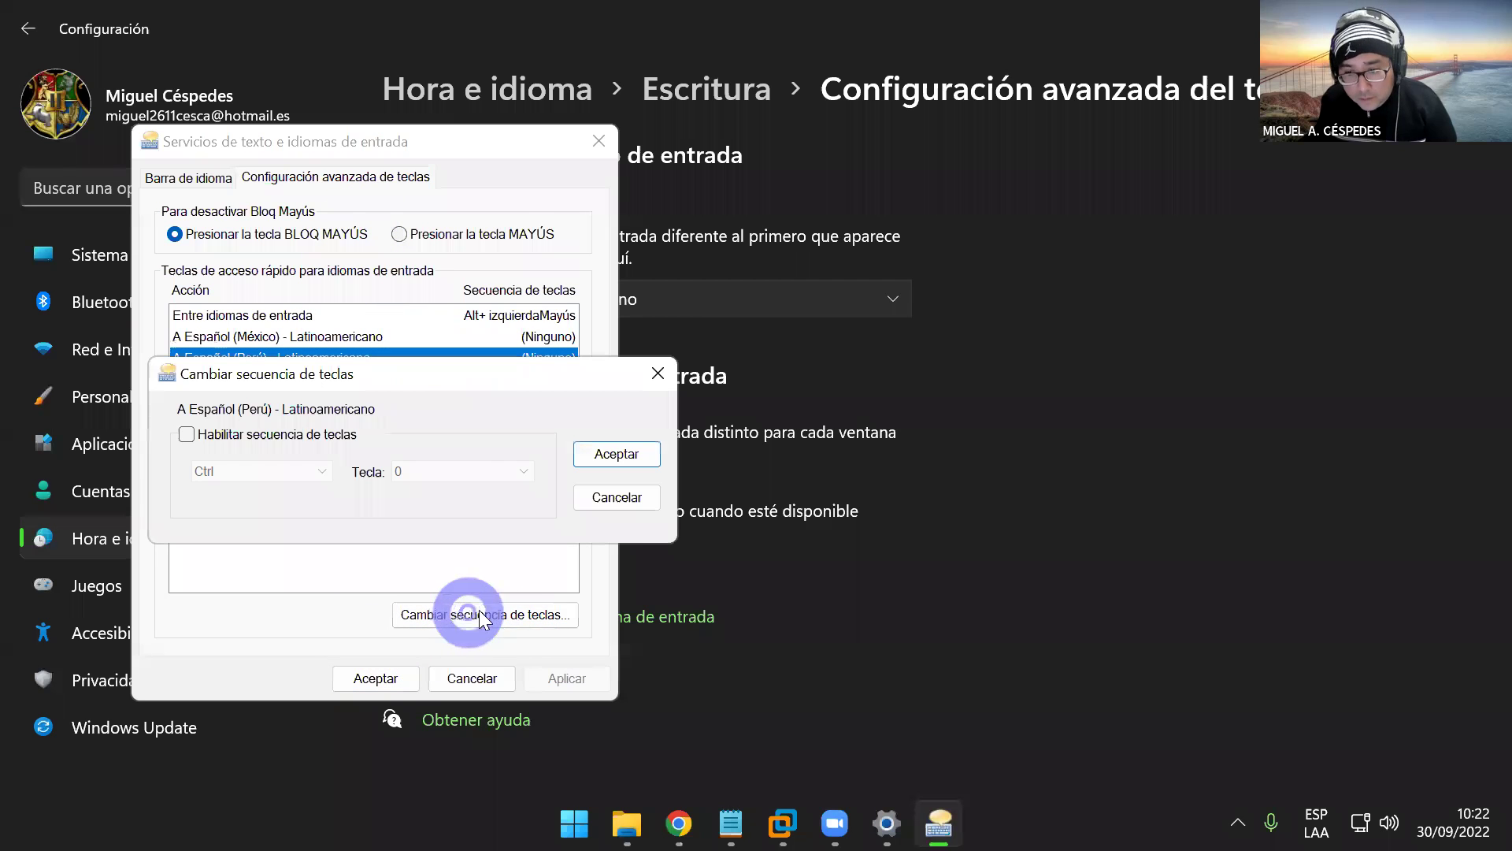
click(646, 508)
click(378, 685)
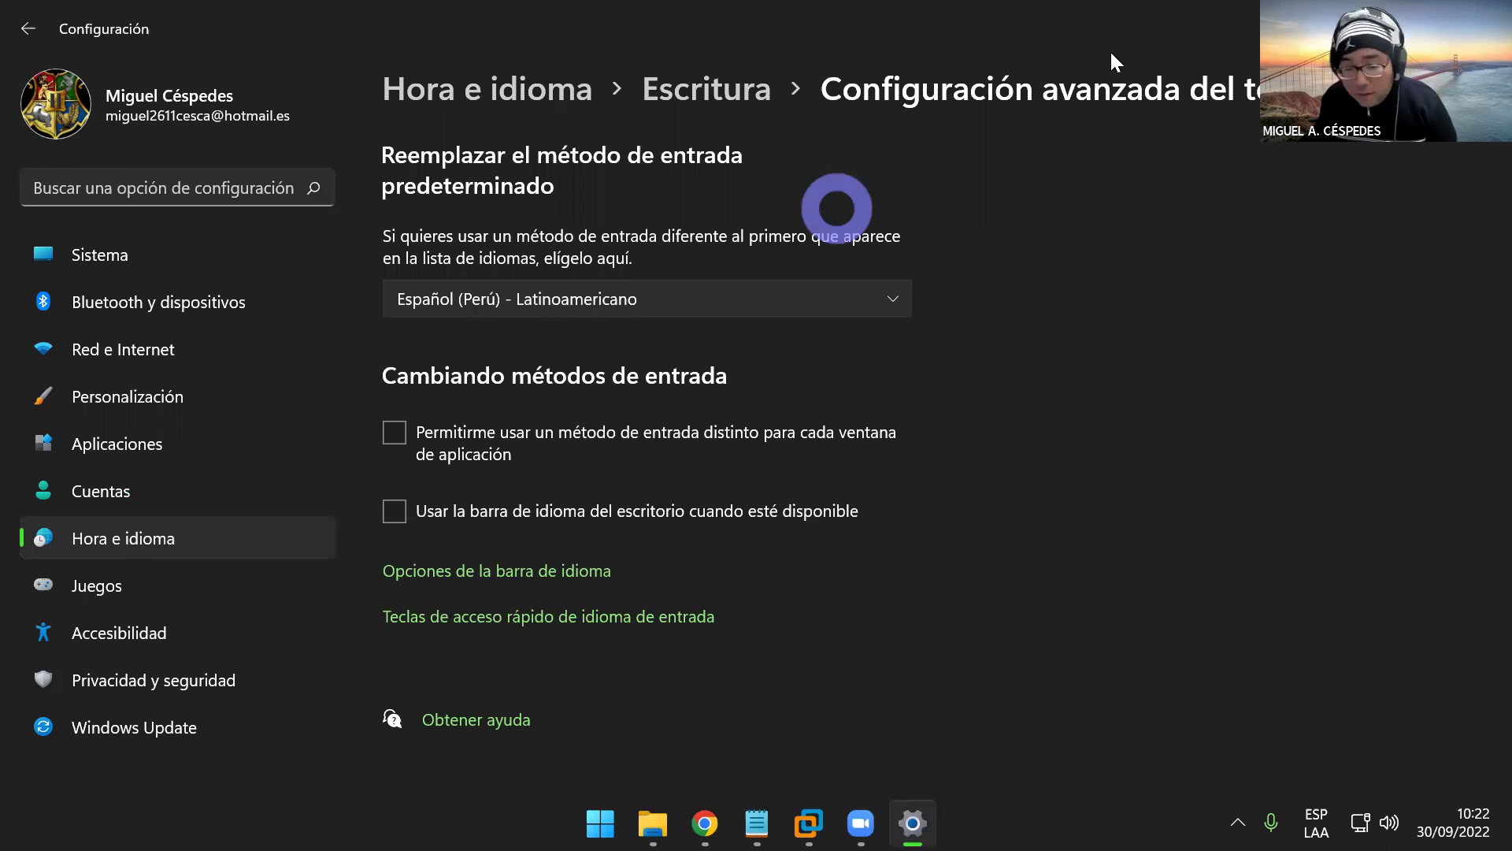
- Return through the Escritura settings to Región e idioma and check the available Windows display languages
click(753, 114)
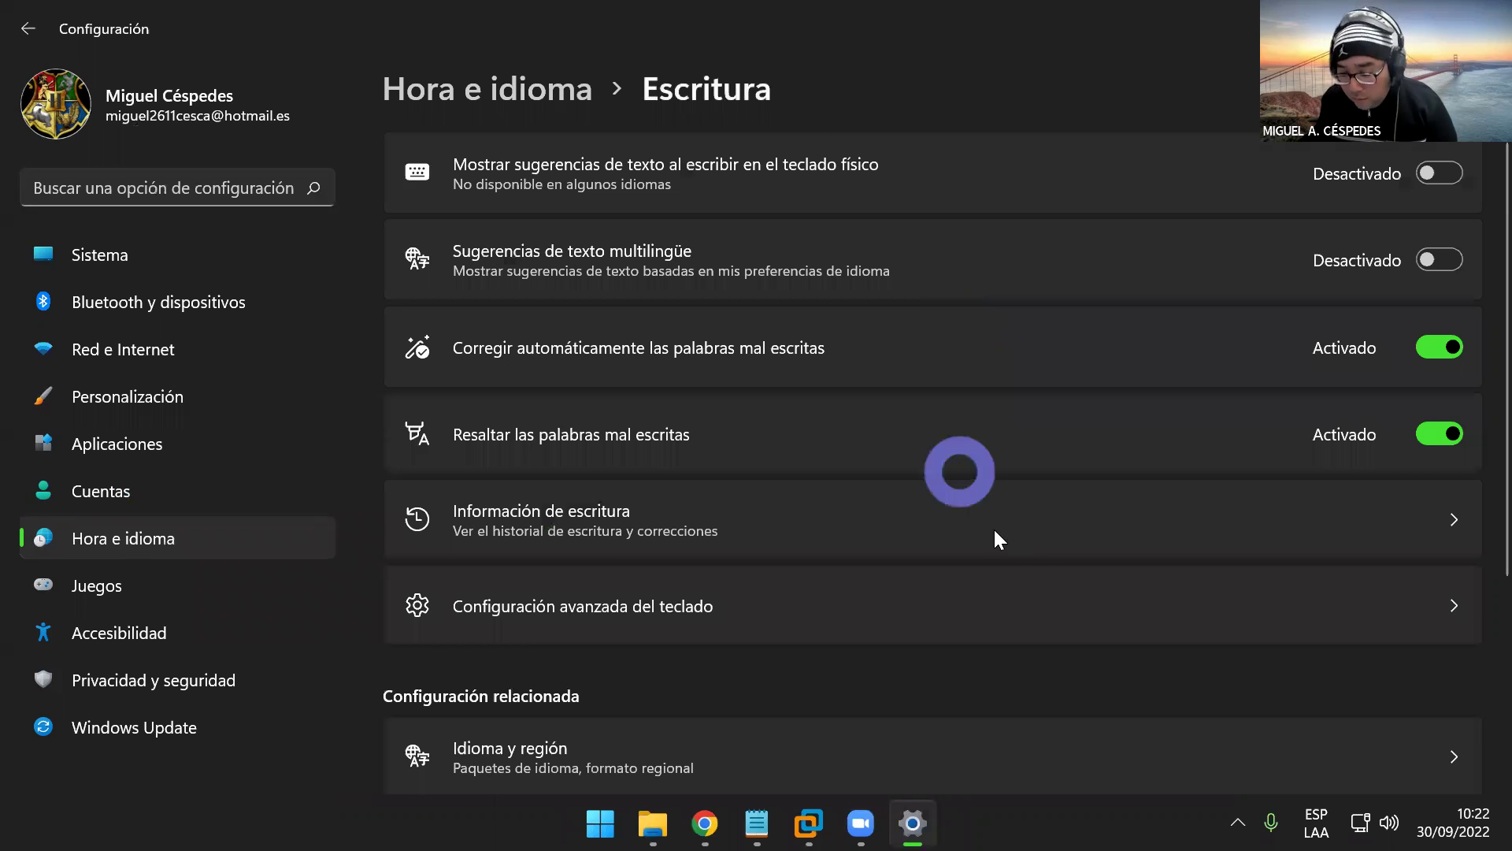
scroll(996, 534, down, 3)
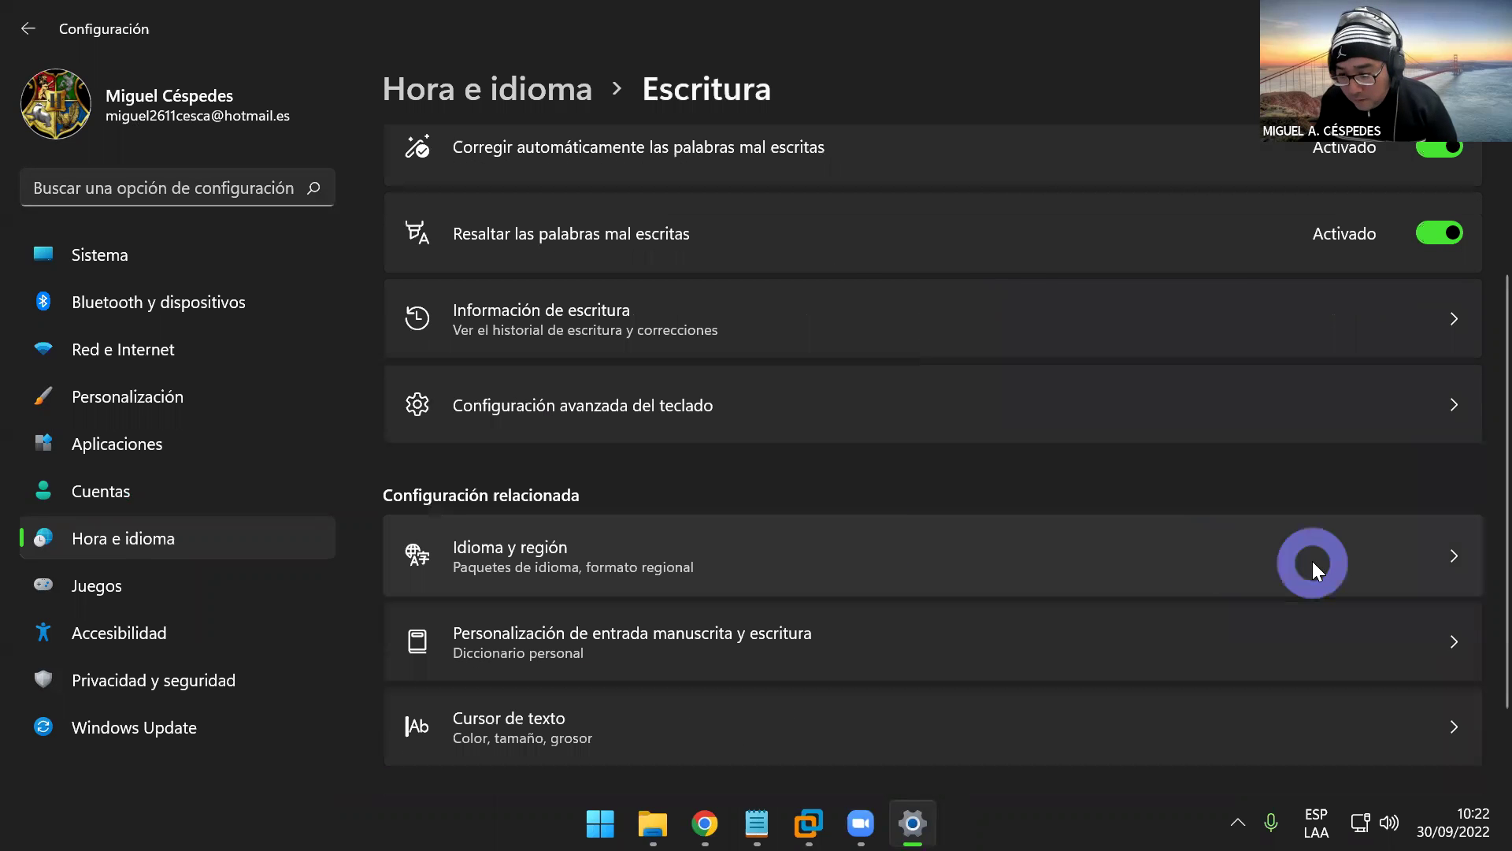
click(1452, 548)
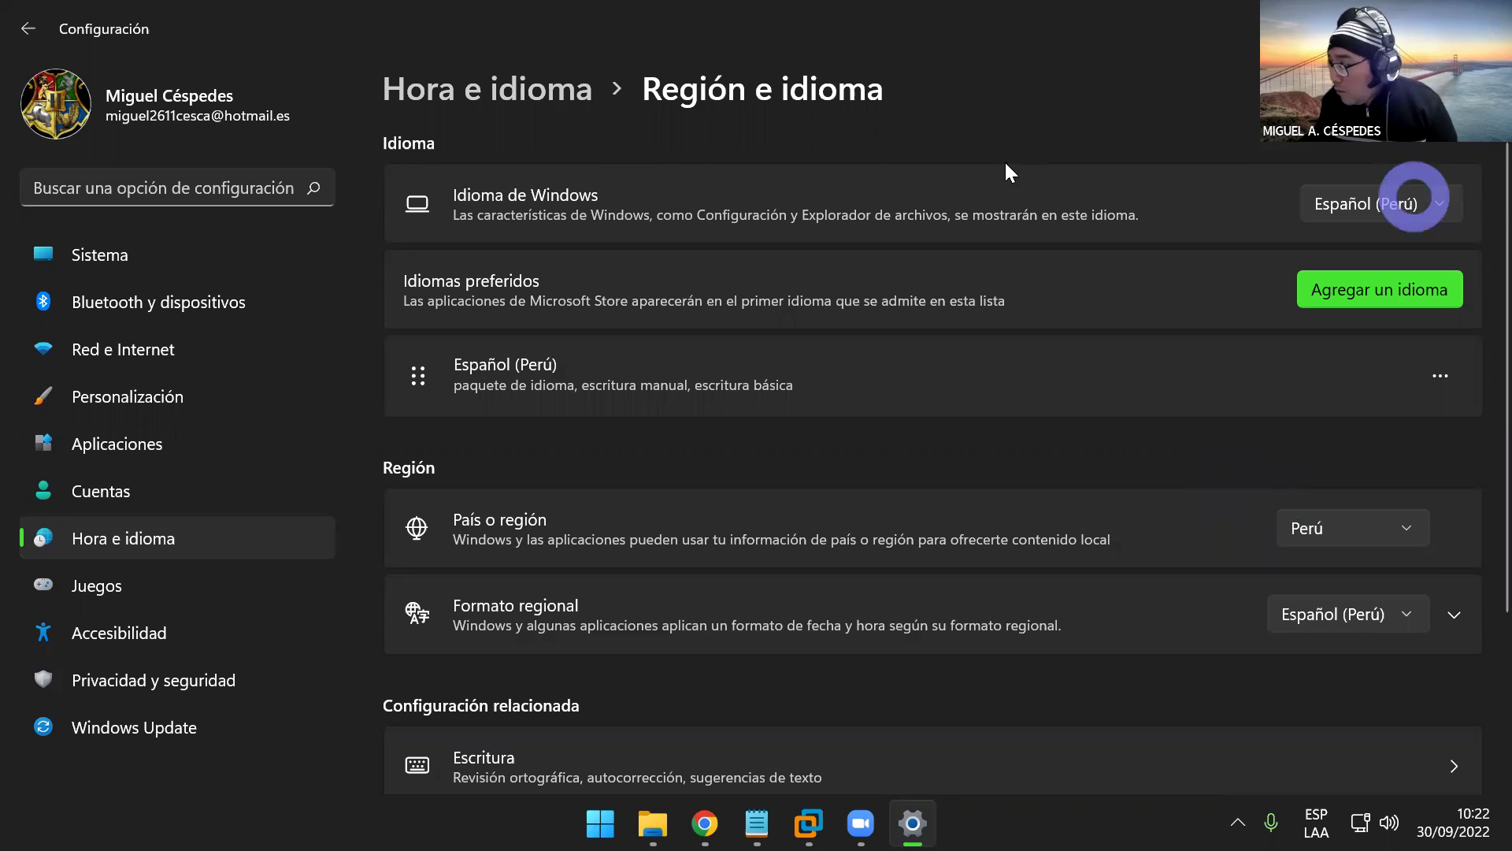
click(1435, 203)
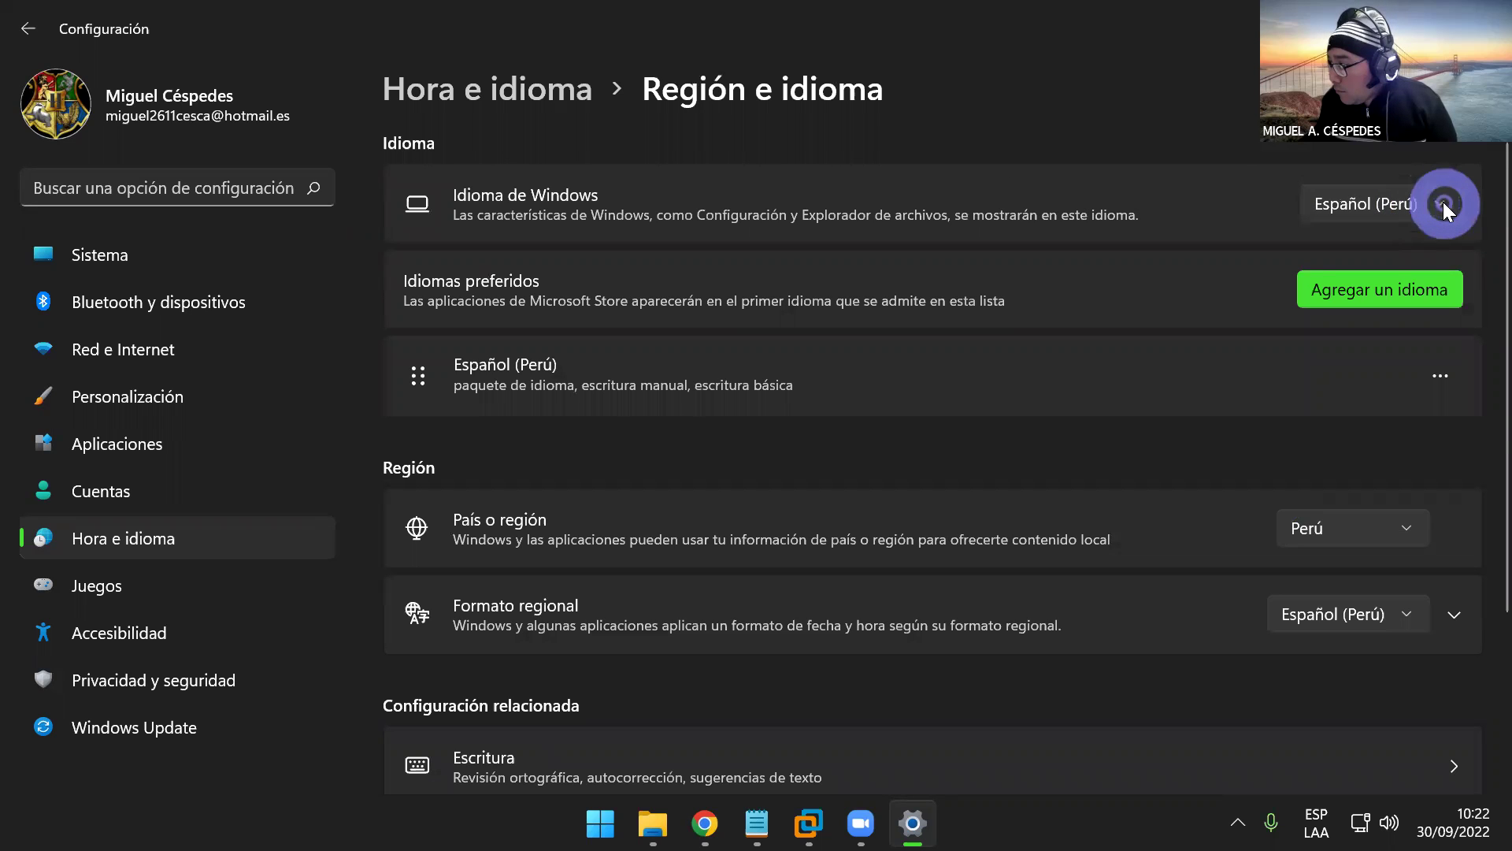
click(1443, 201)
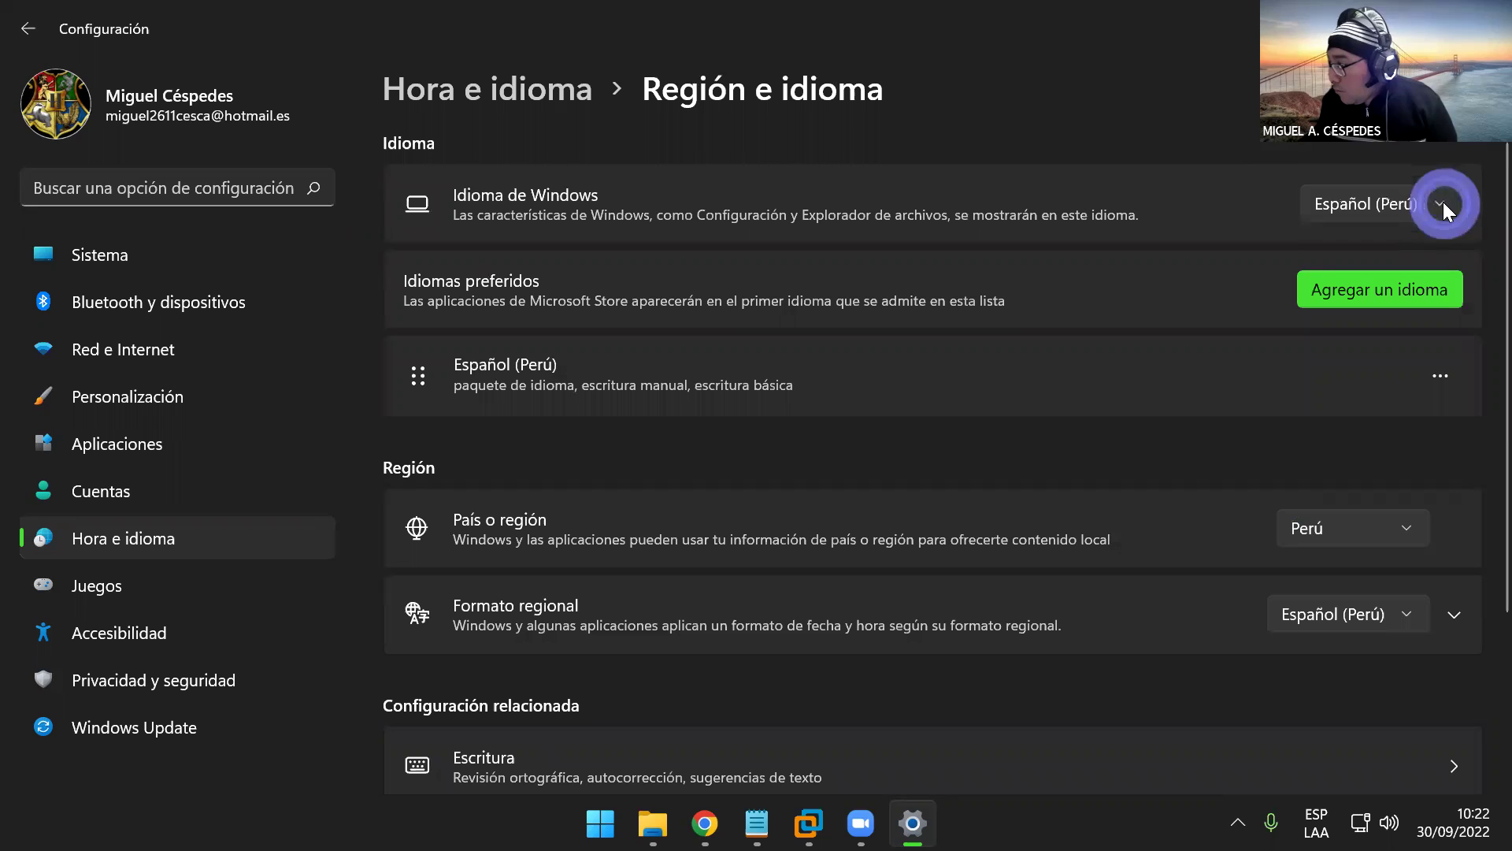
- Open the Español (Perú) language options and check the choices for Revisión ortográfica
click(1459, 377)
click(1427, 425)
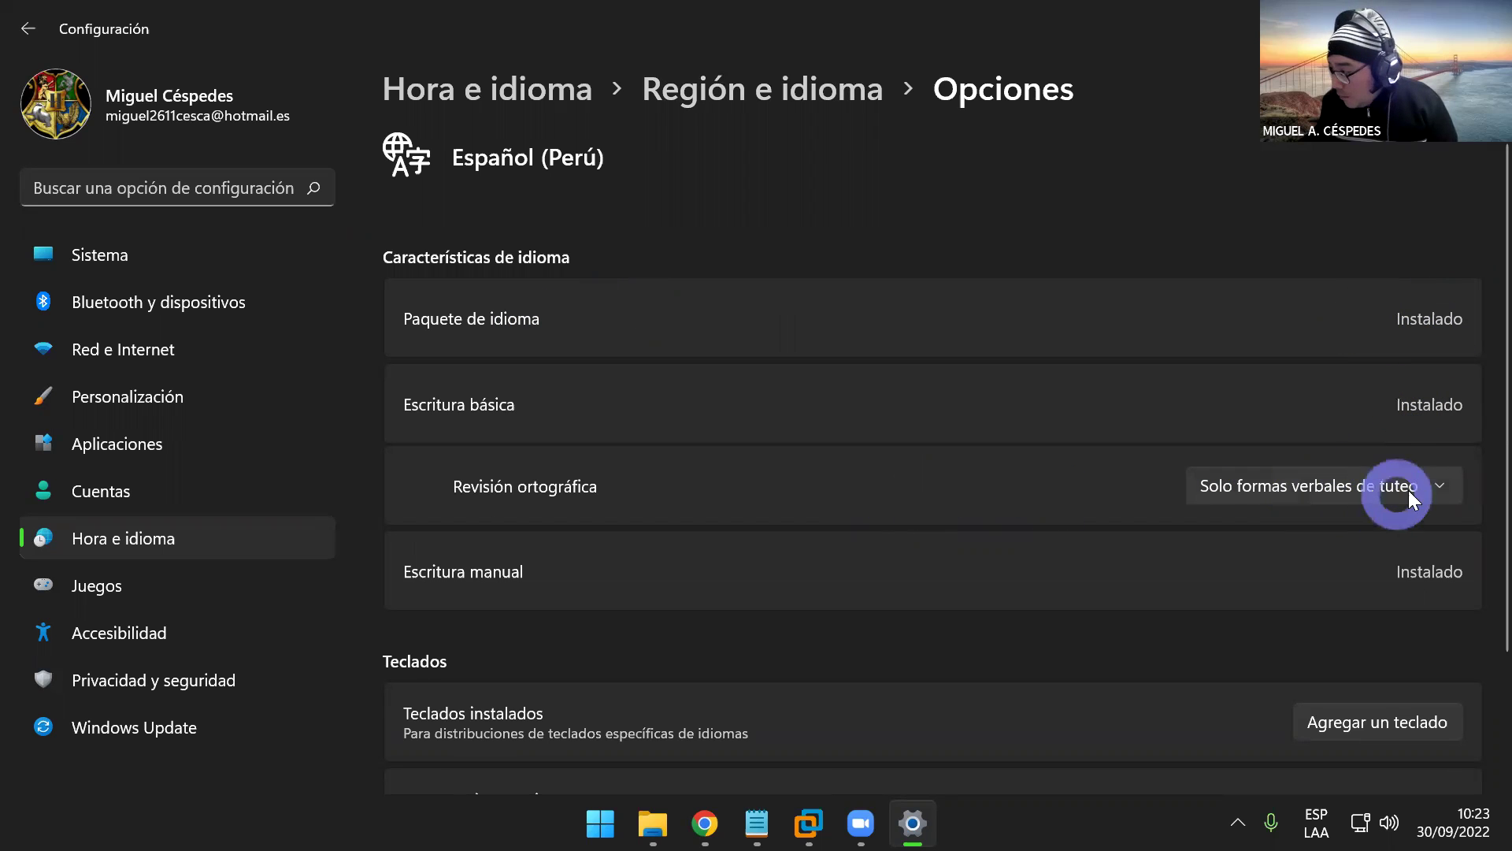
click(1446, 490)
click(1447, 490)
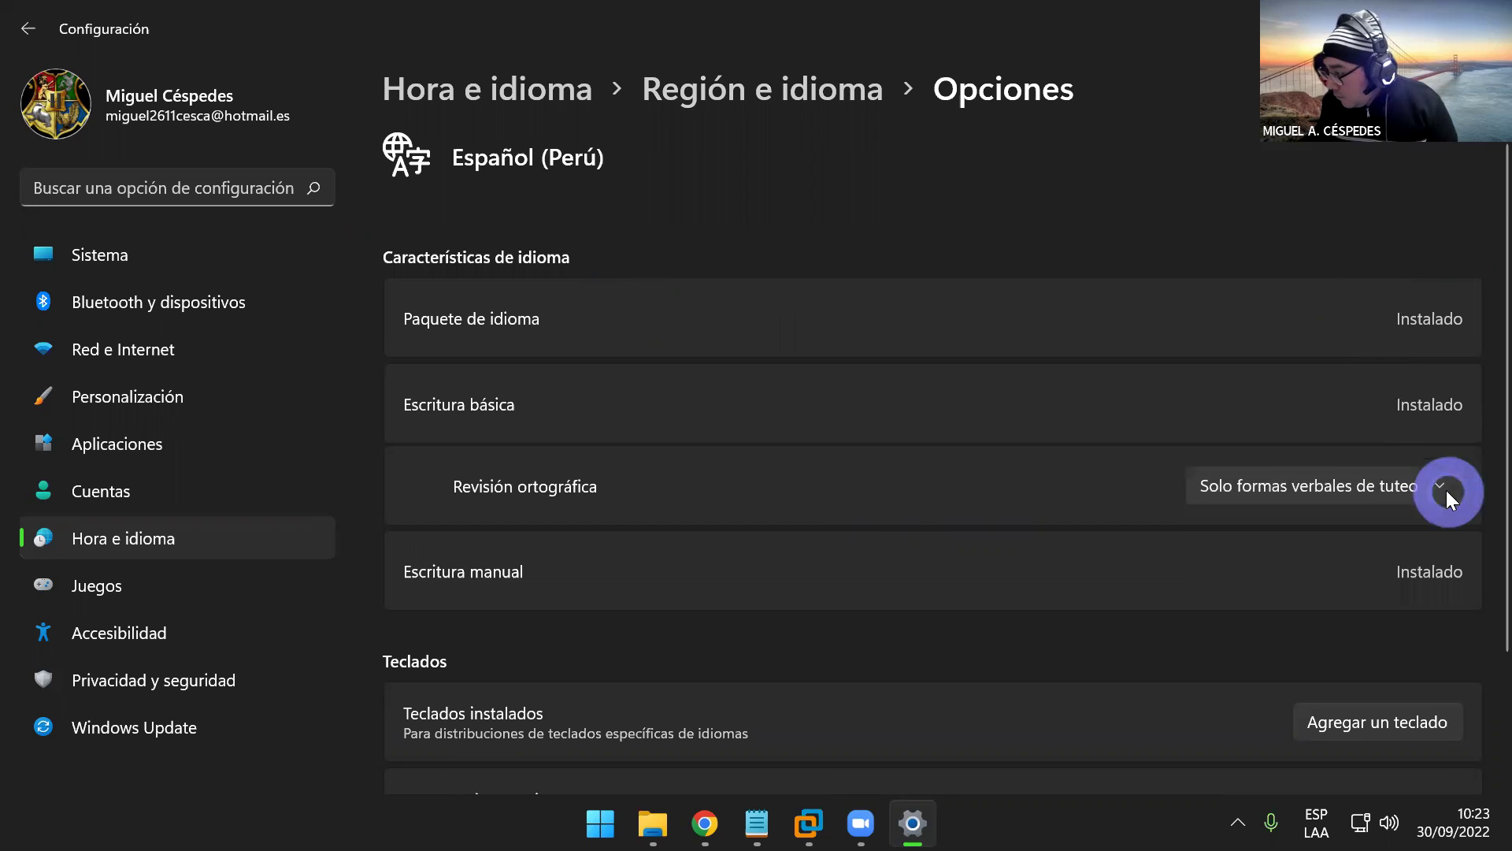
- Review the keyboards installed for Español (Perú) and the layouts available to add, without adding one
scroll(1023, 540, down, 2)
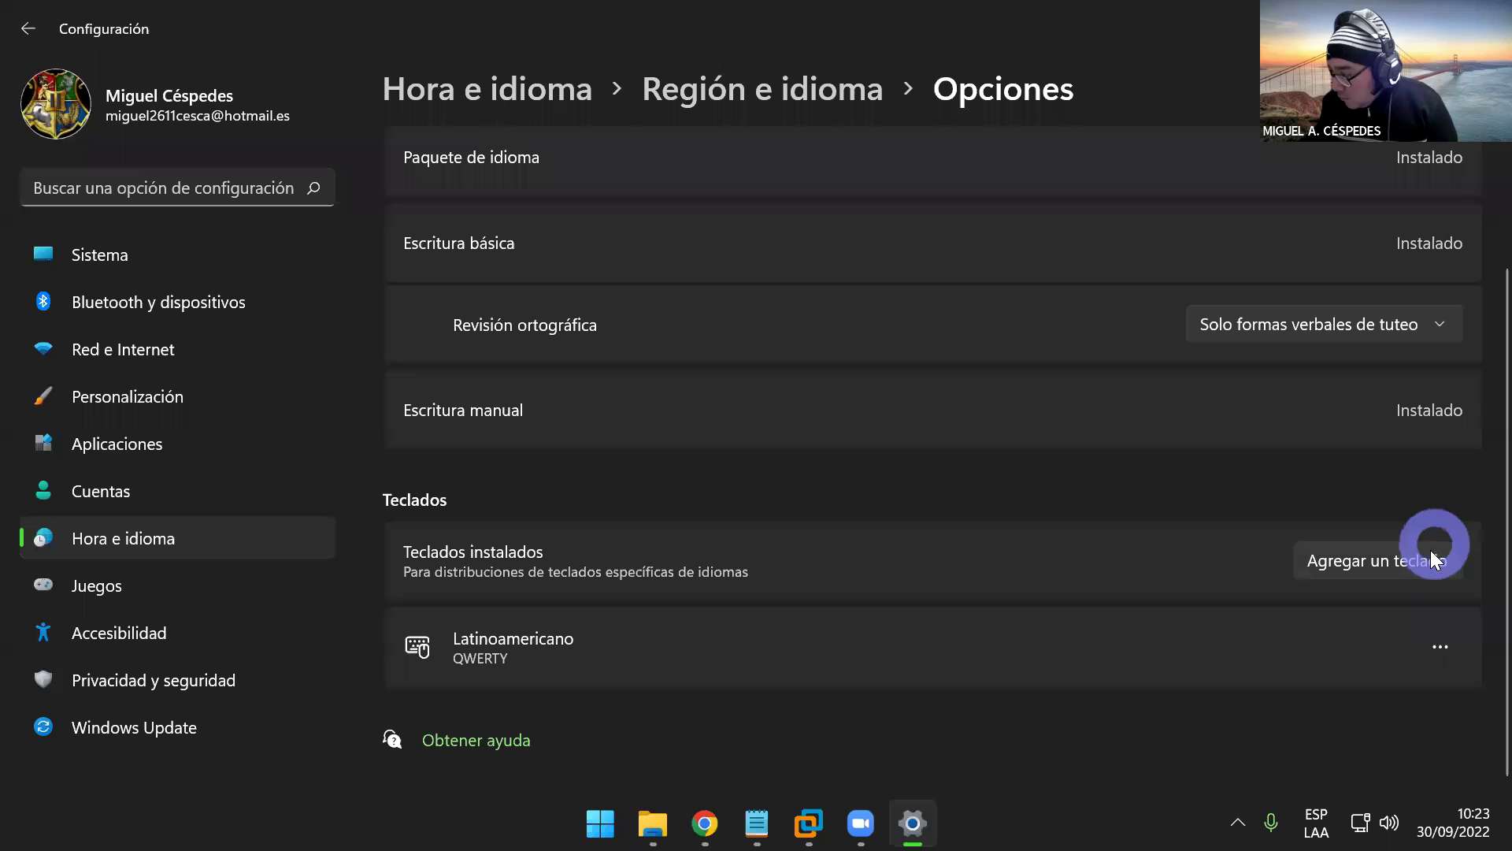
click(1457, 645)
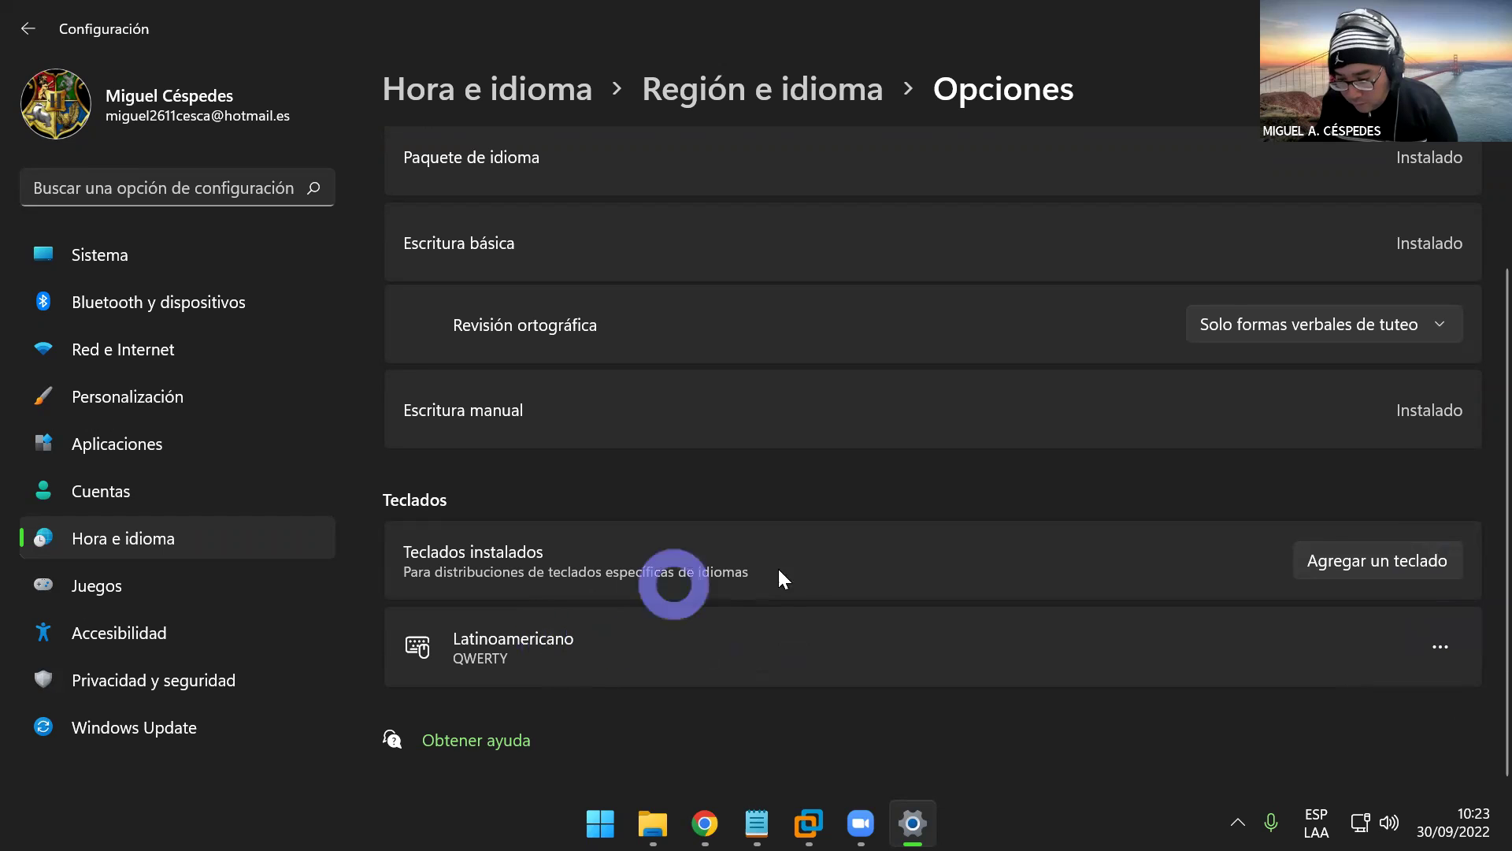
click(1359, 561)
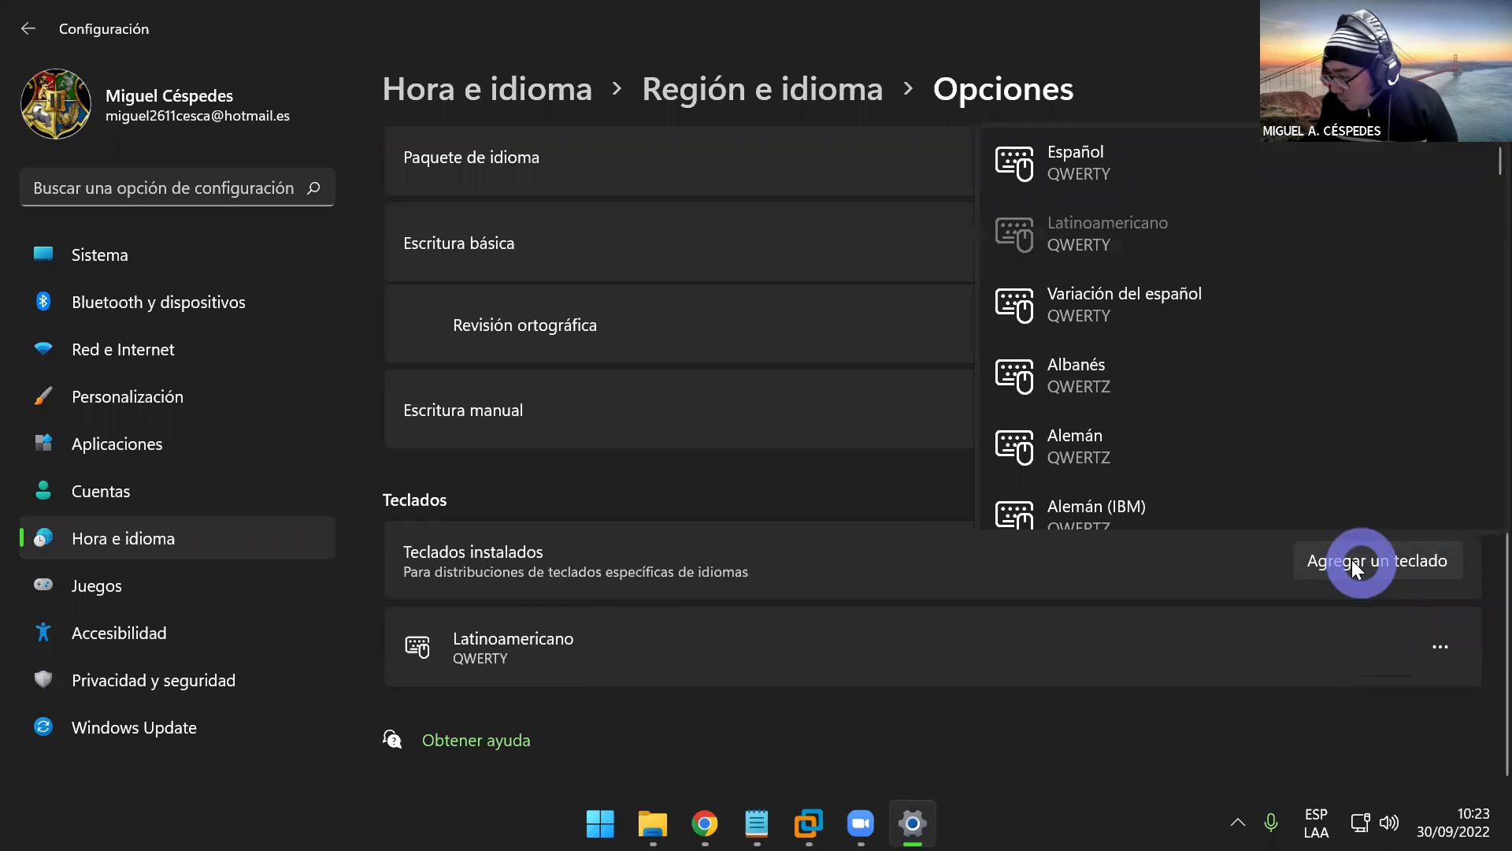
scroll(1363, 484, down, 3)
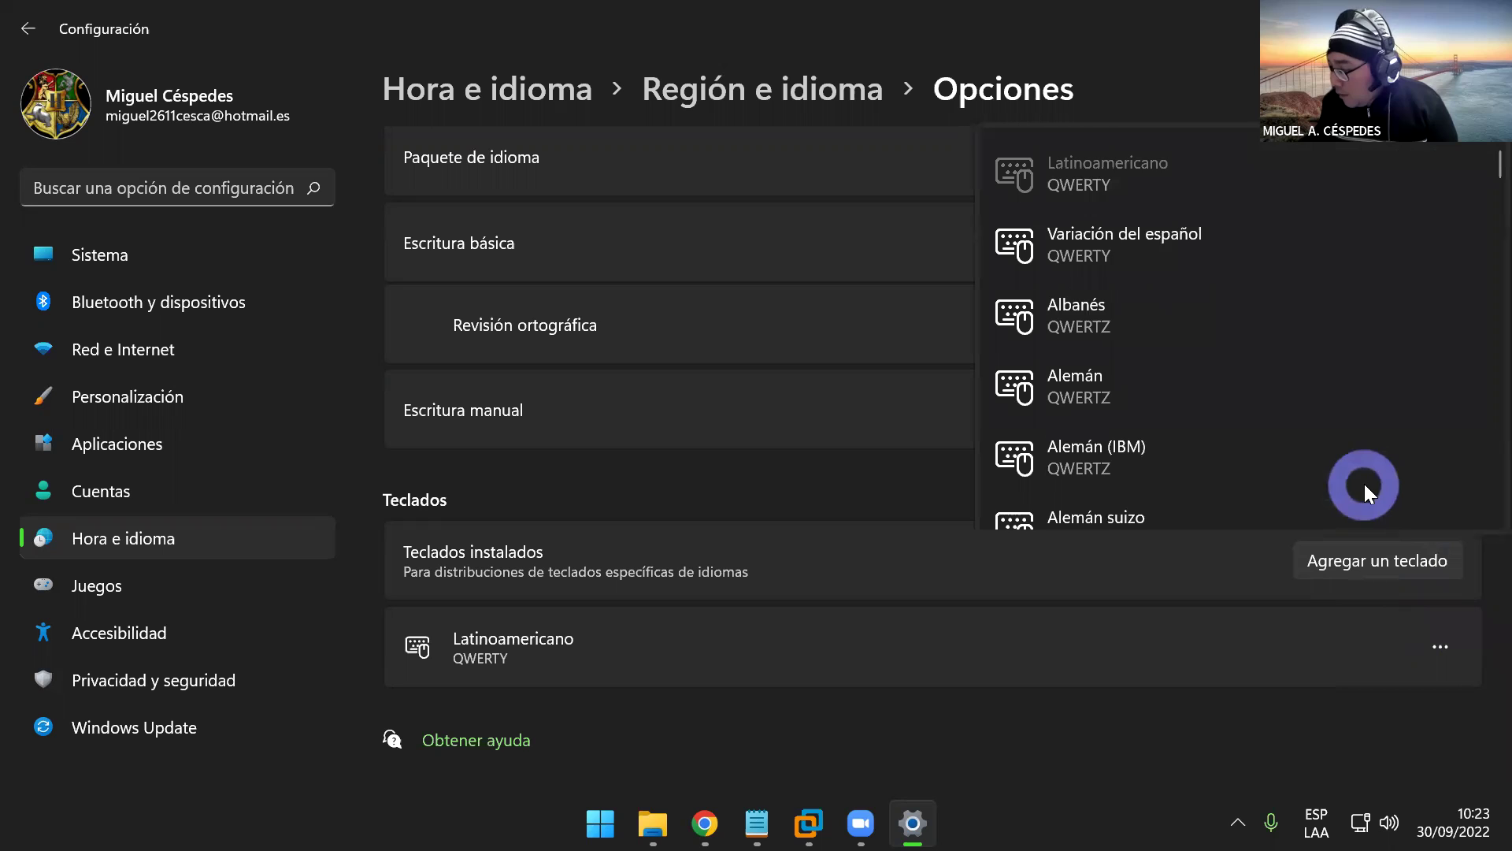
scroll(1366, 485, down, 5)
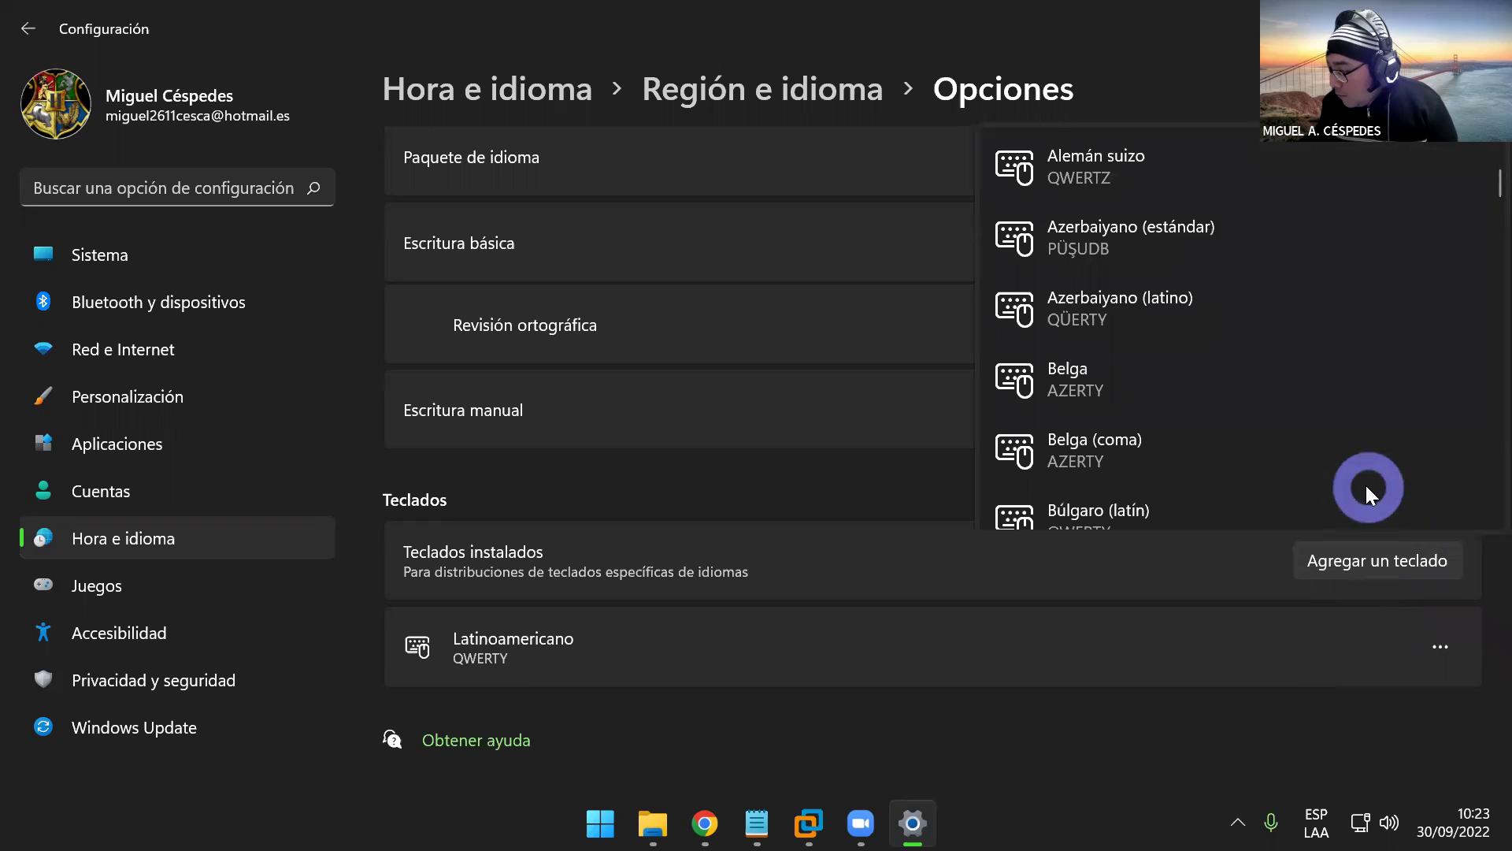
click(817, 498)
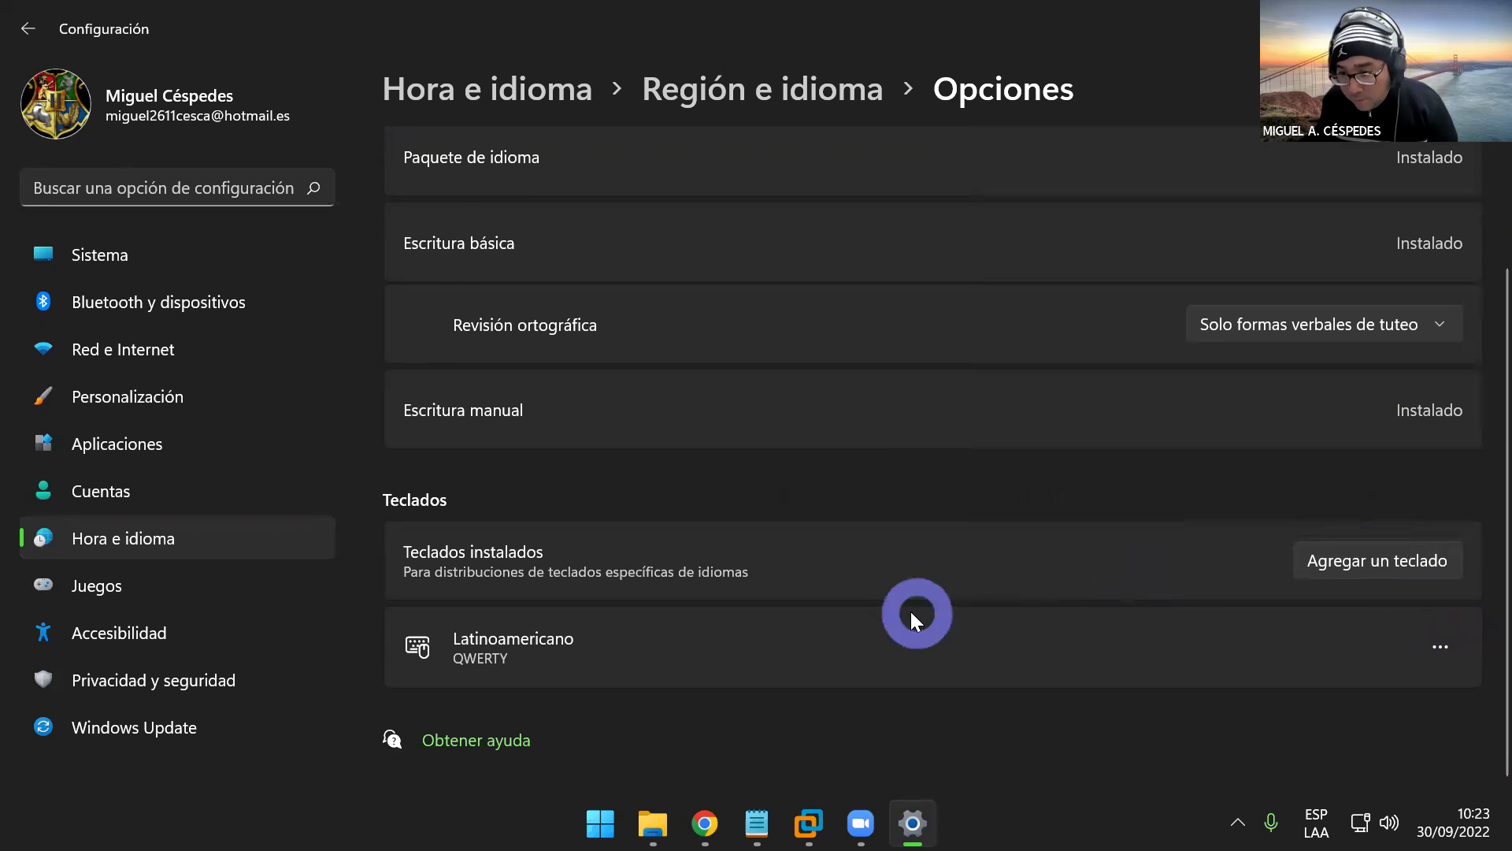
scroll(909, 612, up, 2)
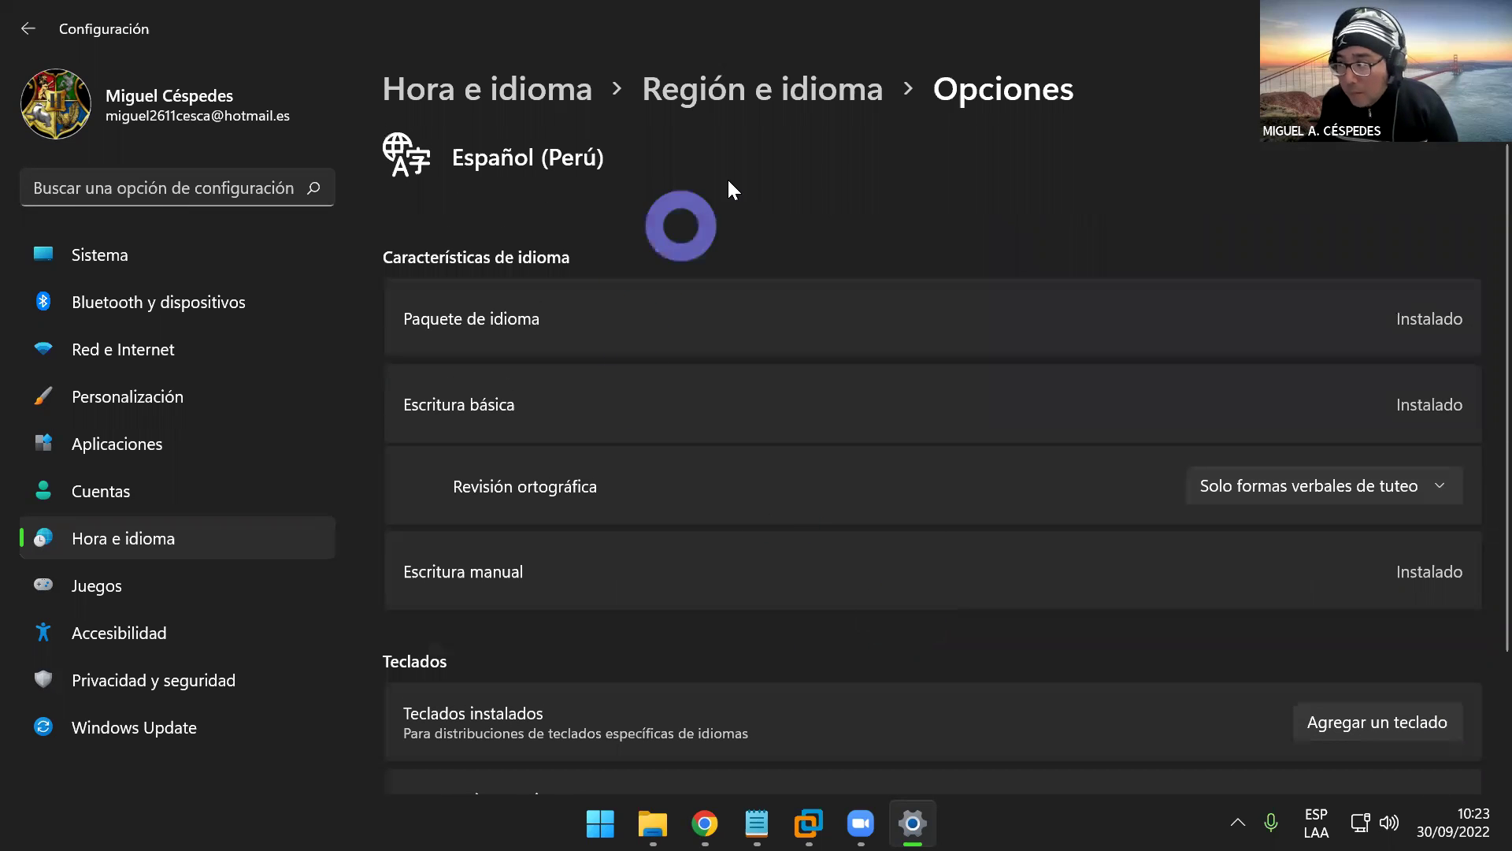
- Return to Región e idioma, inspect the Formato regional details and its editable date and time formats, and go back without changing them
click(753, 101)
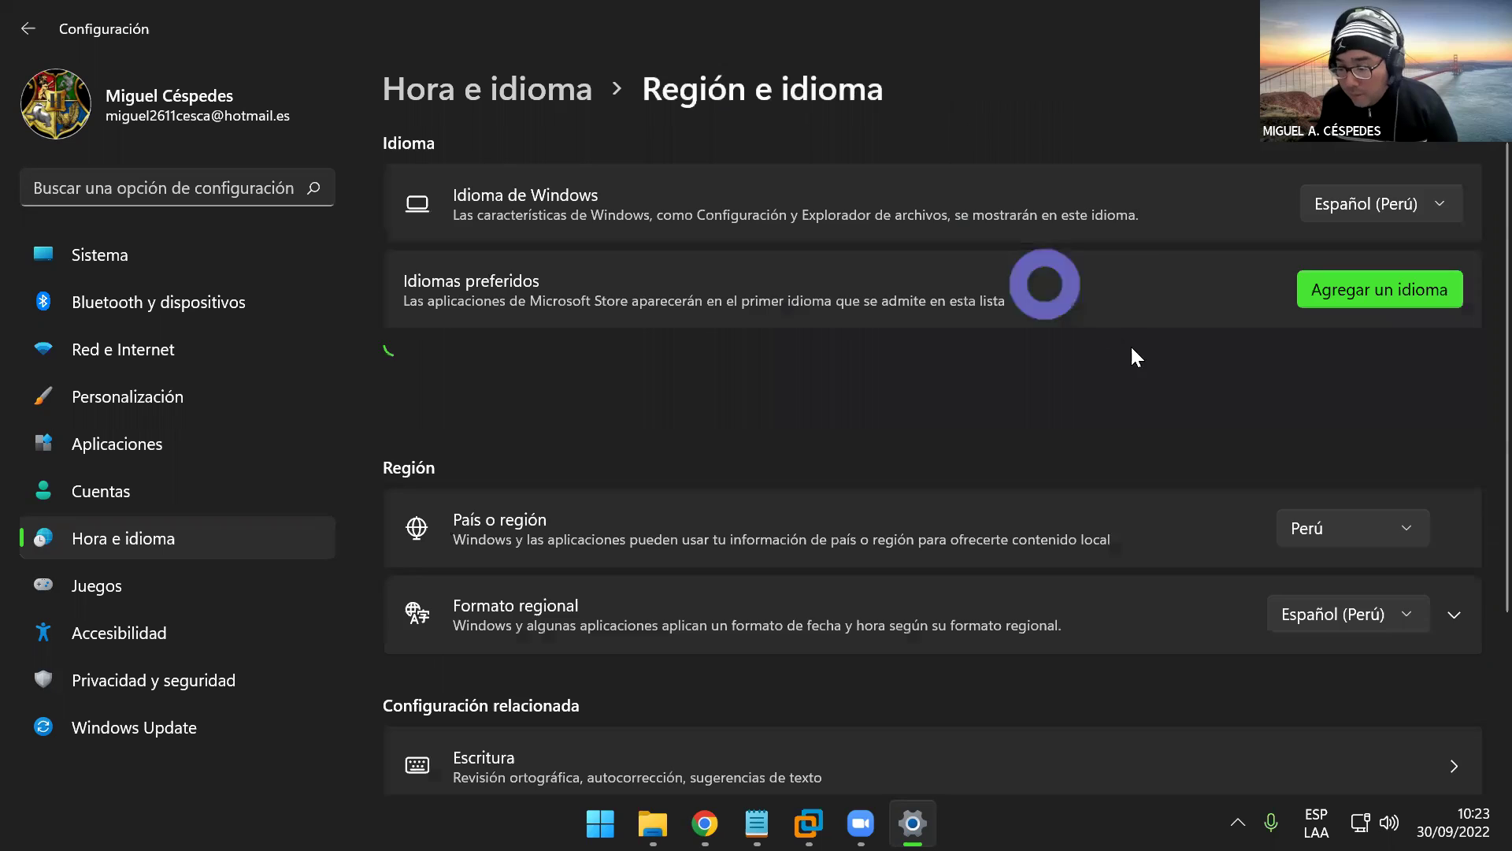
scroll(1145, 420, down, 3)
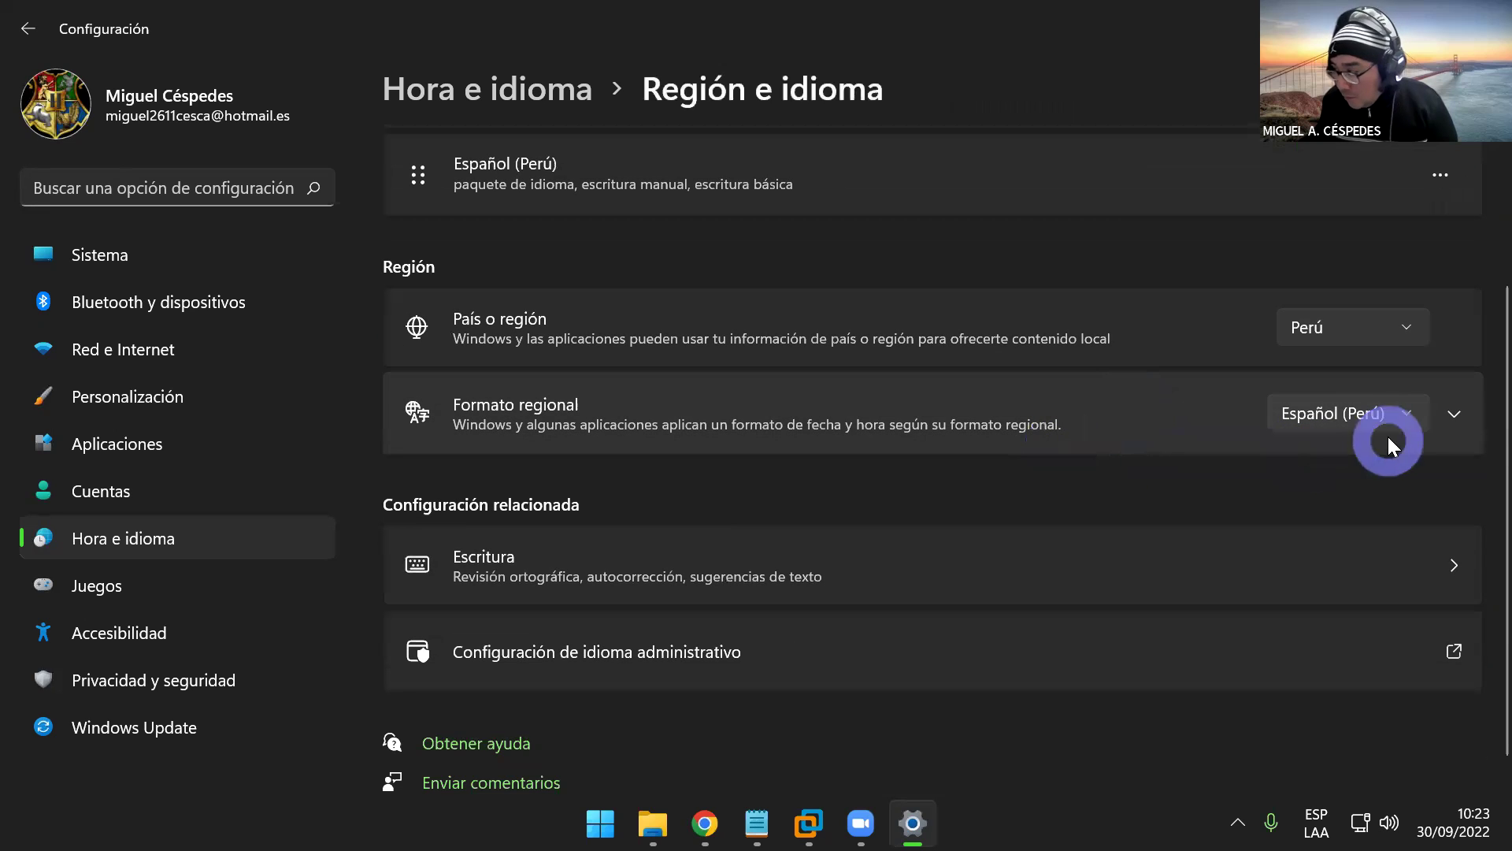
click(1455, 415)
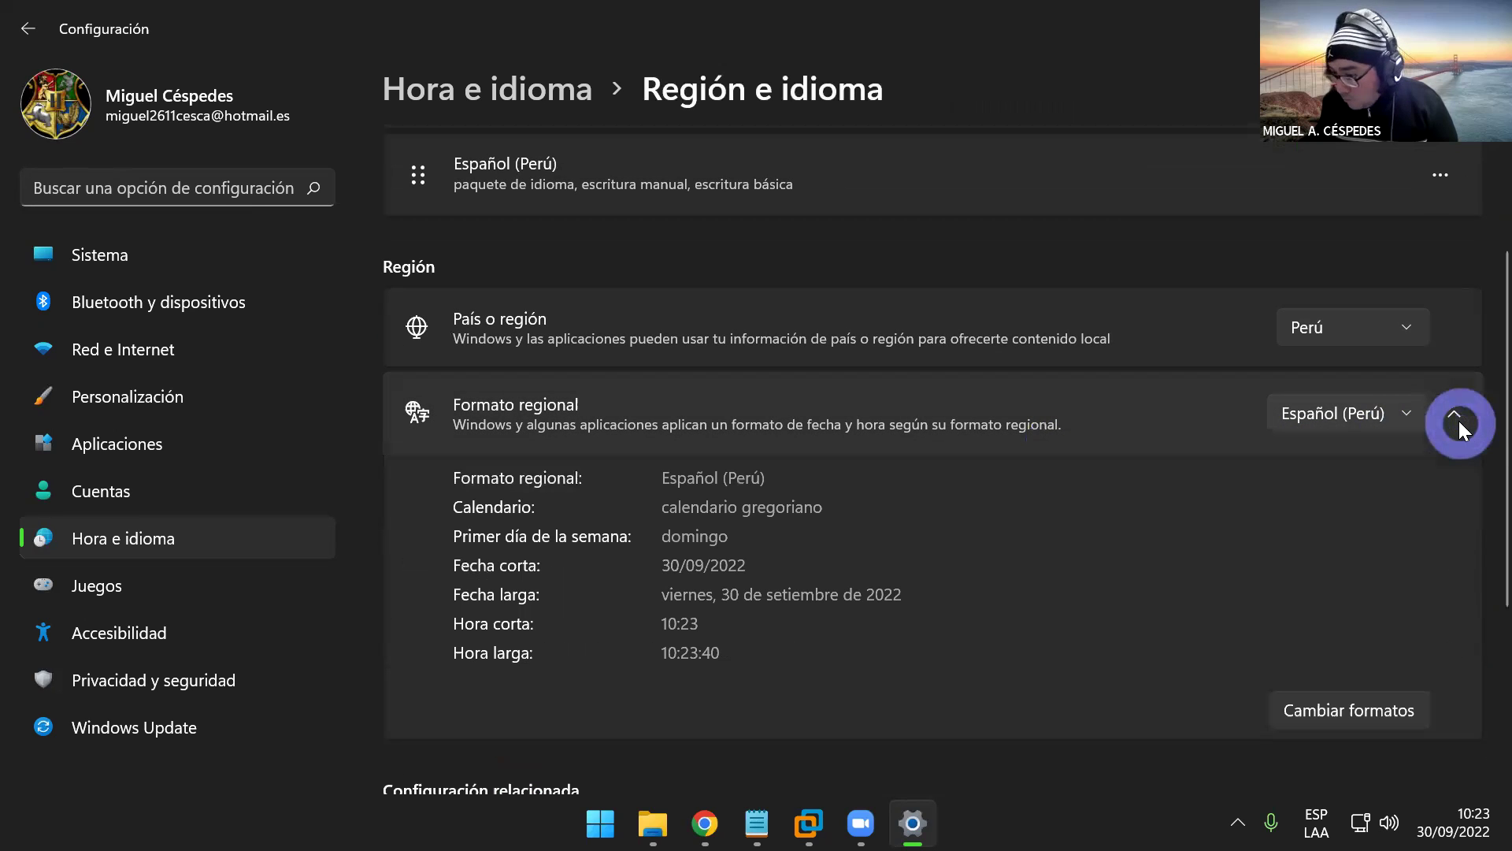
click(1396, 707)
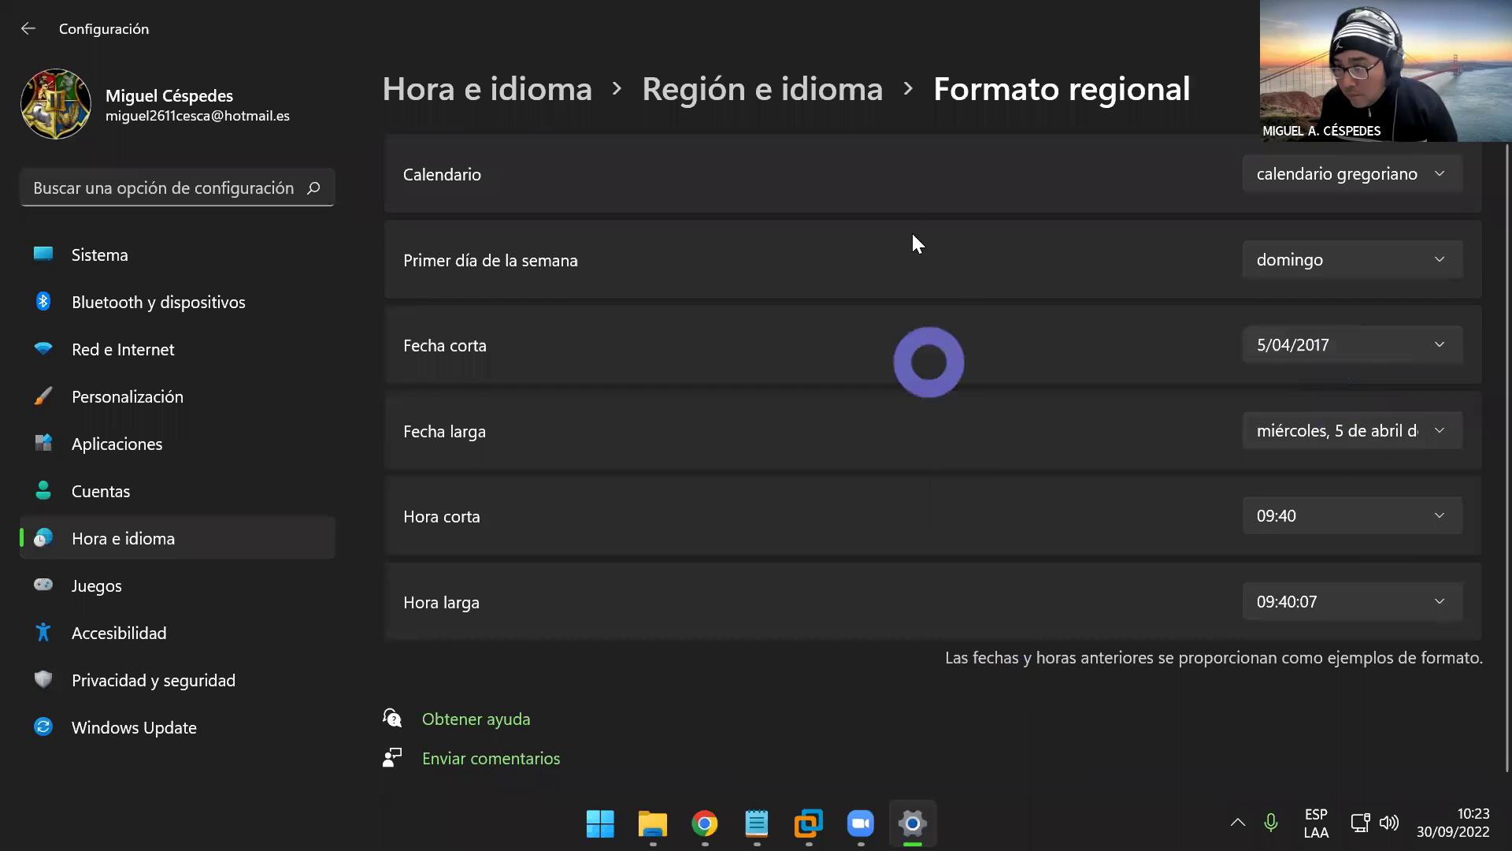
click(816, 103)
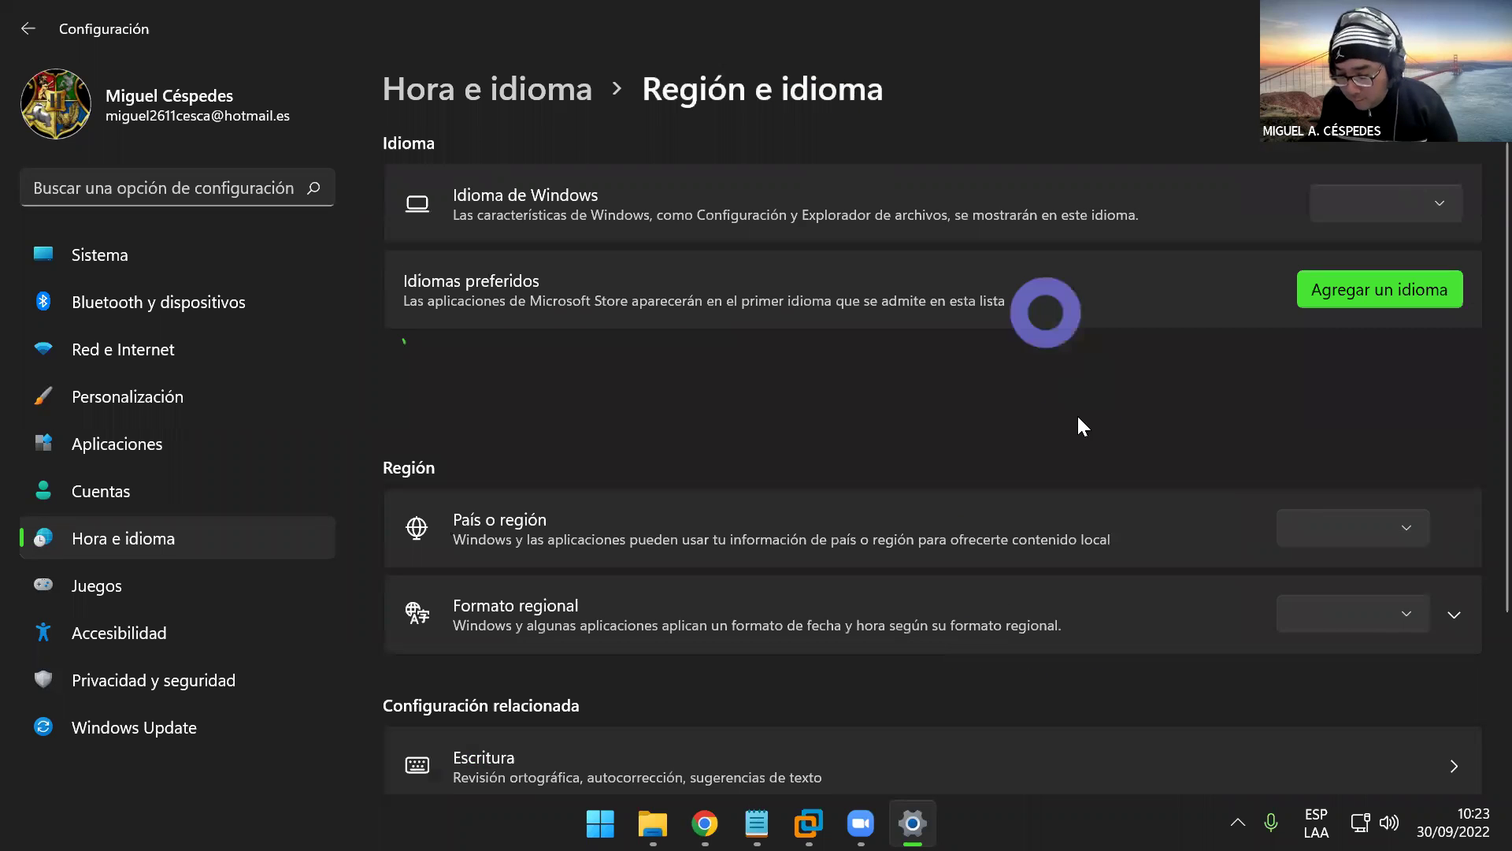
- Open the administrative language settings, inspect the system locale and the Formatos settings, and close the Región dialog
scroll(1076, 414, down, 1)
scroll(1038, 583, down, 1)
click(677, 655)
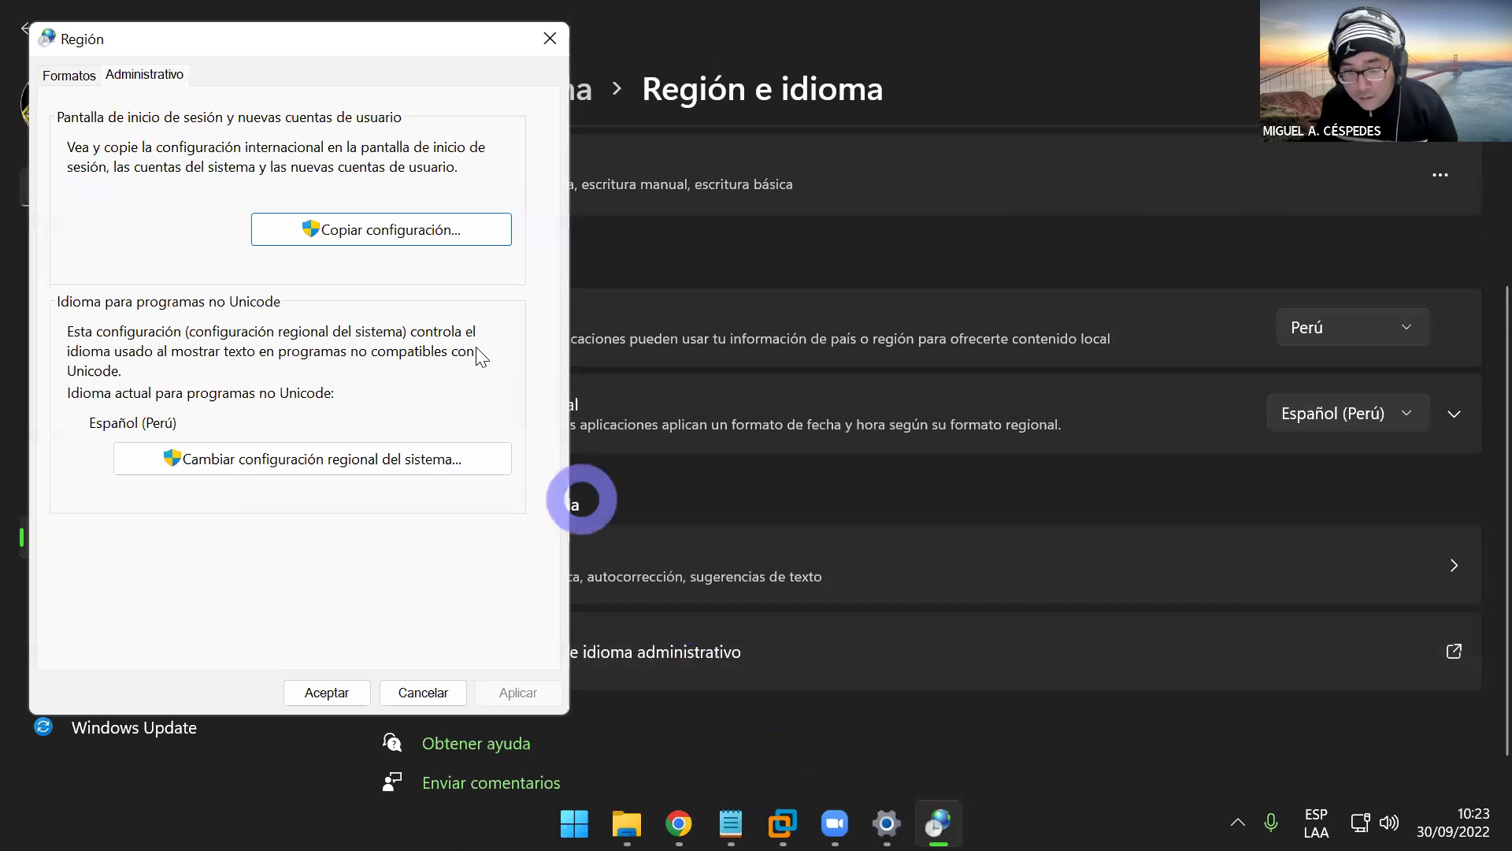
click(342, 40)
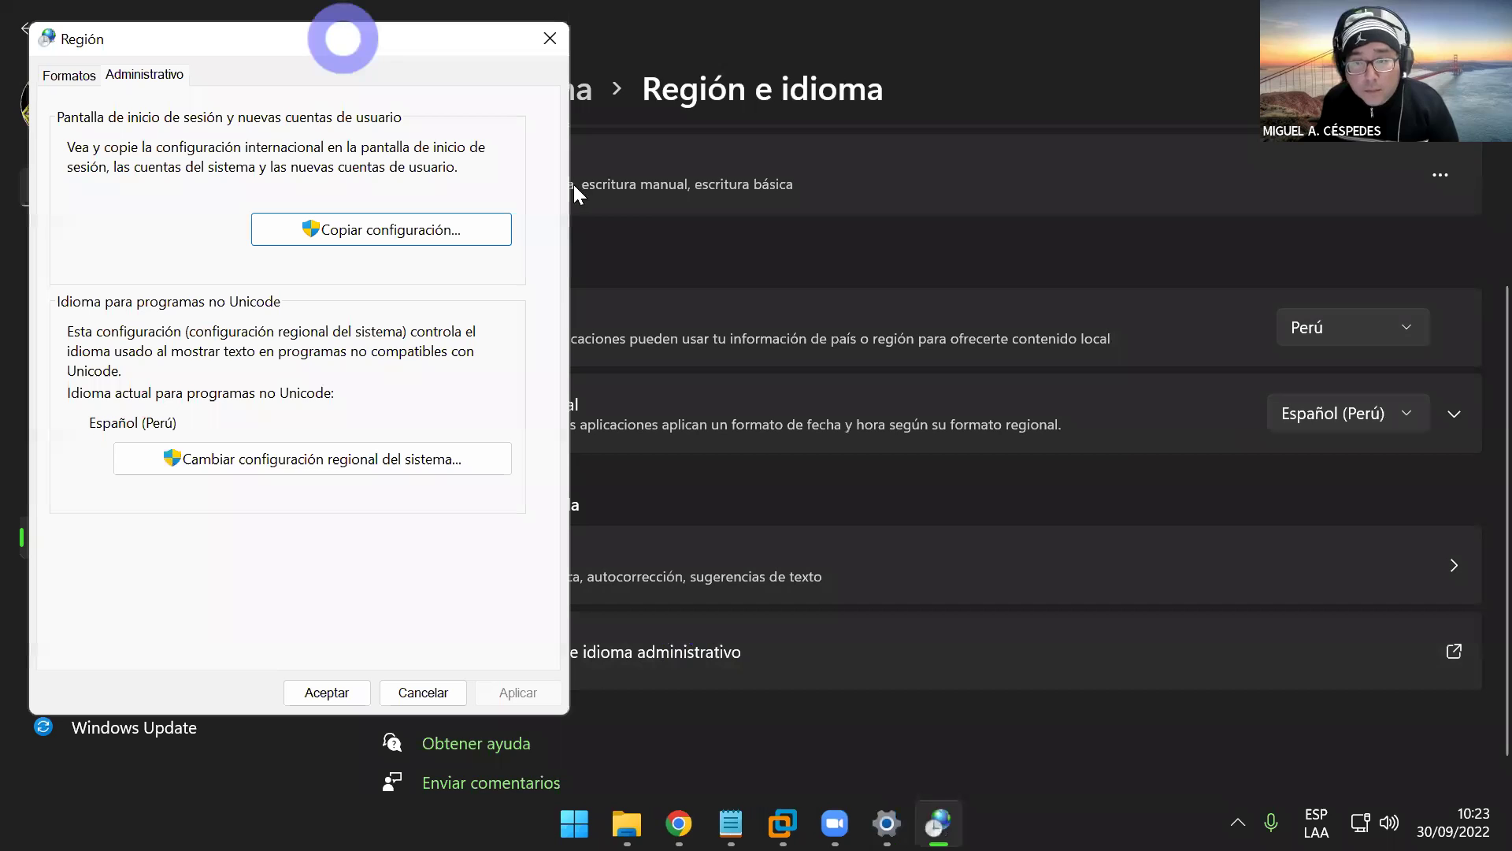
click(401, 456)
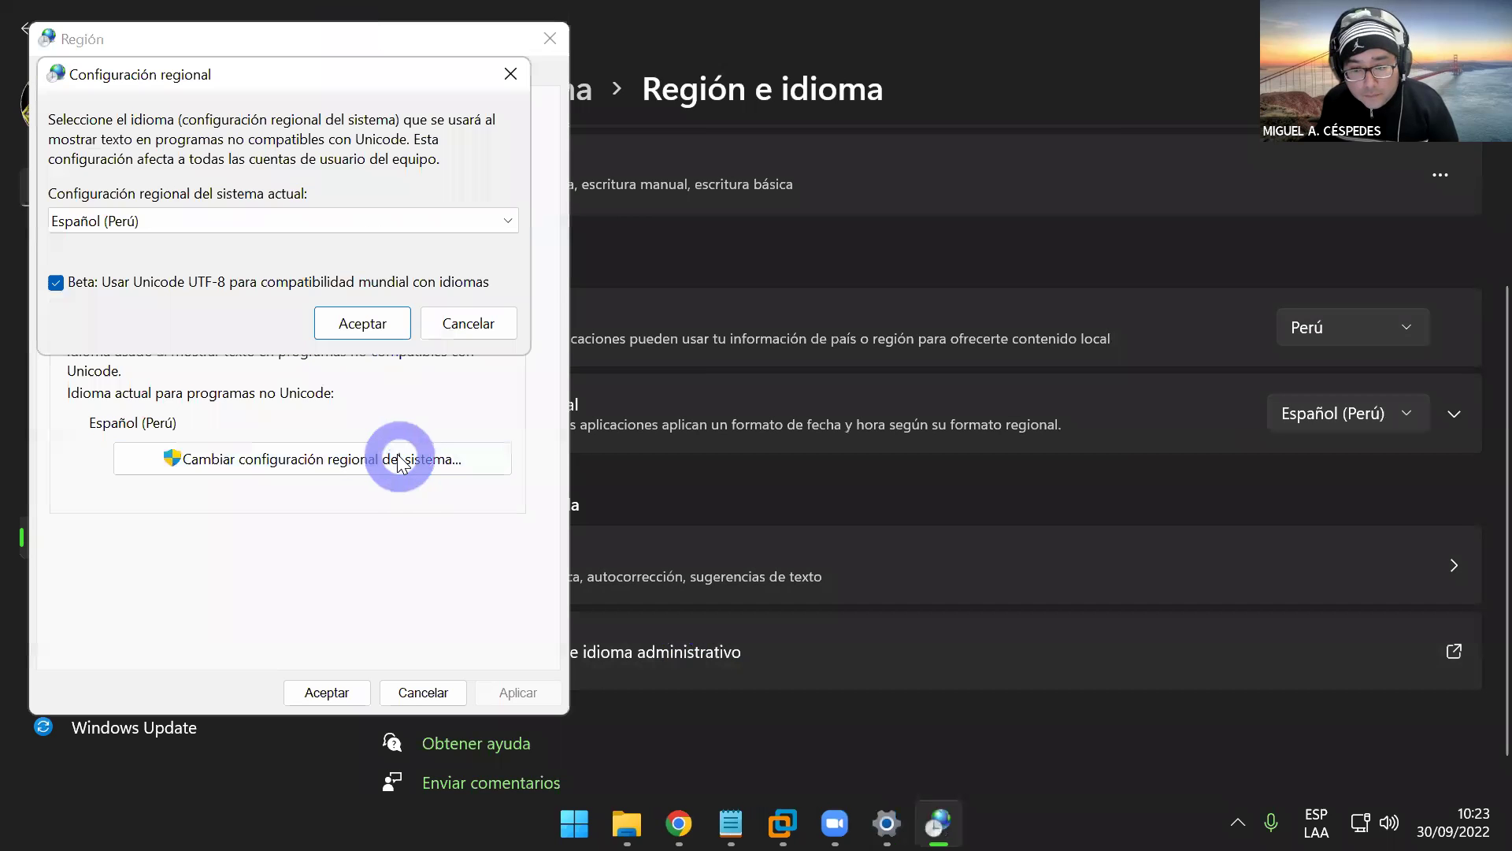
click(415, 377)
click(368, 326)
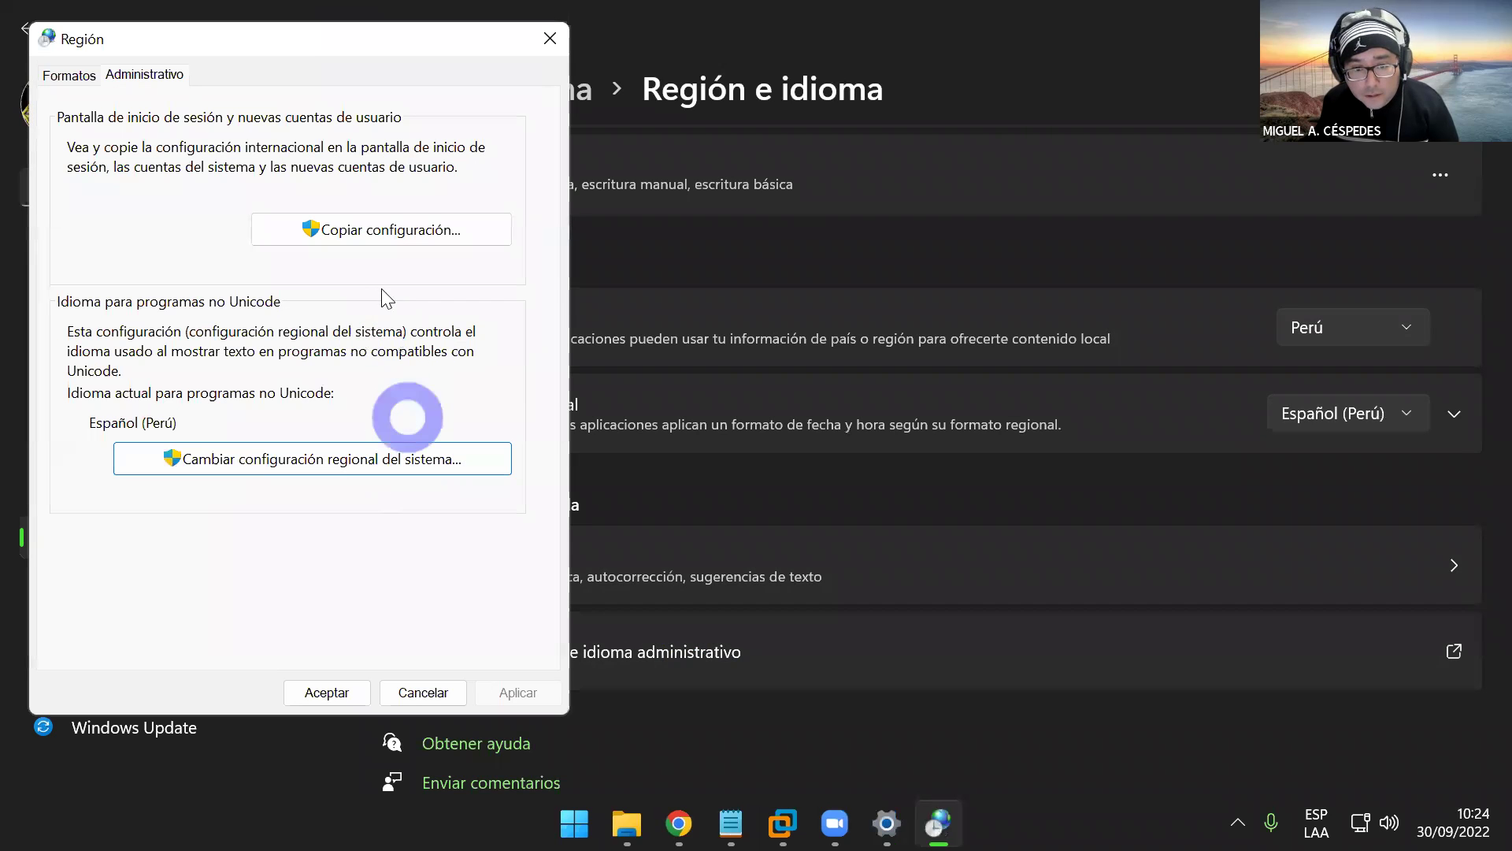
click(69, 75)
click(241, 11)
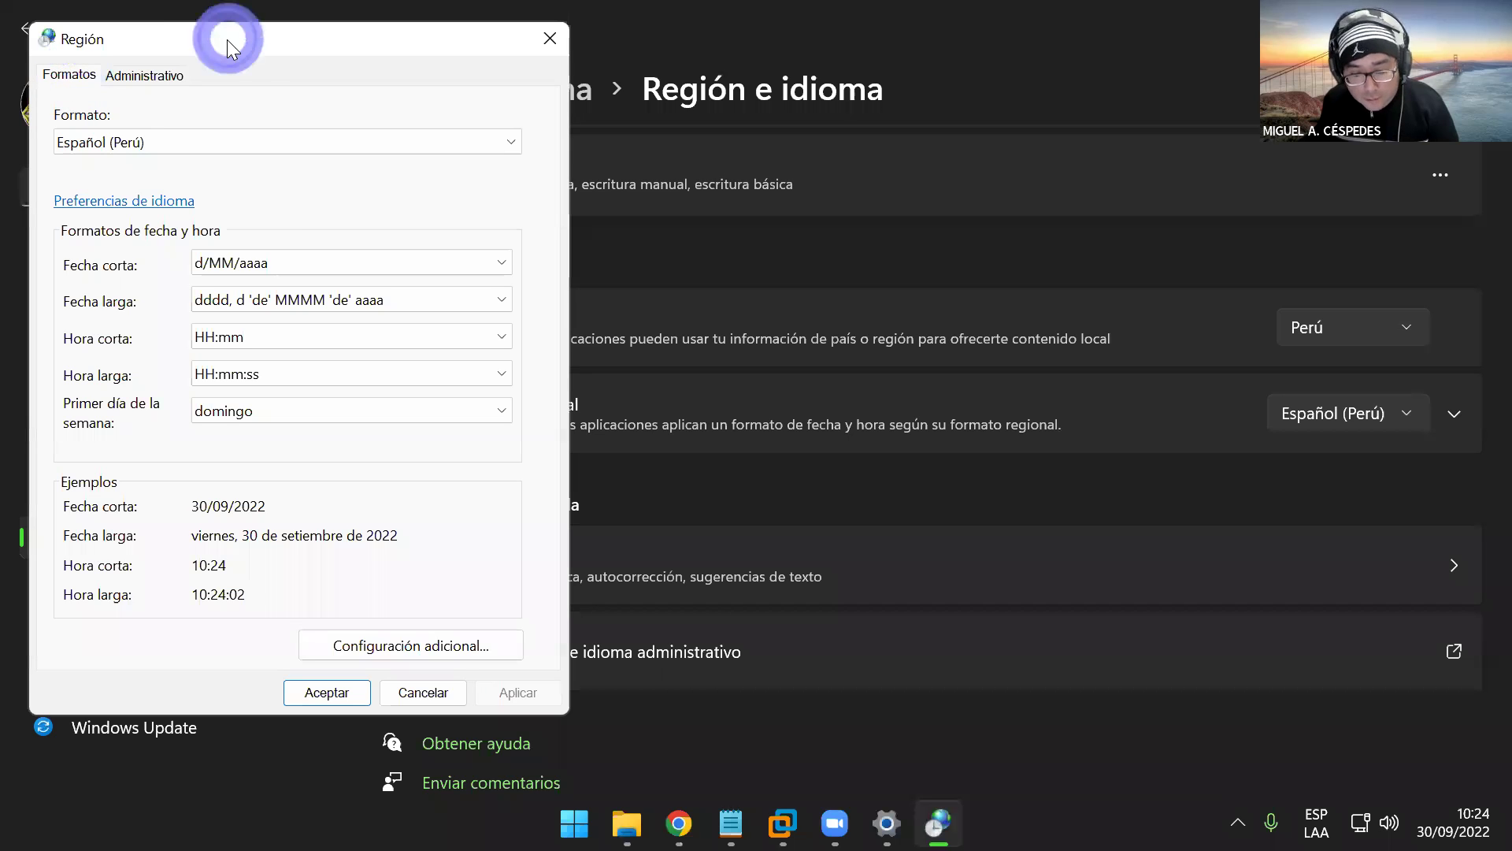
click(557, 102)
- Open the Escritura settings, review the Información de escritura statistics, and return to Escritura
scroll(867, 472, down, 1)
click(896, 530)
drag(895, 529, 734, 558)
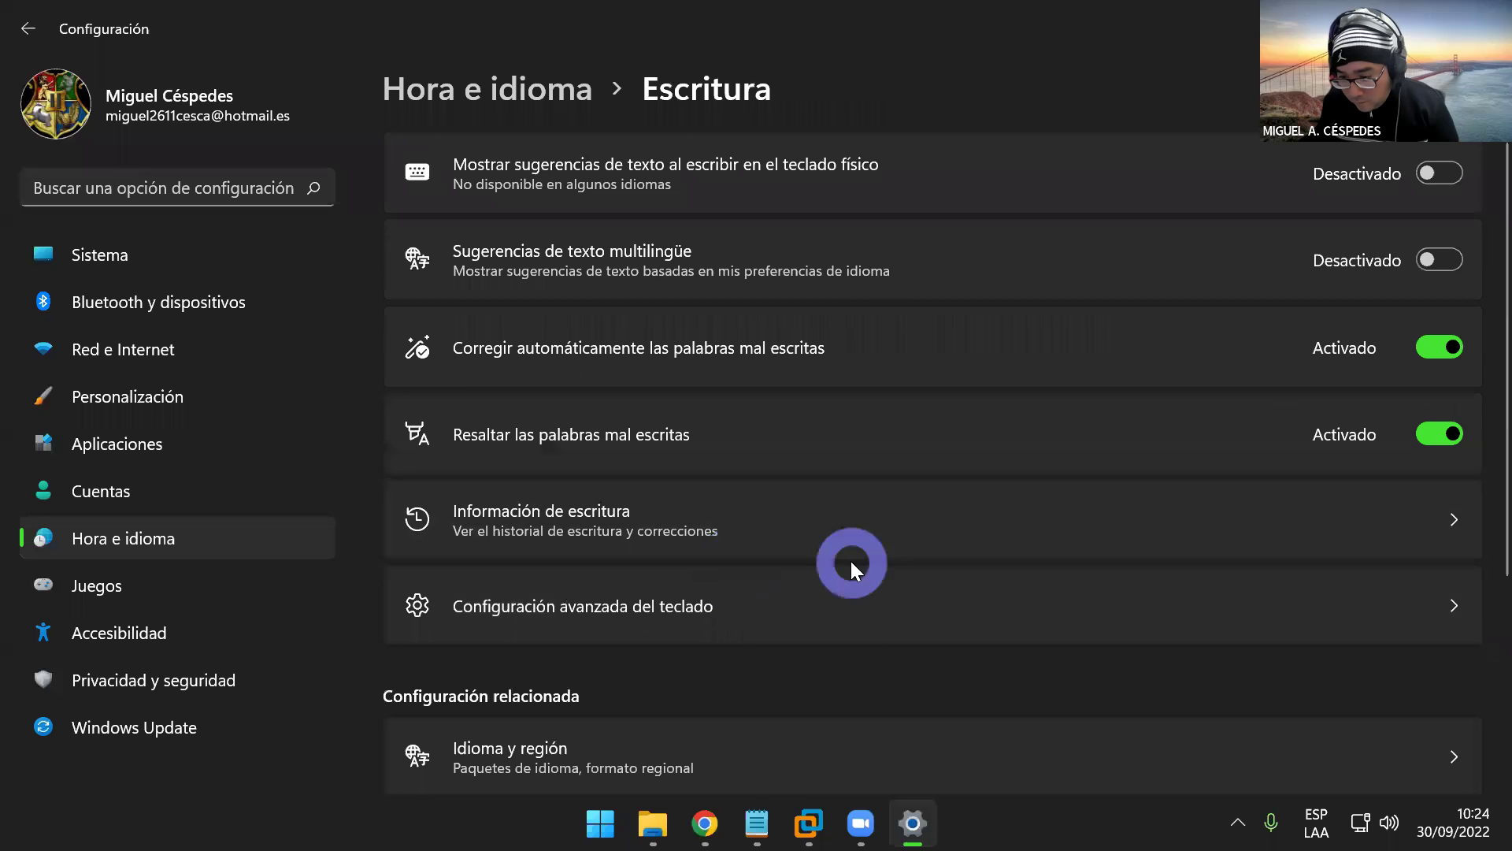
click(854, 540)
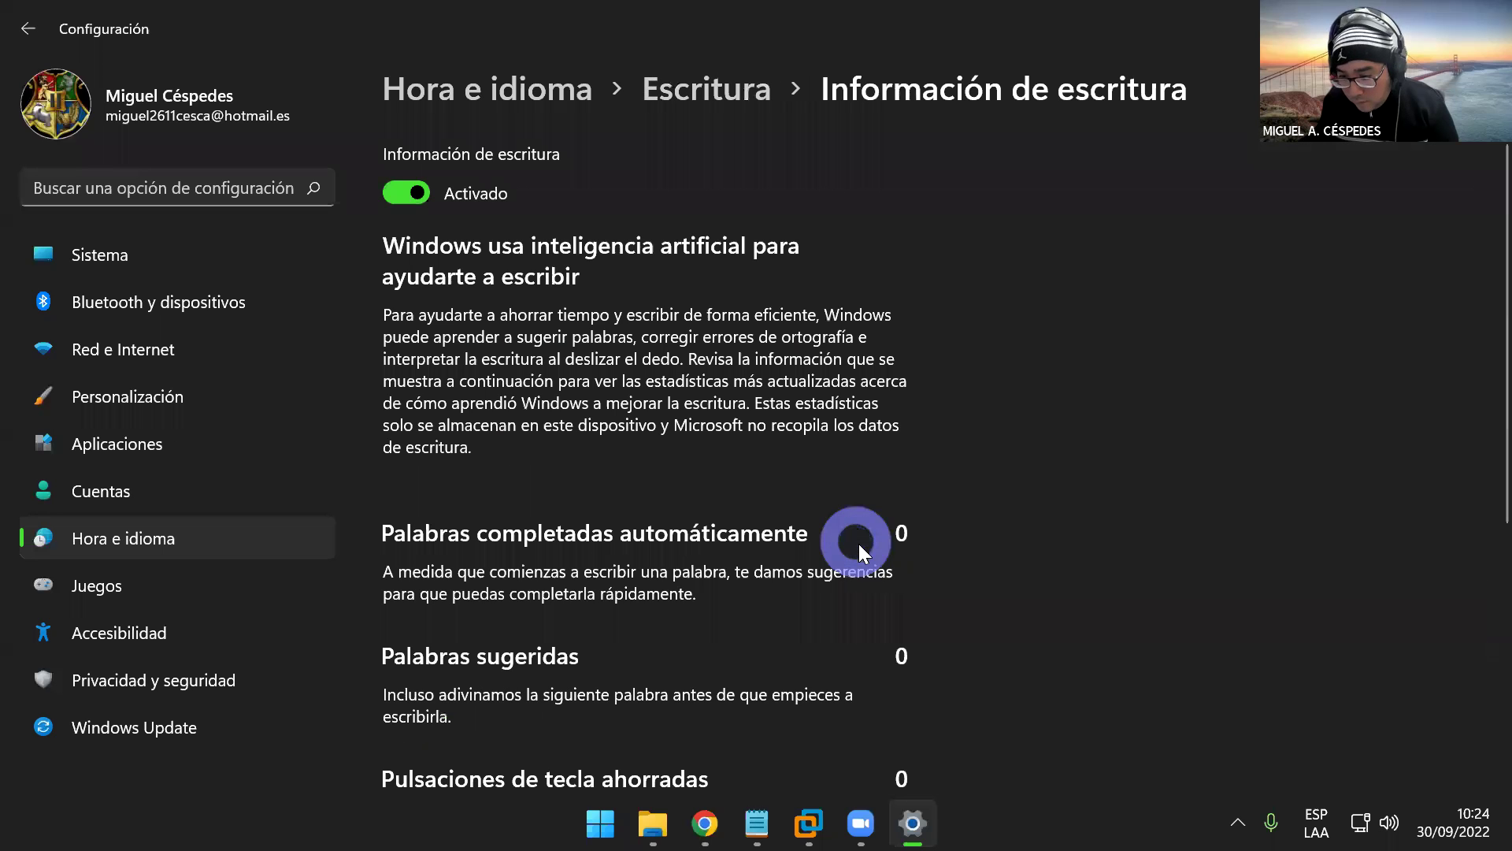
scroll(911, 559, down, 5)
scroll(975, 560, up, 5)
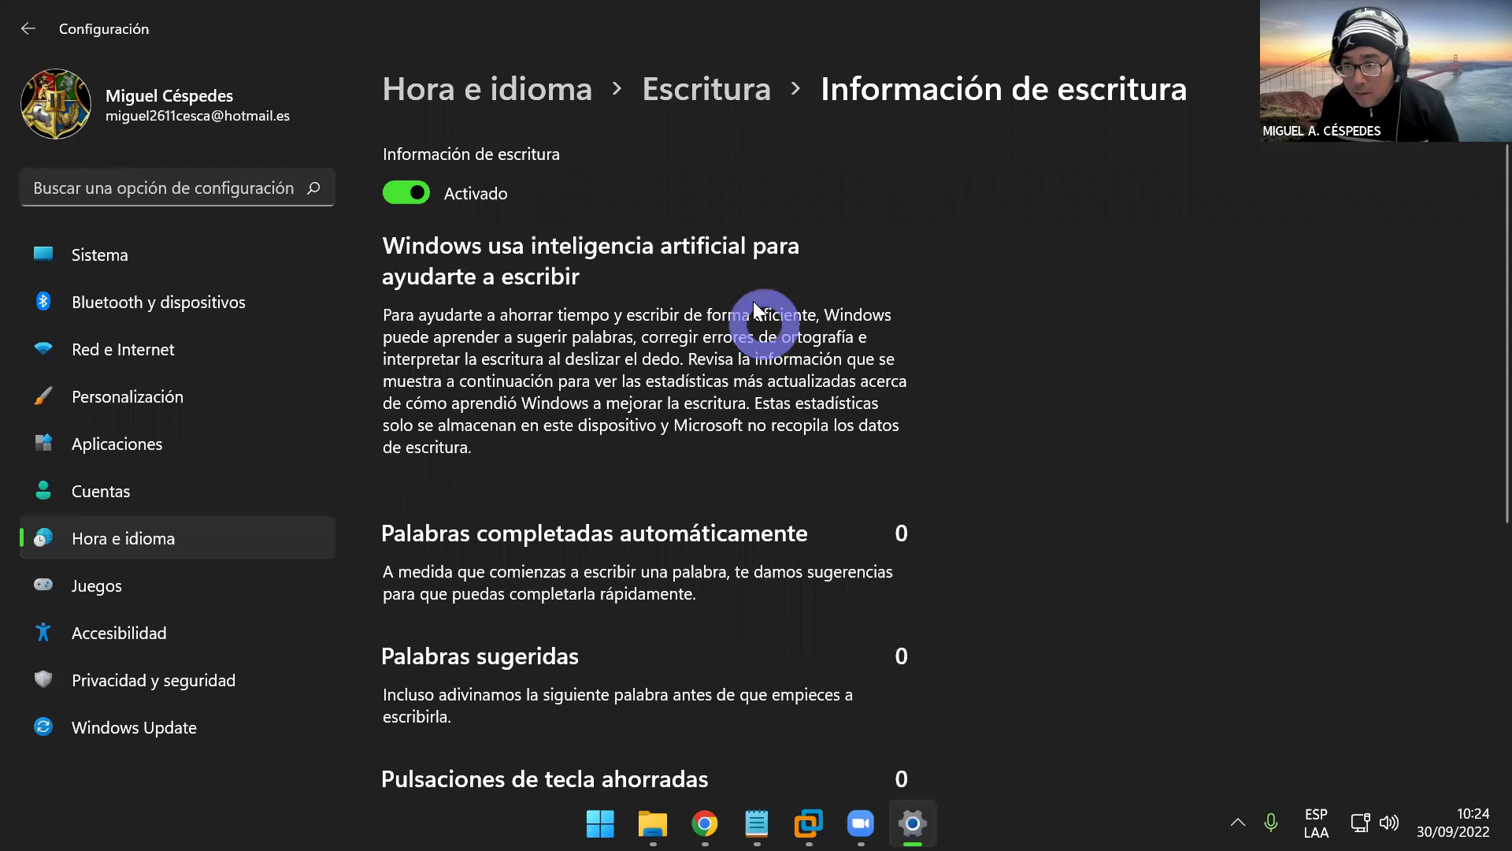
click(731, 96)
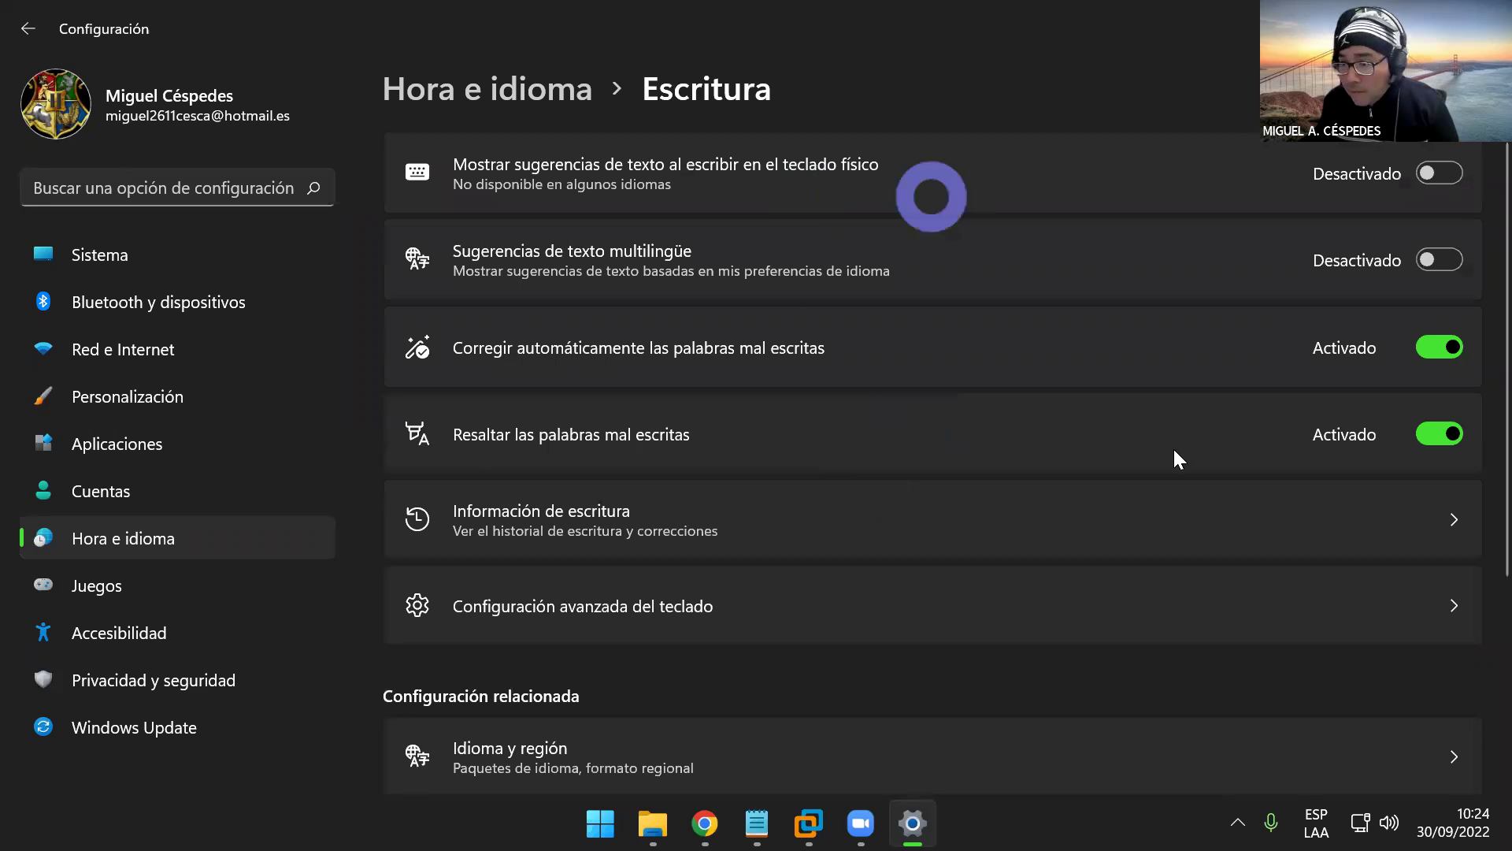
- Reopen Escritura from Hora e idioma, inspect the language bar options and advanced key settings under Configuración avanzada del teclado, and close the dialog
click(512, 95)
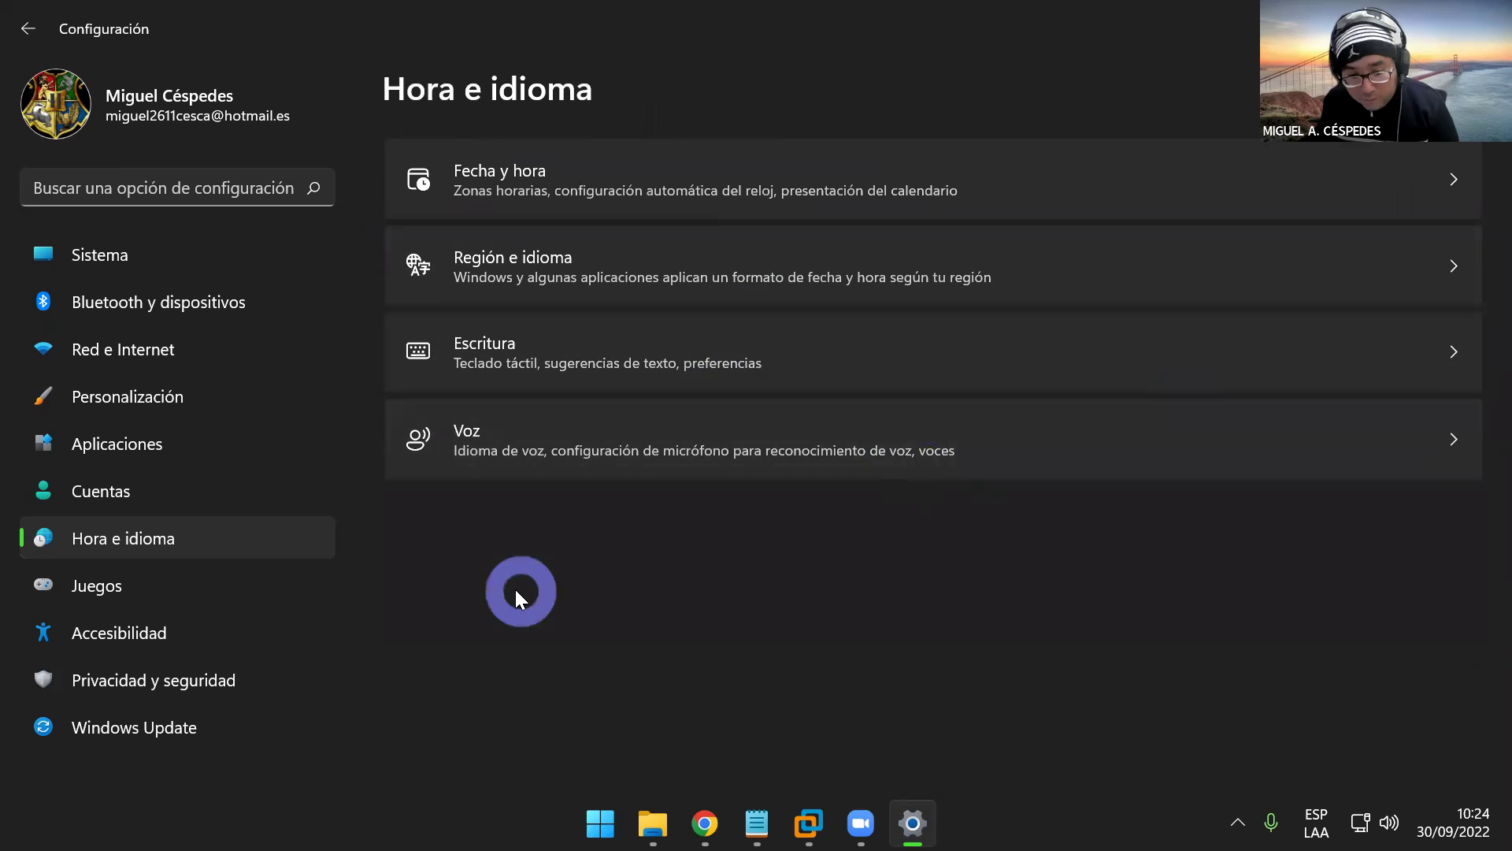
click(660, 374)
scroll(942, 473, down, 1)
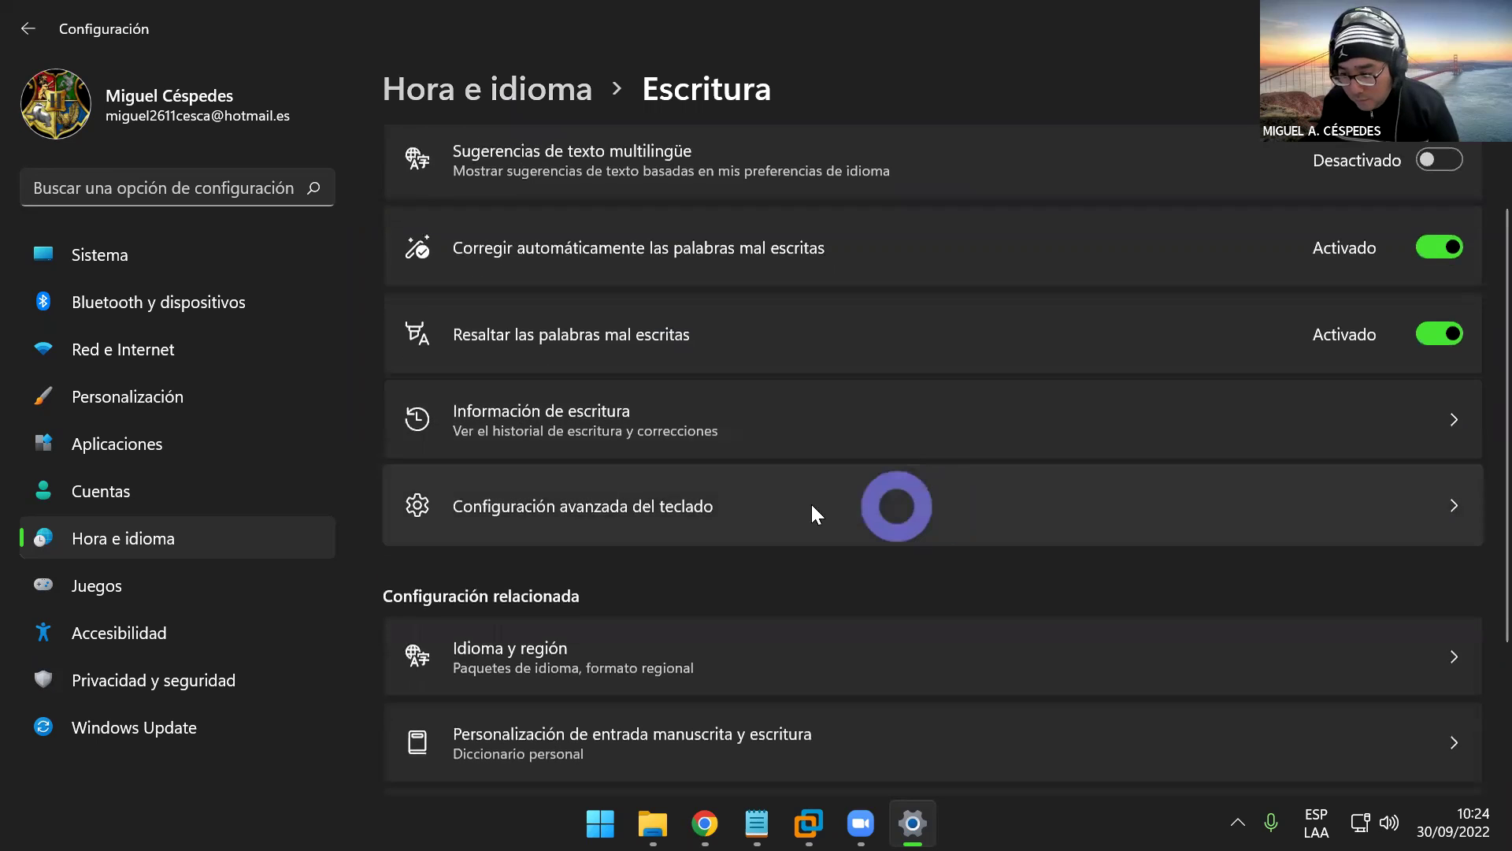
click(895, 506)
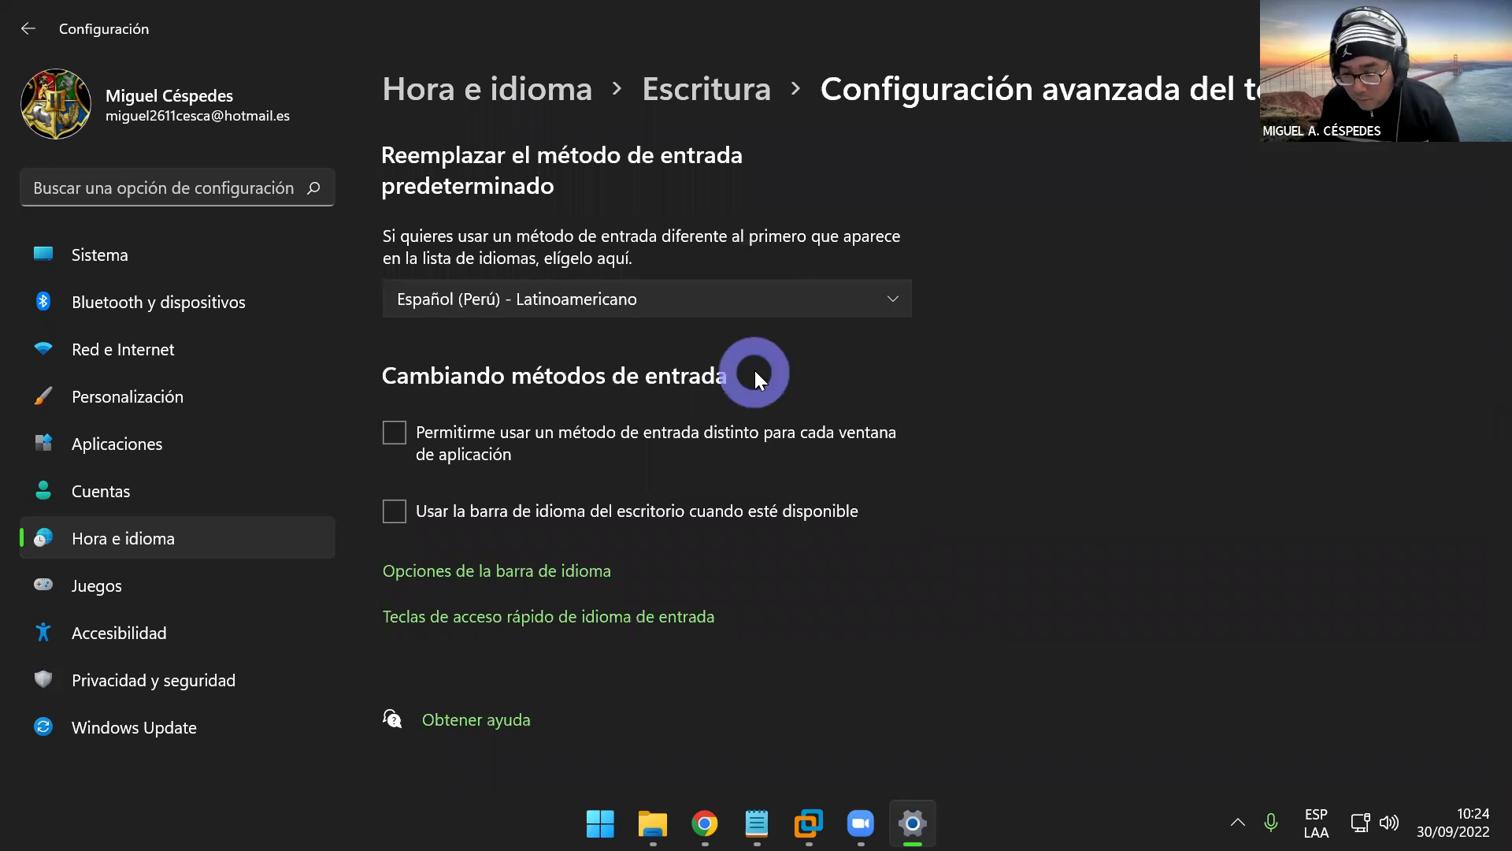
click(575, 572)
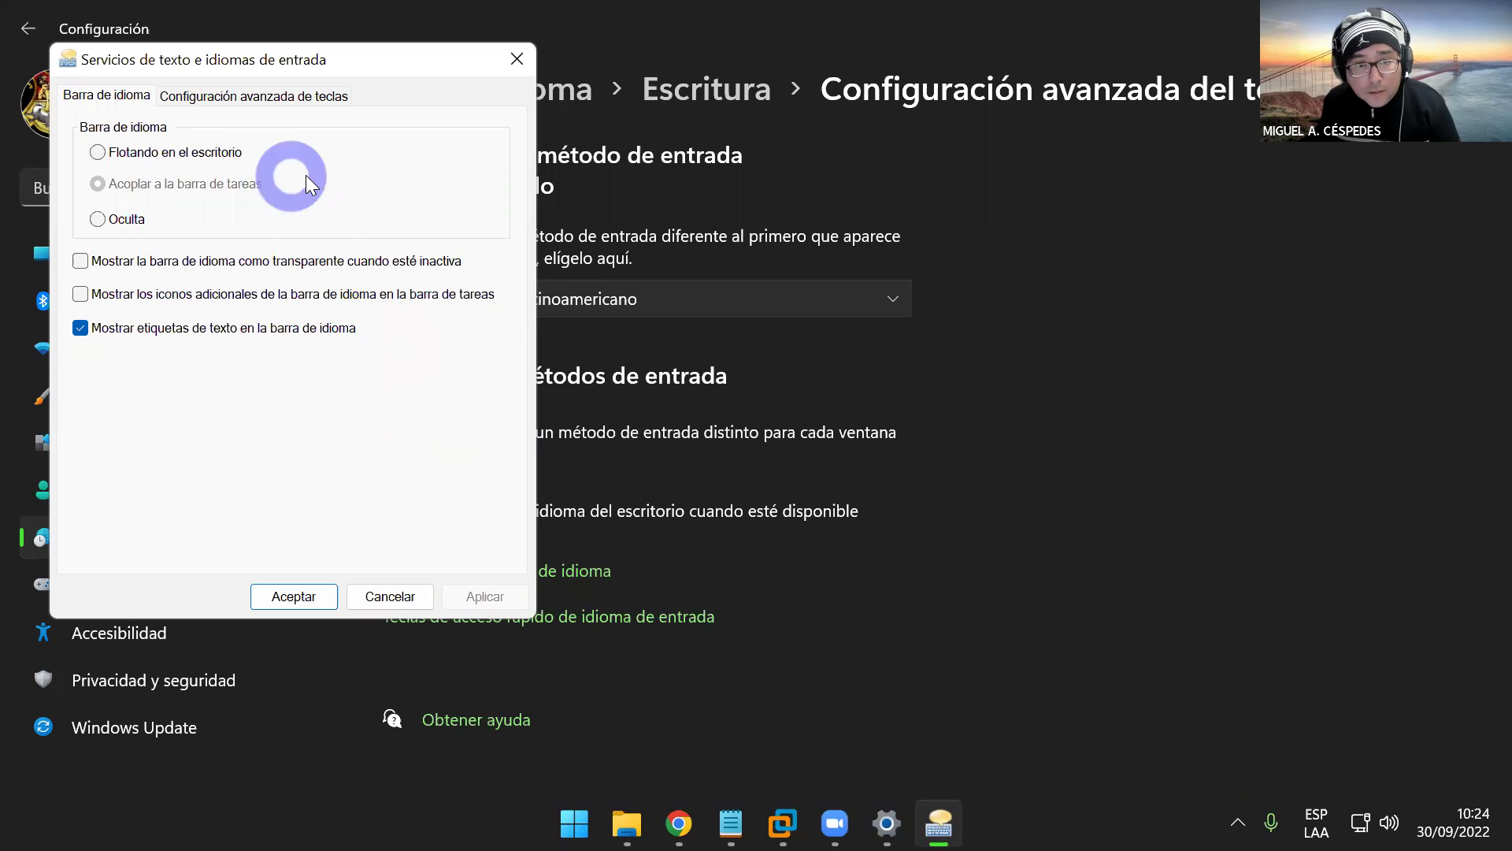
click(207, 107)
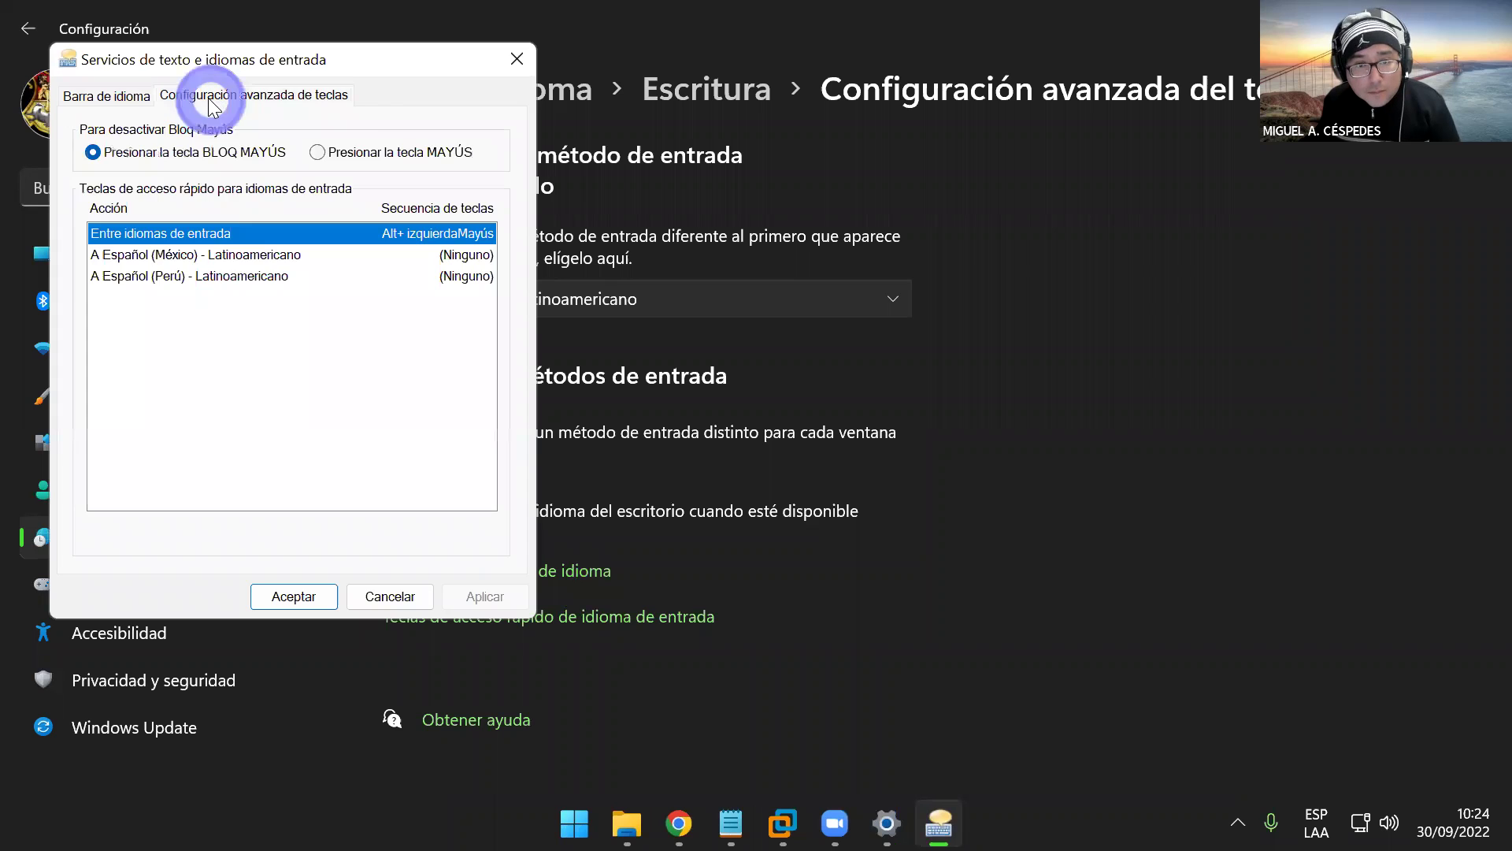
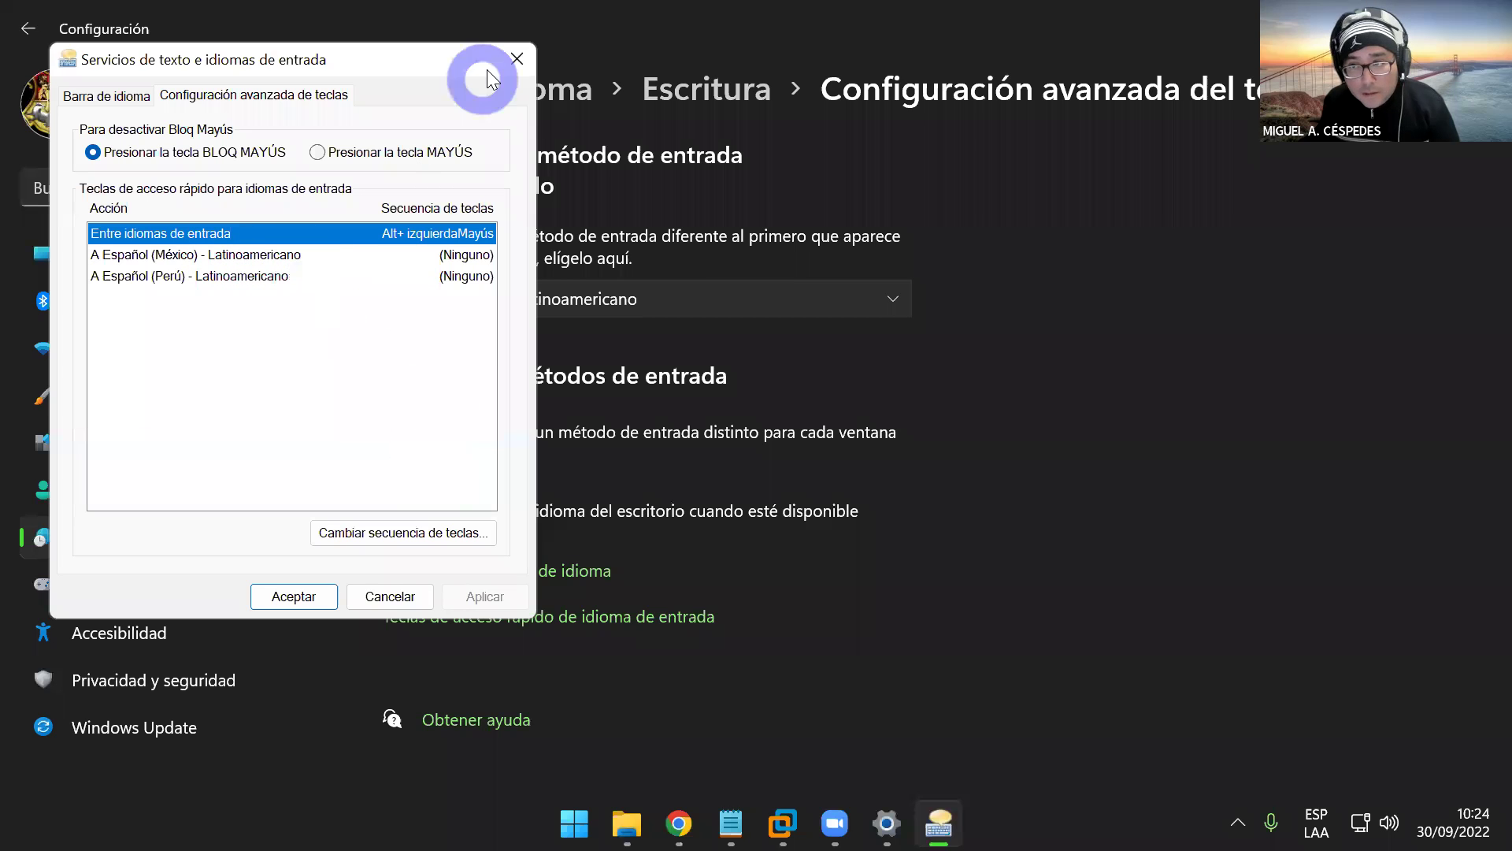
click(513, 60)
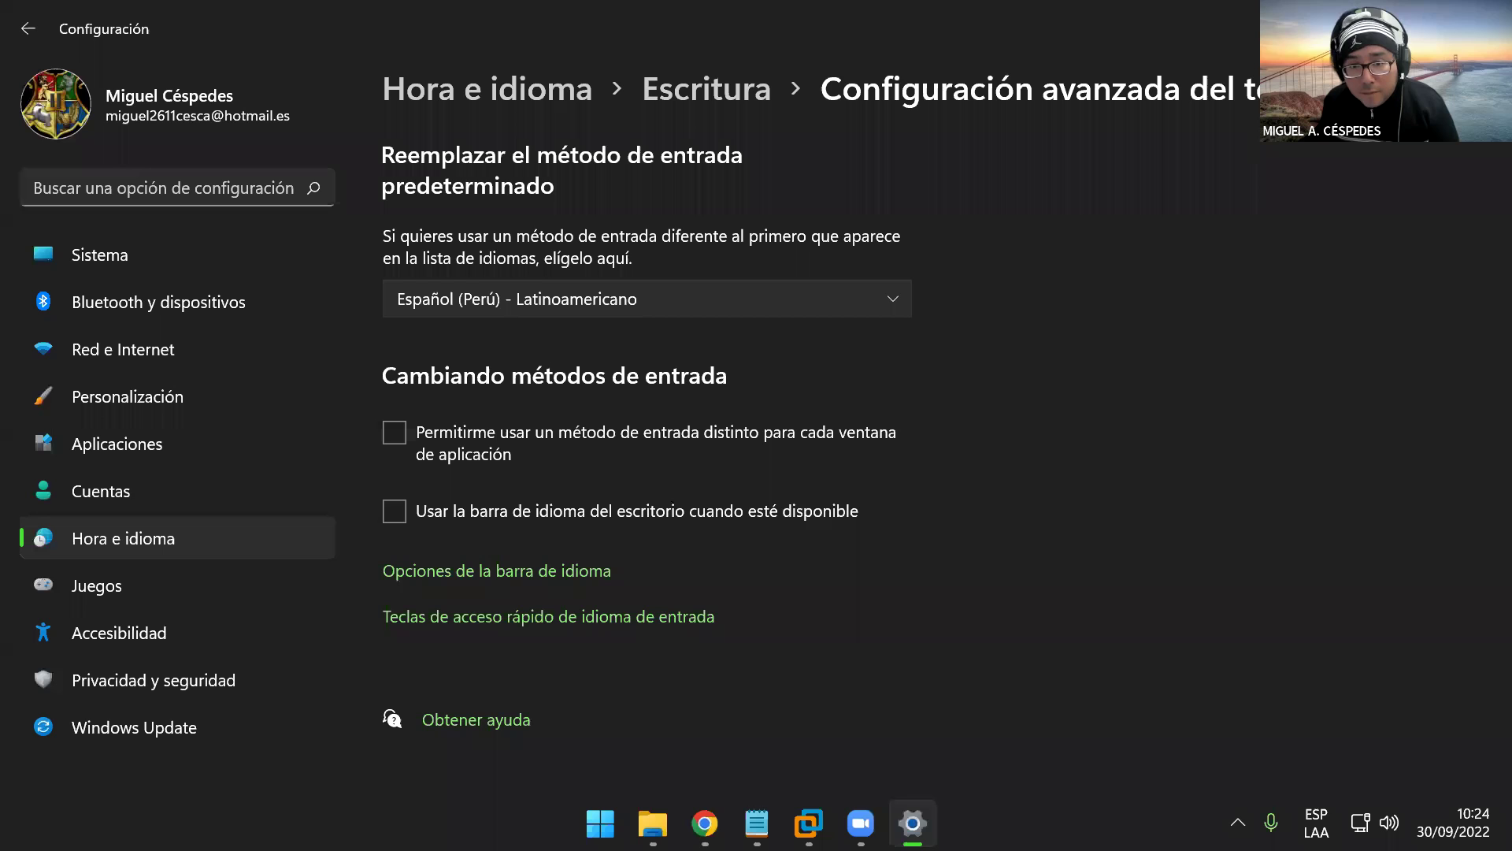
- Look through the categories of the Sistema settings and close Configuración
click(221, 241)
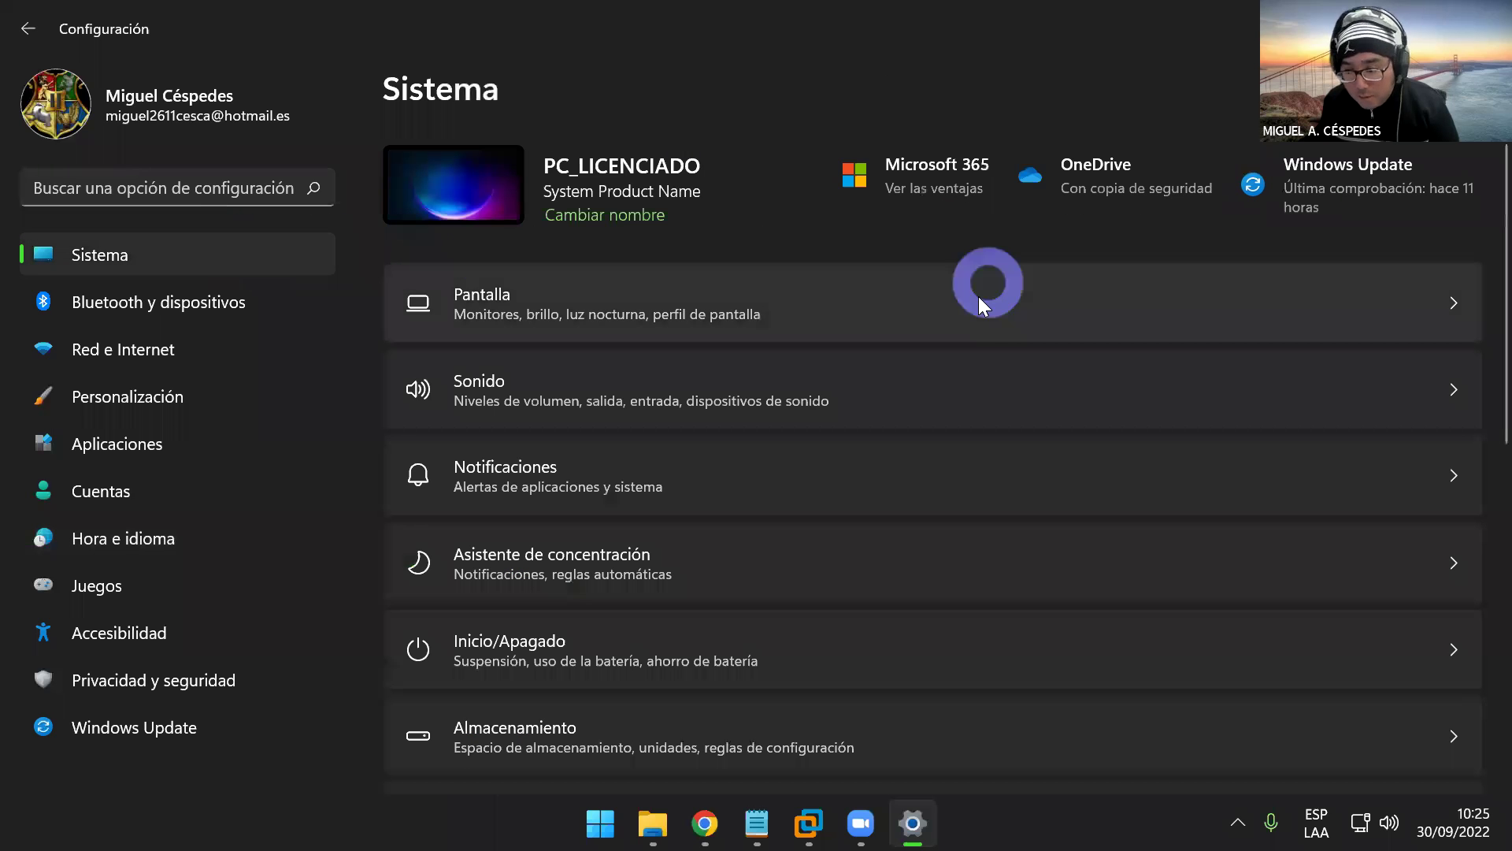
scroll(961, 326, down, 4)
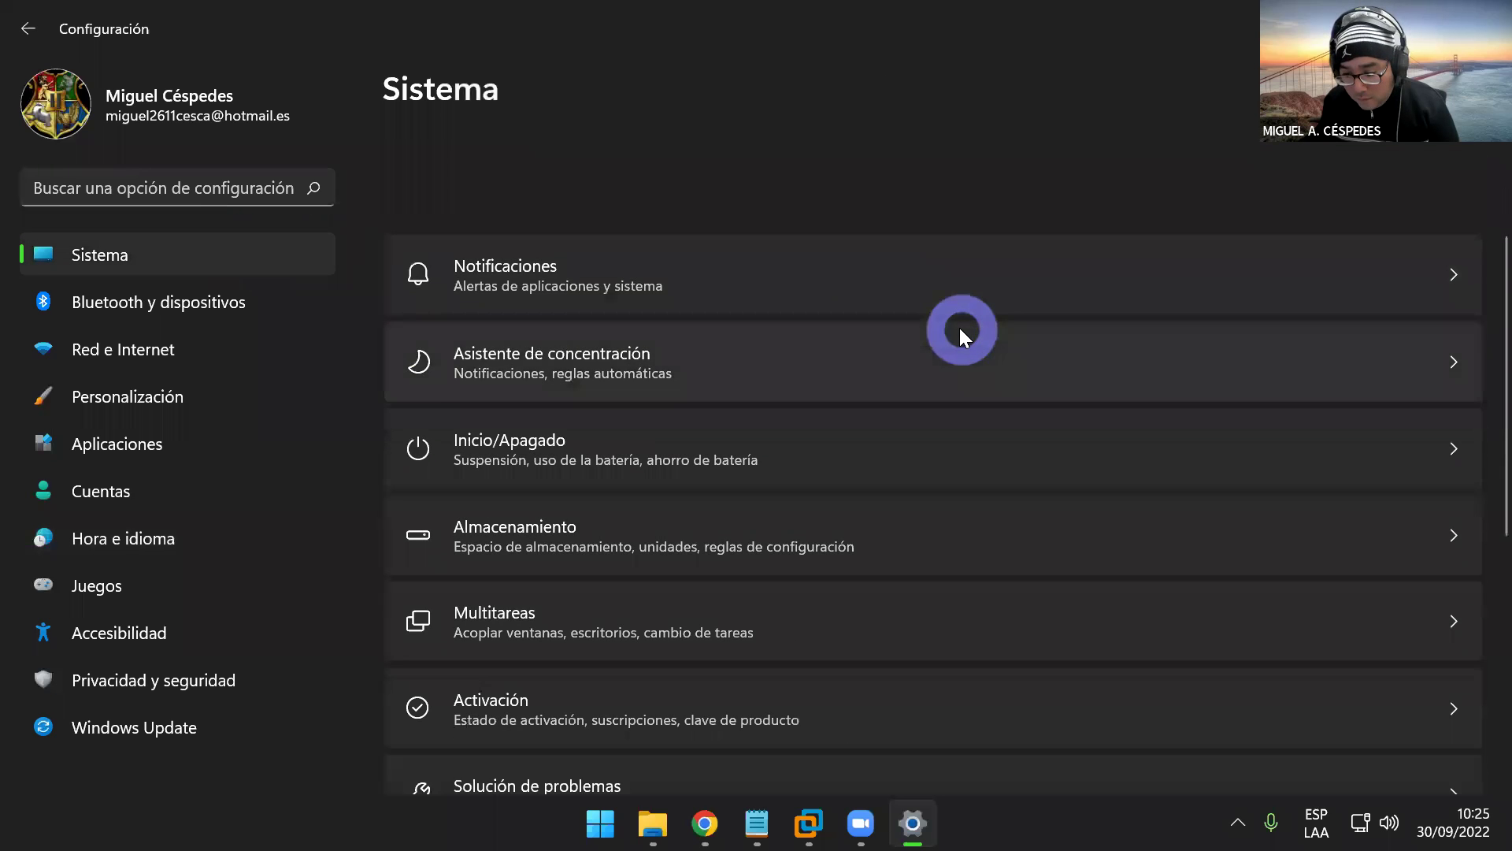
scroll(956, 326, down, 4)
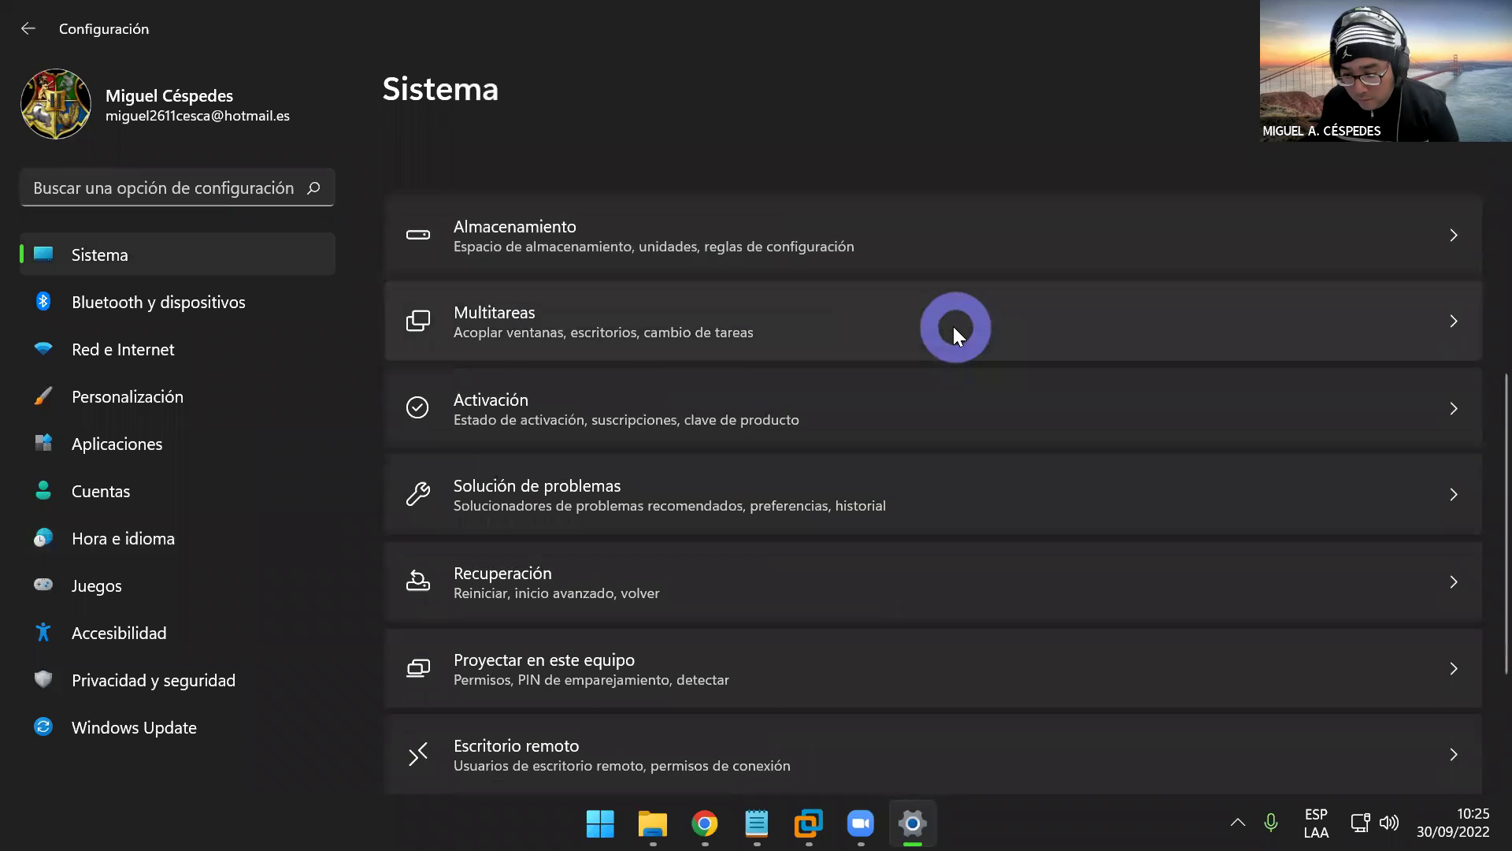
scroll(952, 326, down, 2)
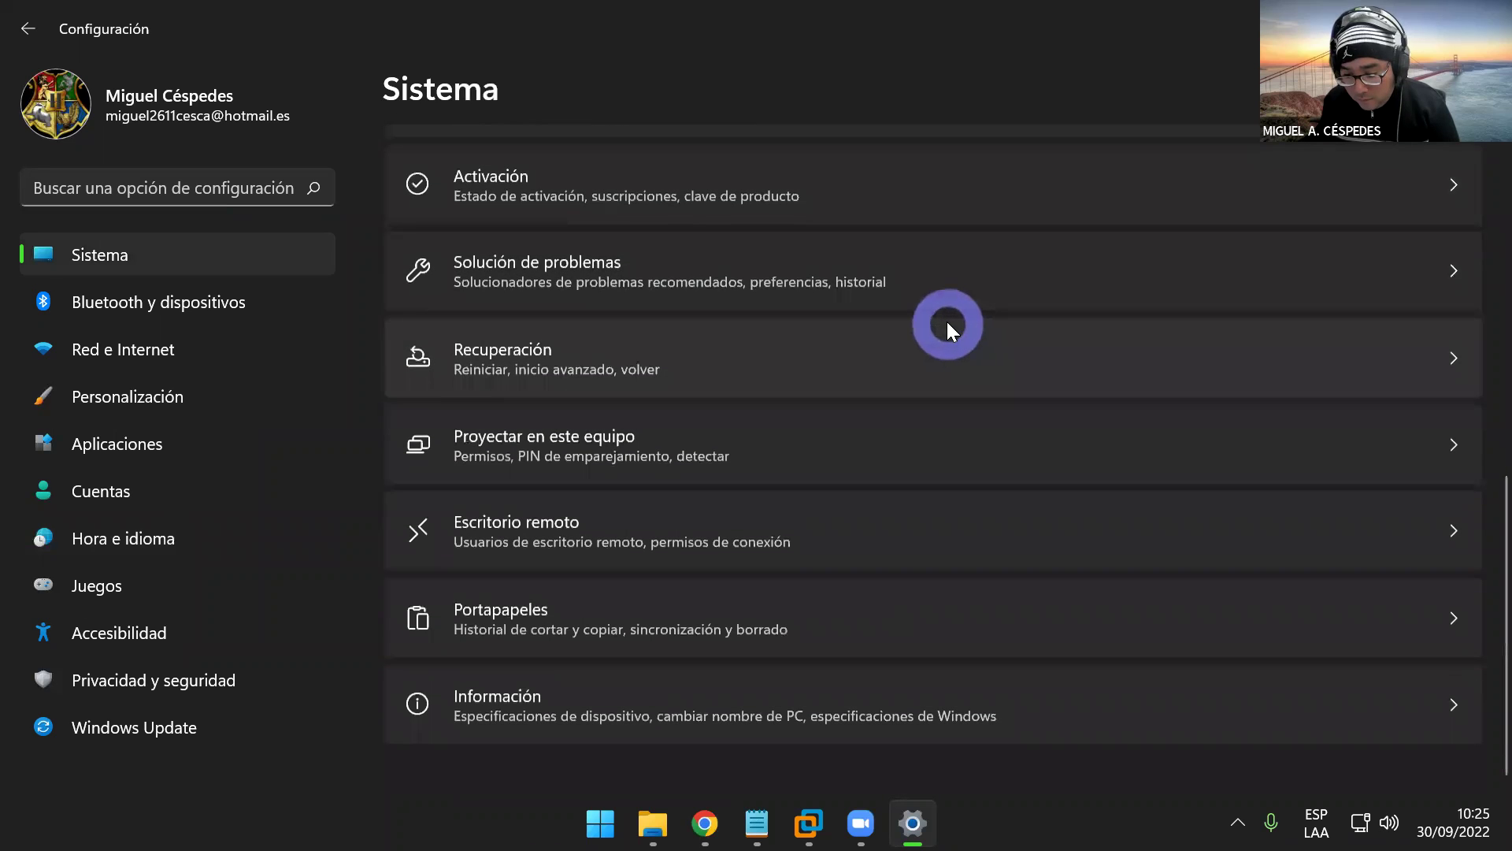
key(alt+F4)
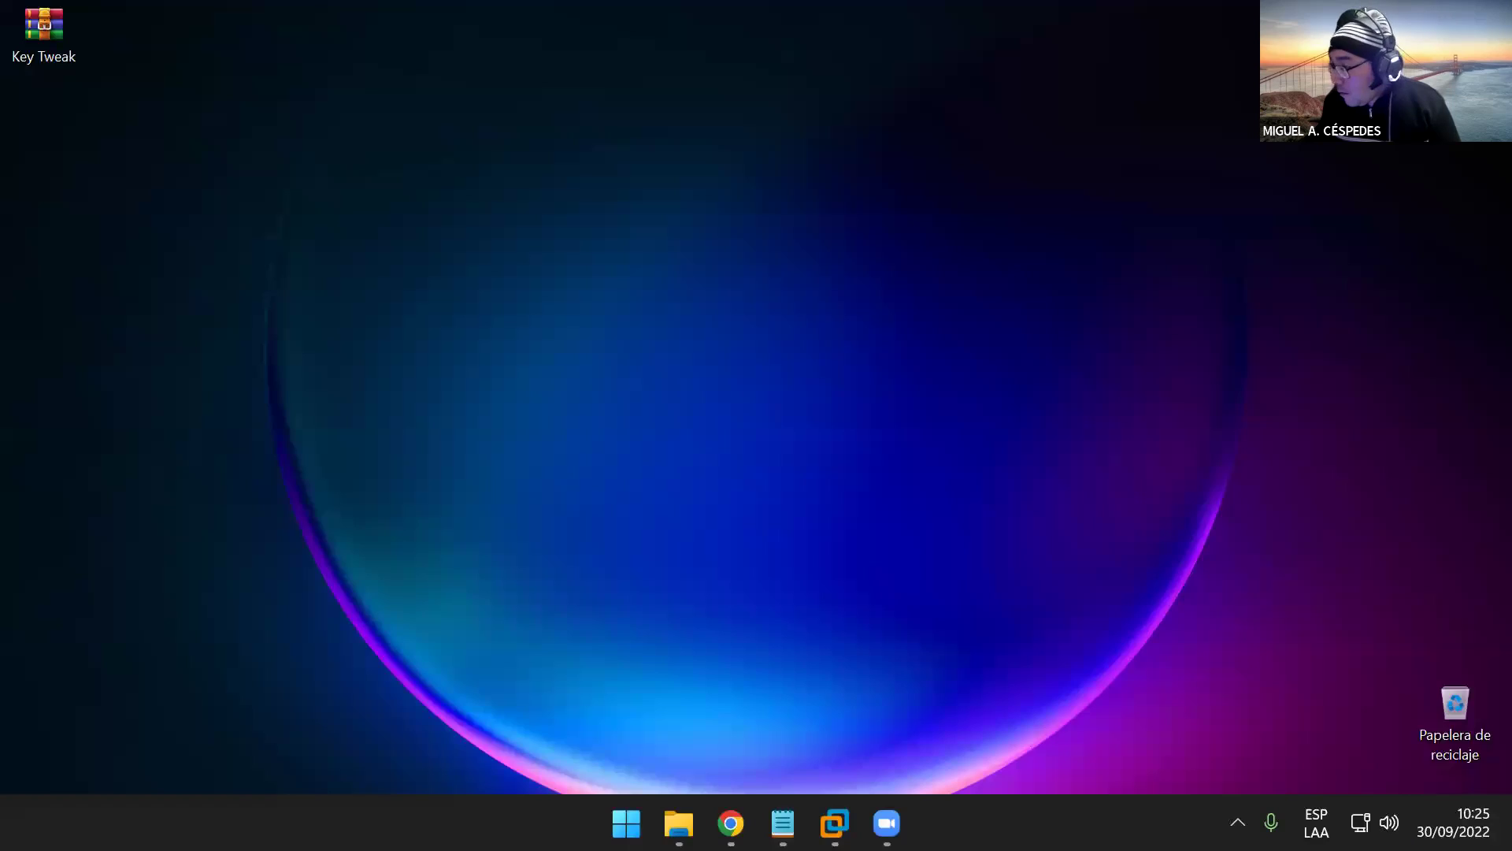
click(1186, 472)
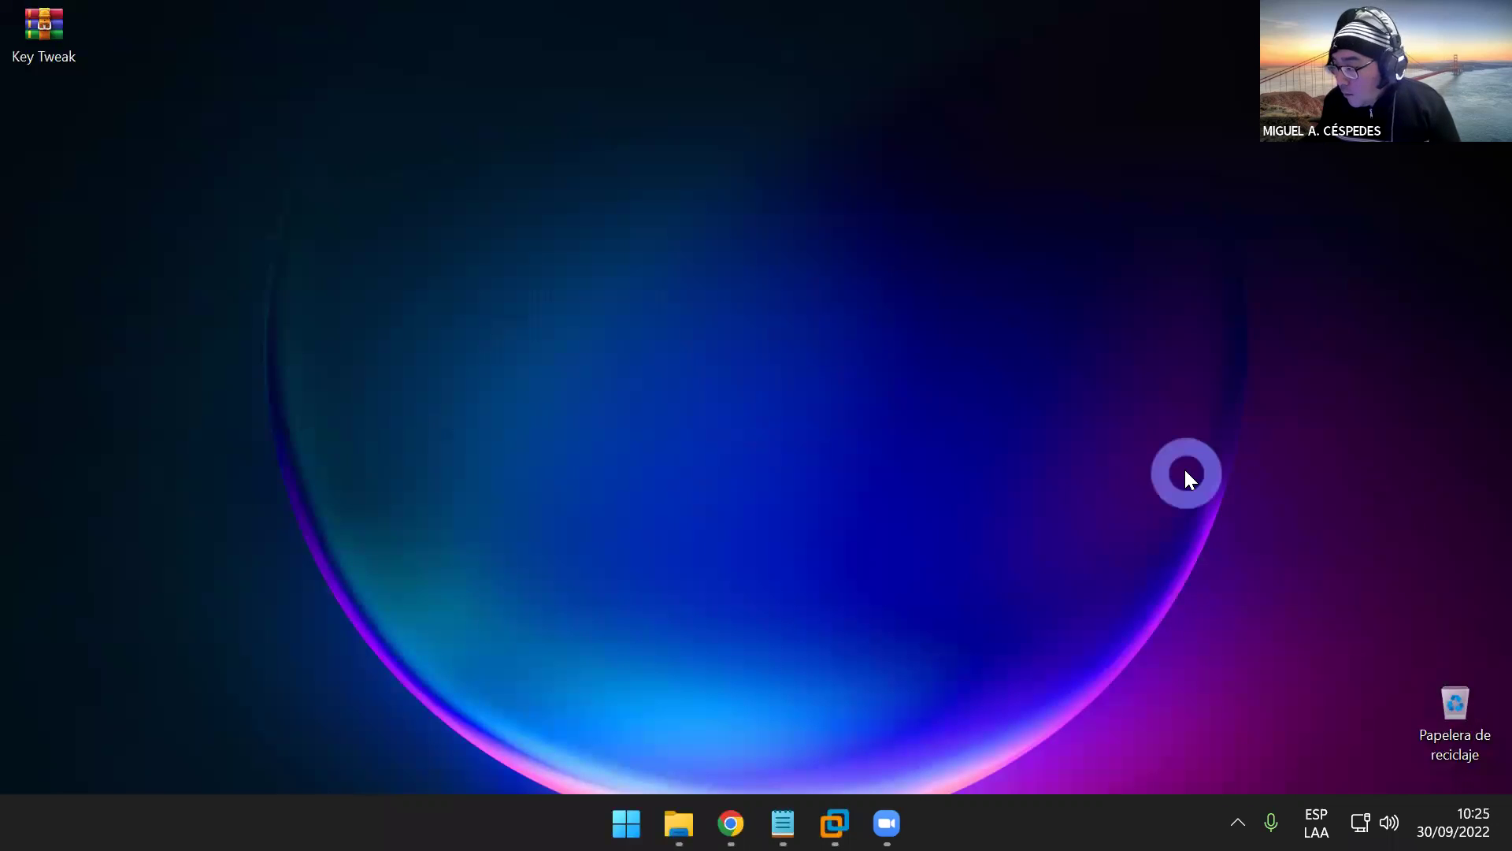
right_click(99, 187)
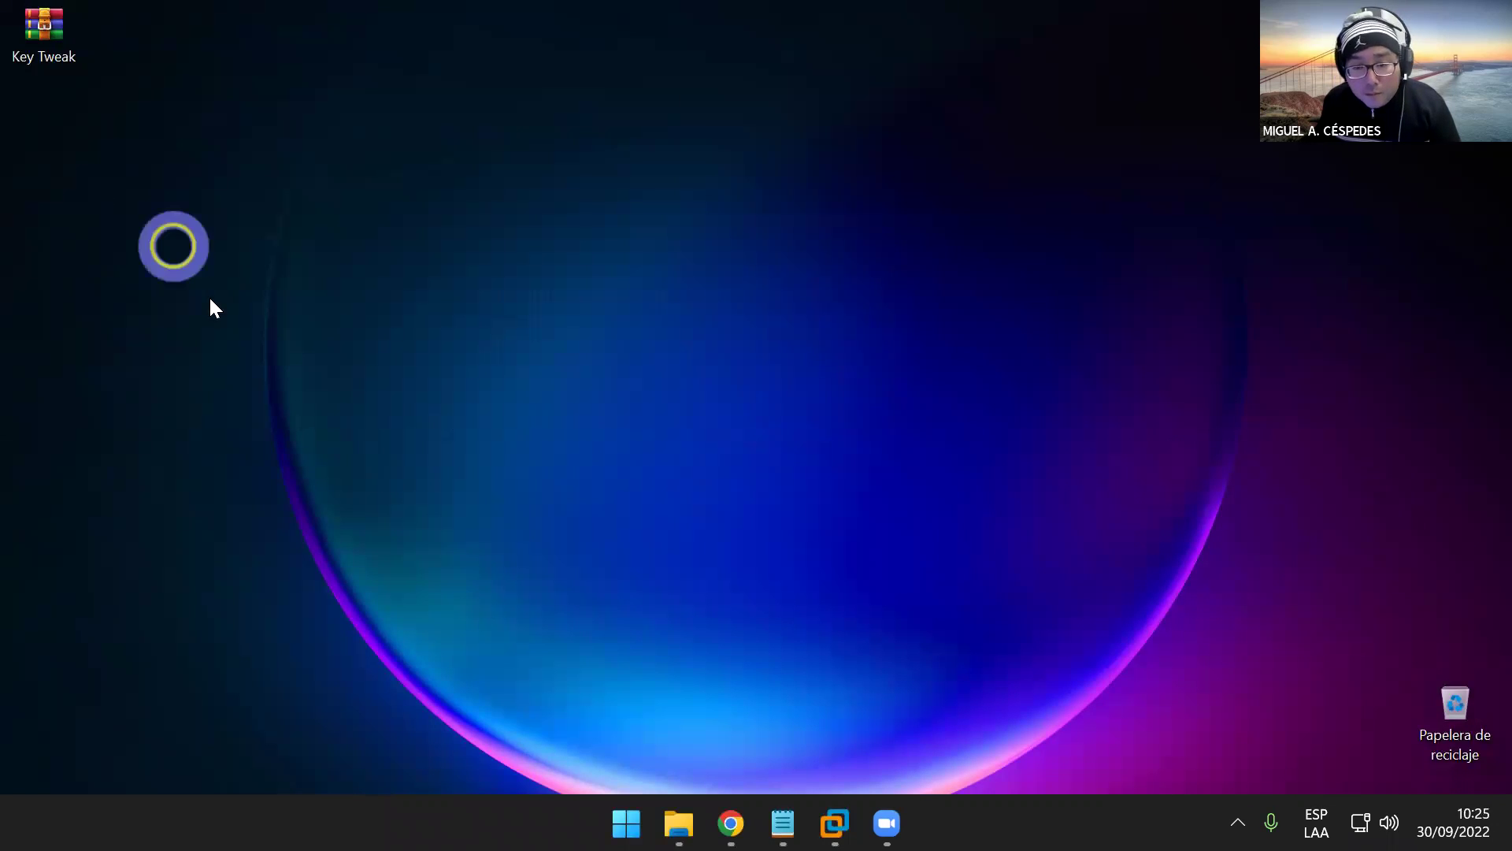
- Create a desktop folder named "TESTEAR TECLADO Y HABILITAR O DESHABITAR TECLAS" and move the Key Tweak archive into it
mouse_move(370, 408)
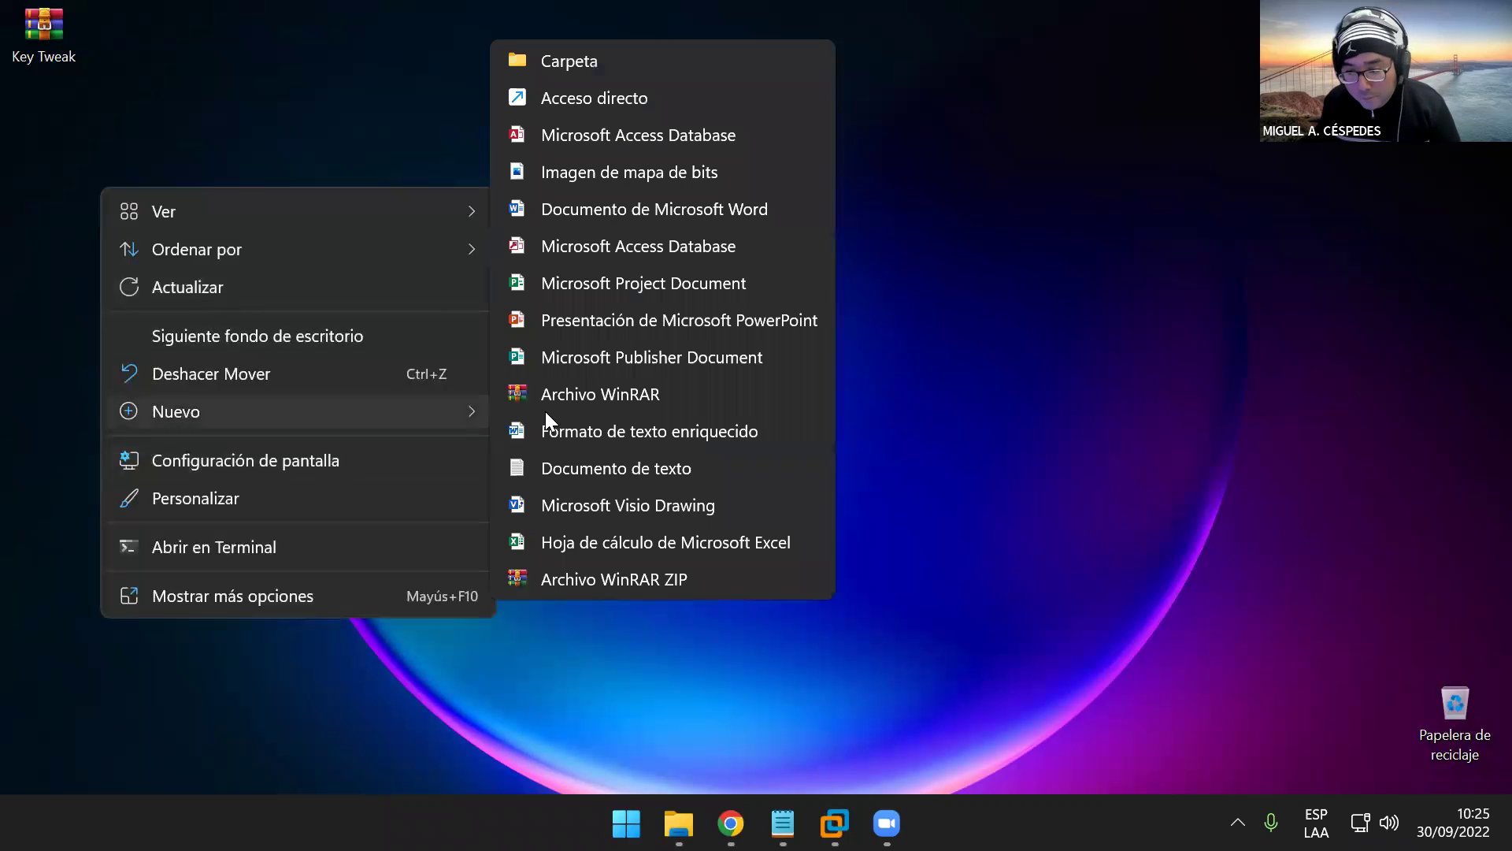
click(675, 59)
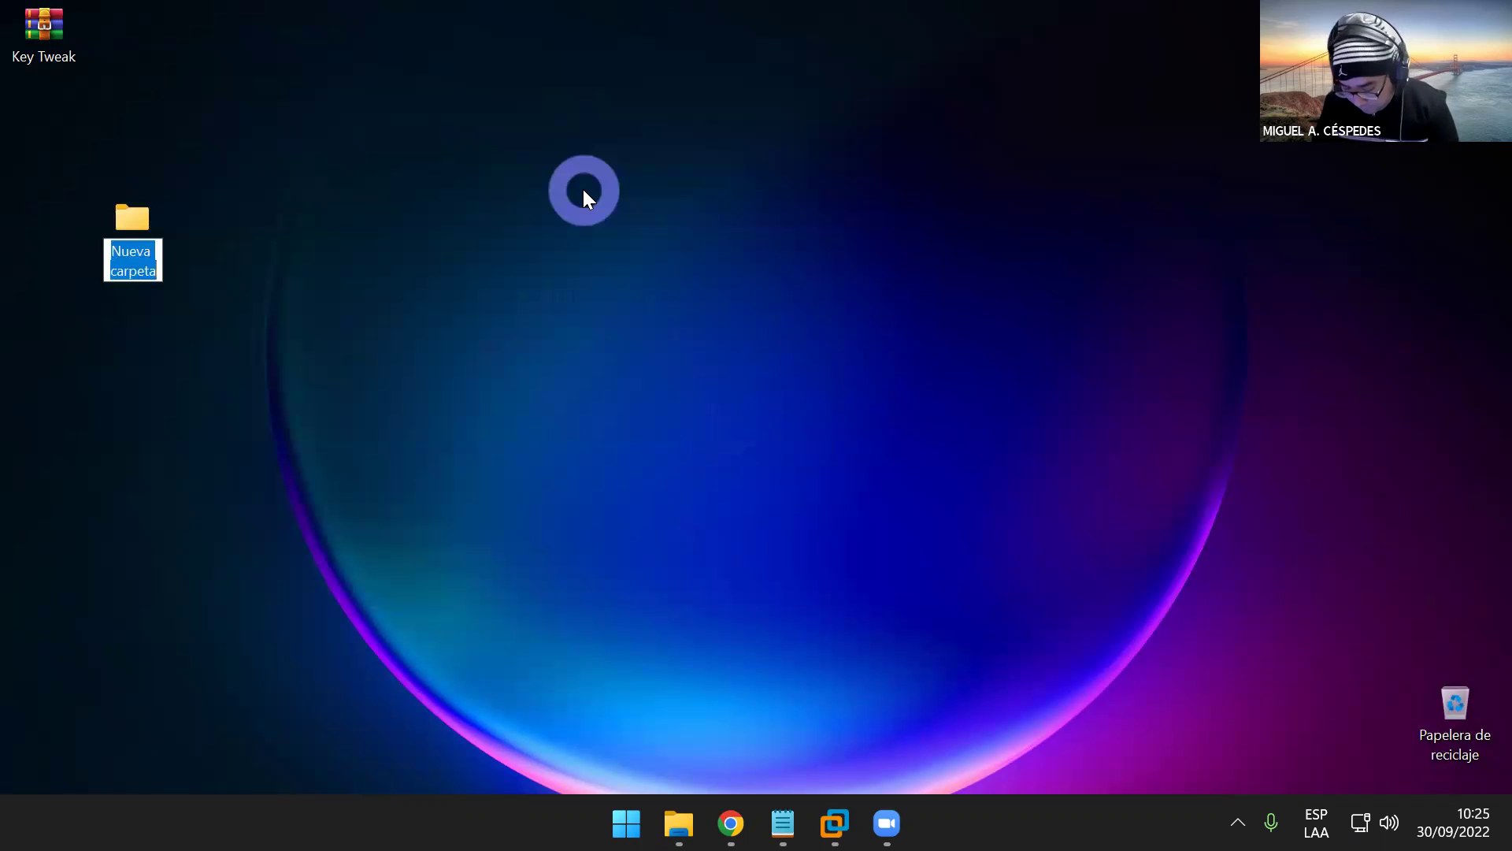
text(TESTEA)
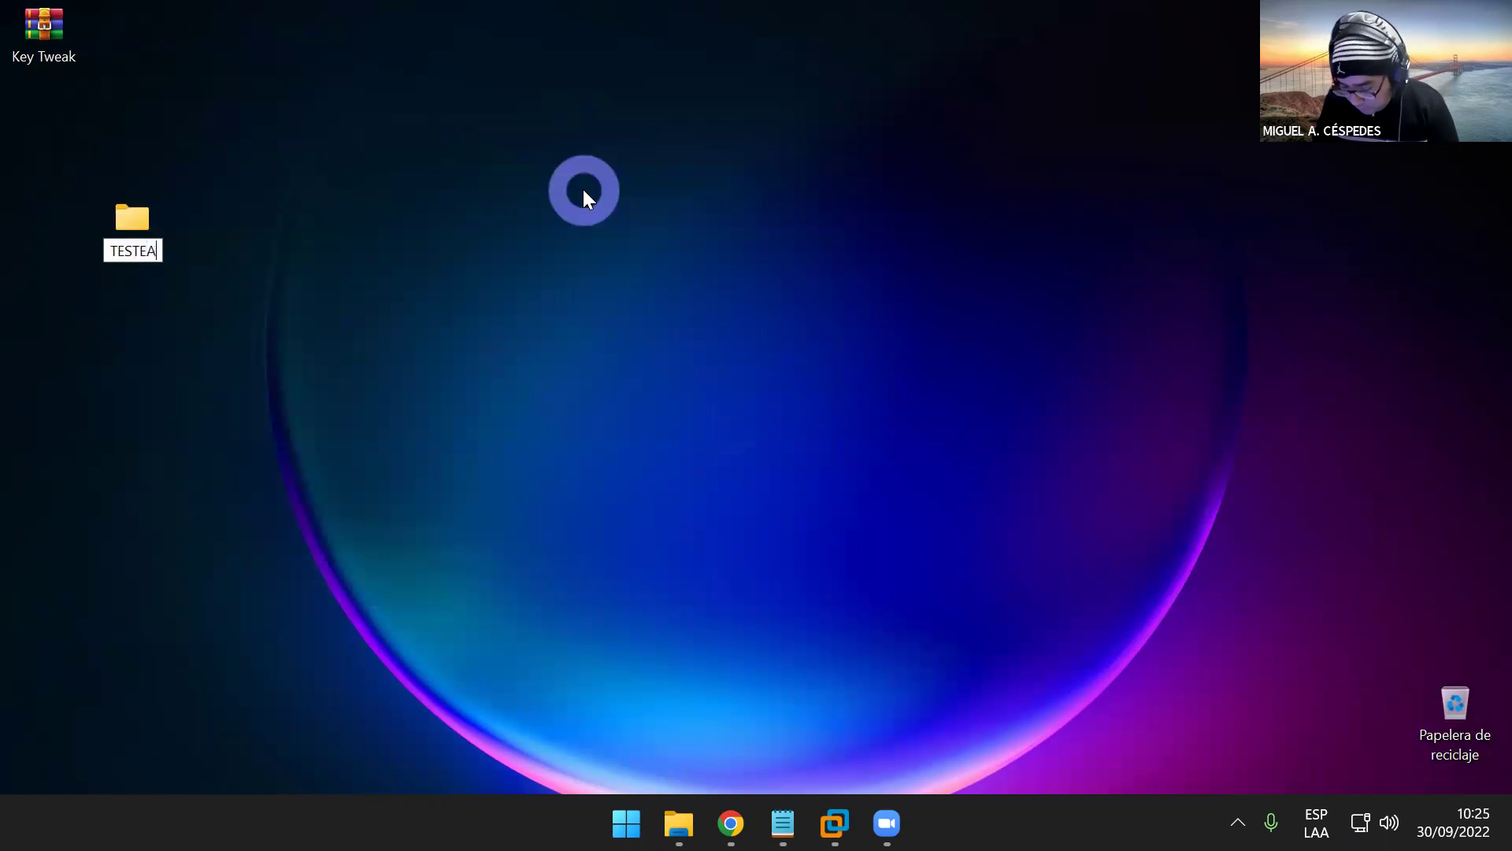
text(R TECLA)
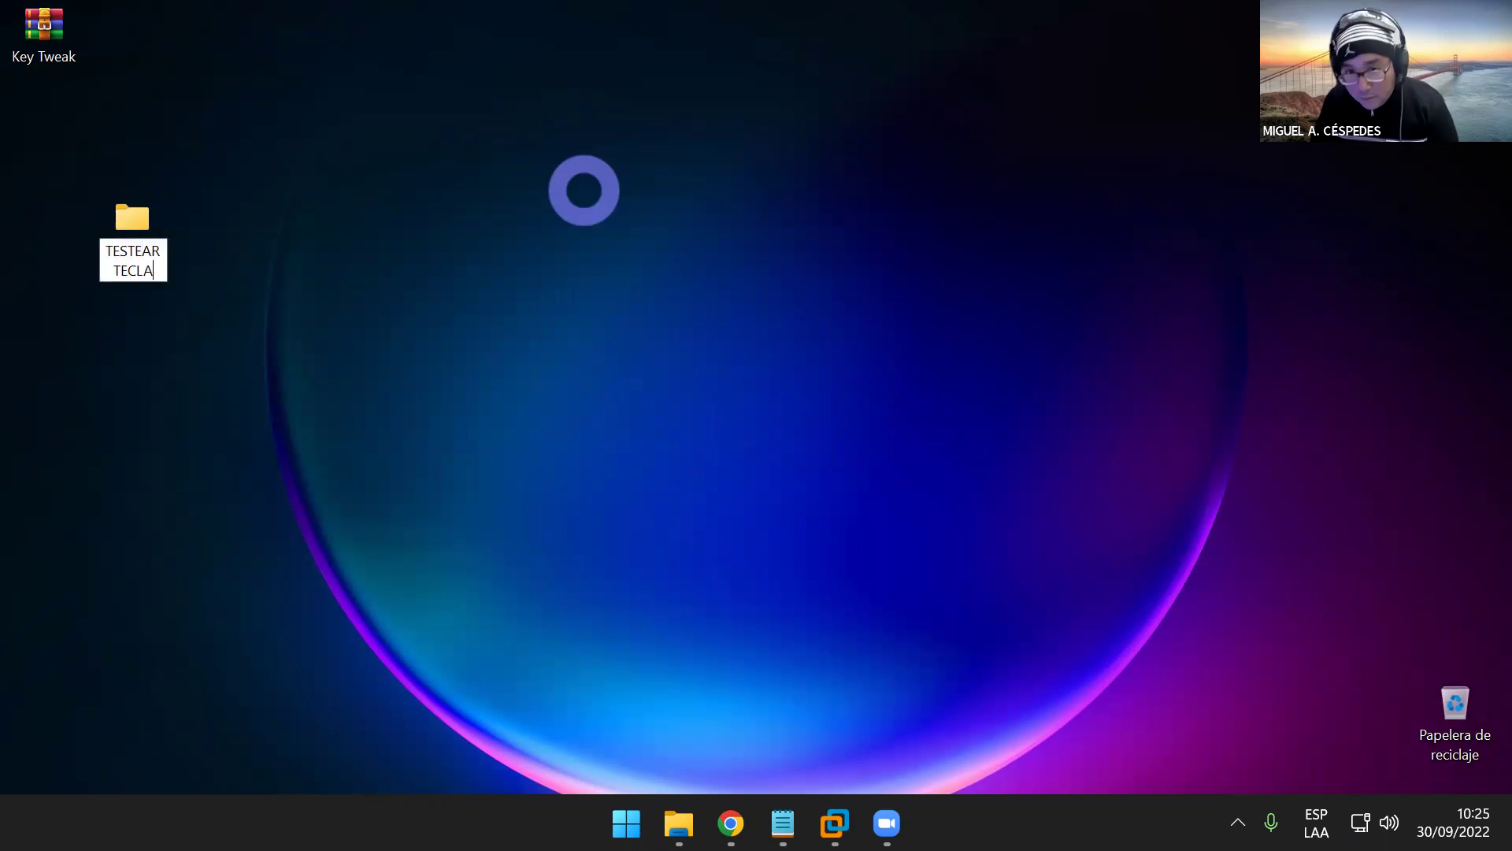
text(DO Y )
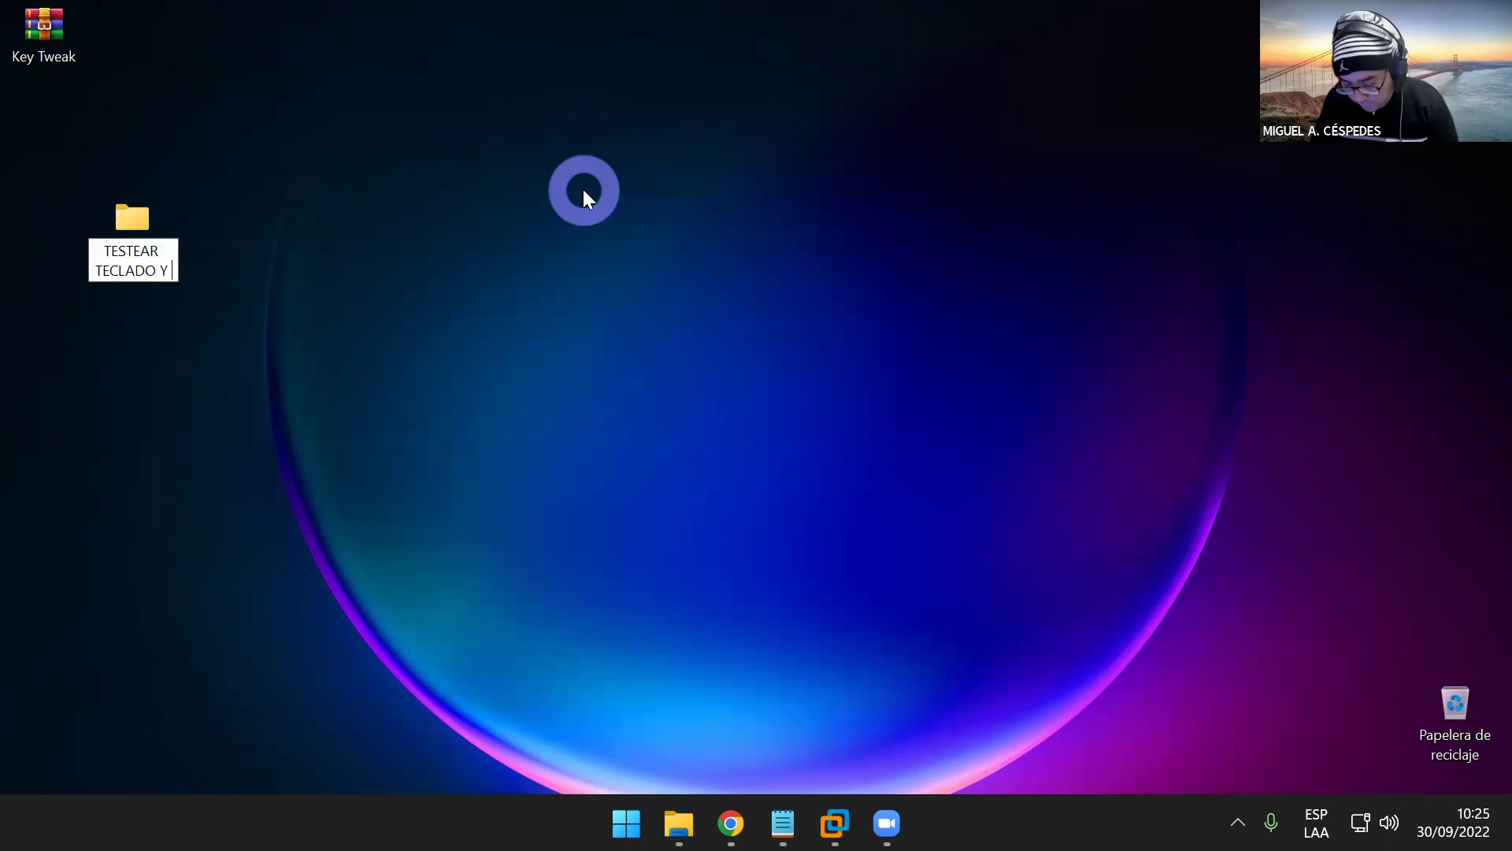
text(HABILITAR O DES)
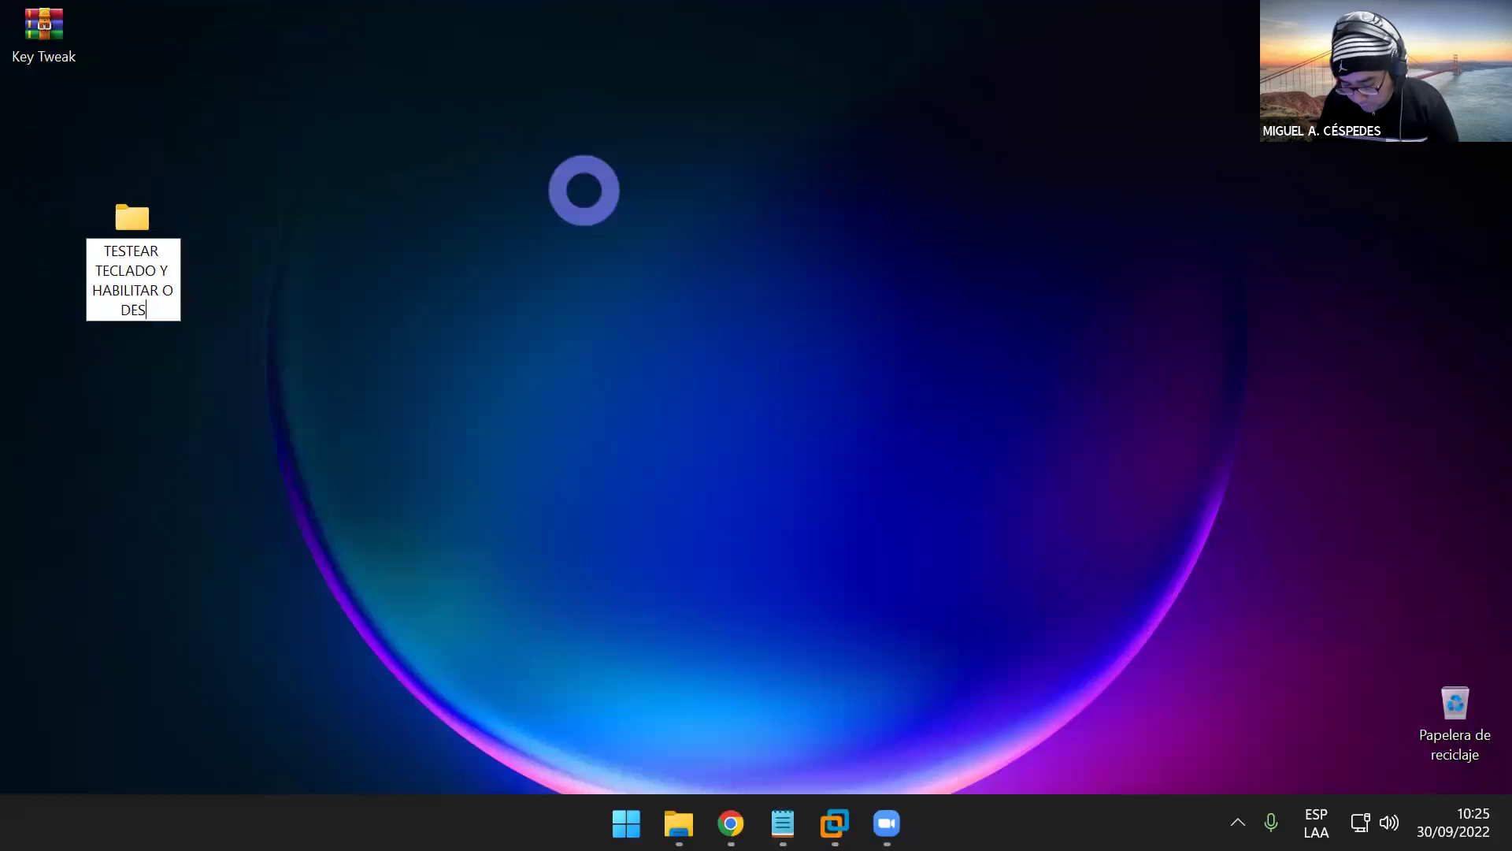
text(HABITAR )
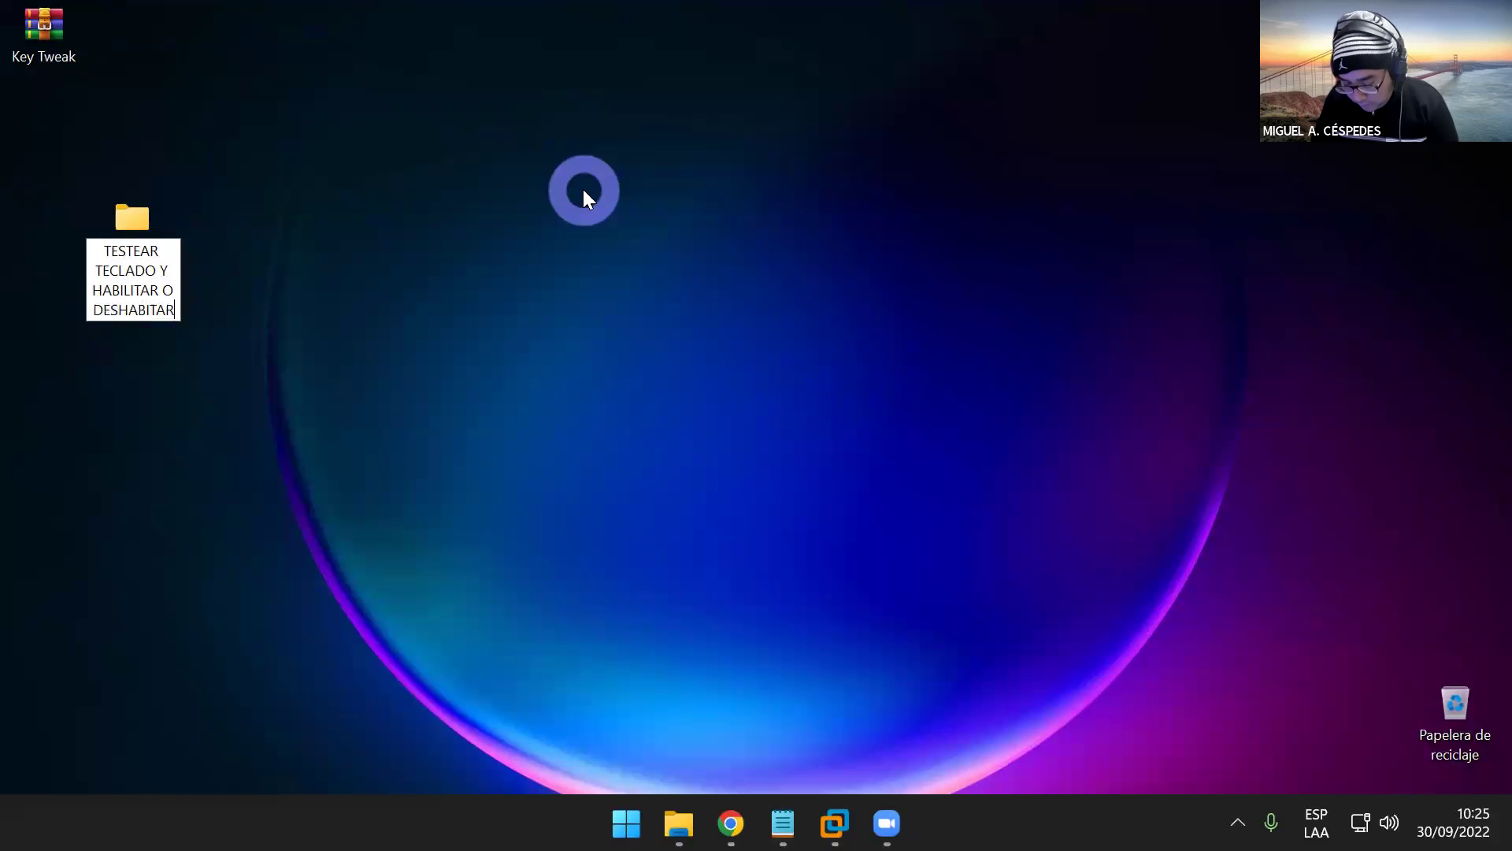
text(TECLAS)
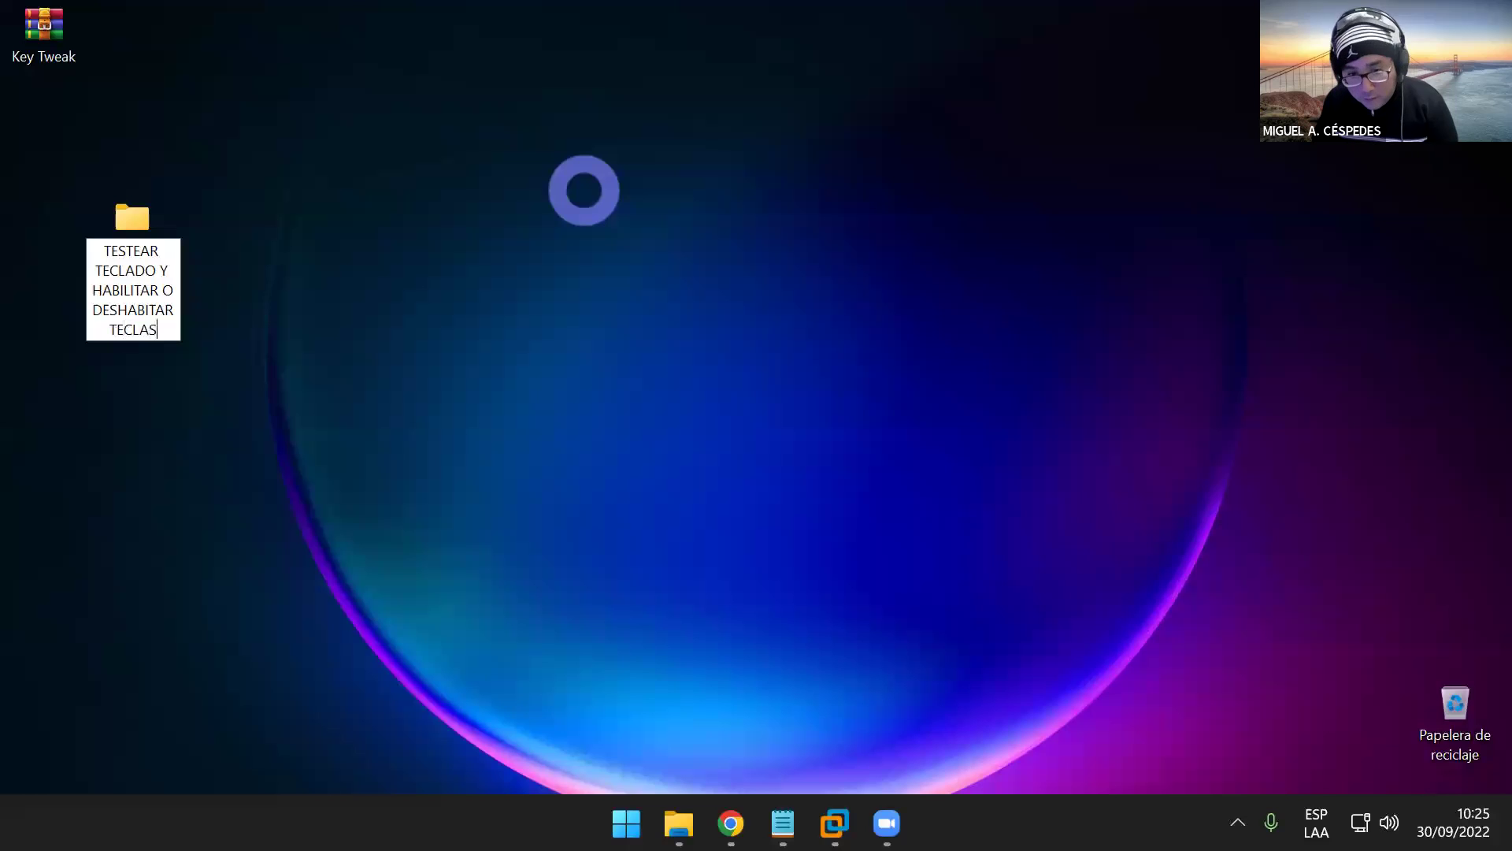
key(Return)
drag(43, 28, 134, 215)
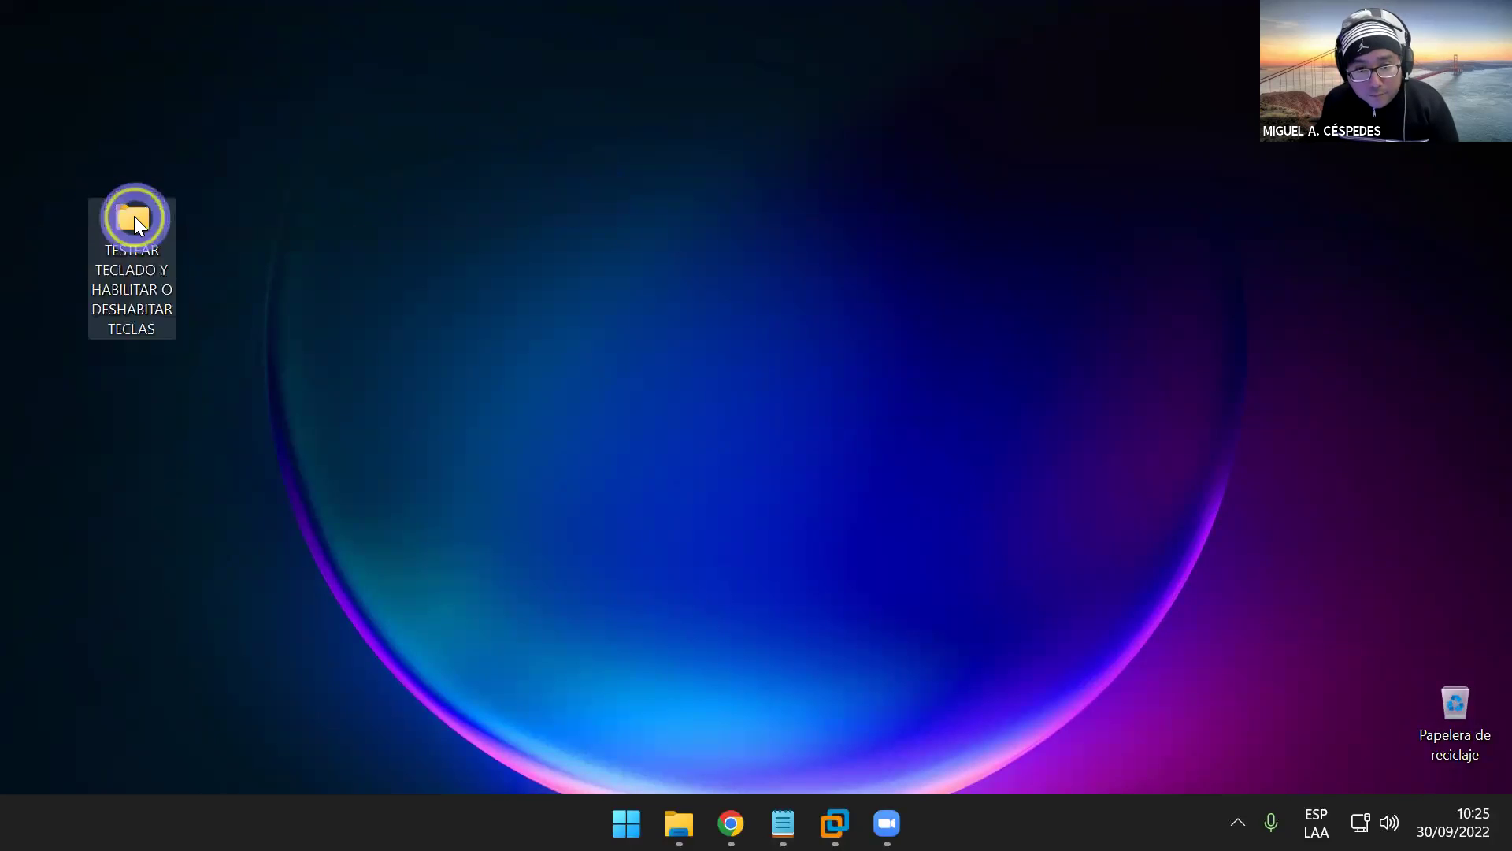
- Move the new desktop folder to SOLID_03 (K:) > 3 _ SOFTWARE 2022-2 > 05 - TIPS WINDOWS and minimize the Explorador de archivos window
right_click(138, 216)
click(172, 255)
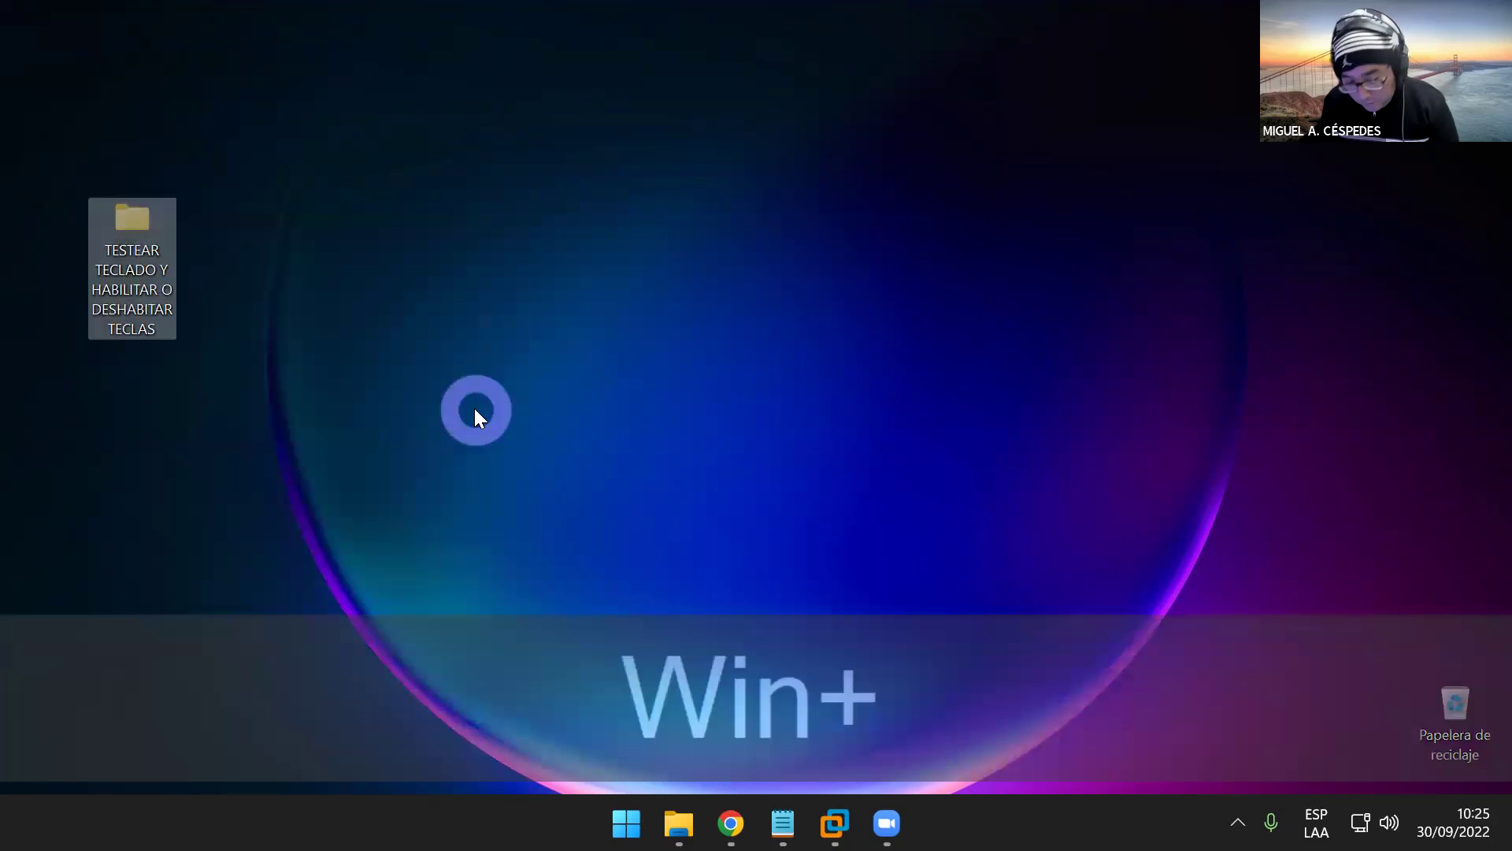
key(super+e)
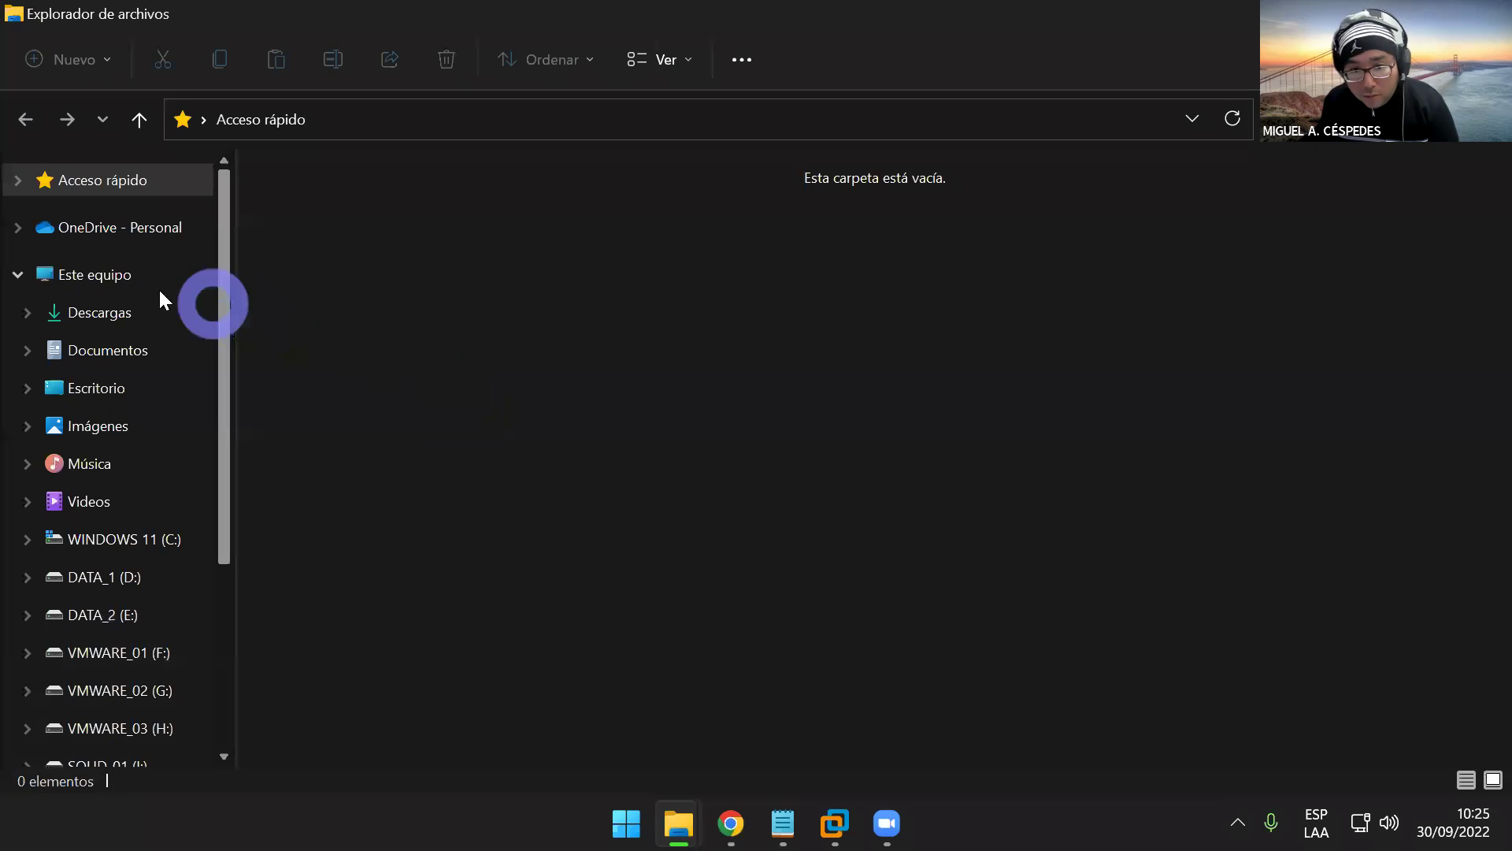
click(137, 284)
double_click(714, 405)
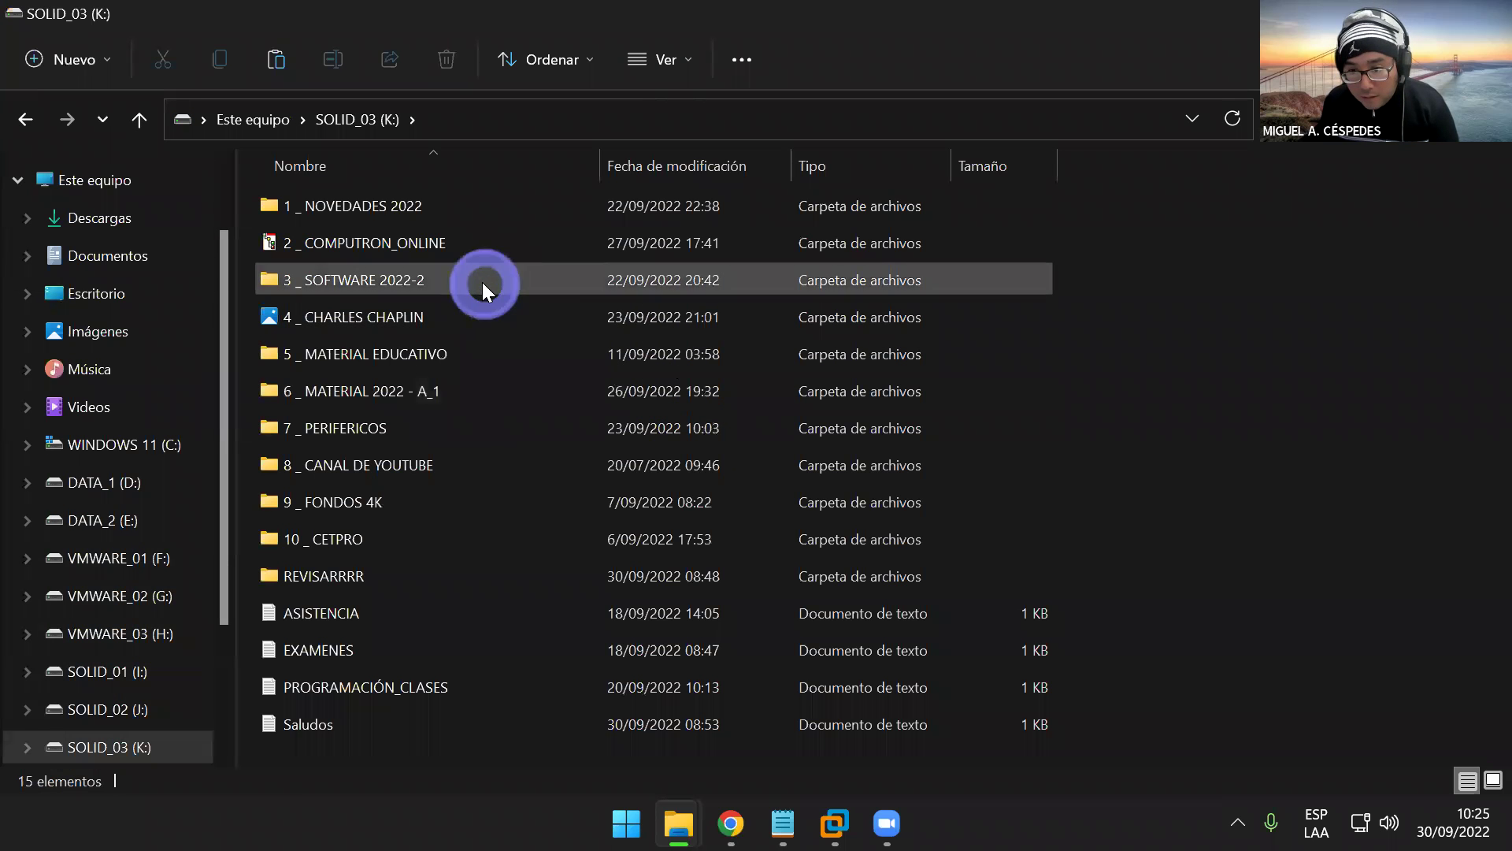
click(482, 282)
key(Return)
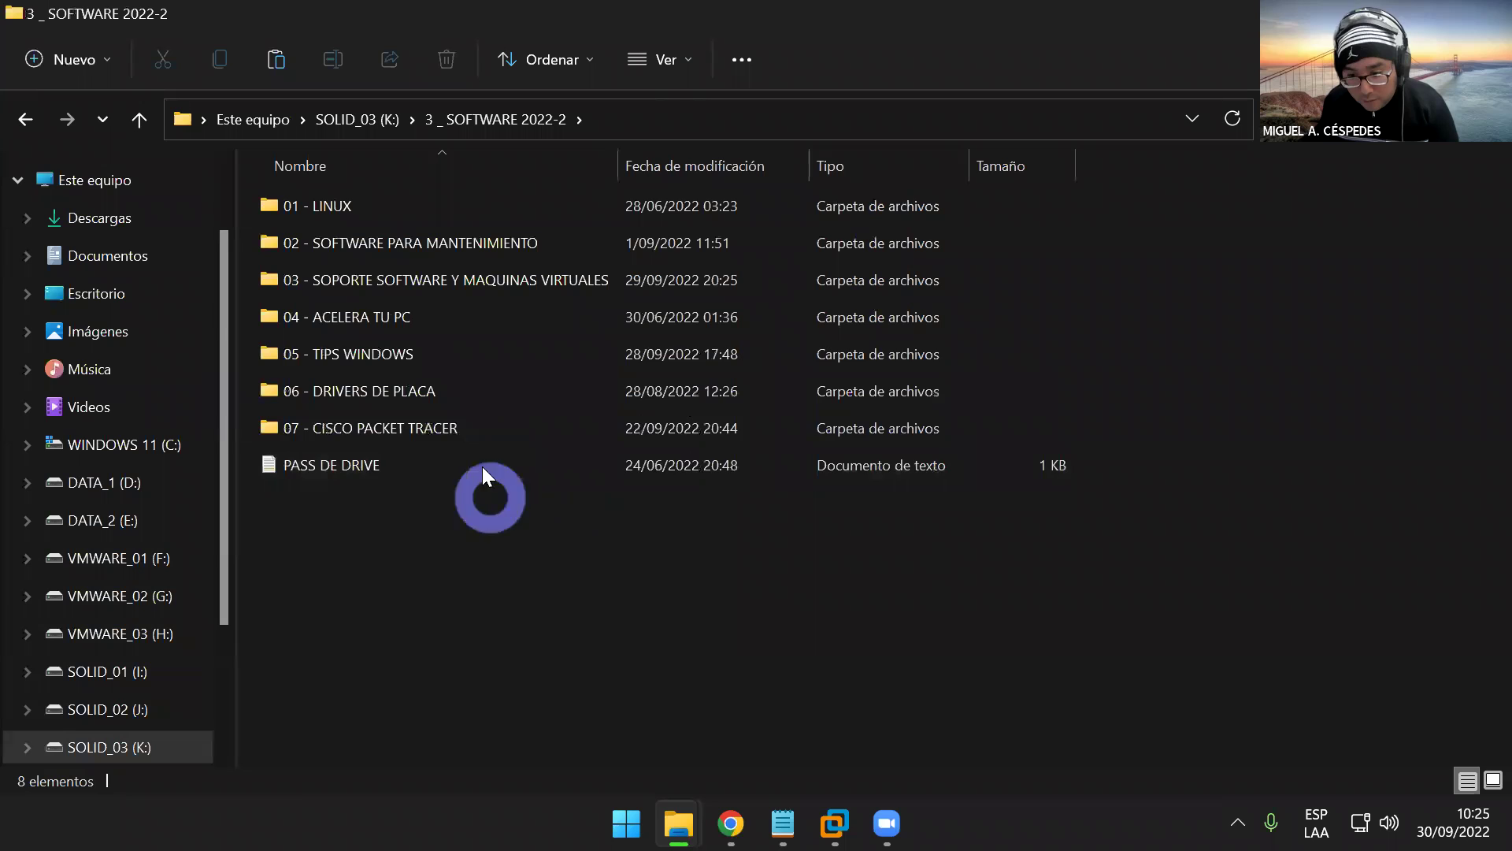
click(484, 357)
key(Return)
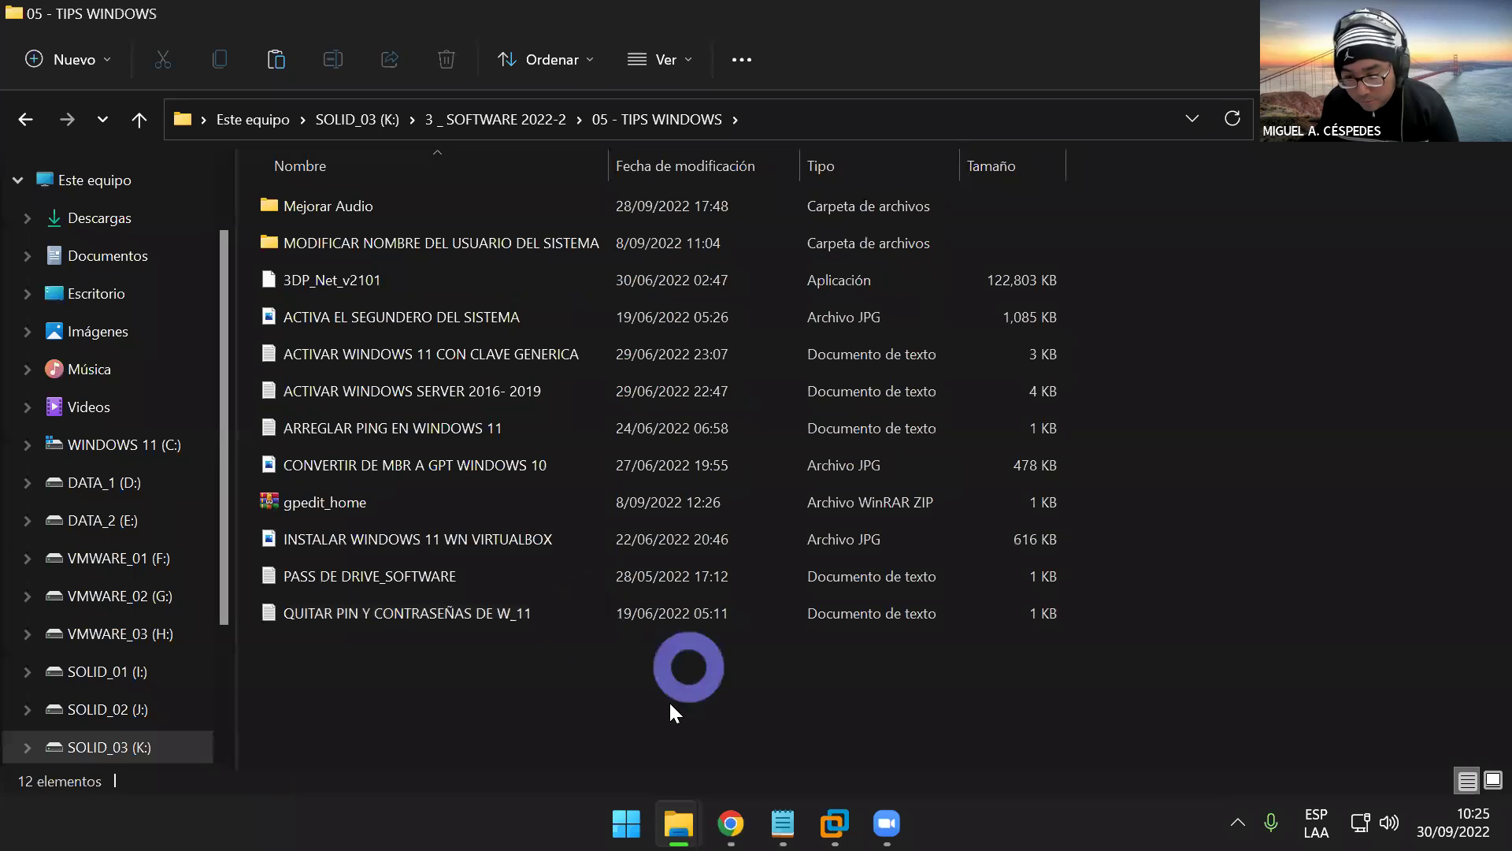
right_click(718, 688)
click(702, 735)
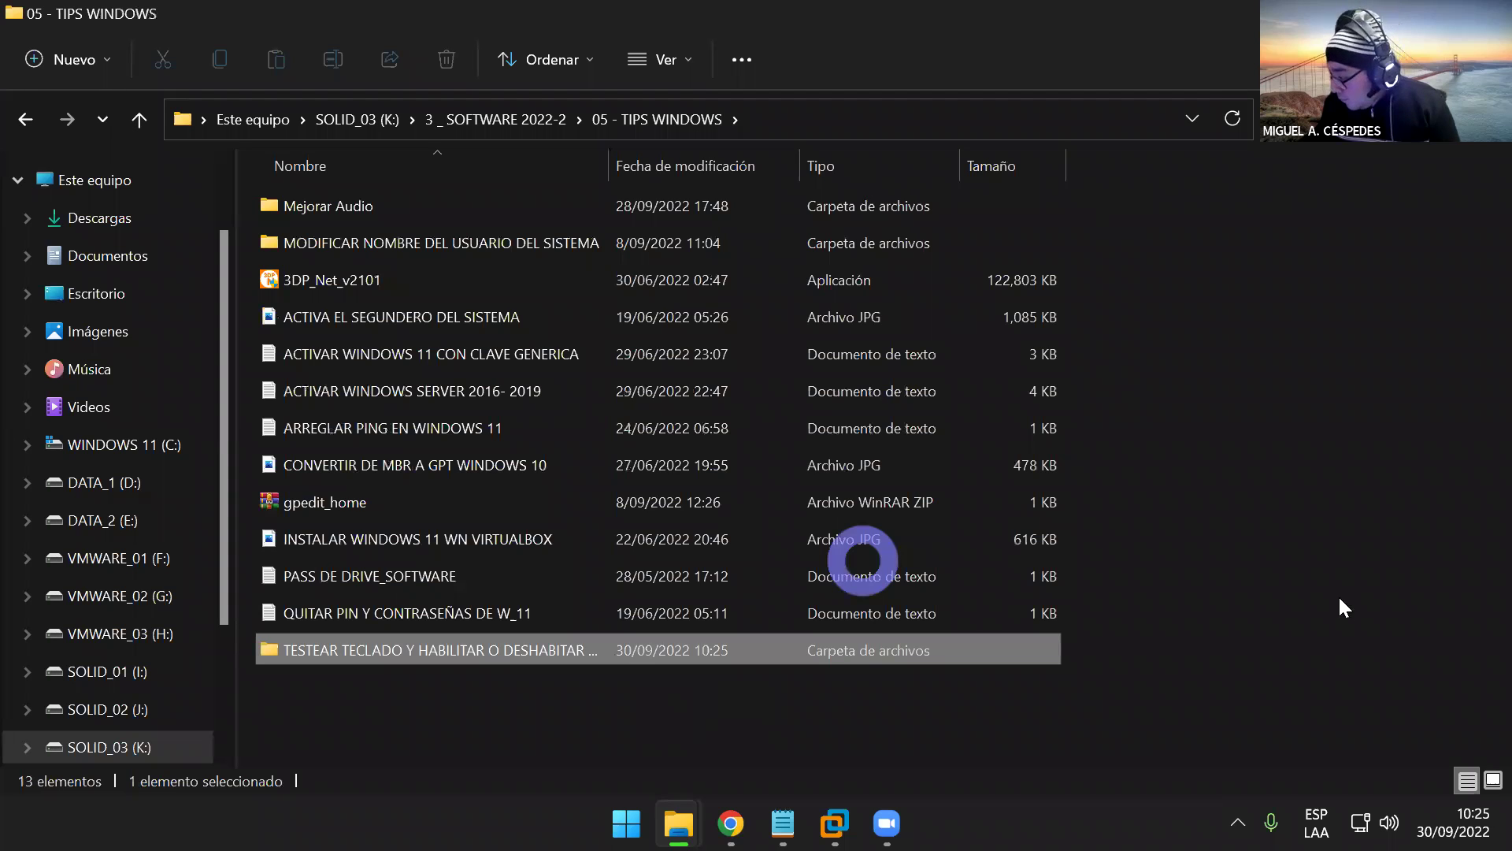
click(679, 823)
- Switch to the Windows 10 HOME_SINGLE virtual machine in VMware Workstation, close its Configuración window and shut down the guest, returning to the host desktop
mouse_move(834, 823)
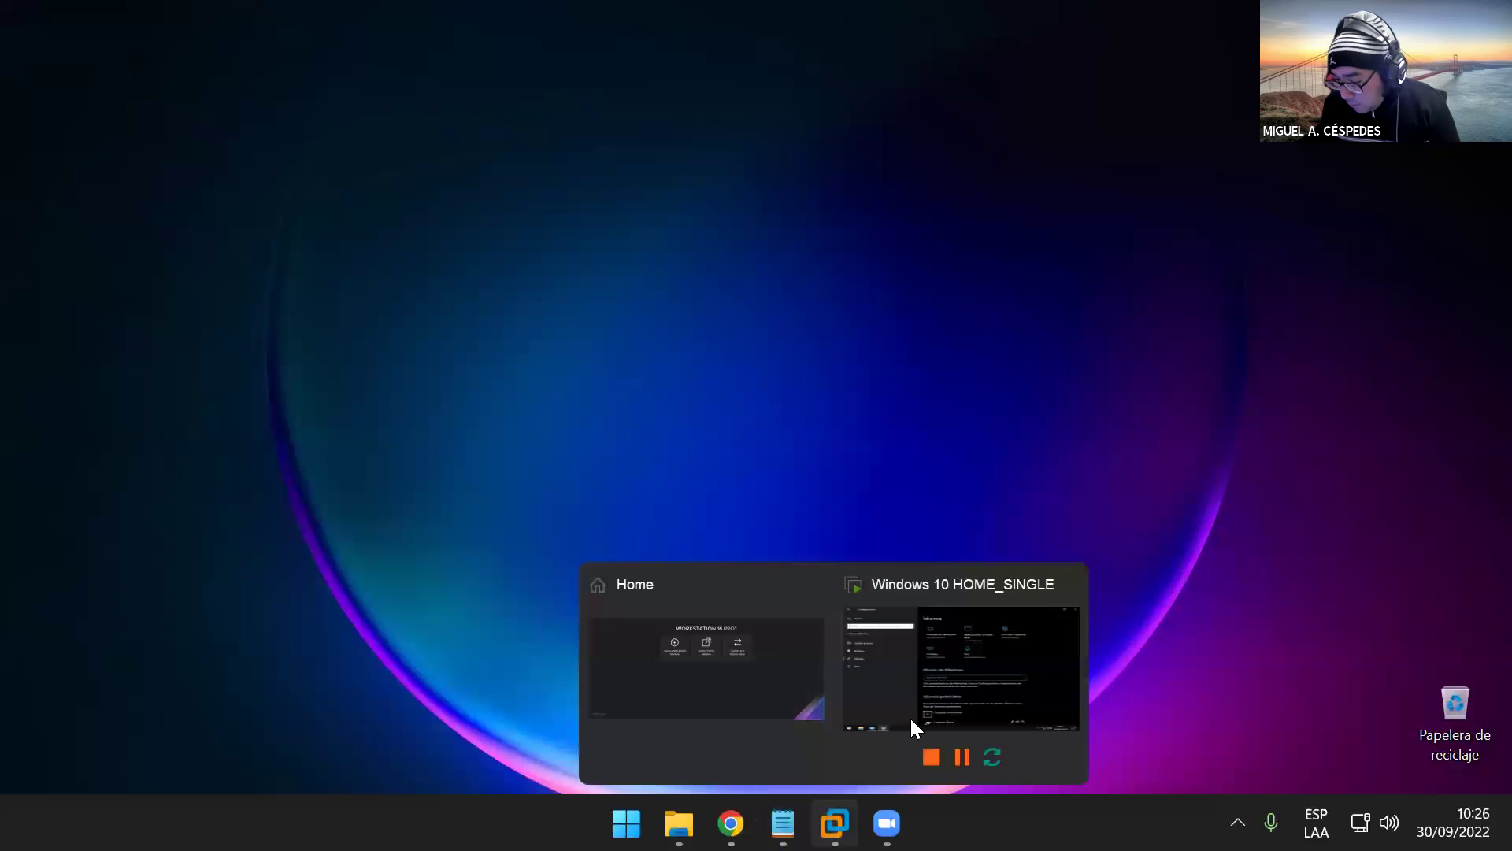
click(911, 723)
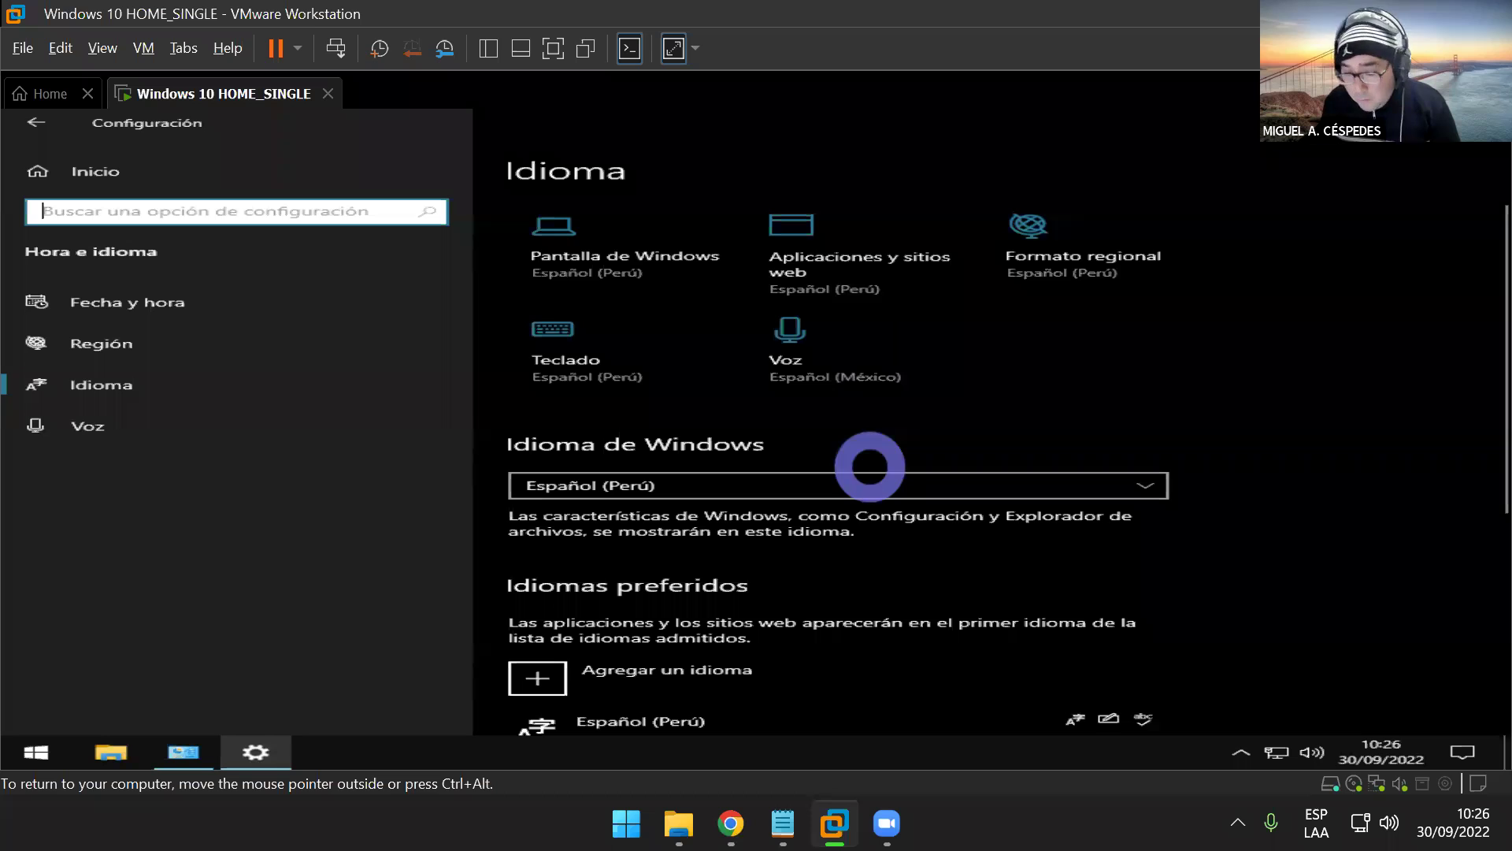
click(36, 752)
click(37, 714)
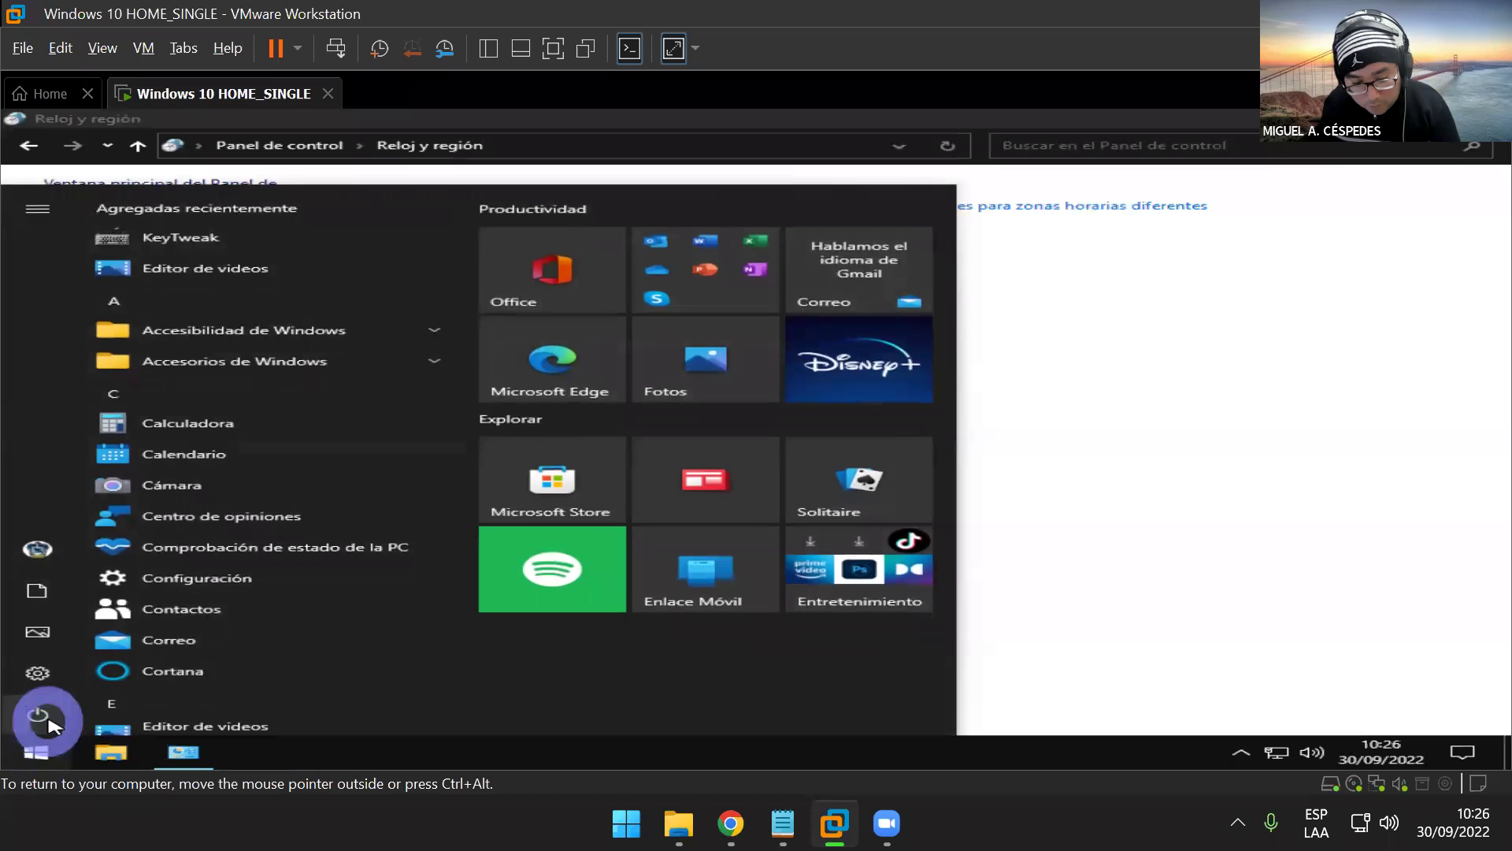
click(98, 646)
click(569, 497)
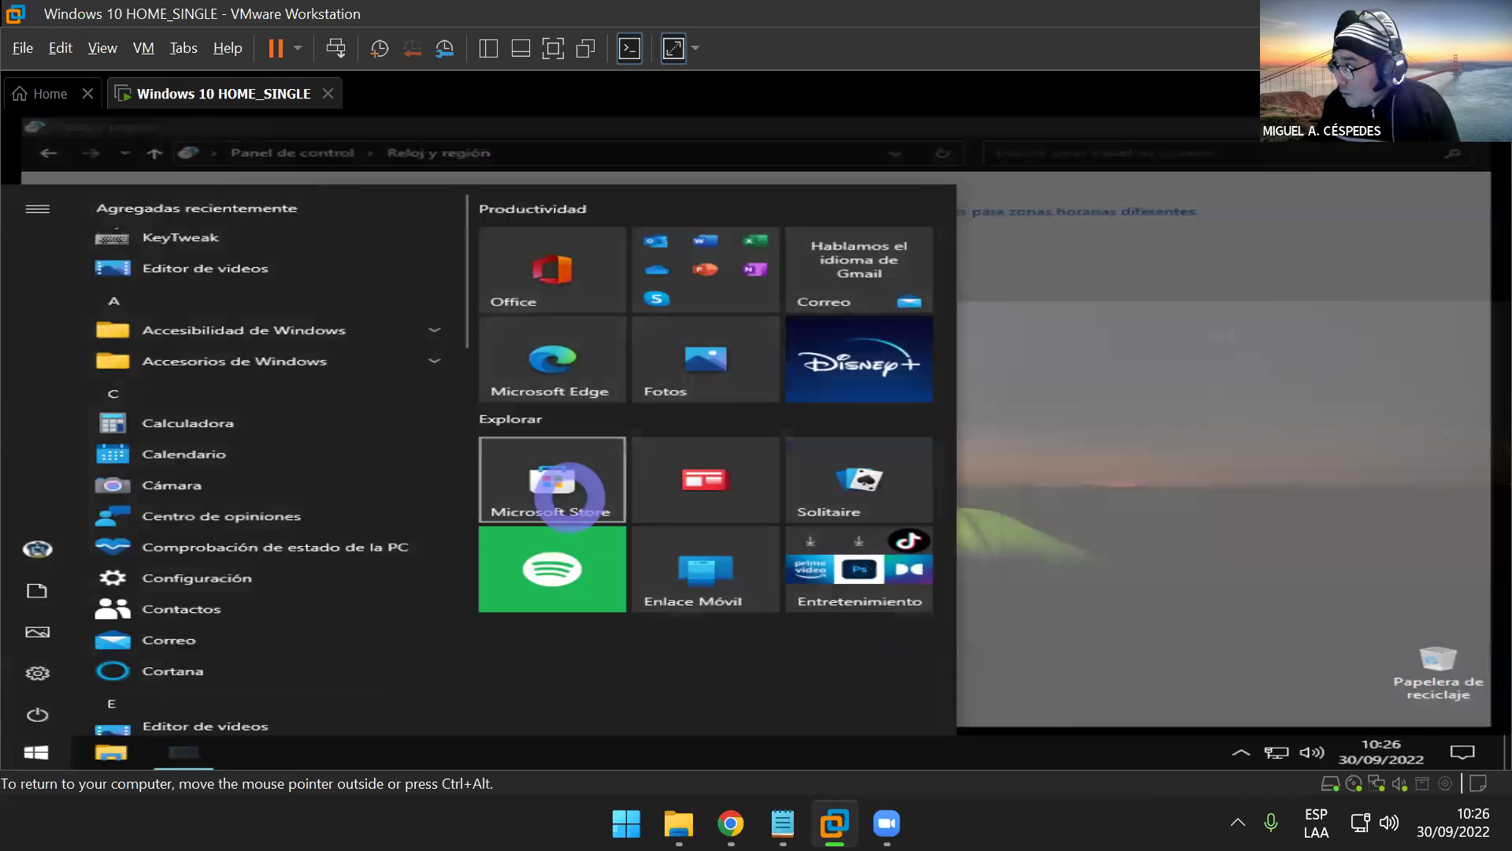
key(super+d)
- Switch to the 02 - EJECUTABLES notes in Bloc de notas and read the screen capture options at 190% zoom
click(783, 823)
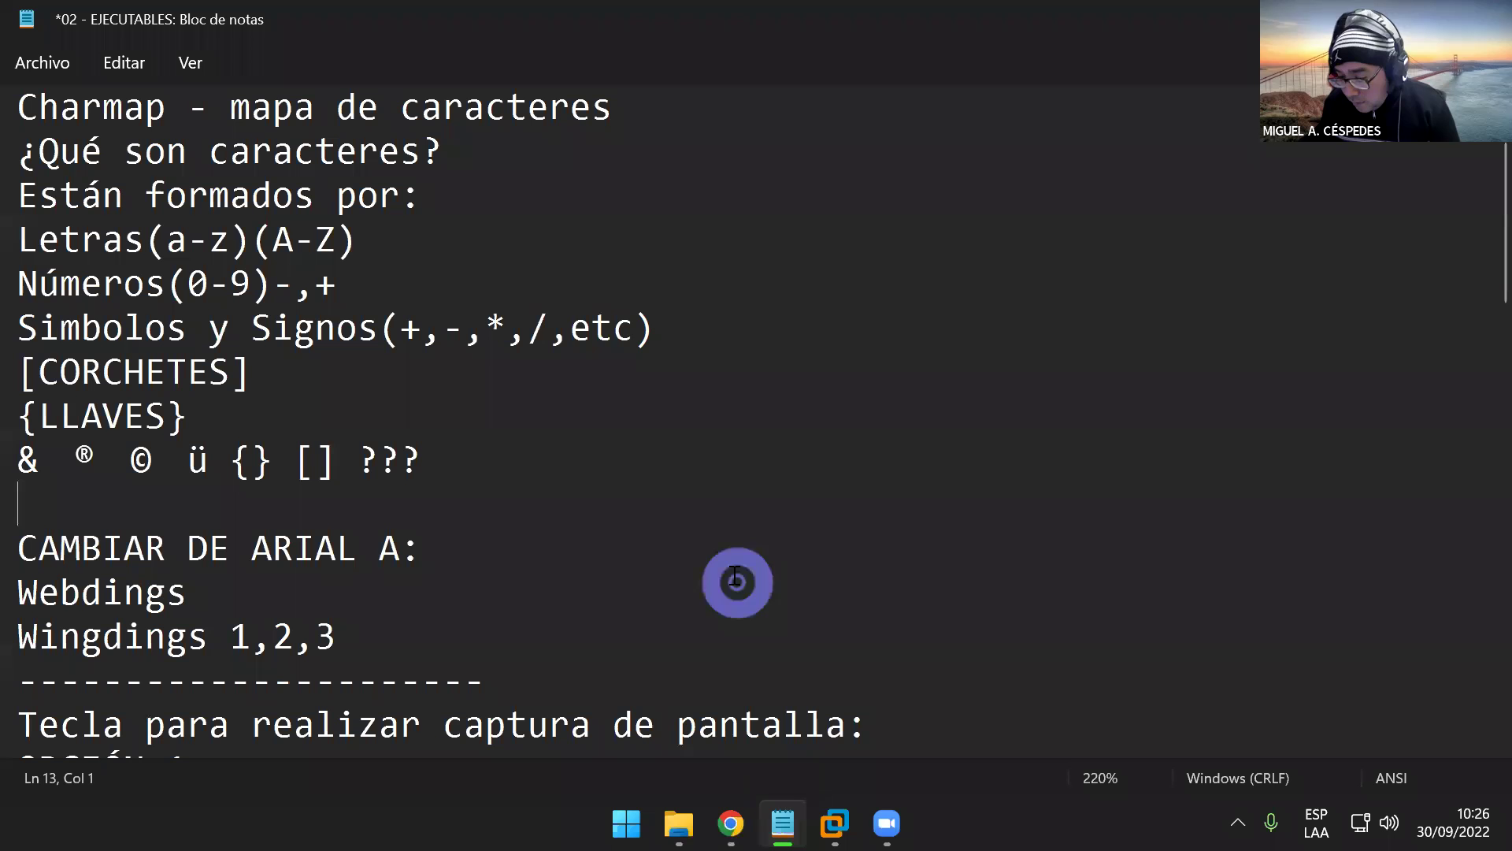
scroll(599, 538, down, 2)
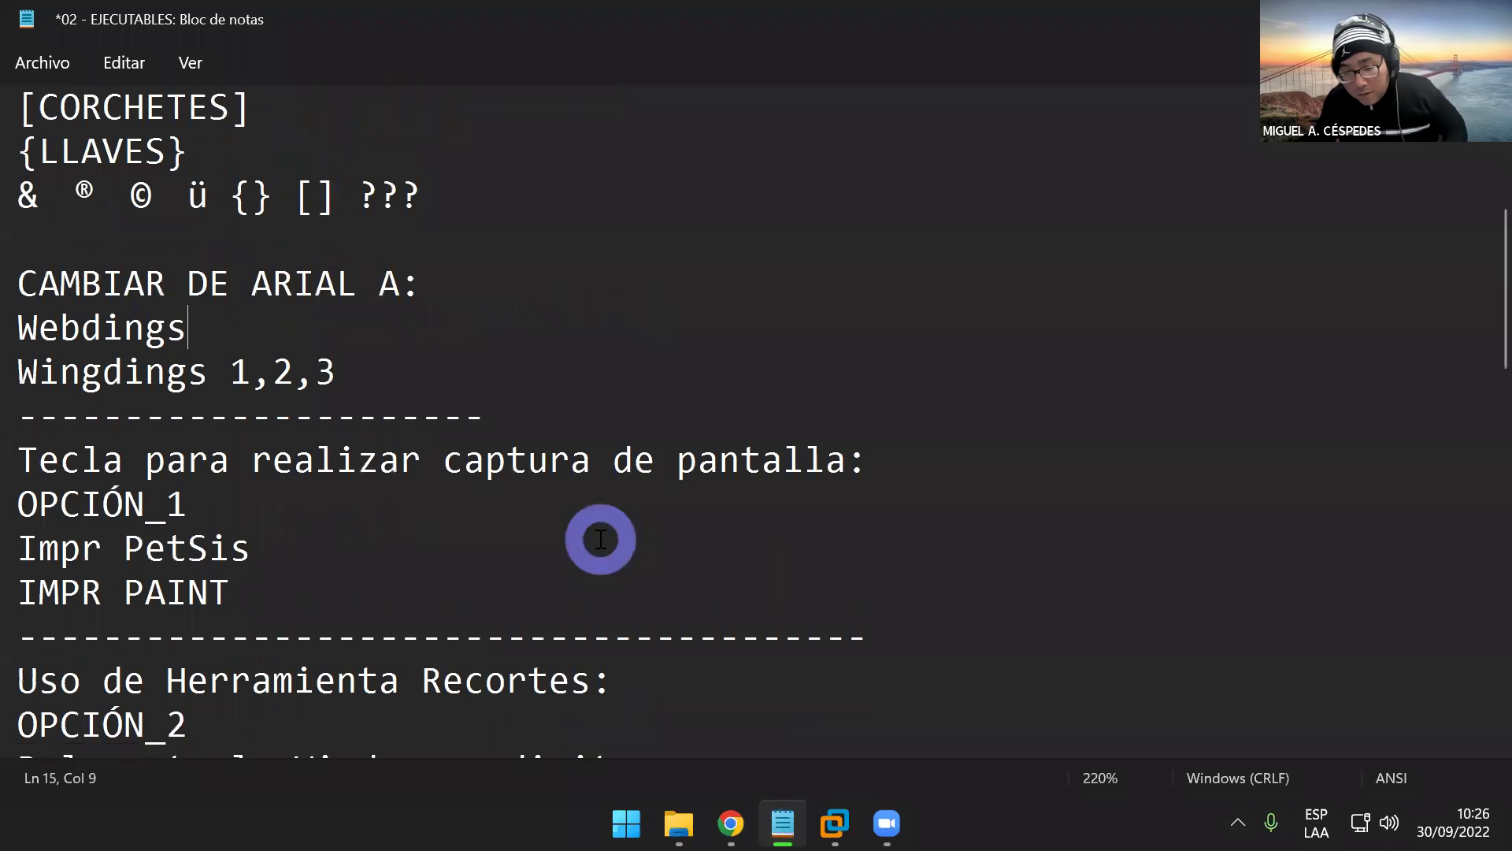
scroll(551, 536, down, 1)
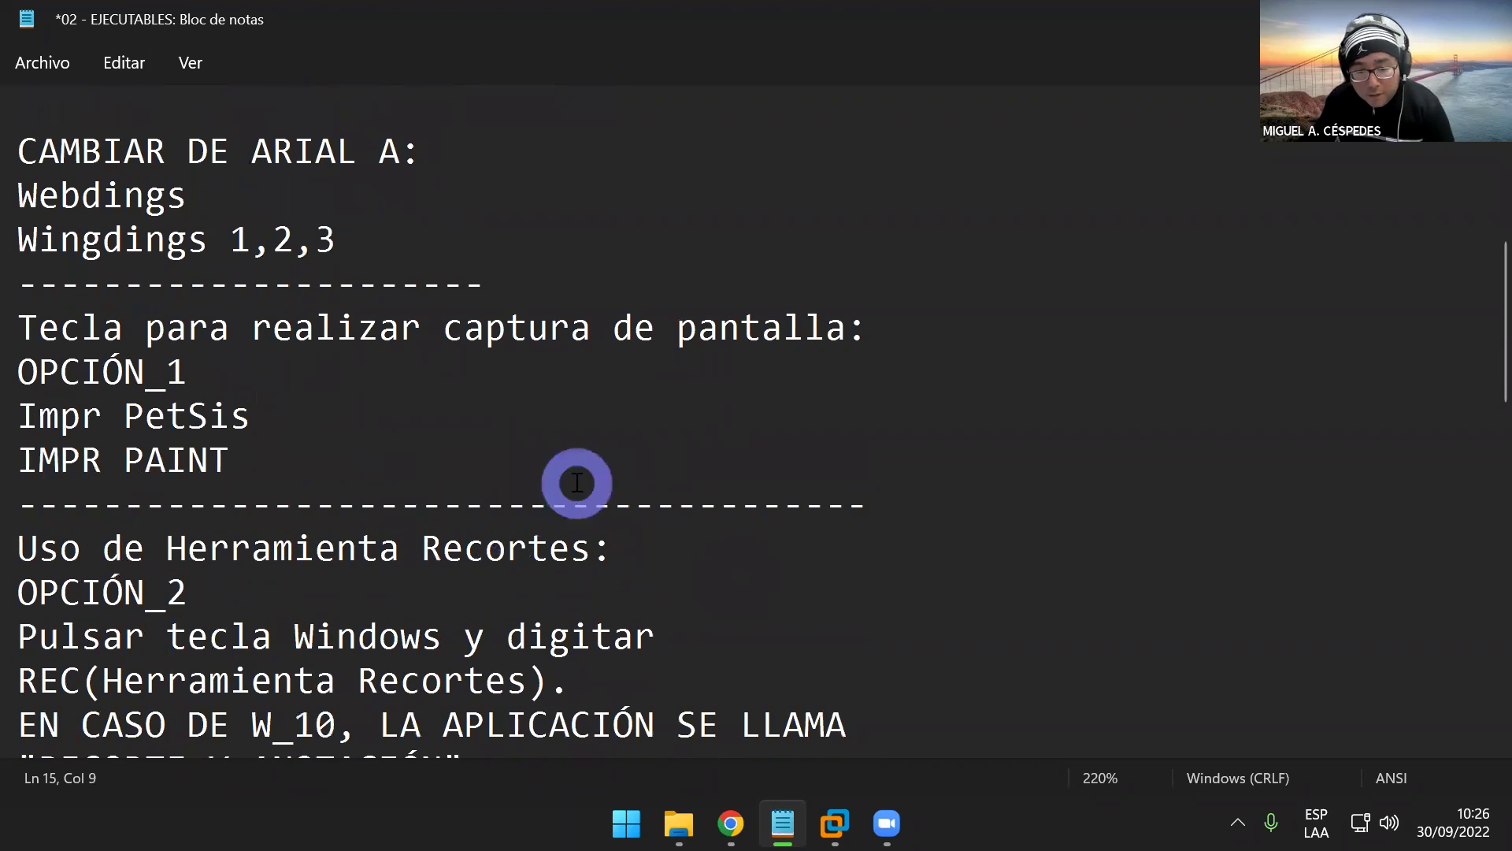
scroll(579, 480, down, 1)
scroll(583, 524, down, 3)
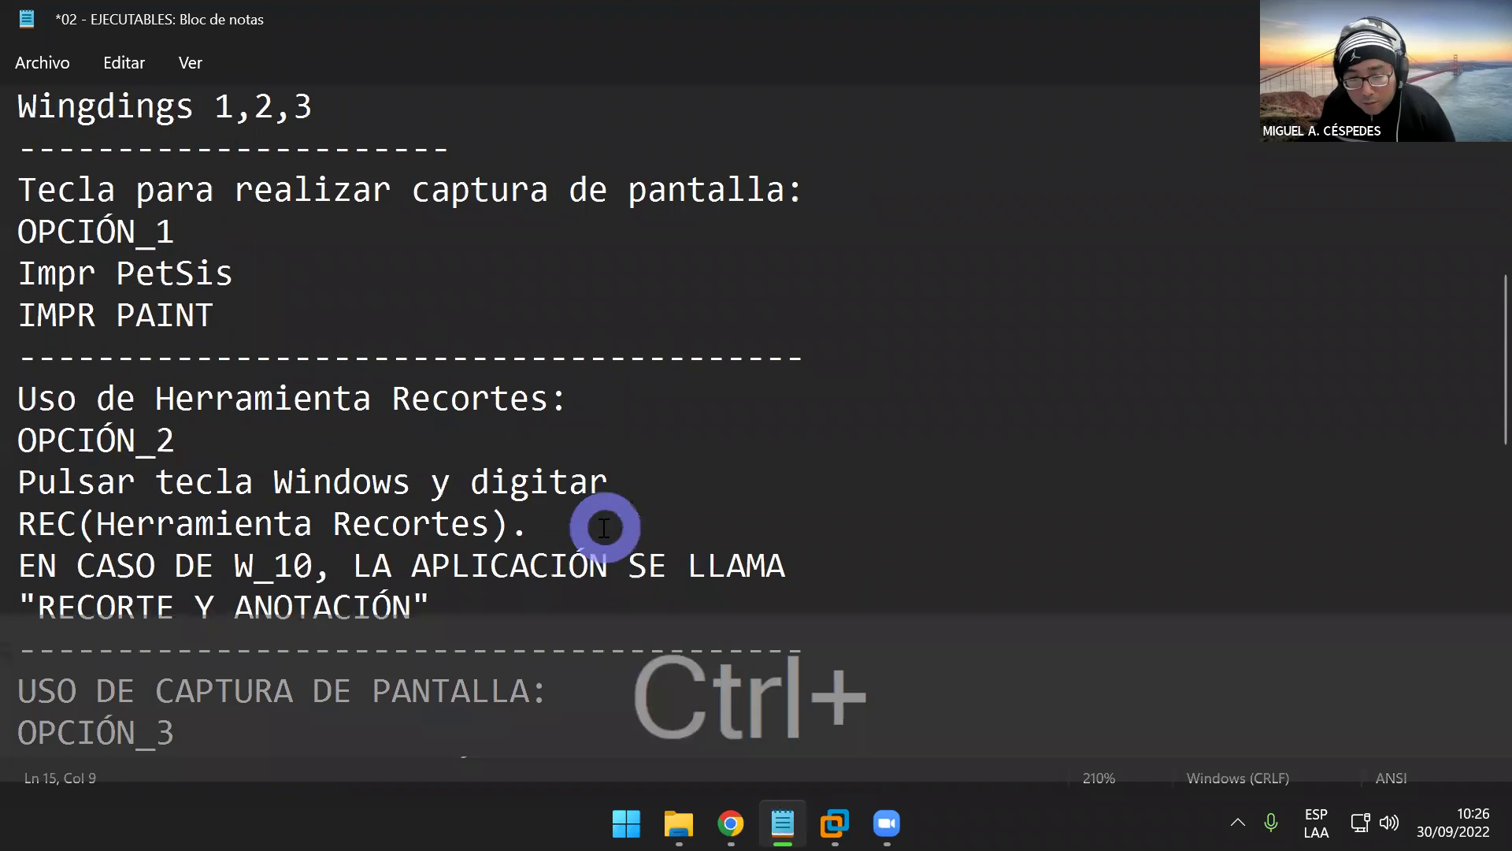
scroll(569, 521, up, 1)
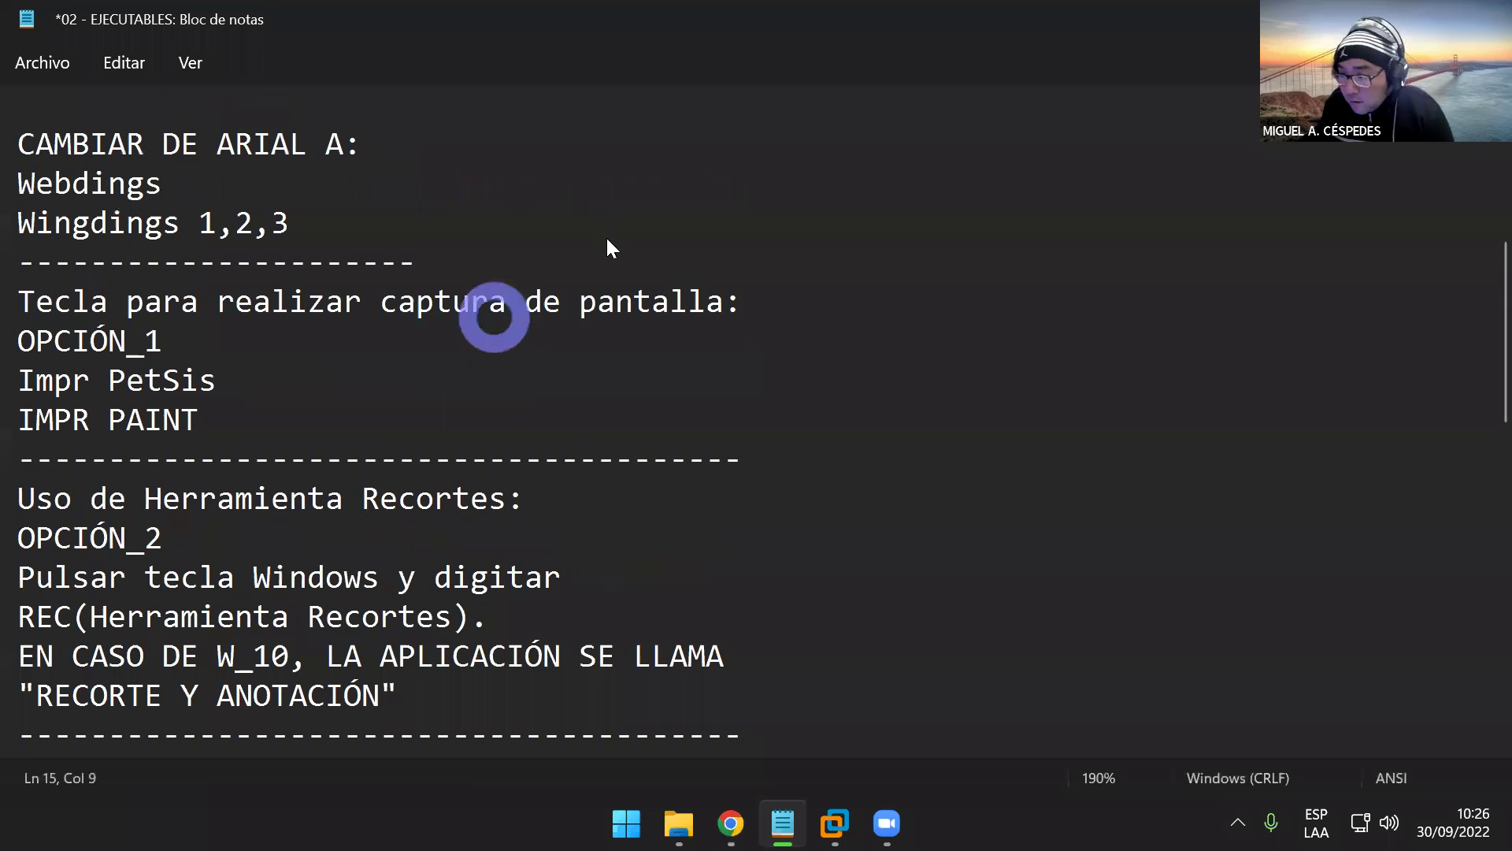
- Open the Teclado image from the 7 _ PERIFERICOS folder on SOLID_03 (K:) in the Explorador de archivos
key(super+e)
click(111, 274)
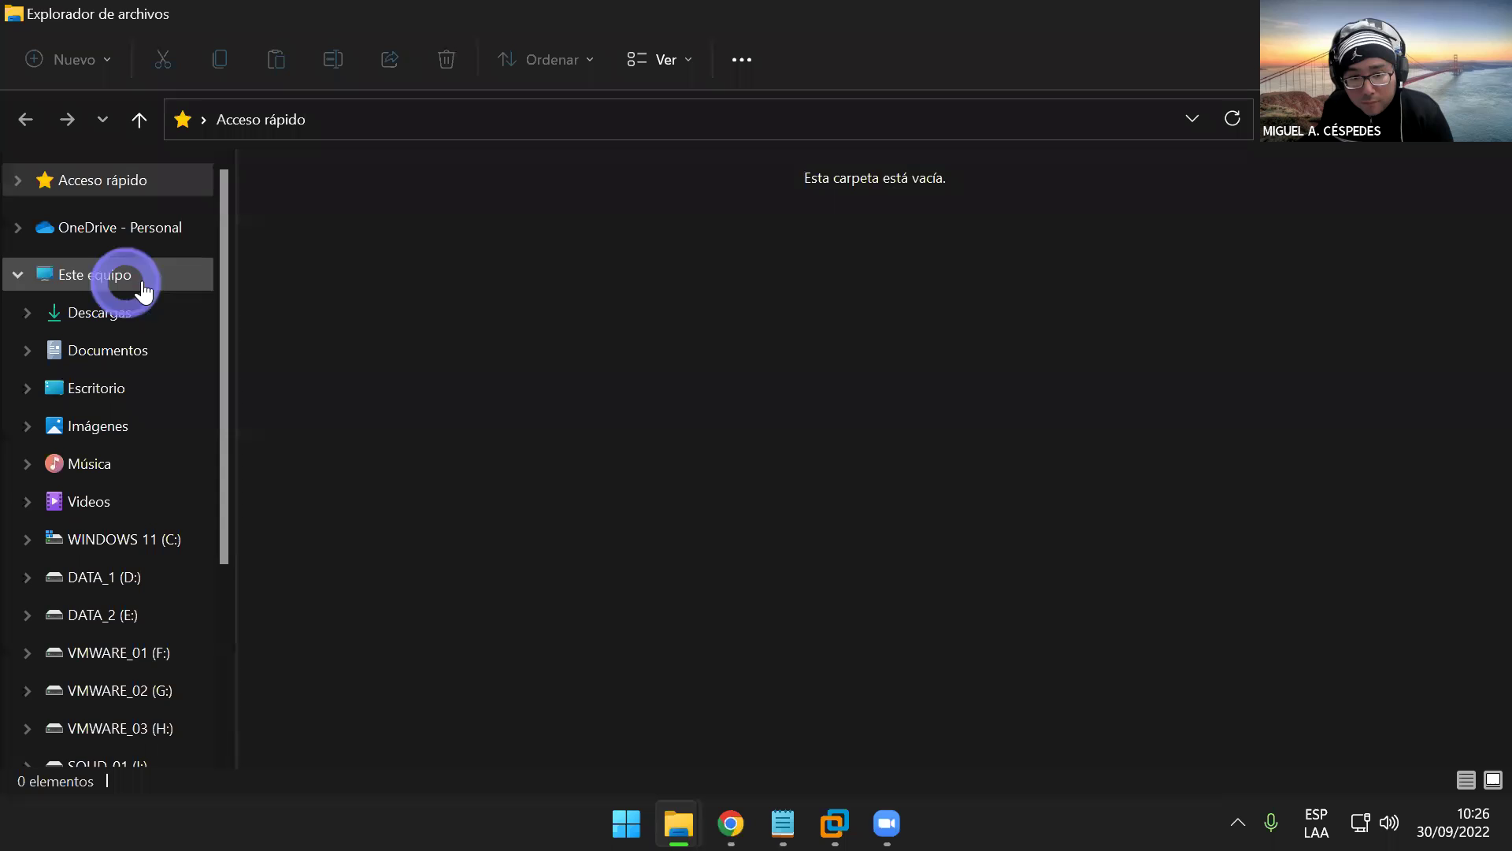
double_click(770, 388)
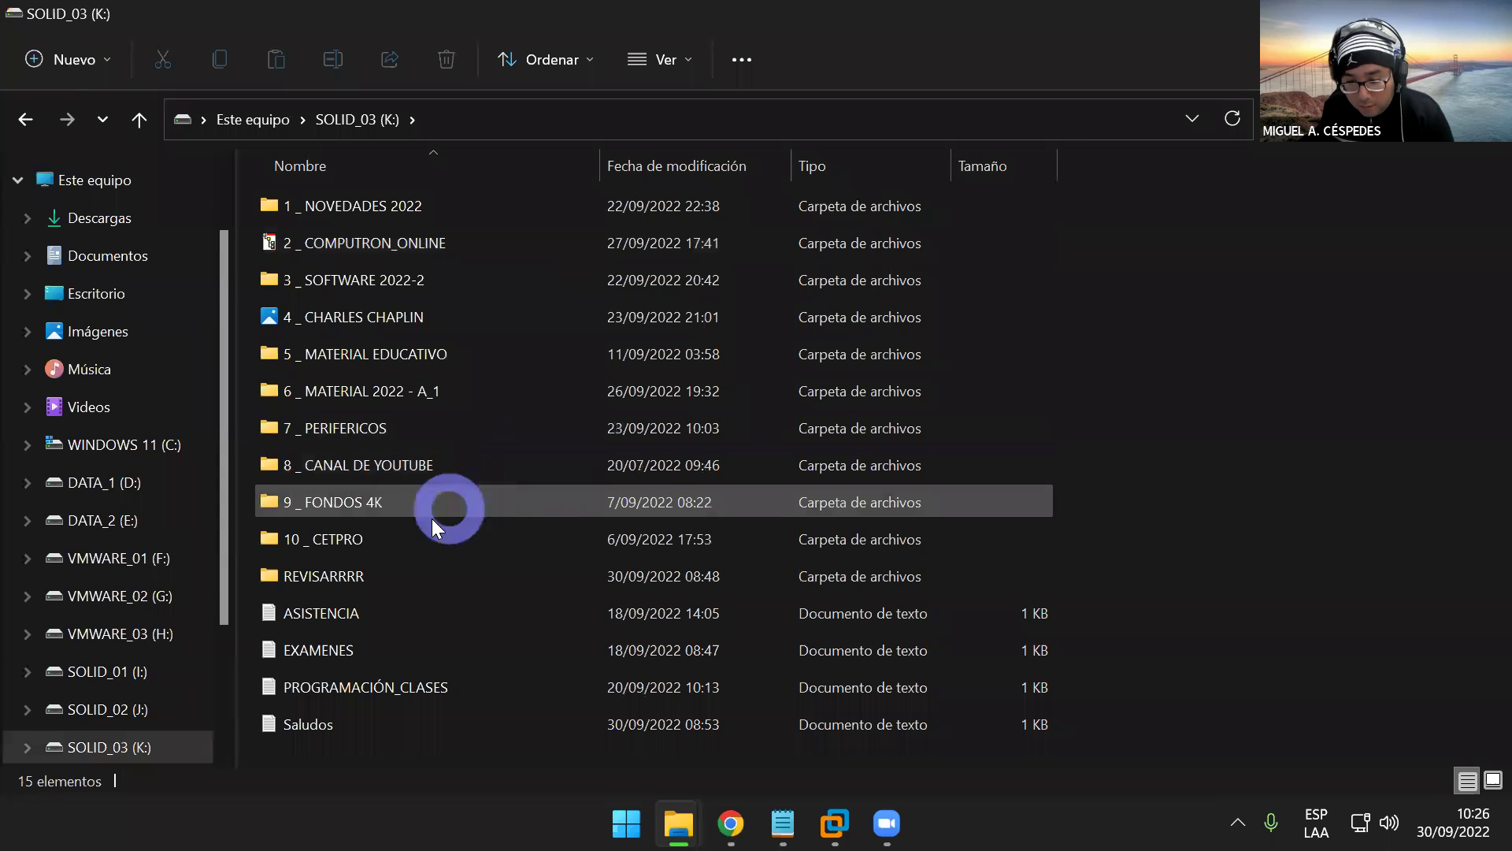
double_click(455, 425)
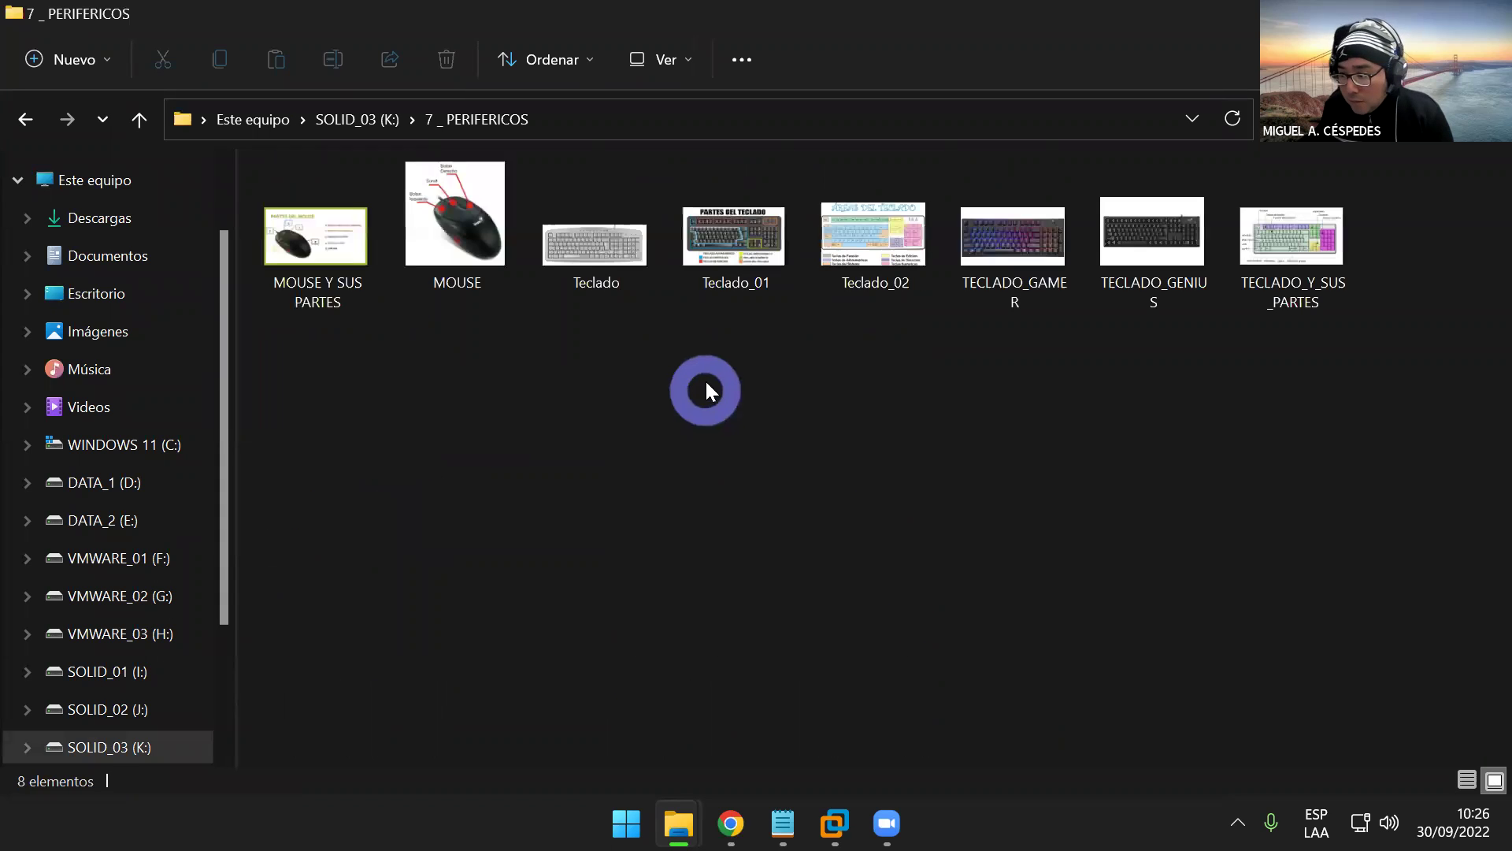
click(1158, 243)
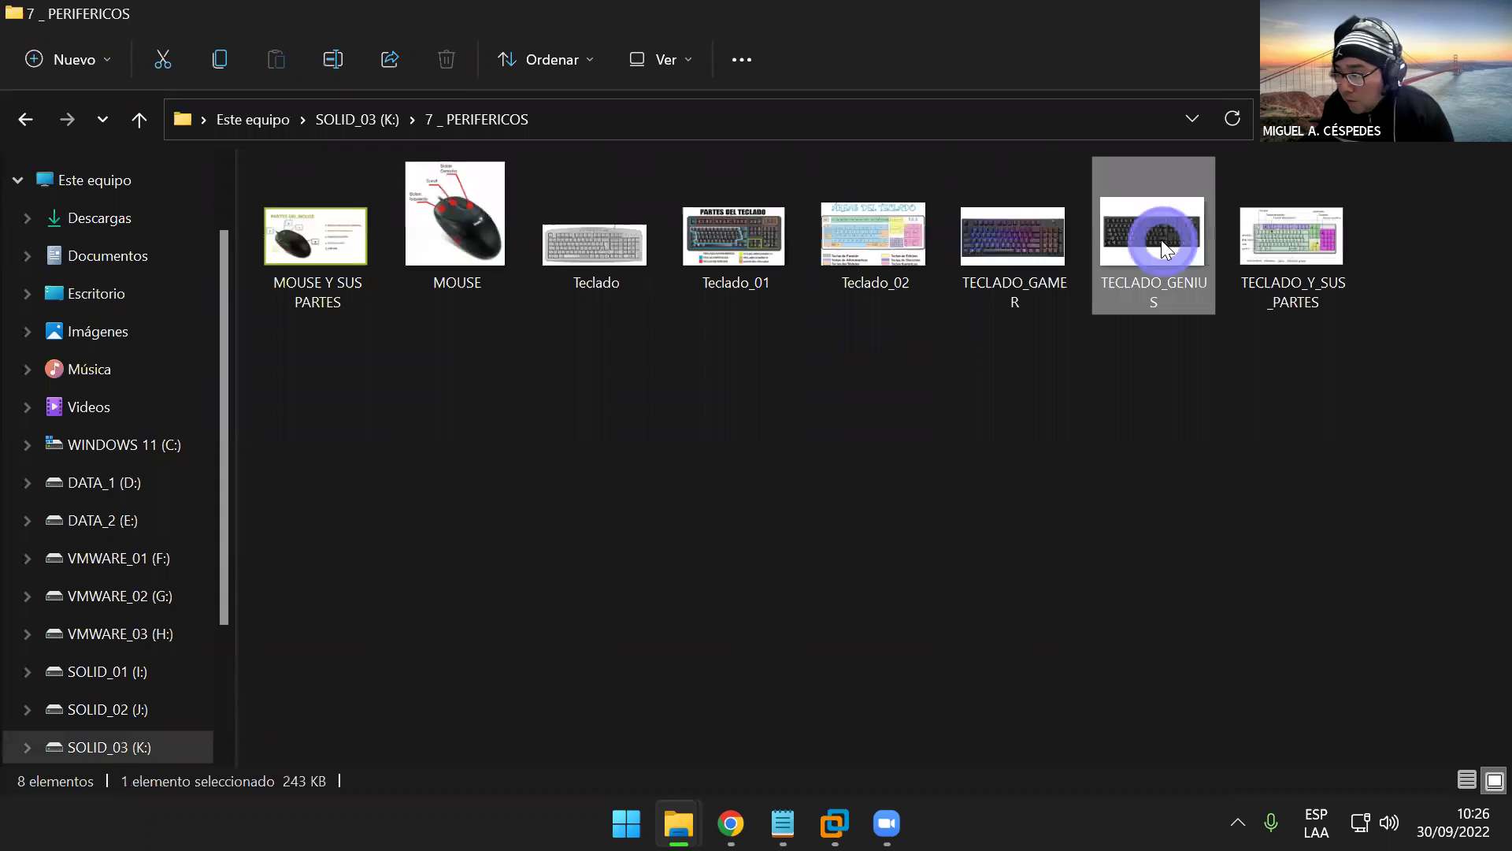
click(576, 246)
double_click(574, 246)
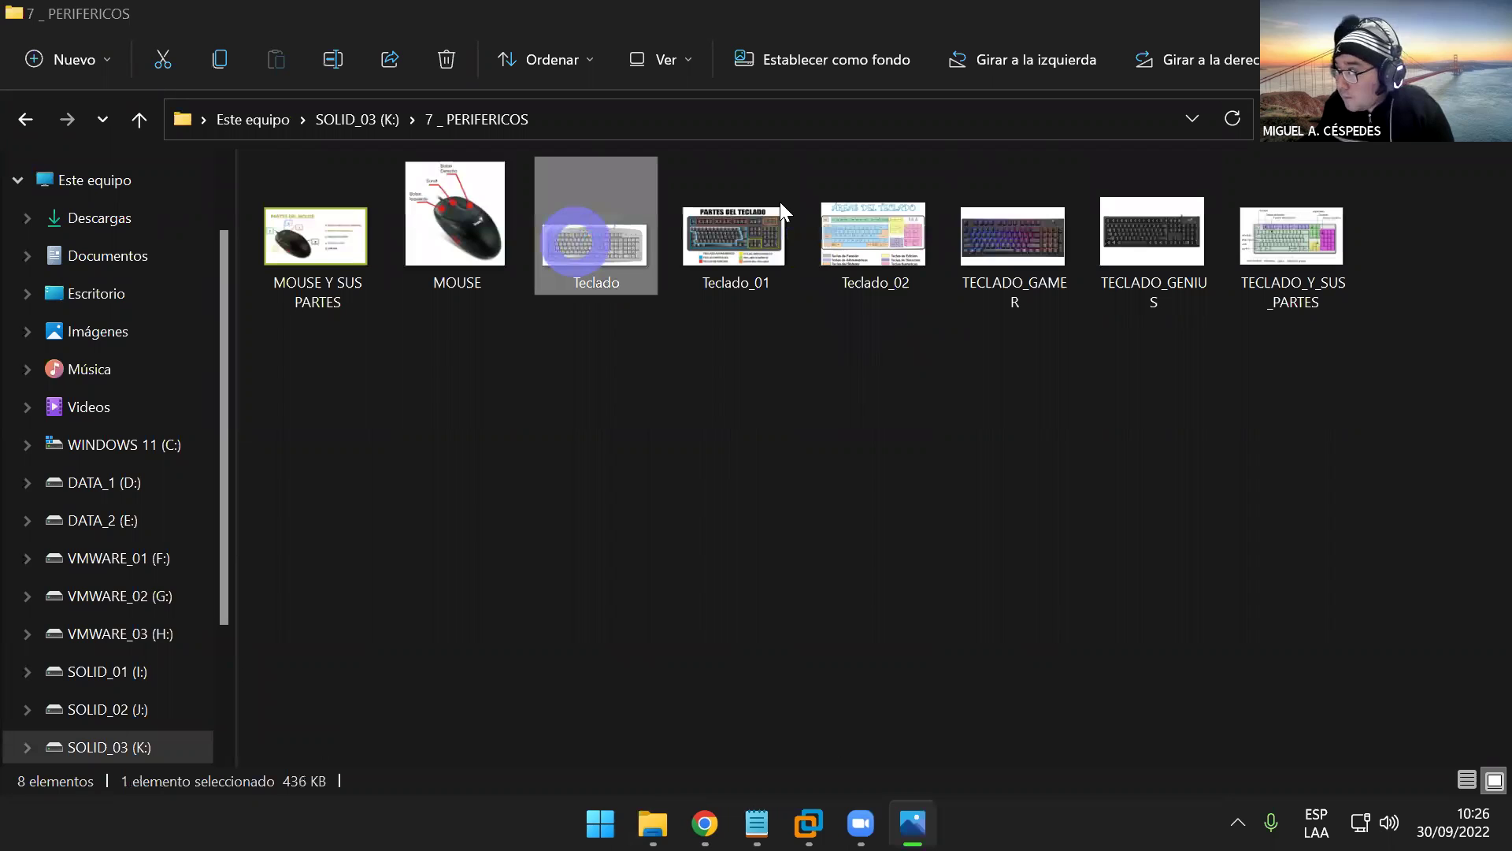
- Bring the Teclado.JPG image window to the front and examine the Impr Pant PetSis key up close
key(super+d)
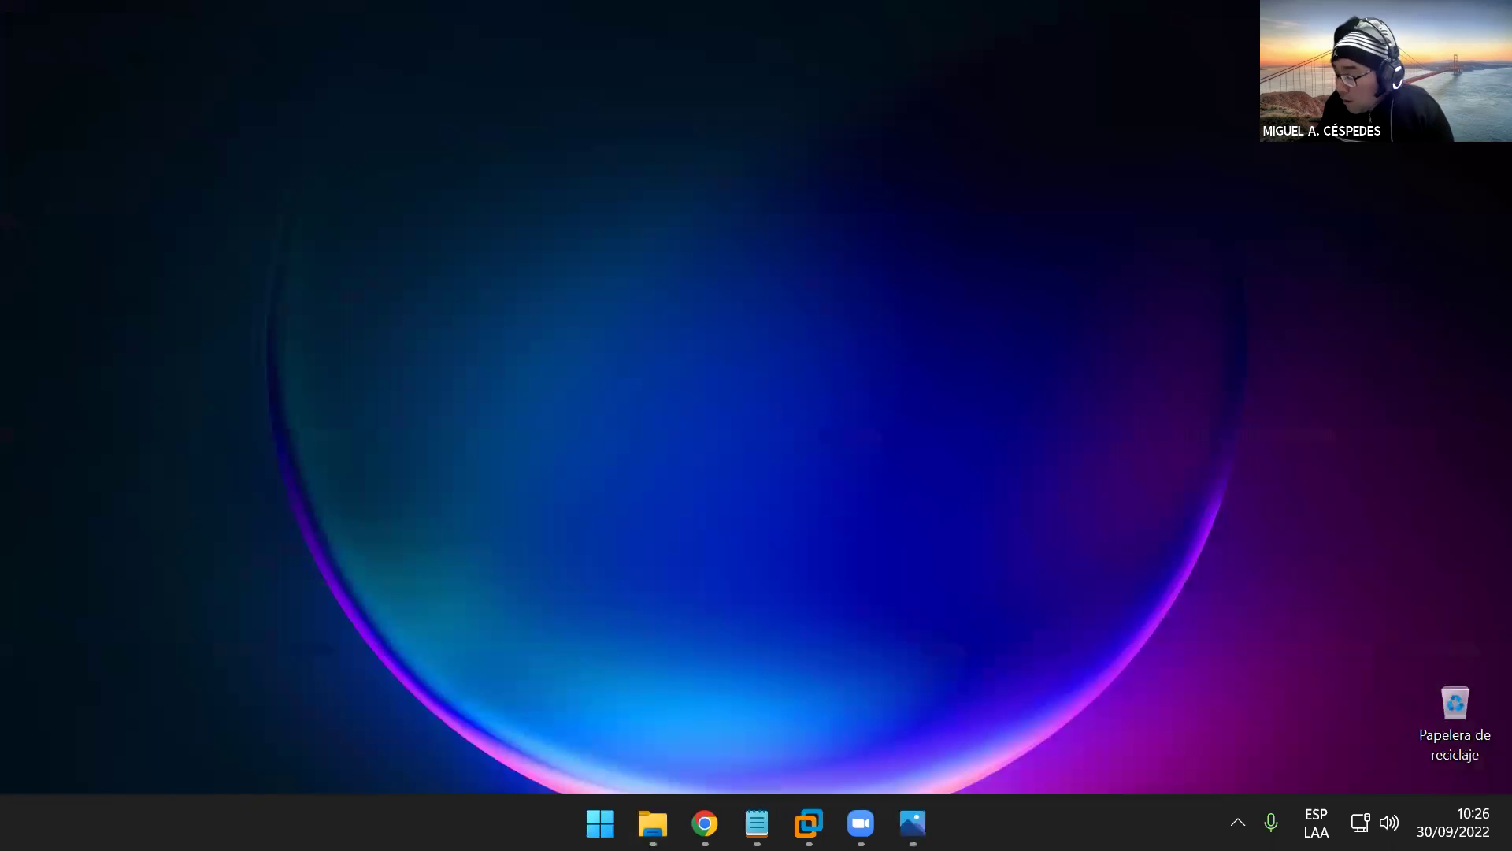
click(913, 823)
click(1059, 406)
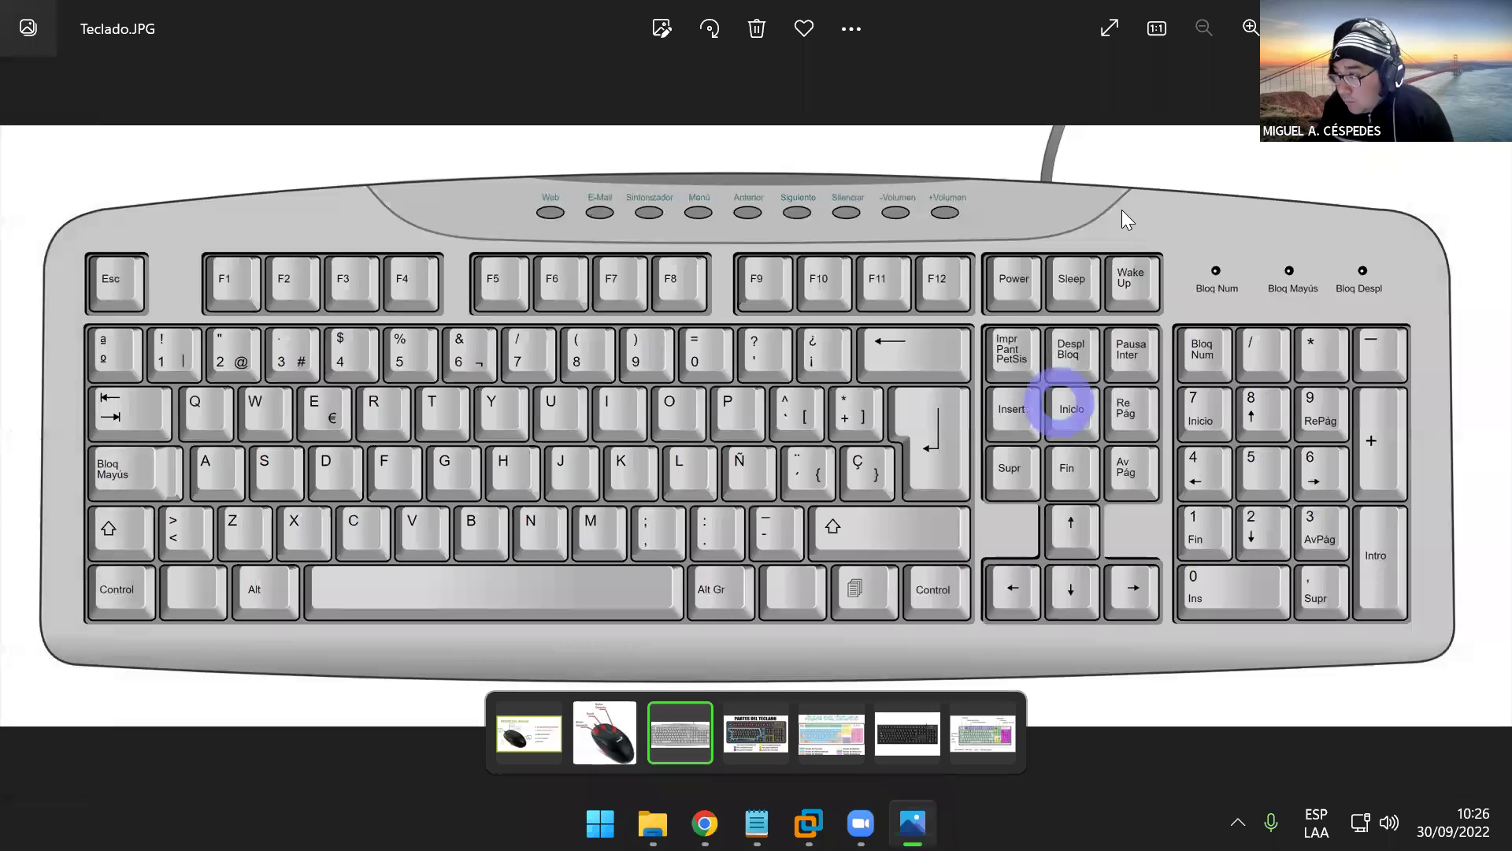
click(1204, 45)
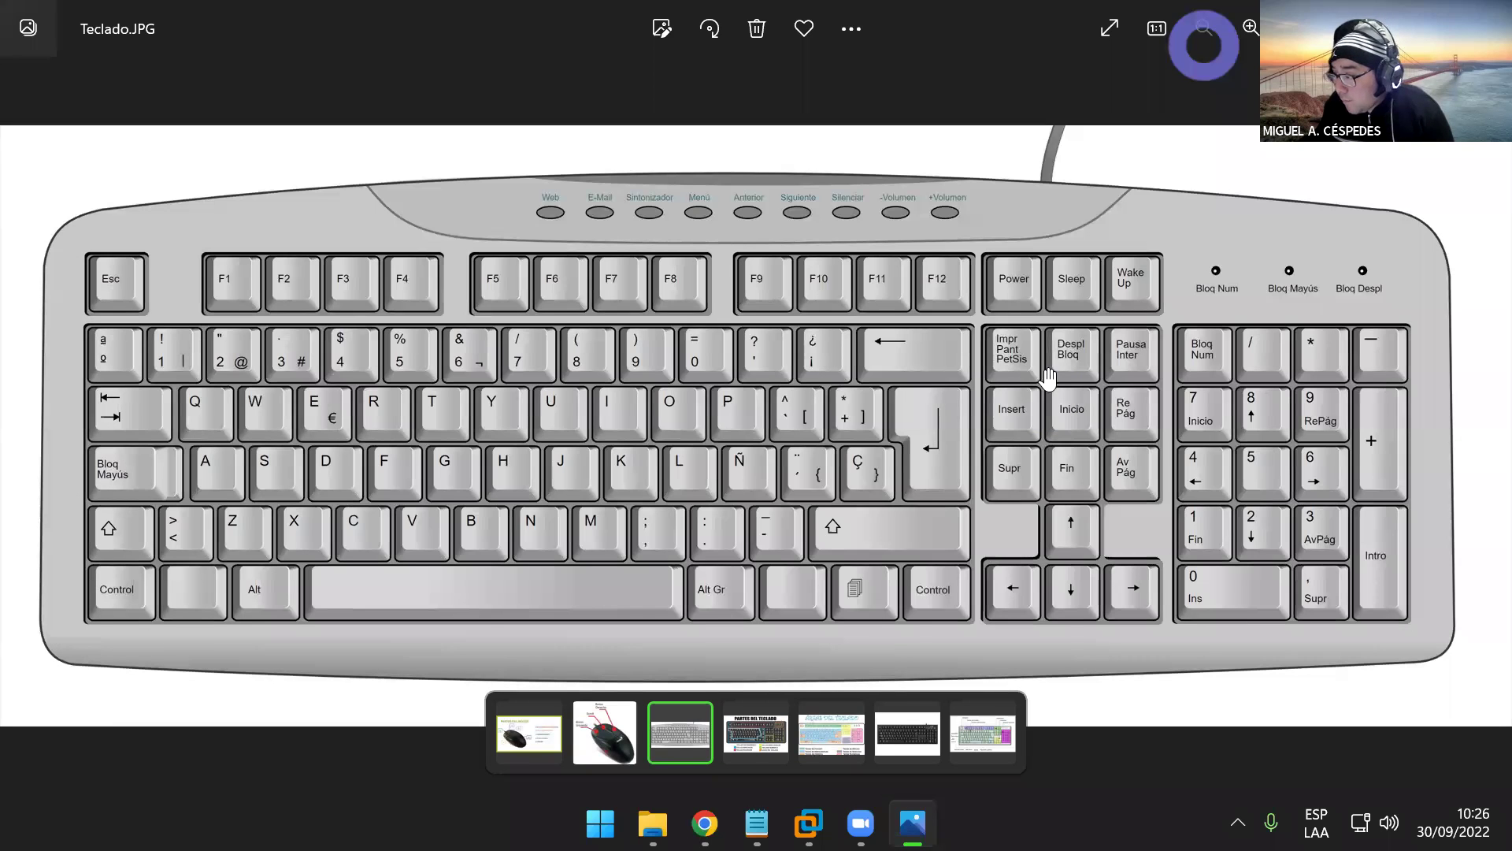
scroll(1047, 378, up, 4)
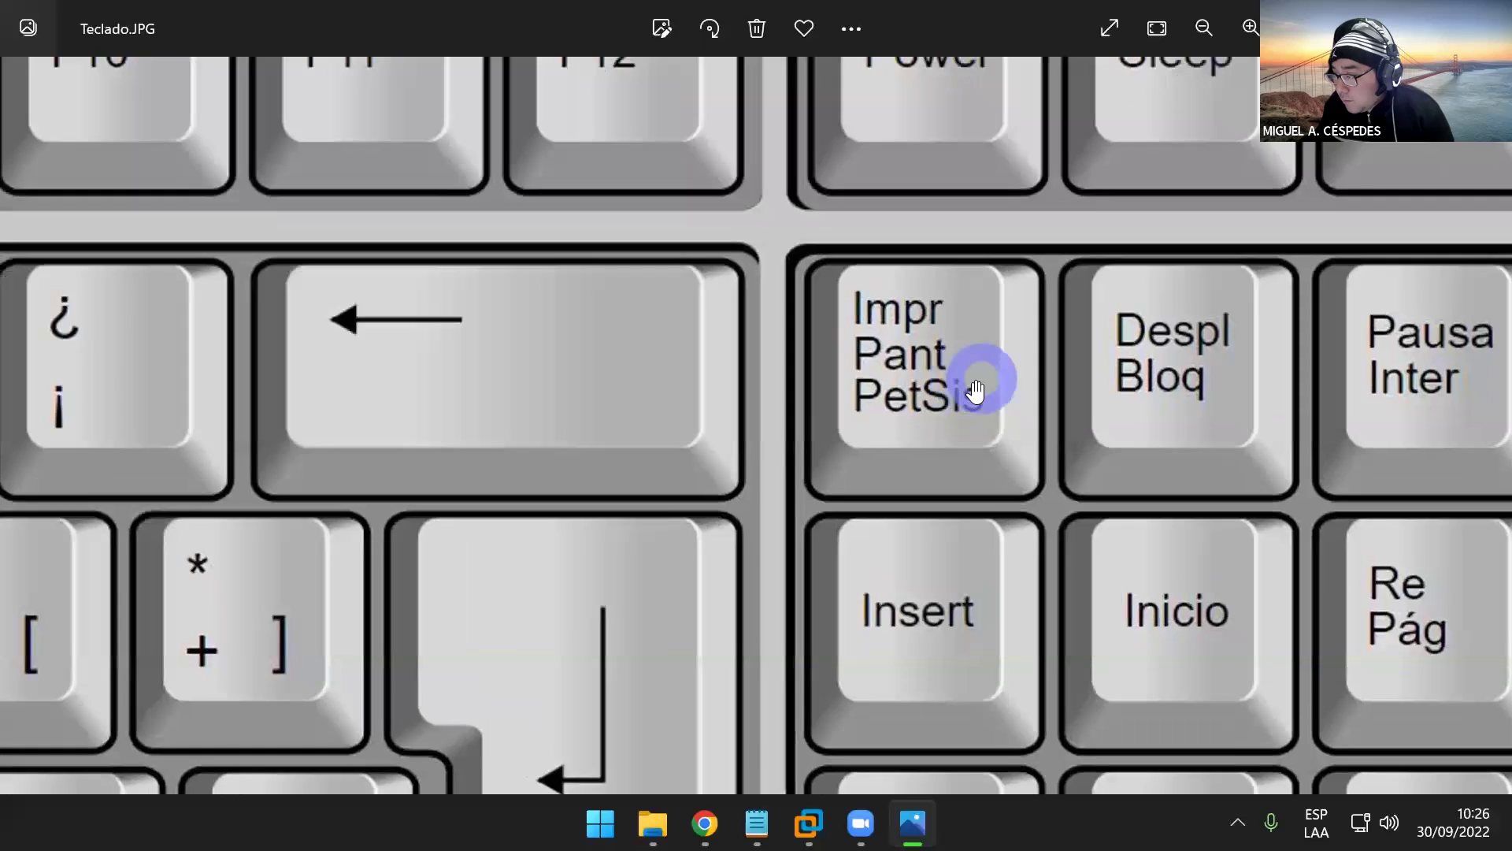
scroll(975, 394, up, 3)
click(902, 248)
scroll(902, 248, down, 3)
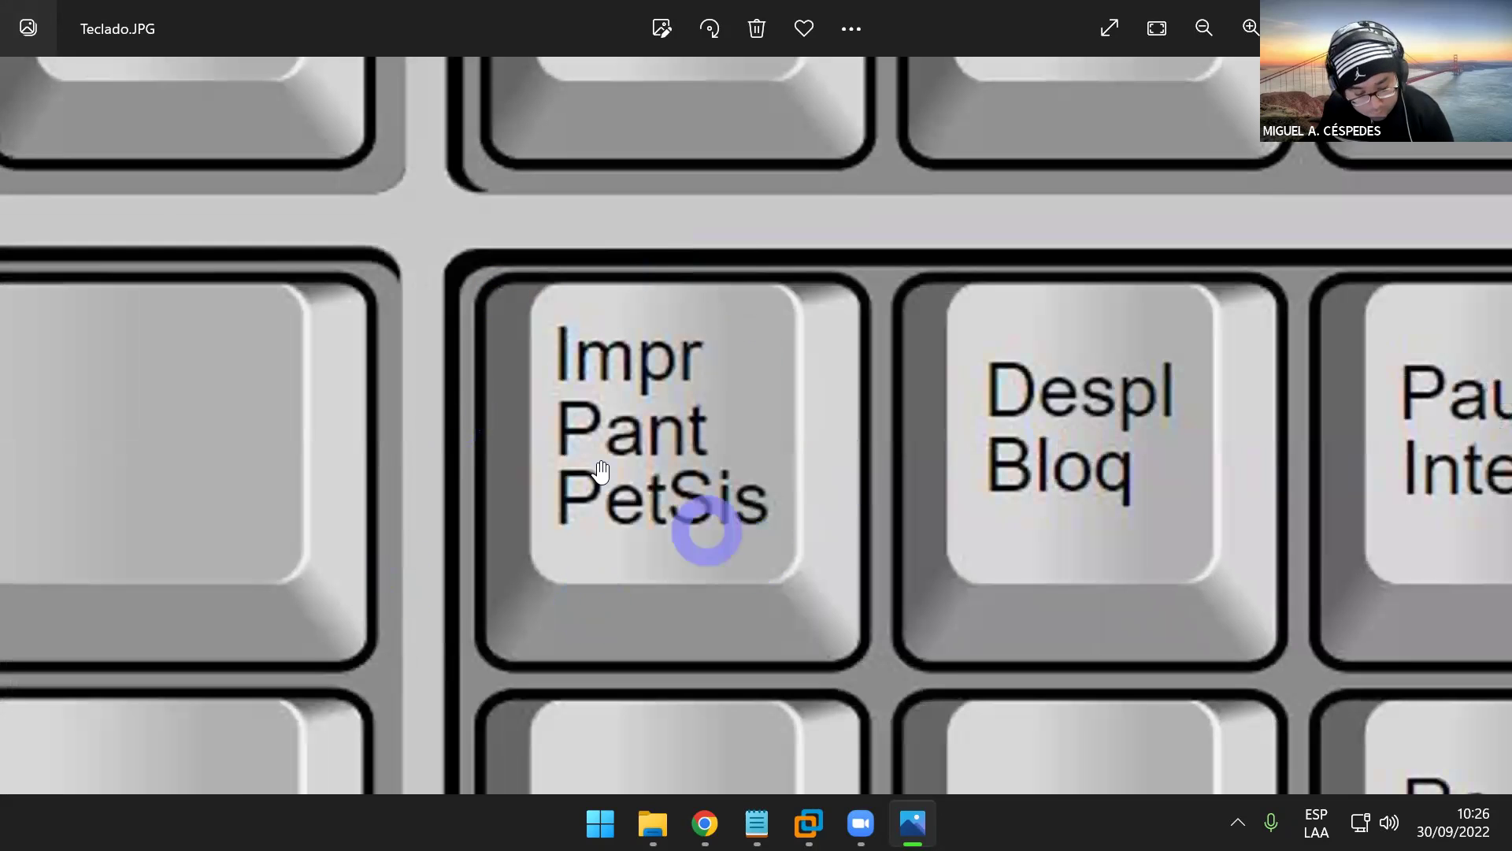
scroll(816, 552, down, 1)
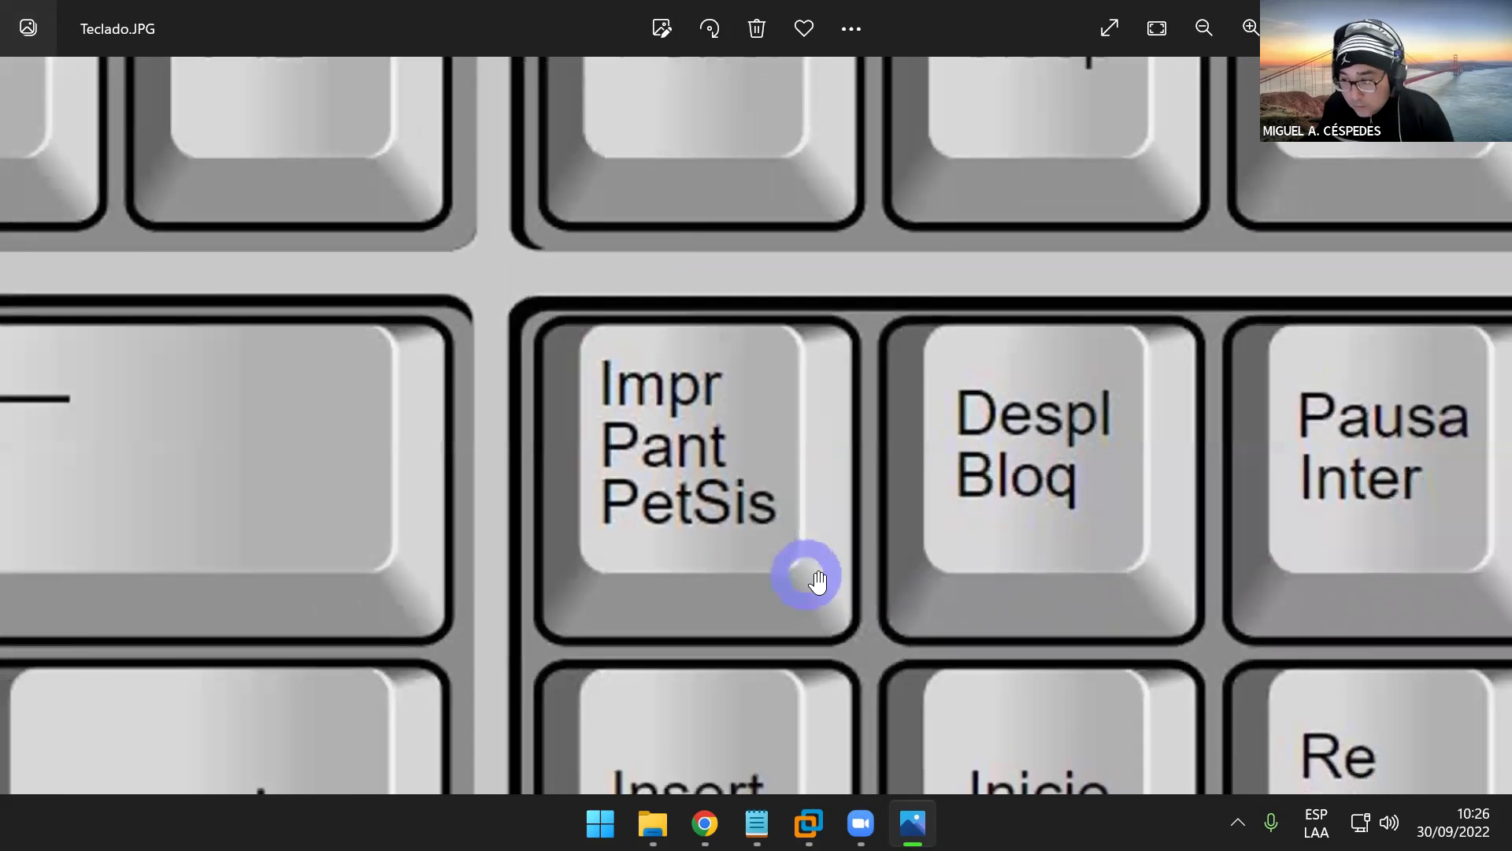
- Advance from the Teclado.JPG image to Teclado_01.jpg and examine its Impr Pant key up close
scroll(816, 582, down, 5)
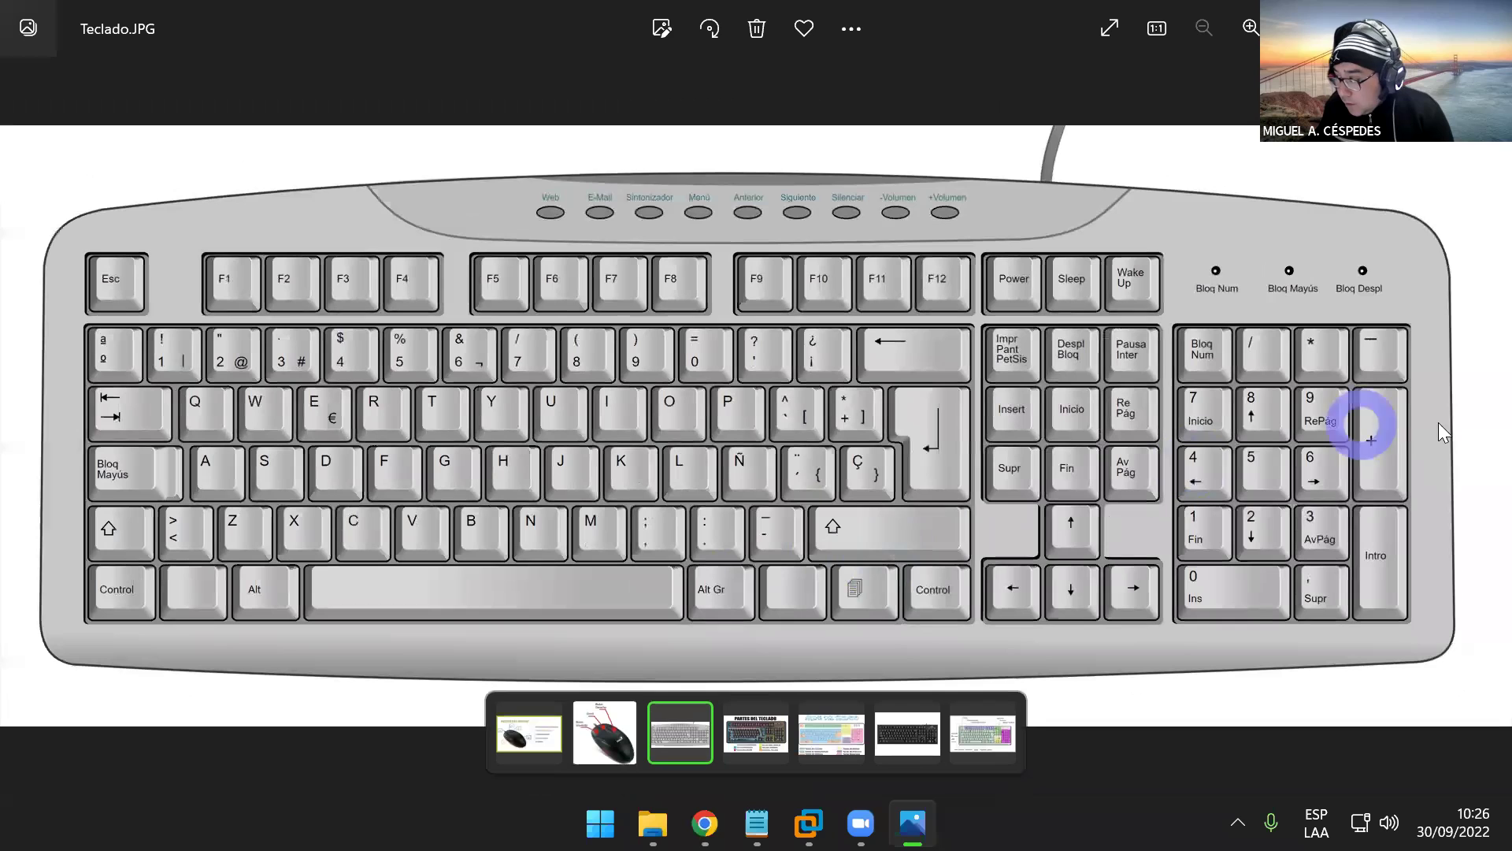
click(1486, 423)
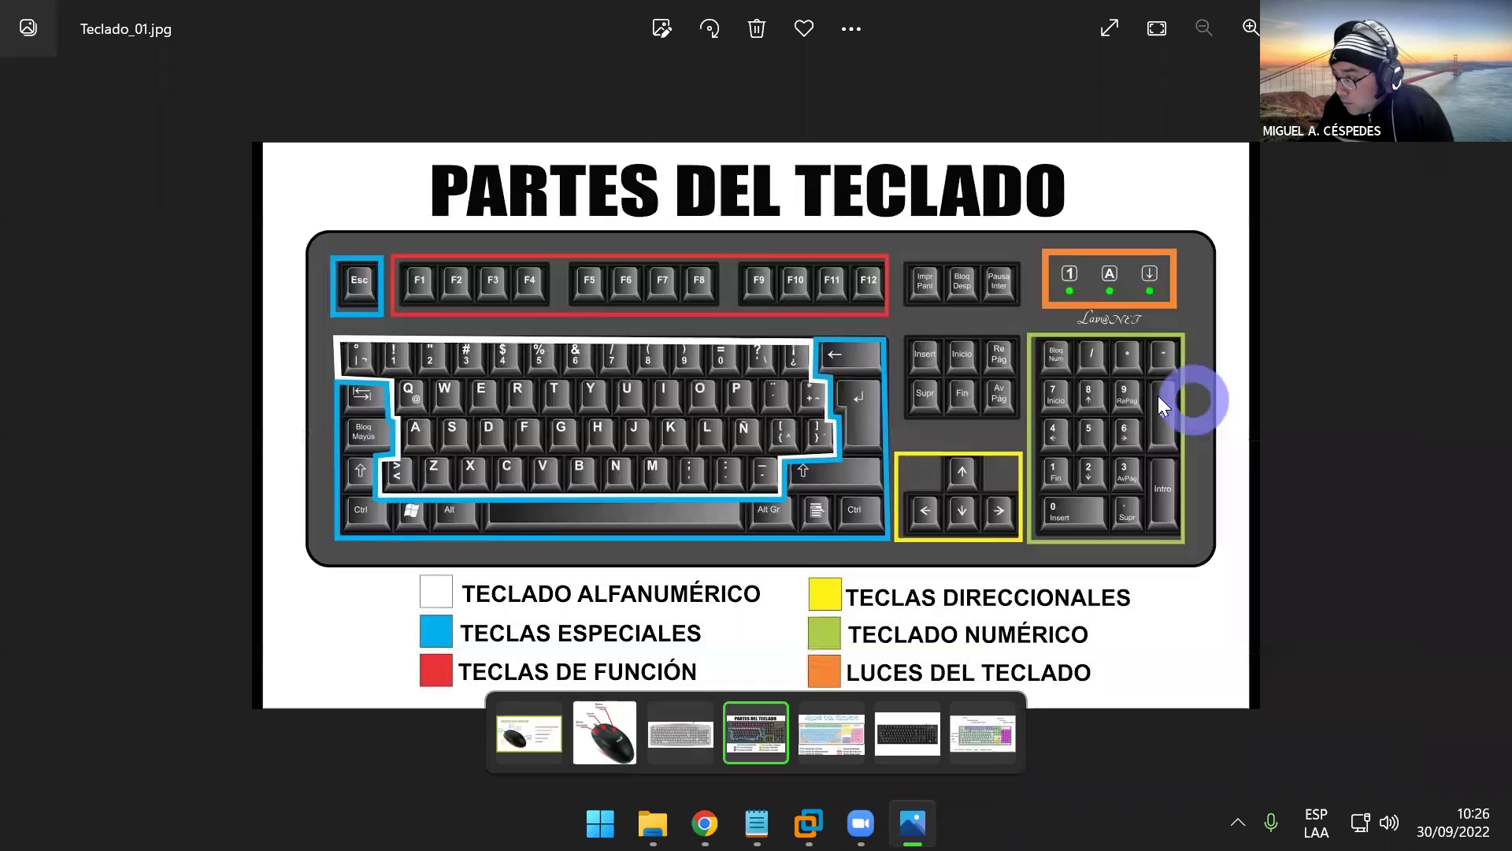
scroll(945, 354, up, 3)
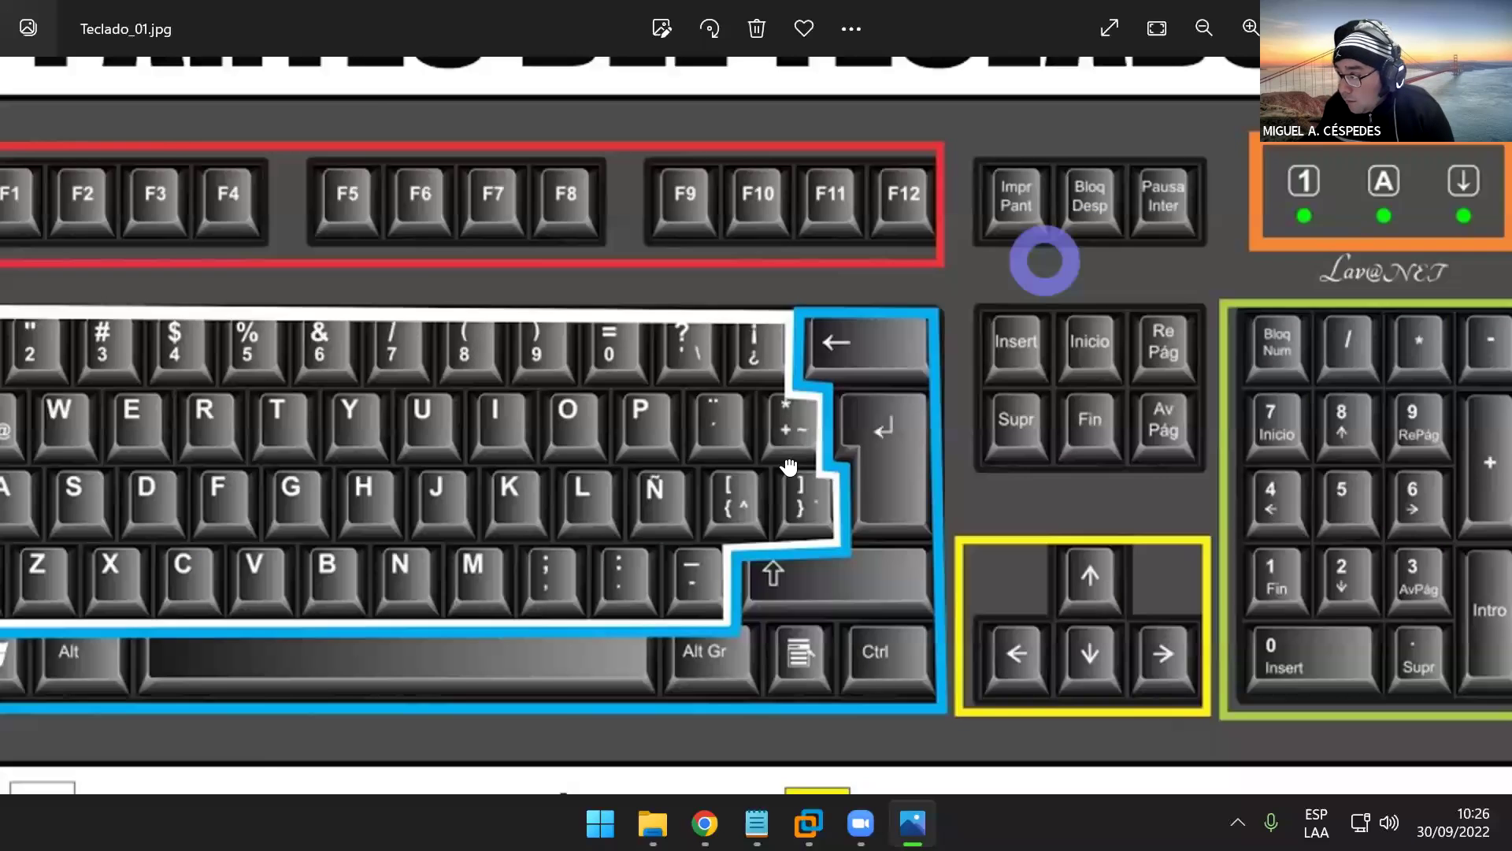
scroll(788, 466, up, 5)
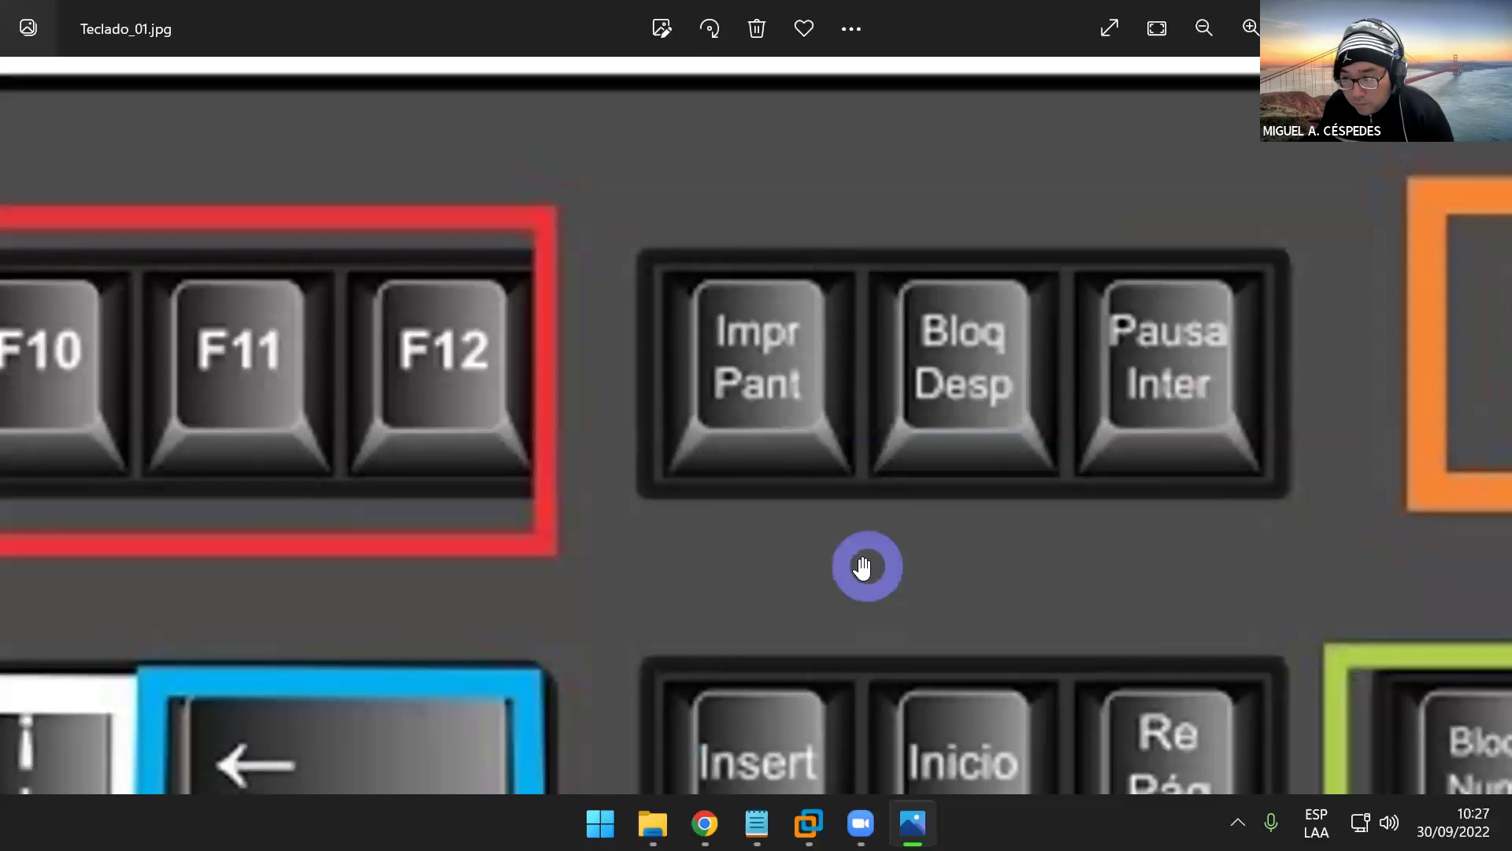
scroll(864, 567, up, 2)
scroll(756, 393, up, 2)
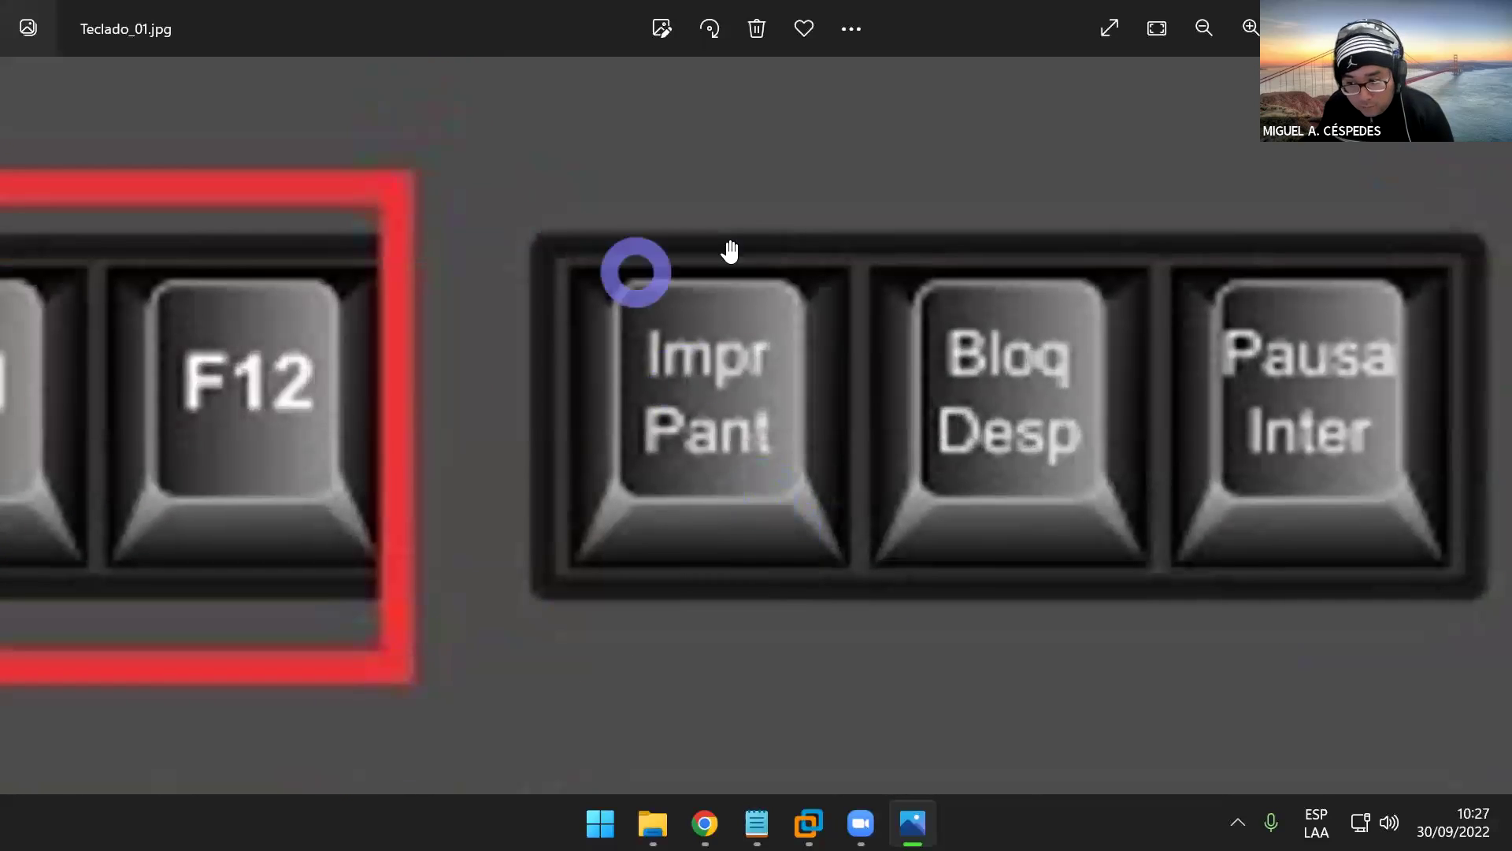
click(796, 528)
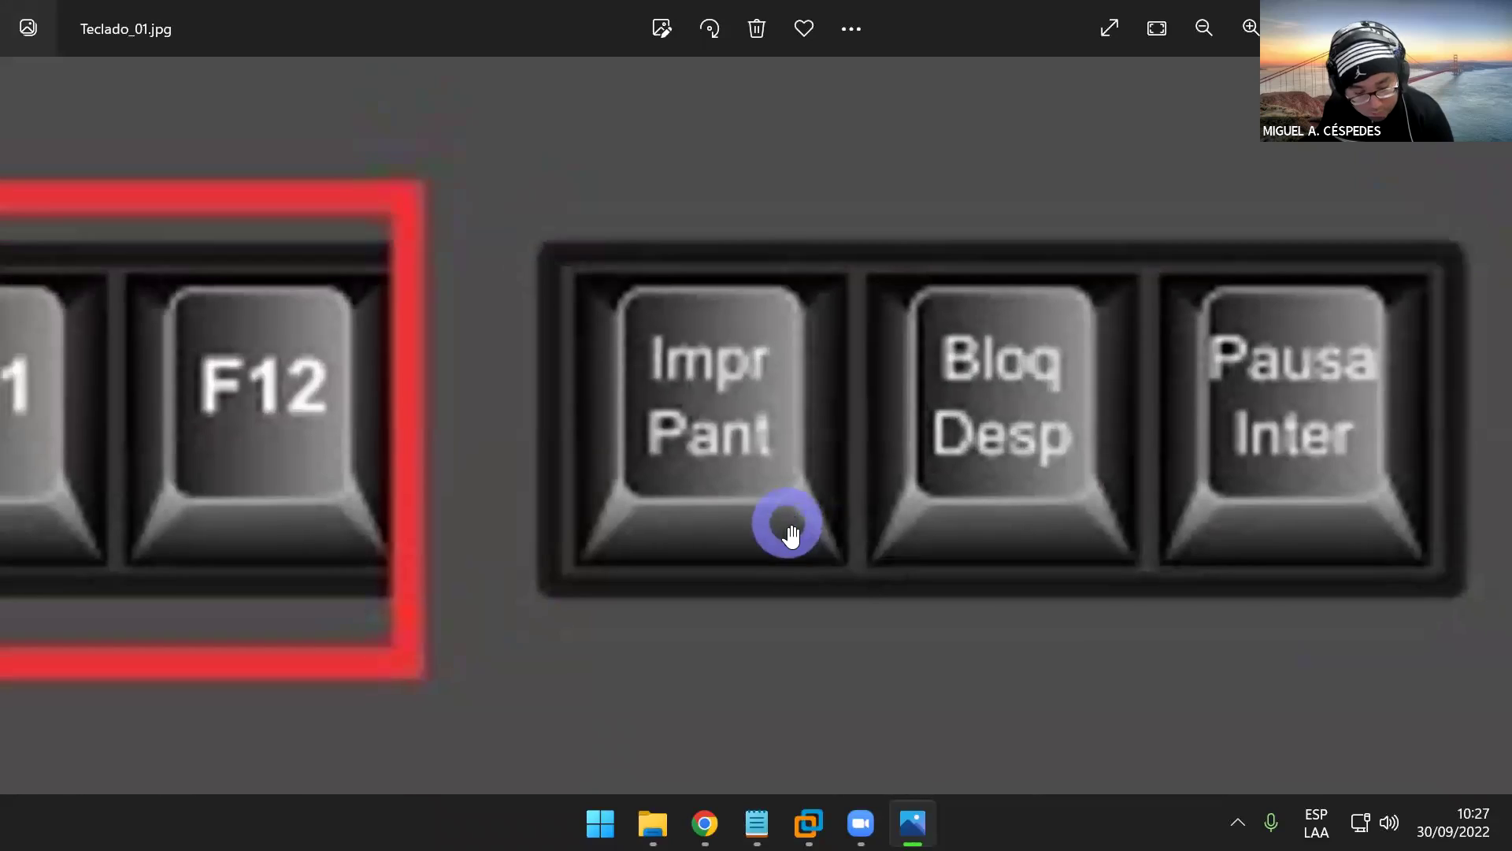
scroll(796, 527, down, 4)
scroll(805, 564, down, 3)
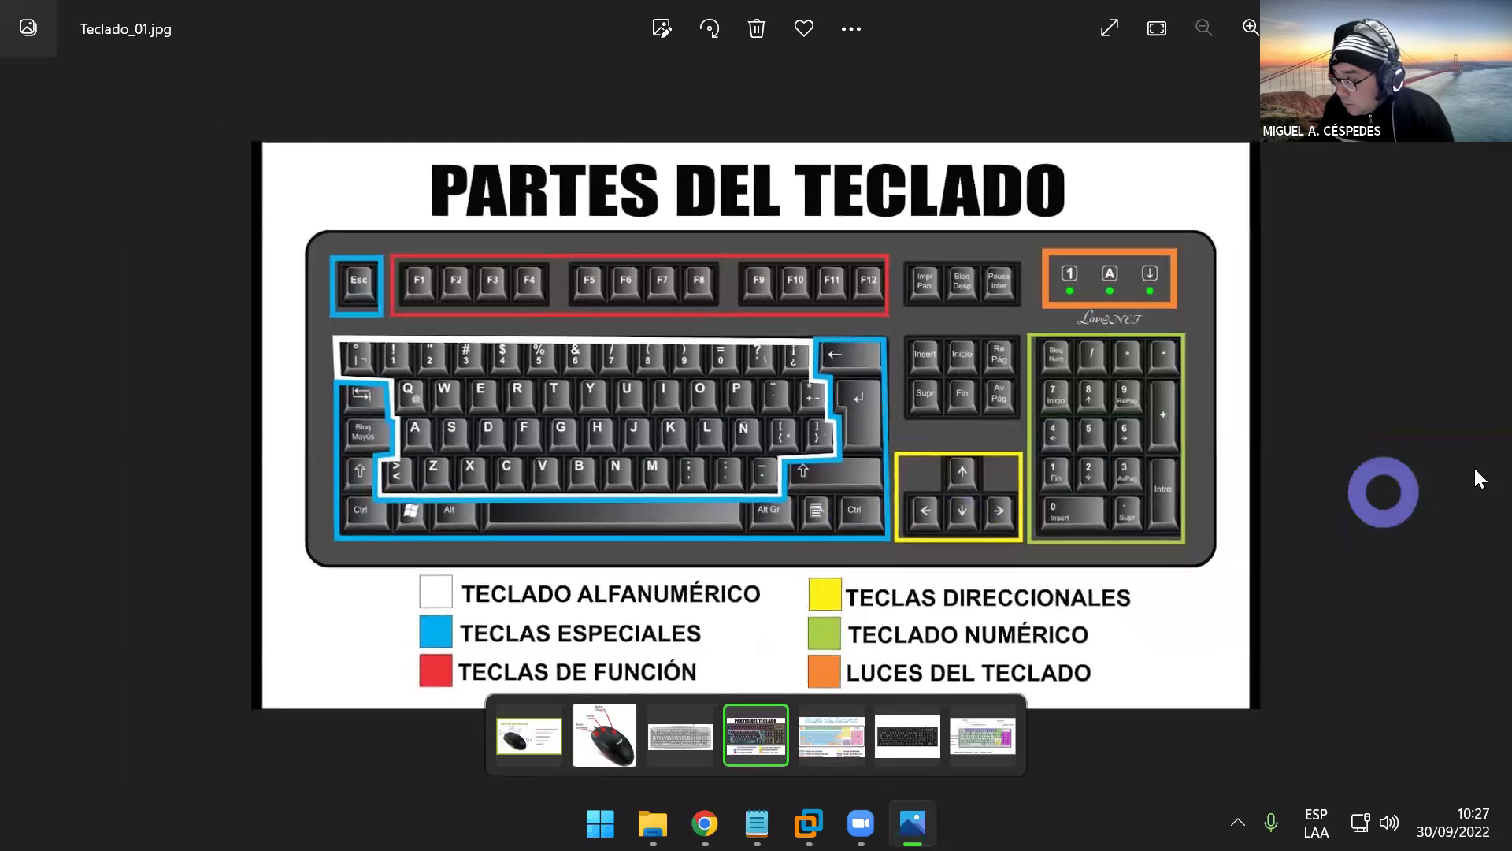
- View the Teclado_02.jpg image, then examine the PrtSc SysRq key up close in TECLADO_GENIUS.jpg
click(1481, 424)
click(1034, 303)
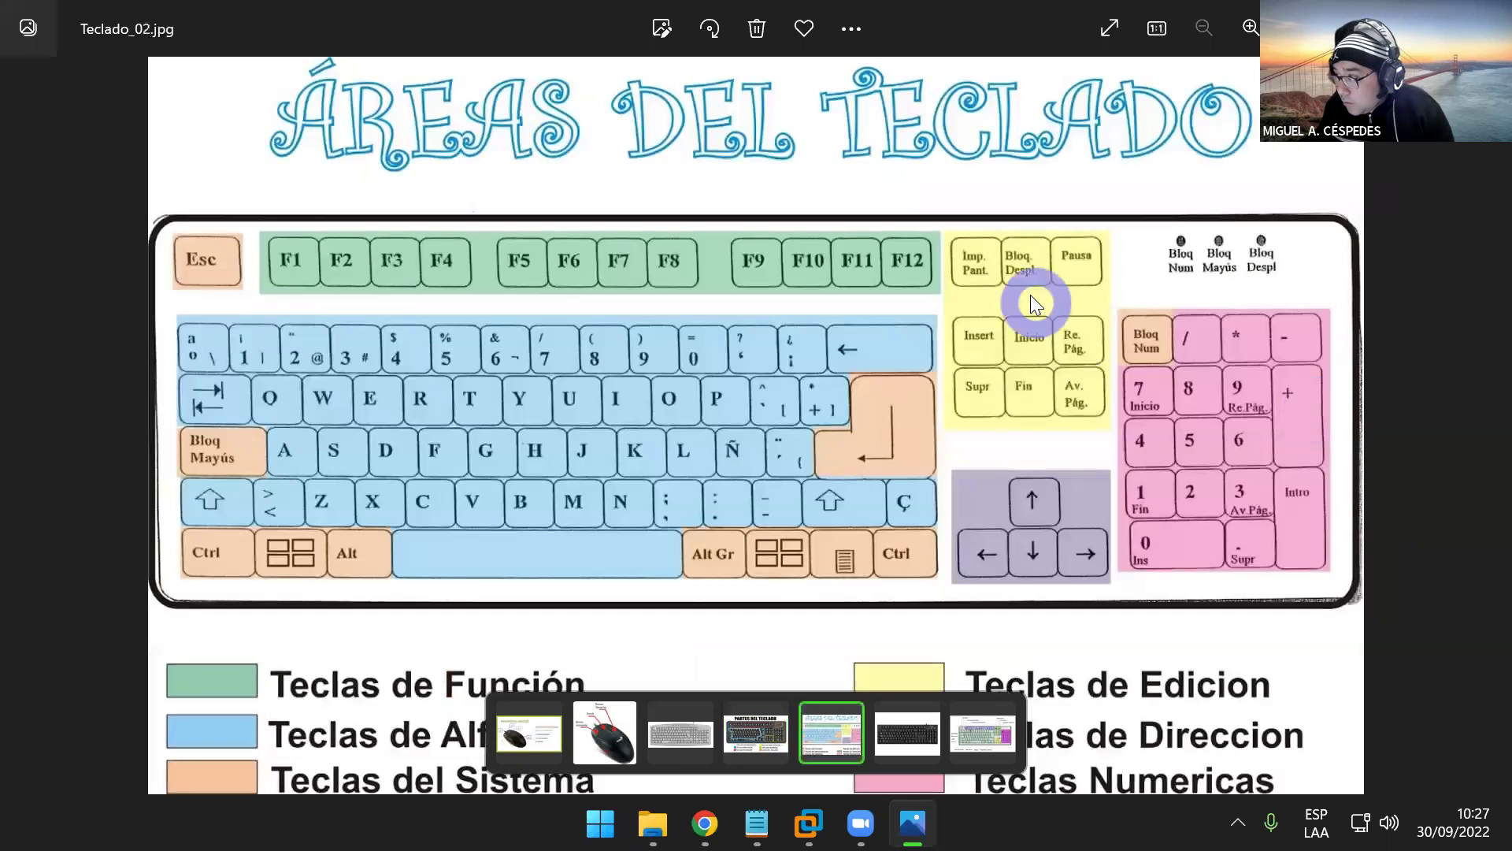
click(1474, 424)
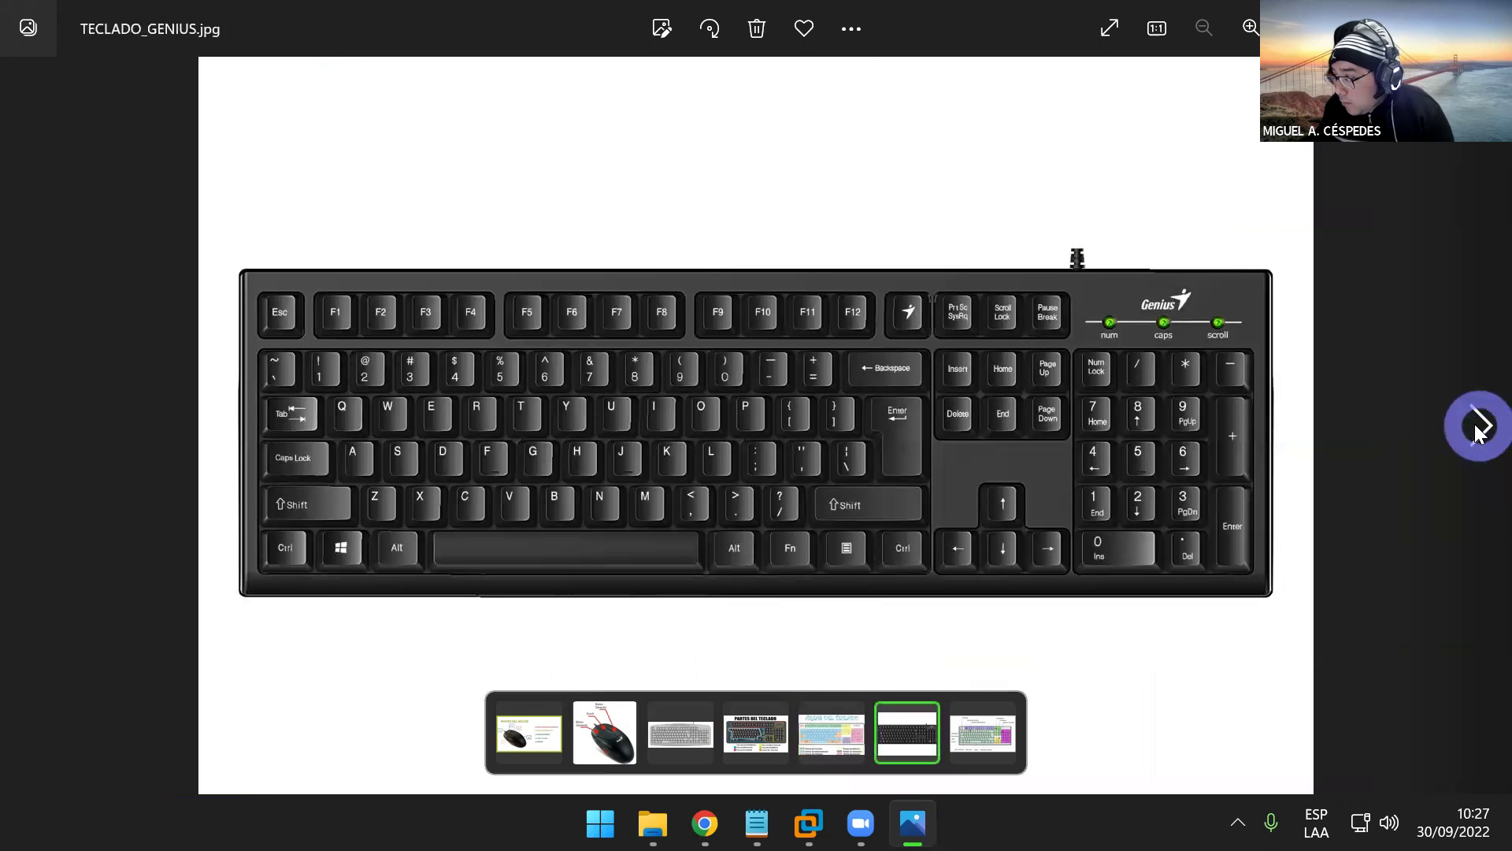
double_click(1080, 384)
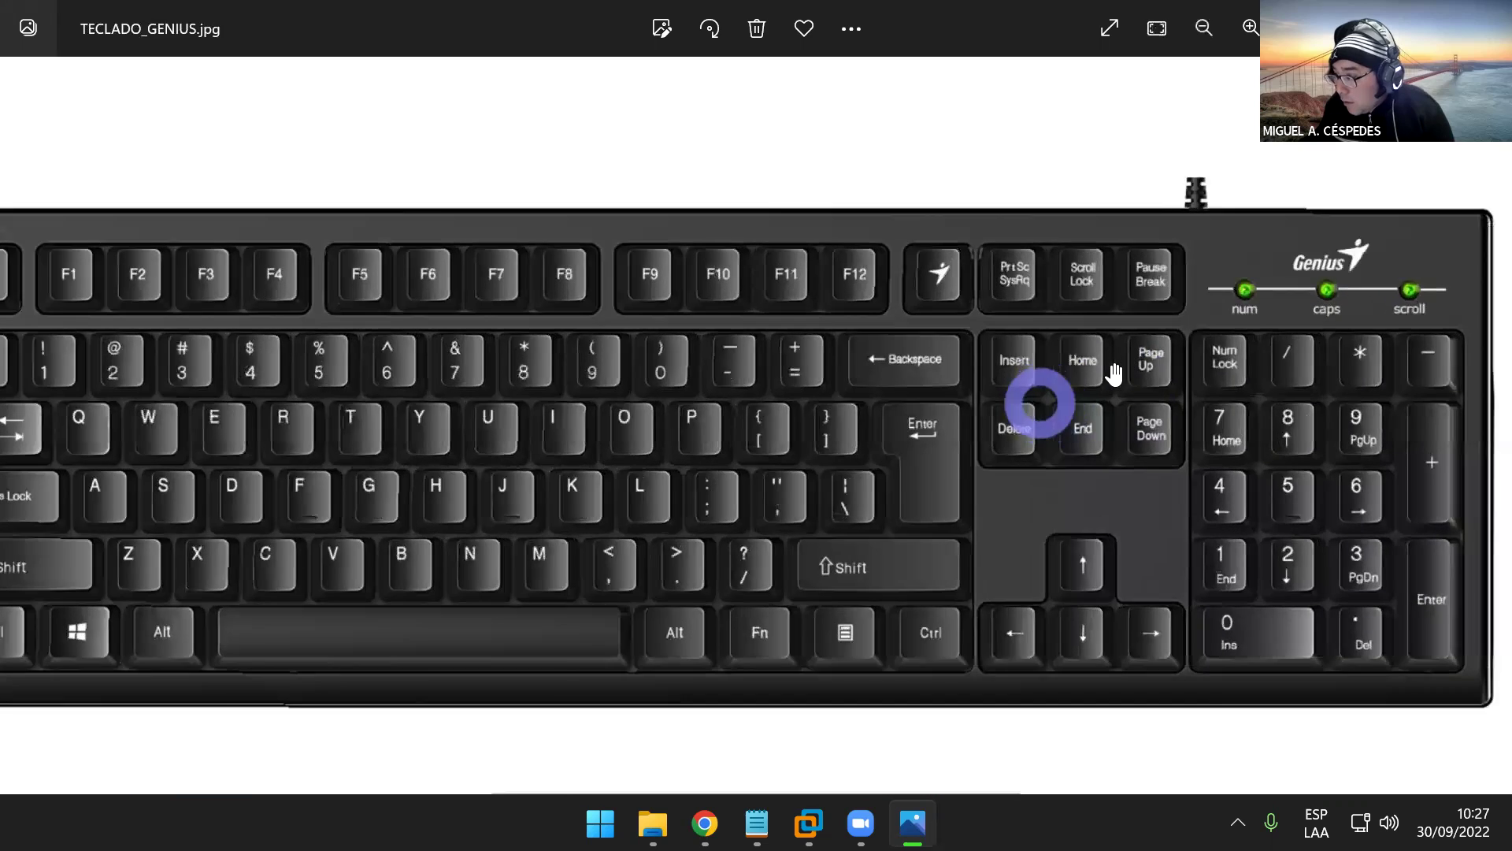
scroll(898, 489, up, 6)
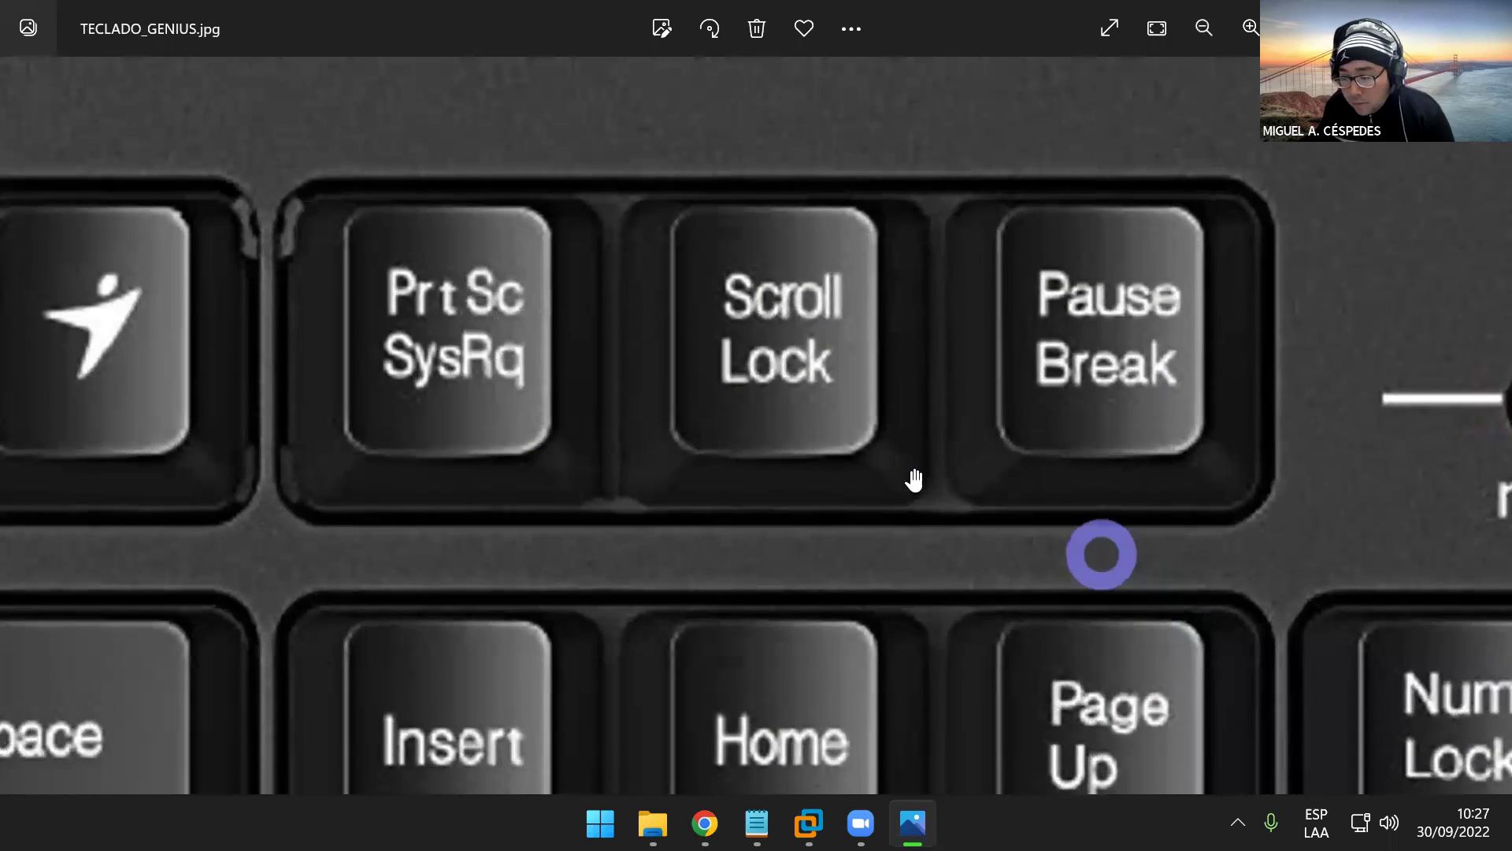
drag(914, 478, 1053, 532)
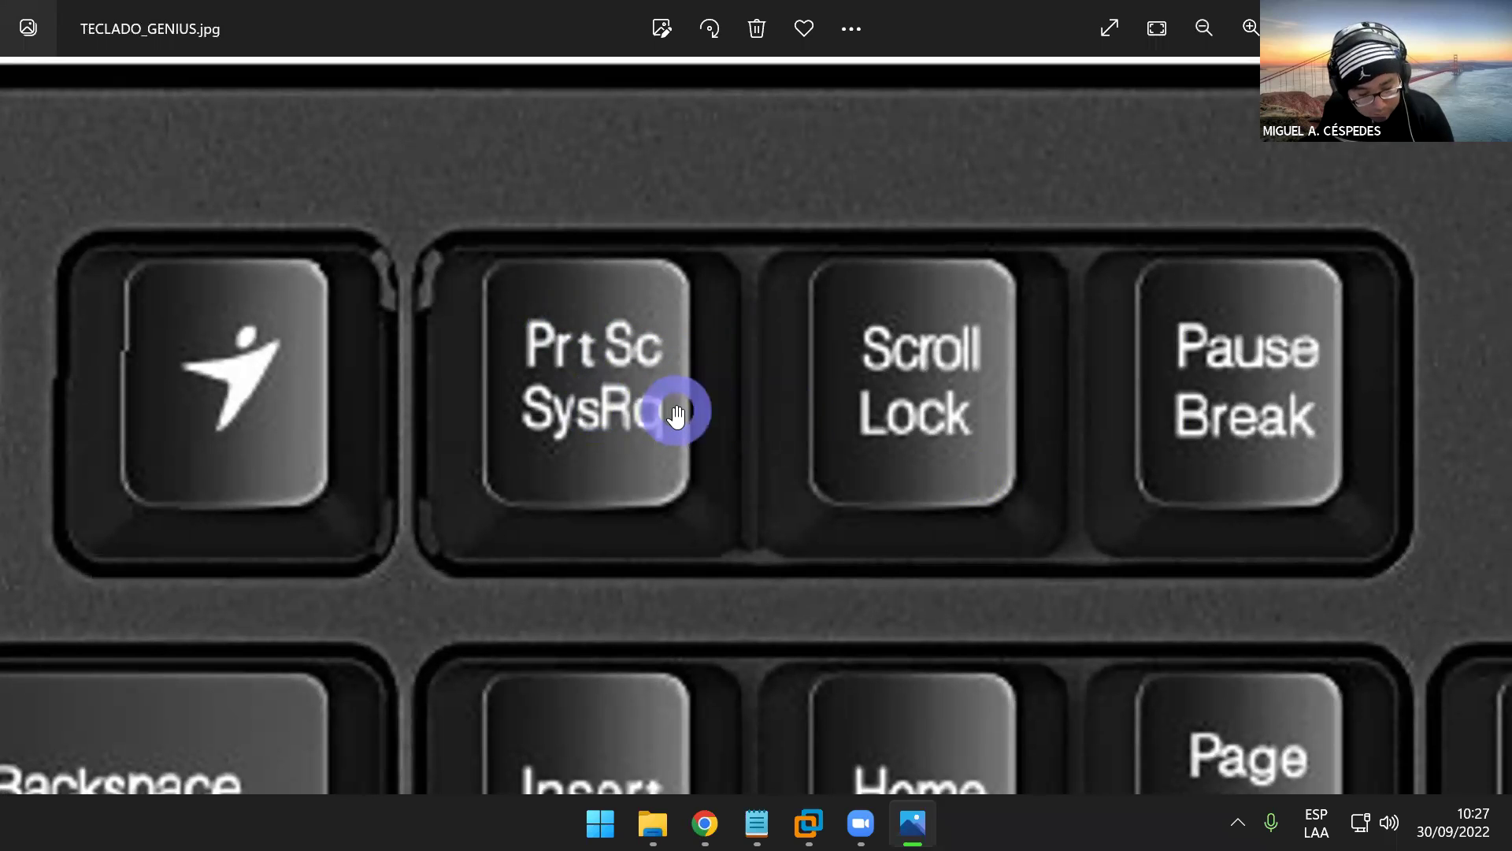
scroll(676, 415, down, 6)
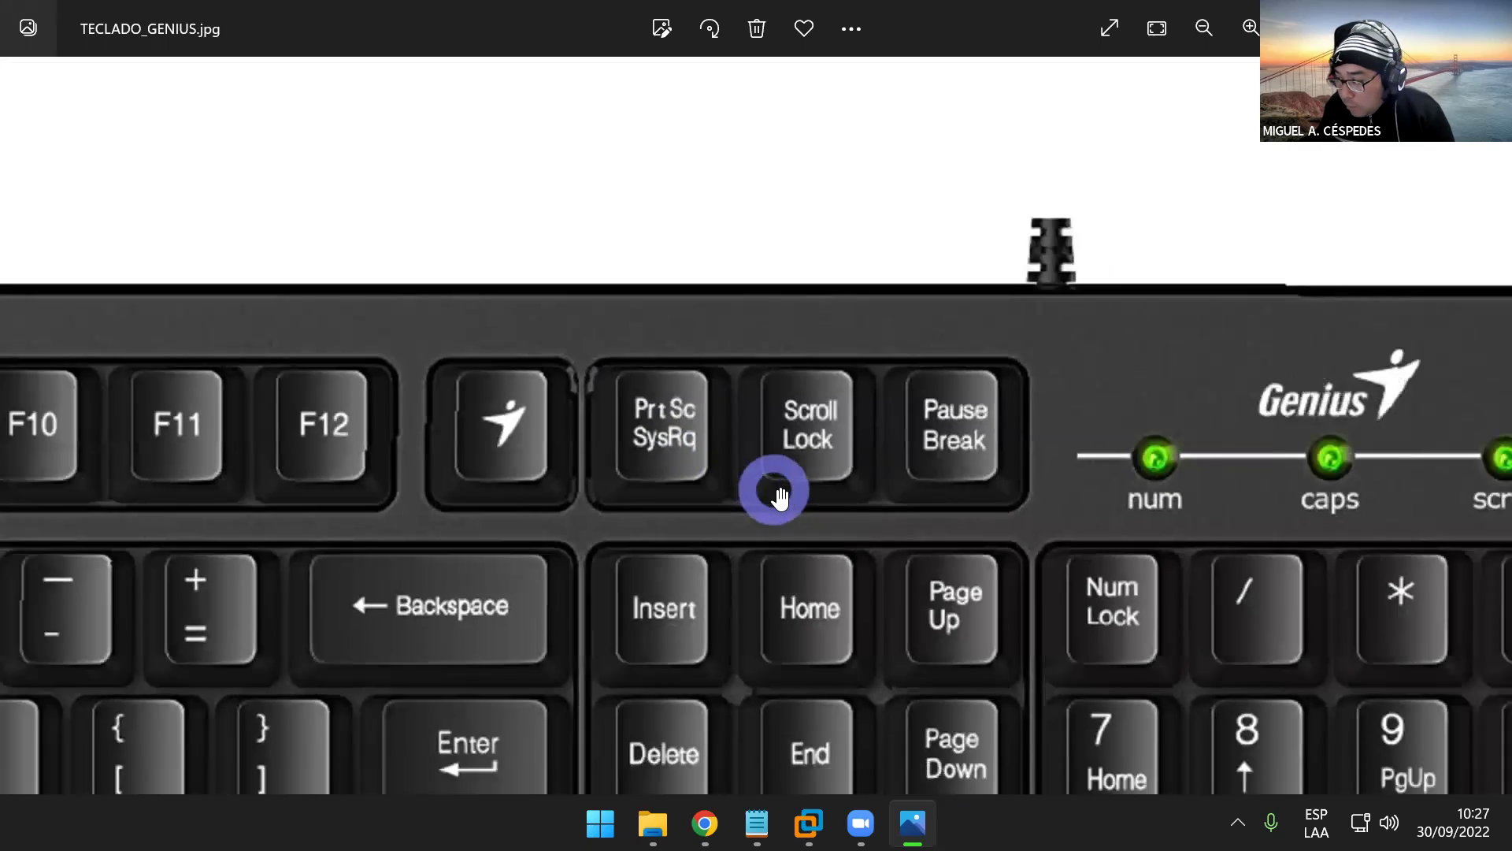
scroll(853, 484, down, 4)
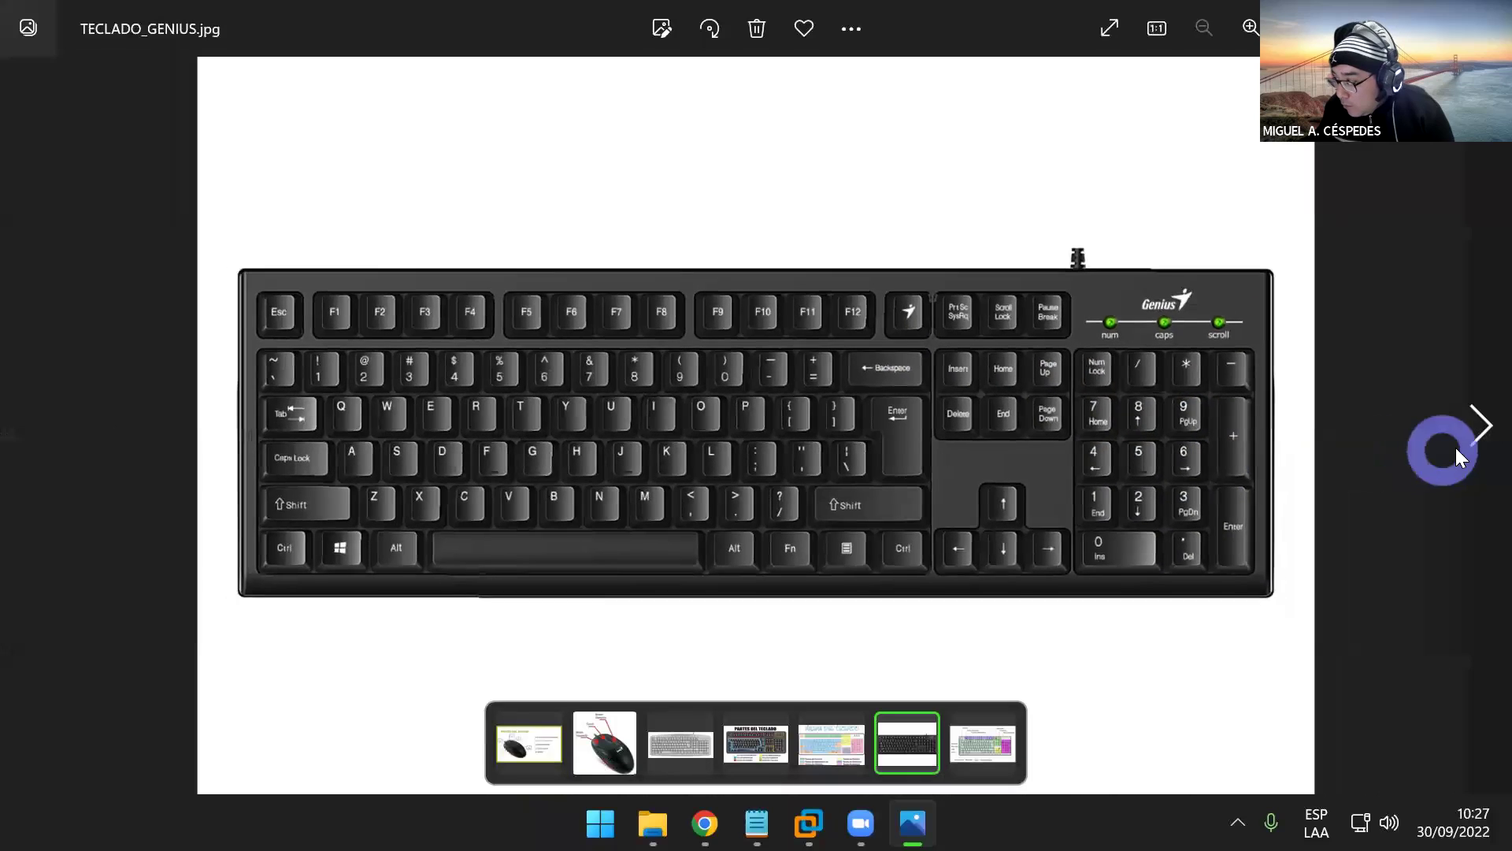
- View TECLADO_Y_SUS_PARTES.PNG, go back through the images to the mouse pictures, and return to Teclado_02.jpg
click(1475, 424)
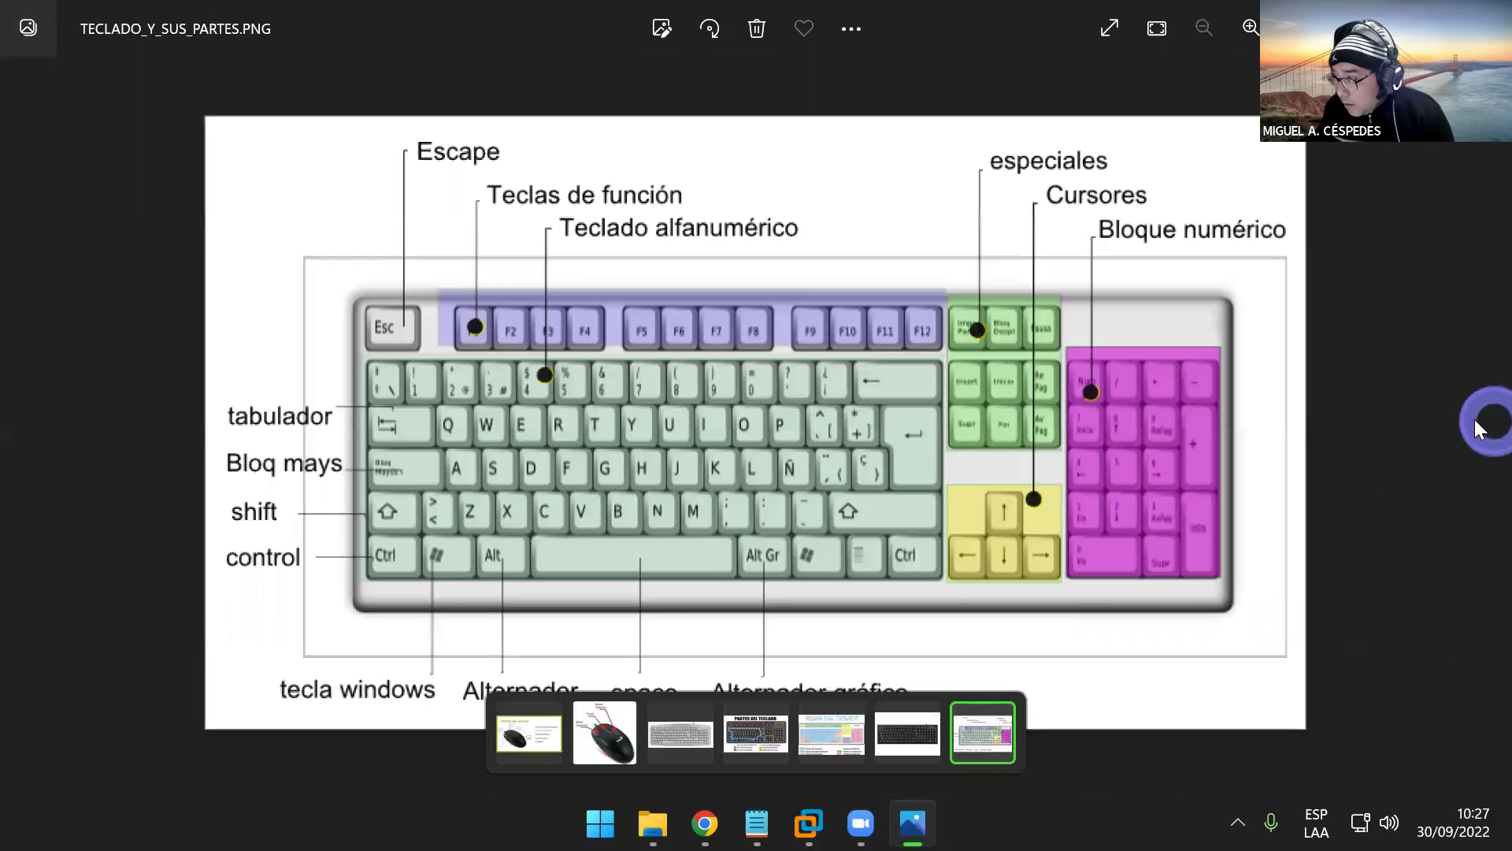
click(46, 434)
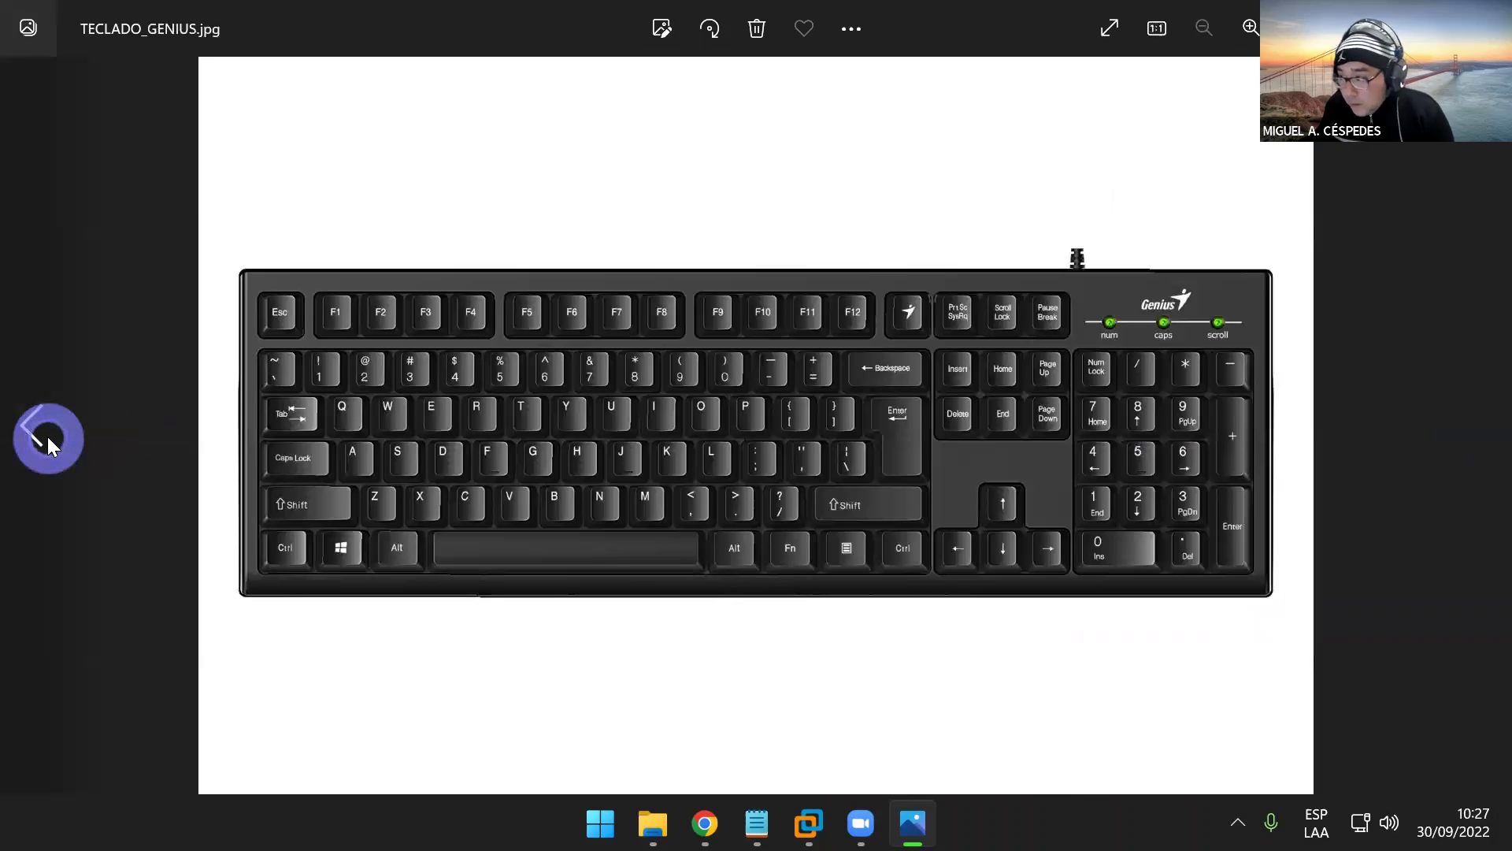
click(48, 438)
click(47, 438)
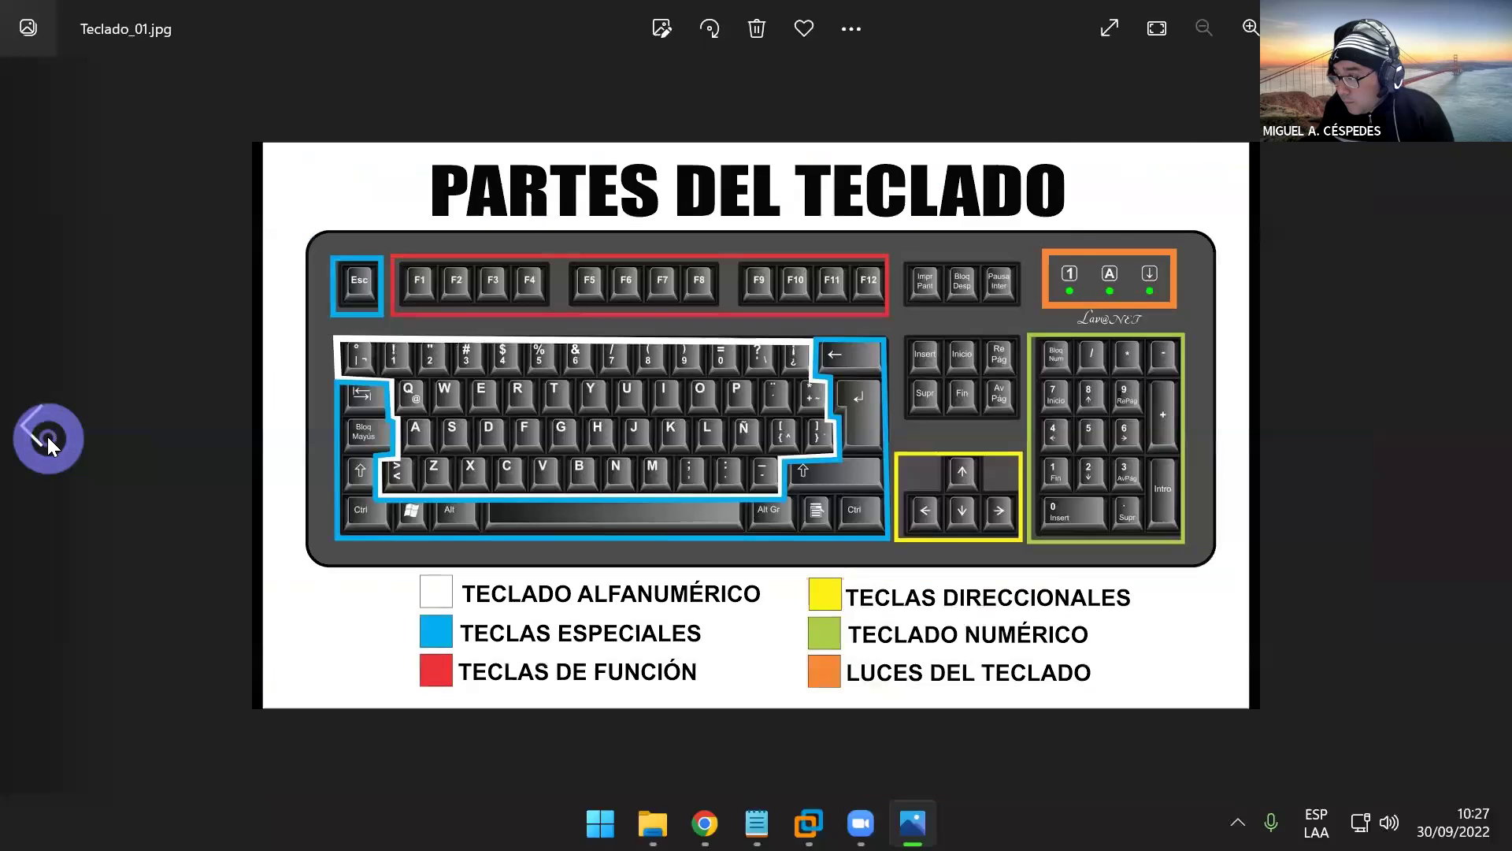
click(47, 437)
click(47, 437)
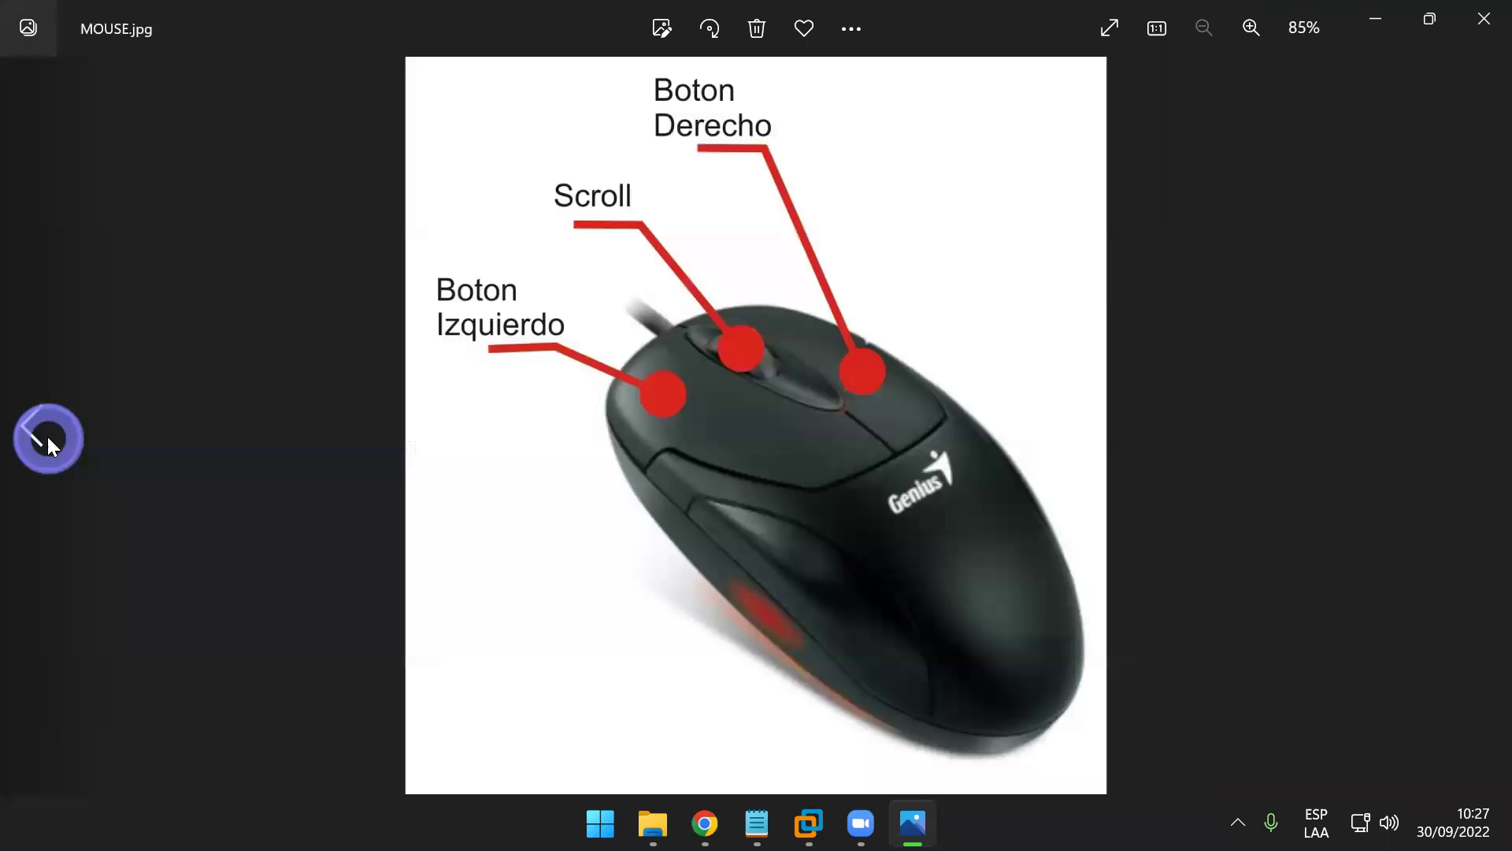
click(48, 437)
click(1479, 425)
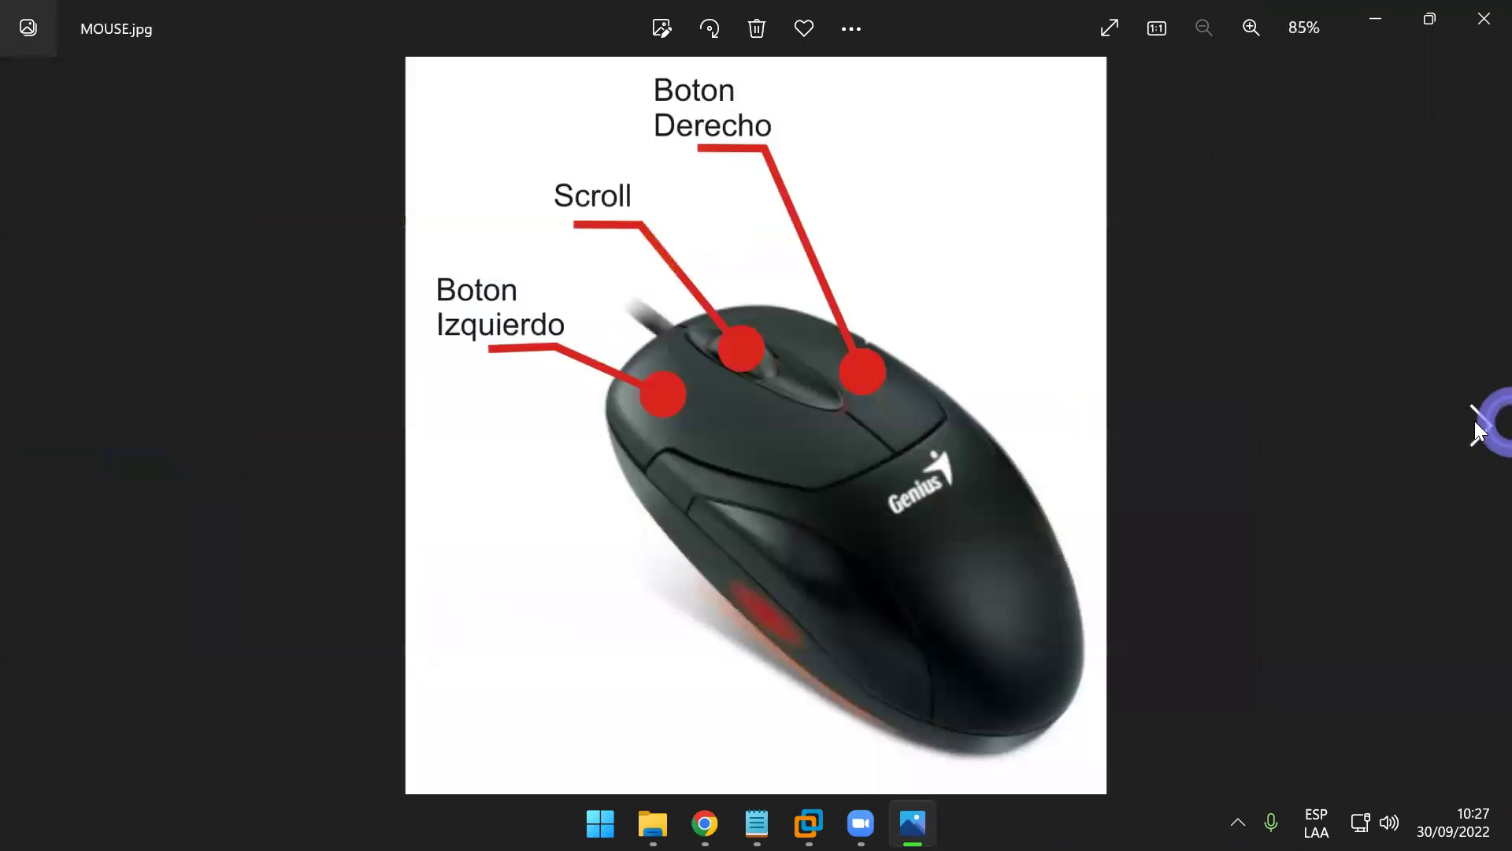
click(1480, 425)
click(1479, 425)
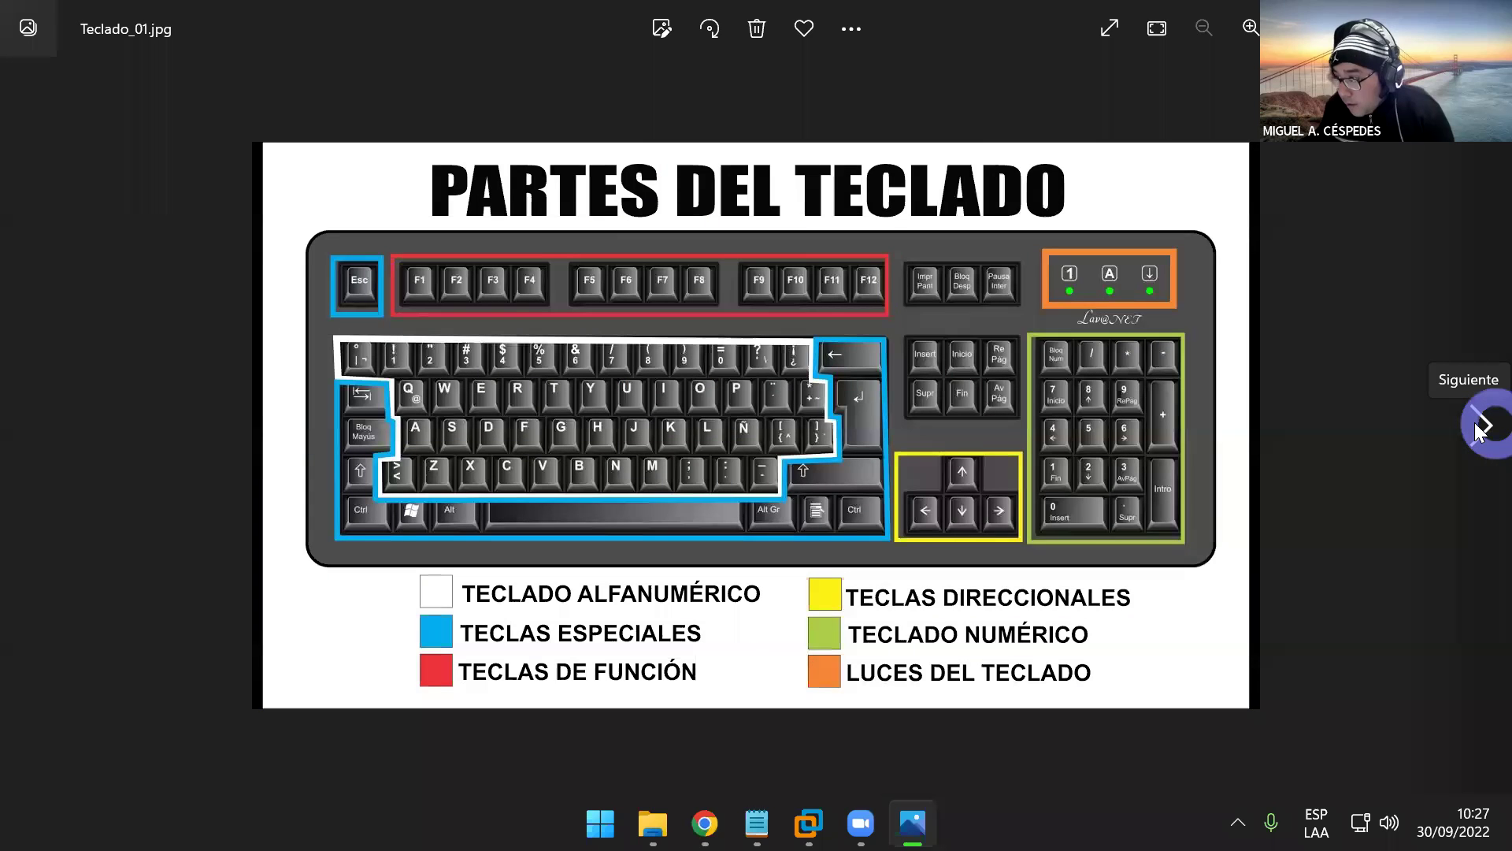
click(1478, 427)
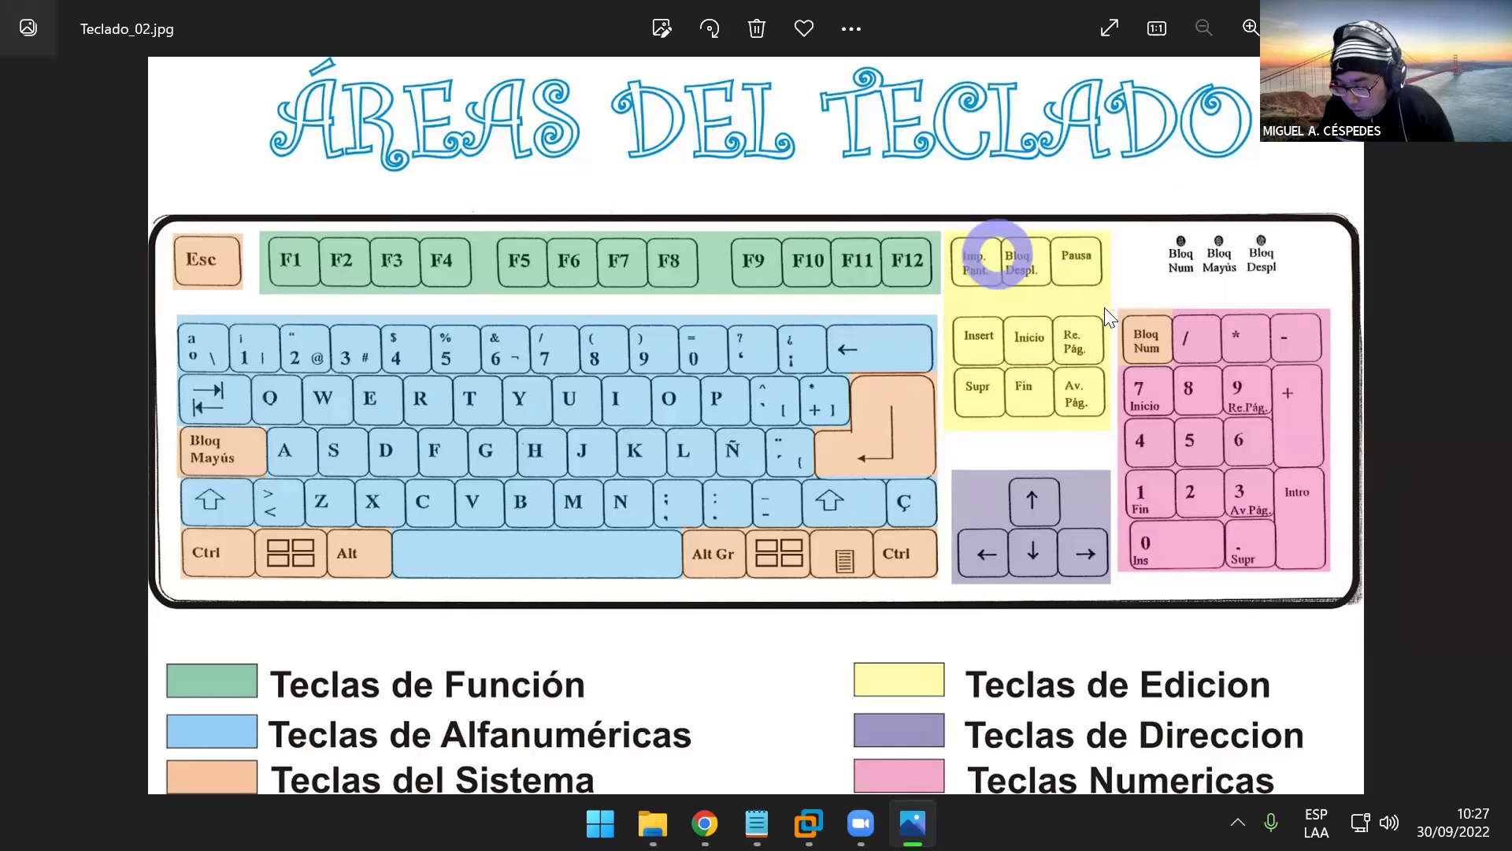
- Close the image viewer, bring the Windows 10 HOME_SINGLE window of VMware Workstation to the front and close it
key(alt+F4)
mouse_move(834, 823)
click(935, 631)
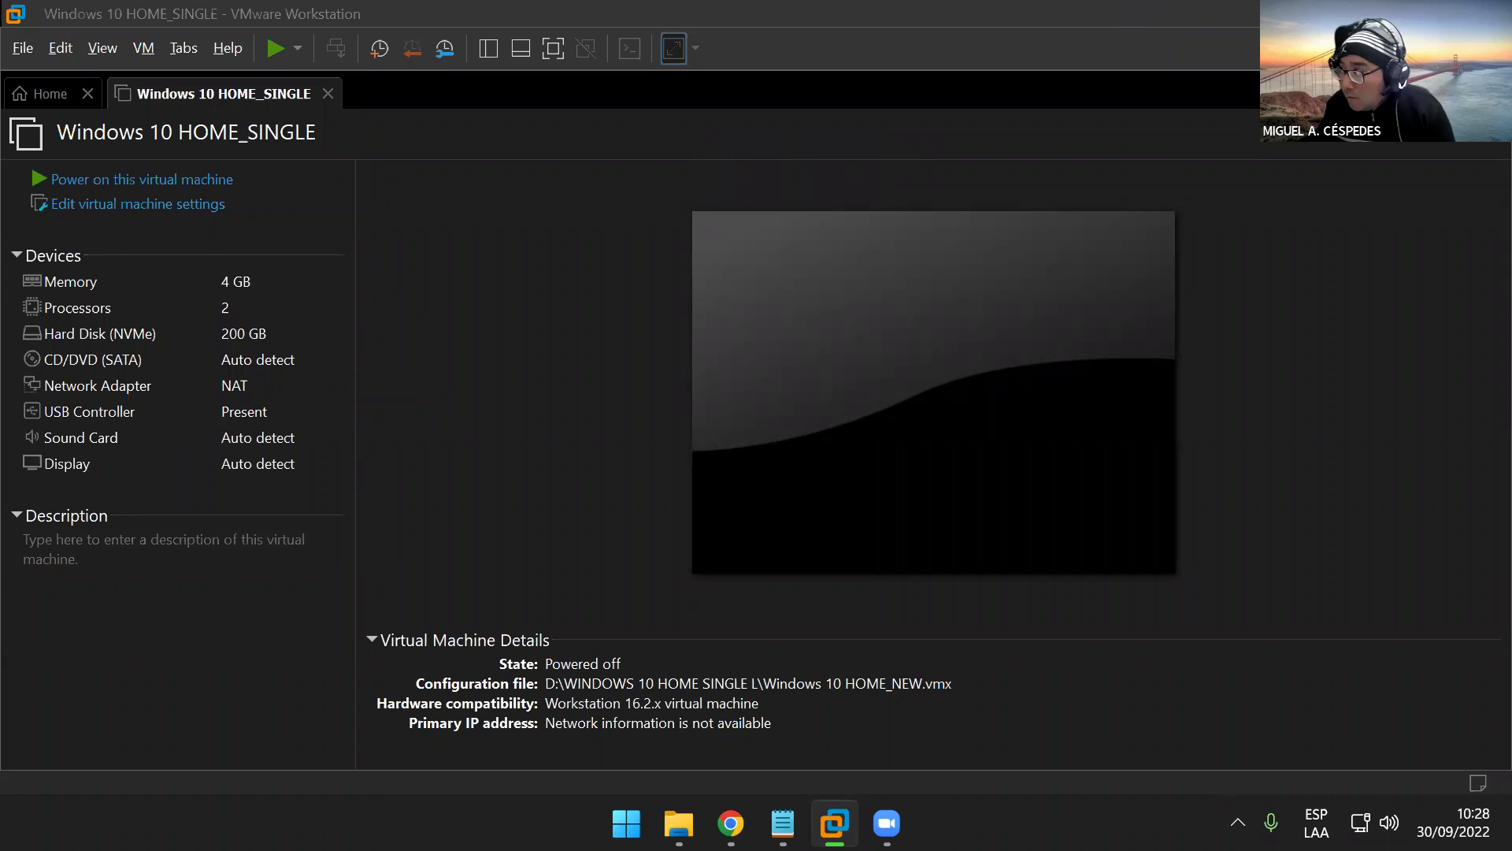
key(alt+F4)
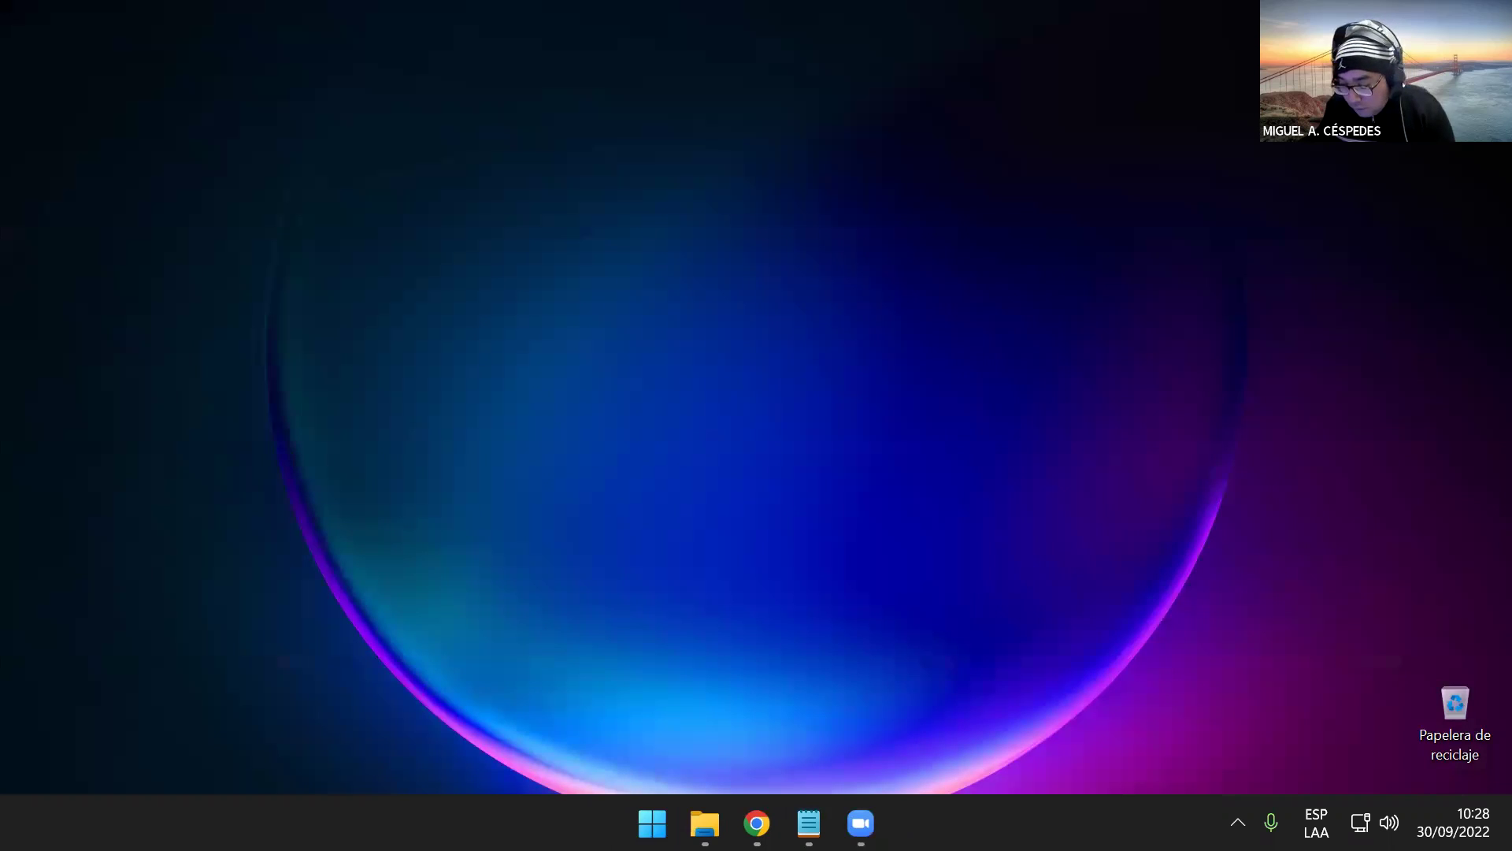
- Return to the 02 - EJECUTABLES notes in Bloc de notas and review the OPCIÓN_1 screen capture keys, Impr PetSis and IMPR PAINT
key(super+d)
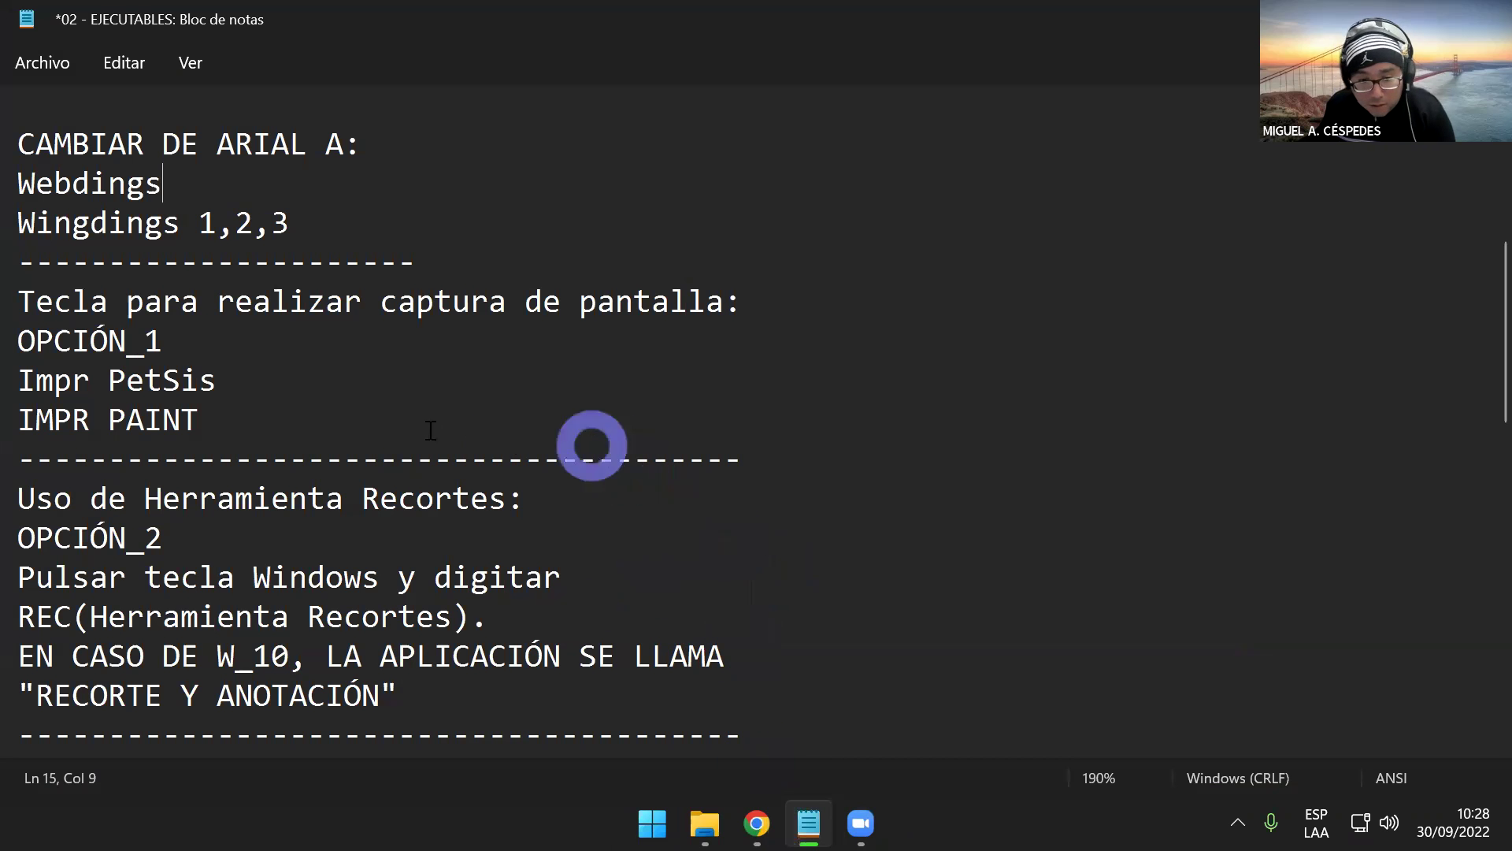
click(327, 390)
click(323, 418)
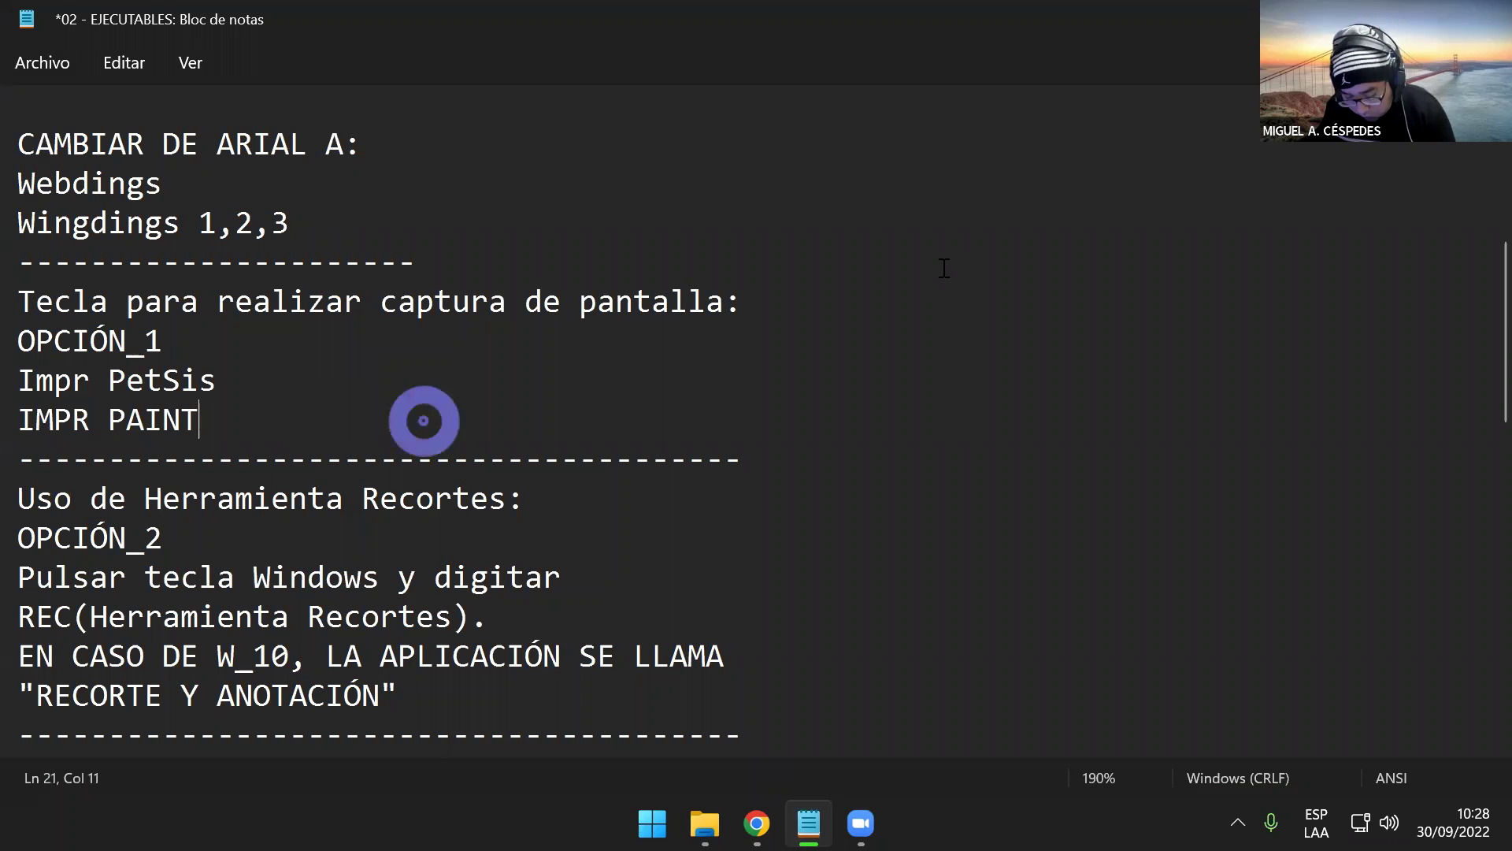
- Show the desktop, search Windows for WORD, launch Word and create a blank document
key(super+d)
key(super)
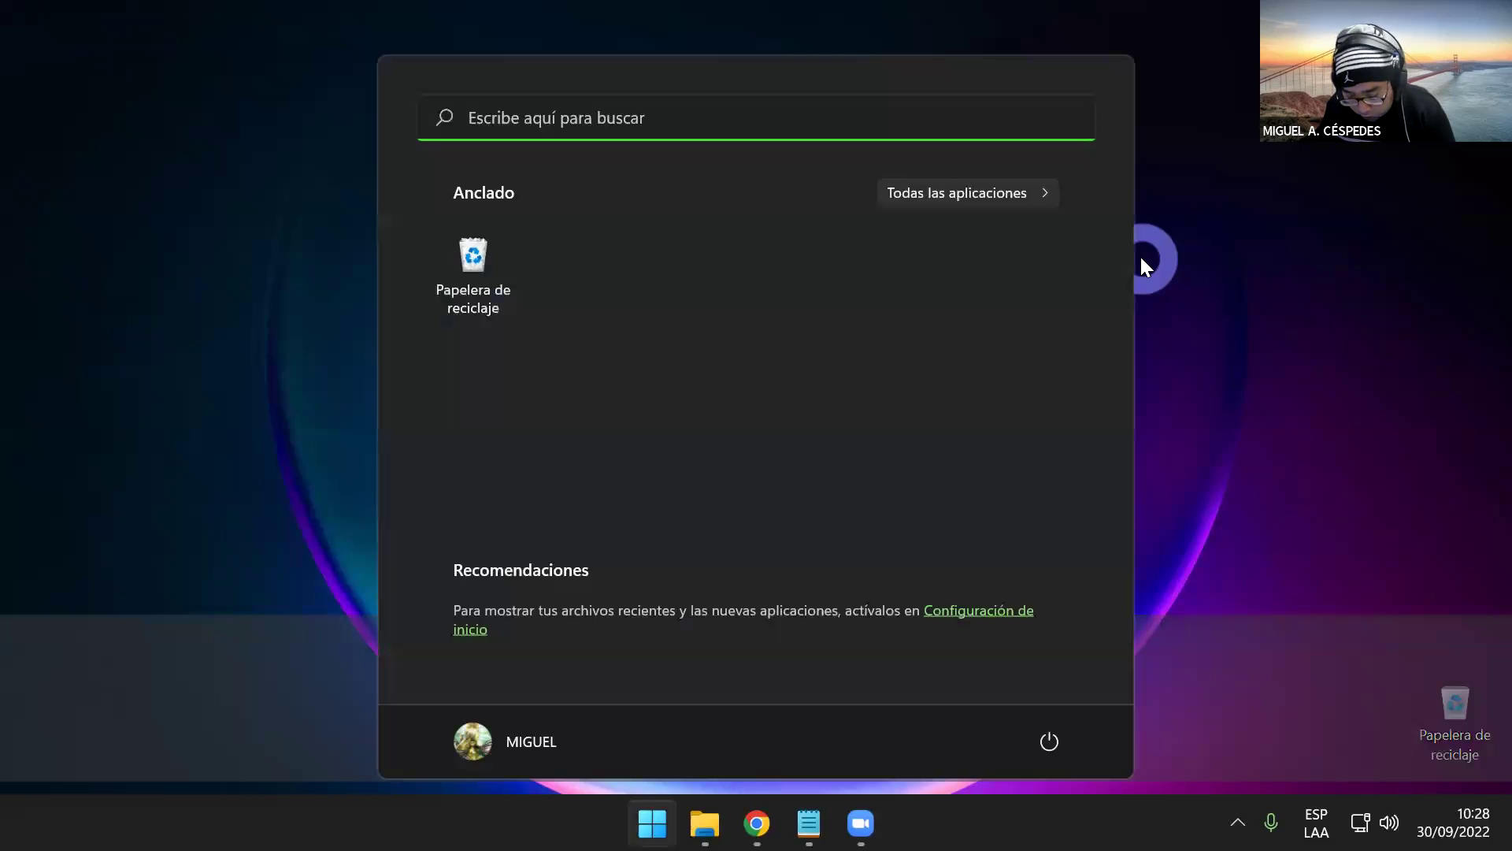
text(WORD)
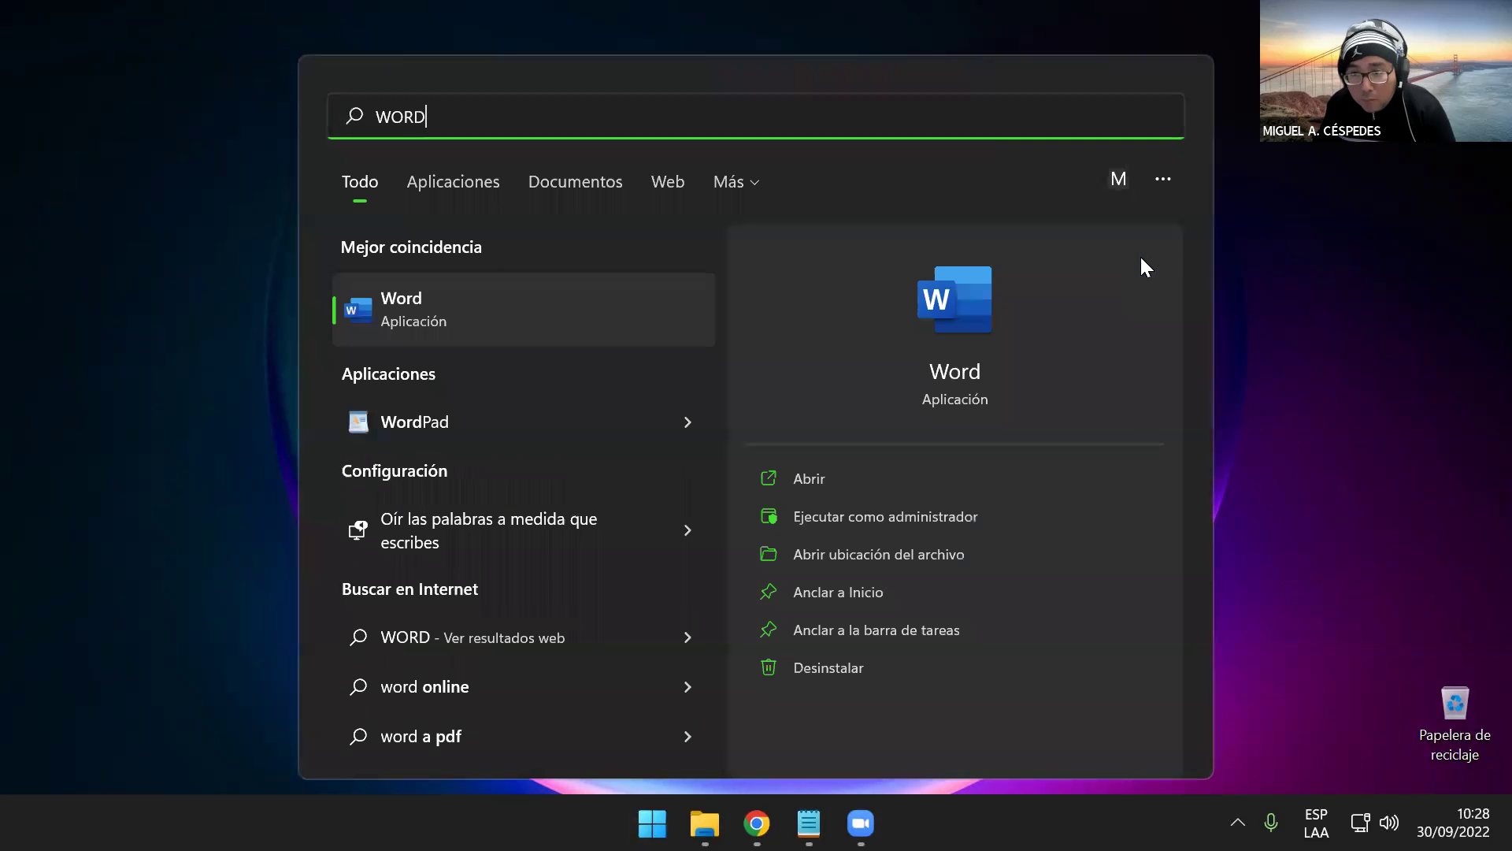
key(Return)
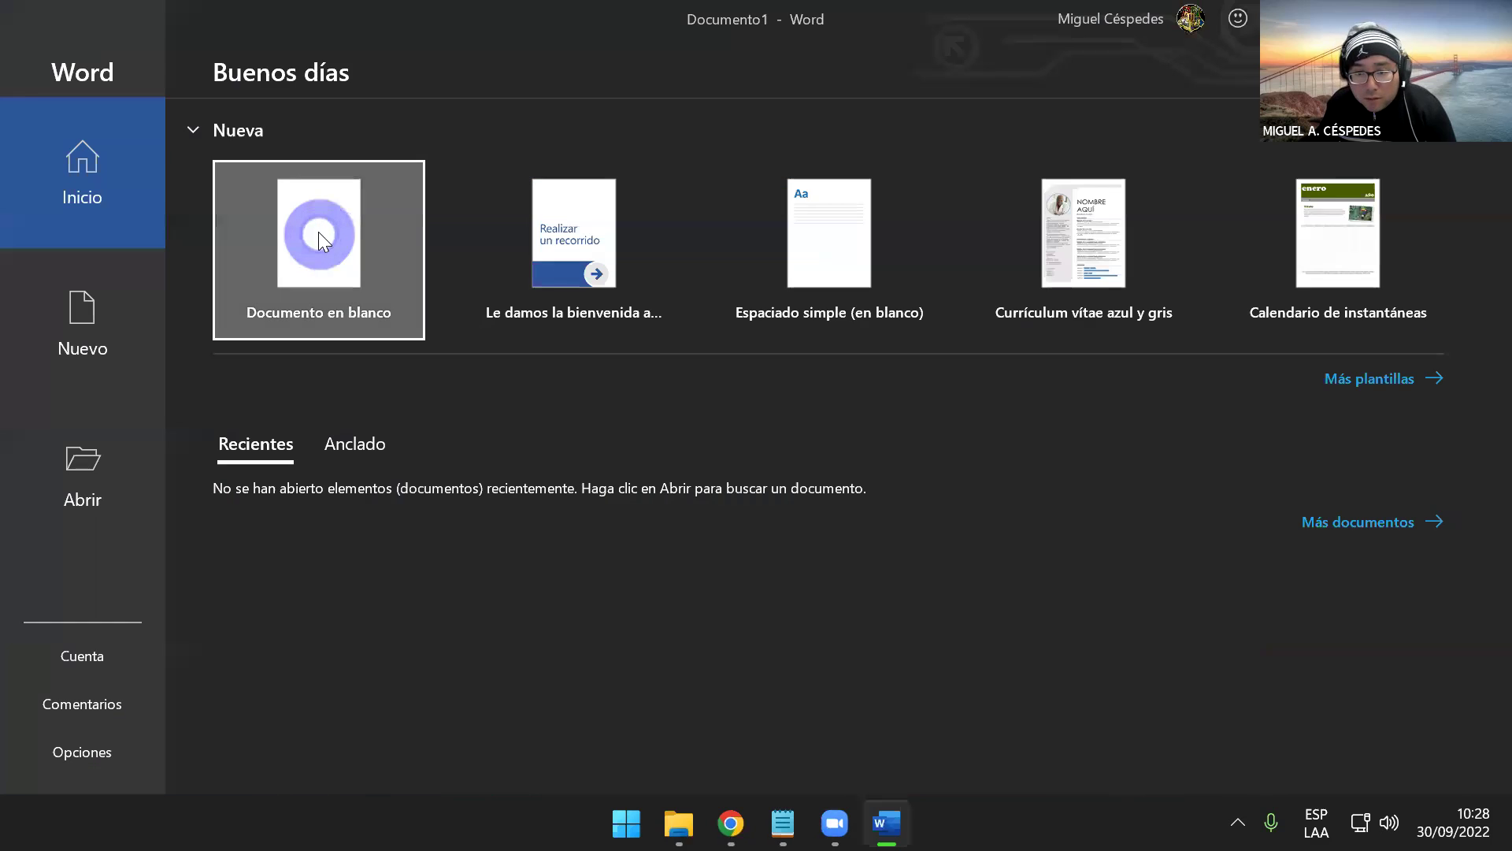
click(319, 236)
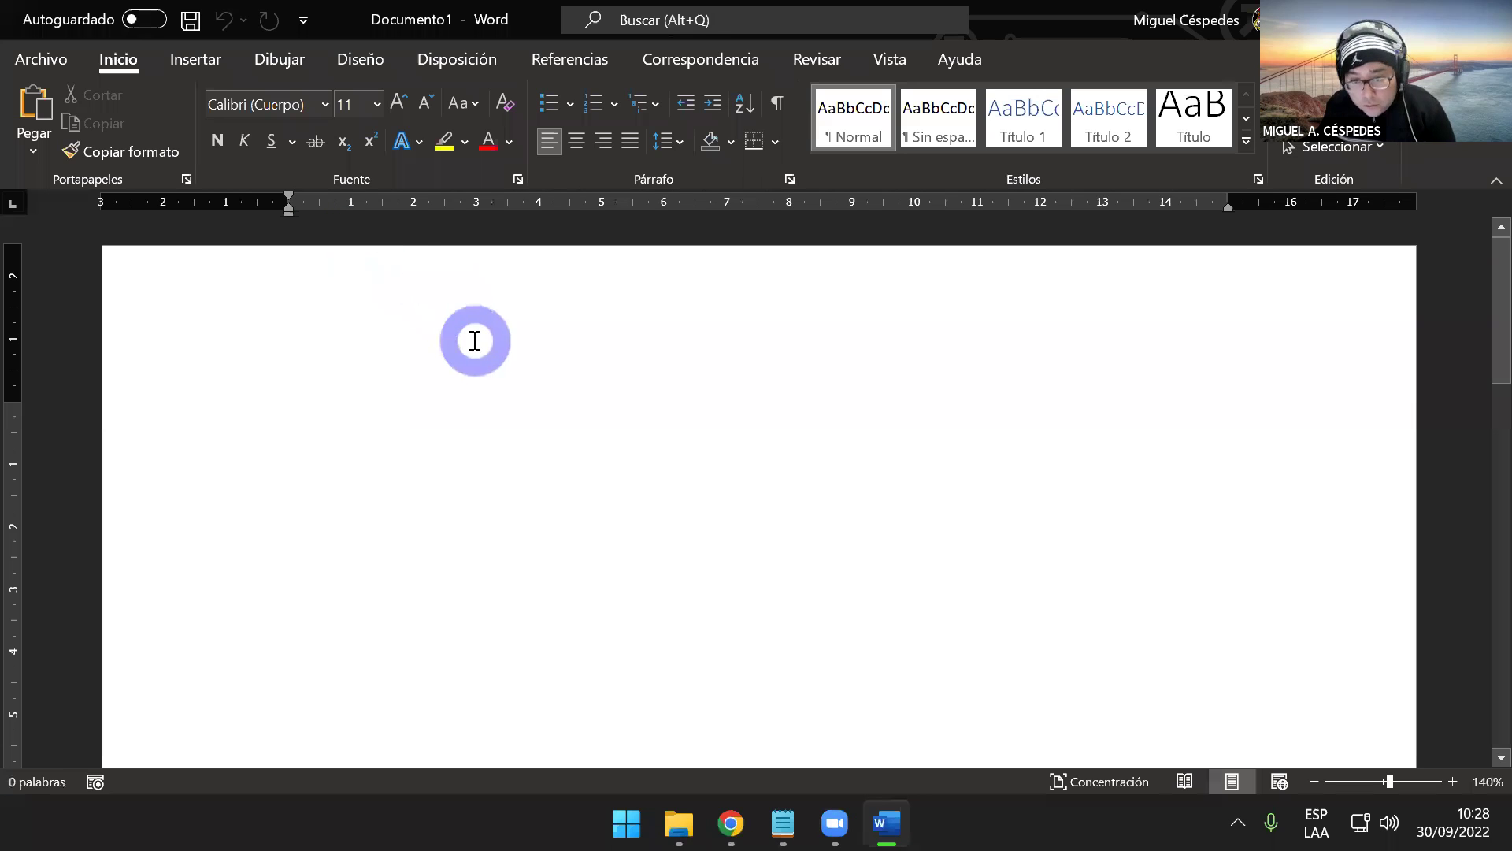
- Paste the captured VMware Workstation screen from the clipboard into the blank document and review the whole image
key(ctrl+v)
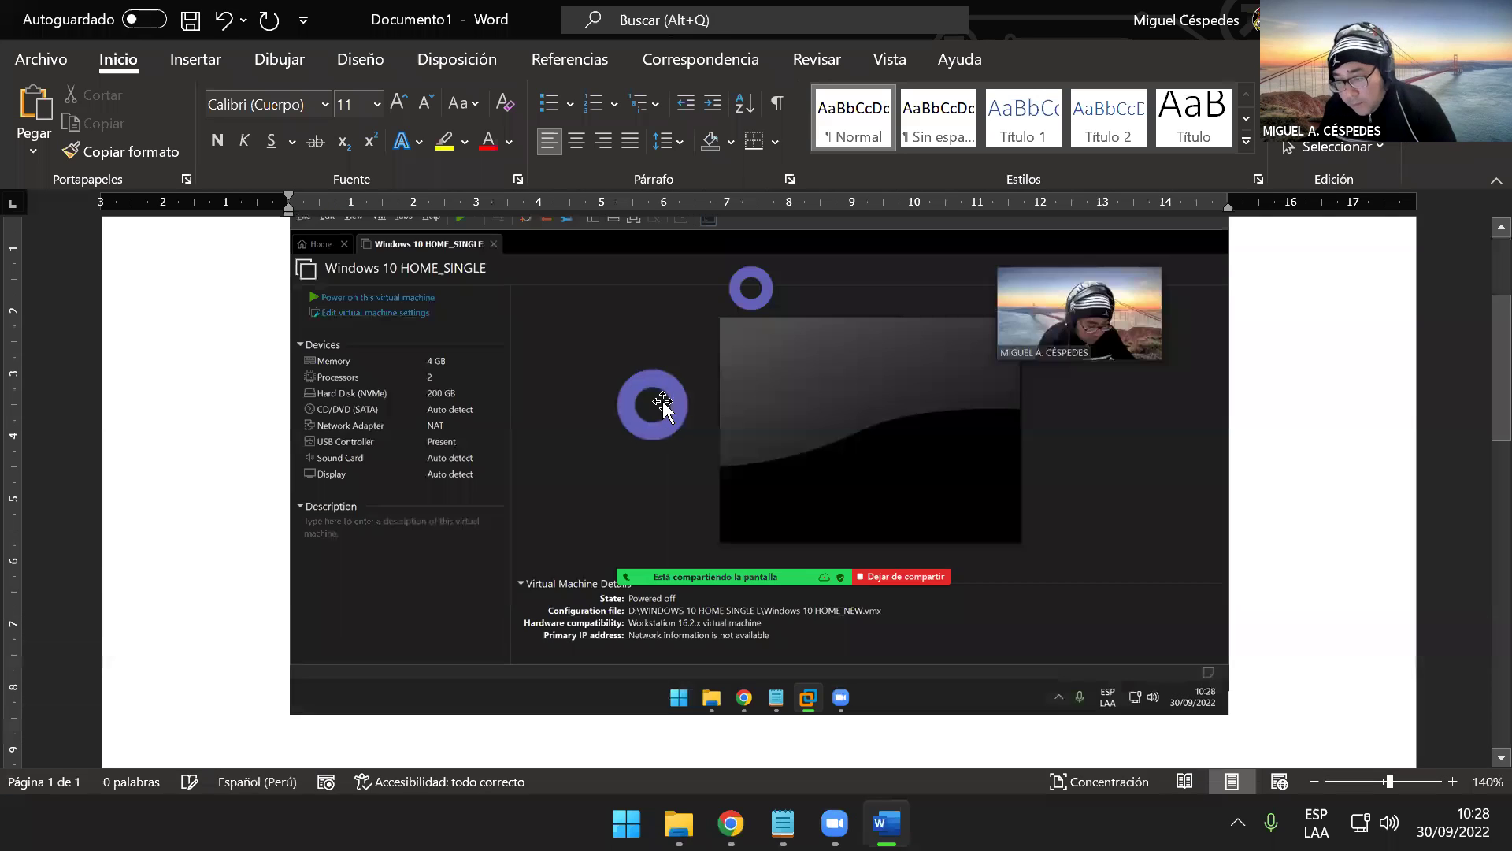
key(alt)
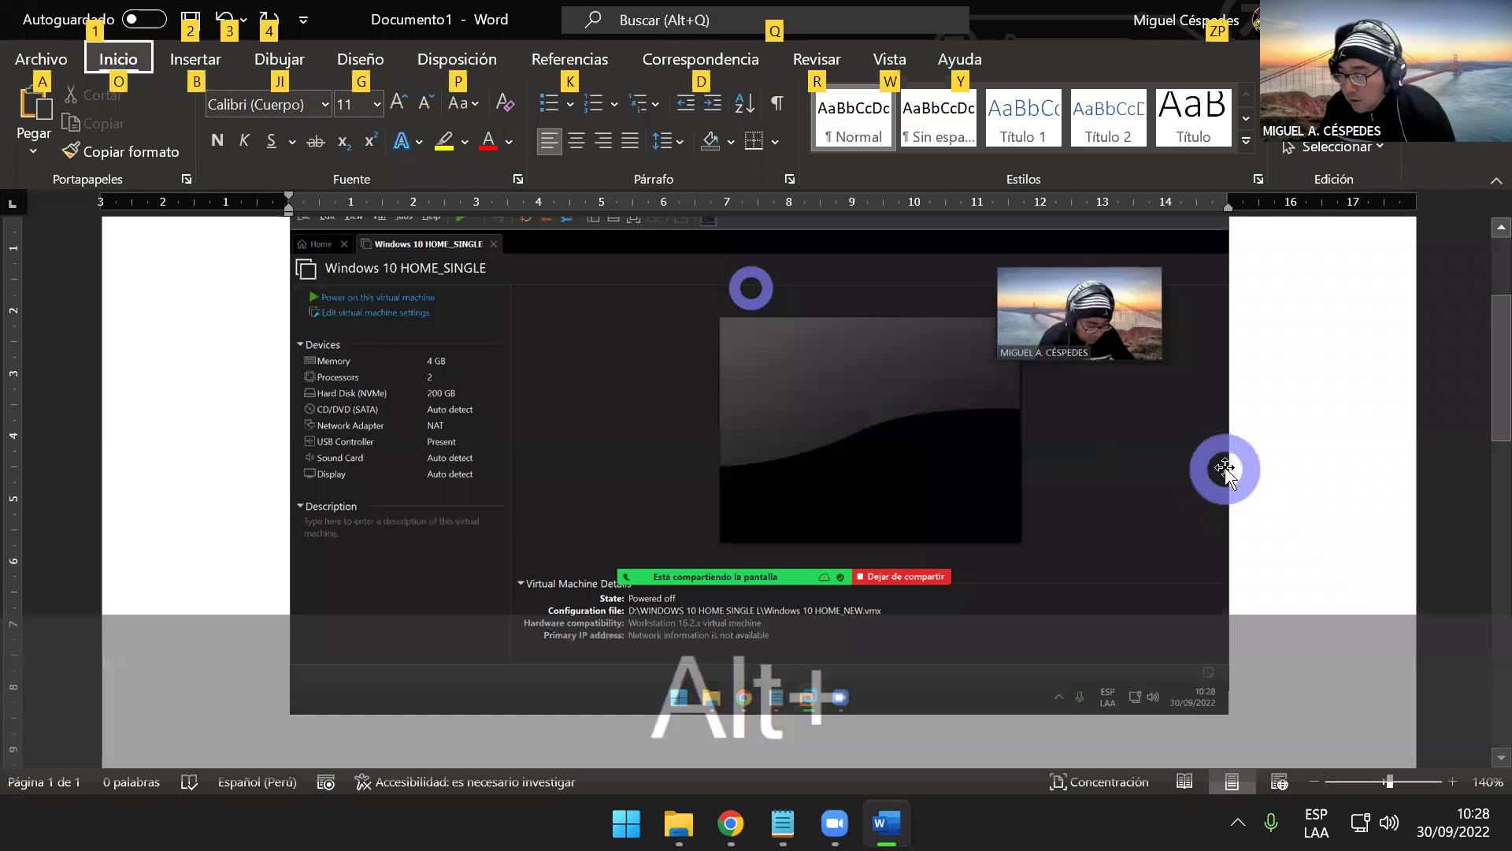
scroll(1225, 463, down, 2)
scroll(1228, 465, up, 2)
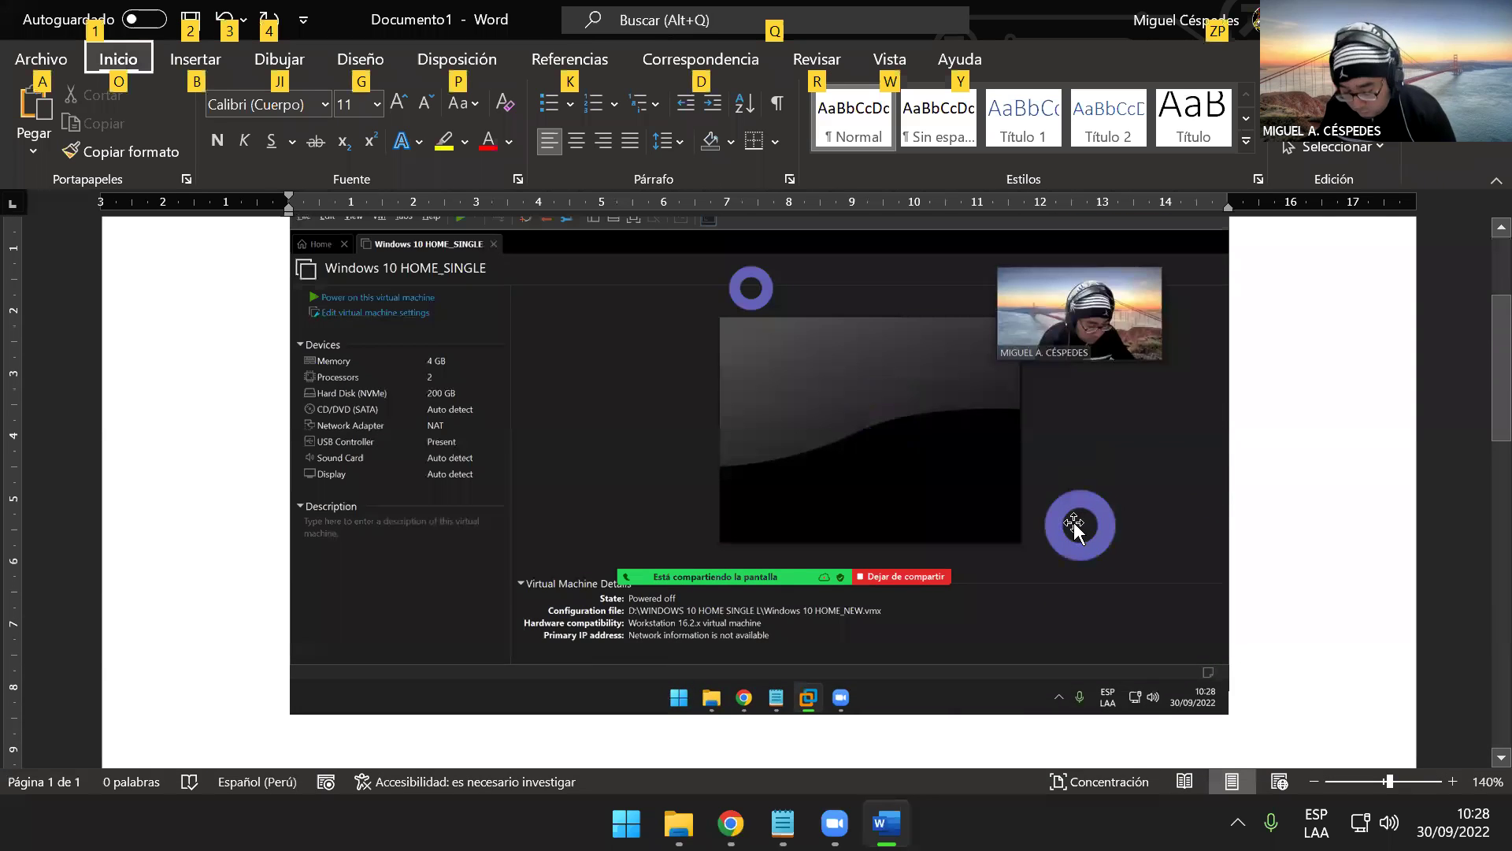
ctrl+scroll(1070, 519, down, 5)
scroll(1127, 512, up, 2)
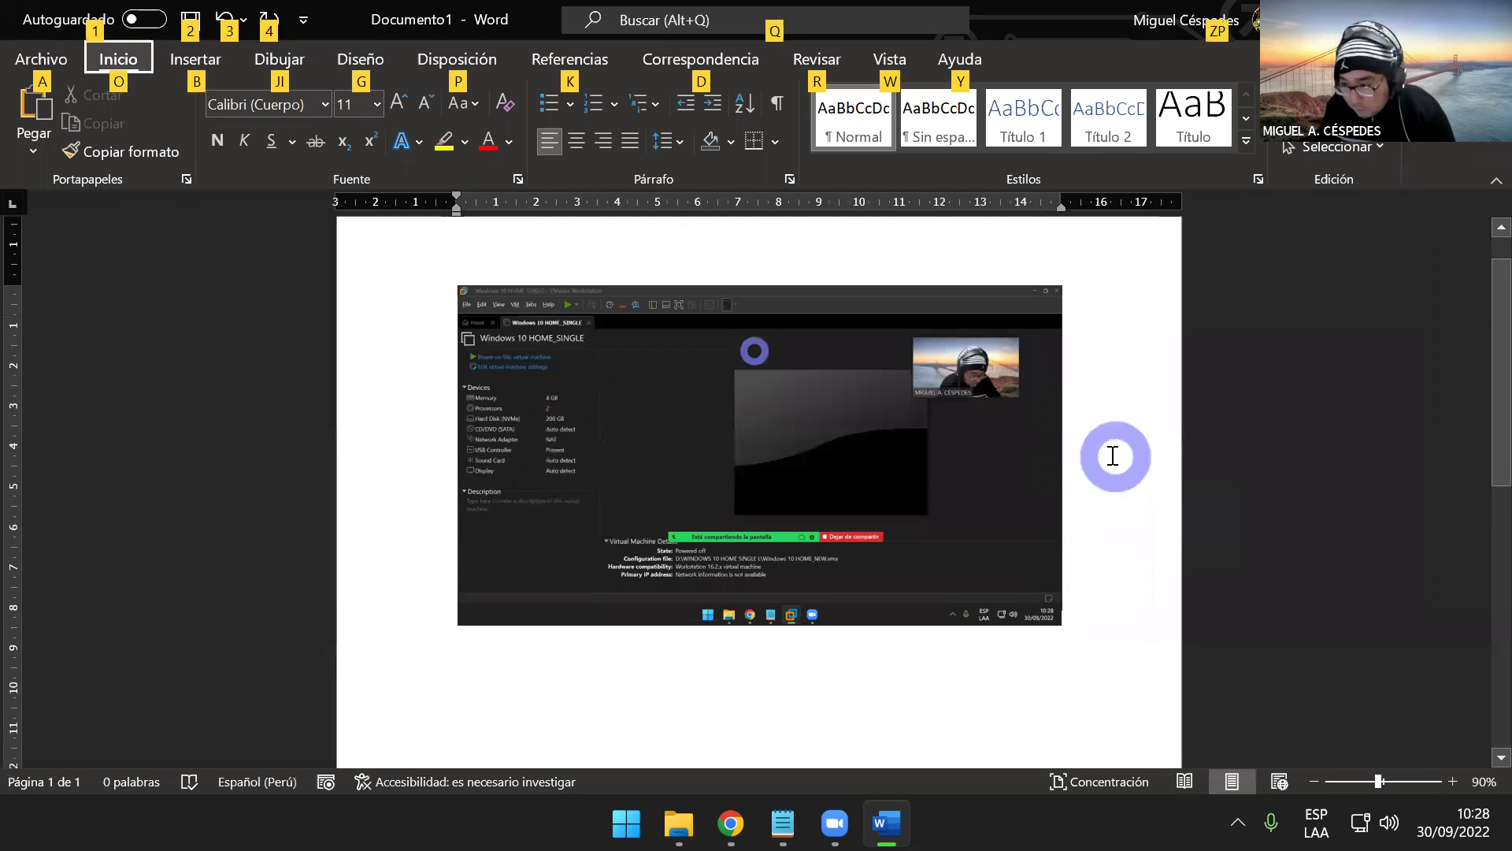
click(654, 471)
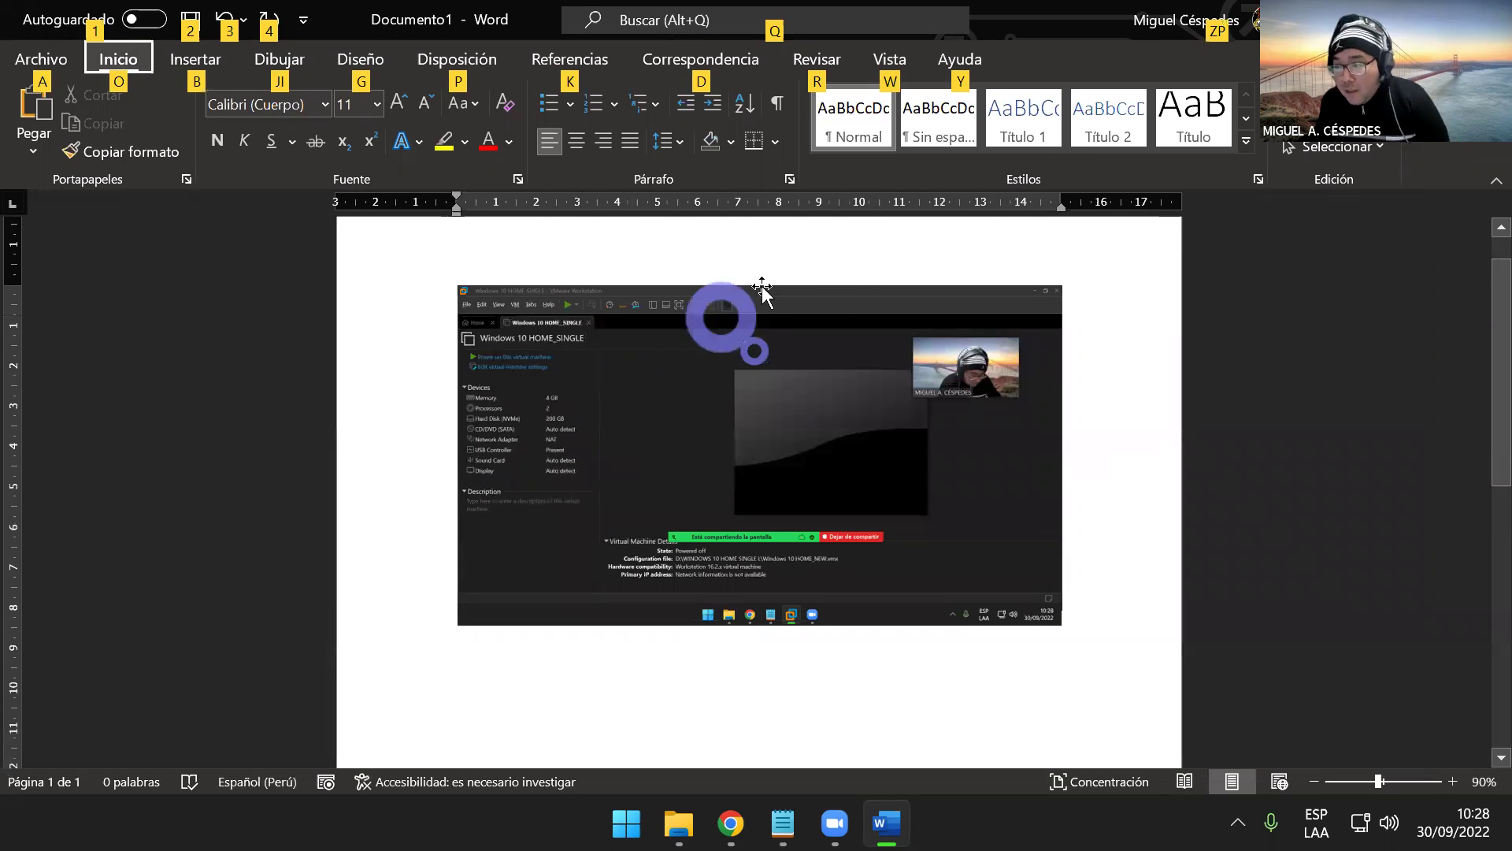
click(1093, 398)
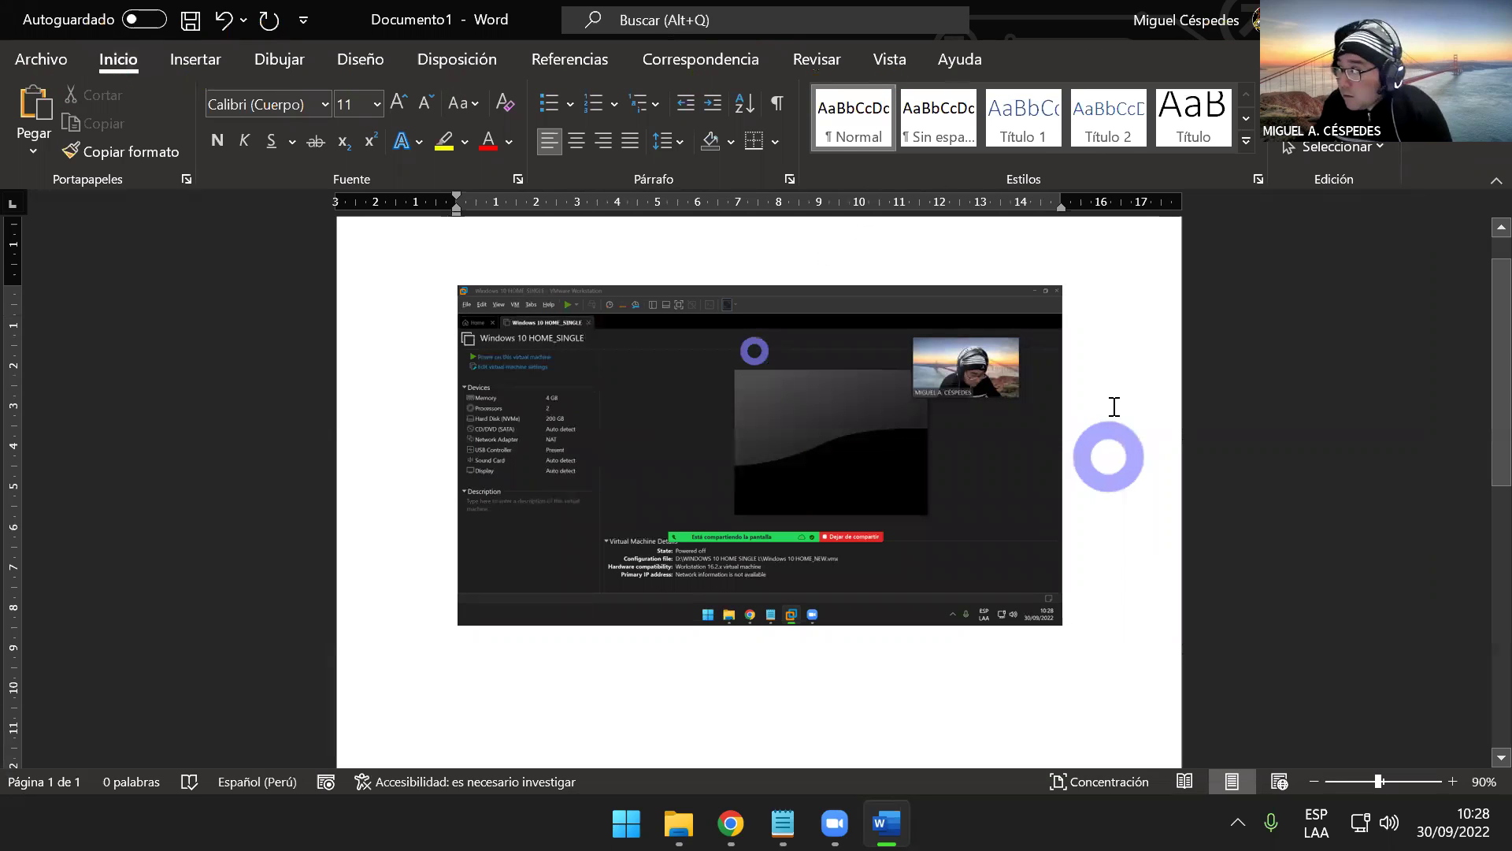
- Show the desktop, search Windows for REC and launch Herramienta Recortes
key(super+d)
click(481, 472)
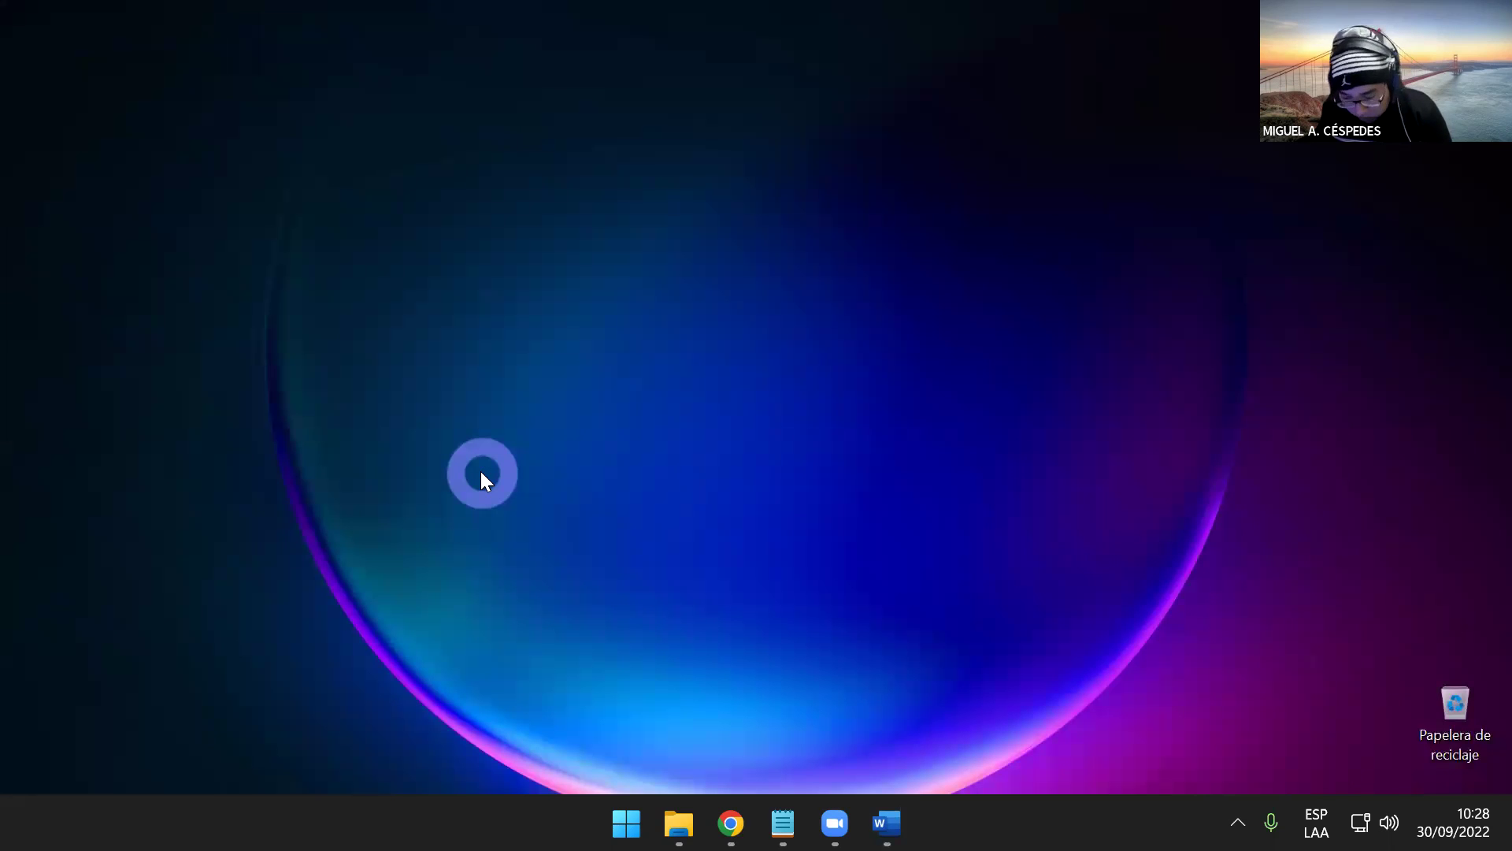
key(super)
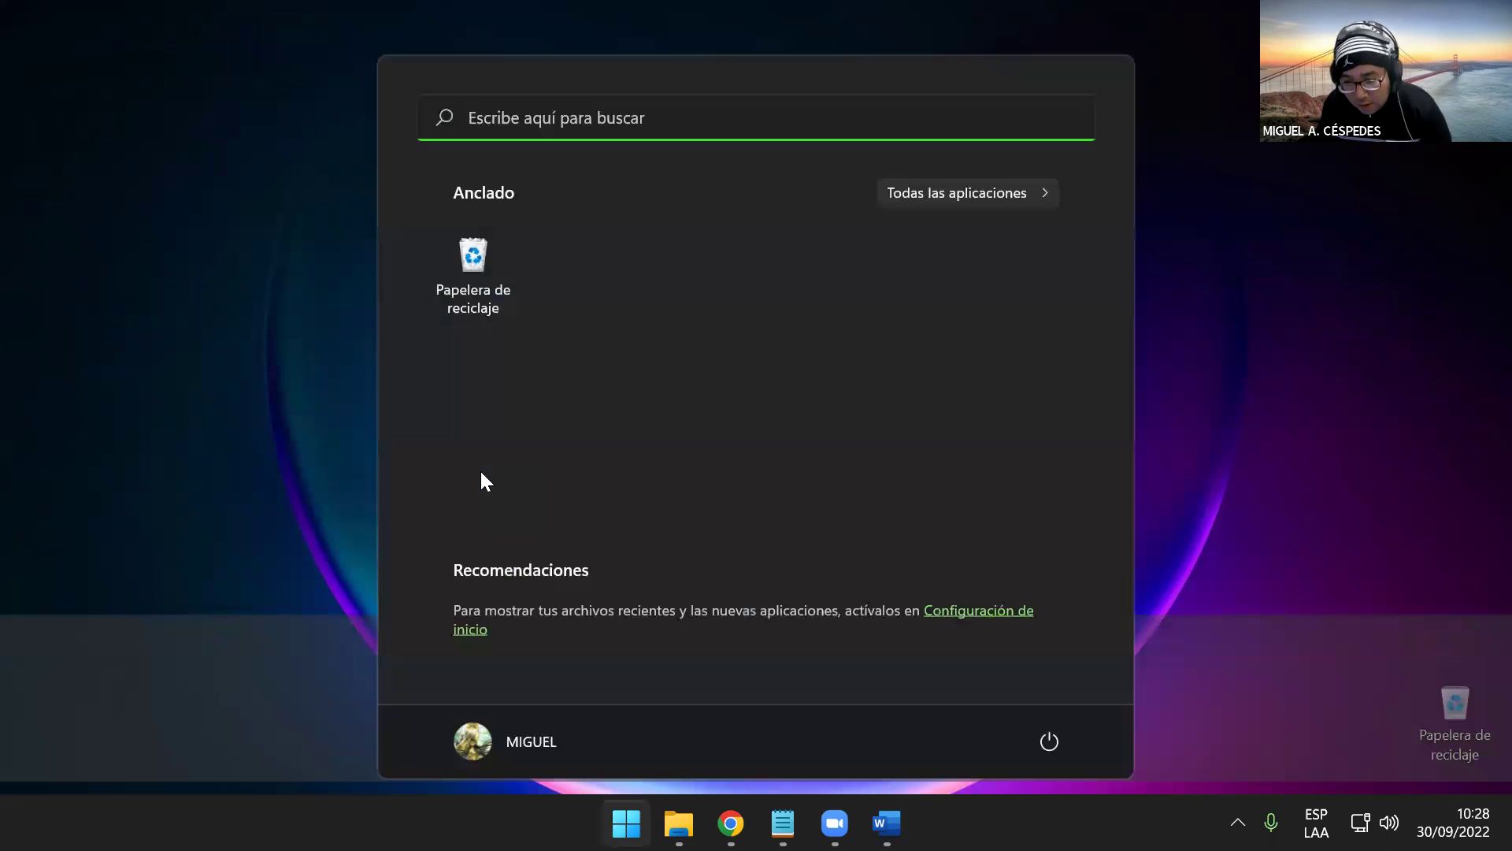
text(REC)
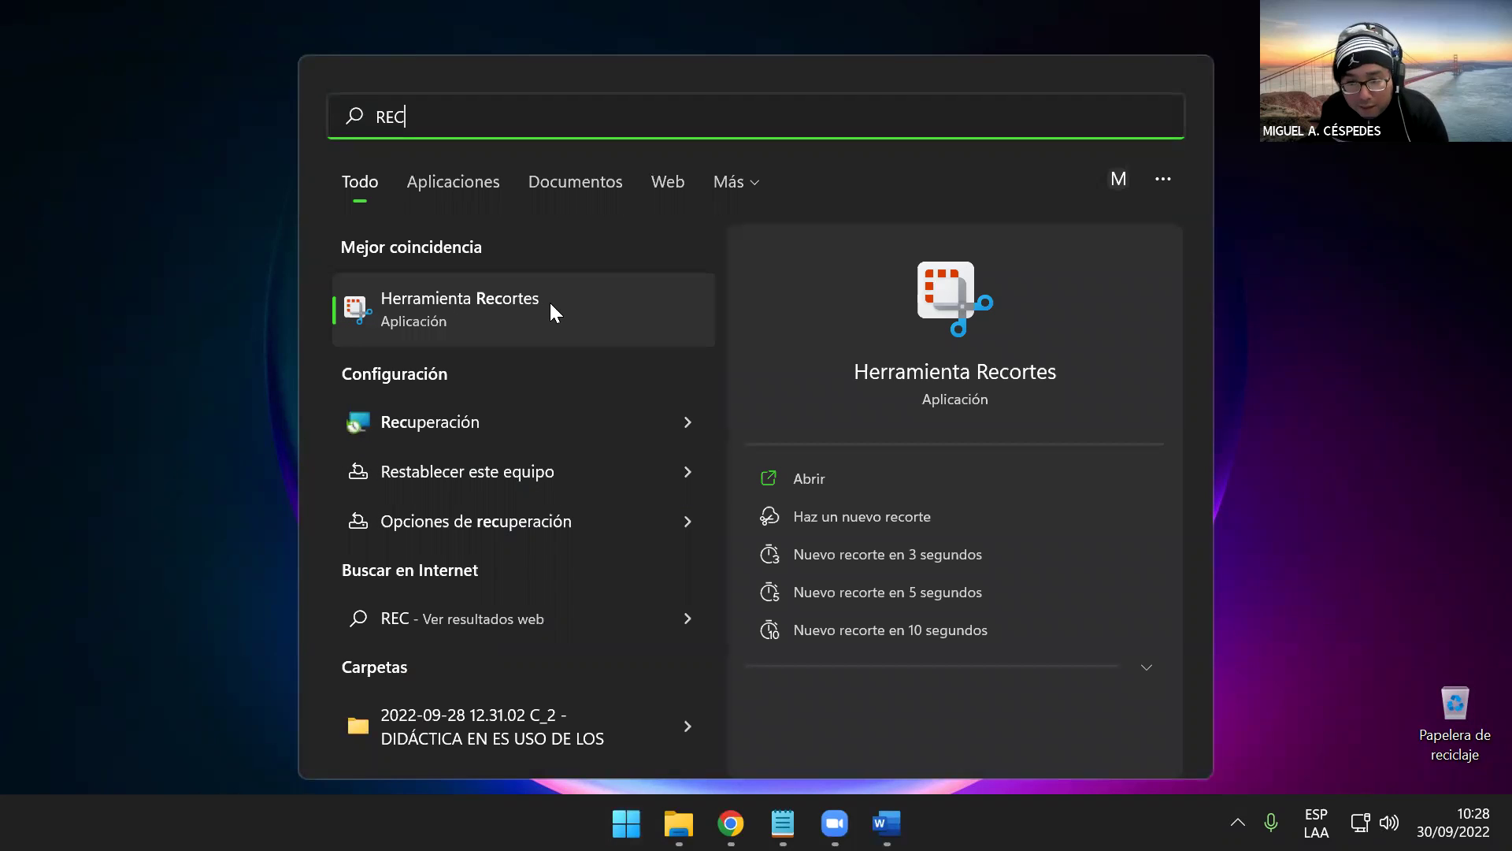
click(500, 301)
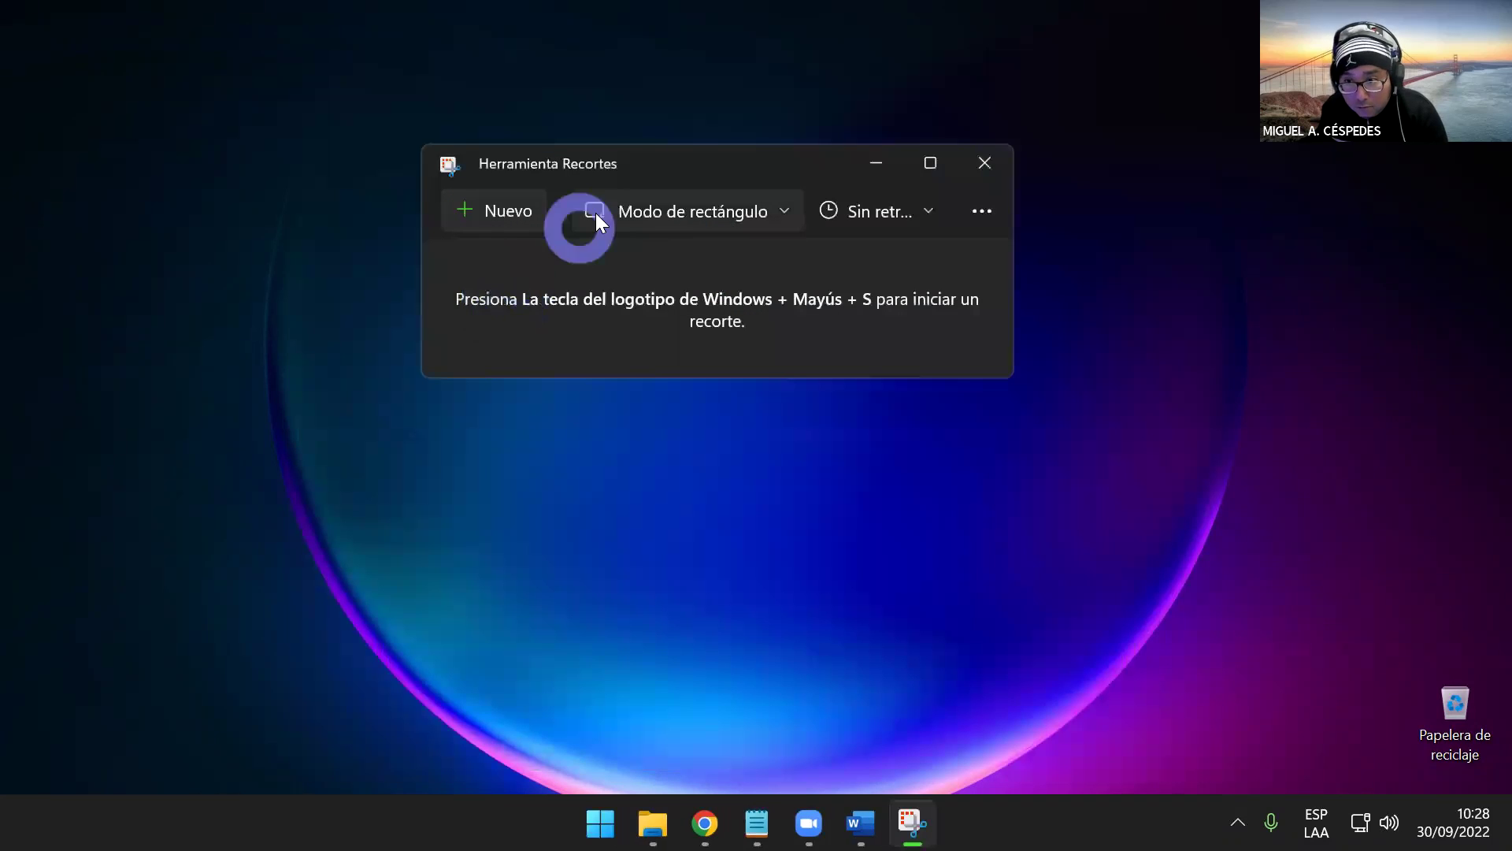
- Capture a new rectangular snip around the floating webcam window on the desktop
drag(655, 186, 600, 263)
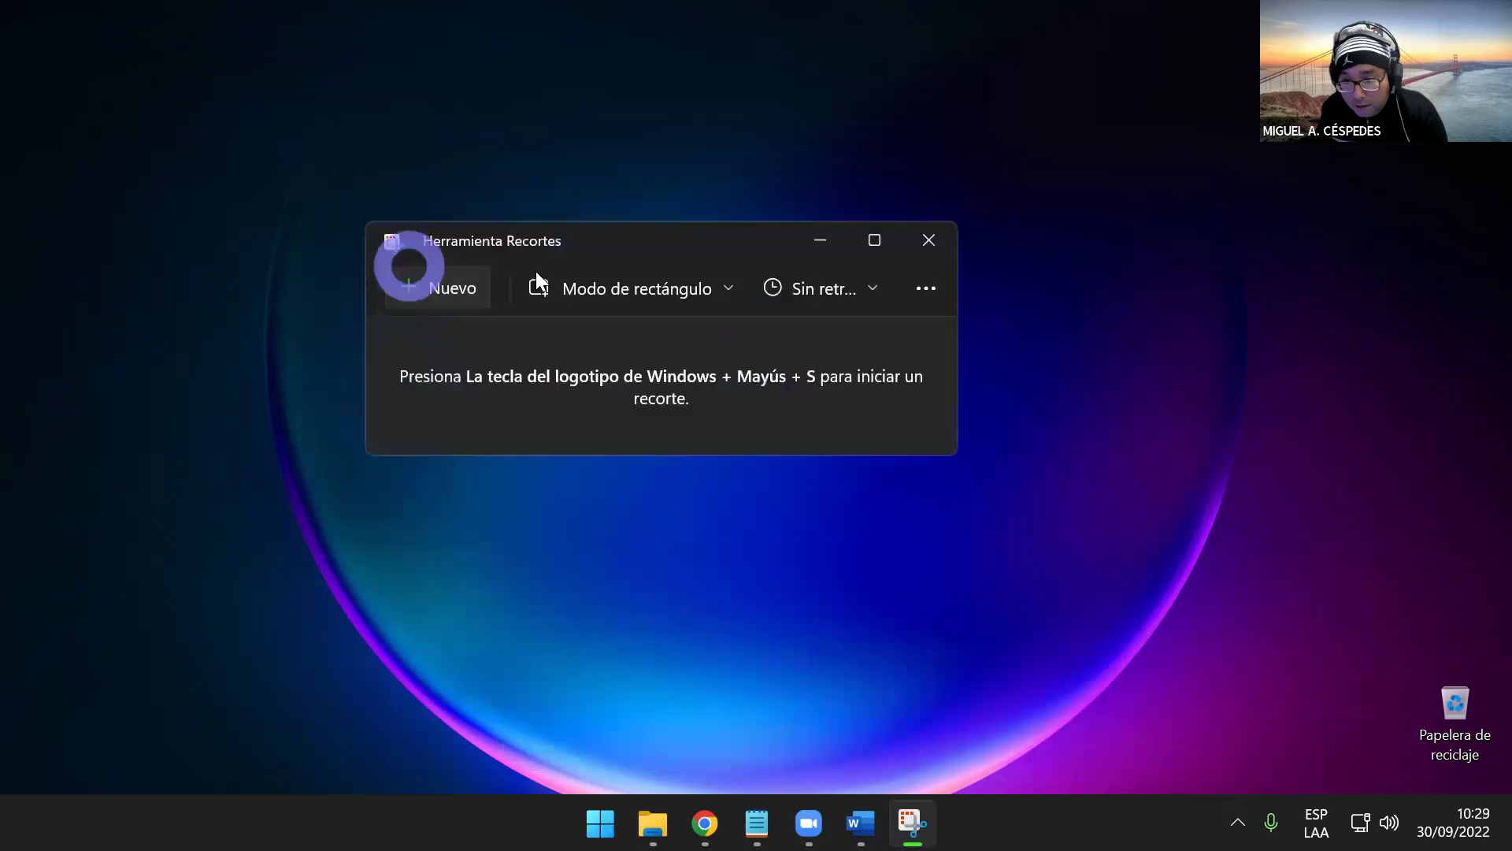
click(453, 285)
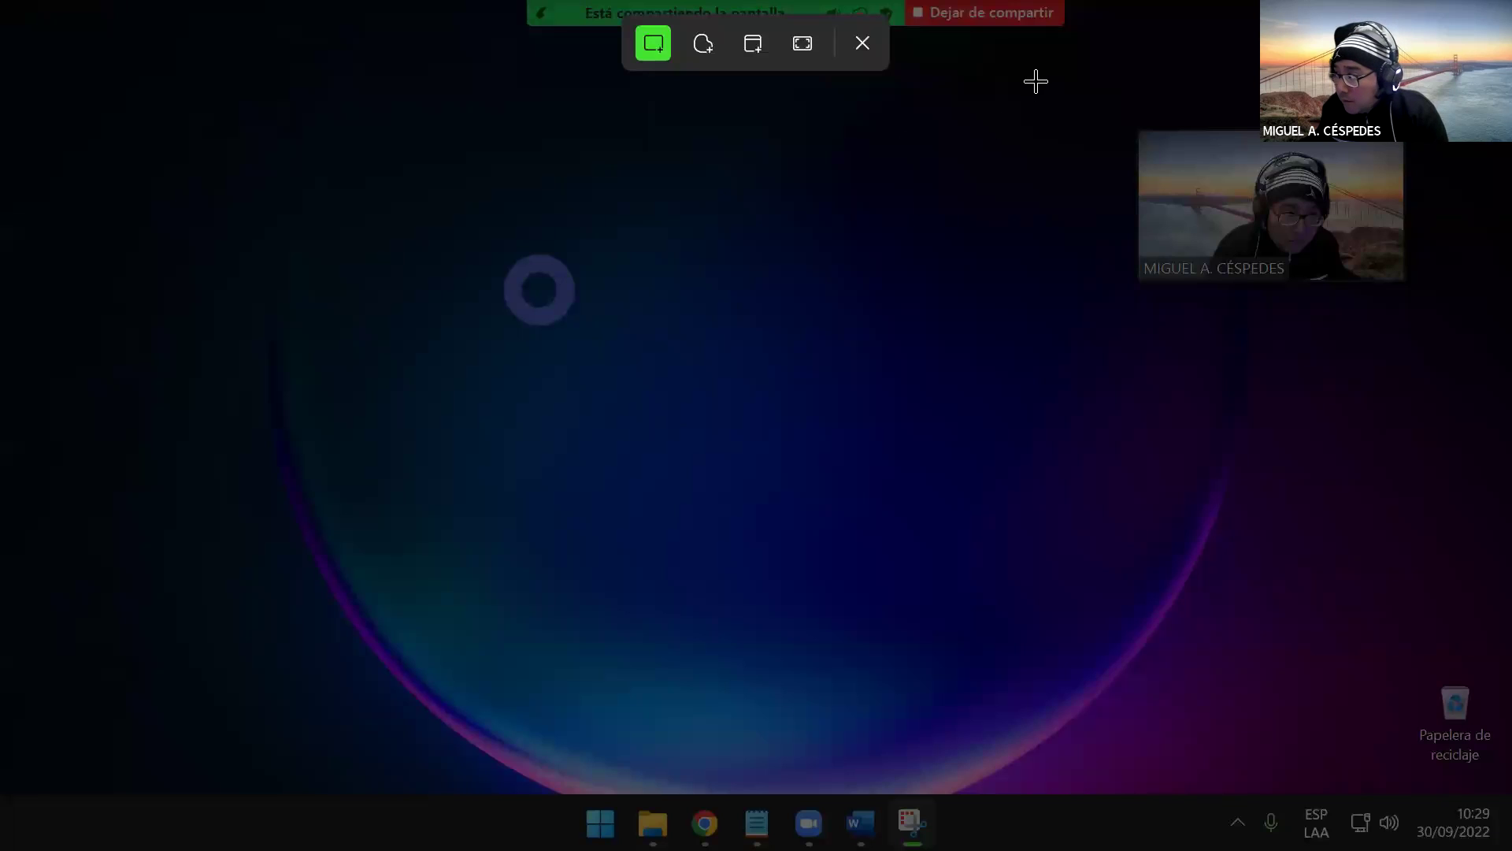
drag(1047, 70, 1475, 427)
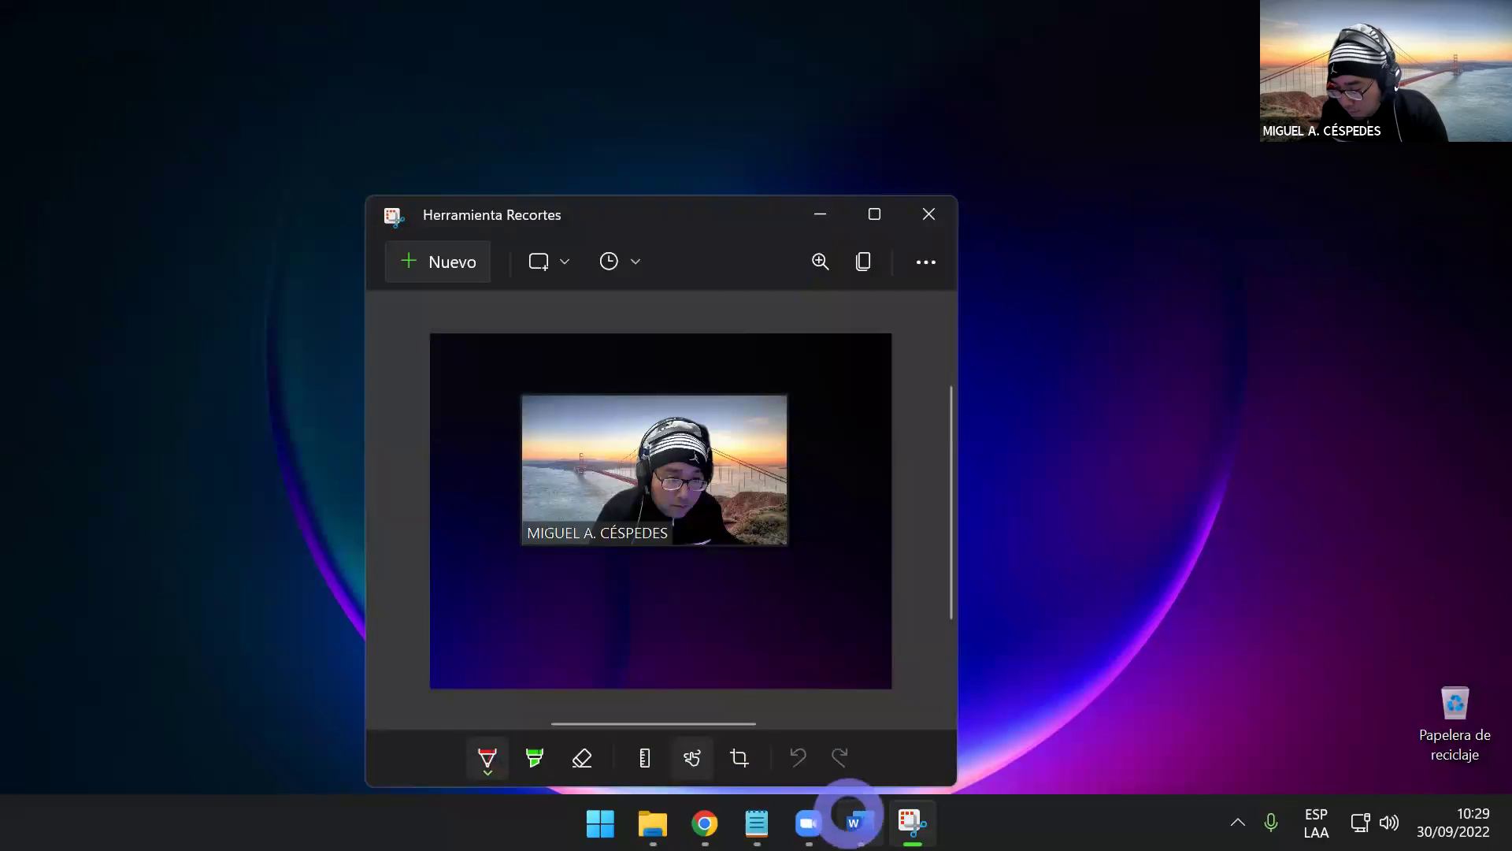
- Switch to the Word document, paste the webcam snip below the first capture and add a new line after it
click(859, 820)
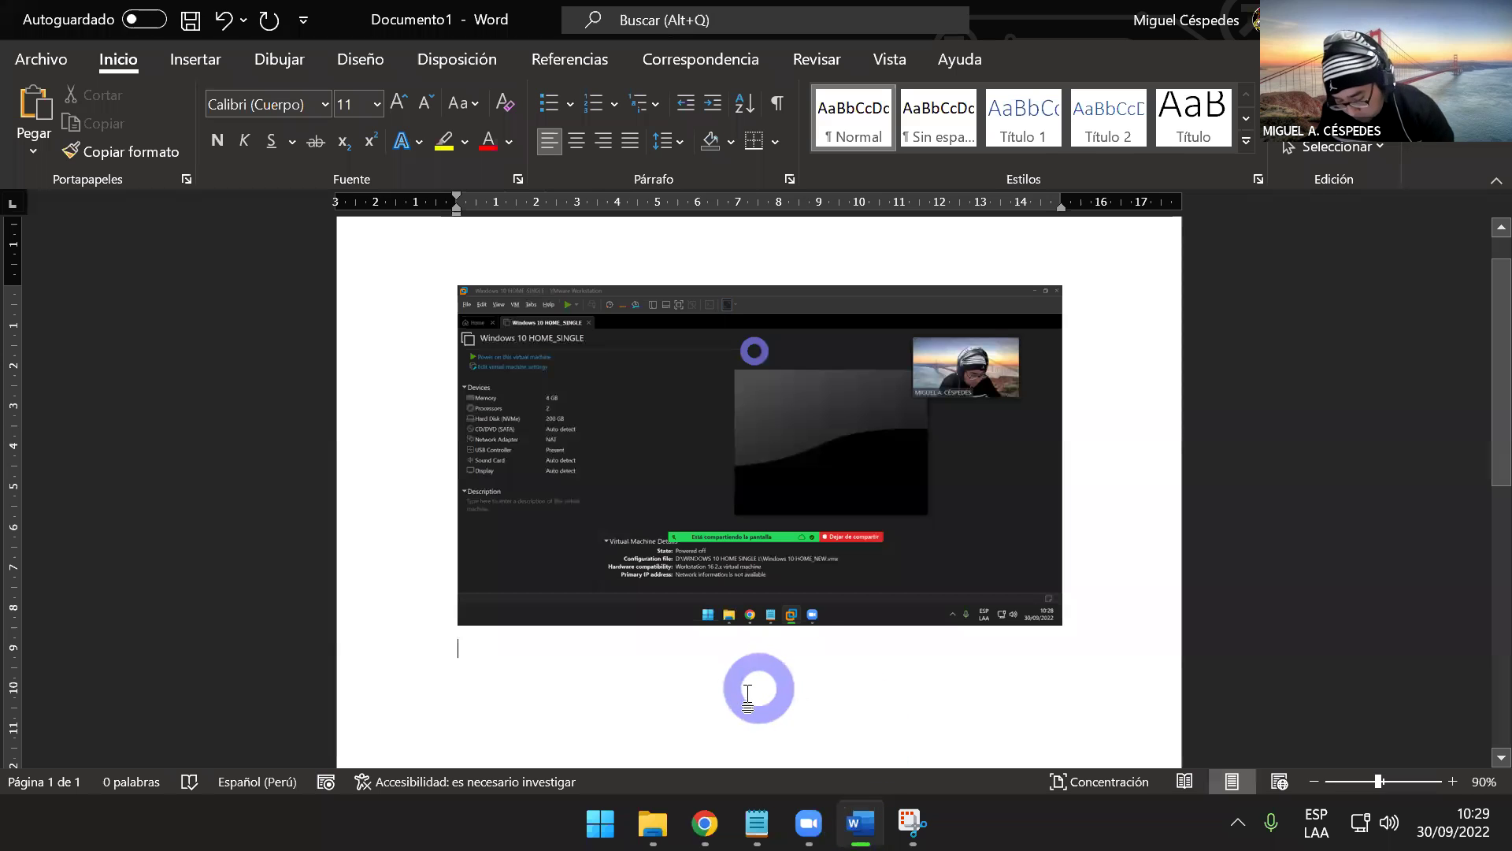
key(ctrl+v)
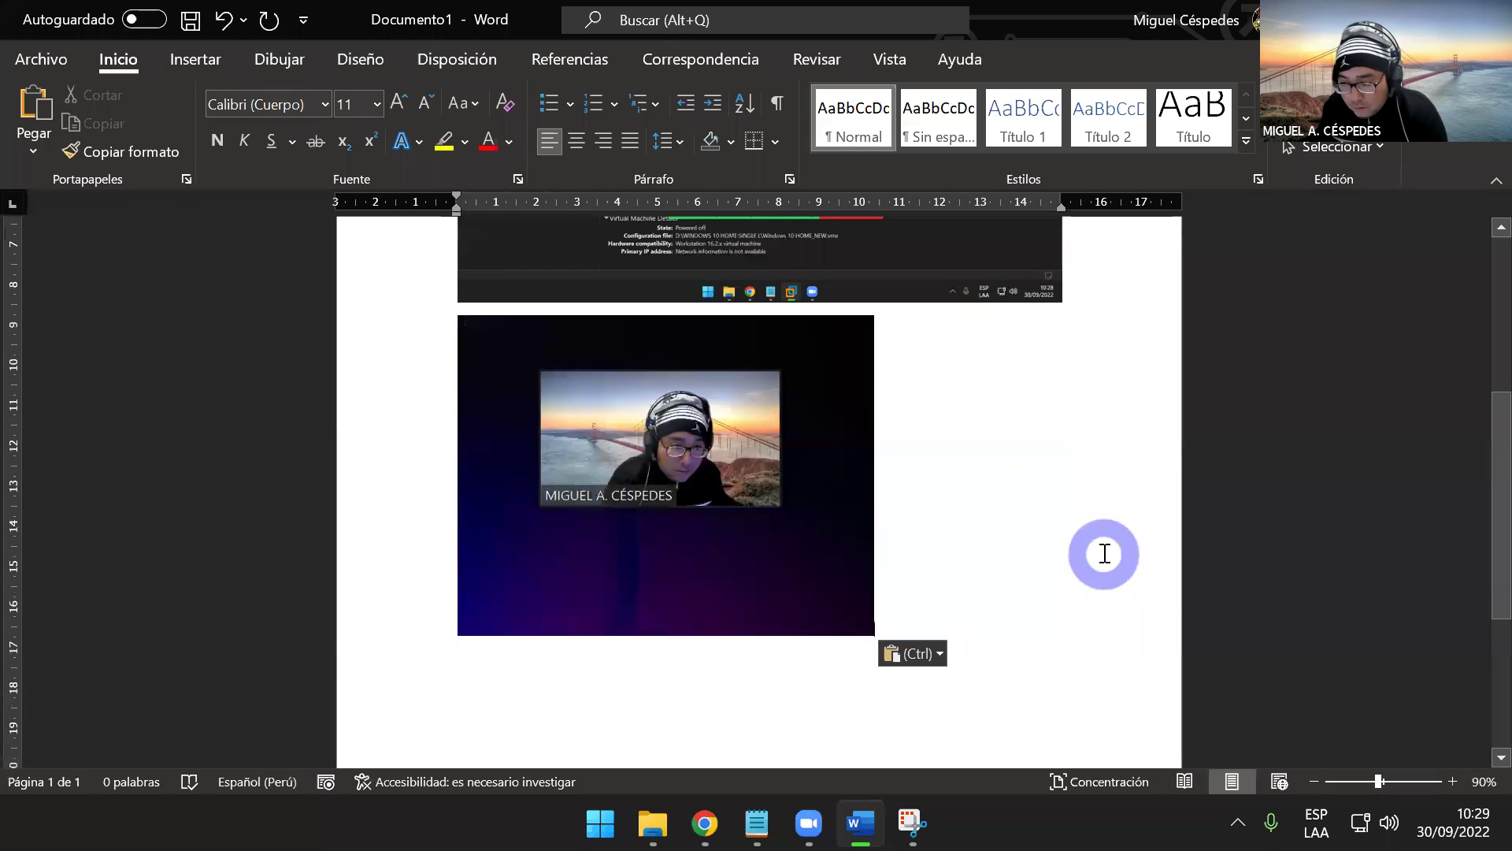
key(Return)
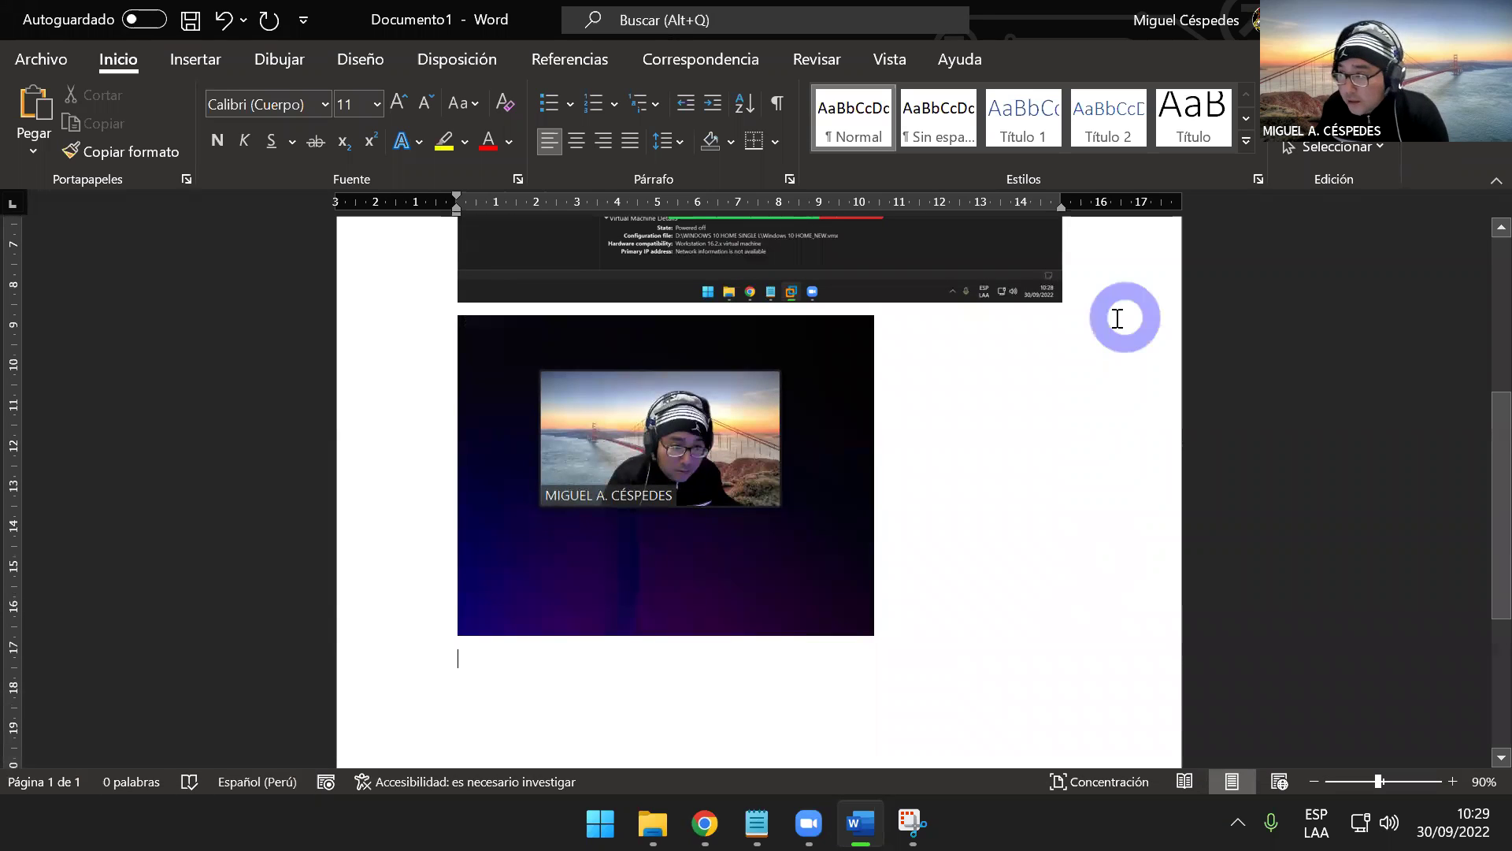
- Minimize Word, show the desktop and examine the Nuevo submenu of the desktop context menu
click(1422, 19)
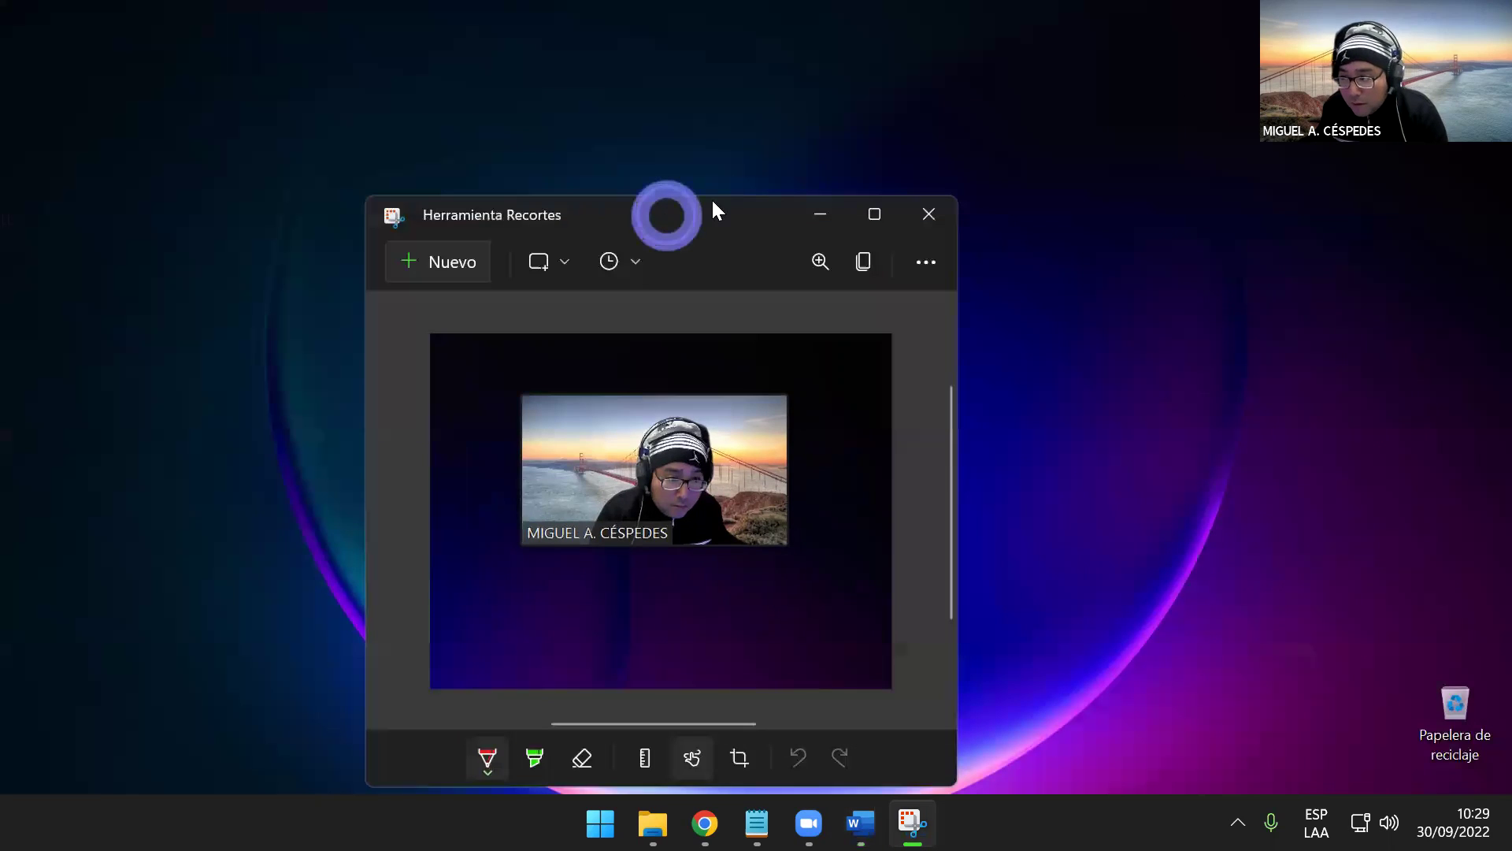
drag(711, 197, 746, 183)
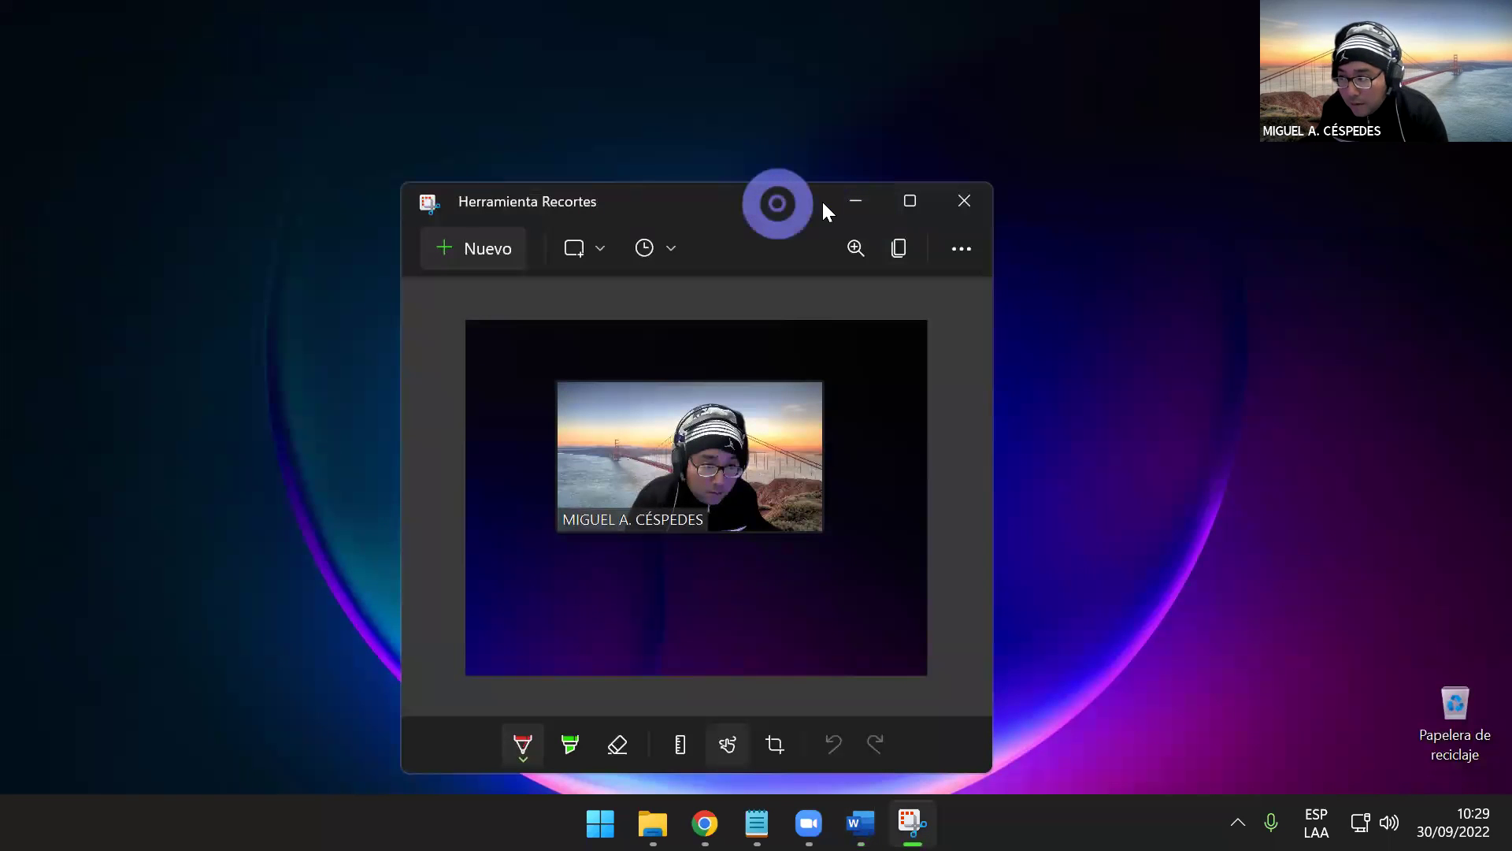
key(super+d)
right_click(237, 148)
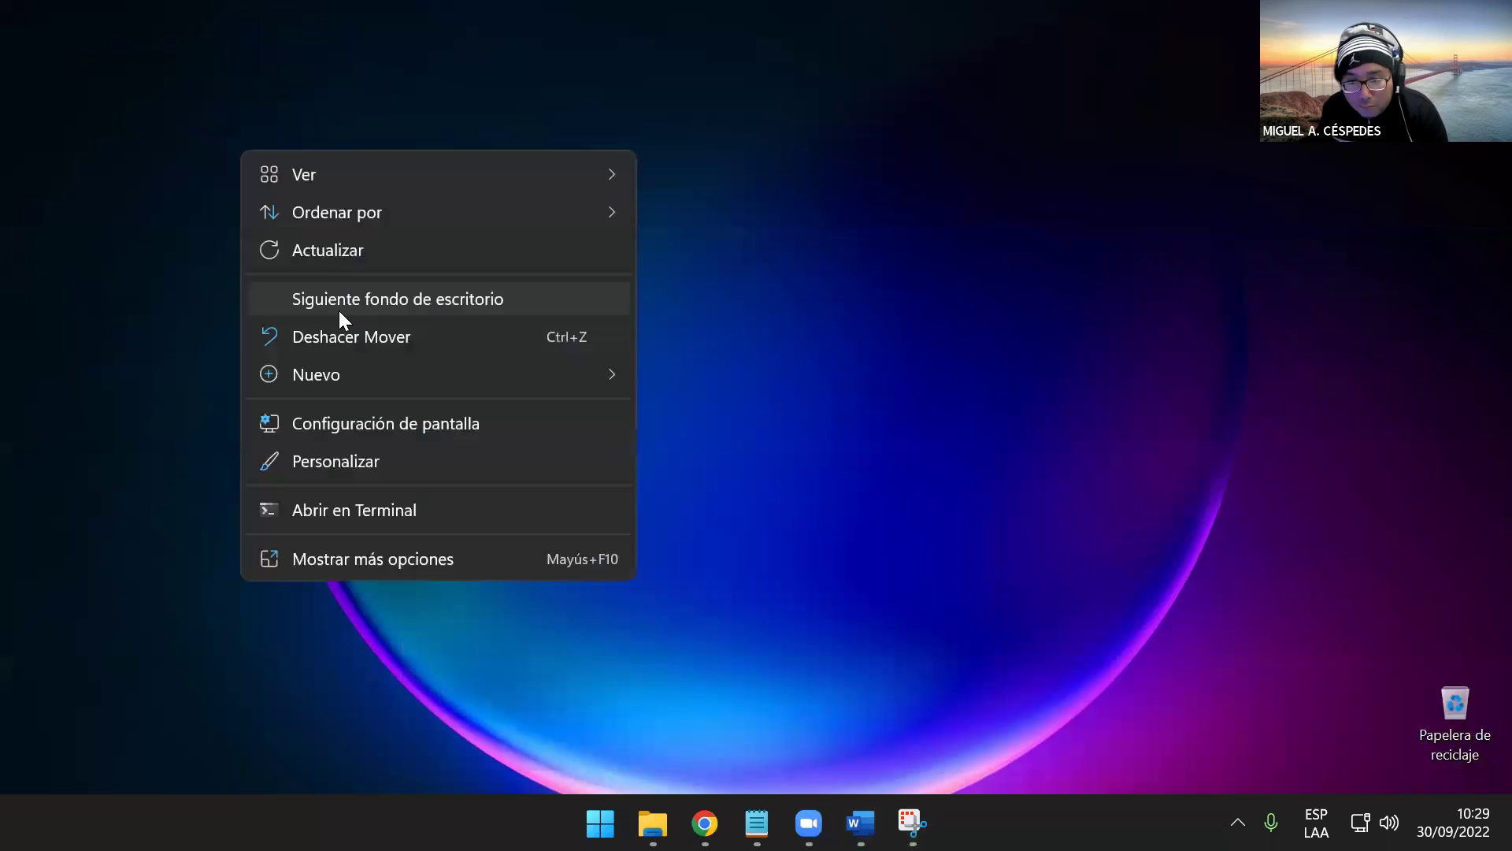
mouse_move(358, 365)
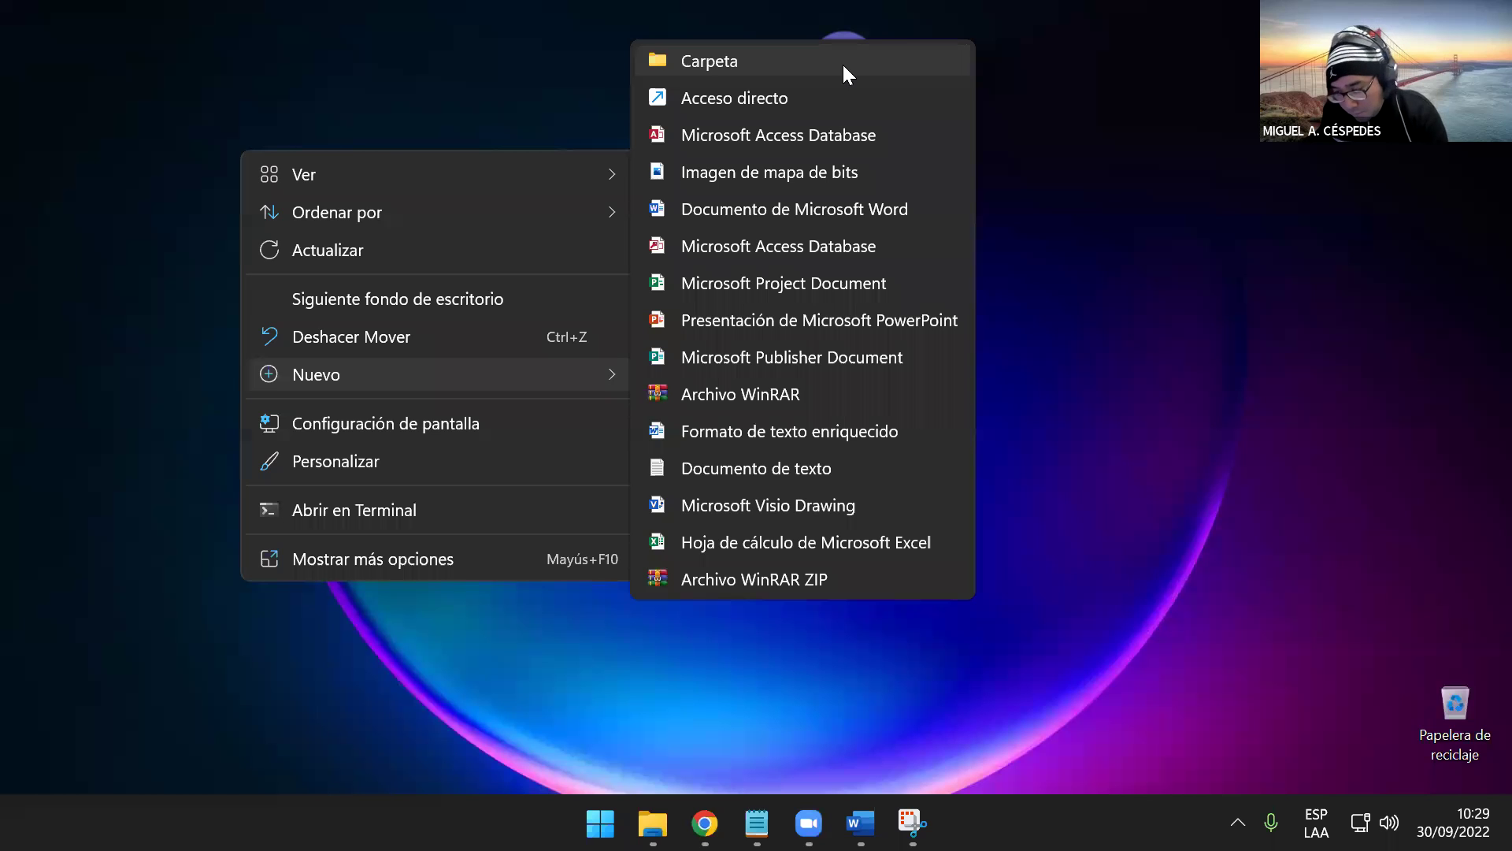
- Bring Herramienta Recortes back to the front and maximize its window
click(912, 821)
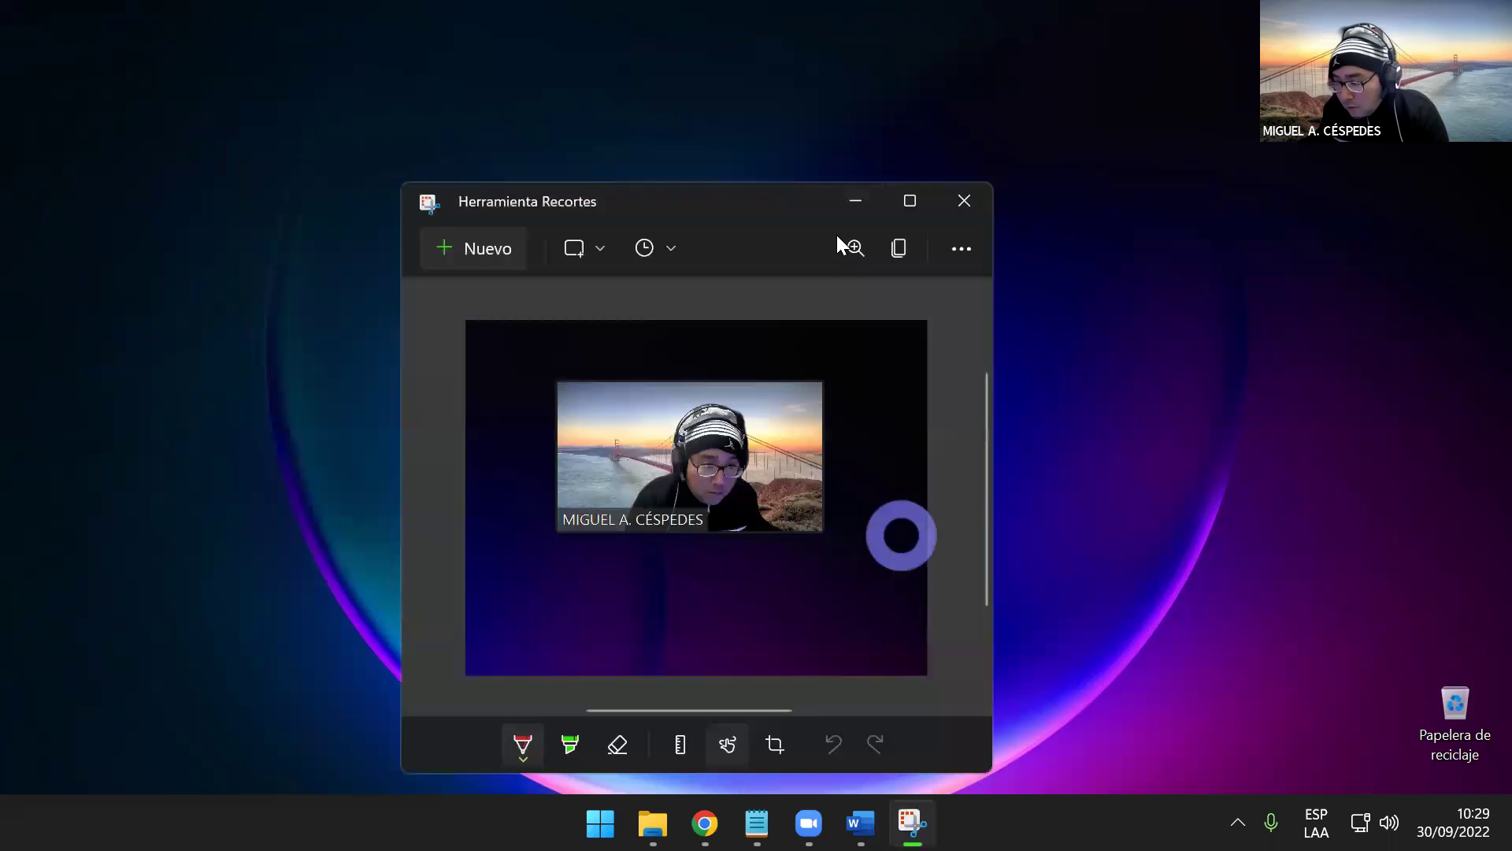
click(910, 200)
click(134, 81)
click(392, 152)
click(263, 233)
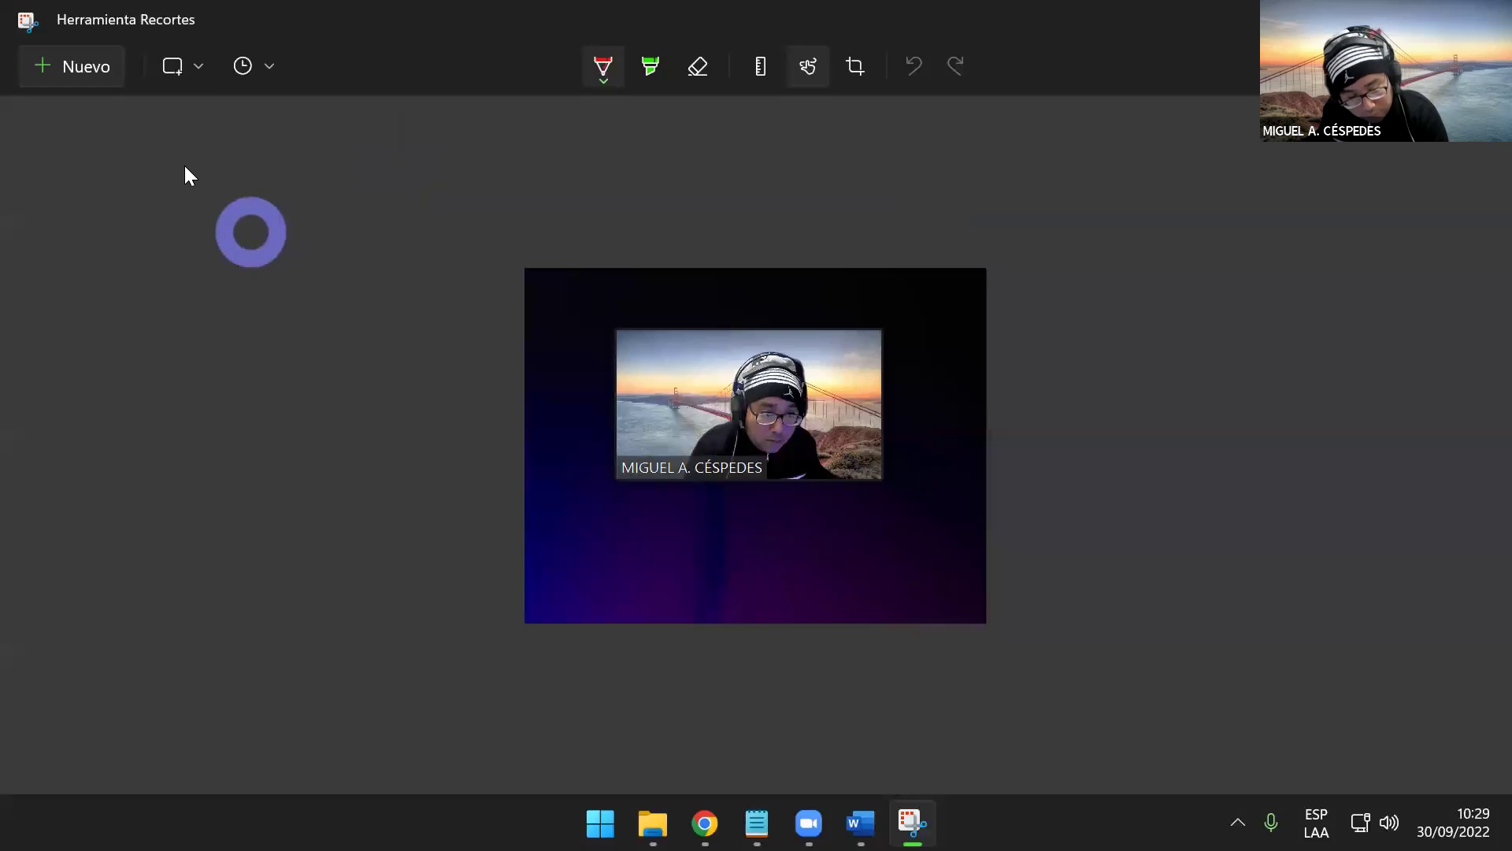
click(220, 102)
click(169, 273)
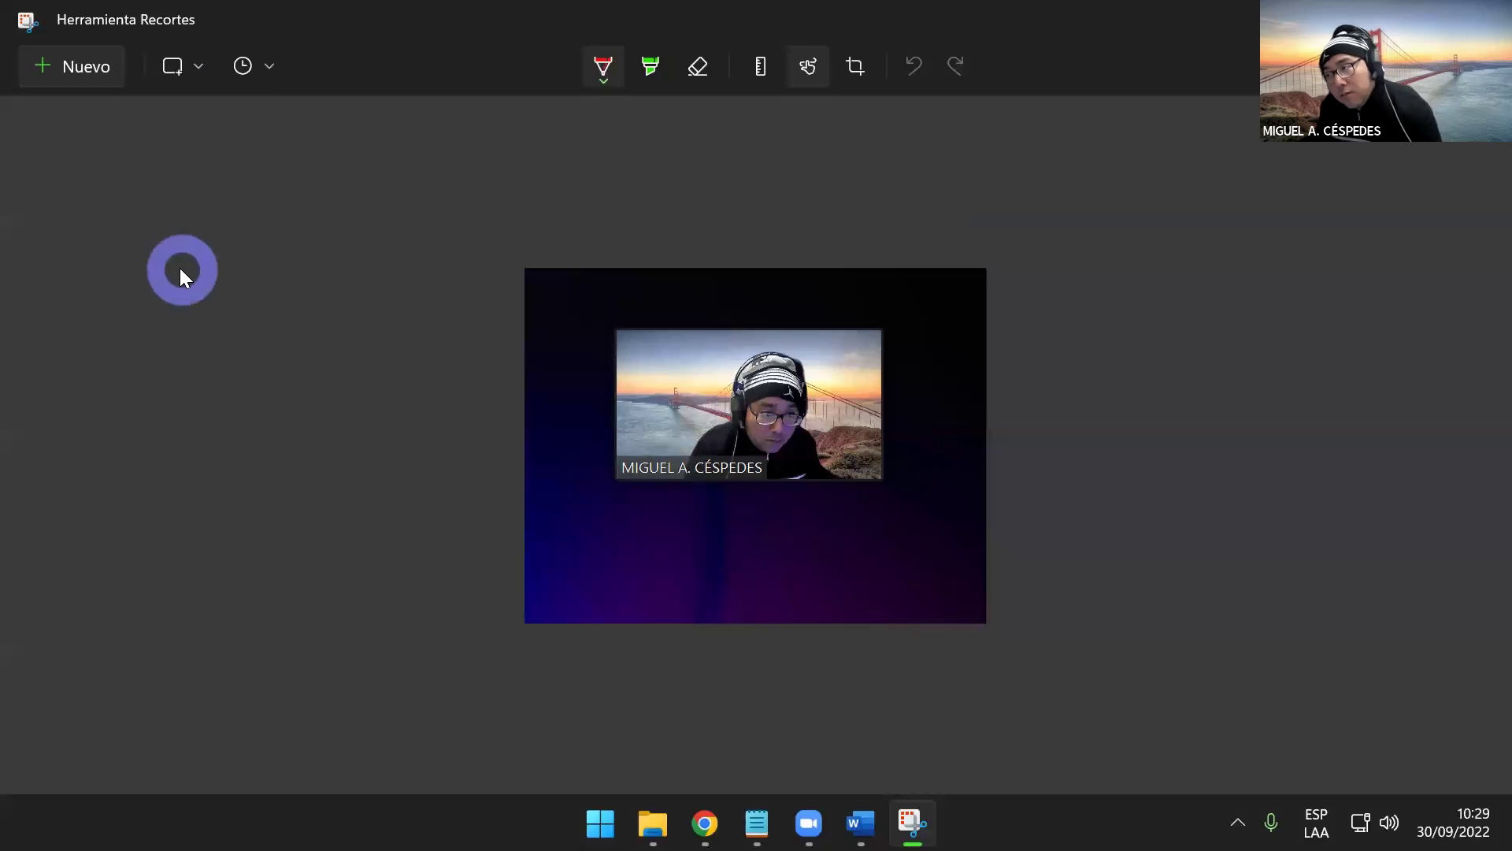
- Review the snip delay options and set the delay to Recortar en 5 segundos
click(279, 68)
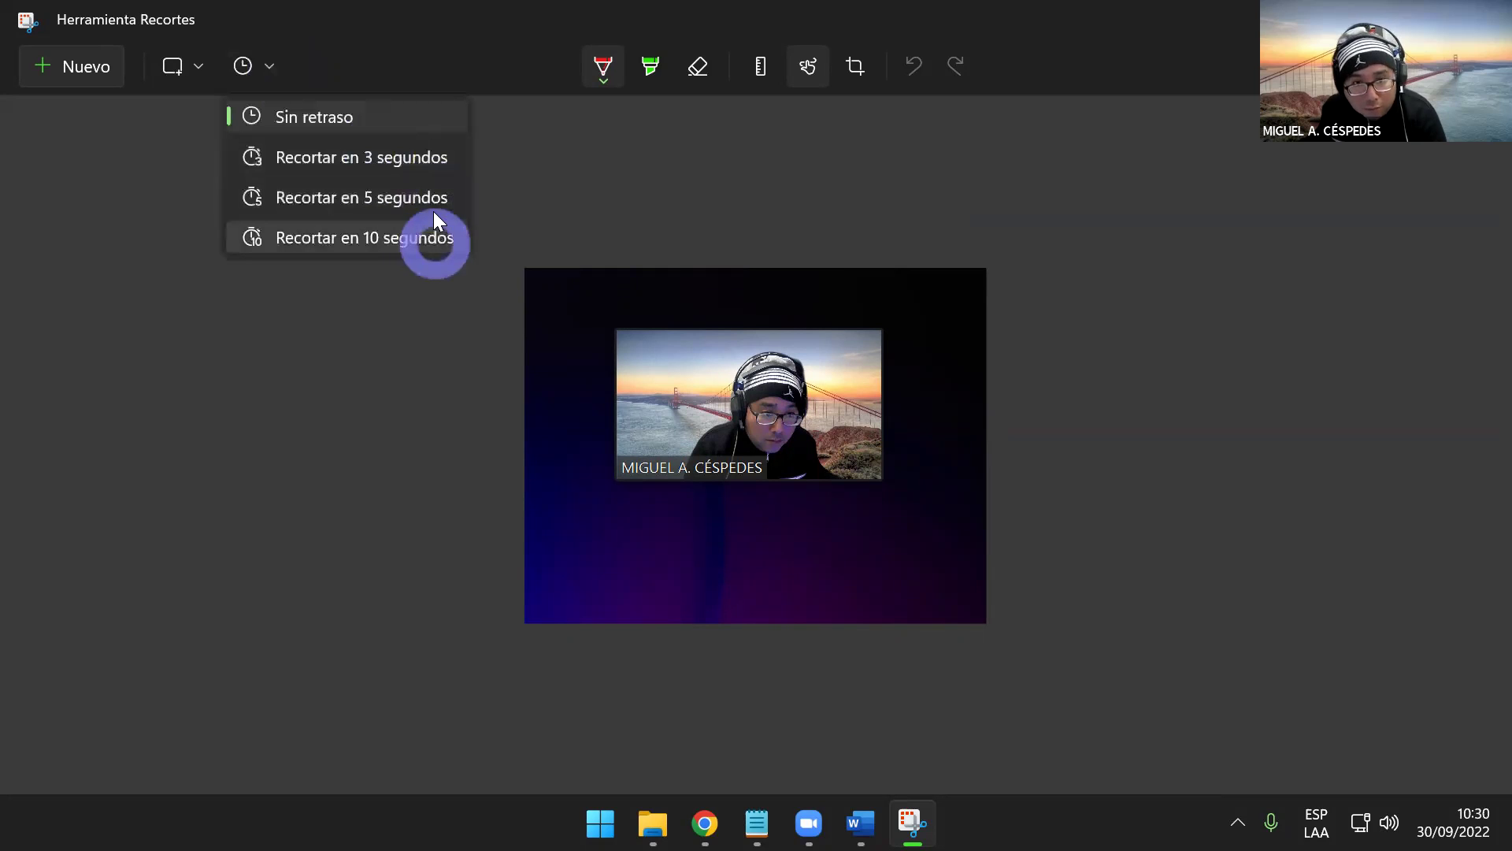
click(885, 130)
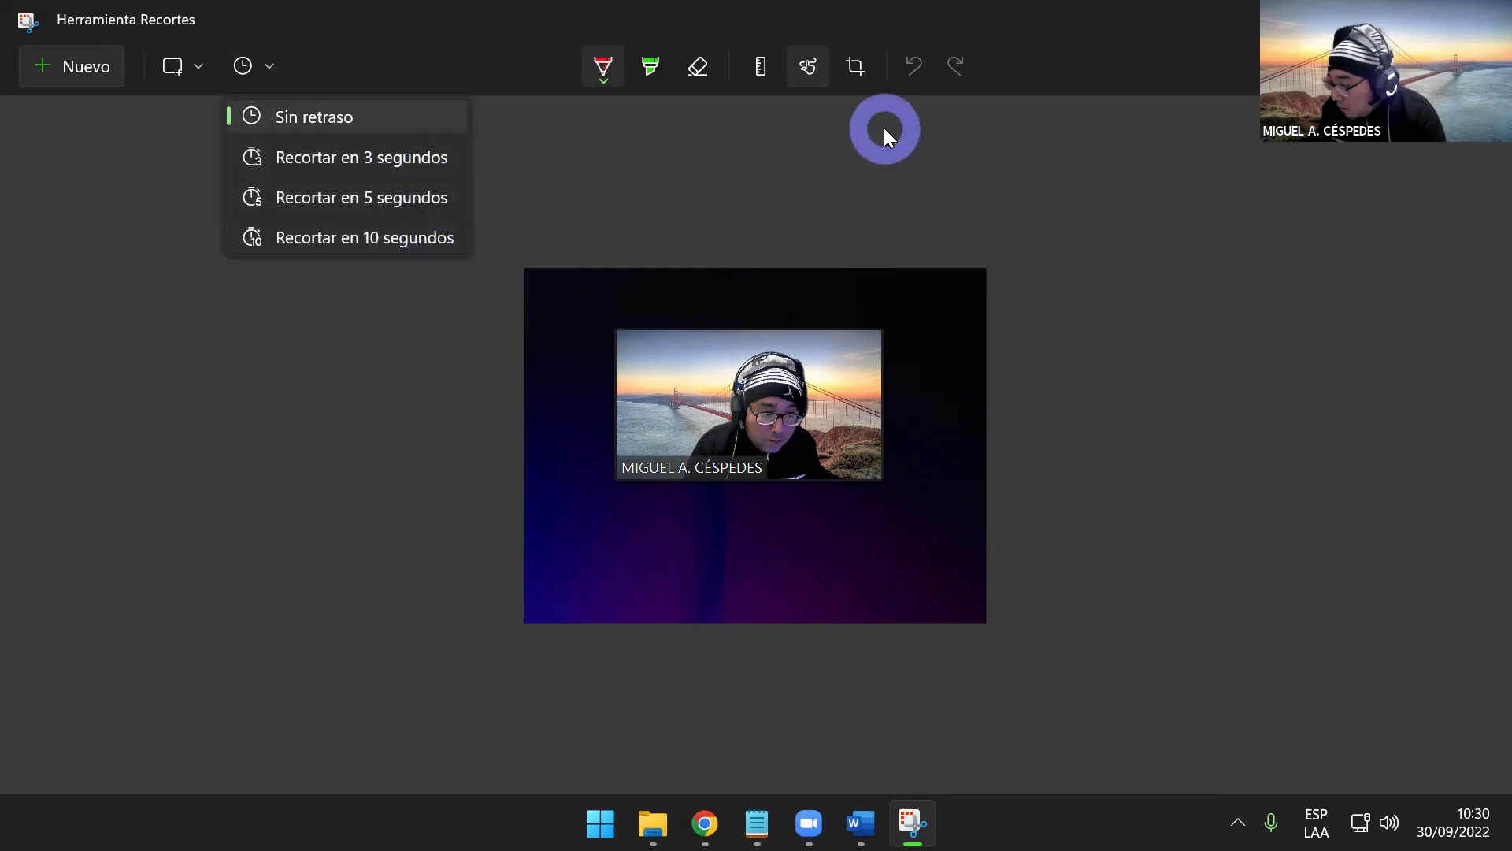
click(278, 74)
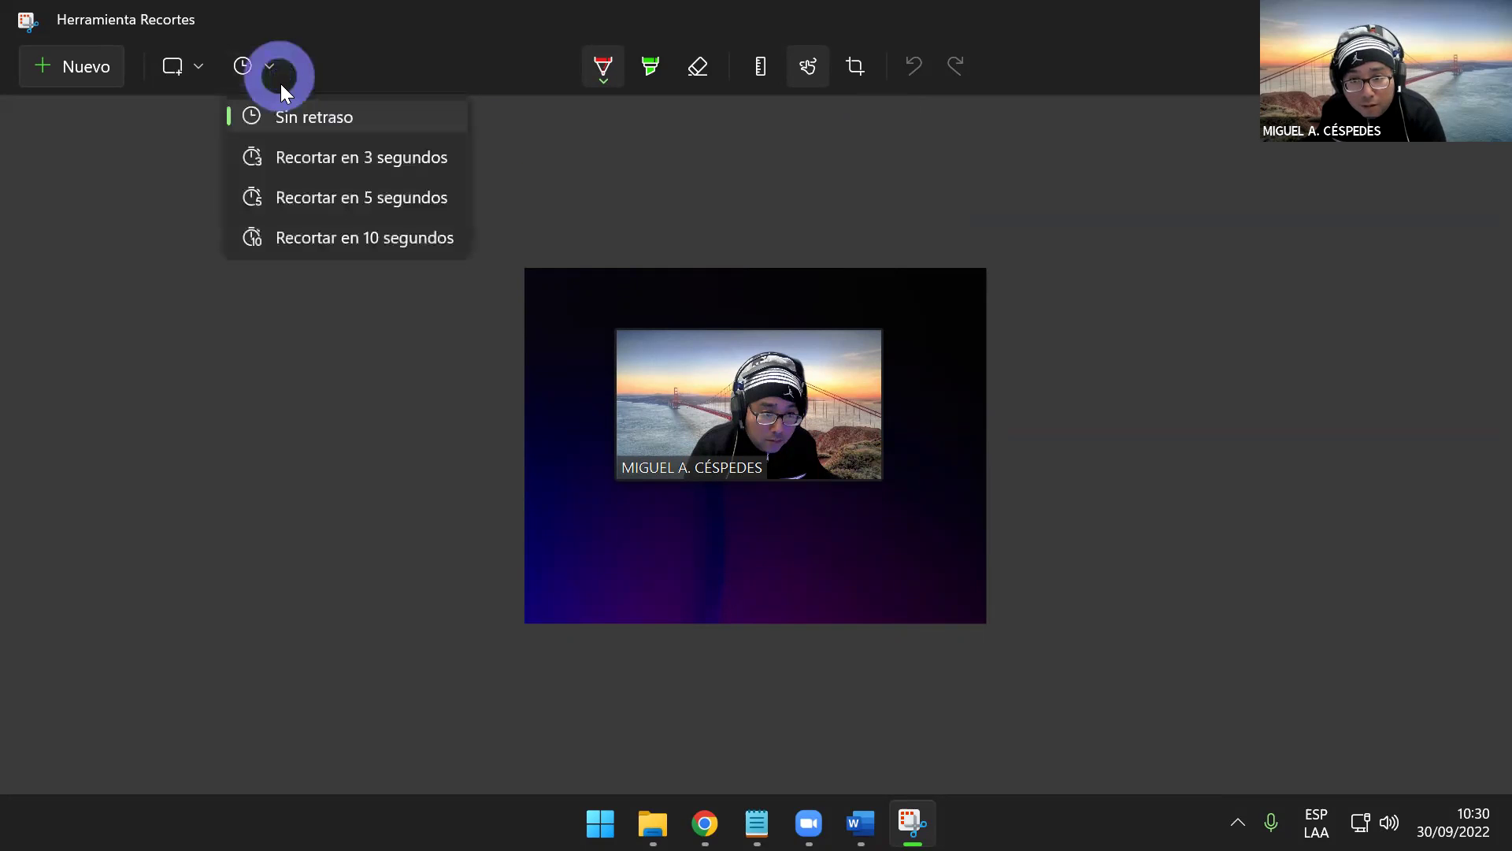
drag(337, 163, 437, 184)
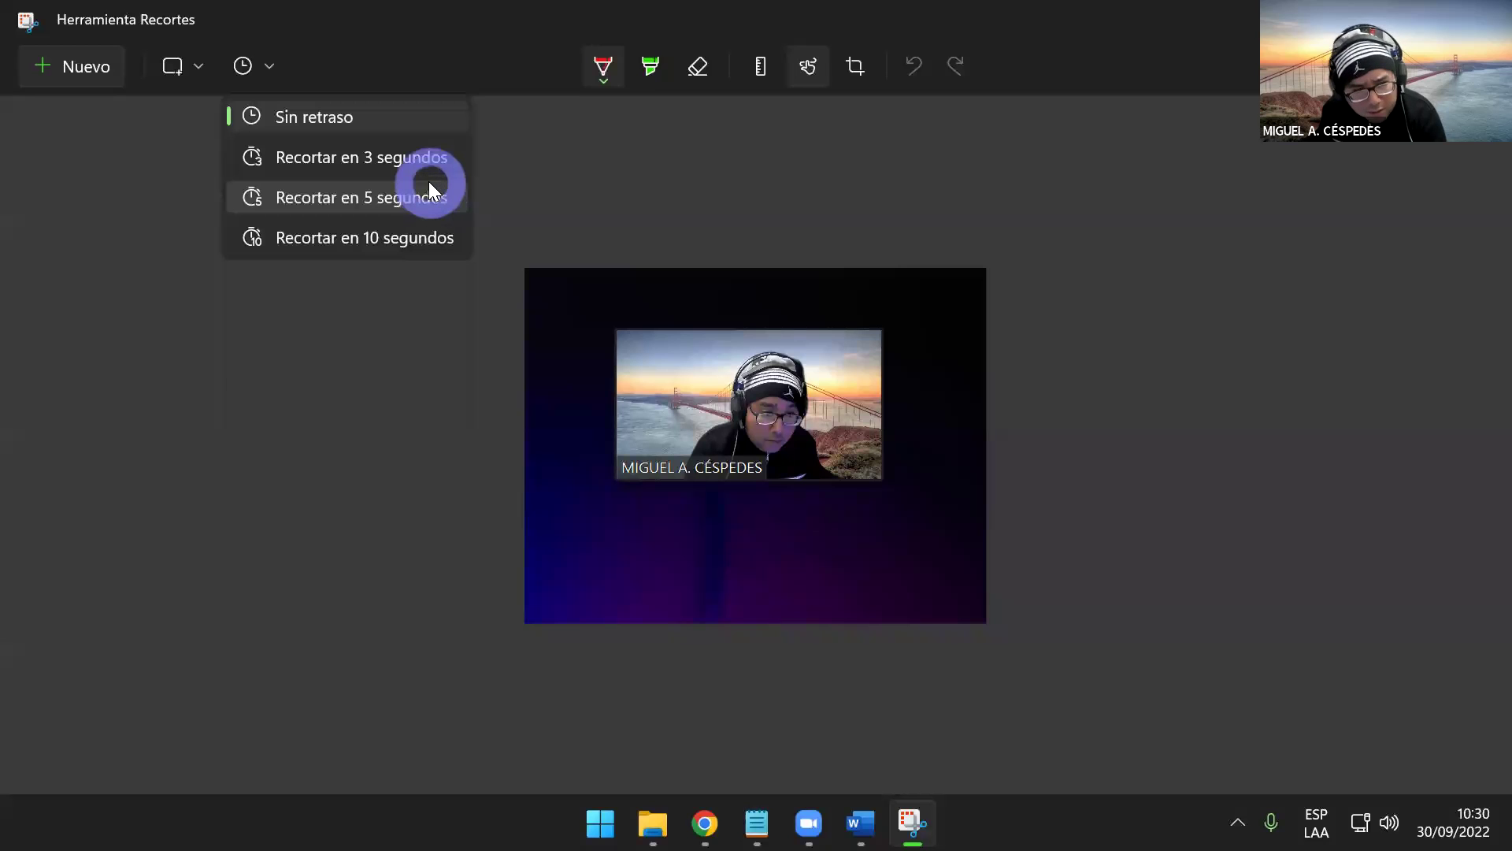
drag(425, 179, 420, 181)
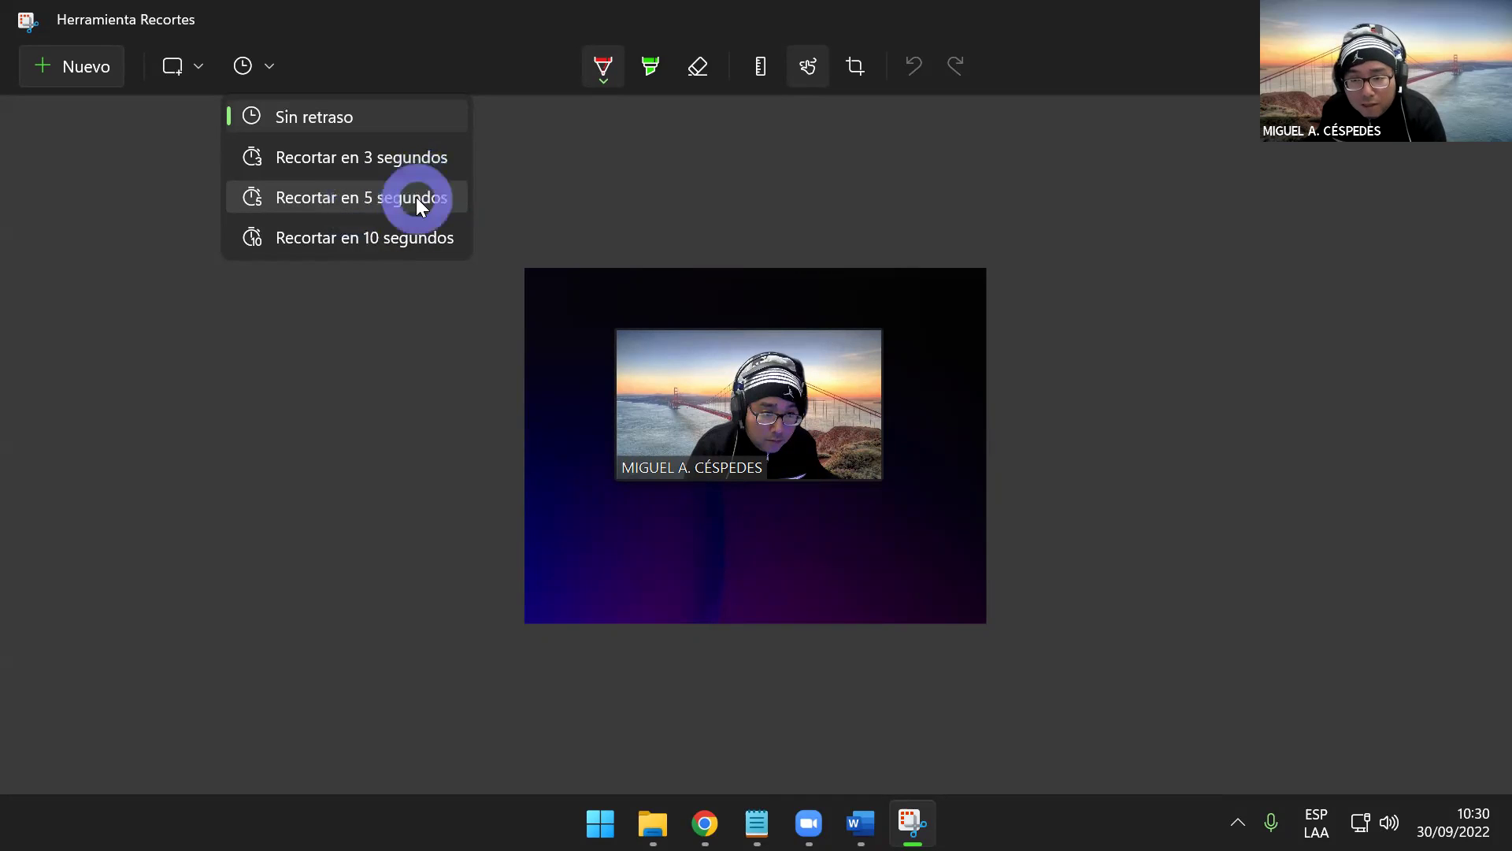
click(416, 197)
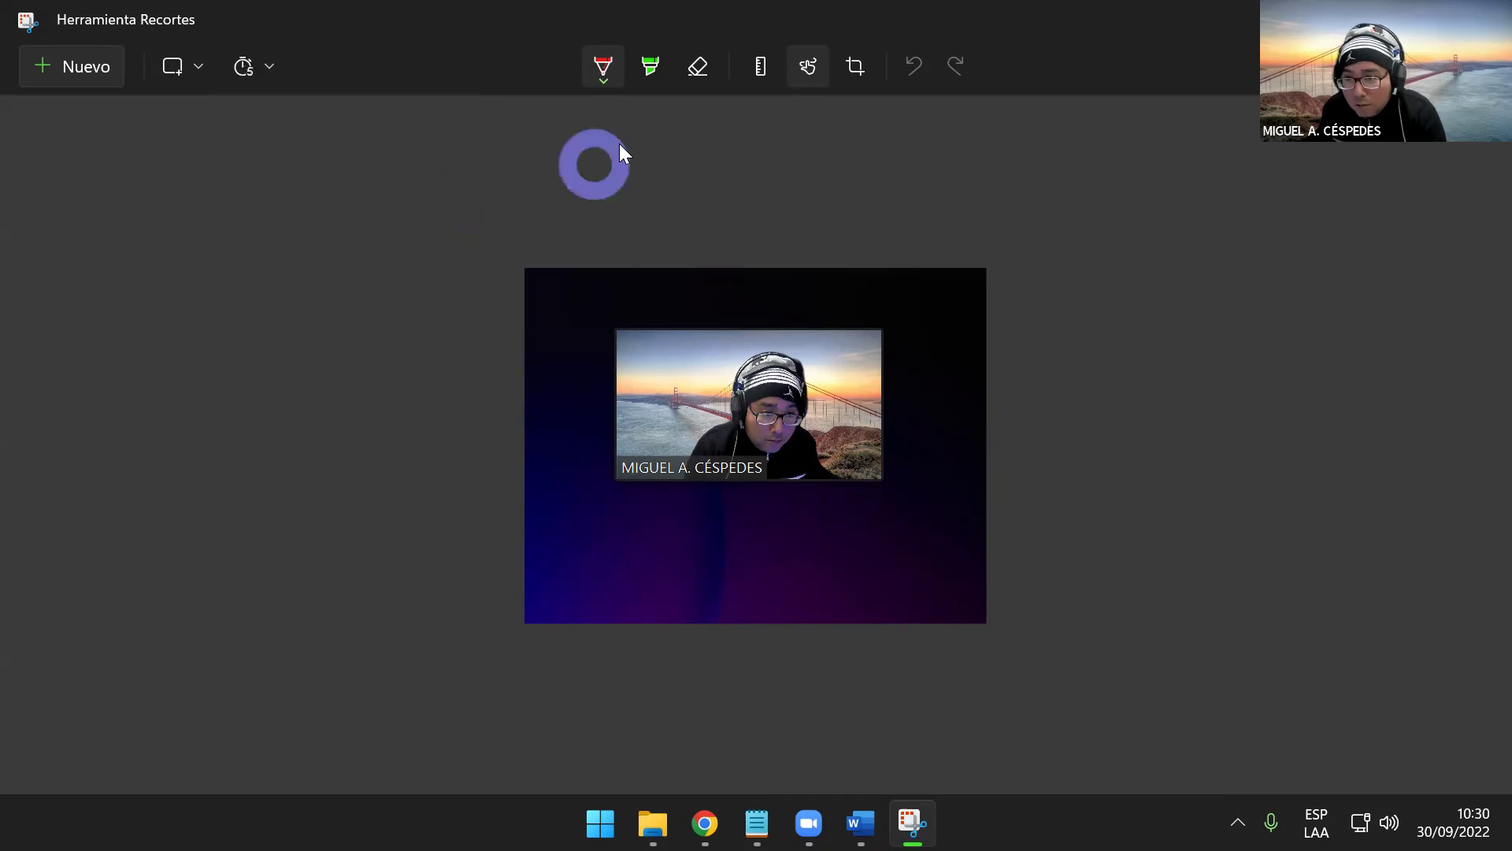
- Start a delayed snip, expand Nuevo in the desktop context menu and capture both menus with a rectangular selection
click(99, 67)
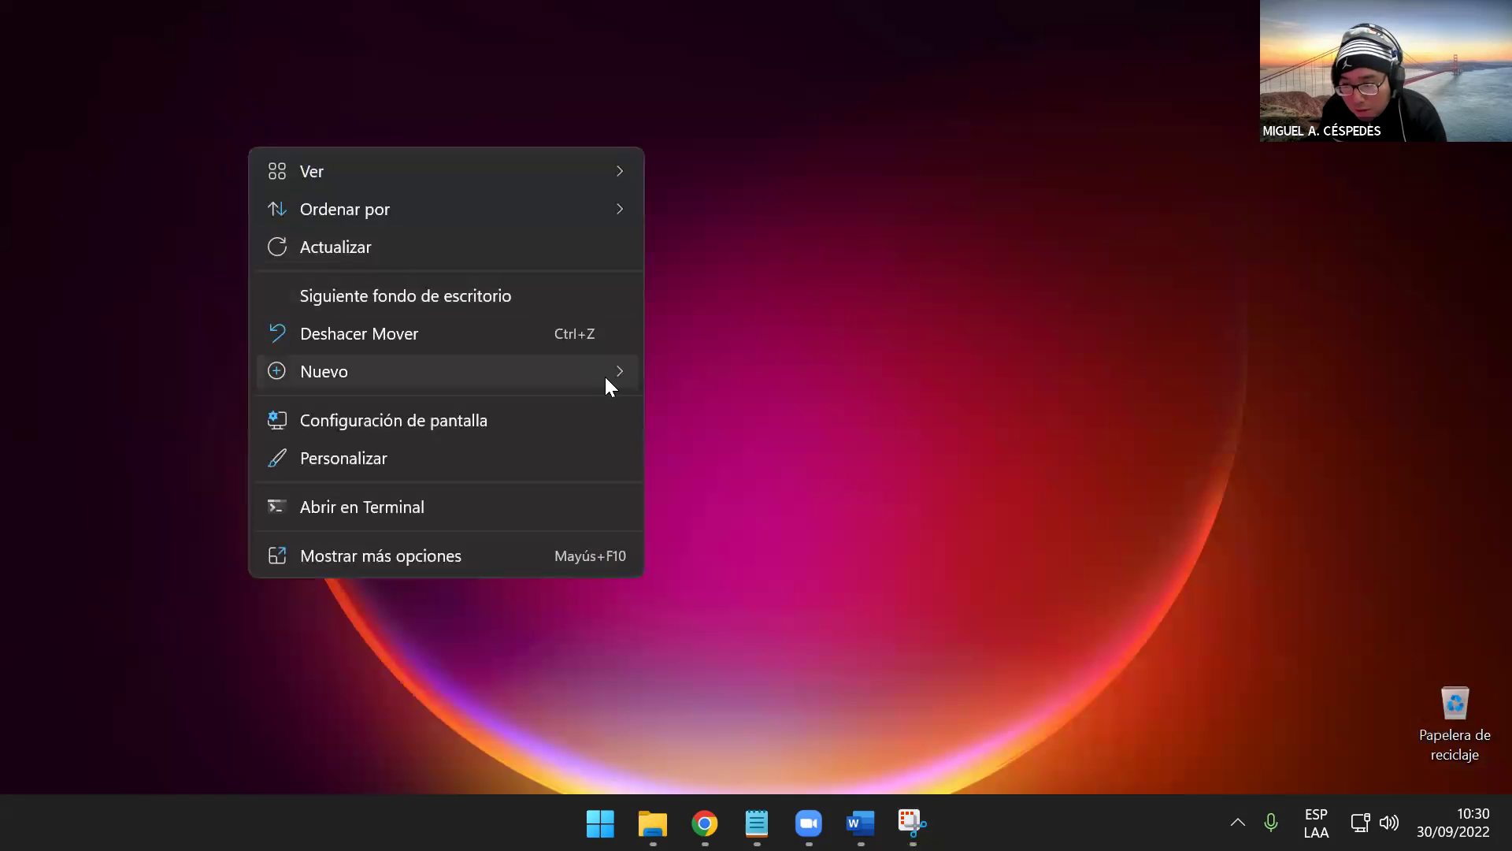
mouse_move(610, 375)
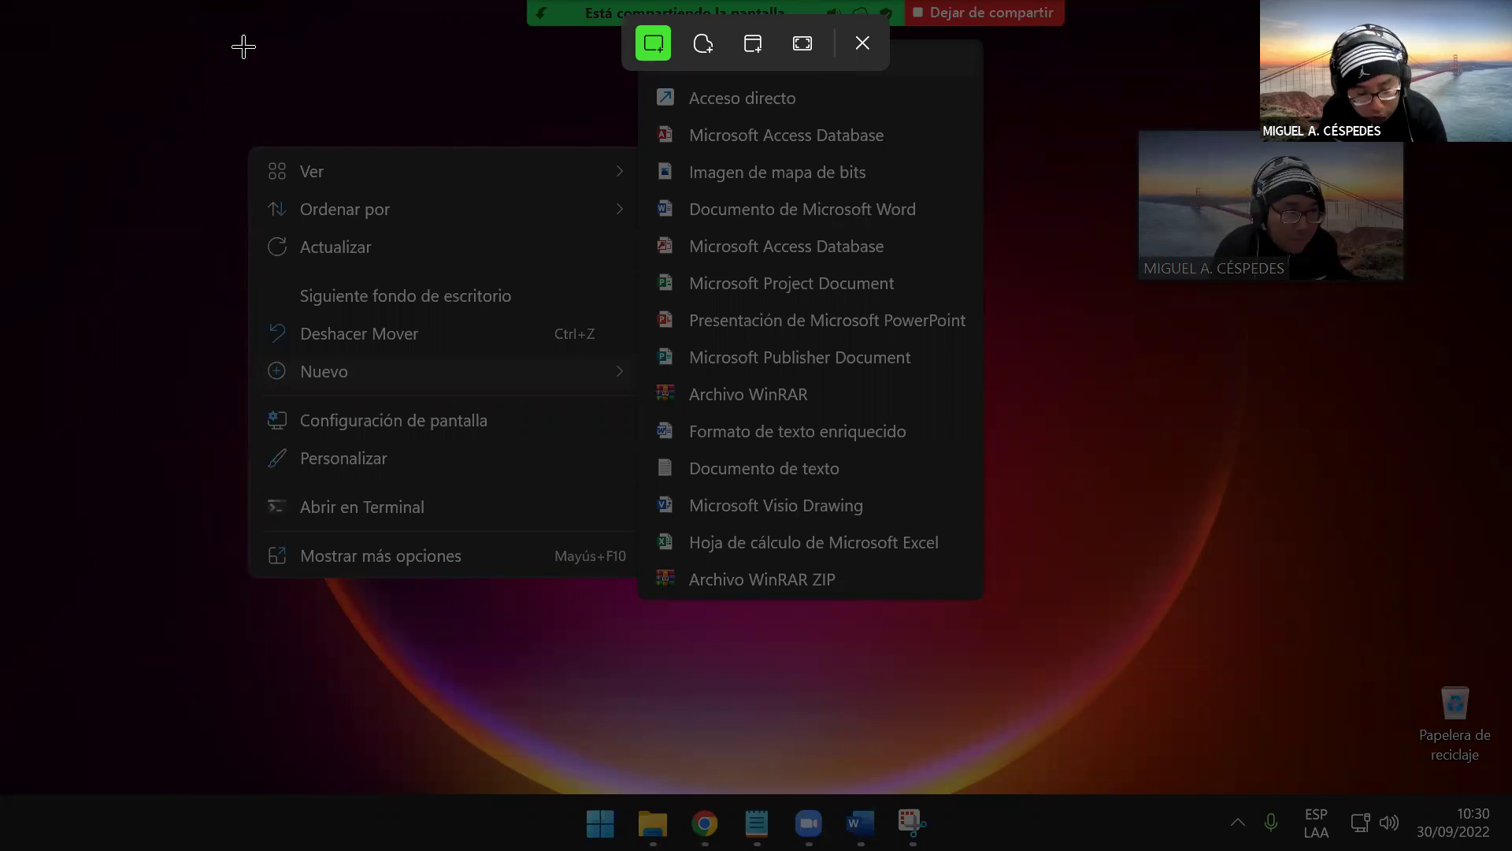
mouse_move(227, 47)
mouse_down()
mouse_move(955, 498)
mouse_move(984, 559)
mouse_move(987, 601)
mouse_move(975, 592)
mouse_up()
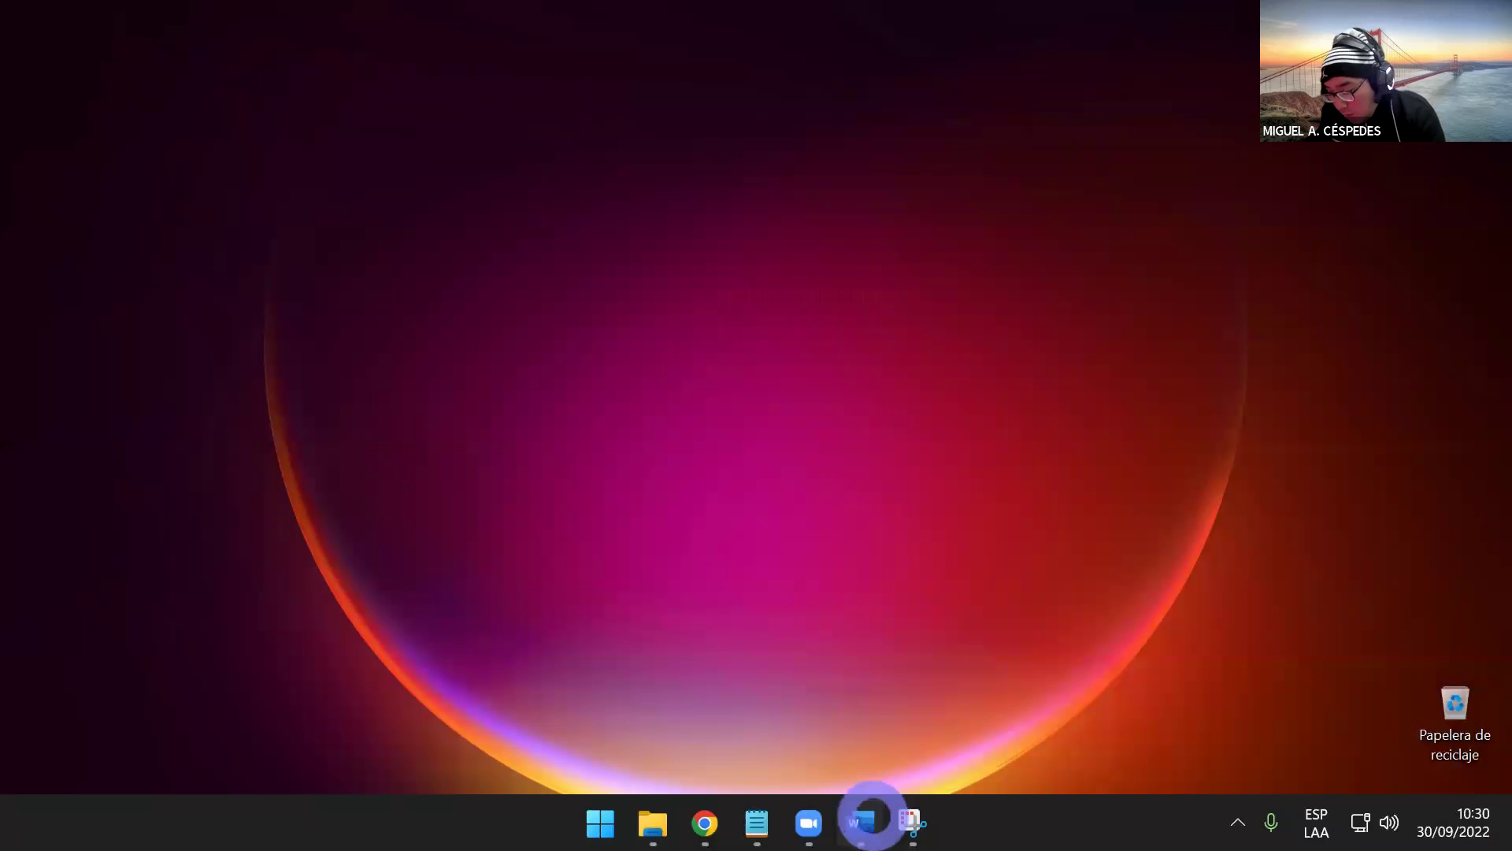
- Switch to the Word document and paste the snip of the desktop menus below the webcam image
click(862, 822)
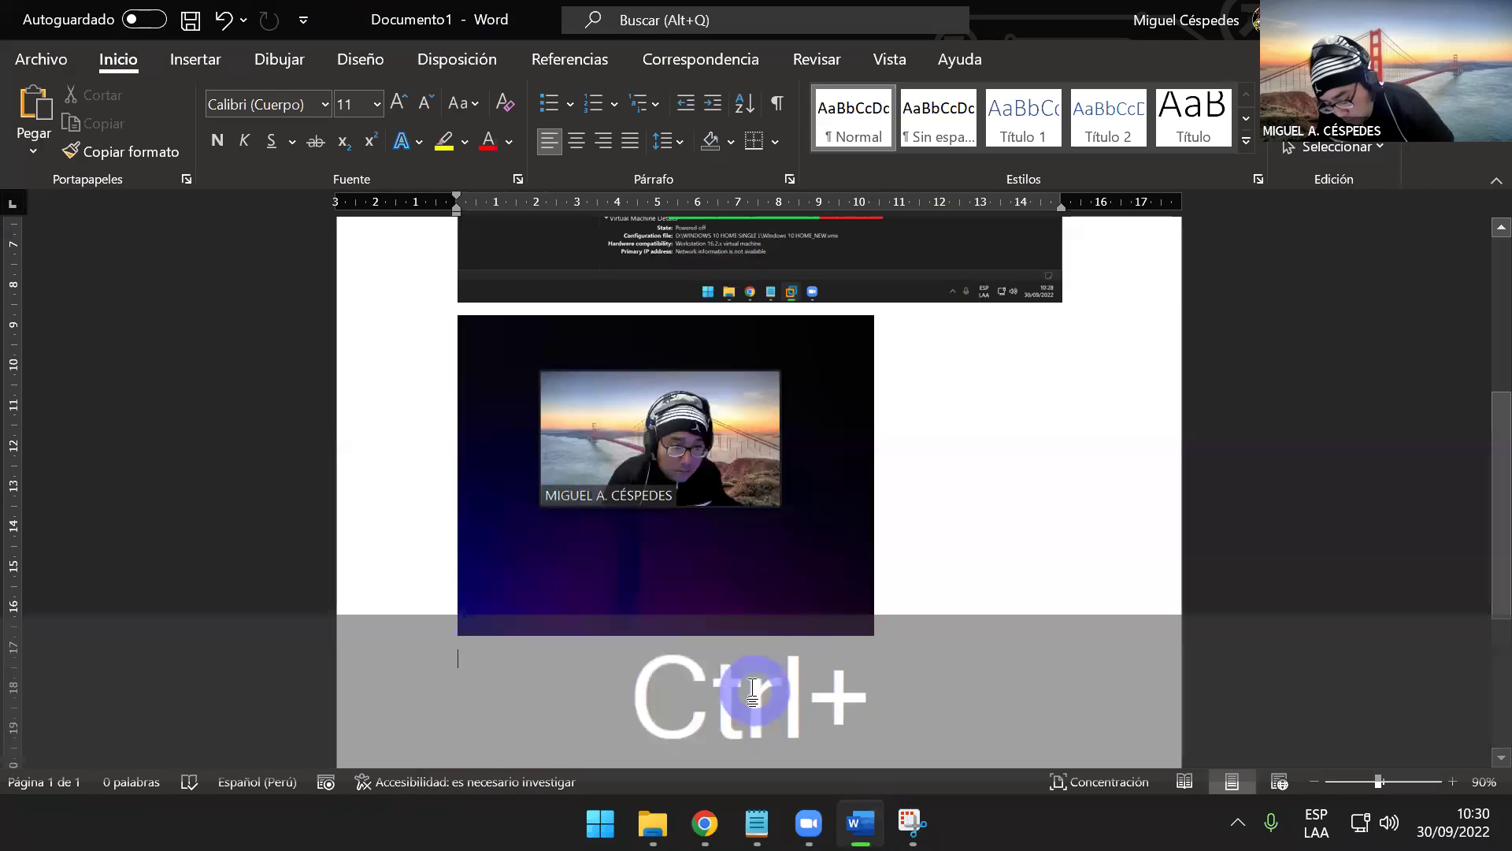
key(ctrl+v)
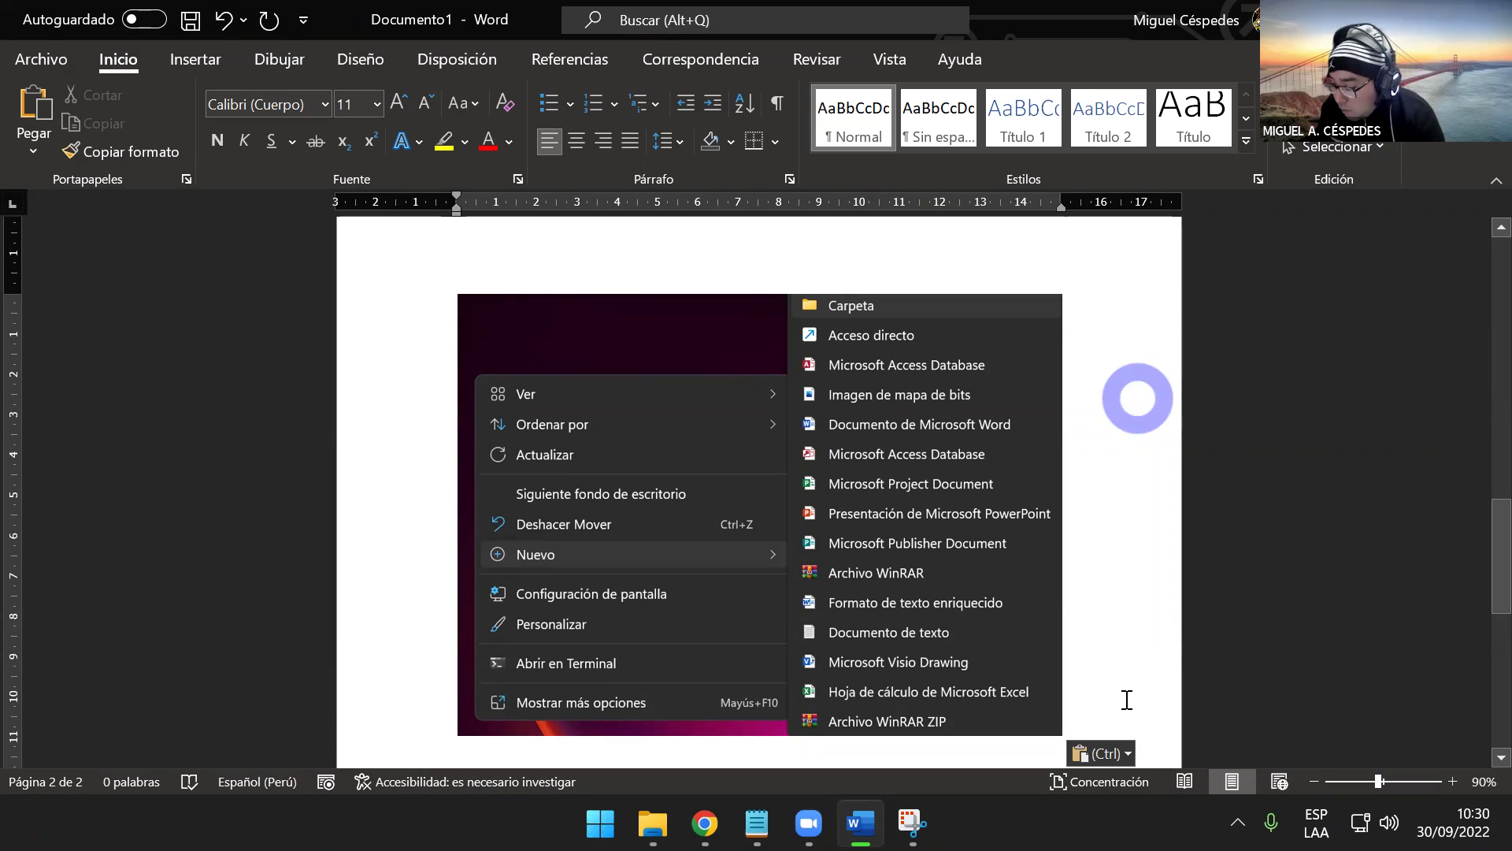
click(1139, 662)
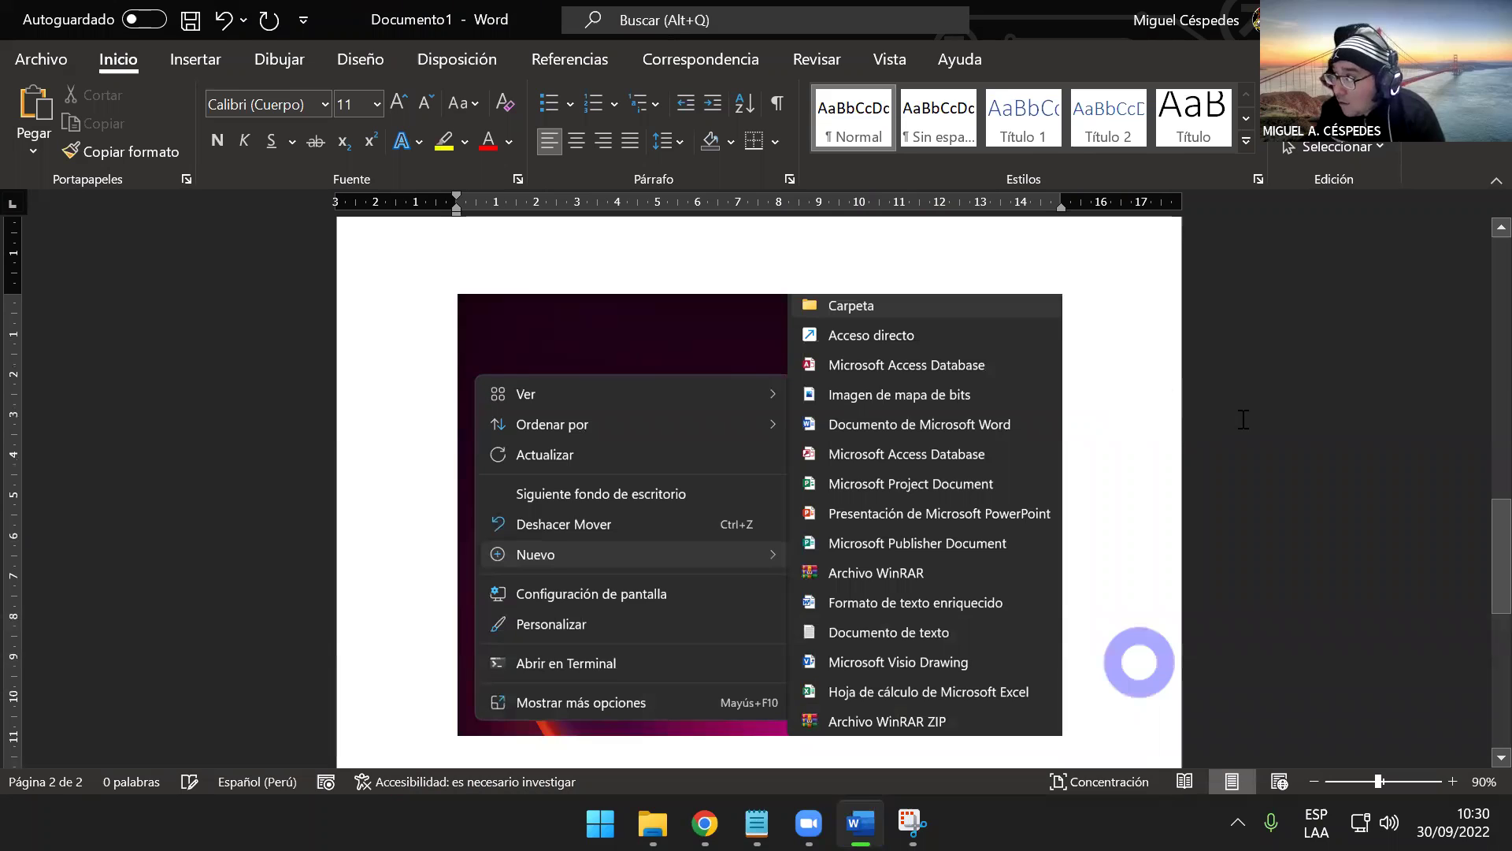
- Return to Herramienta Recortes from the desktop and start another delayed snip
key(super+d)
click(916, 817)
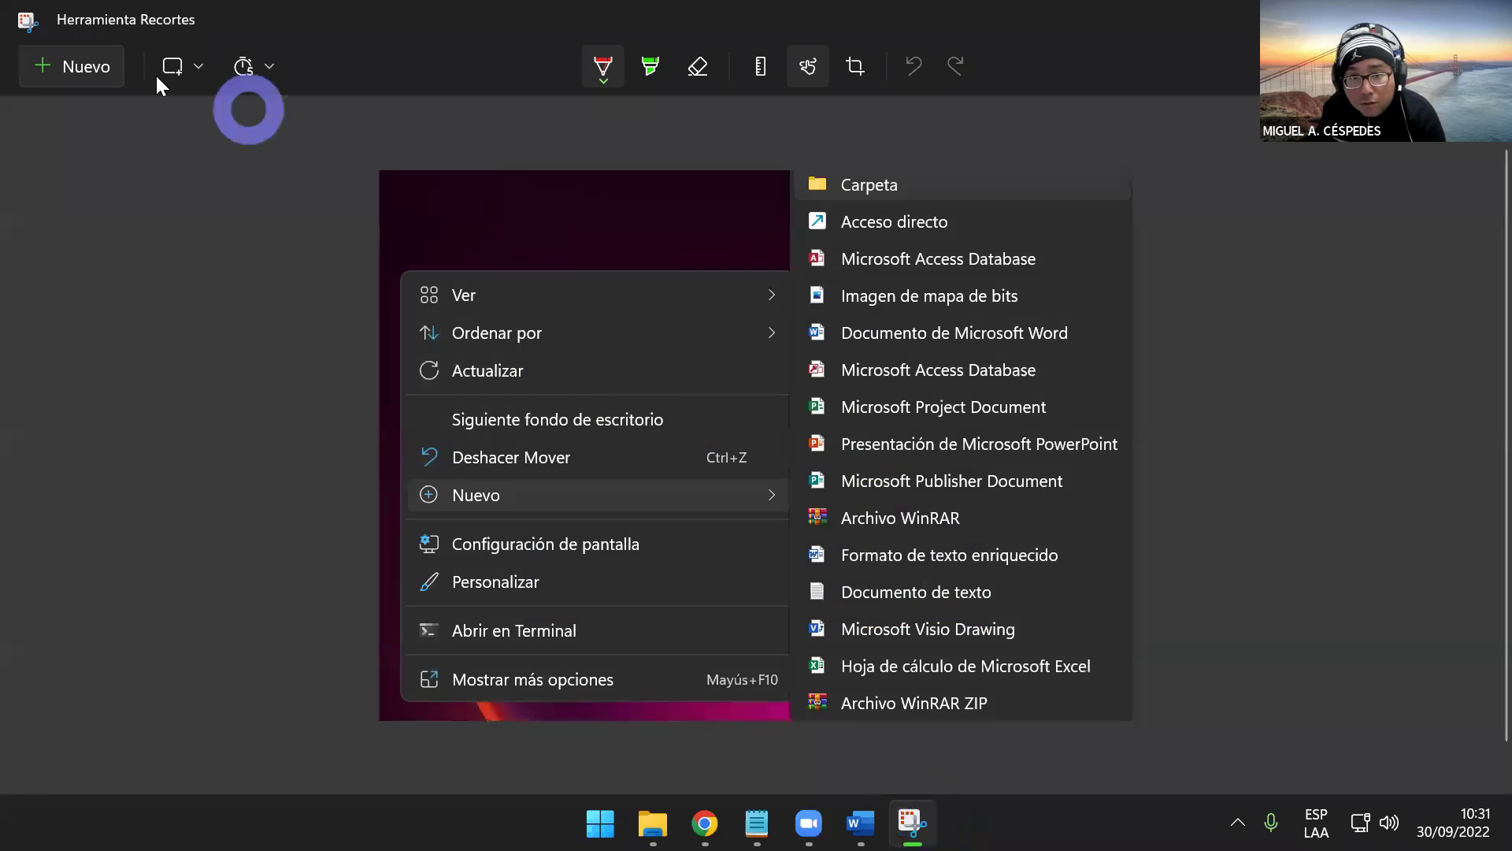
click(85, 68)
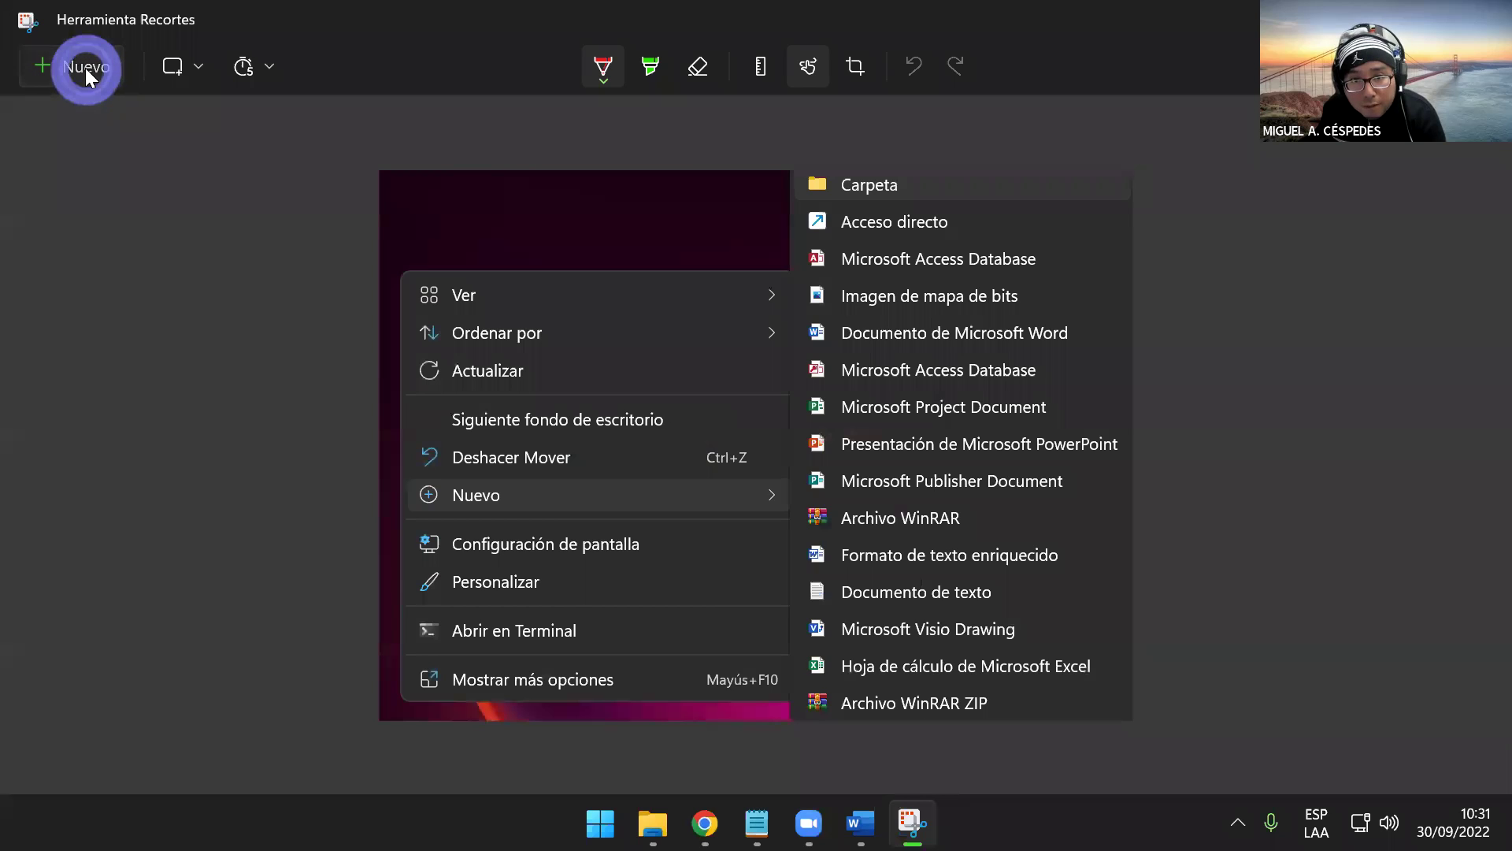